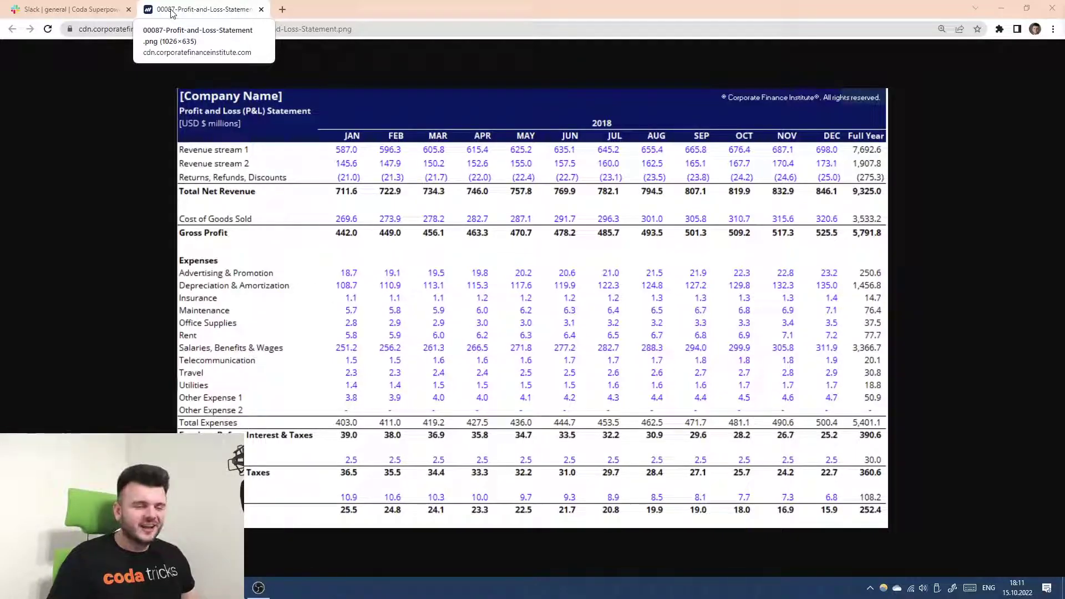
- Split the profit and loss image off into its own window on the left half of the screen and bring up the Slack browser window
left_click_drag(180, 11, 2, 344)
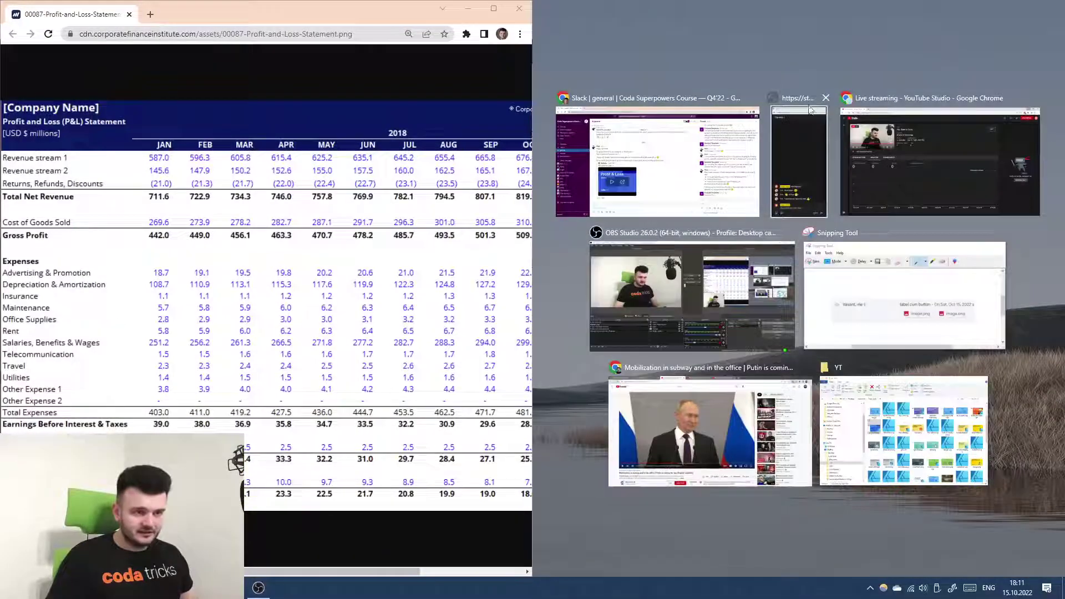
left_click(583, 155)
left_click_drag(754, 26, 738, 120)
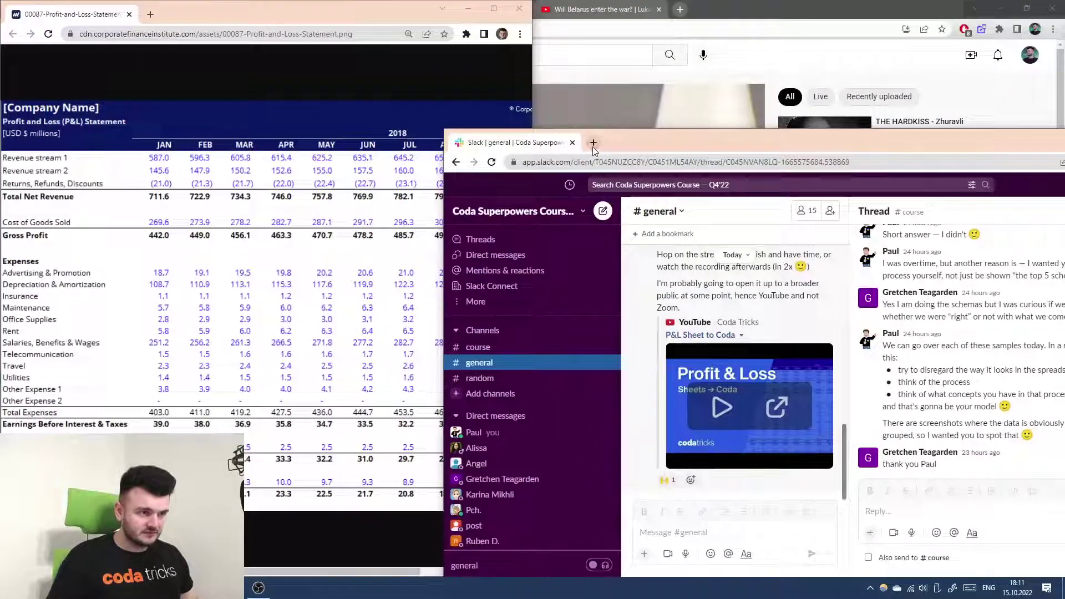
- Create a blank Coda document from coda.new in a new browser tab
left_click(594, 143)
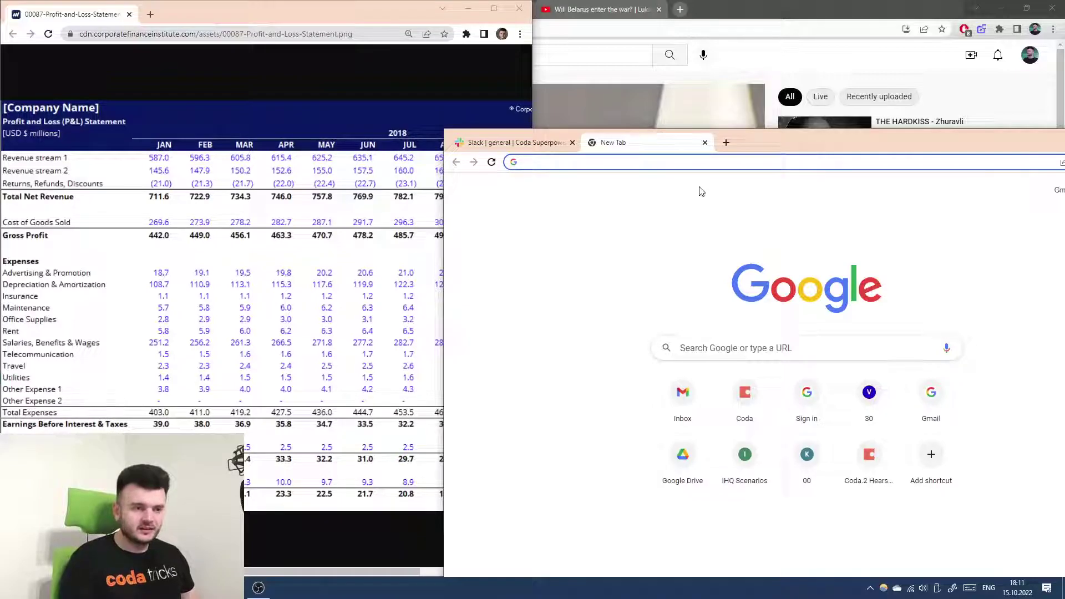
type("coda.new")
left_click(701, 191)
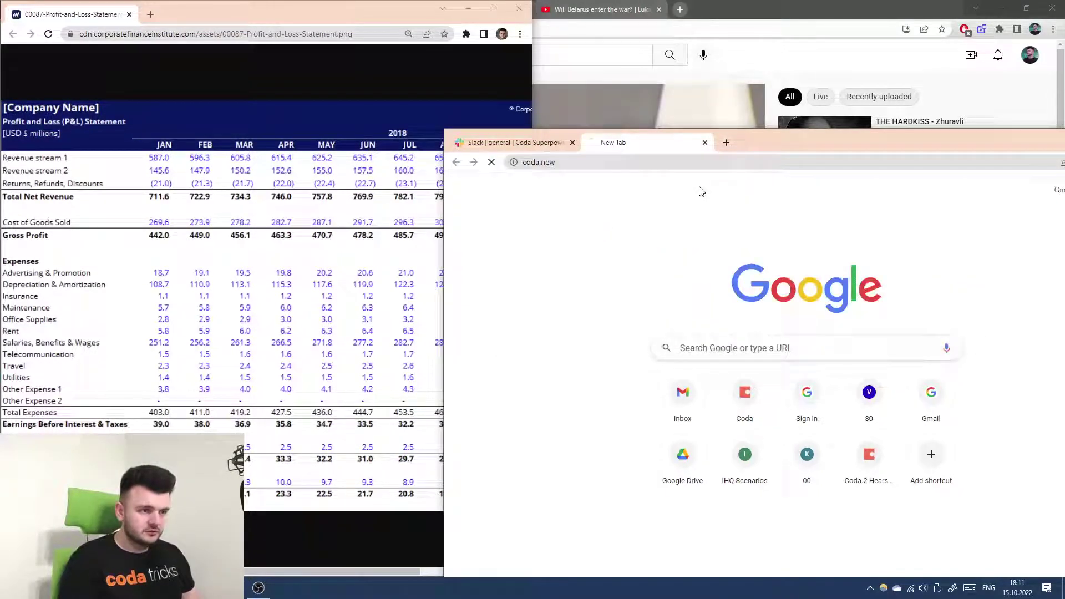
- Separate the new Coda document from the Slack tab and fit its window to the right half of the screen
left_click_drag(758, 143, 1054, 70)
left_click_drag(977, 69, 1027, 74)
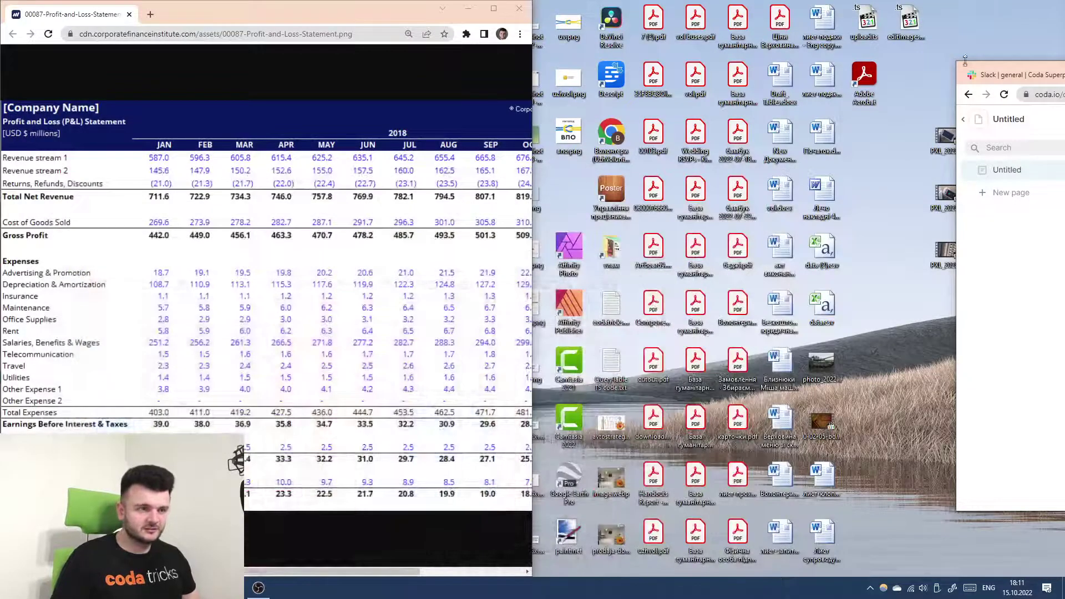
left_click_drag(1004, 74, 789, 79)
left_click_drag(906, 81, 892, 139)
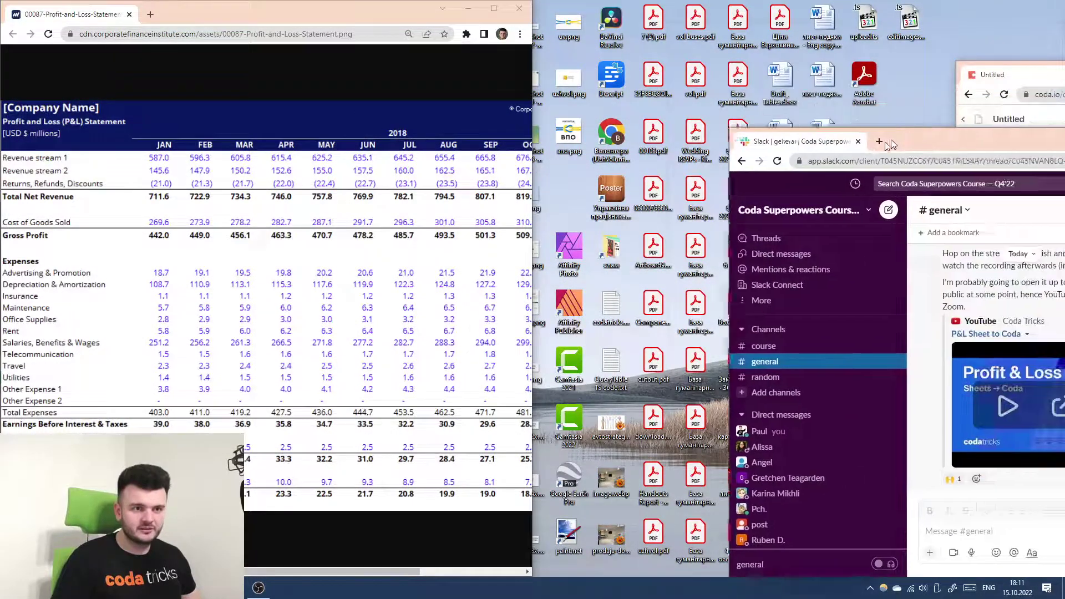
left_click(1007, 65)
left_click_drag(1052, 88, 1064, 39)
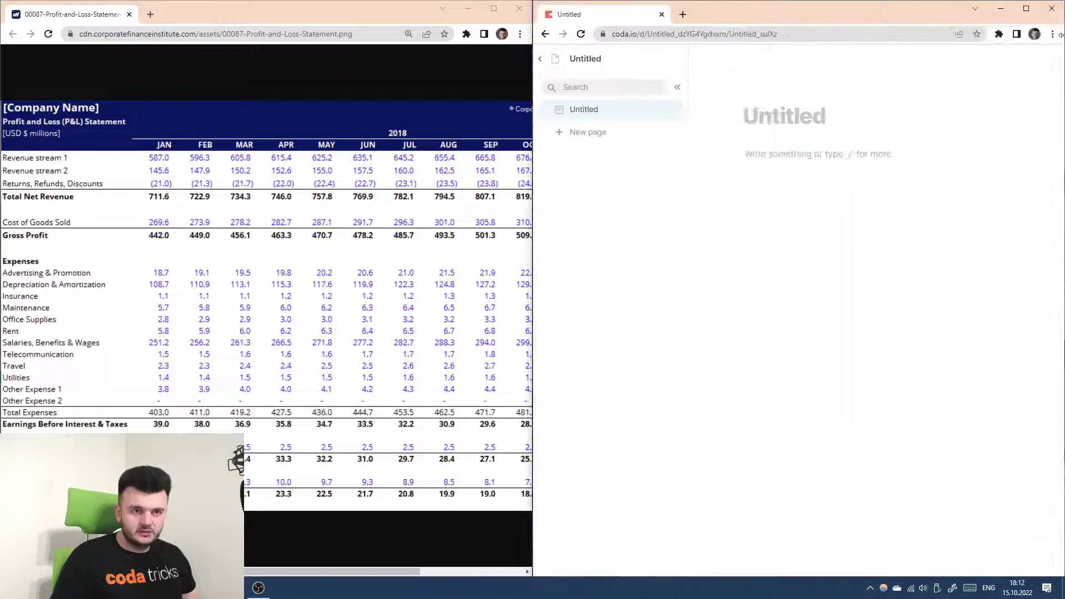
- Collapse the page list in the Coda document and zoom the profit and loss image to 110%
left_click(678, 87)
left_click(1055, 84)
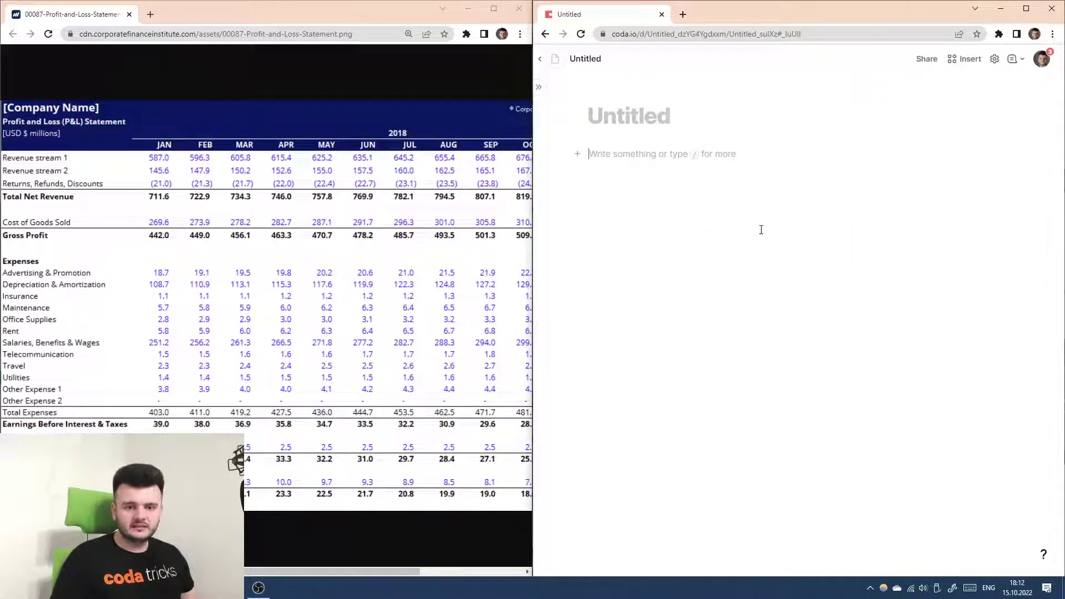
left_click(765, 327)
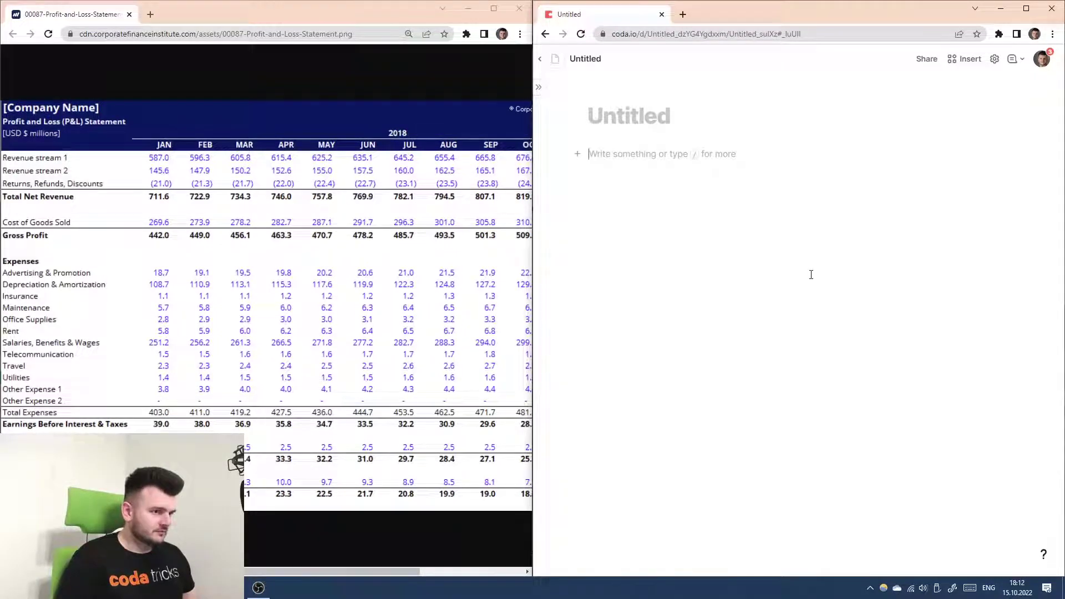
scroll(238, 334, "up", 1)
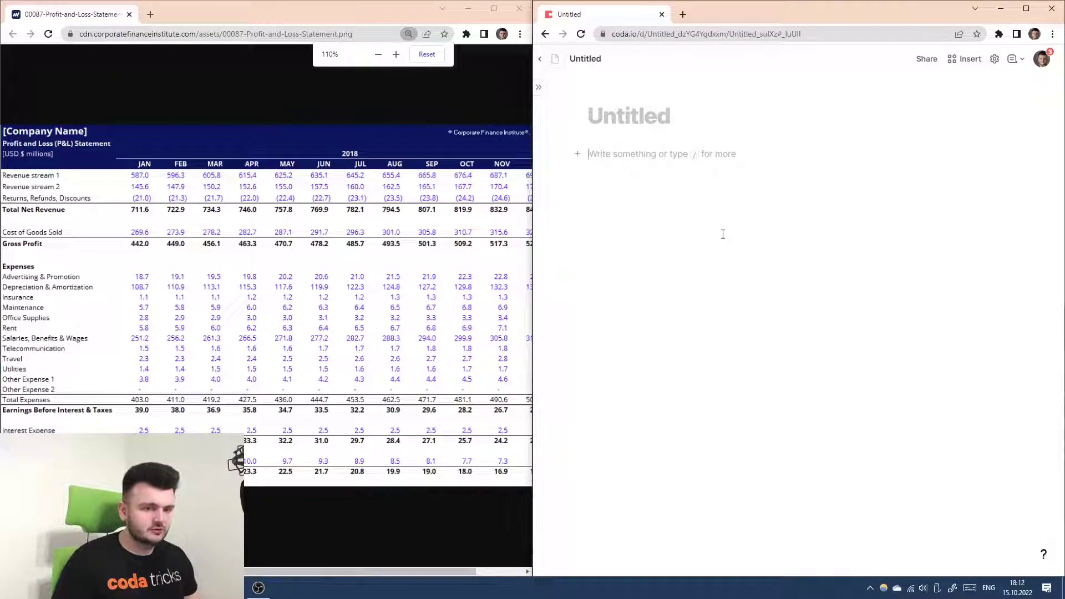
- Add the heading "Scope" to the blank page, followed by the text line "What do we see?"
type("/")
key("BackSpace")
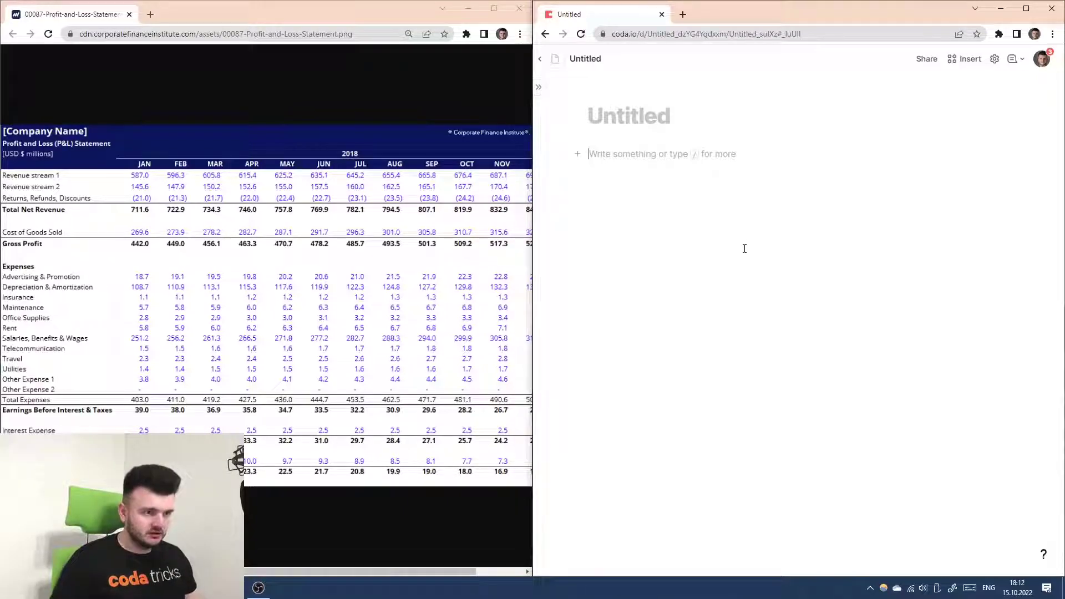
left_click(745, 248)
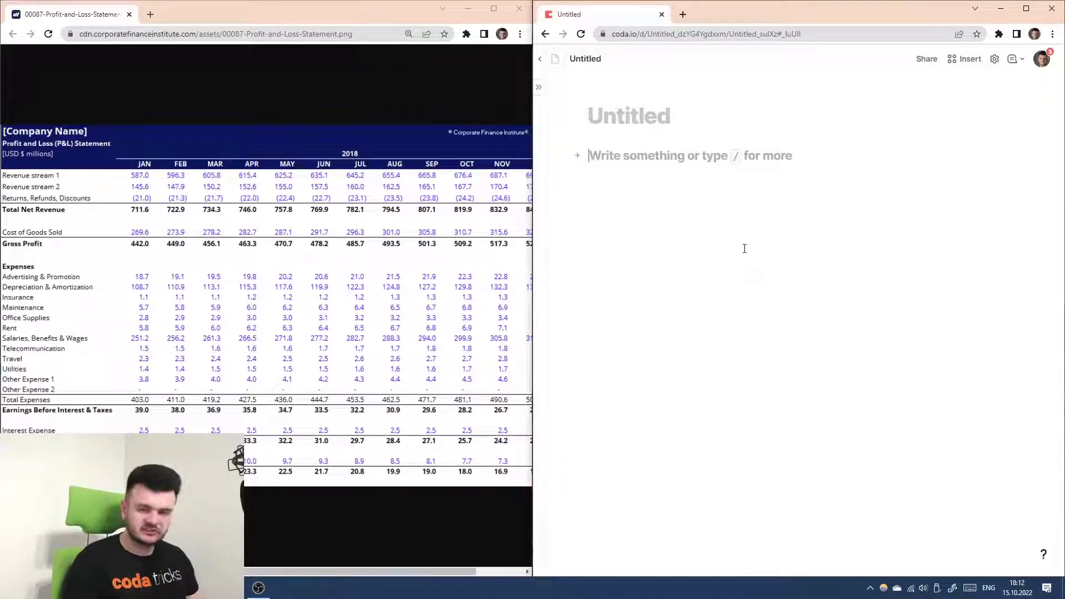
type("Scope")
key("Return")
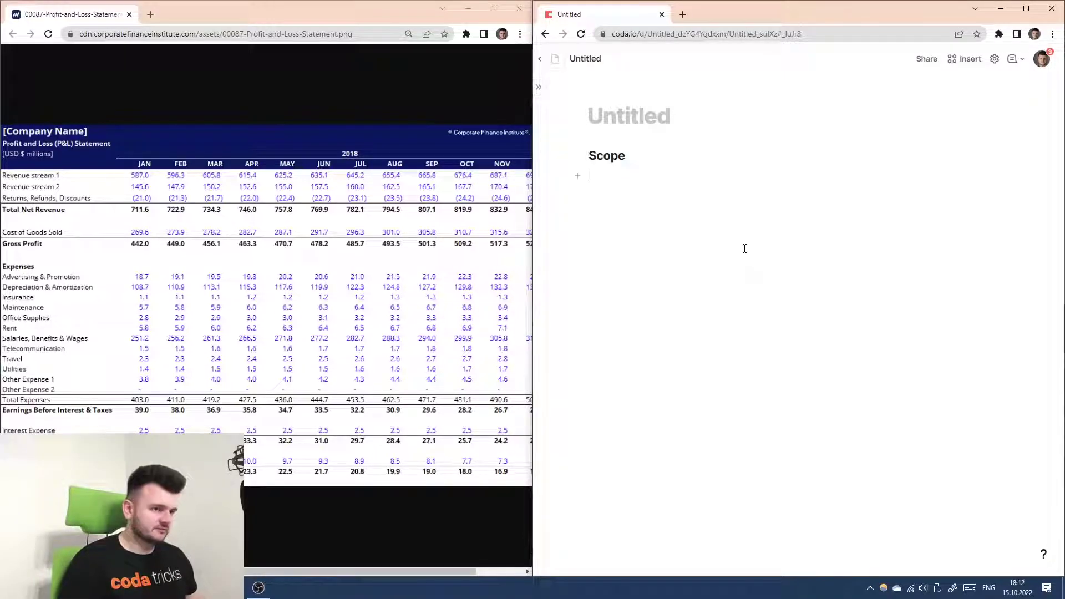
type("What do we see?")
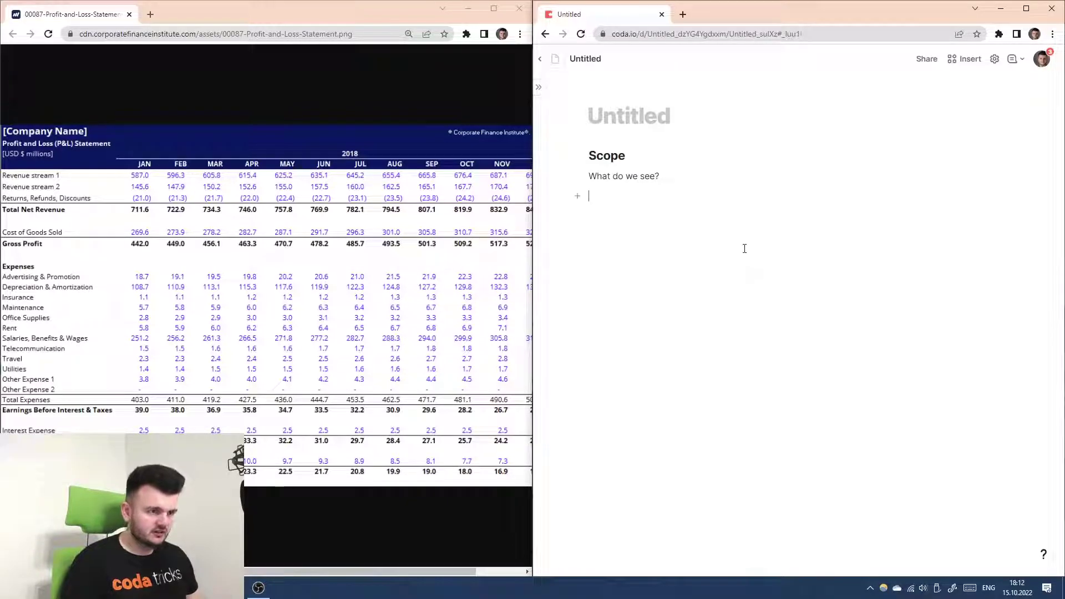
- Write the line "— This is a report (read-only)" below the question
key("alt+shift")
type("-")
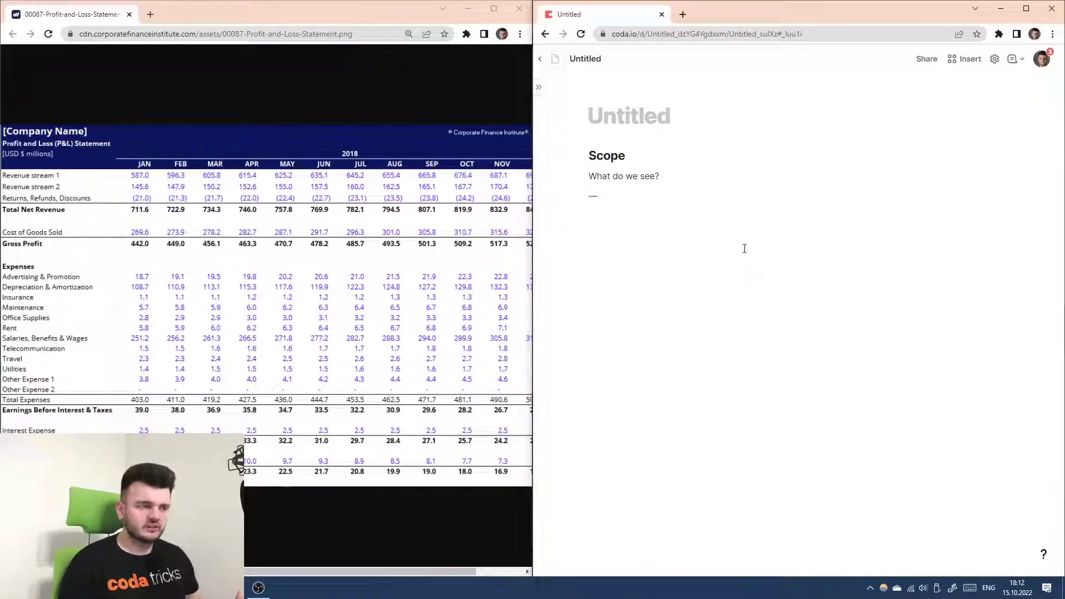
left_click(316, 223)
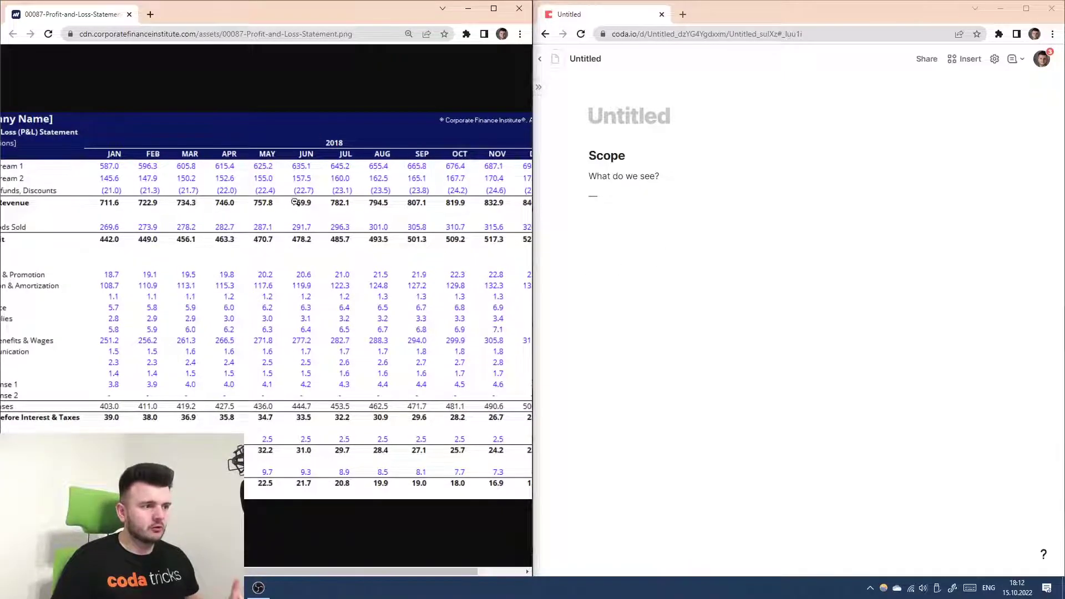
left_click(676, 190)
type("This")
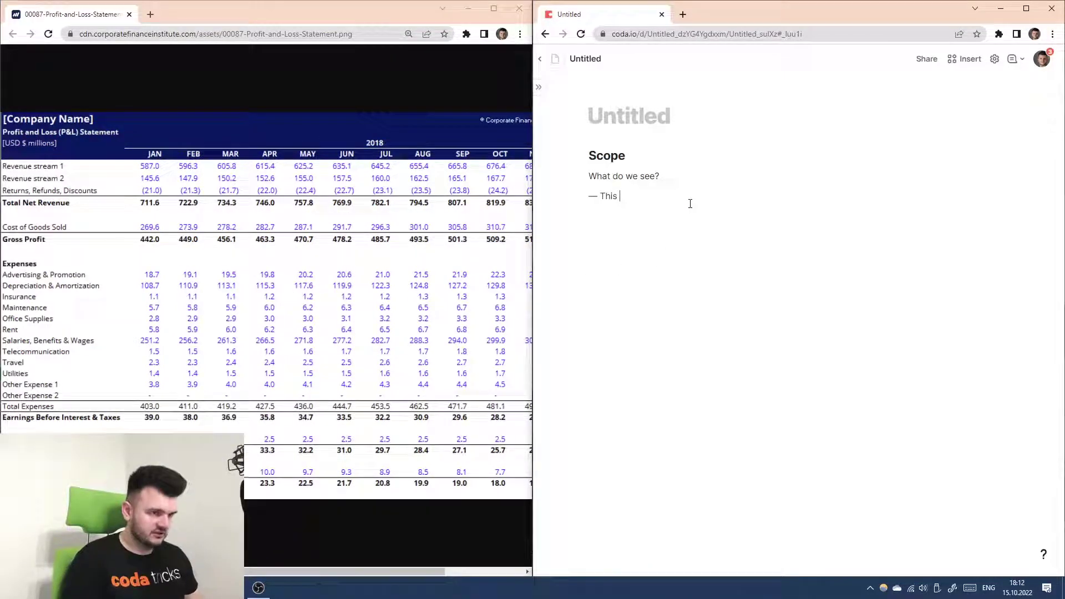
type(" is sareport (read-only")
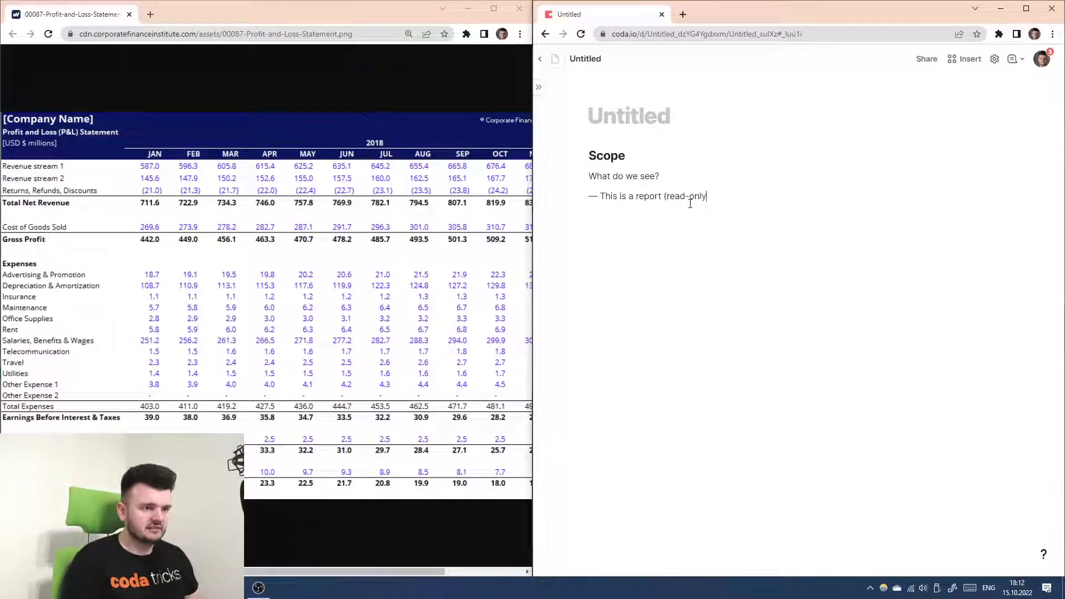
type(")")
- Replace the leading dash of the "This is a report (read-only)" line with a bullet
scroll(301, 208, "right", 1)
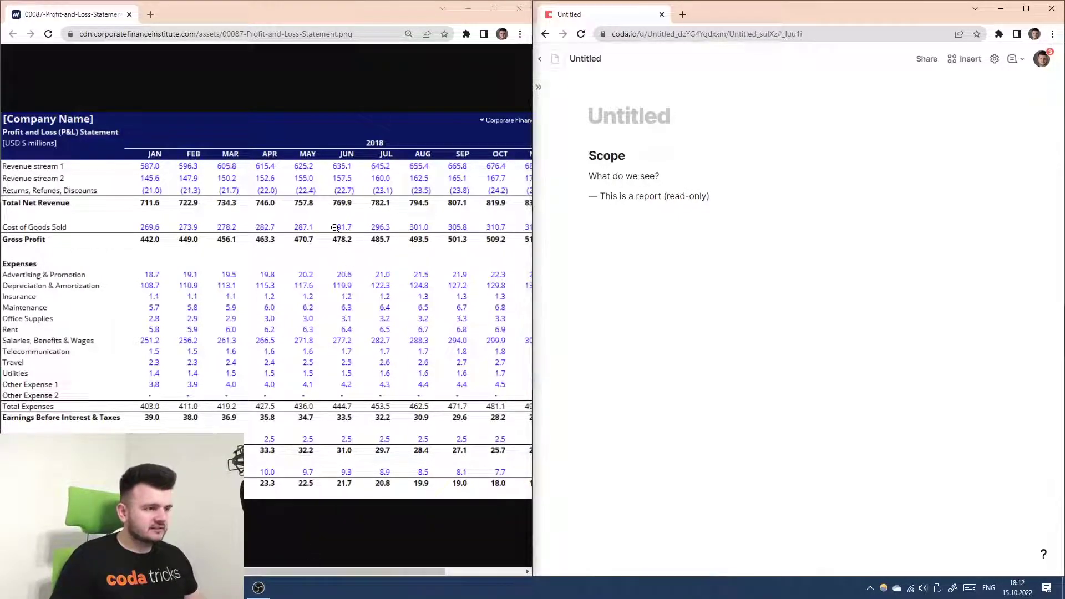
scroll(301, 208, "left", 1)
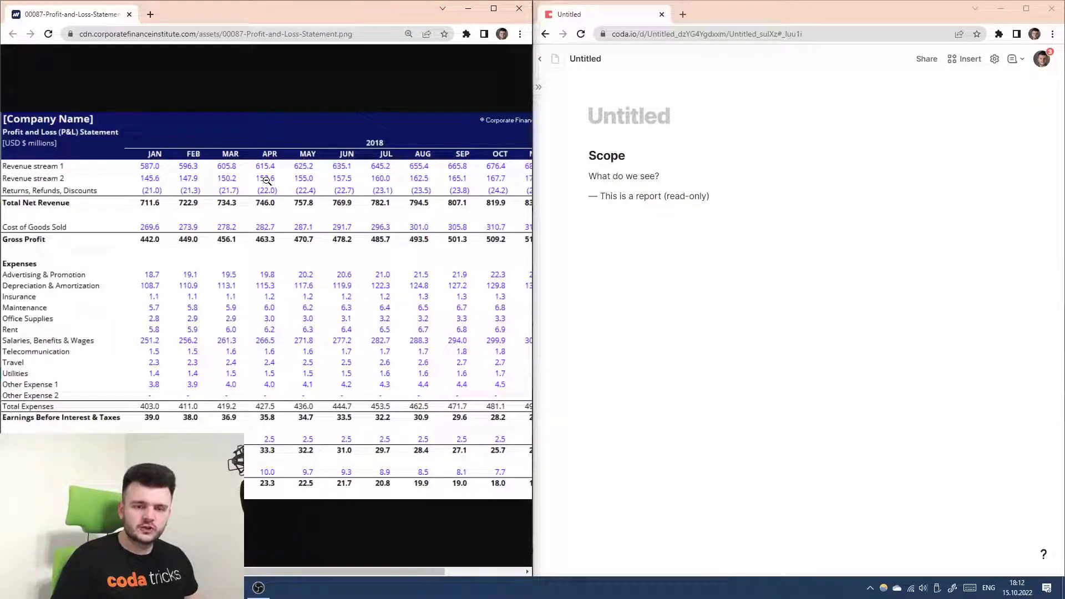
left_click(788, 200)
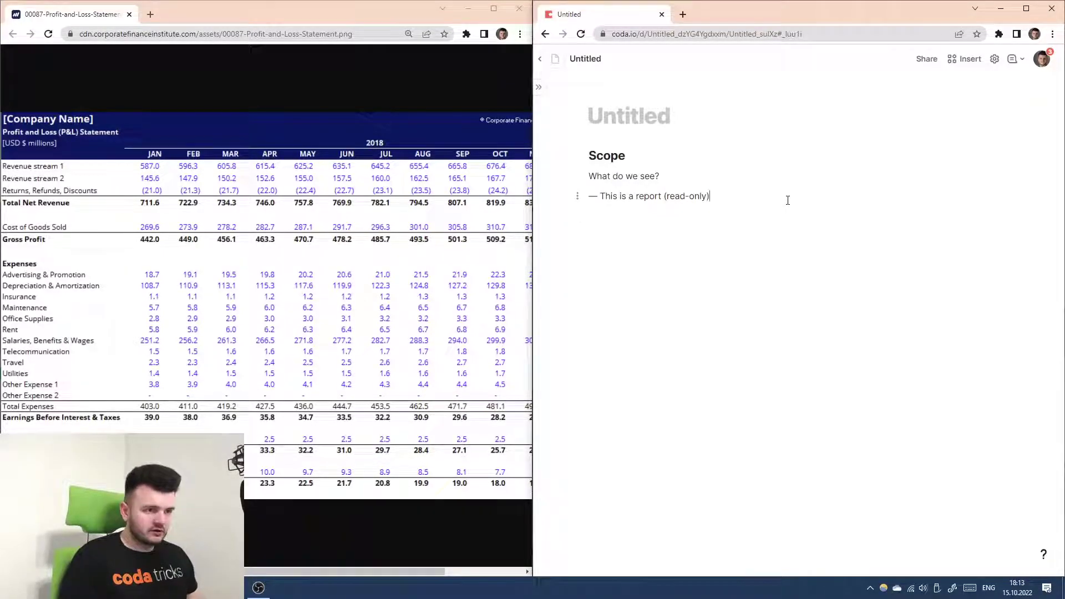
key("BackSpace")
key("Delete")
type("*")
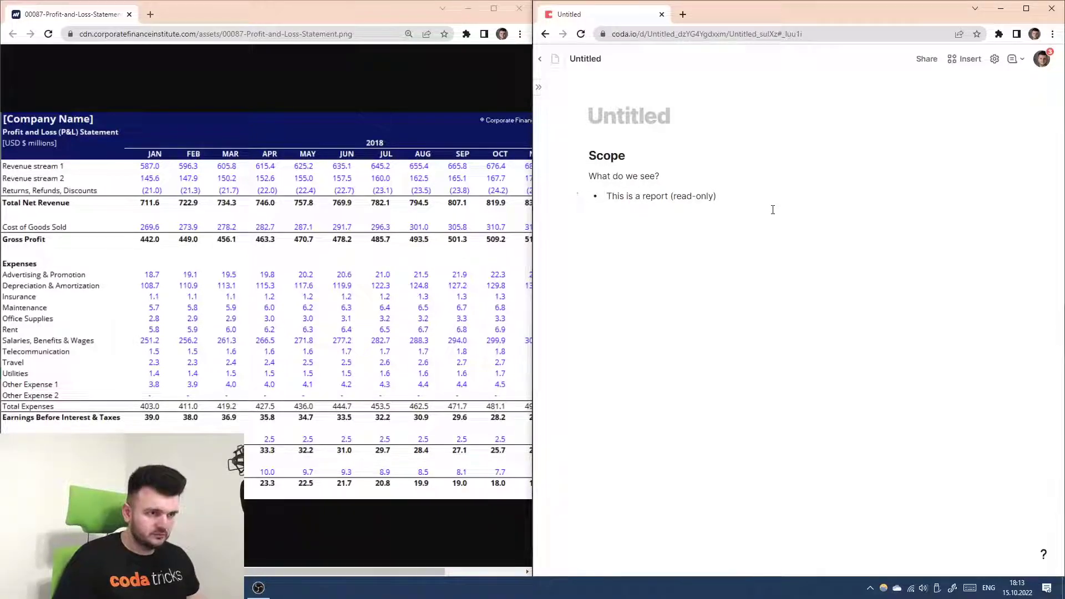
- Enlarge the Coda page to 125% and add the sub-bullet "The report must be nice to read / nice to consume" under the report bullet
key("ctrl+plus")
key("ctrl+plus")
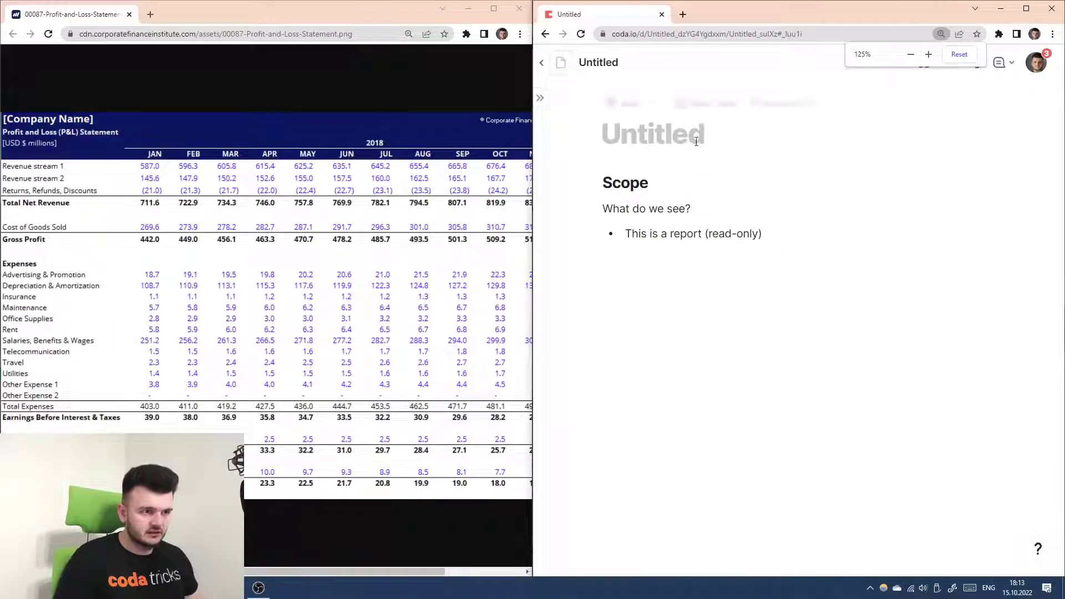
left_click(876, 240)
key("Return")
key("Tab")
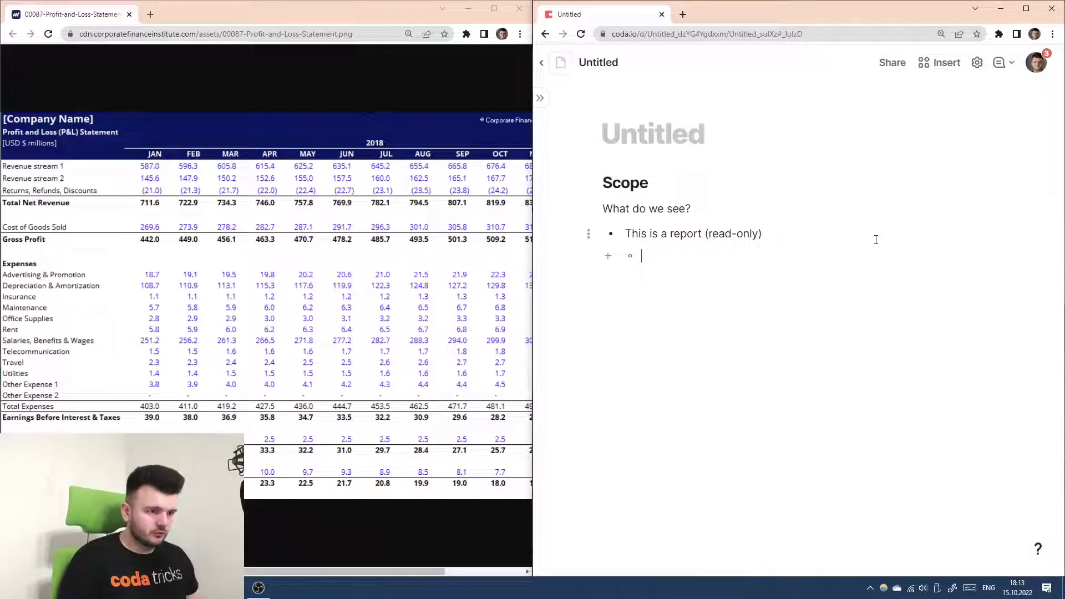
type("The report ")
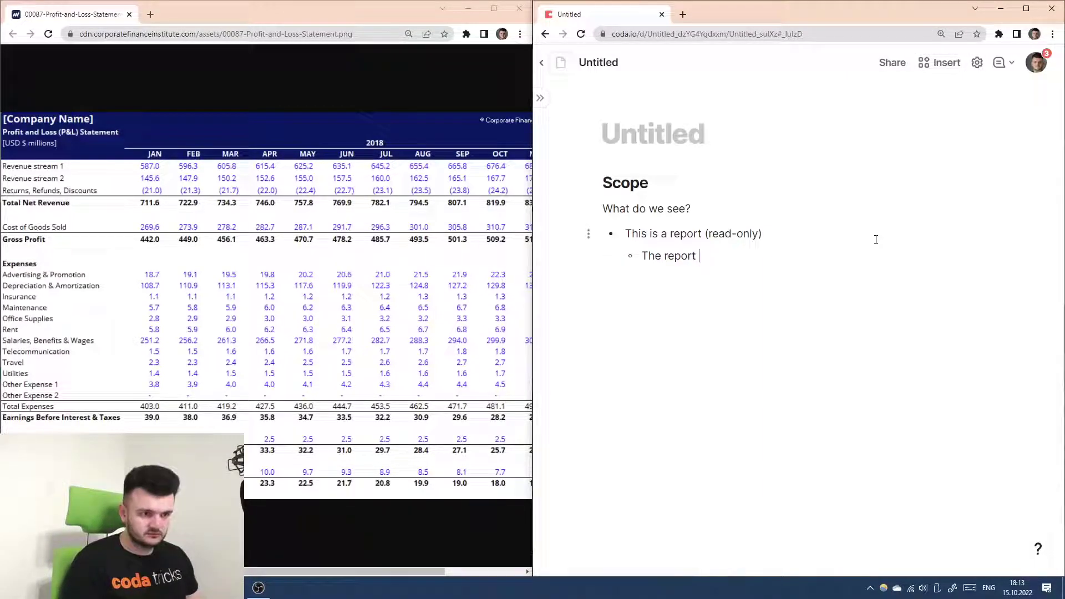
type("must be ni")
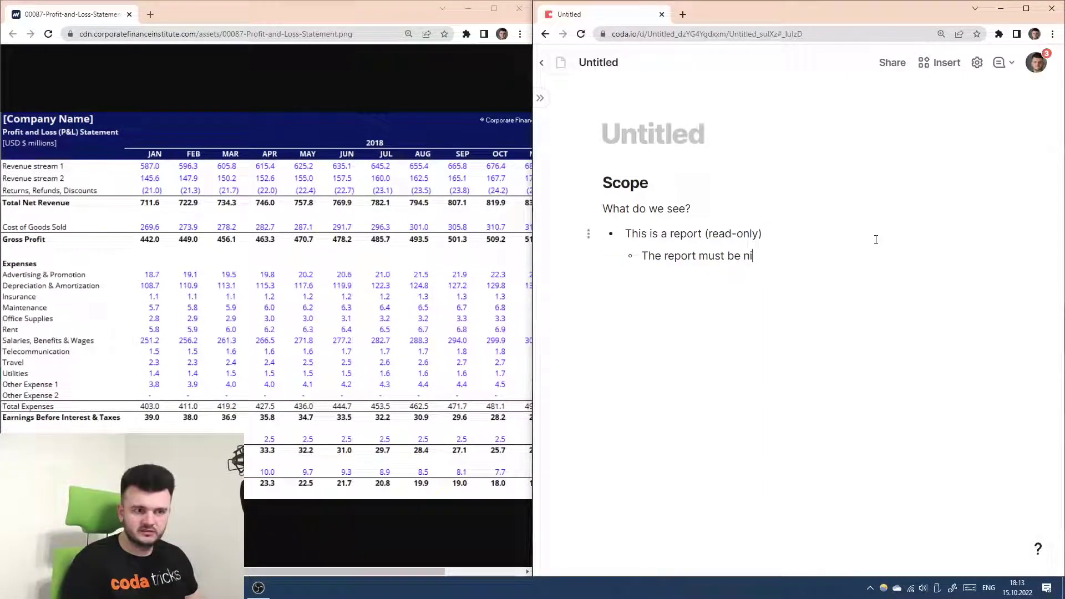
type("ce to read / ")
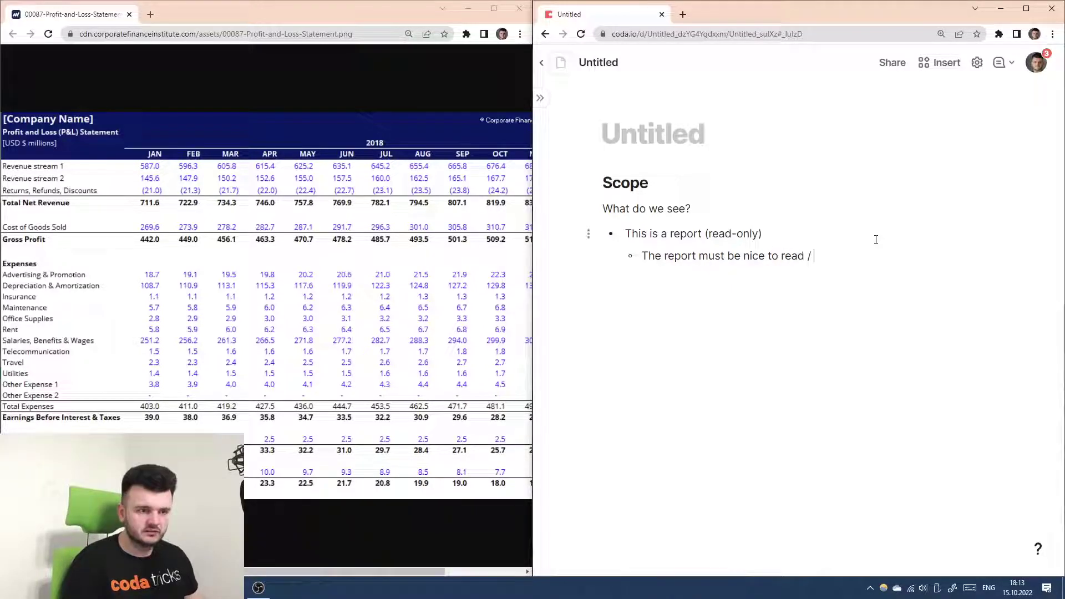
type("nice to consume")
- Start a new top-level bullet reading "KISS" below the report notes, leaving a blank line between them
key("Return")
key("Tab")
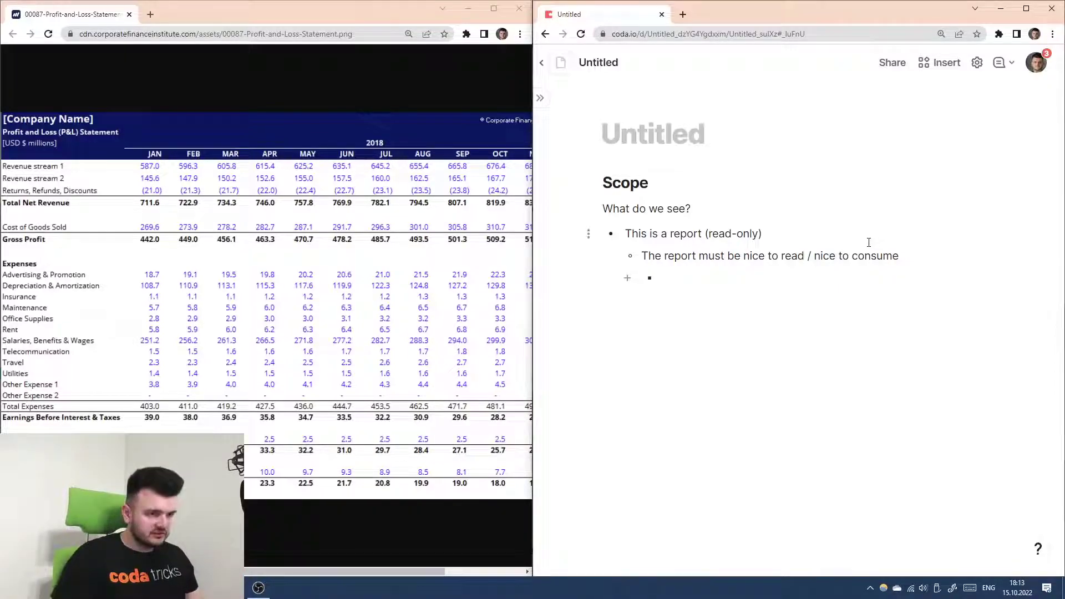
key("BackSpace")
key("BackSpace")
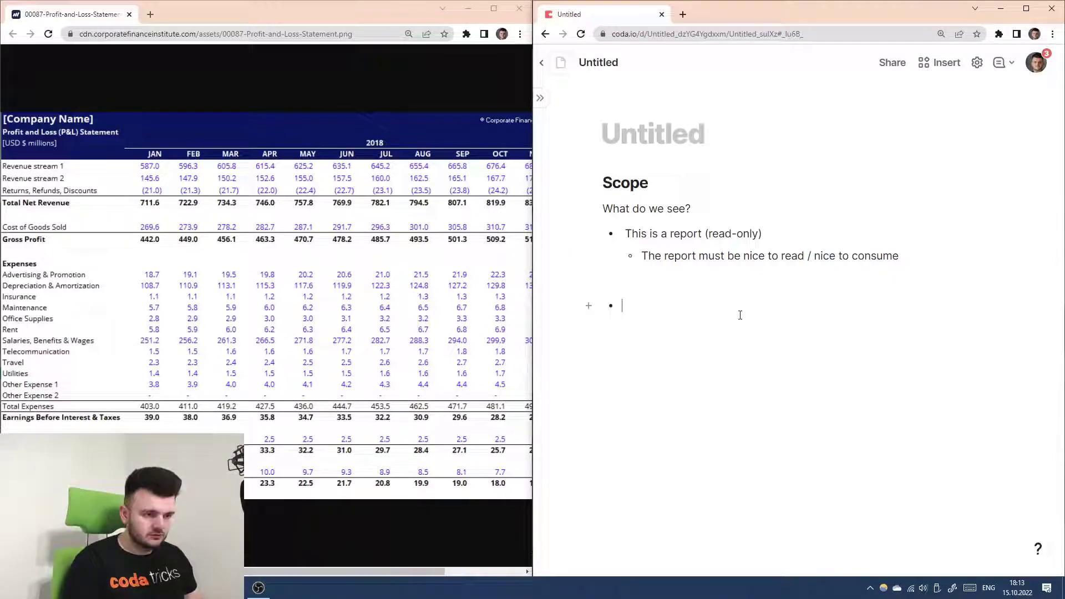
type("KISS")
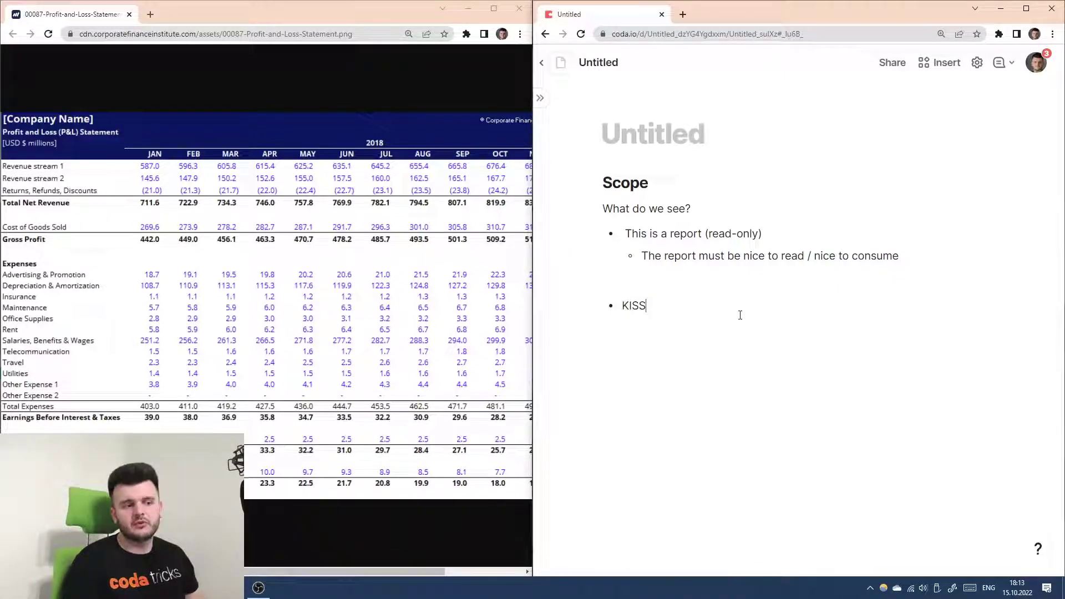
- Add the sub-bullet "Not bother a lot about condensed accurate pixel-perfect rendering" under the KISS bullet
key("Return")
key("Tab")
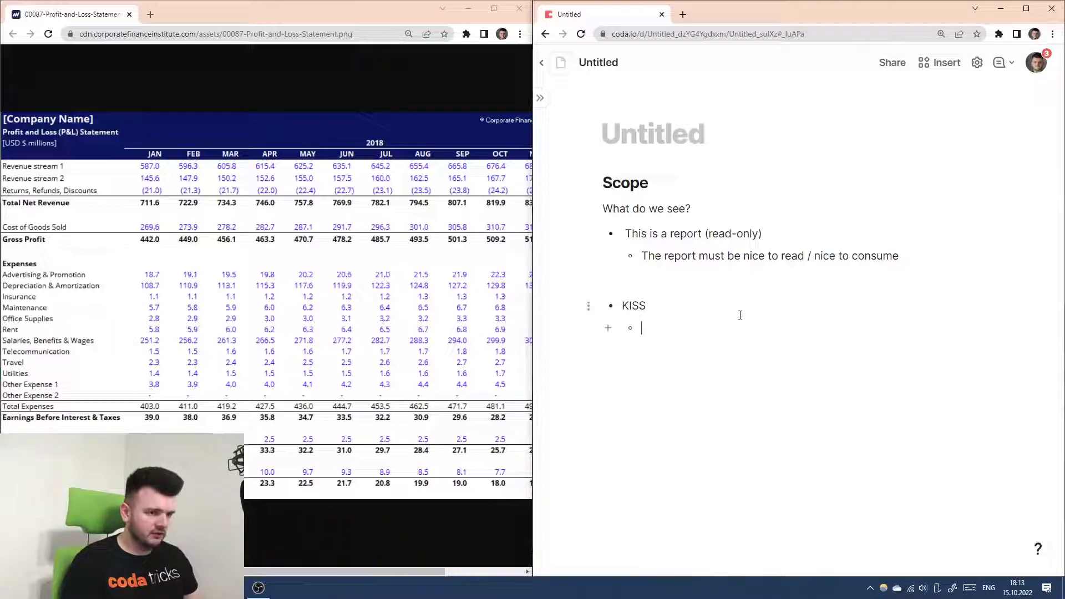
type("Not ")
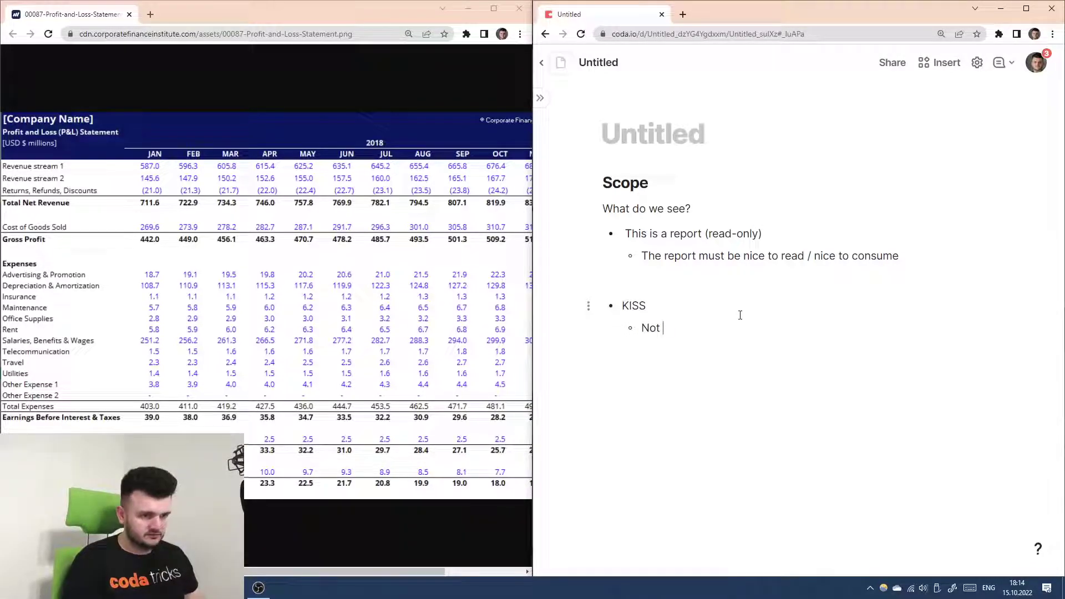
type("iother a lot abour")
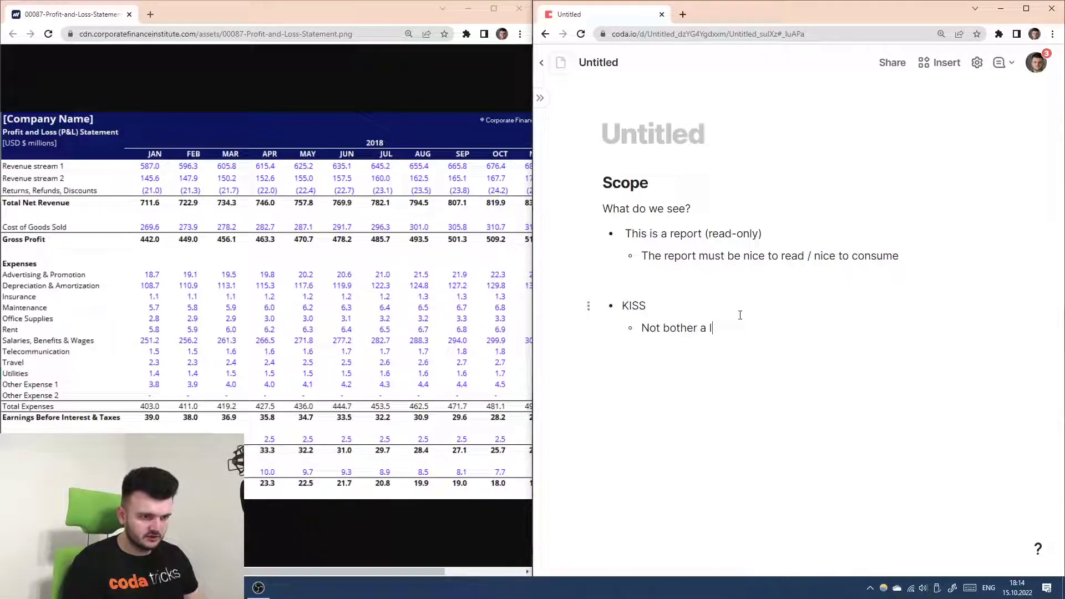
key("BackSpace")
key("BackSpace")
type("t about")
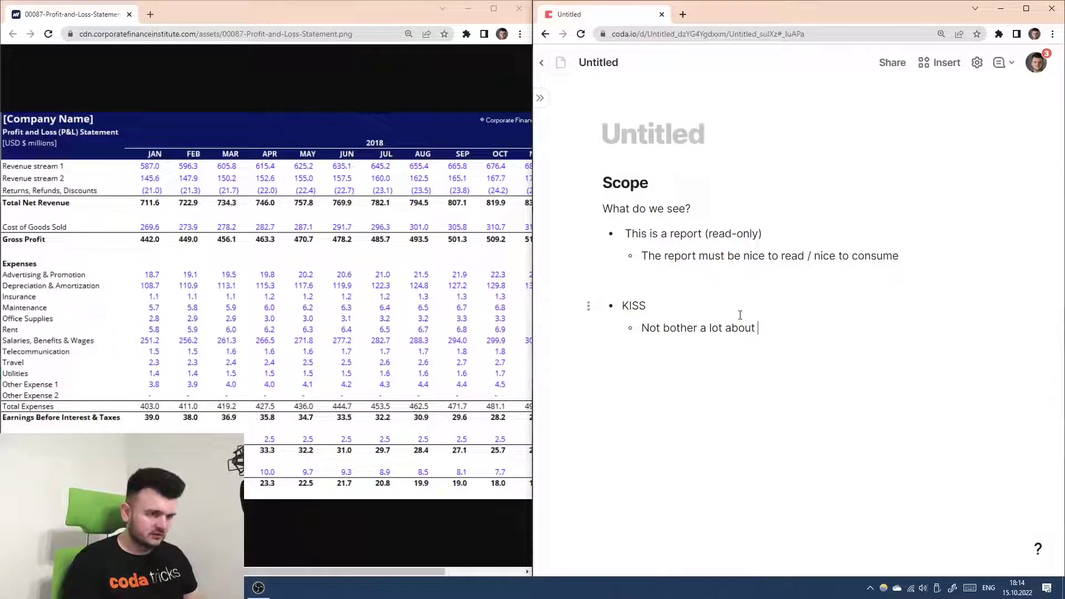
type("conden")
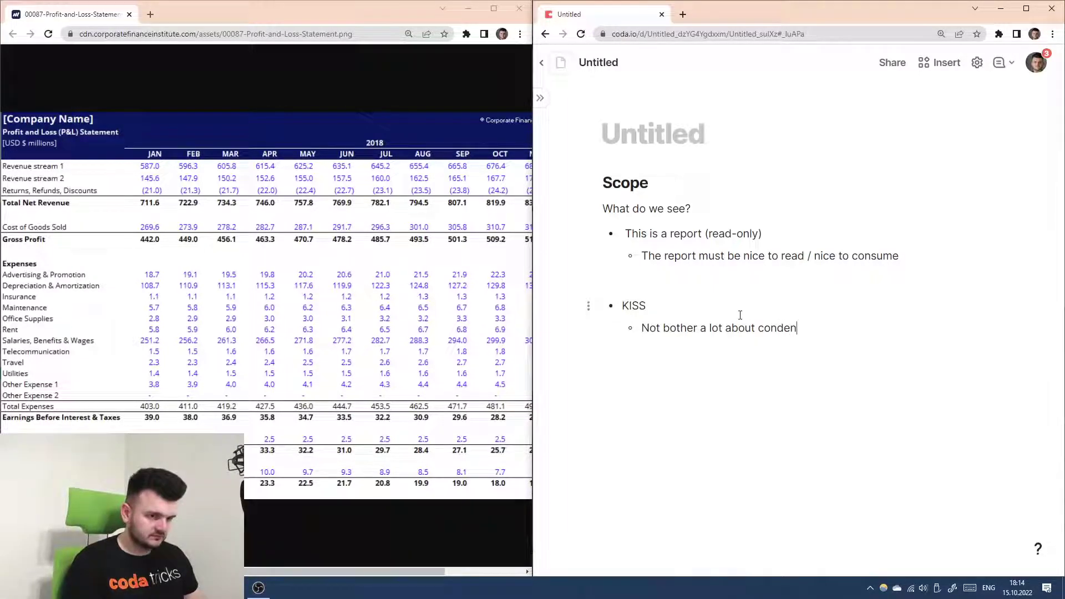
type("sed accurate")
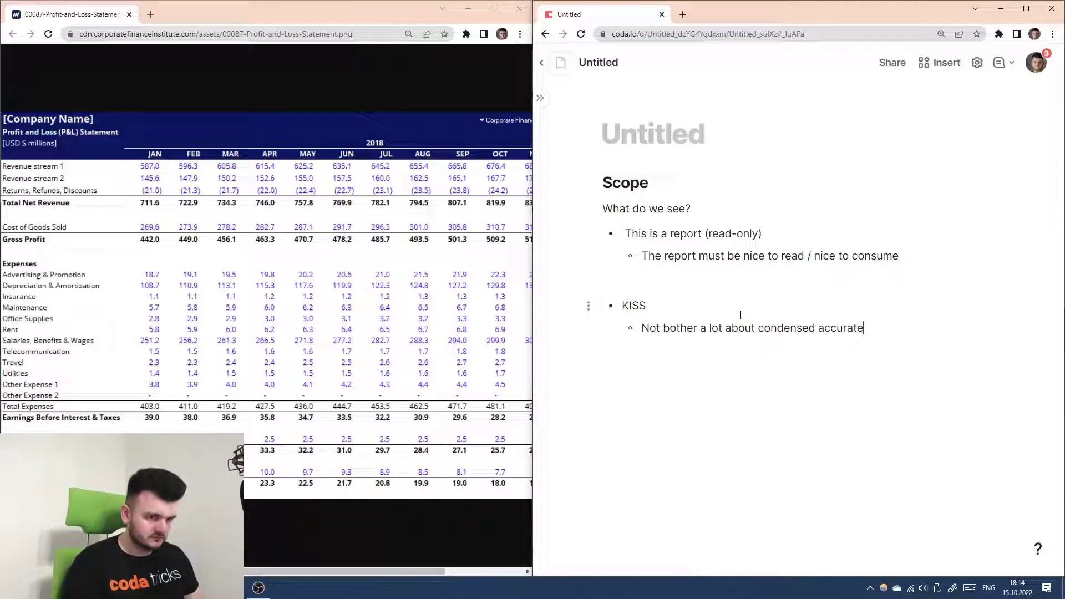
type(" pixel=pe")
key("Escape")
key("BackSpace")
key("BackSpace")
key("BackSpace")
type("pixel-per")
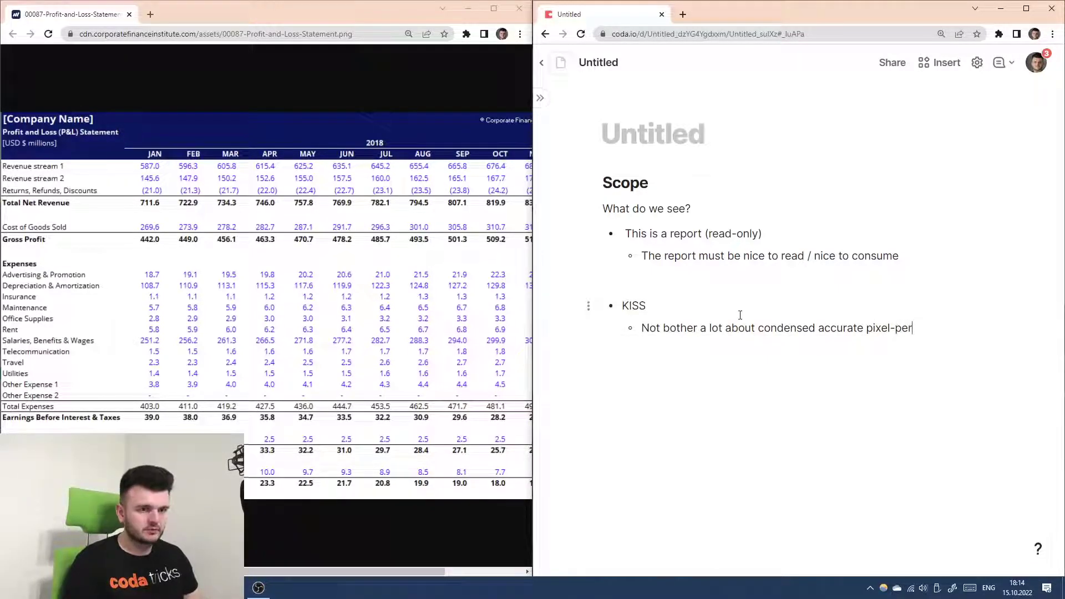
type("fect render")
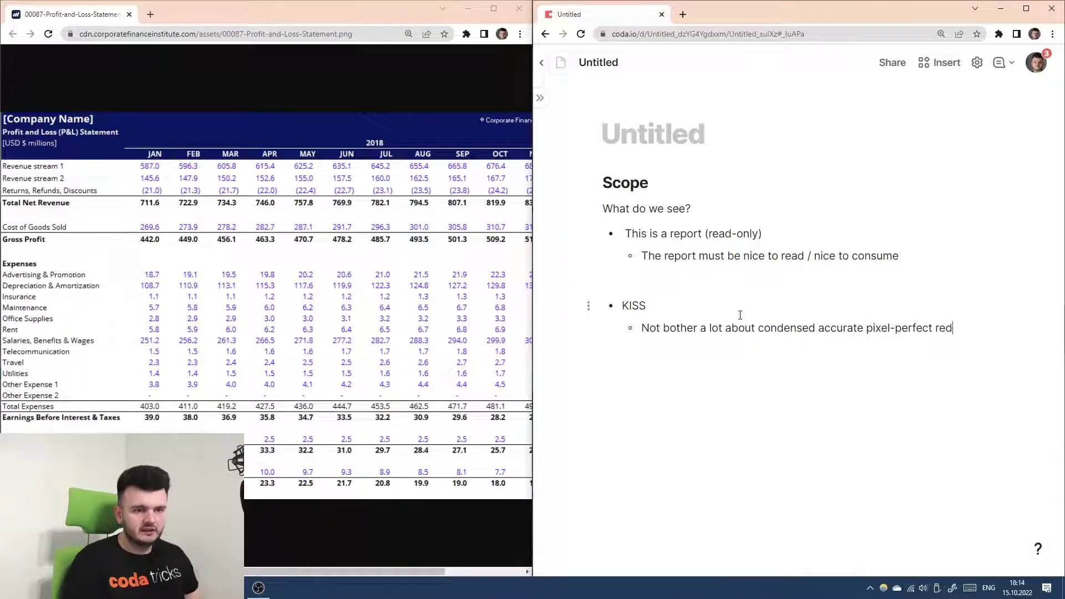
type("ing")
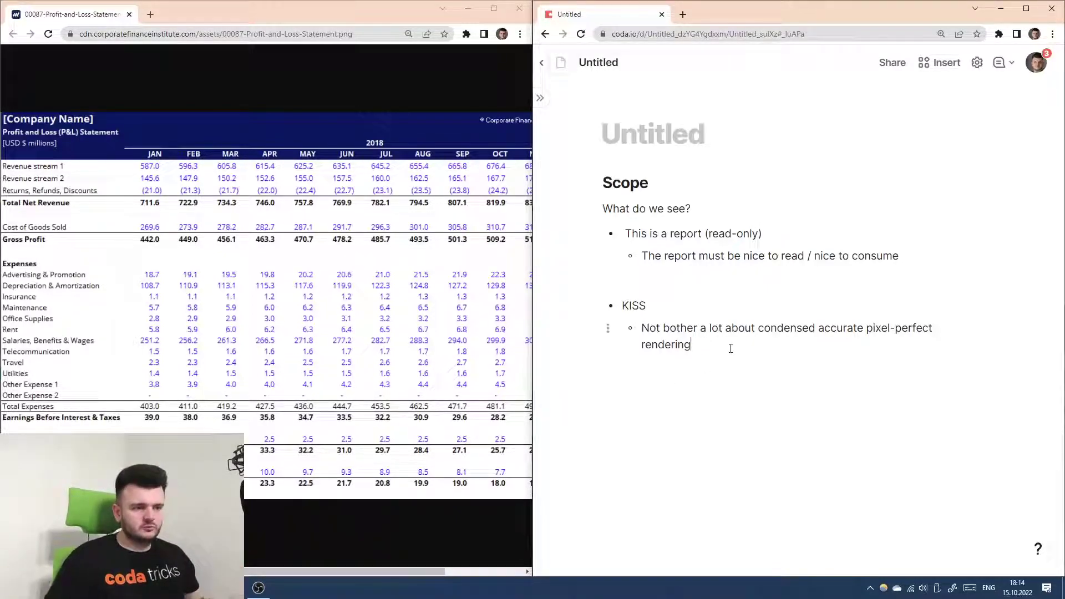
- Add a second KISS sub-bullet reading "Trying to get the most we can get out of stock Coda (without extra tricks etc)"
type("Trying to be")
key("BackSpace")
key("BackSpace")
type("get the mo")
type("st ")
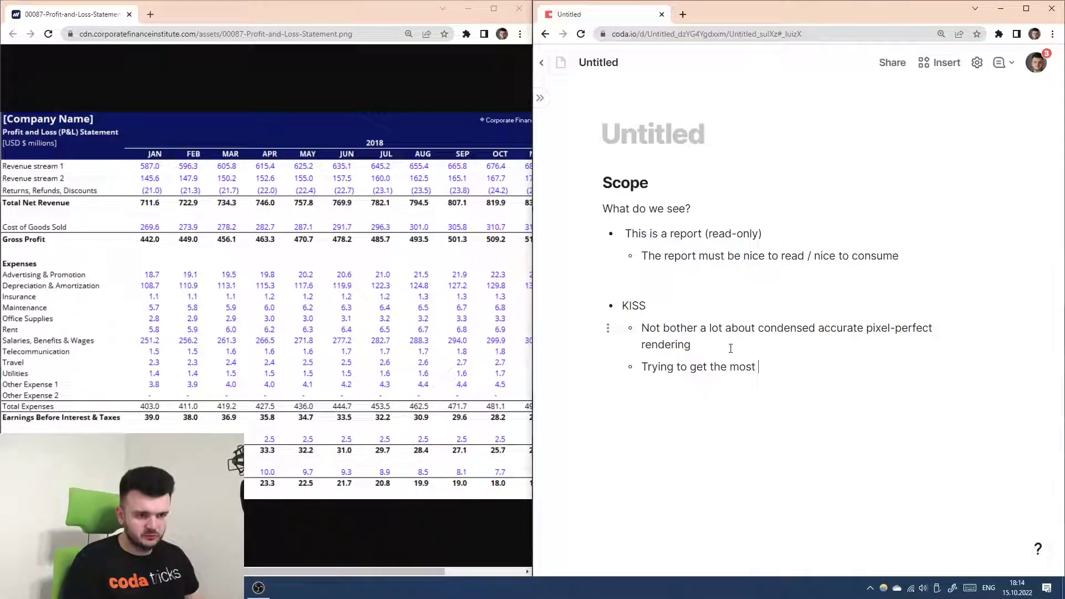
type("we can get out of ")
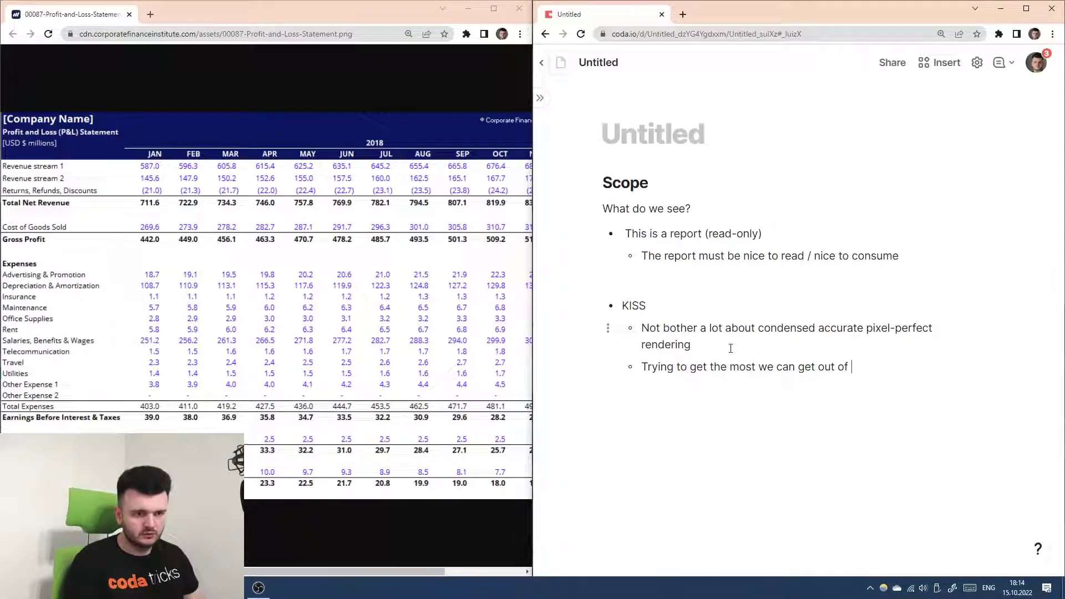
type("stock ")
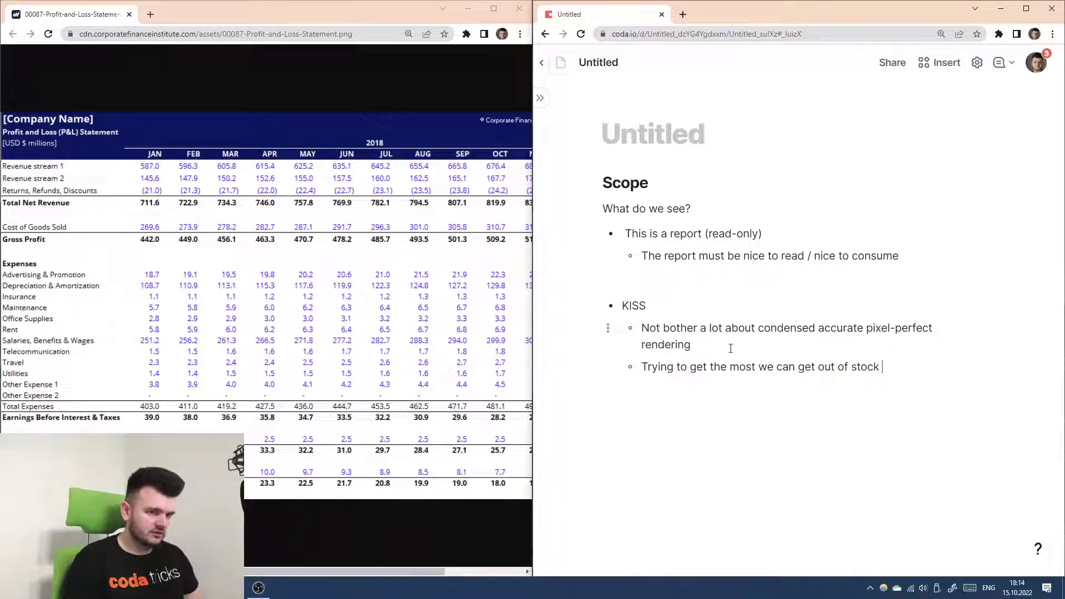
type("Coda (without ")
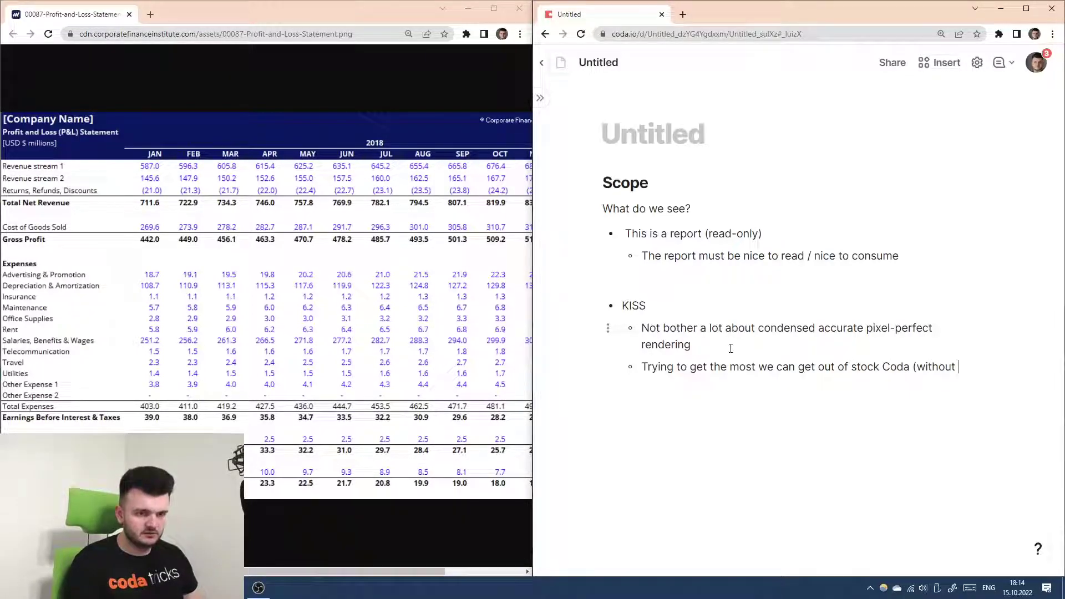
type("extra tricks etc")
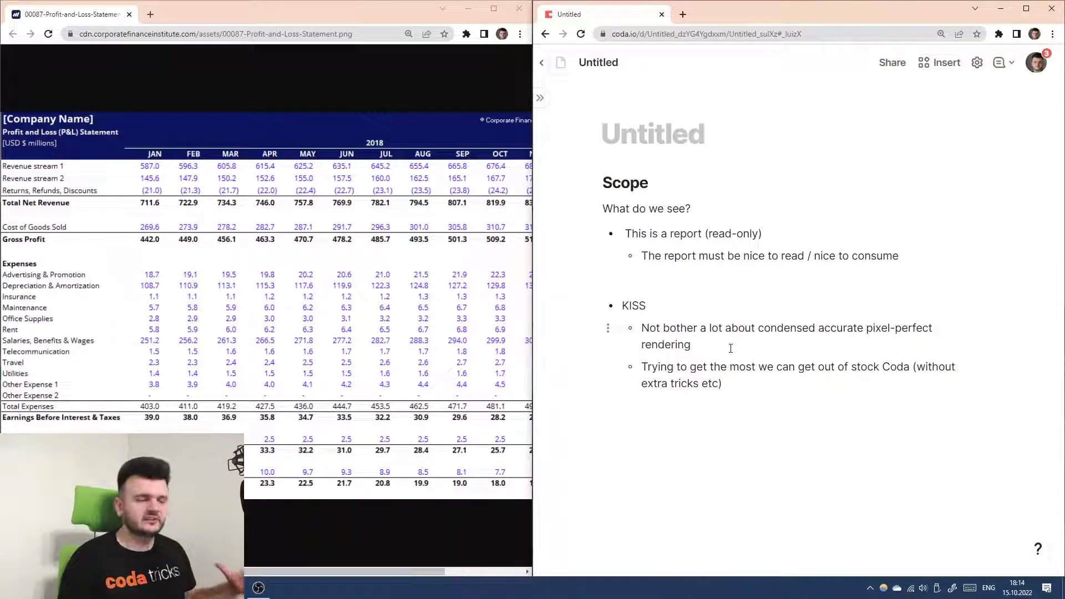
- Start a second sub-bullet under the read-only report bullet with the words "The report aggregrates"
left_click(987, 266)
key("Return")
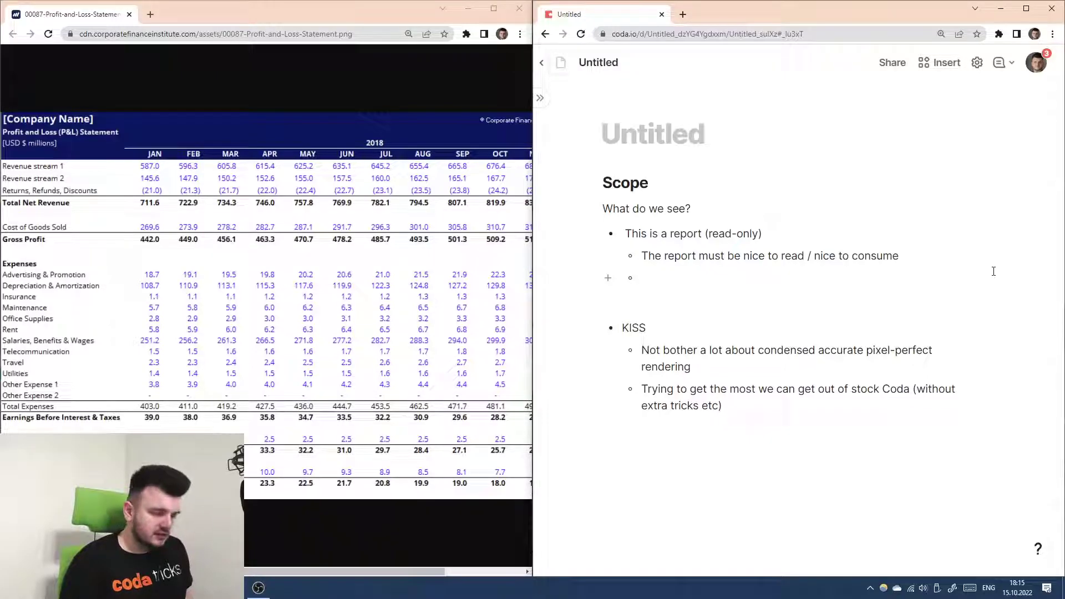
type("The report ")
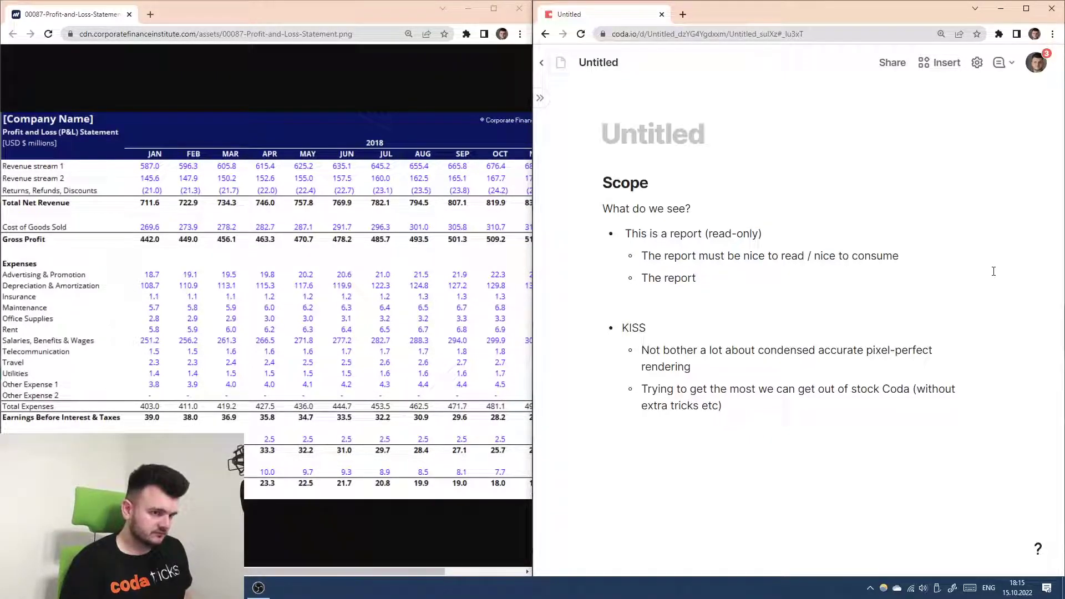
type("aggregrates")
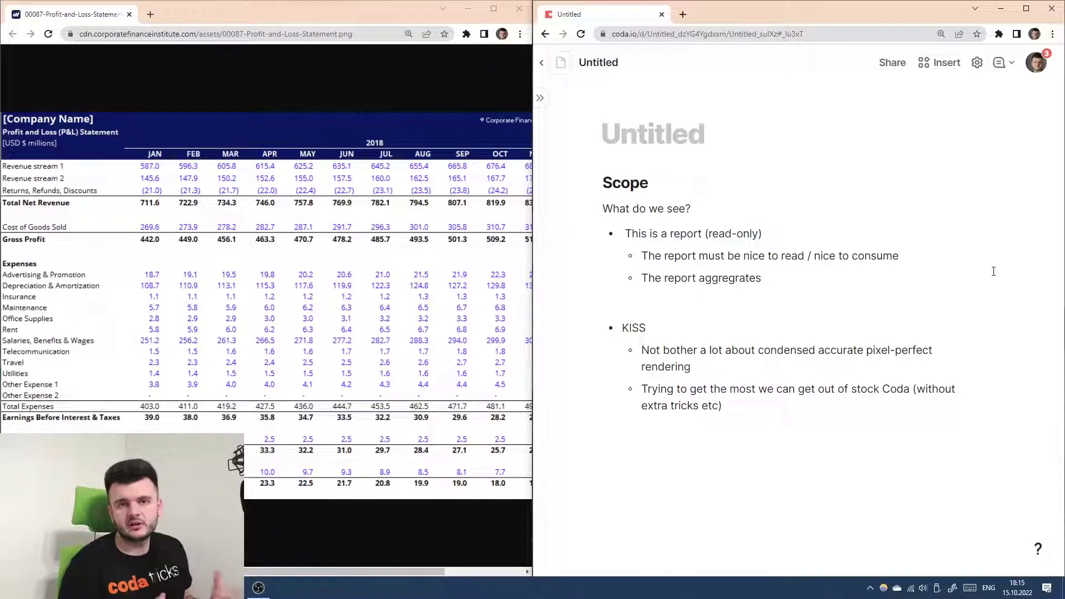
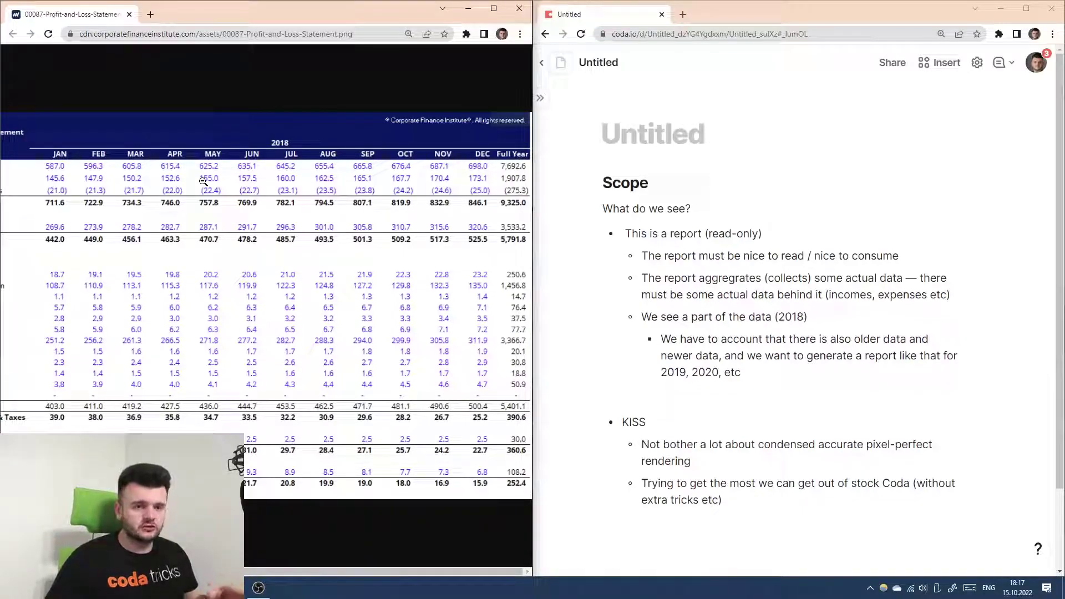
- Below the 2018 notes, add the sub-bullet "Some properties are aggregations from somewhere else (transactions etc), and some are calculated out of properties right here."
scroll(12, 181, "left", 3)
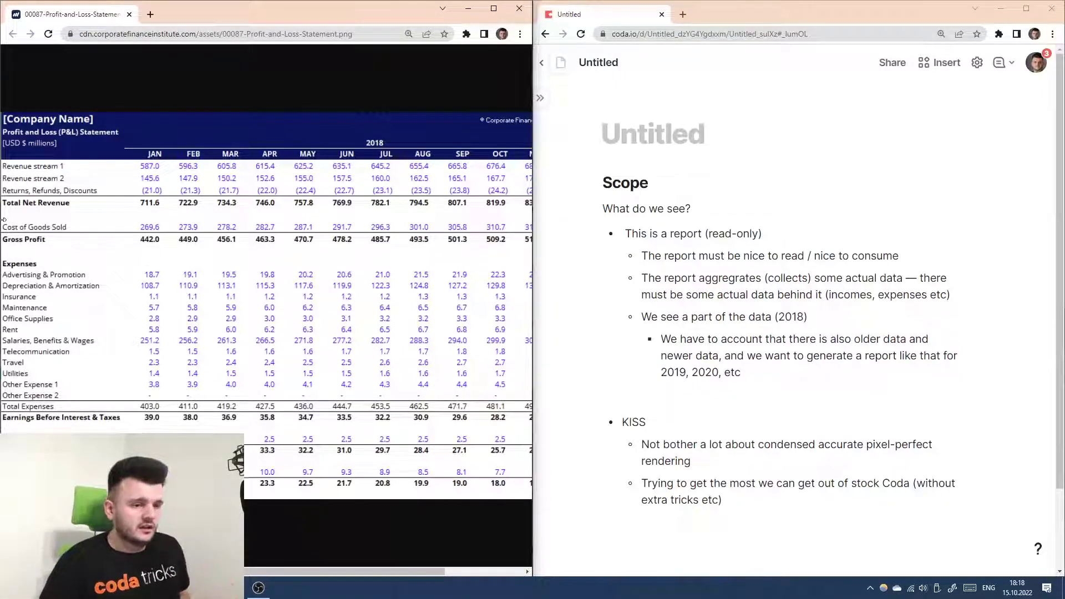
scroll(139, 239, "right", 1)
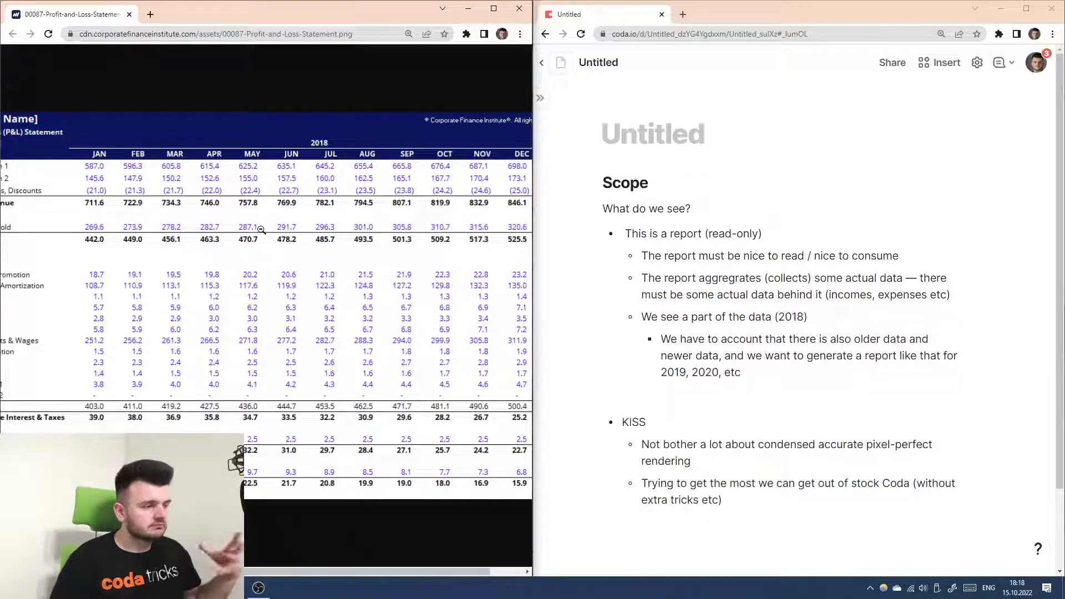
left_click(777, 391)
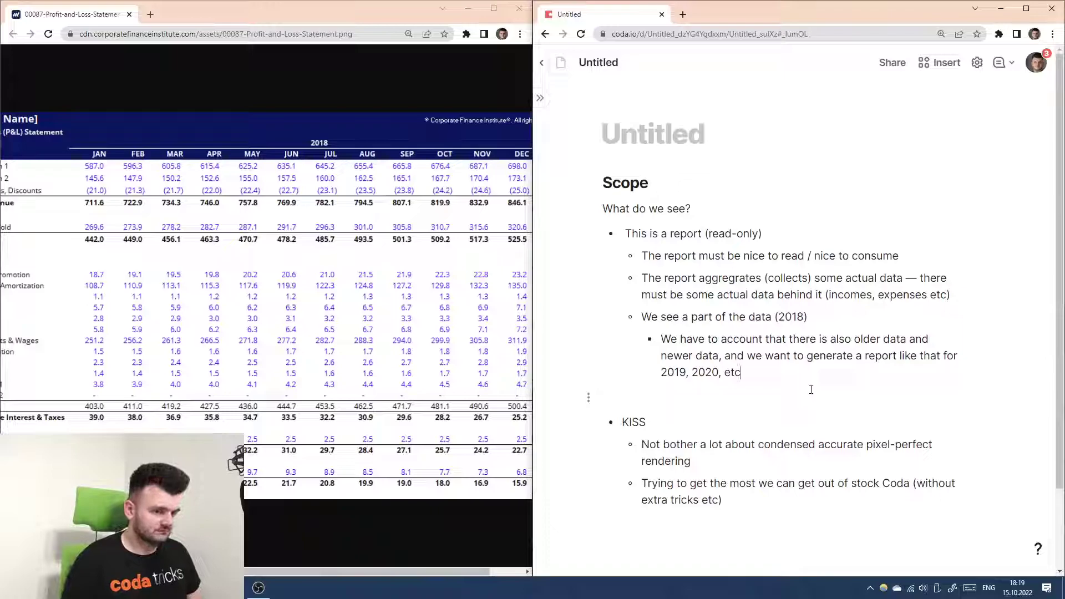
scroll(239, 181, "left", 2)
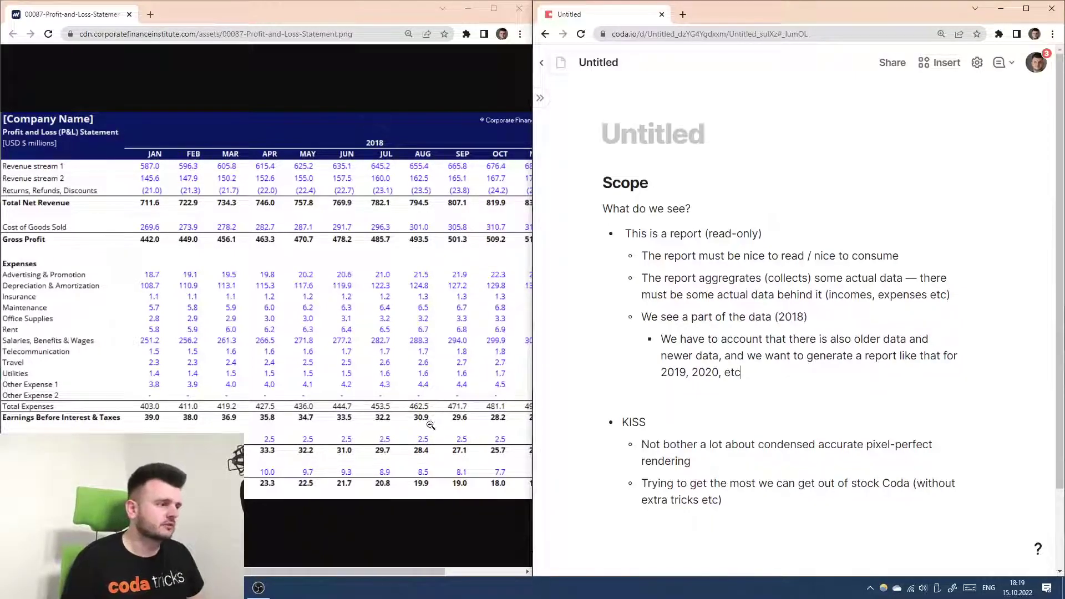
key("Return")
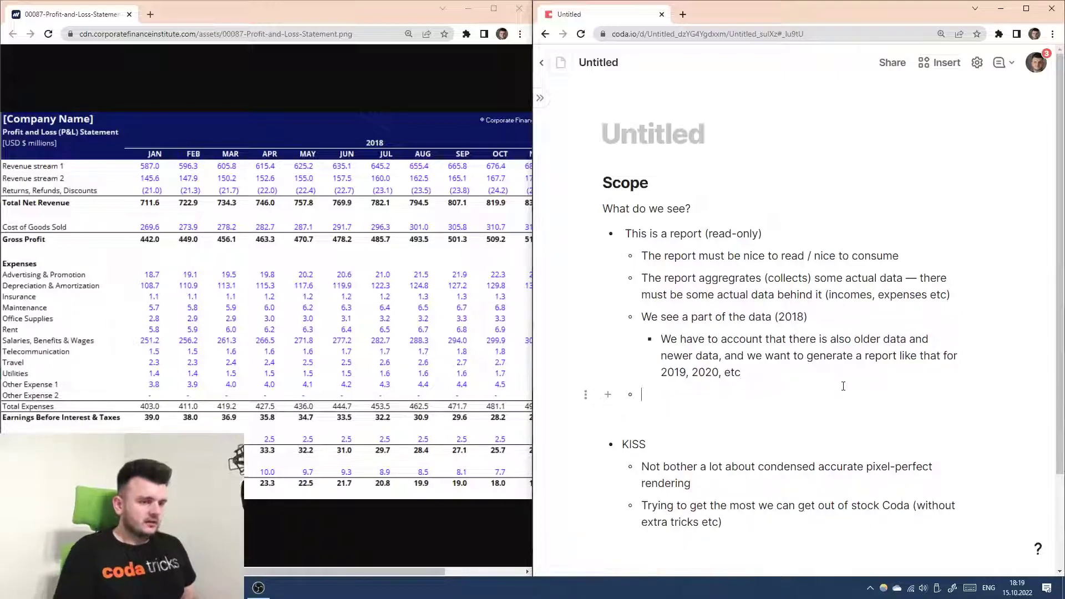
key("shift+Tab")
type("Some properties")
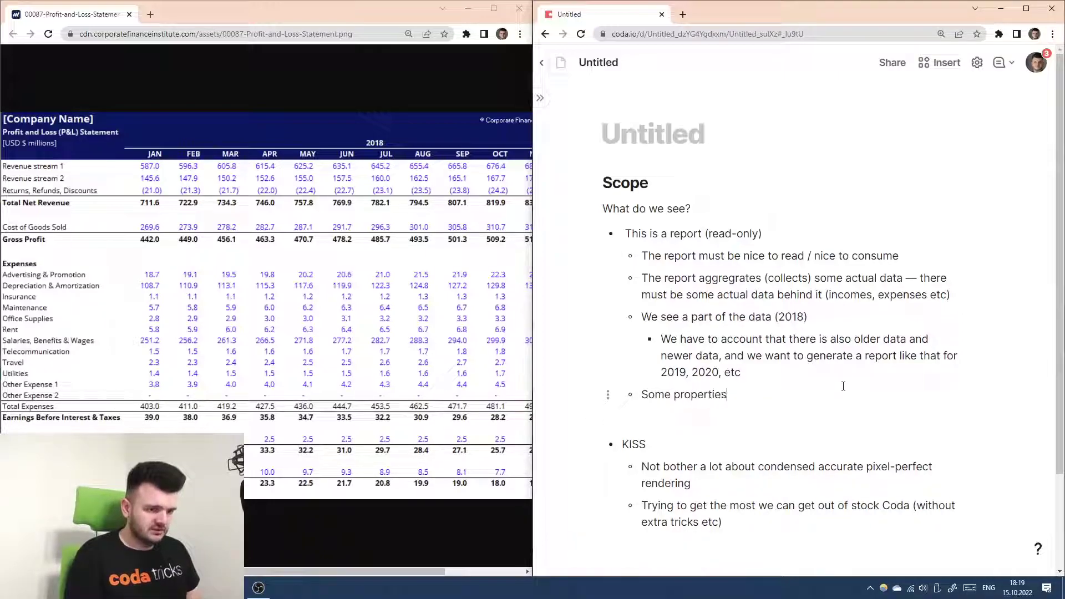
type(" are aggre")
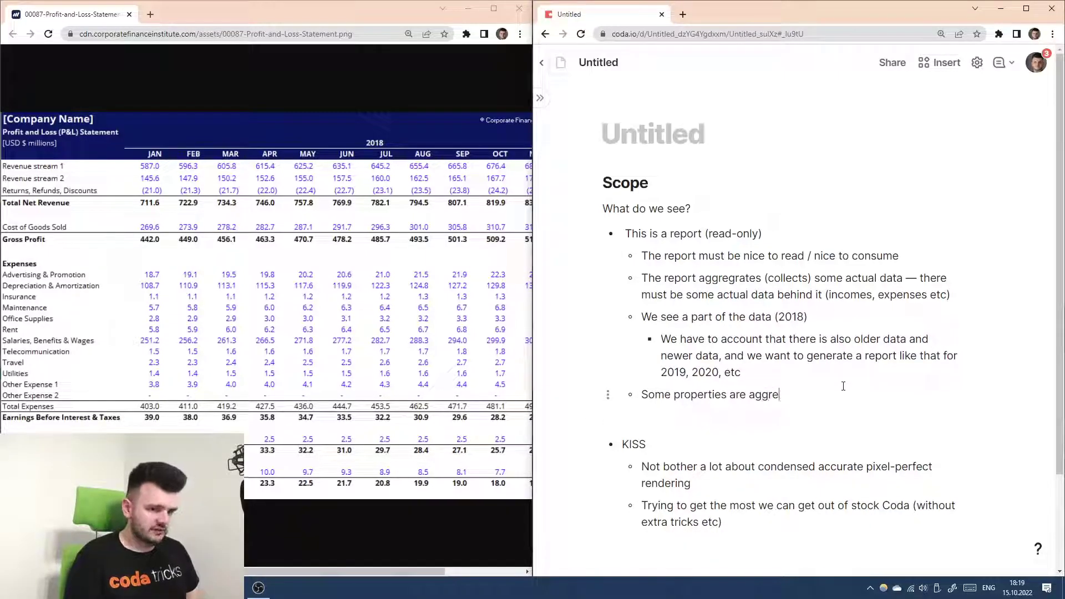
type("gations from wome")
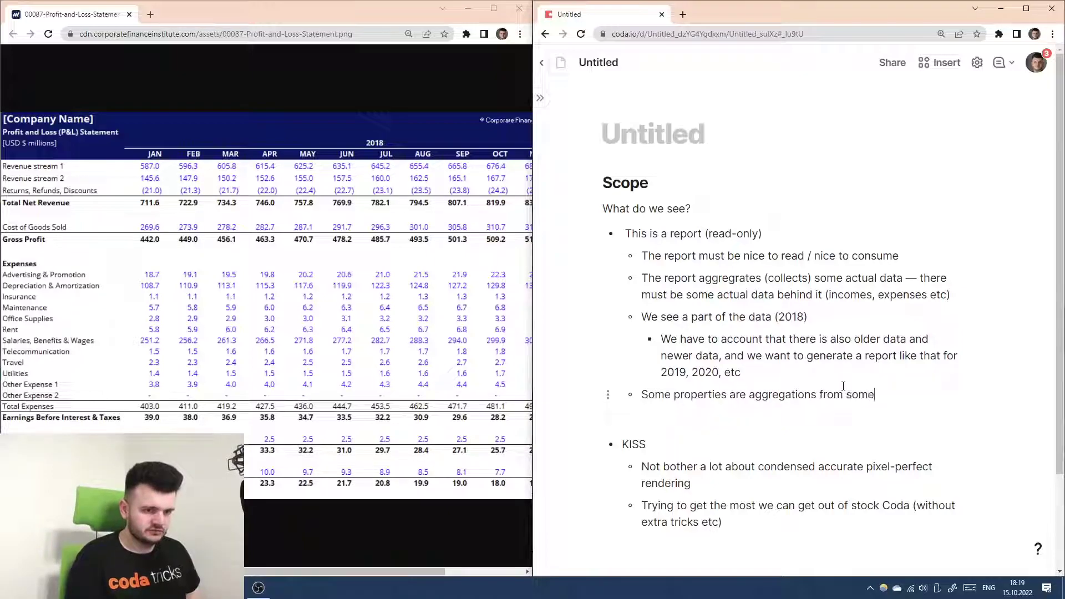
type("where else (tr")
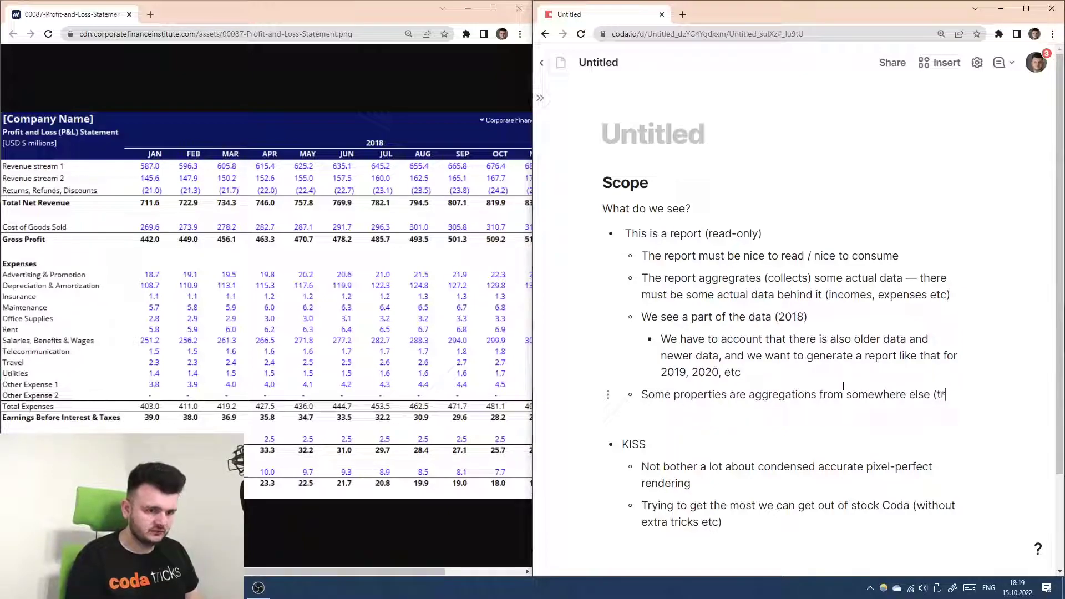
type("ansactions etc), ")
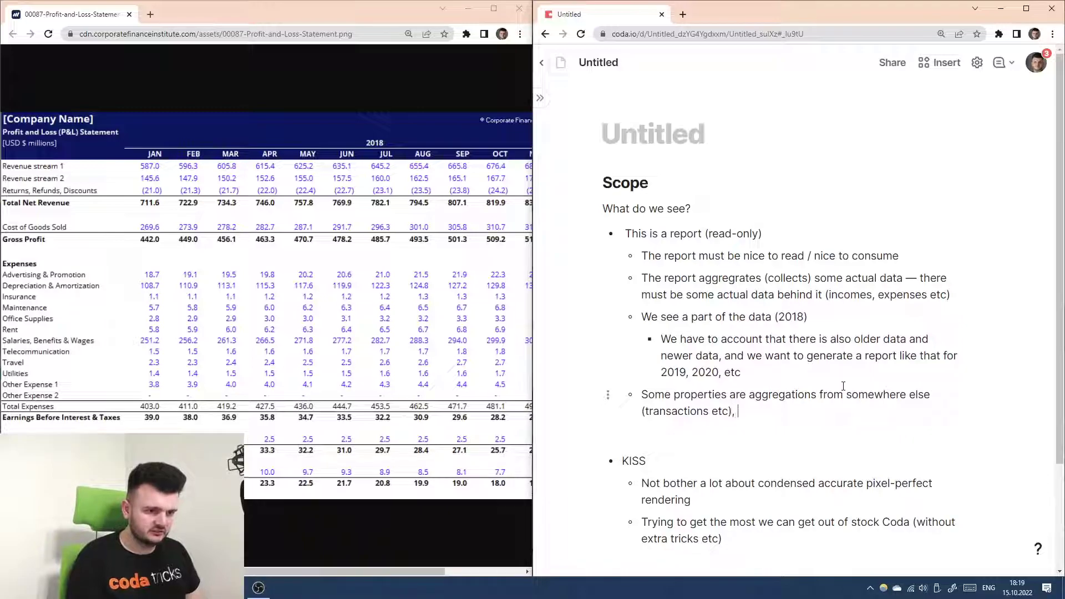
type("and some are calcu")
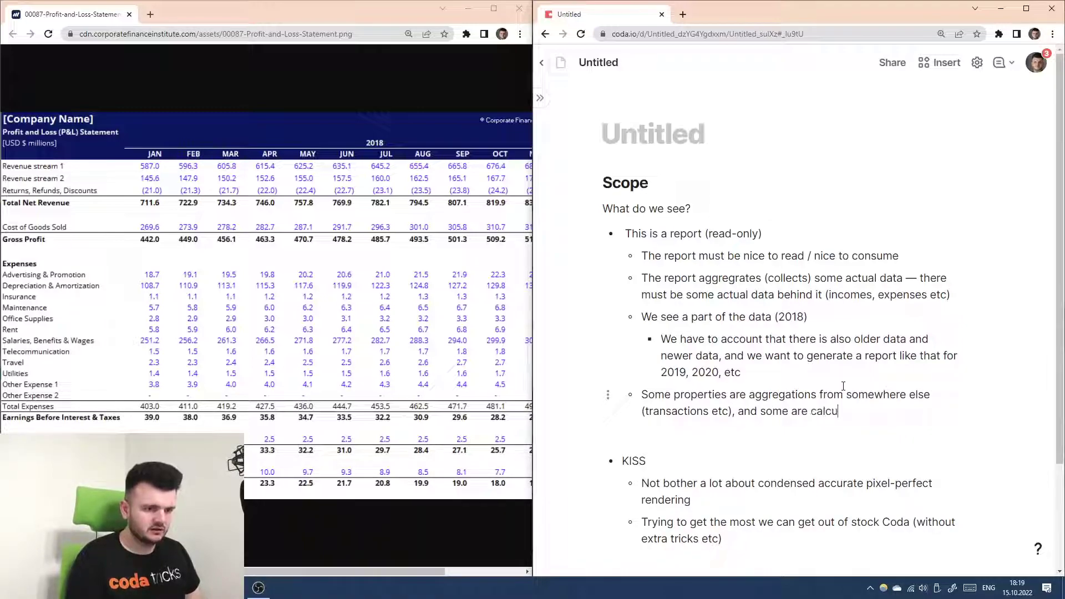
type("lated out of pro")
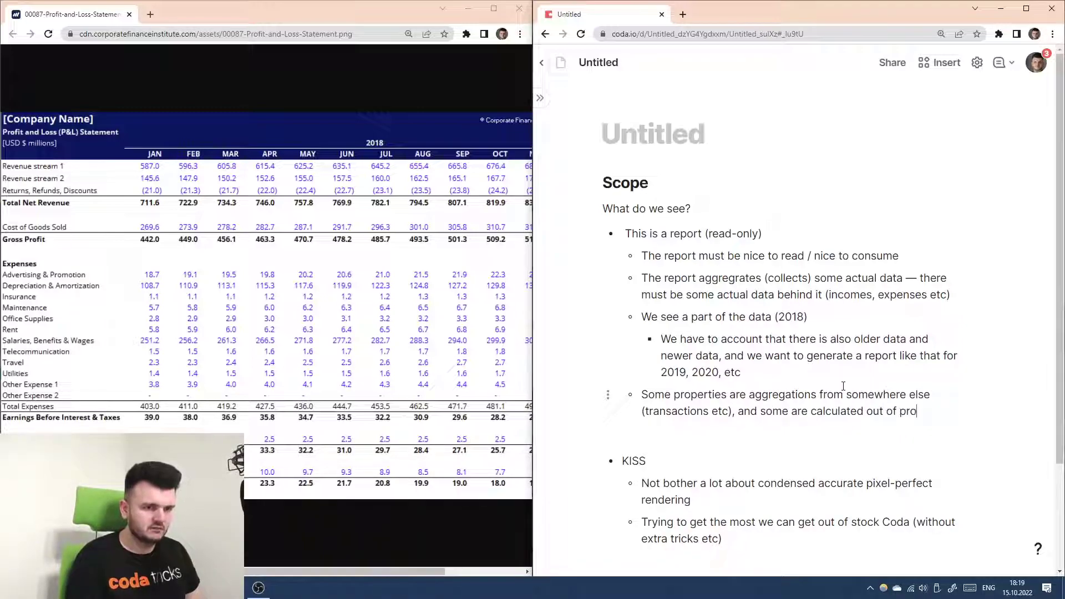
type("perties right ner")
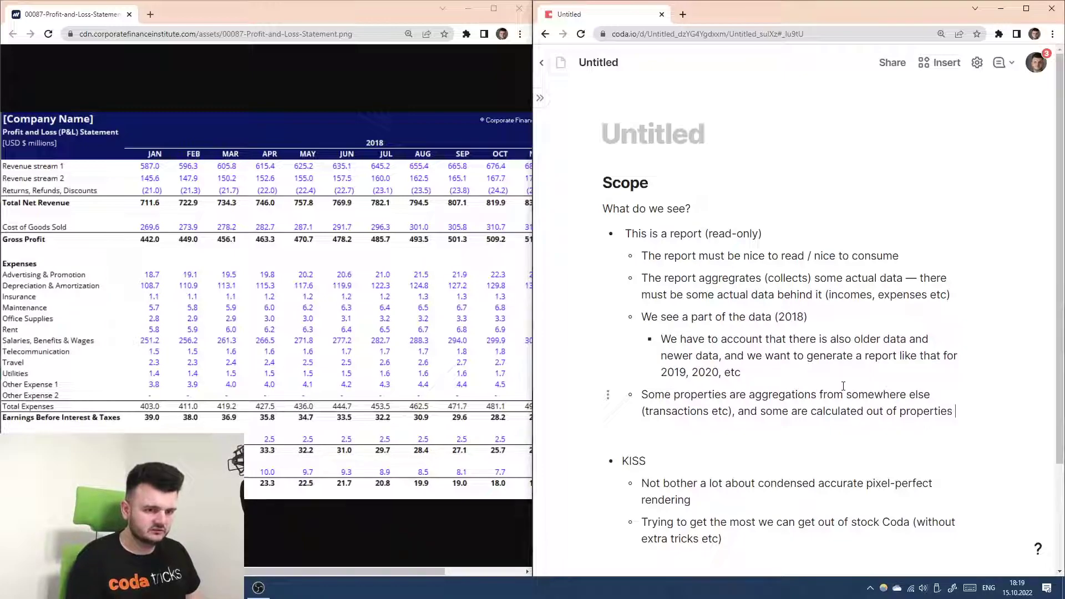
key("BackSpace")
key("BackSpace")
key("BackSpace")
type("here.")
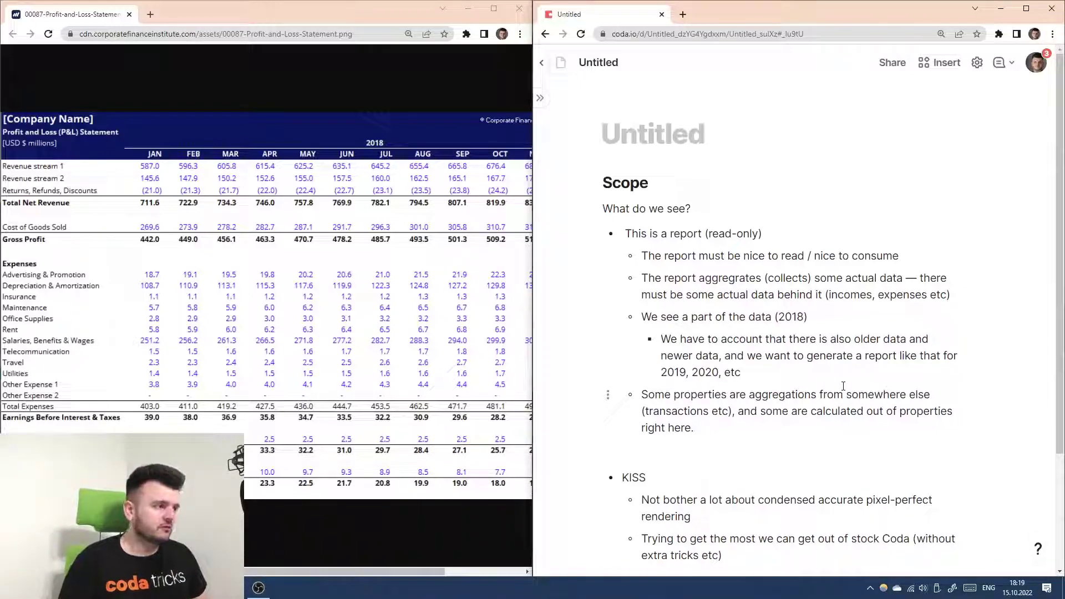
- Add the line "What concepts do we see here?" as a new paragraph below the KISS notes
scroll(832, 455, "down", 2)
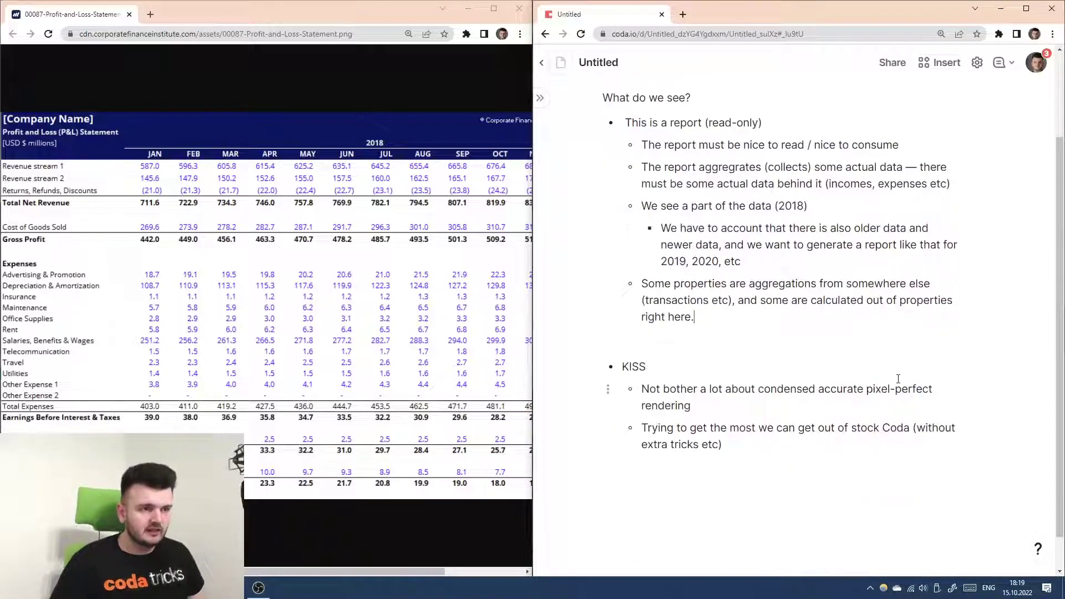
left_click(782, 561)
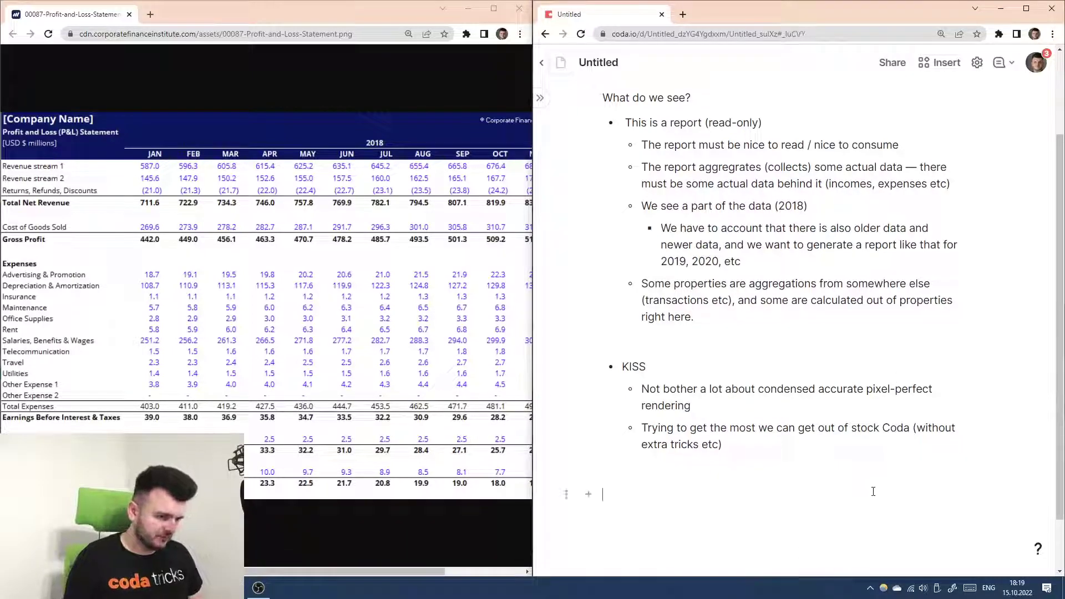
type("What ")
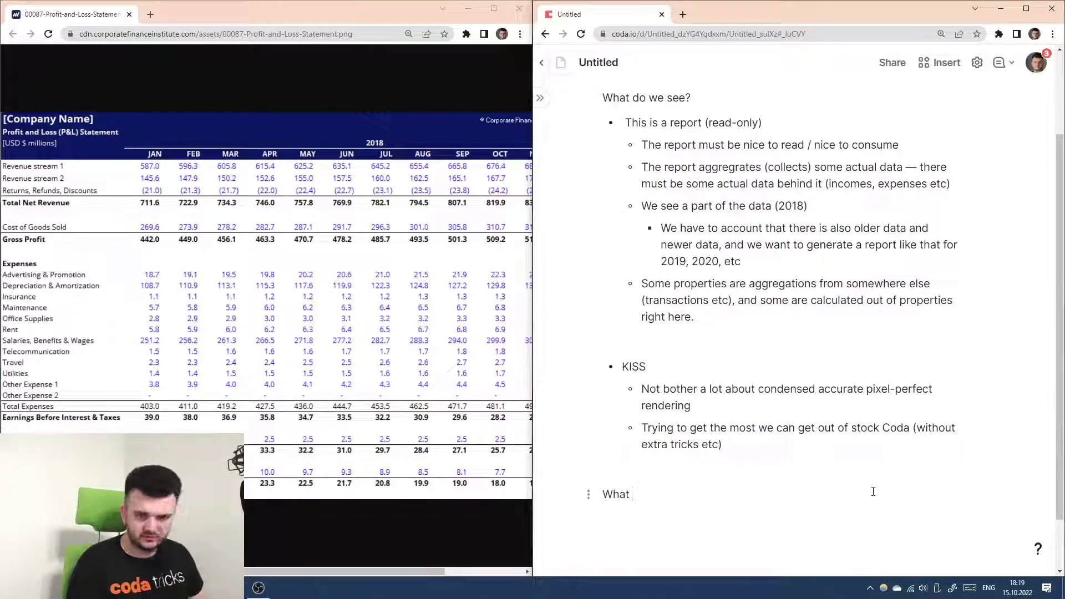
type("concepts d")
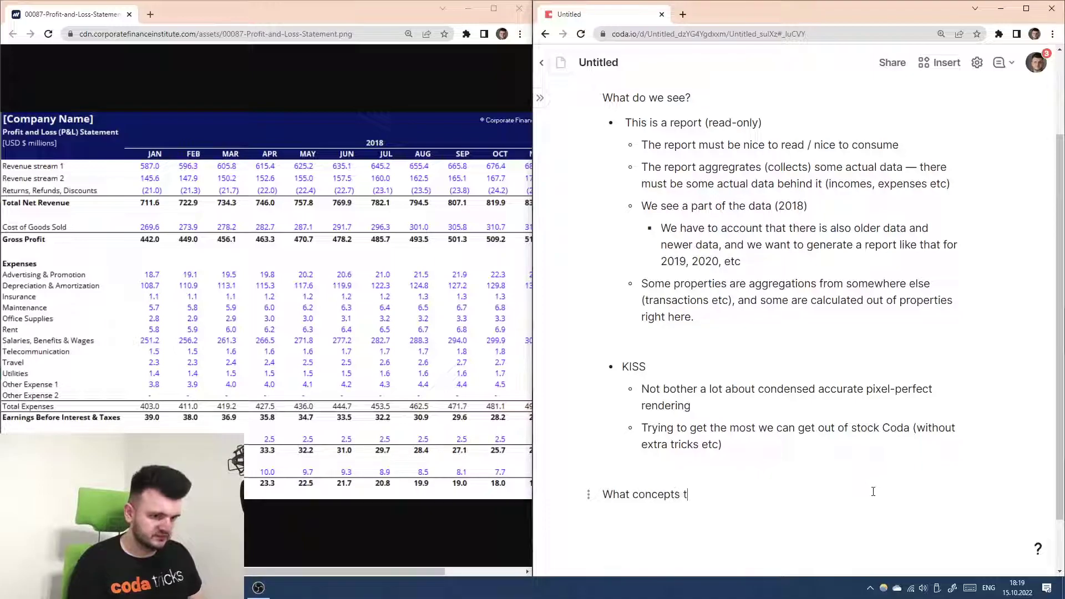
type("o we see here?")
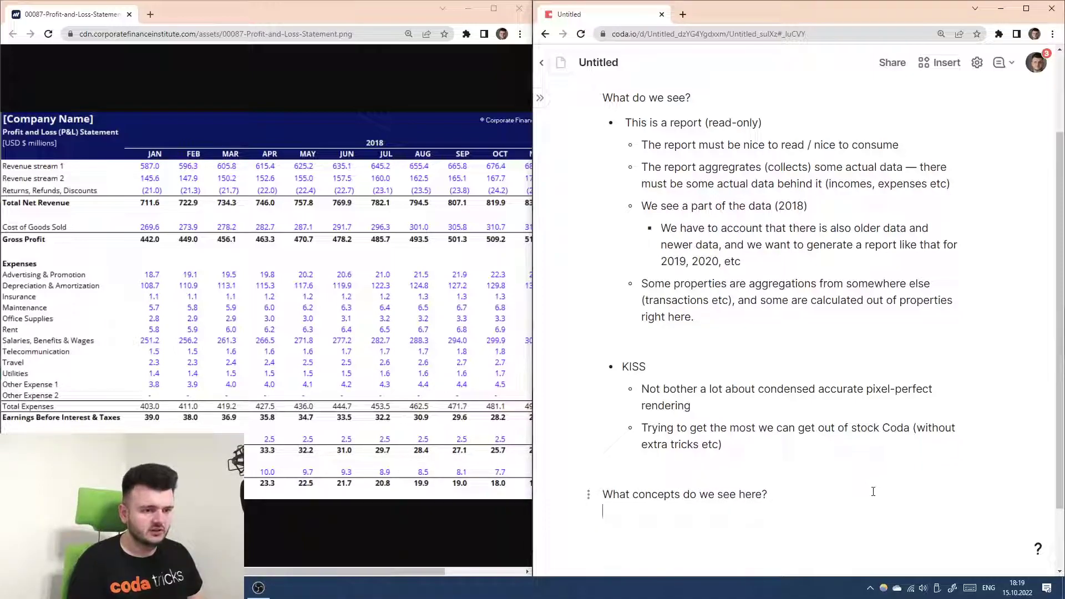
key("Return")
key("BackSpace")
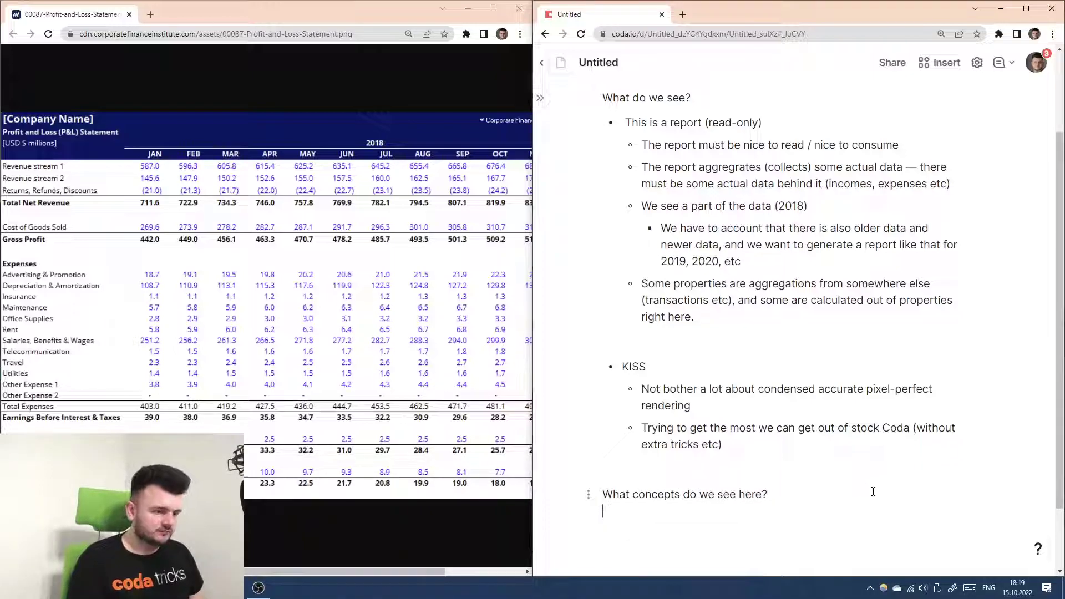
- Start a bulleted list under the concepts question with "Time brackets / intervals (monthly) — months / fiscal months"
key("Return")
type("-")
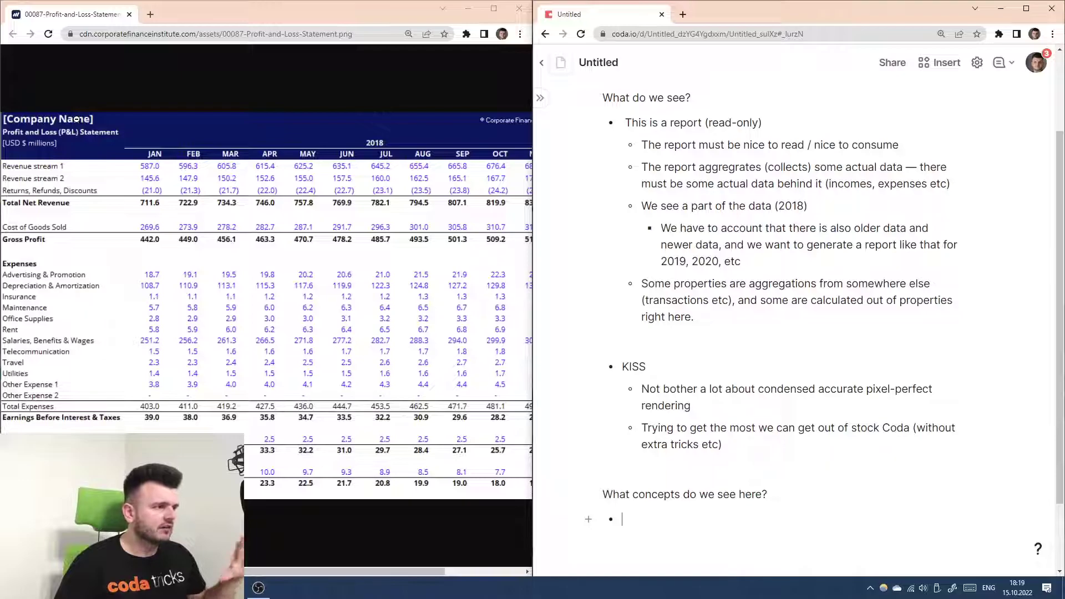
scroll(162, 131, "right", 2)
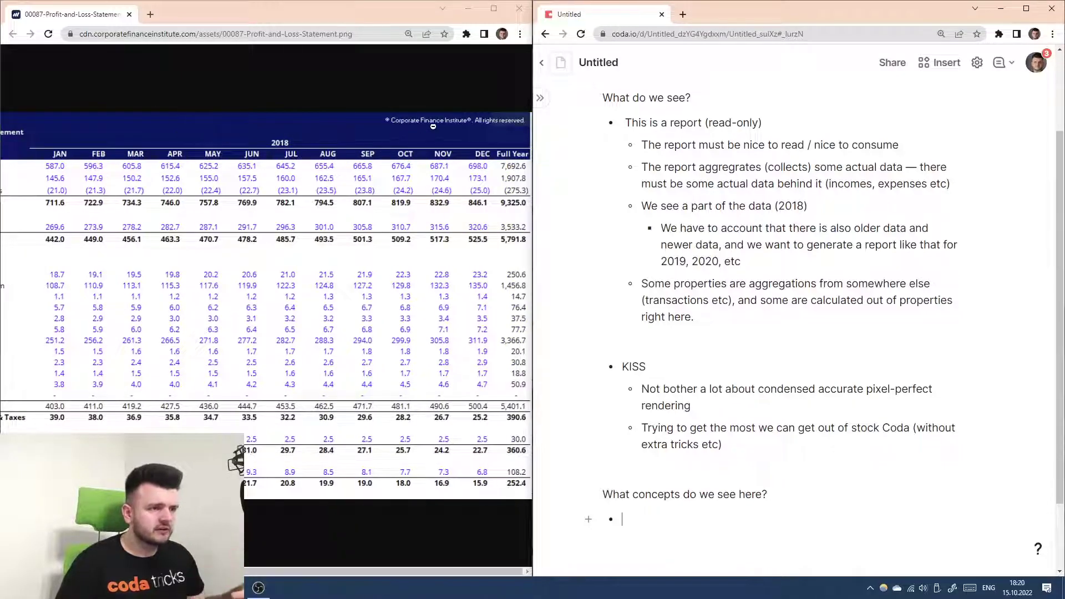
scroll(350, 130, "left", 2)
scroll(741, 514, "down", 1)
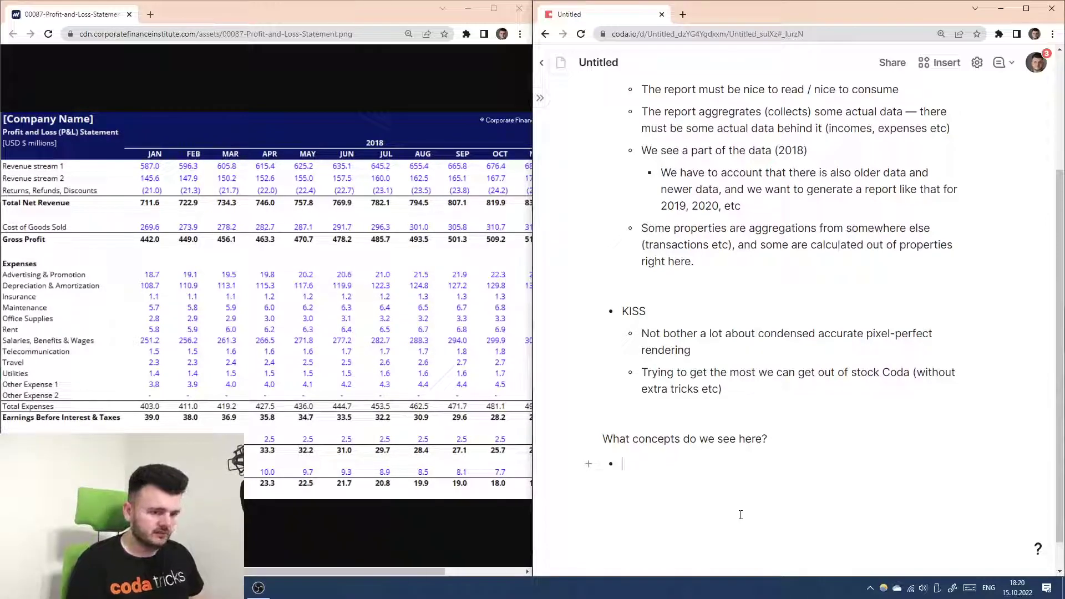
type("Time")
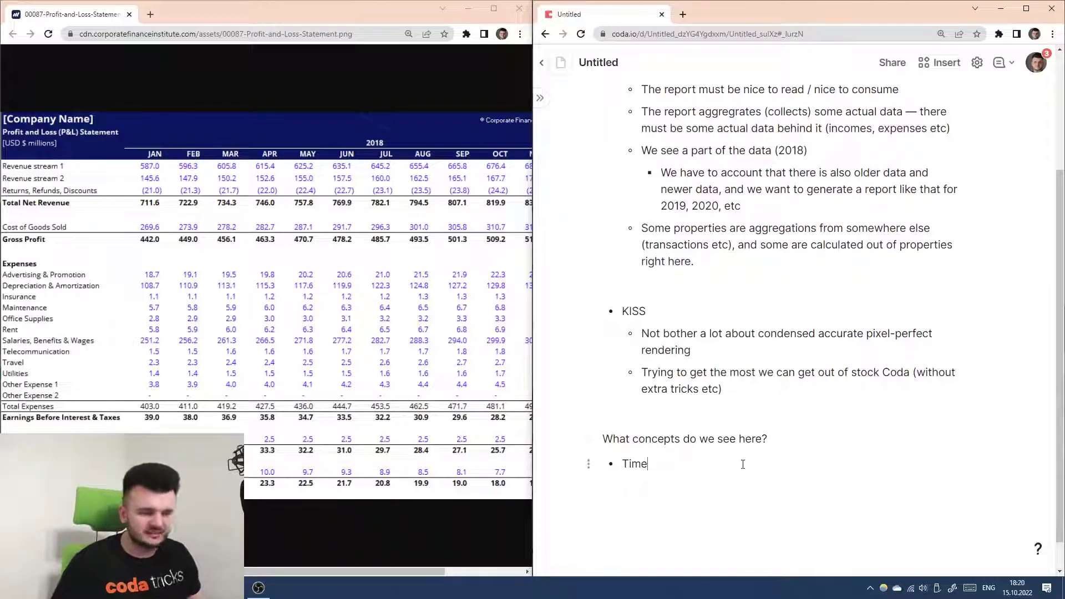
type("brackets ")
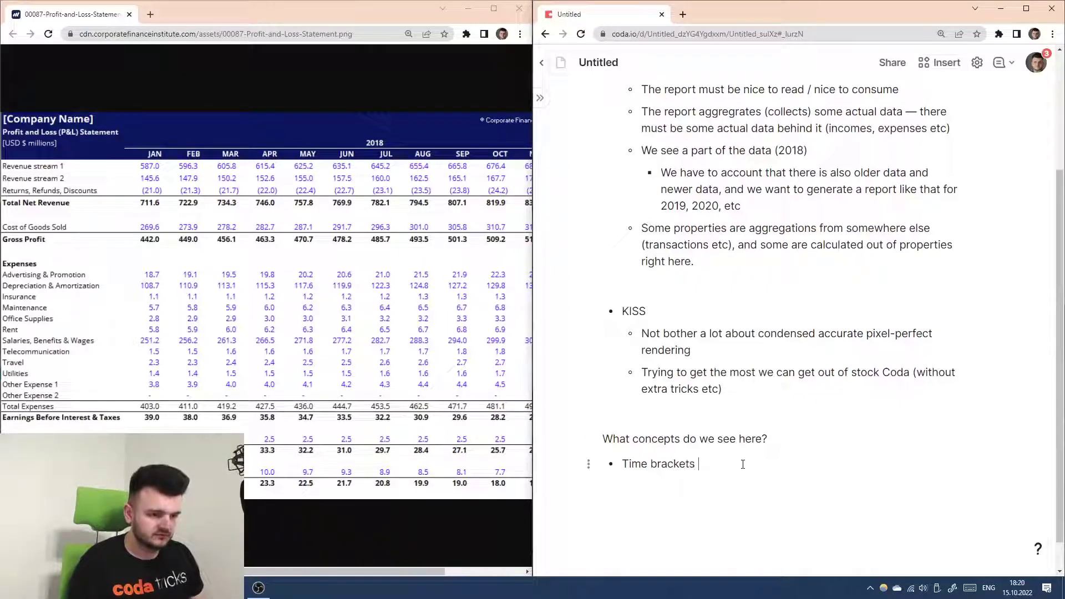
type("/ interva")
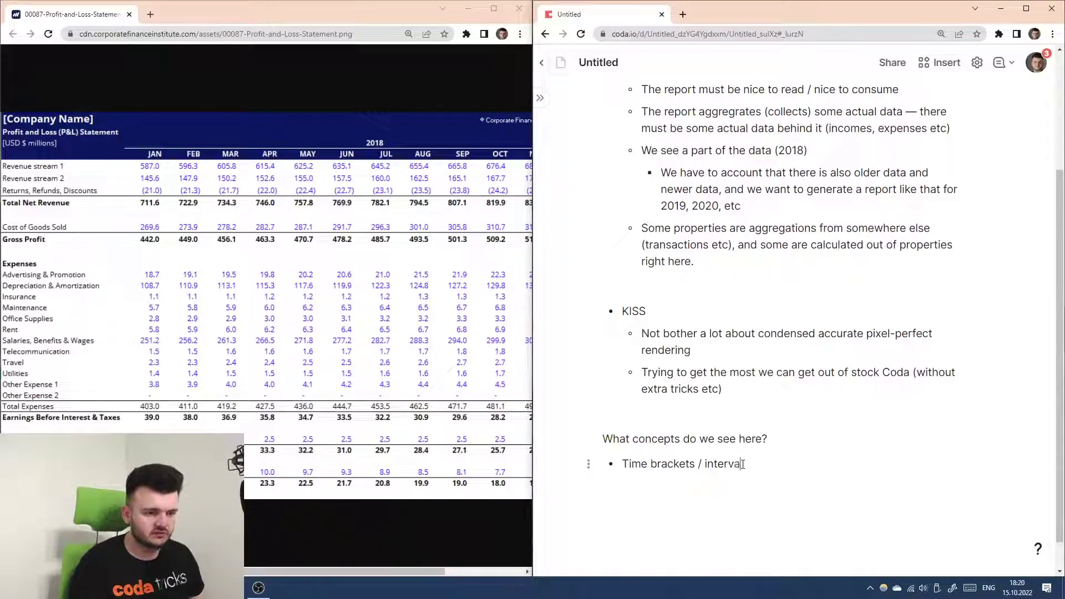
type("ls (monthly)")
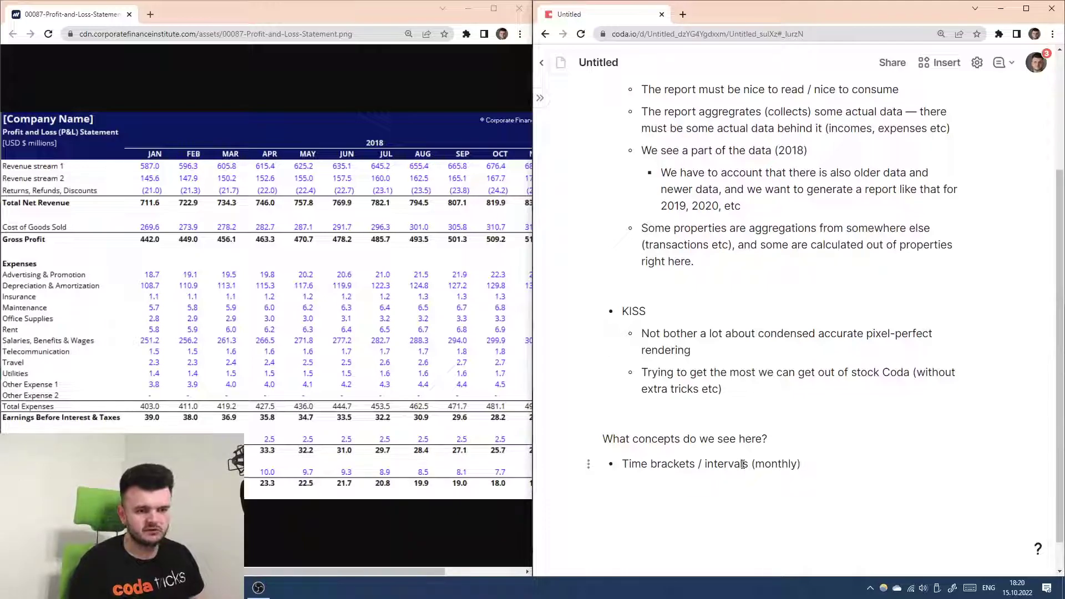
type(" -- ")
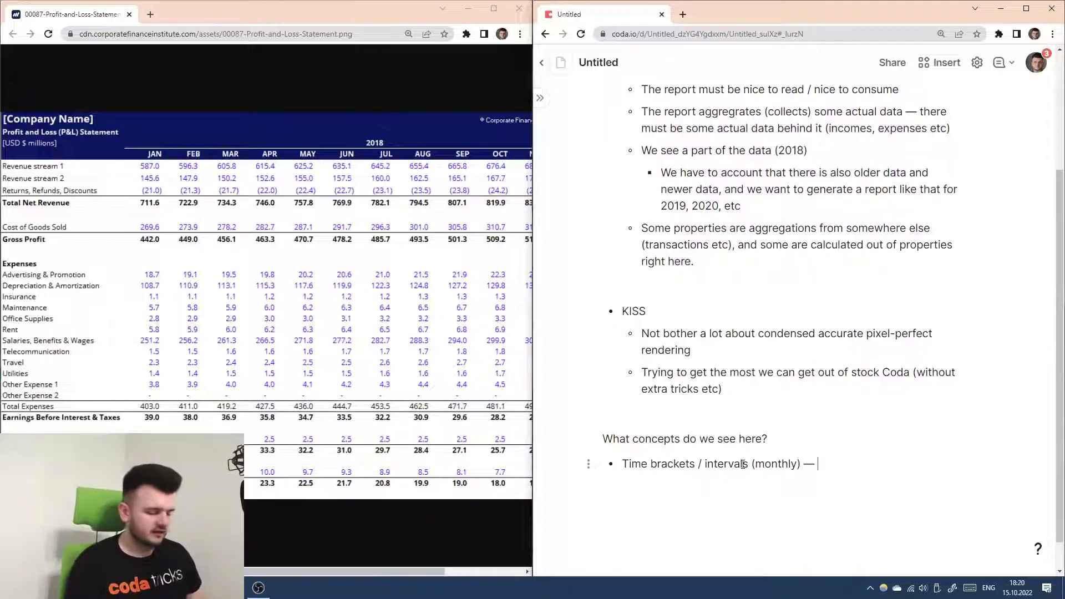
type("months / f")
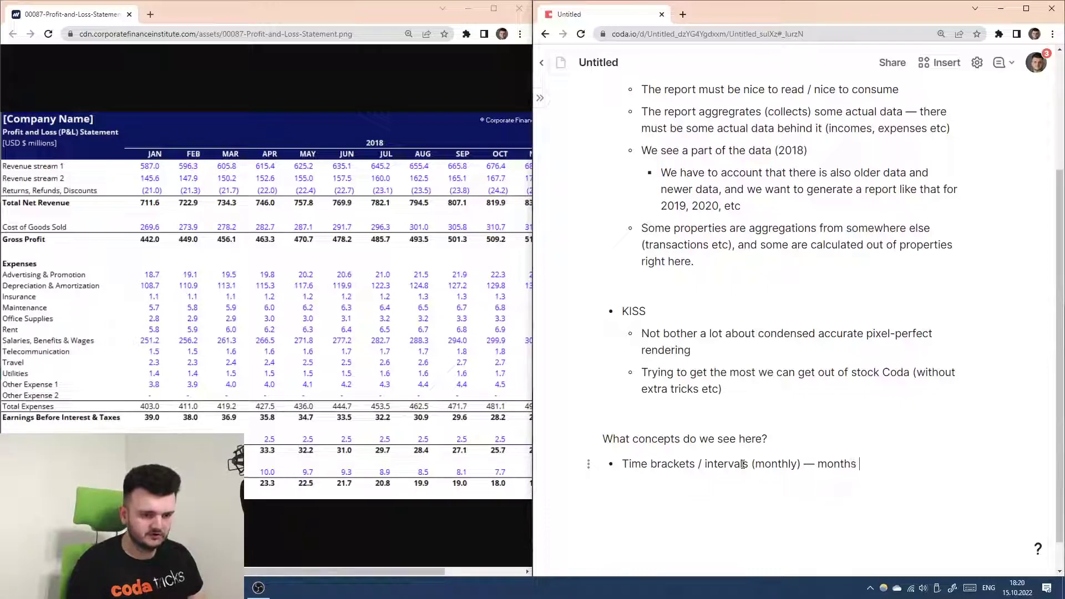
key("BackSpace")
key("BackSpace")
key("BackSpace")
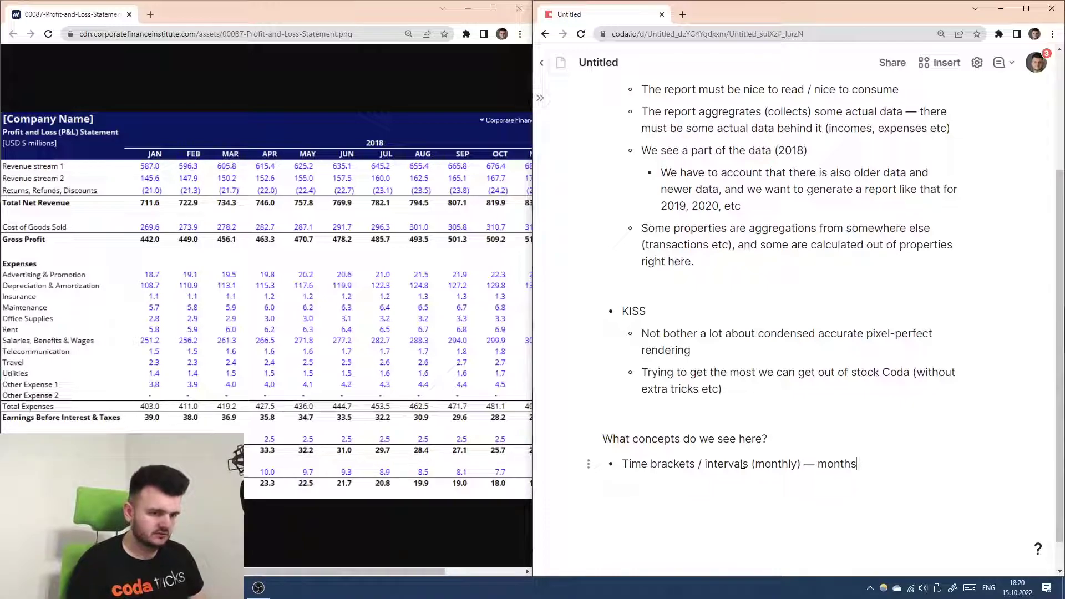
type("/ fiscal")
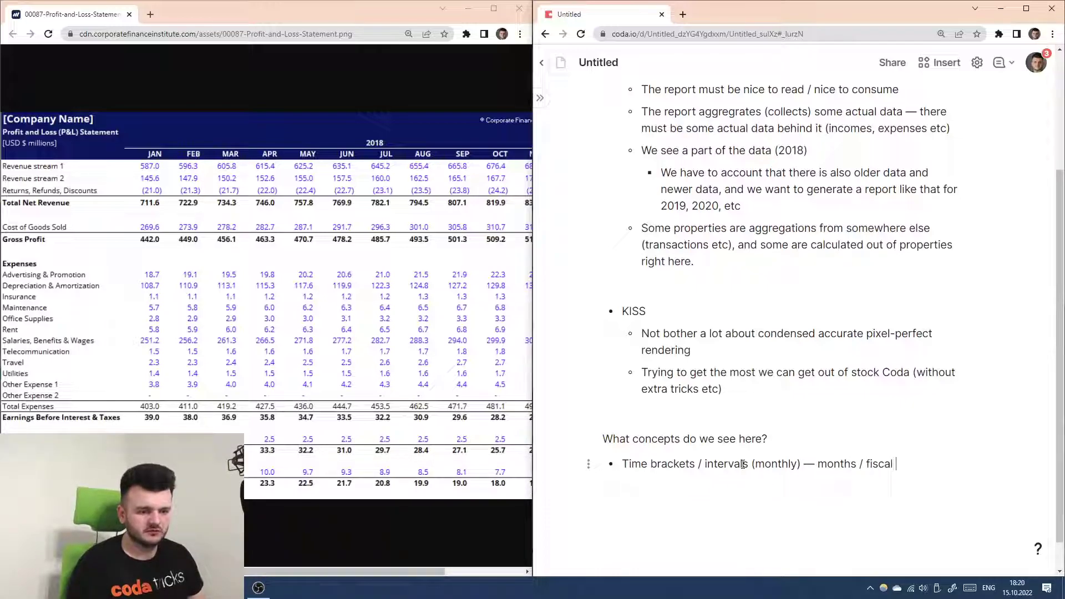
type(" months")
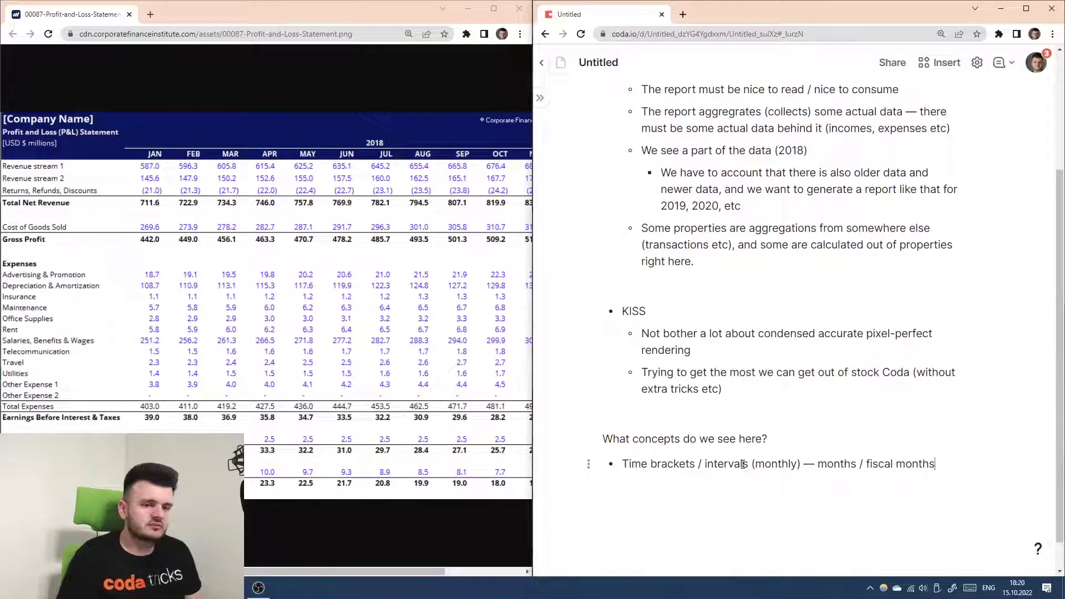
- Replace "months / fiscal months" in the time brackets bullet with "financial months"
left_click_drag(817, 465, 968, 483)
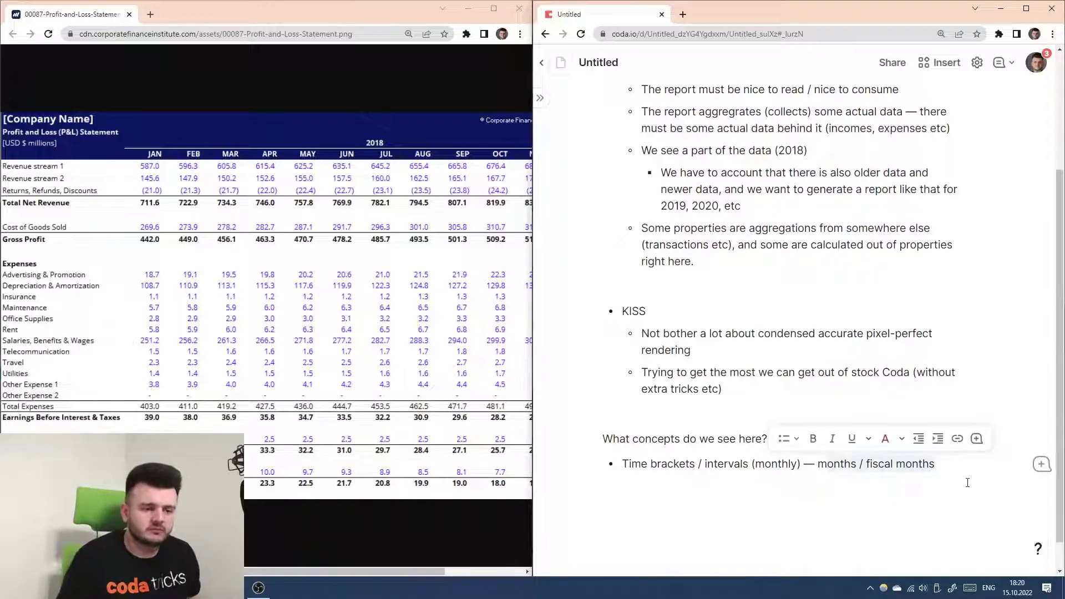
key("BackSpace")
type("financial months")
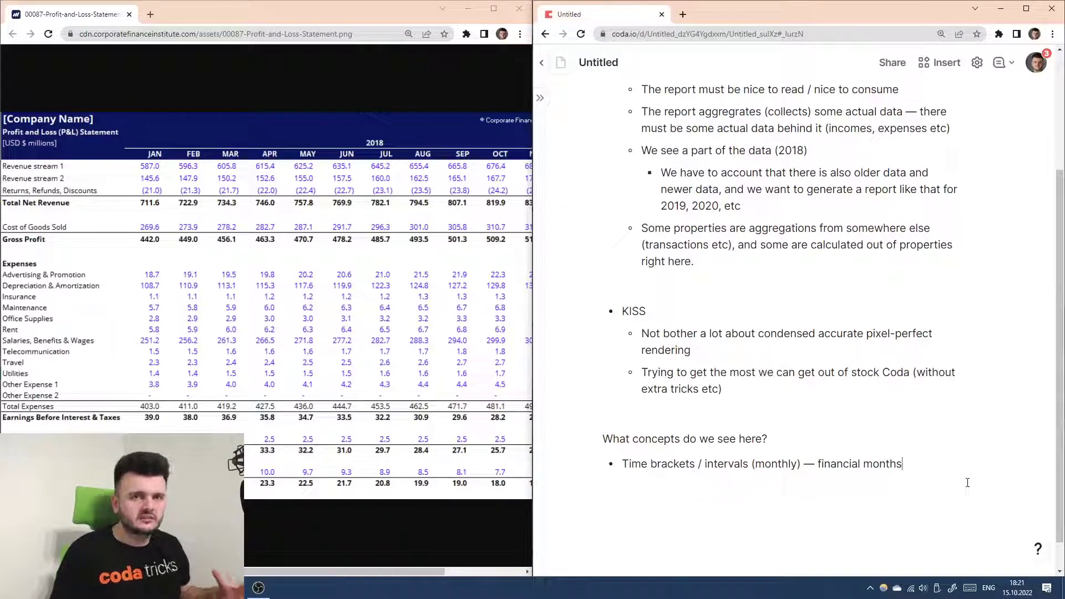
- Add the bullet "Revenue streams" below the time brackets bullet and open an empty bullet after it
key("Return")
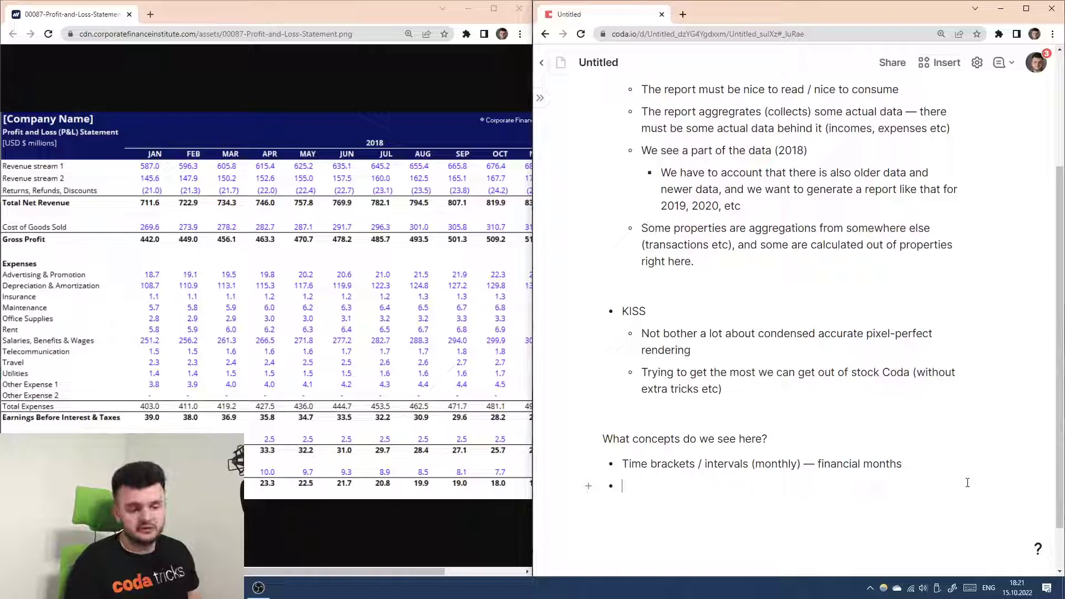
type("Reven")
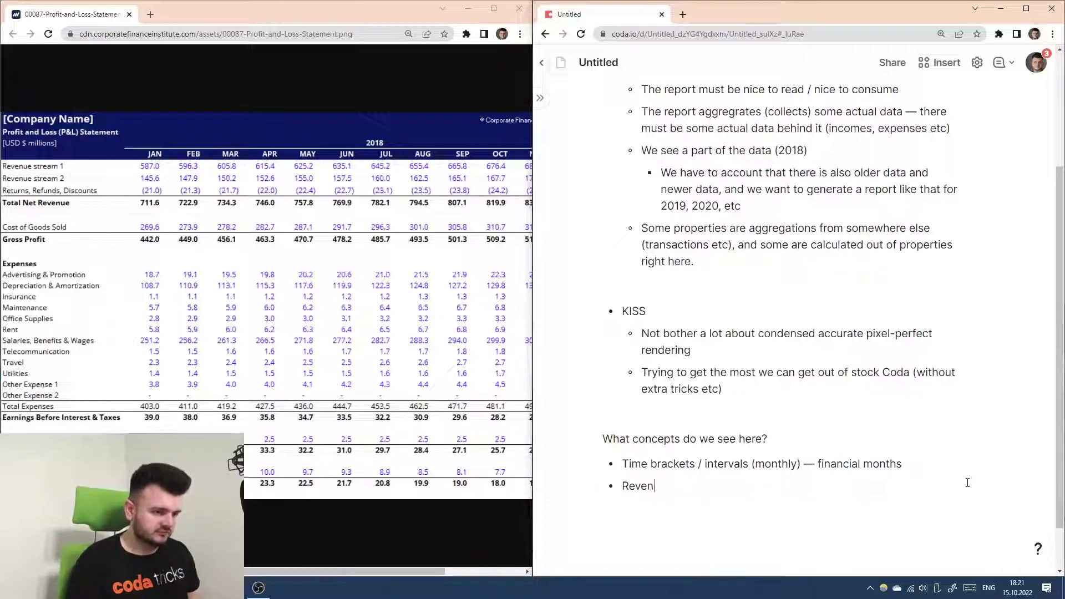
type("ue streams")
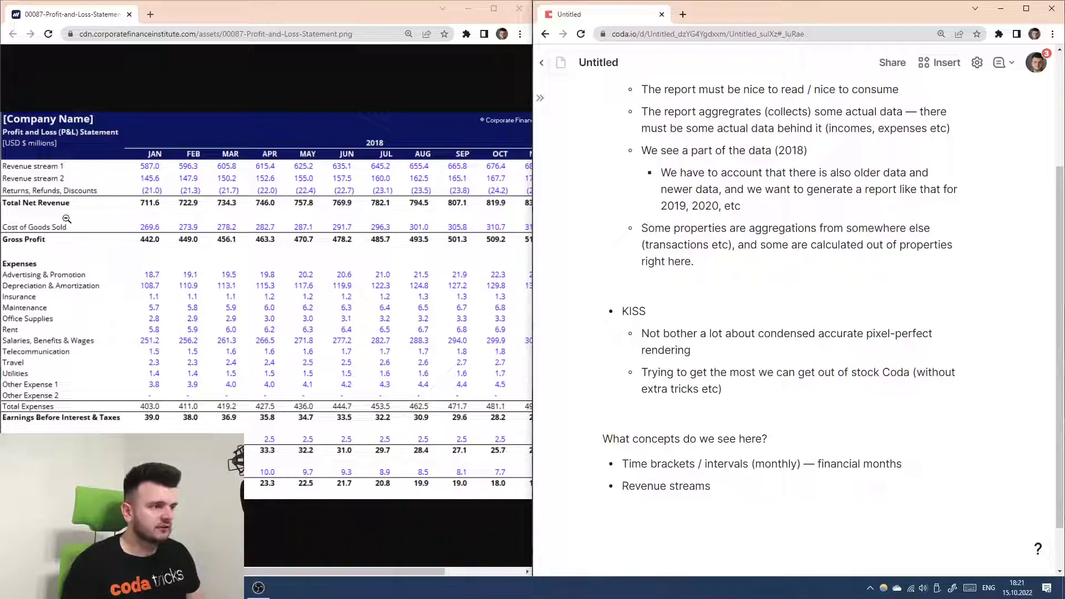
key("Return")
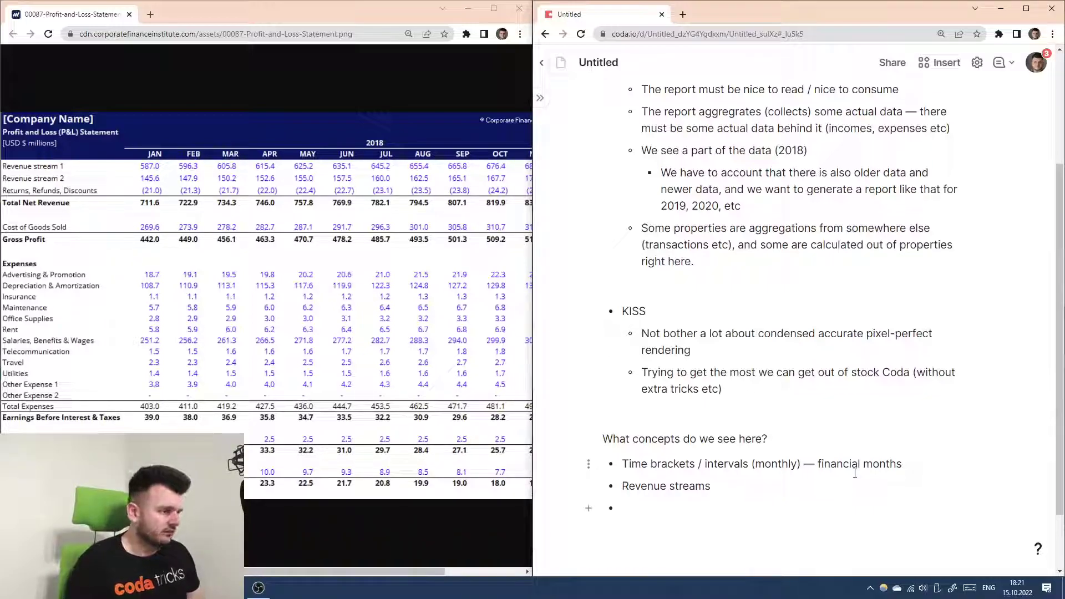
type("Rela")
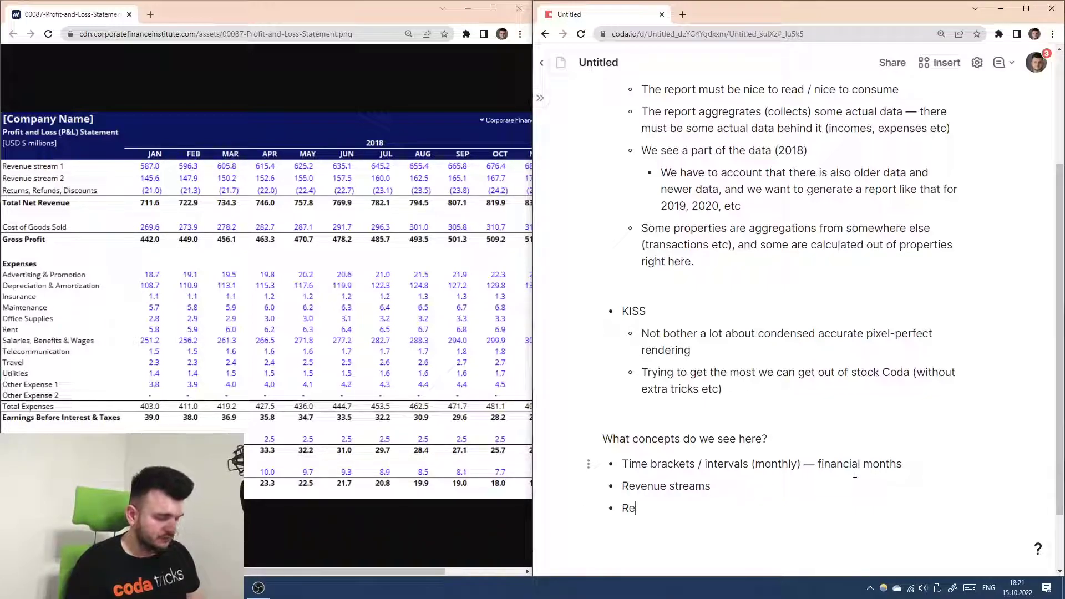
key("BackSpace")
key("BackSpace")
key("BackSpace")
key("BackSpace")
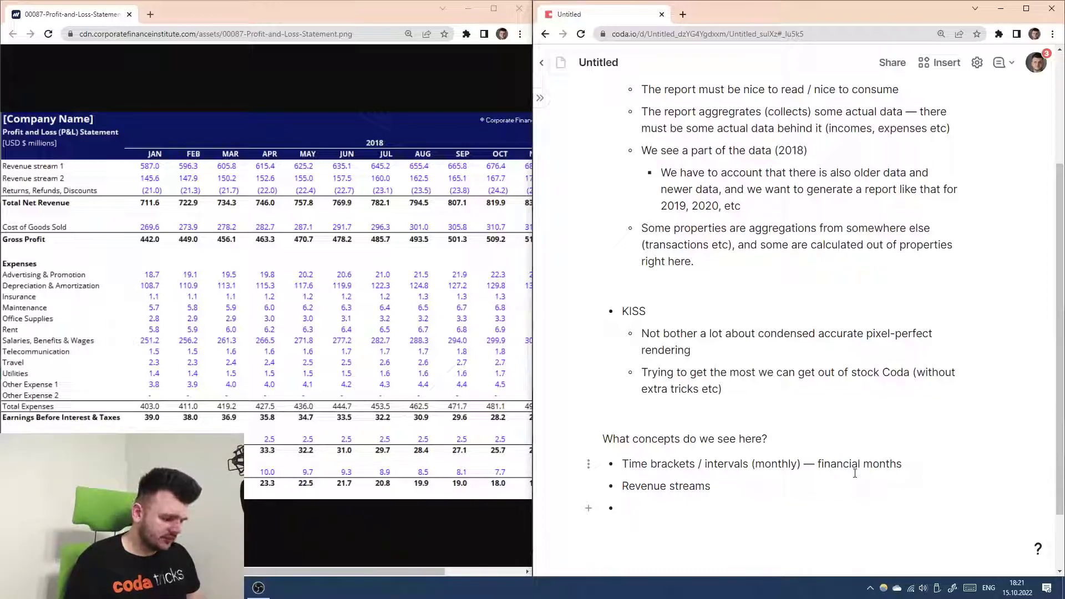
- Enter "Transactions that are reversed" in the empty bullet below "Revenue streams"
type("Transactions that")
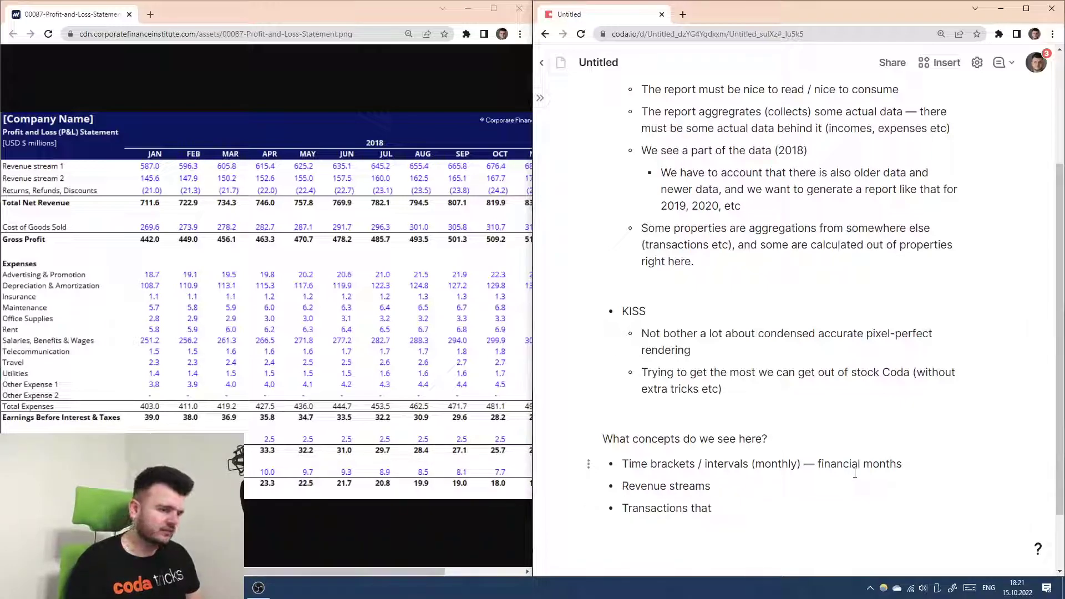
type(" are ")
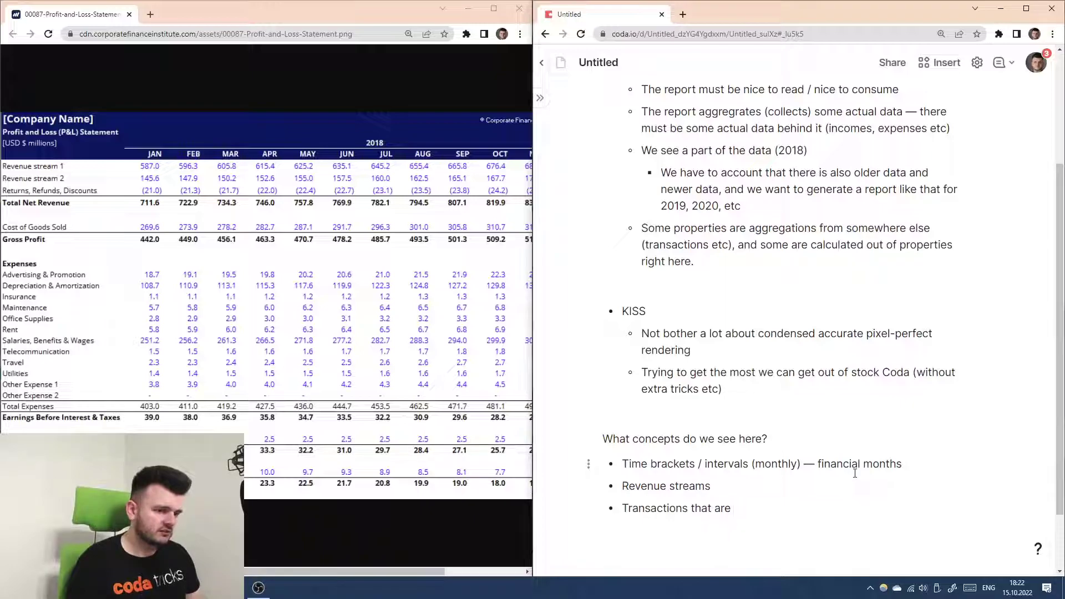
type("reversed")
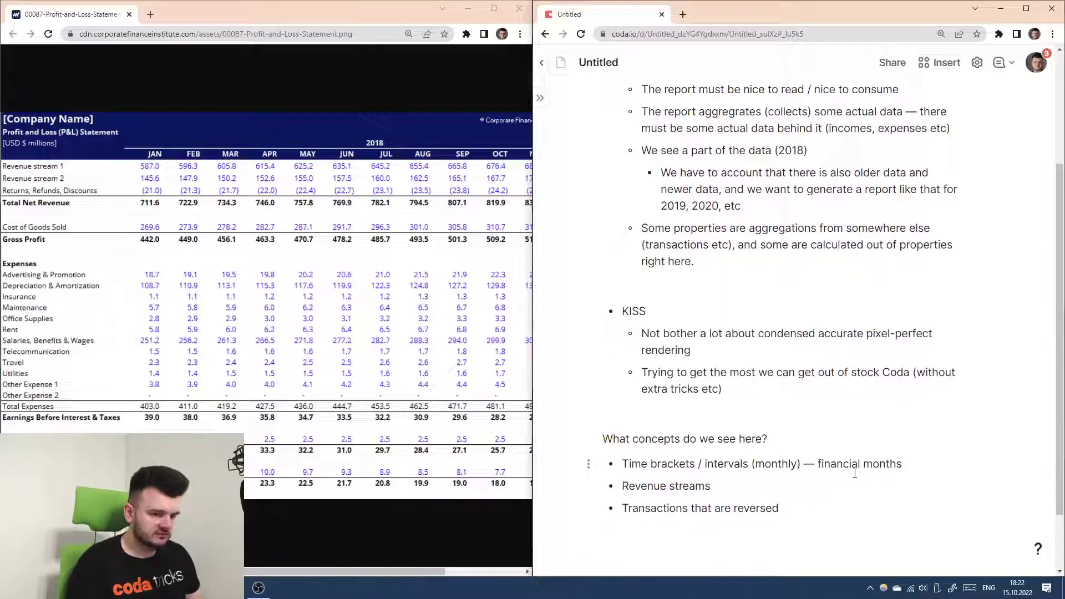
key("ctrl+shift+Left")
key("ctrl+shift+Left")
key("ctrl+shift+Left")
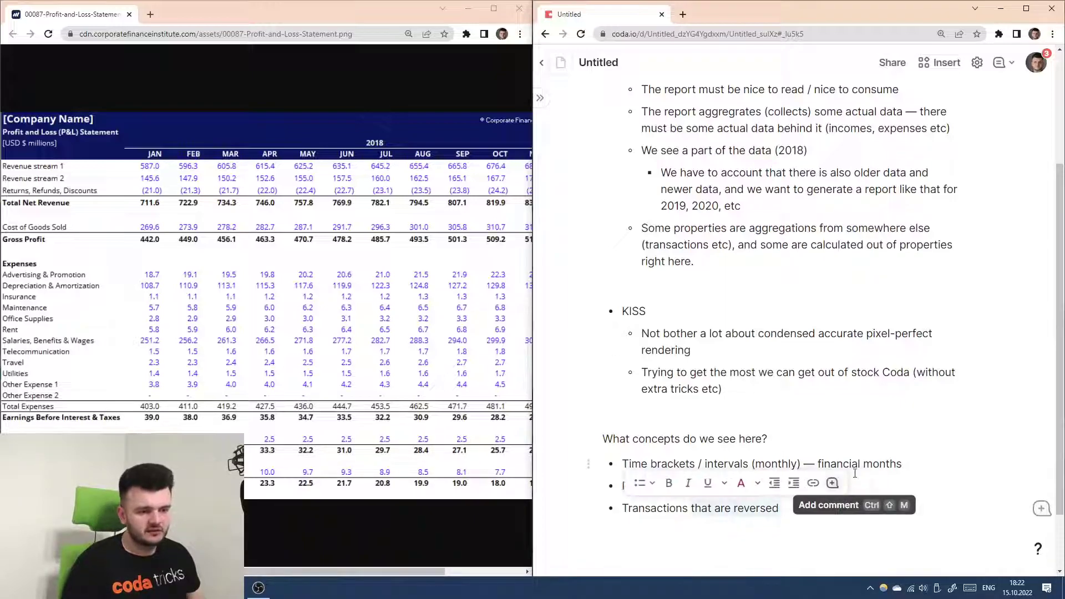
- Append "— they belong to revenue streams" to the reversed transactions bullet
key("alt+shift")
key("Right")
type("—")
key("alt+shift")
type("th")
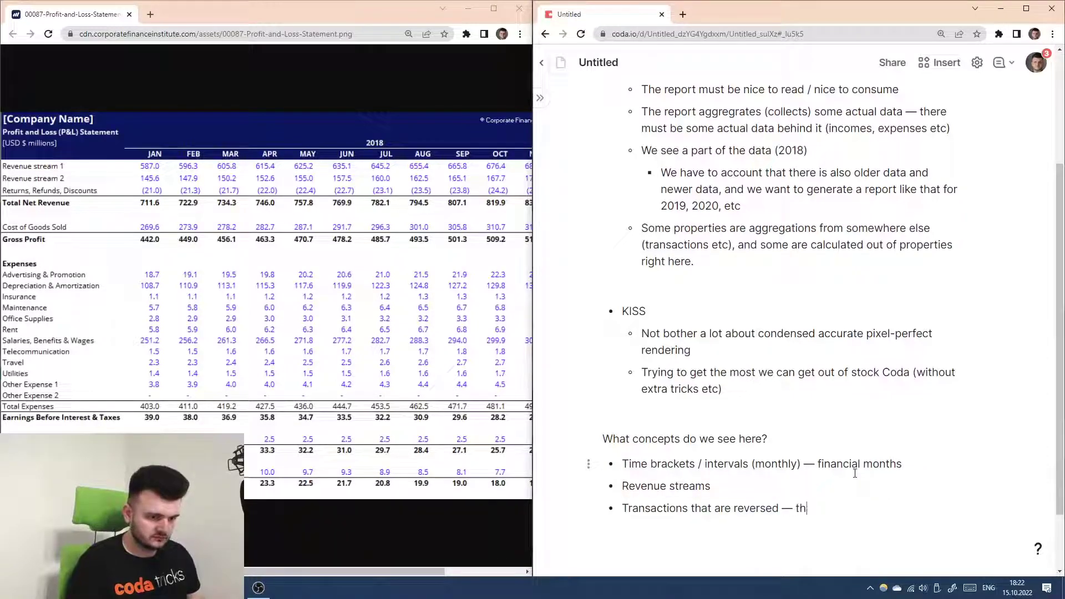
type("ey bel")
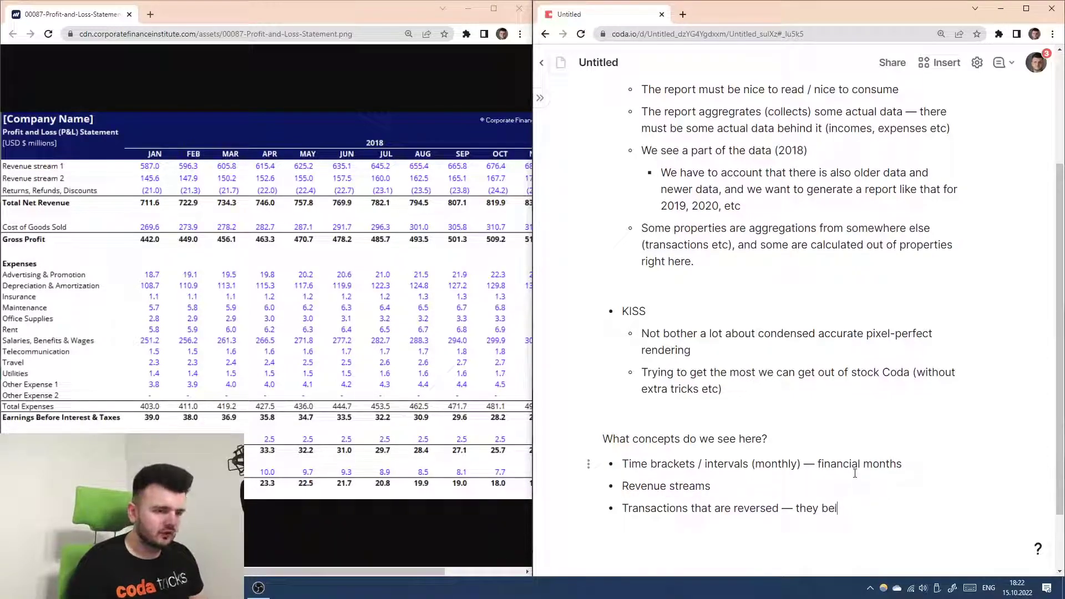
type("ong to revenue streams")
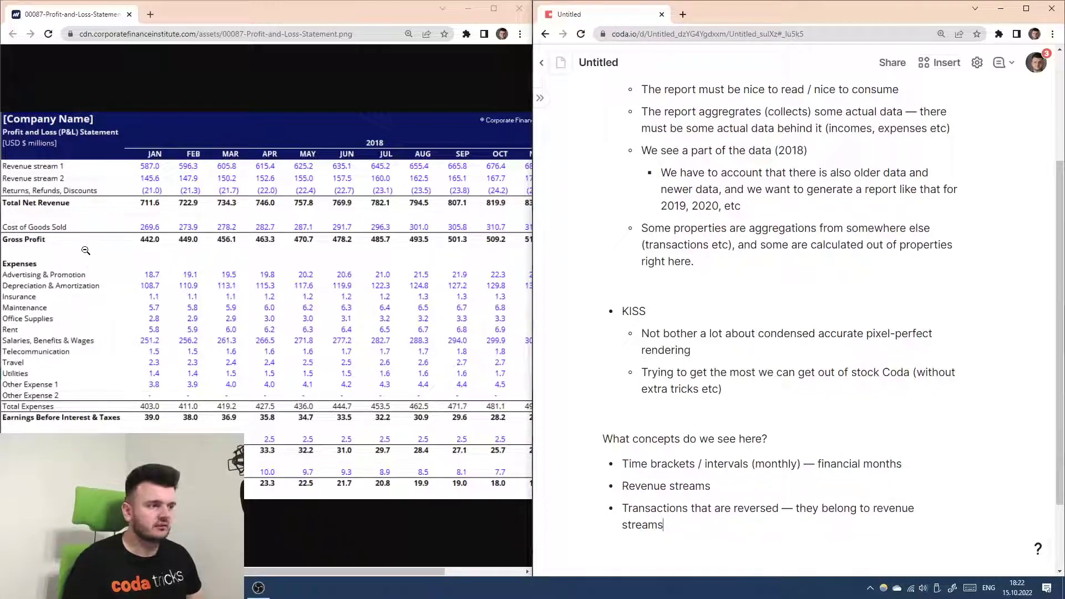
- Finish the reversed transactions bullet with "but we look at them separately" and open an empty bullet after it
left_click(744, 528)
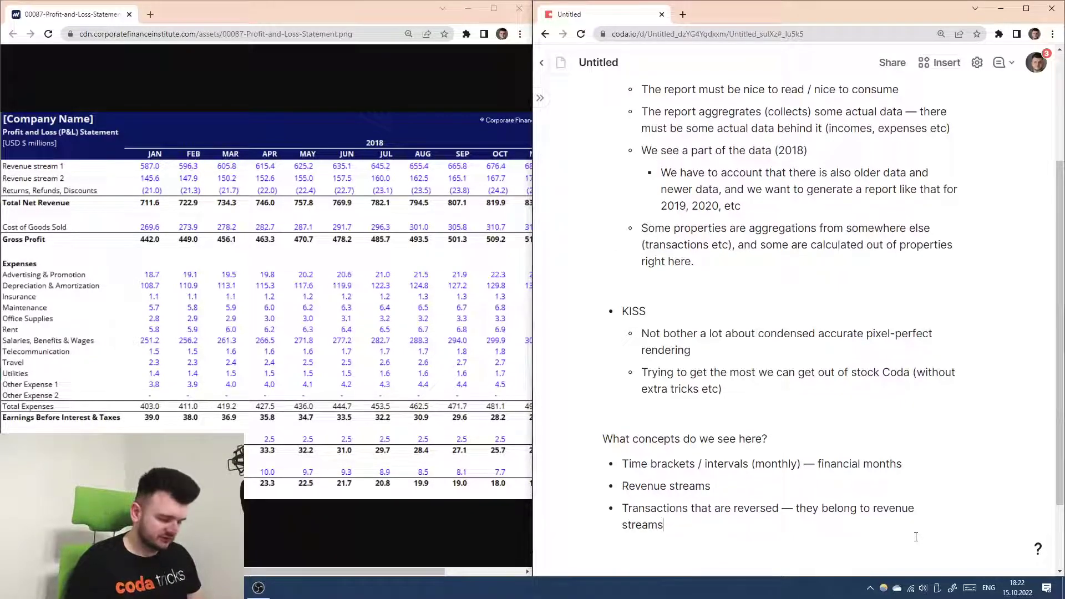
type("but we")
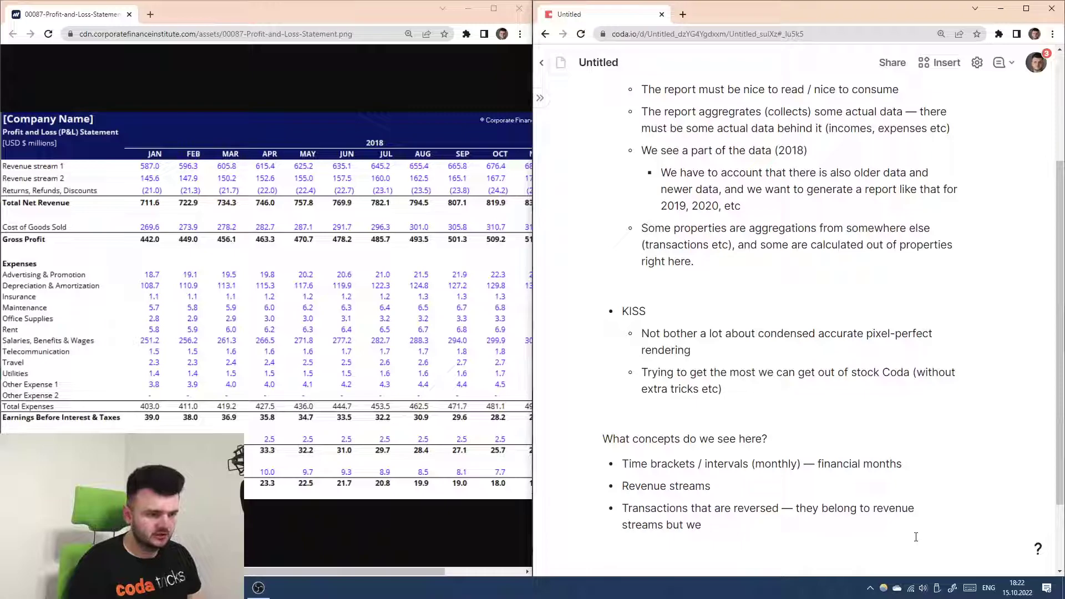
type(" look at them ")
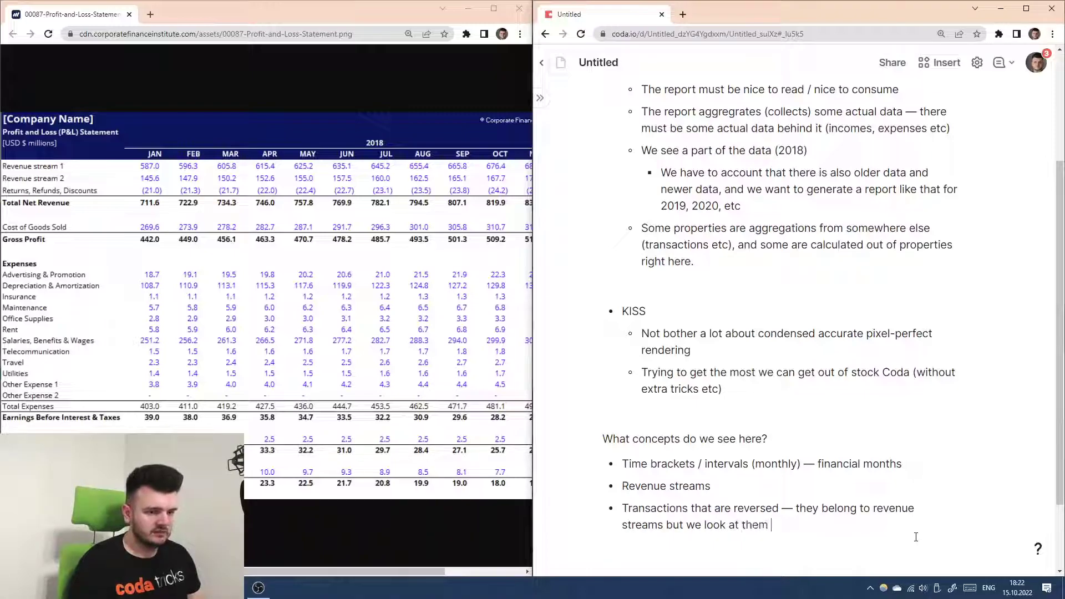
type("separately")
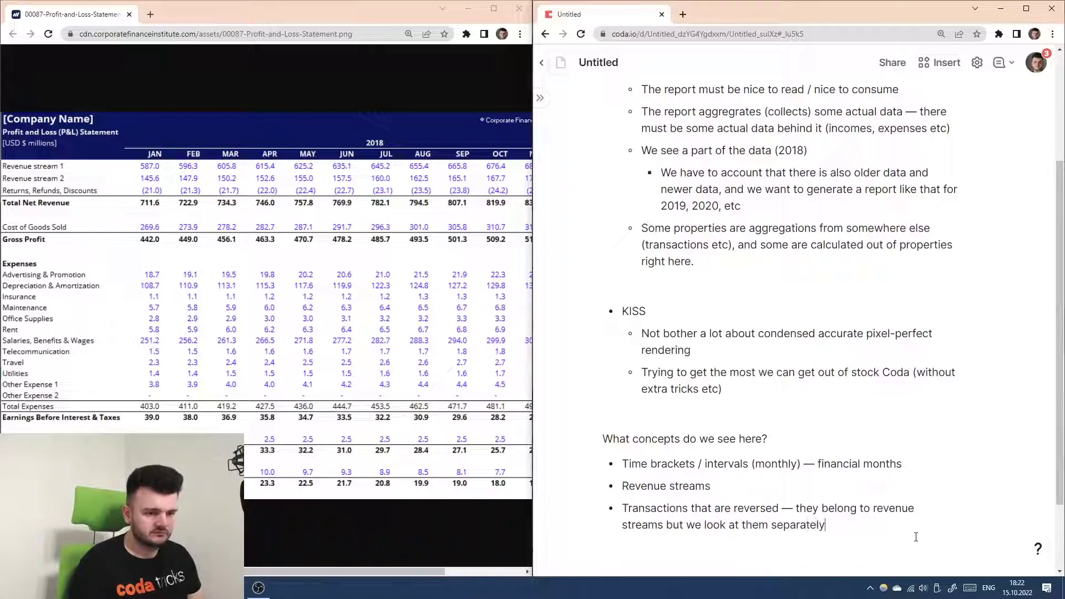
key("Return")
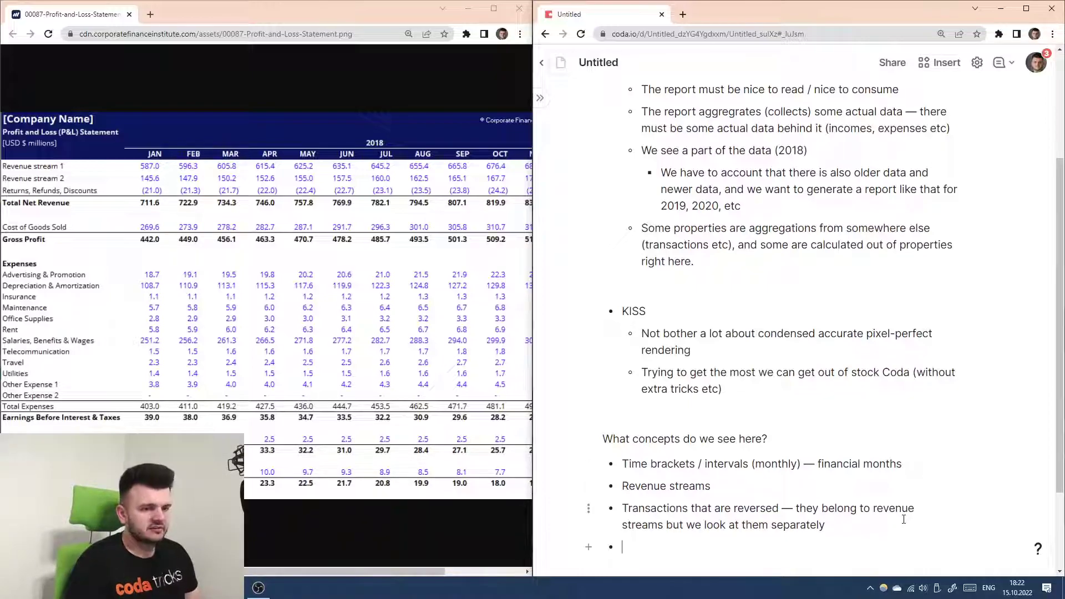
- Add the indented sub-bullet "Calculated properties:" under the time brackets bullet
left_click(943, 467)
key("Return")
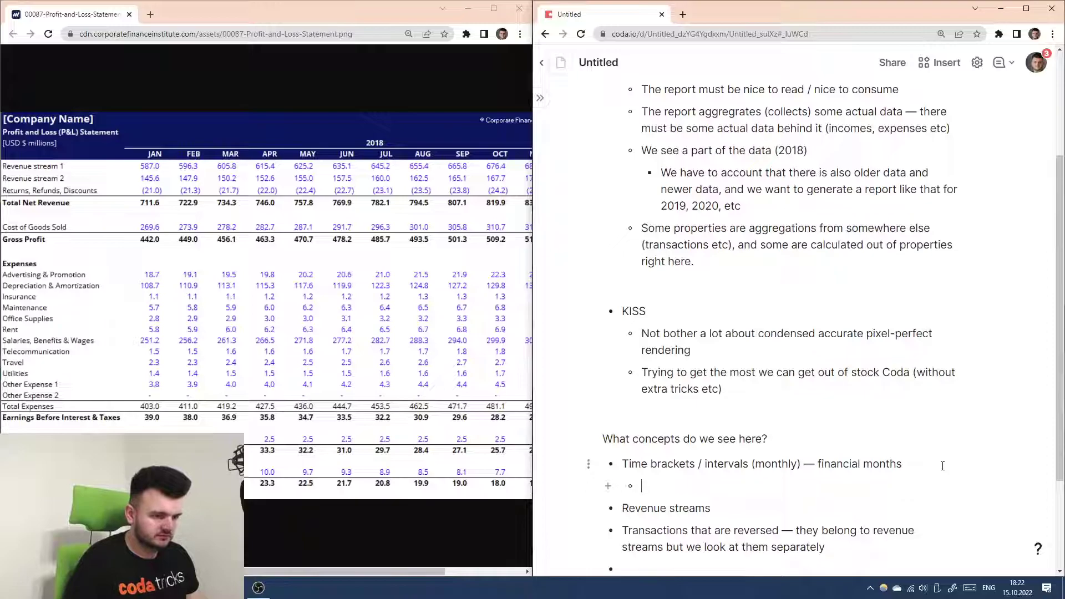
key("Tab")
type("Calculated properties:")
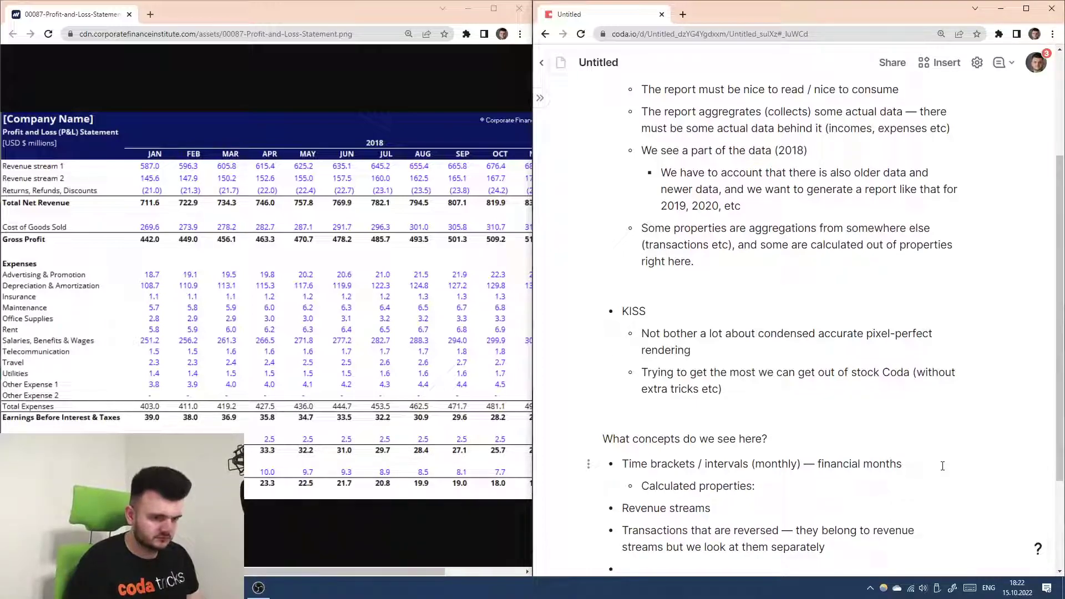
- Nest the bullet "Total net revenue out of revenue stream transactions" under "Calculated properties:"
key("Return")
key("Tab")
type("Tot")
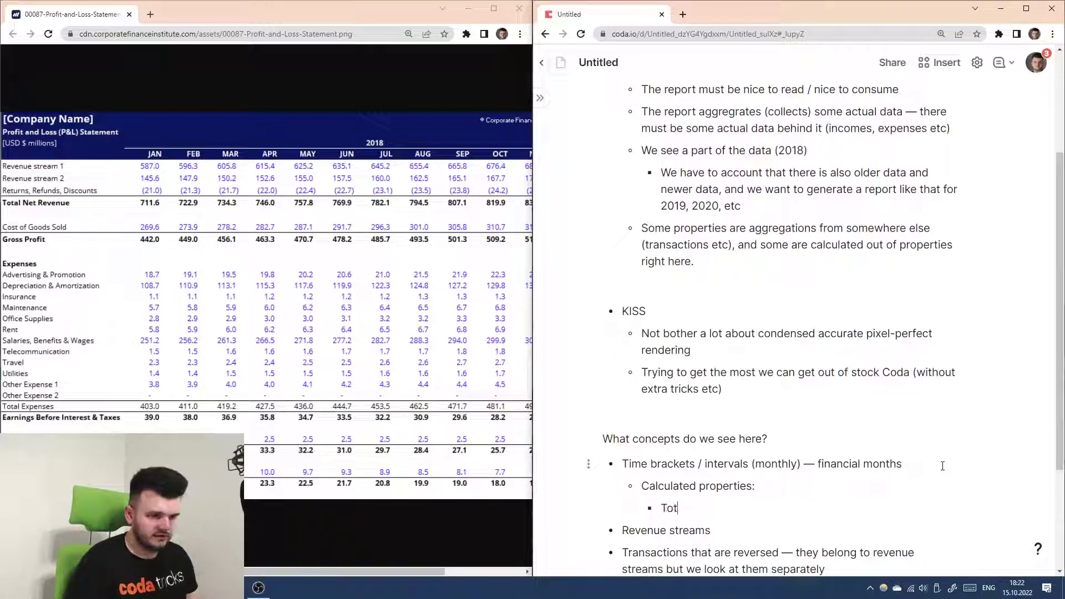
type("al net revenue out of f")
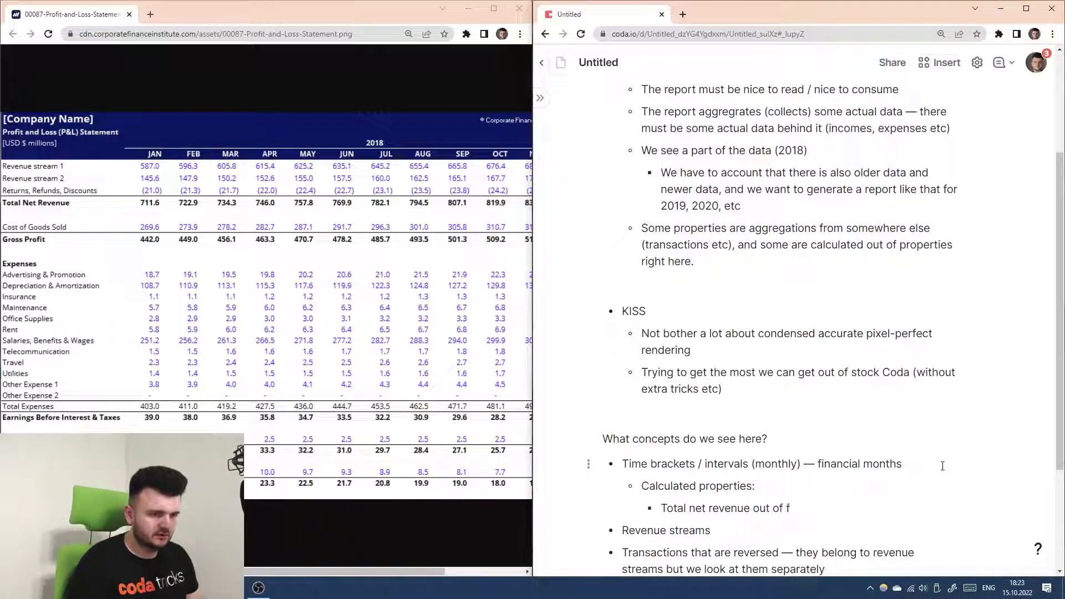
key("BackSpace")
type("revenue streams")
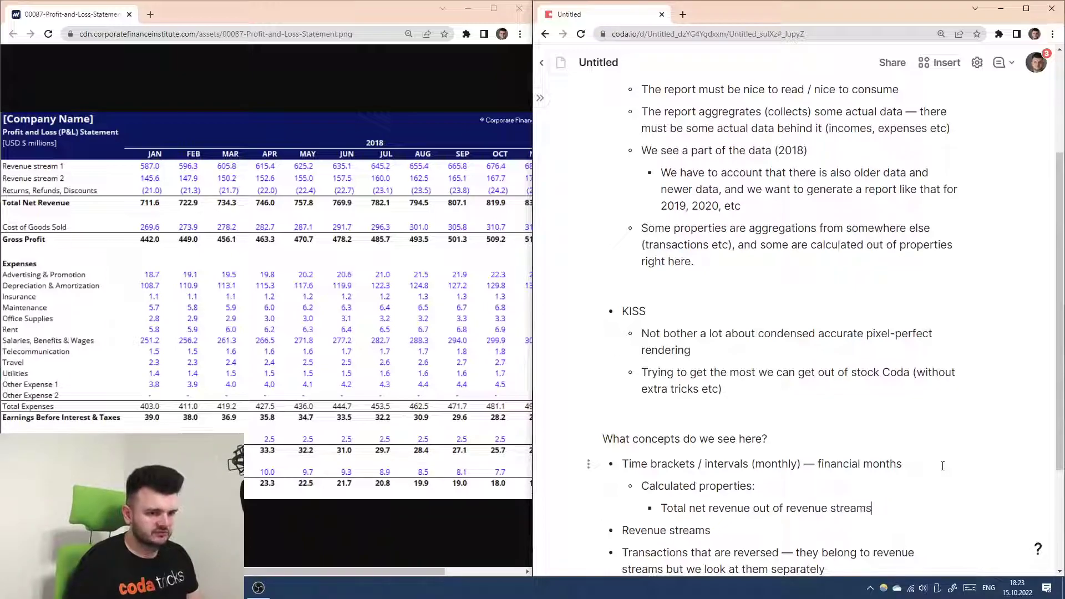
key("BackSpace")
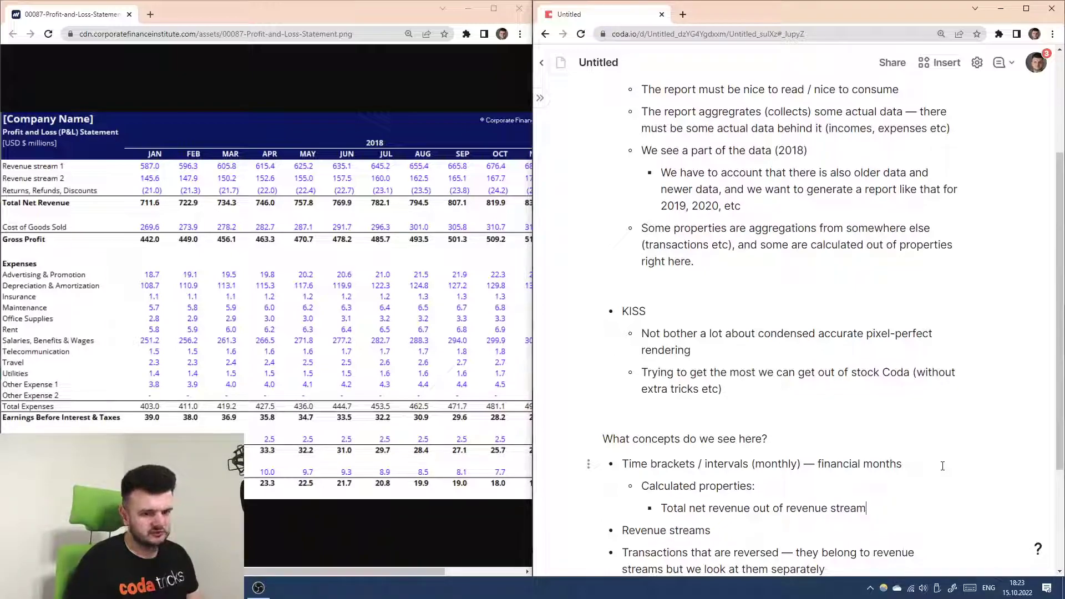
type("transactions")
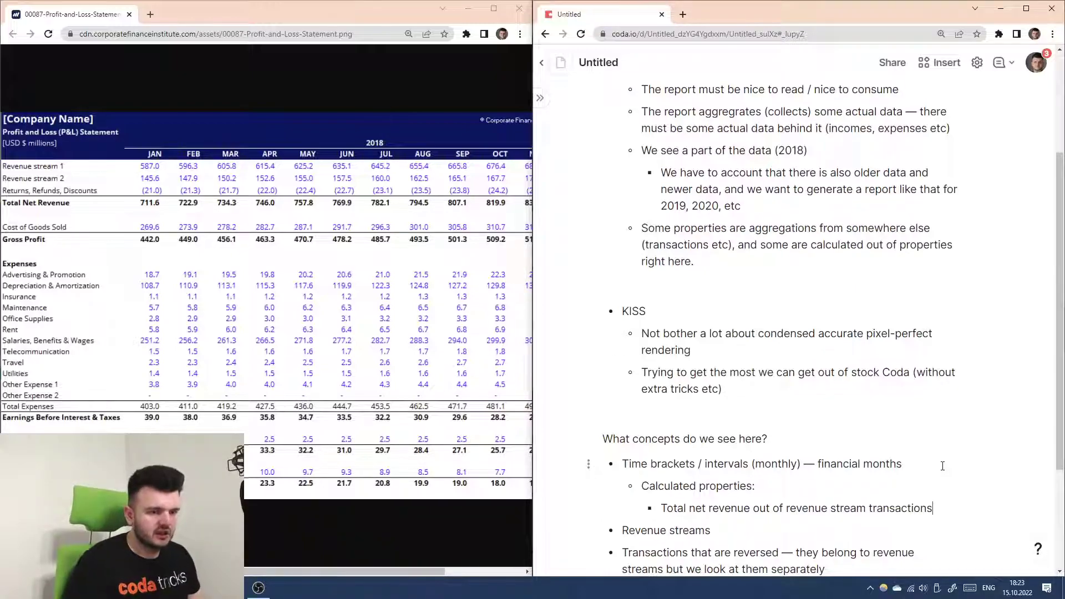
- Insert the bullet "Transactions that accounted as revenue" directly below the "Revenue streams" bullet
scroll(888, 477, "down", 3)
left_click(851, 431)
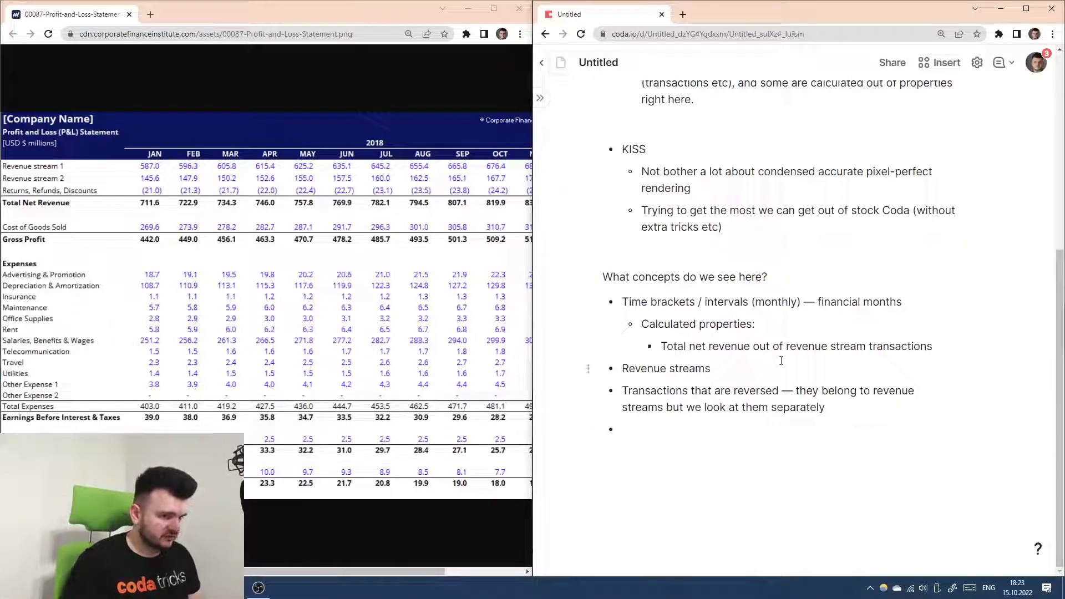
key("Return")
type("Trans")
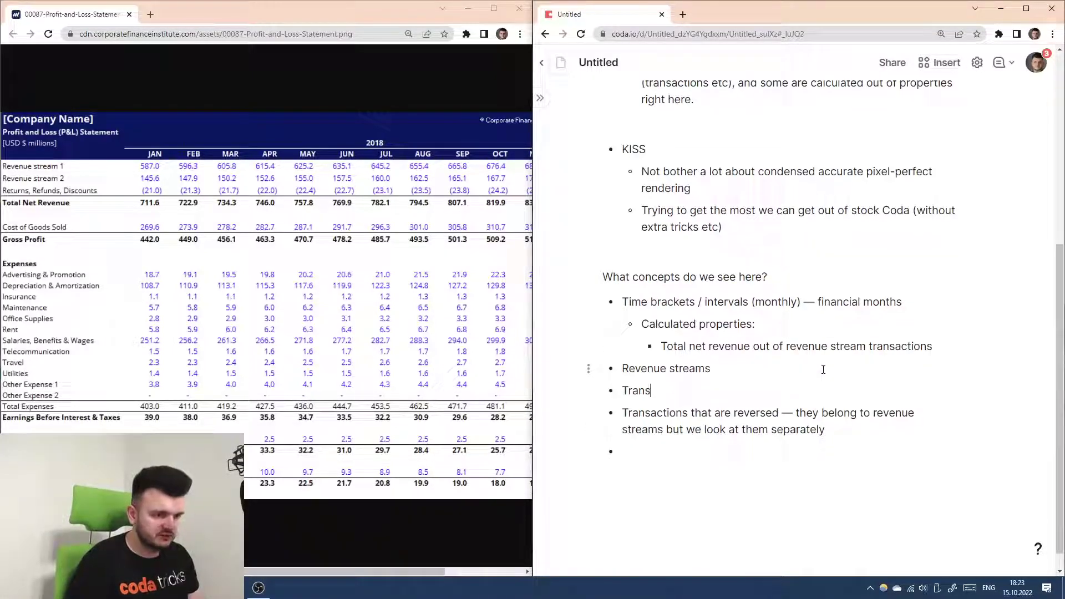
type("actions that")
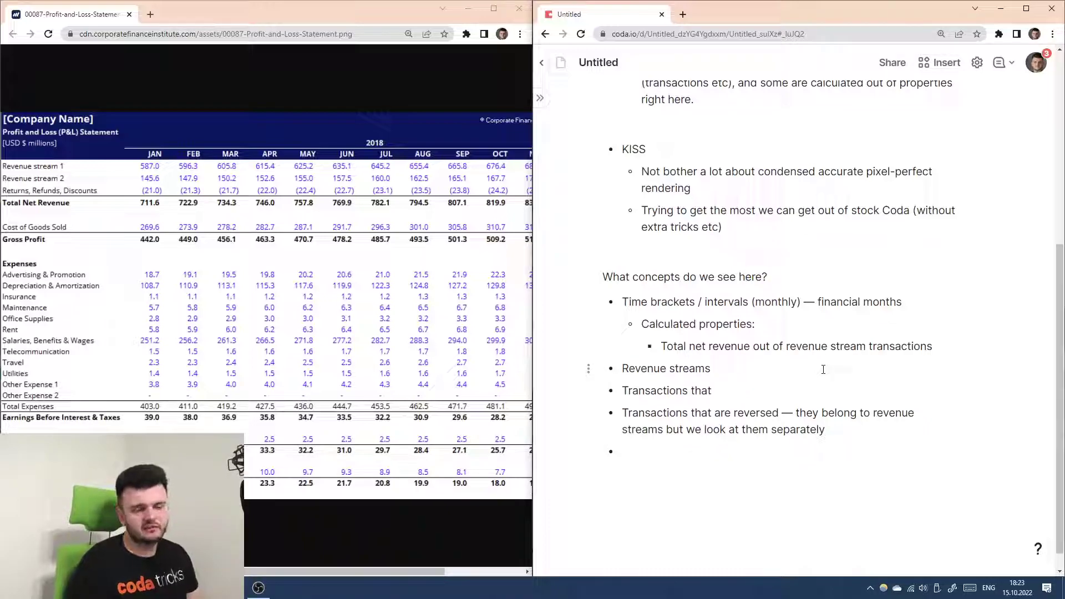
type(" accounted as in")
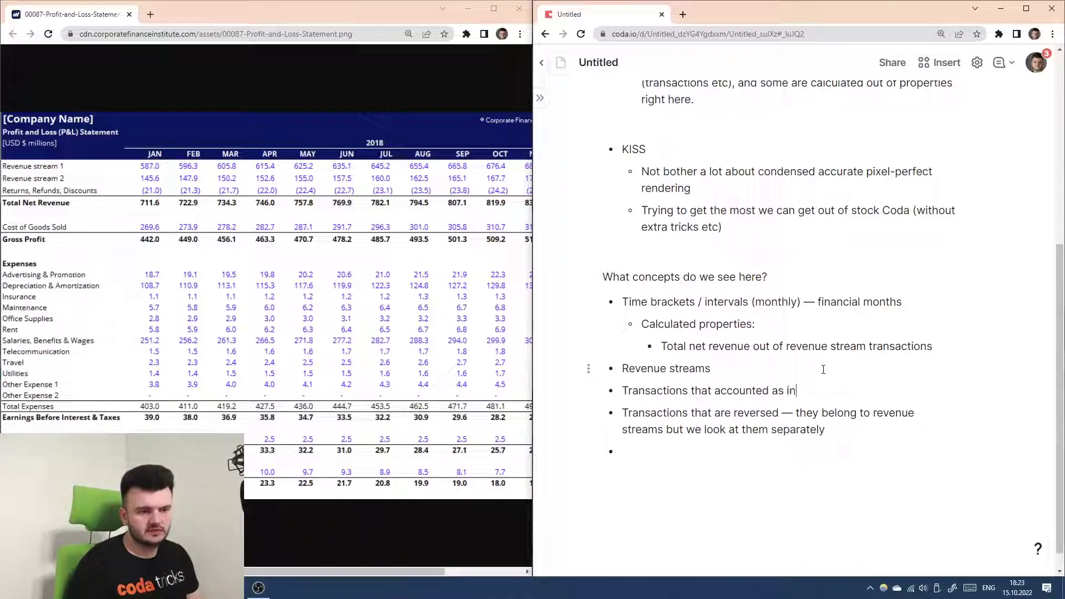
key("BackSpace")
key("BackSpace")
type("revenue")
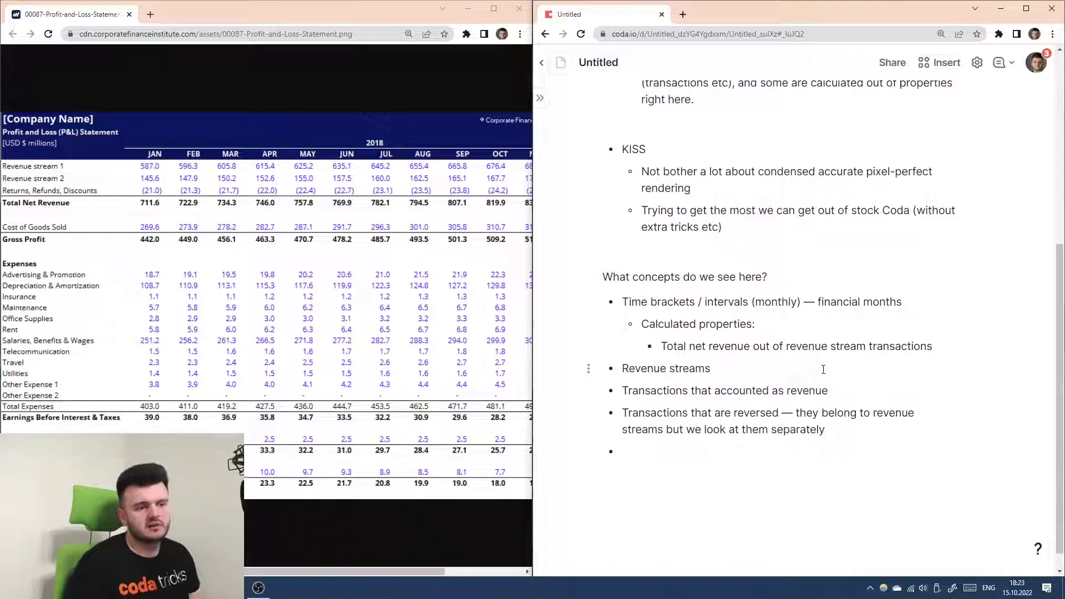
- Make "Transactions" in the accounted-as-revenue bullet and the whole "Revenue streams" bullet bold
double_click(657, 391)
key("ctrl+b")
left_click(749, 390)
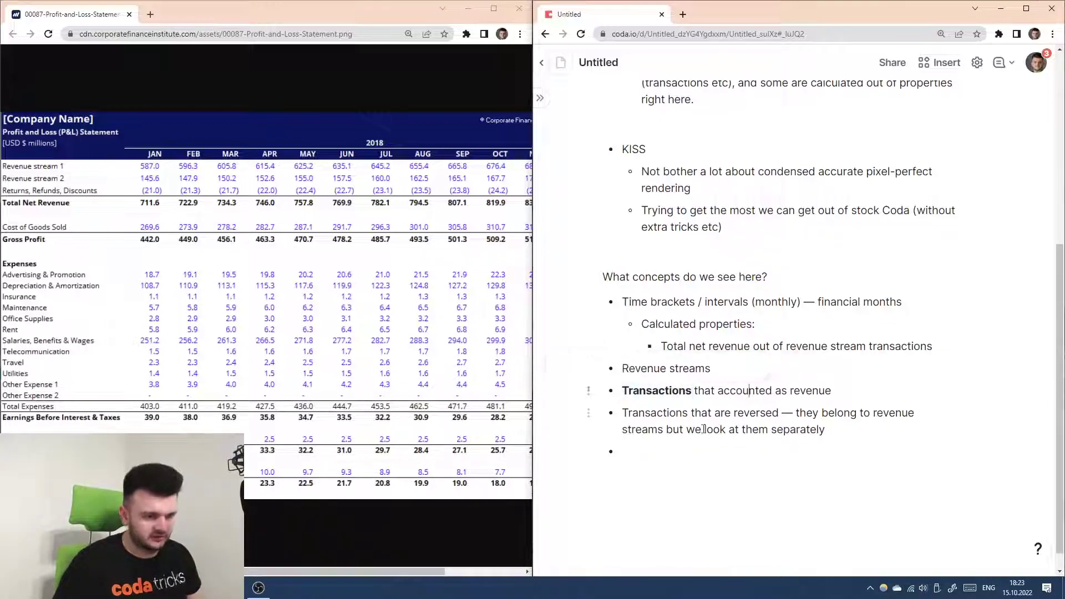
left_click_drag(623, 369, 712, 369)
key("ctrl+b")
left_click(731, 398)
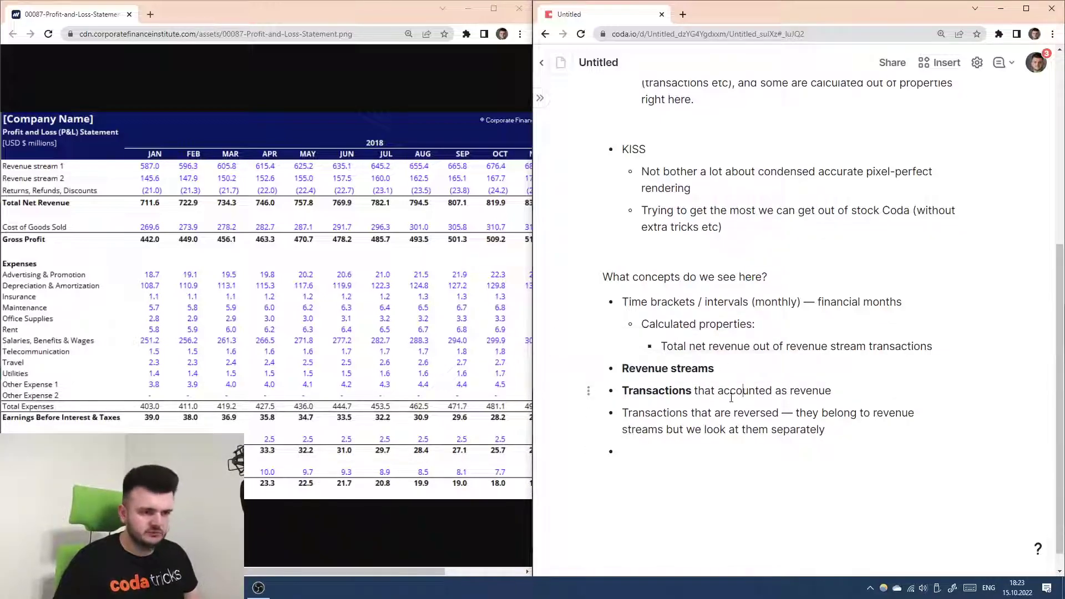
- Make "financial months" in the time brackets bullet bold and capitalize it as "Financial months"
left_click_drag(819, 301, 907, 301)
key("ctrl+b")
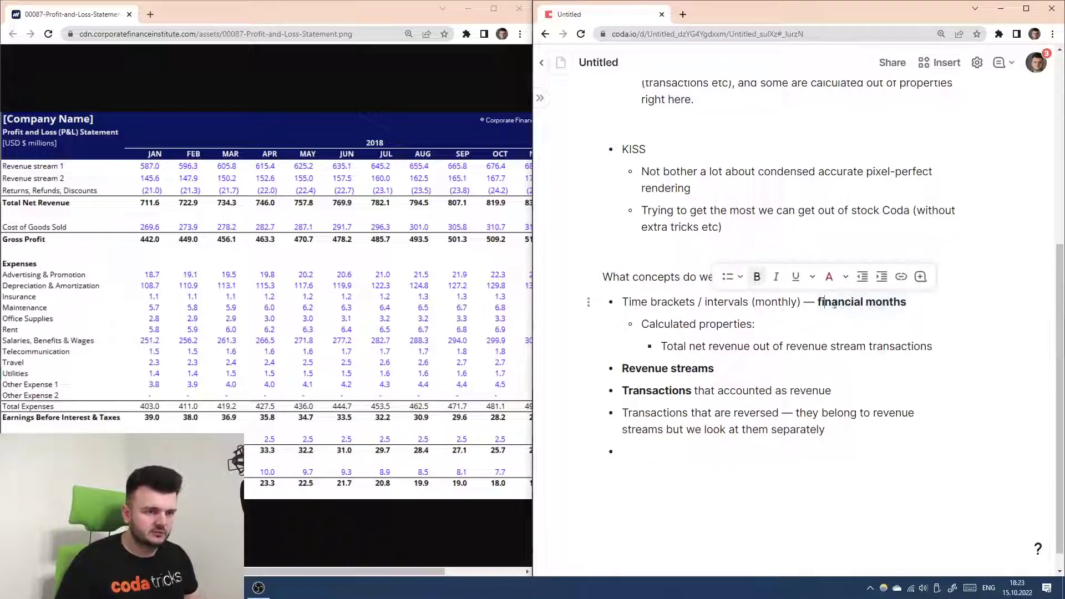
key("Left")
key("BackSpace")
type("F")
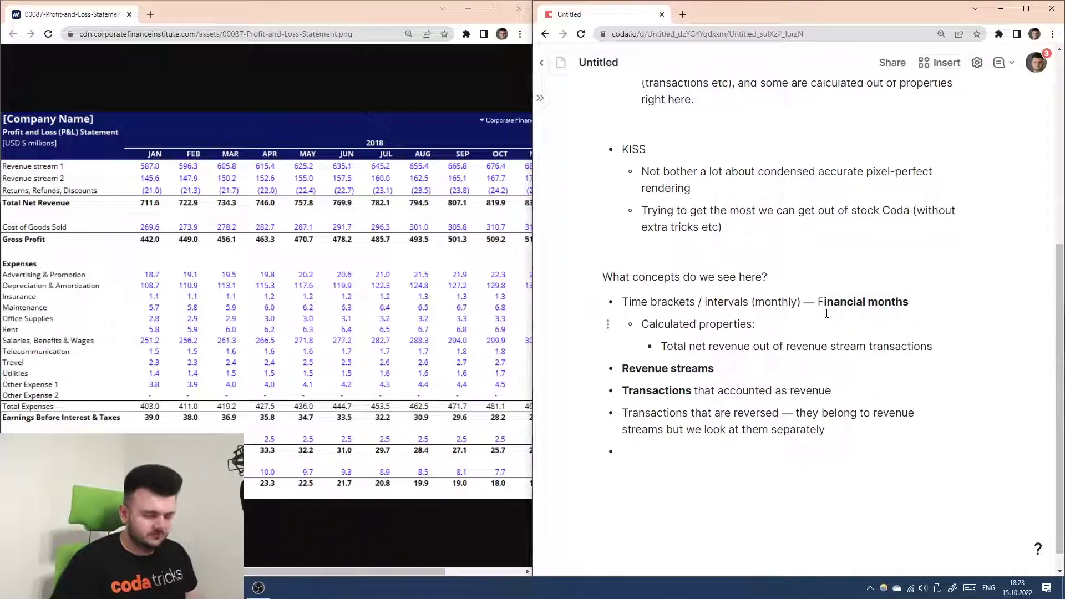
key("shift+Left")
key("ctrl+b")
left_click(699, 371)
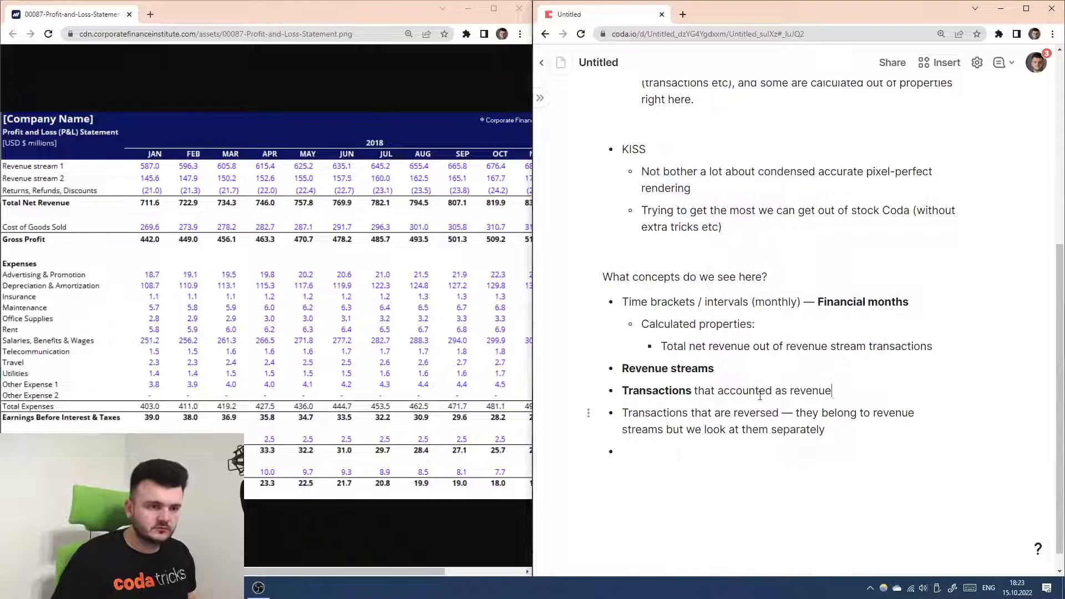
- Extend the bold word "Transactions" in the accounted-as-revenue bullet to "Transactions/Sales"
left_click(699, 392)
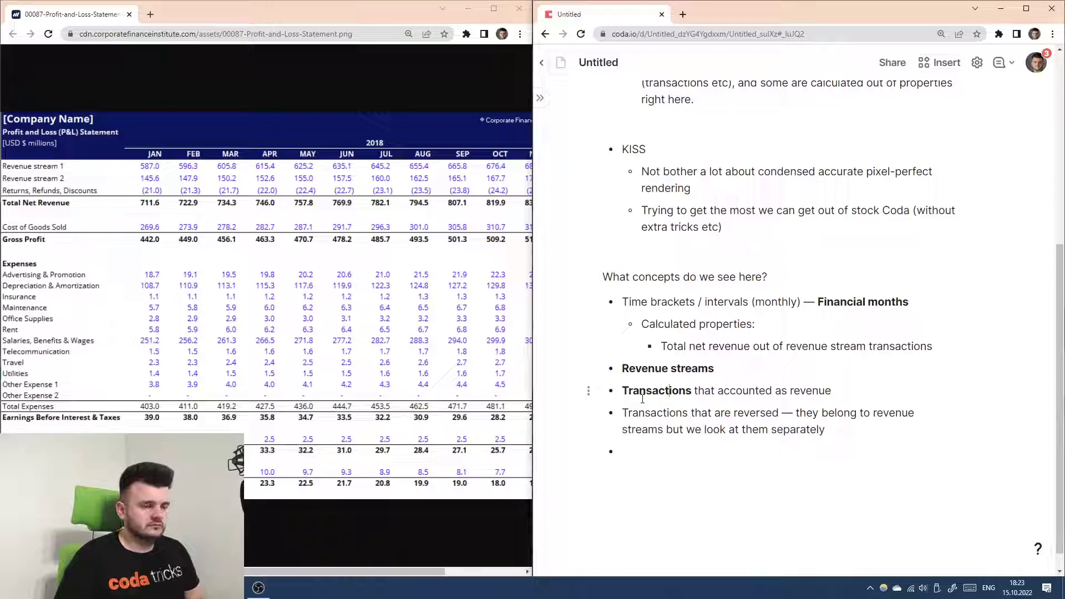
left_click(690, 391)
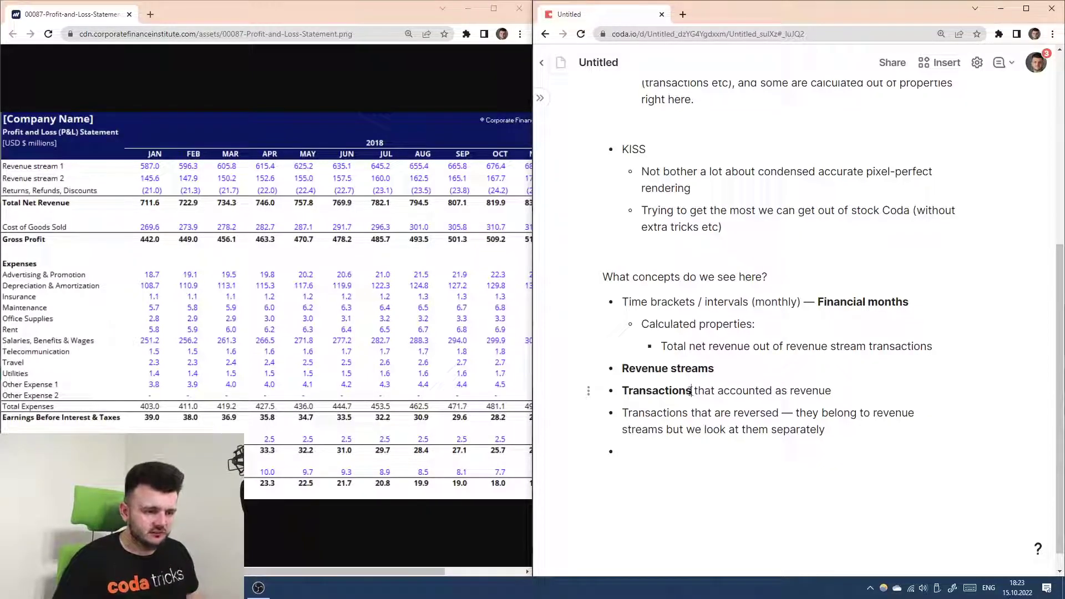
type("/Sales")
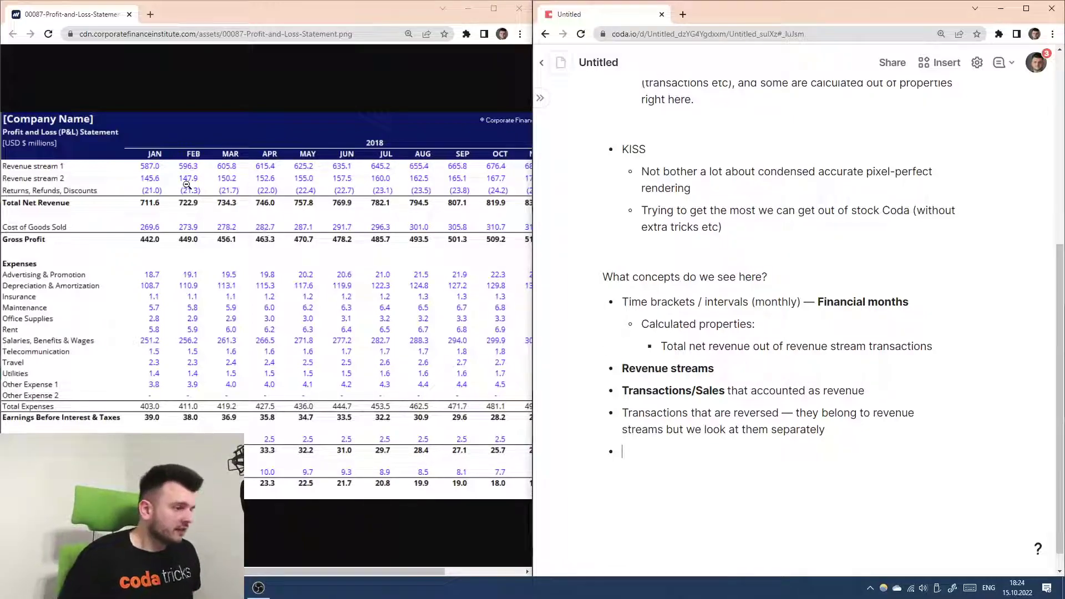
- Switch to Calculator, compute 587 + 145.6 and subtract 21 to check January's total net revenue, and close it
key("super")
type("calc")
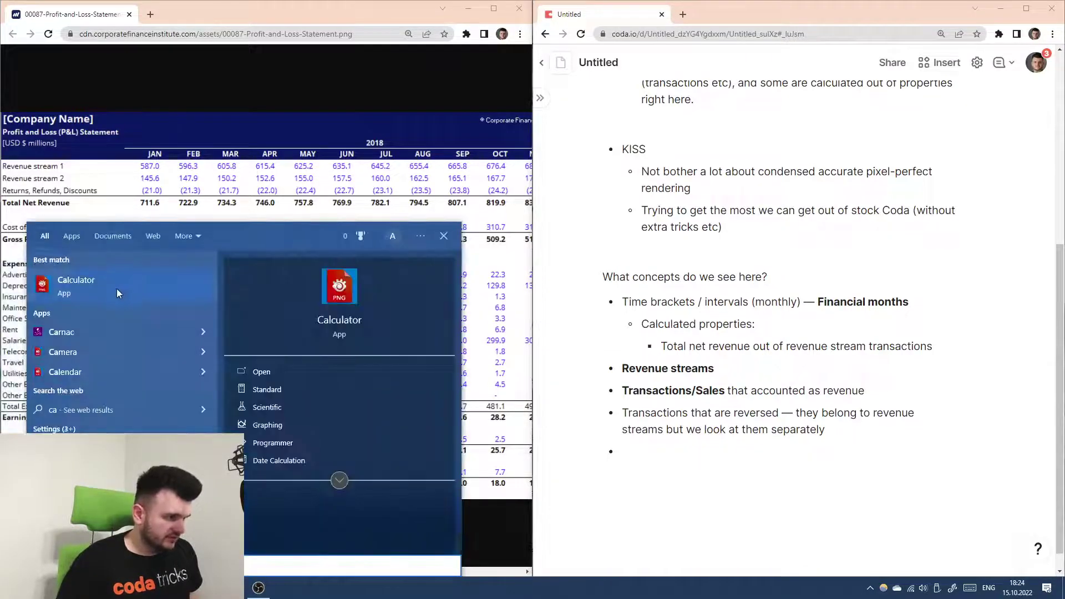
key("Return")
left_click_drag(660, 127, 514, 154)
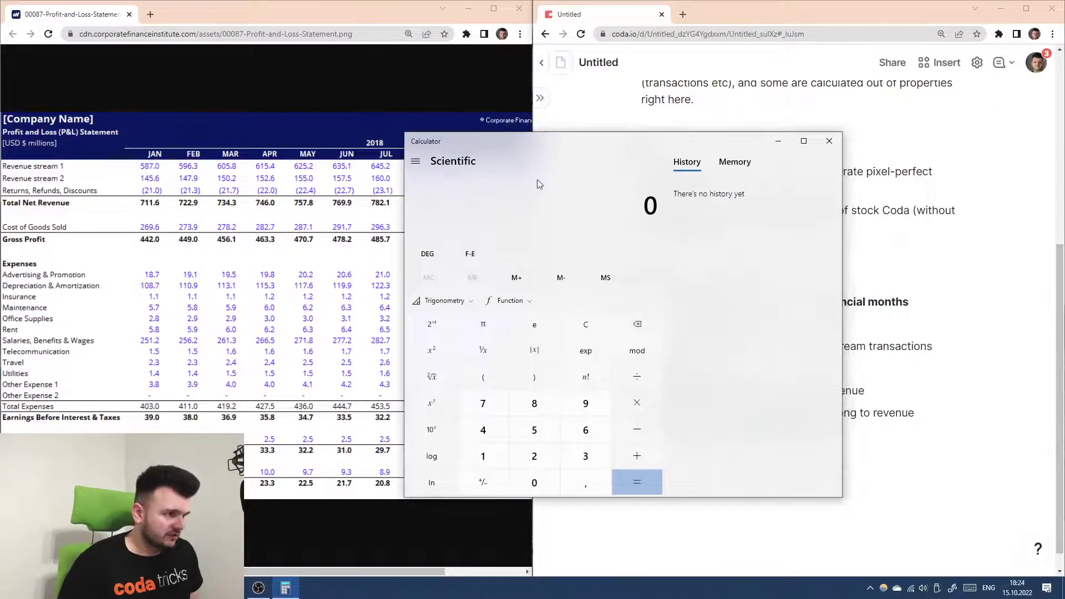
type("587 ")
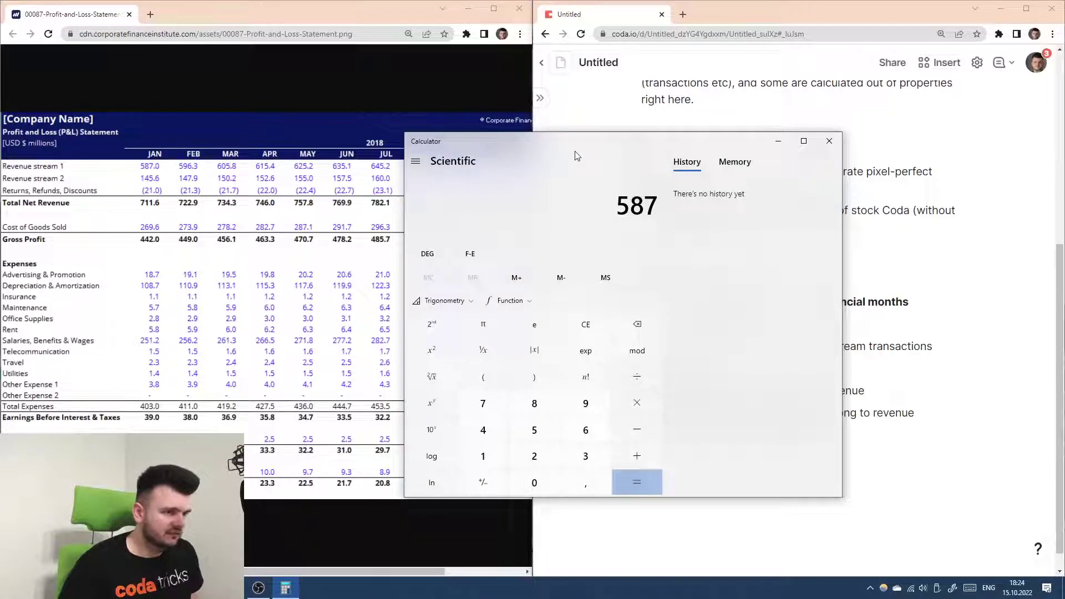
type("+ 4")
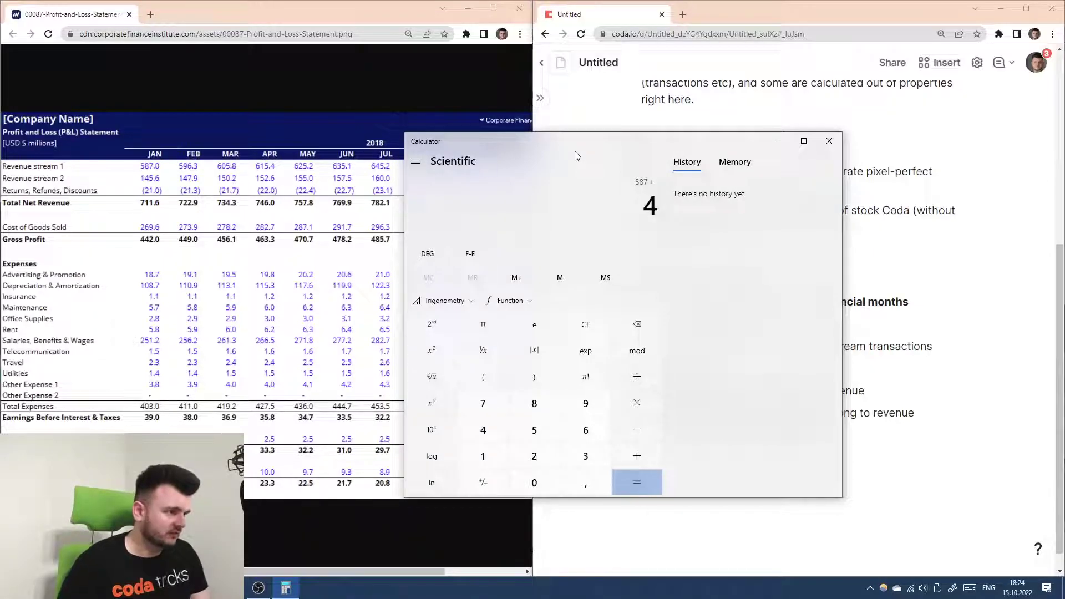
key("Delete")
type("145.6")
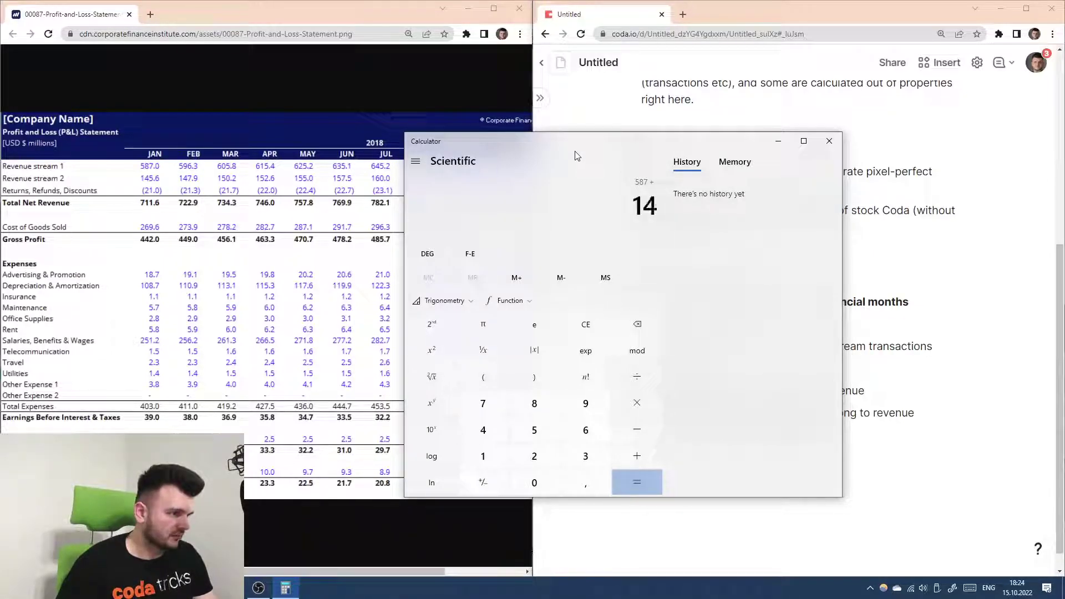
key("Return")
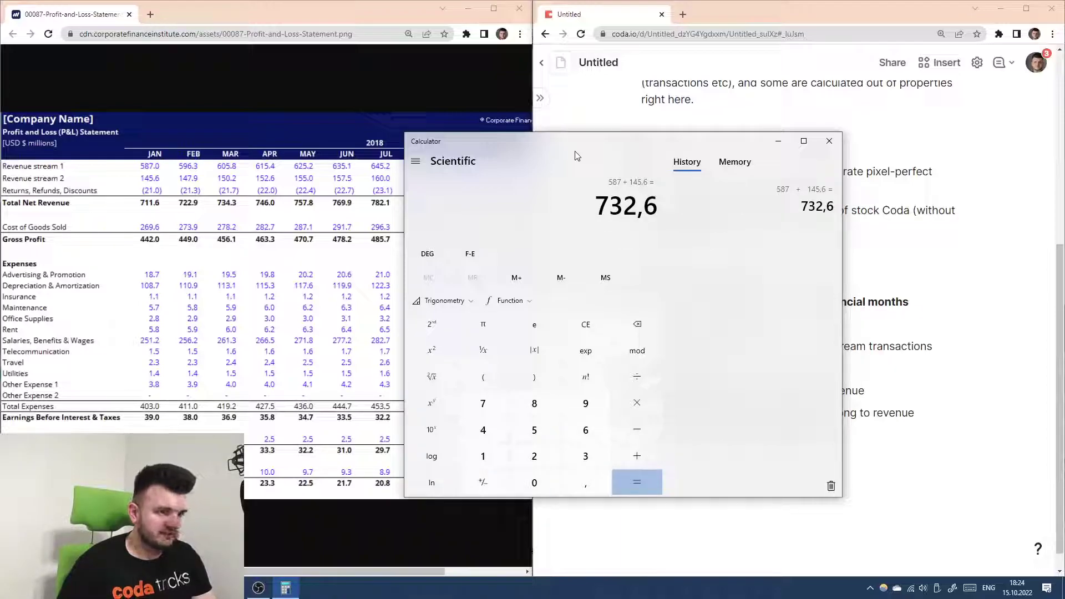
type("-21")
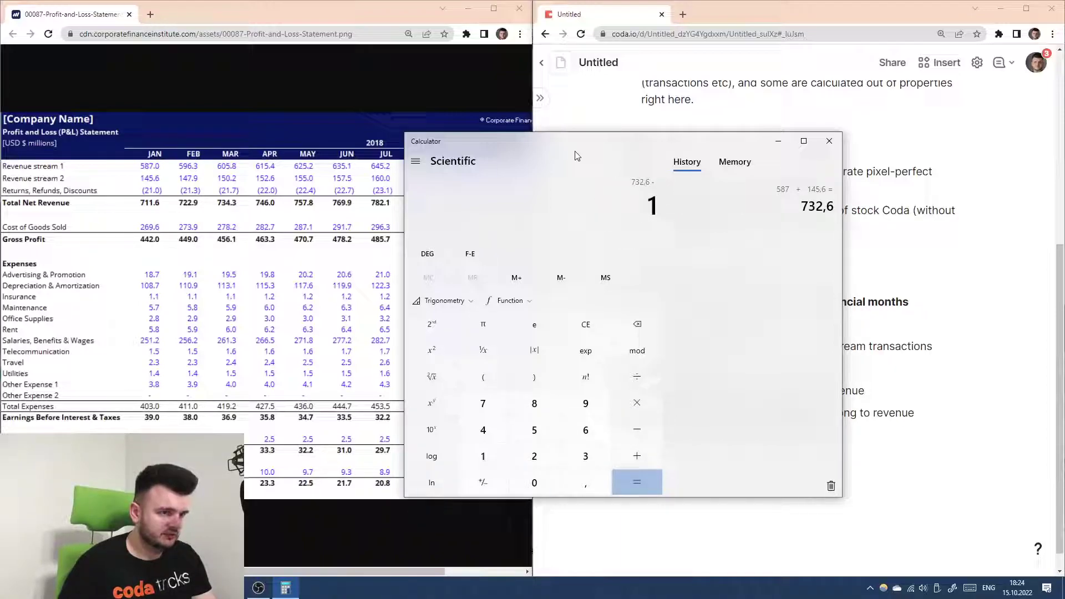
key("Return")
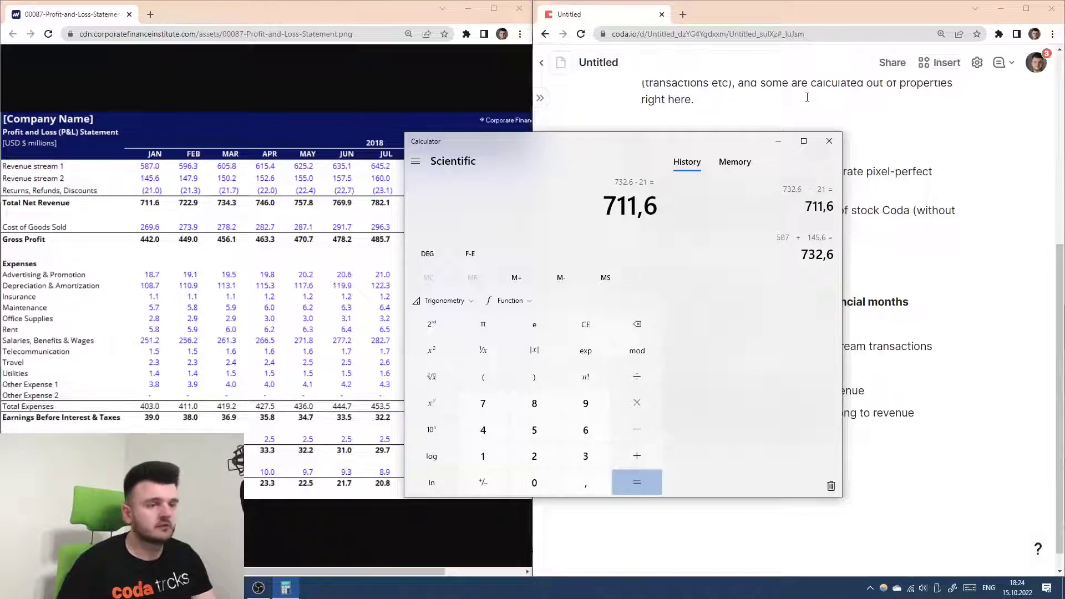
left_click(830, 141)
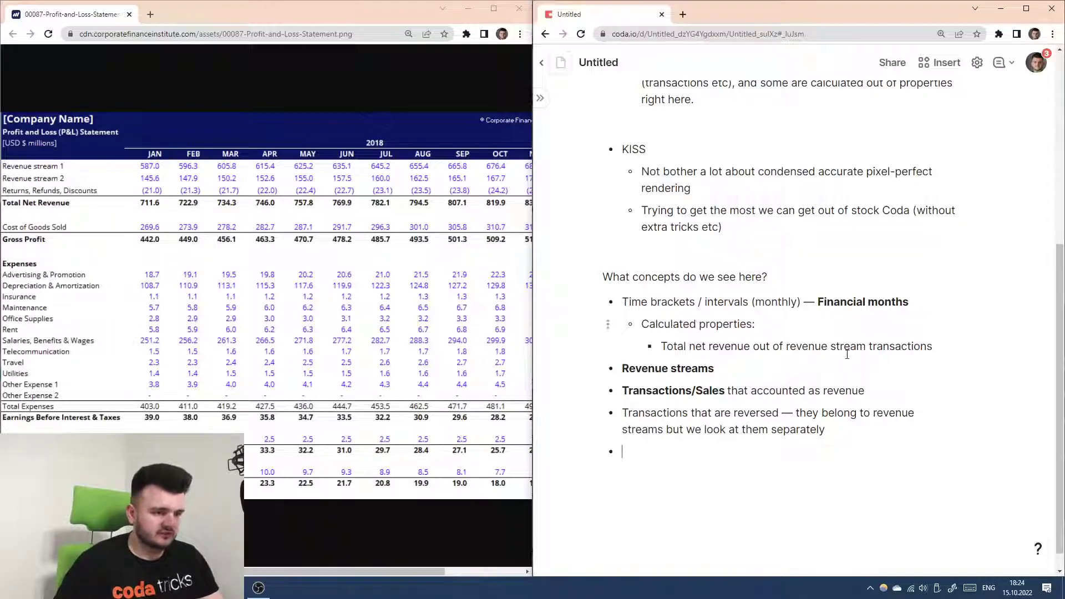
- Append "— without returns, refunds, discounts" to the bullet about Transactions/Sales accounted as revenue
left_click(939, 396)
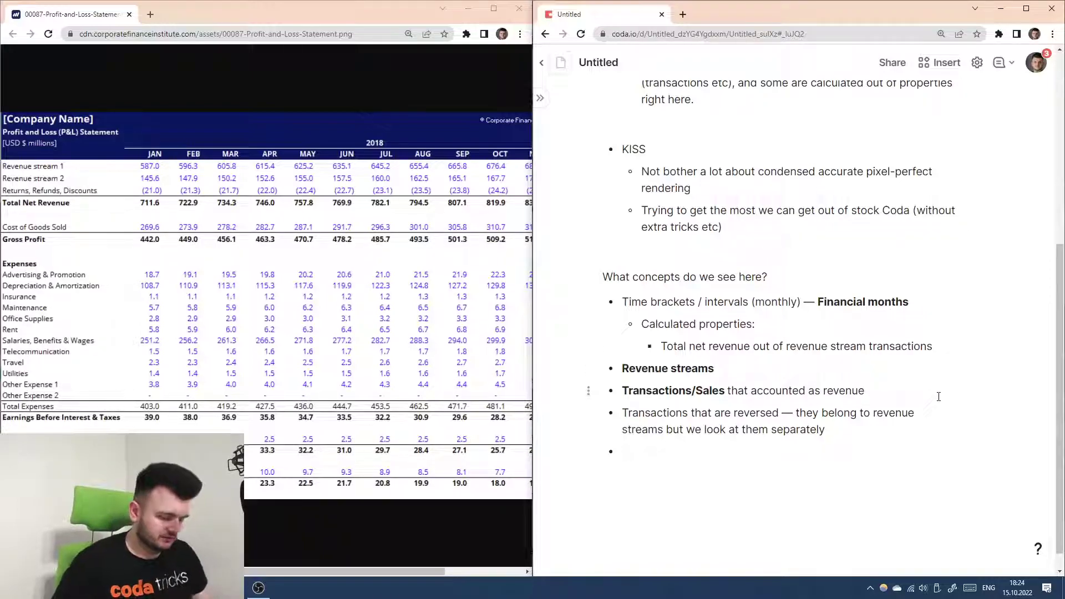
type("— witho")
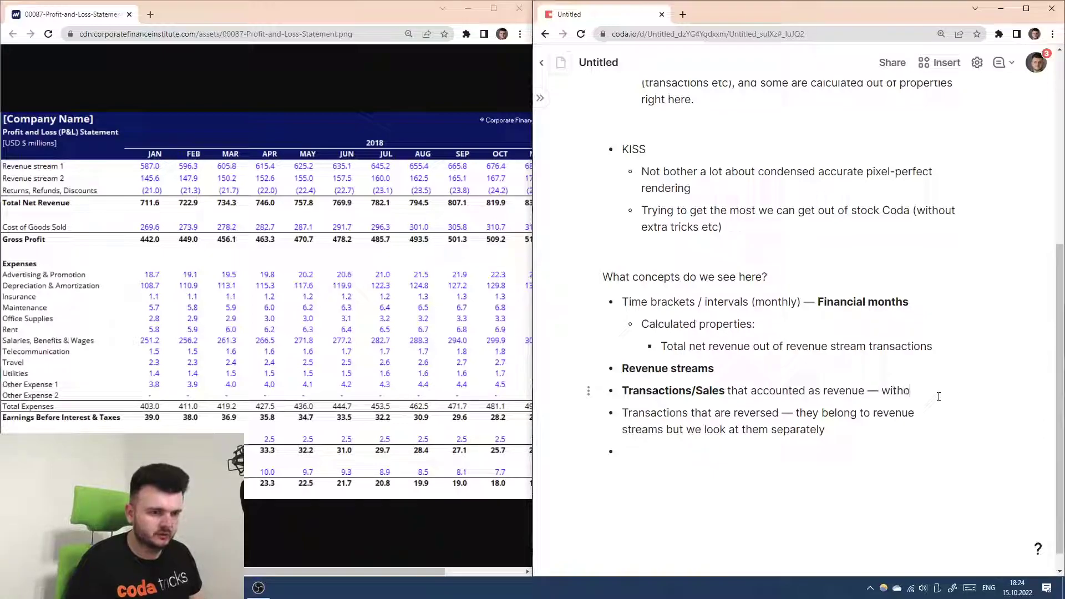
type("ut ret")
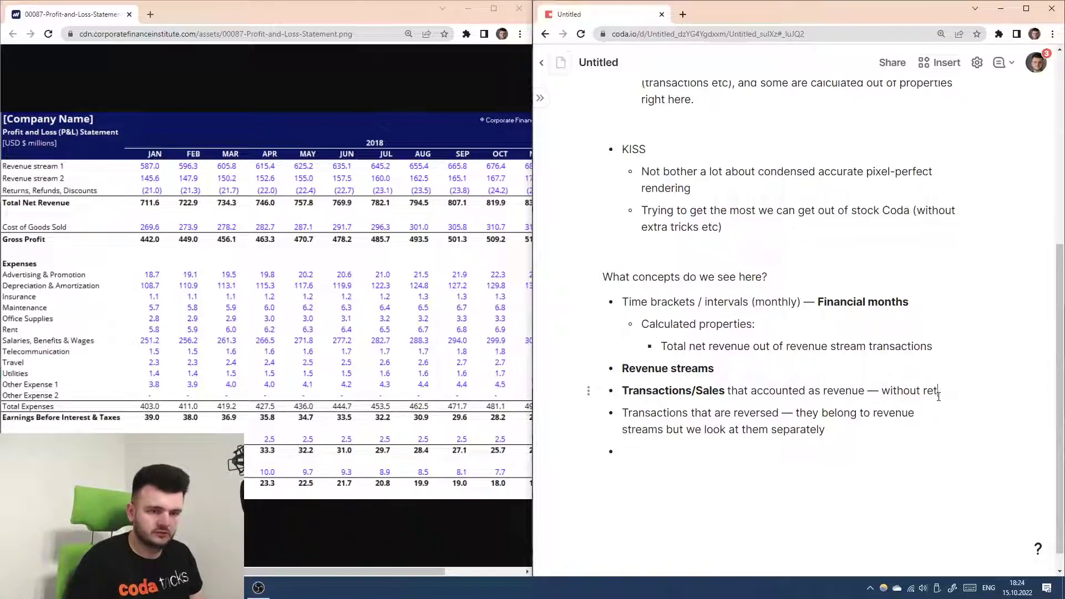
type("urns, refunds, discounts")
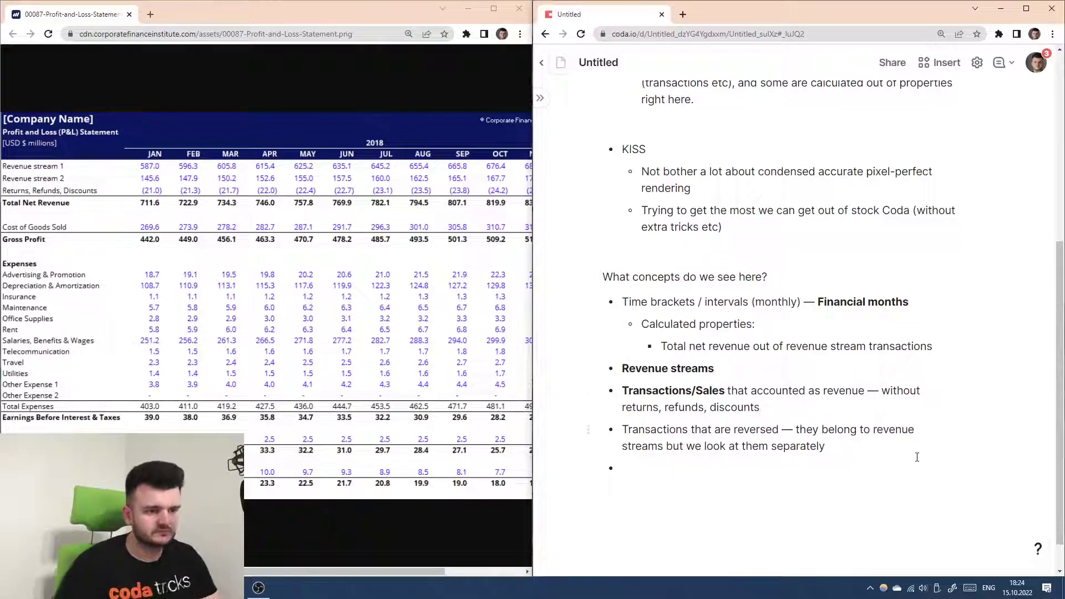
- Replace the text after the dash in the Transactions/Sales bullet with "as if there were no returns, refunds, discounts"
scroll(894, 470, "down", 1)
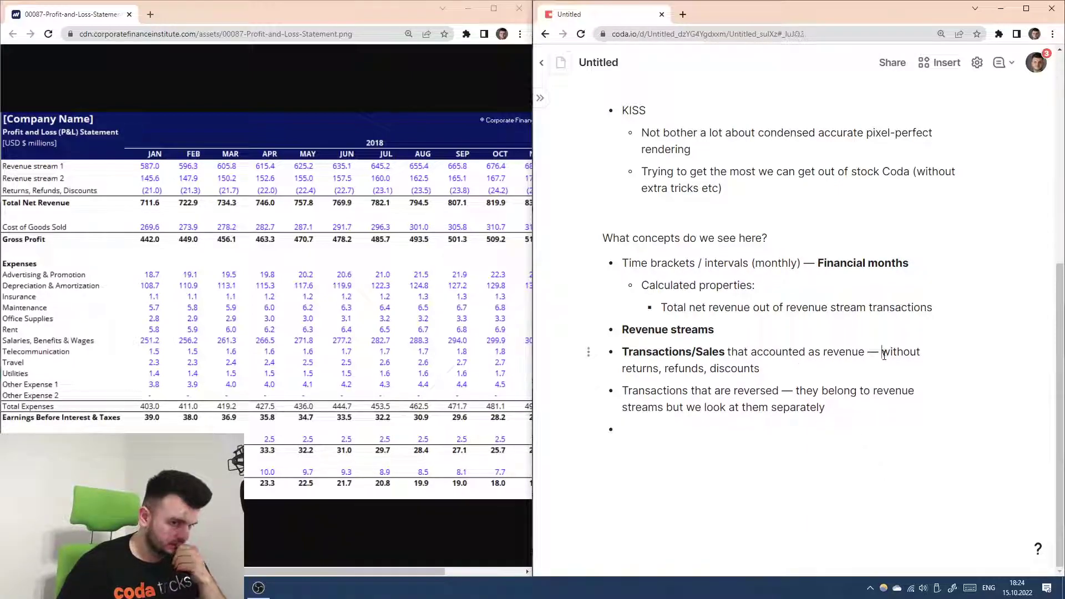
left_click_drag(881, 353, 885, 365)
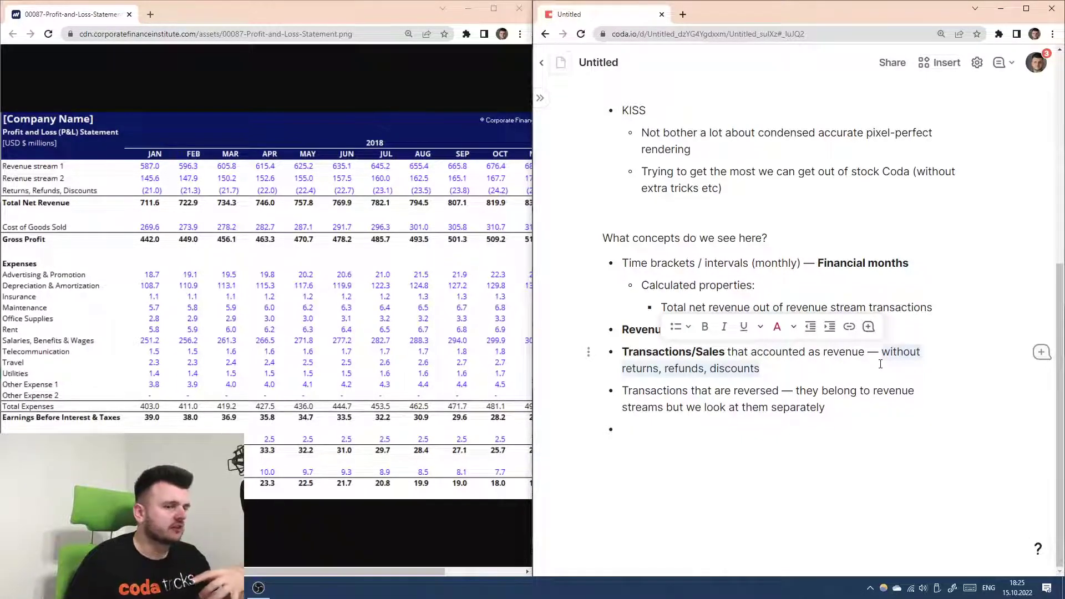
left_click(884, 356)
key("shift+Down")
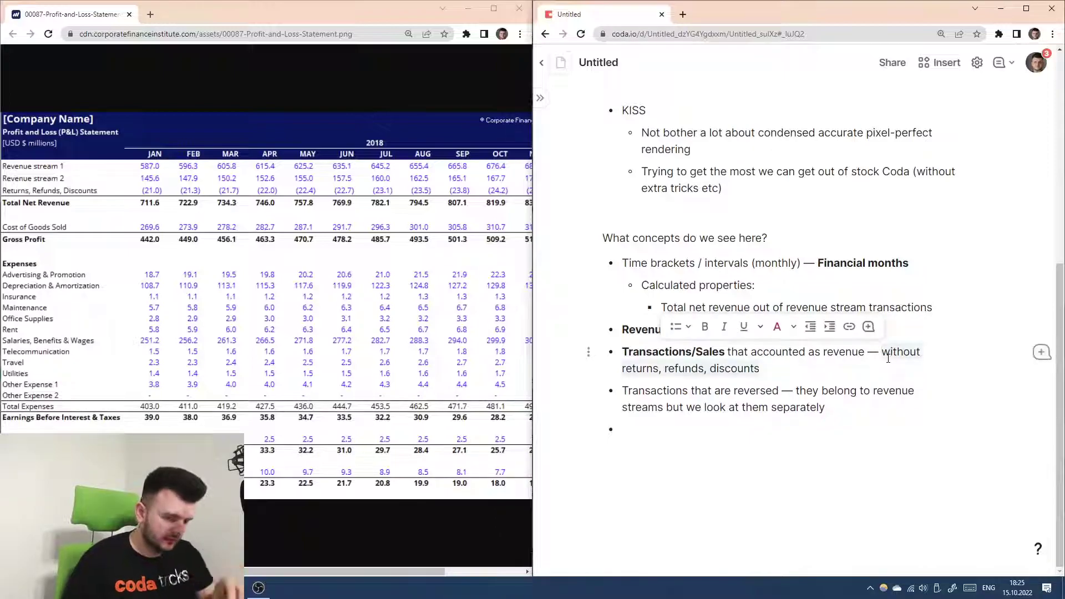
type("as if there wer")
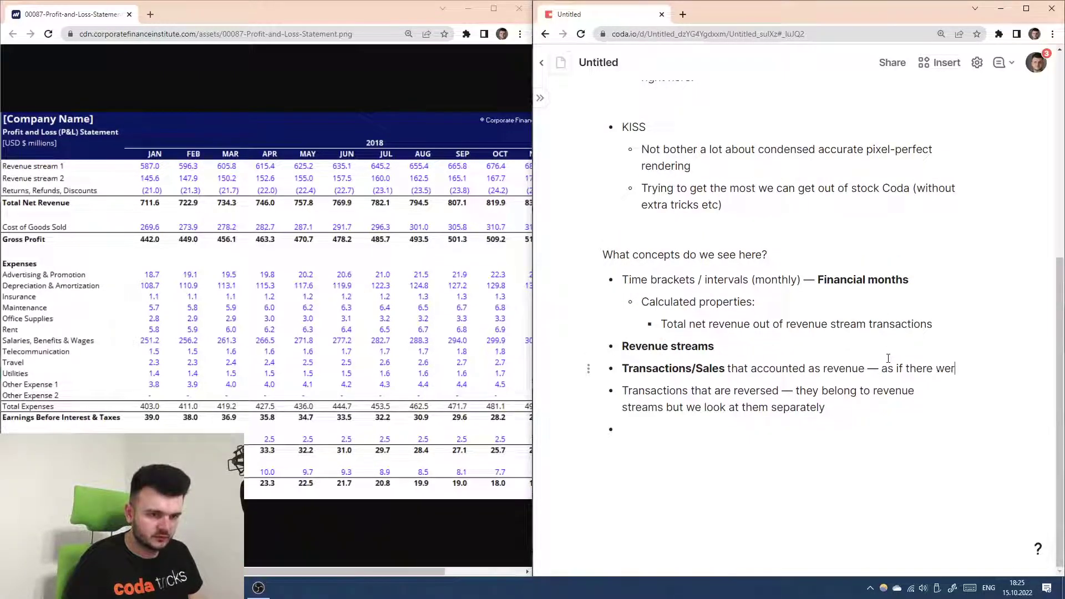
type("e no returns,")
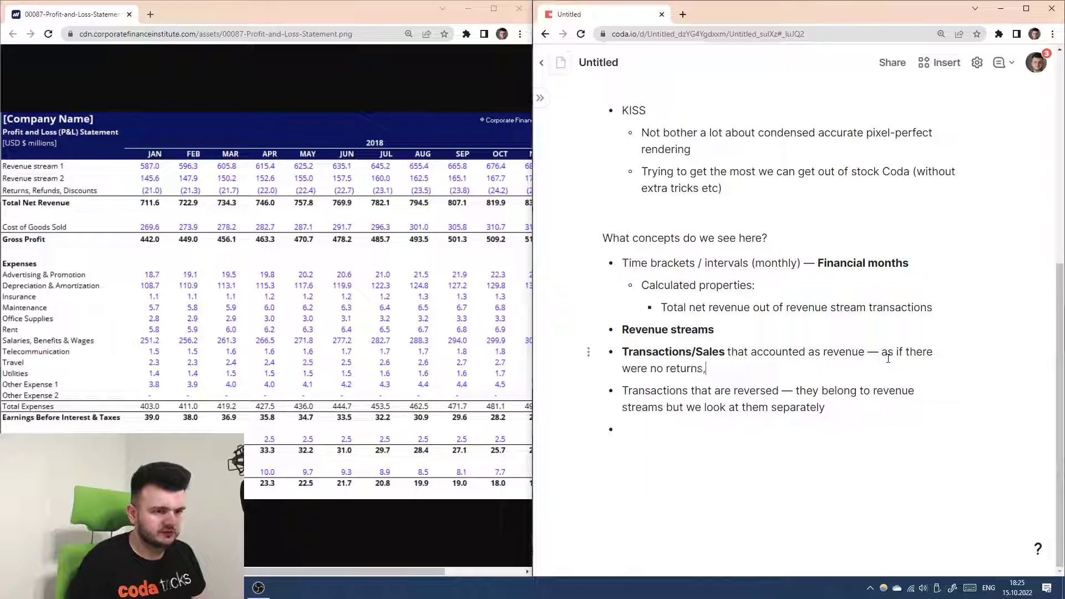
type(" refunds, discounts")
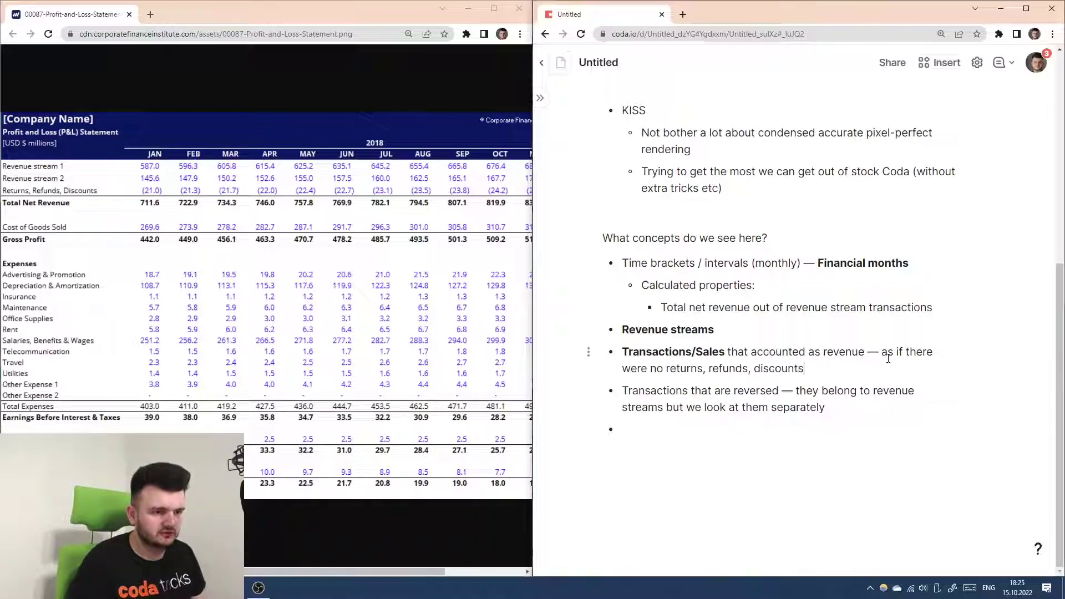
left_click(794, 447)
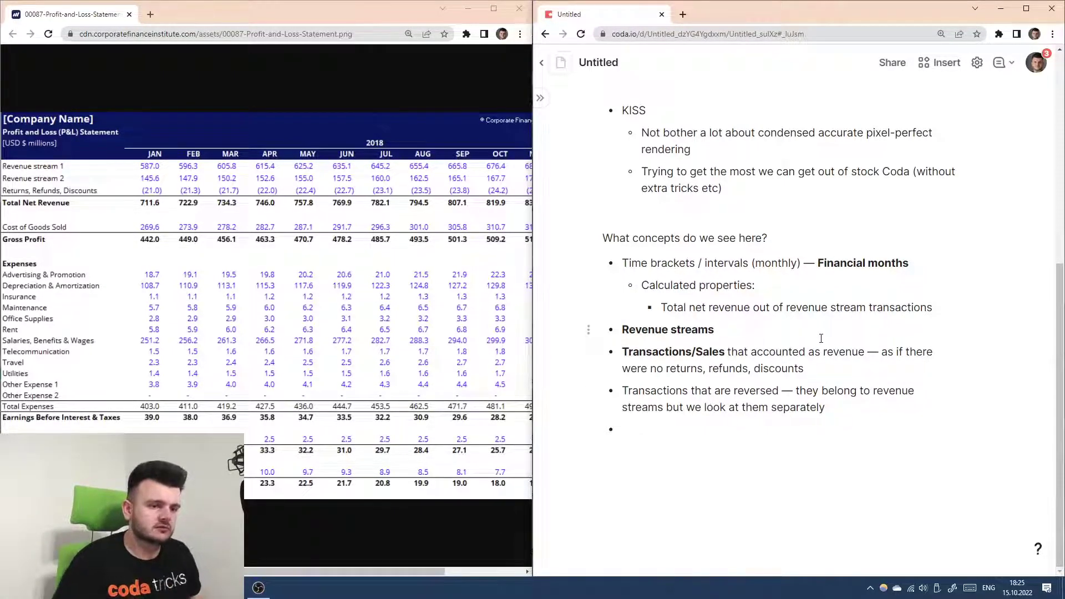
- Add the sub-bullets "Amount charged" and "Amount returned/refunded/discounted" under the Transactions/Sales bullet
left_click(838, 365)
key("Return")
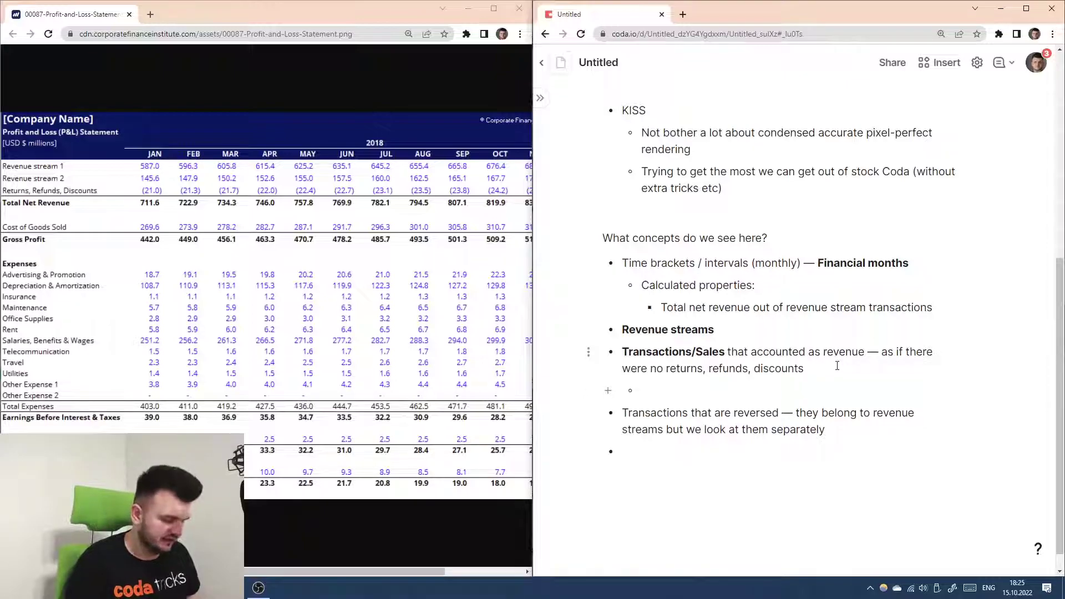
type("Amount cha")
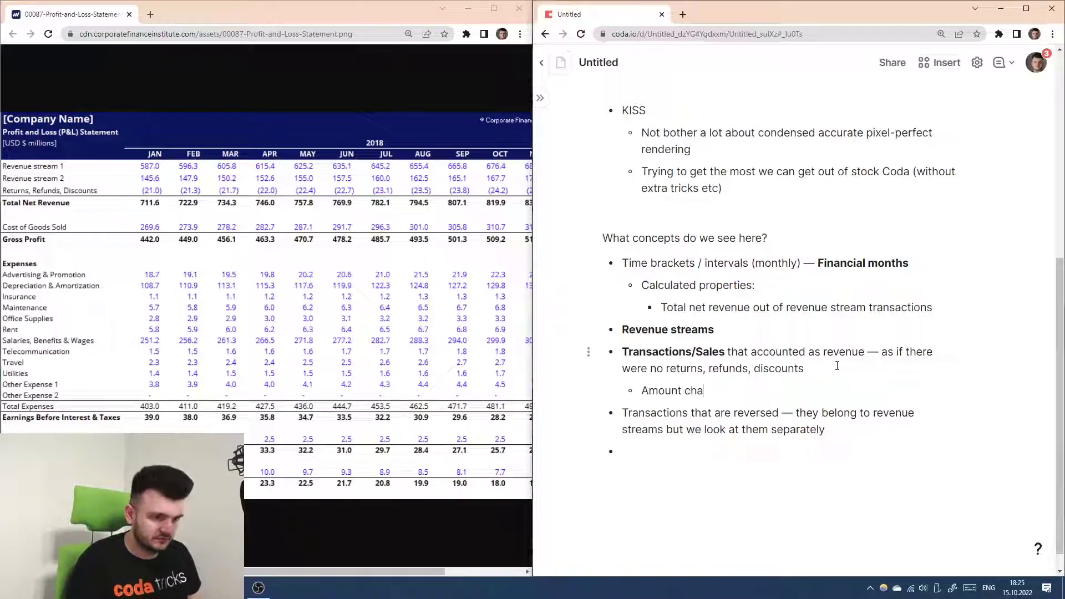
type("rged")
key("Return")
type("Am")
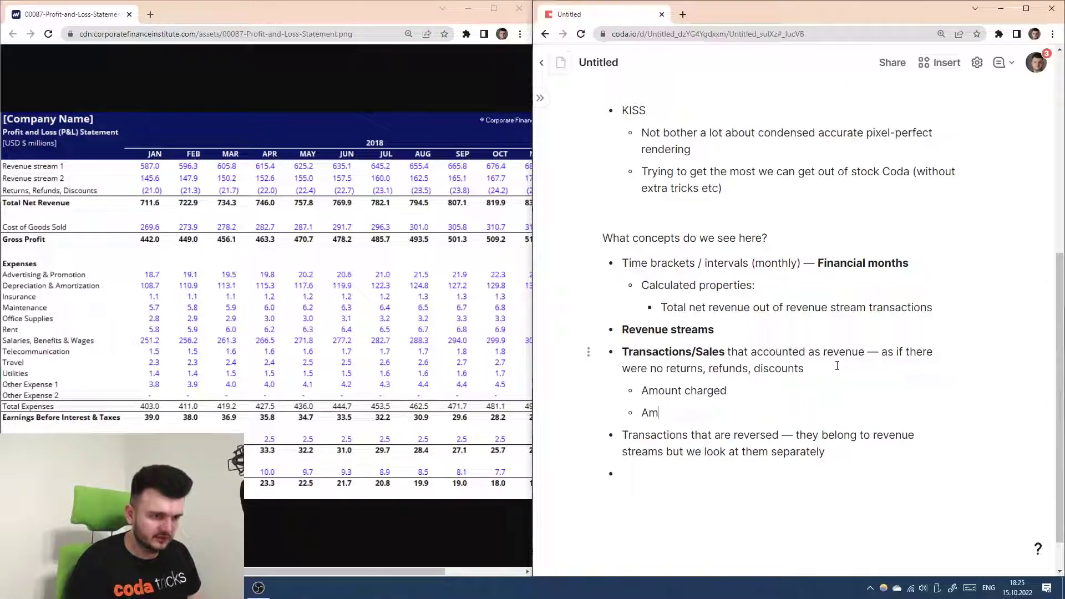
type("ount returne")
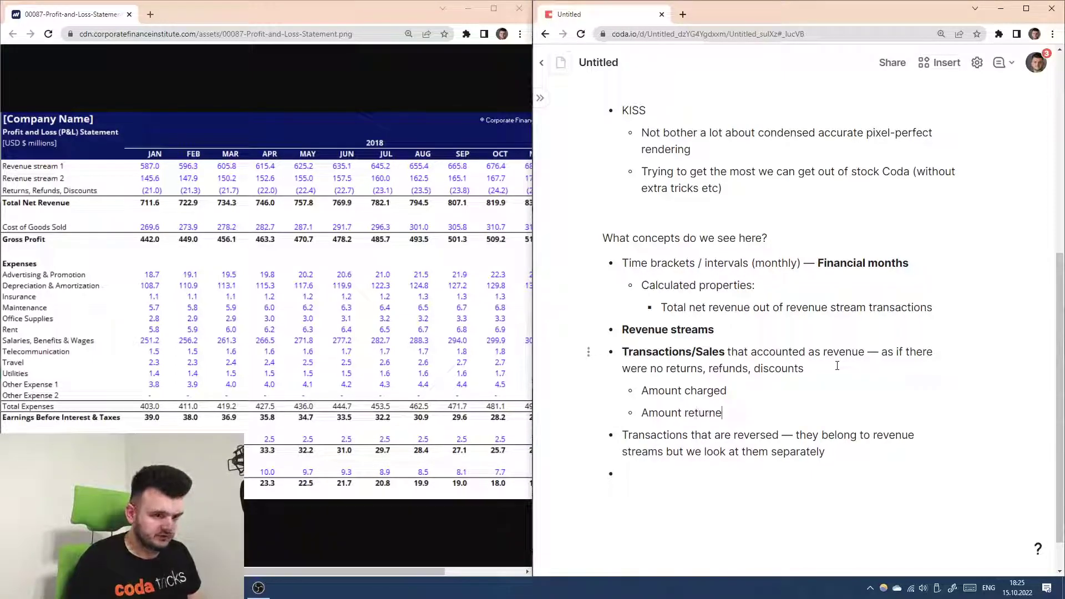
type("d/refunded/")
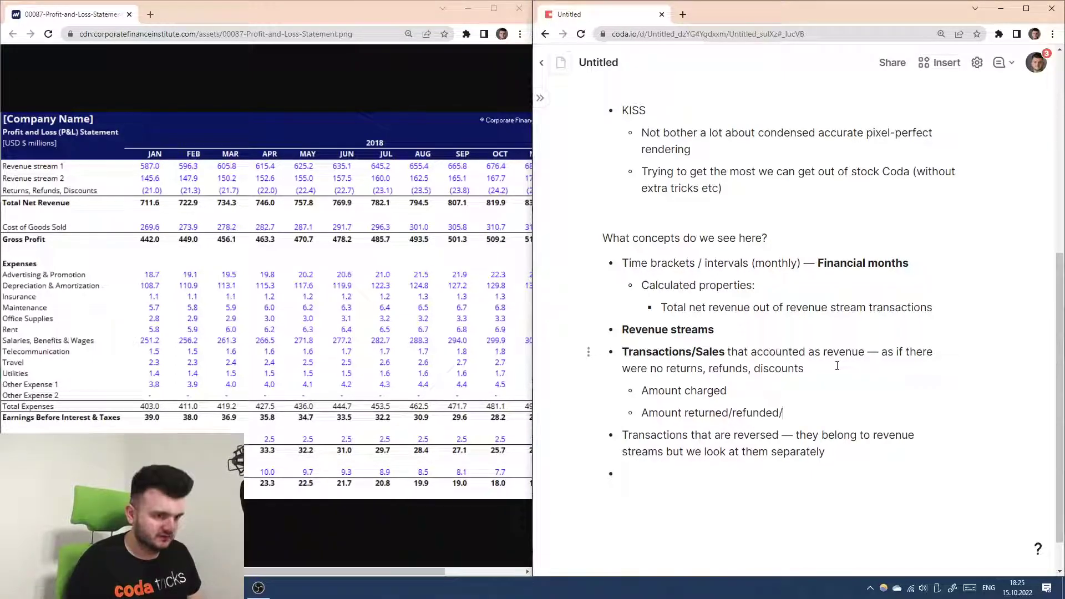
type("discounted")
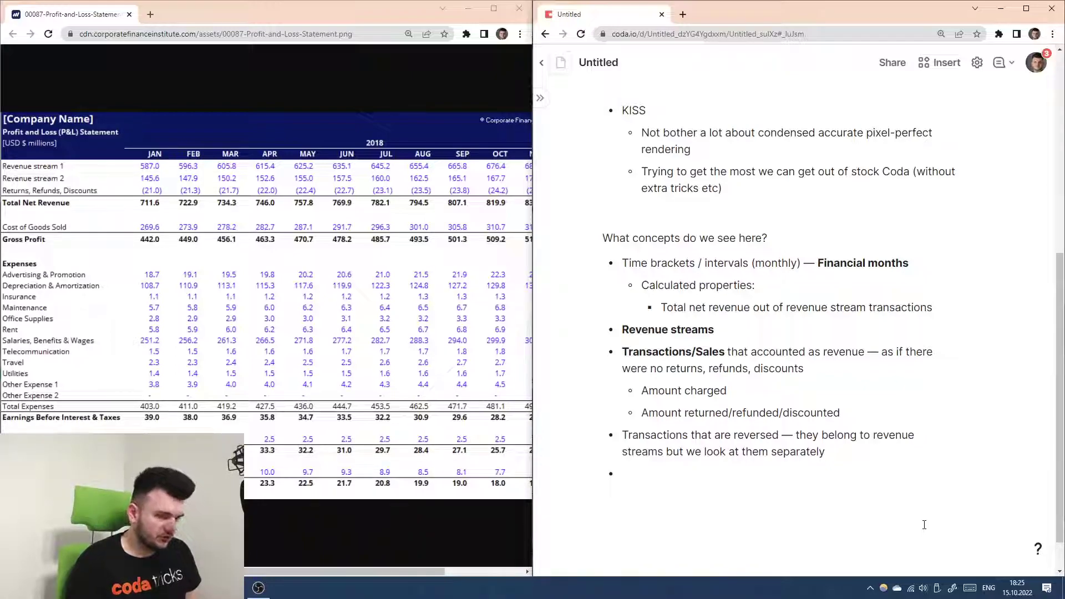
- Enter "Goods" in bold in the last empty bullet and start an indented sub-bullet beneath it
type("Good")
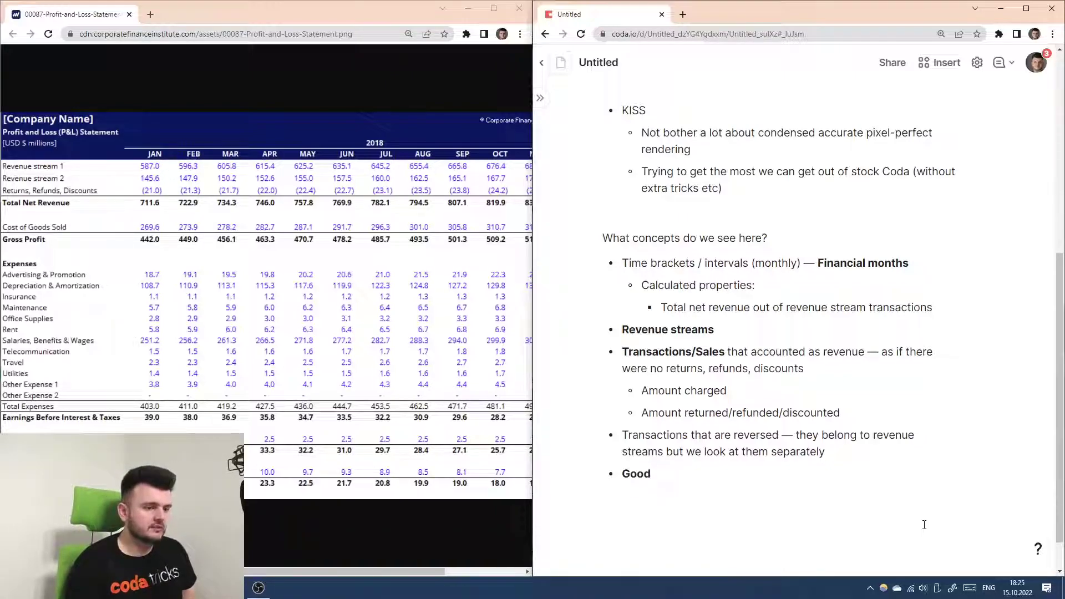
key("Return")
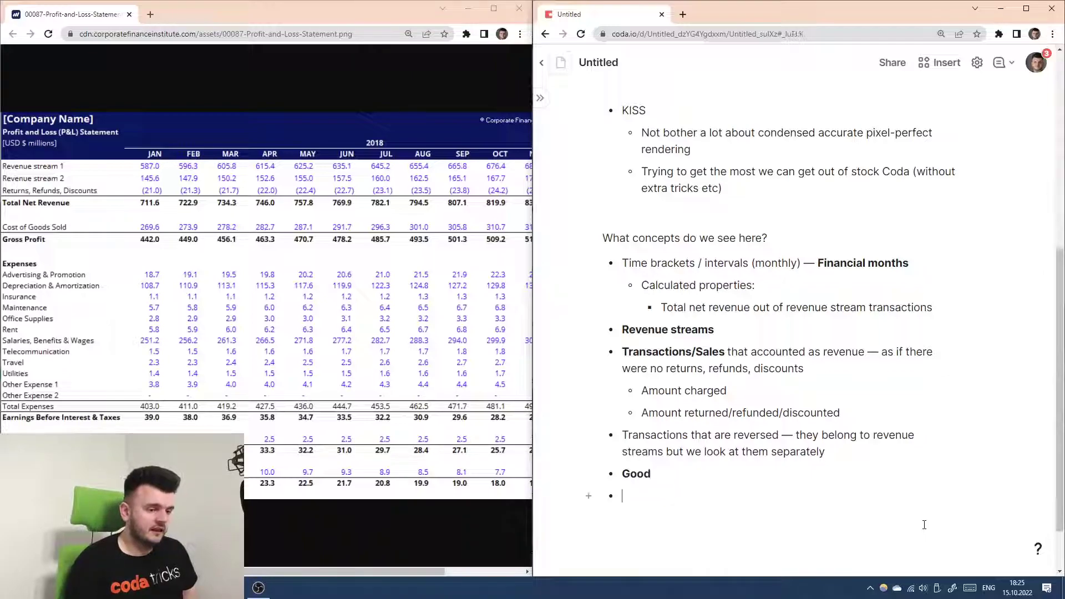
key("Left")
type("s")
key("Right")
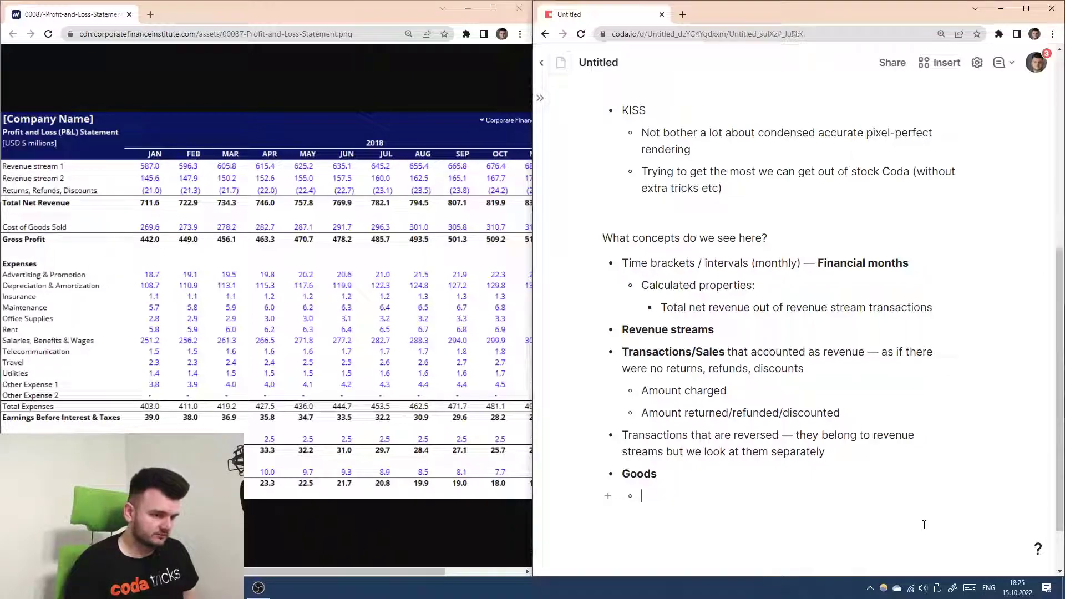
- Write "Cost of a good sold" in regular weight as the sub-bullet under "Goods"
type("Produc")
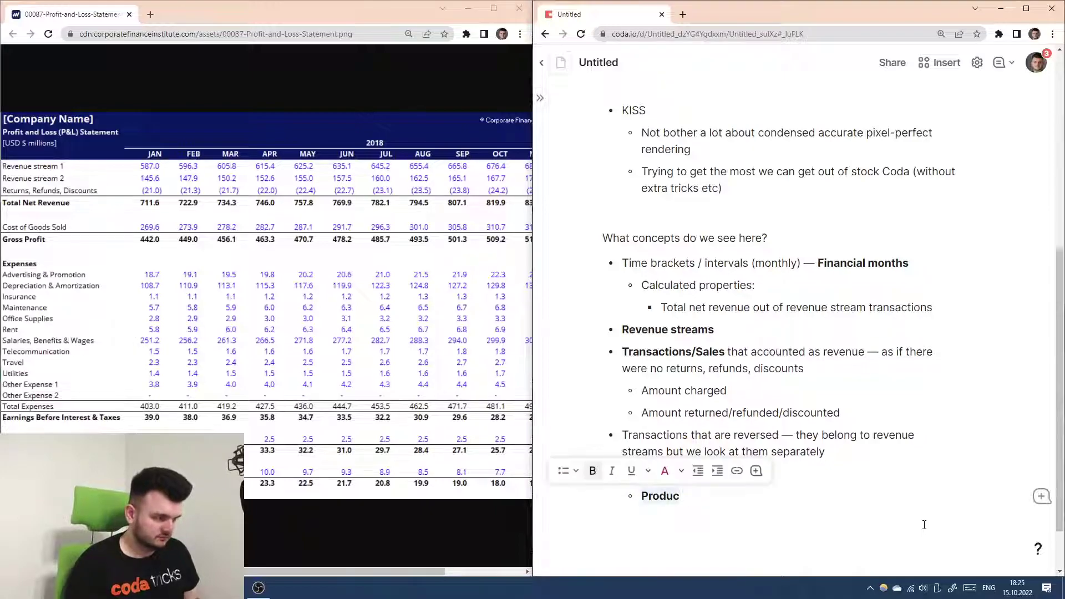
type("Cost of")
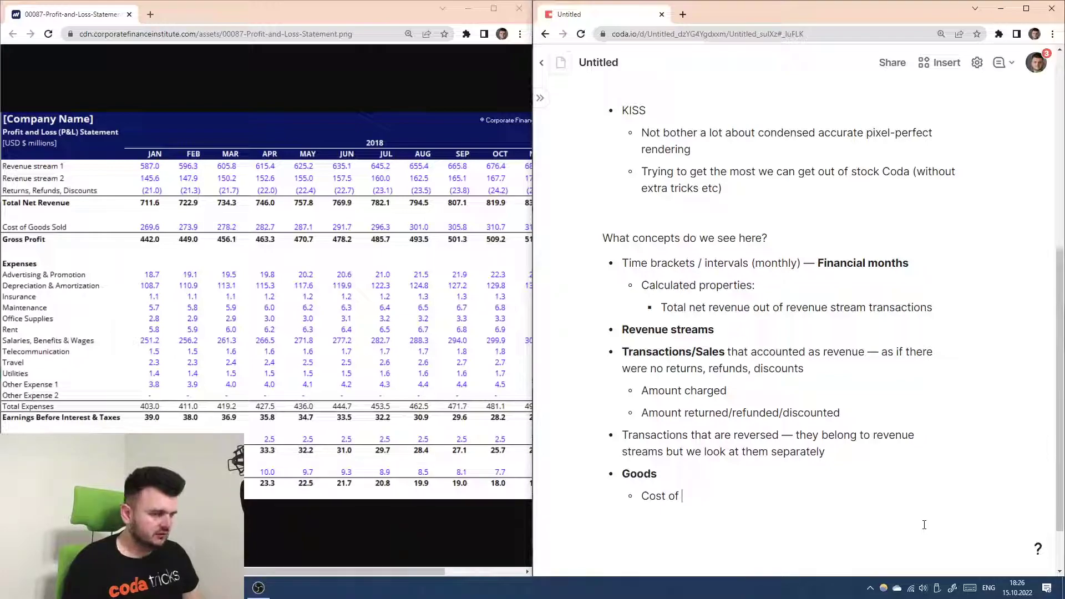
type("a good sp")
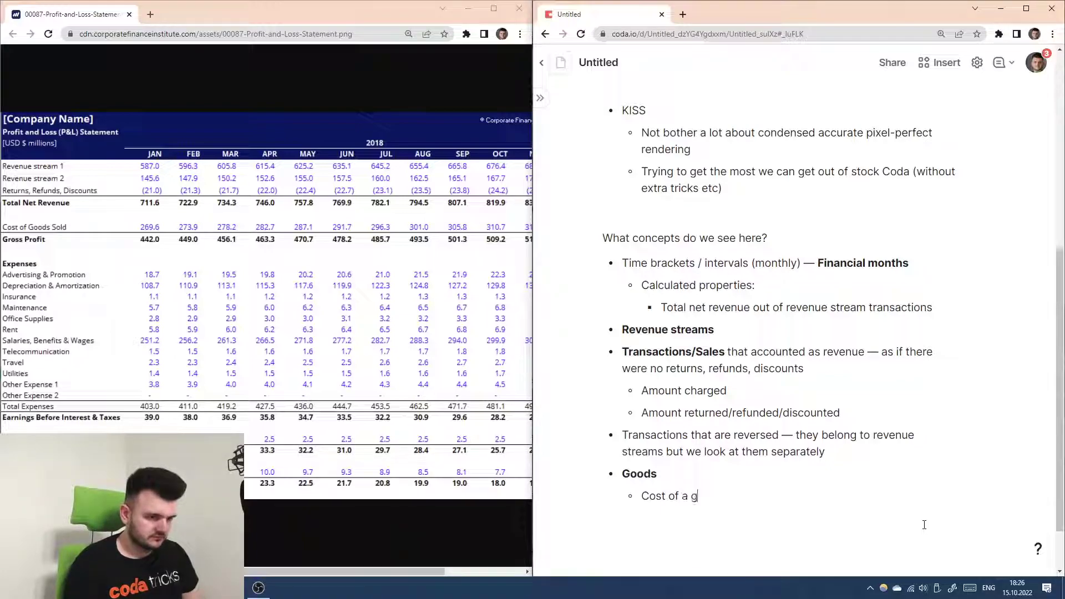
key("BackSpace")
key("BackSpace")
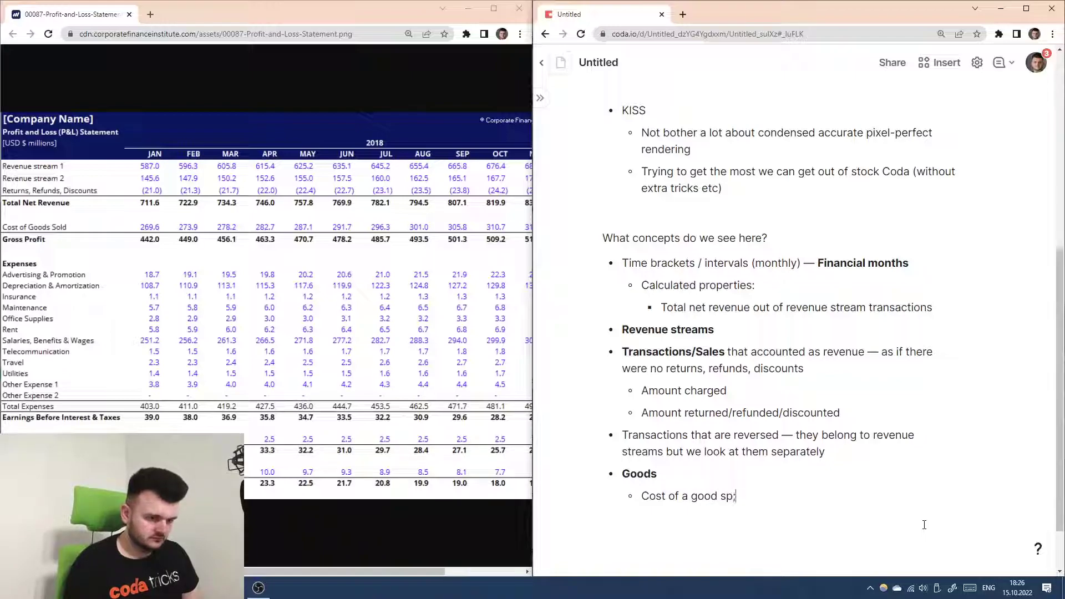
type("sold")
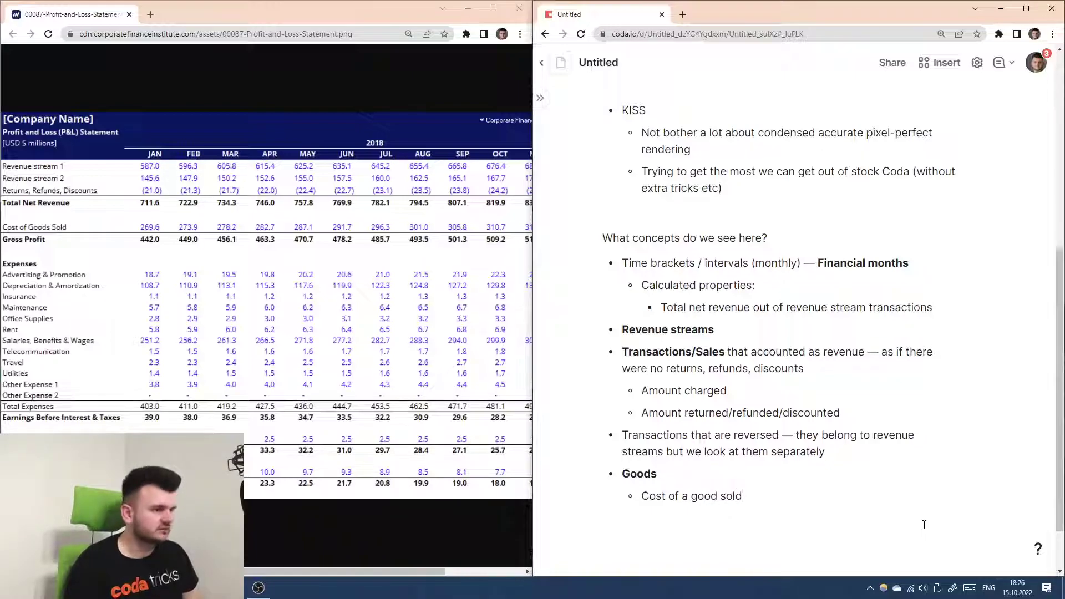
key("Return")
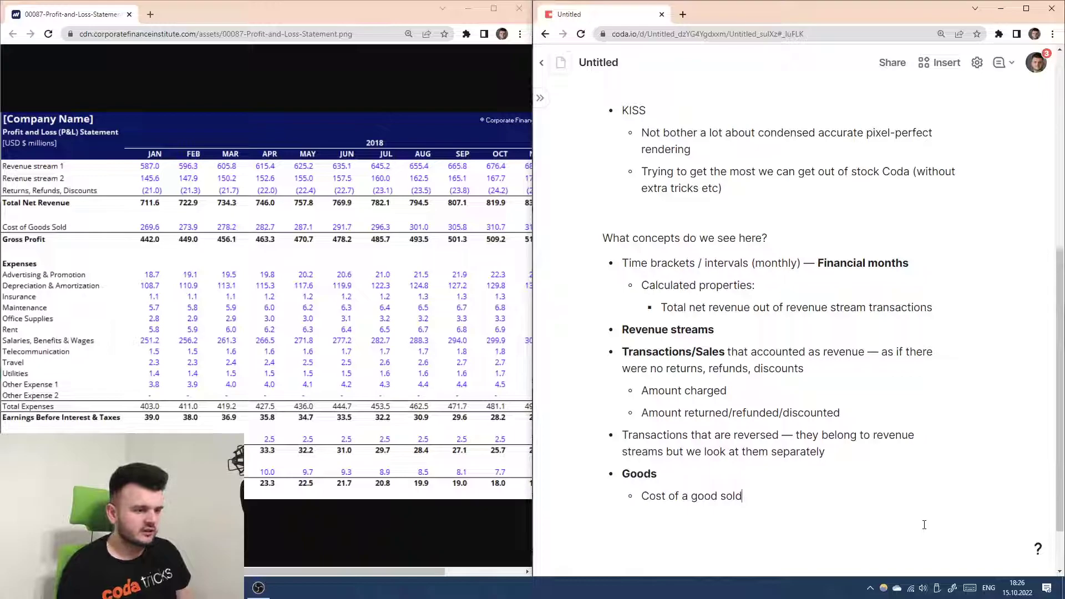
- Add the bold top-level bullets "Expenses" and "Expense categories" below the "Goods" section
key("shift+Tab")
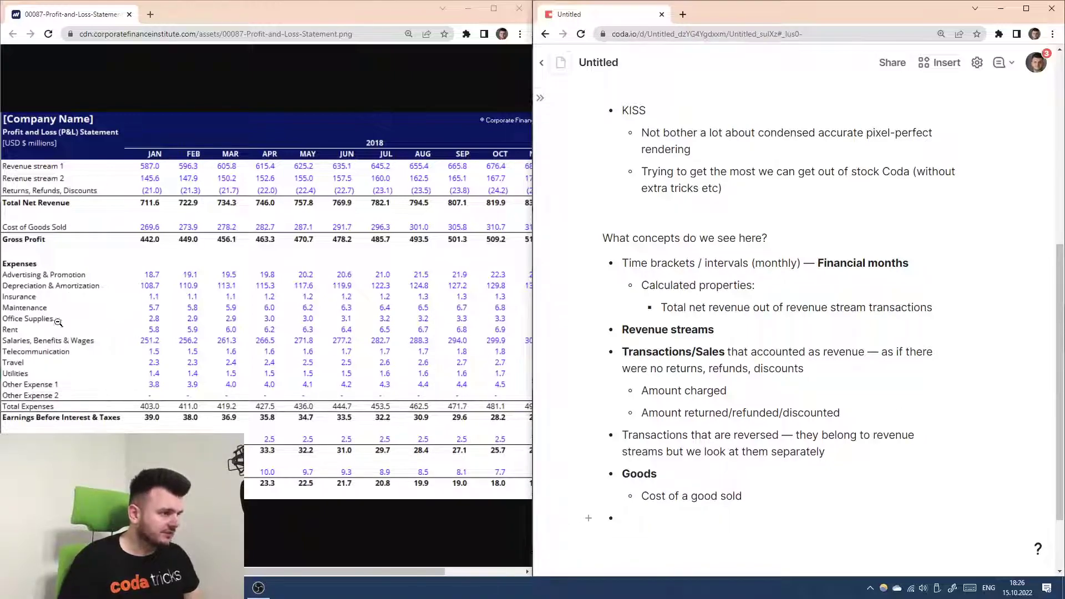
scroll(827, 472, "down", 1)
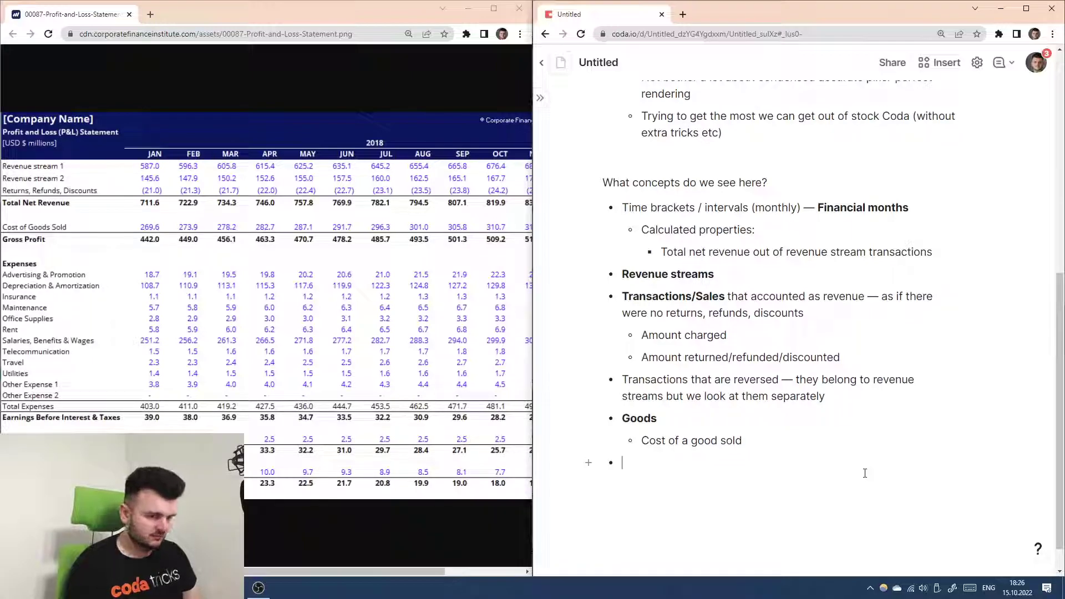
type("Expenses")
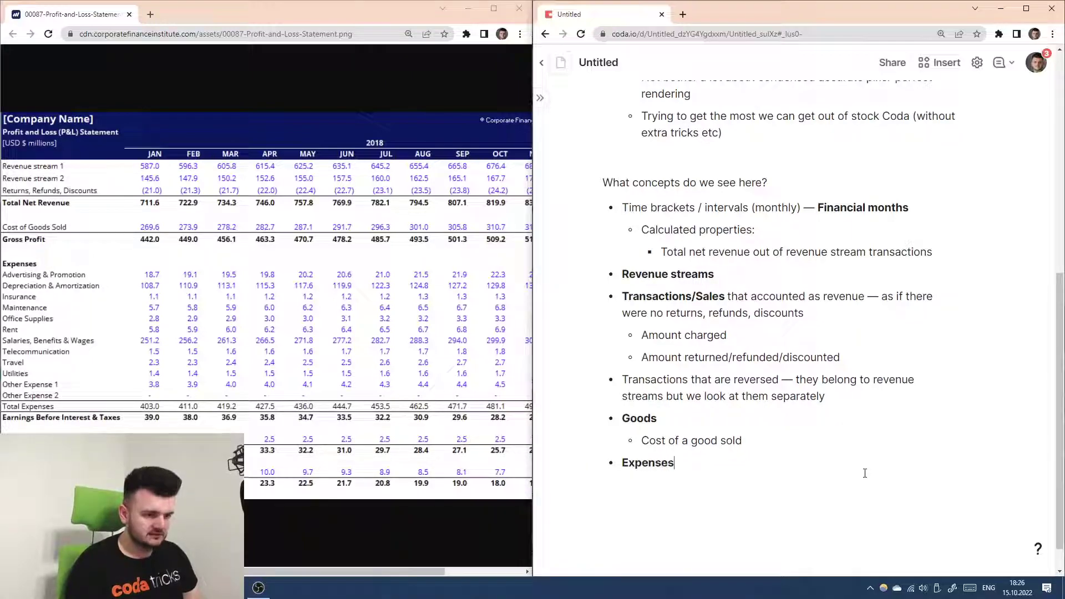
key("Return")
type("Ex")
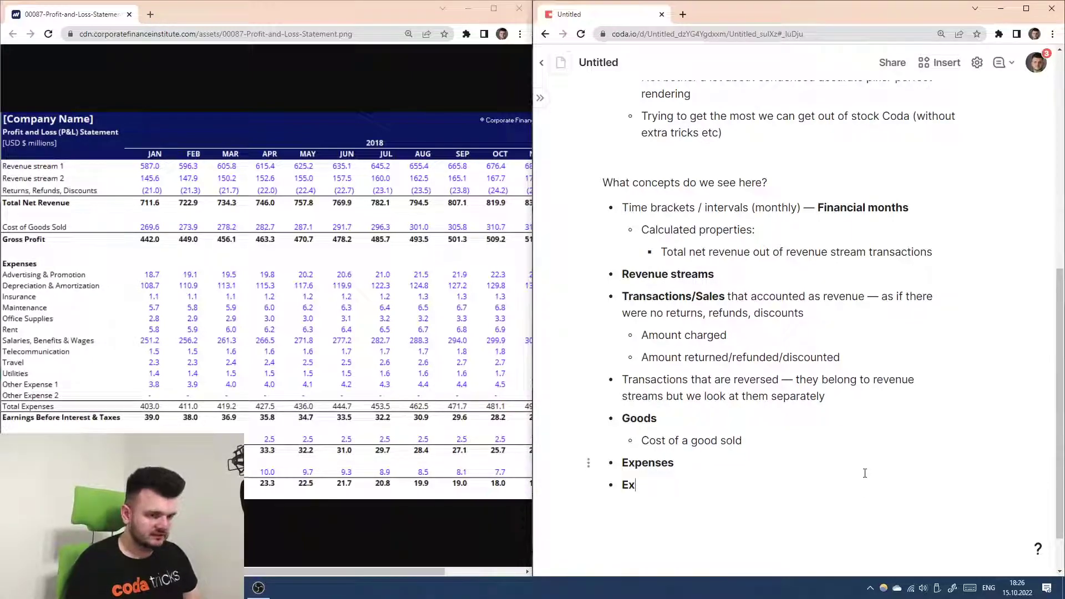
type("pense categories")
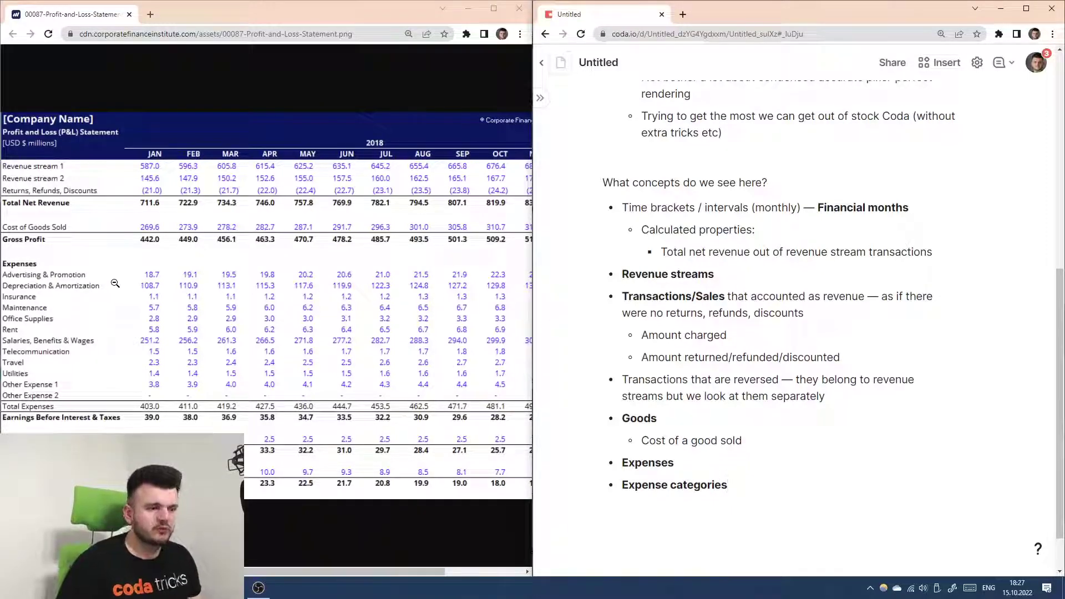
left_click_drag(624, 486, 733, 486)
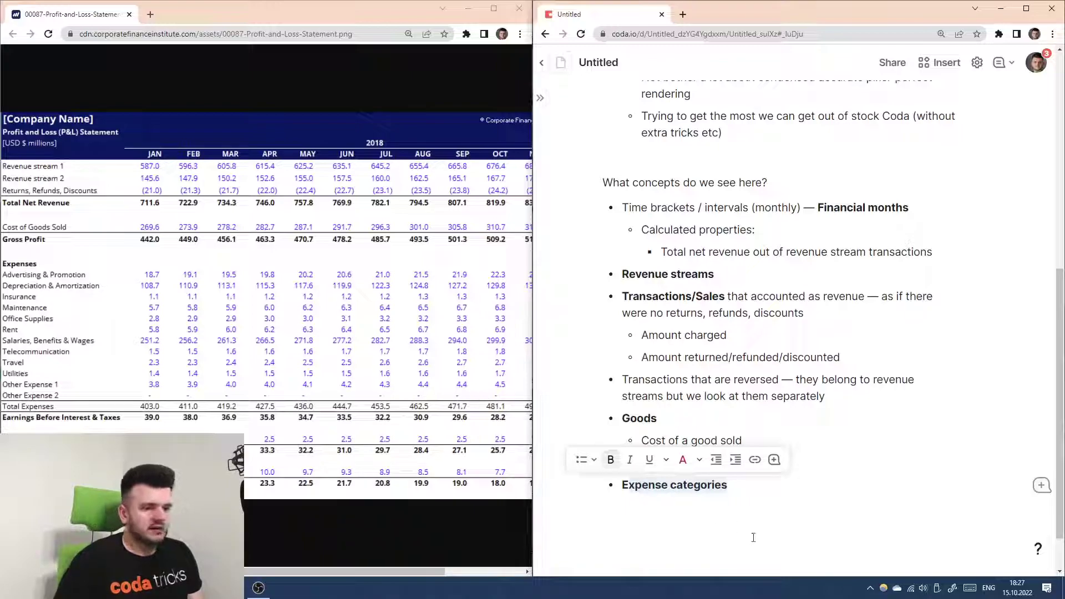
left_click(824, 505)
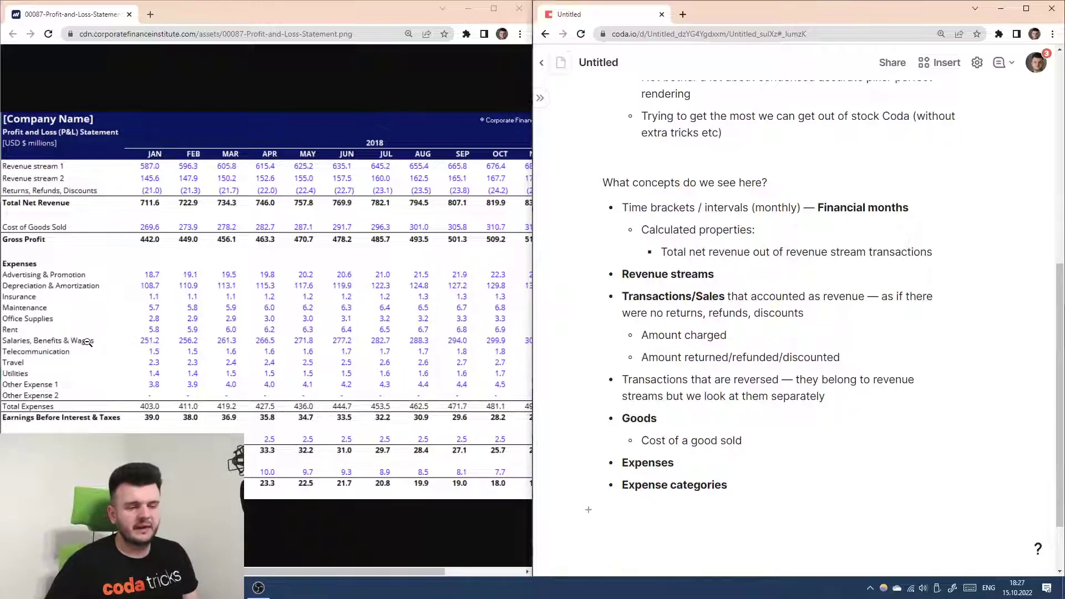
- Append "(expense facts)" in regular weight after the bold "Expenses" bullet text
left_click(774, 467)
type("(")
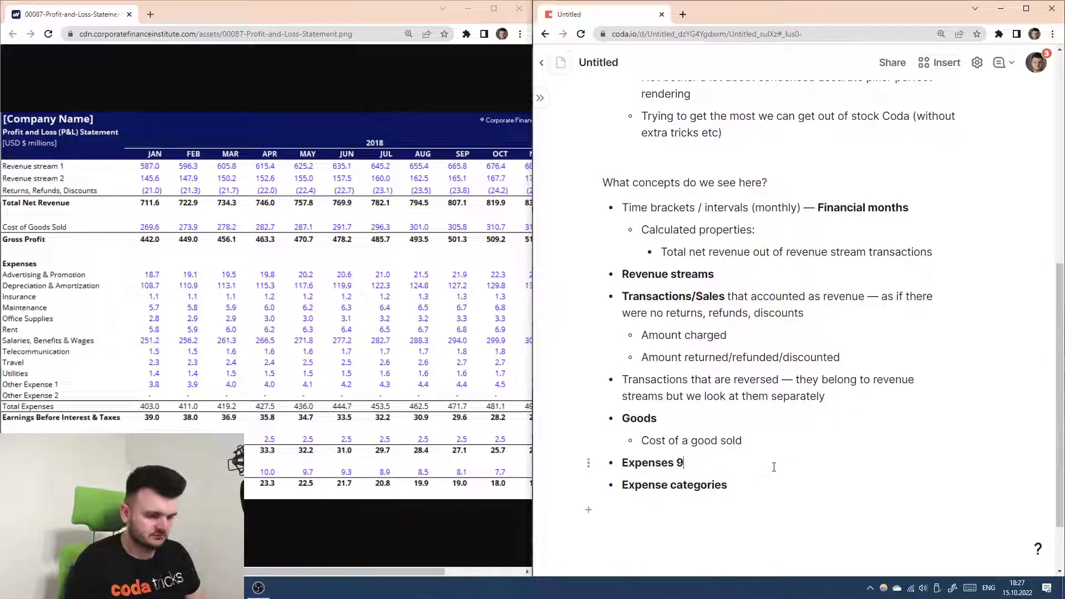
type("b")
key("BackSpace")
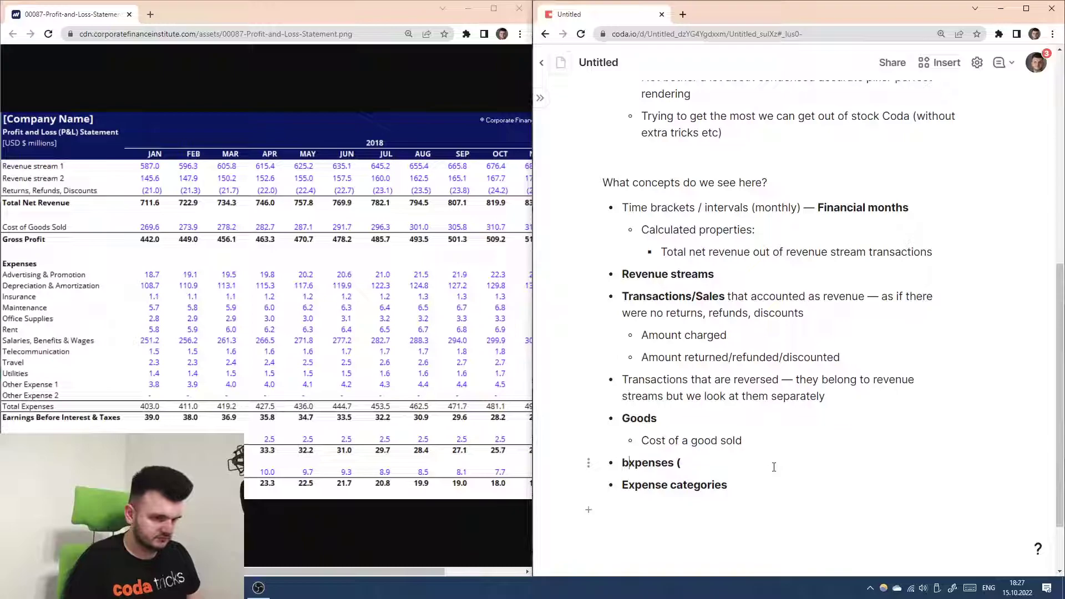
key("Delete")
type("E")
key("shift+Left")
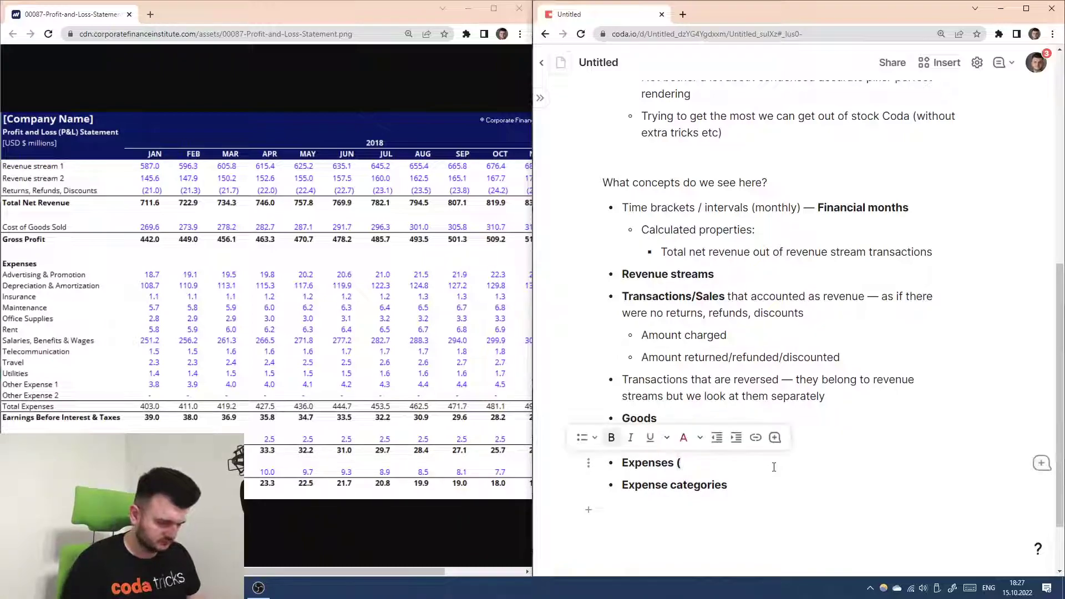
key("ctrl+b")
key("Right")
type("expense facts)")
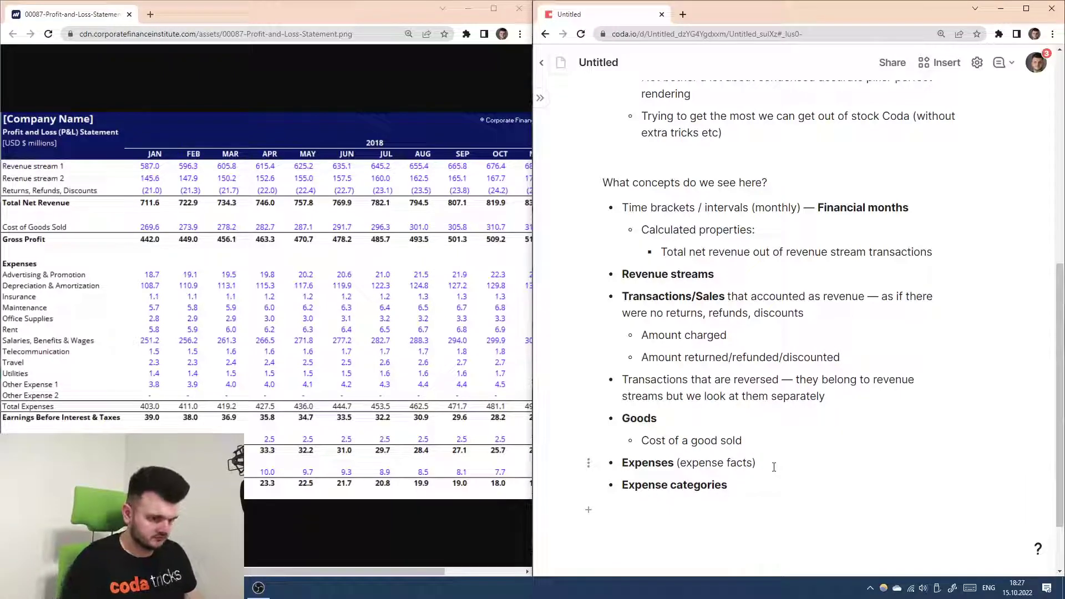
- Extend the Expenses bullet with ", which are aggregated by" followed by the arrow_down emoji
type(", which are aggregeta")
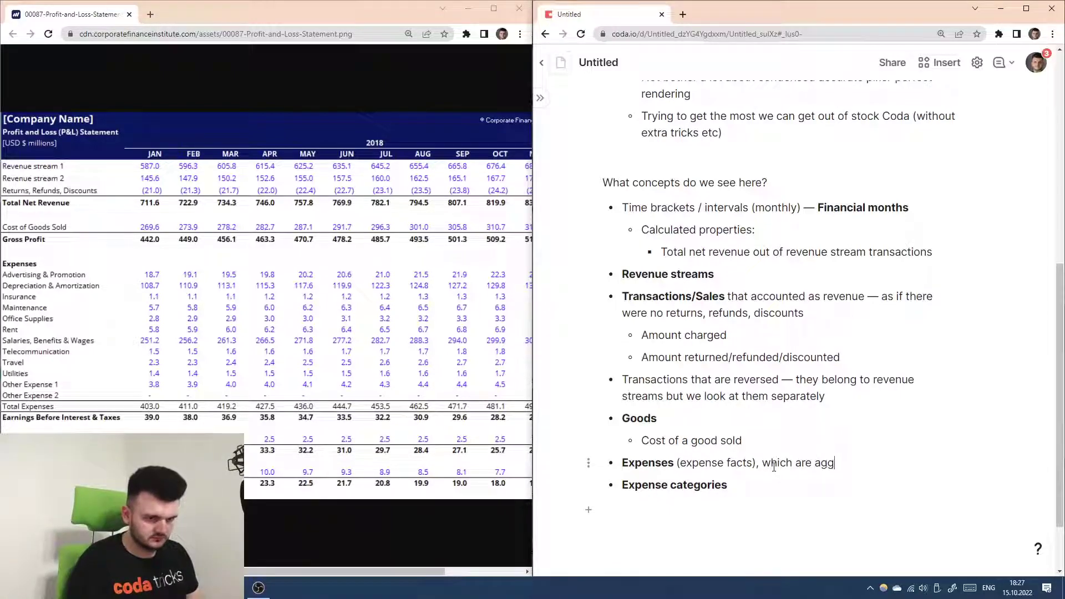
key("BackSpace")
key("BackSpace")
key("BackSpace")
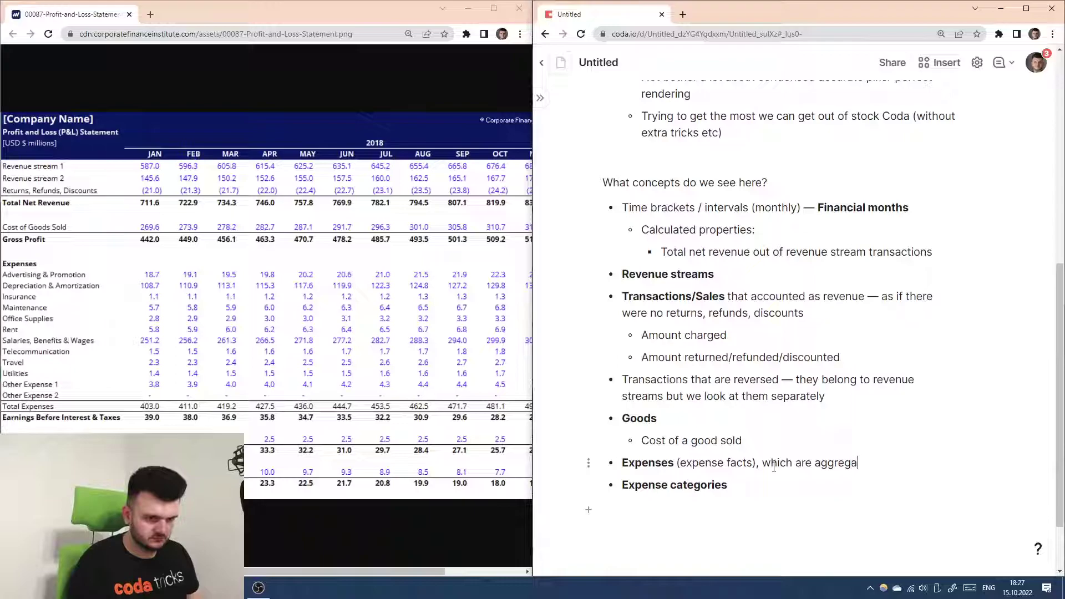
type("ated by")
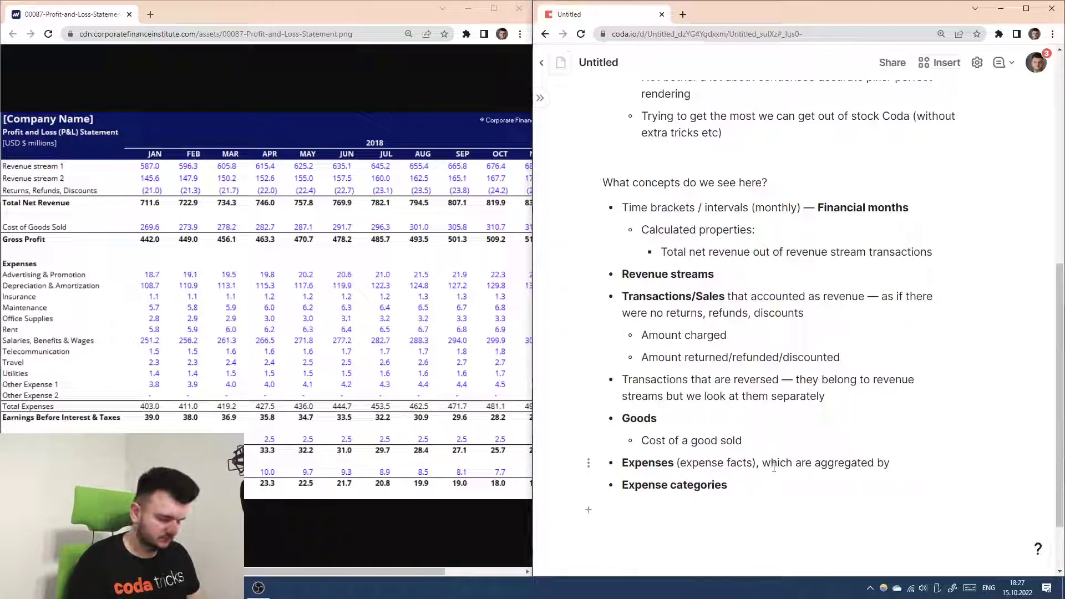
type(" :down")
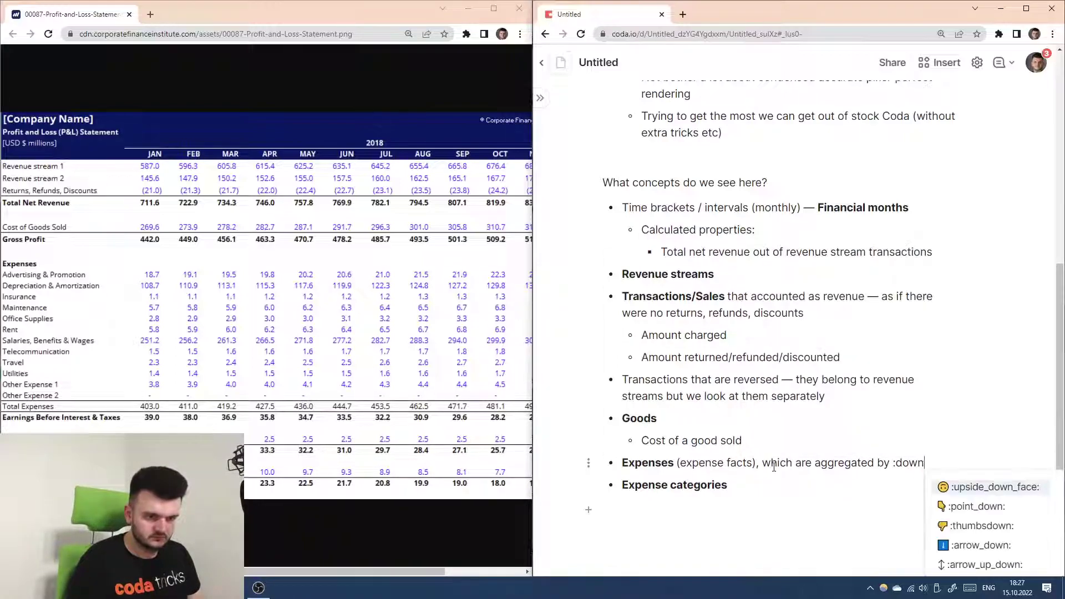
key("Down")
key("Down")
key("Down")
key("Return")
- Add the sub-bullet "What about depreciation & amortization?" under "Expense categories" and start an empty bullet after it
left_click(838, 504)
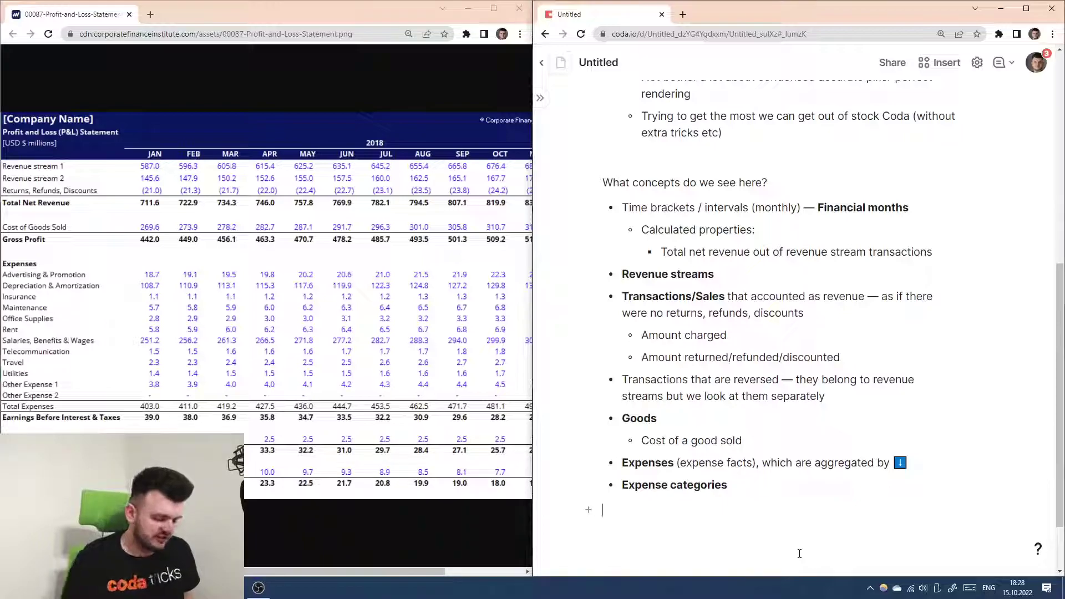
key("Tab")
type("* ")
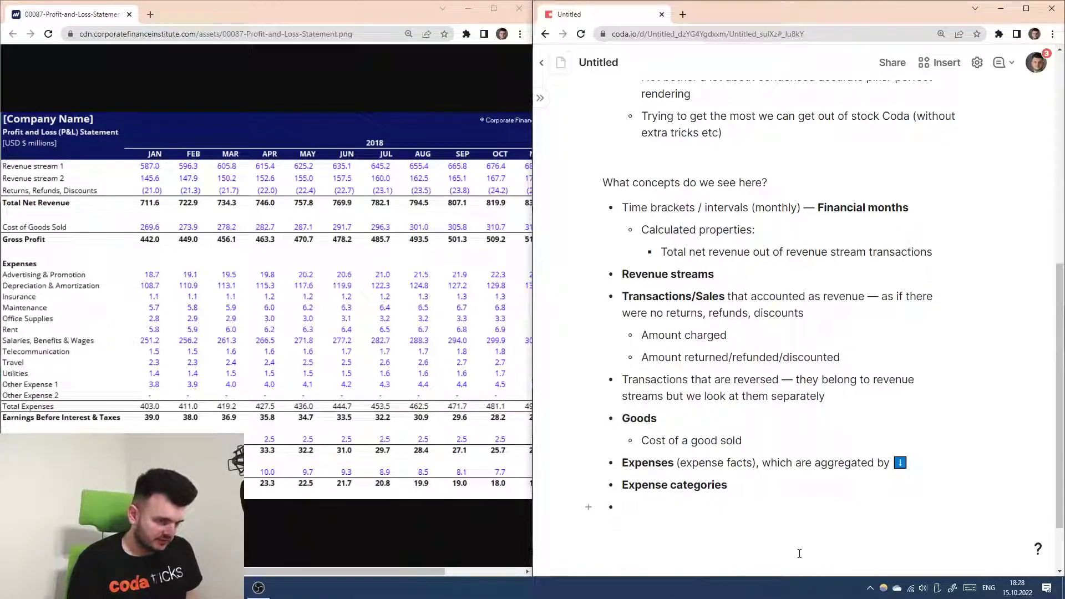
type("What a")
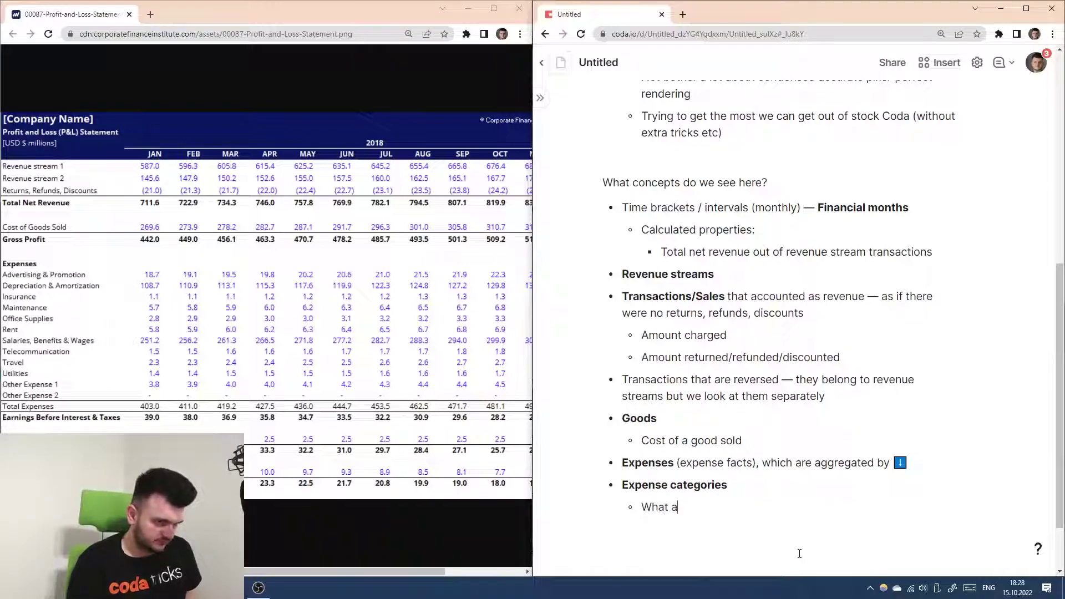
type("bout de")
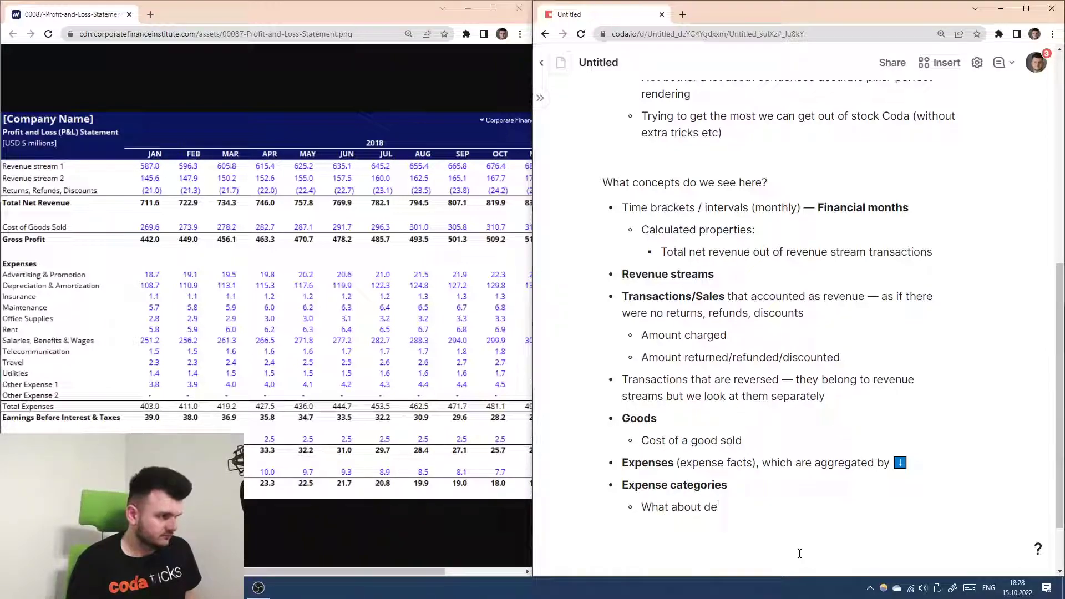
type("preciation & amo")
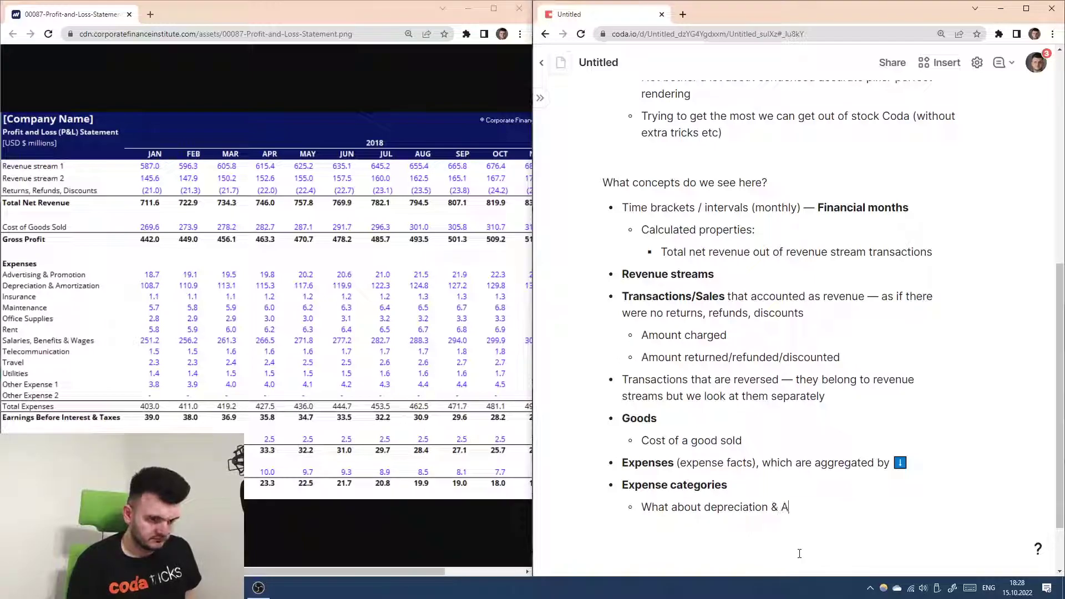
key("BackSpace")
key("BackSpace")
key("BackSpace")
type("amortization?")
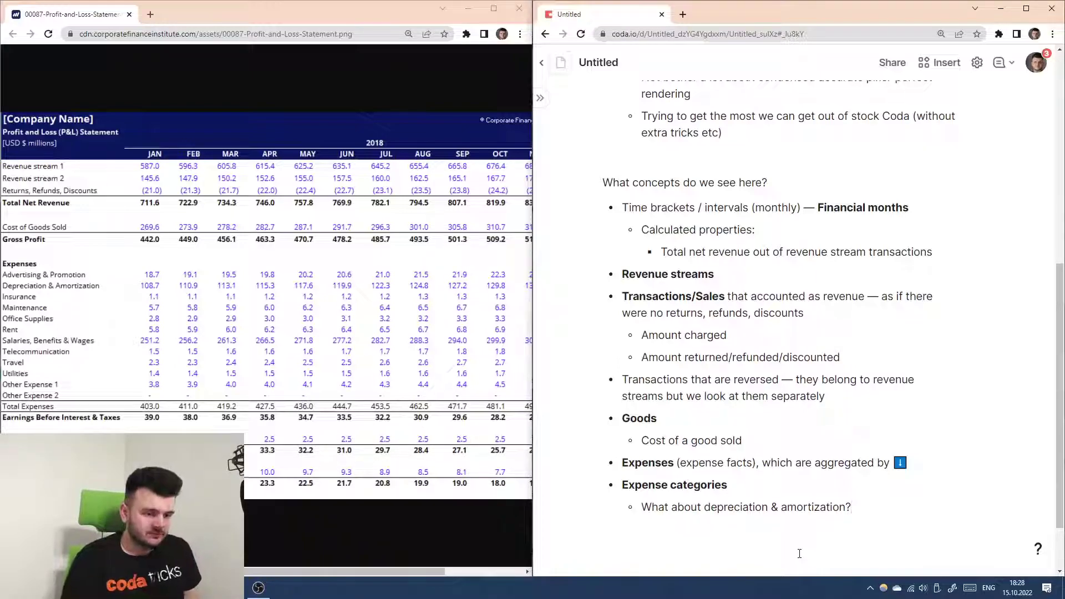
key("Return")
scroll(800, 475, "down", 2)
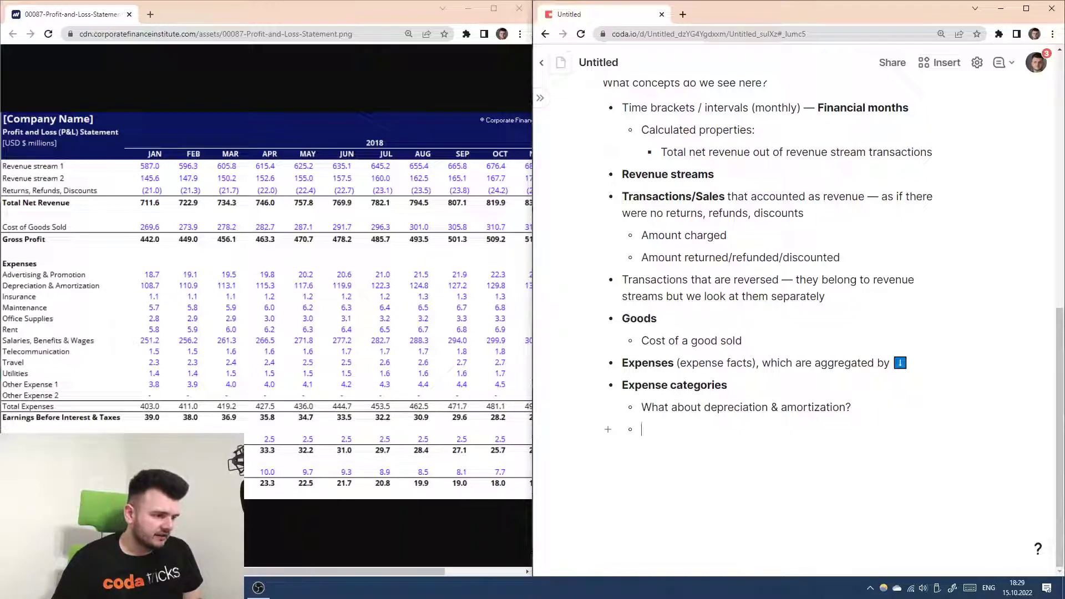
- Open the Windows Calculator and divide February's depreciation & amortization by January's, 110,9 ÷ 108,7
key("super")
type("calc")
key("Return")
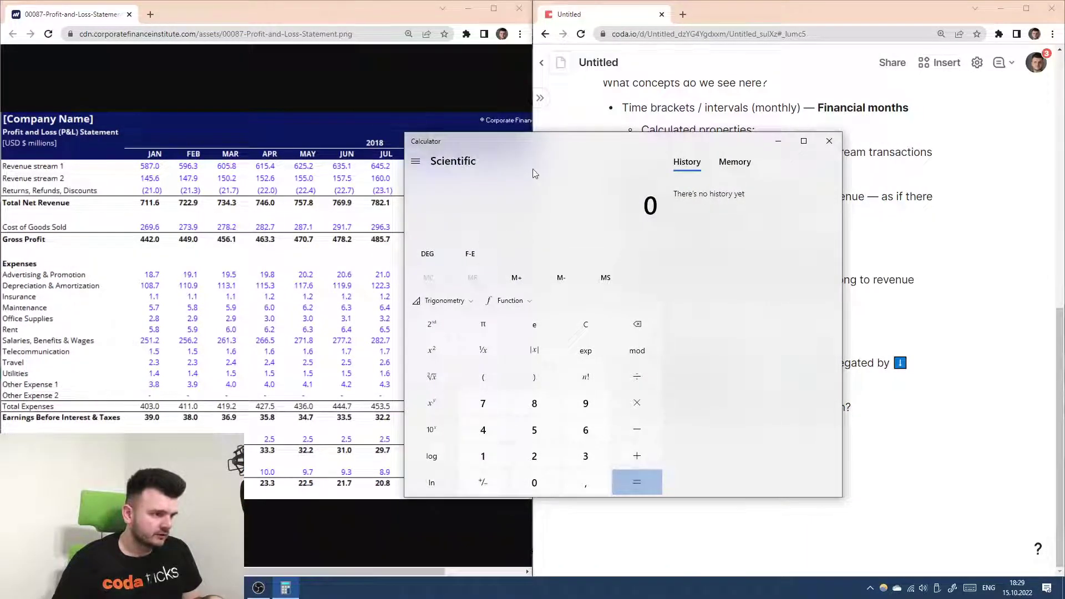
left_click_drag(533, 142, 604, 151)
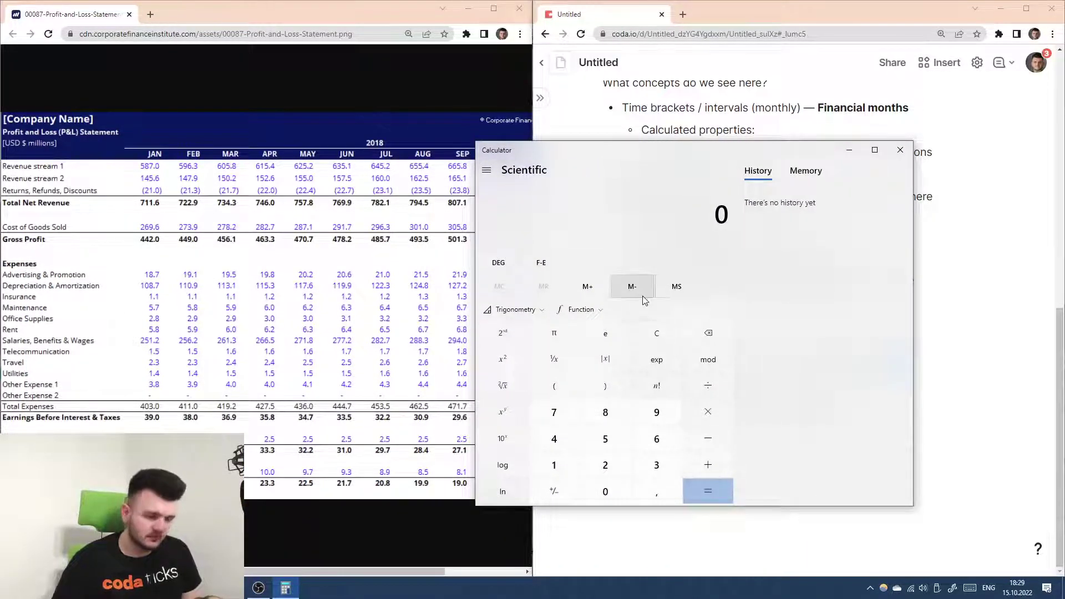
type("110")
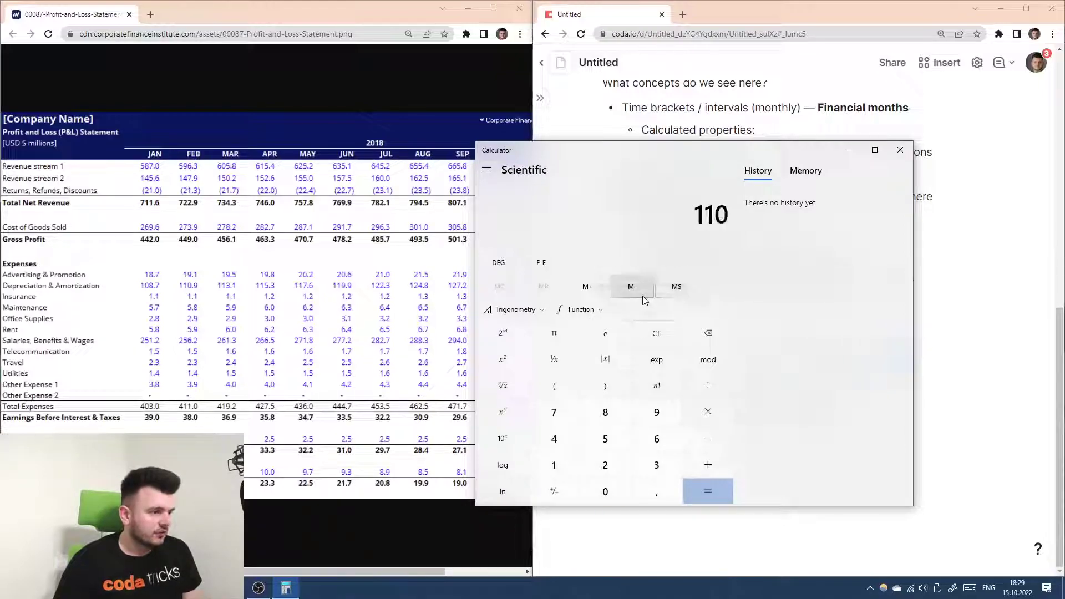
type(",9")
key("slash")
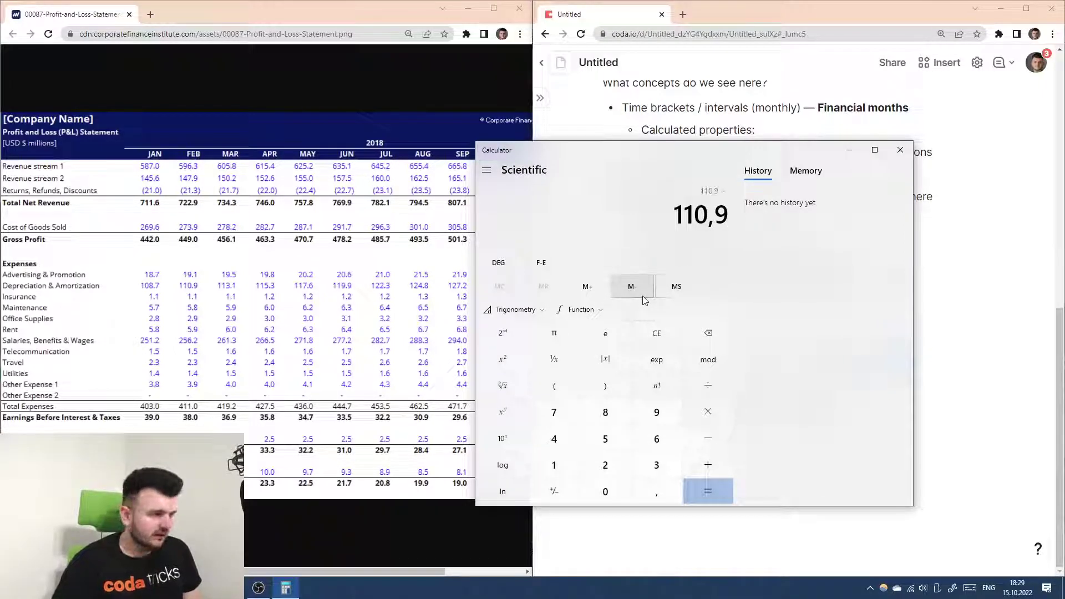
type("108,7")
key("Return")
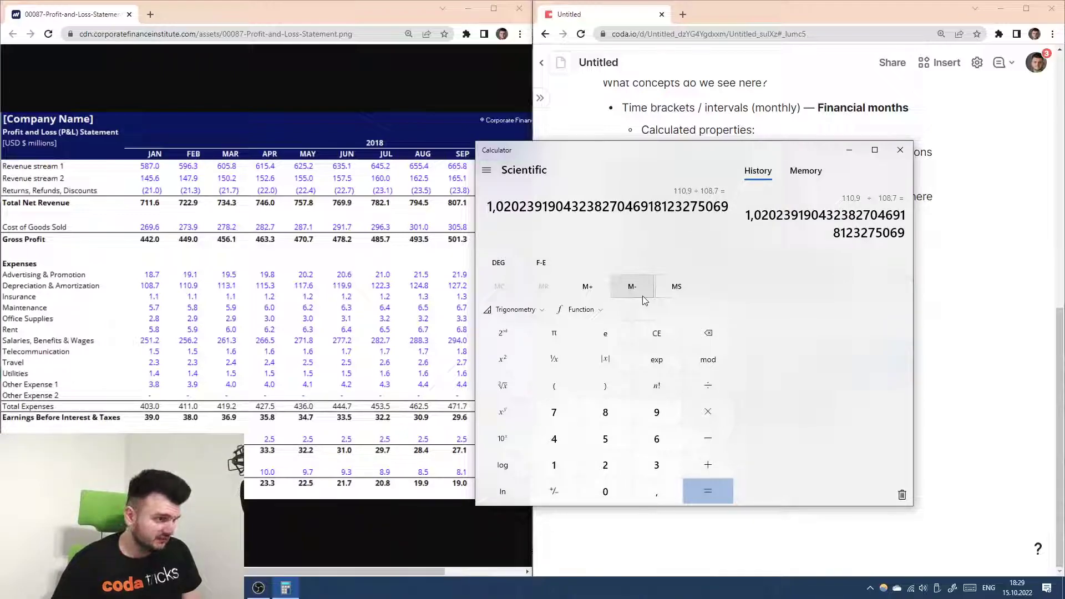
- Calculate the next two monthly depreciation & amortization ratios, 113,1 ÷ 110,9 and 115,3 ÷ 113,1
type("113,1")
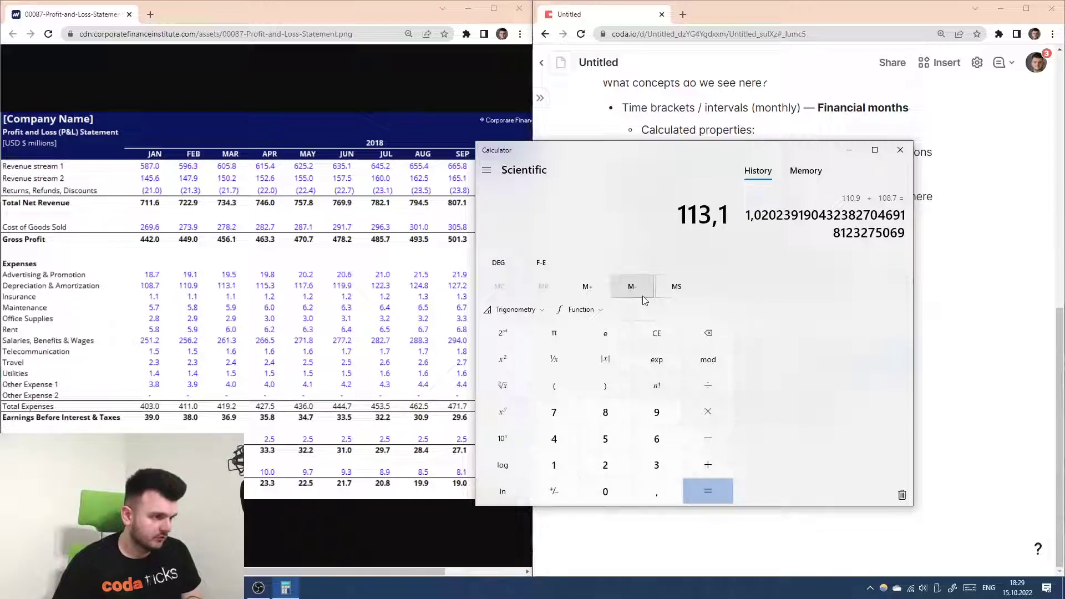
key("slash")
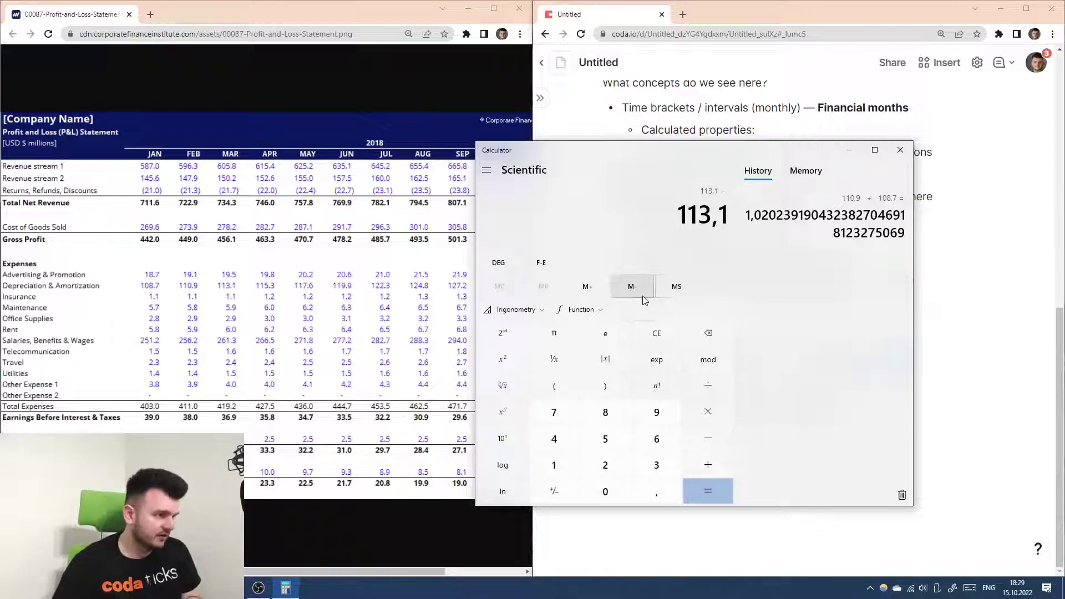
type("110,9")
key("Return")
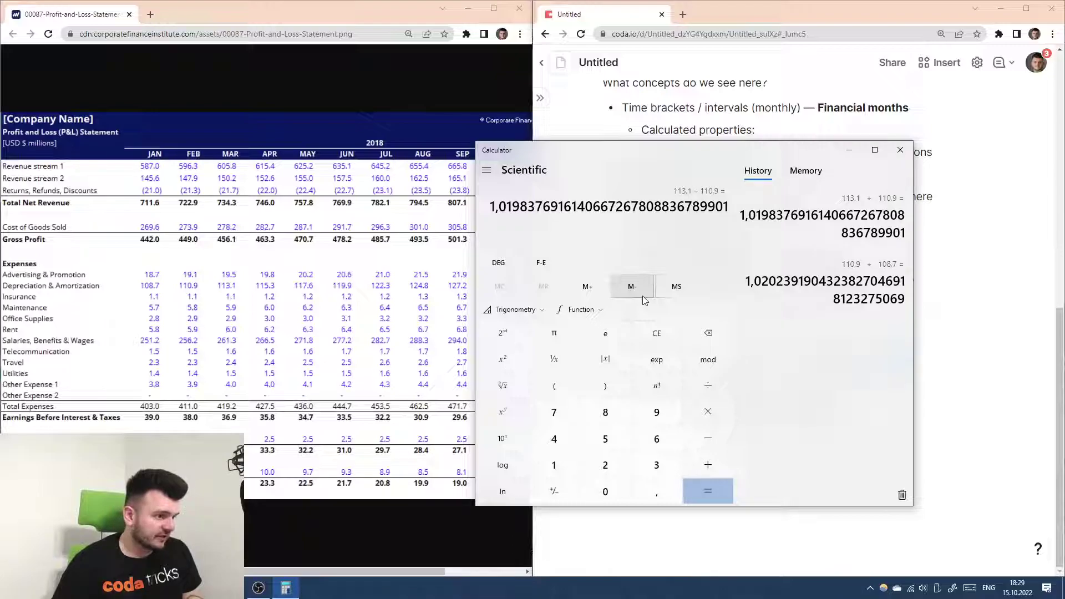
type("115,3 ÷ ")
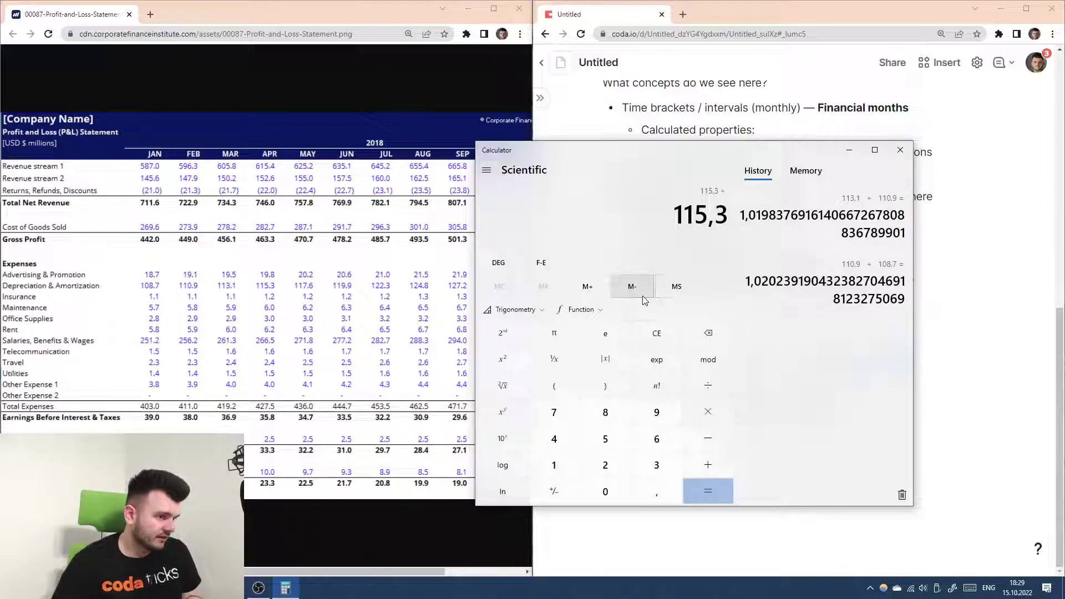
type("113,1")
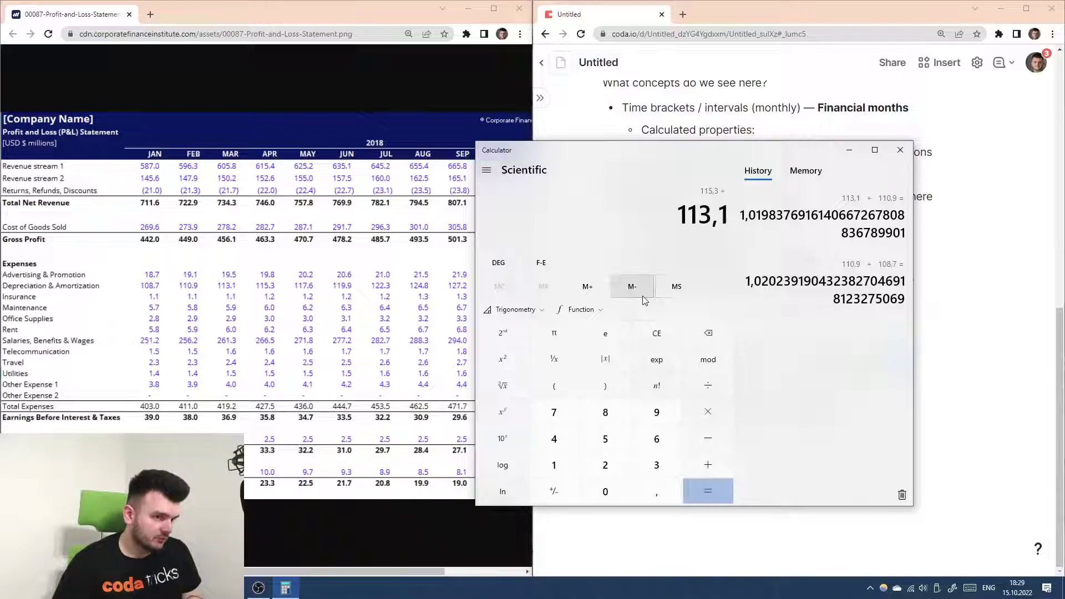
key("Return")
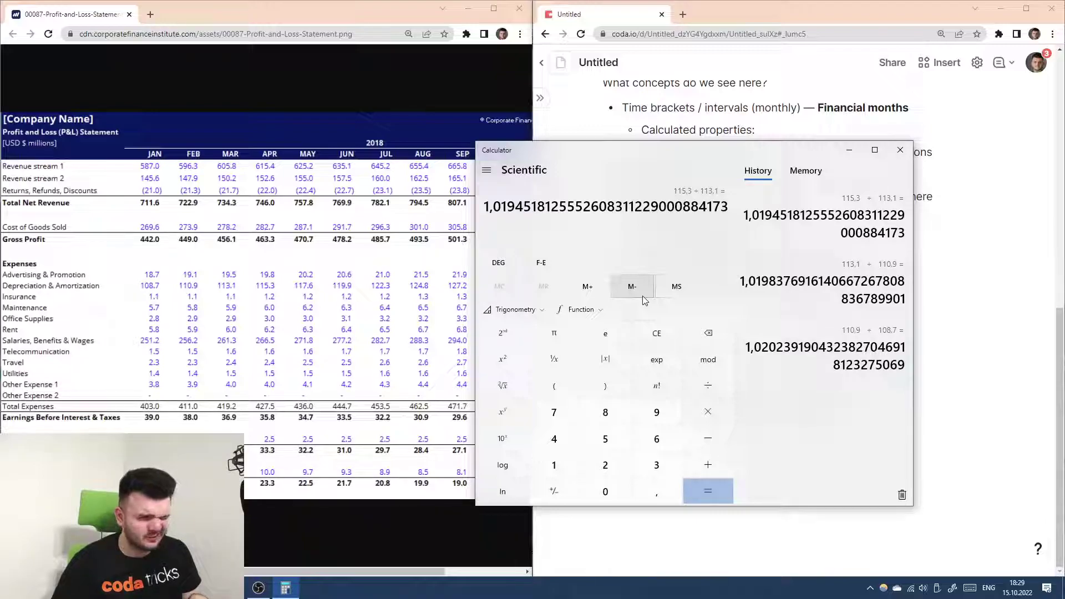
- Add the nested note "KISS? and say that we have some initial cost and it just grows 2% each month?" under the depreciation question
left_click(850, 149)
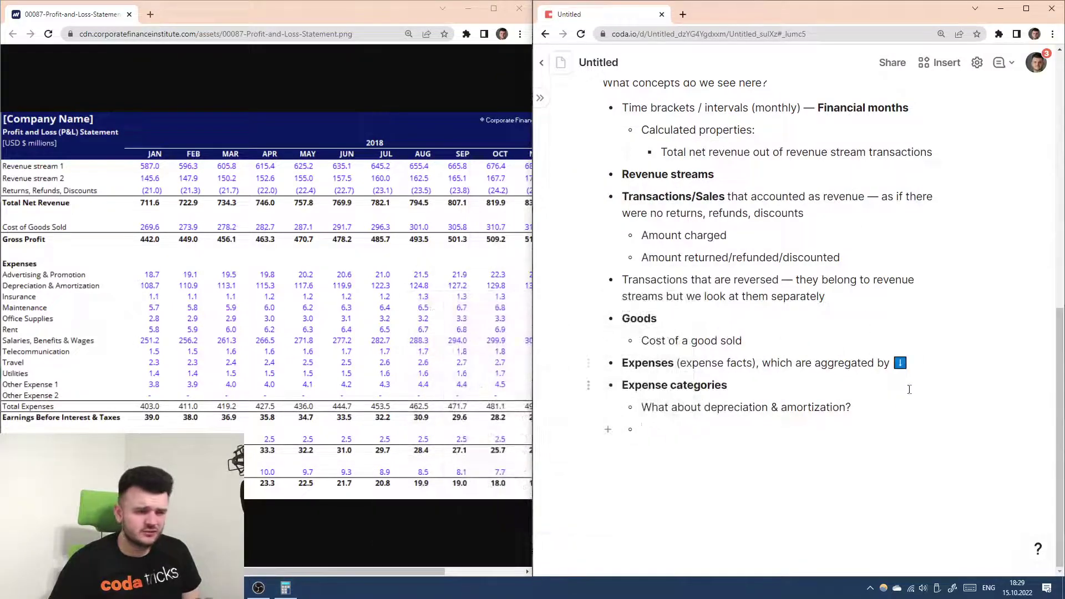
key("Tab")
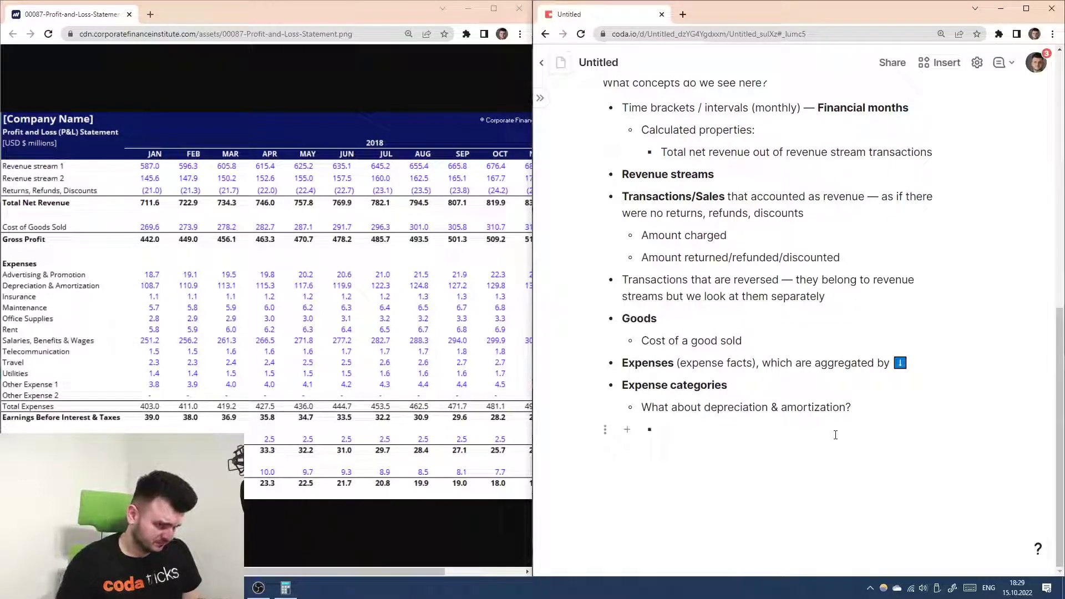
type("KISS? and ")
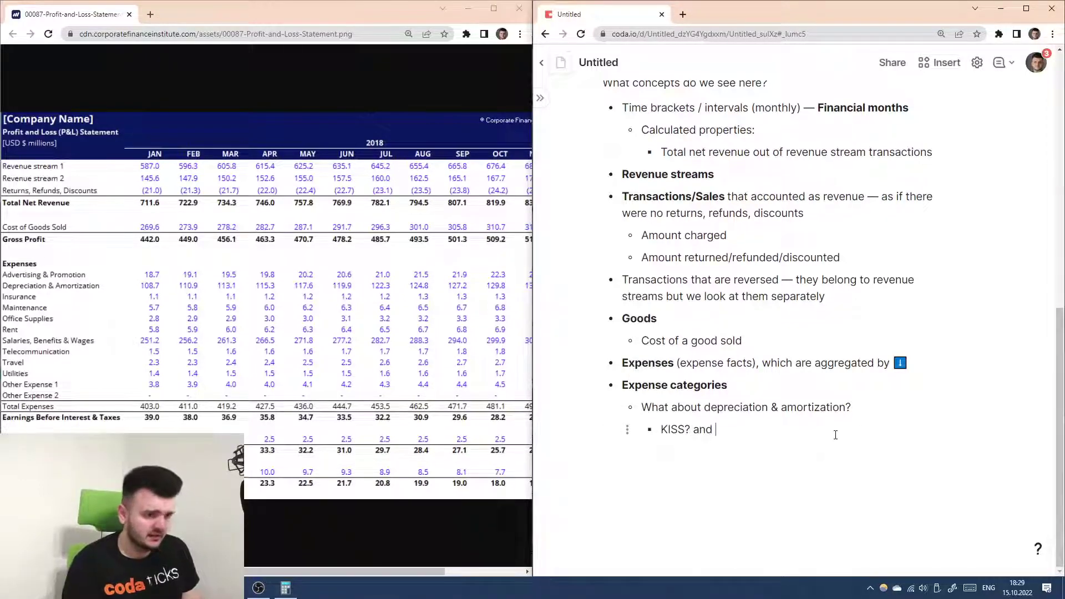
type("say that we has")
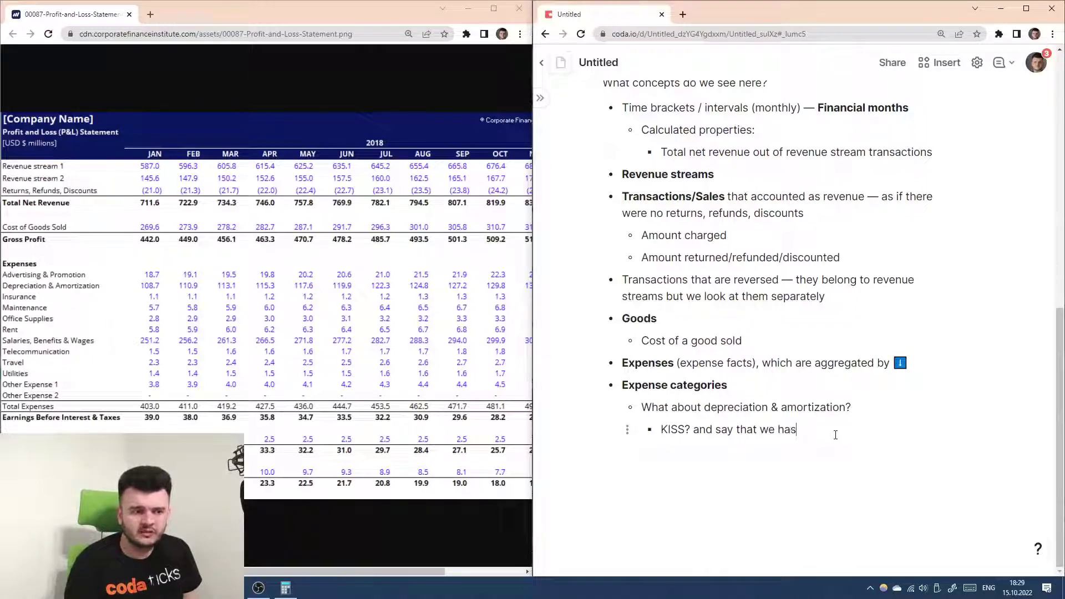
key("BackSpace")
type("ve some initial ")
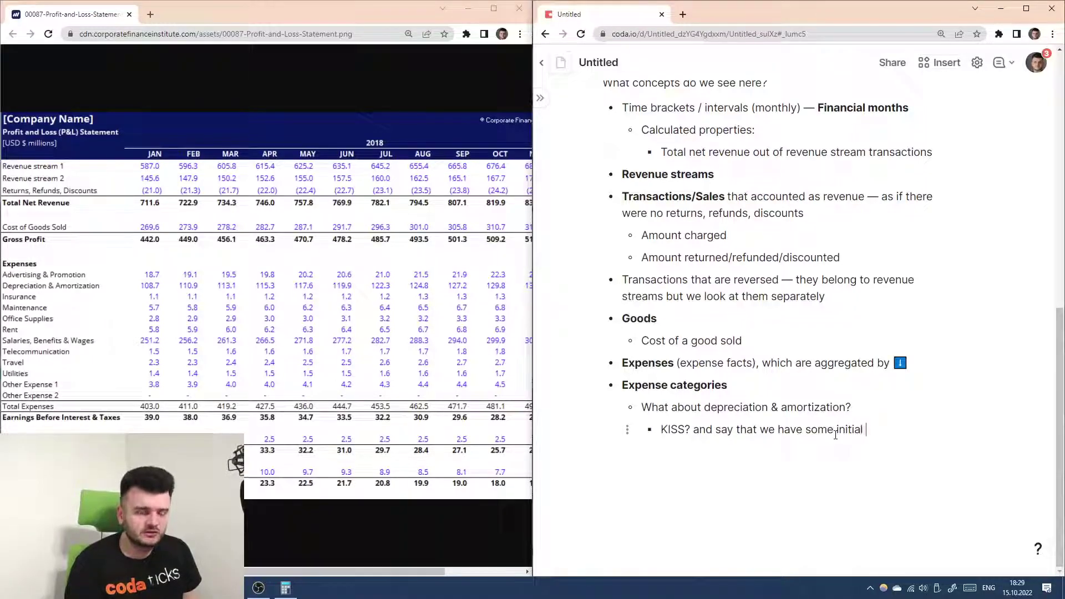
type("cost and")
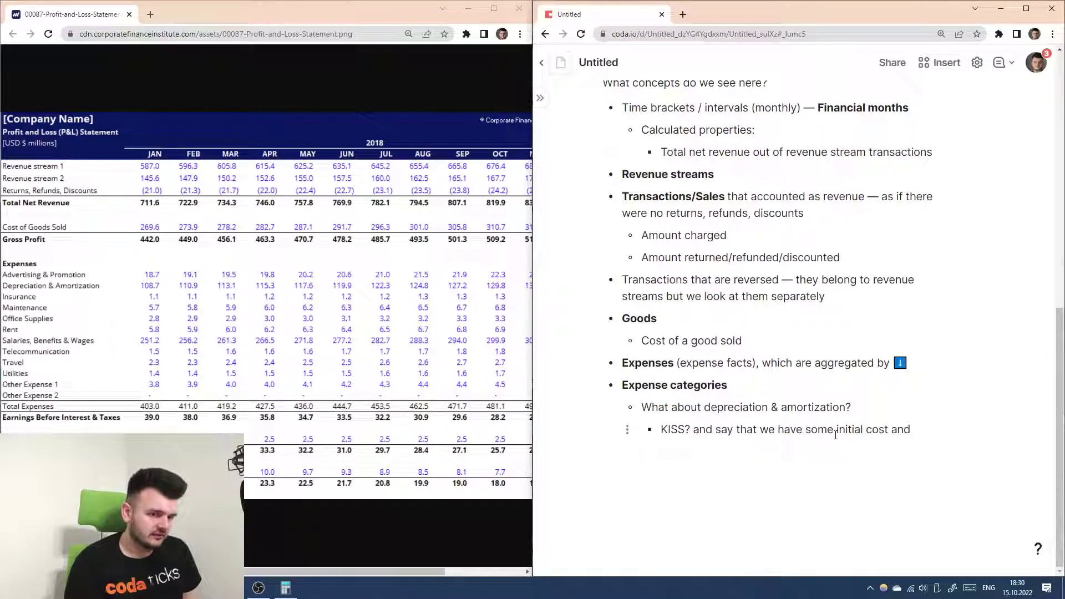
type(" it just grows 2%")
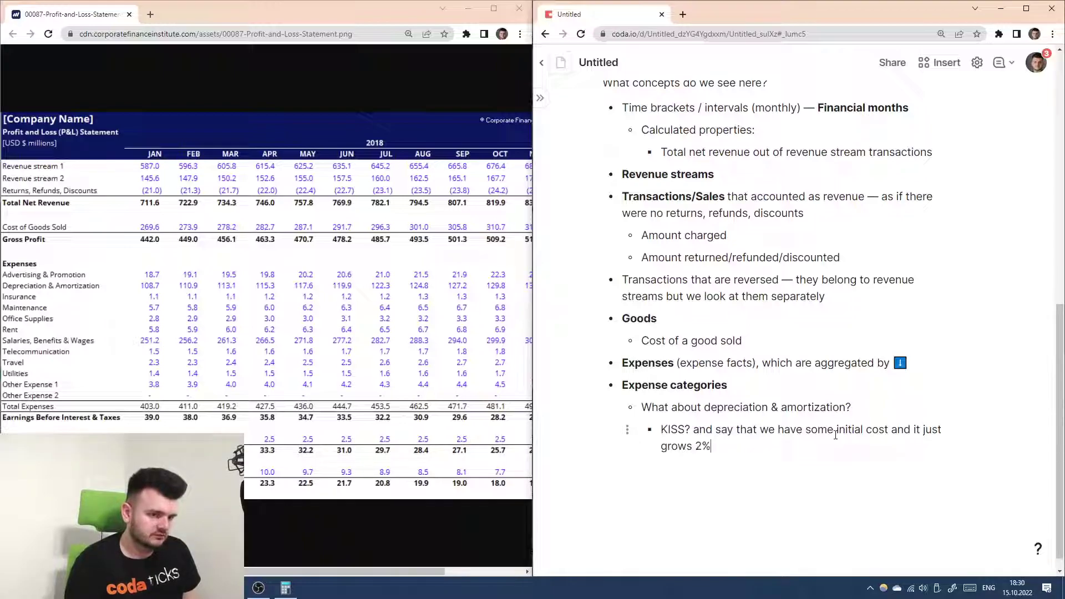
type(" each month?")
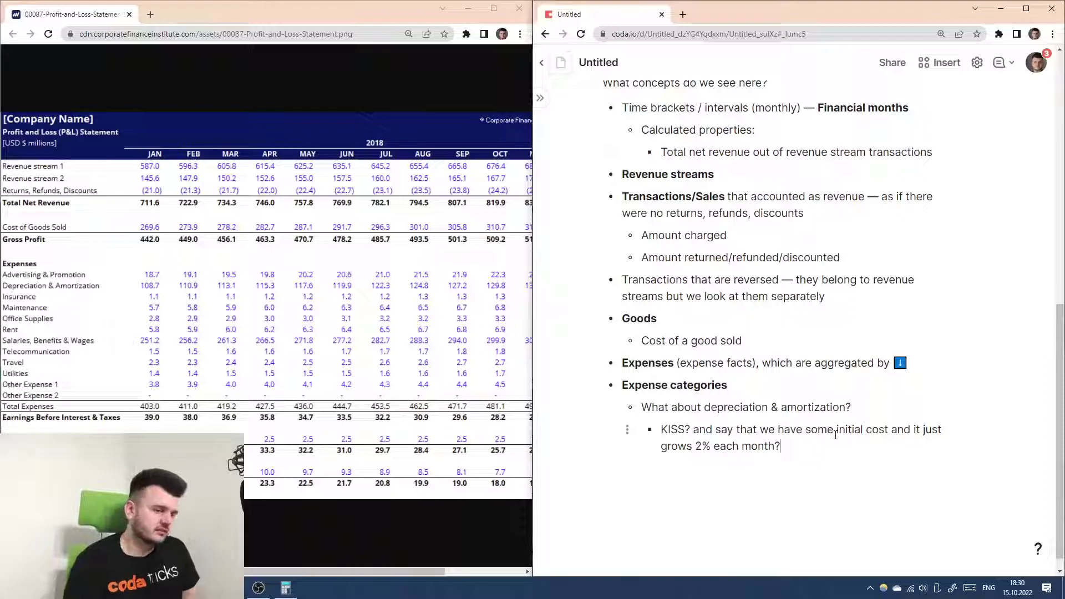
- Add the sub-bullet "Salaries, benefits & wages?" under "Expense categories", at the same level as the depreciation question
key("Return")
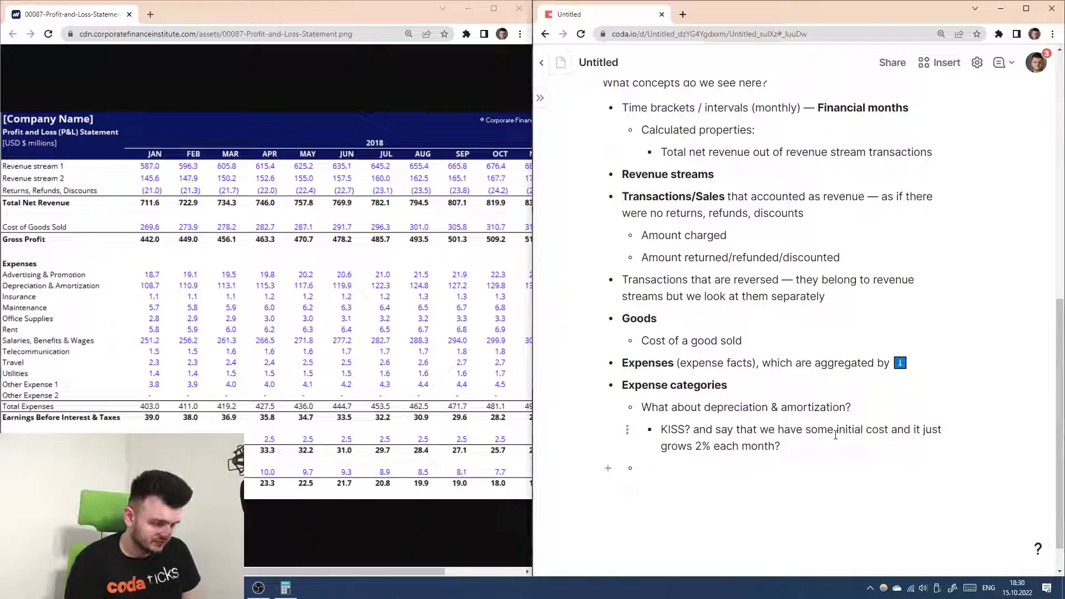
type("Salaries, ")
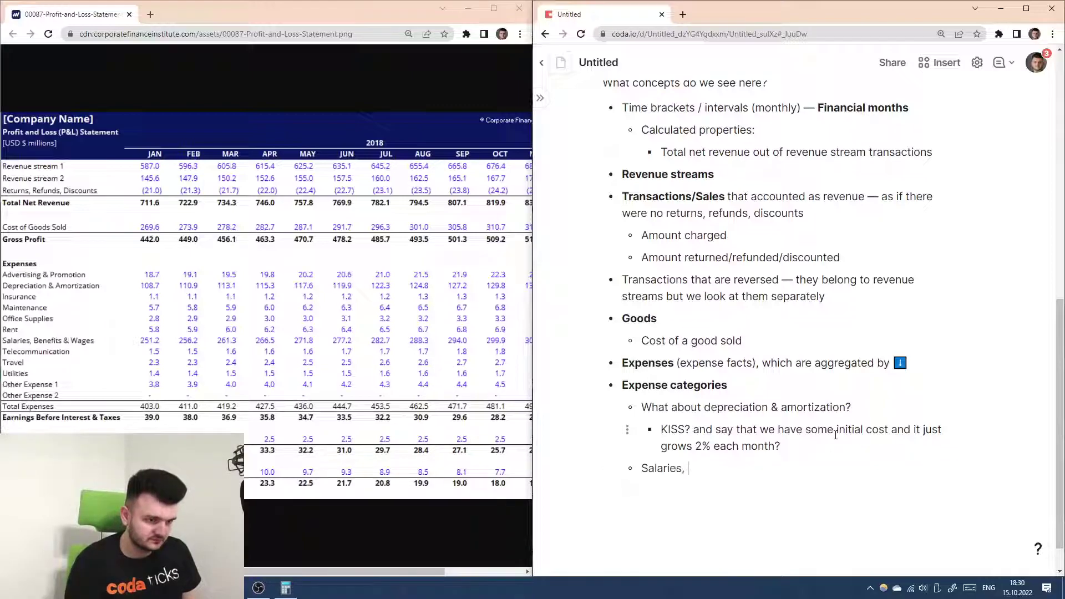
type("benefits & wages?")
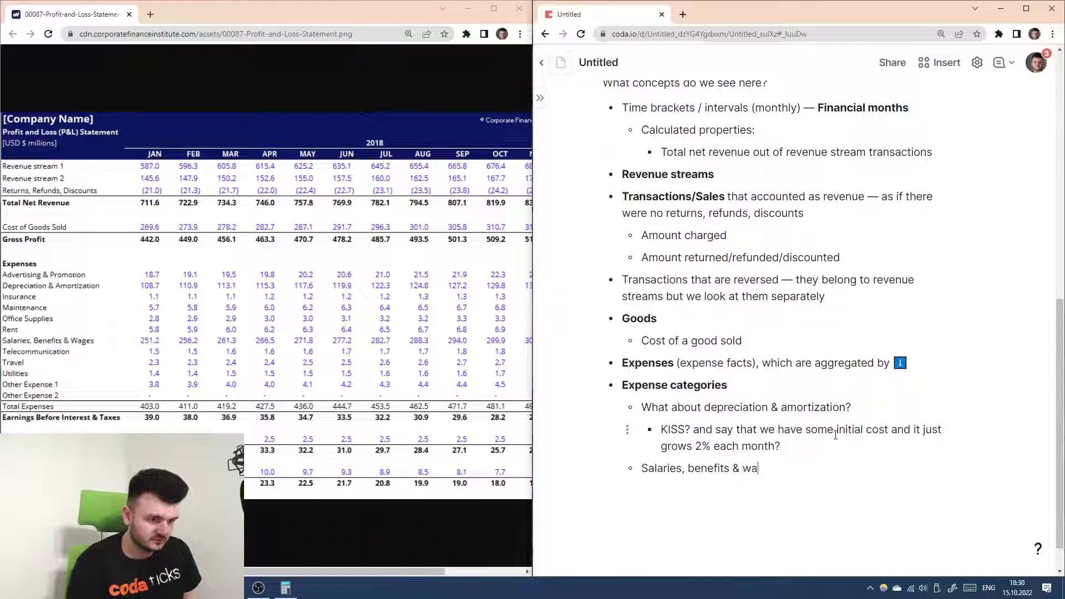
- Nest the note "normally this is backed up by a different model again (employees, benefit plans yadda yadda)" under the salaries question
key("Return")
key("Tab")
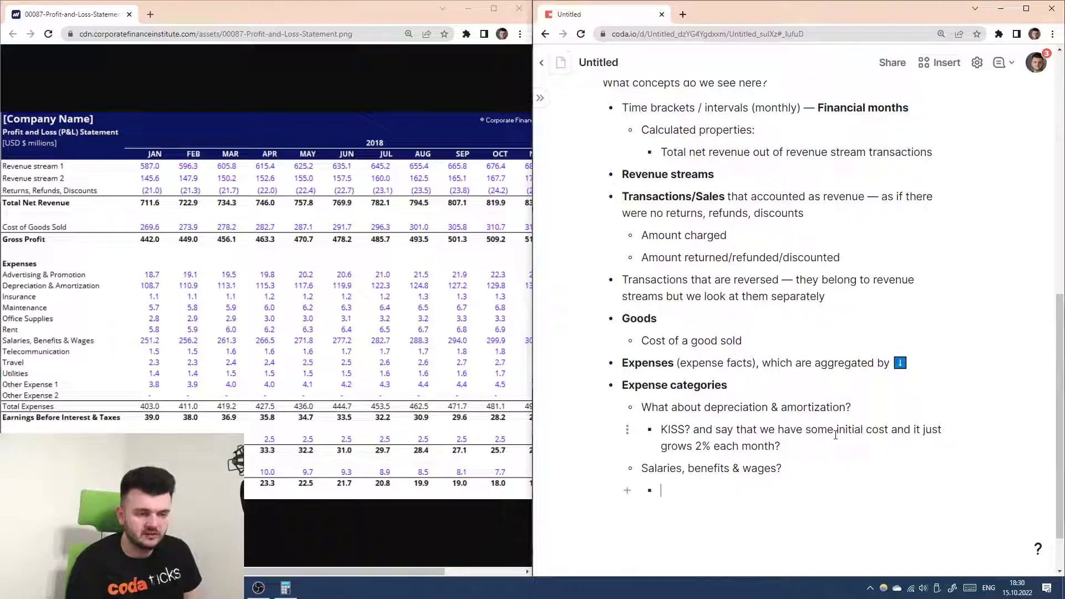
type("normally")
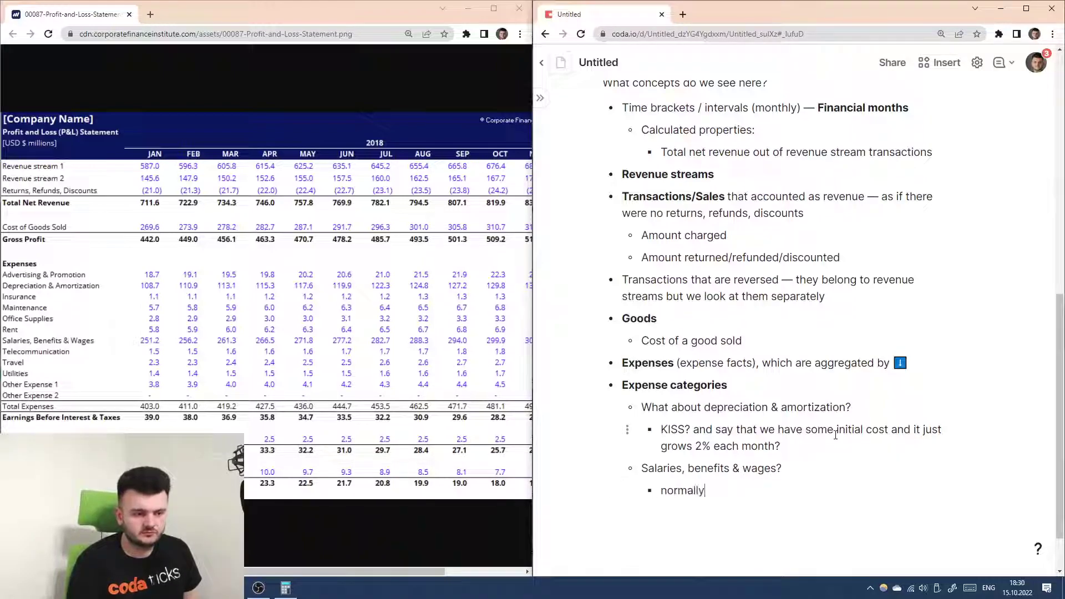
type(" this is backed u")
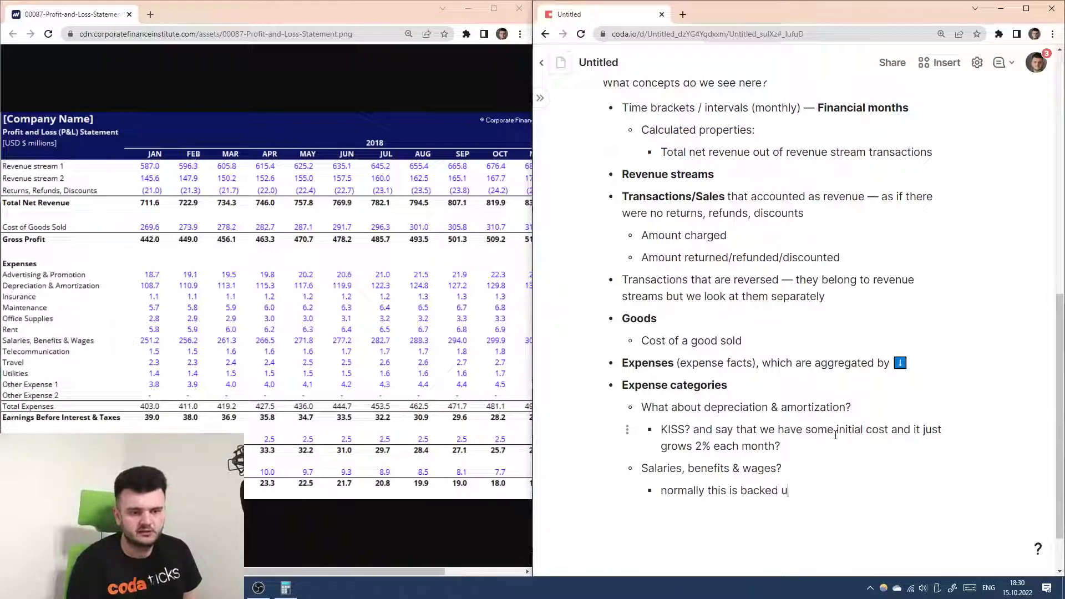
type("p by ")
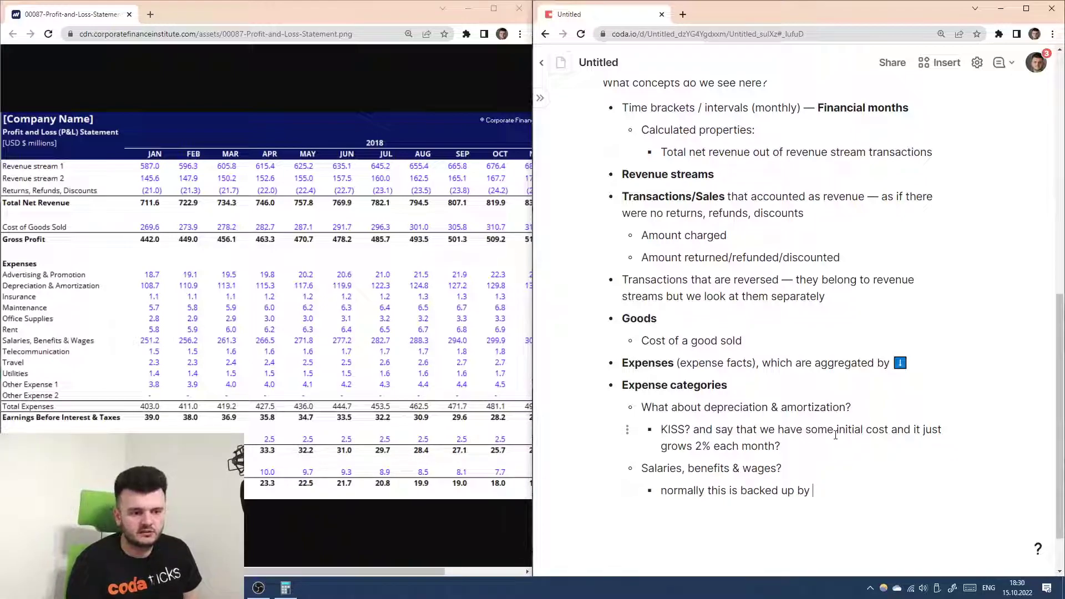
type("sa different m")
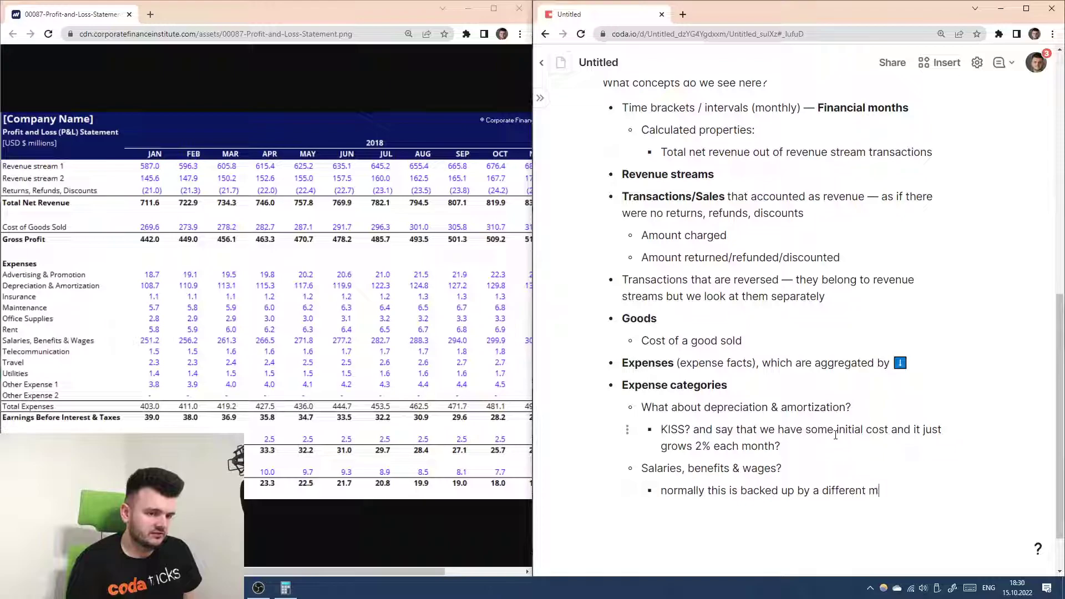
type("odel again (")
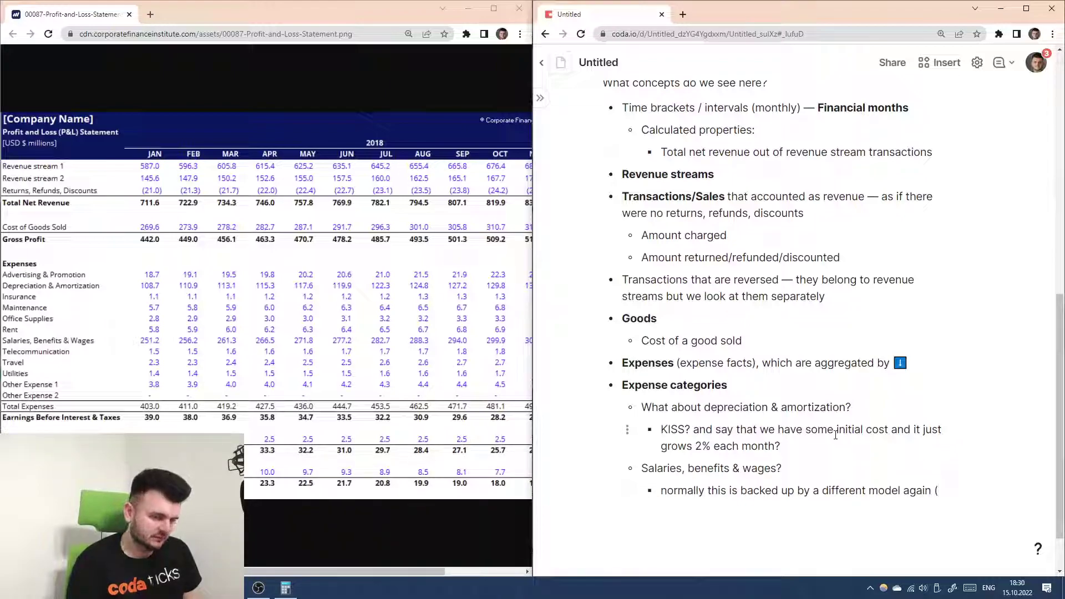
type("employees, benefits")
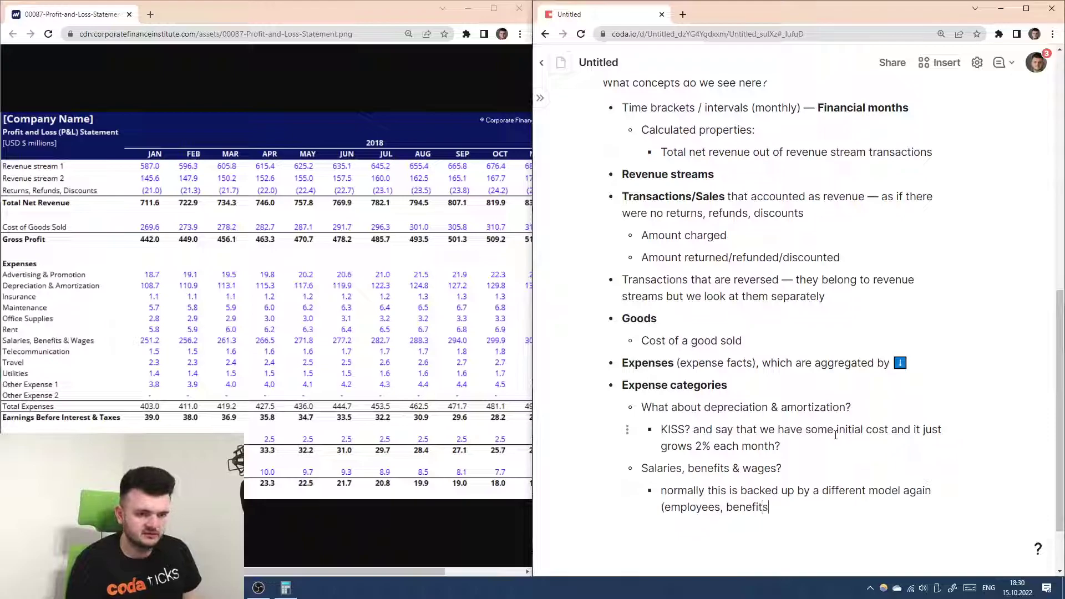
key("BackSpace")
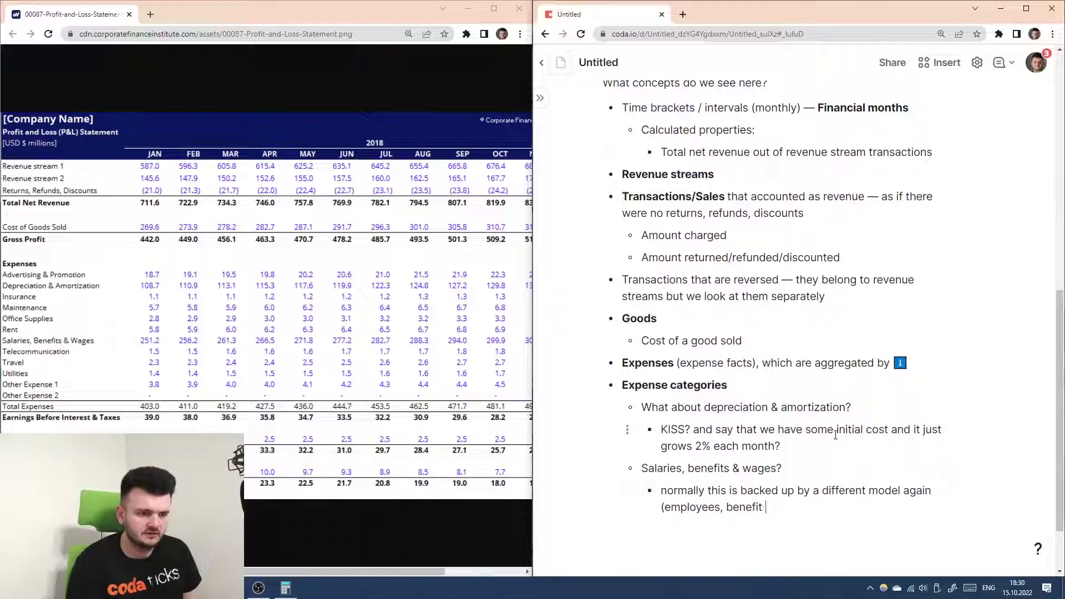
type("plans")
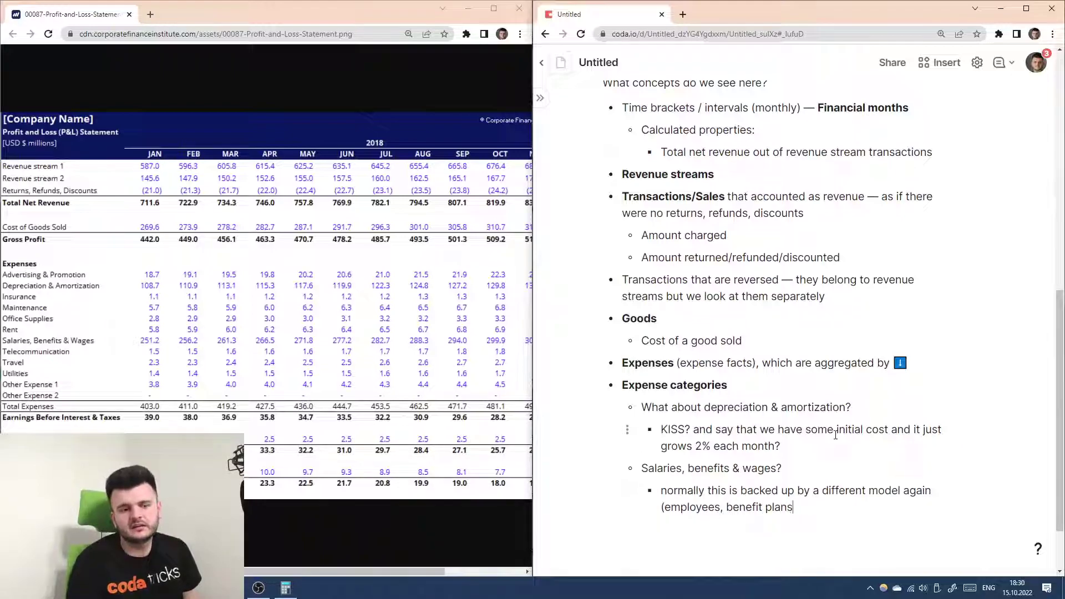
type(" yadda yadda")
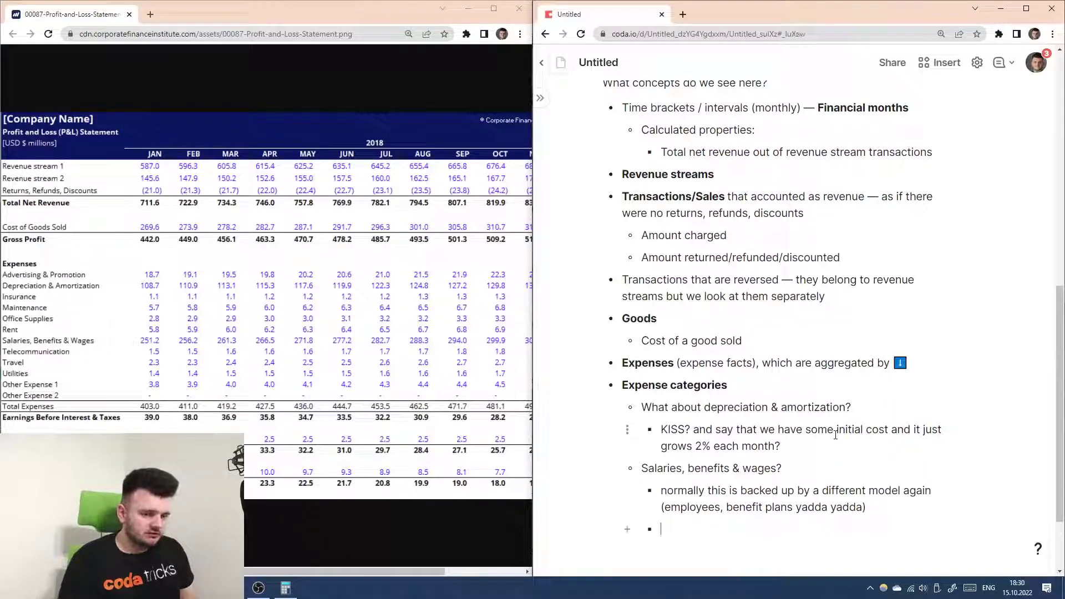
- Add the nested note "We also can KISS and just track it somewhere under “okay, we just transferred a lump of money somewhere”"
key("Return")
type("We also can ")
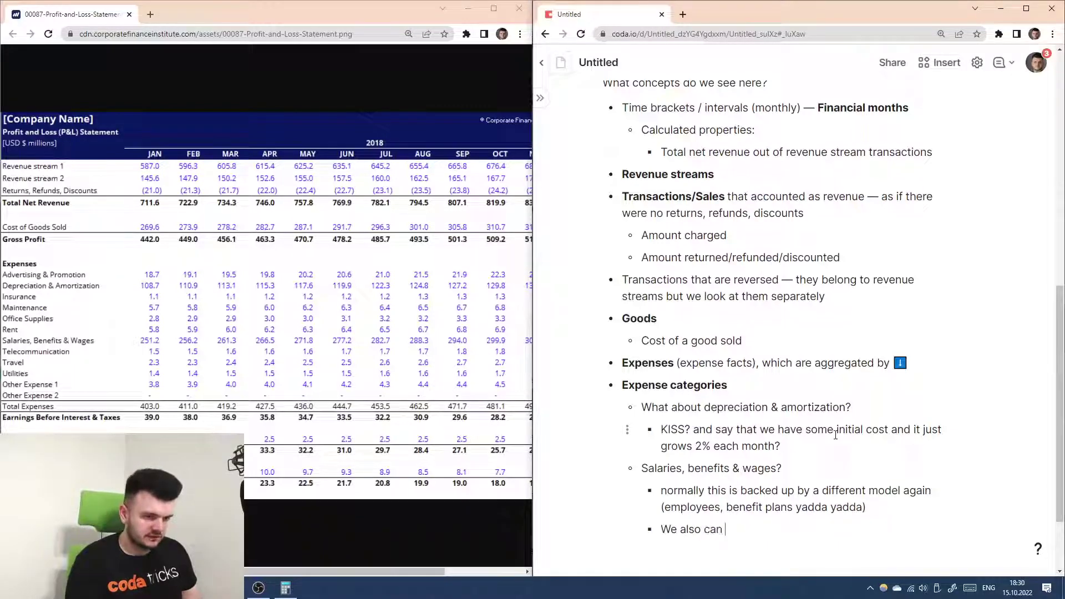
type("KISS and ")
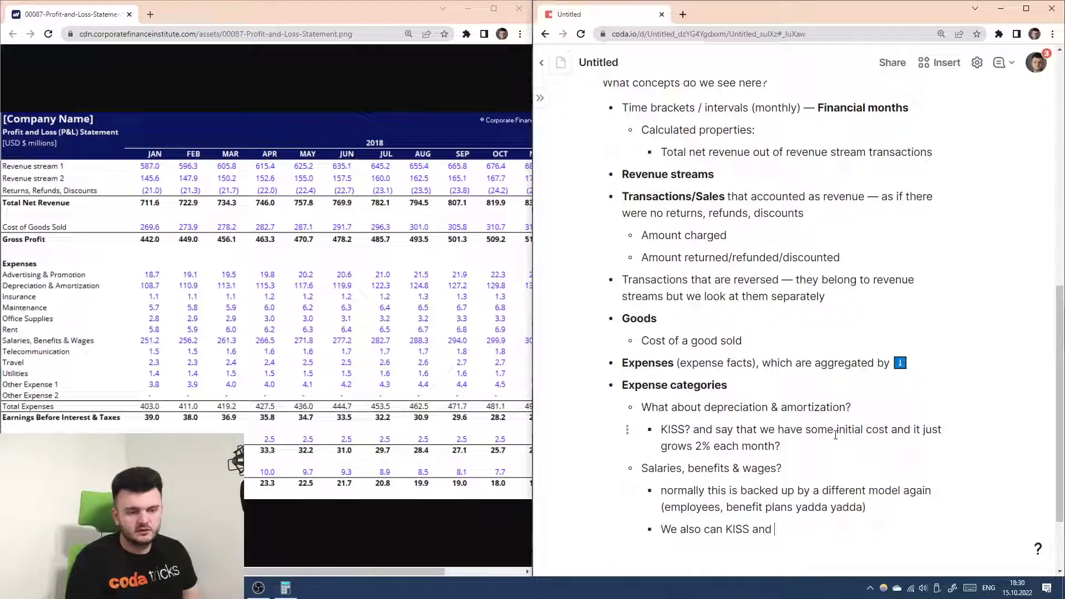
type("just tr")
type("anck it somewhere ")
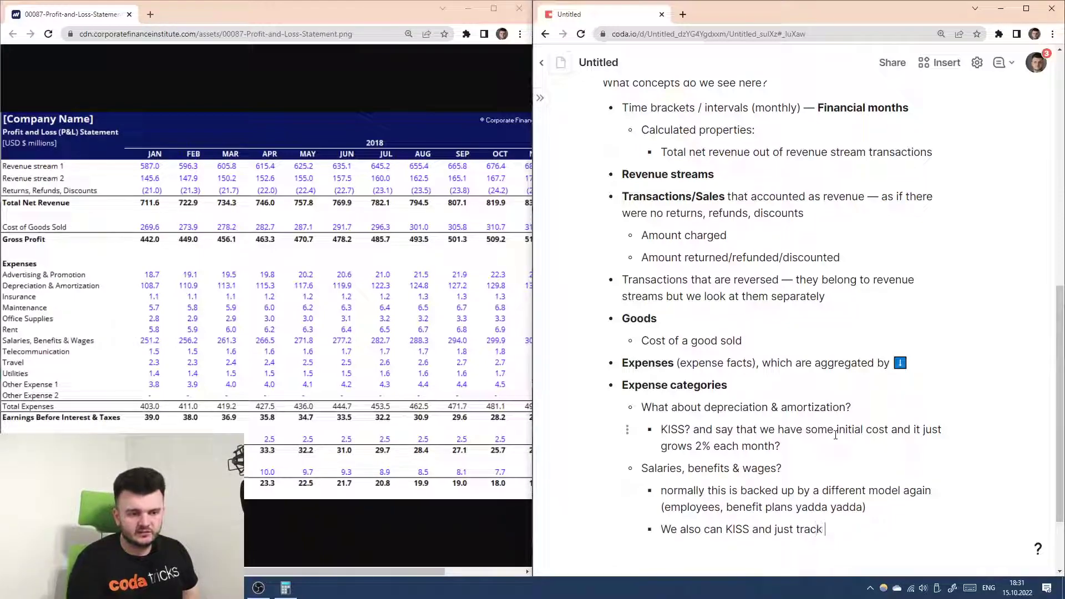
type("in")
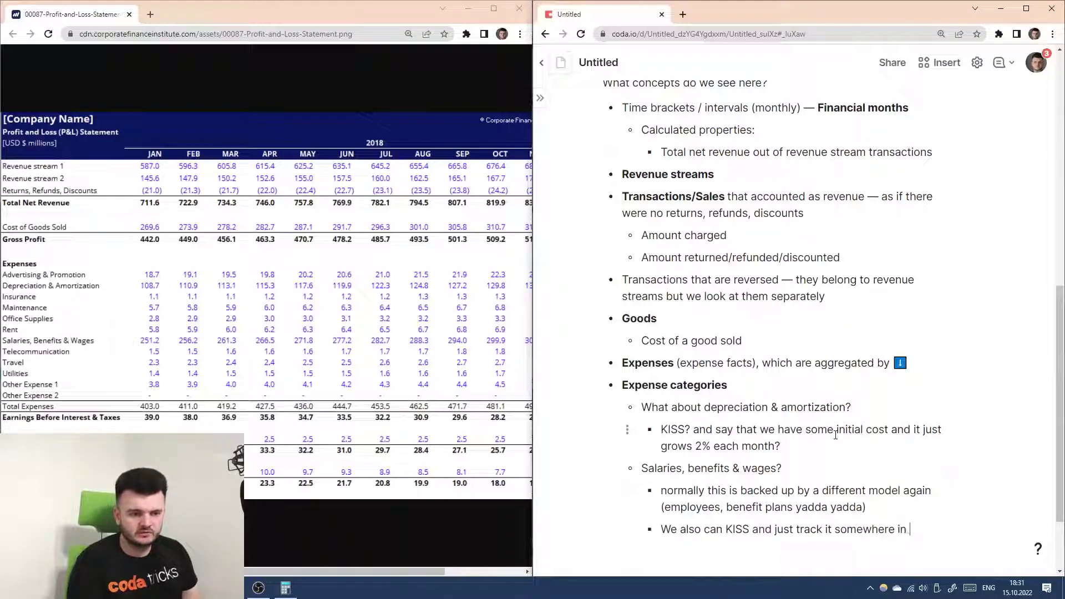
key("BackSpace")
key("BackSpace")
type("under ")
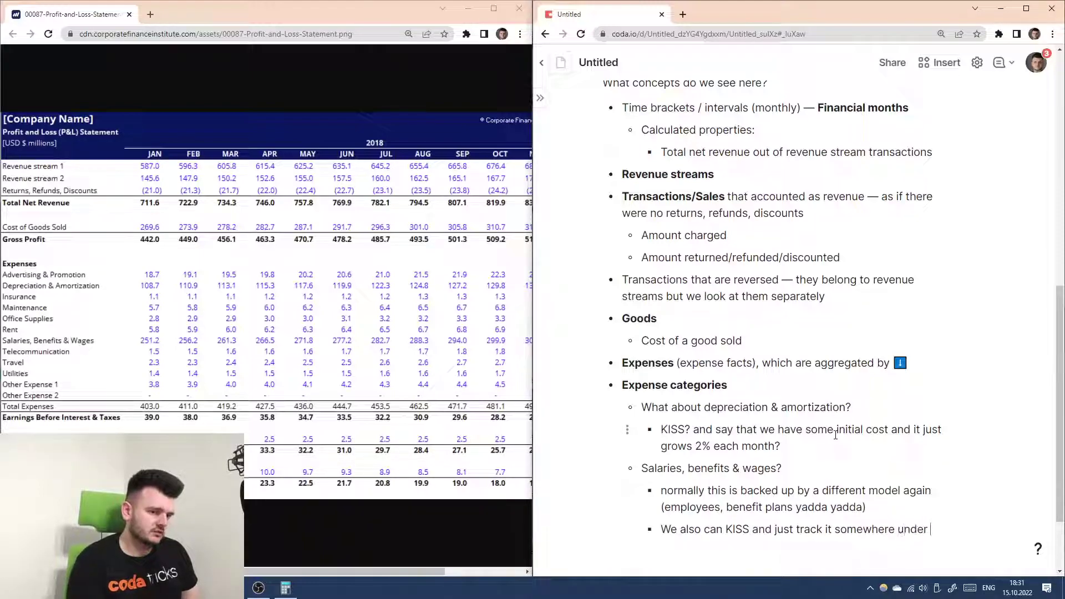
type("\"okay, we j")
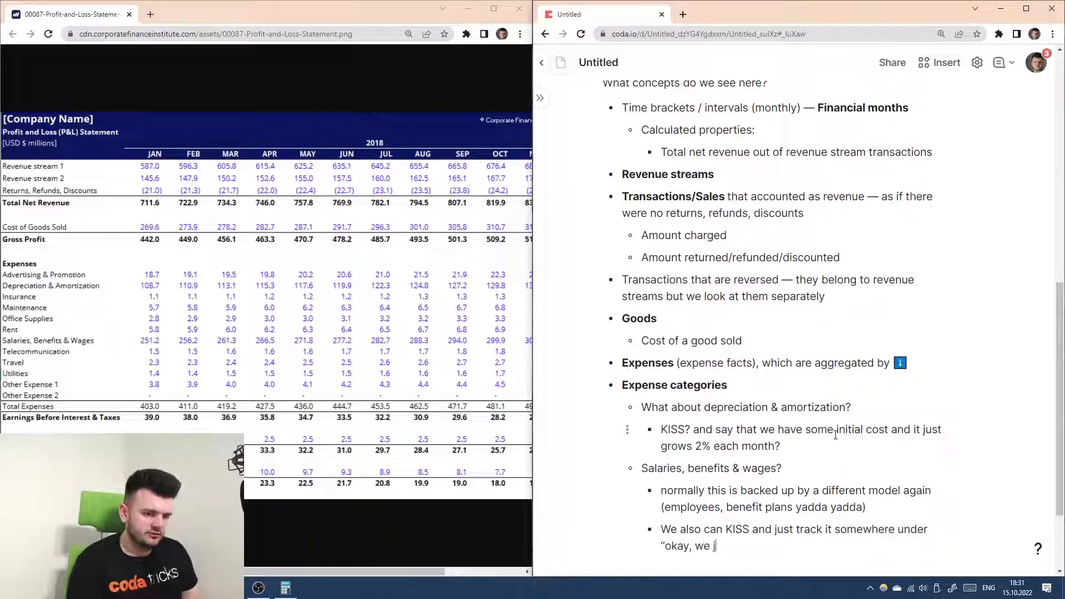
type("ust transferred a")
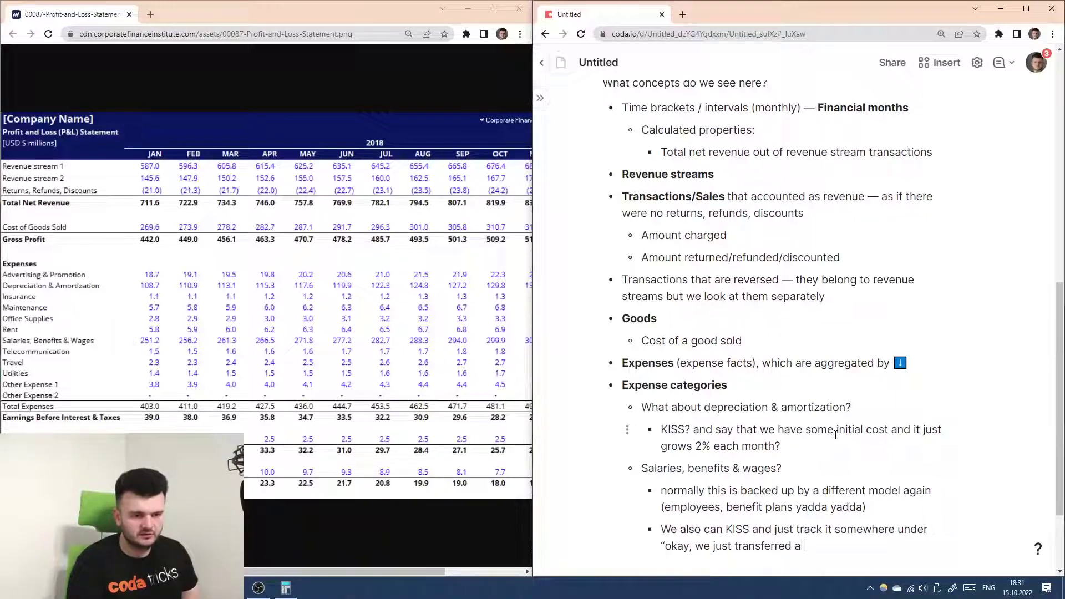
type(" lump")
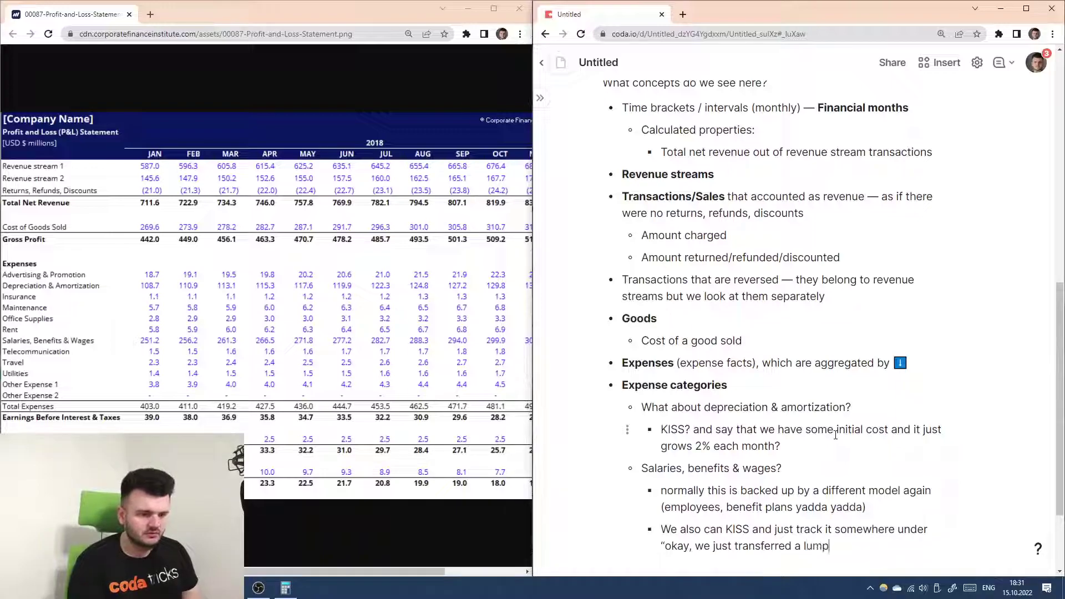
type(" of money somewhere”")
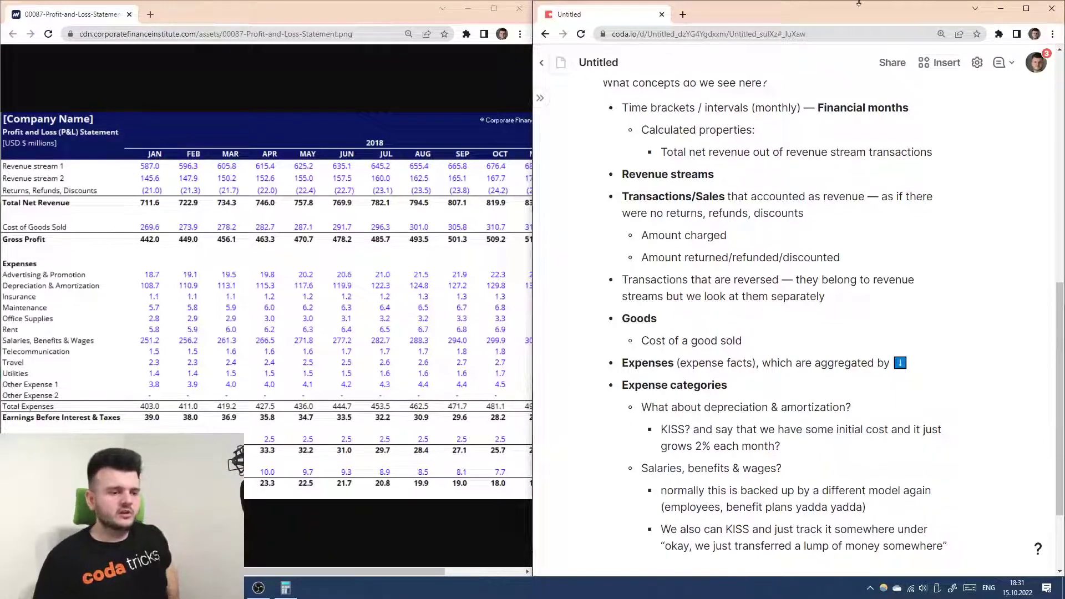
- Switch to YouTube Studio, check the live stream preview's picture and sound, and return to the Coda document
left_click(227, 588)
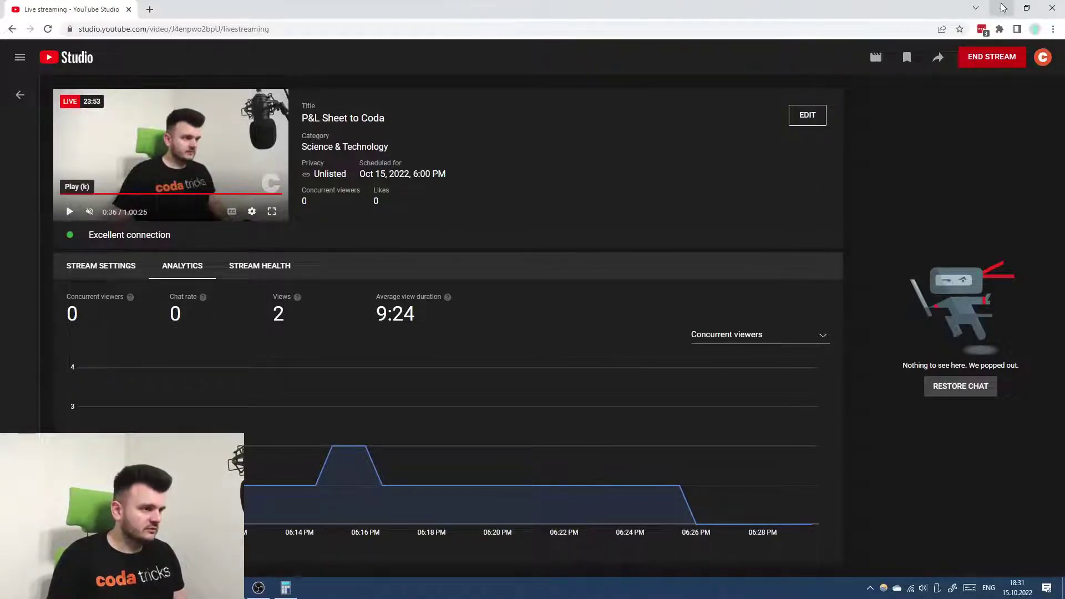
left_click(70, 213)
left_click(89, 212)
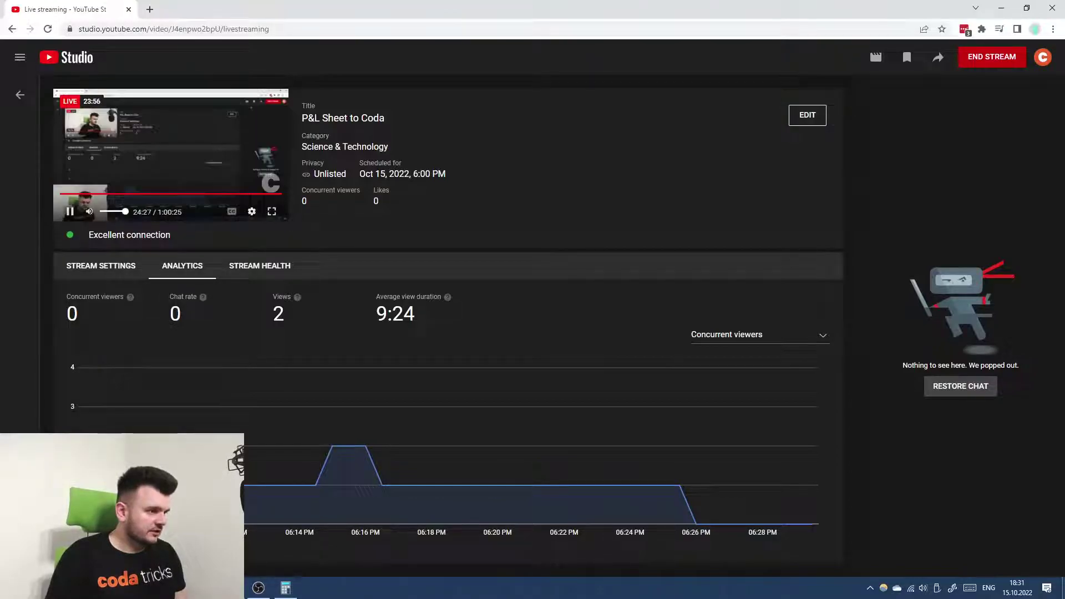
left_click(70, 214)
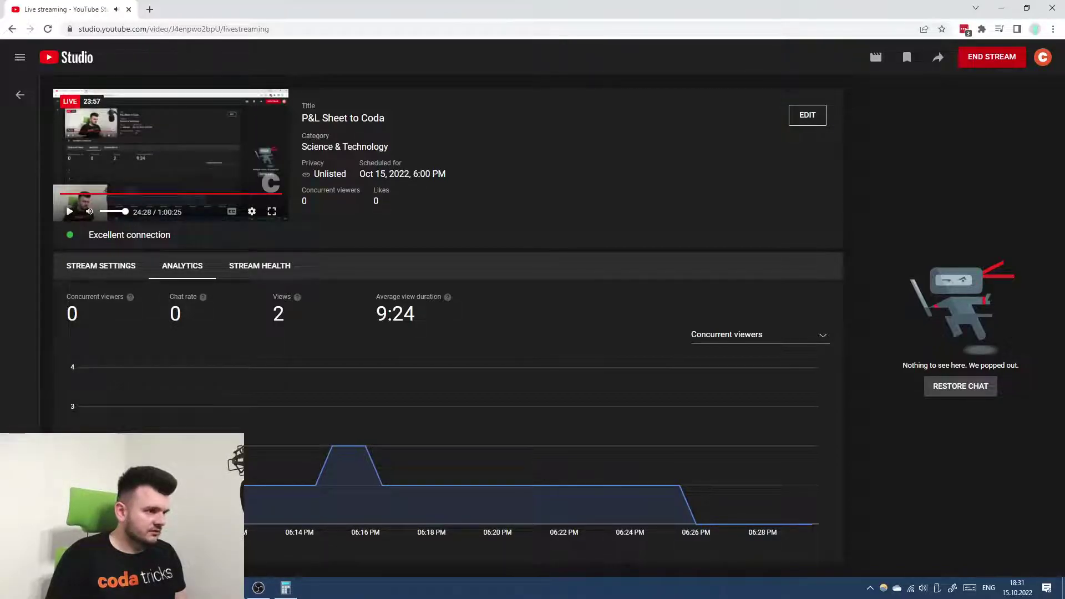
left_click(1002, 8)
- Start an empty top-level bullet below the nested salaries notes at the end of the concept list
scroll(822, 320, "down", 2)
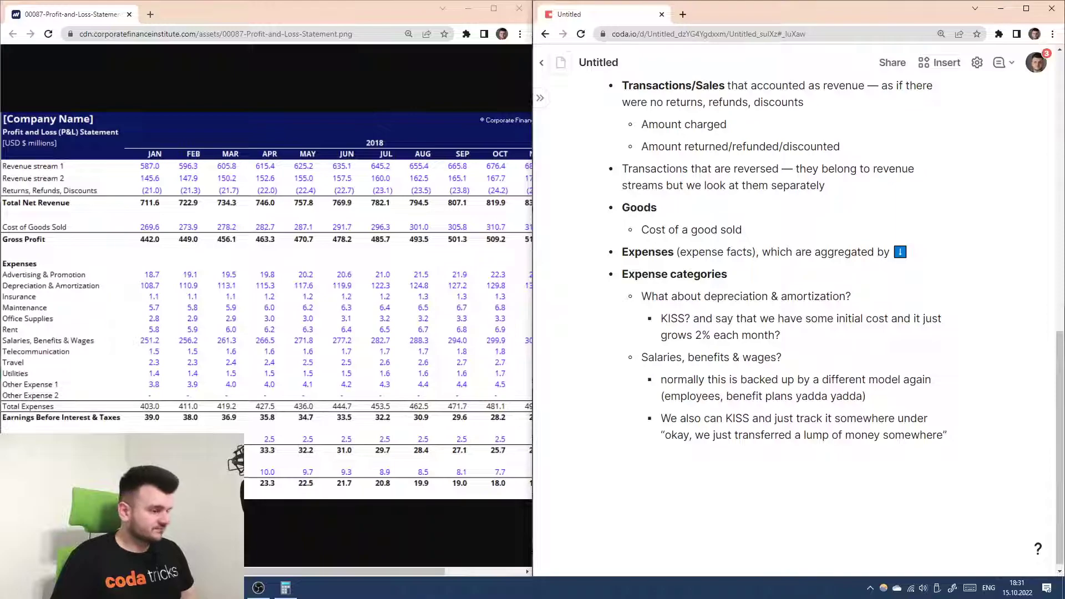
key("Return")
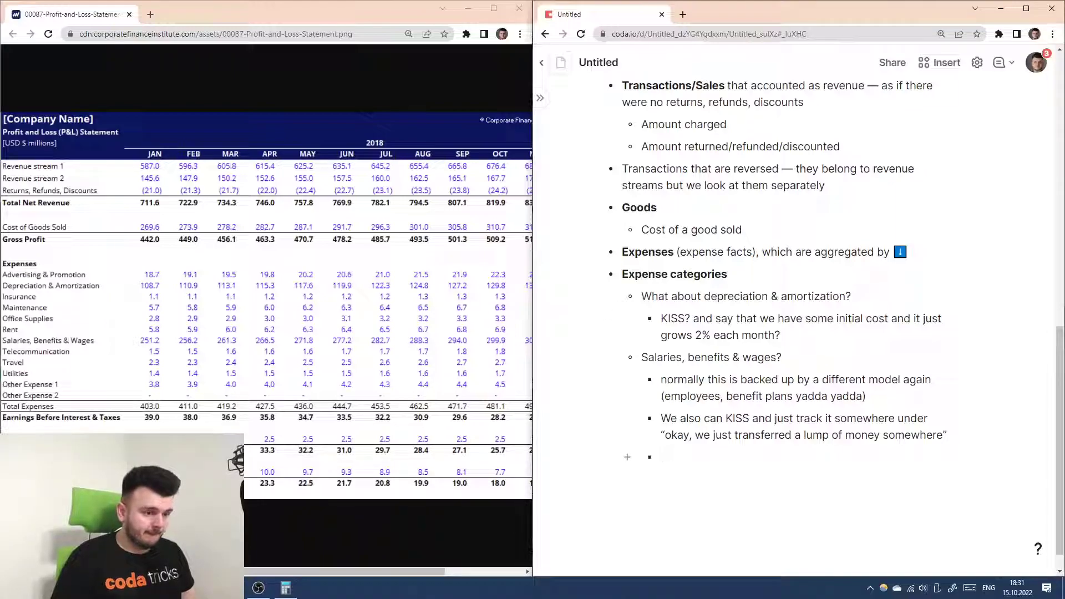
key("shift+Tab")
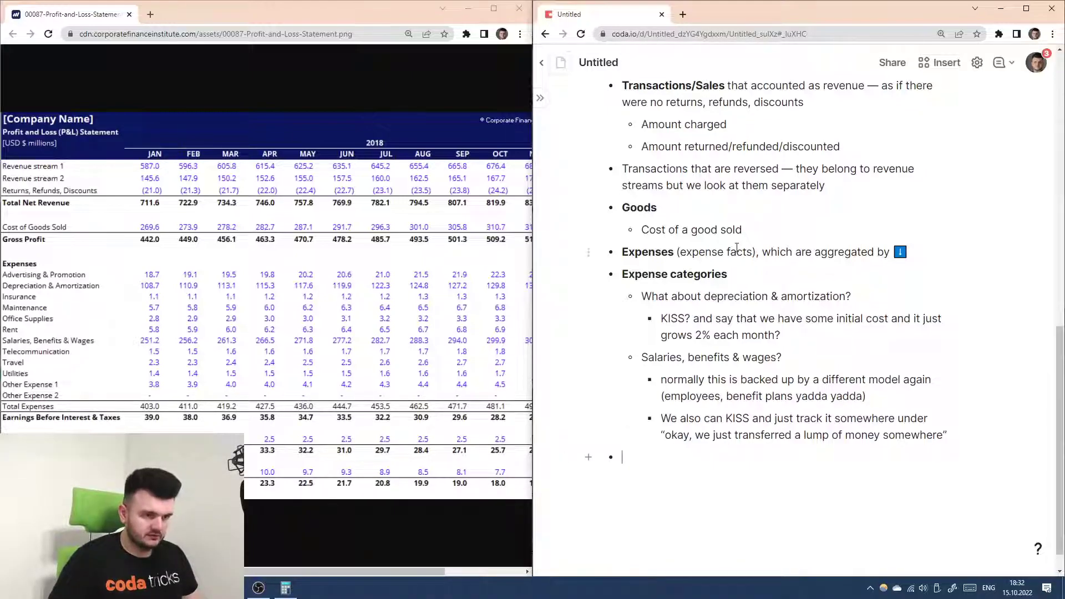
- Add "Total expenses" under "Calculated properties" after the total net revenue item, followed by an empty bullet
scroll(839, 112, "up", 2)
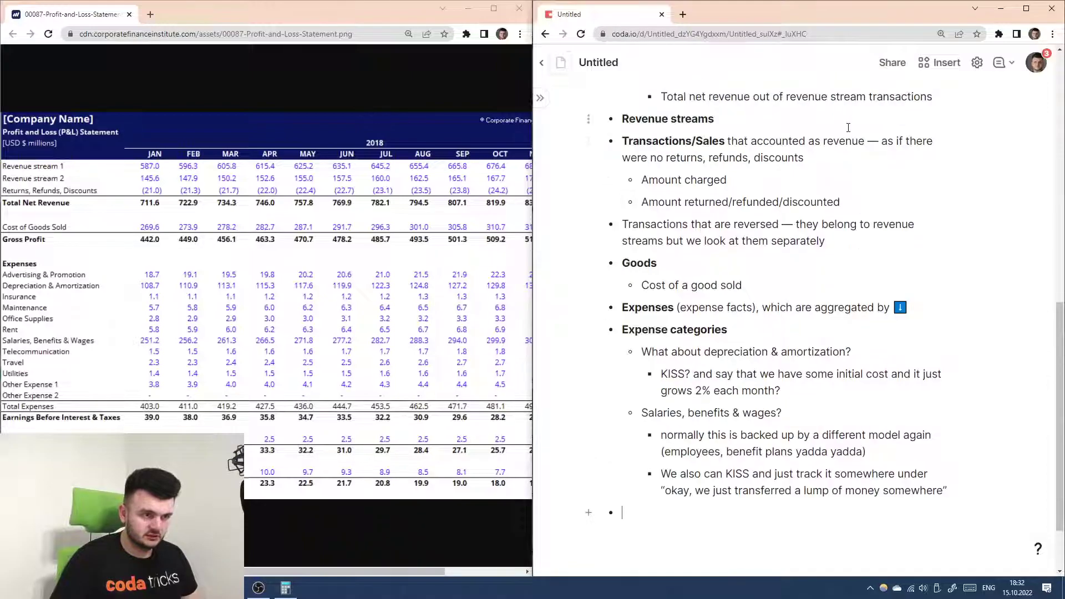
left_click(966, 153)
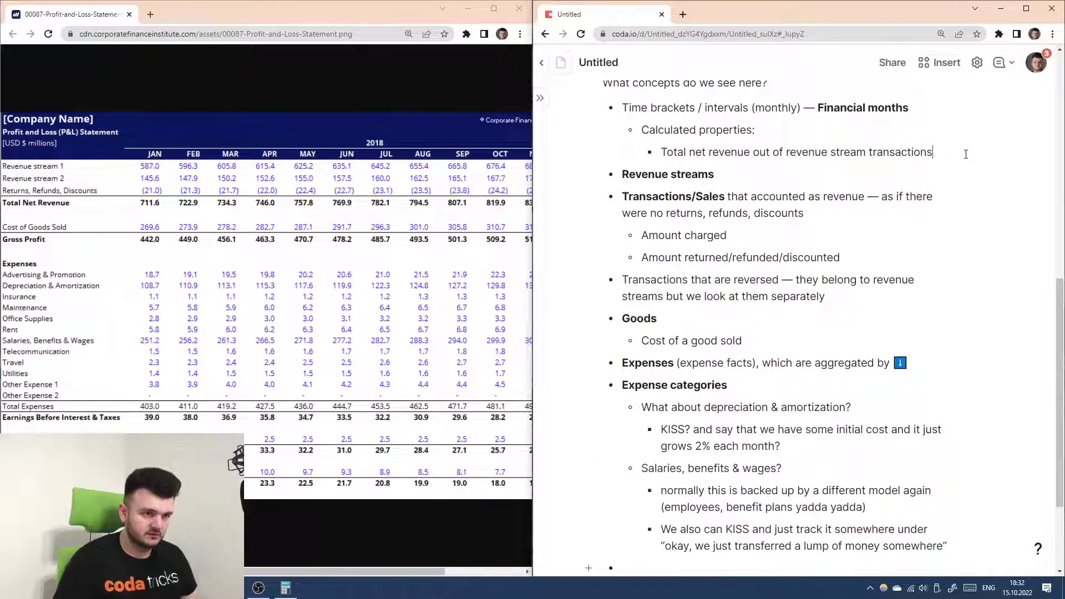
key("Return")
type("Total expenses")
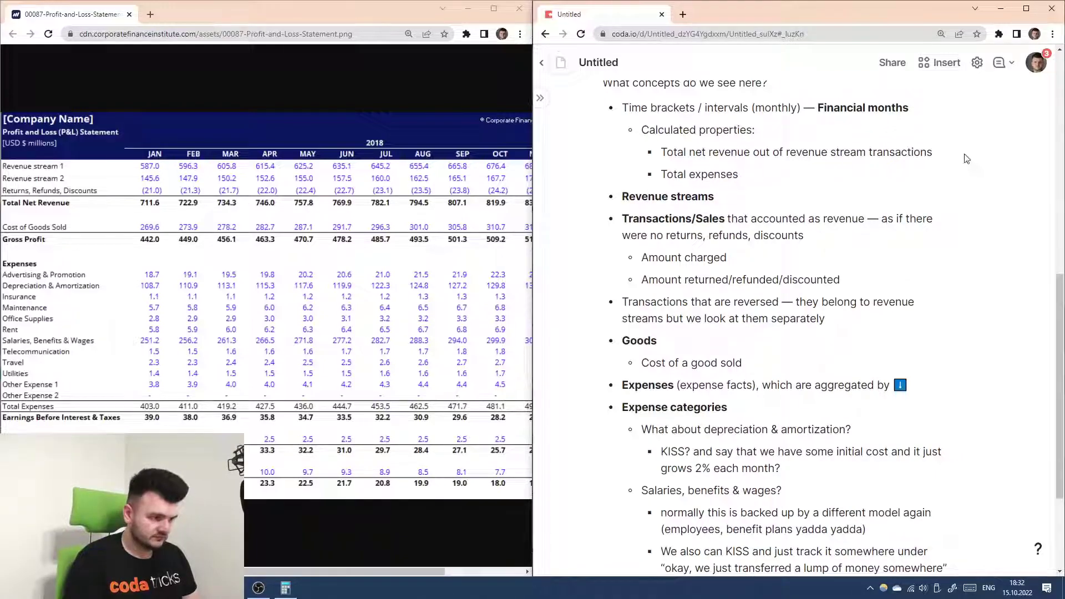
key("Return")
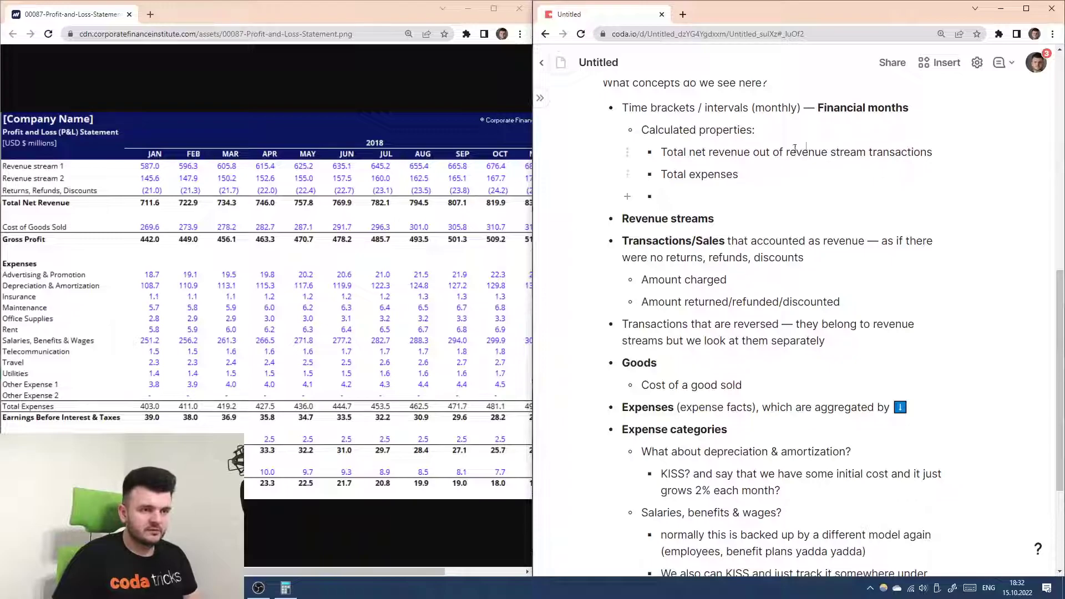
- Insert the calculated property "Gross profit" between the total net revenue and "Total expenses" items
left_click(969, 157)
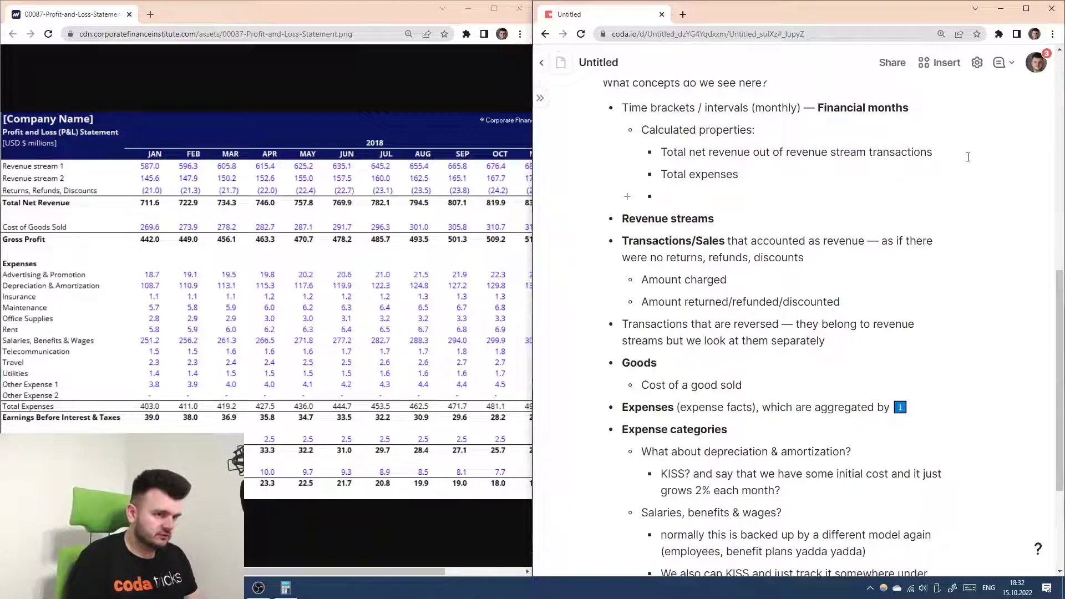
key("Return")
type("Gross profit")
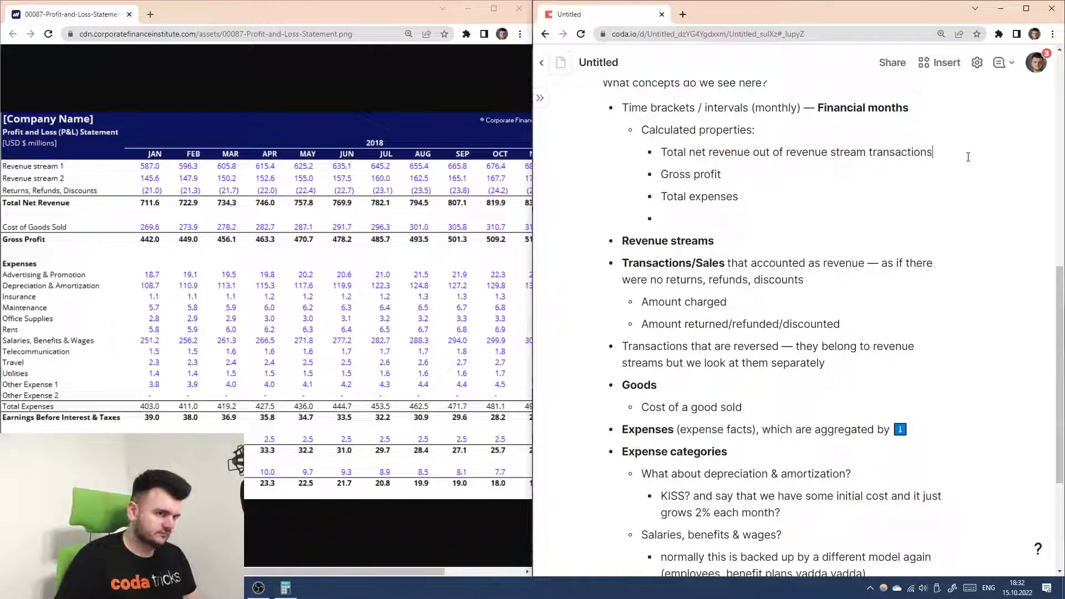
- Insert "Cost of goods" above "Gross profit" and fill the empty bullet below "Total expenses" with "EBIT"
key("Return")
type("COst of")
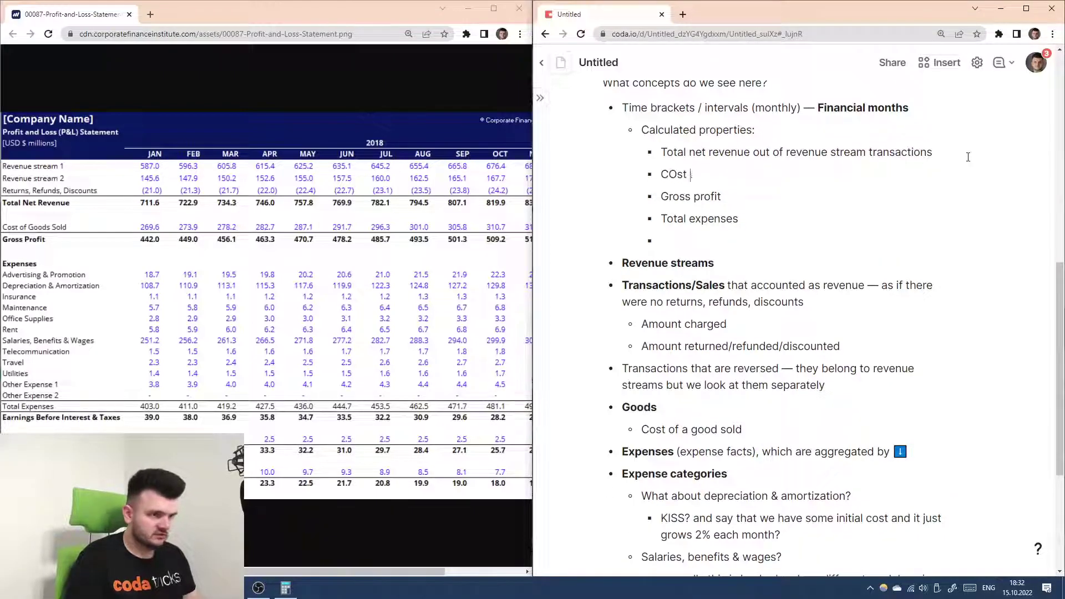
key("BackSpace")
key("BackSpace")
key("BackSpace")
key("BackSpace")
key("BackSpace")
key("BackSpace")
type("ost of goo")
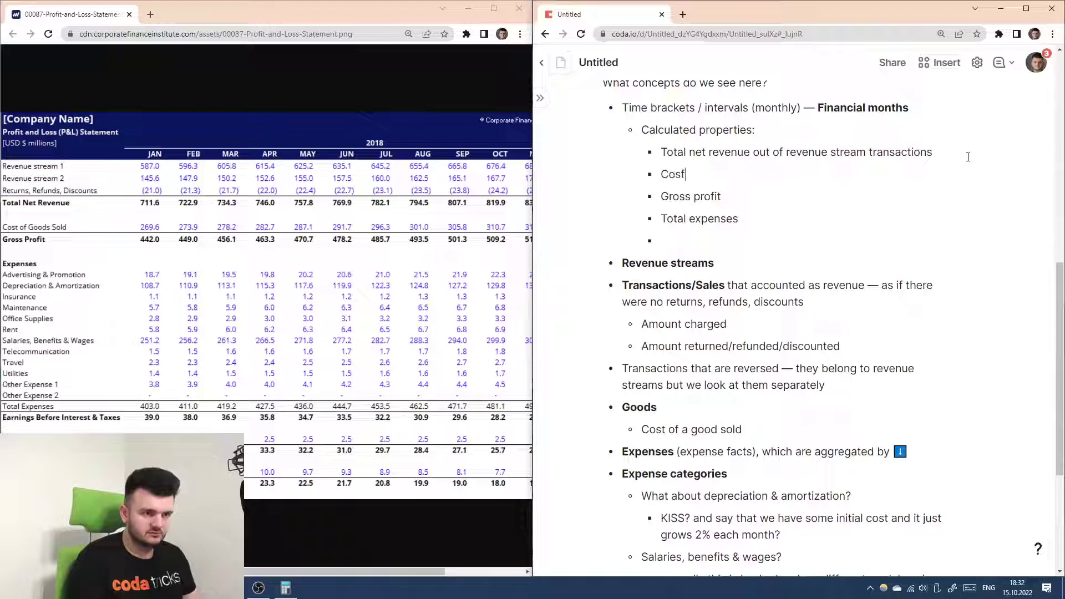
type("ds")
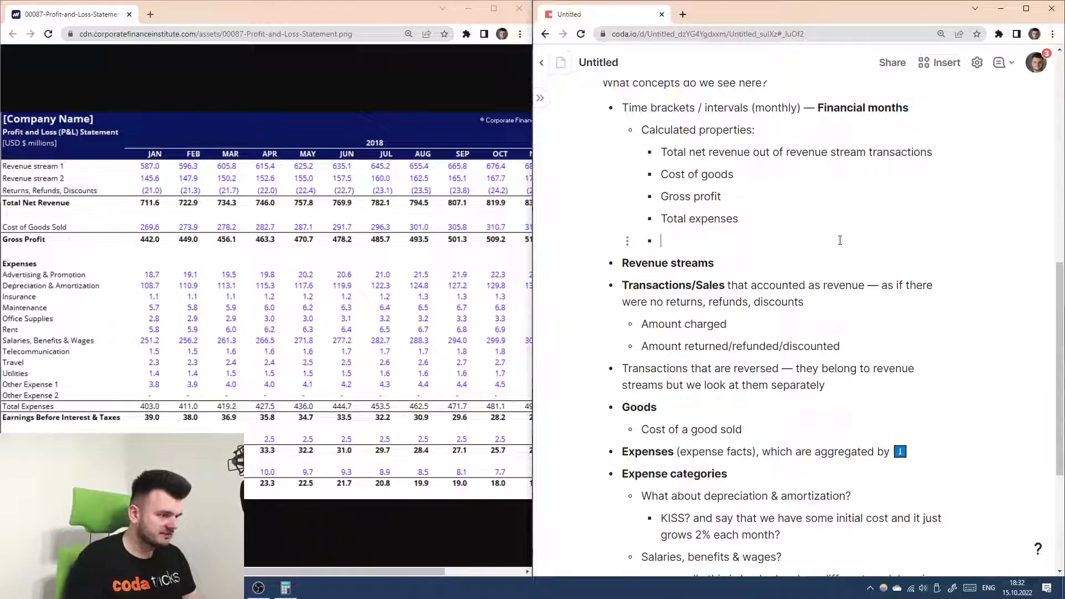
type("EBIT")
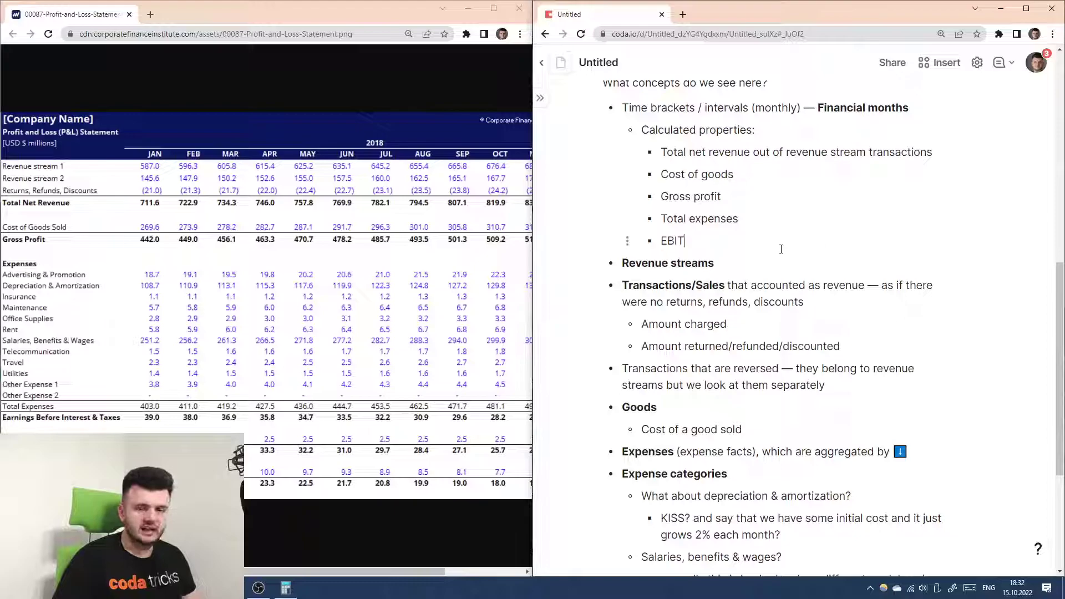
- Search Google for "ebidta" in a new tab and read the term's definition in the enlarged window
left_click(682, 14)
type("ebidta")
key("Return")
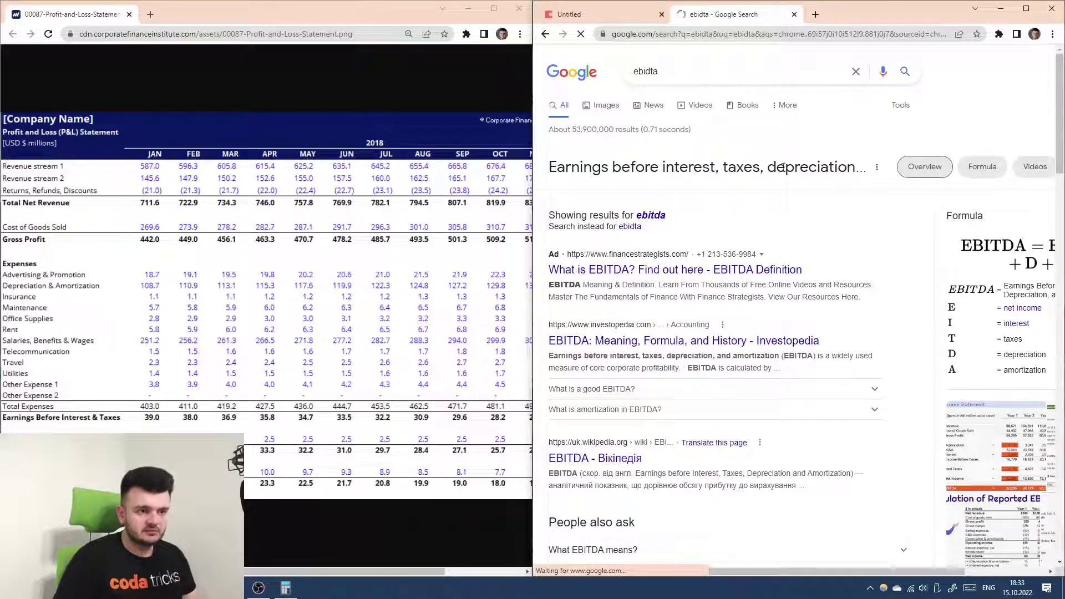
left_click(1027, 9)
left_click(455, 162)
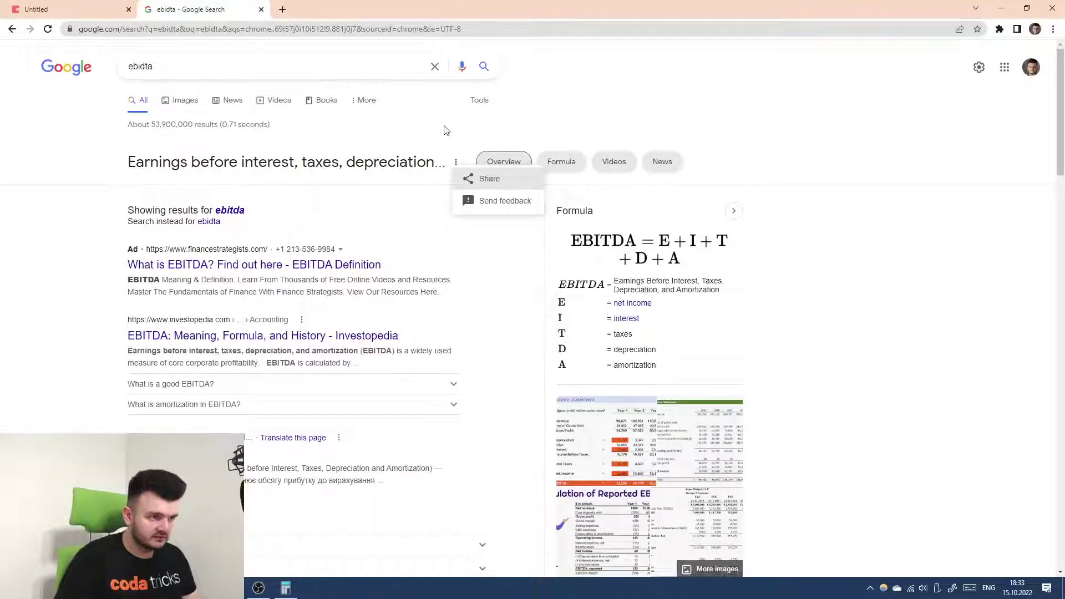
left_click(443, 127)
double_click(404, 164)
left_click(438, 181)
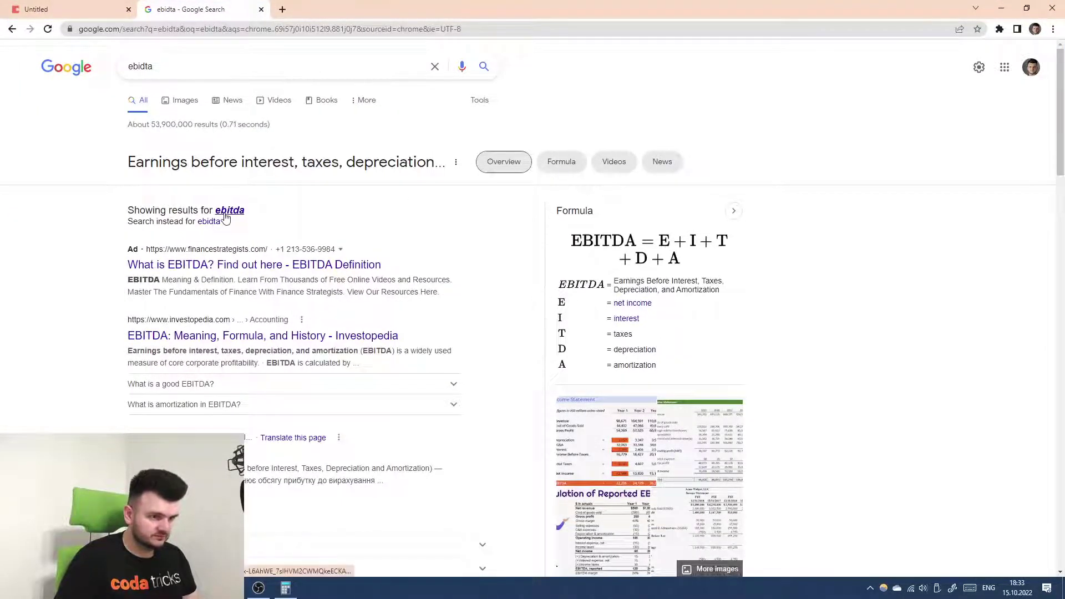
- Restore the search window to half the screen, beside the profit and loss statement
left_click(1027, 10)
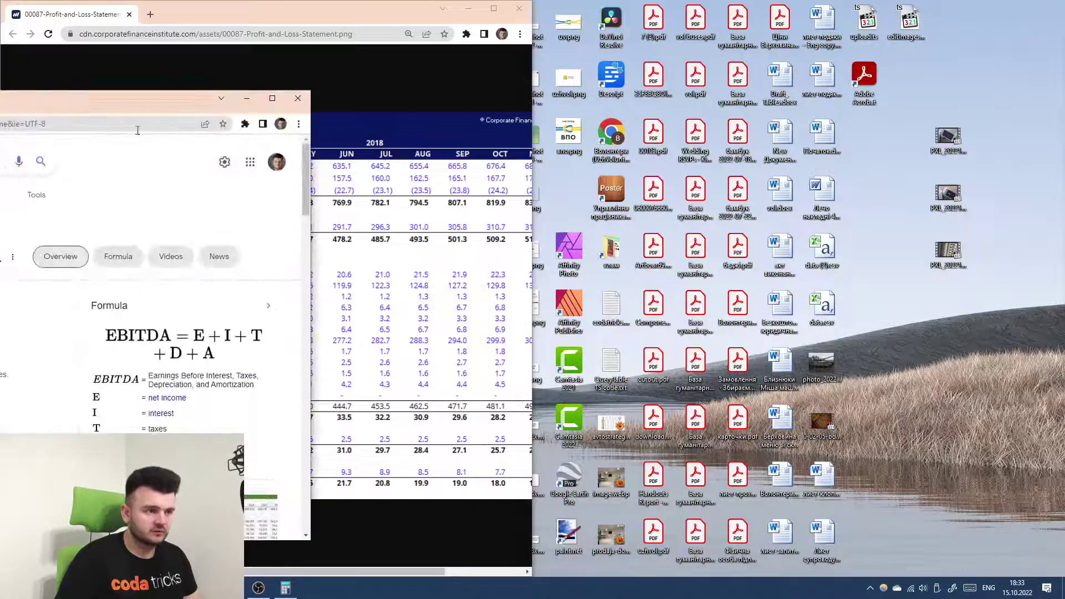
left_click_drag(99, 104, 1064, 99)
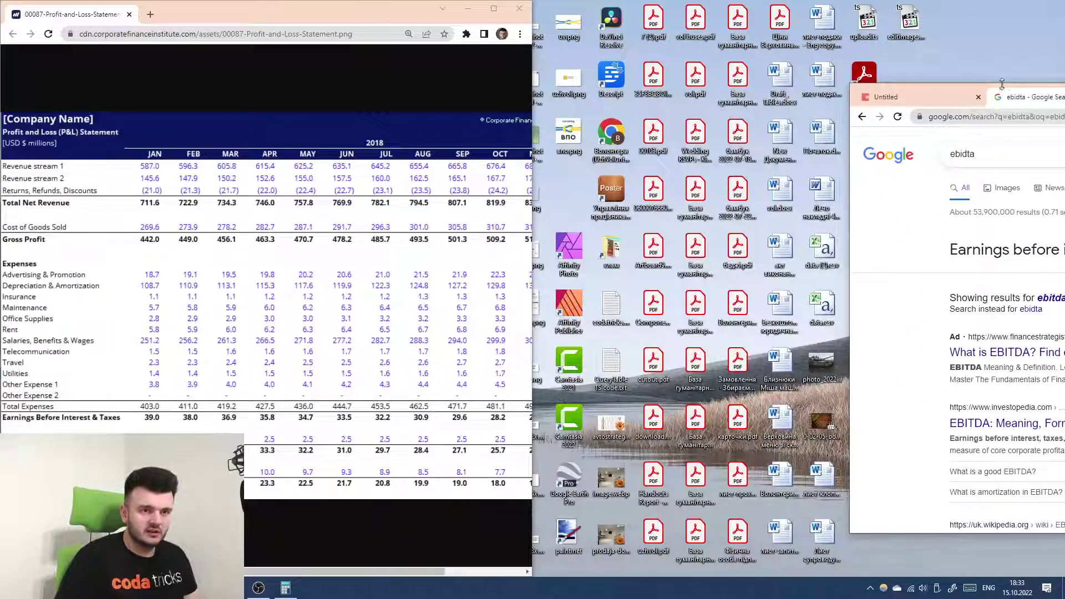
left_click_drag(1002, 86, 1064, 87)
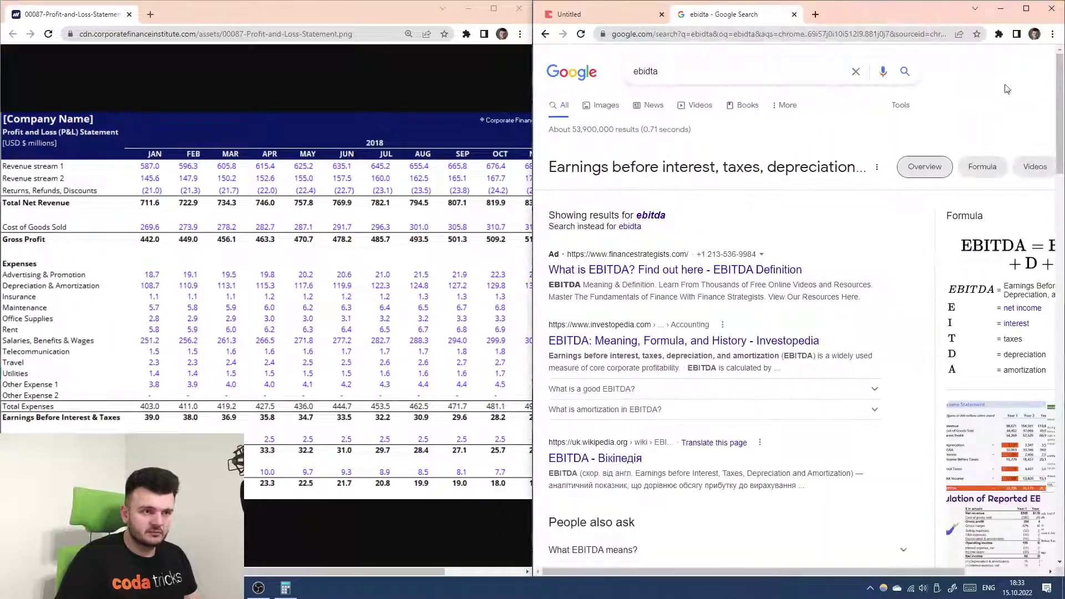
- Return to the Coda document and append "(no DA)" to the "EBIT" item
left_click(609, 12)
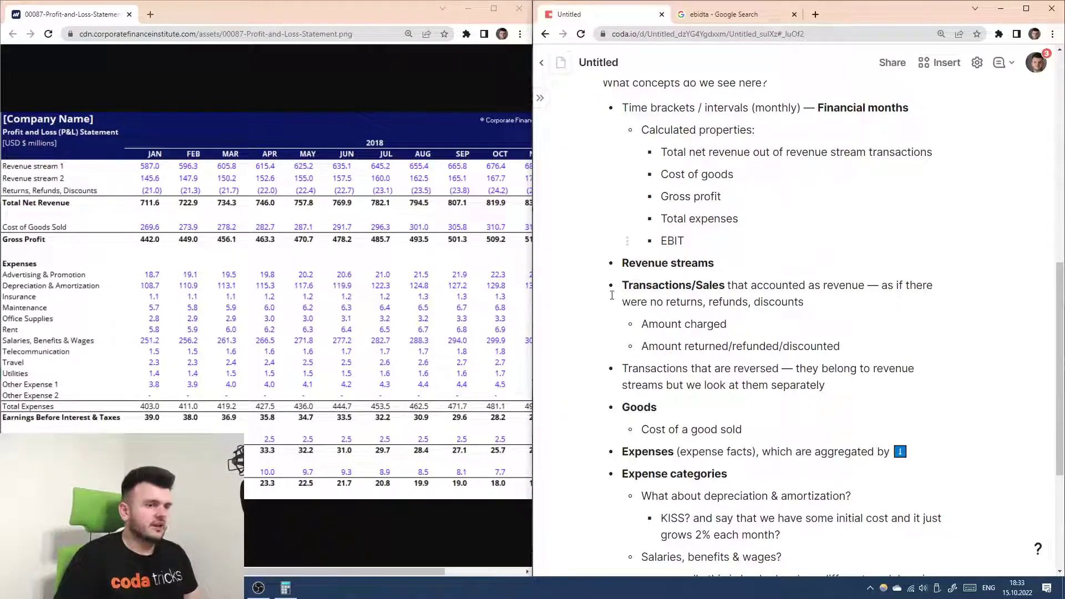
type("(no DA)")
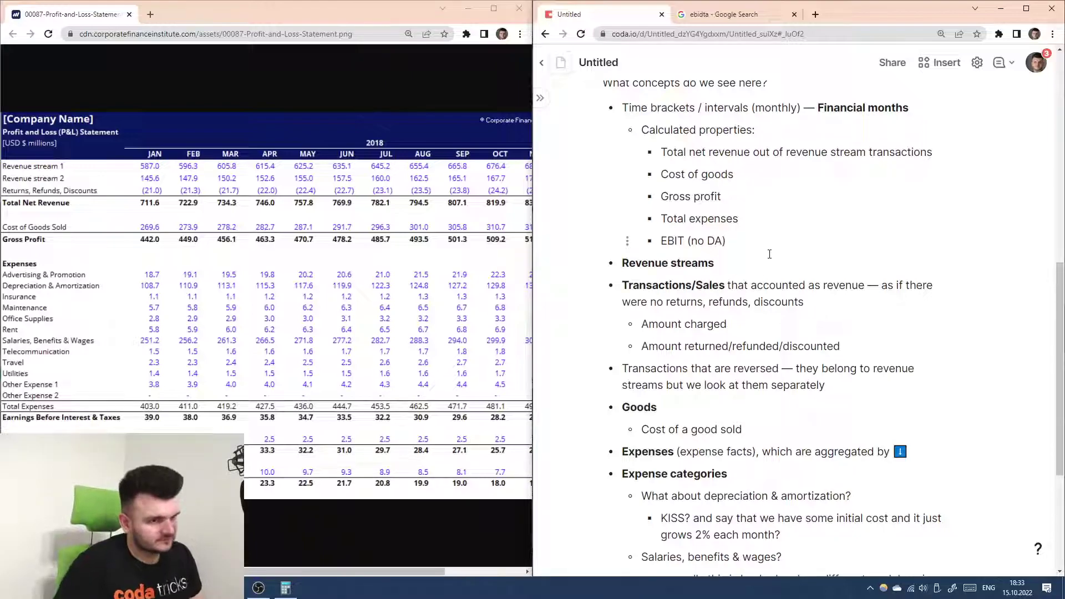
left_click(749, 261)
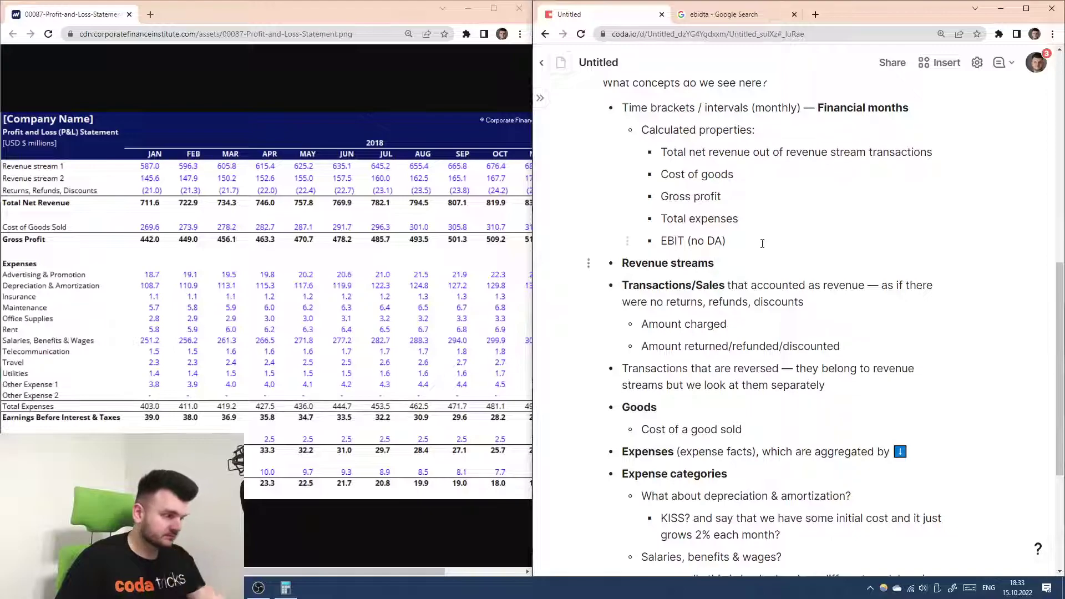
- Search Google for "interest expense", read the definitions, and return to the Coda document
left_click(738, 13)
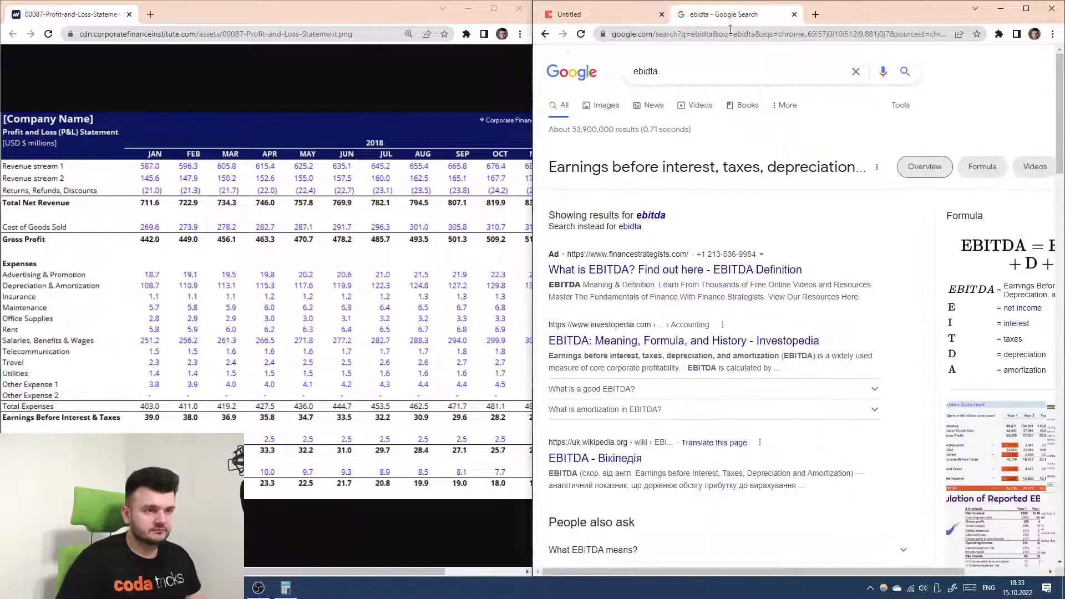
left_click(736, 75)
key("ctrl+a")
type("interest expense")
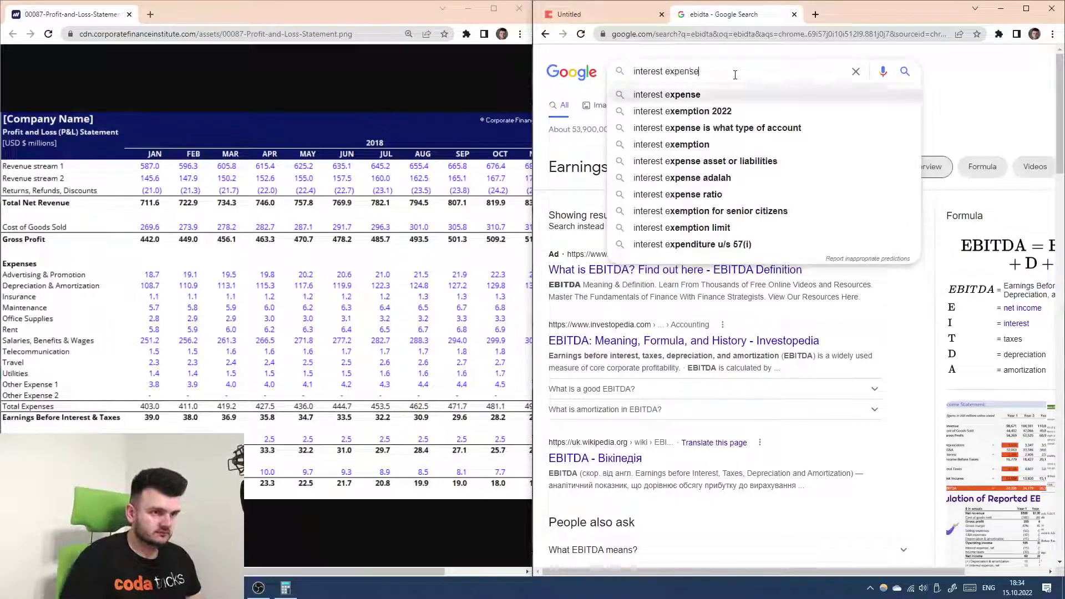
key("Return")
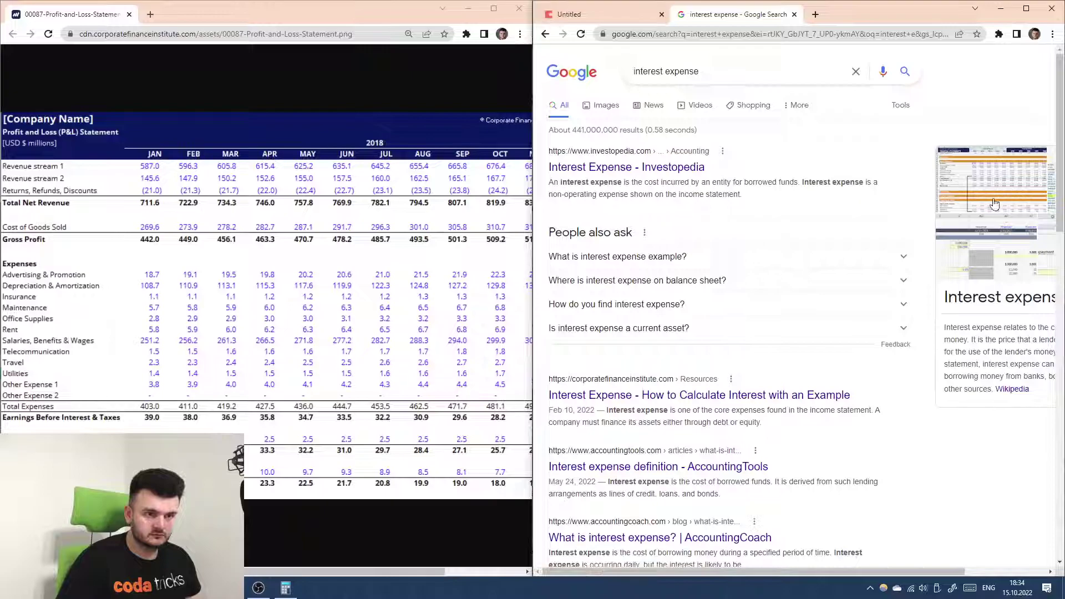
scroll(744, 227, "down", 3)
scroll(742, 239, "up", 3)
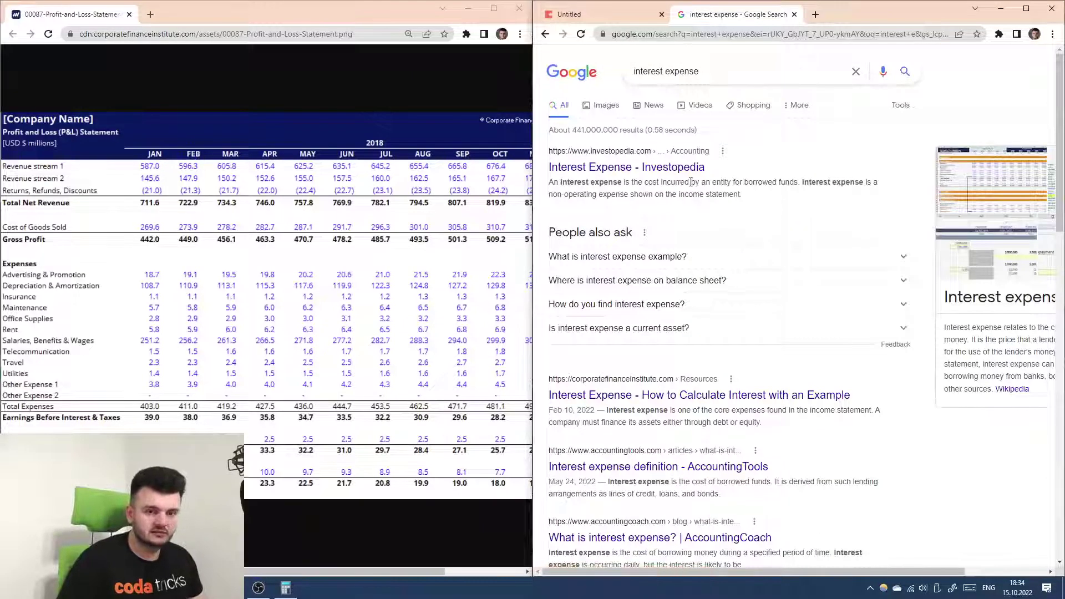
left_click(622, 15)
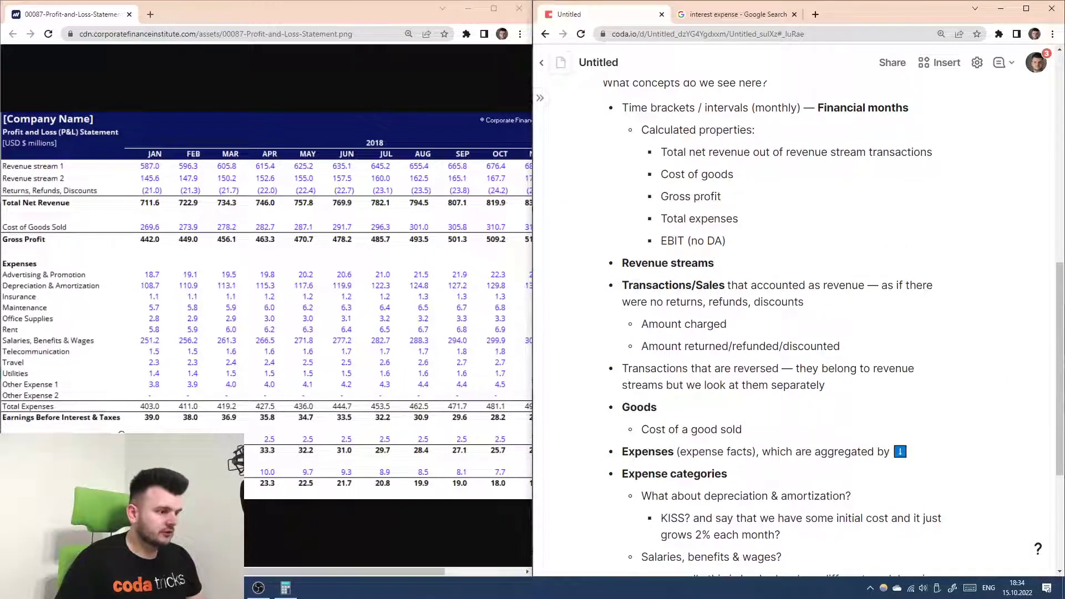
- Add the calculated property "Interest expense? (enterable?)" below "EBIT (no DA)" under "Financial months"
scroll(694, 389, "down", 4)
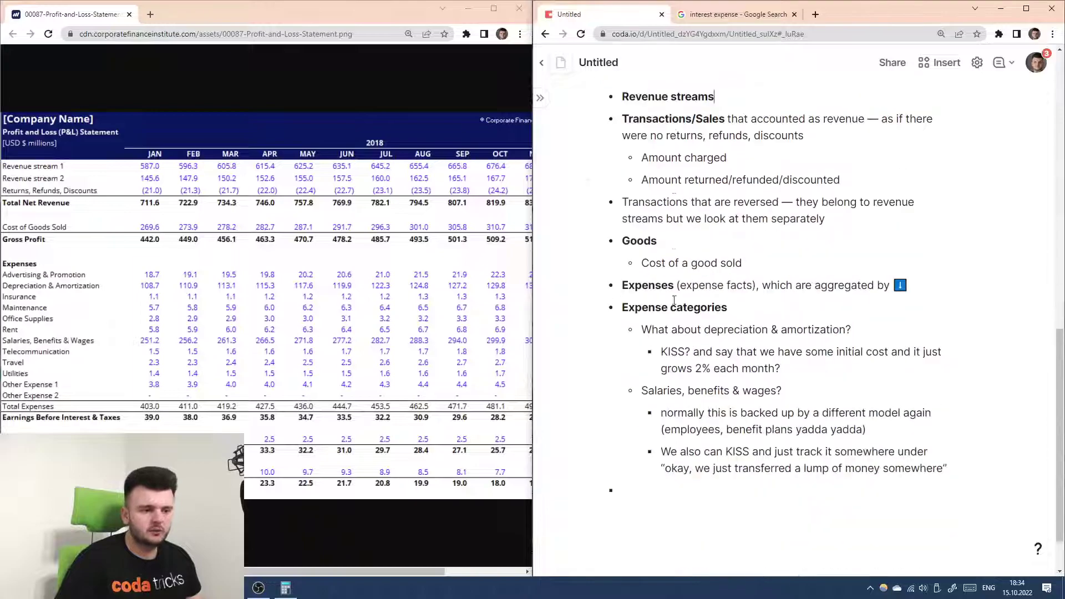
left_click(694, 427)
scroll(694, 427, "up", 5)
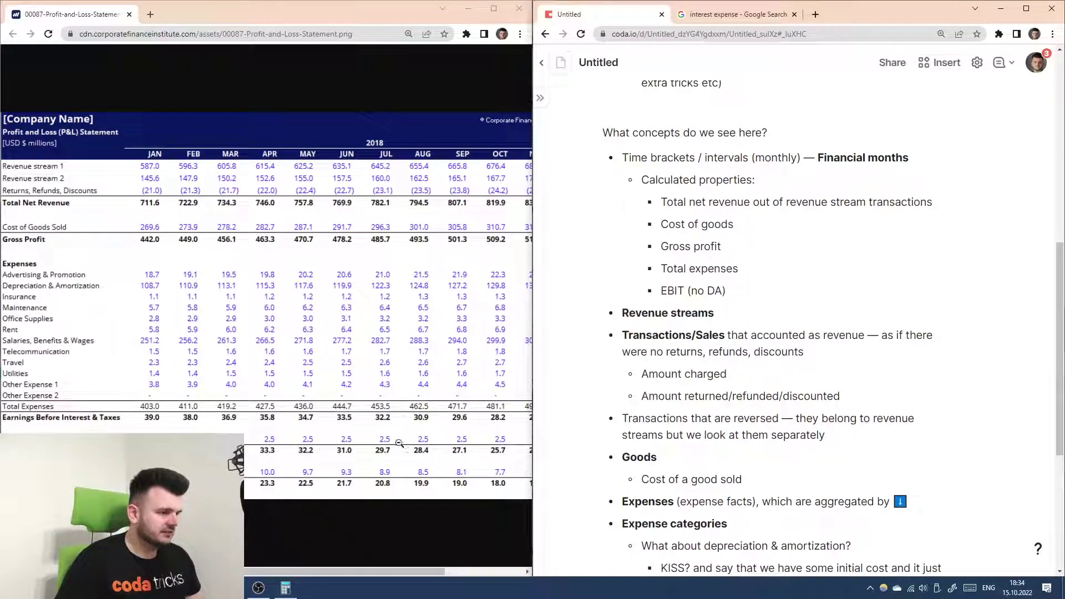
scroll(744, 225, "up", 2)
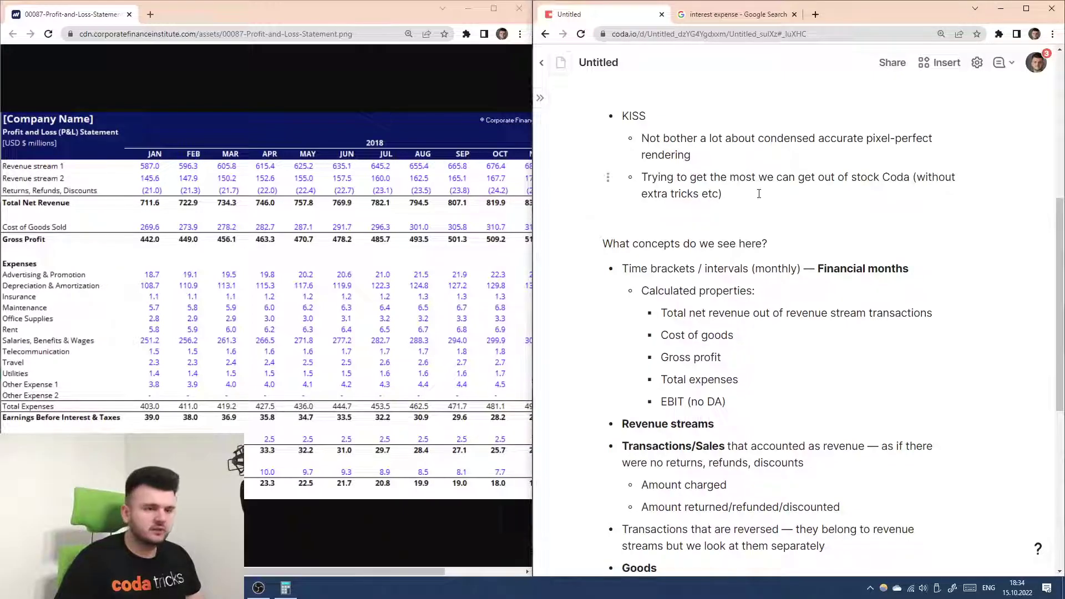
scroll(746, 273, "up", 6)
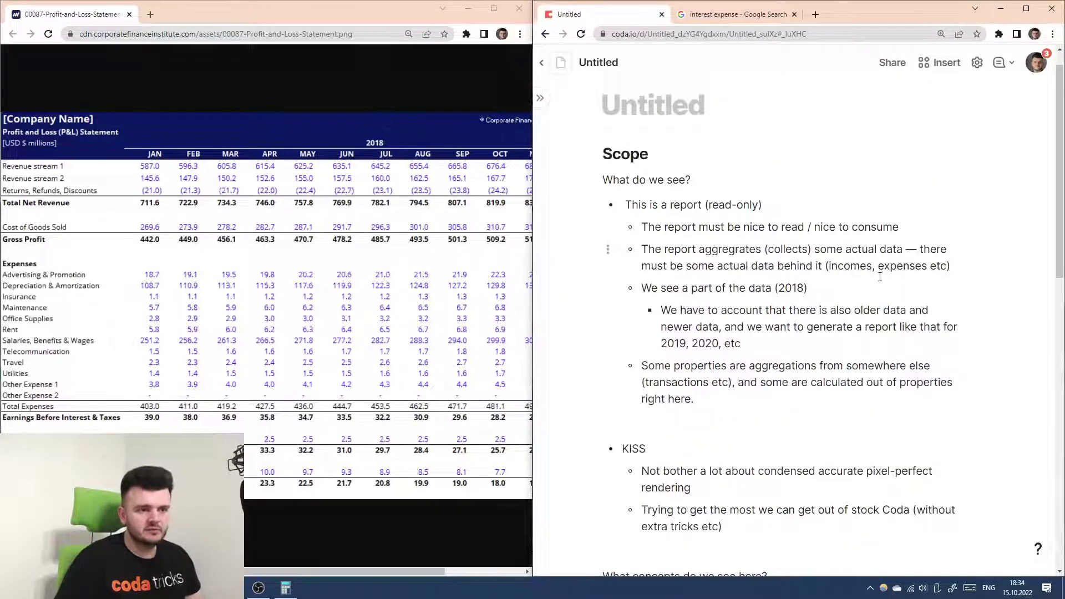
scroll(777, 311, "down", 6)
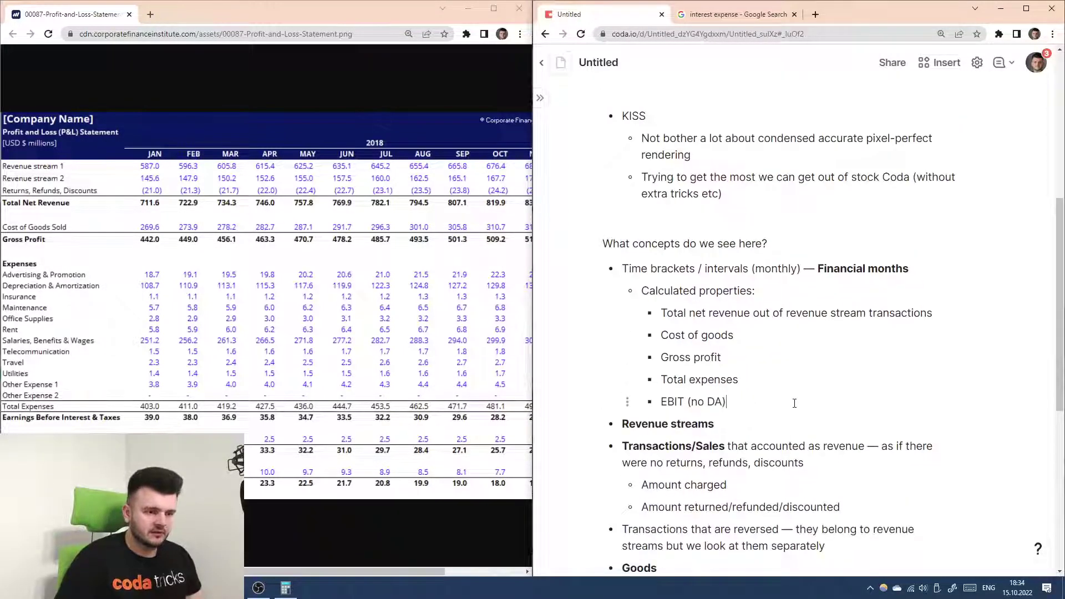
left_click(794, 403)
key("Return")
type("Interest expe")
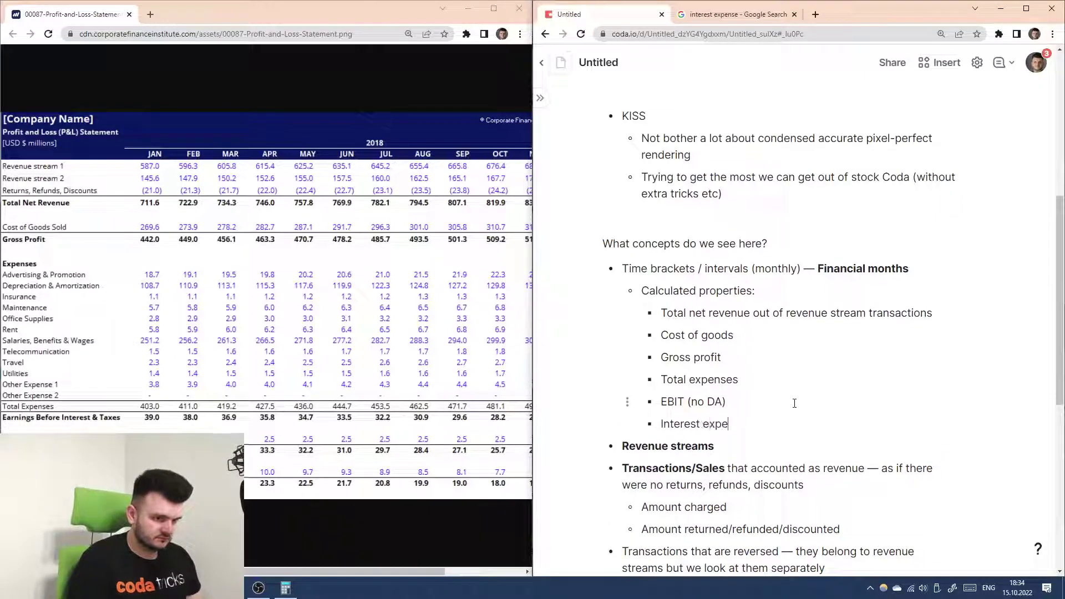
type("nse? (en")
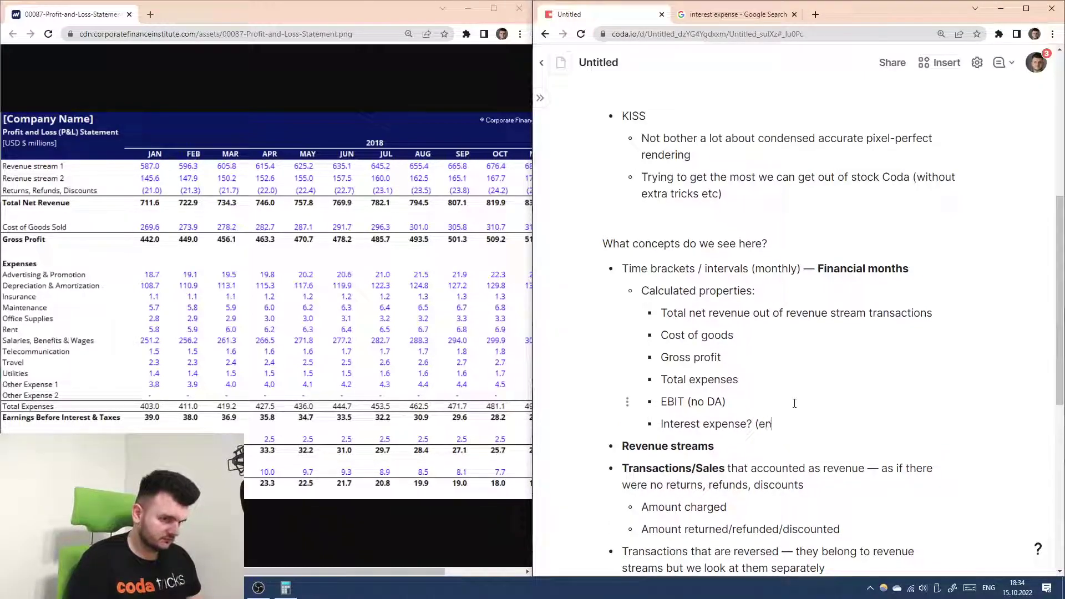
type("terable?")
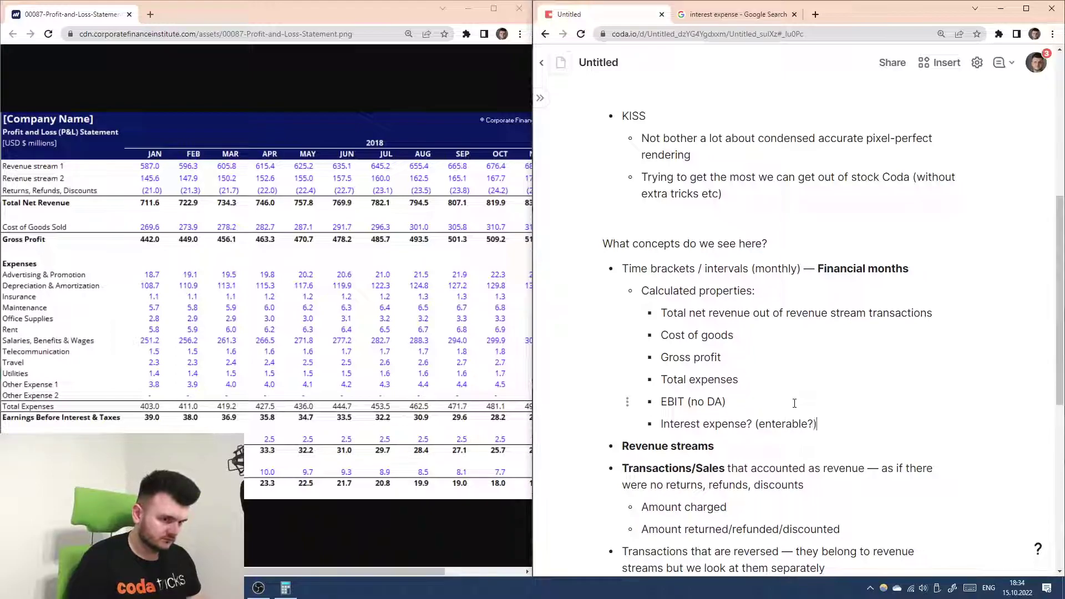
- Add the calculated property "Earnings before taxes" below "Interest expense? (enterable?)" under "Financial months"
scroll(794, 403, "down", 5)
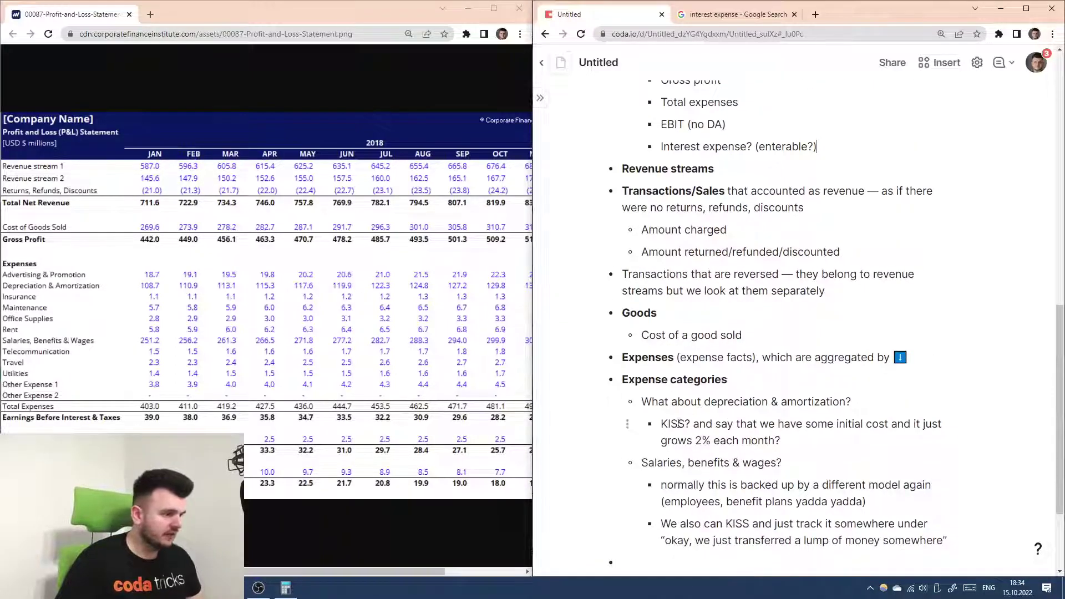
scroll(692, 411, "up", 3)
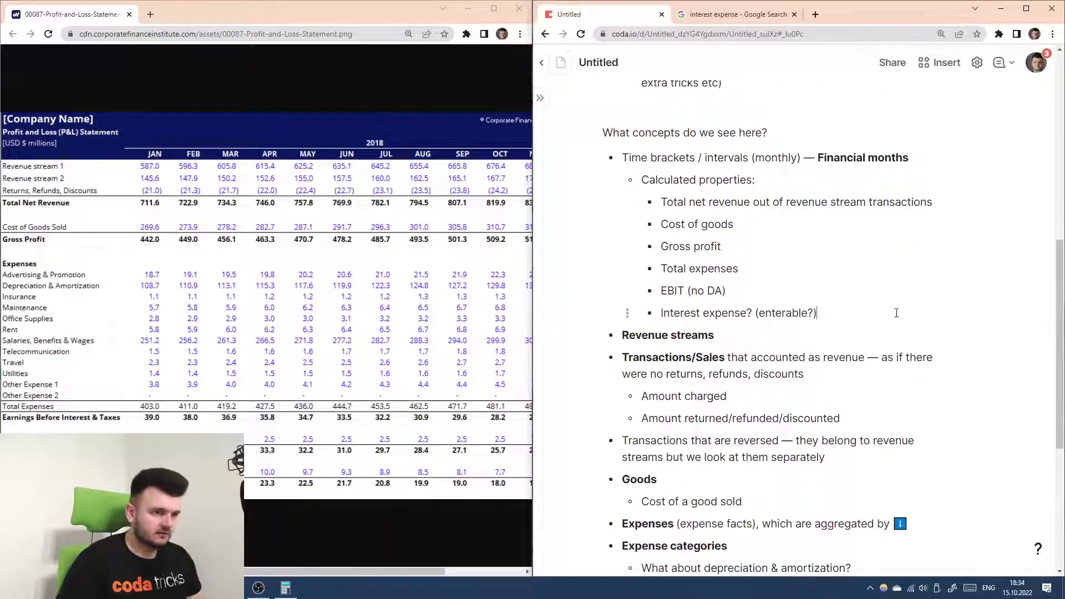
key("Return")
type("E")
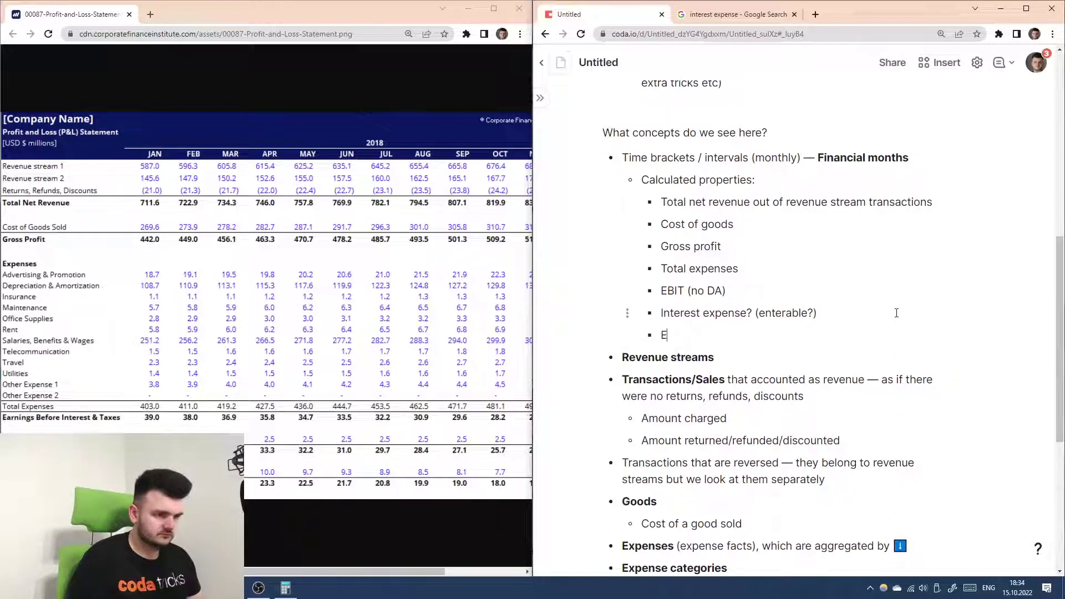
type("arnings before taxes")
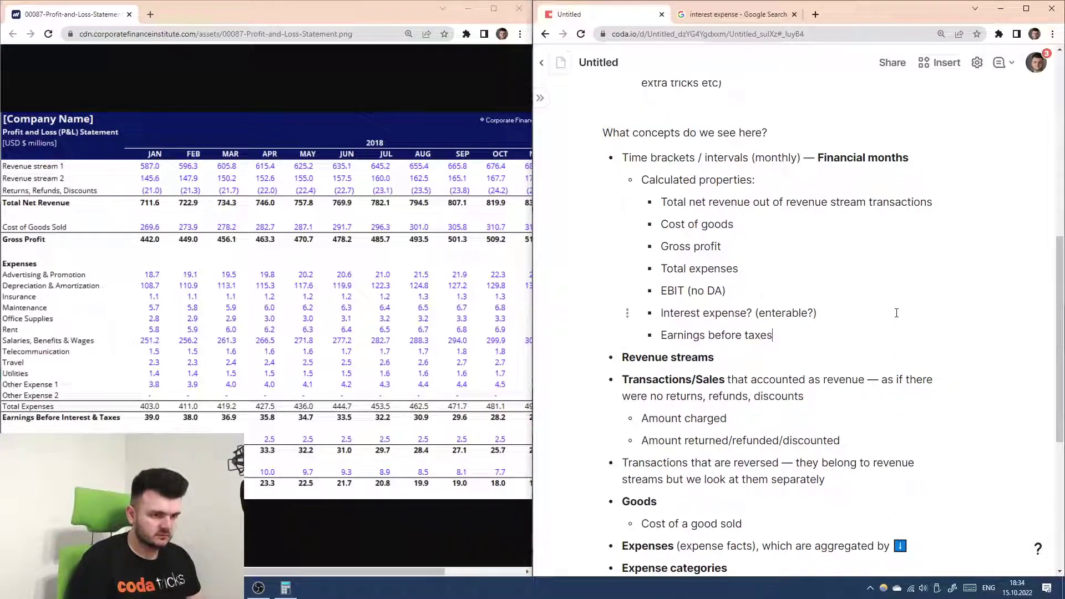
- Add the calculated property "Income taxes (% of earnings)" below "Earnings before taxes"
key("Return")
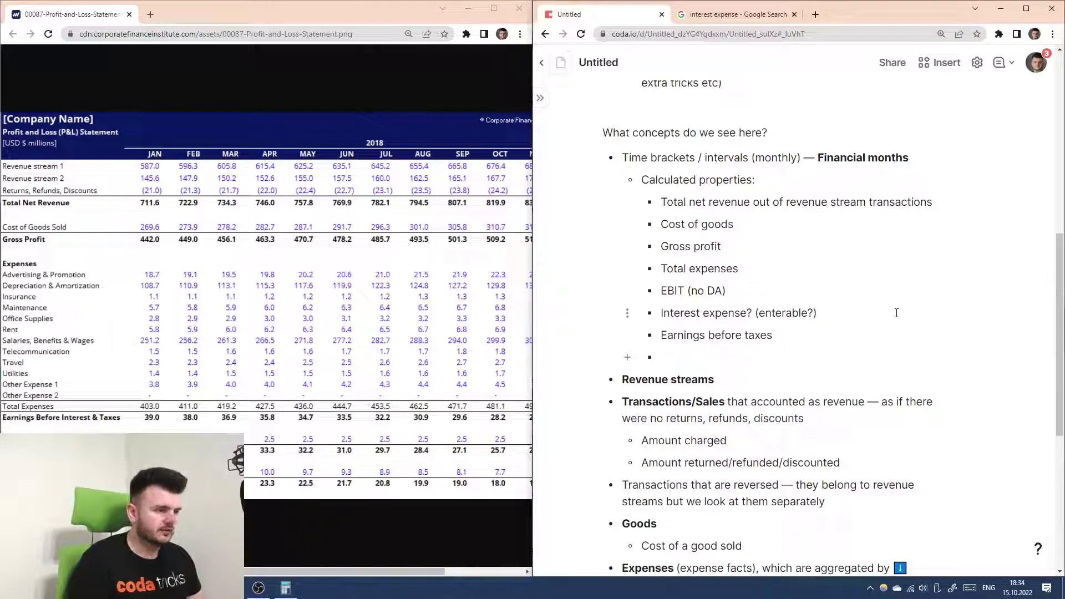
type("I")
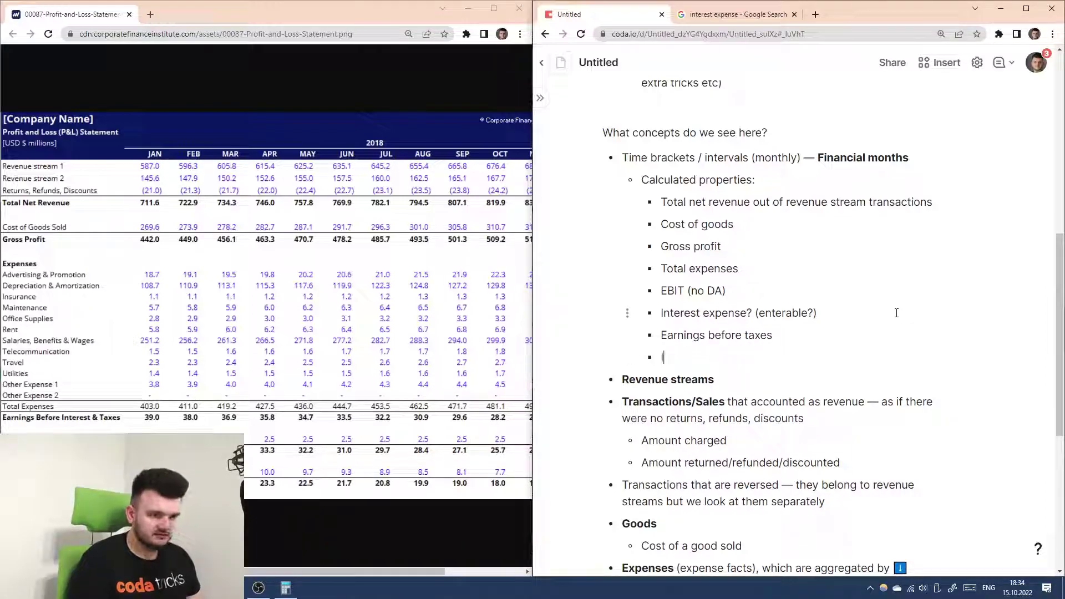
type("ncome taxes ")
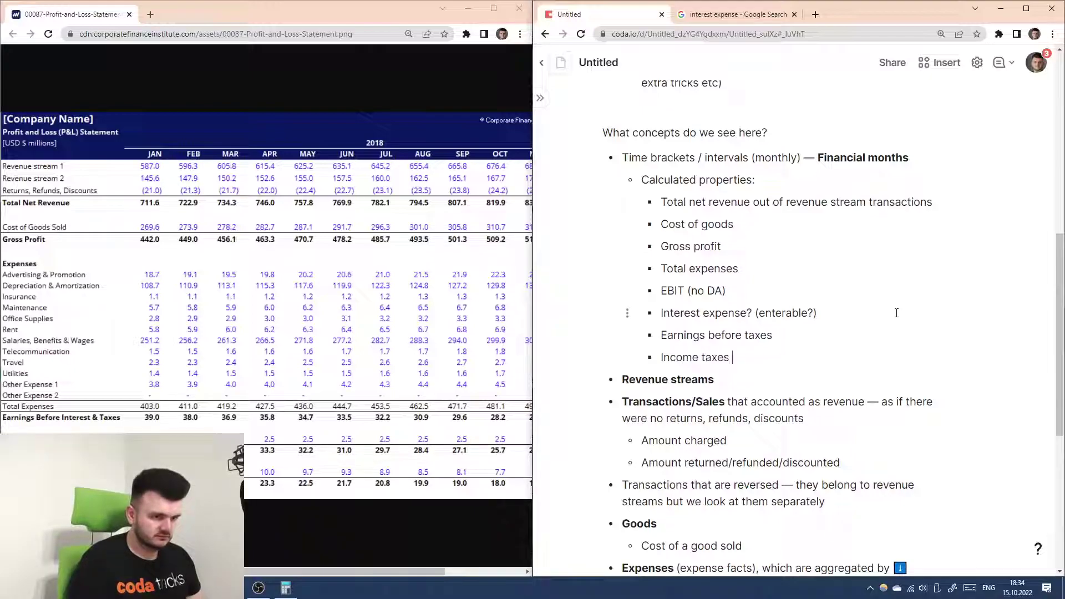
type("(% of earn")
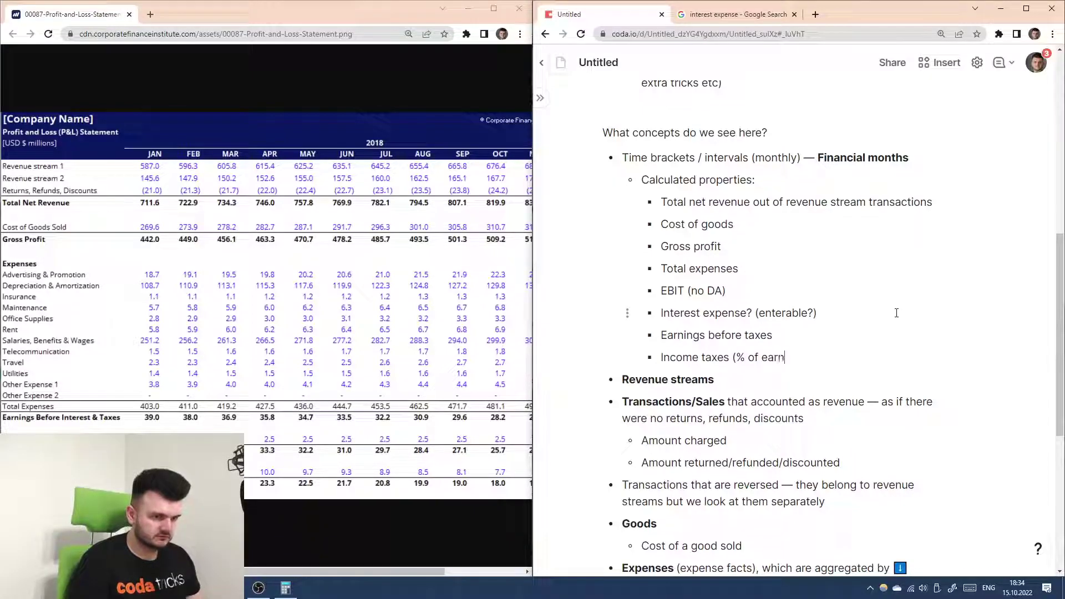
type("ings)")
- Add a nested sub-item "Tax %" under "Income taxes (% of earnings)"
key("Return")
key("Tab")
type("T")
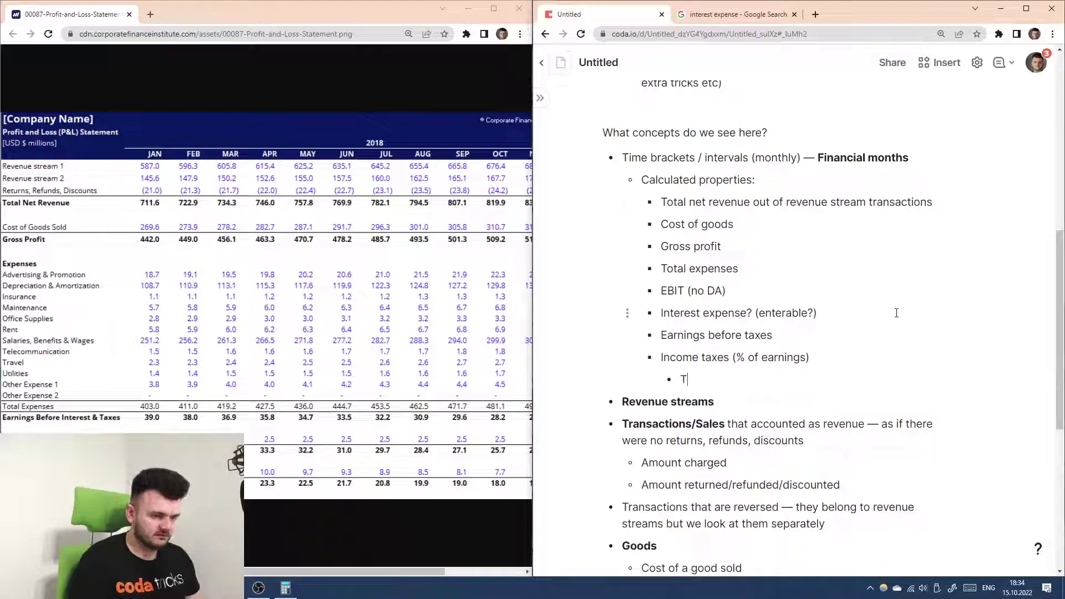
type("ax $")
key("BackSpace")
type("%")
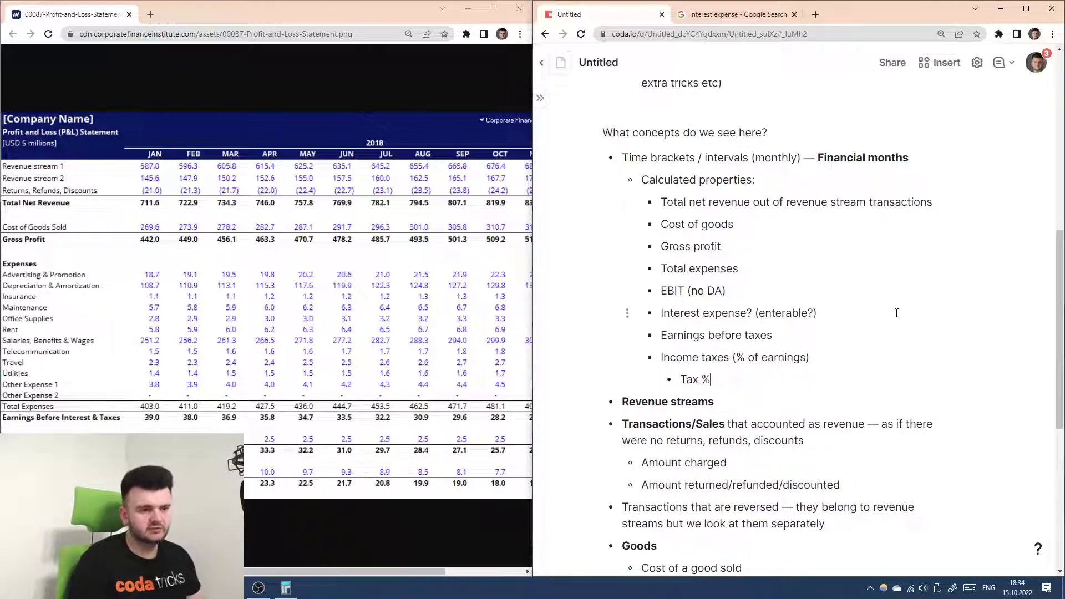
- Switch to Calculator, work out the tax rate by dividing 10.9 by 36.5 and 10.6 by 35.5, and return to the Coda document
left_click(285, 588)
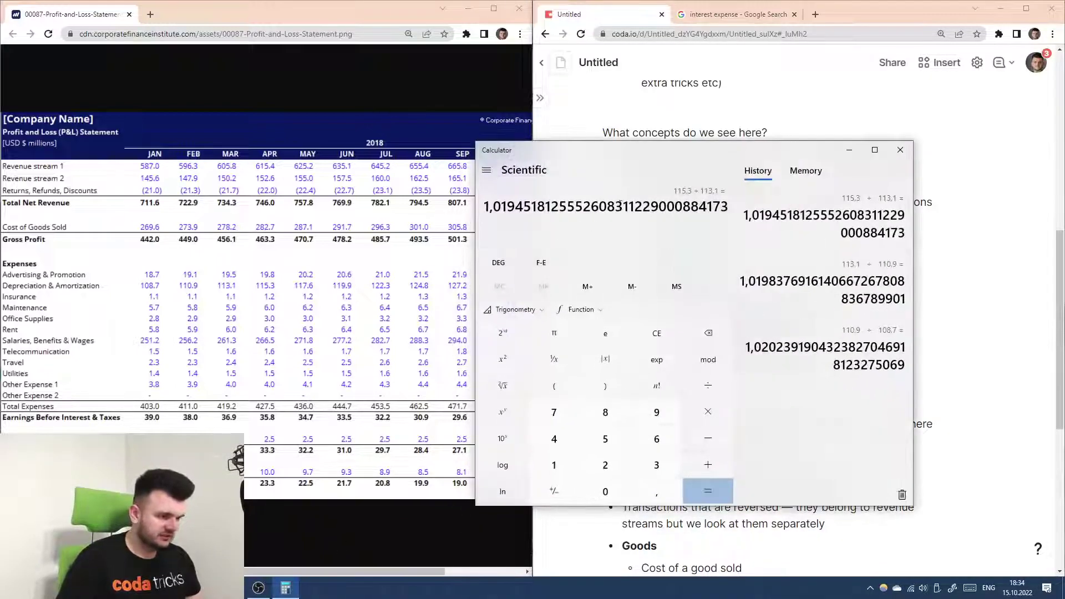
type("10,")
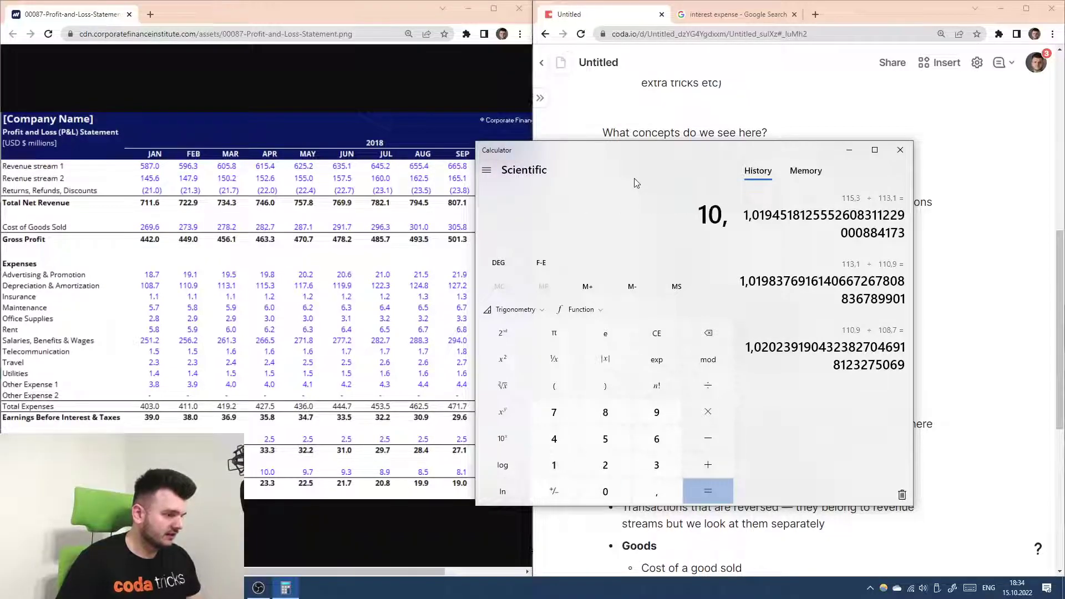
type("9/36,5")
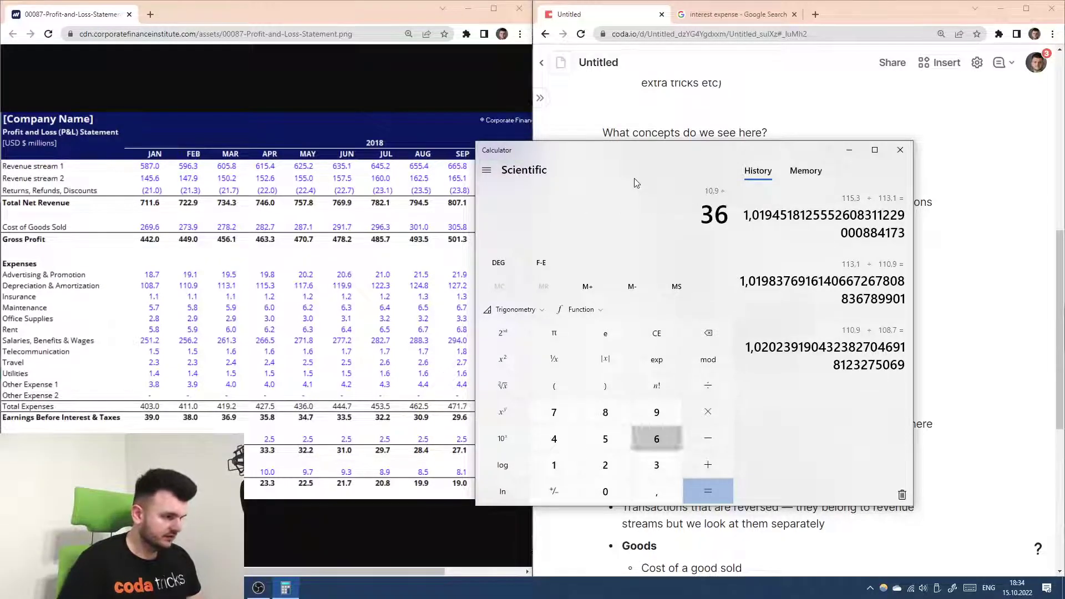
key("Return")
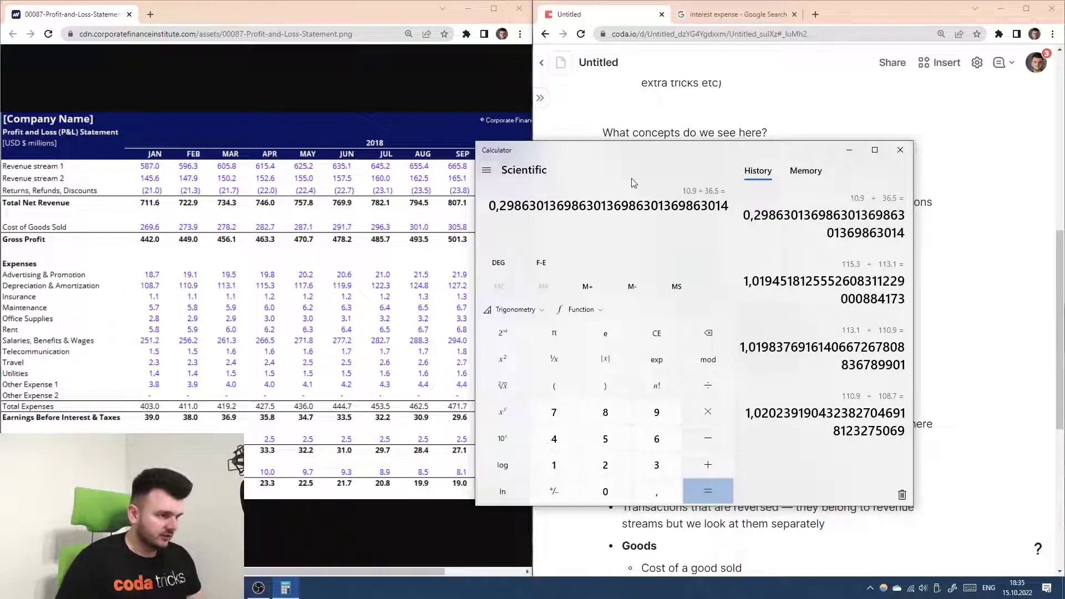
type("10,6")
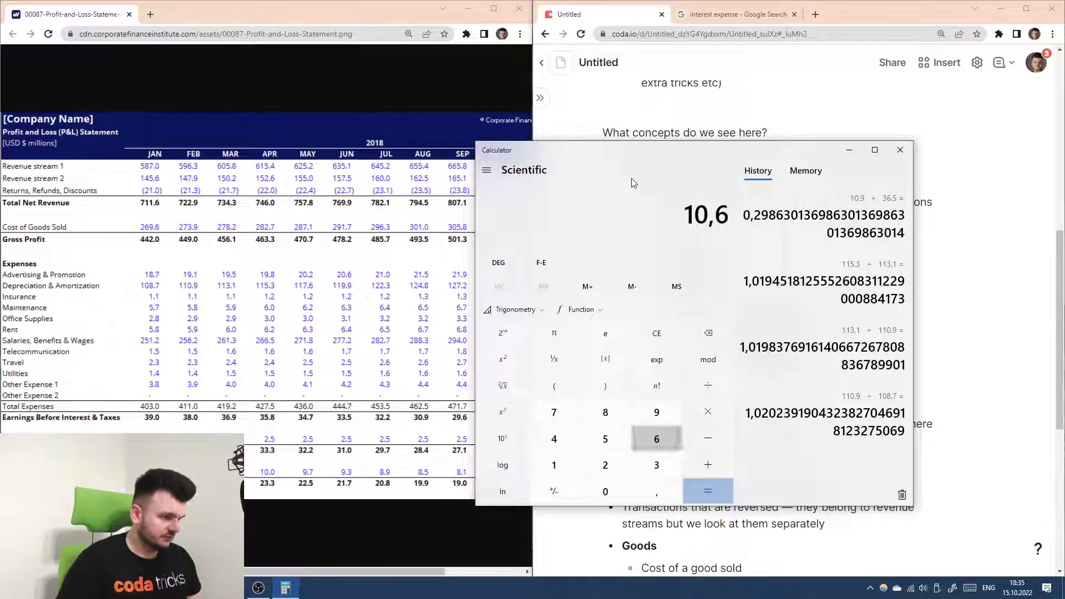
type("/35,5")
key("Return")
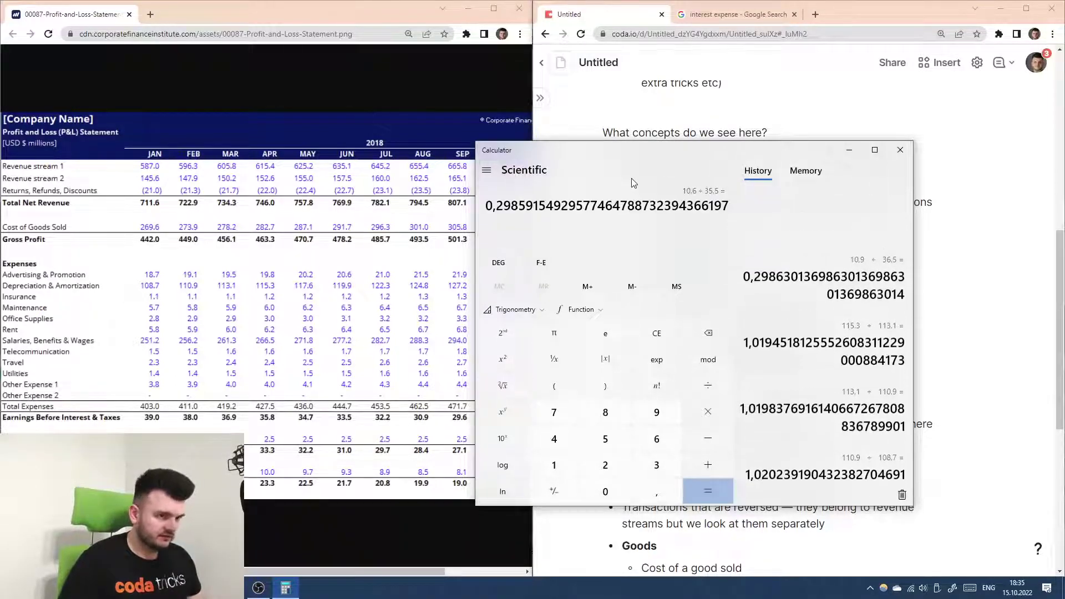
left_click(849, 150)
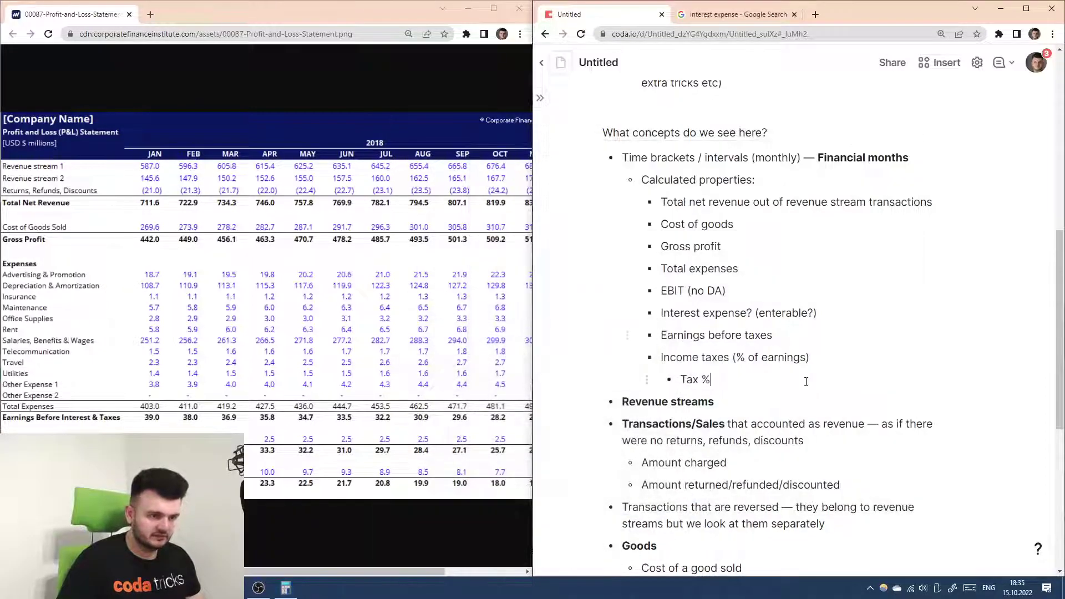
- Append "(30%)" to the "Tax %" sub-item and add "Net earnings" one level up, below "Income taxes (% of earnings)"
type("(30%)")
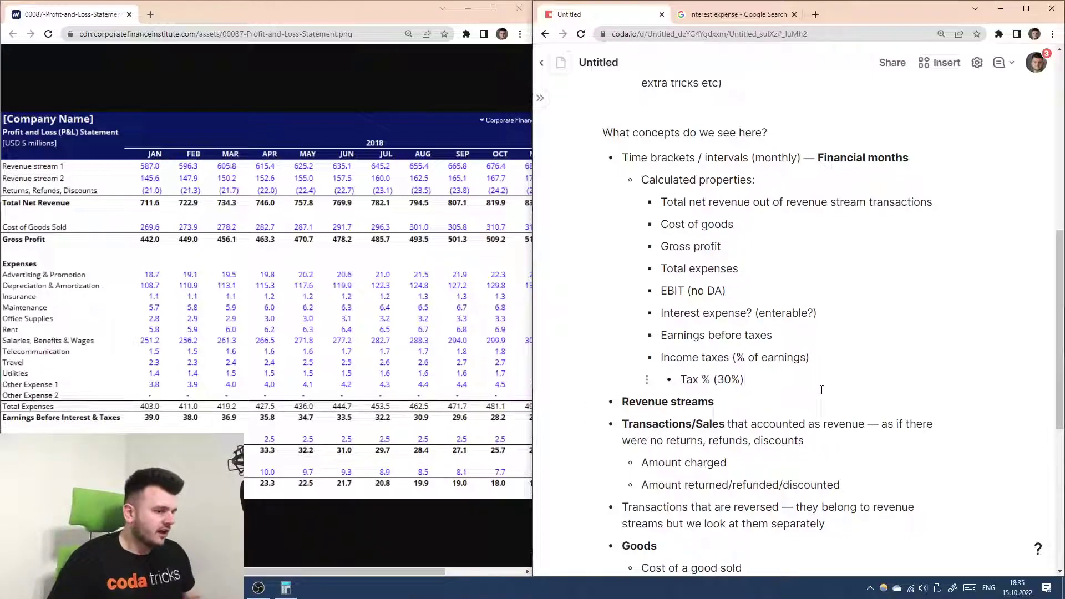
key("Return")
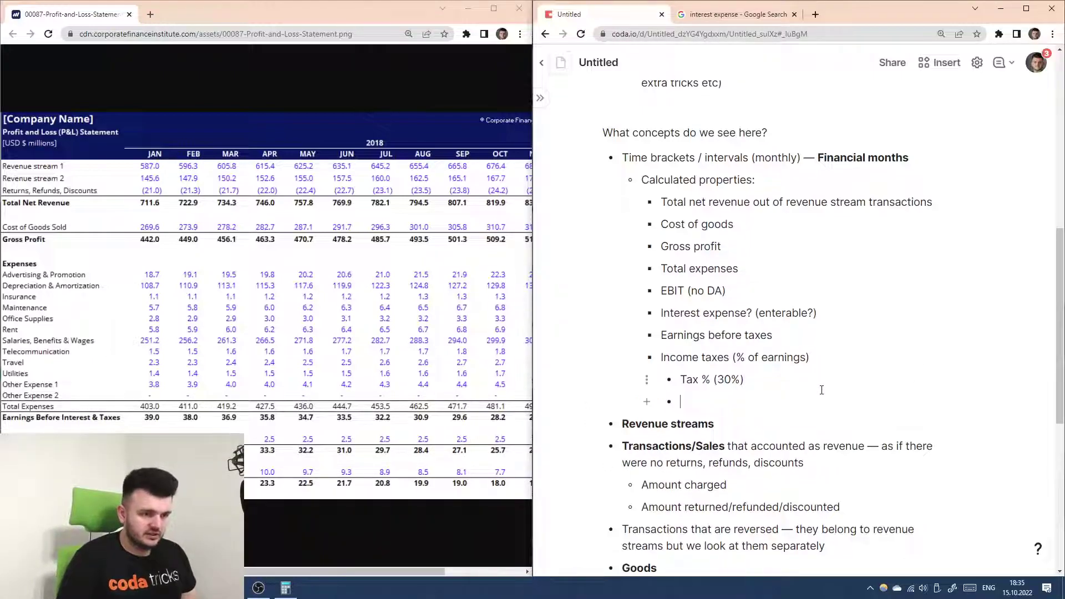
key("shift+Tab")
type("Net ")
type("earnings")
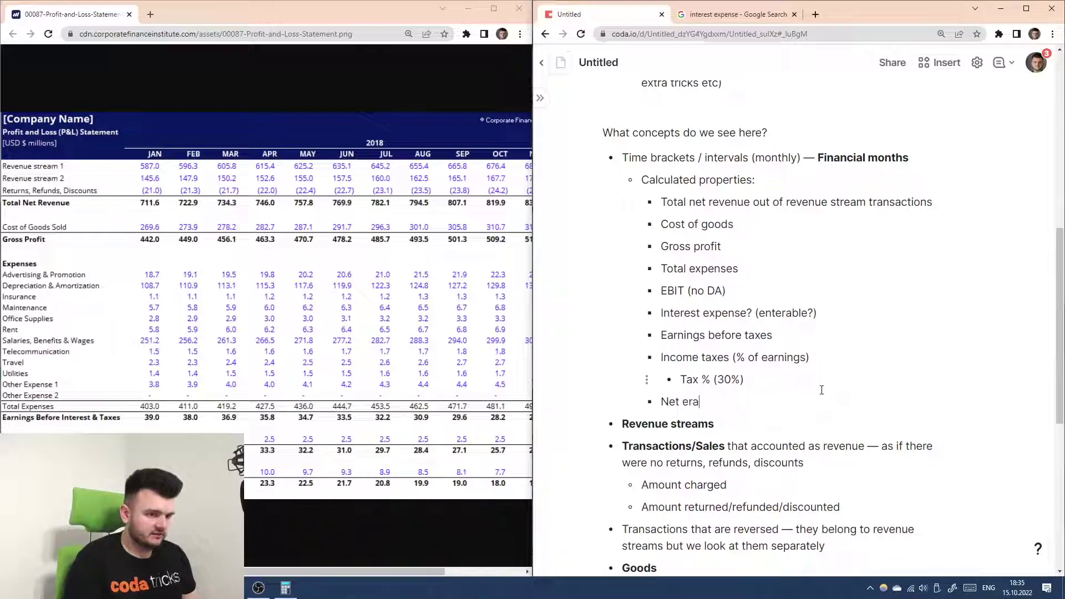
- Check the remaining months of the statement and remove the empty bullet at the end of the concepts list
scroll(798, 349, "down", 7)
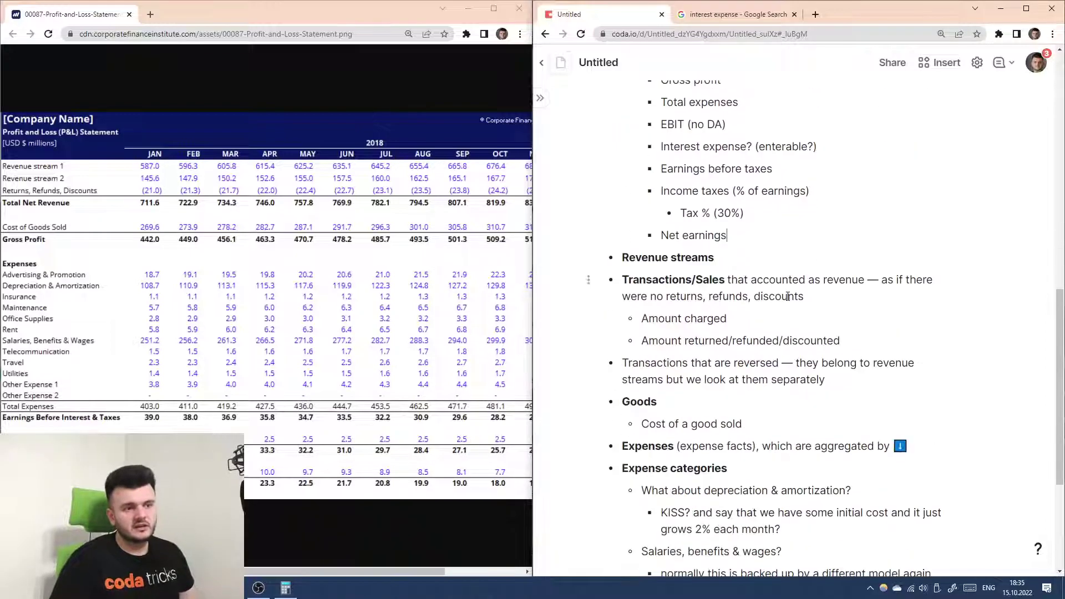
scroll(205, 348, "right", 2)
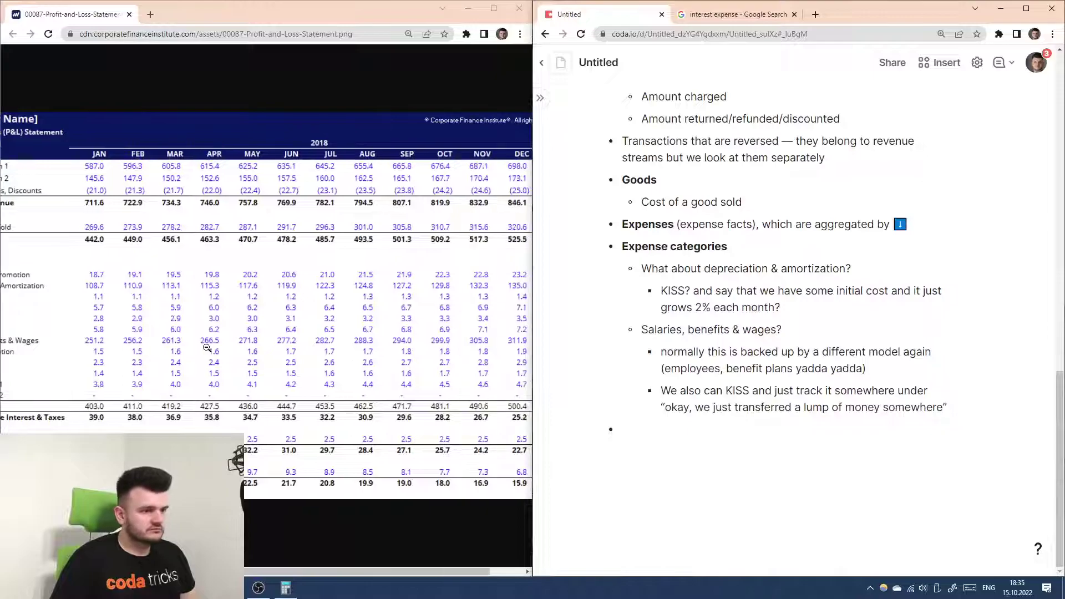
scroll(206, 348, "left", 2)
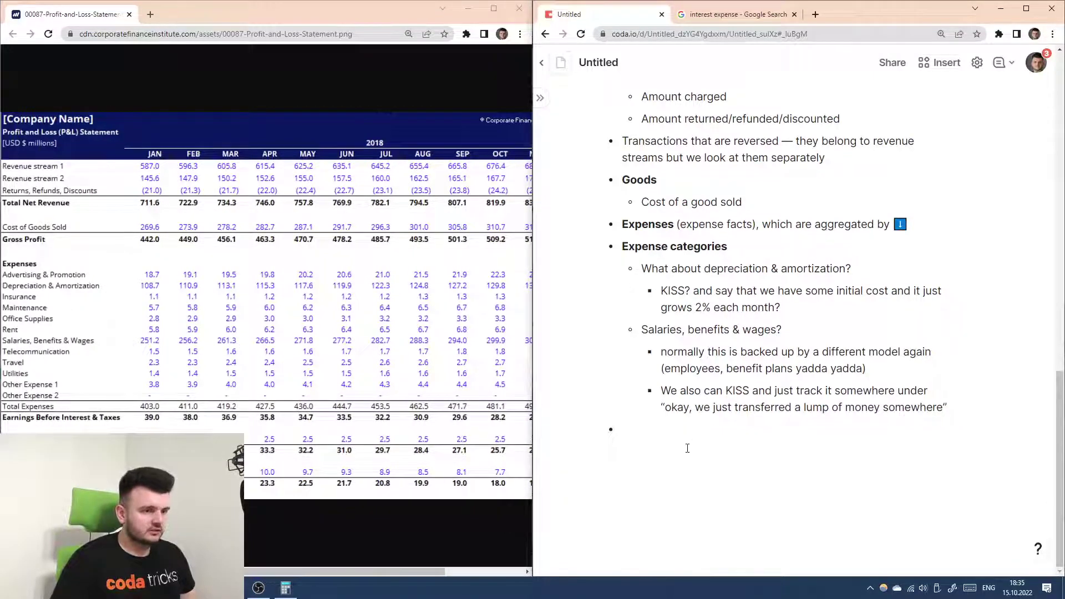
key("BackSpace")
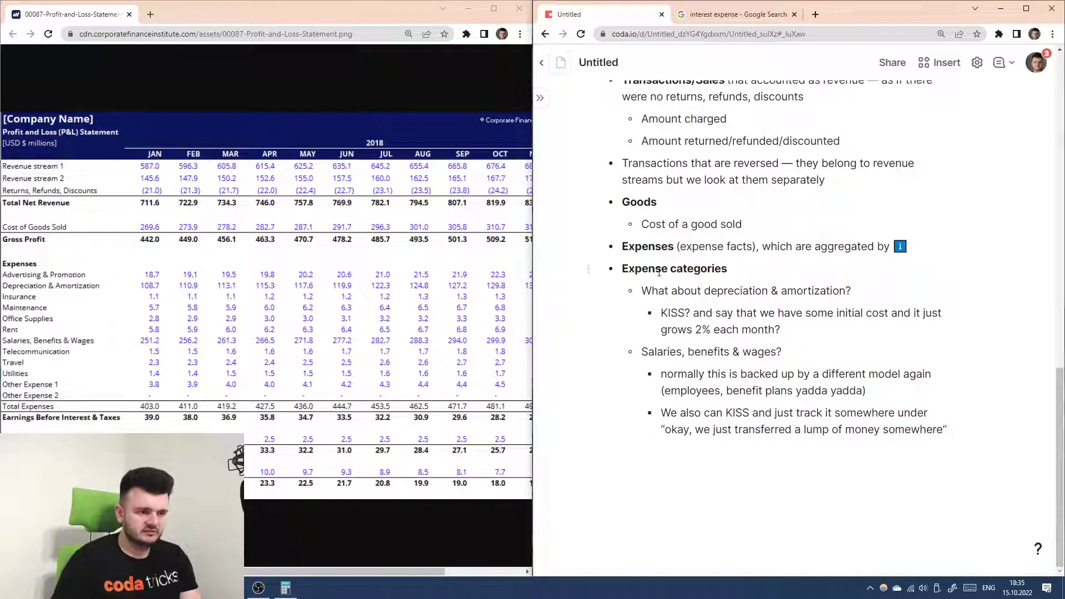
- Review the concepts list from "Financial months" through the transactions, goods and expenses to "Expense categories"
scroll(659, 272, "up", 7)
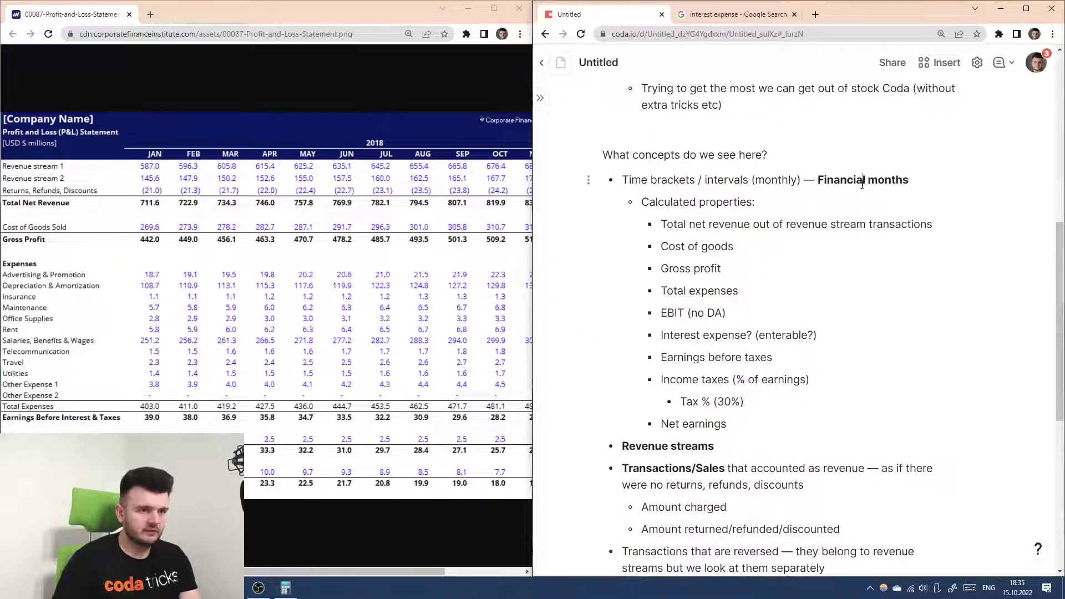
scroll(862, 184, "down", 3)
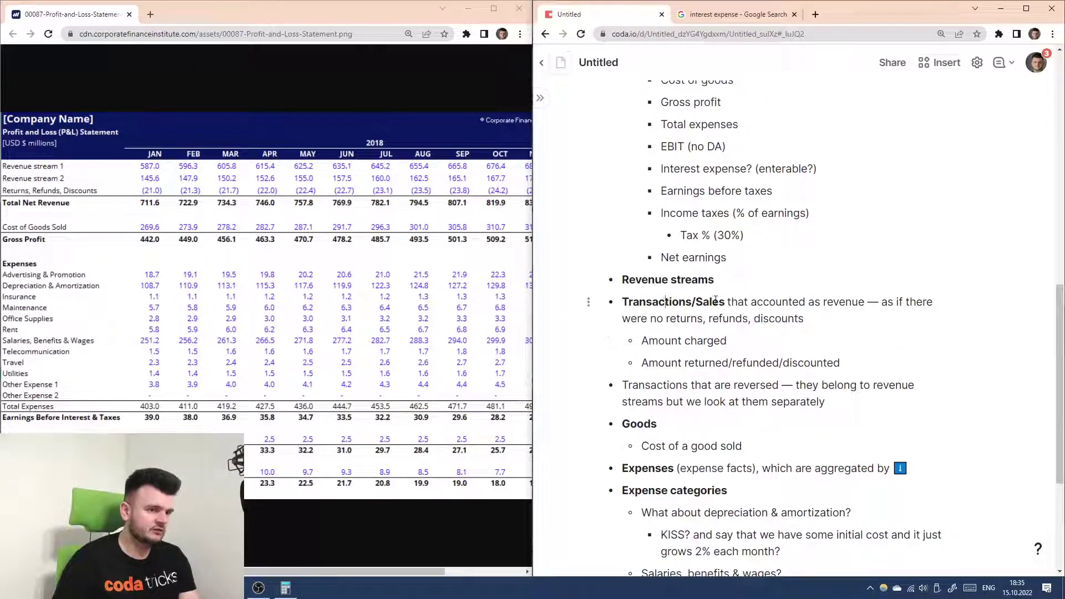
scroll(697, 319, "down", 1)
left_click(644, 368)
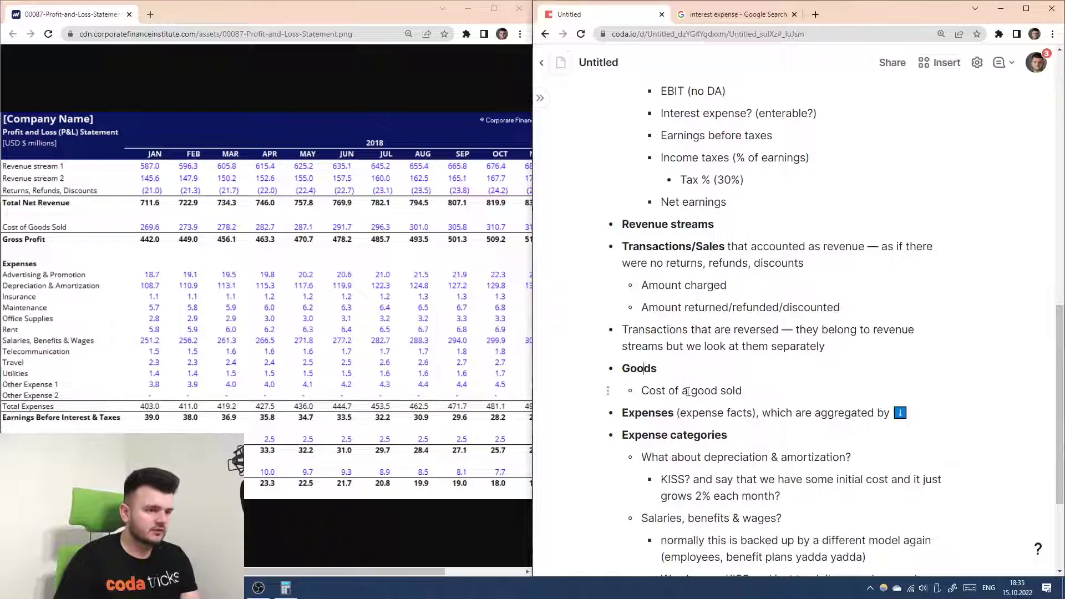
left_click(688, 391)
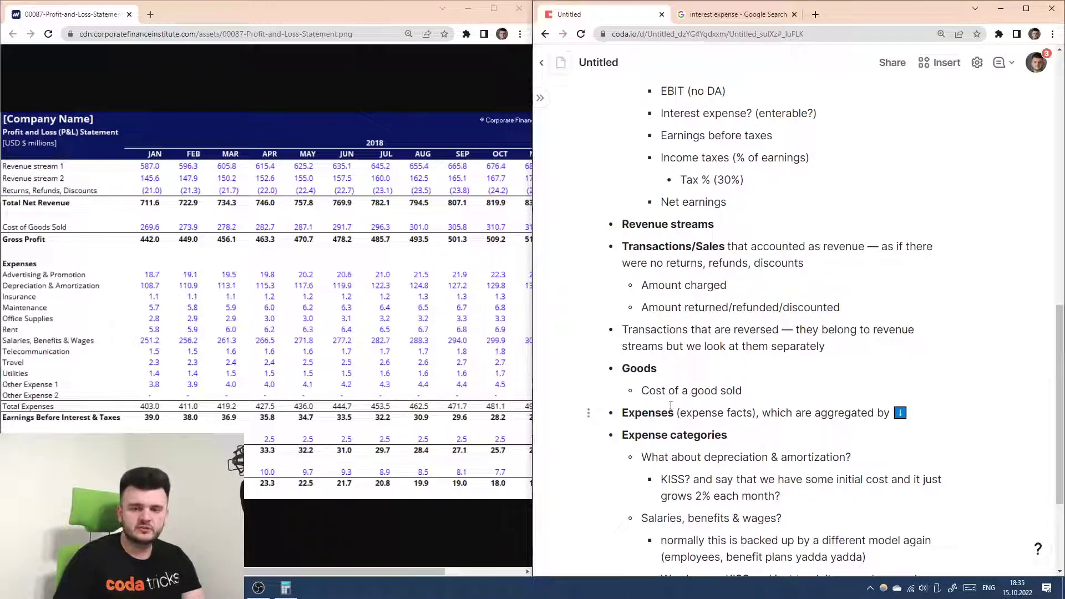
left_click(697, 432)
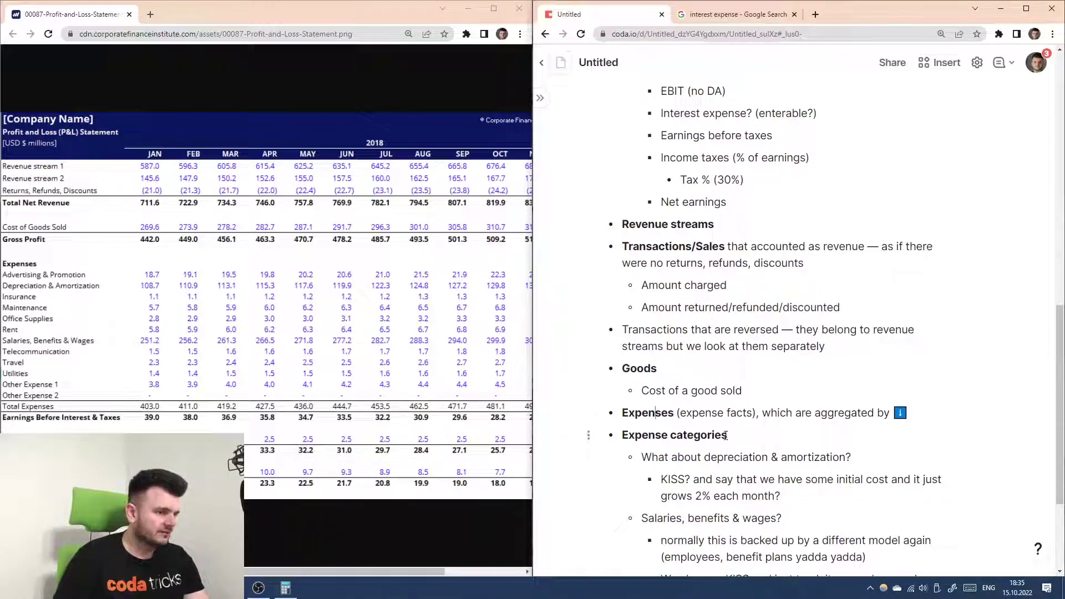
left_click(700, 435)
scroll(706, 325, "down", 2)
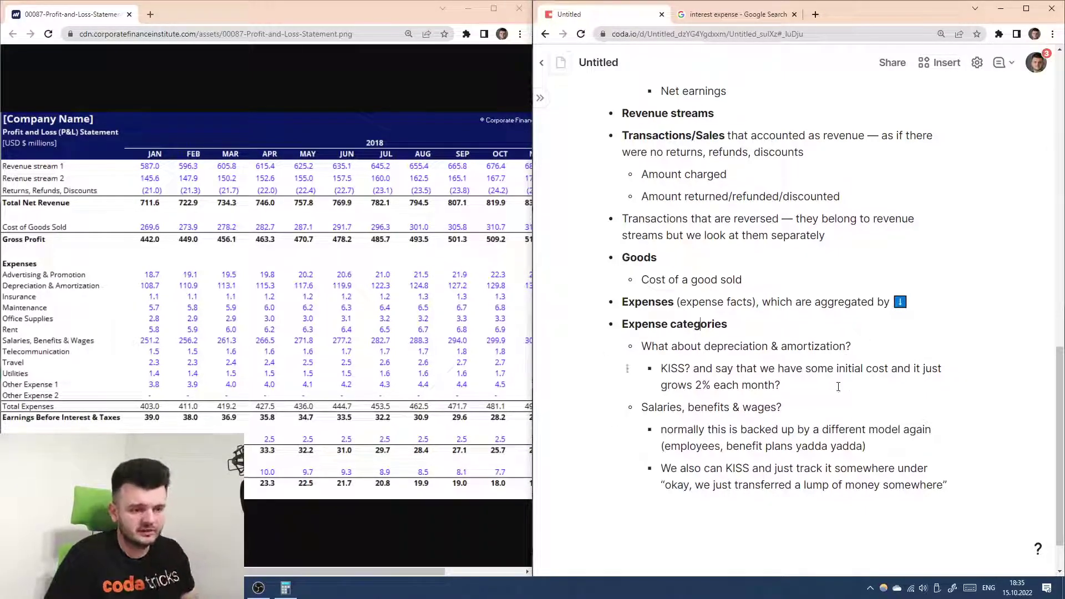
- Add a bold sub-item "Monthly amortization projections" below the KISS note on depreciation and amortization
left_click(865, 387)
key("Return")
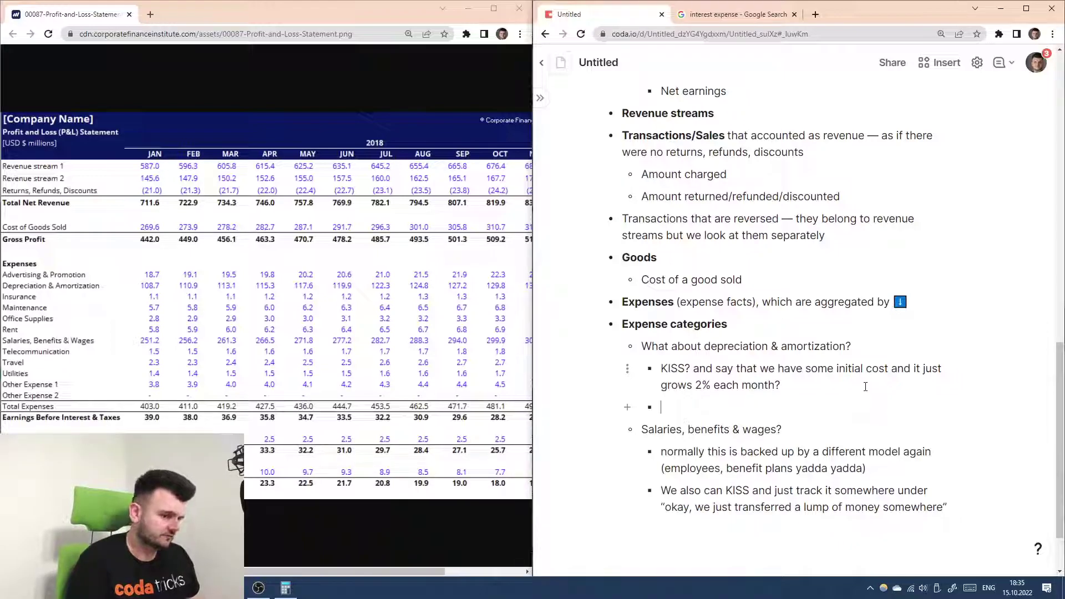
type("Monthly ")
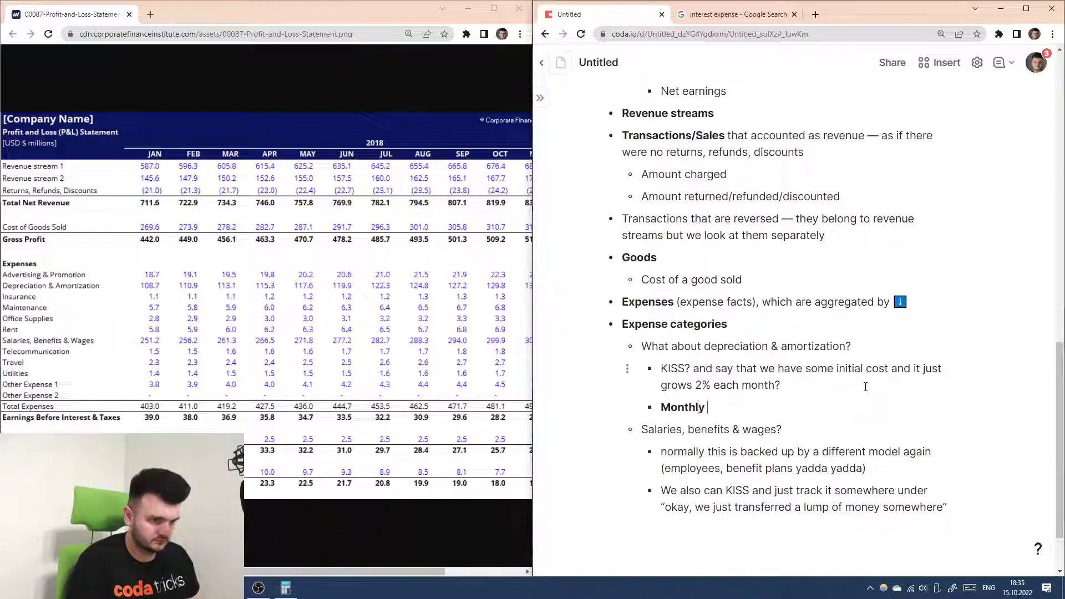
type("amortization")
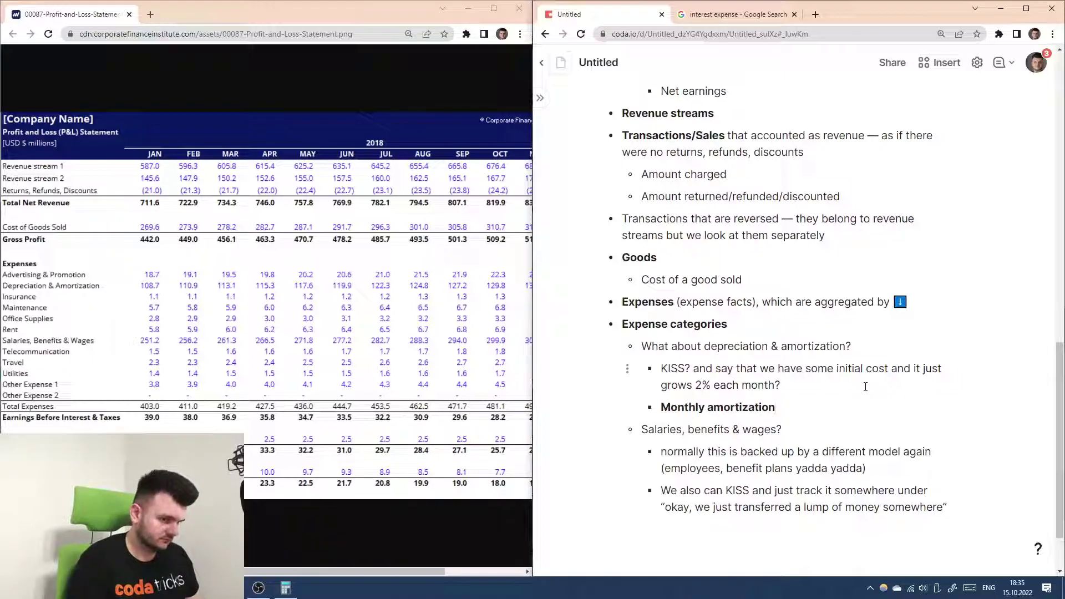
type(" projection")
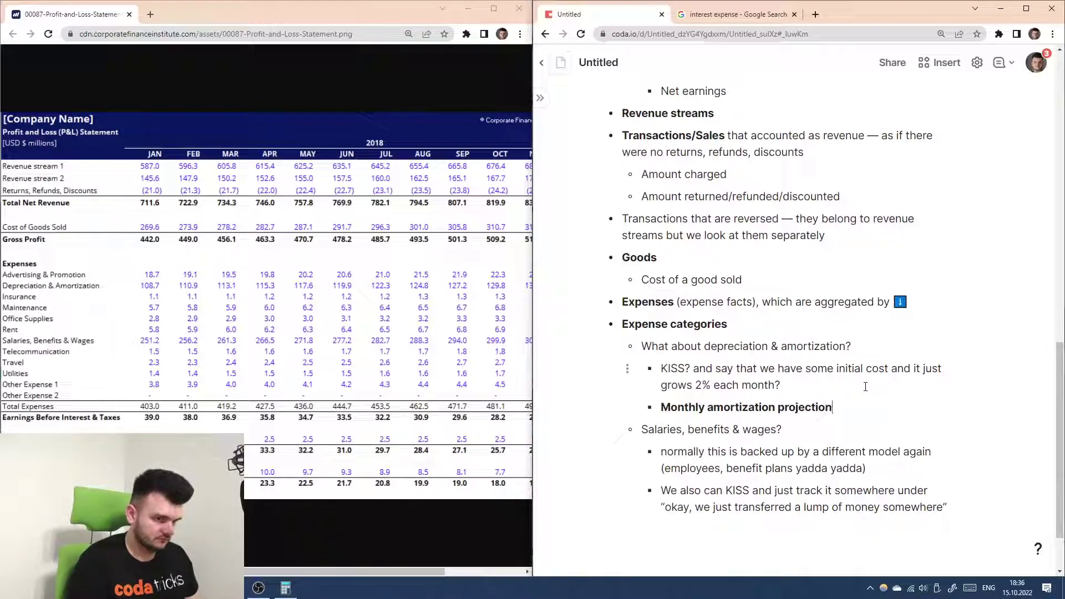
key("ctrl+shift+Left")
key("ctrl+shift+Left")
key("ctrl+shift+Left")
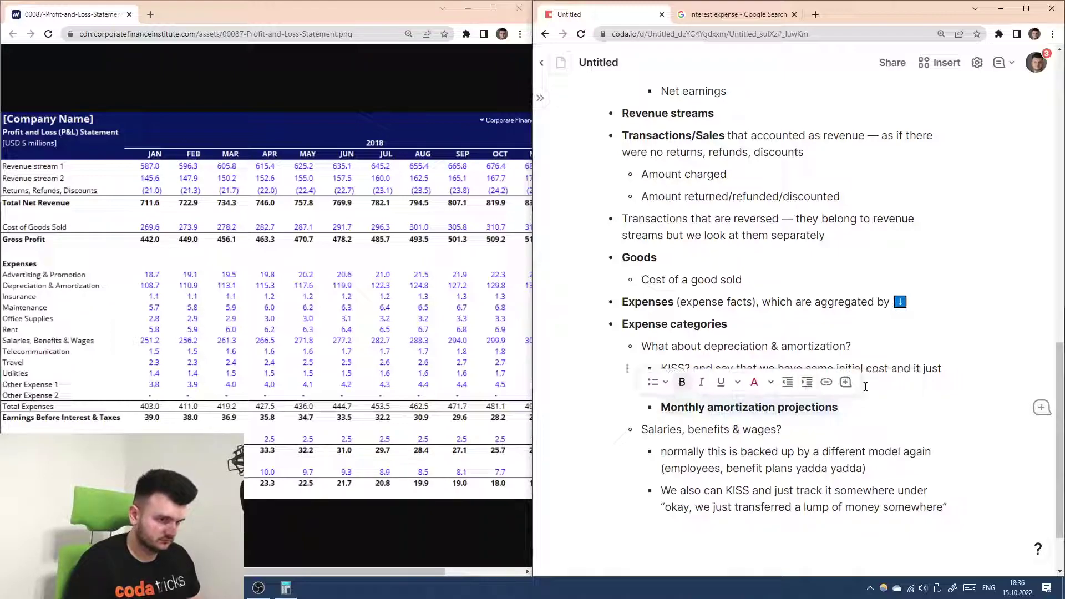
key("Right")
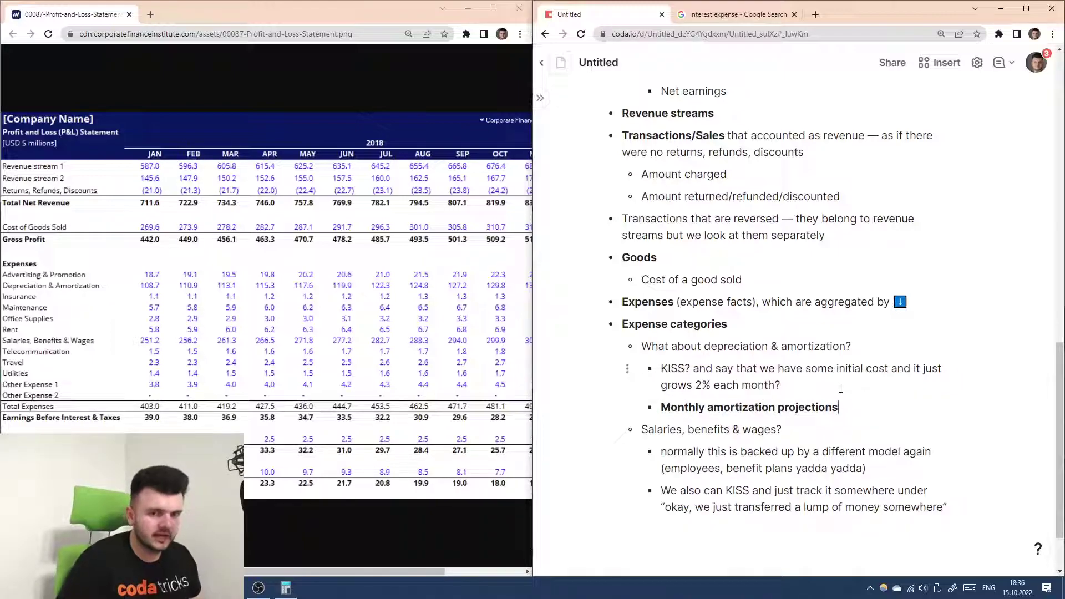
- Add a bold sub-item "Employees" at the end of the notes under "Salaries, benefits & wages?"
scroll(781, 374, "down", 1)
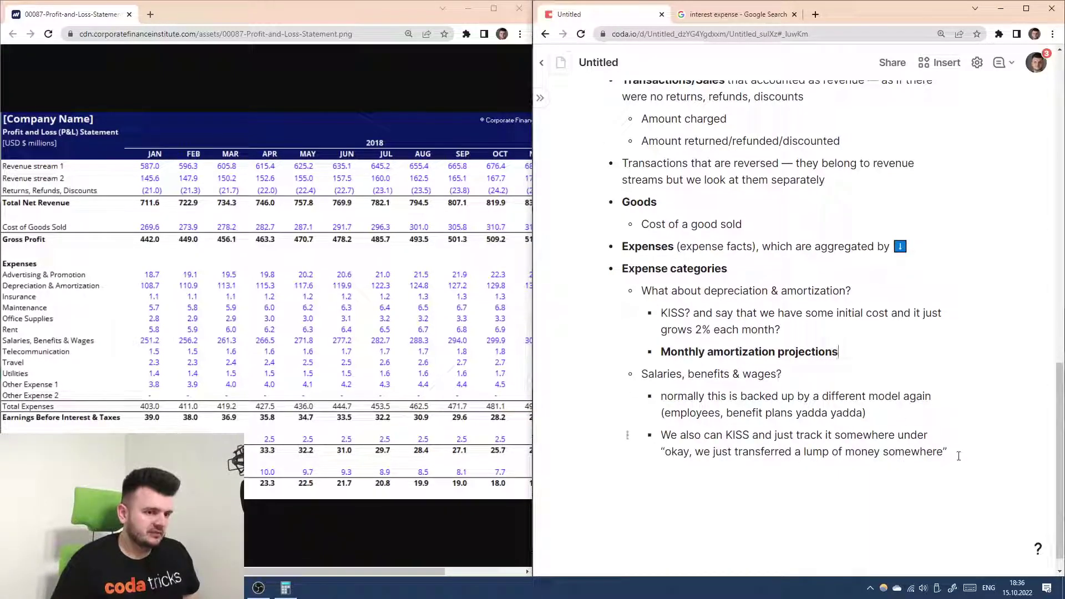
left_click(987, 463)
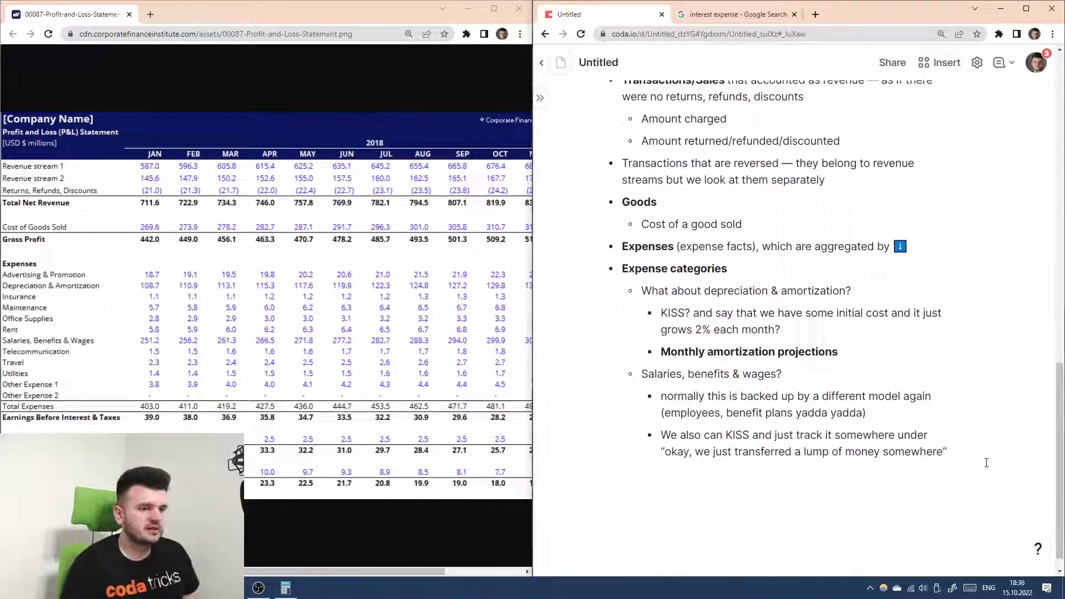
key("Return")
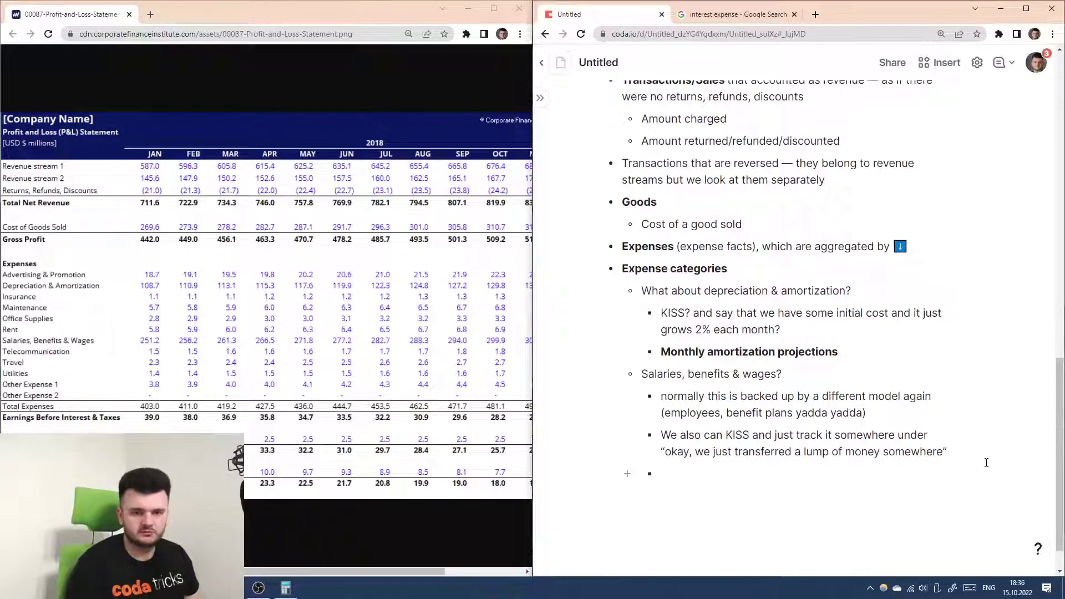
type("P")
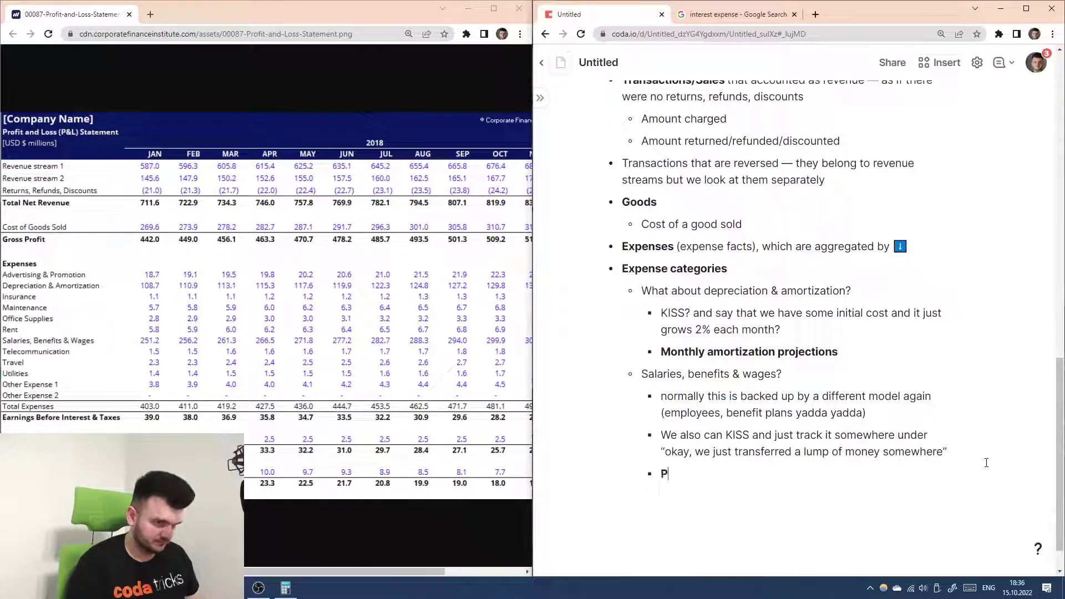
key("BackSpace")
type("W")
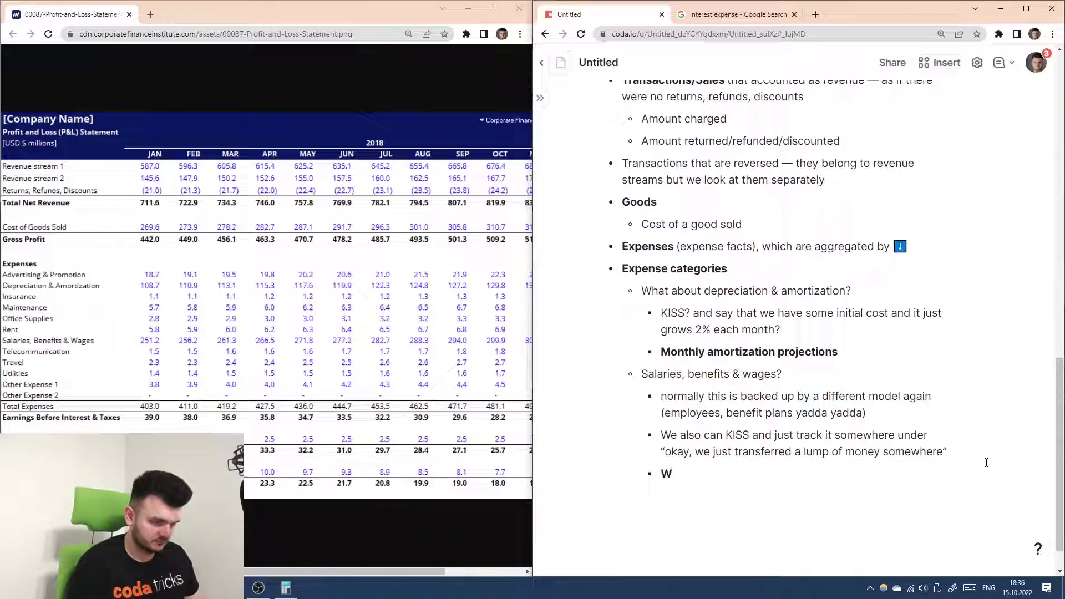
key("BackSpace")
type("Employ")
key("BackSpace")
key("BackSpace")
key("BackSpace")
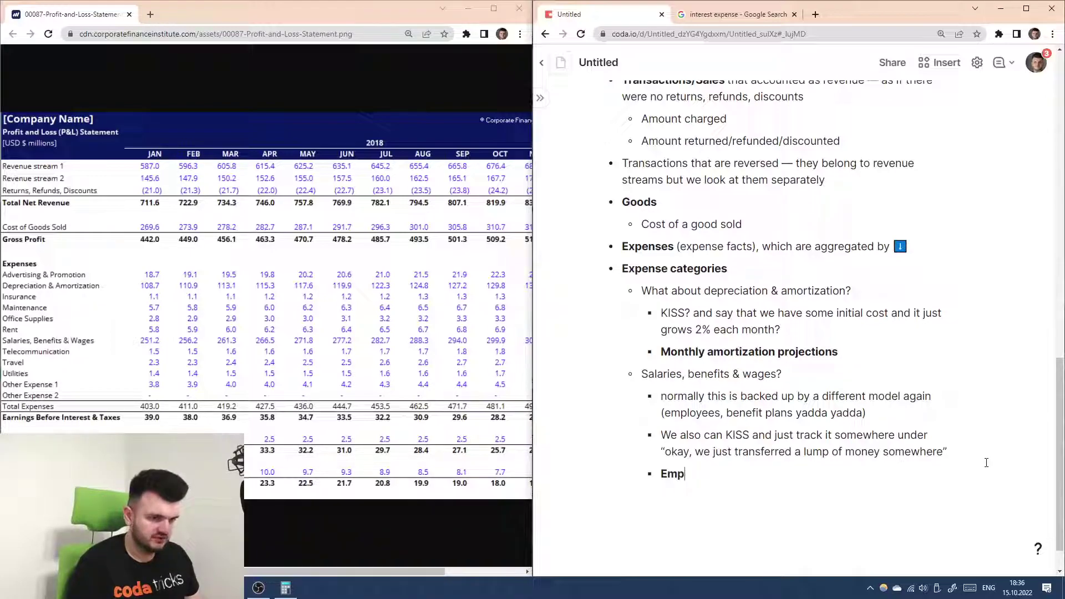
type("loyees")
- Add a bold sub-item "Employee salaries" below "Employees"
key("Return")
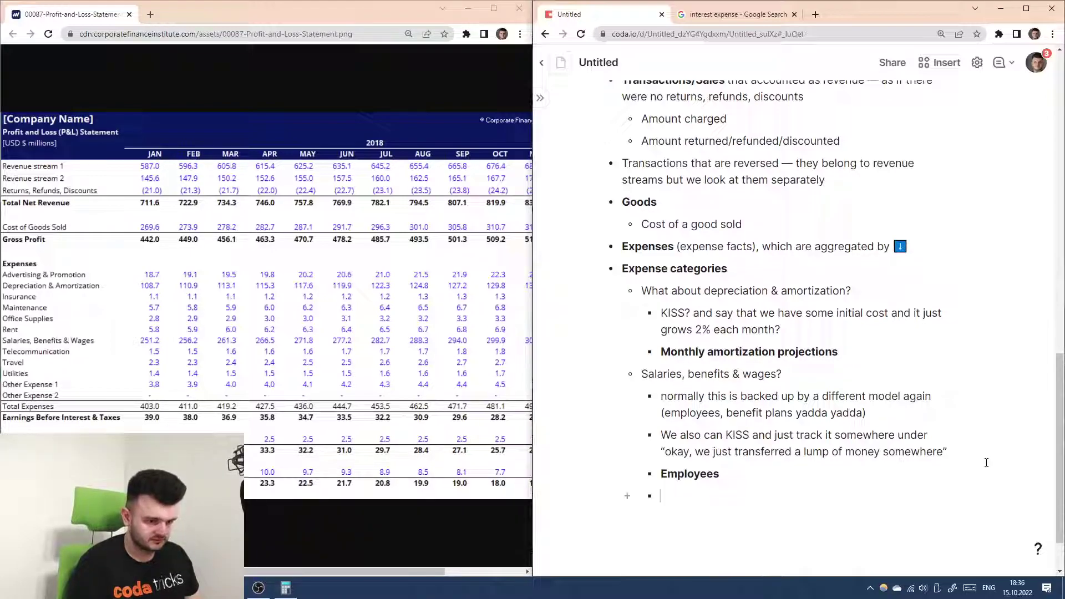
type("Sa")
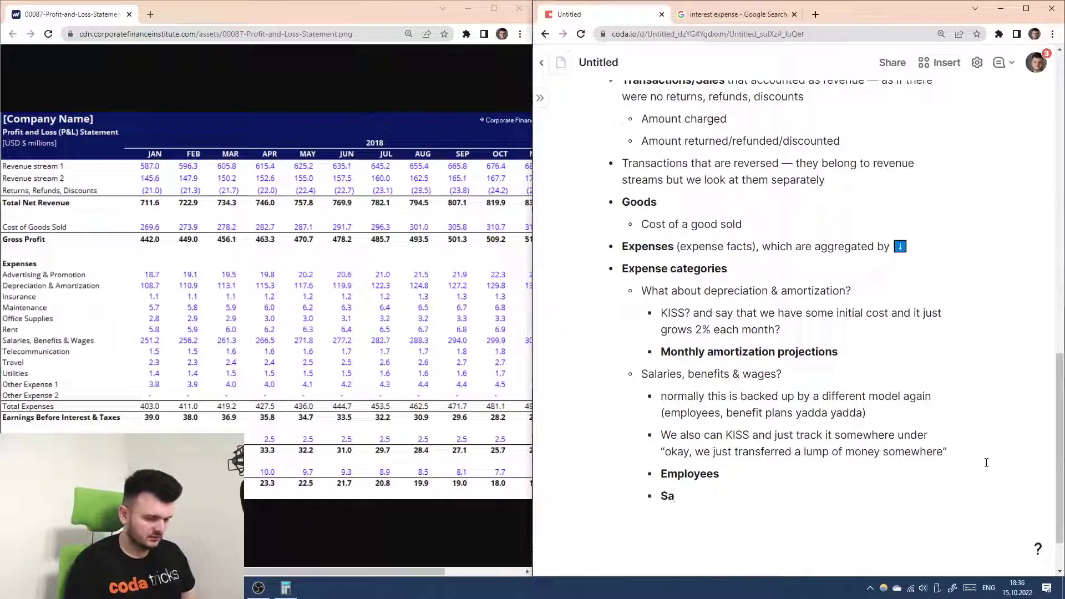
key("BackSpace")
key("BackSpace")
type("Emplo")
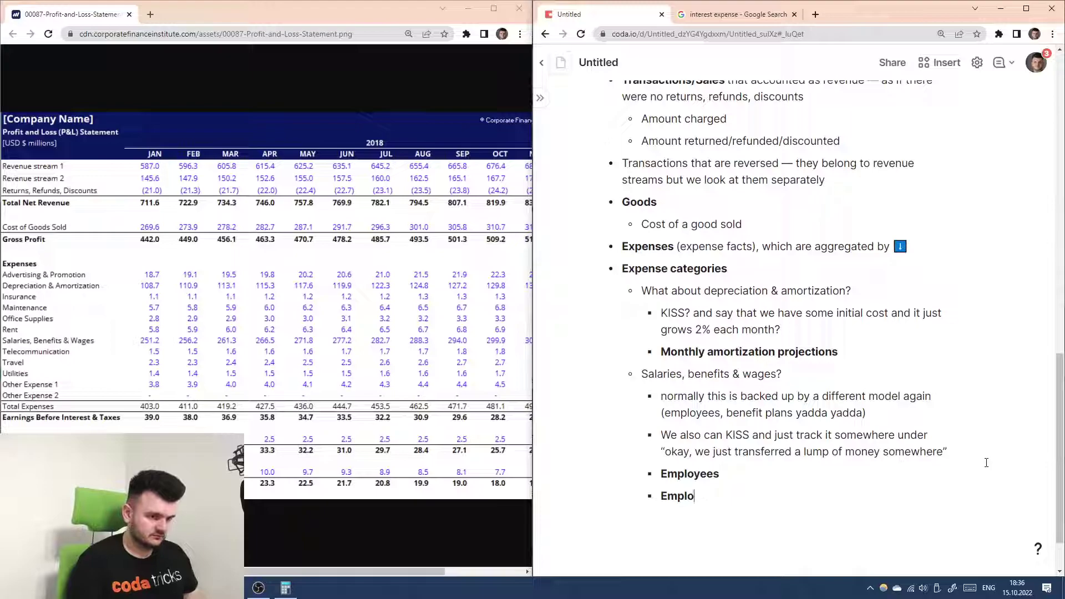
type("yee salaries")
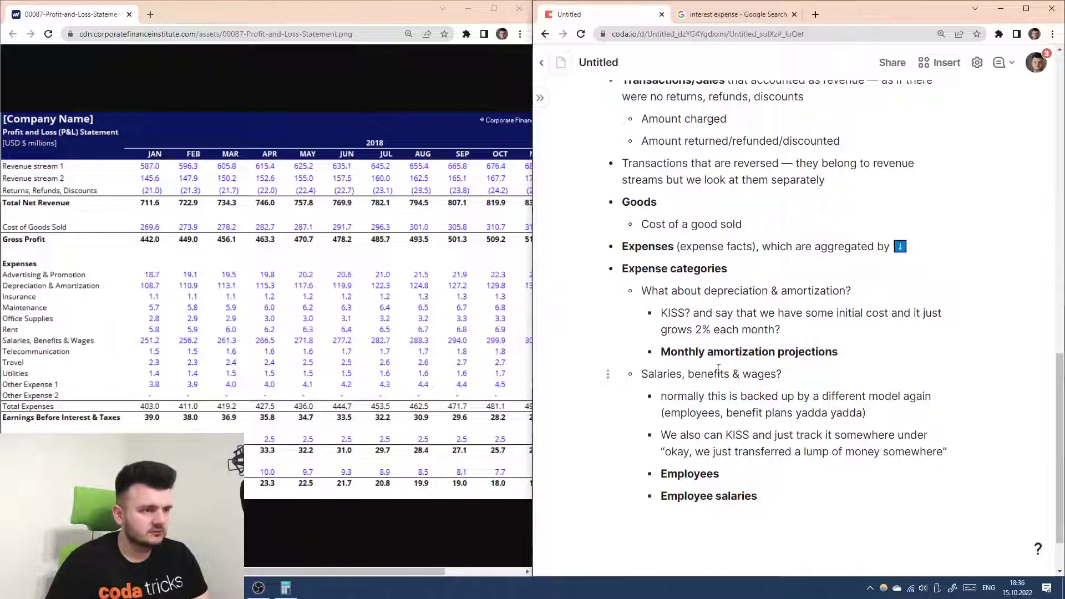
- Check the concepts list against the statement's expenses and add a bold sub-item "Utility types" below "Employee salaries"
scroll(657, 369, "up", 4)
scroll(657, 369, "up", 5)
scroll(659, 355, "down", 5)
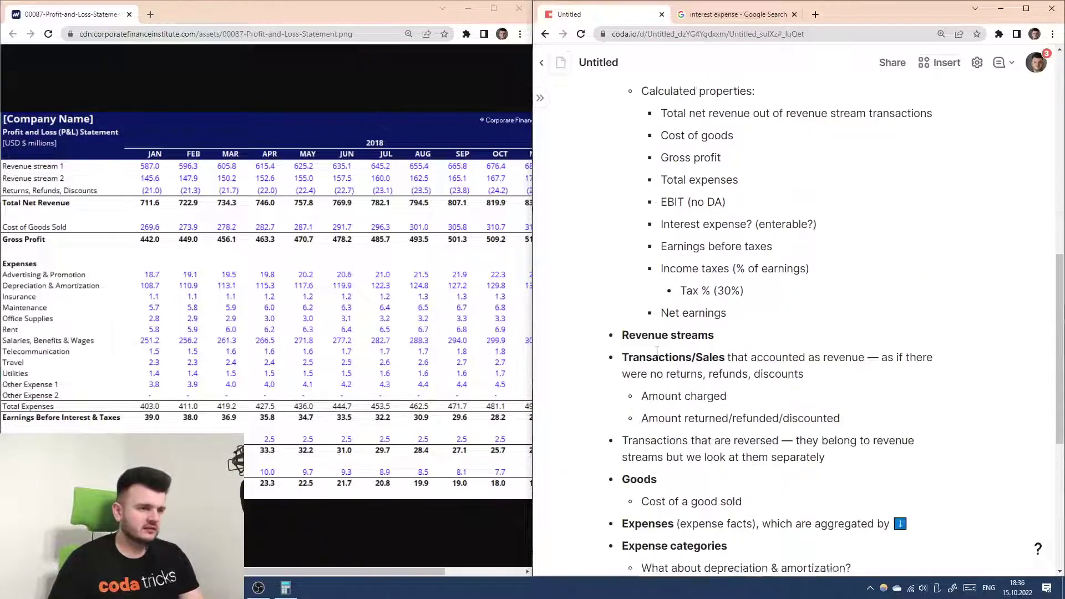
scroll(662, 345, "down", 2)
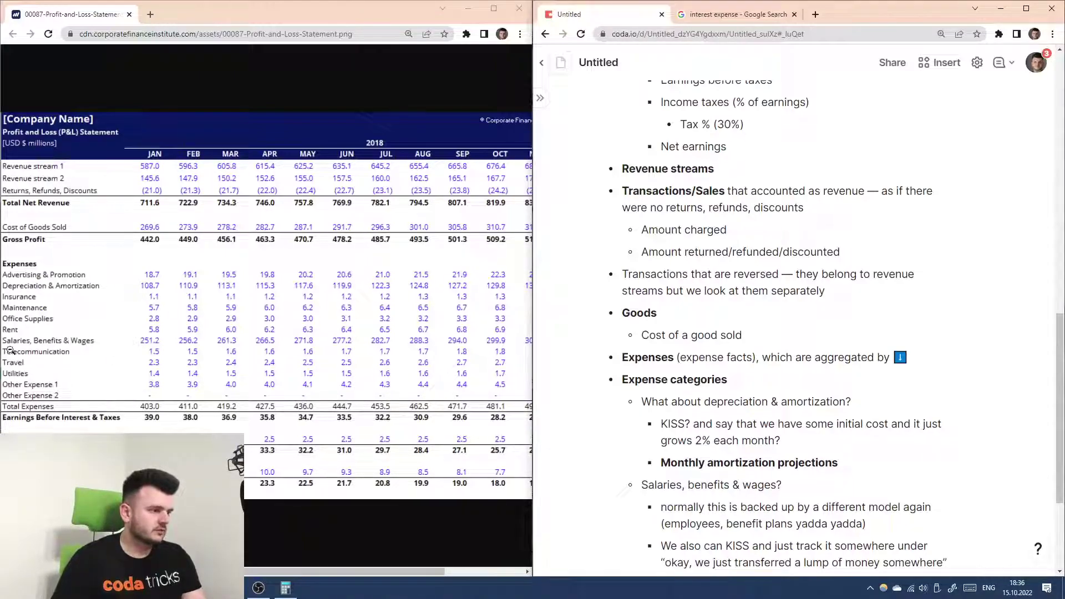
scroll(712, 427, "down", 3)
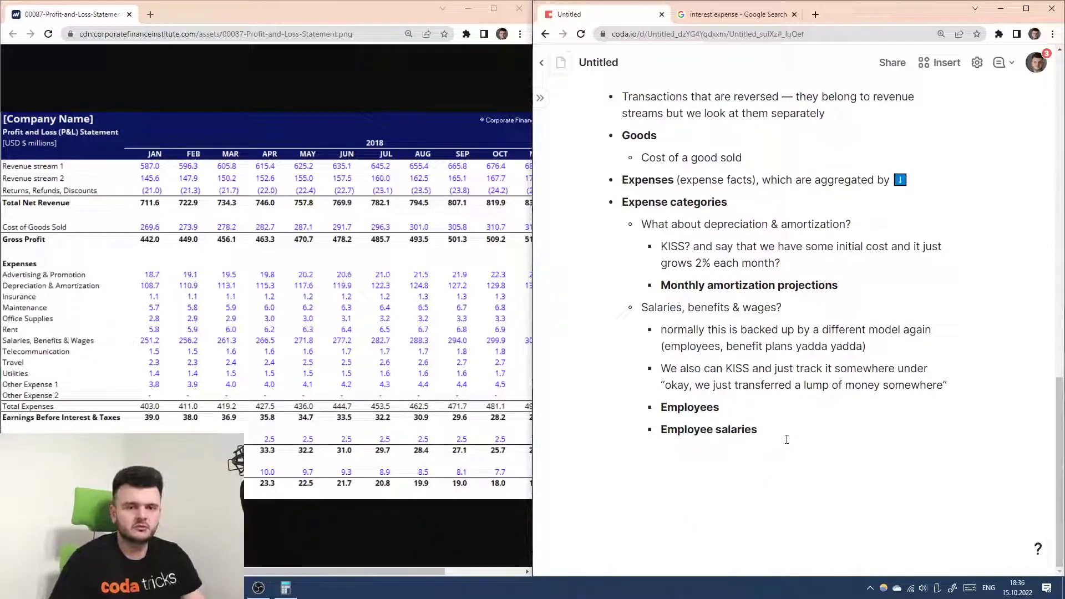
key("Return")
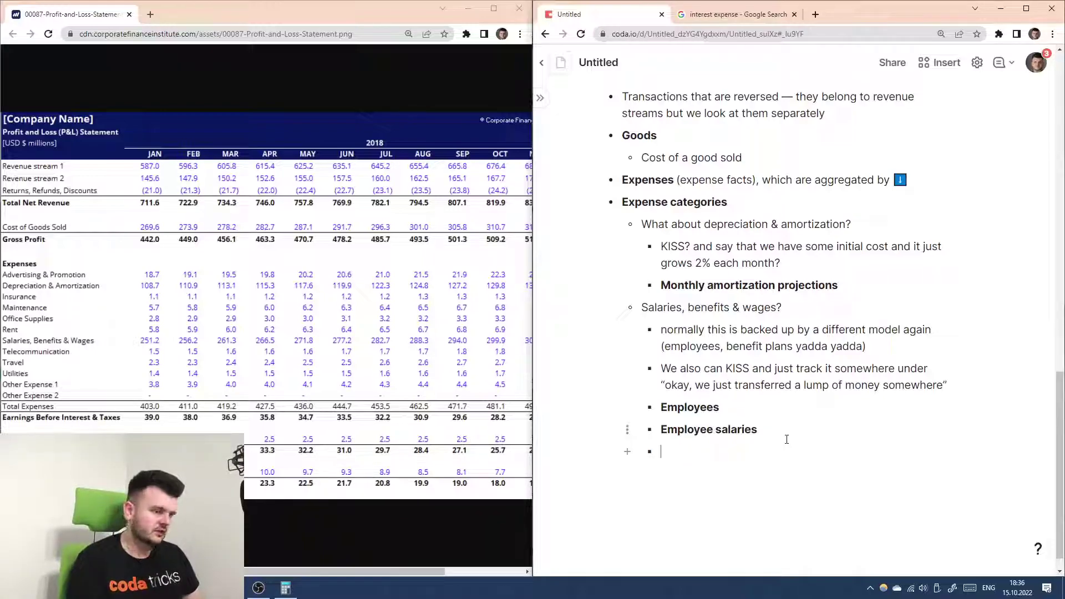
type("Utility types")
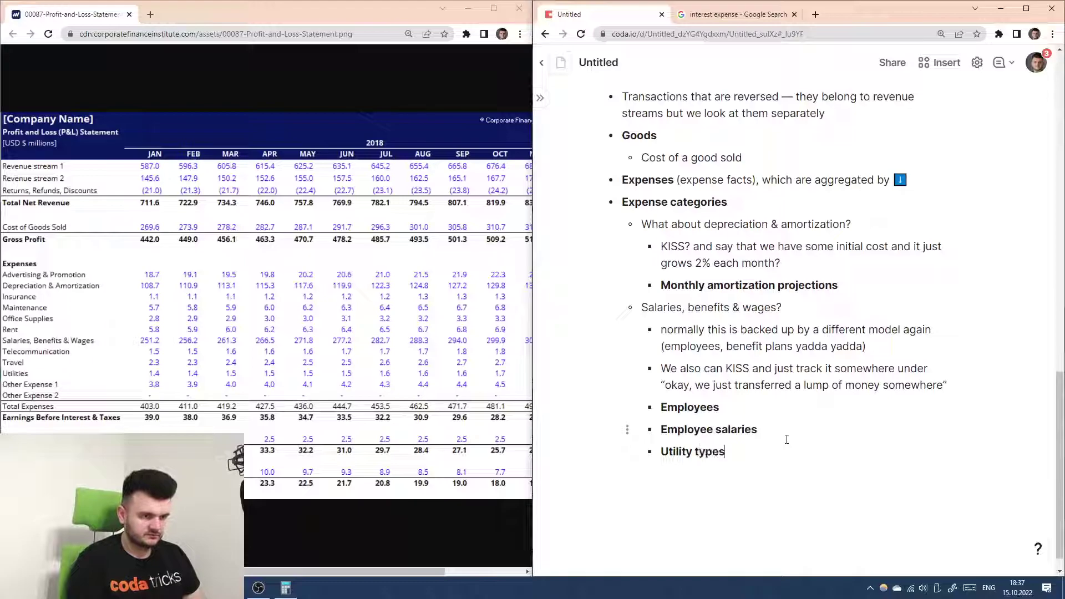
- Add a bold sub-item "Utility bills" below "Utility types"
key("Return")
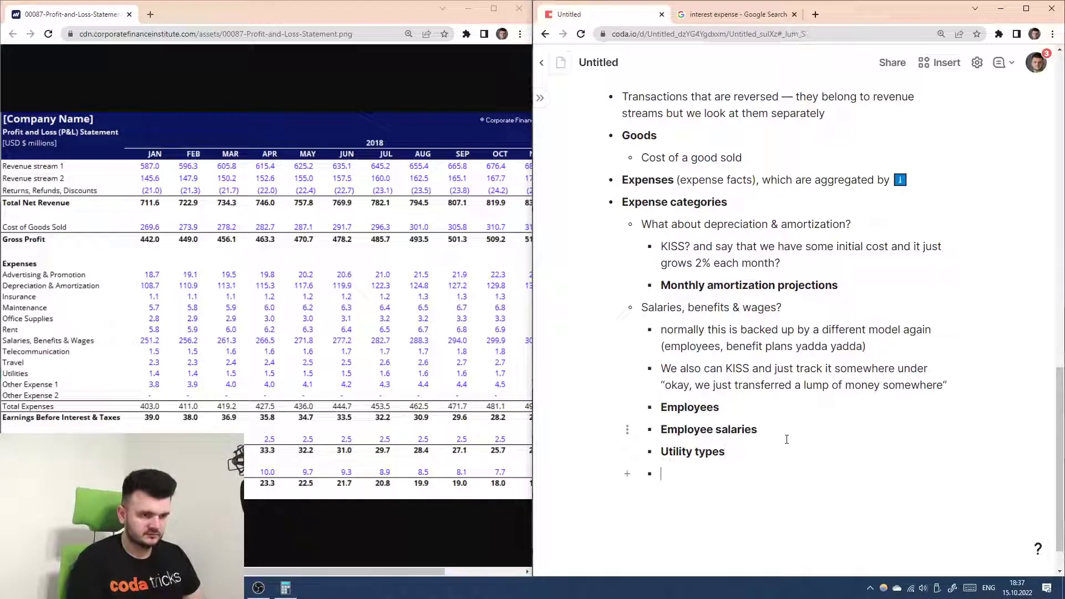
type("Tu")
key("BackSpace")
key("BackSpace")
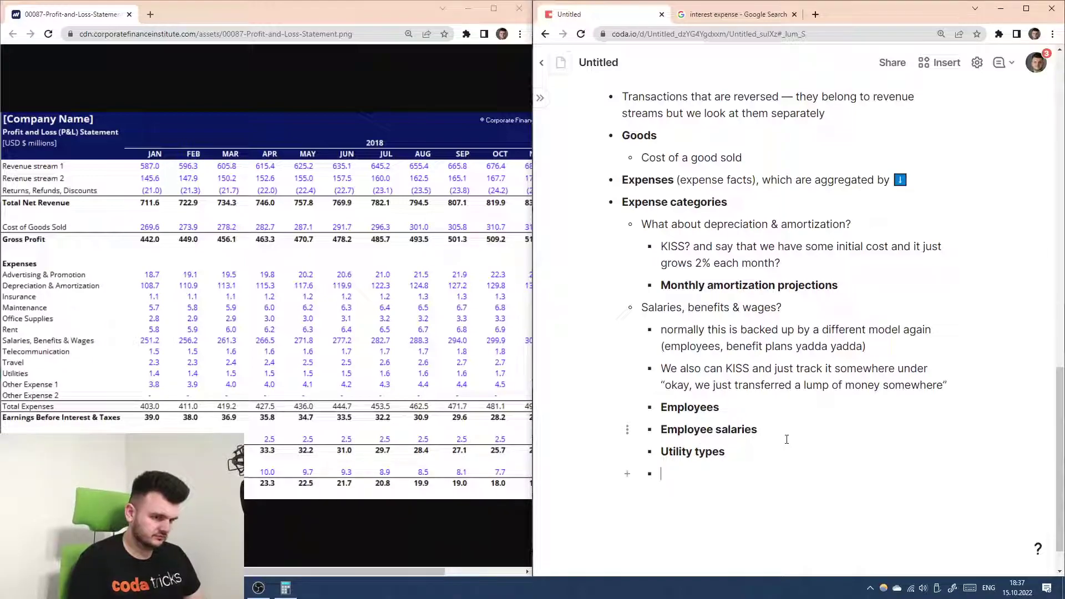
type("Utility bil.s")
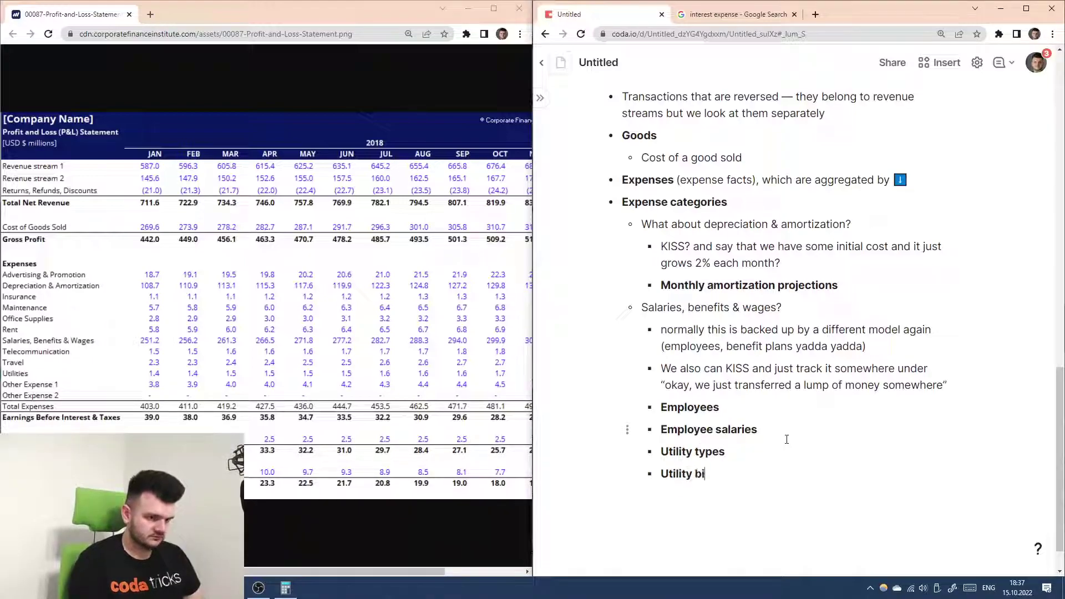
key("BackSpace")
key("BackSpace")
type("ls")
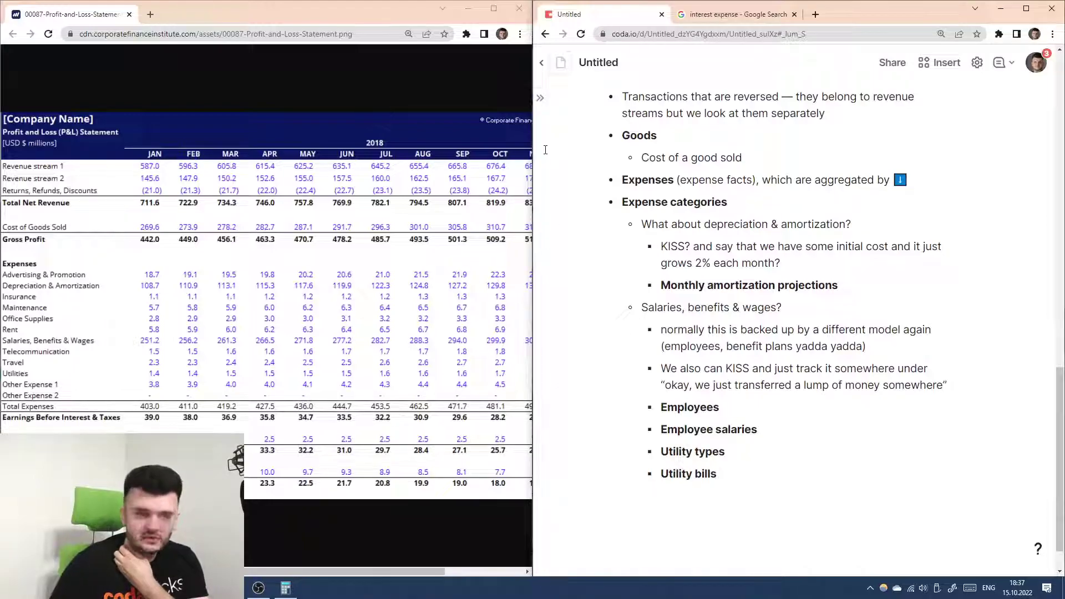
- Undock the statement window to examine all months and the full-year column, and place it back beside the document
left_click_drag(385, 12, 988, 49)
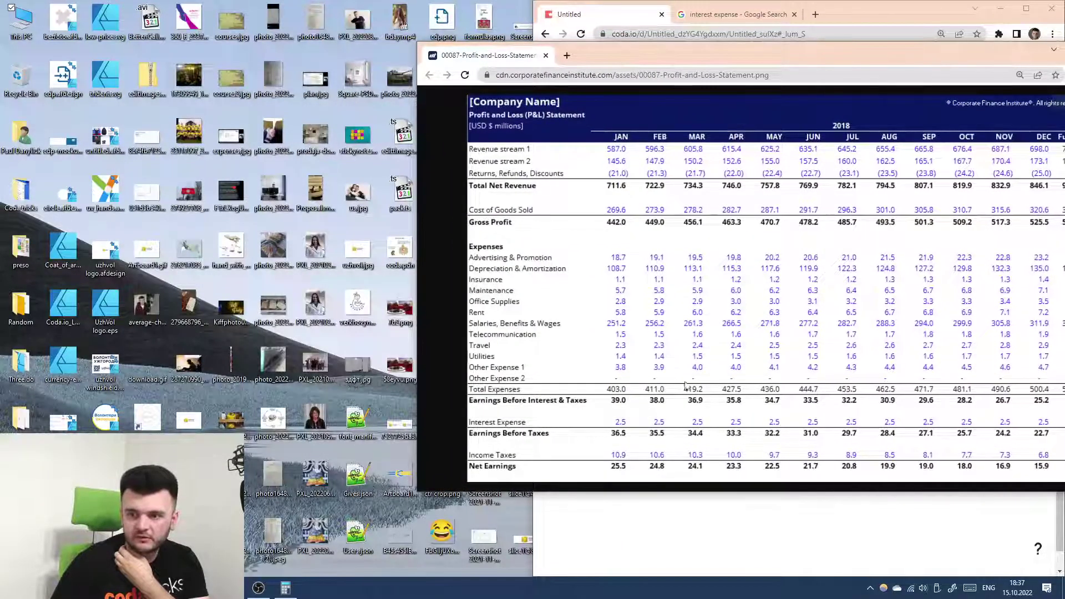
left_click_drag(642, 48, 483, 41)
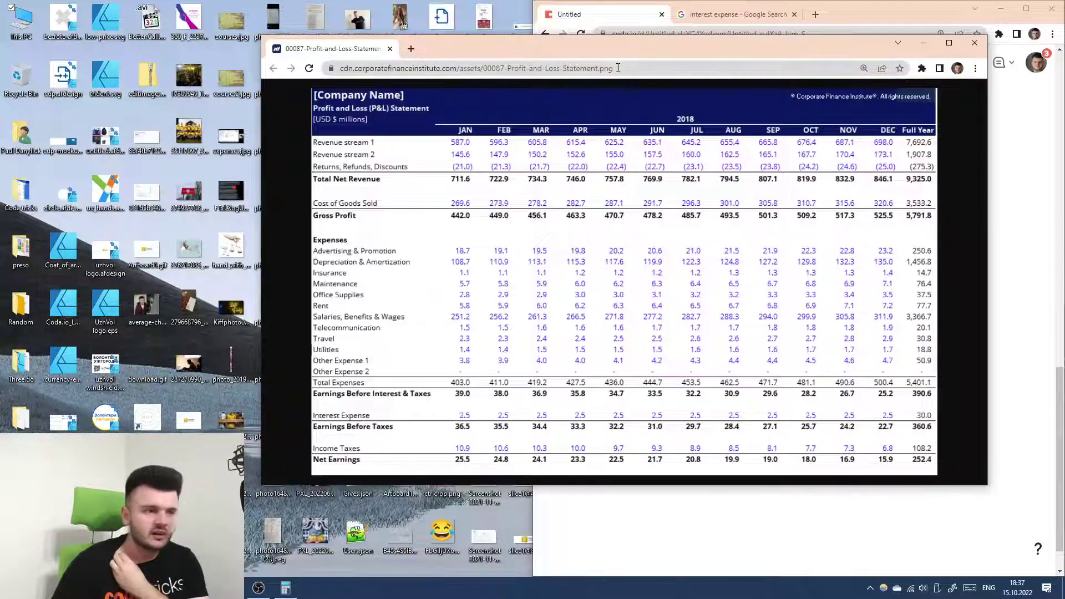
left_click_drag(620, 56, 1, 183)
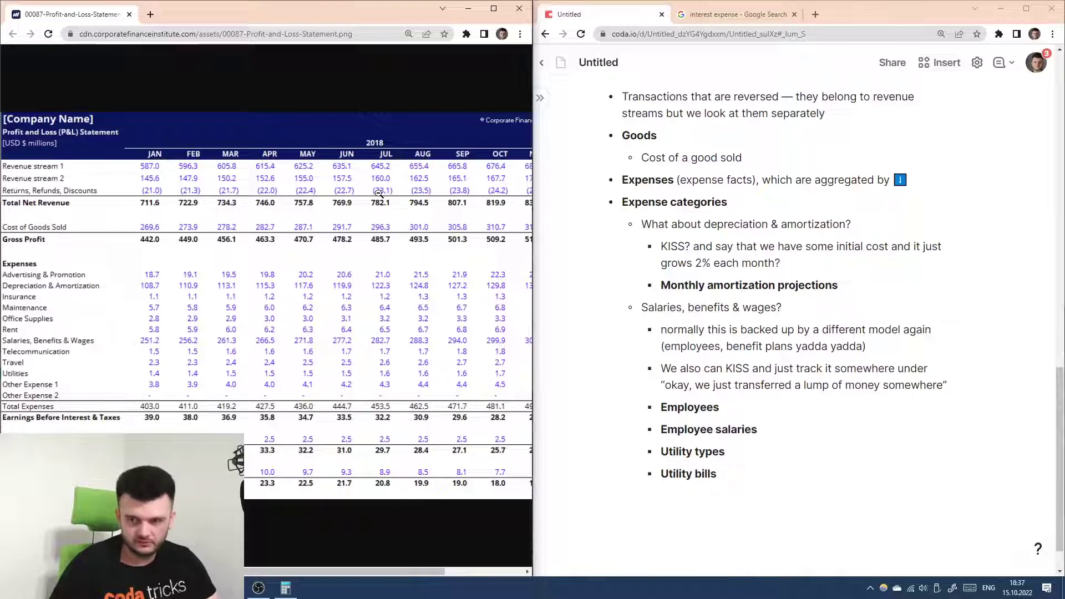
scroll(320, 189, "down", 4)
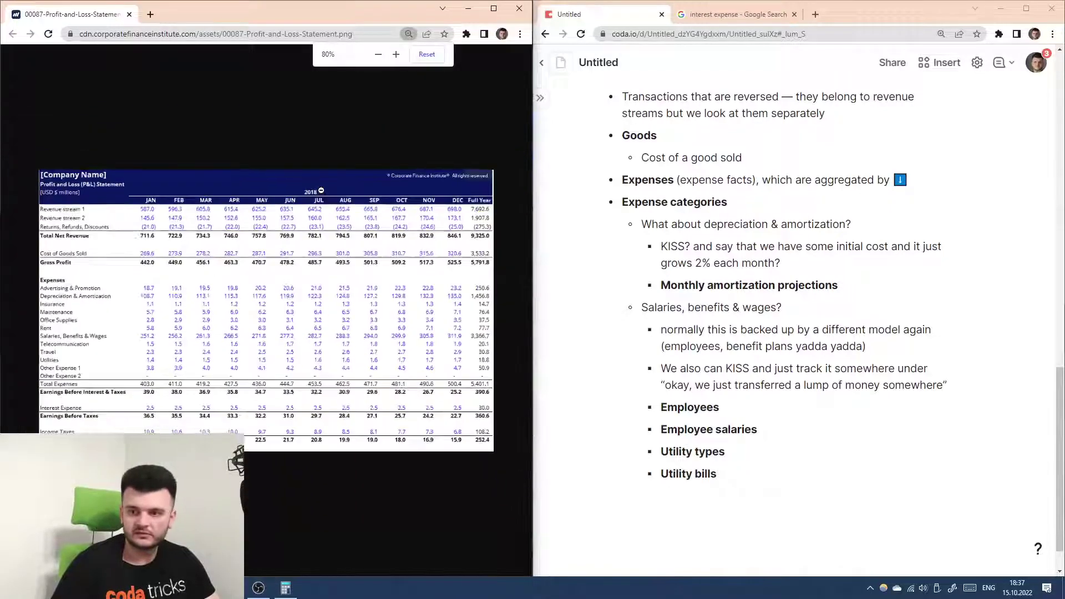
scroll(321, 190, "down", 1)
scroll(322, 191, "up", 5)
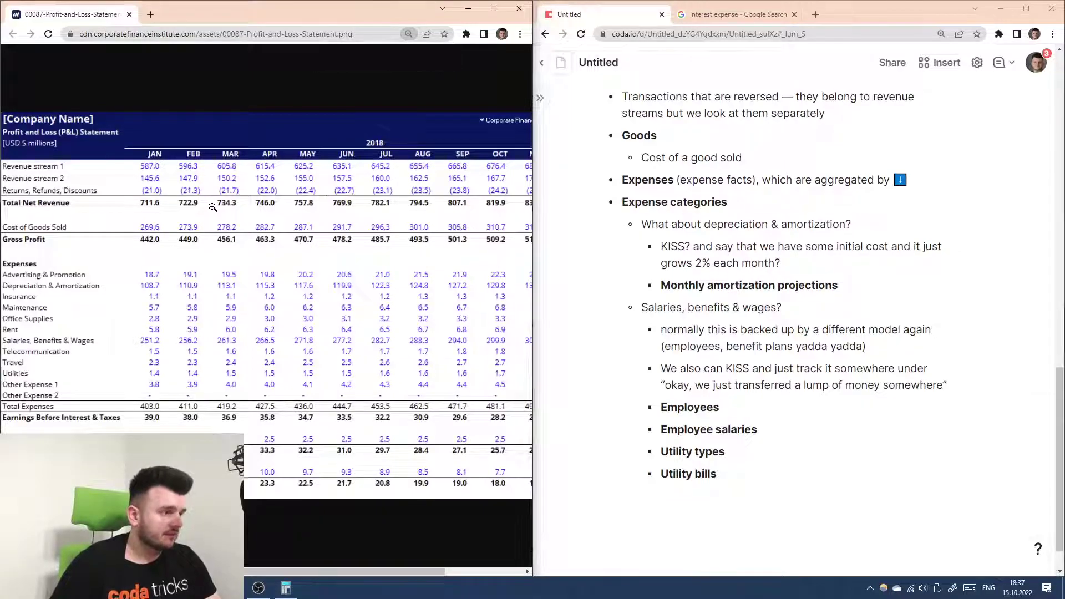
- Insert a countdown formula on the empty line below the list: thisRow.Created() + Minutes(5) - Now()
left_click(891, 179)
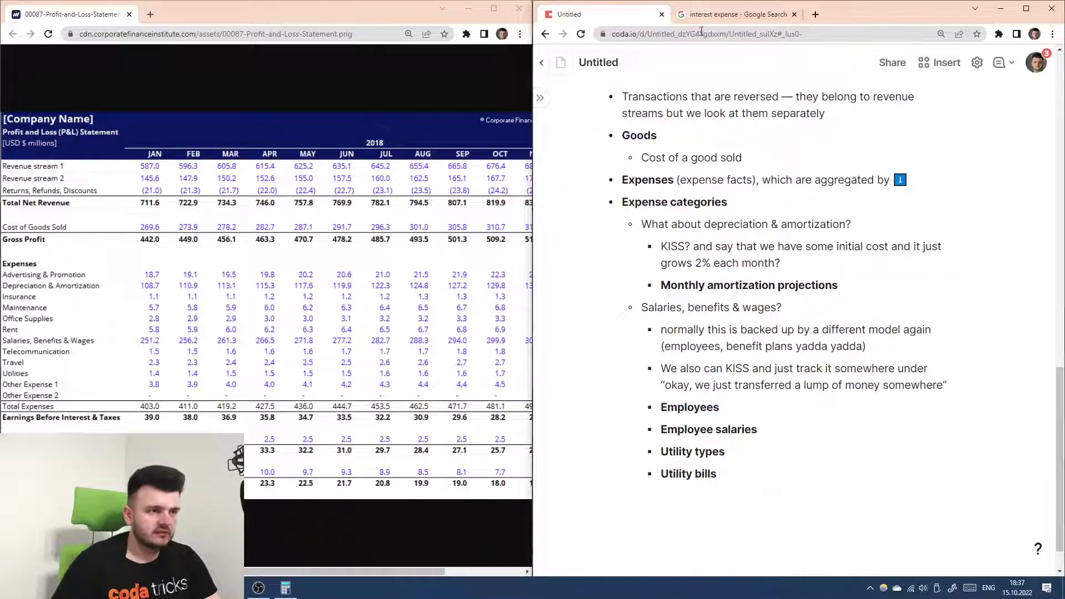
scroll(818, 538, "down", 1)
left_click(818, 537)
type("=s")
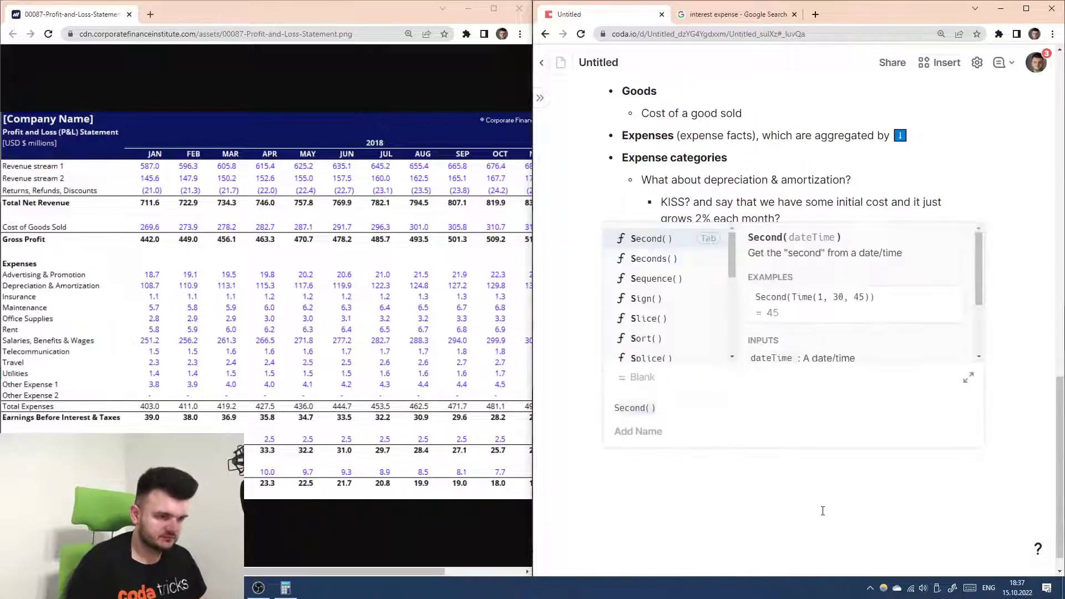
key("BackSpace")
type("thisRow.")
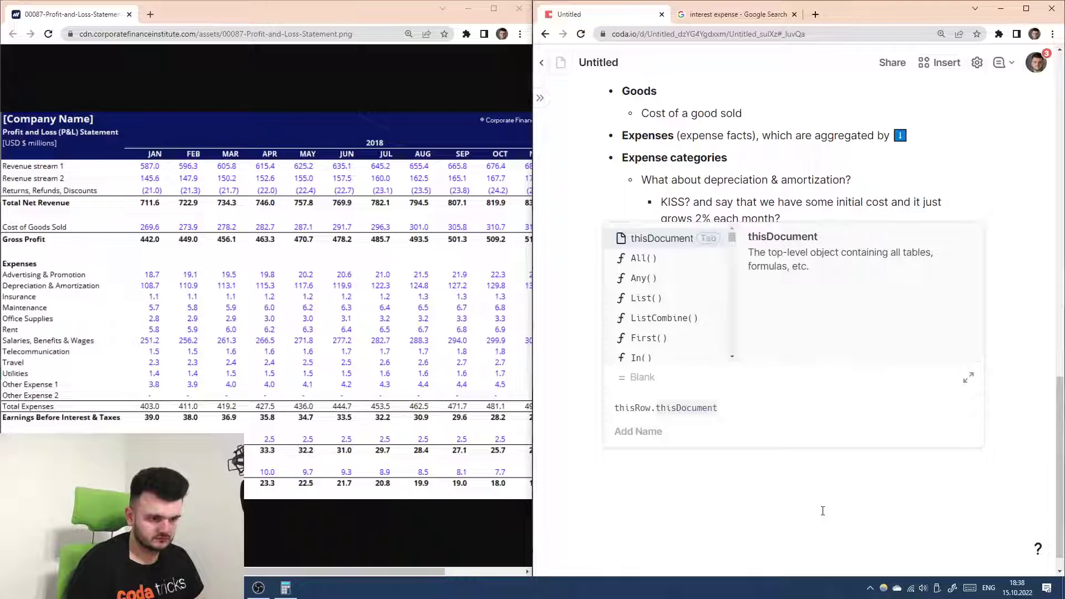
type("cre")
key("Tab")
type("+ no")
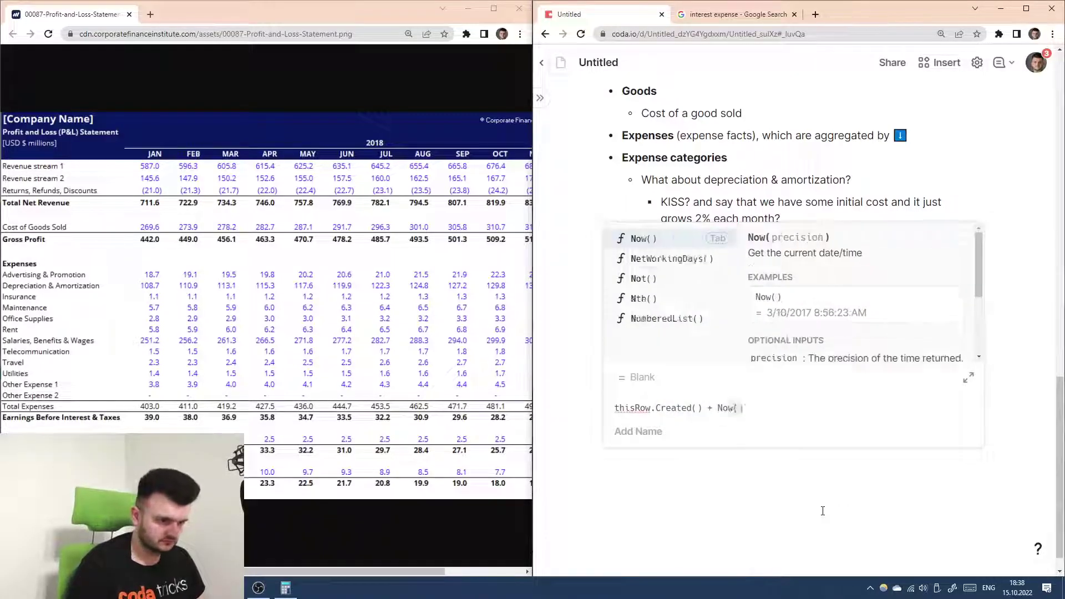
key("Tab")
type("-")
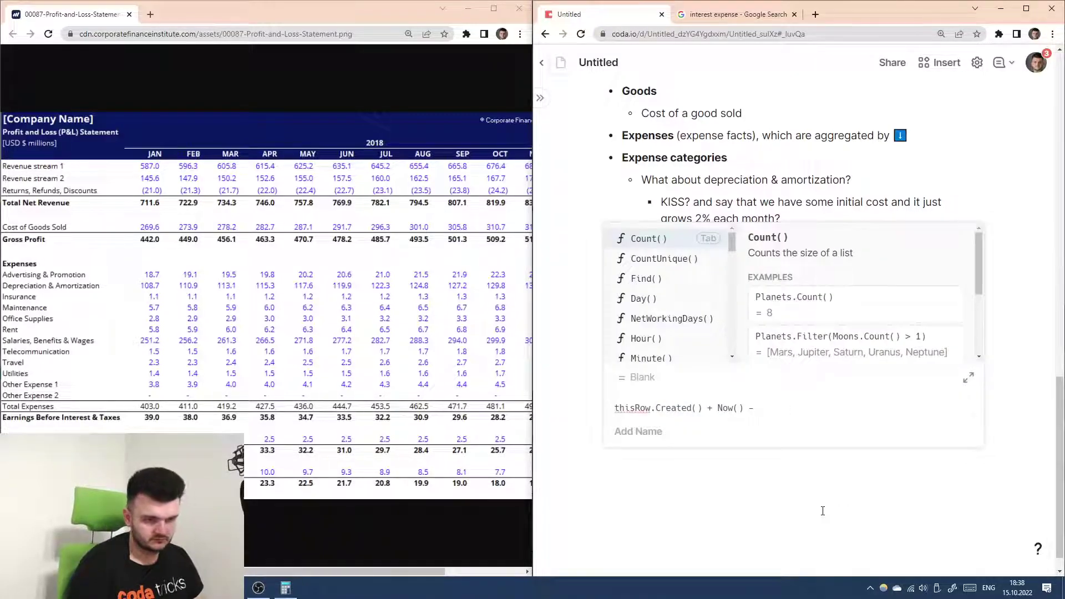
key("BackSpace")
key("BackSpace")
key("BackSpace")
key("BackSpace")
key("BackSpace")
key("BackSpace")
key("BackSpace")
key("BackSpace")
type("minute")
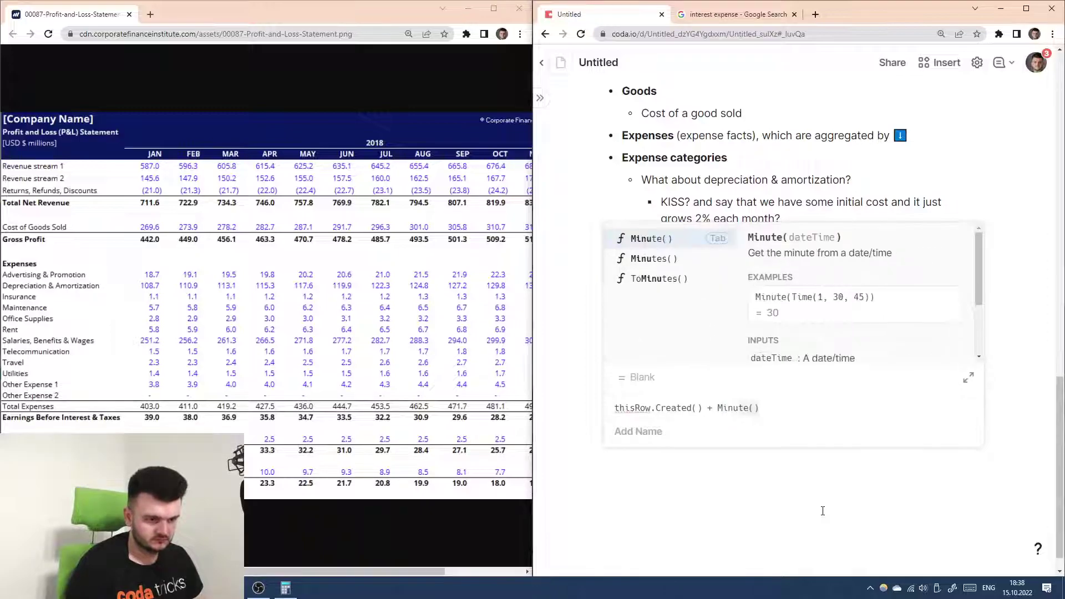
type("s(5) - no")
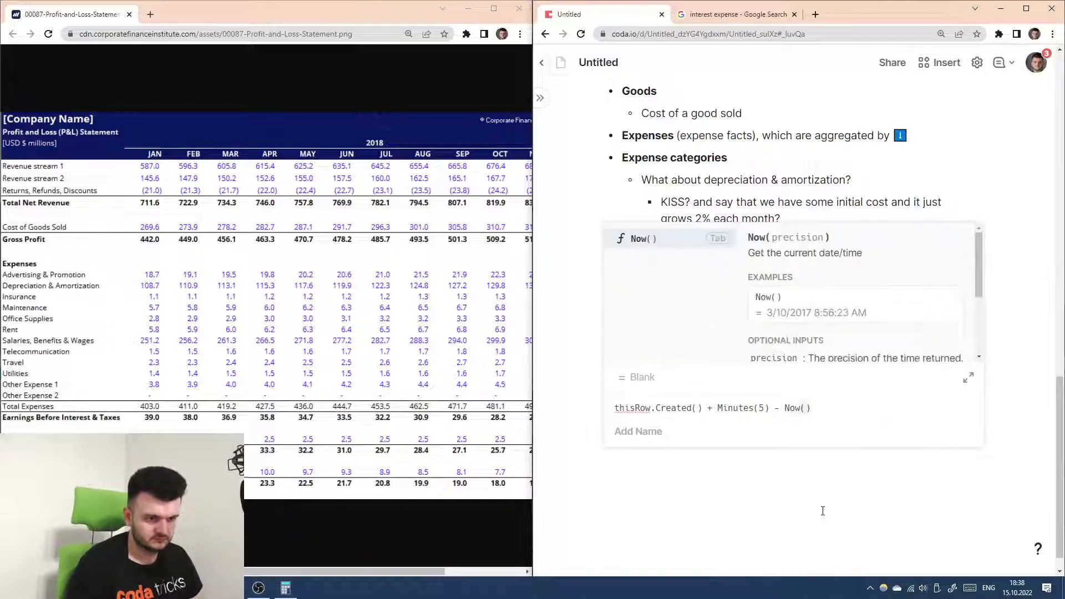
key("Return")
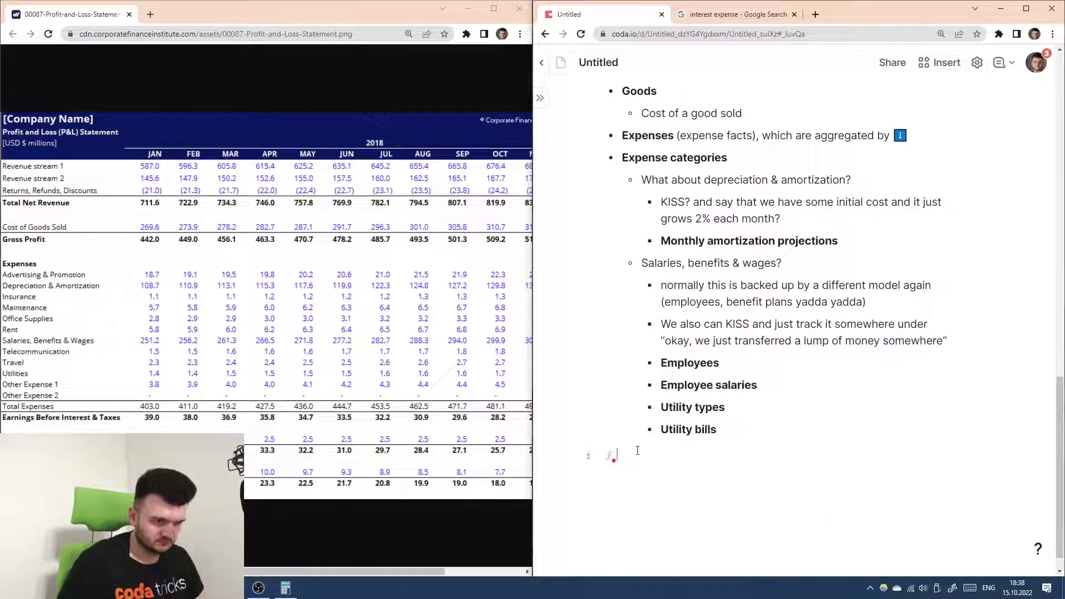
- Replace thisRow with thisTable in the countdown formula and put the text "See you in" before it
left_click(610, 456)
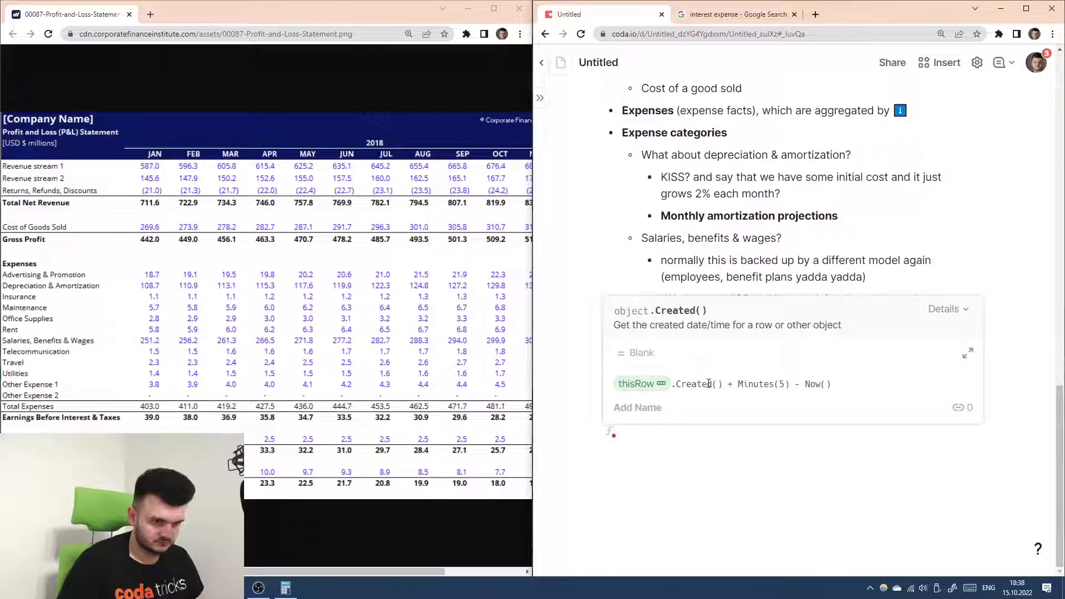
left_click(785, 384)
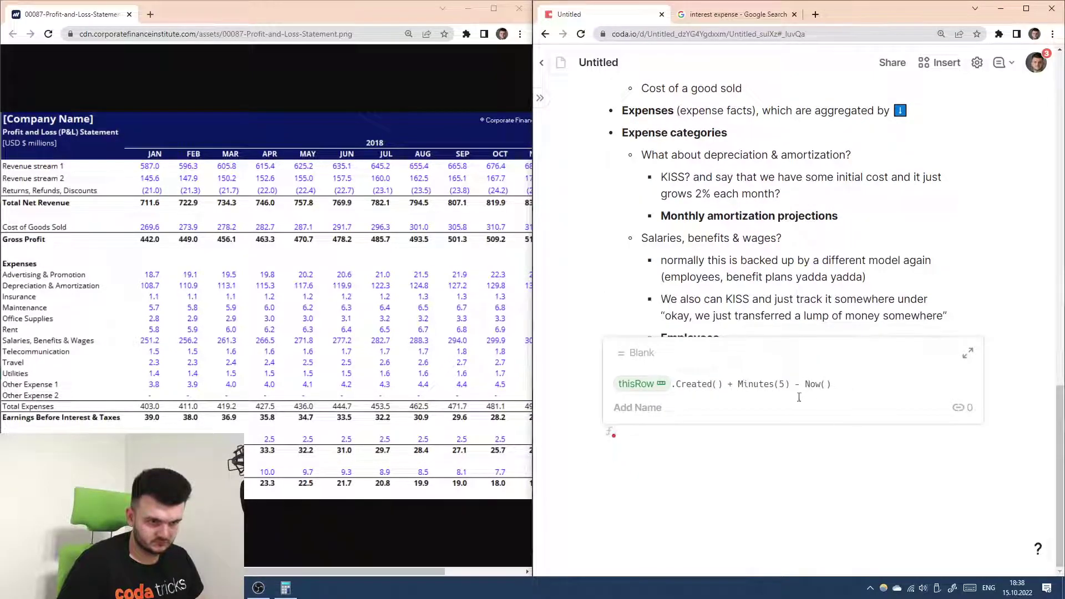
mouse_move(649, 392)
key("Return")
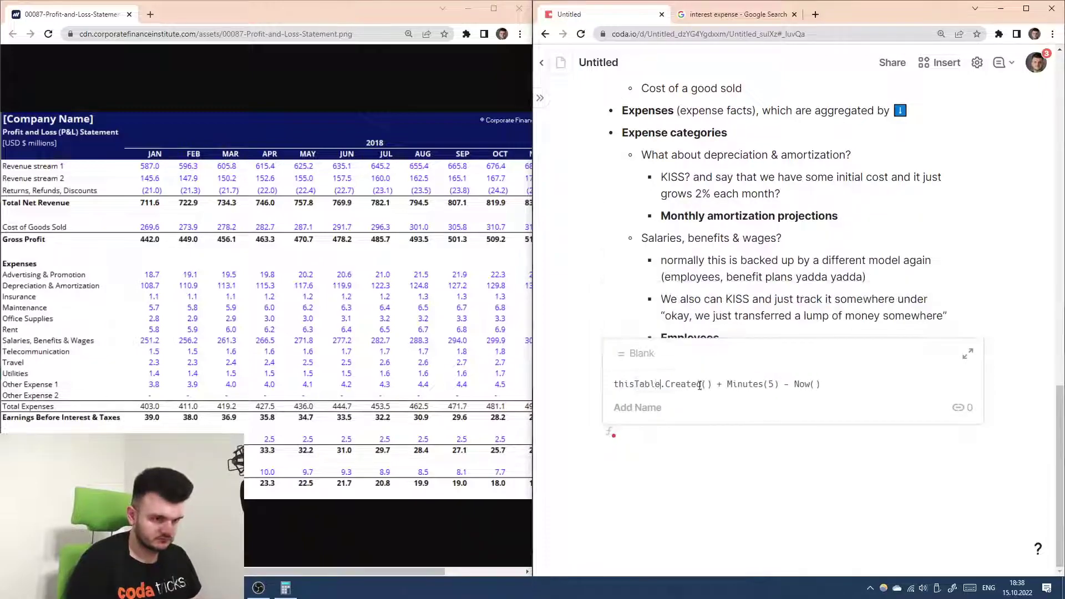
type("See y")
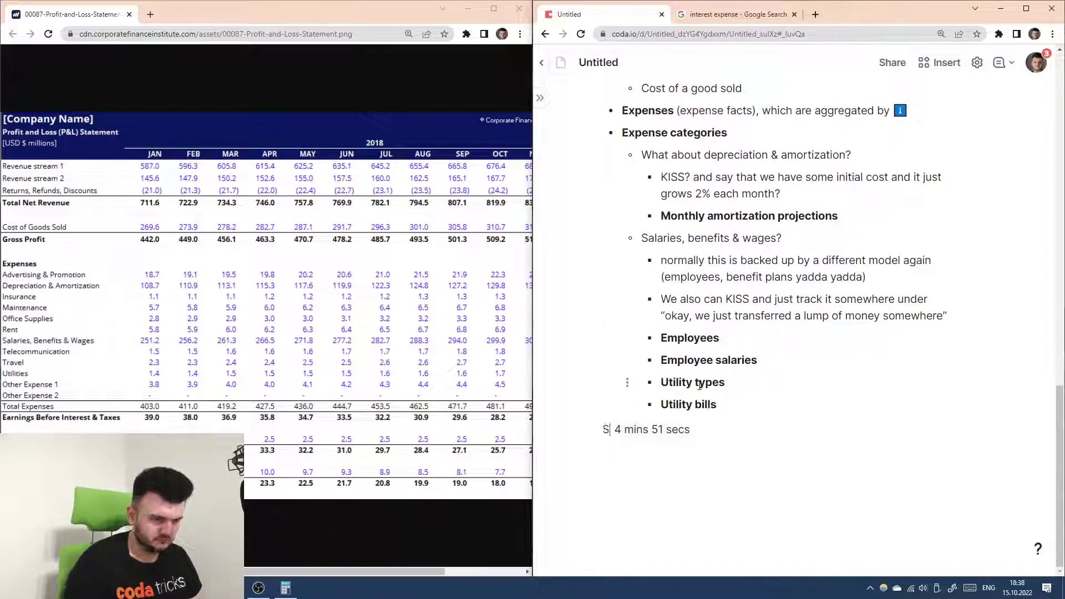
type("ou in 3")
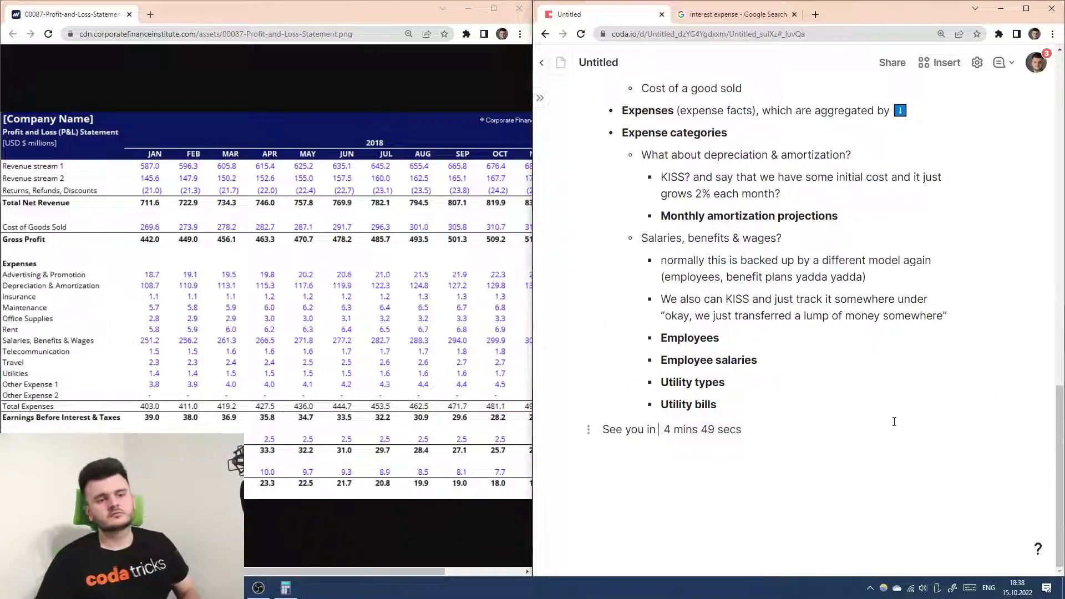
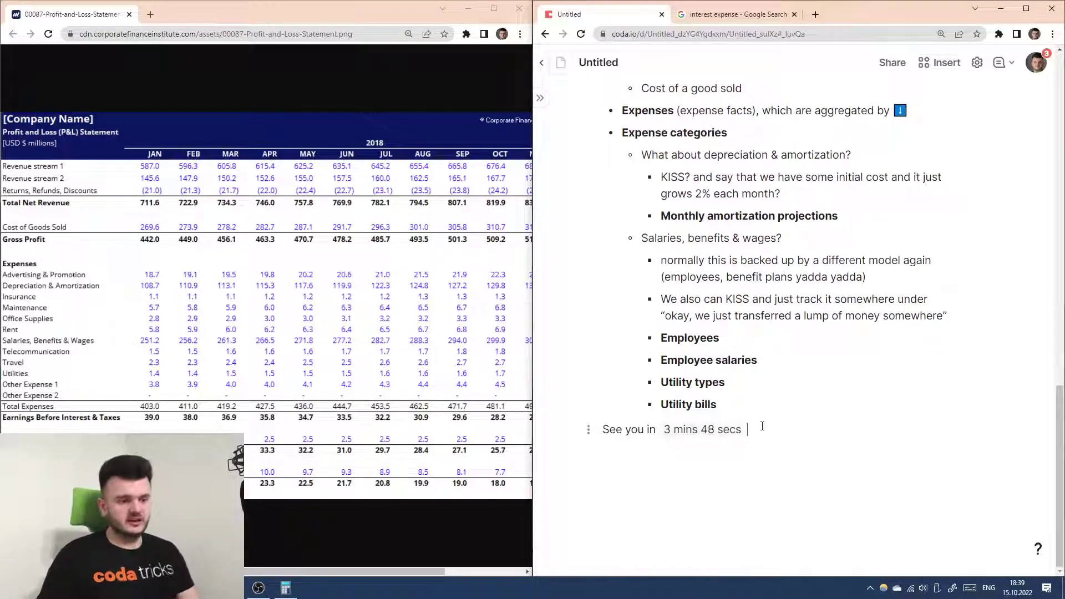
- Delete the countdown and its "See you in" text from below the list
key("BackSpace")
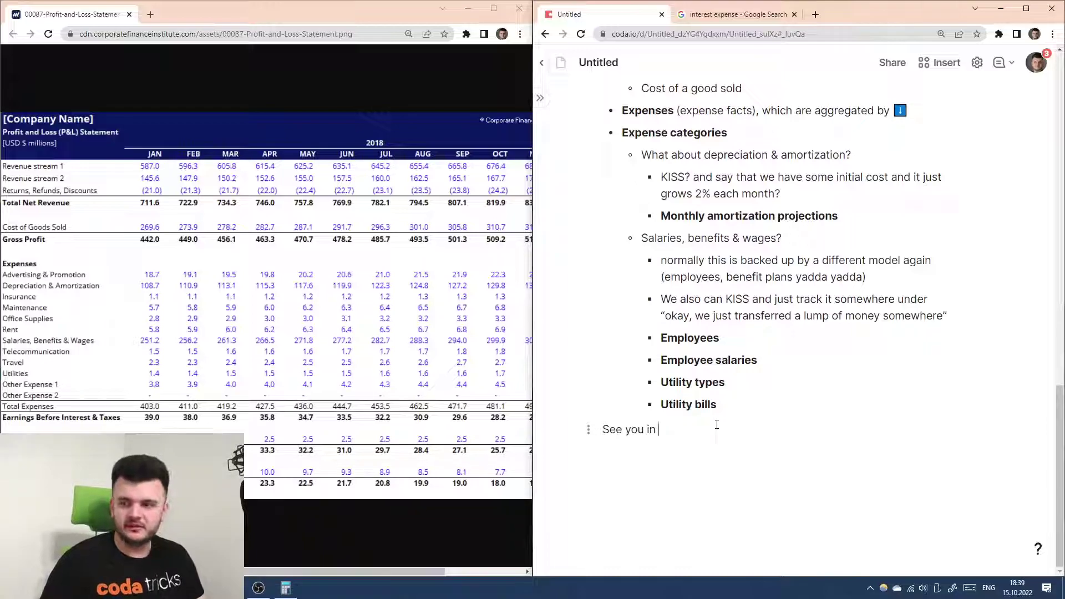
left_click_drag(707, 433, 590, 433)
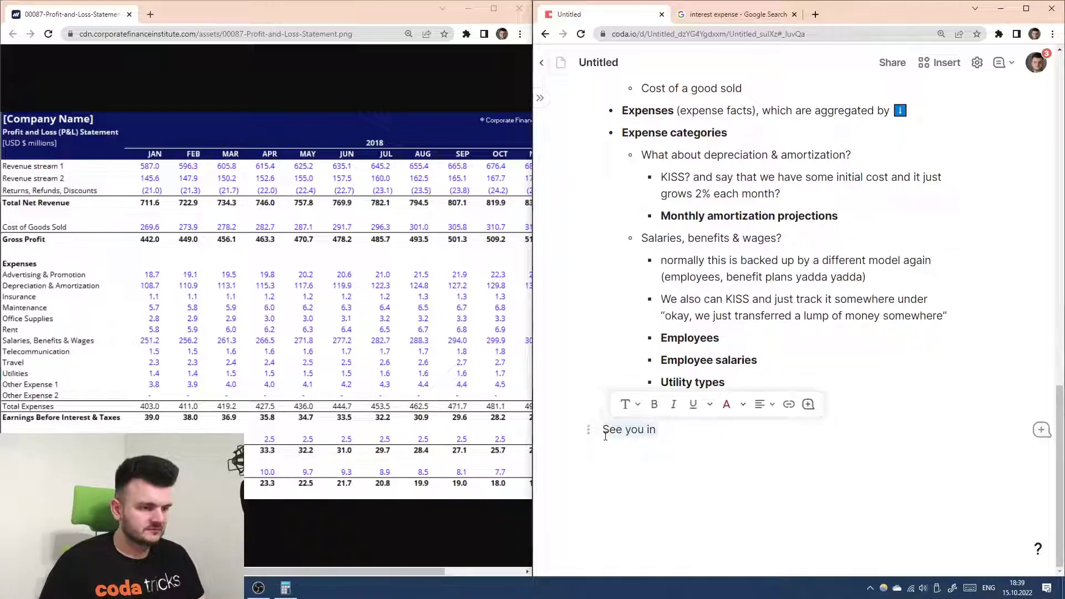
key("BackSpace")
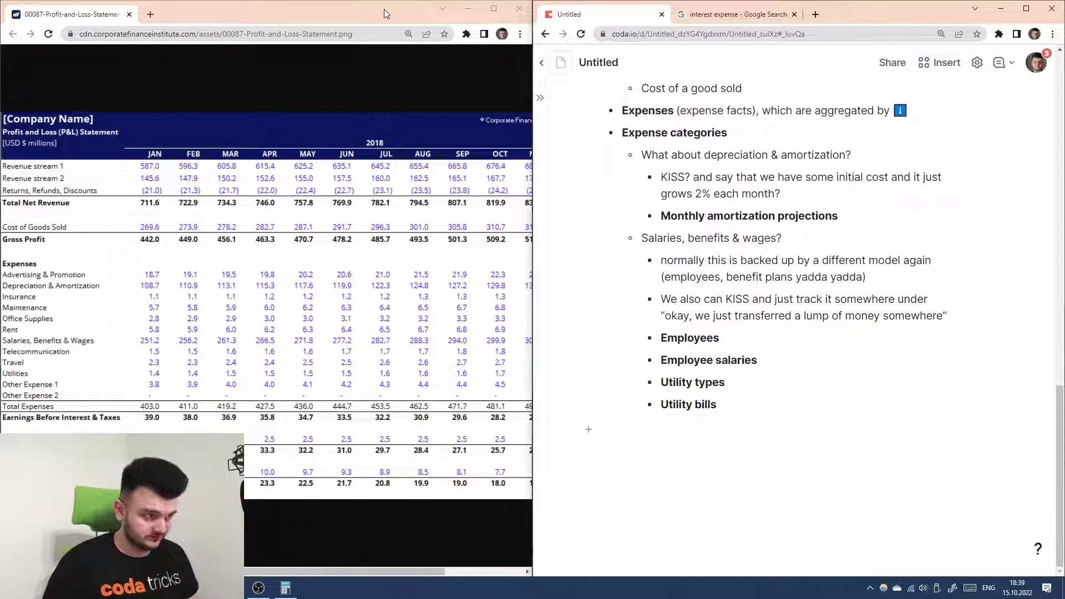
- Move the statement window off this screen, and maximize the document window at the beginning of the notes
left_click_drag(384, 9, 1064, 6)
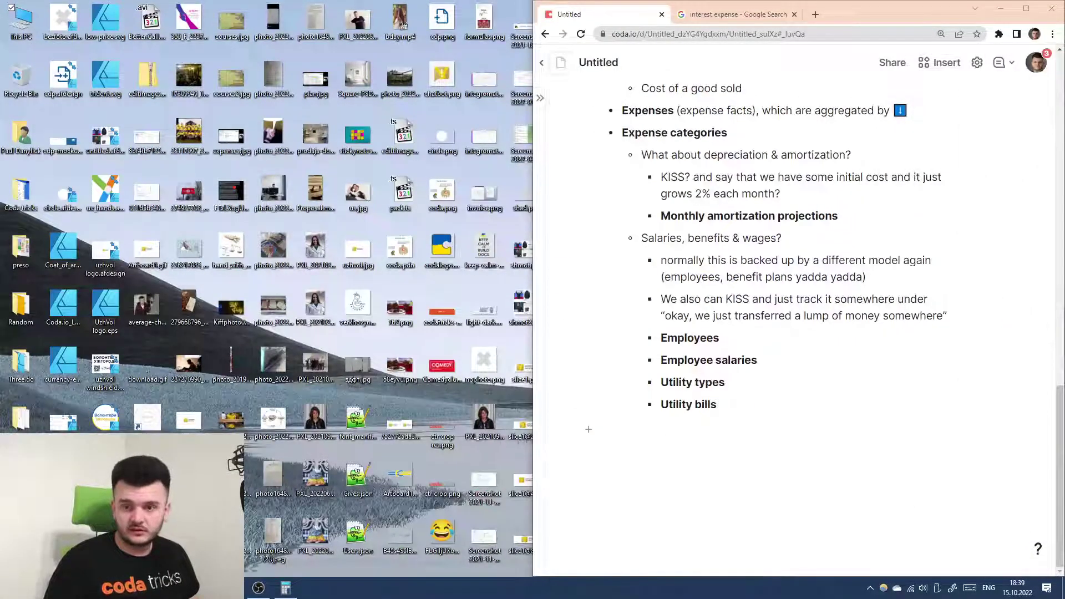
left_click(1027, 8)
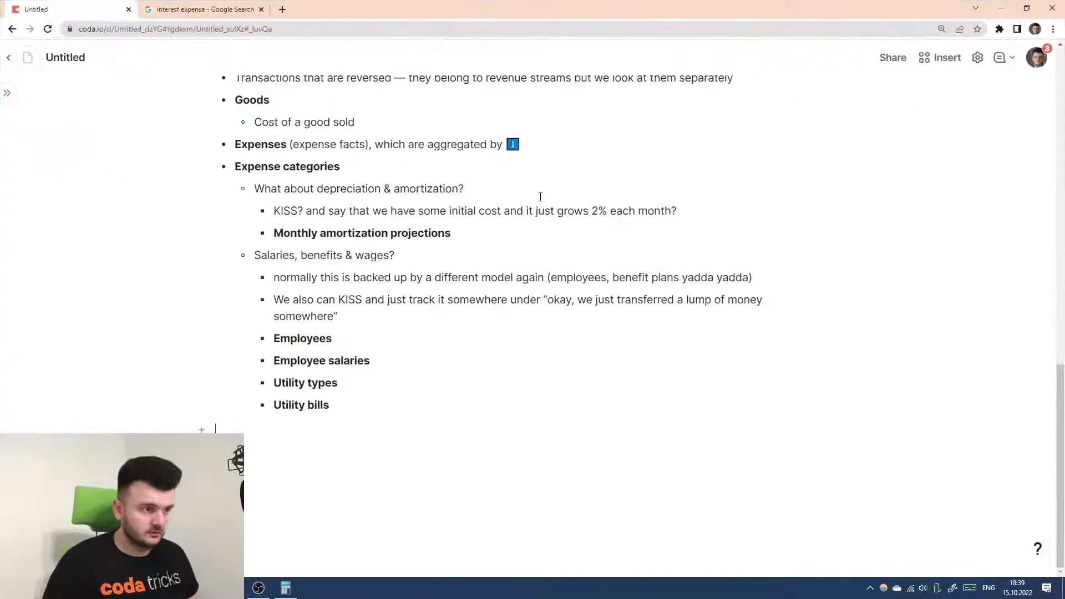
scroll(533, 202, "up", 10)
scroll(86, 123, "up", 3)
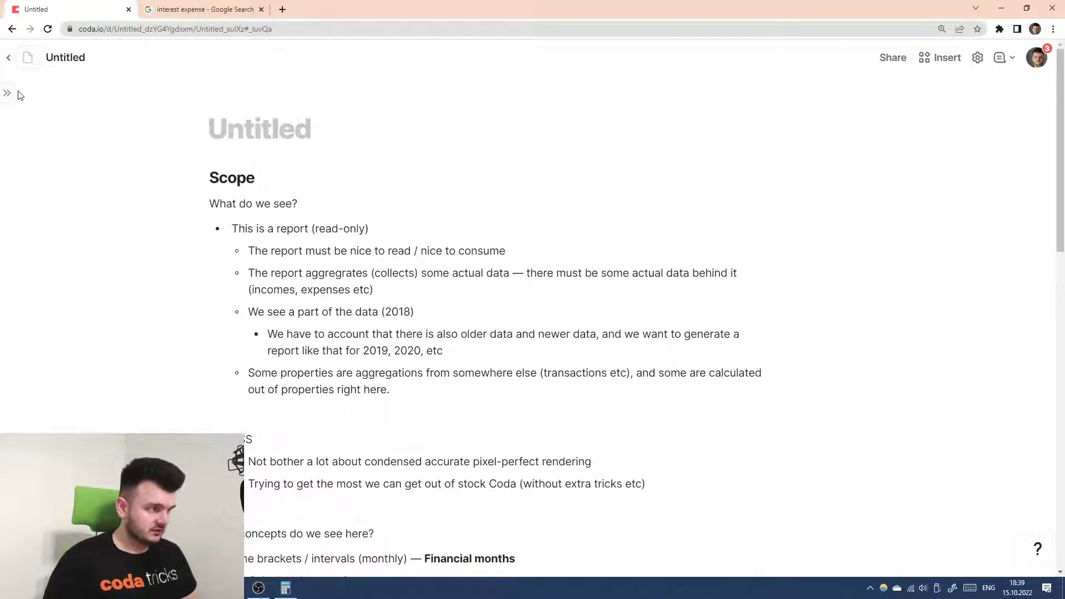
- Reduce the browser zoom to 100% and expand the document's page list
key("ctrl+minus")
key("ctrl+minus")
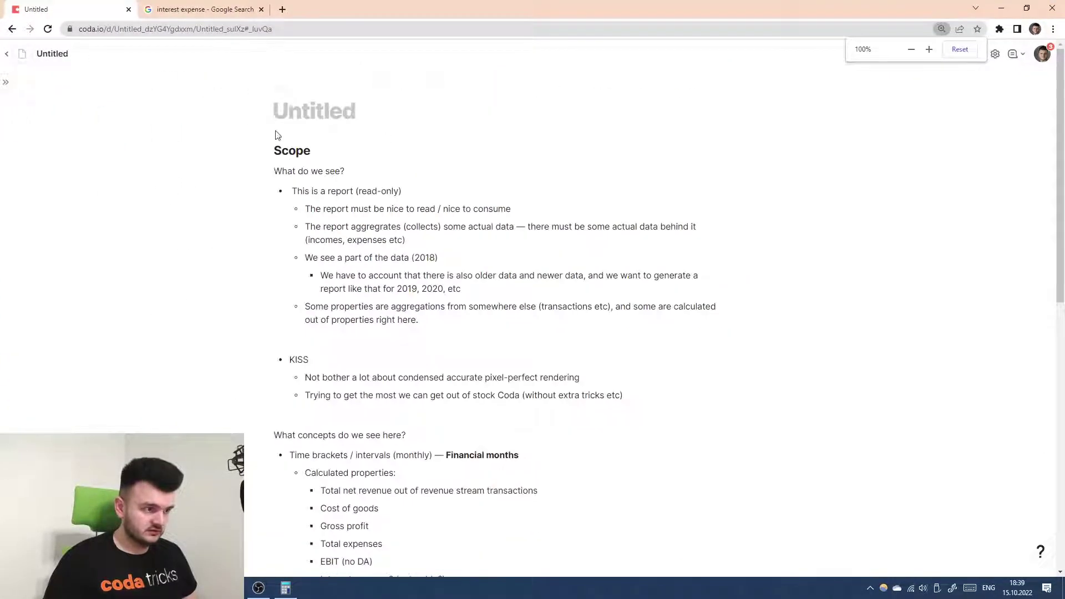
left_click(7, 82)
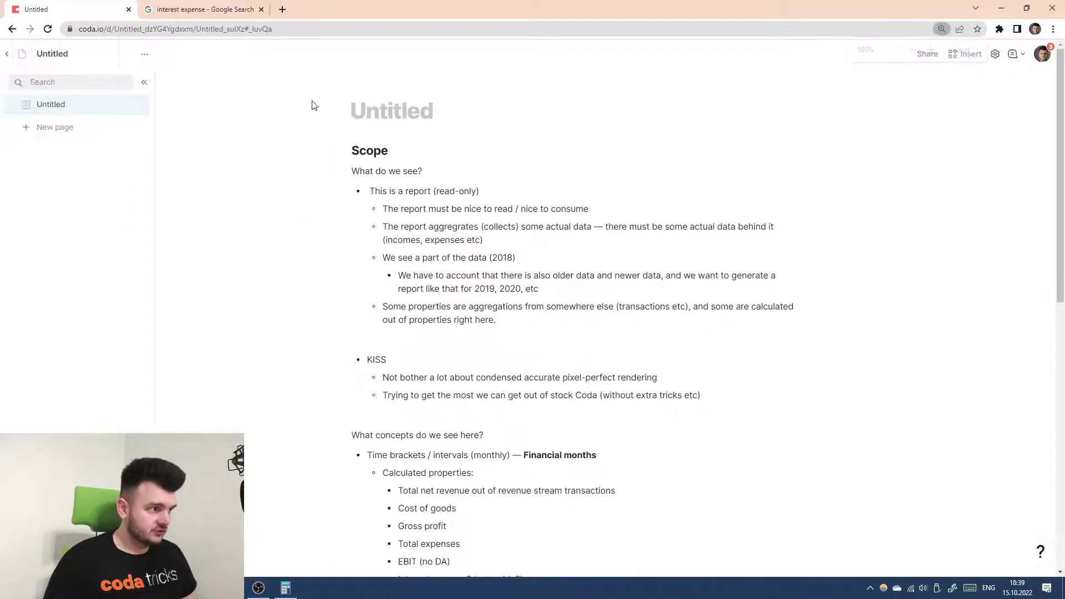
- Paste the profit and loss statement image on a new line above the "Scope" heading
left_click(361, 149)
key("Return")
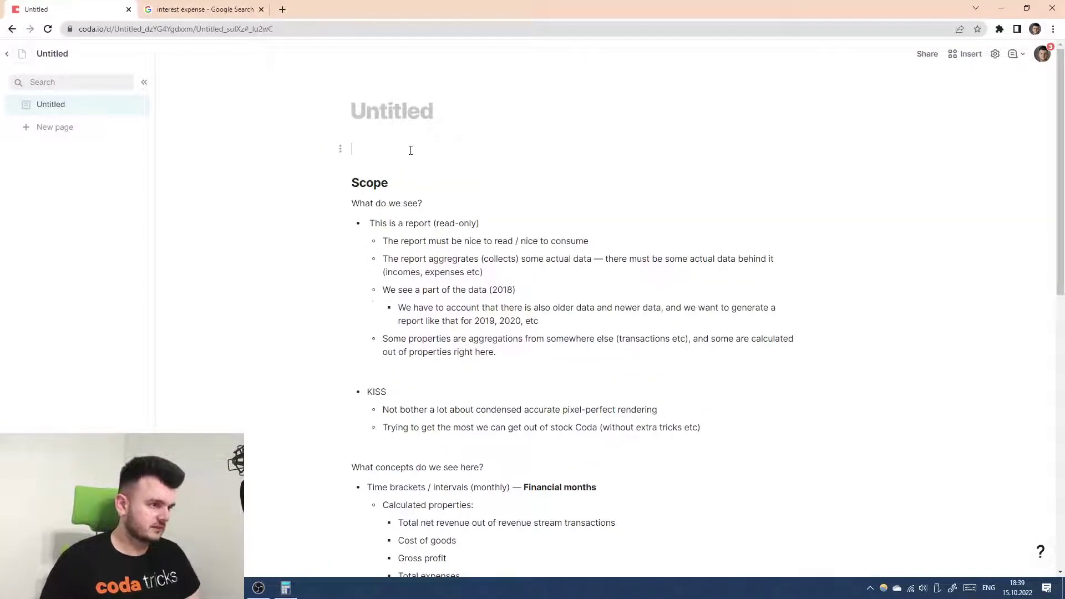
key("ctrl+v")
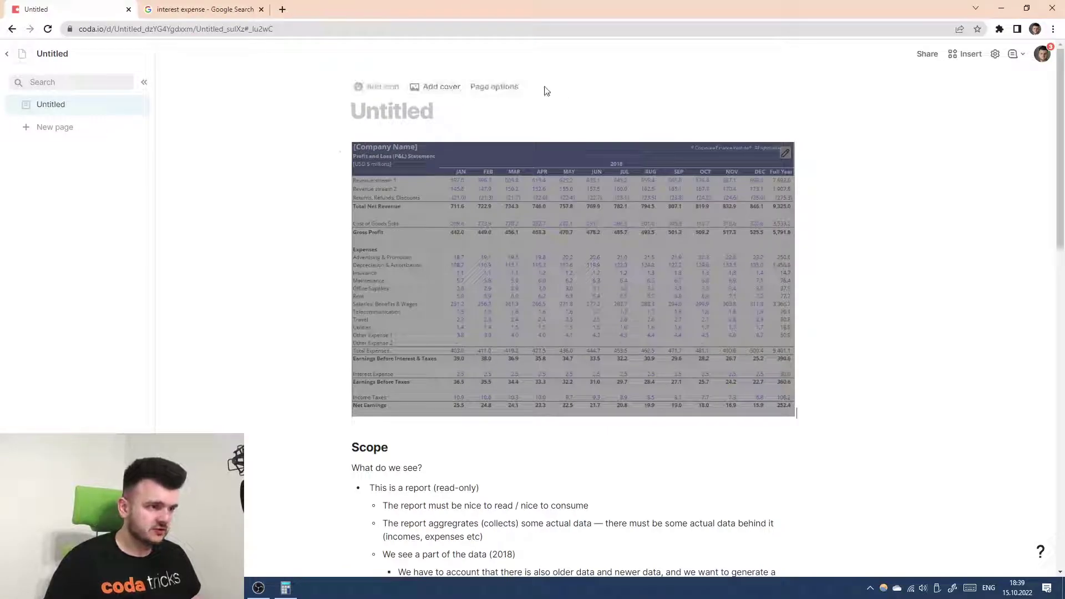
- Change the page layout options to give the statement image and notes a wider content area
left_click(493, 86)
left_click(974, 456)
key("Escape")
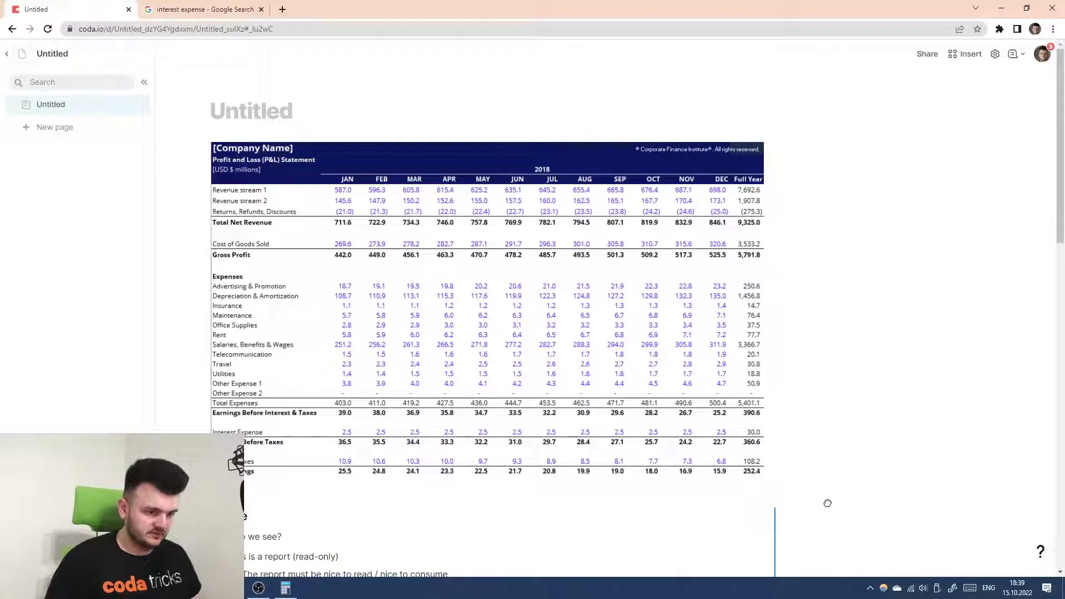
- Try to place the statement image in a second column beside the notes, and undo that layout
left_click_drag(827, 503, 819, 478)
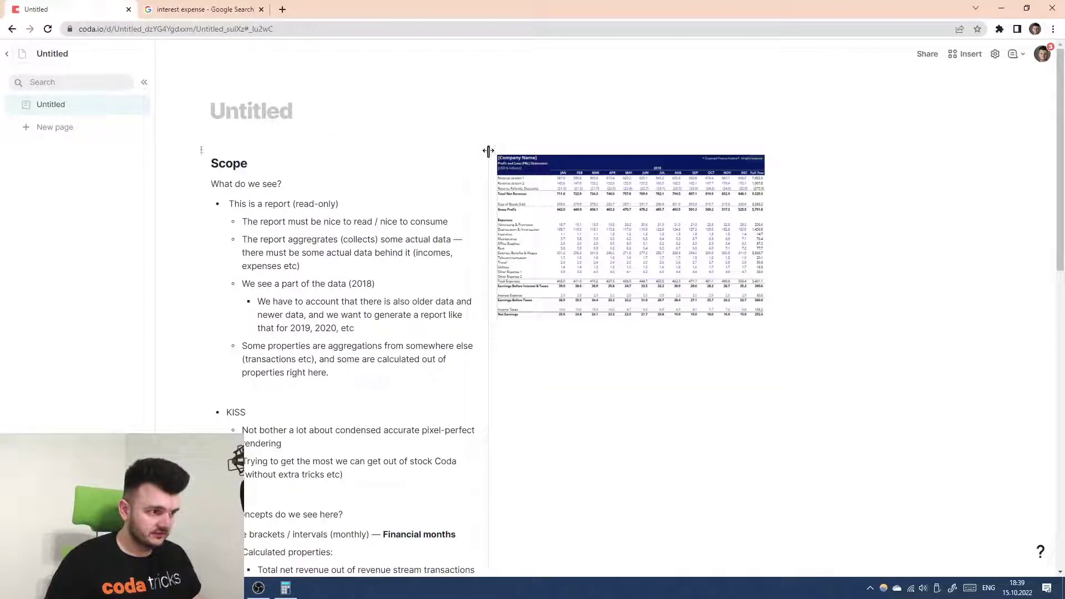
mouse_move(488, 152)
left_mouse_down()
mouse_move(443, 152)
mouse_move(497, 151)
left_mouse_up()
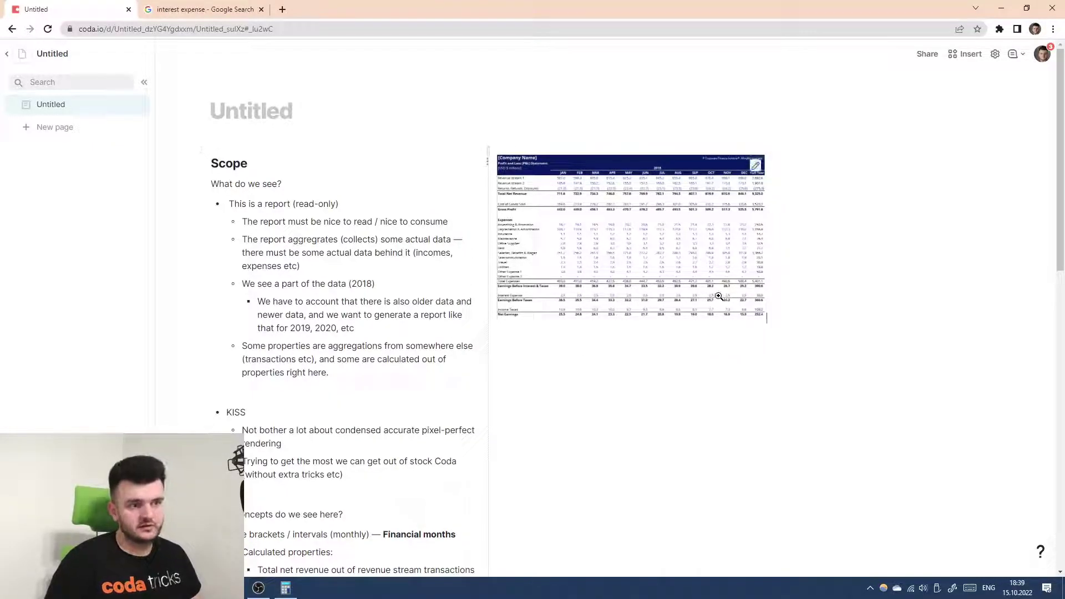
key("ctrl+z")
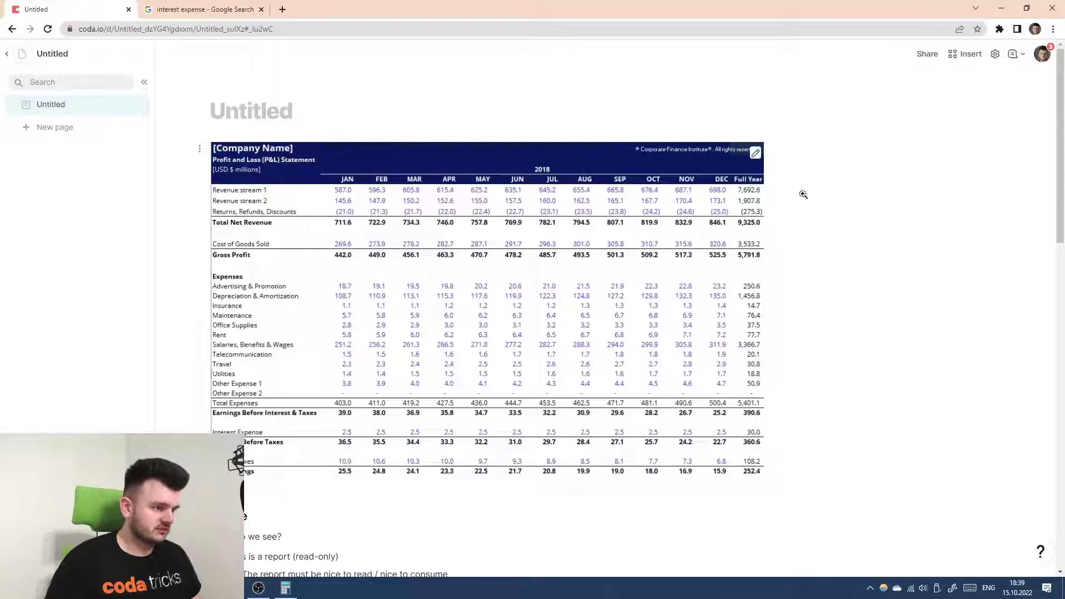
- Rename the document "P&L" and give it the first icon found for "finance"
scroll(802, 195, "down", 4)
left_click(426, 291)
scroll(425, 291, "down", 10)
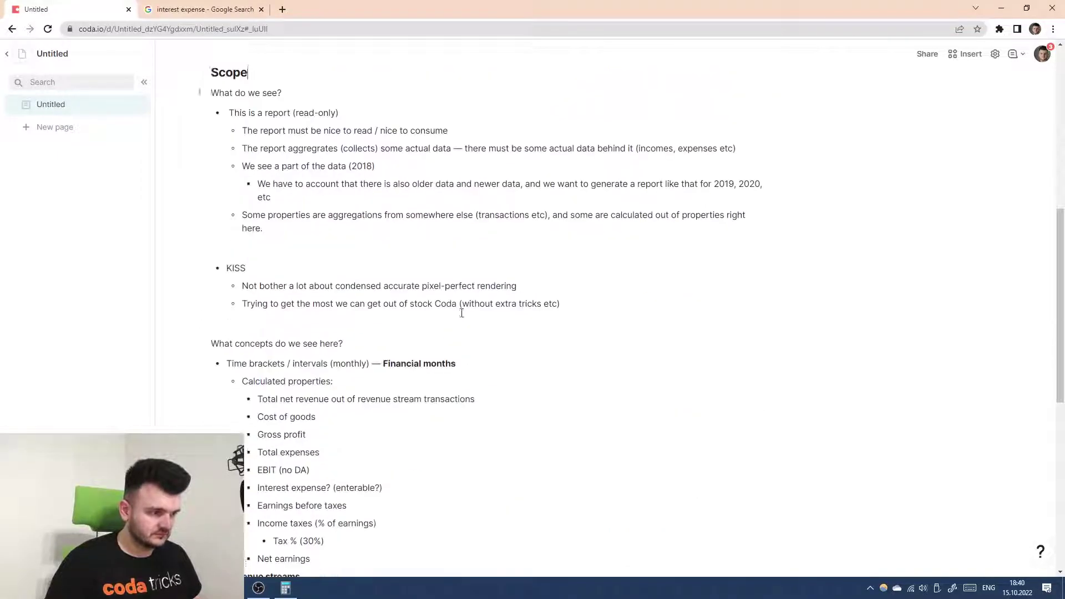
scroll(464, 305, "down", 1)
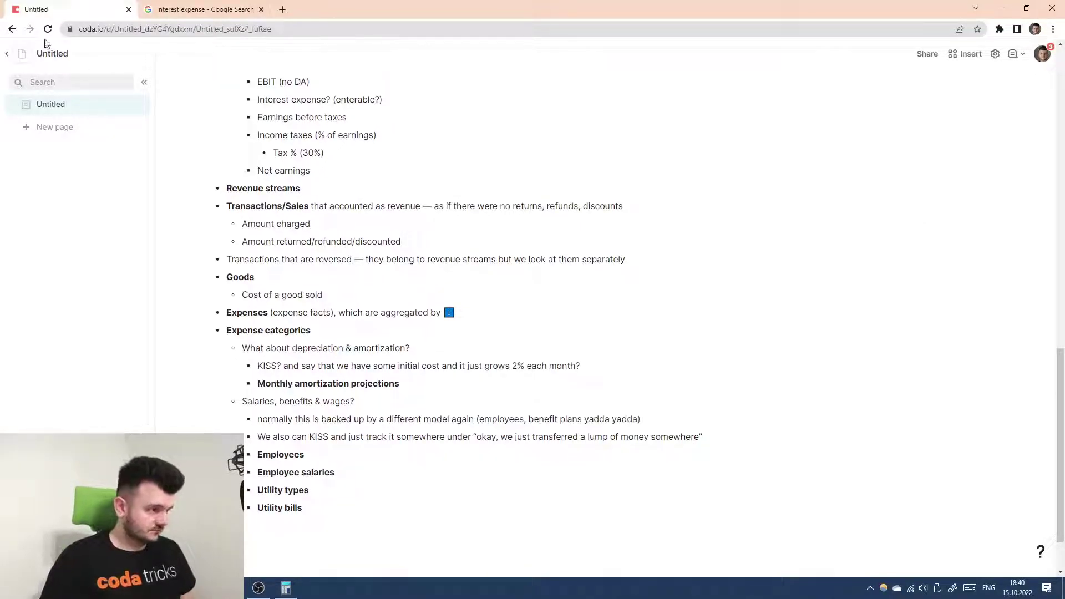
type("P&L")
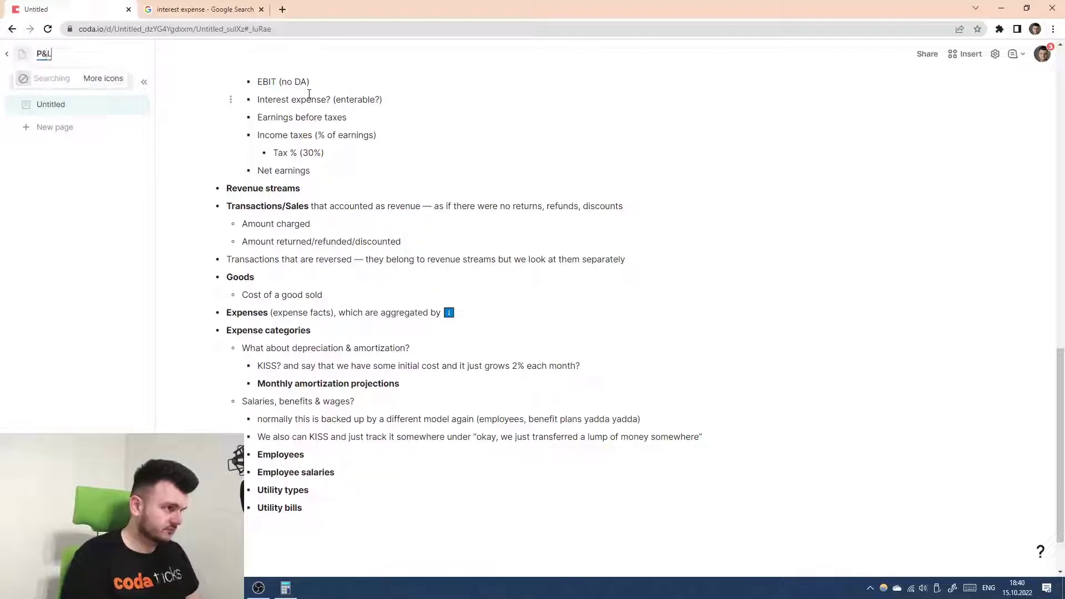
left_click(22, 53)
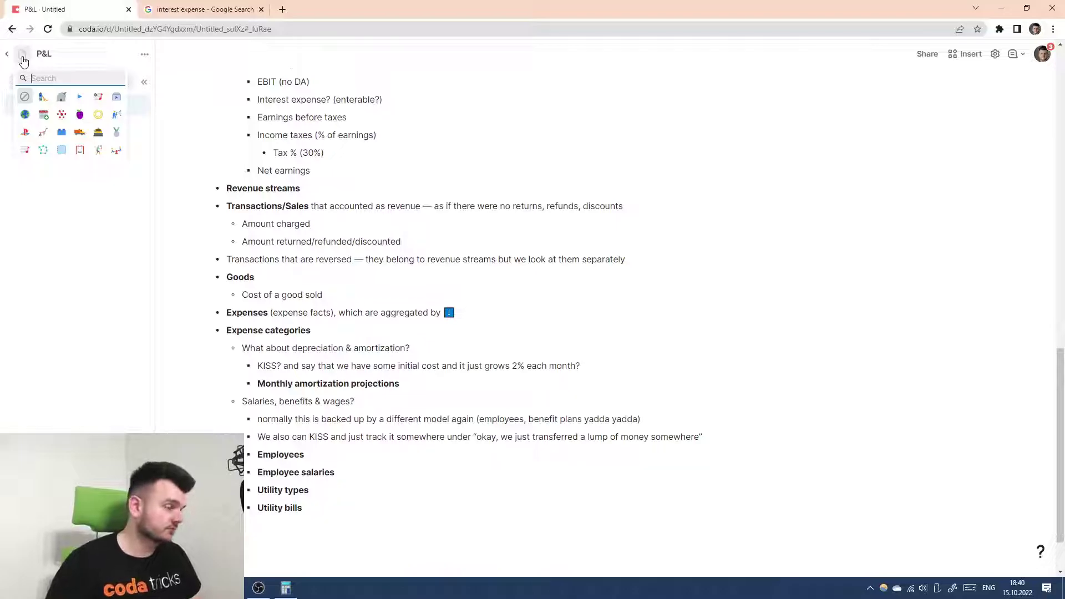
type("finance")
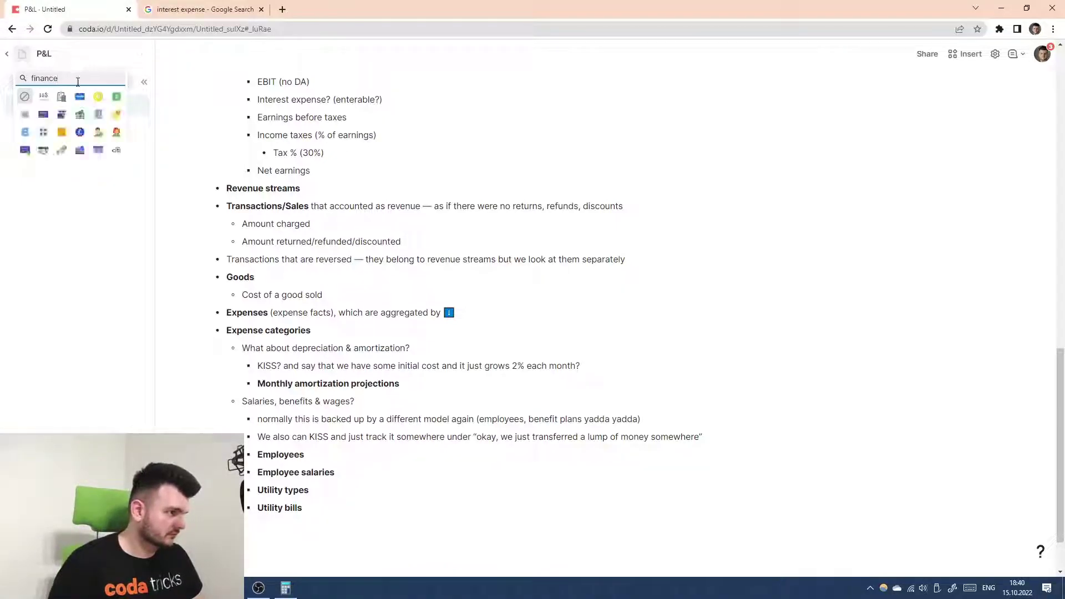
left_click(43, 98)
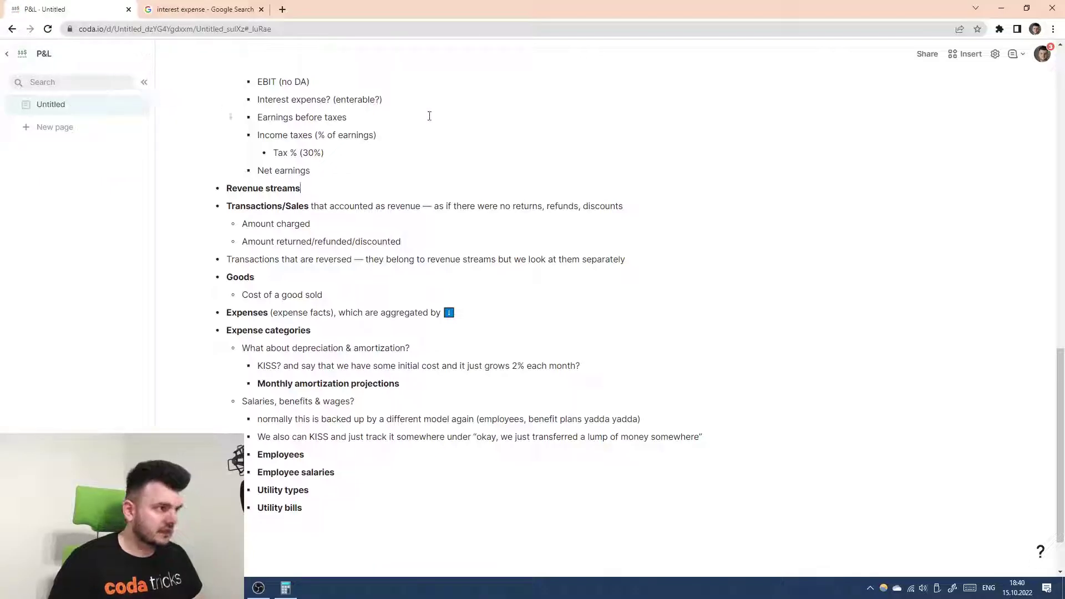
- Rename the "Untitled" page as "Plan"
scroll(420, 170, "up", 6)
double_click(95, 113)
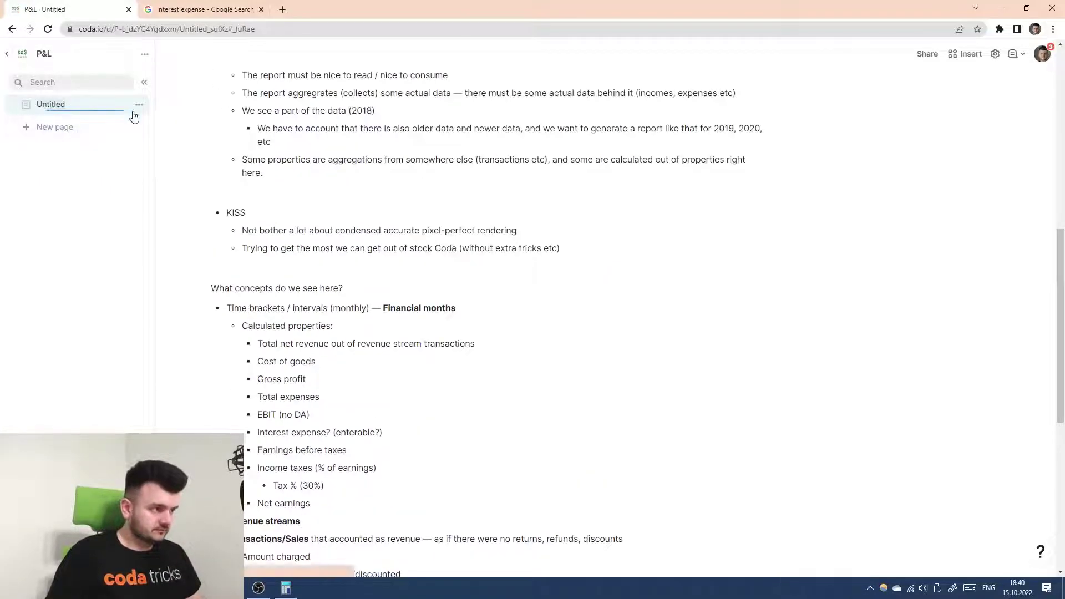
type("Plan")
key("Return")
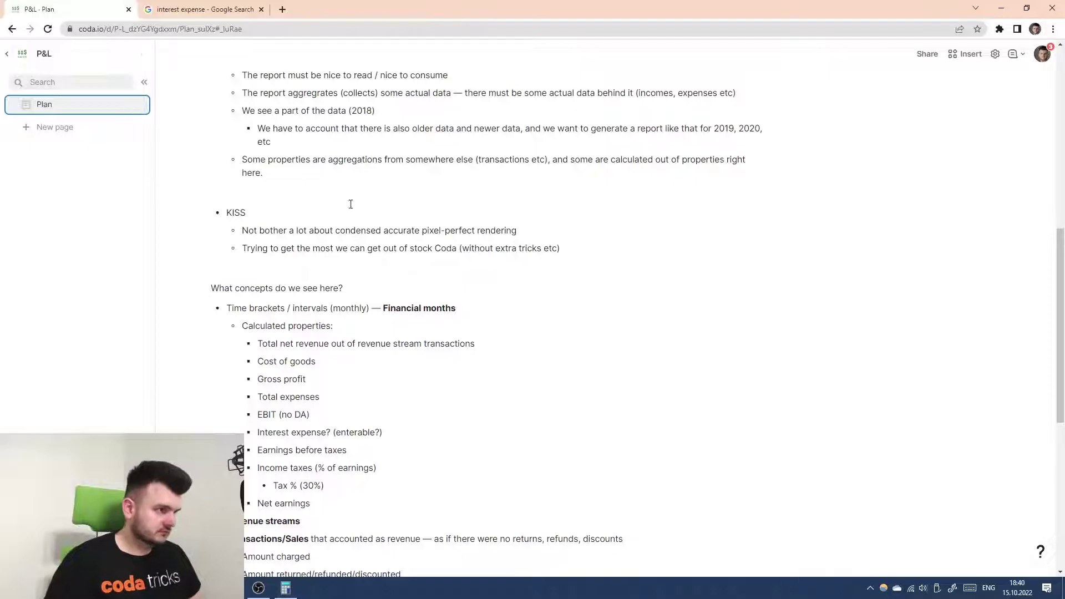
- Try to convert the "What concepts do we see here?" heading and all the notes below it into a collapsible list, and undo the conversion
scroll(355, 204, "up", 5)
scroll(374, 208, "down", 7)
left_click(490, 200)
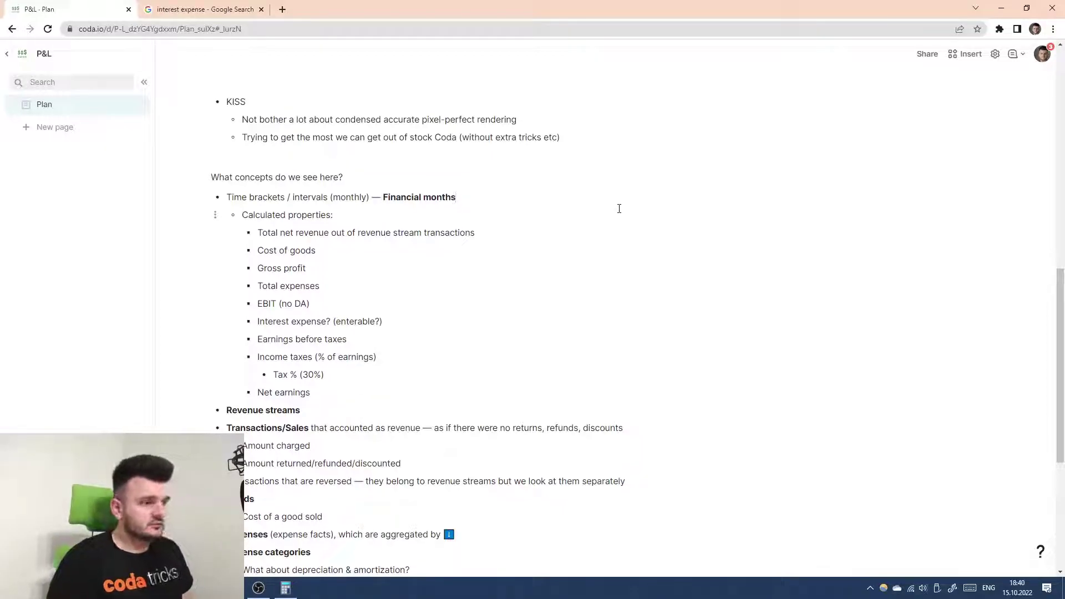
left_click(200, 179)
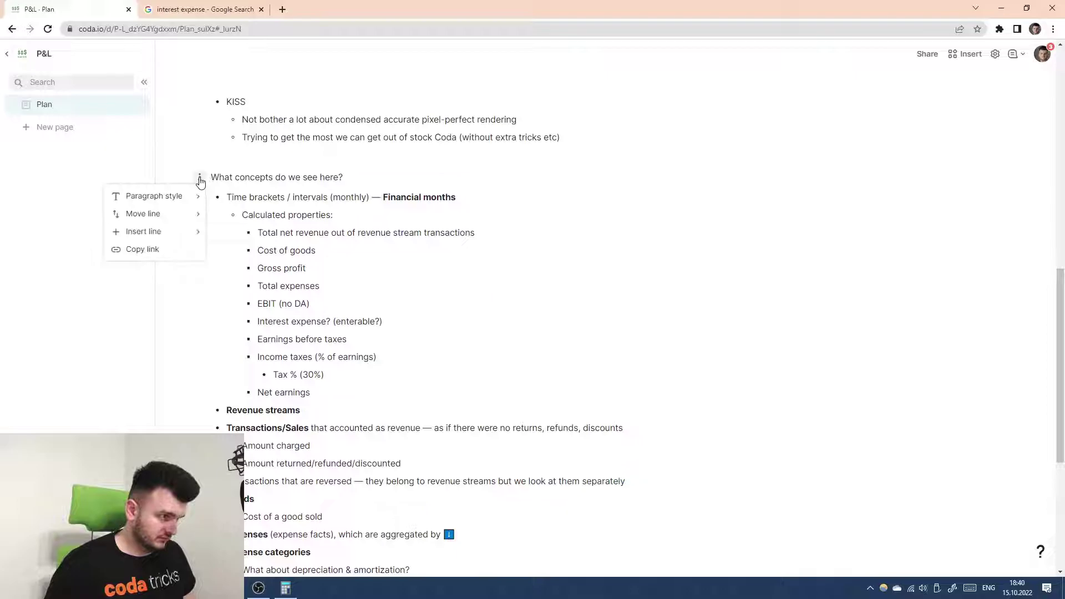
left_click(225, 177)
scroll(335, 219, "down", 5)
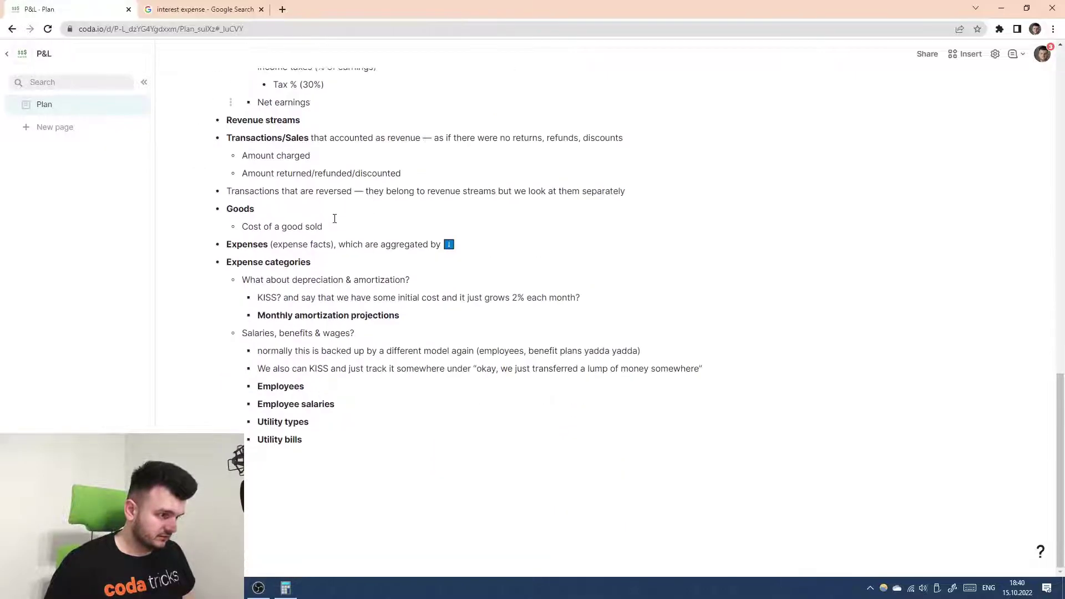
left_click_drag(396, 426, 271, 256)
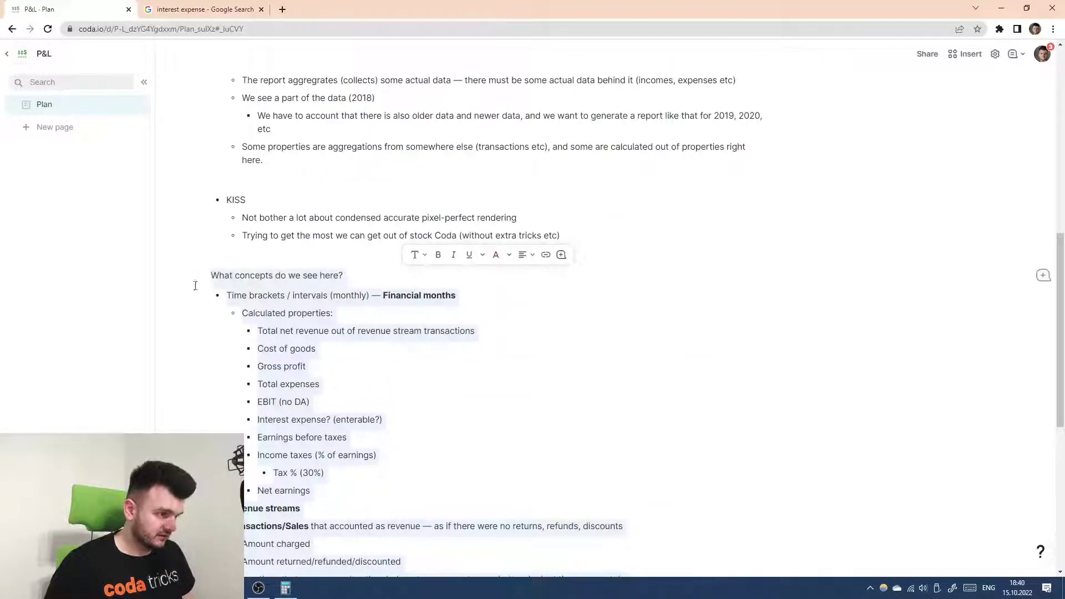
left_click(423, 259)
left_click(467, 333)
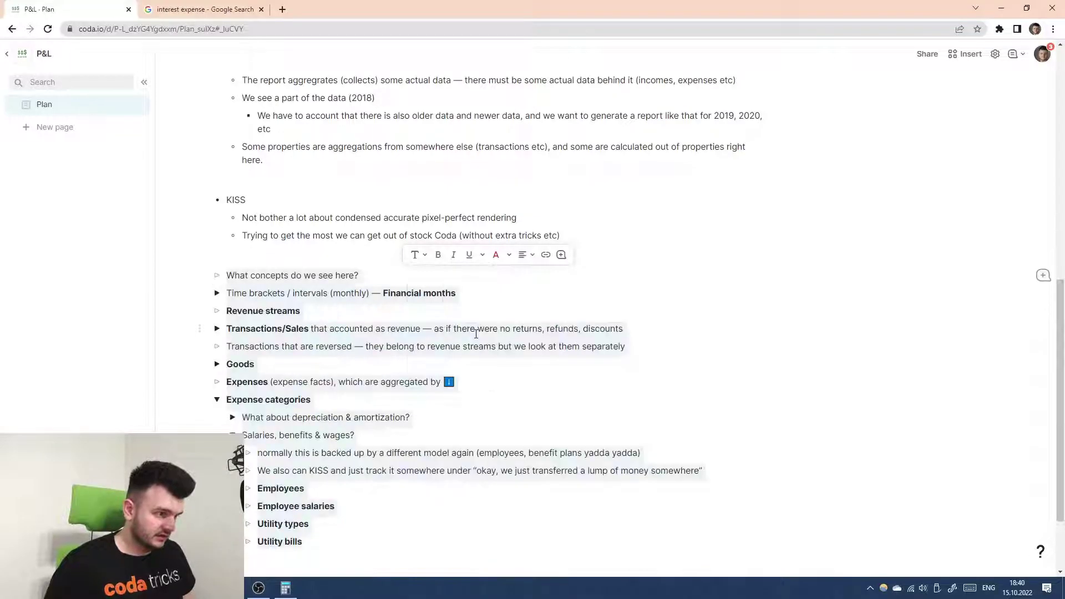
left_click(252, 280)
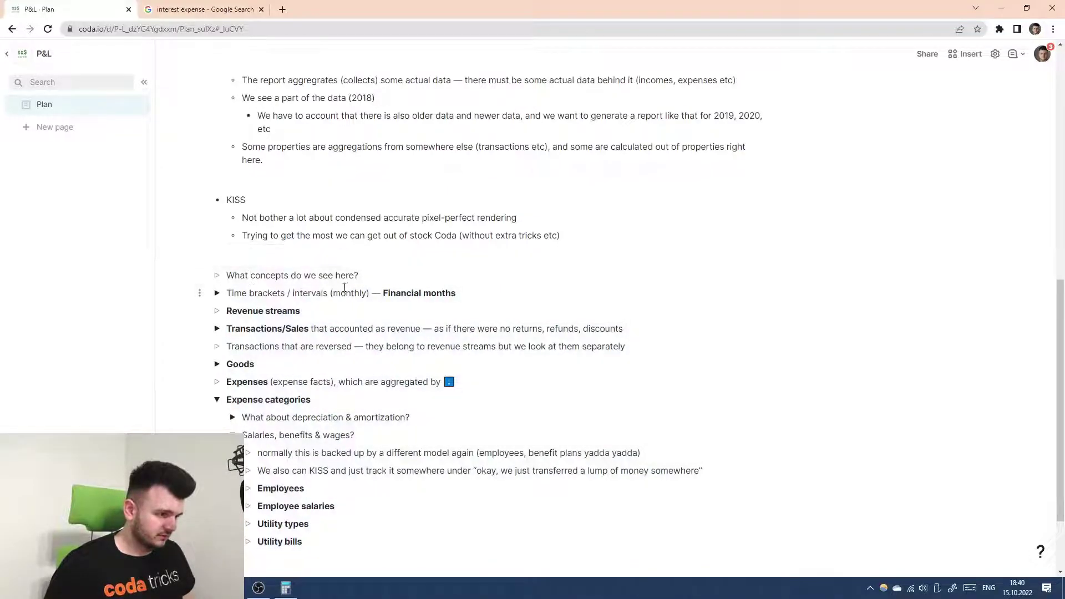
key("ctrl+z")
- Select the concept list from "Time brackets / intervals (monthly)" to its last item, leaving out the heading, and remove its bold formatting
scroll(347, 278, "down", 2)
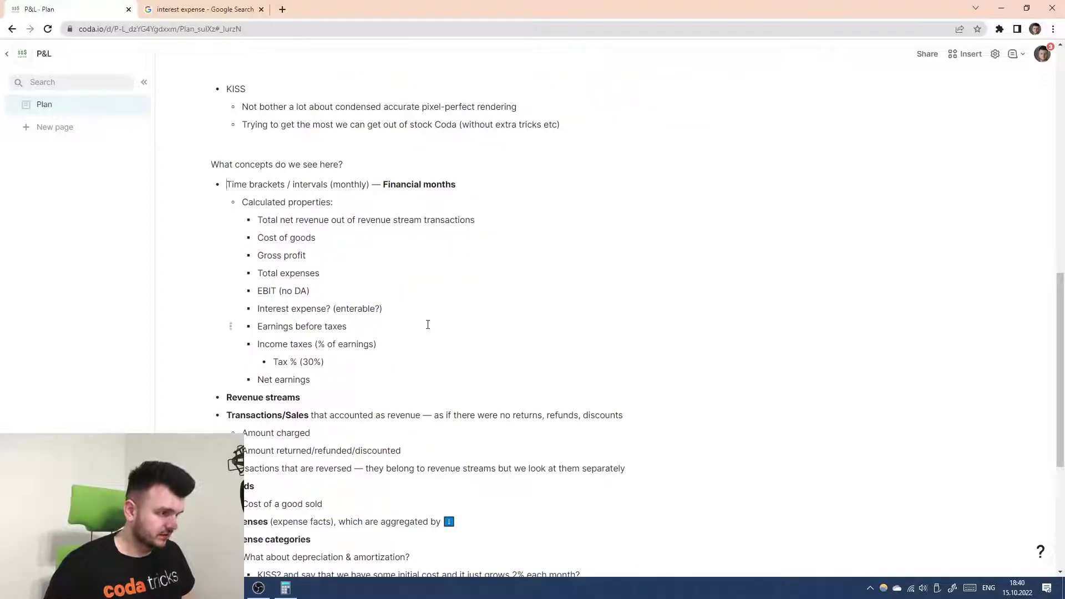
scroll(428, 325, "down", 4)
left_click(481, 450, "shift")
scroll(435, 372, "up", 6)
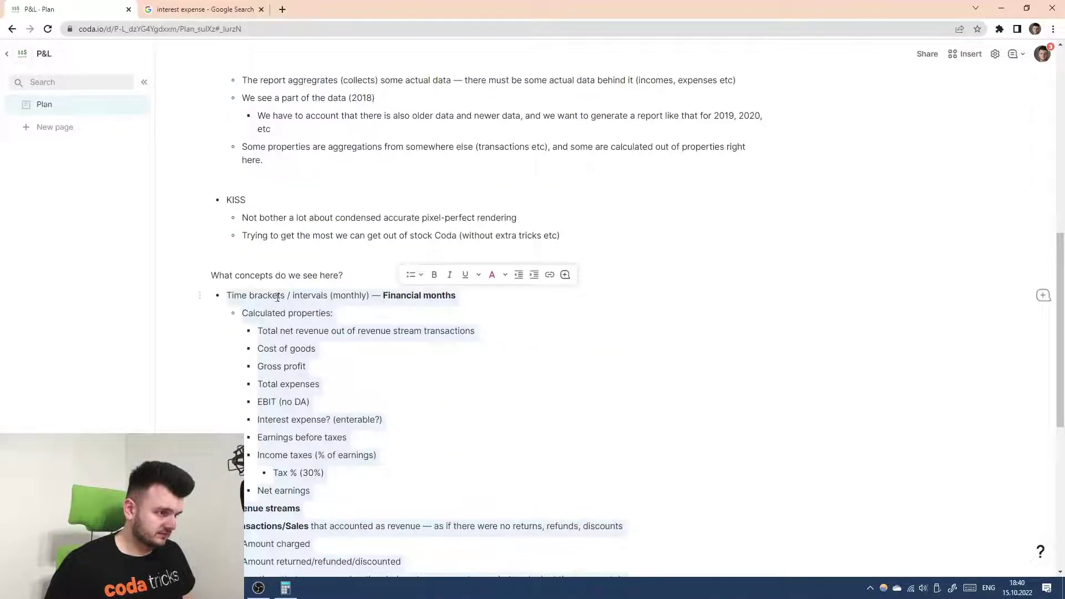
left_click(429, 280)
left_click(424, 280)
left_click(432, 278)
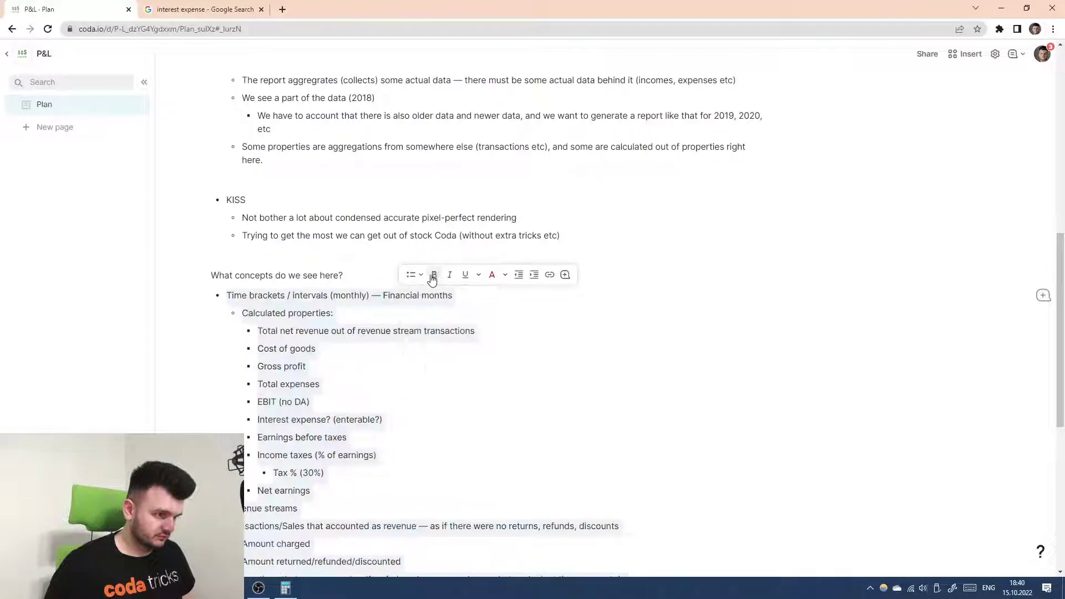
- Undo the bold formatting change on the selected list under "What concepts do we see here?"
key("ctrl+z")
key("ctrl+z")
key("ctrl+shift+z")
key("ctrl+z")
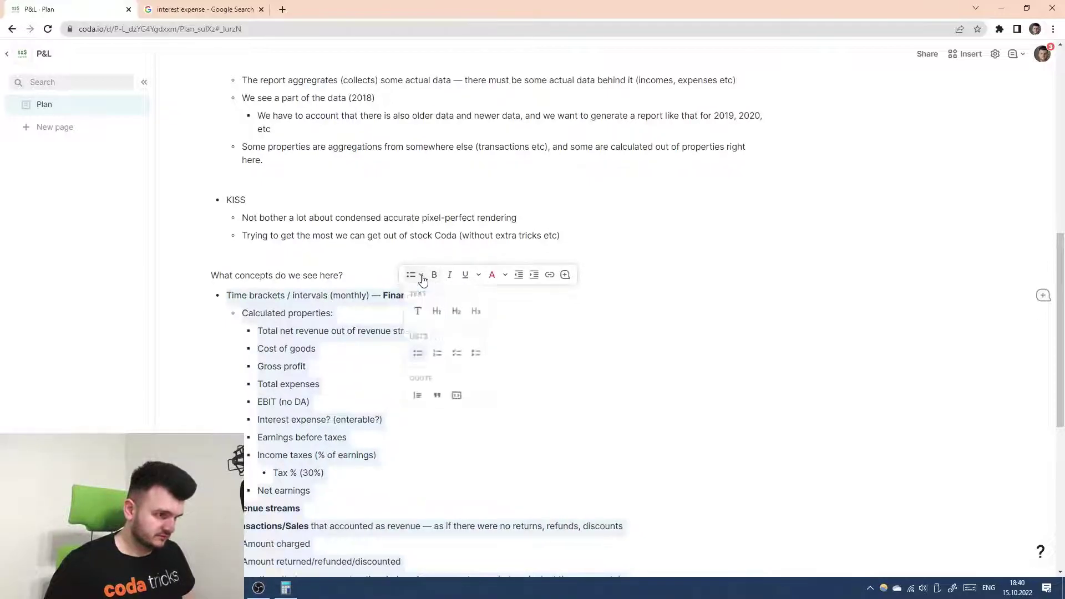
- Try converting the selected concepts list to a collapsible list, expanding the Financial months item and its Calculated properties
left_click(421, 276)
left_click(476, 354)
left_click(218, 295)
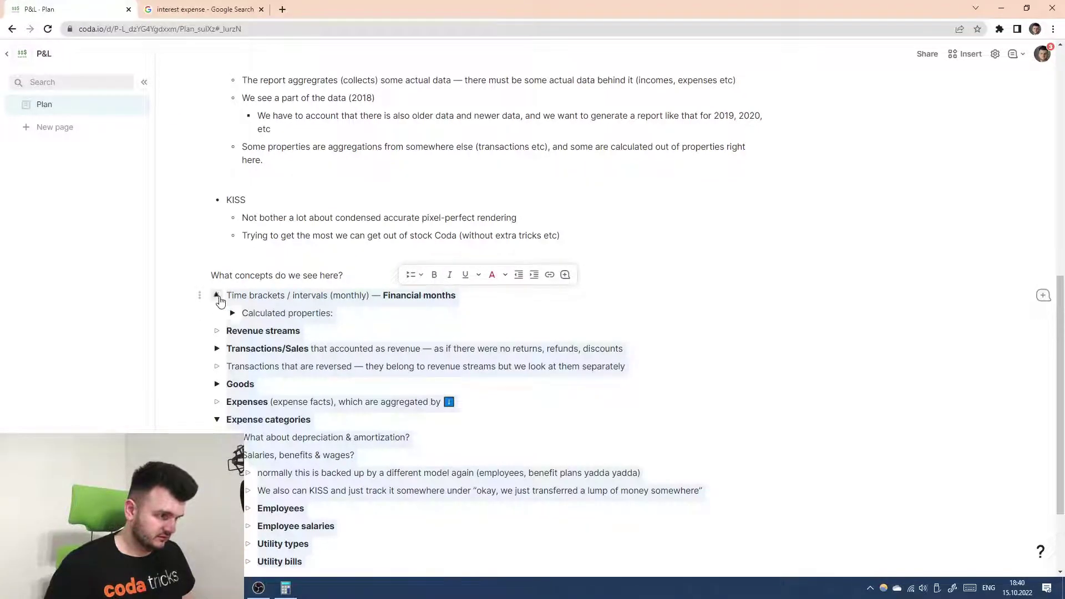
left_click(233, 313)
scroll(228, 410, "down", 1)
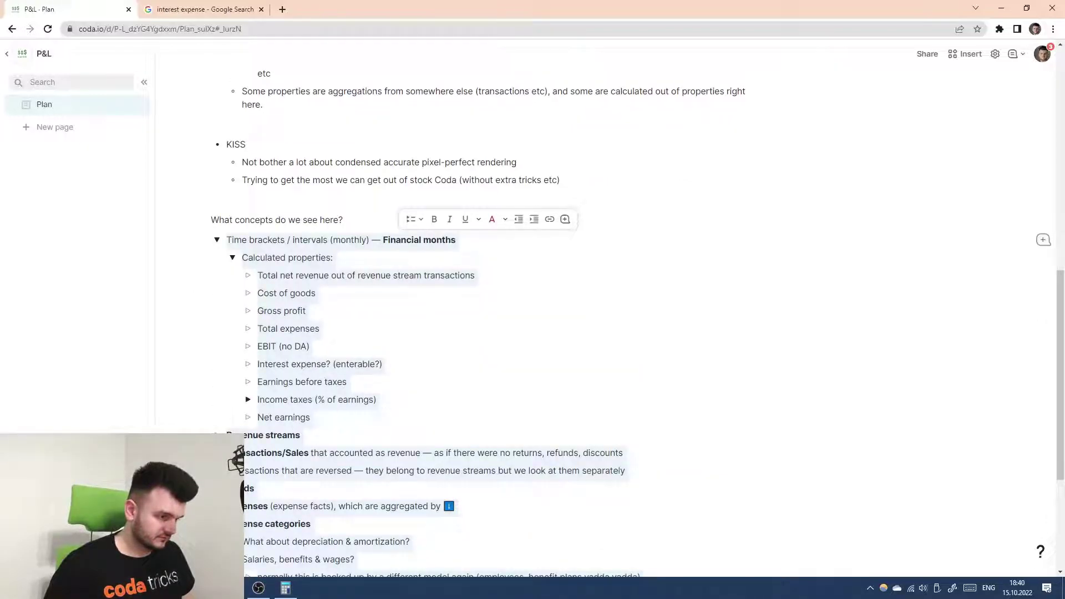
- Collapse Calculated properties and try adding an empty top-level list item directly below the Financial months item
left_click(384, 379)
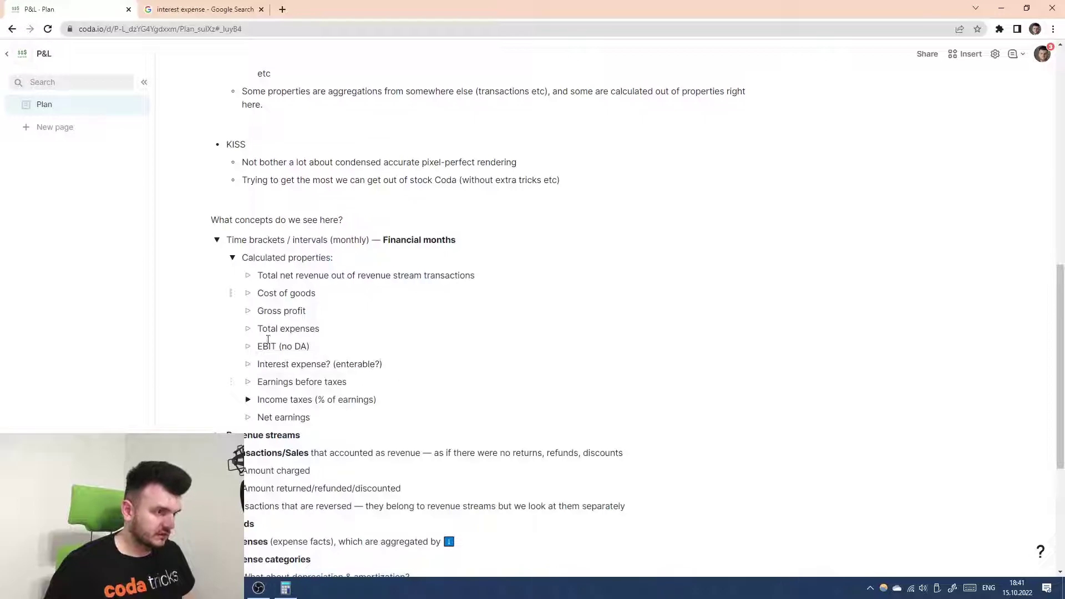
left_click(248, 400)
left_click(233, 258)
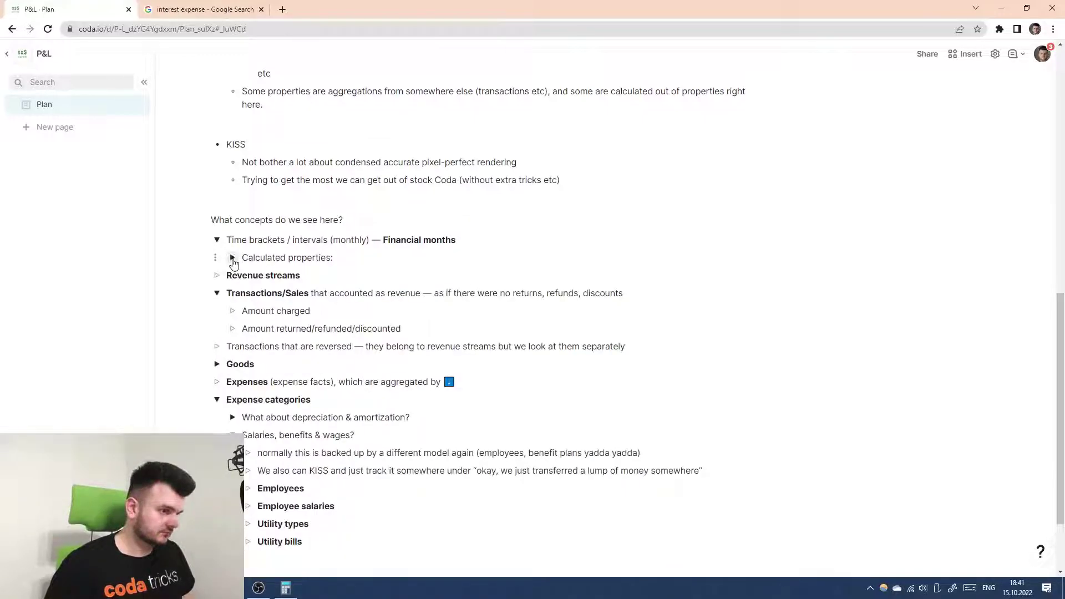
left_click(487, 245)
key("Return")
key("shift+Tab")
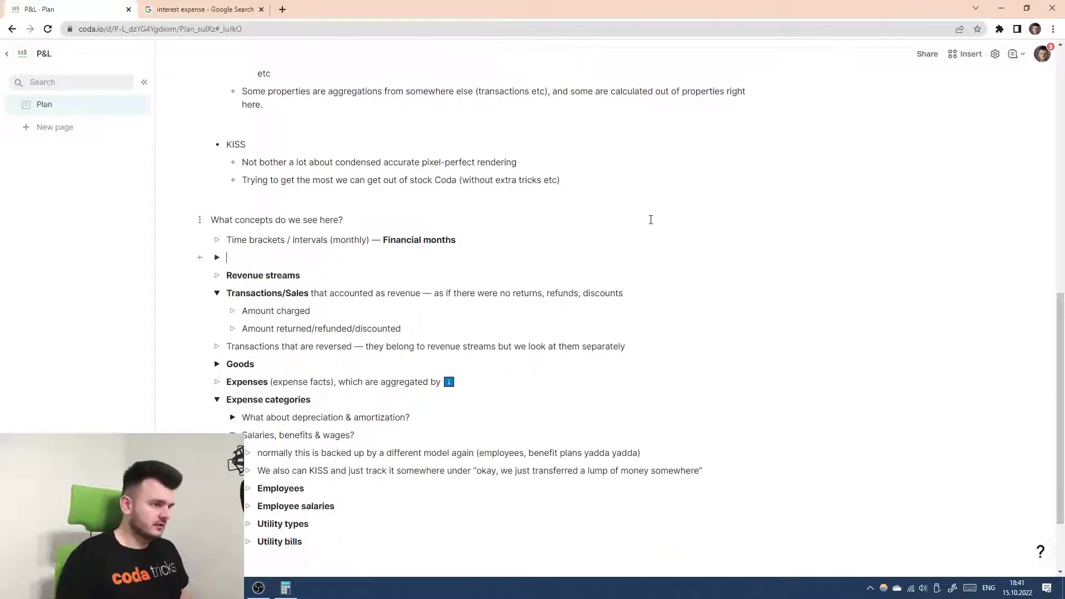
- Undo the new list item and the collapsible-list conversion of the concepts list
key("ctrl+z")
key("ctrl+z")
key("ctrl+z")
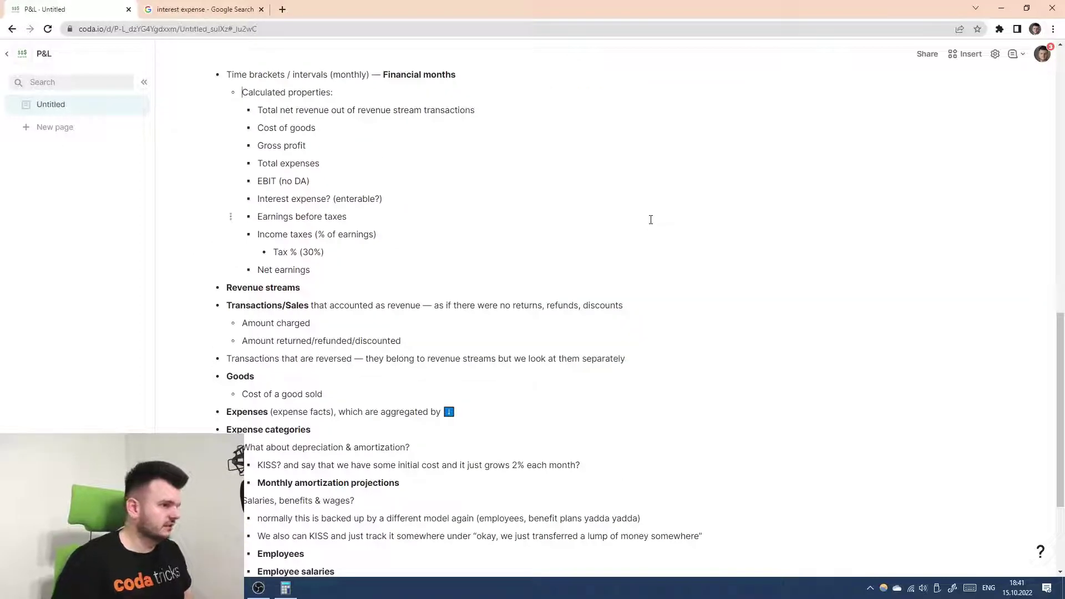
scroll(470, 228, "up", 3)
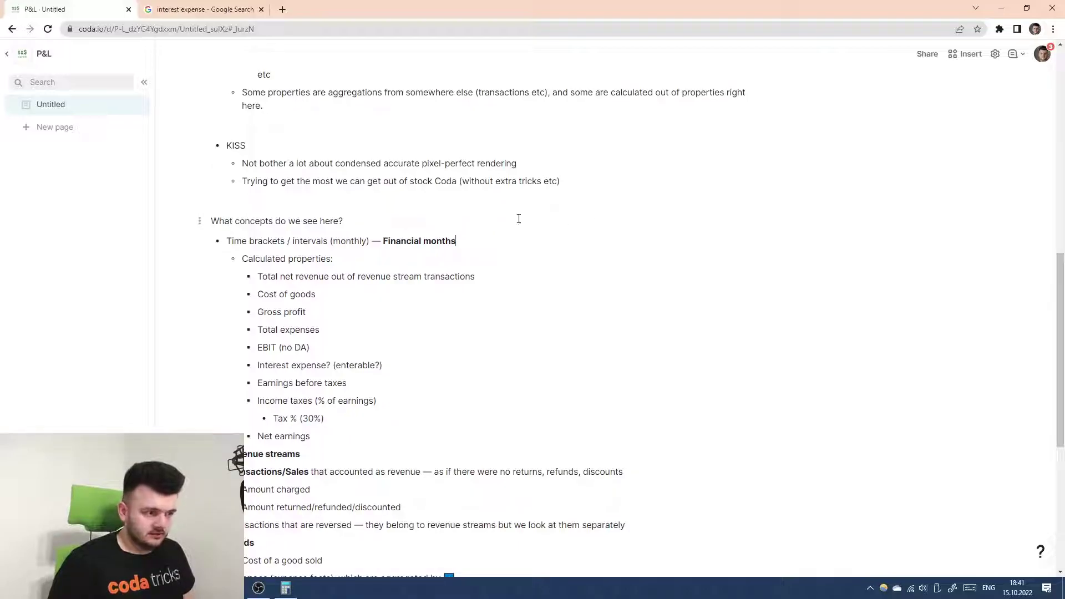
- Insert a two-column layout above "What concepts do we see here?" and try moving the section through Utility bills into its first column
left_click(594, 212)
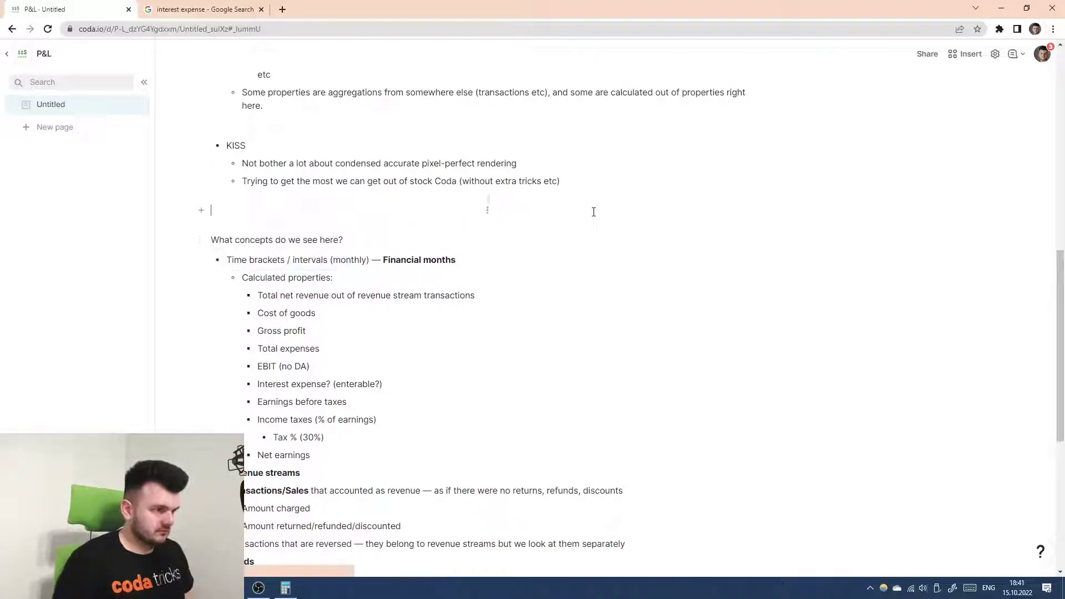
scroll(297, 305, "down", 6)
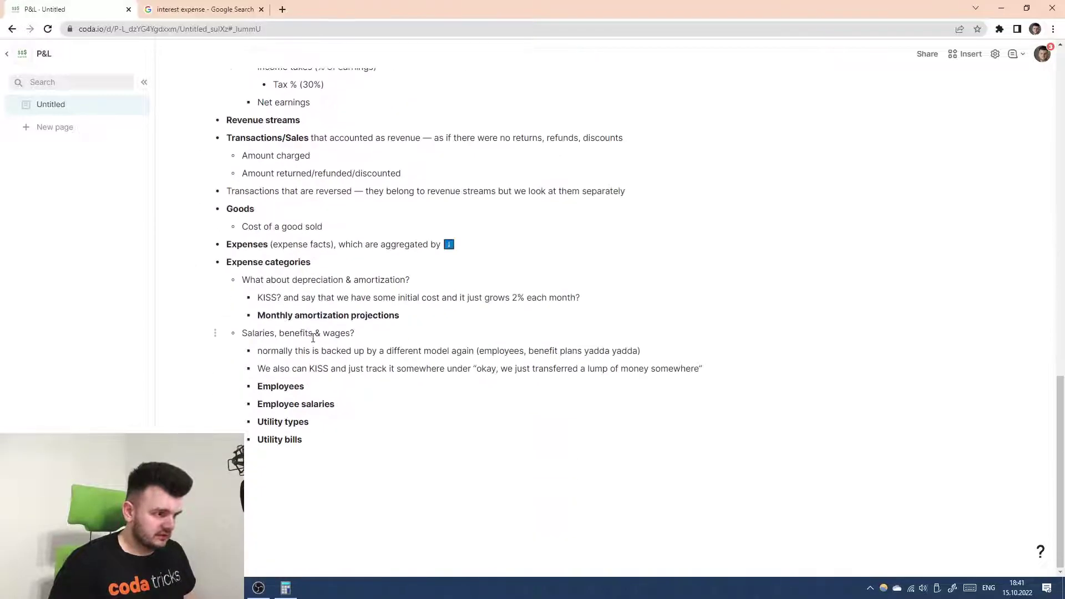
left_click(328, 436, "shift")
scroll(319, 405, "up", 7)
left_click_drag(204, 274, 259, 240)
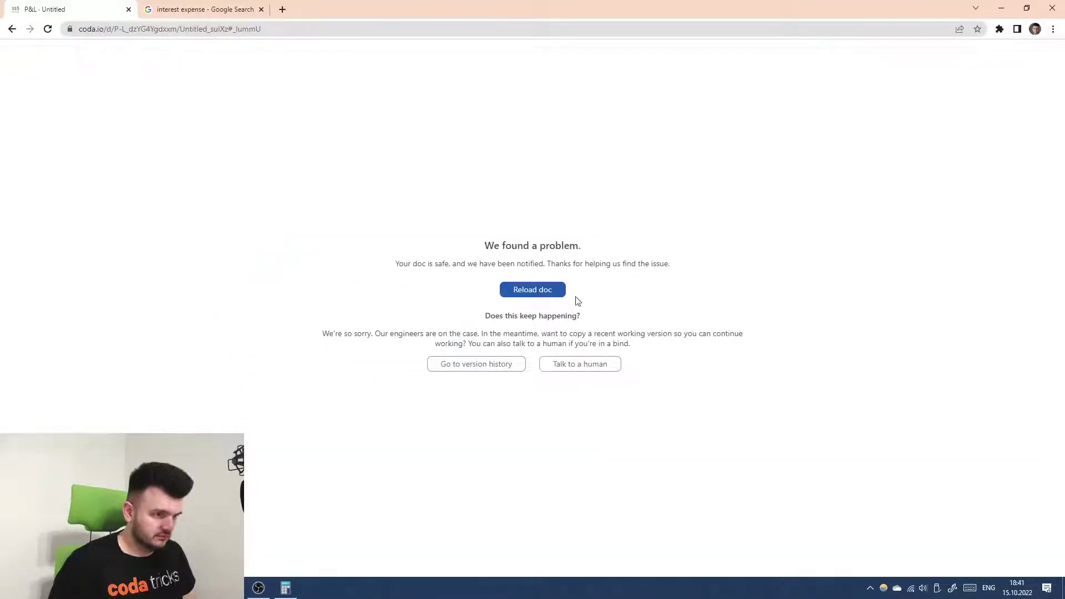
- Reload the doc and move the whole "What concepts do we see here?" section into the first column
left_click(541, 292)
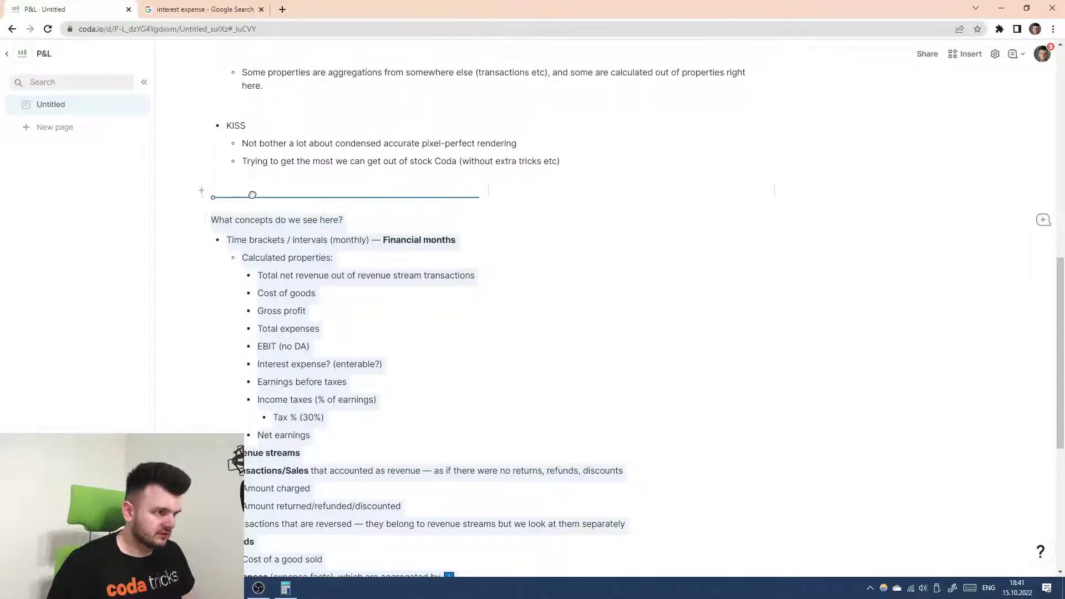
left_click(253, 195)
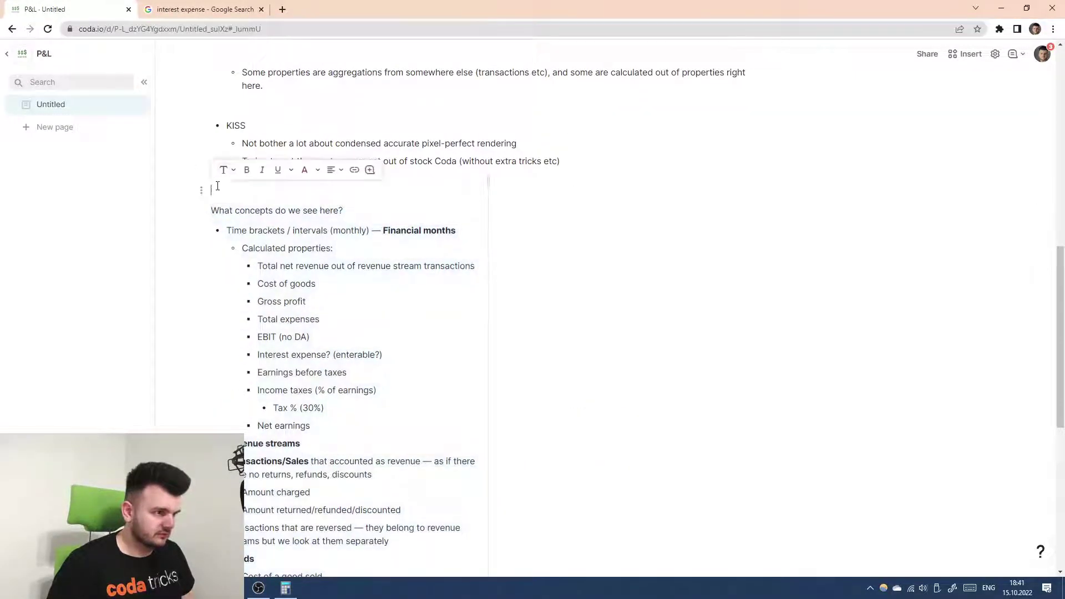
- Insert a blank table in the second column and name it "Financial months"
left_click(584, 198)
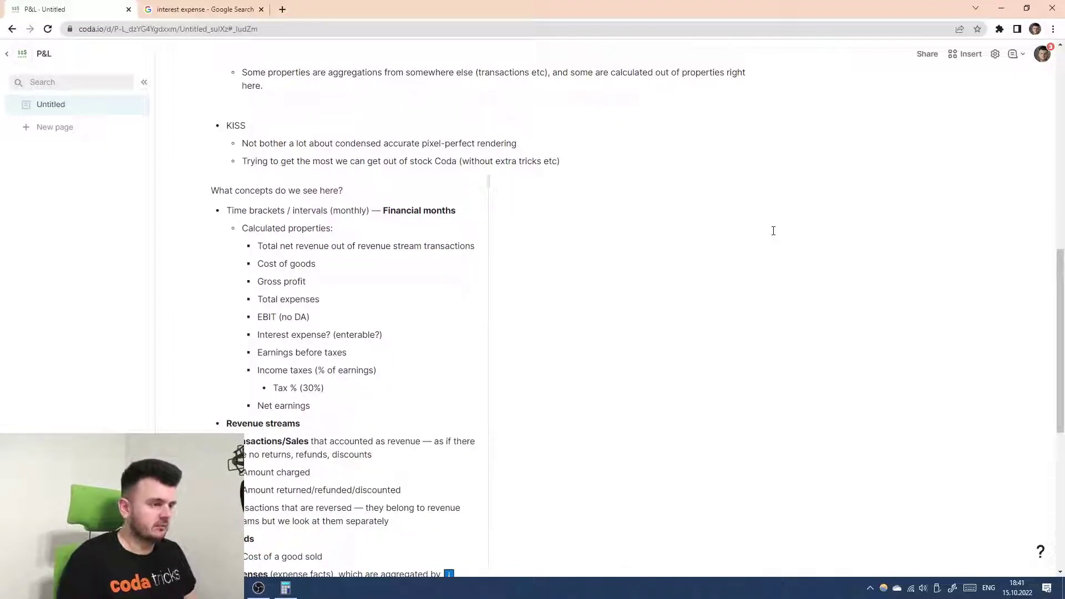
type("/ta")
key("Return")
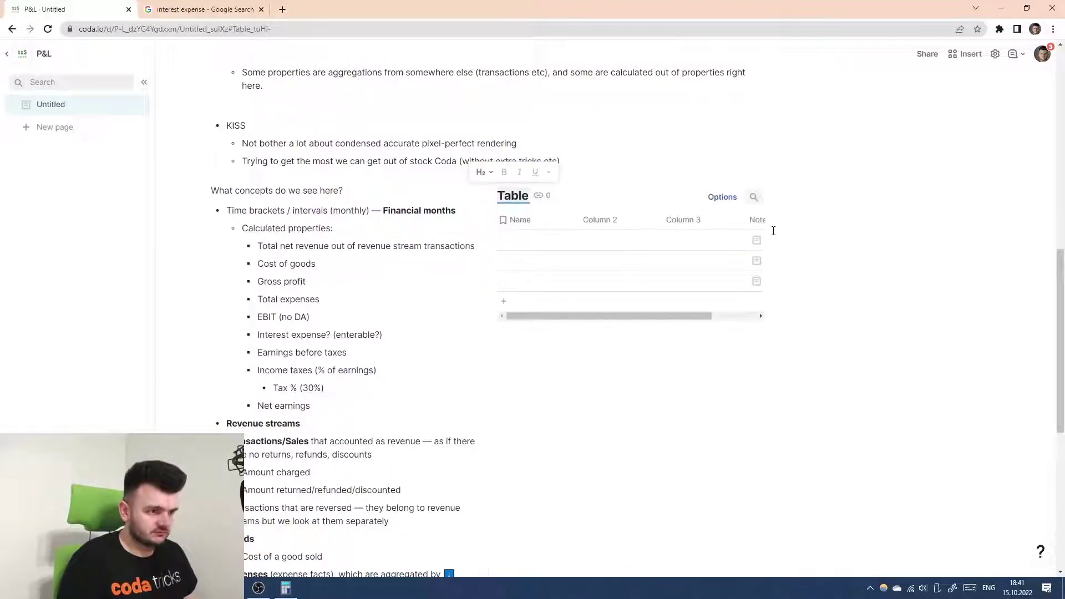
type("Financial months")
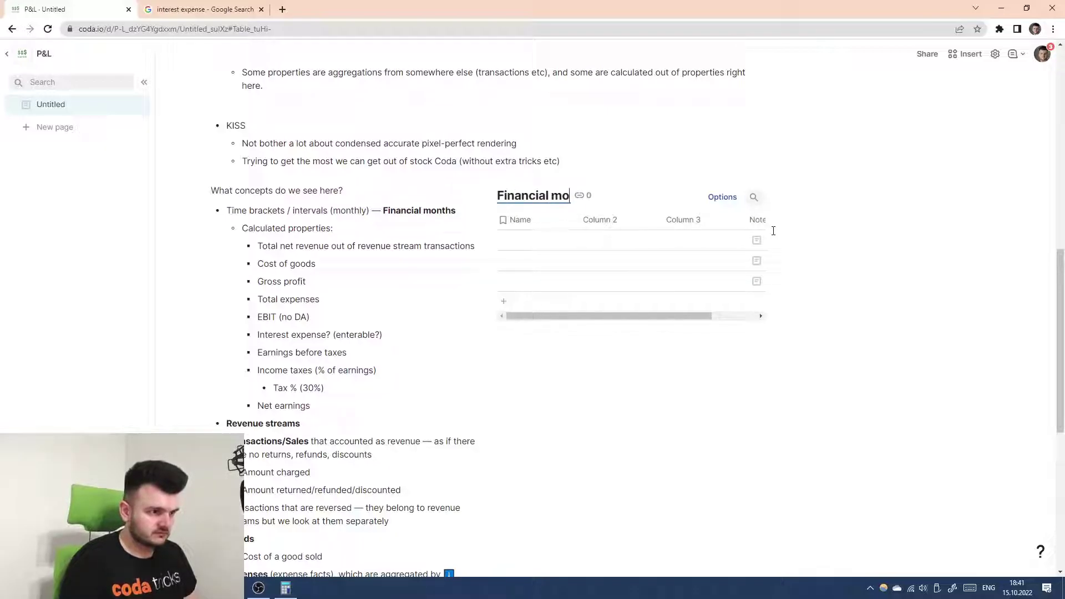
- Insert a blank table below the Financial months table and name it "Revenue streams"
left_click(572, 388)
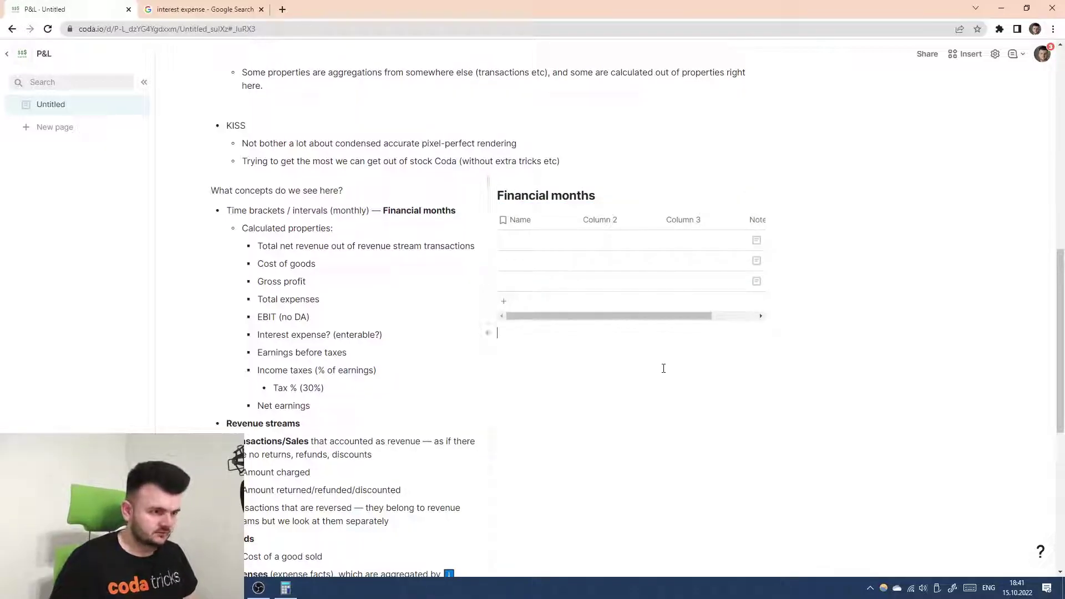
type("/ta")
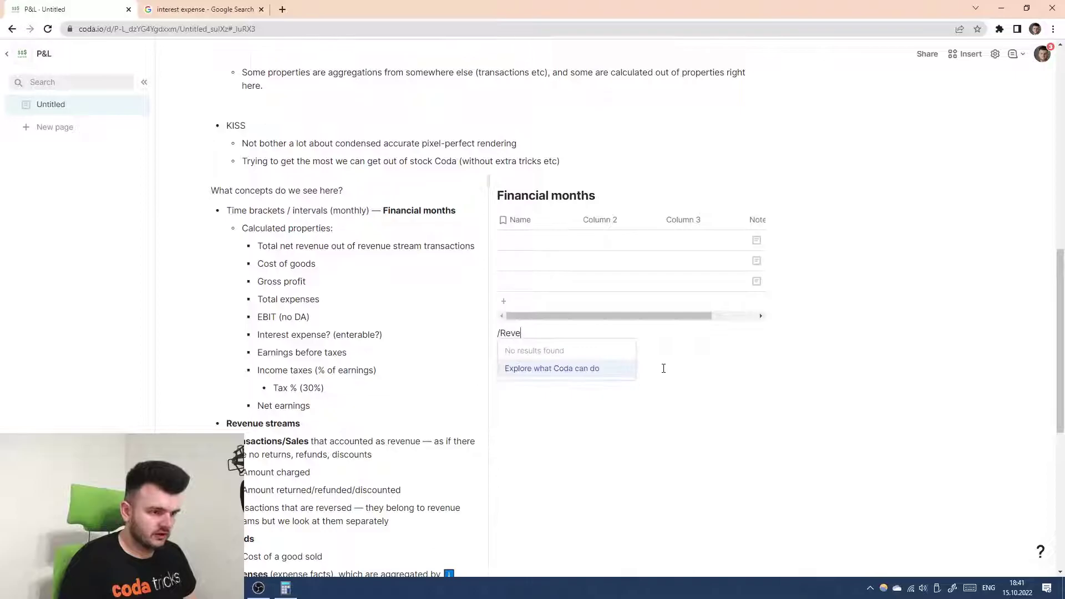
key("Return")
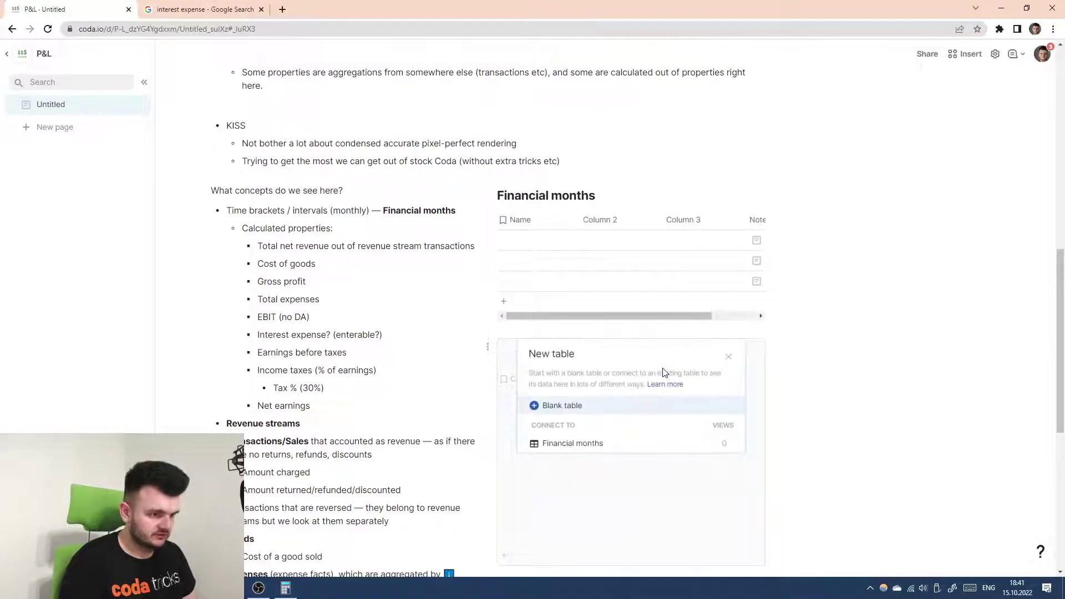
key("Return")
type("Revenue streams")
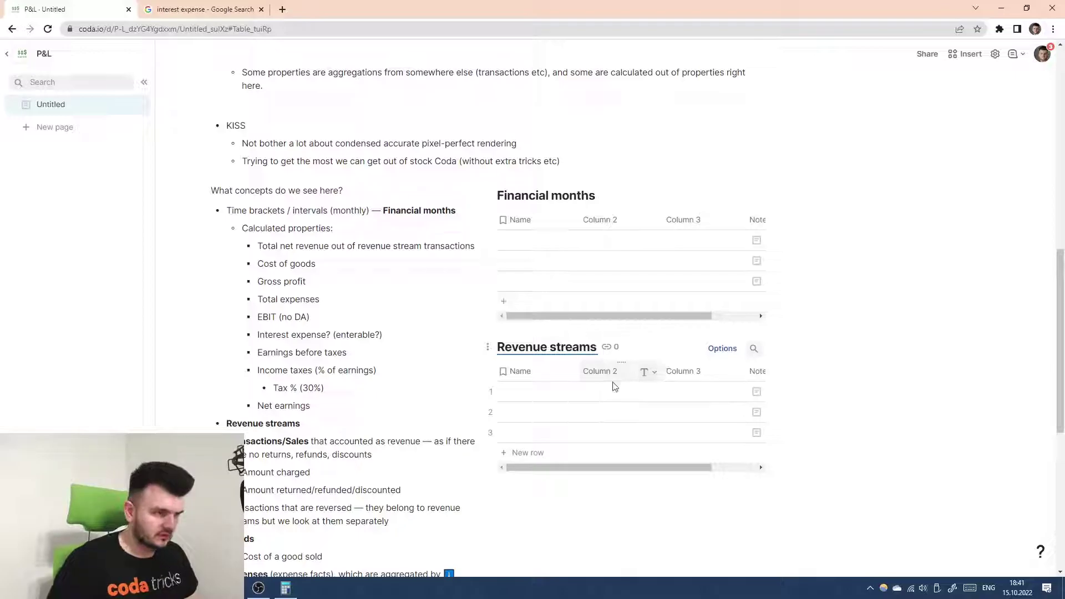
- Insert a blank table below the Revenue streams table and name it "Sales"
left_click(592, 499)
type("/")
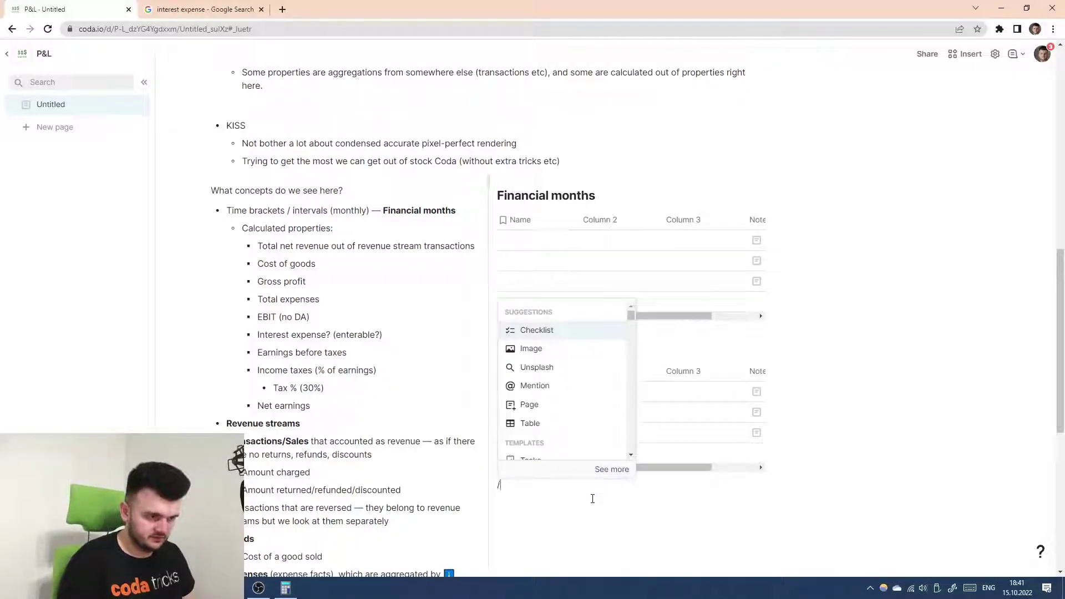
type("ta")
key("Return")
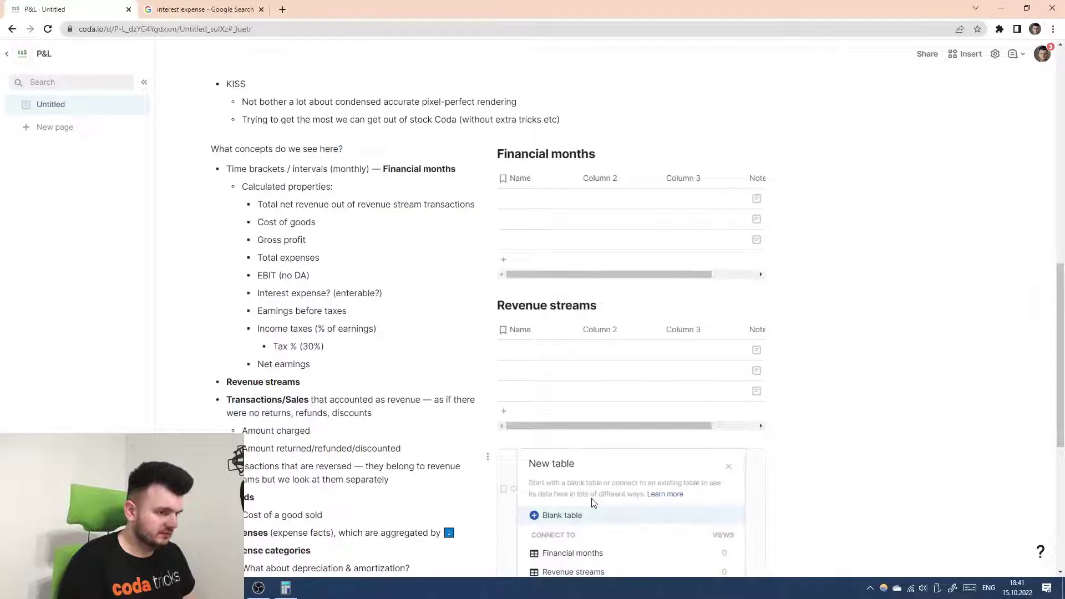
key("Return")
type("Sales")
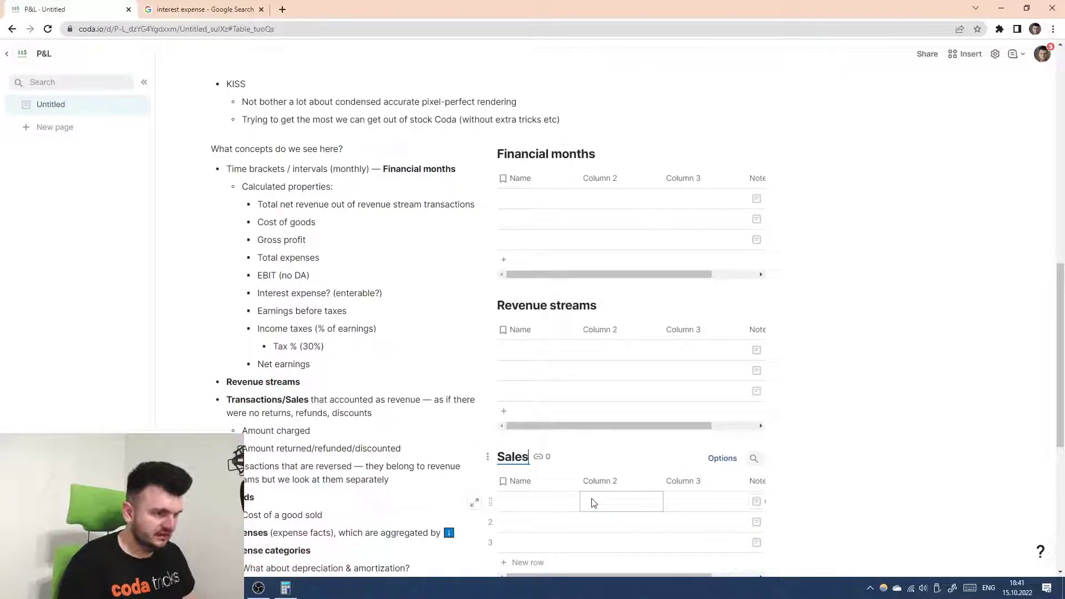
- Insert a blank table below the Sales table and name it "Goods"
scroll(578, 499, "down", 2)
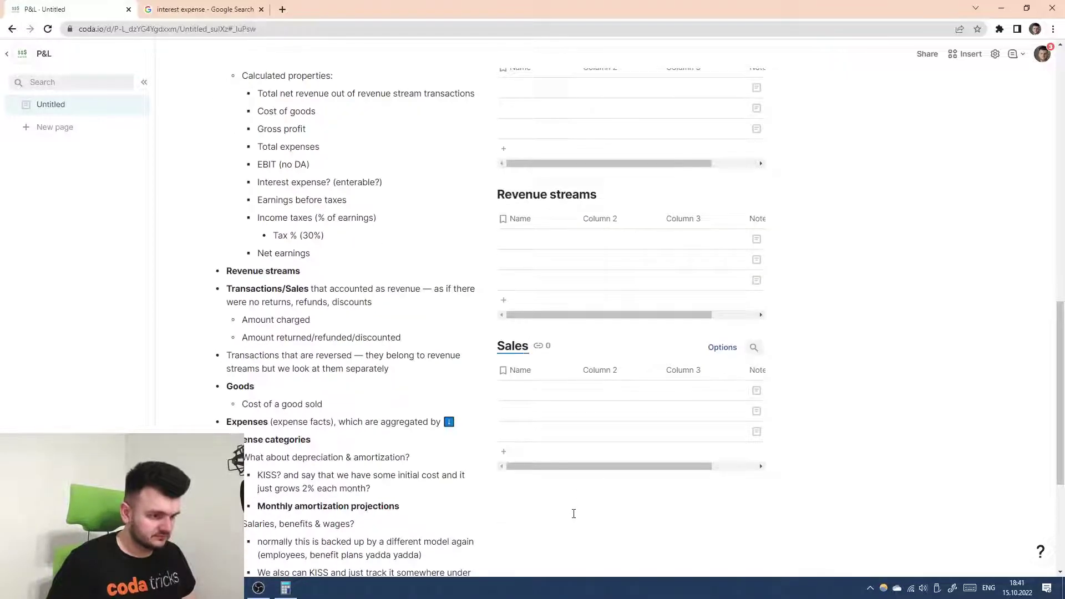
left_click(633, 512)
type("/table")
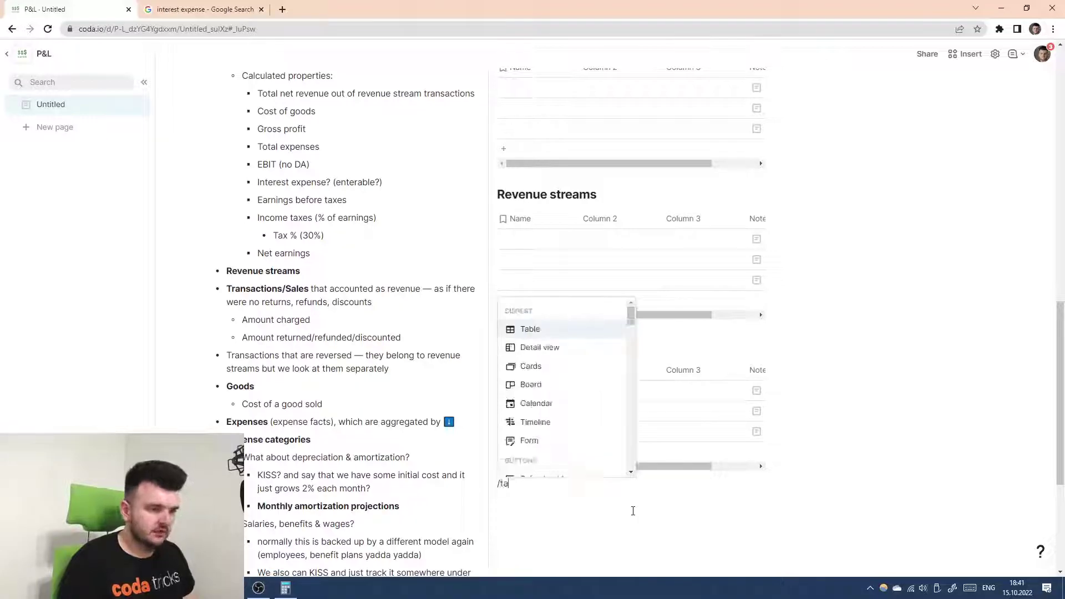
key("Return")
key("Return")
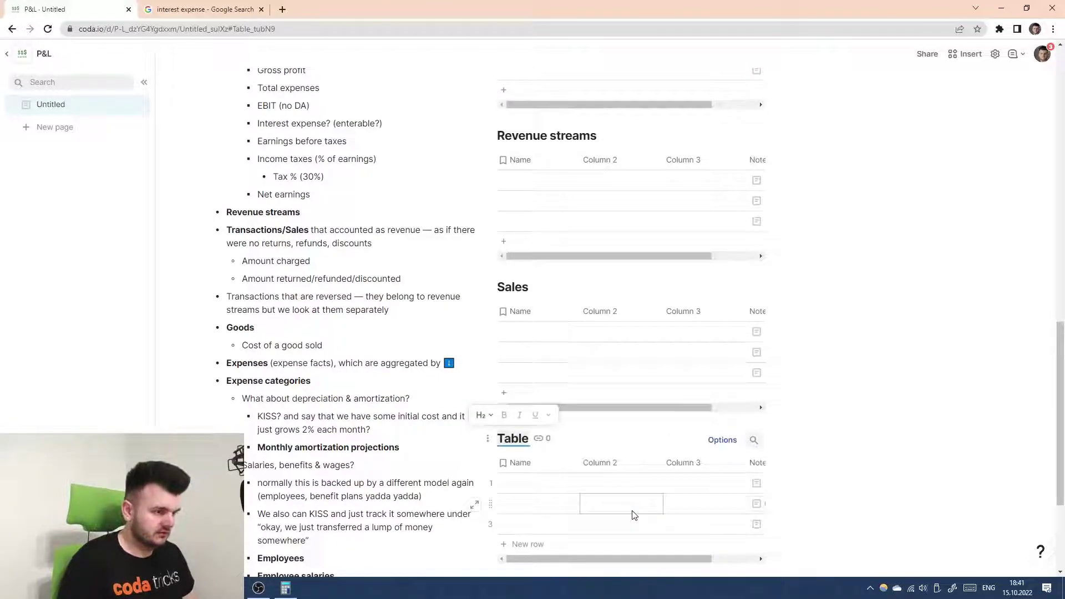
type("Goods")
- Insert a blank table below the Goods table and name it "Expenses"
scroll(638, 500, "down", 3)
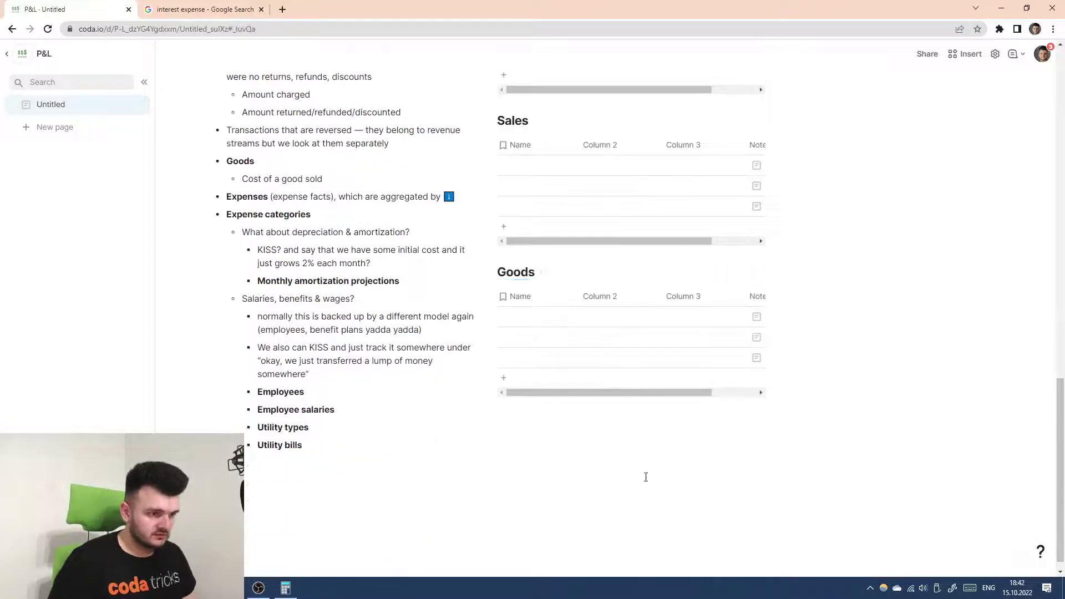
left_click(673, 423)
key("ctrl+plus")
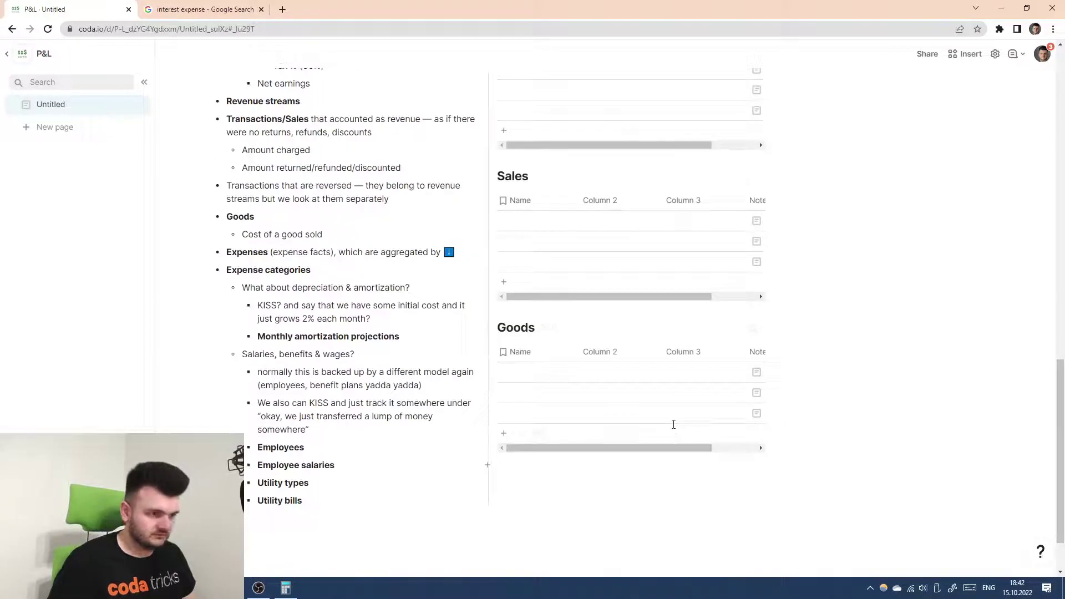
scroll(655, 455, "down", 1)
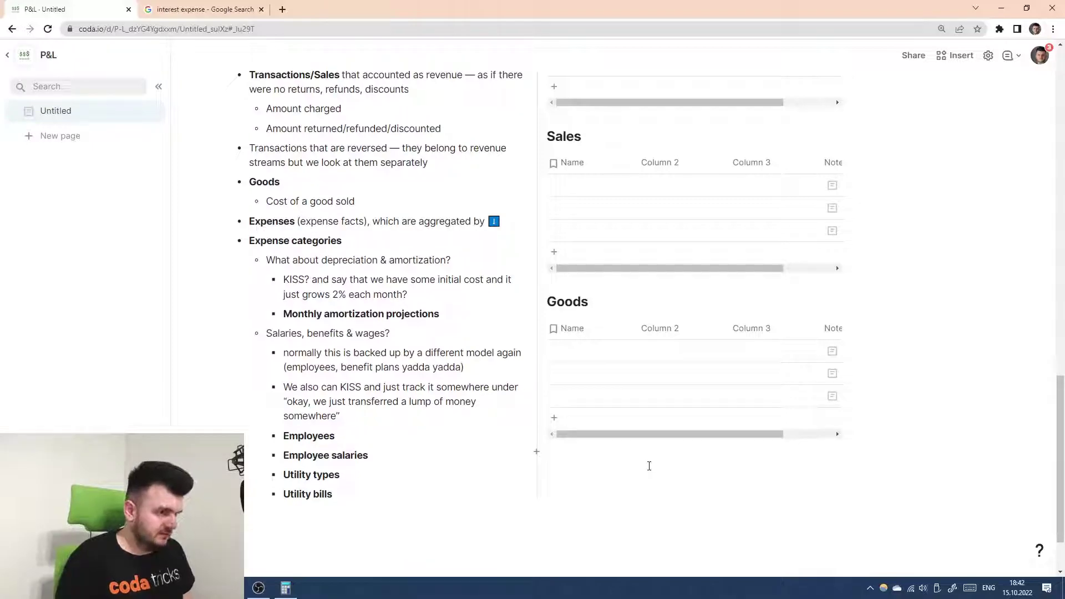
type("/e")
key("BackSpace")
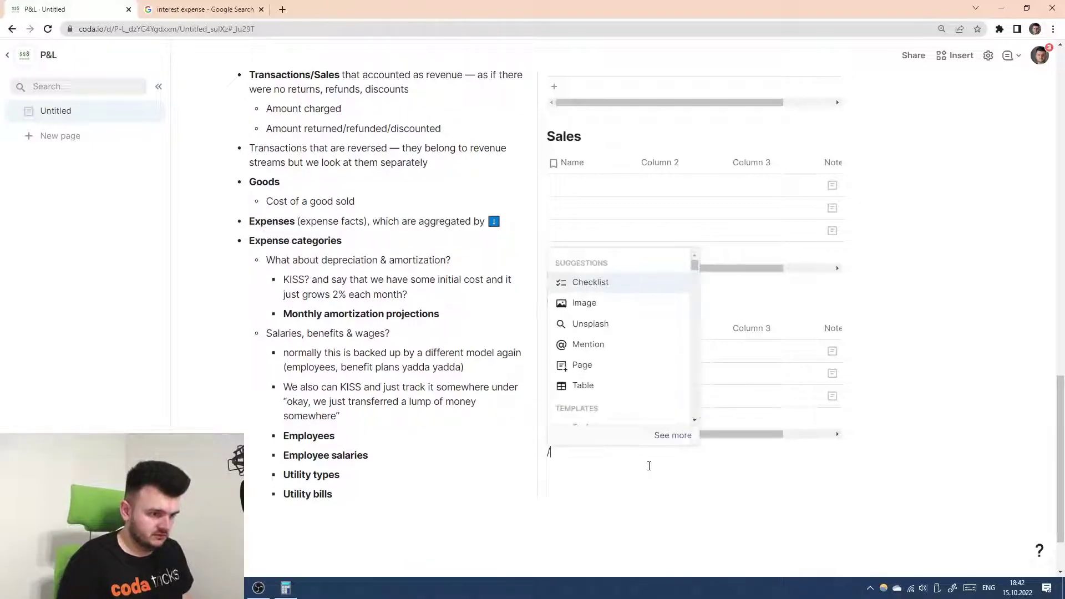
type("ta")
key("Return")
left_click(648, 470)
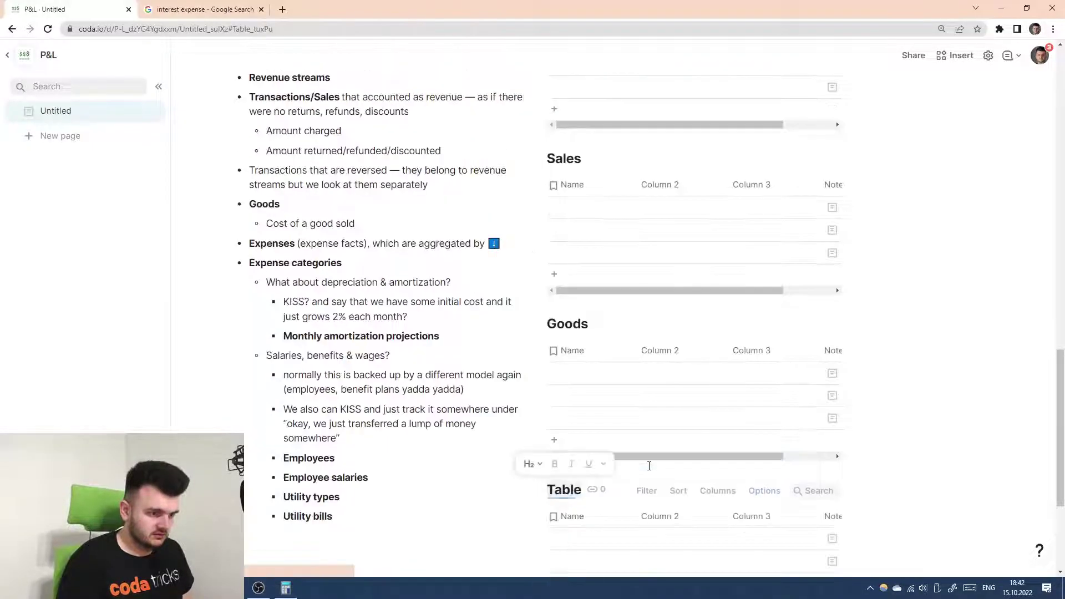
type("Expenses")
key("Return")
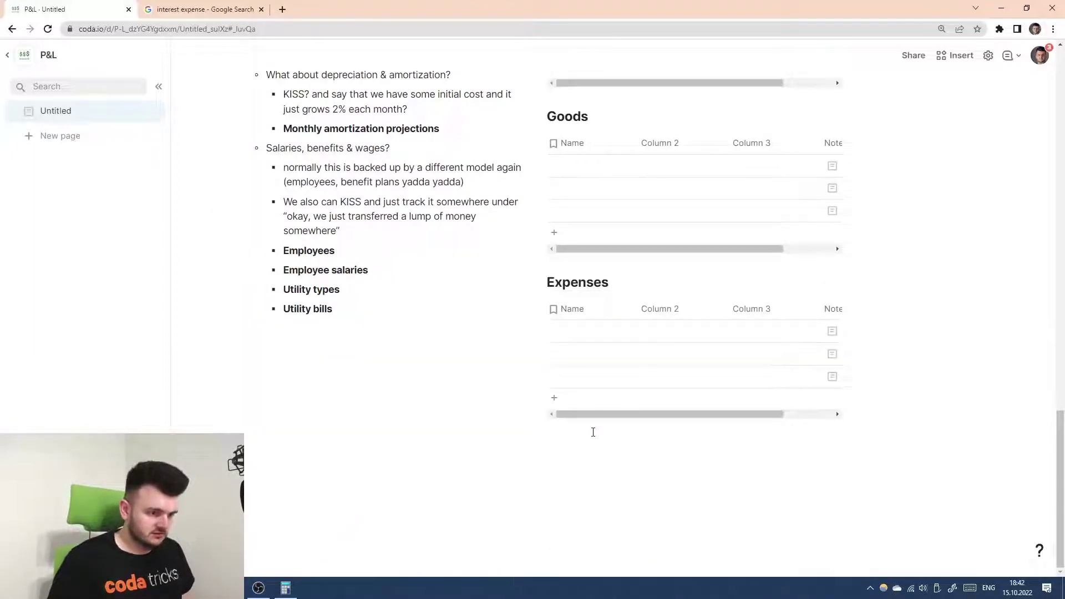
- Insert a blank table below the Expenses table and name it "Expense categories"
scroll(594, 432, "up", 1)
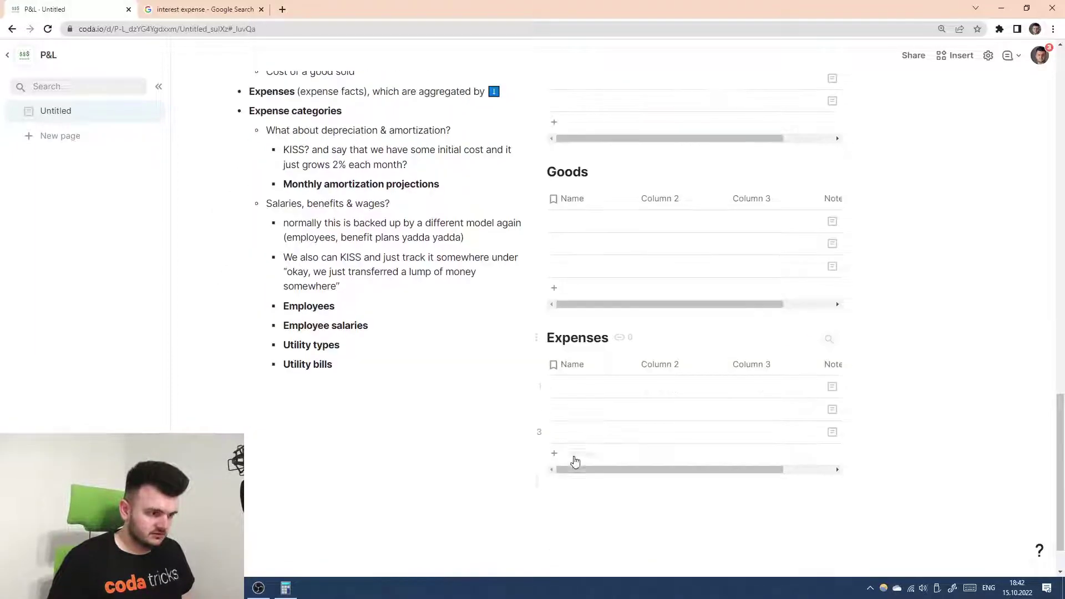
left_click(615, 496)
type("/ta")
key("Return")
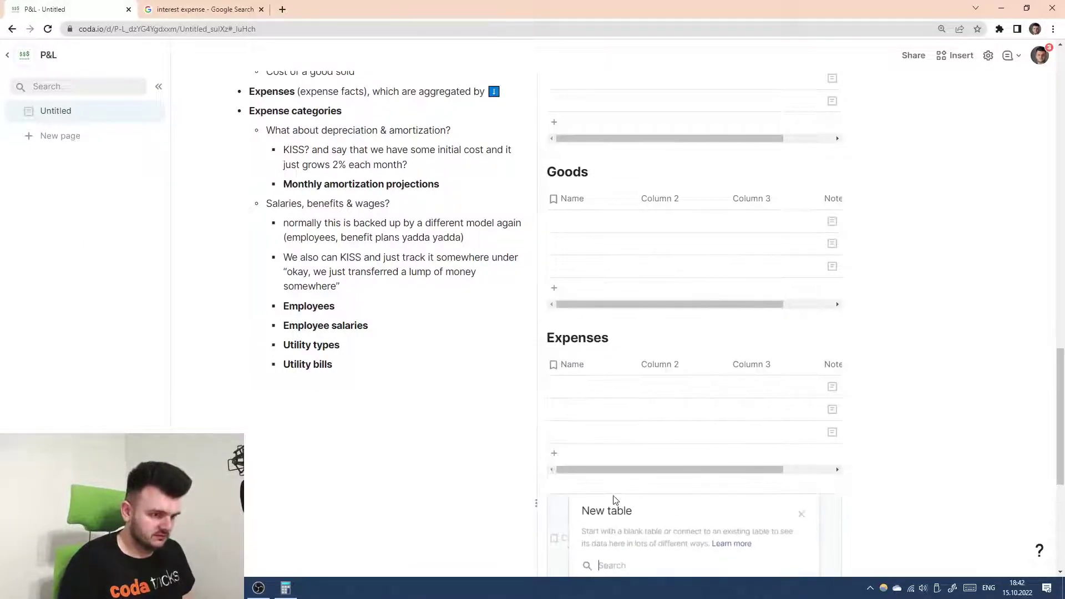
left_click(602, 492)
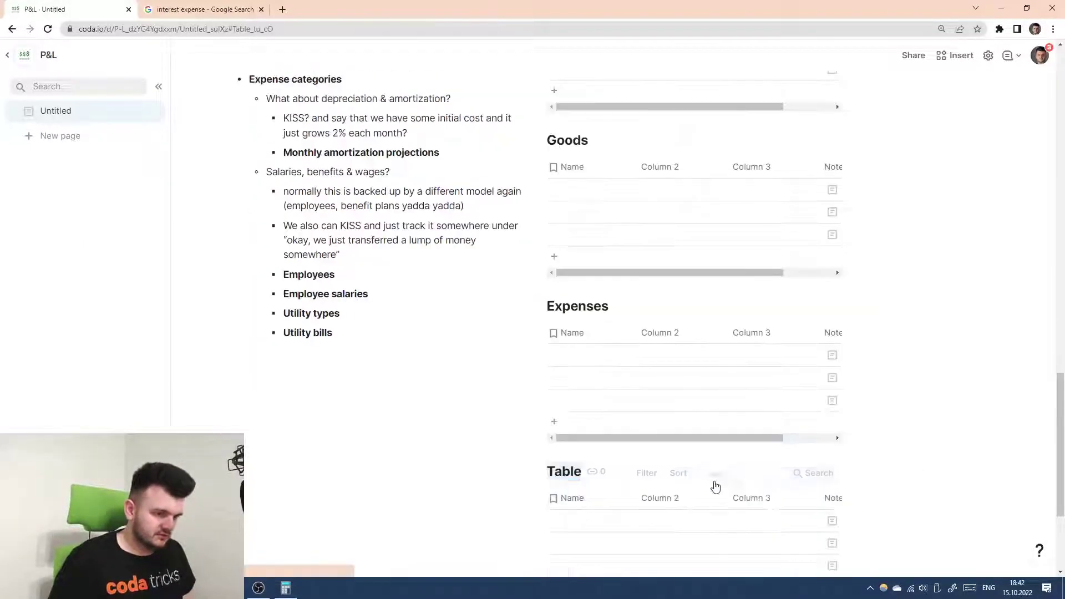
type("Expe")
type("nse categore")
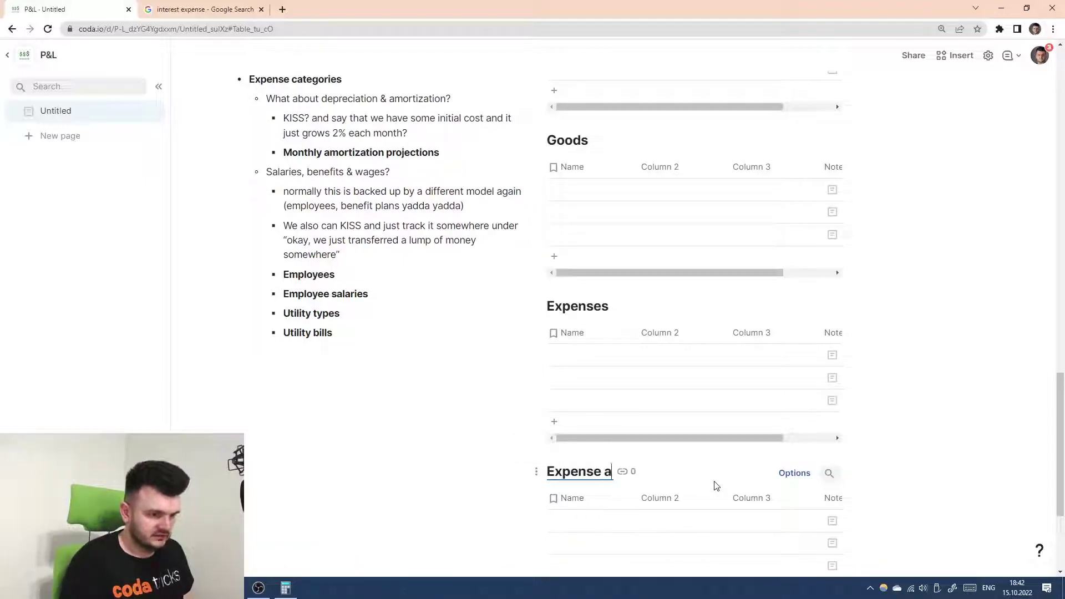
key("BackSpace")
type("ies")
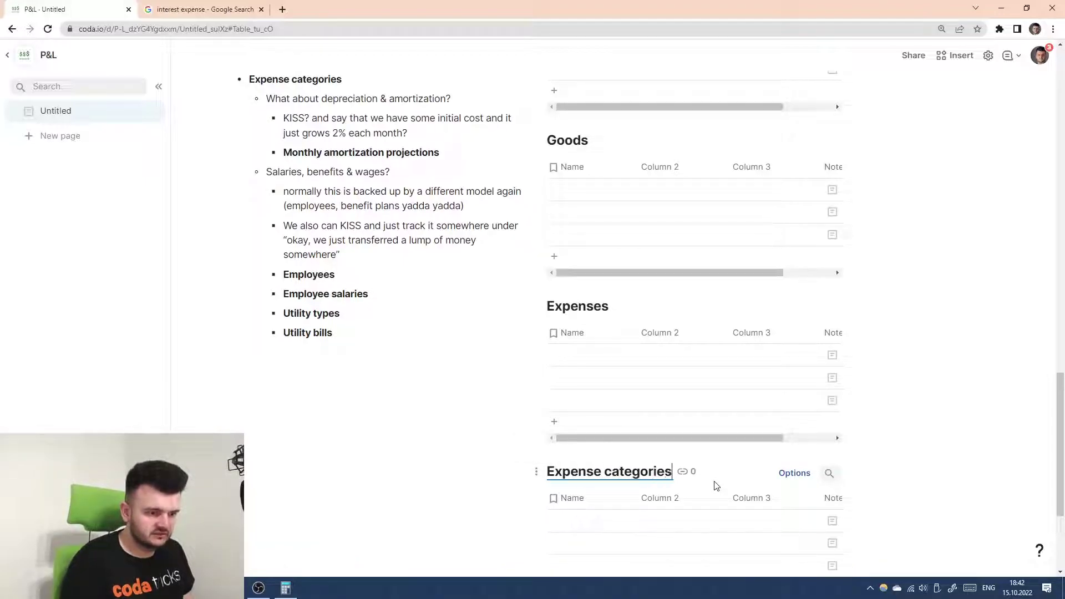
left_click(671, 402)
scroll(666, 413, "down", 2)
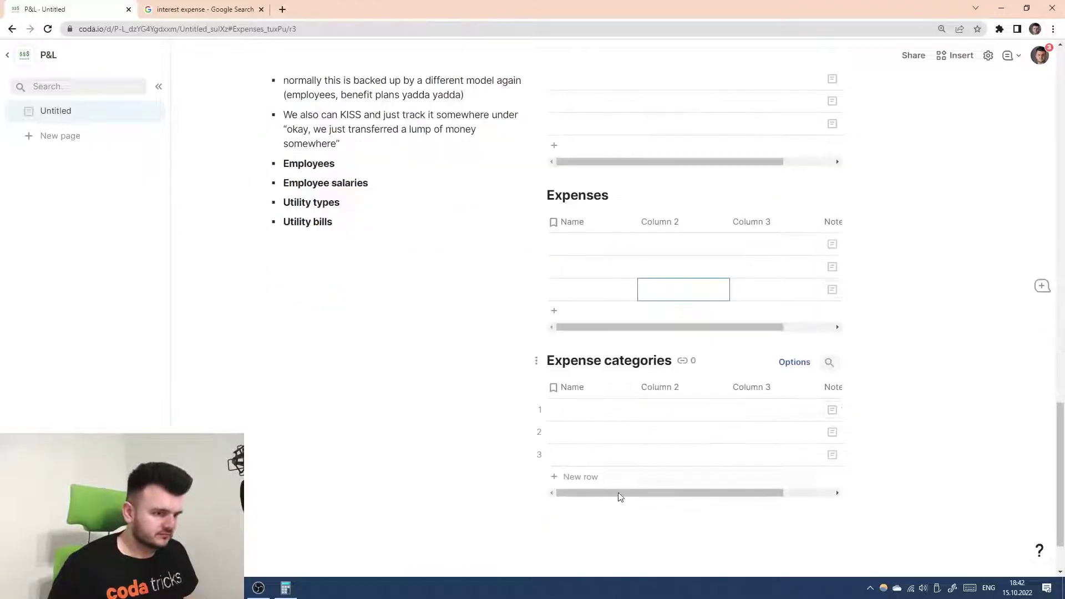
- Delete Column 2, Column 3 and Notes from the Financial months table
scroll(617, 509, "up", 4)
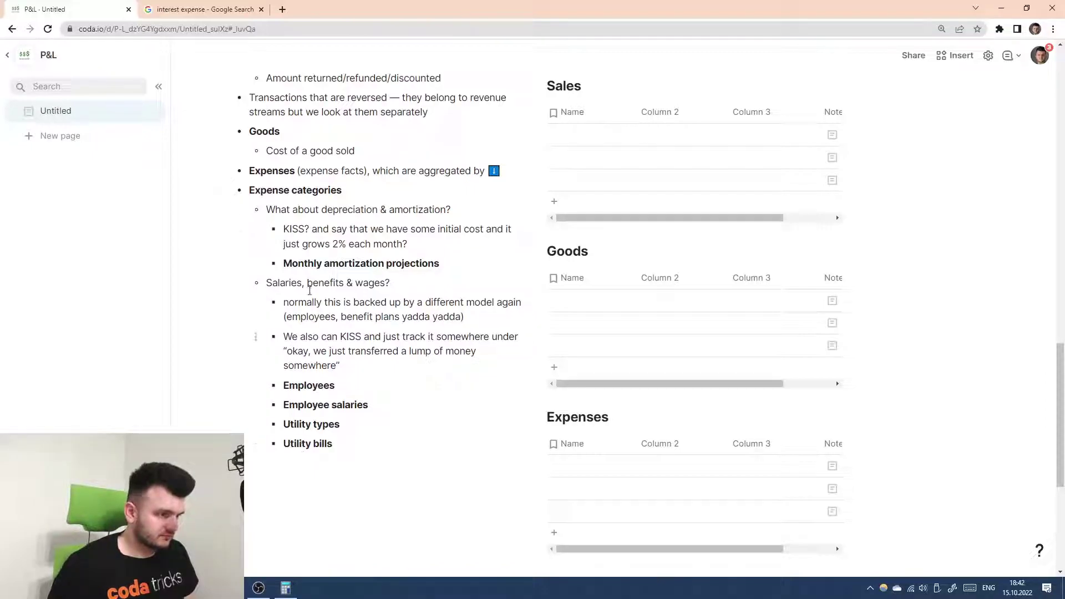
scroll(693, 372, "down", 5)
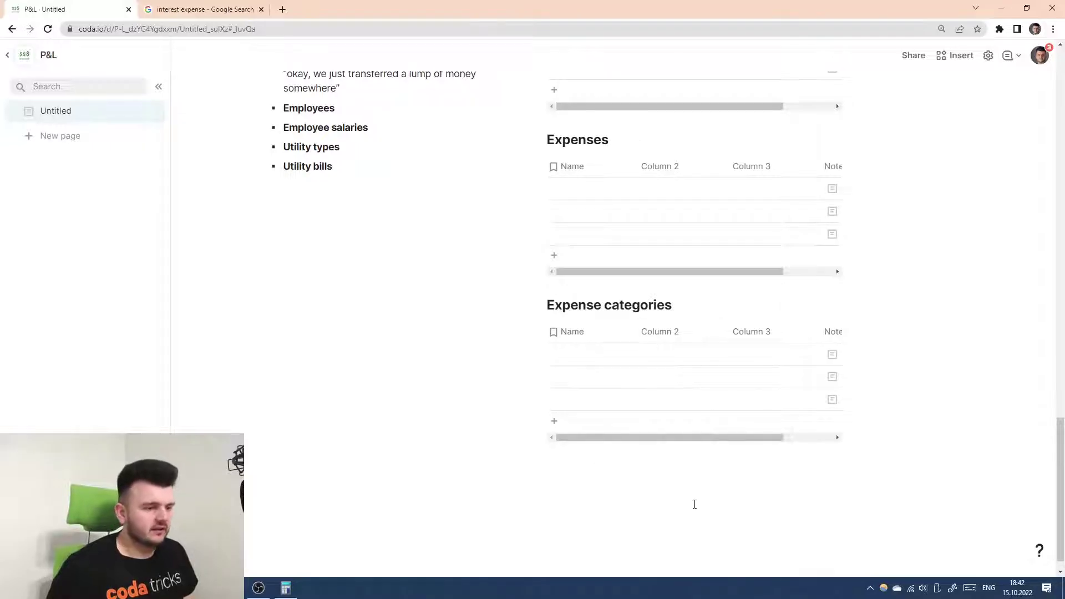
scroll(695, 504, "up", 14)
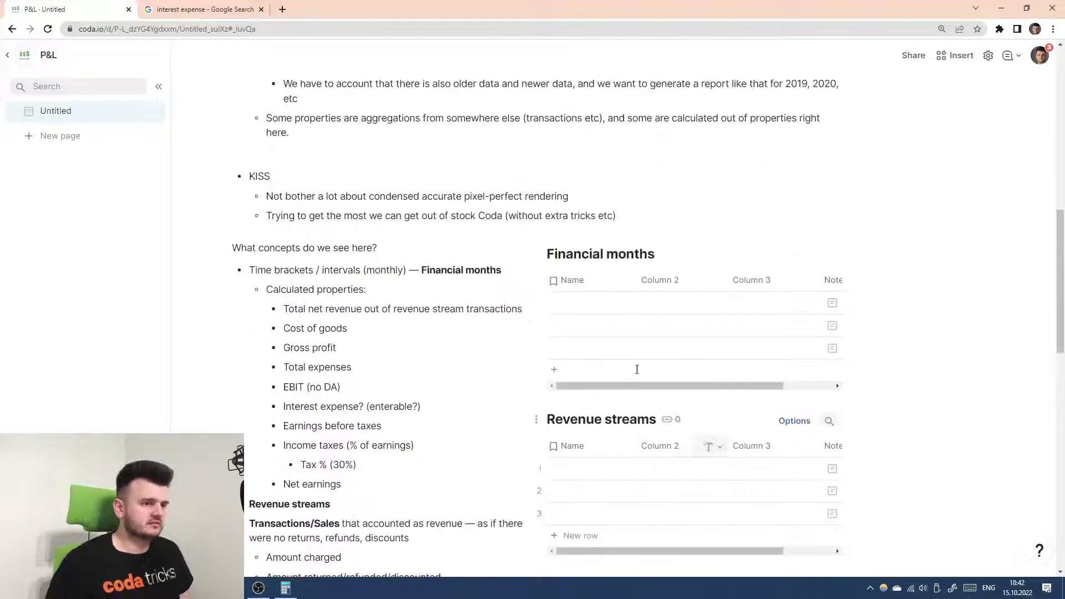
left_click(578, 303)
left_click(668, 282)
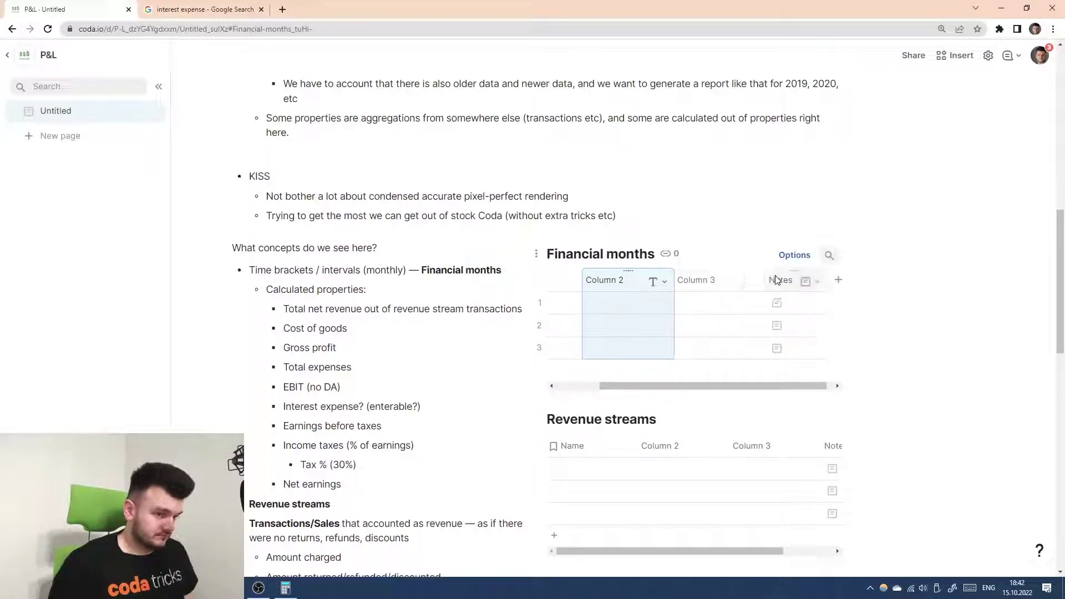
left_click(768, 286, "shift")
key("Delete")
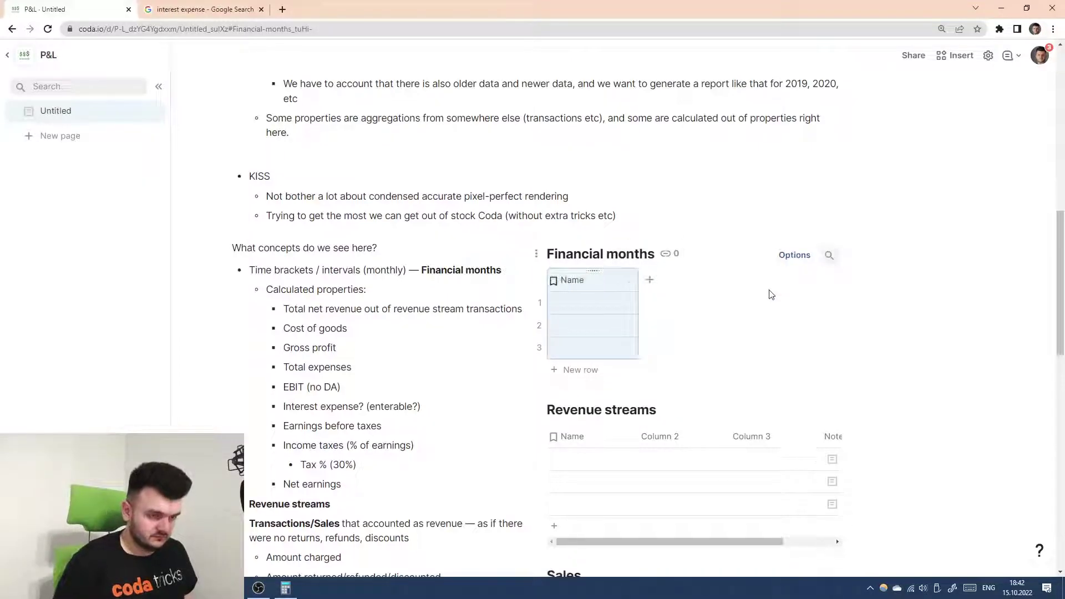
- Rename the Financial months table's Name column to "Month" and make it a Date column in the "January 2022" format
left_click(589, 281)
type("Month")
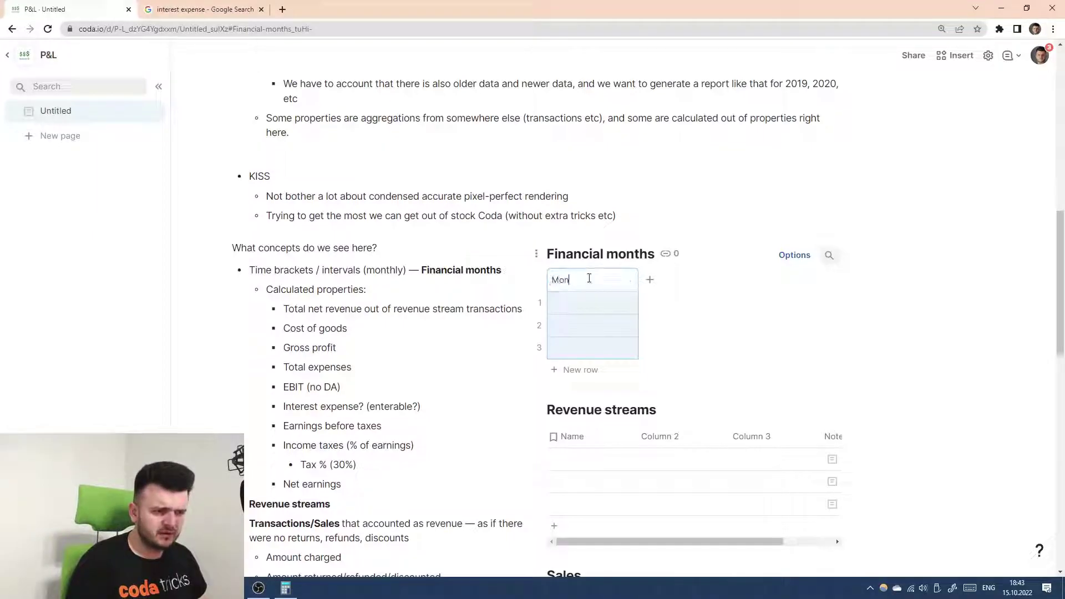
key("Return")
left_click(621, 281)
mouse_move(638, 301)
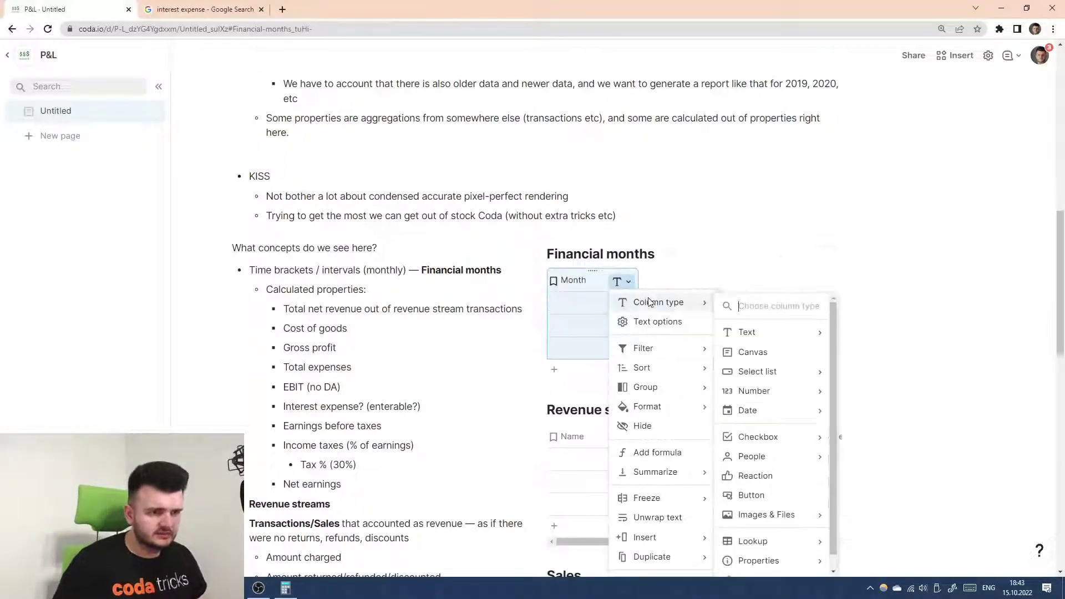
mouse_move(777, 411)
left_click(859, 410)
left_click(622, 281)
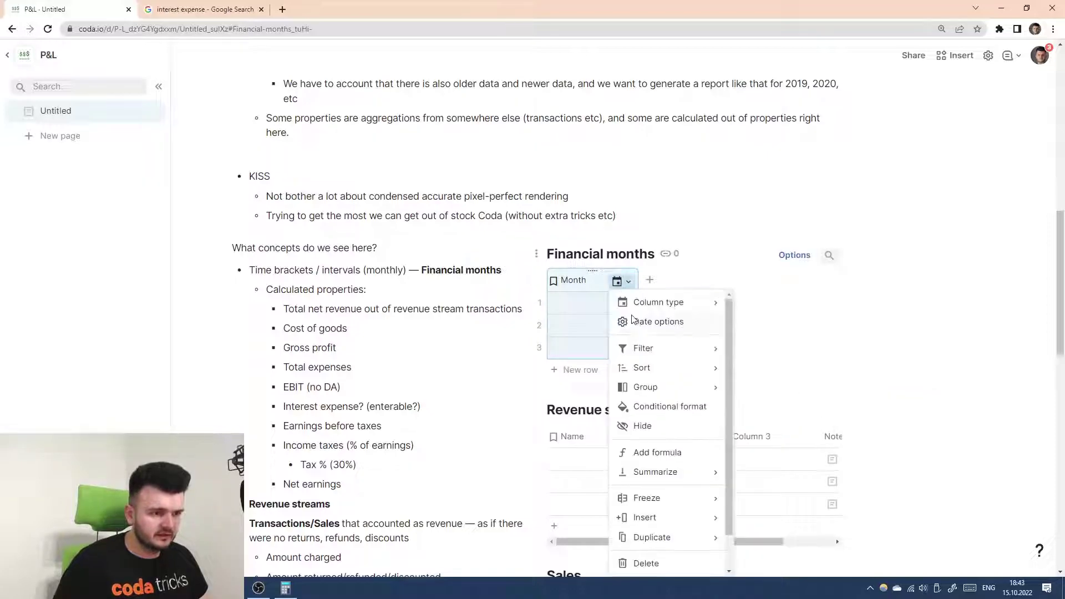
left_click(646, 322)
left_click(661, 365)
scroll(670, 448, "down", 4)
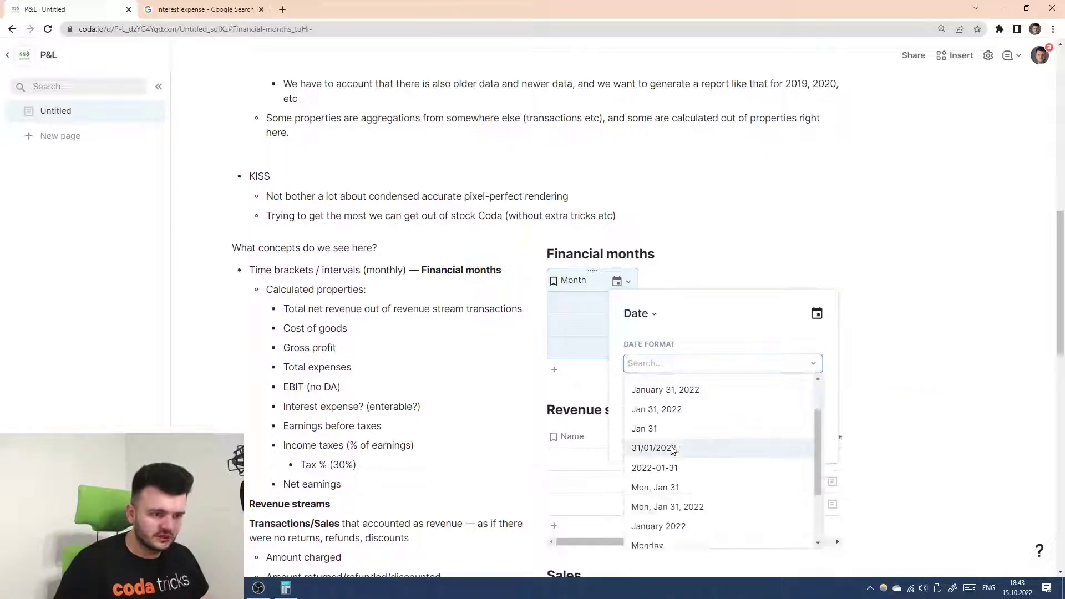
left_click(680, 474)
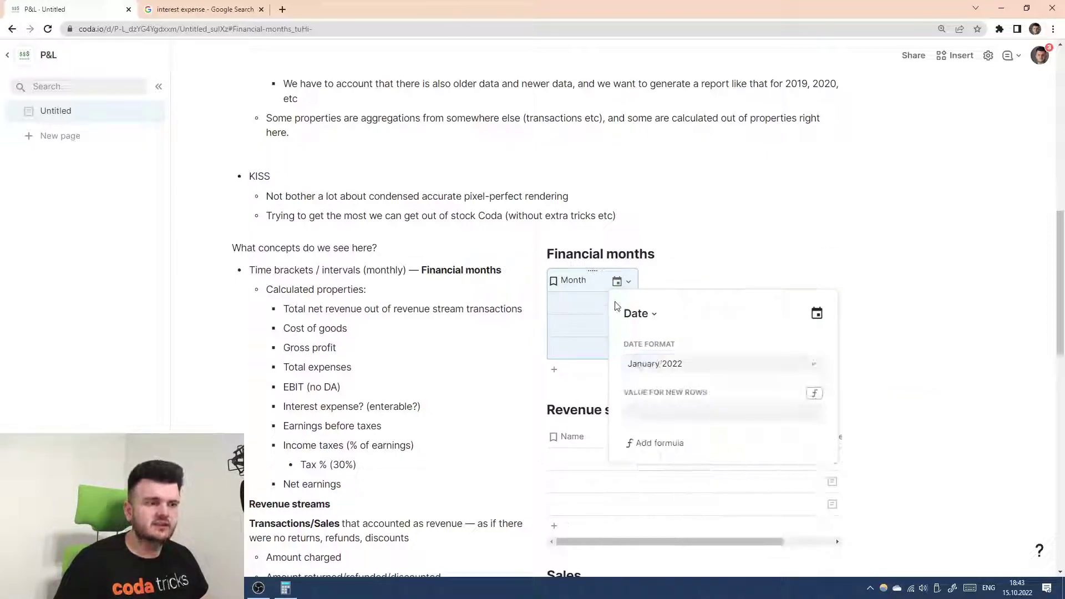
- Try several different October 2022 days in the first row's Month cell of the Financial months table
double_click(585, 304)
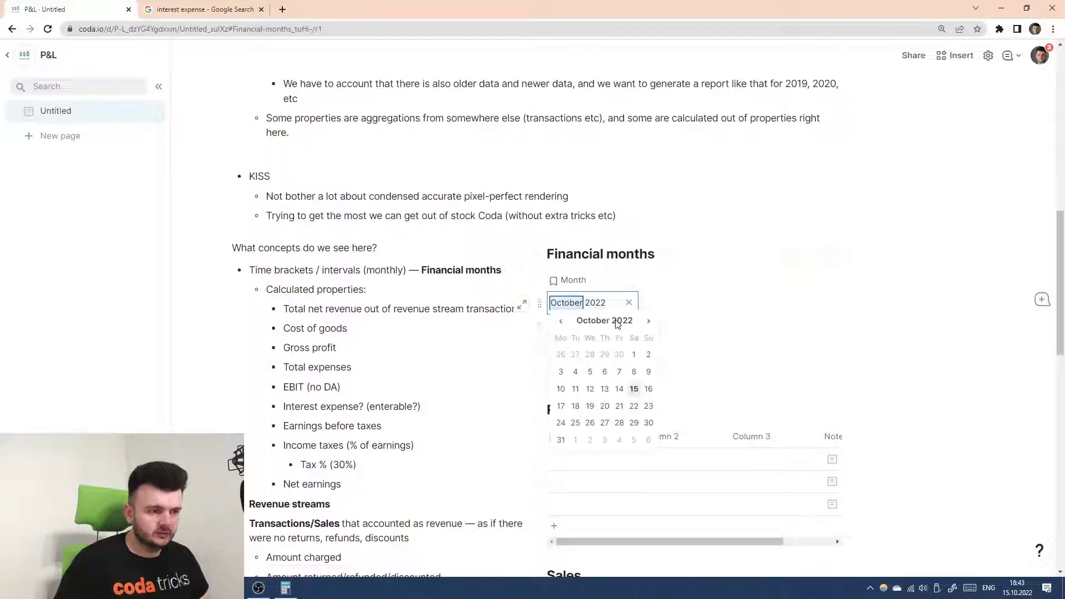
left_click(634, 388)
double_click(579, 313)
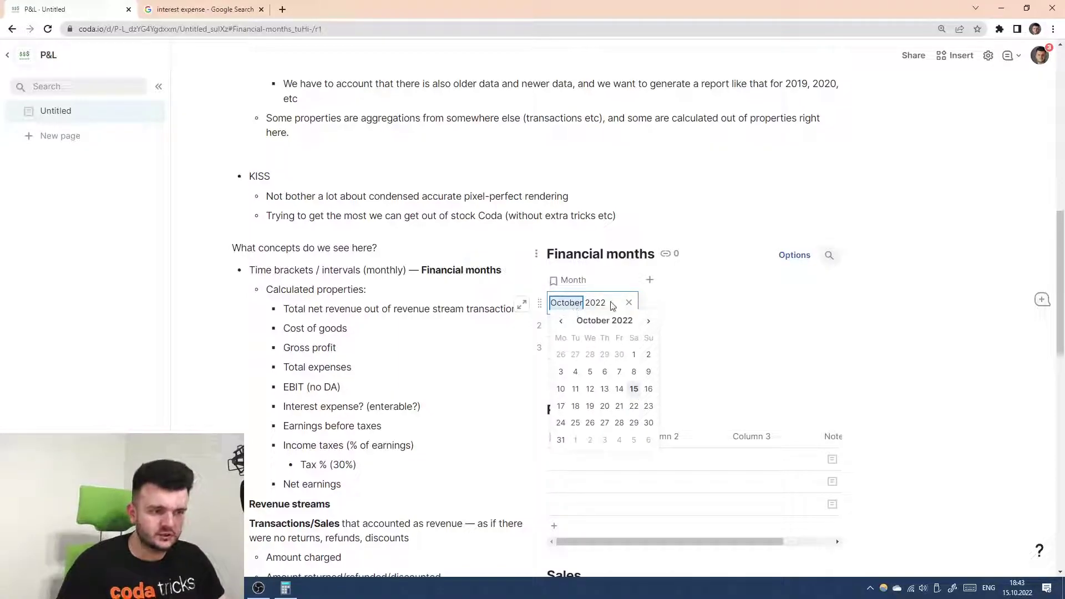
left_click(619, 395)
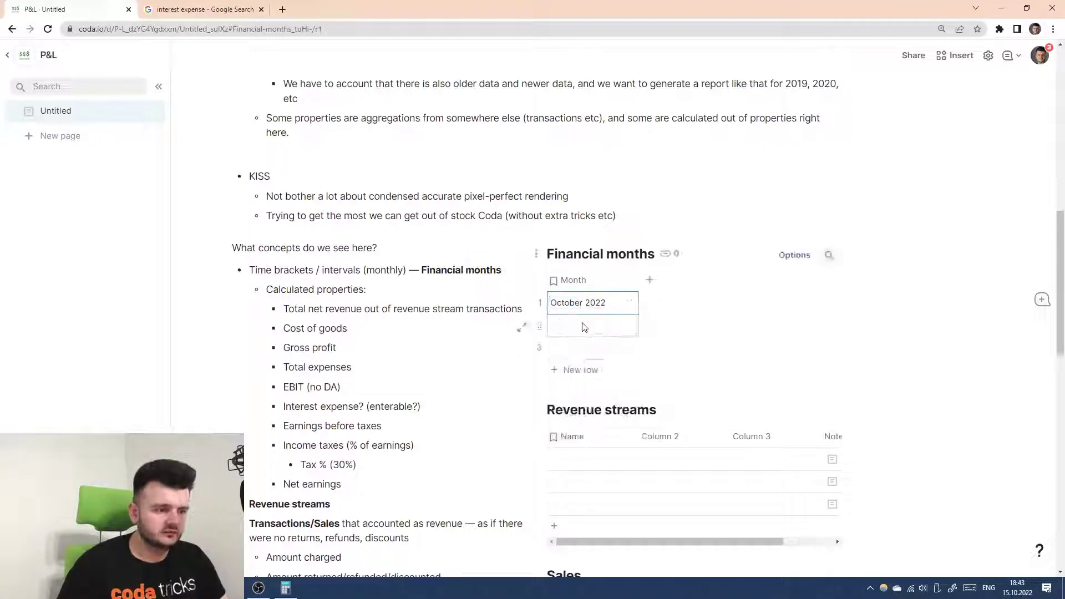
double_click(579, 305)
left_click(634, 389)
double_click(579, 304)
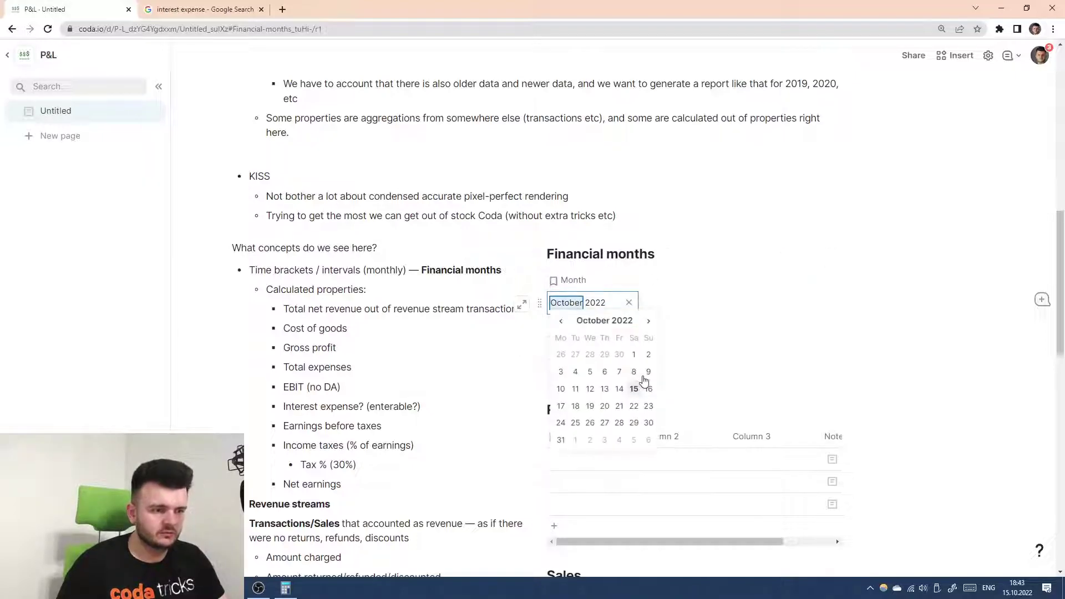
left_click(634, 357)
double_click(588, 303)
left_click(620, 422)
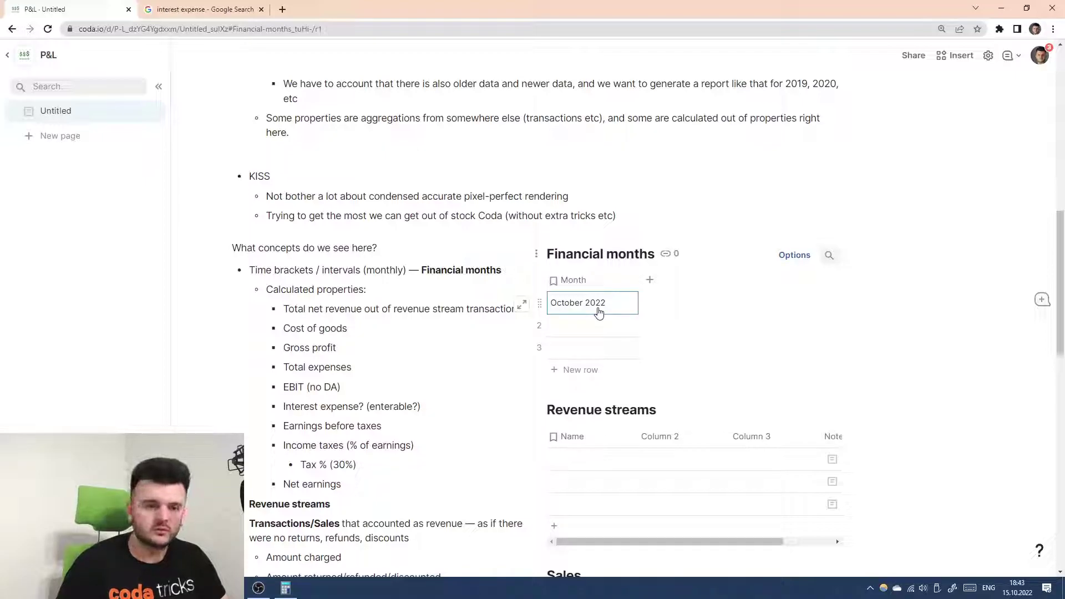
- Add a column to the Financial months table with a formula that returns the Day() of Month
left_click(650, 280)
left_click(667, 279)
key("equal")
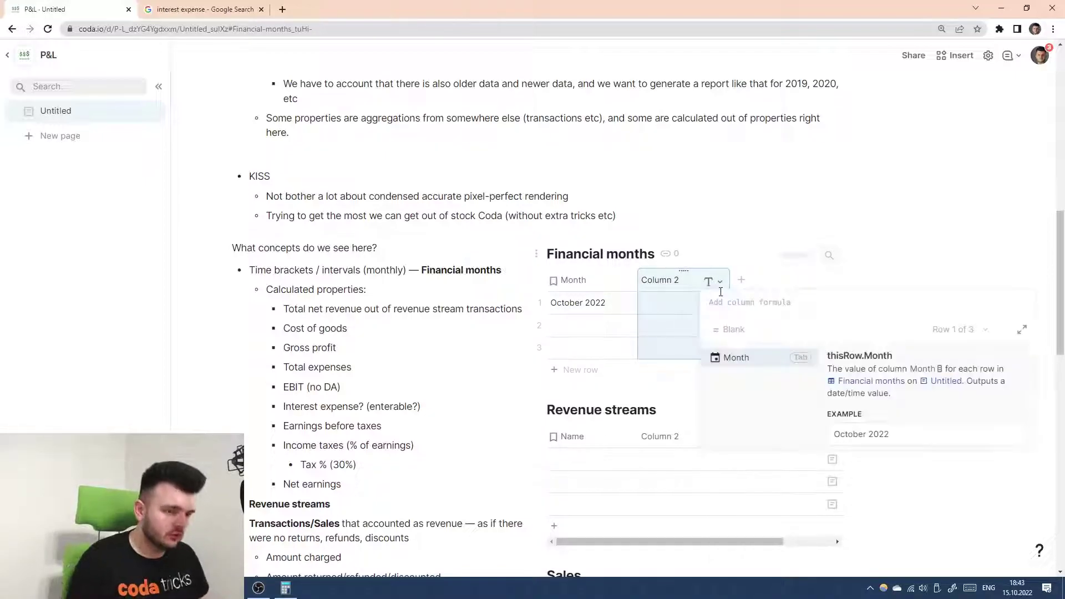
key("Tab")
type(".day")
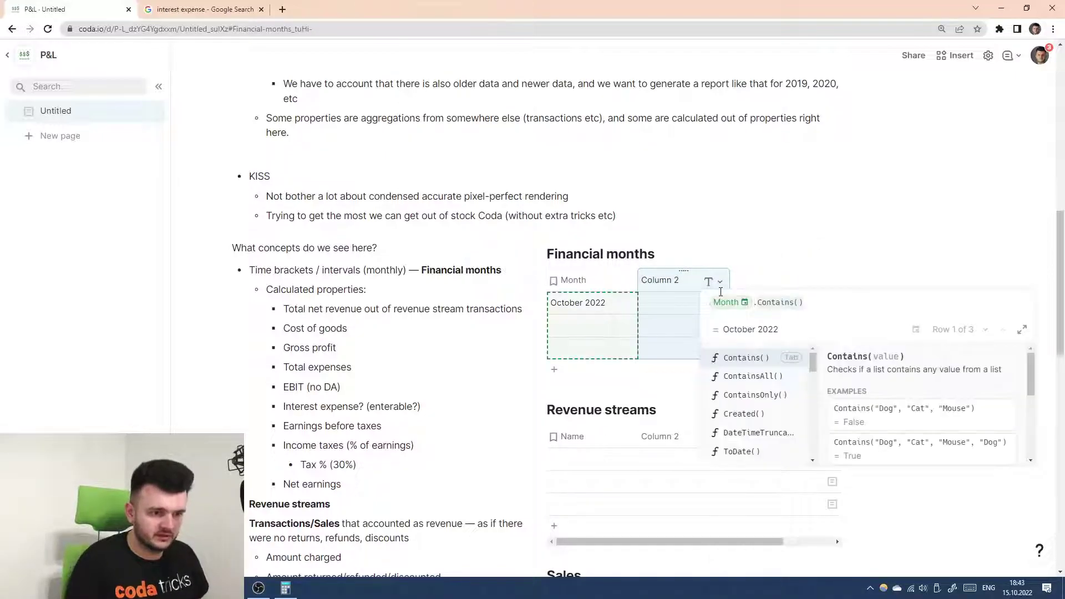
key("Tab")
key("Return")
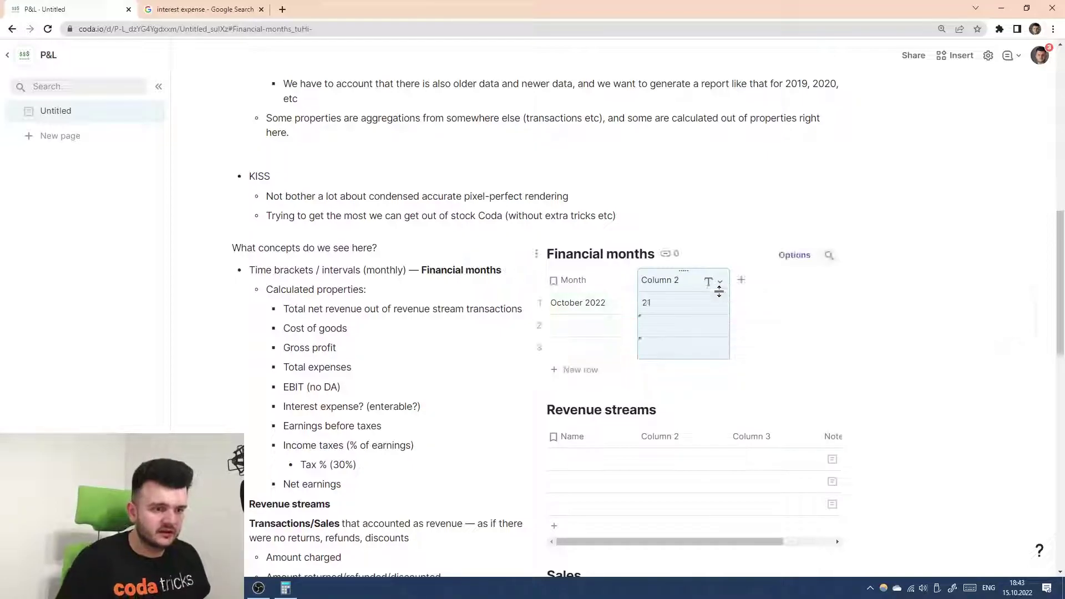
- Test the day formula by changing the first row's Month date to October 7 and to October 21, 2022
double_click(605, 311)
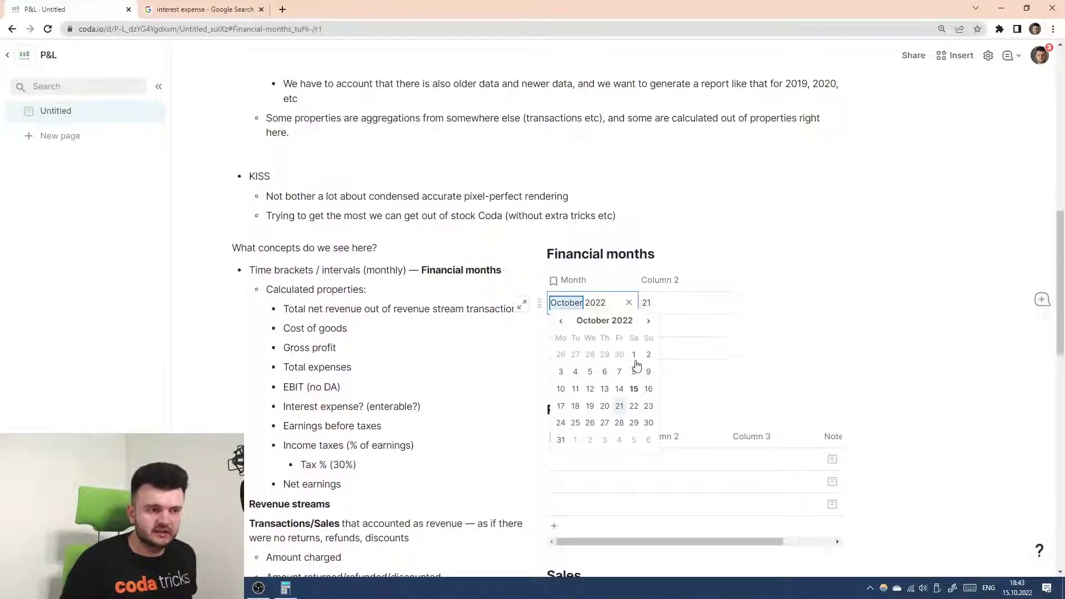
left_click(635, 362)
double_click(607, 308)
left_click(621, 375)
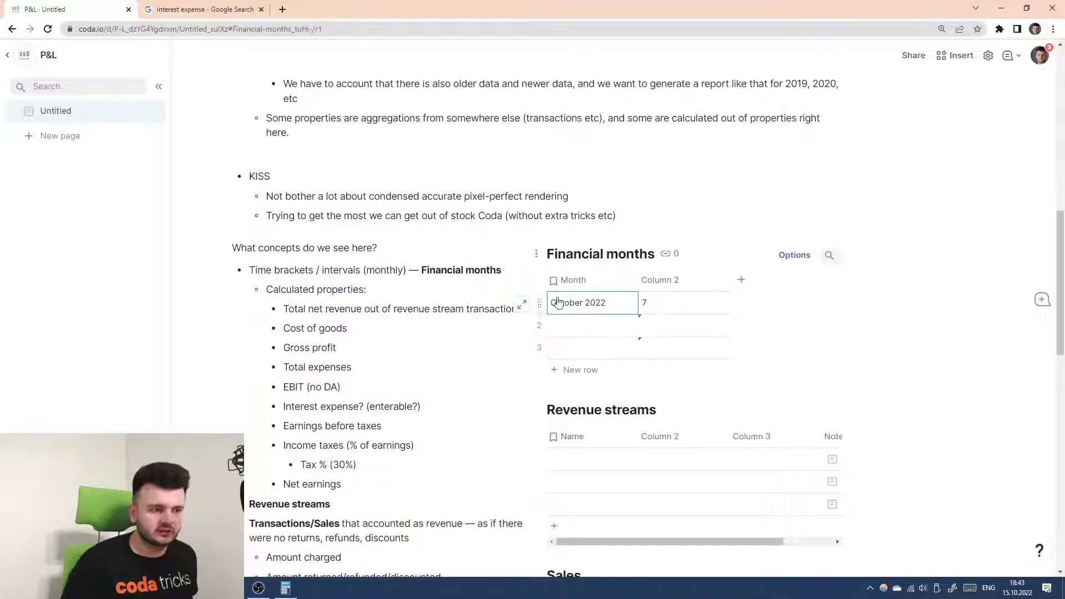
left_click(656, 323)
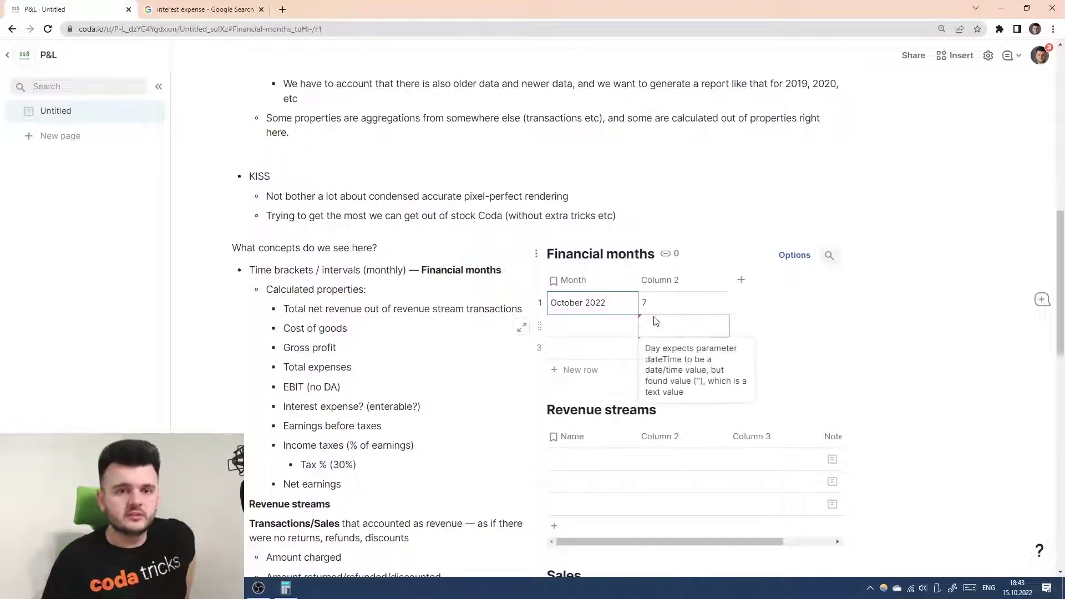
double_click(618, 304)
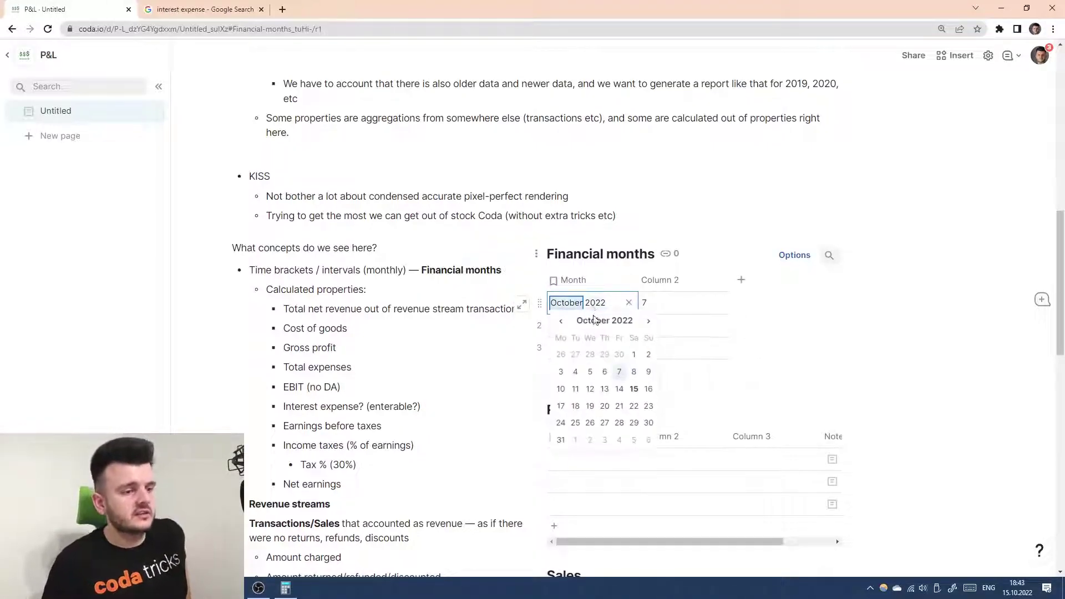
left_click(621, 408)
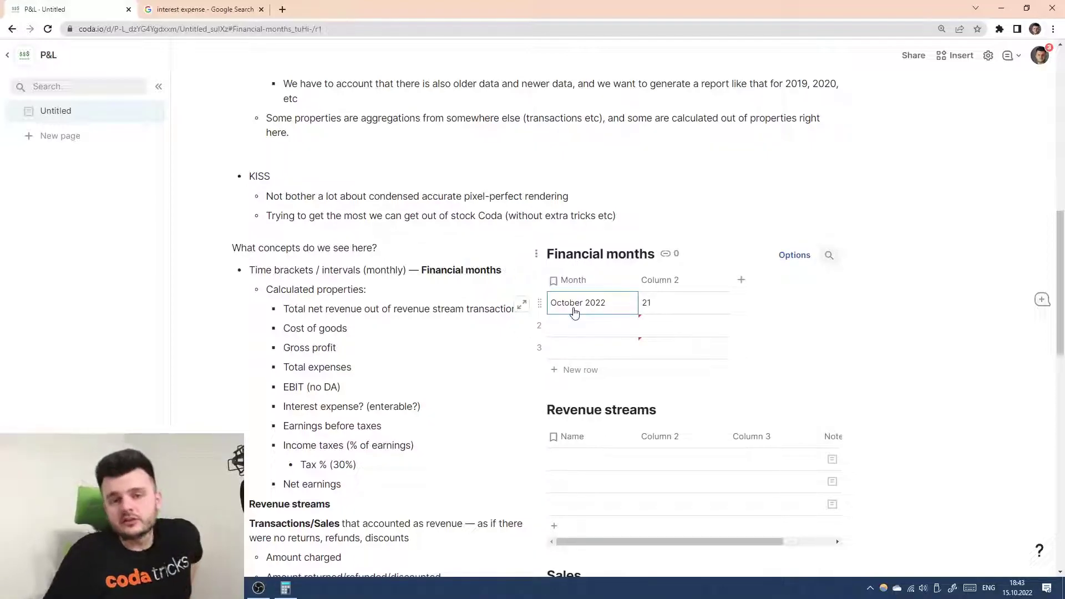
- Set the first row's Month date to October 19, 2022 and compare it with the calculated day beside it
left_click(658, 311)
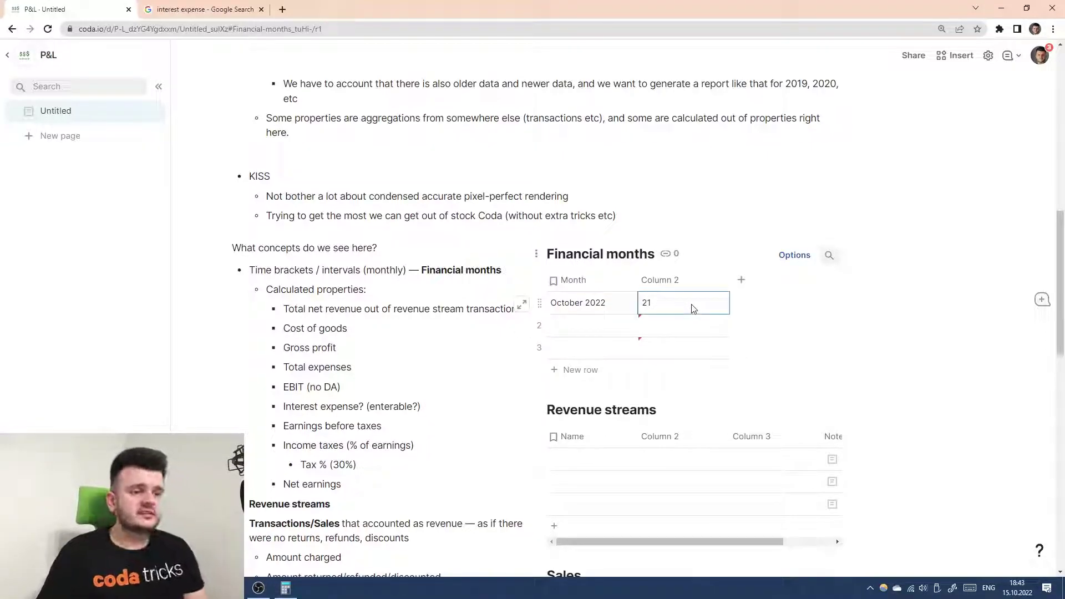
left_click(613, 305)
left_click(609, 313)
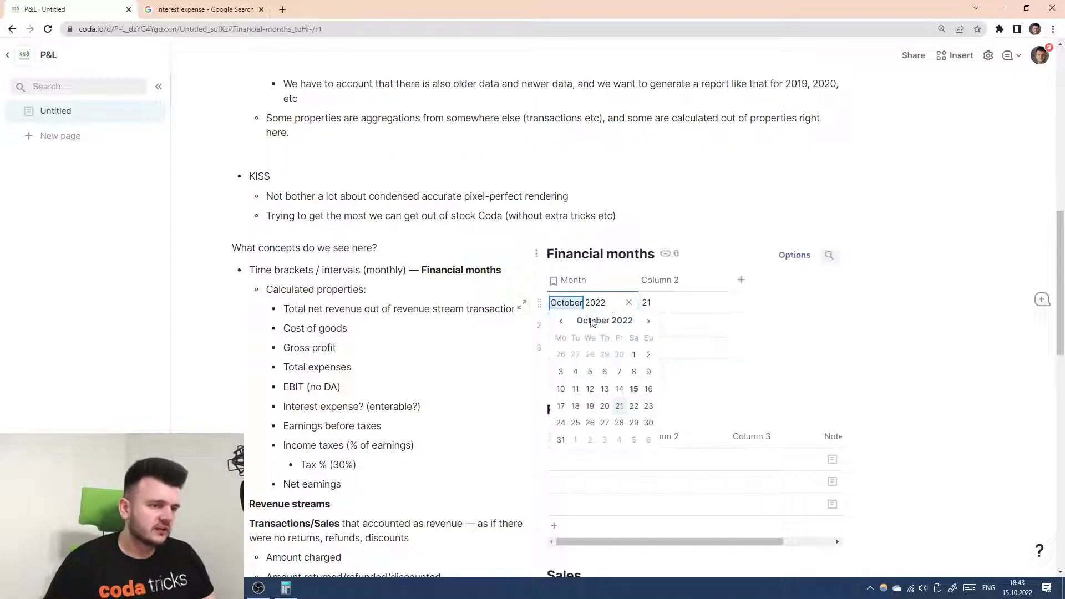
left_click(591, 406)
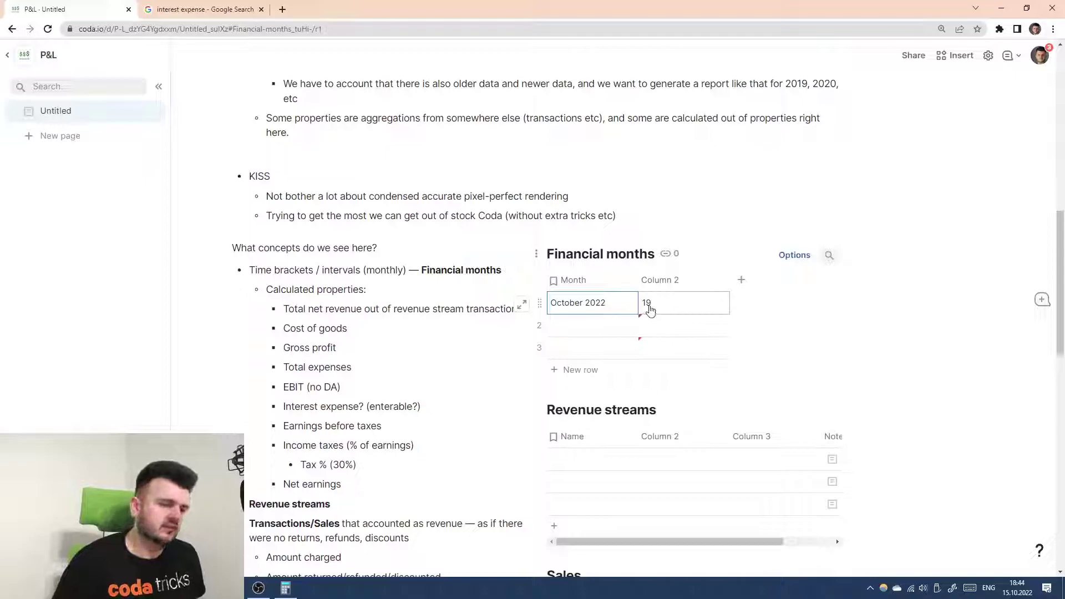
left_click(700, 309)
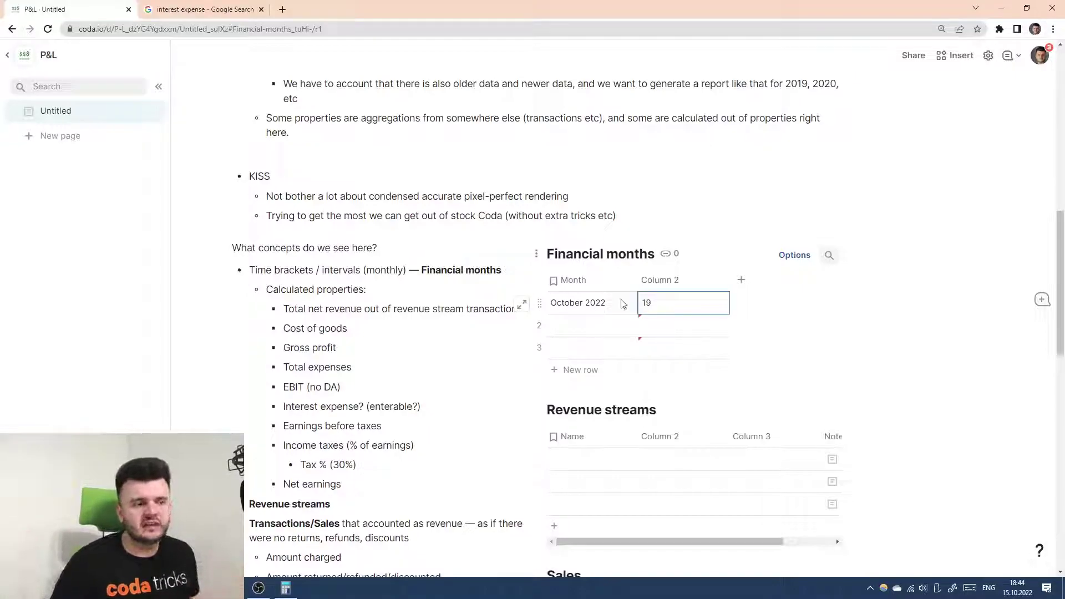
left_click(558, 299)
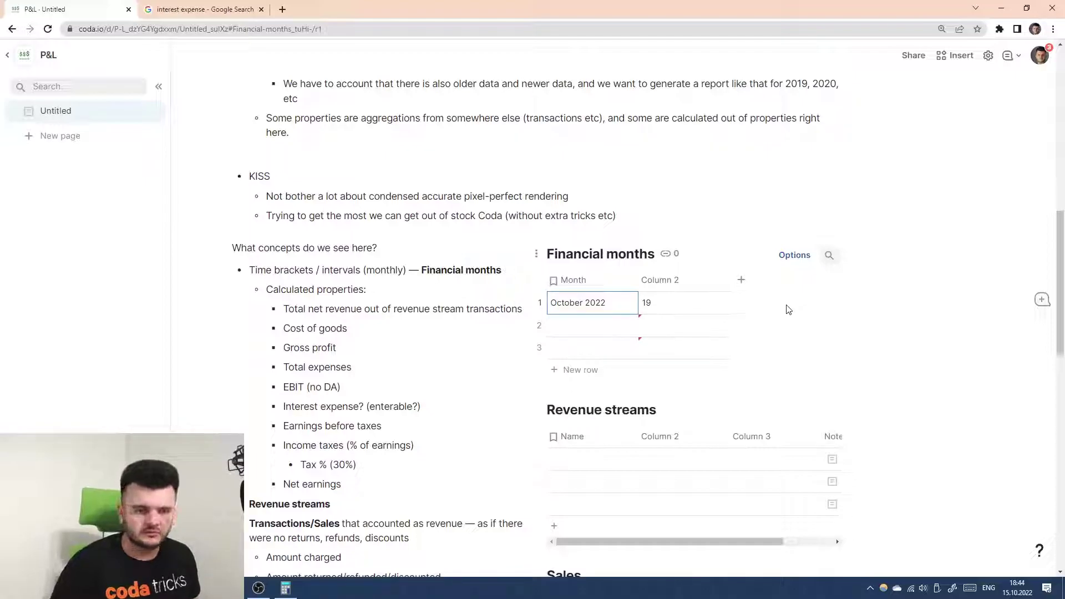
- Rename the Day() formula column in the Financial months table to "Period start"
left_click(685, 281)
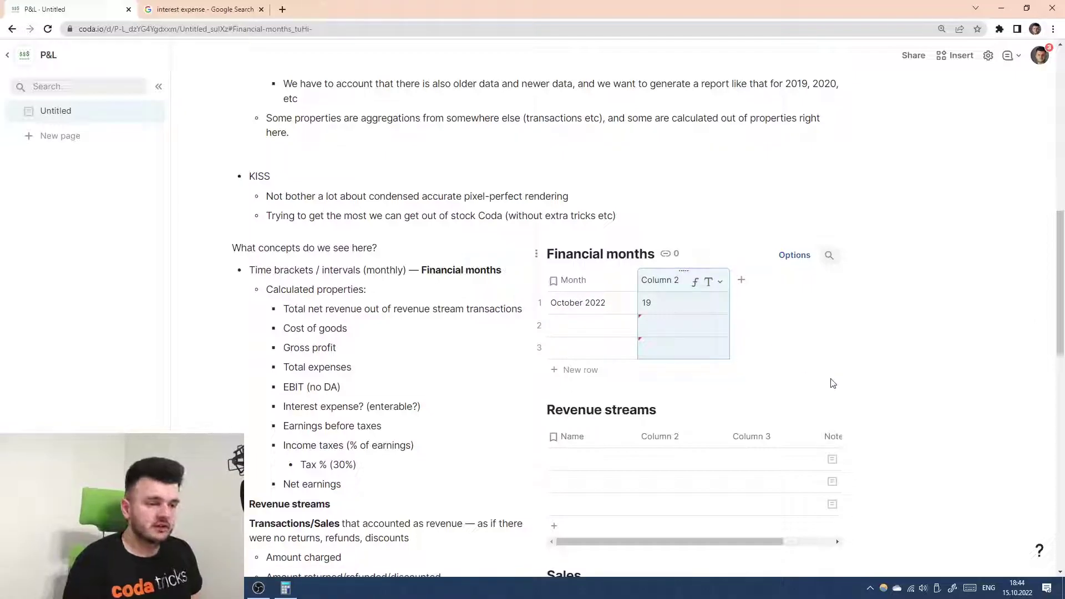
key("Return")
key("BackSpace")
type("S")
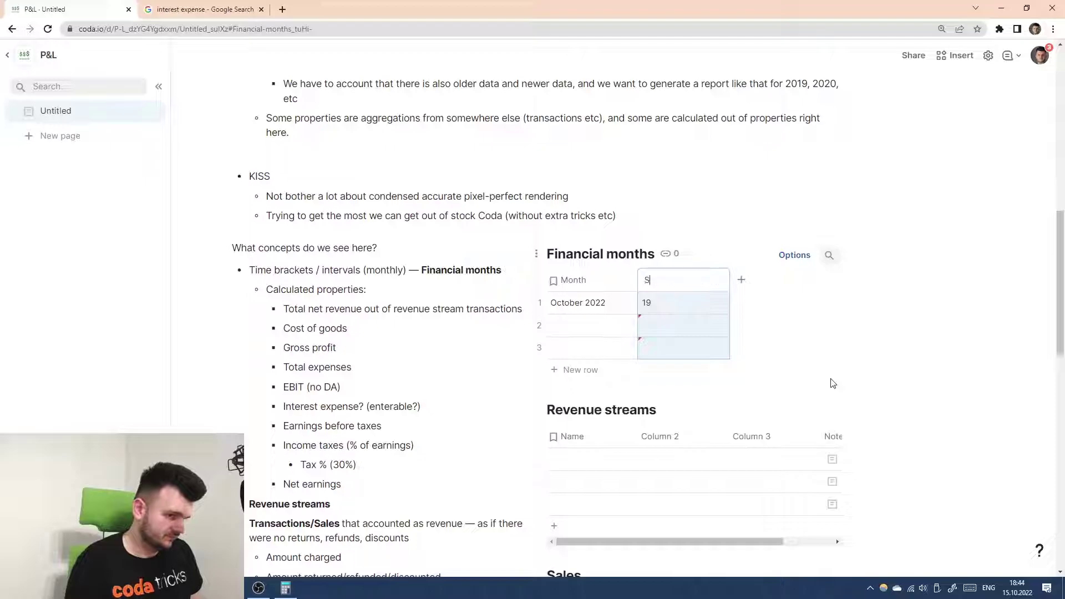
type("ta")
key("BackSpace")
key("BackSpace")
key("BackSpace")
type("Period start")
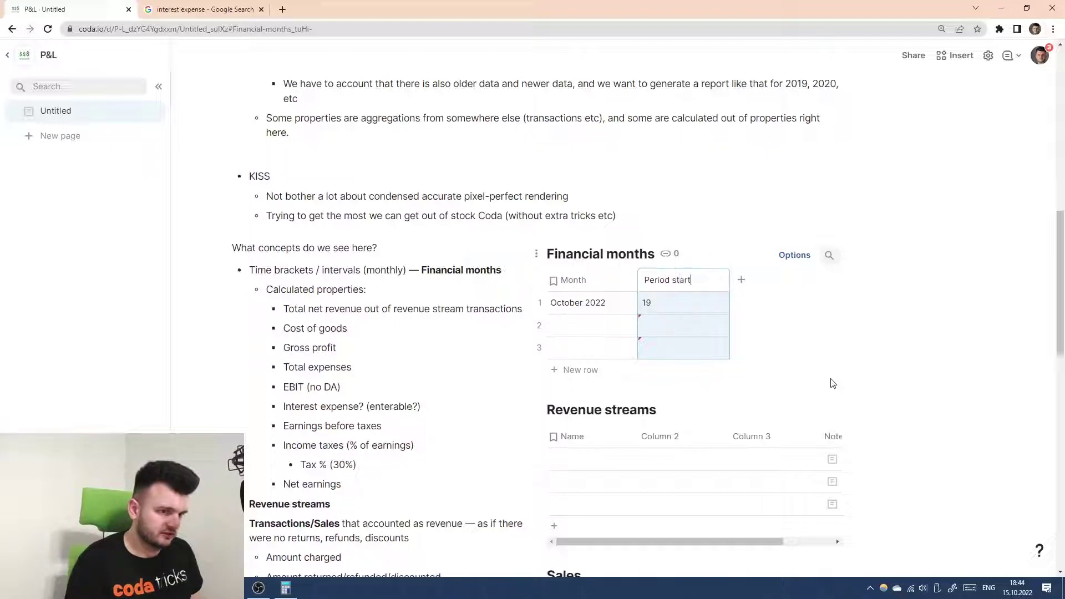
key("Return")
- Change the Period start column's type to Date and remove its Day() formula
left_click(719, 281)
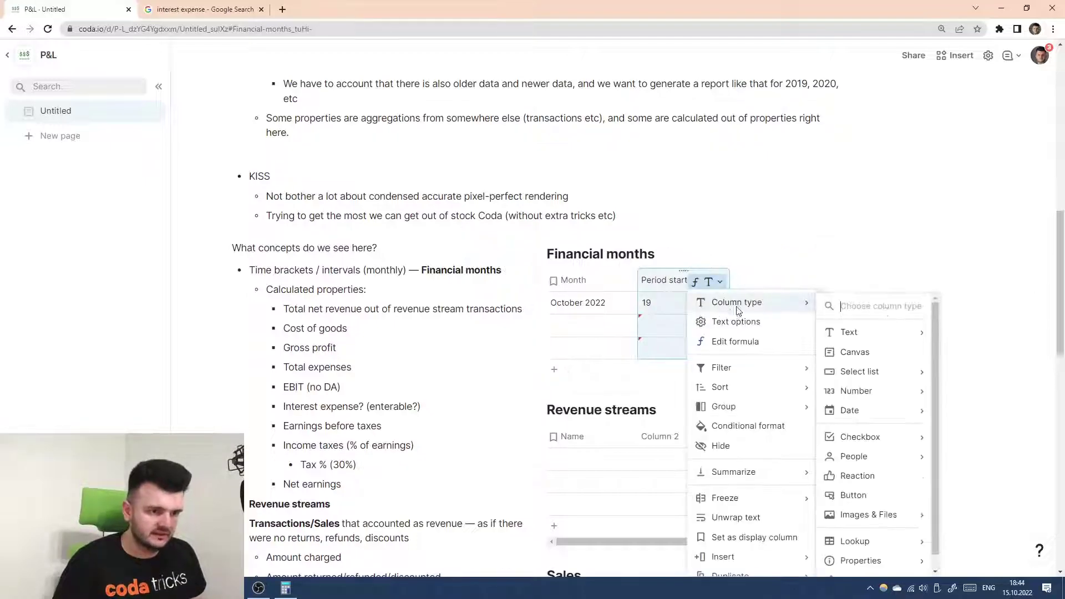
mouse_move(888, 412)
left_click(965, 409)
left_click(720, 281)
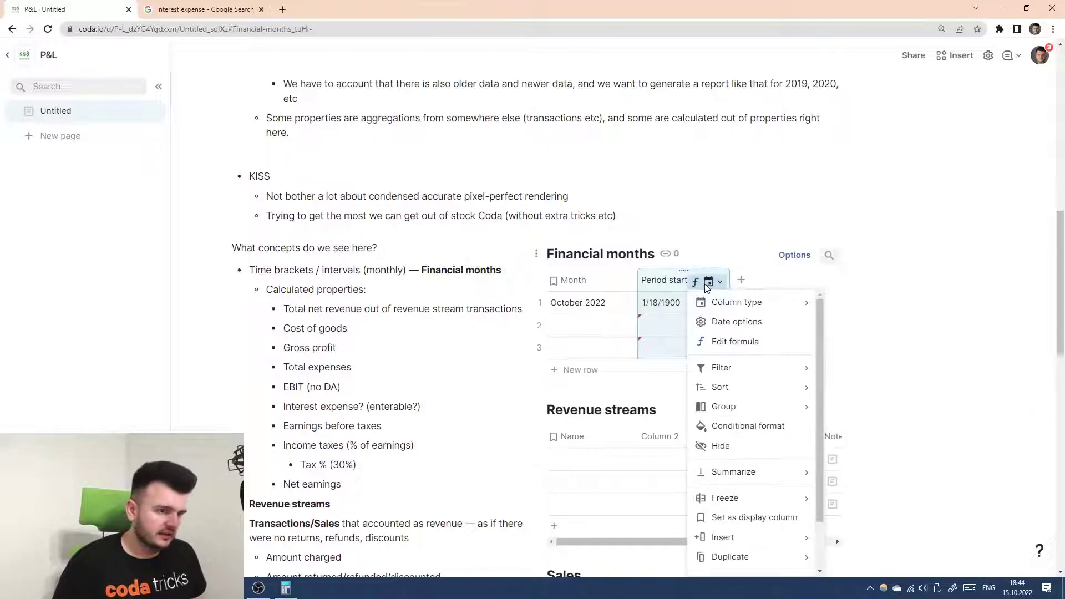
left_click(715, 323)
key("Escape")
left_click(702, 304)
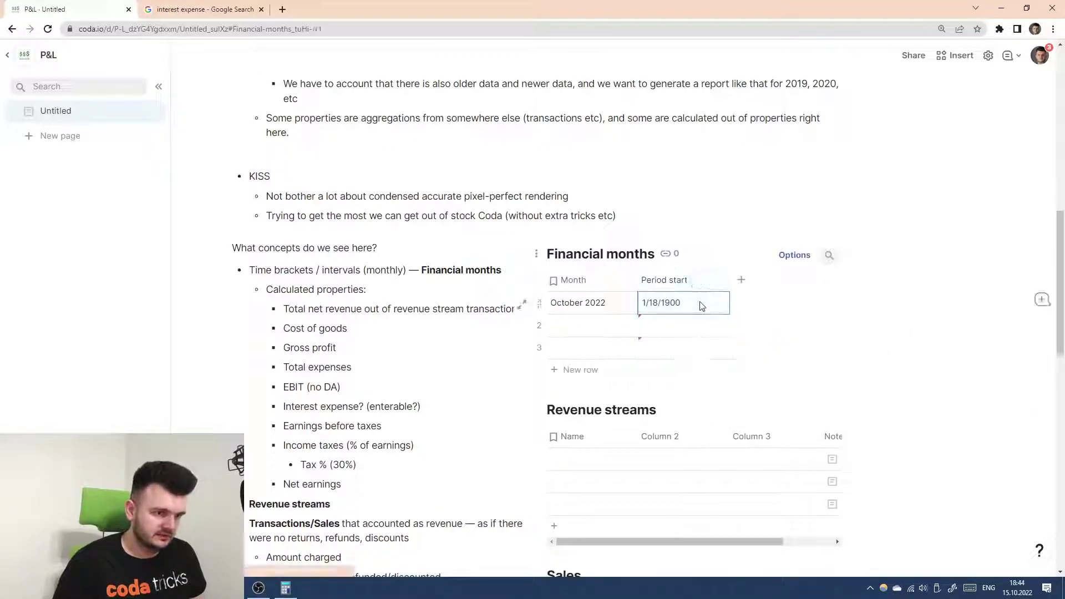
left_click(719, 281)
left_click(724, 340)
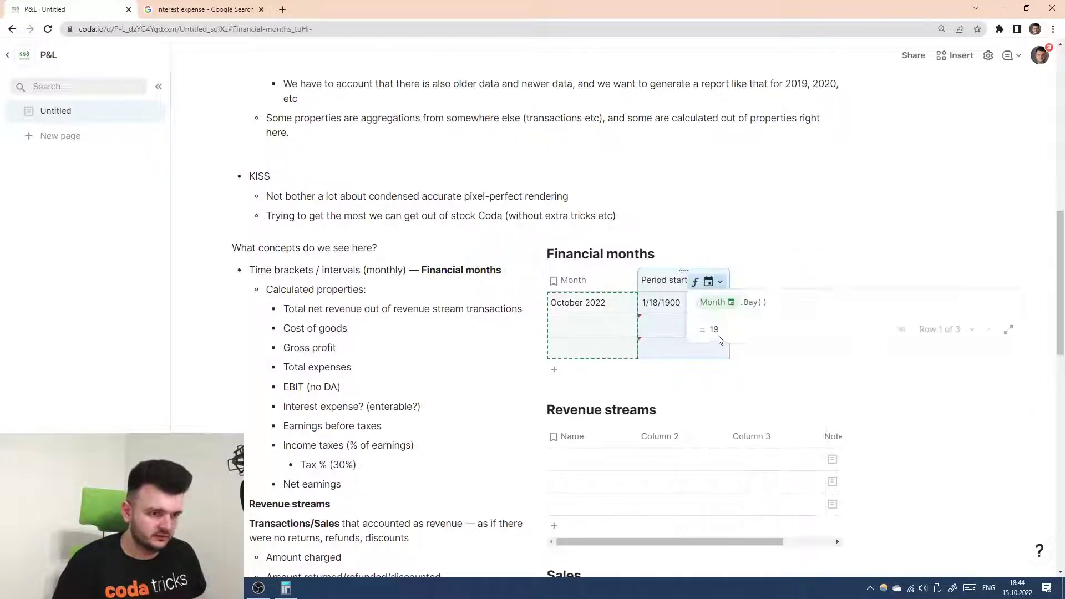
key("Return")
- Set the Period start column's date format to the 2022-01-31 style
left_click(719, 282)
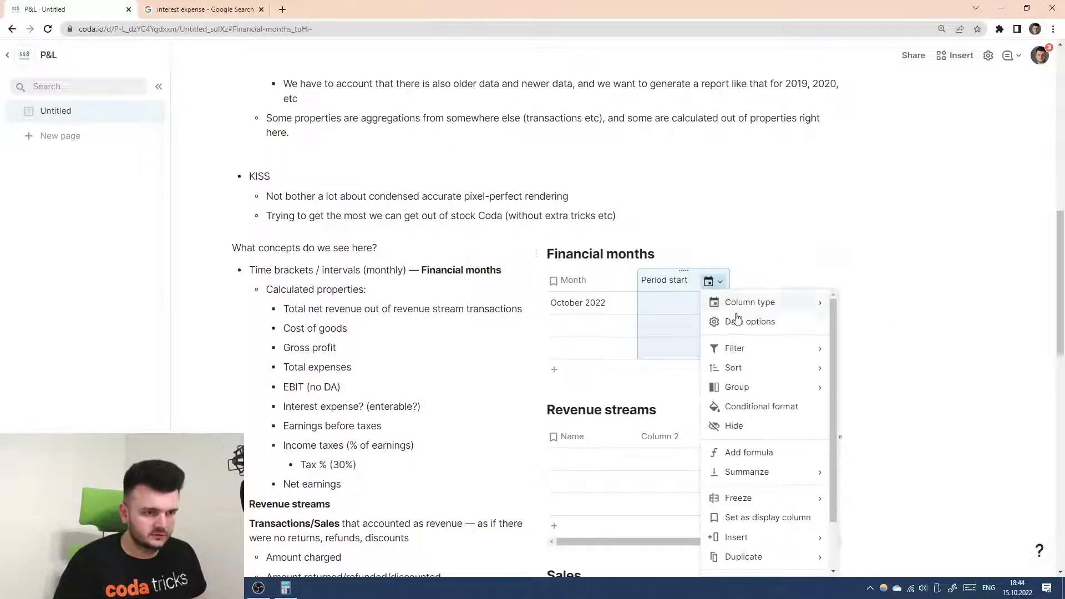
left_click(733, 322)
left_click(767, 362)
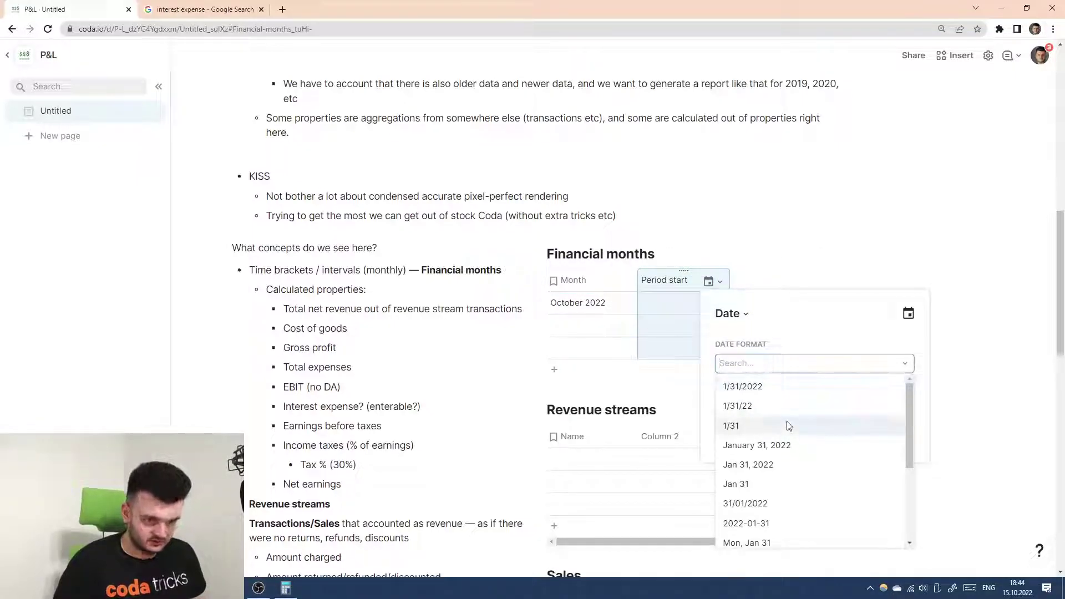
scroll(800, 464, "down", 1)
left_click(776, 467)
left_click(683, 312)
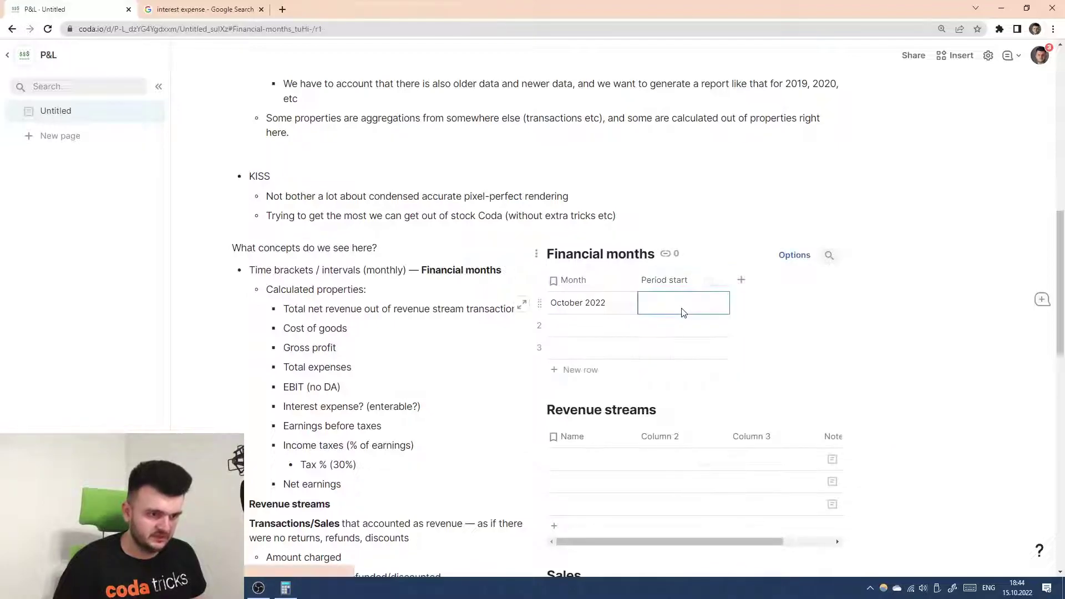
left_click(683, 312)
key("Escape")
key("Delete")
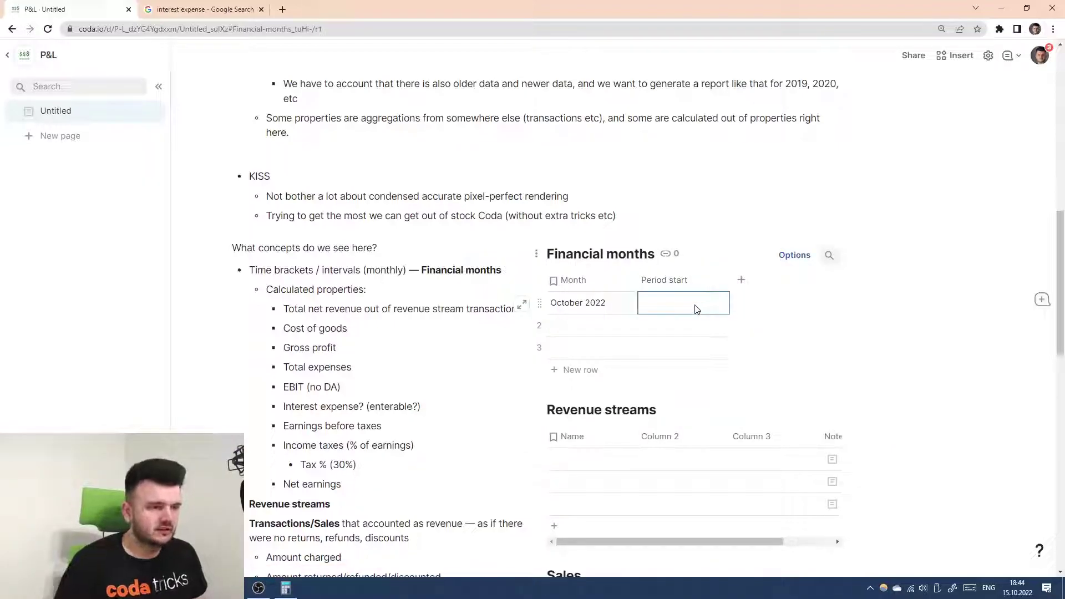
- Add a column named "Period end" to the Financial months table
left_click(741, 280)
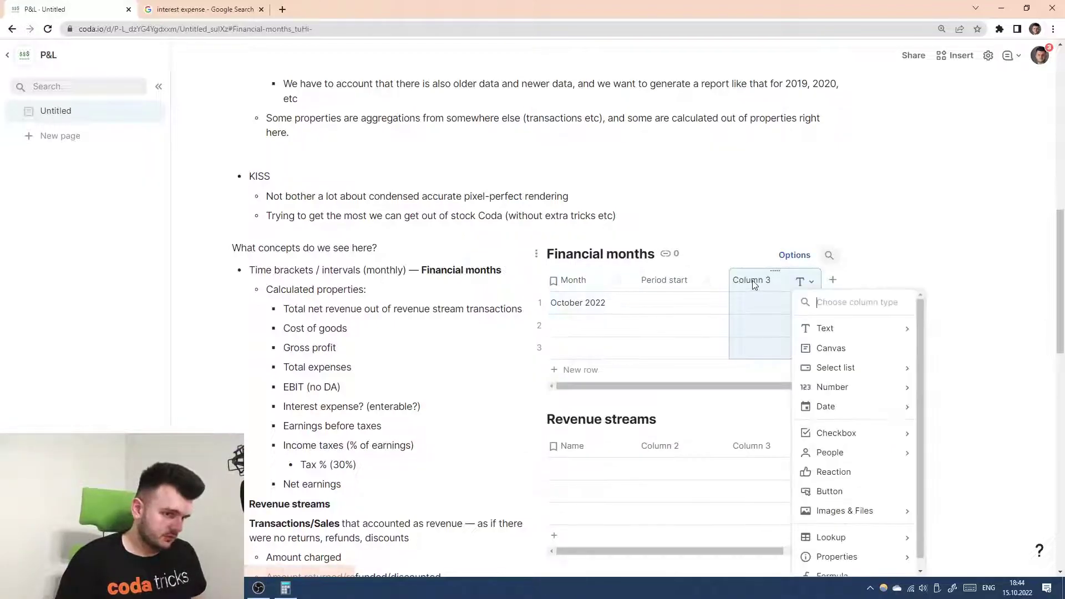
left_click(754, 281)
type("Period e")
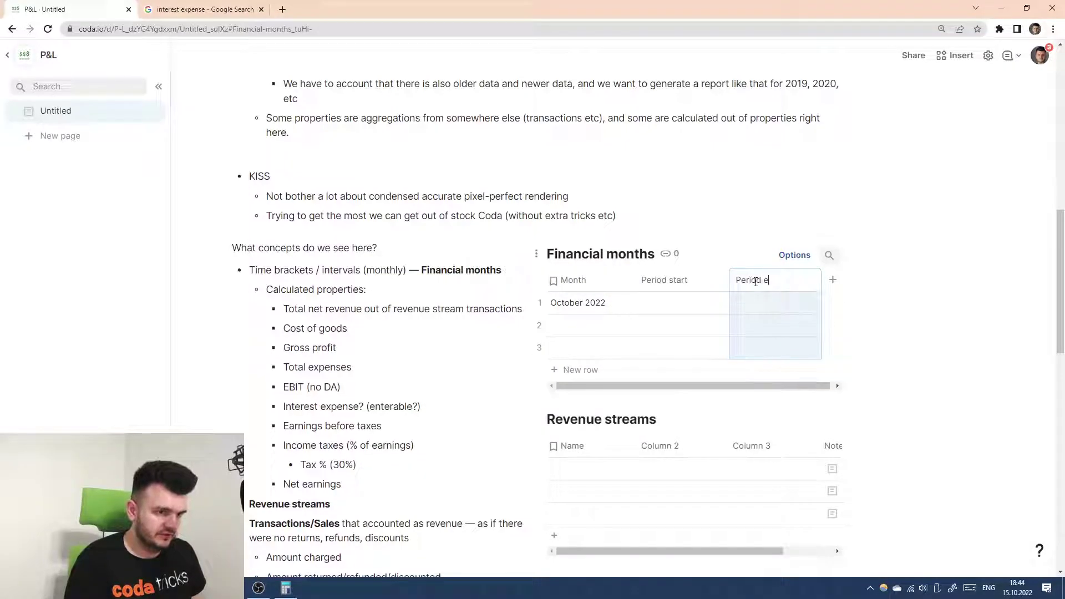
type("nd")
key("Return")
- Make Period end a Date column with the 2022-01-31 date format
left_click(811, 281)
mouse_move(854, 302)
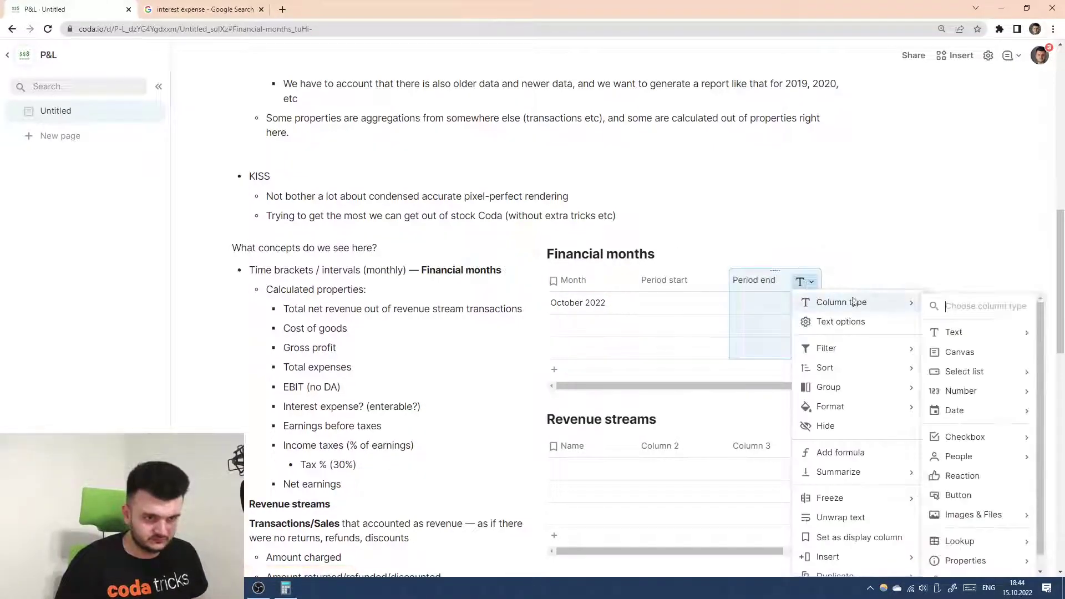
mouse_move(973, 411)
left_click(890, 410)
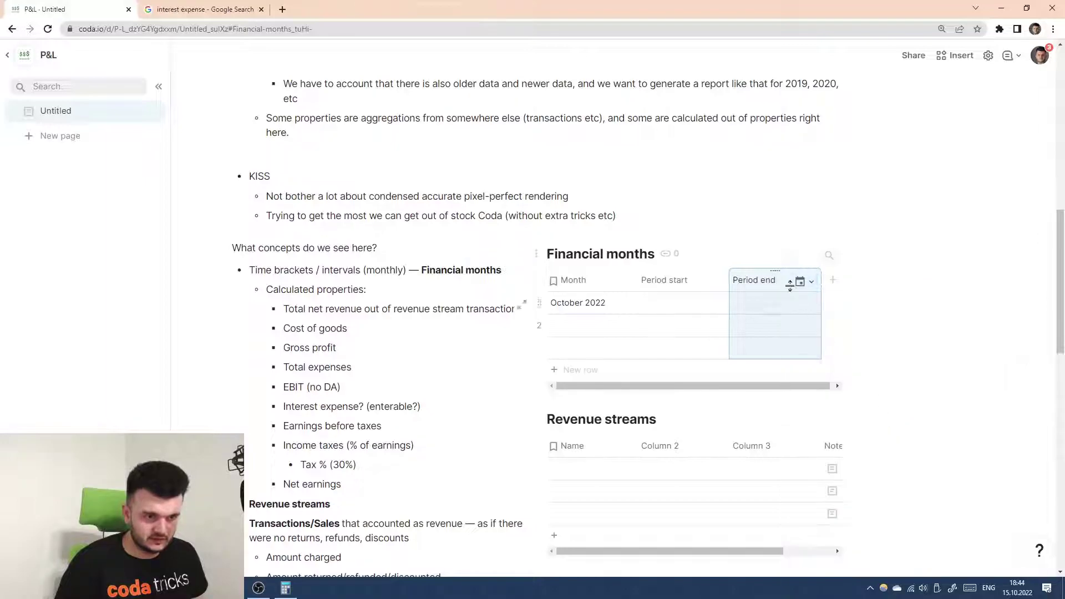
left_click(811, 281)
left_click(824, 319)
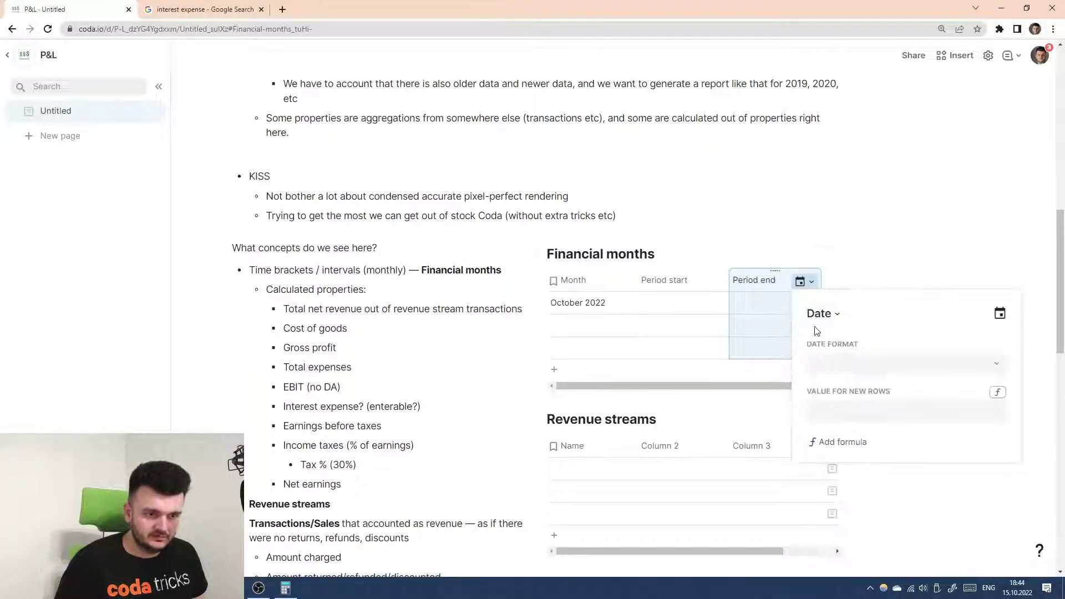
left_click(859, 363)
scroll(870, 469, "down", 2)
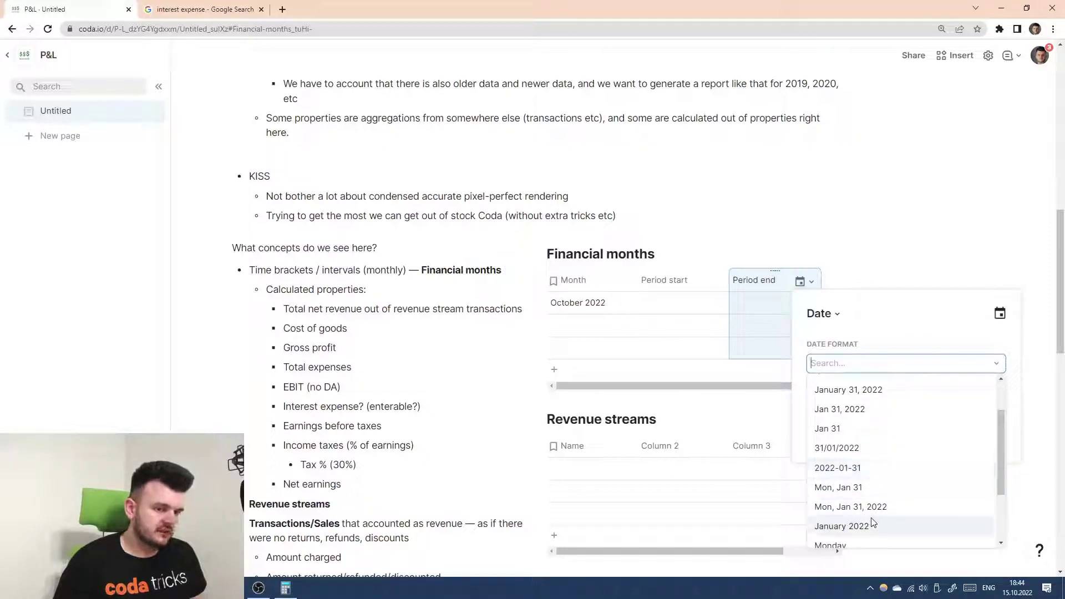
left_click(874, 470)
key("Escape")
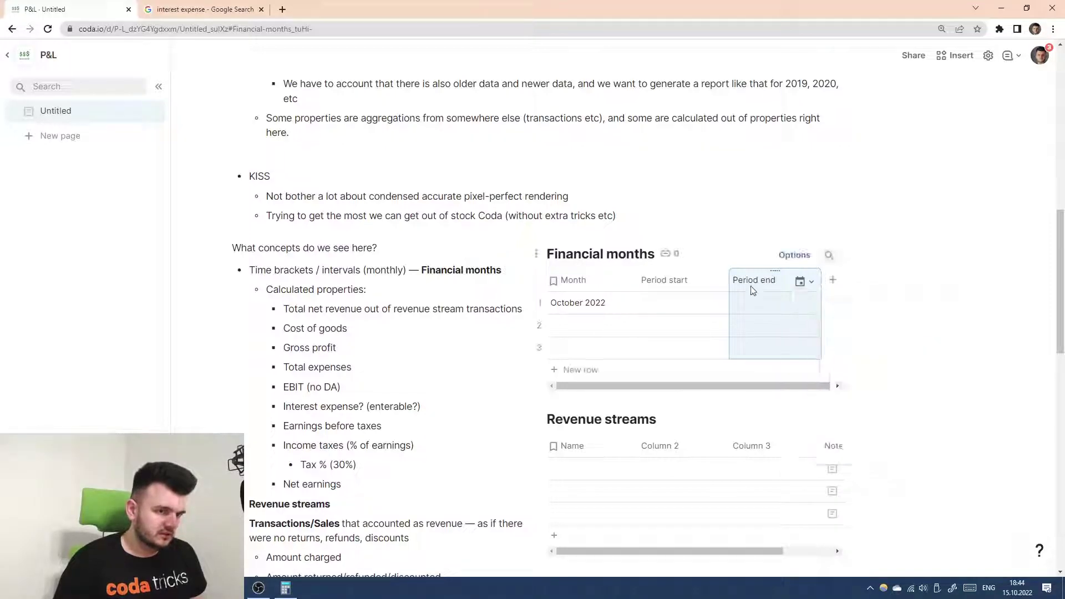
- Set the first row's Month date to October 1, 2022 in the Financial months table
left_click(660, 304)
key("Right")
left_click(590, 304)
left_click(590, 304)
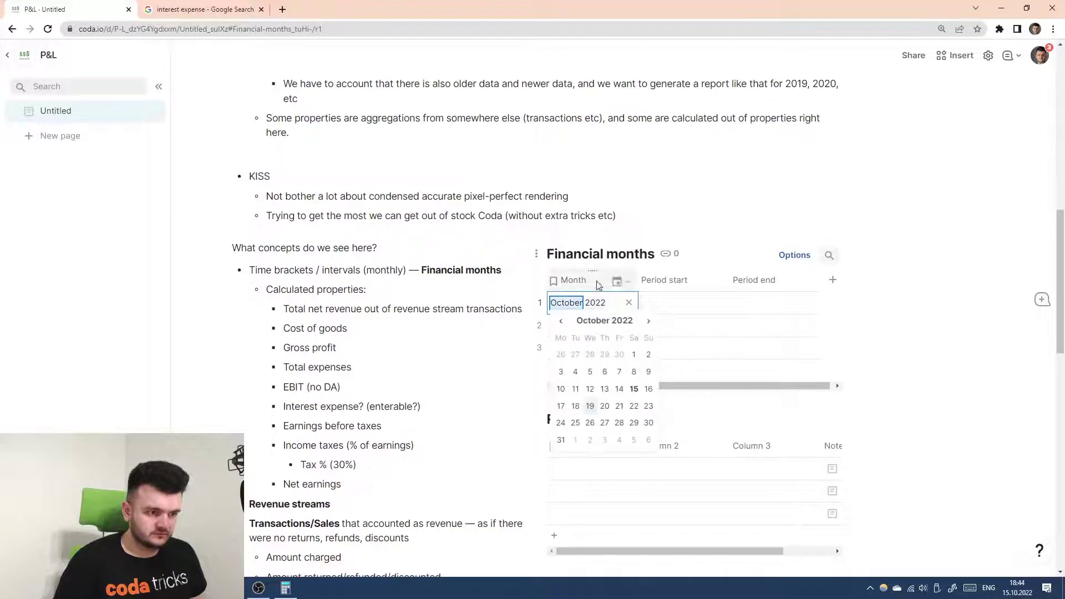
key("Escape")
left_click(606, 305)
key("Escape")
left_click(620, 304)
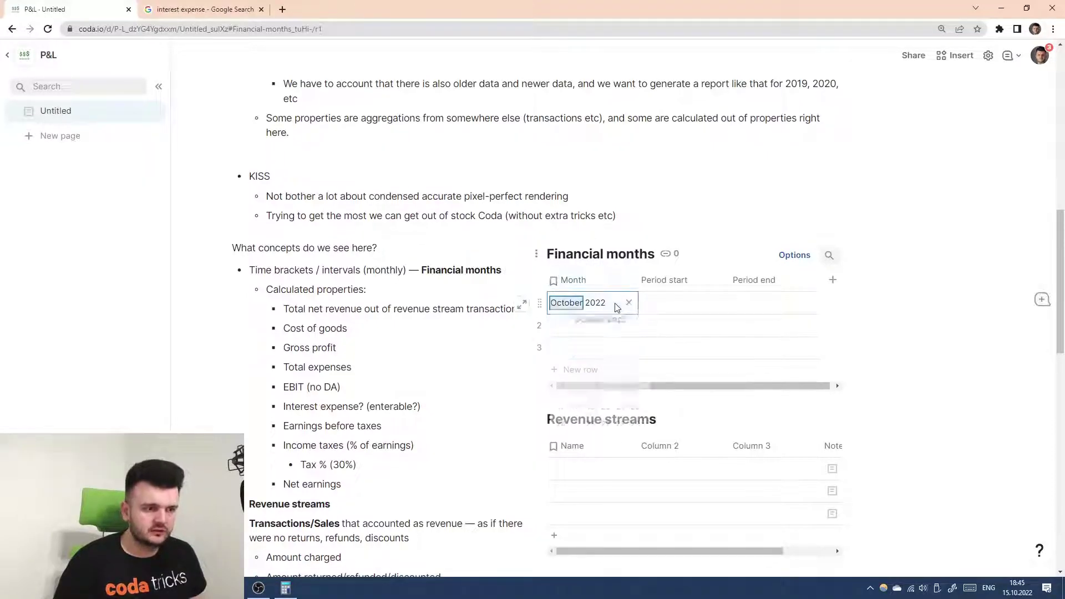
key("Escape")
left_click(624, 309)
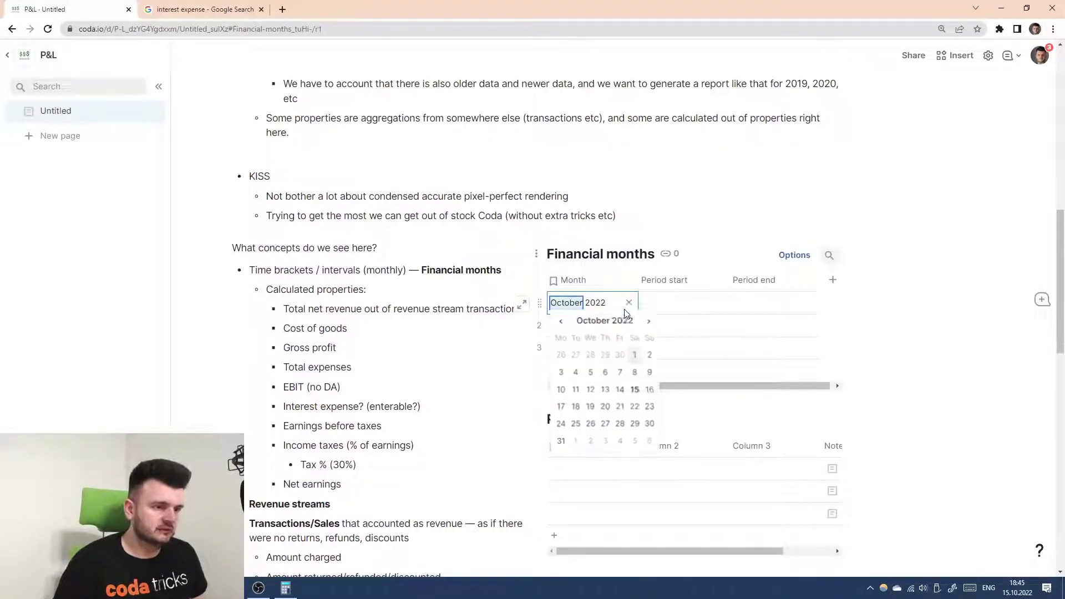
left_click(636, 357)
left_click(610, 303)
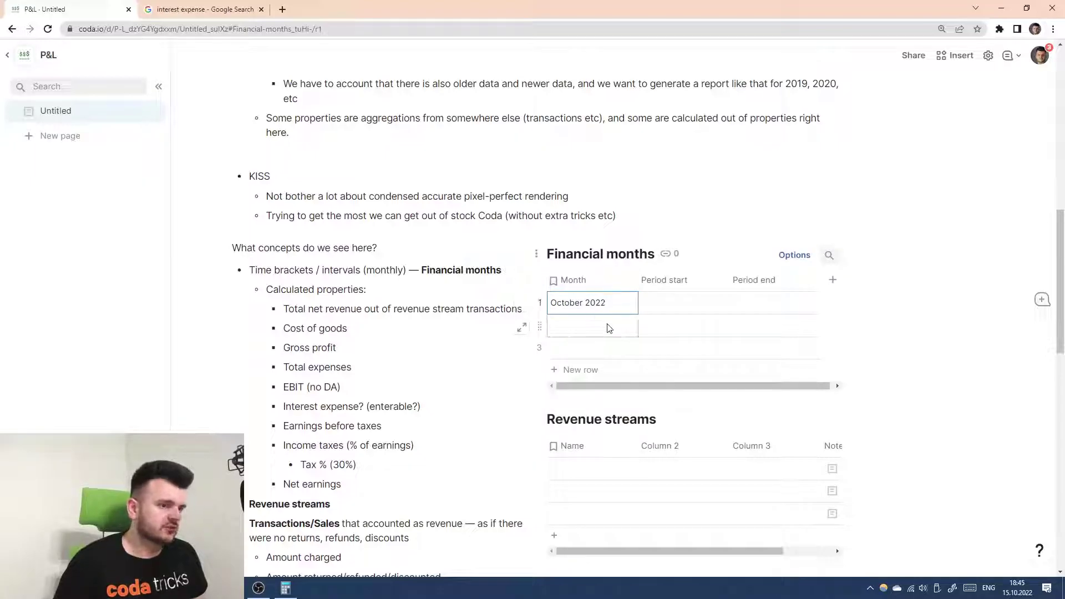
- Give the Period start column a formula that truncates Month to the month with DateTimeTruncate("month")
left_click(689, 282)
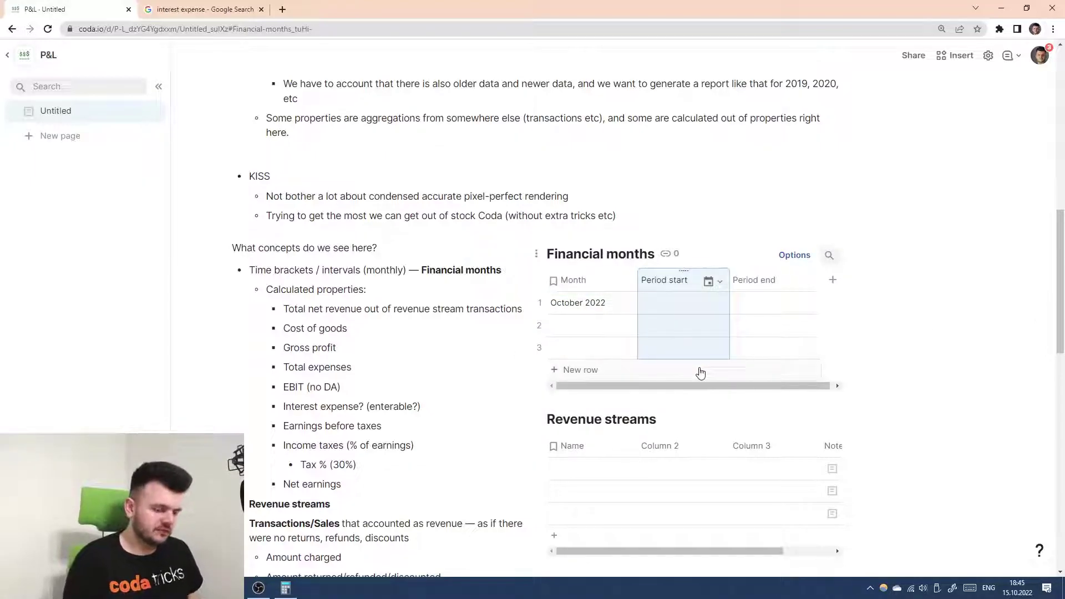
key("equal")
type("mon")
key("Tab")
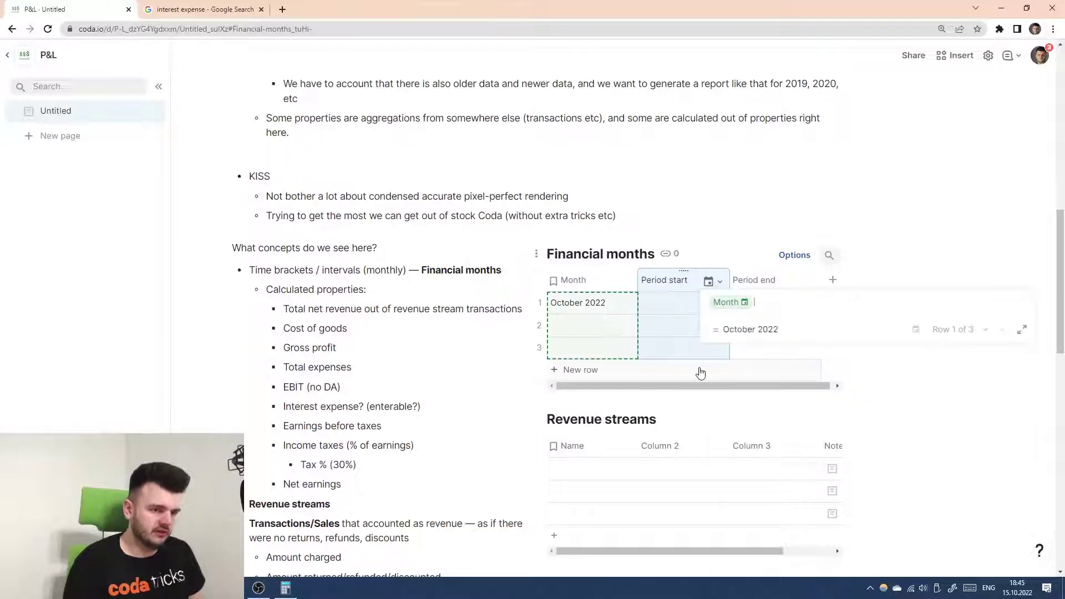
type(".dat")
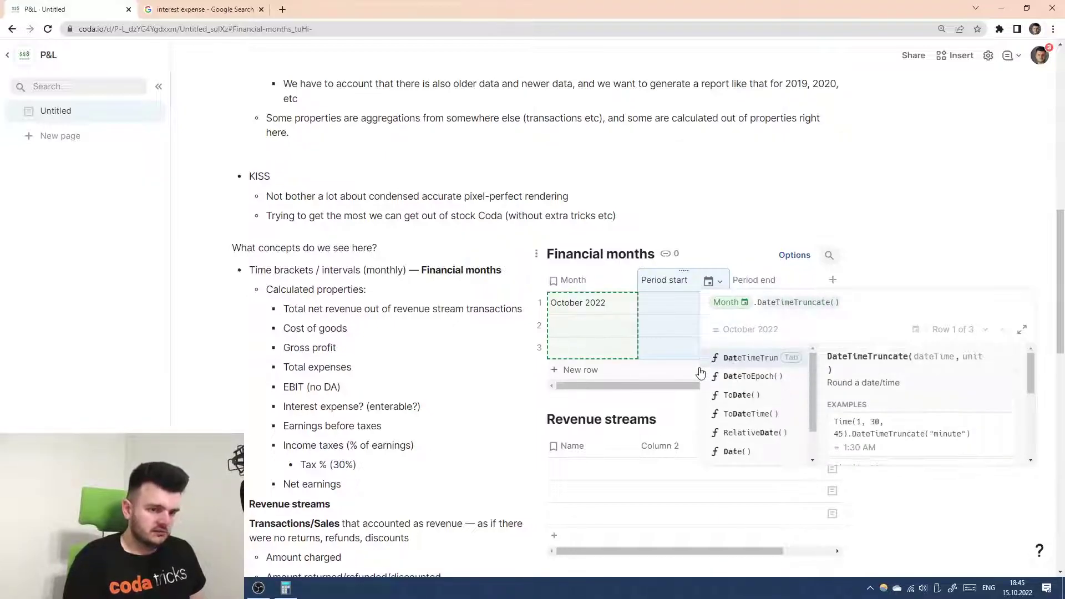
key("Tab")
type("\"m")
key("Return")
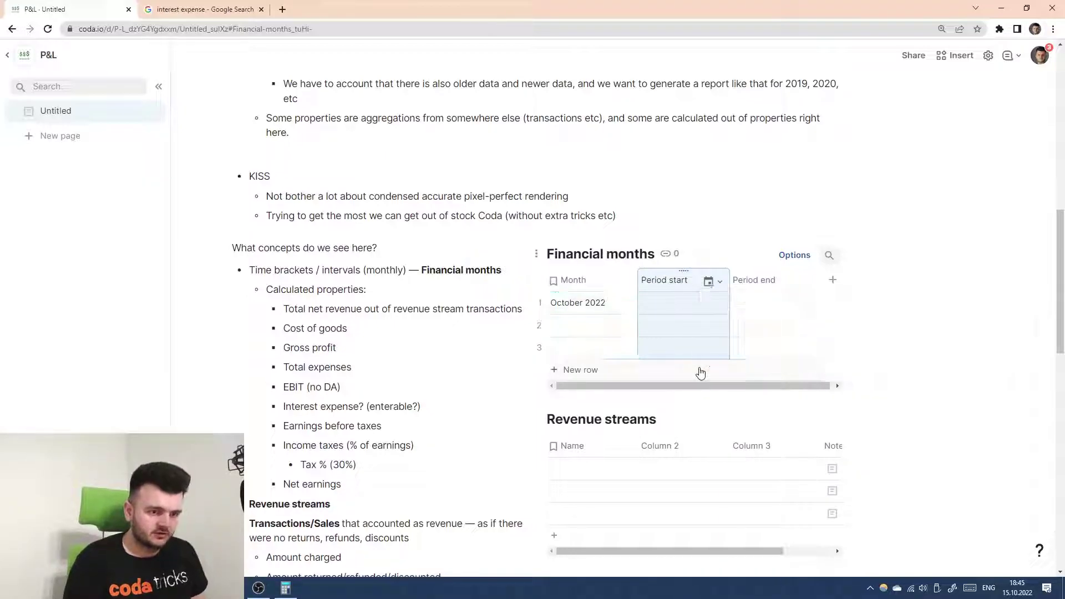
- Test the Period start formula by changing the first row's Month date to October 9, 2022
double_click(609, 312)
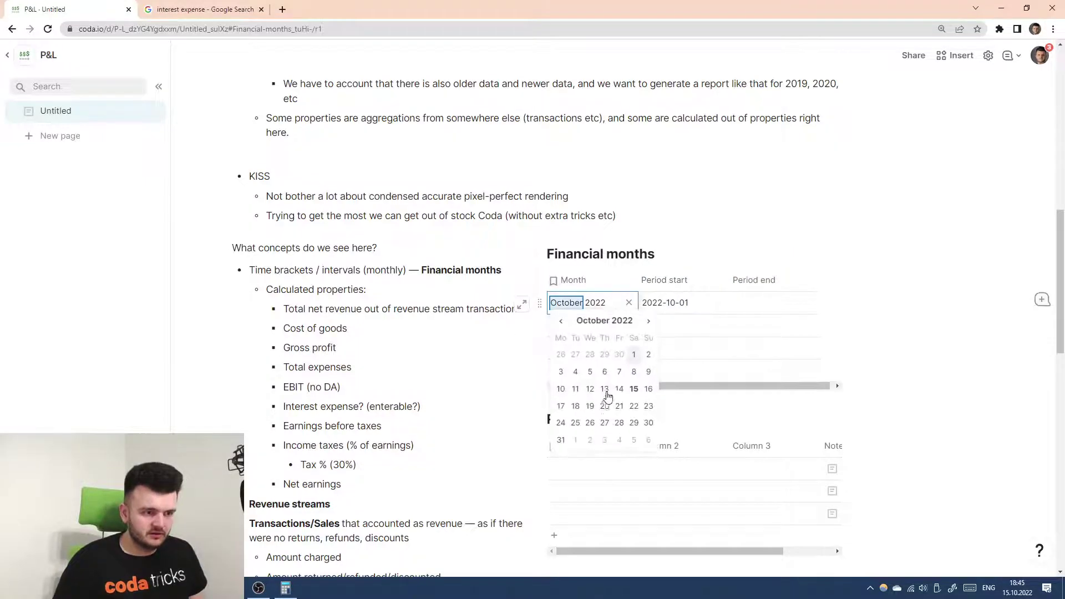
key("Escape")
key("Return")
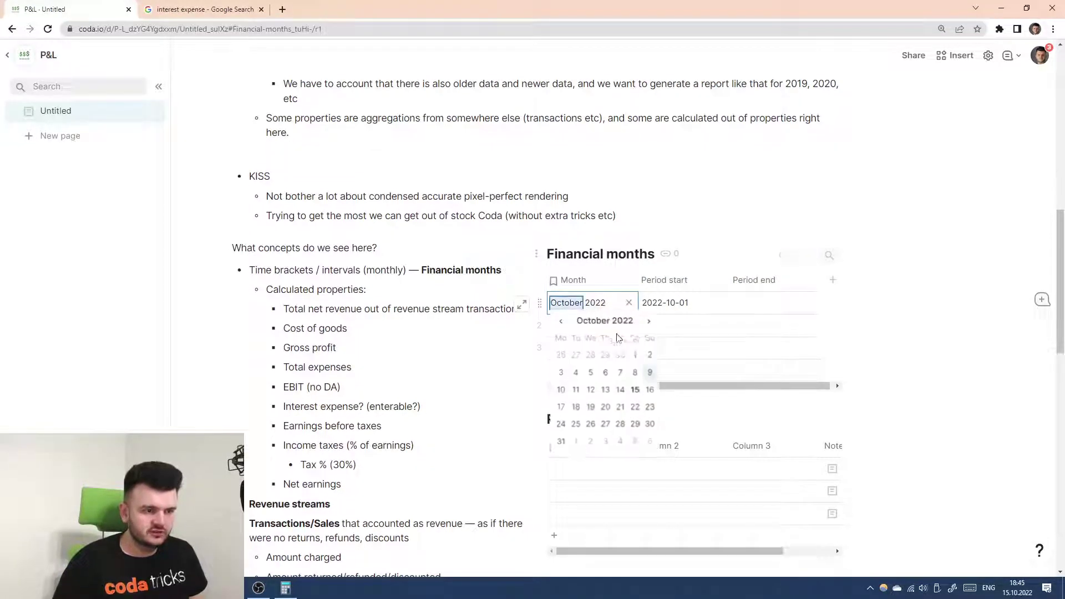
left_click(673, 331)
left_click(766, 306)
- Give the Period end column the formula Month.EndOfMonth(0)
left_click(799, 280)
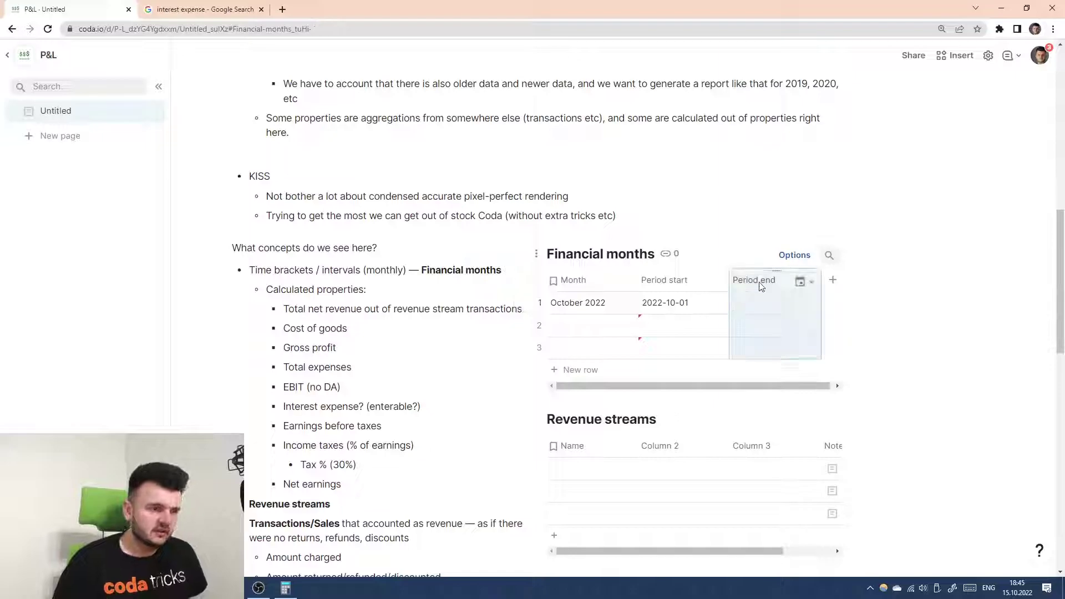
key("=")
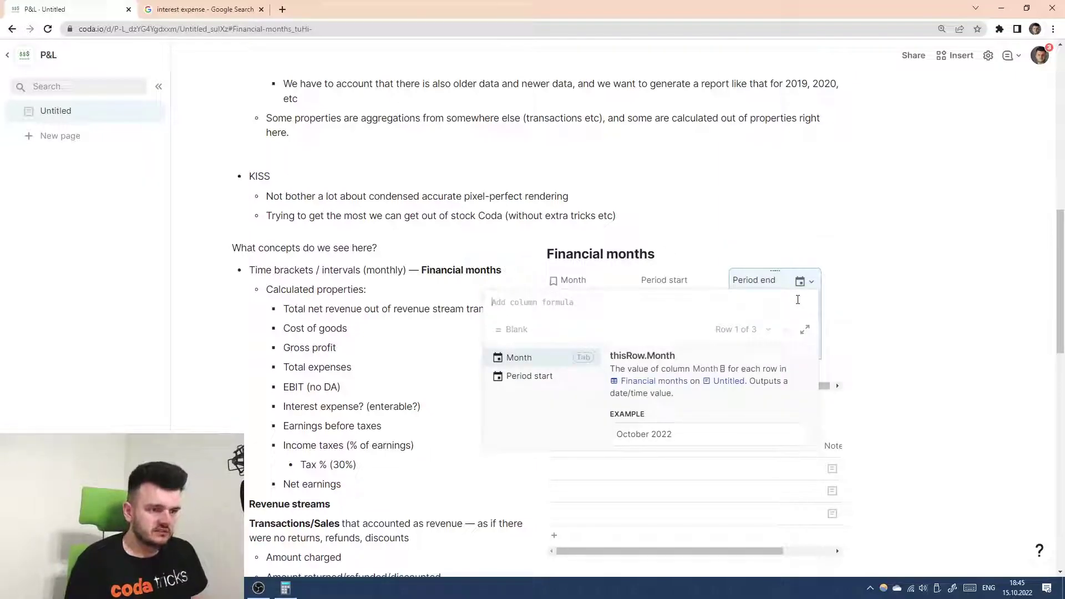
key("Tab")
type(".En")
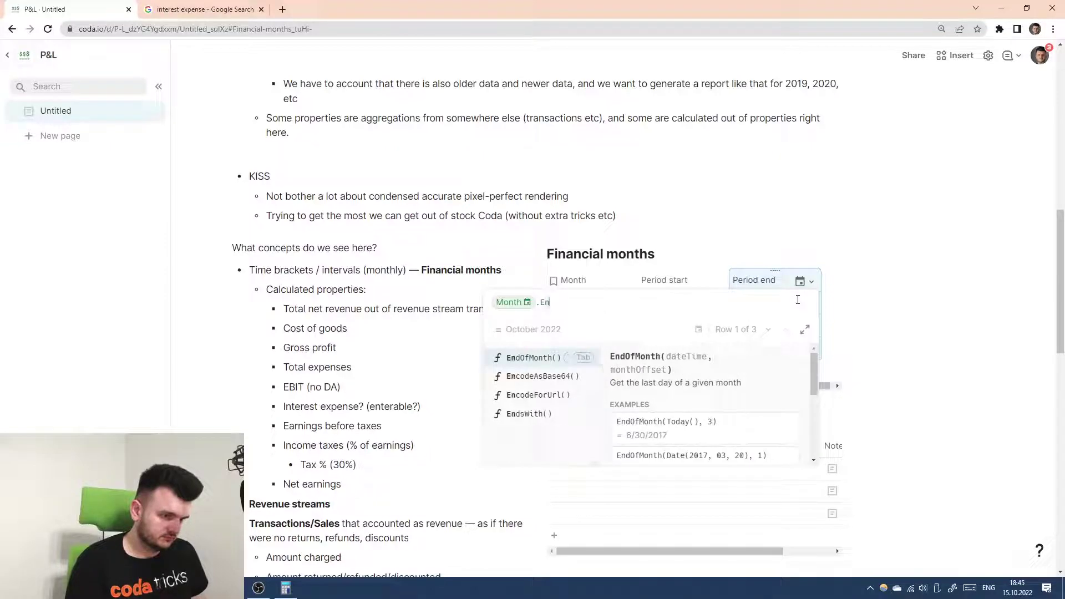
key("Tab")
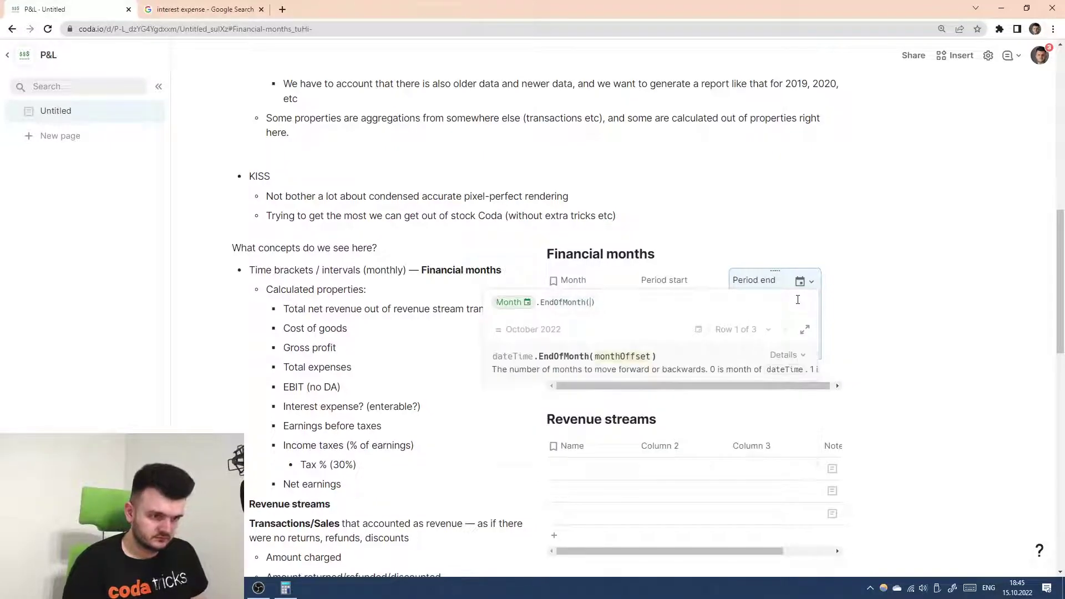
type("0")
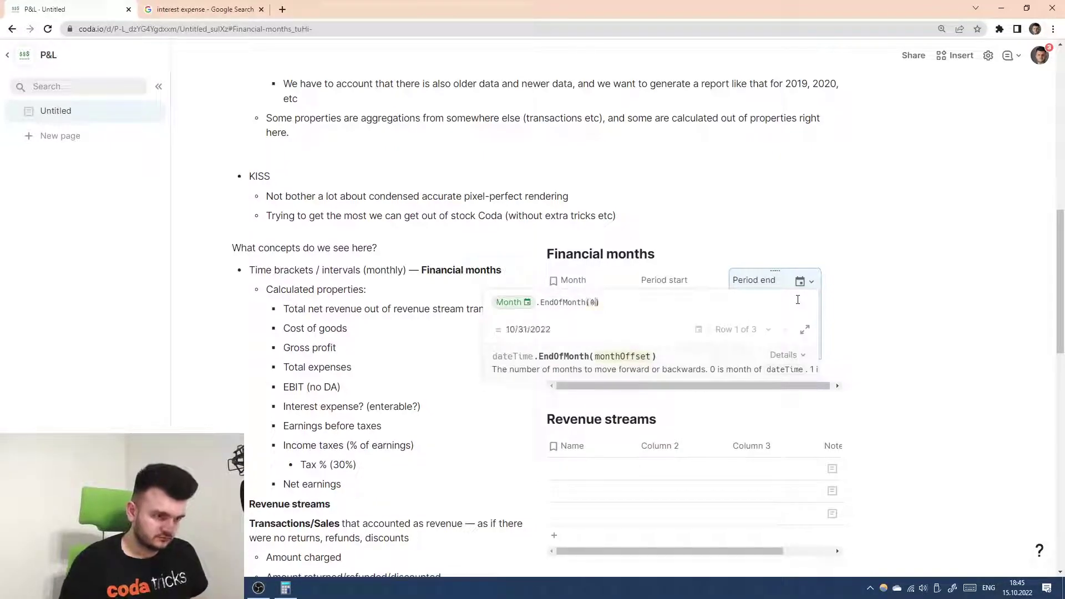
key("Return")
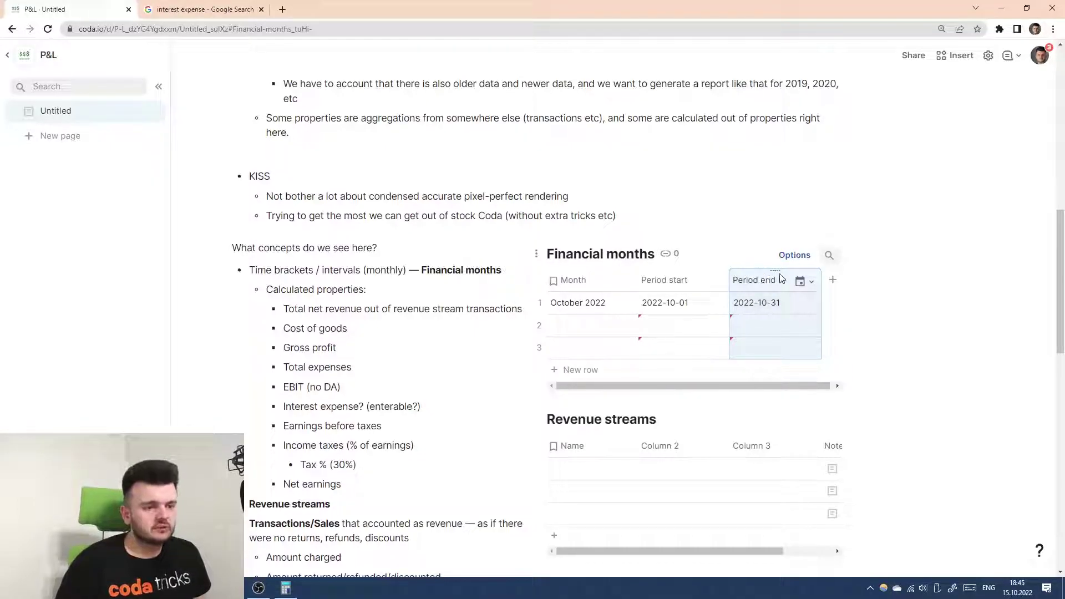
- Open the Period end column's formula in the Financial months table to review it, and close it without changes
key("equal")
left_click(595, 302)
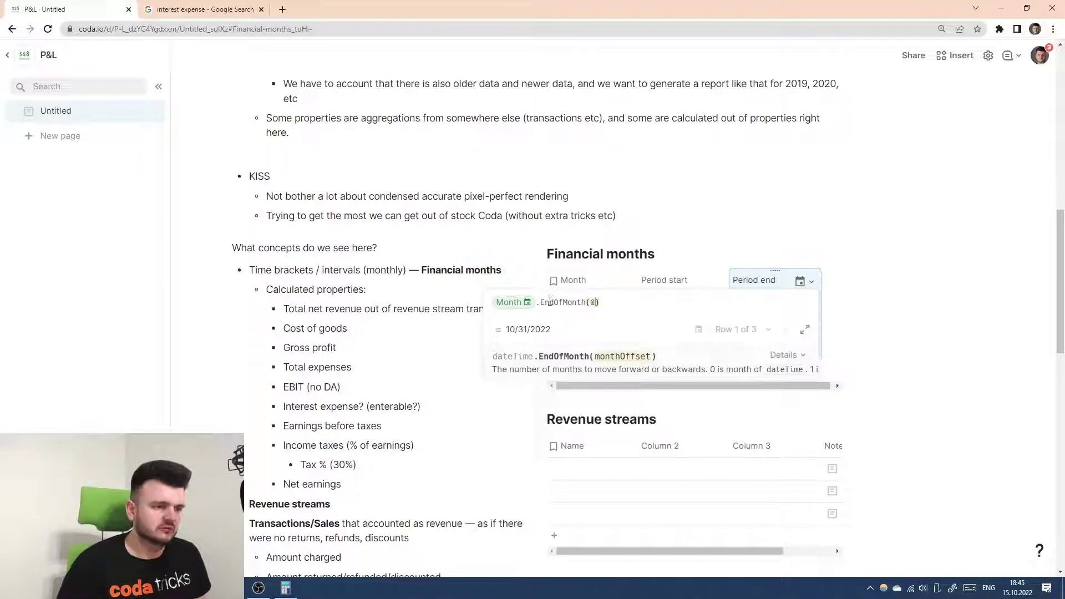
left_click(691, 280)
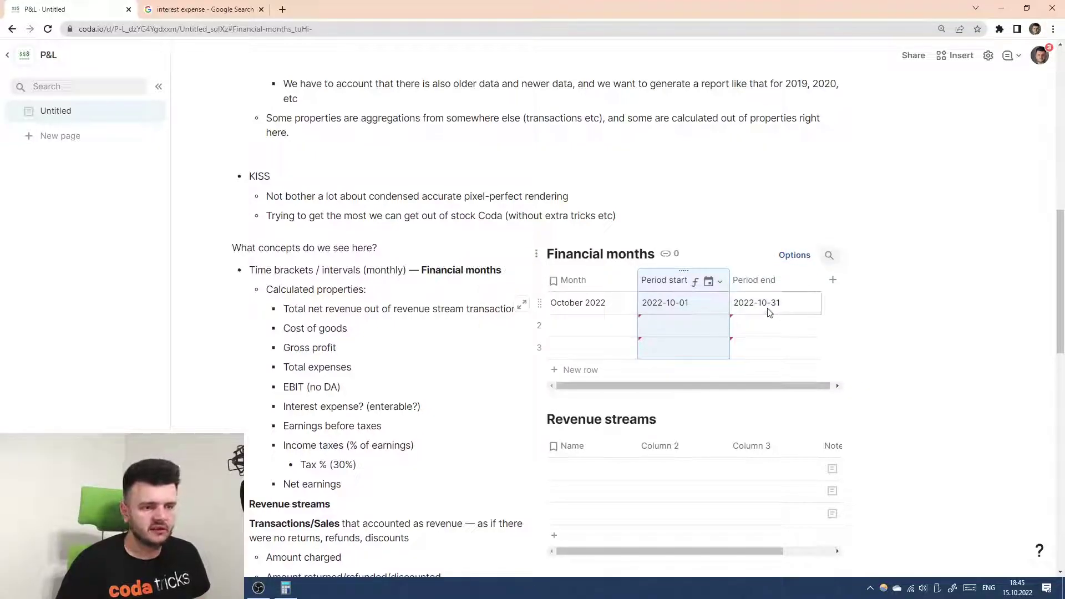
- Test the period formulas by setting the second row's Month date to November 1, 2022 in the Financial months table
double_click(602, 326)
left_click(648, 343)
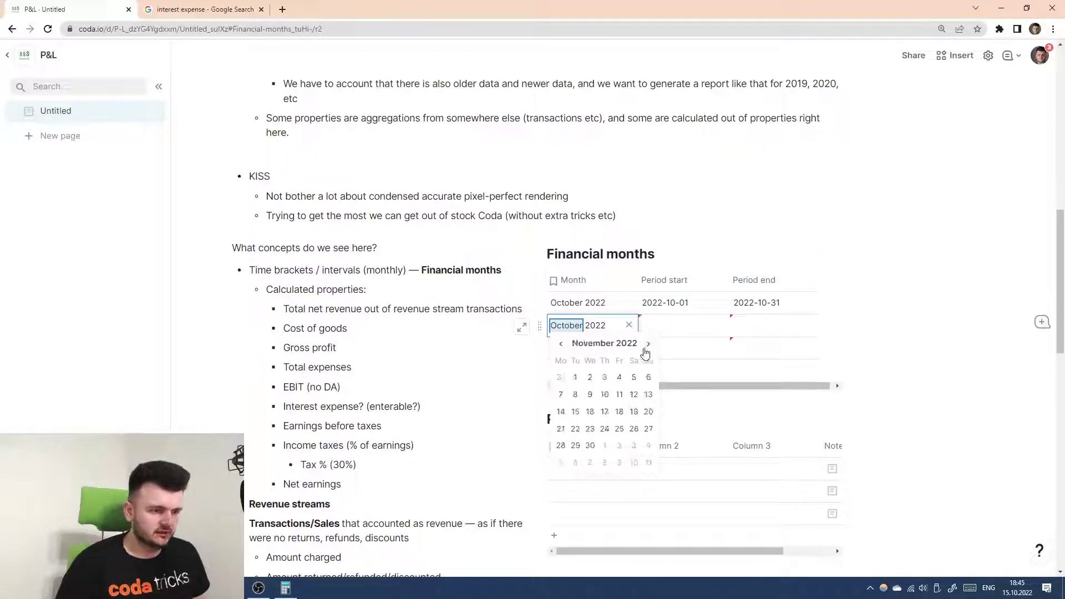
left_click(576, 379)
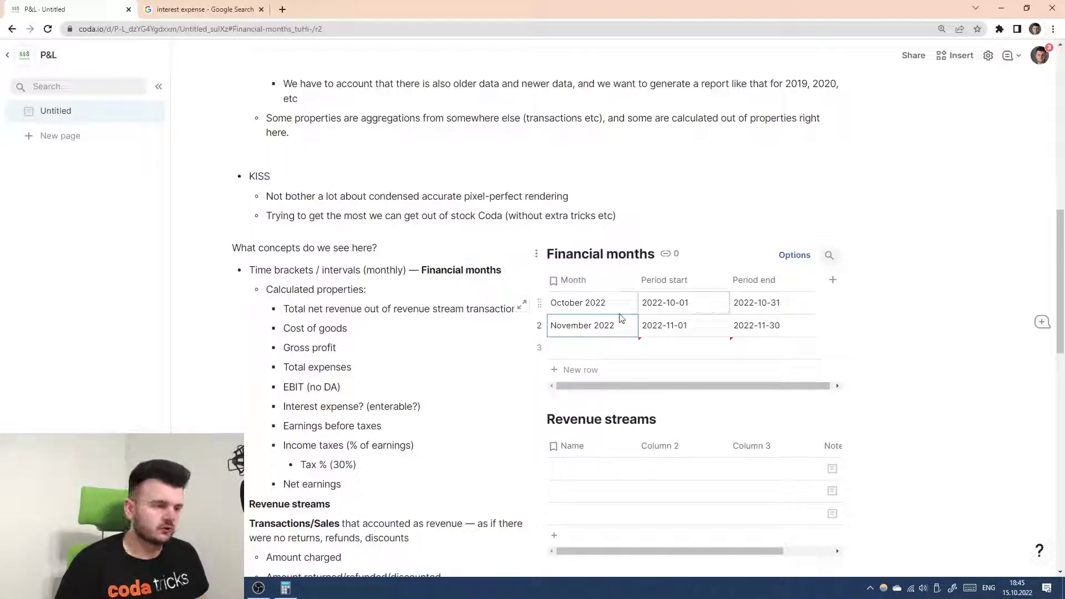
- Clear the Month values of the first two rows in the Financial months table
left_click_drag(614, 304, 618, 328)
key("Delete")
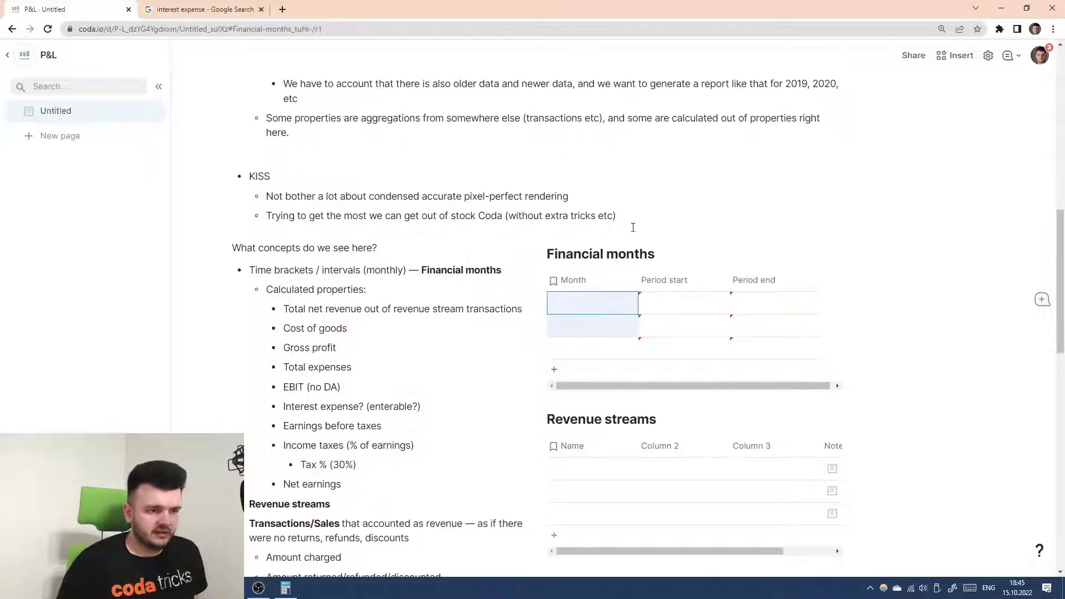
left_click(665, 218)
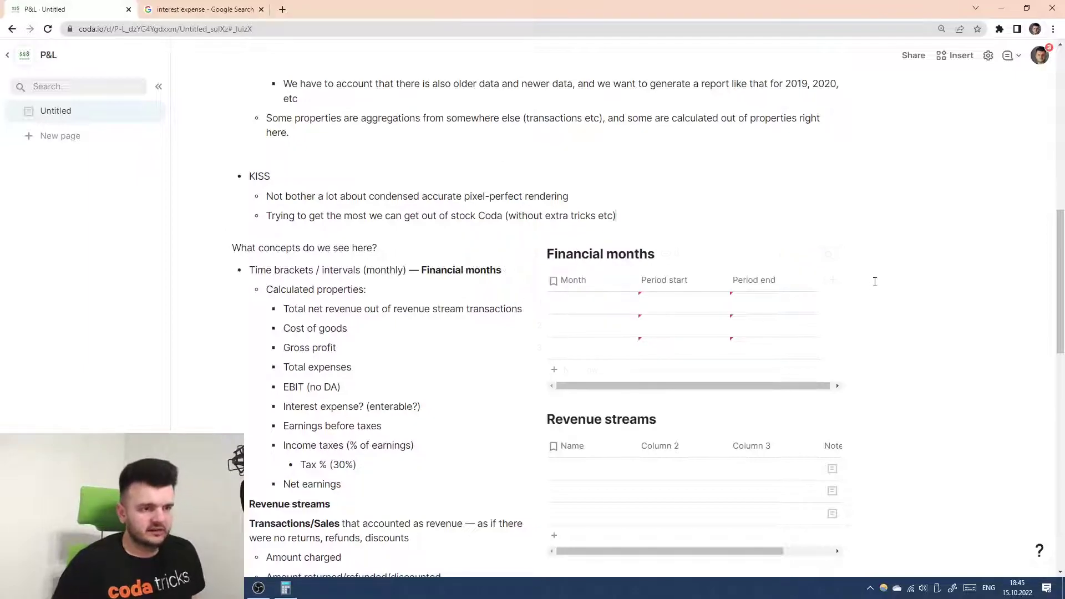
- Insert a new button on a blank line between the Financial months and Revenue streams tables
left_click(552, 348)
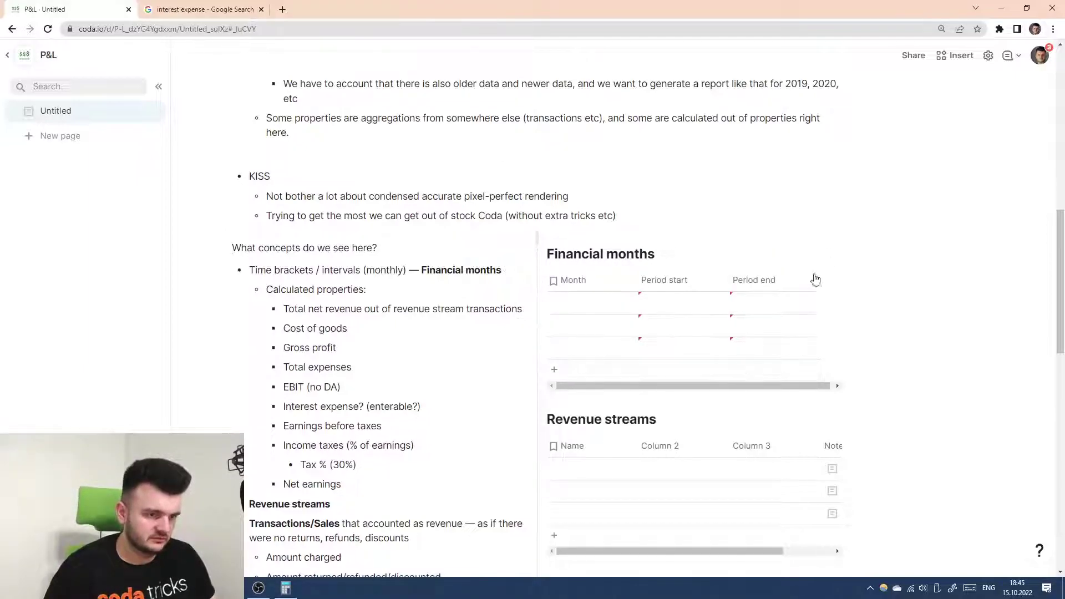
left_click(561, 247)
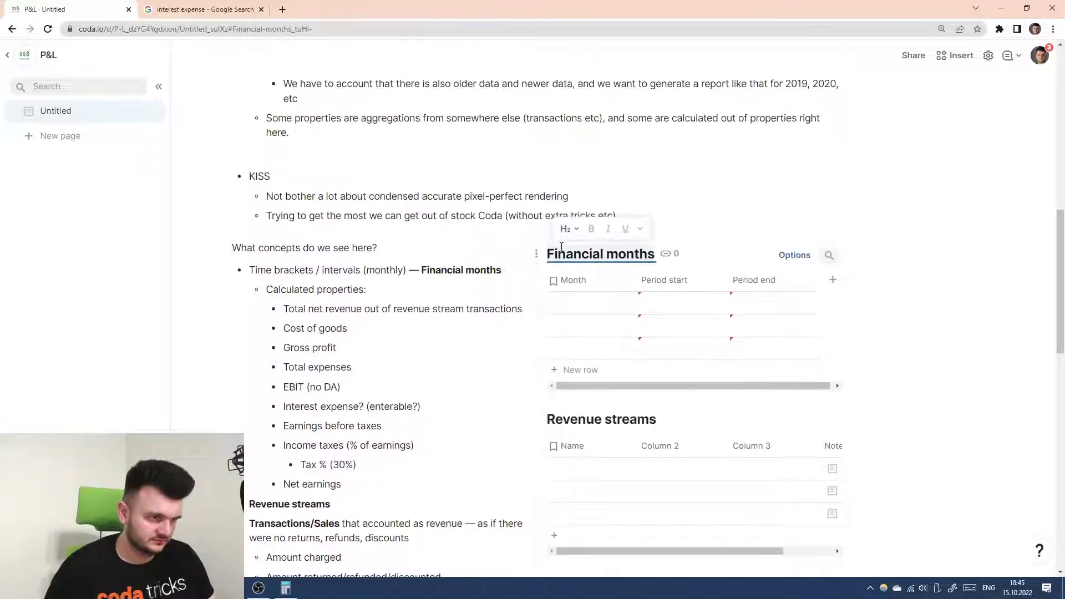
left_click(668, 256)
scroll(668, 254, "down", 3)
scroll(600, 246, "up", 1)
left_click(593, 155)
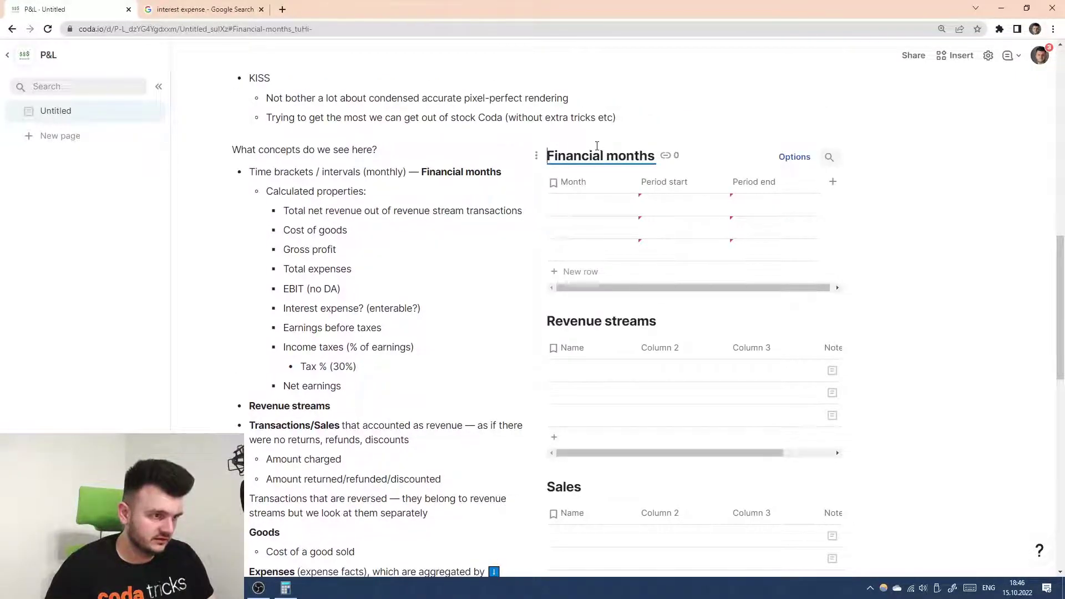
left_click(580, 302)
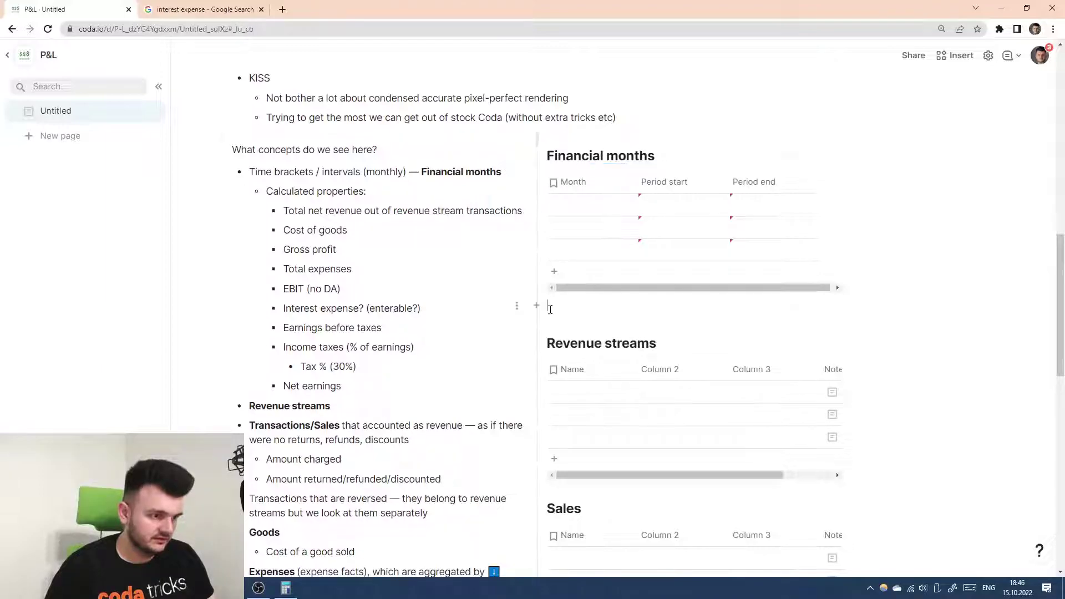
type("/but")
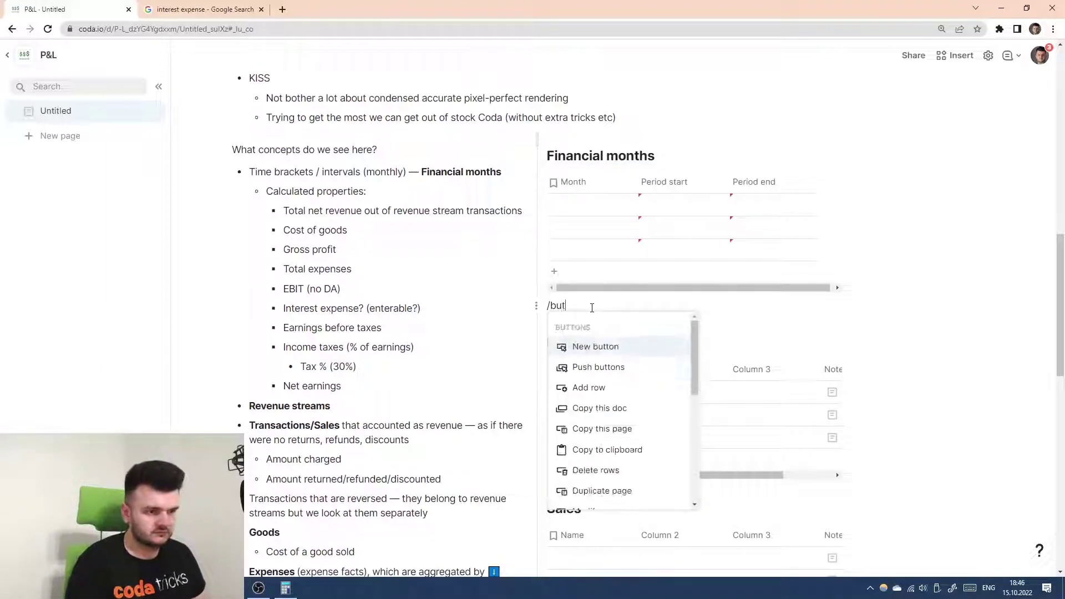
key("Return")
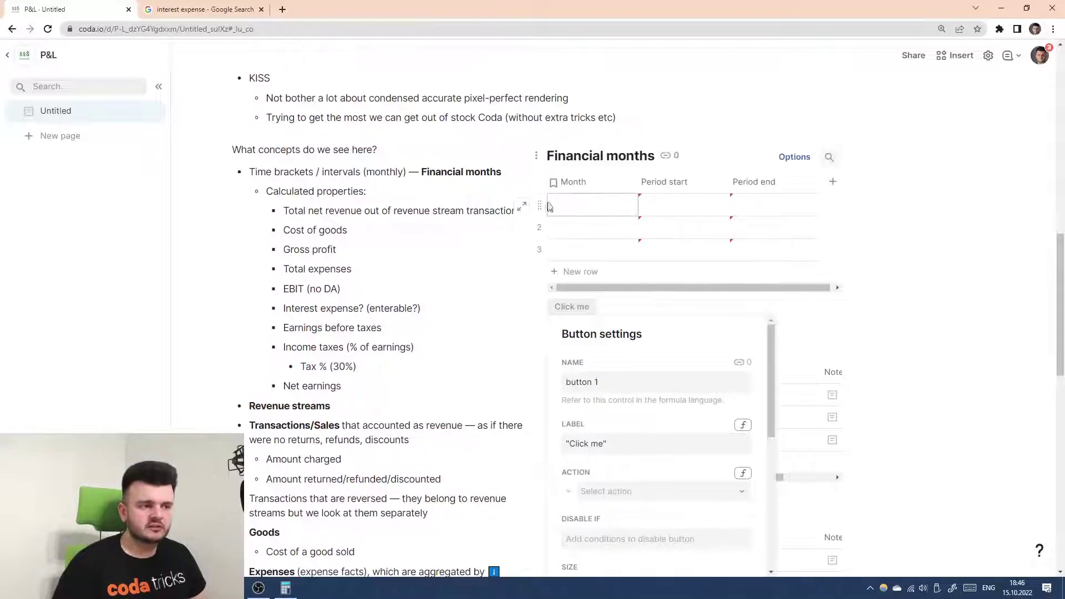
- Switch the button's action to a formula and start it with Sequence(1, 24)
left_click(743, 474)
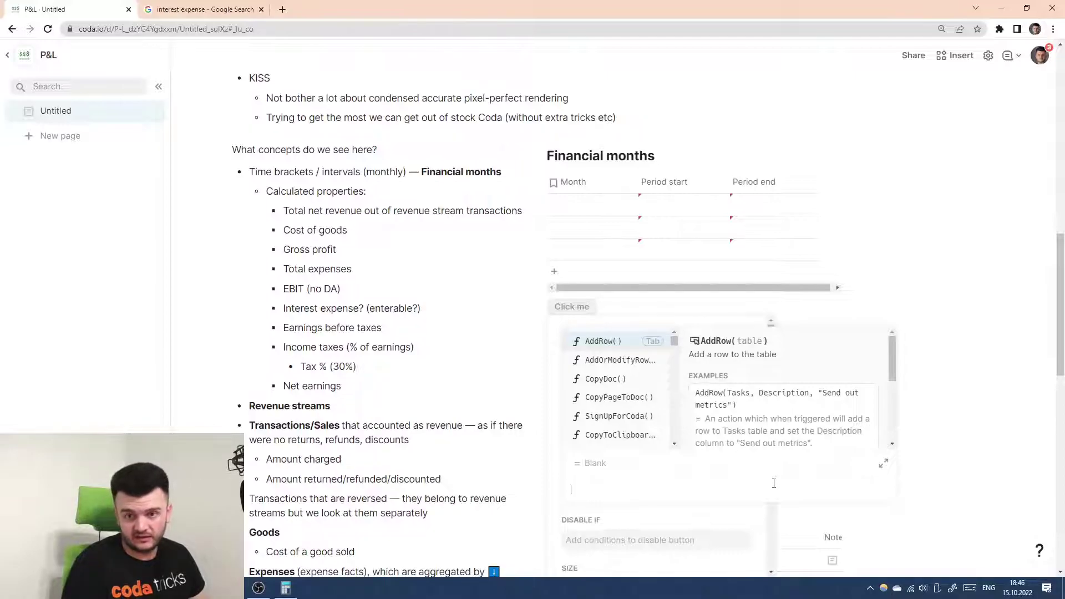
type("s")
key("BackSpace")
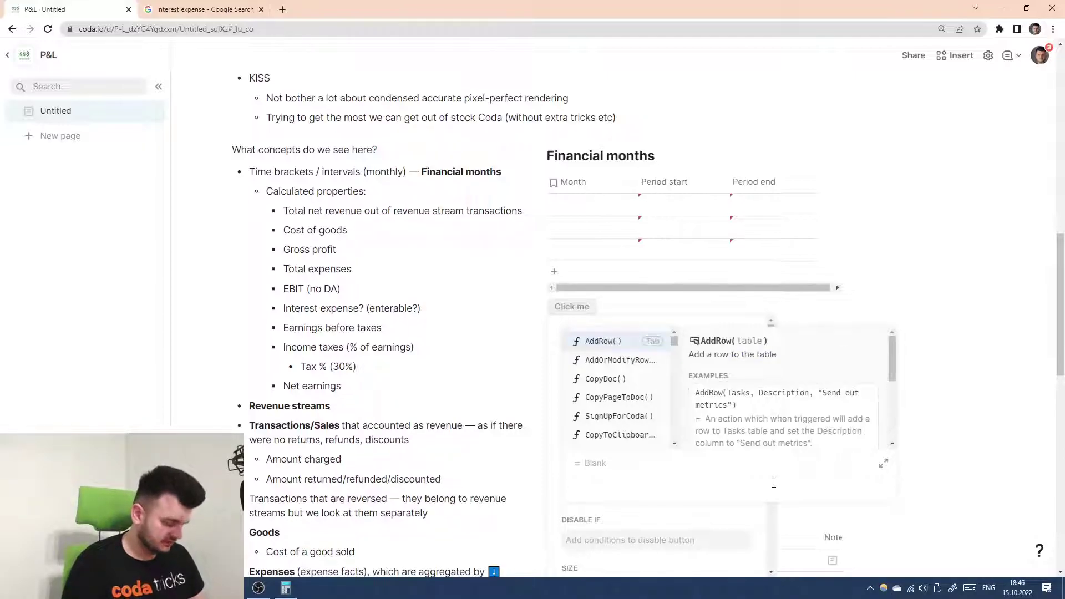
type("se")
key("Tab")
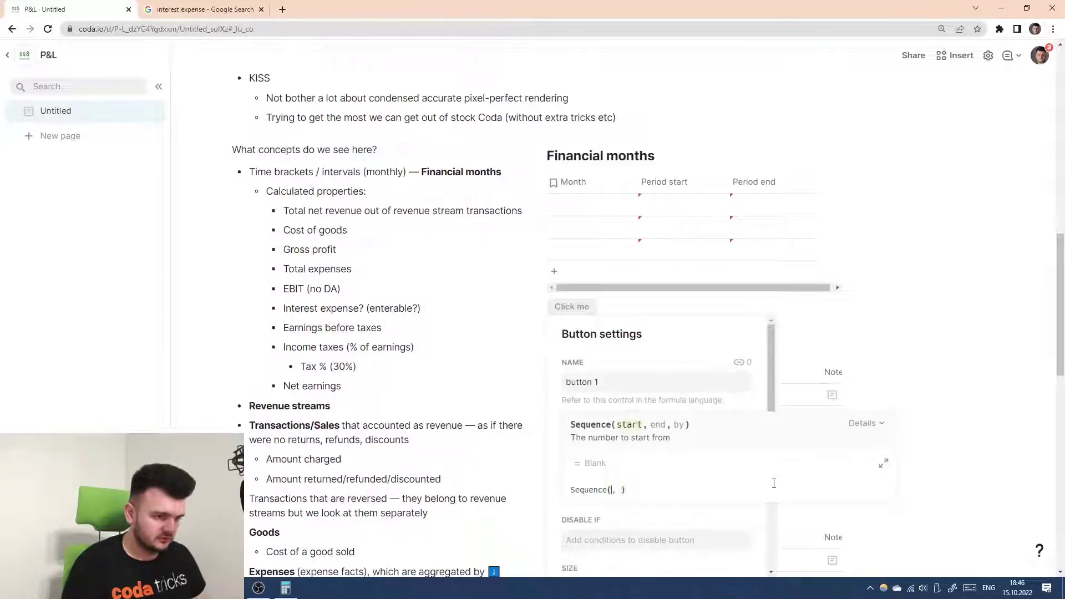
type("1")
key("Tab")
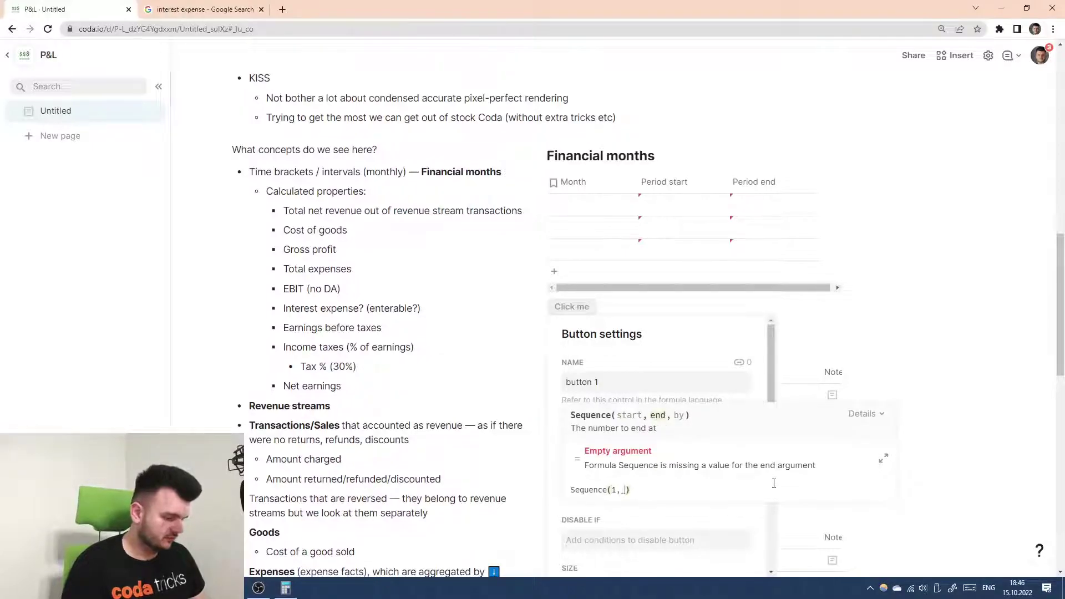
type("24)")
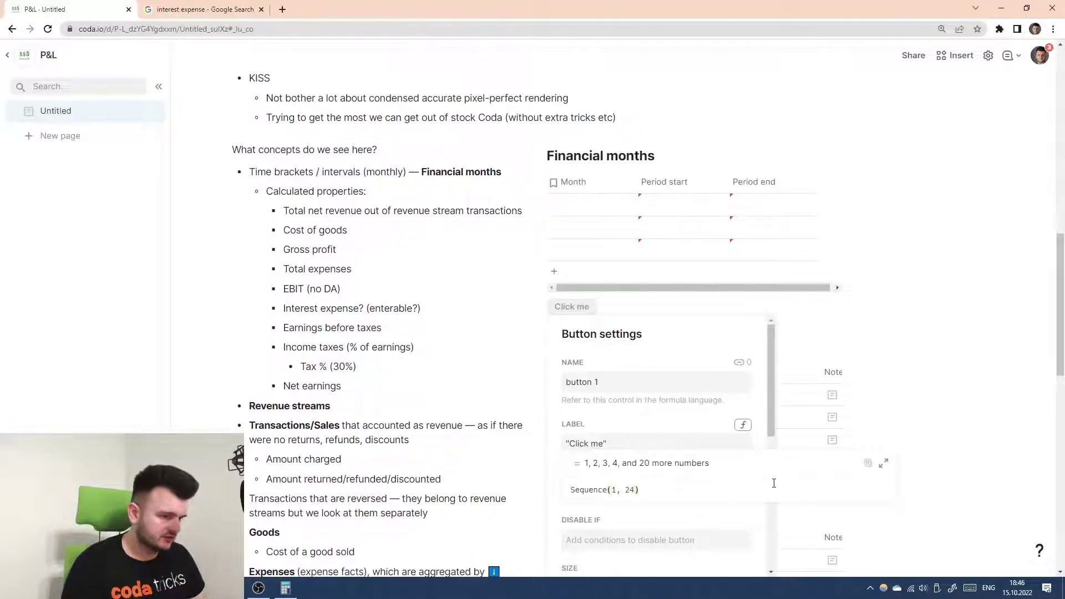
- Append a ForEach to the sequence in the action formula, evaluating Date(2018, 1, 1) for each item
type(".")
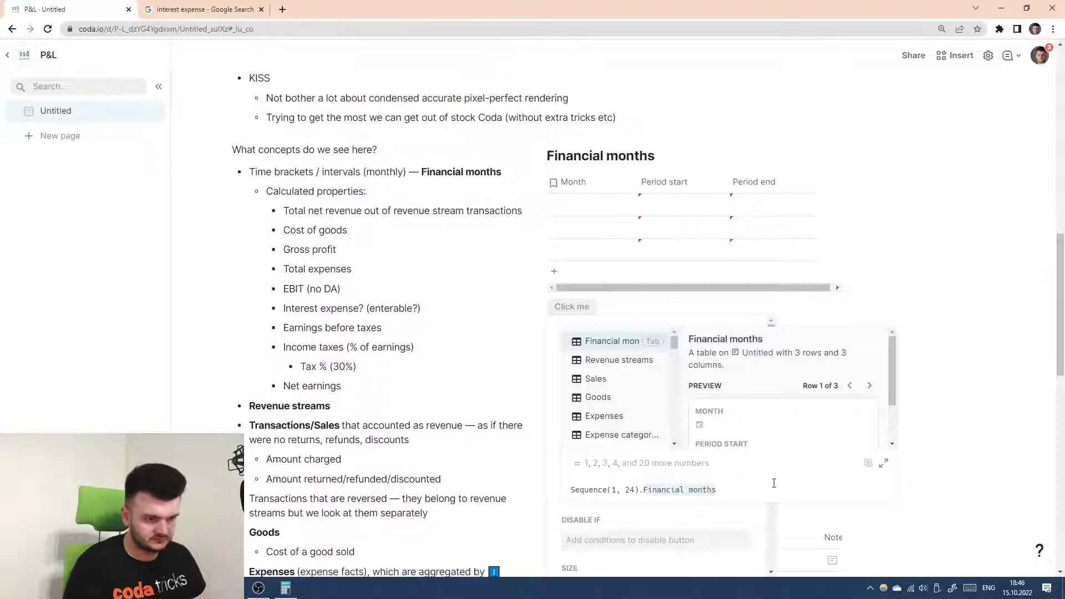
type("ForEach(")
key("Return")
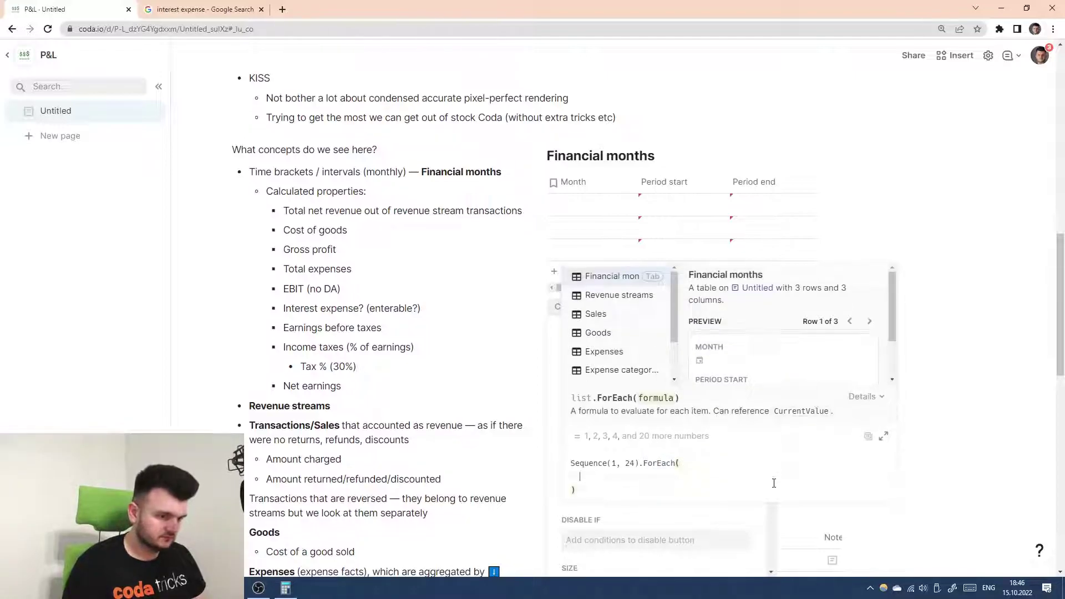
type("Date(CurrentValue")
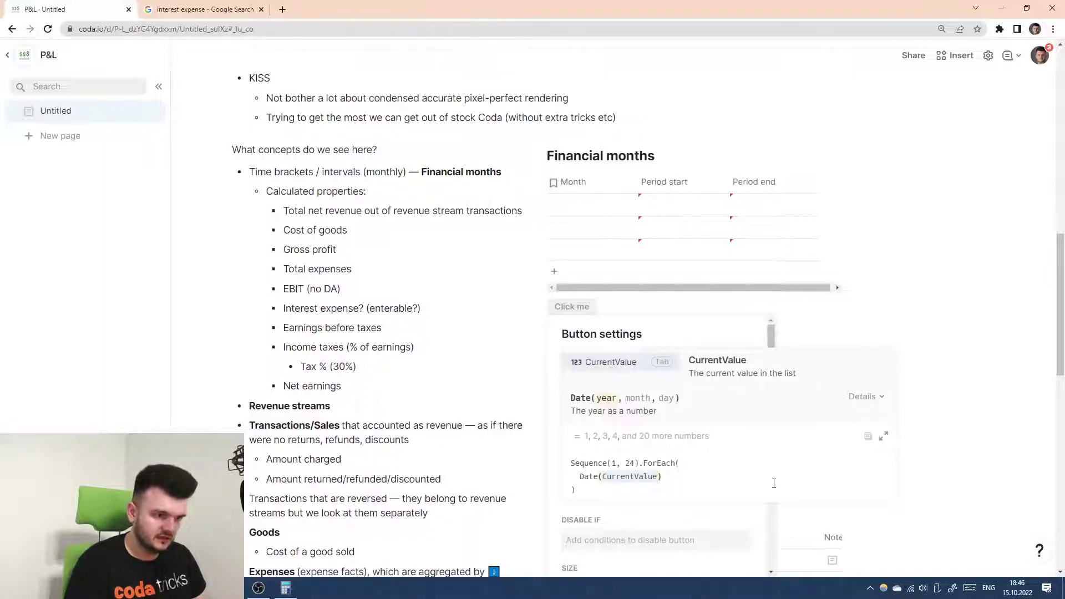
type("2018")
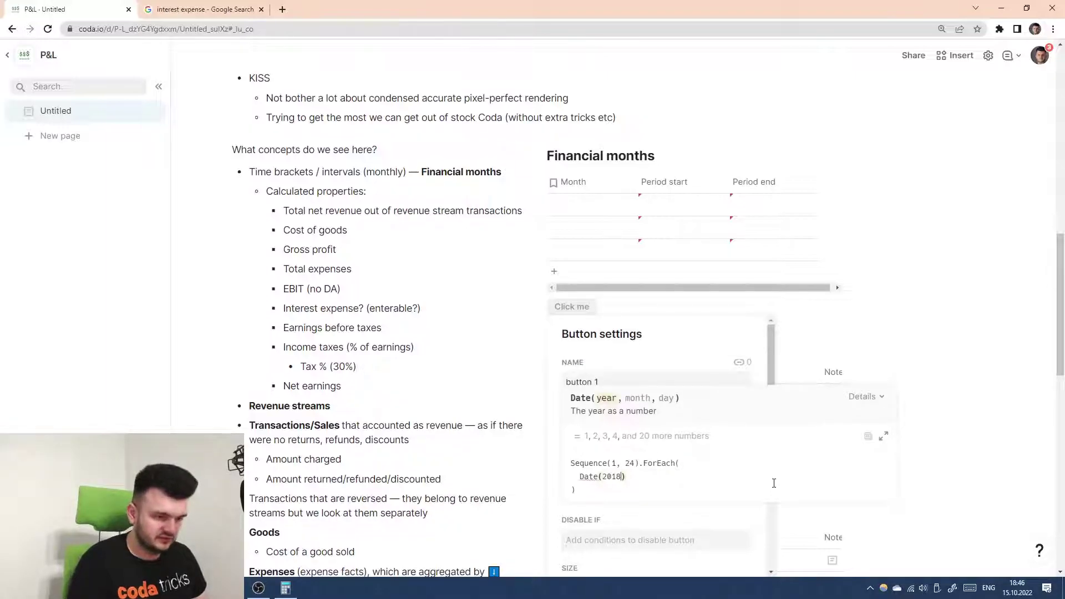
type(", 1, 1")
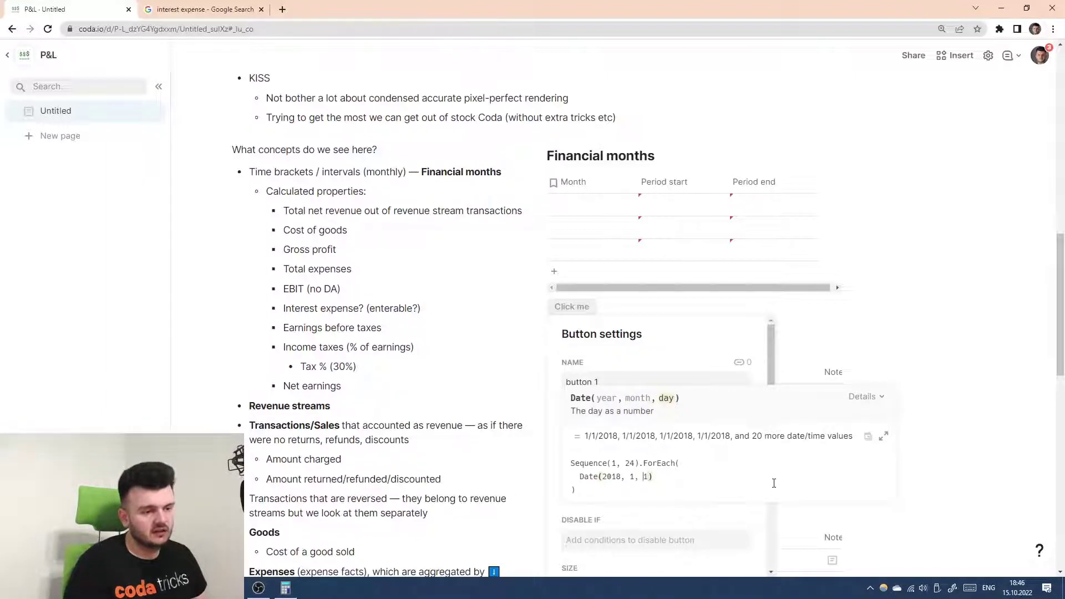
- Replace the month argument of the Date function with CurrentValue inside the ForEach
key("Left")
key("Left")
key("BackSpace")
type("CurrentValue")
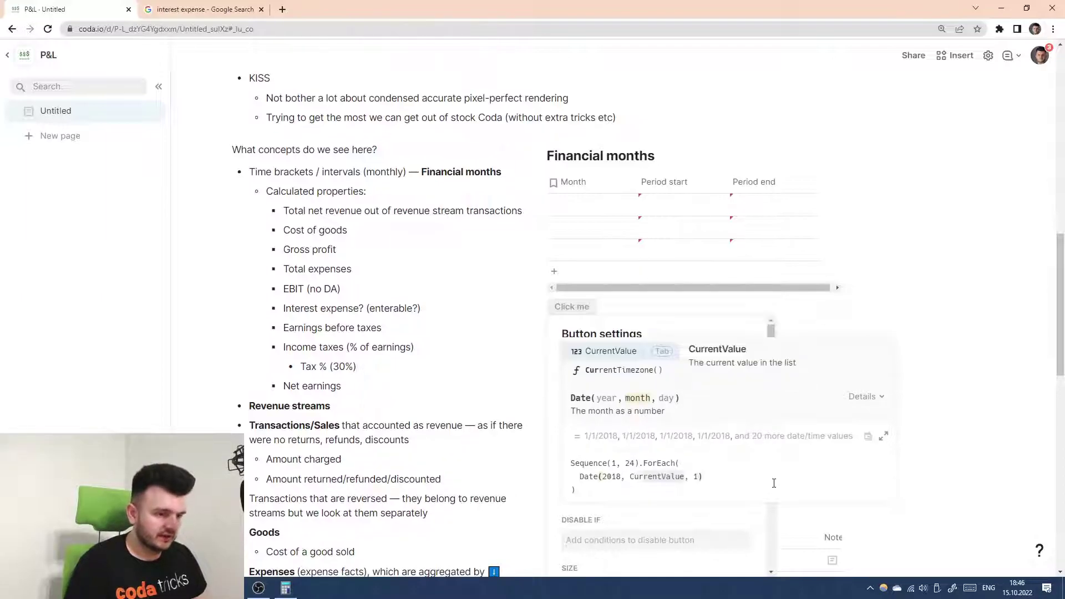
key("Tab")
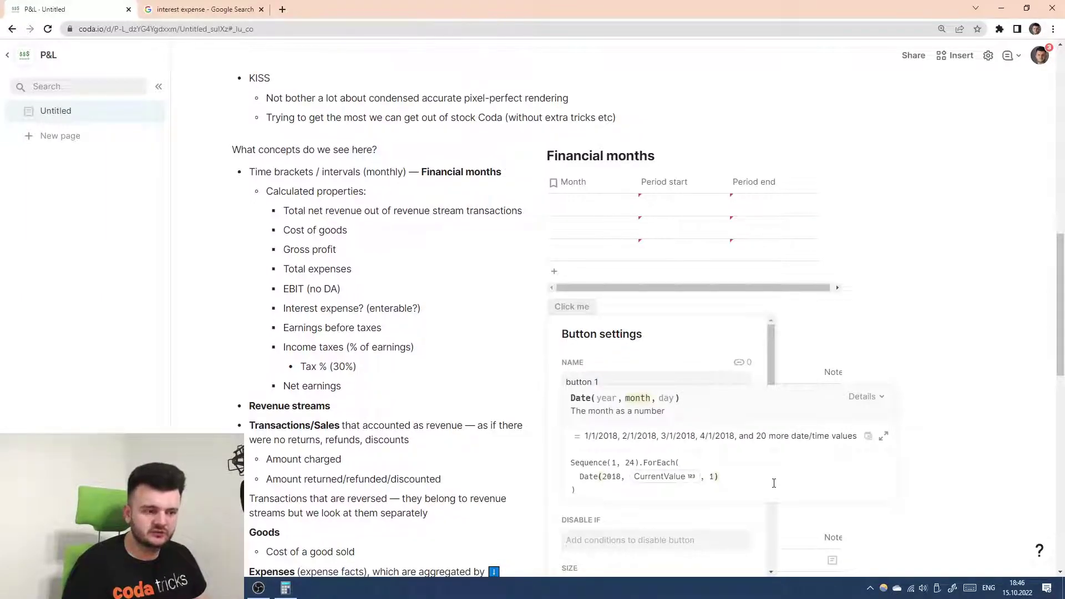
key("Return")
left_click(643, 493)
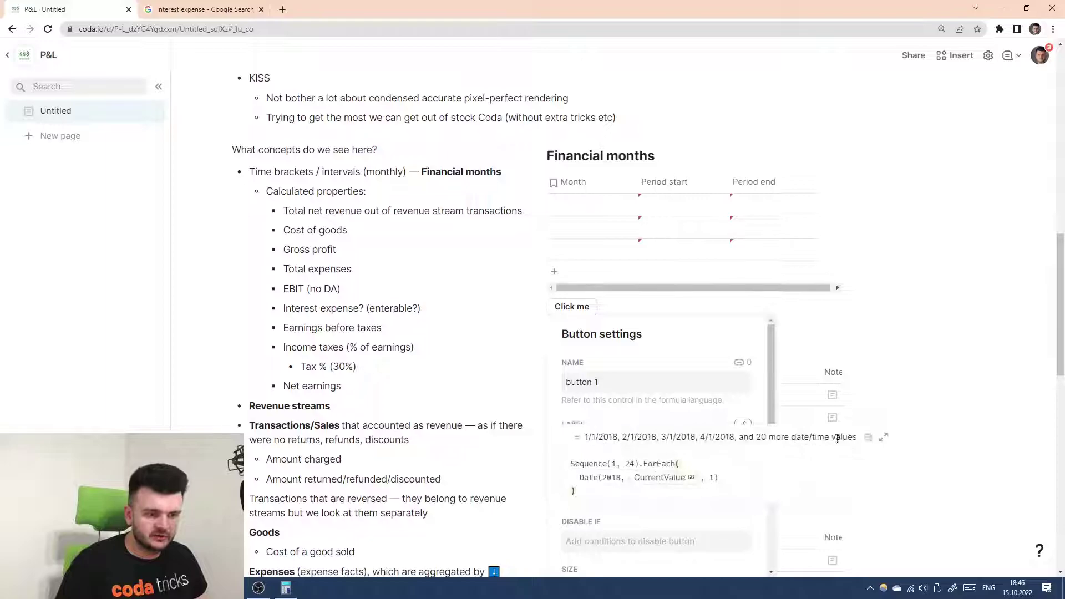
- Try a Sequence start value of 12 in the button's action formula, and restore it to 1
left_click(615, 463)
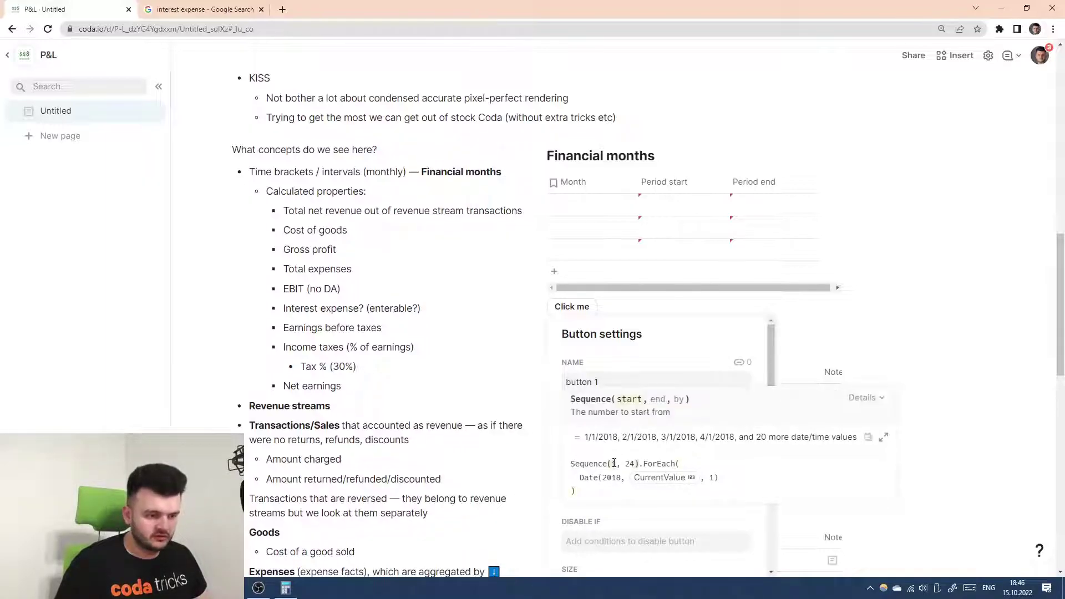
type("2")
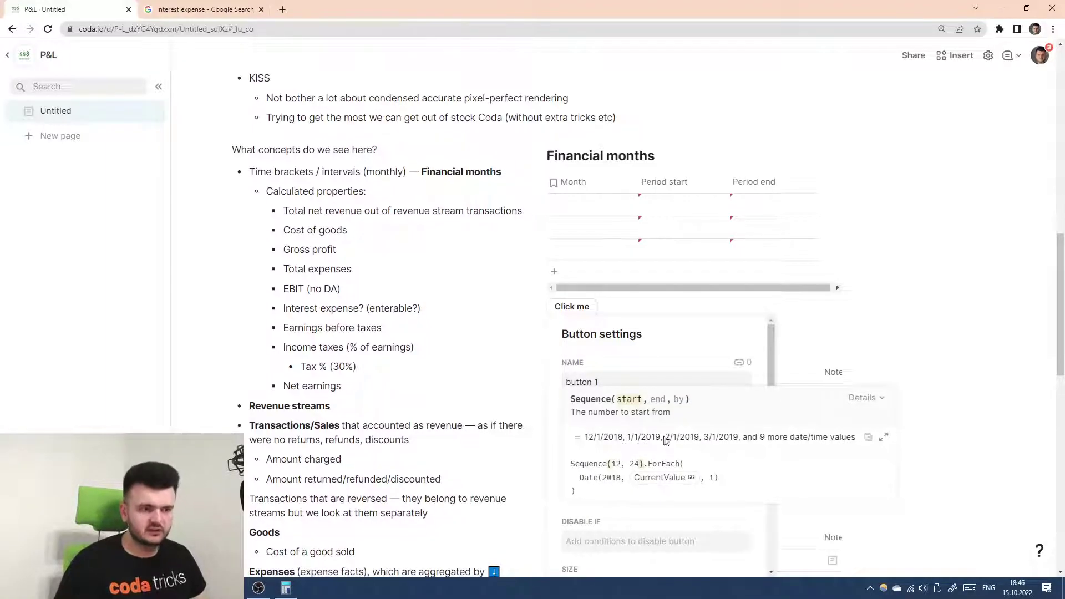
left_click(605, 478)
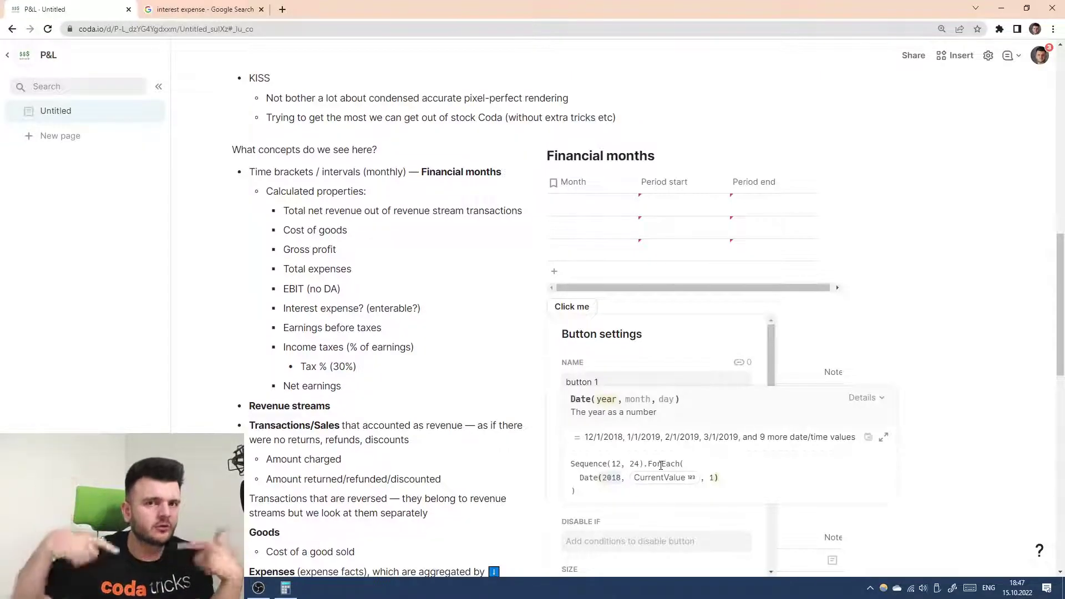
left_click(619, 465)
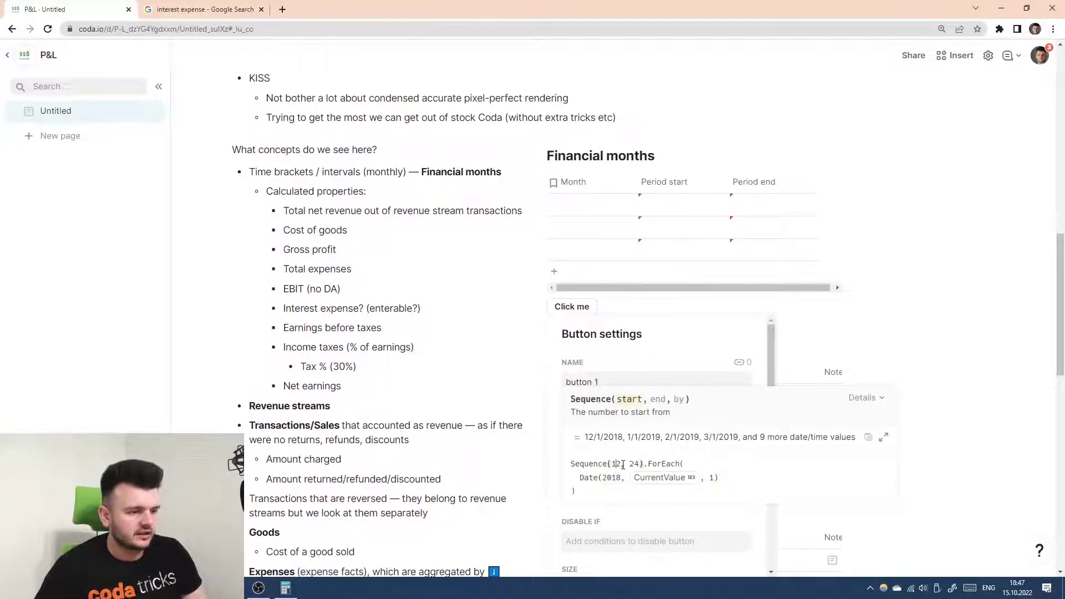
key("BackSpace")
- Add a Financial months.AddRow() call inside the ForEach, above the Date expression, with the Month column as its first argument
left_click(729, 473)
left_click(787, 464)
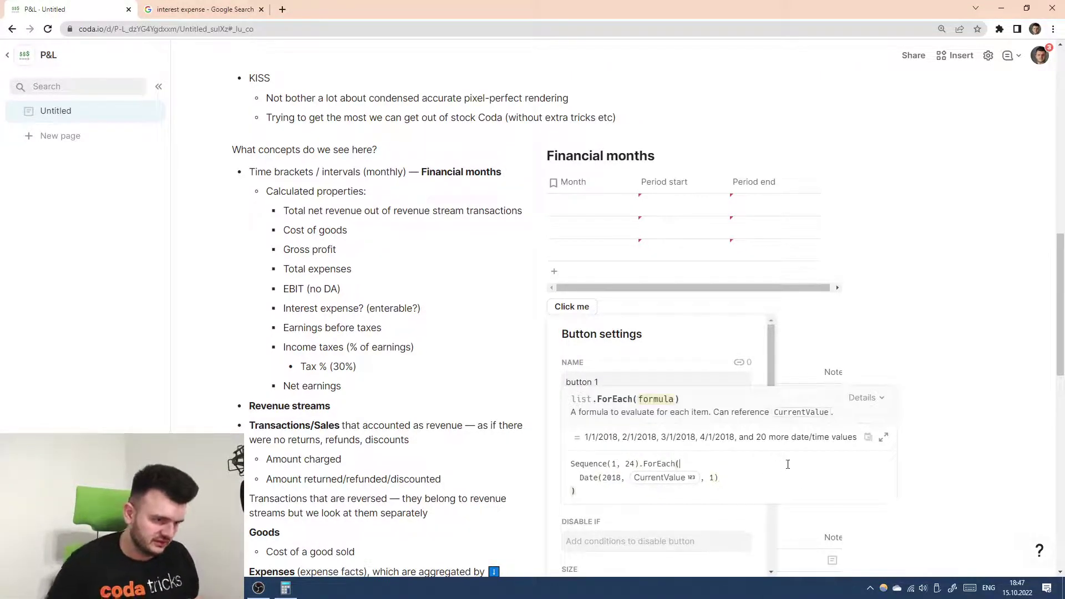
key("Return")
type("Ff")
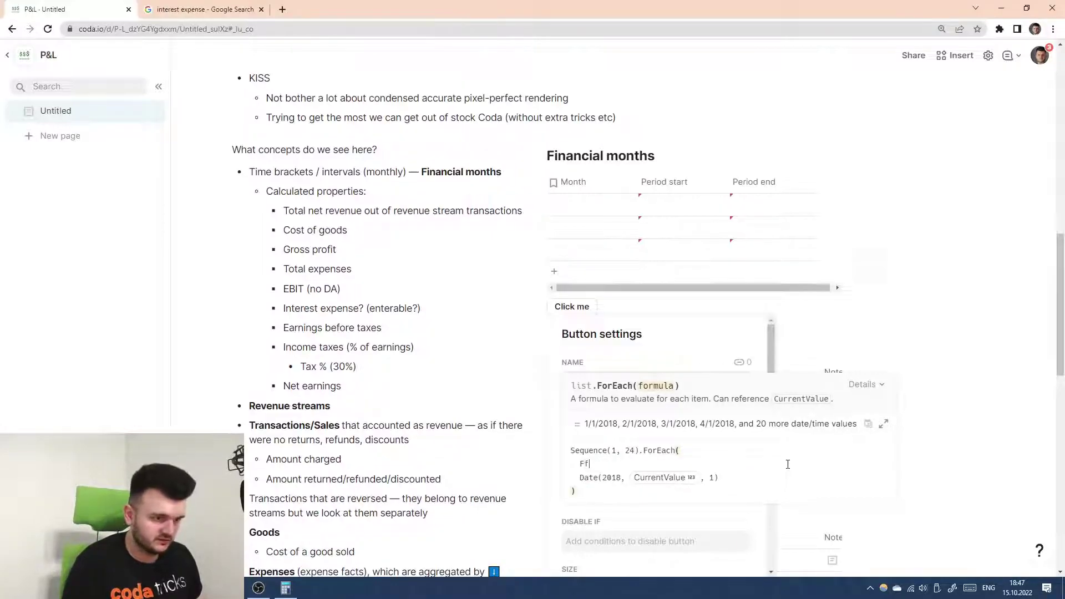
key("Tab")
type(".AddRow")
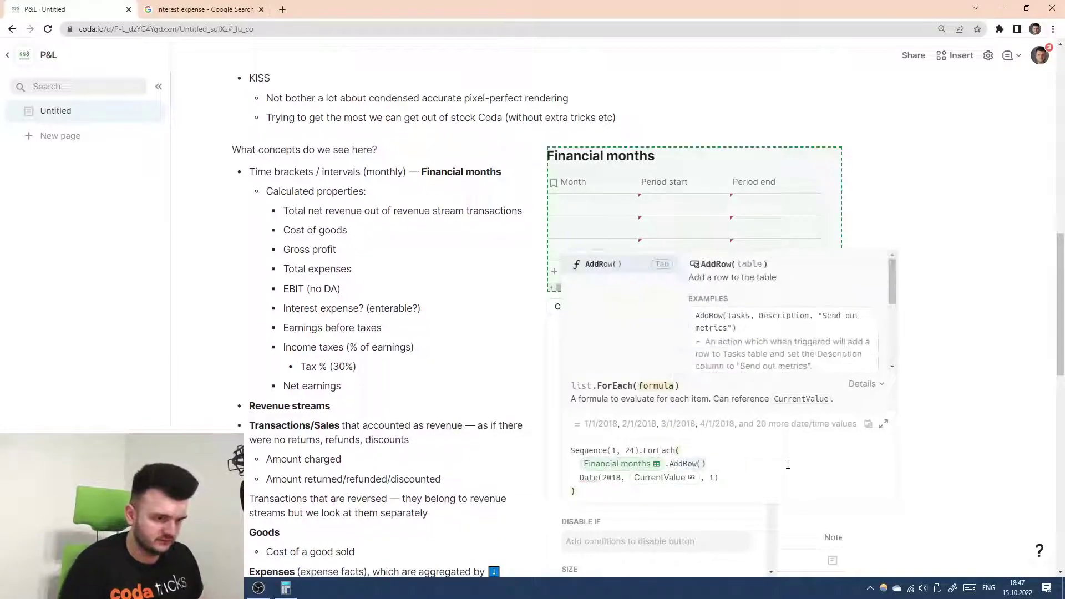
key("Tab")
key("Return")
type("mo")
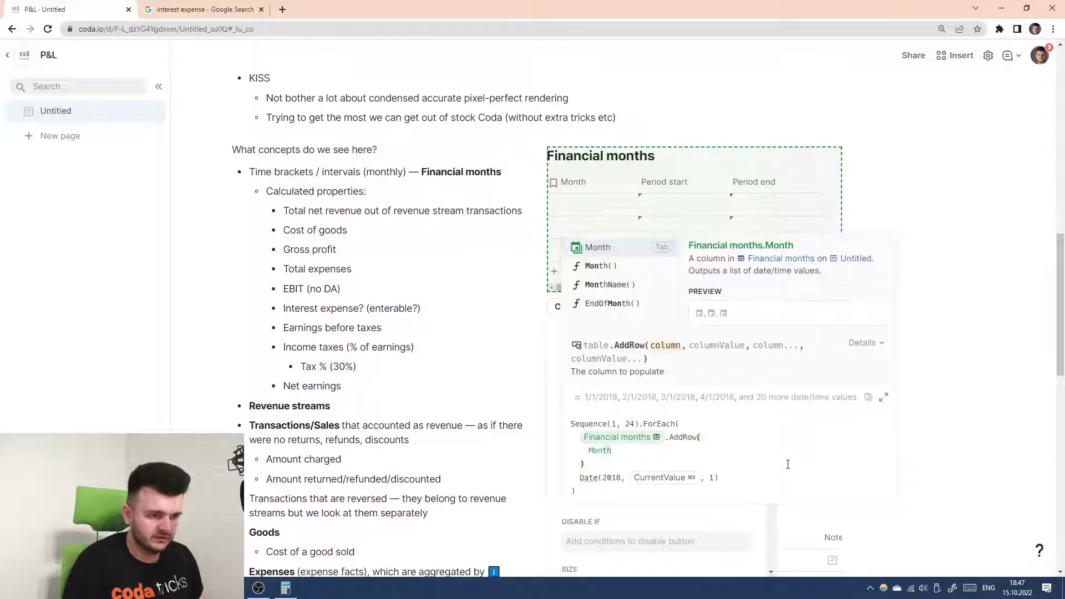
key("Tab")
type(",")
- Move the Date(2018, CurrentValue, 1) expression into AddRow as the value for the Month column
left_click_drag(719, 477, 580, 478)
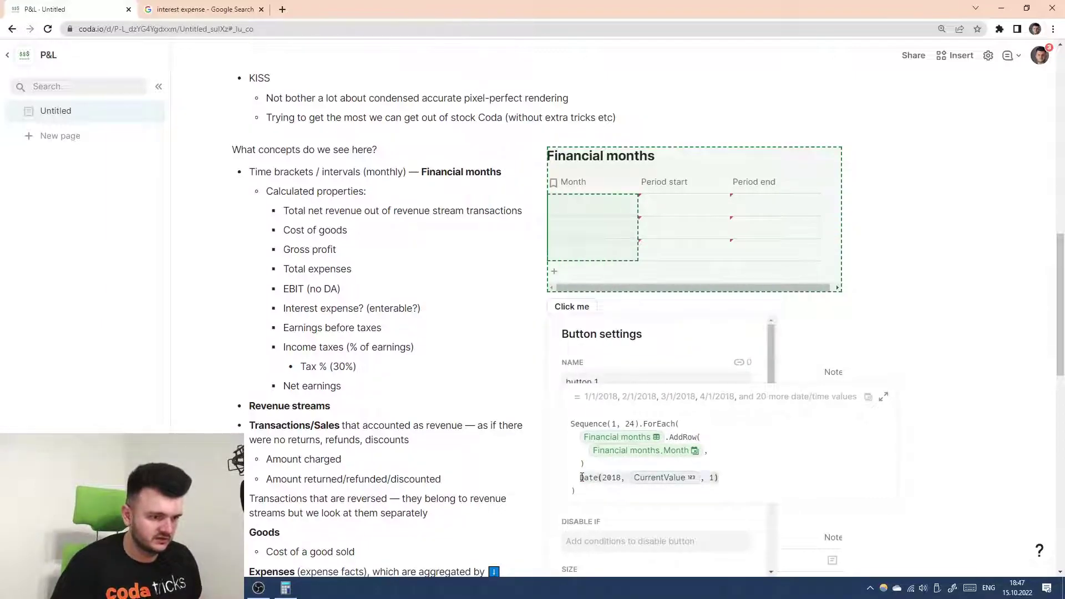
key("ctrl+x")
left_click(760, 448)
key("ctrl+v")
left_click(677, 476)
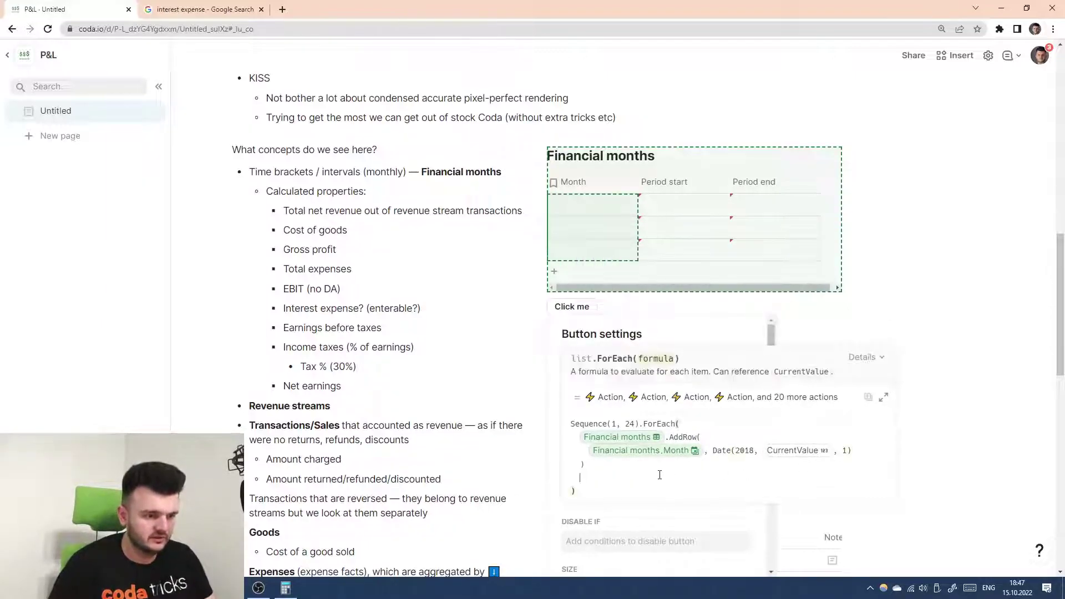
- Remove the empty line from the button's action formula, close its settings, and run the button to add the monthly rows
key("BackSpace")
key("Escape")
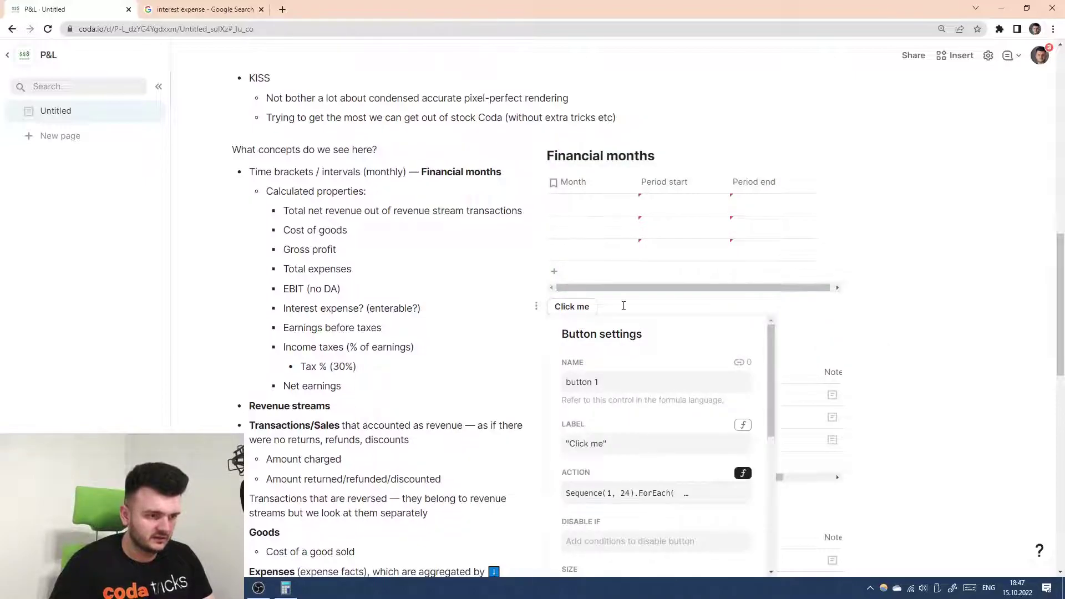
key("Escape")
left_click(589, 311)
- Delete the three empty rows at the start of the Financial months table
scroll(688, 270, "up", 10)
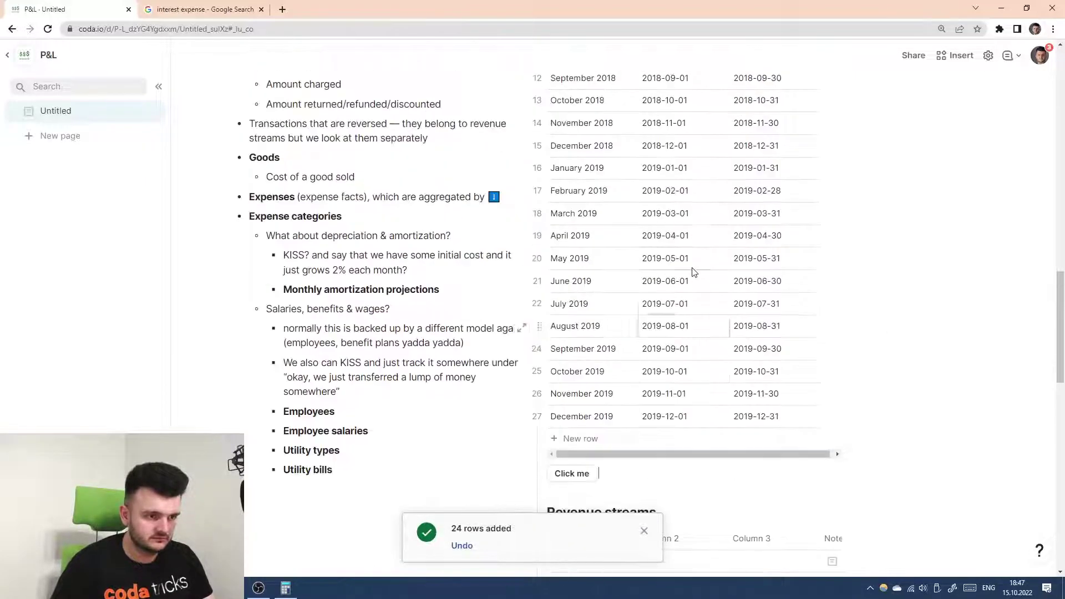
left_click(539, 218)
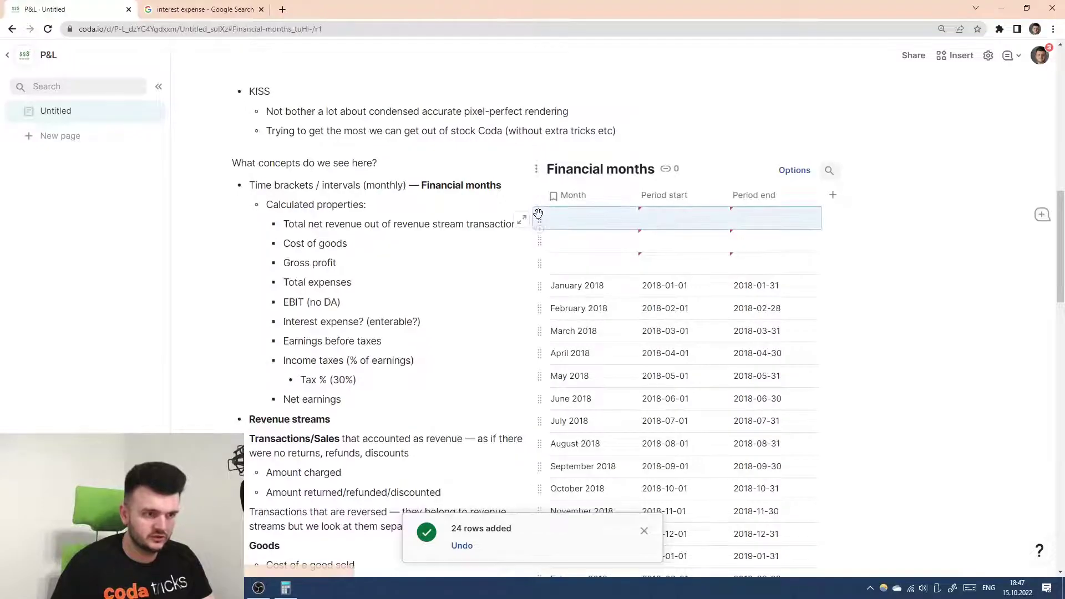
key("Delete")
key("Delete")
key("Delete")
- Set the date format of the Month column in Financial months to Jan 2022
scroll(585, 269, "down", 1)
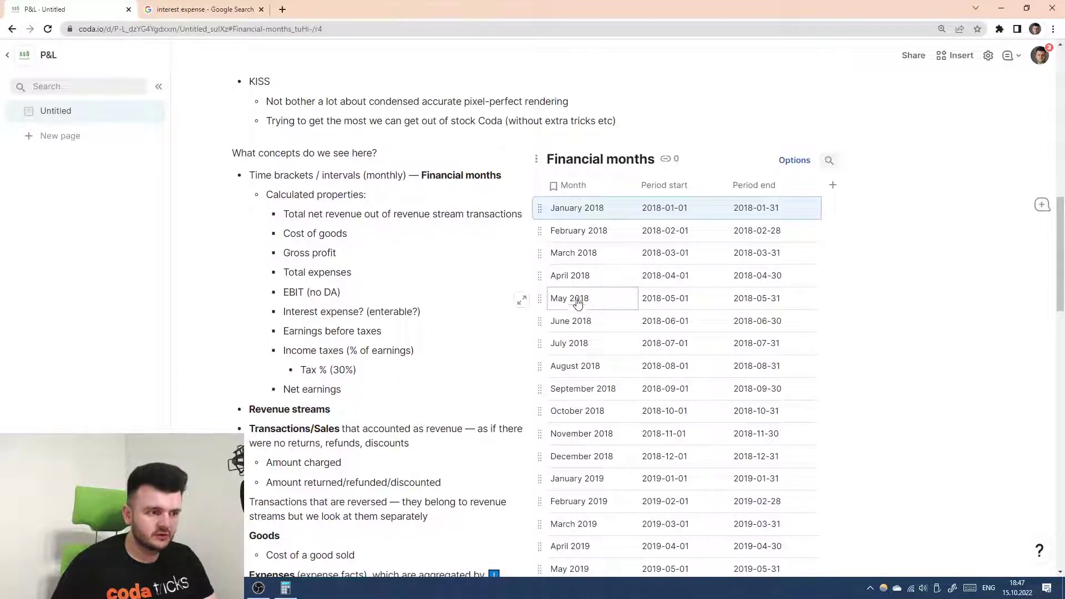
scroll(580, 299, "down", 5)
scroll(577, 317, "up", 4)
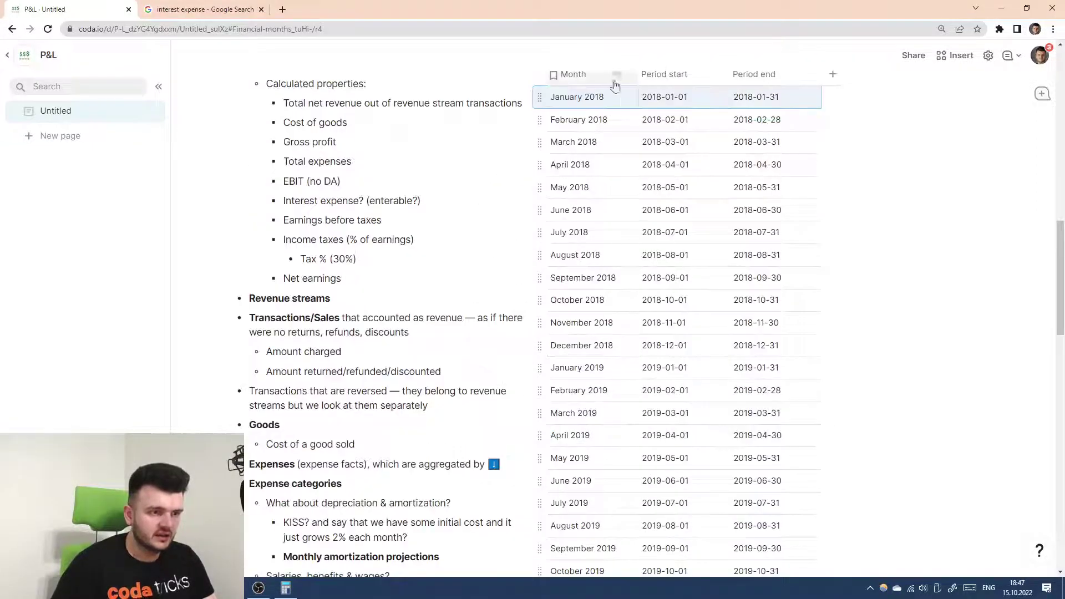
left_click(627, 131)
left_click(632, 171)
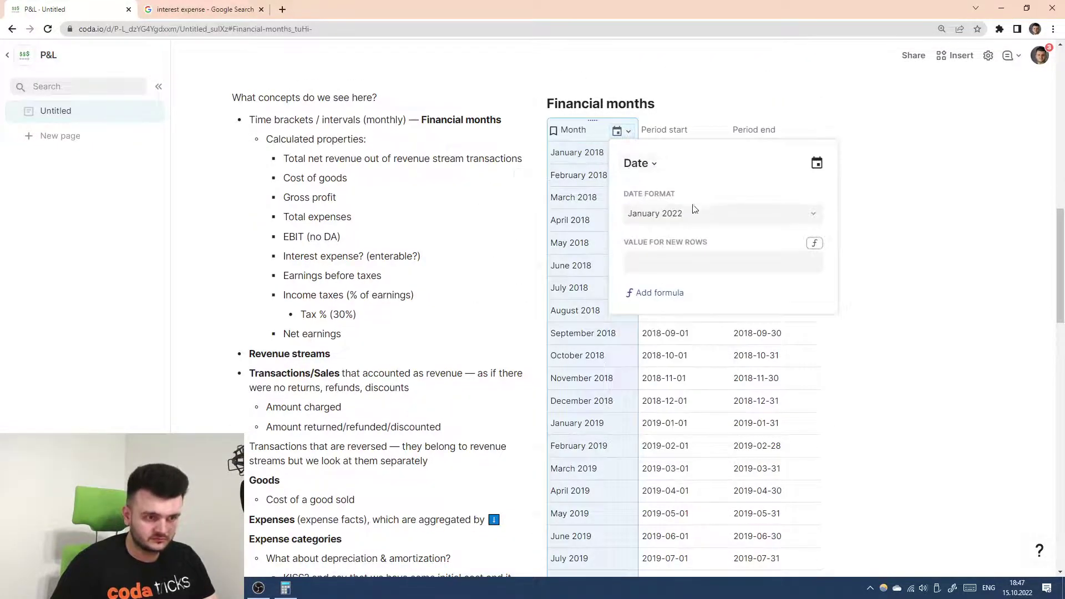
left_click(696, 212)
scroll(714, 265, "down", 1)
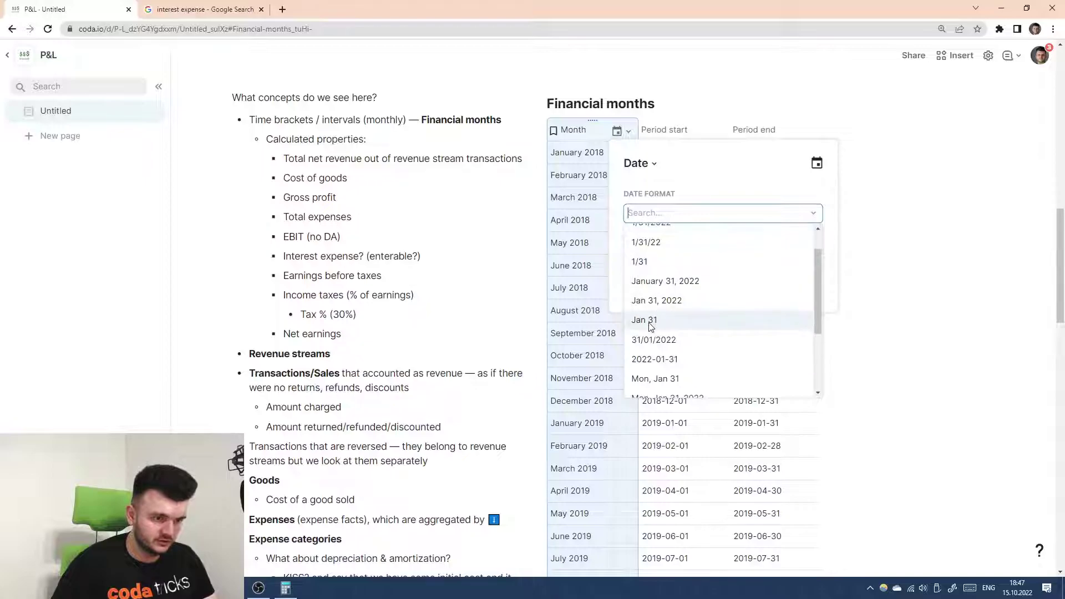
scroll(676, 299, "down", 2)
scroll(659, 322, "down", 1)
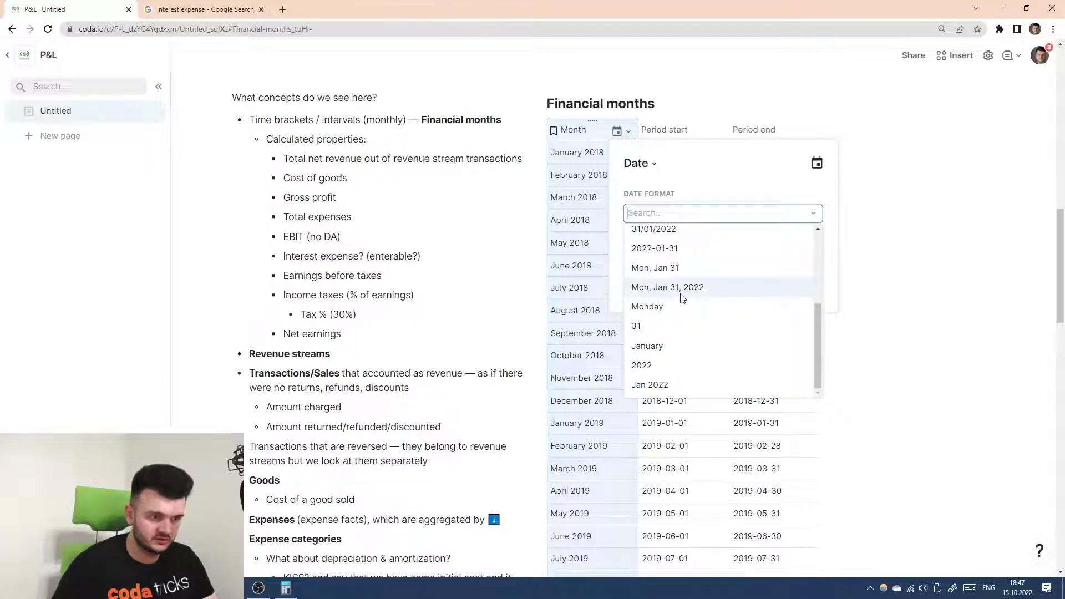
left_click(664, 384)
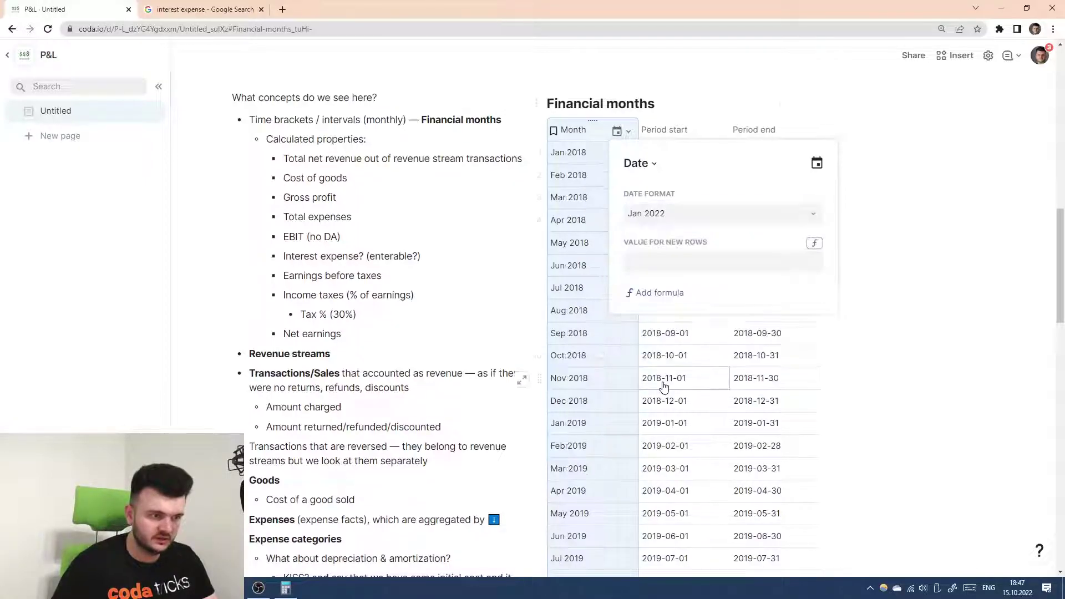
left_click(580, 130)
- Delete the Click me button below the Financial months table
scroll(569, 278, "down", 5)
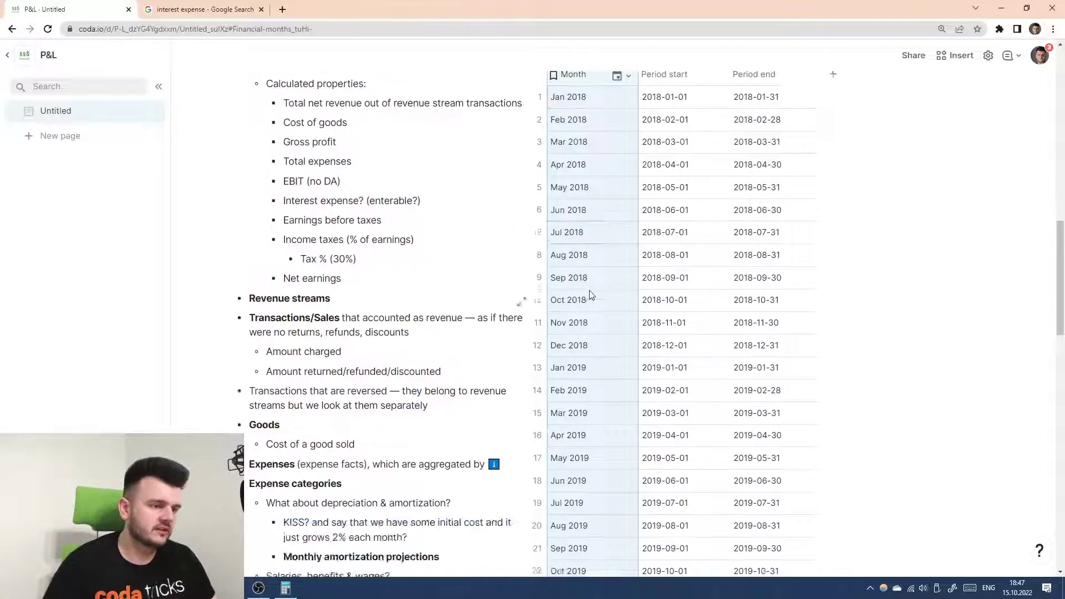
left_click(613, 450)
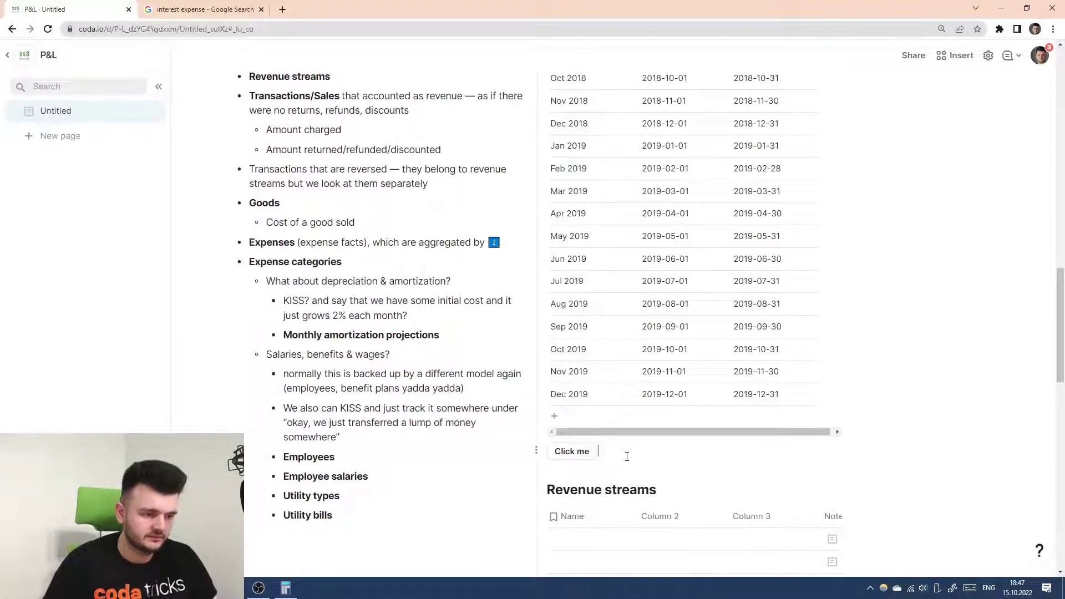
key("BackSpace")
key("BackSpace")
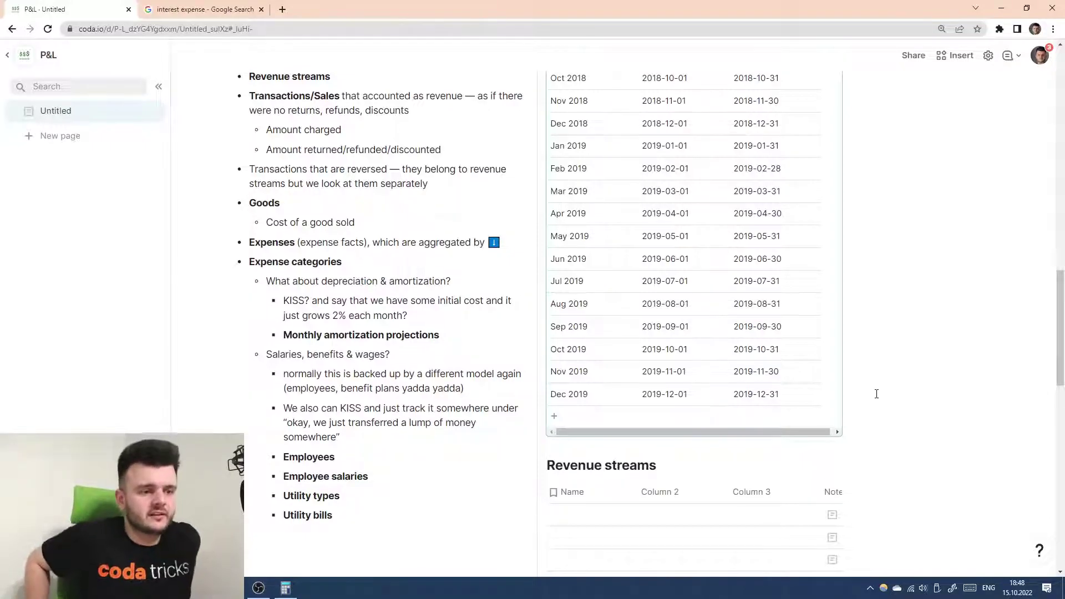
- Narrow the Period start and Period end columns together, and slightly narrow the Month column in Financial months
scroll(694, 181, "up", 5)
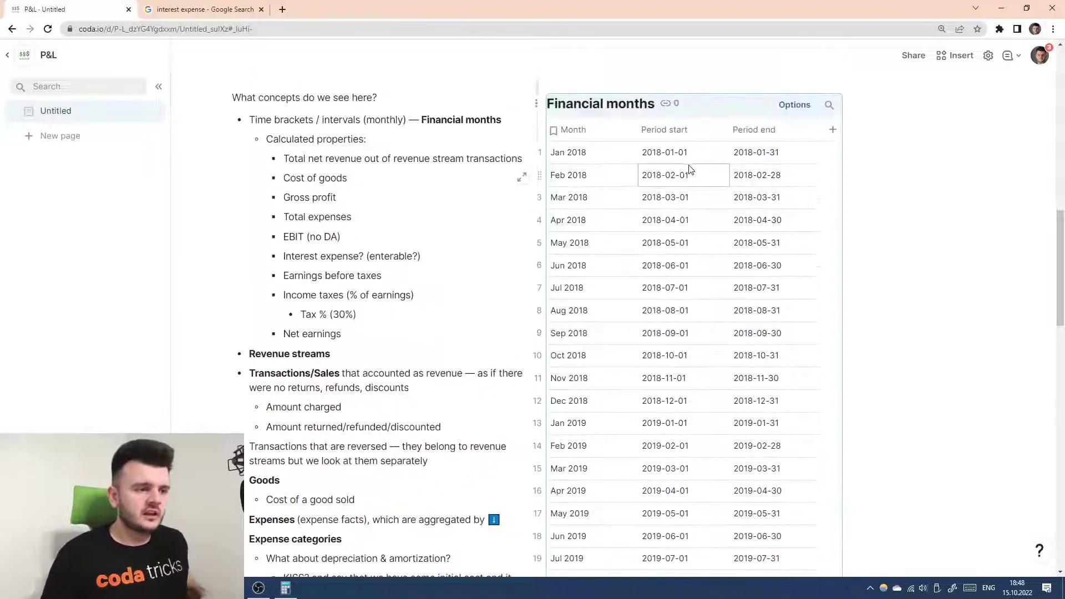
left_click(683, 128)
left_click(750, 127, "shift")
left_click_drag(729, 128, 709, 129)
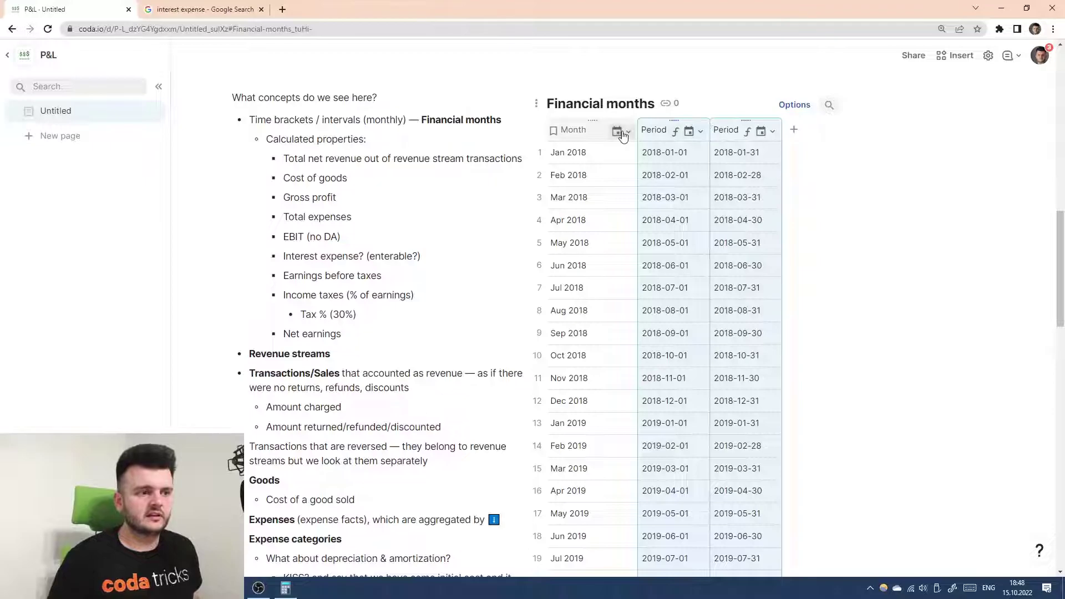
left_click(632, 130)
left_click(649, 129)
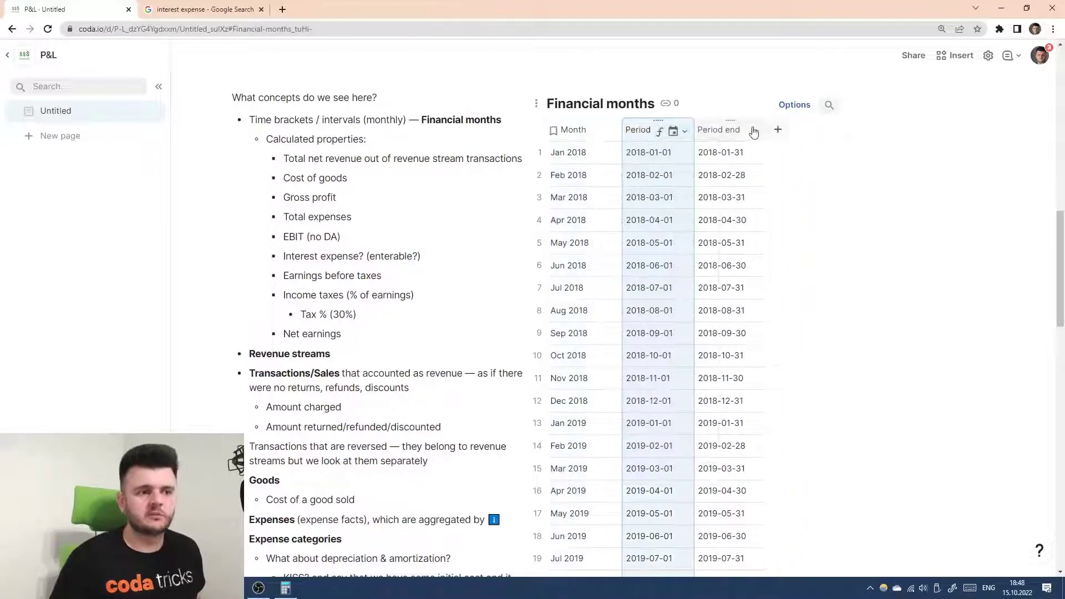
left_click(723, 127)
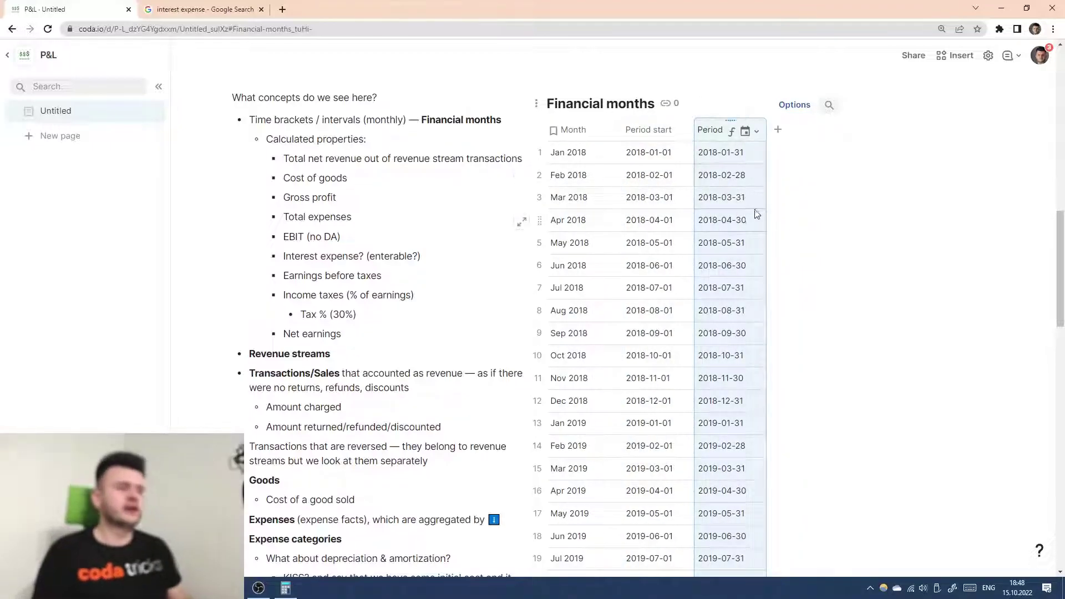
scroll(750, 207, "down", 4)
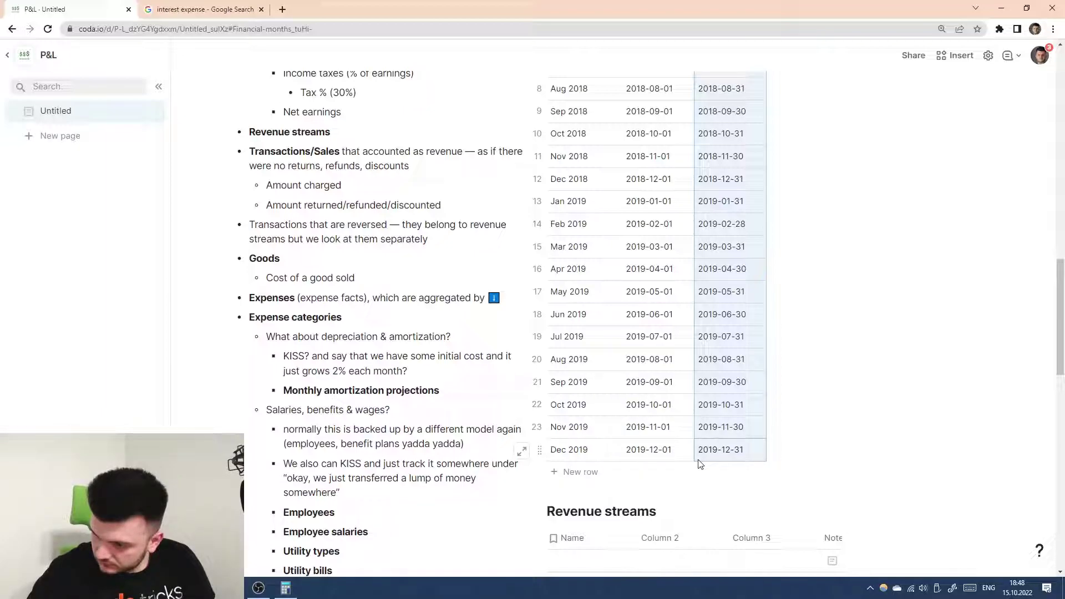
scroll(687, 444, "up", 6)
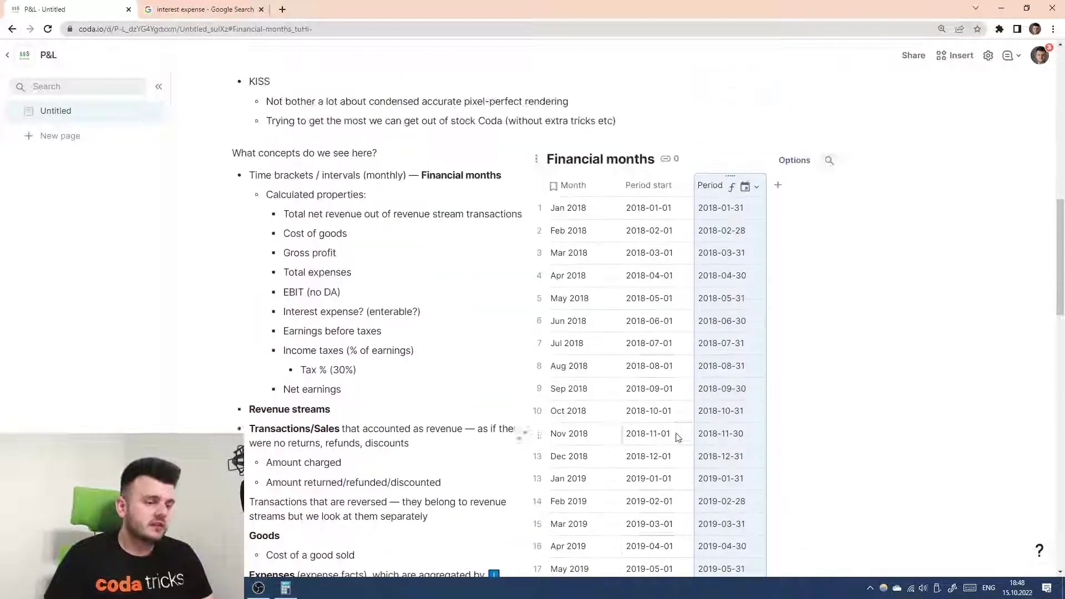
left_click(688, 270)
left_click(737, 271)
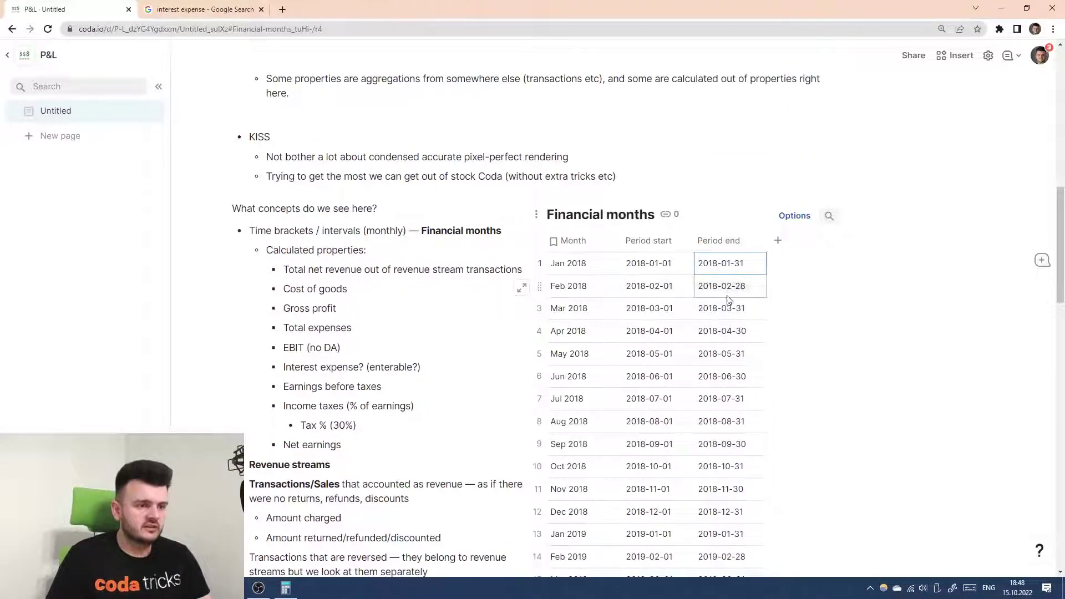
- Delete Column 2, Column 3 and Notes from the Revenue streams table
scroll(690, 333, "down", 11)
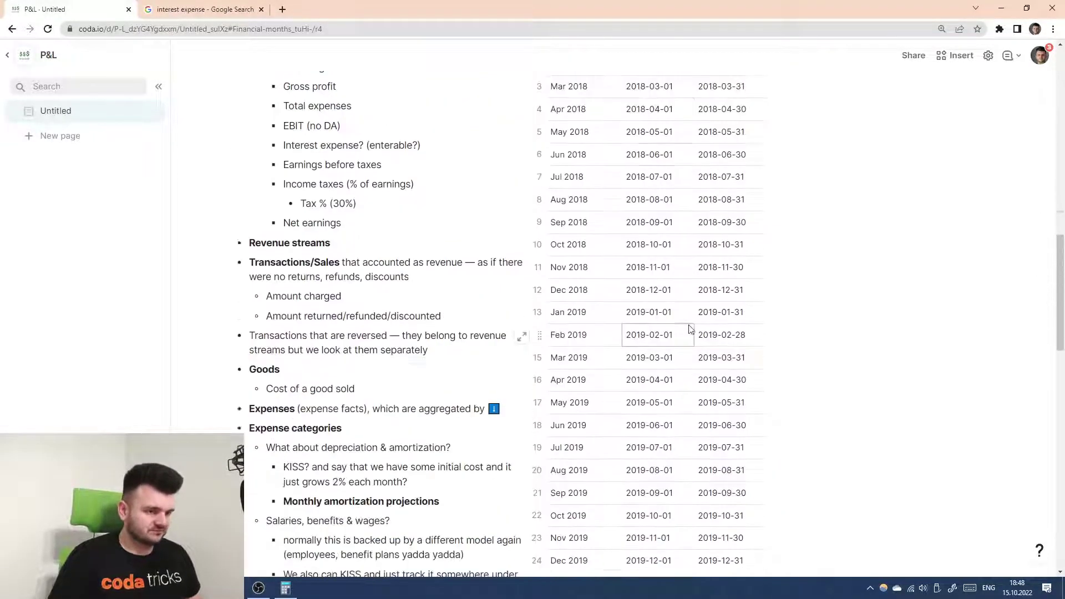
scroll(644, 392, "down", 2)
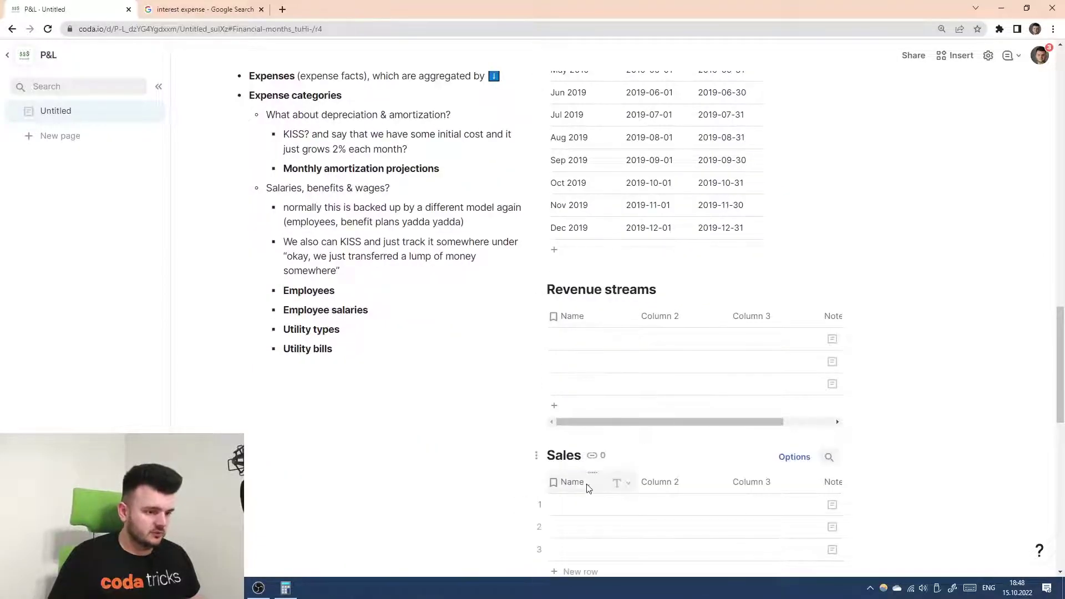
scroll(631, 300, "down", 1)
left_click(674, 257)
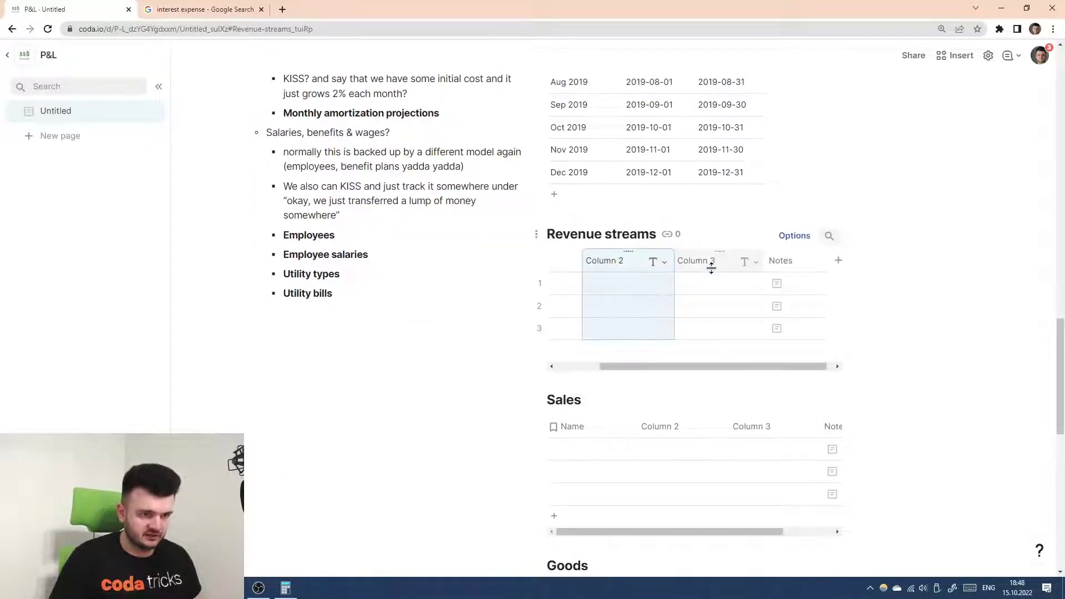
left_click(773, 261, "shift")
key("Delete")
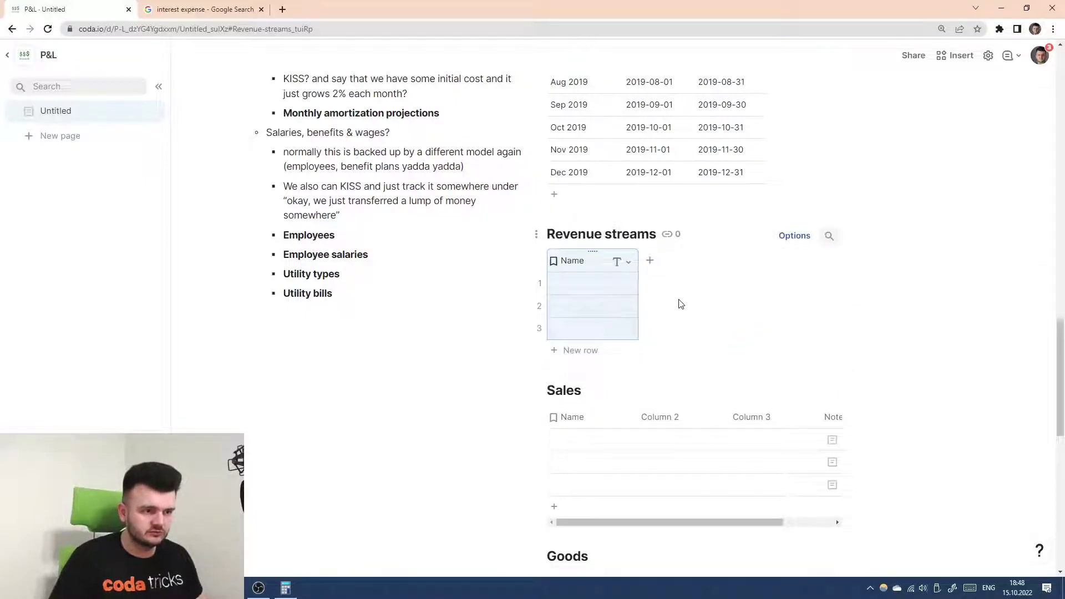
- Rename the Name column of the Revenue streams table to Revenue stream
double_click(579, 265)
type("Revenue str")
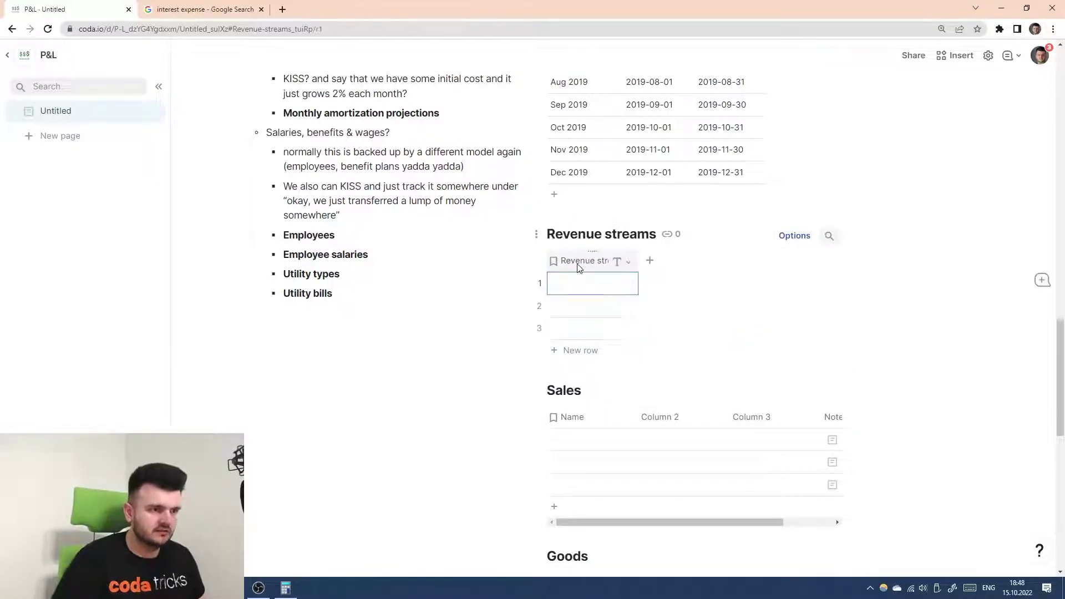
key("Return")
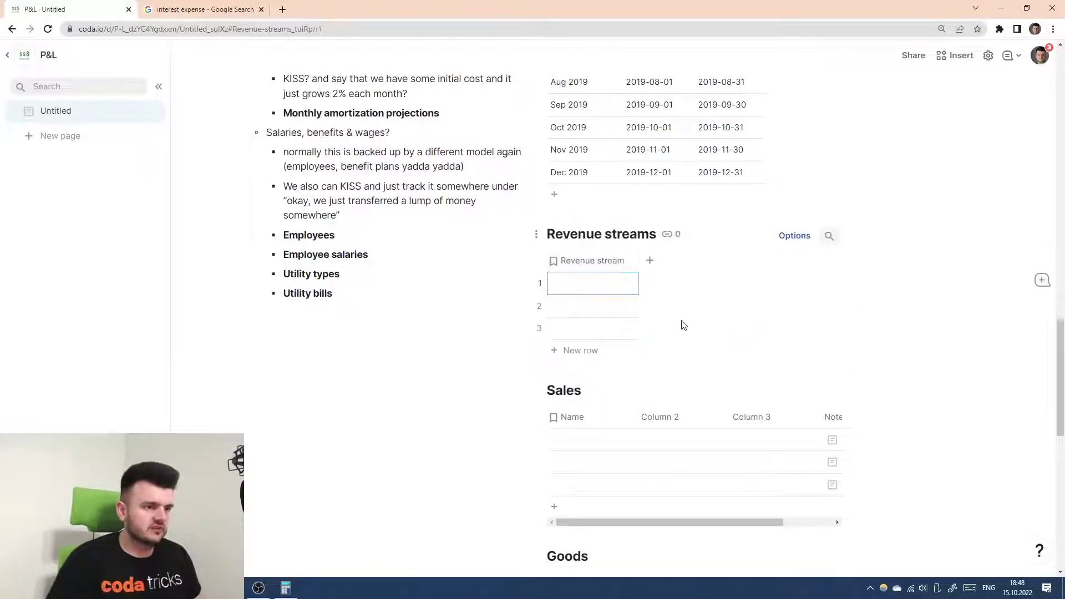
- Fill the Revenue streams table with Revenue stream 1 and Revenue stream 2, and delete the empty third row
scroll(319, 271, "up", 5)
scroll(341, 280, "up", 15)
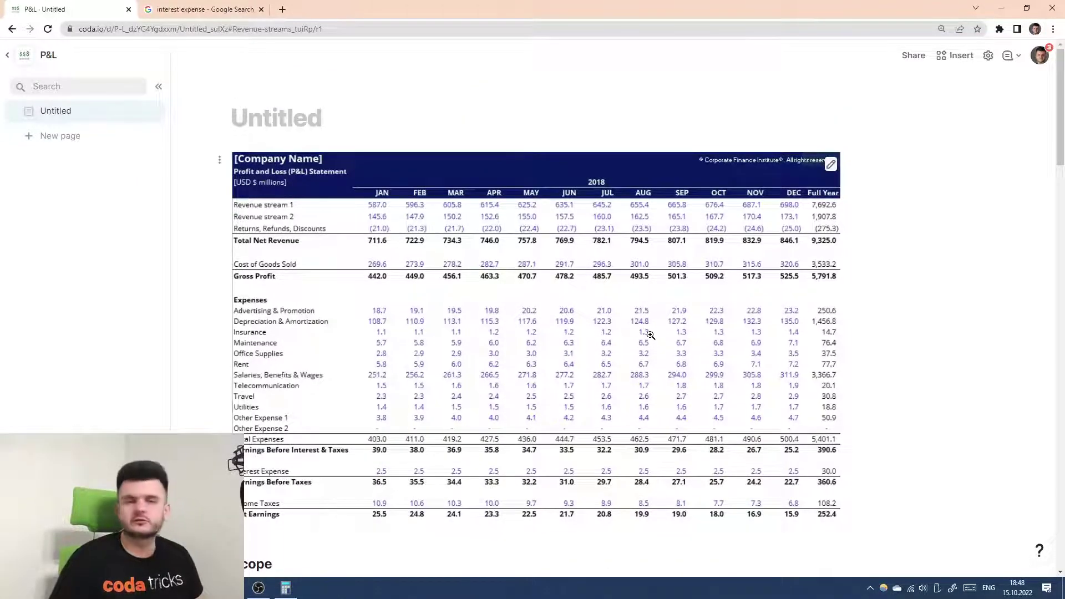
scroll(666, 336, "down", 20)
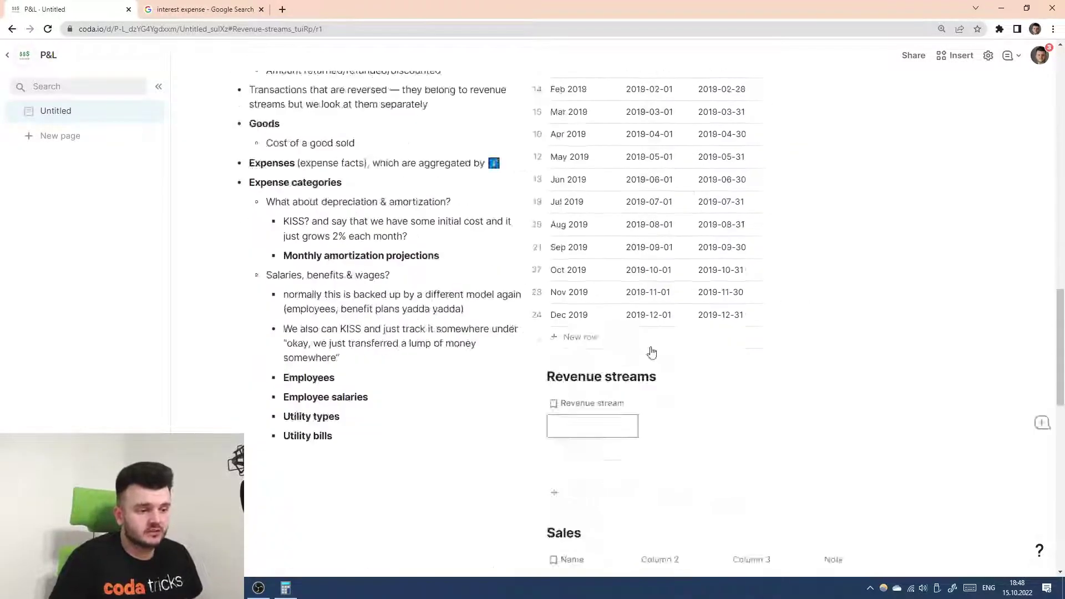
left_click(603, 371)
type("Revenue s")
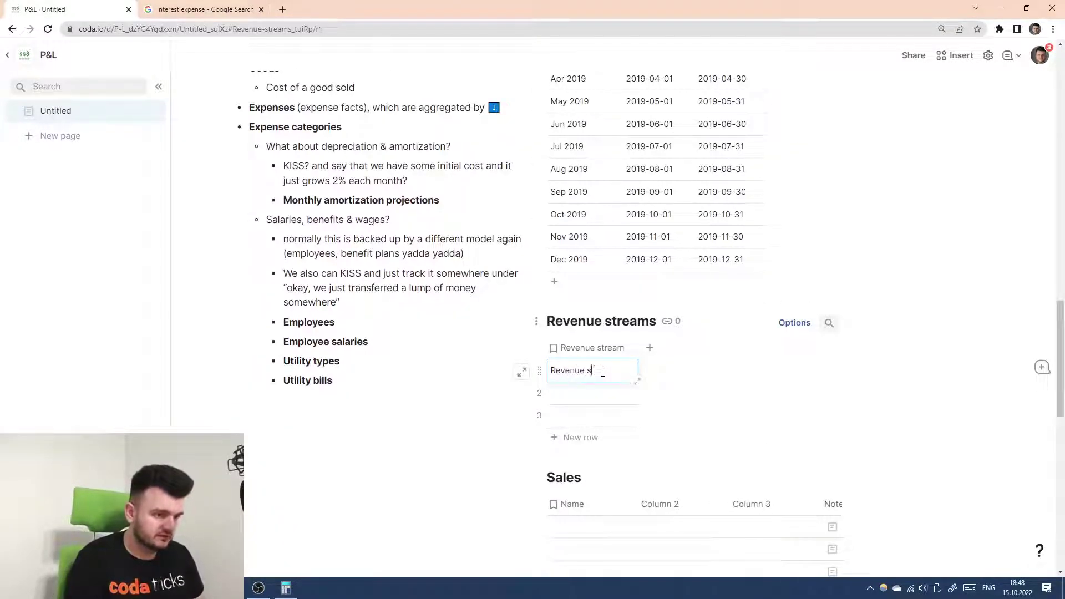
type("tream 1")
key("Return")
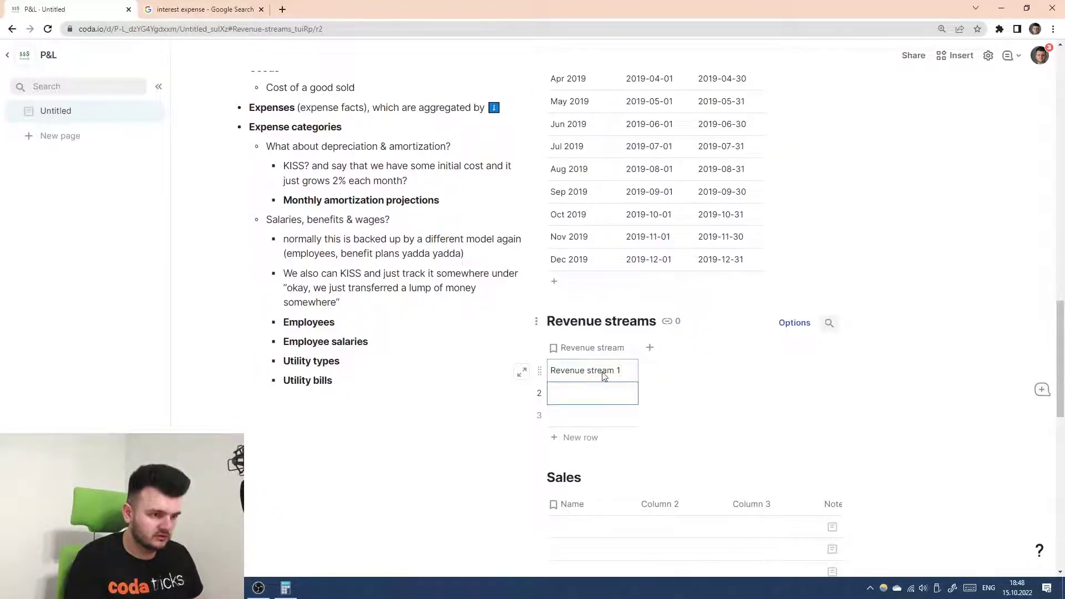
type("Revenue stream 2")
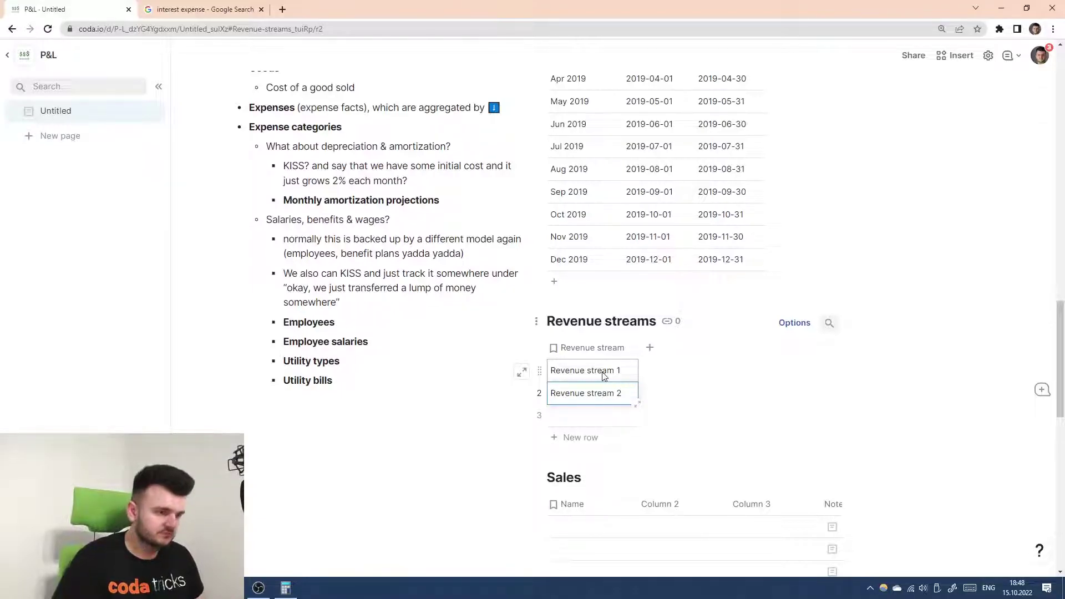
key("Return")
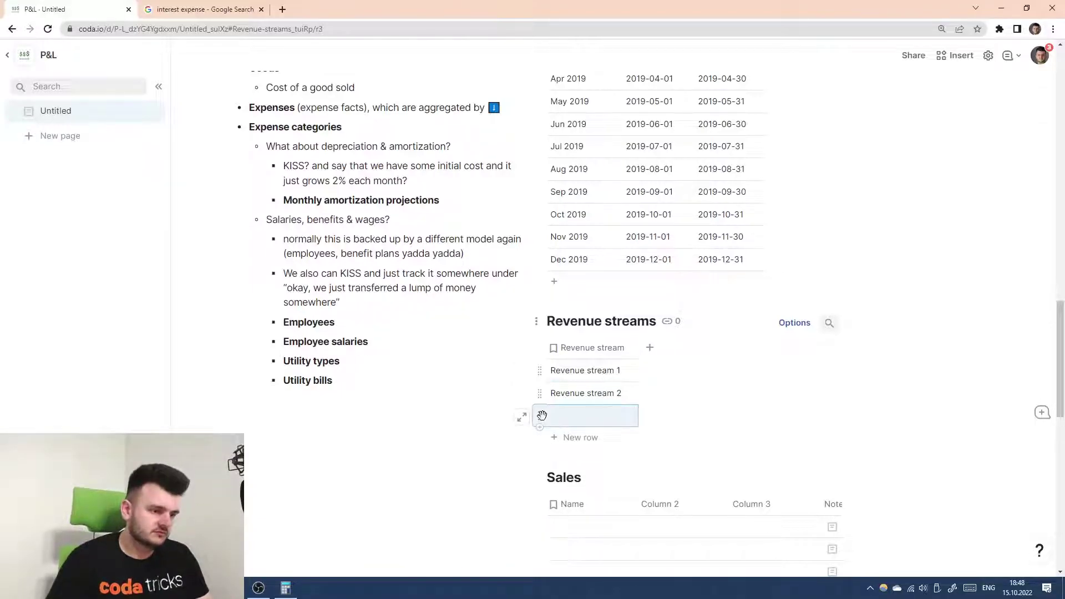
key("Escape")
- Rename Column 2 of the Sales table to Description
scroll(949, 376, "down", 2)
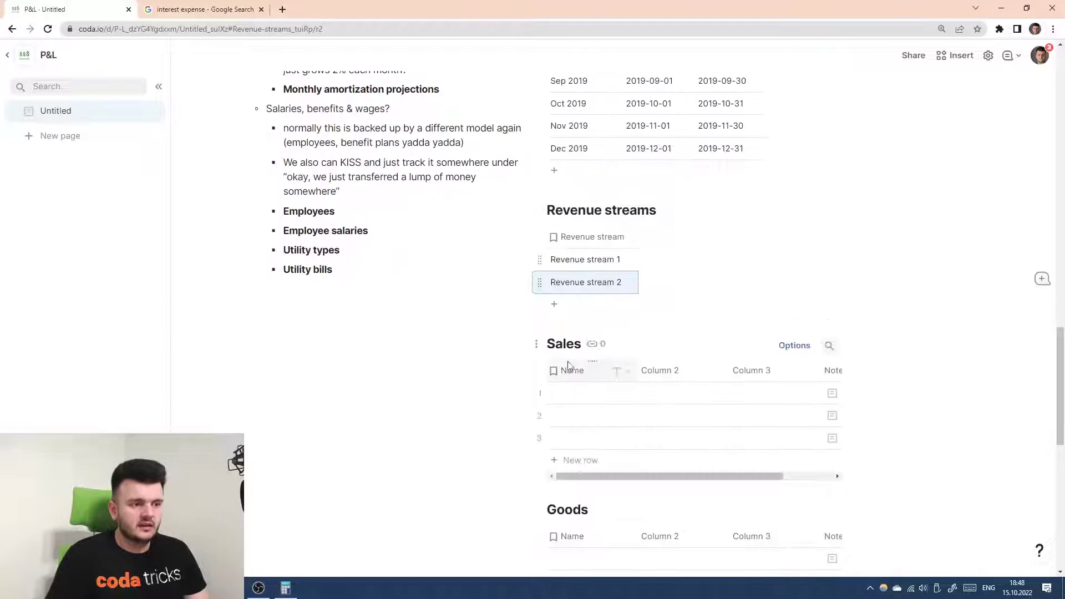
left_click(583, 396)
scroll(698, 421, "down", 1)
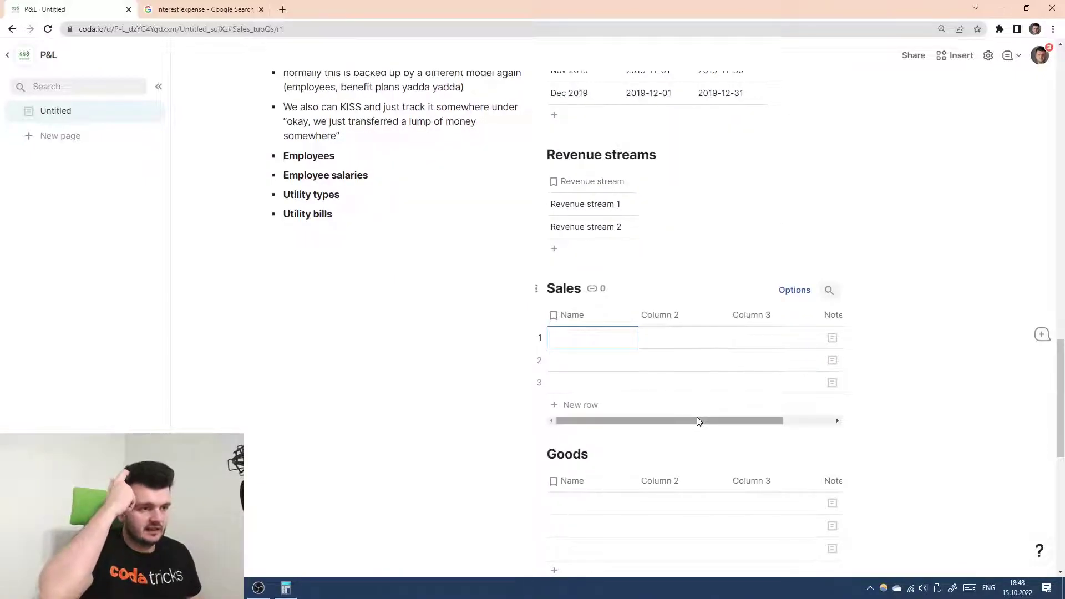
left_click(685, 314)
left_click(603, 326)
left_click(666, 316)
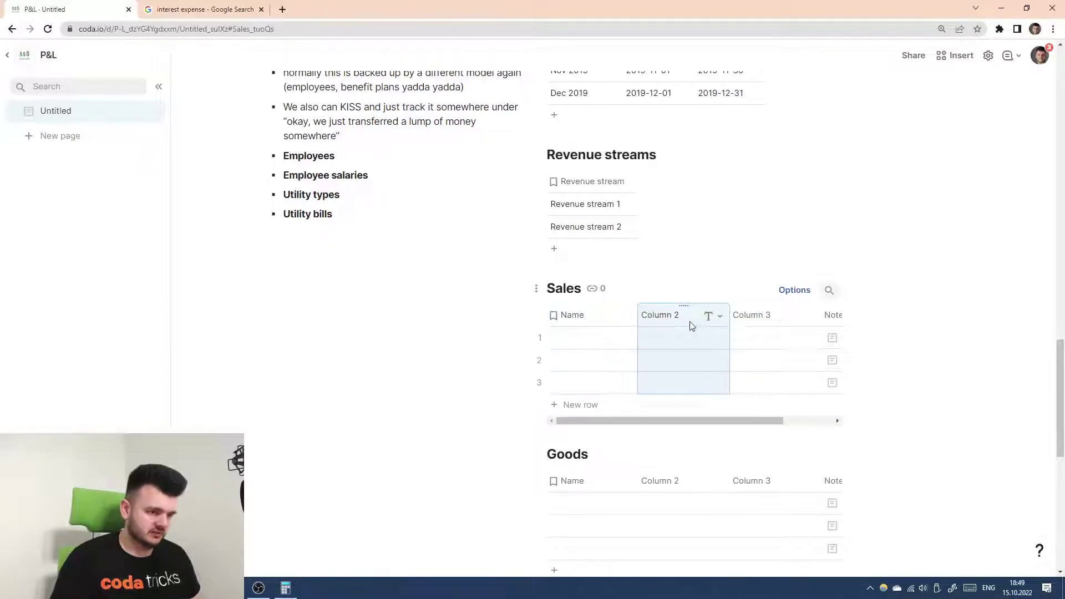
double_click(691, 321)
type("Desc")
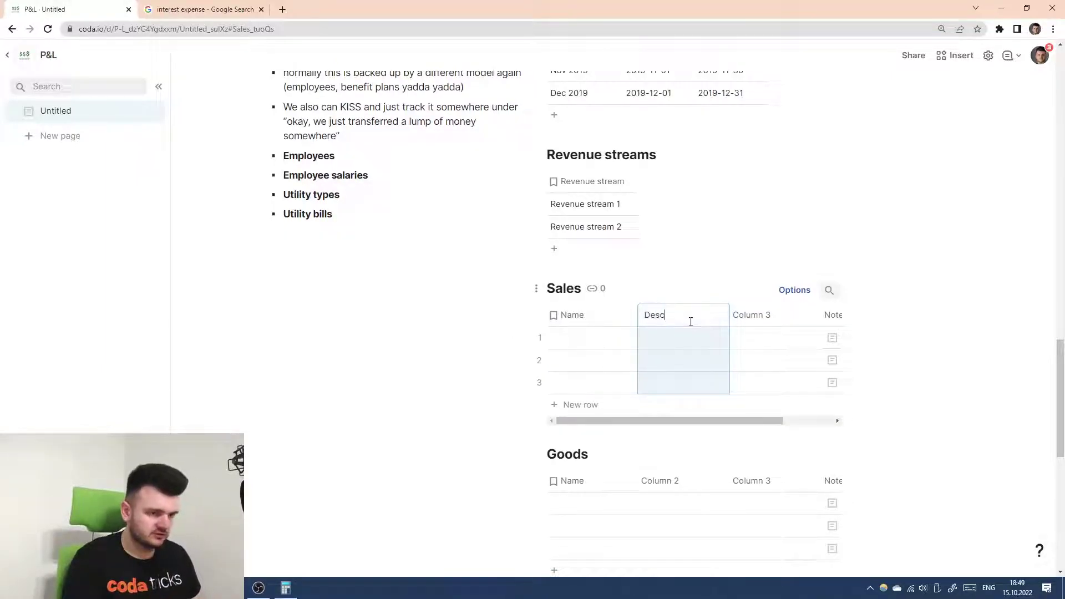
type("ription")
- Rename Column 3 of the Sales table to Time of sale
key("Tab")
type("Date`")
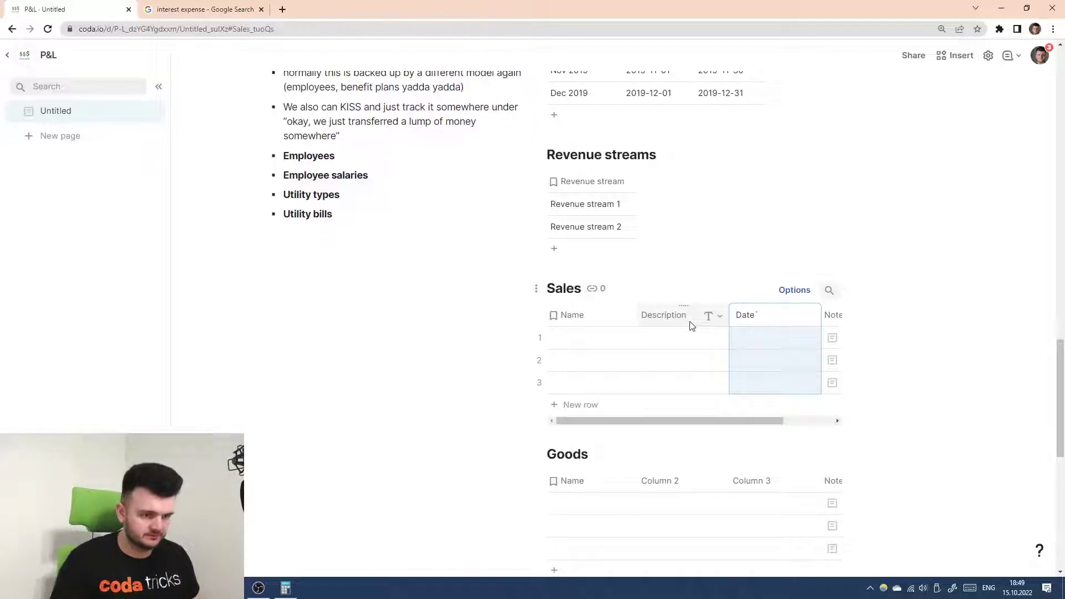
key("BackSpace")
key("Tab")
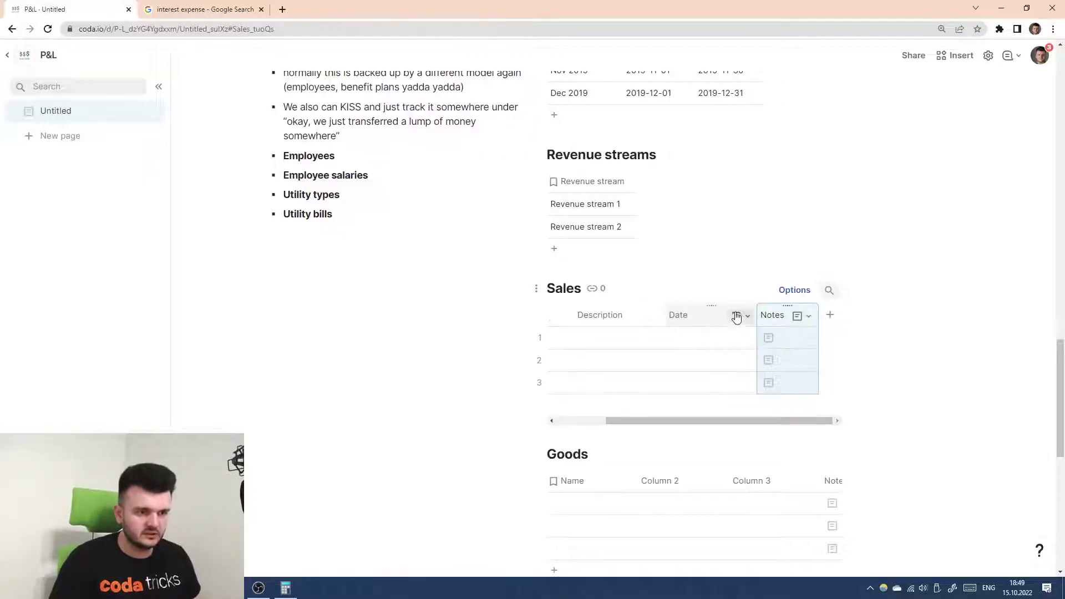
left_click(736, 317)
left_click(705, 321)
type("Time of sal")
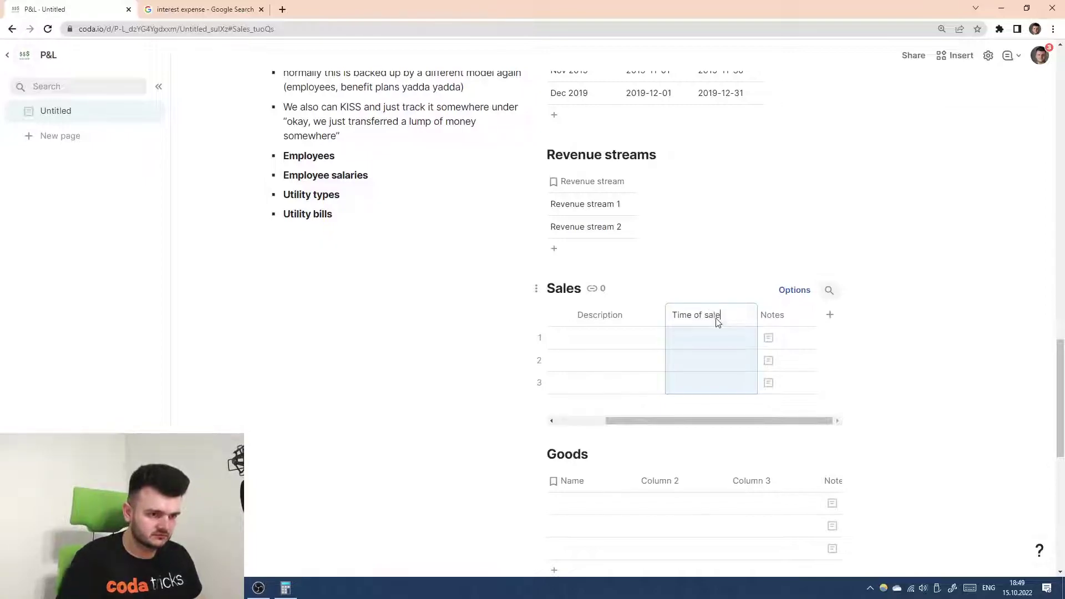
- Delete the Notes column from the Sales table and set the Time of sale column's type to Date and time
left_click(773, 320)
key("Delete")
left_click(797, 317)
mouse_move(822, 334)
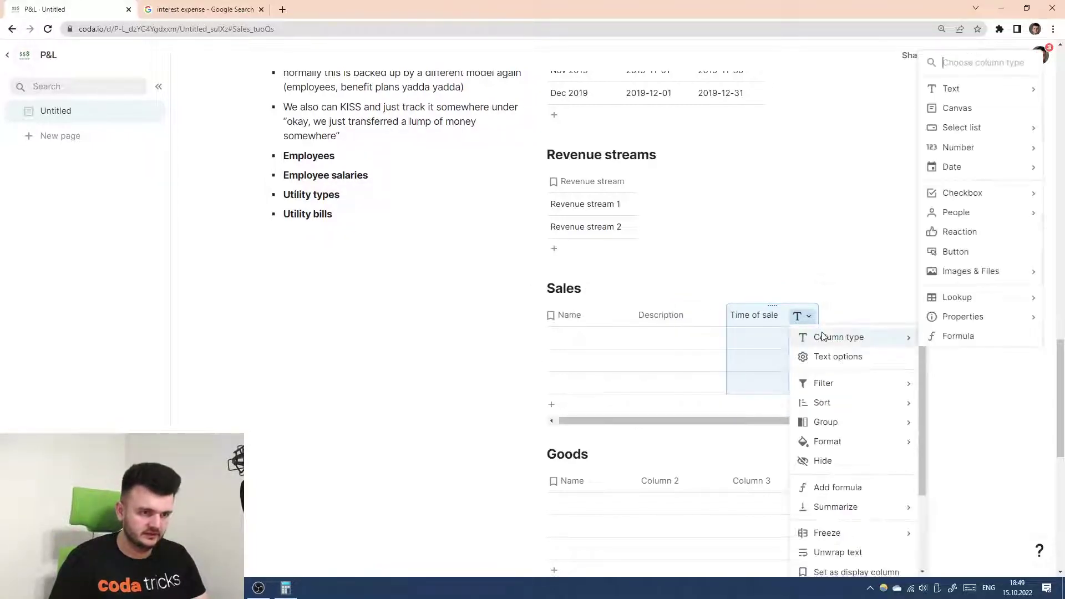
mouse_move(954, 157)
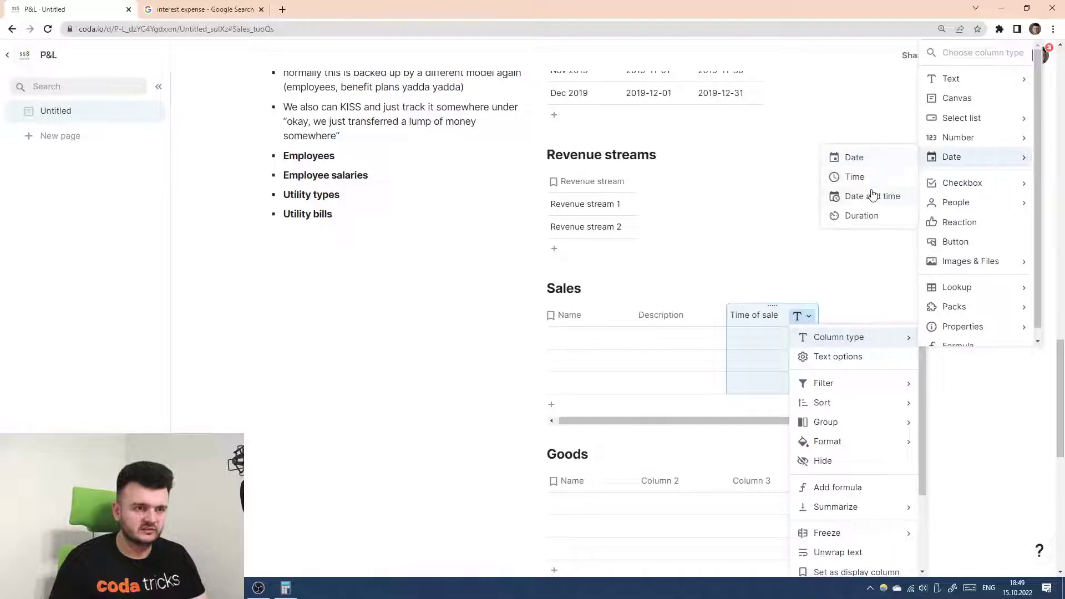
left_click(873, 195)
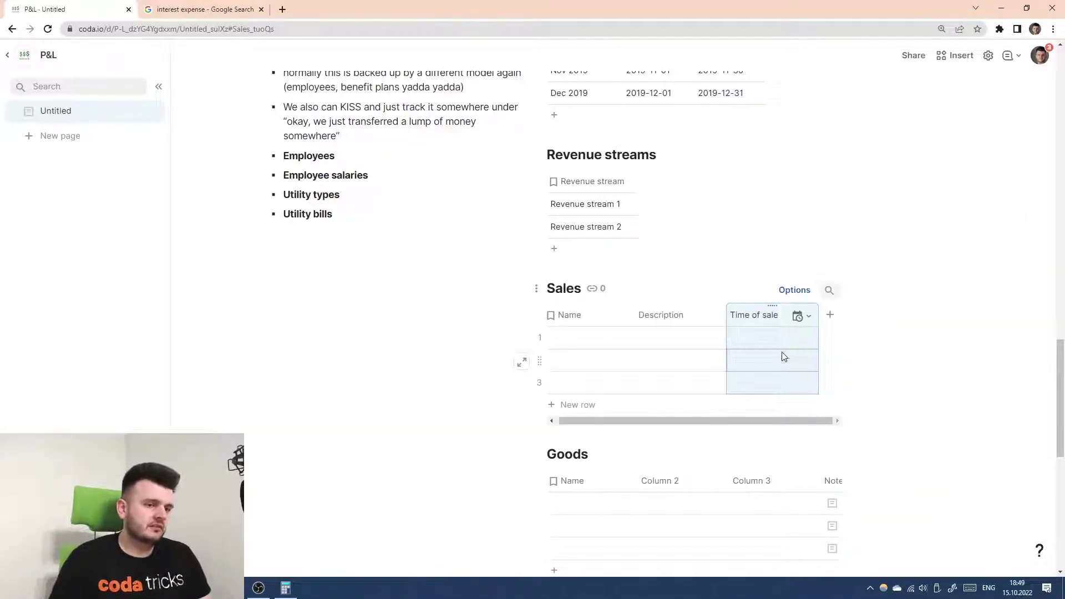
- Add a new column after Time of sale in the Sales table and name it Sale amount
left_click(829, 315)
left_click(797, 318)
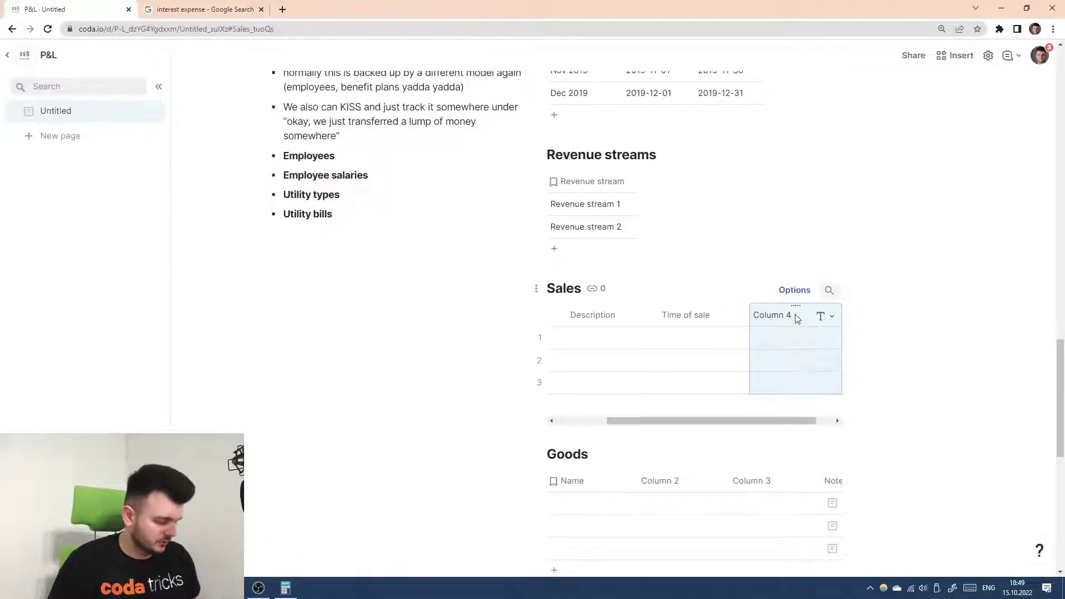
type("Sale amount")
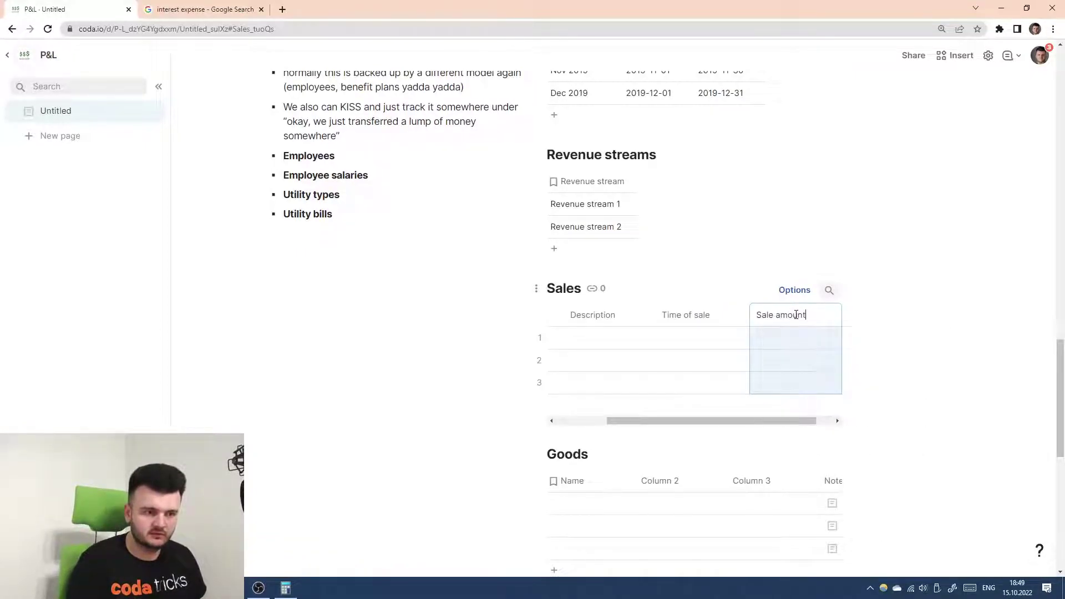
key("Return")
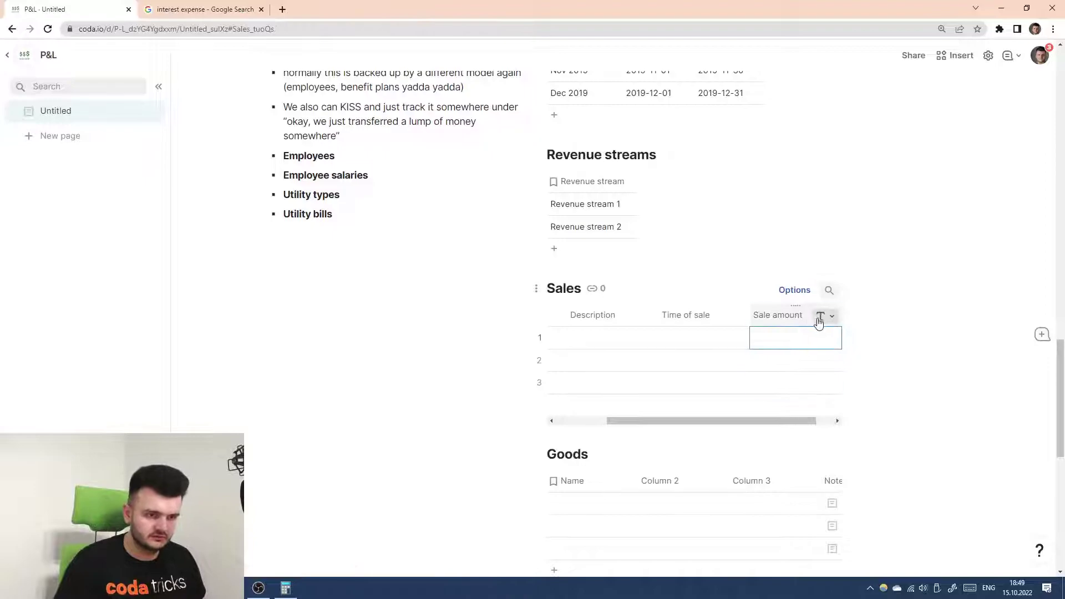
- Set the Sale amount column's type to Currency and rename the column Amount charged
left_click(820, 316)
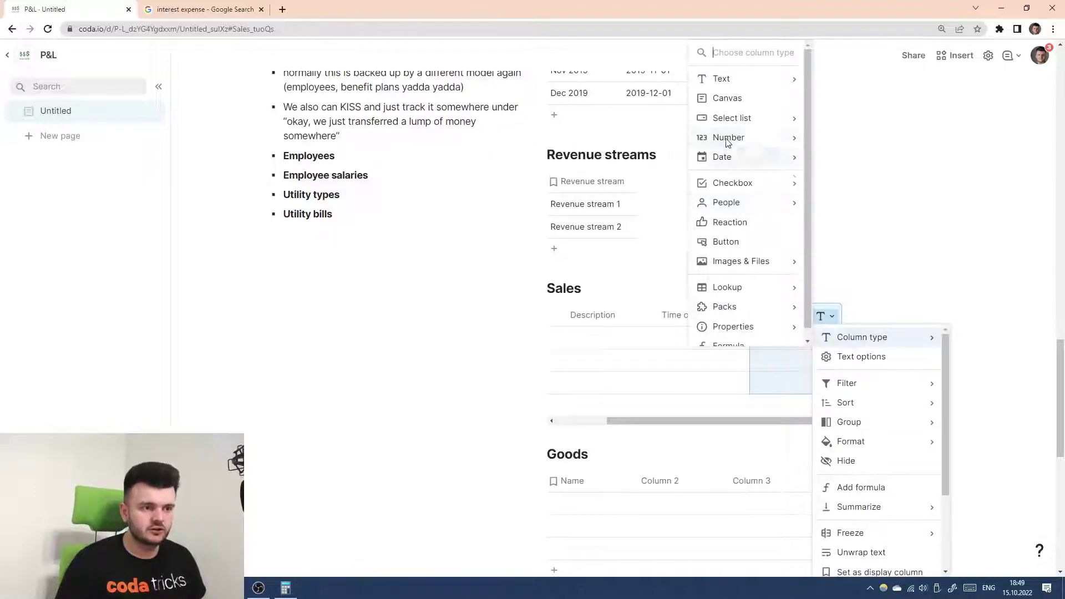
mouse_move(733, 138)
left_click(844, 175)
type("C")
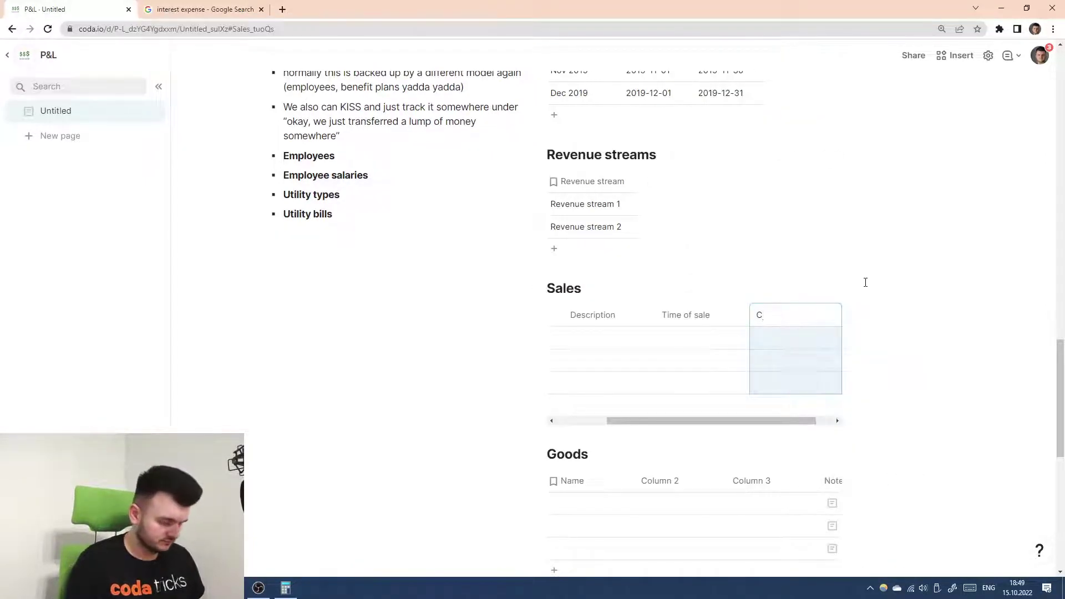
key("BackSpace")
type("Amount charged")
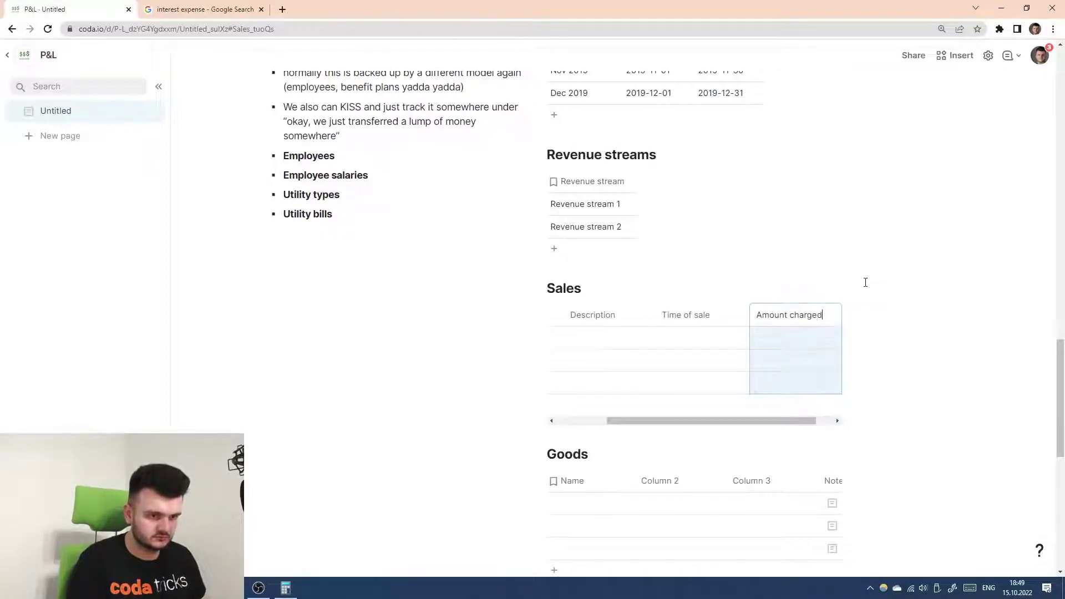
- Add another column after Amount charged in the Sales table and set its type to Currency
key("Tab")
left_click(825, 316)
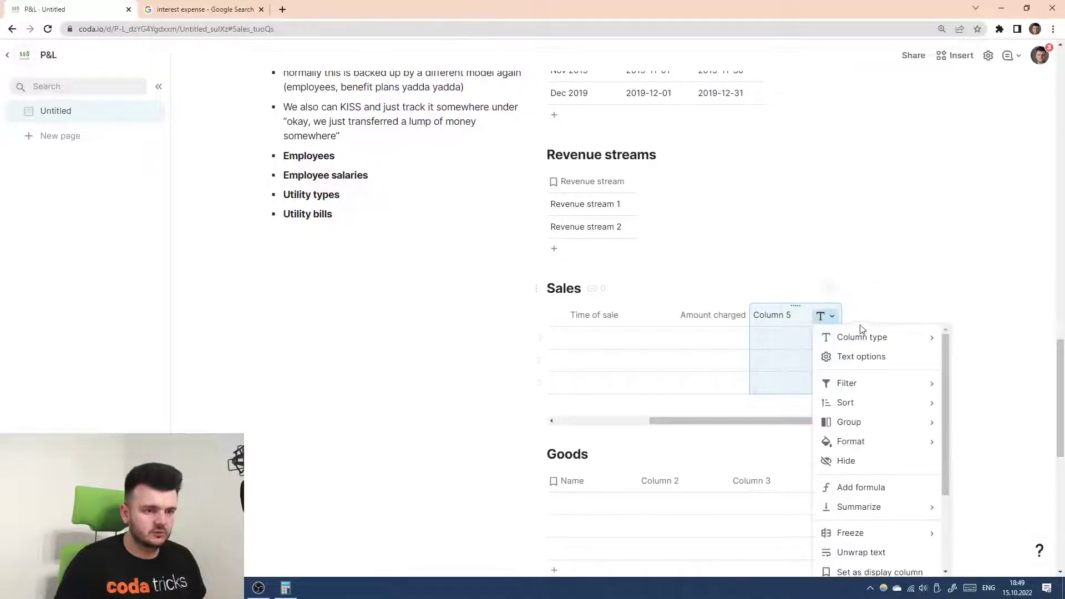
mouse_move(875, 338)
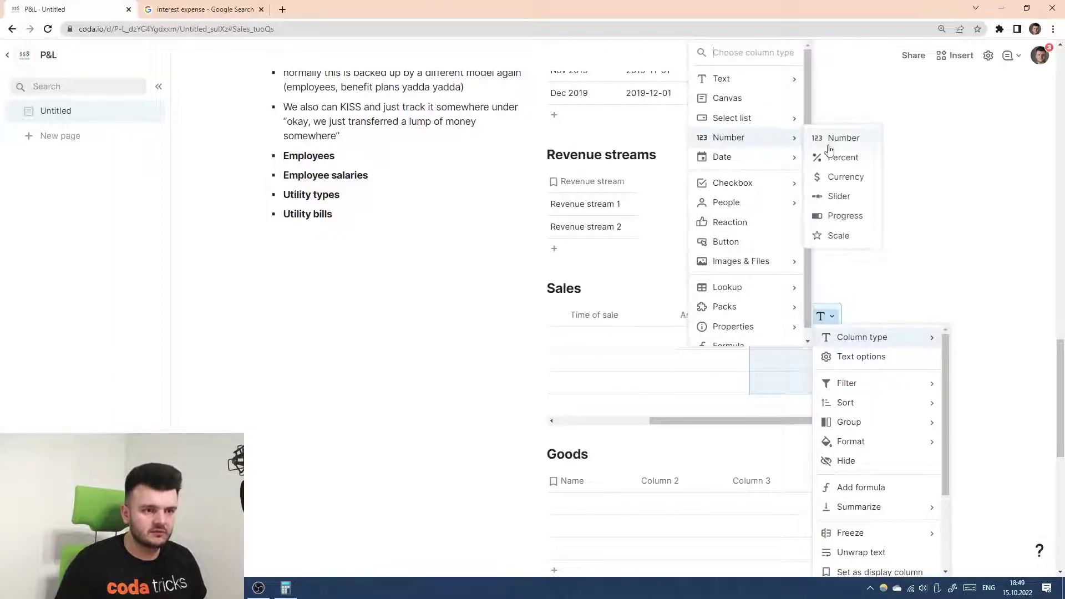
key("Escape")
- Name the new currency column Amount returned/refunded/discounted, matching the wording in the outline notes
type("Amount")
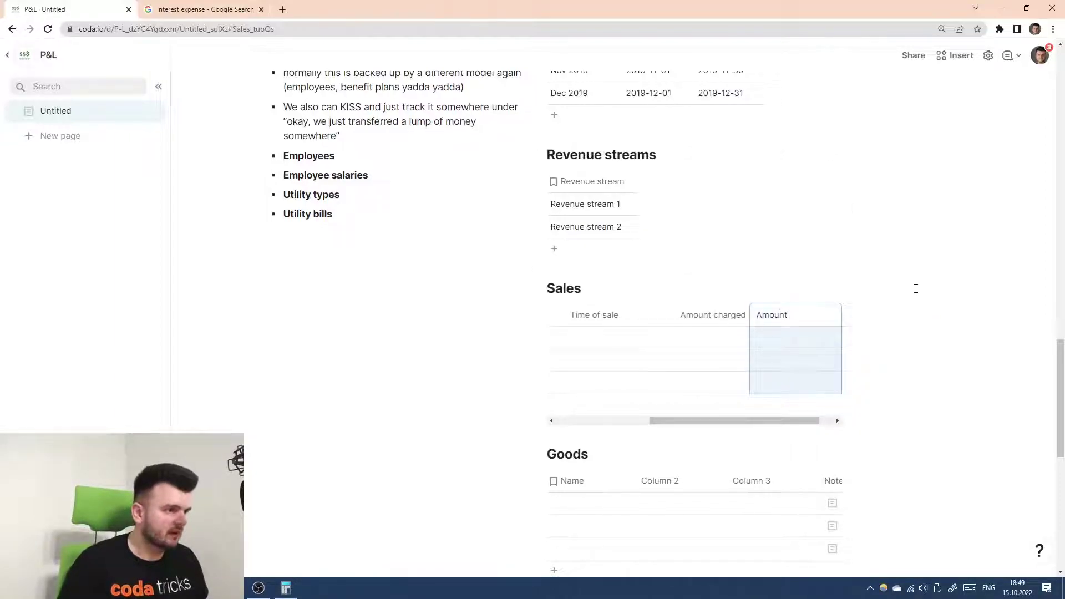
scroll(401, 254, "up", 6)
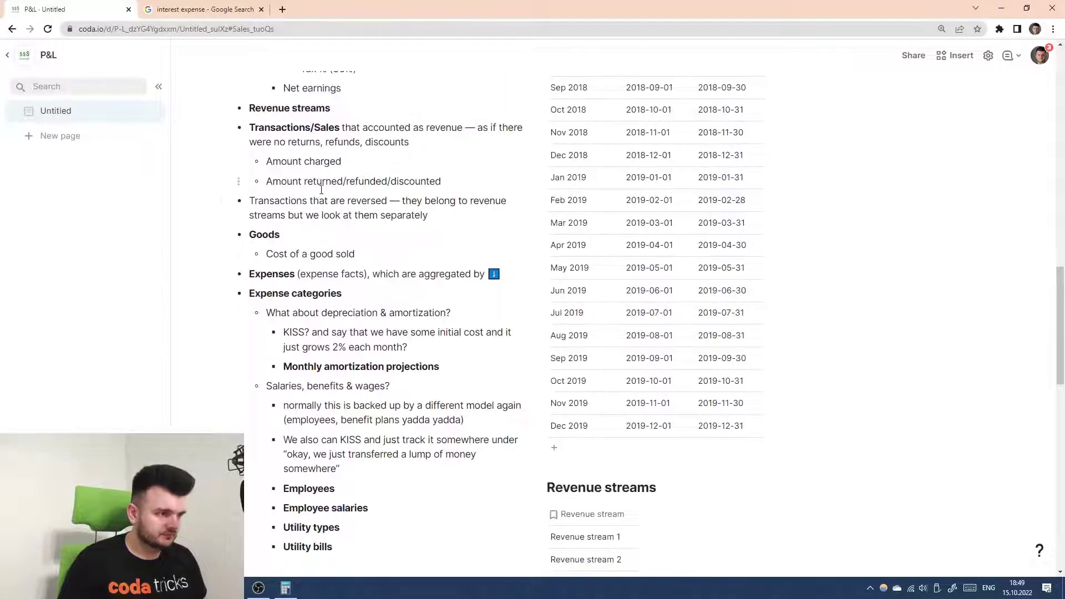
scroll(397, 319, "down", 7)
type("mount retur")
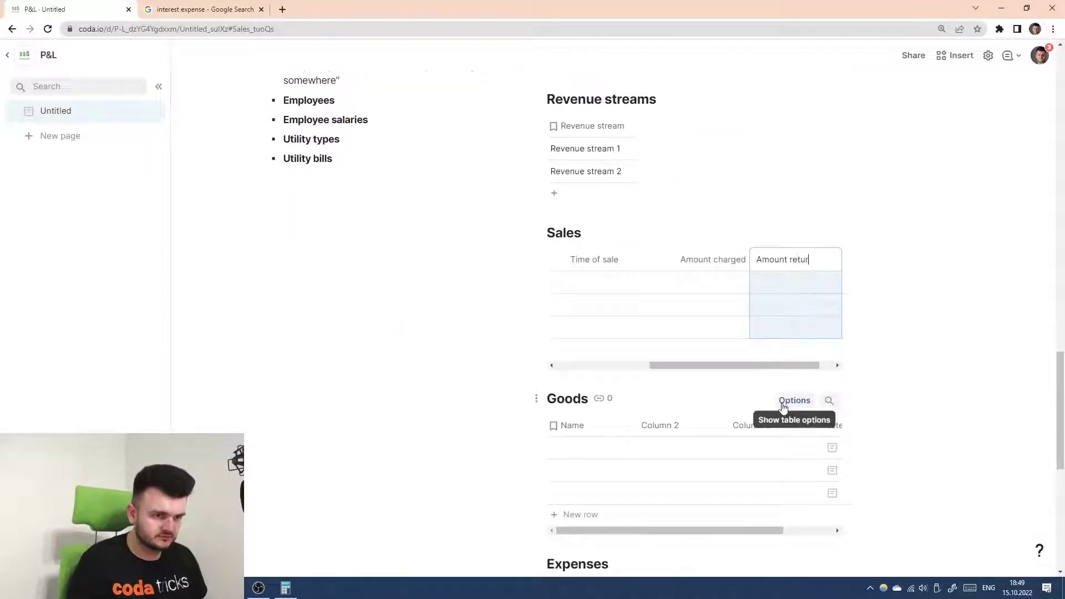
type("ned/refunded/")
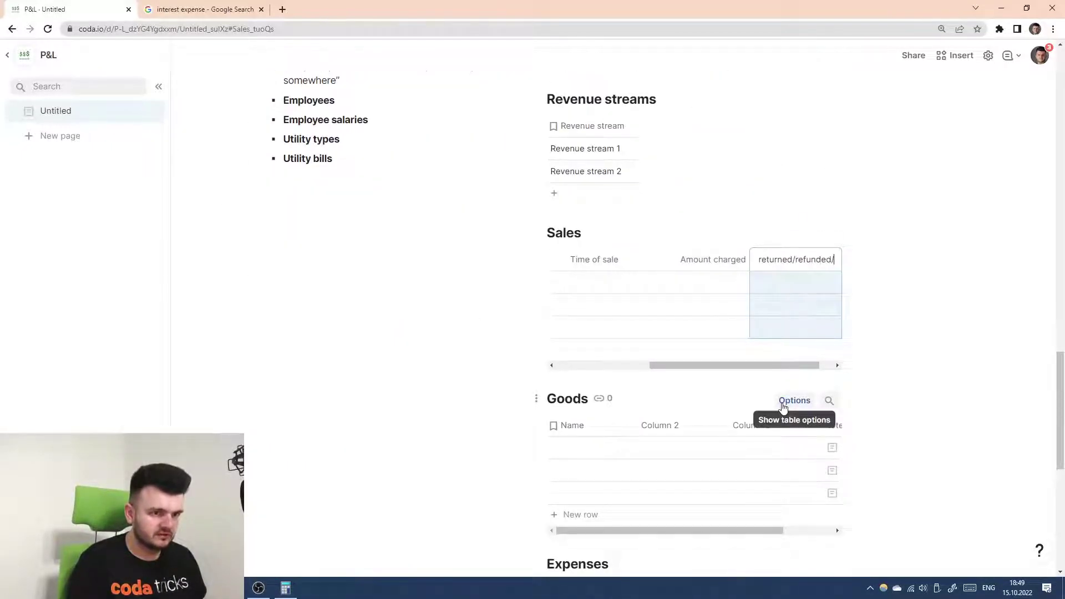
type("discounted")
key("Return")
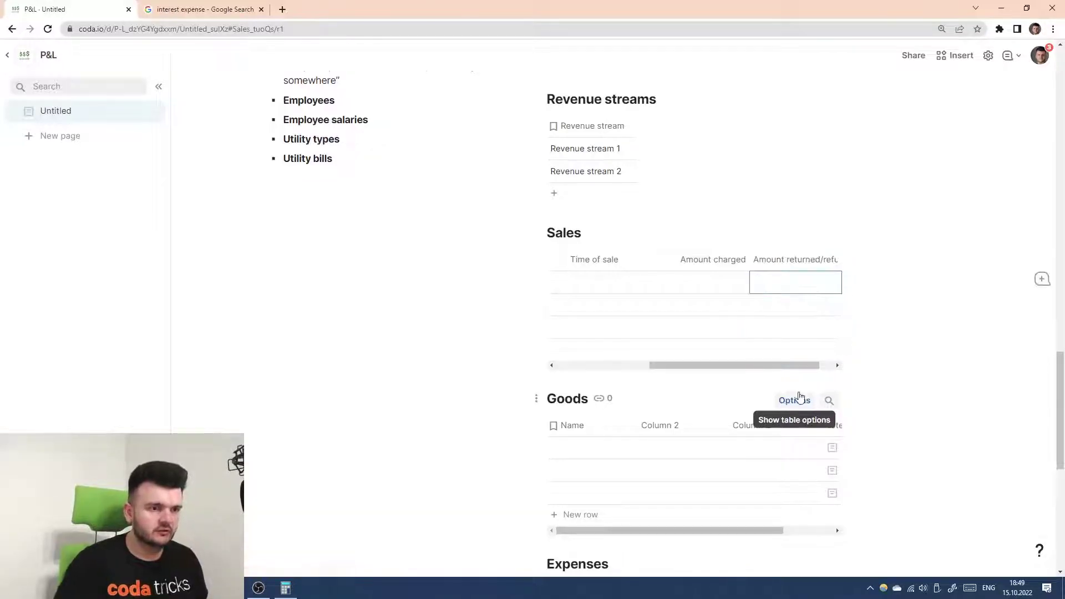
- Narrow the Amount charged and Amount returned/refunded/discounted columns of the Sales table together
left_click(773, 252)
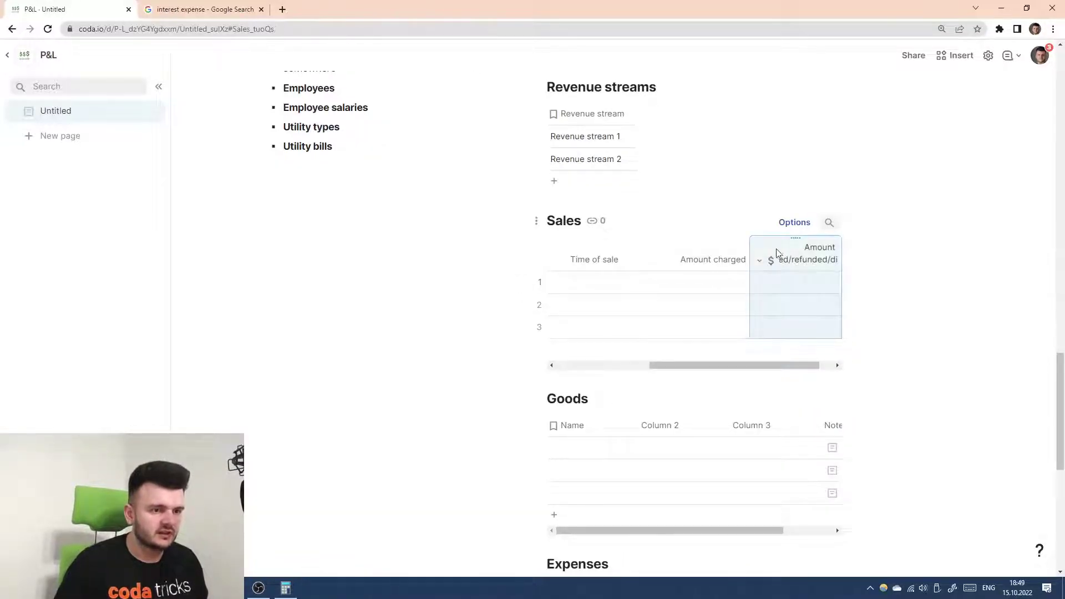
left_click(739, 248, "shift")
left_click_drag(736, 244, 728, 240)
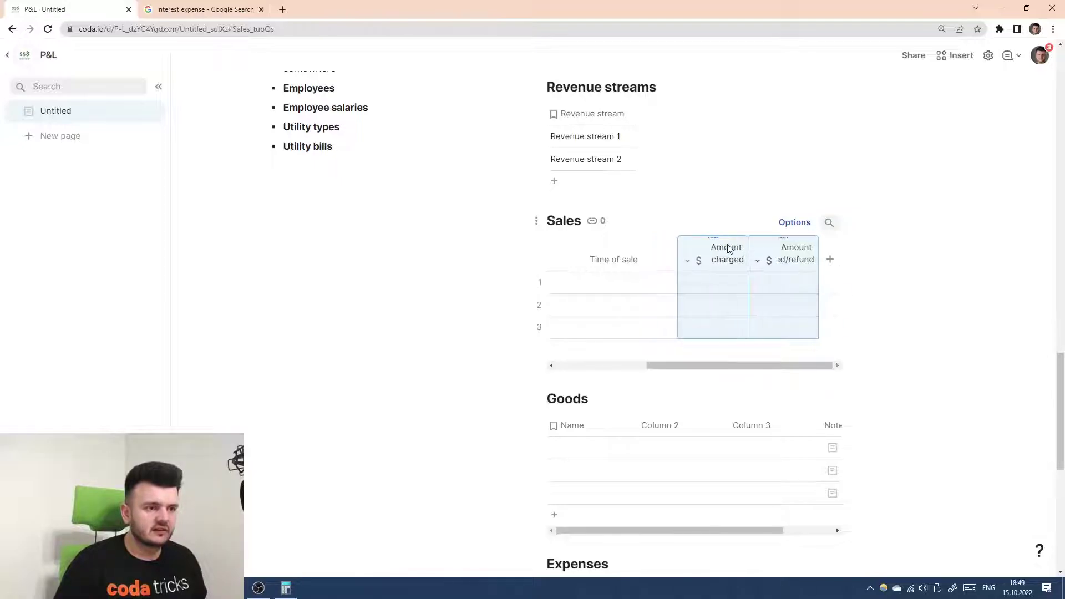
left_click(808, 284)
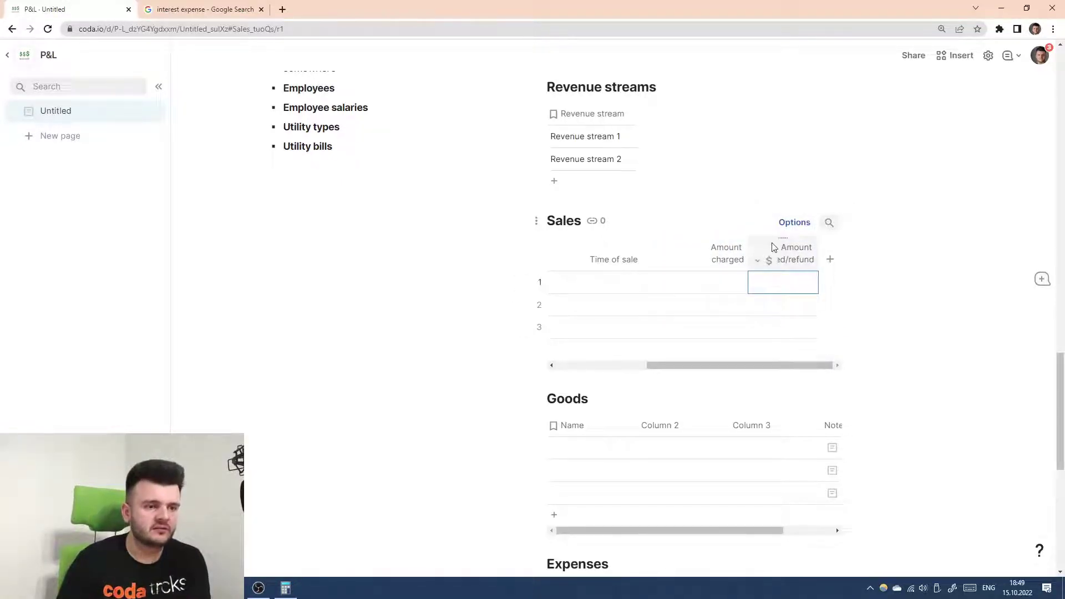
- Add a text column named Good at the end of the Sales table
left_click(774, 247)
scroll(728, 254, "left", 3)
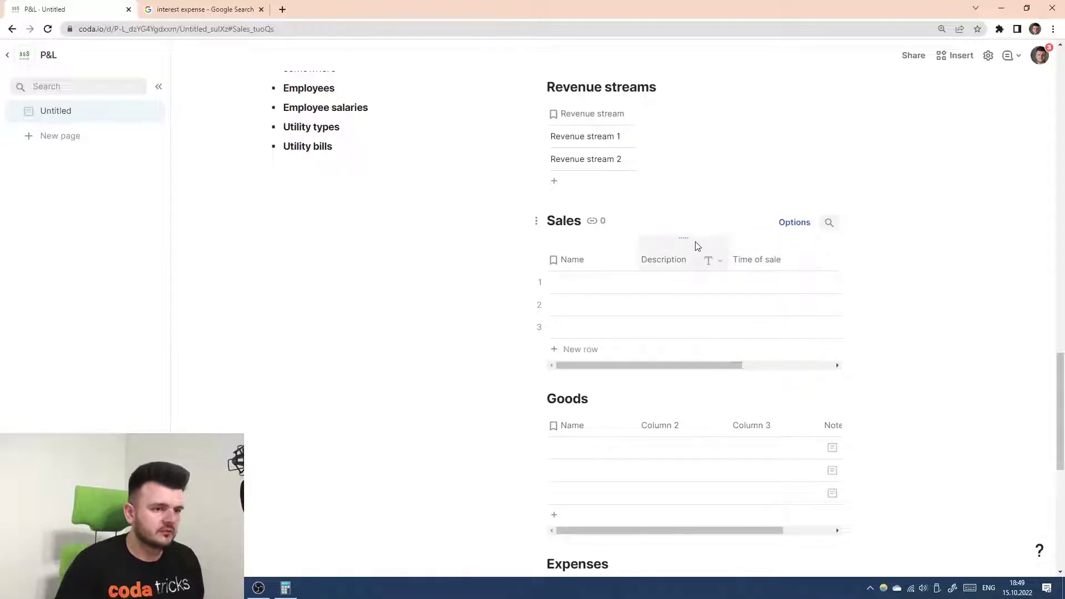
scroll(698, 247, "right", 1)
scroll(714, 253, "right", 2)
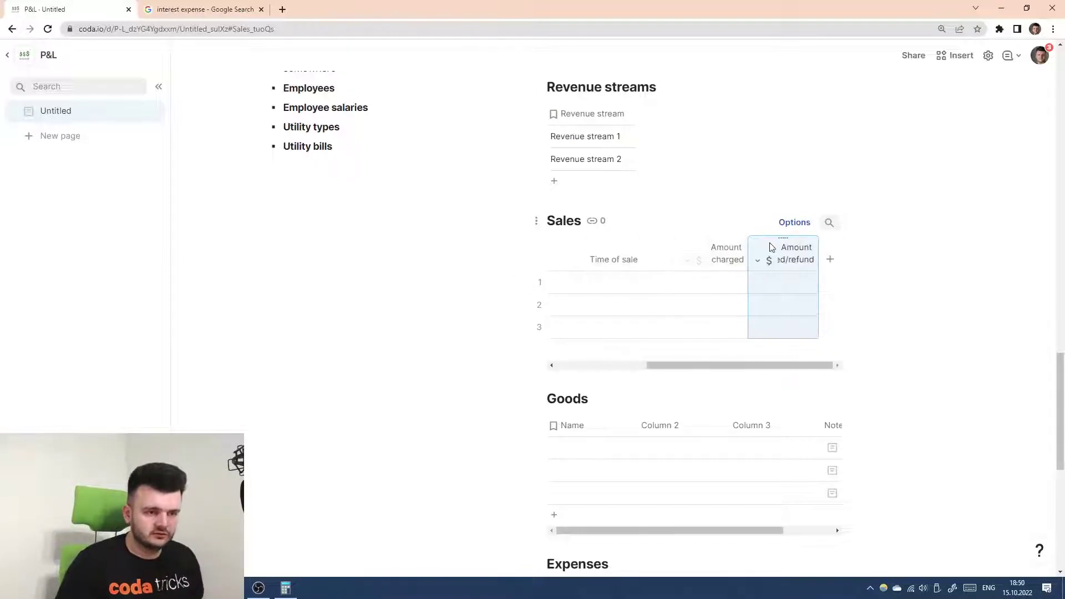
left_click(821, 255)
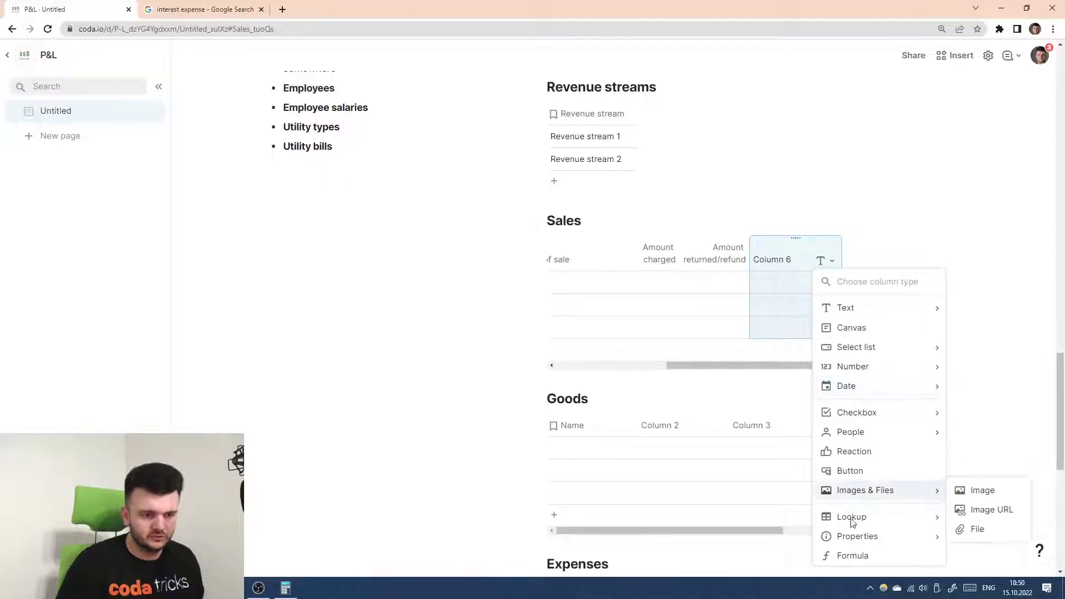
left_click(802, 263)
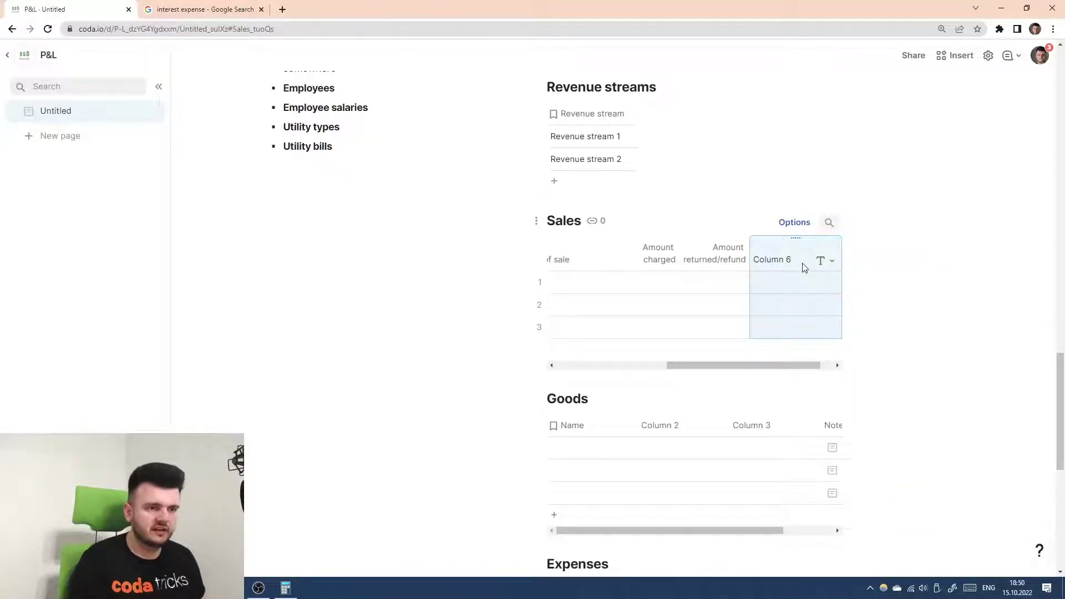
type("Good")
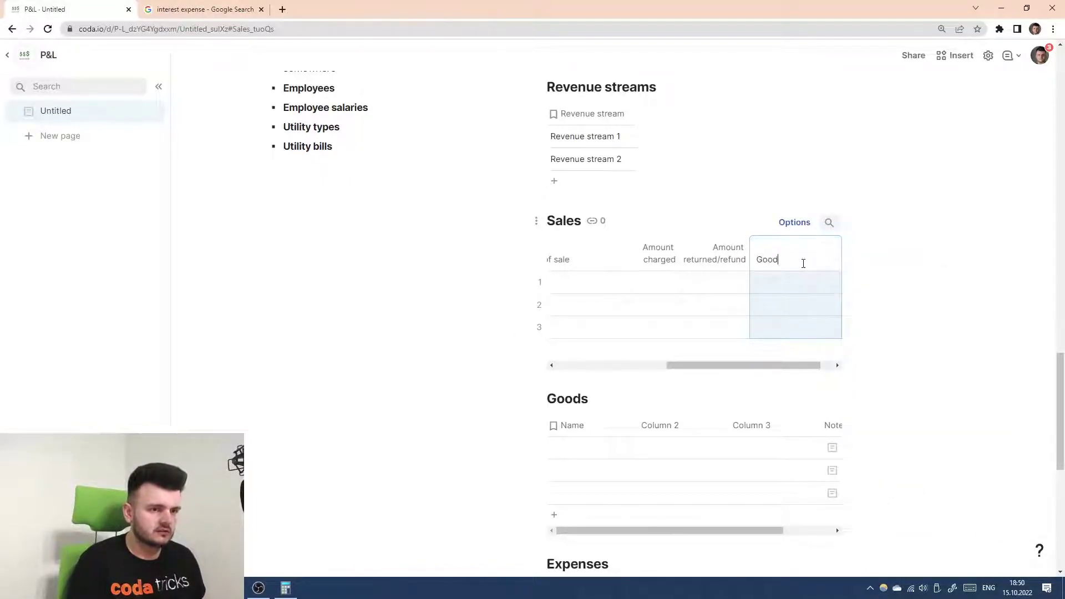
key("Return")
scroll(687, 286, "left", 2)
scroll(686, 286, "left", 1)
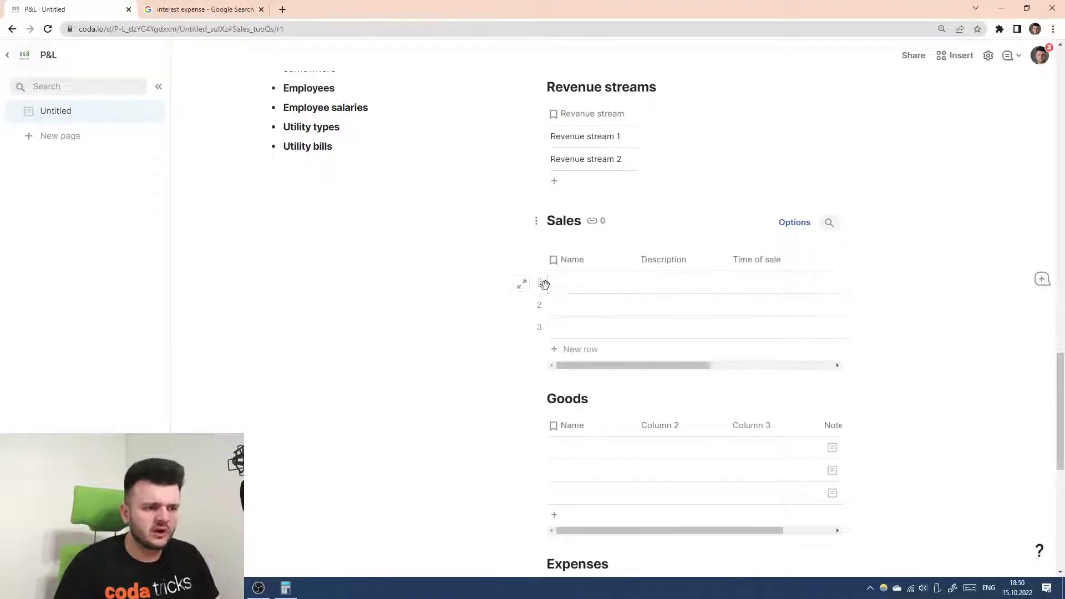
scroll(824, 289, "right", 4)
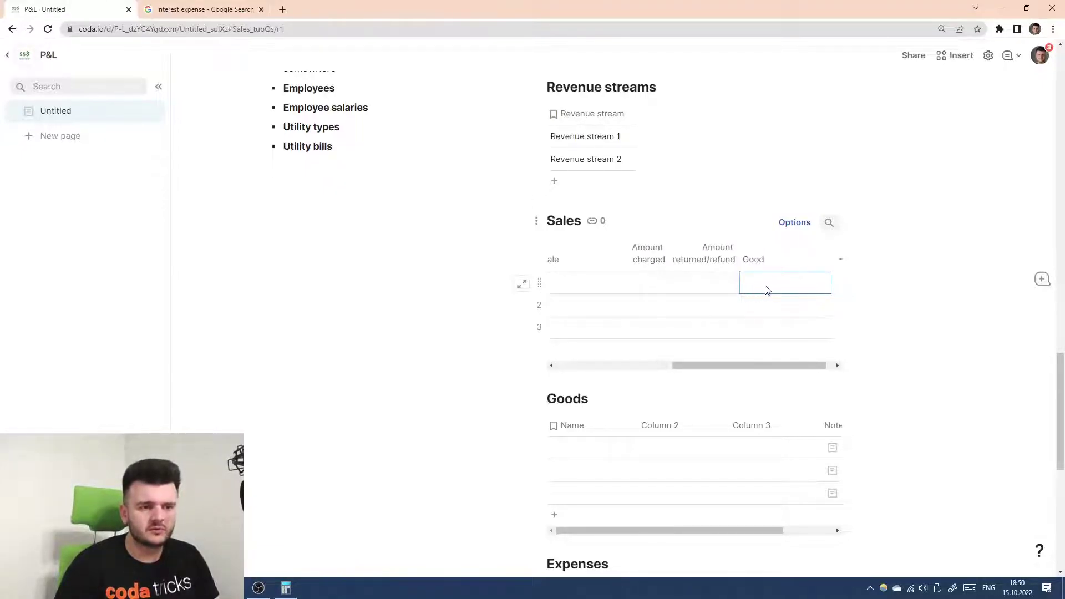
left_click(791, 255)
left_click(814, 261)
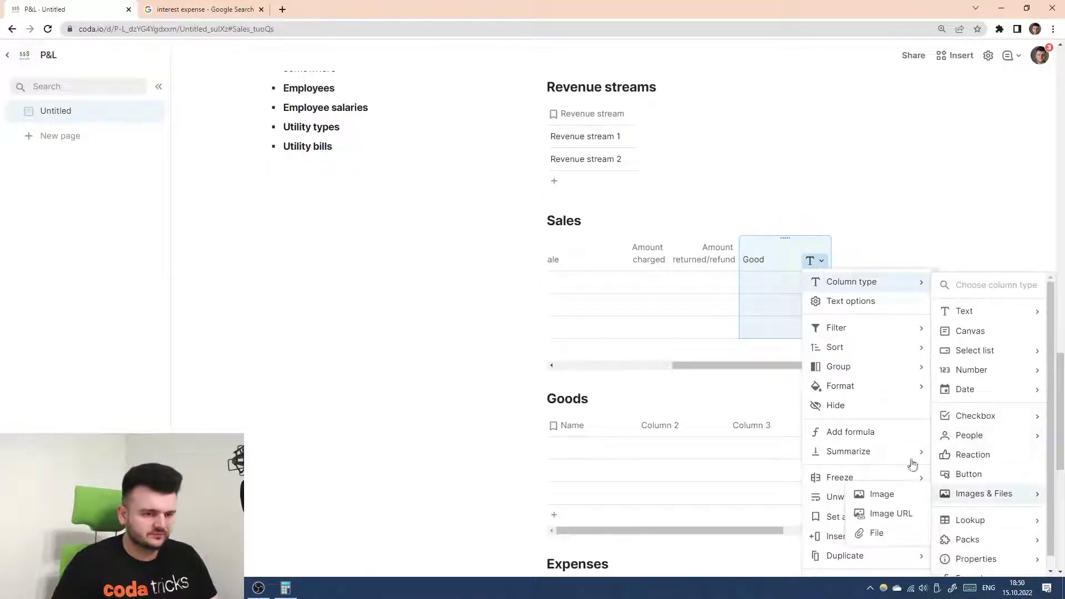
left_click(773, 252)
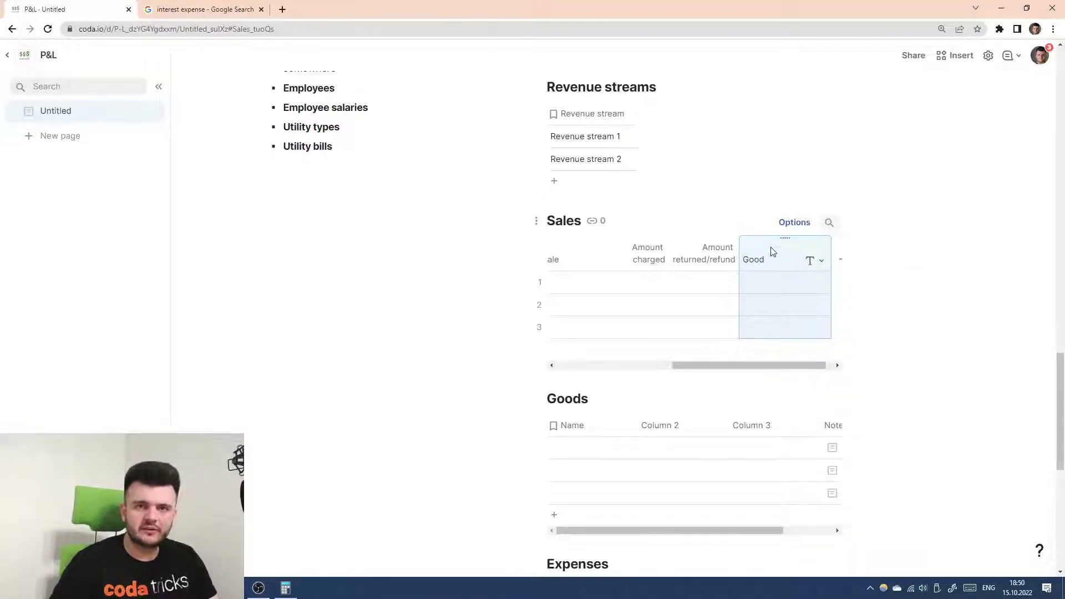
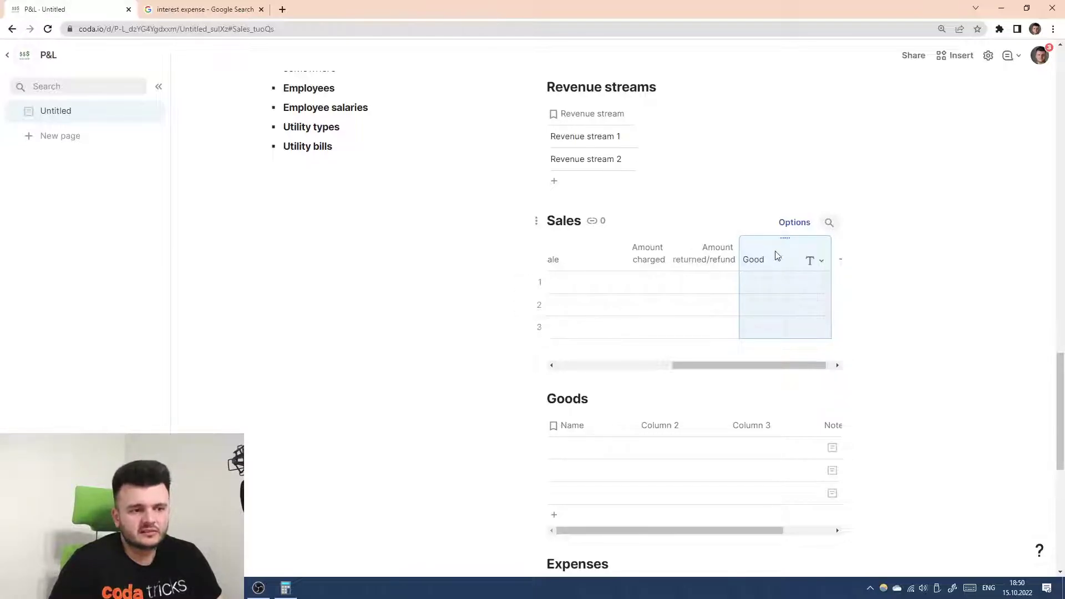
- Change the Good column of the Sales table into a lookup to the Goods table
left_click(811, 260)
left_click(811, 261)
left_click(810, 262)
left_click(851, 282)
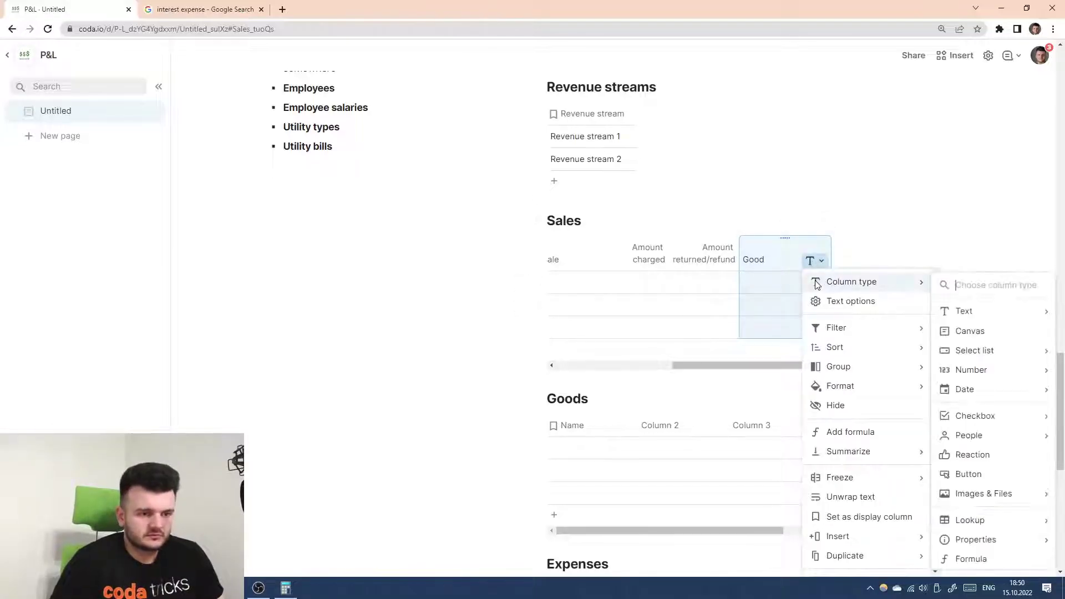
mouse_move(958, 520)
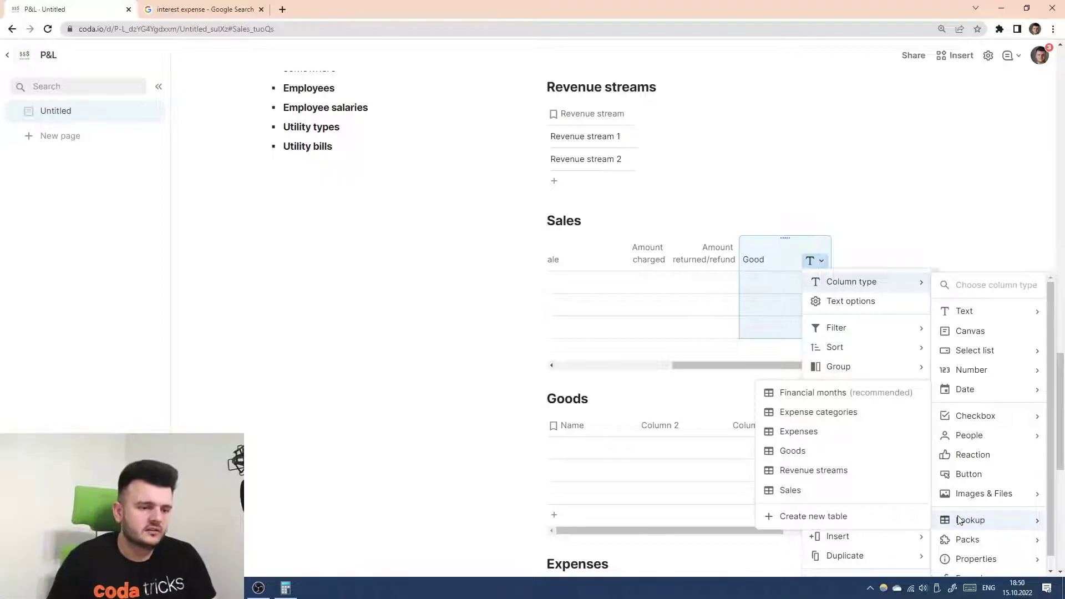
left_click(793, 450)
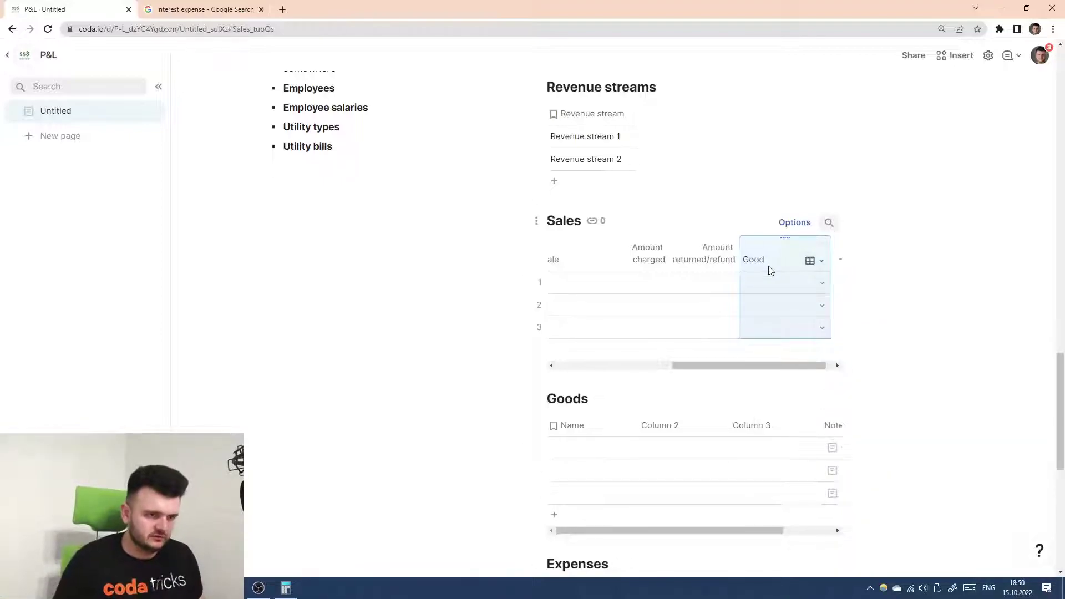
- Rename the Good lookup column of the Sales table as Item sold
left_click(783, 257)
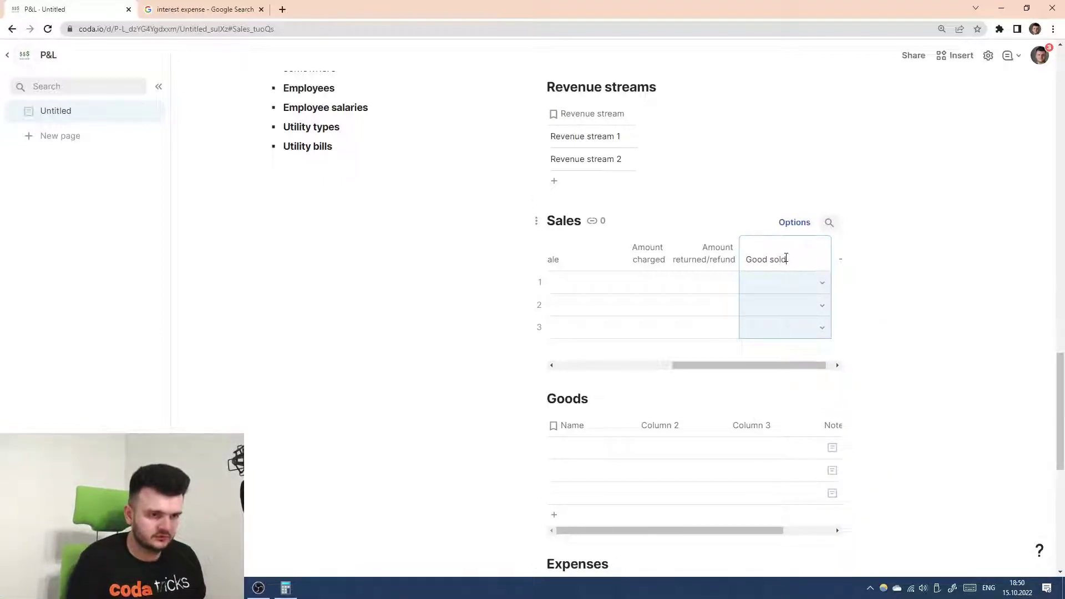
type("sold")
key("ctrl+a")
type("Item sold")
key("Return")
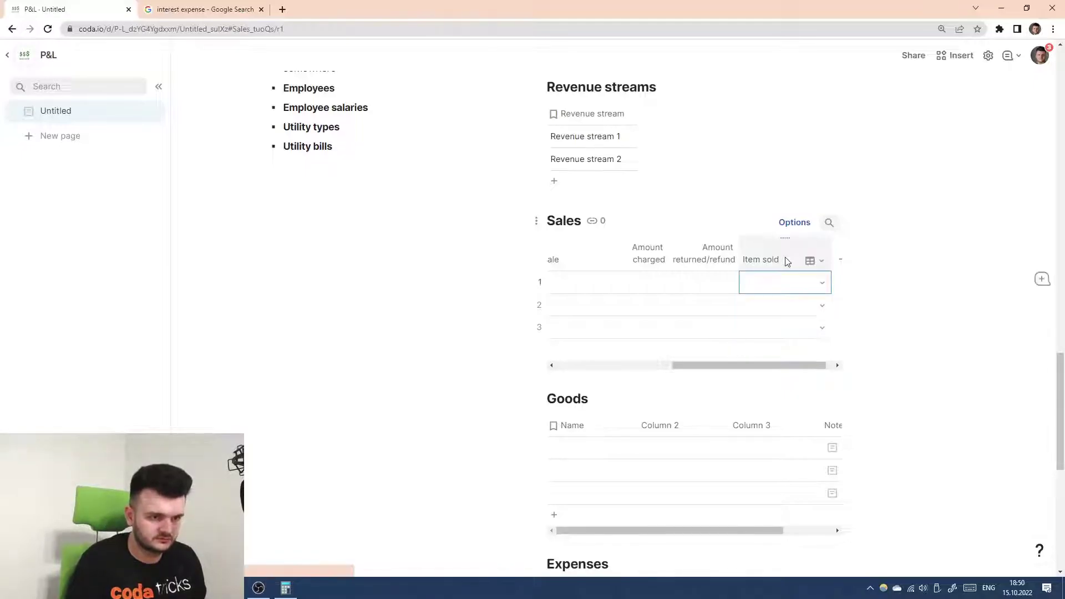
left_click(809, 287)
left_click(775, 265)
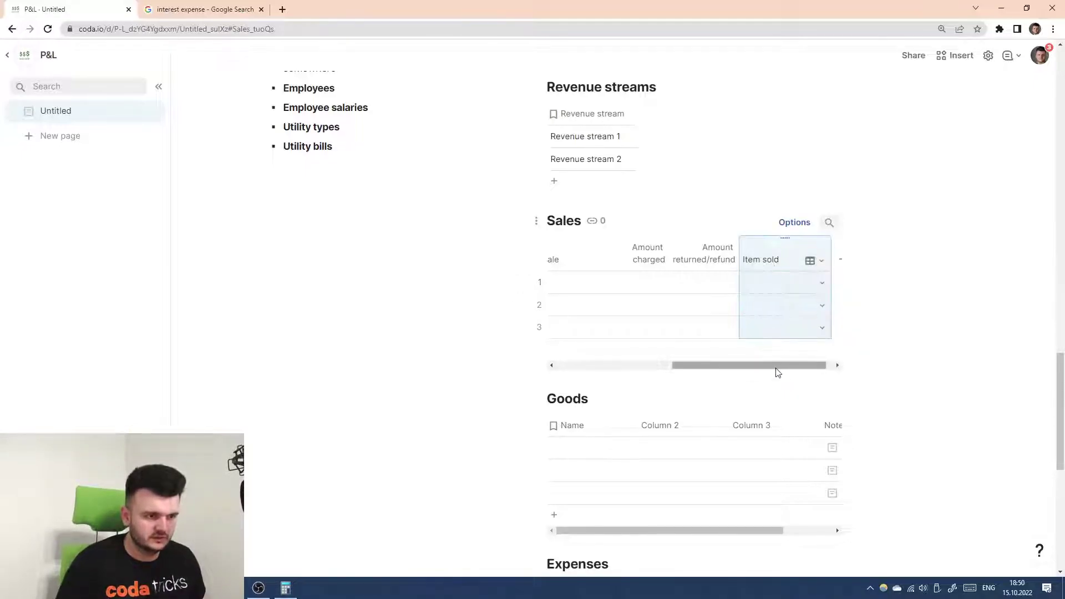
left_click_drag(777, 367, 748, 367)
- Delete Column 3 and the notes column from the Goods table
left_click(583, 430)
left_click(680, 444)
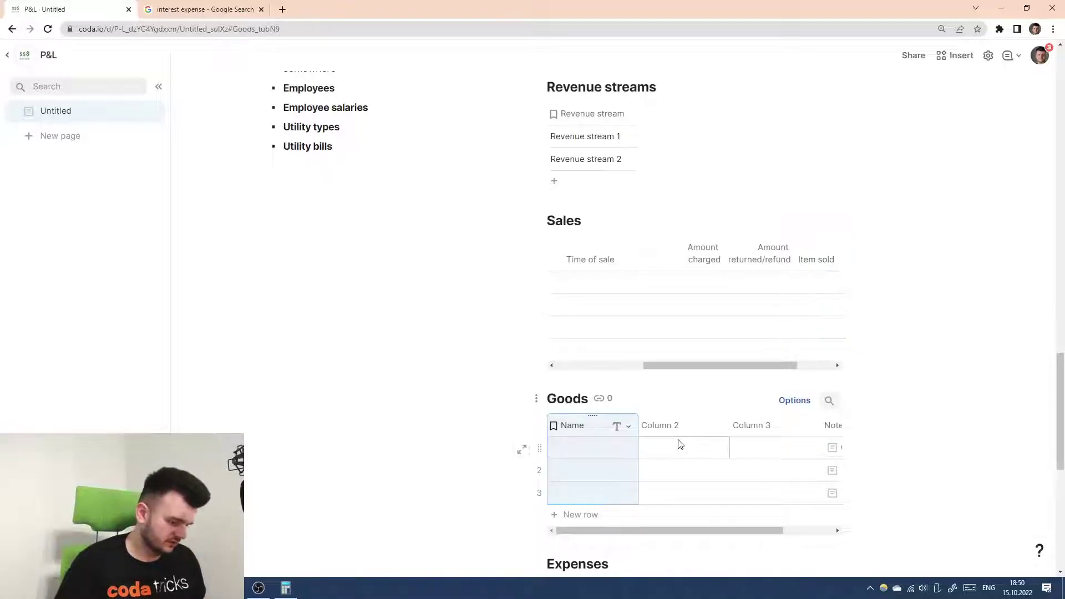
scroll(688, 262, "left", 5)
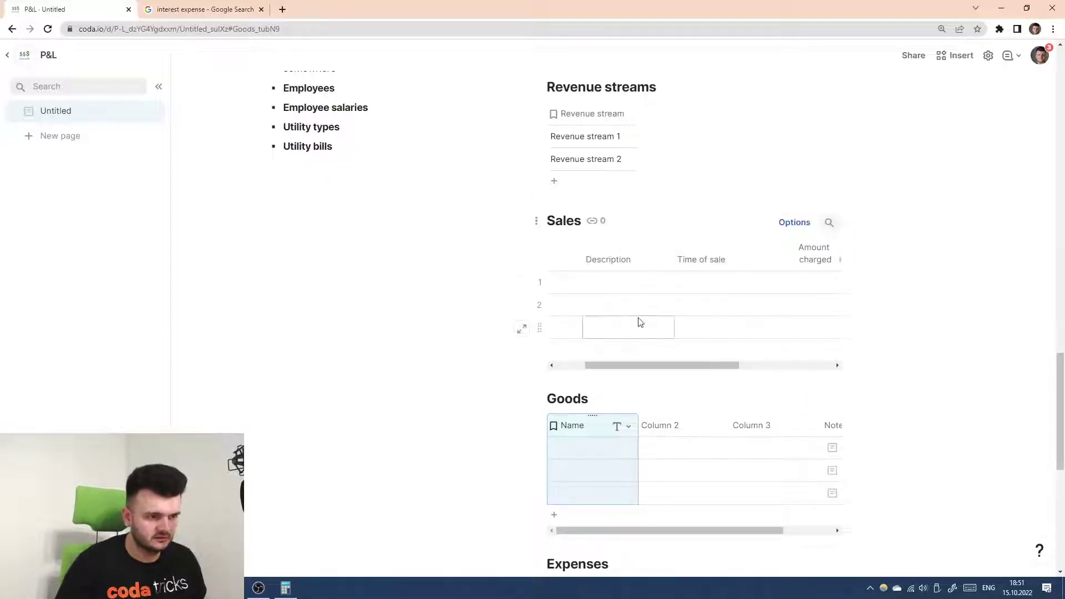
left_click(676, 430)
left_click(774, 427)
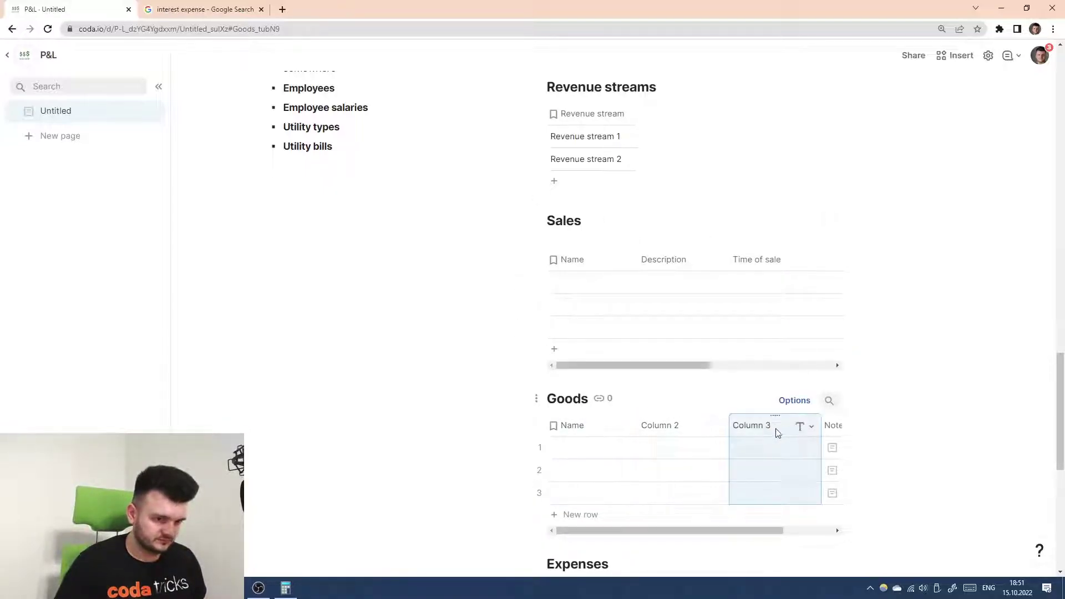
scroll(768, 431, "right", 2)
left_click(772, 427, "shift")
key("Delete")
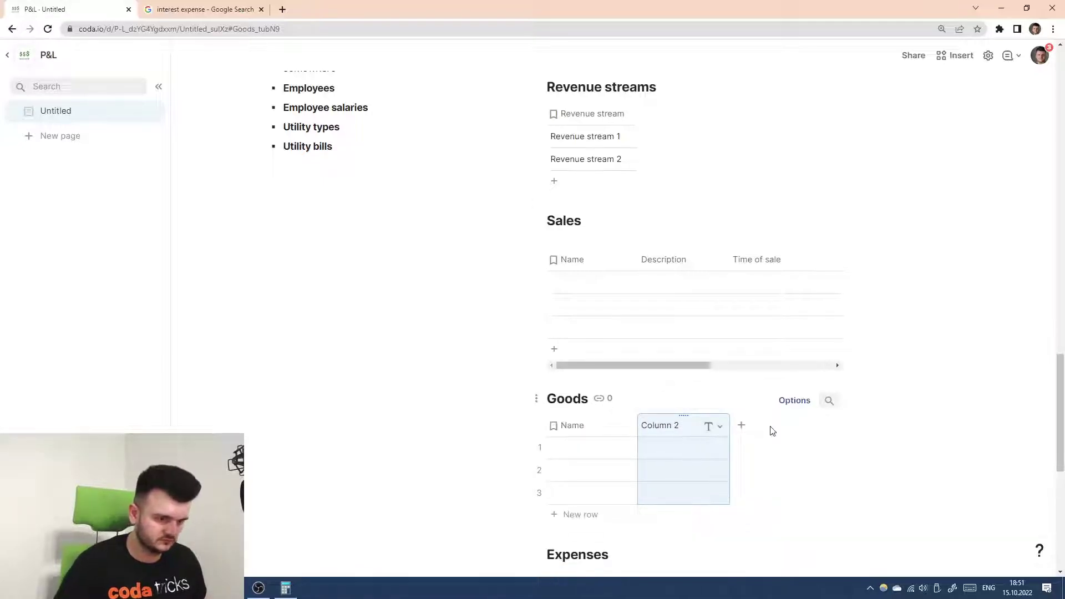
- Check the cost of goods line in the P&L statement image and rename Column 2 of the Goods table as Cost of good
left_click(581, 428)
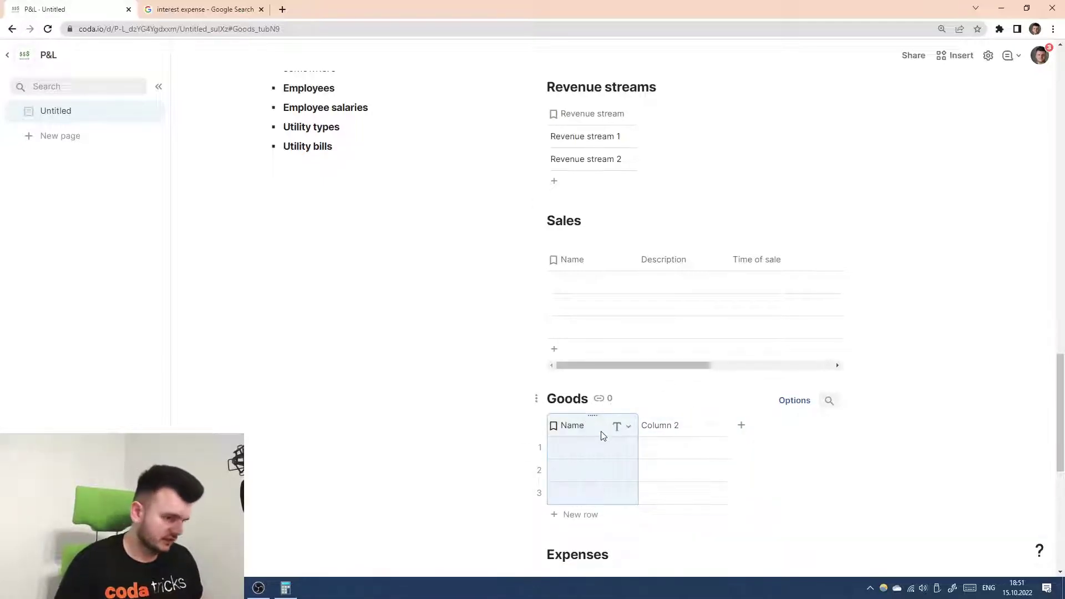
left_click(668, 430)
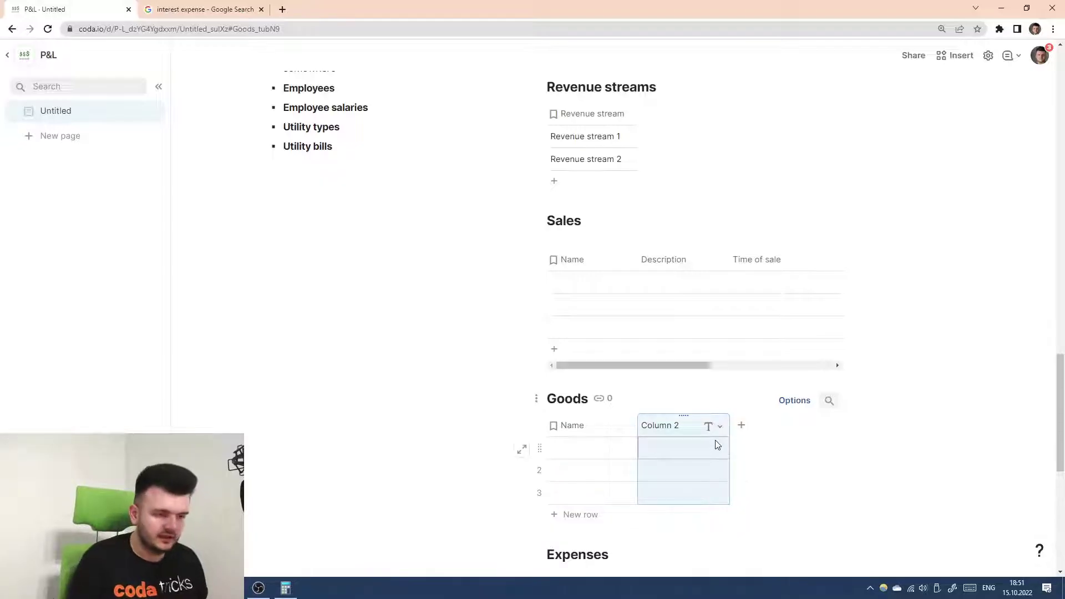
scroll(277, 261, "up", 8)
scroll(307, 160, "up", 9)
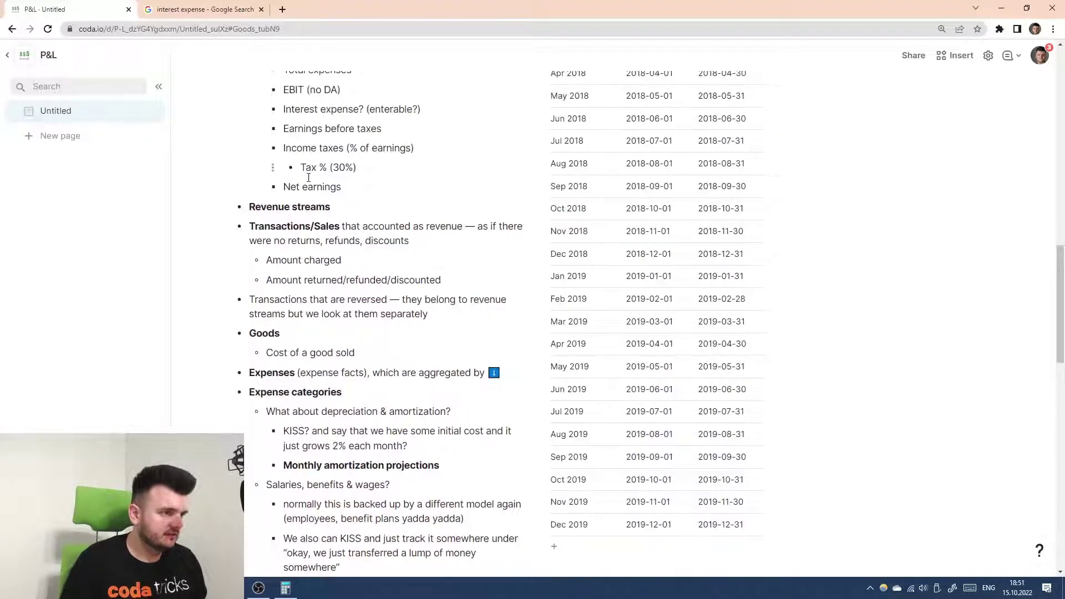
scroll(304, 199, "down", 3)
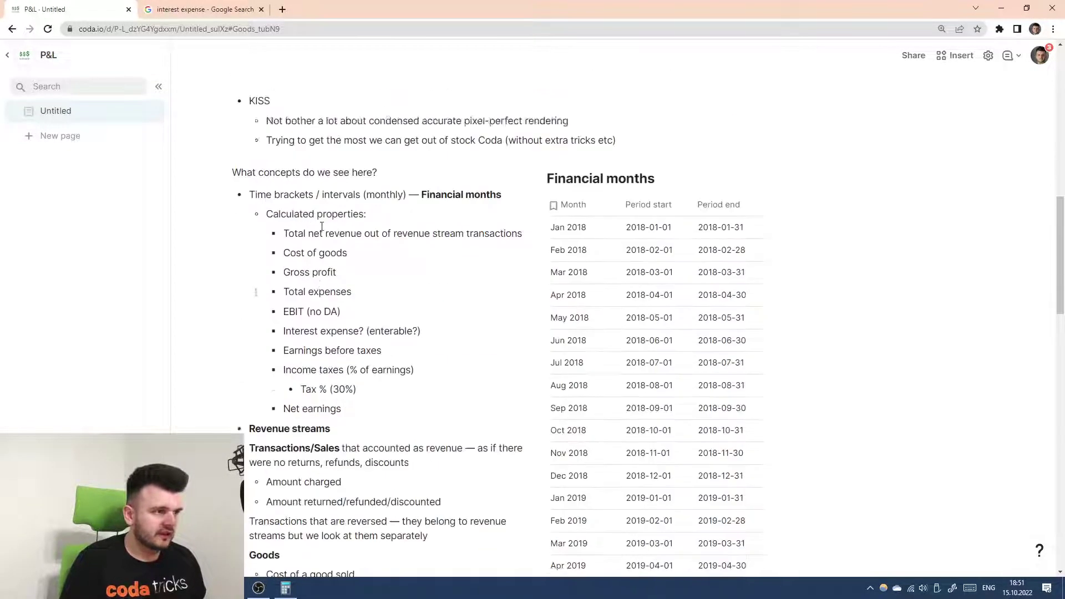
scroll(311, 233, "up", 12)
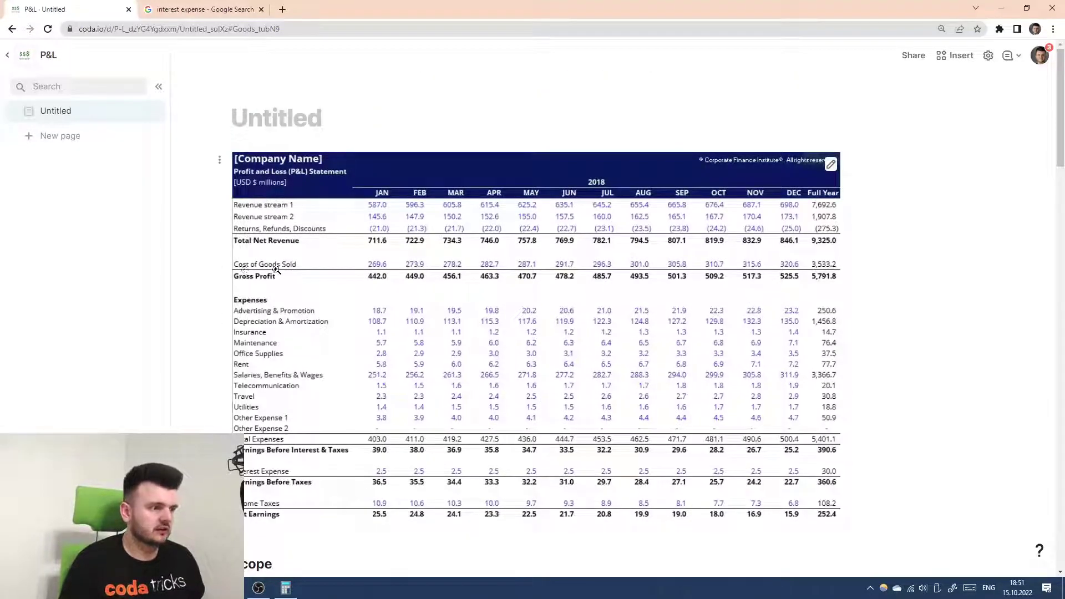
scroll(416, 297, "down", 20)
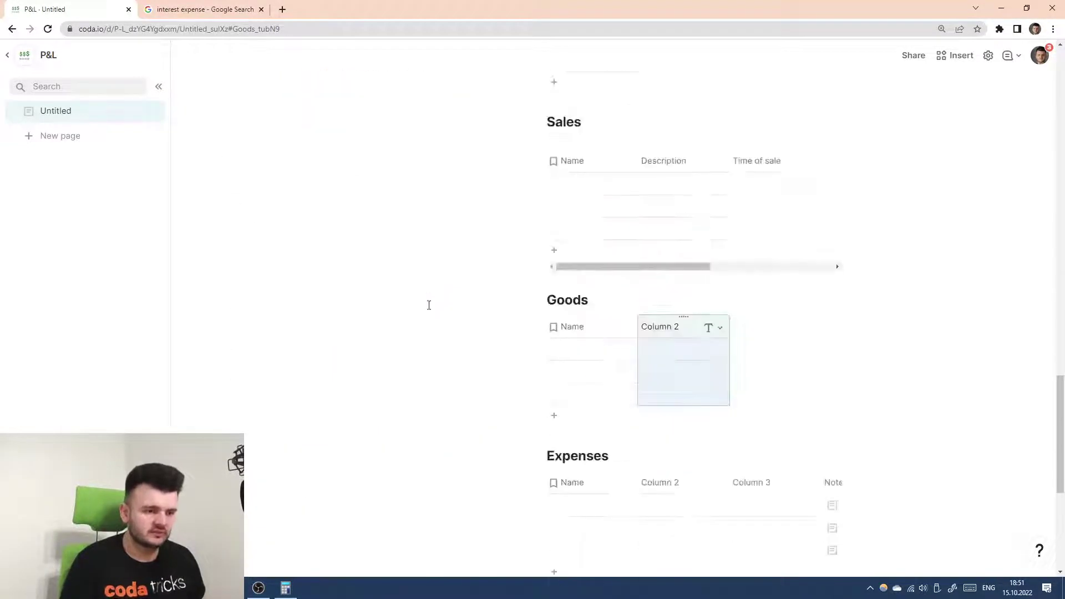
double_click(677, 220)
type("Cost")
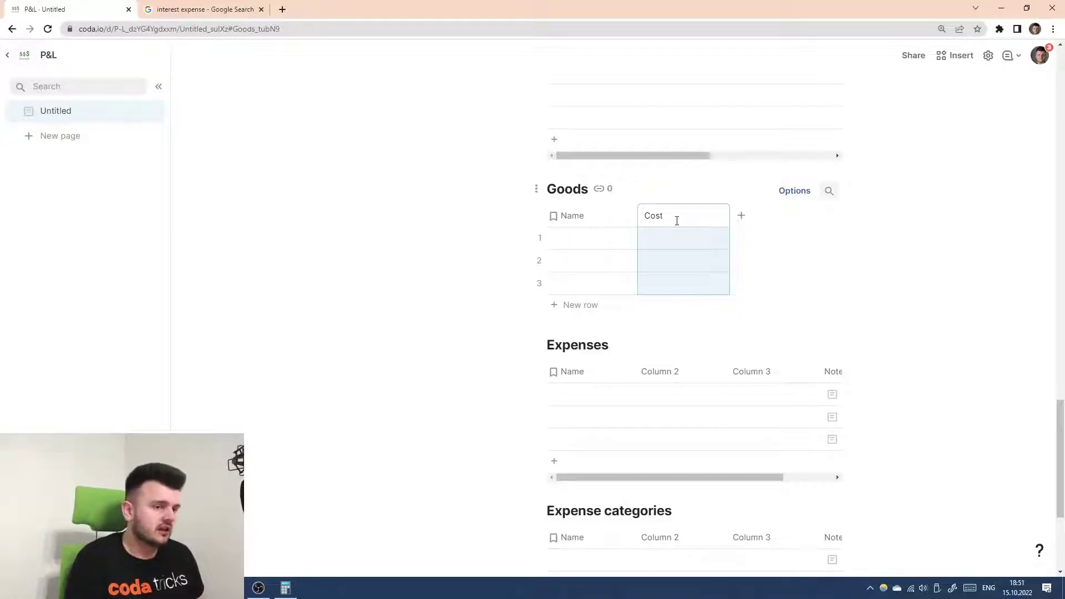
type("of good")
key("Return")
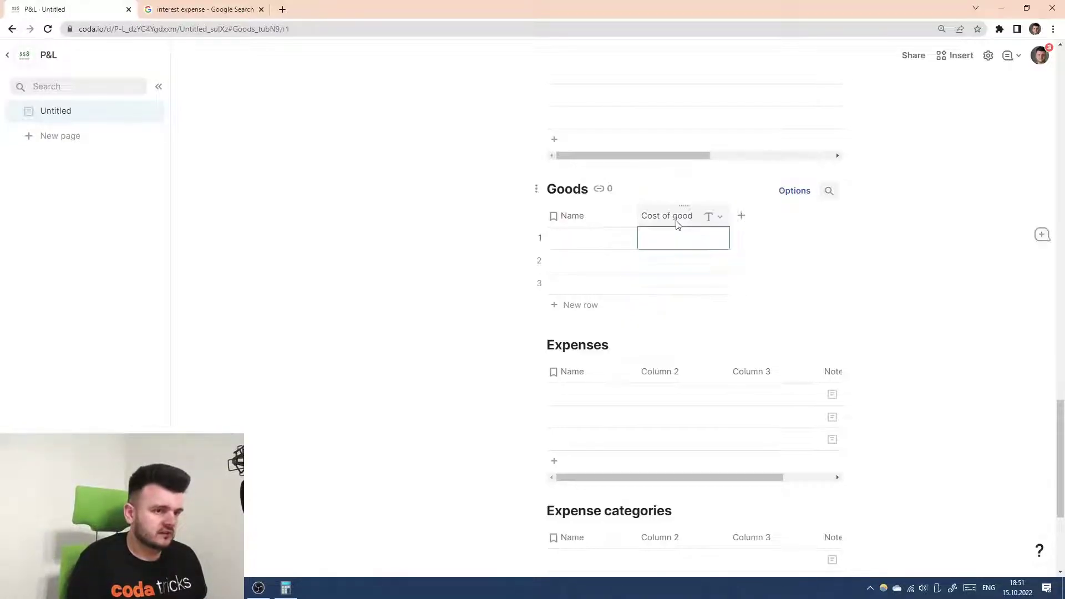
- Set the Cost of good column's type to Currency
left_click(717, 218)
mouse_move(760, 237)
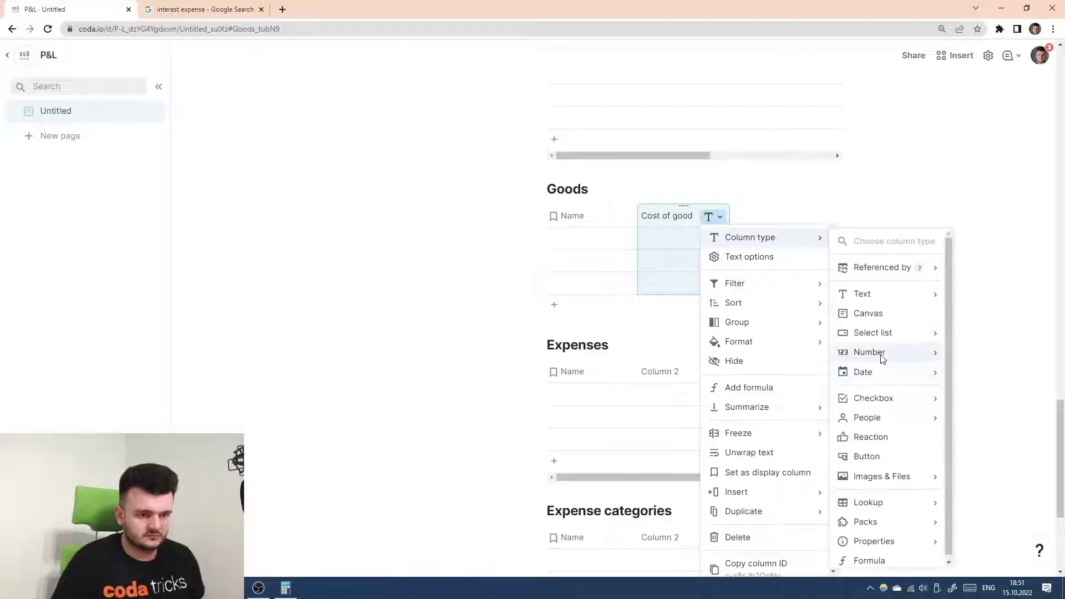
mouse_move(882, 354)
left_click(1001, 375)
- Name the three rows of the Goods table Mobile phone, Smartphone and Tablet
left_click(616, 235)
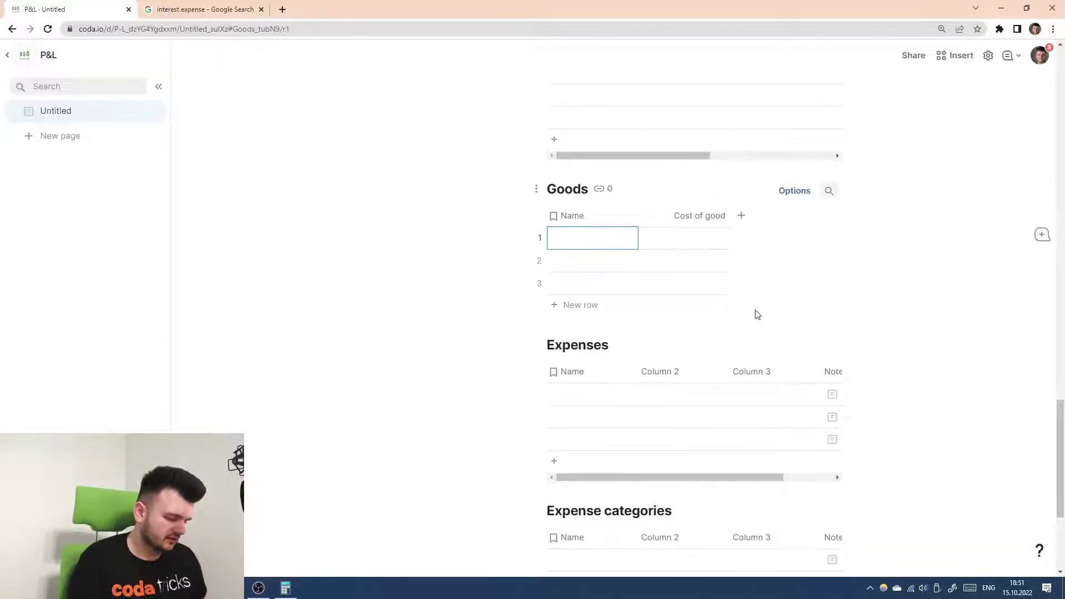
type("Du")
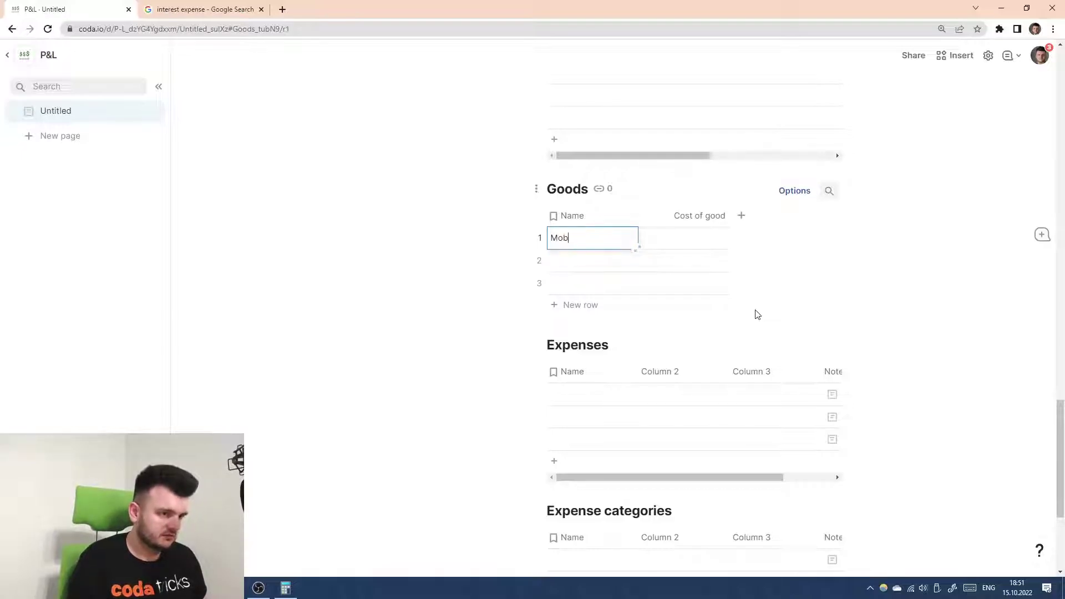
type("bile phone")
key("Return")
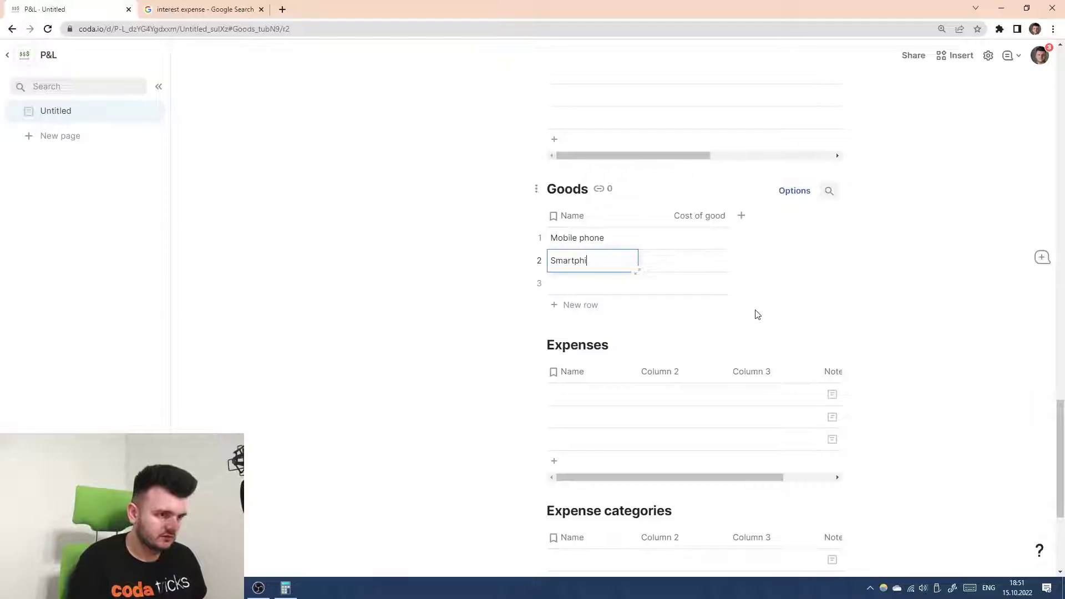
type("Smartphone")
key("Return")
type("Tablen")
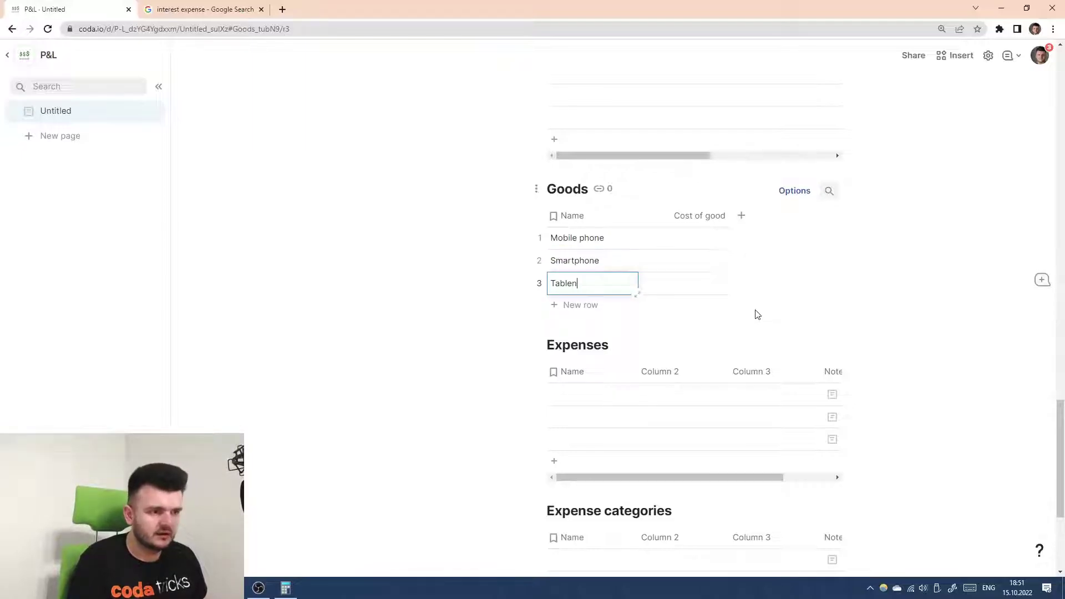
key("BackSpace")
type("t")
- Add a fourth row to the Goods table and name it Charger
key("Tab")
key("Tab")
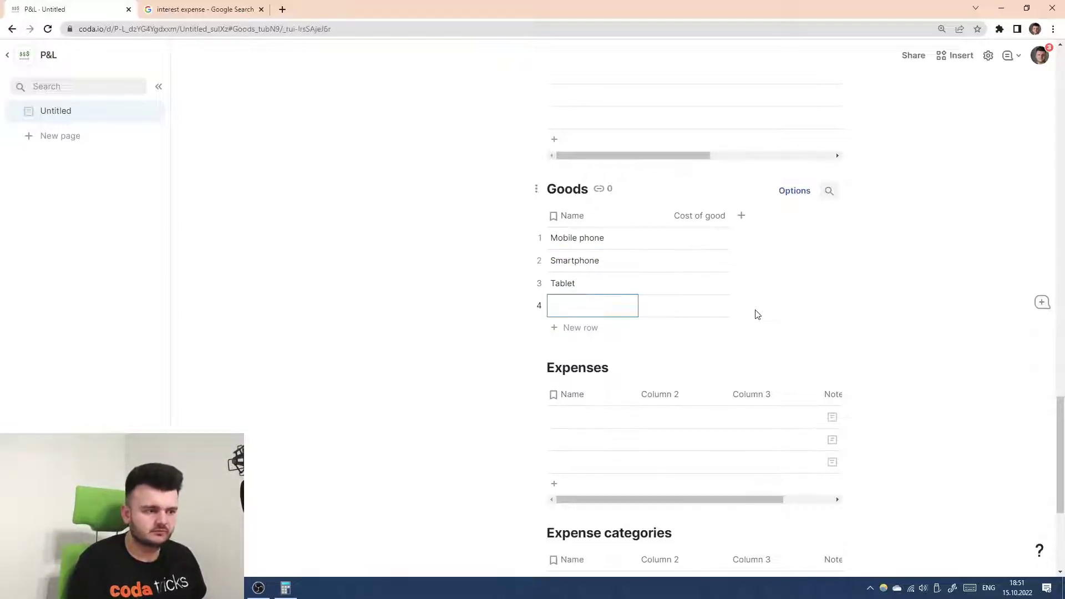
type("Power cable")
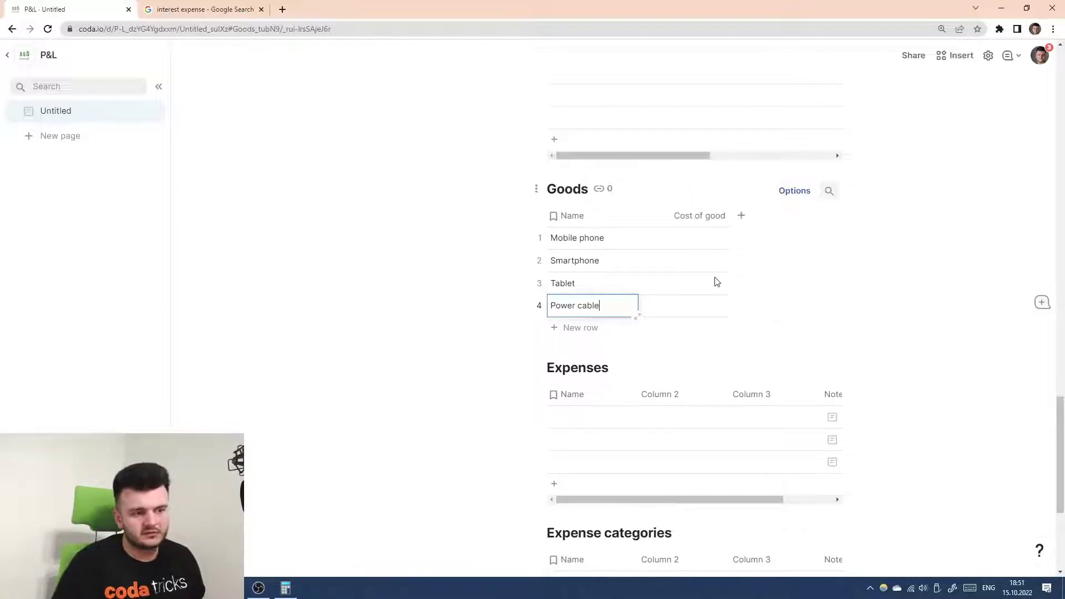
left_click(625, 304)
type("er charger")
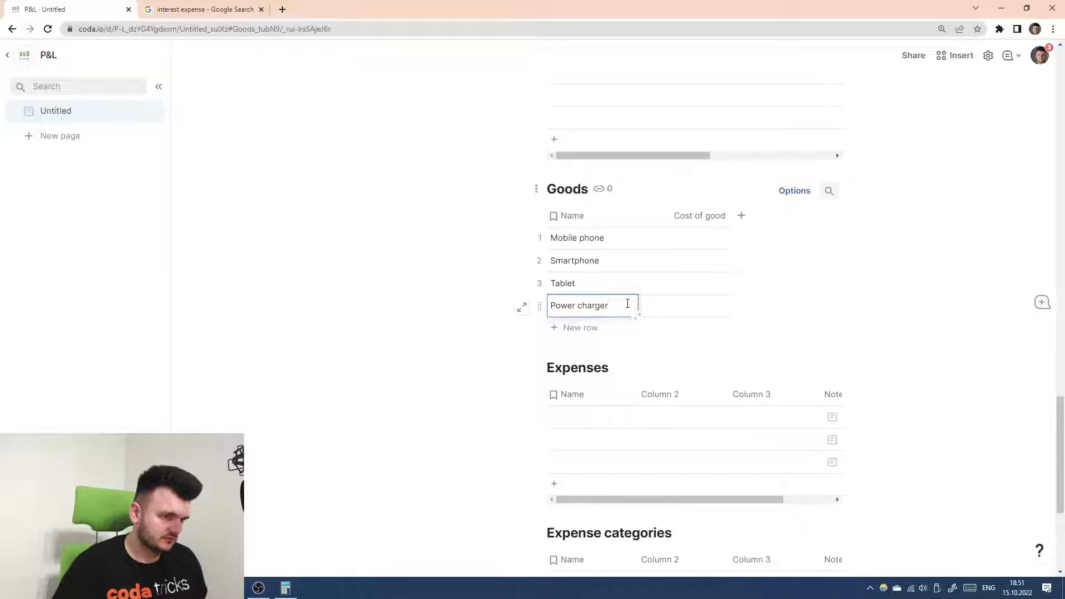
left_click(671, 281)
left_click(680, 244)
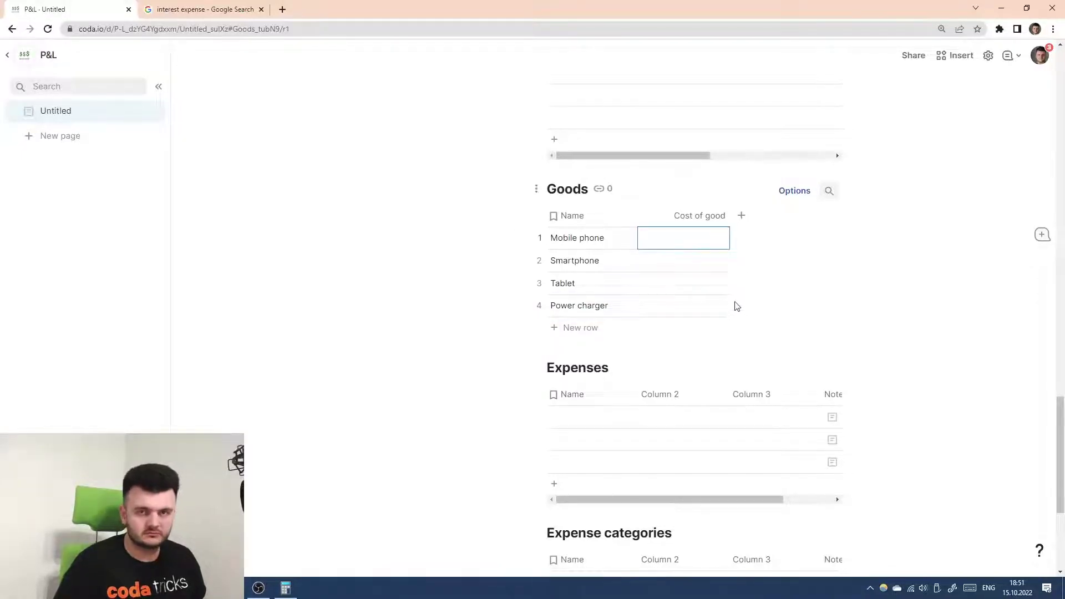
left_click(610, 306)
type("C")
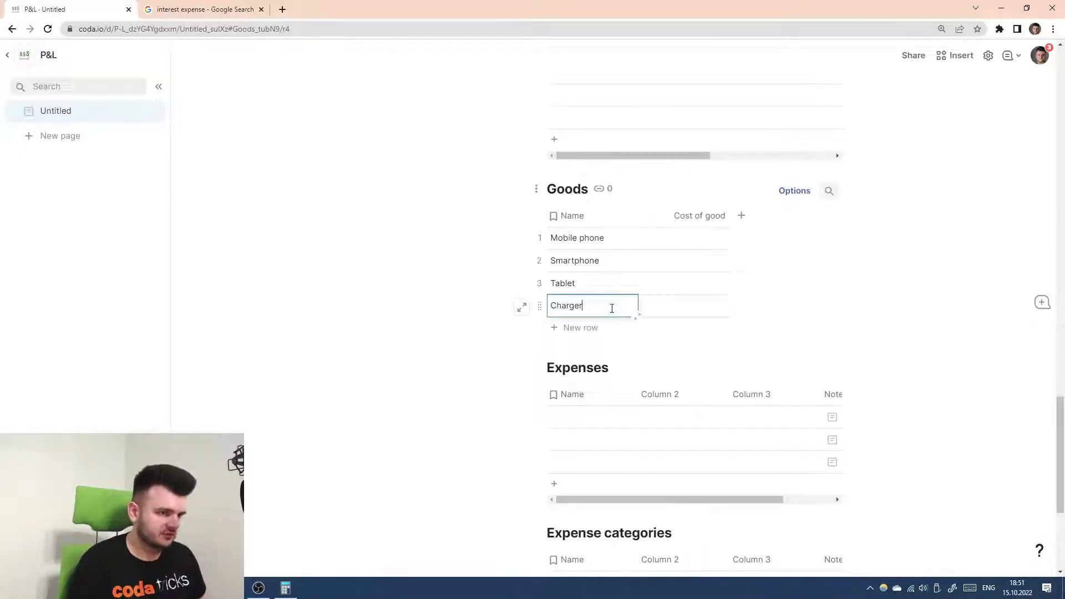
- Enter the costs of the goods: 399 for Mobile phone, 699 for Smartphone, 599 for Tablet and 49 for Charger
left_click(679, 239)
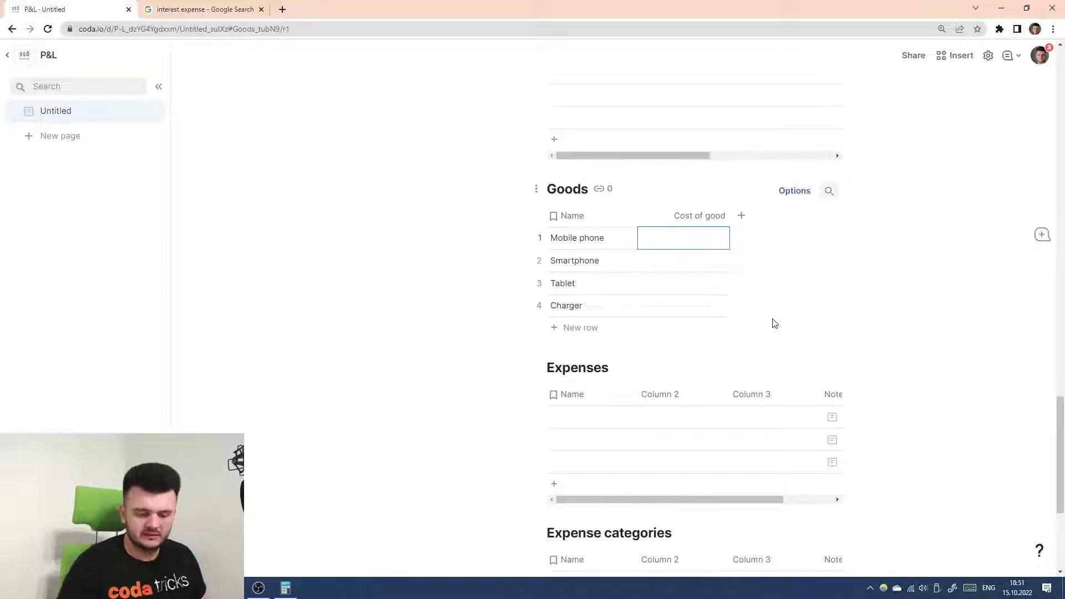
type("399")
key("Return")
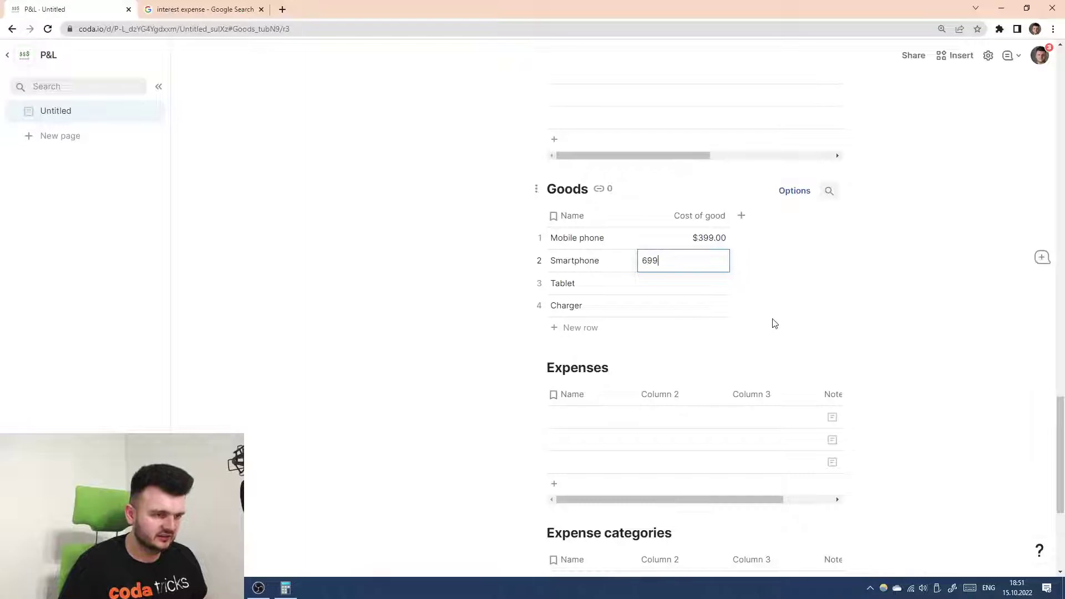
key("Return")
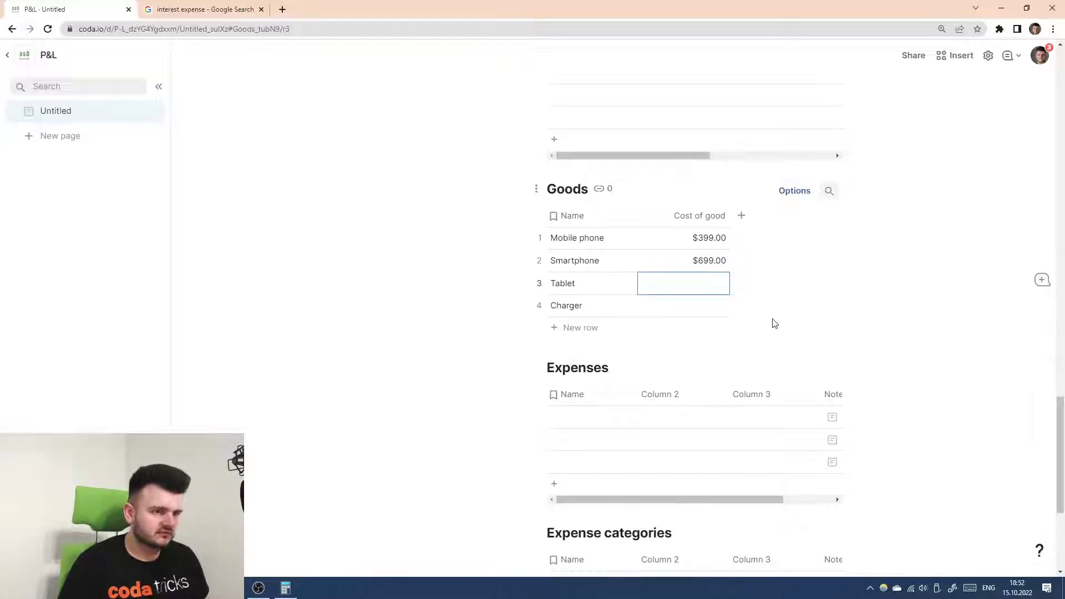
type("599")
key("Return")
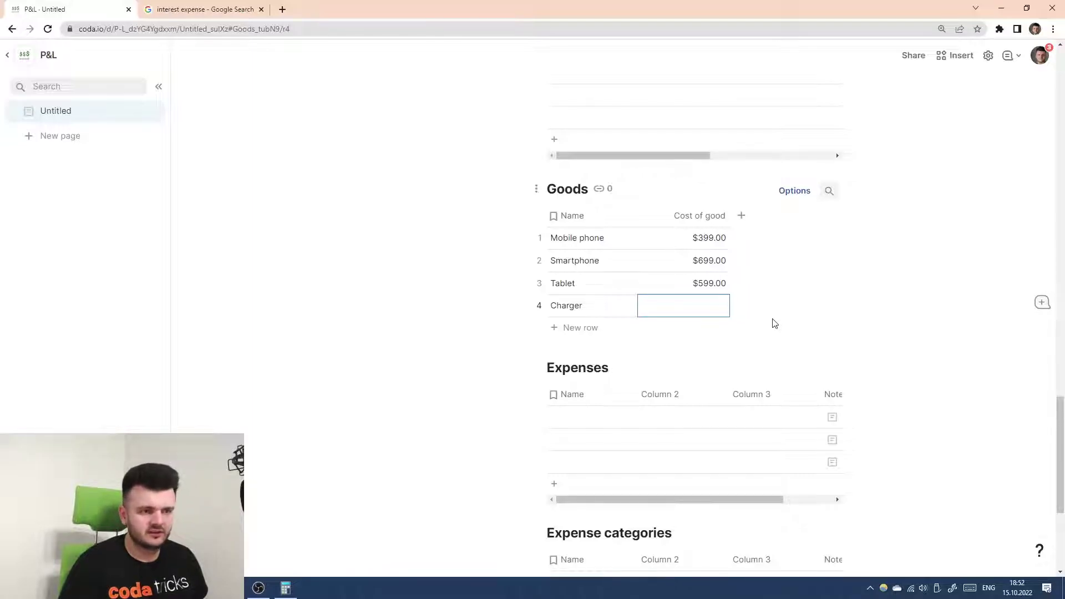
type("49")
key("Return")
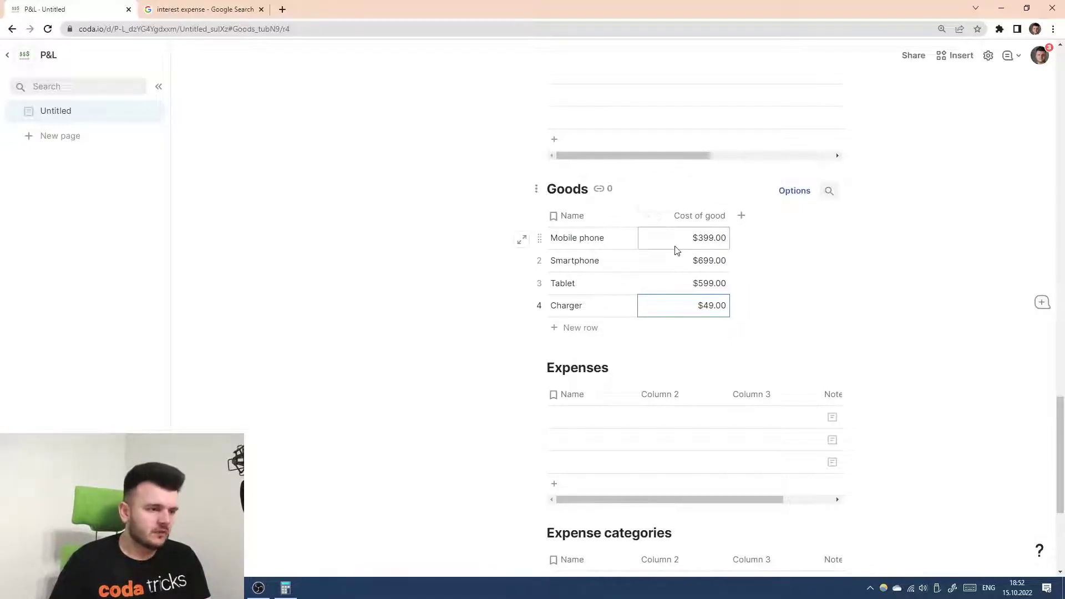
- Rename the Description column of the Sales table to Notes
scroll(673, 250, "up", 3)
left_click(605, 237)
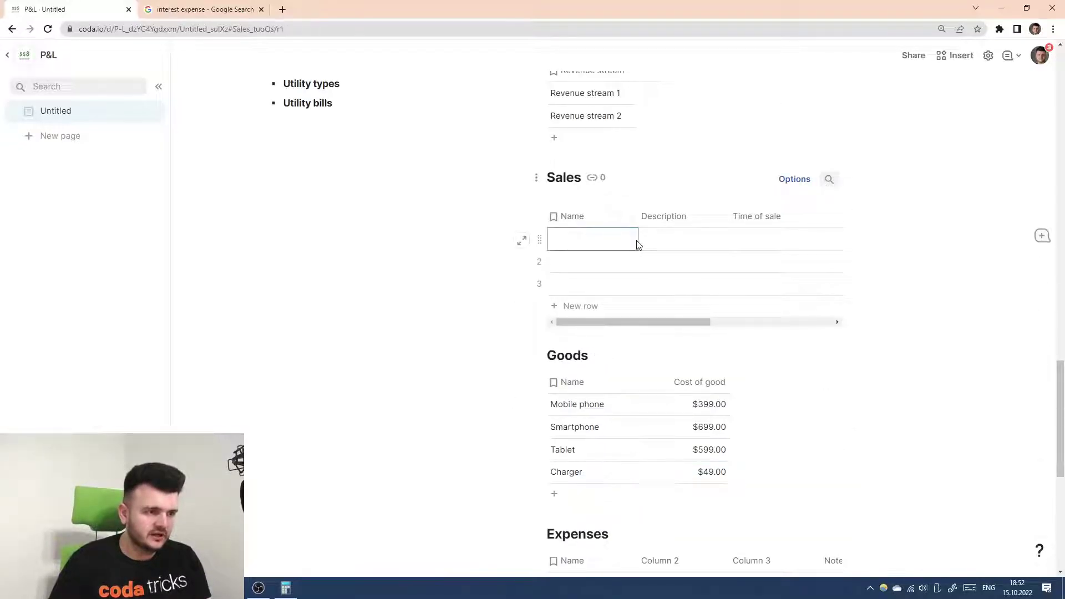
key("Tab")
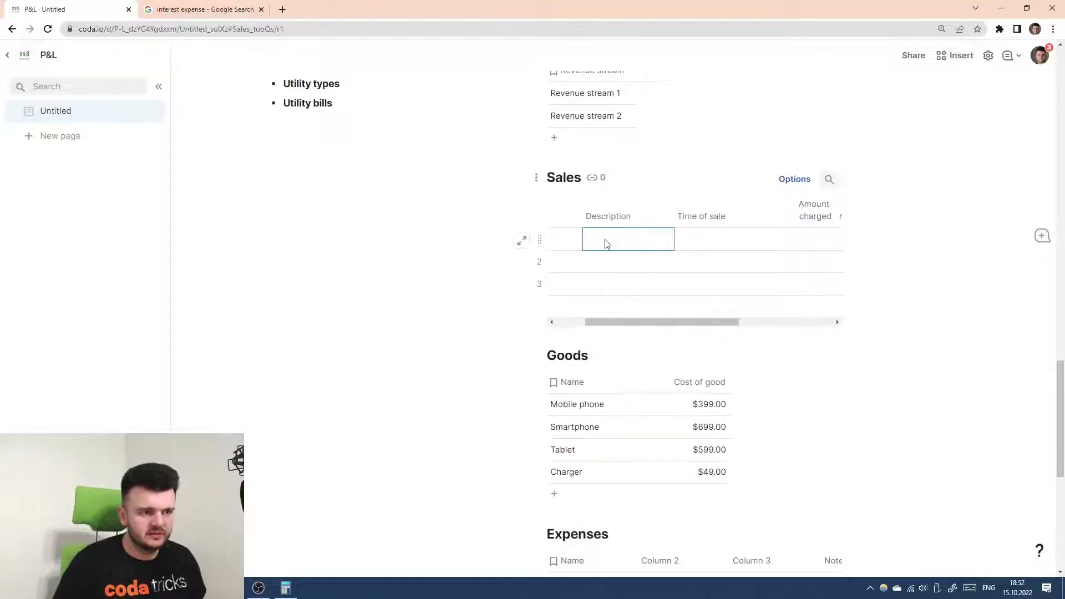
left_click(621, 217)
type("N")
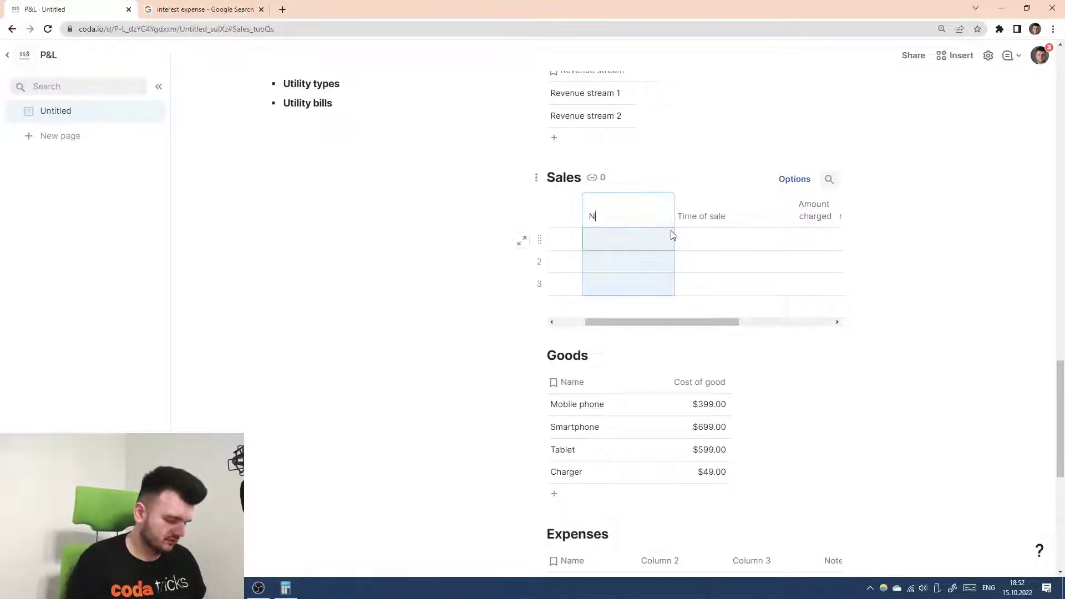
left_click(671, 236)
key("Tab")
- Move the Item sold column of the Sales table to directly after the Notes column
key("Tab")
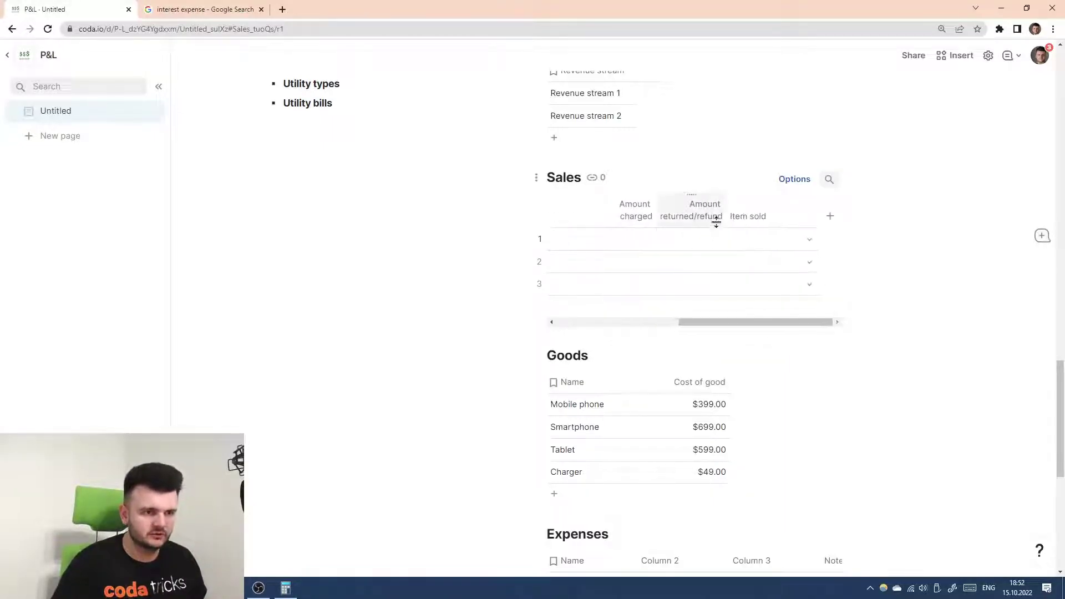
left_click(750, 215)
left_click_drag(744, 209, 664, 278)
- Take the concepts outline out of the side-by-side layout so it spans the full width above the tables
scroll(664, 278, "up", 15)
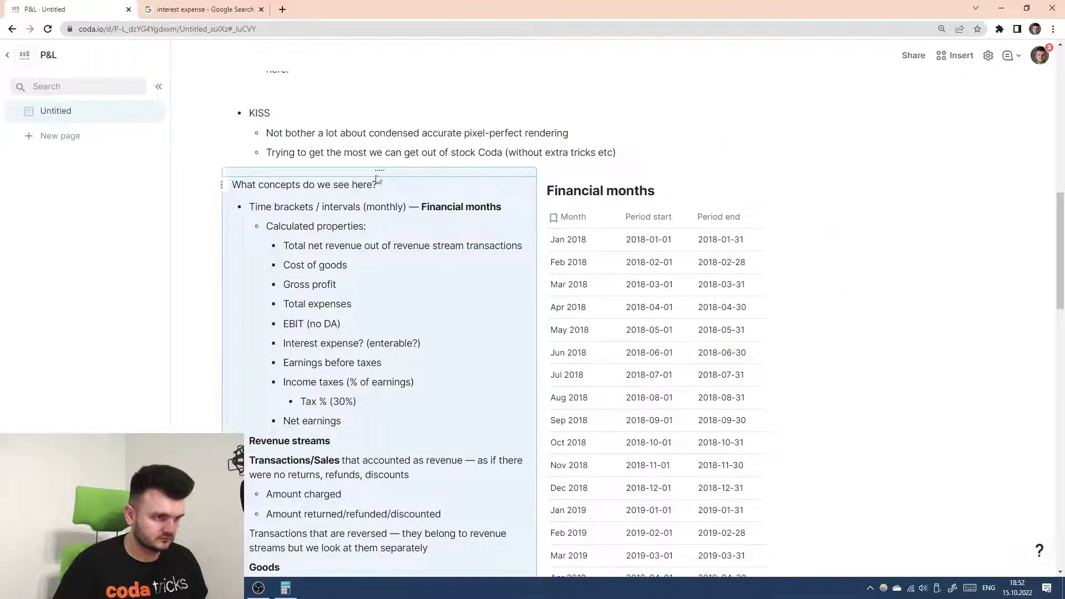
left_click_drag(379, 177, 621, 321)
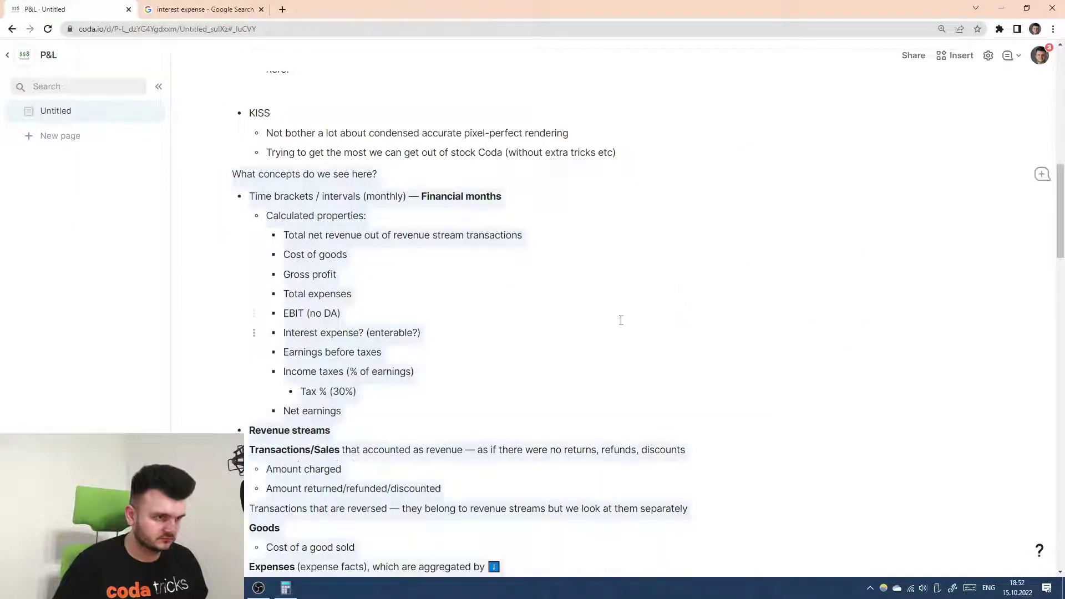
scroll(435, 209, "down", 20)
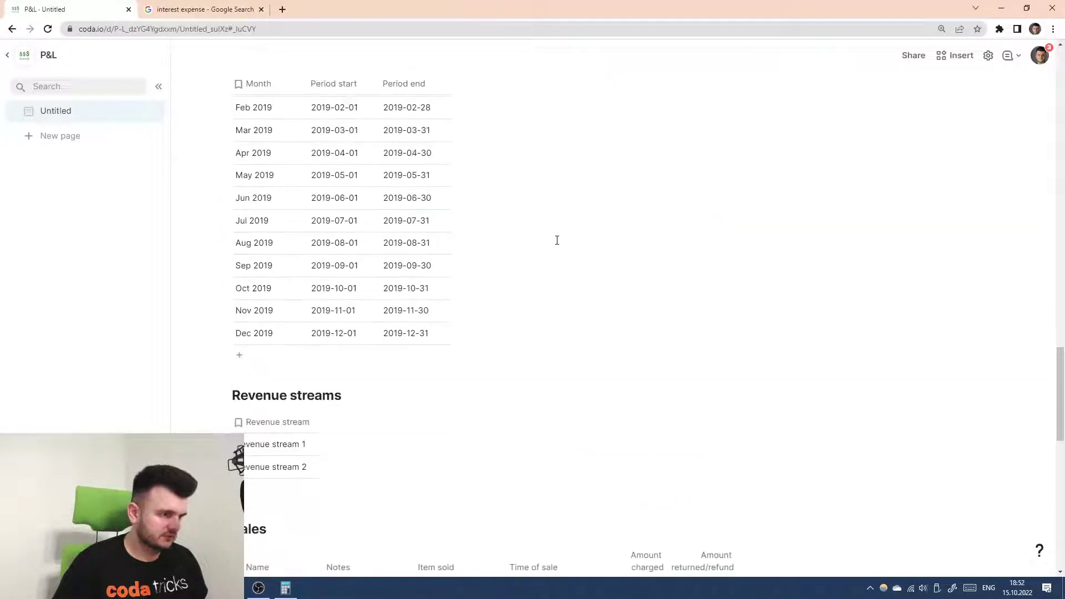
scroll(558, 242, "down", 4)
scroll(549, 278, "up", 6)
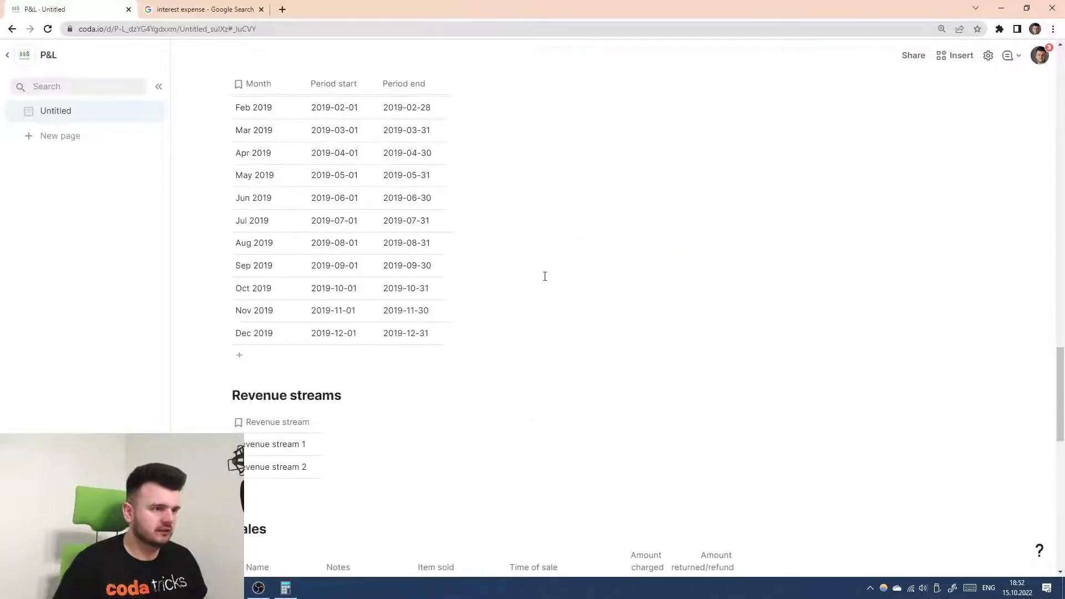
scroll(545, 275, "down", 4)
scroll(335, 253, "up", 9)
scroll(509, 226, "down", 9)
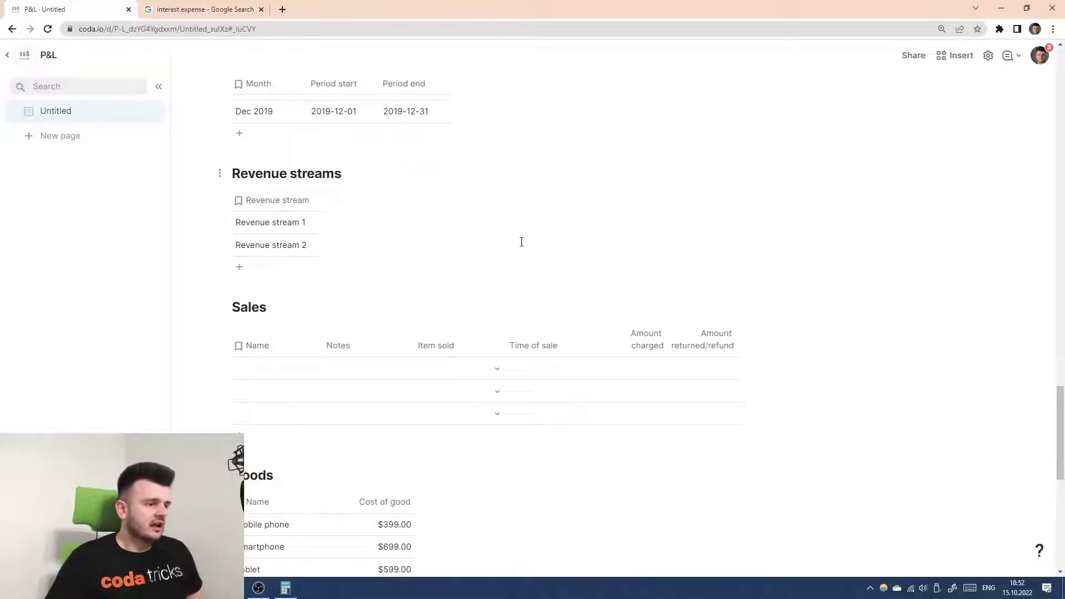
- Move the Item sold column before Notes in the Sales table and choose Mobile phone for the first row
scroll(409, 237, "down", 1)
scroll(326, 302, "down", 2)
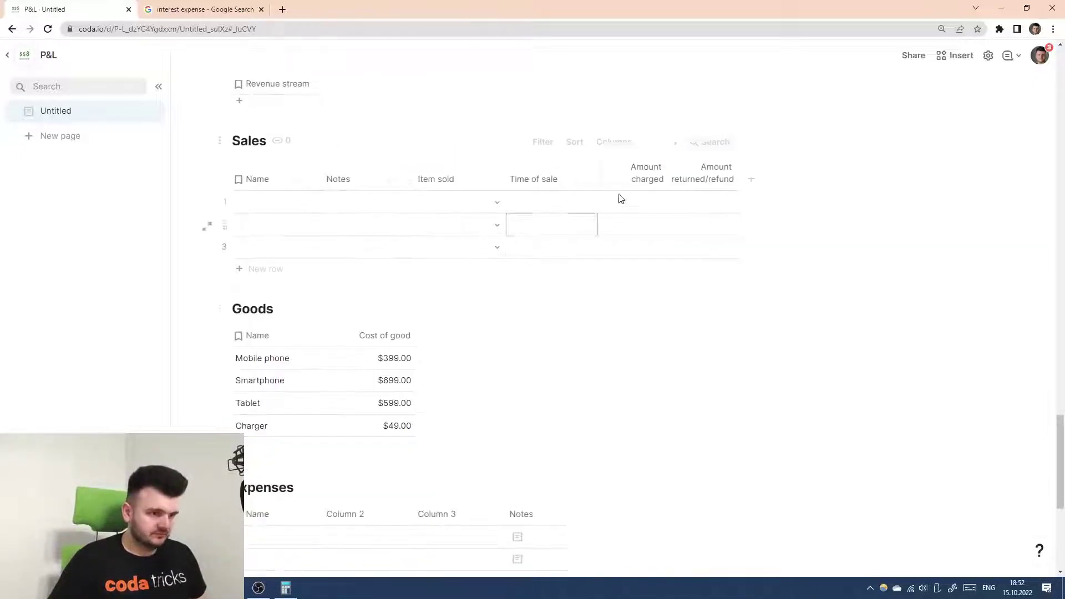
left_click_drag(444, 161, 377, 167)
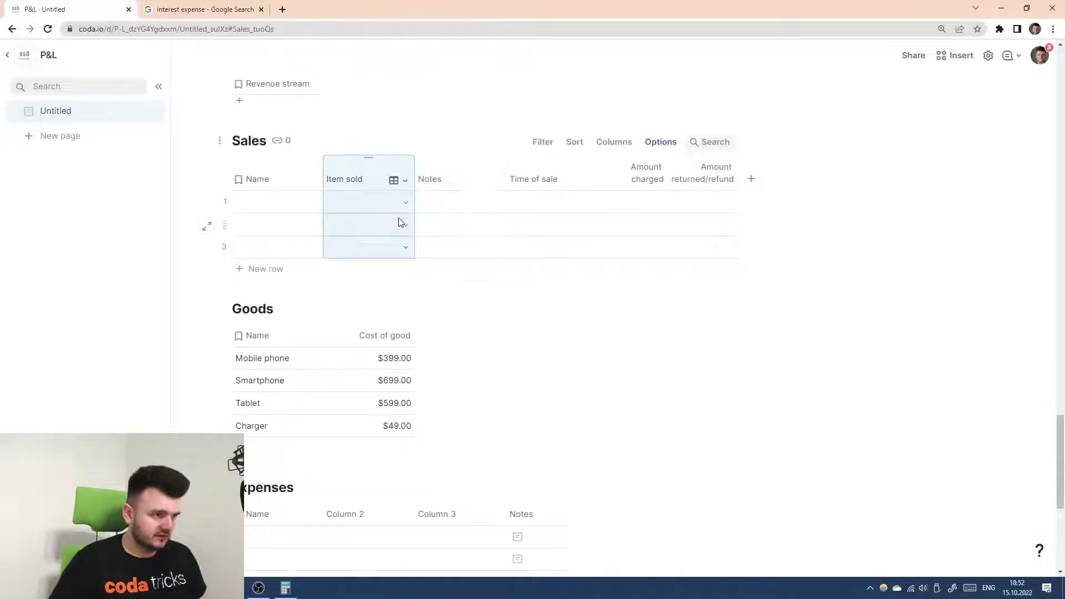
left_click(388, 205)
left_click(373, 244)
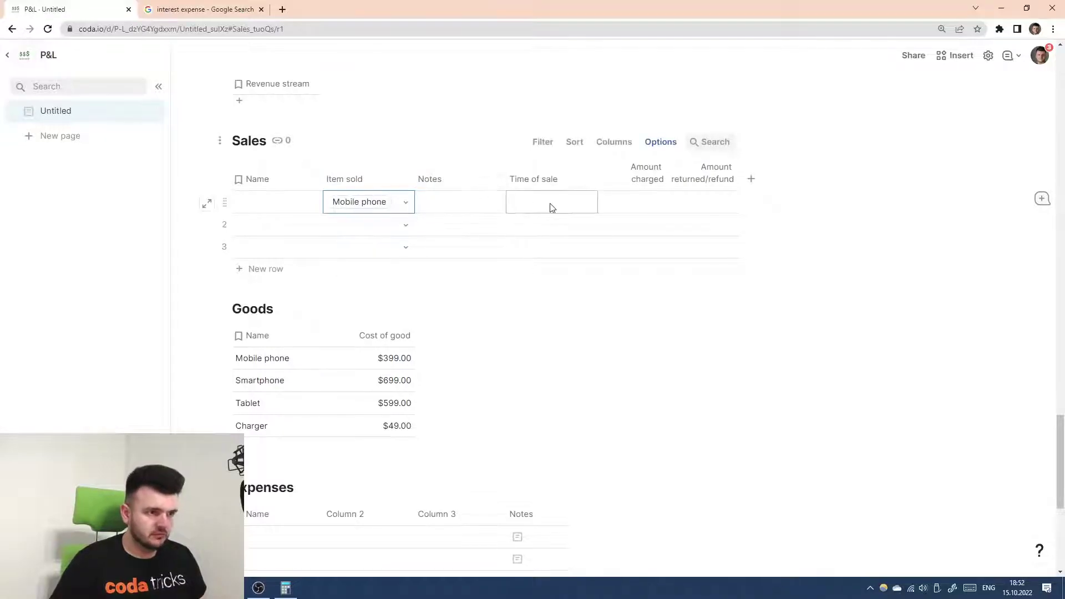
- Move the Time of sale column before Notes and fill the first row's time with 10/15/2022, 6:00 PM
left_click_drag(544, 165, 438, 165)
left_click(474, 204)
left_click(566, 207)
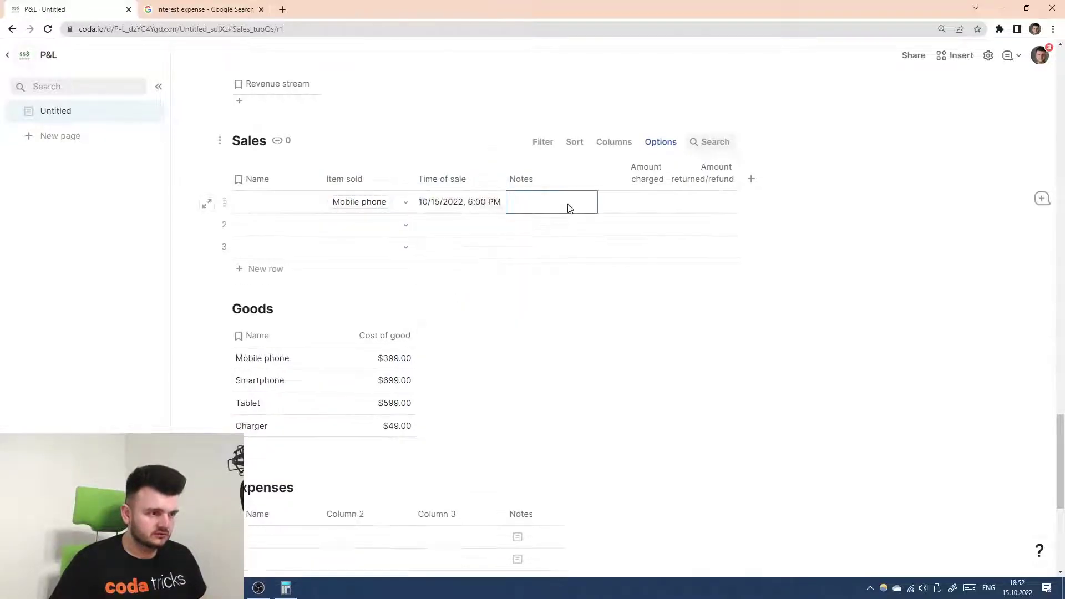
- Rename the Notes column of the Sales table to Special notes
double_click(522, 179)
type("Special n")
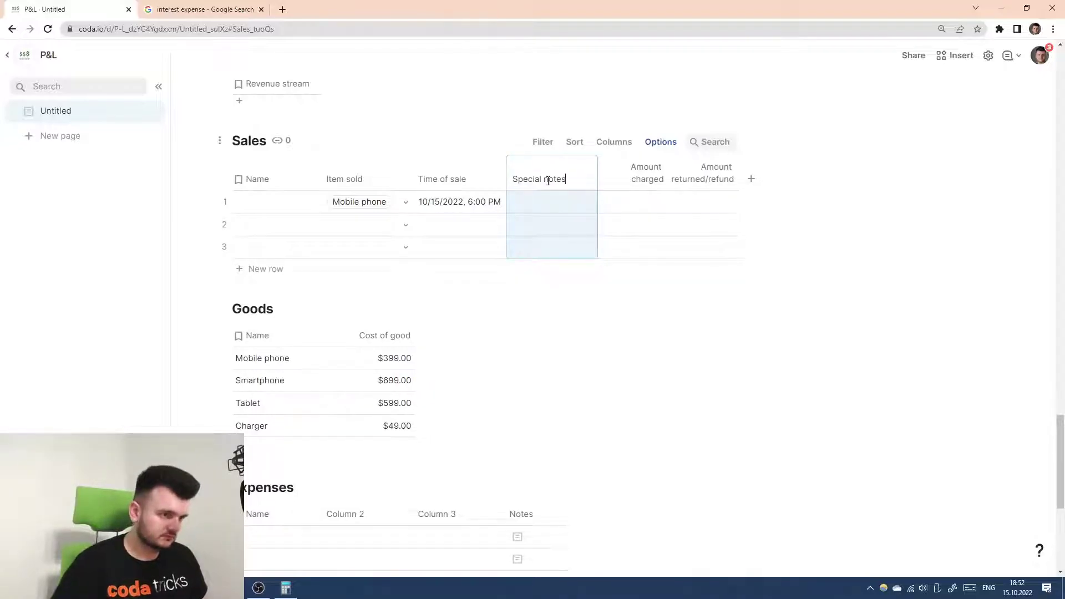
left_click(487, 203)
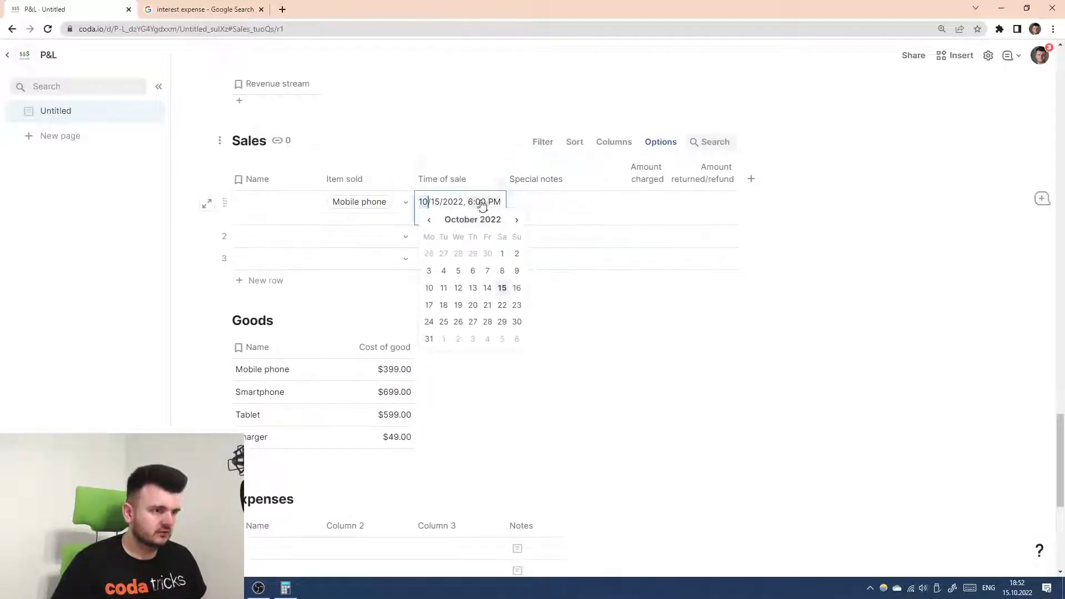
left_click(598, 200)
- Check the years covered by the Financial months table and set the year of the Mobile phone sale to 2018
left_click(470, 205)
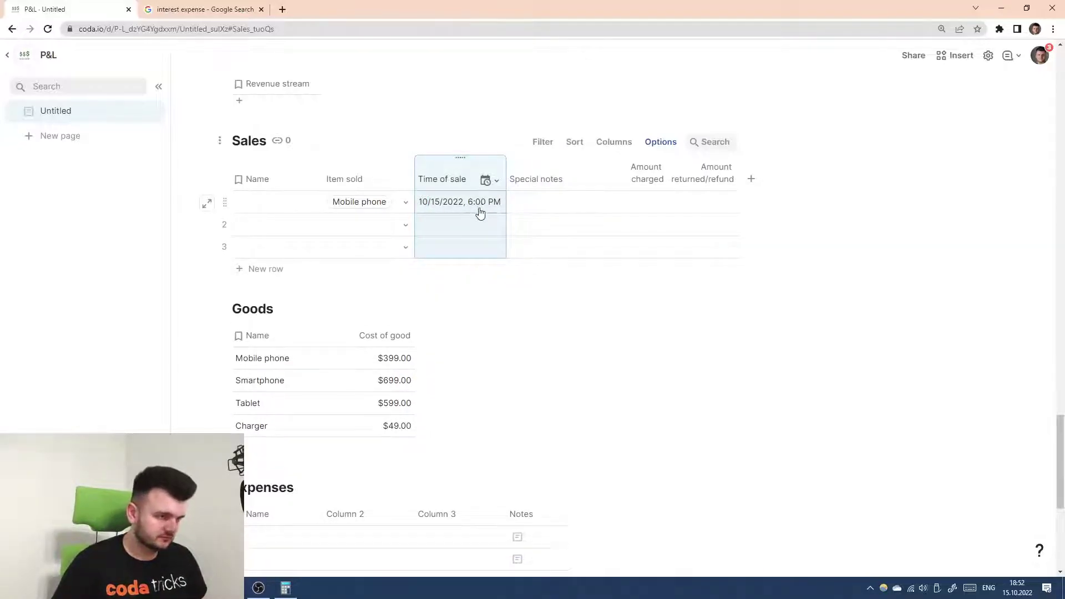
scroll(480, 213, "up", 15)
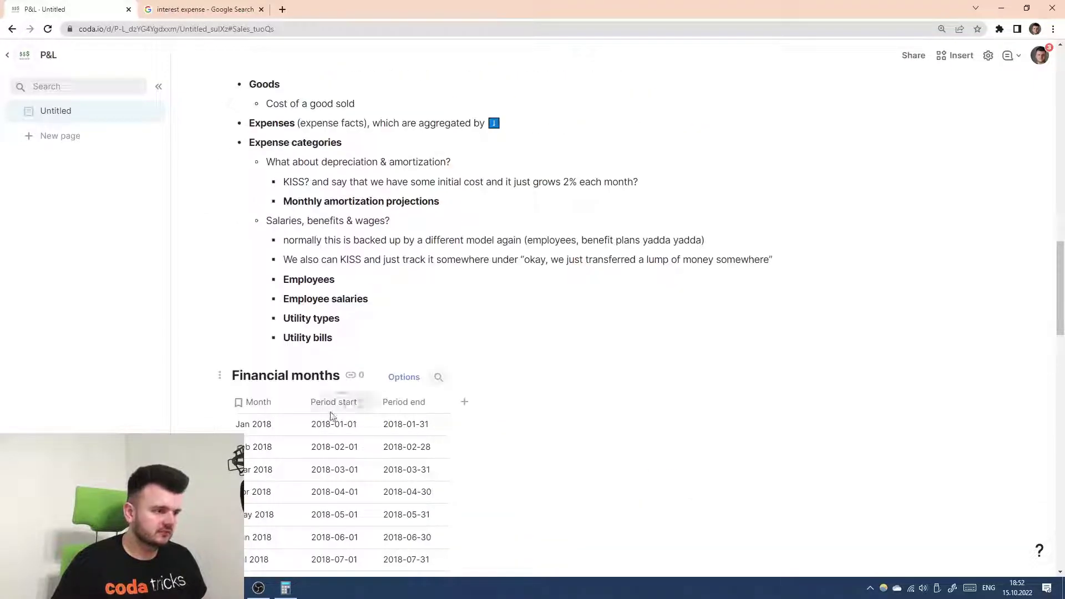
scroll(381, 442, "down", 6)
scroll(349, 420, "up", 4)
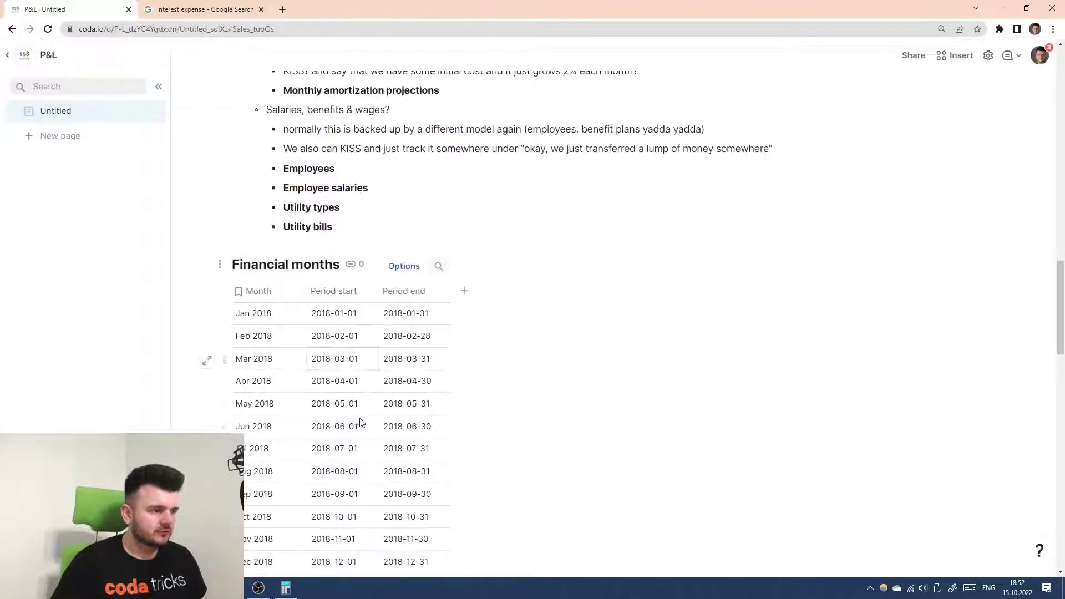
scroll(359, 423, "down", 13)
double_click(453, 372)
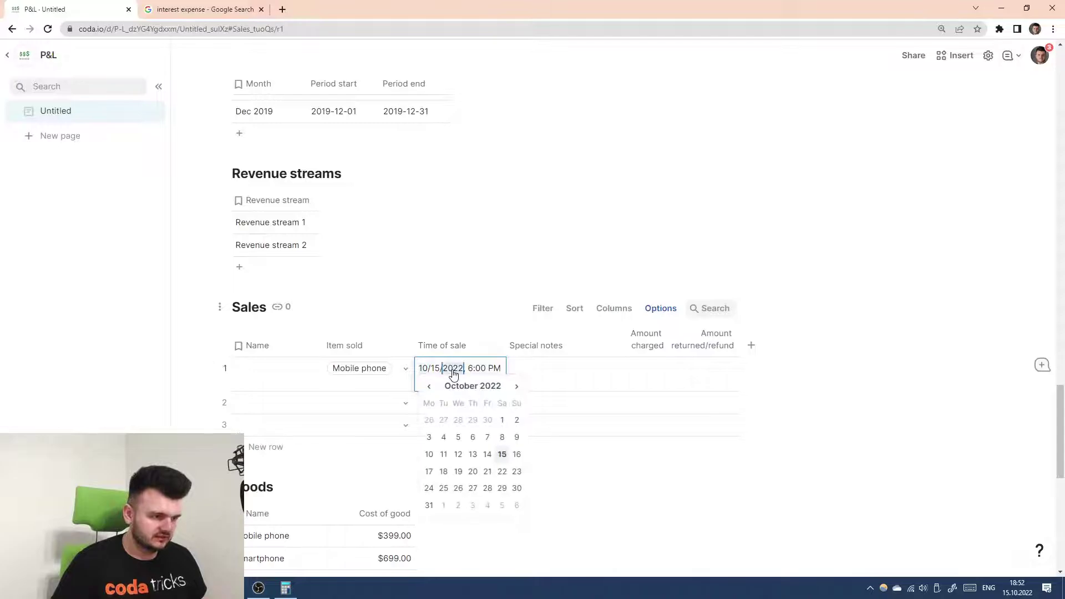
type("2018")
key("Tab")
key("Tab")
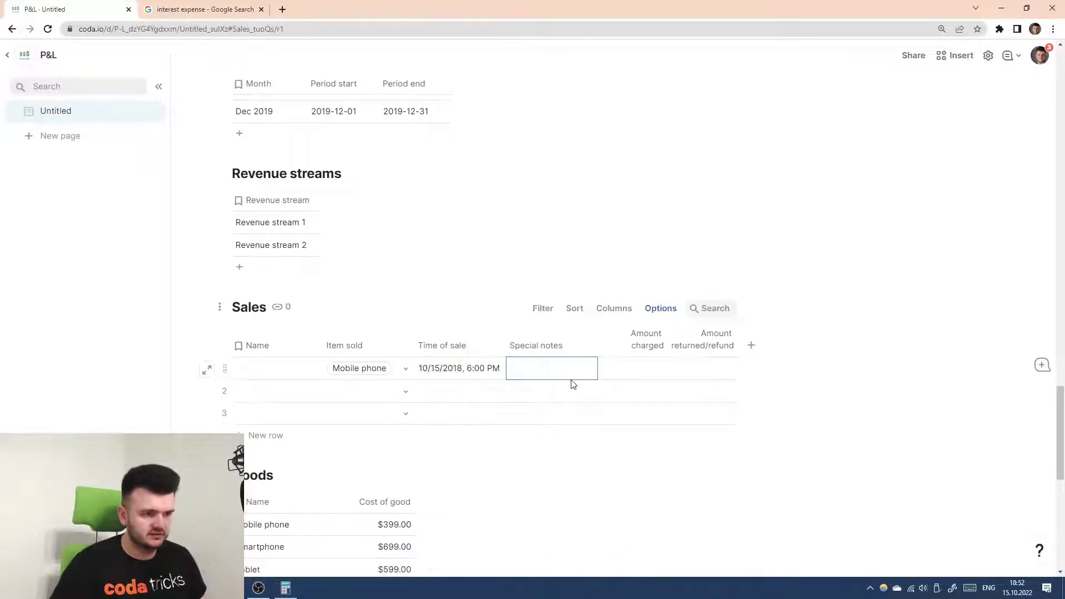
- Fill the second Sales row with Smartphone as the item sold and 8/9/2018, 6:00 PM as the time
double_click(381, 386)
left_click(378, 303)
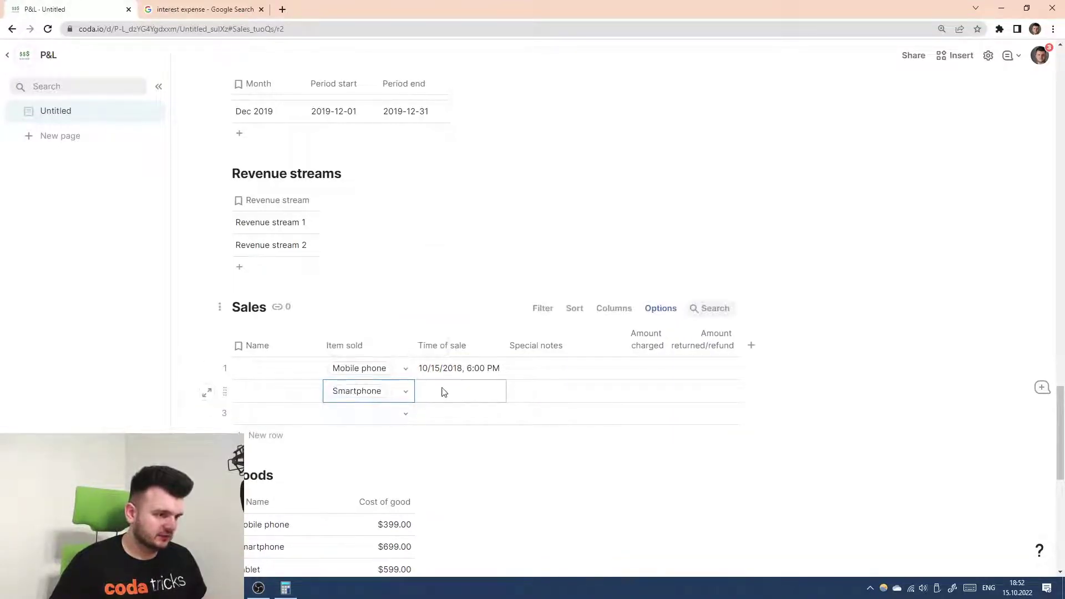
double_click(444, 392)
left_click(454, 392)
type("2018")
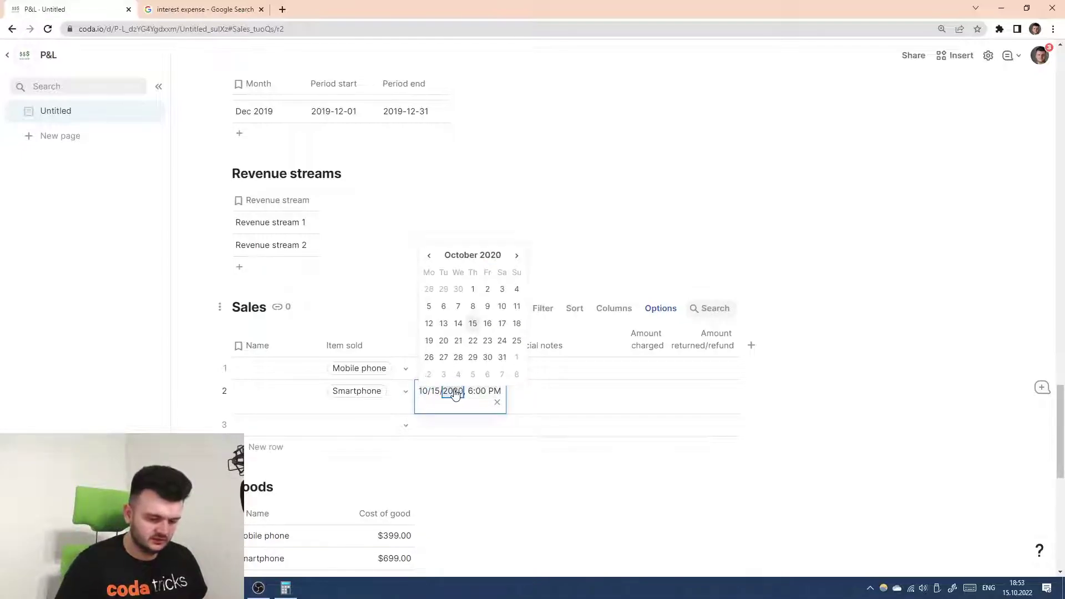
left_click(436, 392)
left_click(429, 256)
left_click(430, 256)
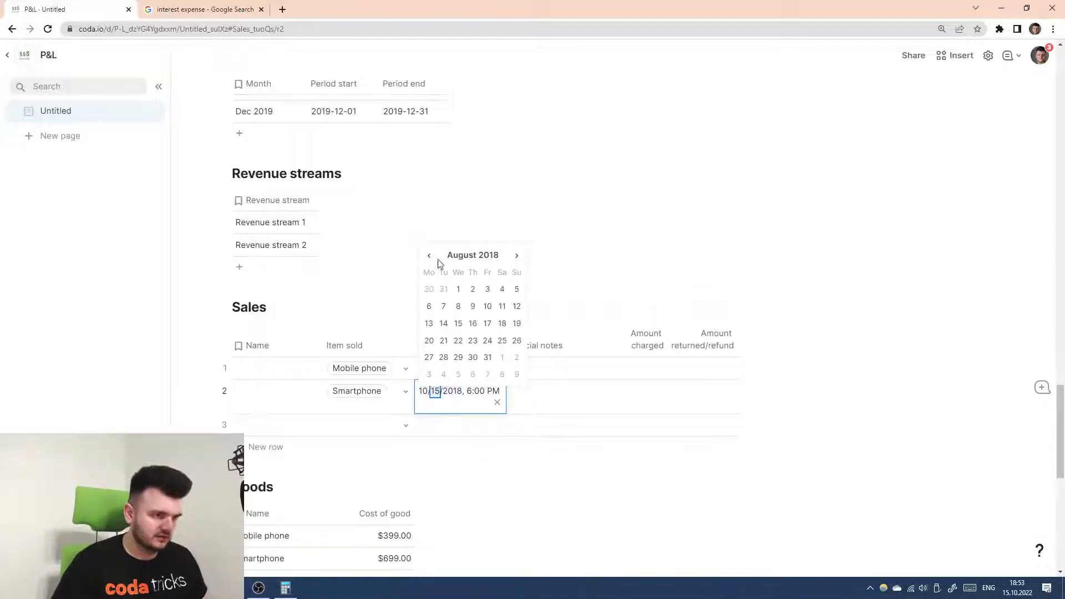
left_click(472, 306)
left_click(605, 402)
- Fill the third Sales row with Tablet as the item sold and 10/4/2018, 6:00 PM as the time
scroll(427, 387, "down", 1)
left_click(382, 359)
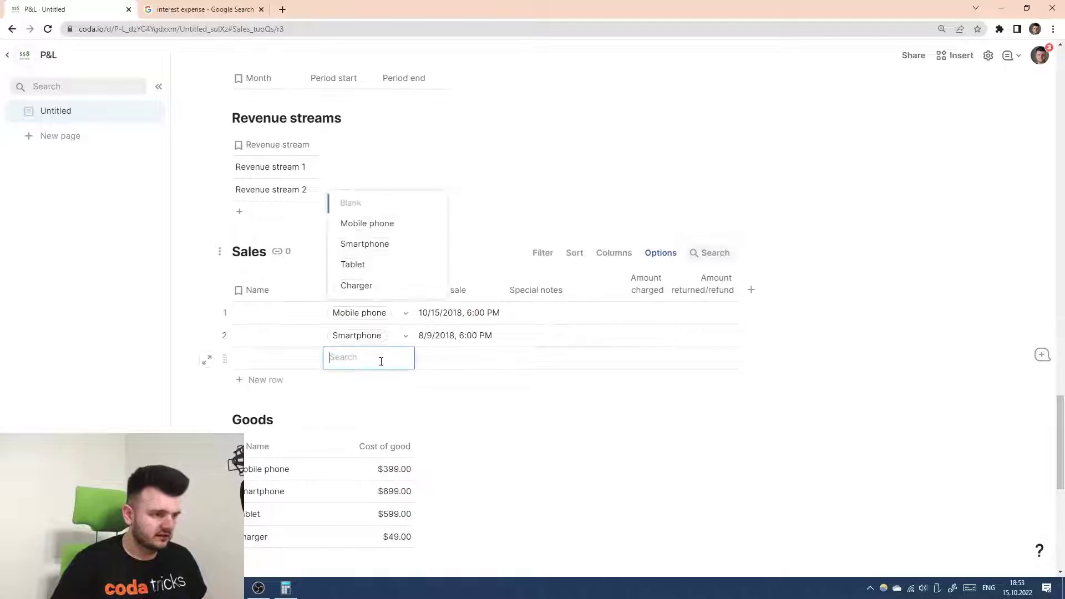
left_click(368, 264)
double_click(444, 364)
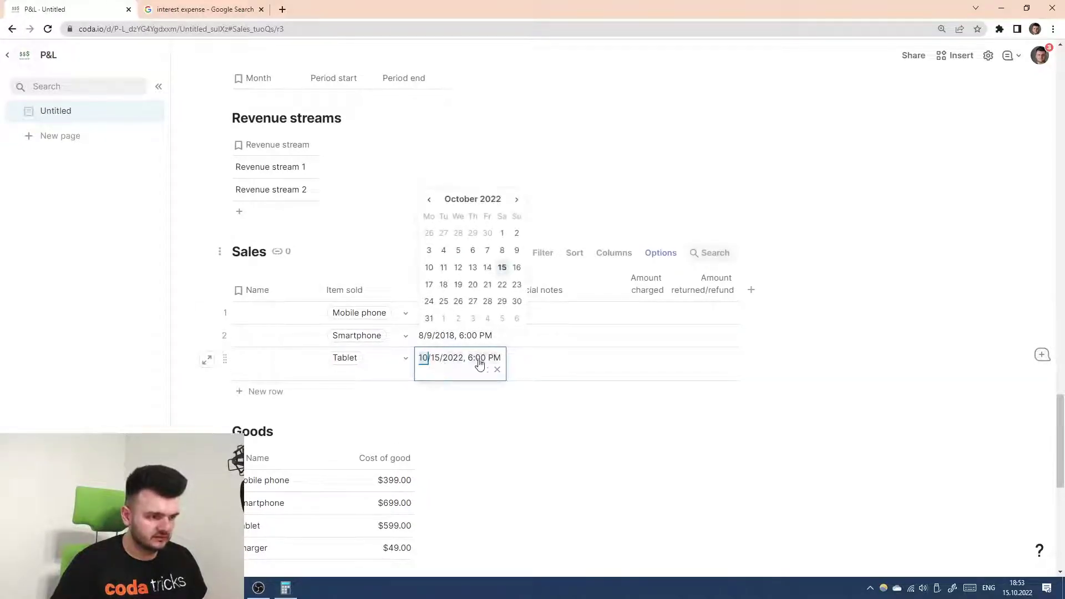
key("Right")
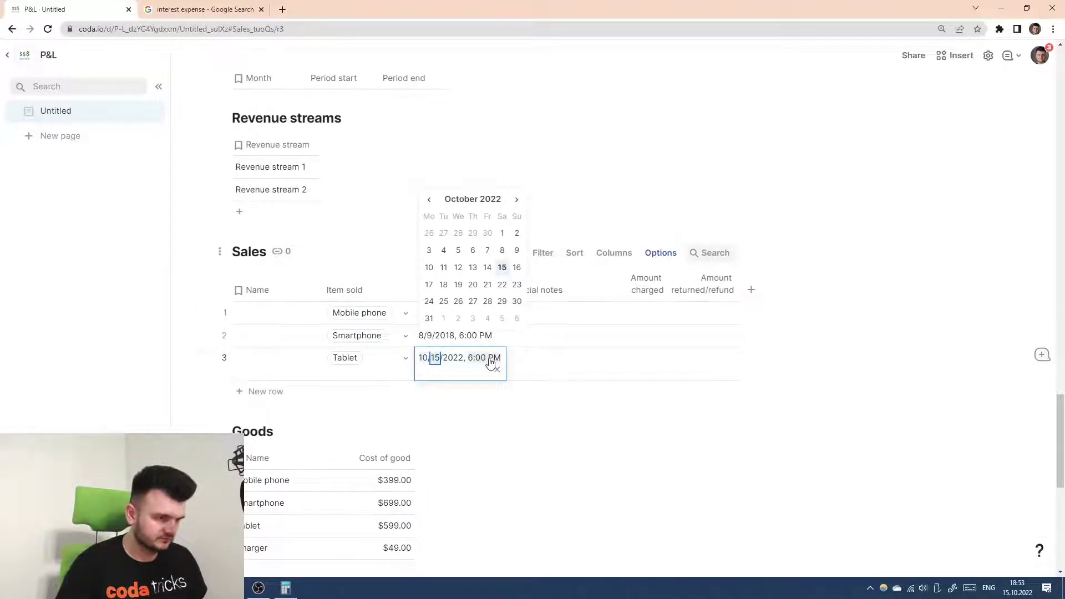
type("4/")
type("2018,")
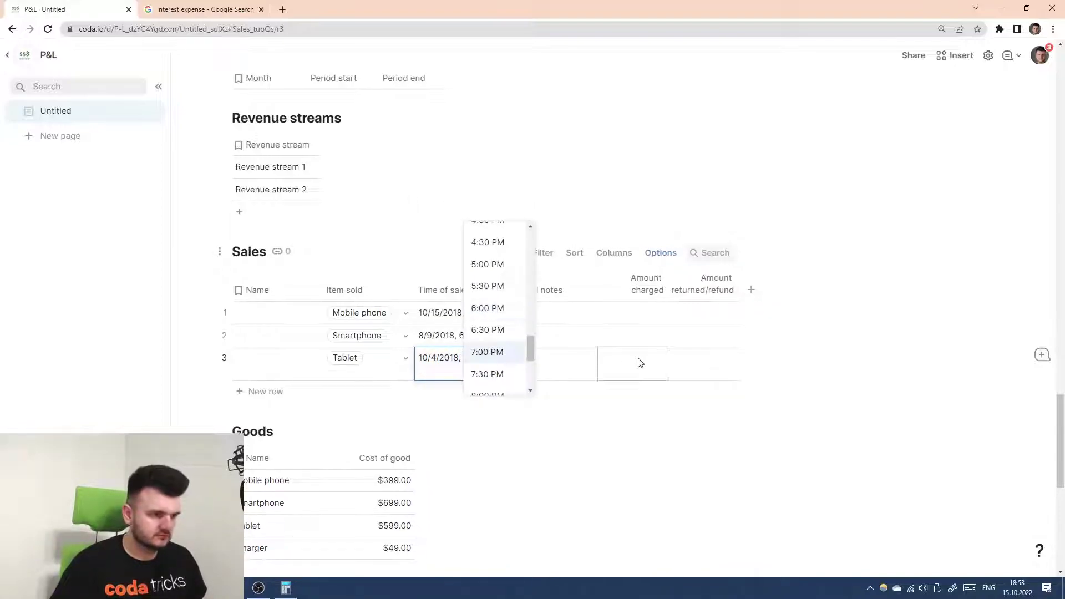
left_click(637, 361)
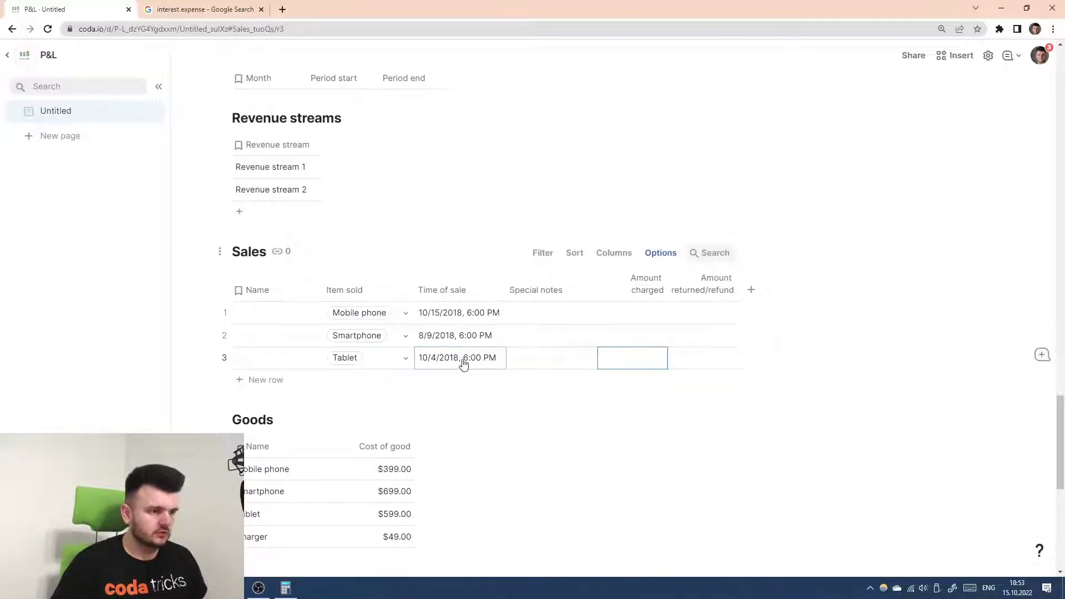
- Widen the Time of sale column slightly and enter Cracked screen as the Tablet sale's special note
left_click_drag(505, 287, 511, 286)
left_click(552, 319)
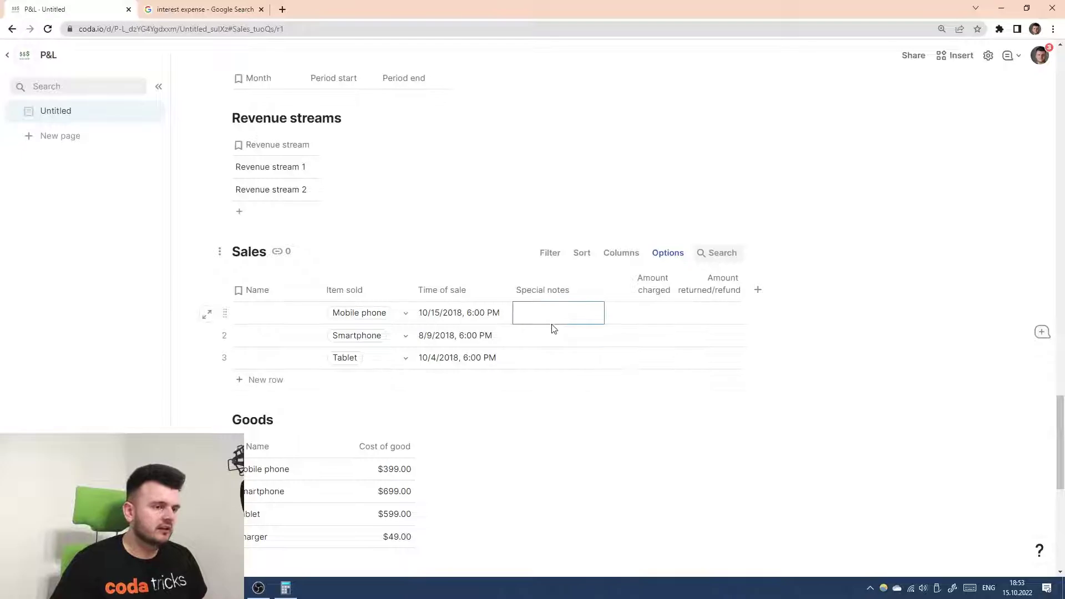
left_click(566, 358)
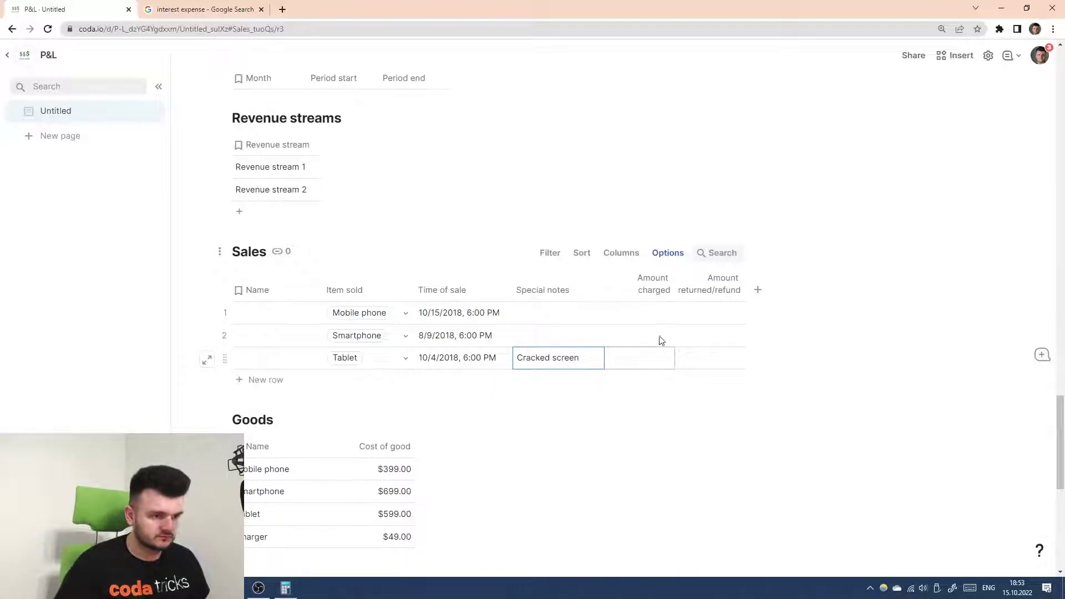
- Insert a new column before Amount charged in the Sales table and select its header
left_click(660, 283)
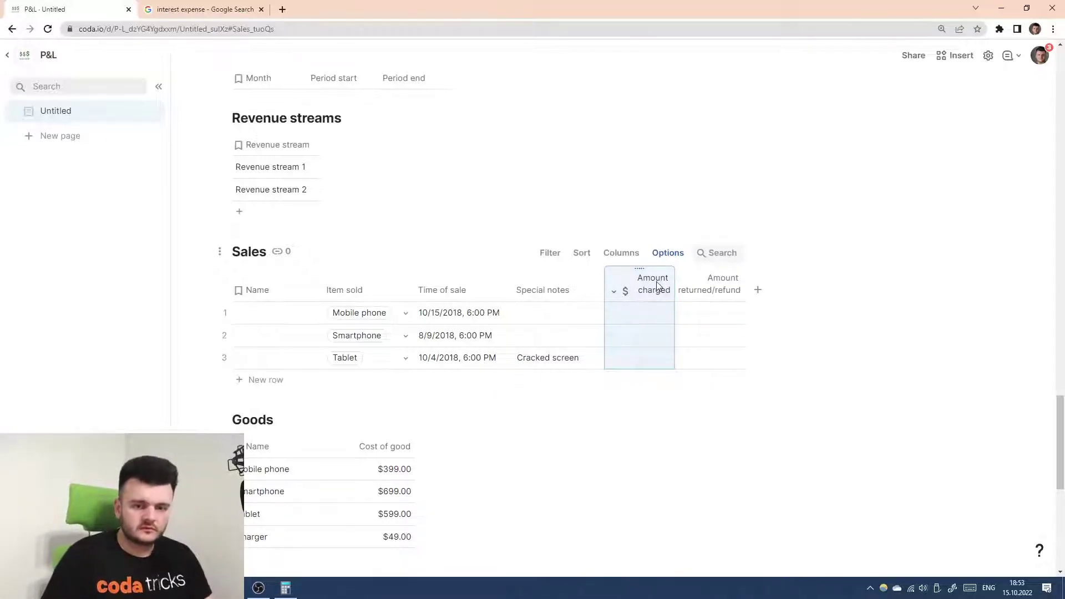
right_click(658, 285)
key("Escape")
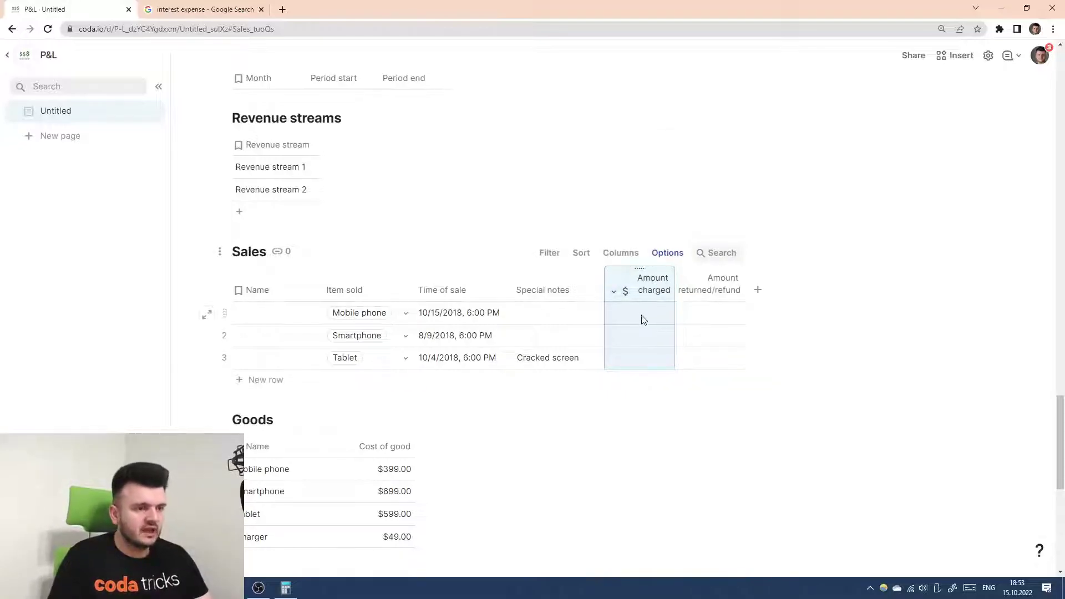
right_click(669, 276)
mouse_move(698, 406)
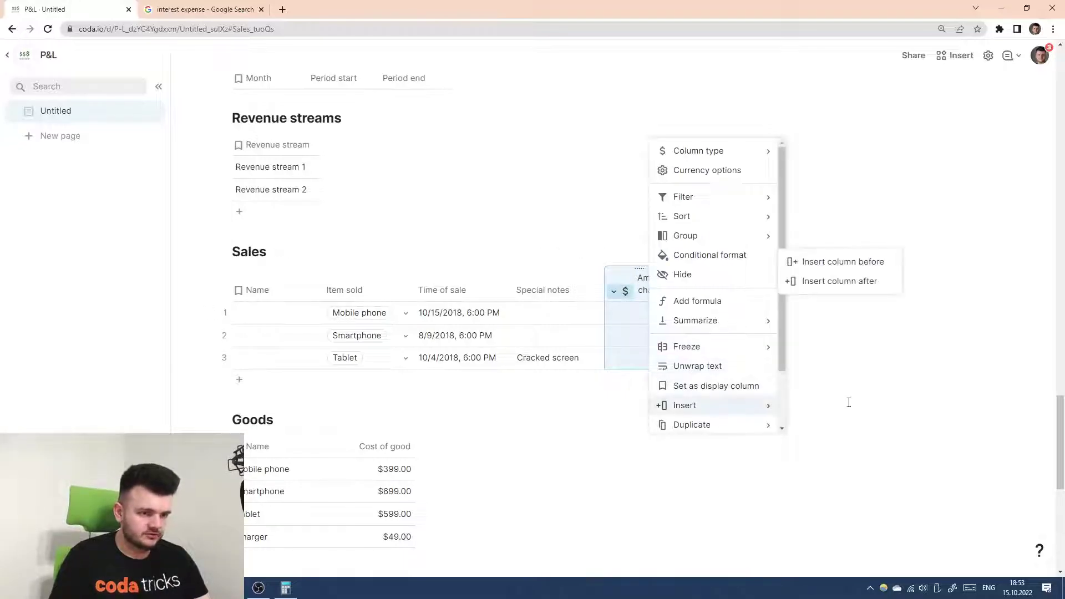
left_click(819, 260)
key("Escape")
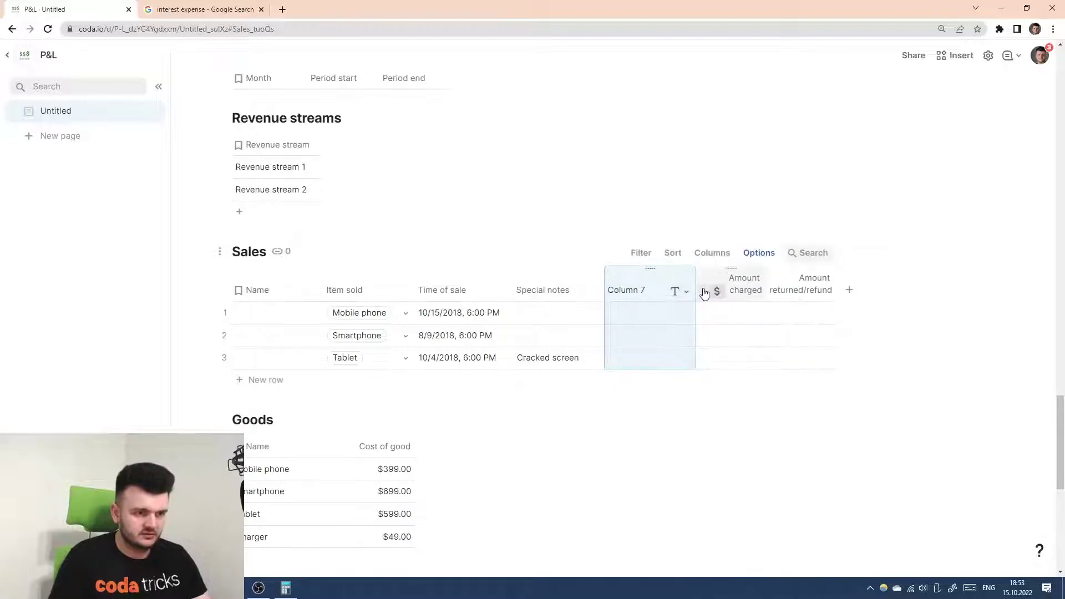
left_click(660, 290)
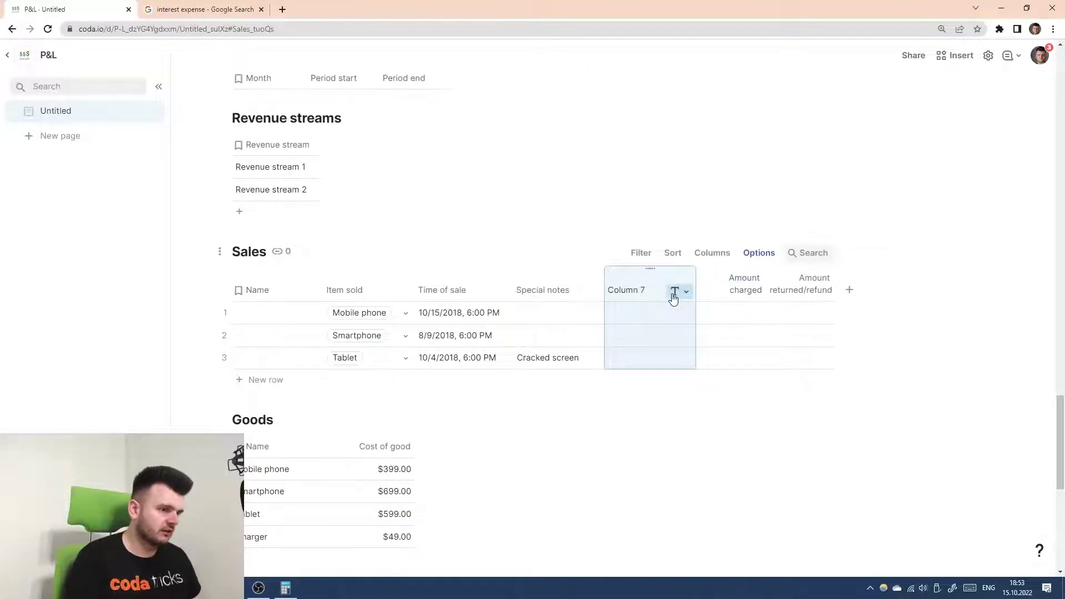
- Name the new Sales column Cost of good and set its type to currency
type("Cost of good")
key("Return")
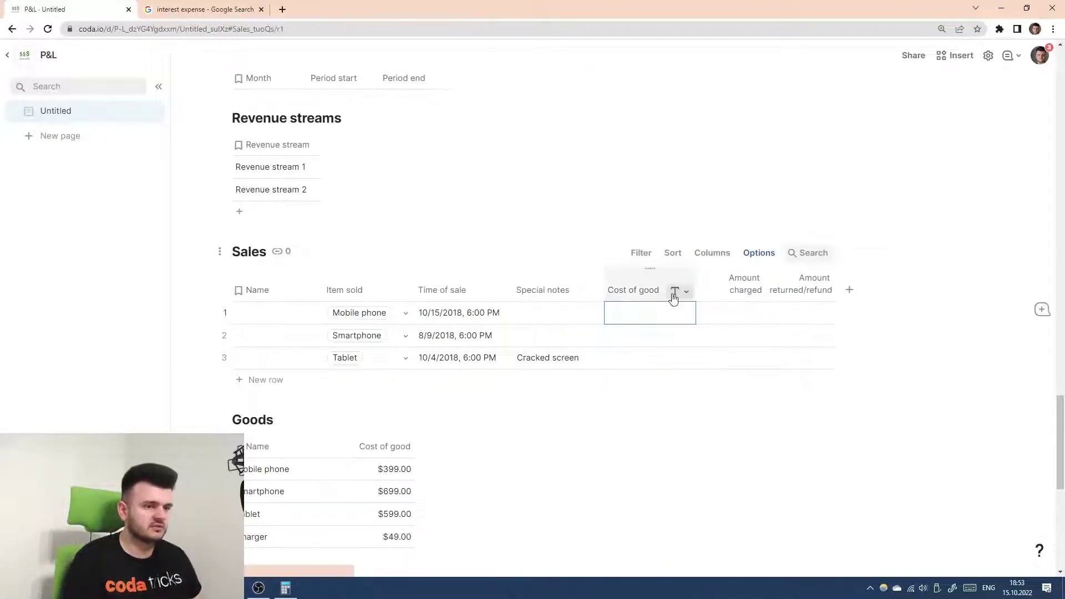
left_click(680, 292)
mouse_move(766, 313)
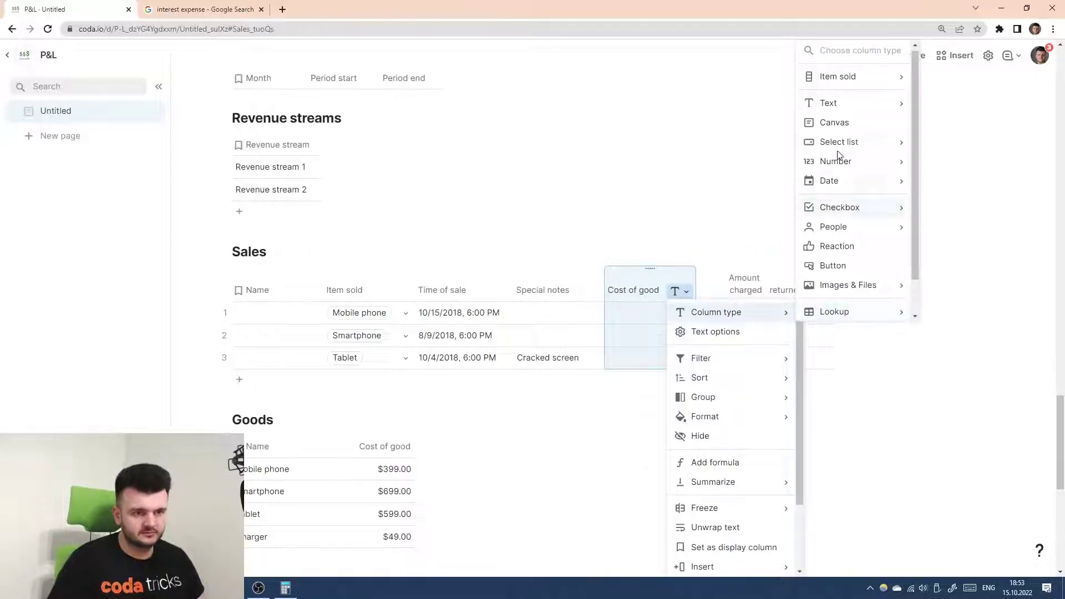
mouse_move(837, 161)
left_click(950, 198)
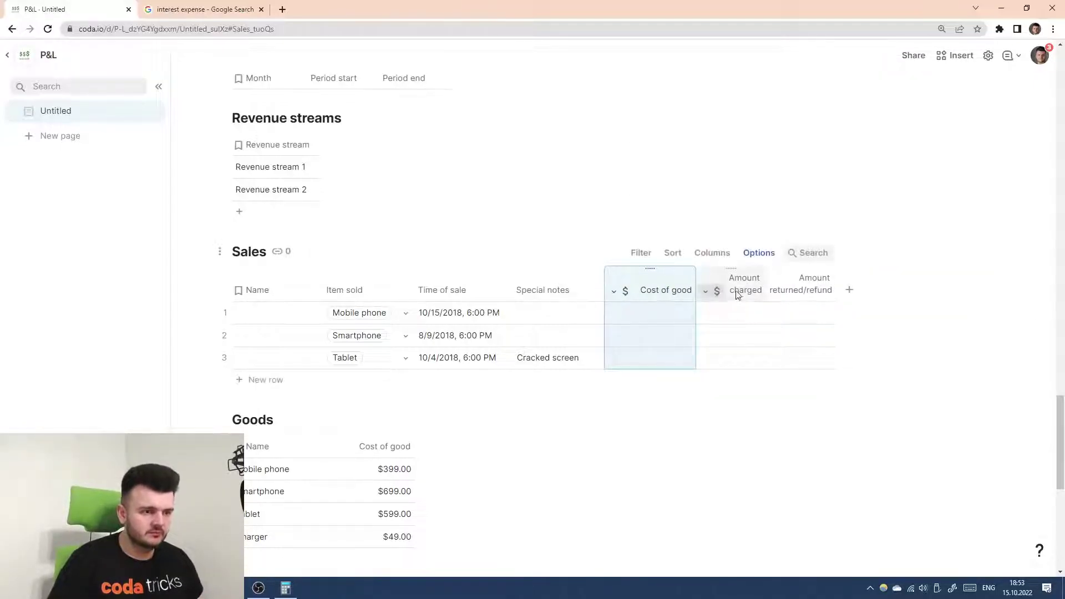
- Narrow the Cost of good column in the Sales table to match the width of the two amount columns
left_click(813, 282)
left_click(691, 280, "shift")
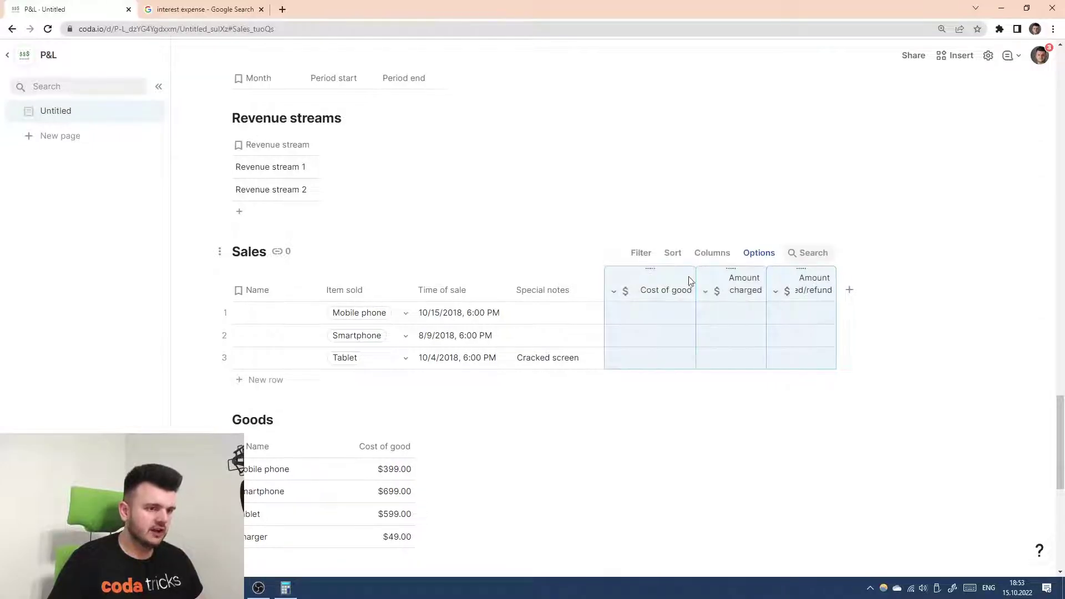
left_click(769, 283)
left_click(650, 279, "shift")
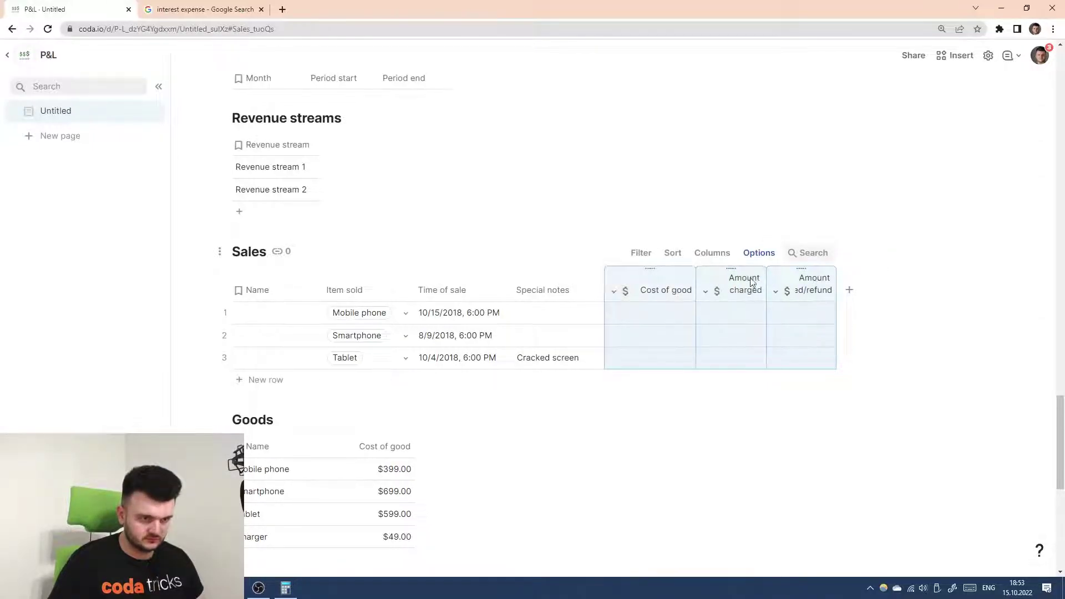
left_click_drag(762, 279, 761, 278)
left_click(664, 314)
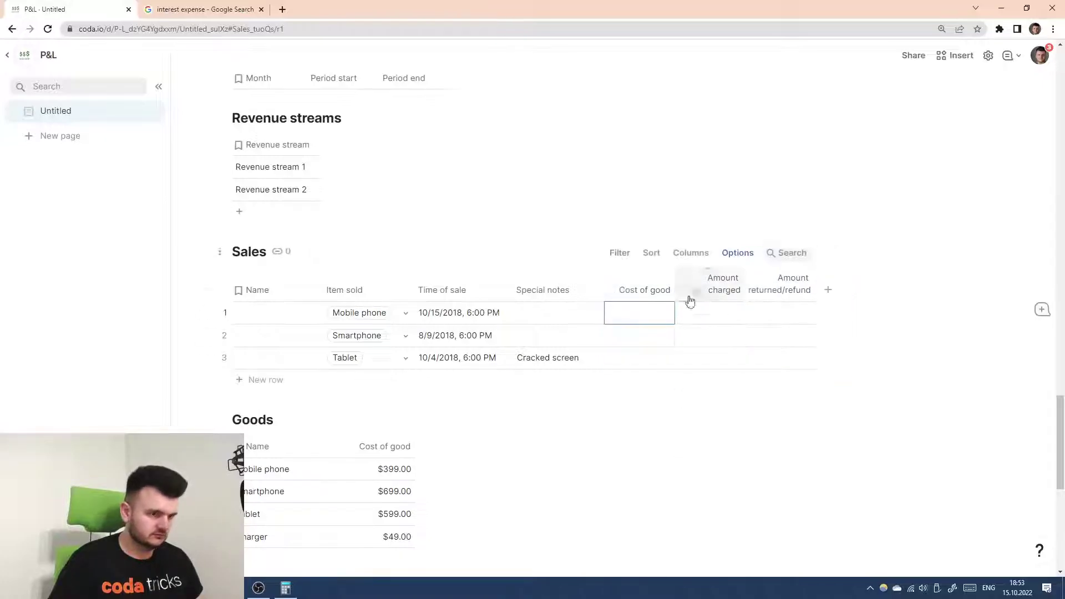
- Fill Cost of good in the Sales table with 399 for Mobile phone, 699 for Smartphone and 599 for Tablet
scroll(678, 310, "down", 1)
left_click(647, 302)
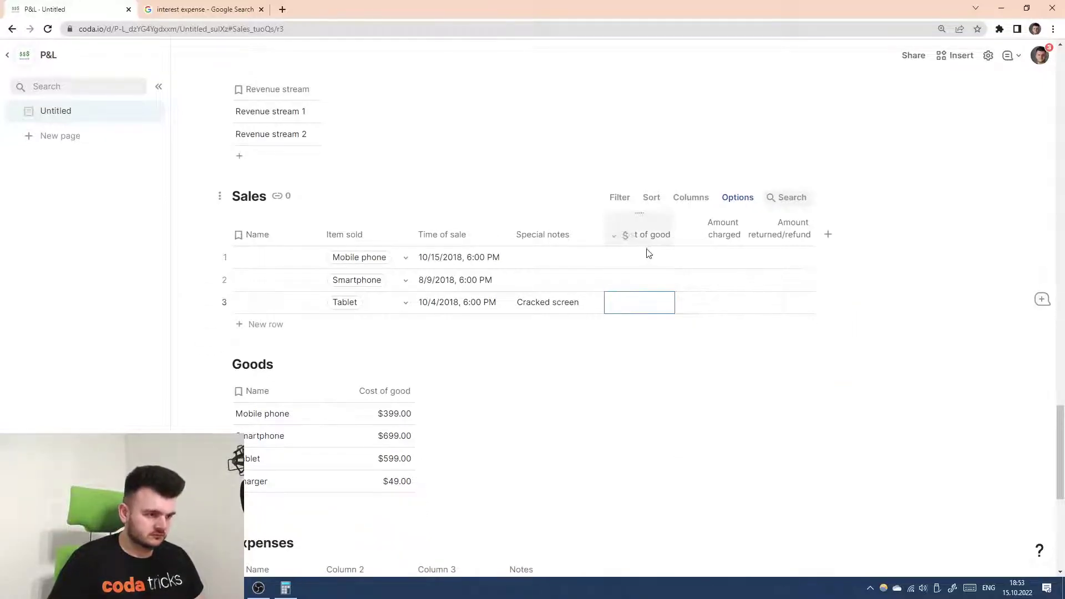
left_click(655, 263)
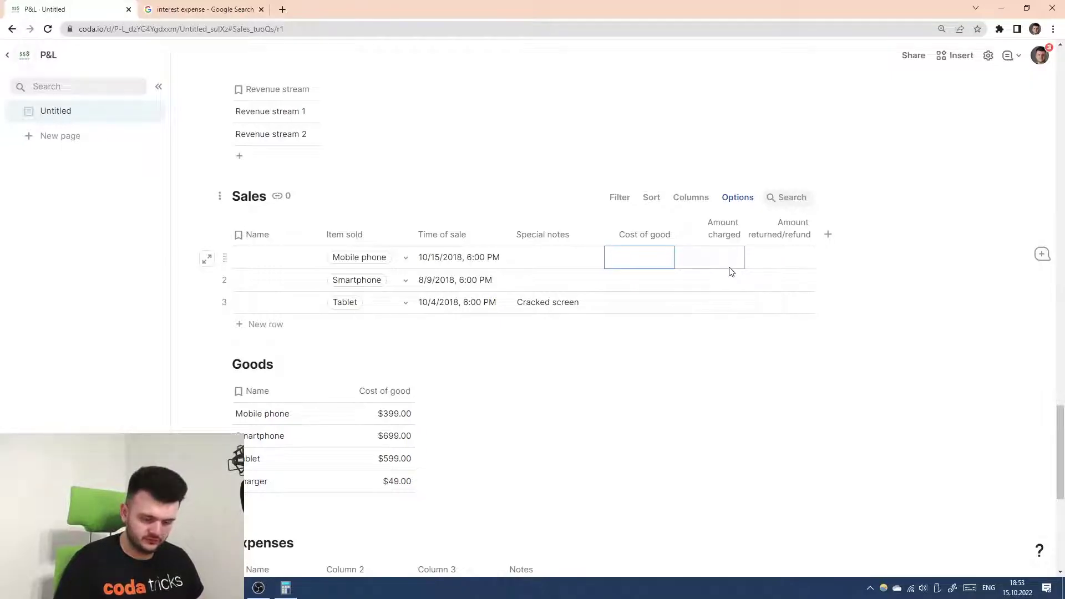
type("399")
key("Return")
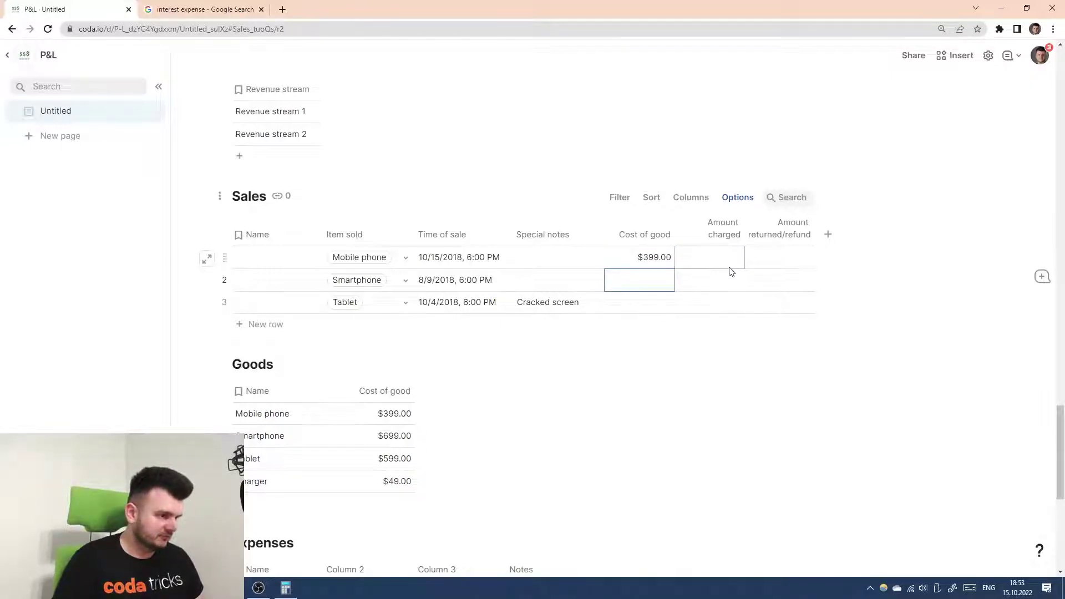
type("699")
key("Return")
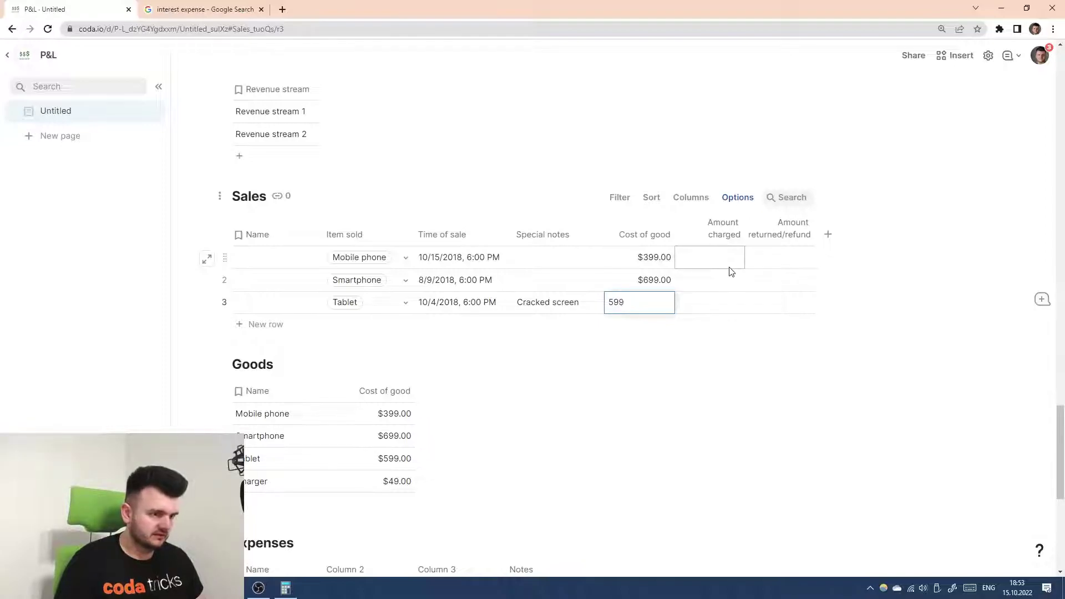
key("Return")
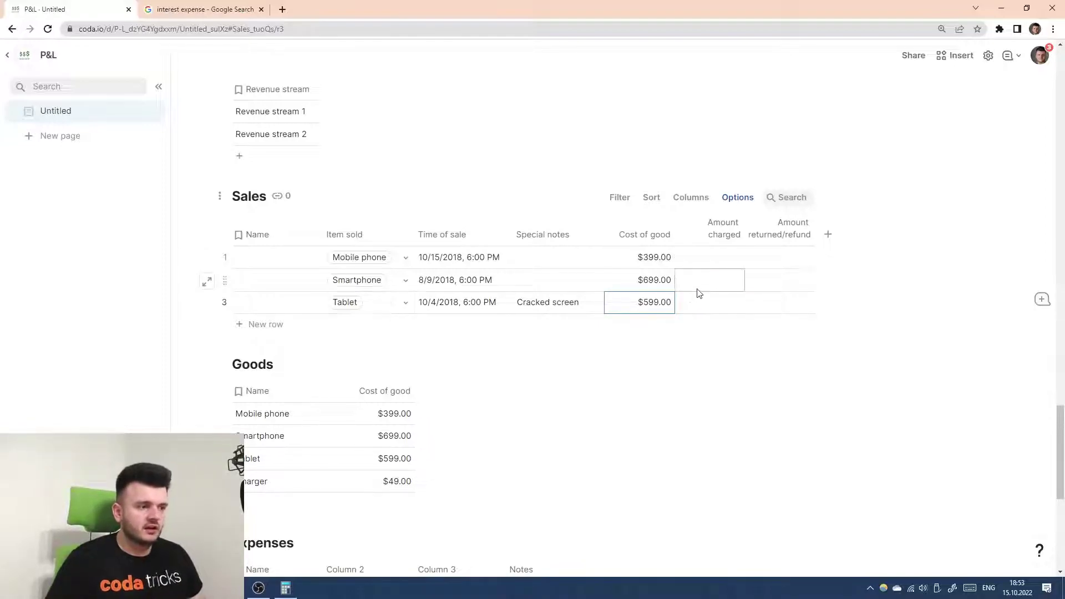
- Fill Amount charged in the Sales table with 599 for Mobile phone, 899 for Smartphone and 699 for Tablet
left_click(711, 264)
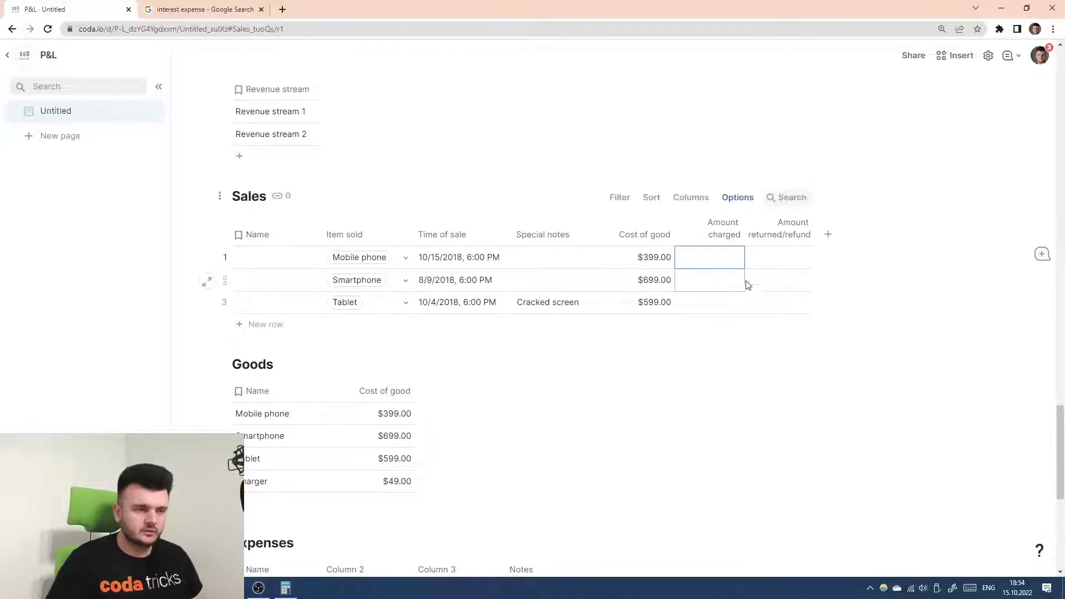
type("499")
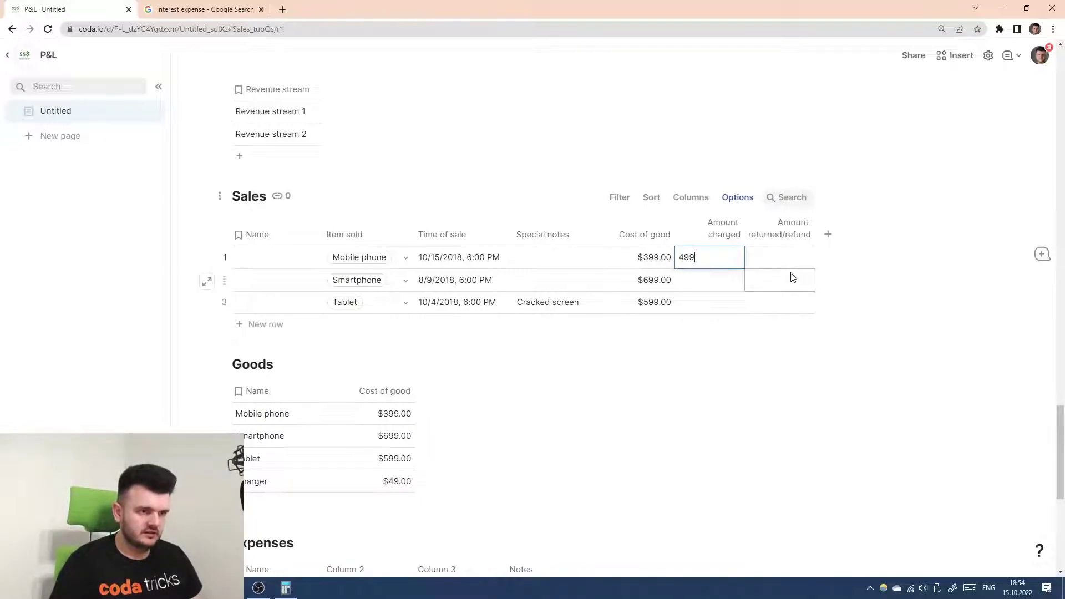
key("BackSpace")
key("BackSpace")
key("BackSpace")
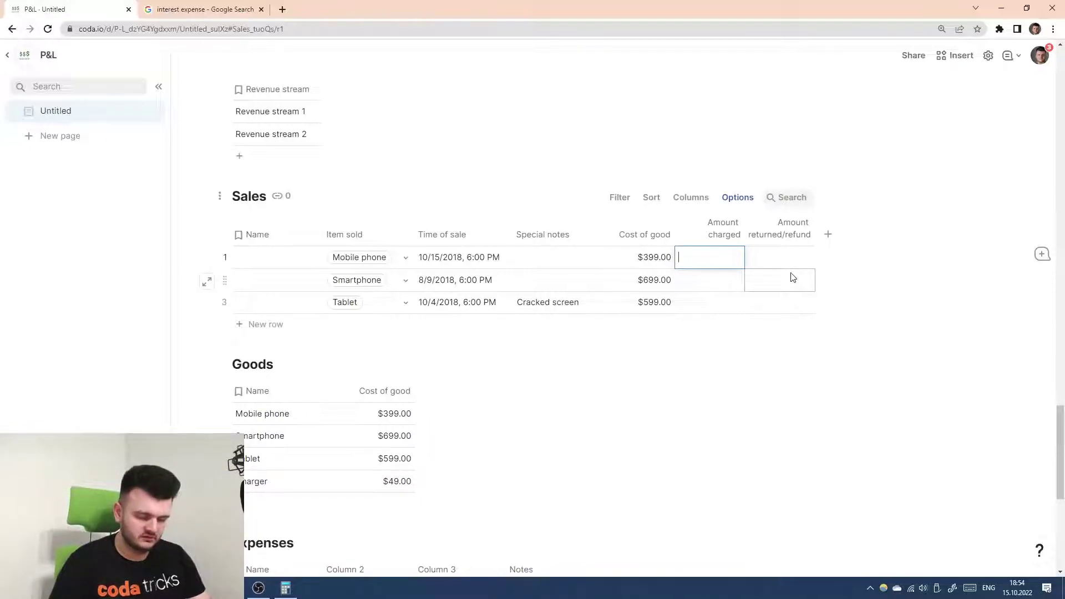
type("599")
key("Return")
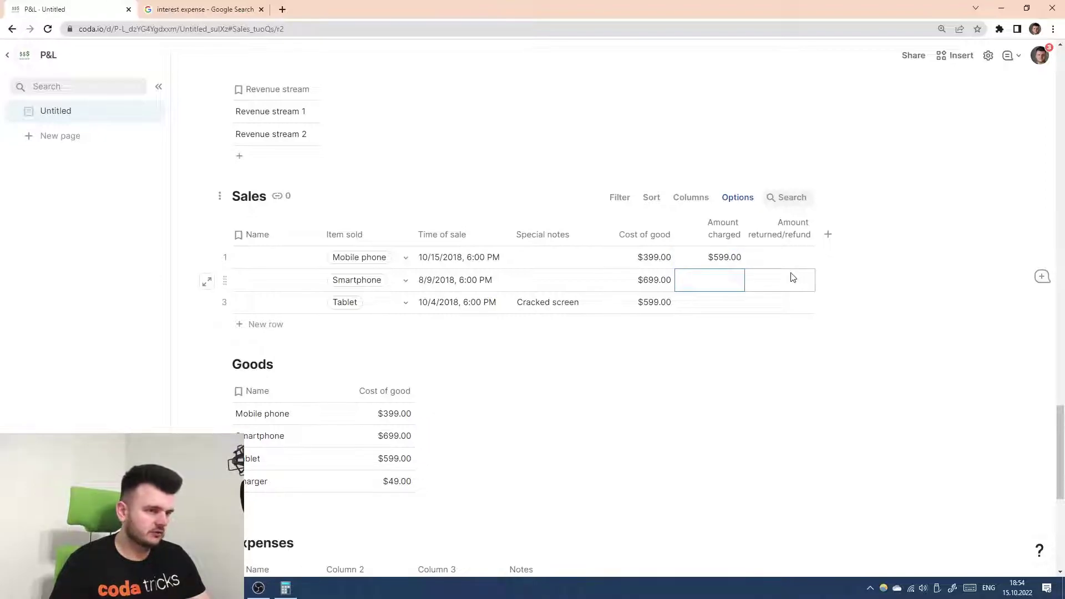
type("899")
key("Return")
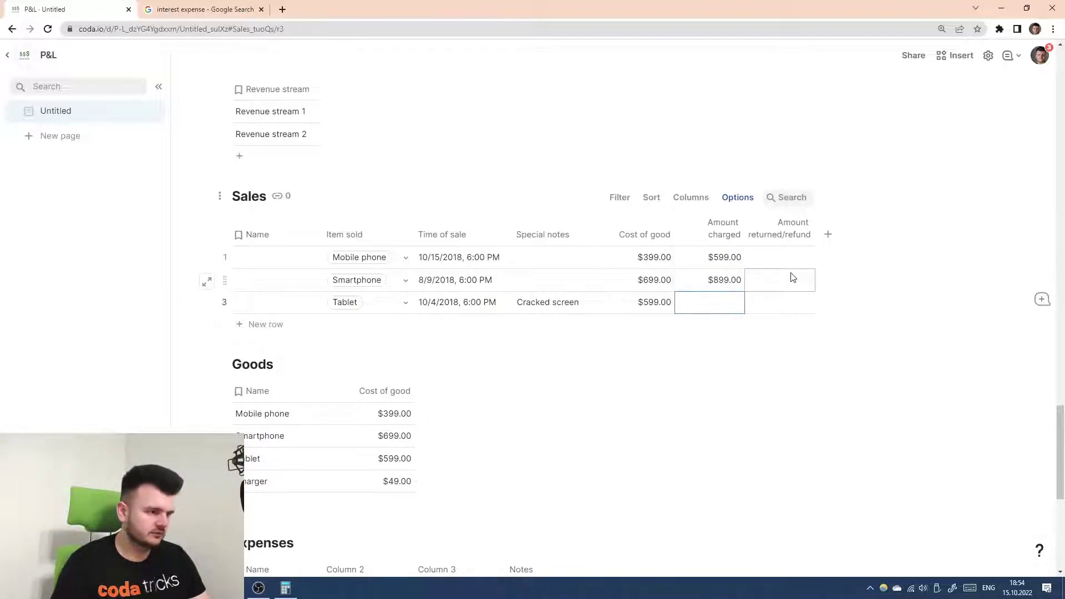
type("699")
key("Return")
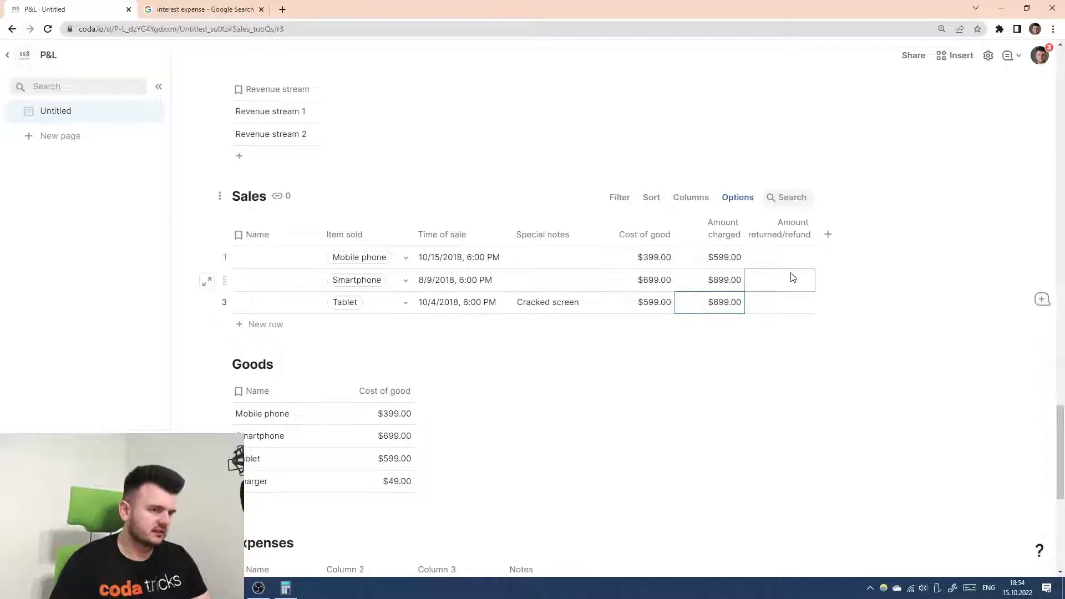
- Change the Tablet sale's amount charged to 799
left_click(776, 265)
left_click(779, 306)
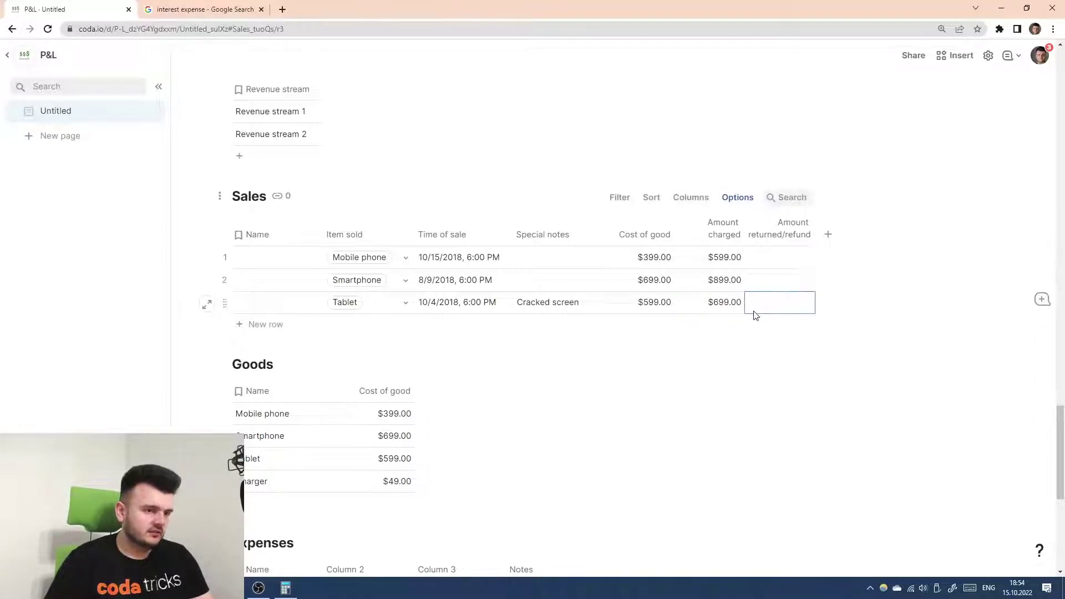
left_click(716, 309)
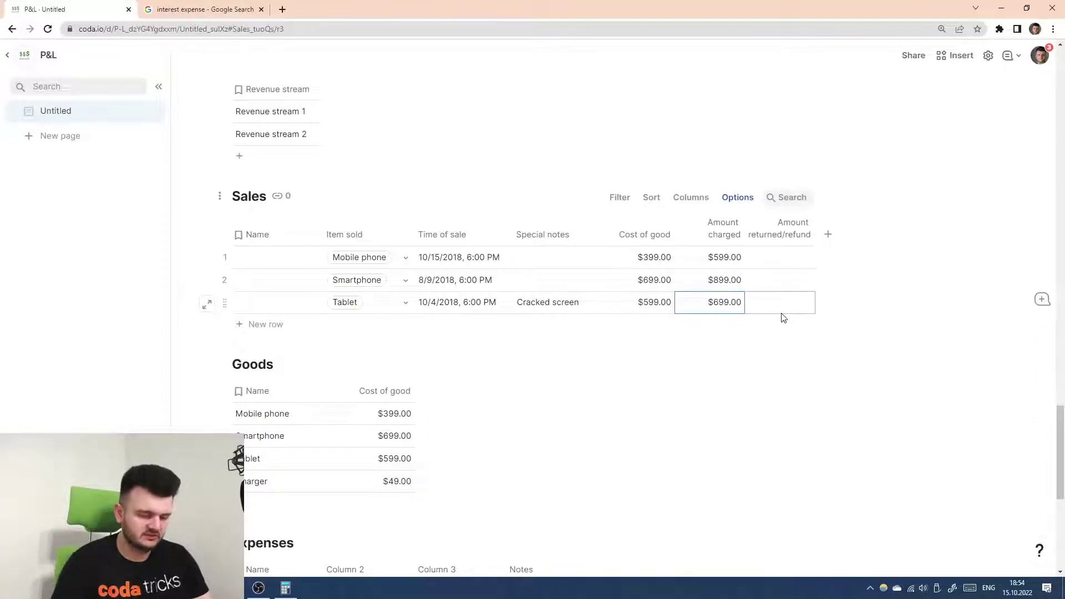
type("799")
key("Tab")
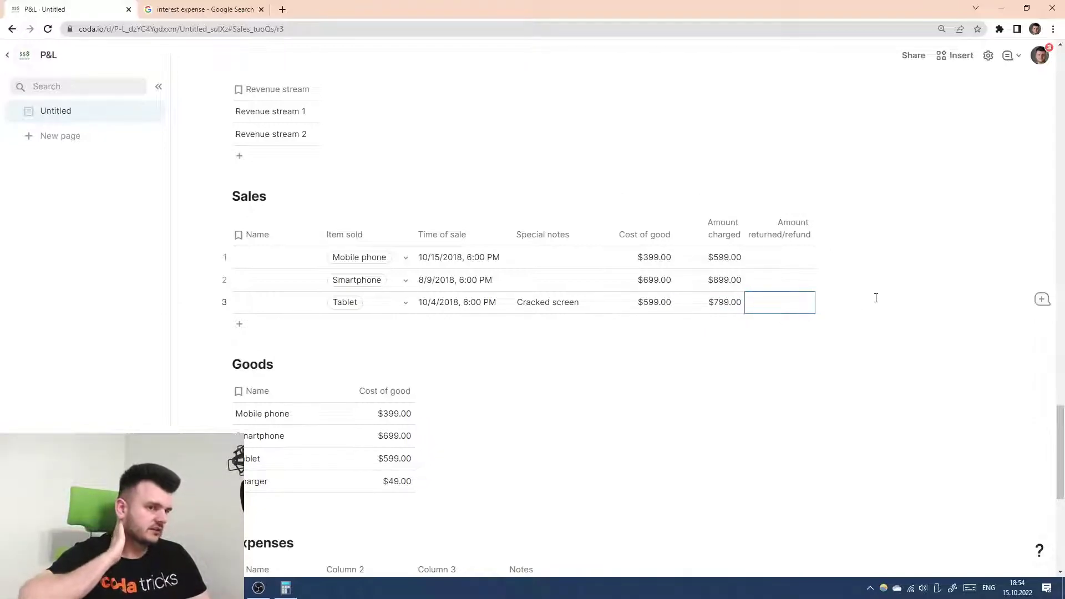
- Enter 49 as the amount returned/refunded for the Tablet sale
type("50")
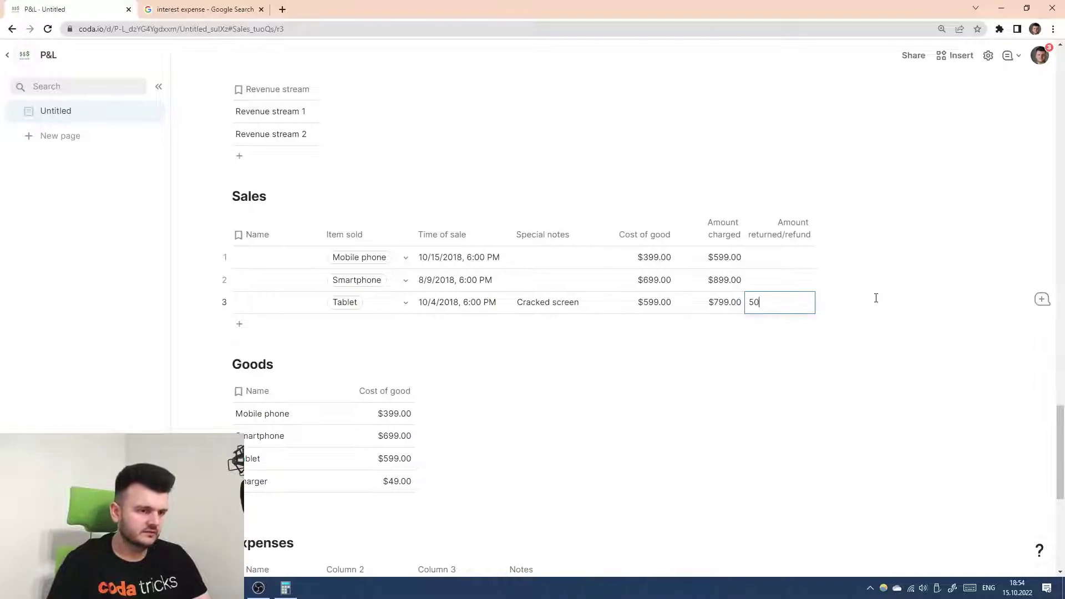
key("shift+Tab")
key("Tab")
type("45")
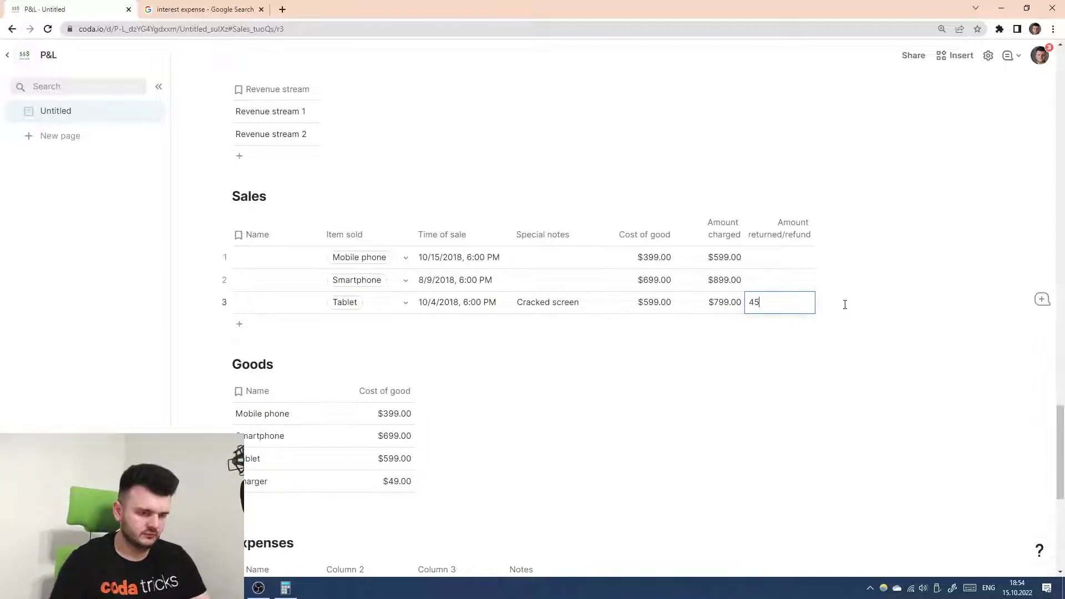
key("shift+Tab")
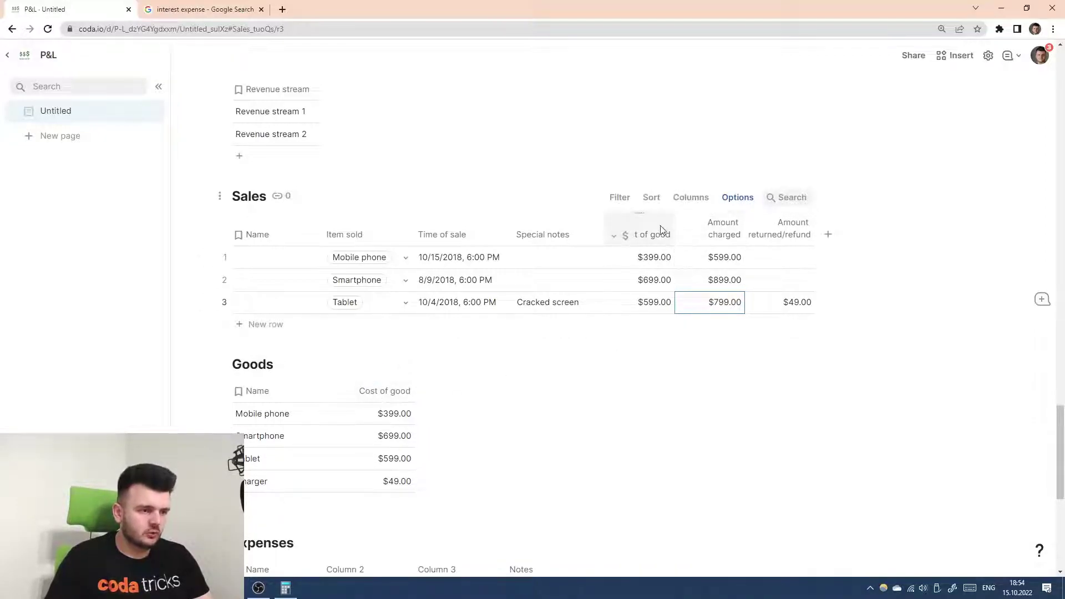
- Narrow the Cost of good column in the Goods table slightly and set the Mobile phone's cost to 349
left_click(383, 391)
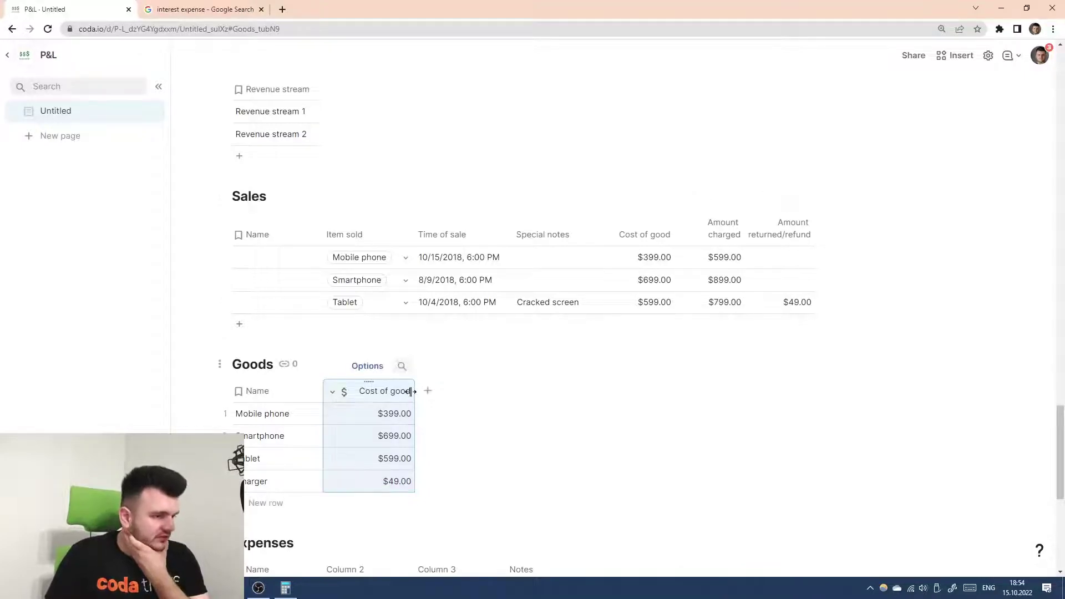
left_click_drag(414, 391, 408, 392)
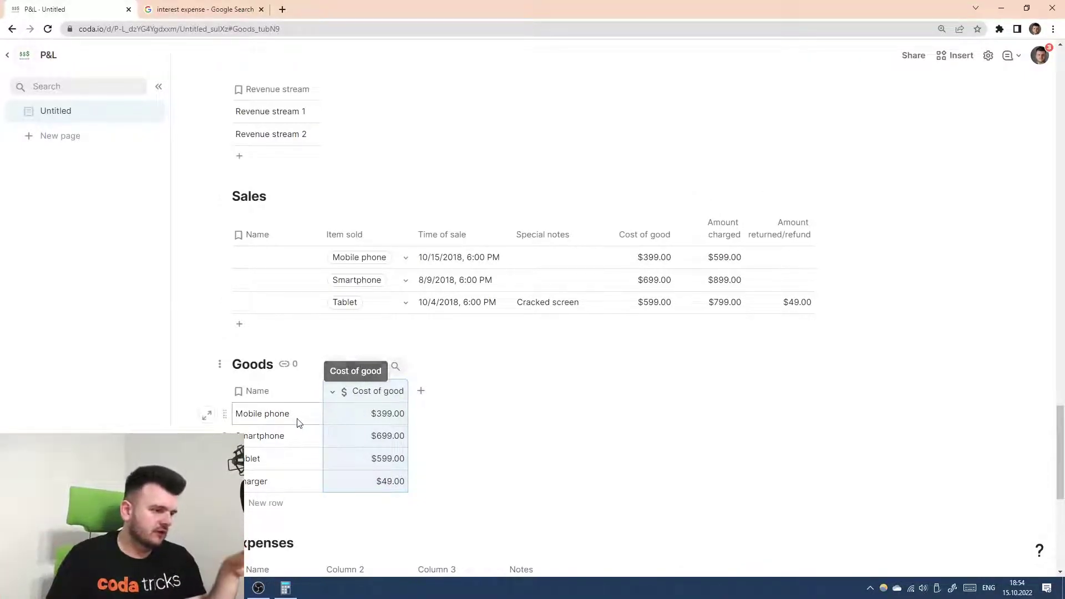
left_click(382, 422)
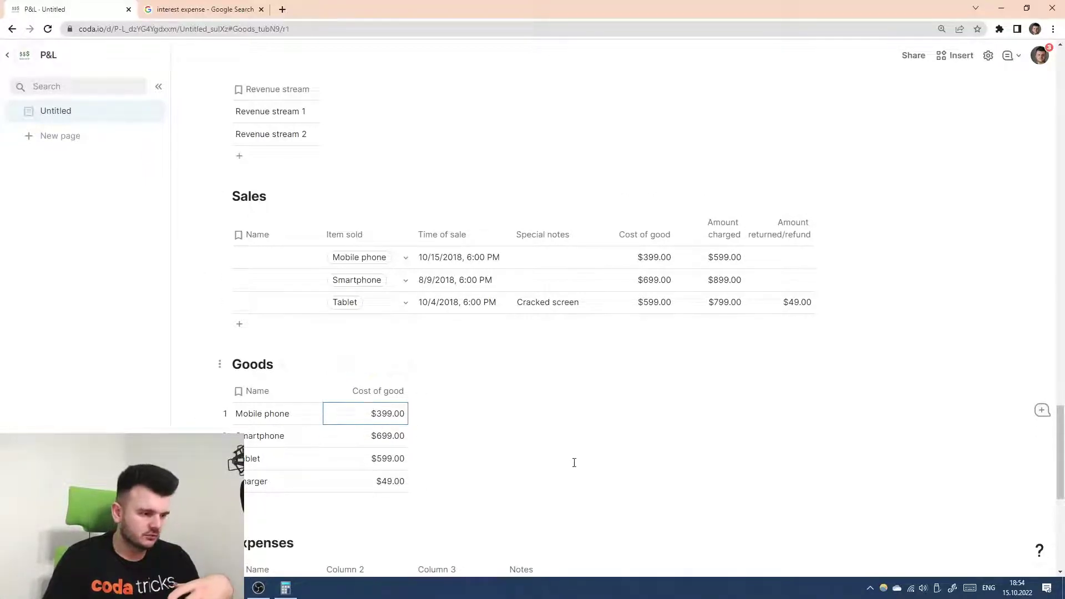
type("349")
key("Return")
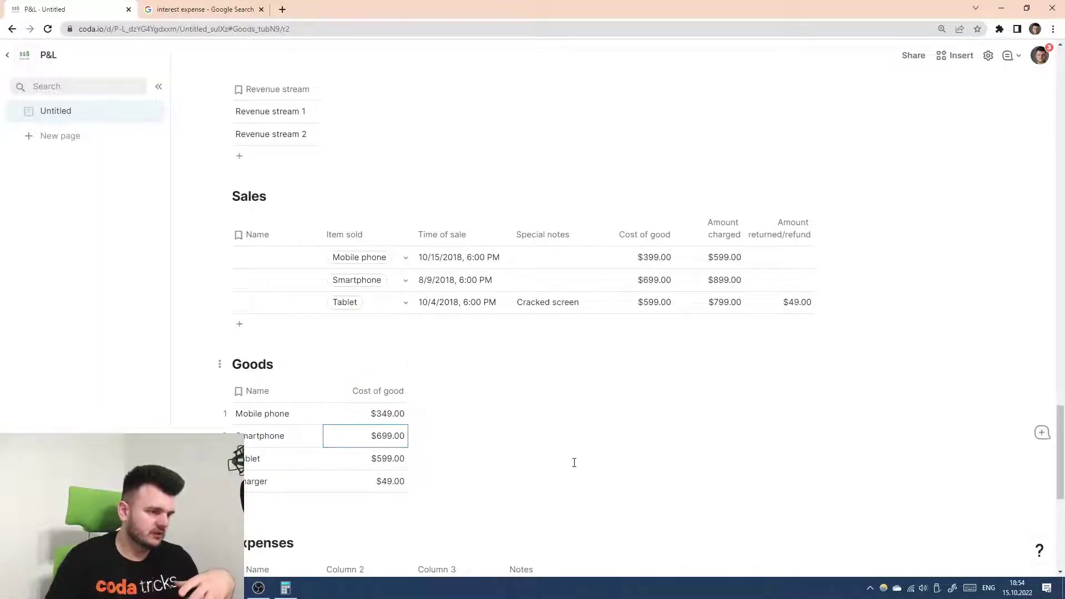
- Add a fourth Sales row with Mobile phone as the item sold and 349 as its cost of good
left_click(261, 327)
left_click(364, 330)
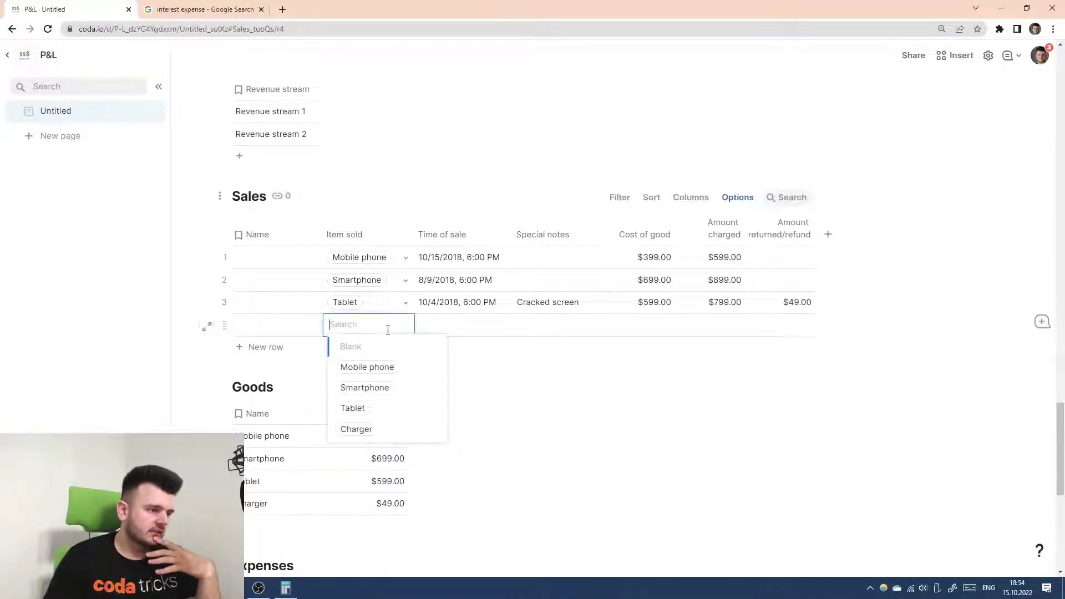
left_click(401, 376)
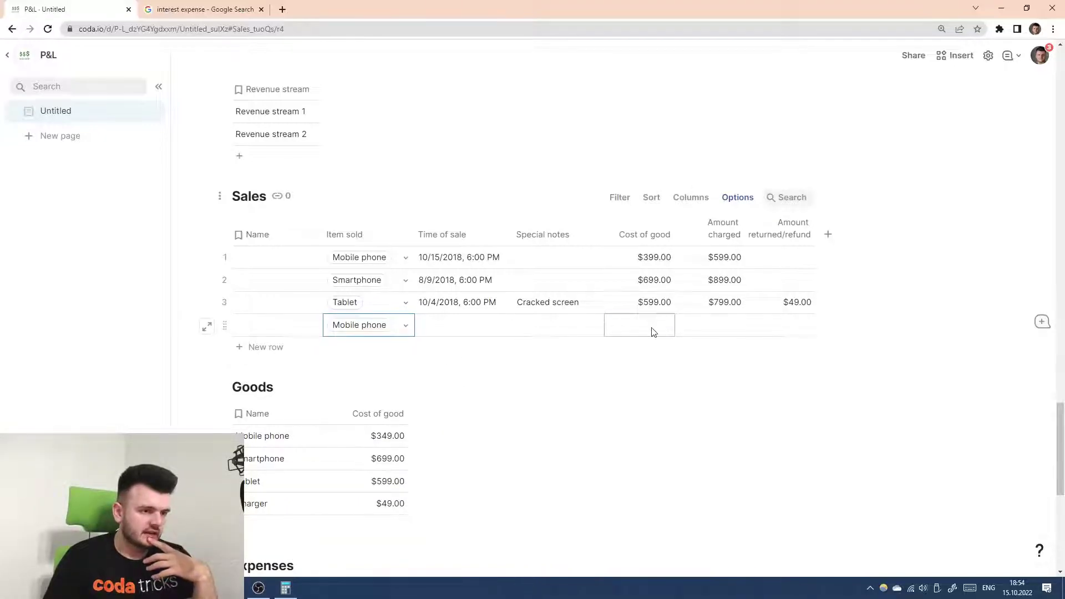
left_click(652, 331)
type("349")
key("Return")
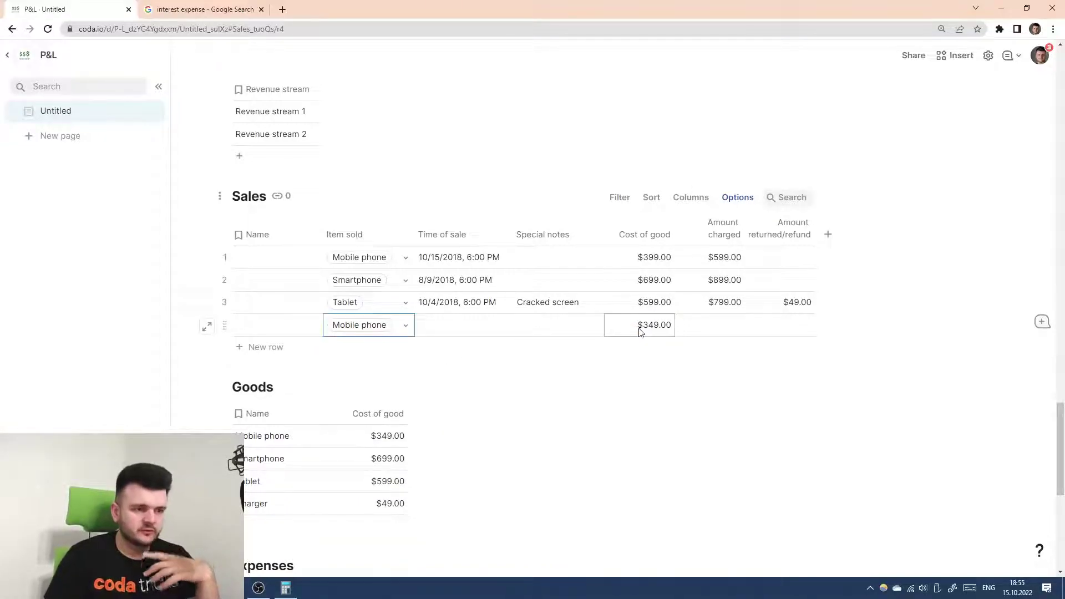
- Delete the fourth row from the Sales table
left_click_drag(652, 280, 649, 266)
left_click(654, 259)
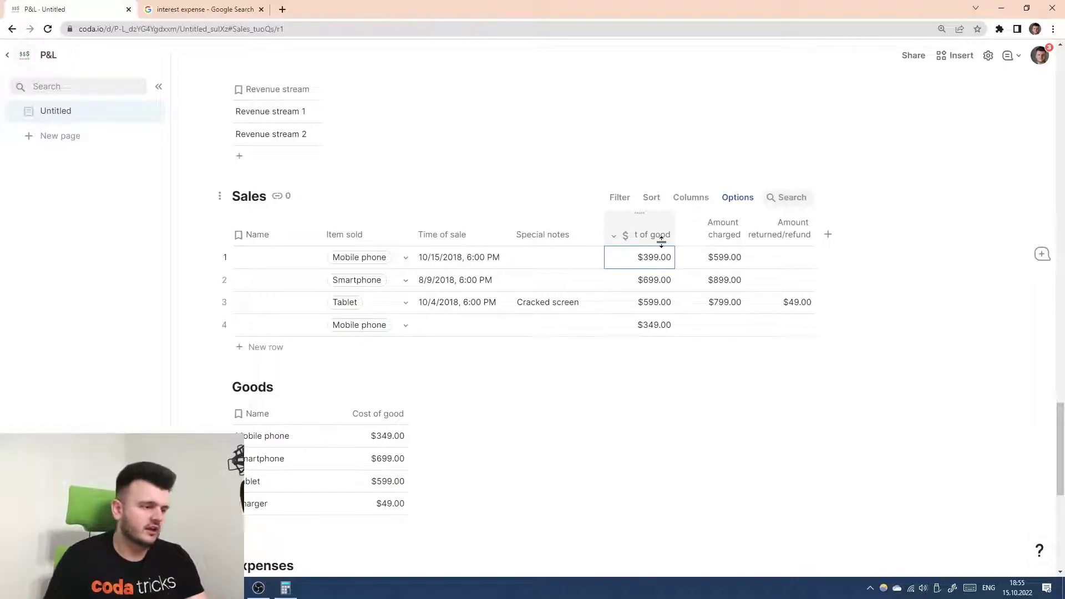
left_click(224, 327)
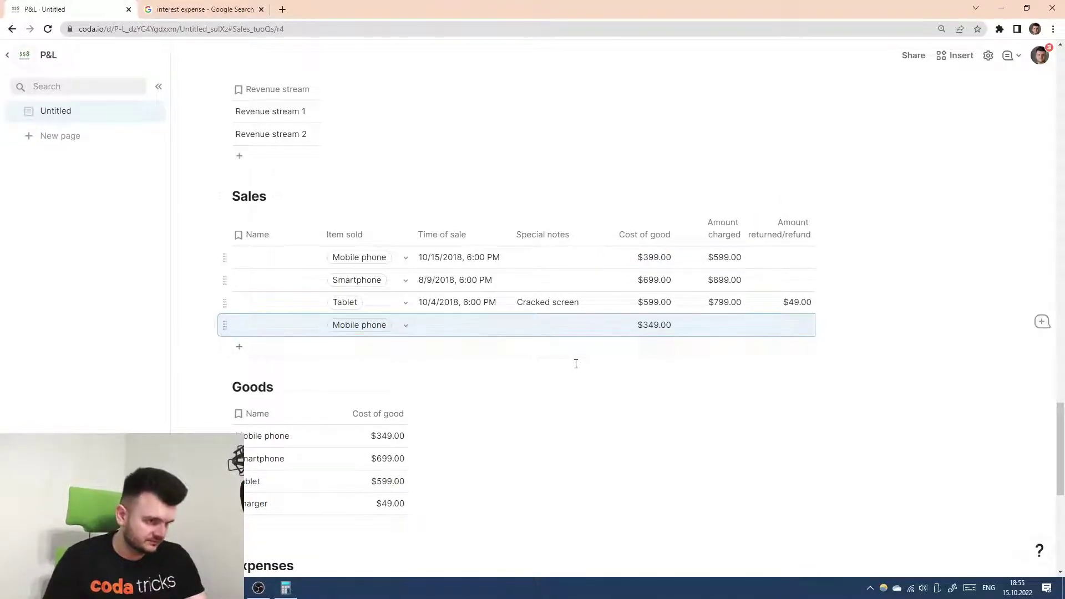
key("Delete")
left_click_drag(671, 261, 671, 305)
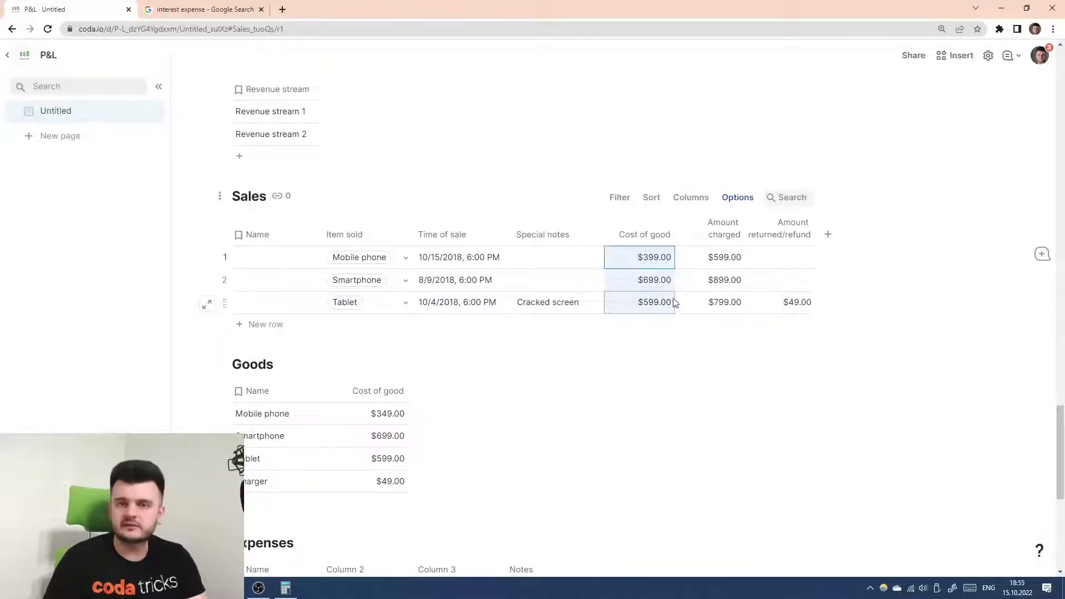
left_click_drag(334, 425, 346, 483)
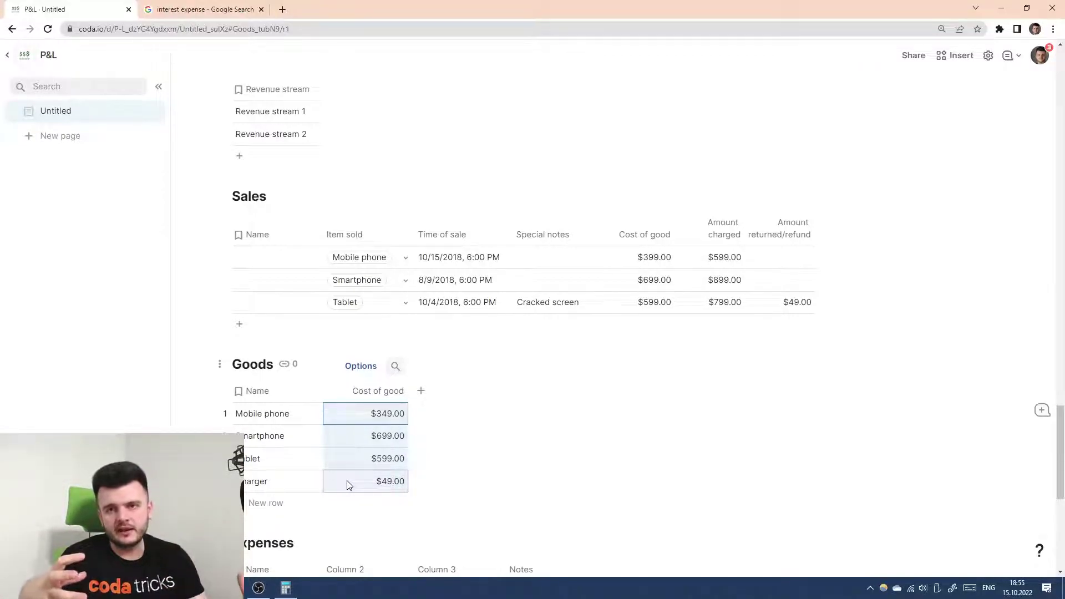
left_click(368, 414)
left_click(373, 392)
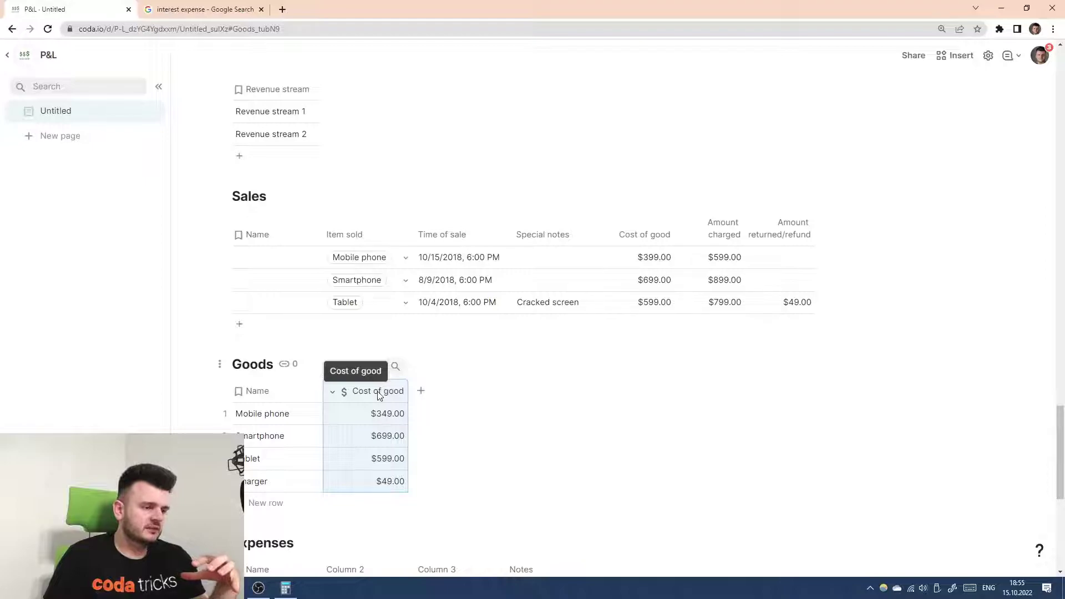
left_click(330, 417)
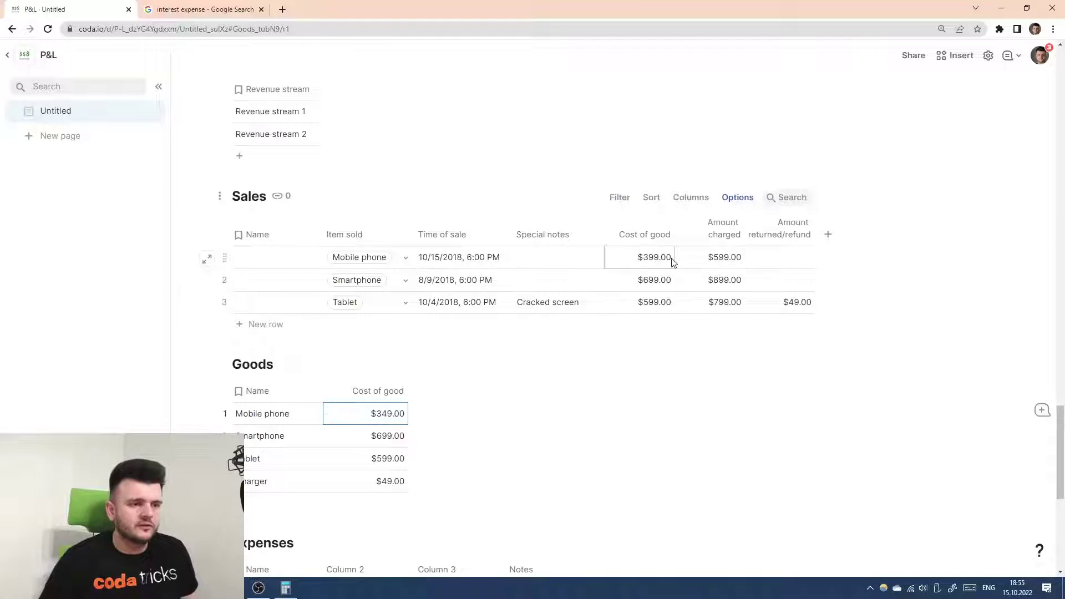
left_click(672, 282)
left_click(672, 303)
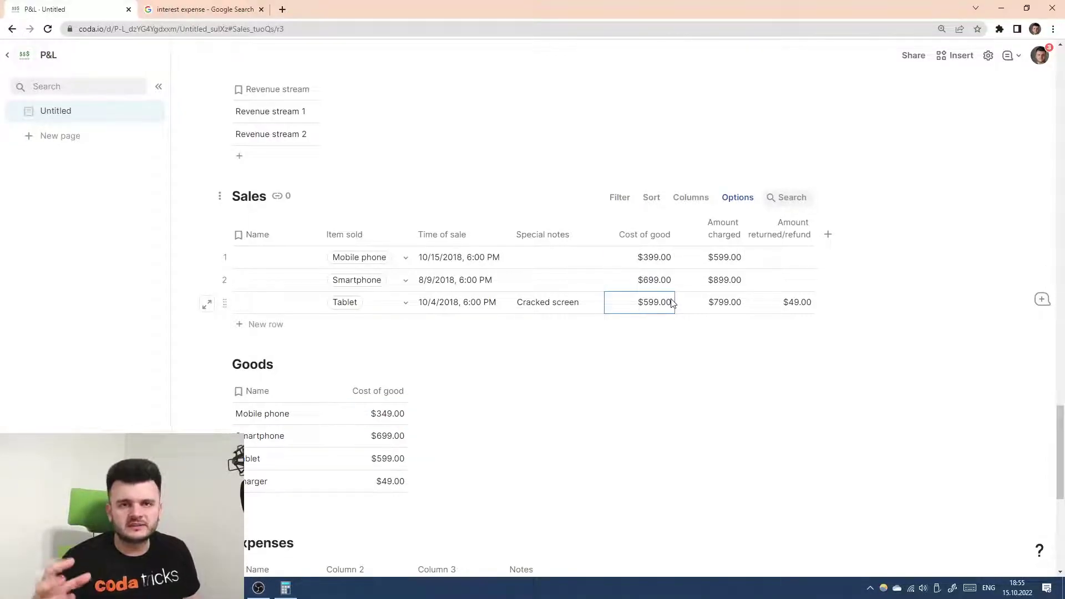
left_click(648, 258)
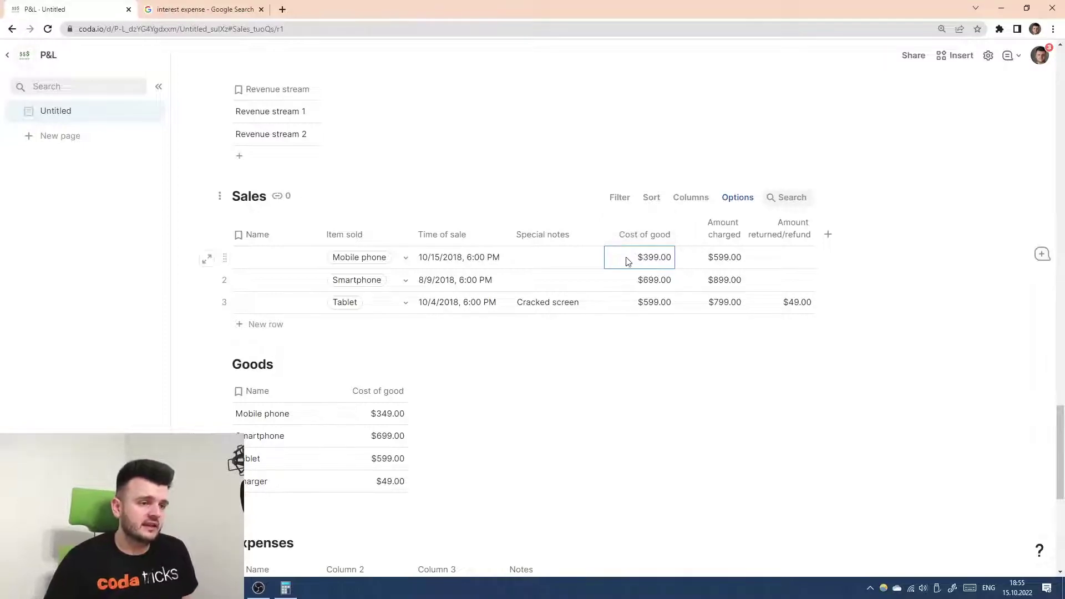
double_click(628, 257)
key("Escape")
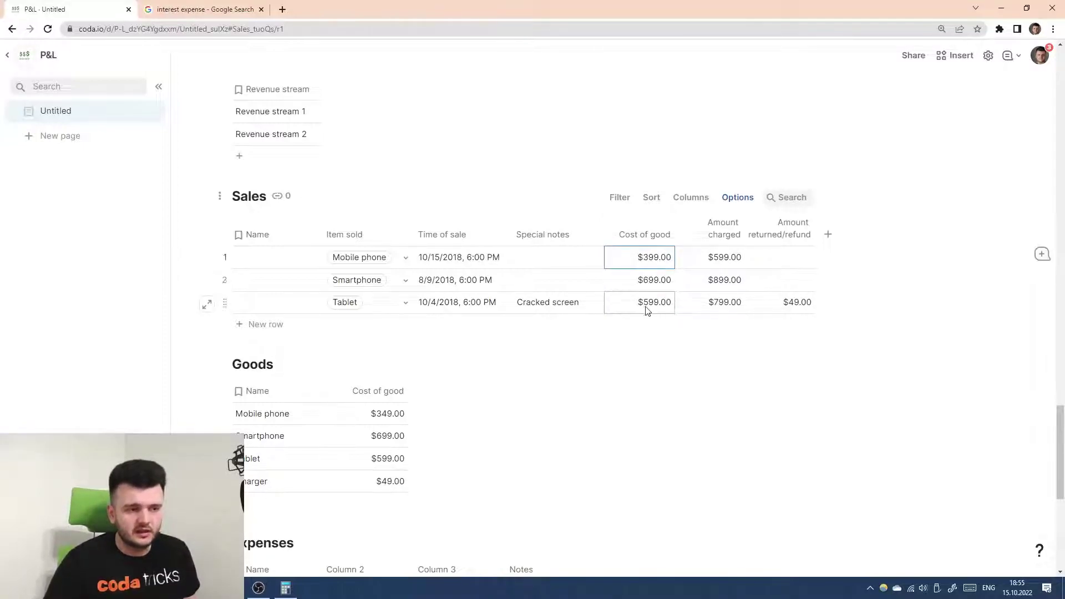
- Add a fourth row to the Sales table with Smartphone as the item sold
left_click(260, 324)
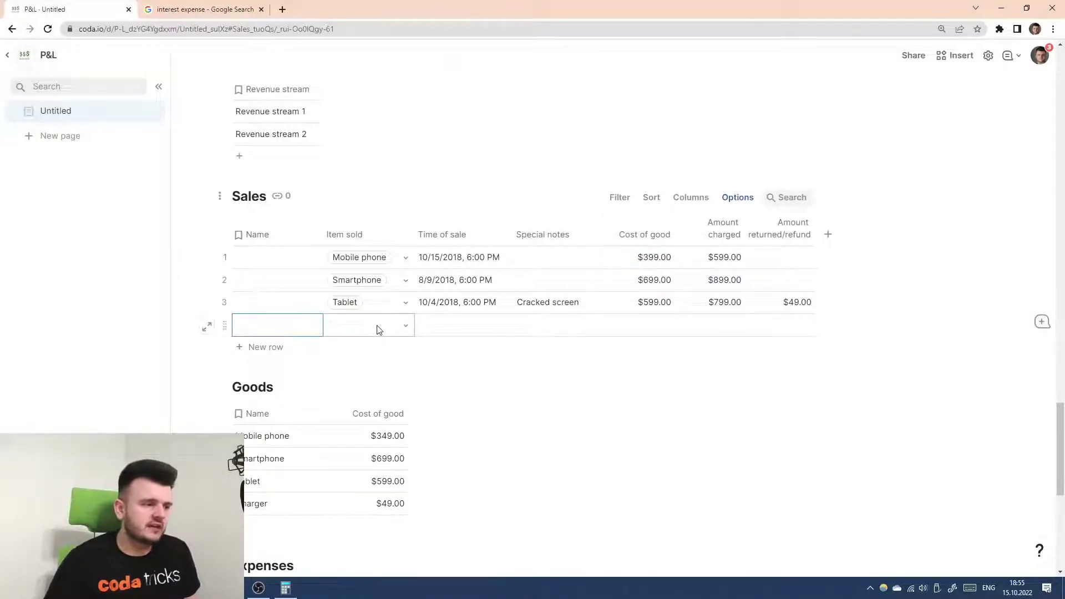
left_click(378, 330)
left_click(375, 384)
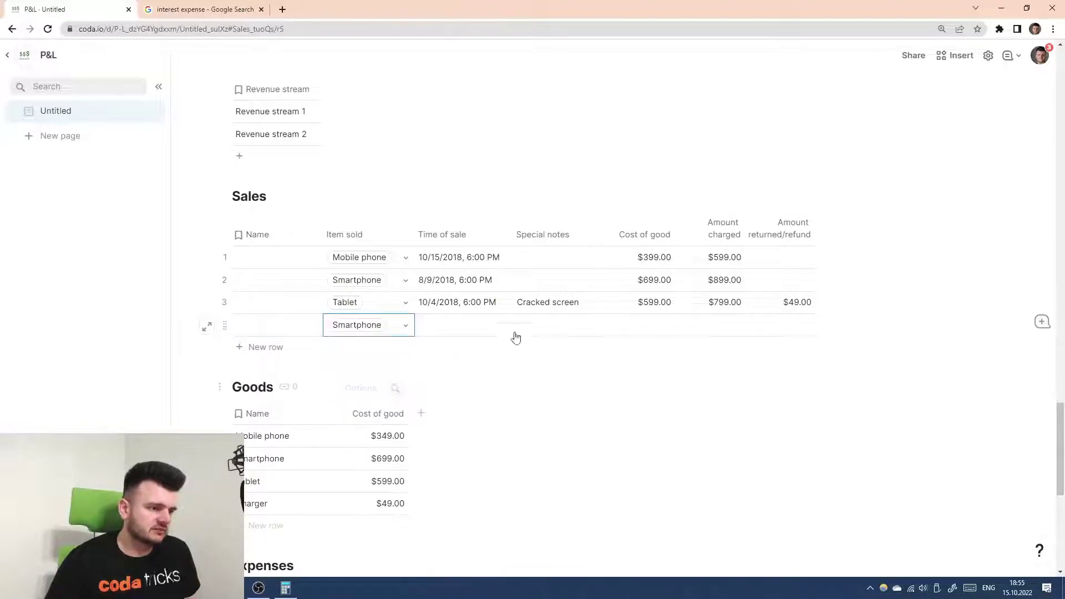
- Insert a Button column before Cost of good in the Sales table and name it "Stamp item cost"
left_click(596, 239)
mouse_move(616, 495)
left_click(744, 514)
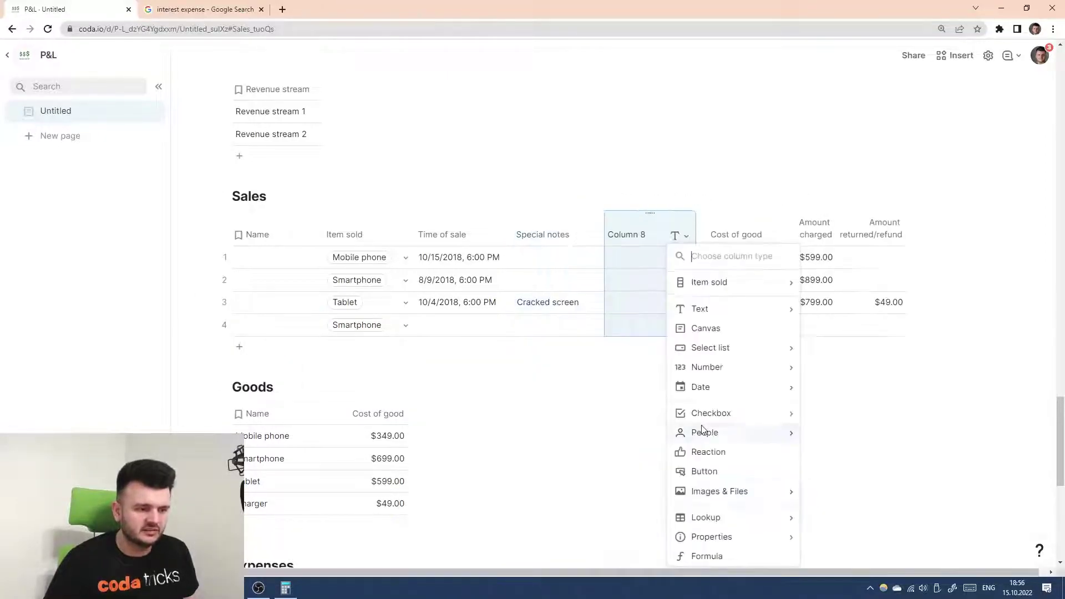
left_click(705, 471)
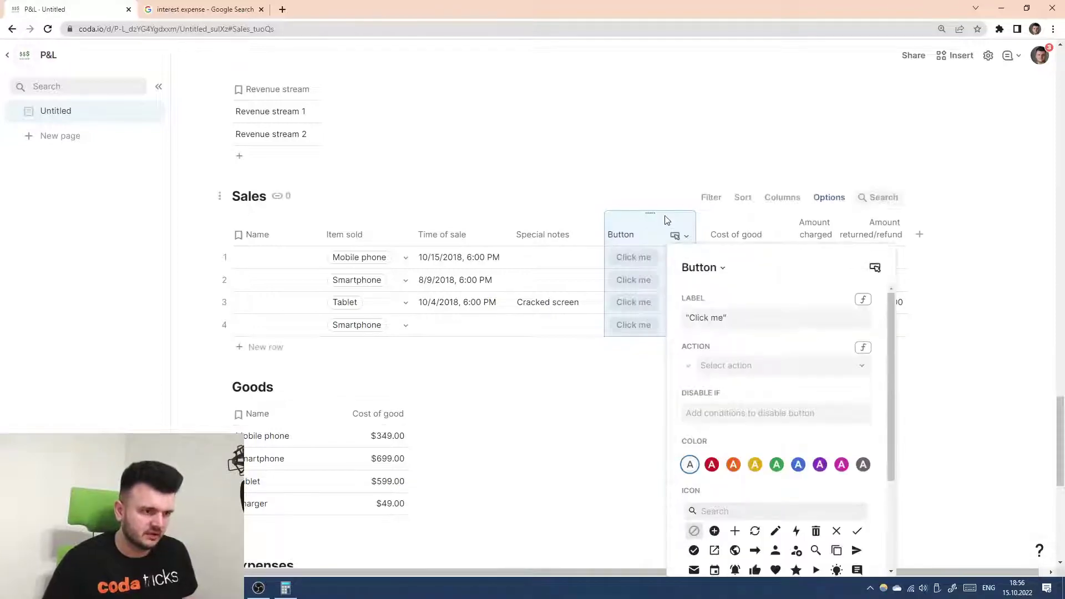
mouse_move(655, 226)
left_mouse_down()
mouse_move(511, 217)
mouse_move(646, 242)
left_mouse_up()
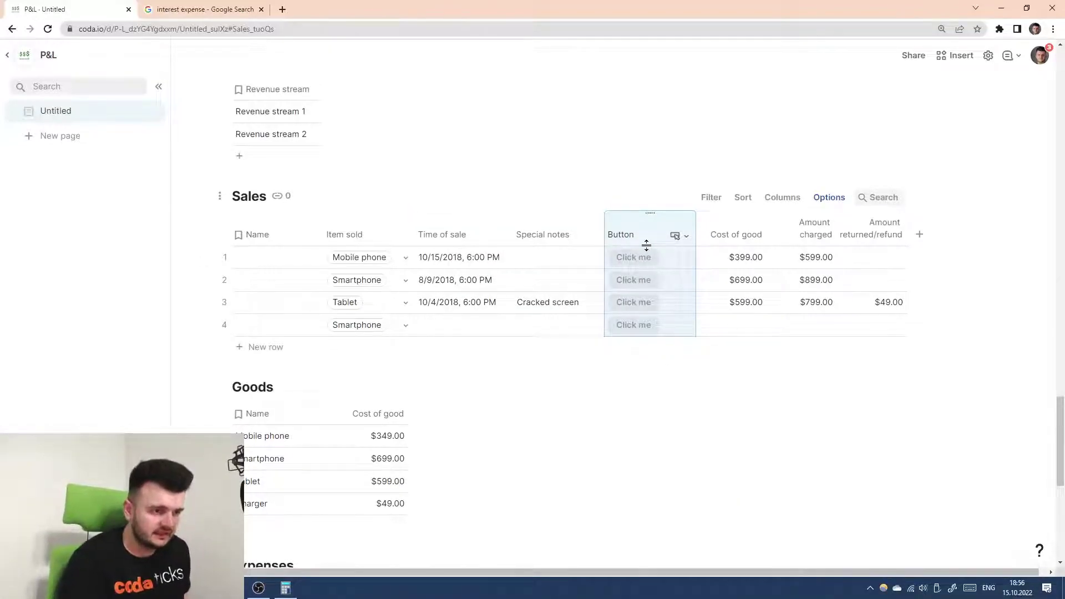
type("Stamp item cost")
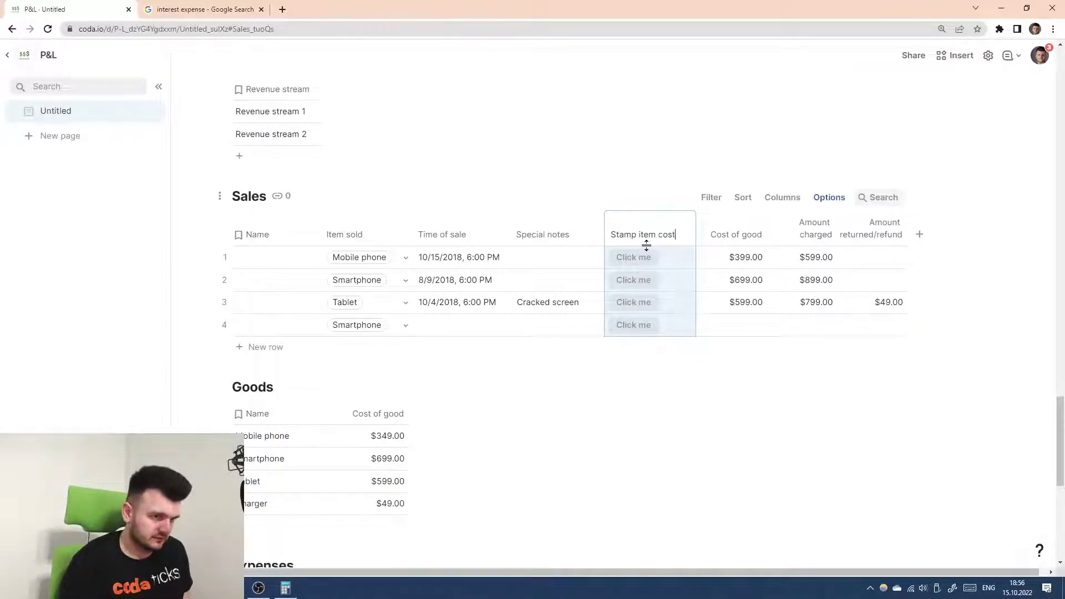
key("Return")
- Give the Stamp item cost buttons a thin right-arrow icon, found by searching the icons for "right"
left_click(679, 236)
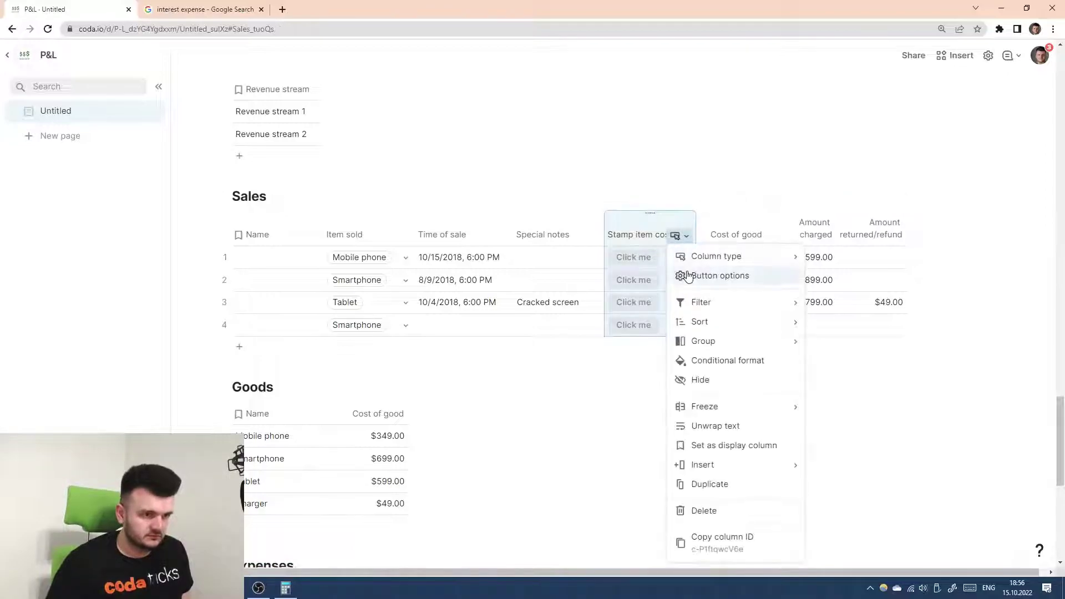
left_click(690, 276)
scroll(763, 508, "down", 1)
left_click(761, 455)
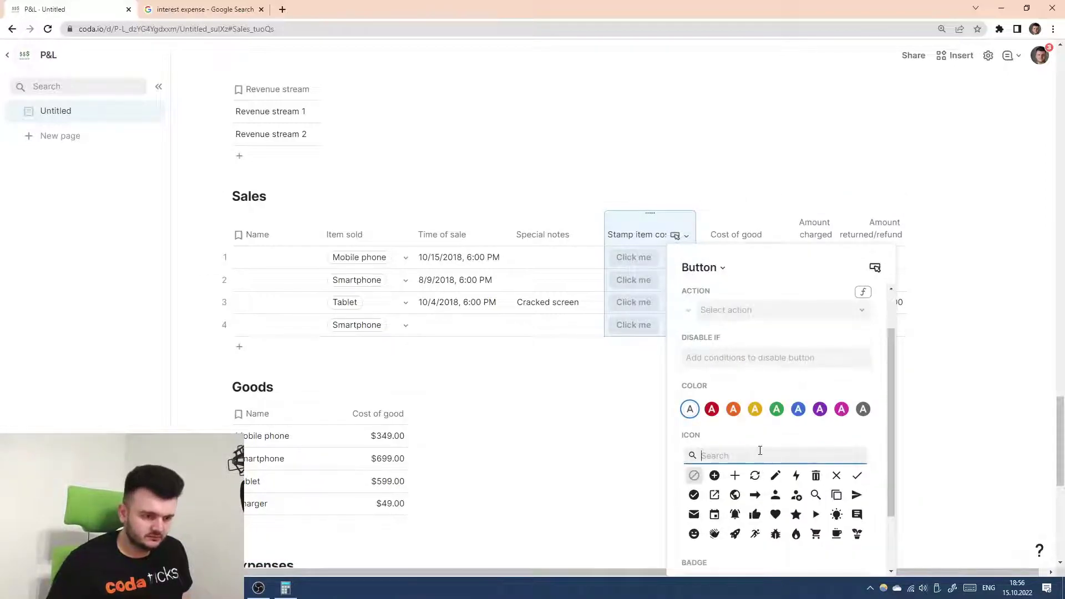
left_click(756, 499)
scroll(750, 383, "down", 1)
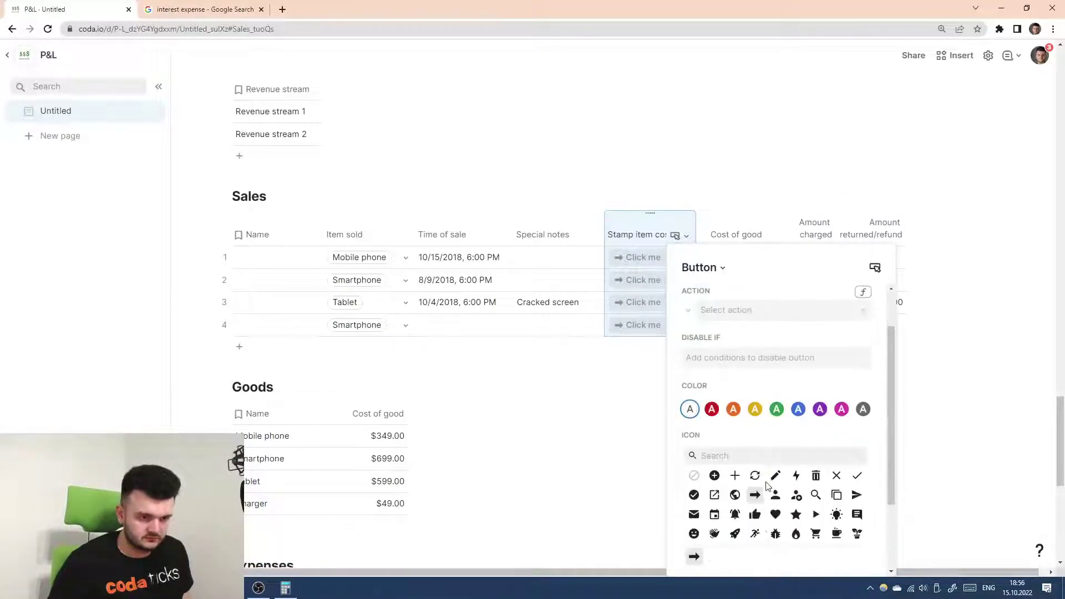
left_click(748, 400)
type("right")
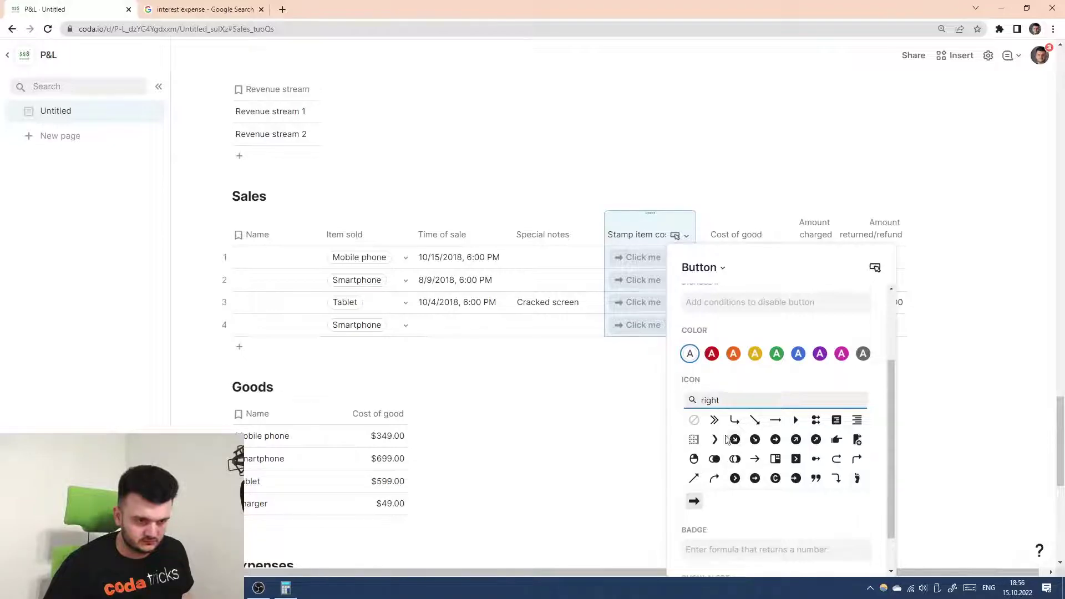
left_click(776, 421)
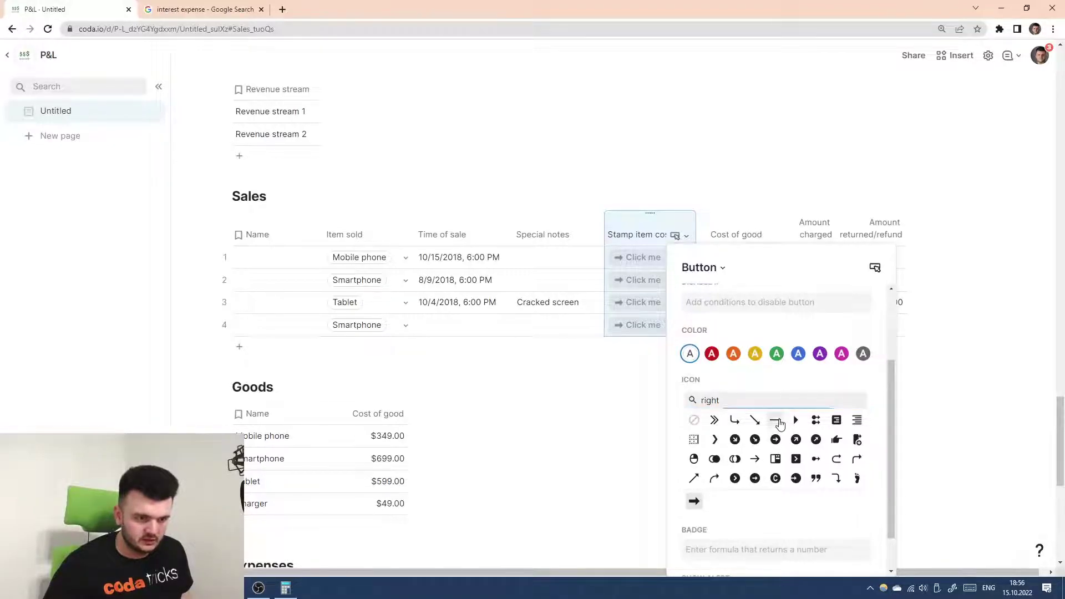
- Clear the stamp button's label text and narrow the Stamp item cost column to fit the icon
scroll(754, 317, "up", 2)
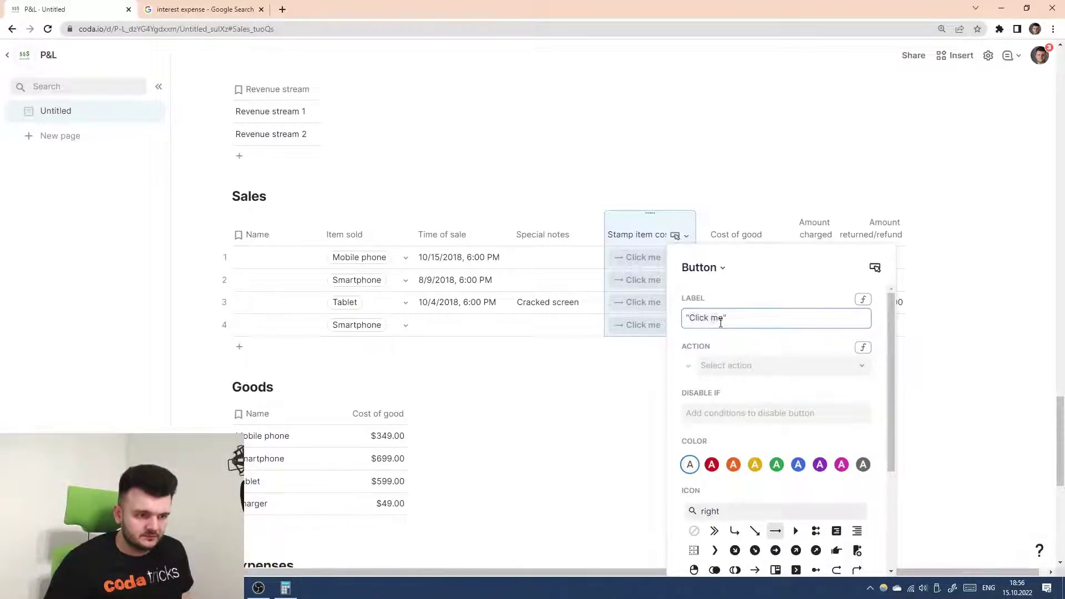
key("BackSpace")
key("BackSpace")
key("BackSpace")
key("BackSpace")
key("BackSpace")
key("BackSpace")
key("BackSpace")
key("BackSpace")
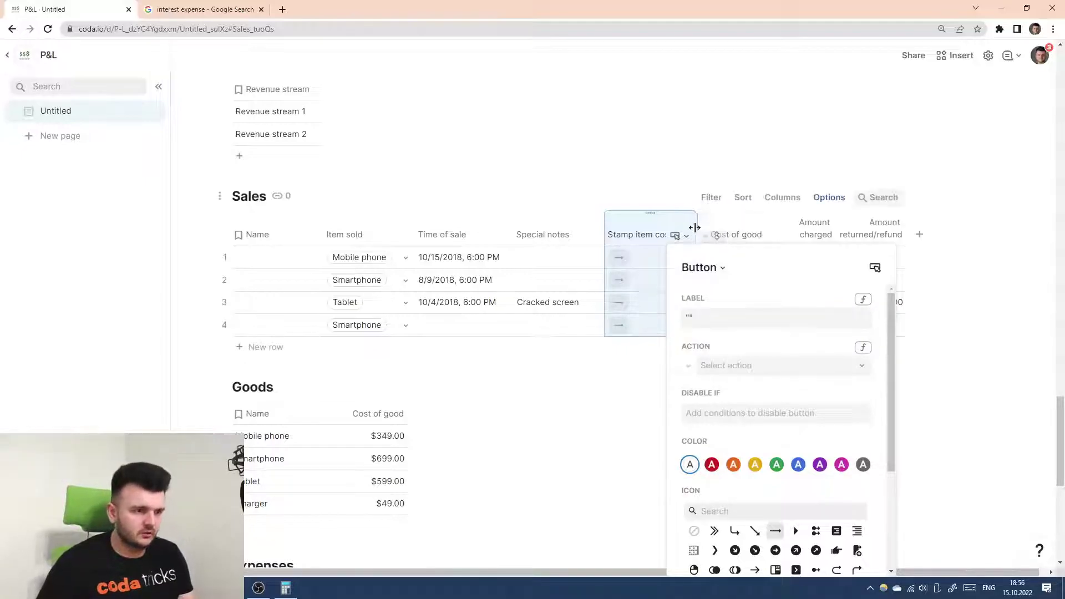
left_click_drag(694, 226, 635, 227)
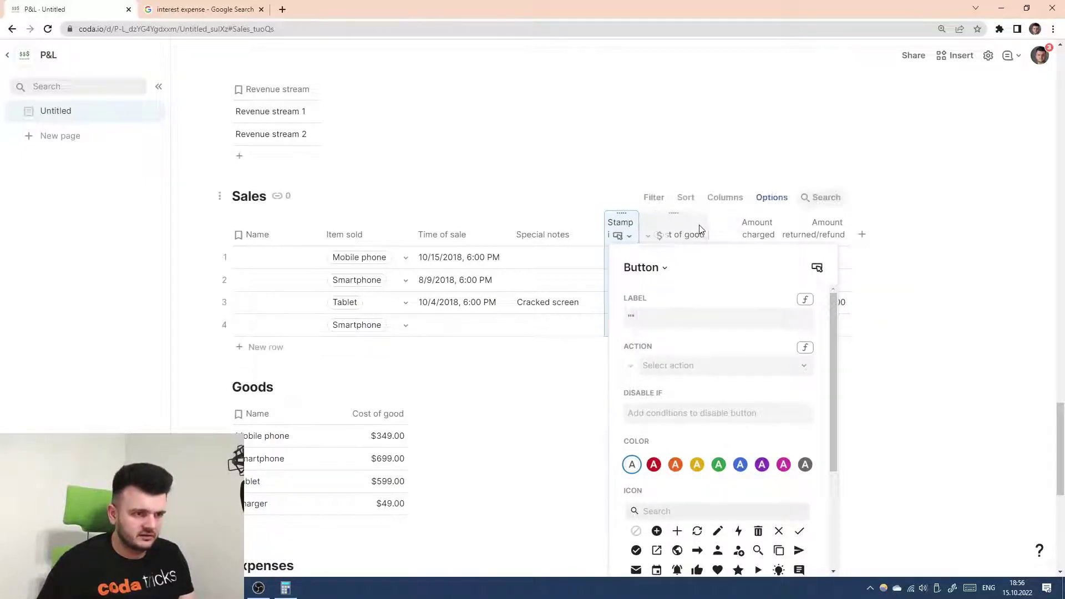
left_click(701, 230)
- Set the stamp button's action formula to thisRow.ModifyRows(thisRow.Cost of good, thisRow.Item sold.Cost of good)
left_click(626, 236)
left_click(638, 275)
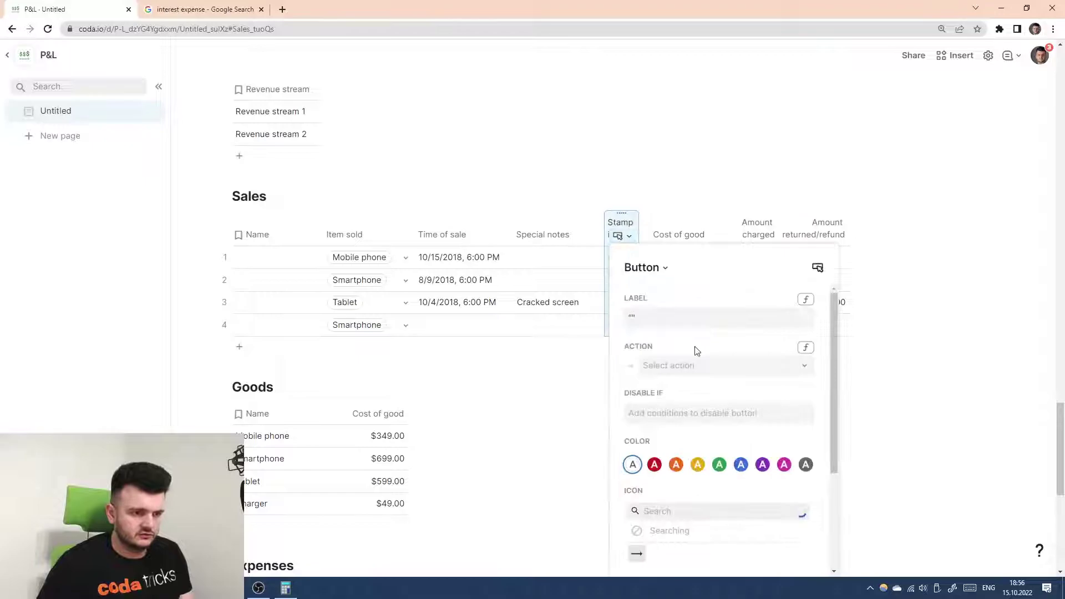
left_click(809, 351)
type("t")
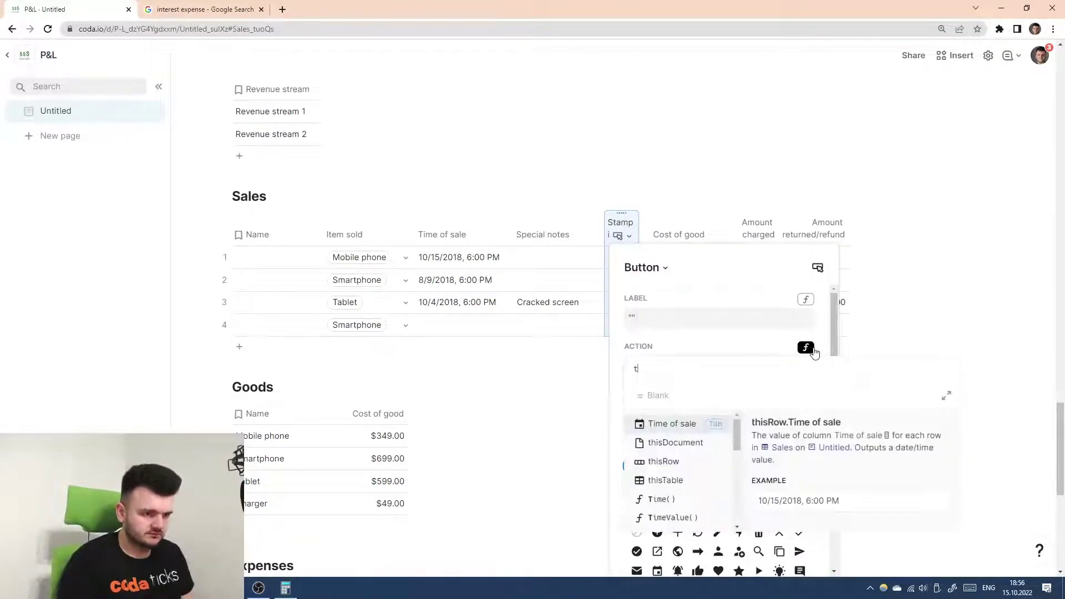
type("hisRow.")
key("BackSpace")
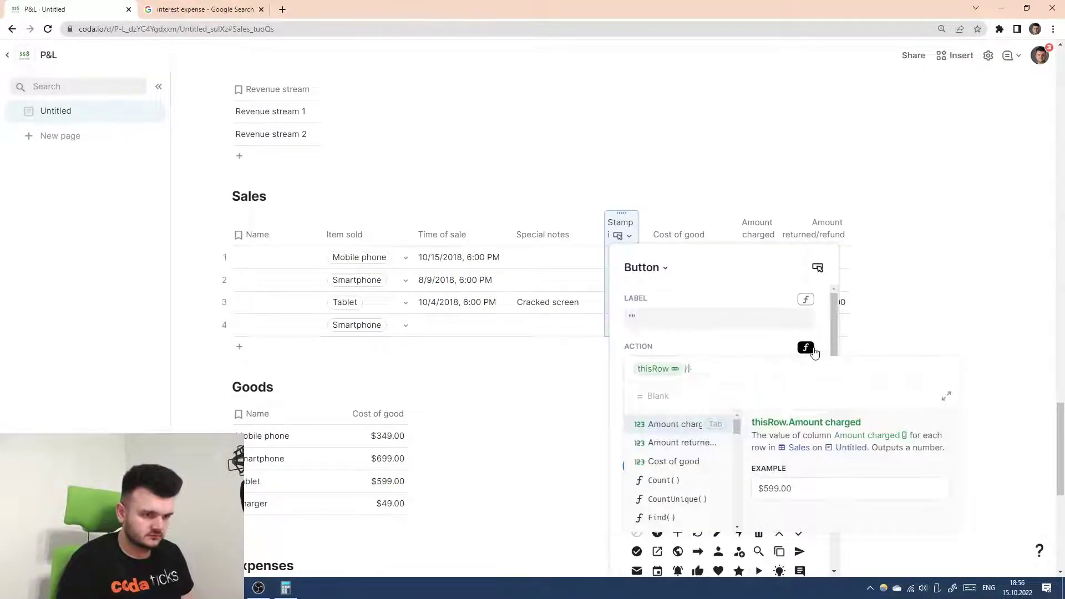
type(".ModifyRows(")
key("Tab")
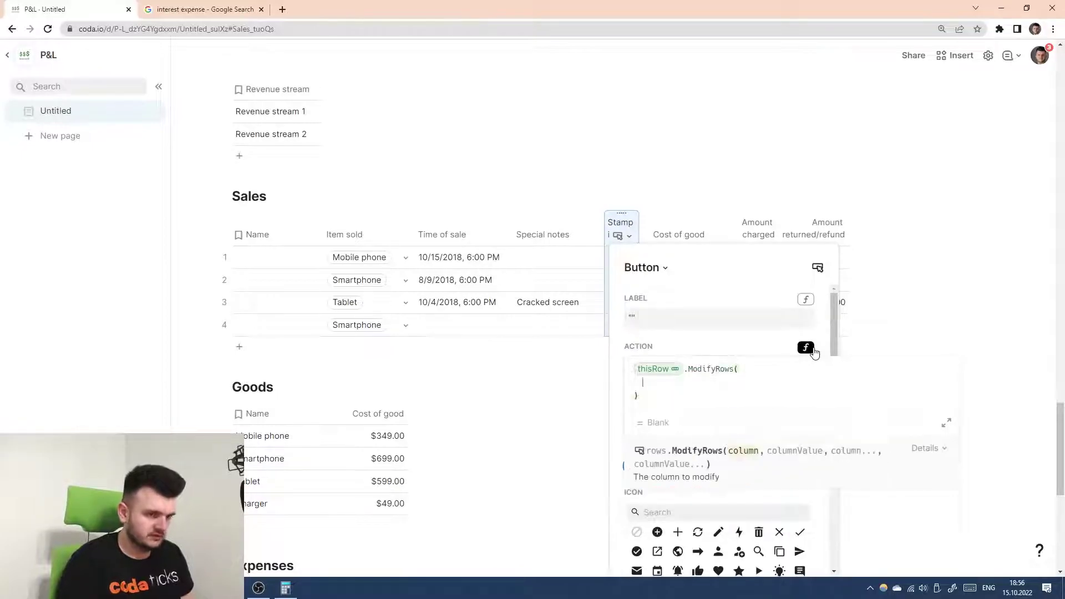
type("c")
key("Tab")
type(", ")
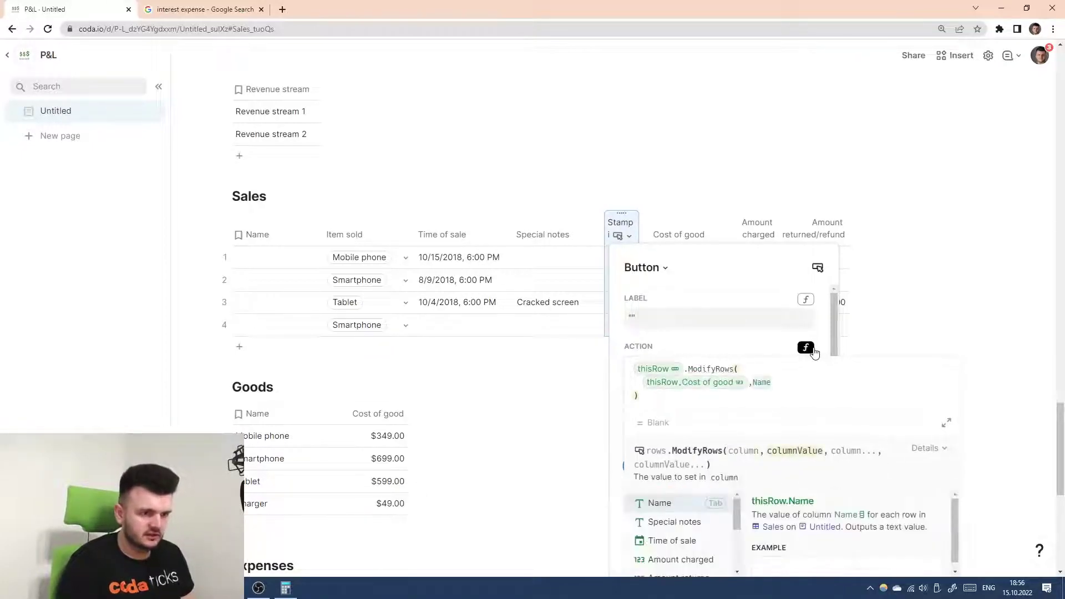
type("it")
key("Tab")
type(".")
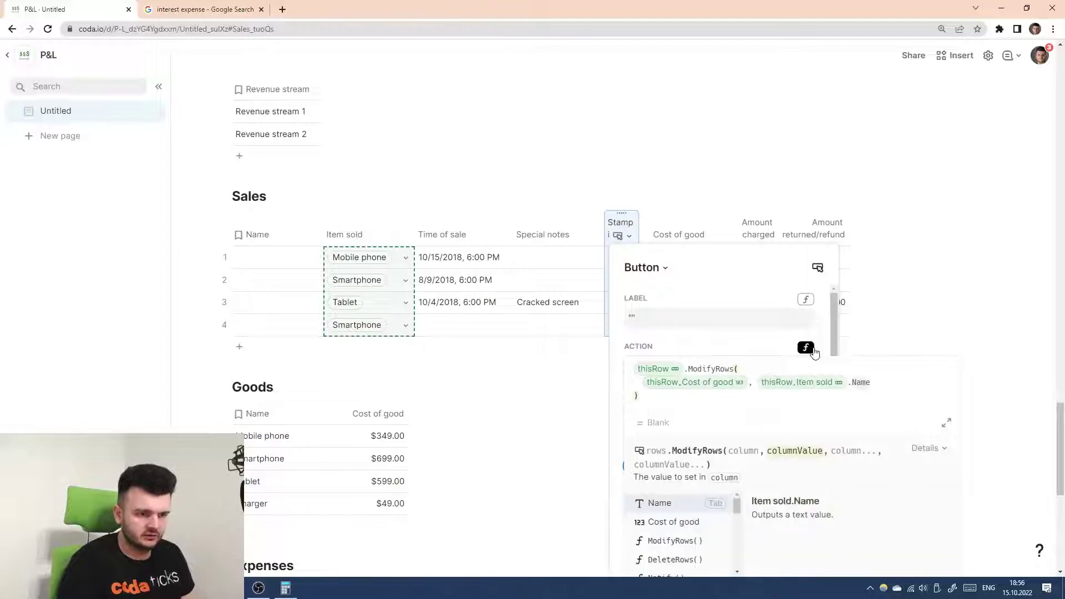
type("cp")
key("BackSpace")
type("os")
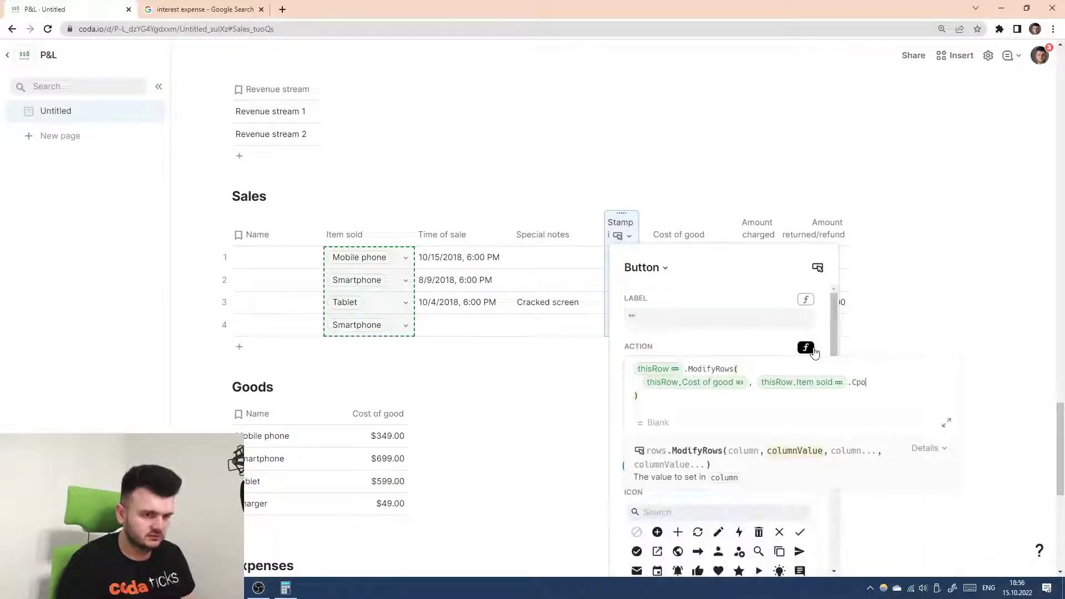
key("BackSpace")
key("BackSpace")
key("BackSpace")
type("cs")
key("BackSpace")
key("BackSpace")
type("co")
key("Tab")
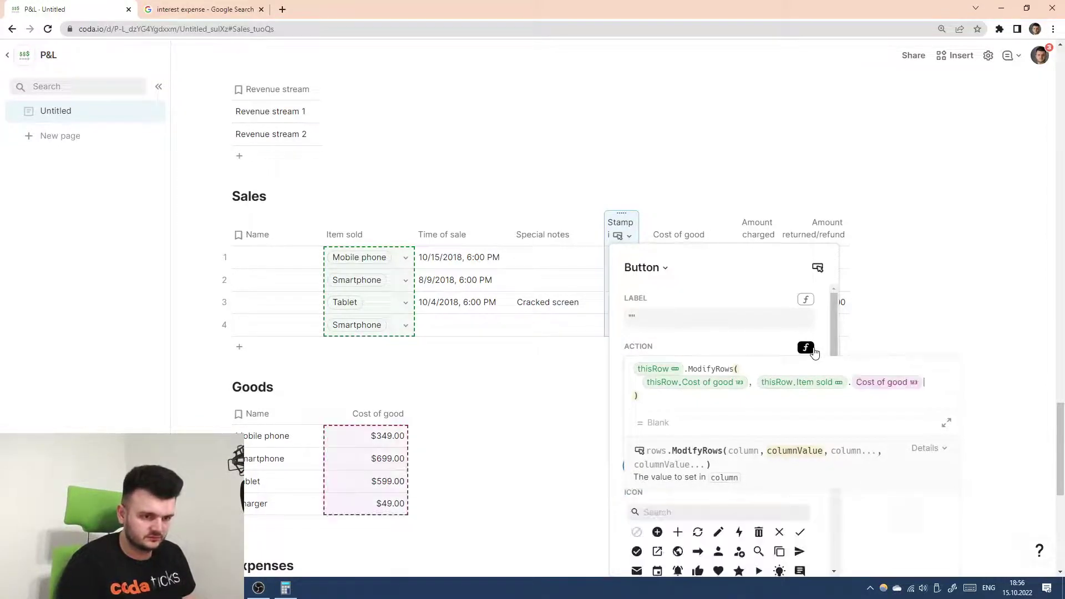
left_click(813, 350)
- Disable the stamp button with the condition Cost of good.IsNotBlank() and stamp the cost of the fourth sale
left_click(716, 416)
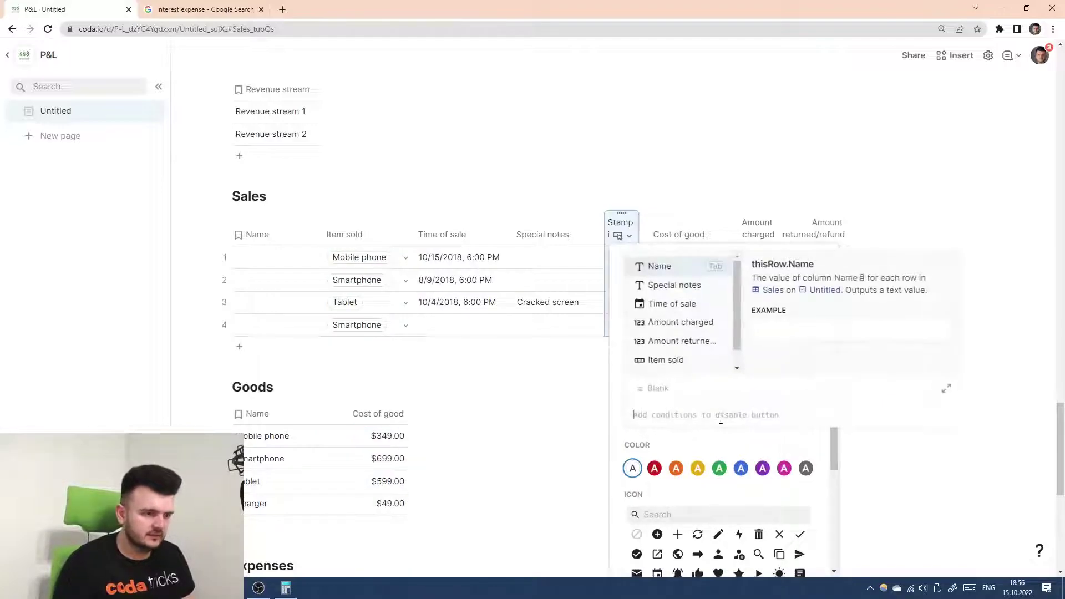
type("co")
key("Tab")
type(".isn")
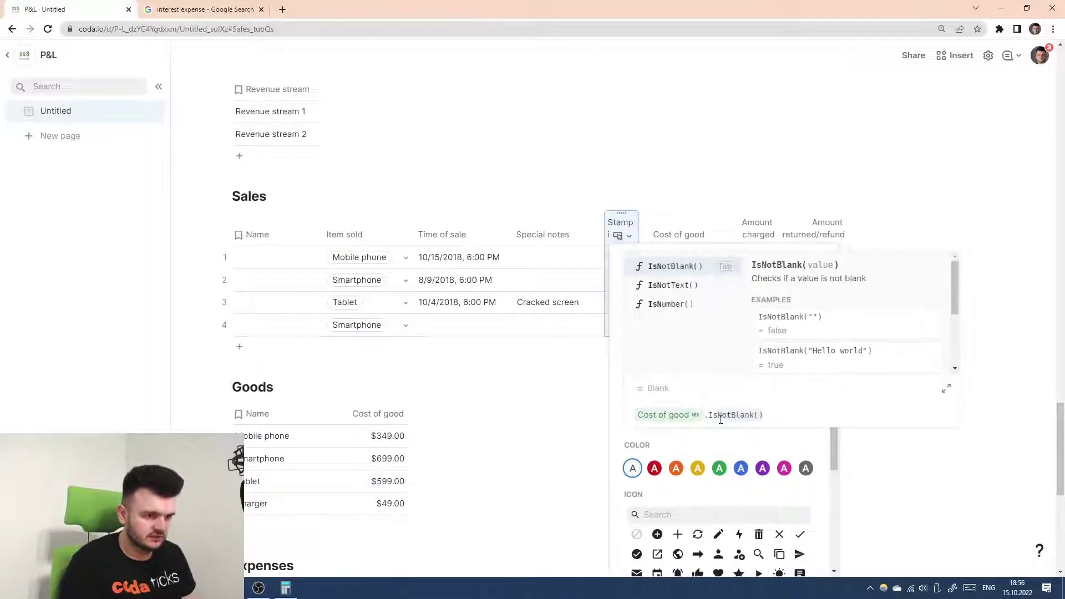
key("Tab")
key("Return")
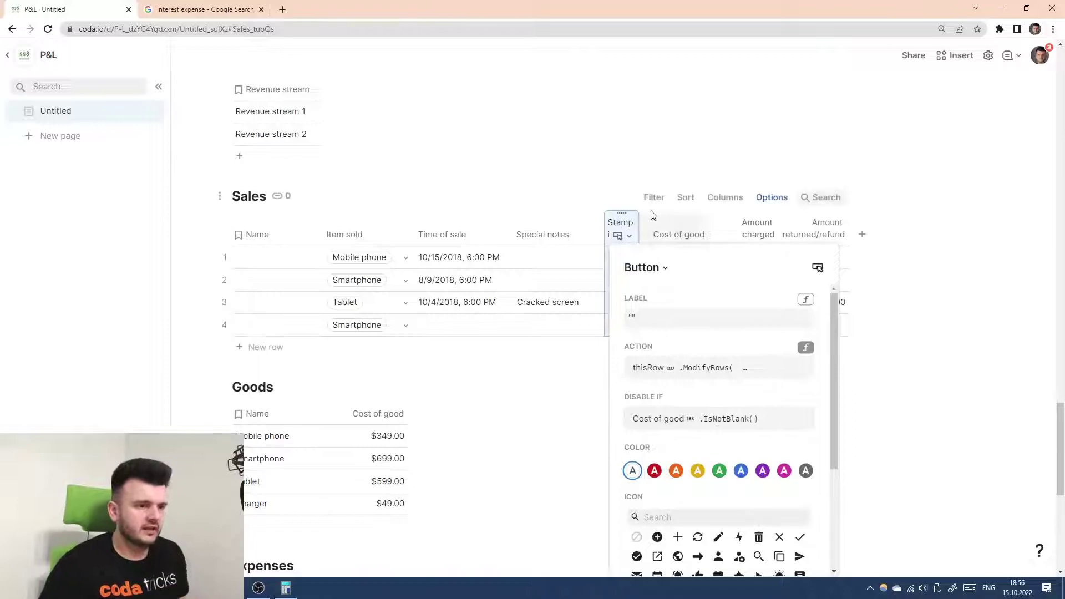
left_click(670, 225)
left_click(619, 328)
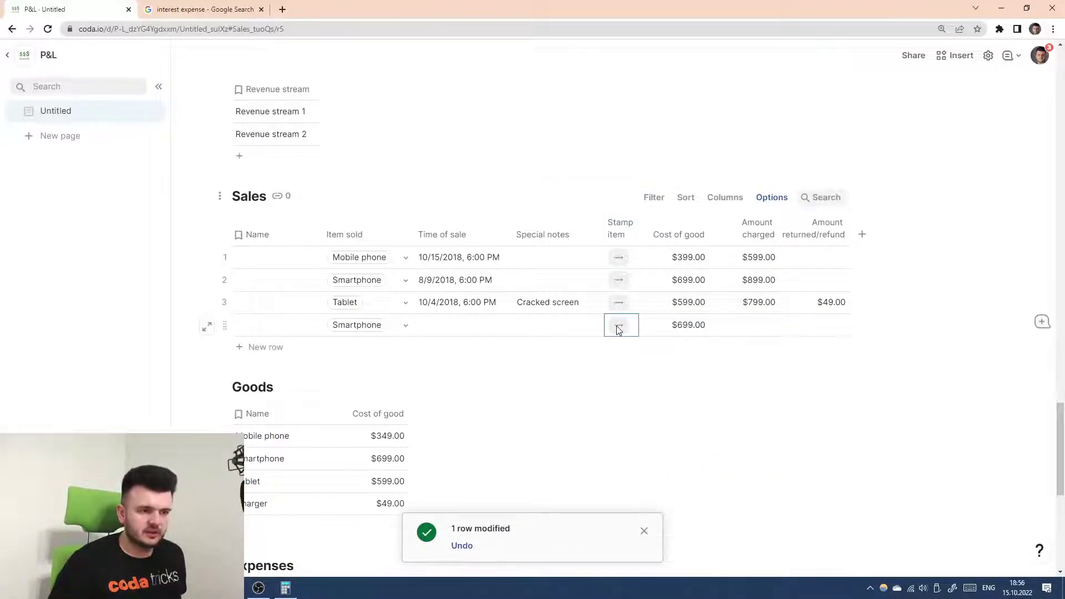
- Add a fifth row to the Sales table and set the Smartphone's cost in the Goods table to 649
left_click(262, 348)
left_click(389, 481)
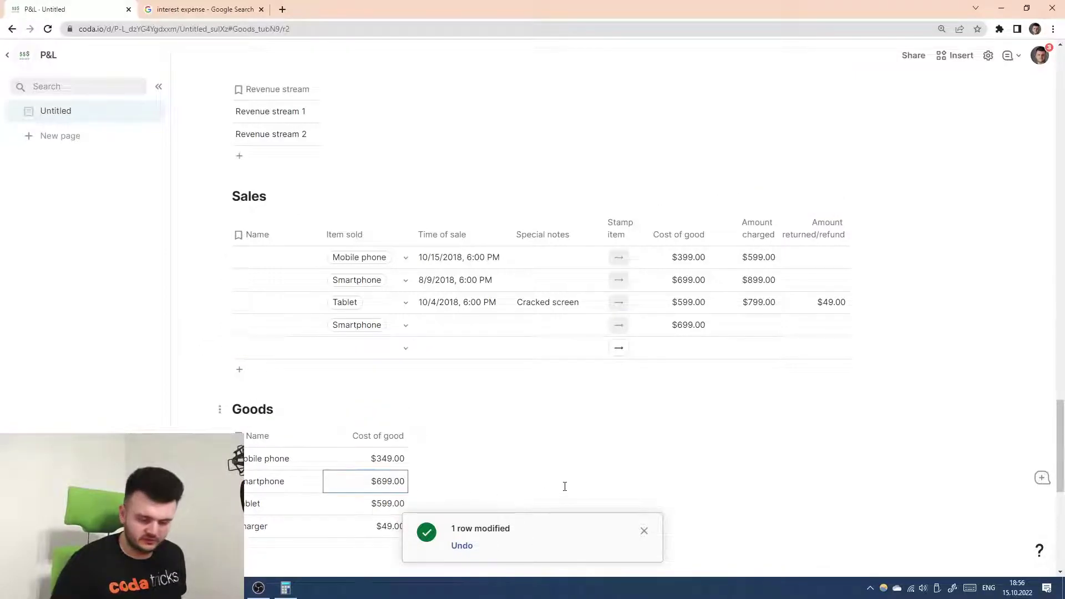
type("649")
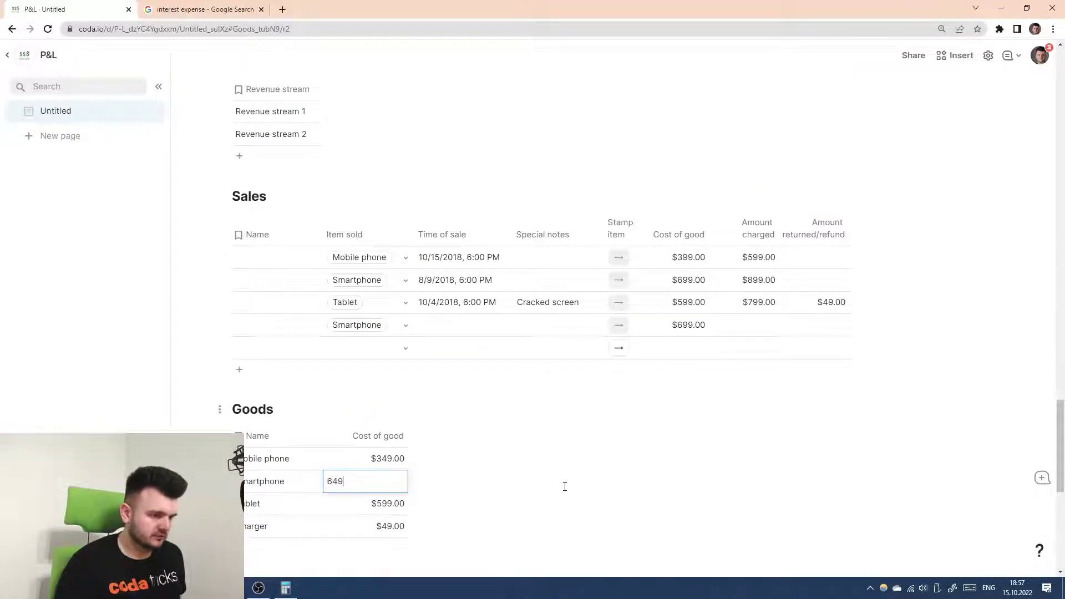
key("Return")
- Choose Smartphone as the fifth sale's item and stamp its cost of good with the row's button
left_click(405, 348)
left_click(383, 411)
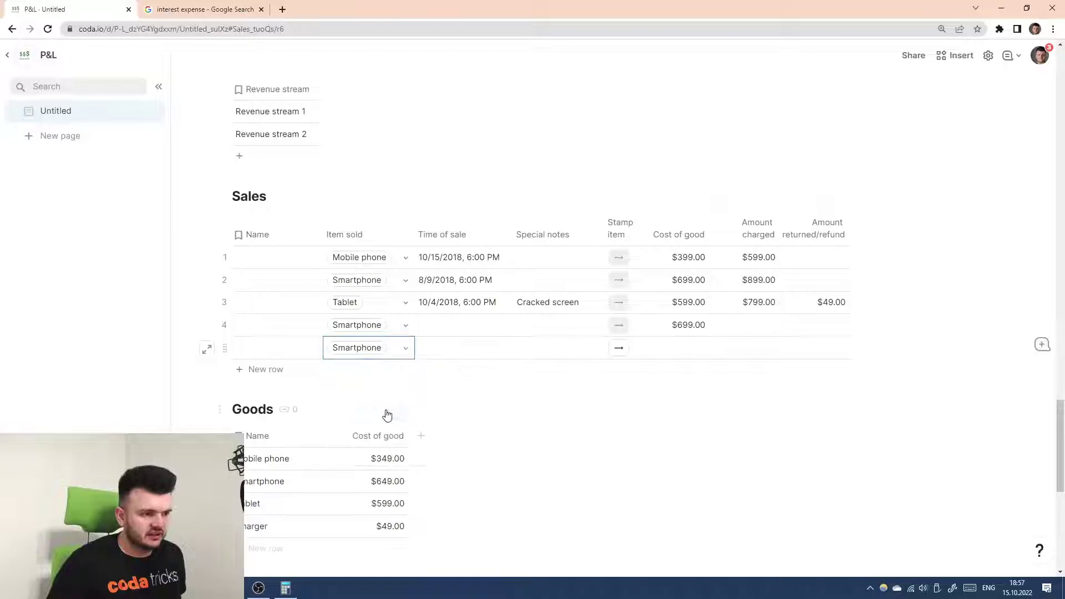
left_click(618, 348)
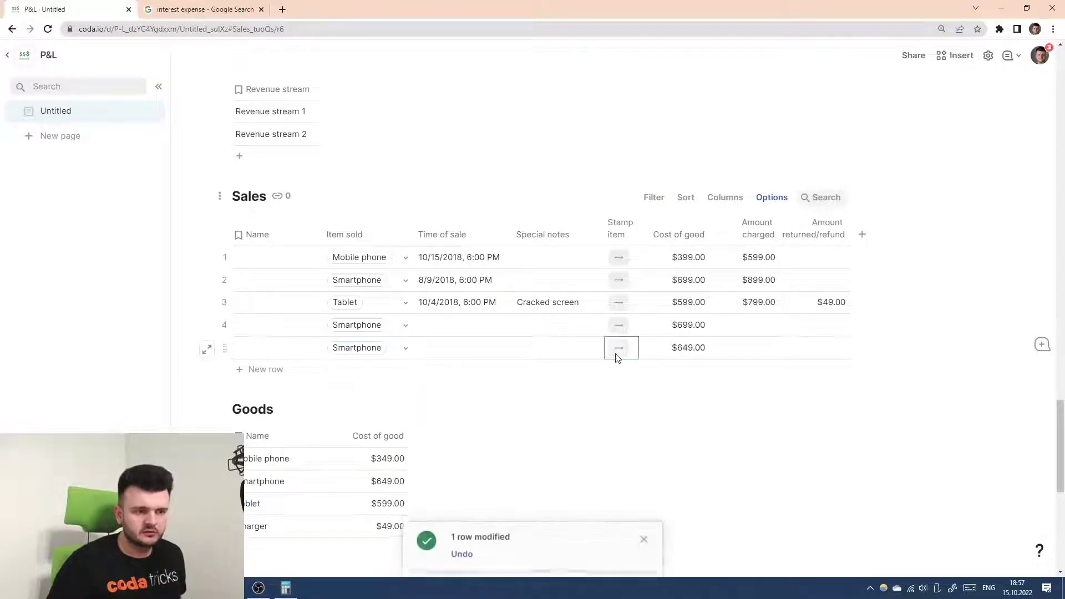
left_click(681, 327)
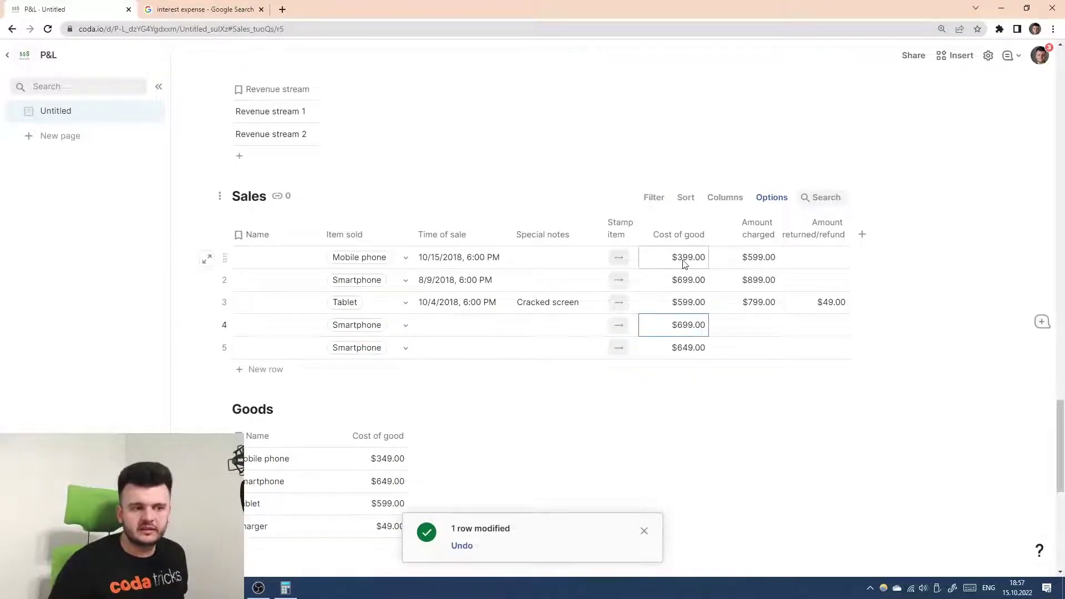
- Try overriding the fifth sale's stamped cost of good with 399, and undo the override
left_click(693, 350)
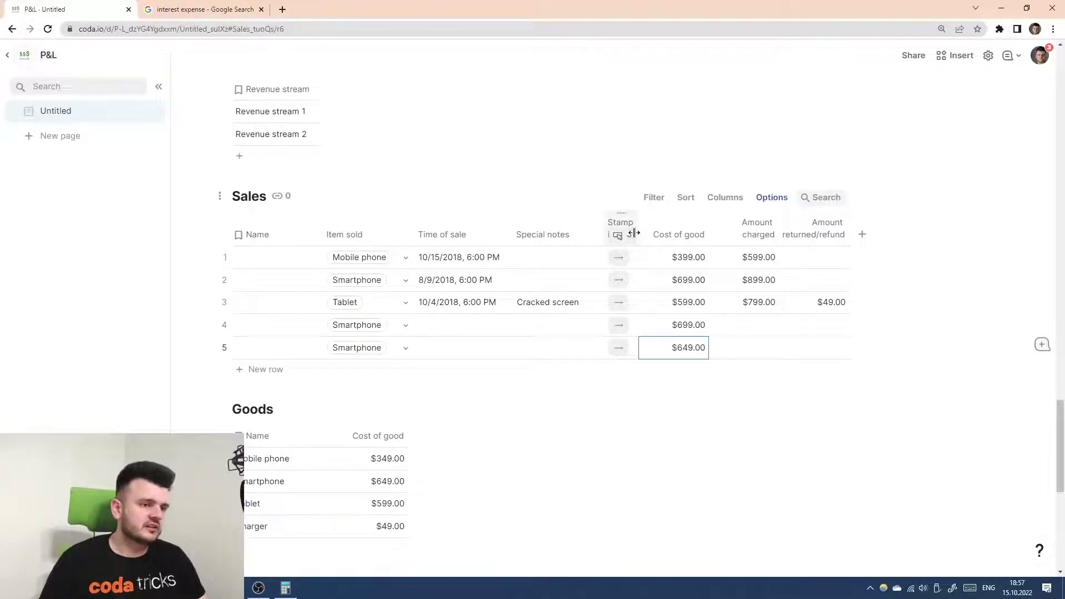
left_click_drag(639, 229, 639, 228)
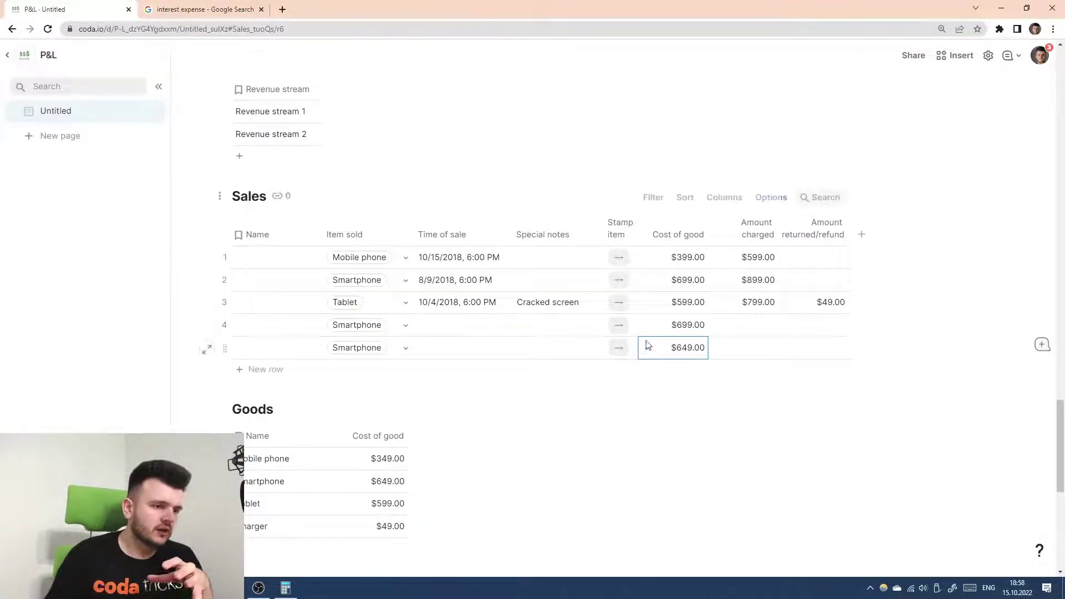
key("Tab")
left_click(682, 355)
type("399")
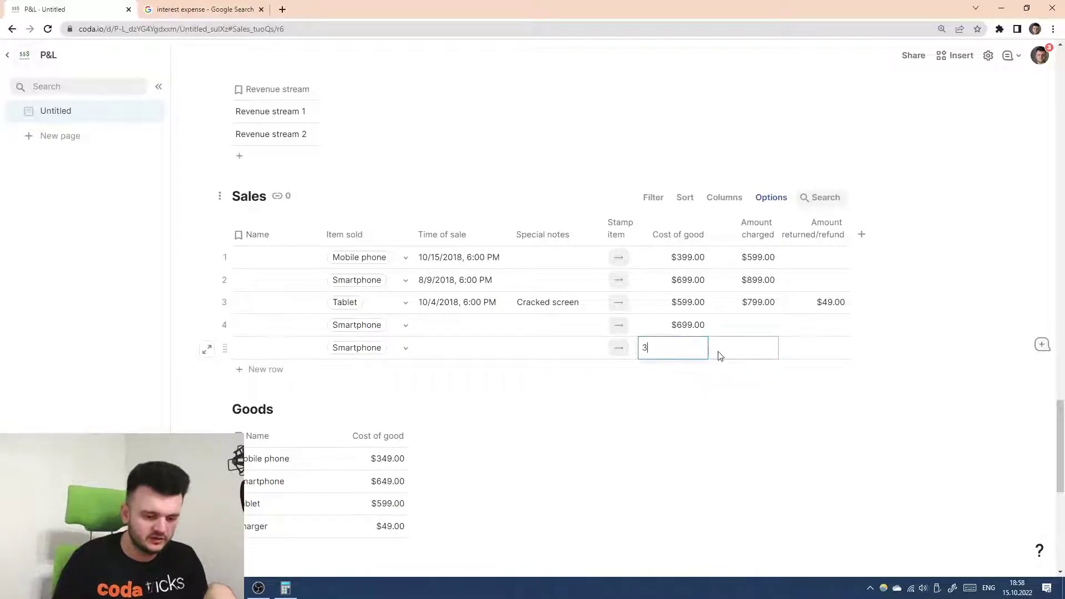
key("Return")
key("ctrl+z")
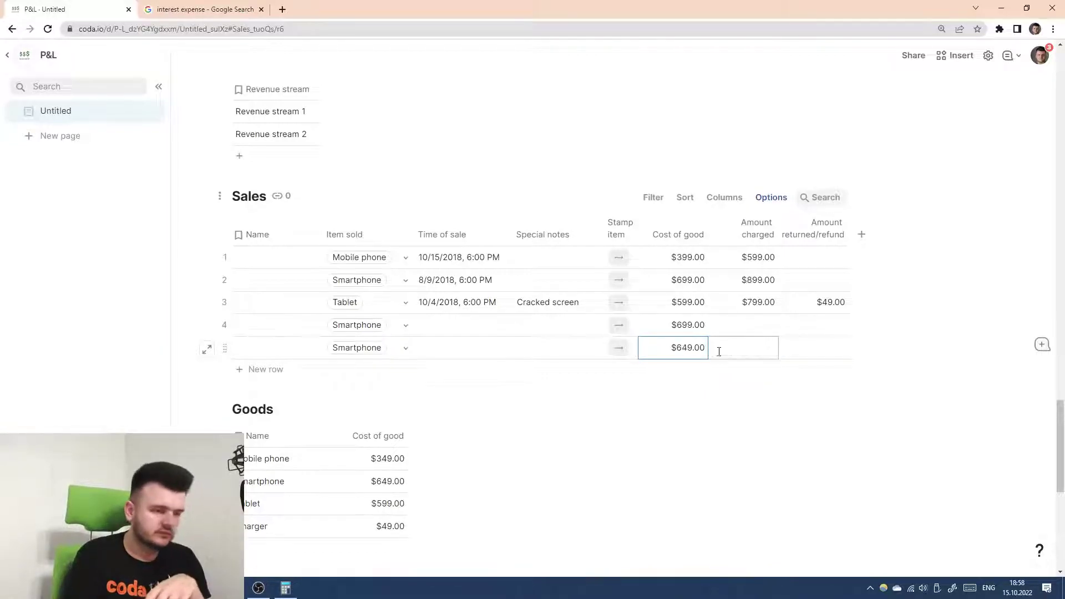
- Delete the fourth and fifth rows, the two undated Smartphone sales, from the Sales table
scroll(719, 352, "down", 2)
scroll(719, 351, "up", 1)
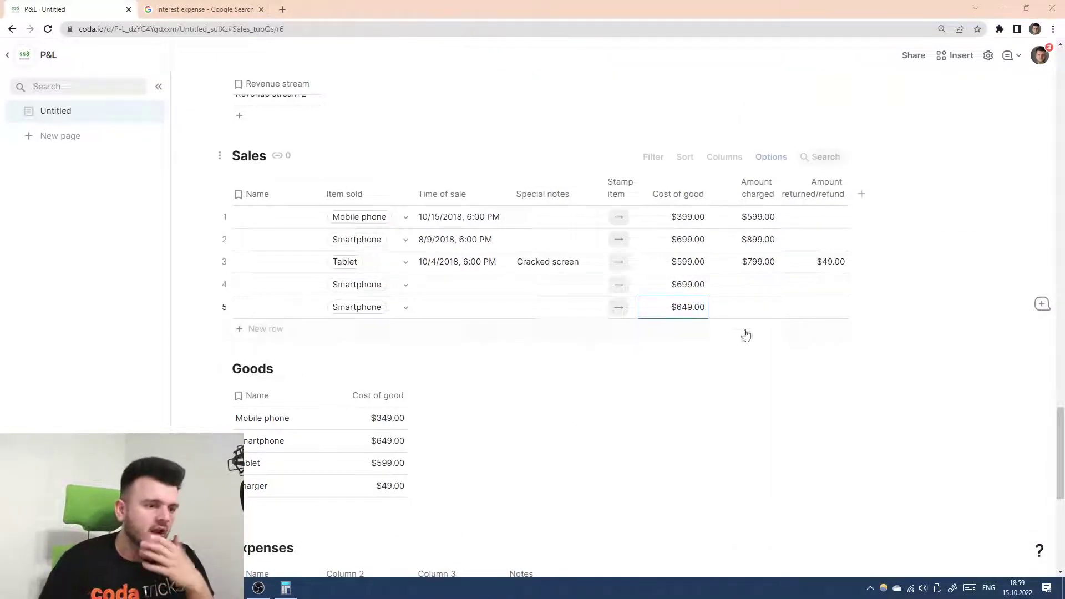
left_click(225, 284)
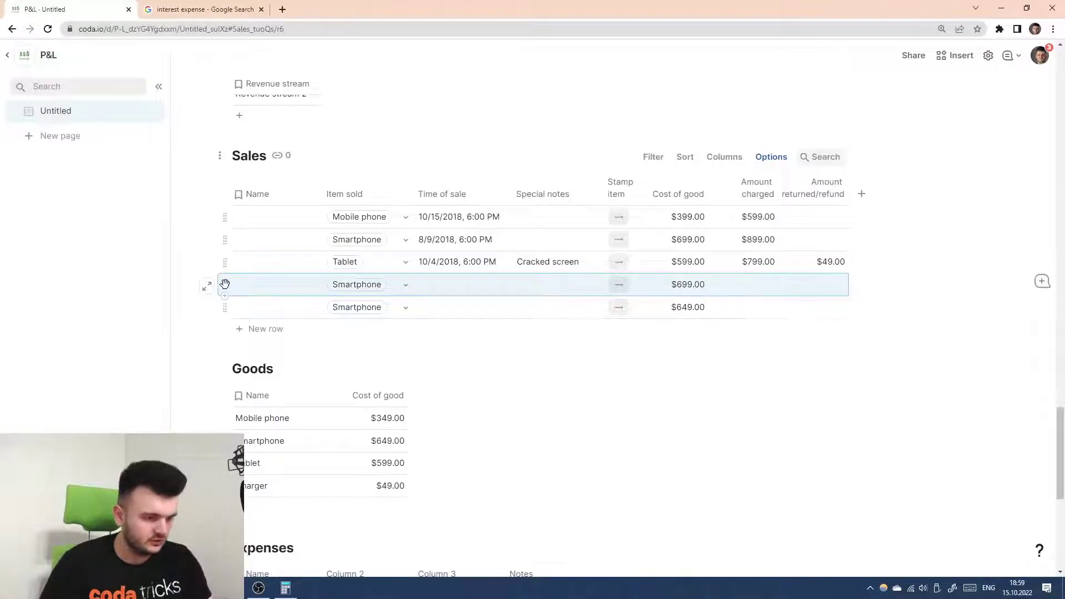
key("Delete")
key("Delete")
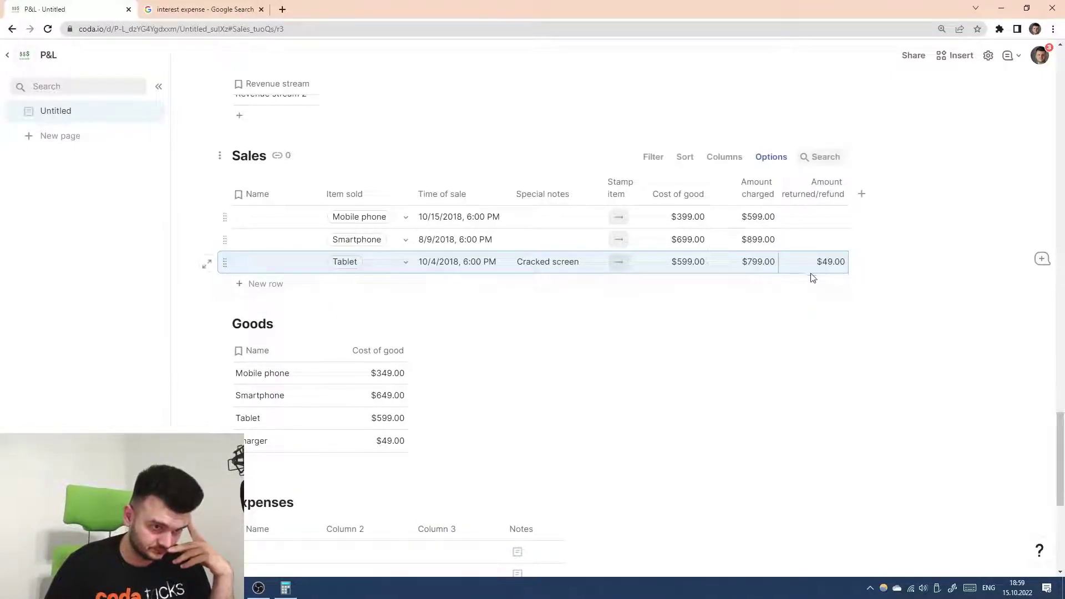
- Rename the Name column of the Sales table to Summary
scroll(398, 274, "up", 1)
left_click(547, 278)
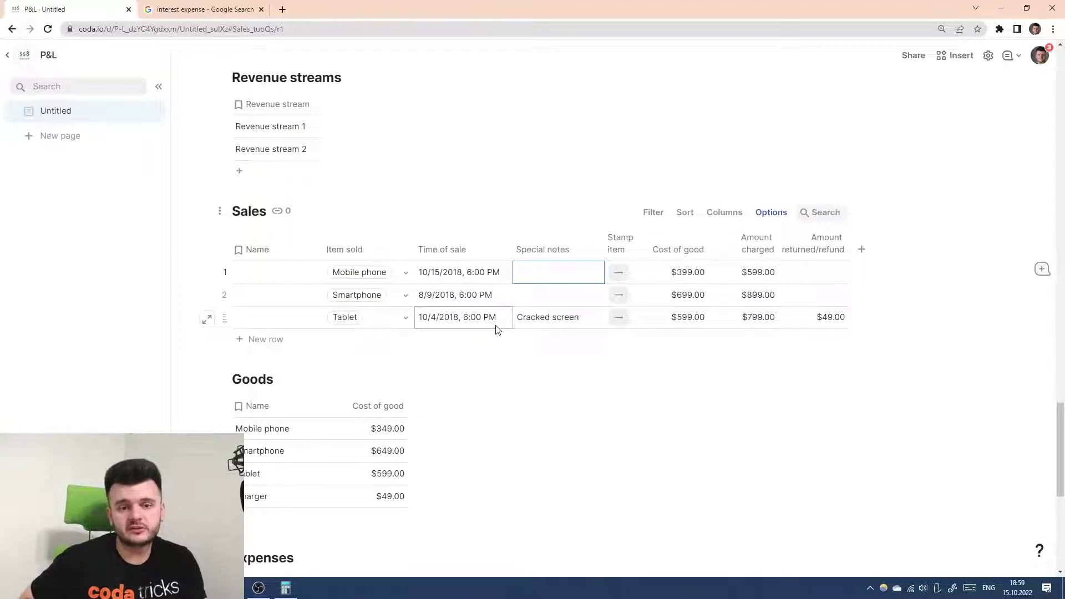
scroll(496, 347, "down", 1)
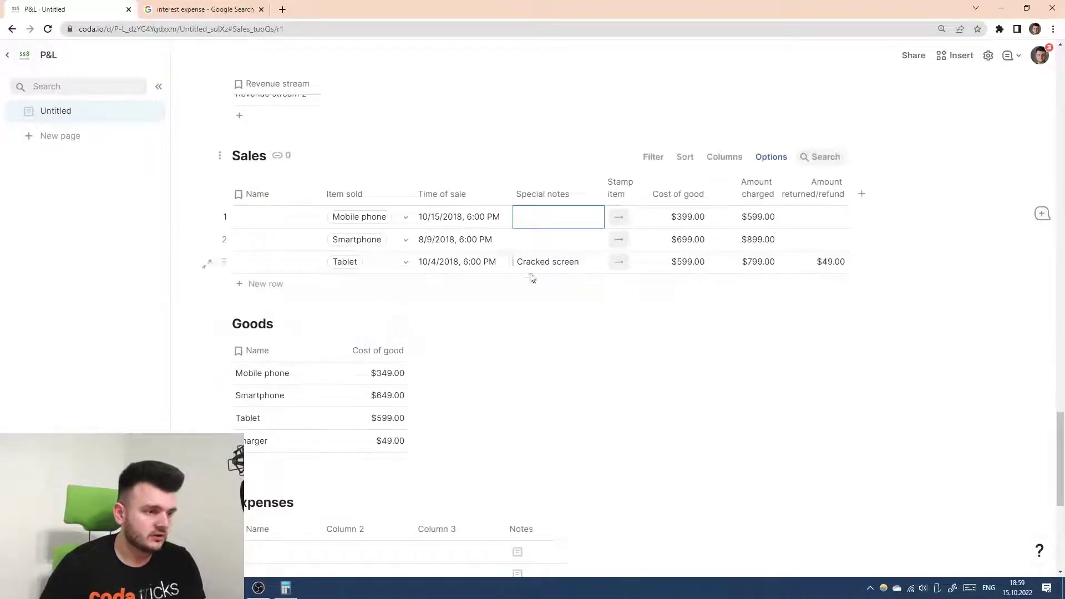
scroll(643, 417, "up", 2)
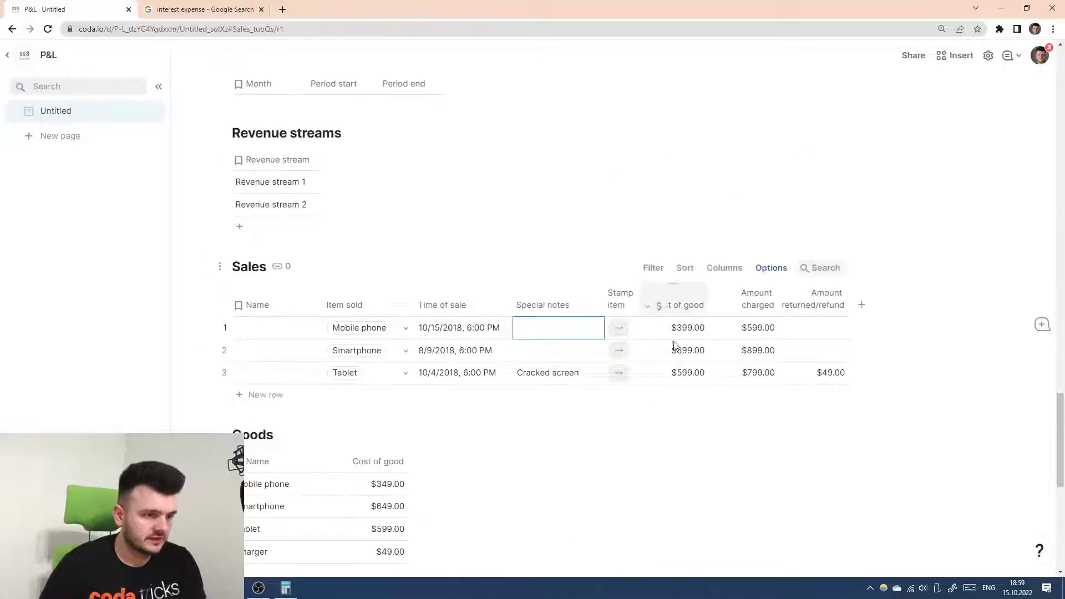
left_click(278, 327)
left_click(313, 305)
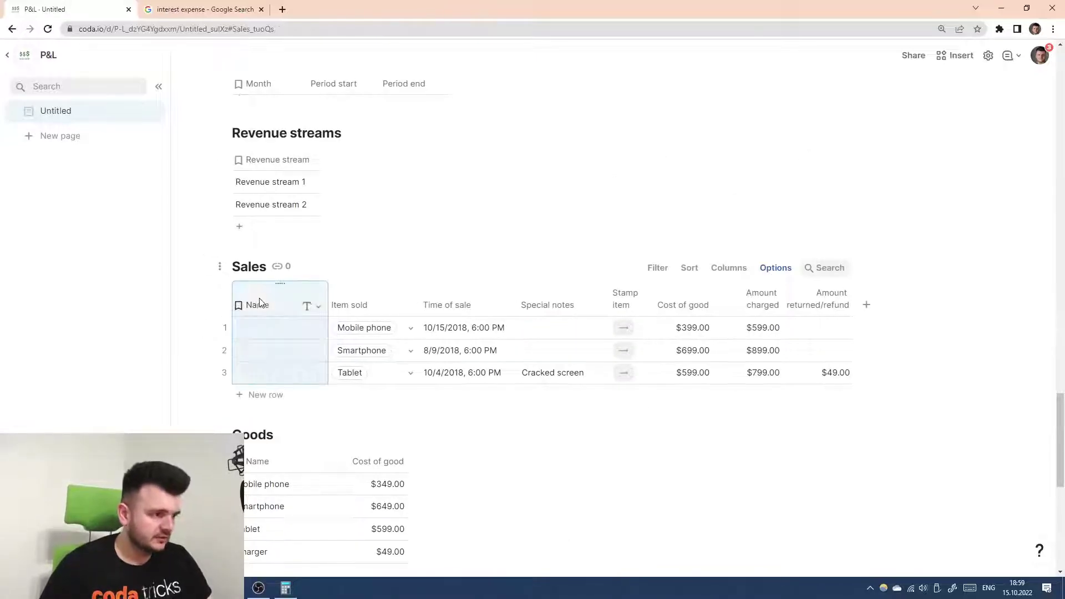
type("Summary")
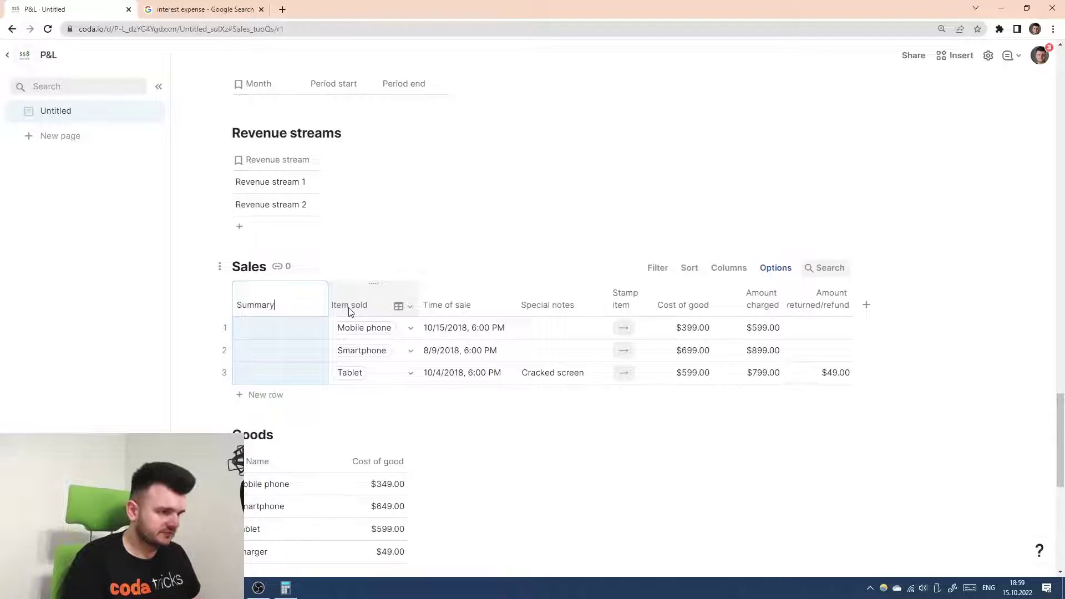
key("Return")
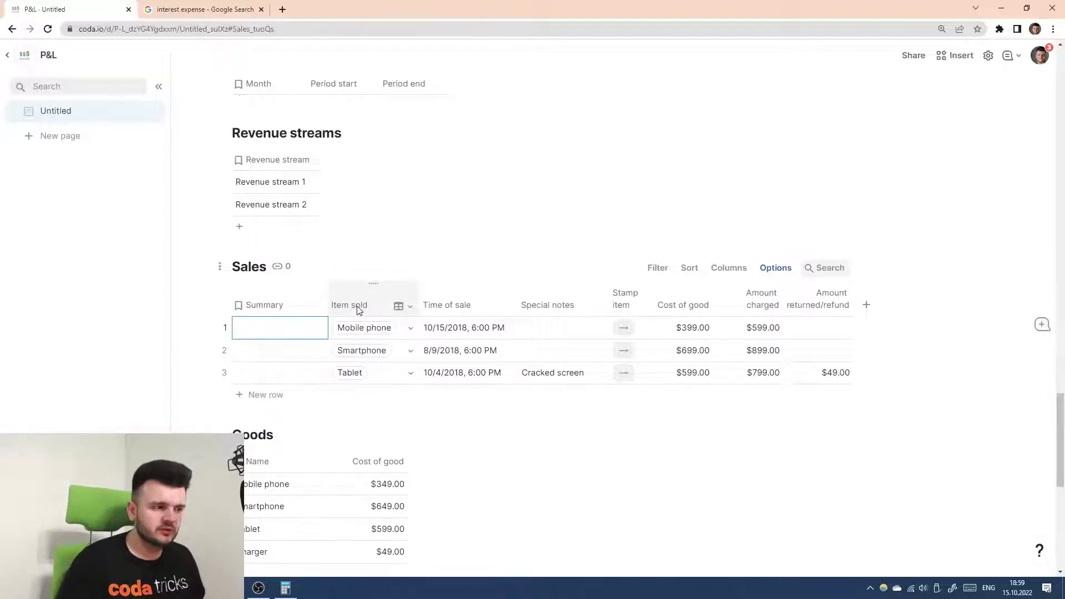
- Add a fourth sale with Smartphone as the item and set Item sold as the Sales table's display column
right_click(357, 312)
key("Escape")
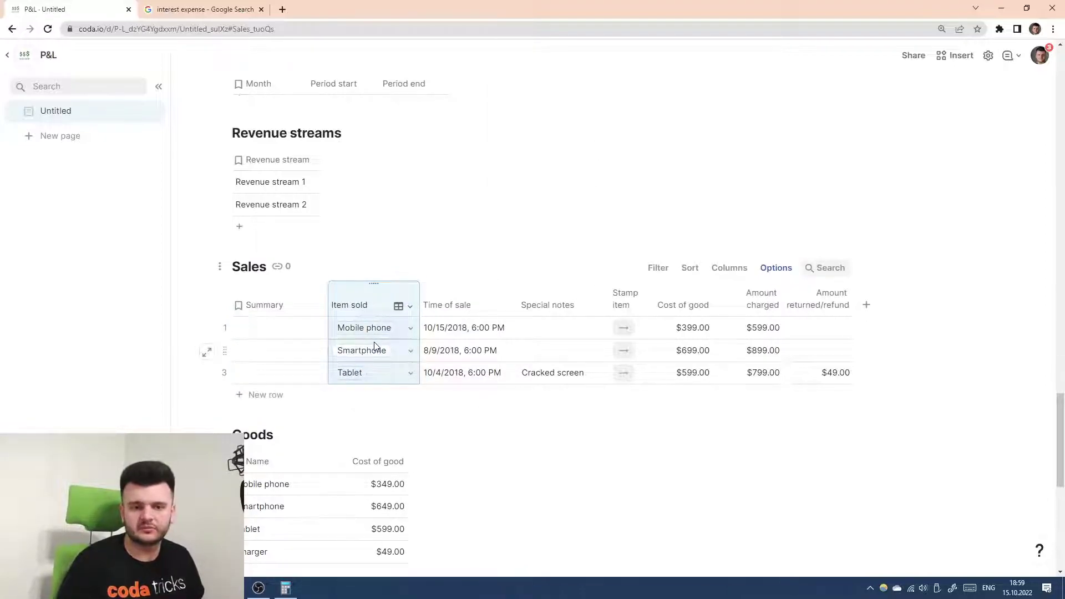
left_click(308, 396)
left_click(377, 395)
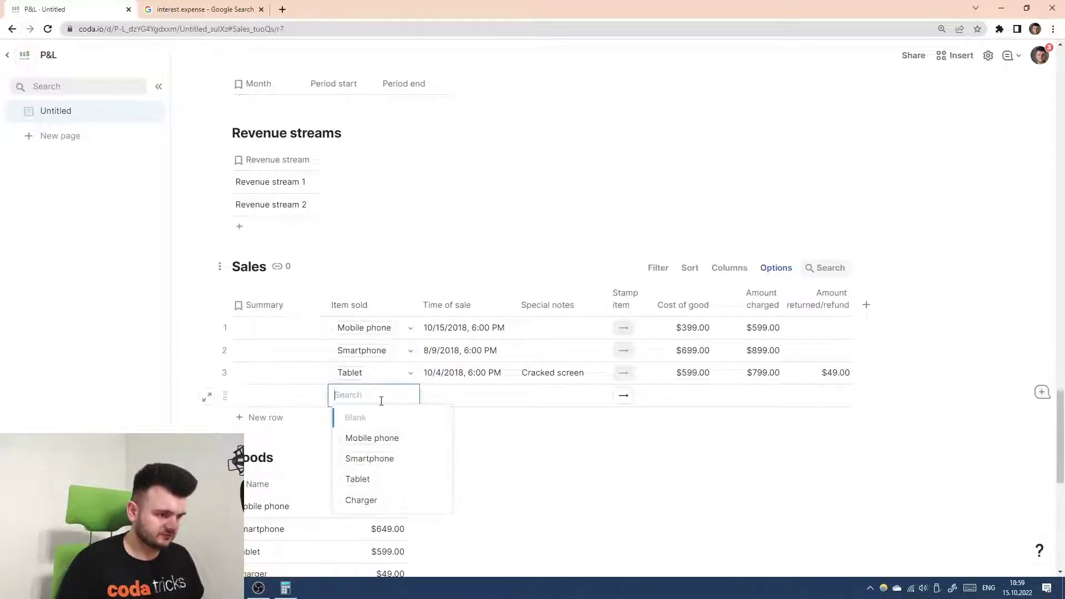
left_click(384, 460)
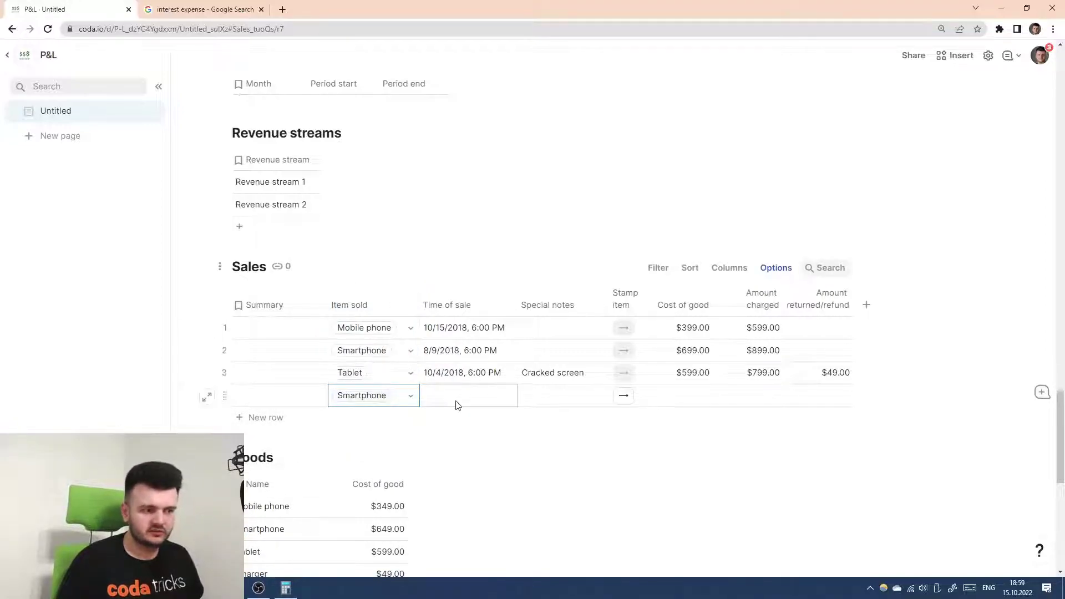
right_click(364, 294)
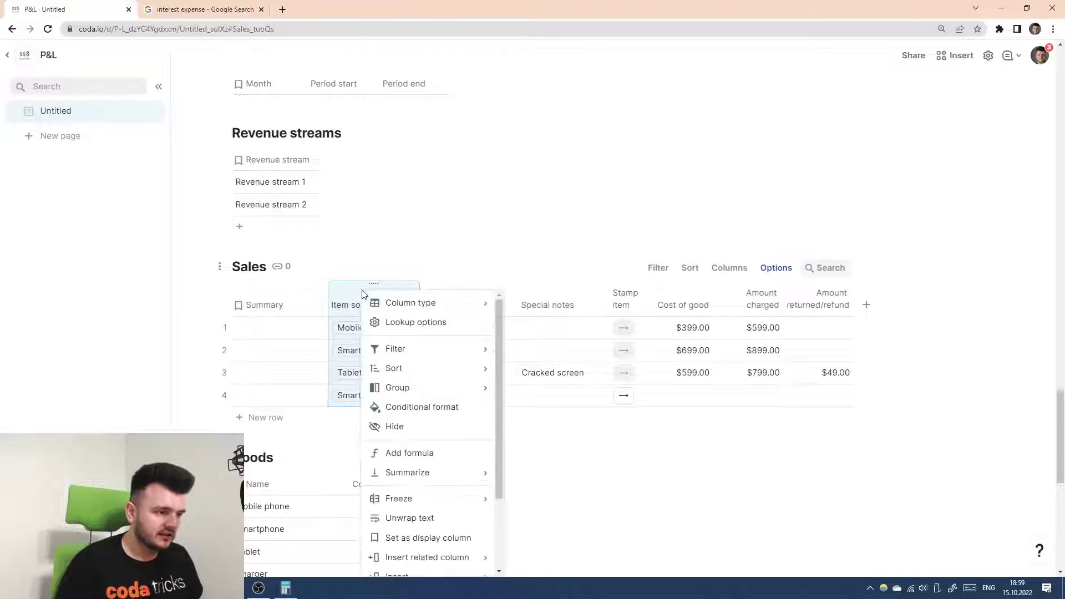
left_click(405, 538)
- Add a fourth column to the Financial months table and start its formula with Sales.Filter()
scroll(454, 370, "up", 15)
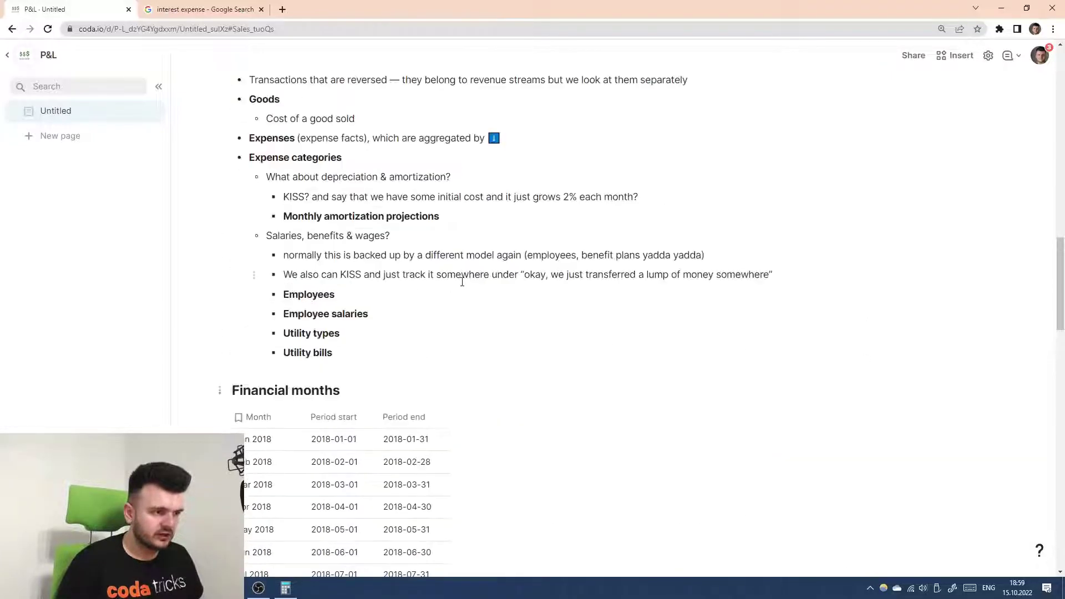
scroll(438, 353, "down", 5)
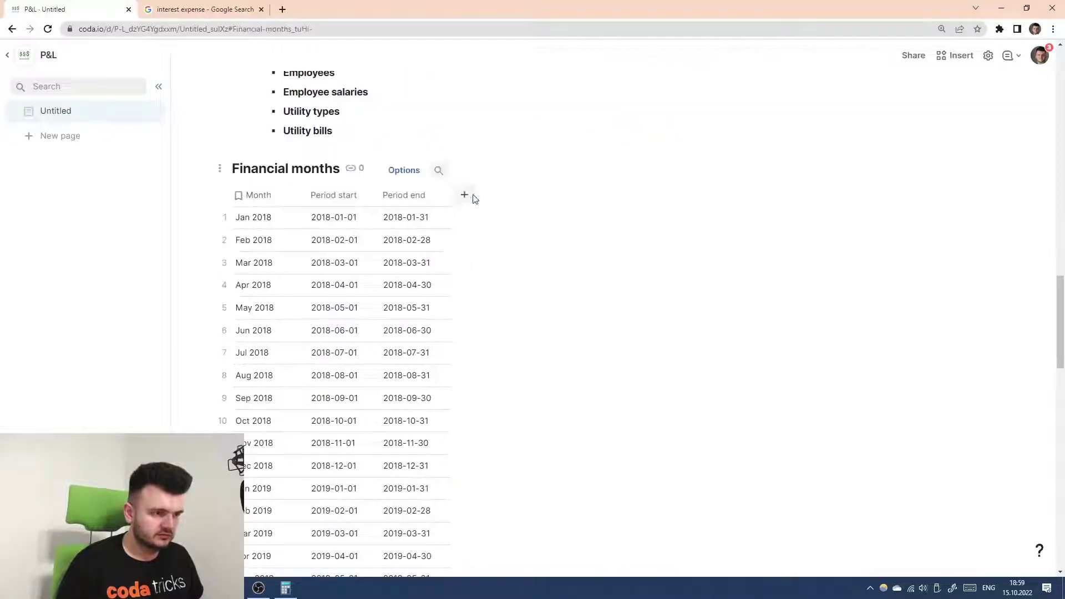
left_click(467, 196)
type("=sales")
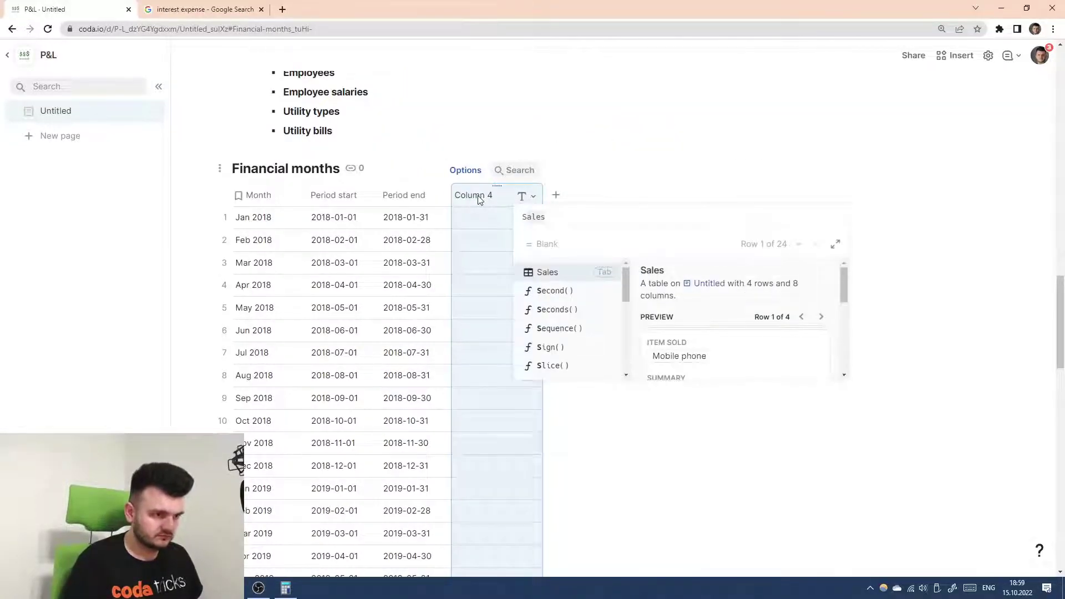
key("Tab")
type(".fi")
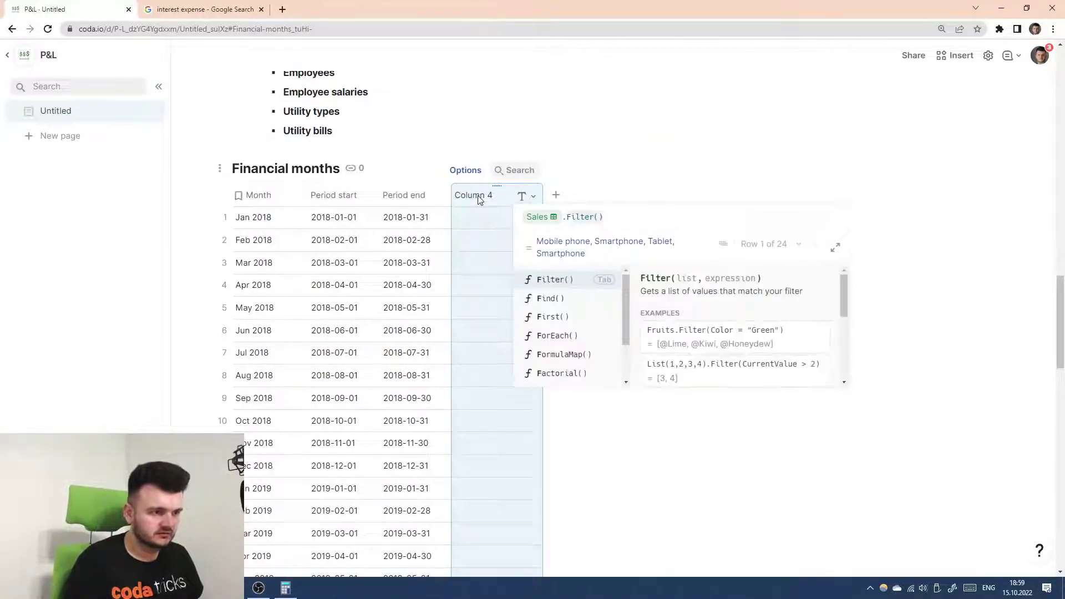
- Complete Column 4's formula to filter Sales where Time of sale >= Period start AND Time of sale < Period end
key("Tab")
type("ti")
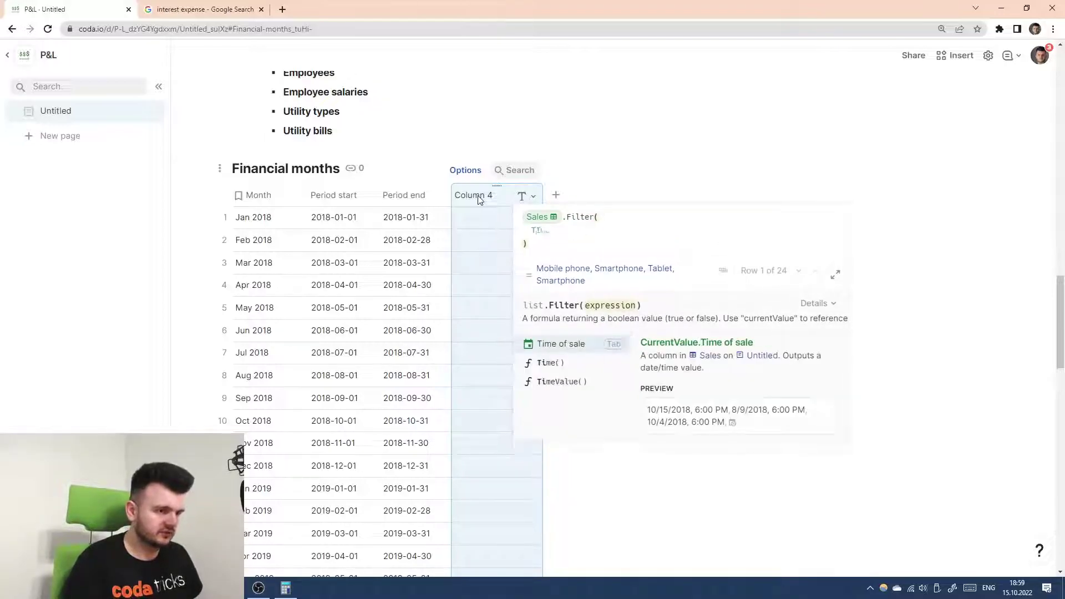
key("Tab")
type(">= ")
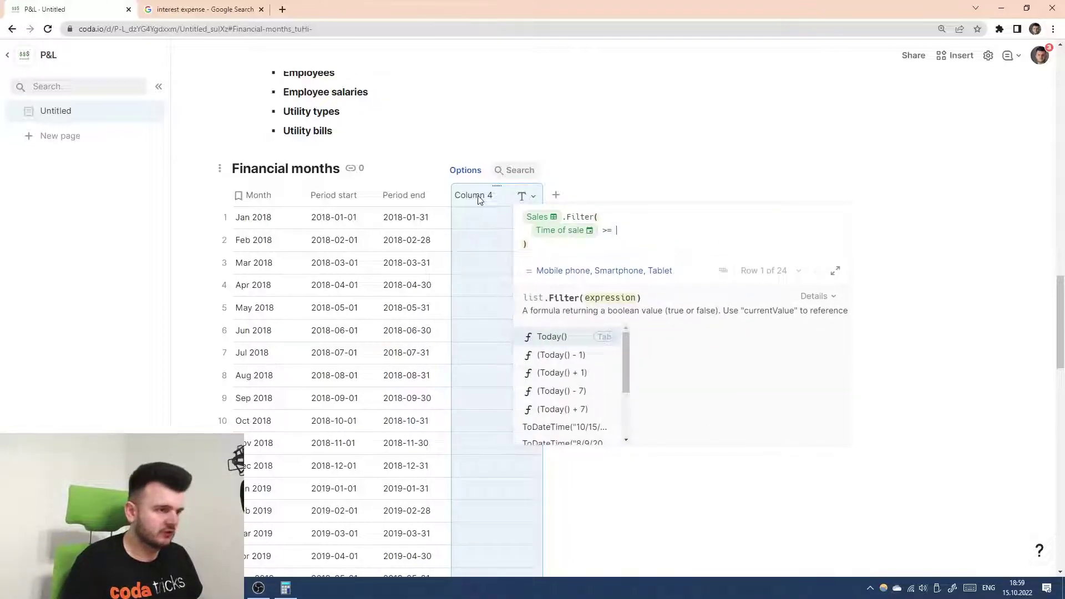
type("per")
key("Tab")
type("and ti")
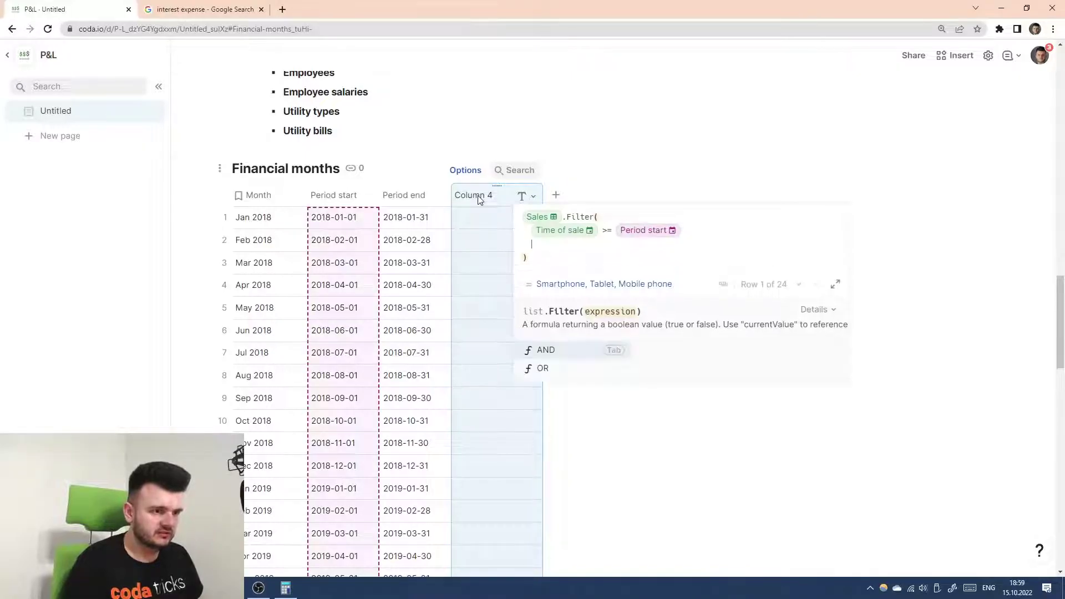
key("Tab")
type("< ")
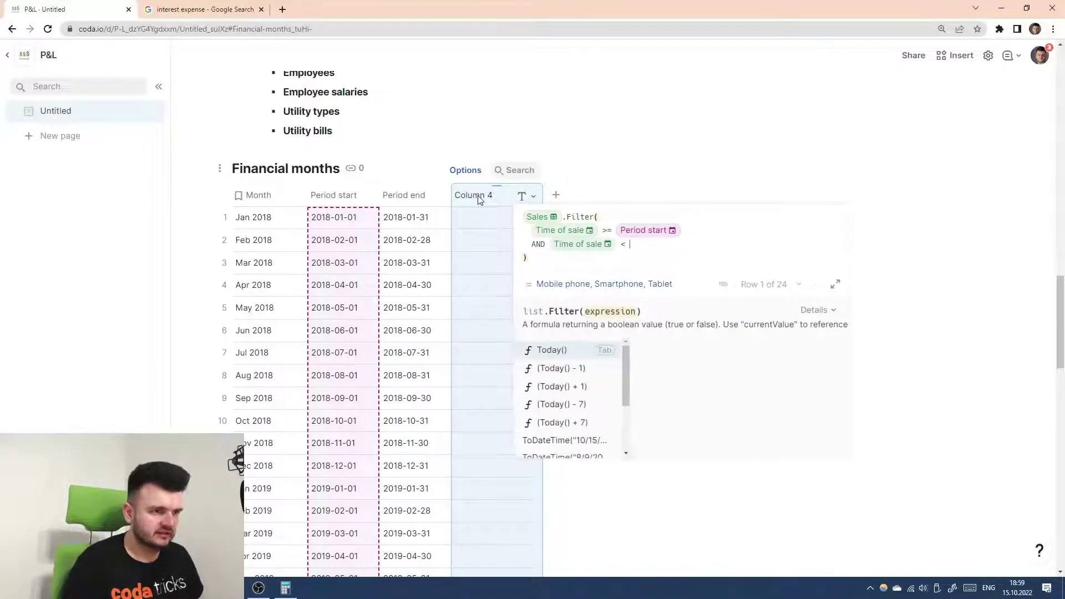
type("per")
key("Down")
key("Tab")
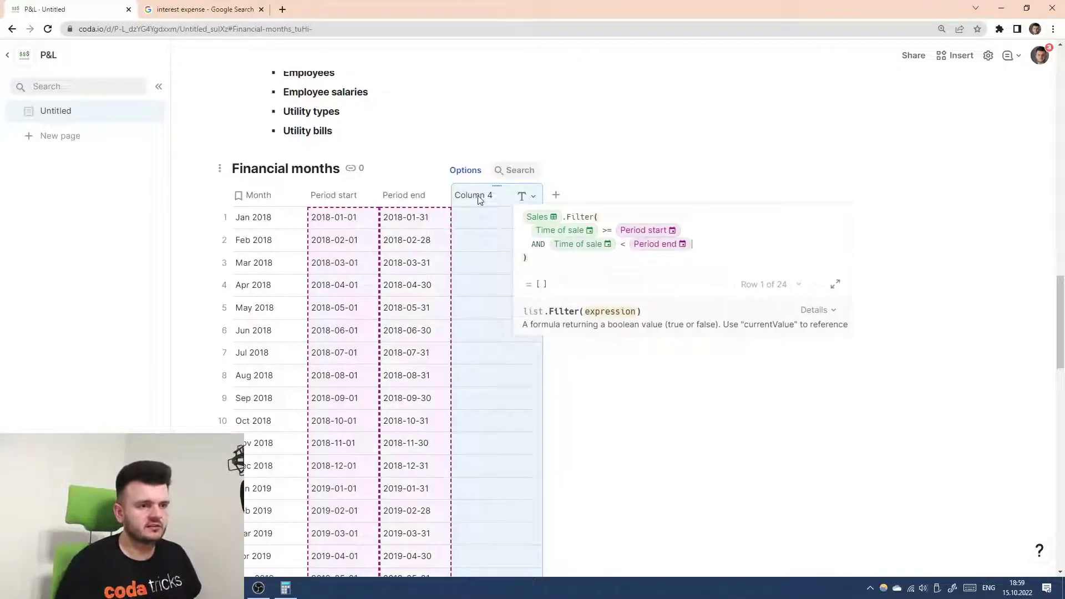
key("Return")
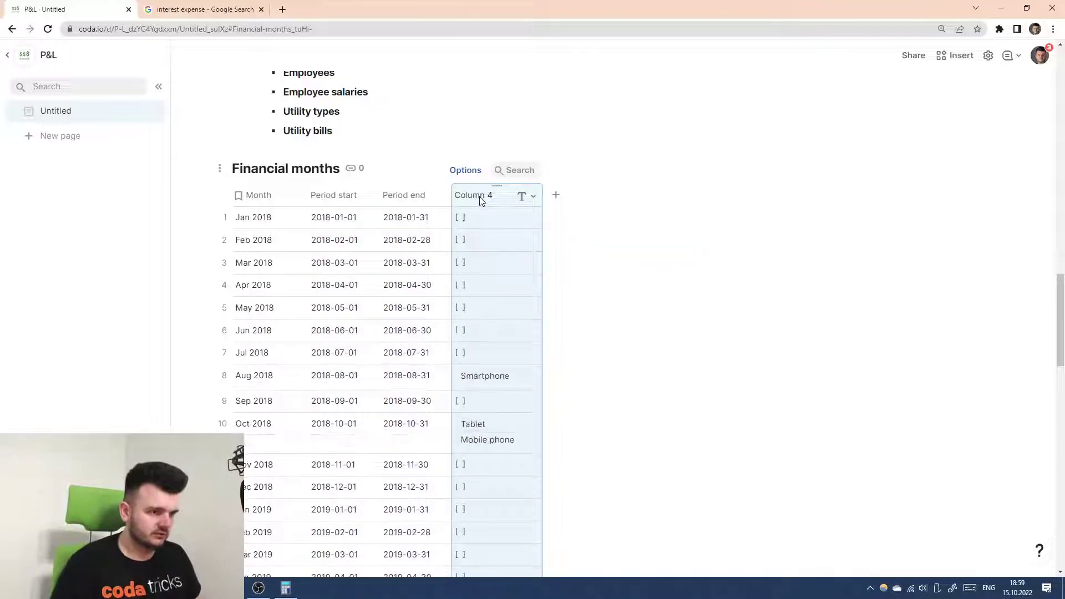
- Inspect the sales matched to Aug and Oct 2018 in Column 4, including the full Mobile phone sale record and its item's cost
scroll(509, 233, "down", 2)
scroll(499, 319, "down", 3)
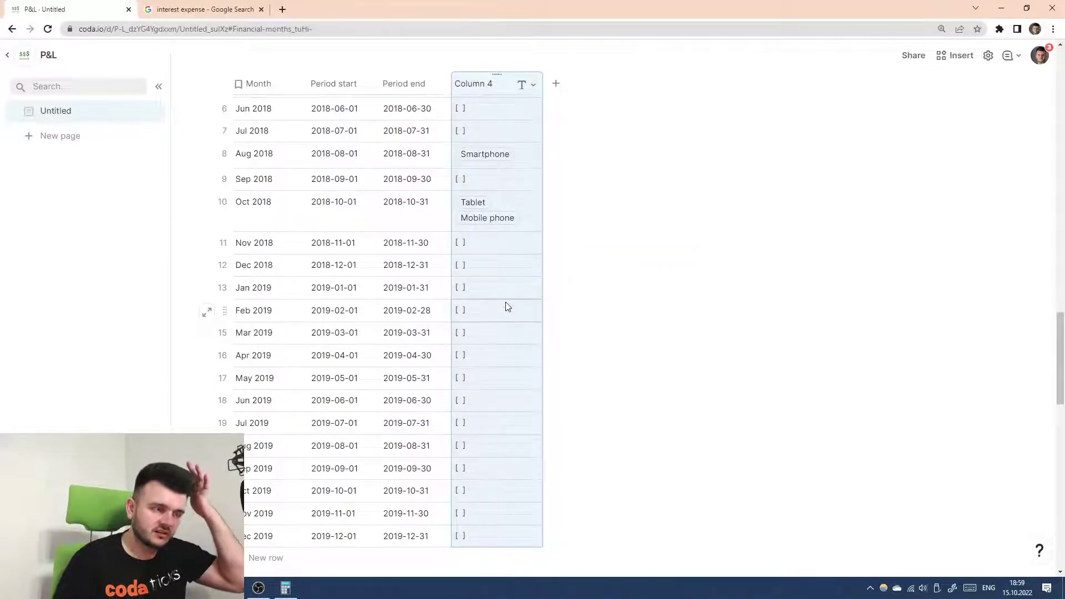
mouse_move(476, 165)
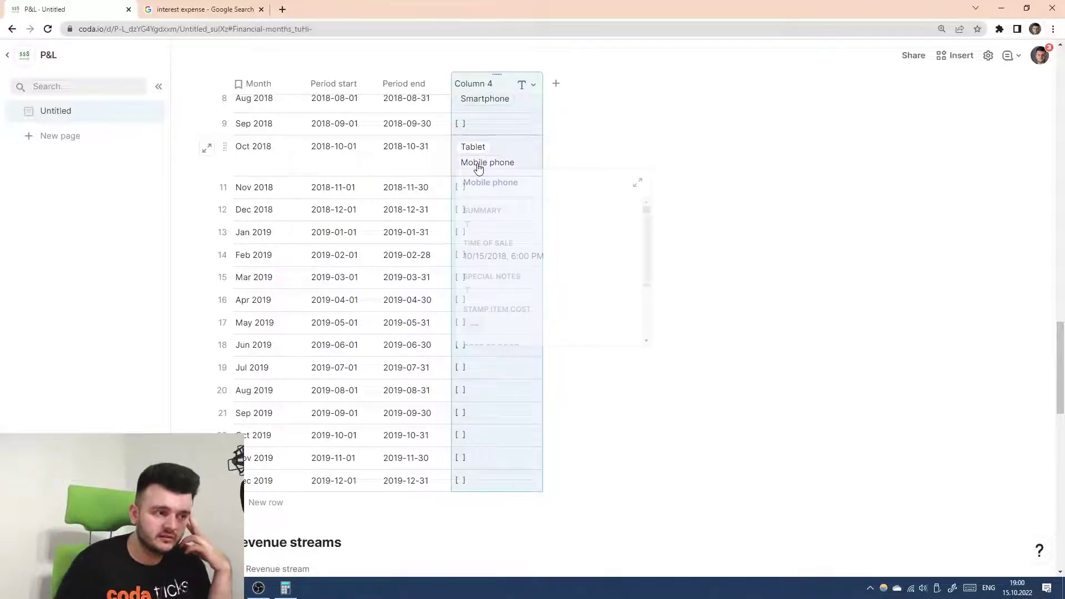
scroll(595, 194, "up", 4)
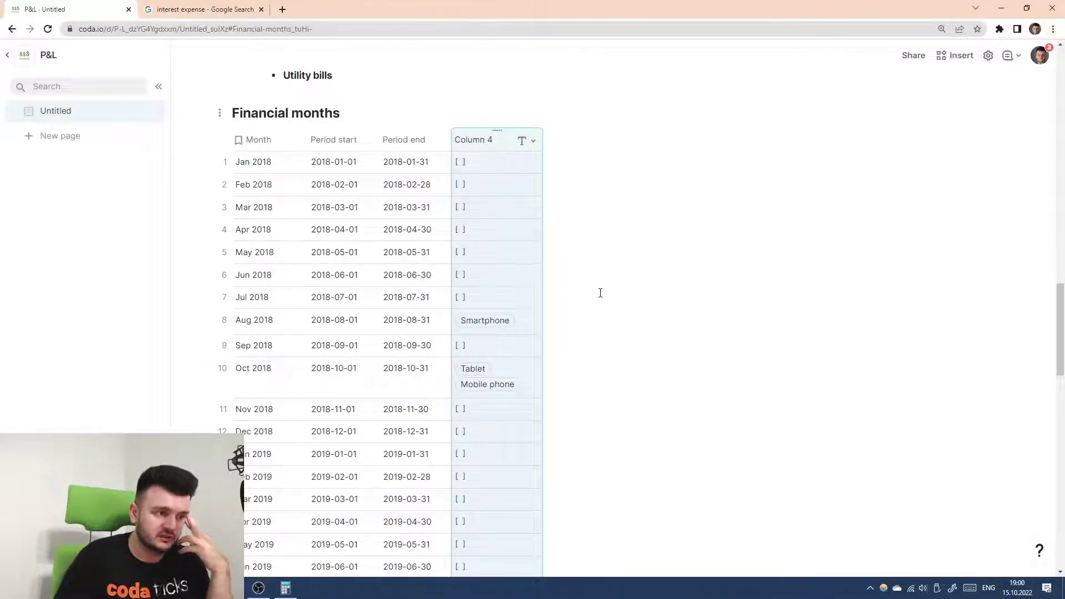
mouse_move(489, 326)
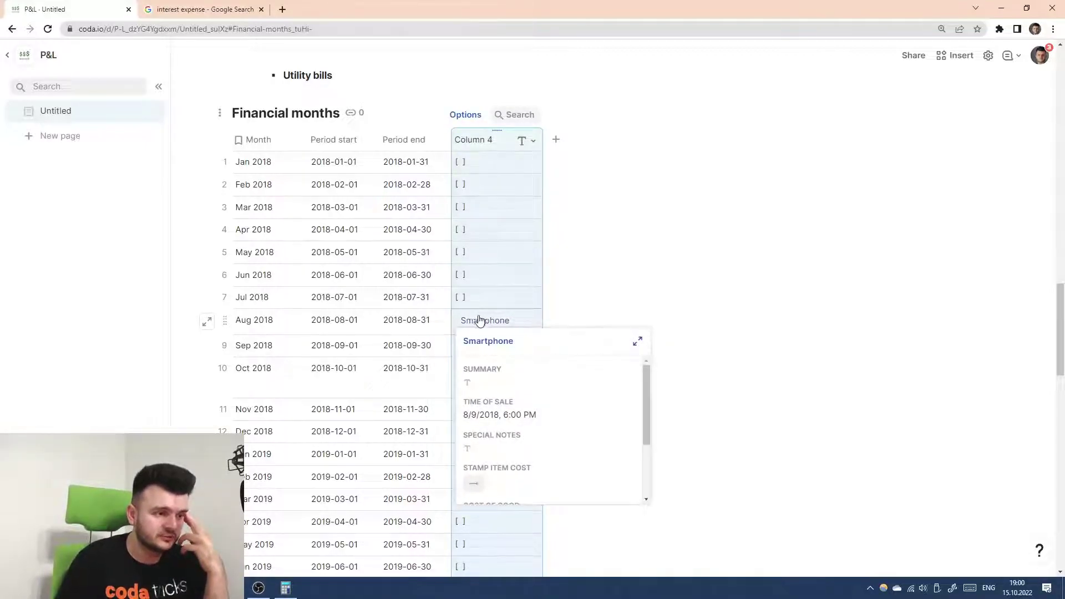
scroll(486, 327, "down", 2)
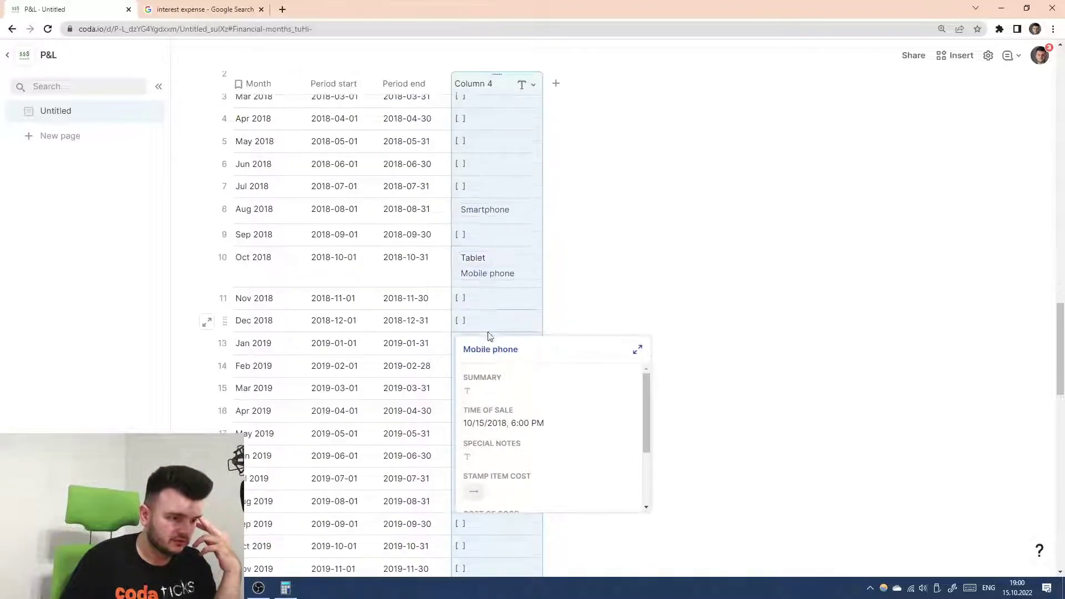
scroll(500, 372, "down", 2)
scroll(498, 376, "up", 2)
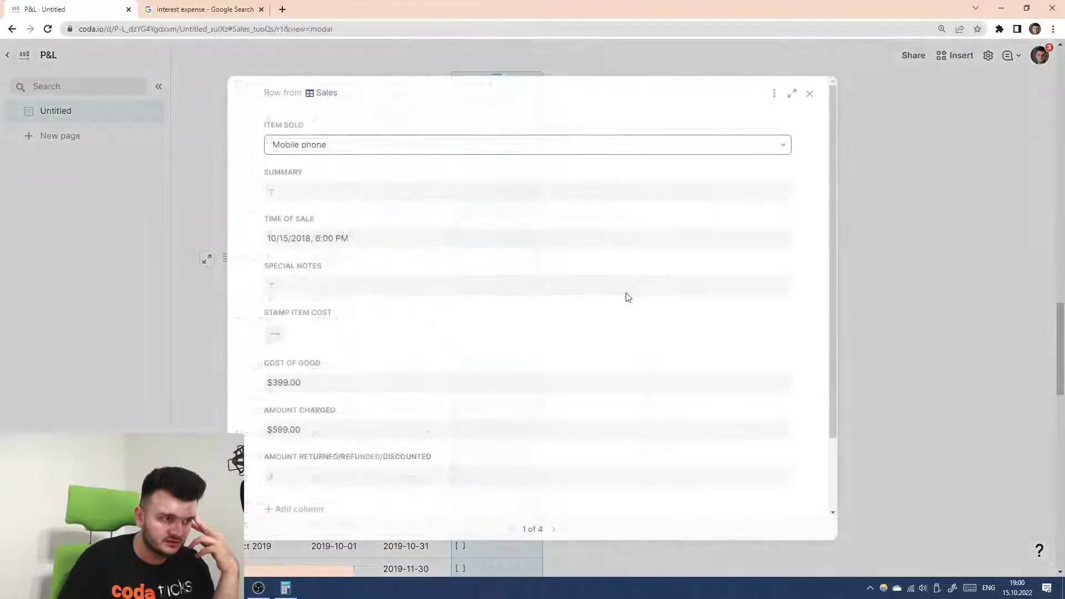
left_click(637, 293)
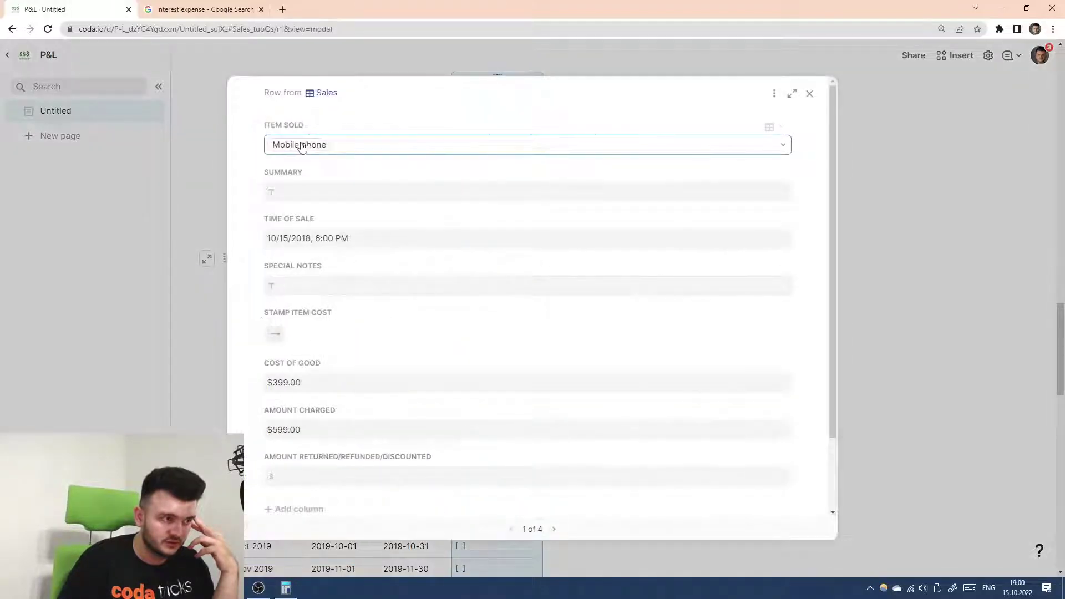
mouse_move(300, 147)
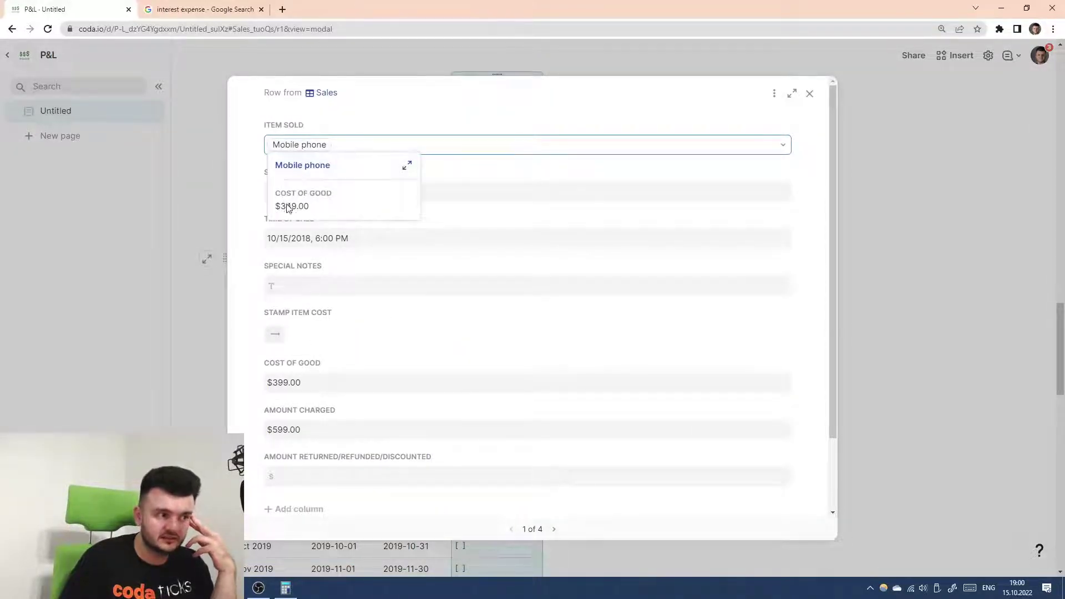
left_click(810, 94)
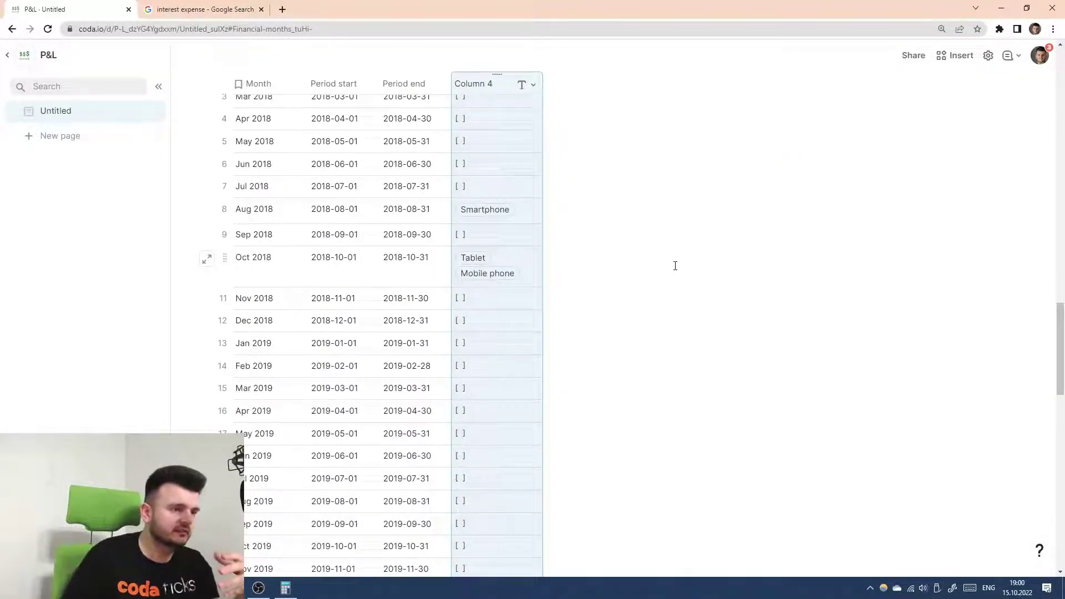
- Compare the Item sold column of the Sales table with the Aug 2018 sale listed in Column 4
scroll(668, 275, "down", 9)
left_click(364, 322)
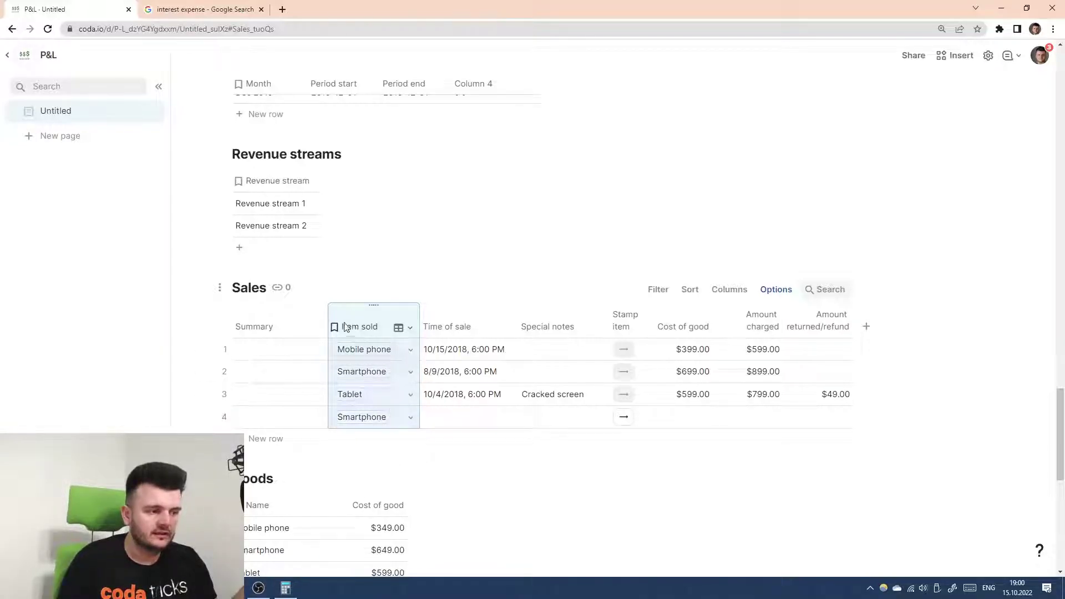
scroll(348, 332, "up", 12)
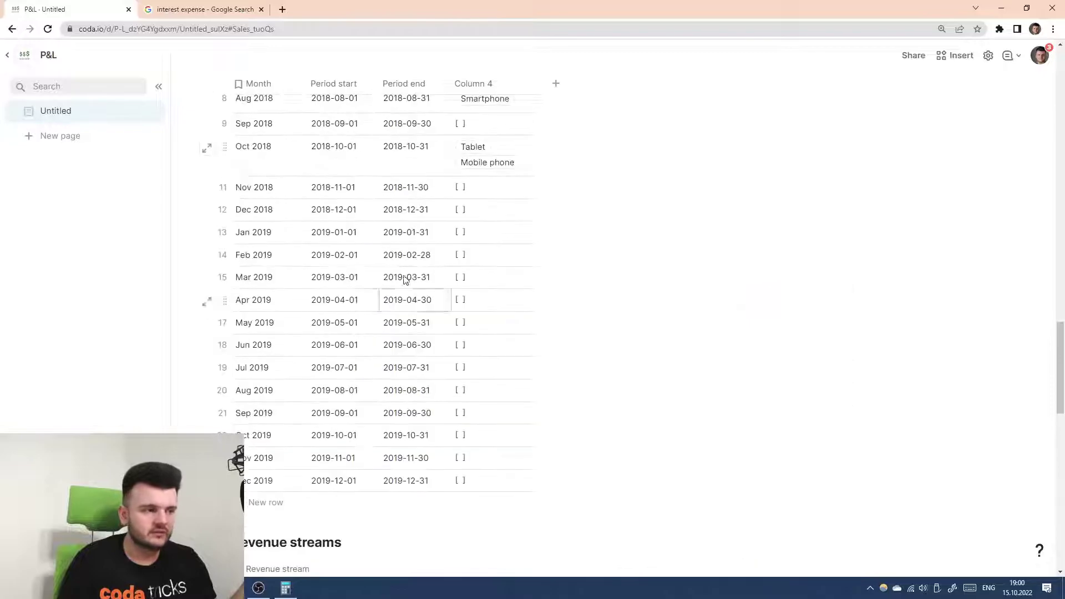
mouse_move(485, 216)
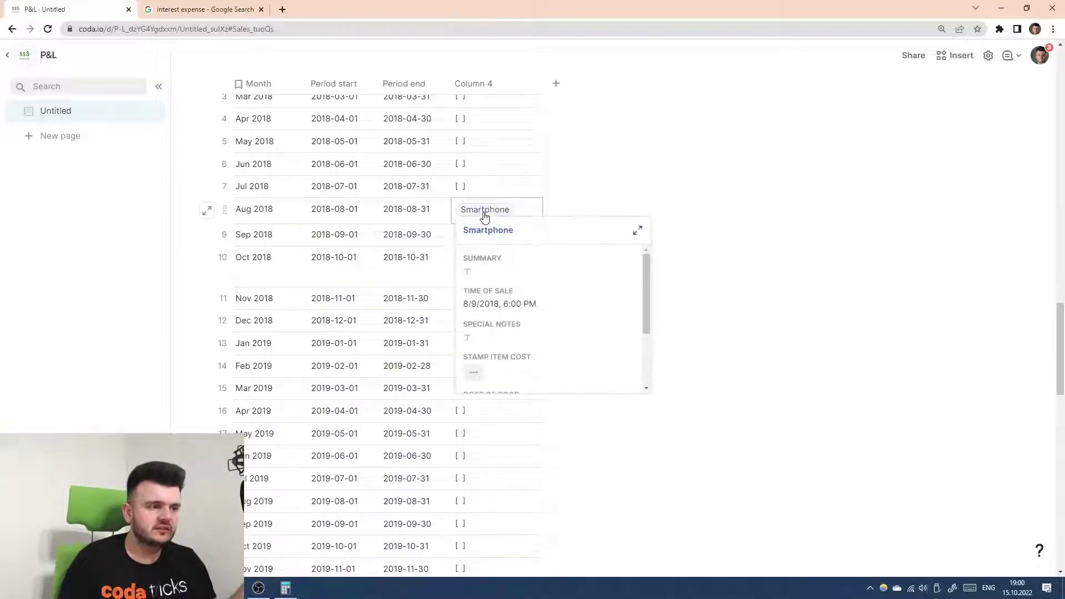
- Add a column after Column 4 in the Financial months table with the formula Column 4.Item sold
left_click(557, 85)
left_click(568, 88)
key("=")
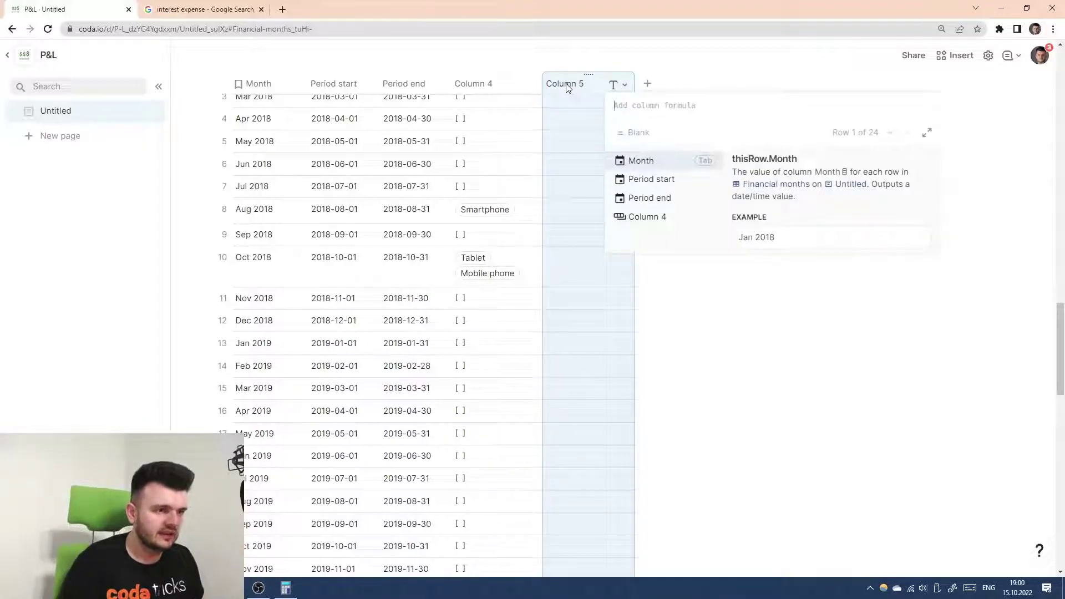
key("Down")
key("Down")
key("Down")
key("Tab")
type(".")
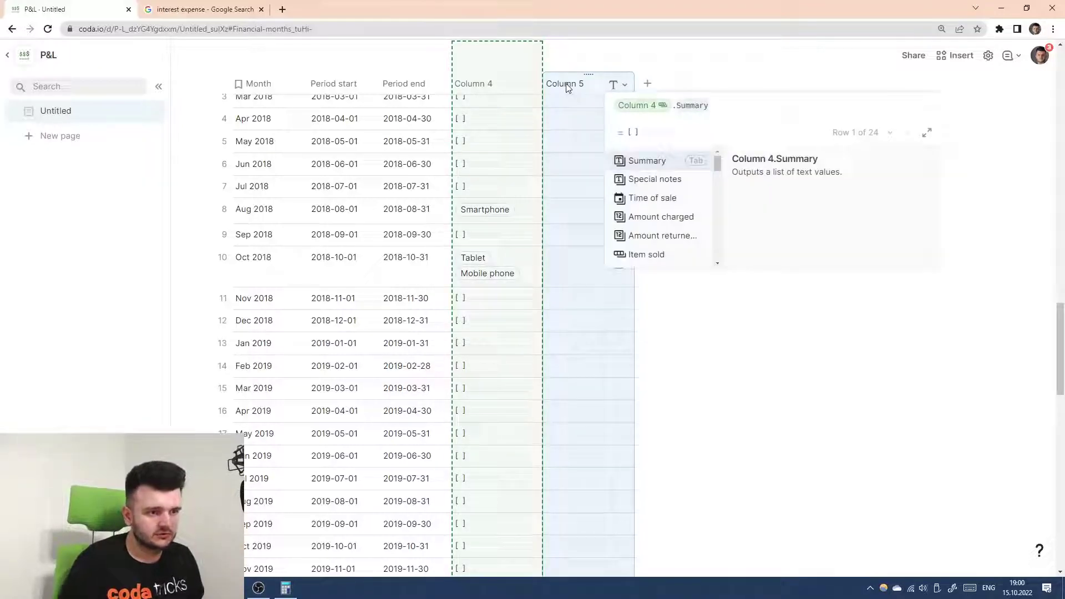
key("Down")
key("Down")
key("Down")
key("Down")
key("Down")
key("Tab")
key("Return")
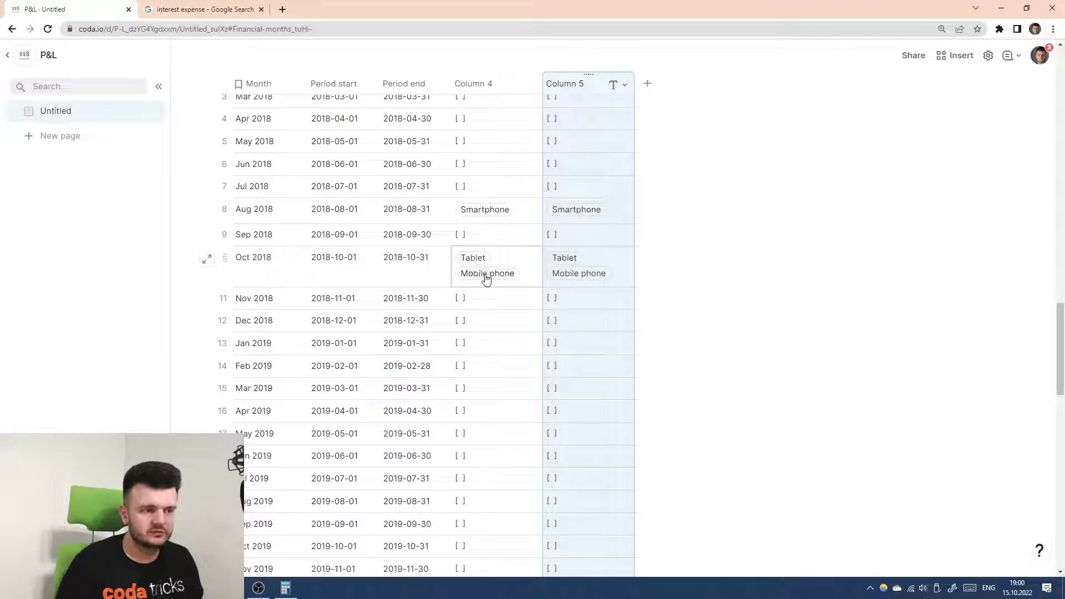
- Compare the preview details of the Aug and Oct 2018 entries in Column 4 and Column 5
mouse_move(475, 264)
mouse_move(572, 263)
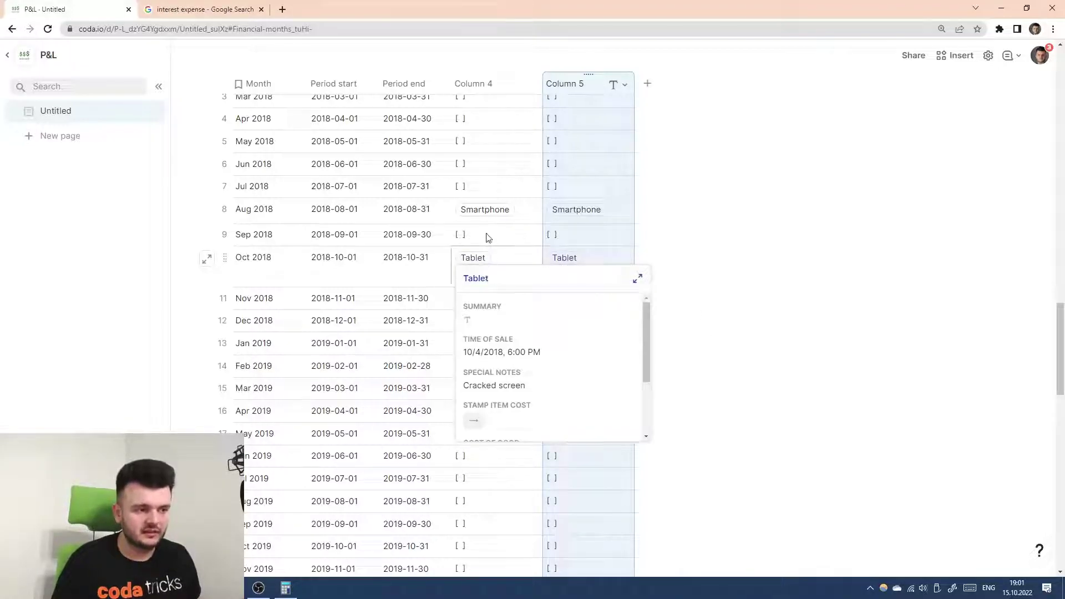
mouse_move(584, 215)
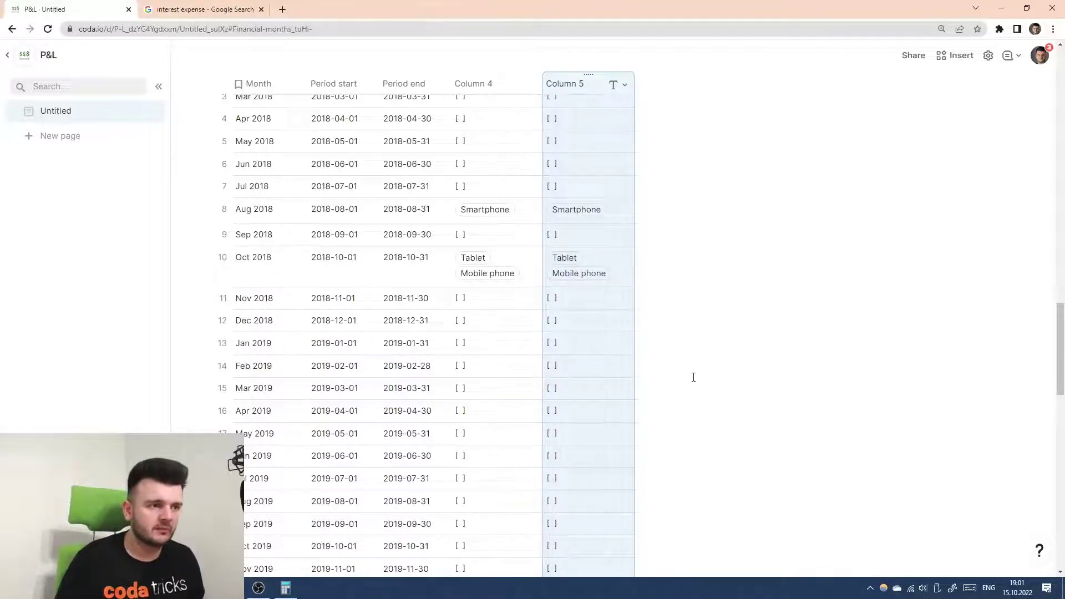
- Set the Summary column as the display column of the Sales table
scroll(694, 377, "down", 2)
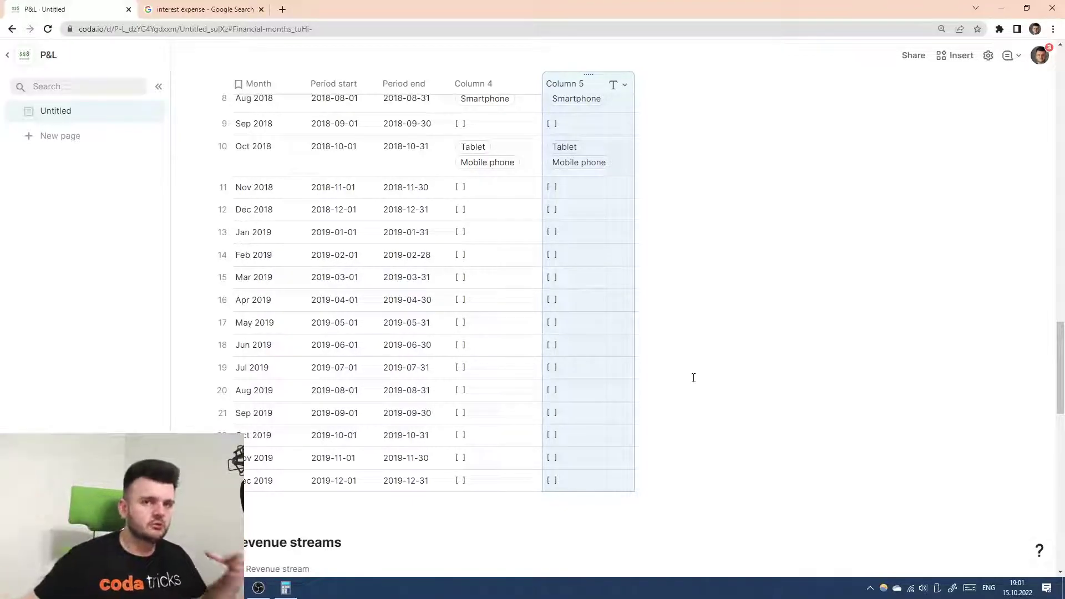
scroll(661, 385, "down", 2)
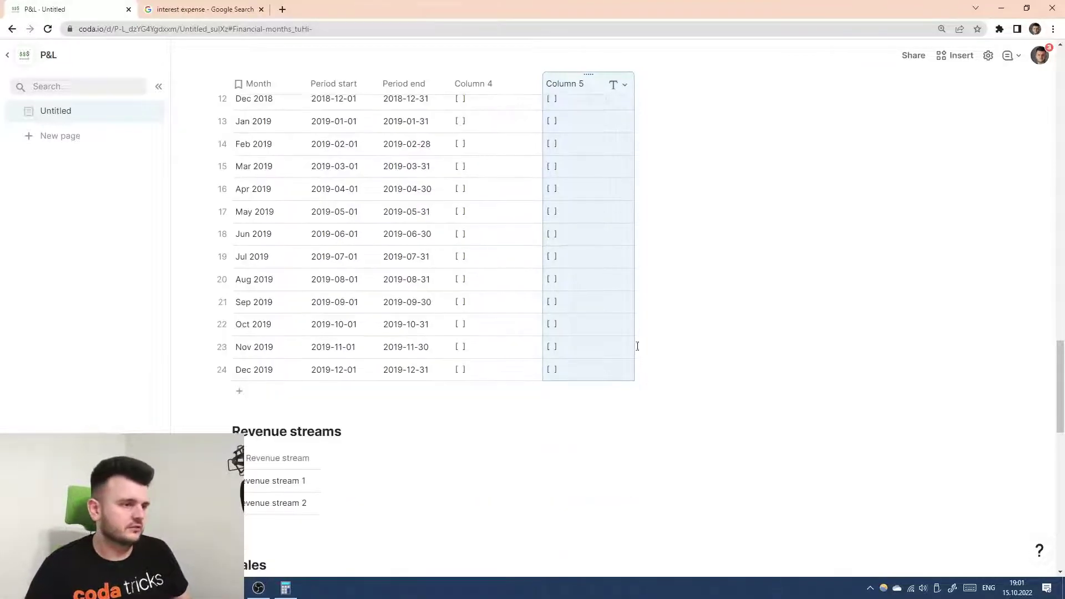
scroll(340, 429, "down", 4)
left_click(254, 383)
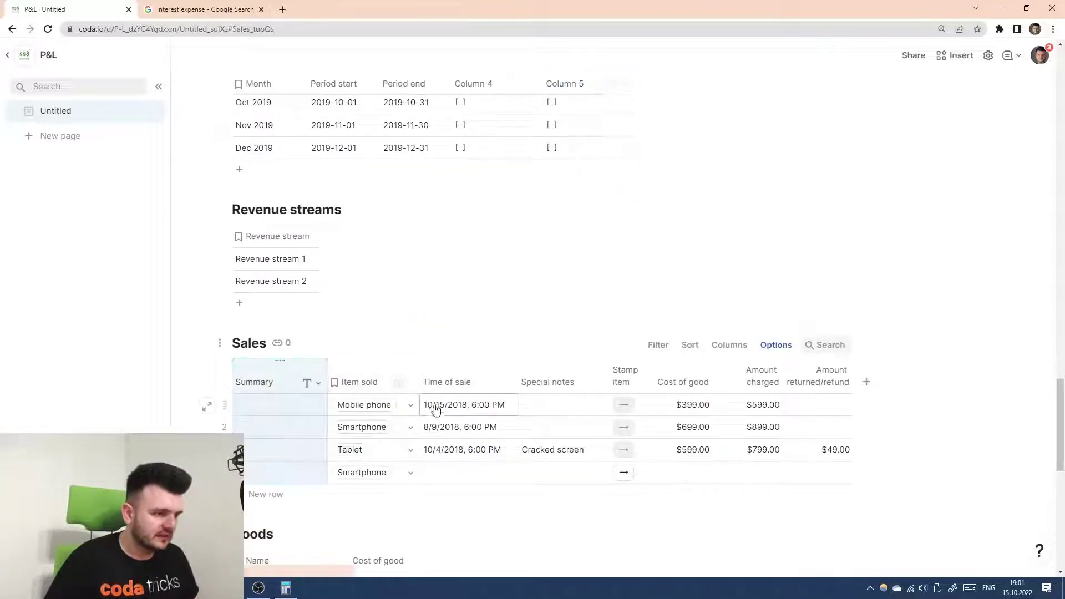
right_click(254, 383)
scroll(291, 527, "down", 3)
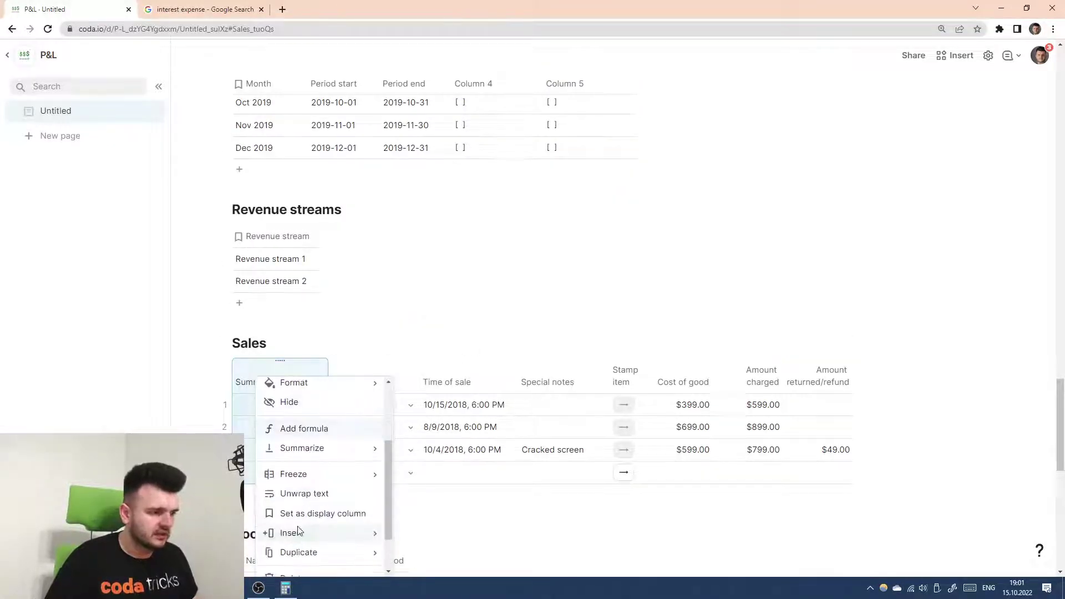
left_click(299, 511)
- Start the Summary column's formula in the Sales table as Format("") with an empty template
key("equal")
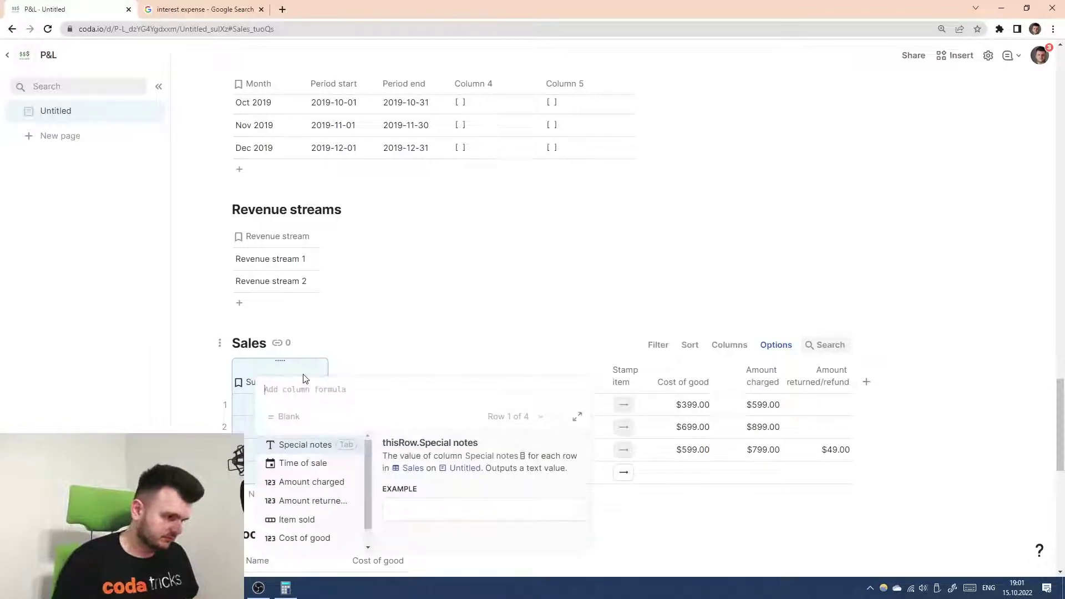
type("Fom")
key("BackSpace")
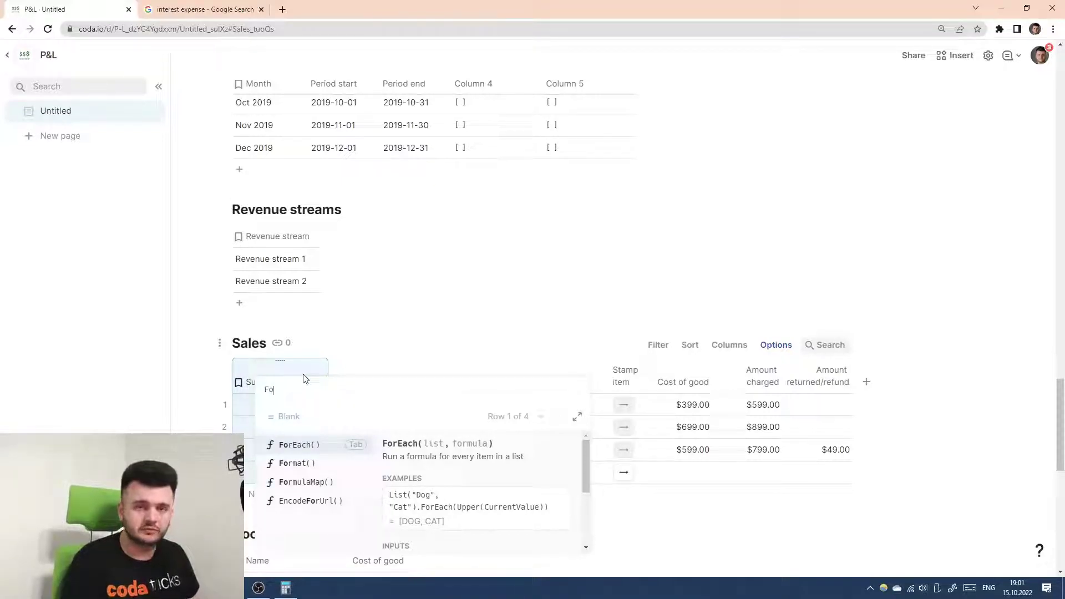
type("rmat(")
key("Tab")
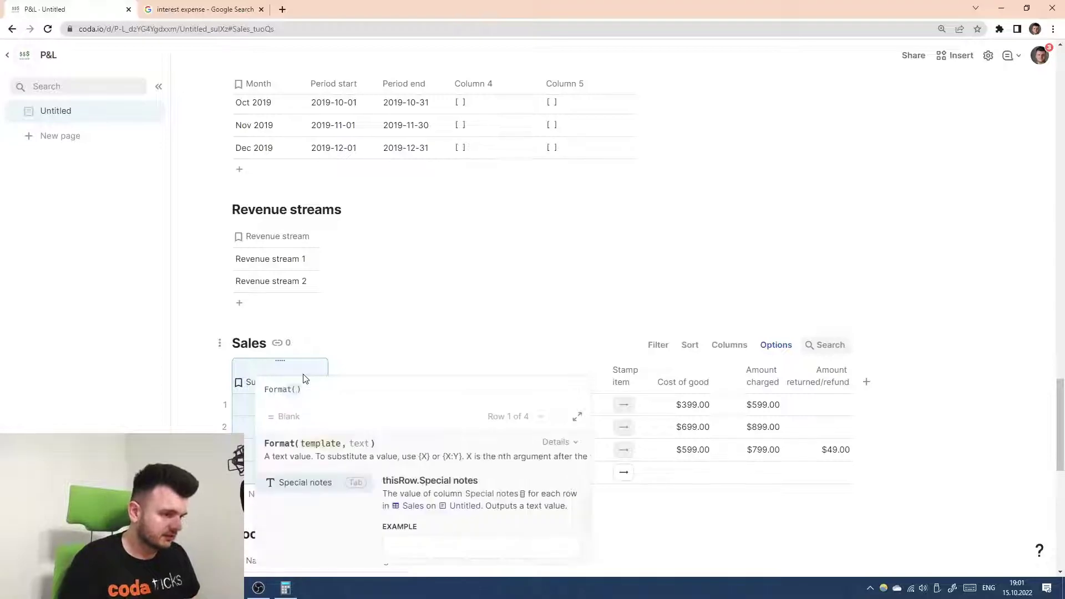
type("\"\"")
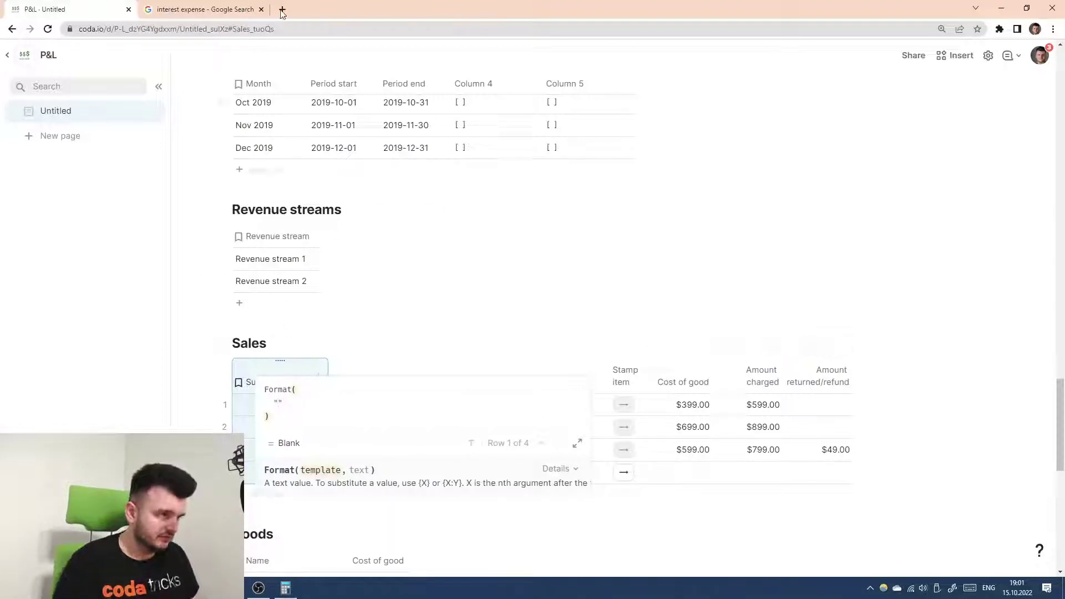
- Add a text line between Financial months and Revenue streams and search there for an emoji with "sale", then with "cart"
left_click(535, 190)
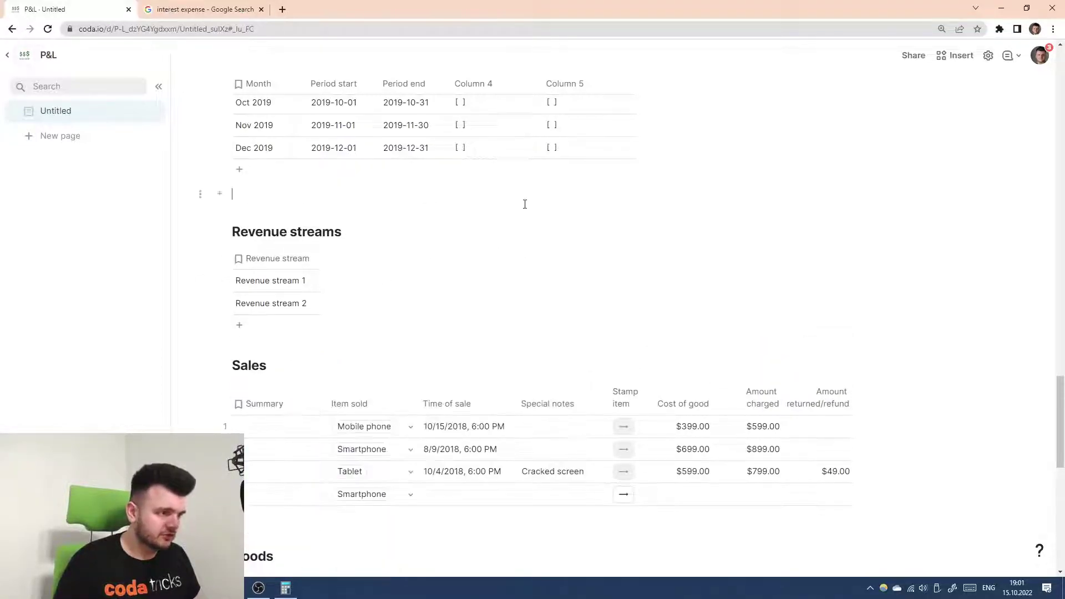
type(":sale")
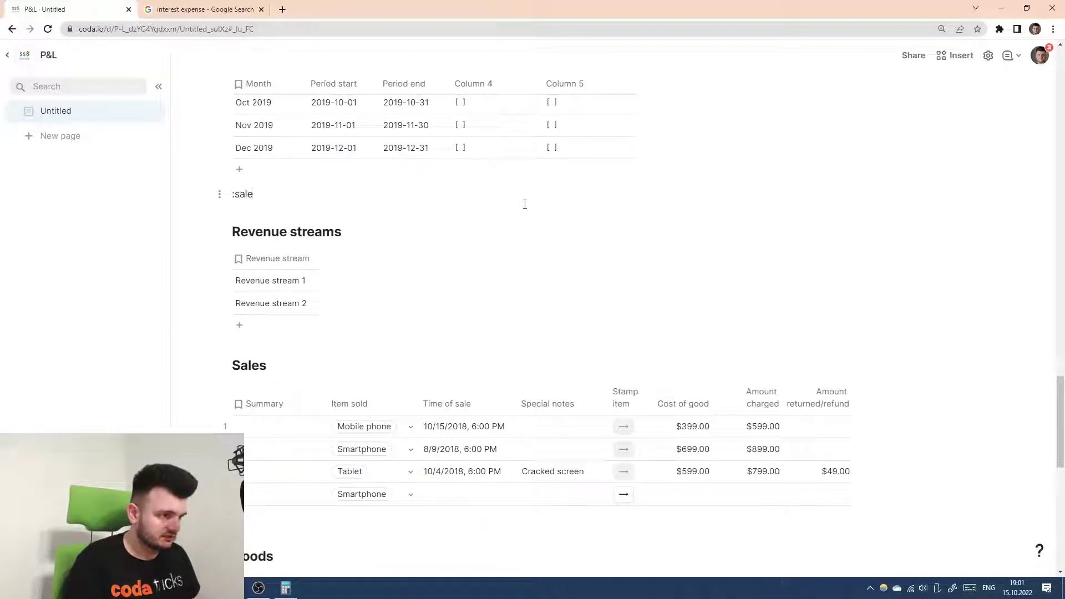
key("BackSpace")
key("BackSpace")
key("BackSpace")
key("BackSpace")
key("BackSpace")
type(":cart")
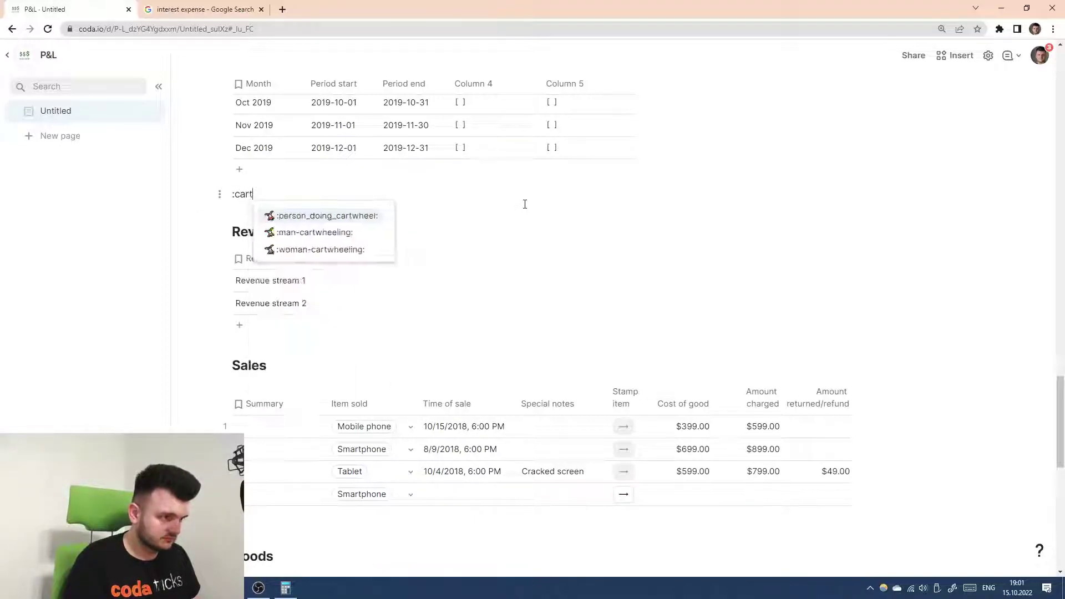
- Replace the emoji search on the temporary line with "shop" and insert the shopping_trolley emoji
key("BackSpace")
key("BackSpace")
key("BackSpace")
key("BackSpace")
key("BackSpace")
type(":shop")
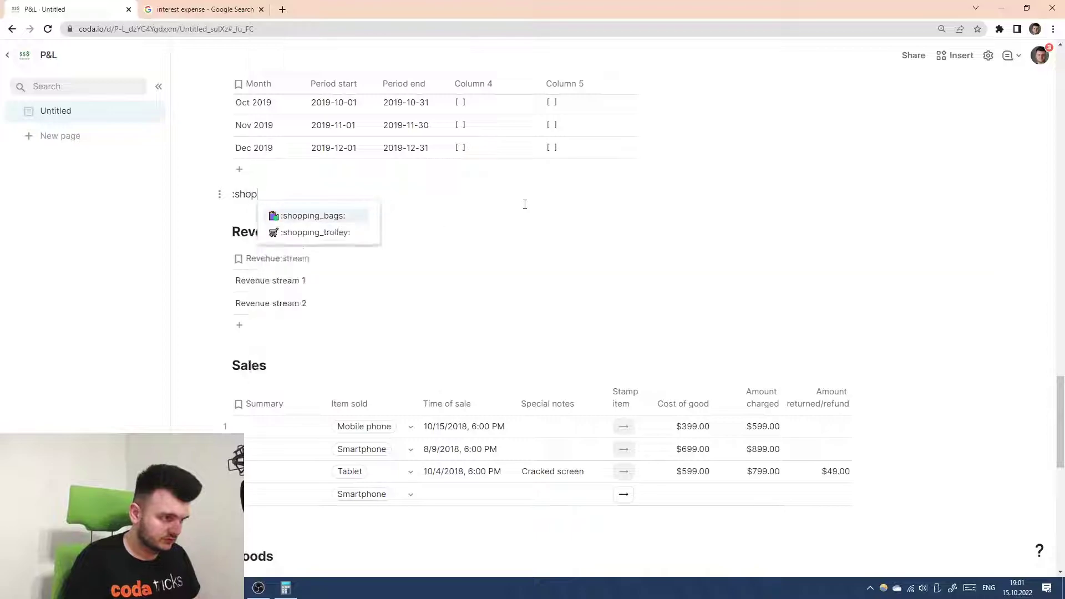
key("Down")
key("Return")
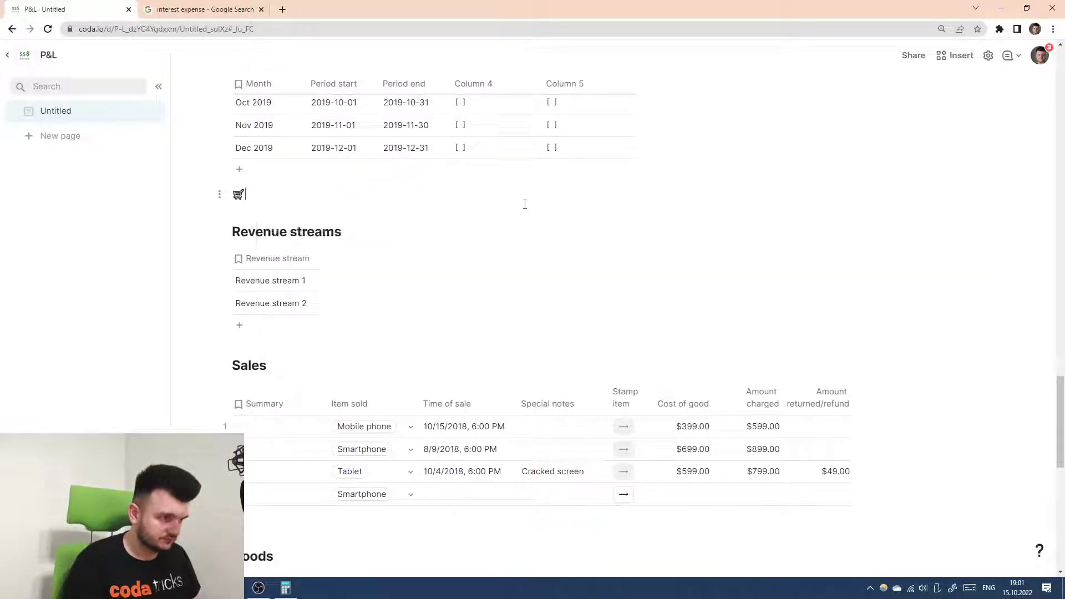
- Copy the trolley emoji and remove the temporary line above Revenue streams
key("shift+Left")
key("ctrl+c")
key("BackSpace")
key("BackSpace")
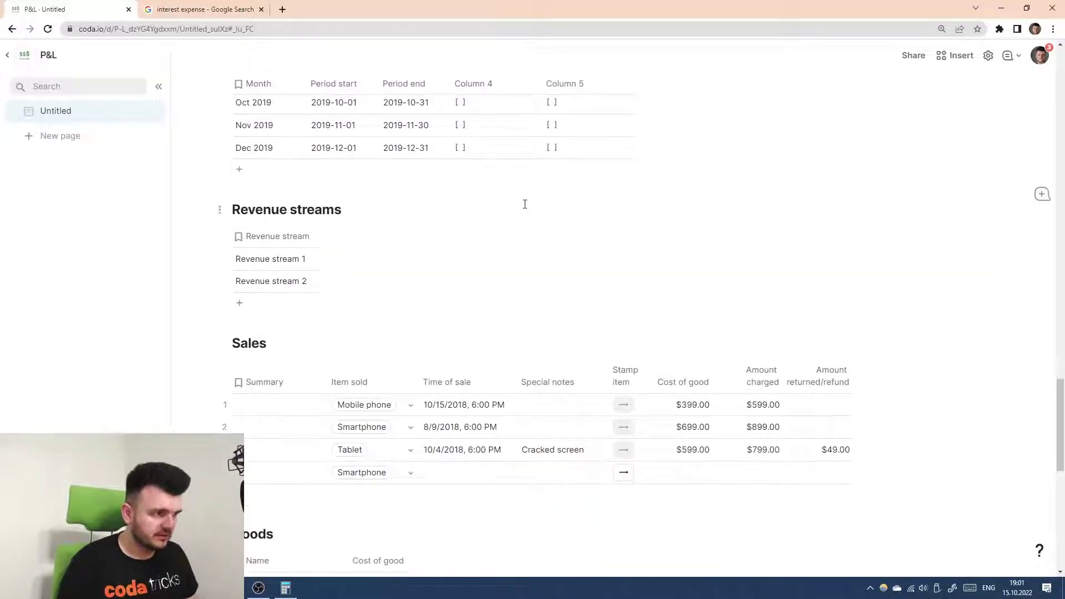
- Fill the template of the Sales table's Summary formula with the copied trolley emoji followed by "{1} @ {2} for {3} ({4})"
left_click(308, 383)
left_click(306, 444)
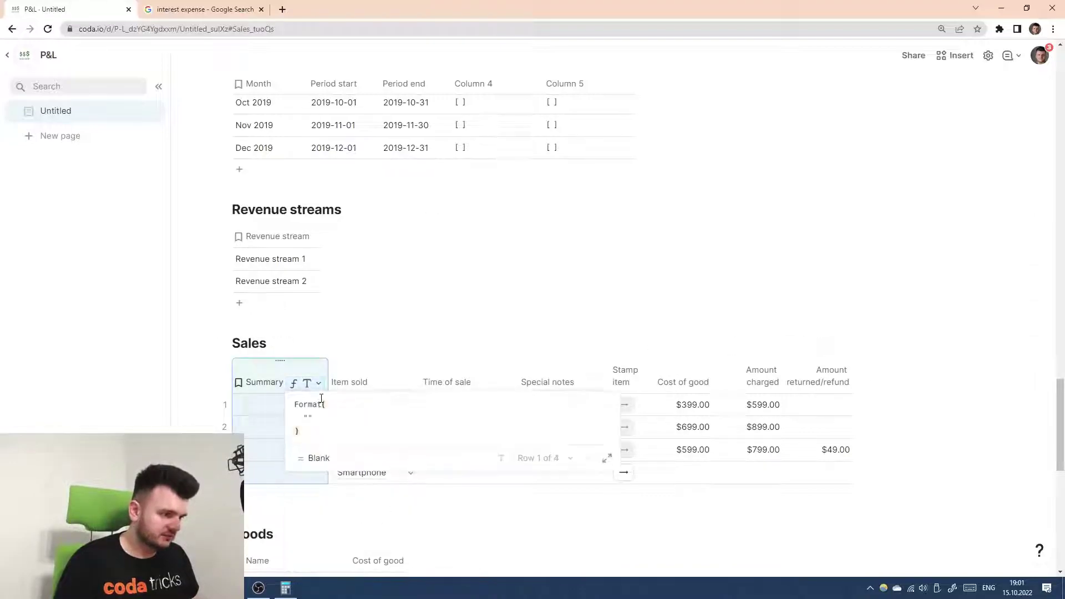
left_click(309, 417)
key("ctrl+v")
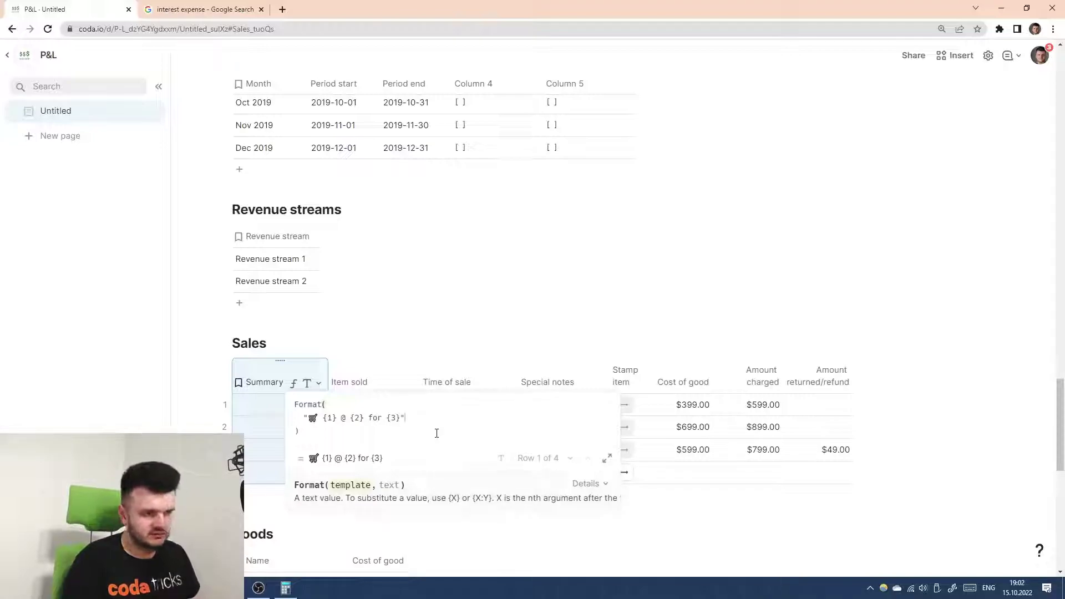
type(",")
key("shift+Return")
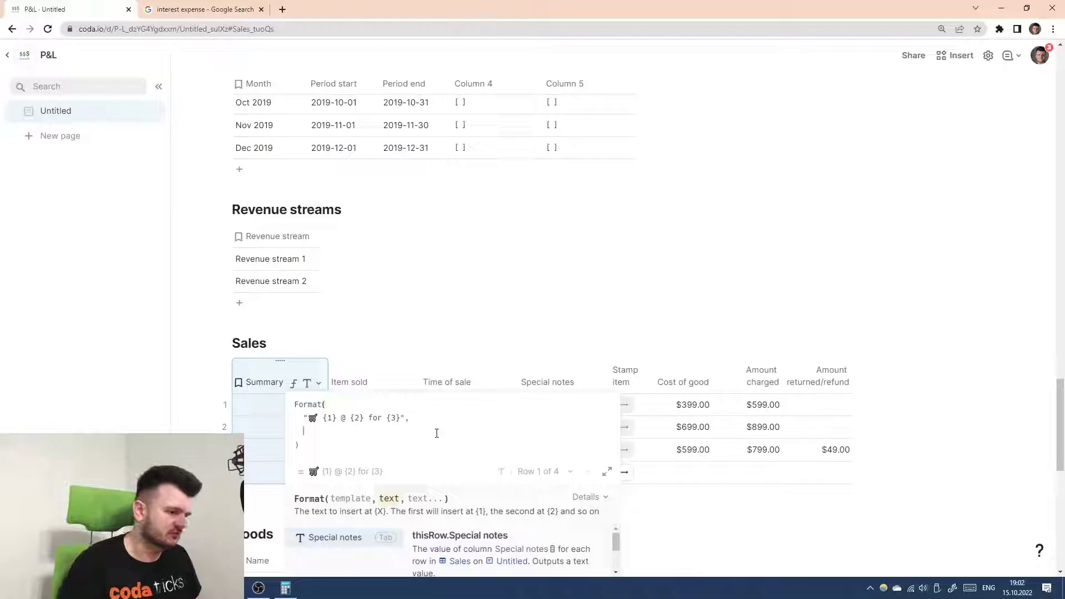
left_click(404, 417)
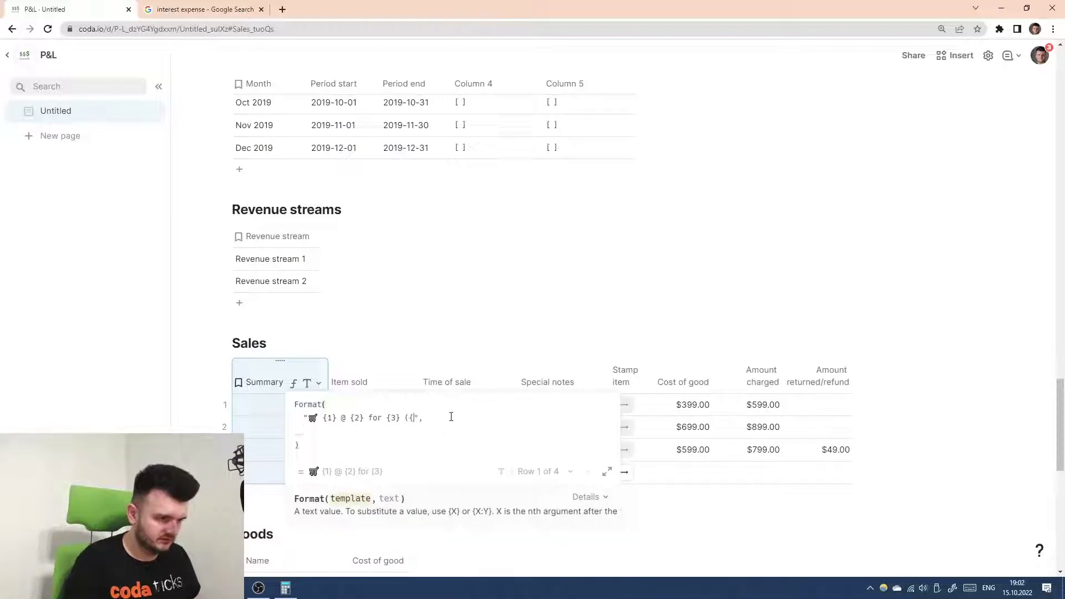
type("({4})")
- Add Item sold.Name and Time of sale as the first two text arguments of the Summary formula
key("Down")
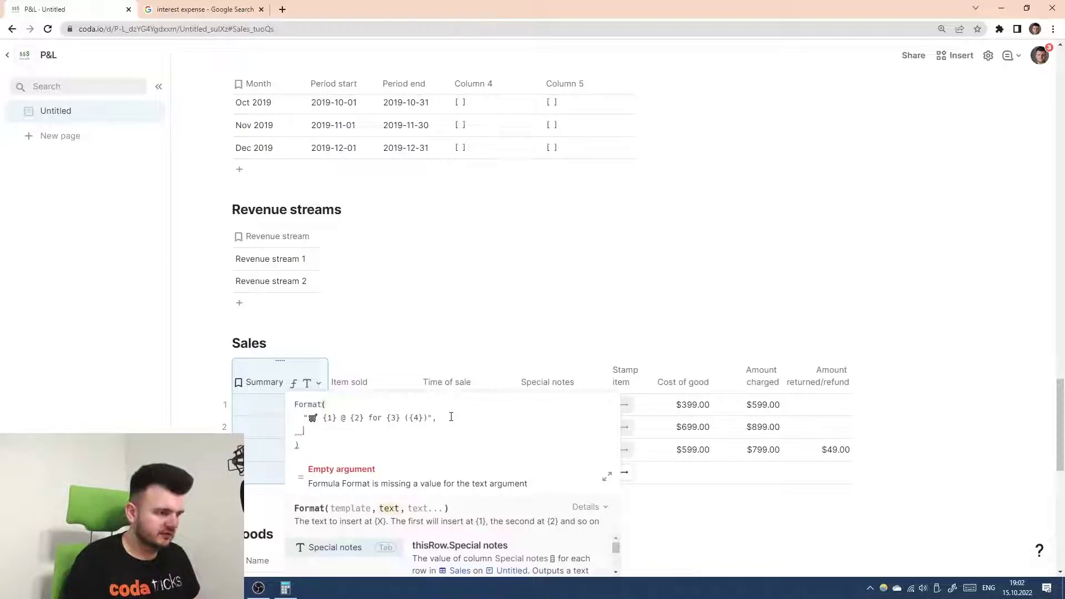
type("Item sold")
key("Tab")
type(".Name")
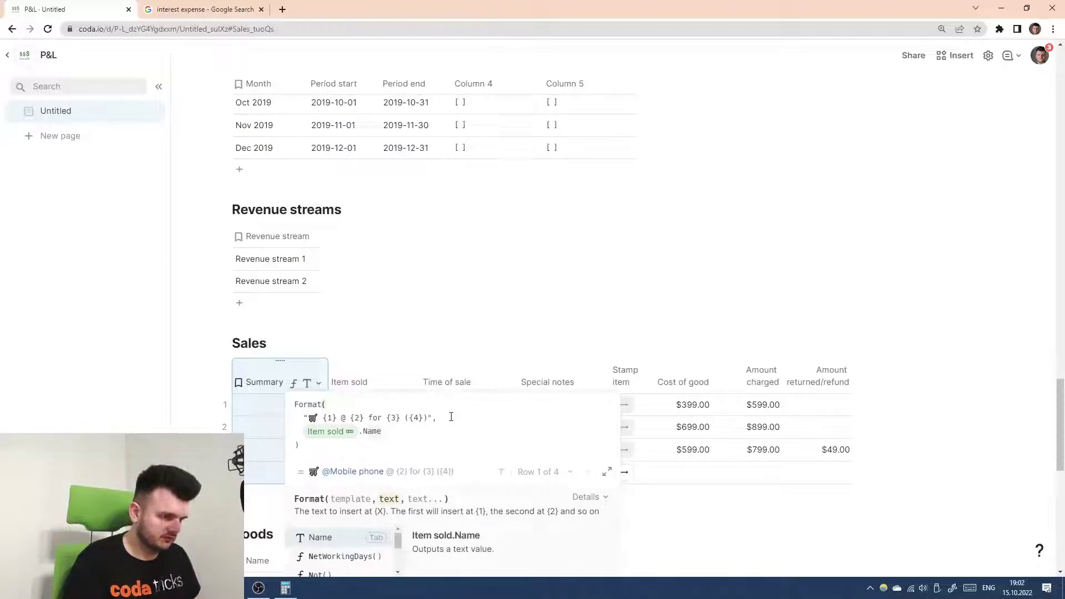
type(",")
key("shift+Return")
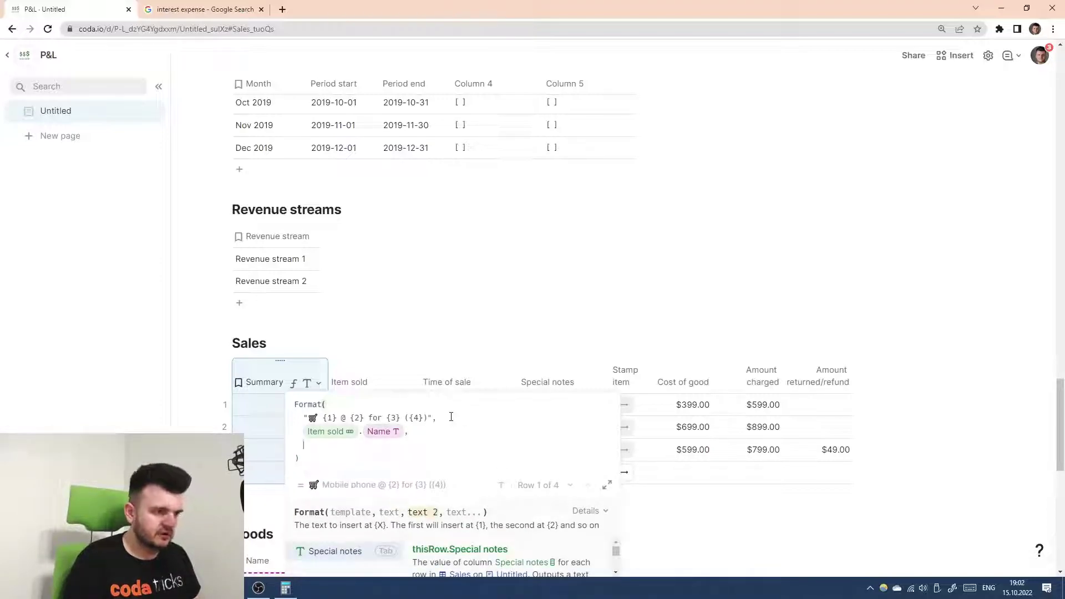
type("Time of sale")
key("Tab")
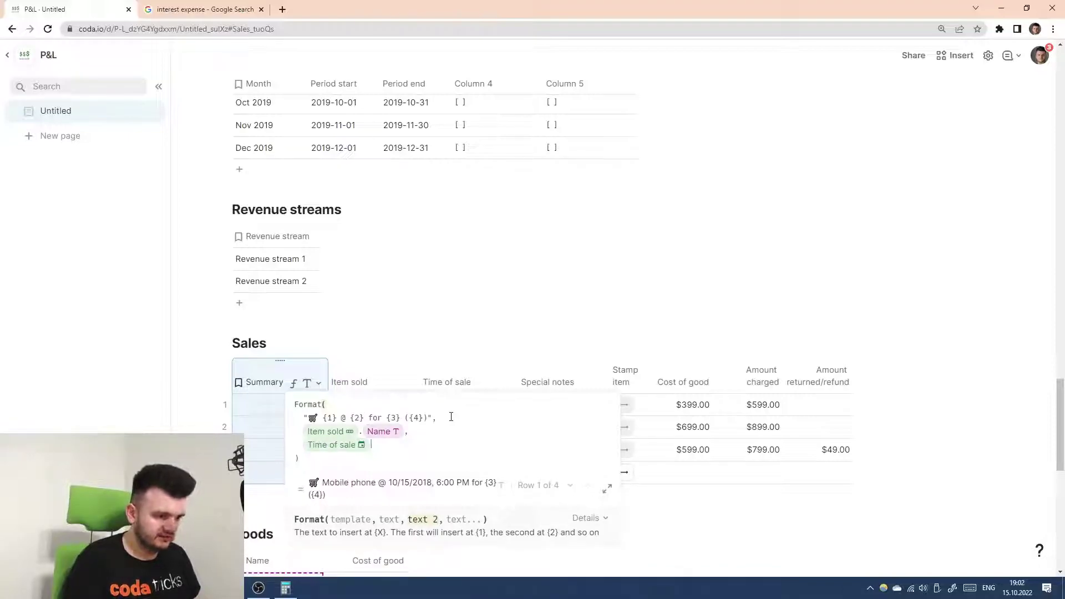
- Add Amount charged and Special notes as the third and fourth text arguments of the Summary formula
type(",")
key("shift+Return")
type("Cost of good")
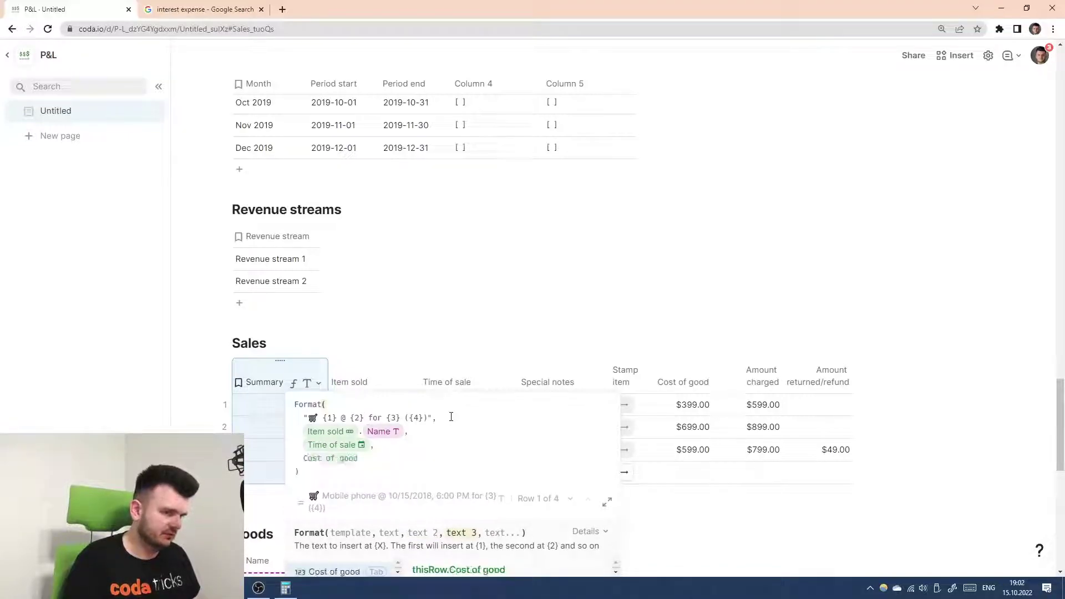
key("ctrl+BackSpace")
key("ctrl+BackSpace")
key("ctrl+BackSpace")
type("Amount charged")
key("Tab")
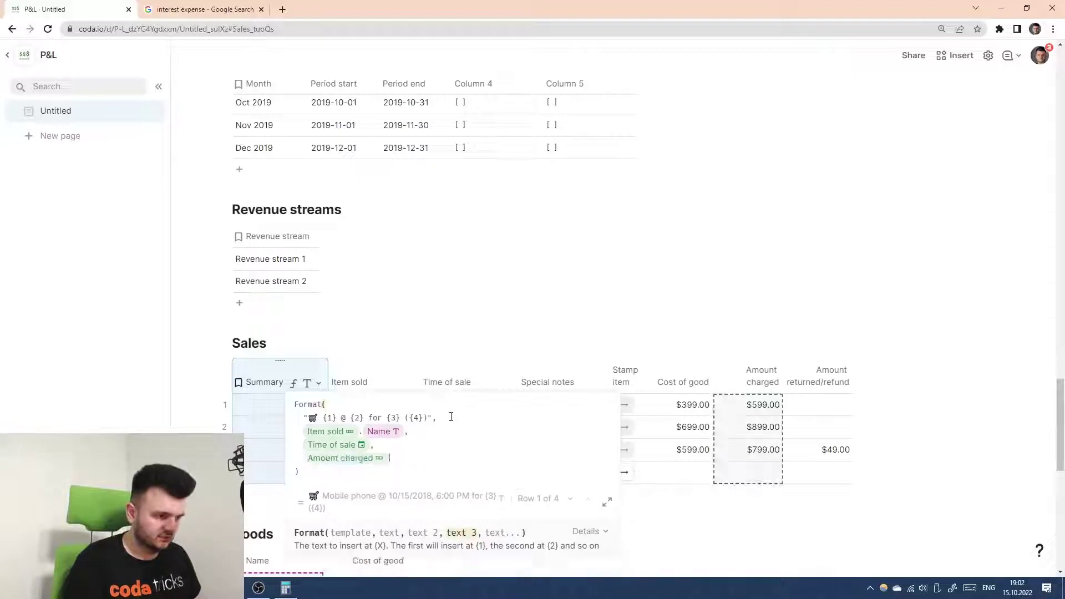
type(",")
key("shift+Return")
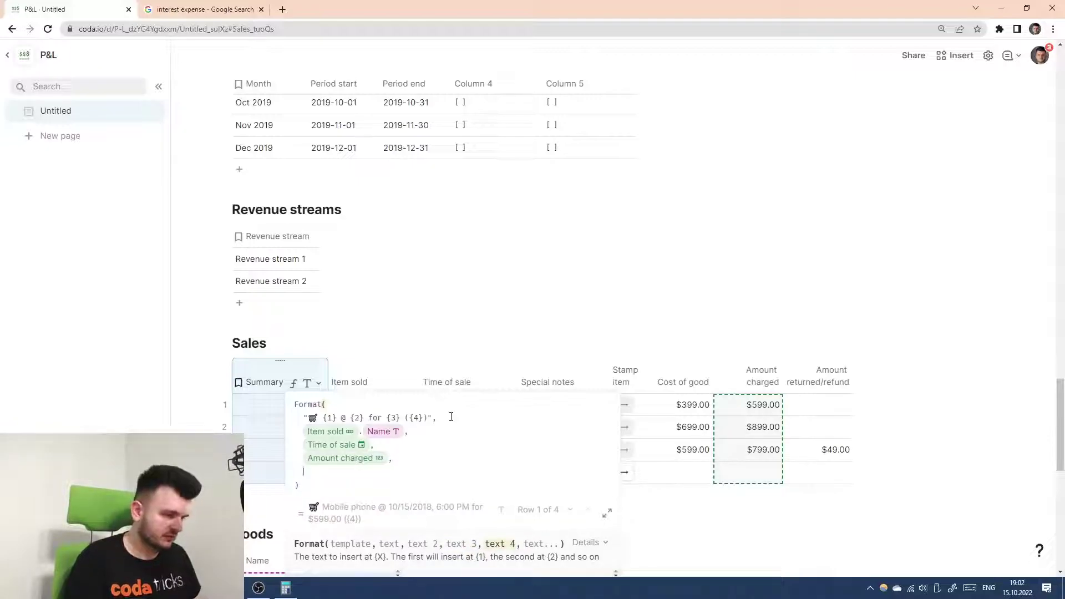
type("Special notes")
key("Tab")
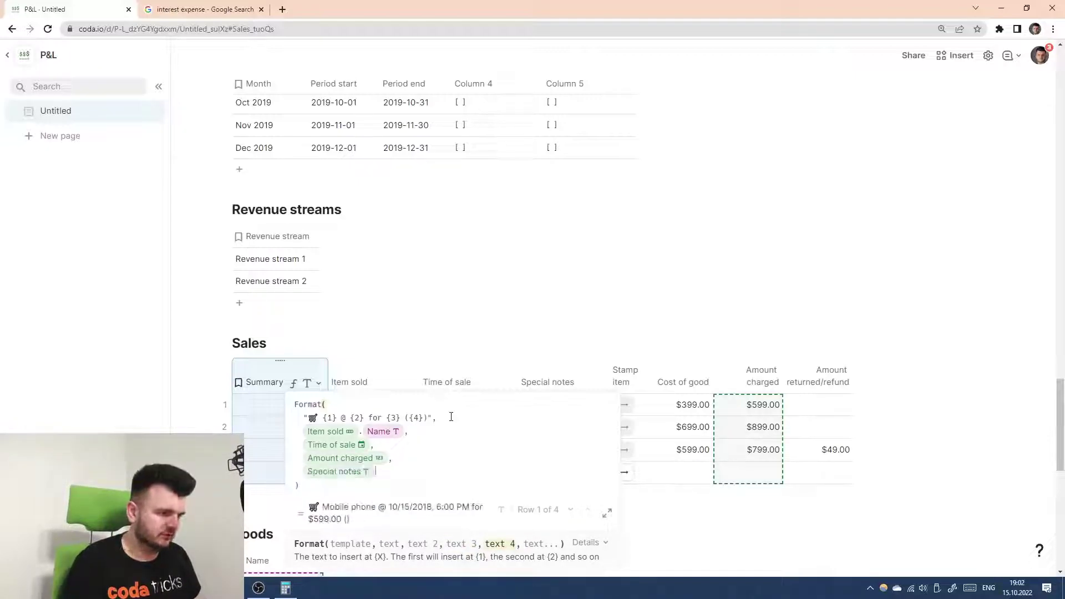
- Append .ToText() to the Format expression and apply the Summary formula
key("Down")
type(".To")
key("BackSpace")
key("BackSpace")
key("BackSpace")
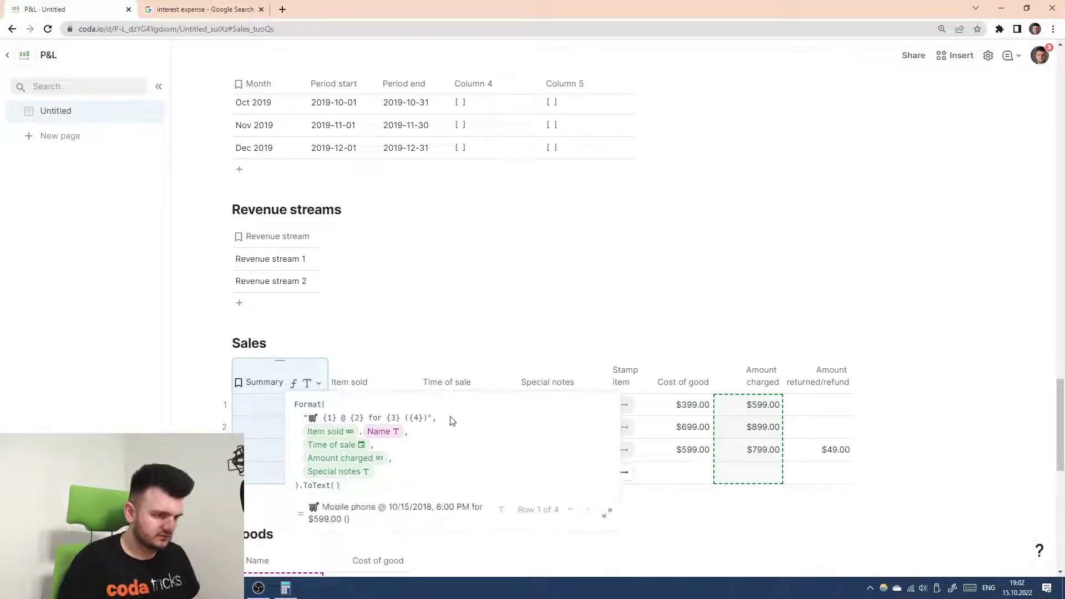
key("Return")
- Widen the Summary column to fit its text and delete the unfinished Smartphone row without a time of sale
left_click_drag(327, 378, 508, 373)
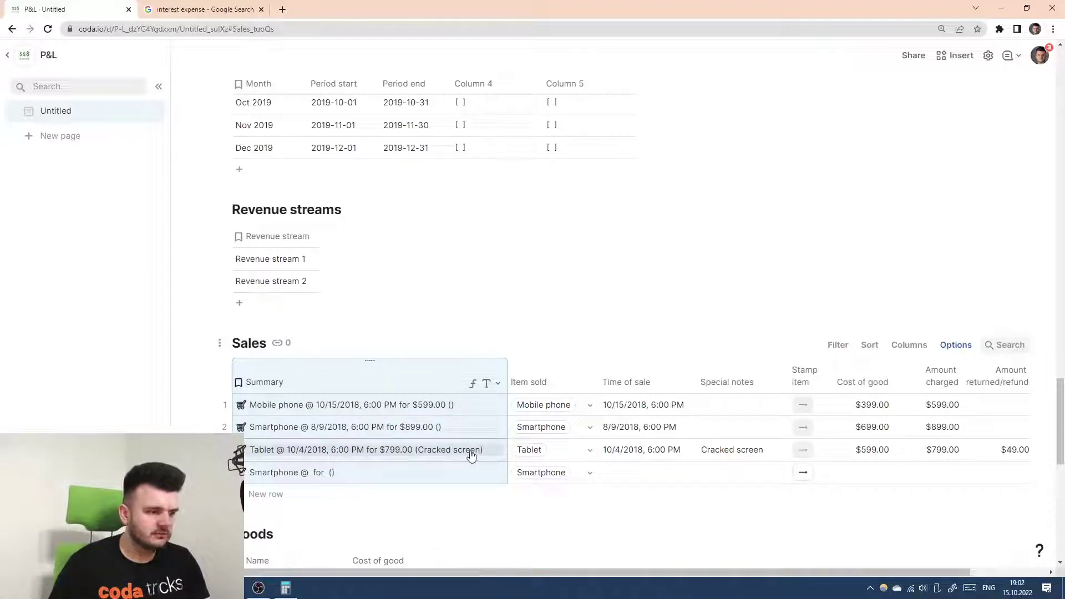
left_click(257, 473)
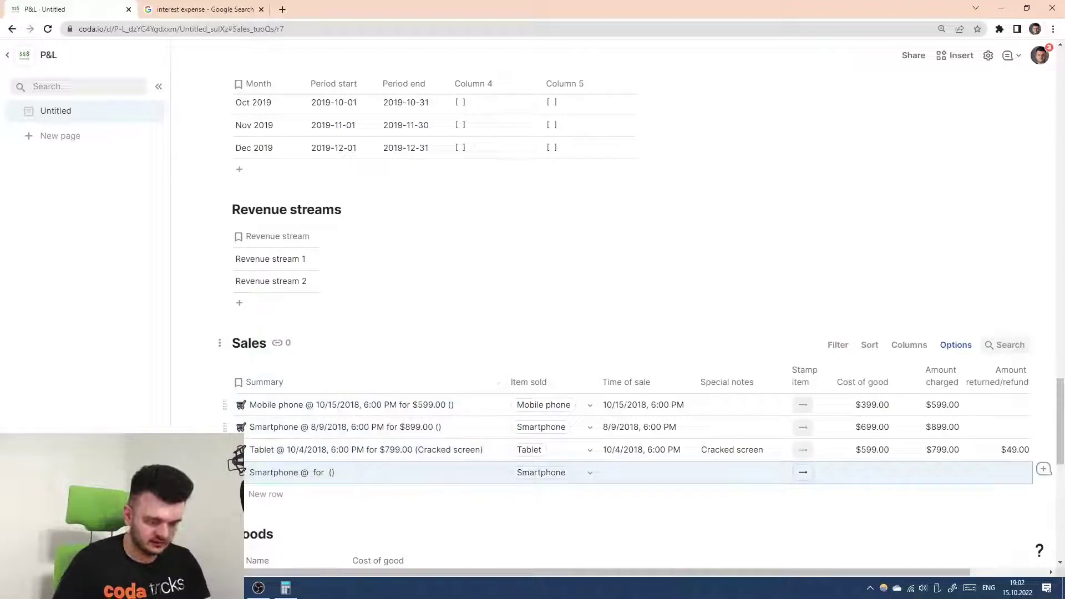
key("Delete")
- Widen Column 4 of the Financial months table and check its sale entries against Column 5
scroll(435, 259, "up", 10)
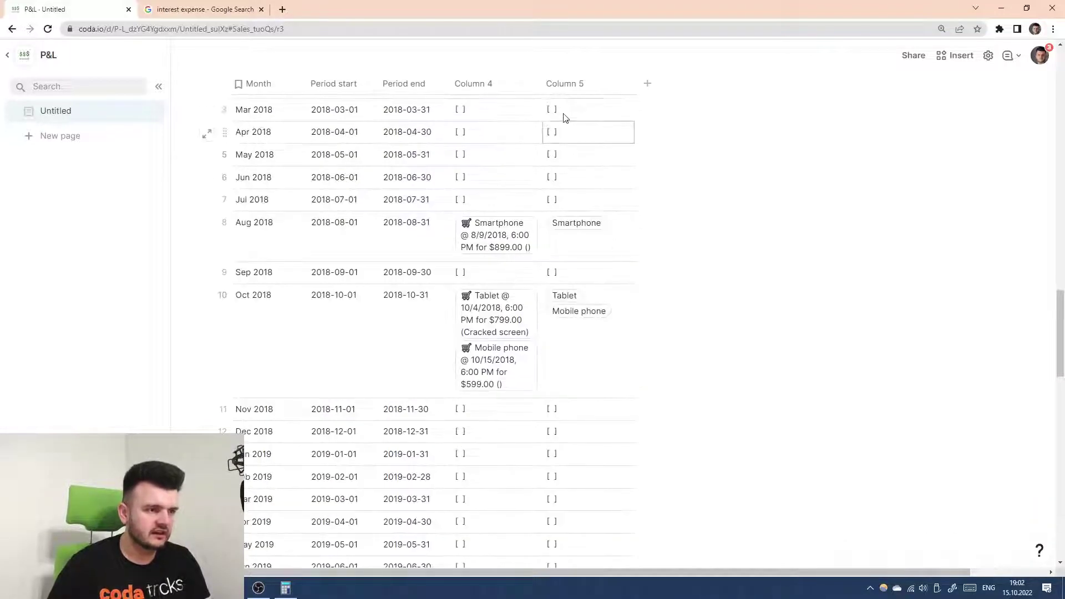
left_click_drag(542, 83, 584, 84)
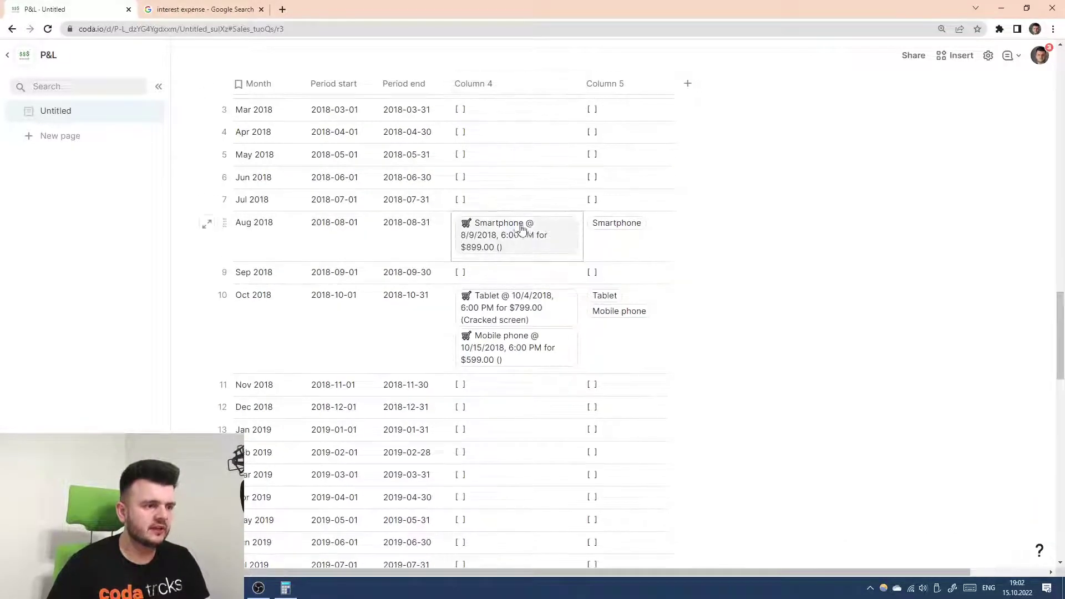
scroll(499, 351, "up", 1)
left_click(608, 283)
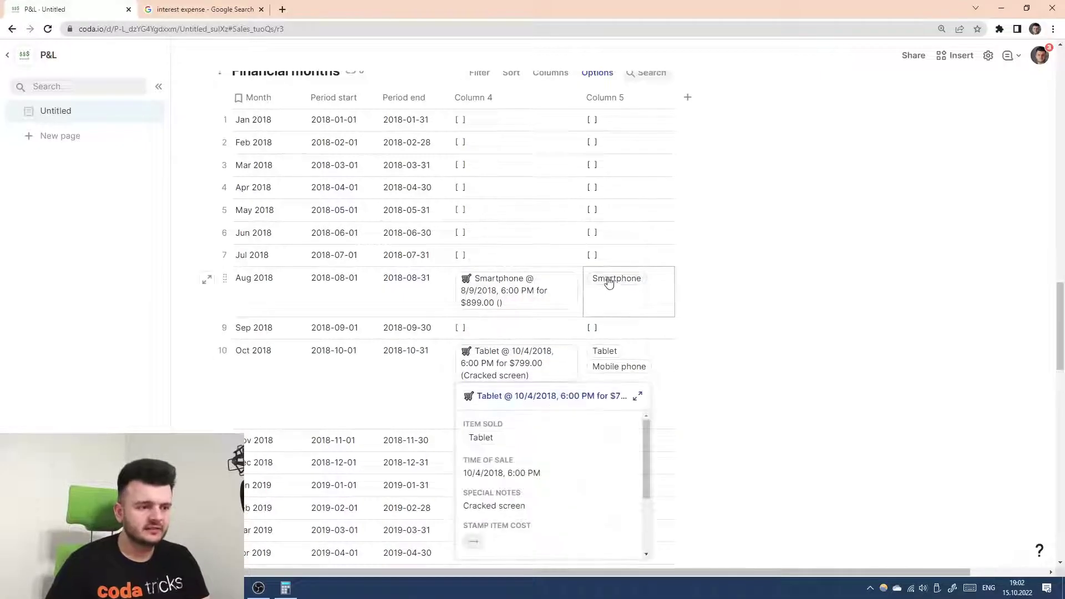
- Delete Column 5 from the Financial months table
left_click(482, 100)
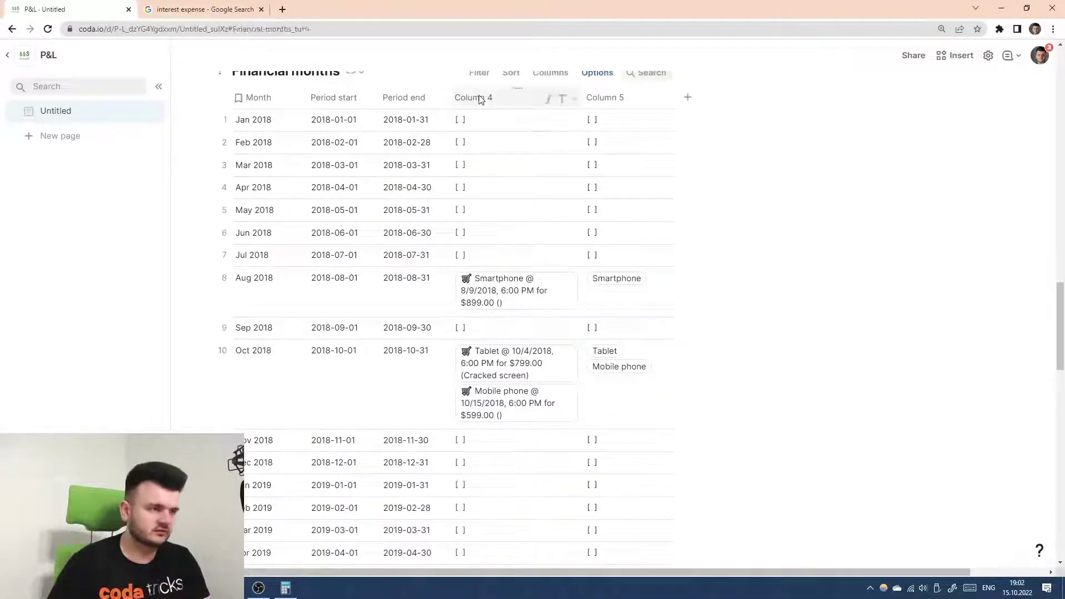
left_click(616, 99)
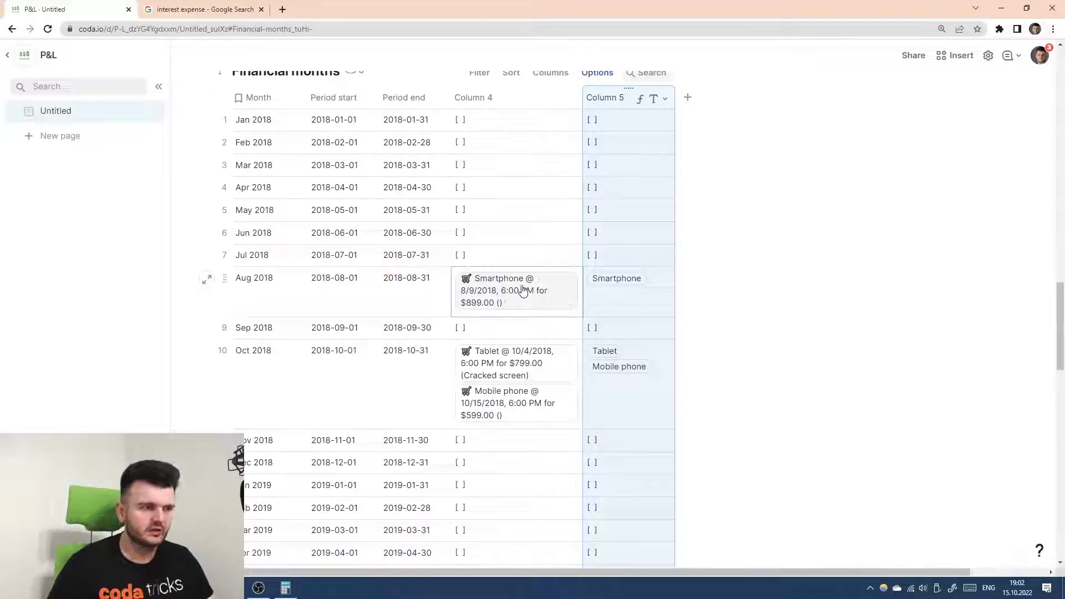
mouse_move(607, 286)
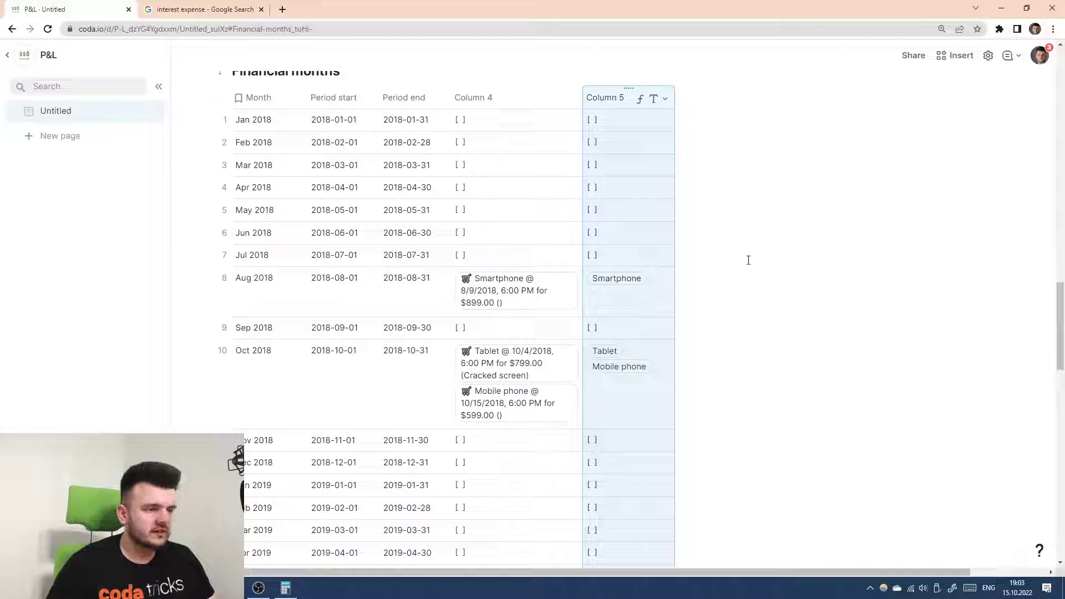
key("Delete")
- Change the type of Column 4 in Financial months to a Lookup from the Sales table
left_click(573, 101)
mouse_move(616, 121)
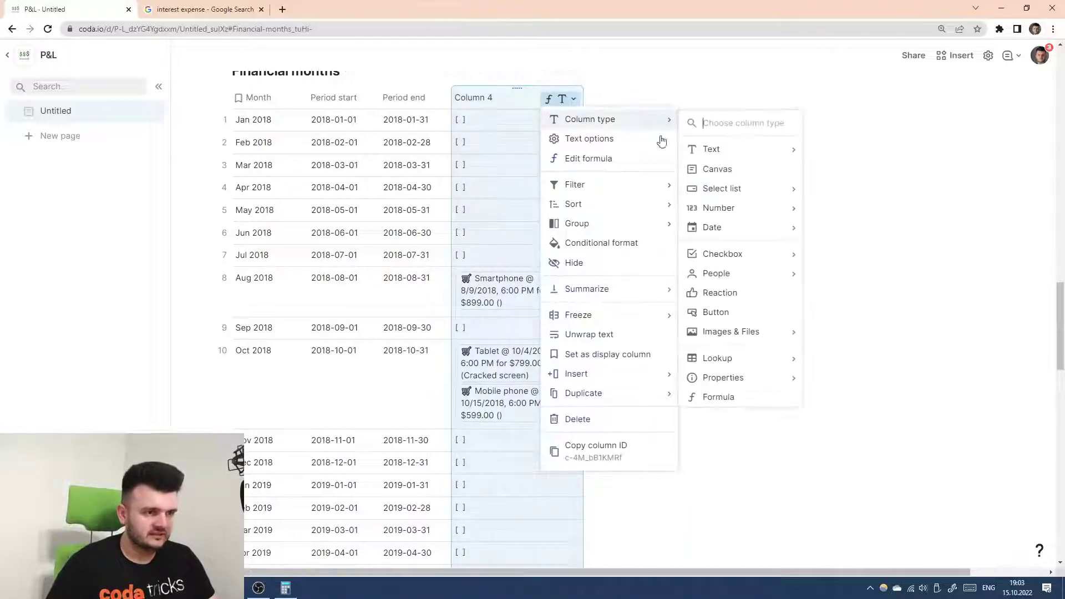
mouse_move(746, 358)
left_click(881, 359)
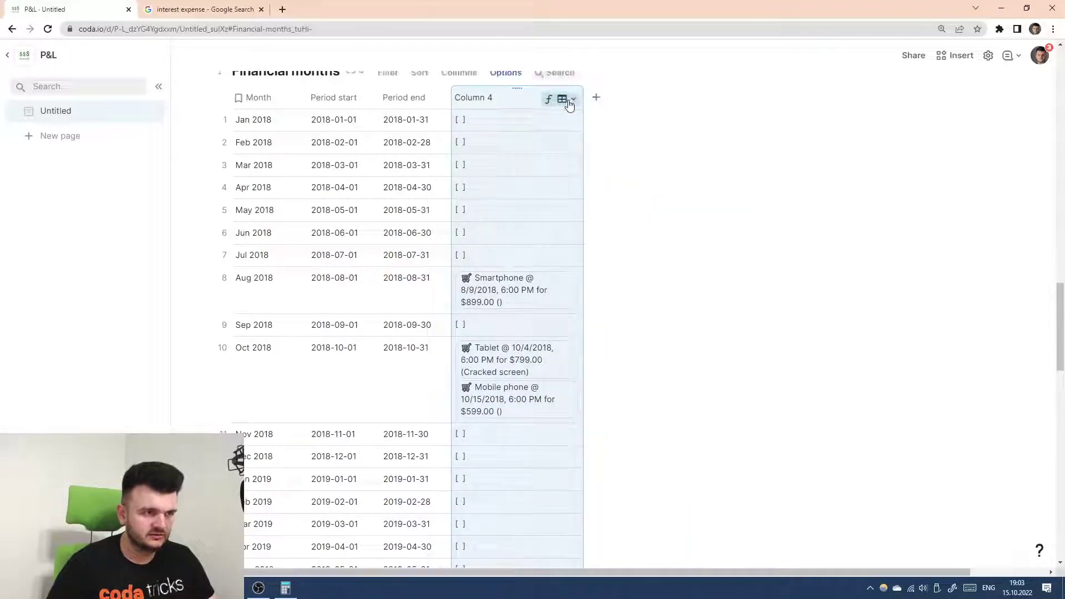
- Turn on multiple selections for the Column 4 lookup, comparing the cells with the option on and off
left_click(572, 101)
left_click(589, 142)
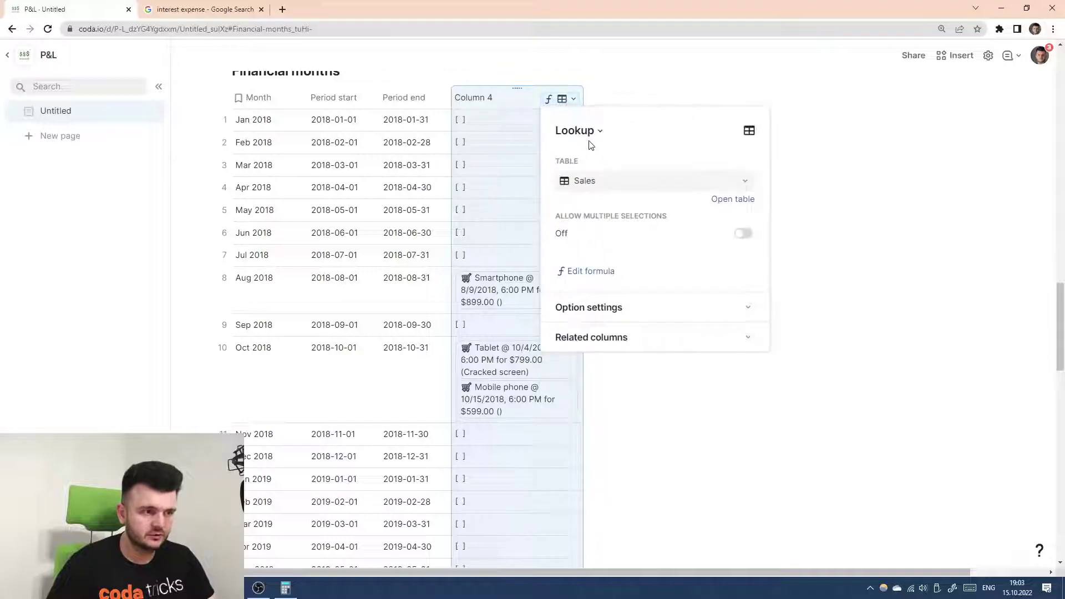
left_click(745, 237)
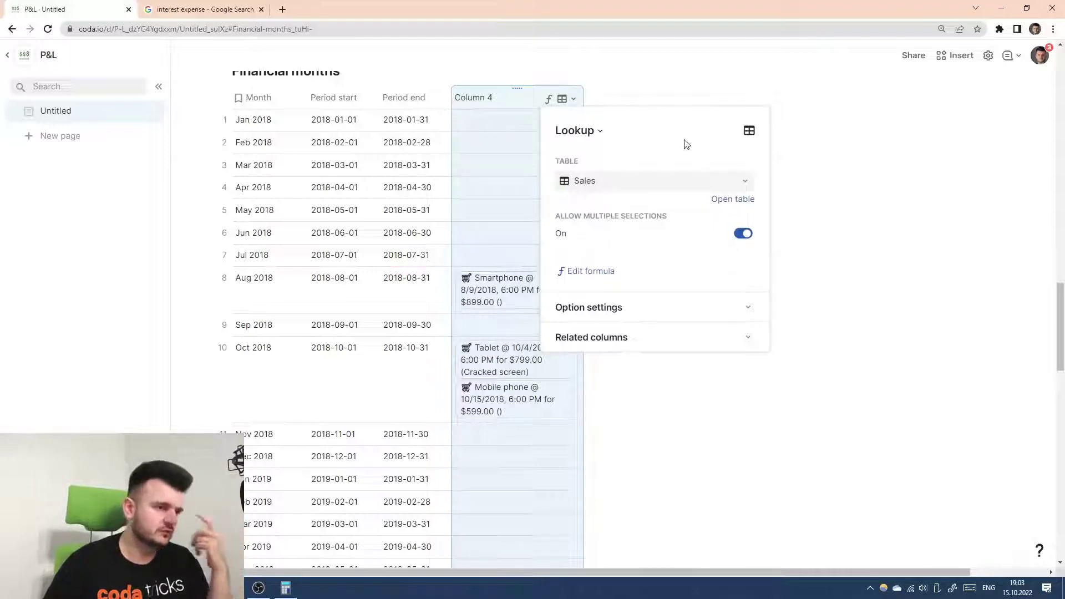
left_click(744, 234)
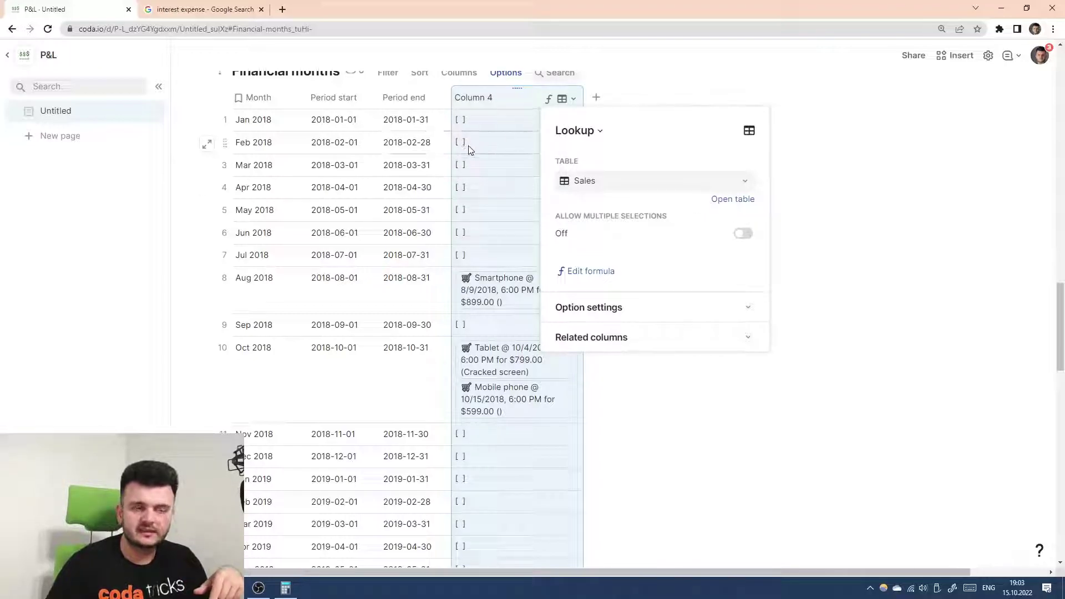
left_click(744, 234)
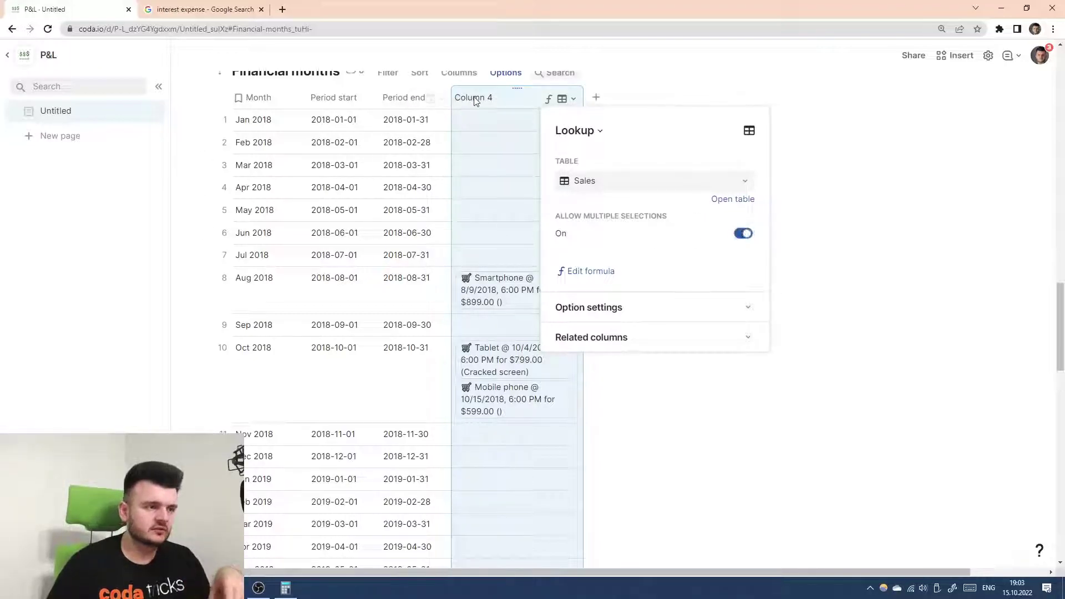
- Rename Column 4 of the Financial months table to "Sales in the month"
key("Escape")
type("Sale")
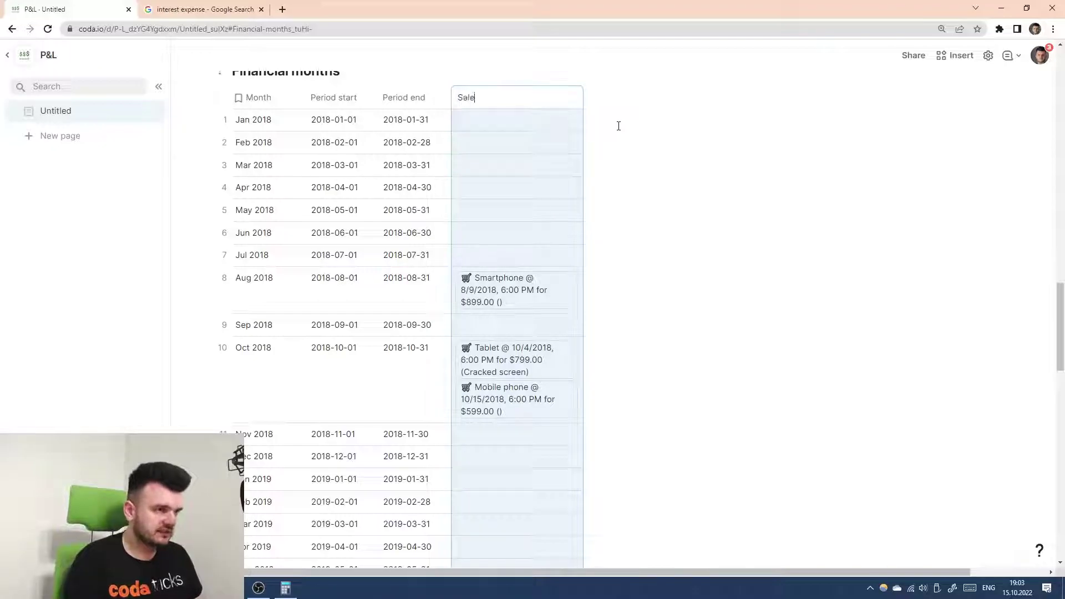
type("s in the month")
key("Return")
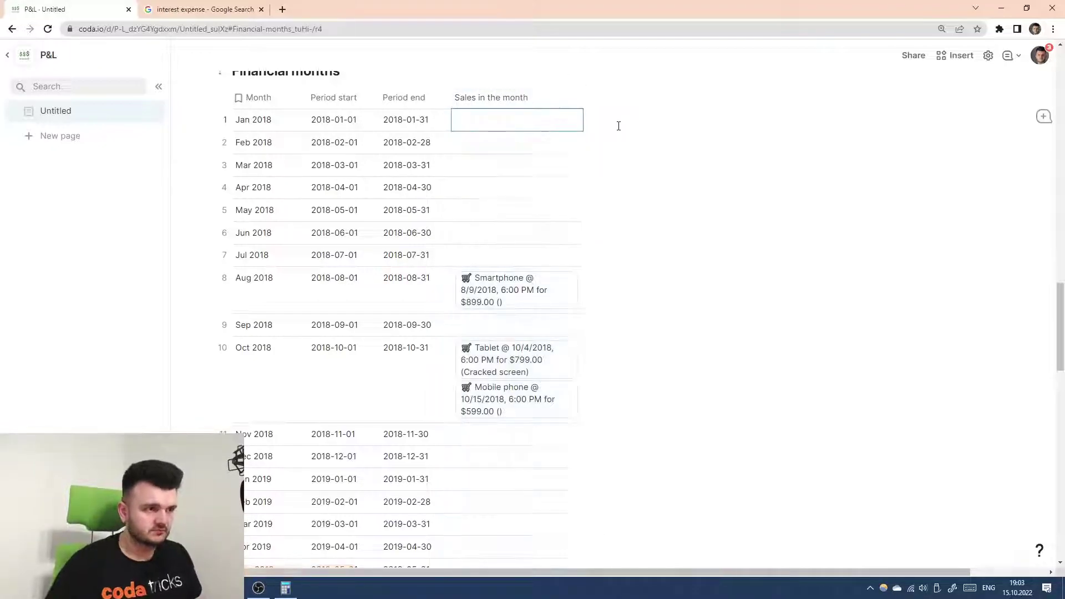
- Review the Sales and Financial months tables against the Profit and Loss statement image at the start of the page
scroll(610, 150, "down", 4)
scroll(543, 199, "down", 5)
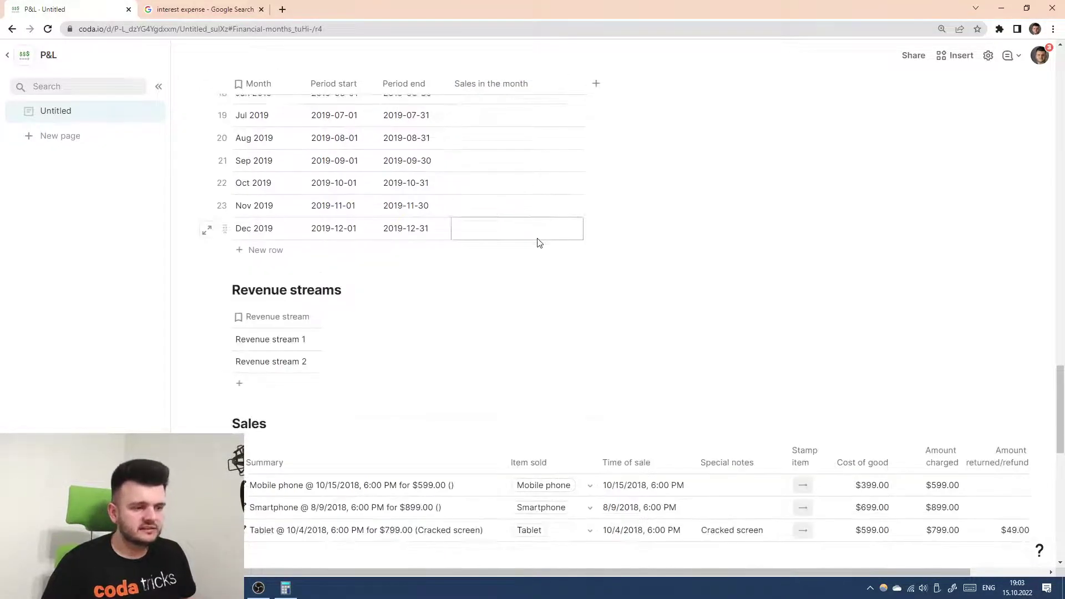
scroll(550, 245, "up", 10)
scroll(599, 200, "up", 1)
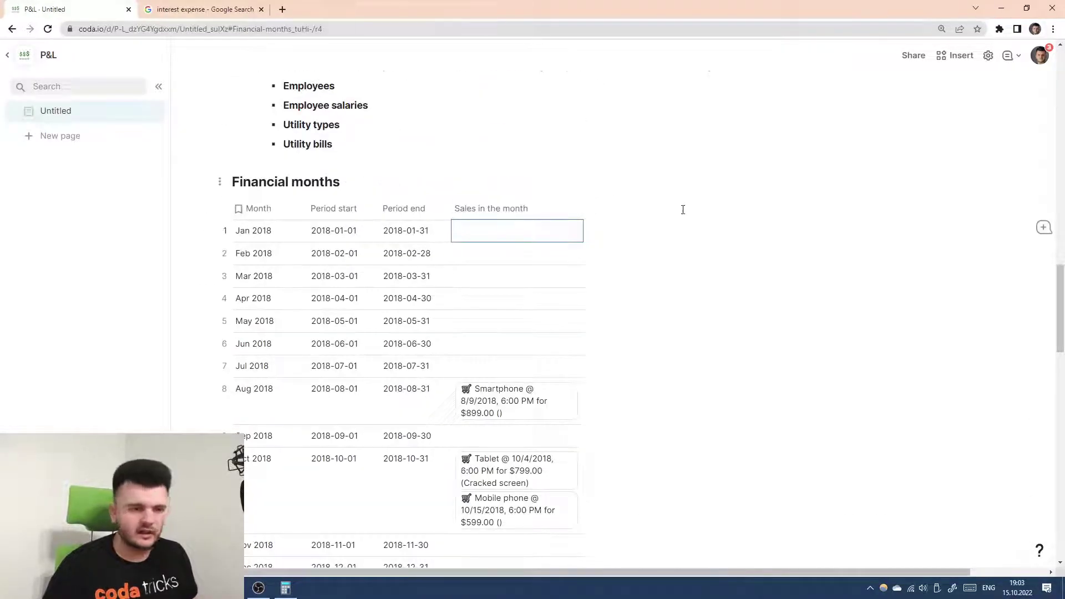
scroll(586, 207, "up", 20)
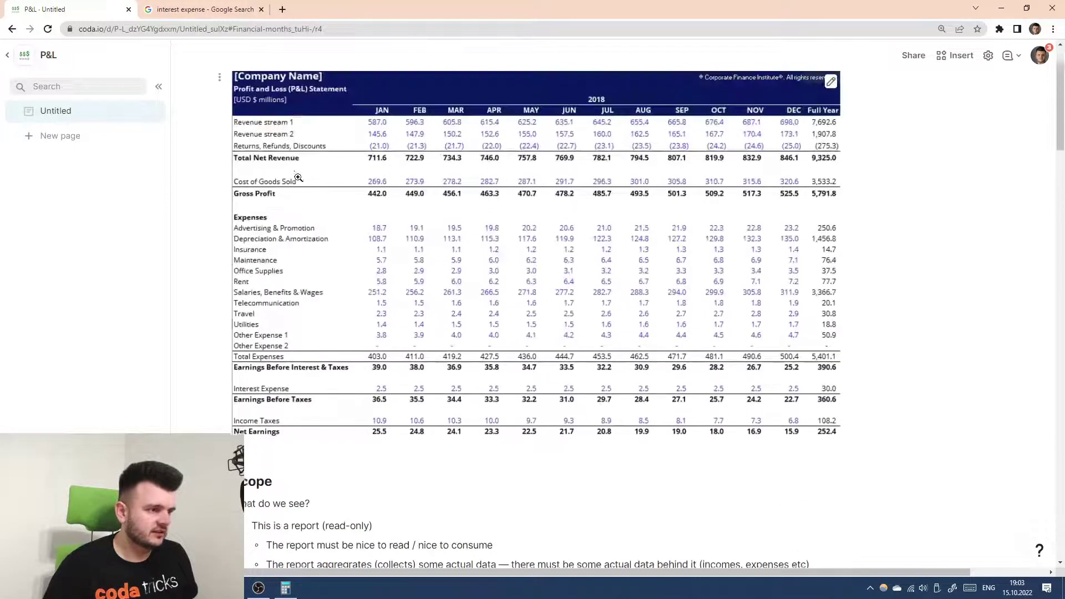
- Insert a new column directly after Item sold in the Sales table
scroll(391, 228, "down", 6)
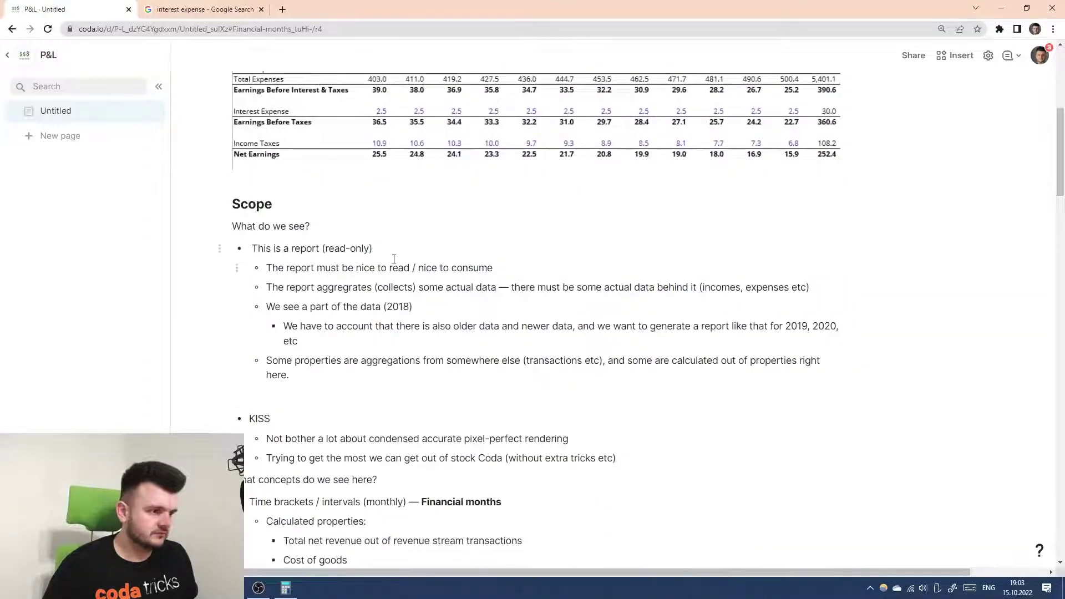
scroll(394, 259, "down", 19)
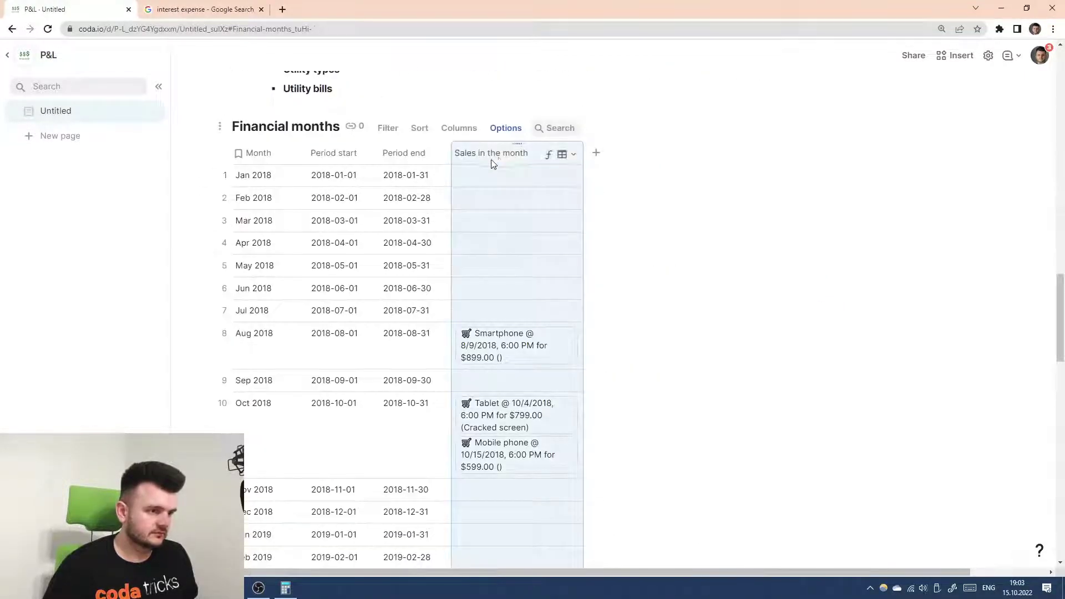
scroll(630, 281, "down", 9)
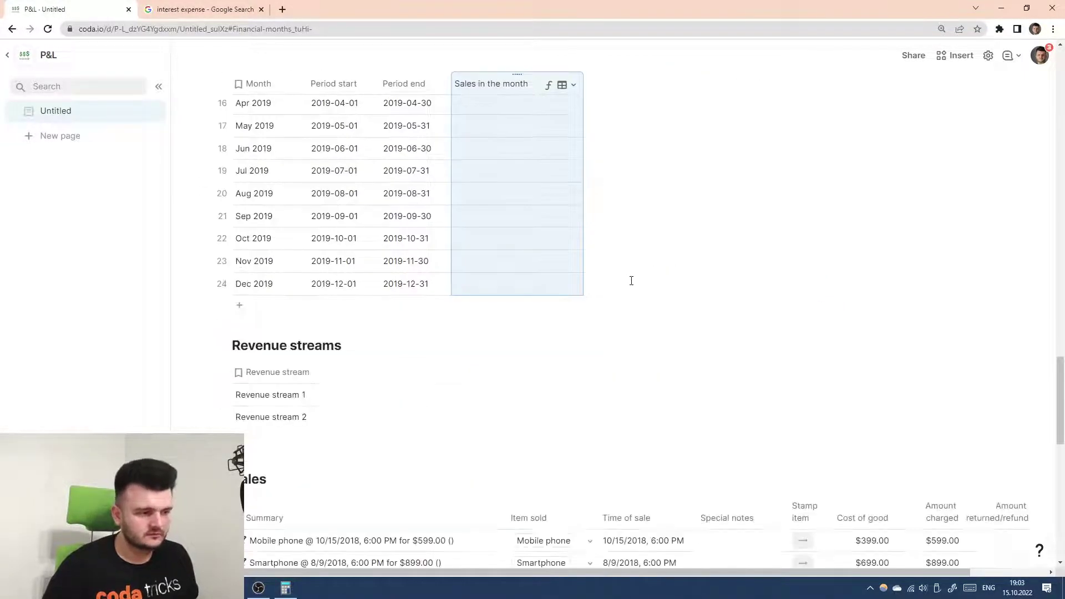
scroll(625, 287, "down", 4)
left_click(579, 297)
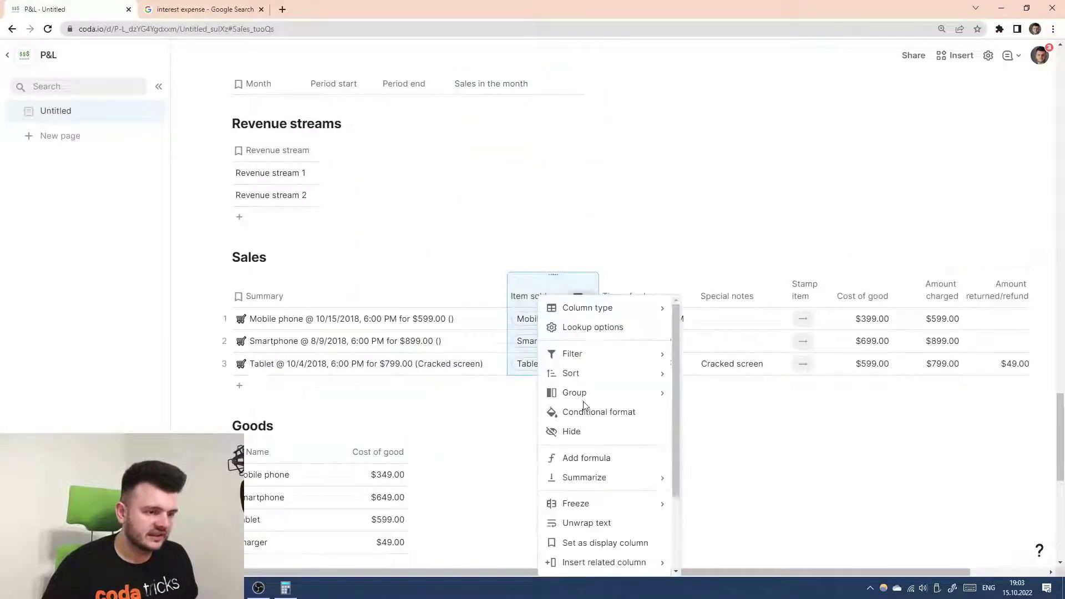
scroll(630, 542, "down", 1)
mouse_move(638, 526)
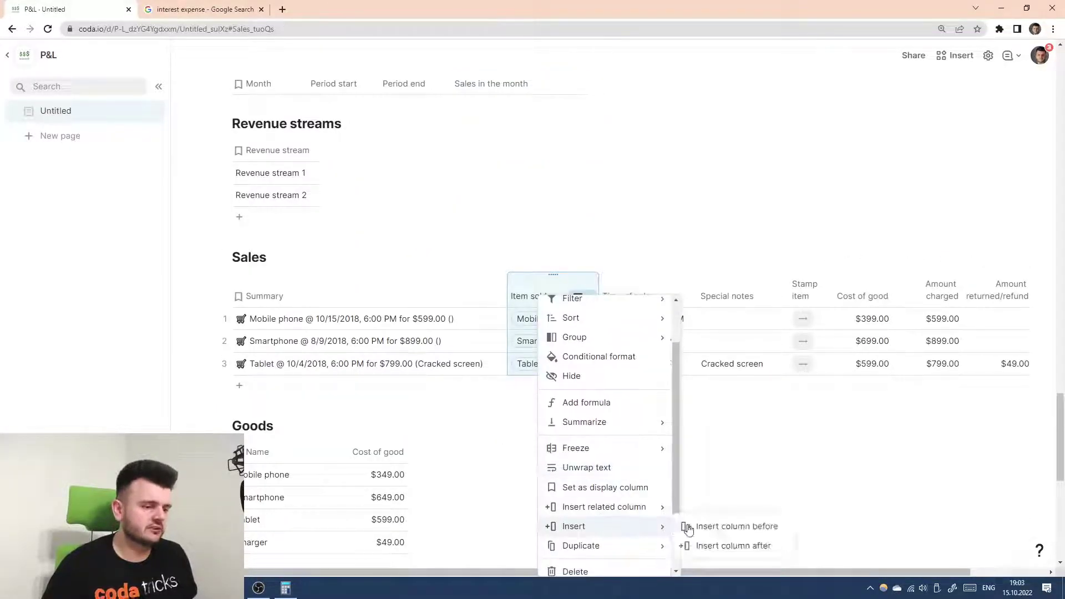
left_click(690, 546)
- Make the new Sales column a lookup from the Revenue streams table and name it "Revenue stream"
scroll(733, 500, "down", 2)
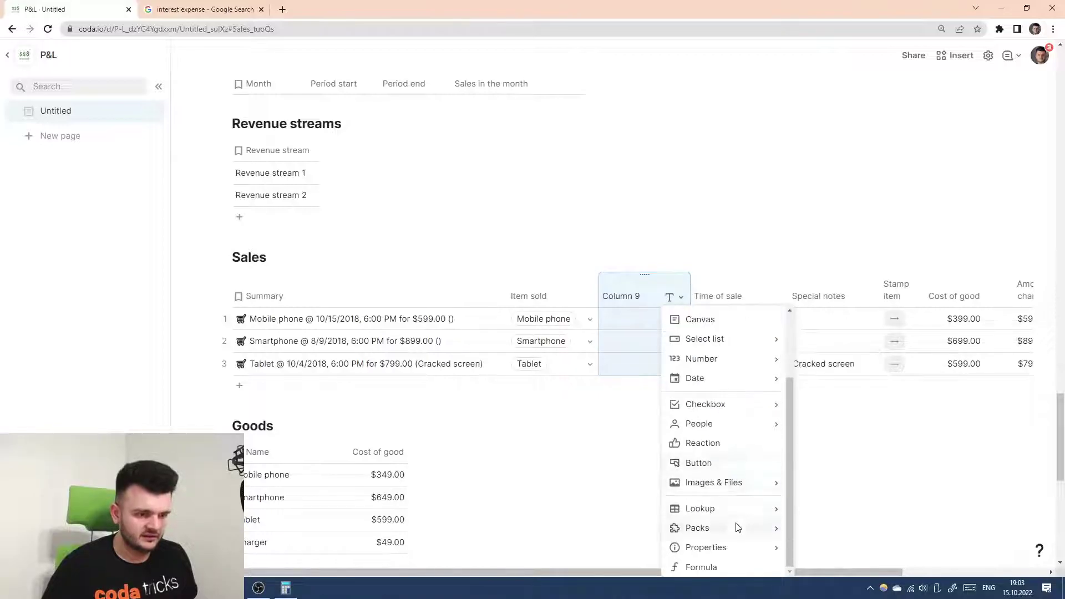
mouse_move(757, 509)
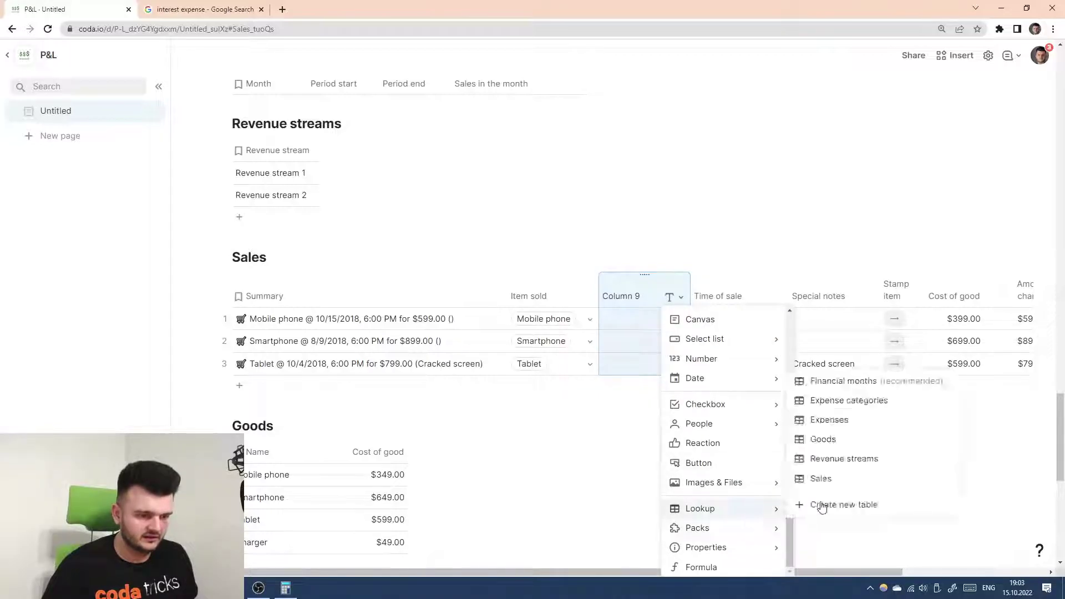
left_click(858, 461)
type("Revenu")
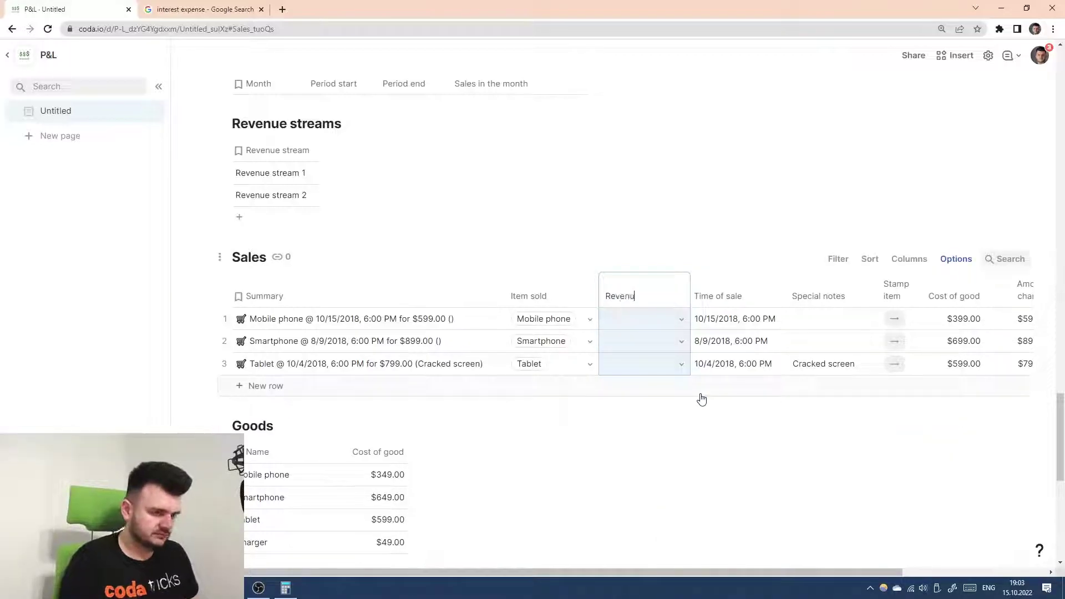
type("e stream")
key("Return")
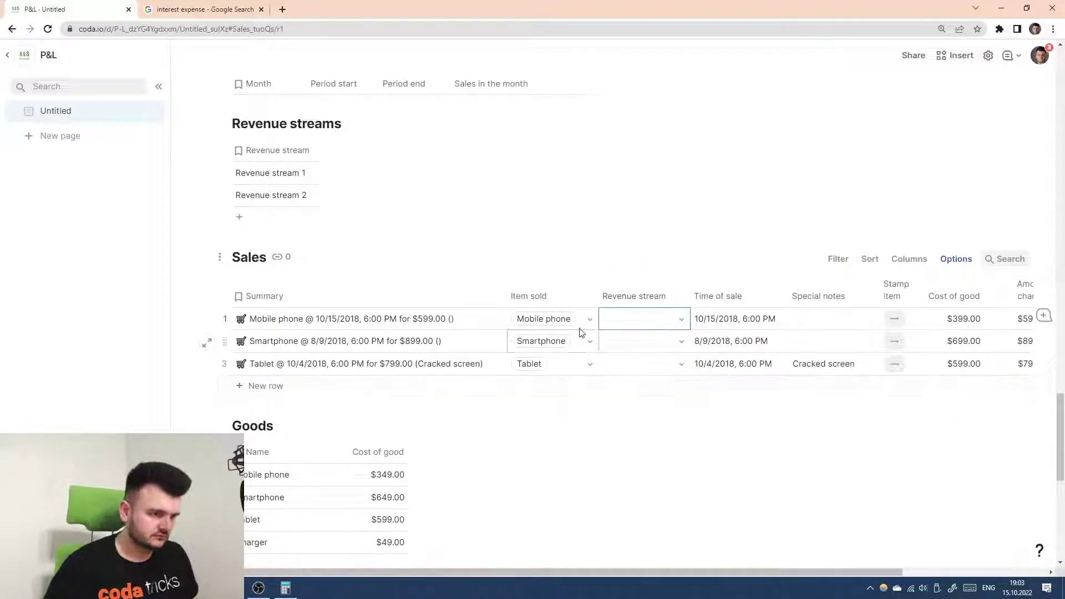
- Assign Revenue stream 1 to the Mobile phone sale and Revenue stream 2 to the Smartphone and Tablet sales
left_click(644, 319)
left_click(648, 342)
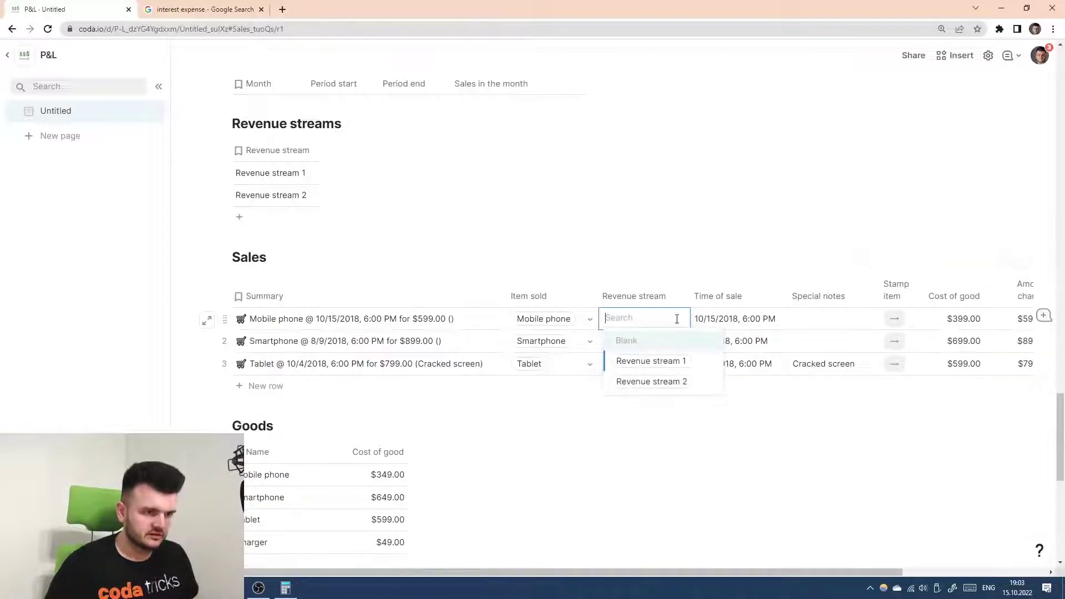
left_click(666, 296)
left_click(655, 341)
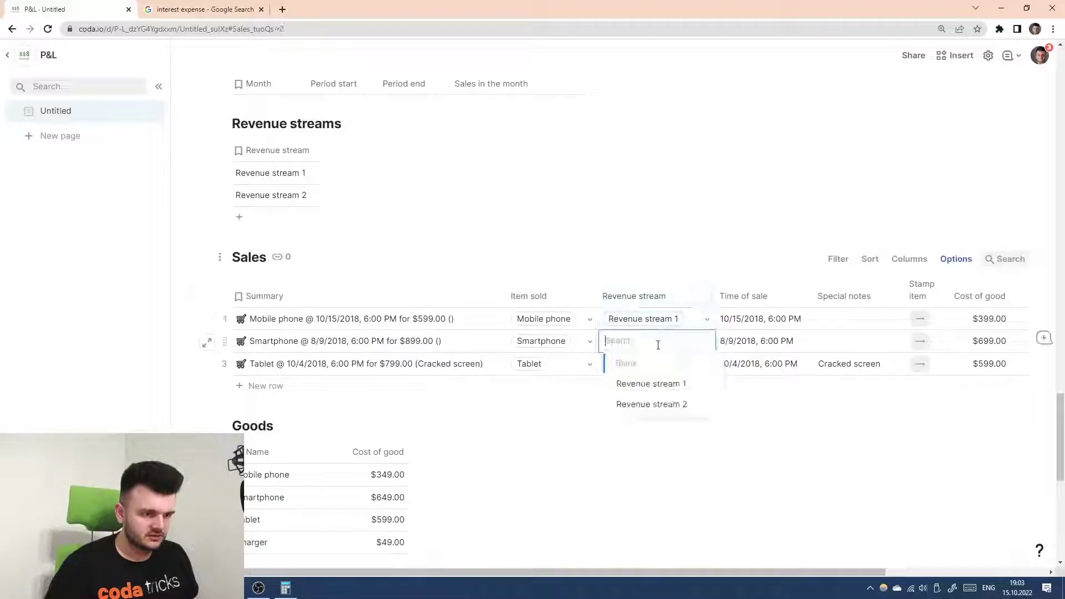
left_click(658, 405)
left_click(683, 365)
left_click(696, 438)
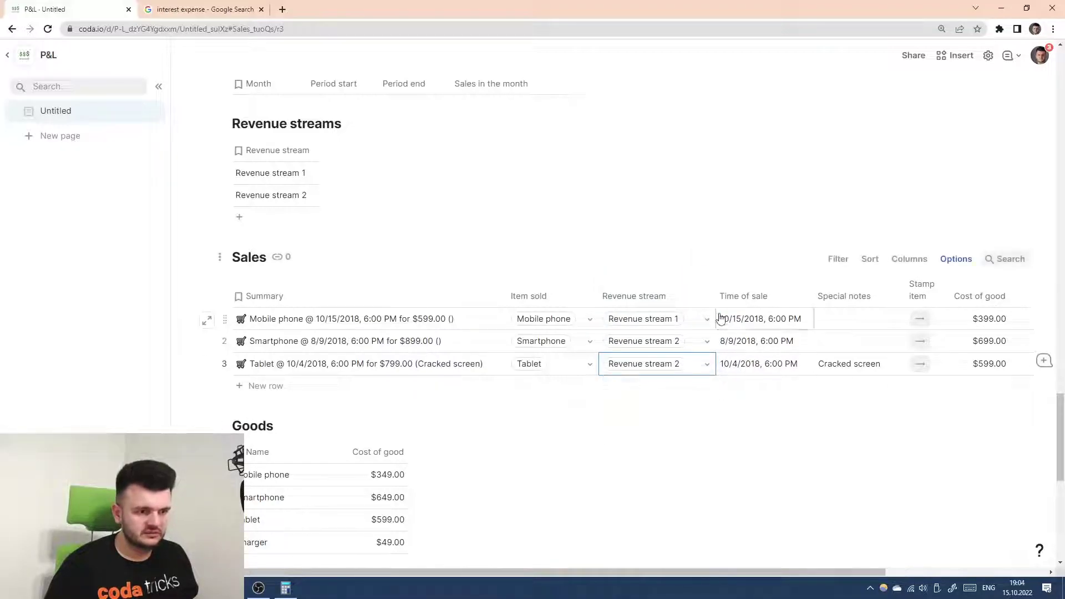
scroll(644, 358, "up", 1)
scroll(644, 357, "up", 15)
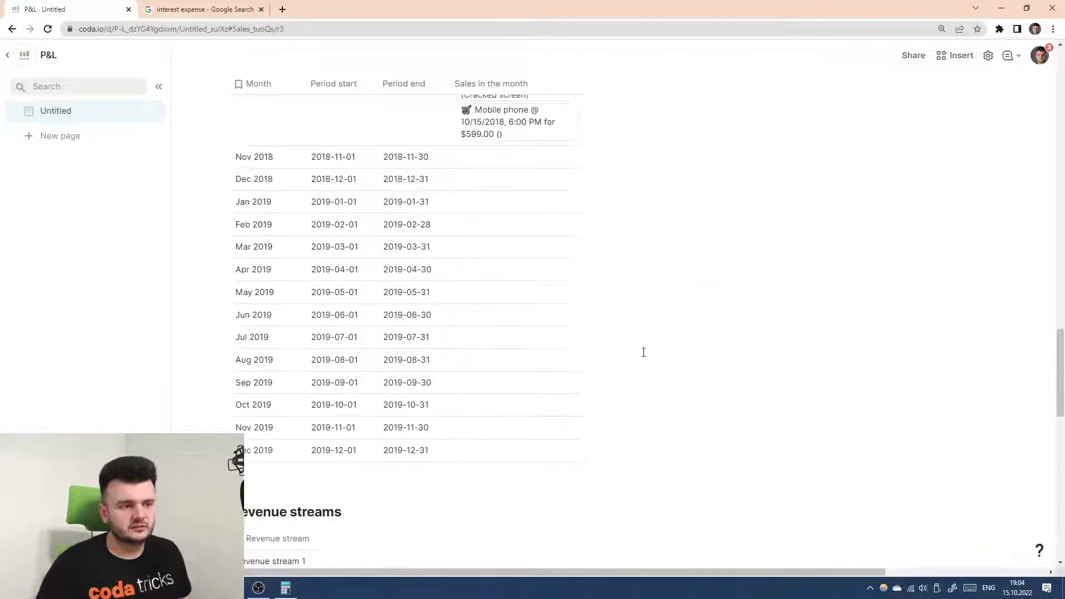
scroll(622, 346, "down", 9)
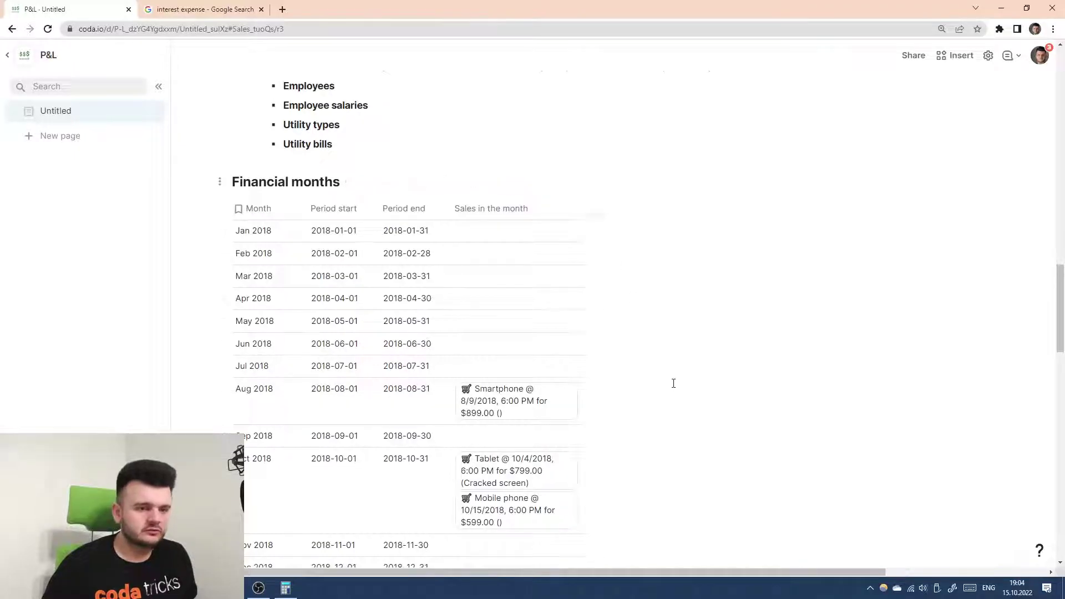
scroll(673, 380, "down", 9)
scroll(671, 372, "up", 9)
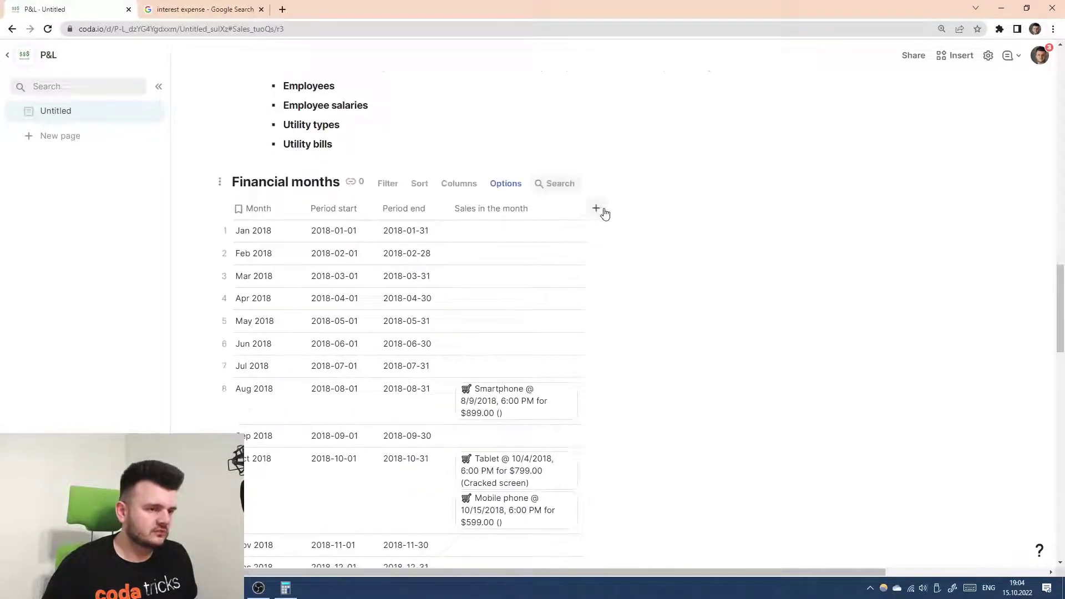
left_click(597, 209)
key("Escape")
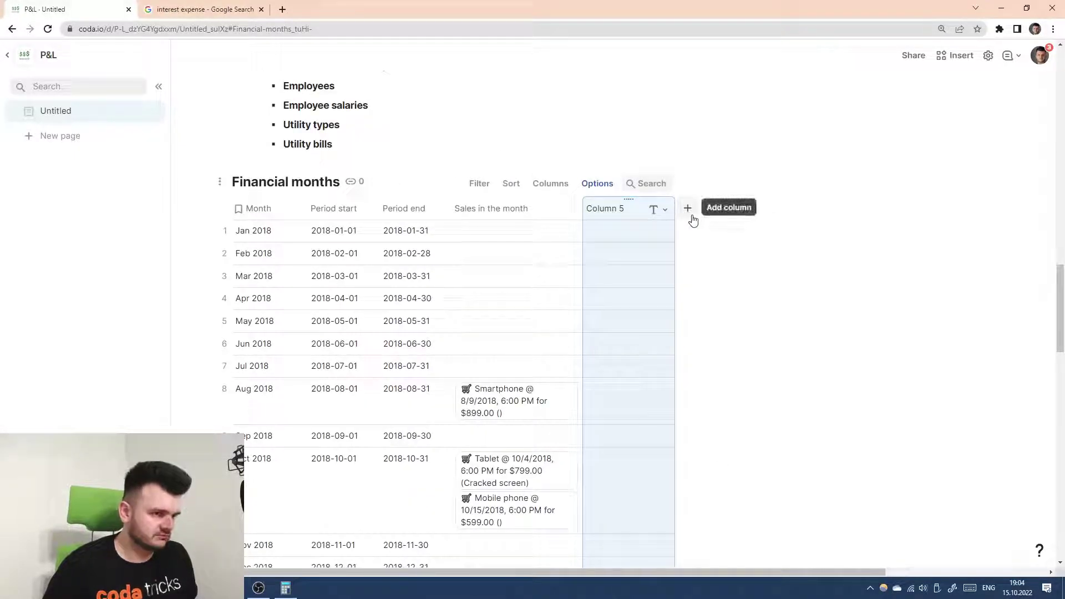
double_click(629, 212)
type("R")
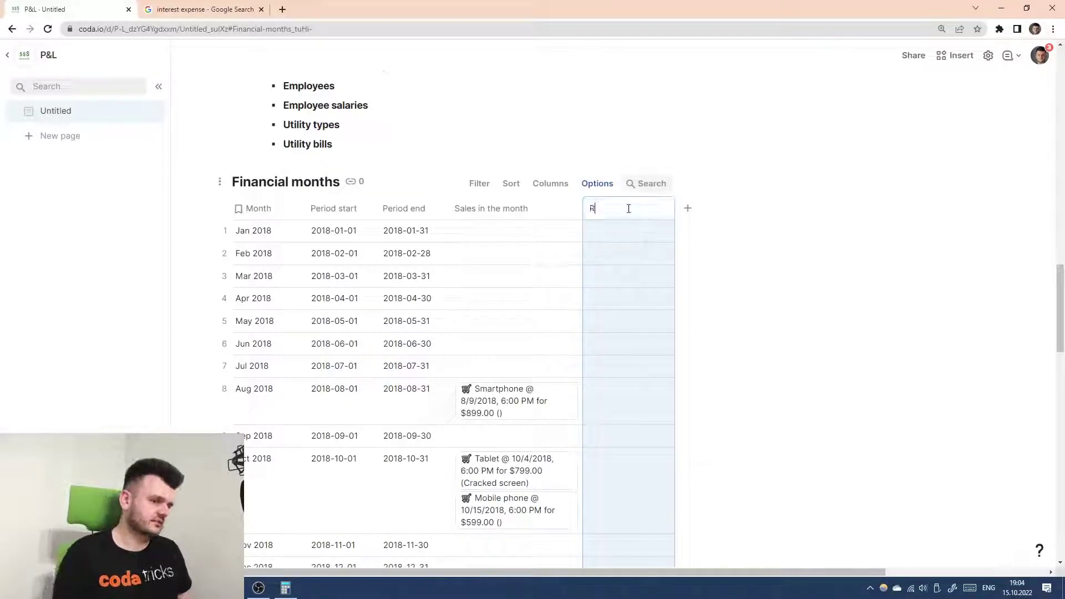
key("BackSpace")
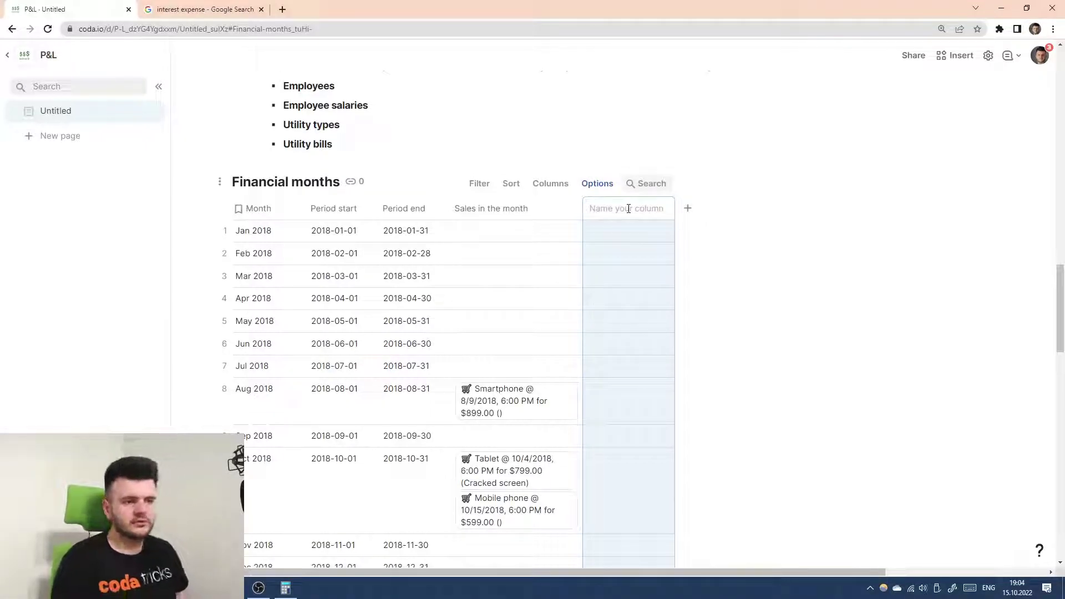
key("Return")
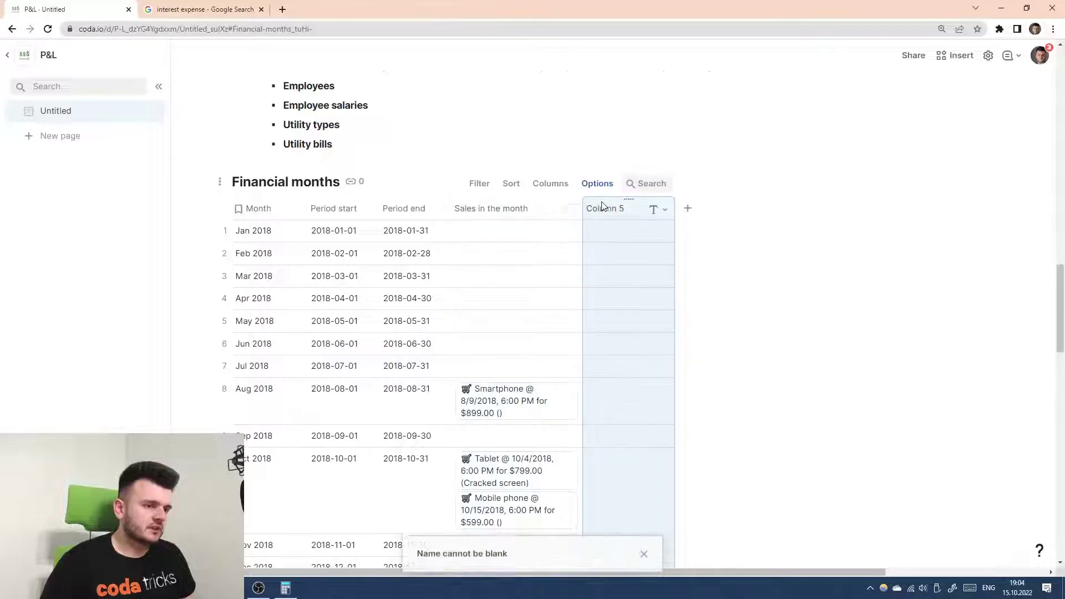
key("Delete")
- Add a column named "Revenue stream 1" after Sales in the month in the Financial months table
scroll(504, 283, "down", 11)
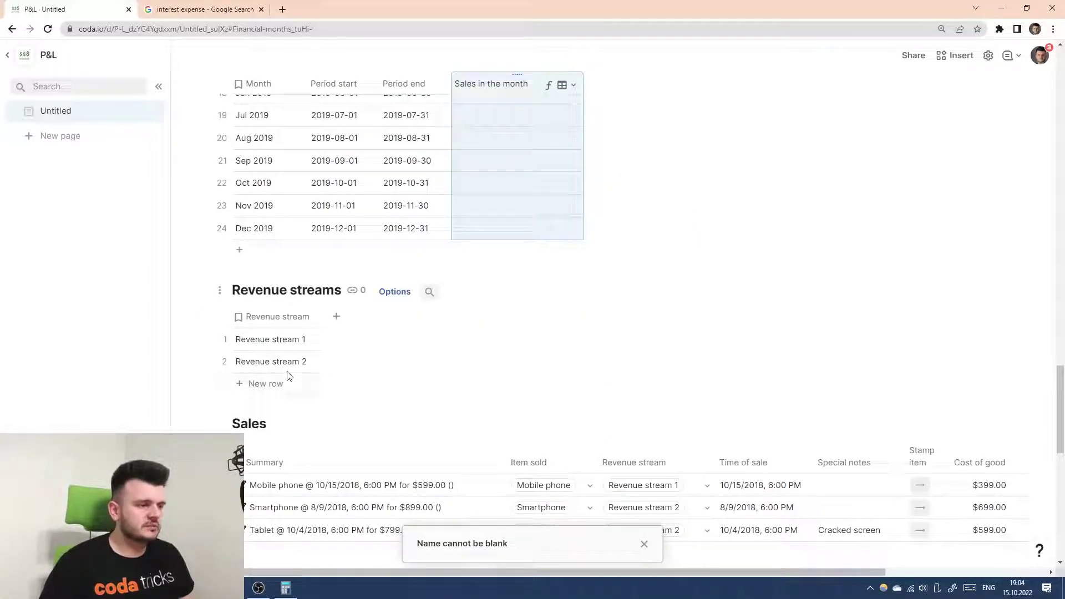
scroll(288, 377, "up", 6)
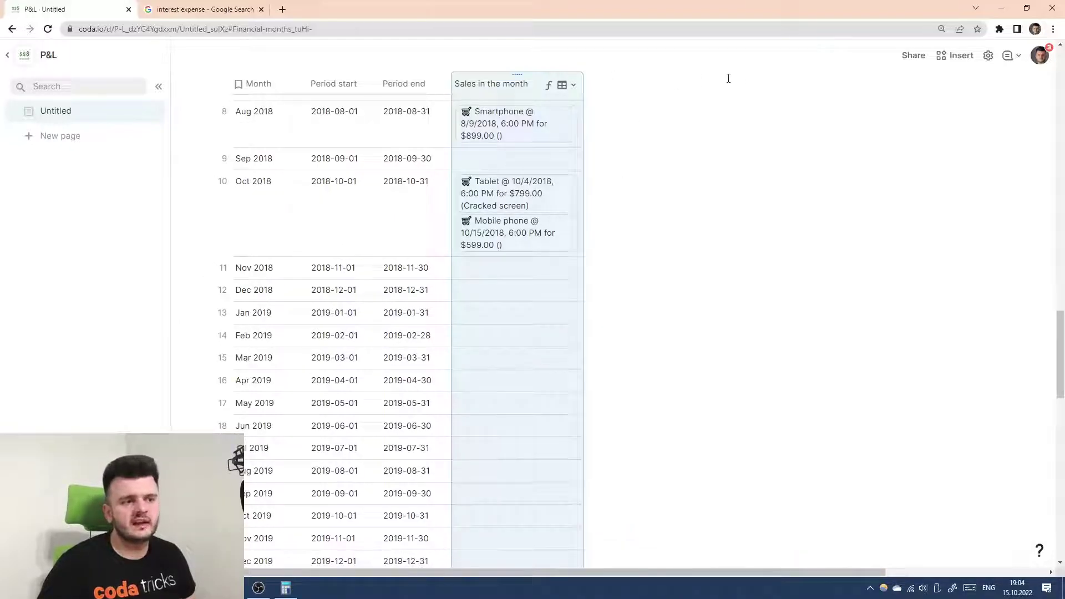
scroll(648, 193, "down", 6)
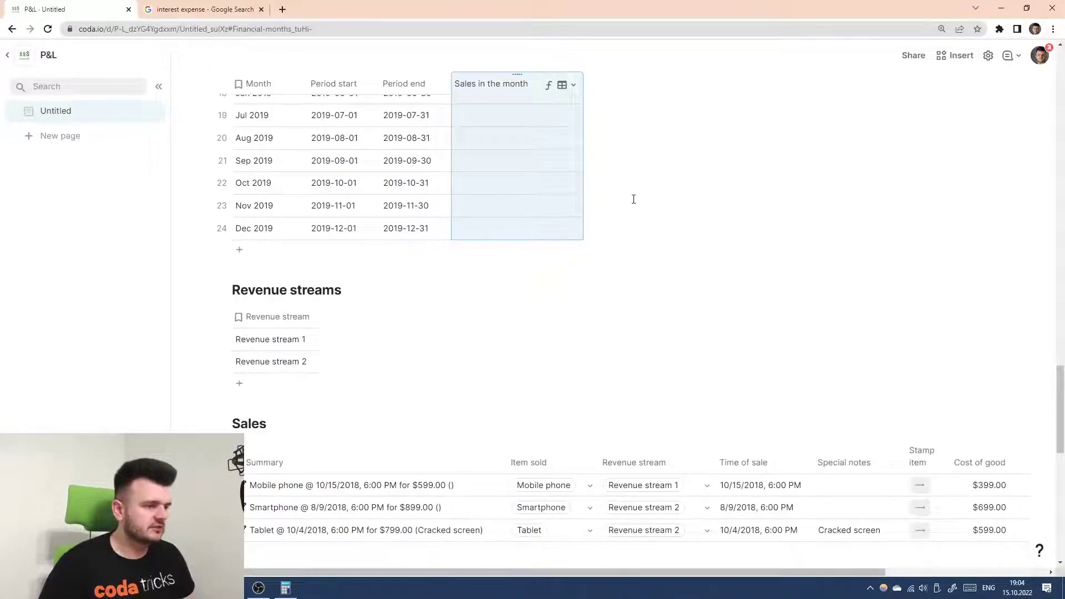
scroll(634, 200, "down", 2)
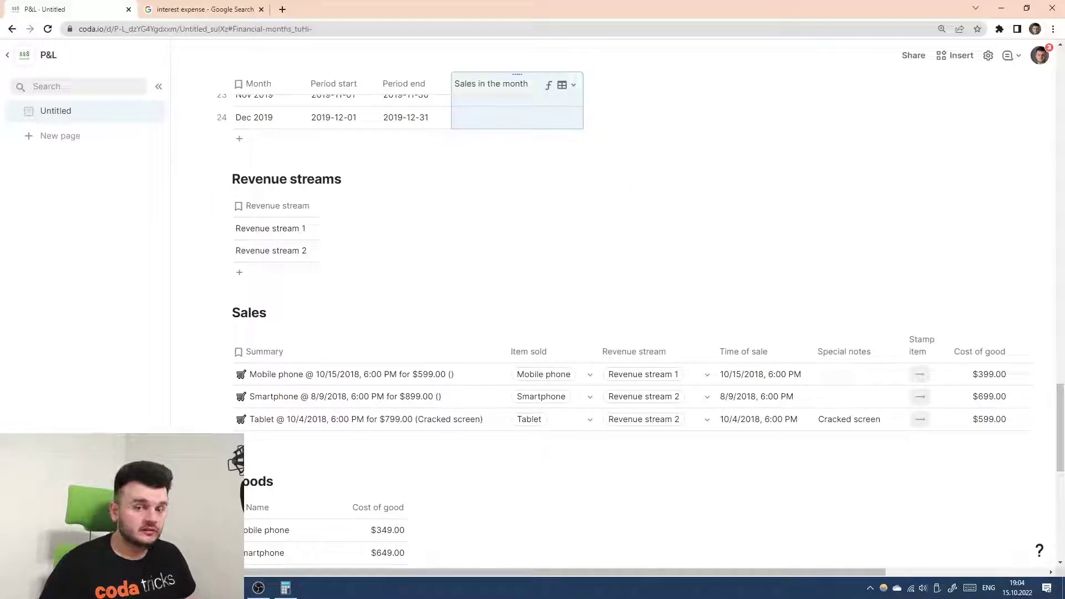
scroll(781, 145, "up", 12)
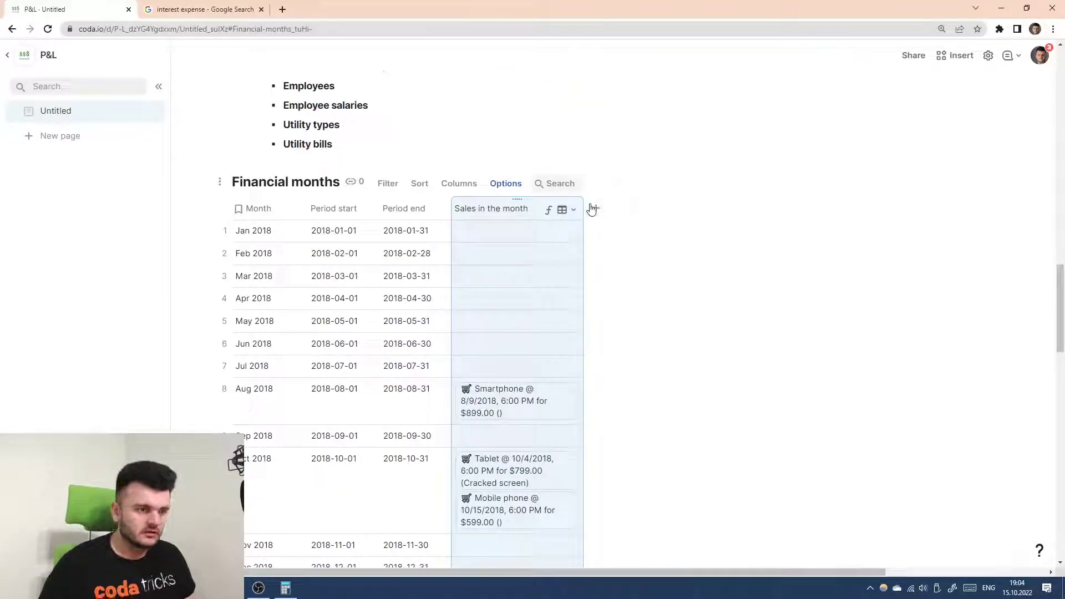
left_click(596, 210)
key("Escape")
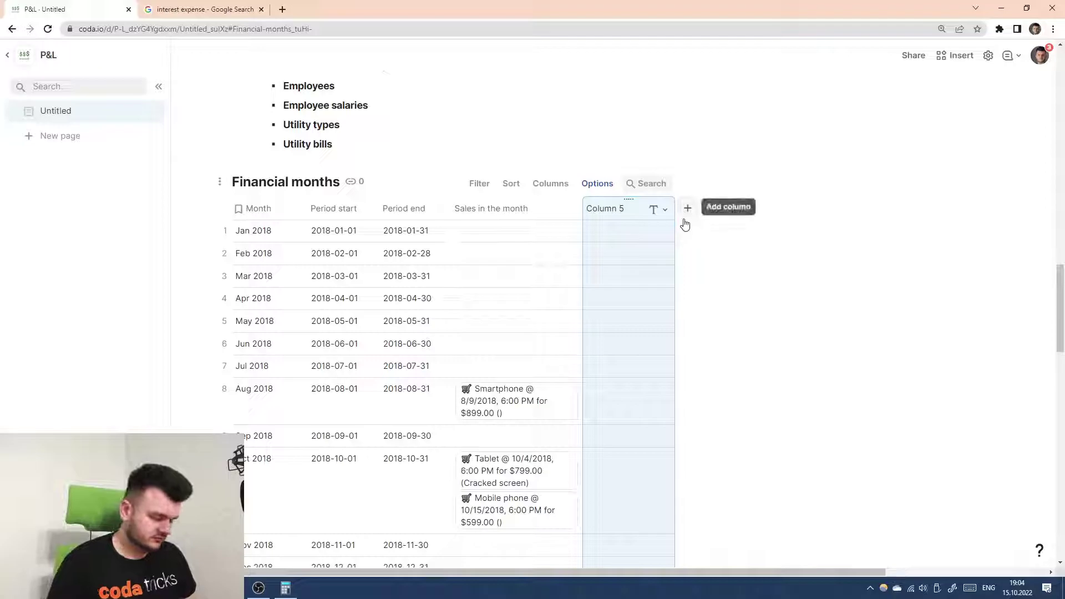
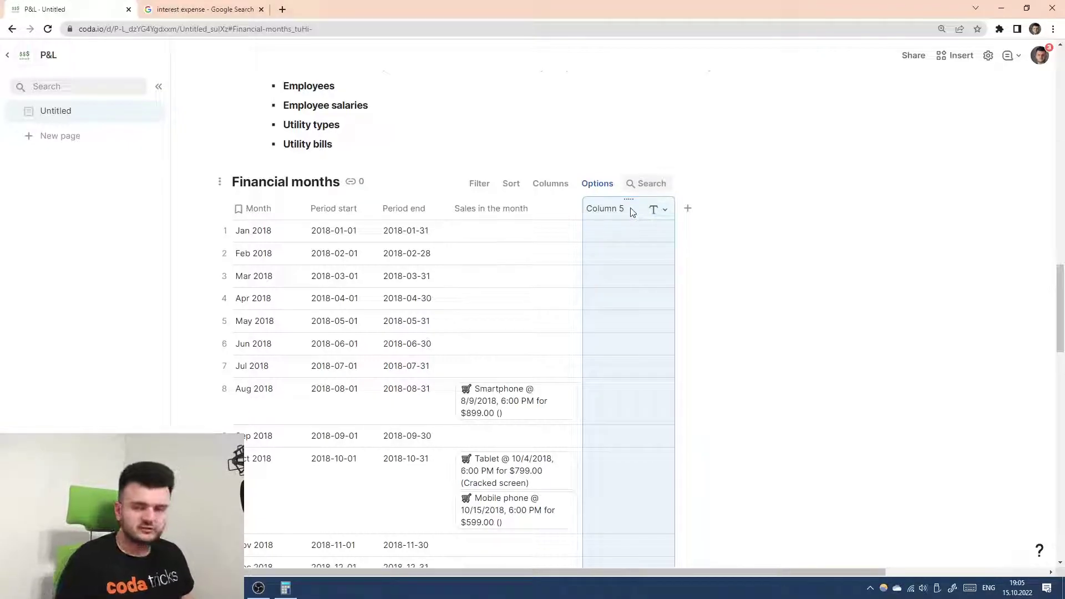
double_click(631, 209)
type("Revenue stream 1")
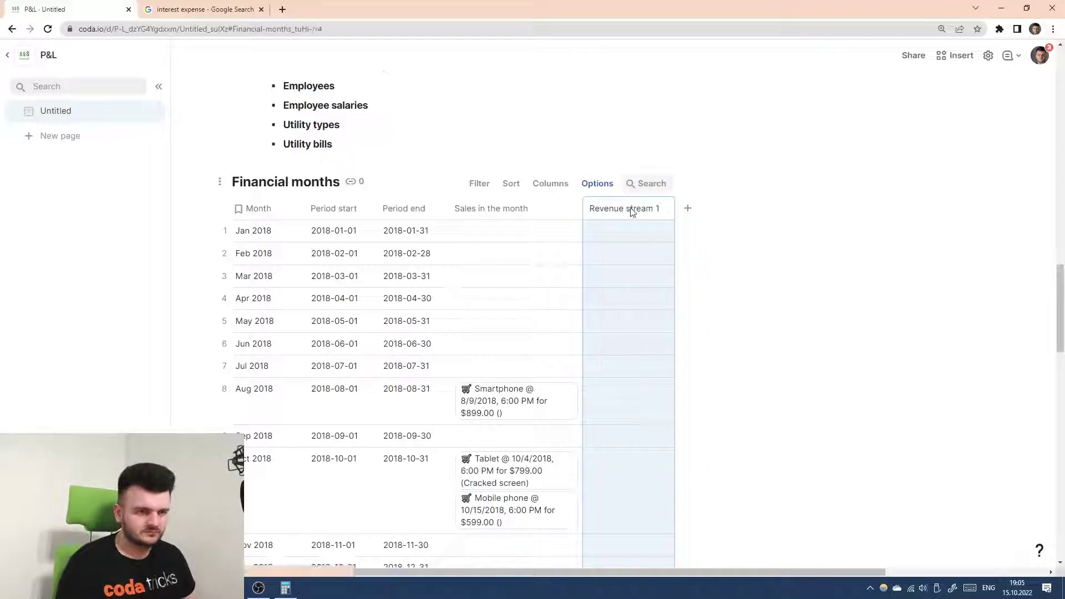
key("Return")
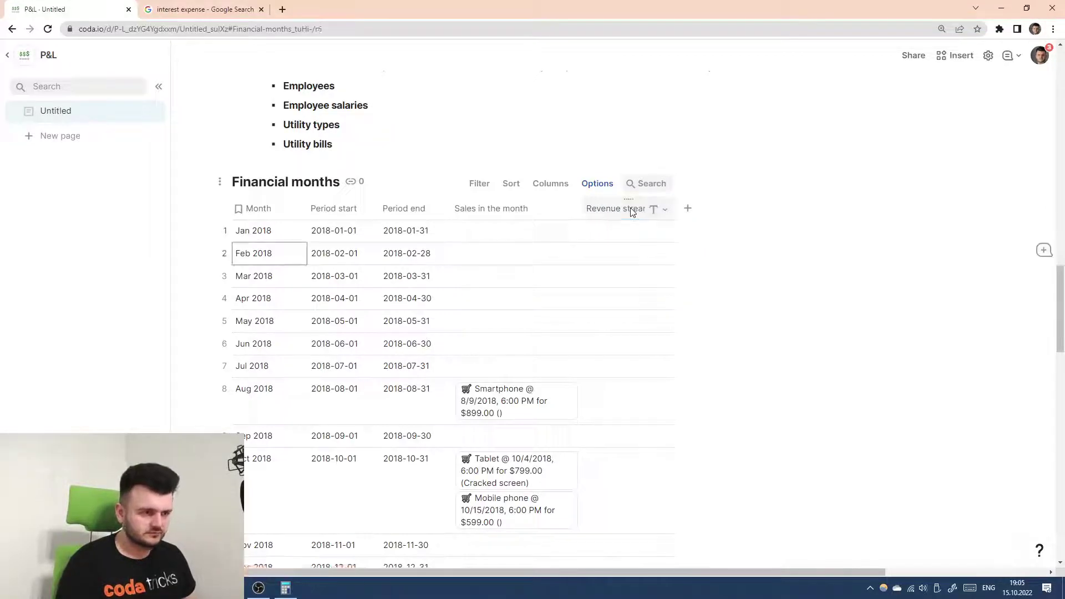
- Add a column named "Revenue stream 2" after Revenue stream 1 in the Financial months table
left_click(688, 209)
double_click(737, 216)
type("Re")
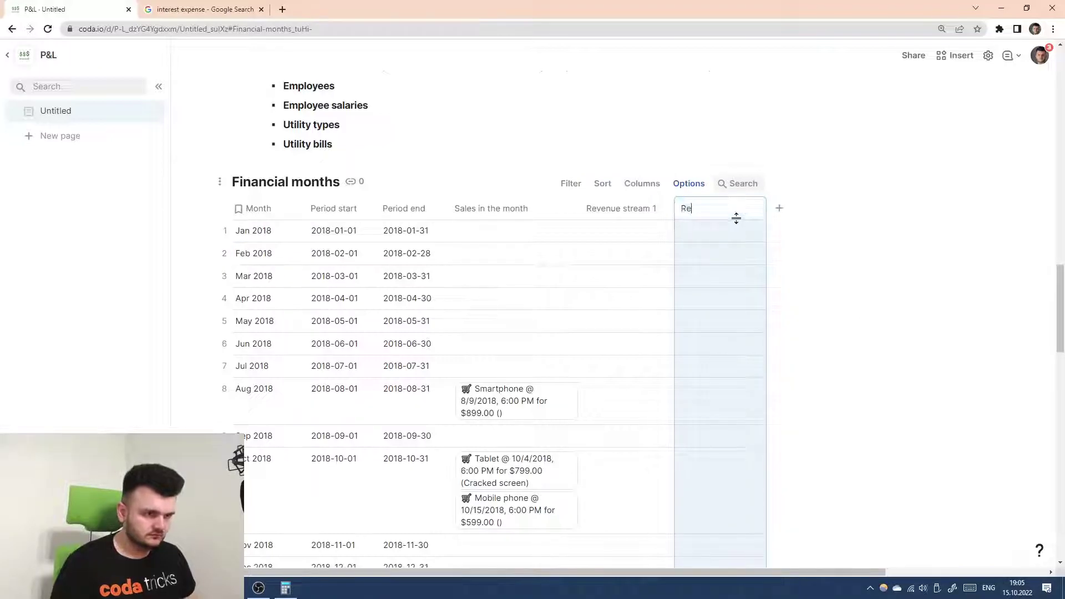
type("venue stream 2")
key("Return")
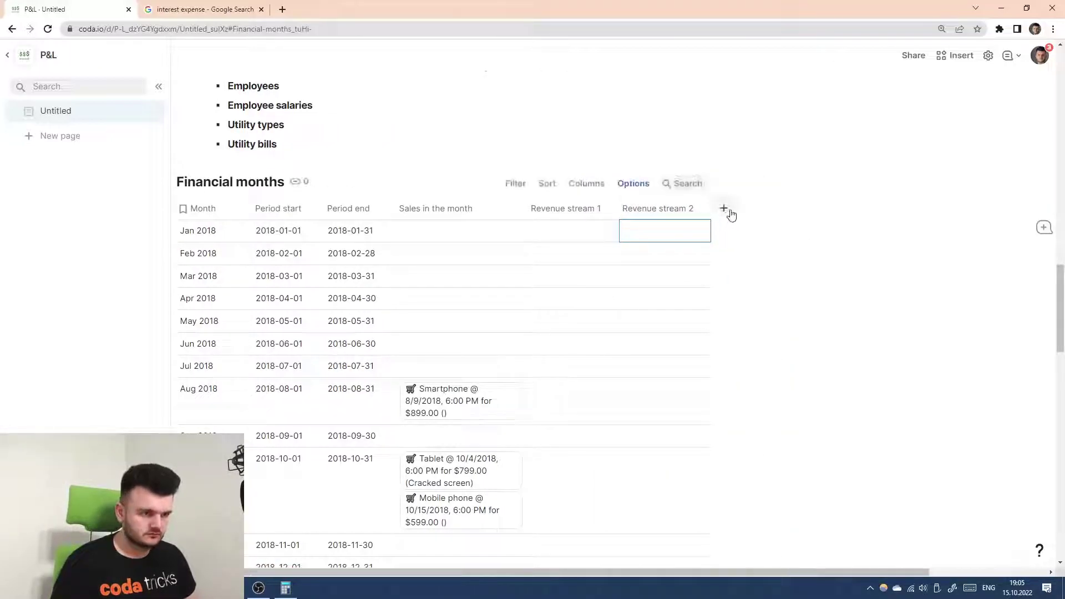
- Add a column named "Refunds, returns etc" to the Financial months table, followed by one more unnamed text column
left_click(728, 211)
double_click(732, 209)
type("Refunds")
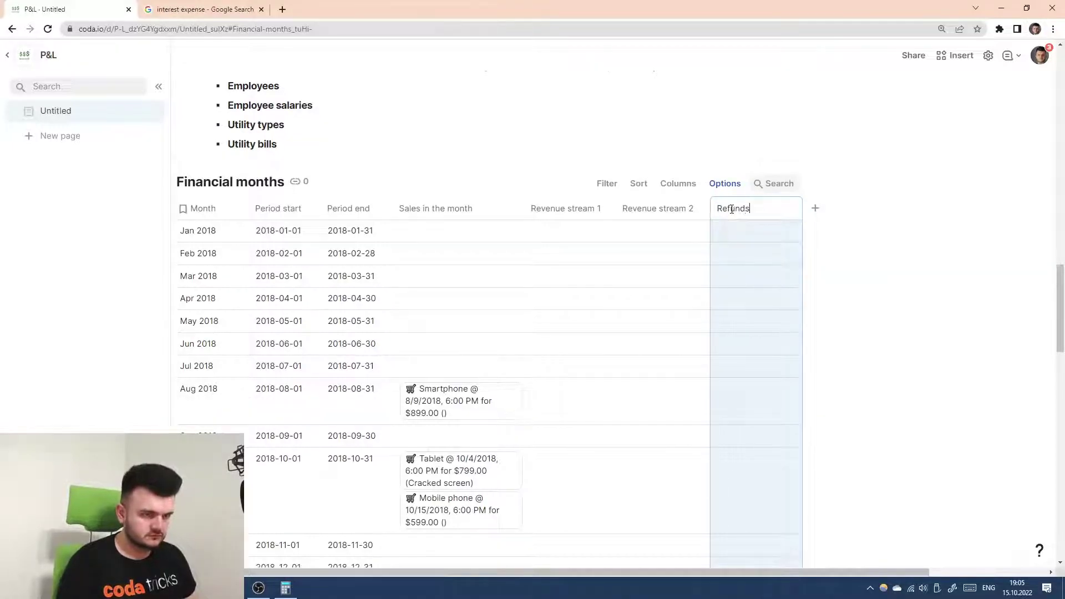
left_click(815, 209)
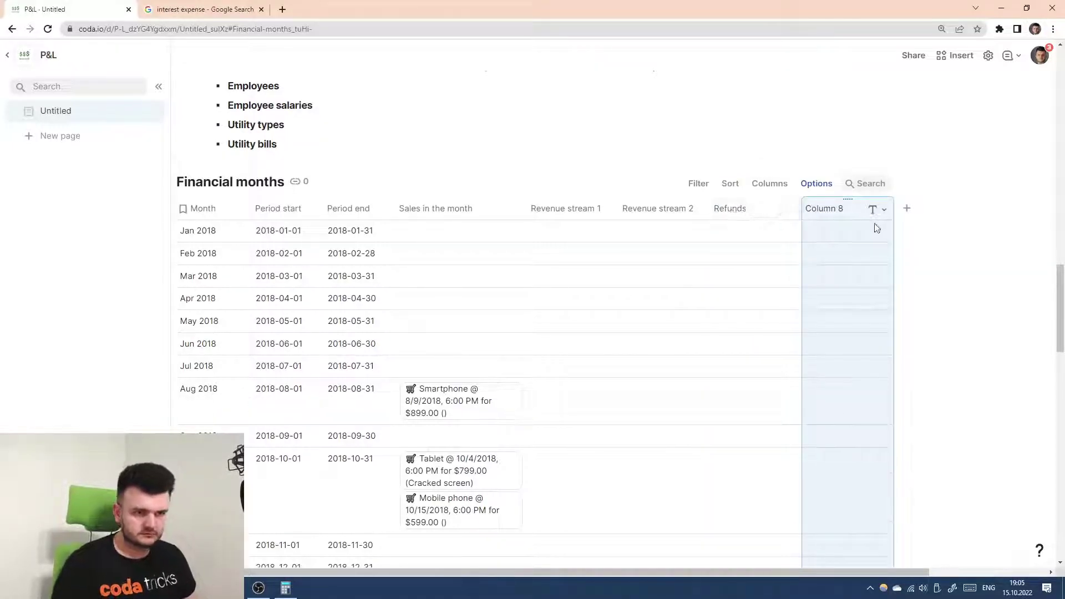
left_click(757, 209)
left_click(771, 210)
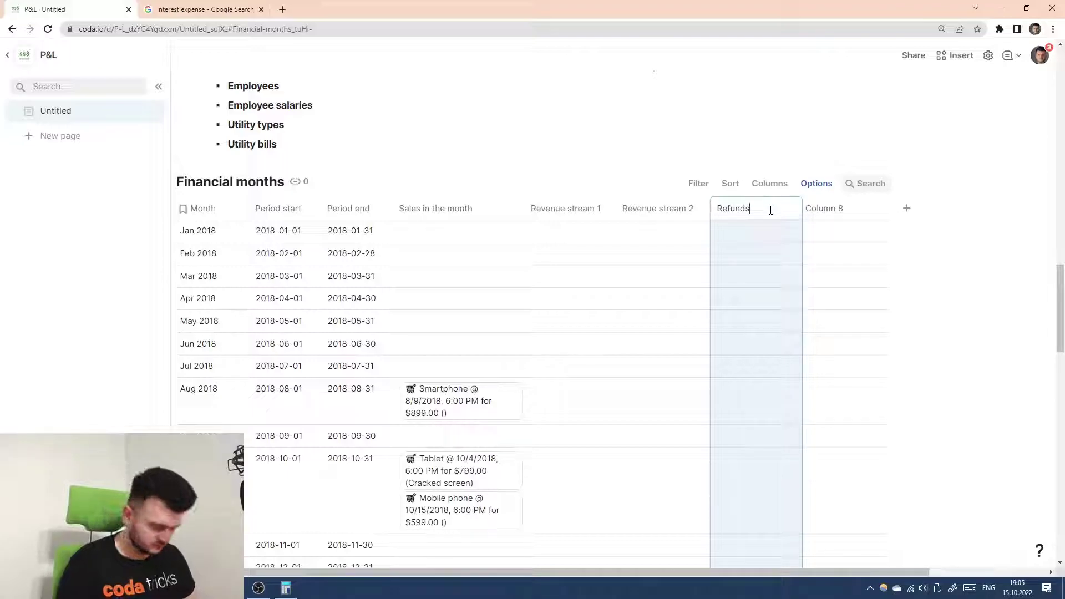
type(", returns etc")
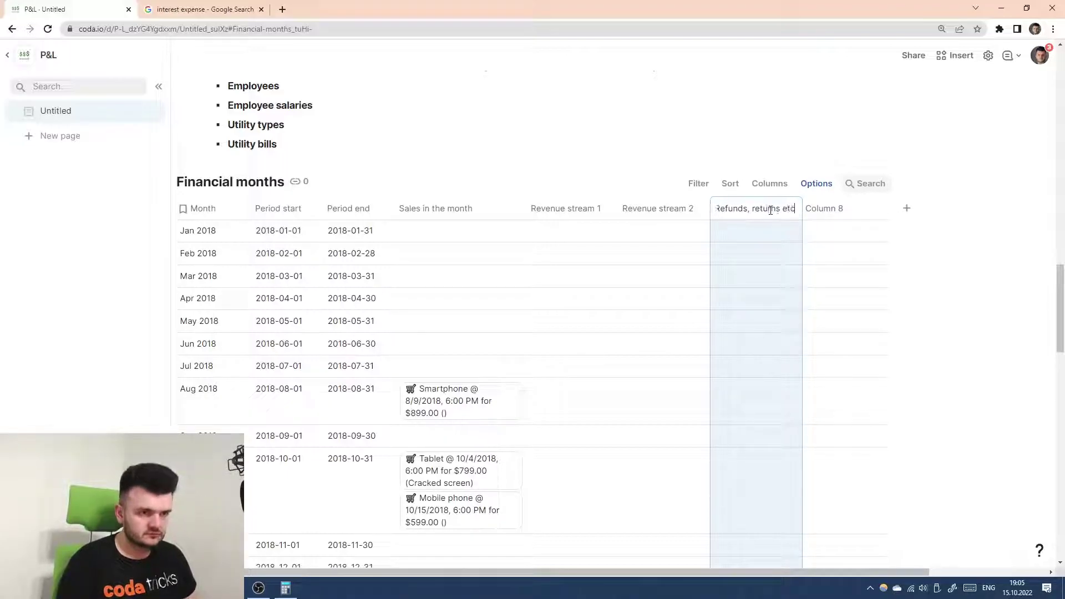
key("Tab")
left_click(605, 237)
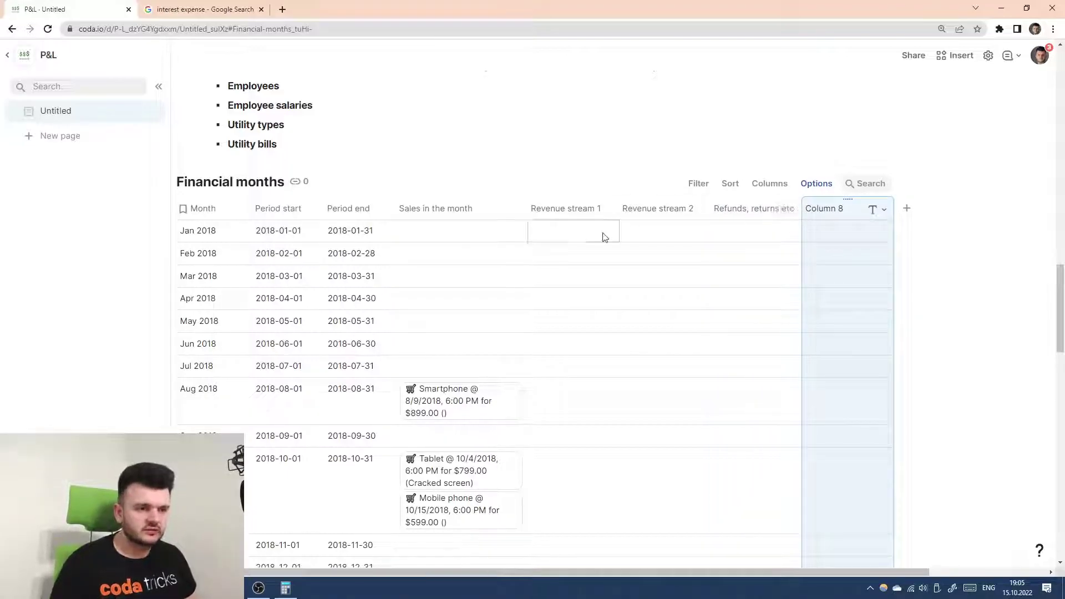
- Name the new last column of the Financial months table "Total net revenue" and add one more unnamed text column after it
type("Total")
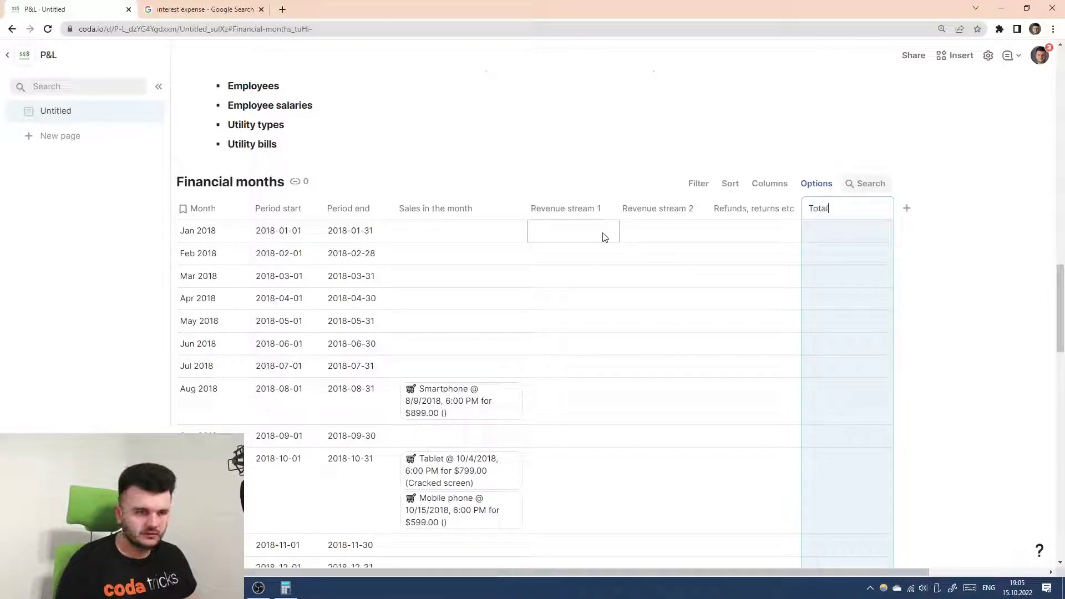
type(" net revenue")
key("Tab")
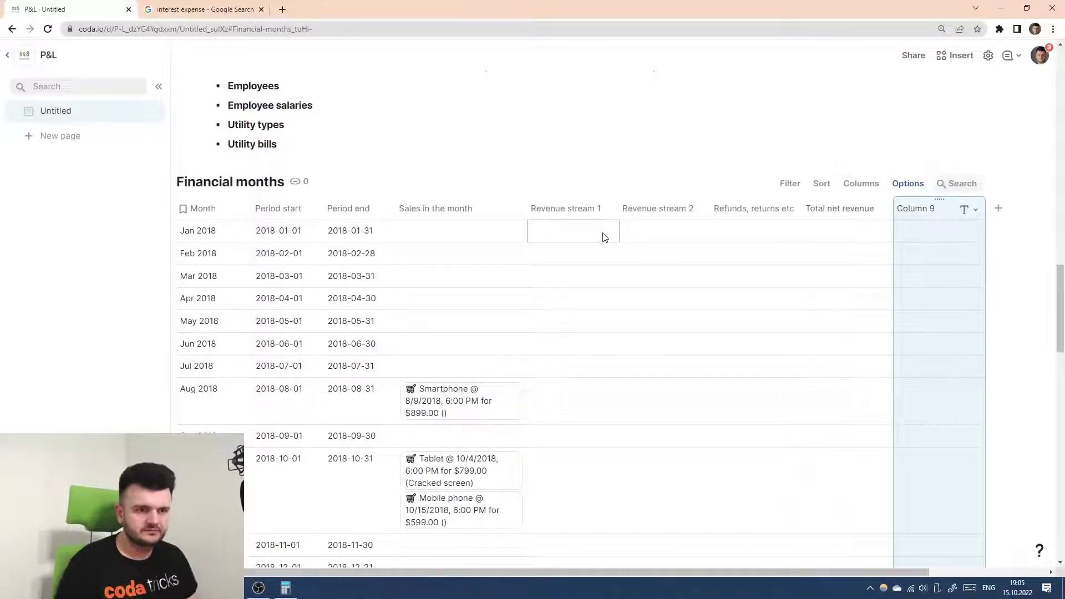
- Start a formula for the Revenue stream 1 column that filters Sales in the month where Revenue stream equals the Revenue stream 1 row
left_click(575, 210)
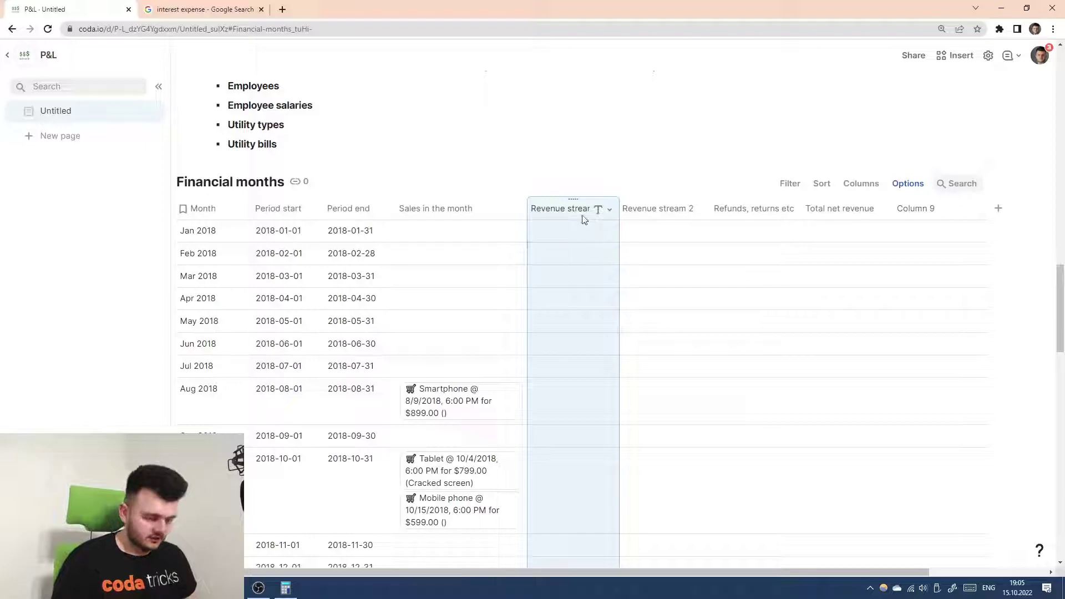
key("equal")
type("Sa")
key("Tab")
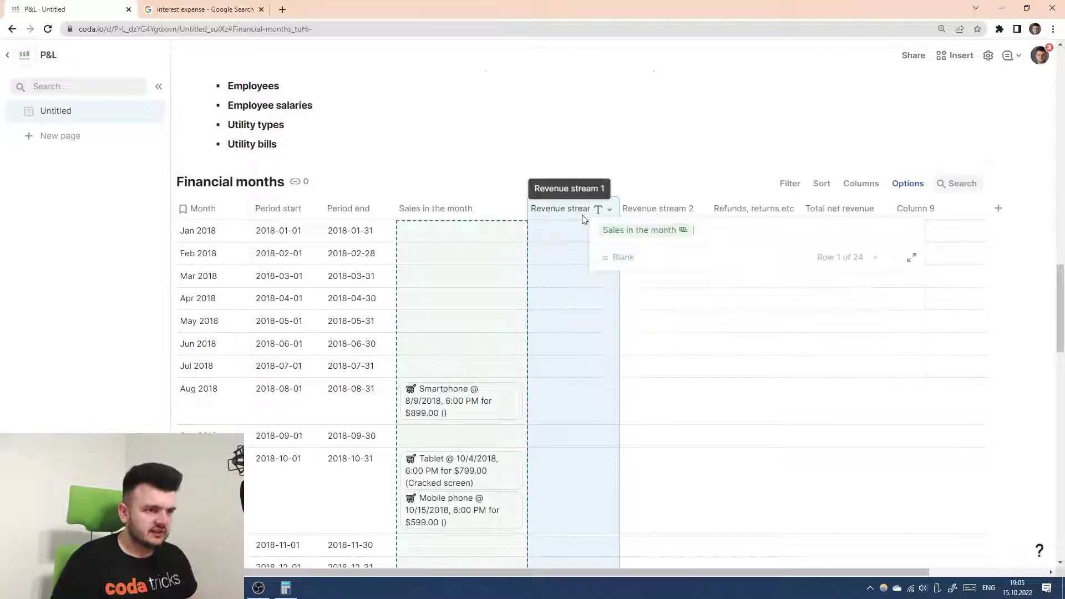
type(".Filter(")
key("Tab")
key("Tab")
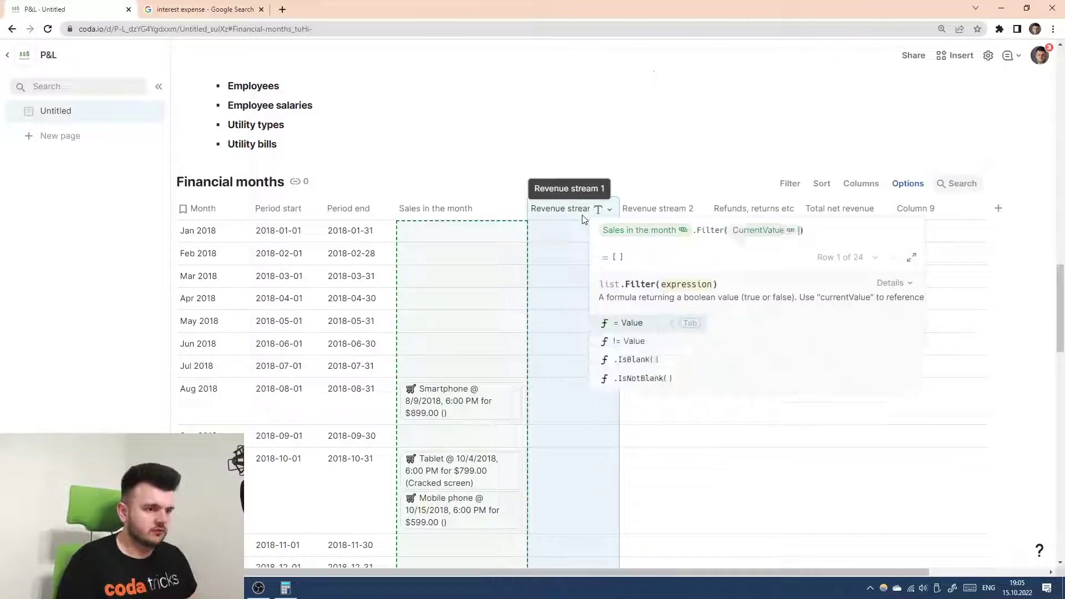
type(".Re")
key("Tab")
type("=@")
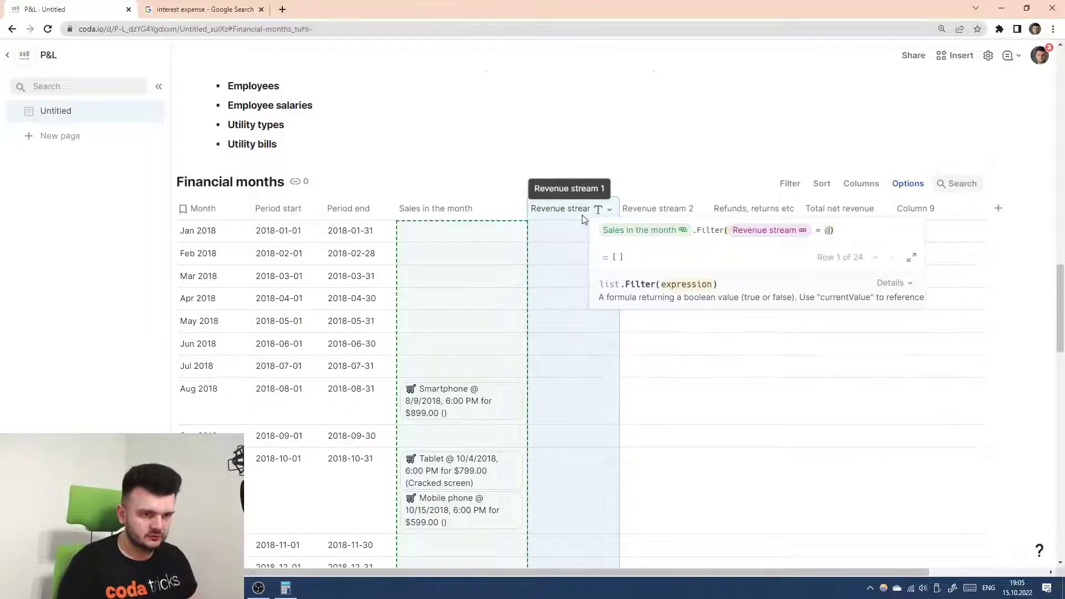
key("Tab")
key("Right")
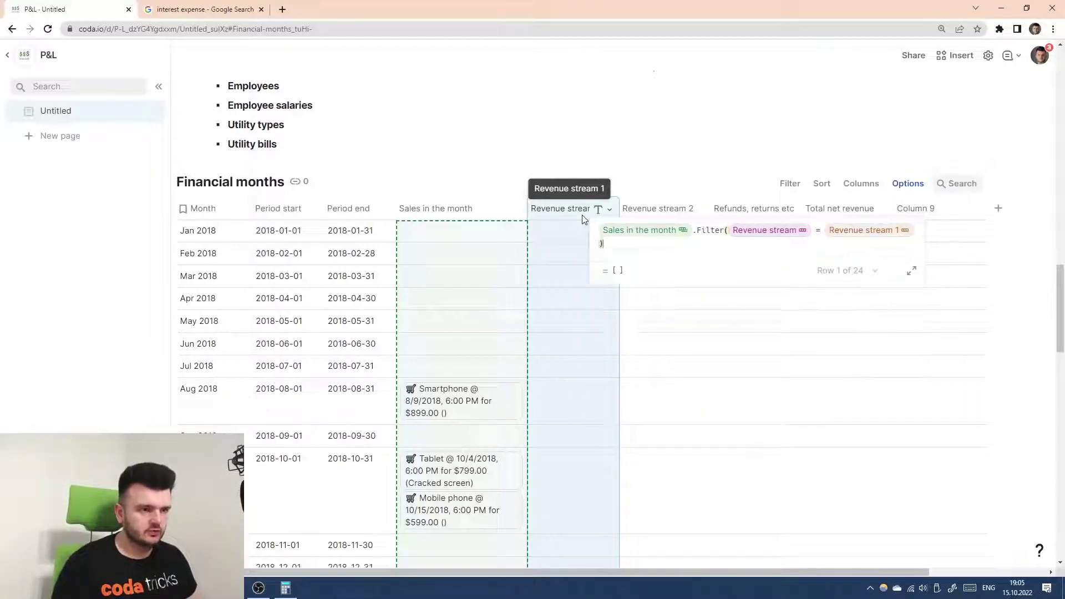
- Complete the Revenue stream 1 formula by summing the Amount charged of the filtered sales
type(". Am")
key("Tab")
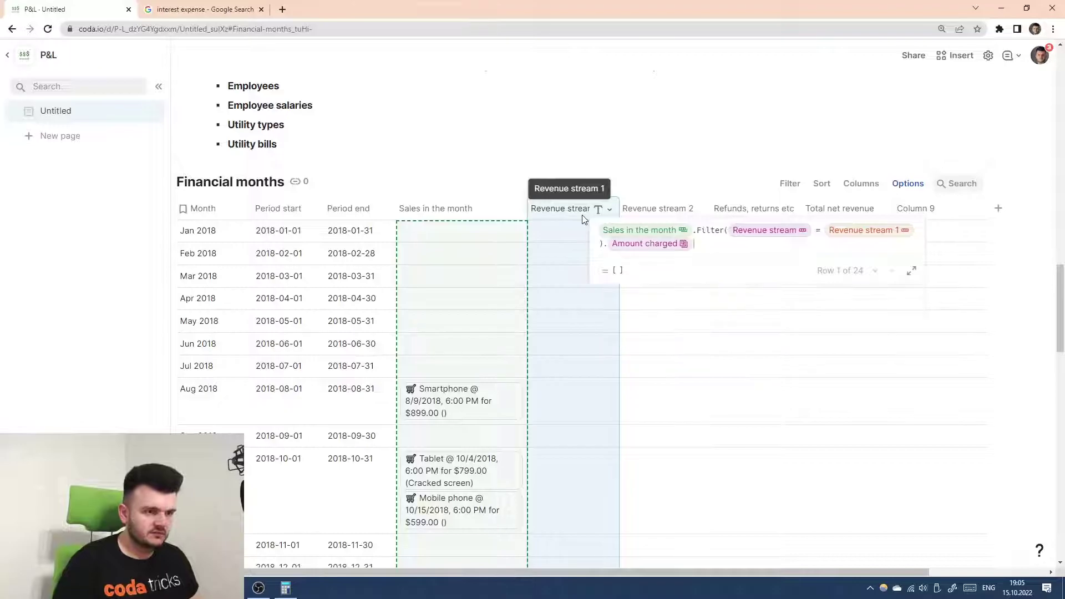
type(".Sum")
key("Tab")
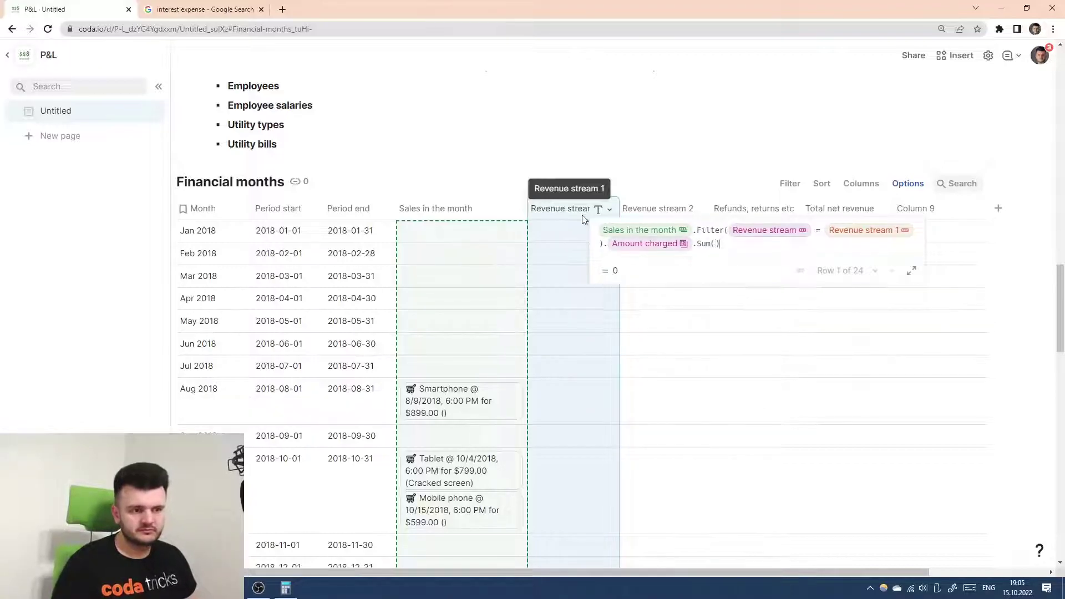
key("Return")
- Change the Revenue stream 1 column's type to Currency
scroll(571, 220, "down", 2)
scroll(569, 254, "up", 1)
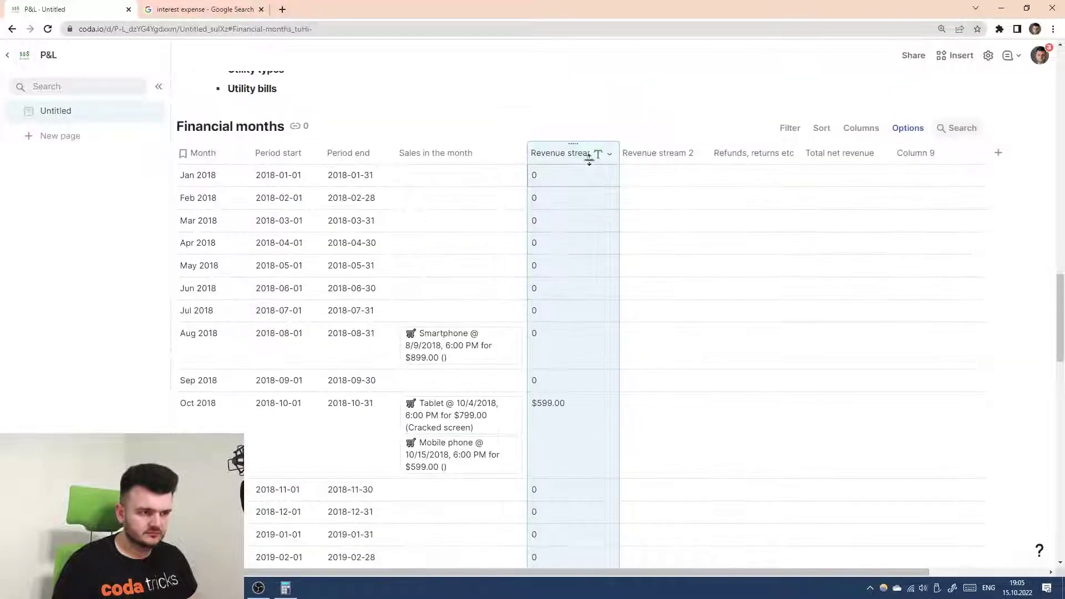
left_click(609, 153)
mouse_move(616, 173)
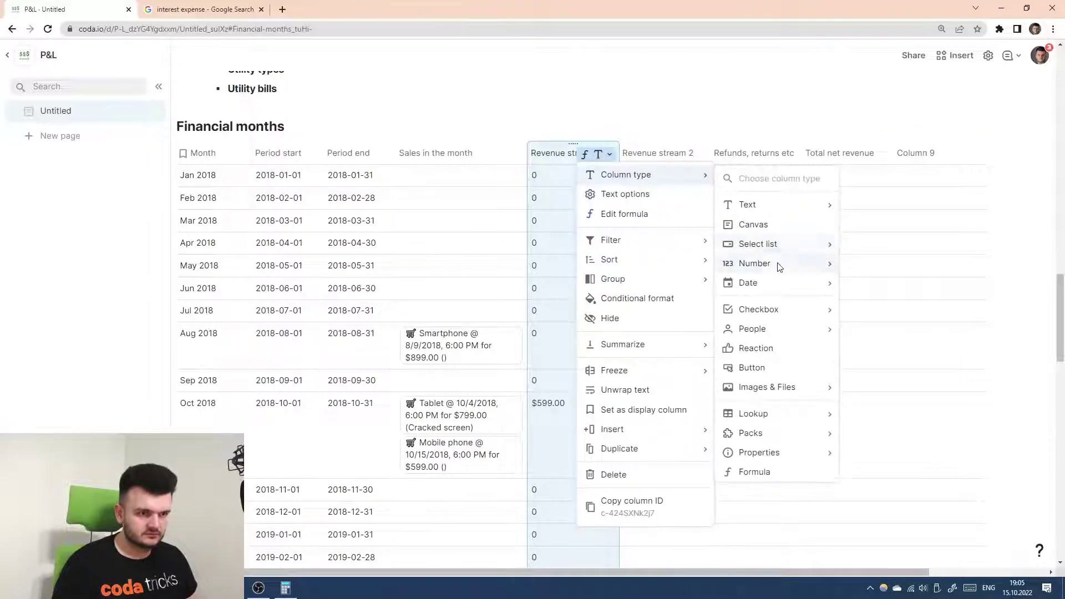
mouse_move(778, 264)
left_click(869, 302)
- Copy the Revenue stream 1 column's formula and select the Revenue stream 2 column
left_click(552, 154)
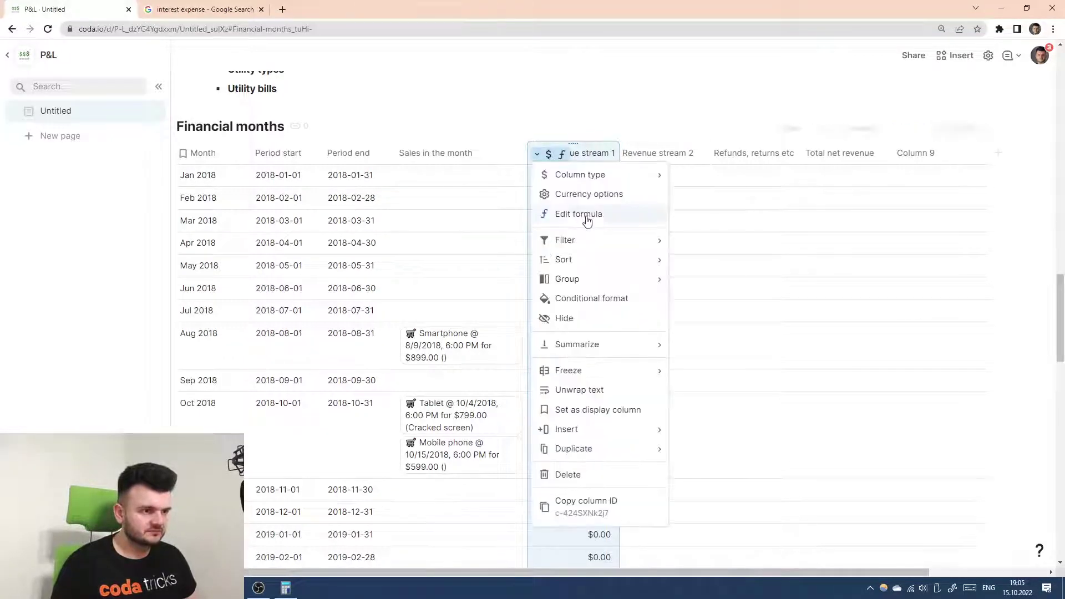
left_click(587, 217)
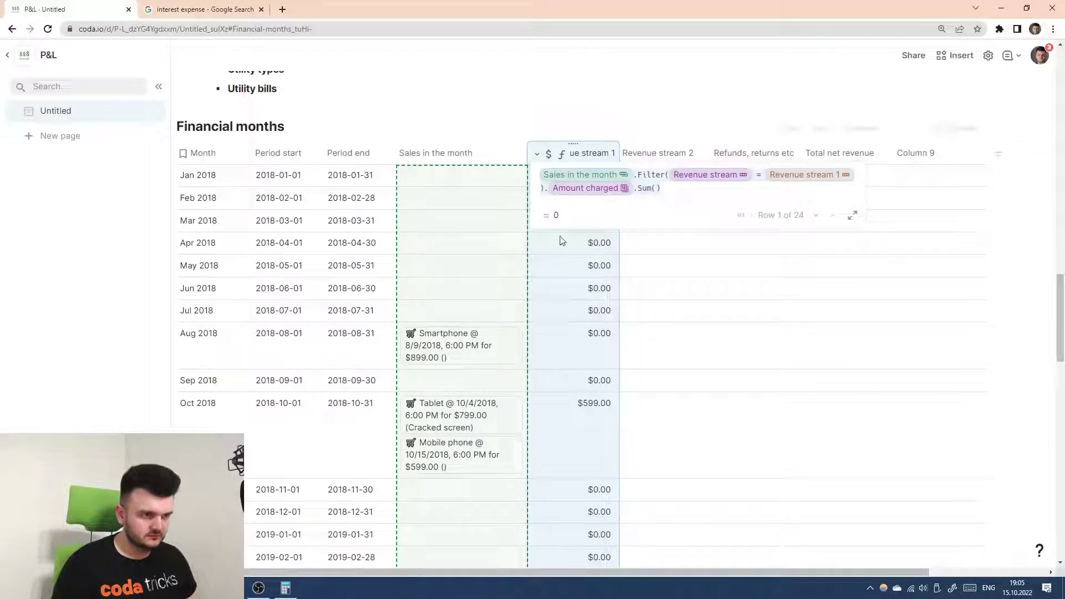
left_click(686, 152)
- Check the Tablet sale's Amount returned/refund value in the Sales table, and return to the Financial months table
scroll(707, 299, "down", 1)
scroll(707, 299, "down", 8)
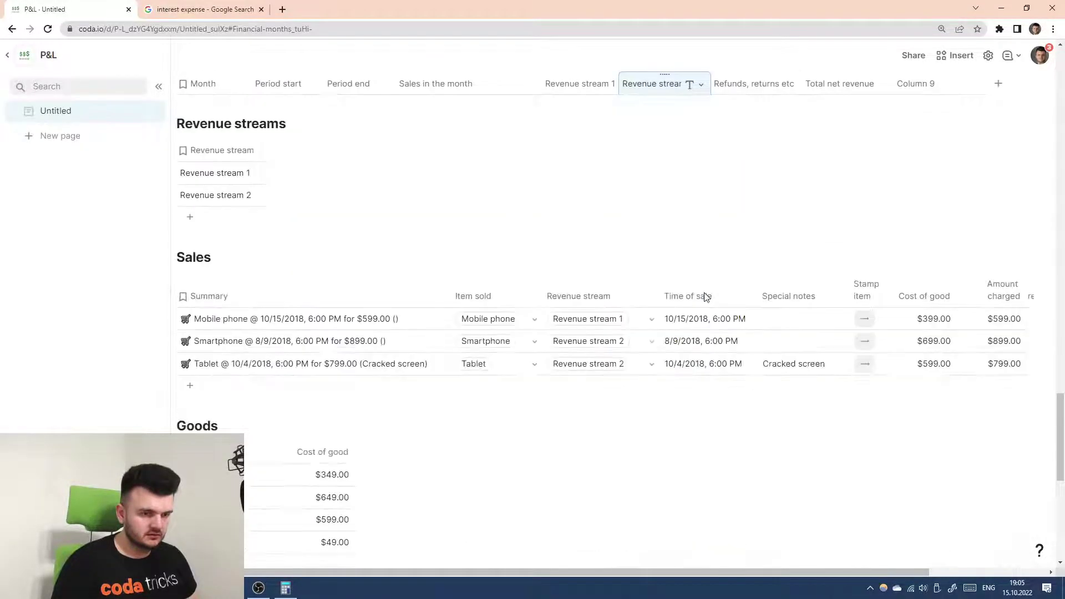
scroll(704, 292, "right", 3)
left_click(924, 363)
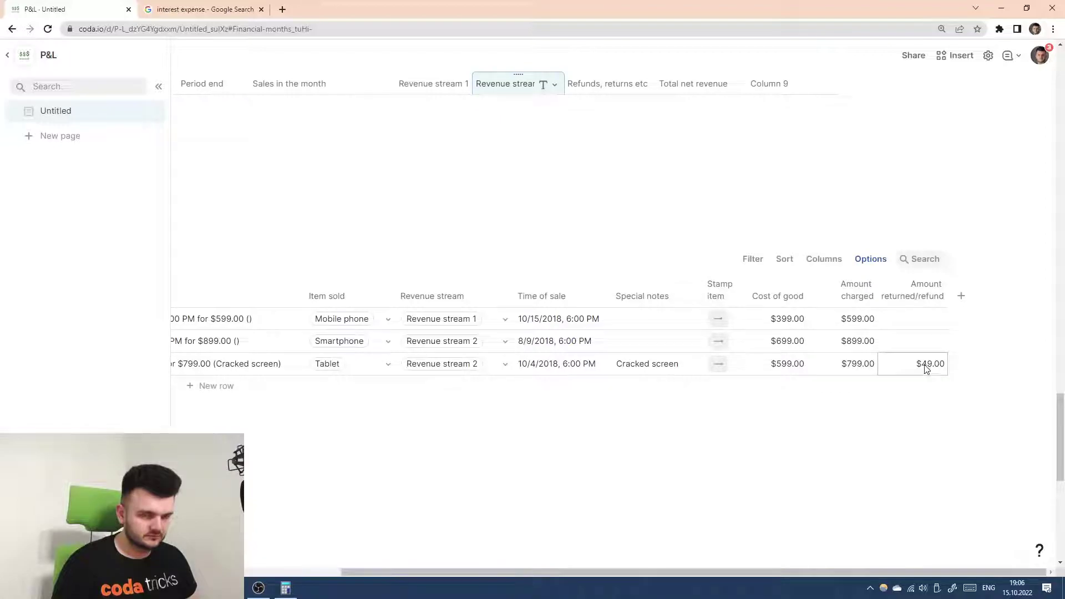
type("40")
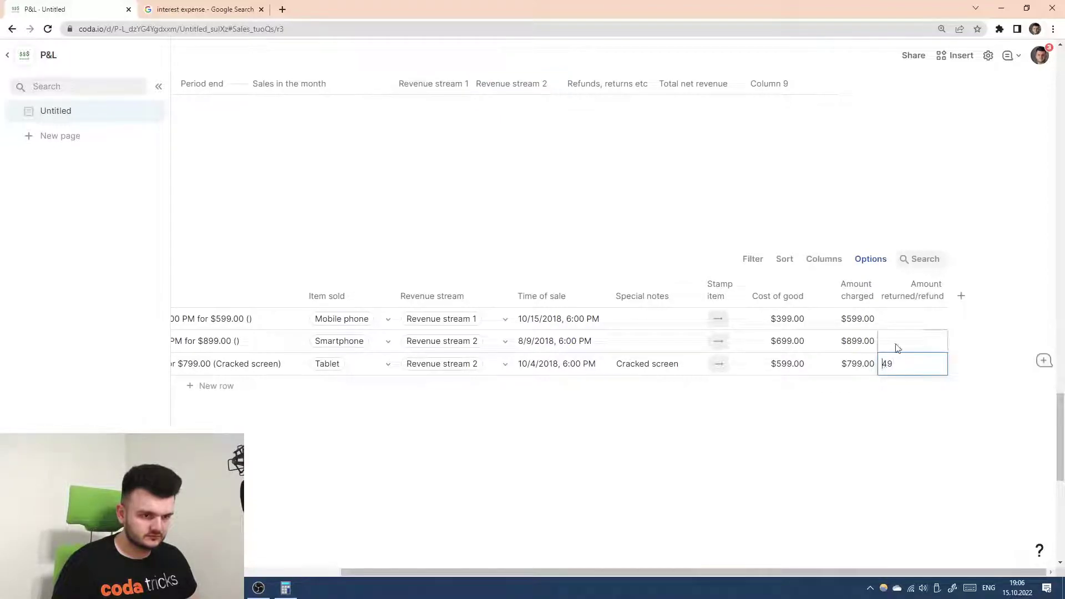
left_click(896, 291)
scroll(522, 287, "up", 10)
scroll(522, 288, "up", 3)
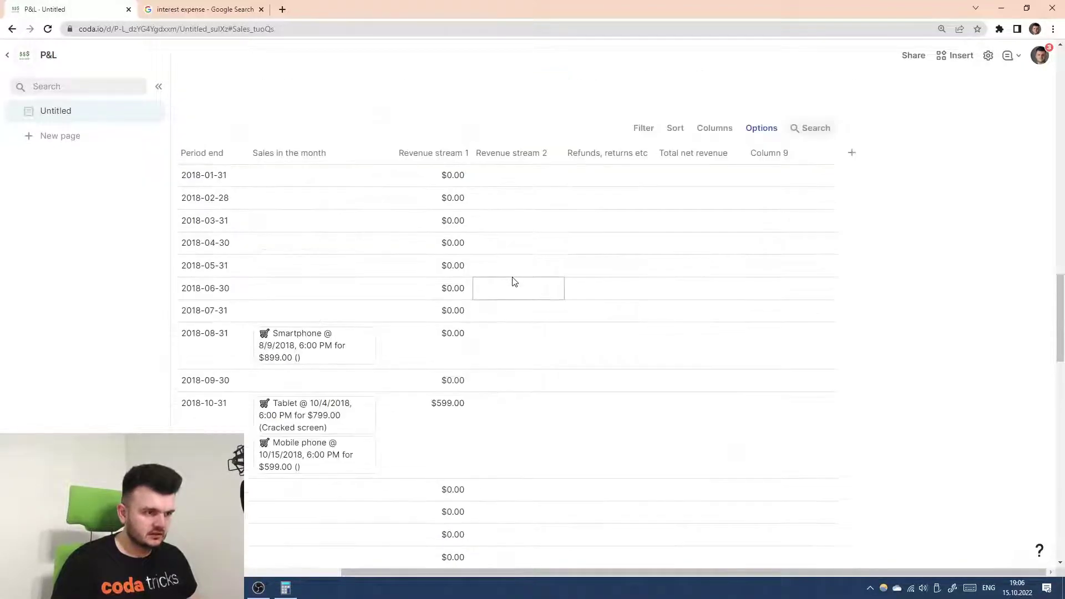
- Give the Revenue stream 2 column the copied filter-and-sum formula, with the Revenue stream 2 row as the filter value
left_click(512, 158)
key("equal")
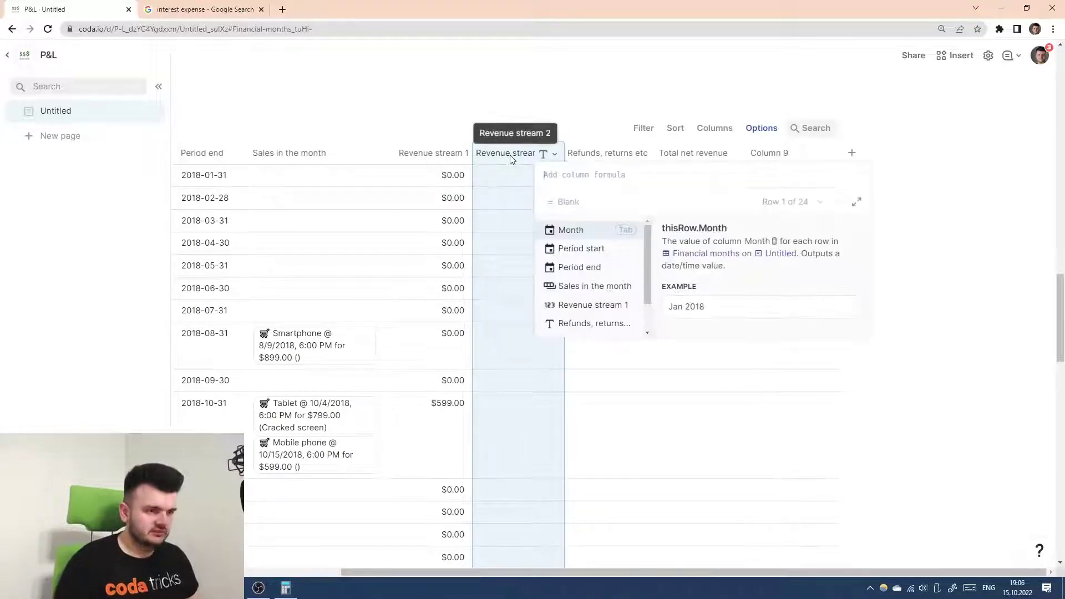
type("Sales in the month.Filter(Revenue stream = Revenue stream 1).Amount charged.Sum()")
left_click(836, 181)
type("@")
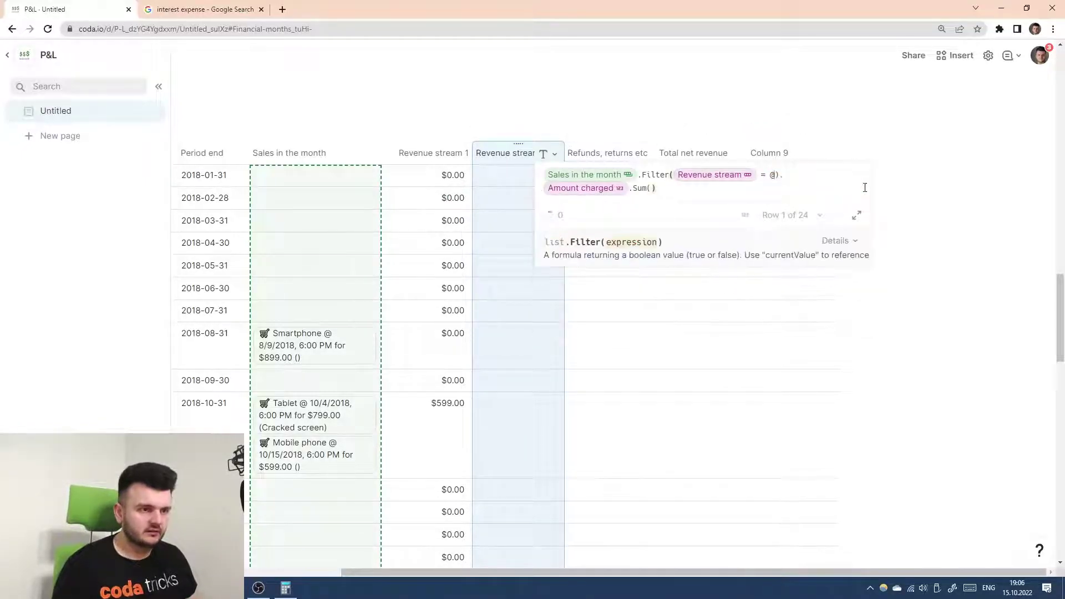
key("Down")
key("Tab")
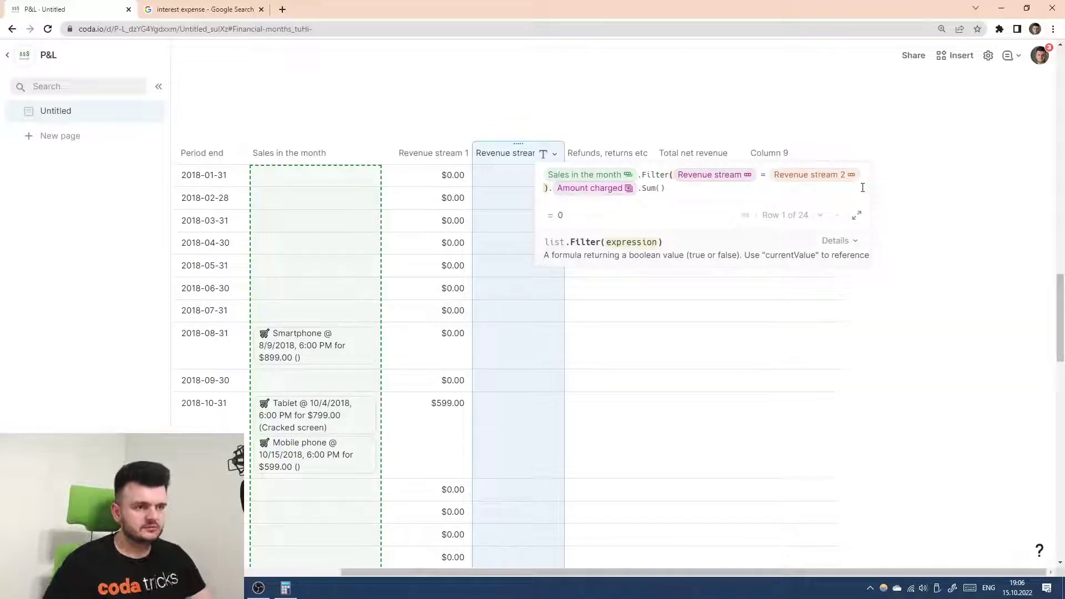
left_click(574, 274)
- Change the Revenue stream 2 column's type to Currency
left_click(544, 155)
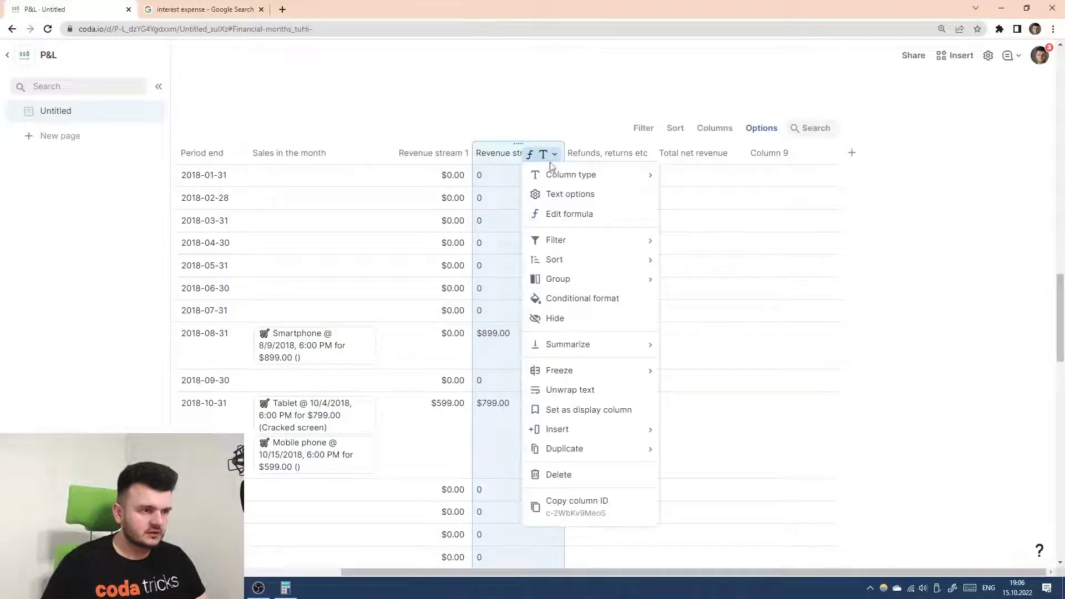
mouse_move(571, 175)
mouse_move(738, 265)
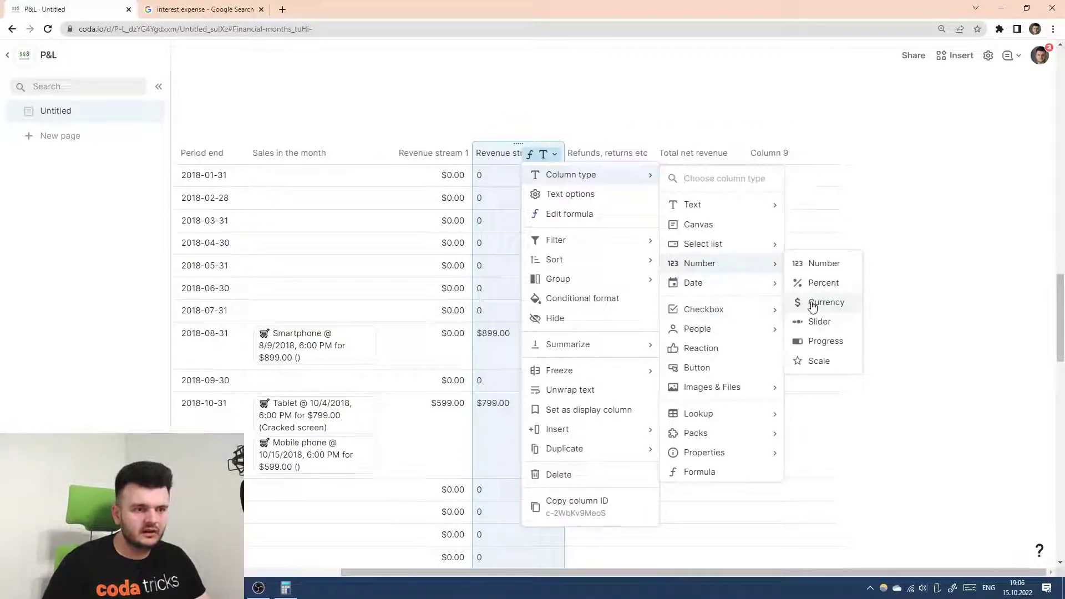
left_click(803, 303)
- Examine the Sales in the month reference and the Filter expression in the Revenue stream 1 column's formula
left_click(456, 152)
scroll(335, 213, "left", 2)
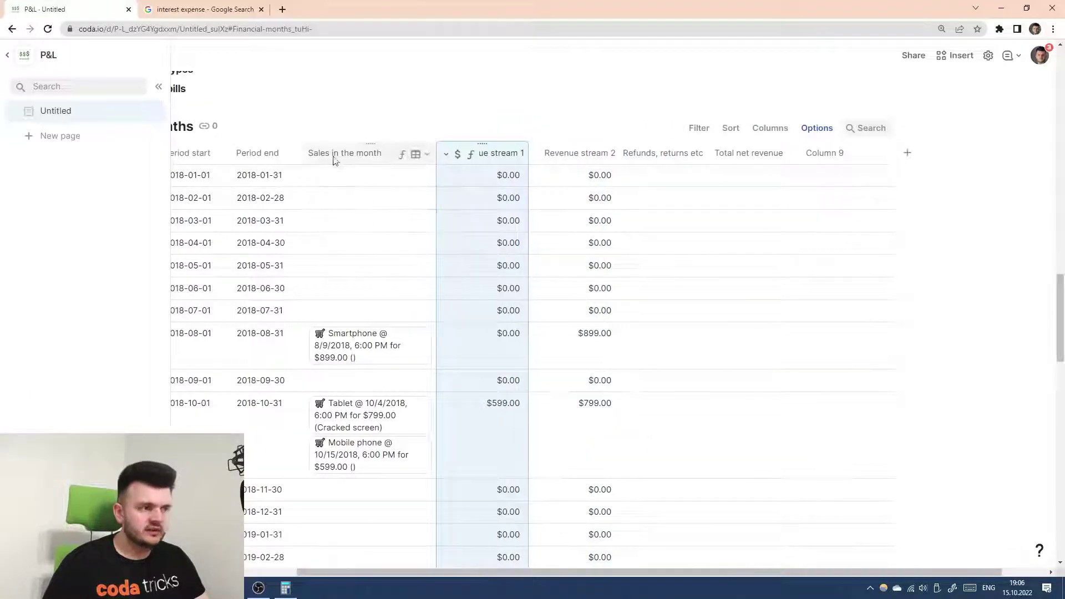
left_click(446, 154)
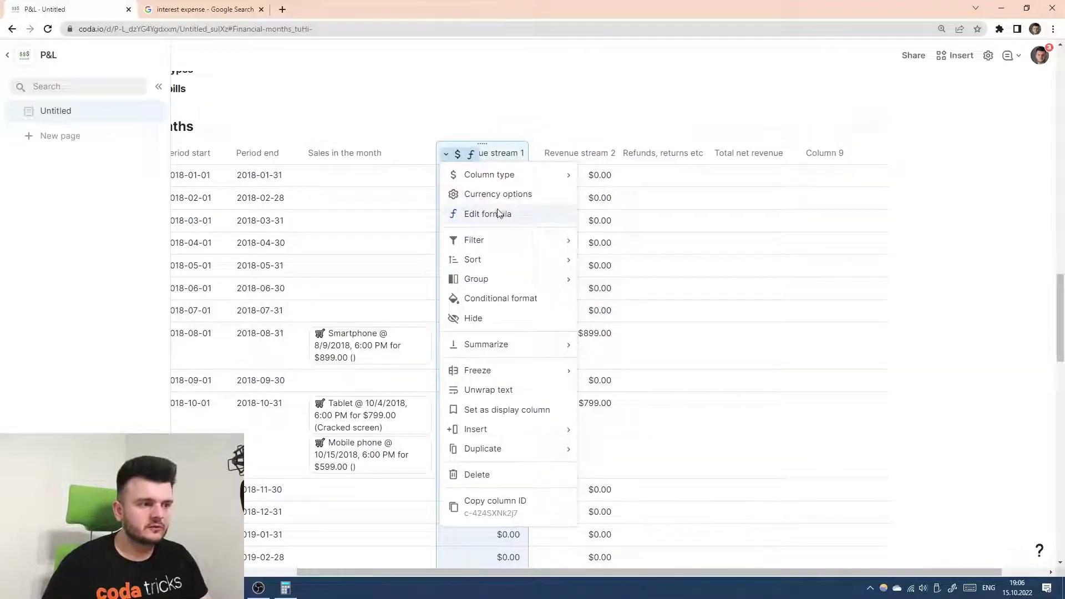
left_click(496, 211)
left_click(533, 176)
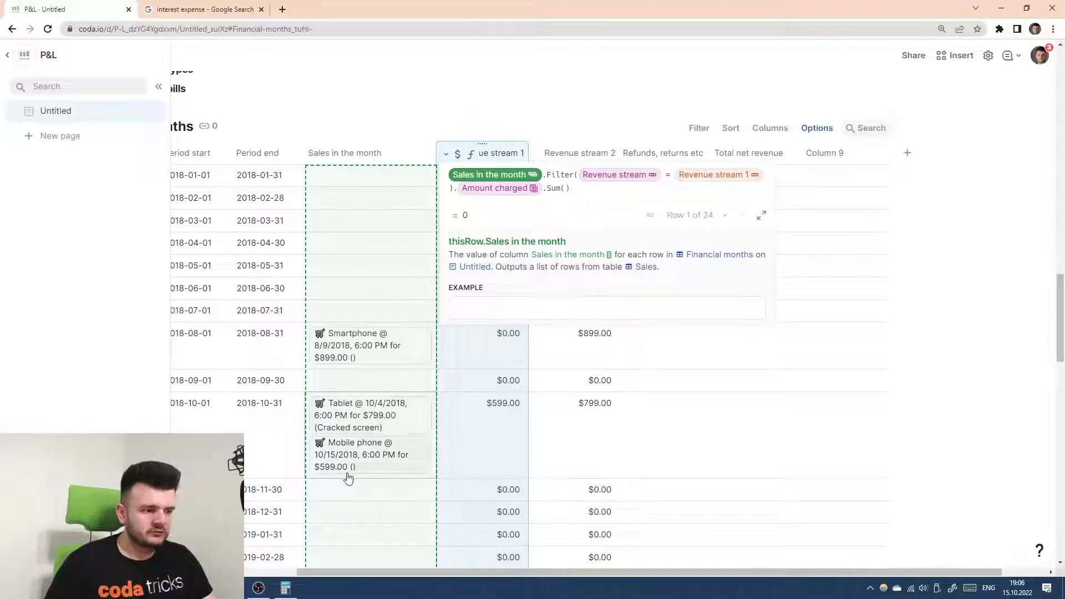
left_click(556, 175)
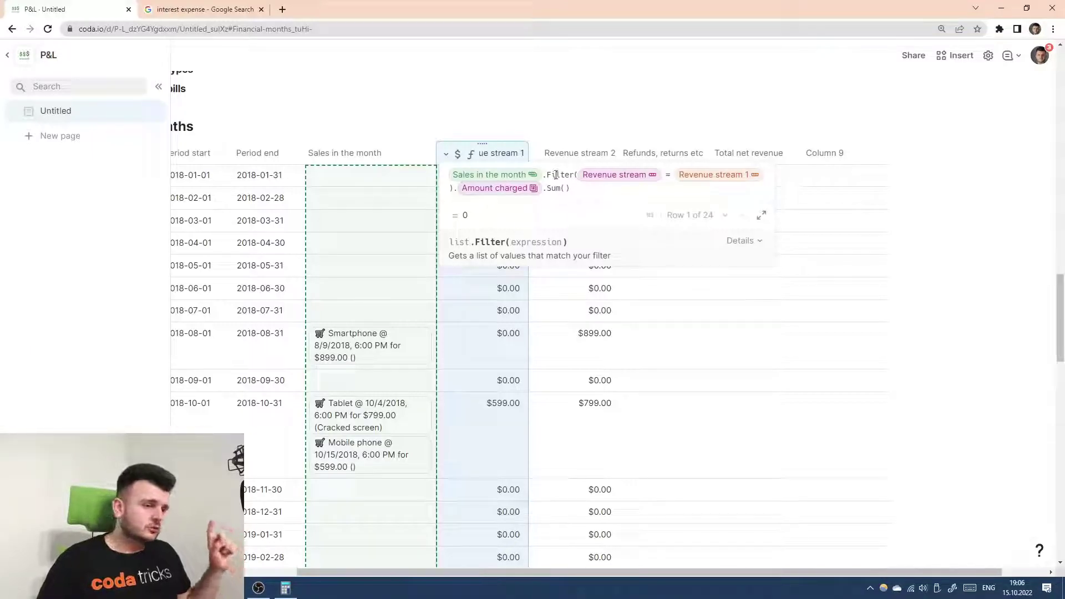
left_click(577, 174)
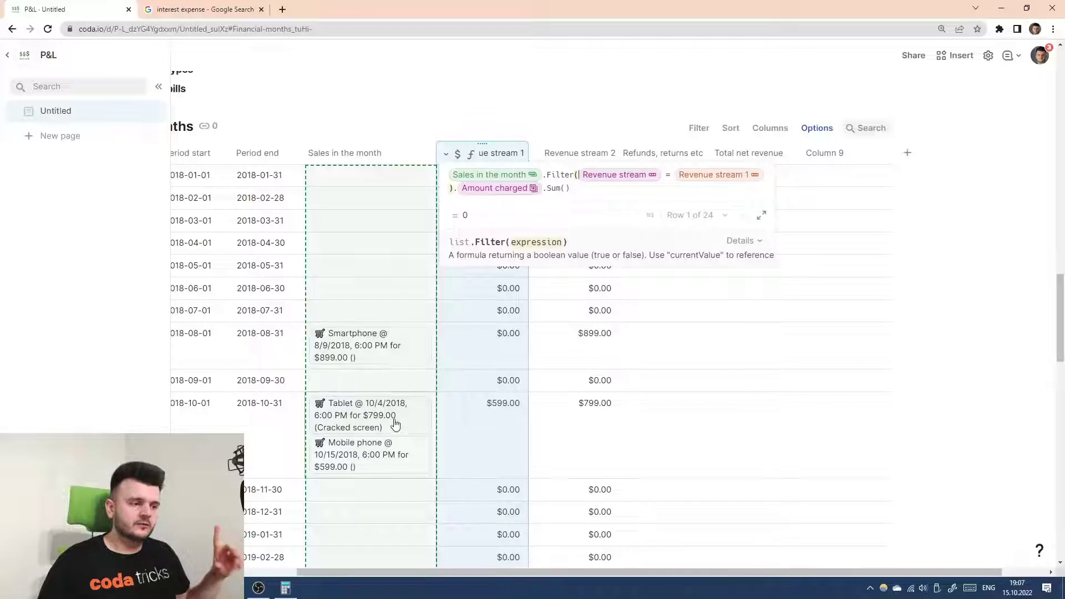
- Compare the revenue streams of the October 2018 Tablet and Mobile phone sales with the Revenue stream 1 formula's filter
left_click(433, 432)
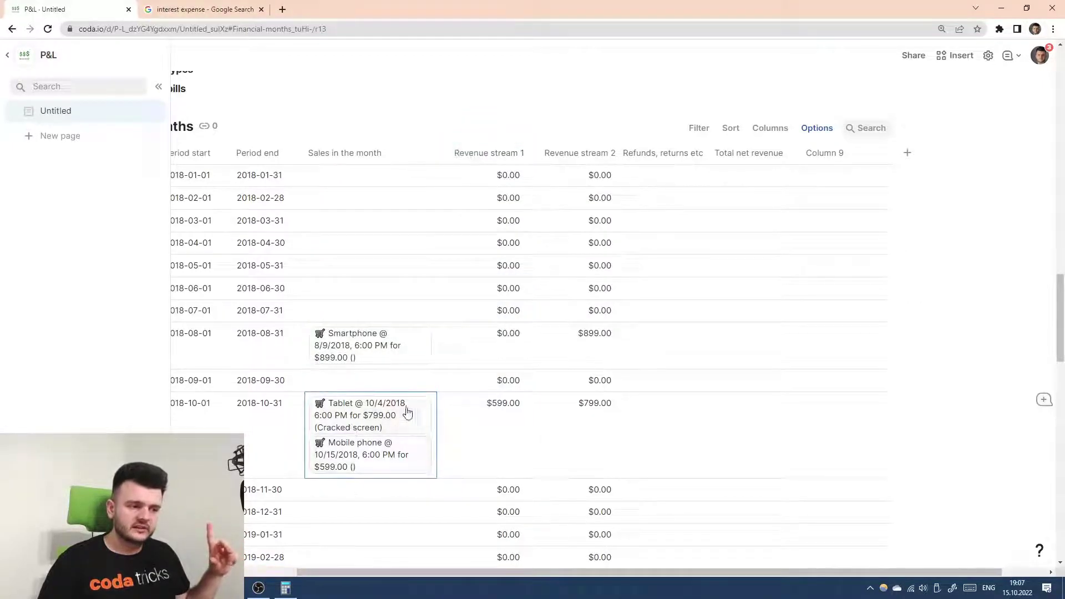
mouse_move(427, 428)
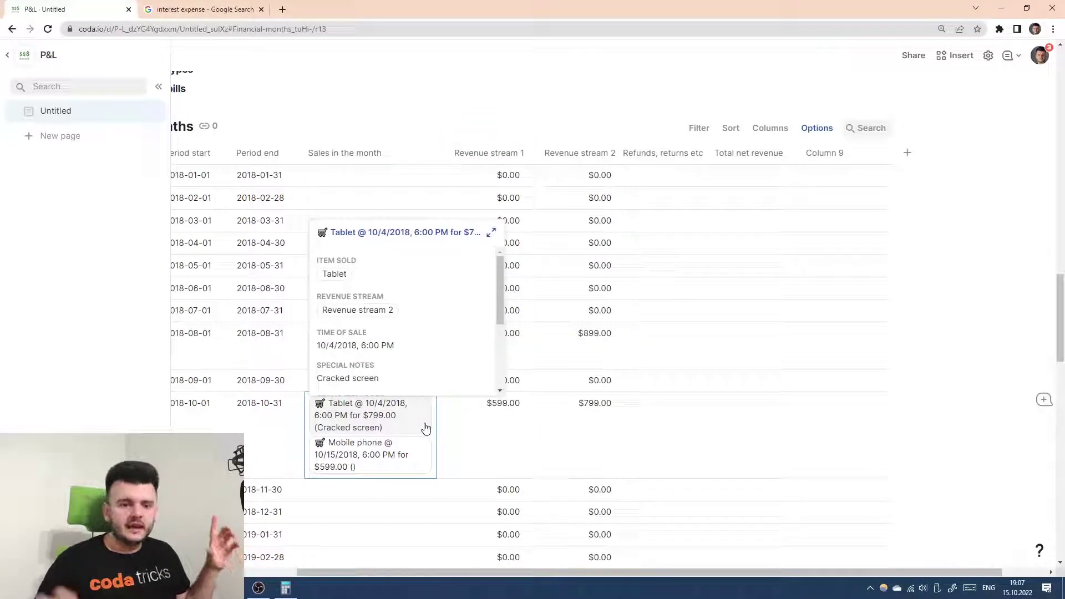
left_click(470, 157)
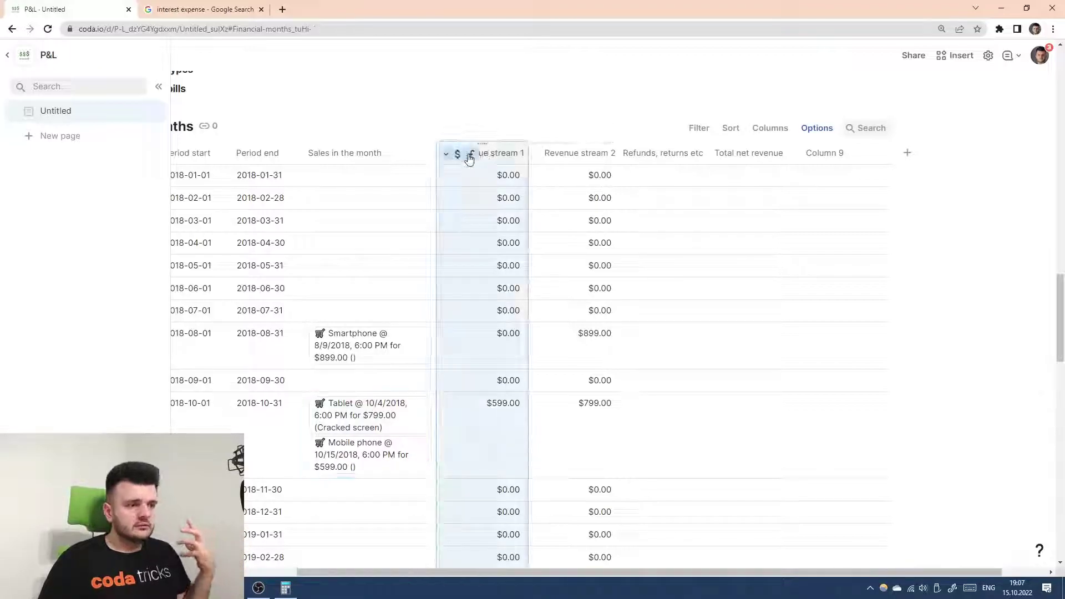
left_click(470, 157)
left_click(483, 211)
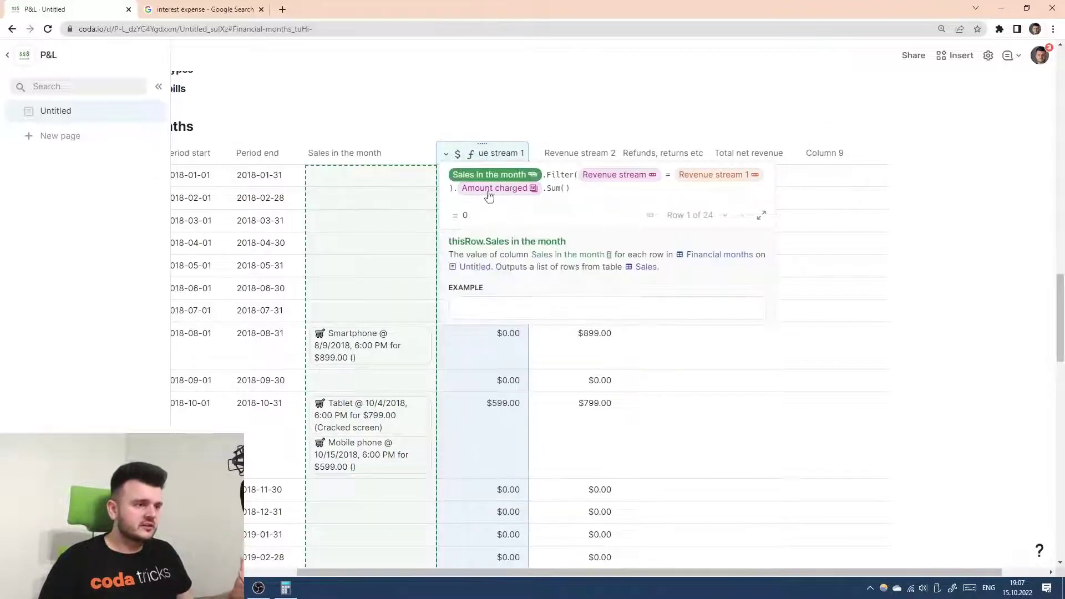
mouse_move(369, 453)
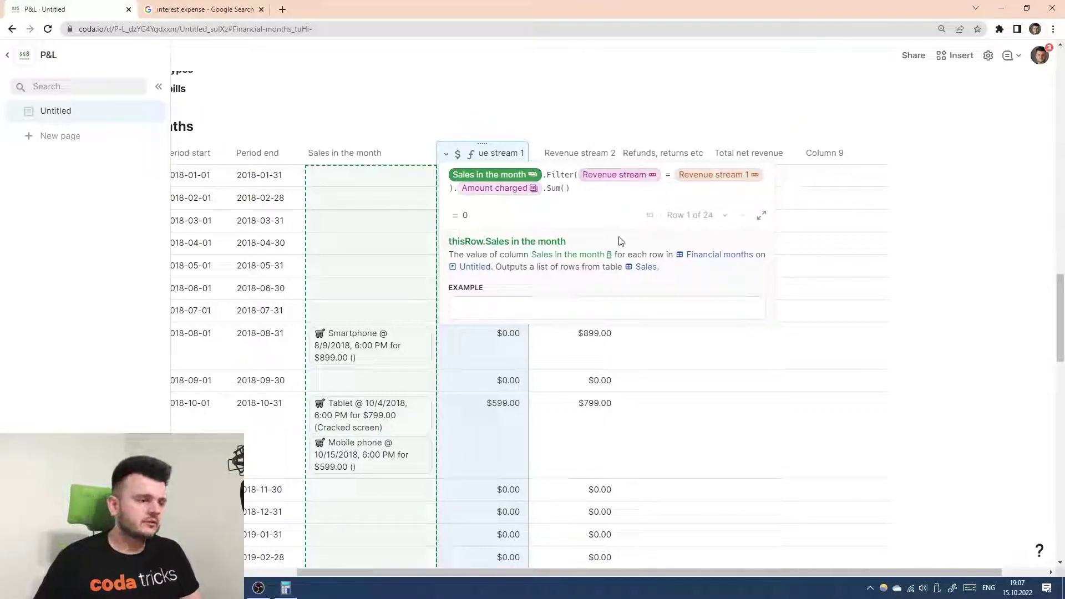
mouse_move(405, 420)
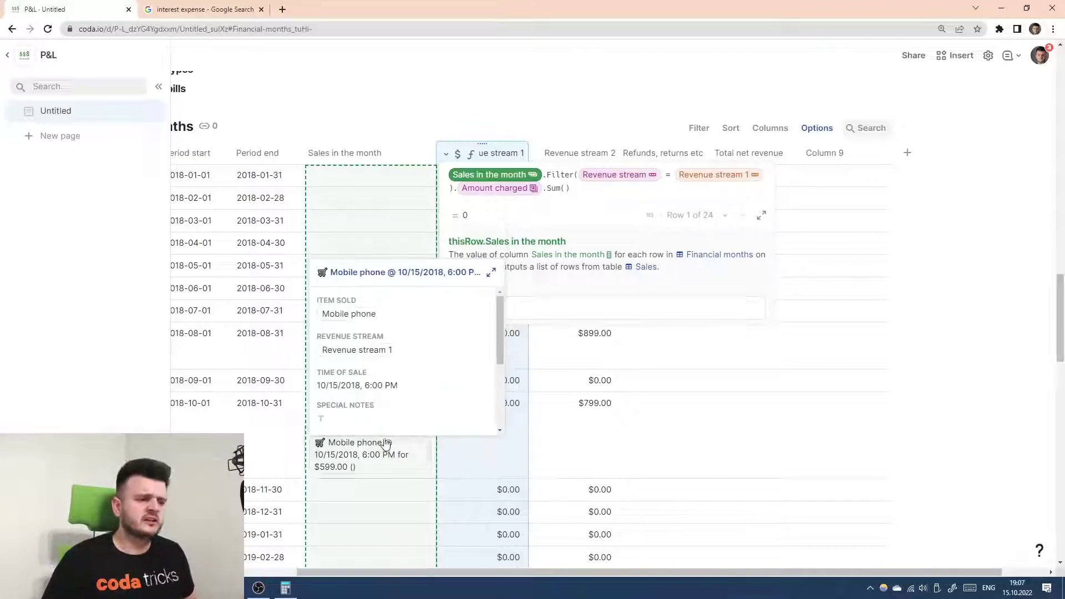
left_click(598, 468)
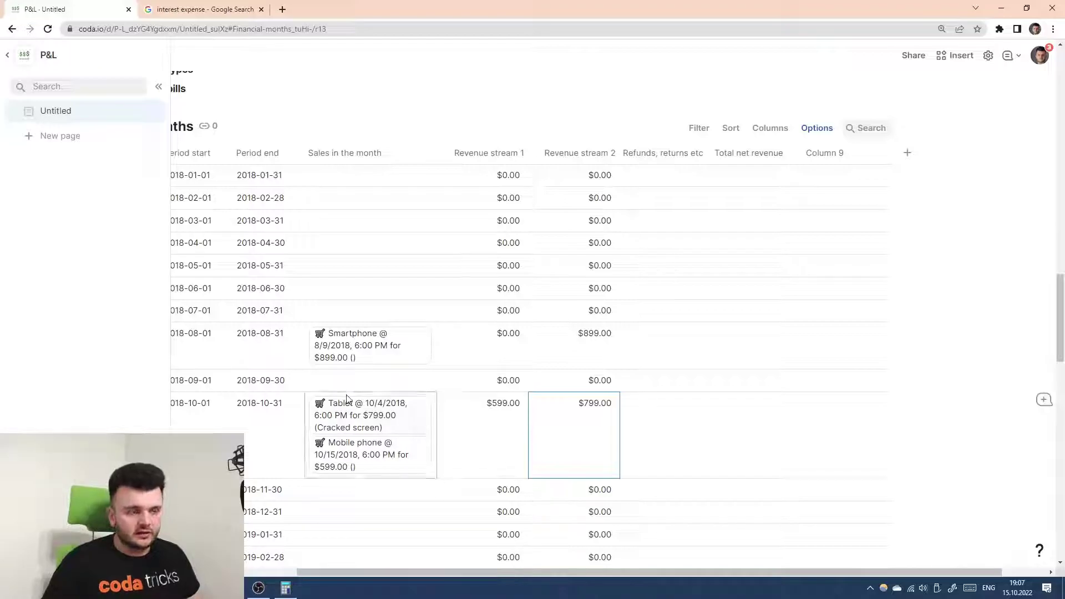
left_click(434, 438)
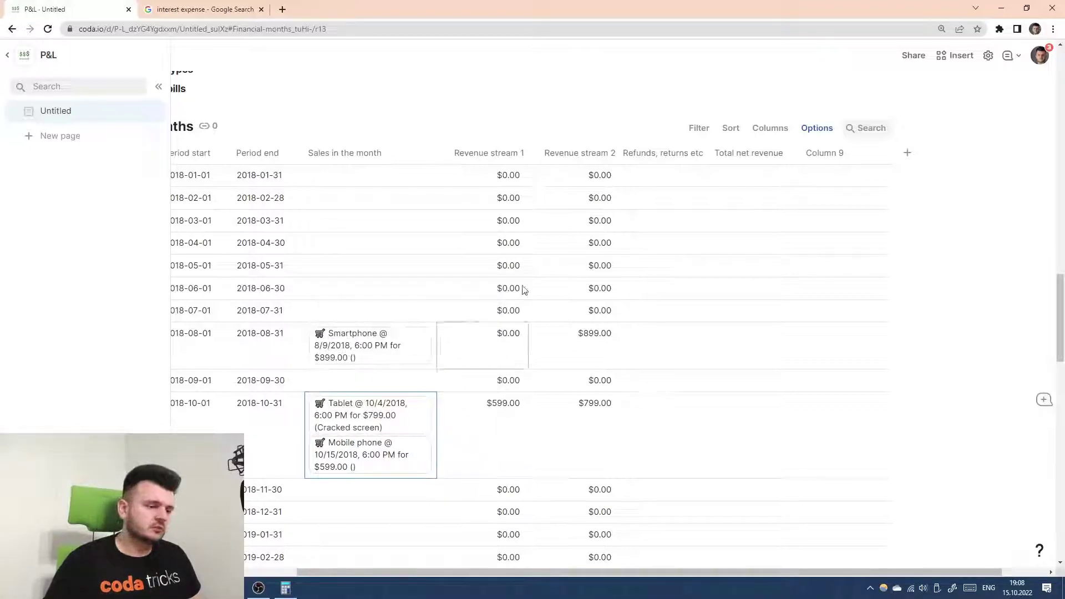
- Examine the Revenue stream filter in the Revenue stream 1 column's formula and the revenue stream of the October 2018 Tablet sale
left_click(475, 157)
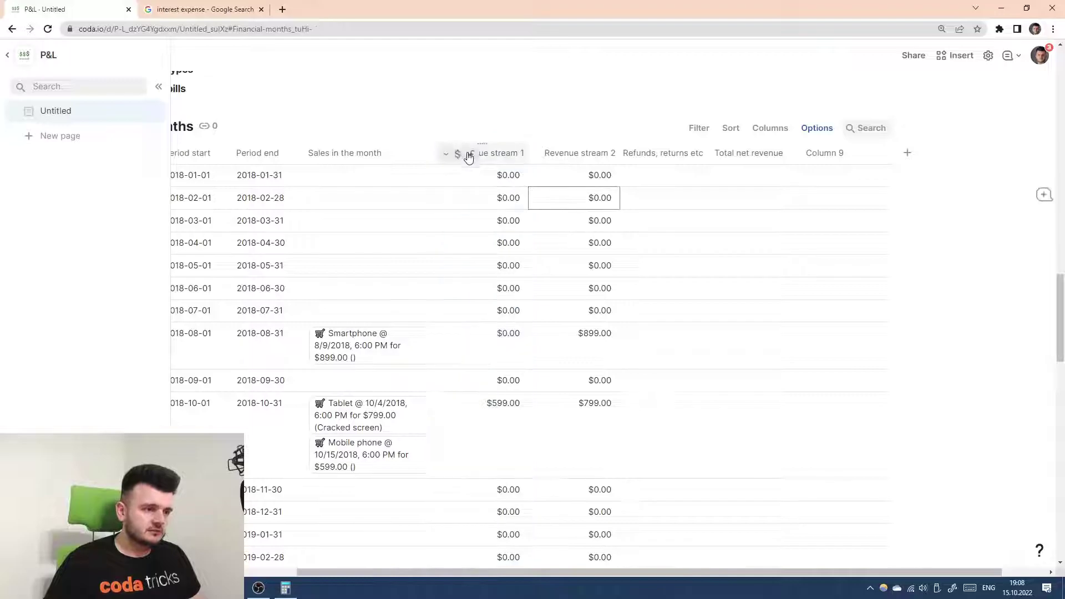
left_click(447, 153)
left_click(477, 211)
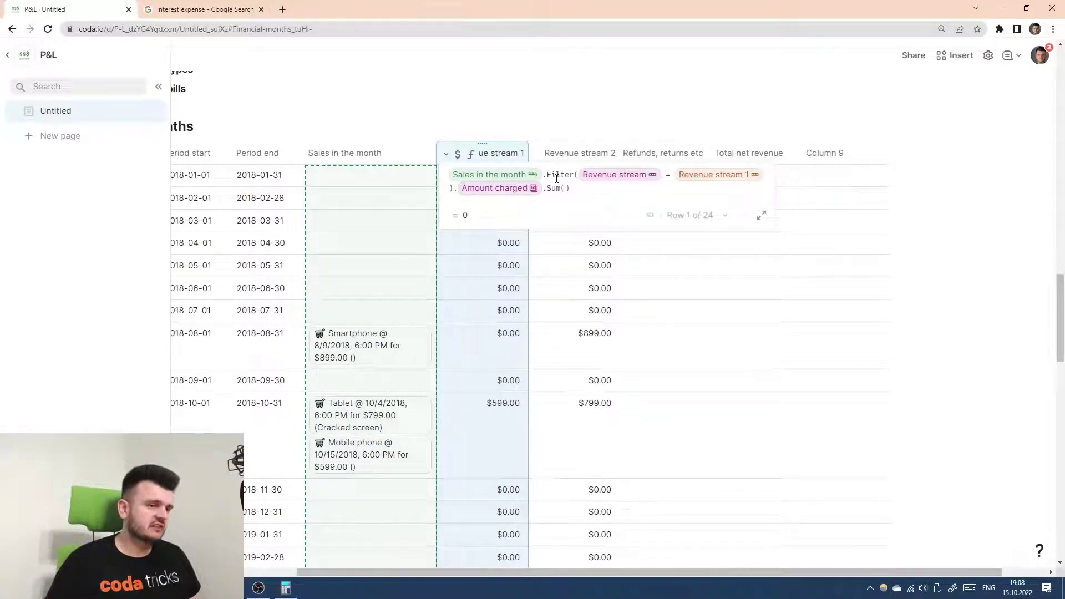
left_click(617, 175)
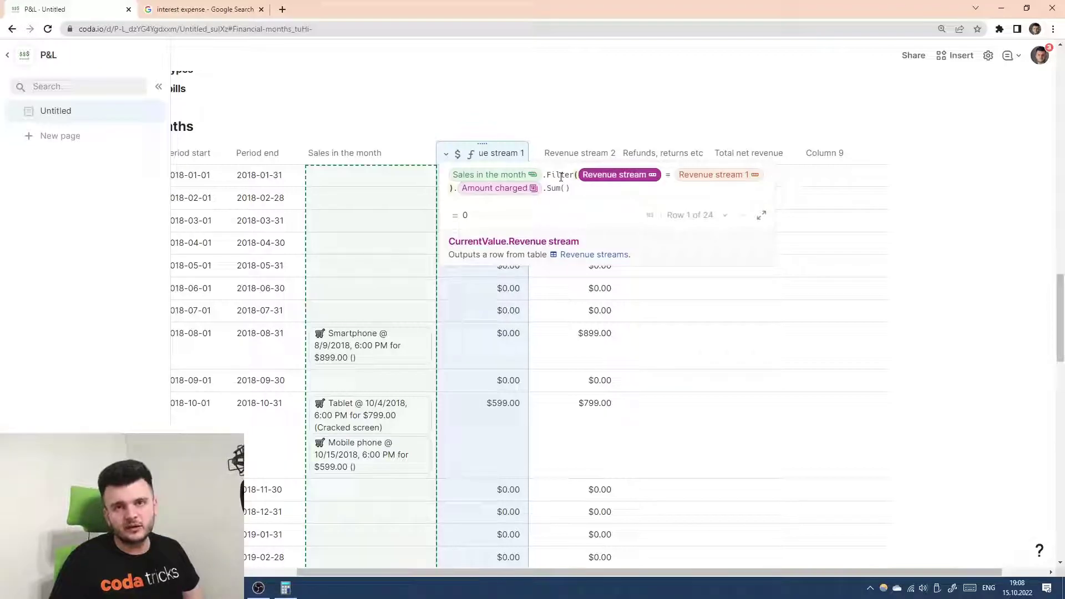
left_click(588, 156)
key("Escape")
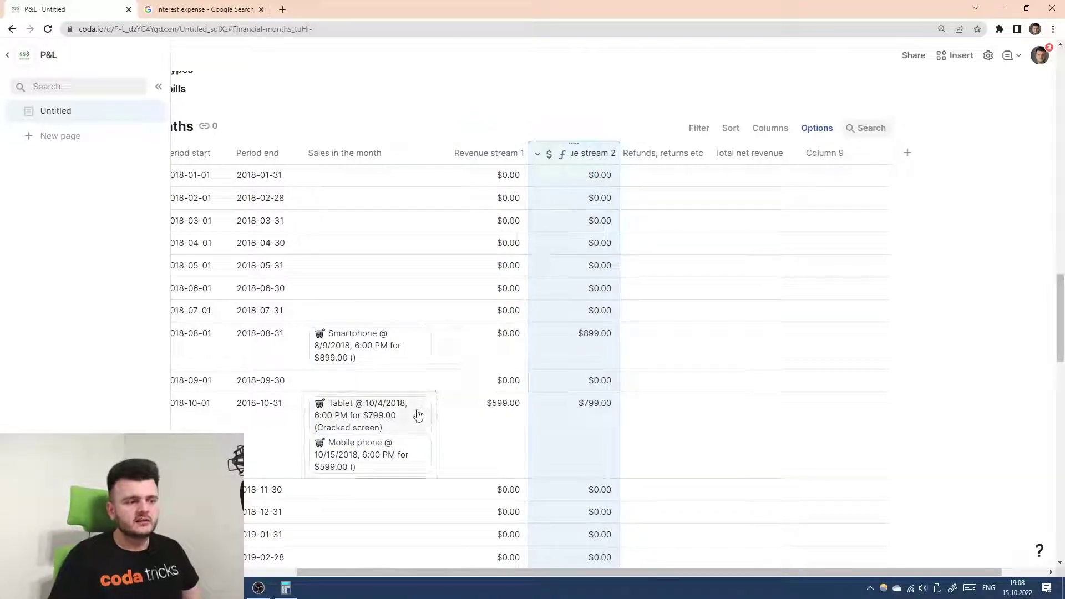
mouse_move(412, 417)
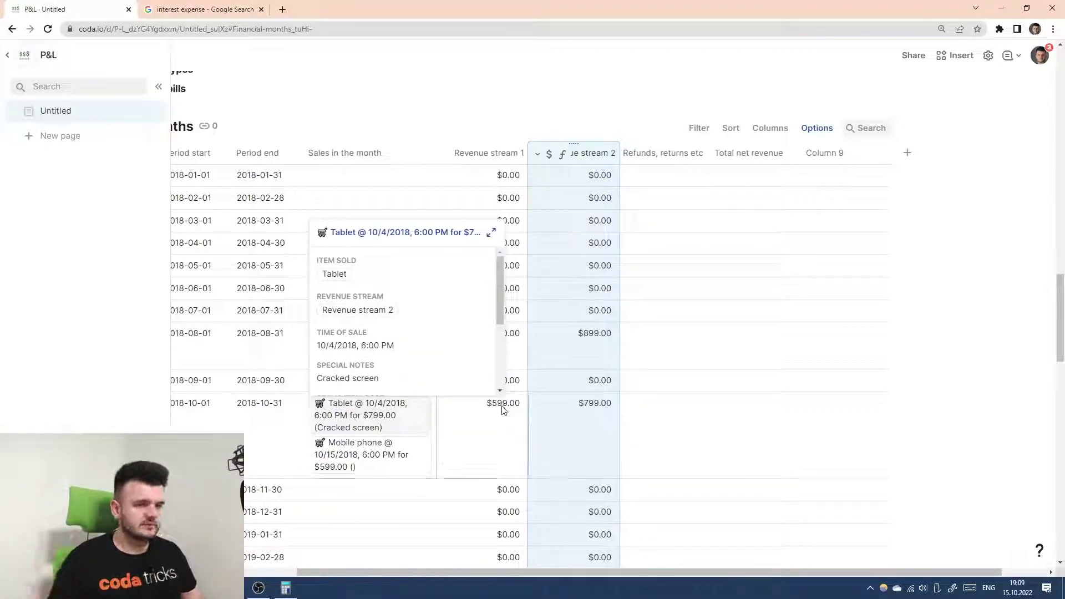
- Check the formula of the Revenue stream 2 column
left_click(655, 154)
scroll(589, 233, "right", 2)
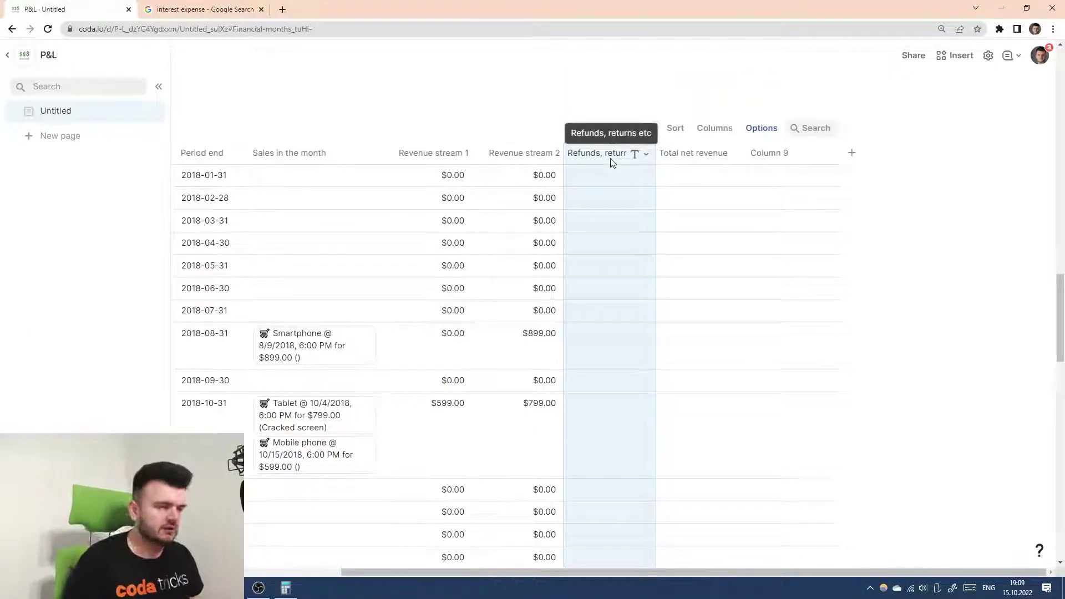
left_click(507, 160)
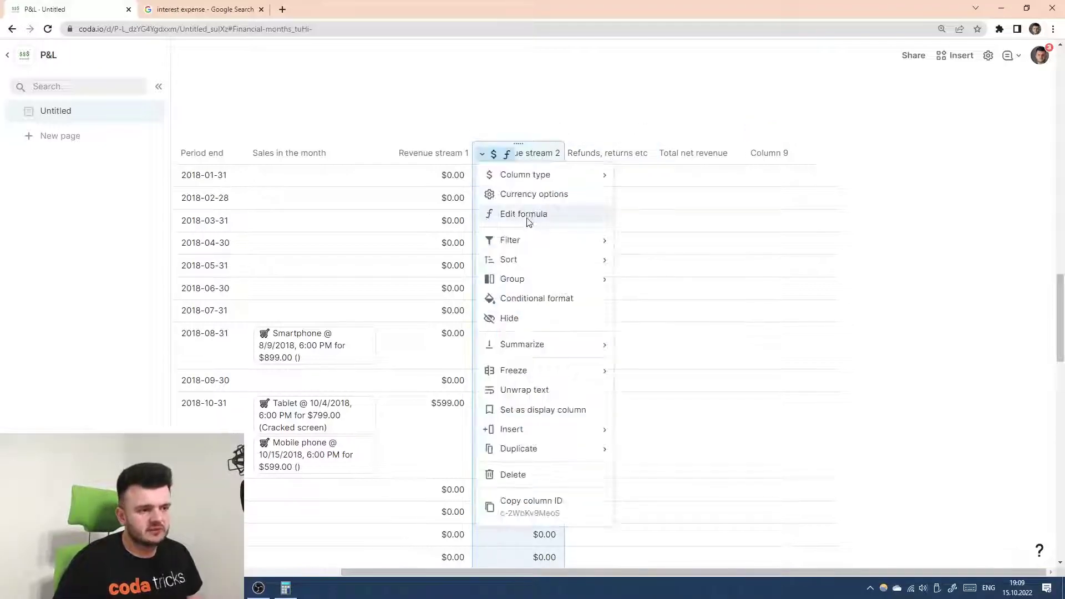
left_click(528, 217)
- Give the Refunds, returns etc column a formula that sums the amount returned/refunded across Sales in the month
left_click(605, 153)
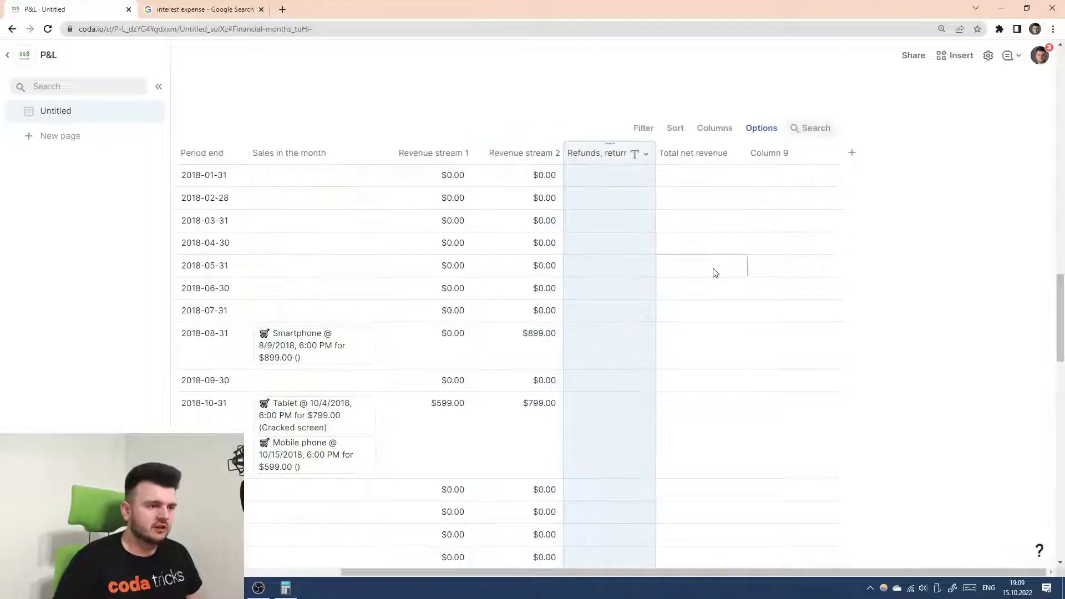
type("=RandomSample(,")
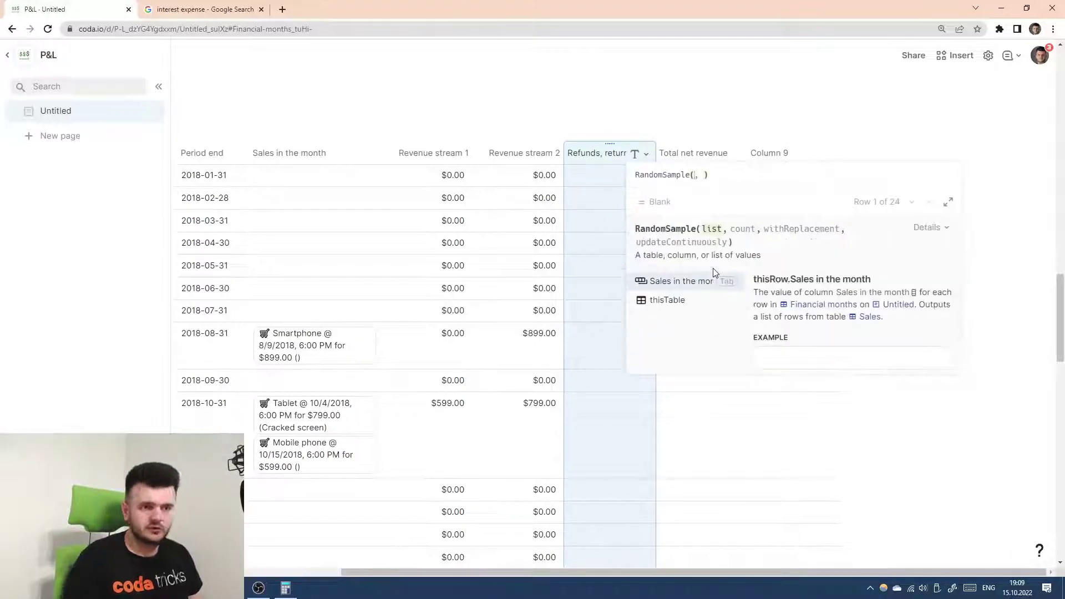
key("ctrl+a")
key("BackSpace")
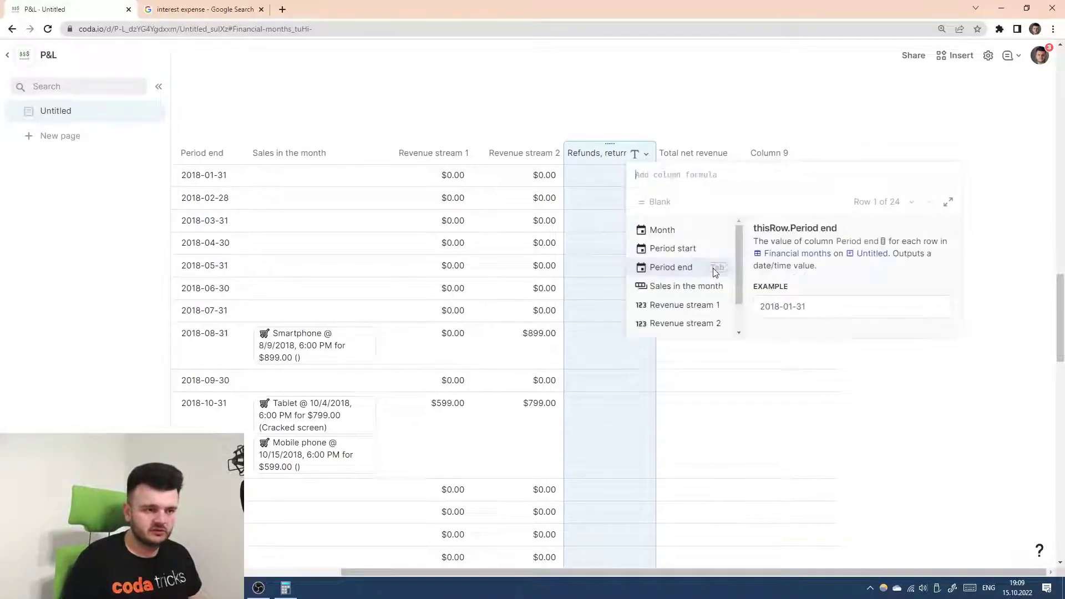
type("Sales in the month")
key("Tab")
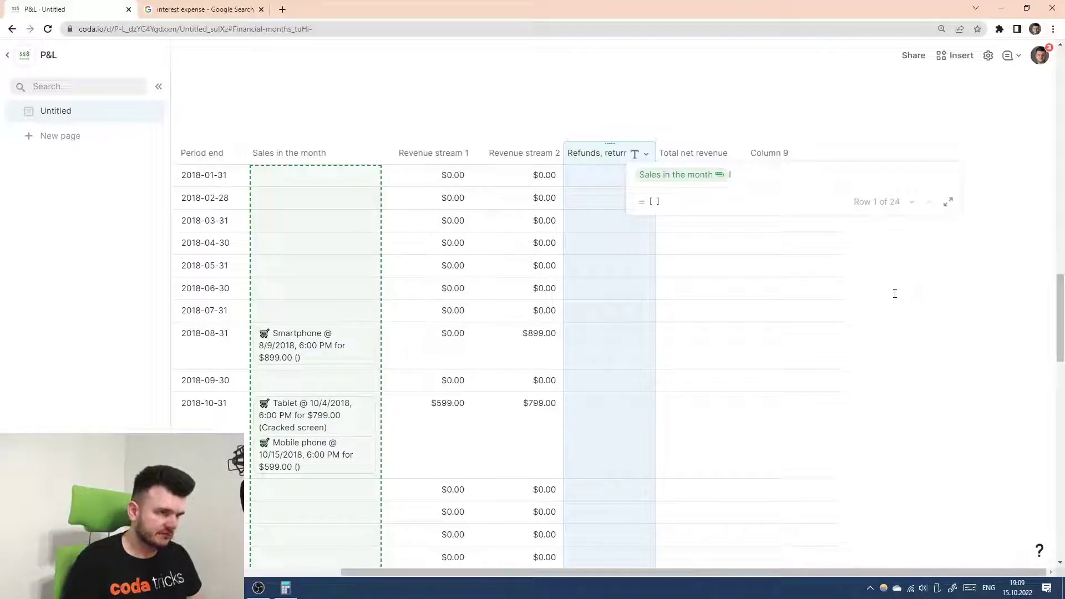
type(".")
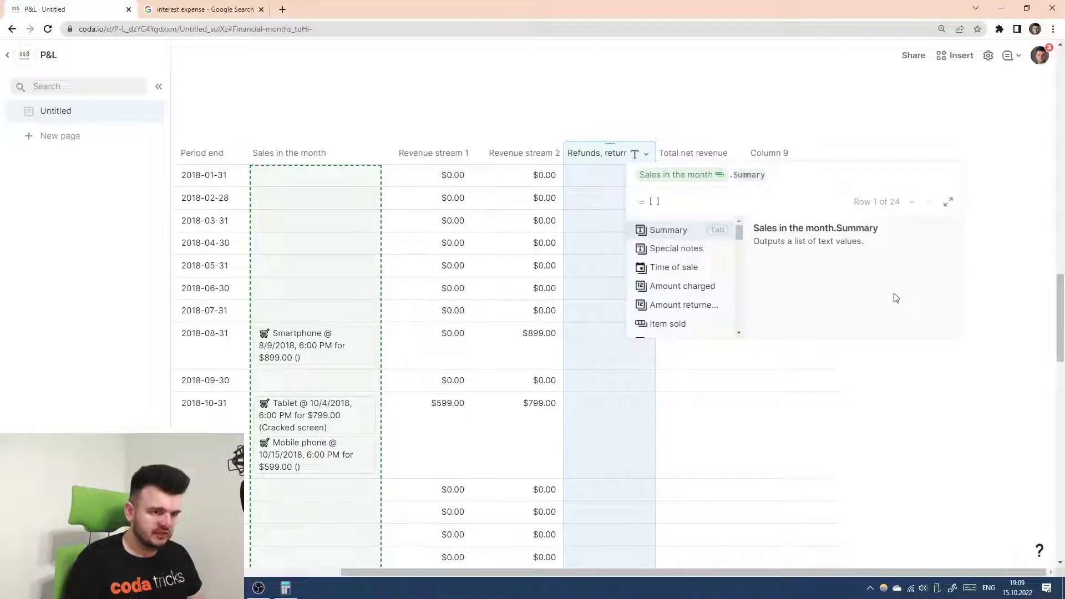
type("am")
key("Down")
key("Tab")
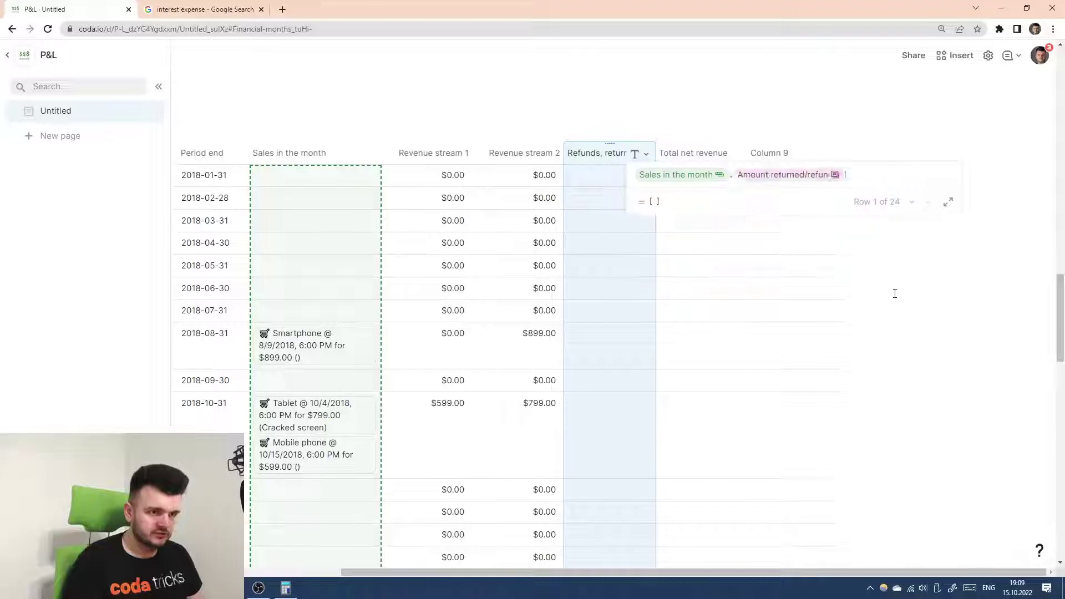
type(".sum")
key("Tab")
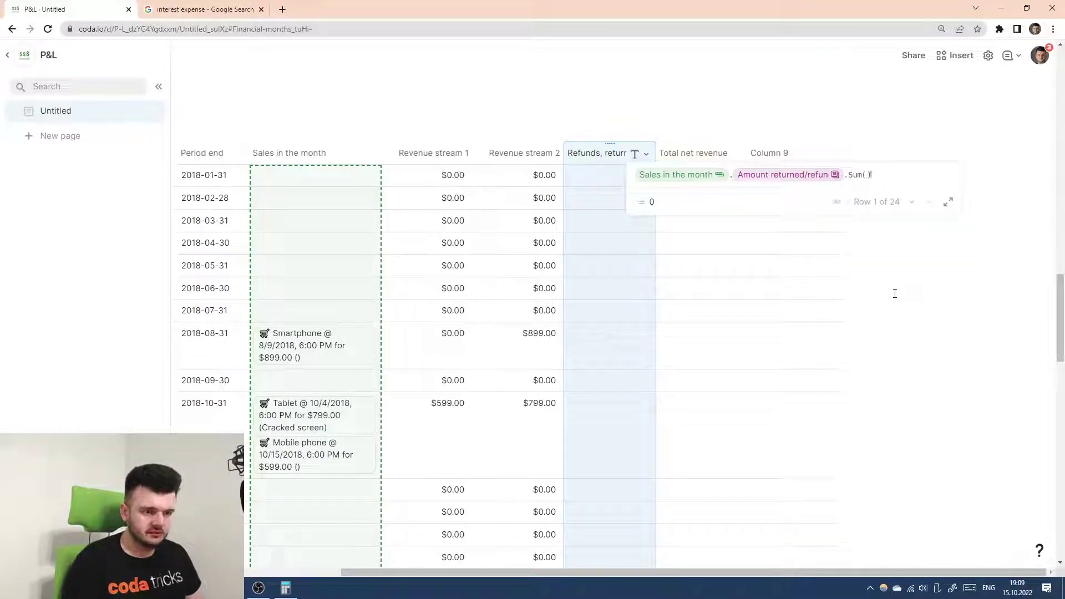
key("Return")
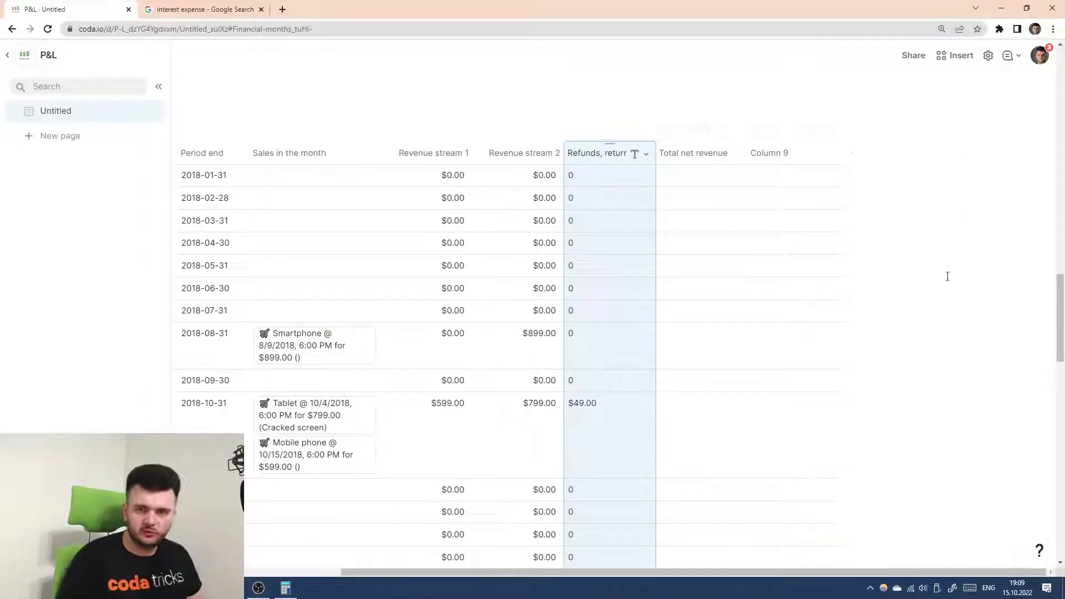
- Check how the sample P&L statement shows refunds and multiply the Refunds, returns etc formula by -1
key("alt+Tab")
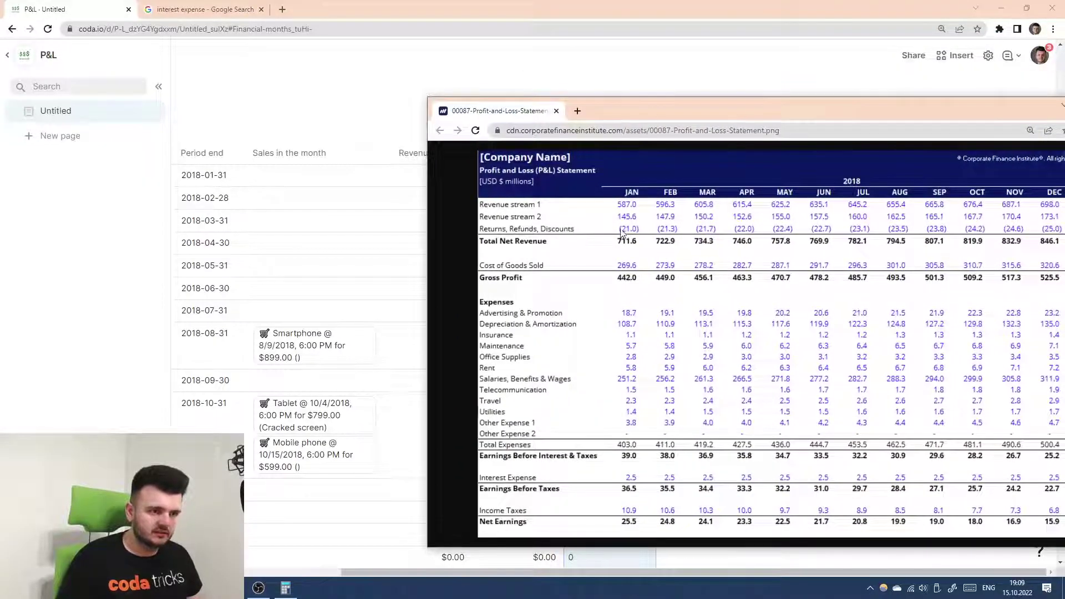
key("alt+Tab")
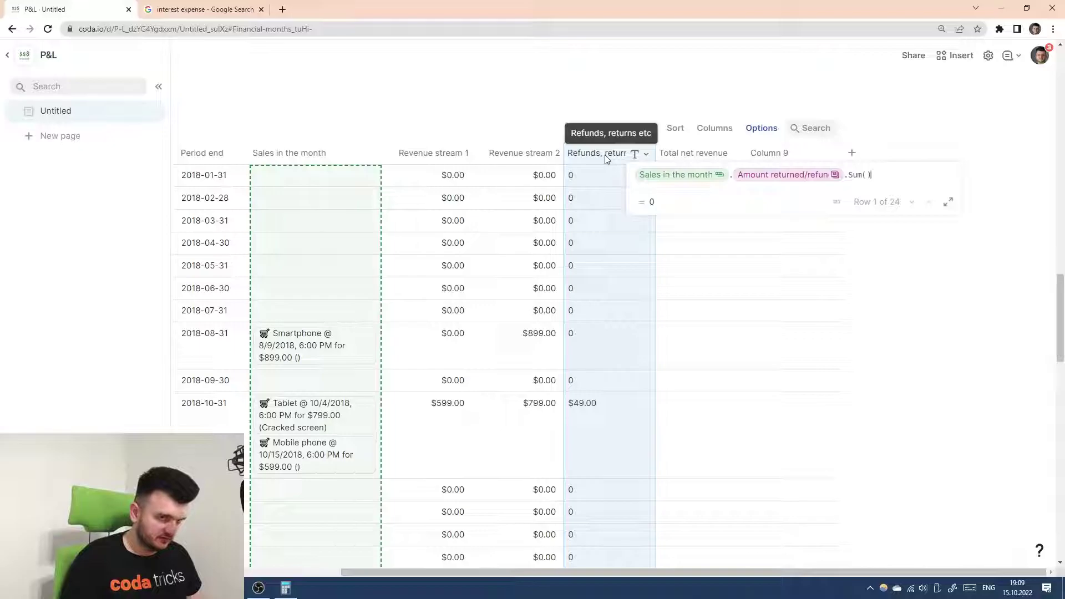
type("* -12")
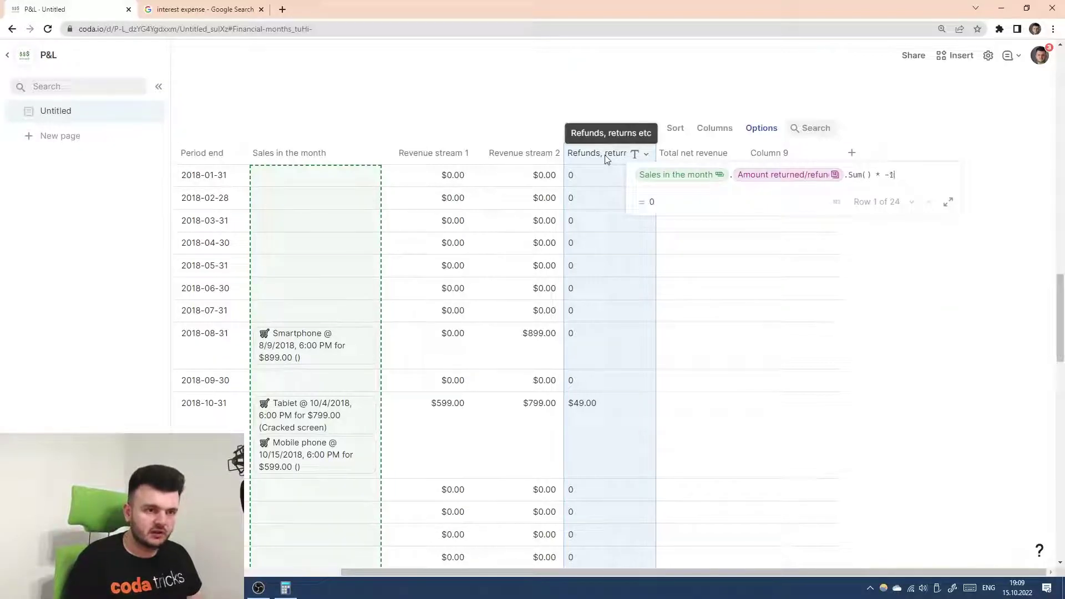
key("Return")
- Change the Refunds, returns etc column's type to Currency
left_click(646, 153)
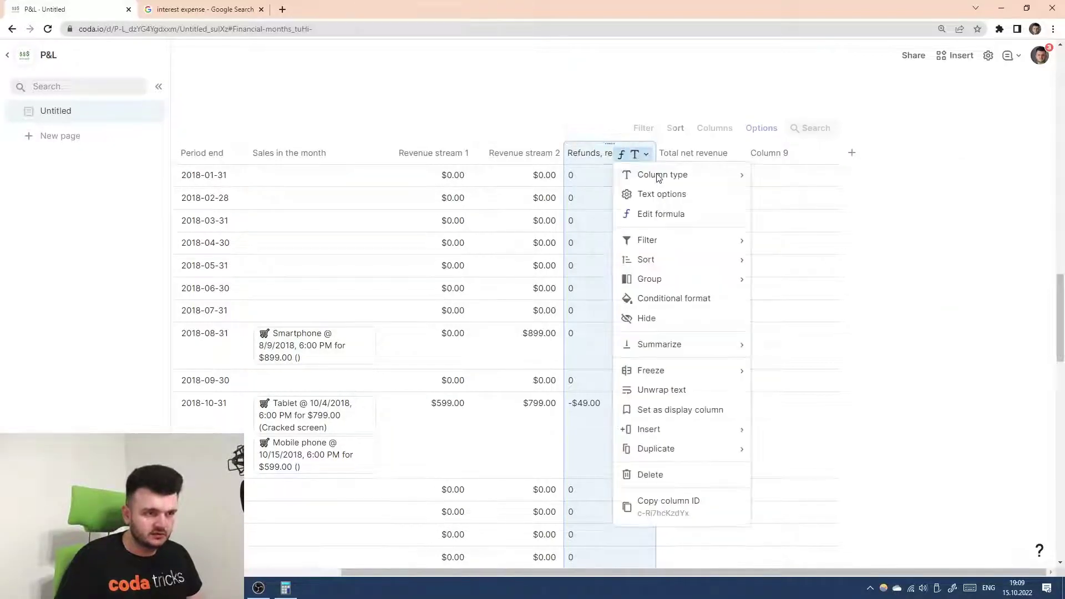
mouse_move(788, 266)
left_click(902, 302)
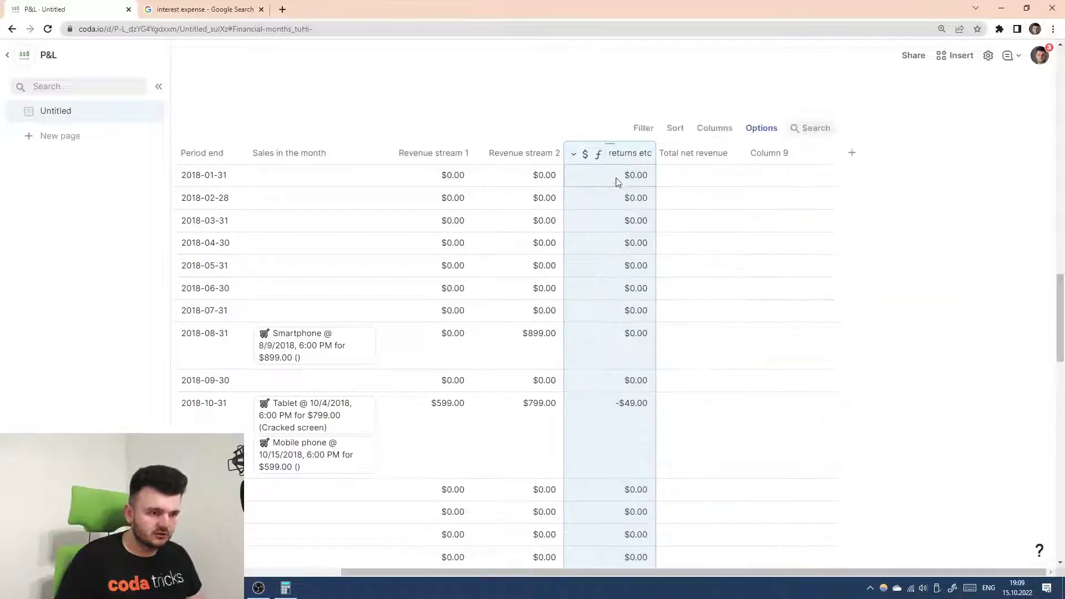
- Try the Accounting and Financial currency formats on the Refunds, returns etc column, ending with Accounting
left_click(592, 161)
left_click(606, 196)
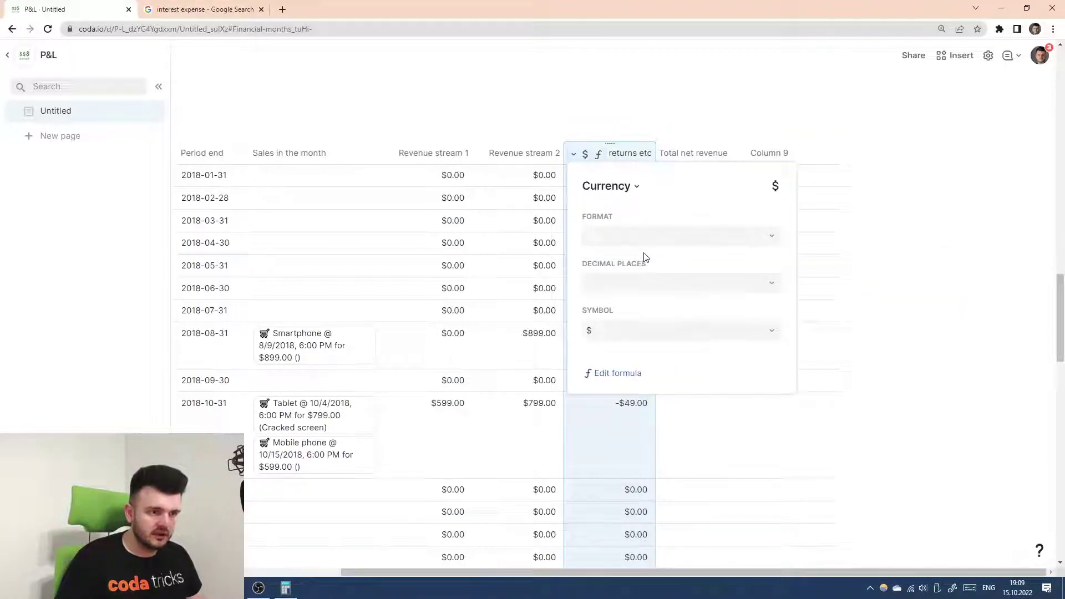
left_click(647, 234)
left_click(628, 280)
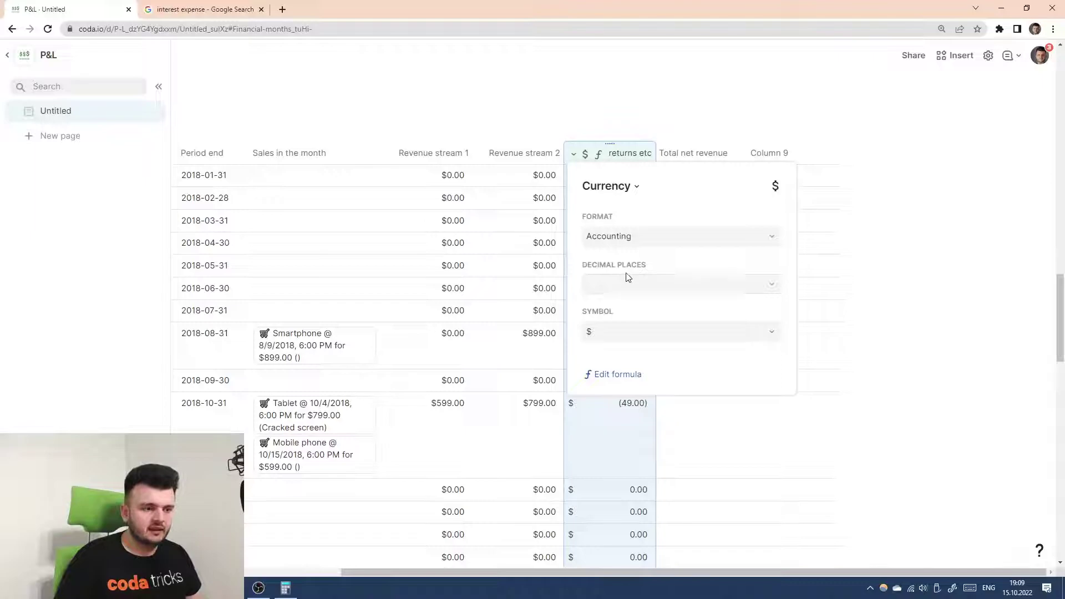
left_click(622, 236)
left_click(612, 299)
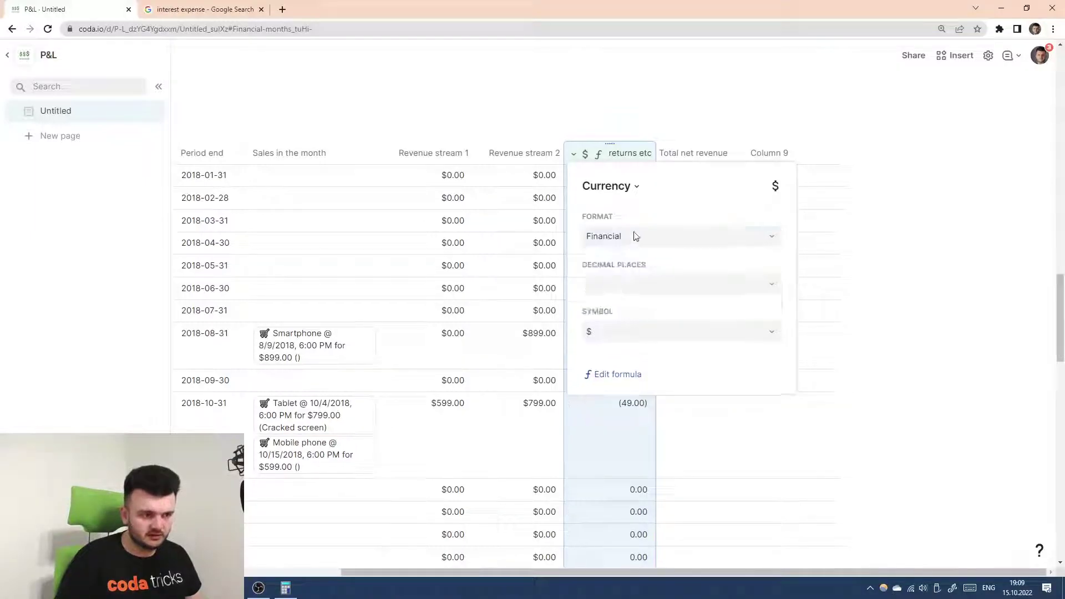
left_click(631, 238)
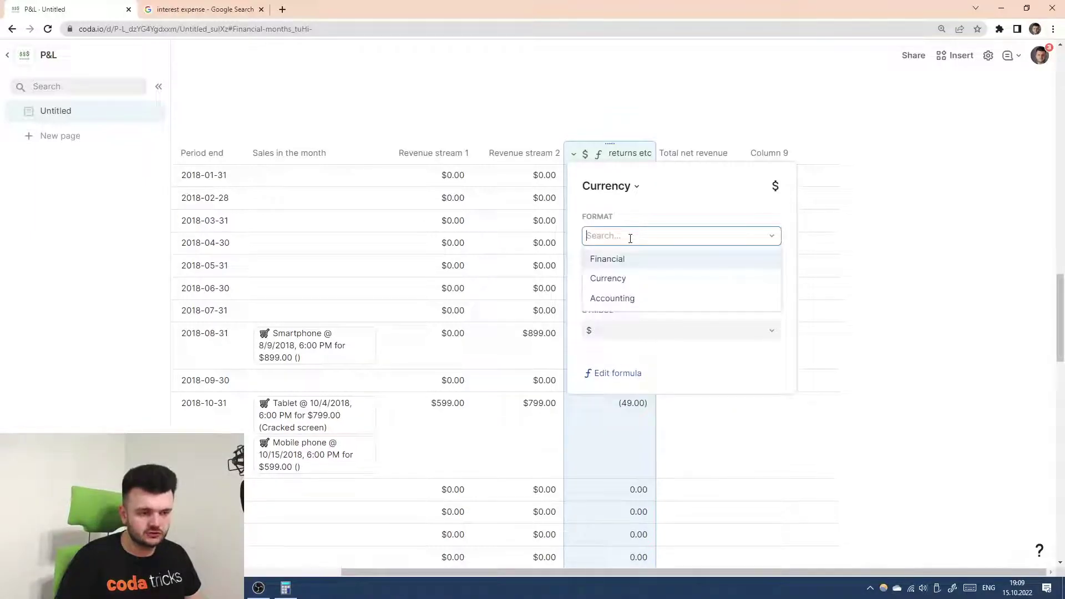
left_click(627, 297)
left_click(630, 447)
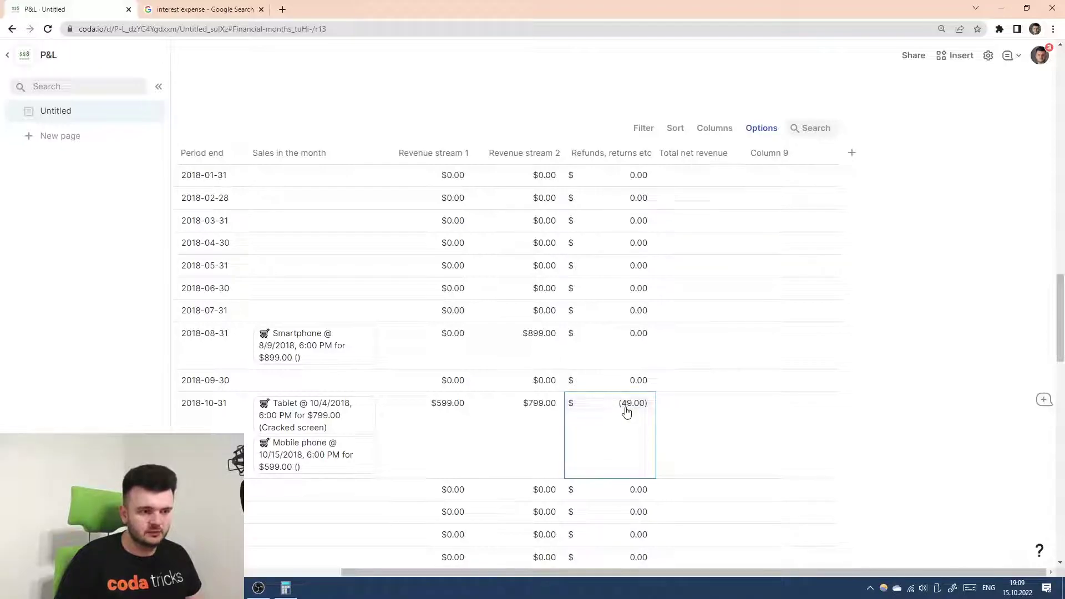
- Set the Refunds, returns etc column's currency format to Financial
scroll(584, 377, "down", 1)
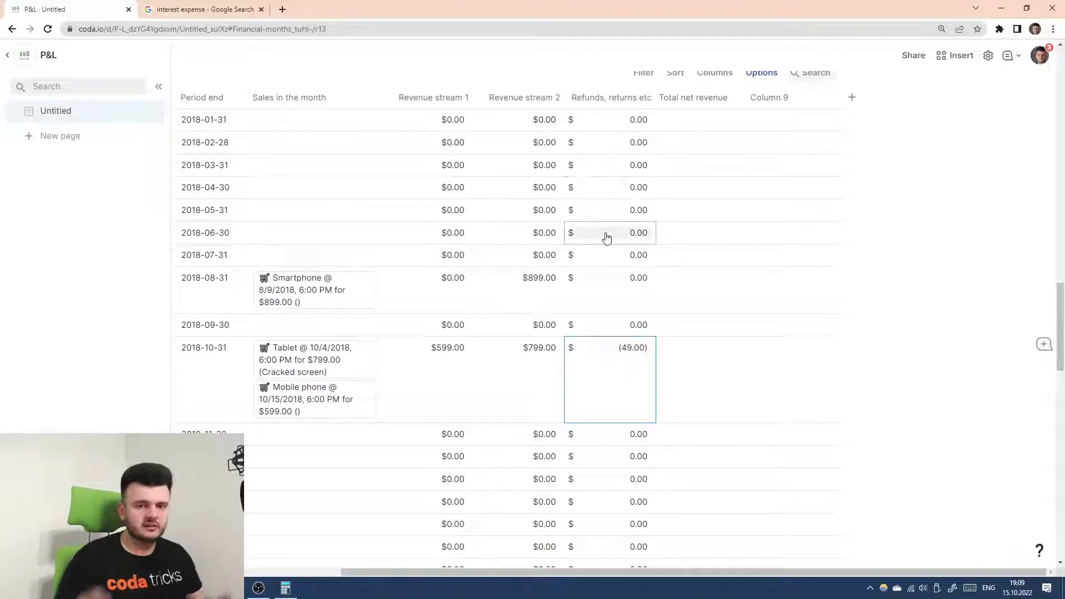
left_click(601, 100)
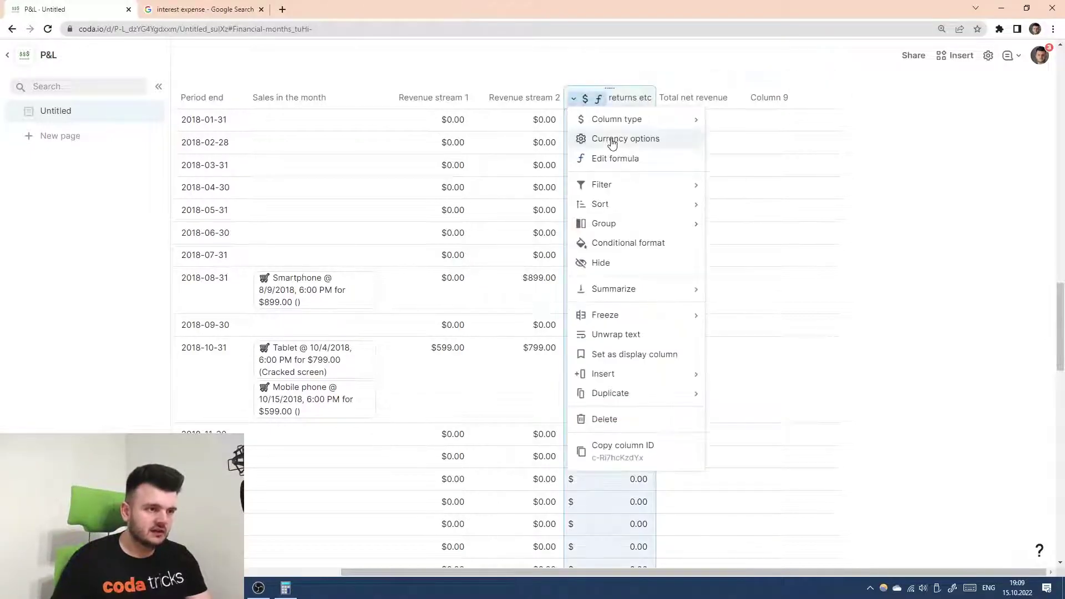
left_click(609, 160)
left_click(598, 101)
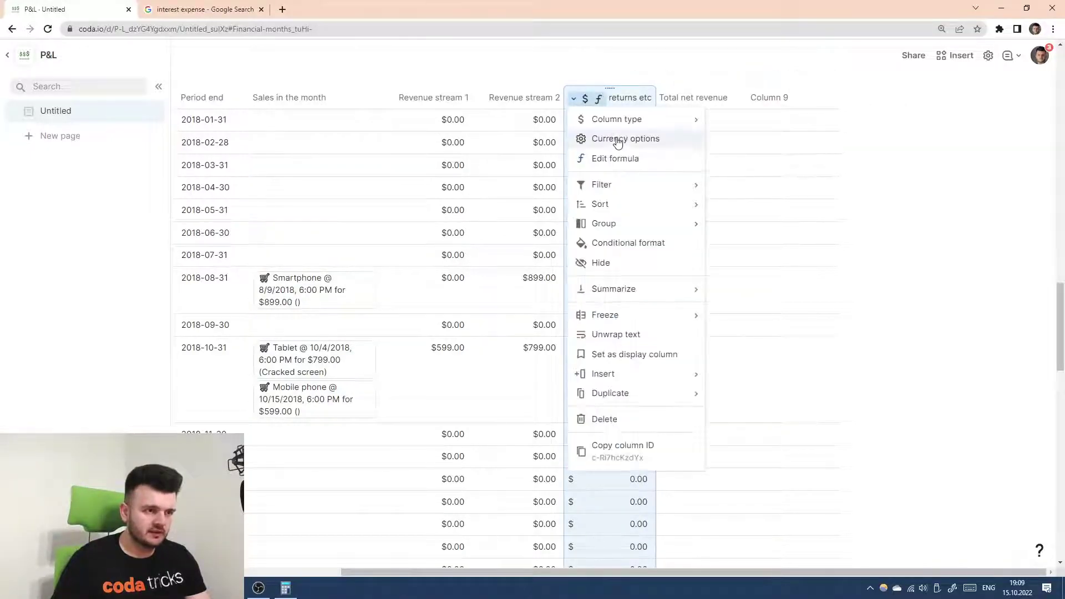
left_click(618, 140)
left_click(625, 179)
left_click(623, 243)
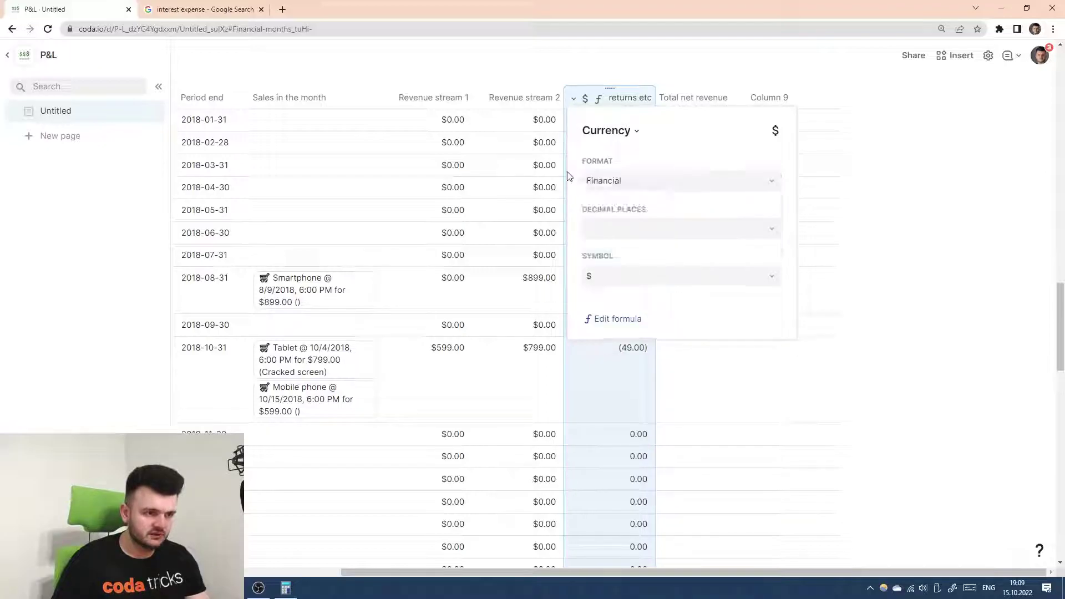
left_click(625, 382)
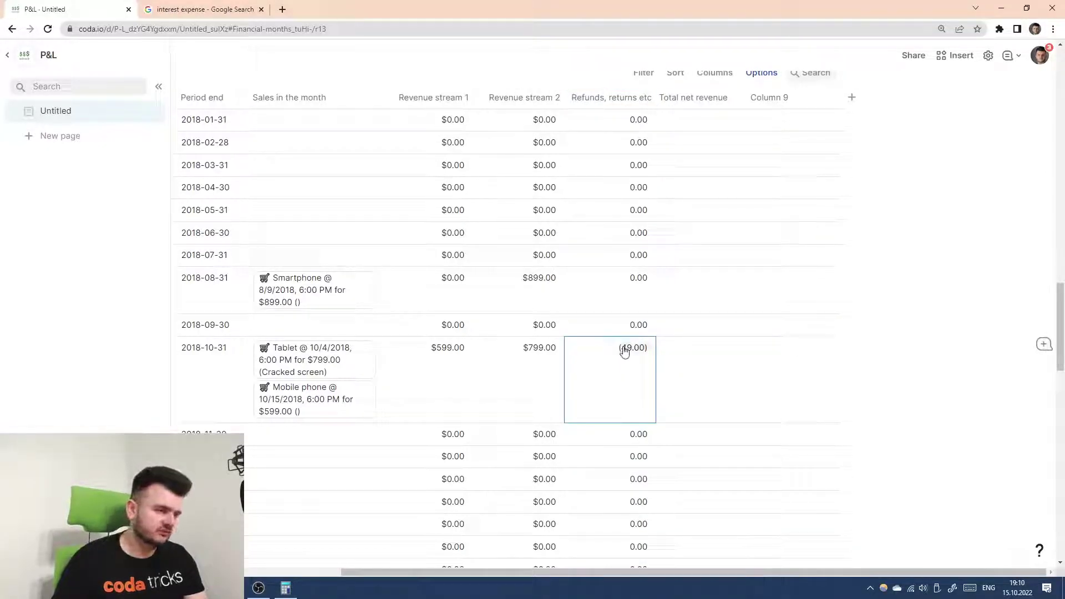
- Set the Revenue stream 2 column's currency format to Financial
left_click(511, 99)
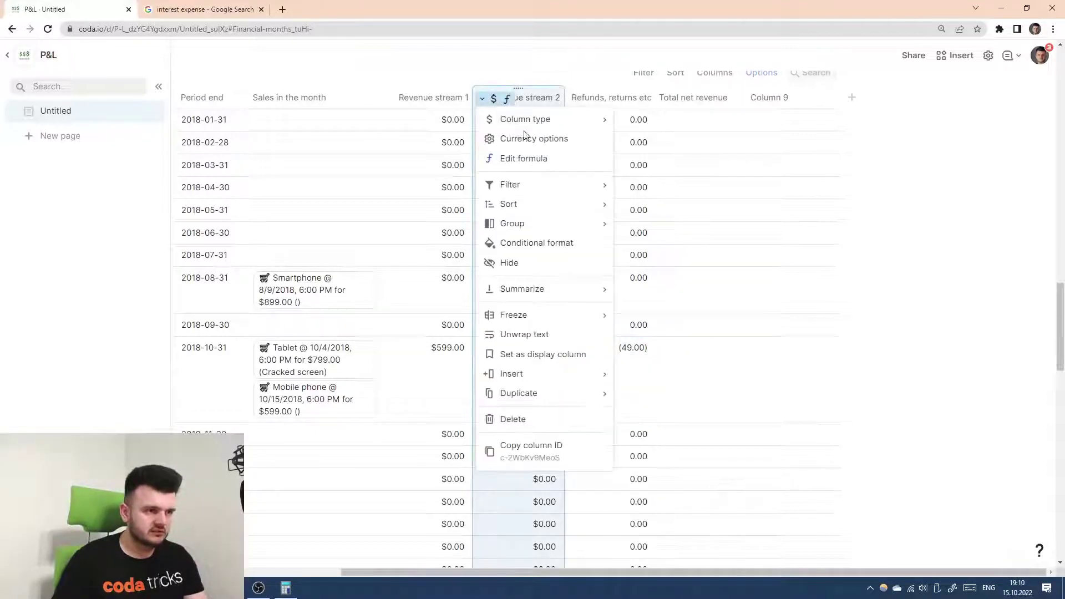
left_click(502, 138)
left_click(555, 227)
left_click(542, 178)
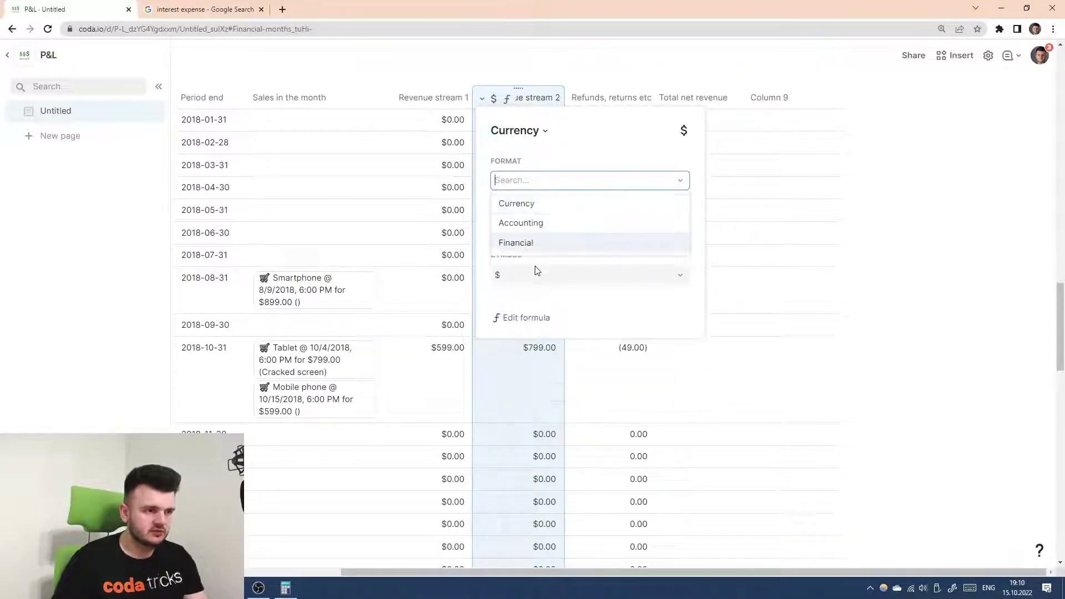
left_click(530, 245)
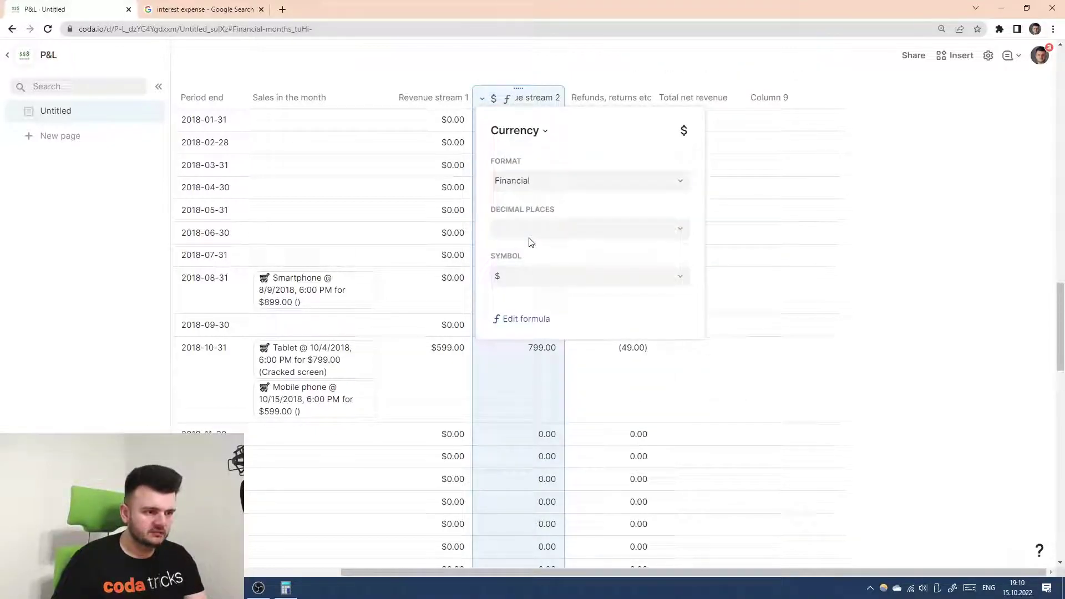
- Set the Revenue stream 1 column's currency format to Financial
left_click(425, 99)
left_click(436, 138)
left_click(451, 227)
left_click(438, 180)
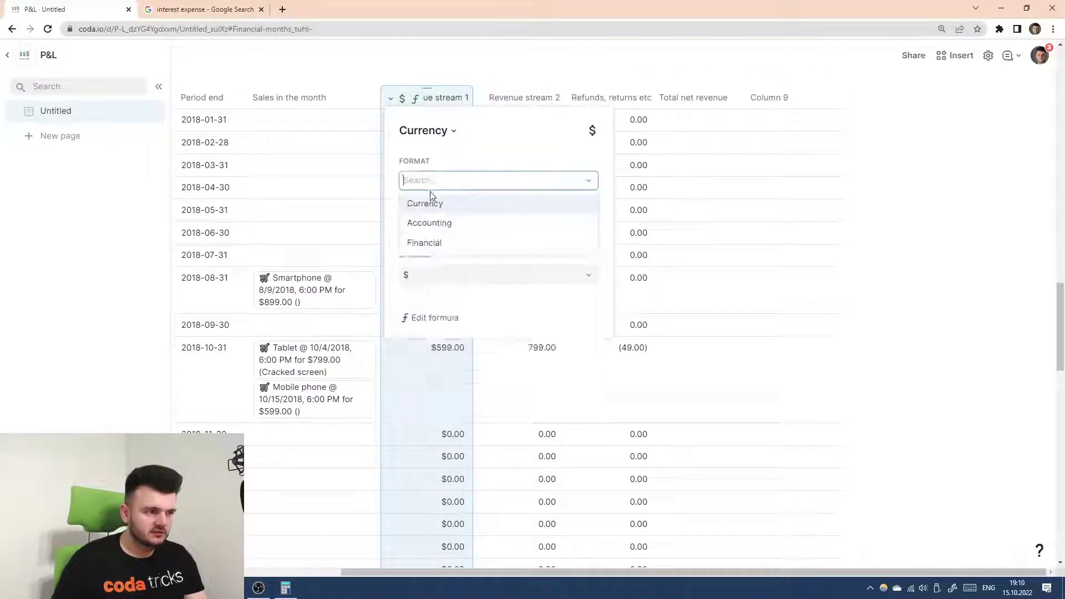
left_click(428, 242)
left_click(547, 373)
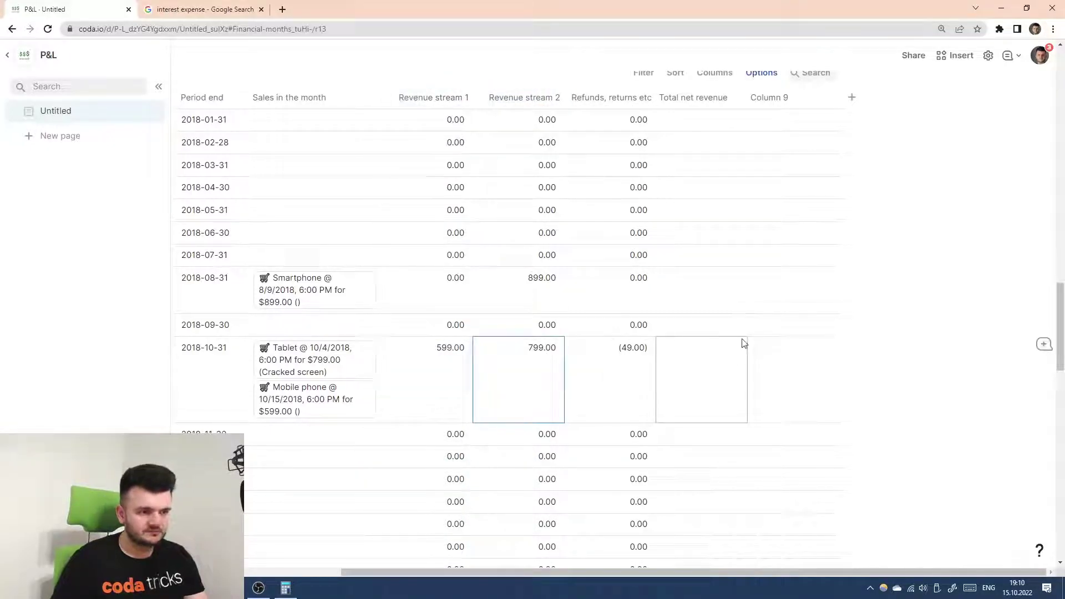
- Consult the Profit and Loss statement reference image in the other browser window, then return to the Financial months table
scroll(721, 339, "up", 1)
key("alt+Tab")
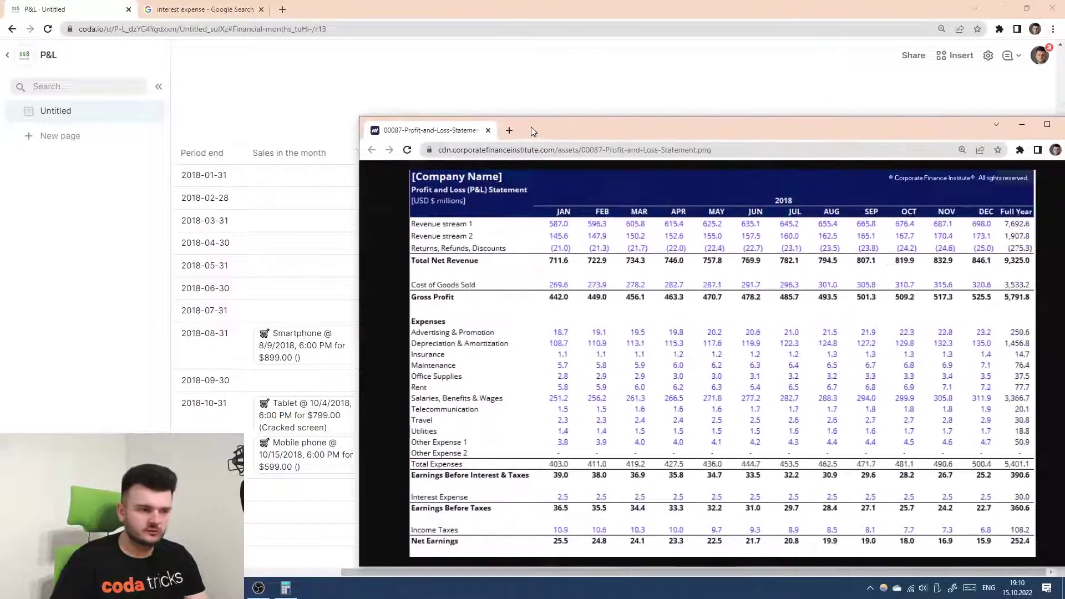
left_click_drag(558, 135, 593, 138)
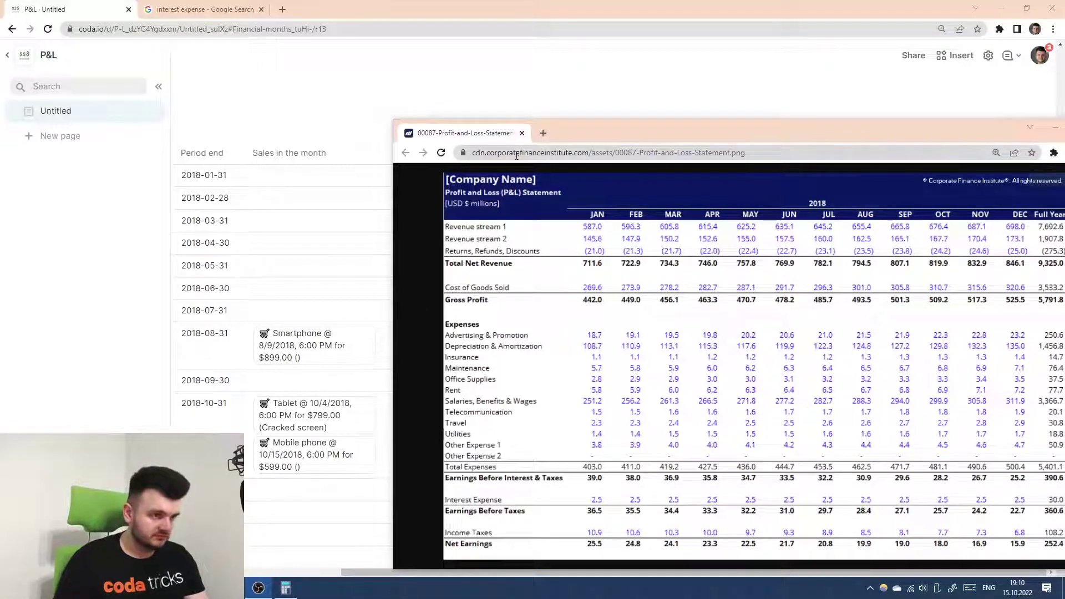
left_click_drag(571, 129, 1062, 136)
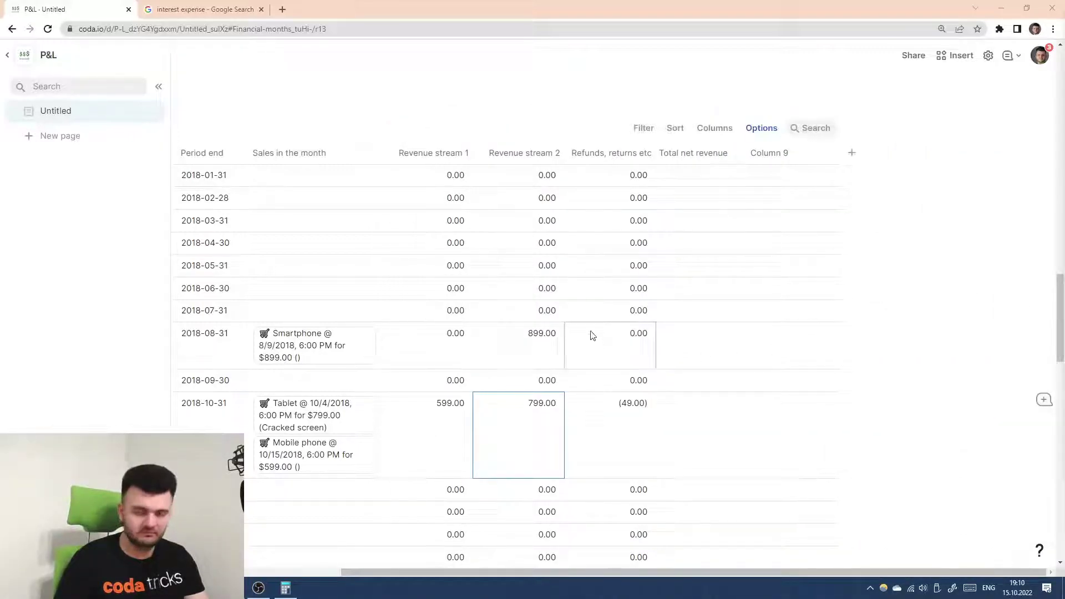
left_click(623, 379)
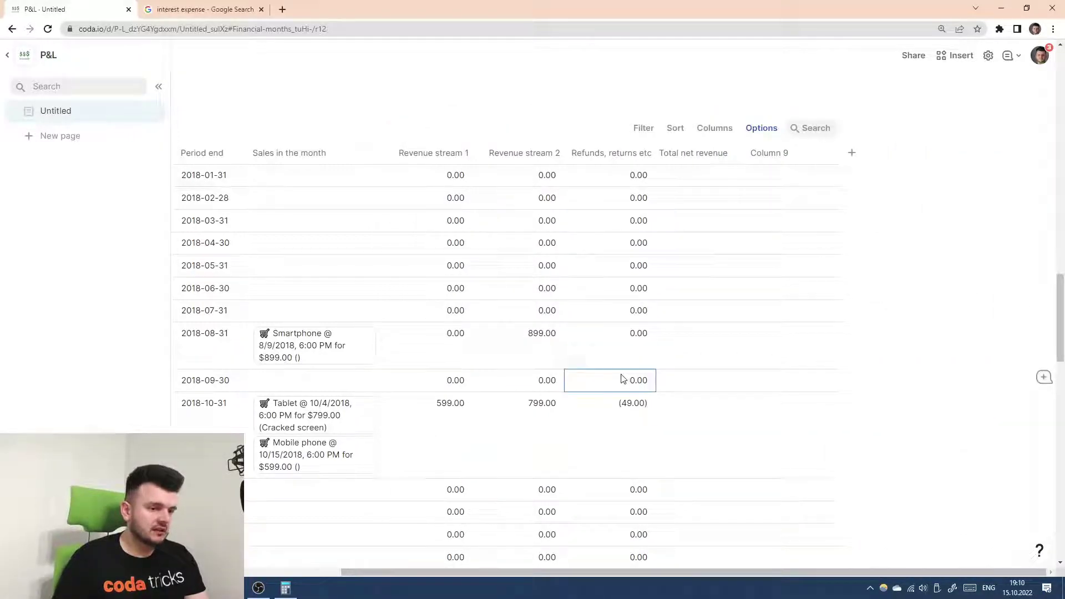
- Give the Total net revenue column a formula adding Revenue stream 1, Revenue stream 2 and Refunds, returns etc
left_click(686, 150)
type("=")
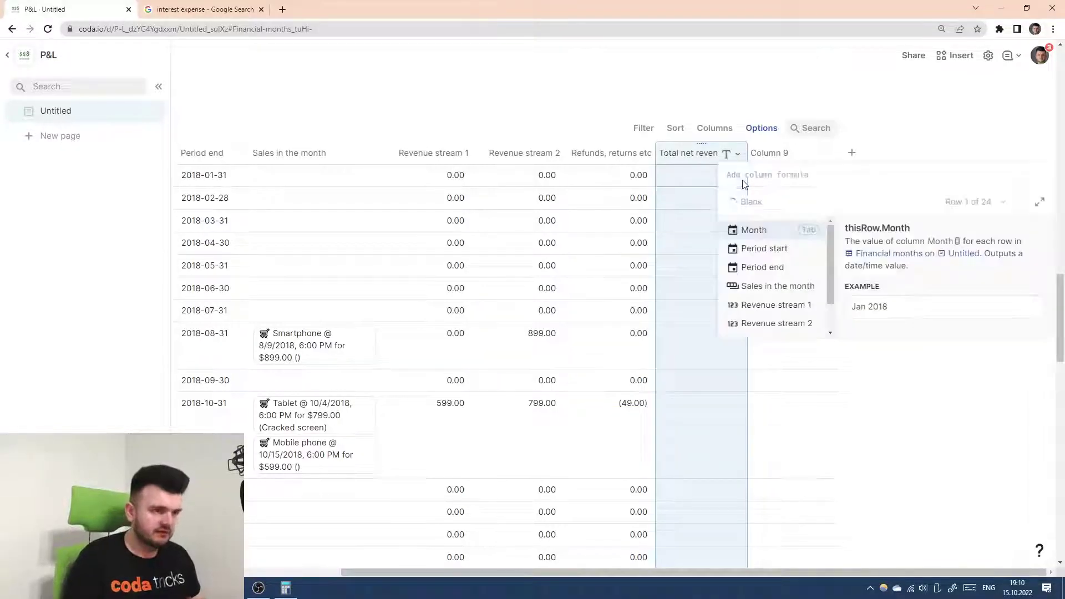
type("Revenue stream 1")
key("Tab")
type("+Re")
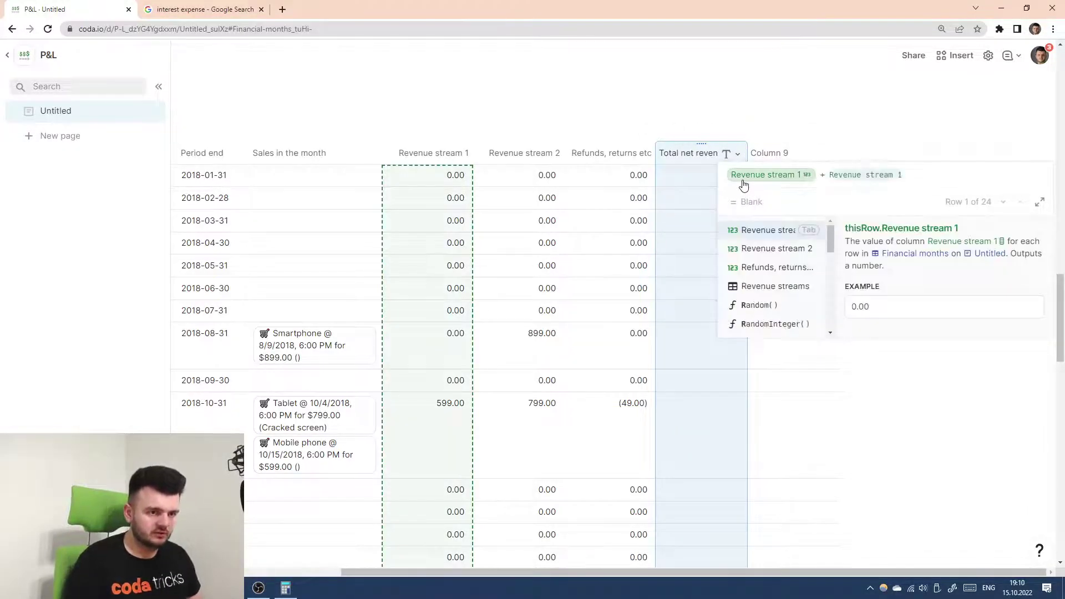
key("Down")
key("Tab")
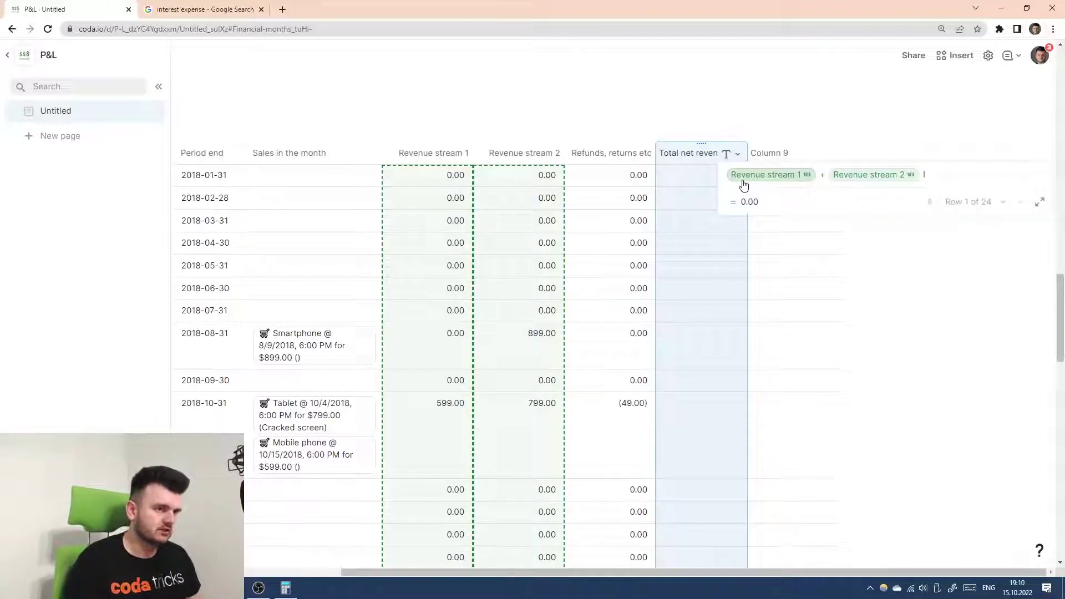
type("-")
key("BackSpace")
key("BackSpace")
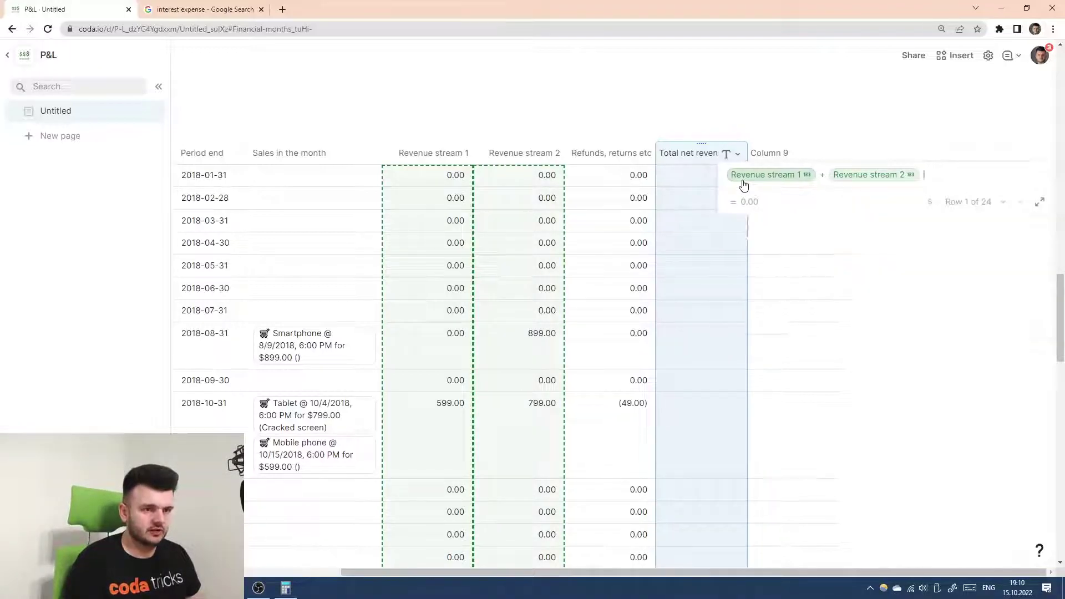
type("+ R")
key("Down")
key("Down")
key("Tab")
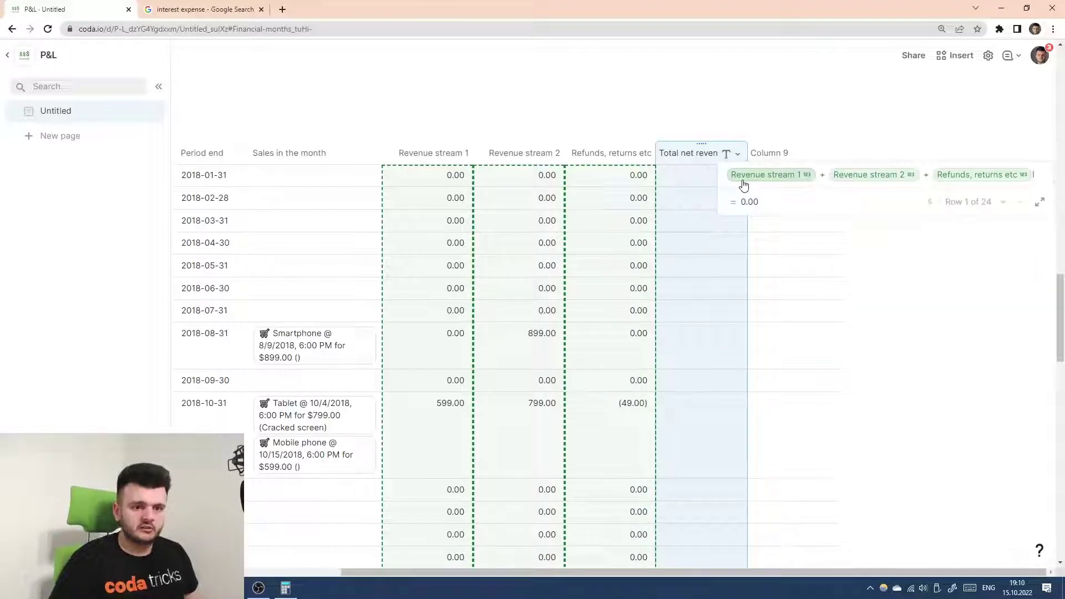
key("Return")
- Check the October total net revenue by calculating 599 + 799 - 49 in Calculator
scroll(678, 459, "down", 1)
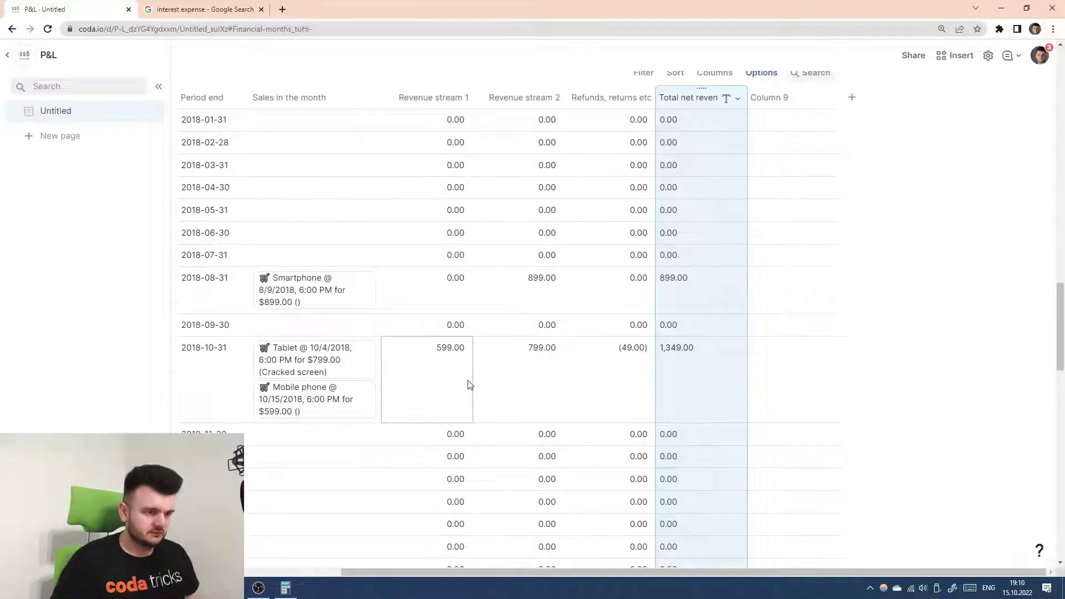
left_click(285, 588)
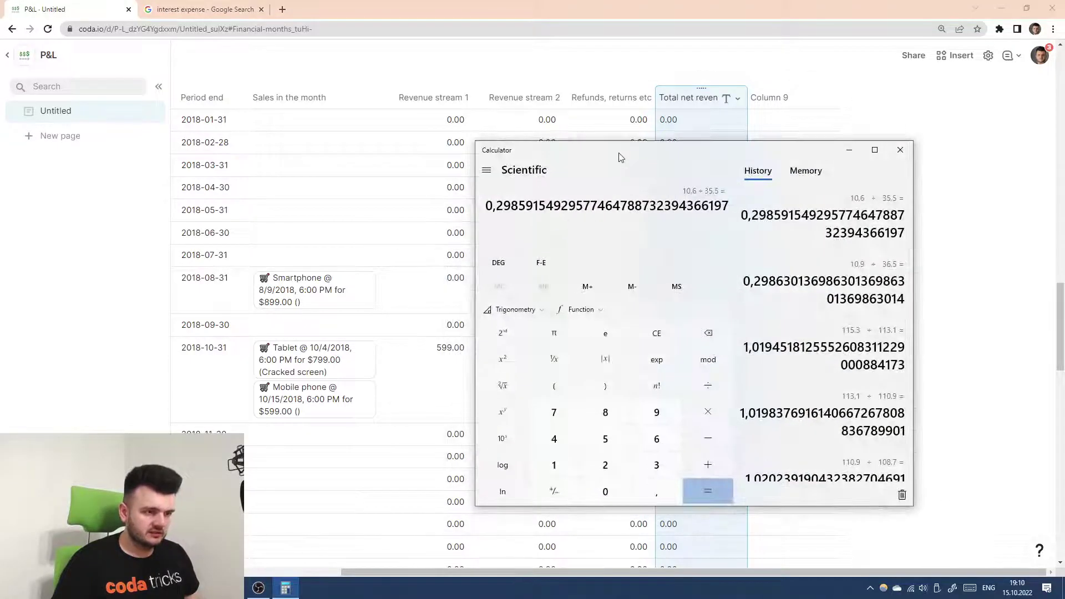
left_click_drag(619, 157, 631, 397)
type("599 +")
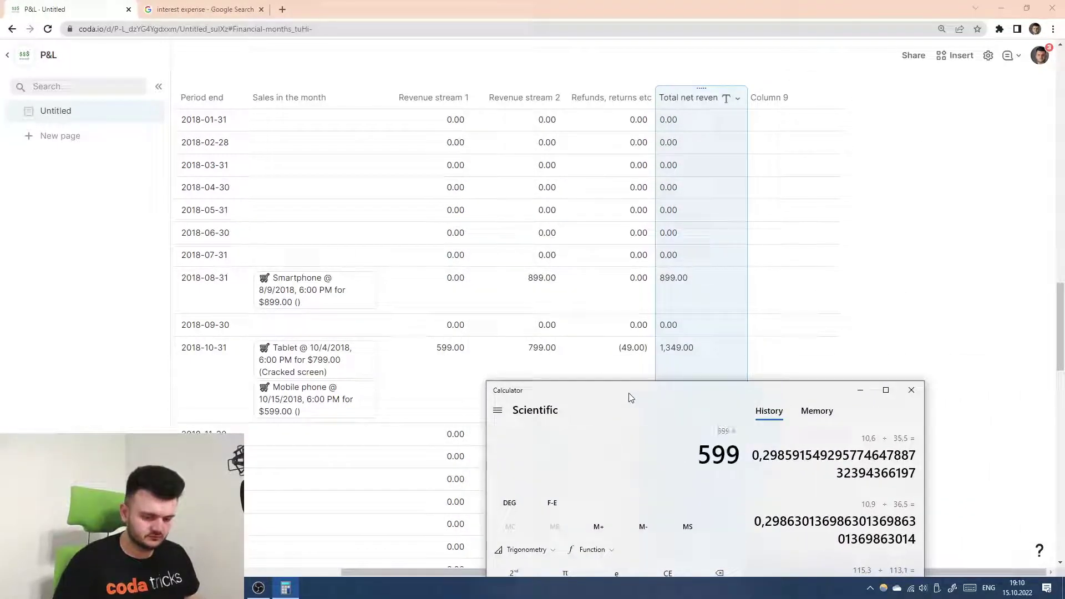
type(" 799 - 49 =")
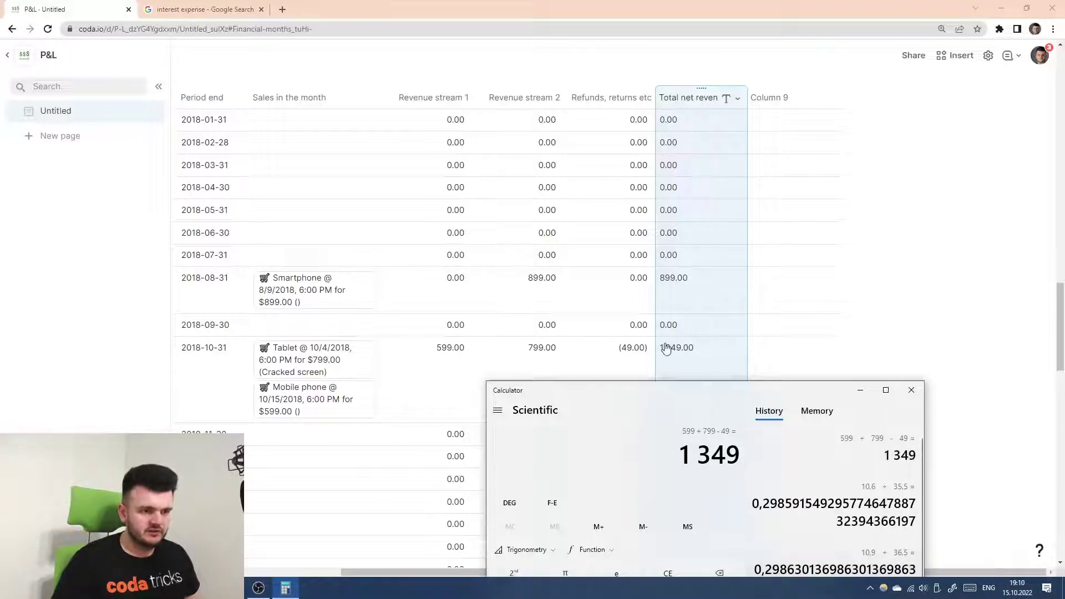
left_click(860, 390)
- Change the Total net revenue column to the Currency type with the Financial format
scroll(725, 349, "up", 2)
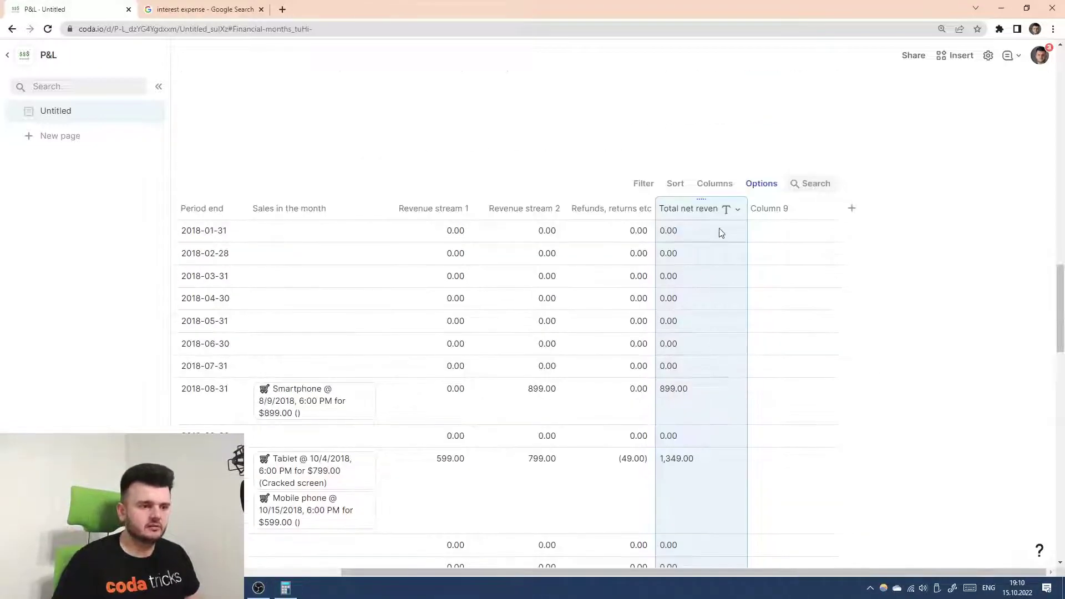
left_click(738, 209)
left_click(752, 231)
mouse_move(879, 324)
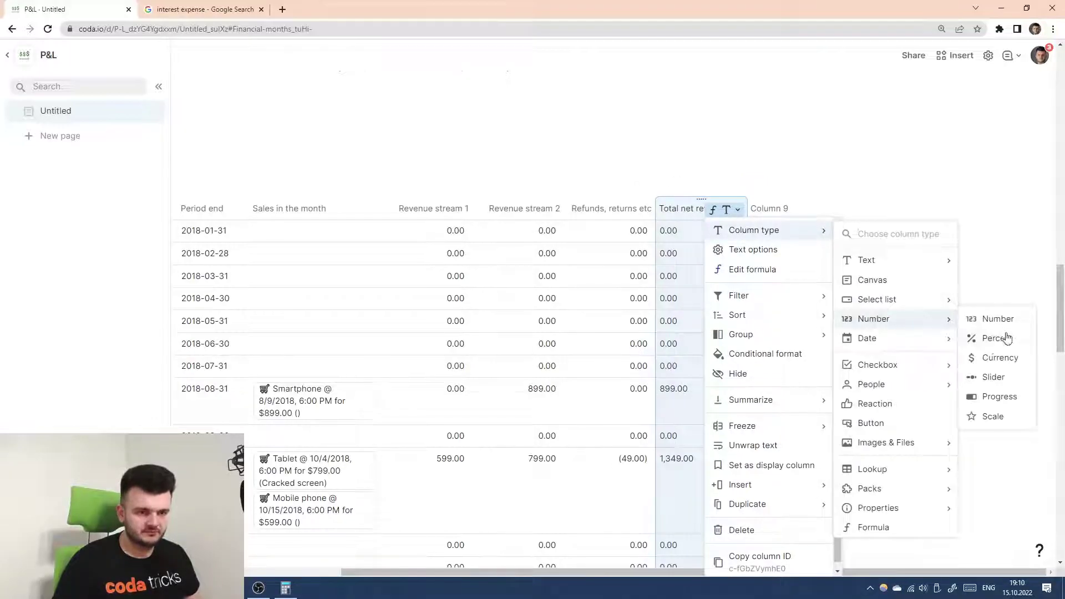
left_click(1000, 358)
left_click(669, 209)
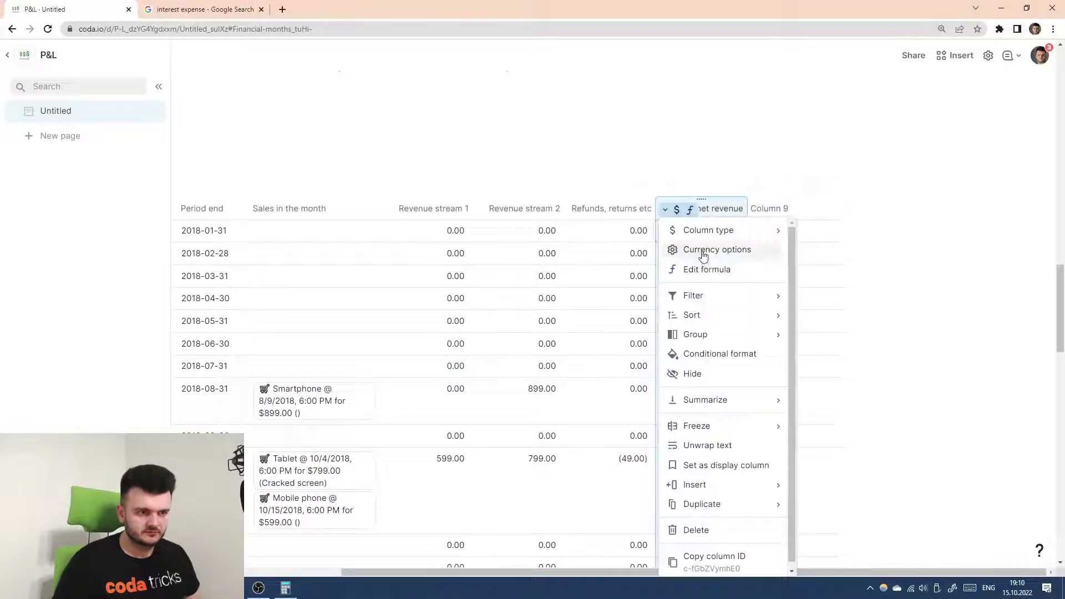
left_click(704, 252)
left_click(761, 297)
left_click(728, 353)
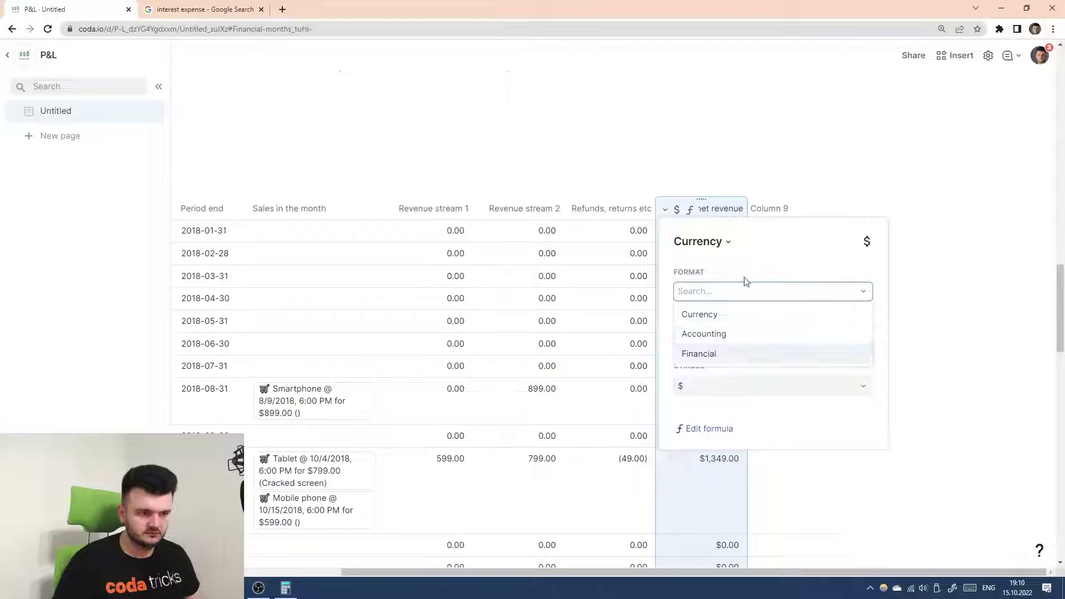
- Delete the empty Column 9 and add a new blank column after Total net revenue
left_click(777, 210)
key("Delete")
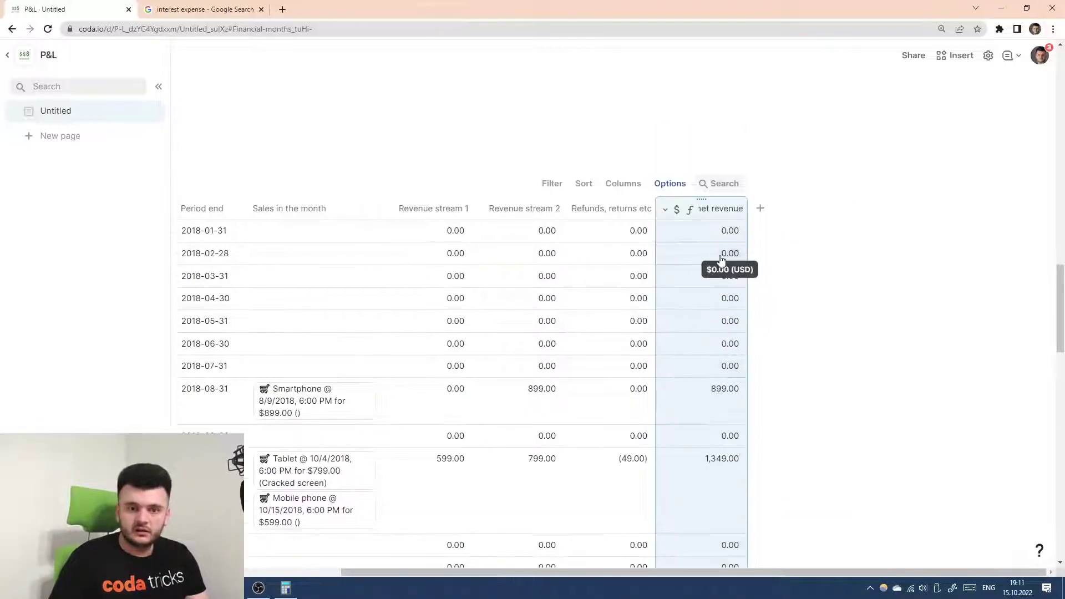
left_click(761, 209)
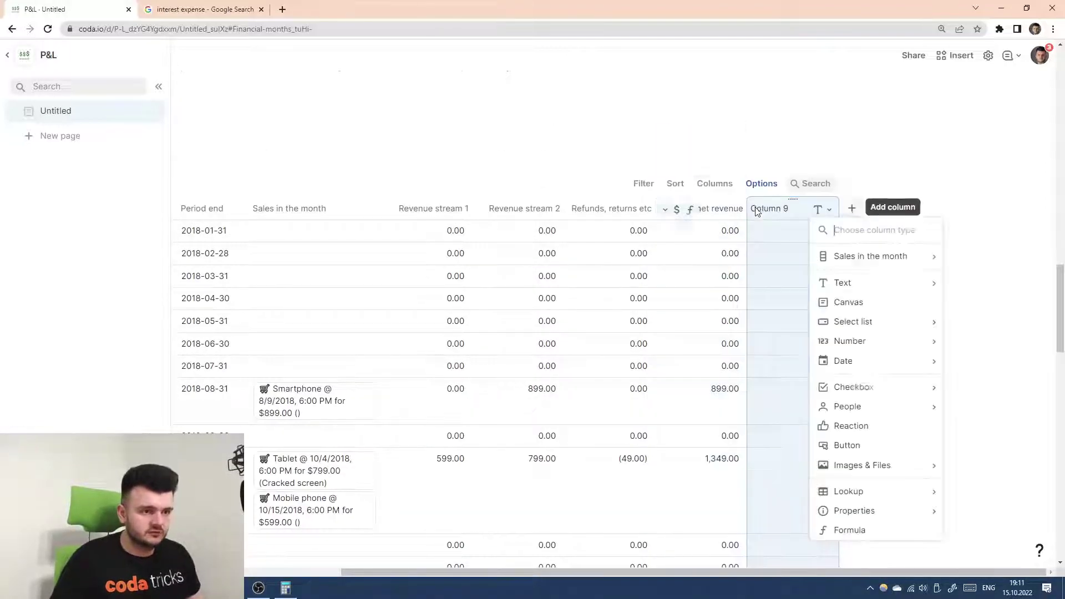
- Give Column 9 a formula that sums the Cost of good values from Sales in the month
left_click(787, 209)
key("equal")
type("Sales in the month")
key("Tab")
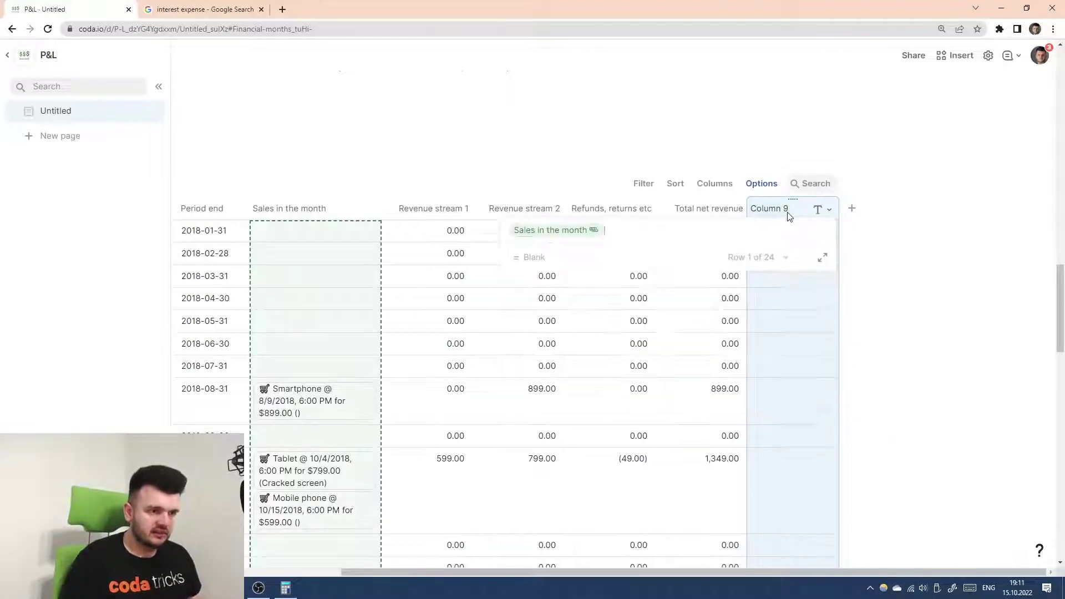
type(".Cost of good")
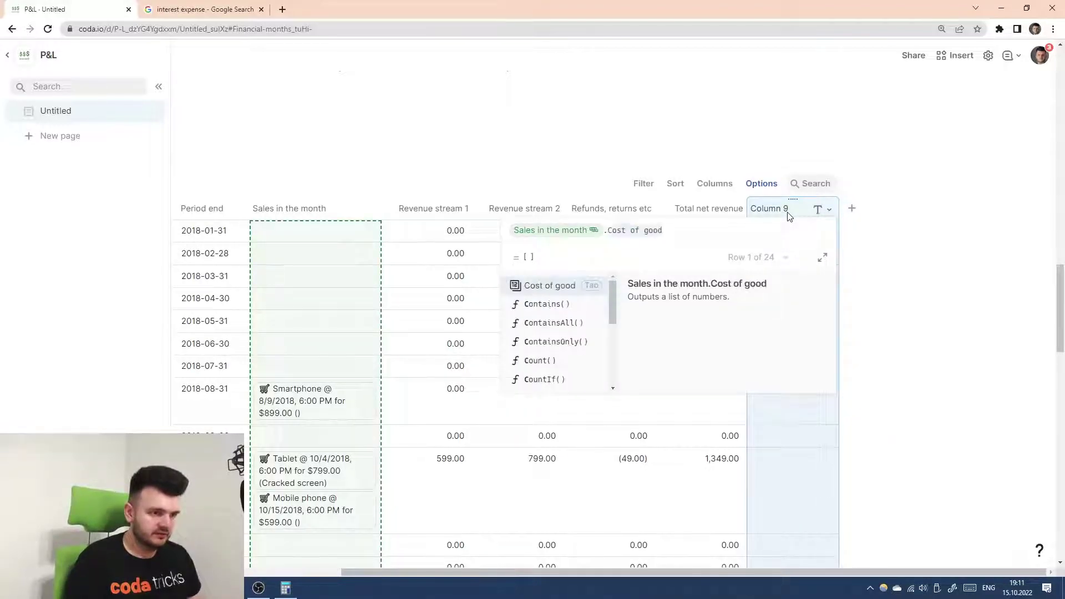
key("Down")
key("Tab")
key("Right")
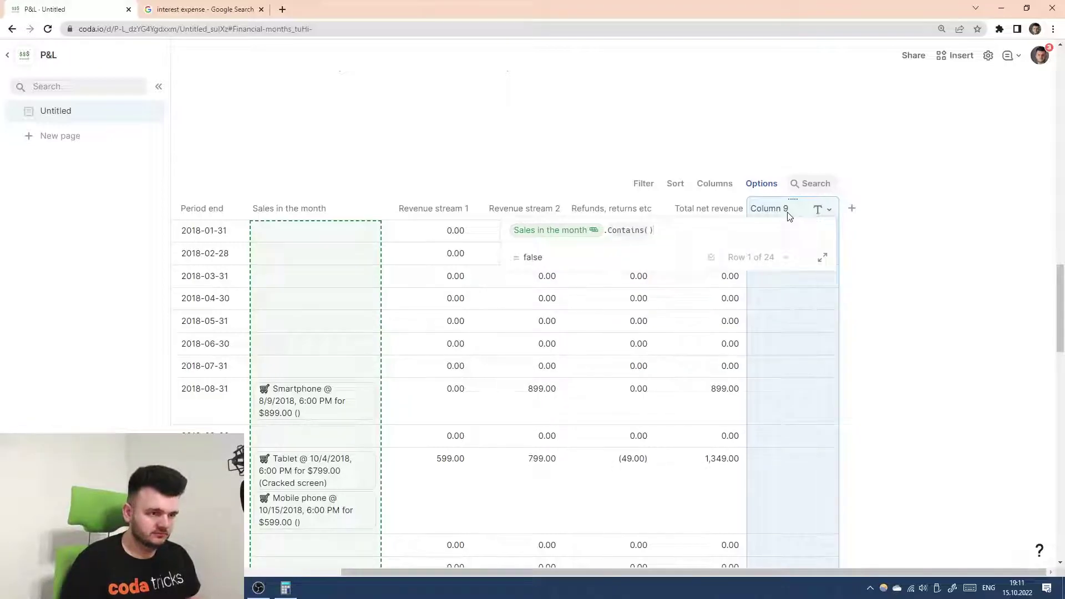
key("ctrl+z")
type("st of good")
key("Tab")
type(".Sum")
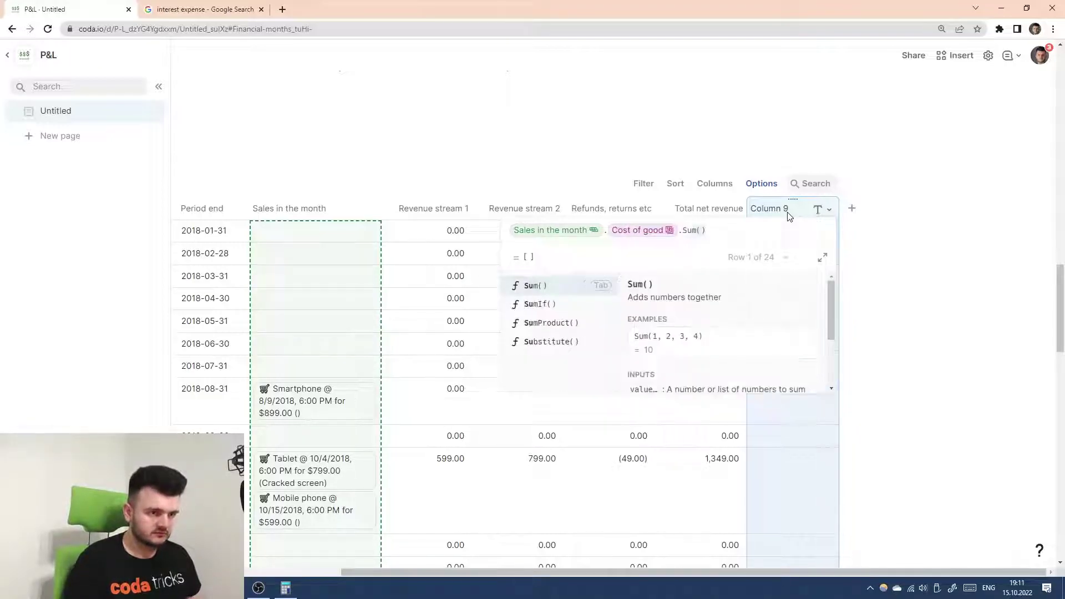
key("Tab")
key("Right")
key("Return")
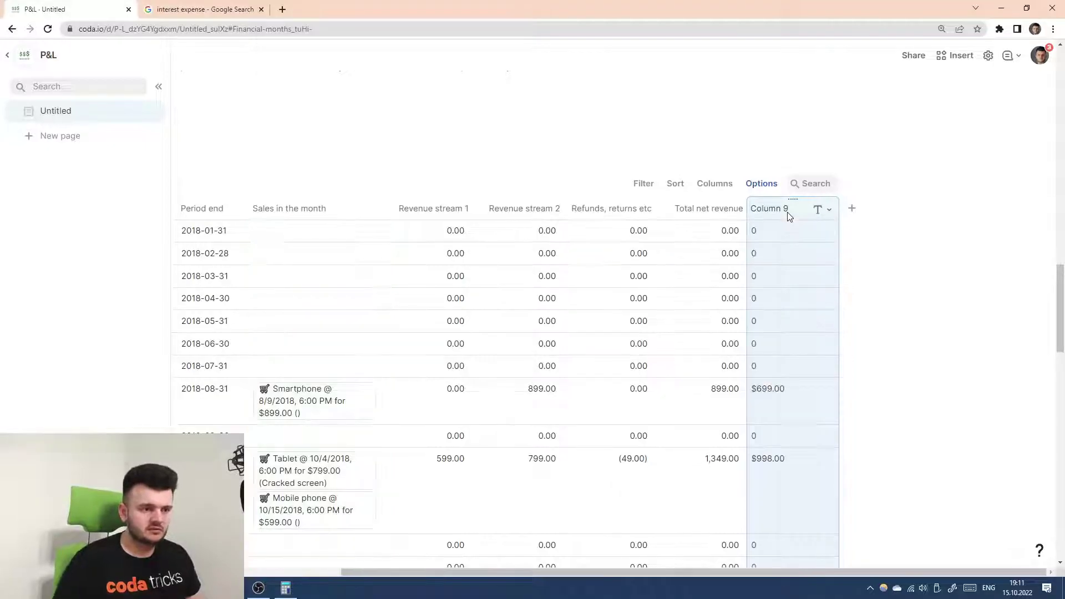
- Change Column 9 to the Currency type with the Financial format
left_click(820, 211)
mouse_move(846, 231)
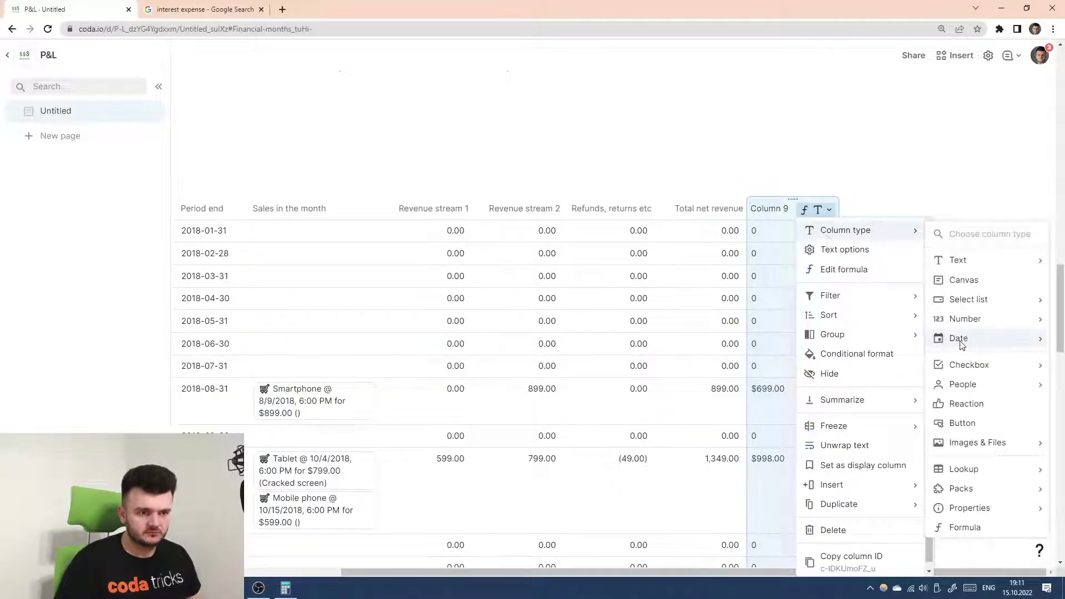
mouse_move(961, 319)
left_click(884, 358)
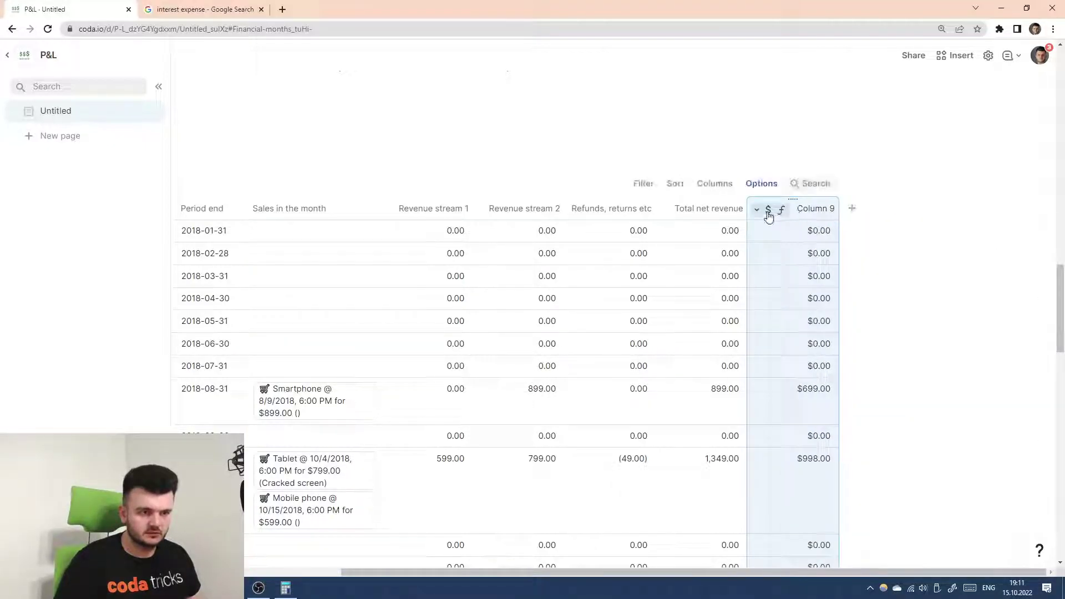
left_click(768, 209)
left_click(784, 250)
left_click(797, 292)
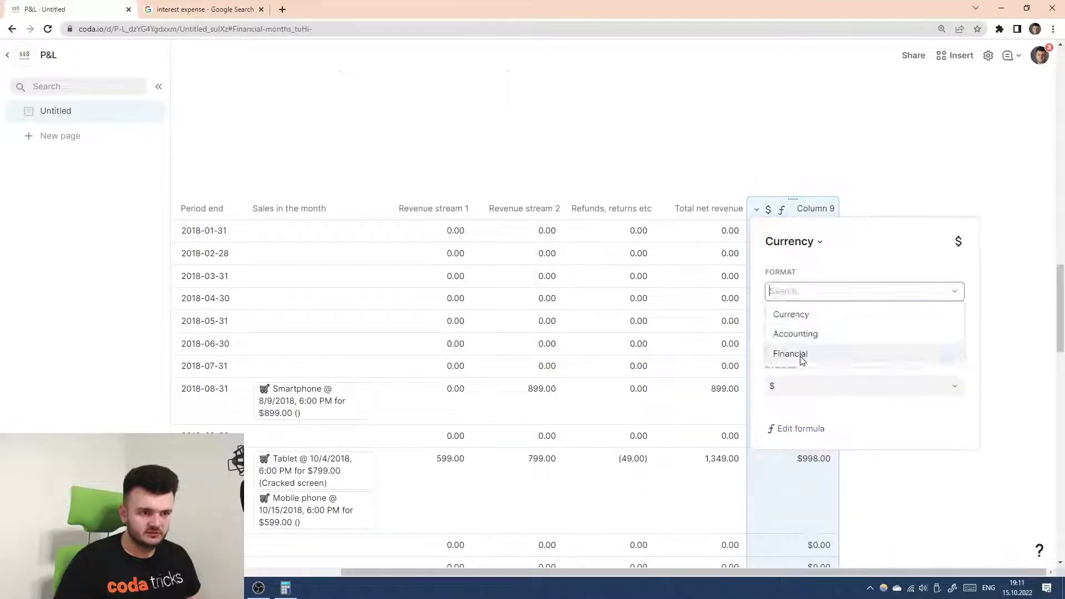
left_click(795, 353)
- Rename Column 9 as "Cost of goods sold"
double_click(807, 209)
type("Cost o")
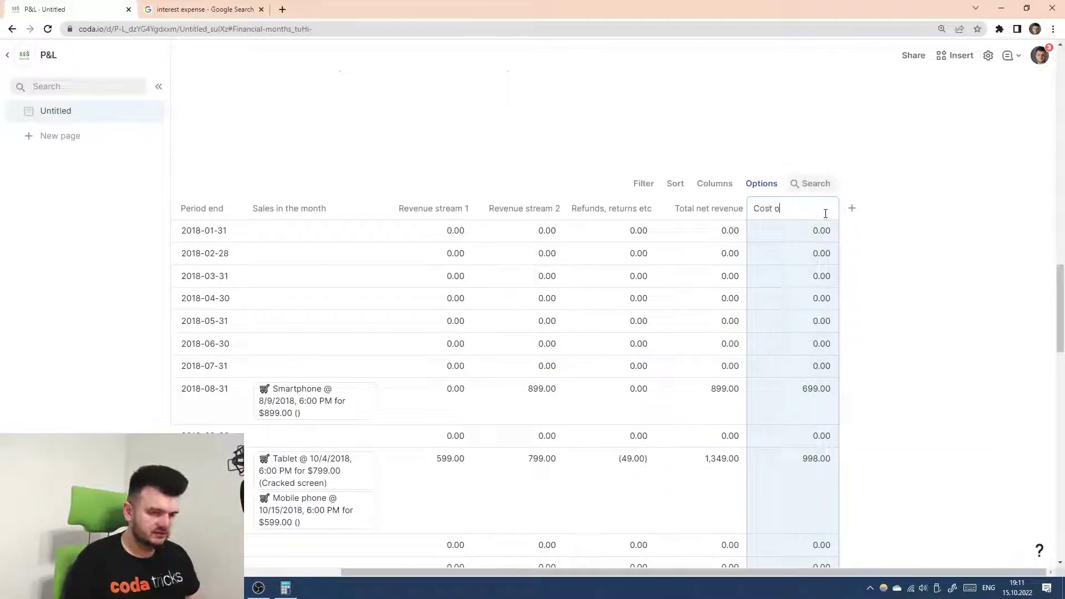
type("f goods sold")
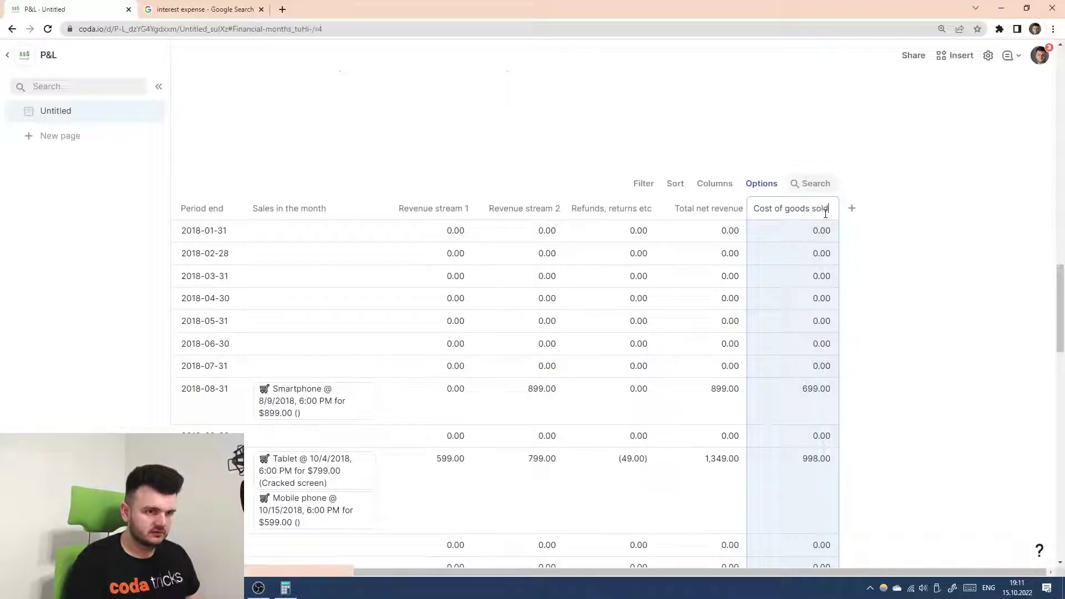
key("Return")
- Add a column named "Gross profit" after Cost of goods sold
scroll(766, 274, "down", 1)
scroll(771, 323, "down", 2)
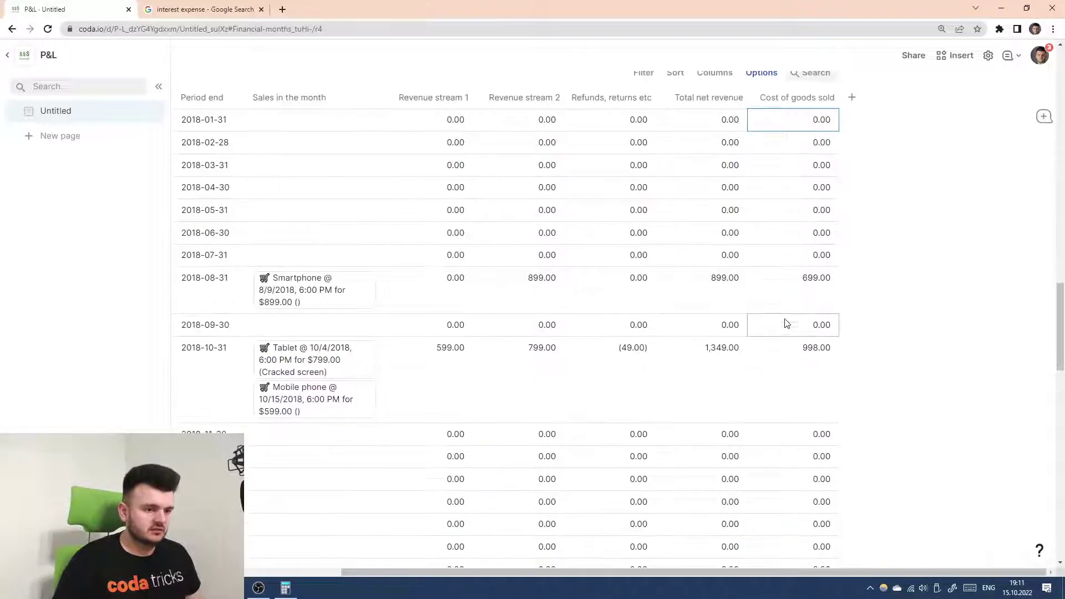
scroll(797, 333, "up", 3)
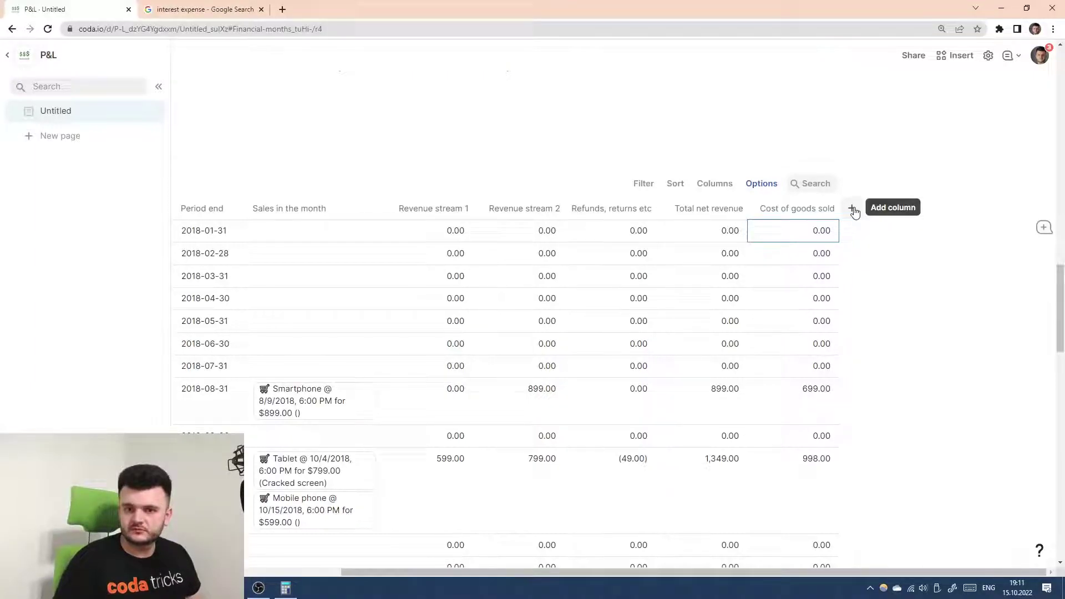
left_click(854, 212)
type("G")
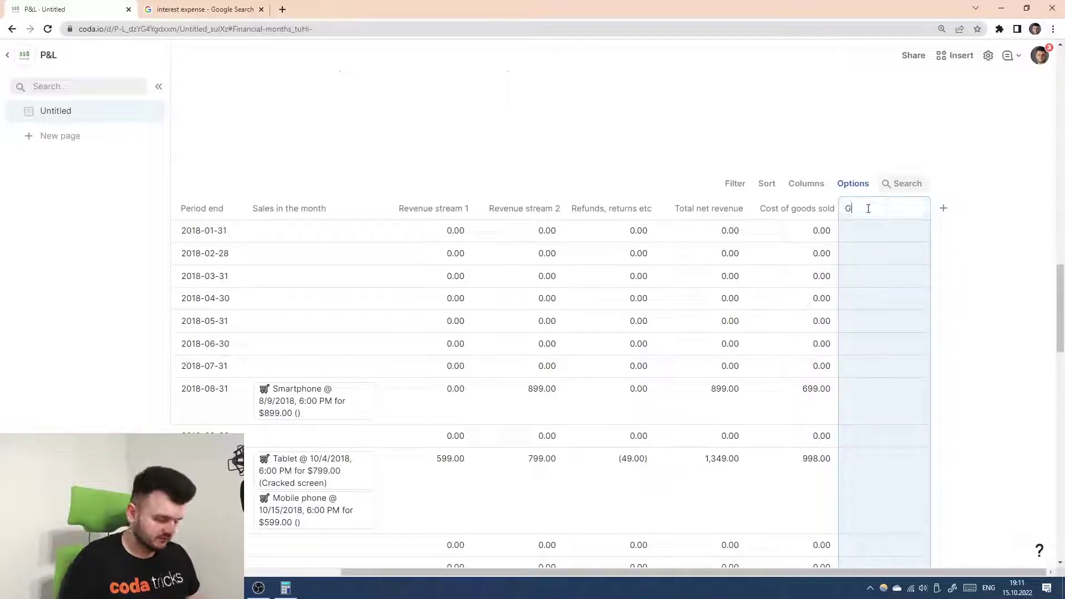
type("ross profit")
key("Return")
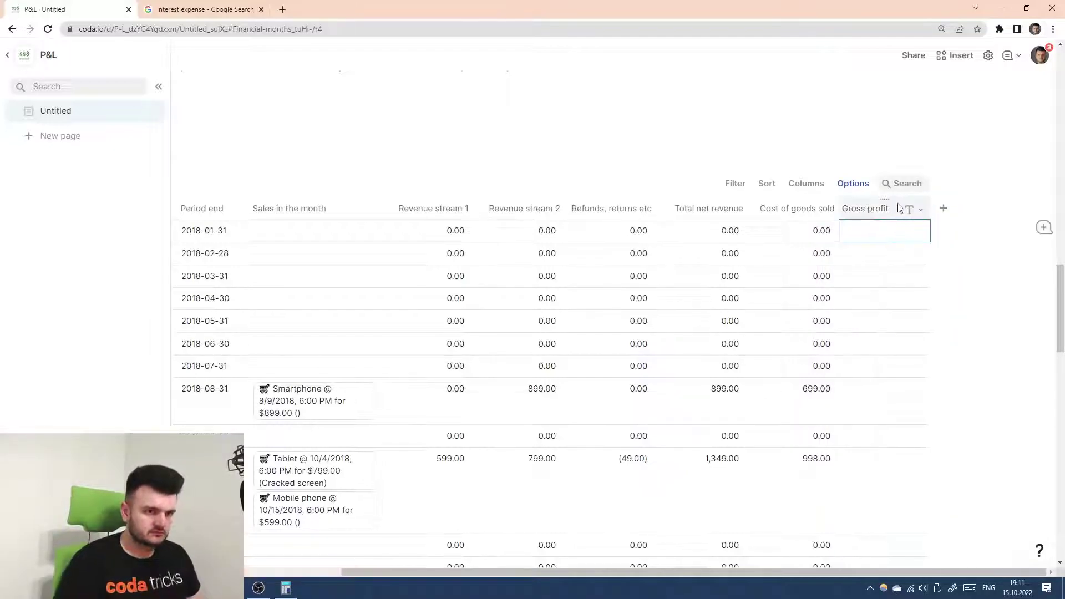
- Change the Gross profit column's type to Currency
left_click(919, 214)
mouse_move(815, 345)
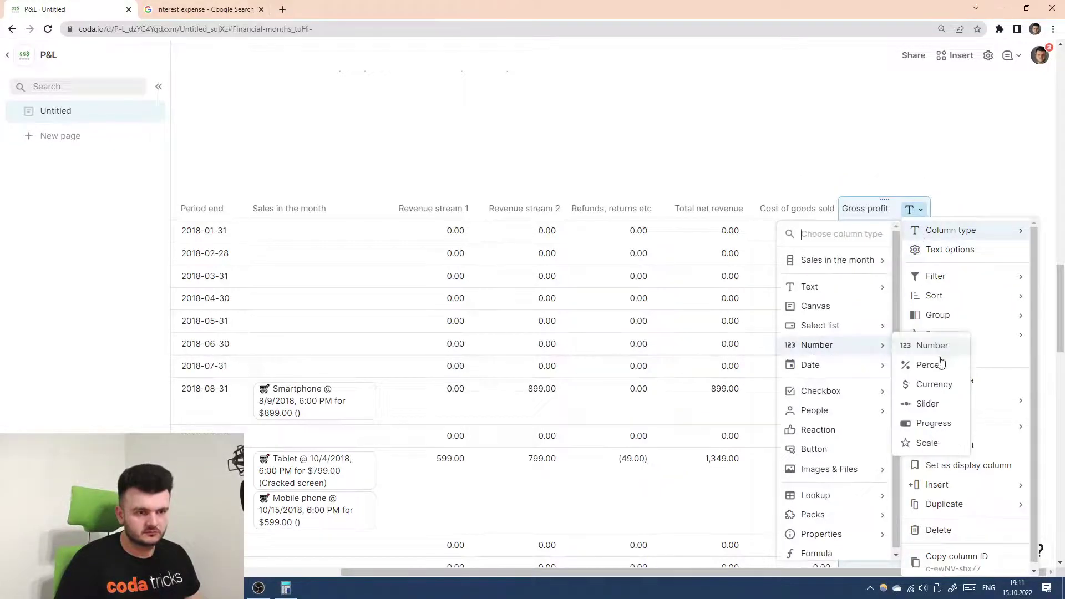
left_click(925, 384)
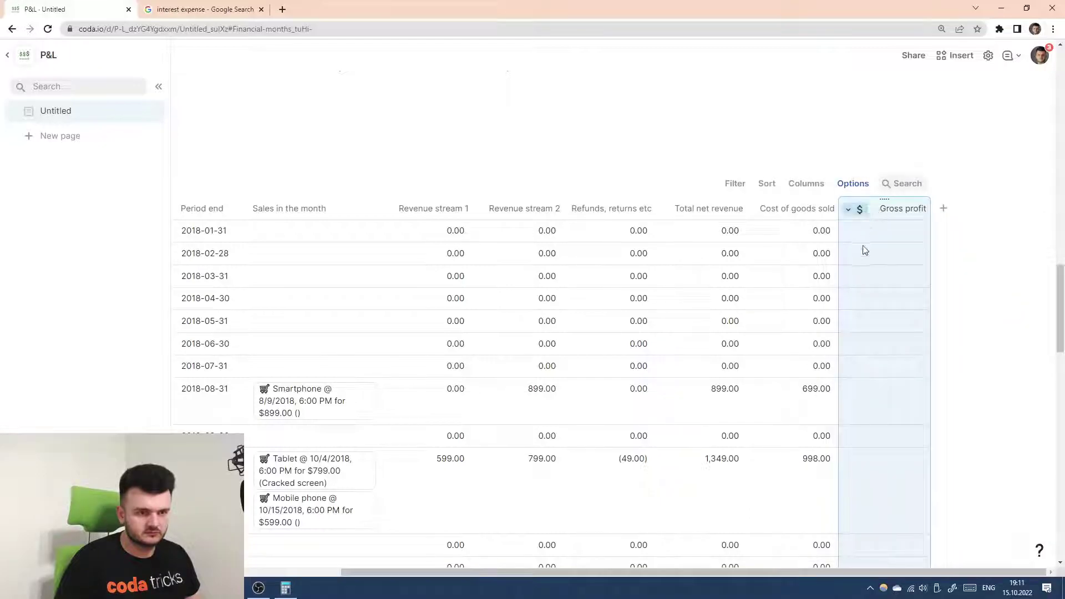
- Set the Gross profit column's currency format to Financial
left_click(849, 208)
left_click(877, 247)
left_click(816, 290)
left_click(677, 357)
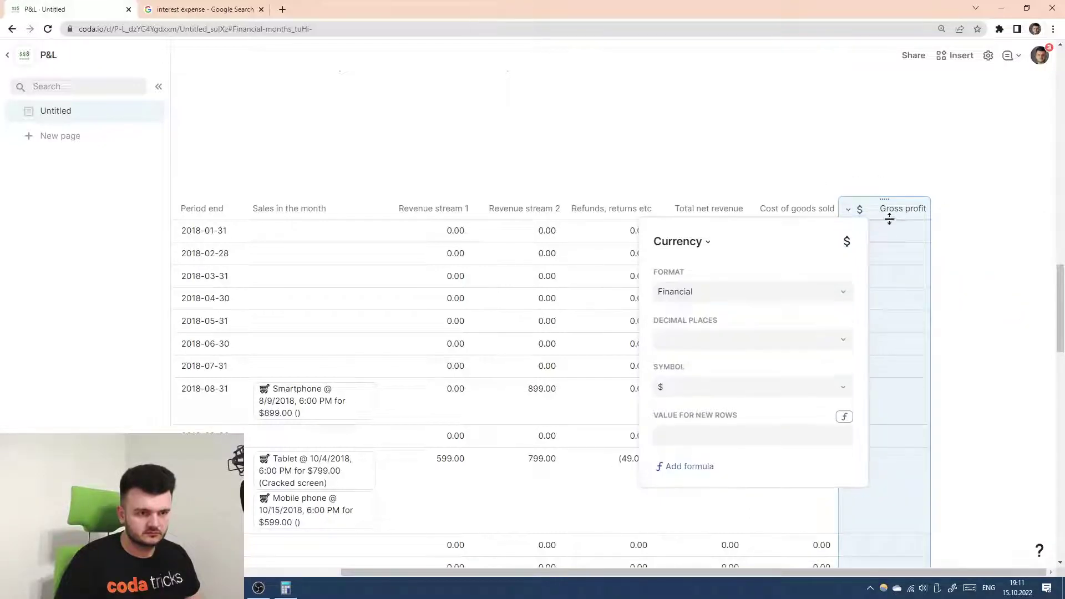
- Give the Gross profit column a formula that subtracts Cost of goods sold from Total net revenue
left_click(893, 217)
key("equal")
type("R")
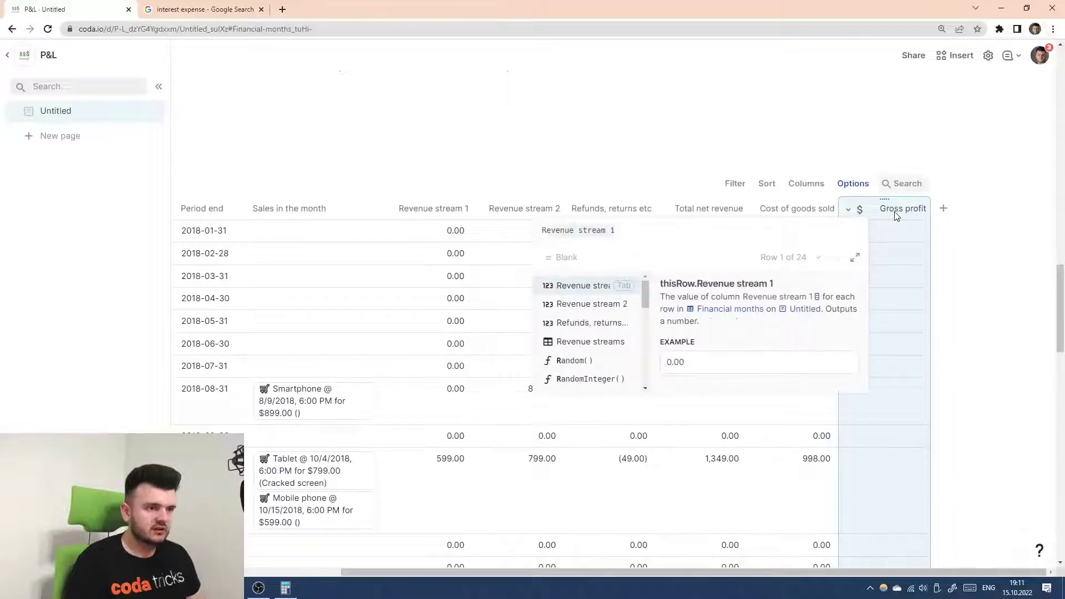
key("BackSpace")
type("T")
key("Tab")
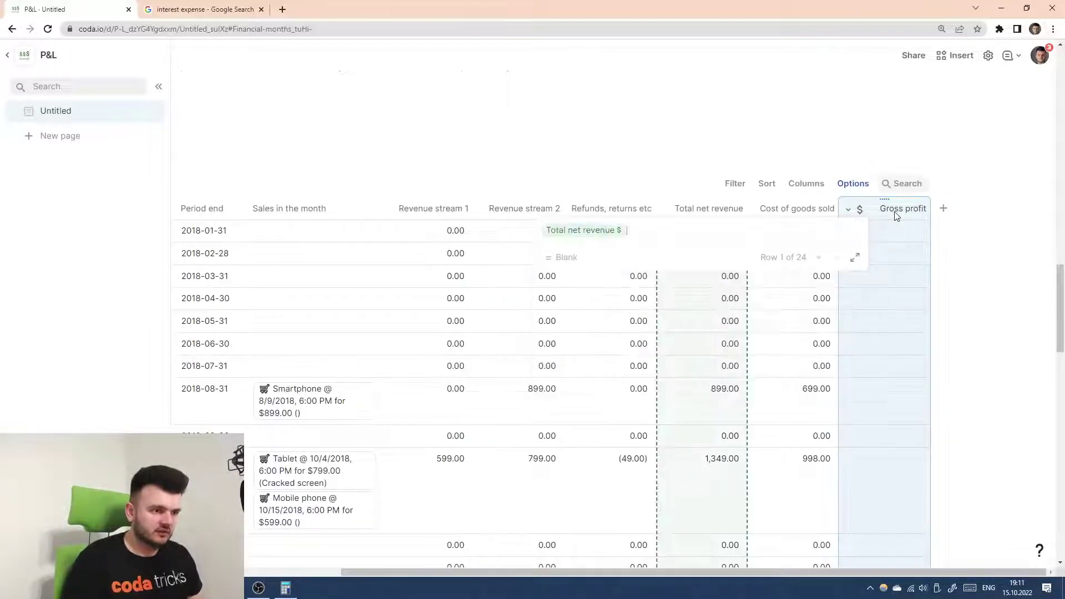
type("- C")
key("Tab")
key("Return")
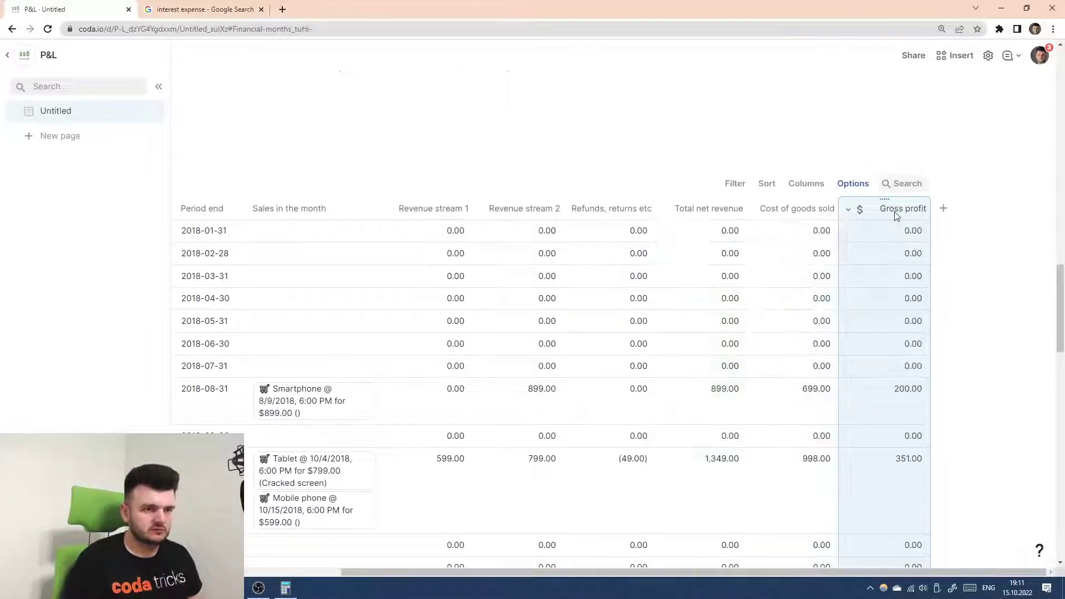
- Review the calculated columns in the Financial months table and the supporting Revenue streams, Sales, Goods and Expenses tables below it
scroll(914, 338, "down", 1)
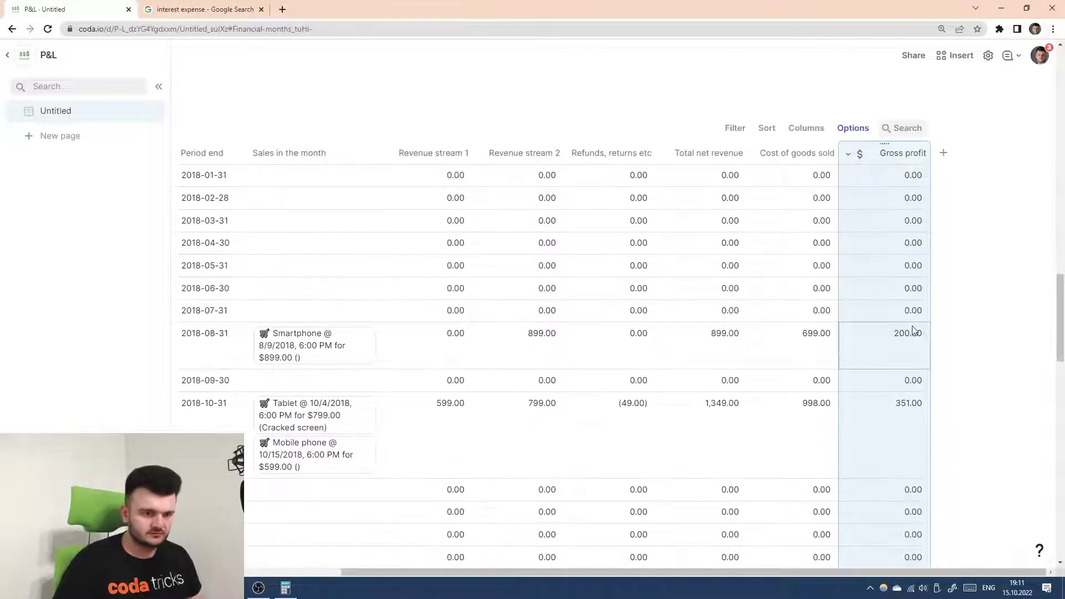
scroll(875, 219, "down", 1)
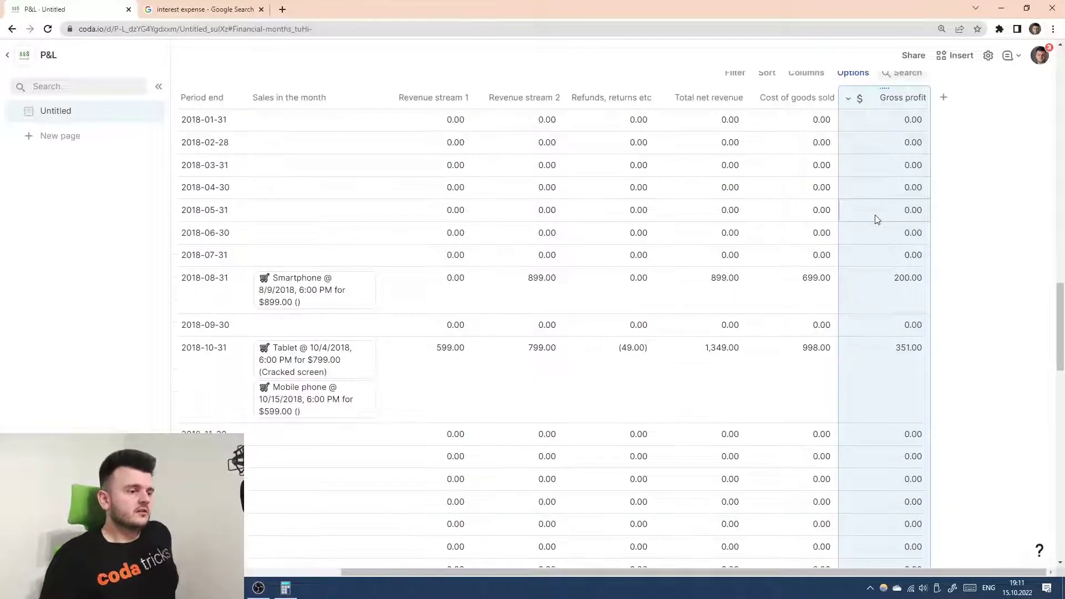
scroll(885, 221, "left", 3)
scroll(899, 217, "right", 3)
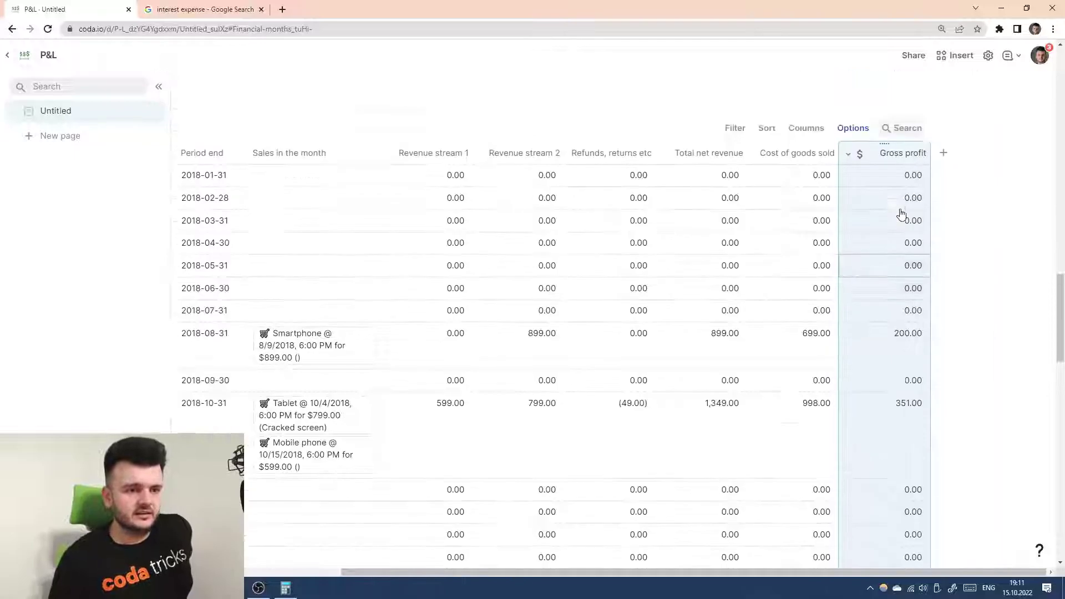
scroll(898, 218, "up", 3)
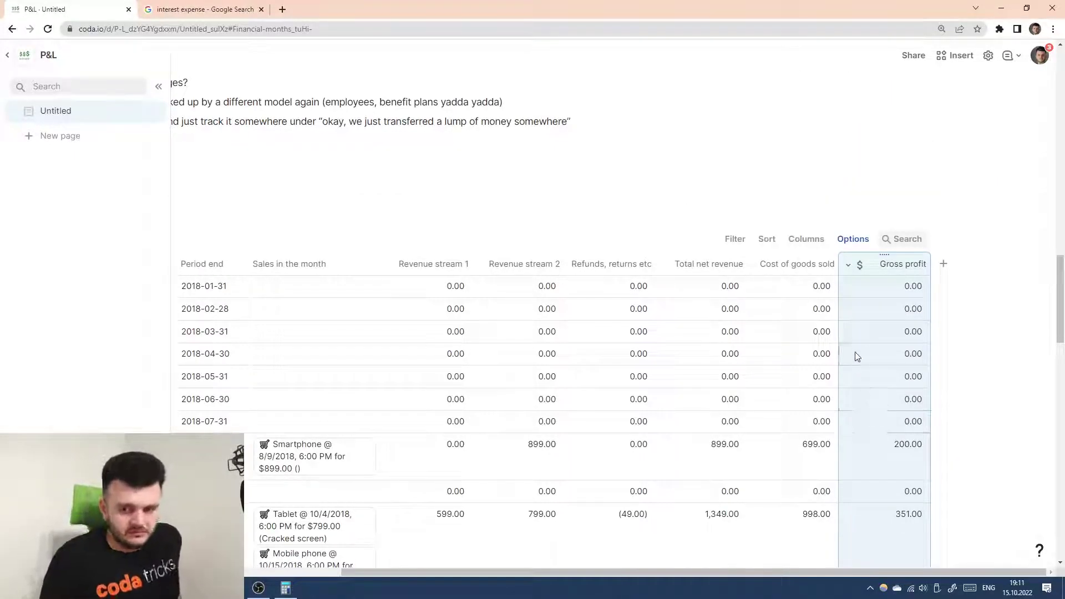
scroll(830, 365, "down", 10)
scroll(761, 533, "down", 6)
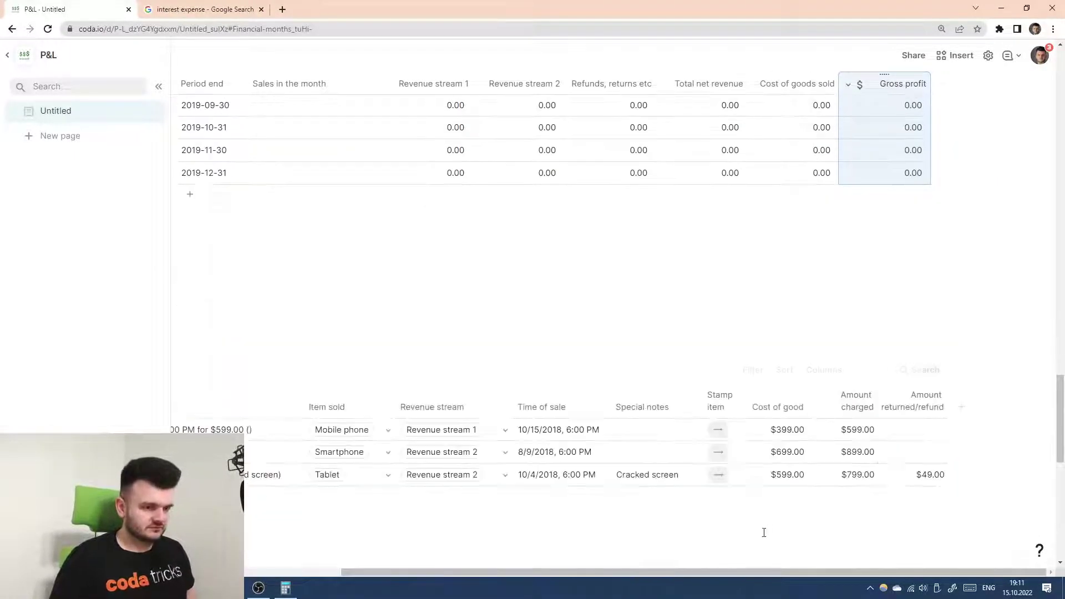
left_click_drag(718, 574, 591, 435)
scroll(591, 435, "down", 3)
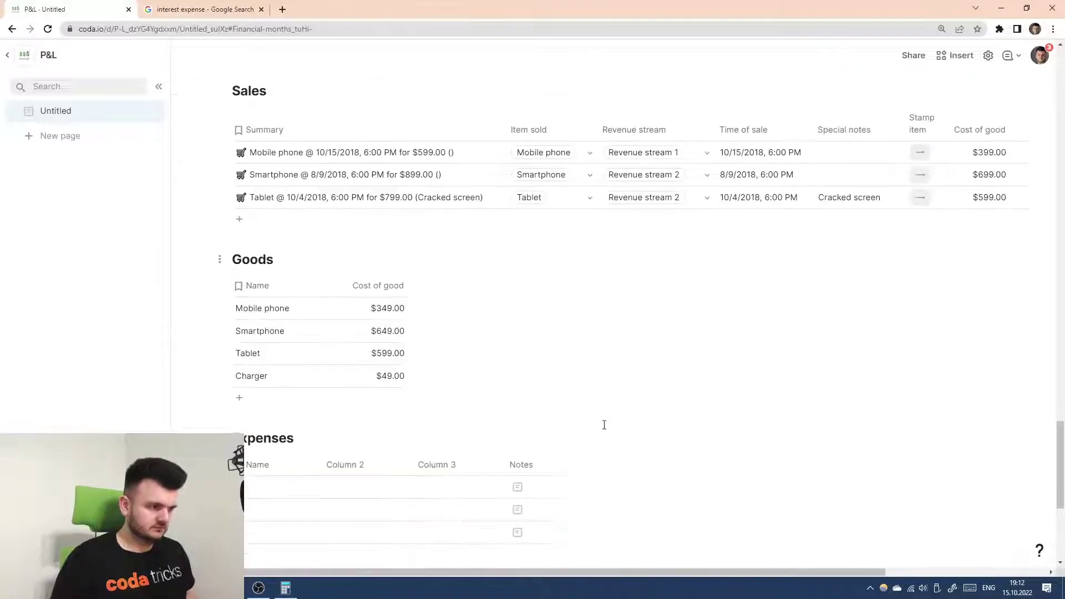
scroll(433, 352, "up", 7)
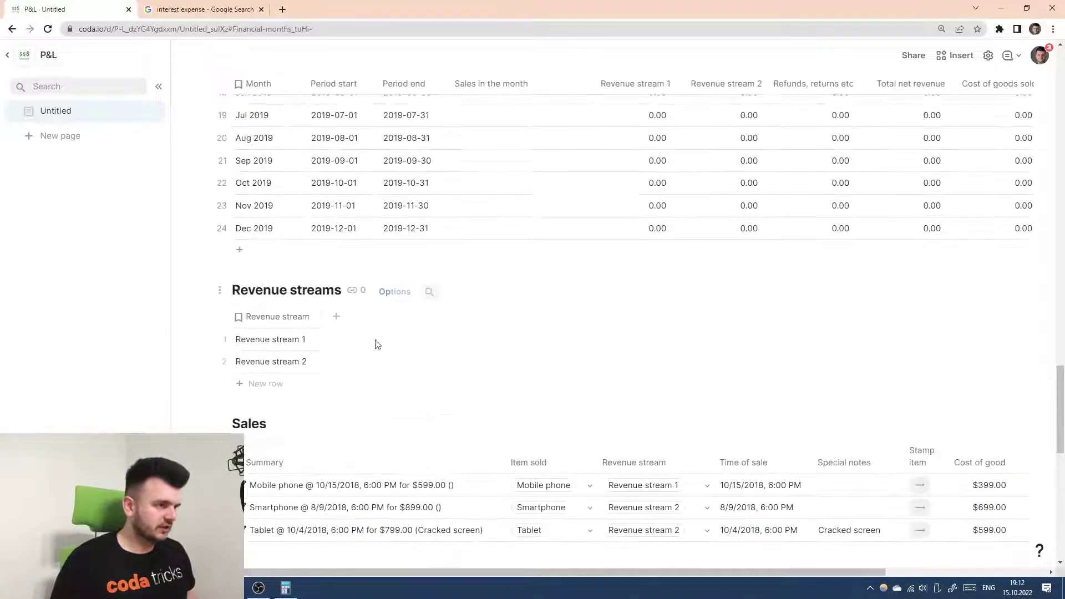
scroll(333, 338, "up", 12)
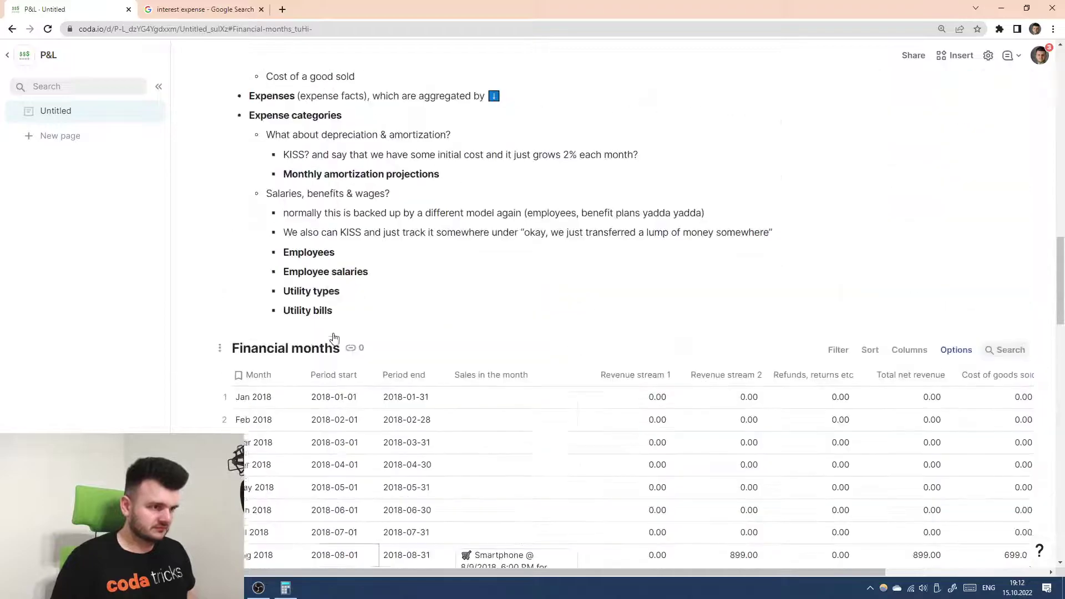
scroll(280, 257, "down", 4)
scroll(262, 247, "down", 10)
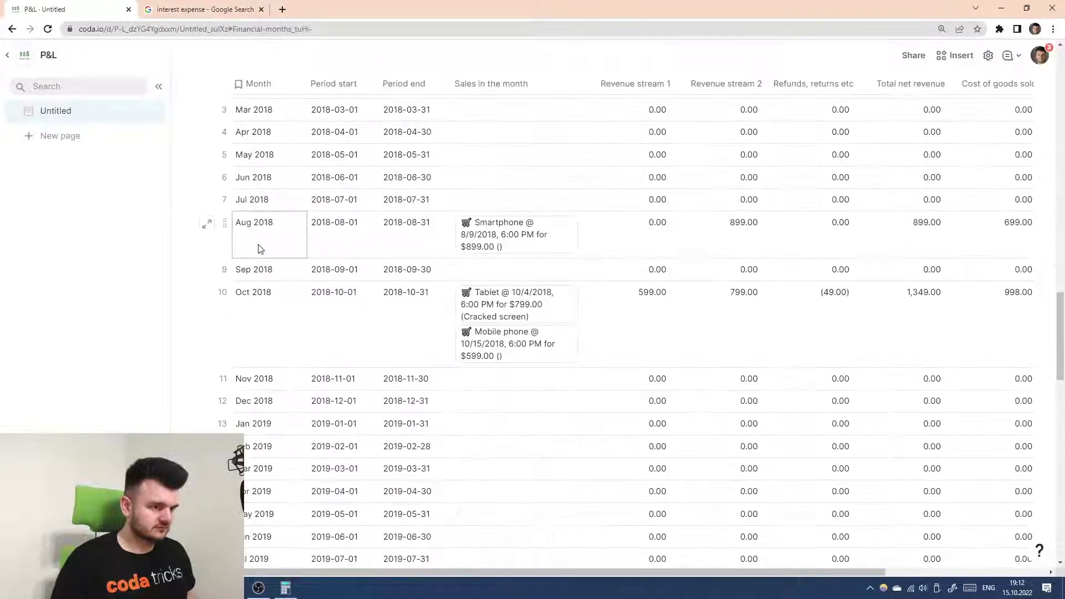
- Add a new page to the document and title it "Income tables"
left_click(93, 135)
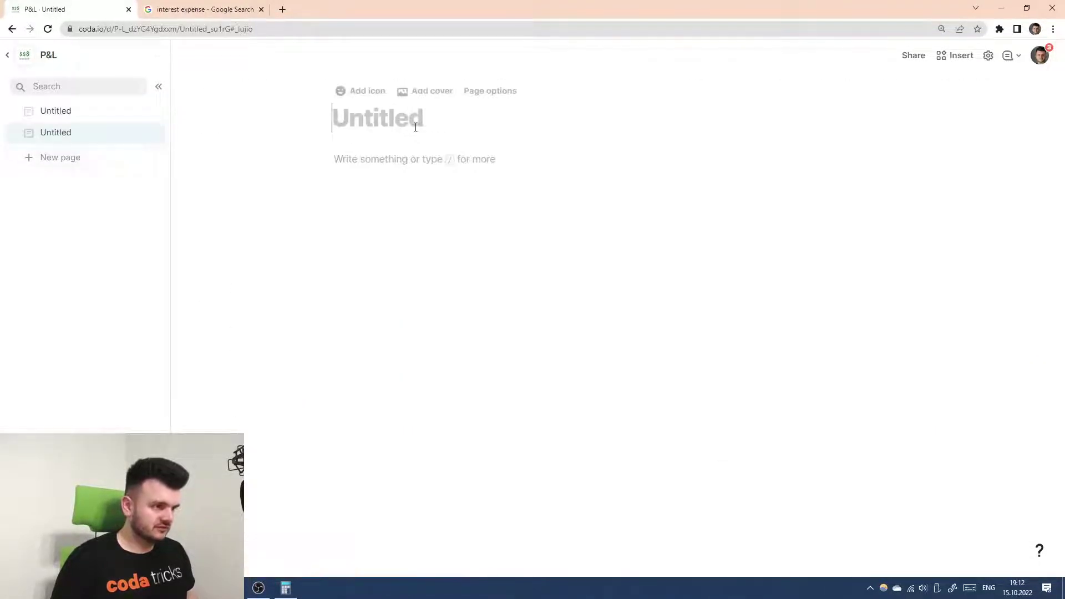
type("I")
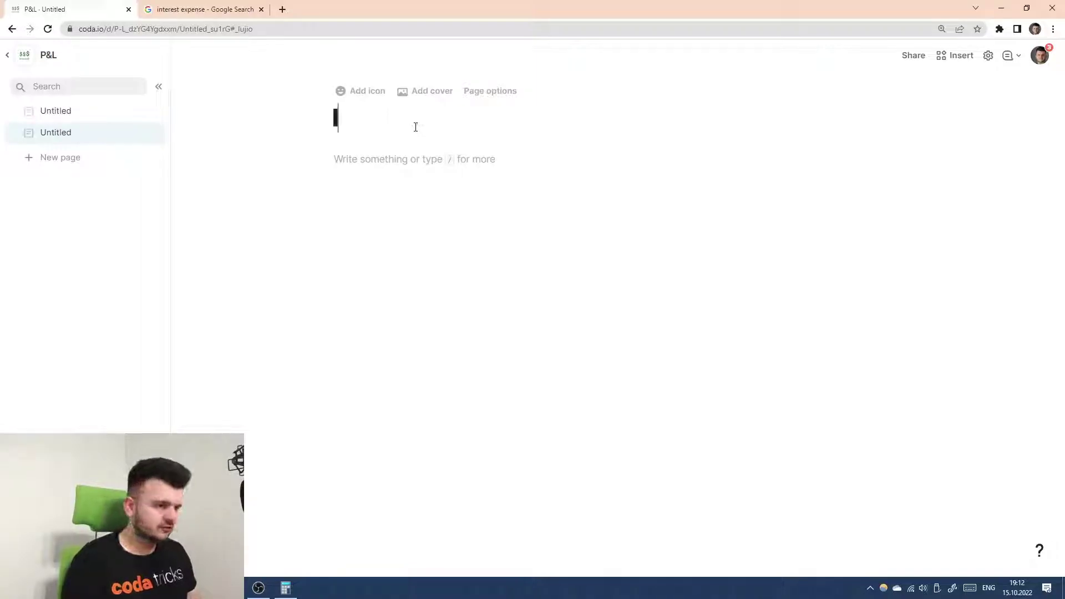
type("ncome tables")
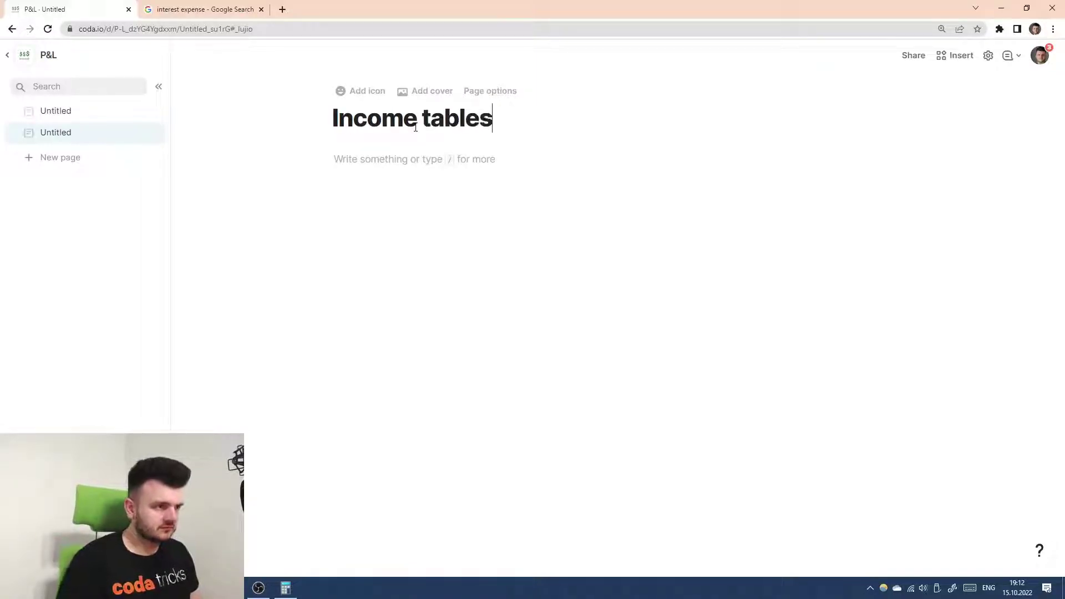
- Move the Revenue streams, Sales and Goods tables from the Untitled page to the Income tables page
left_click(94, 121)
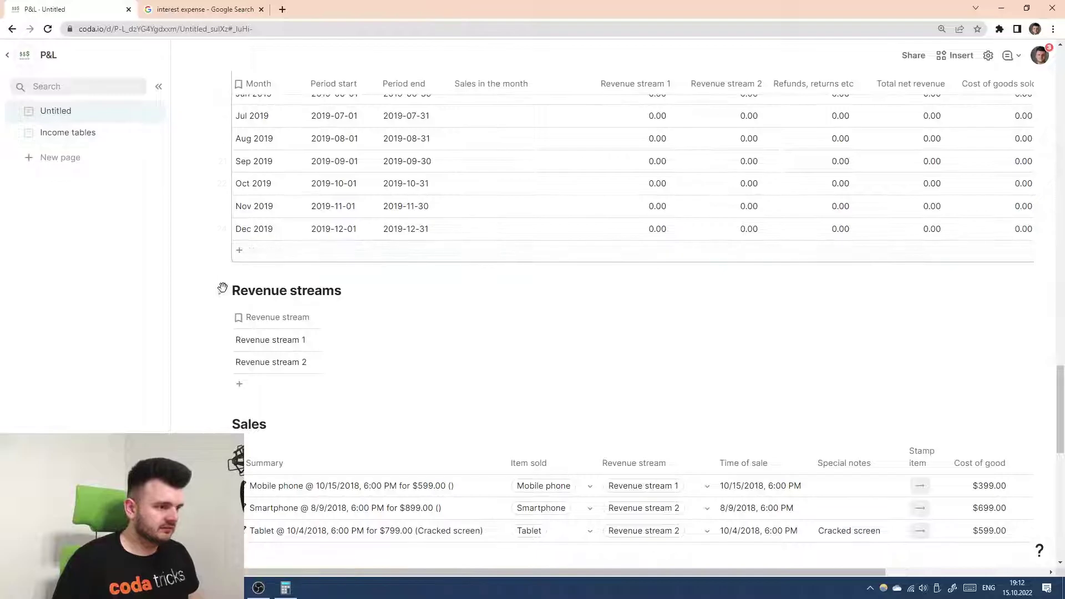
left_click_drag(109, 156, 104, 138)
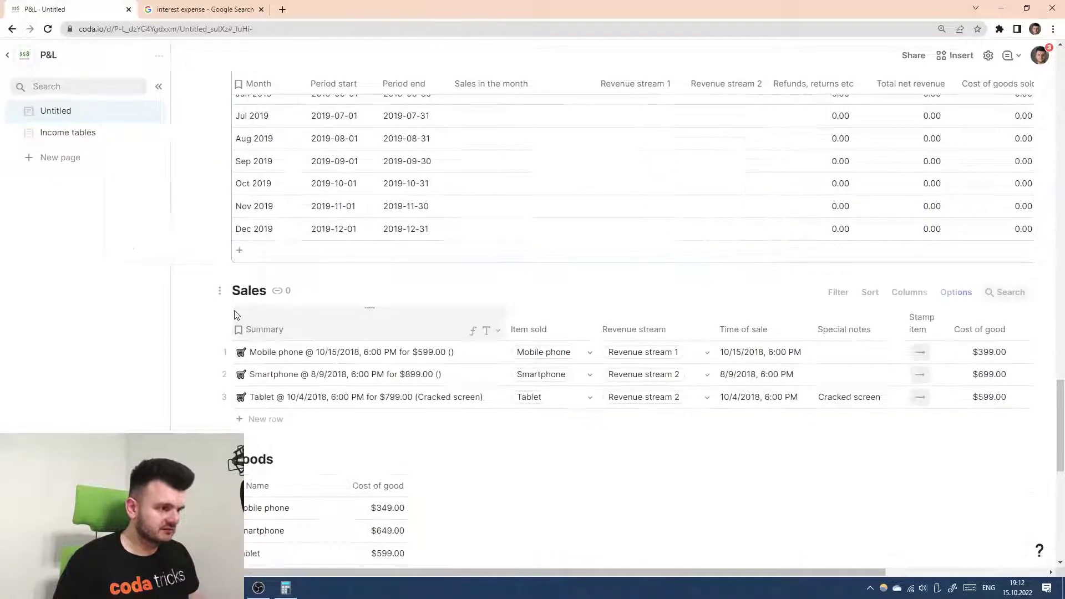
left_click_drag(219, 288, 99, 136)
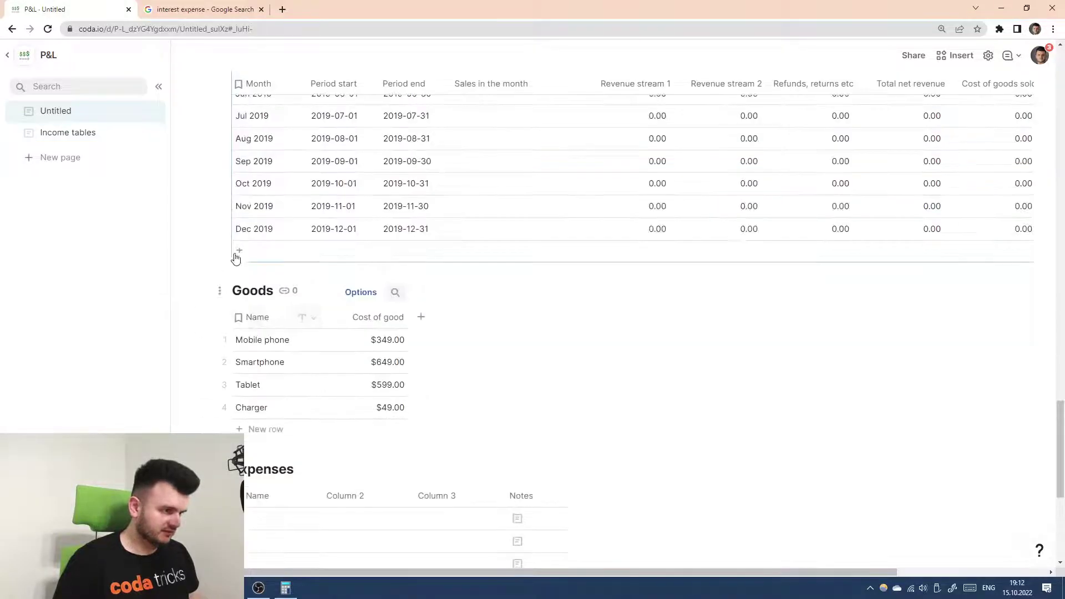
left_click_drag(220, 291, 111, 133)
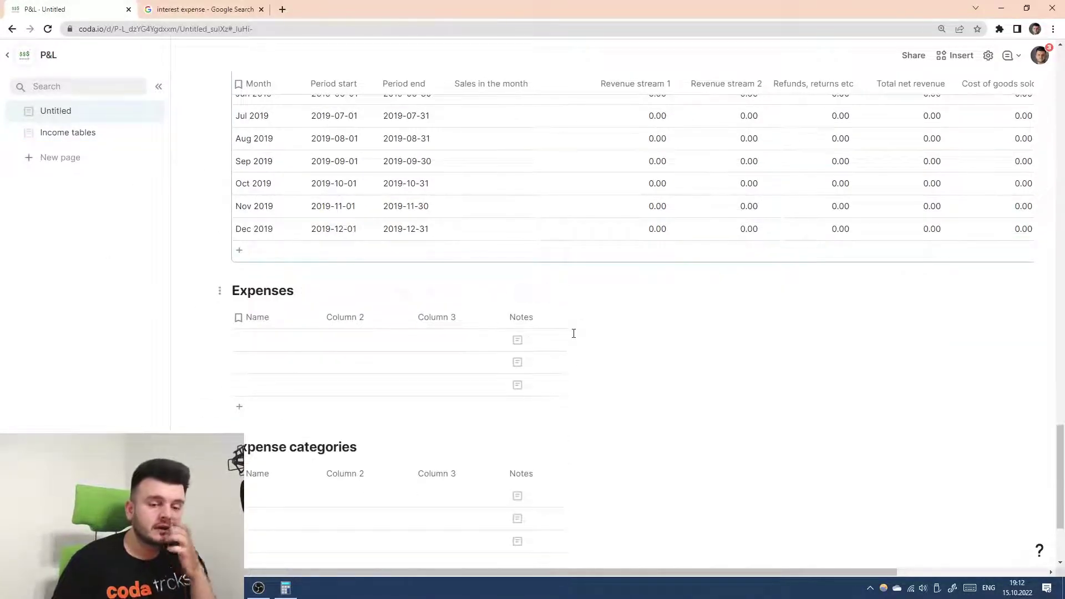
- Unwrap the text in the Sales in the month column of Financial months and make the column slightly narrower
scroll(571, 328, "up", 4)
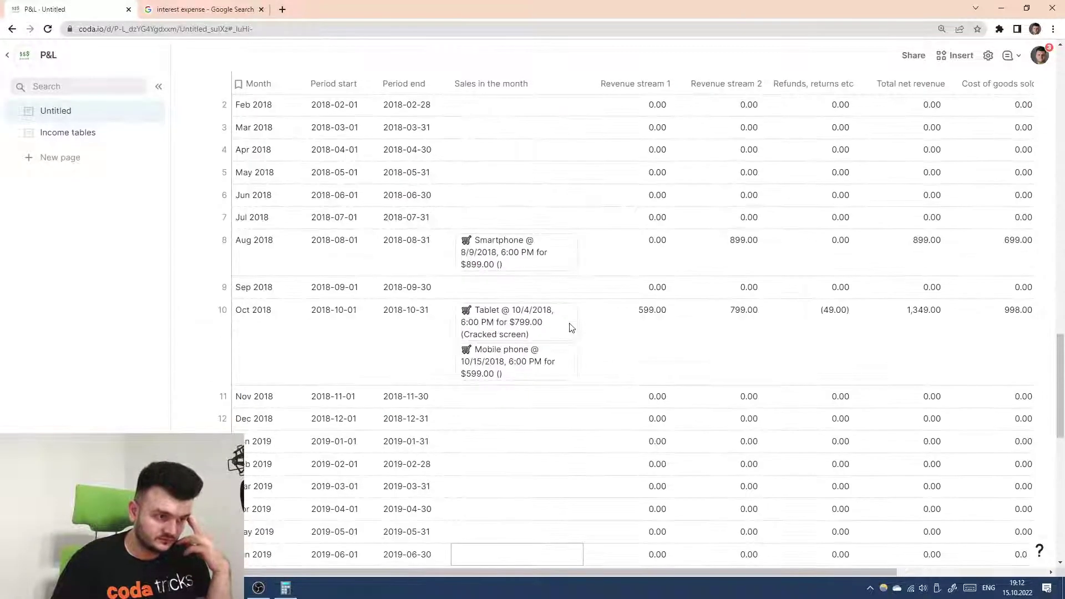
scroll(702, 320, "right", 1)
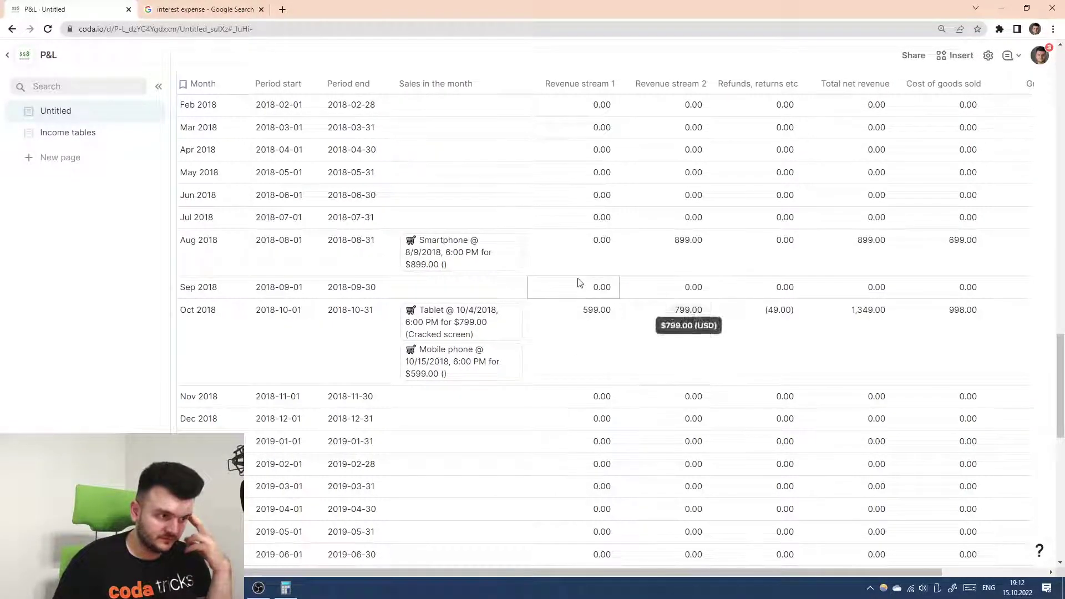
right_click(461, 84)
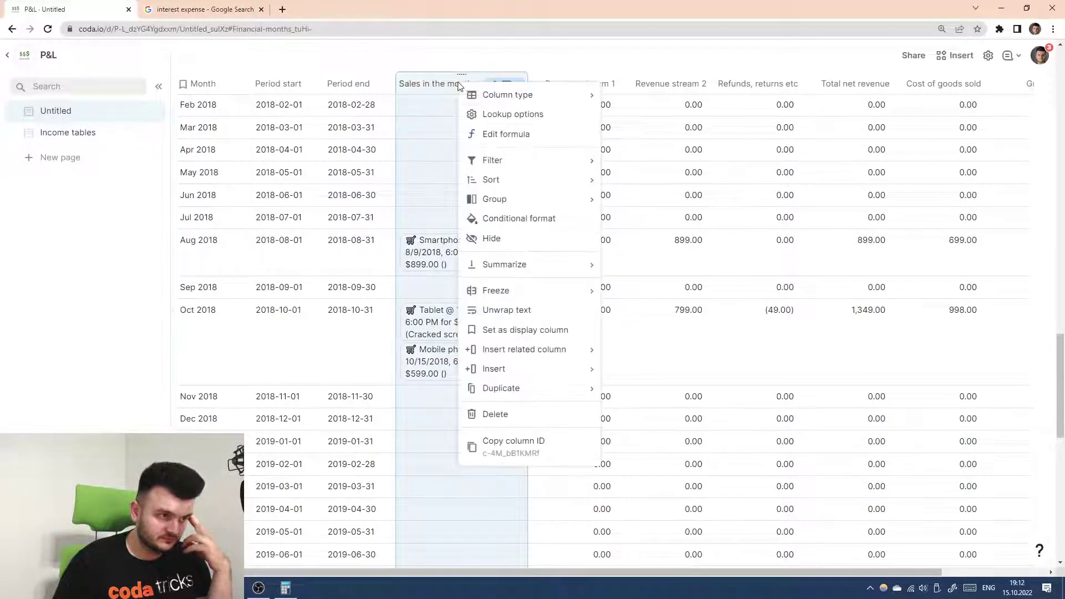
left_click(506, 311)
scroll(469, 258, "up", 1)
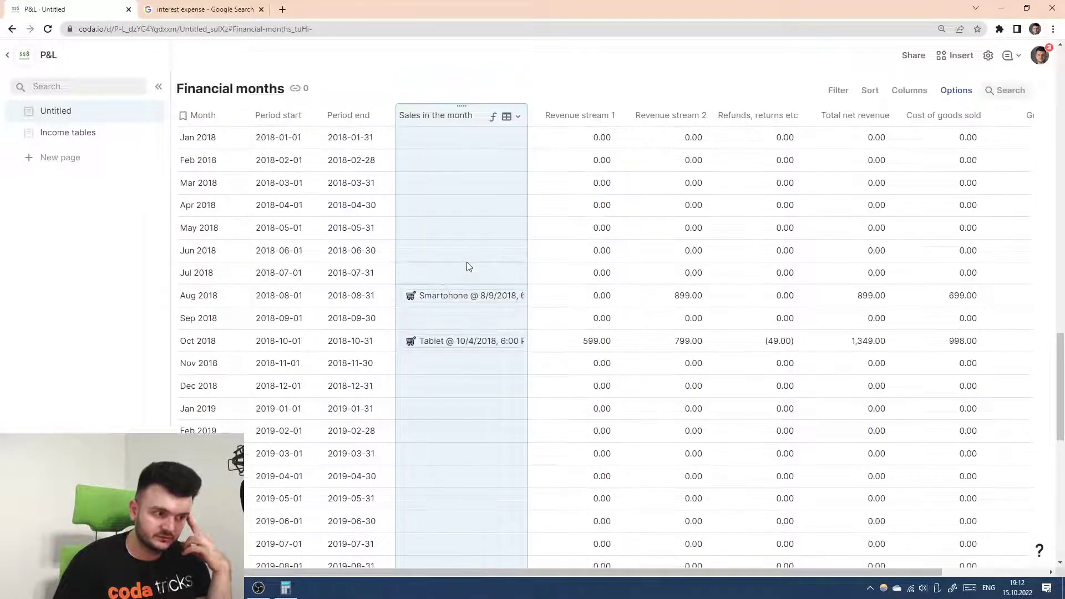
double_click(486, 335)
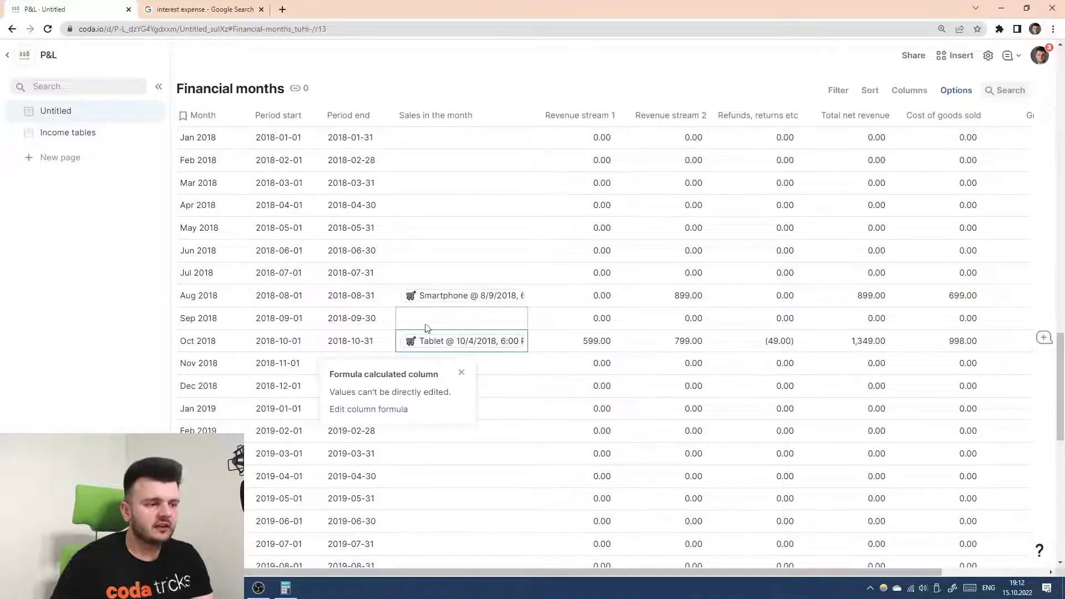
left_click_drag(526, 113, 508, 117)
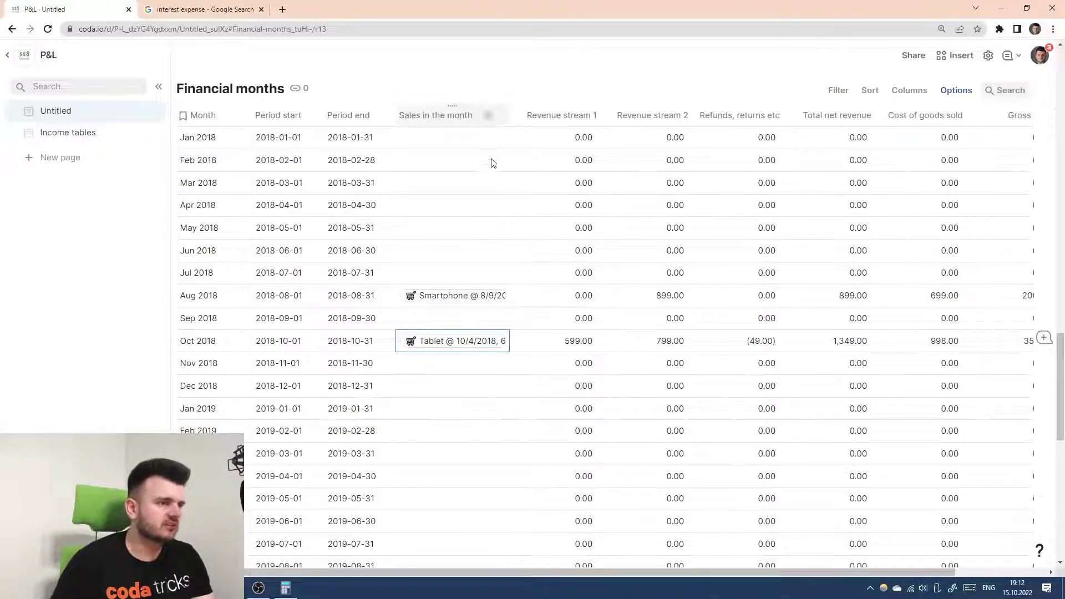
- Look over the Financial months columns and the empty Expenses and Expense categories tables below them
scroll(497, 248, "right", 2)
scroll(554, 267, "up", 3)
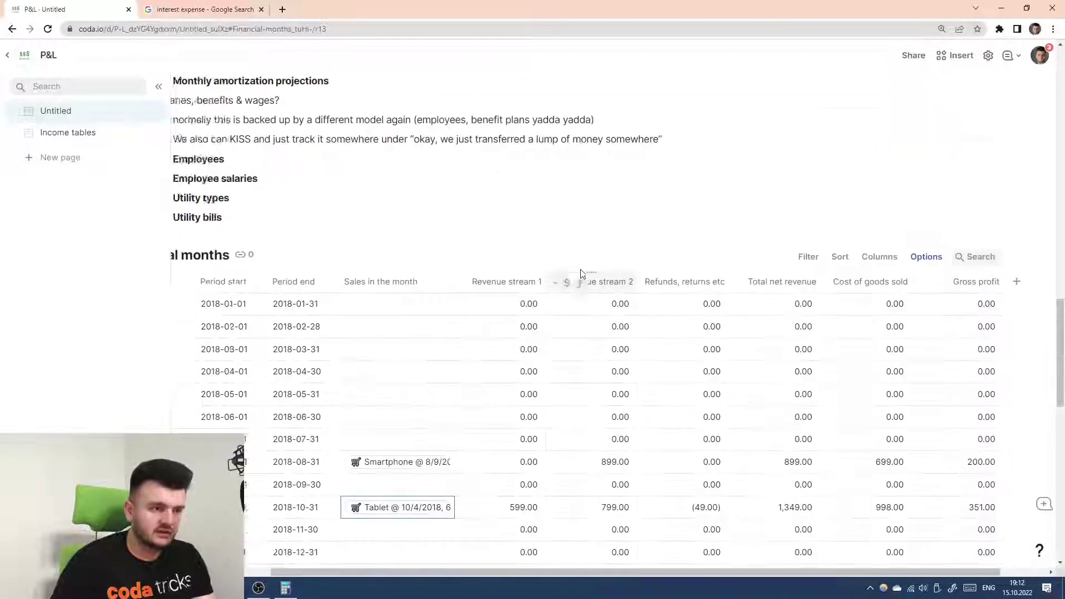
scroll(577, 269, "down", 12)
scroll(537, 261, "left", 2)
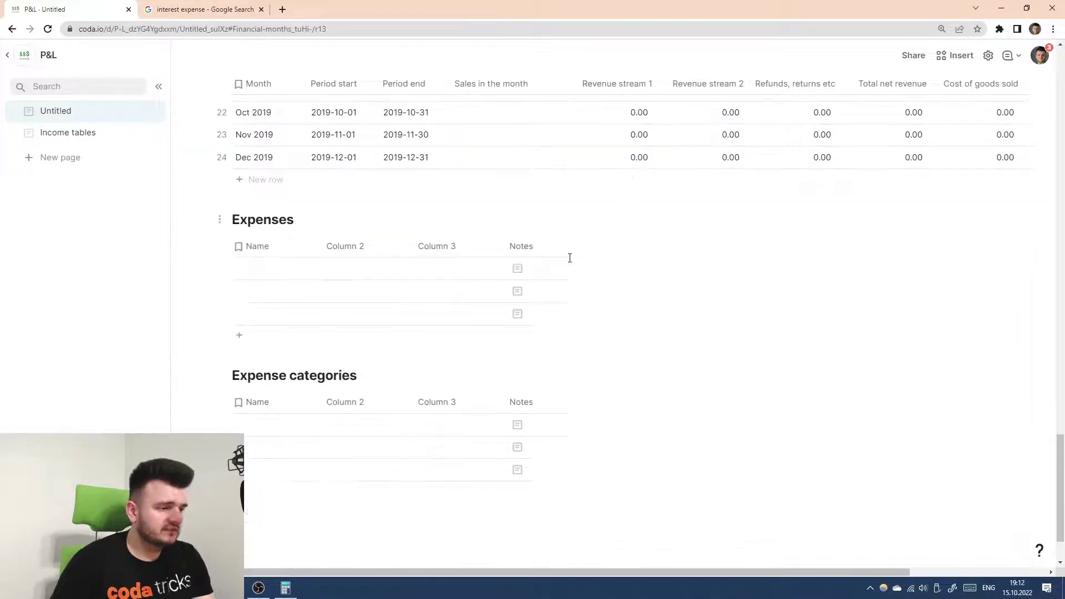
scroll(569, 258, "down", 1)
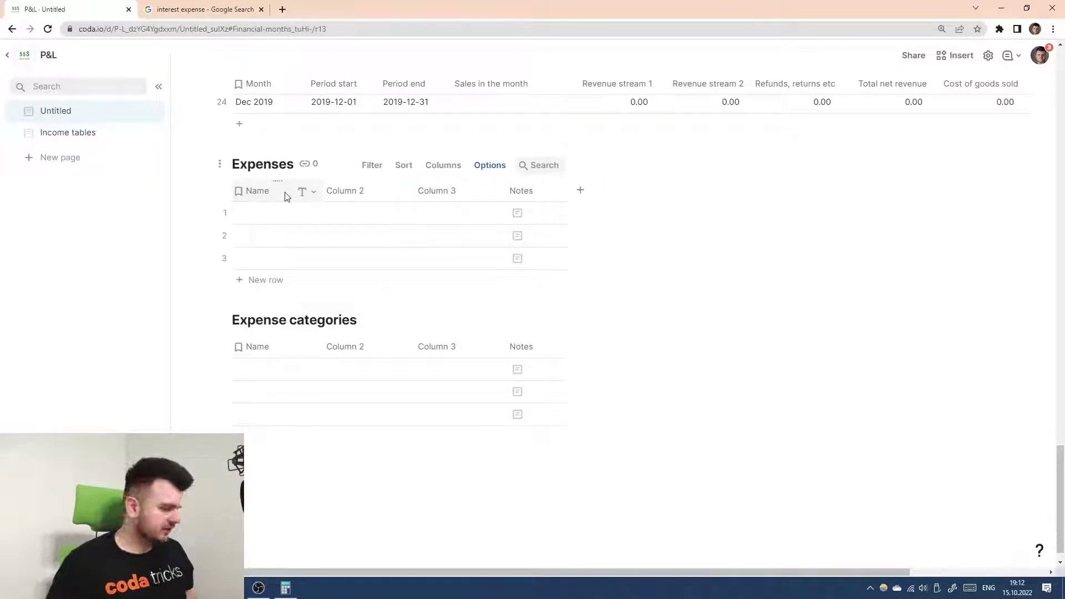
left_click(1017, 587)
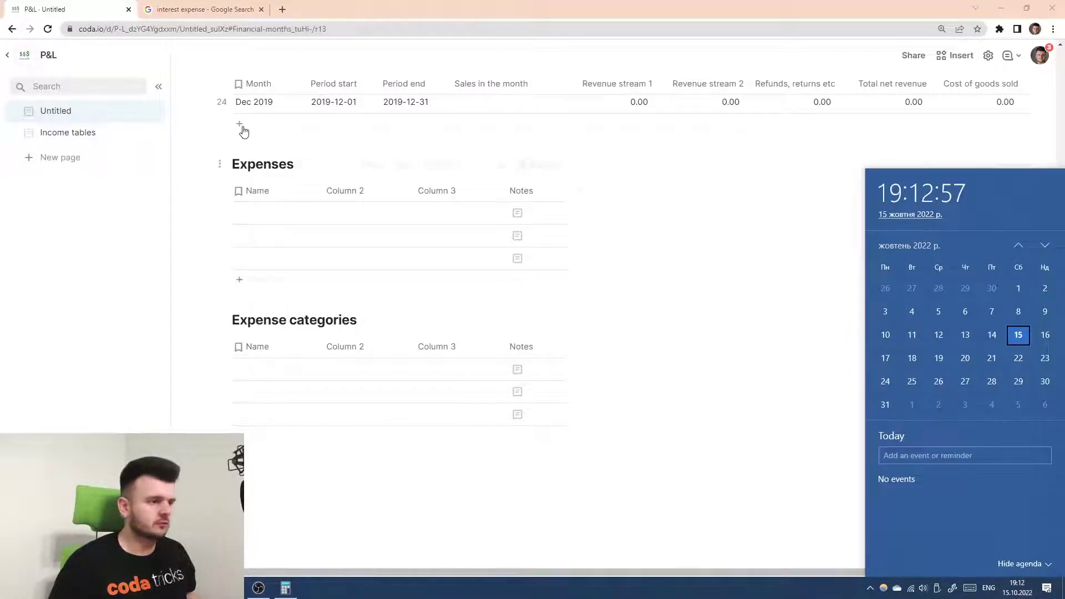
left_click(284, 172)
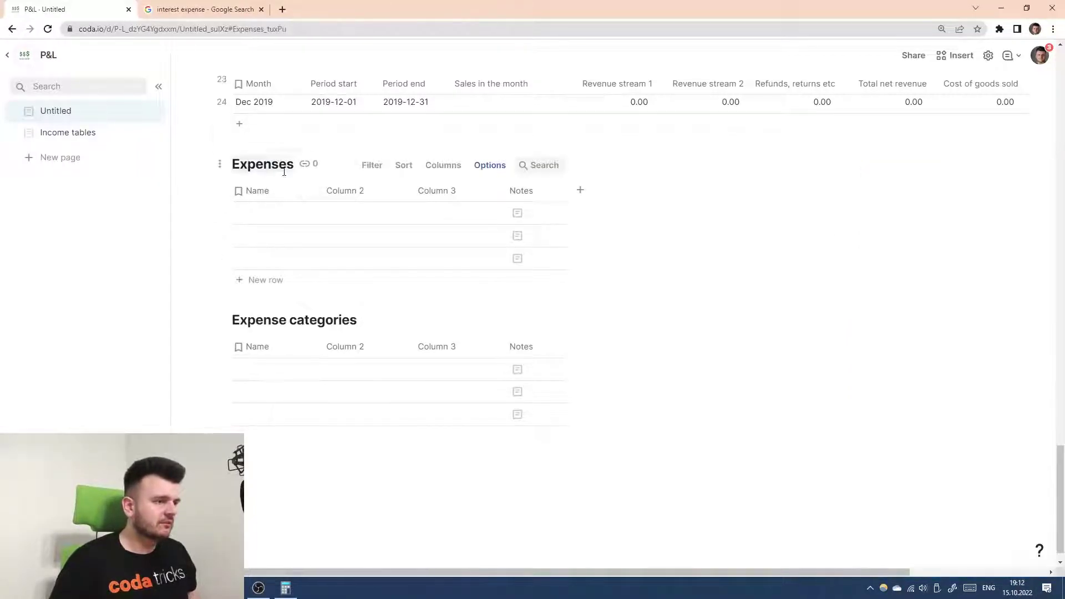
left_click(767, 208)
- Review the planning notes under Expense categories, covering amortization projections, employees, salaries and utilities
scroll(258, 233, "up", 15)
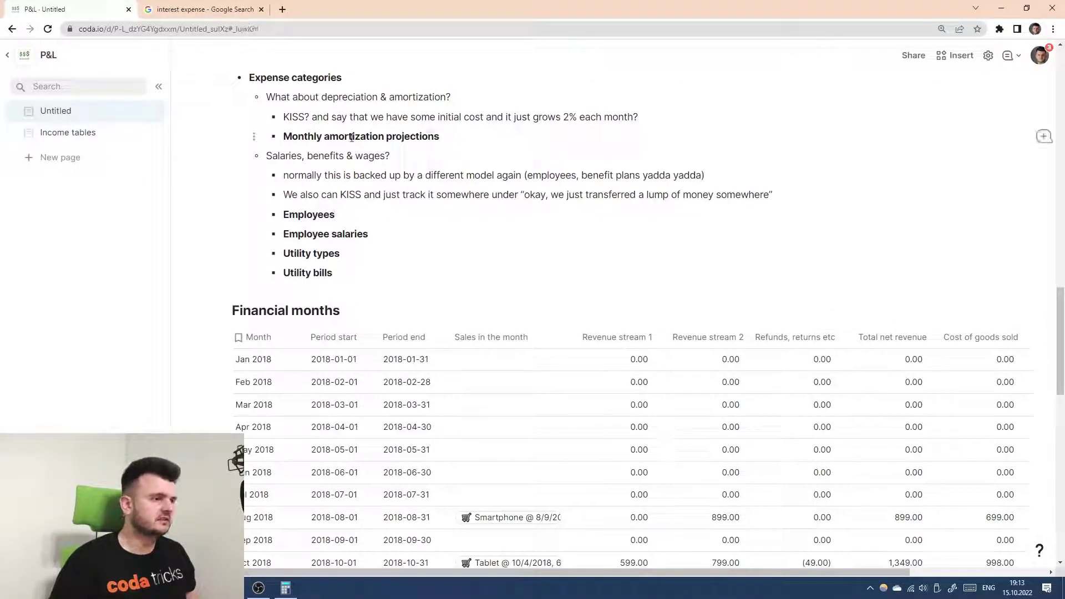
left_click_drag(351, 137, 287, 138)
left_click(378, 140)
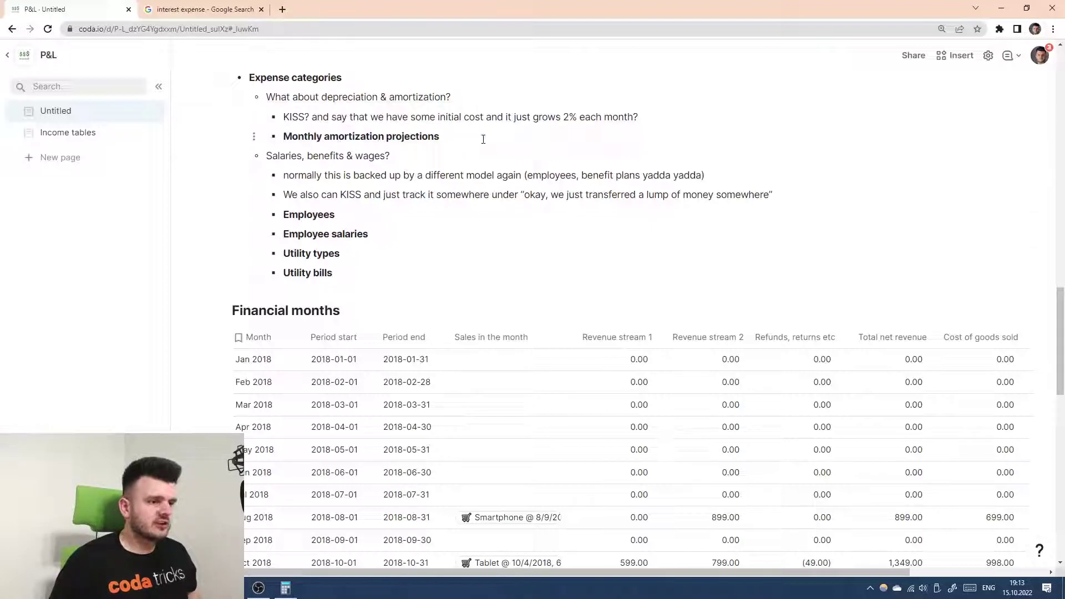
left_click_drag(304, 219, 288, 221)
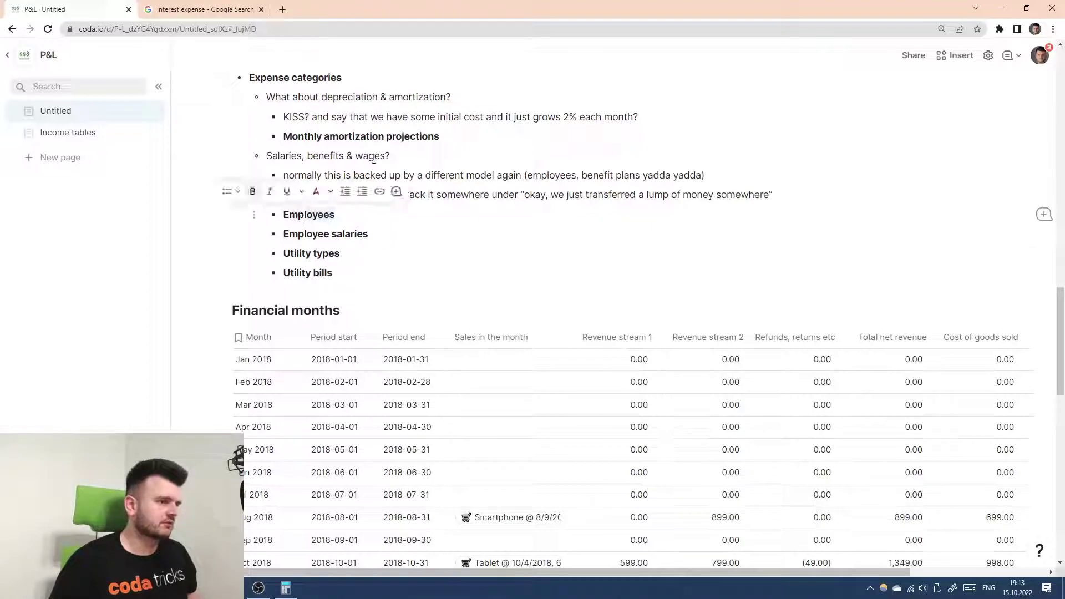
left_click_drag(478, 131, 288, 133)
left_click_drag(370, 219, 285, 217)
left_click(412, 239)
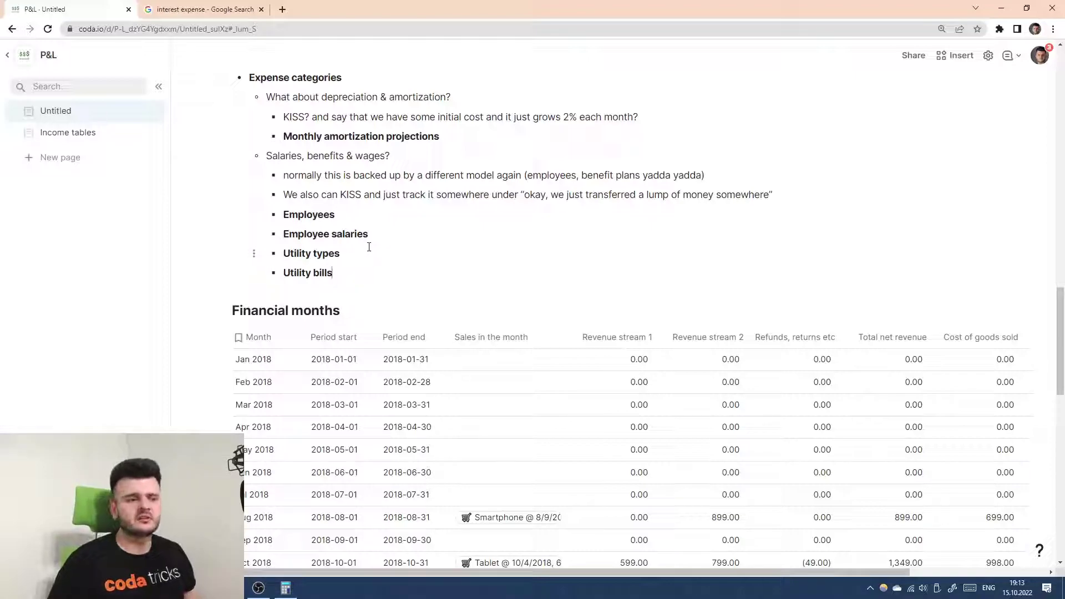
- Review the Revenue streams table on the Income tables page and the column type options of the Sales table's Revenue stream column
scroll(356, 239, "down", 5)
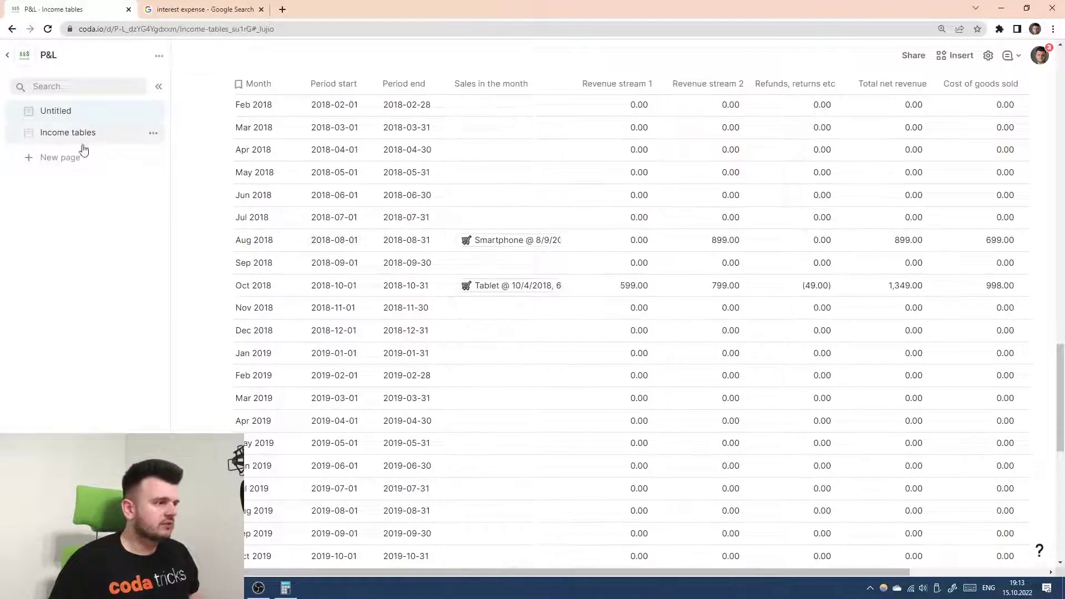
left_click(75, 133)
scroll(533, 268, "down", 2)
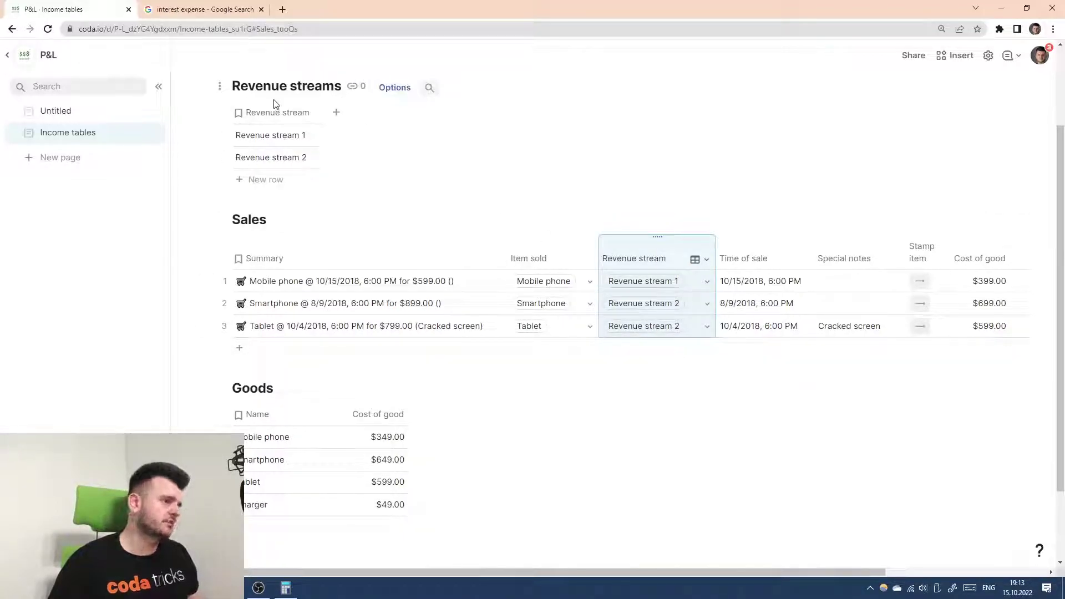
left_click(257, 143)
left_click(257, 158)
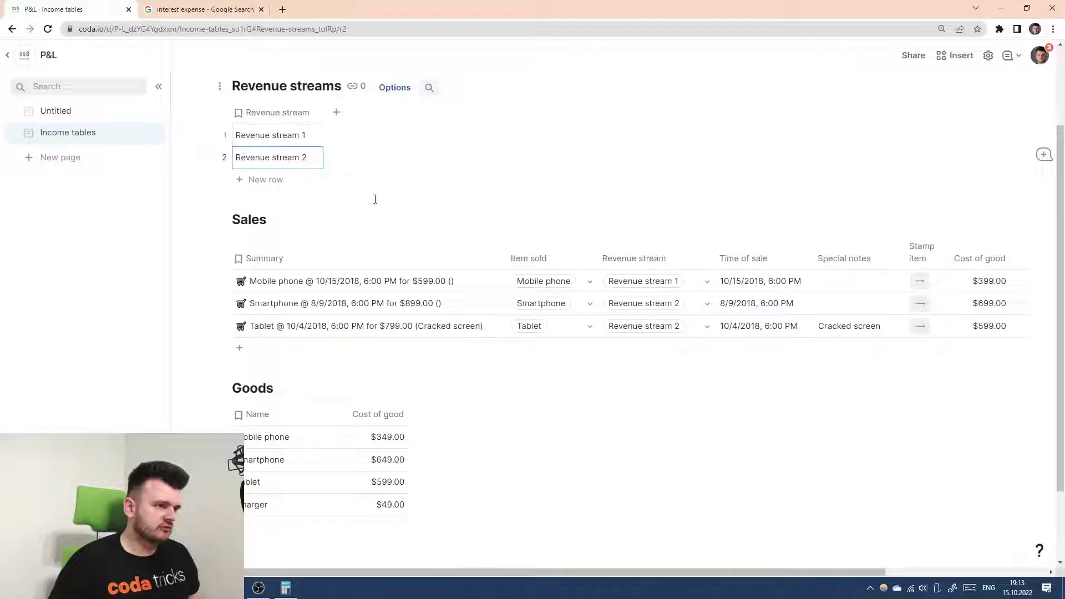
left_click(700, 260)
mouse_move(716, 283)
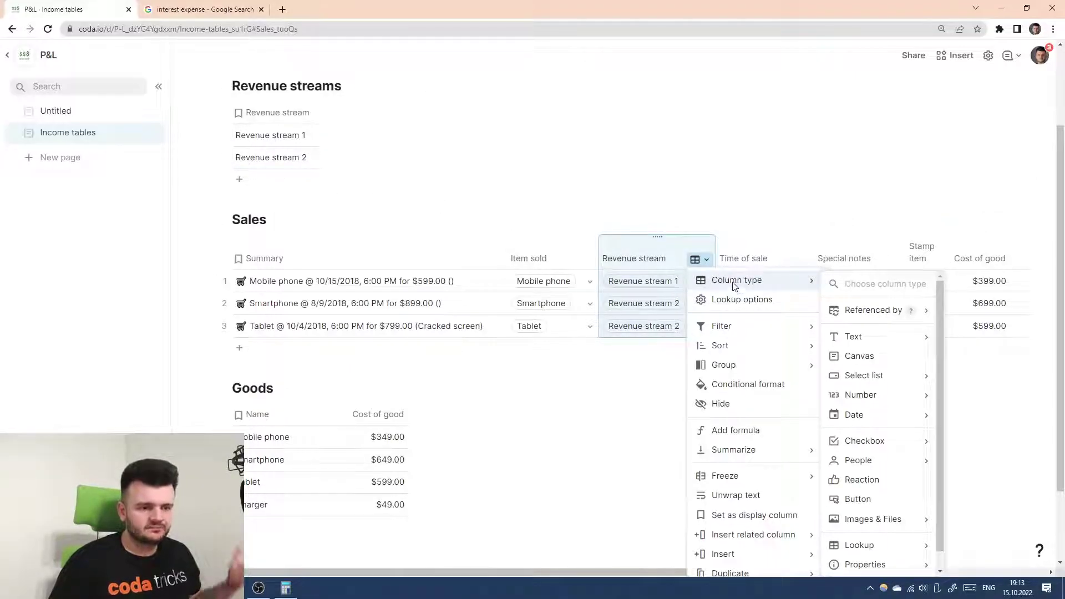
mouse_move(922, 378)
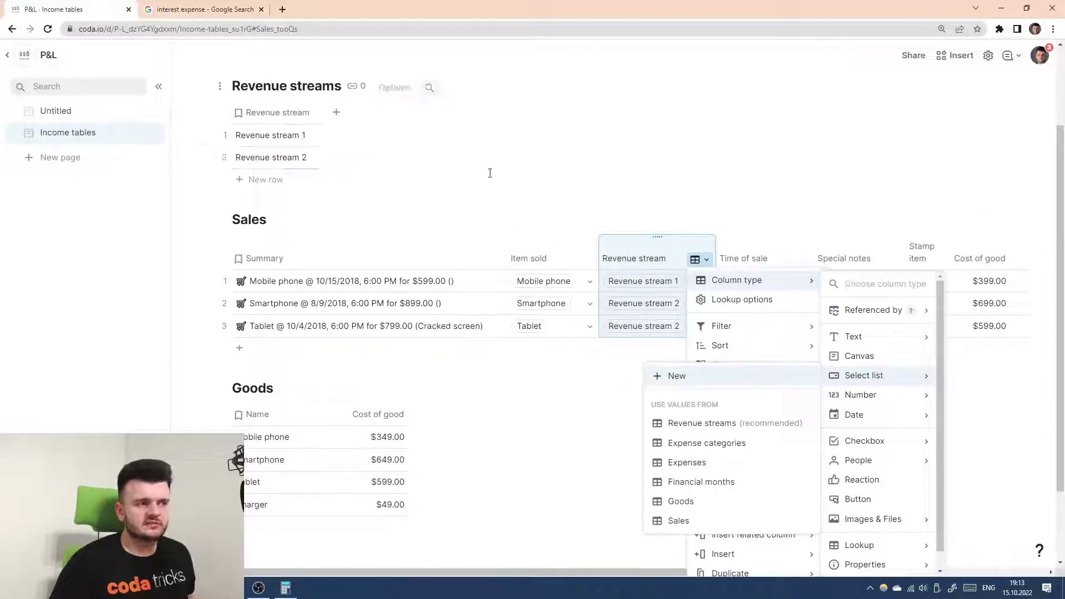
left_click(656, 256)
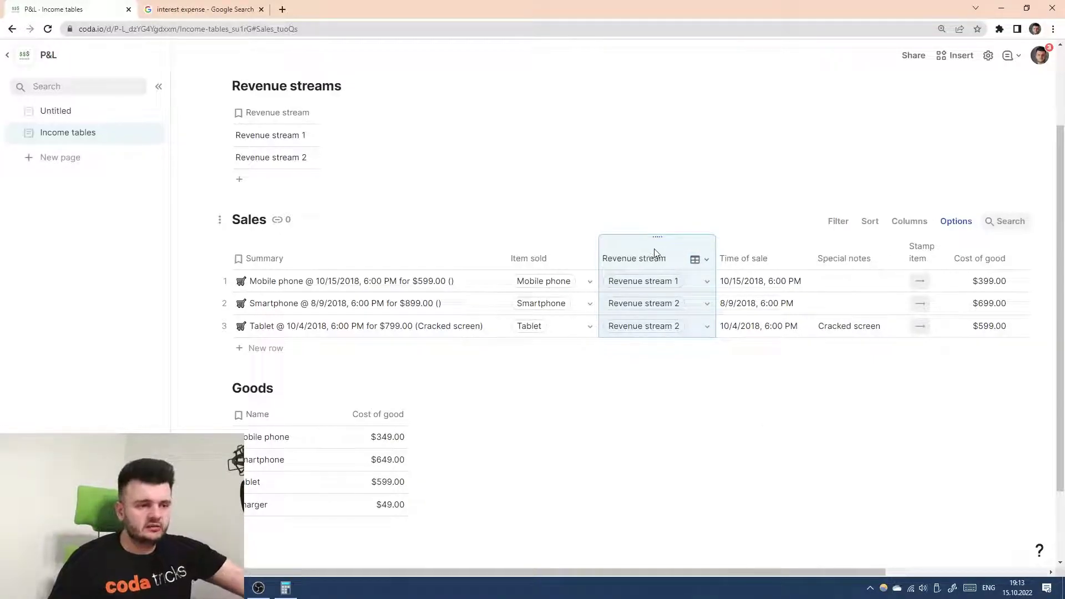
- Insert a new select list column directly after the Revenue stream column in the Sales table
right_click(656, 243)
mouse_move(725, 527)
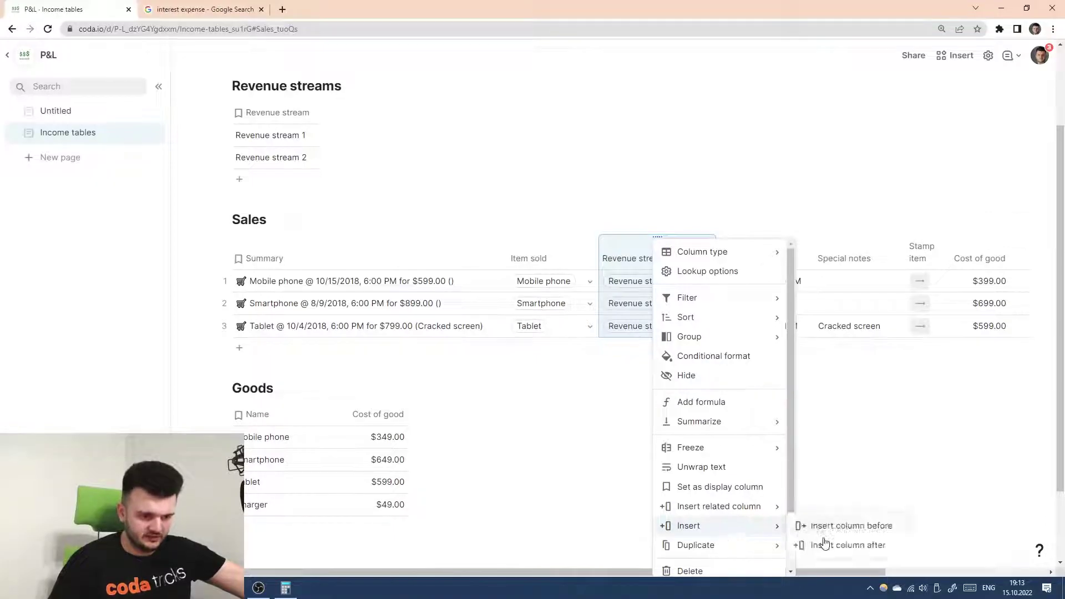
left_click(818, 545)
mouse_move(833, 411)
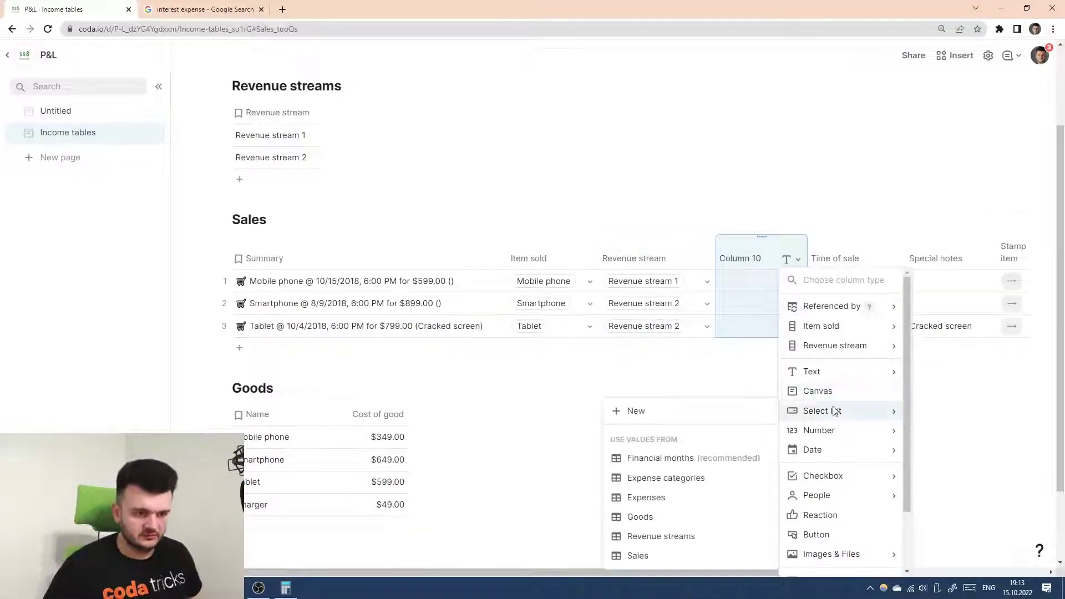
left_click(715, 413)
left_click(751, 263)
scroll(773, 267, "right", 1)
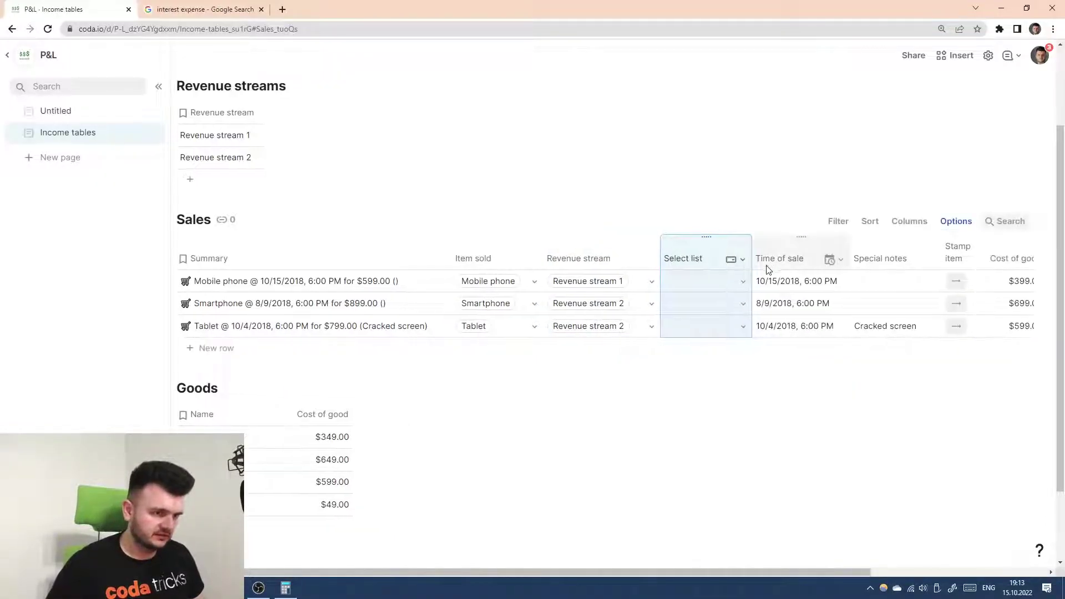
- Set the Select list column's selectable options to Revenue stream 1 and Revenue stream 2
left_click(738, 261)
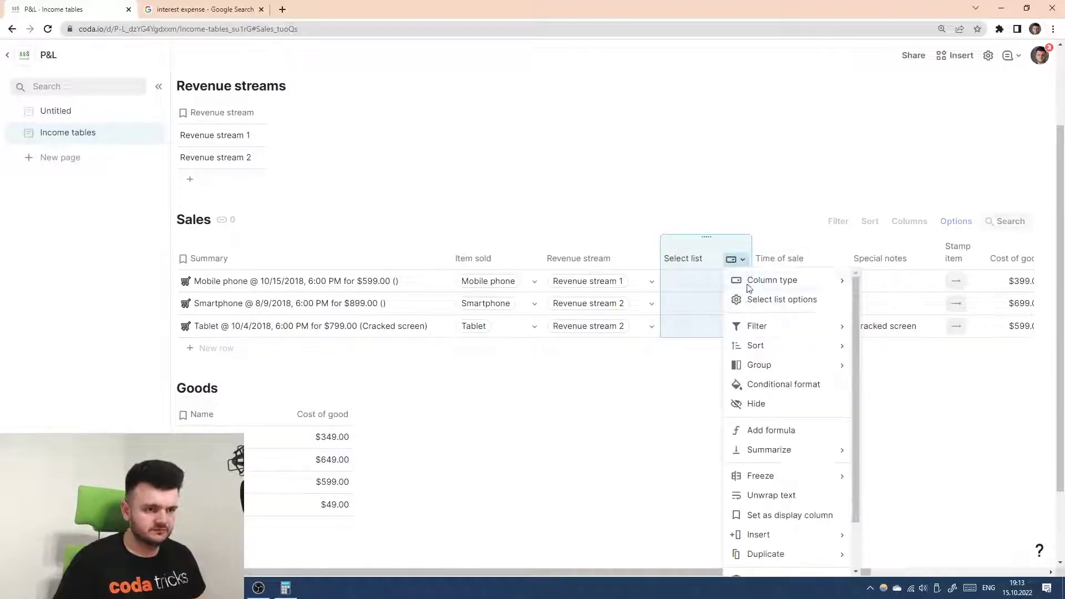
left_click(768, 303)
left_click(859, 343)
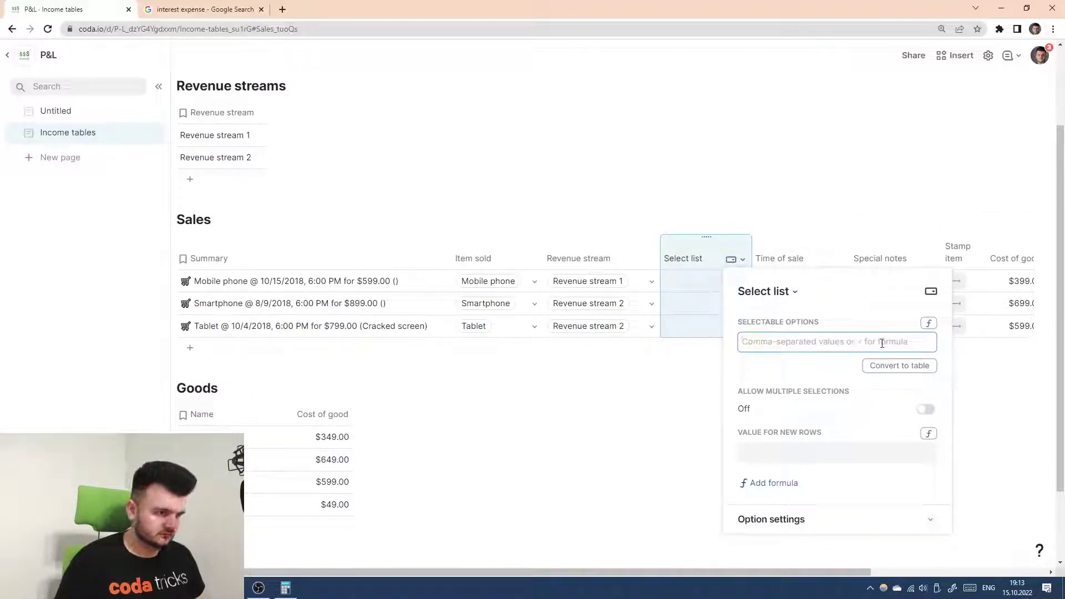
type("Revenue st")
type("ream 1, Revenue stream 2")
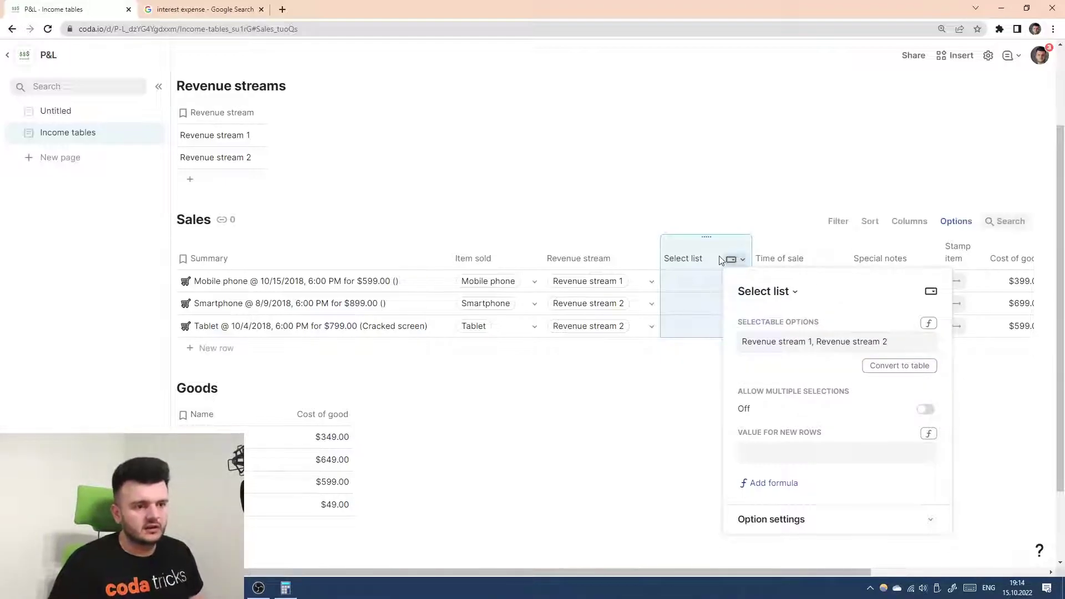
- Fill the Select list column with Revenue stream 1 for Mobile phone and Revenue stream 2 for Smartphone and Tablet, and widen the column slightly
left_click(720, 280)
left_click(721, 282)
left_click(716, 322)
left_click(732, 303)
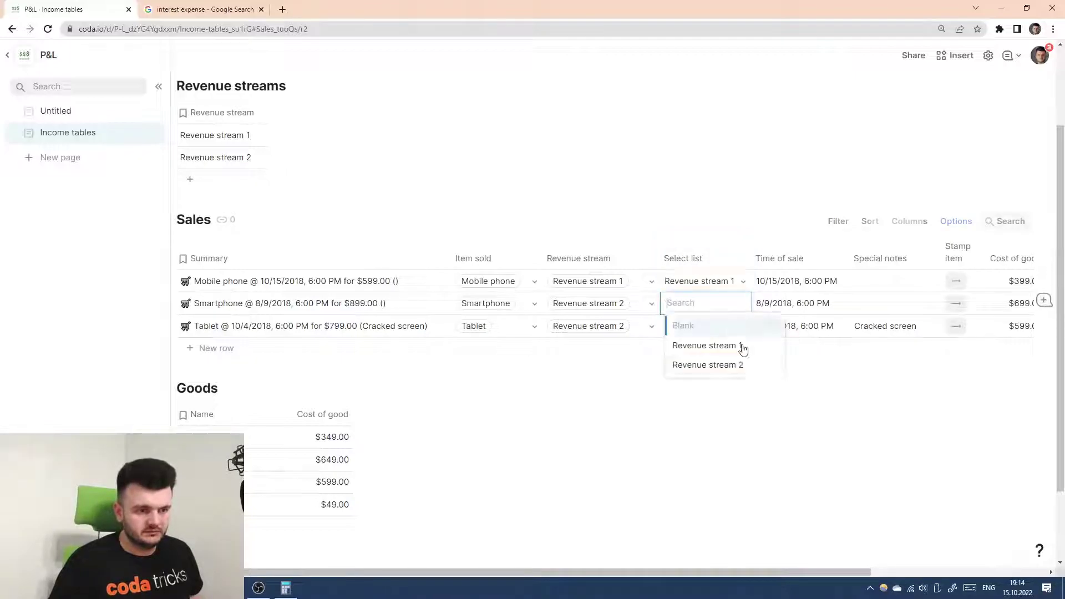
left_click(716, 364)
left_click(722, 330)
left_click(727, 387)
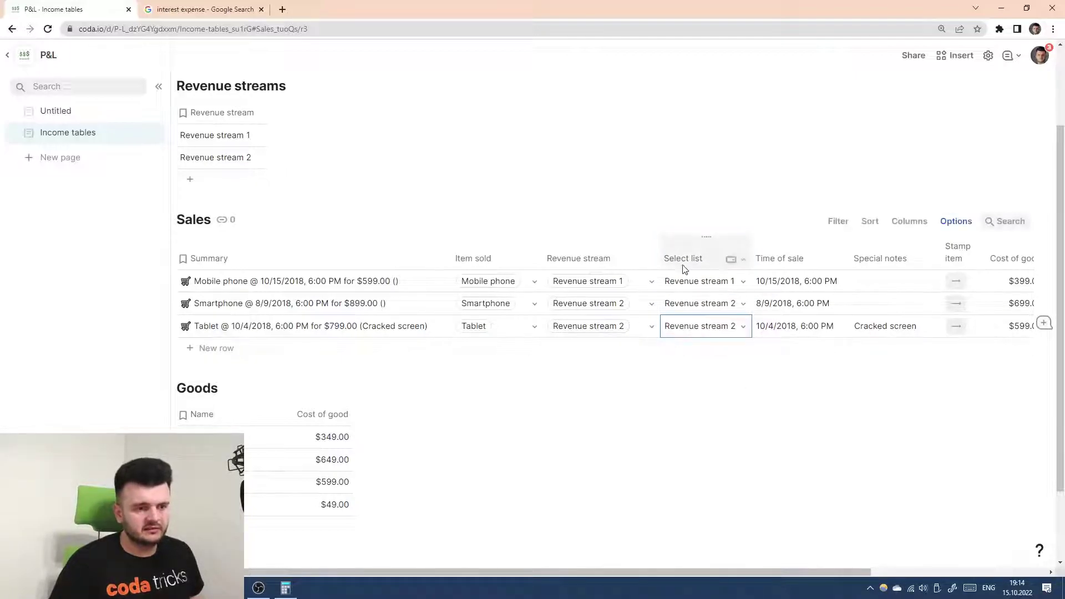
left_click_drag(753, 252, 776, 253)
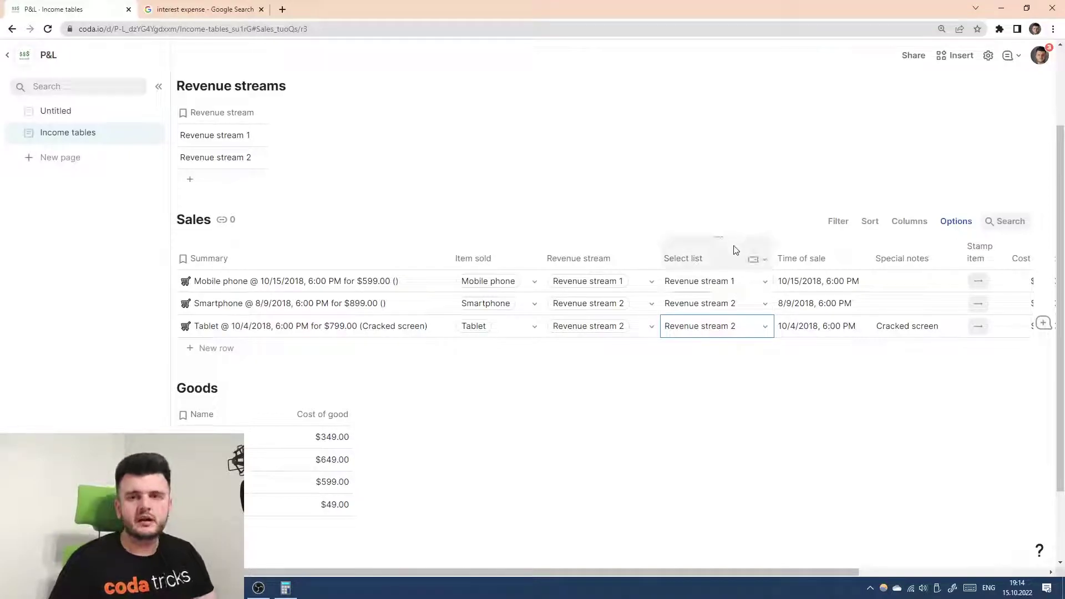
- In the Revenue stream 1 formula of Financial months, replace the filter's Revenue stream column with the Select list column
left_click(72, 110)
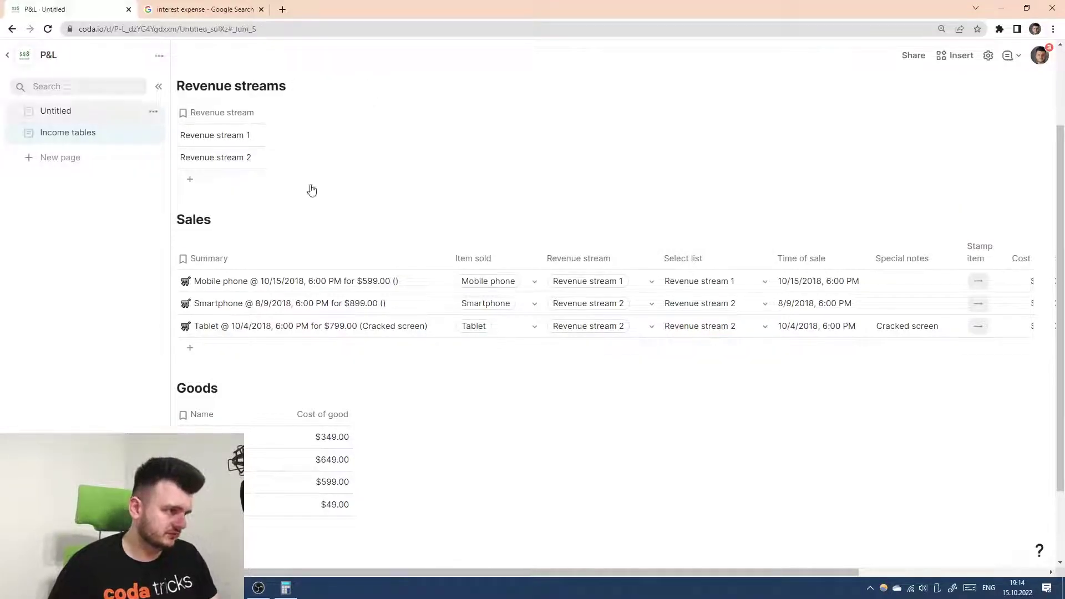
scroll(594, 240, "up", 3)
left_click(552, 227)
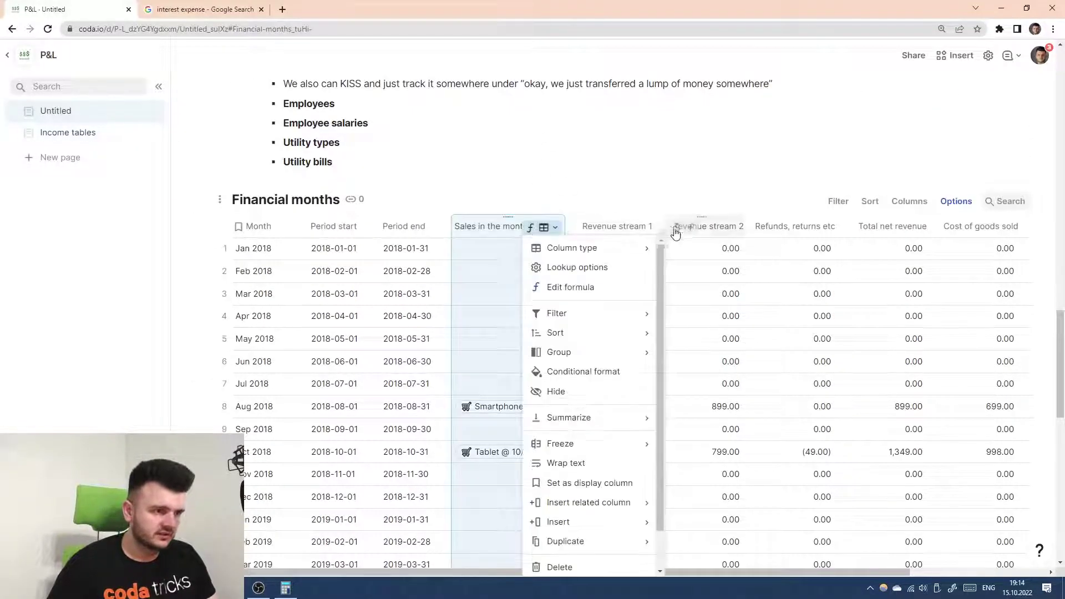
left_click(635, 235)
right_click(613, 254)
left_click(623, 288)
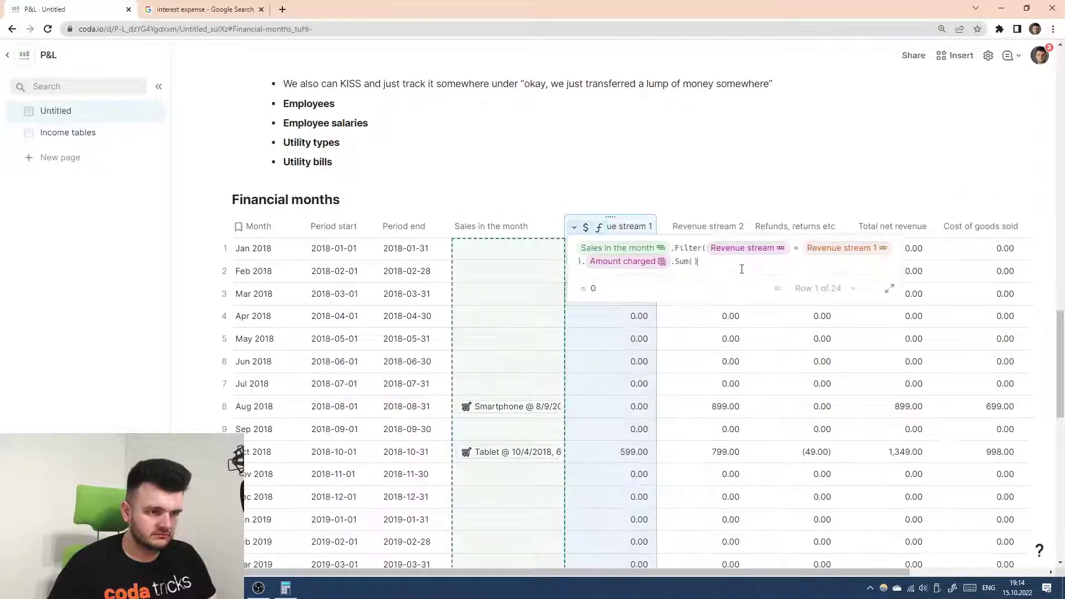
type("r")
key("BackSpace")
type("s")
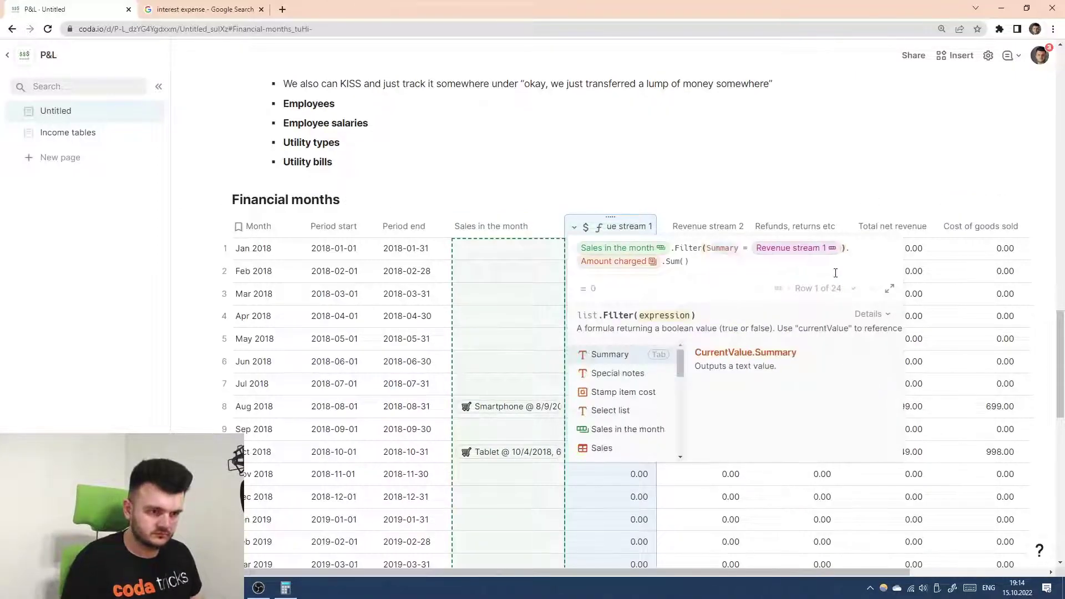
key("BackSpace")
type("r")
key("BackSpace")
type("s")
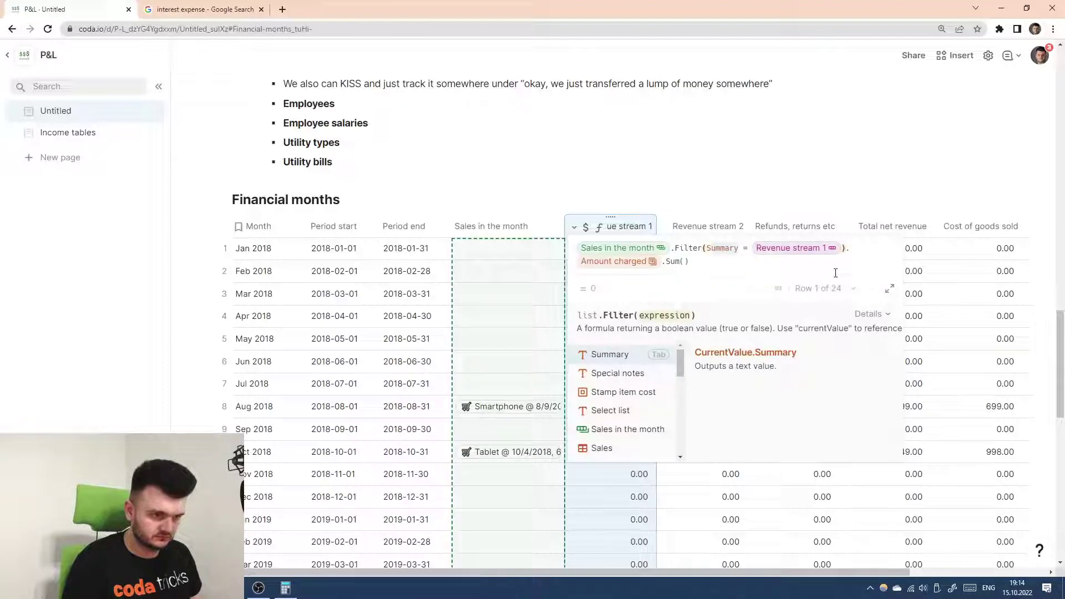
key("Tab")
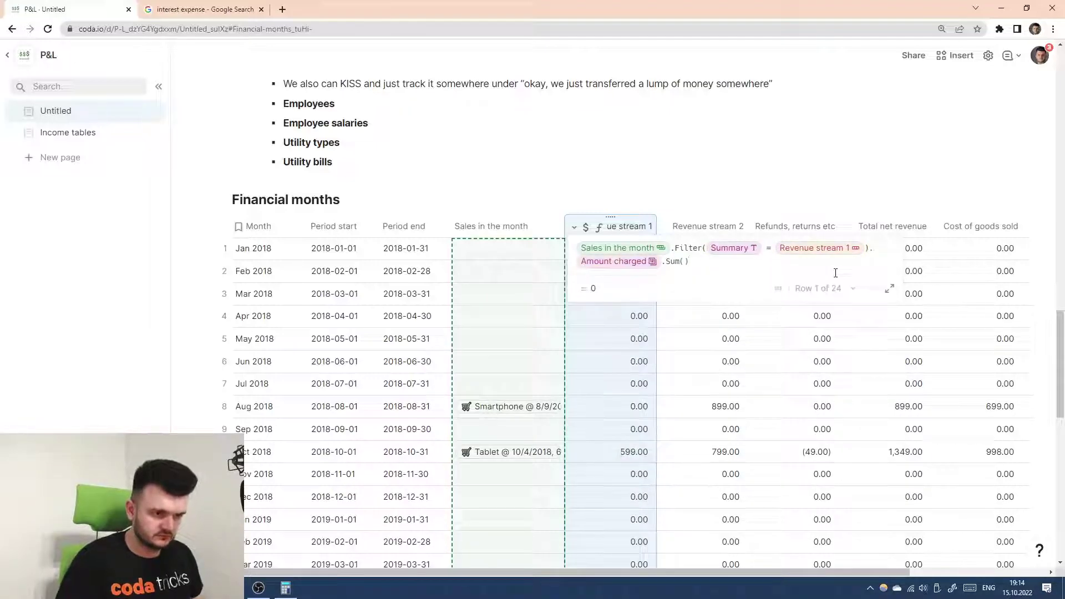
left_click(755, 249)
type("se")
key("Tab")
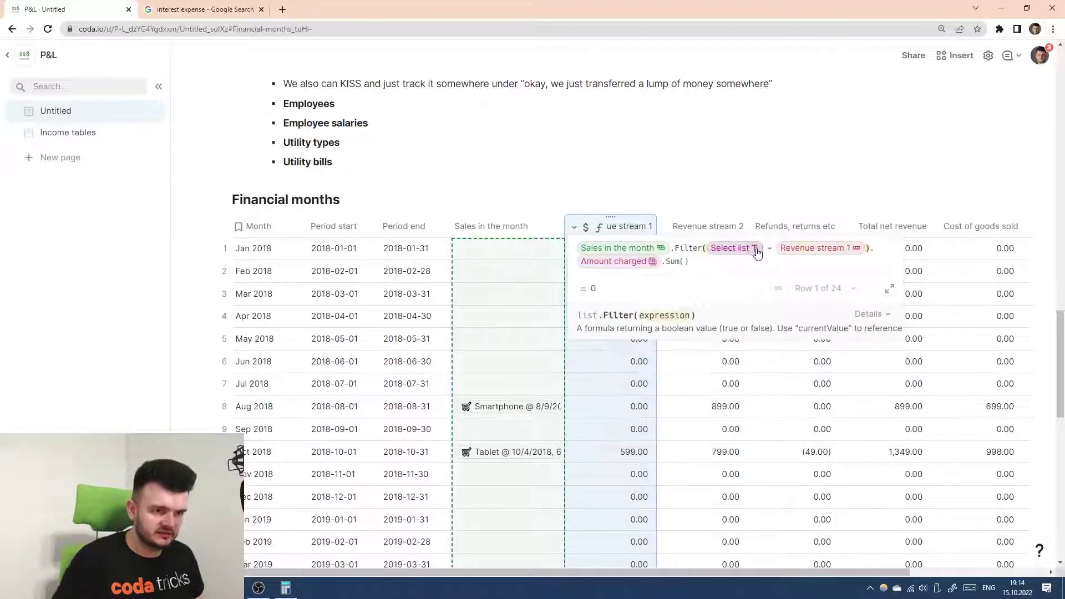
- Replace the row reference in the filter with the text option "Revenue stream 1" and apply the formula
left_click(821, 249)
key("BackSpace")
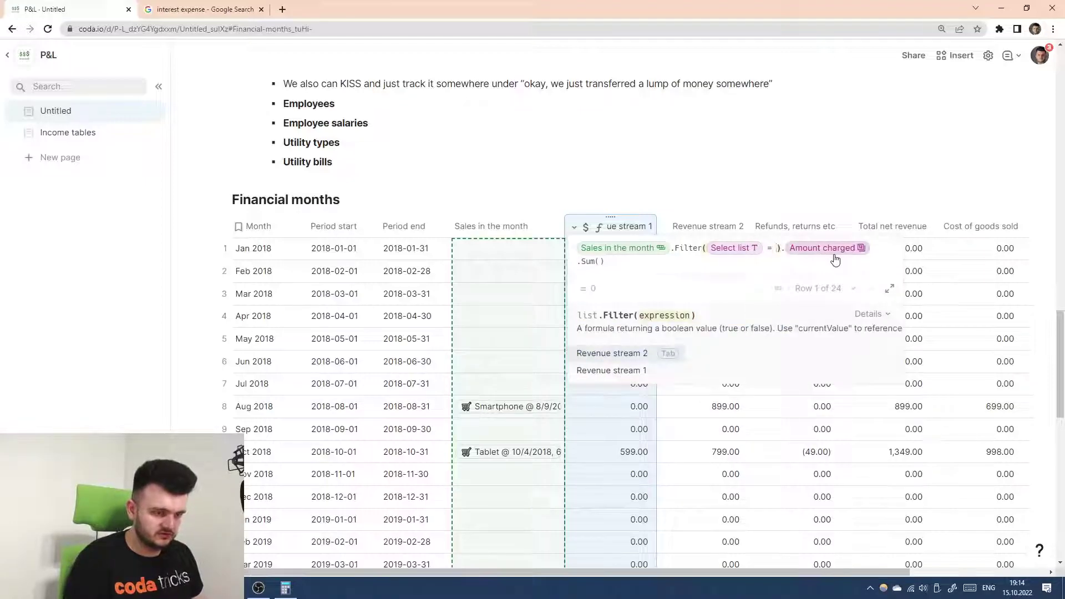
key("Down")
key("Tab")
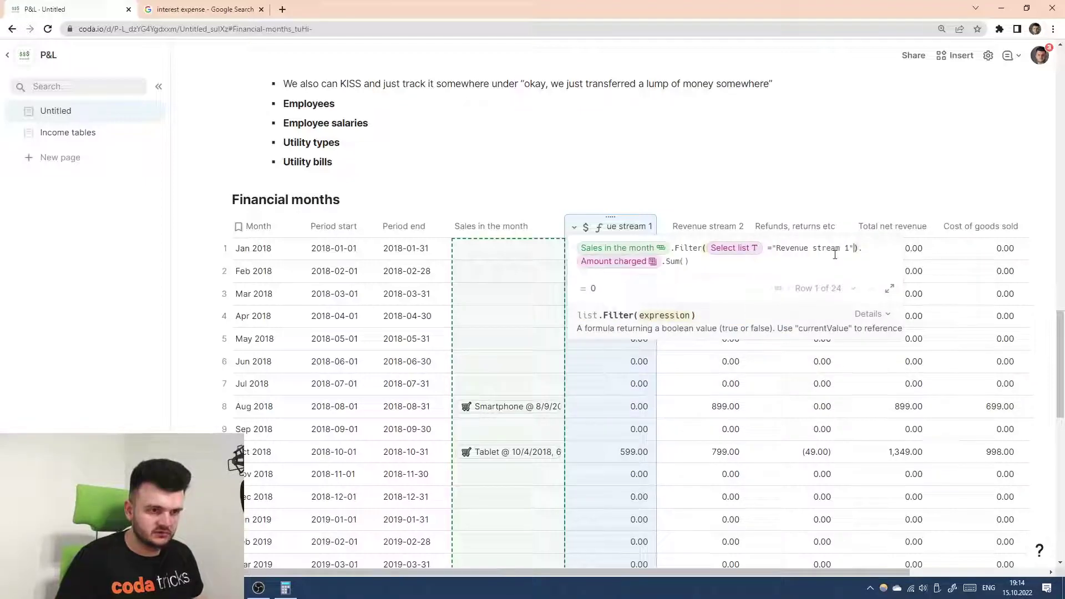
left_click(795, 261)
key("Return")
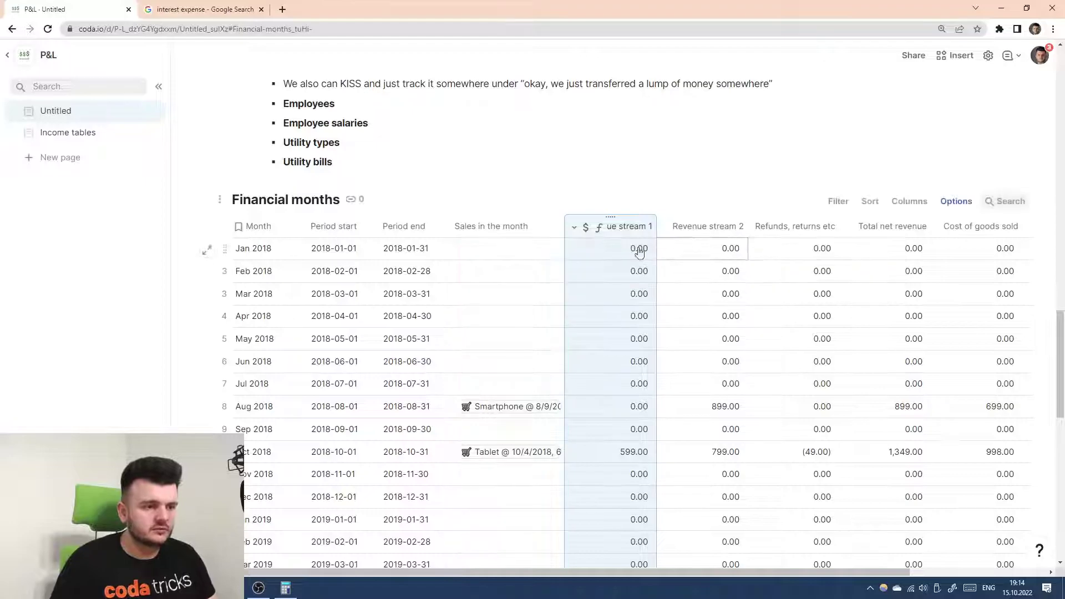
- Compare the Sales table's Revenue stream and Select list columns with the rows of the Revenue streams table on the Income tables page
left_click(106, 135)
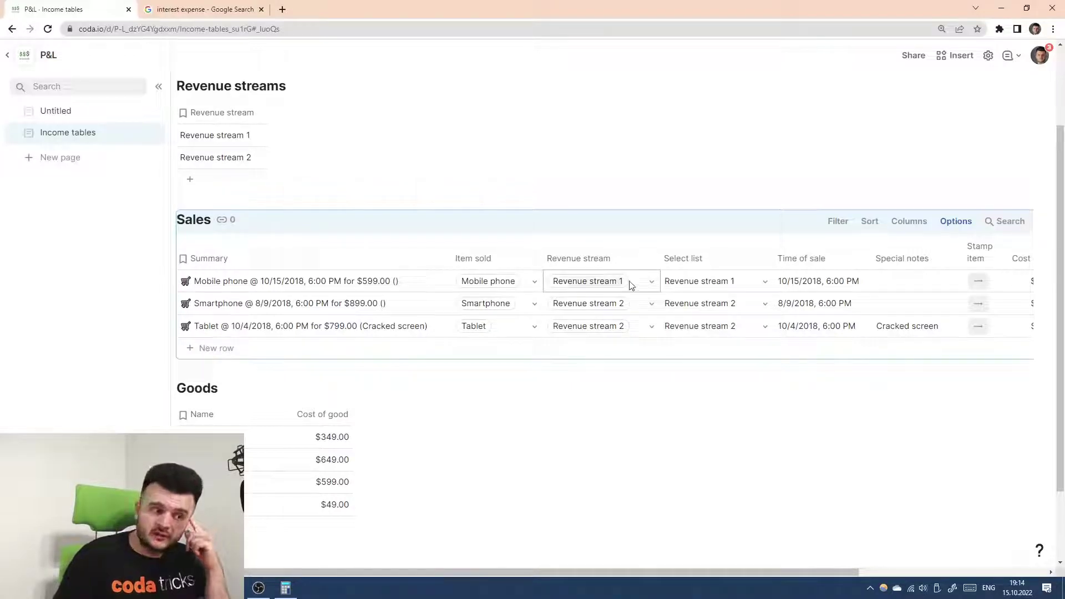
scroll(211, 170, "up", 1)
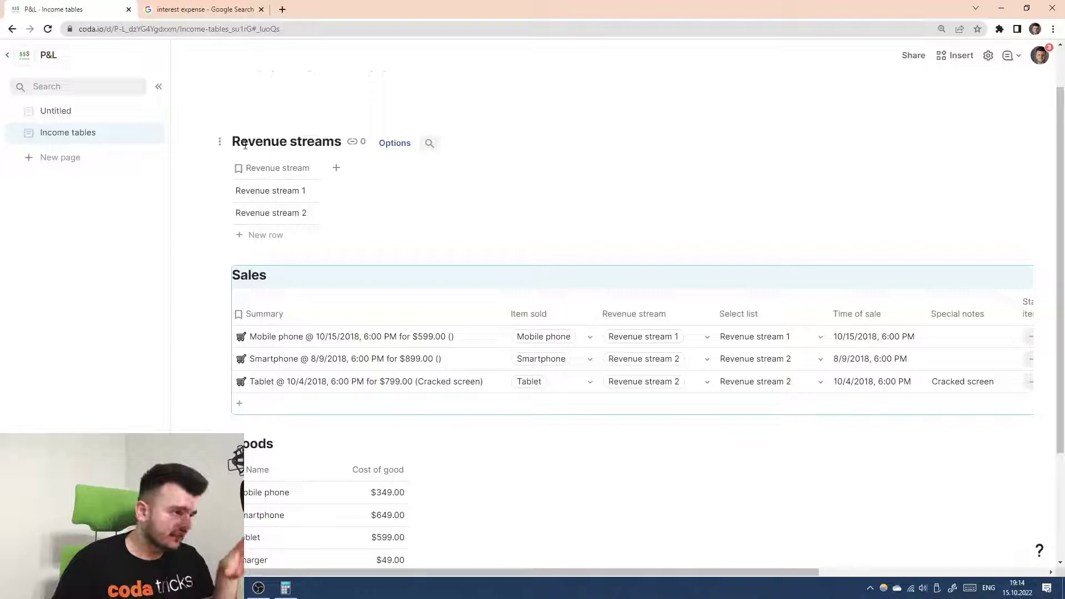
left_click(220, 142)
left_click(429, 143)
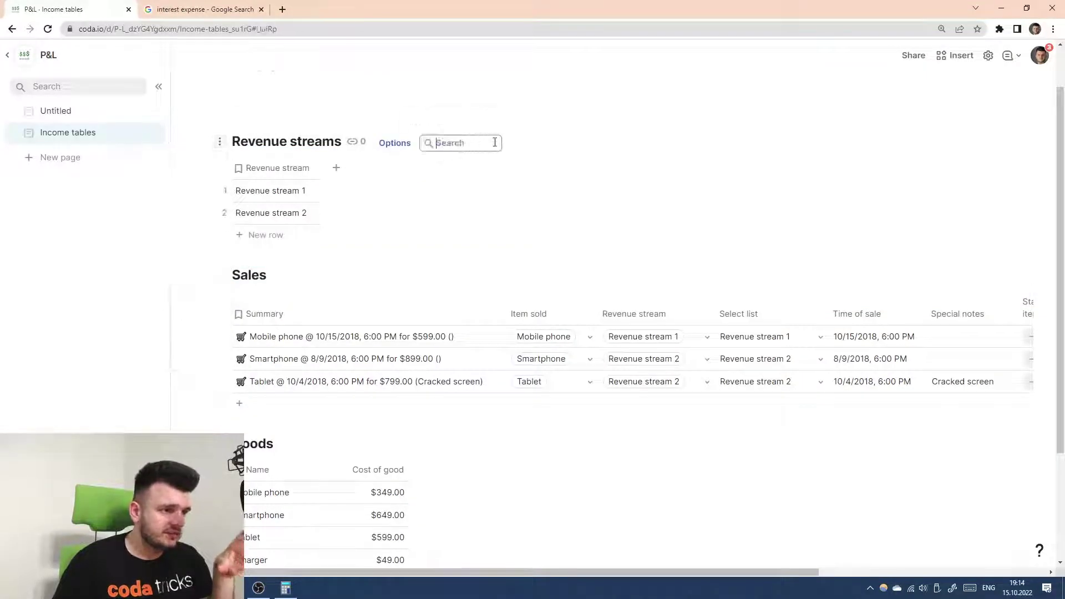
key("Escape")
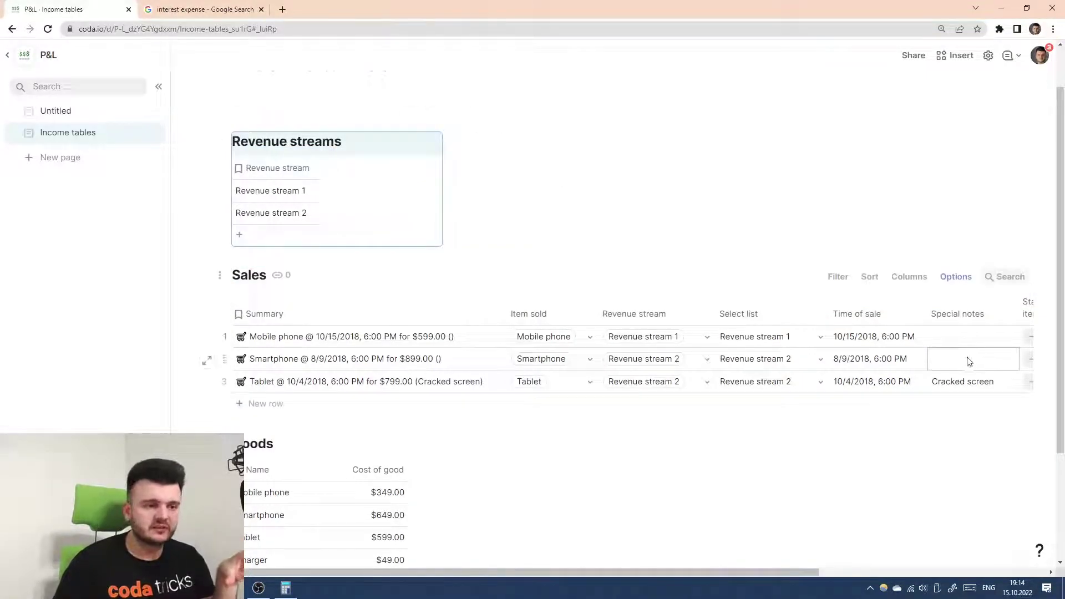
left_click(778, 343)
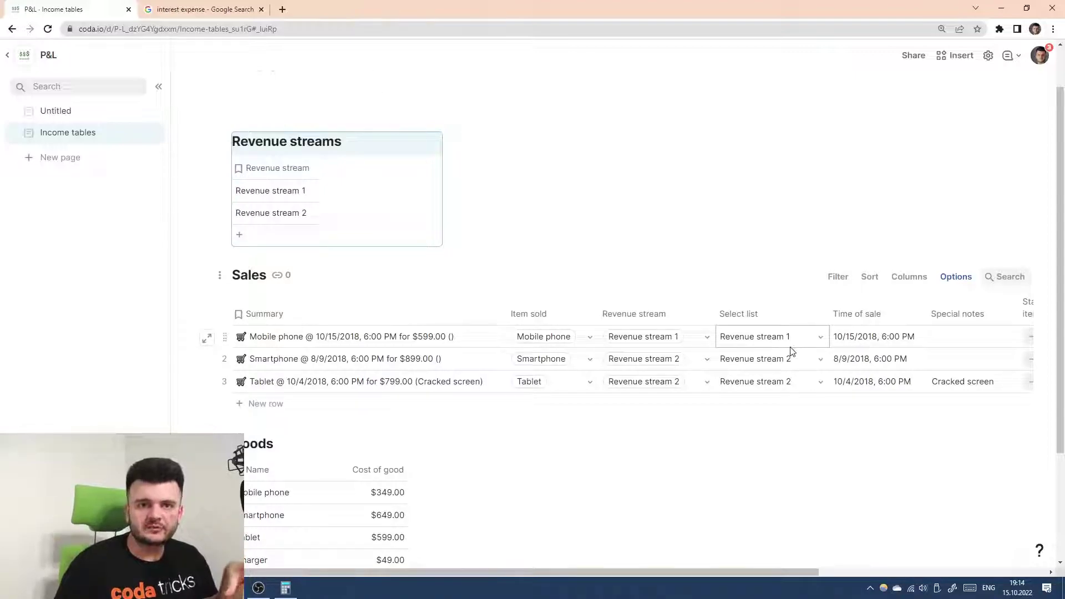
left_click(799, 351)
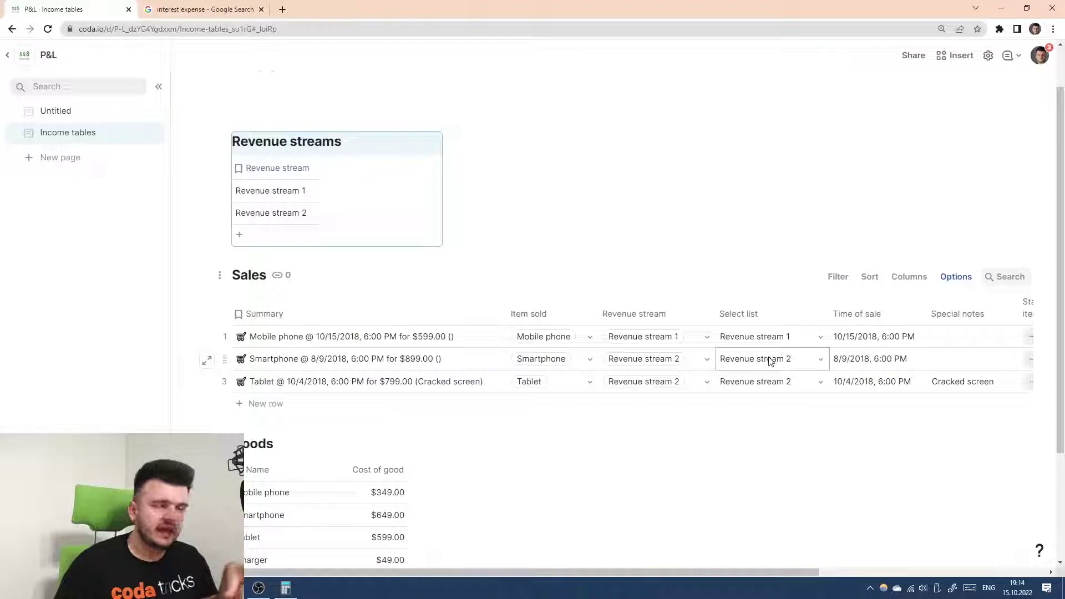
left_click(816, 345)
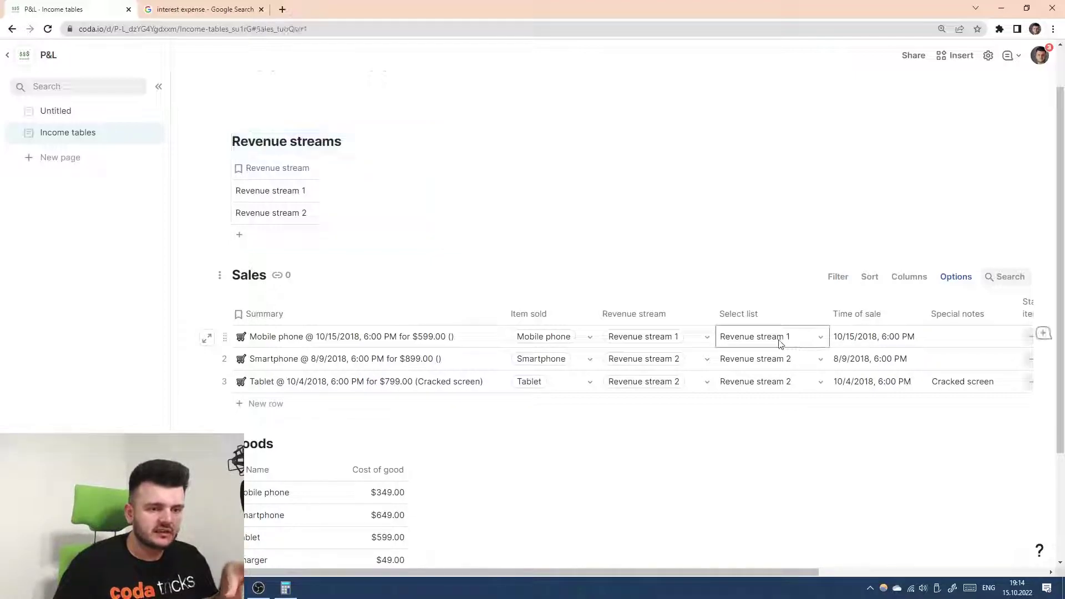
scroll(756, 339, "right", 2)
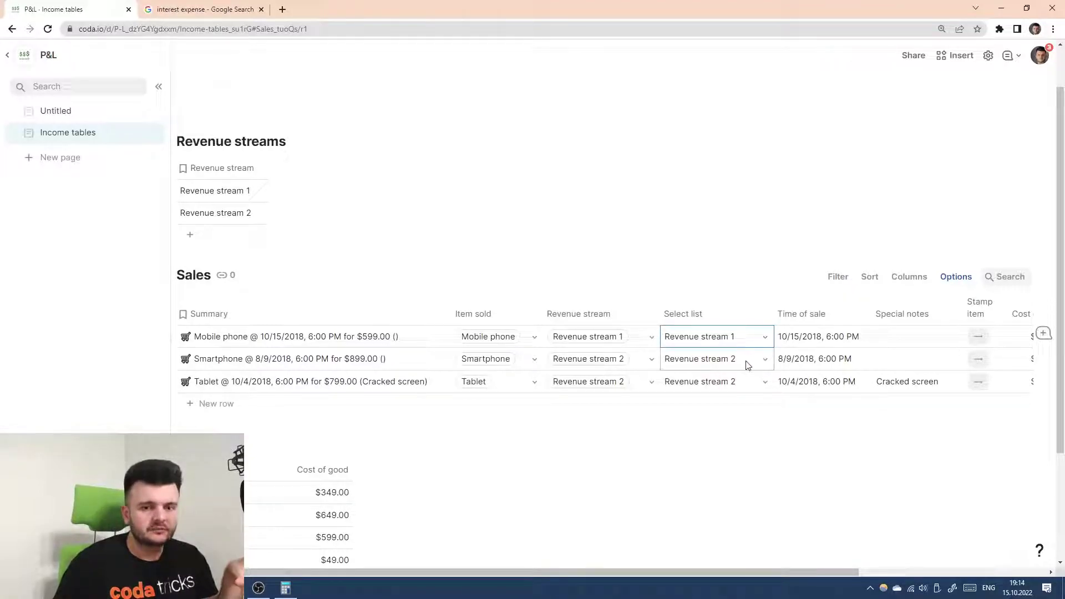
scroll(738, 354, "left", 2)
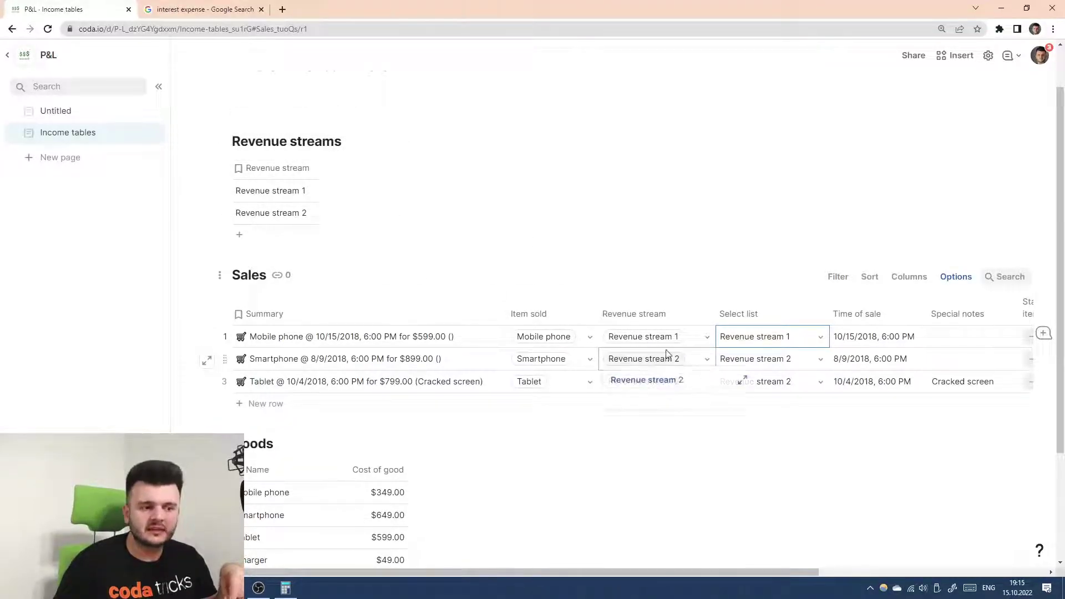
left_click(223, 190)
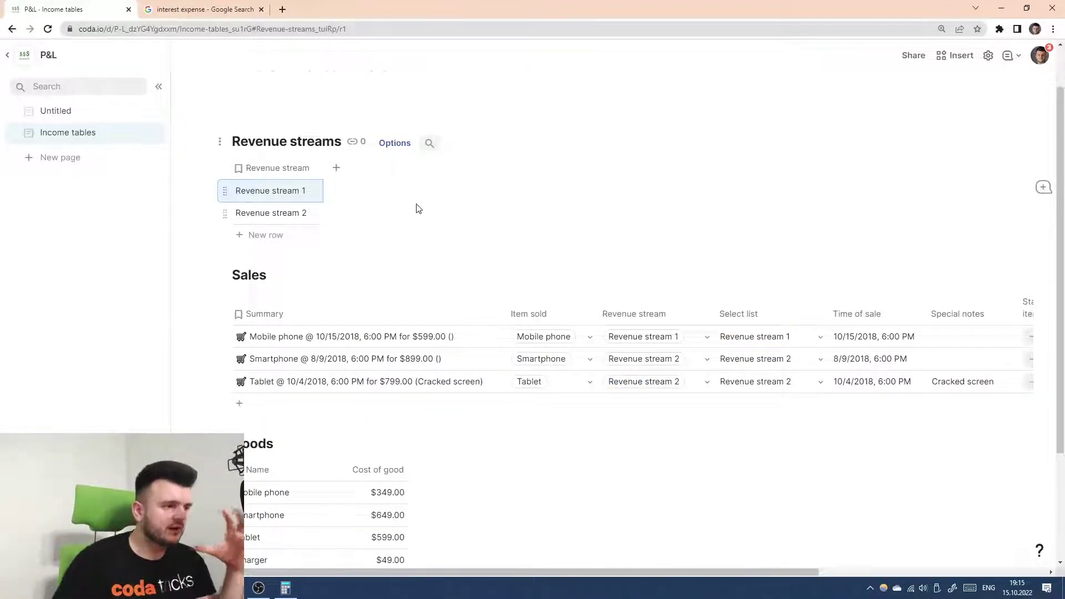
- Examine the individual rows of the Revenue streams table
left_click(547, 174)
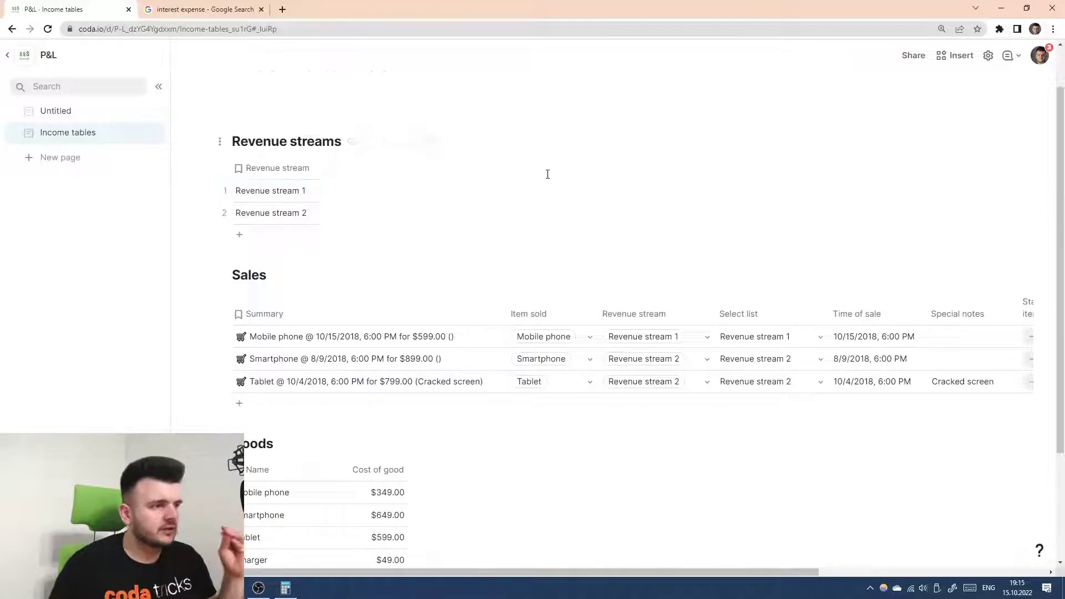
left_click(282, 200)
left_click(297, 215)
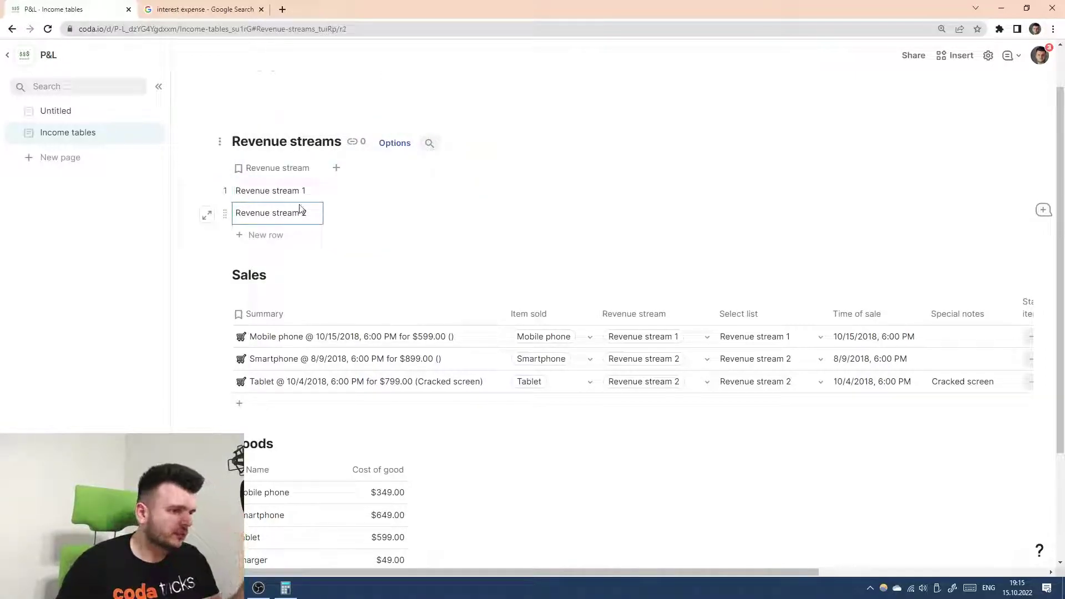
left_click(301, 199)
left_click(304, 203)
left_click(223, 191)
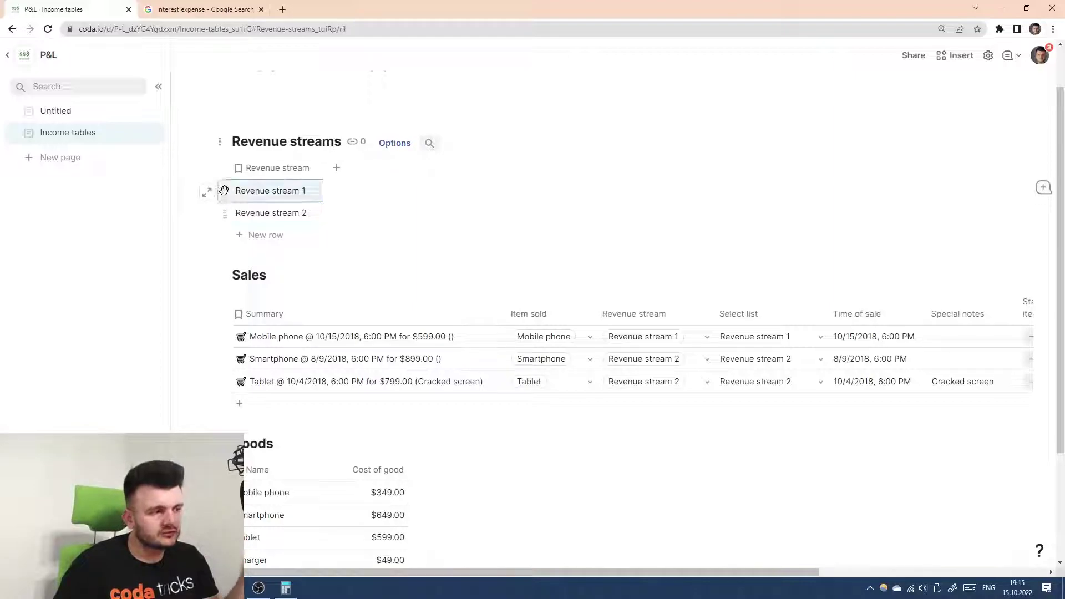
left_click(224, 215)
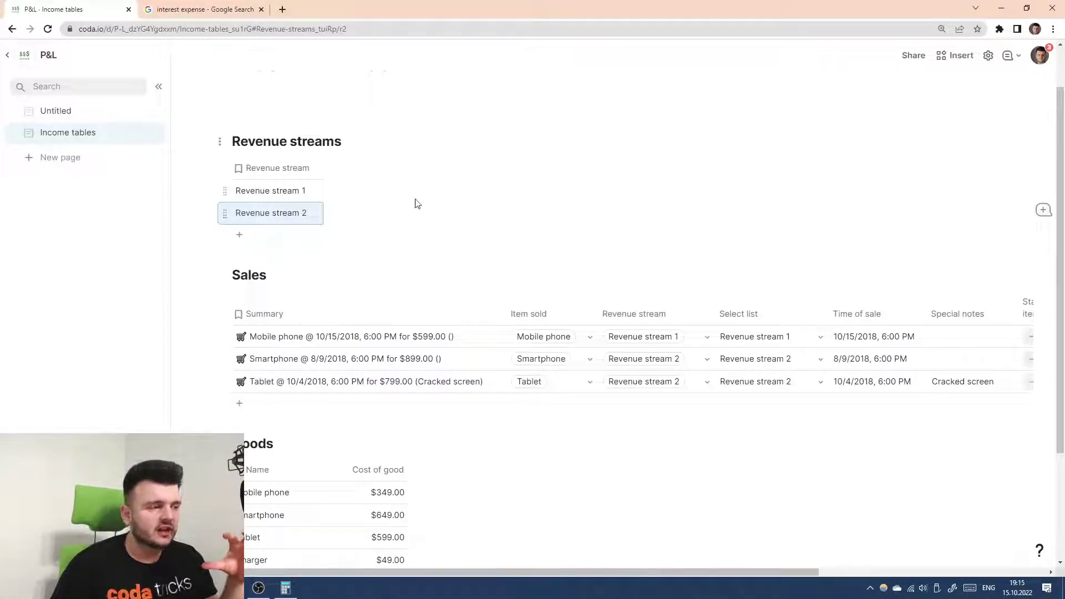
- Try setting the Mobile phone sale's Select list value to Revenue stream 2 and reopen its option list
left_click(722, 341)
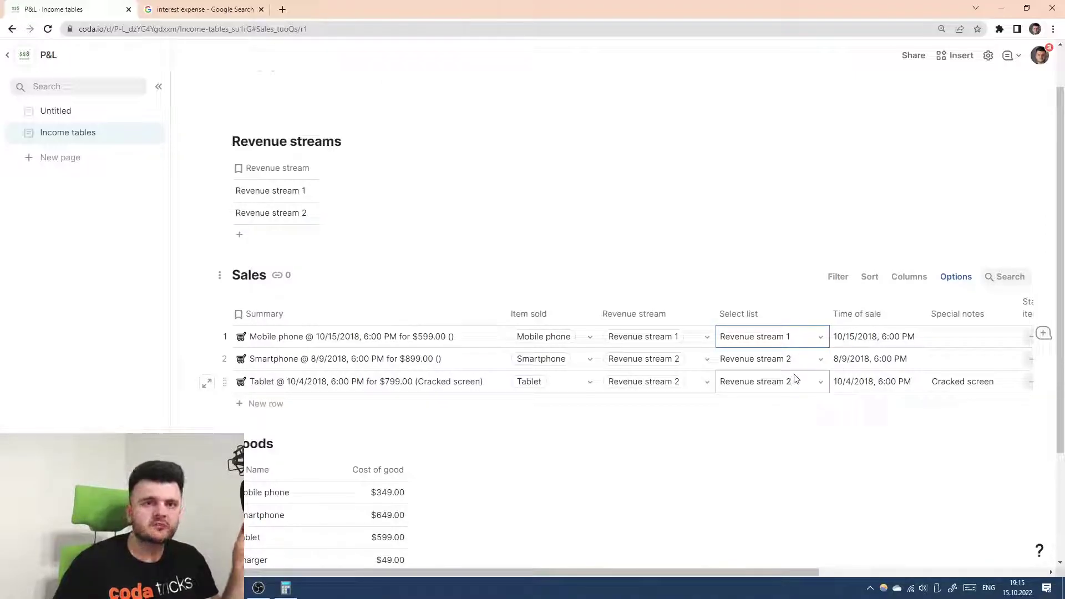
left_click(788, 338)
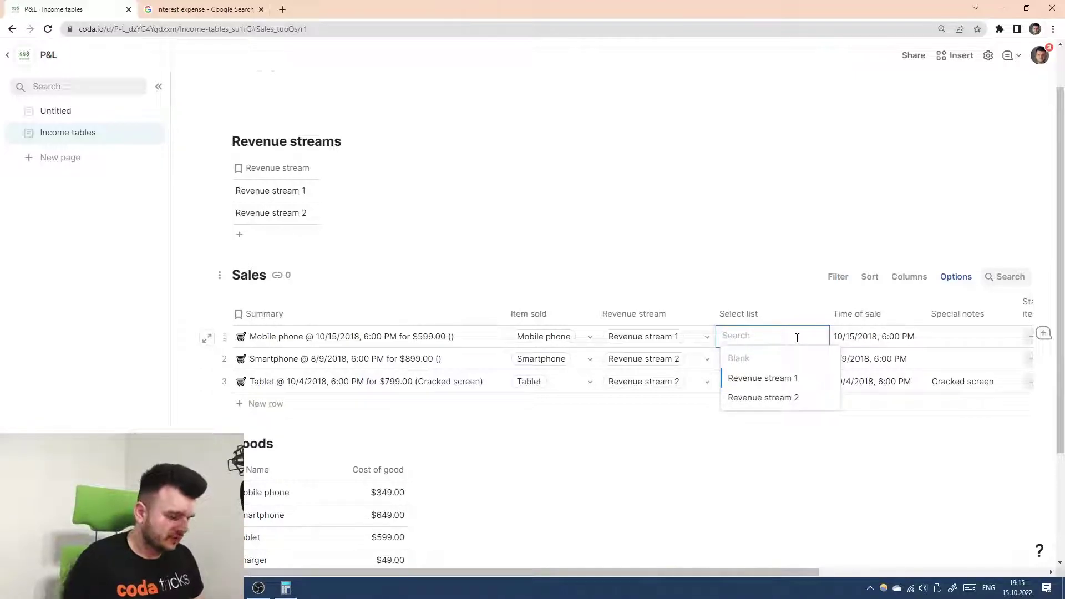
type("Rev str")
key("Escape")
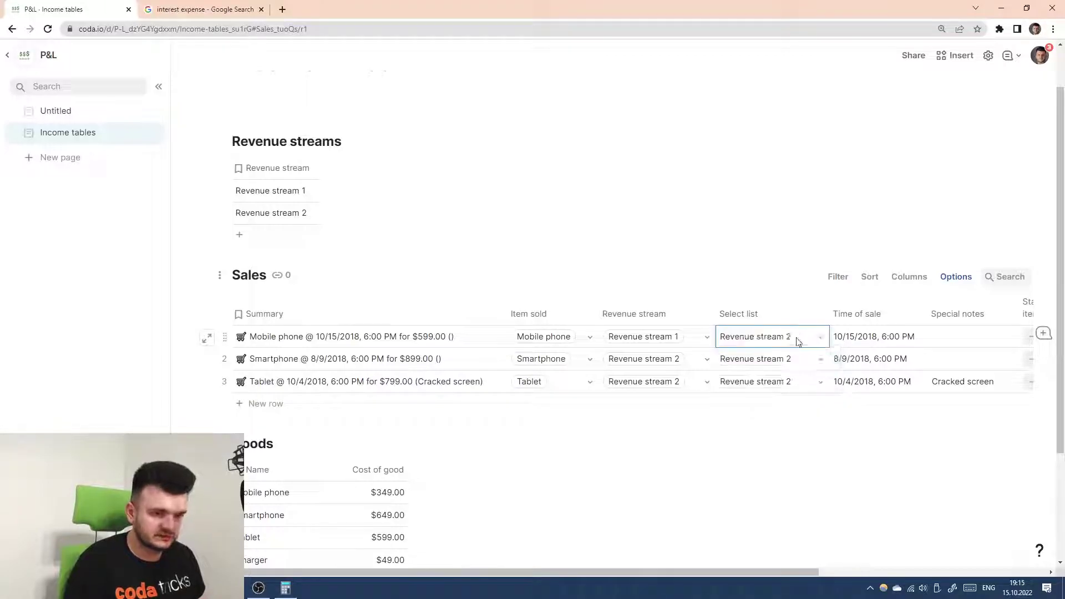
left_click(787, 340)
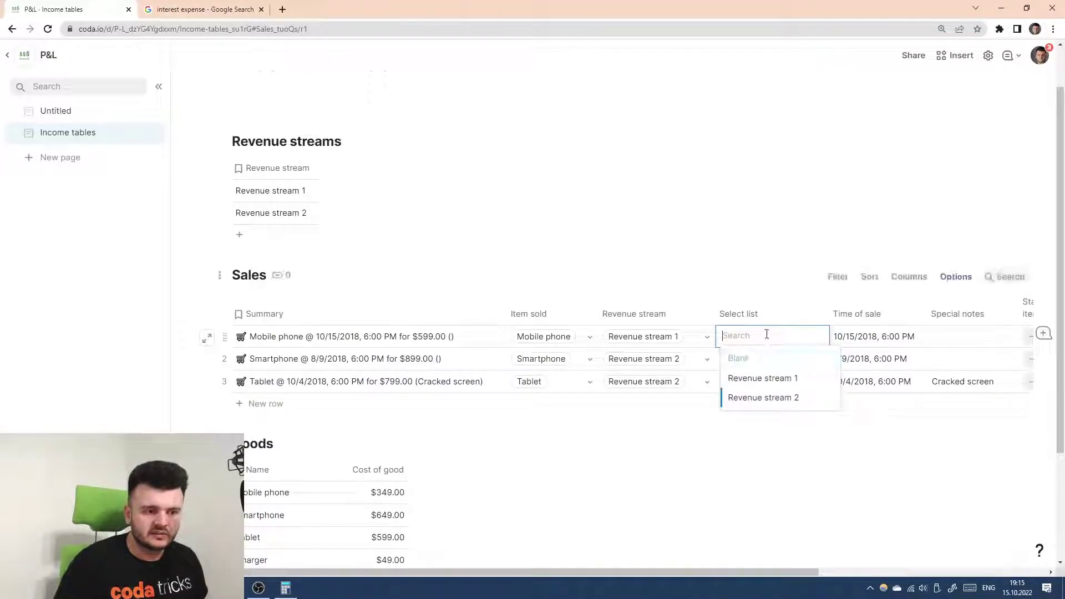
key("Escape")
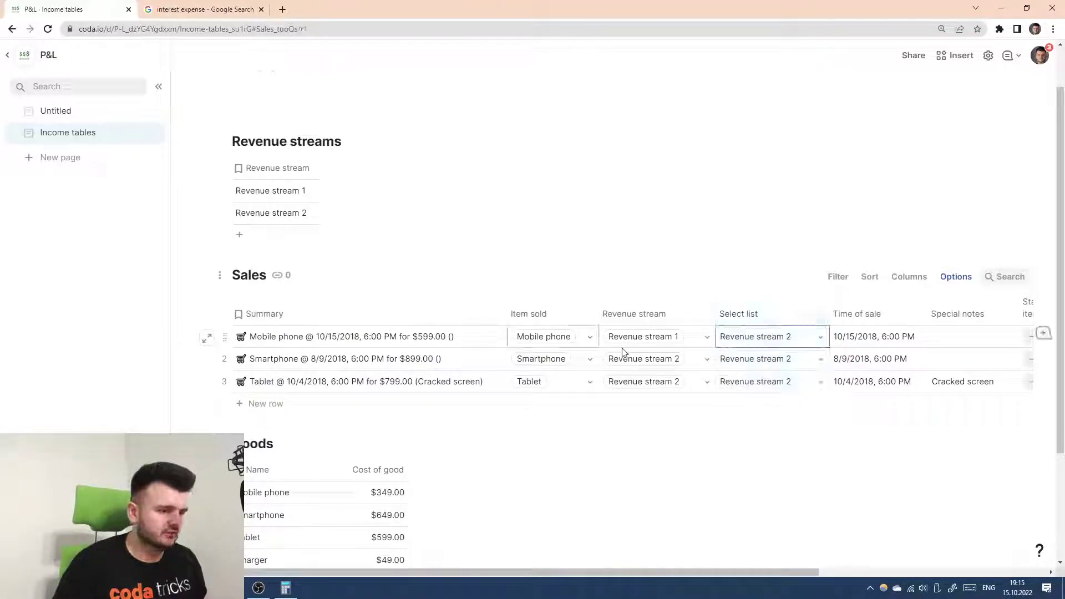
- Copy the Cracked screen note into the Mobile phone sale's Select list cell and undo the changes to that cell
left_click(966, 383)
key("ctrl+c")
left_click(796, 340)
key("ctrl+v")
left_click(784, 358)
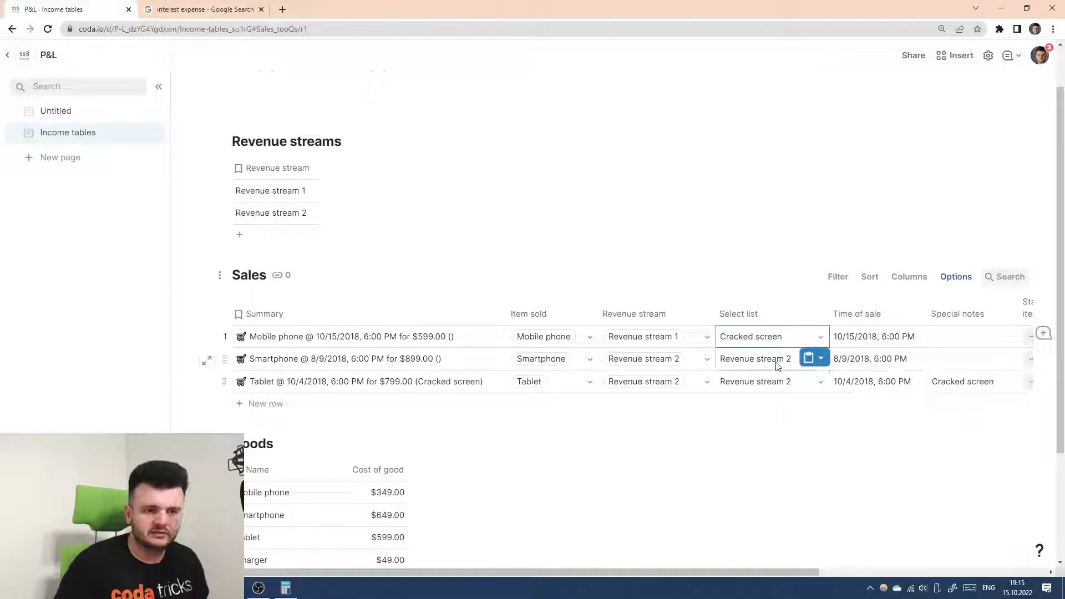
key("ctrl+z")
- Compare the Revenue stream lookup values in the Sales table with the rows of the Revenue streams table
scroll(770, 346, "down", 3)
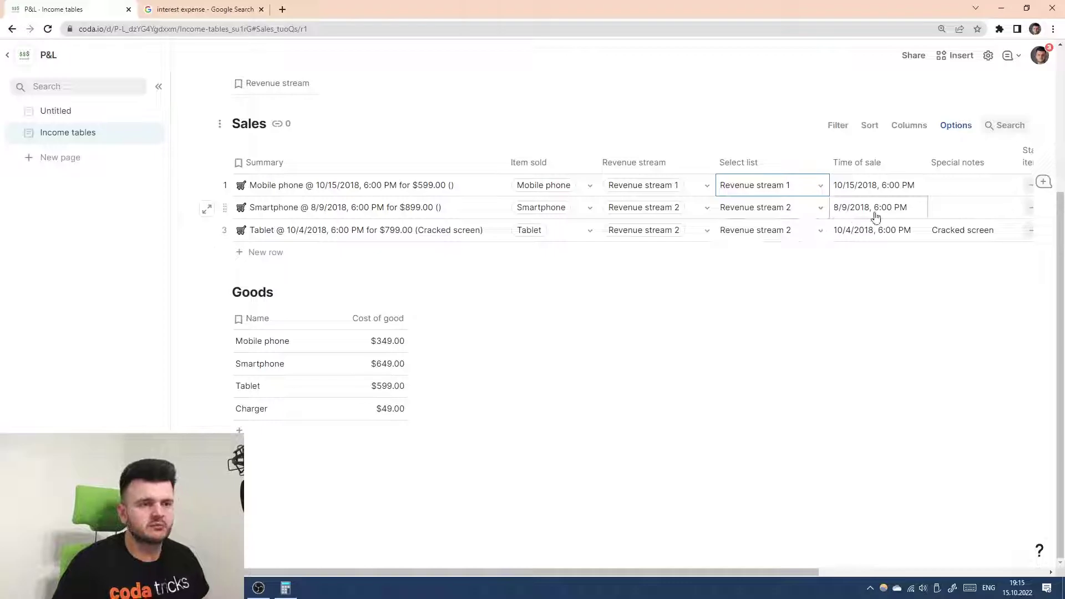
scroll(888, 214, "up", 1)
scroll(793, 249, "right", 1)
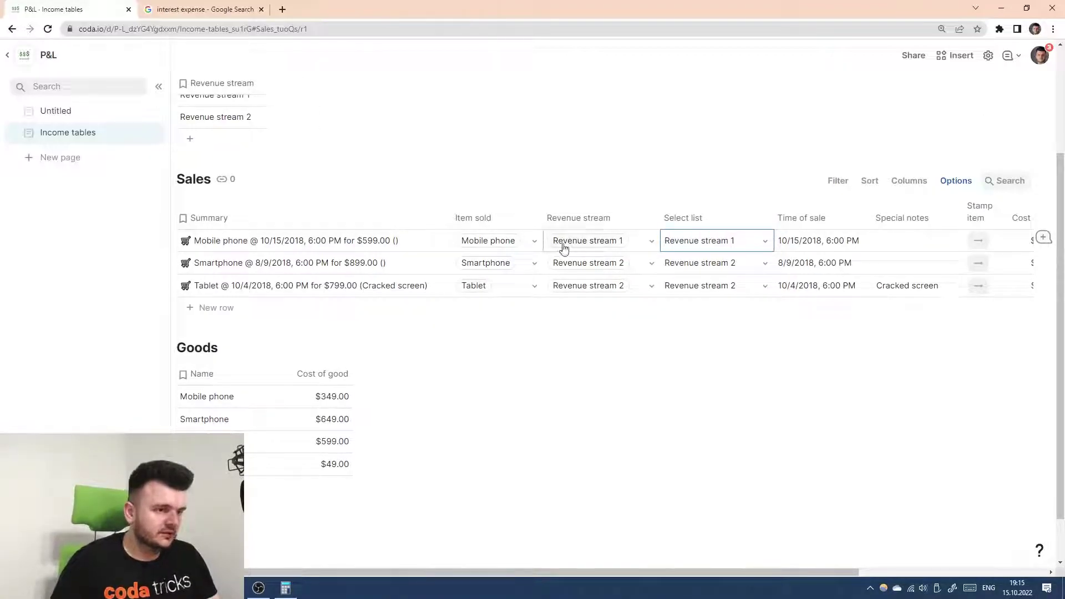
scroll(625, 248, "left", 1)
mouse_move(620, 247)
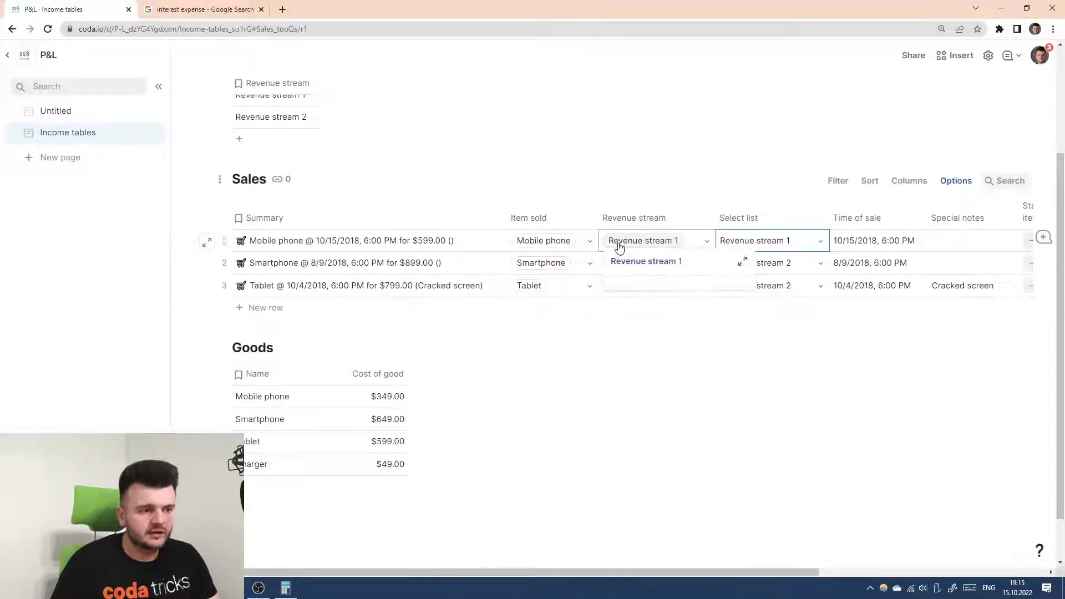
scroll(423, 197, "up", 2)
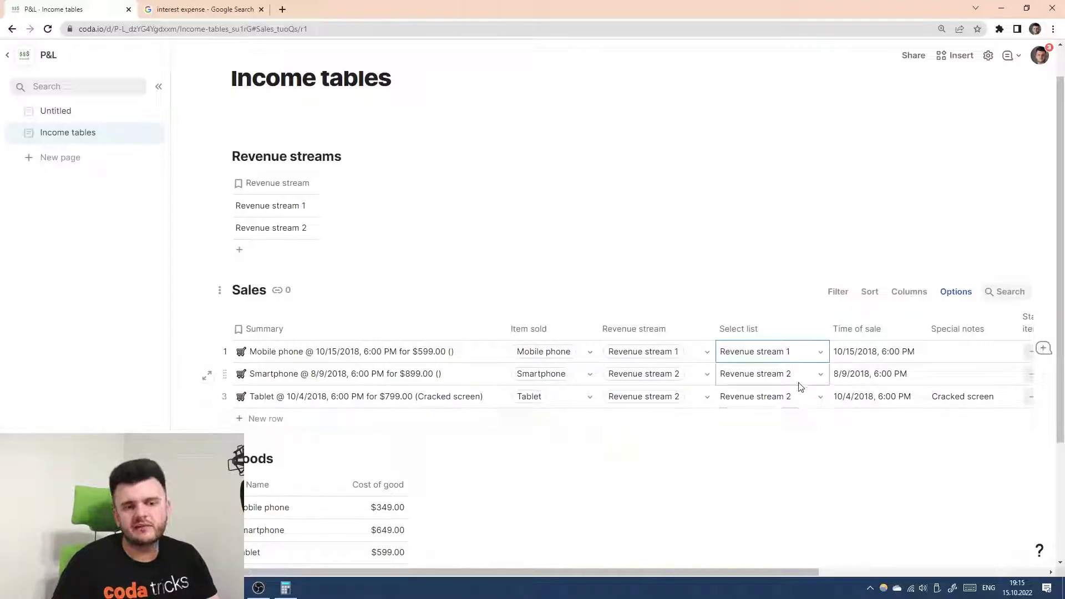
left_click(688, 396)
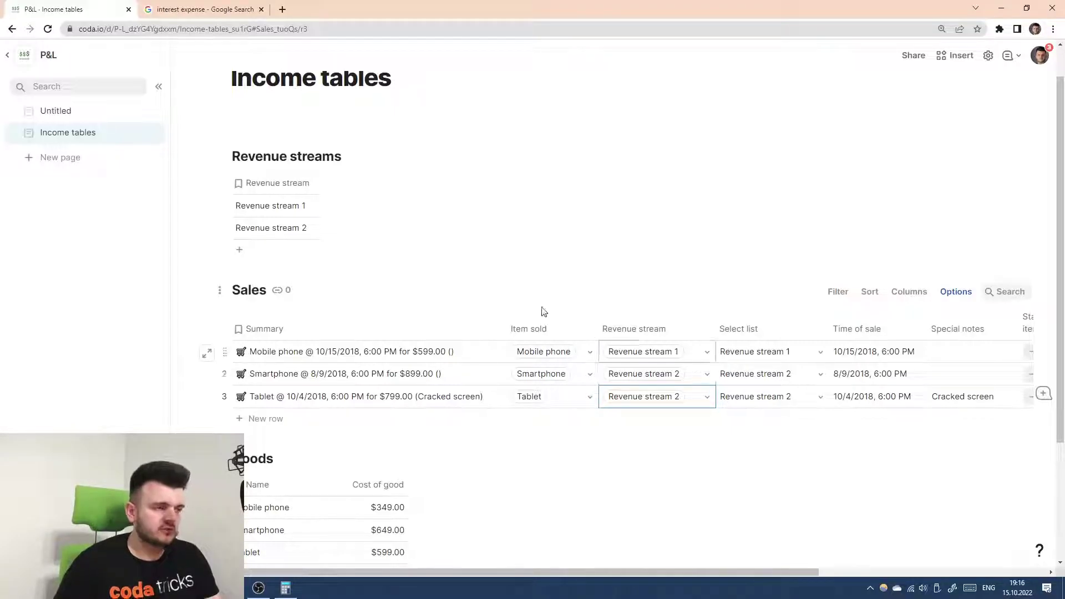
left_click(302, 231)
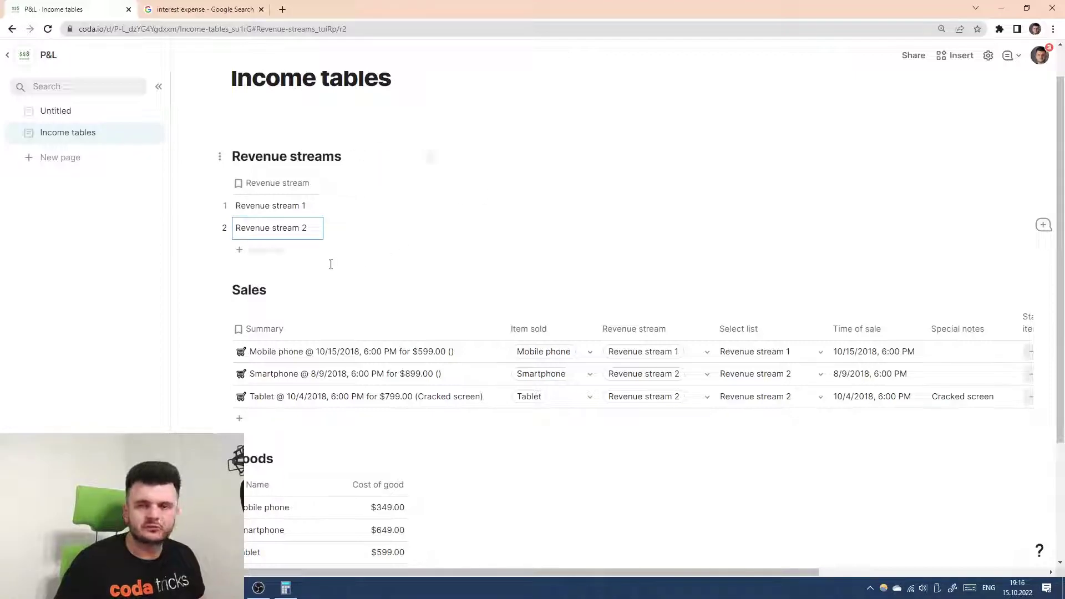
left_click(286, 208)
left_click(280, 228)
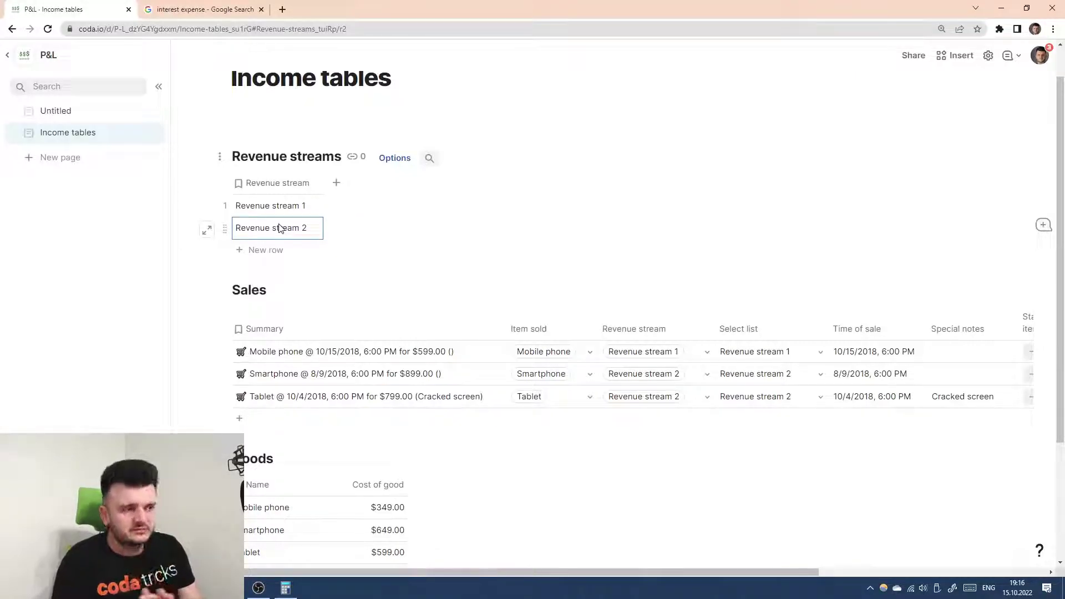
- Rename the two rows of the Revenue streams table as Shop 1 sales and Shop 2 sales
left_click(278, 206)
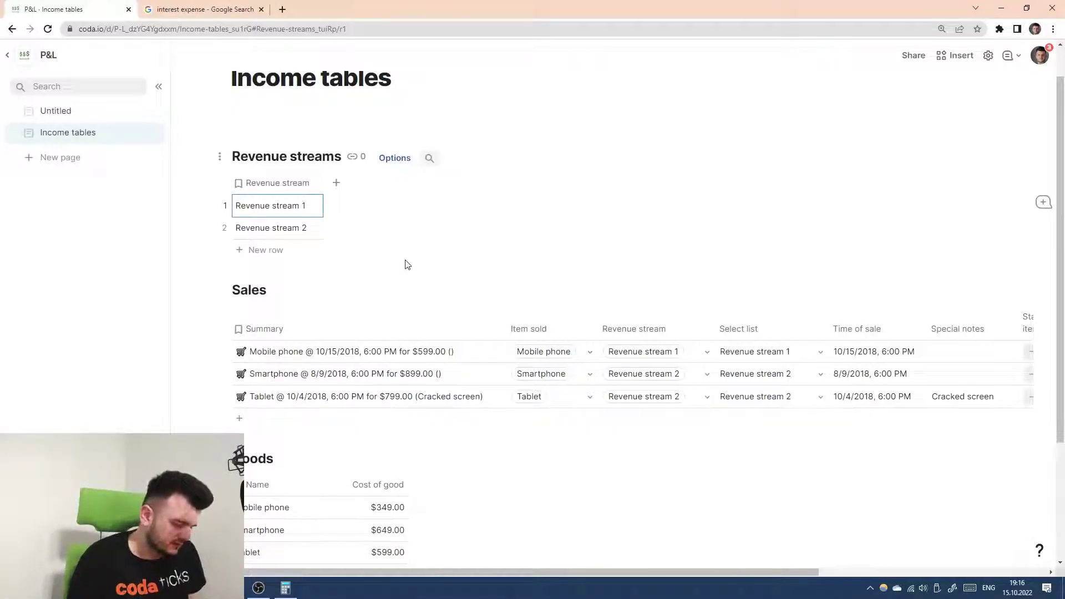
type("Shop 1 sales")
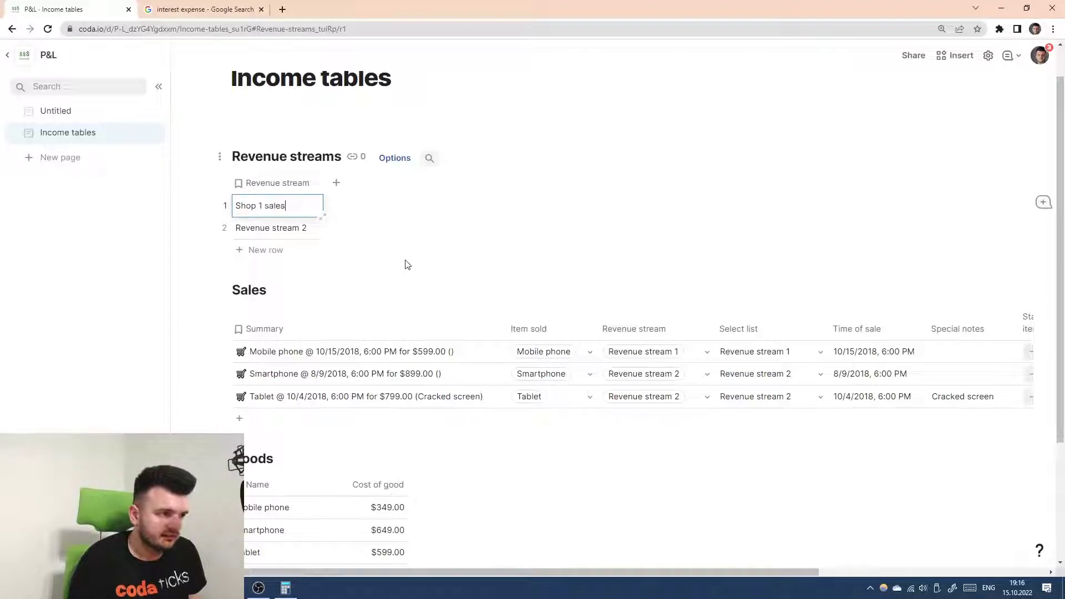
key("Return")
type("Sh")
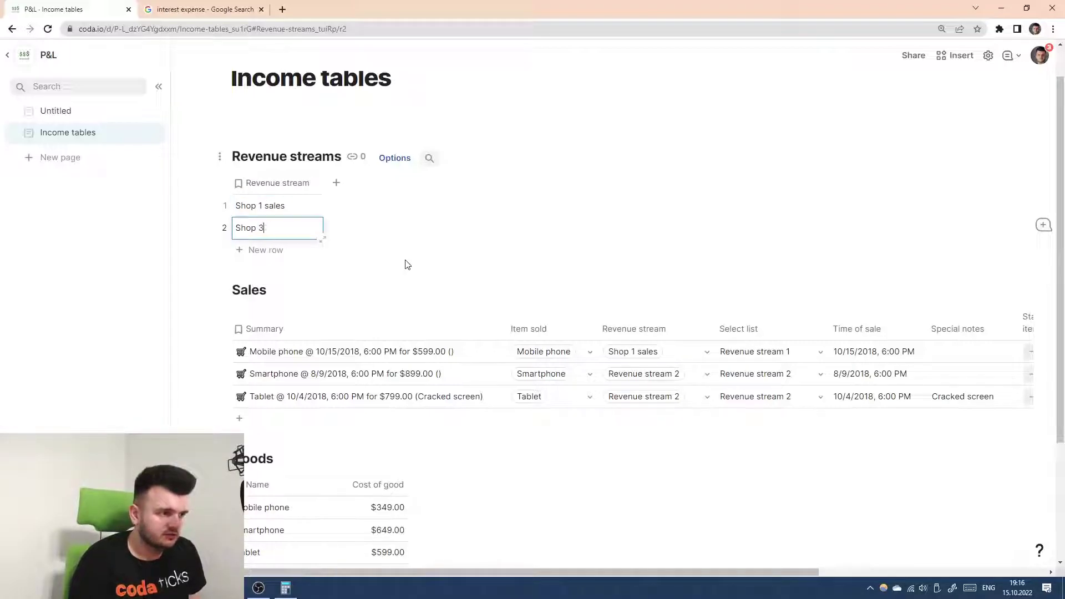
type("op 2 sales")
key("Return")
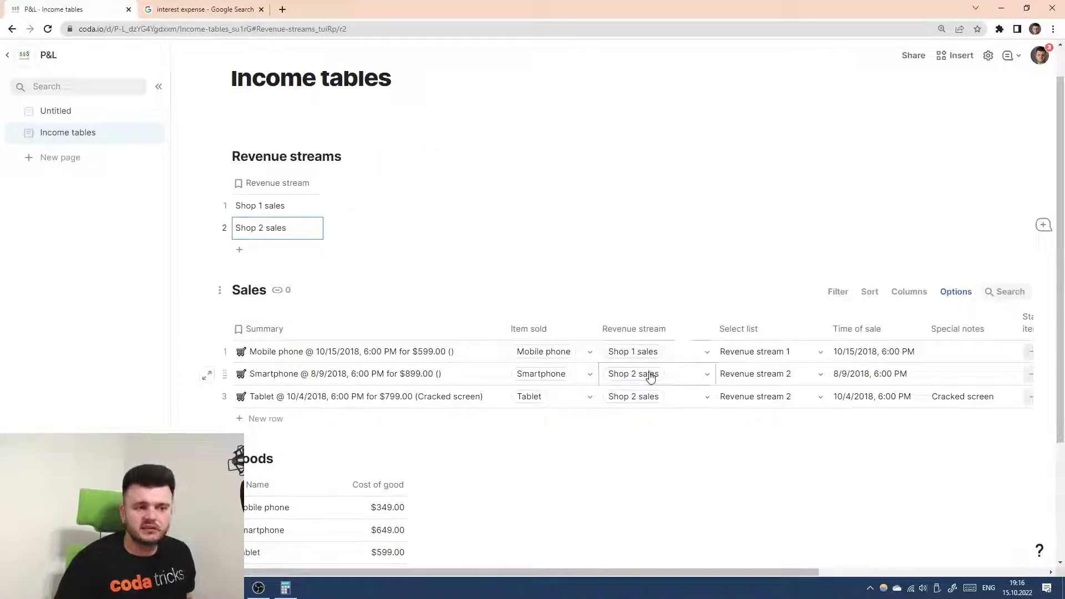
- Compare the renamed Revenue streams rows with the text options of the Select list column in Sales
left_click(225, 207)
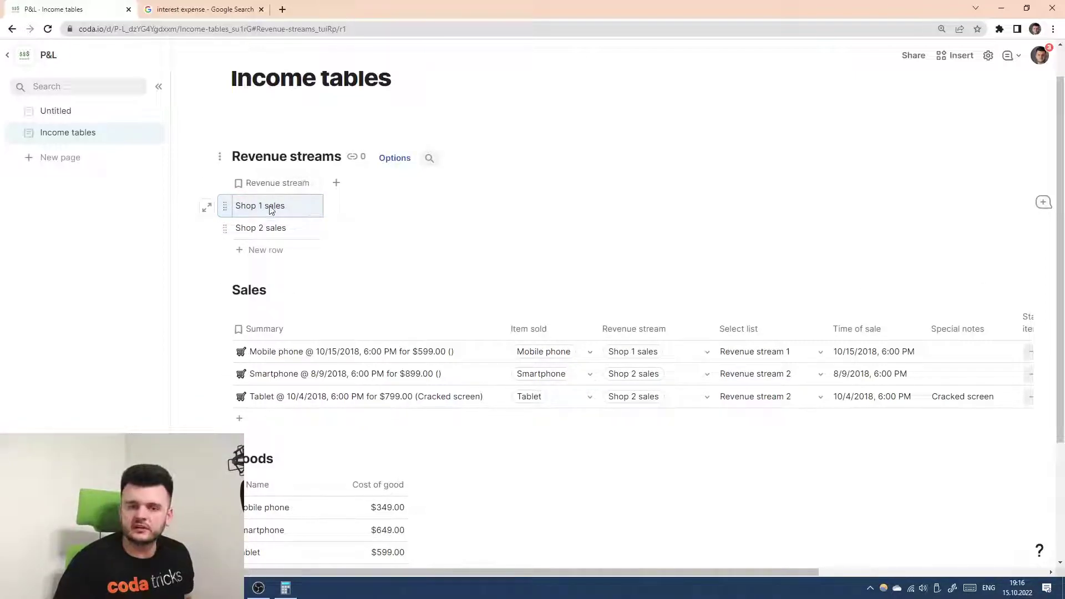
left_click_drag(800, 353, 805, 399)
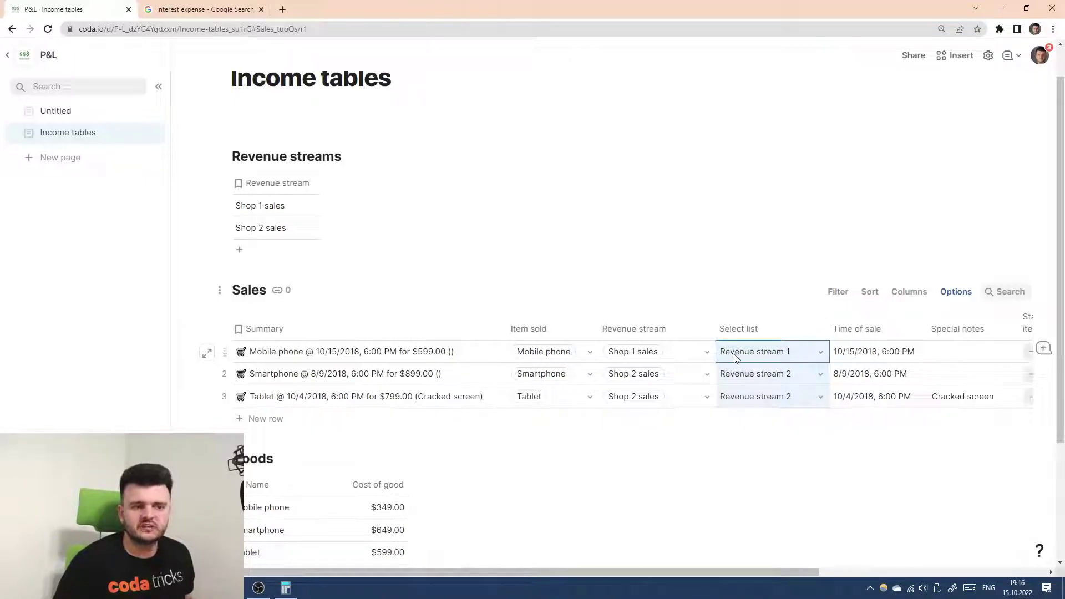
left_click(797, 356)
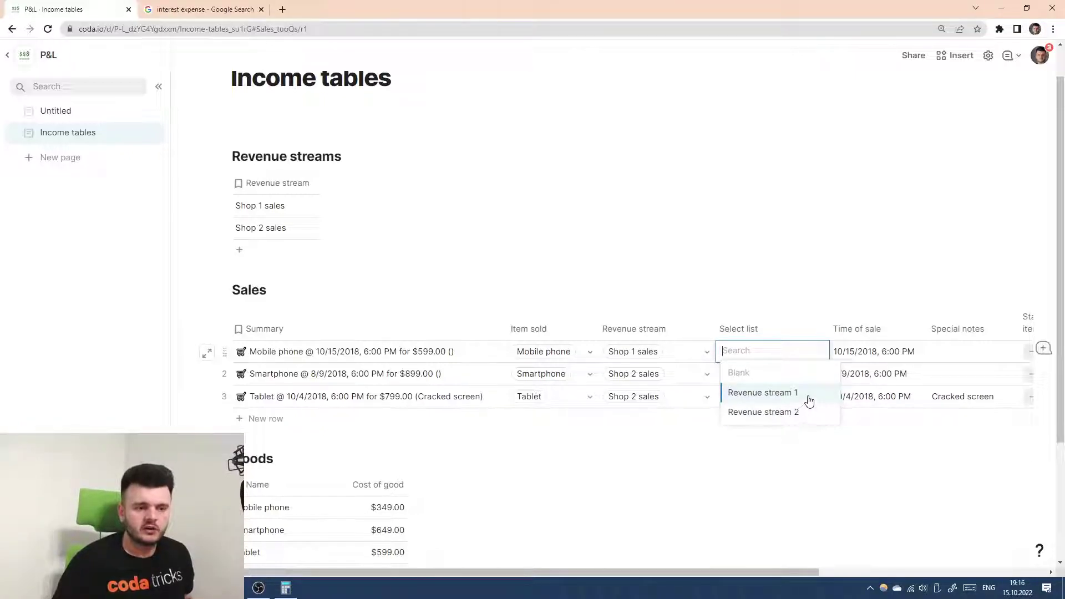
left_click(773, 332)
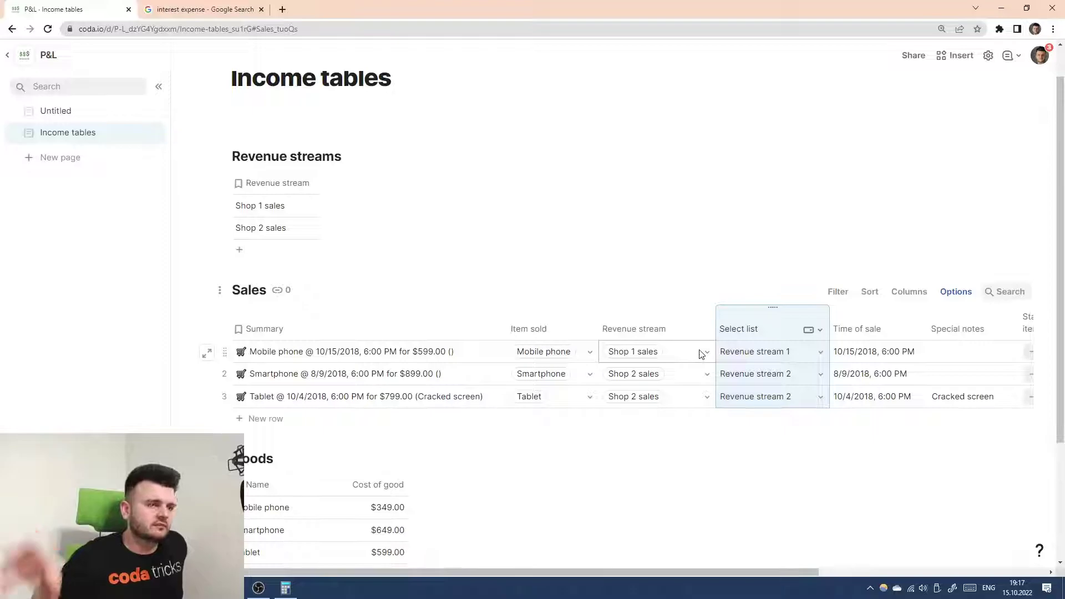
left_click(239, 228)
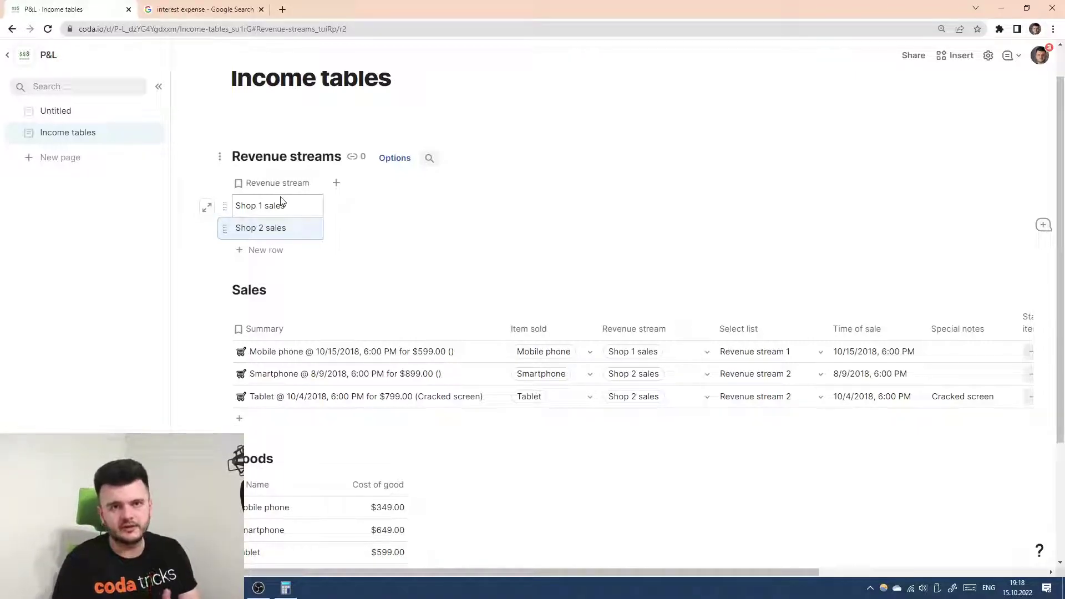
left_click(319, 210)
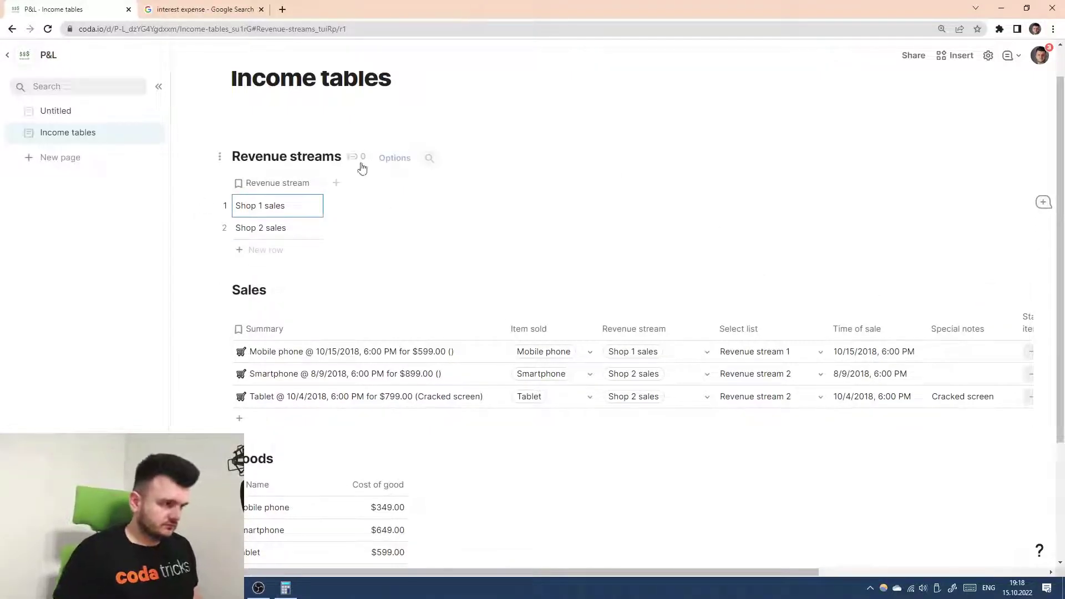
- Delete the Select list column from the Sales table and return to the Untitled page
left_click(733, 330)
key("Delete")
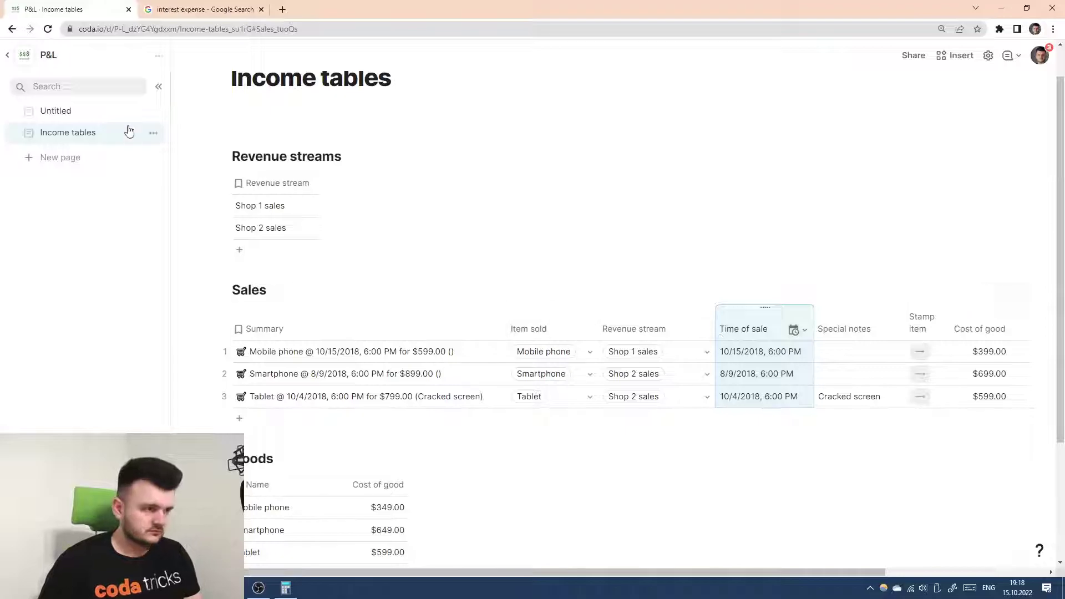
left_click(83, 111)
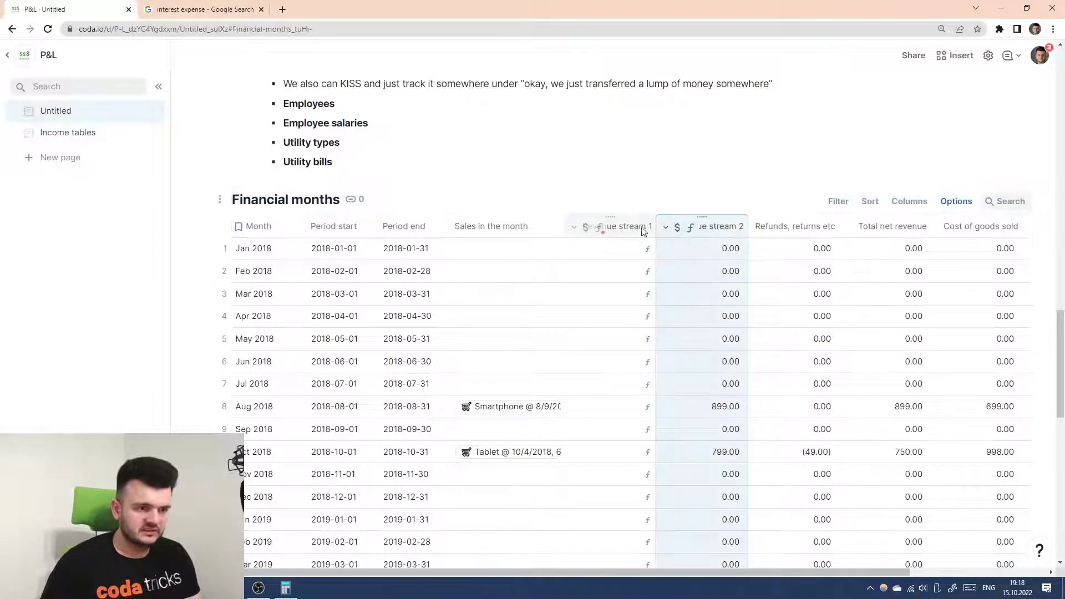
- Examine the column and row references in the Revenue stream 1 and Revenue stream 2 formulas of Financial months
left_click(616, 226)
left_click(575, 227)
left_click(622, 289)
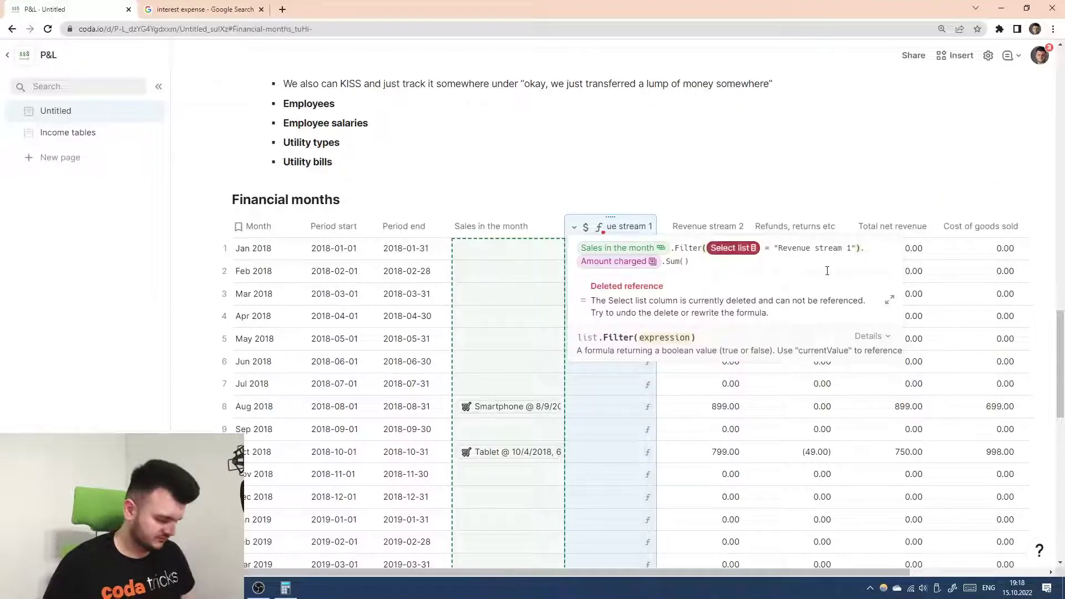
left_click(698, 227)
left_click(666, 227)
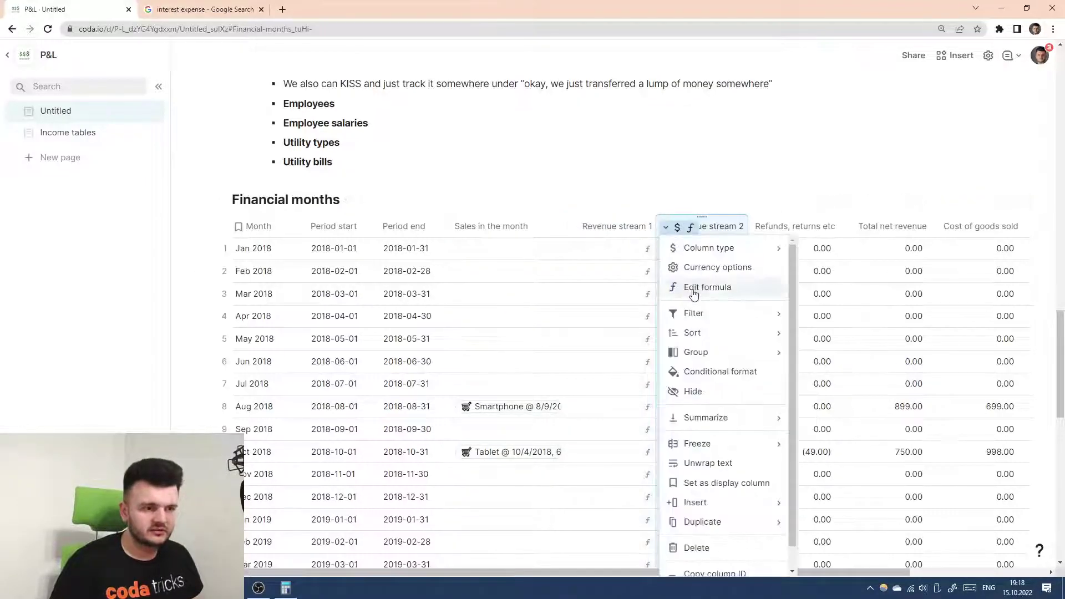
left_click(691, 285)
left_click(932, 248)
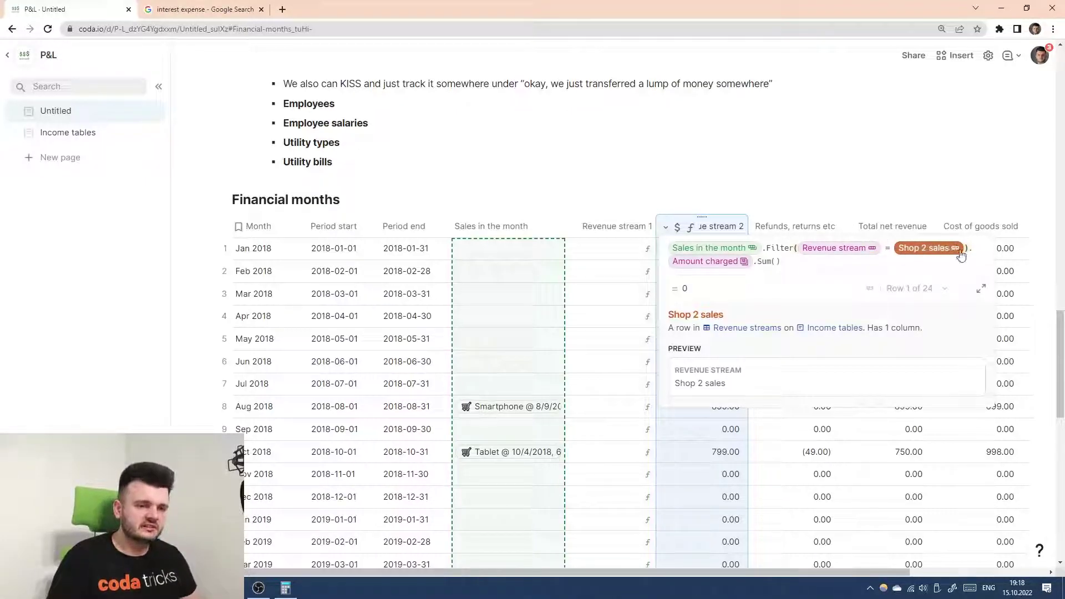
left_click(839, 253)
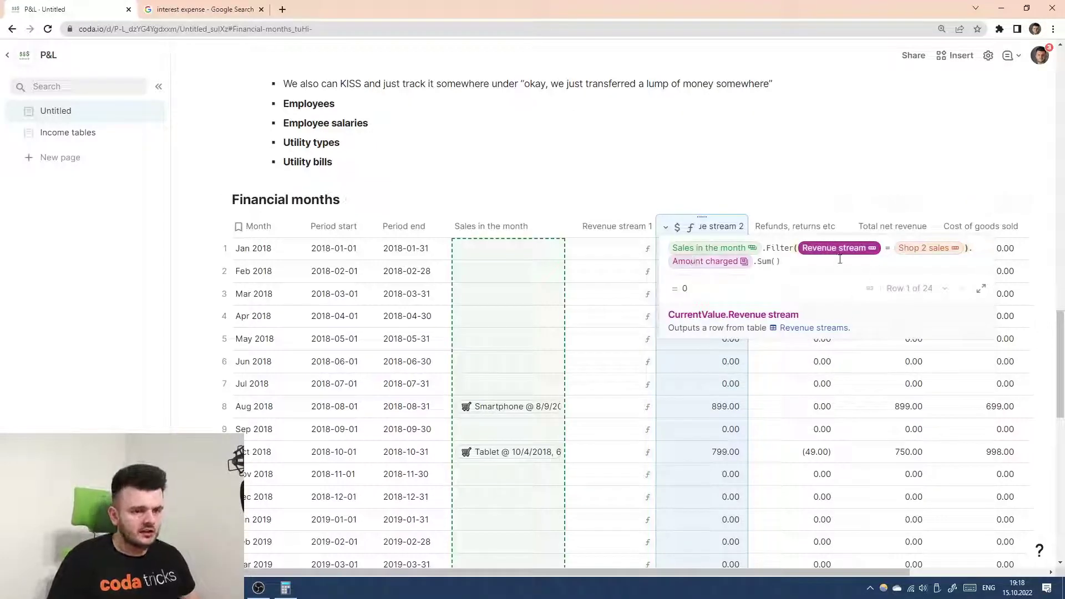
- Rewrite the Revenue stream 1 formula in Financial months to filter sales where Revenue stream equals the Shop 1 sales row
left_click(587, 227)
left_click(613, 288)
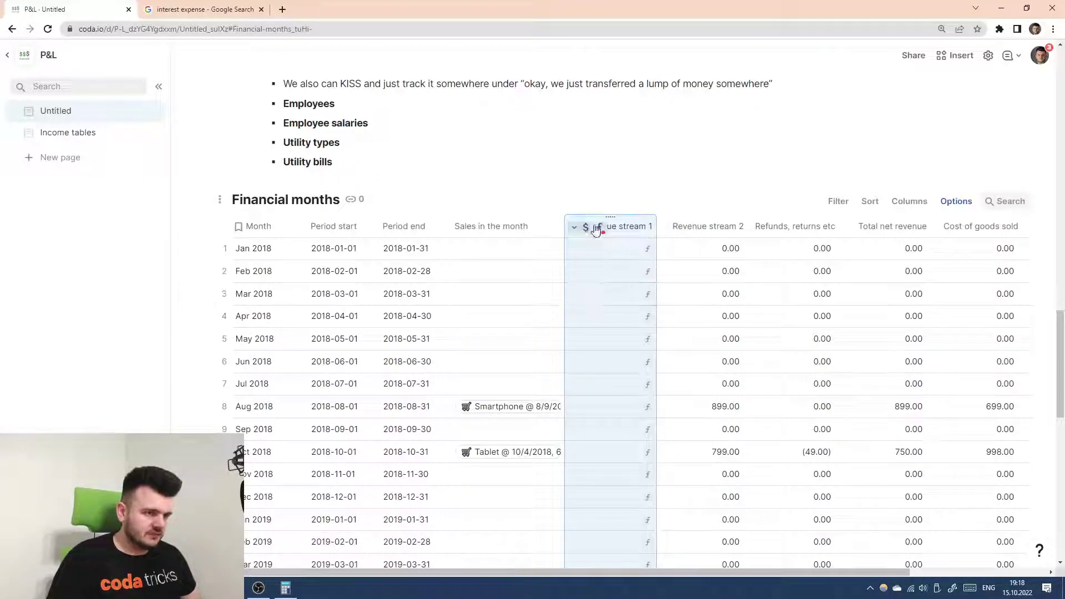
left_click(590, 226)
left_click(613, 288)
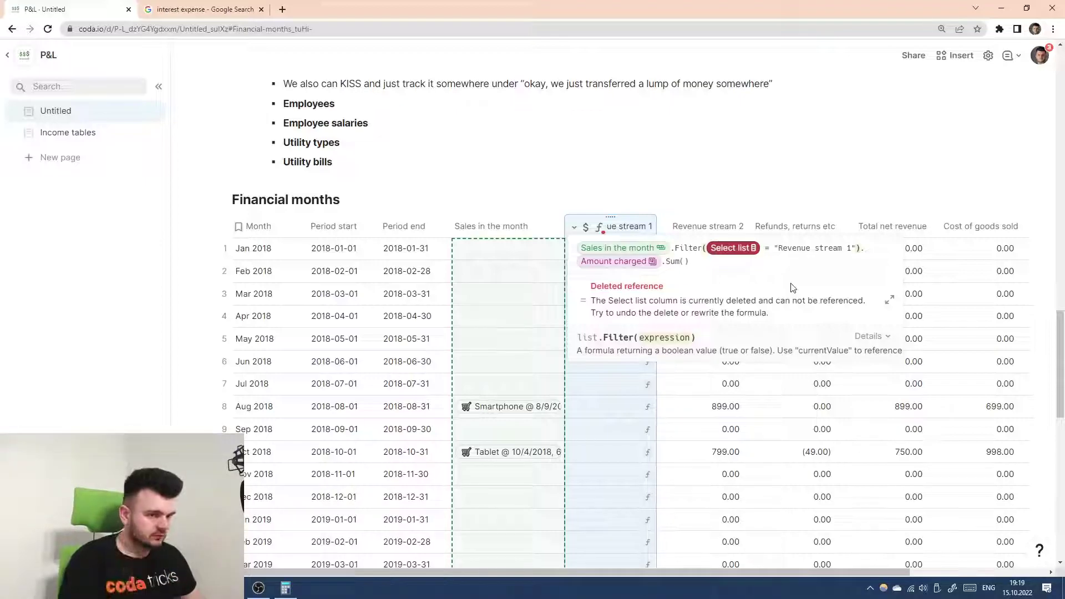
type("Revenue stream")
key("Return")
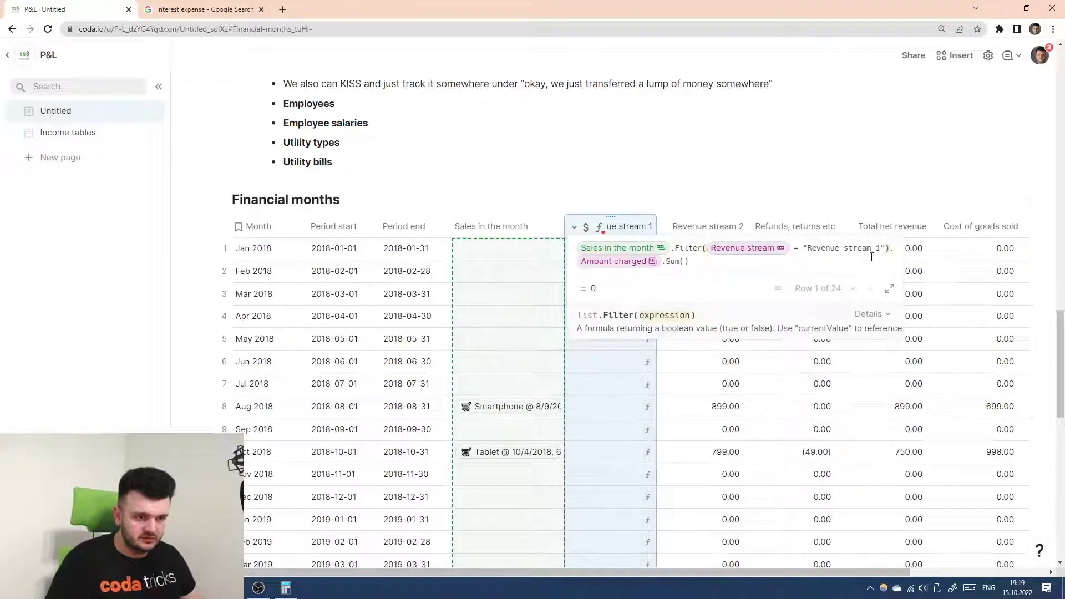
left_click_drag(807, 251, 884, 250)
type("@Sep 2018")
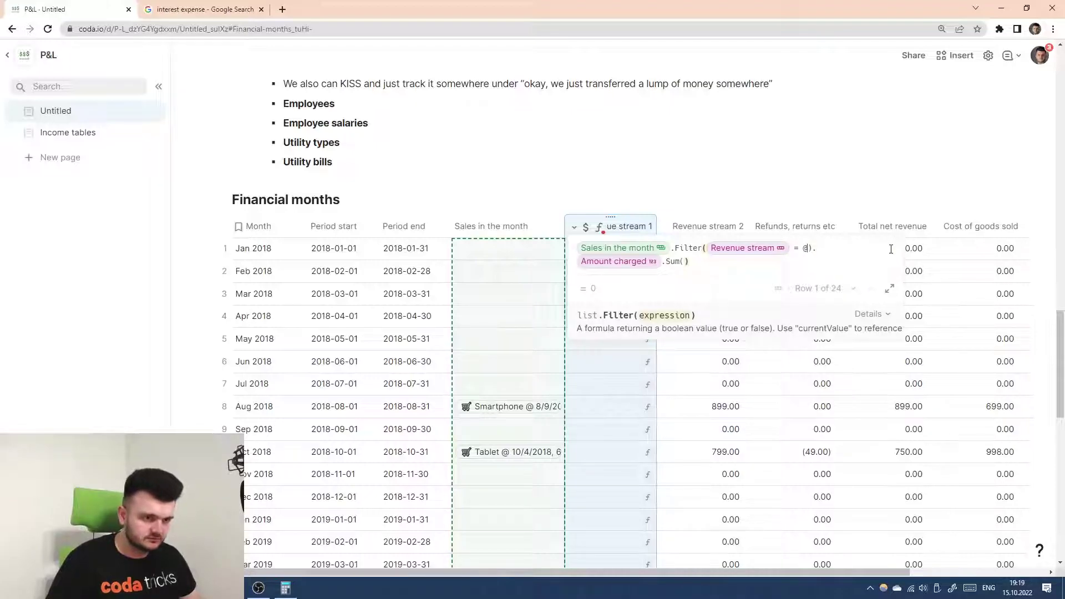
type("hop 1 sales")
key("Tab")
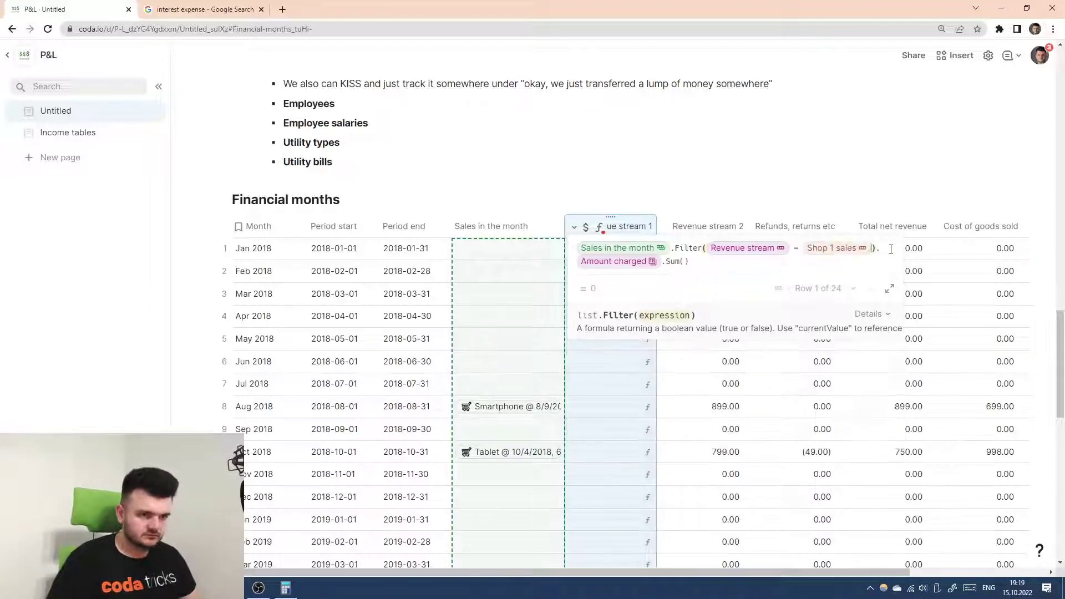
key("Down")
key("Return")
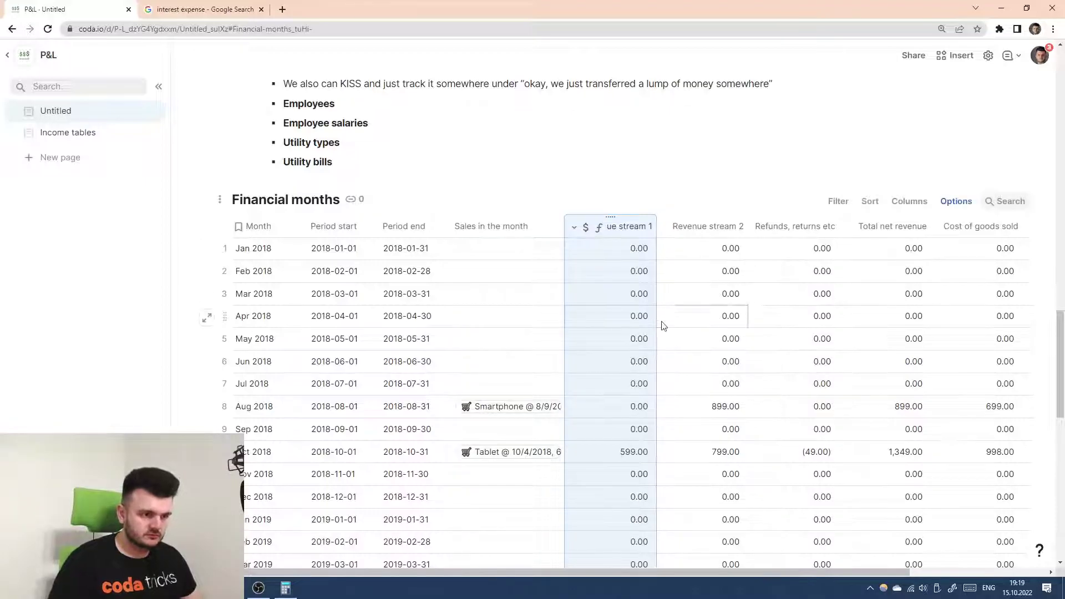
- In the Expenses table, rename Column 2 as Date and Column 3 as Description, and delete the Notes column
scroll(607, 317, "down", 10)
scroll(505, 312, "down", 1)
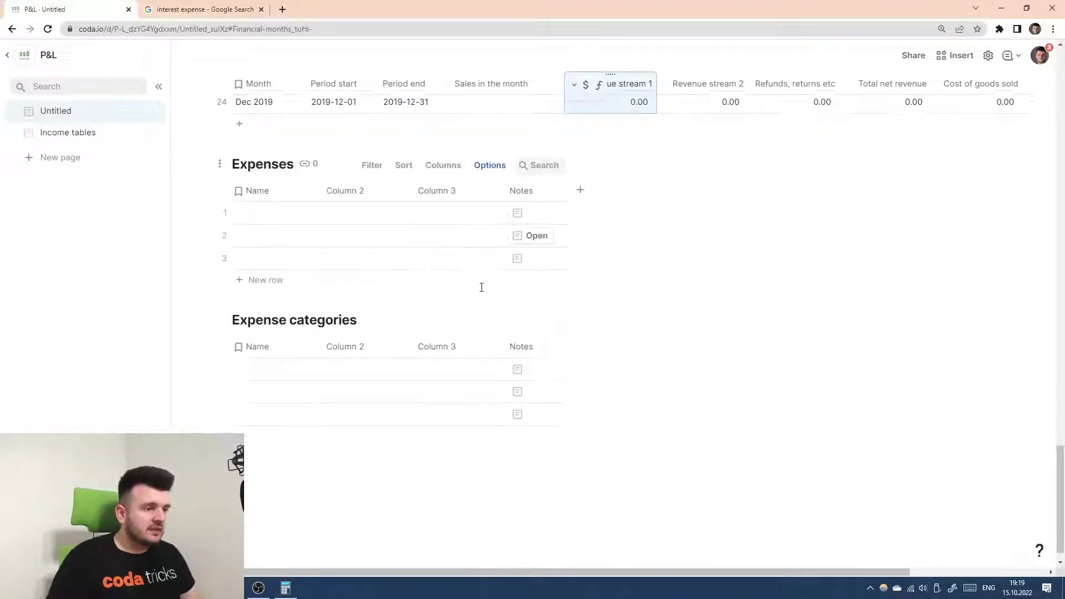
scroll(481, 288, "up", 1)
left_click(356, 224)
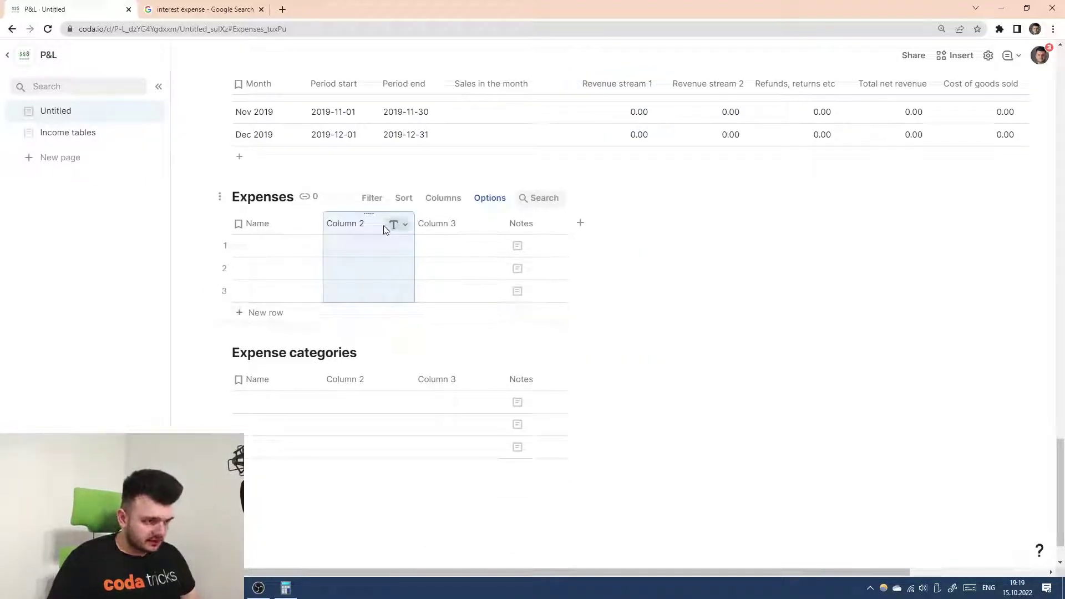
type("Date")
left_click(443, 224)
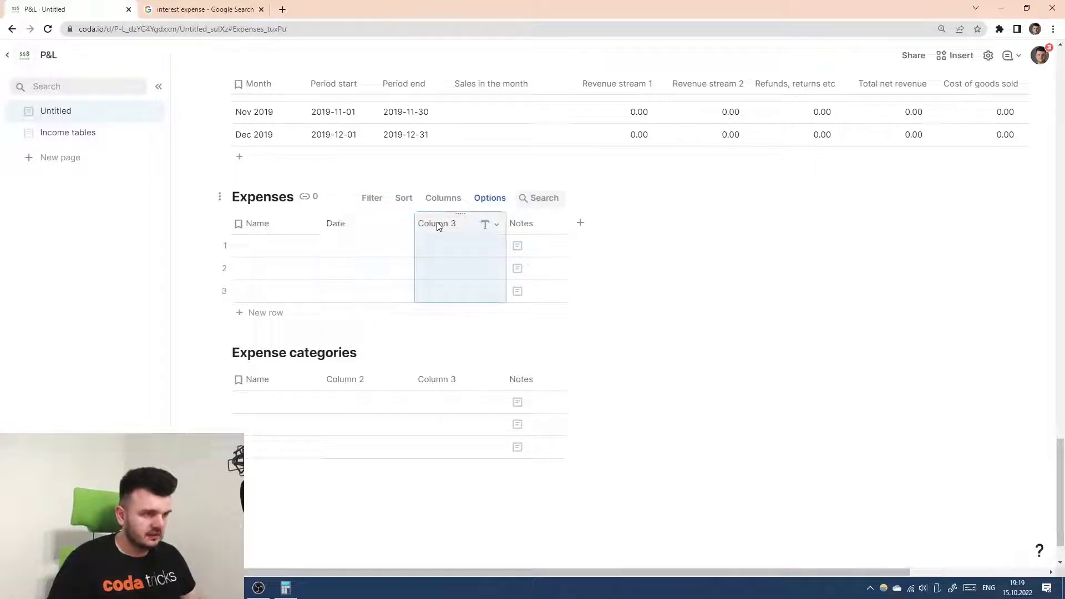
type("Description")
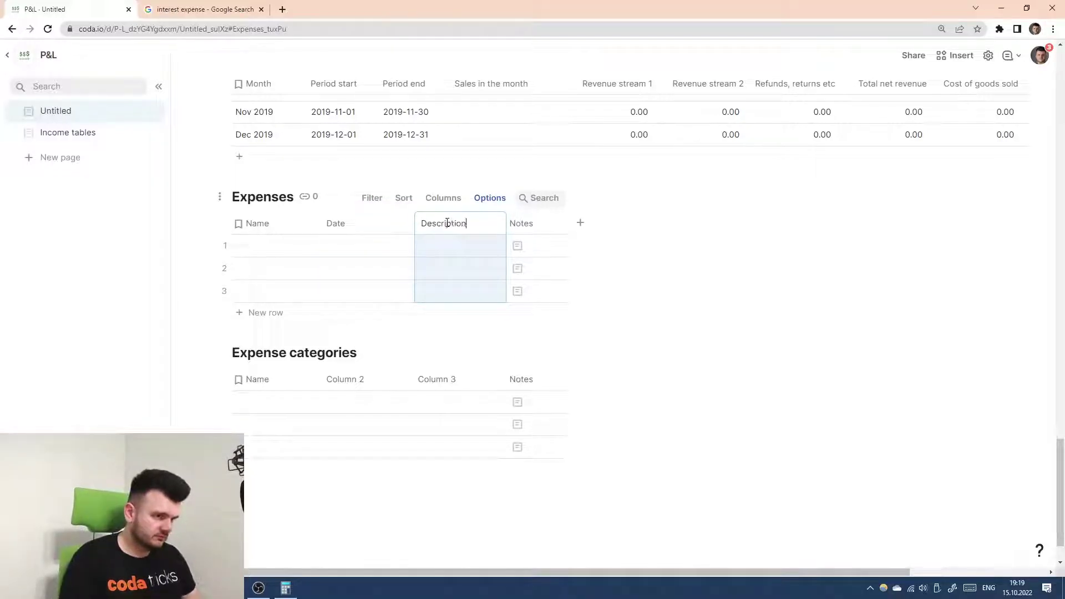
key("Tab")
key("Delete")
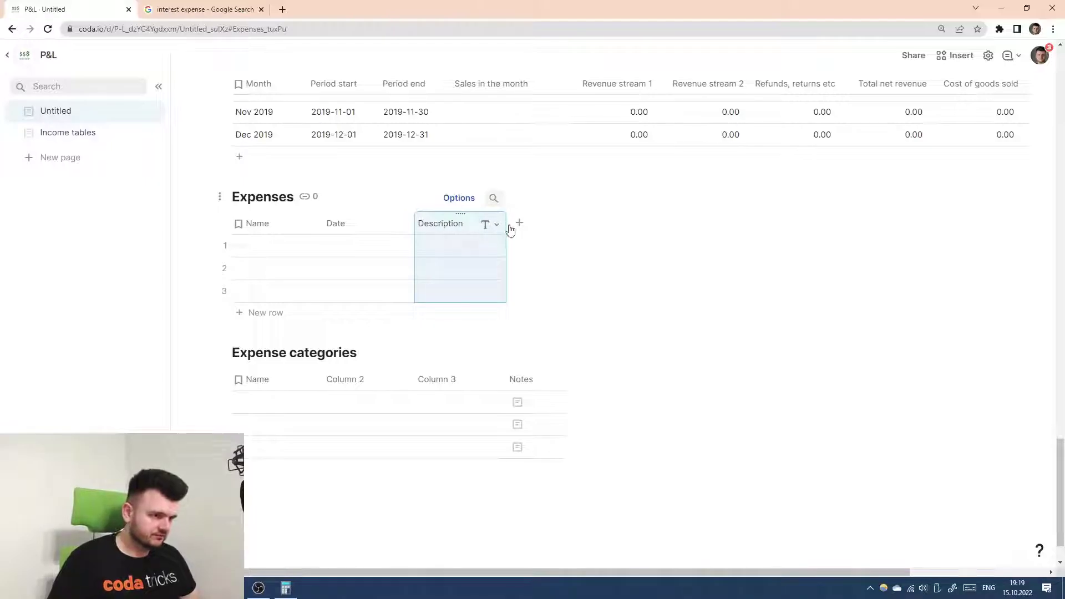
- Add a Category column after Description in the Expenses table
left_click(520, 223)
left_click(540, 225)
type("Categoru")
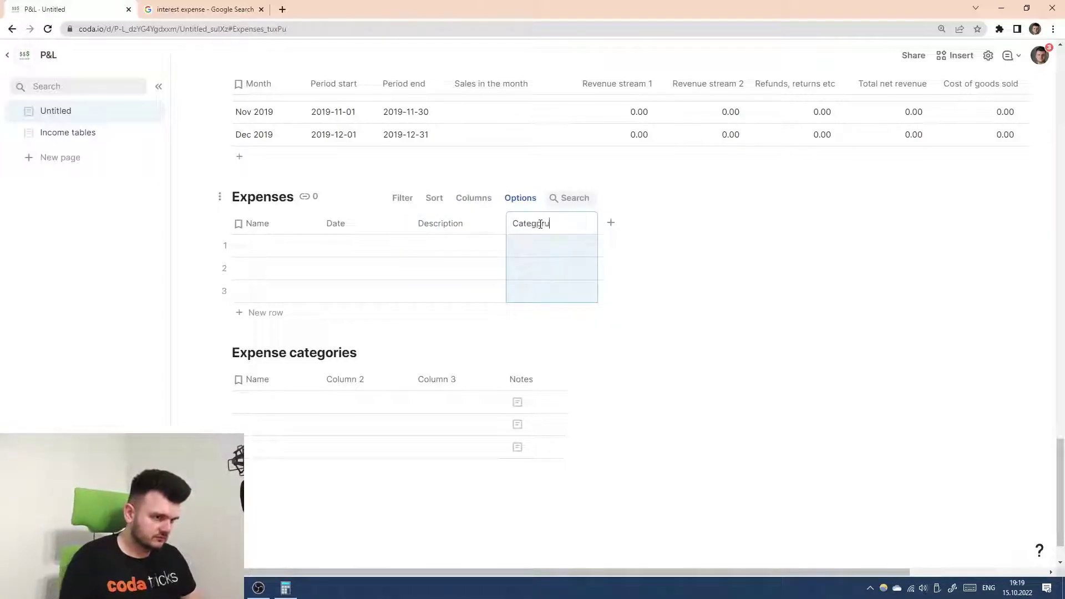
key("BackSpace")
key("BackSpace")
type("ory")
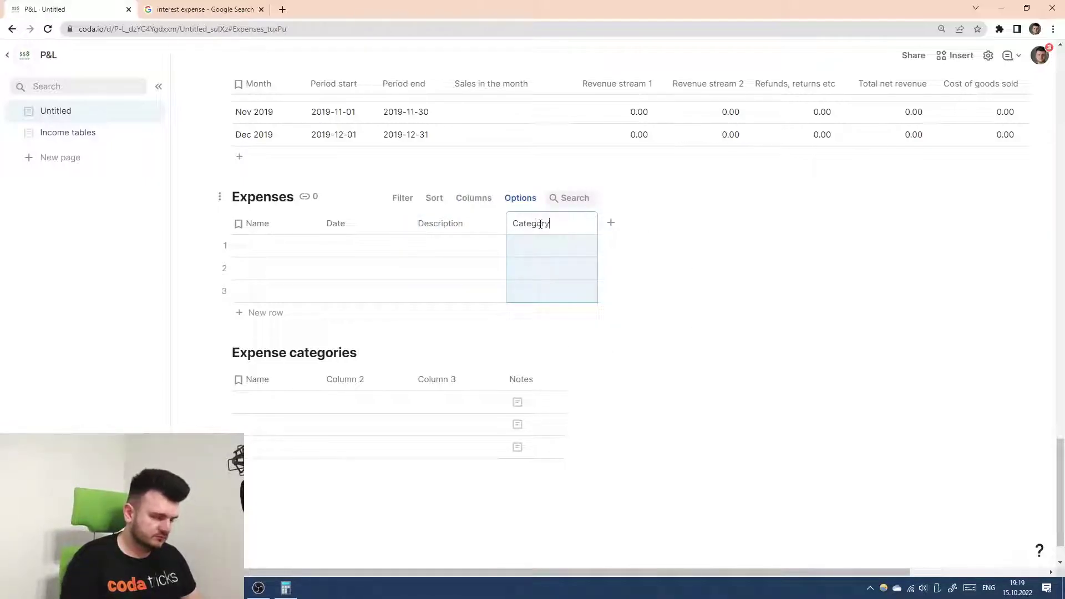
key("Tab")
key("ctrl+z")
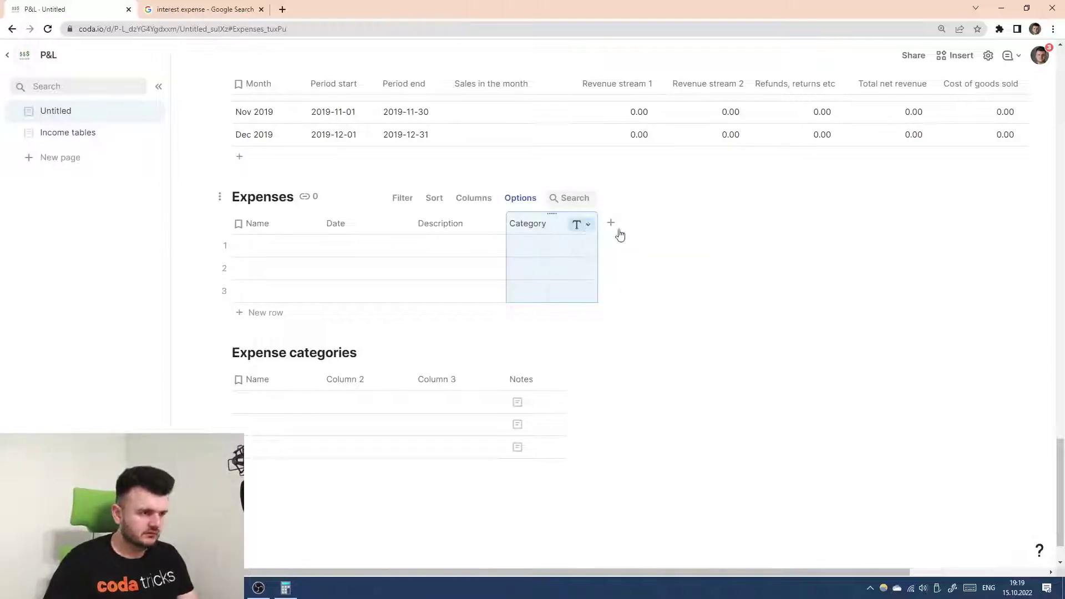
- Add an Amount column to the Expenses table and make it a Currency column
left_click(611, 223)
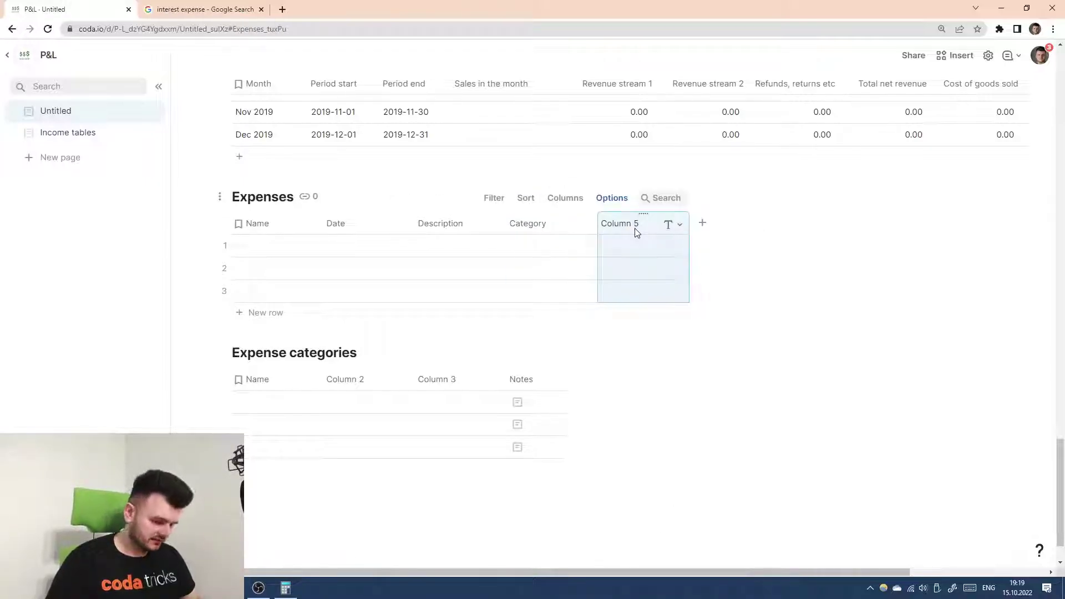
type("Amount")
left_click(614, 265)
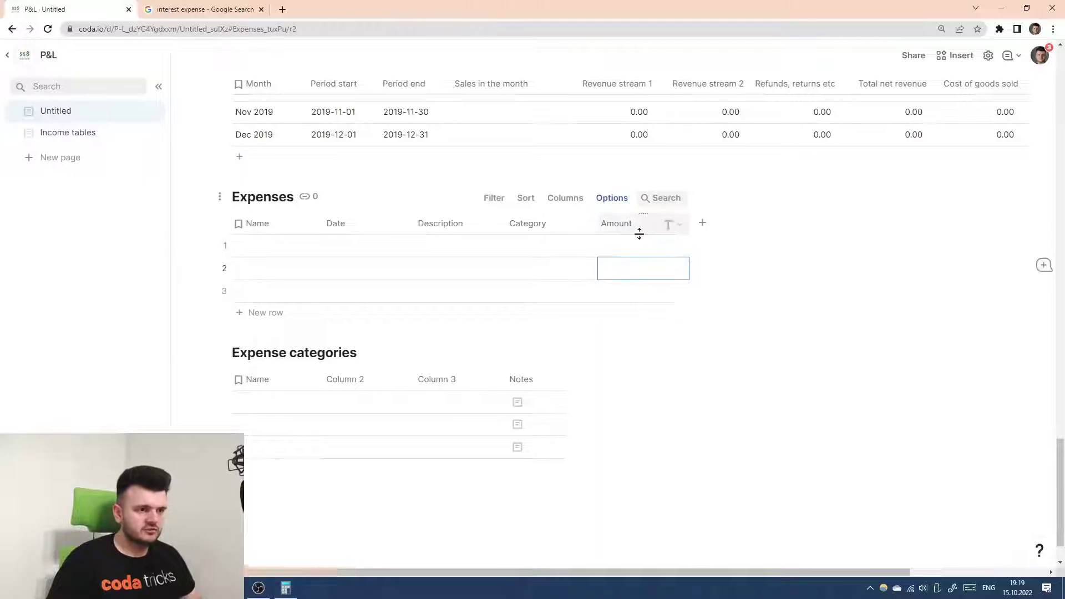
left_click(674, 224)
mouse_move(710, 244)
mouse_move(847, 338)
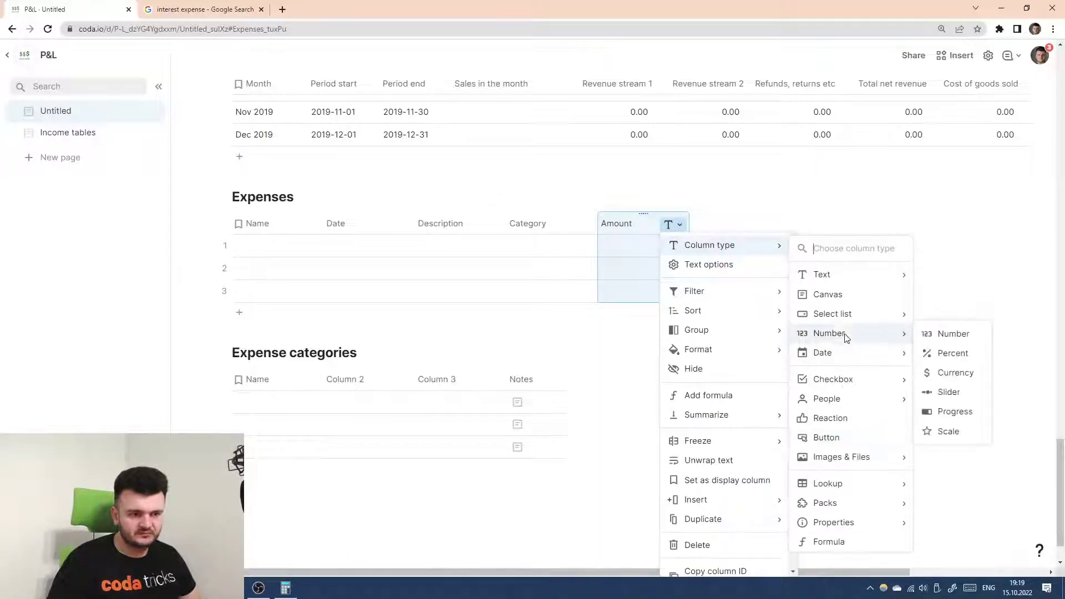
left_click(946, 373)
left_click(621, 225)
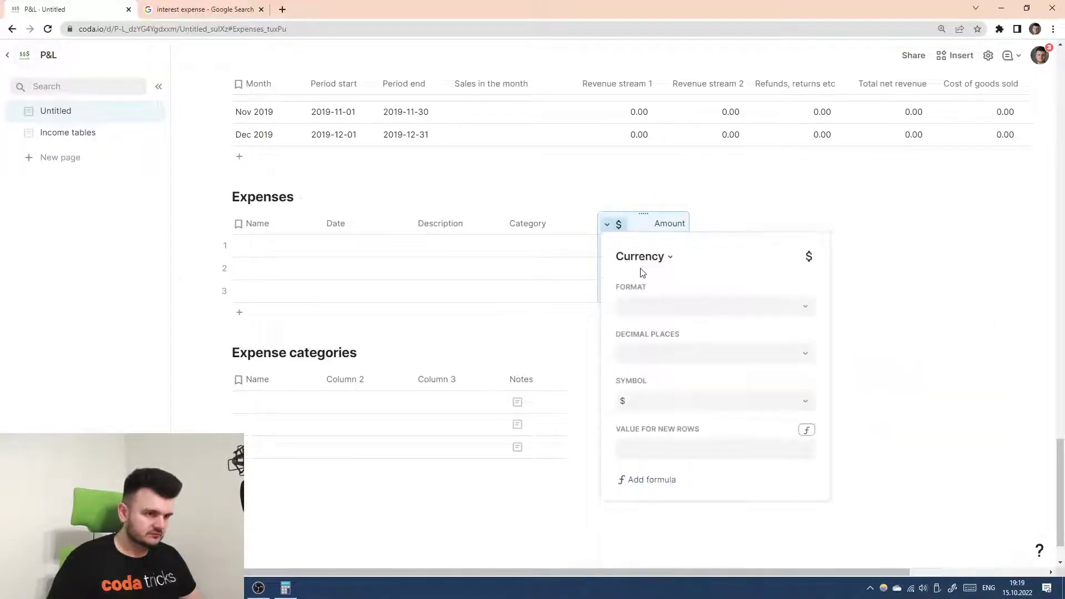
- Turn the Category column of Expenses into a lookup to the Expense categories table
left_click(577, 225)
left_click(580, 224)
mouse_move(632, 245)
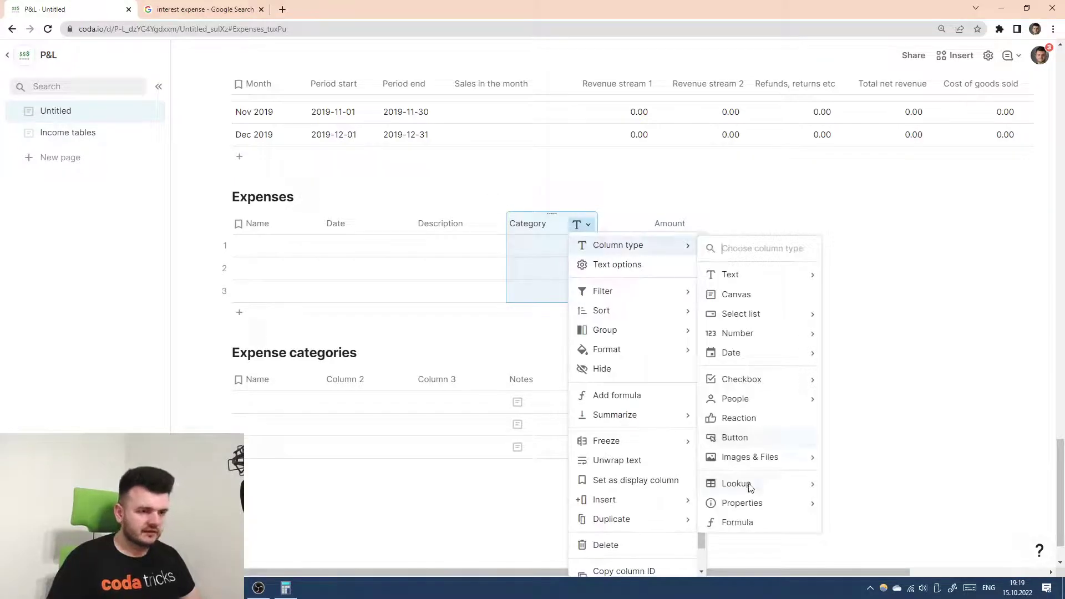
mouse_move(810, 484)
left_click(865, 373)
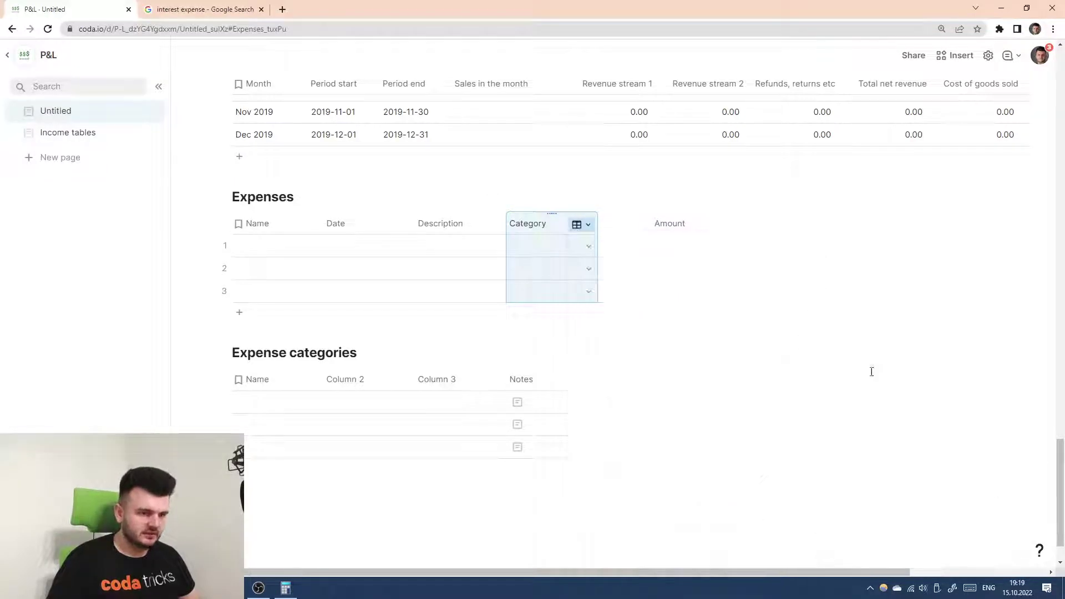
- Rename the Date column of Expenses as Time of expense
left_click(483, 225)
left_click(407, 227)
left_click(400, 224)
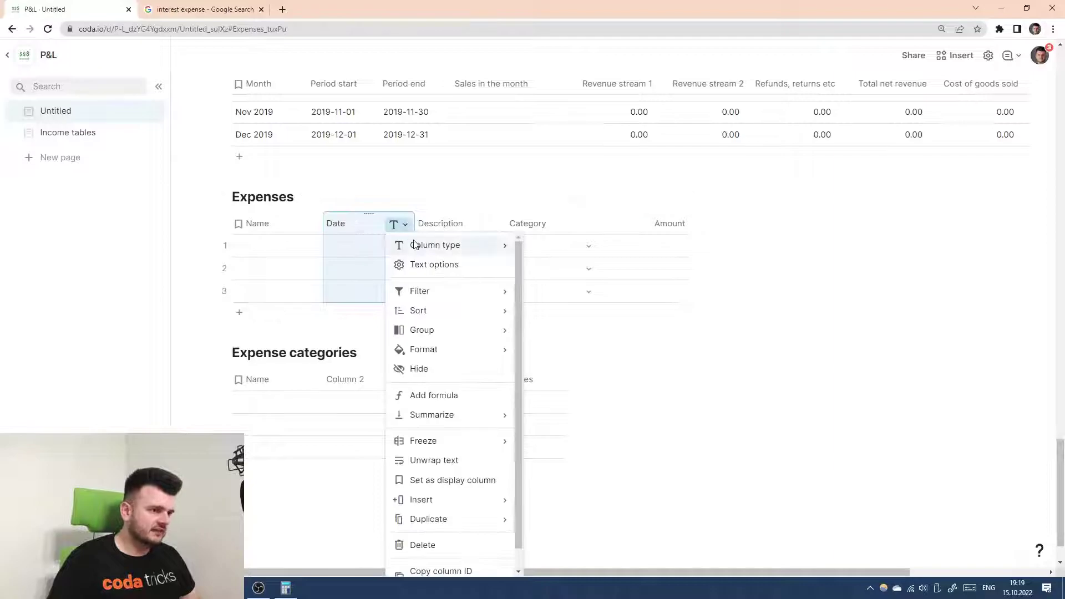
double_click(361, 226)
type("Ti")
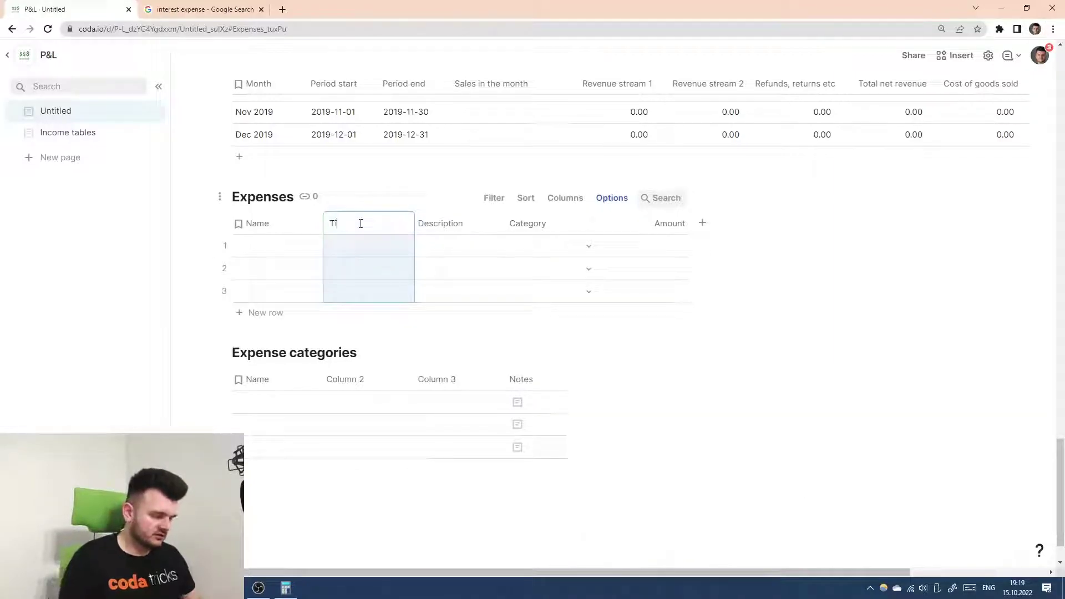
type("me of expense")
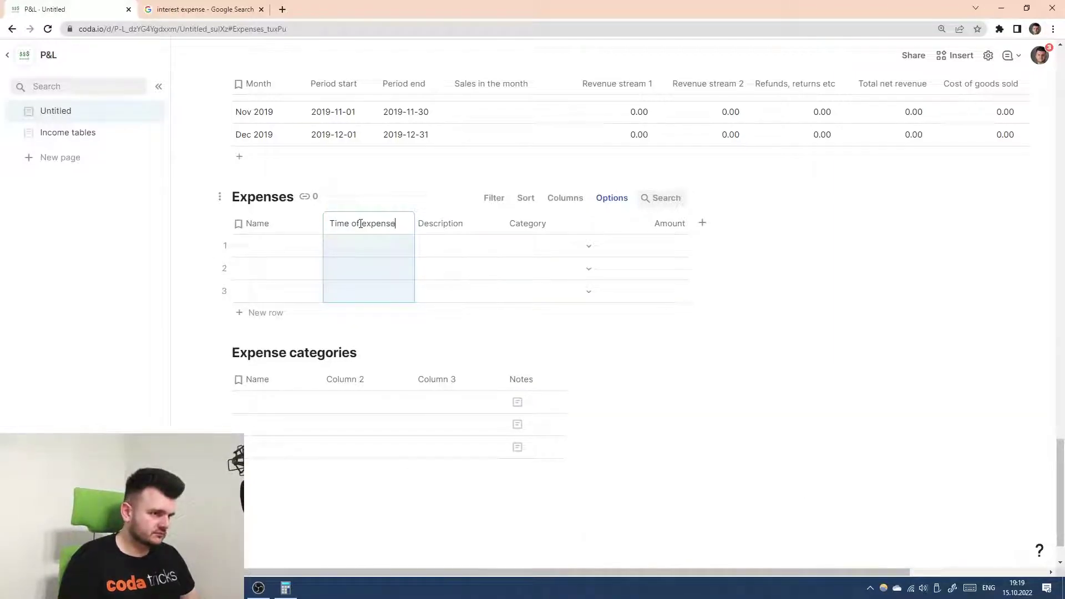
key("Tab")
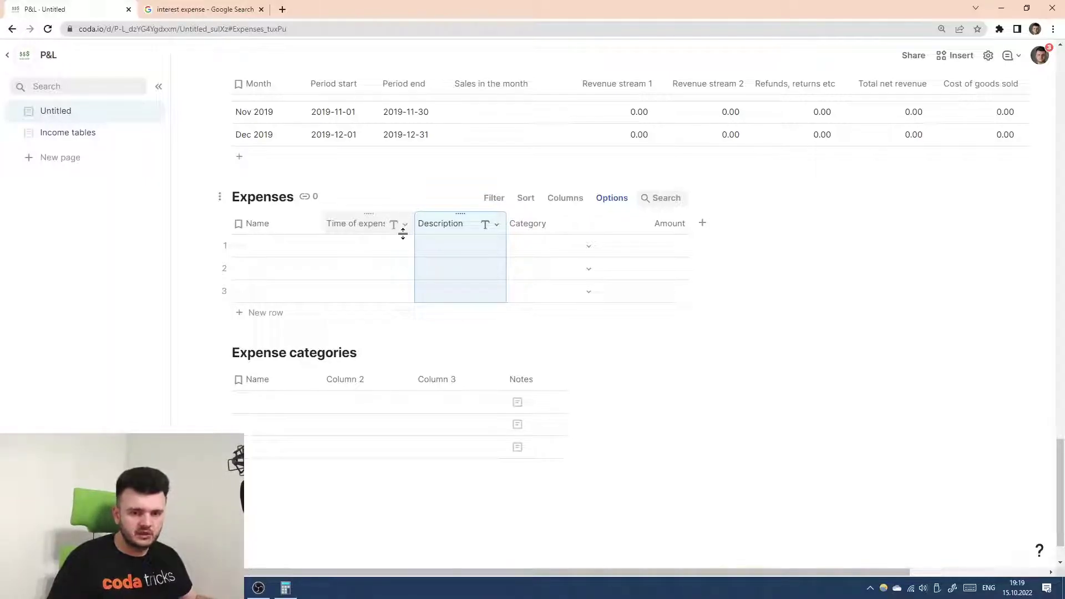
left_click(486, 225)
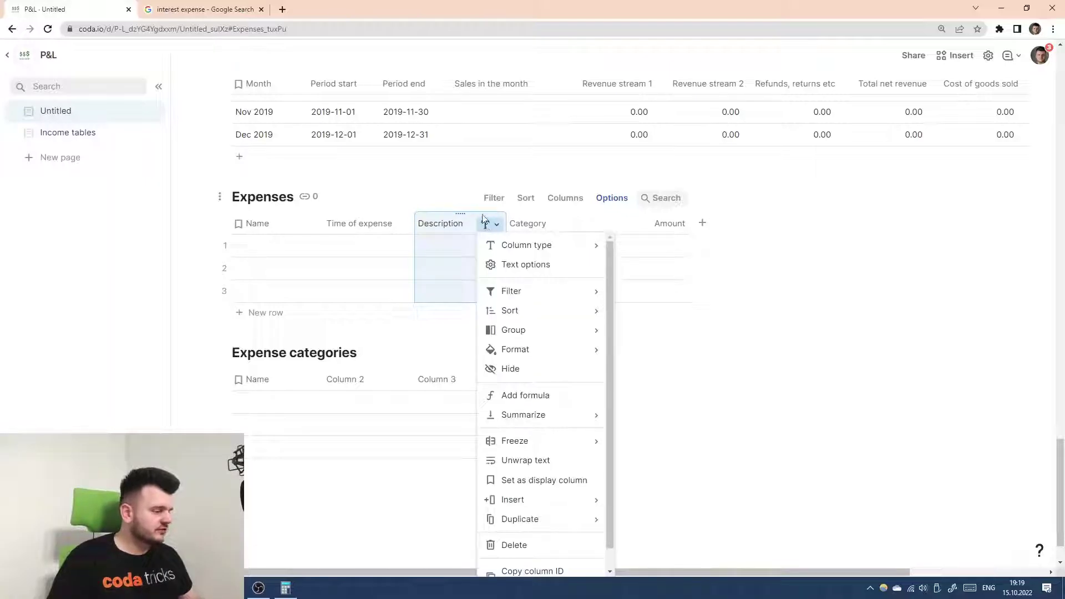
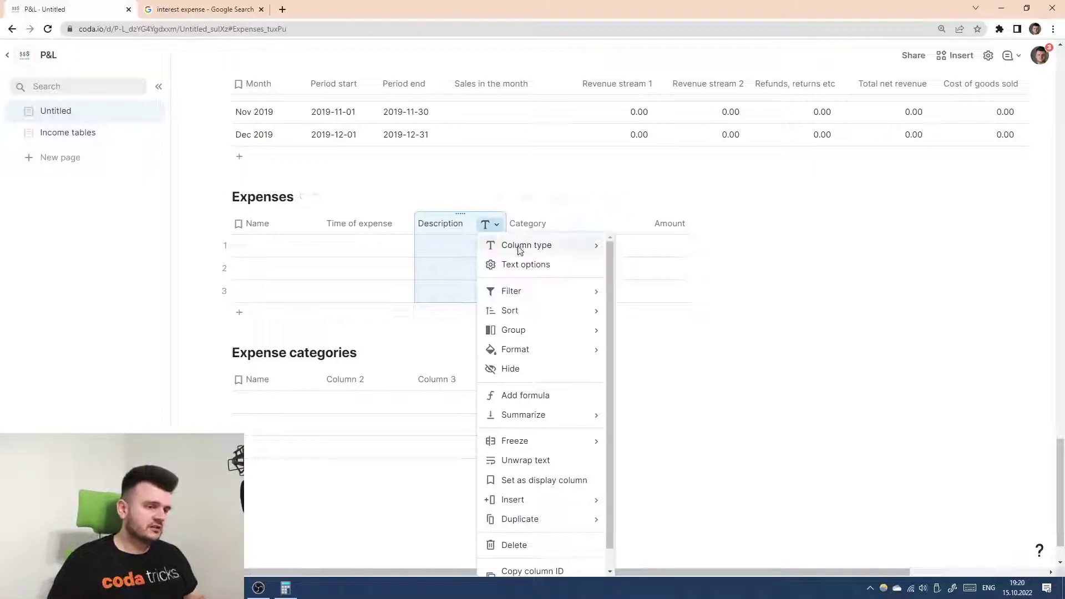
mouse_move(518, 245)
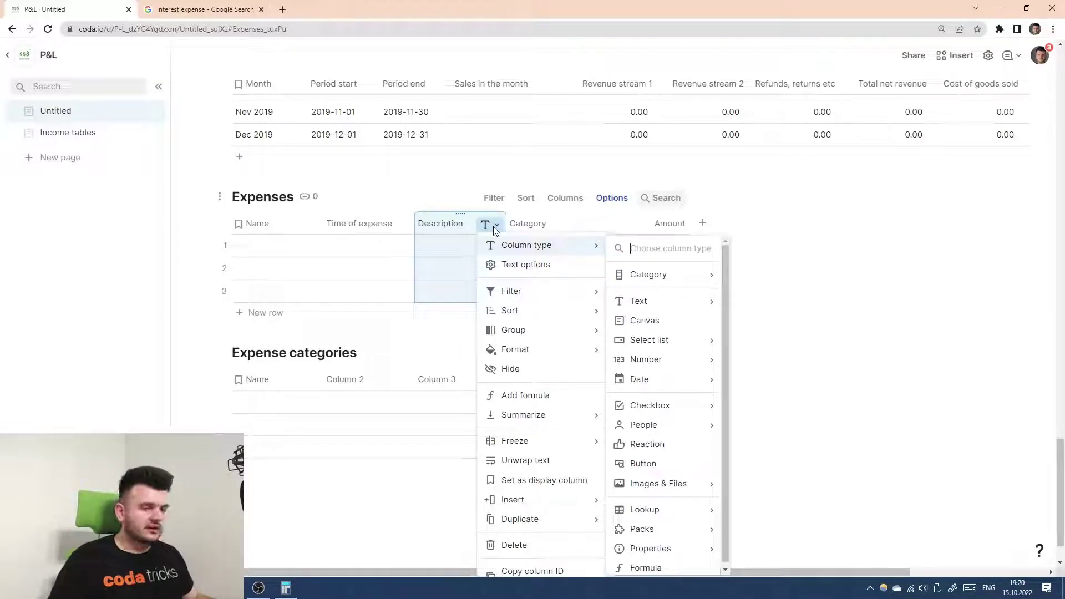
mouse_move(668, 305)
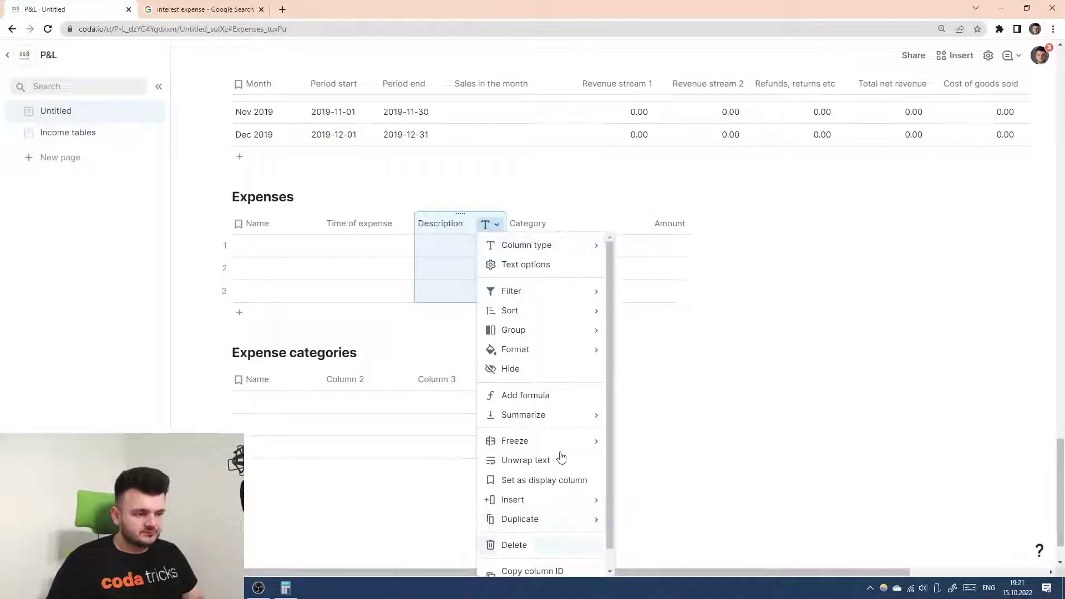
mouse_move(505, 247)
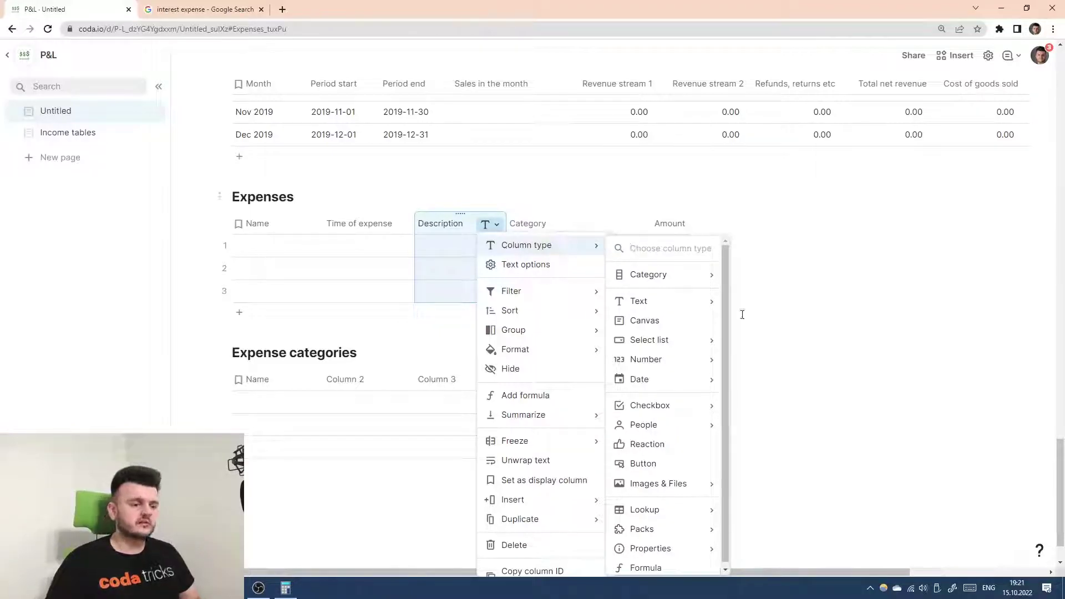
mouse_move(706, 509)
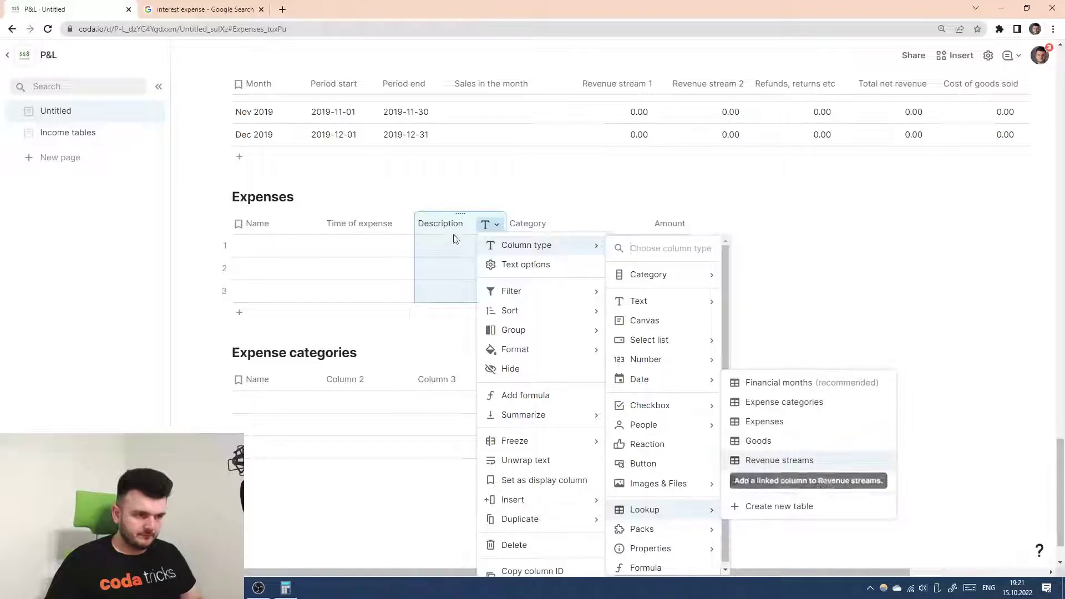
- Change the Time of expense column to the Date and time type
left_click(339, 221)
left_click(392, 224)
mouse_move(428, 244)
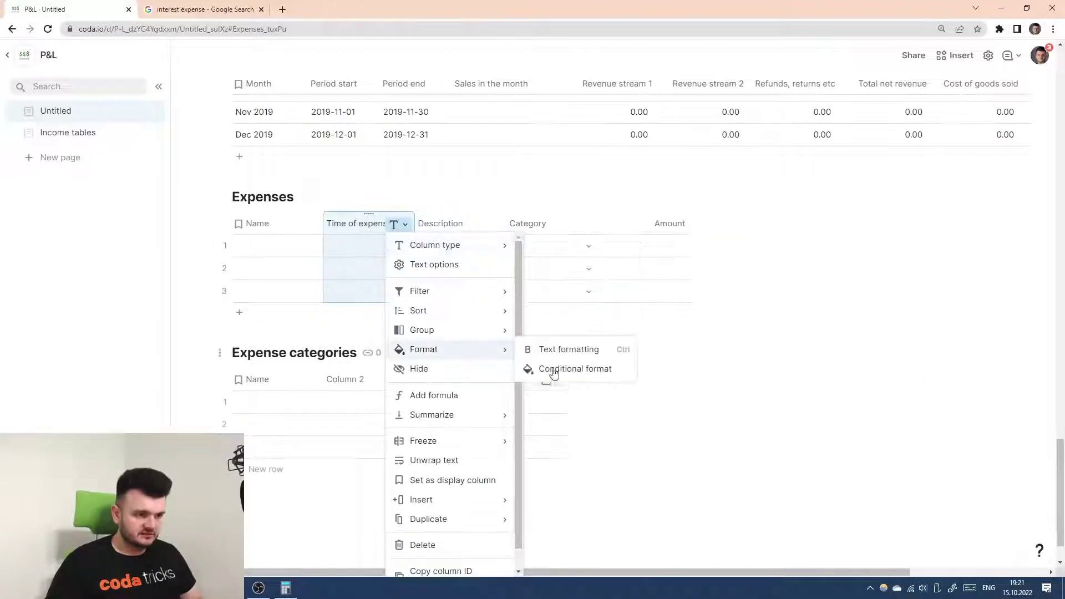
mouse_move(566, 382)
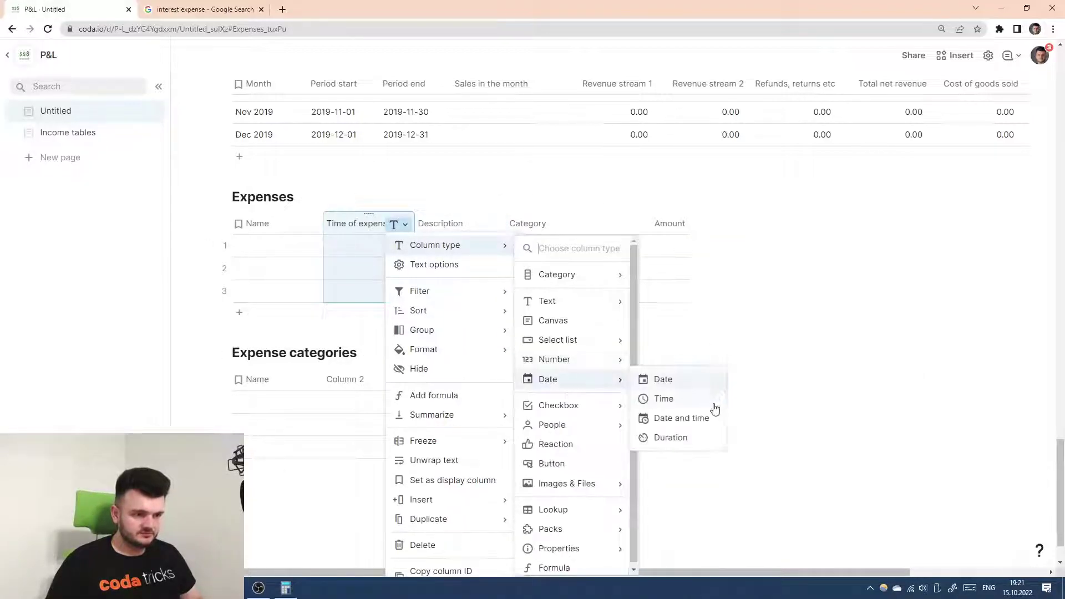
left_click(701, 416)
left_click(411, 252)
scroll(408, 250, "up", 2)
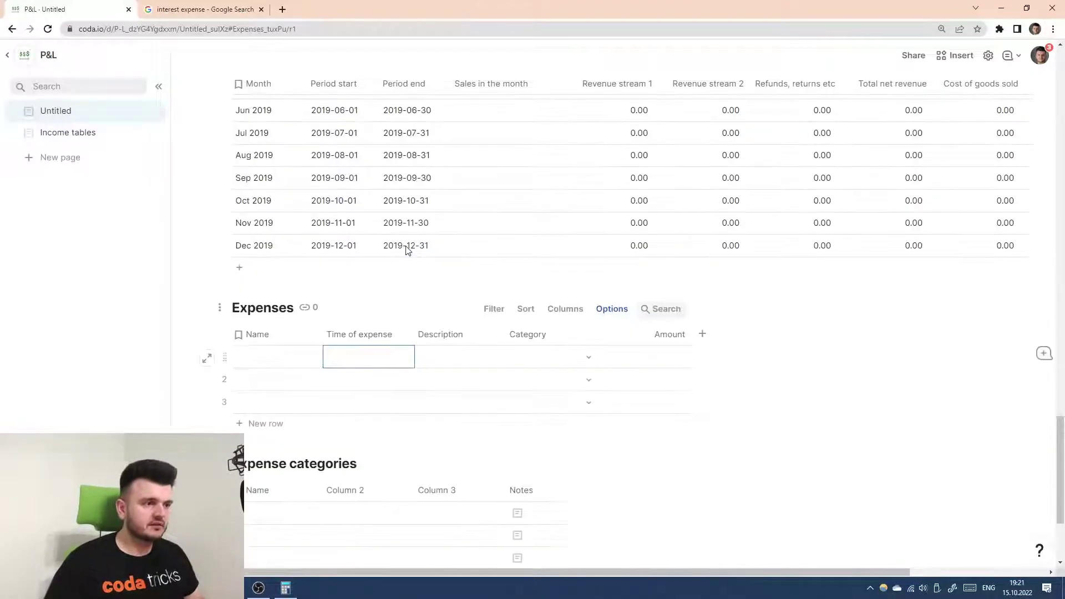
- Rename the Name column of the Expenses table as Summary
scroll(388, 277, "down", 2)
left_click(315, 249)
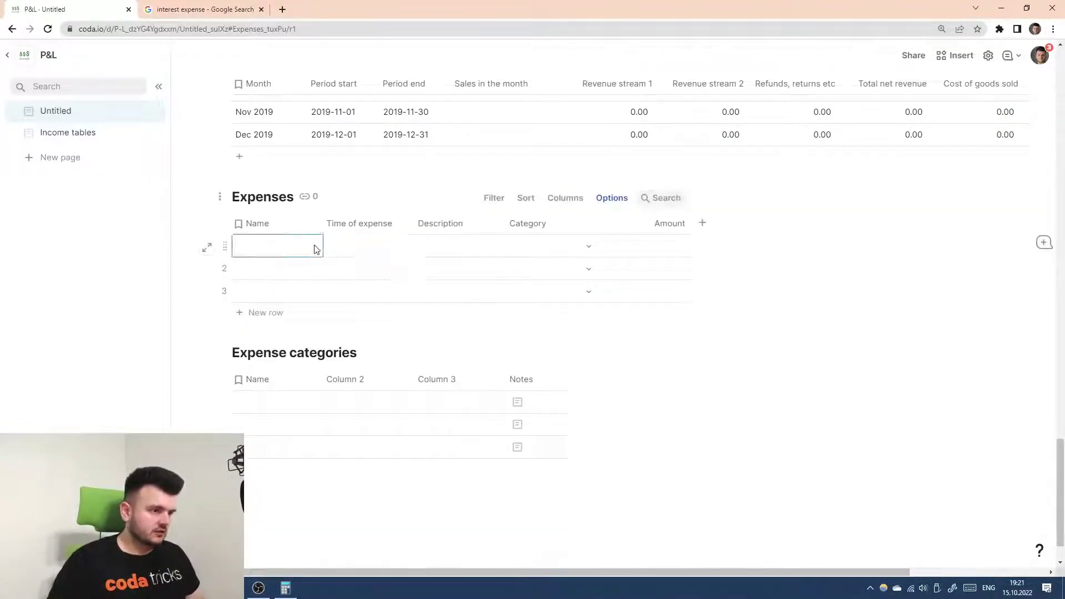
double_click(253, 223)
type("Summary")
key("Return")
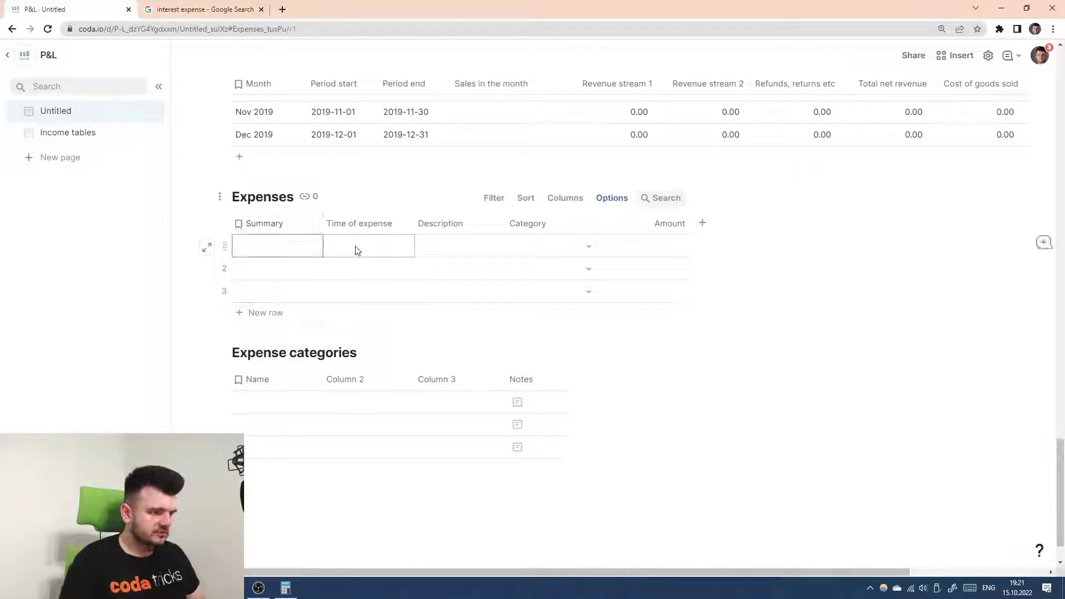
- Insert the small_red_triangle_down emoji in the blank area below the Expense categories table and cut it for reuse
scroll(397, 231, "up", 5)
scroll(274, 150, "down", 6)
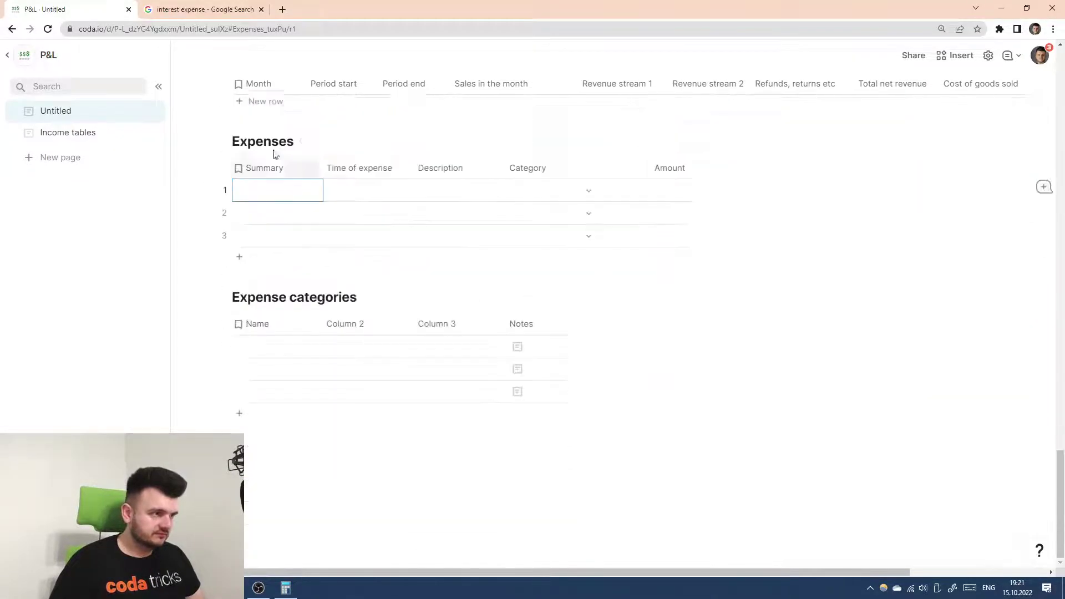
left_click(442, 496)
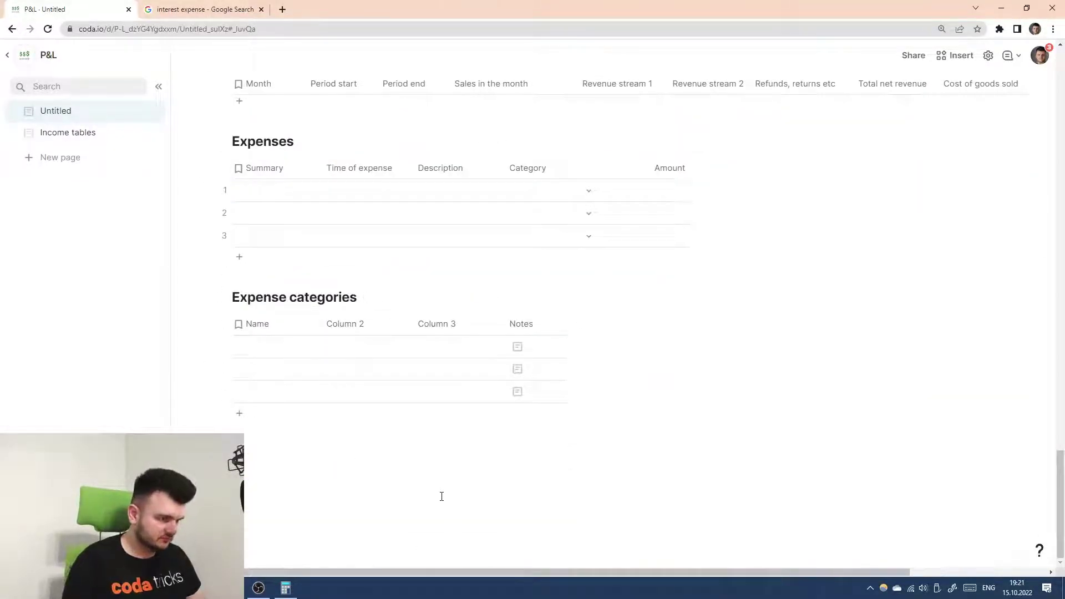
type(":expan")
key("BackSpace")
key("BackSpace")
key("BackSpace")
key("BackSpace")
key("BackSpace")
type("down")
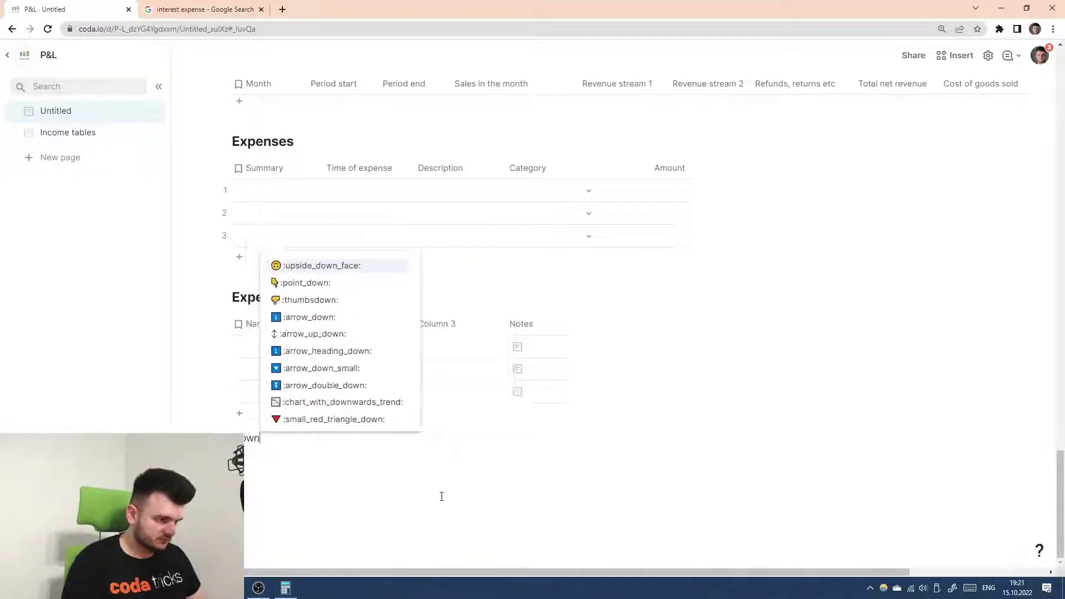
left_click(345, 420)
- Start a Format formula for the Summary column of Expenses with the template "🔻 {1} @ {2} | {3}"
left_click(274, 215)
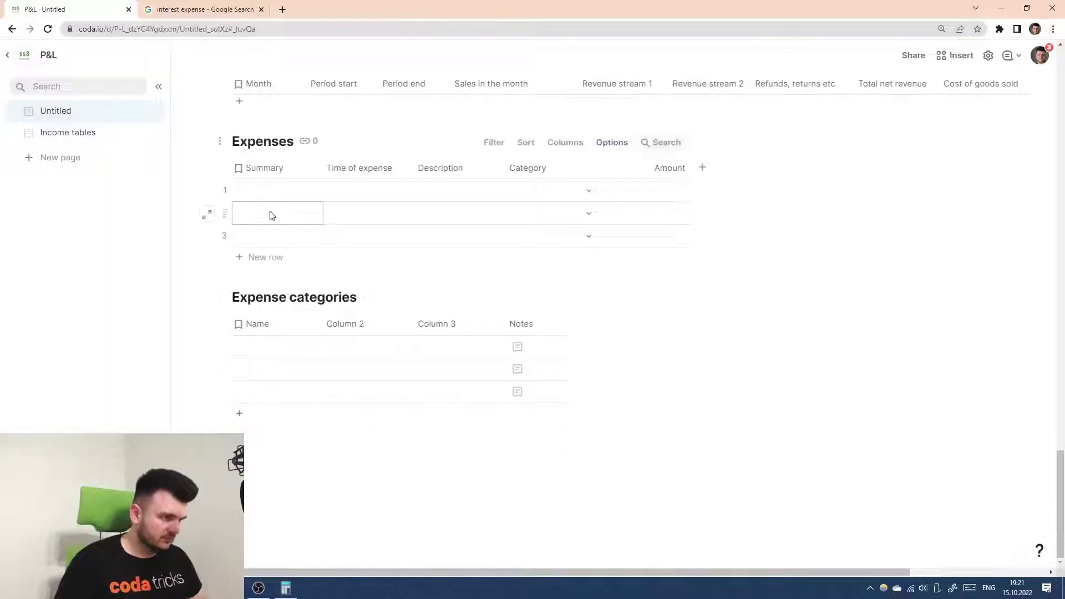
scroll(269, 219, "up", 1)
left_click(265, 223)
type("=form")
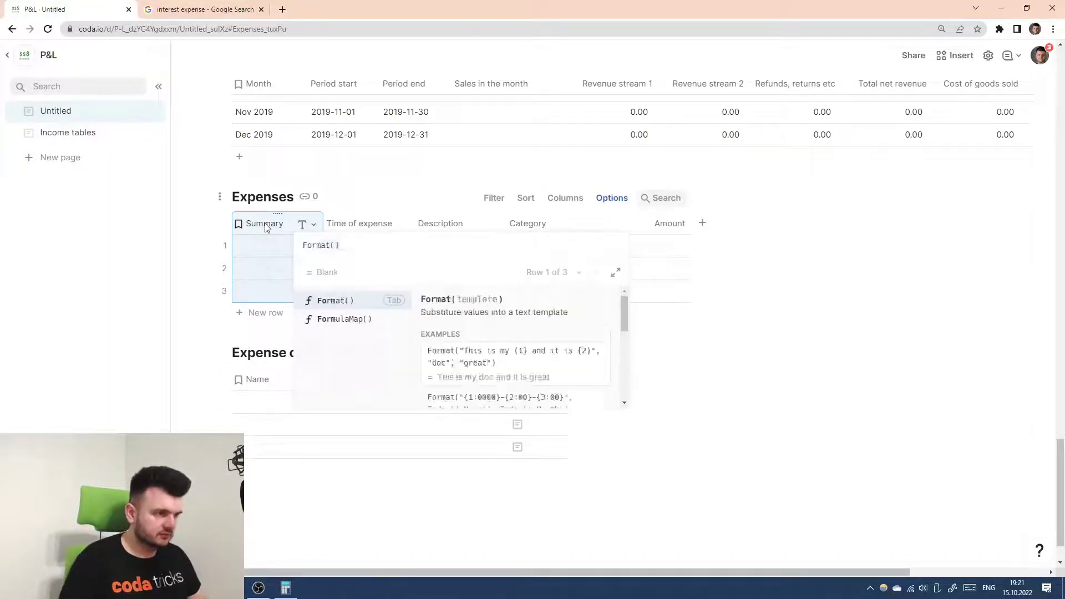
key("Tab")
type("\"")
type("🔻")
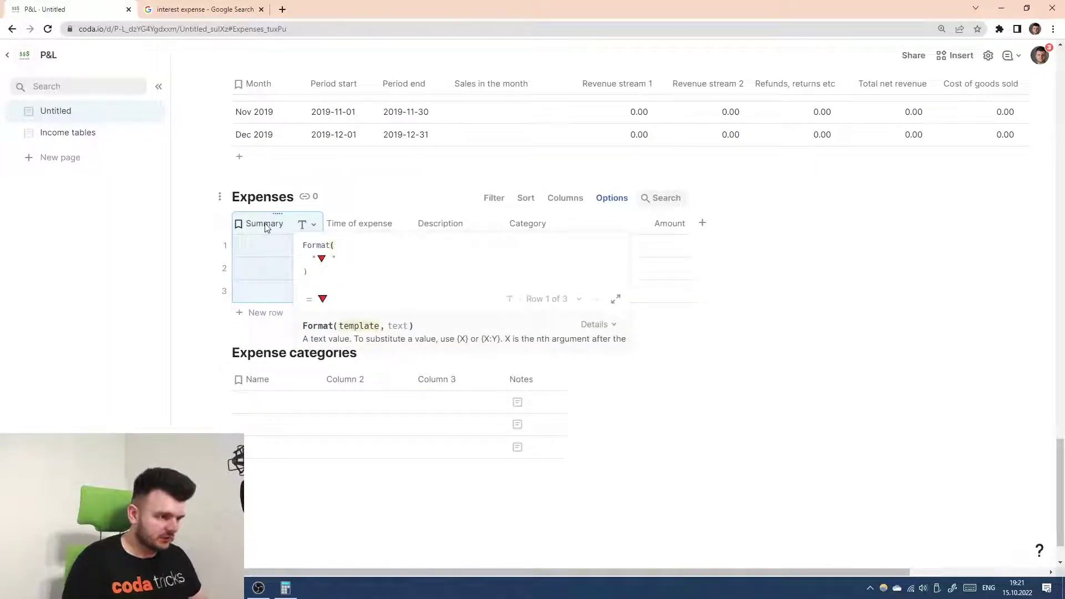
type("{1}")
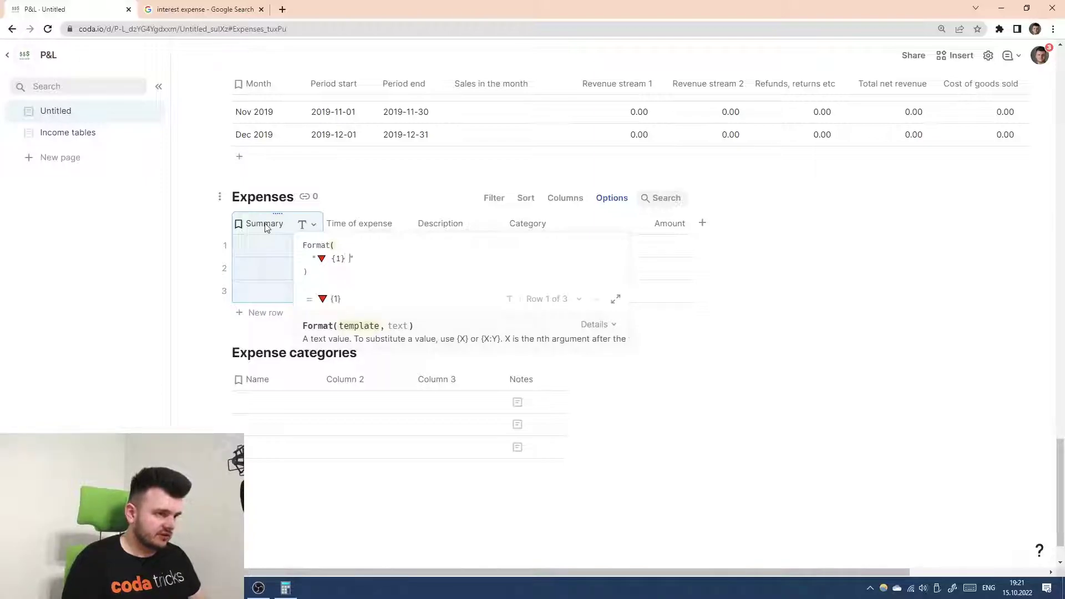
type(" @ ")
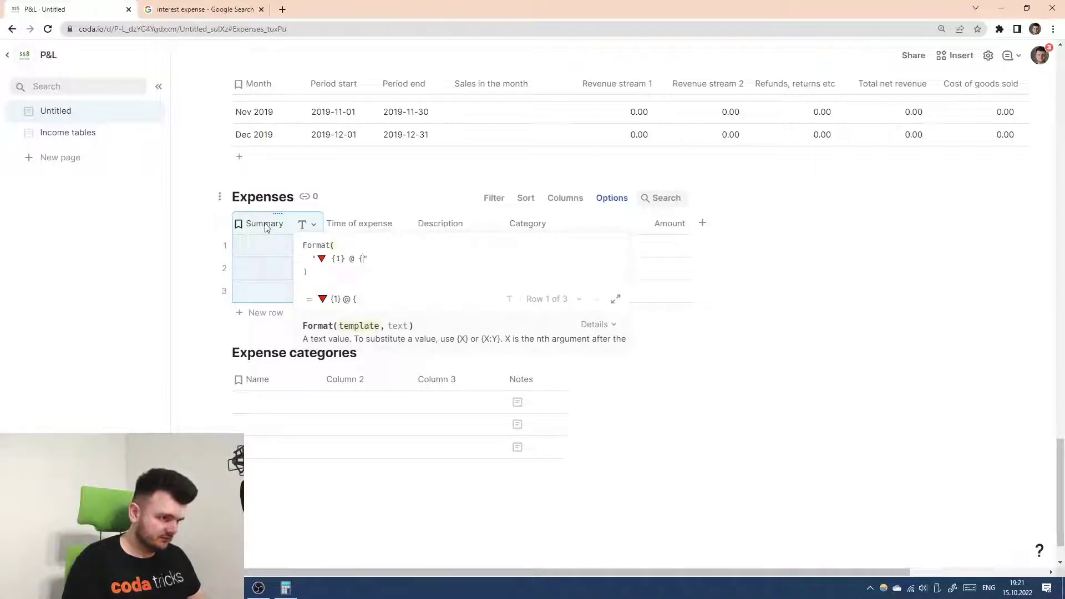
type("{2} ")
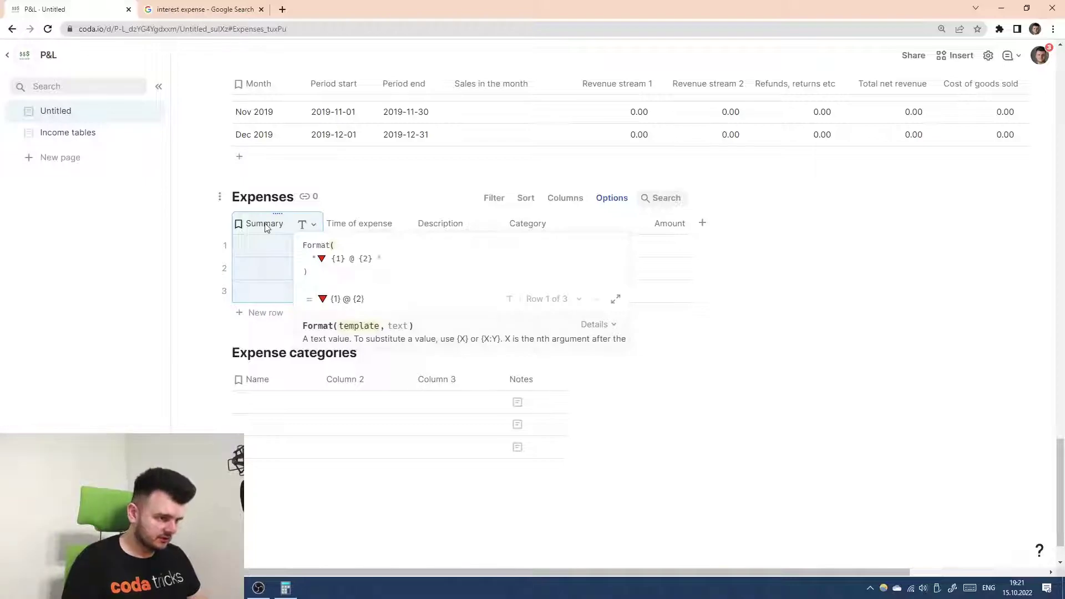
type("| {3}\"")
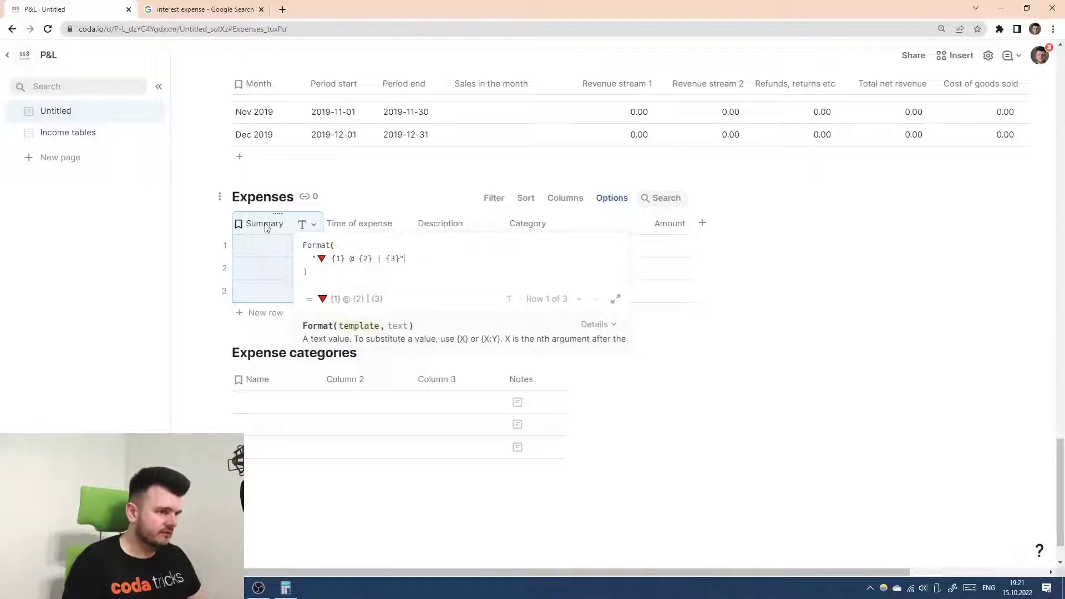
- Add the Description column as the first value after the template in the Summary column's Format formula
type(",")
key("shift+Return")
type("Description")
key("Return")
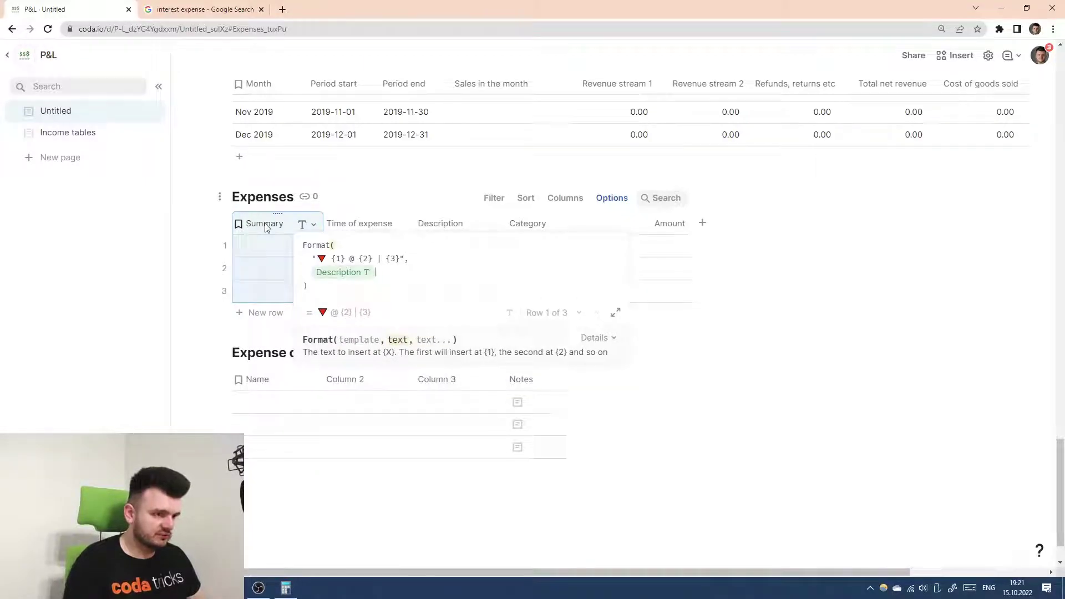
type(",")
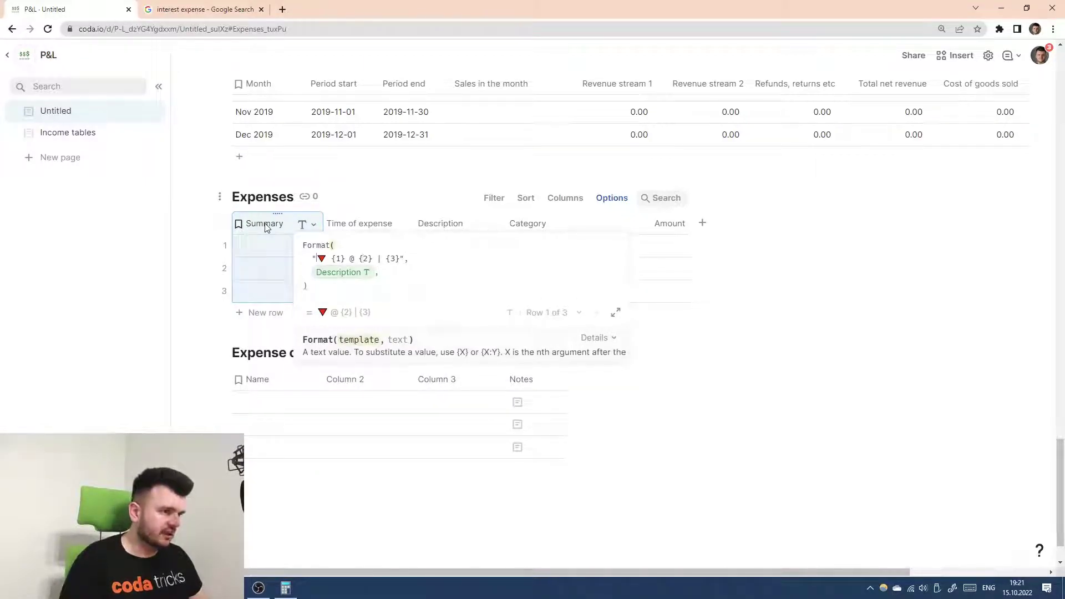
- Extend the Format template of the Summary column to four placeholders: "🔻 {1}: {2} @ {3} | {4}"
type(": {2}")
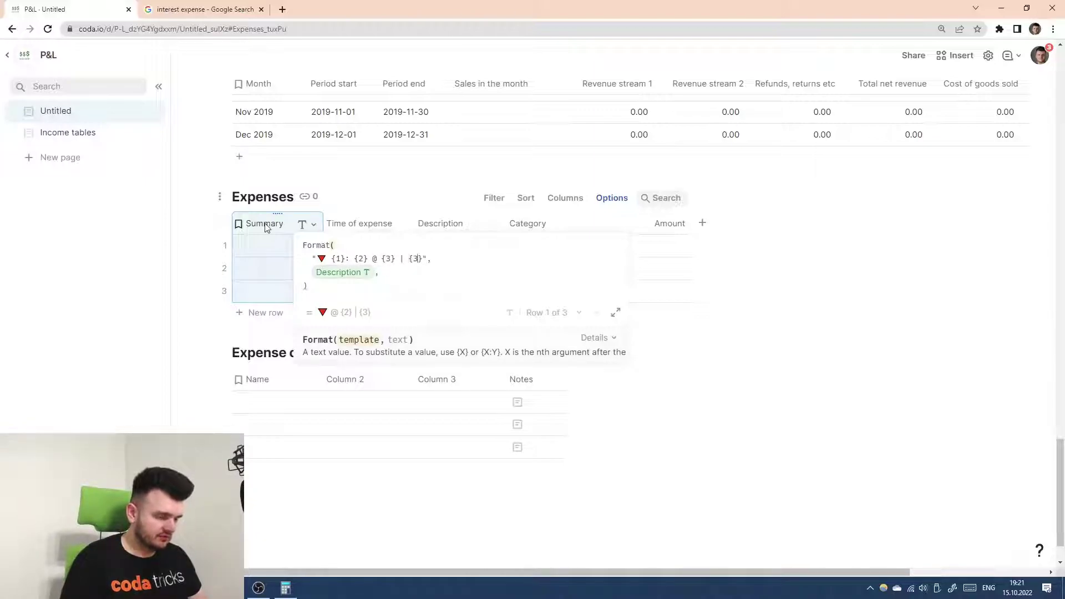
key("BackSpace")
type("4")
left_click(436, 270)
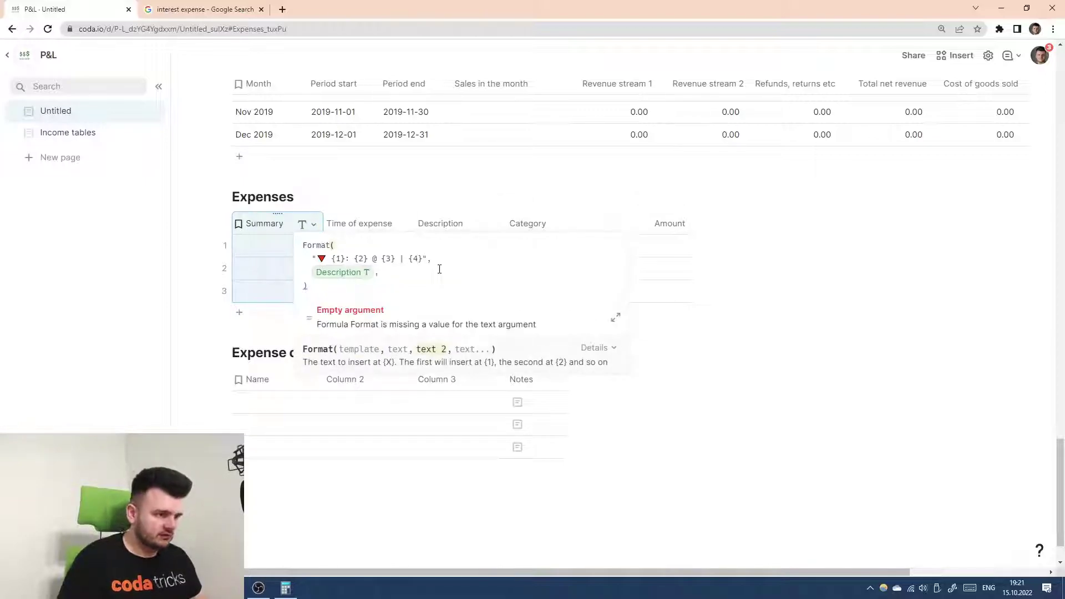
- Replace the first text argument of the Summary column's Format formula with Category.Name
key("shift+Home")
type("Category")
key("Tab")
type(".Na")
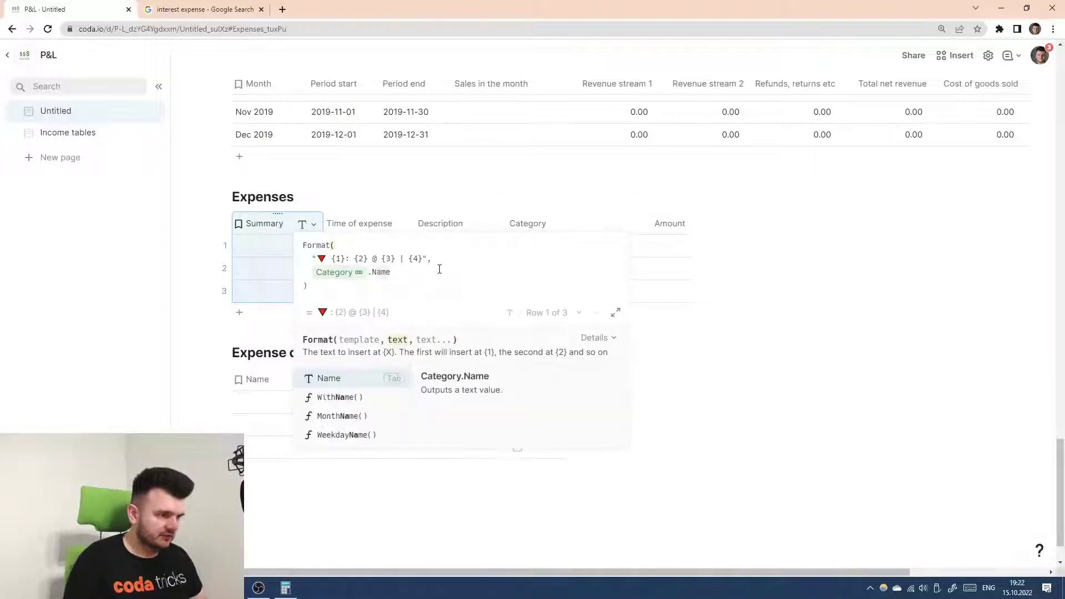
key("Tab")
type(",")
key("shift+Return")
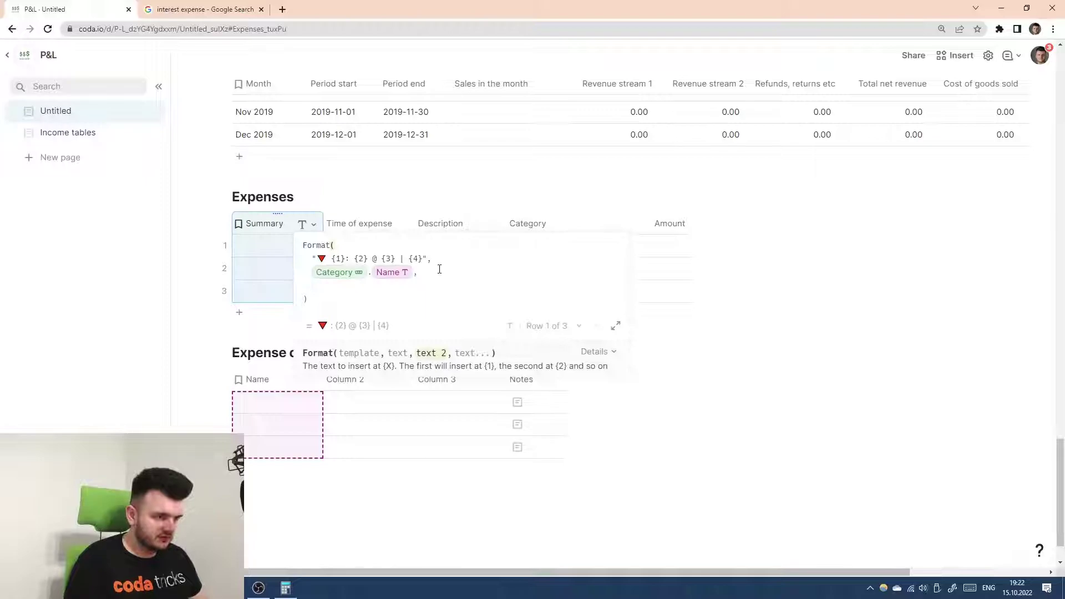
- Add Description and Time of expense as the second and third text arguments of the Summary formula
type("@")
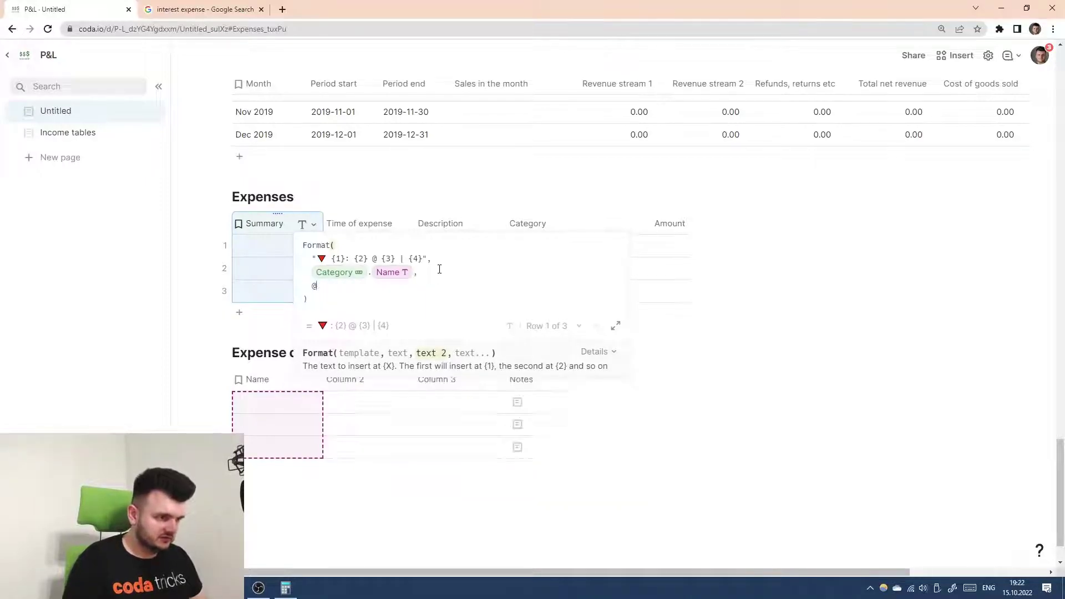
type("Description")
key("Tab")
type(",")
key("shift+Return")
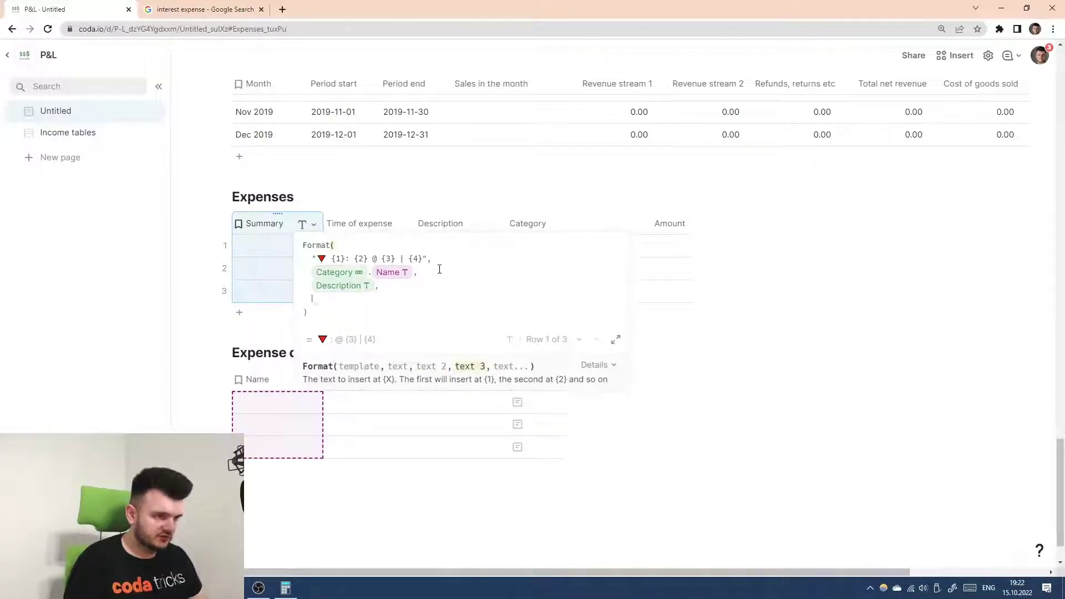
type("@Time of expense")
key("Tab")
type(",")
key("shift+Return")
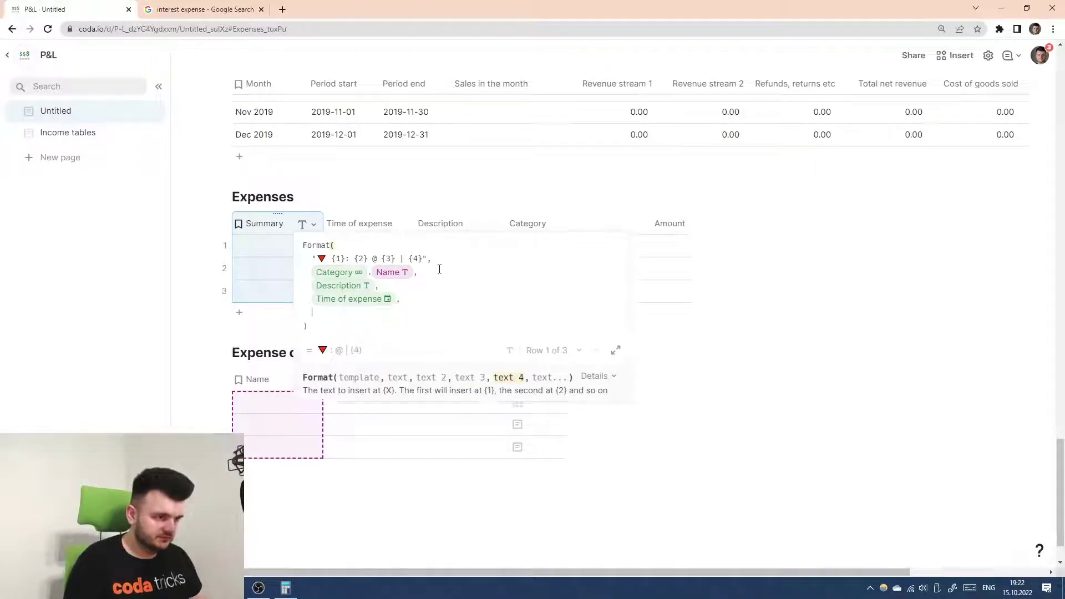
- Add Amount as the fourth text argument of the Summary formula and commit the formula
type("@Am")
key("Tab")
type(",")
key("BackSpace")
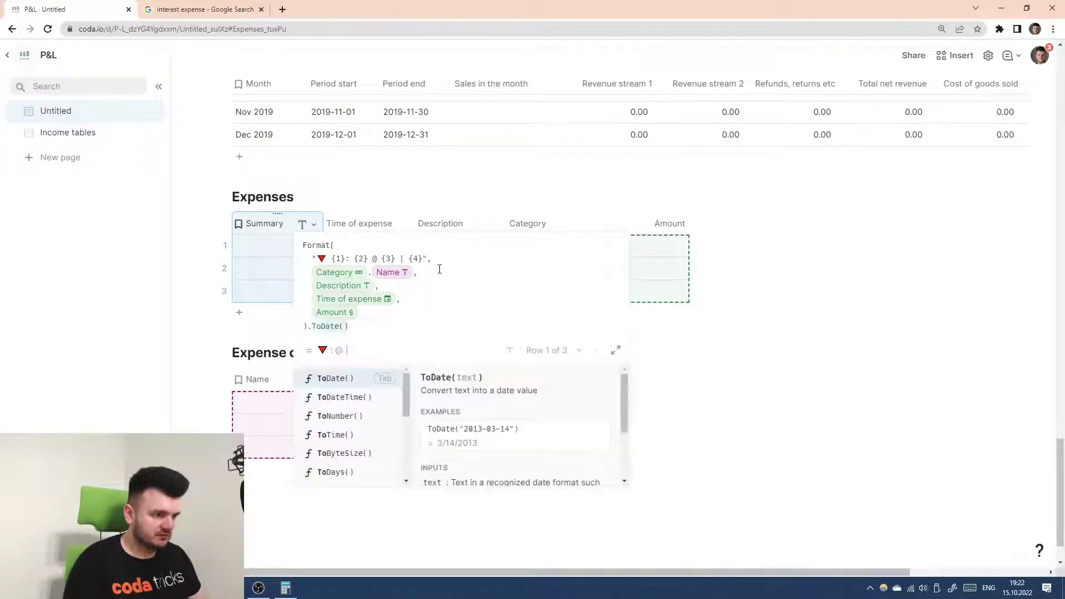
left_click(438, 272)
left_click(422, 257)
left_click(380, 249)
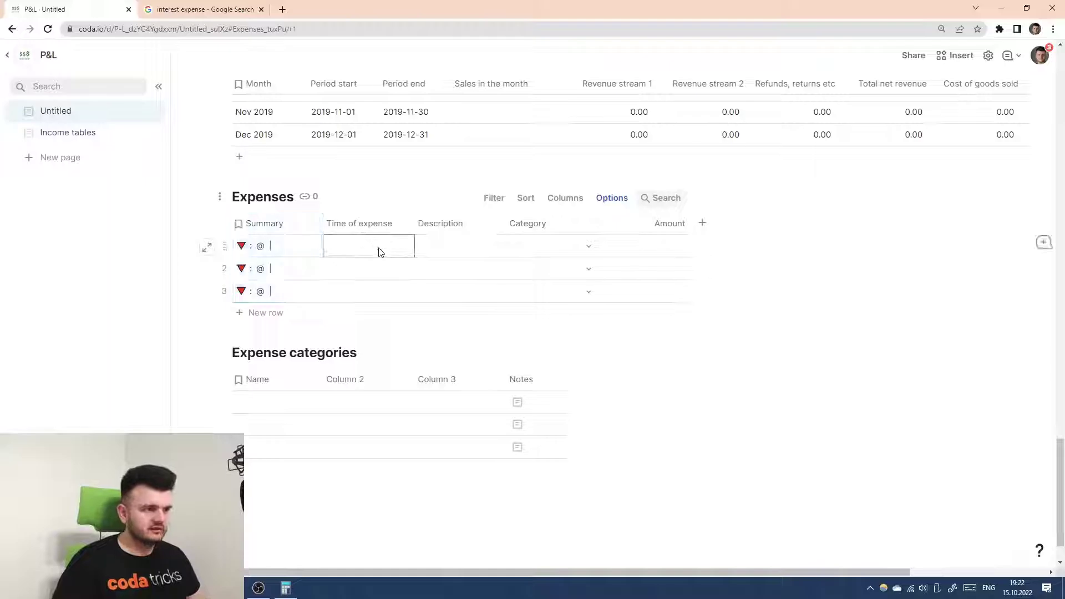
- Set the first expense's Time of expense to 10/15/2018, 7:00 PM
left_click(370, 247)
double_click(371, 246)
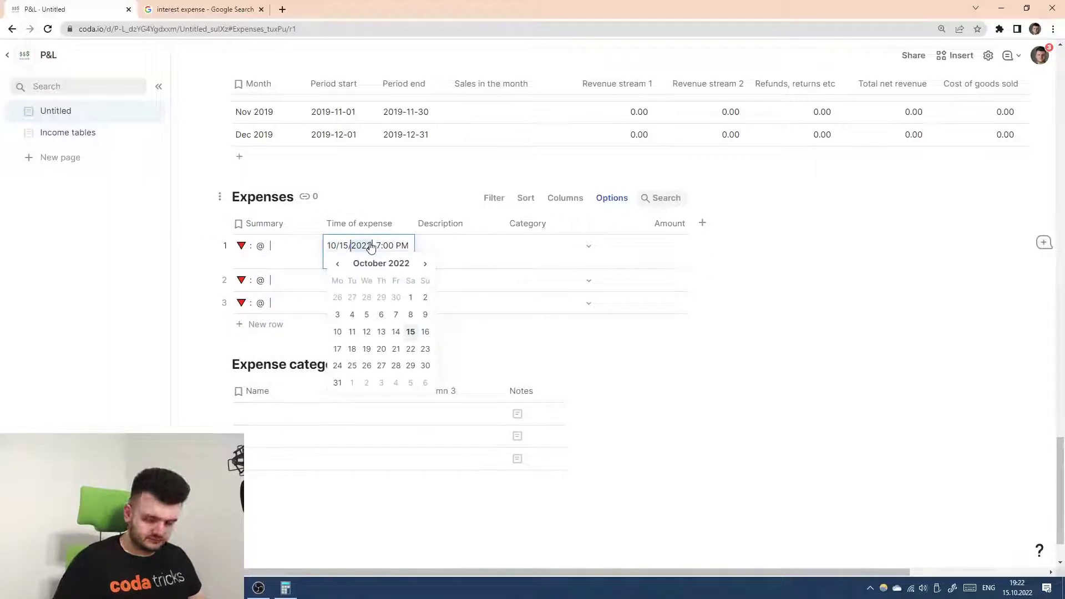
type("2018")
left_click(388, 242)
left_click(488, 257)
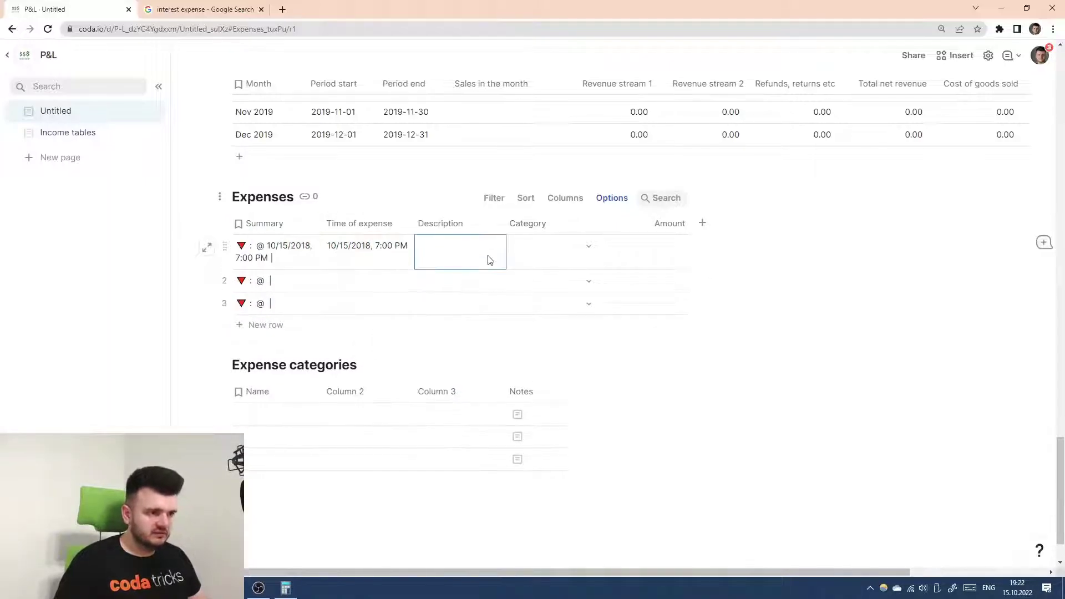
- Widen the Summary column of the Expenses table and move the Category column ahead of Description
left_click_drag(320, 220, 358, 222)
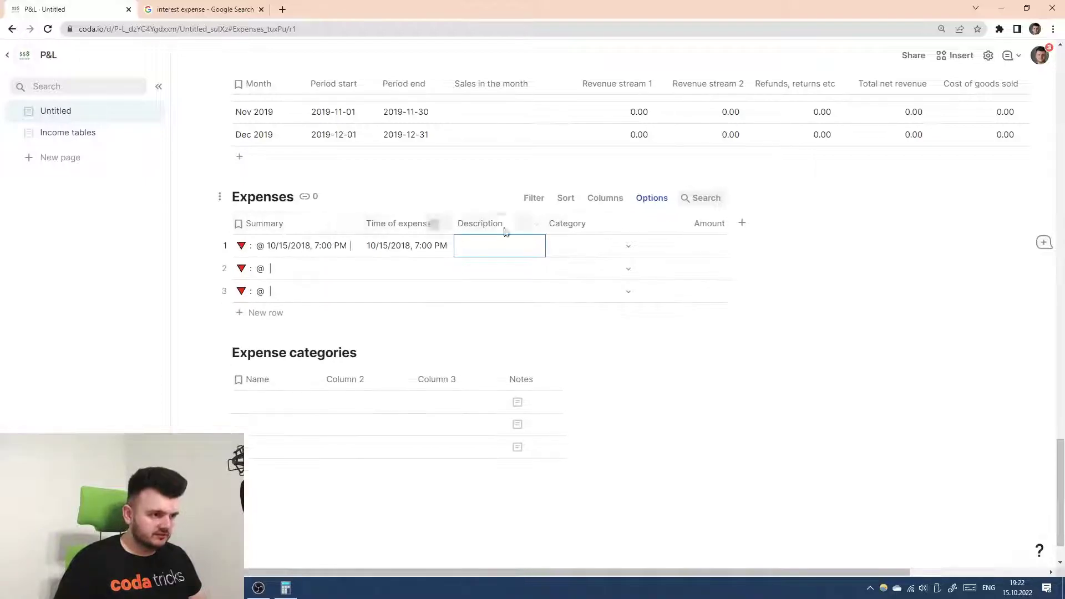
left_click_drag(571, 224, 503, 261)
left_click(508, 245)
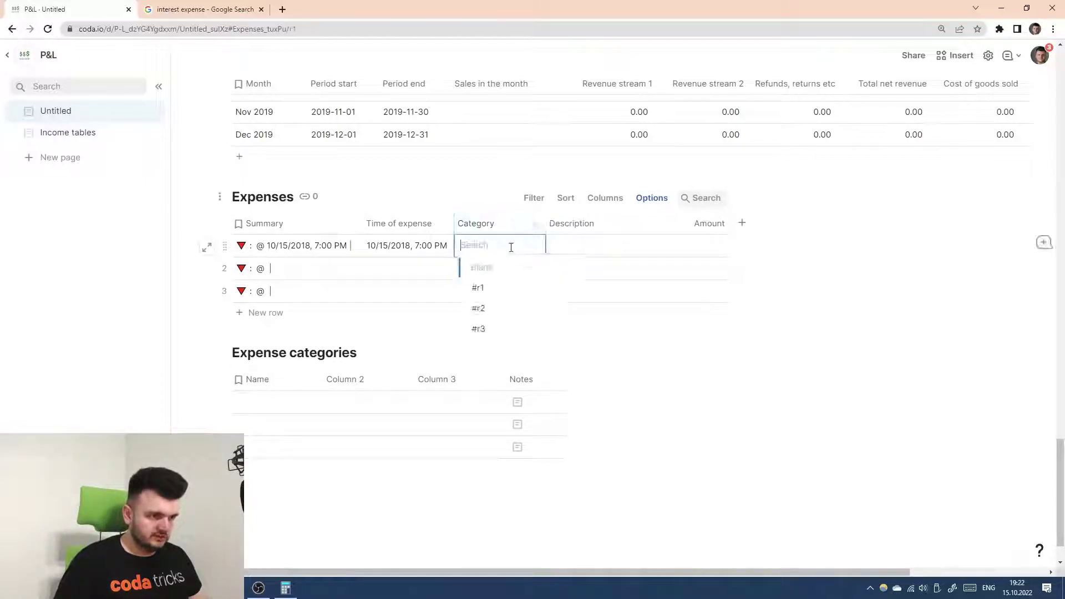
- Consult the reference profit and loss statement and delete Column 2, Column 3 and Notes from the Expense categories table
left_click(283, 409)
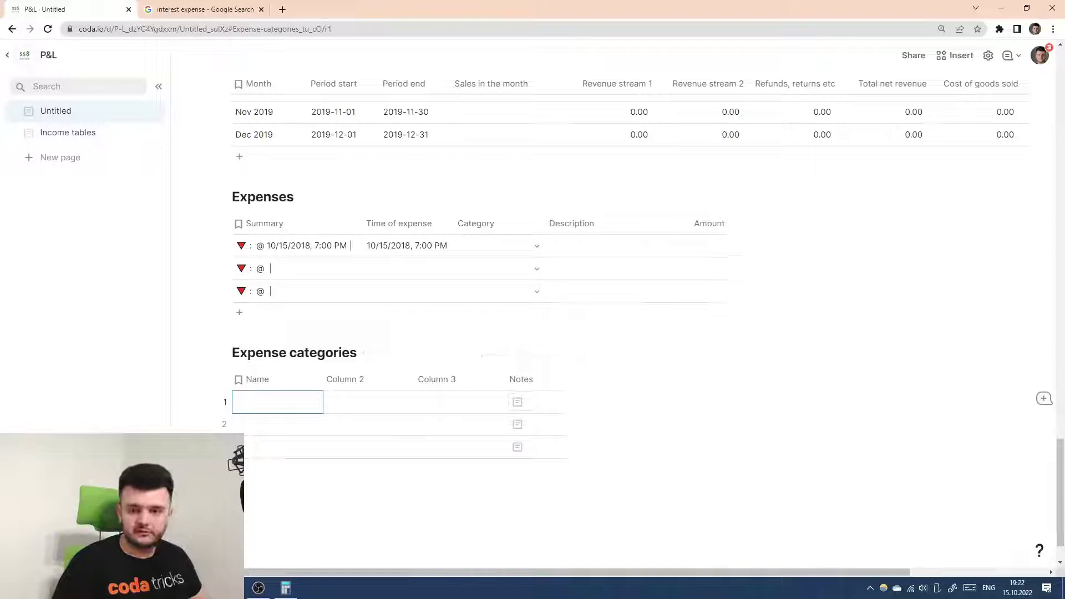
key("alt+Tab")
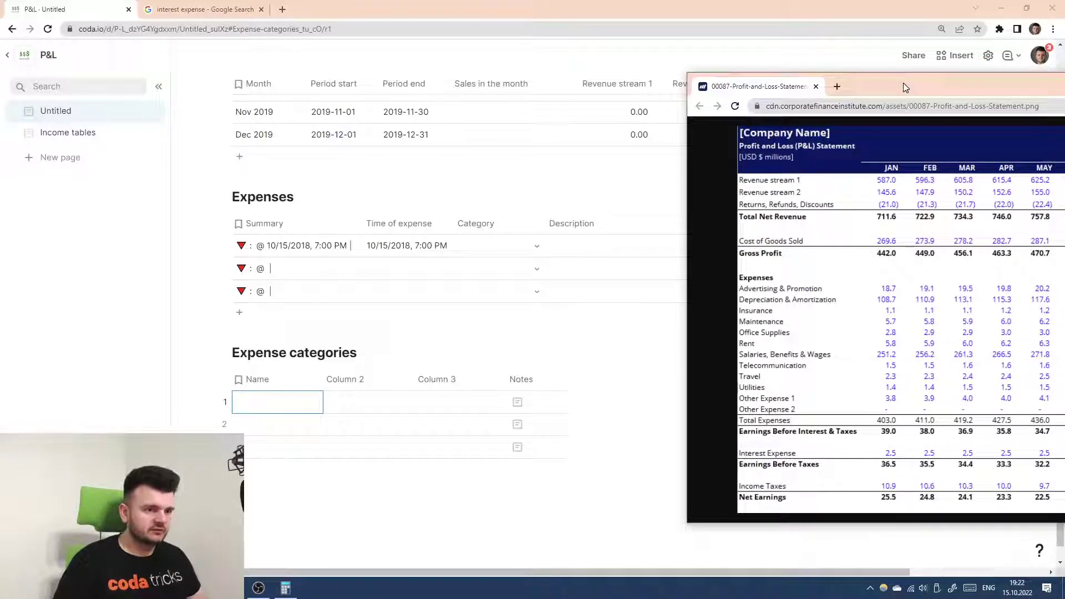
key("alt+Tab")
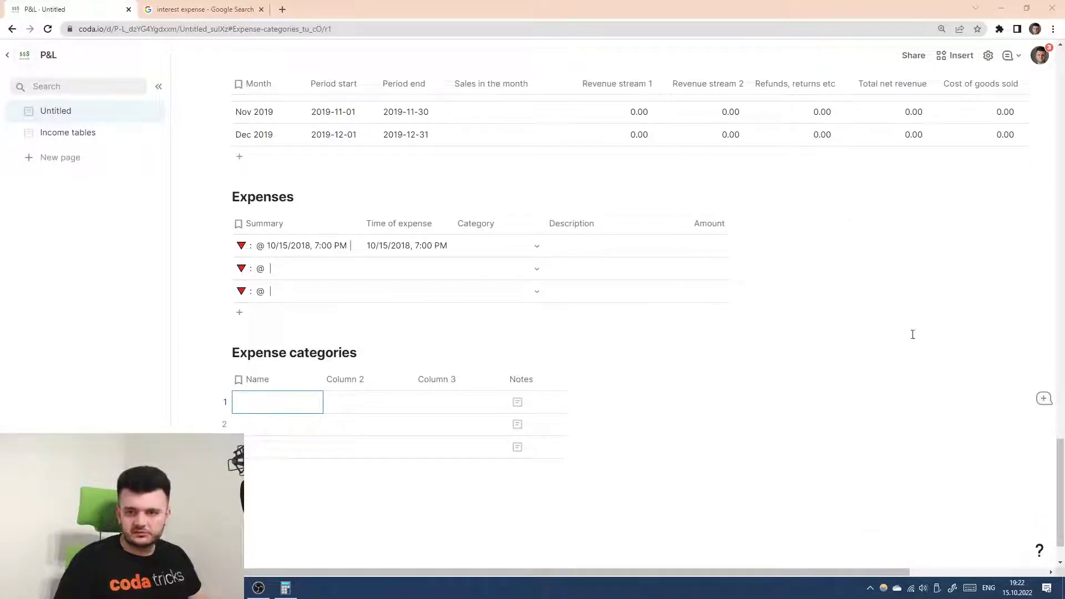
left_click(374, 380)
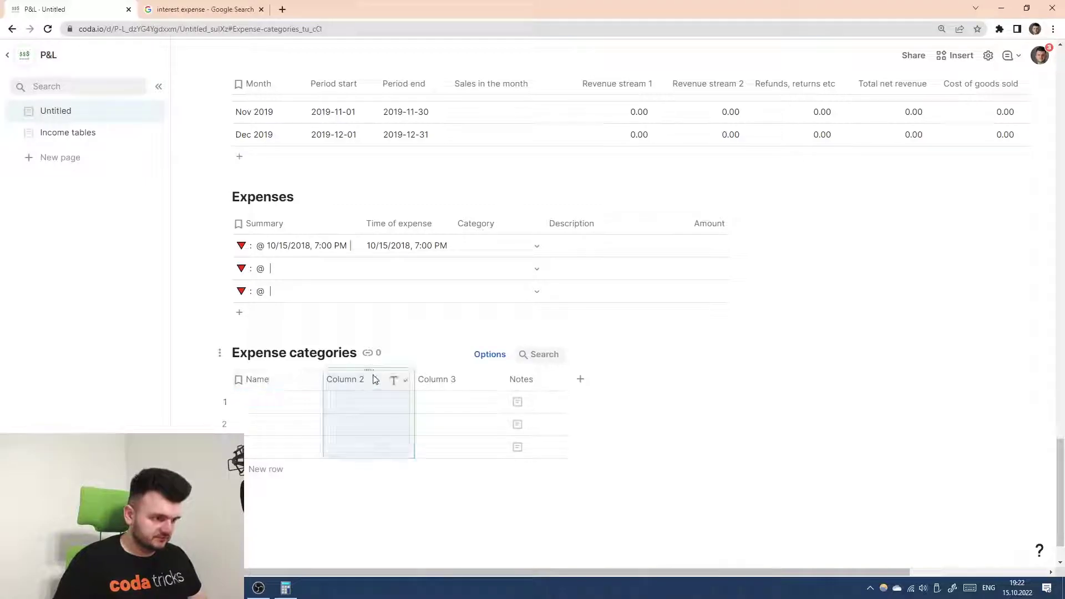
left_click(530, 379, "shift")
key("Delete")
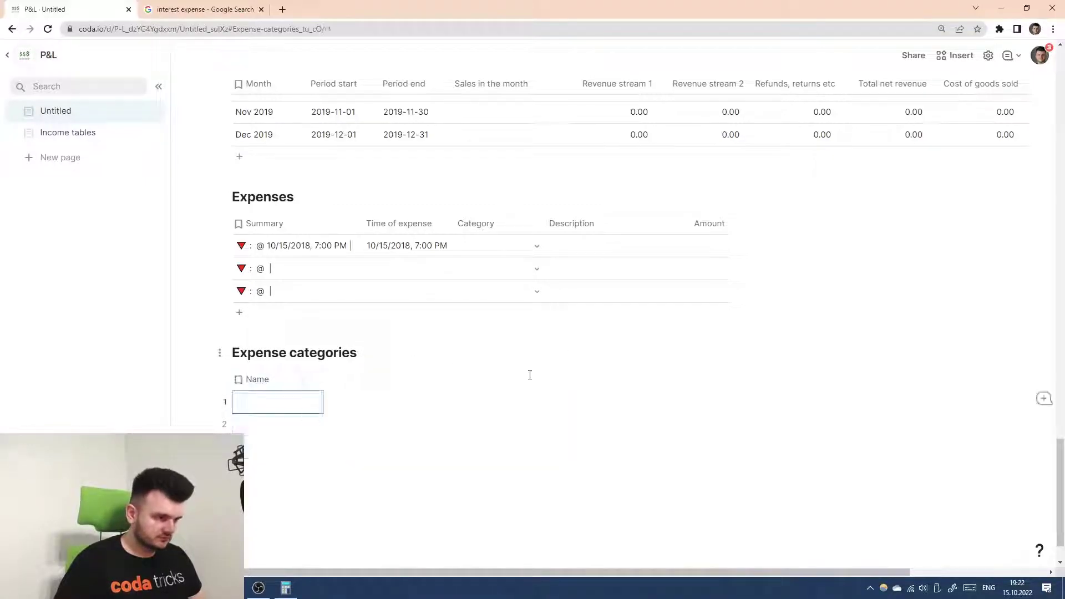
- Enter Advertising & Promotion and Depreciation & Amortization as the first two expense category names
type("Advertis")
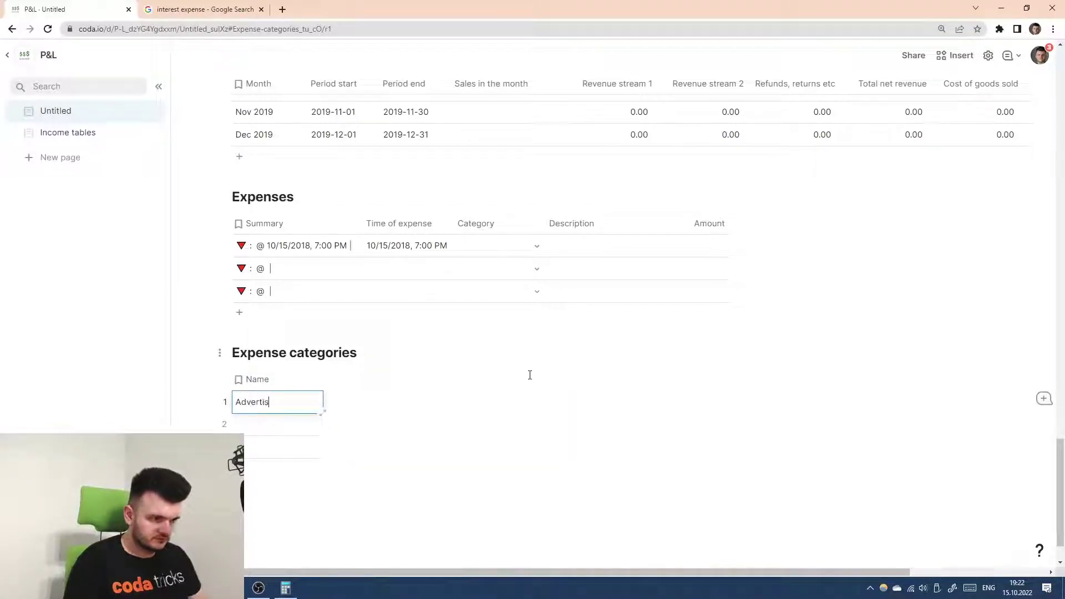
type("ing & Pro")
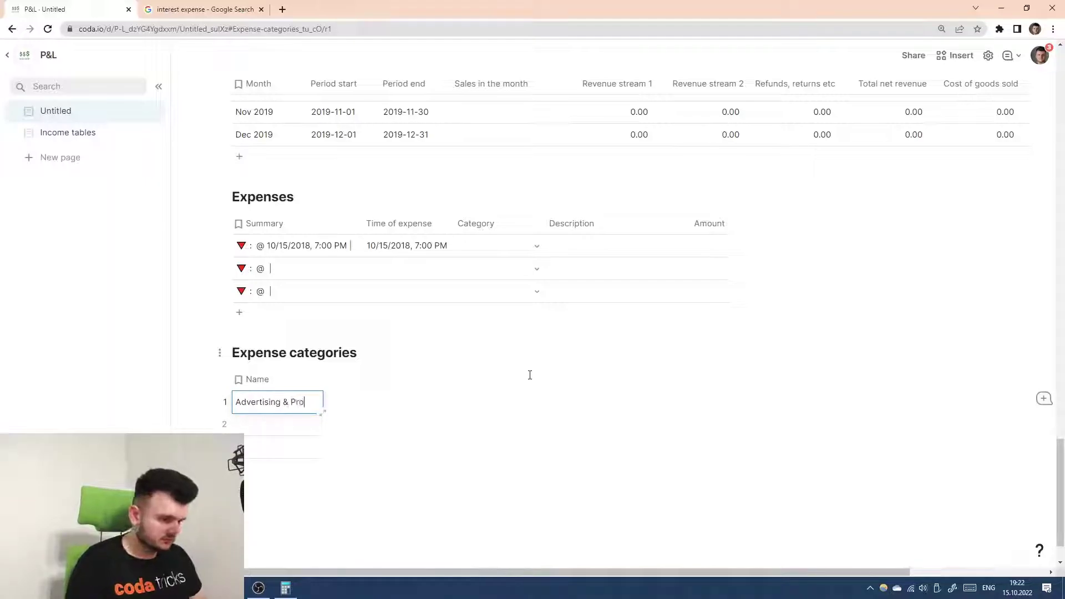
type("motion")
key("Return")
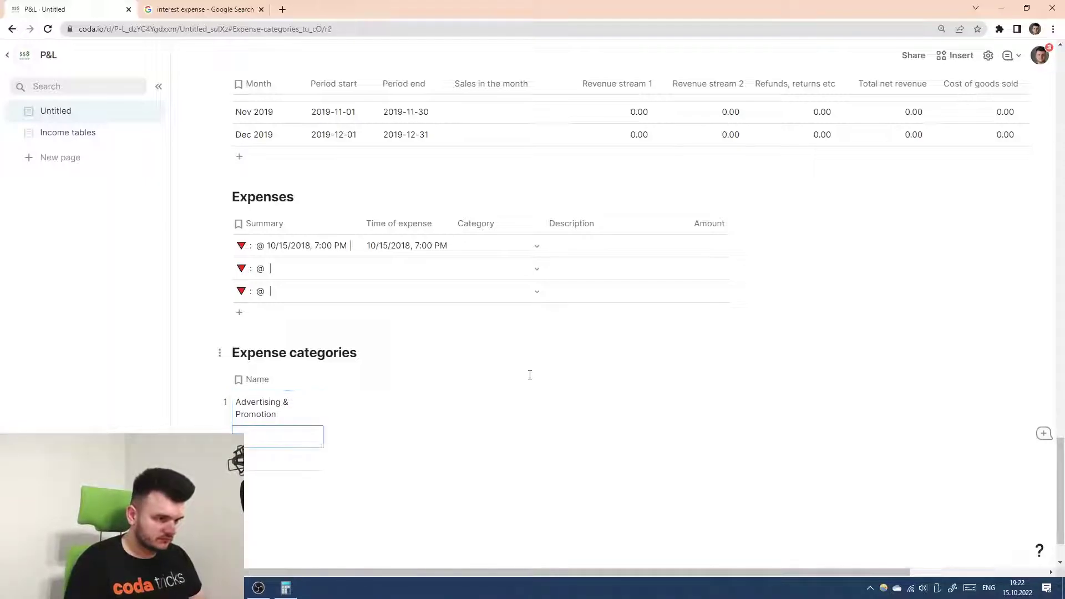
type("Depreci")
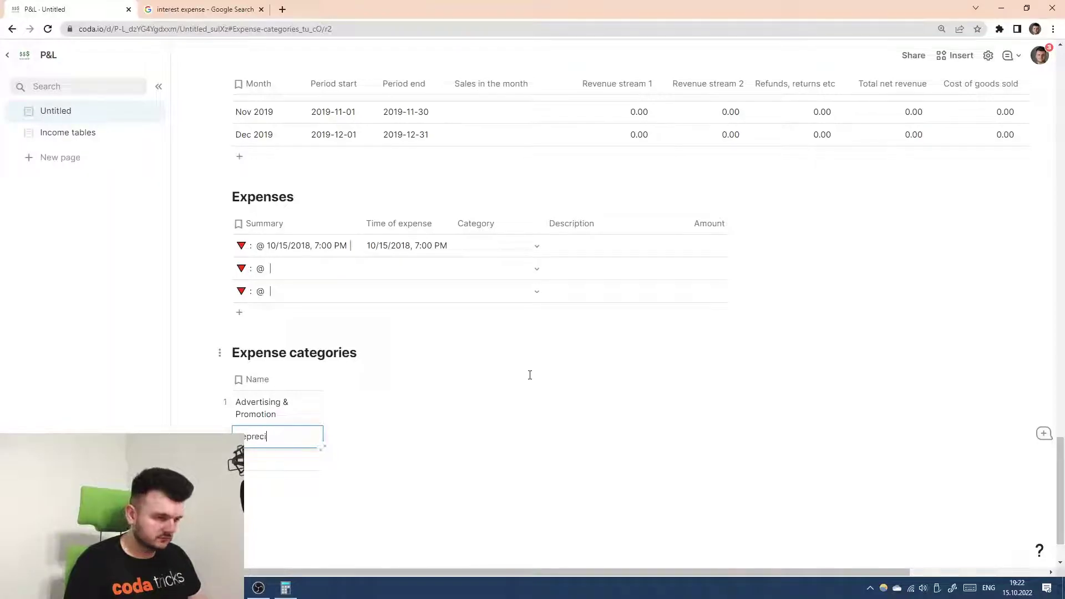
type("ation & A")
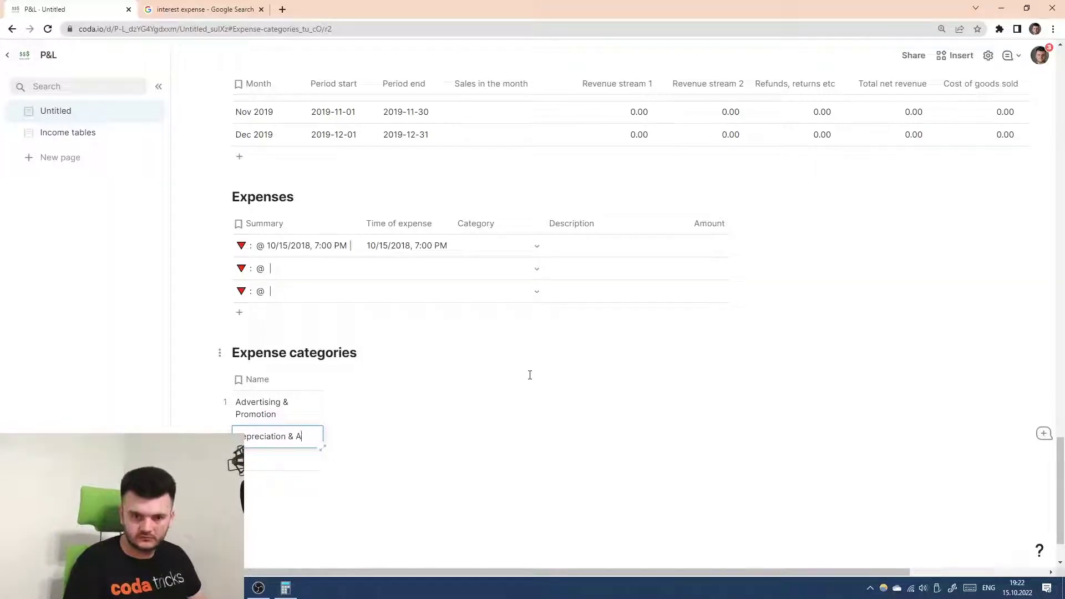
type("m,ortization")
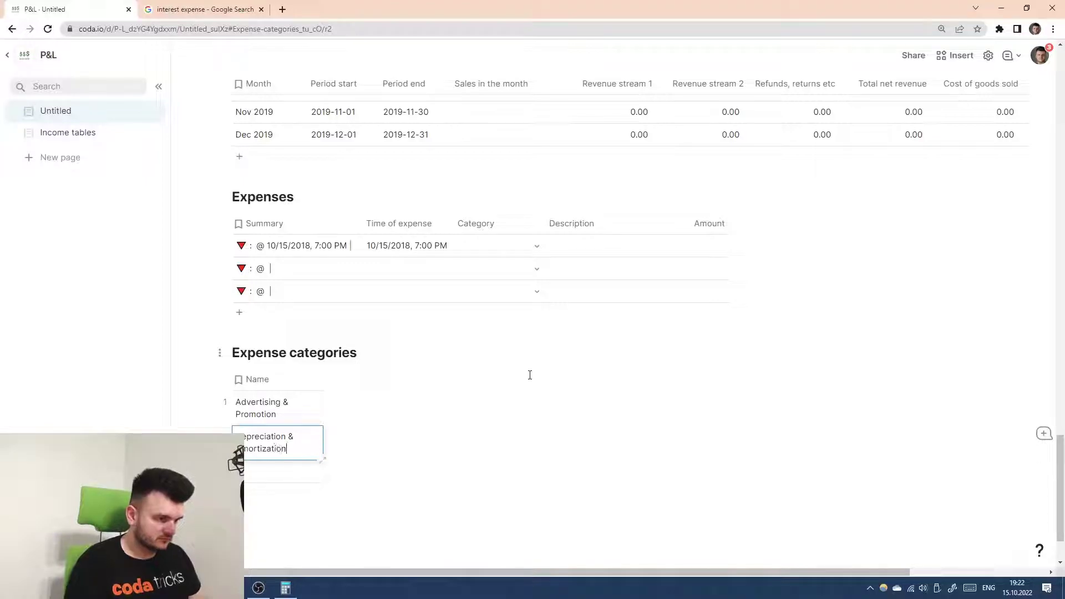
key("Return")
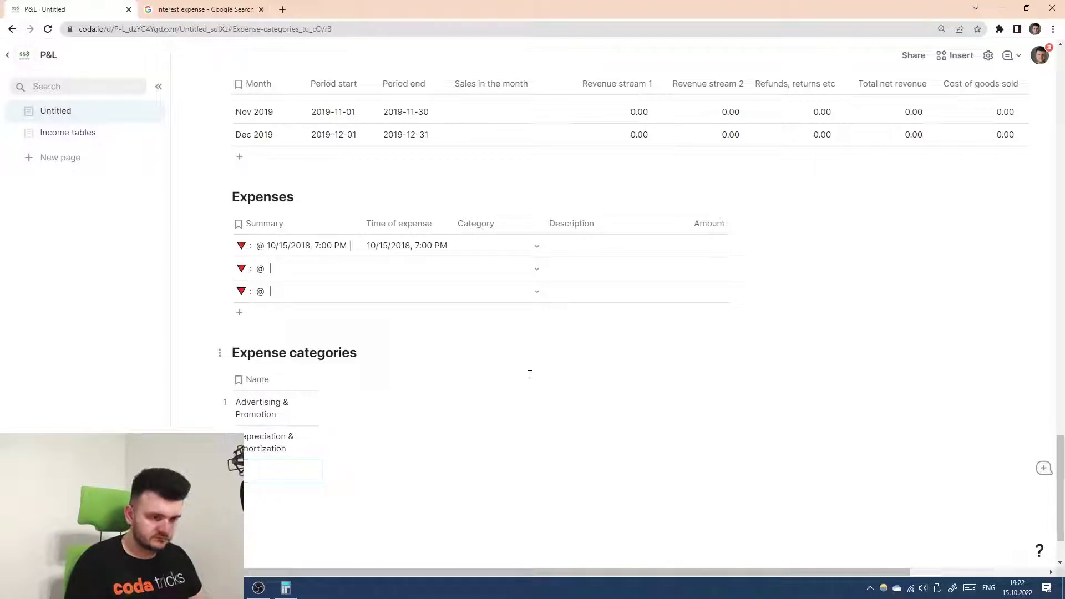
- Widen the Name column to fit its entries and add the expense categories Insurance and Maintenance
double_click(323, 380)
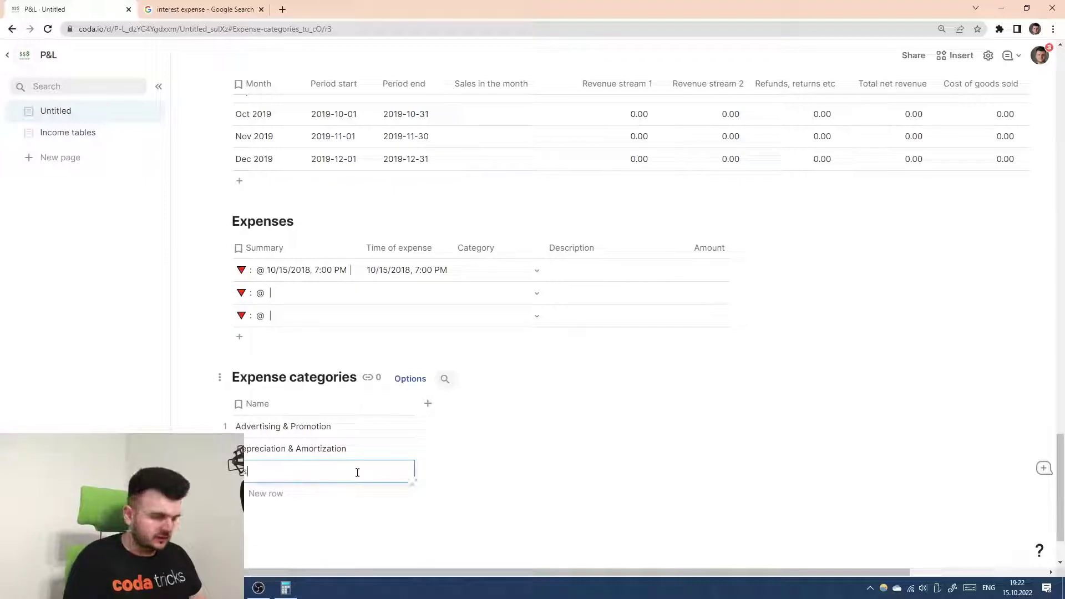
type("Insuramce")
key("Return")
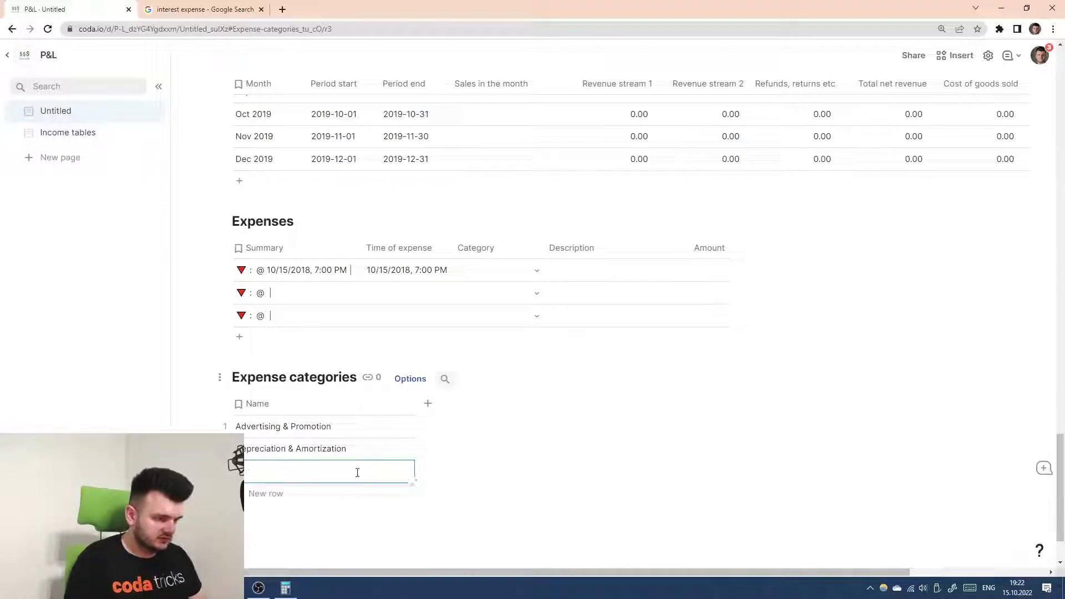
key("Return")
type("Main")
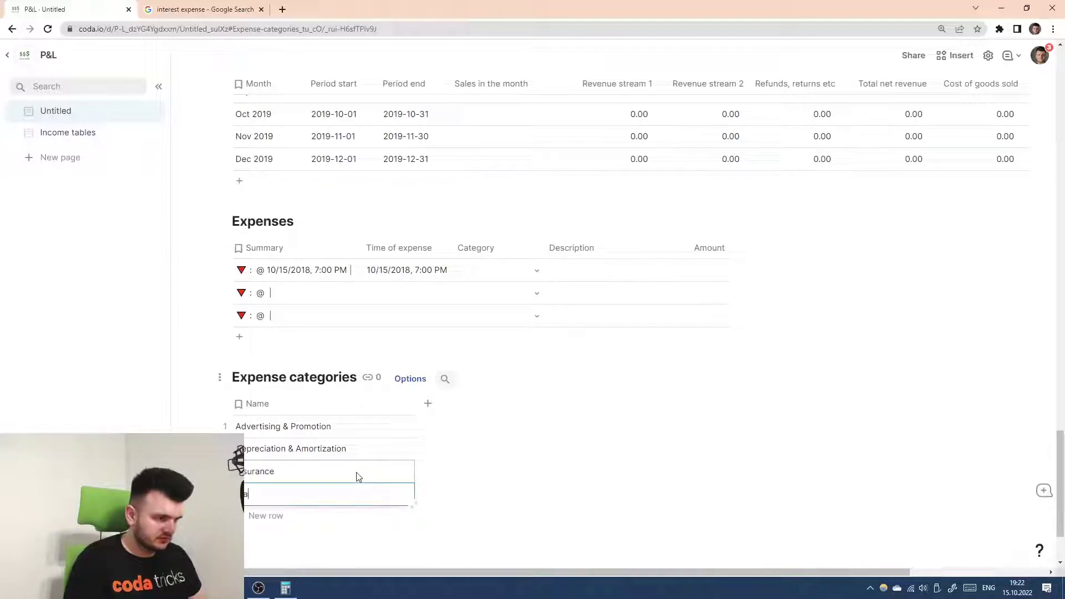
type("tenance")
key("Return")
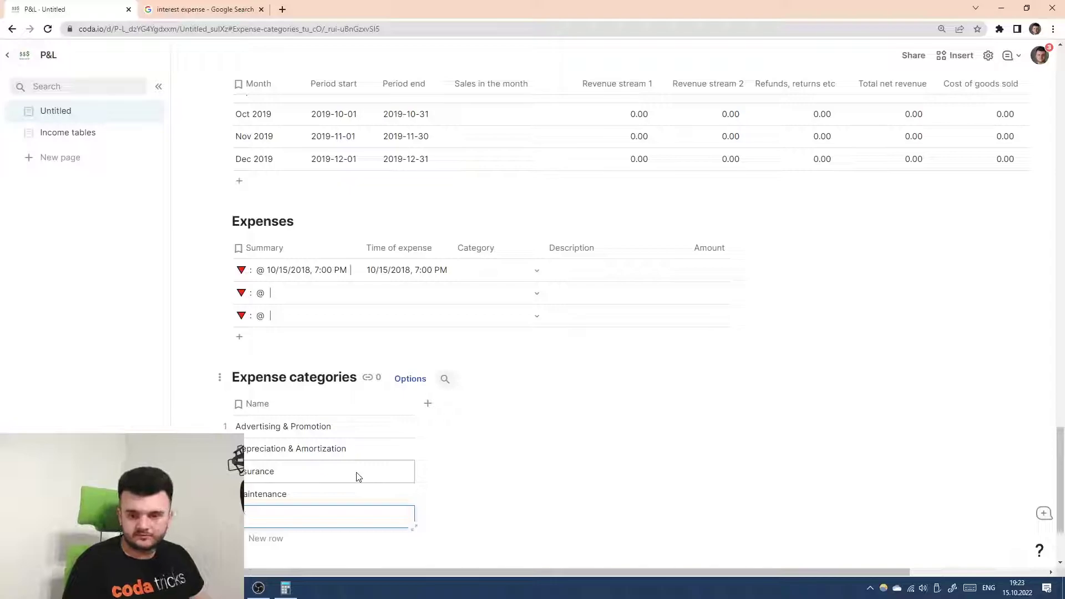
- Add Office Supplies and Rent as the next expense categories
type("Office ")
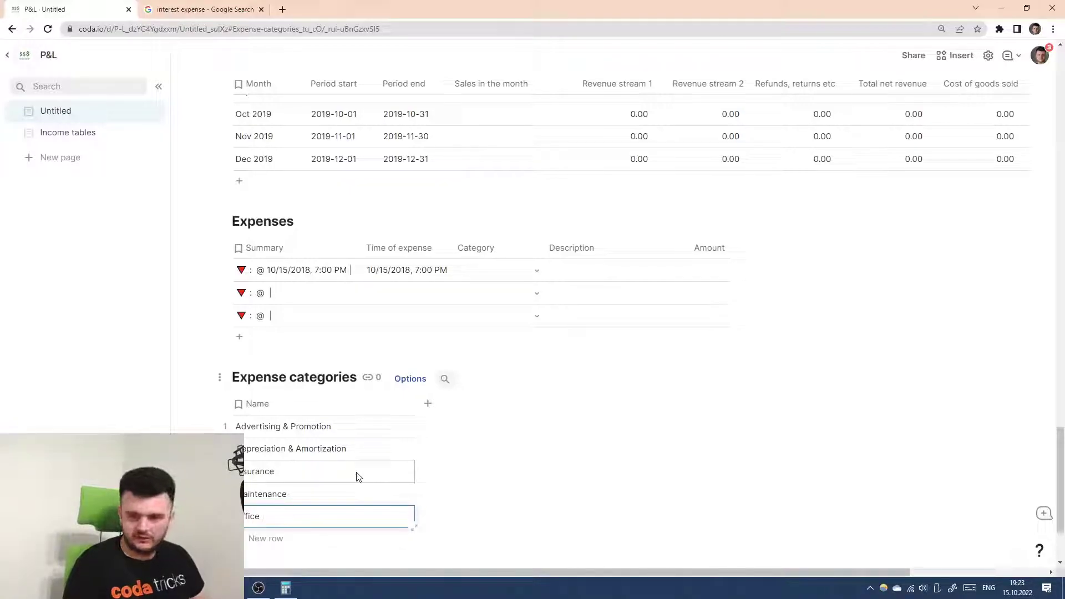
type("Supplies")
key("Return")
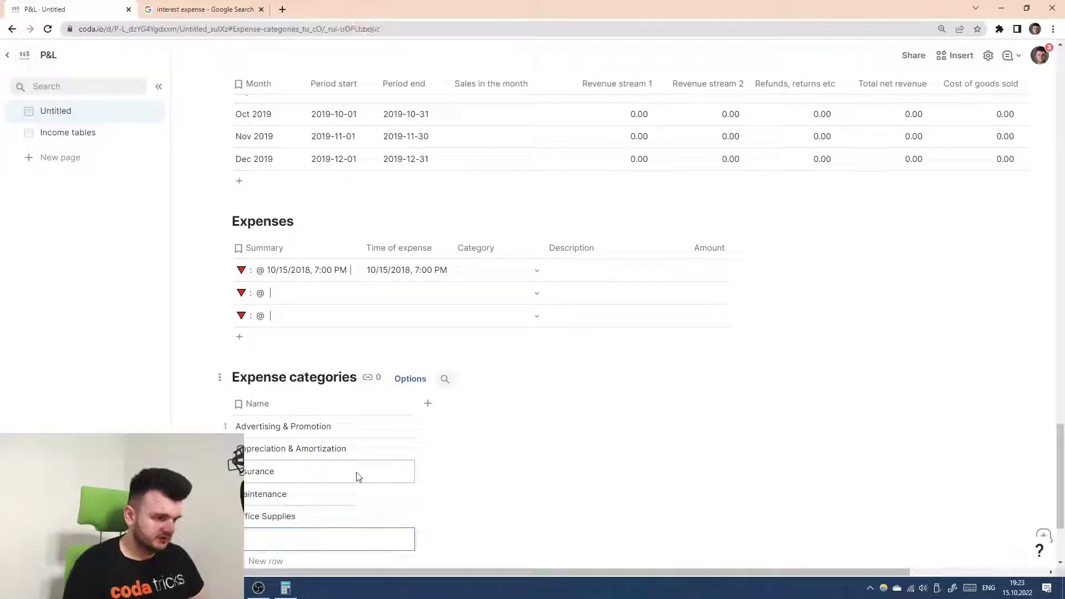
type("Rent")
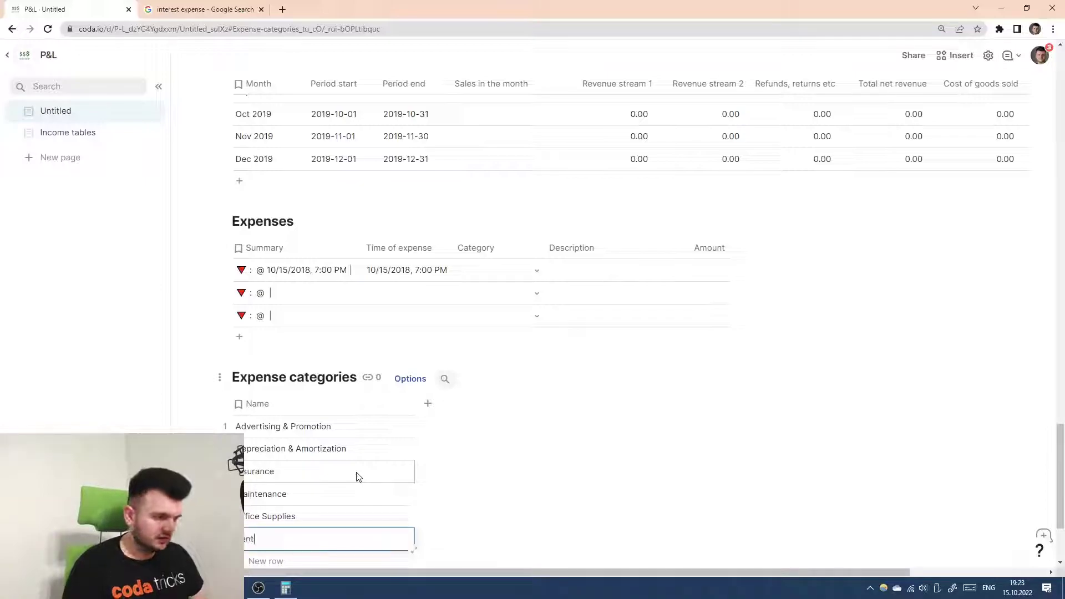
scroll(364, 469, "up", 1)
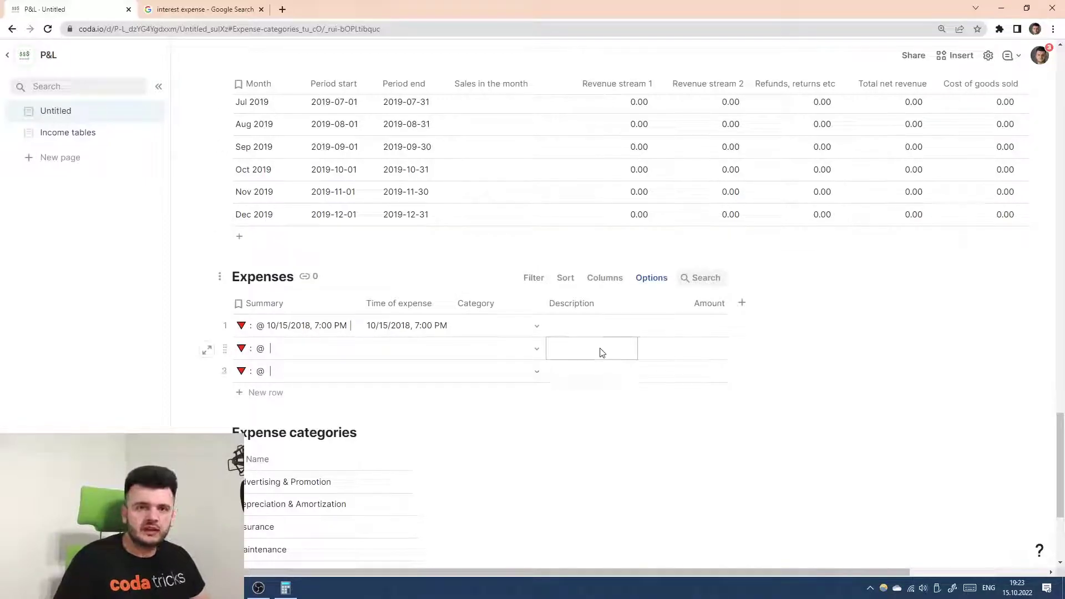
scroll(599, 352, "down", 3)
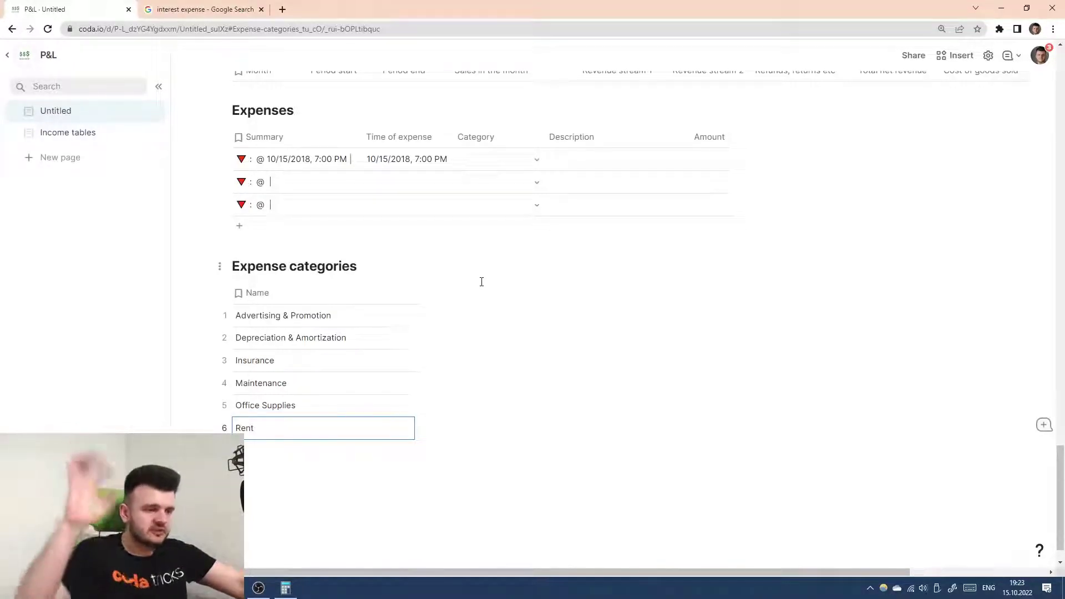
- Switch to Microsoft Whiteboard and open the untitled whiteboard edited yesterday at 9:18 PM
left_click(952, 588)
left_click(909, 563)
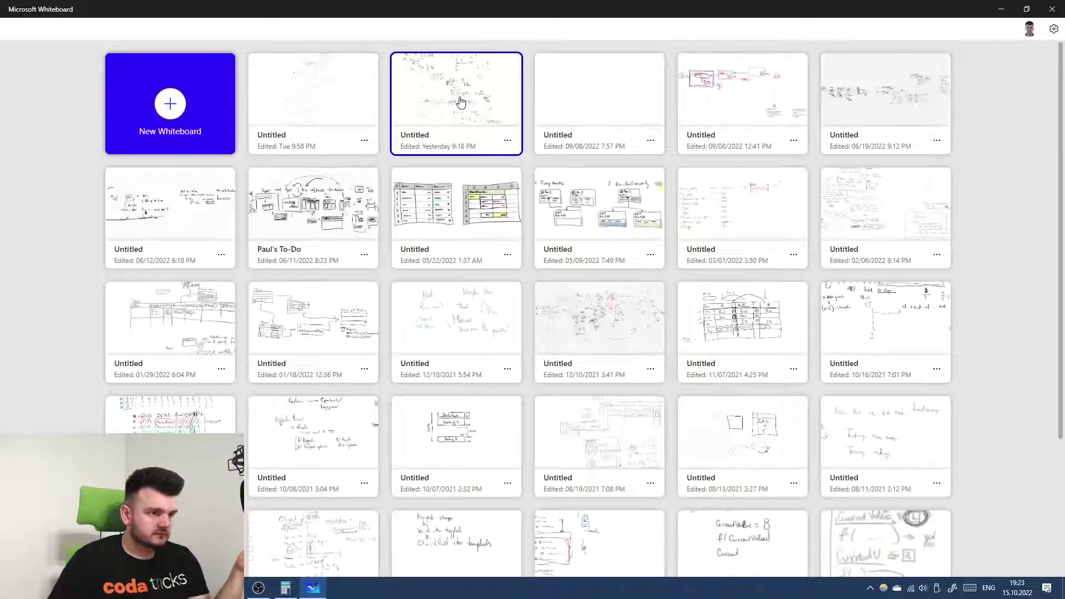
left_click(450, 100)
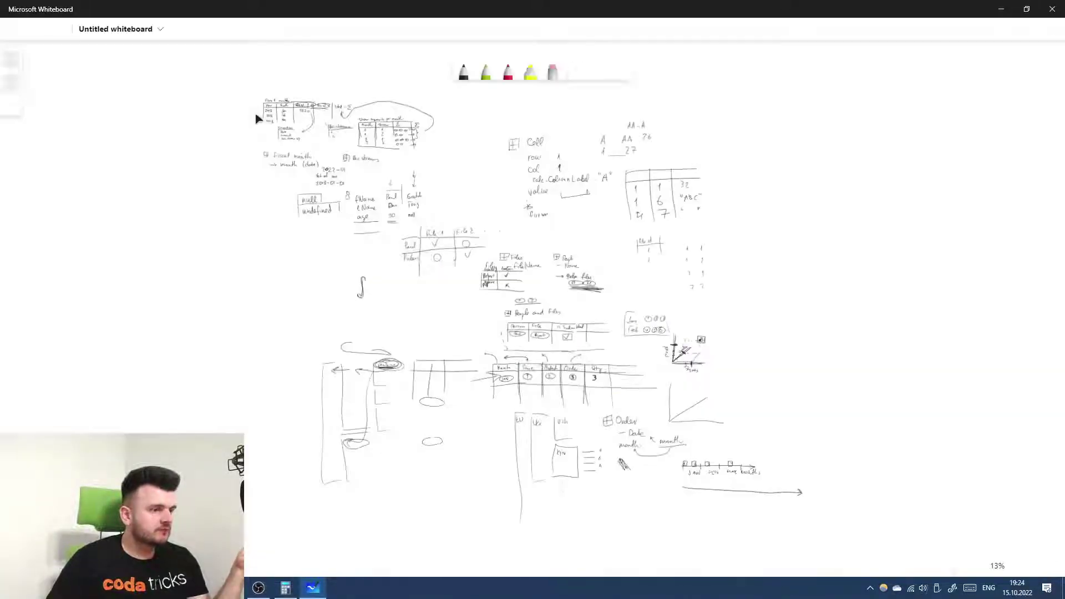
mouse_move(803, 309)
left_mouse_down()
mouse_move(737, 173)
mouse_move(707, 326)
mouse_move(778, 447)
mouse_move(810, 297)
left_mouse_up()
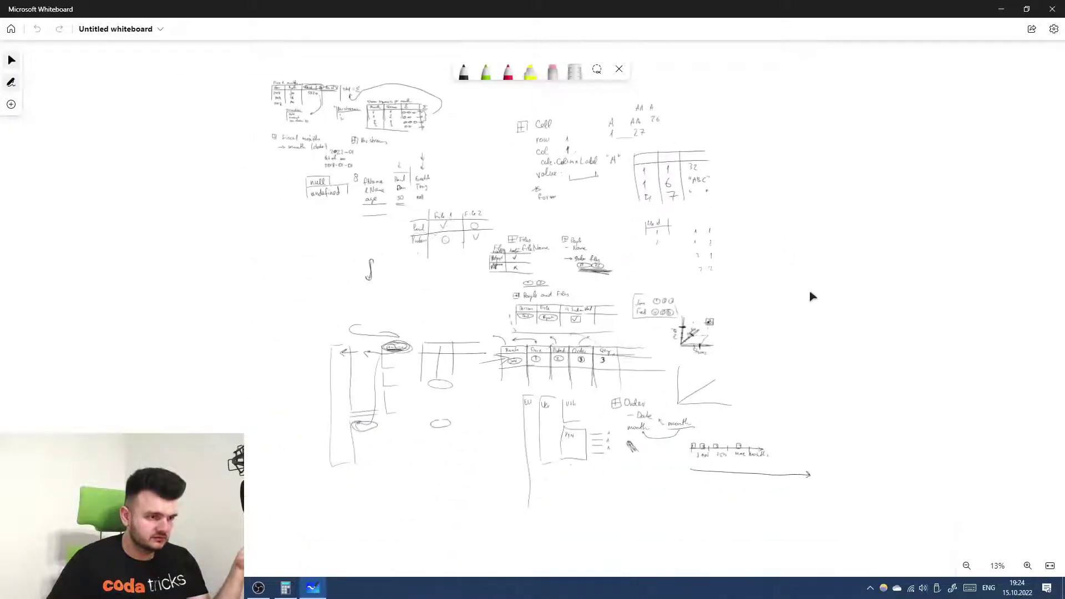
- Return to the whiteboard list and open the untitled whiteboard edited Tue 9:58 PM
left_click(12, 28)
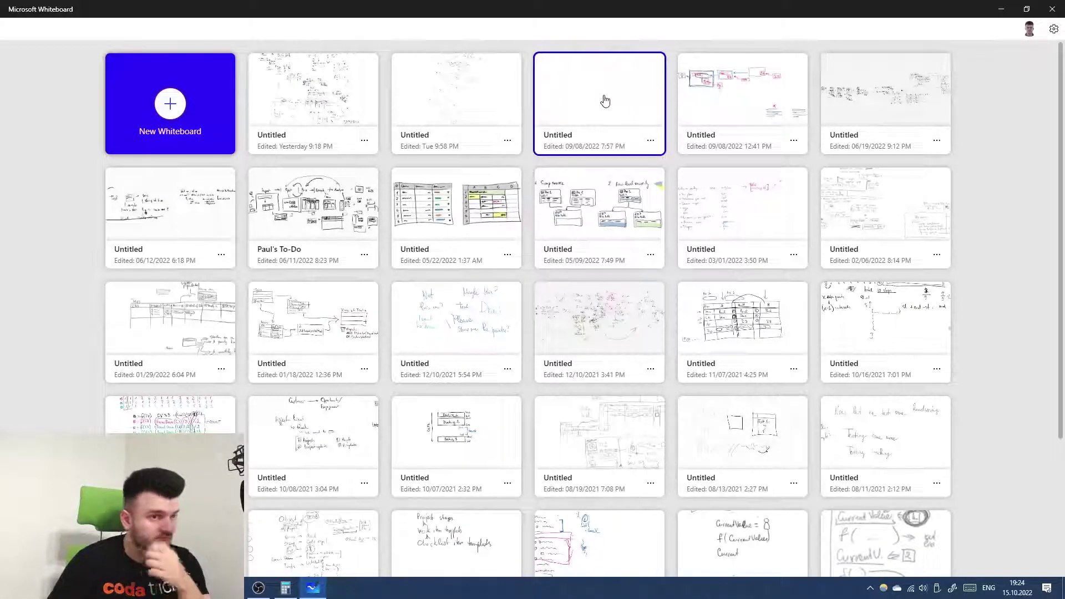
left_click(323, 97)
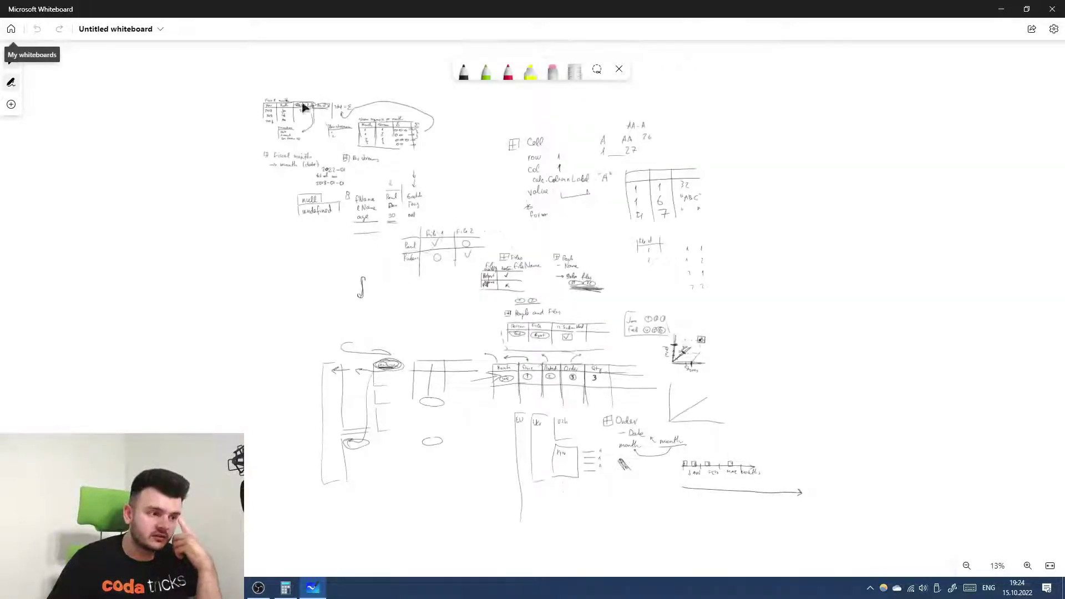
key("Return")
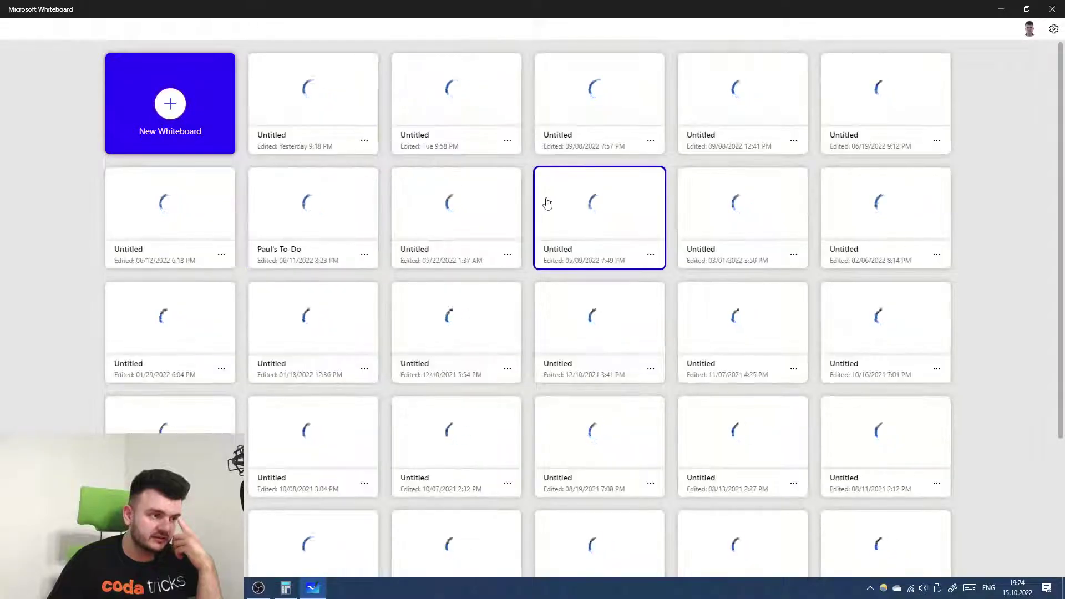
left_click(451, 86)
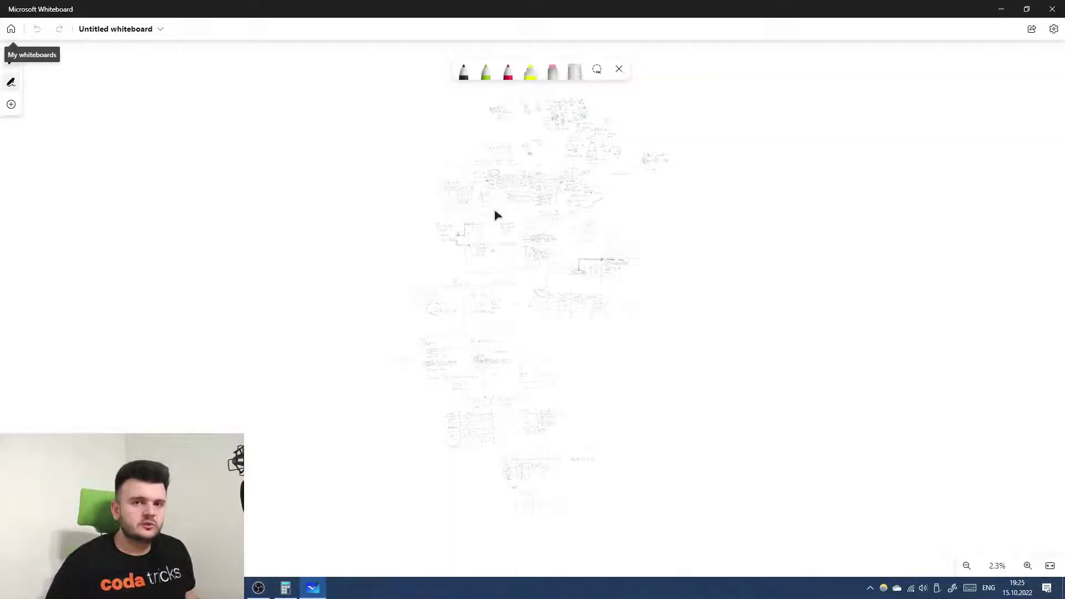
- Examine the sketch of the Orders, Restocks and Transactions tables on the whiteboard
scroll(576, 194, "up", 2)
scroll(549, 219, "up", 5)
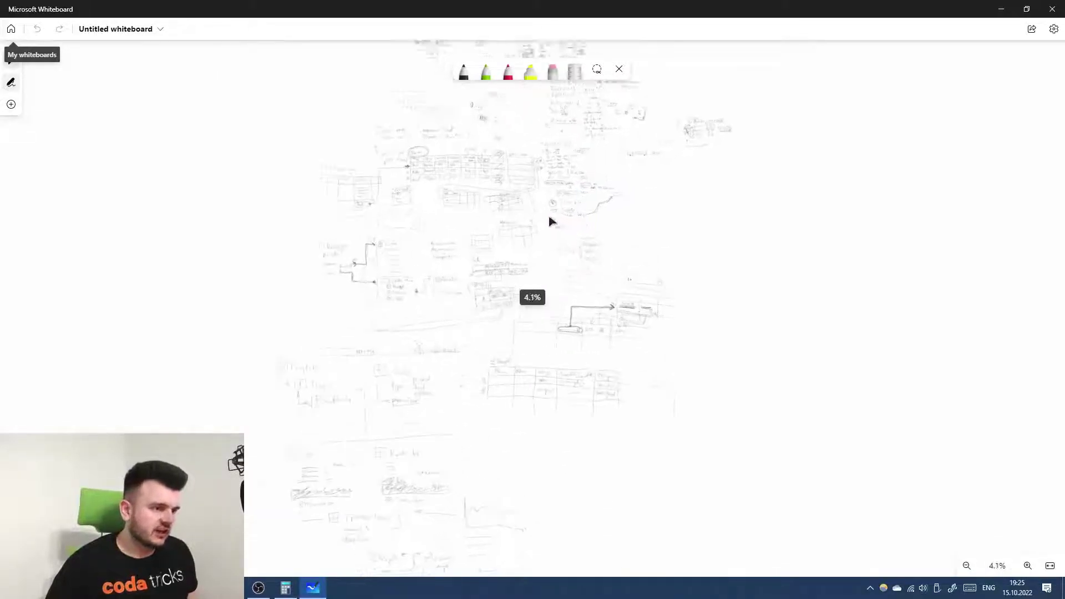
scroll(844, 416, "down", 4)
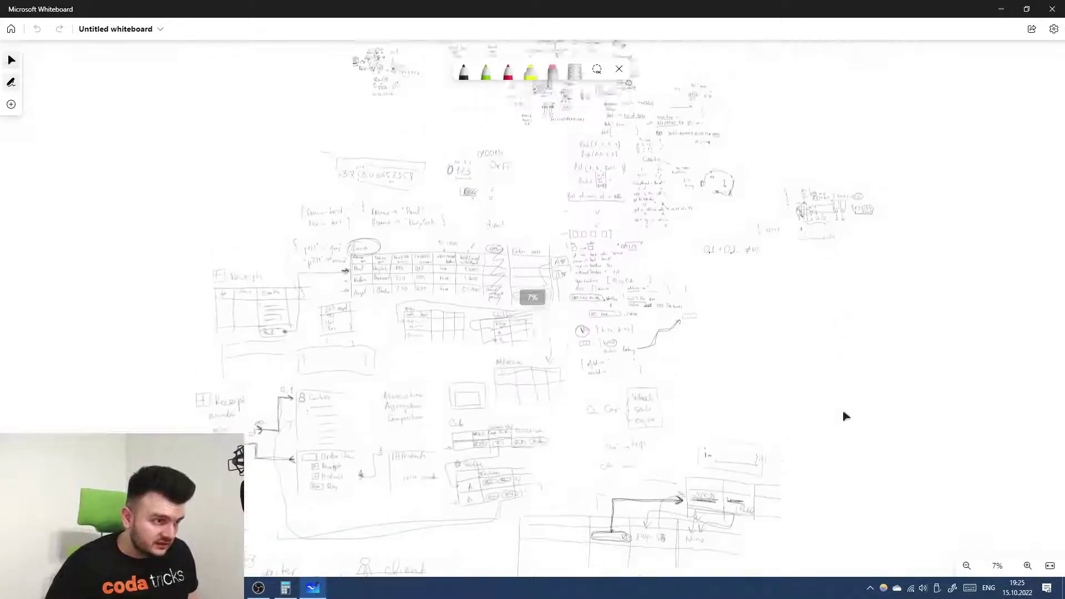
scroll(632, 178, "up", 4)
scroll(631, 178, "up", 3)
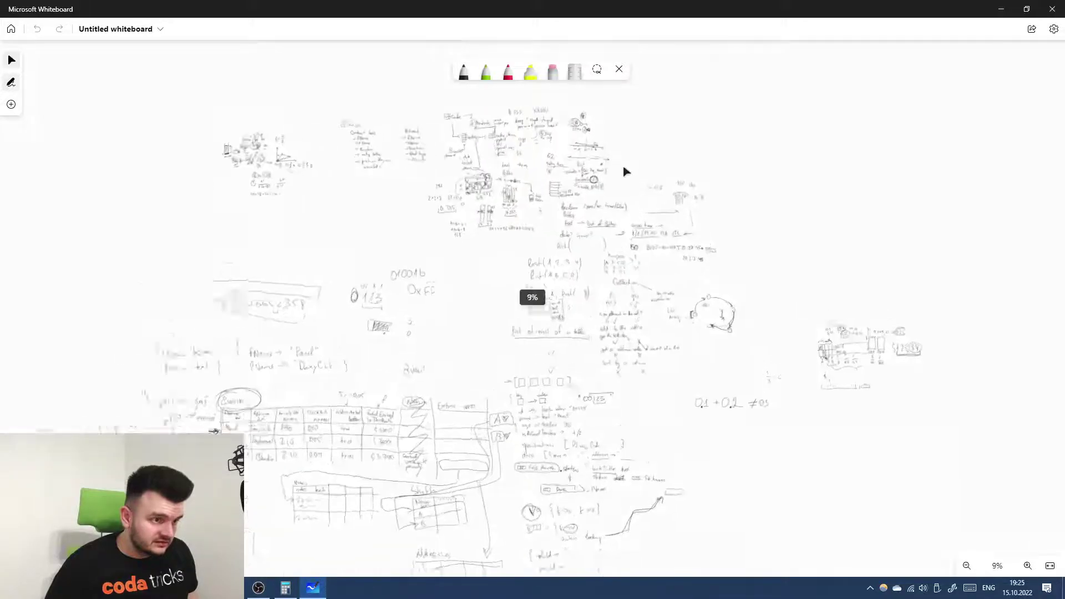
scroll(631, 179, "down", 2)
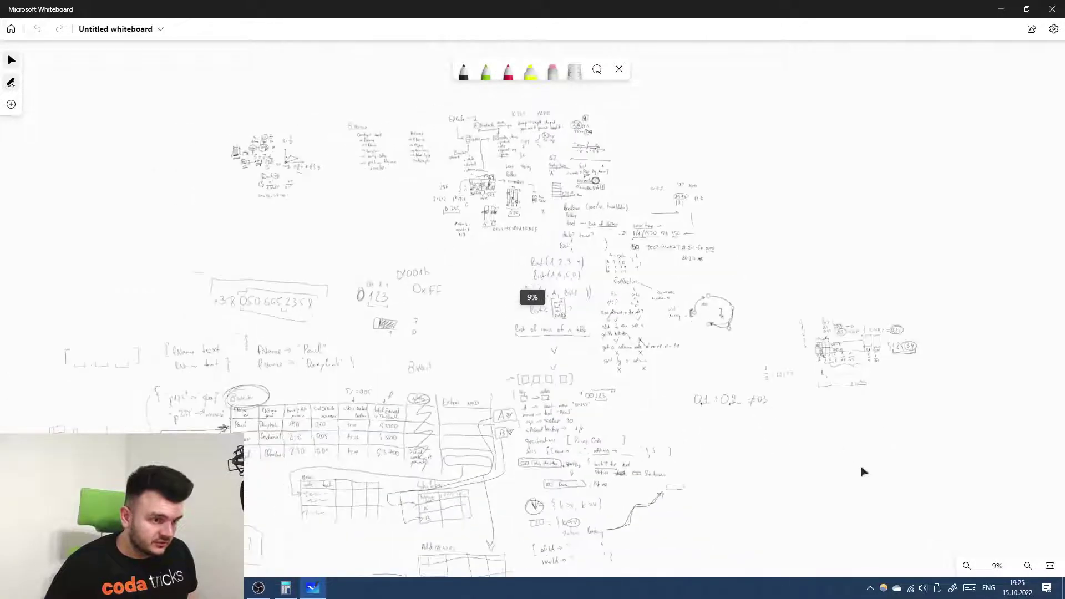
left_click_drag(863, 471, 773, 52)
left_click_drag(843, 393, 958, 253)
left_click_drag(807, 430, 947, 262)
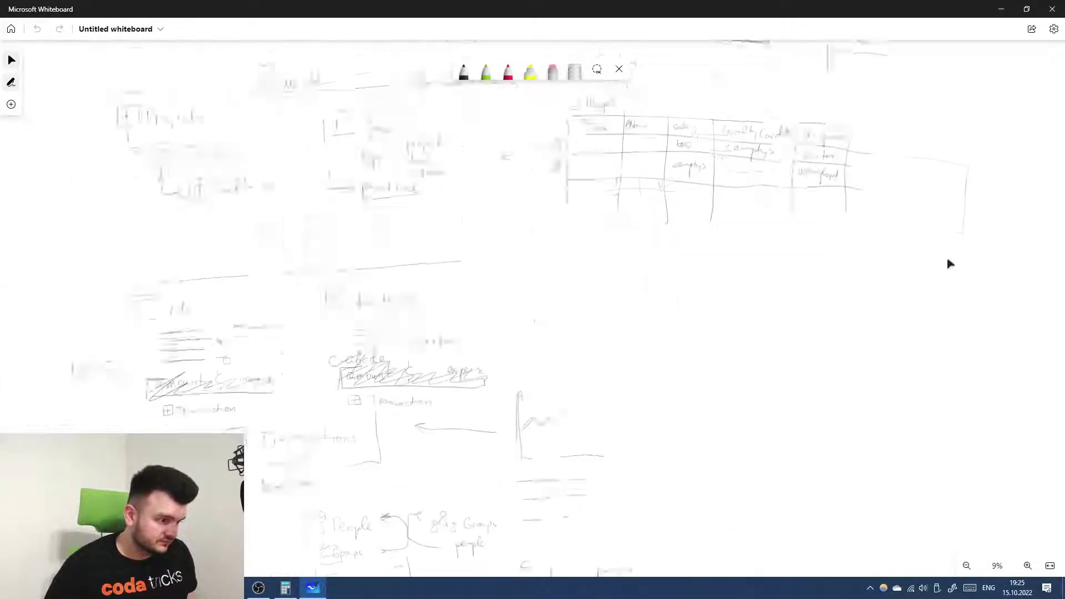
left_click_drag(910, 356, 958, 249)
left_click_drag(912, 450, 956, 373)
scroll(347, 218, "up", 2)
scroll(377, 133, "up", 2)
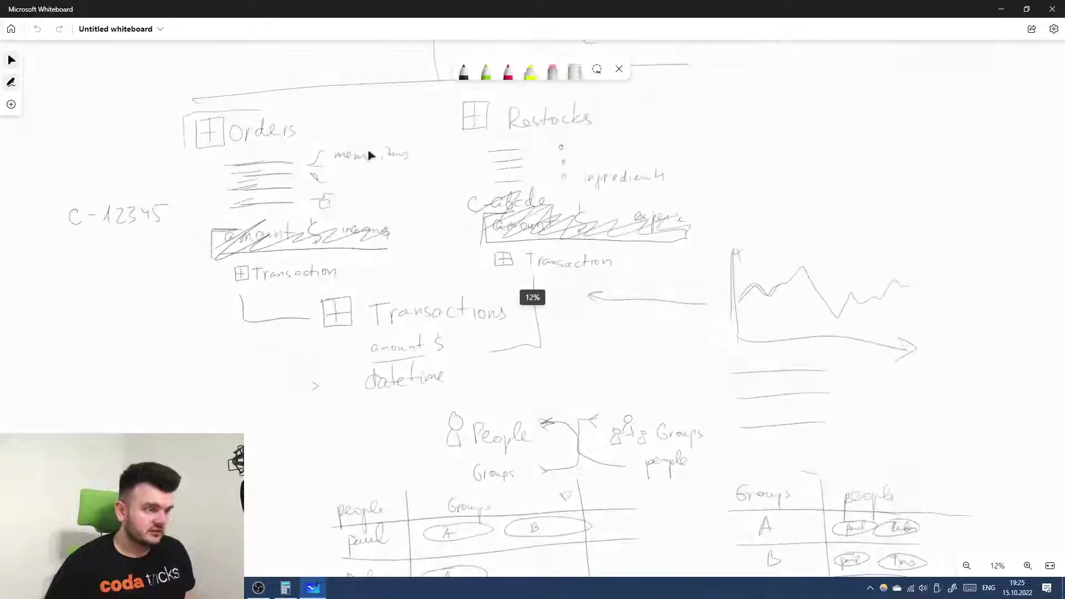
left_click_drag(383, 126, 416, 160)
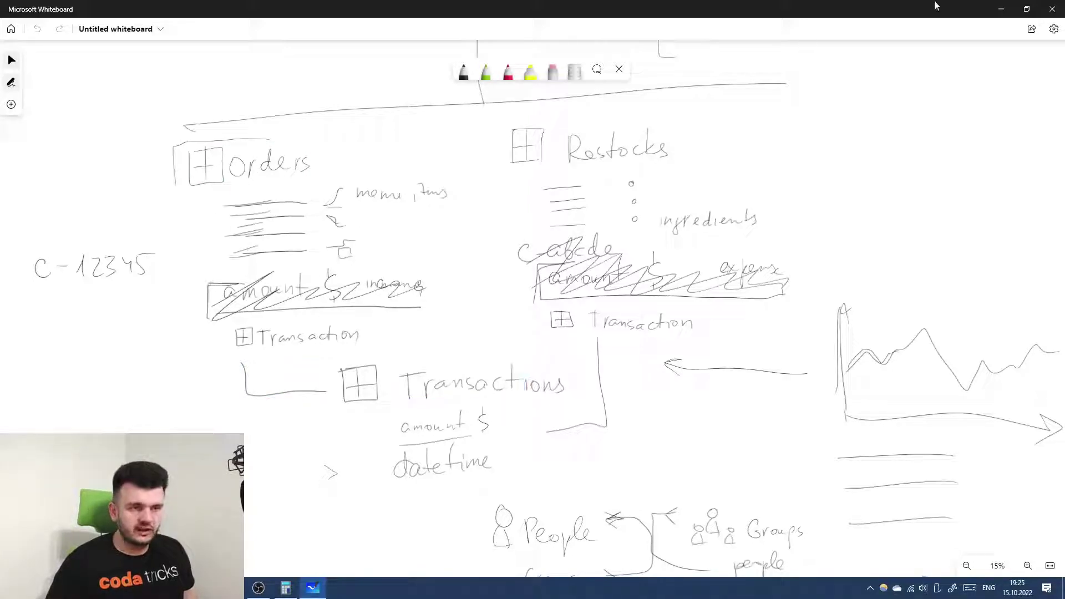
- Switch back to the Coda document and set the first expense's category to Advertising & Promotion
left_click(1001, 9)
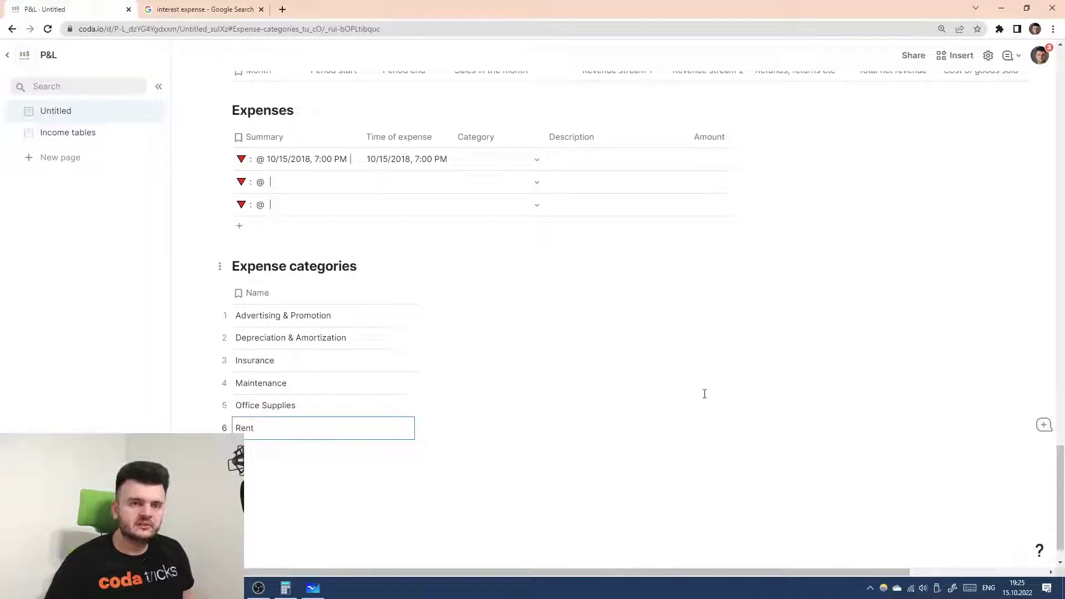
scroll(638, 307, "up", 2)
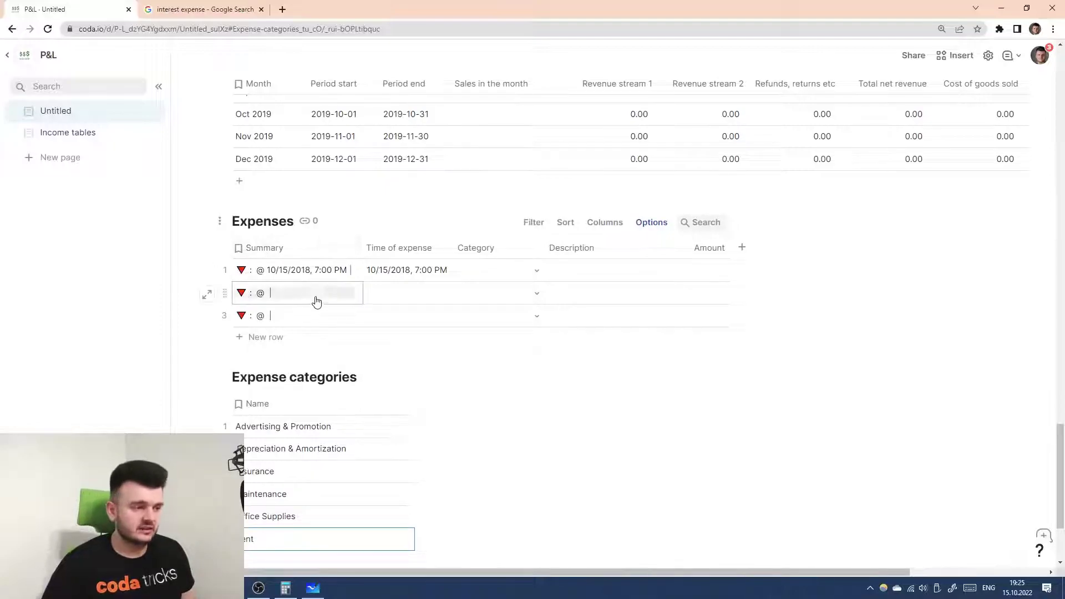
left_click(497, 294)
left_click(506, 276)
left_click(507, 276)
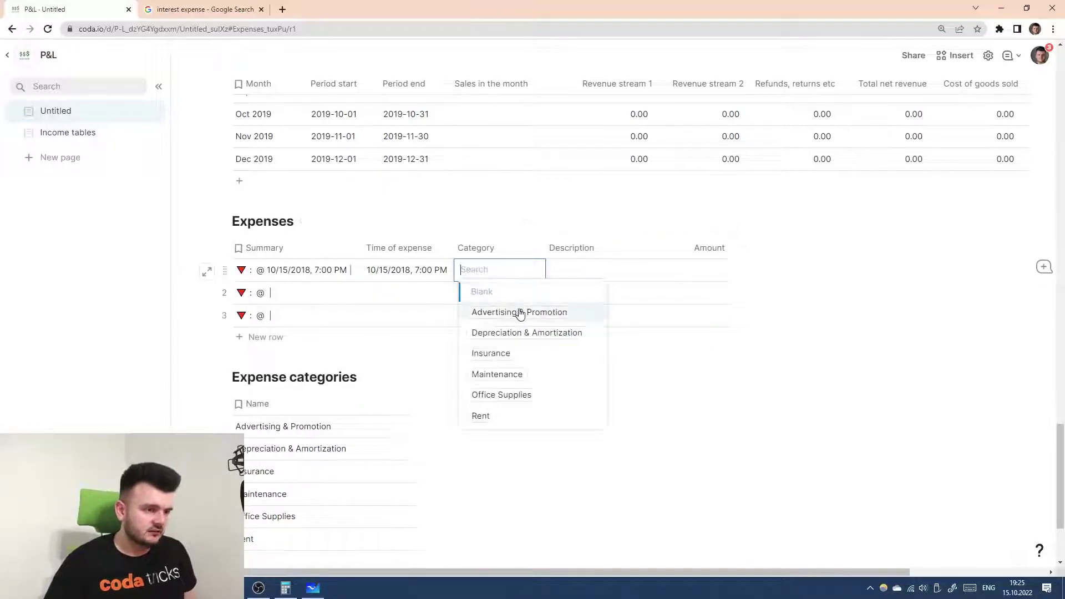
left_click(518, 312)
- Set the amount of the Advertising & Promotion expense to $25
scroll(274, 441, "down", 3)
left_click(225, 391)
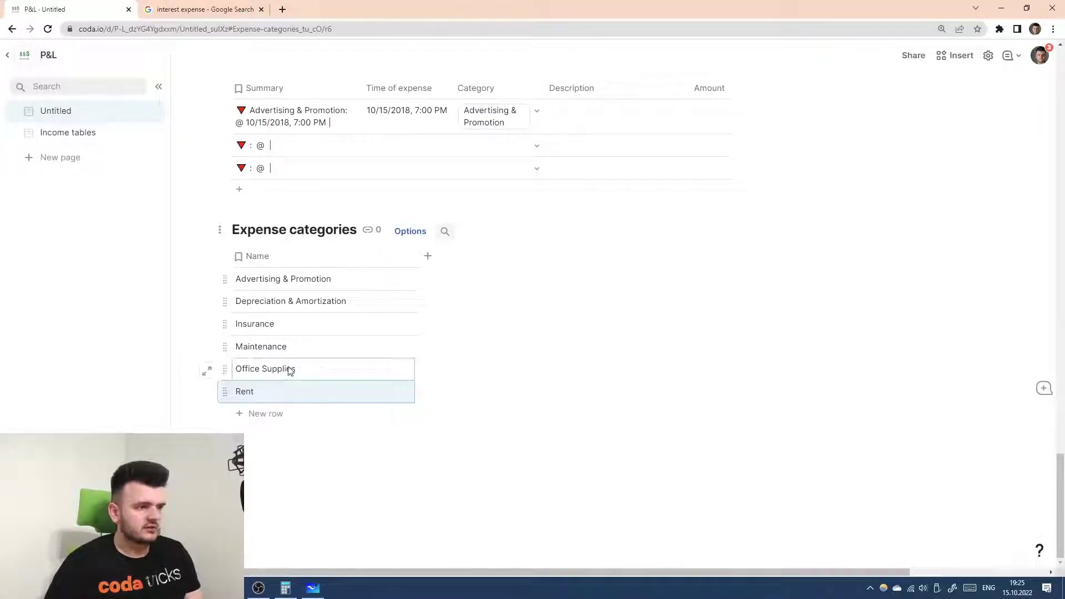
scroll(597, 242, "up", 3)
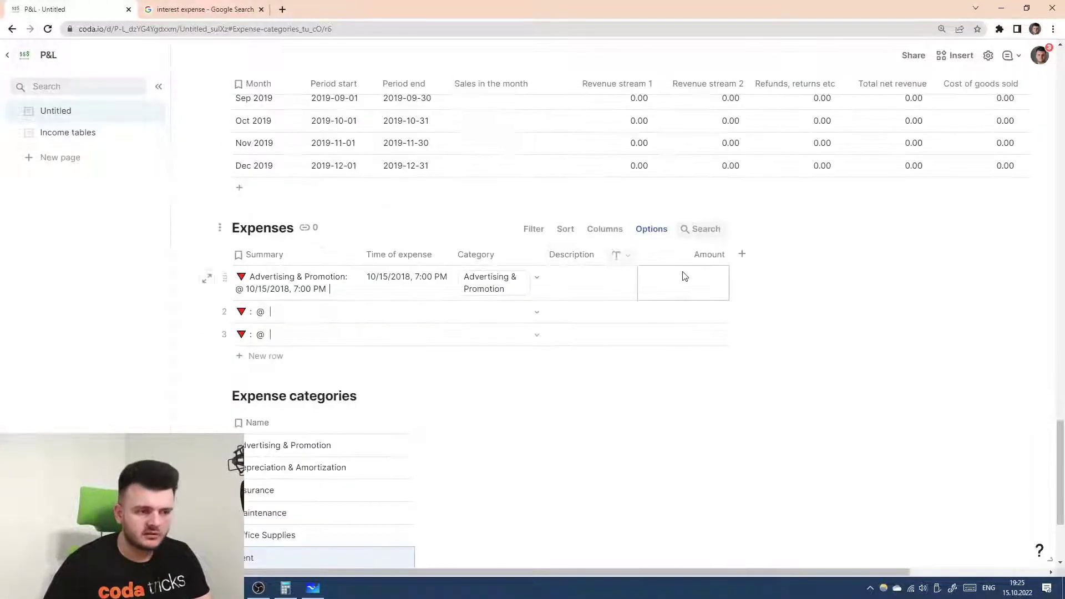
left_click(633, 294)
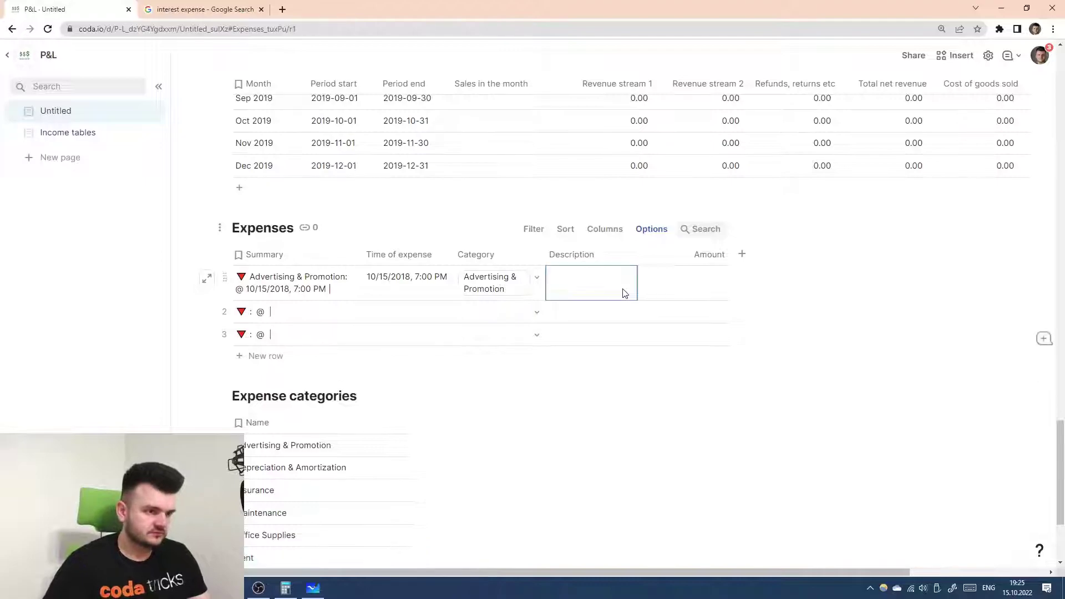
double_click(686, 288)
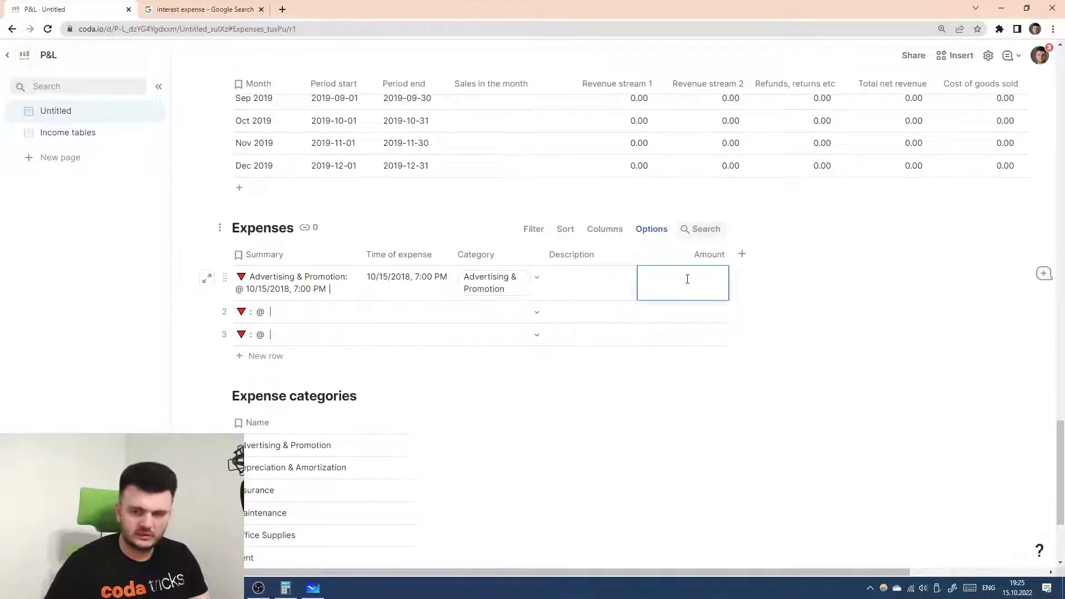
type("25")
key("Return")
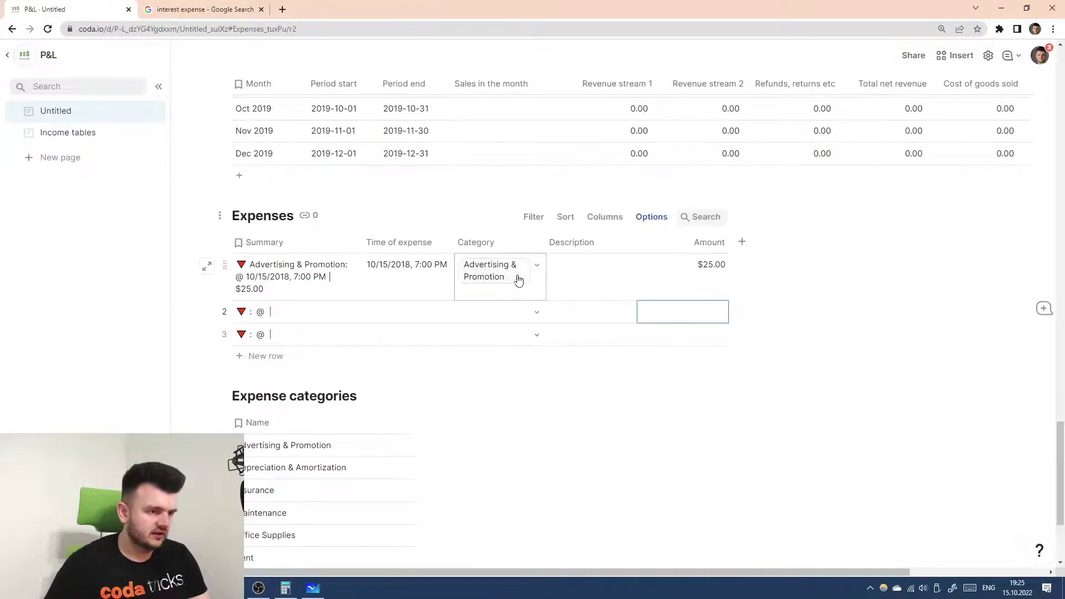
- Give the second expense the category Depreciation & Amortization and an amount of $10
left_click(429, 309)
left_click(498, 314)
left_click(507, 374)
left_click(689, 323)
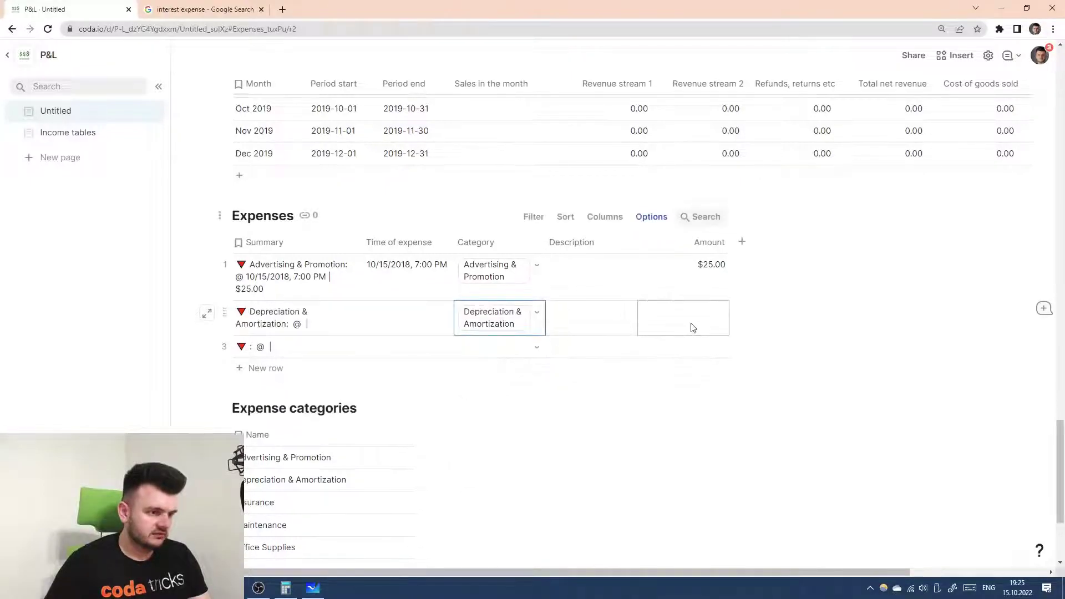
type("10")
key("Return")
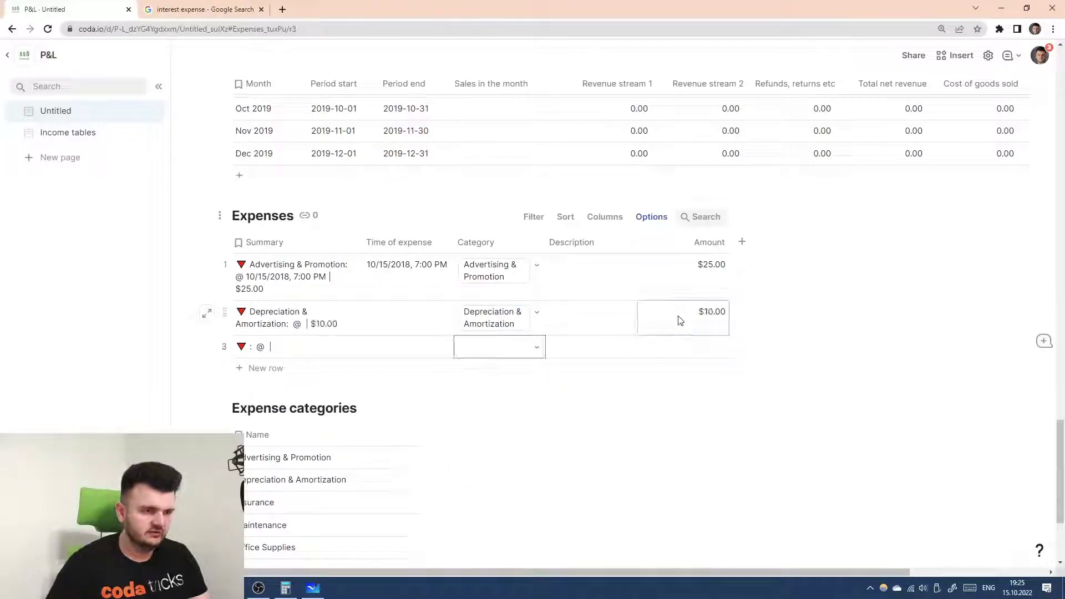
- Set the time of the Depreciation & Amortization expense to 10/15/2018, 7:00 PM
left_click(445, 348)
left_click(417, 324)
type("10/15/2022, 7:00 PM")
left_click(600, 322)
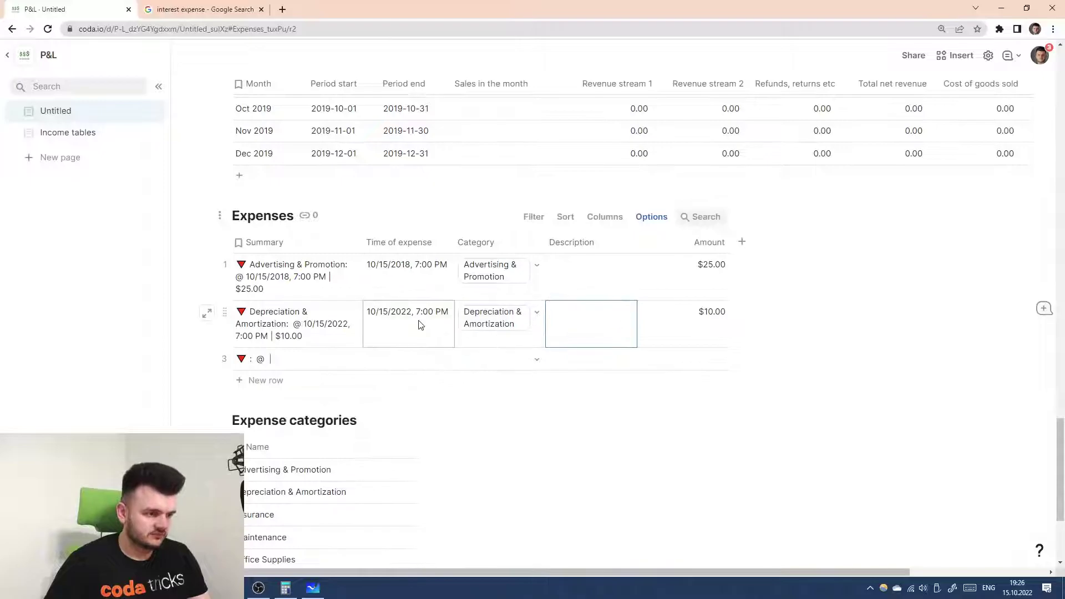
left_click(400, 311)
double_click(398, 311)
type("2018")
left_click(444, 312)
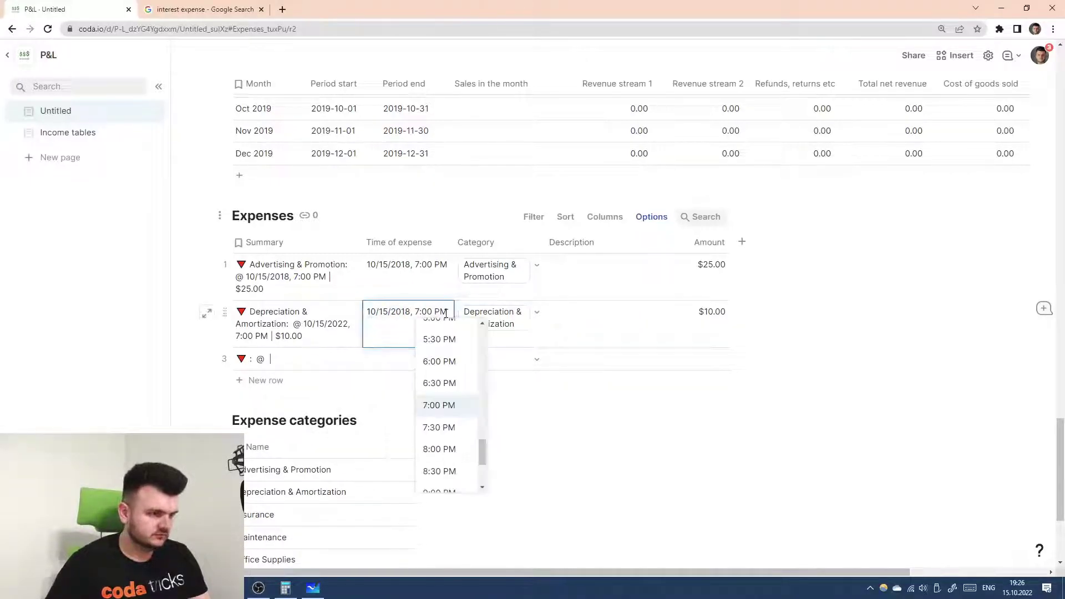
- Set the third expense's time to 10/15/2018, 7:00 PM
left_click(392, 361)
double_click(409, 359)
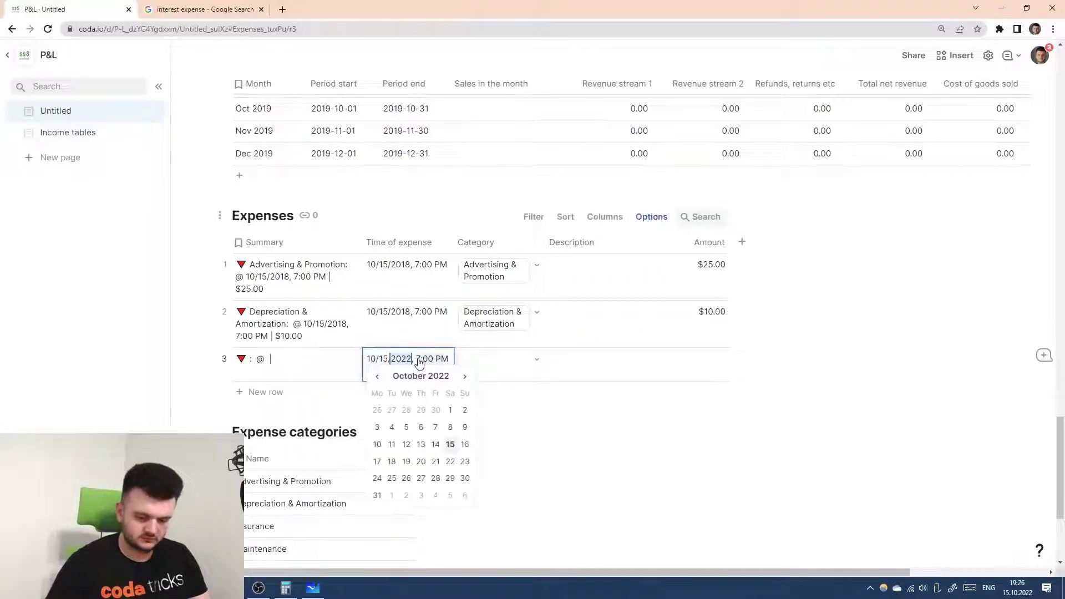
type("2018")
left_click(438, 358)
- Give the third expense the category Maintenance and an amount of $36
left_click(499, 358)
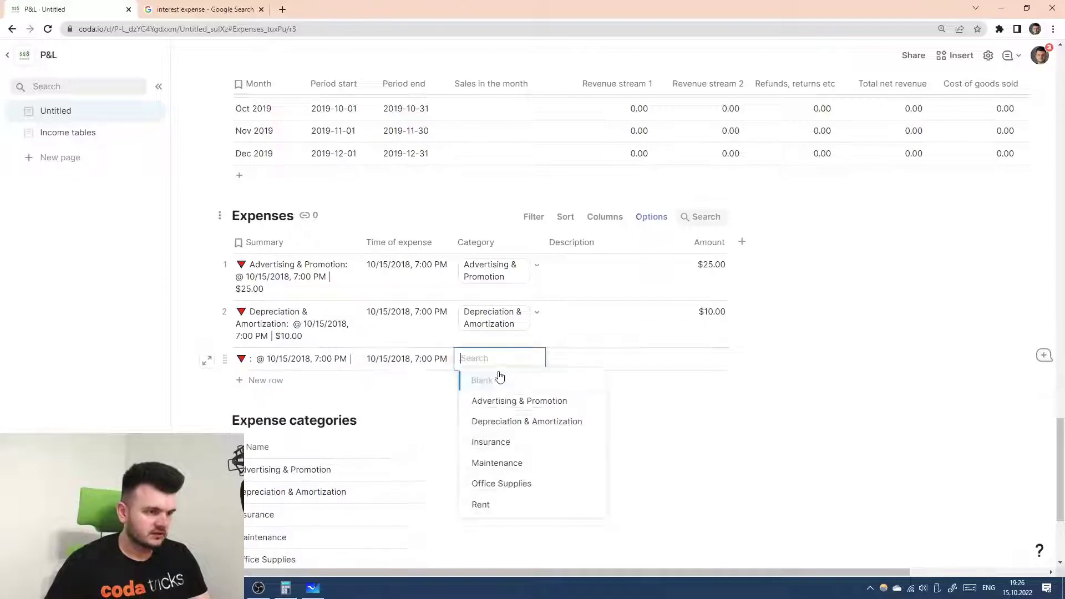
left_click(523, 471)
left_click(726, 374)
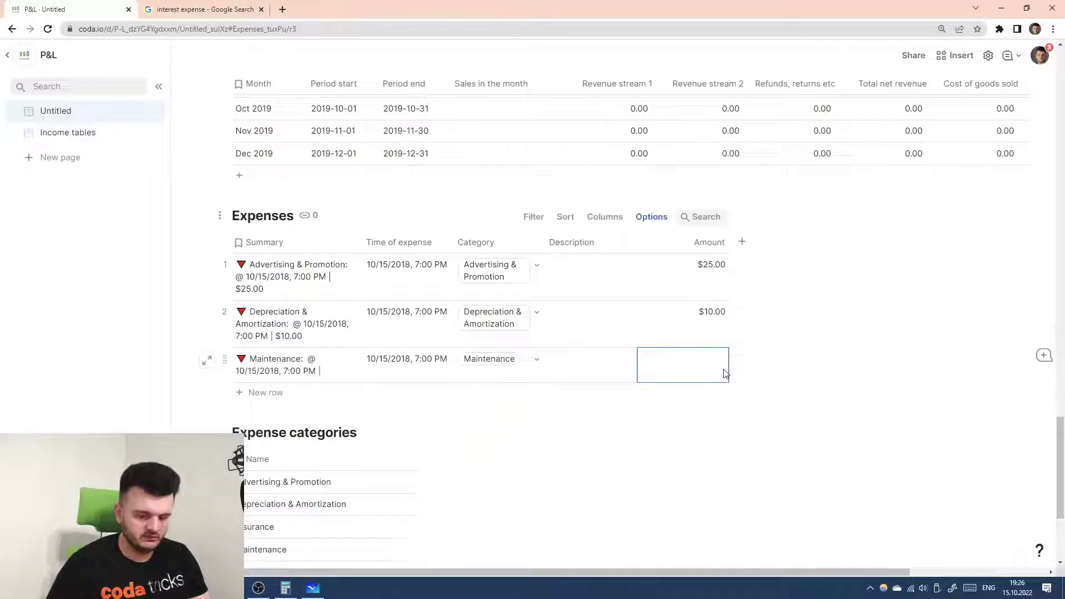
key("Return")
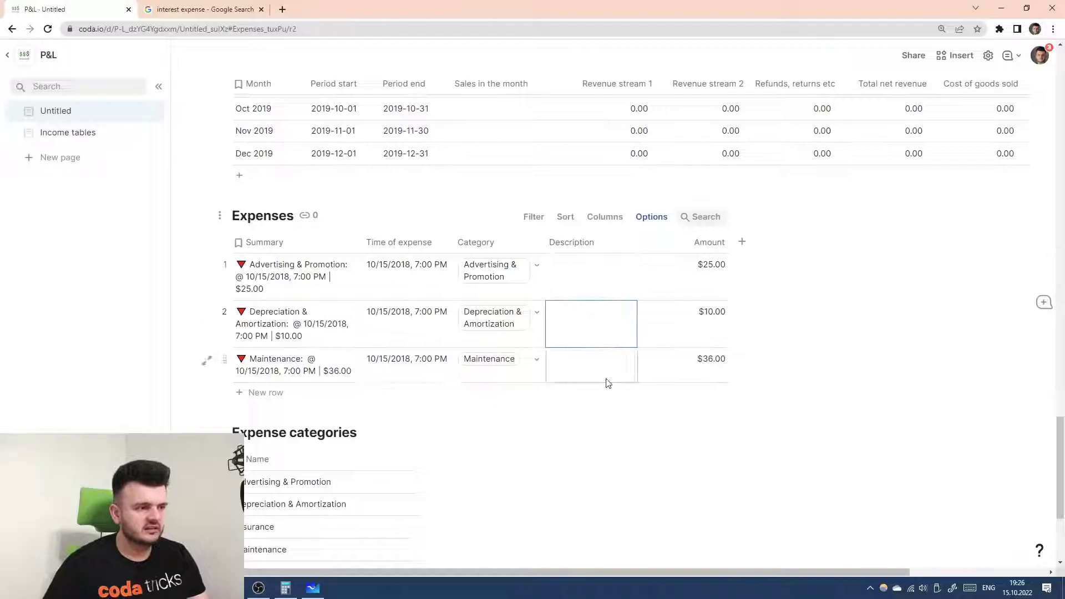
- Widen the Summary column of the Expenses table so that each summary fits on one line
left_click(589, 324)
left_click_drag(362, 242, 521, 235)
scroll(476, 332, "down", 3)
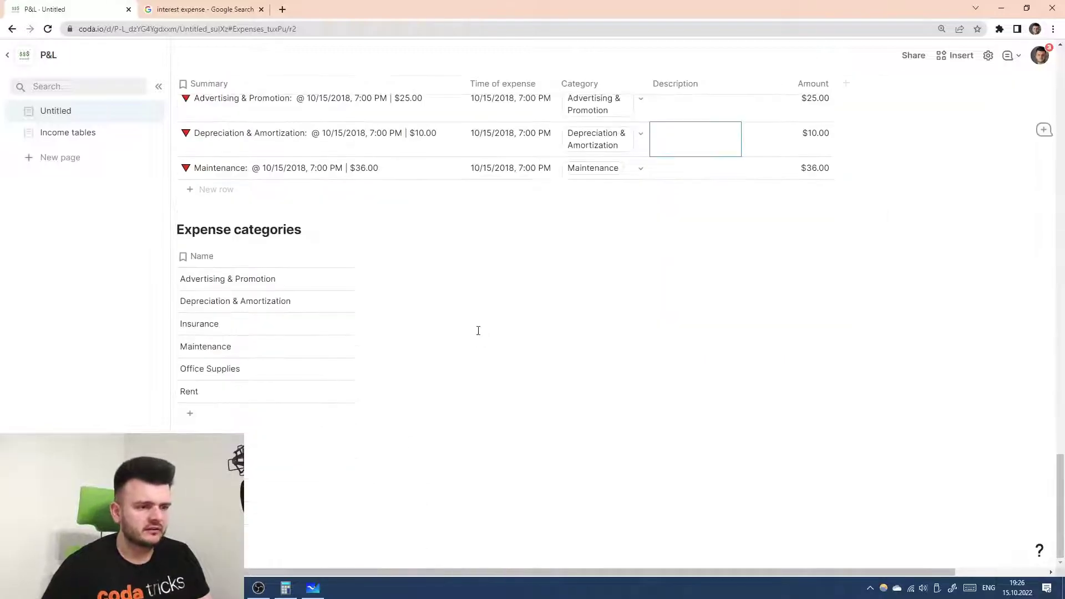
scroll(462, 380, "left", 1)
- Insert a new blank table below Expense categories and name it Salaries
left_click(505, 497)
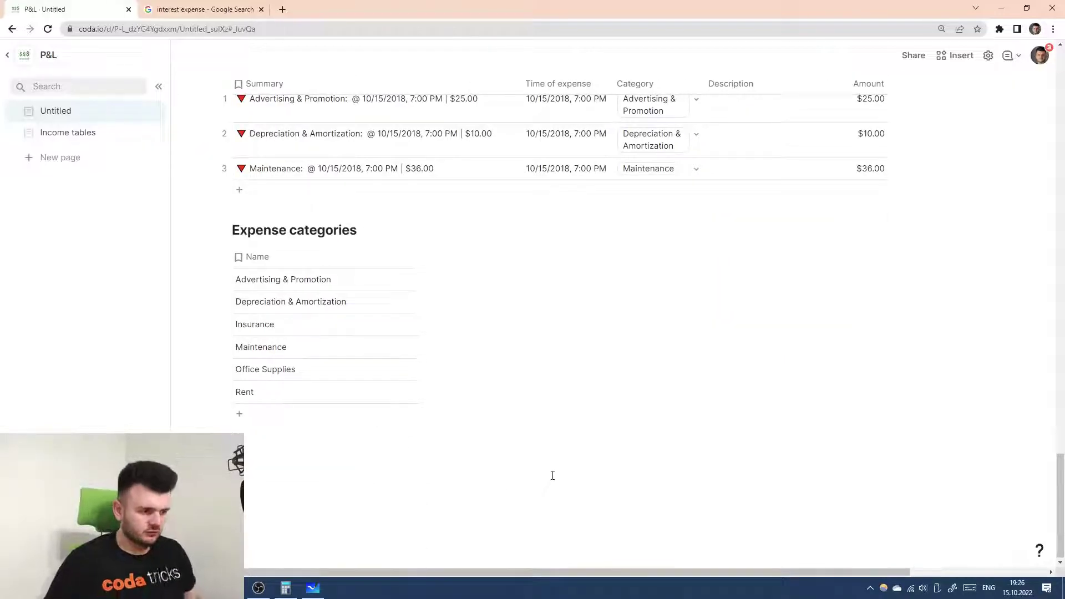
type("/")
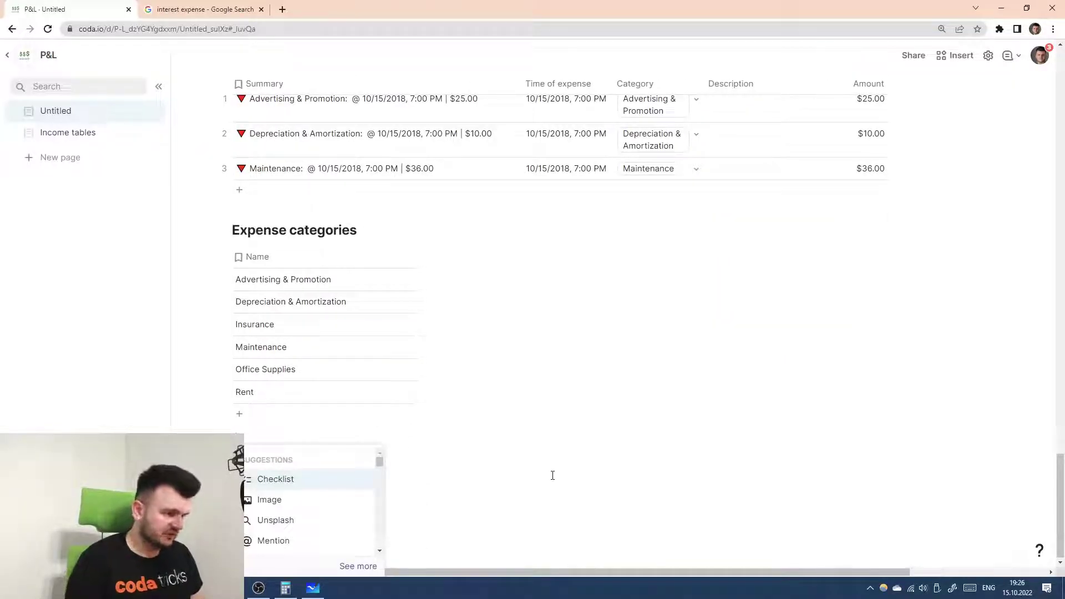
type("mor")
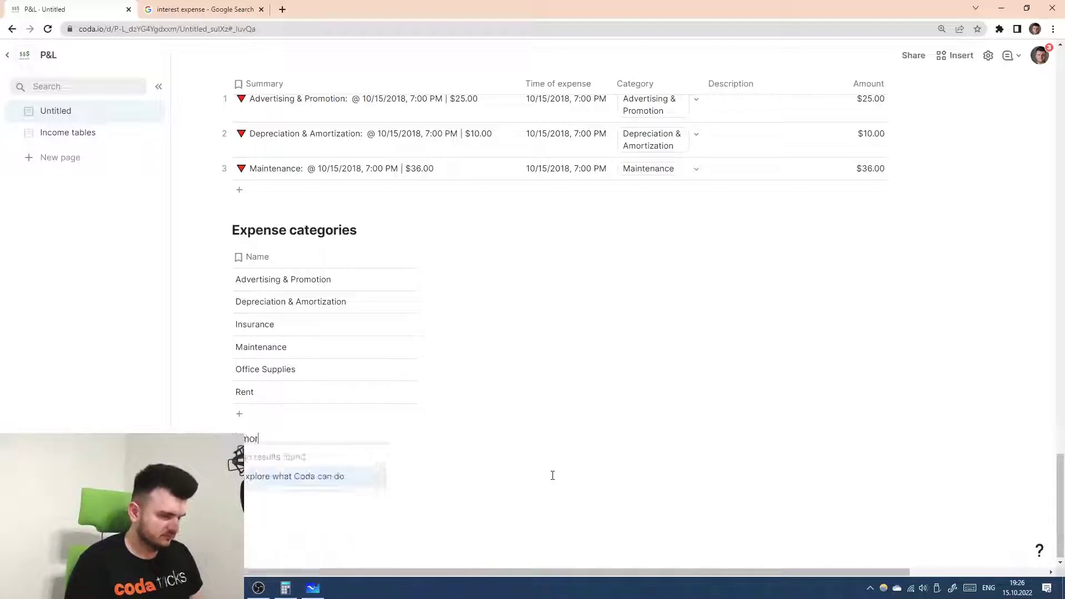
key("BackSpace")
key("BackSpace")
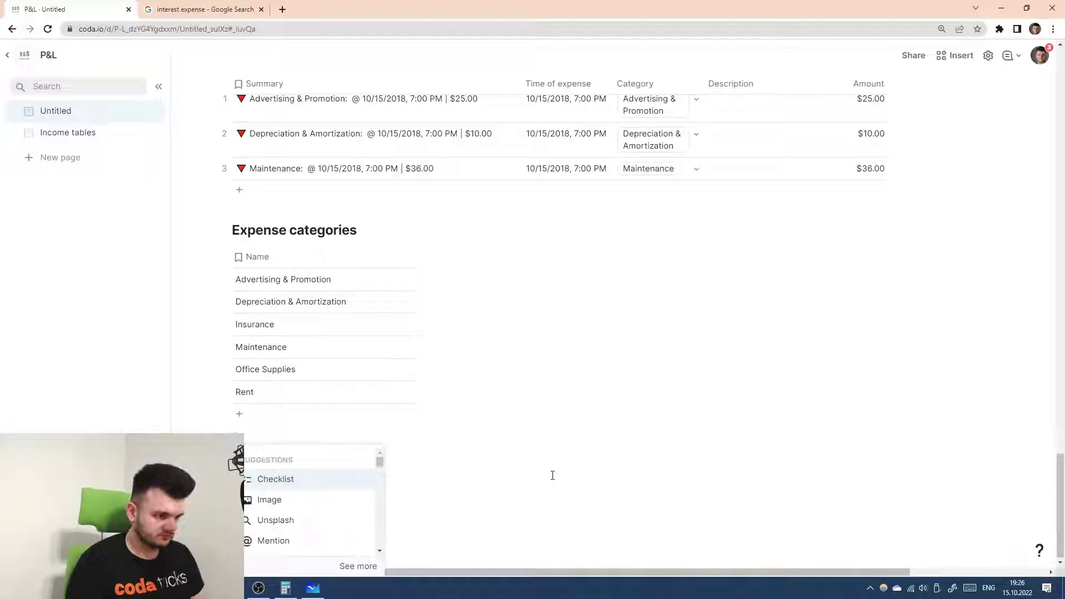
type("table")
key("Return")
key("Return")
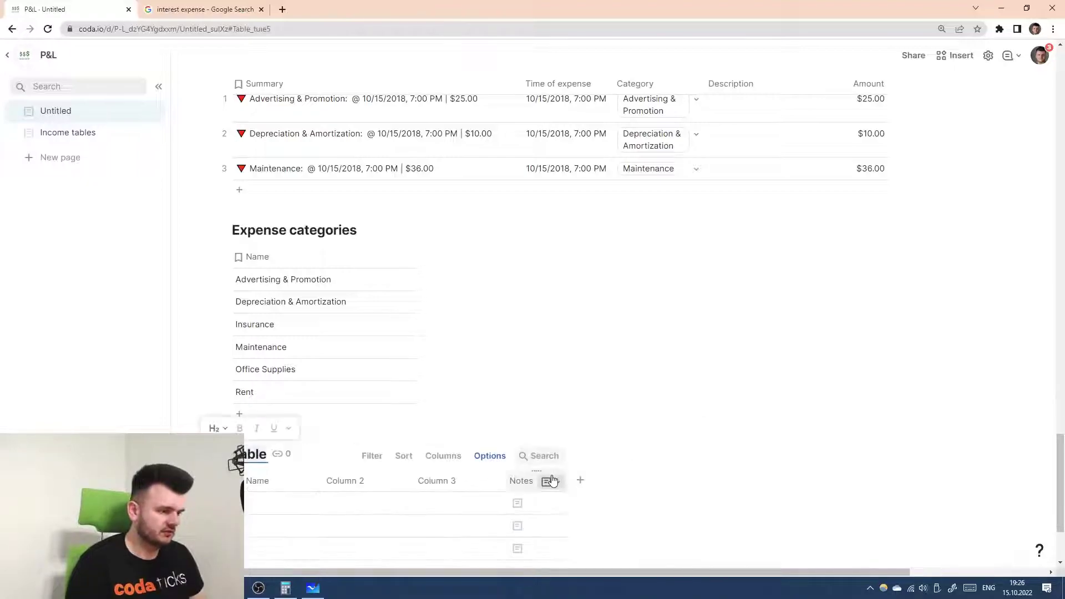
scroll(678, 463, "down", 3)
type("Salaries")
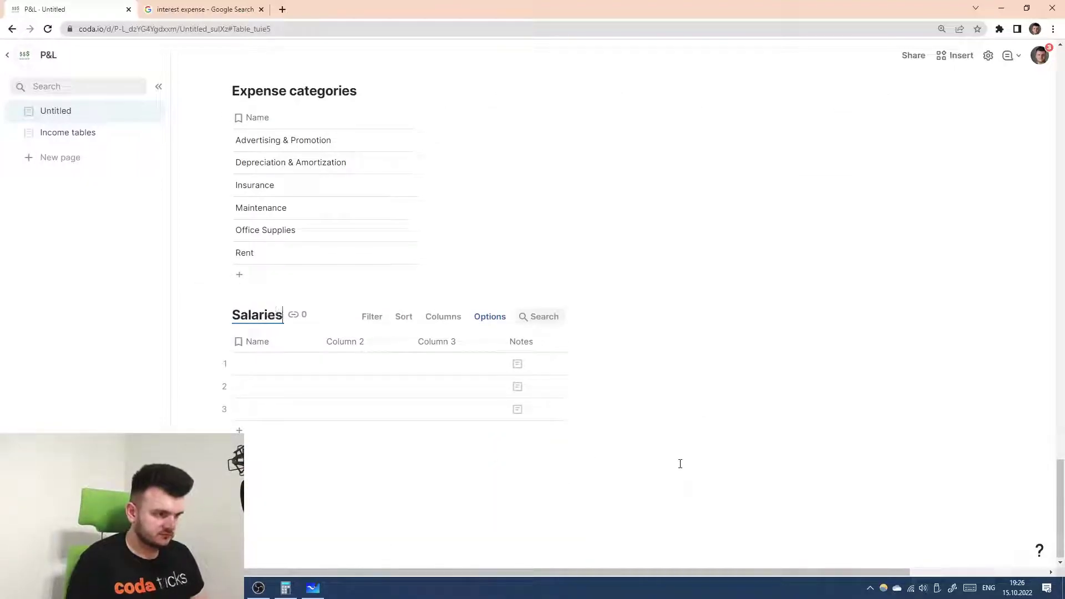
key("Return")
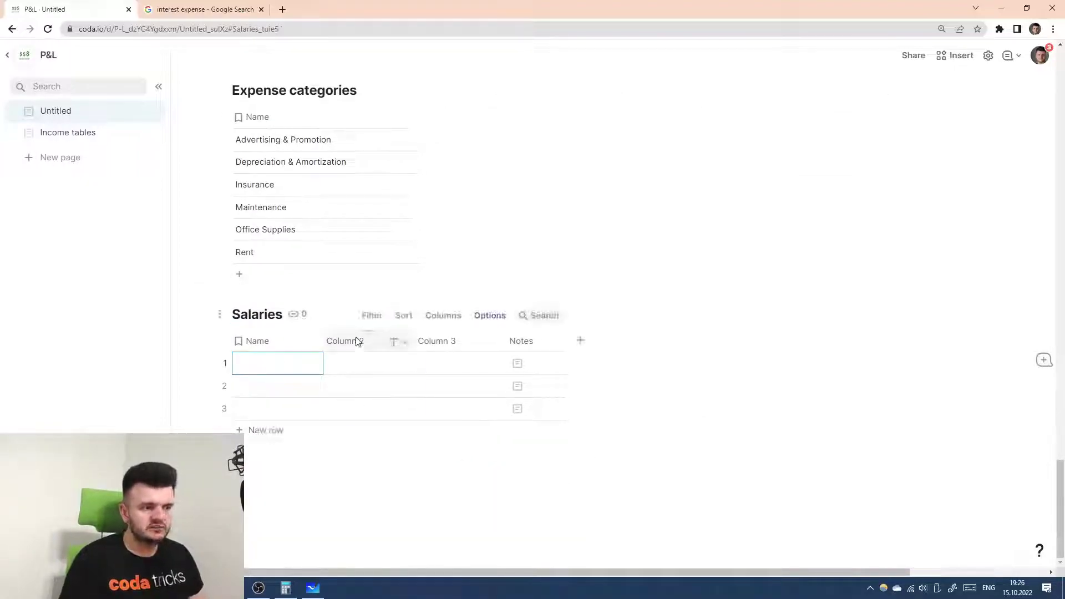
- Rename Column 2 of the Salaries table to Employee
left_click(357, 341)
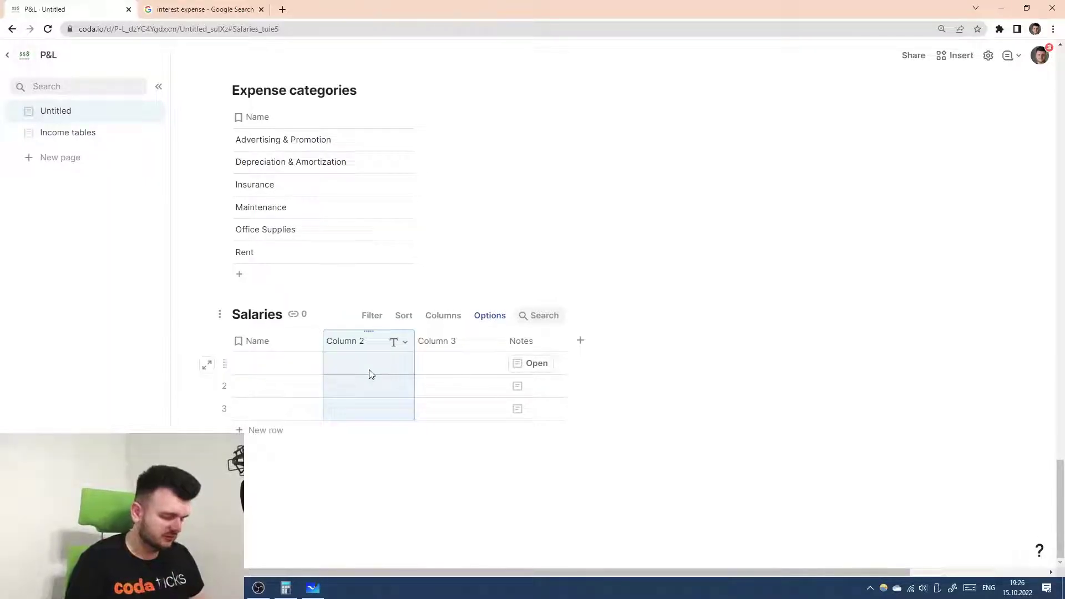
key("Return")
type("Employee")
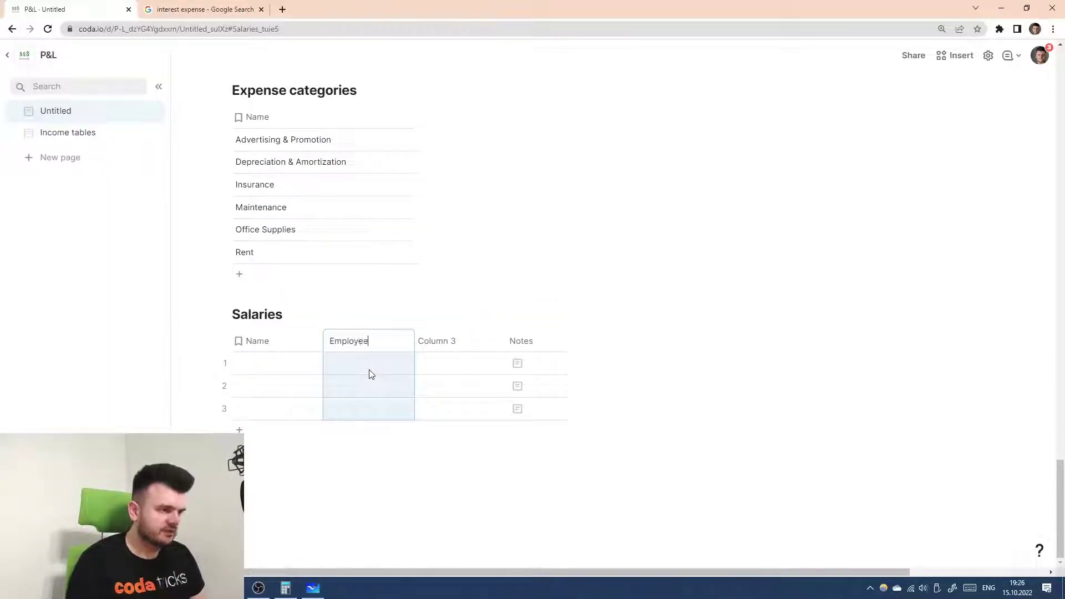
key("Tab")
- Fill in an employee's first name in each of the three rows of the Salaries table
key("Left")
key("Down")
type("Pau")
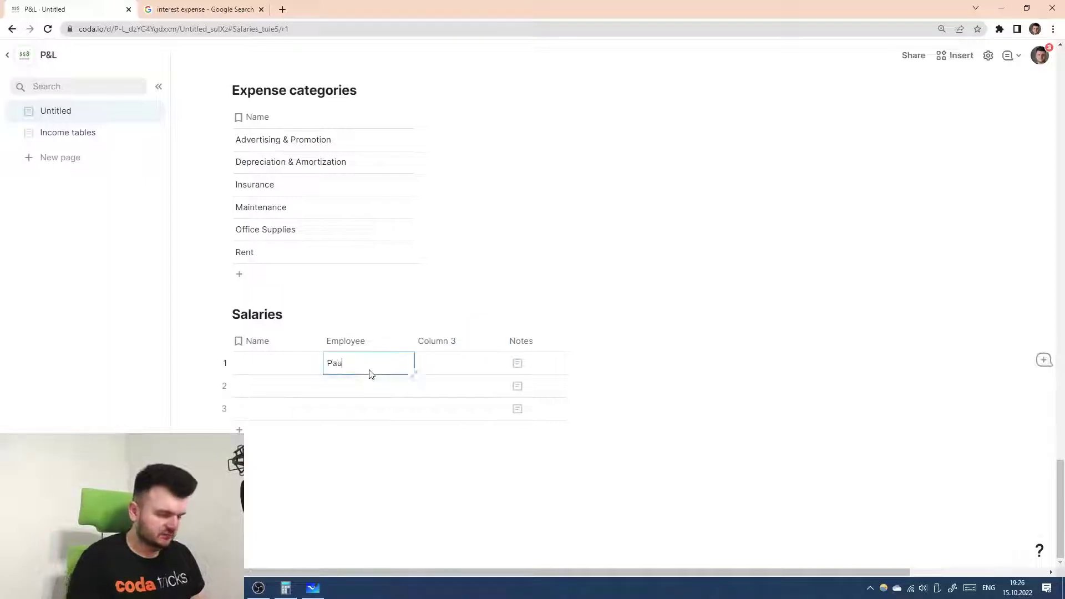
type("l")
key("Tab")
key("Down")
key("Left")
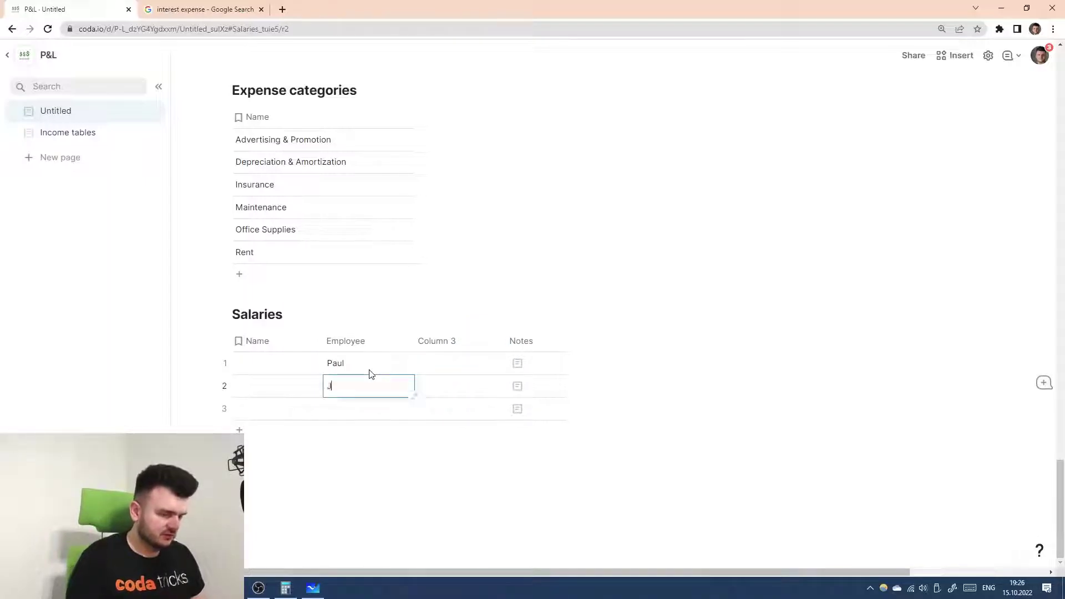
key("Tab")
key("Down")
key("Left")
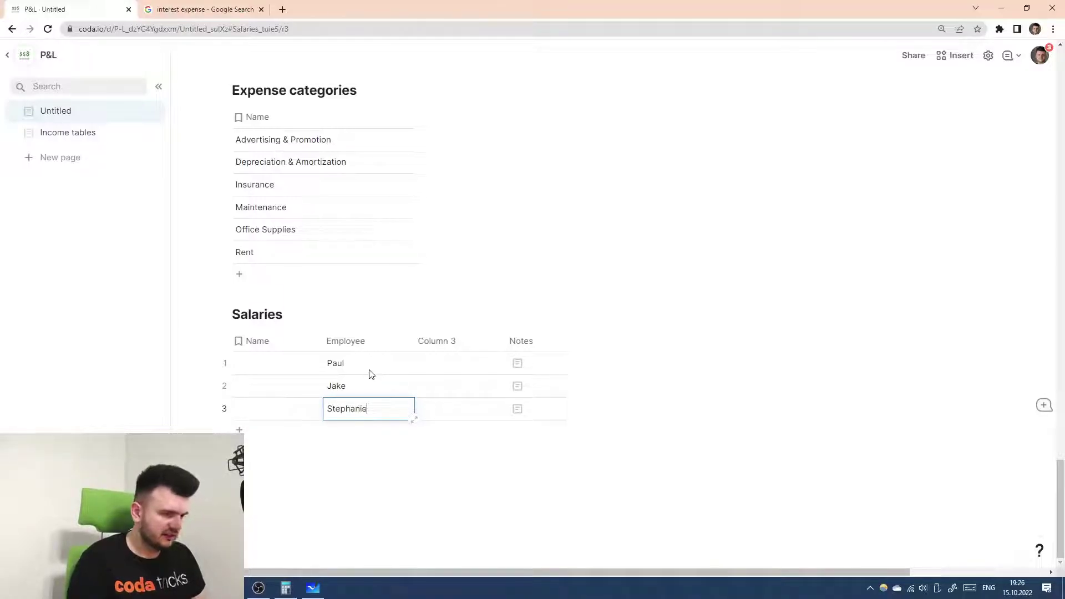
type("Stephanie")
key("Tab")
- Rename Column 3 of the Salaries table to Date and set its column type to Date
left_click(451, 345)
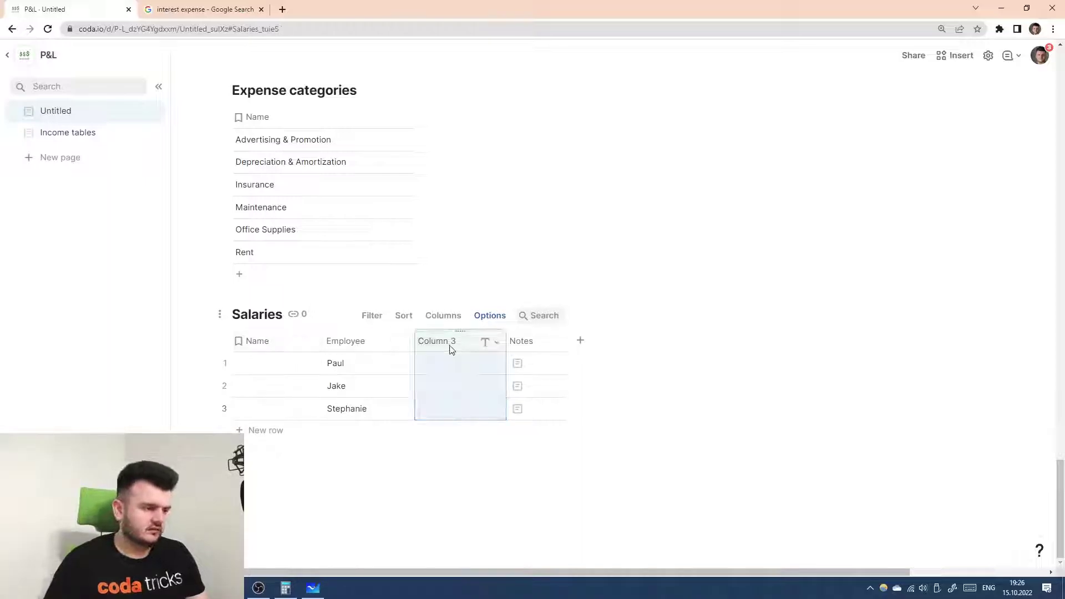
key("Return")
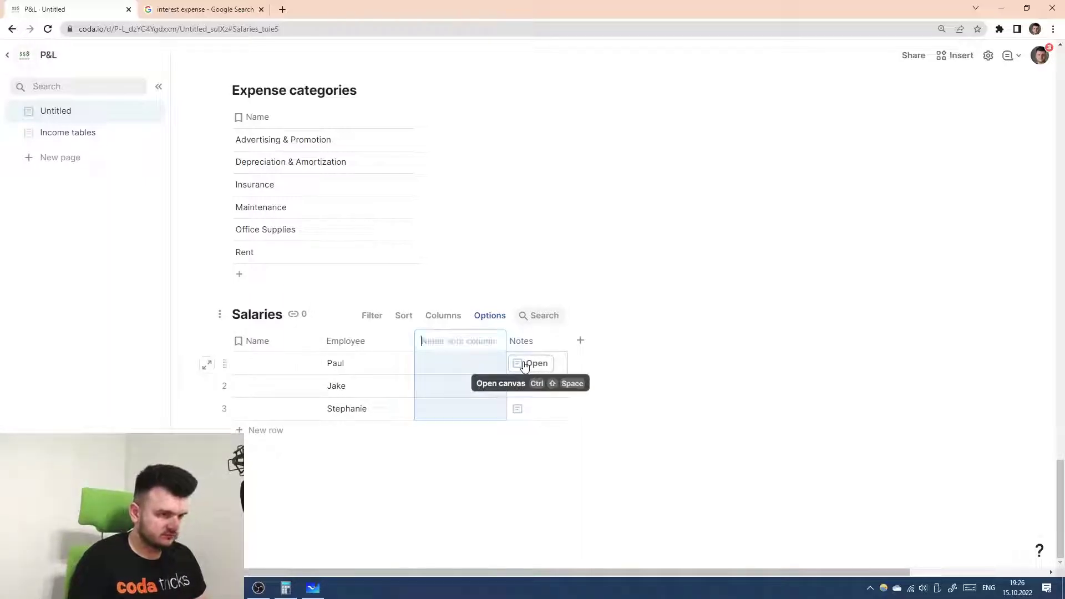
type("Mo")
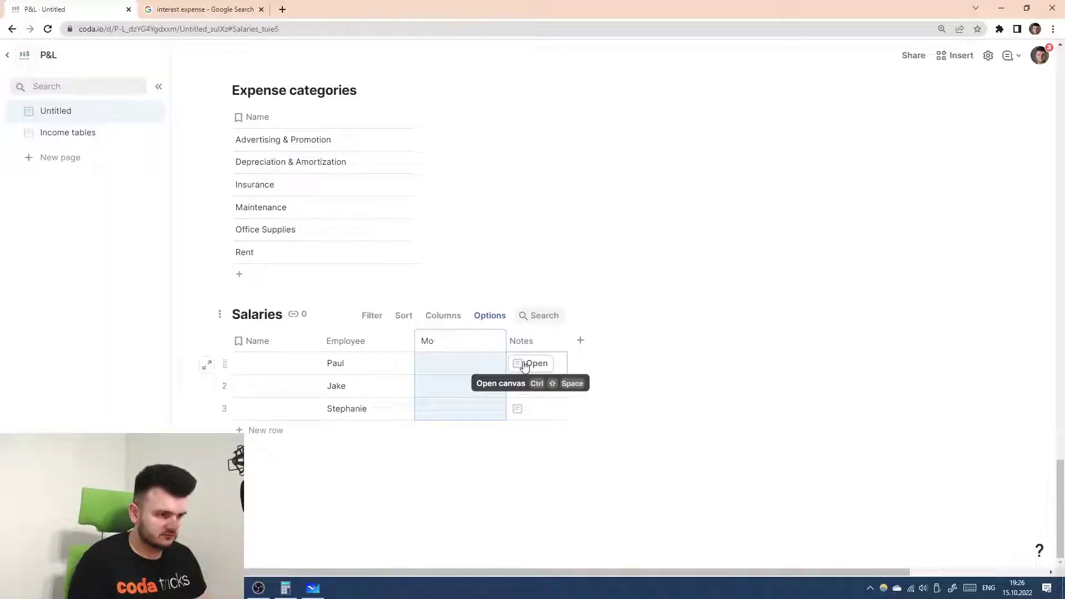
key("BackSpace")
key("BackSpace")
type("Date")
key("Return")
left_click(495, 343)
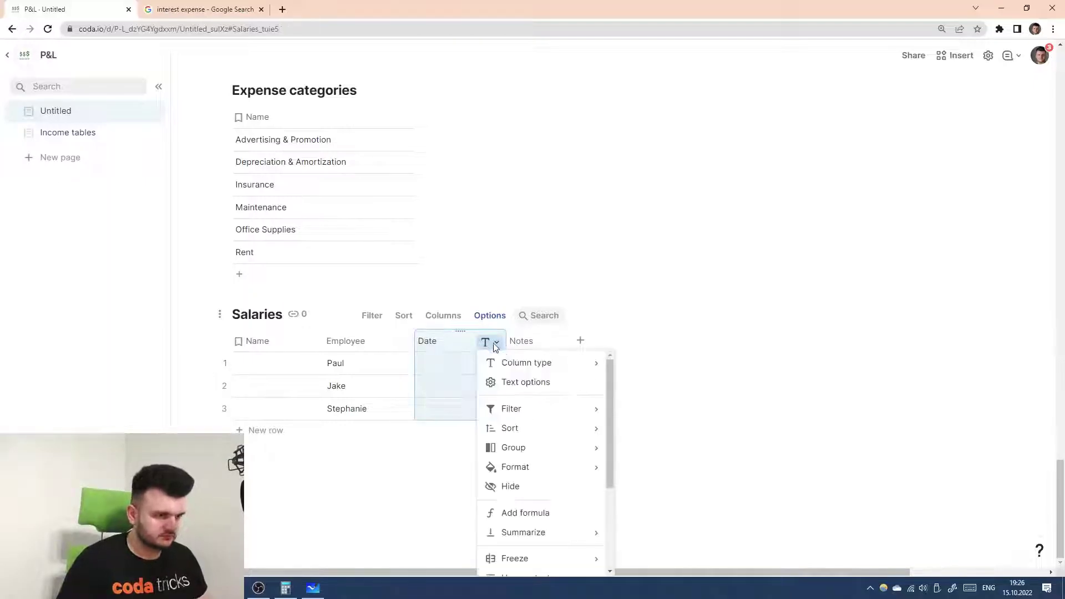
mouse_move(555, 363)
mouse_move(665, 172)
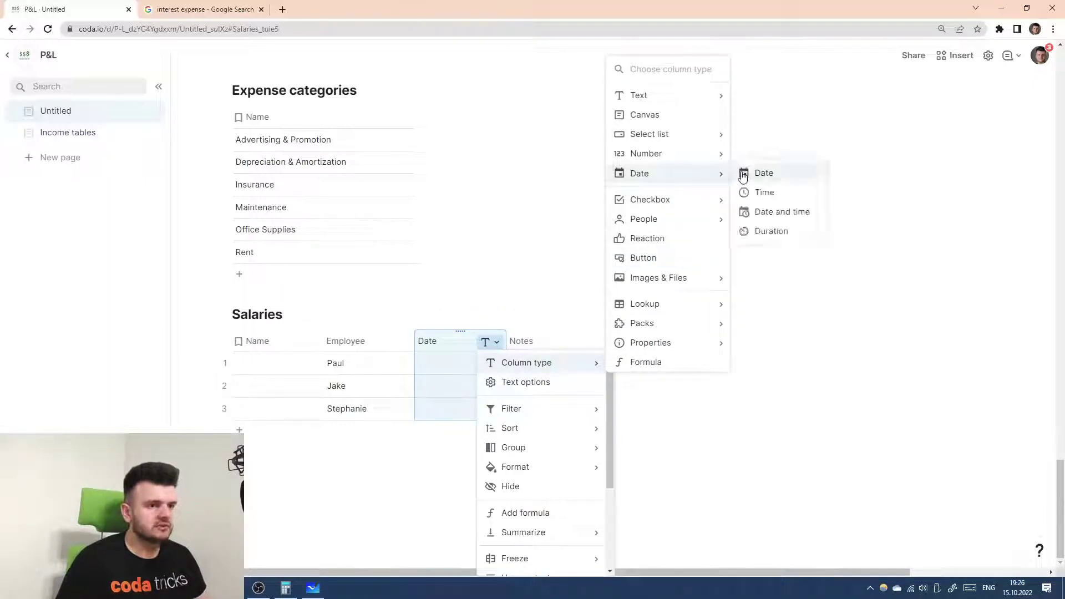
left_click(743, 177)
- Set the date to 10/15/2018 in all three rows of the Salaries table
double_click(455, 366)
left_click(460, 365)
type("20")
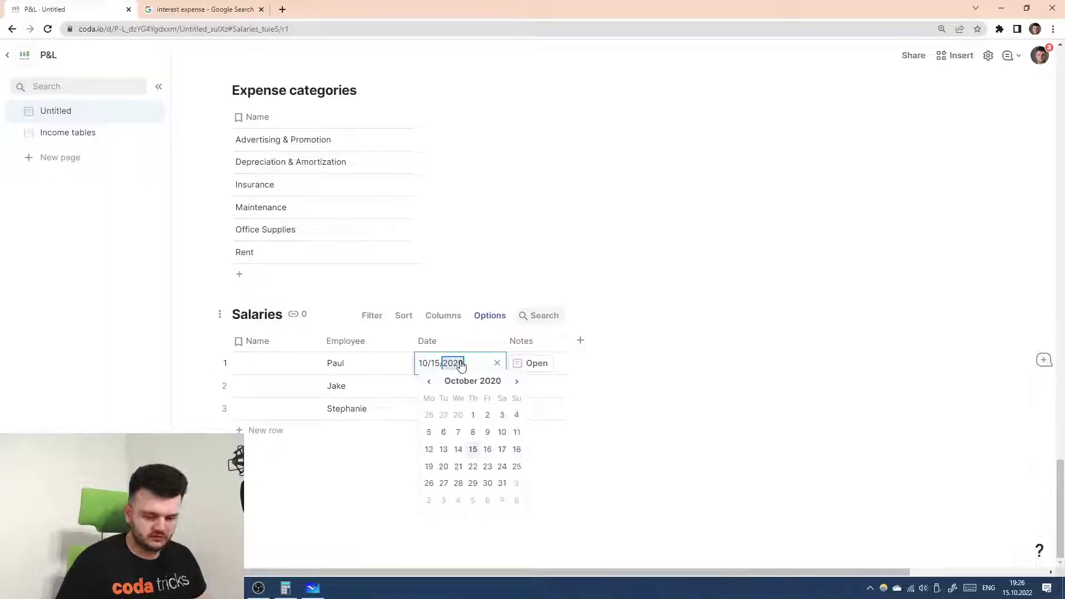
type("18")
key("Return")
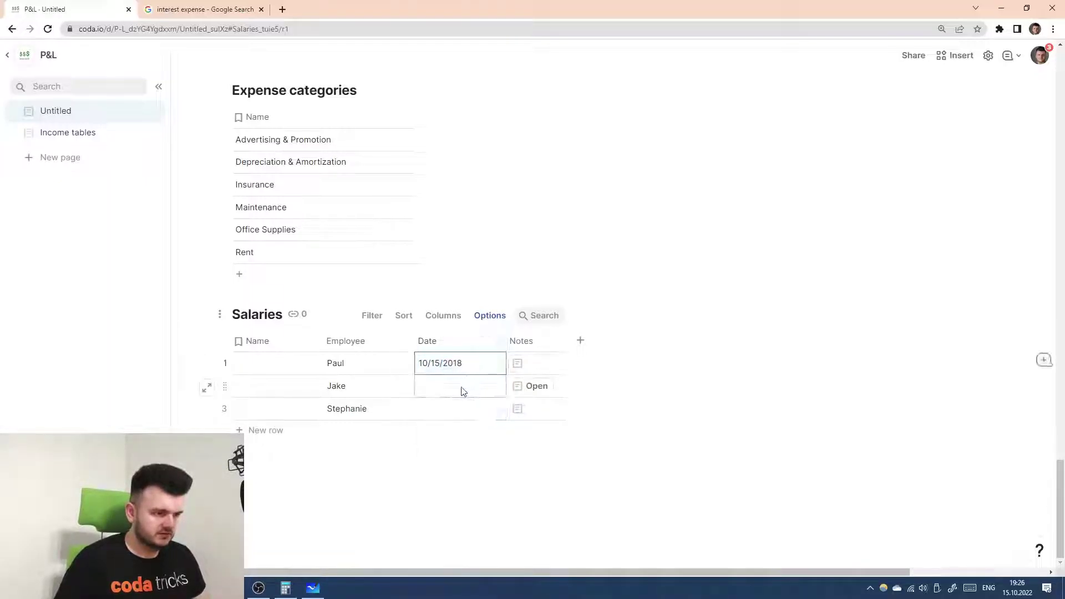
left_click_drag(464, 391, 482, 408)
type("10/15/2018 10/15/2018")
- Delete the Notes column from the Salaries table and add a Currency column named Salary
left_click(518, 348)
key("Delete")
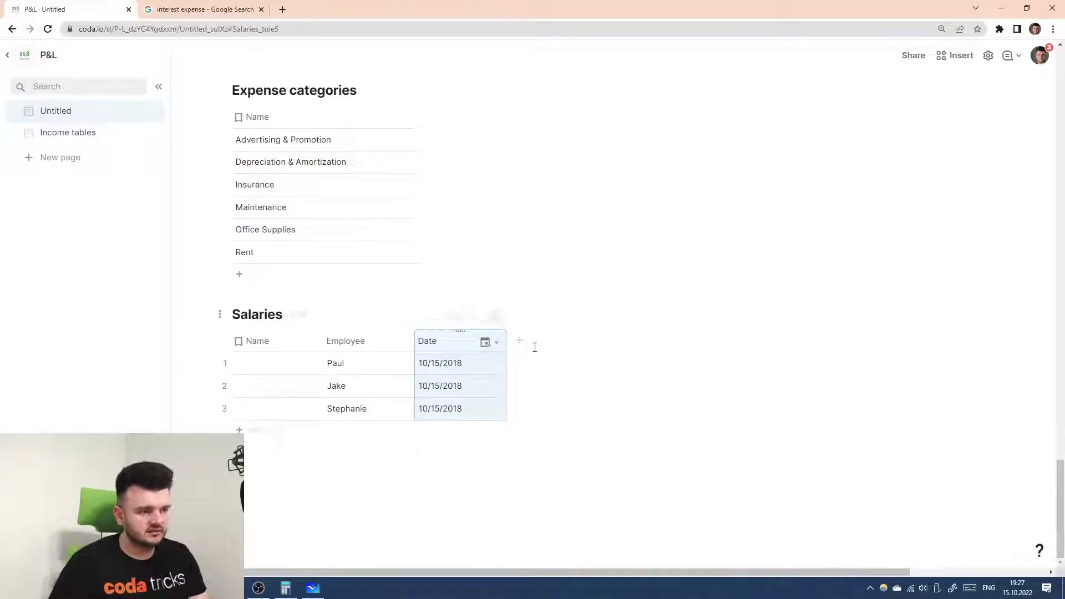
left_click(519, 341)
mouse_move(661, 447)
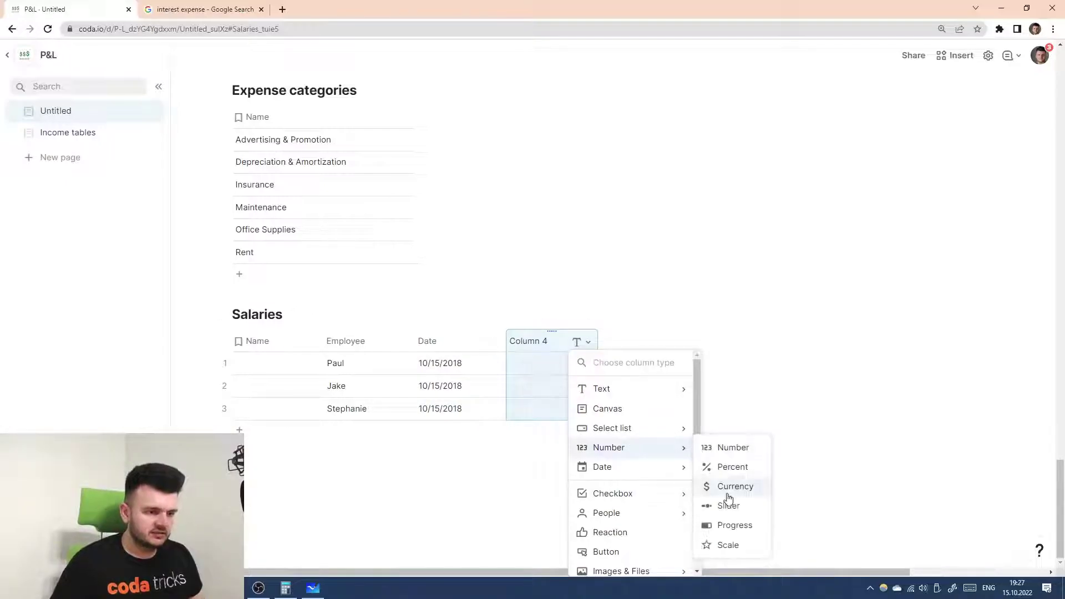
left_click(728, 487)
type("Salary")
key("Return")
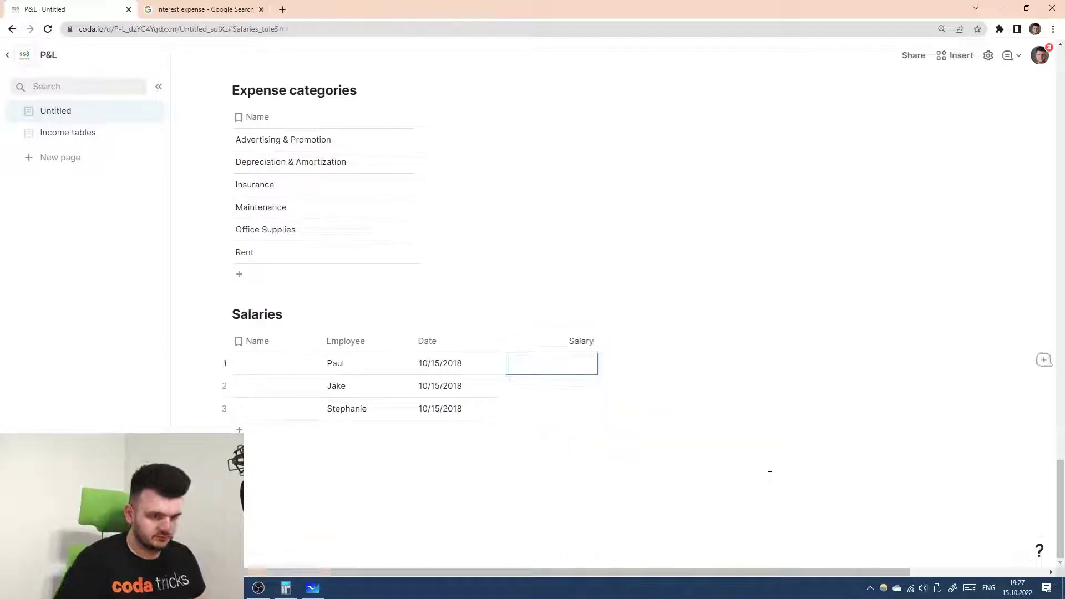
- Enter salaries of $499, $599 and $699 for the first, second and third employees
key("Return")
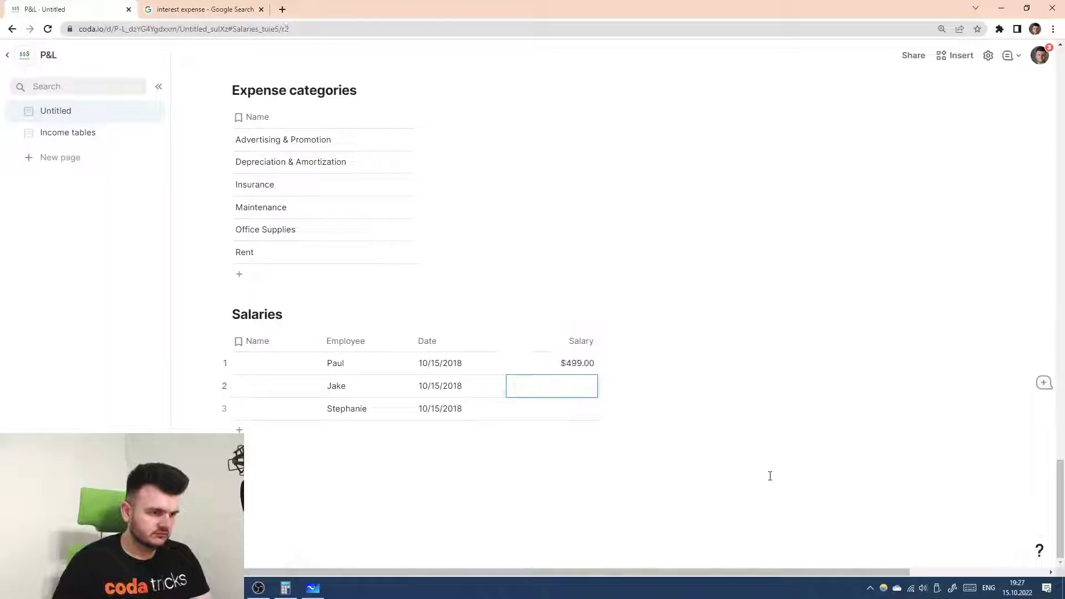
type("599")
key("Return")
type("699")
key("Return")
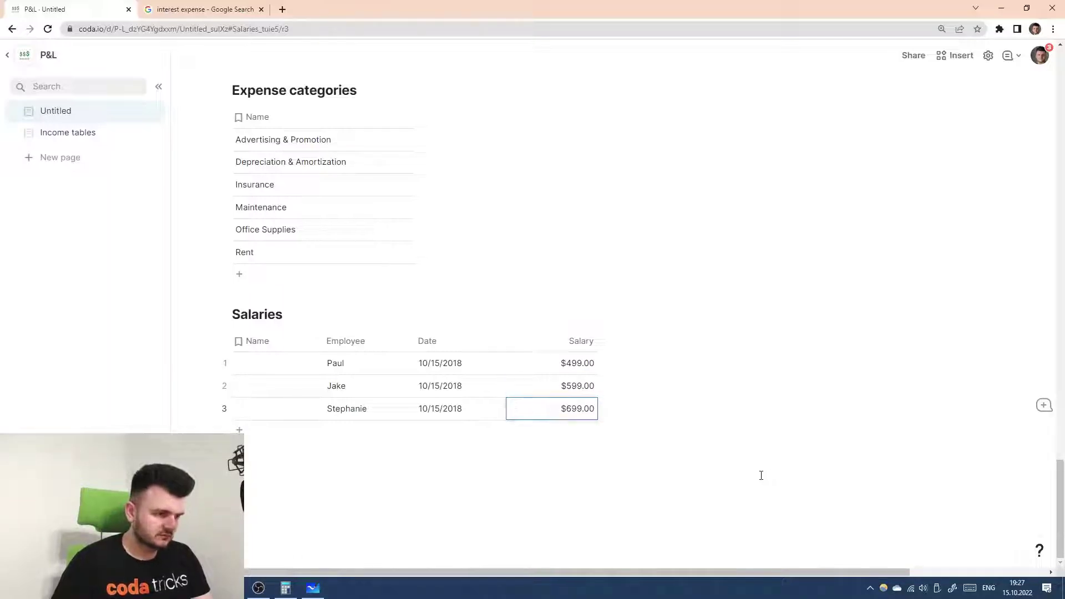
- Add a lookup column linked to the Expenses table after Salary and name it Expense record
left_click(611, 340)
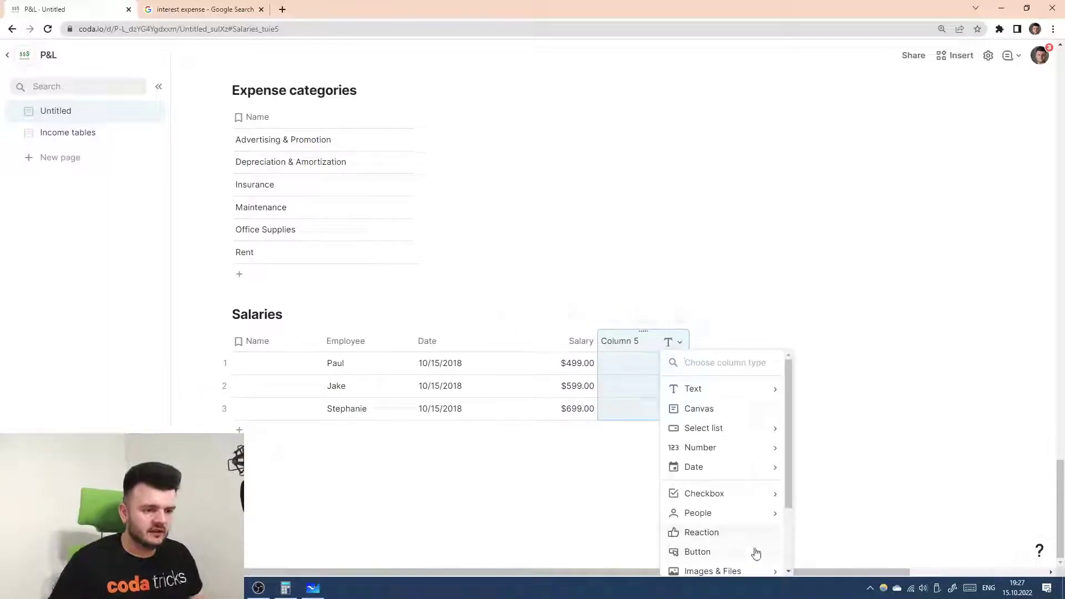
scroll(754, 549, "down", 2)
mouse_move(733, 508)
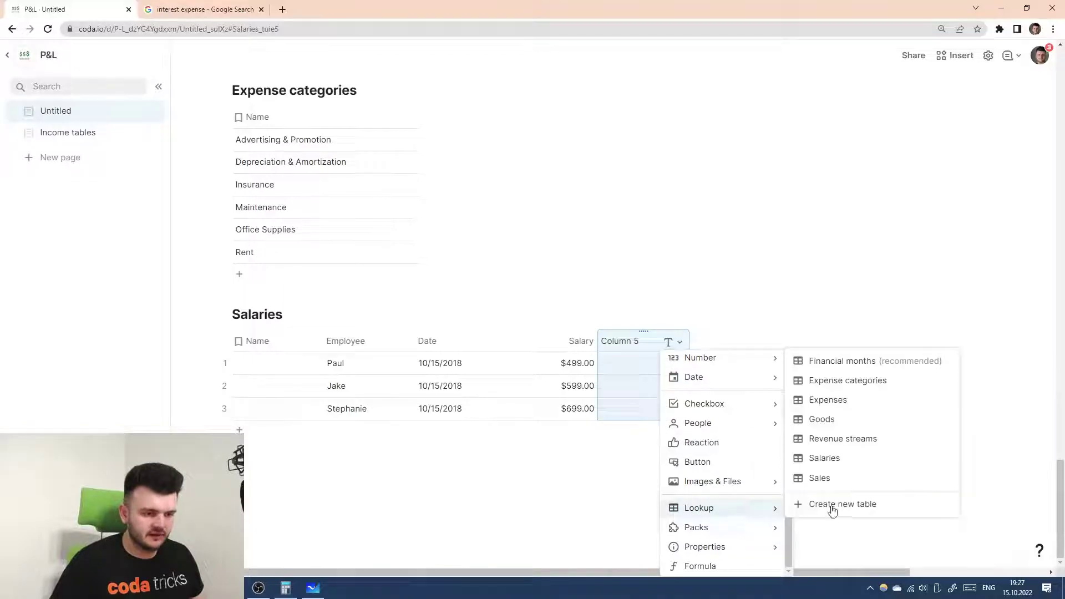
left_click(852, 397)
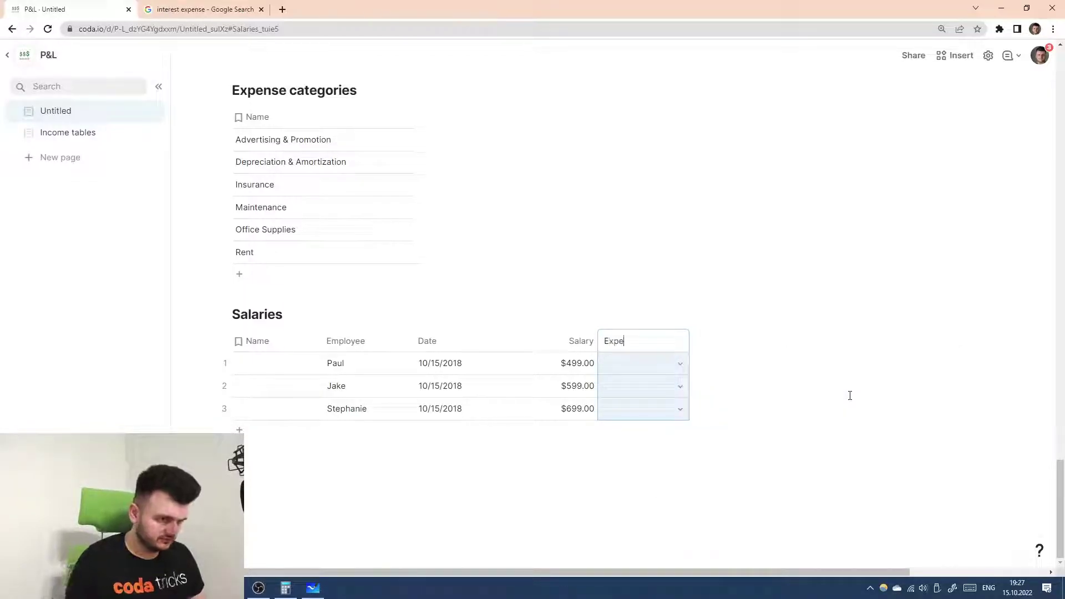
type("d")
key("Return")
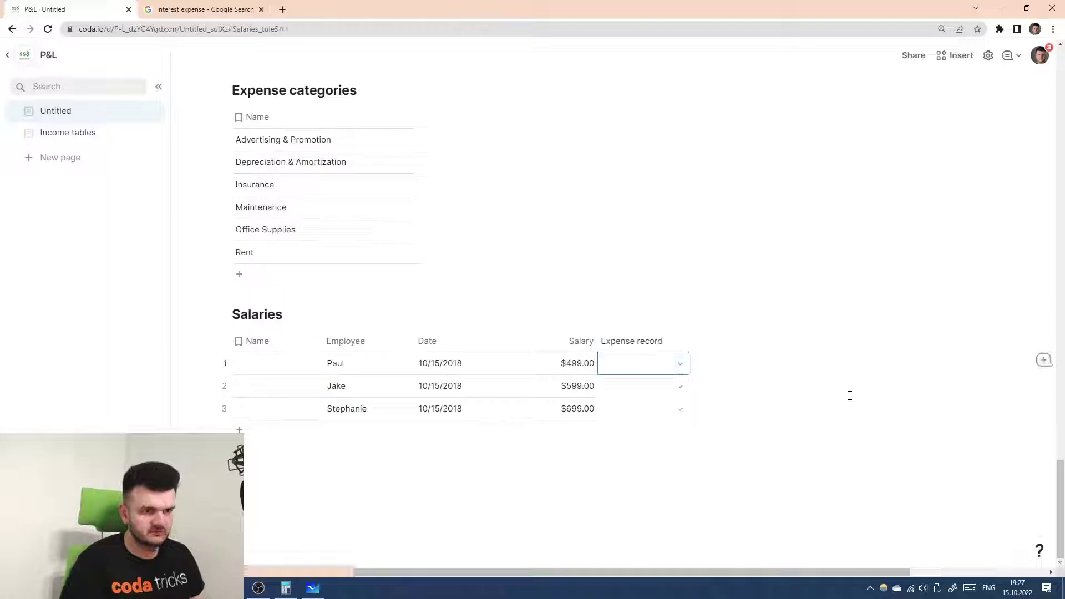
- Add a column named "Create an expense record" and place it between Salary and Expense record
left_click(657, 366)
left_click(643, 346)
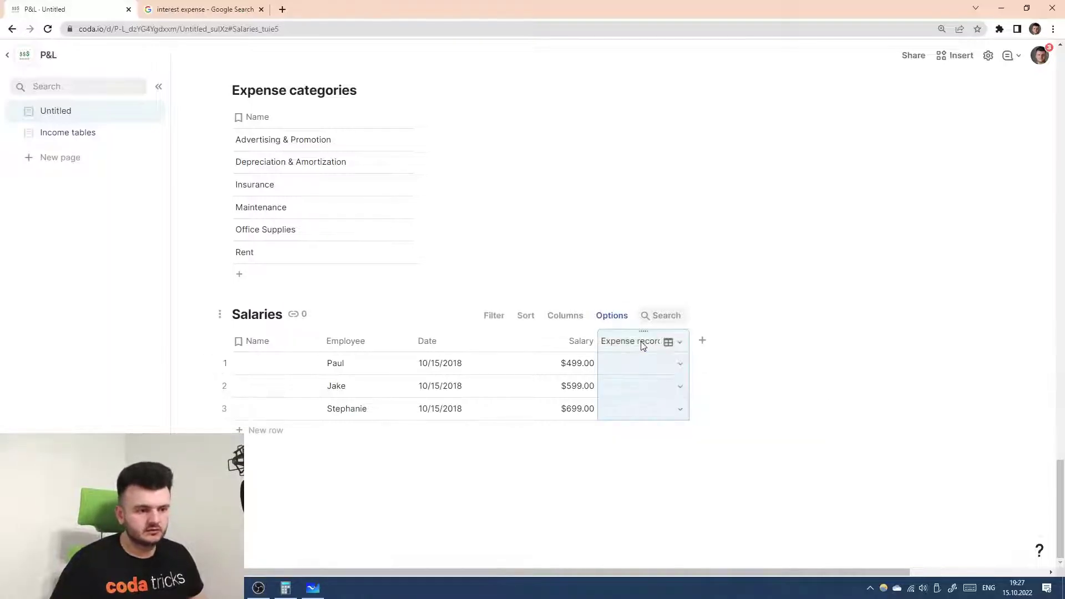
left_click(702, 340)
left_click_drag(721, 349, 658, 355)
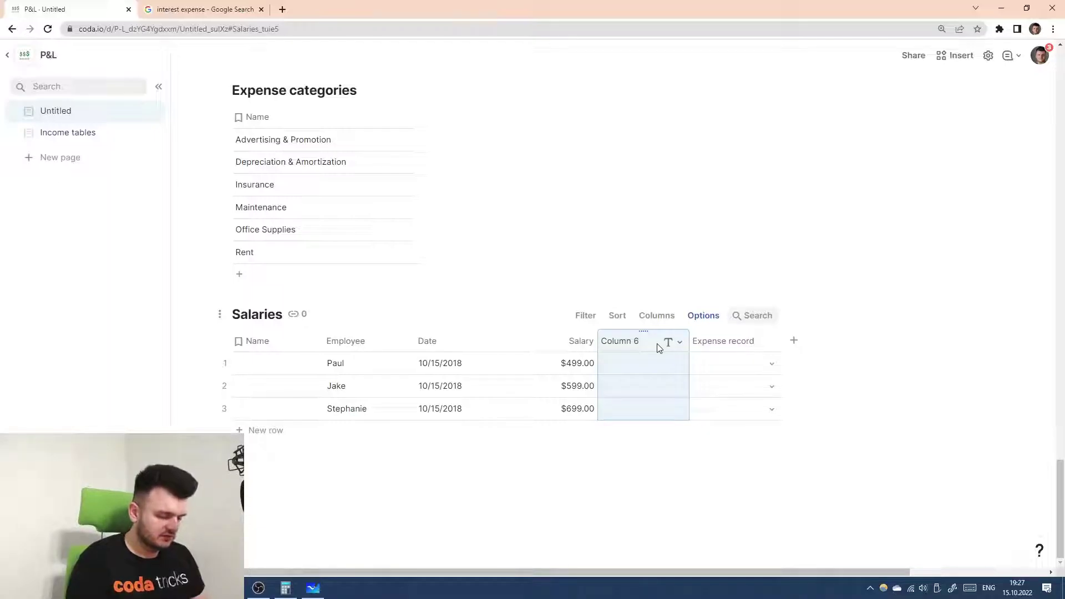
double_click(657, 344)
type("Create an")
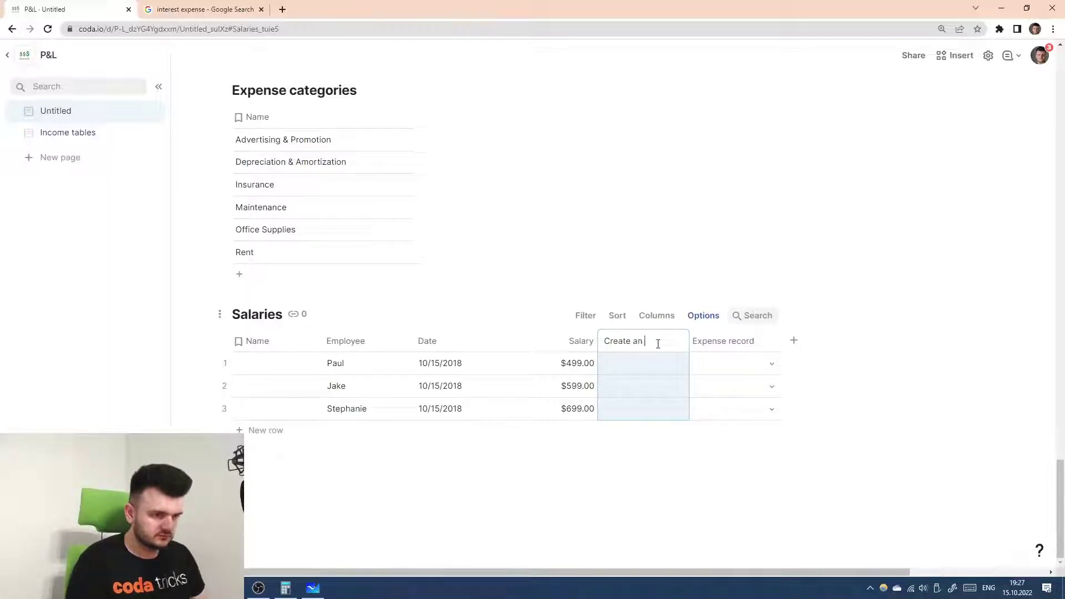
type(" expense record")
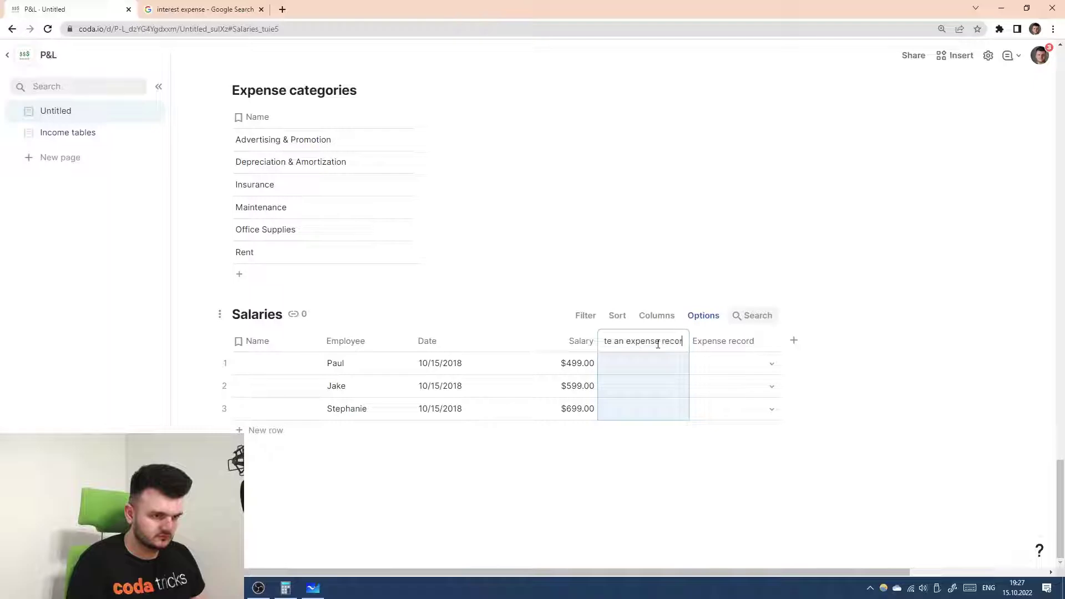
key("Return")
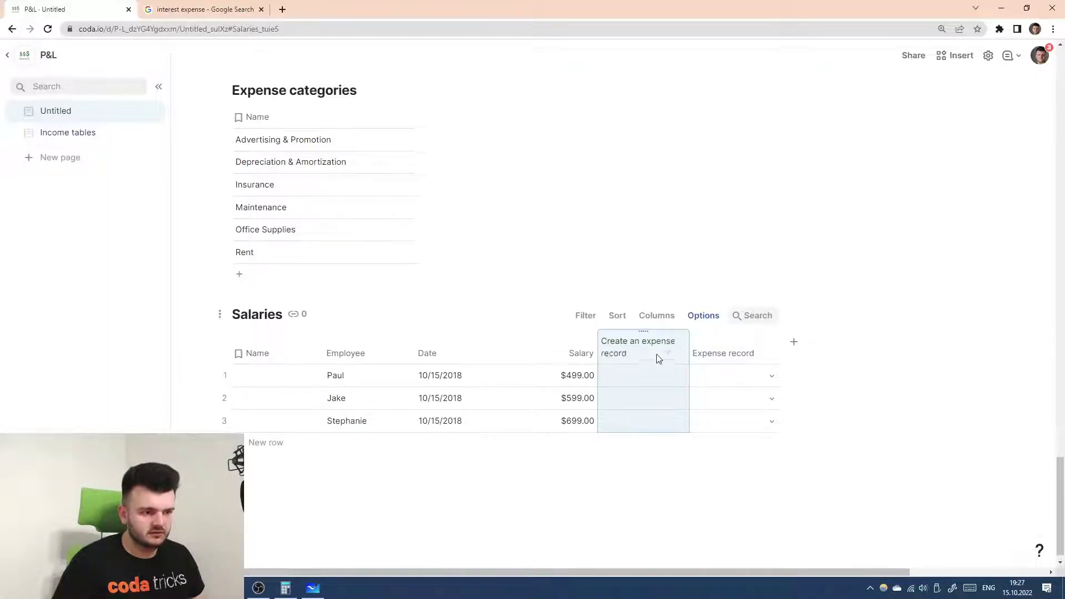
- Change the "Create an expense record" column to the Button type and narrow it slightly
left_click(678, 354)
mouse_move(699, 374)
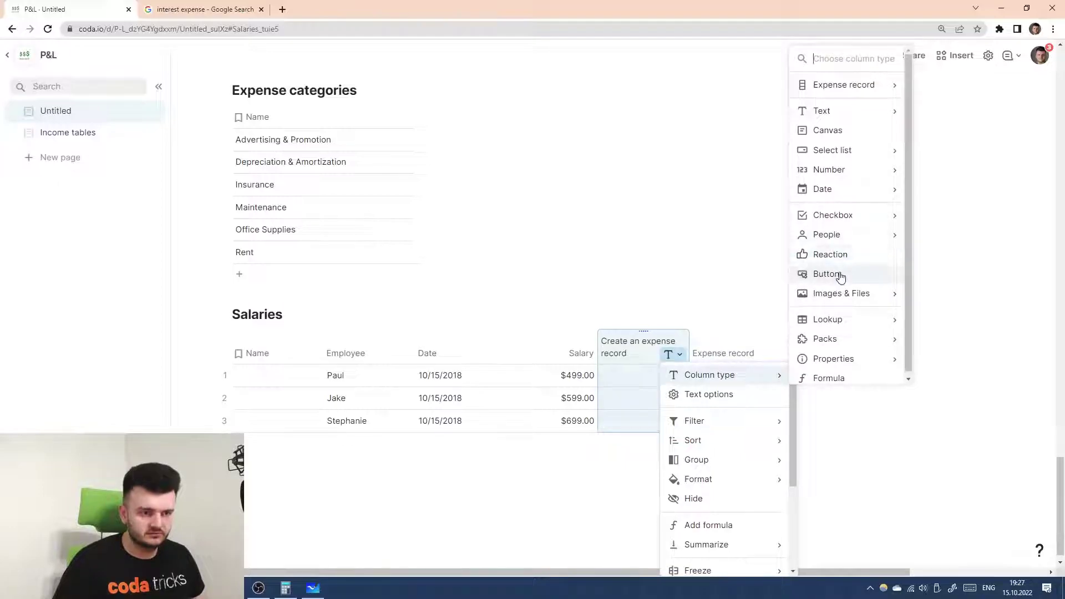
left_click(837, 276)
left_click(656, 340)
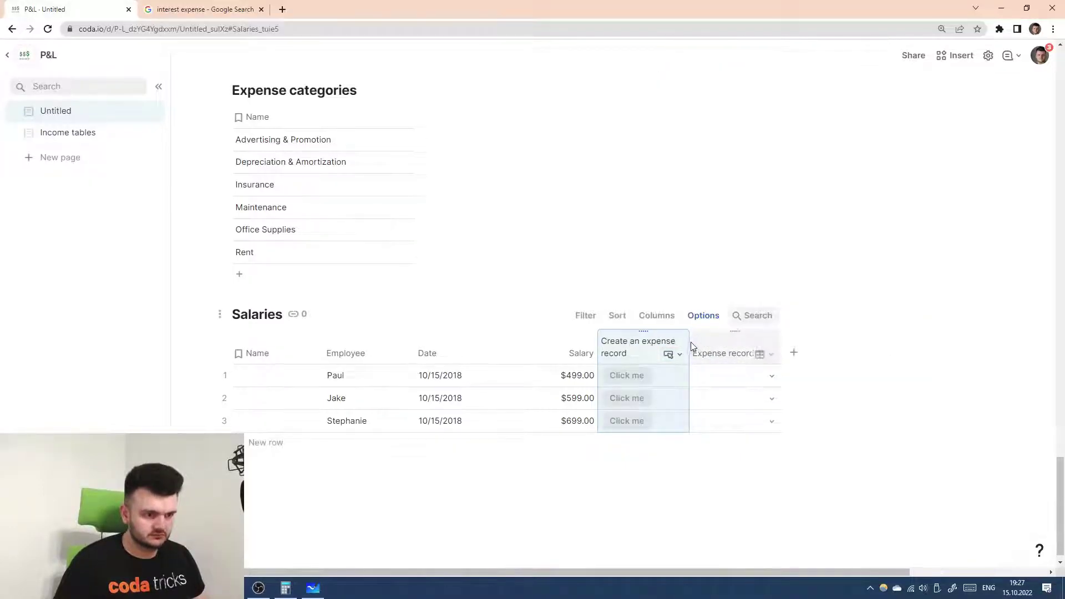
- Begin the button's action formula with Expenses.AddRow() to add a row to the Expenses table
left_click(656, 354)
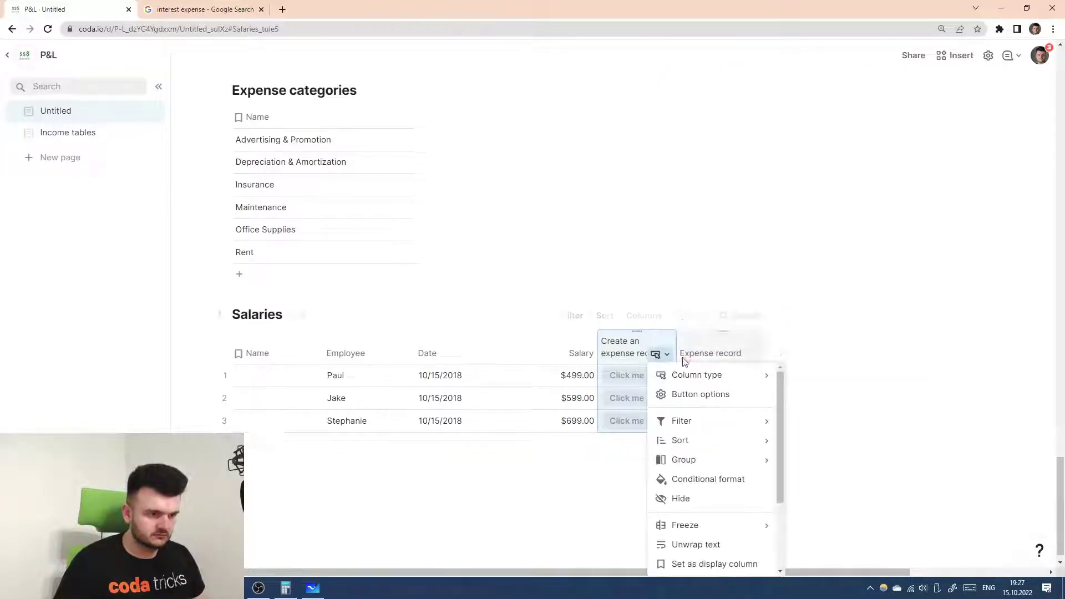
left_click(700, 392)
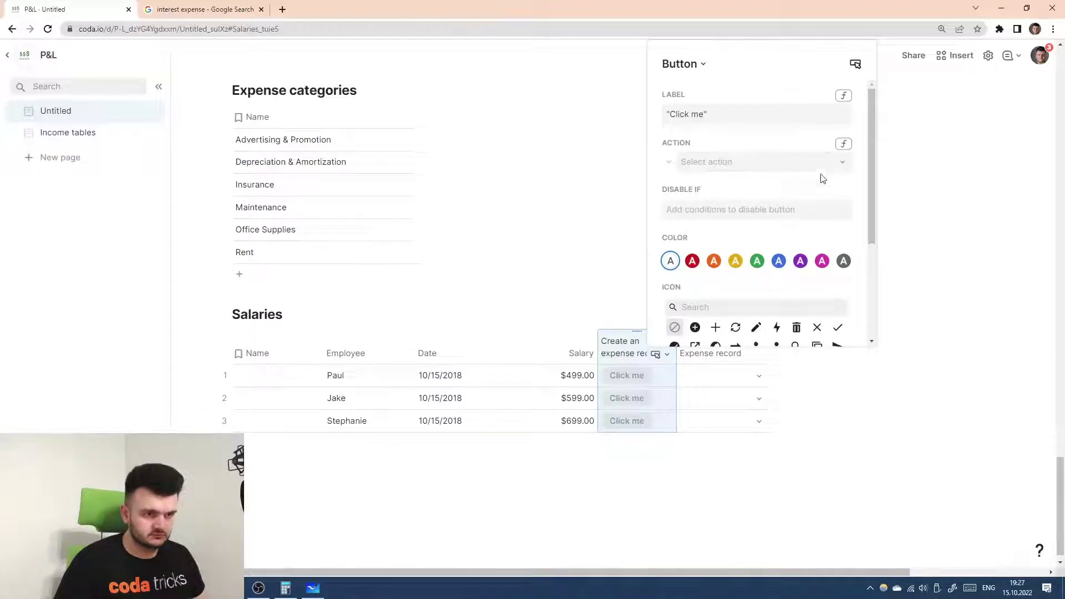
left_click(835, 166)
left_click(844, 145)
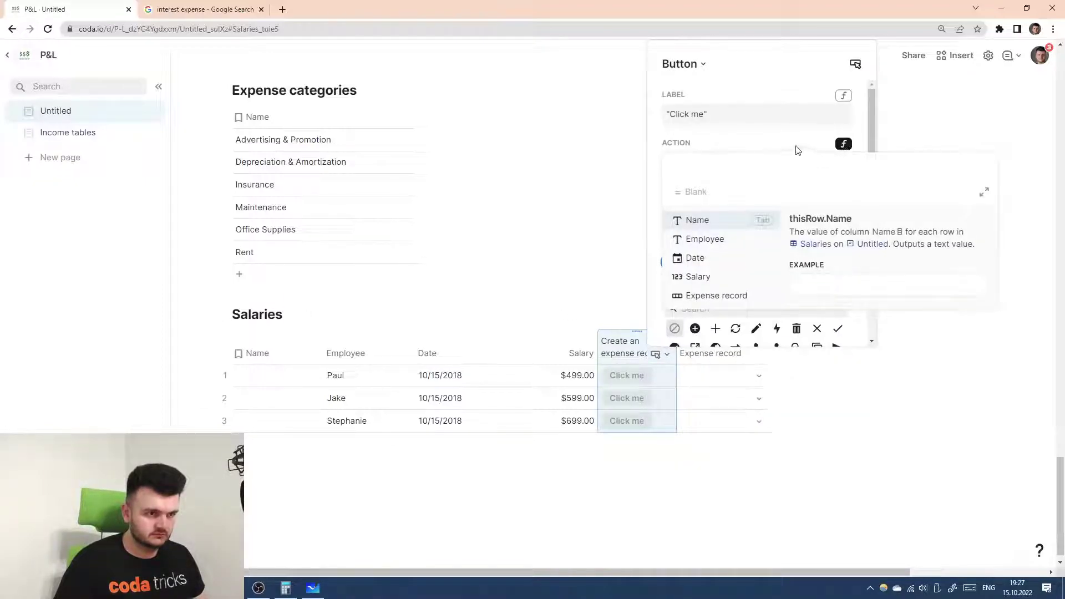
type("DB E")
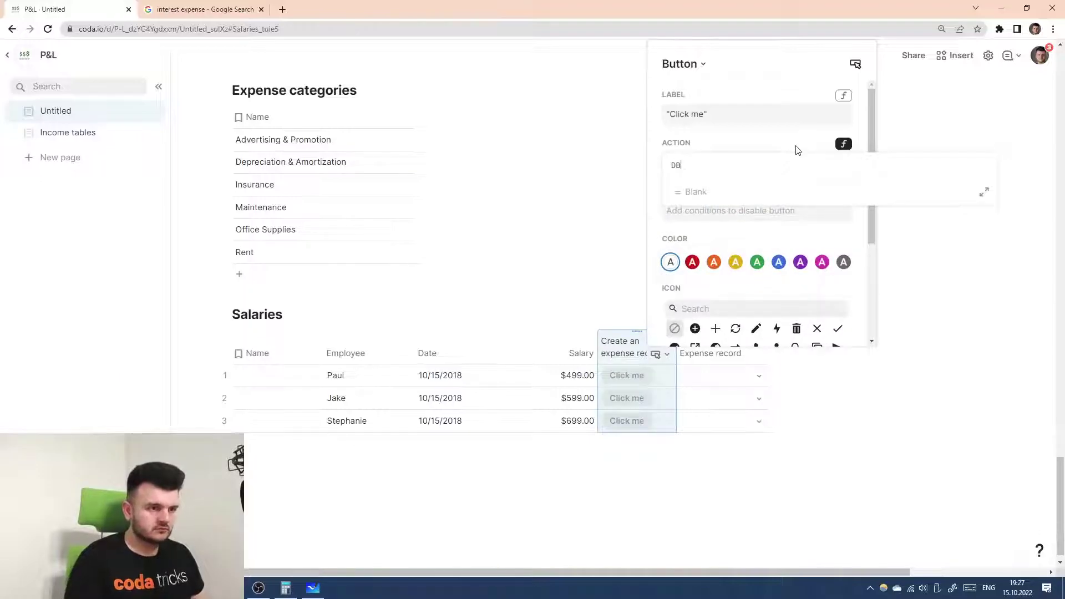
key("BackSpace")
key("BackSpace")
type("Expense record")
key("Down")
key("Tab")
type(".add")
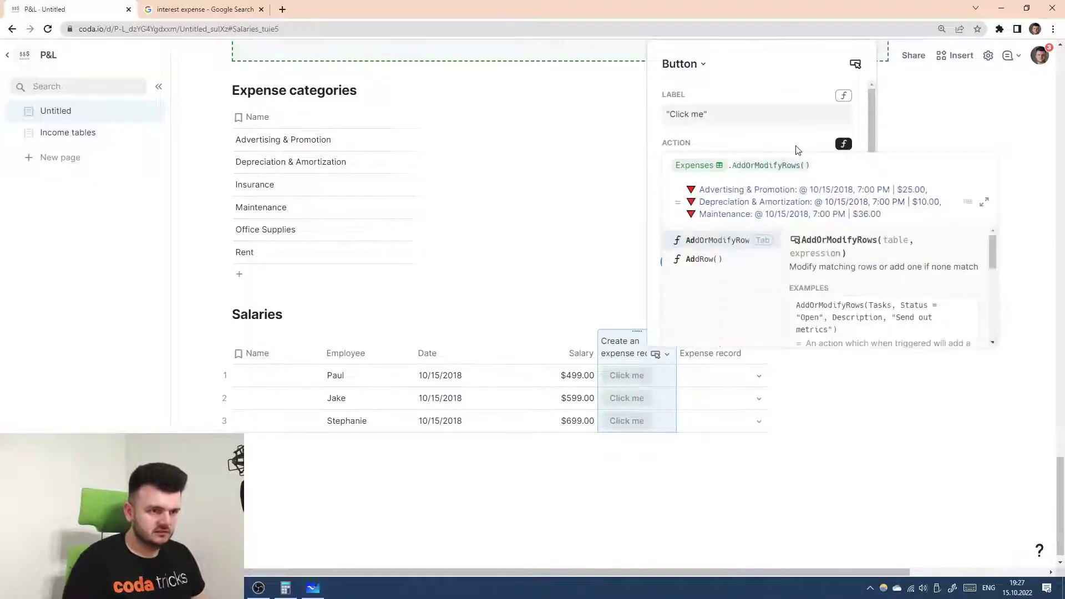
key("Down")
key("Tab")
- Add the Expenses.Category column as the first argument inside AddRow and start a reference for its value
key("shift+Return")
type("Ty")
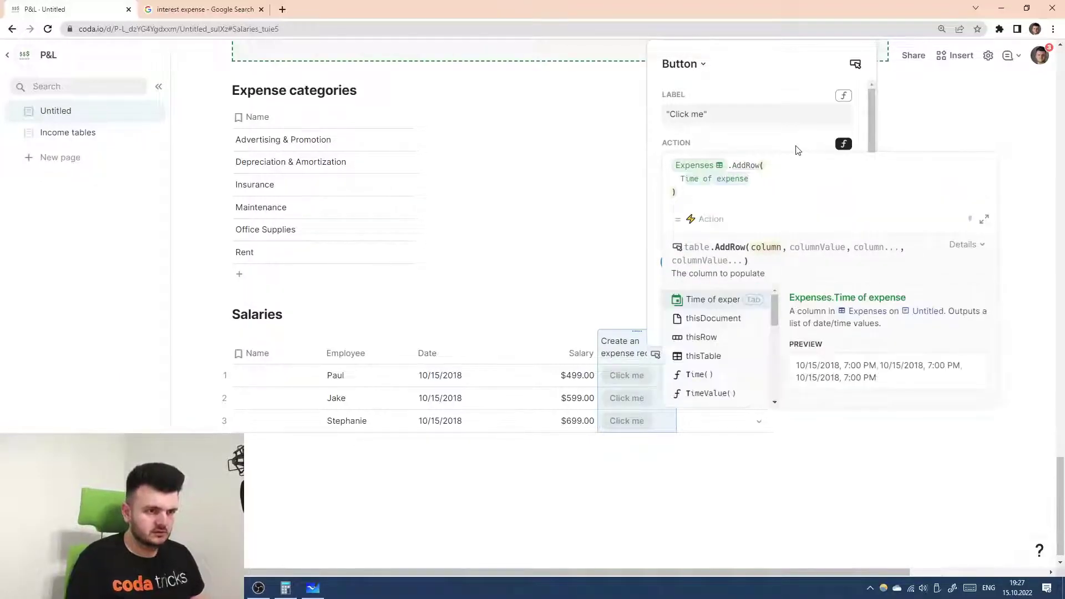
type("category")
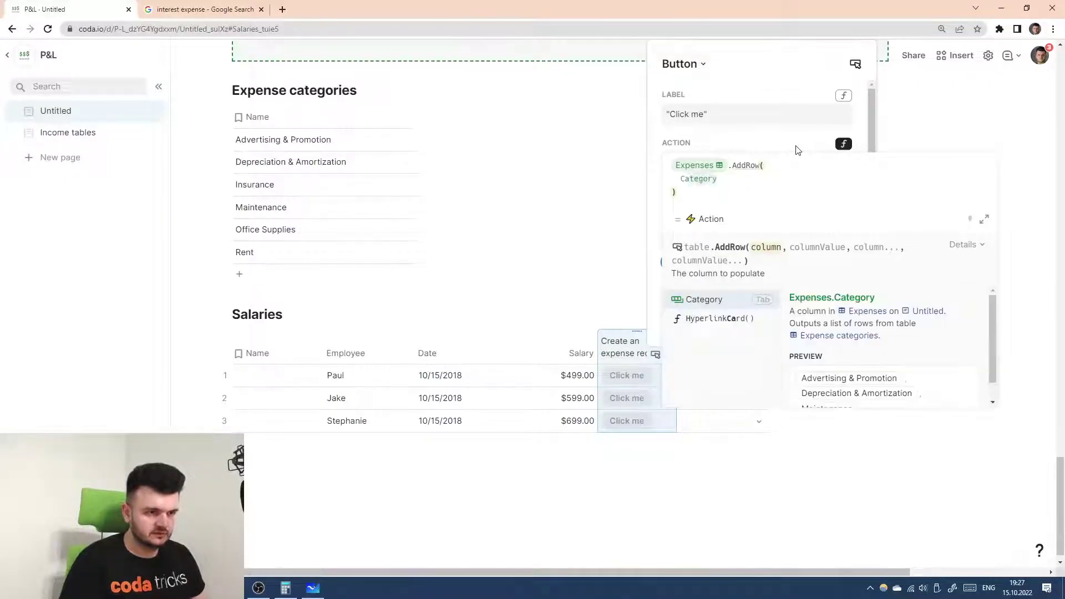
key("Tab")
type(", @")
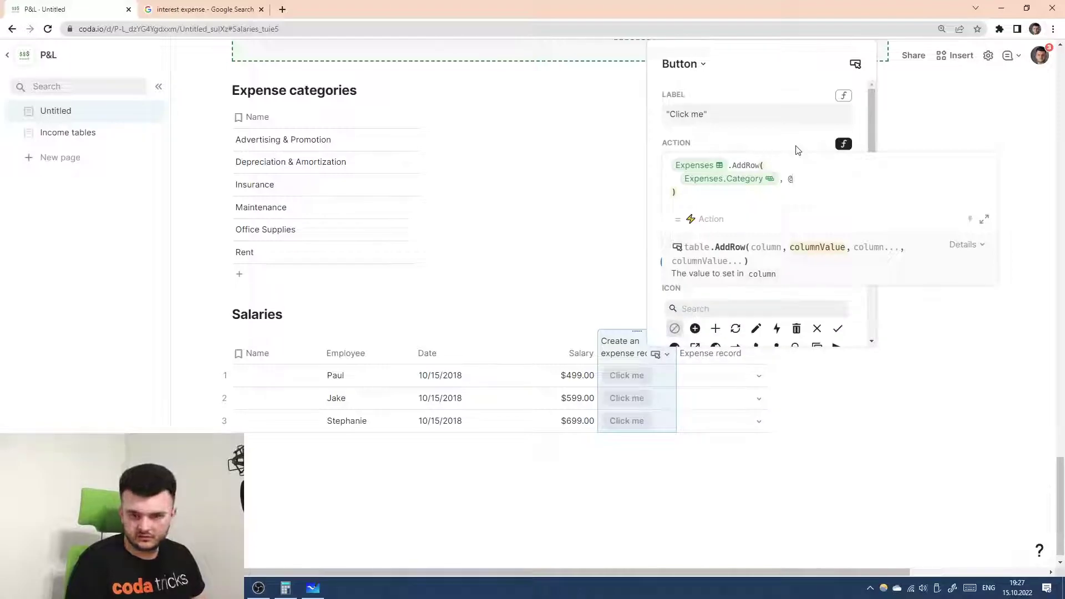
- Replace the Rent entry in the Expense categories table with "Salaries, Benefits & Wages"
left_click(266, 271)
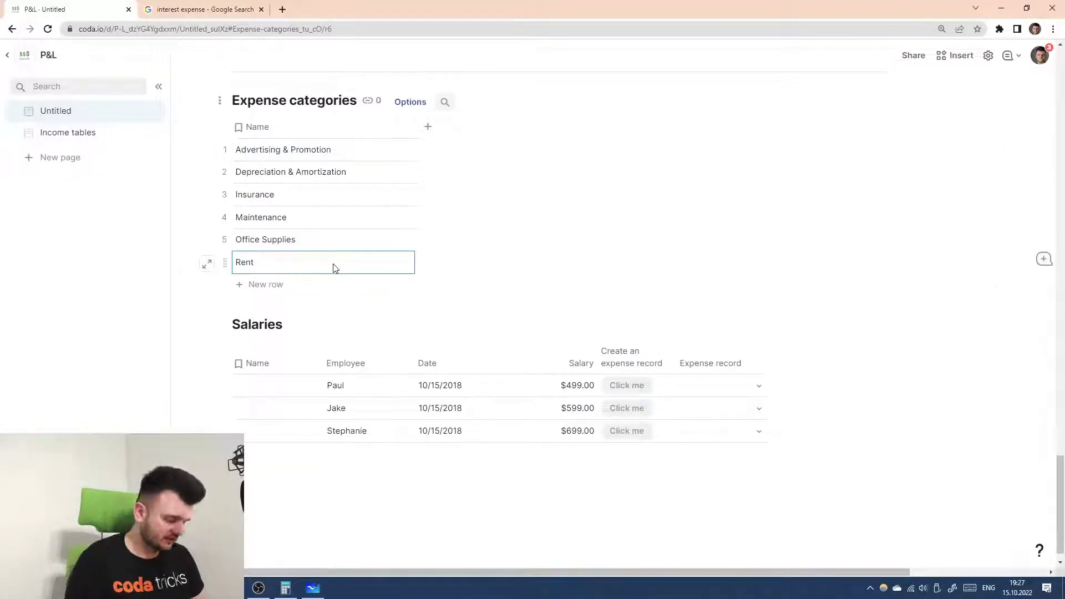
type("salarie")
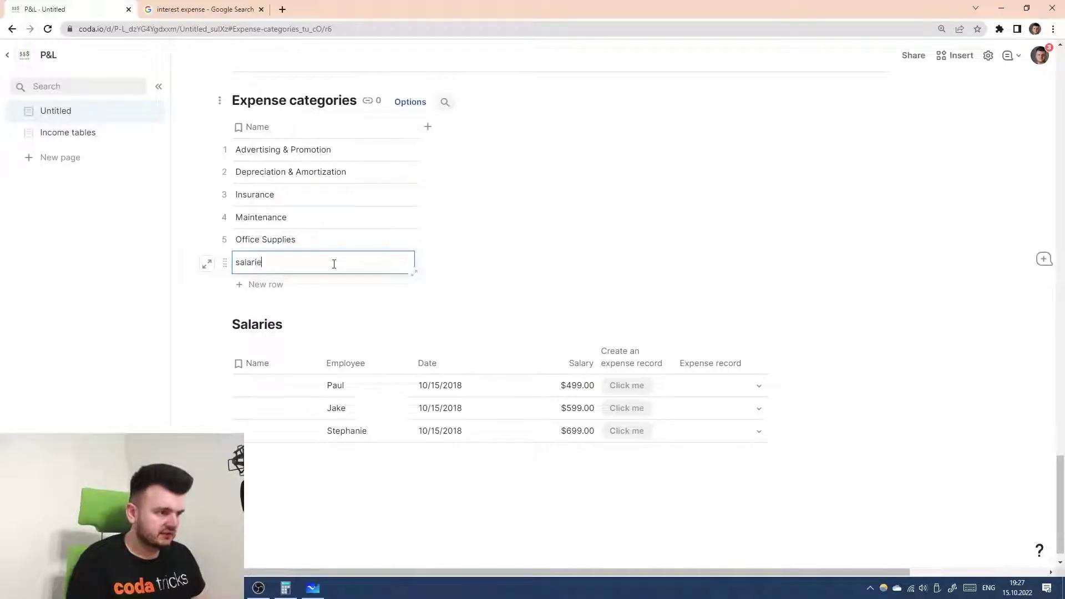
key("ctrl+a")
type("Sala")
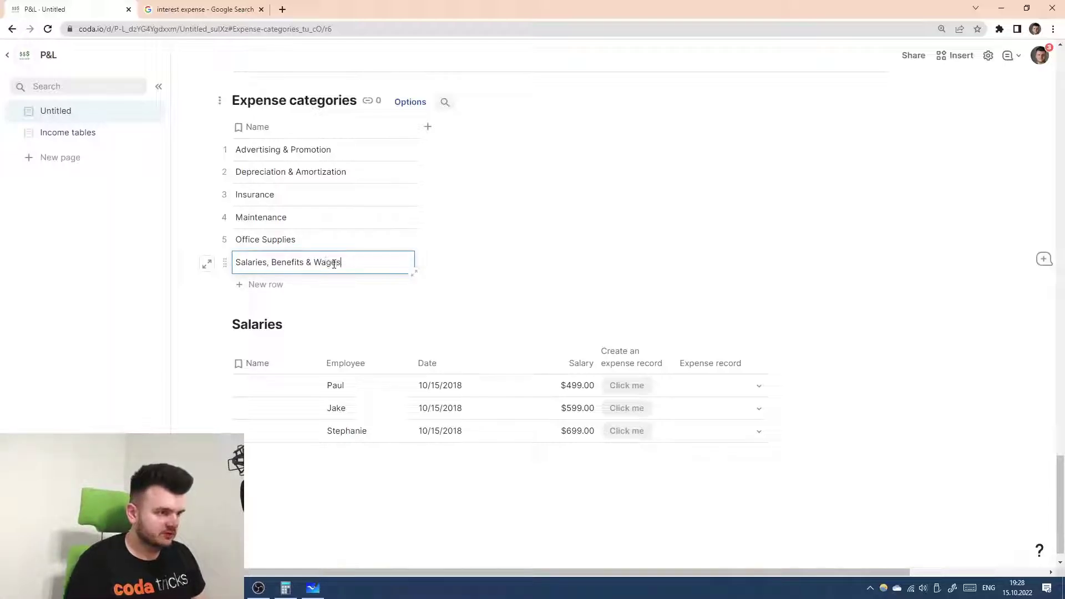
- Reopen the "Create an expense record" button's action formula and set Category to the "Salaries, Benefits & Wages" row
left_click(758, 366)
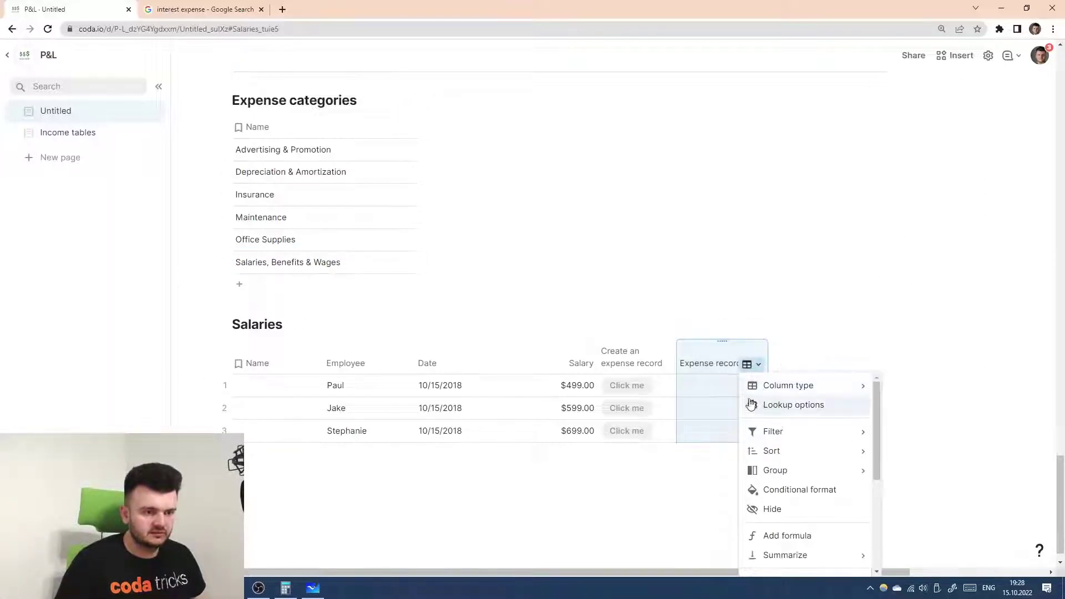
left_click(656, 364)
left_click(656, 364)
left_click(681, 404)
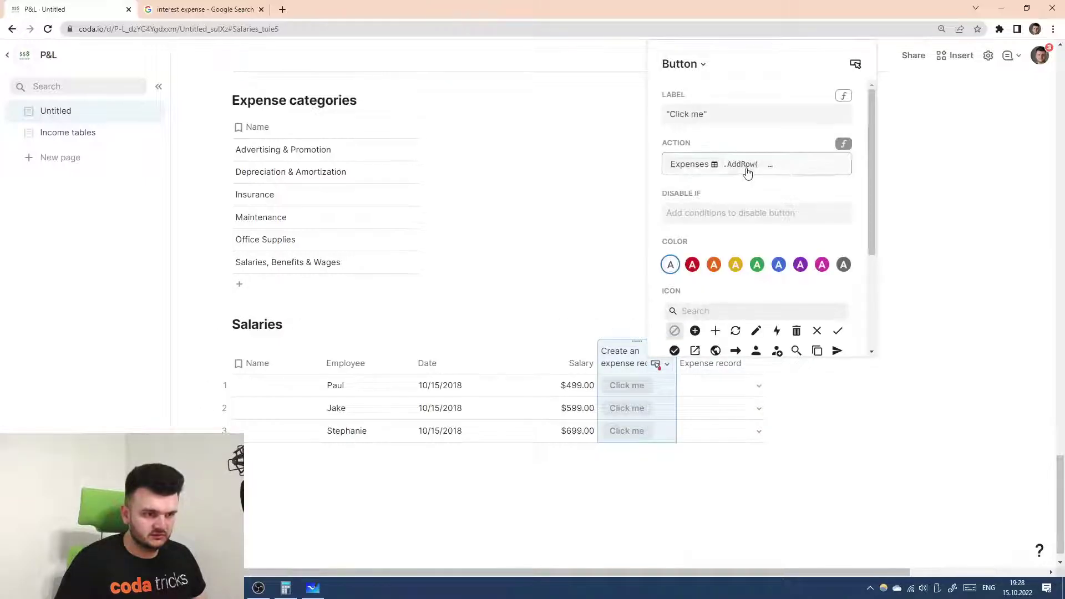
left_click(747, 174)
left_click(812, 178)
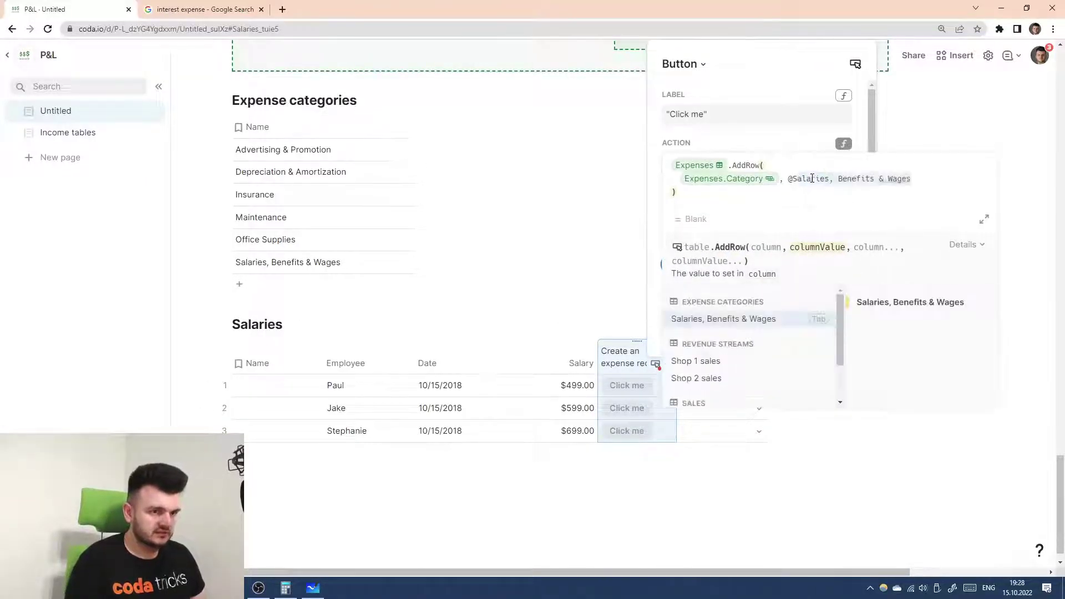
key("Tab")
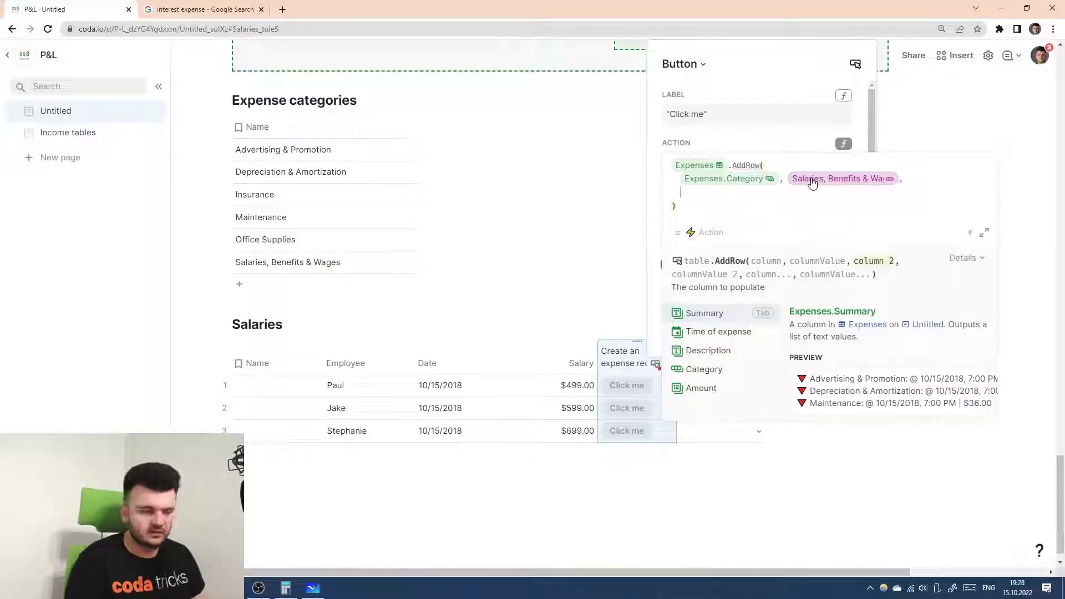
type("D")
key("BackSpace")
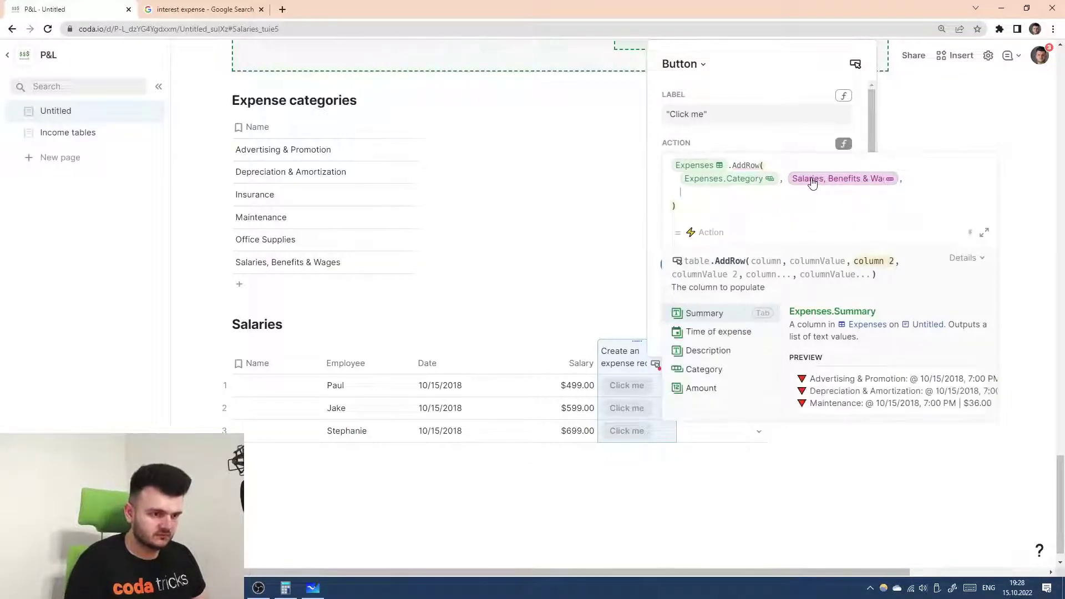
key("Down")
key("Tab")
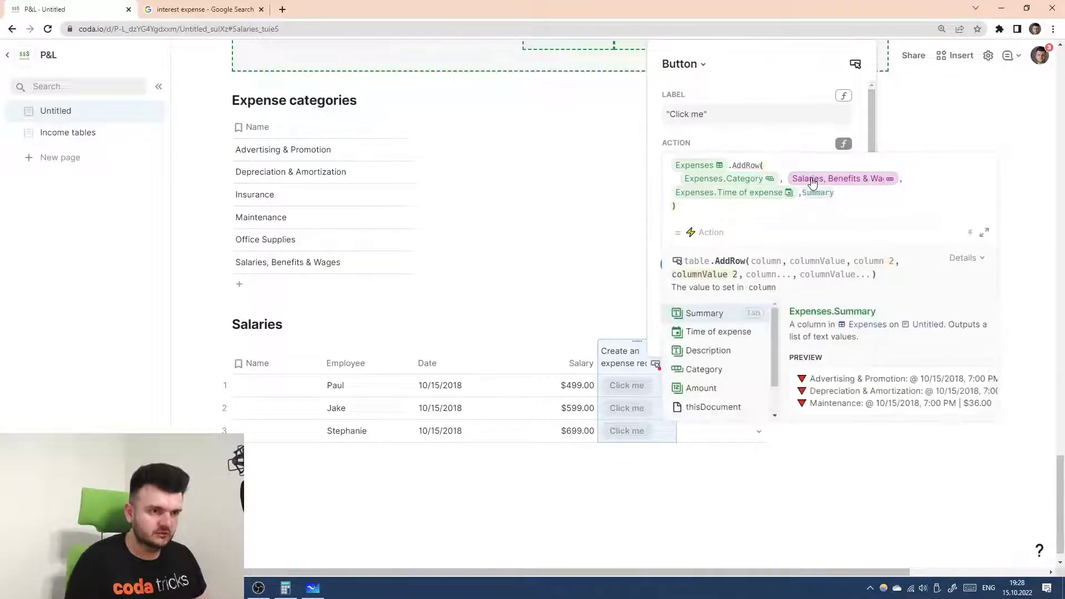
left_click(673, 198)
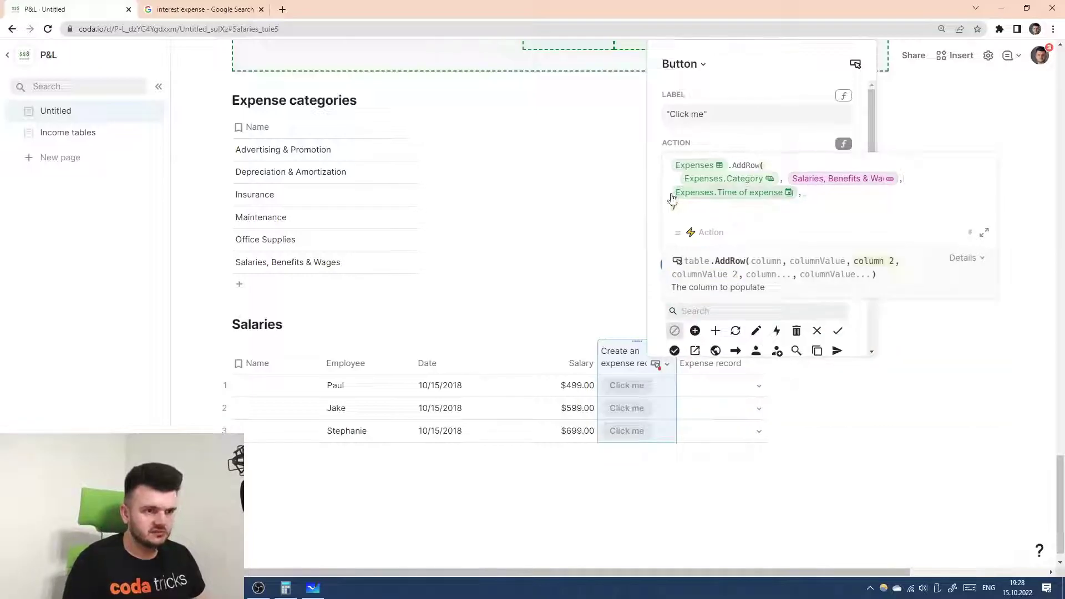
key("ctrl+z")
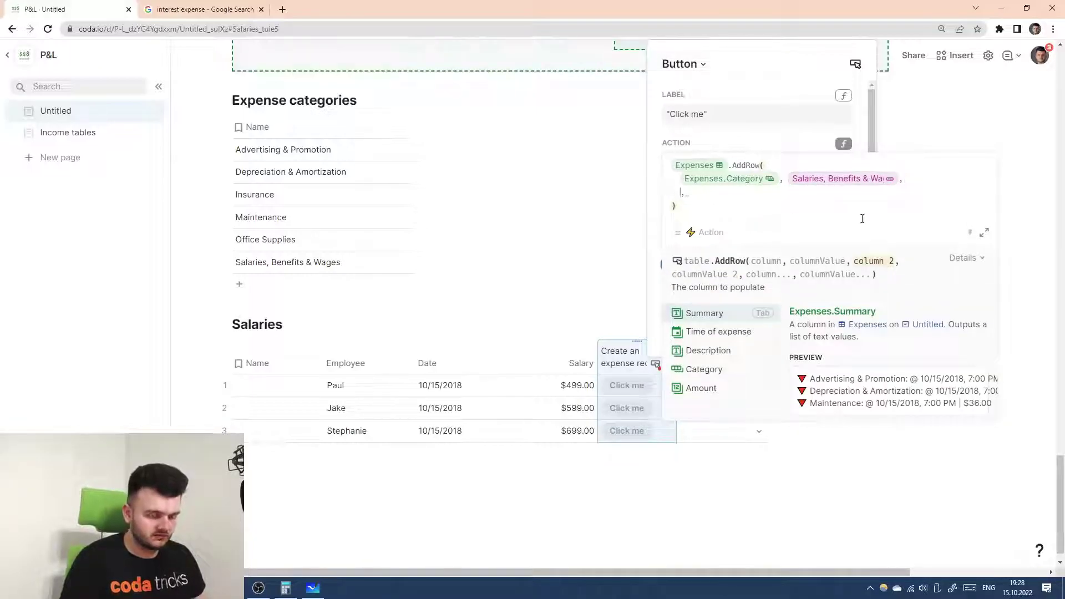
- Add Expenses.Time of expense to the AddRow arguments with the salary row's Date as its value
type("ti")
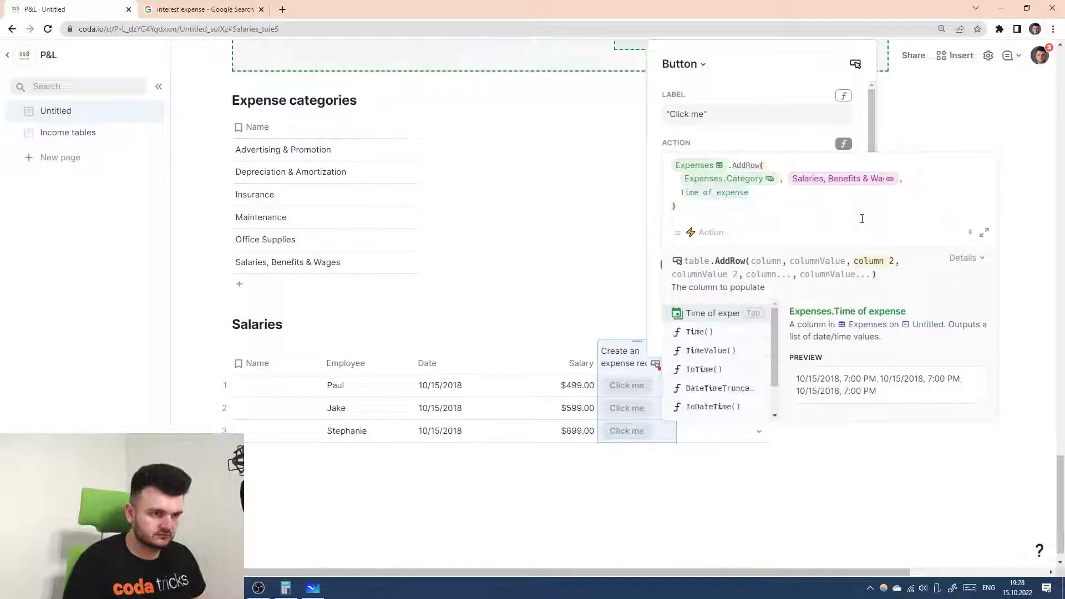
key("Tab")
type("Date")
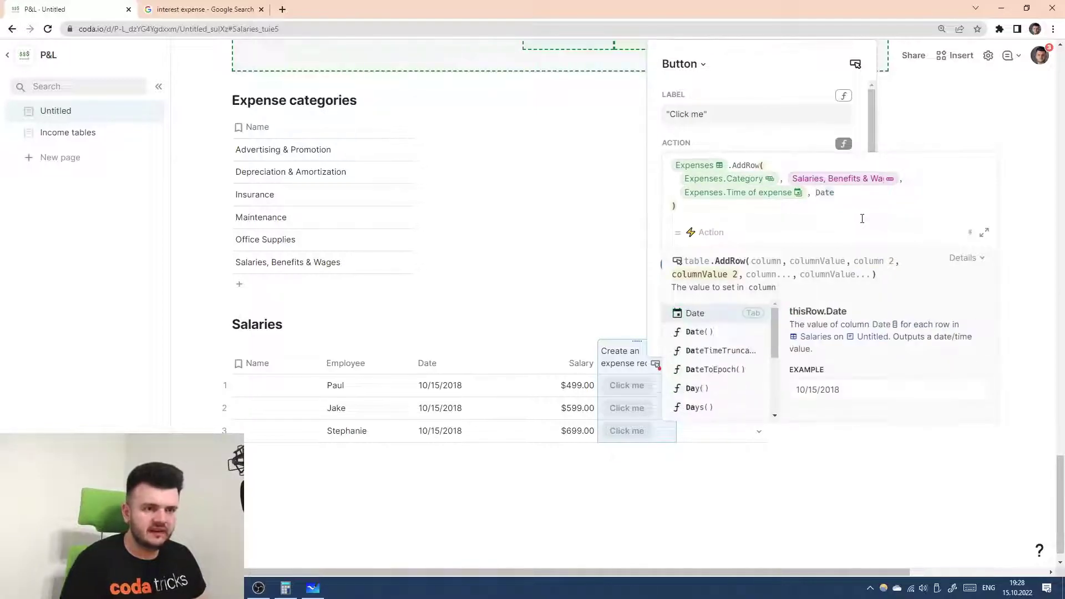
key("Tab")
type("+")
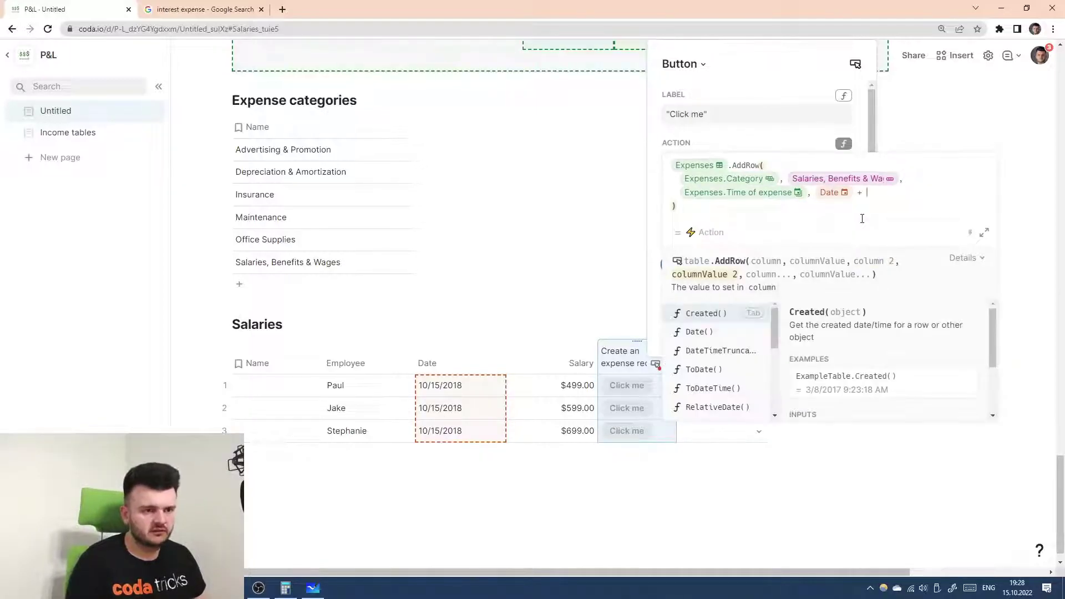
key("BackSpace")
key("BackSpace")
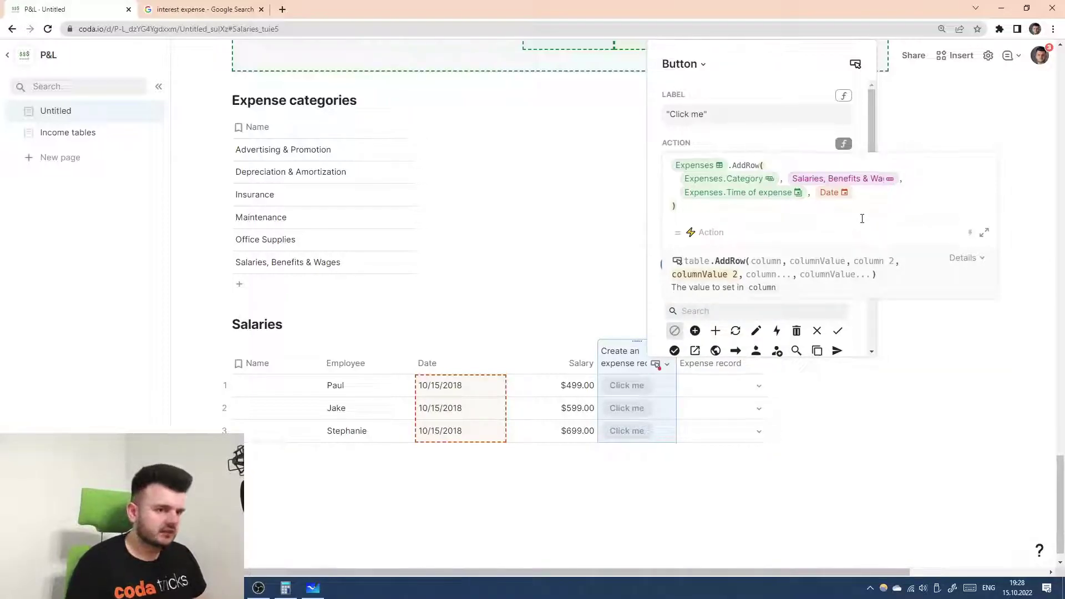
- Add Expenses.Amount on a new line of the AddRow formula with thisRow.Salary as its value
type(",")
key("shift+Return")
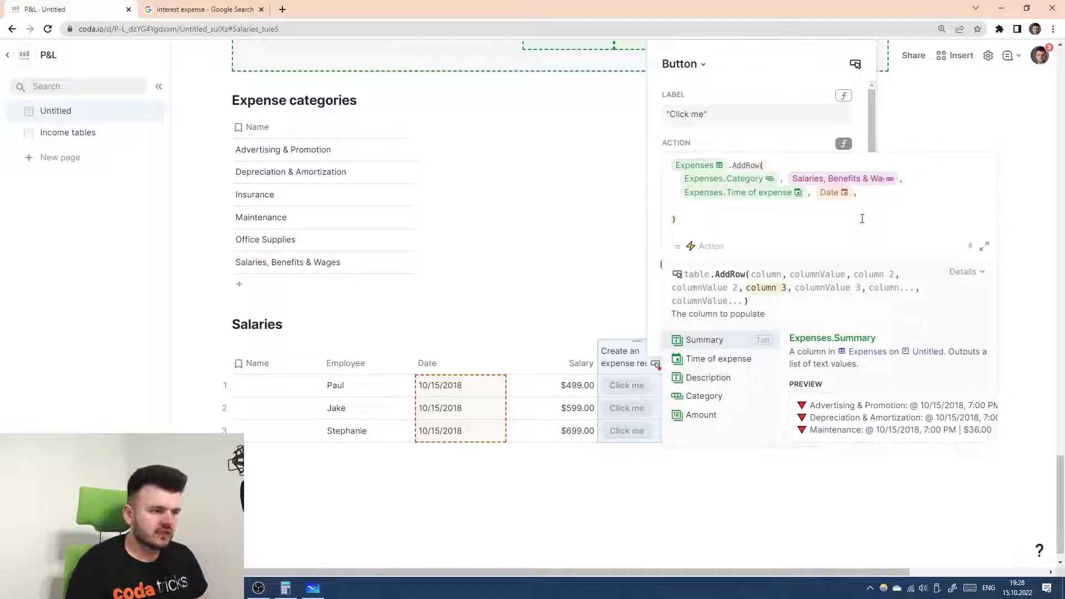
type("a")
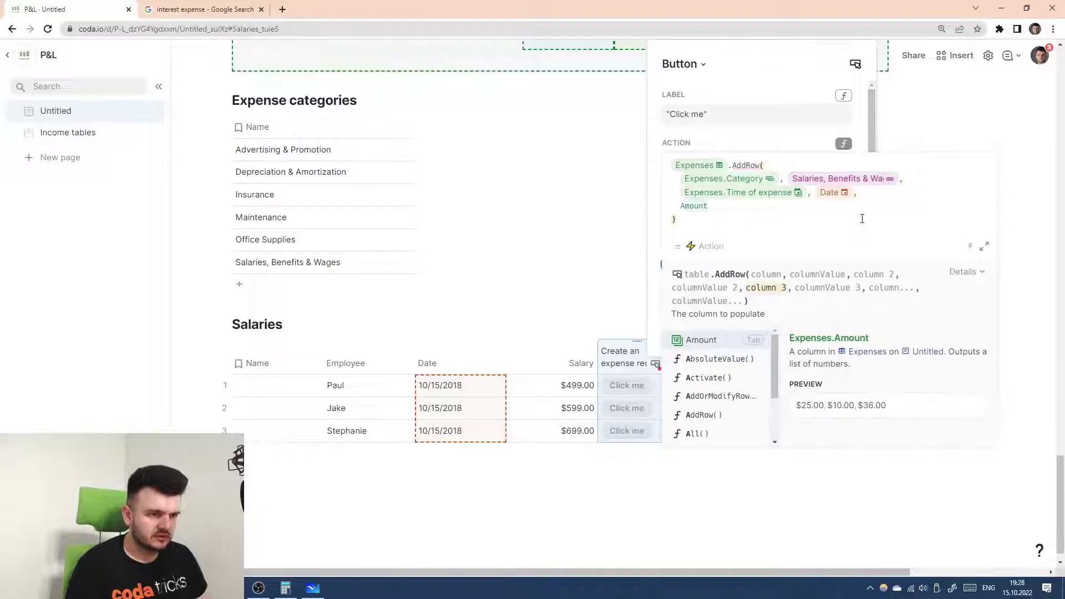
key("Tab")
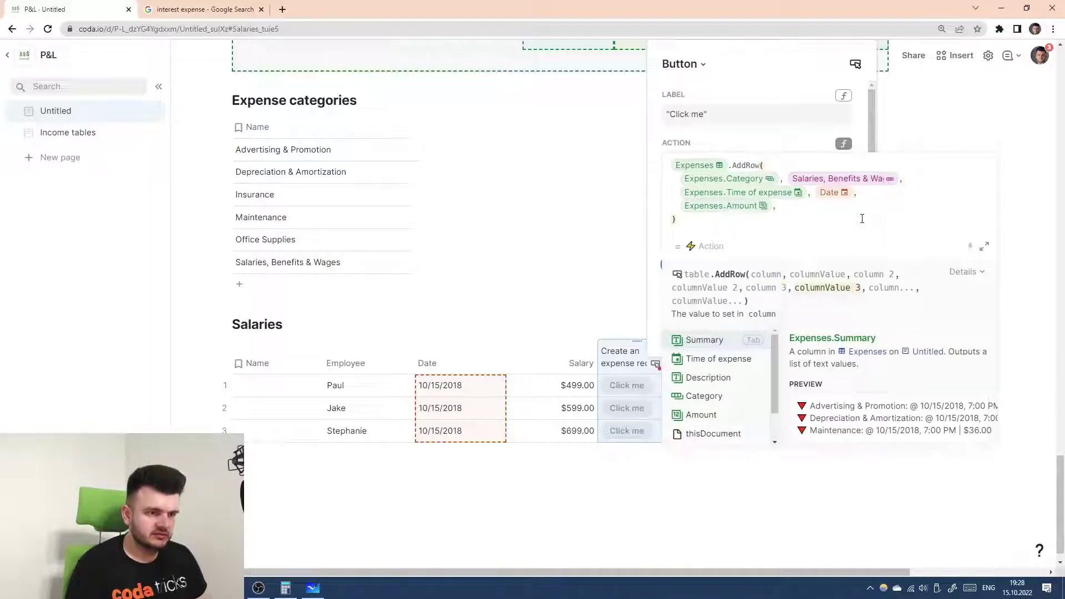
type("thisRow")
key("Tab")
type("s")
key("BackSpace")
type(".")
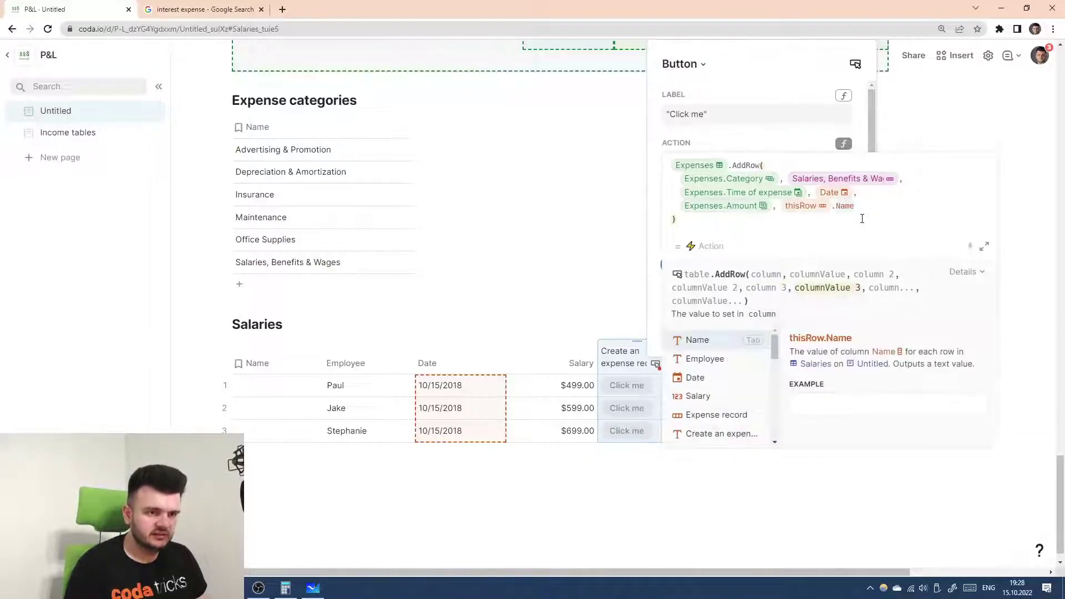
type("s")
key("Tab")
- Add Expenses.Description on a new line with a Concatenate function starting with the text "Salary for "
key("shift+Return")
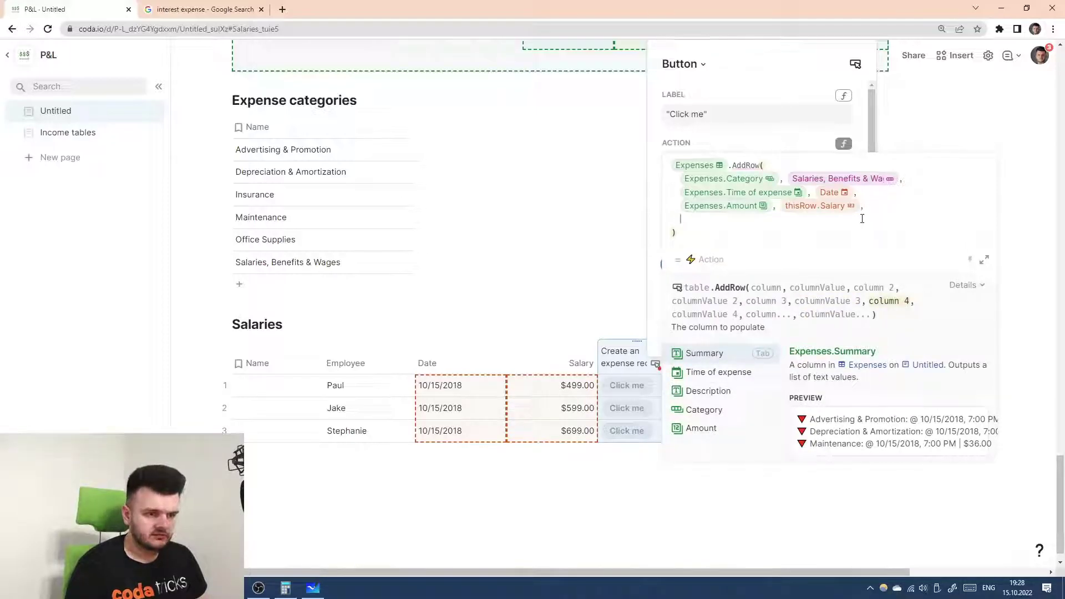
type("desc")
key("Tab")
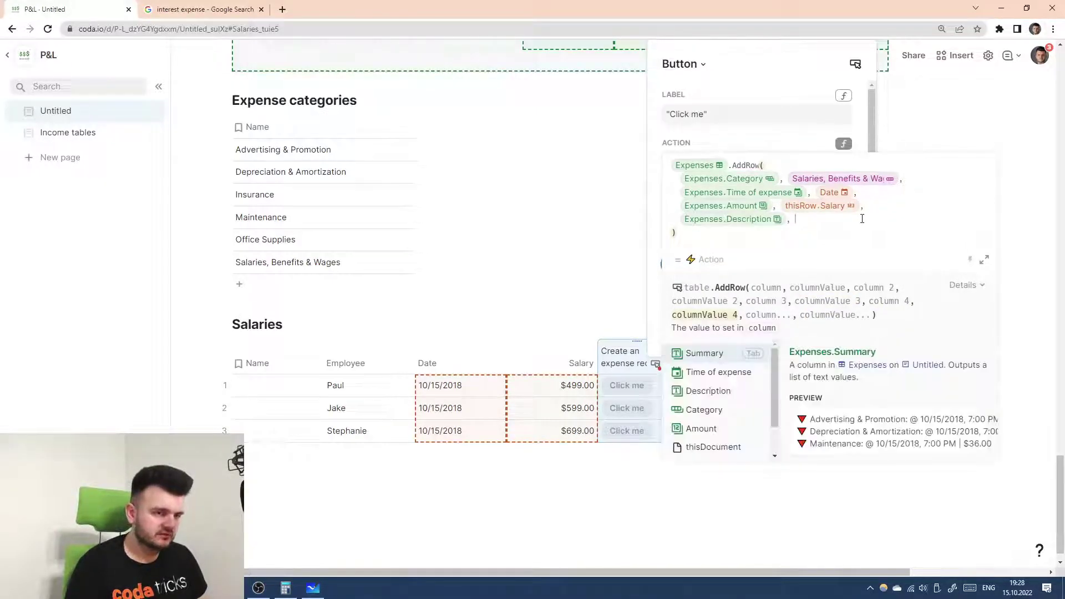
type("concat")
key("Tab")
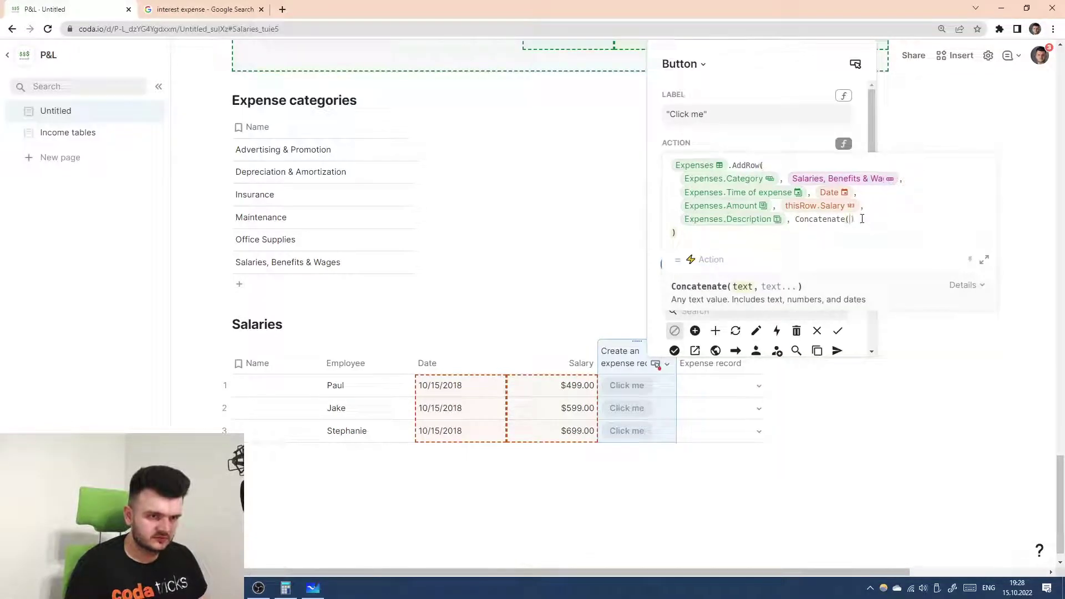
type("\"Salary for \"")
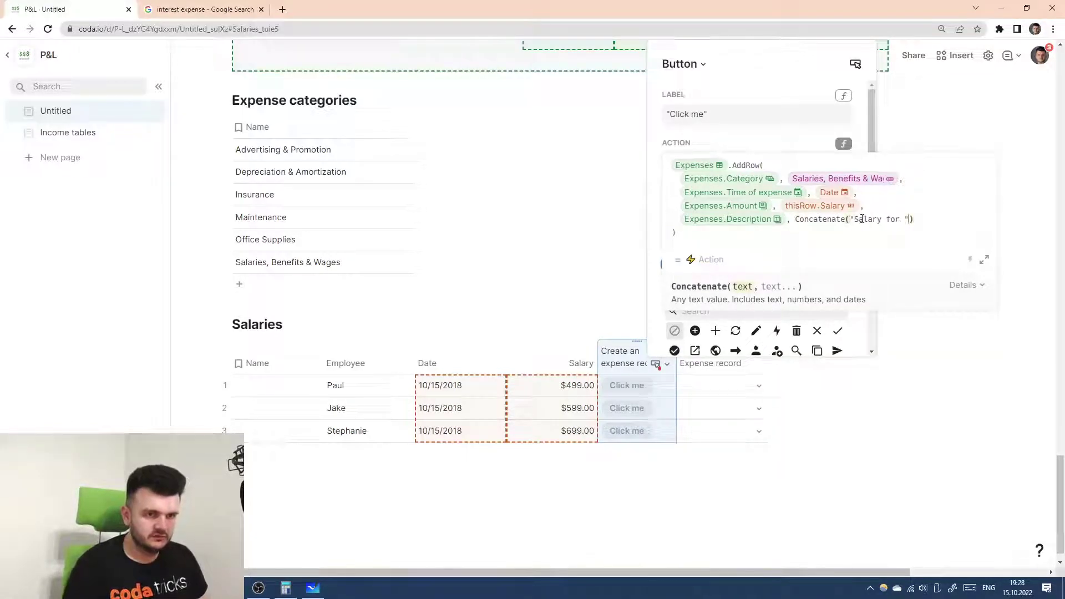
- Complete the Concatenate function with thisRow.Employee as its second text and apply the button's action formula
type(", ")
type("thisRow.")
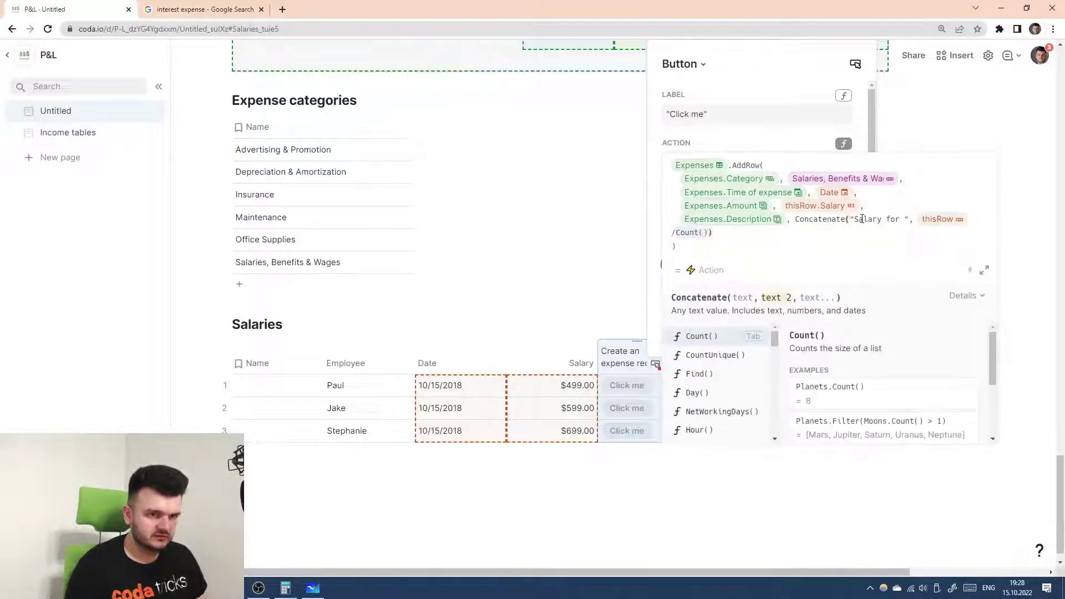
key("BackSpace")
key("BackSpace")
key("Right")
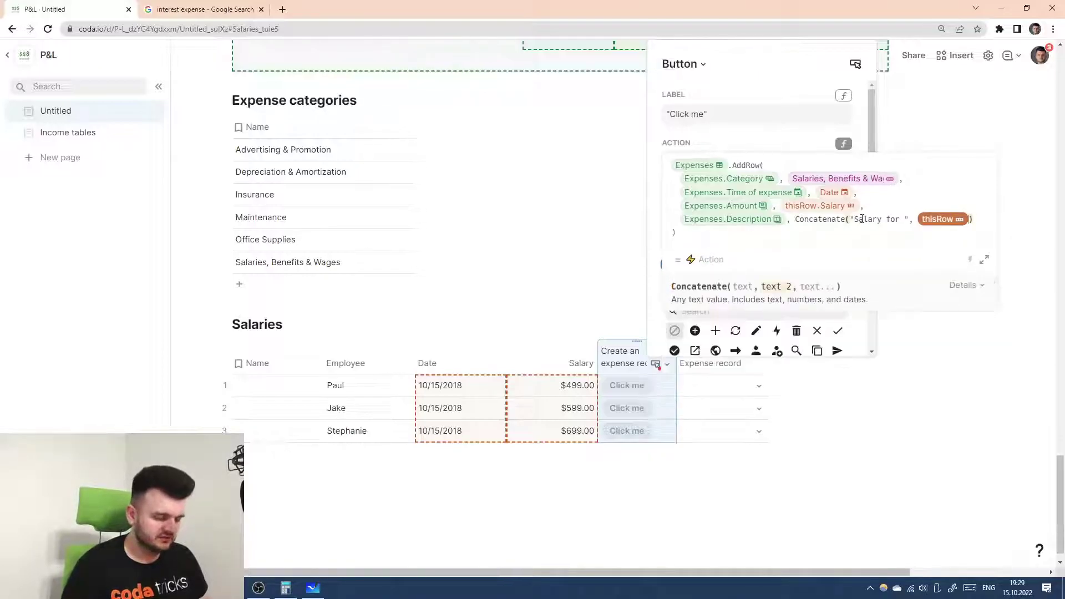
type(".Employee")
key("Tab")
type(".")
key("BackSpace")
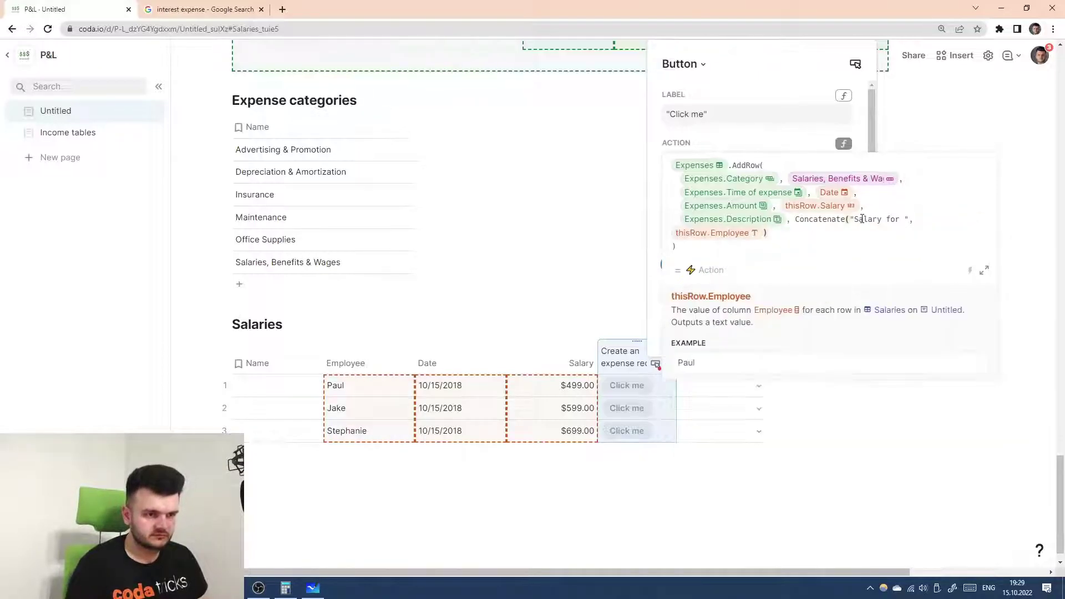
key("Return")
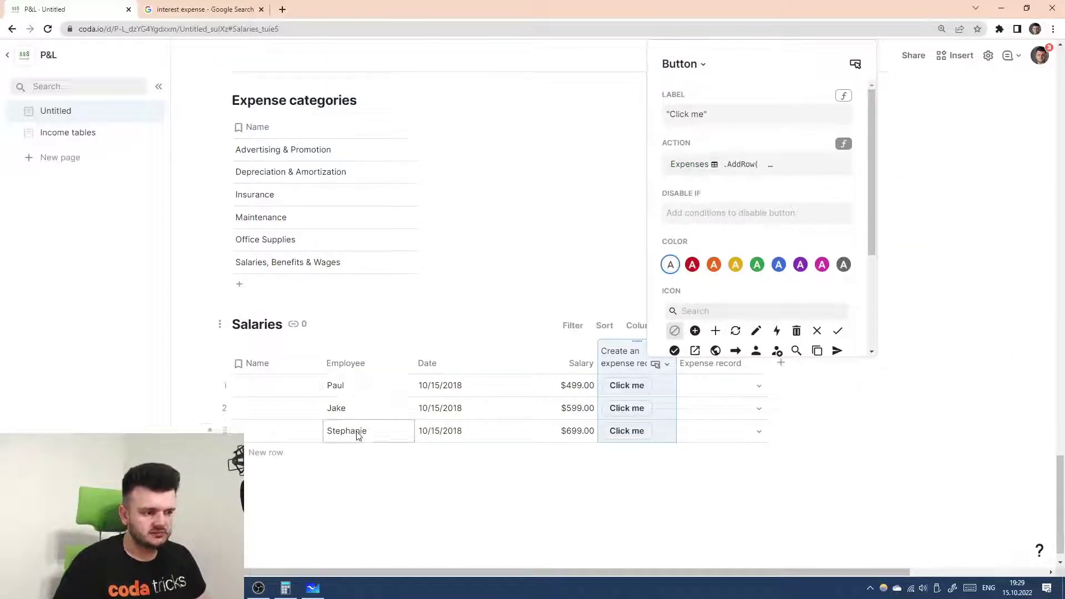
left_click(444, 490)
type("/")
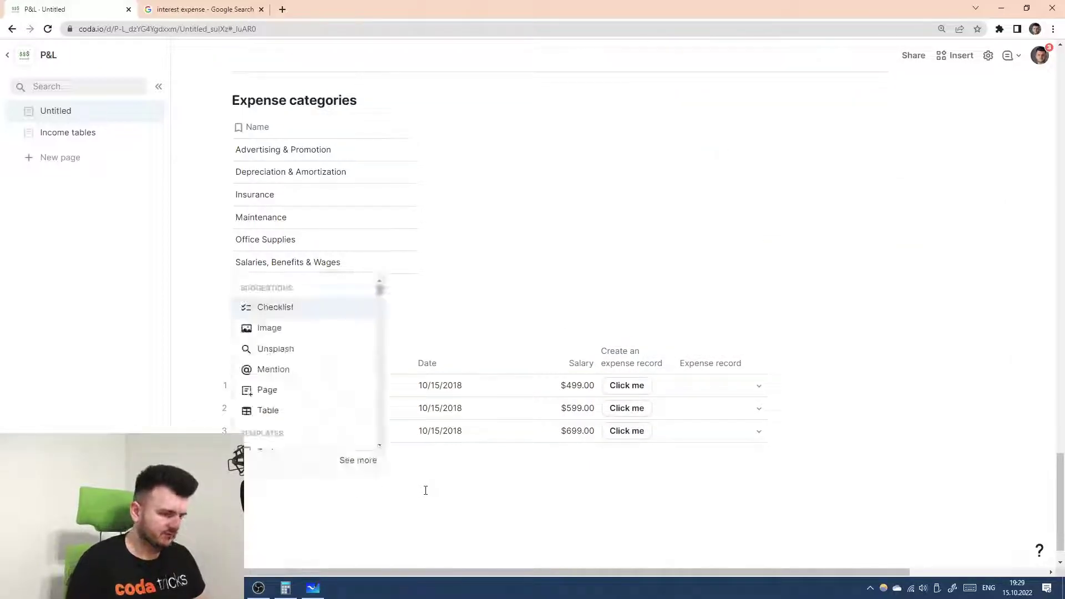
key("BackSpace")
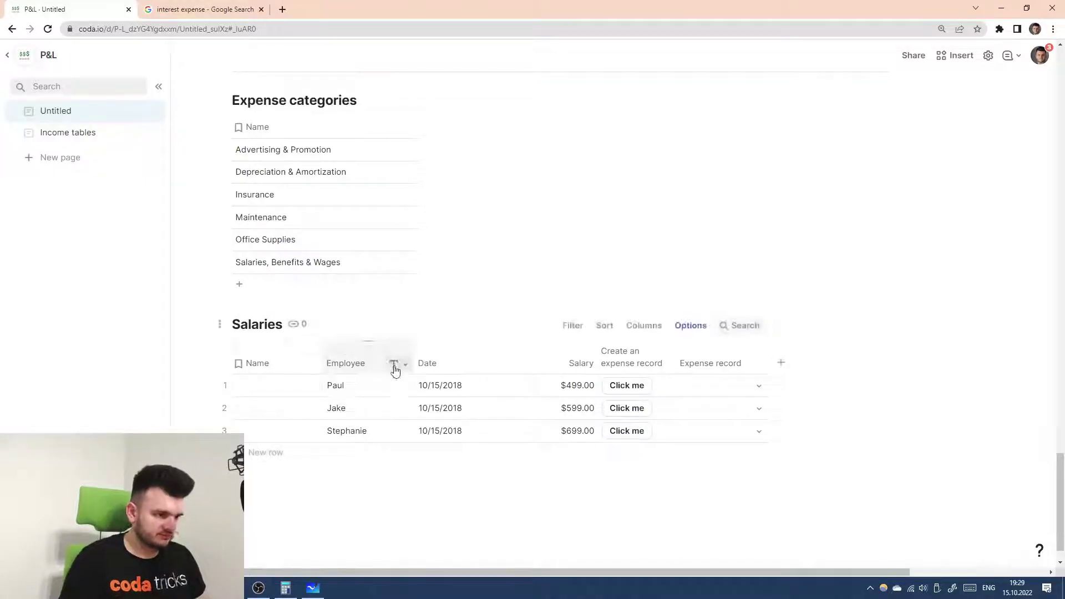
- Change the Salaries table's Employee column to a new Select list
left_click(397, 364)
mouse_move(421, 386)
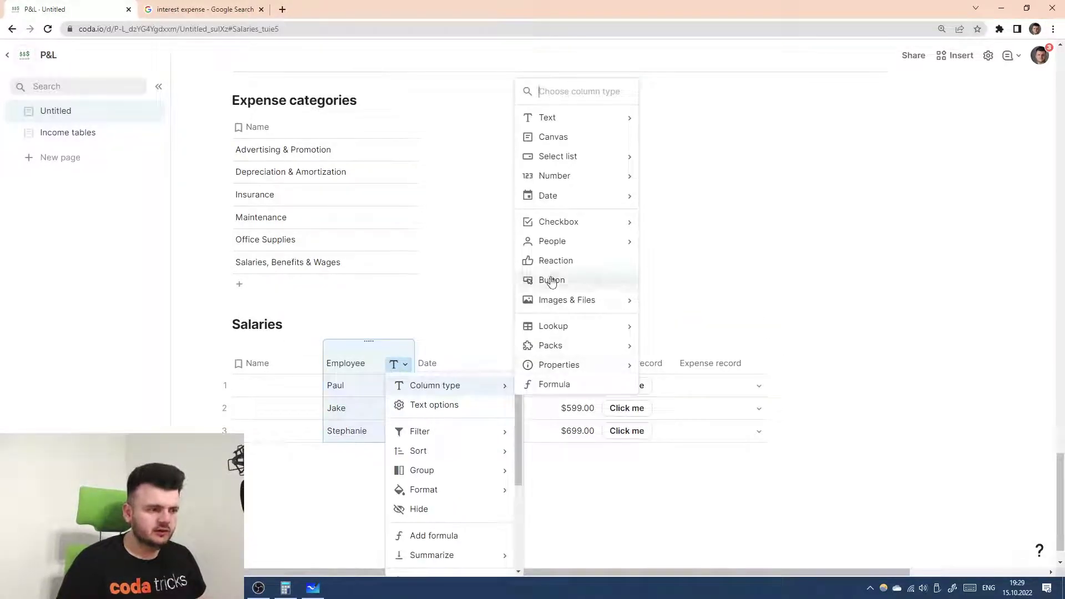
mouse_move(567, 157)
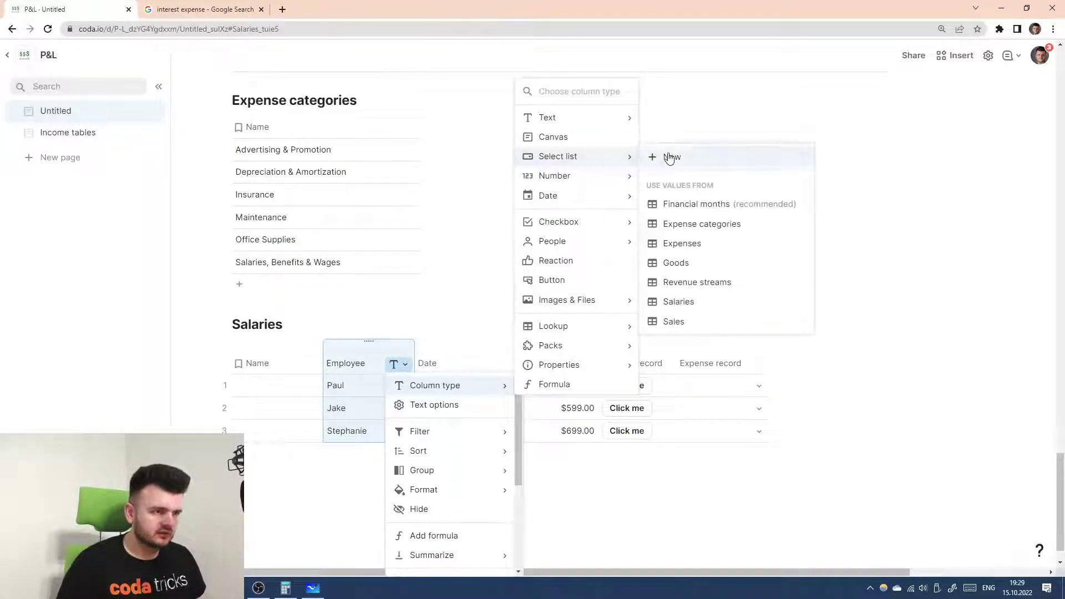
left_click(674, 158)
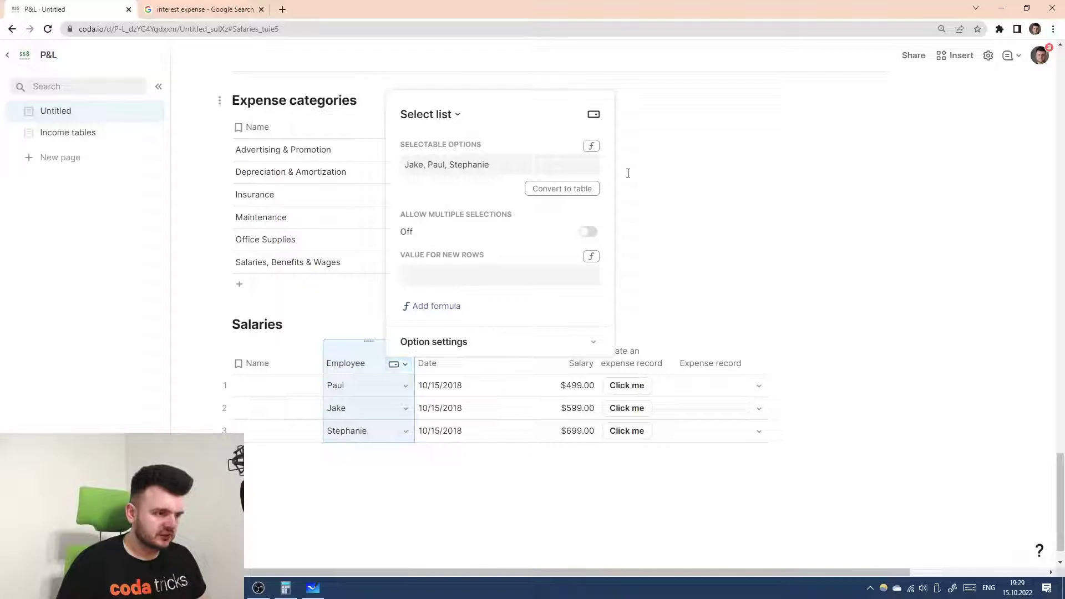
- Convert the Employee select list options into a new table named Employees, located below the current table
left_click(572, 190)
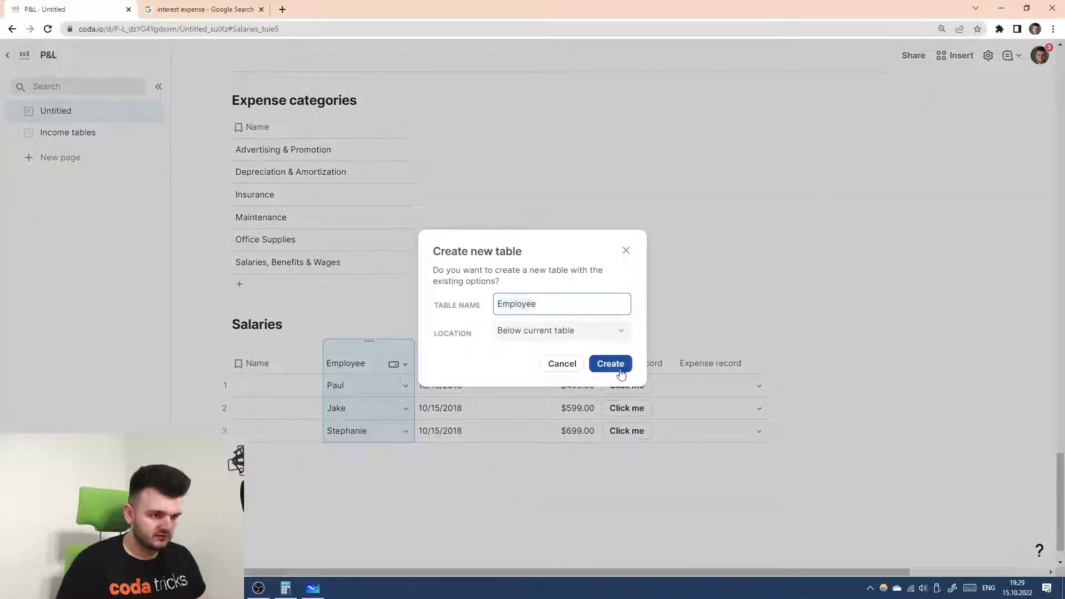
type("s")
left_click(603, 362)
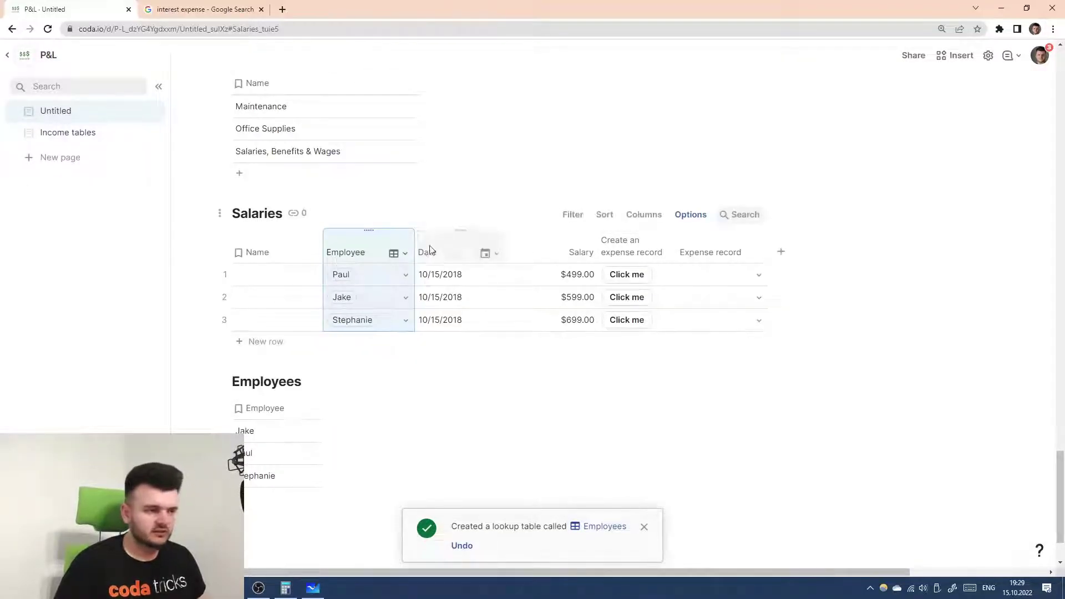
- Rename the display column of the Employees table to Name
left_click(265, 409)
type("name")
key("Return")
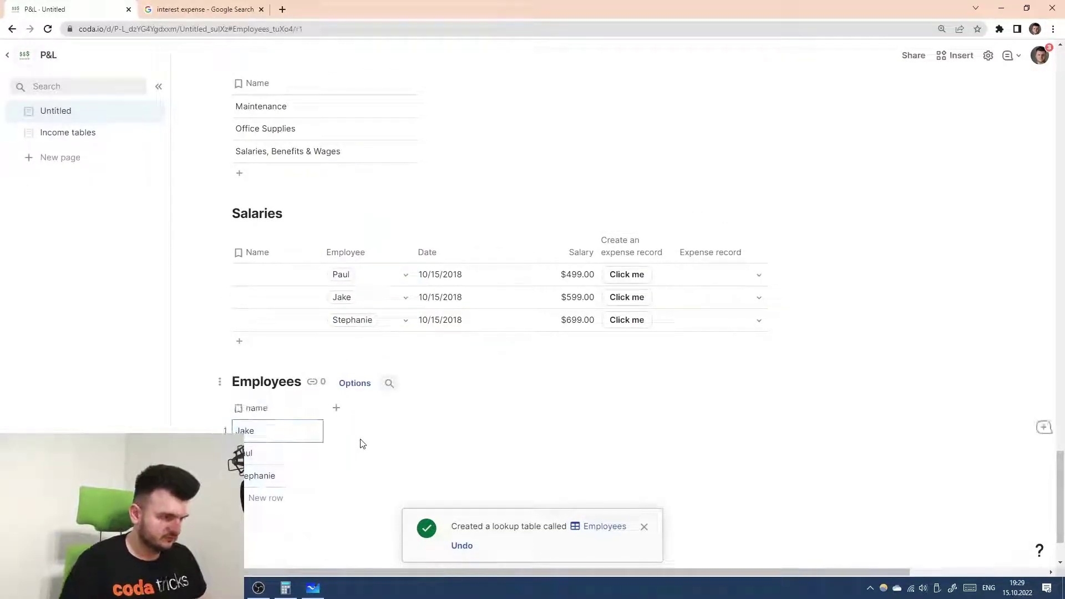
left_click(265, 408)
type("Name")
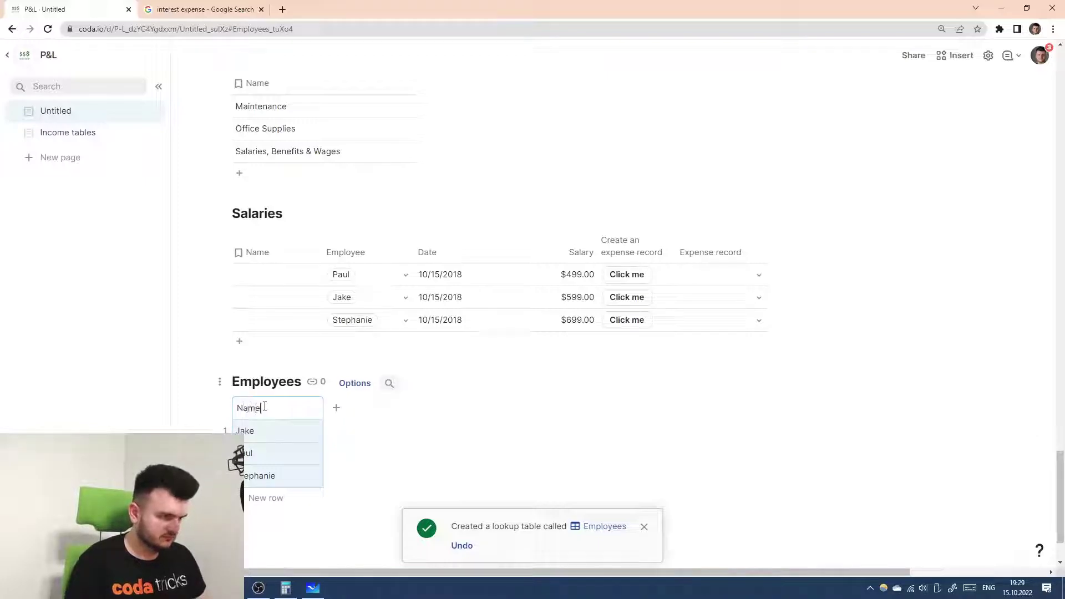
key("Return")
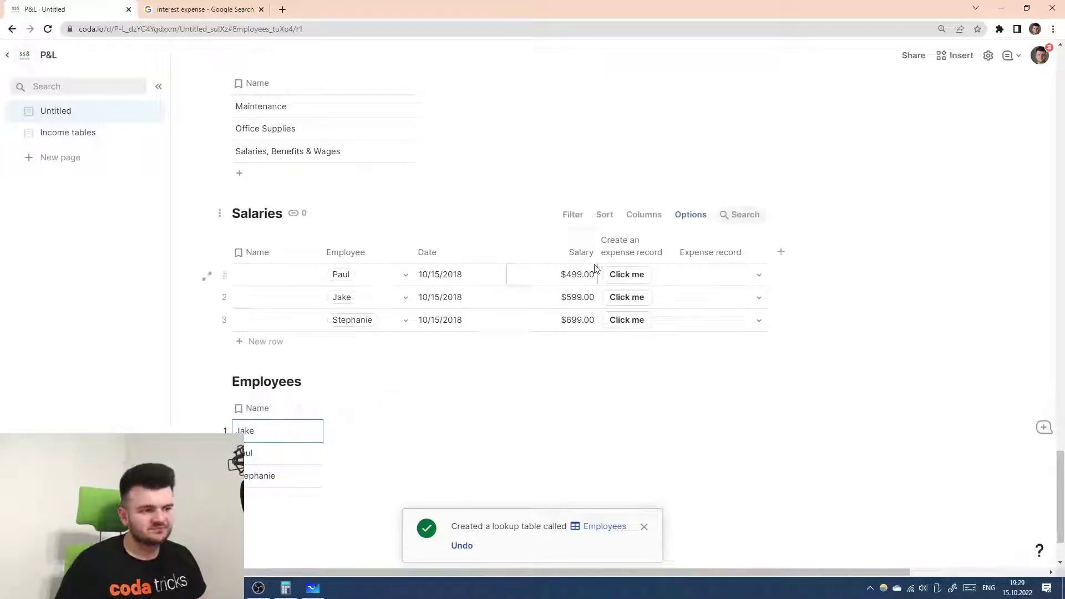
- Extend thisRow.Employee with .Name inside the Concatenate function of the Create an expense record button's action and apply the formula
left_click(667, 253)
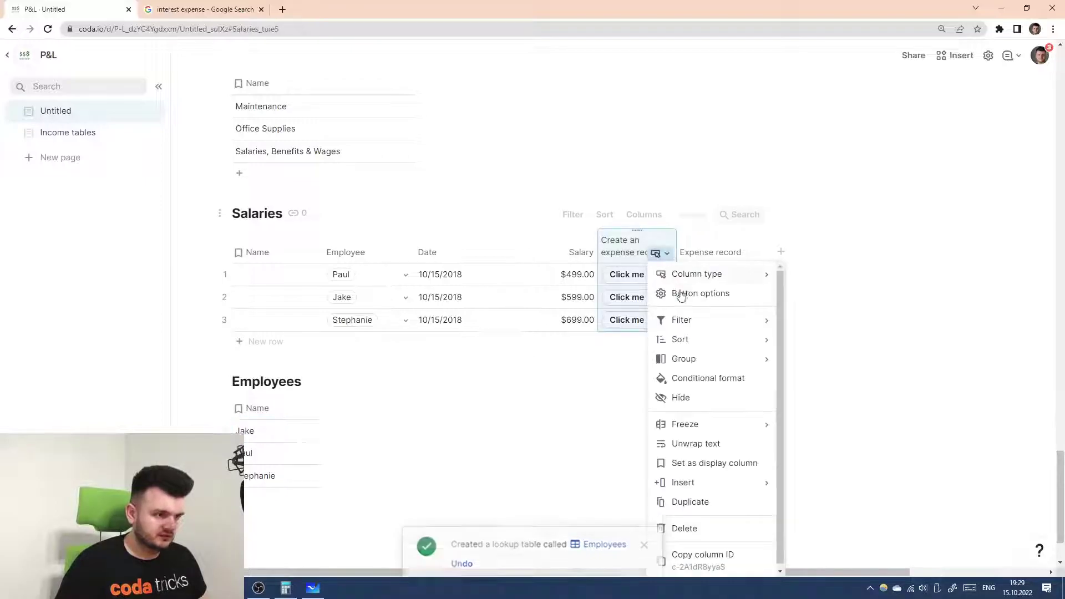
left_click(684, 293)
left_click(756, 385)
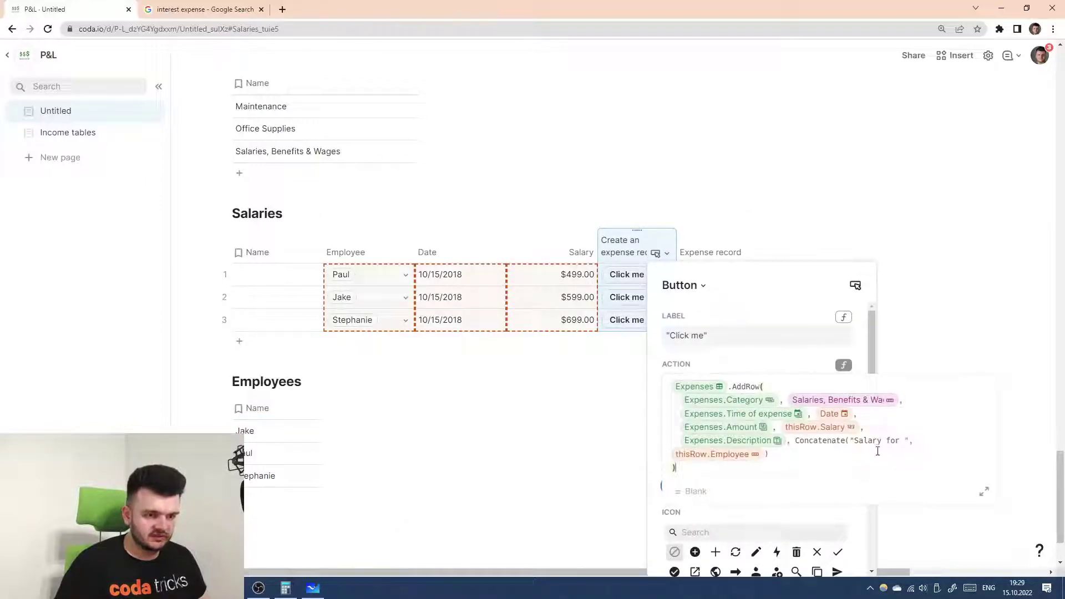
left_click(766, 455)
type(")")
type(".")
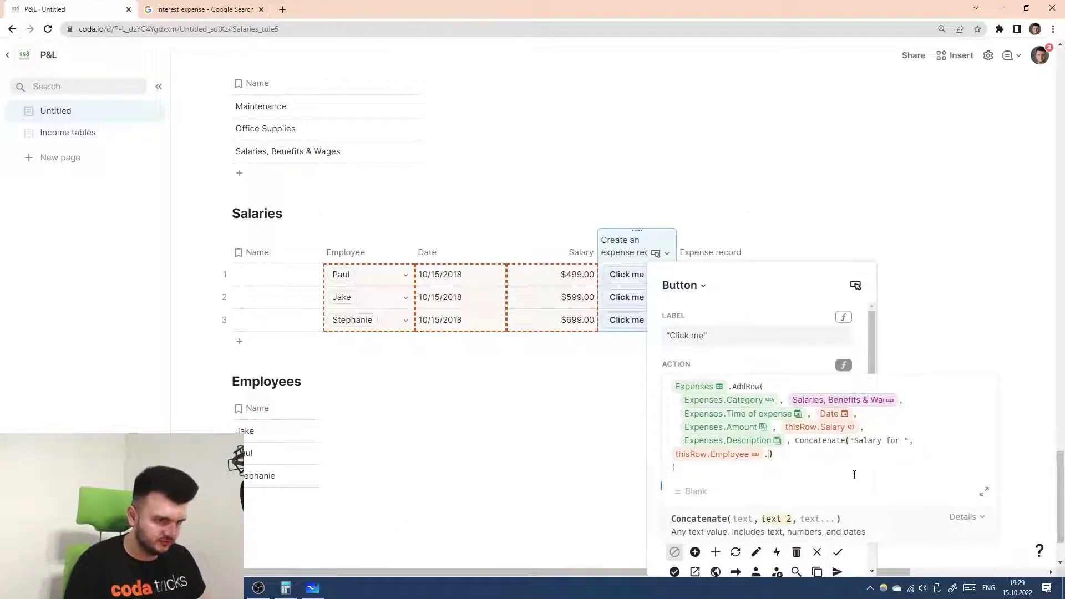
type("name")
key("Return")
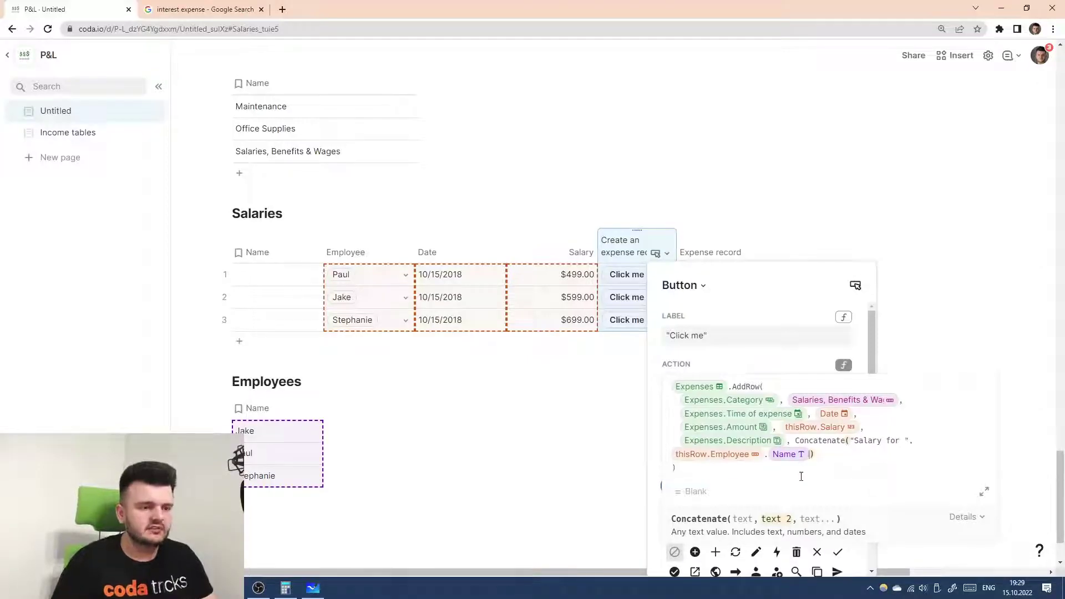
key("Return")
- Review the saved action formula of the Create an expense record button, leaving it as it is
left_click(659, 253)
left_click(661, 253)
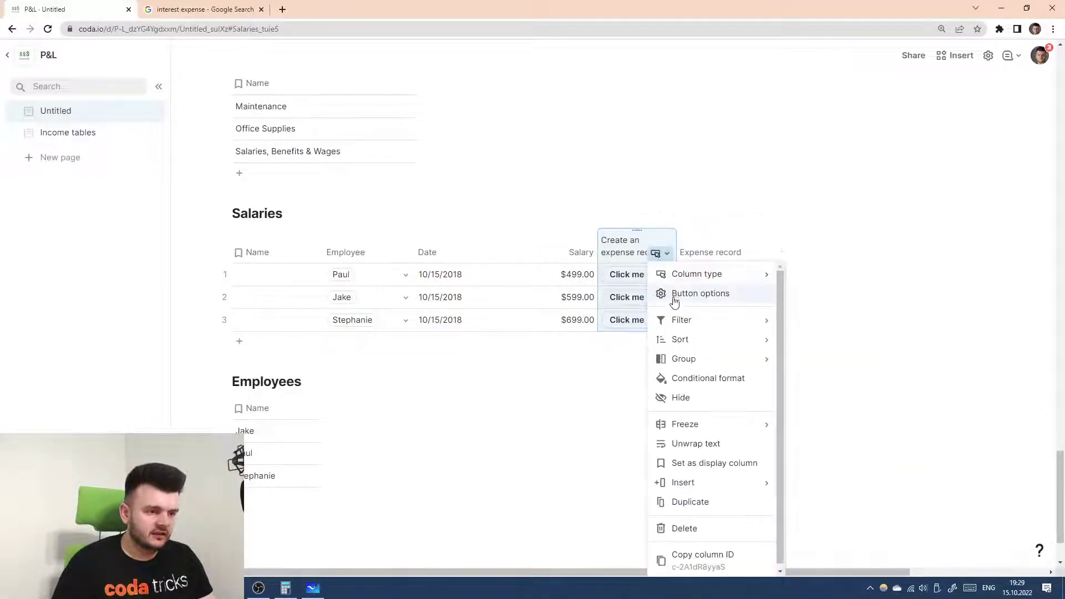
left_click(675, 301)
left_click(770, 397)
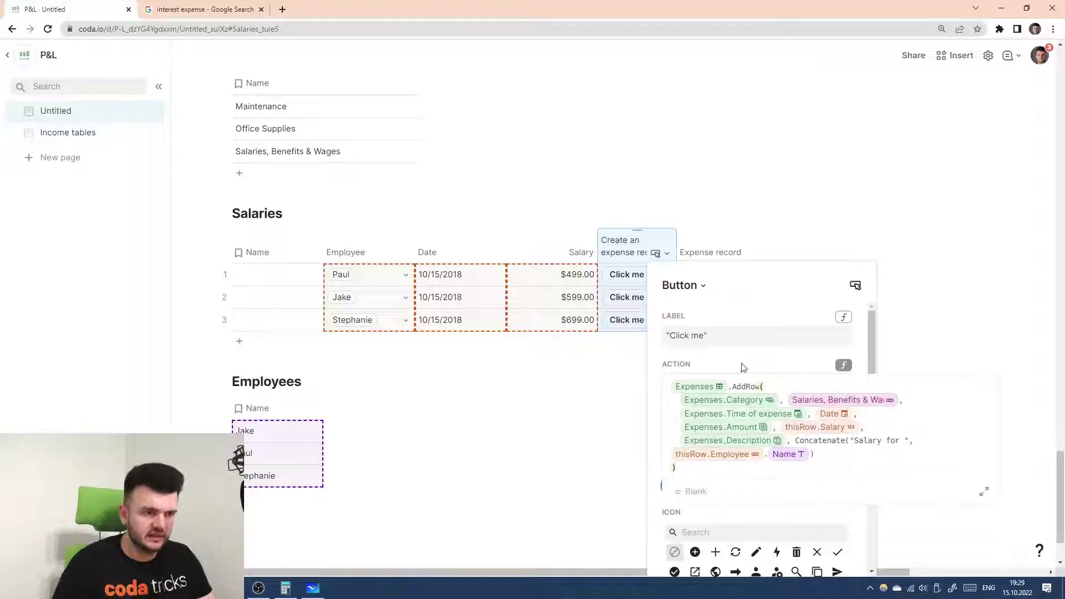
left_click(693, 247)
- Widen the Expense record column of the Salaries table slightly
left_click(716, 275)
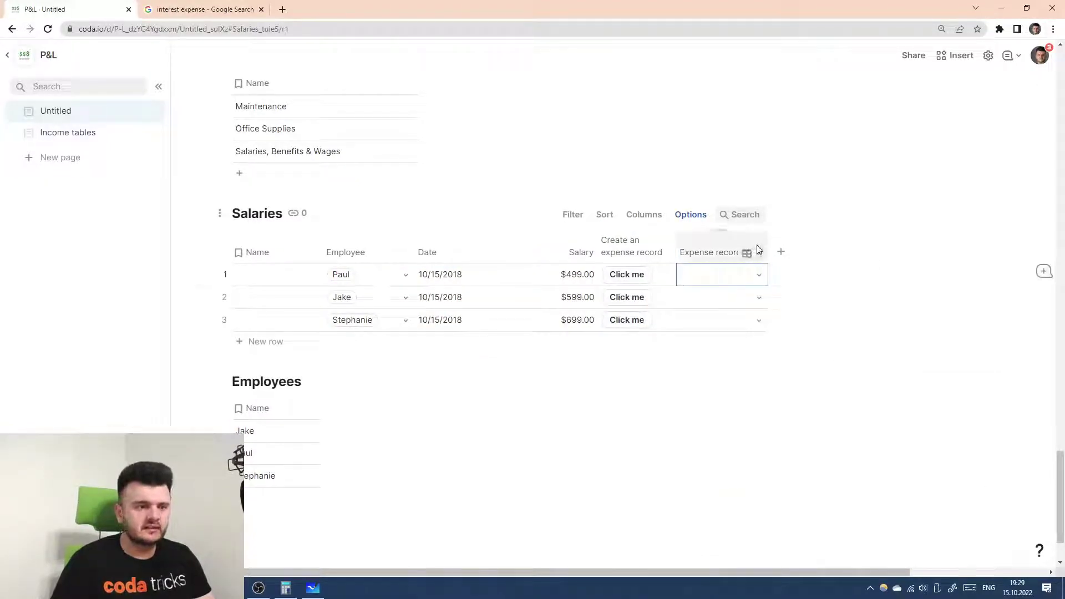
left_click_drag(767, 247, 782, 248)
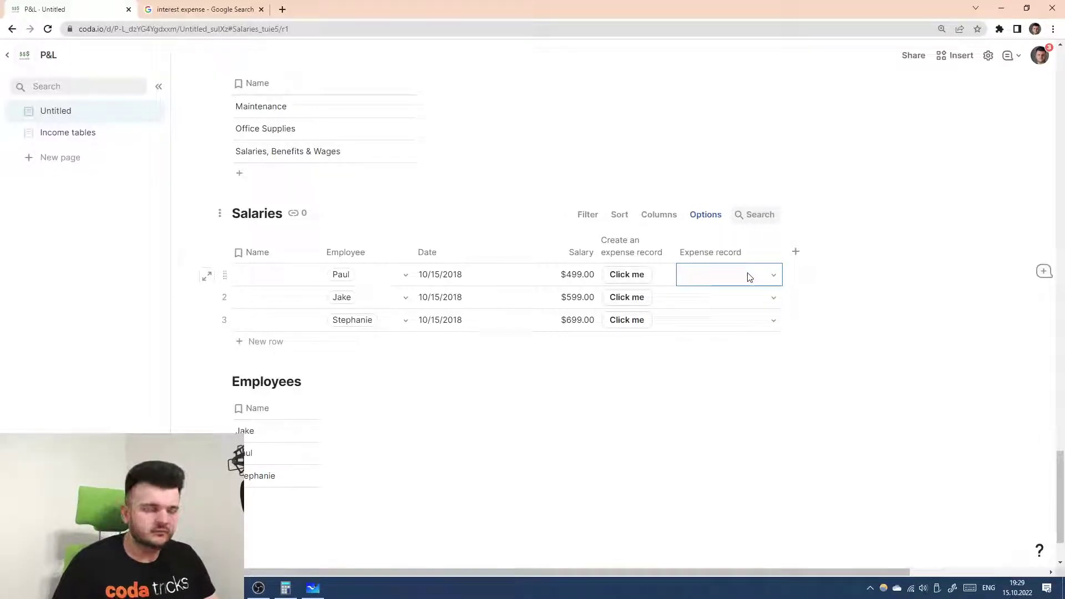
- Compare the Expenses table's Summary and Description columns with the Salaries table's employees and Expense record column
scroll(602, 335, "up", 7)
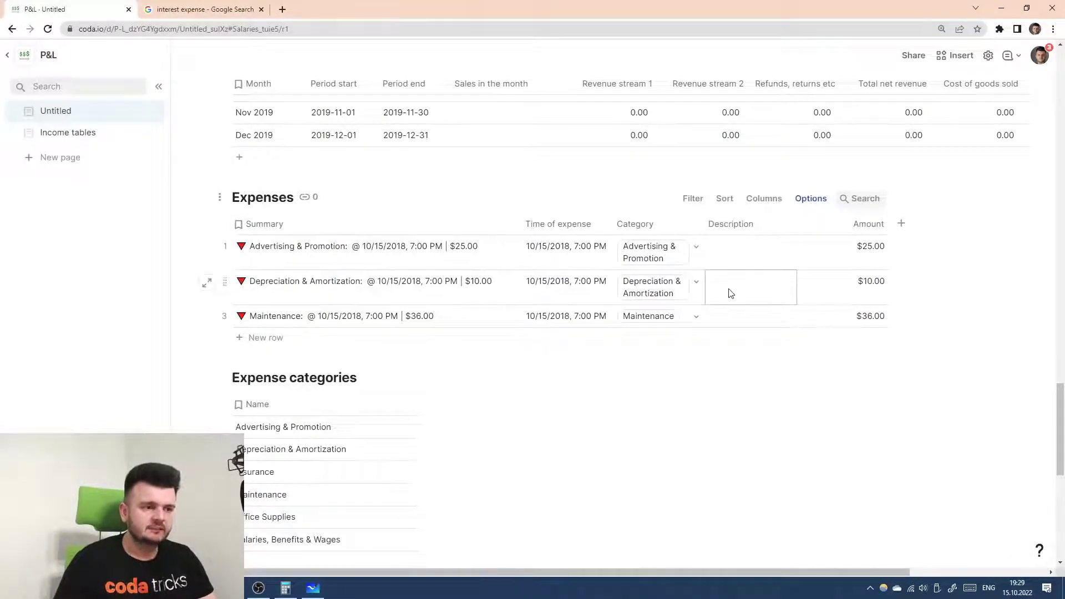
scroll(730, 295, "down", 7)
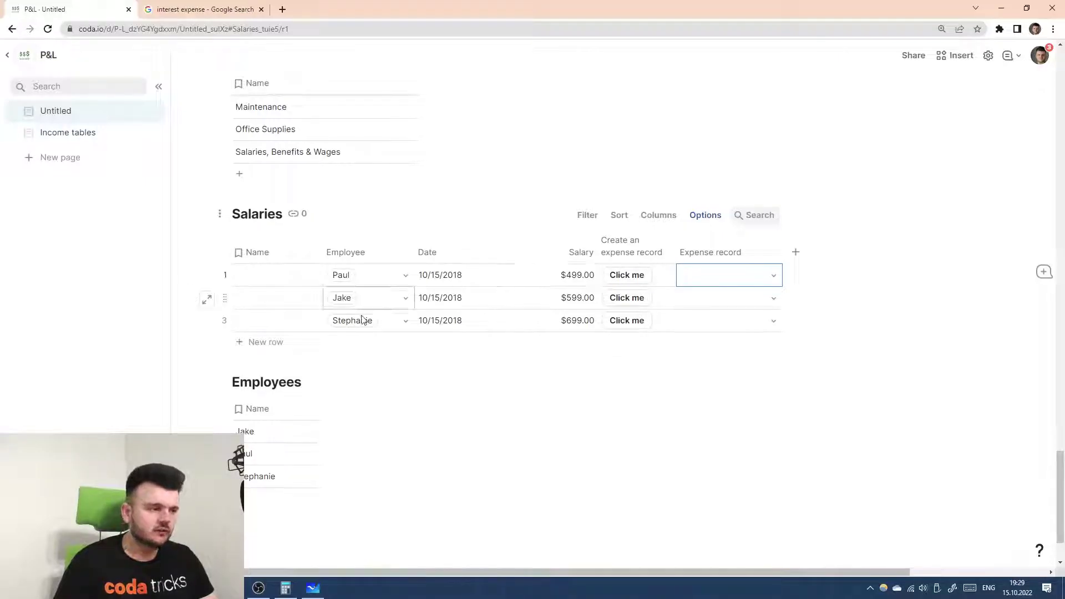
scroll(666, 321, "up", 6)
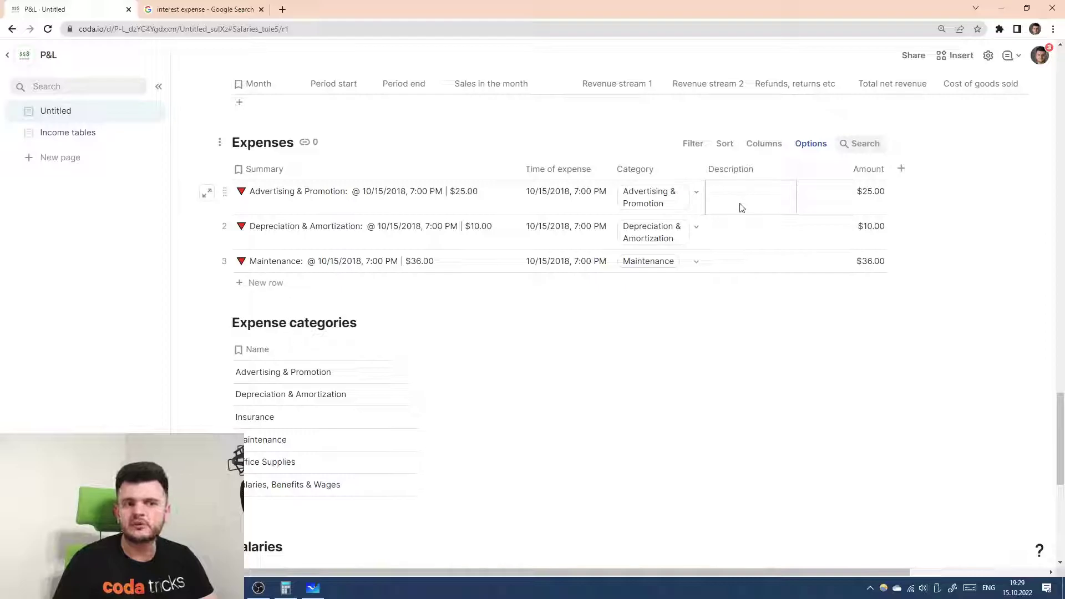
scroll(760, 200, "down", 5)
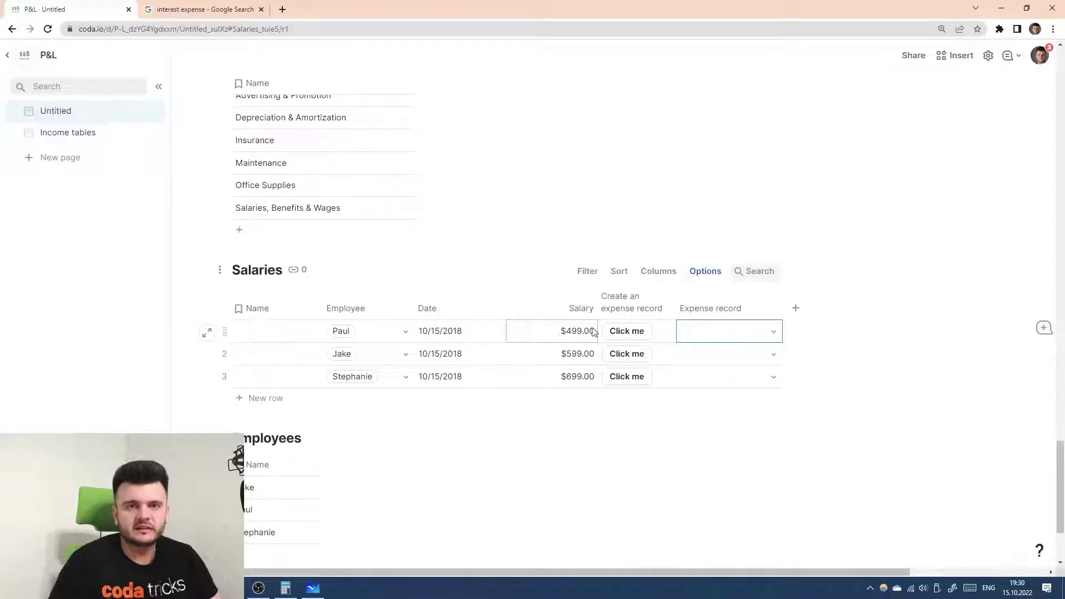
left_click(733, 308)
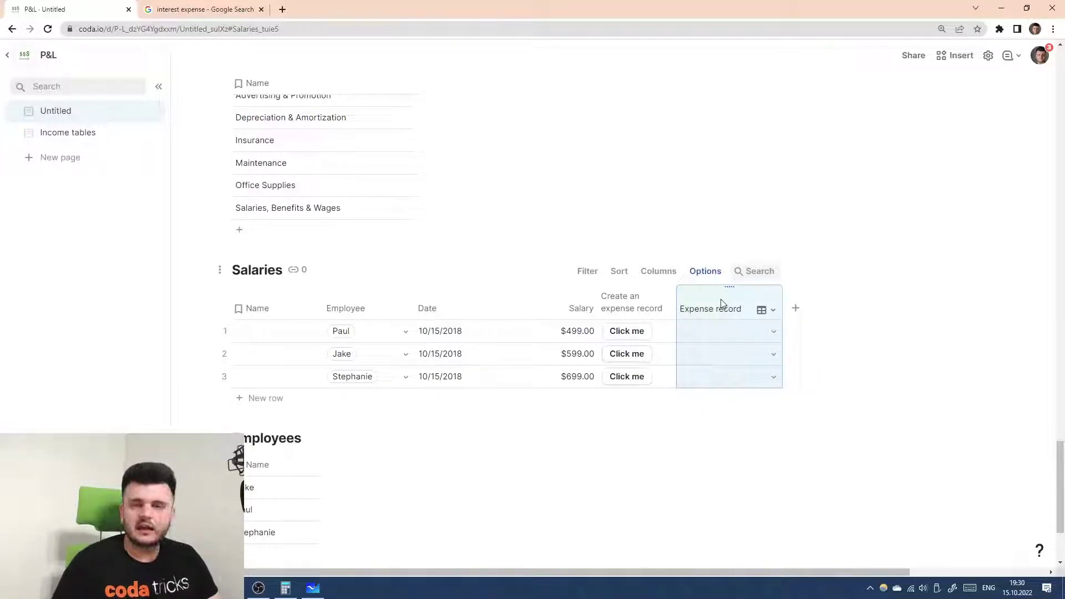
scroll(695, 309, "up", 4)
scroll(635, 321, "down", 3)
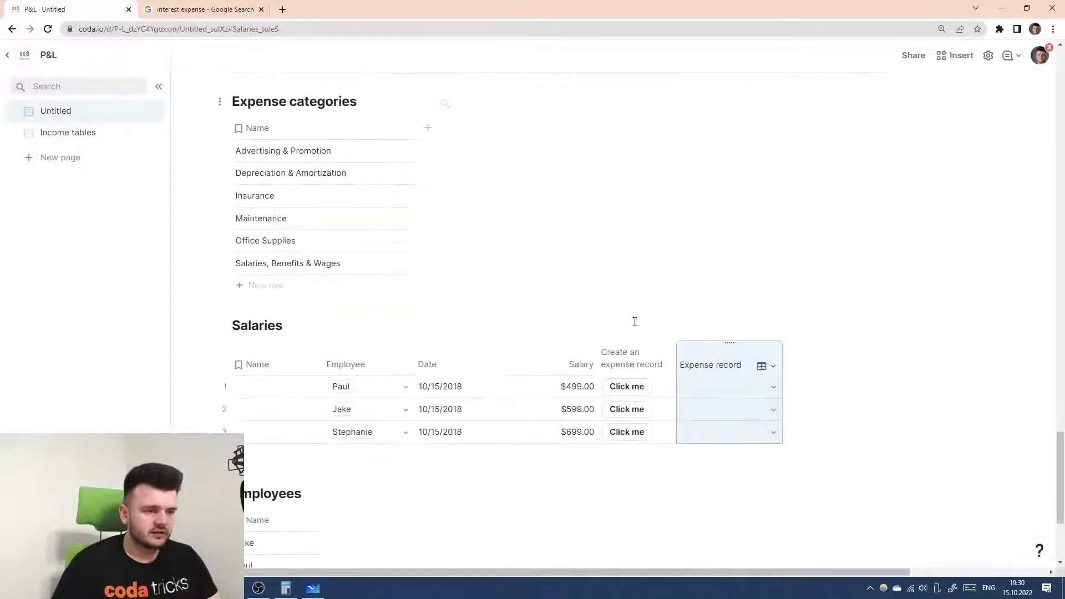
scroll(750, 371, "up", 5)
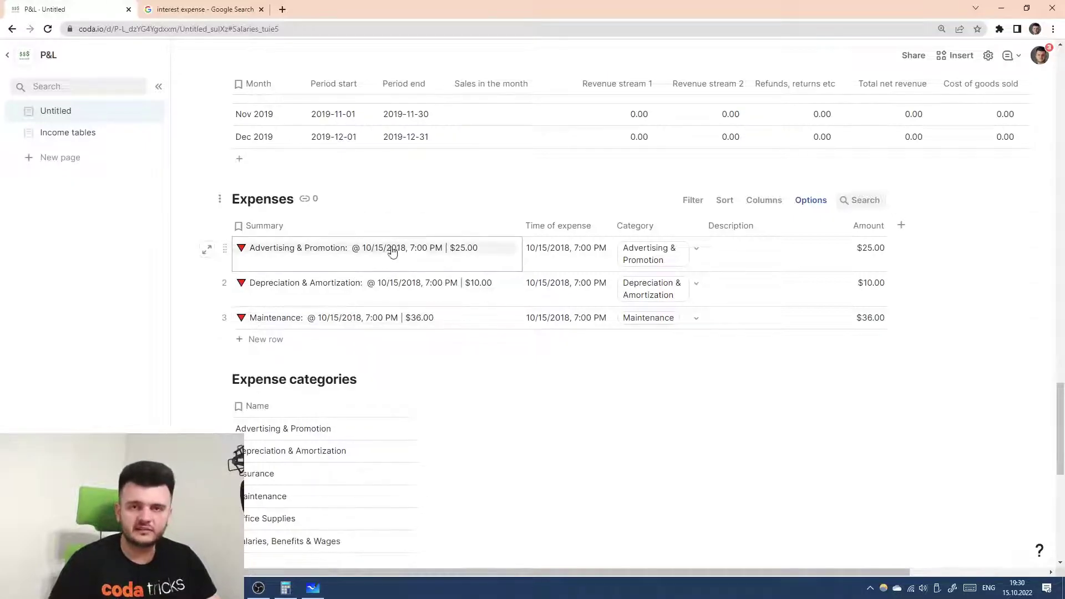
scroll(610, 310, "down", 5)
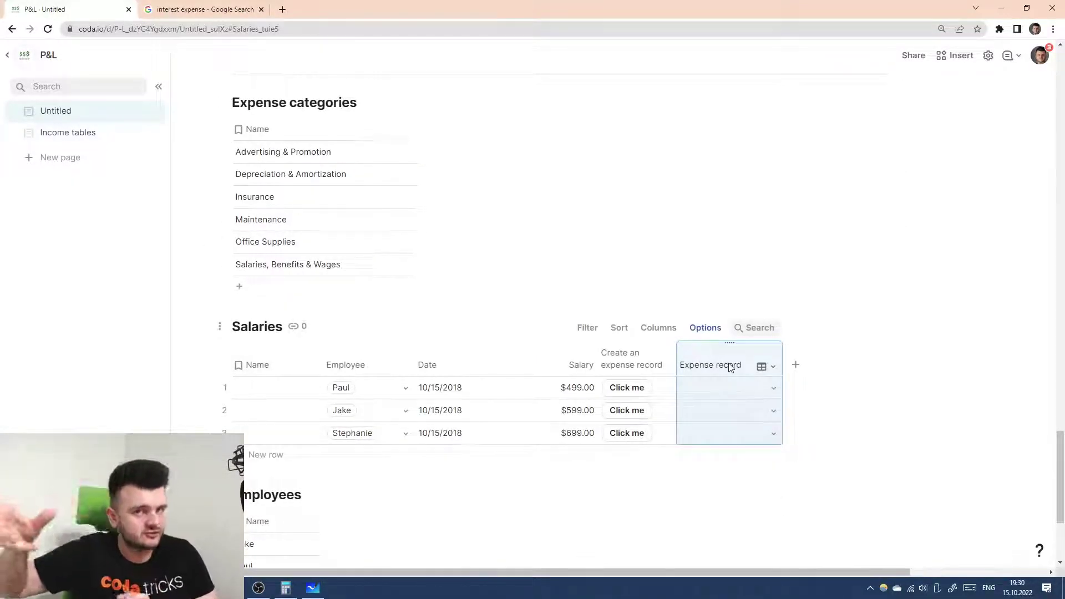
- Insert a thisRow.ModifyRows function above Expenses.AddRow in the Create an expense record button's action, using the expanded formula editor
left_click(658, 367)
left_click(666, 405)
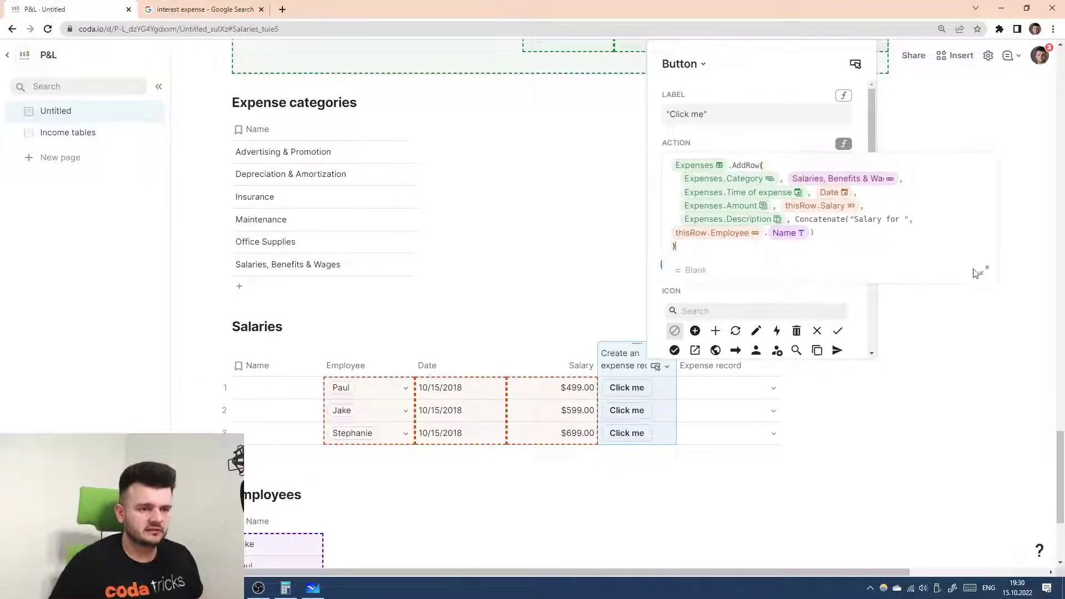
left_click(977, 272)
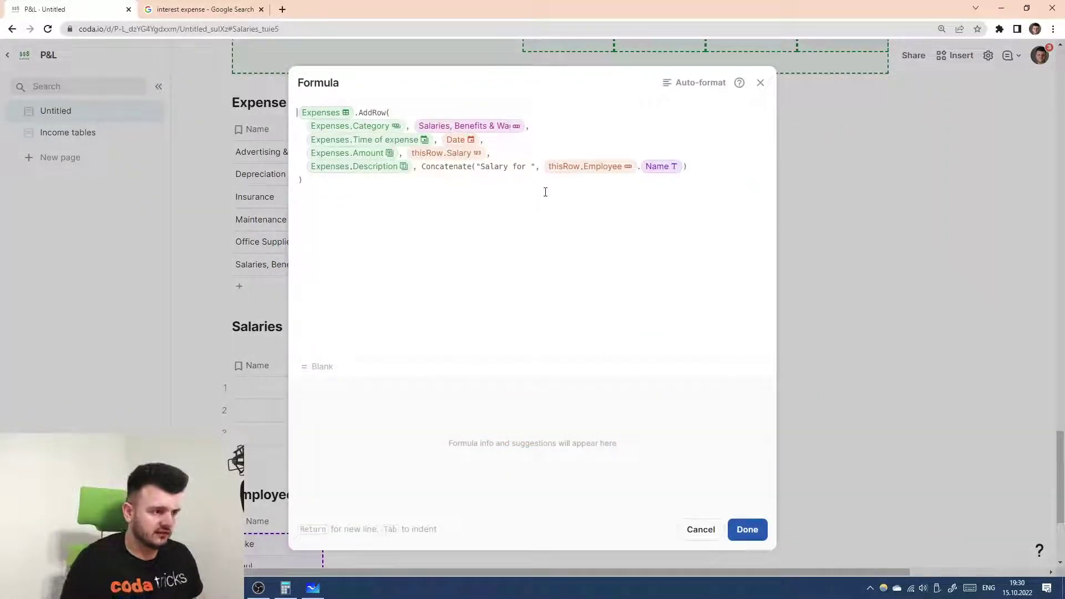
key("Return")
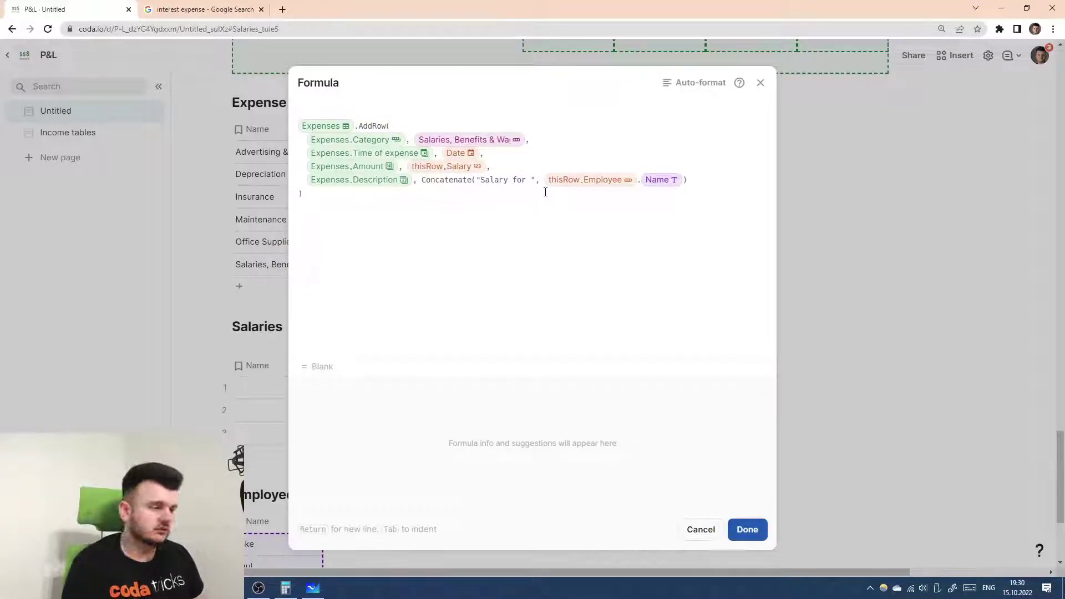
type("thiR")
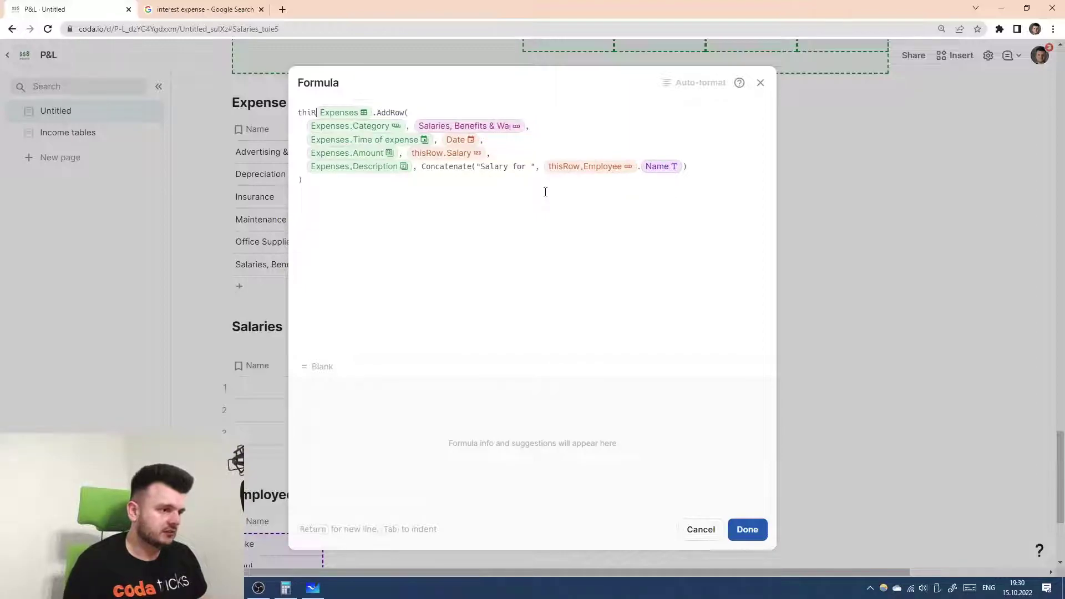
key("BackSpace")
type("sRow")
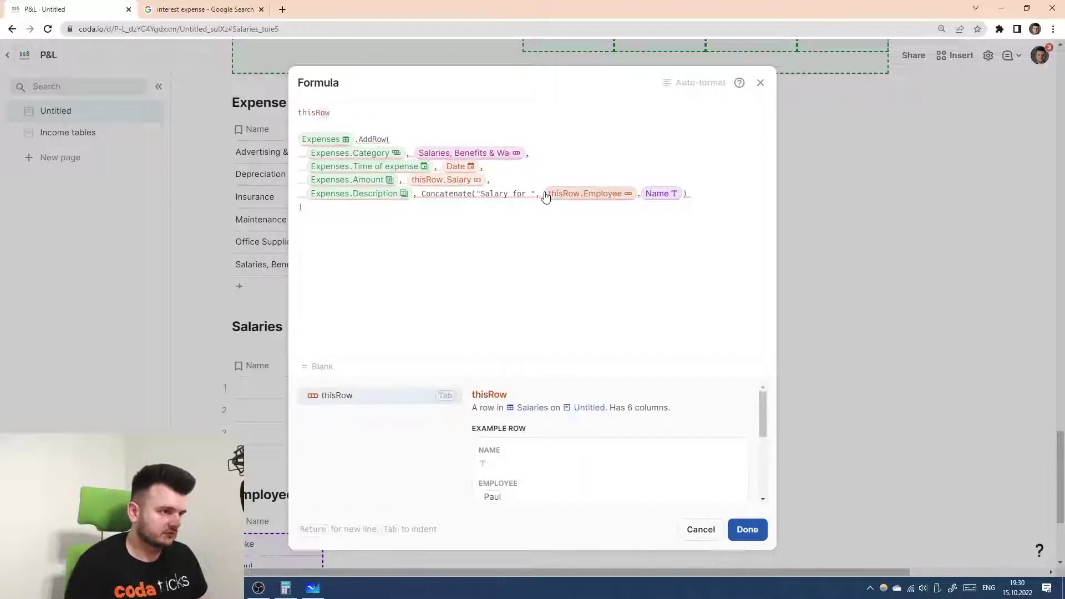
key("Tab")
type(".M")
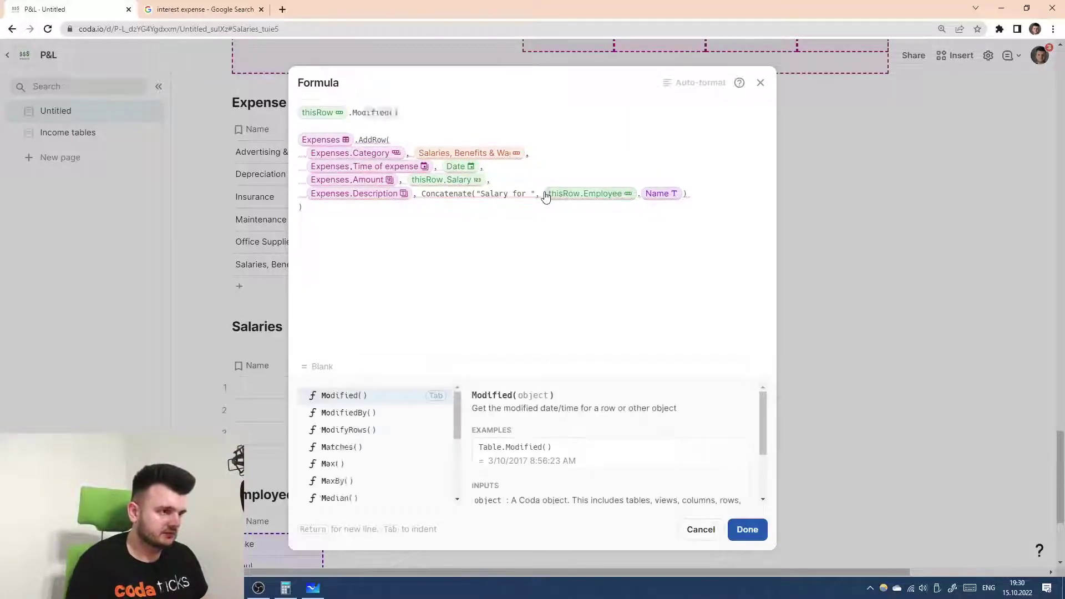
type("odifyRows")
key("Tab")
- Enter thisRow.Expense record on a new line as the column for ModifyRows to change, followed by a comma
key("Return")
type("Employee")
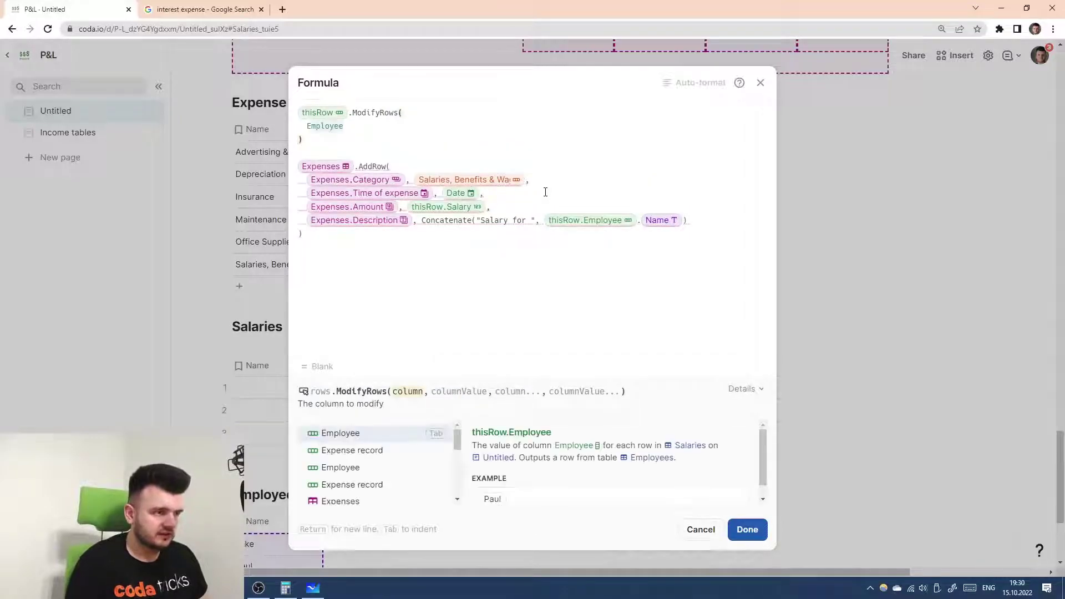
type("x")
key("Tab")
type(",")
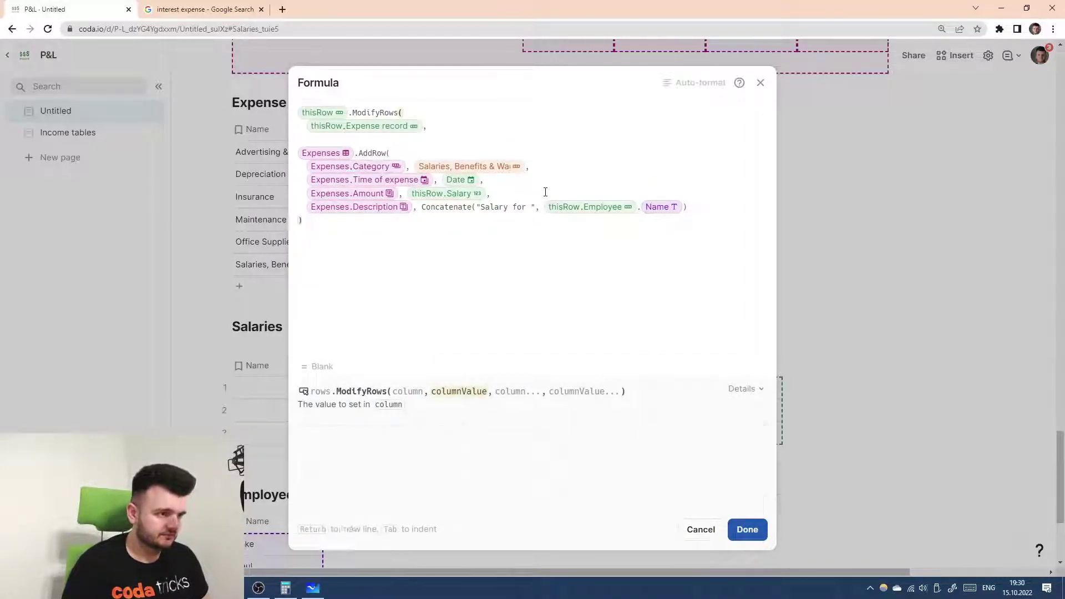
- Nest the indented Expenses.AddRow block as the ModifyRows column value, adding the closing parenthesis and removing the blank line before it
left_click_drag(310, 140, 673, 236)
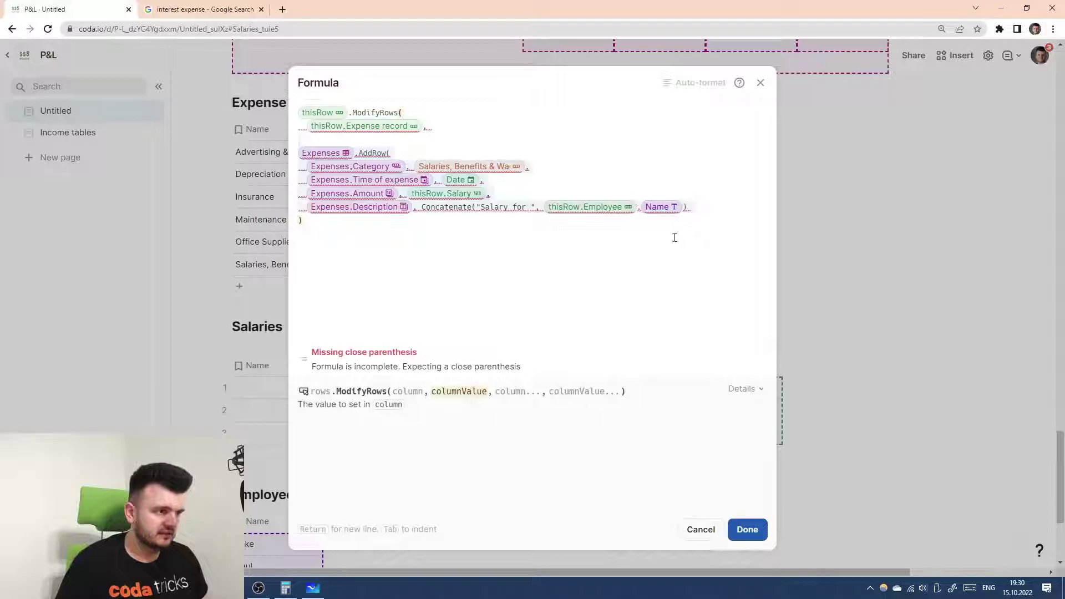
key("Tab")
key("Right")
key("Return")
type(")")
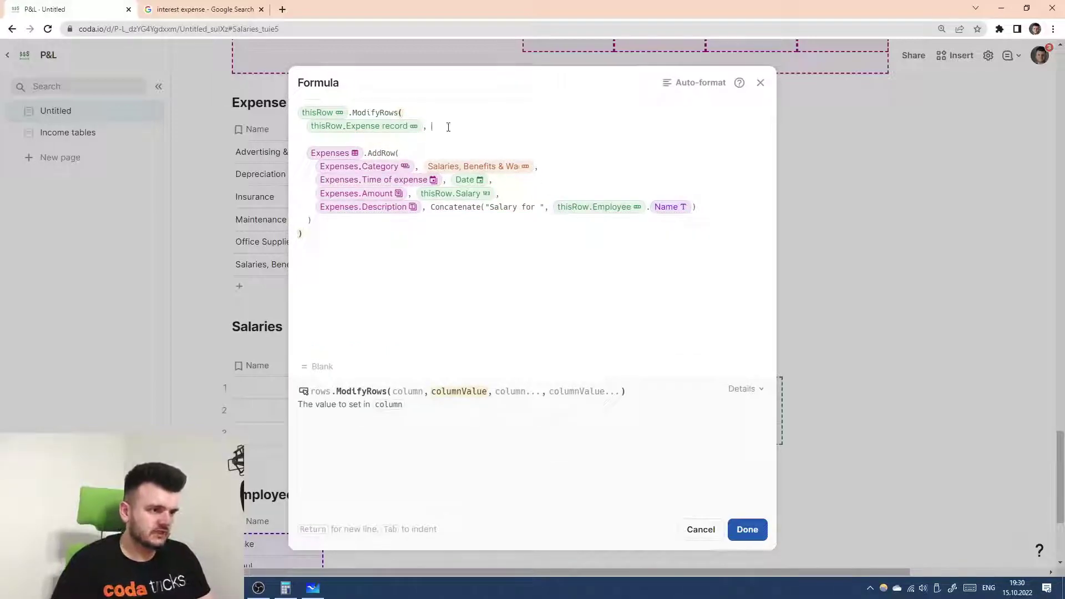
key("Delete")
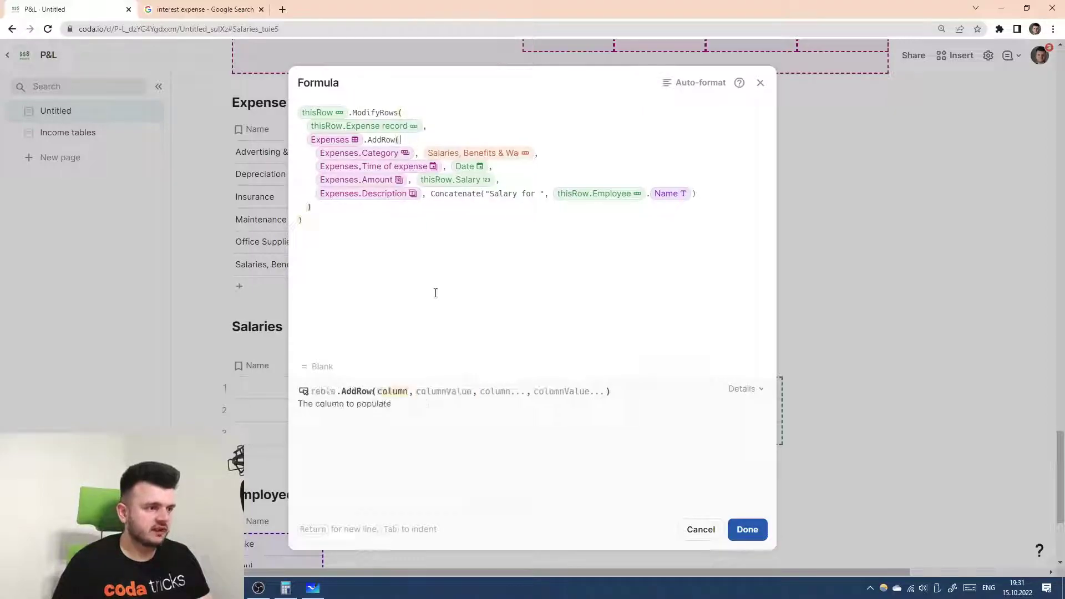
left_click(435, 293)
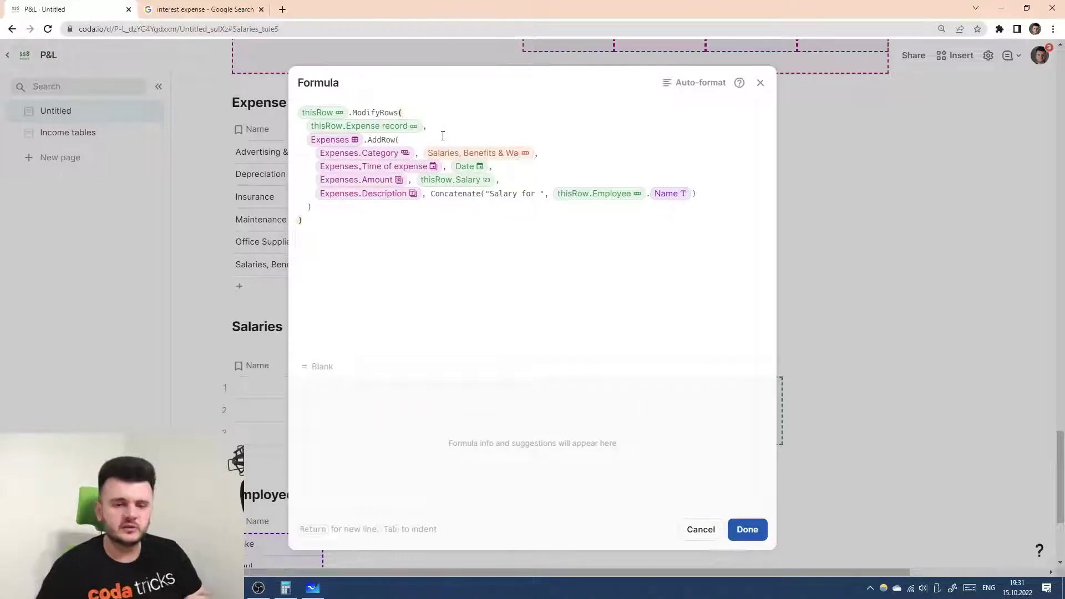
left_click(407, 143)
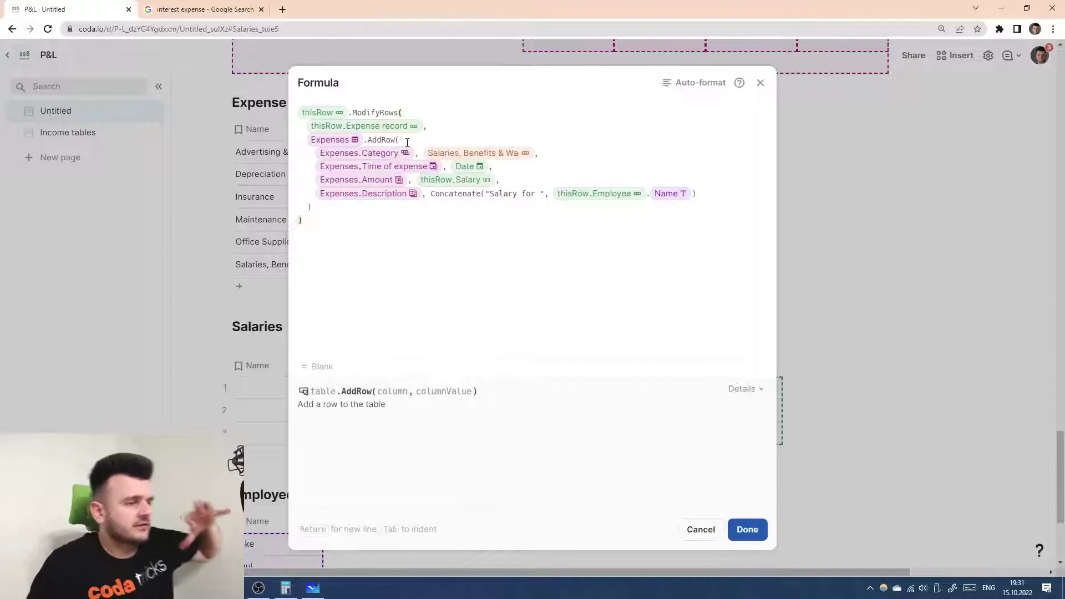
left_click(508, 321)
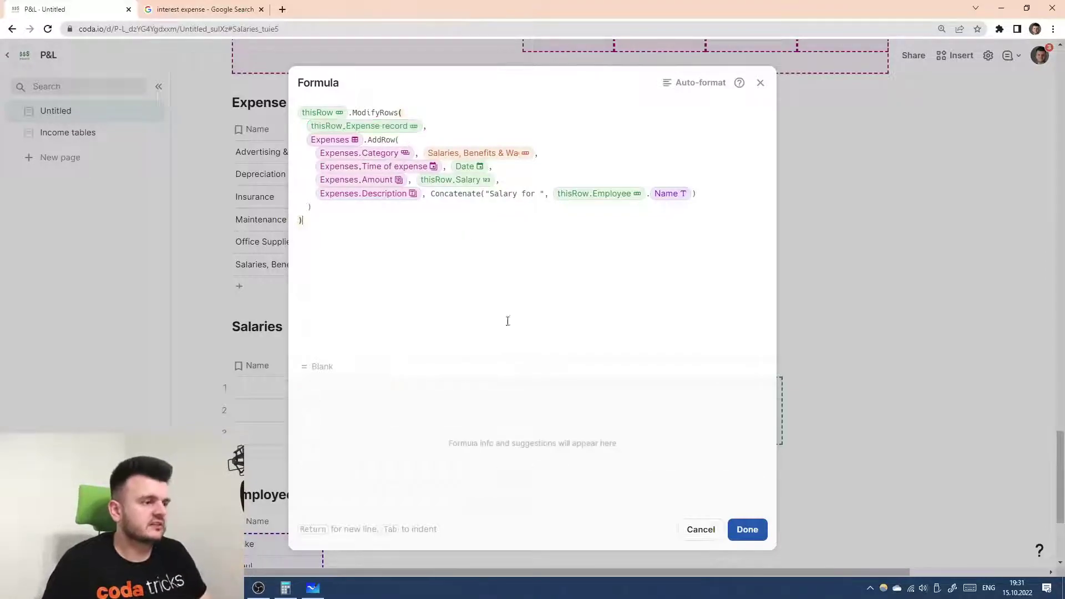
- Save the Create an expense record button's formula and run the button for the first Salaries row, viewing the added expense
left_click(747, 530)
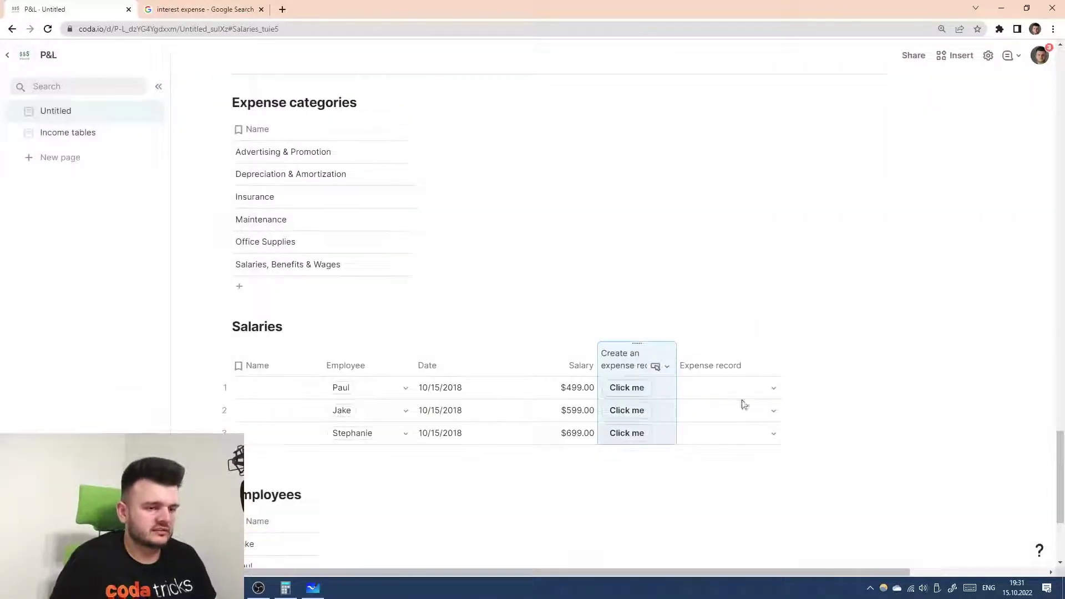
left_click(627, 388)
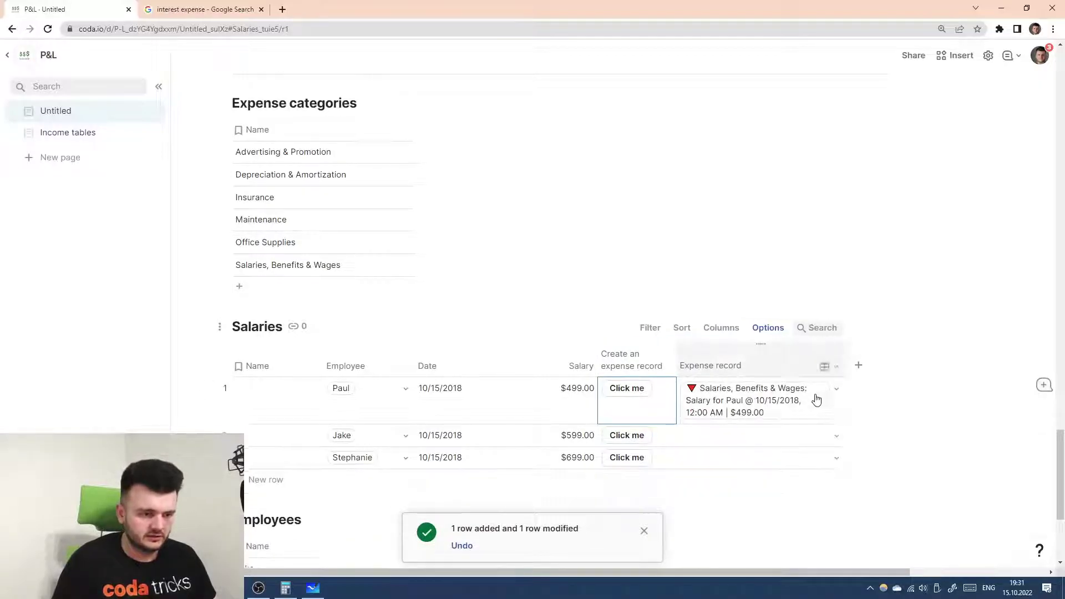
left_click(731, 395)
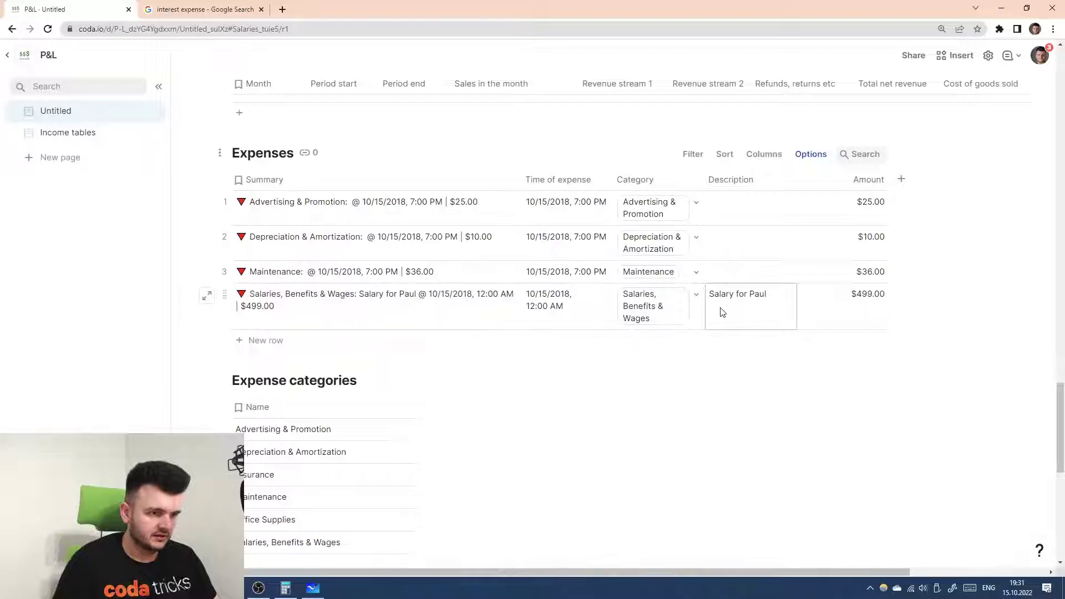
- Create expense records from the second and third Salaries rows and check the added rows in the Expenses table
scroll(775, 309, "down", 4)
left_click(642, 498)
scroll(777, 472, "down", 1)
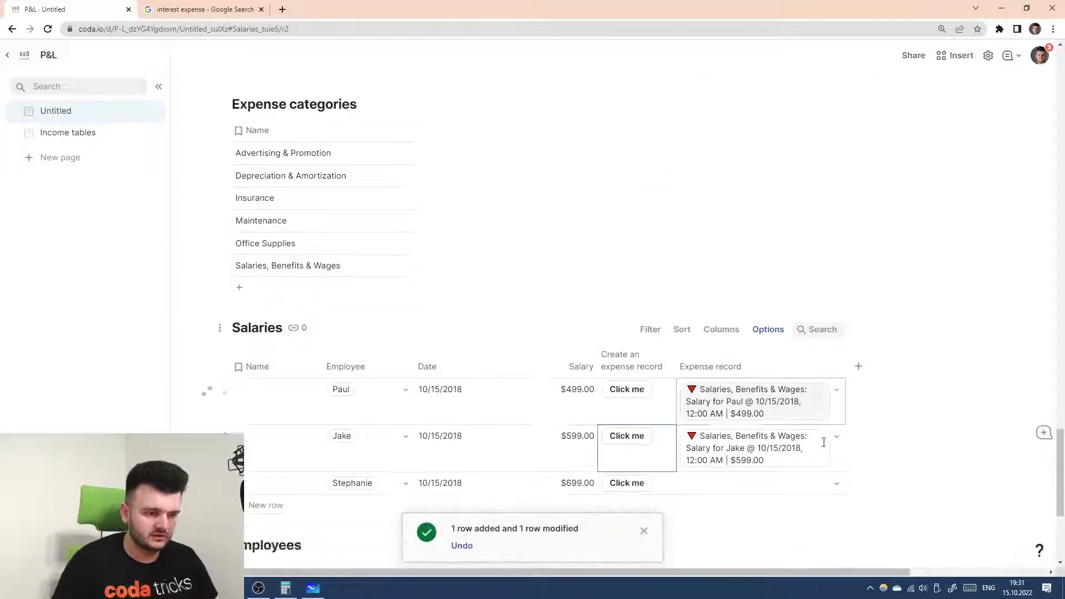
scroll(824, 443, "down", 2)
left_click(635, 374)
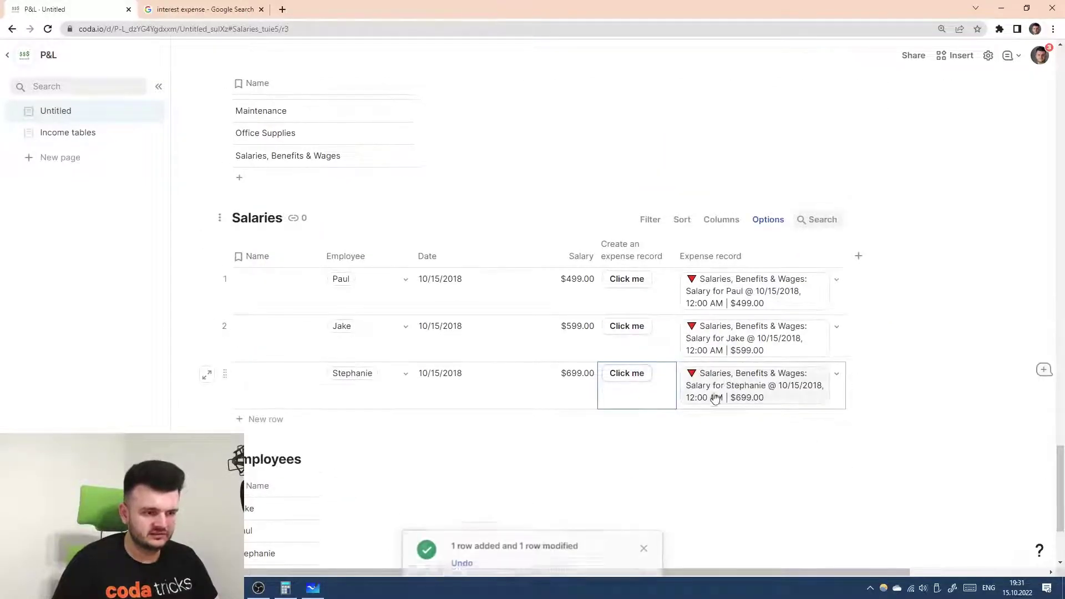
left_click(705, 401)
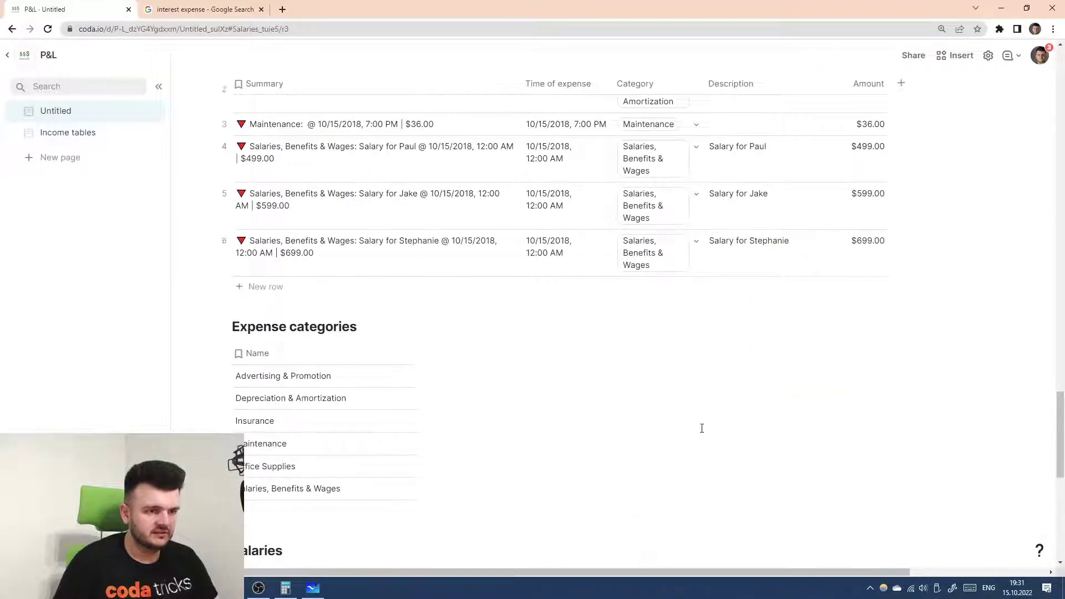
scroll(702, 429, "up", 4)
scroll(694, 427, "down", 9)
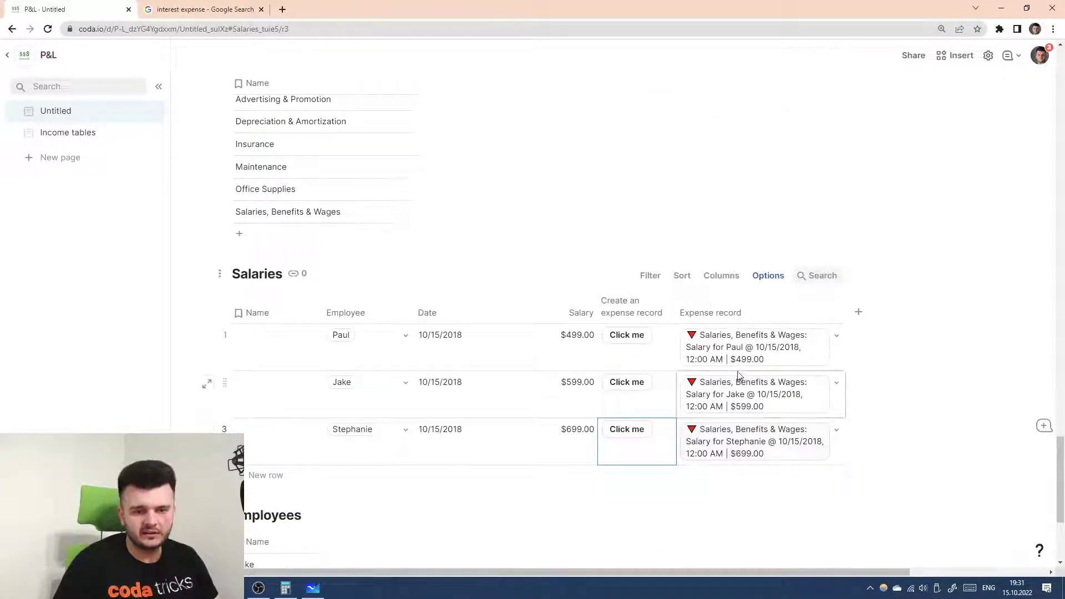
- Review the selectable expenses in the second Salaries row's Expense record cell and widen the Expense record column
left_click(837, 383)
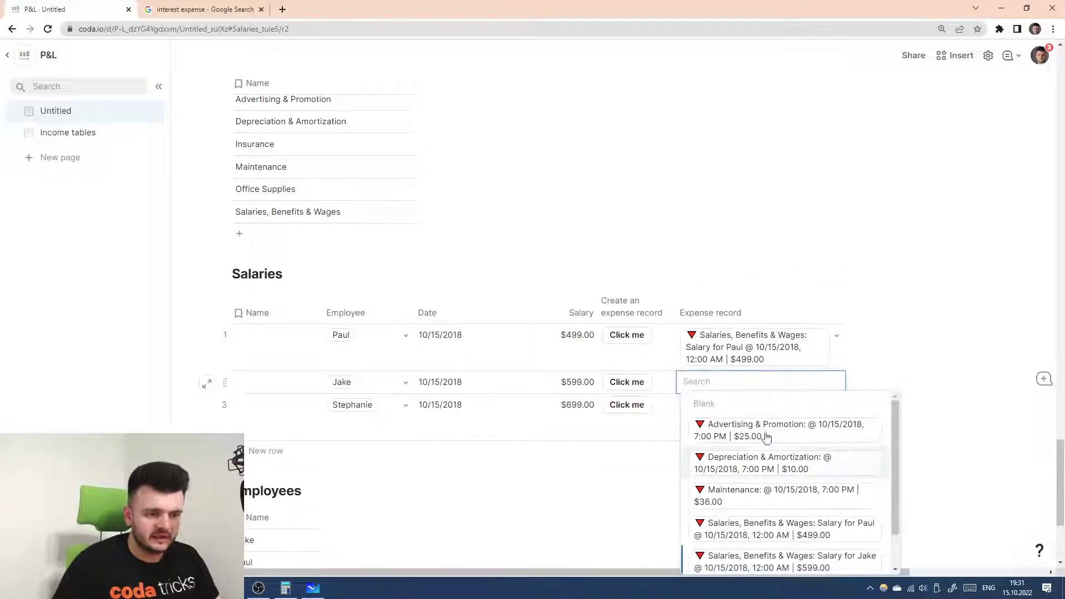
left_click(782, 560)
scroll(780, 344, "down", 1)
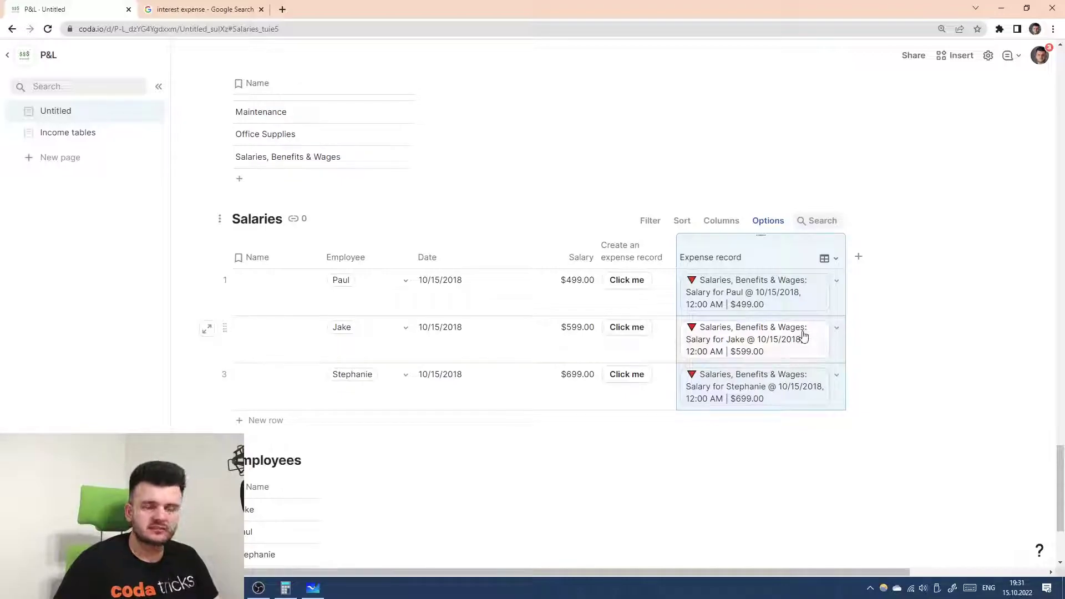
left_click(837, 328)
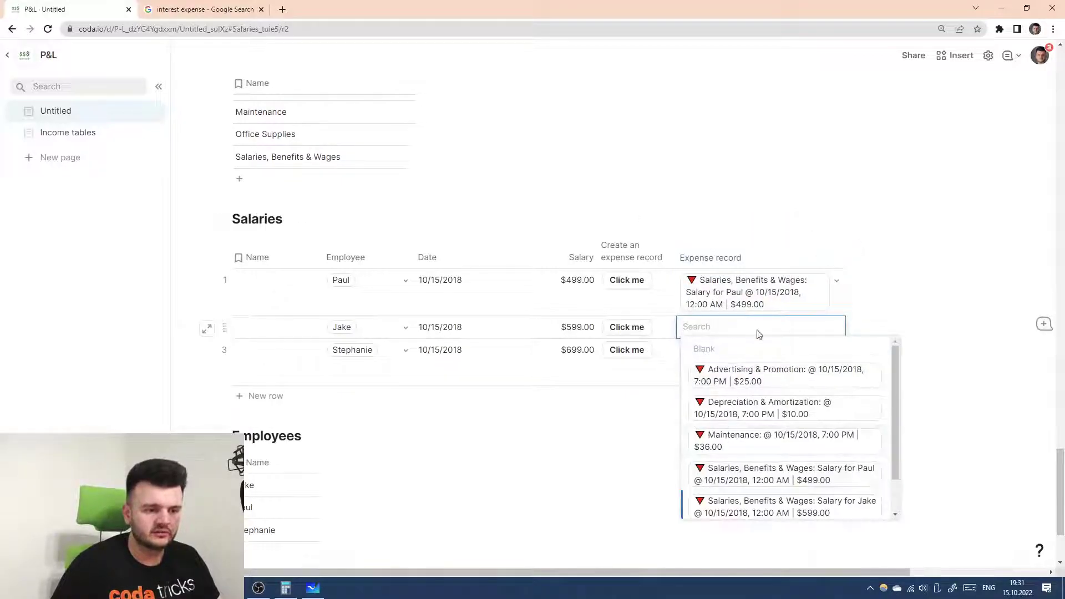
left_click(747, 258)
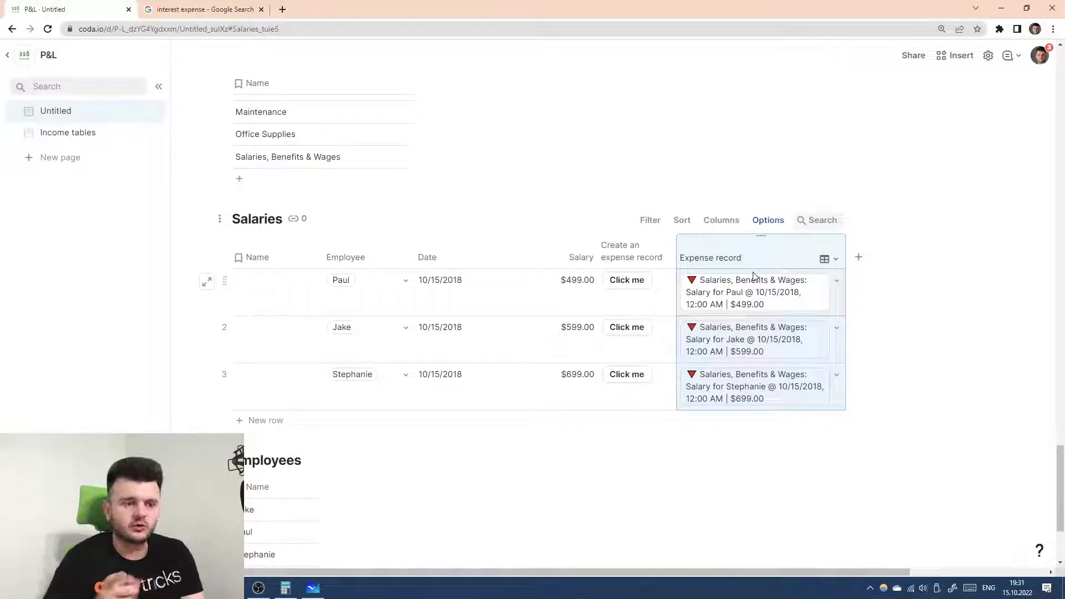
mouse_move(772, 343)
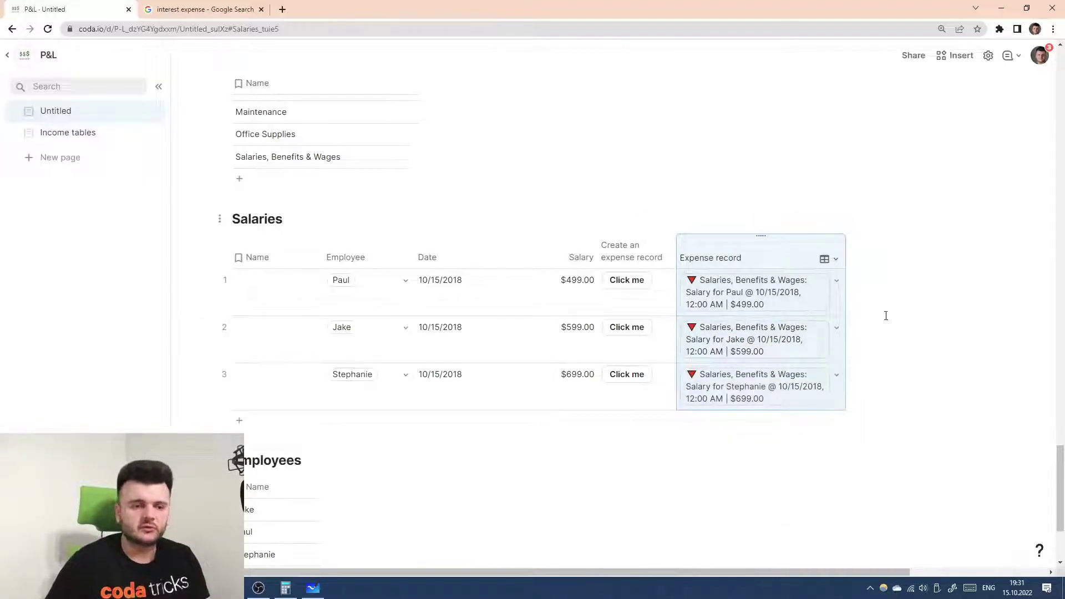
left_click_drag(845, 254, 888, 253)
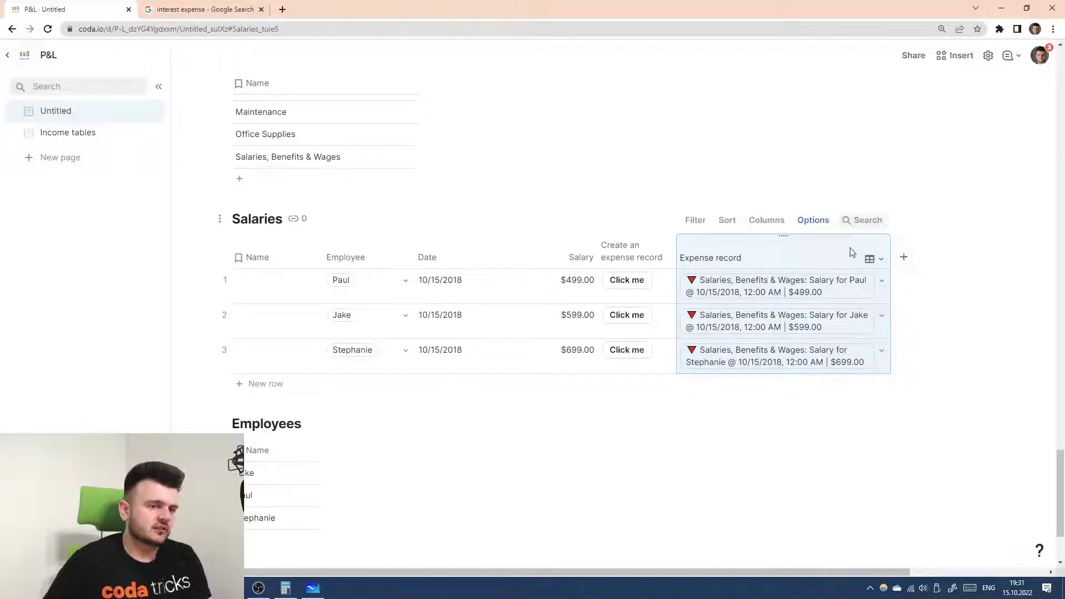
- Add a wider text column named Linked expense record after Expense record in the Salaries table
left_click(903, 258)
left_click(953, 259)
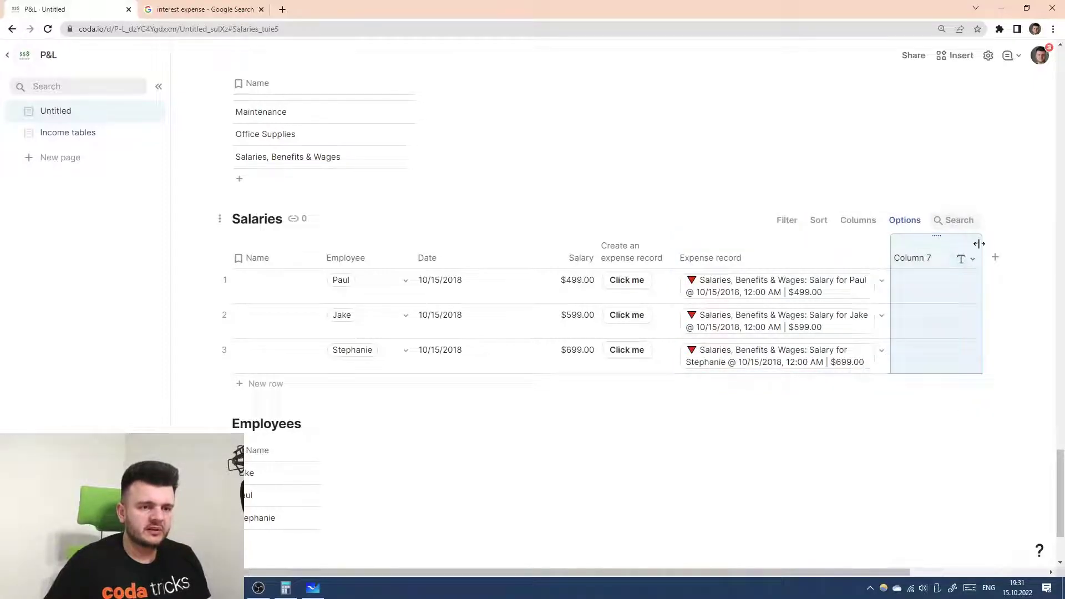
left_click_drag(980, 244, 1026, 248)
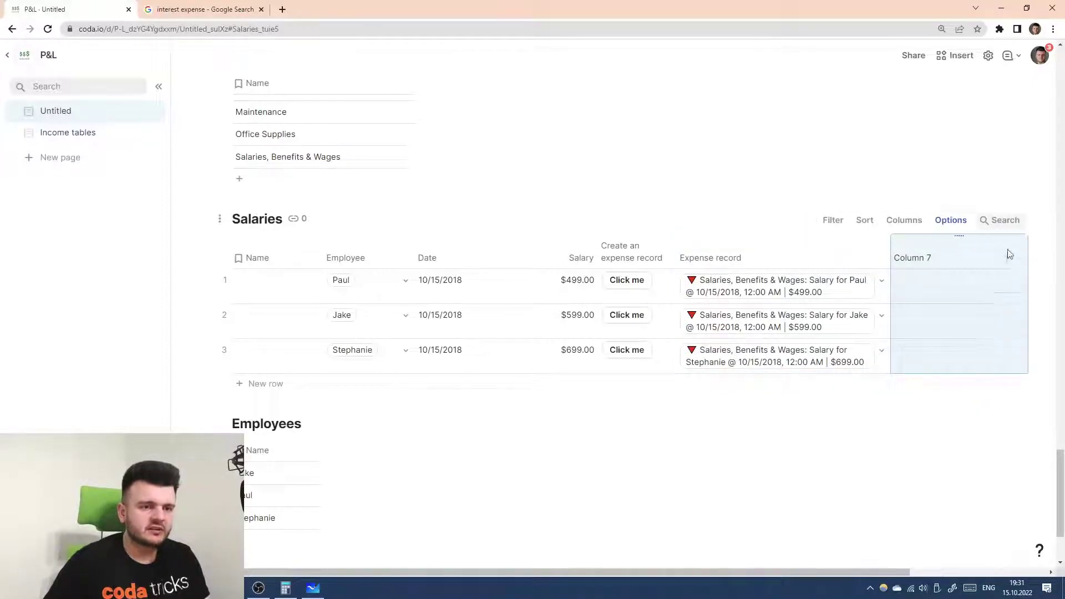
double_click(899, 260)
type("Linked expense")
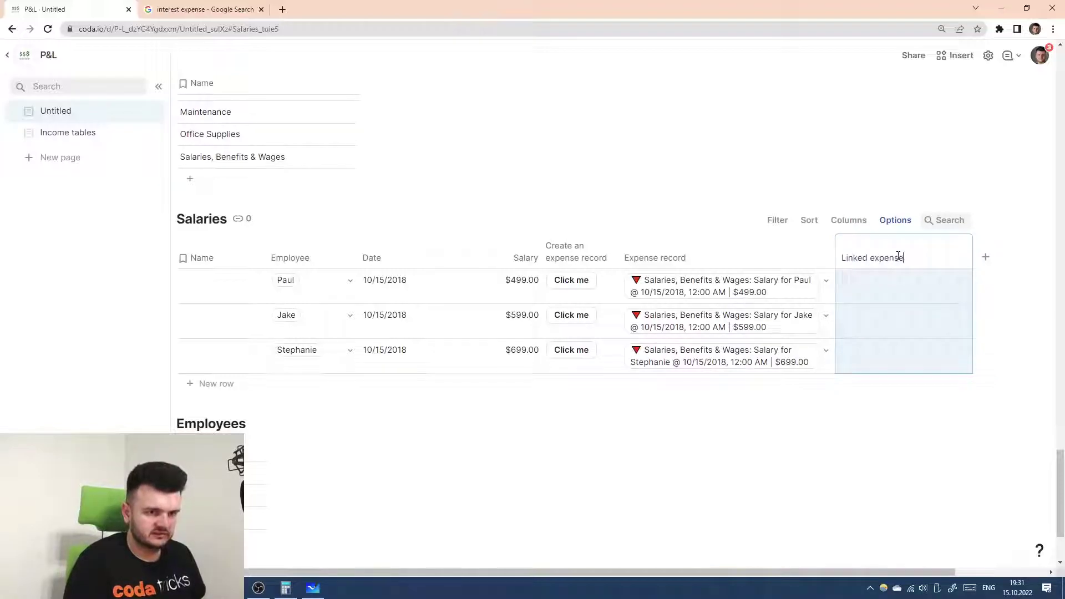
type(" record")
key("Return")
- Set the Linked expense record column's formula to thisRow.Expense record
type("=")
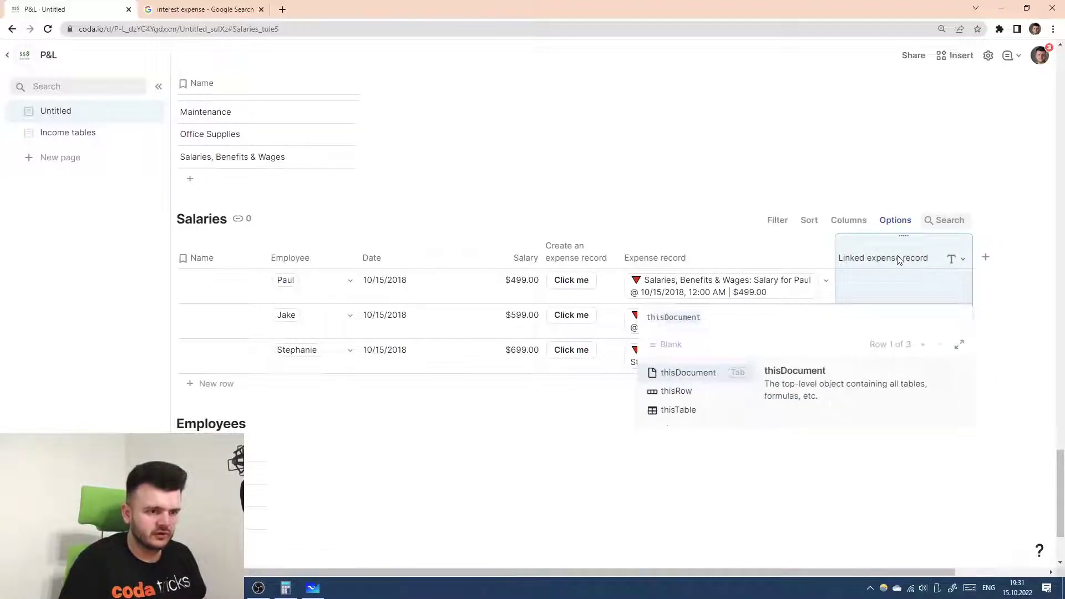
type(".Employee")
key("Down")
key("Tab")
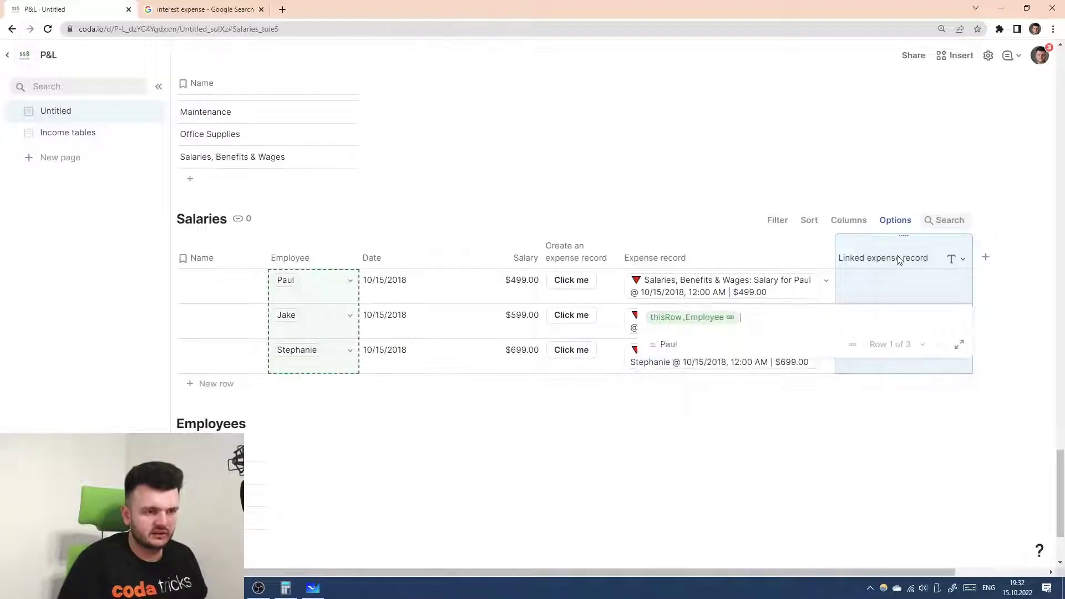
key("BackSpace")
type("thisRow.Expense record")
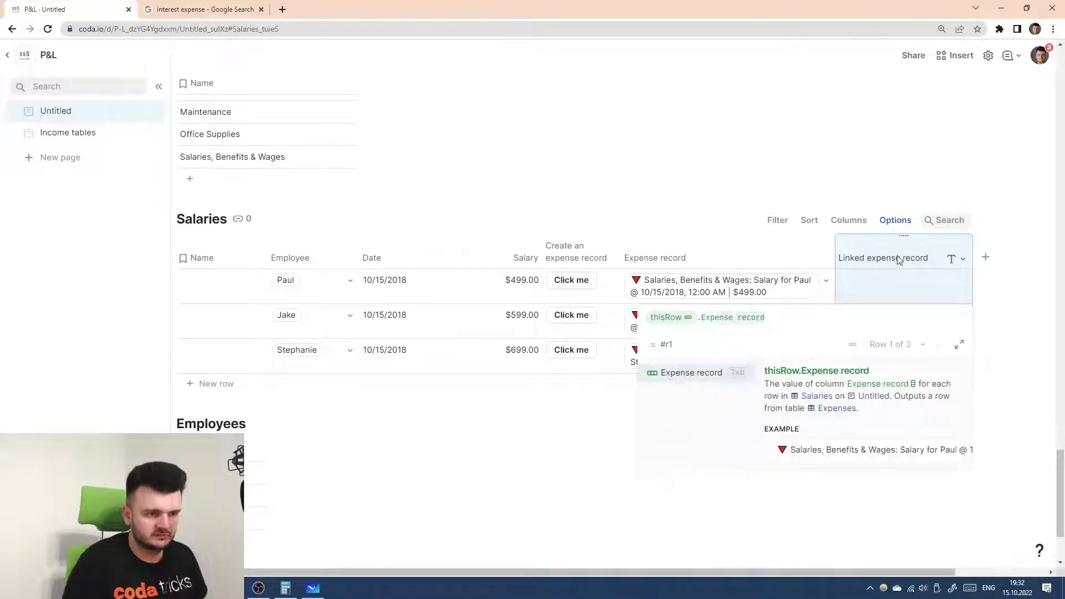
key("Return")
- Widen the Linked expense record column in the Salaries table
left_click(799, 244, "shift")
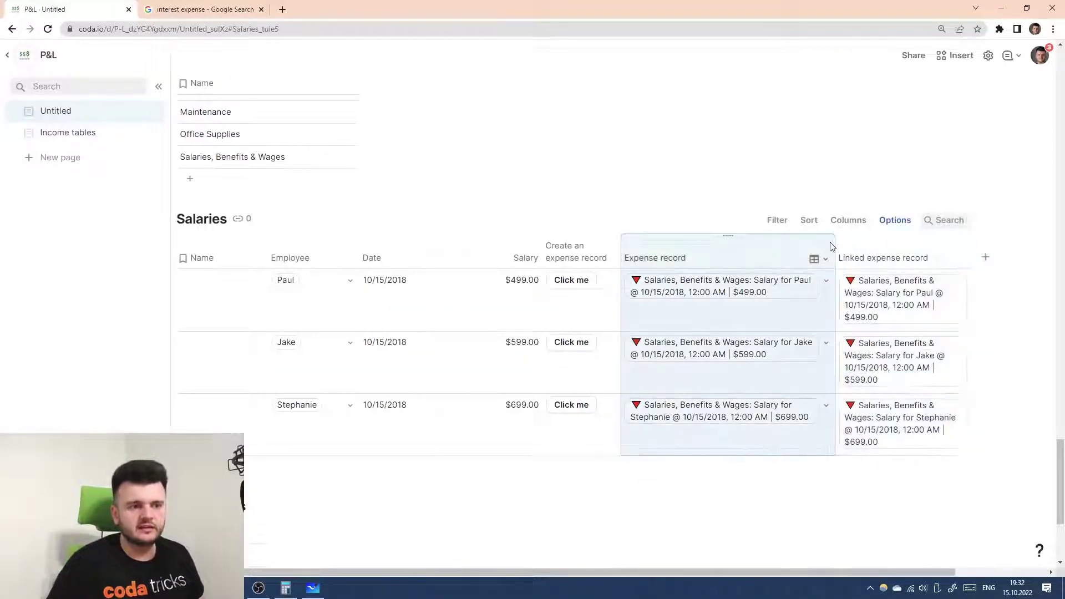
left_click_drag(833, 244, 834, 245)
left_click(888, 259)
scroll(892, 261, "right", 3)
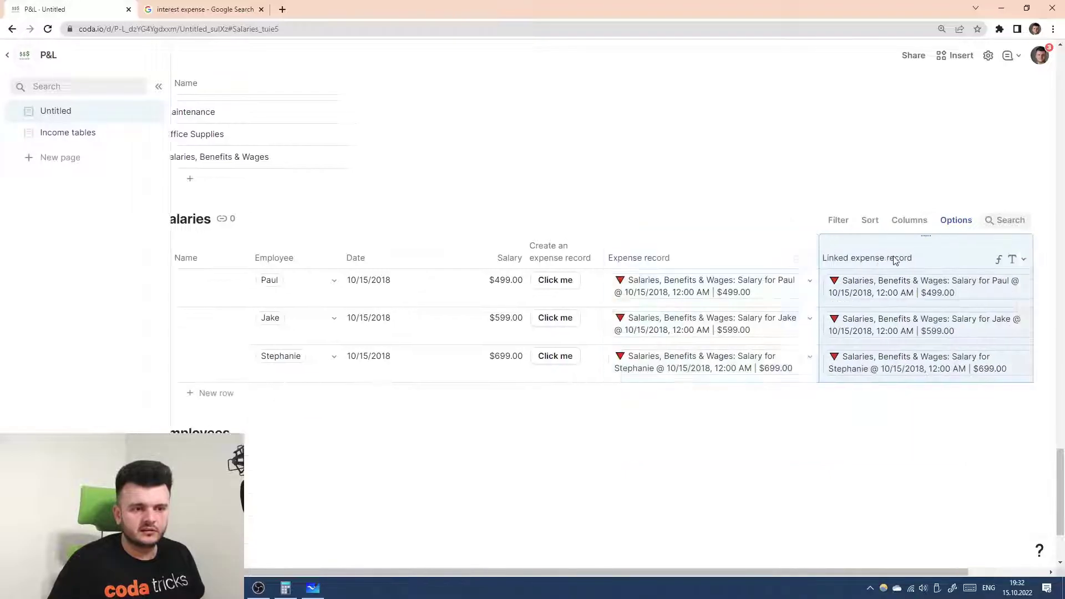
left_click(895, 294)
- Compare the Expense record column with the Linked expense record column and delete the Linked expense record column
left_click(732, 264)
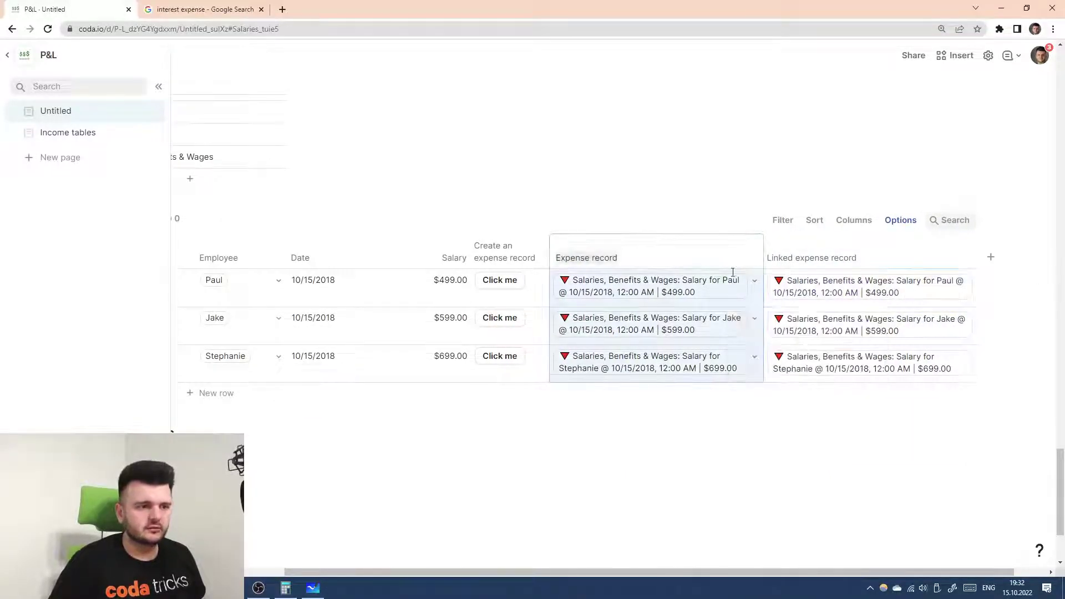
left_click(860, 256)
left_click(872, 291)
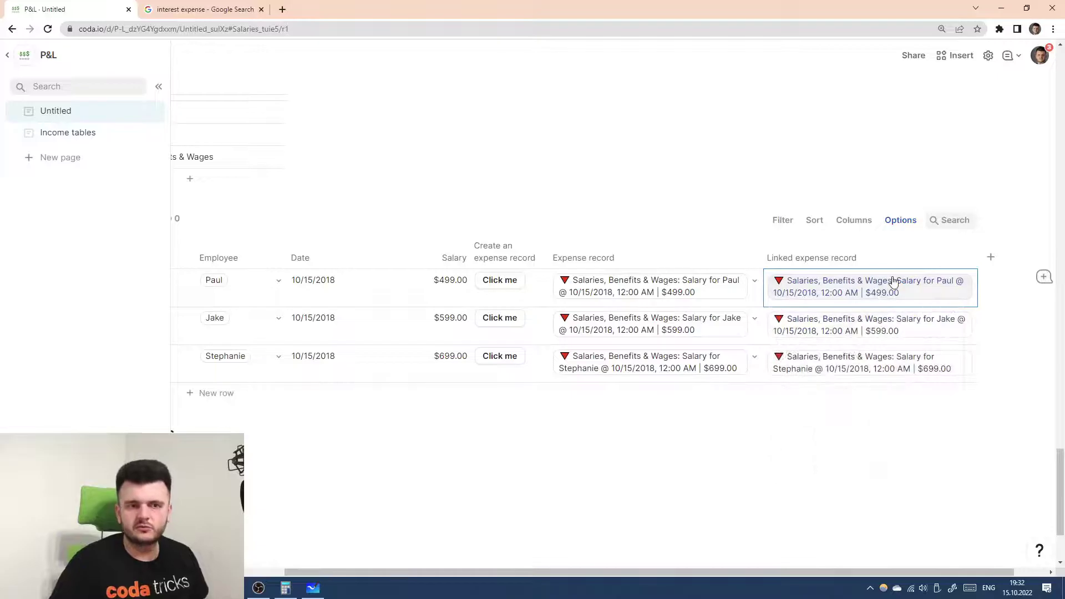
left_click(905, 256)
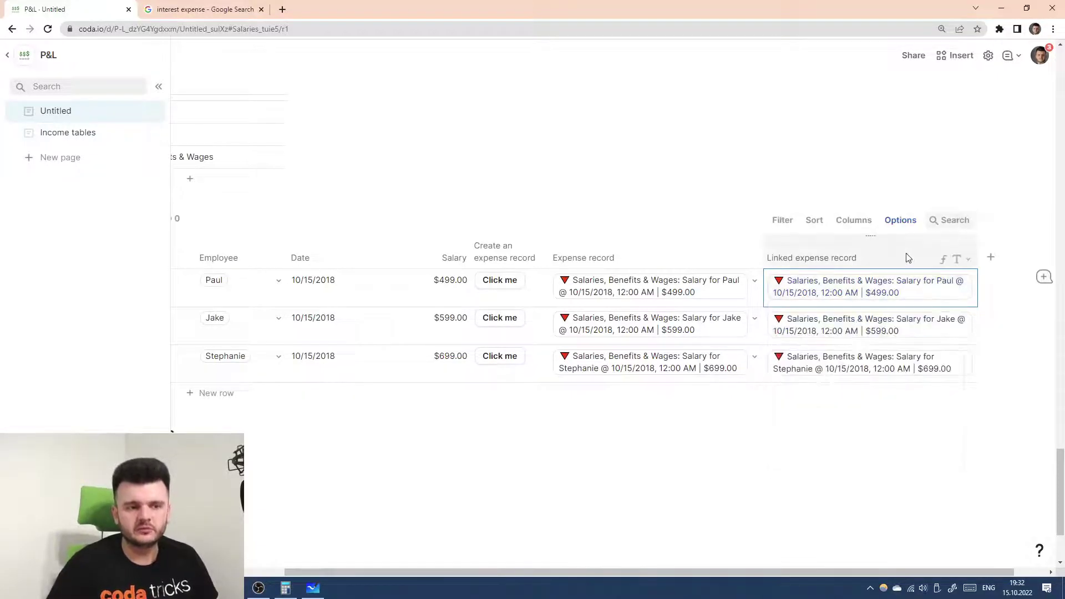
key("Delete")
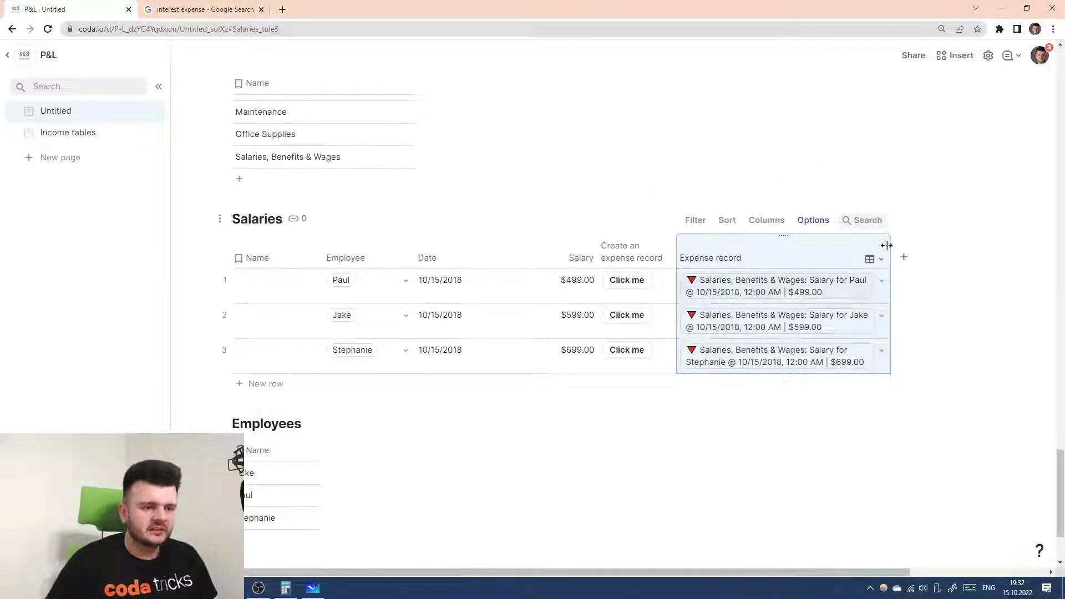
- Set the Create an expense record button's disable condition to Expense record.IsNotBlank()
left_click(661, 259)
left_click(671, 300)
left_click(763, 435)
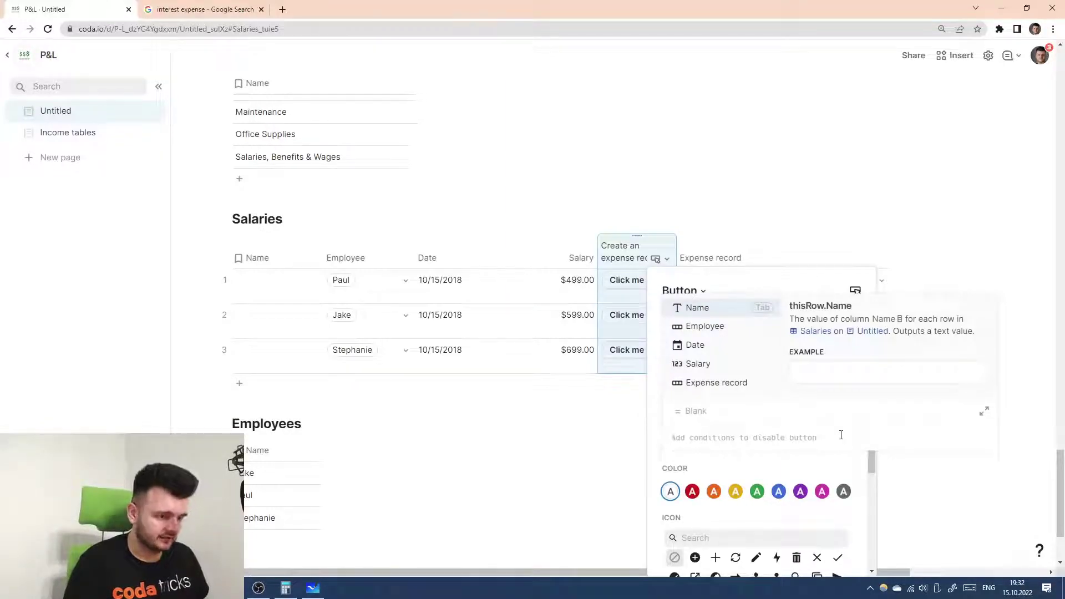
type("exp")
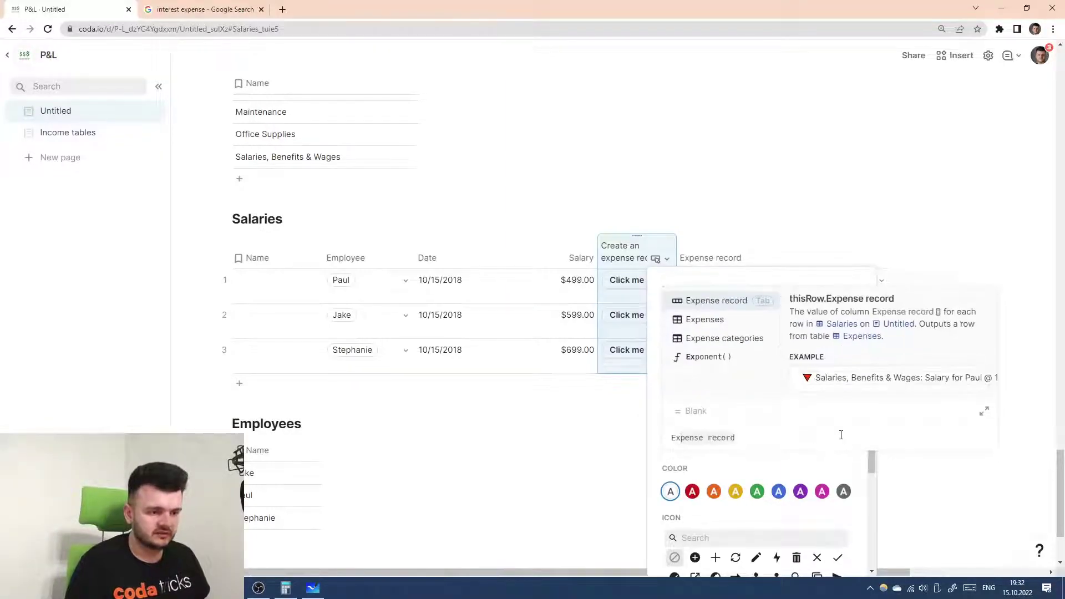
key("Tab")
type(".is")
type("e")
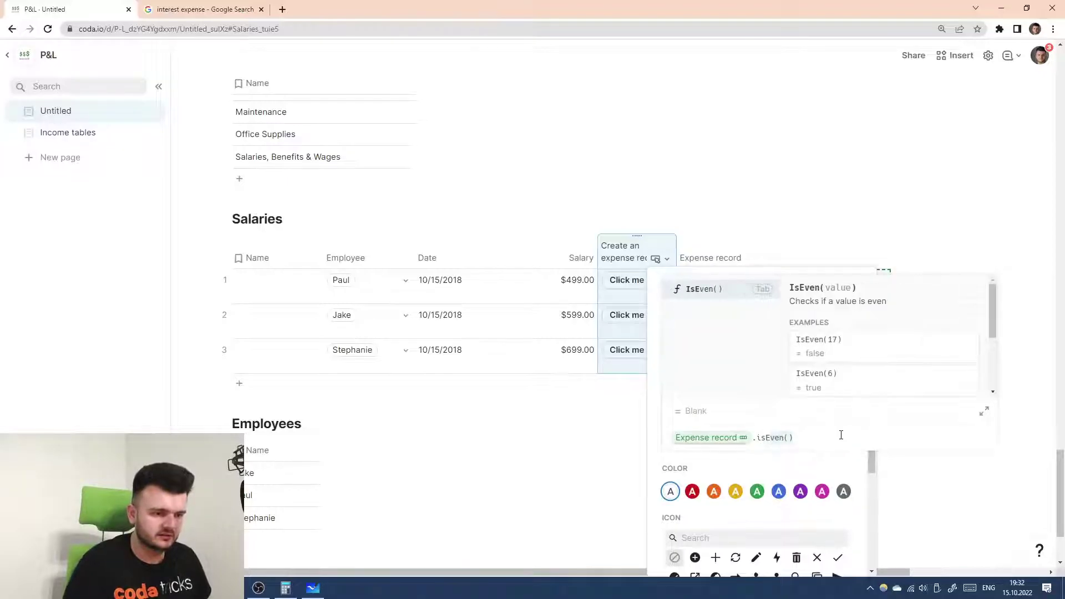
key("BackSpace")
type("nk")
key("Tab")
key("Return")
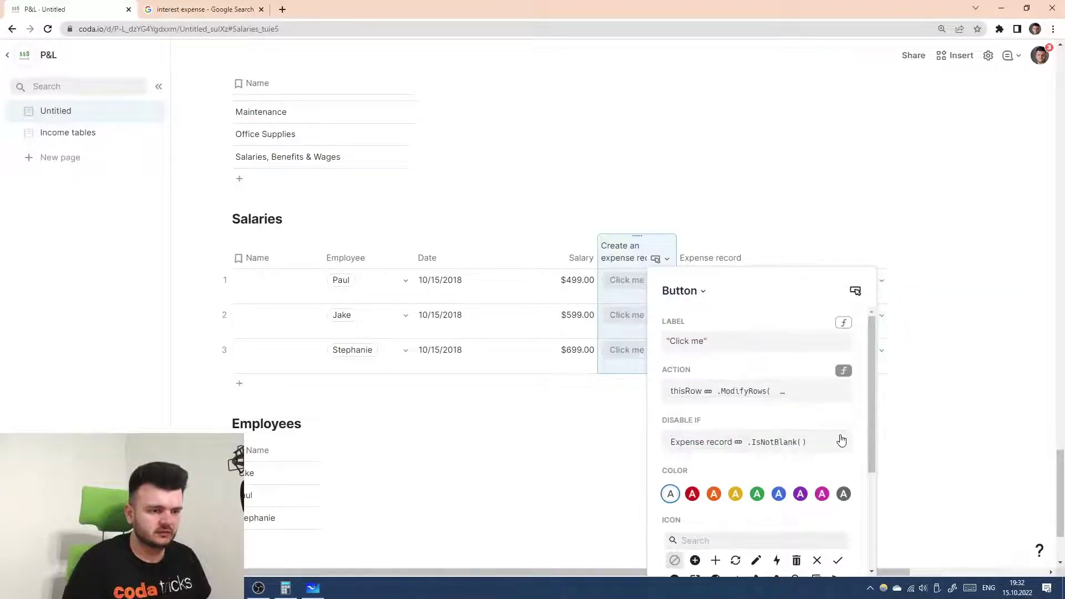
left_click(801, 257)
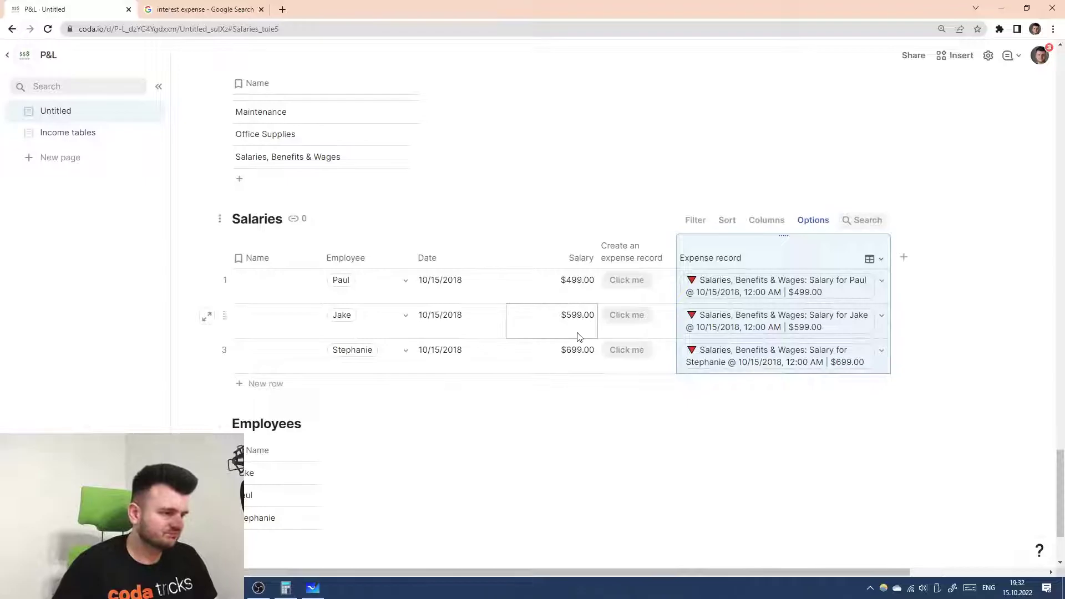
- Delete the last salary expense ($699.00) from the Expenses table and check the third Salaries row's Expense record
scroll(580, 345, "up", 4)
scroll(590, 347, "up", 1)
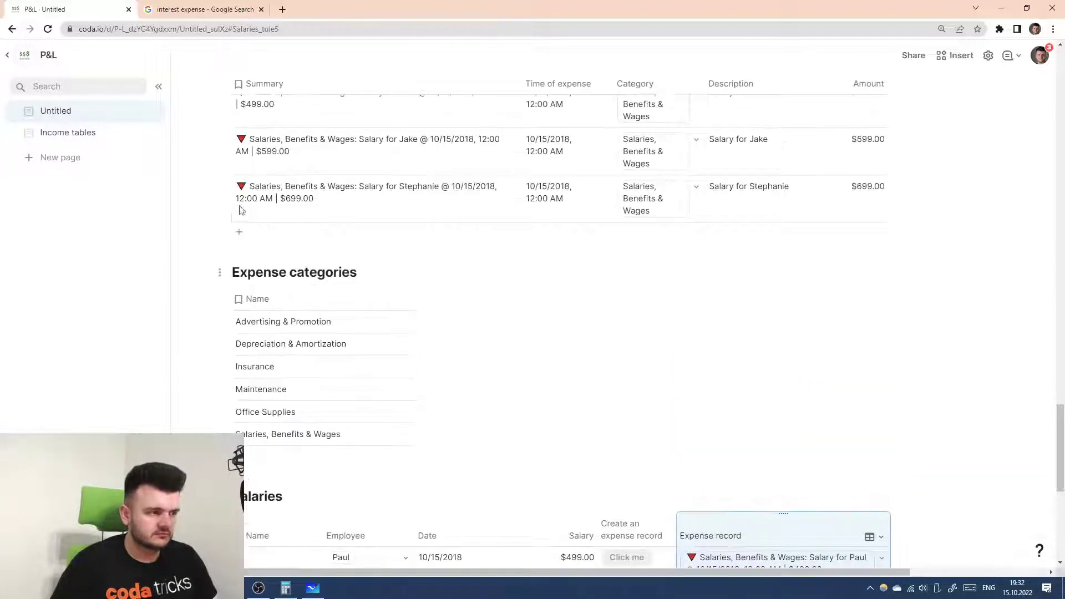
left_click(226, 196)
key("Delete")
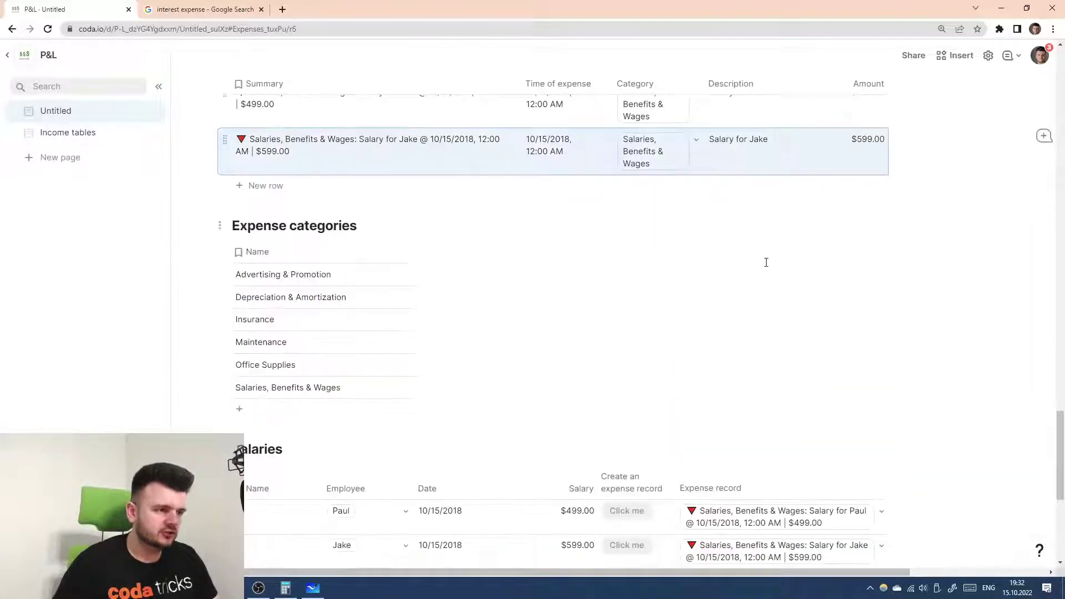
scroll(765, 263, "down", 3)
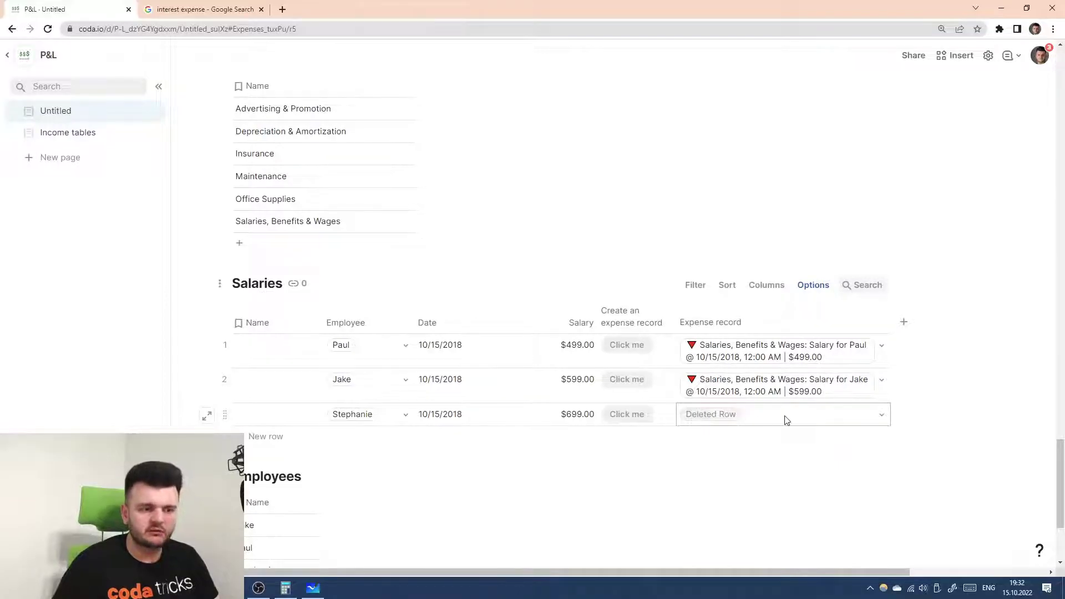
- Undo the deletion of the last expense row and recheck the Expense record column in Salaries
key("ctrl+z")
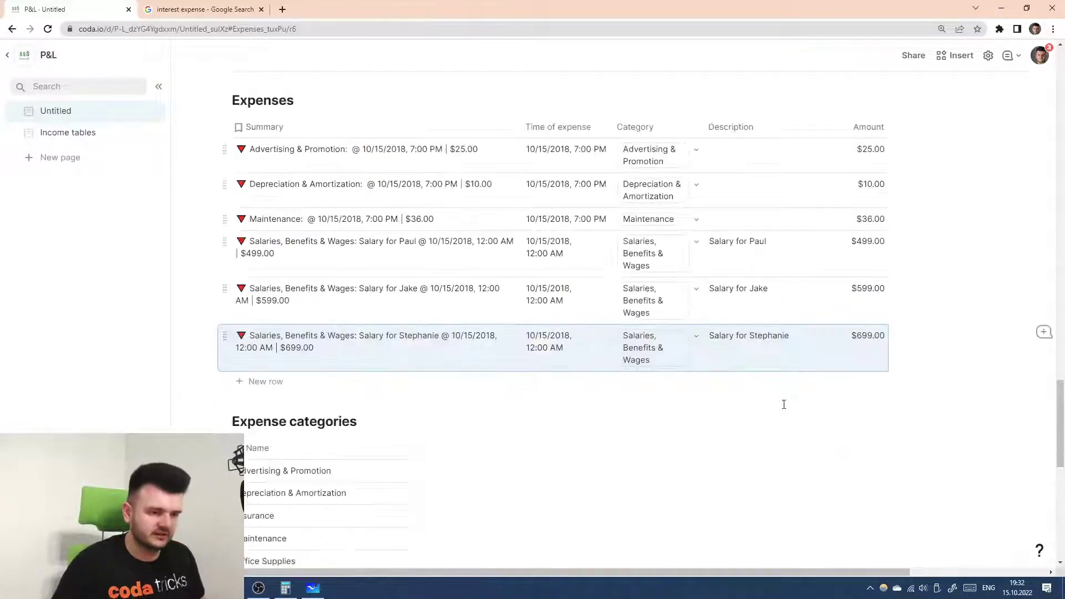
scroll(736, 339, "down", 4)
scroll(740, 340, "down", 3)
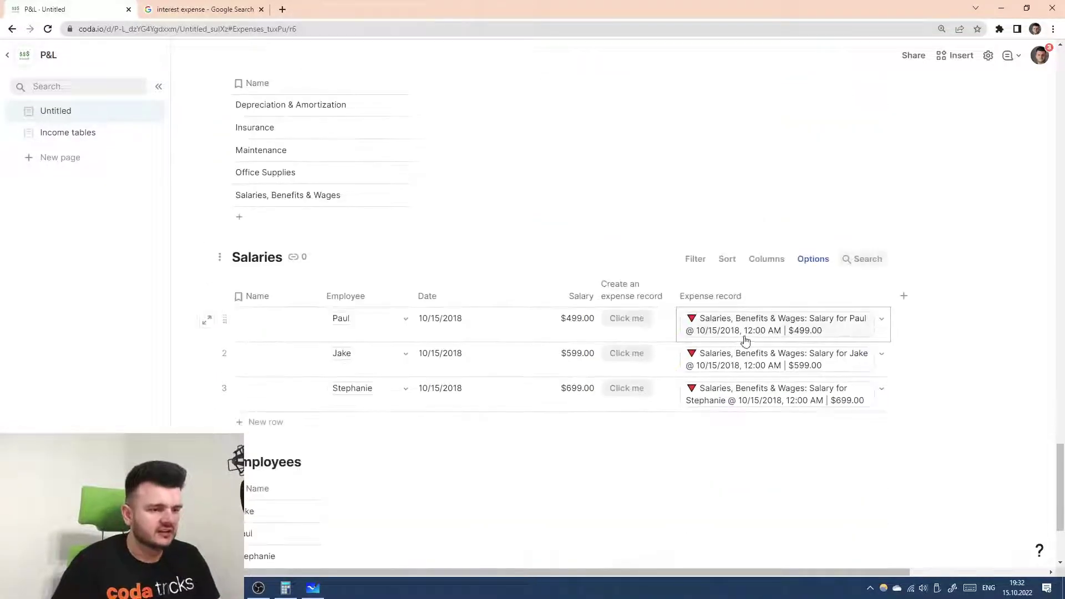
- Compare the salary entries in the Expenses table with the linked expense records in the Salaries table
scroll(668, 337, "up", 6)
scroll(485, 224, "down", 6)
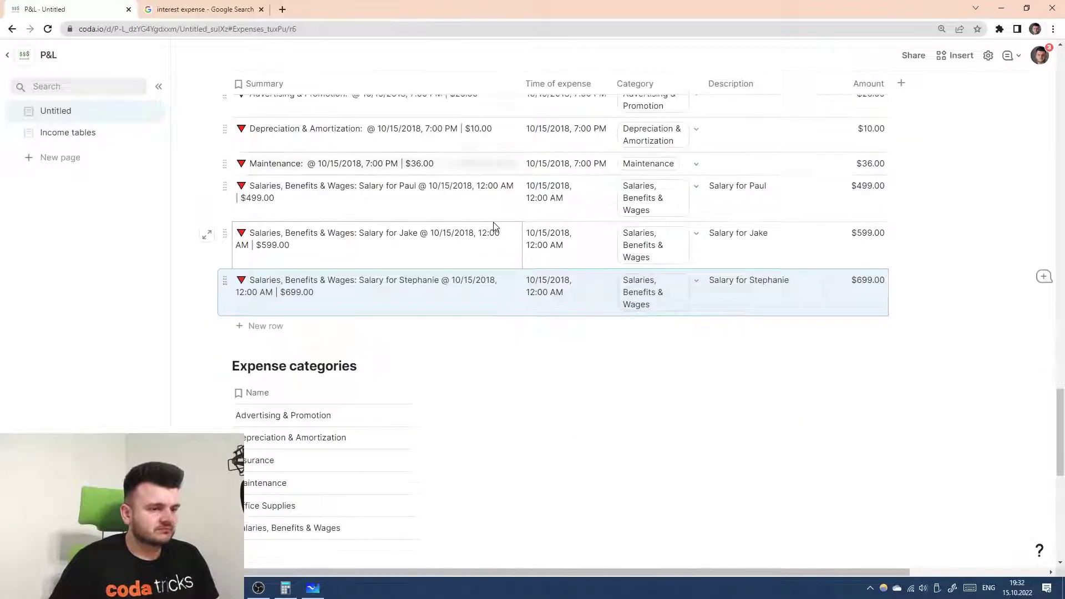
scroll(459, 423, "down", 4)
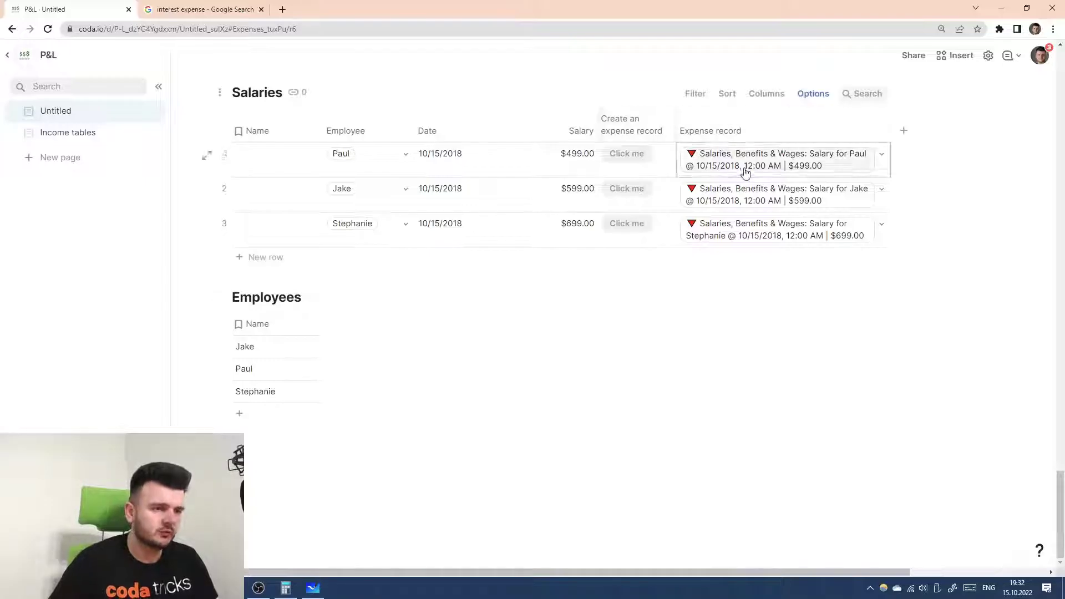
scroll(452, 116, "up", 9)
scroll(303, 155, "up", 3)
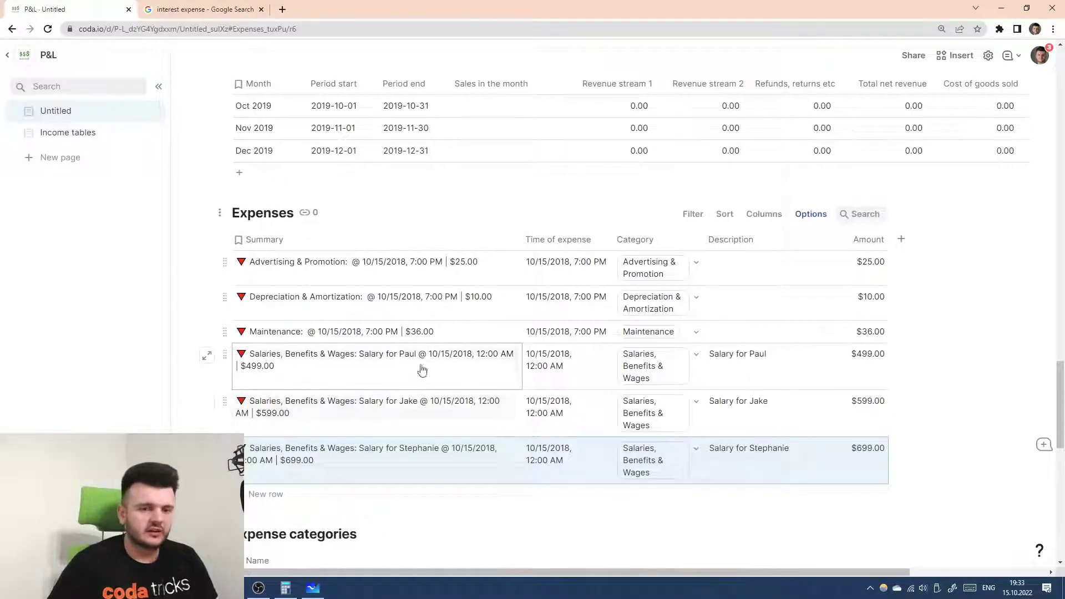
mouse_move(524, 236)
left_mouse_down()
mouse_move(566, 234)
mouse_move(523, 235)
left_mouse_up()
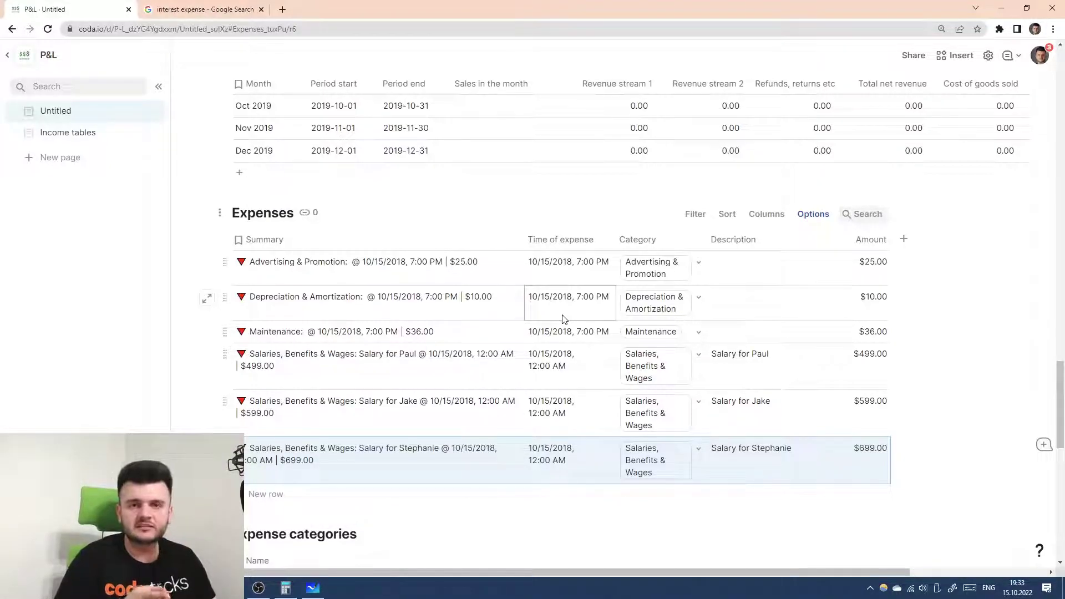
scroll(563, 319, "down", 7)
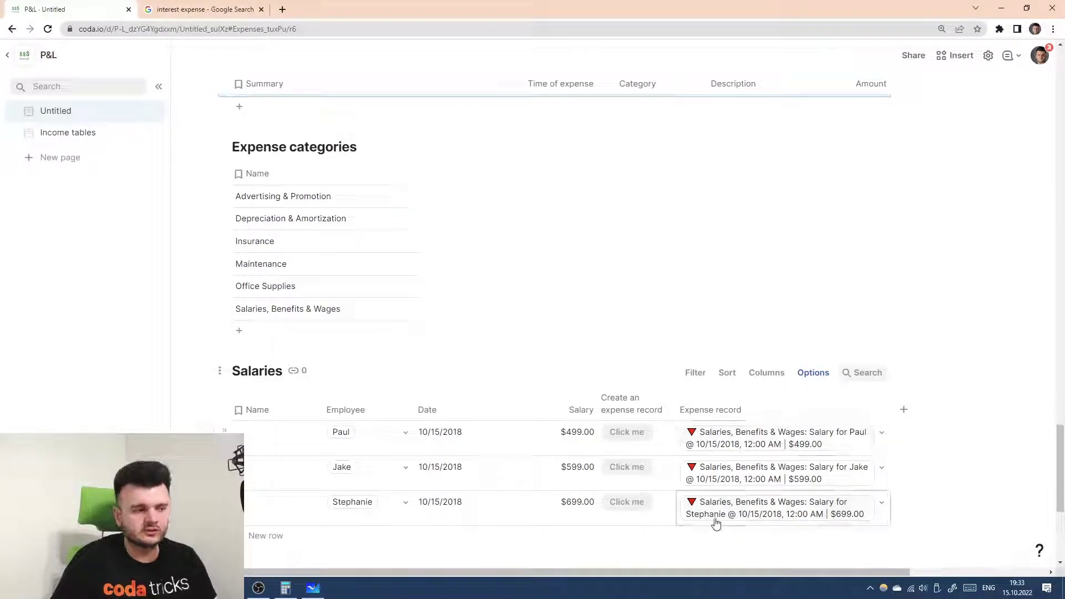
scroll(371, 428, "down", 5)
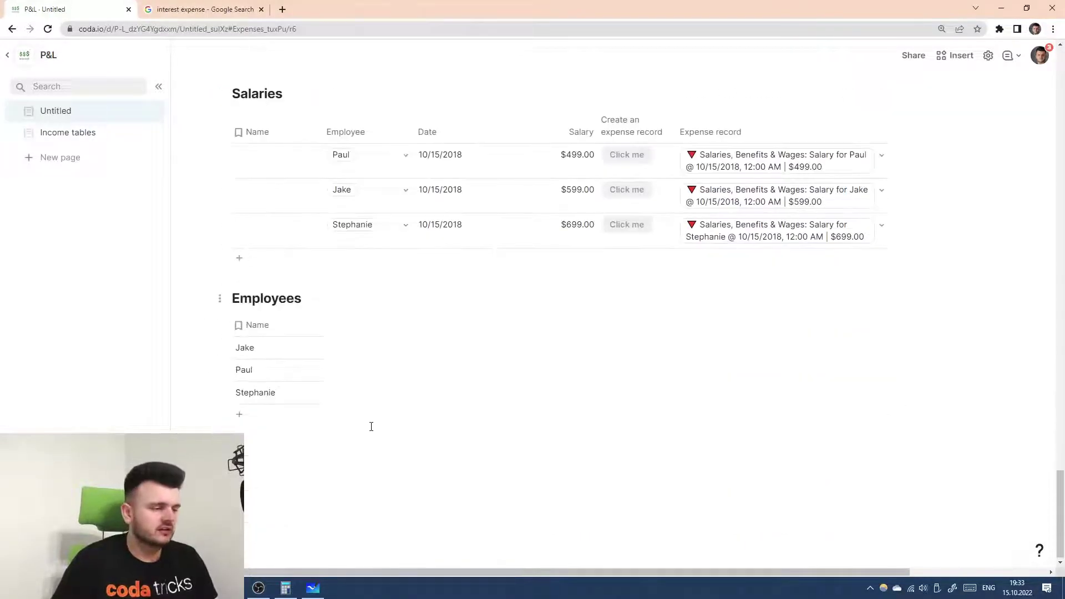
scroll(352, 404, "up", 9)
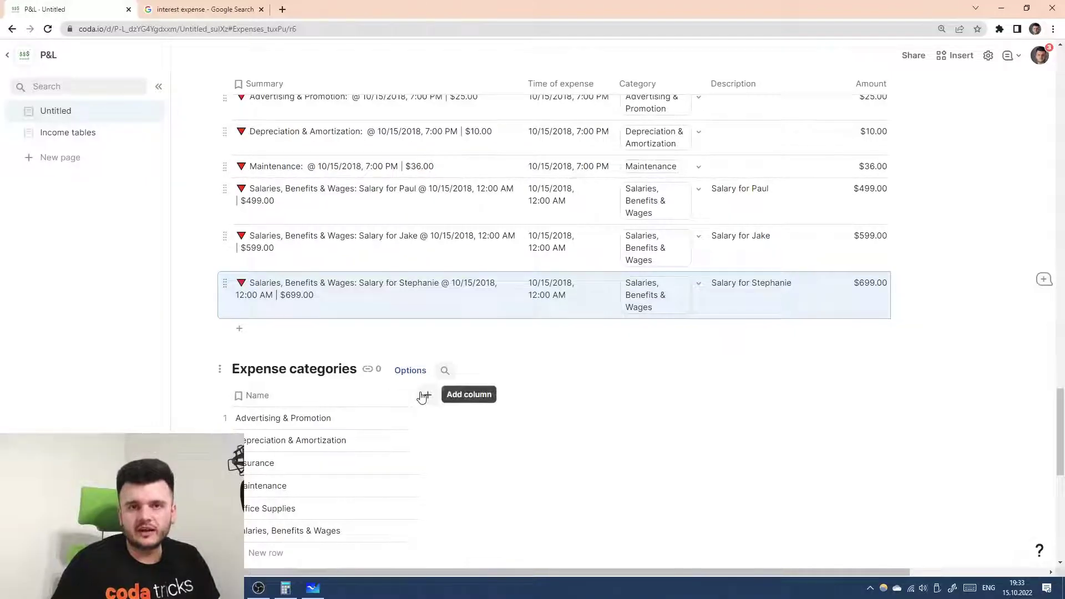
scroll(498, 406, "up", 2)
scroll(498, 406, "up", 15)
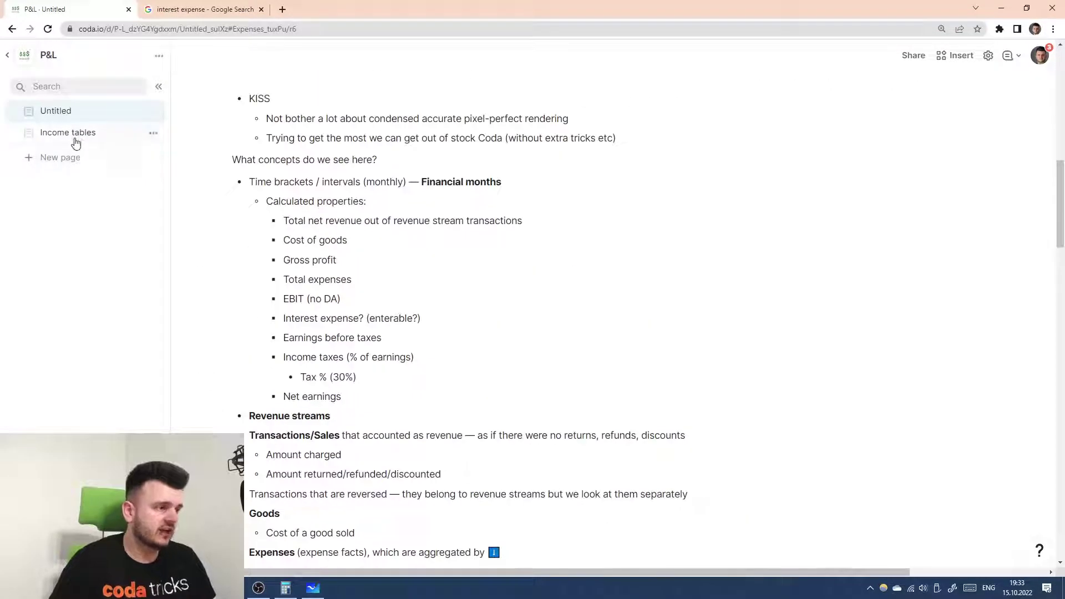
- Open the Income tables page and review the Sales table across to its Amount returned/refund column
left_click(76, 142)
scroll(516, 293, "down", 2)
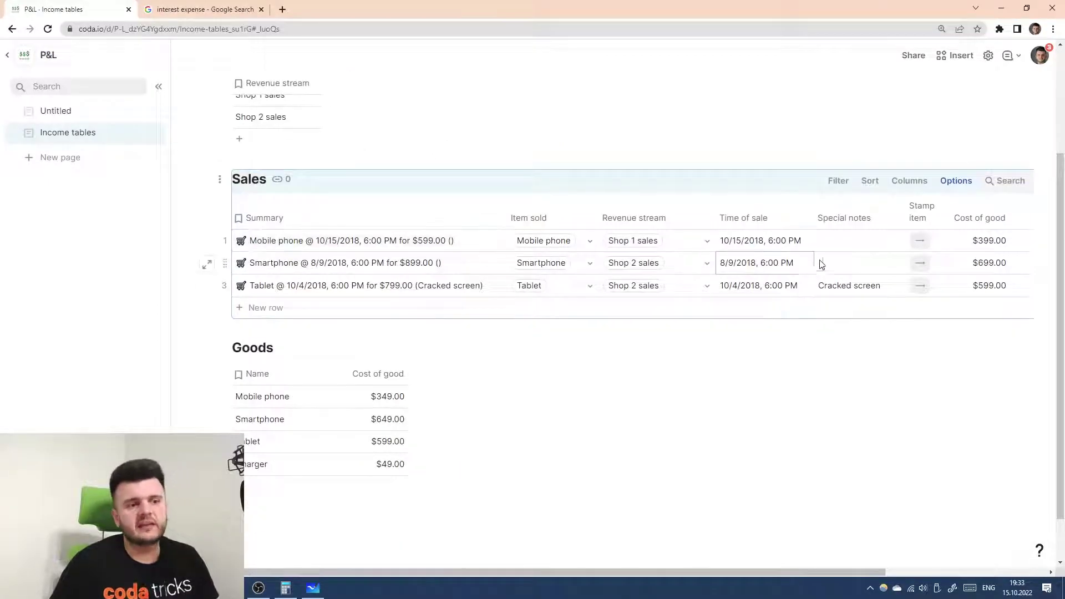
scroll(352, 240, "right", 5)
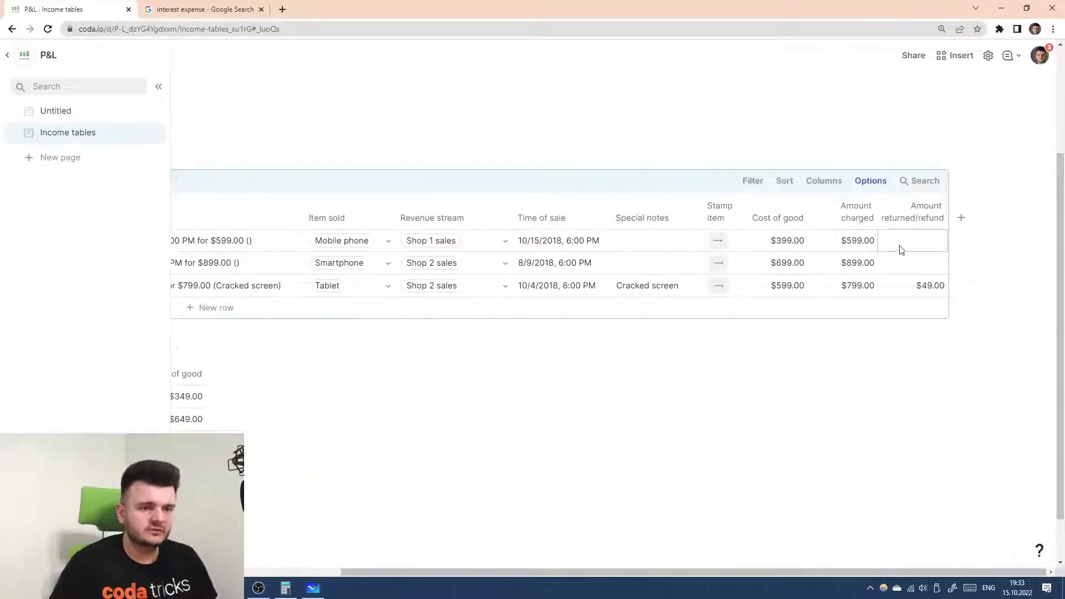
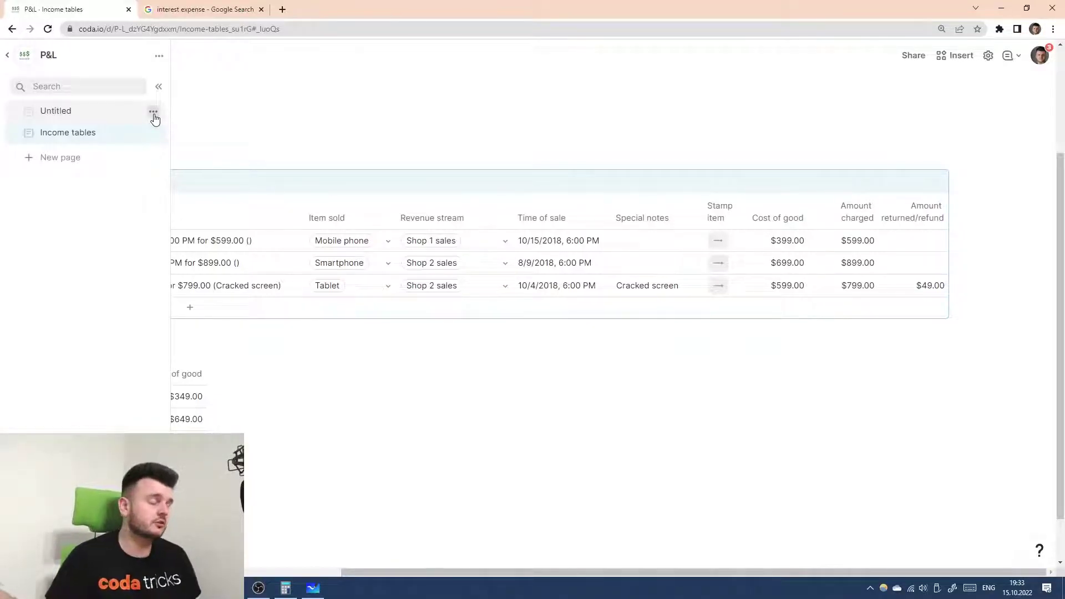
- Return to the Untitled page and review the Financial months, Expenses and Expense categories tables
left_click(134, 118)
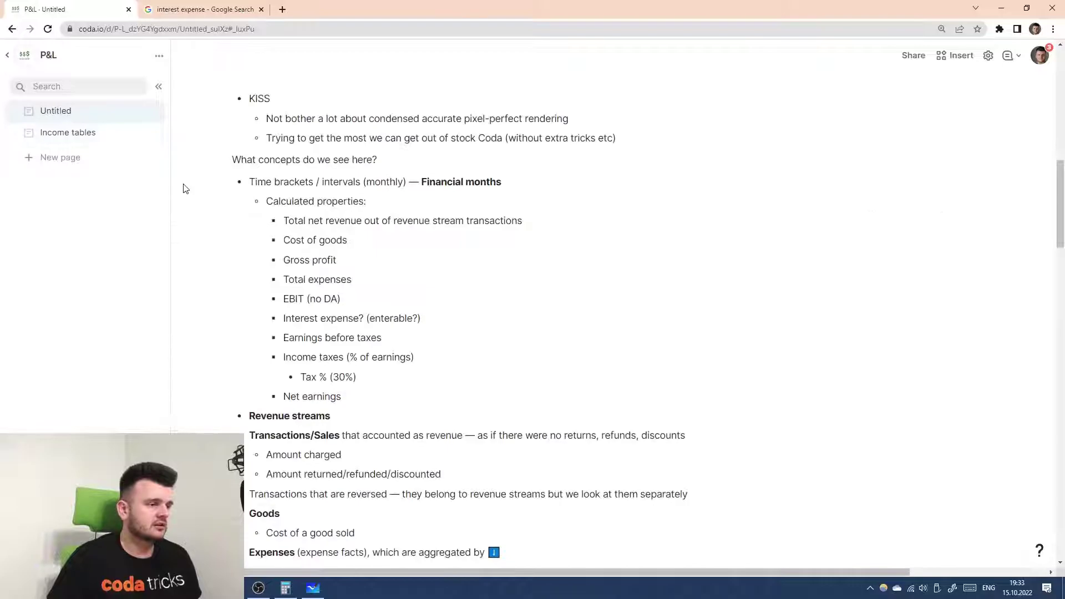
scroll(466, 310, "down", 13)
scroll(466, 312, "down", 6)
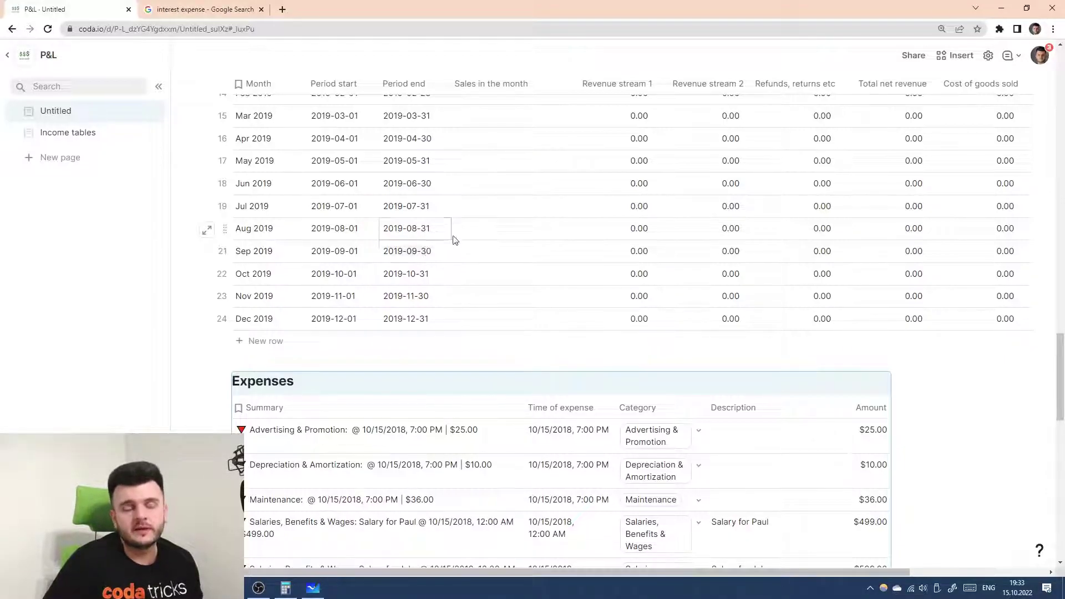
scroll(449, 237, "up", 4)
scroll(441, 253, "up", 2)
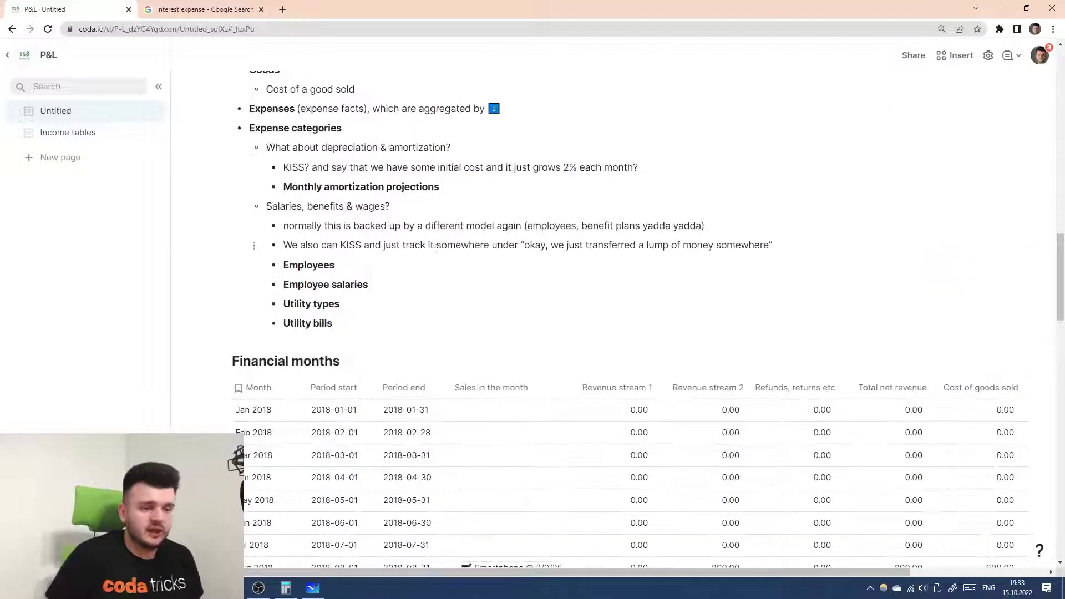
scroll(444, 250, "down", 7)
scroll(527, 258, "right", 2)
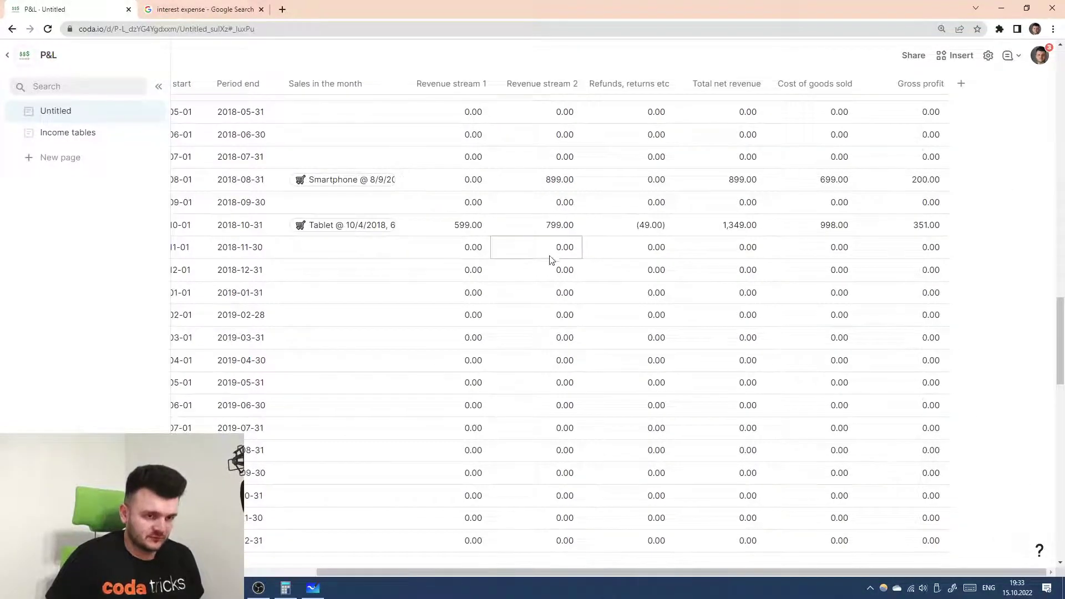
scroll(547, 258, "down", 10)
scroll(550, 260, "down", 4)
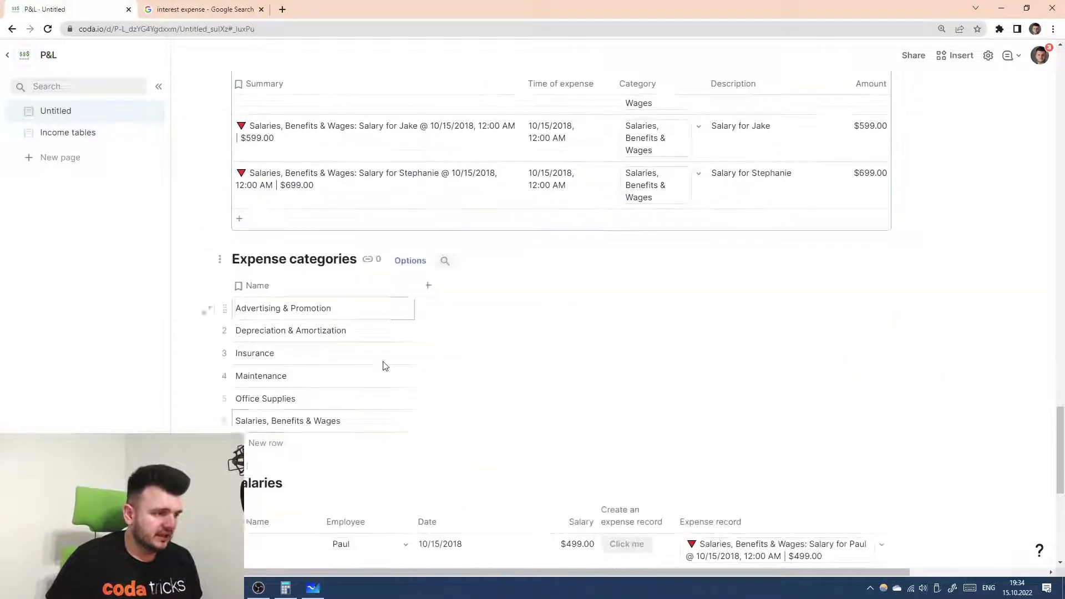
scroll(326, 315, "up", 15)
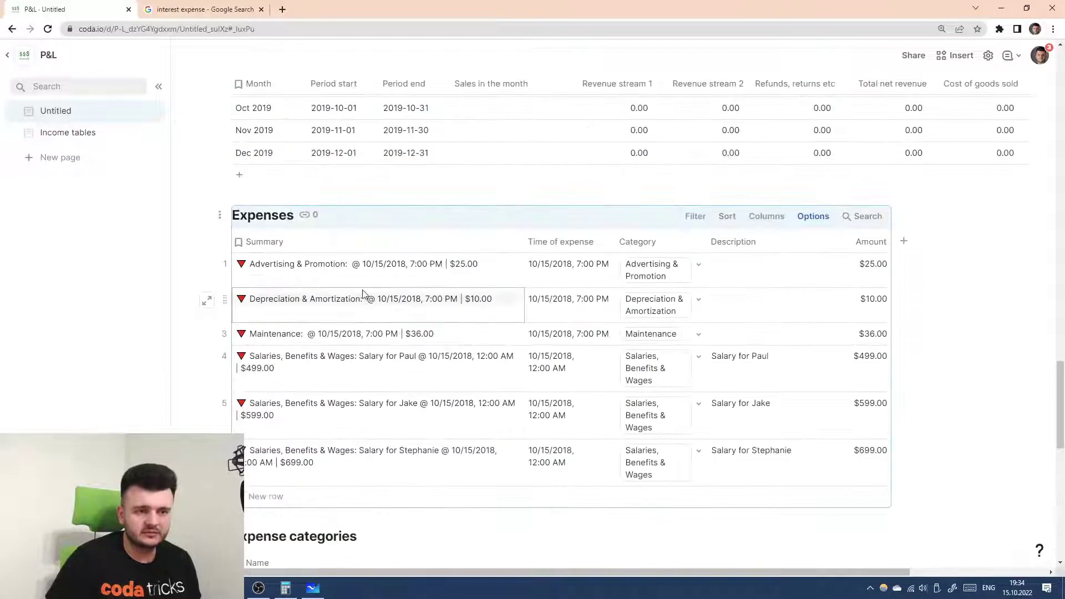
scroll(574, 228, "right", 3)
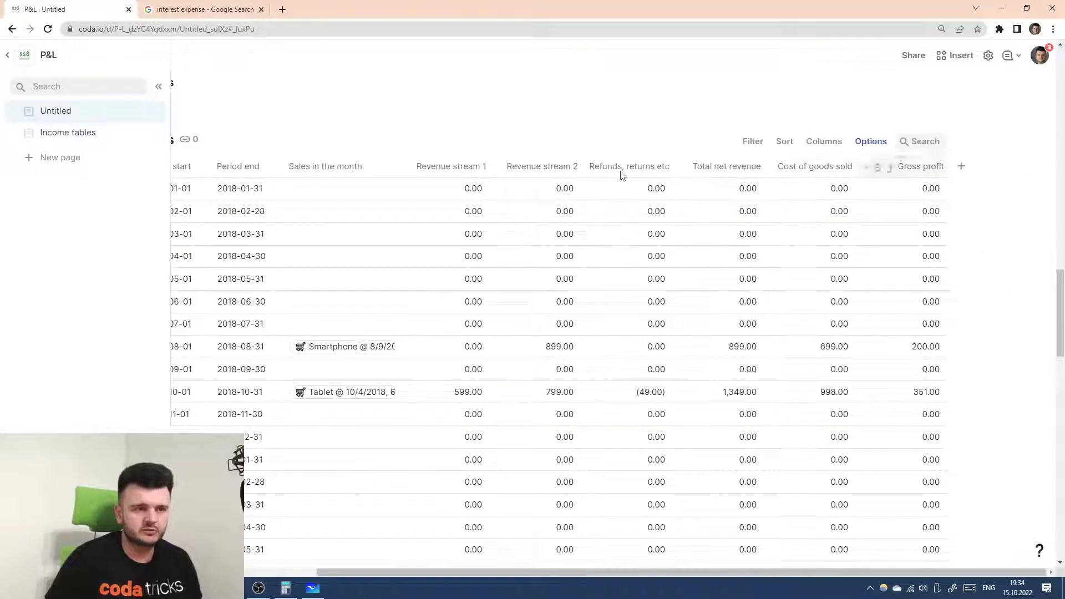
- Add a column named All expenses after Gross profit in the Financial months table
left_click(463, 166)
left_click(529, 169)
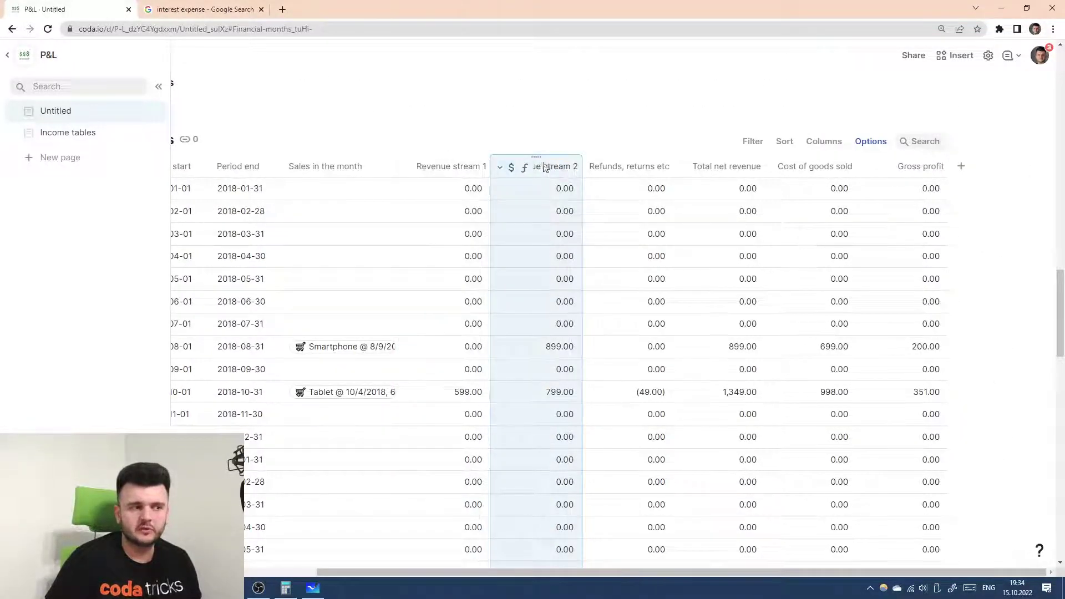
left_click(963, 167)
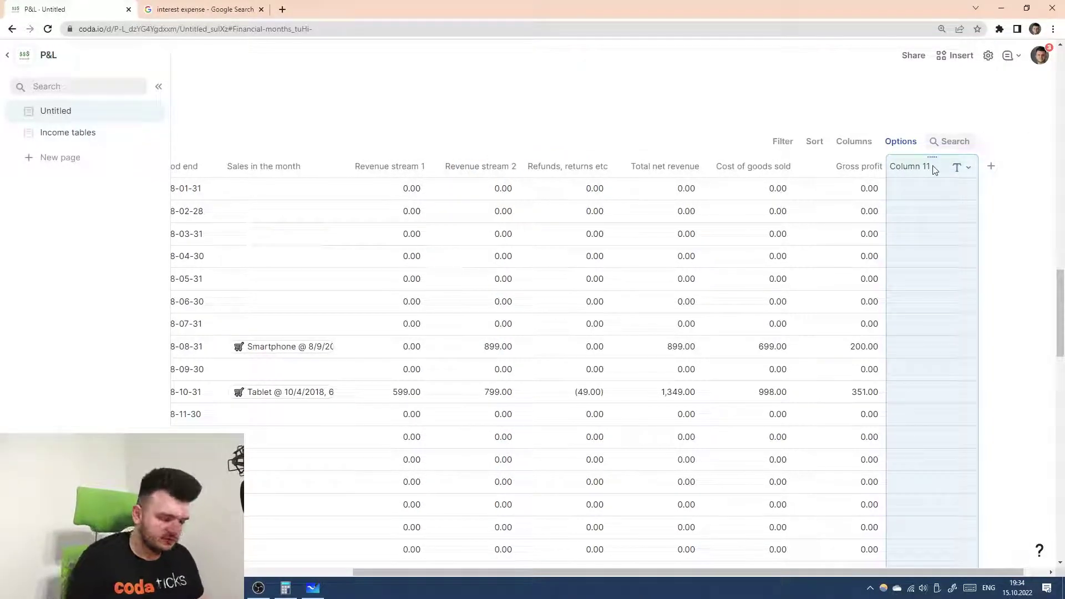
double_click(934, 169)
type("A")
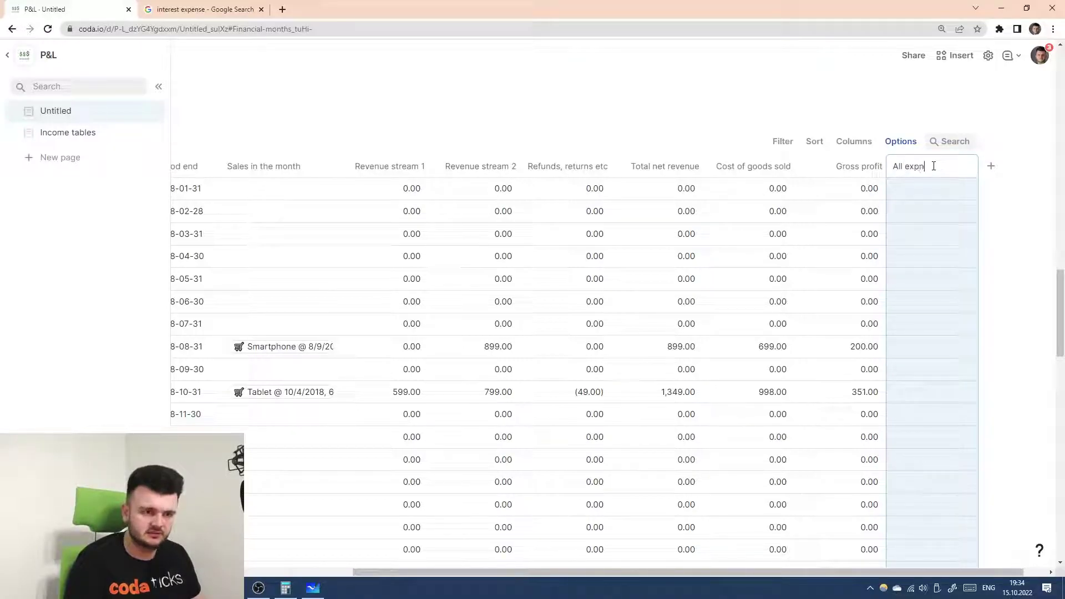
type("ll expenses")
key("Return")
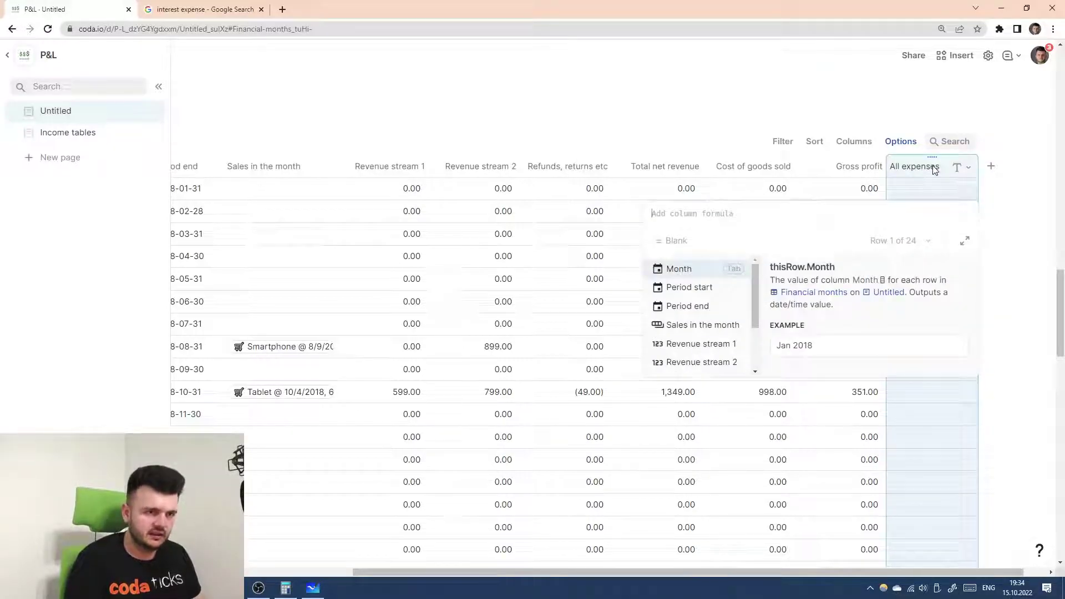
- Start the All expenses formula by filtering the Expenses table for Time of expense >= Period start
type("Expenses")
key("Tab")
type(".F")
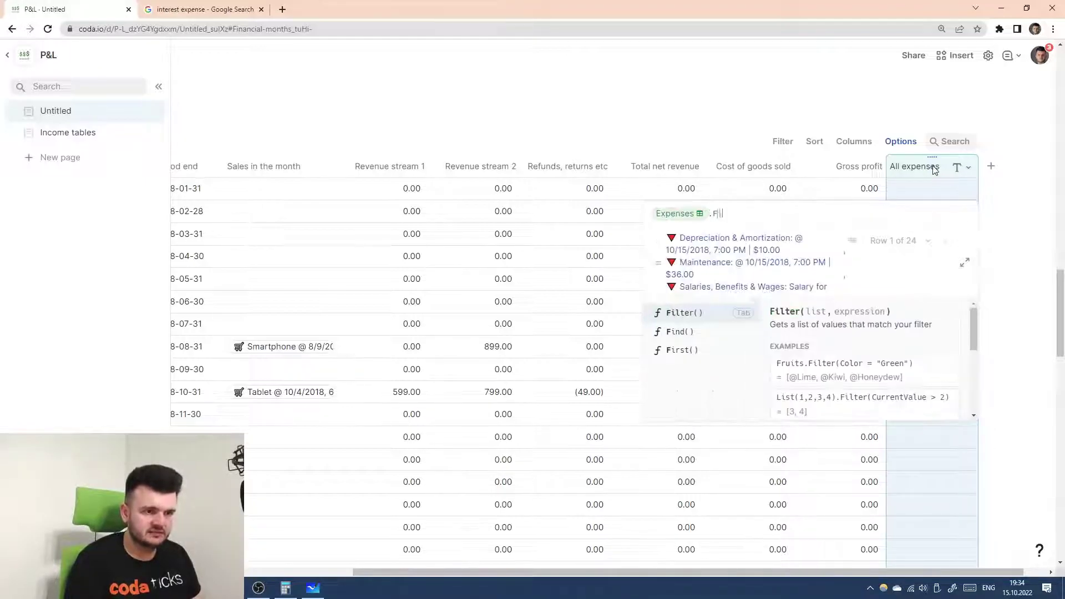
key("Tab")
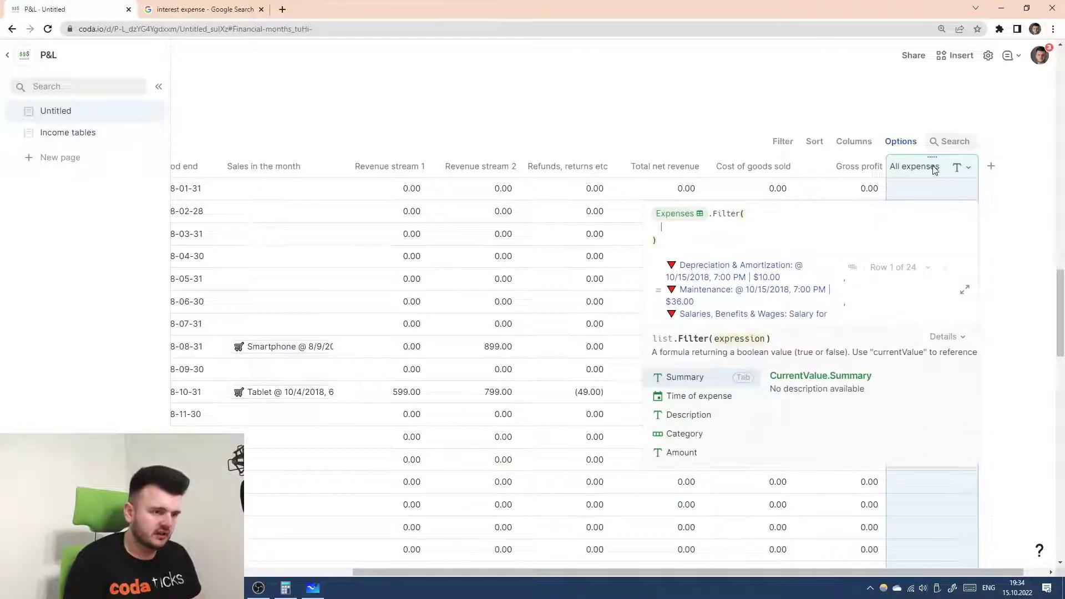
type("Ti")
key("Tab")
type(">=")
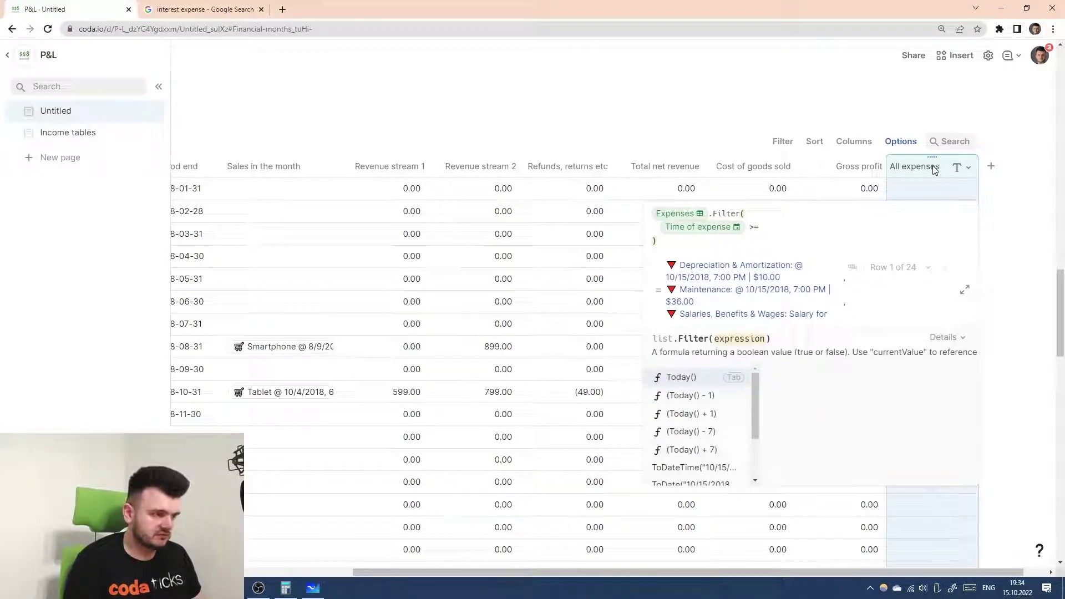
type(" pe")
key("Tab")
key("shift+Return")
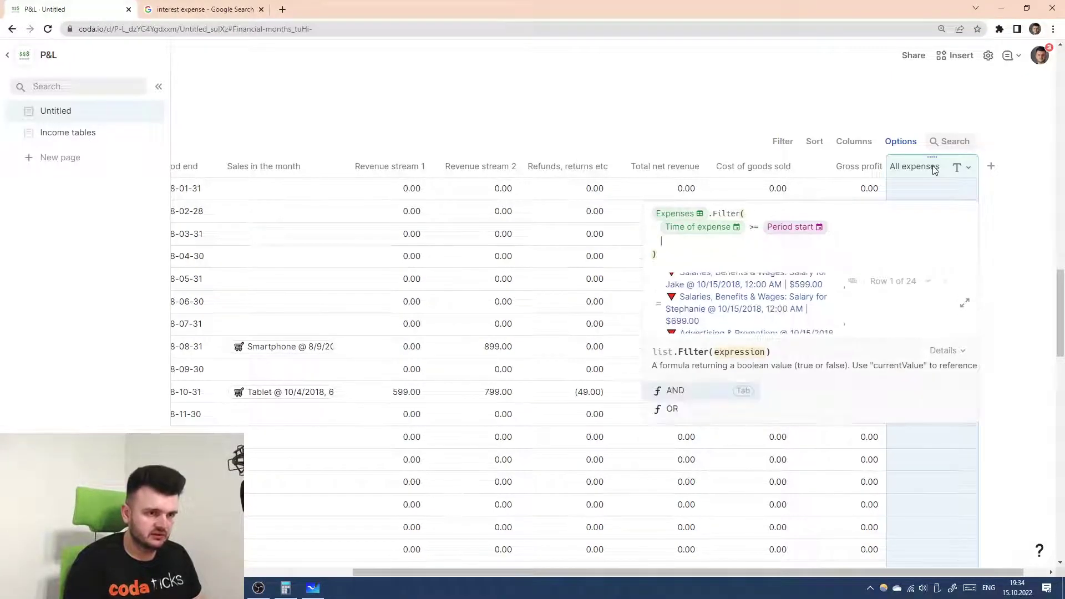
- Extend the filter with AND Time of expense < Period end and apply the All expenses formula
key("Tab")
type("ti")
key("Tab")
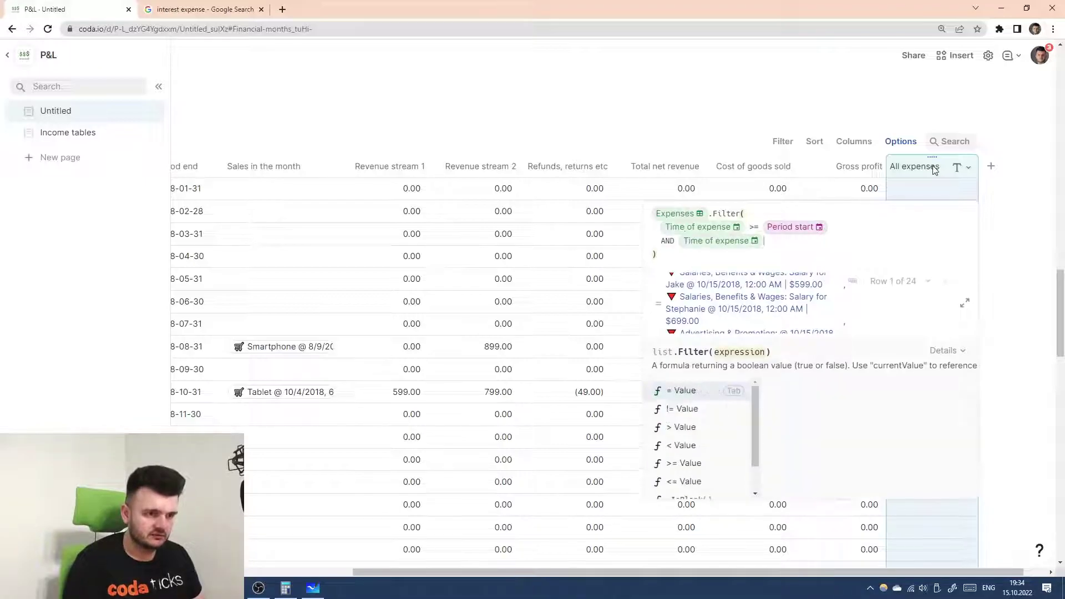
type("< ")
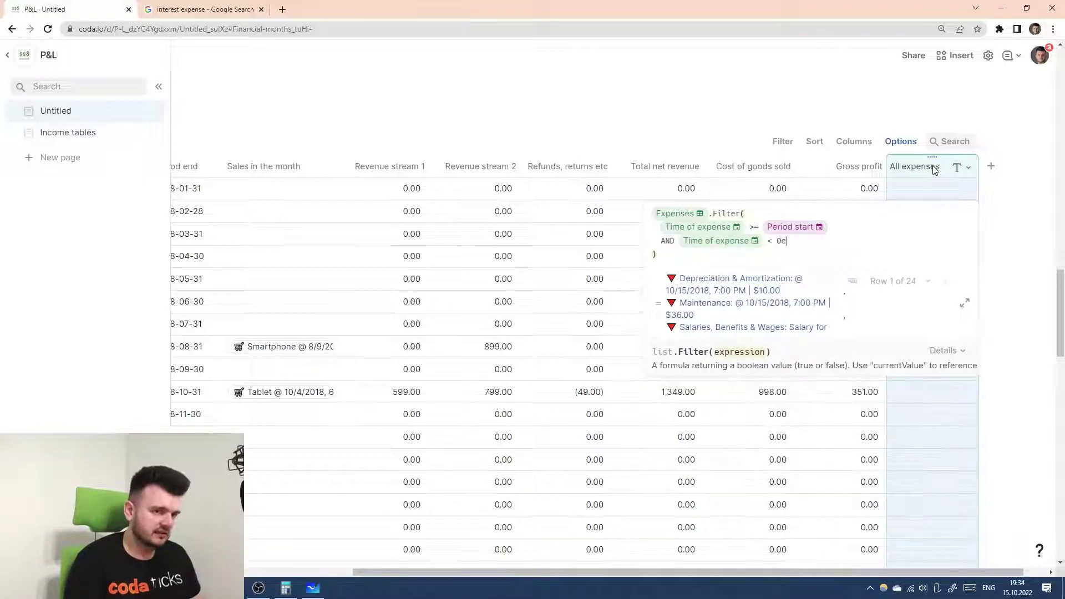
type("pe")
key("Down")
key("Tab")
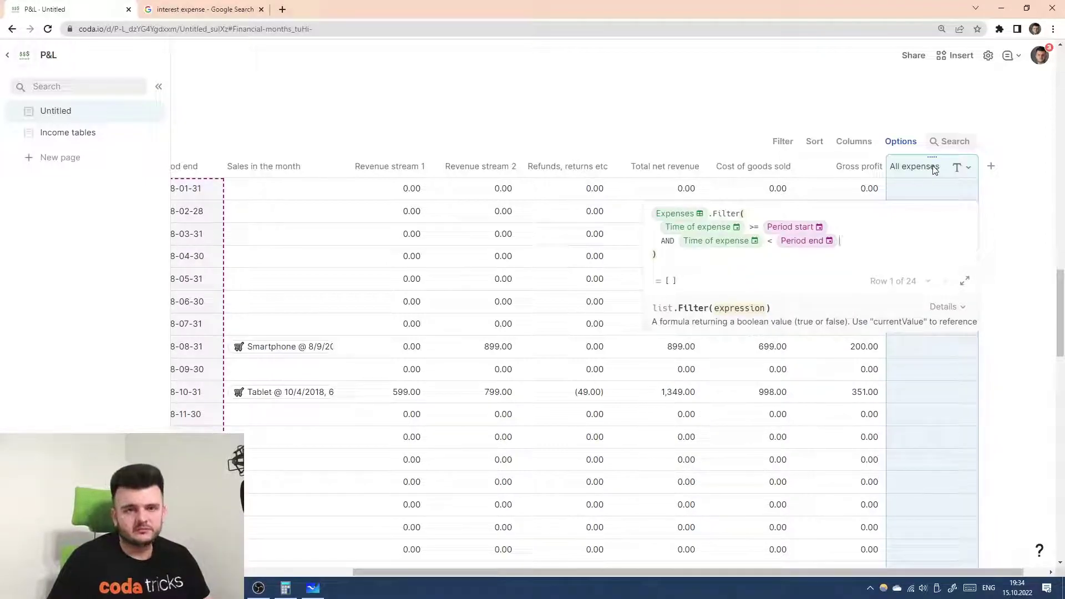
key("Return")
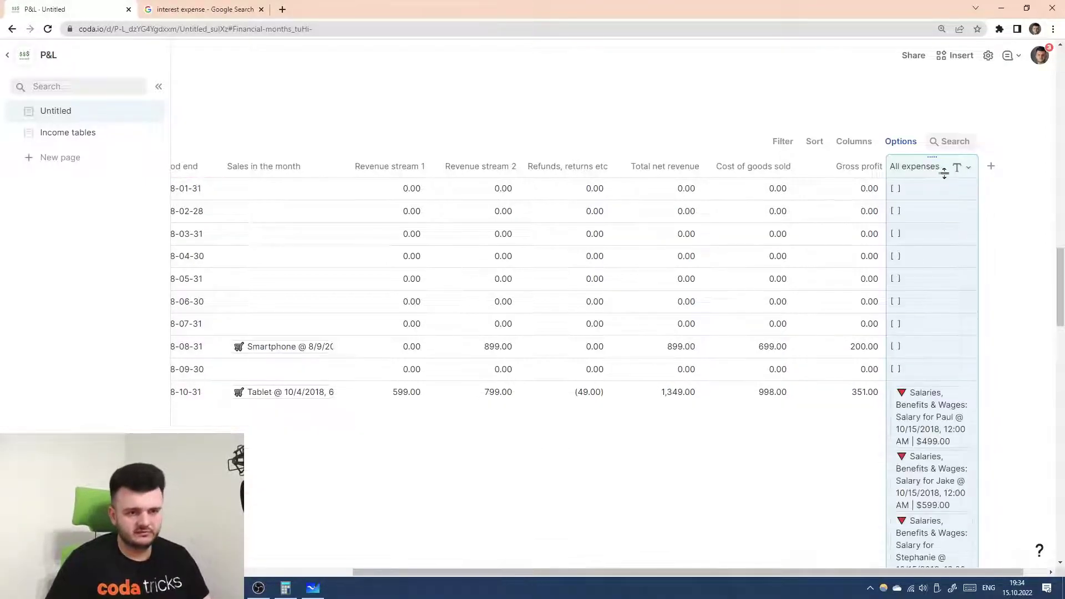
- Convert the All expenses column to a Lookup on the Expenses table and widen the column
scroll(945, 171, "right", 1)
left_click(938, 168)
mouse_move(944, 188)
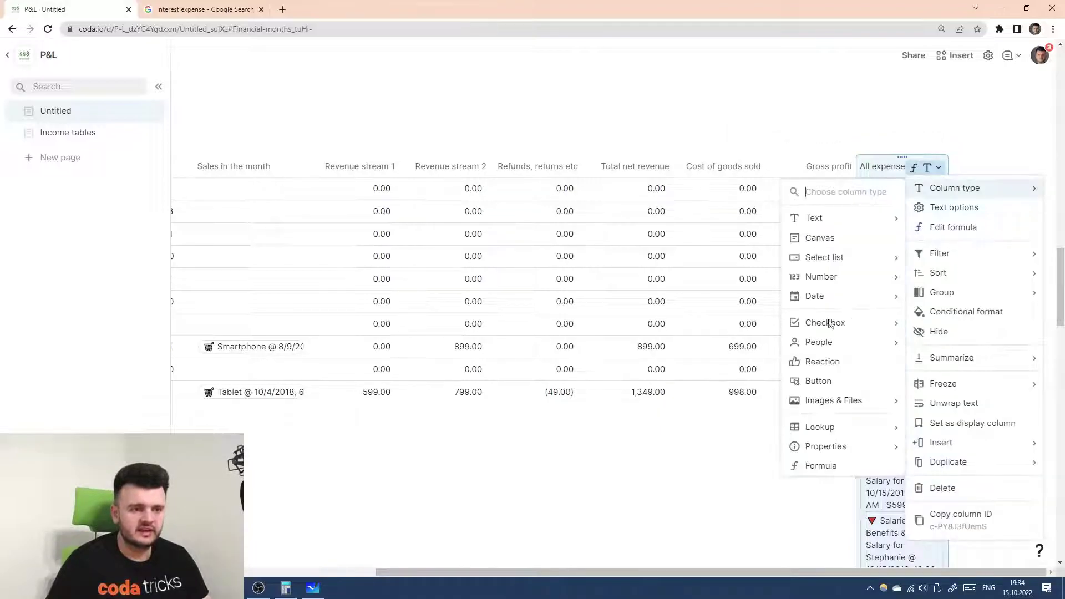
mouse_move(820, 427)
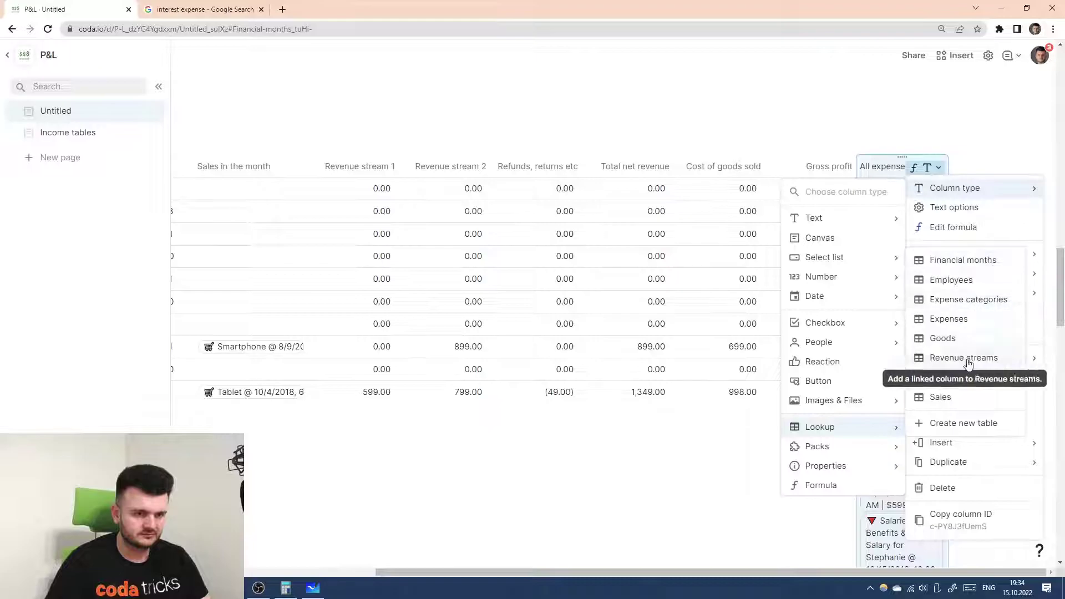
left_click(941, 322)
left_click_drag(947, 164, 1006, 165)
- Allow multiple selections in the All expenses lookup and check the expenses listed for October 2018
left_click(939, 169)
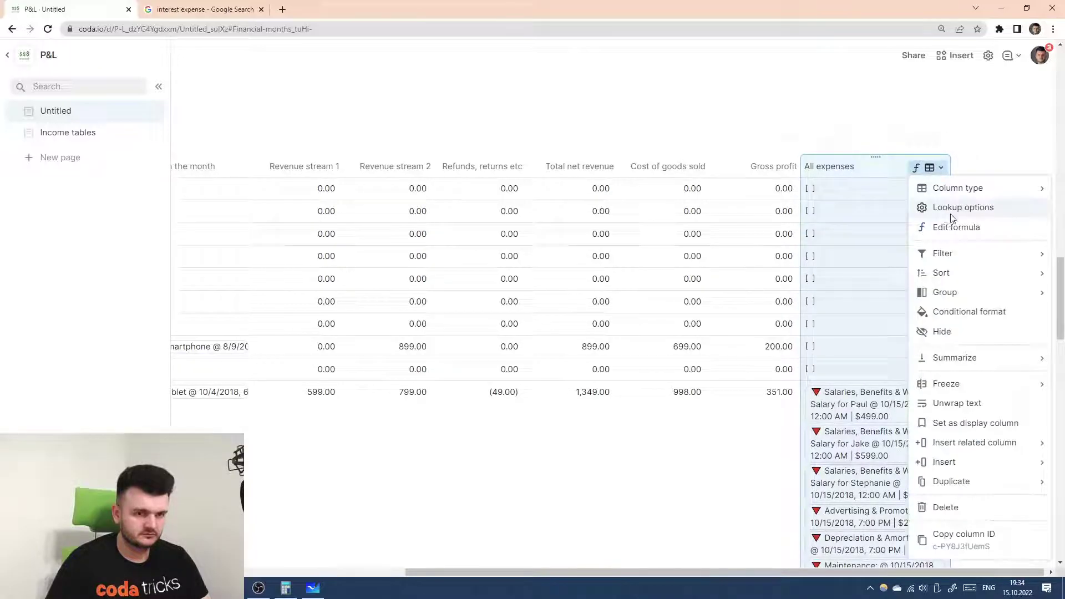
left_click(923, 208)
left_click(920, 307)
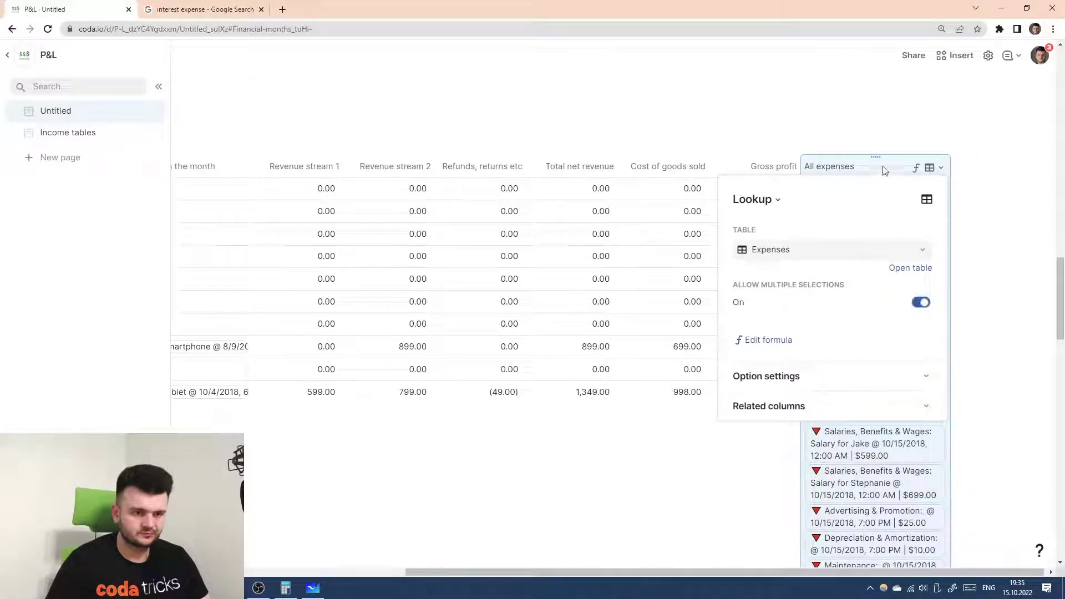
left_click(883, 166)
scroll(882, 300, "down", 3)
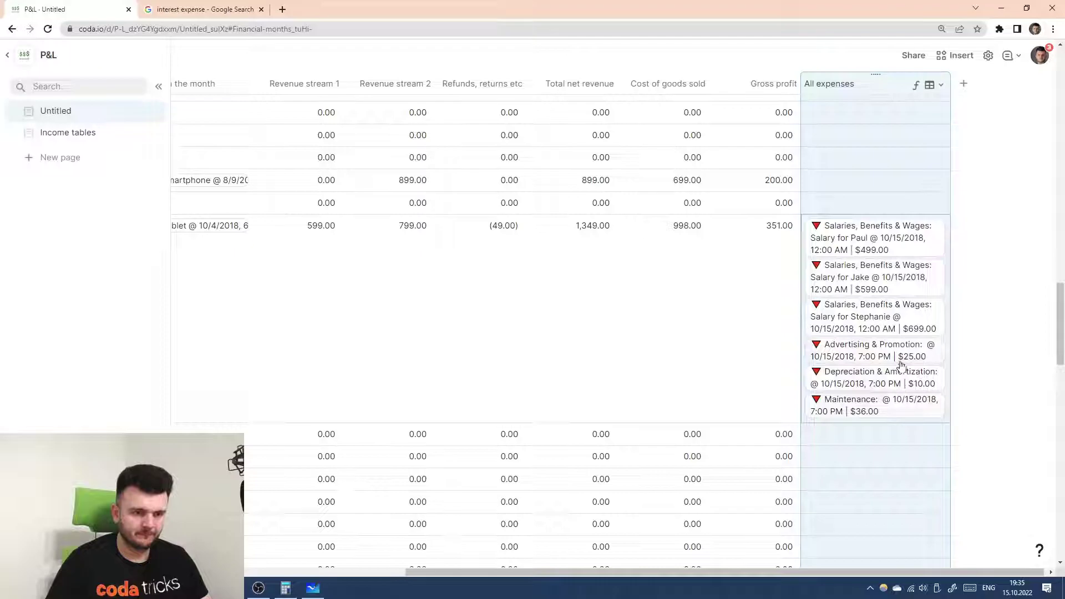
- Review the October 2018 expenses in Financial months against the Period end dates
mouse_move(894, 251)
scroll(895, 251, "down", 1)
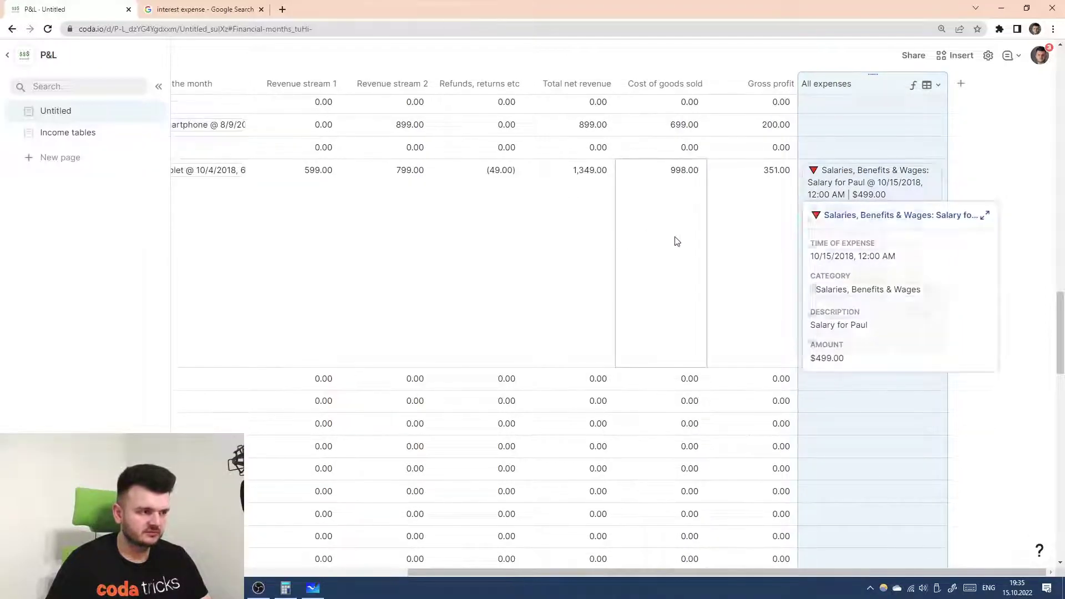
scroll(677, 239, "left", 5)
scroll(687, 242, "right", 5)
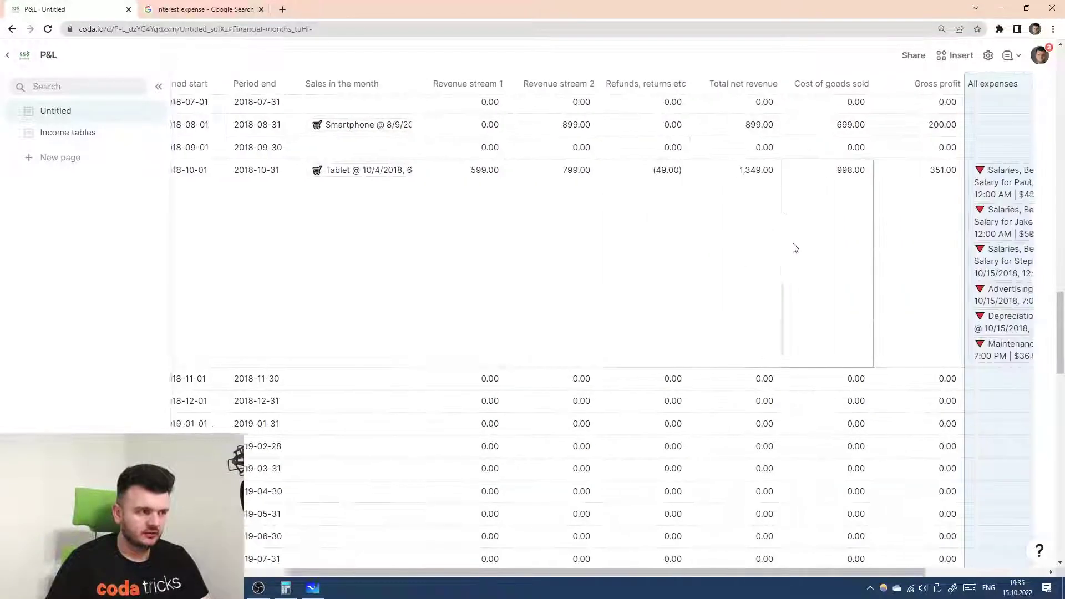
scroll(860, 357, "up", 4)
scroll(837, 371, "down", 5)
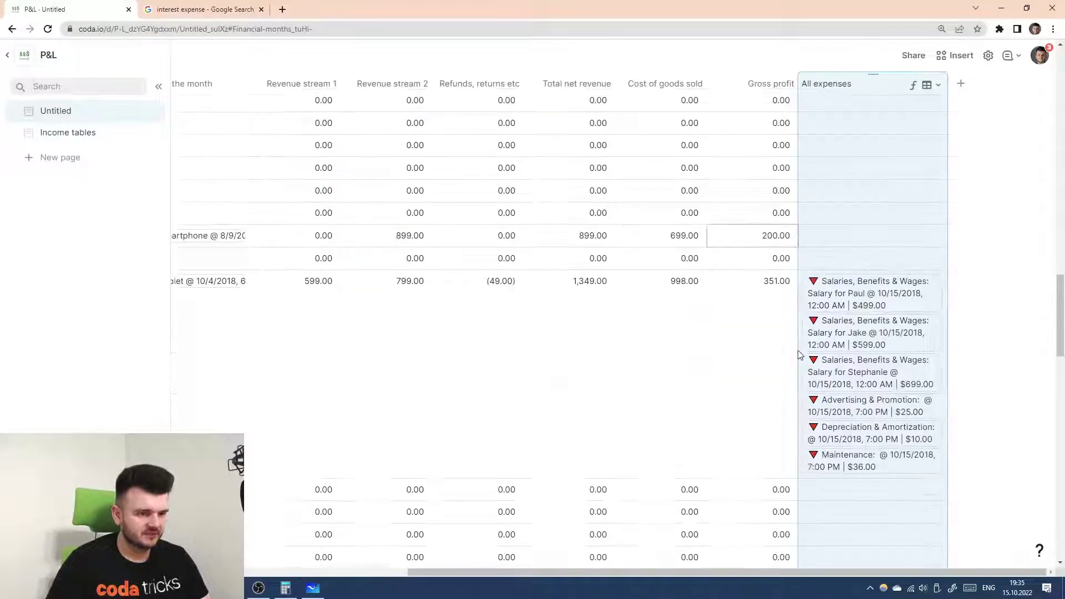
scroll(839, 345, "left", 4)
scroll(832, 350, "left", 3)
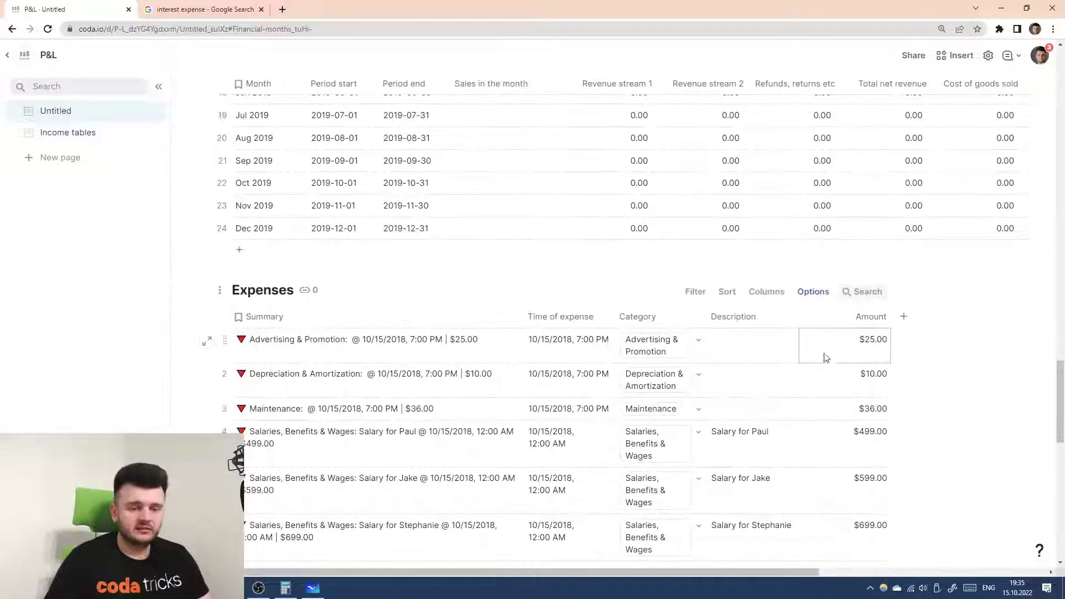
scroll(777, 355, "up", 15)
scroll(758, 338, "down", 10)
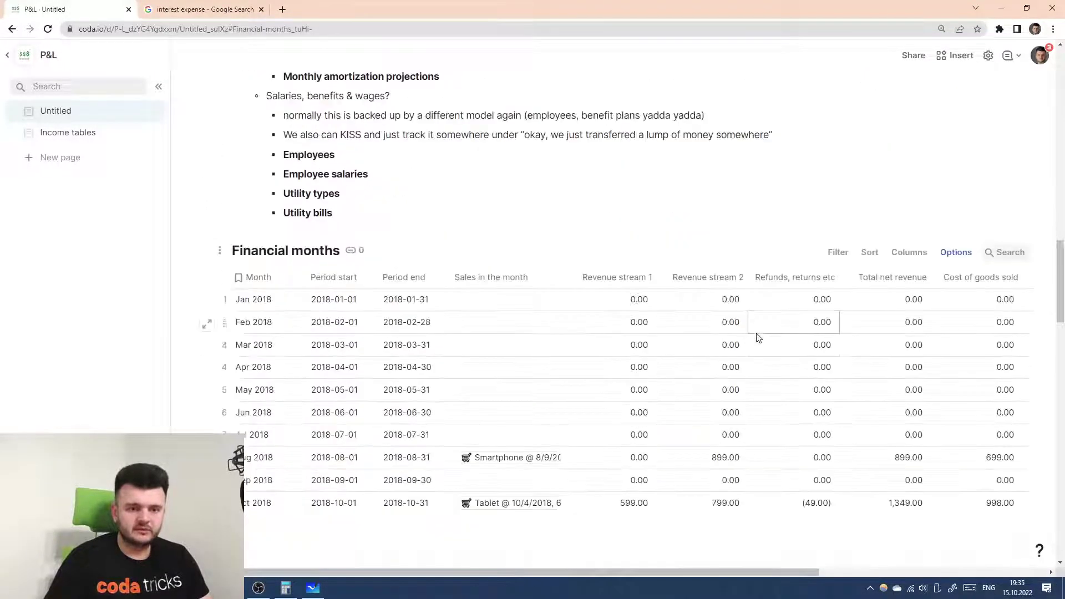
scroll(753, 341, "up", 2)
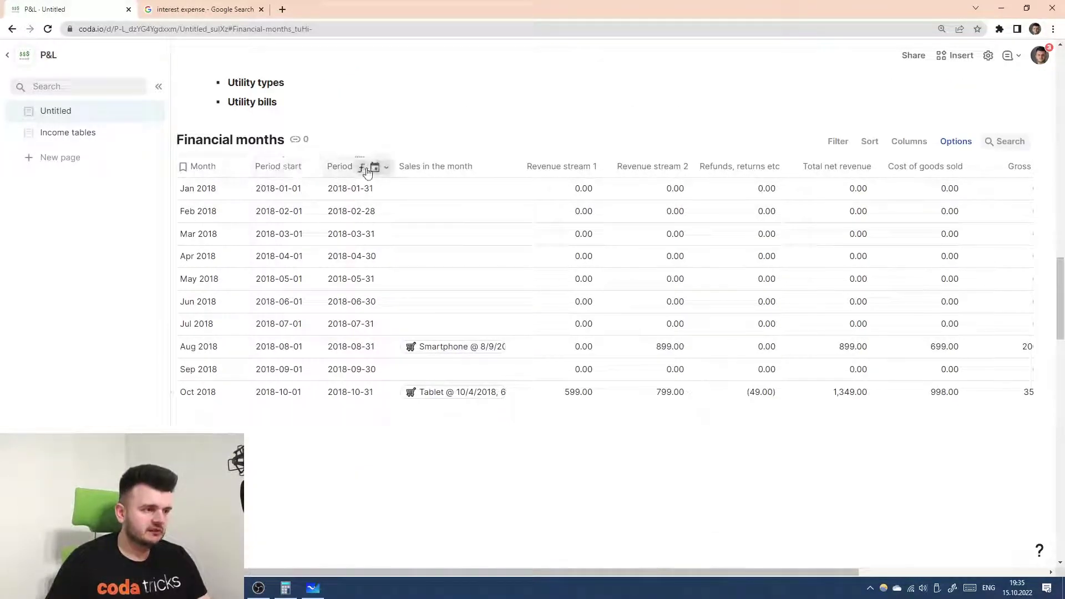
left_click(343, 168)
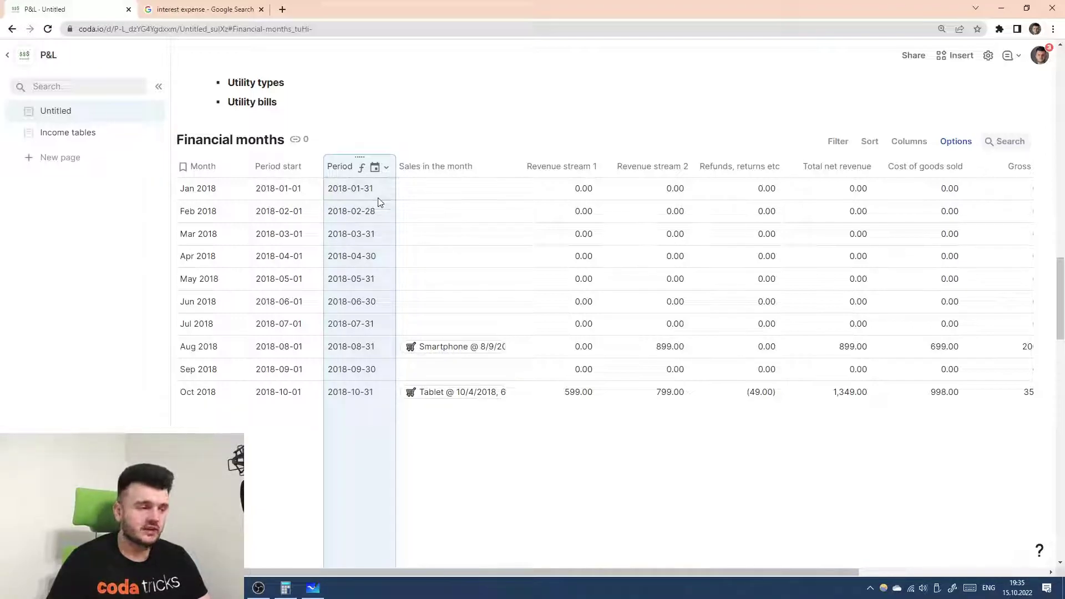
- Change the Advertising & Promotion expense's date to 10/31/2018 in the Expenses table
scroll(380, 202, "down", 10)
scroll(543, 340, "down", 1)
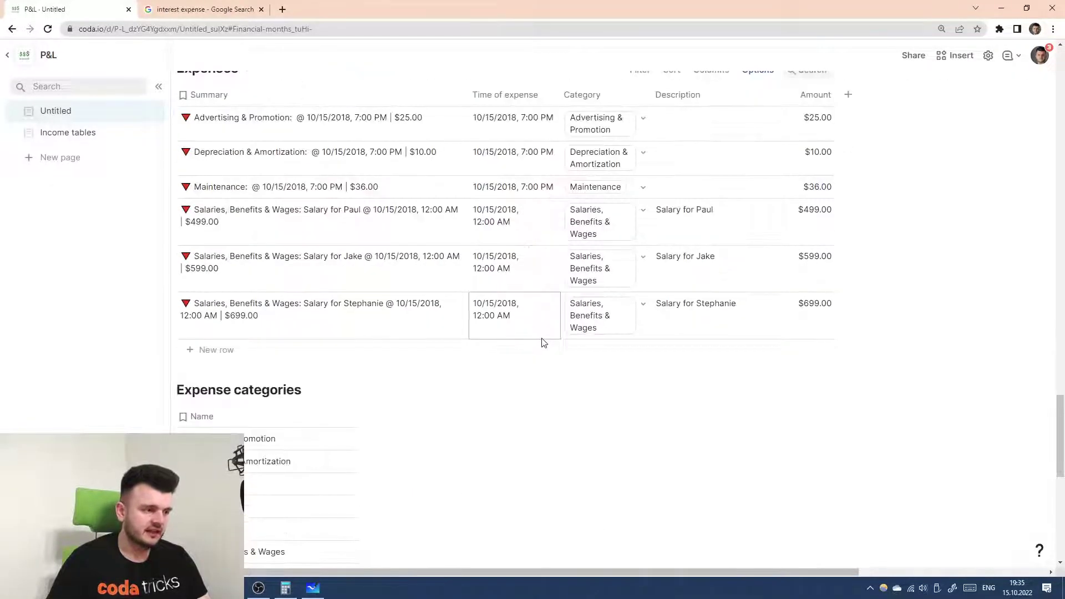
scroll(543, 341, "up", 1)
left_click(491, 174)
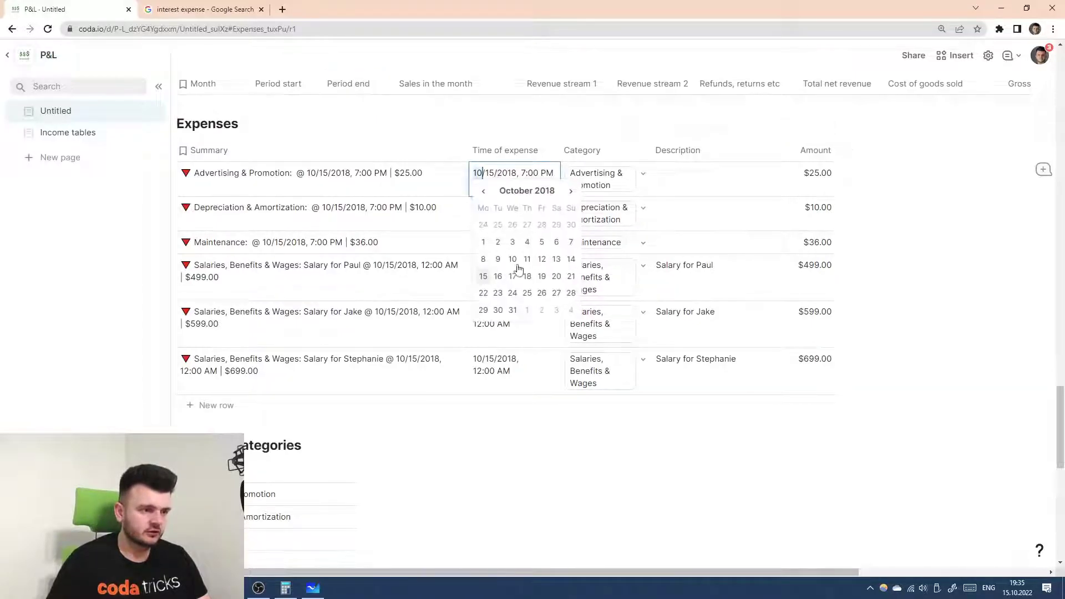
left_click(513, 311)
left_click(671, 188)
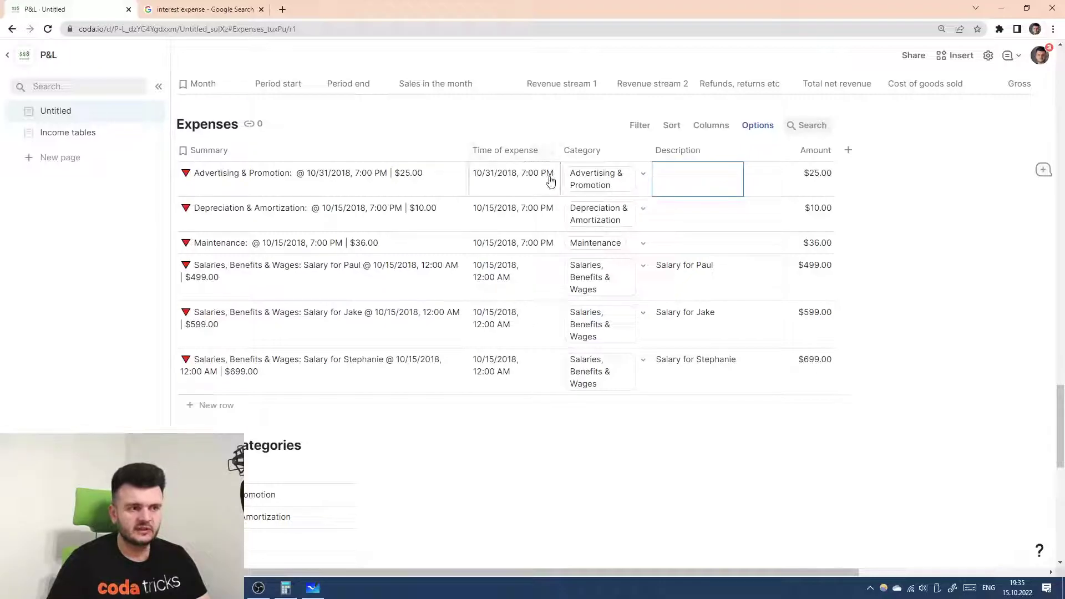
- Check the All expenses entries for October 2018 and inspect the Period end condition in that column's formula
scroll(522, 181, "up", 5)
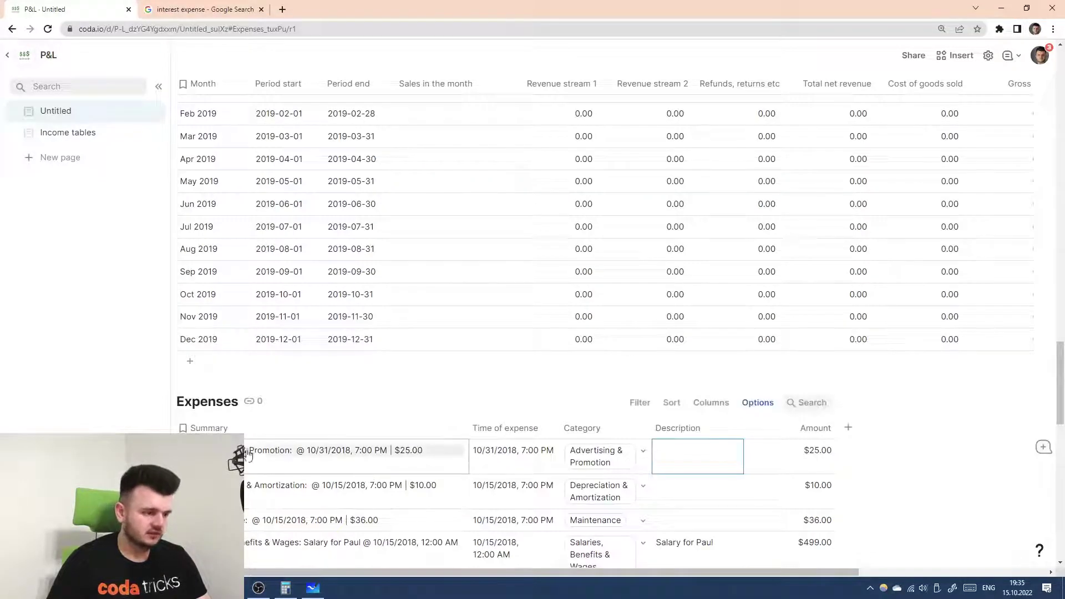
scroll(711, 269, "up", 5)
scroll(849, 279, "right", 5)
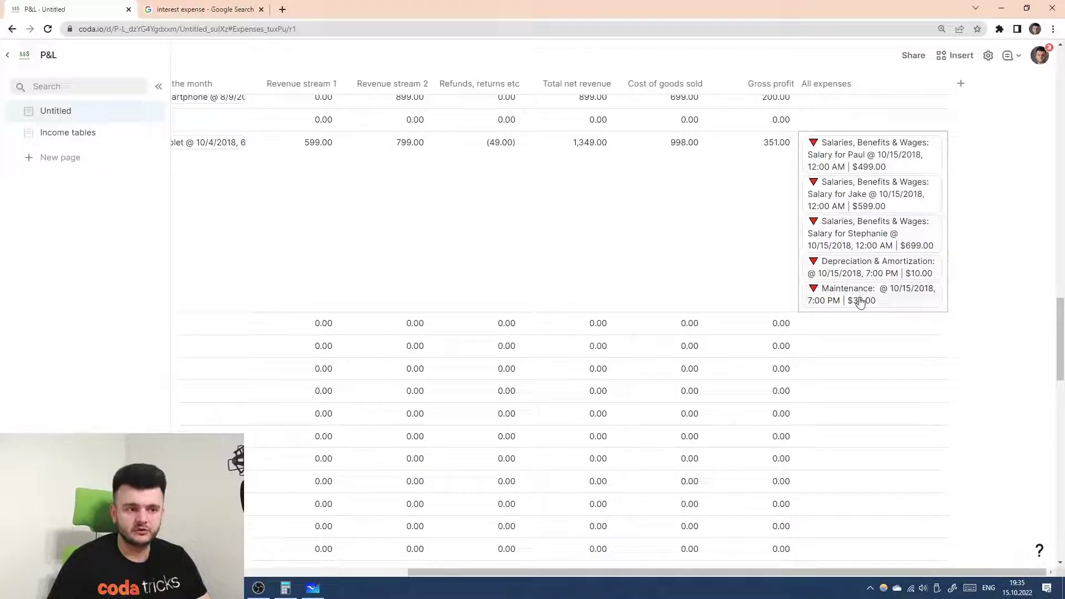
mouse_move(862, 302)
mouse_move(864, 176)
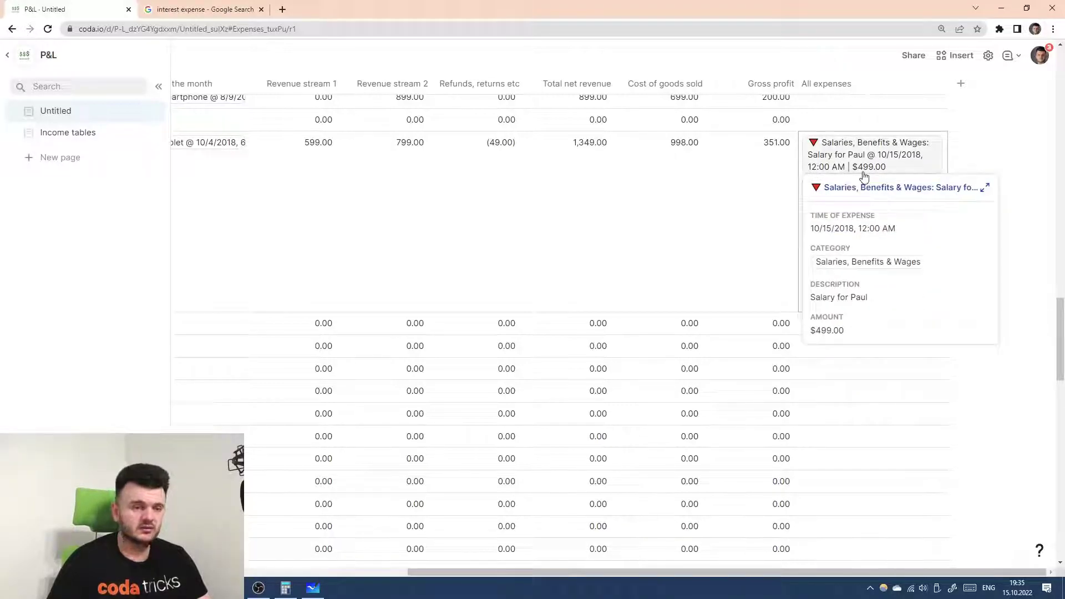
left_click(993, 84)
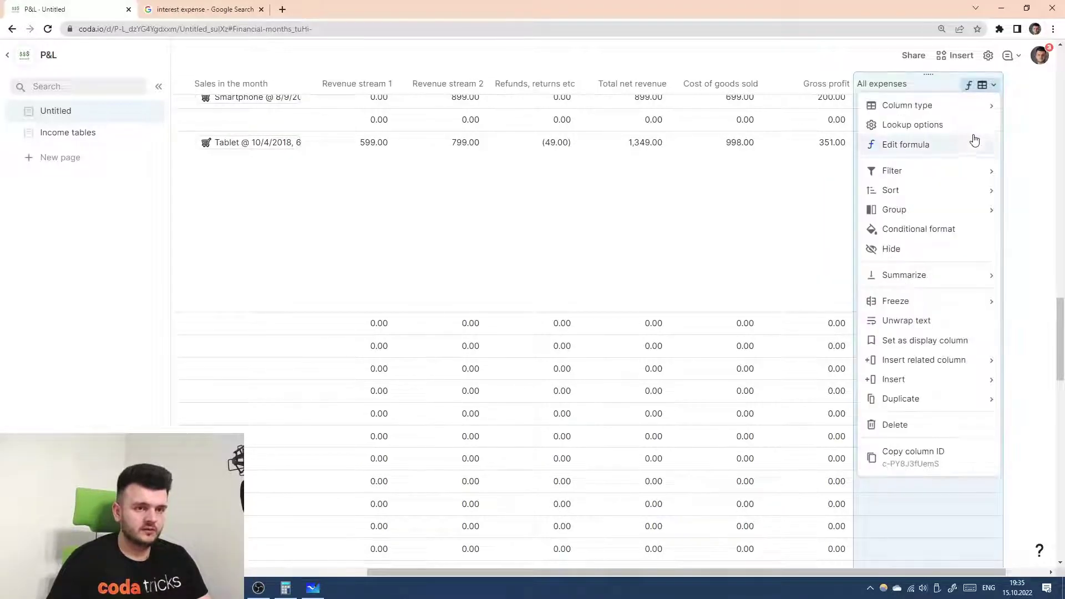
left_click(973, 142)
left_click(821, 135)
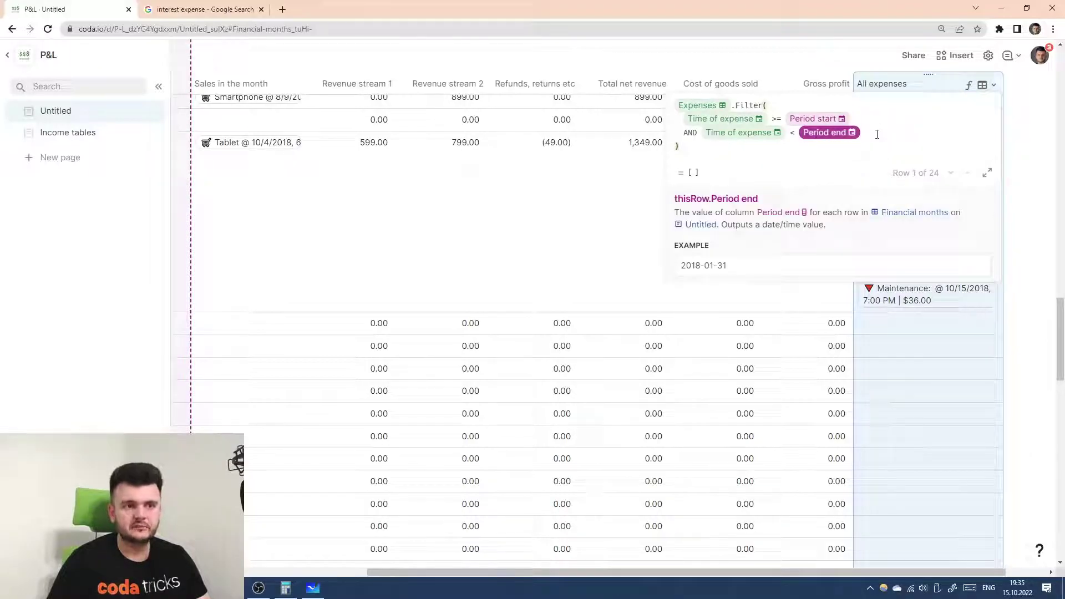
left_click(274, 184)
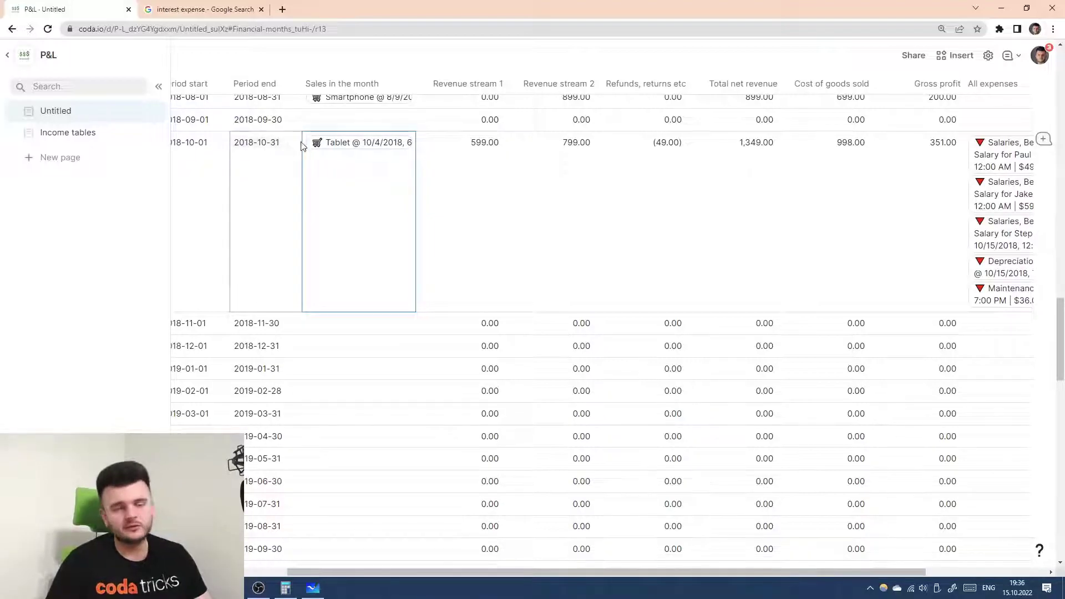
- Extend the All expenses filter's upper limit to Period end + Days(1) and apply the formula
scroll(892, 100, "right", 3)
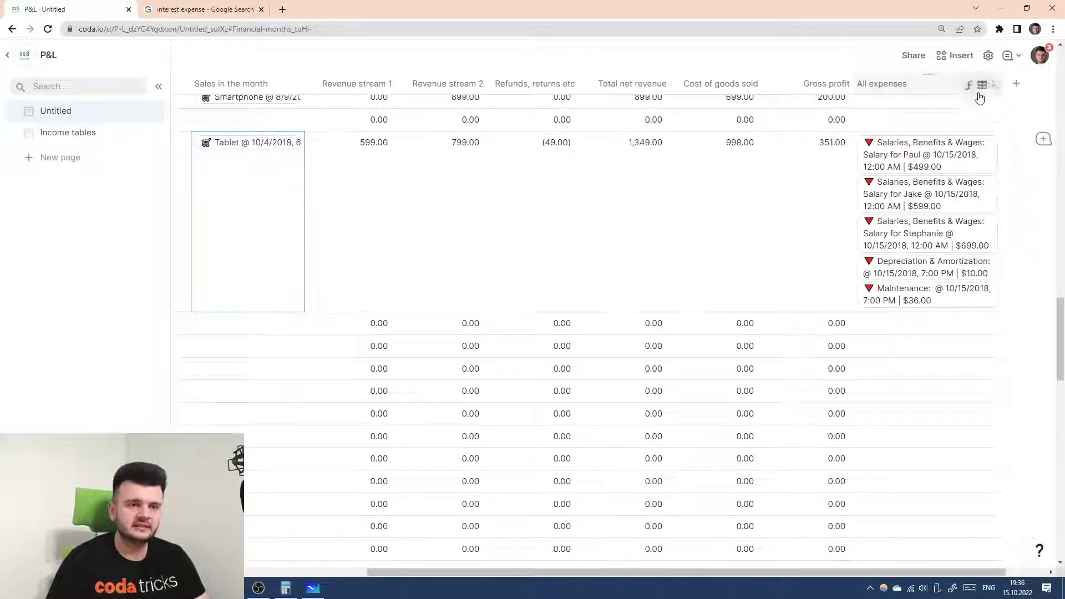
left_click(993, 84)
left_click(982, 144)
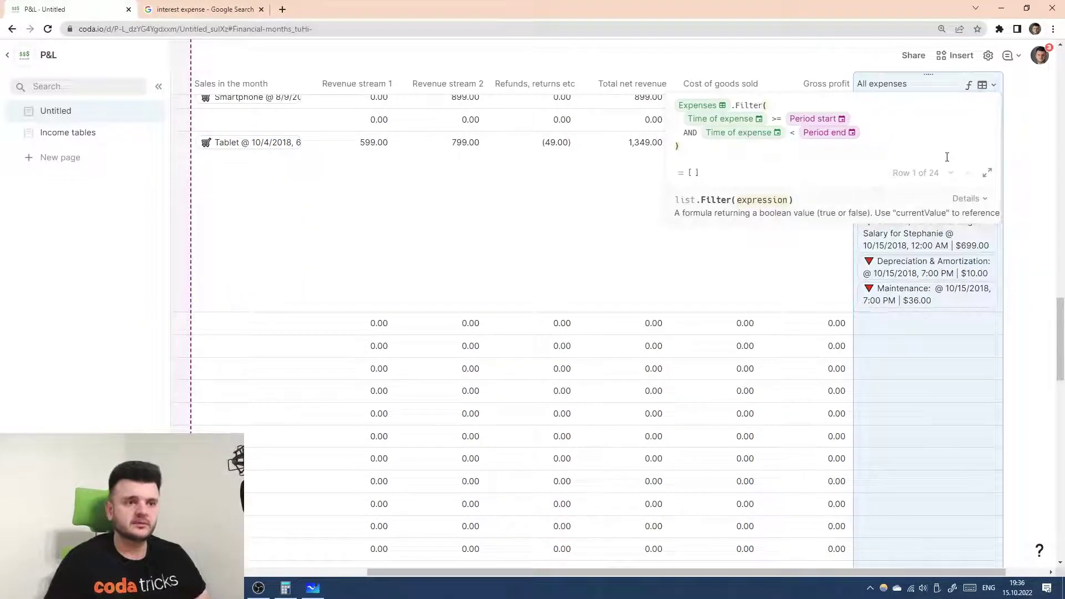
type("+ Days(1)")
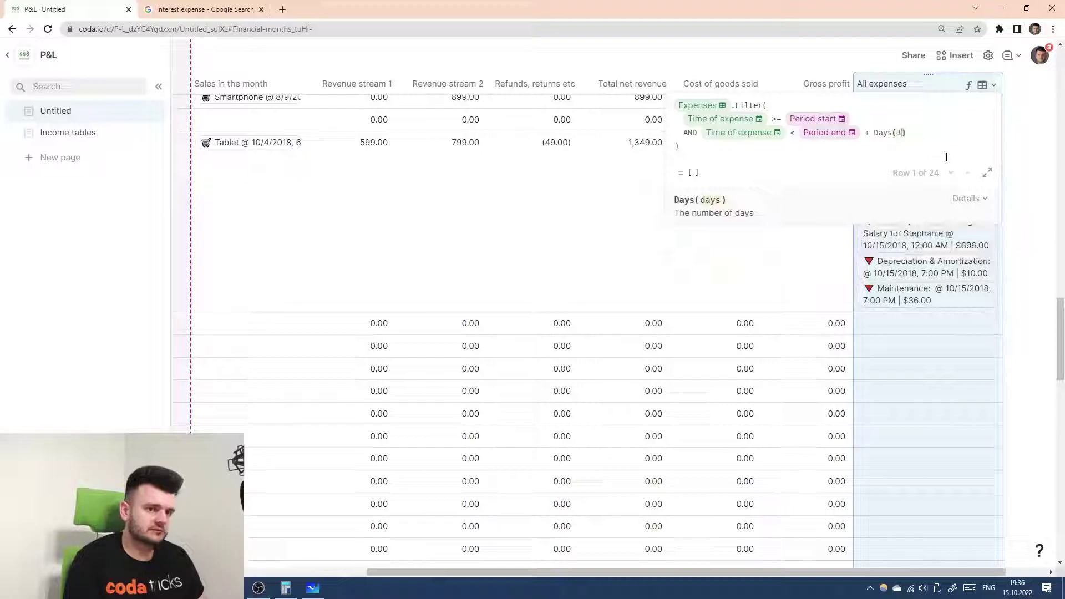
key("Return")
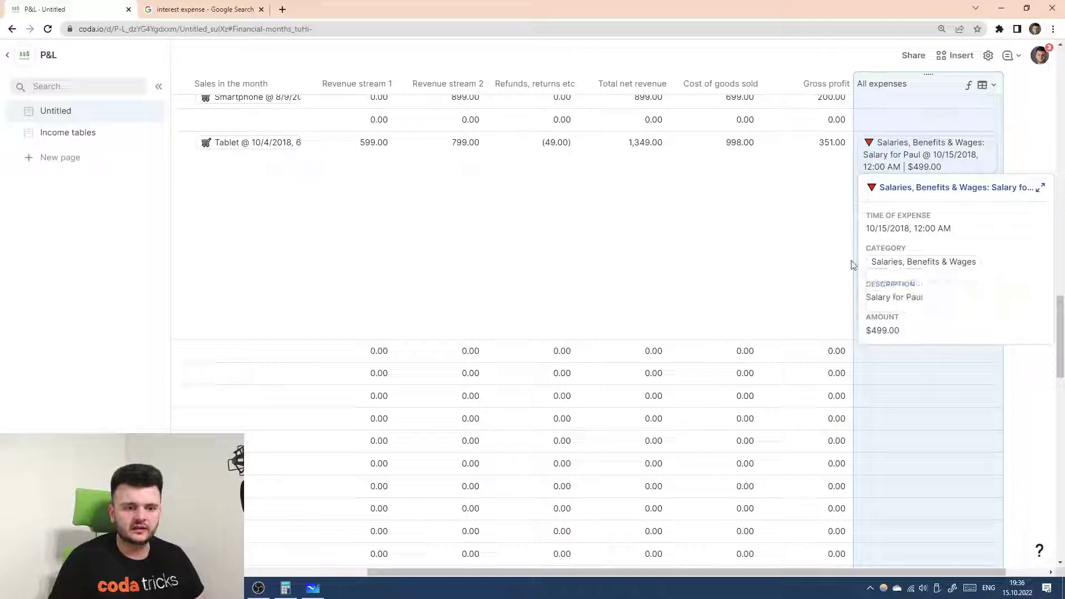
- Remove + Days(1) from the All expenses filter so the upper limit is only Period end
left_click(963, 89)
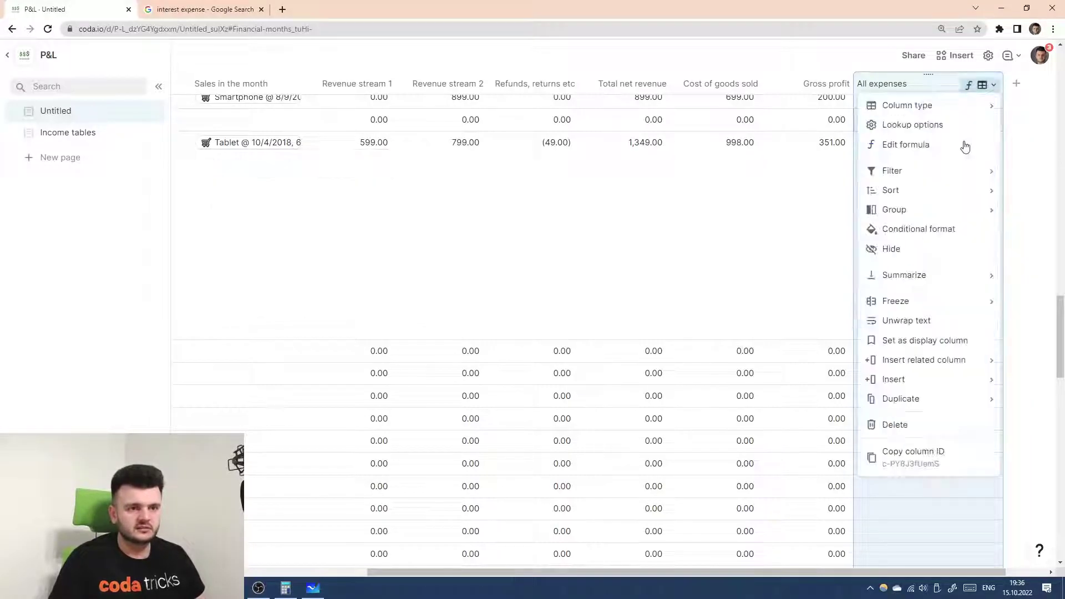
left_click(930, 144)
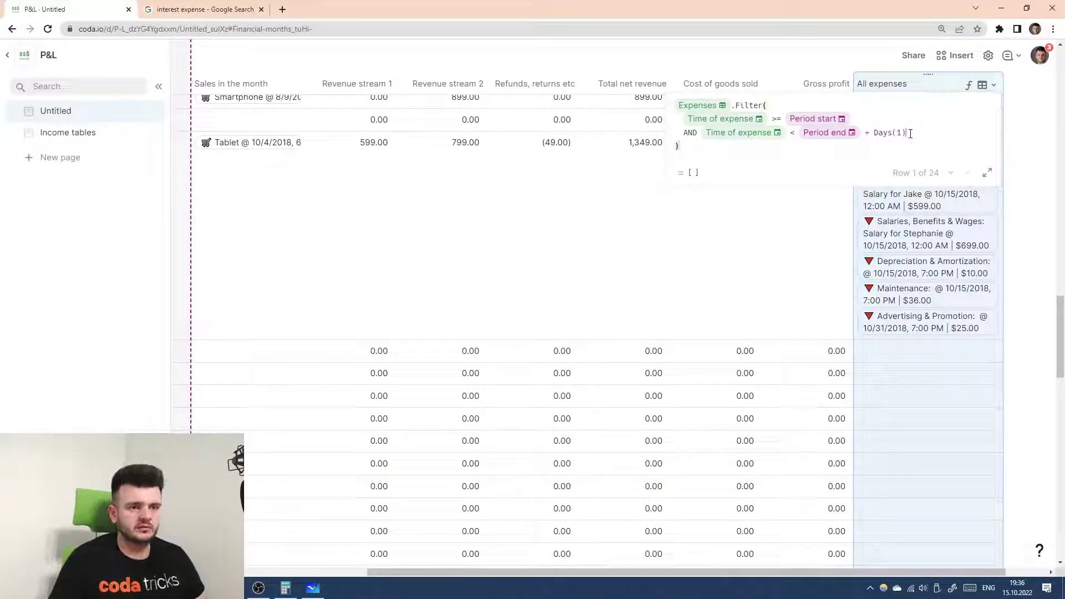
key("BackSpace")
key("Return")
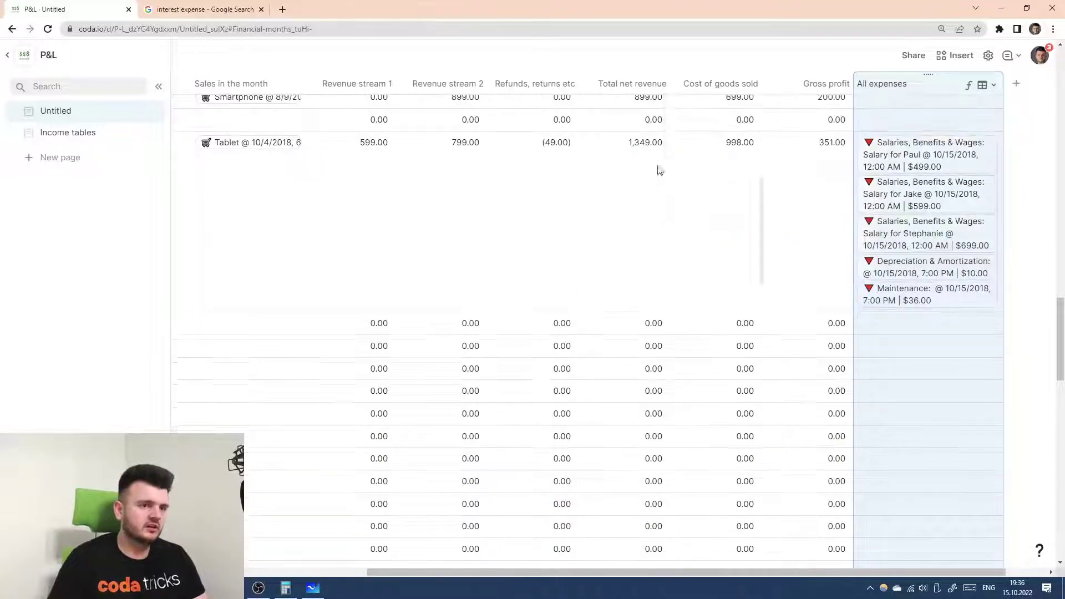
- Change the Period end column's formula to Month.EndOfMonth(0) + Days(1) - Seconds(1)
scroll(621, 170, "left", 5)
left_click(419, 86)
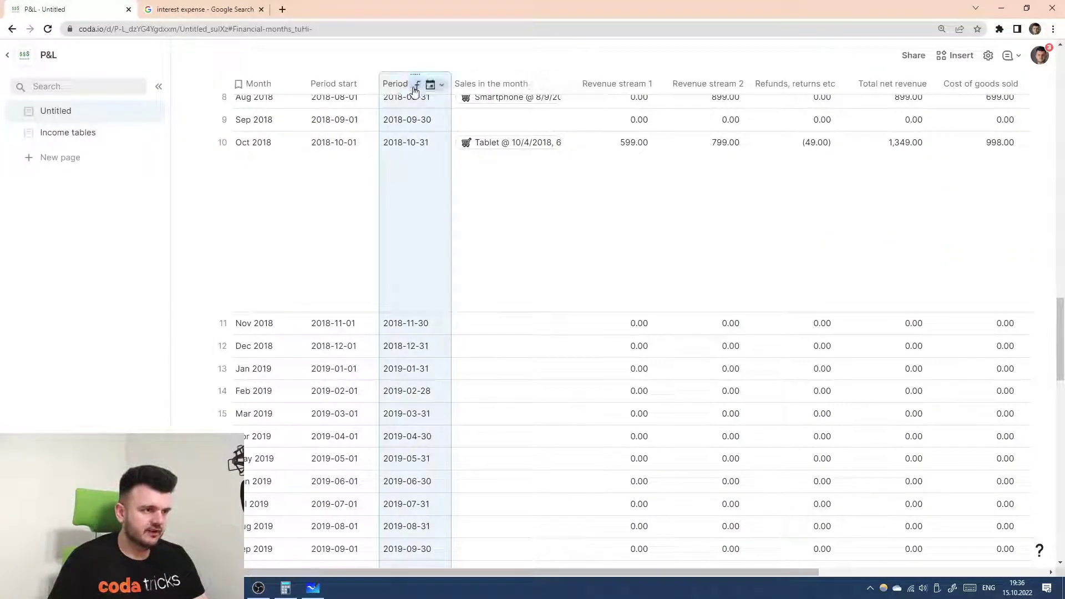
left_click(441, 84)
left_click(430, 145)
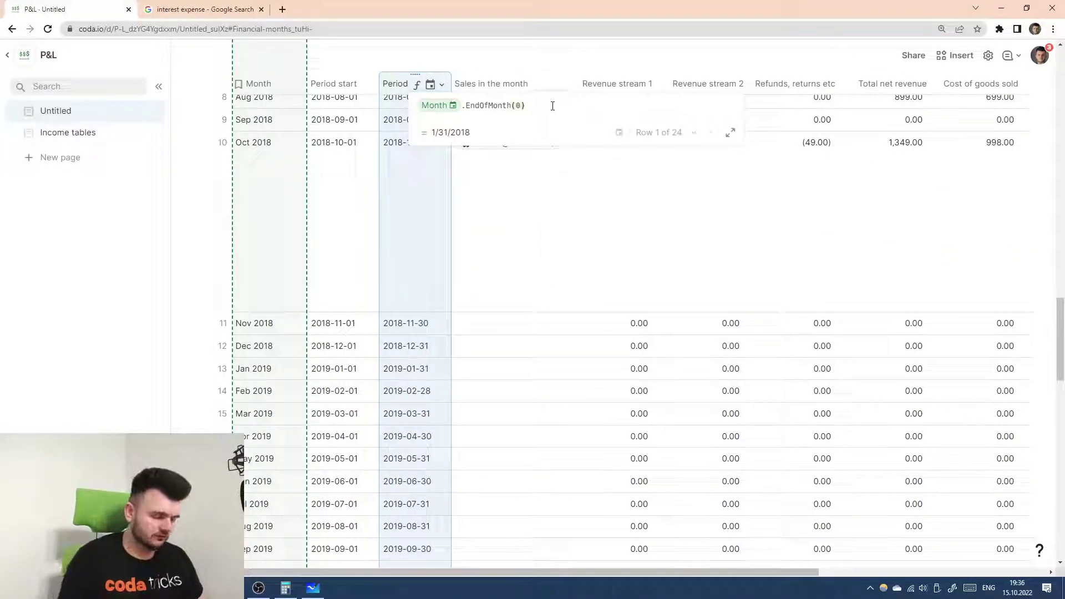
type("+ ")
type("Dat")
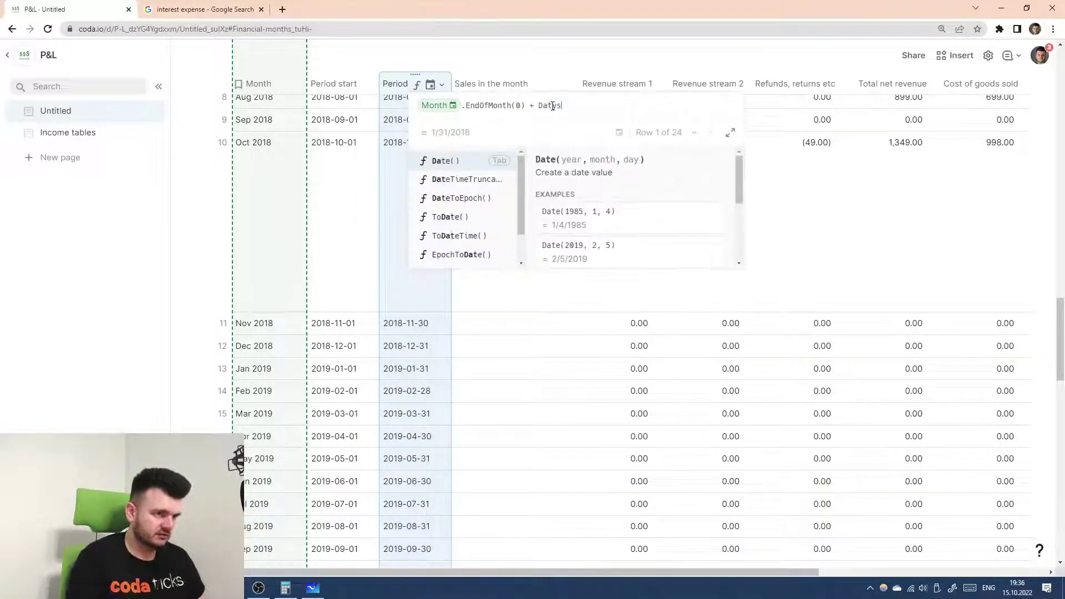
type("ys(1)")
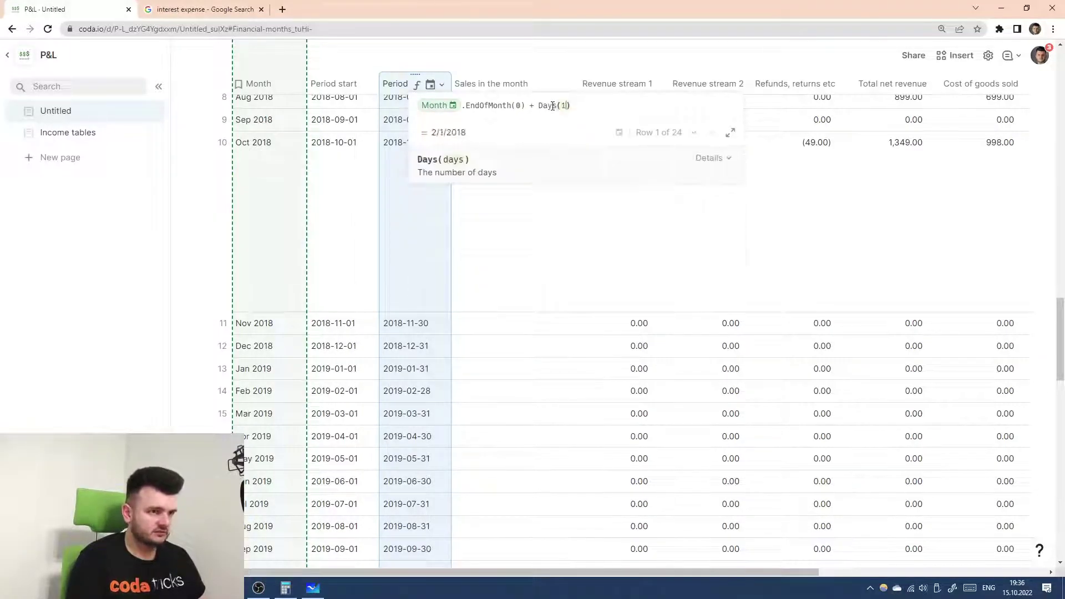
type(" - ")
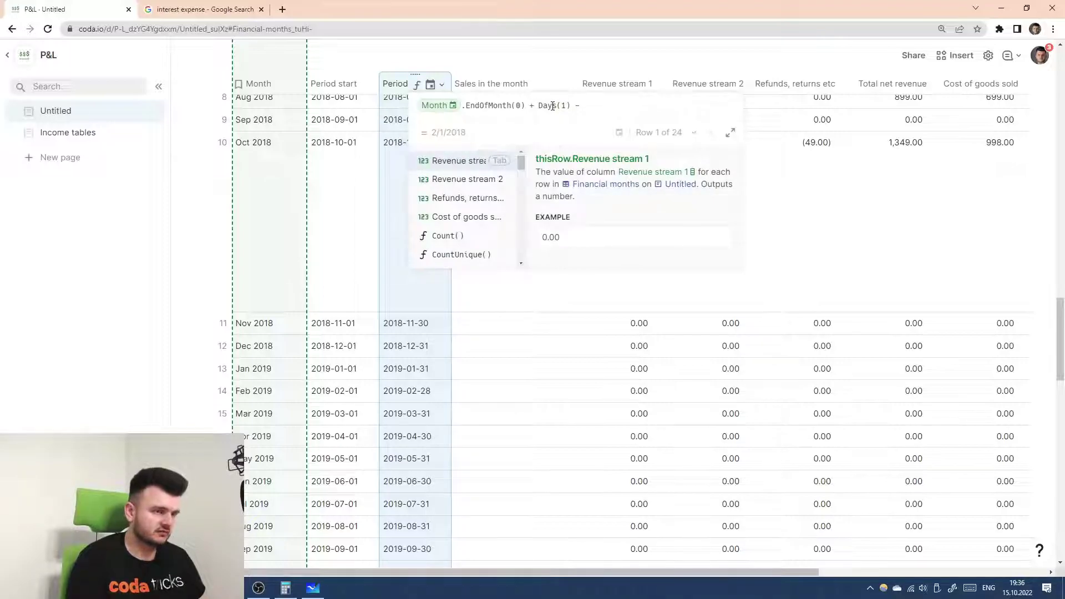
type("Se")
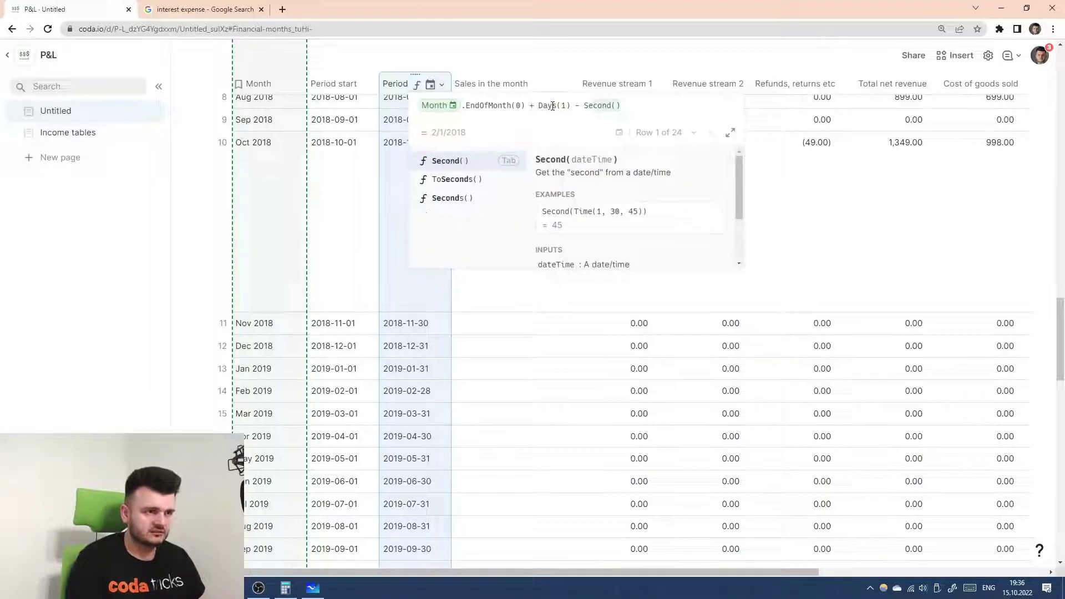
type("conds(1)")
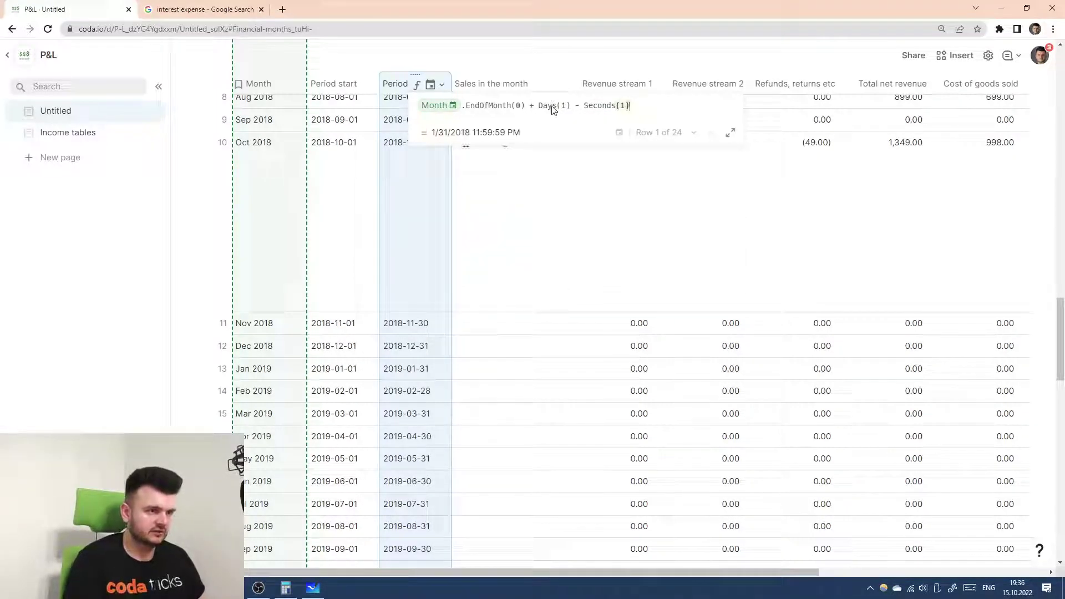
key("Return")
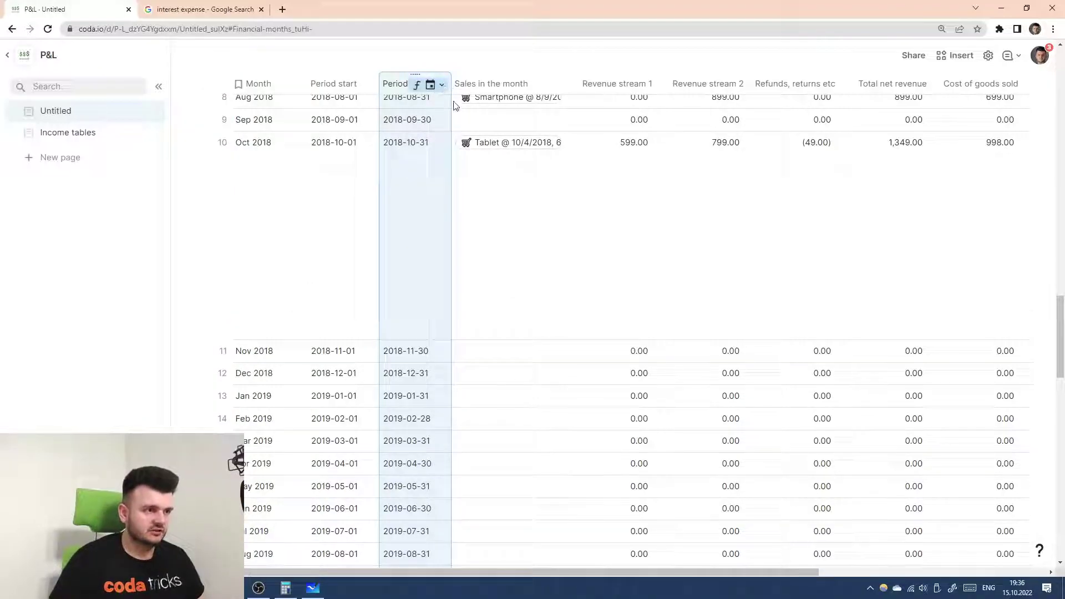
- Convert the Period end column to the Date and time type and widen the column
left_click(441, 85)
mouse_move(458, 105)
mouse_move(632, 222)
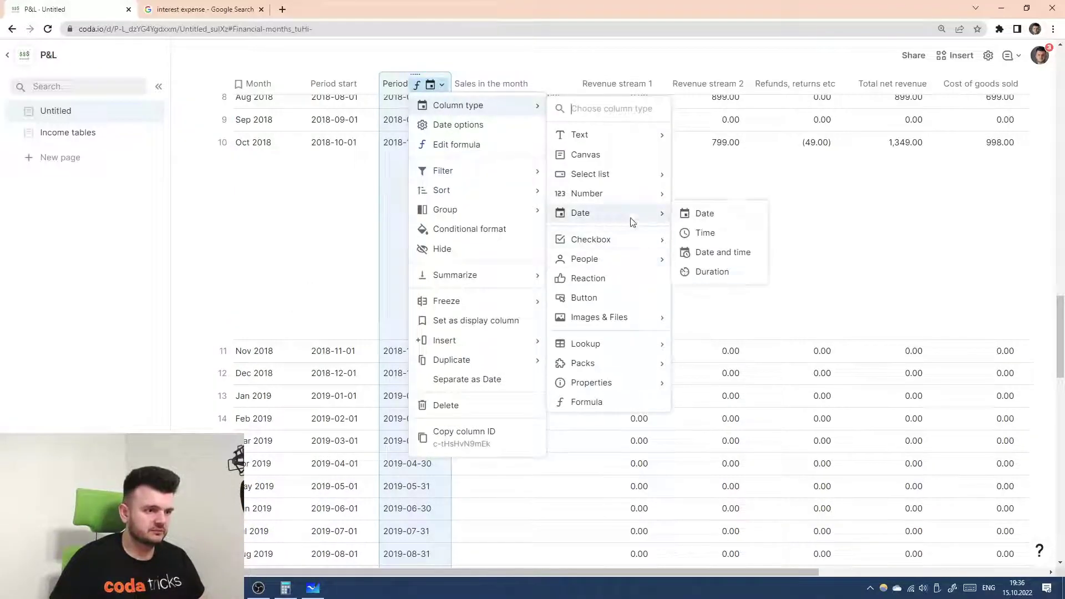
left_click(721, 253)
left_click_drag(451, 83, 508, 123)
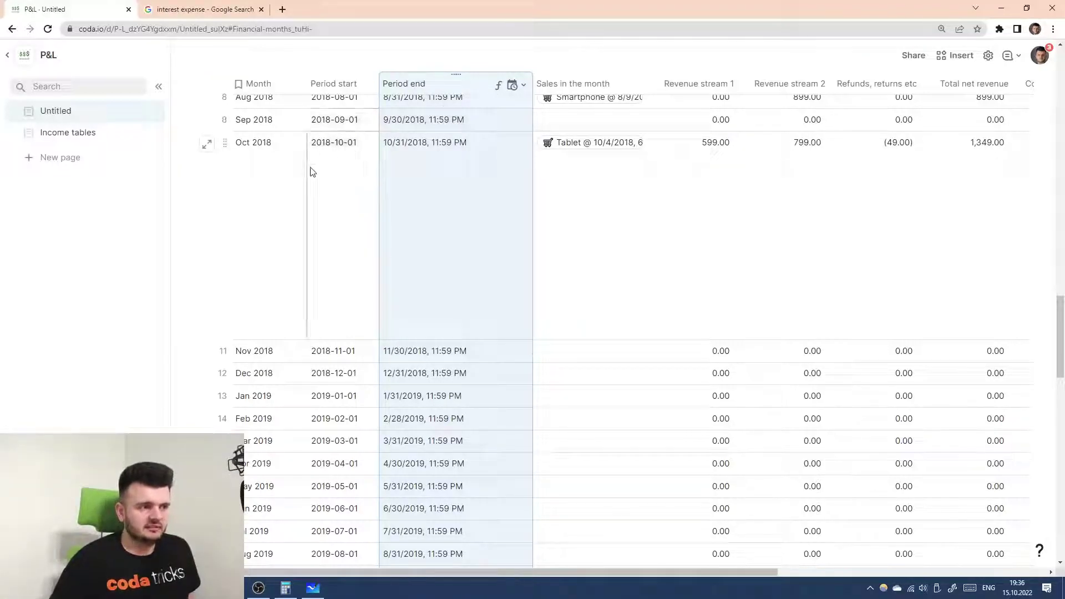
- Remove - Seconds(1) from the Period end column's formula so it reads Month.EndOfMonth(0) + Days(1)
left_click(524, 85)
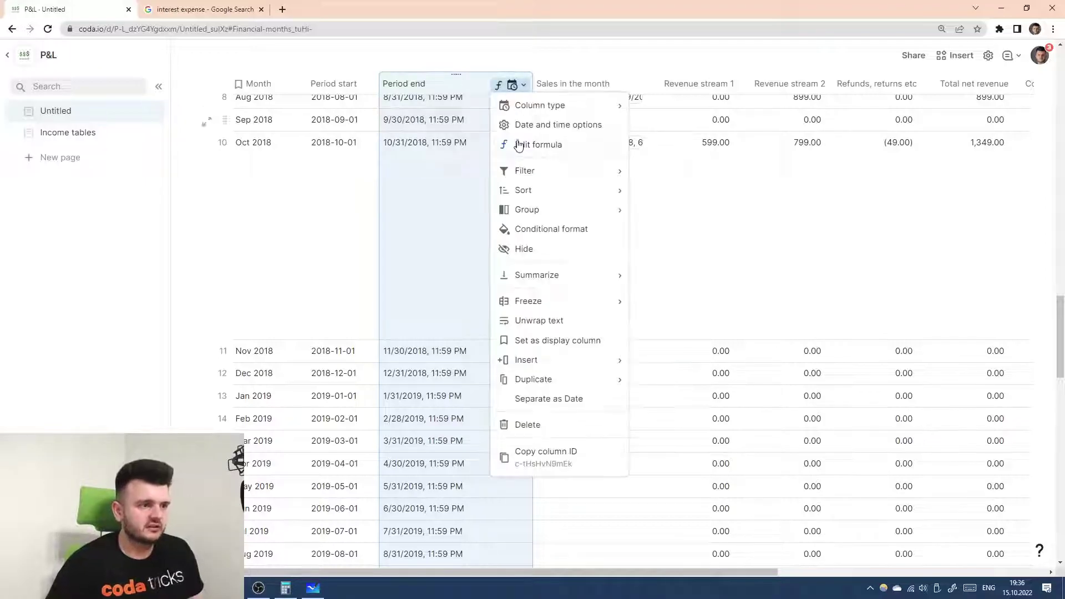
left_click(541, 143)
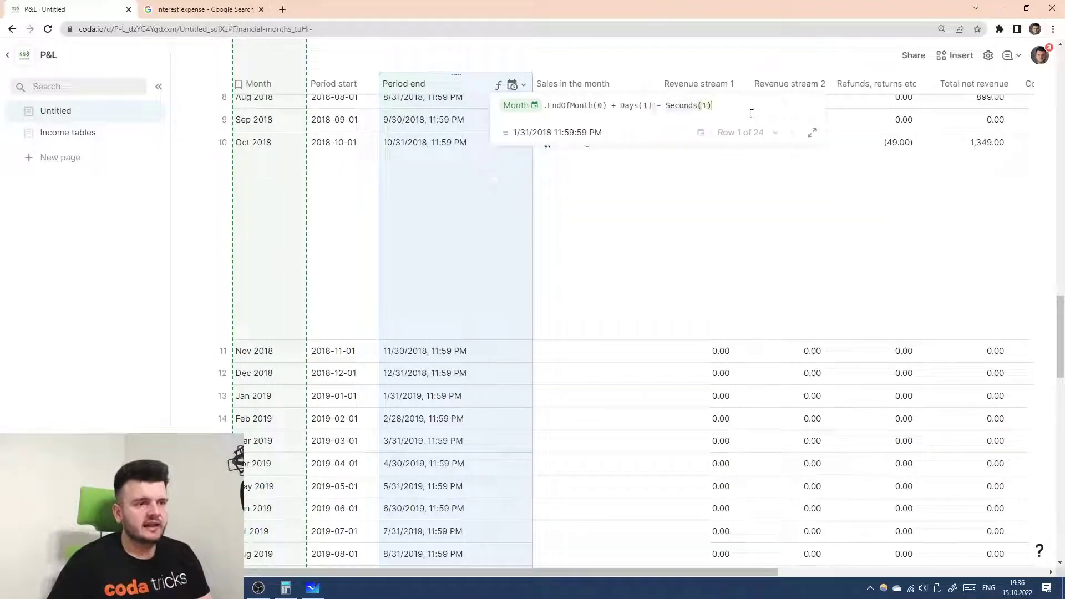
left_click(655, 110)
key("shift+End")
key("Delete")
key("Return")
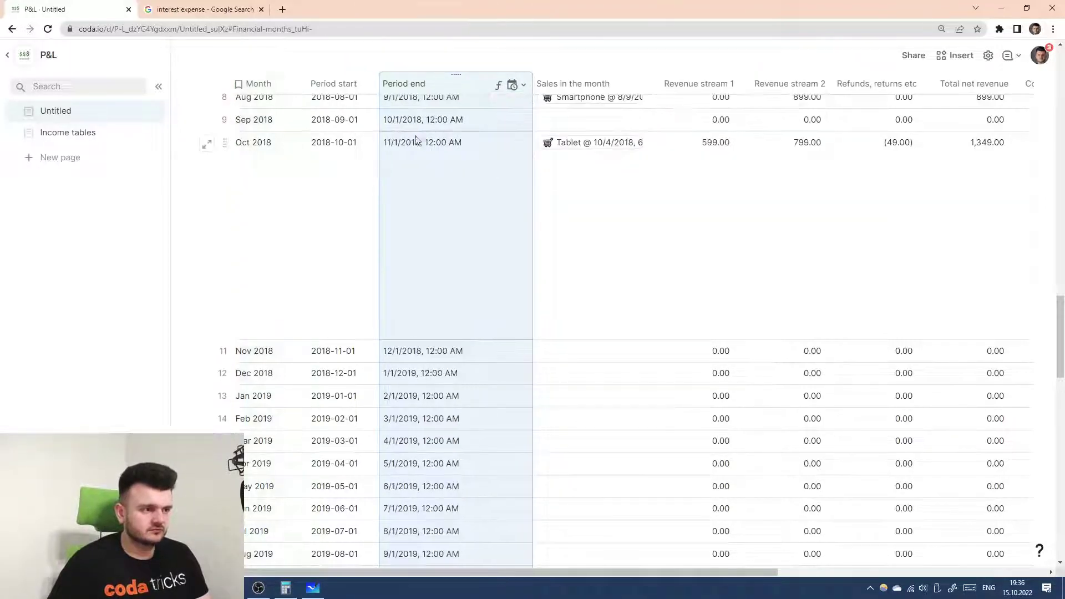
- Rename the Period end column as Period end (exclusive)
scroll(427, 151, "up", 1)
left_click(487, 86)
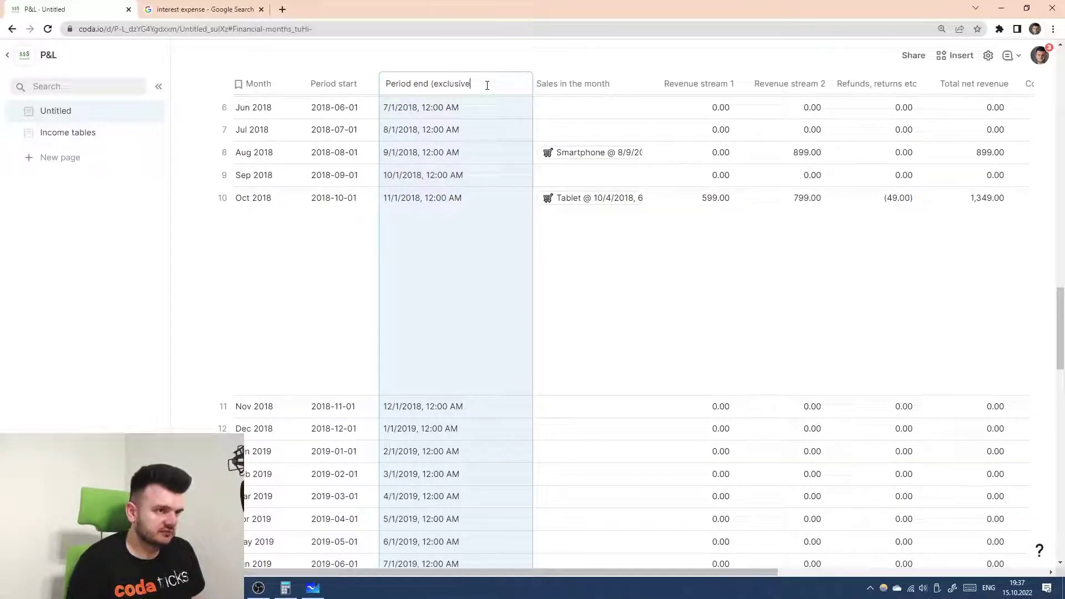
type(")")
key("Return")
- Convert the Period end (exclusive) column to the Date type and narrow the column
scroll(488, 85, "up", 2)
left_click(523, 85)
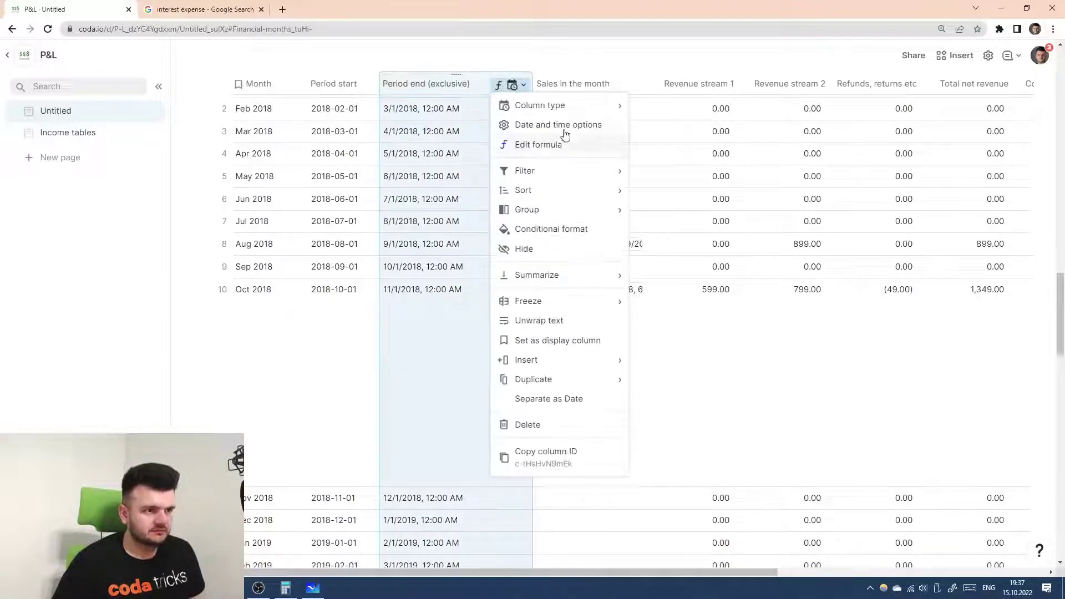
mouse_move(555, 105)
mouse_move(661, 212)
left_click(785, 212)
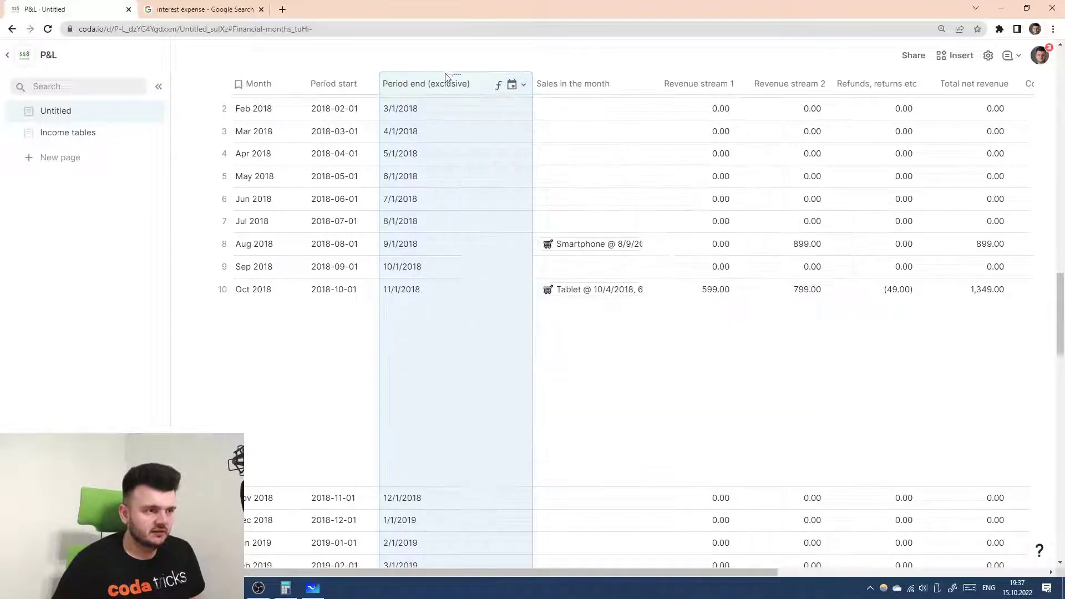
left_click_drag(533, 78, 449, 81)
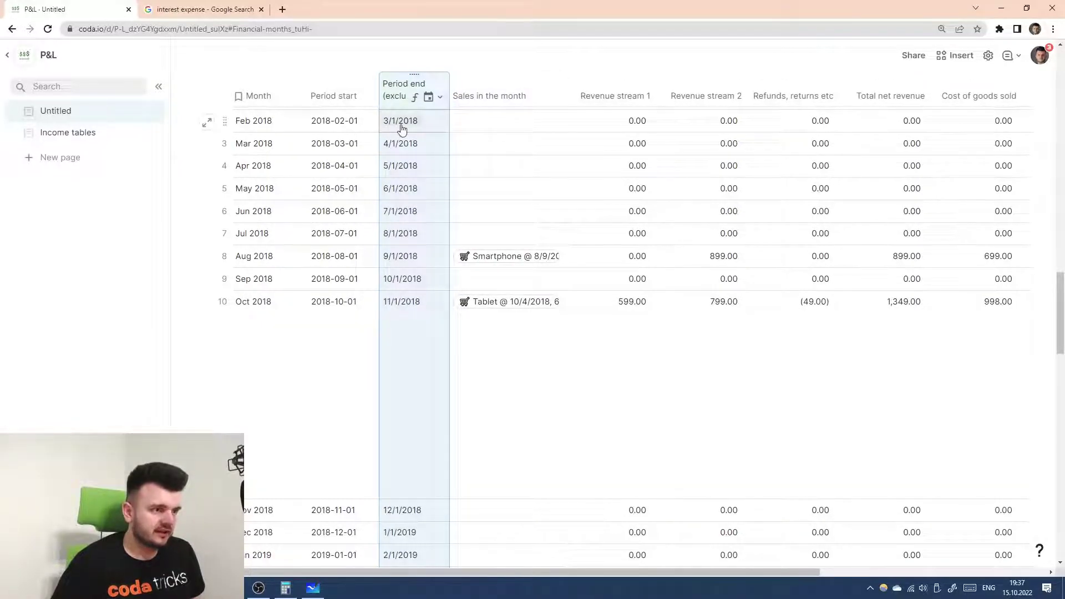
- Check how the Sales in the month column's filter formula uses the period limits
left_click(554, 98)
left_click(556, 162)
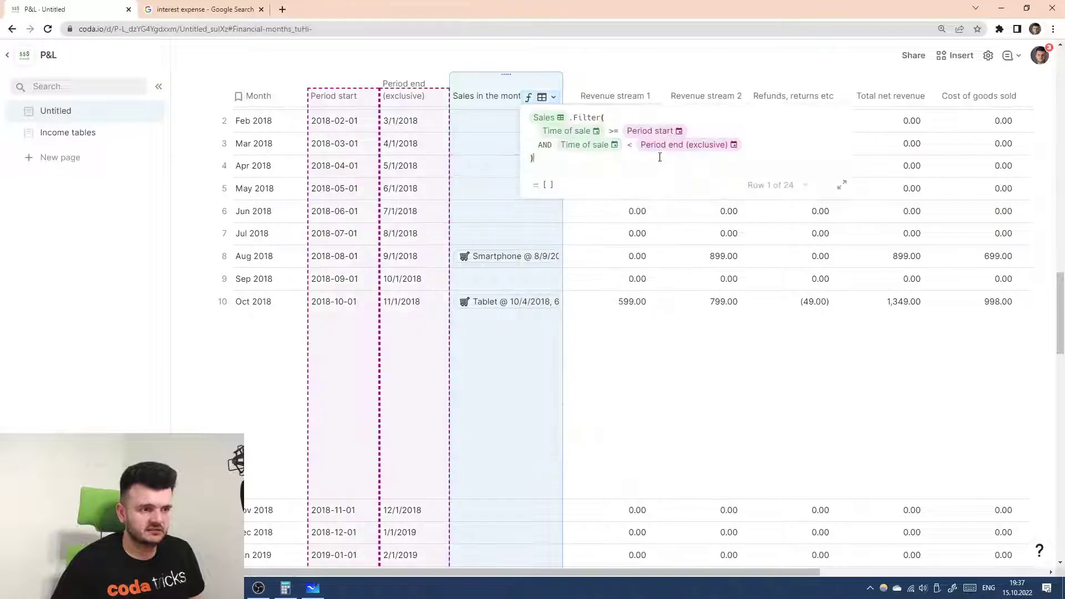
left_click(788, 89)
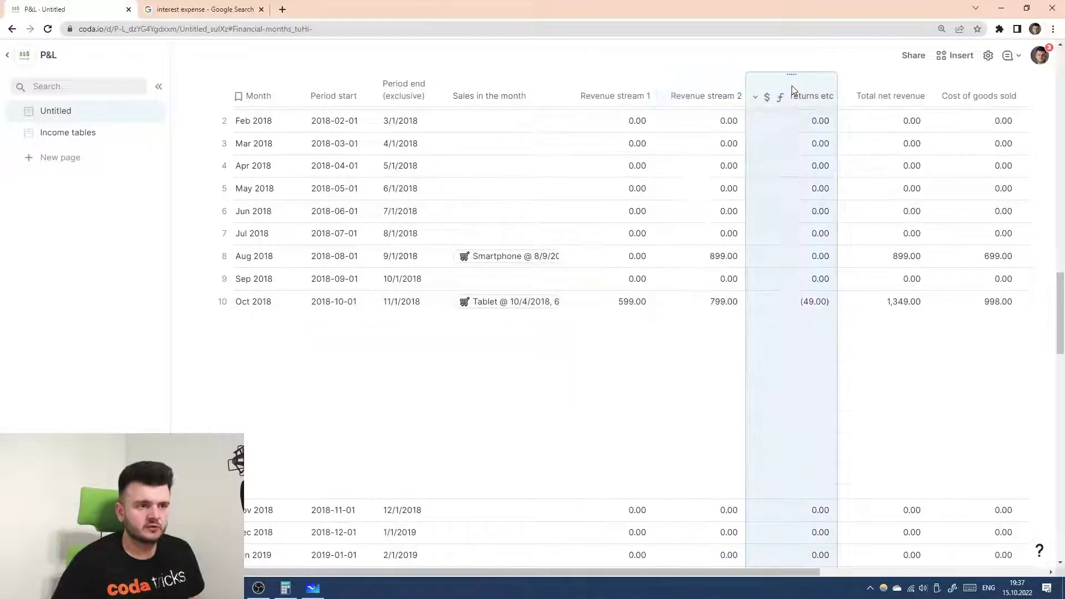
- Review the All expenses column's filter formula, including its comparison with Period end (exclusive)
scroll(794, 85, "right", 5)
left_click(900, 100)
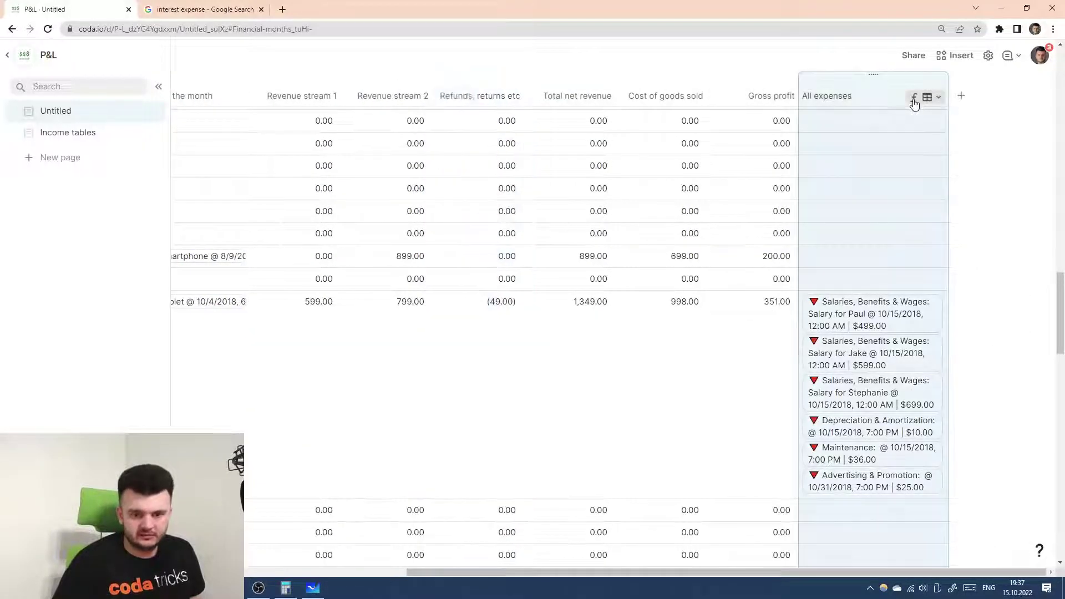
left_click(937, 97)
left_click(946, 157)
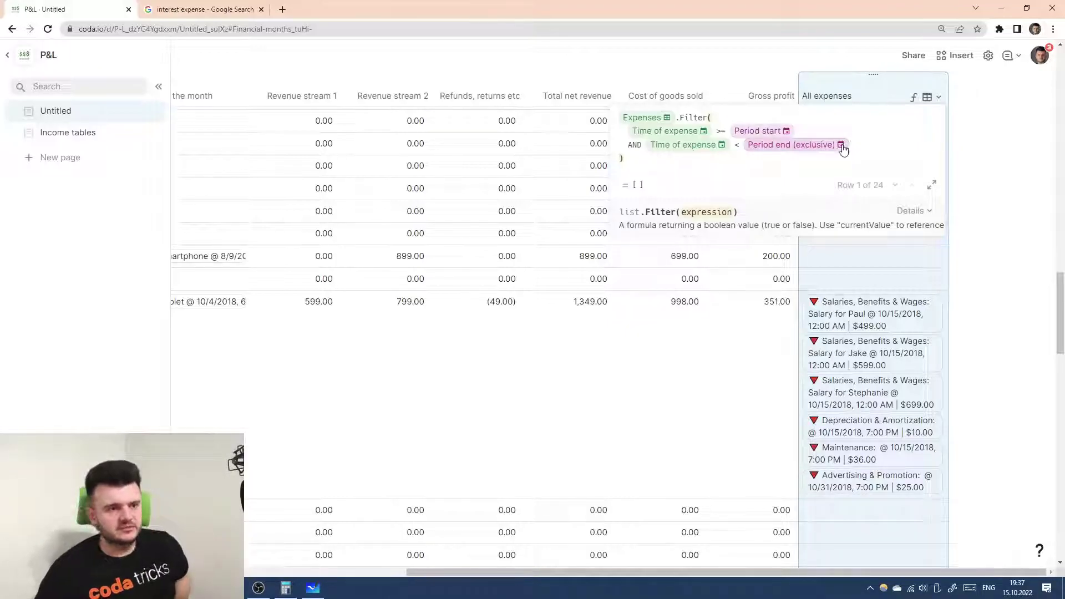
left_click(813, 147)
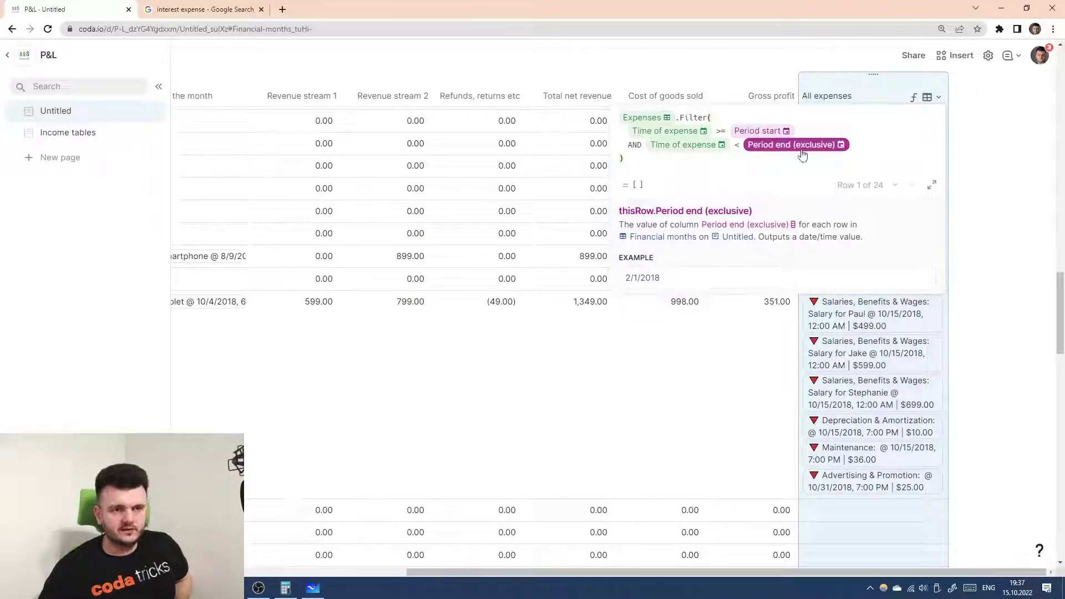
left_click(838, 157)
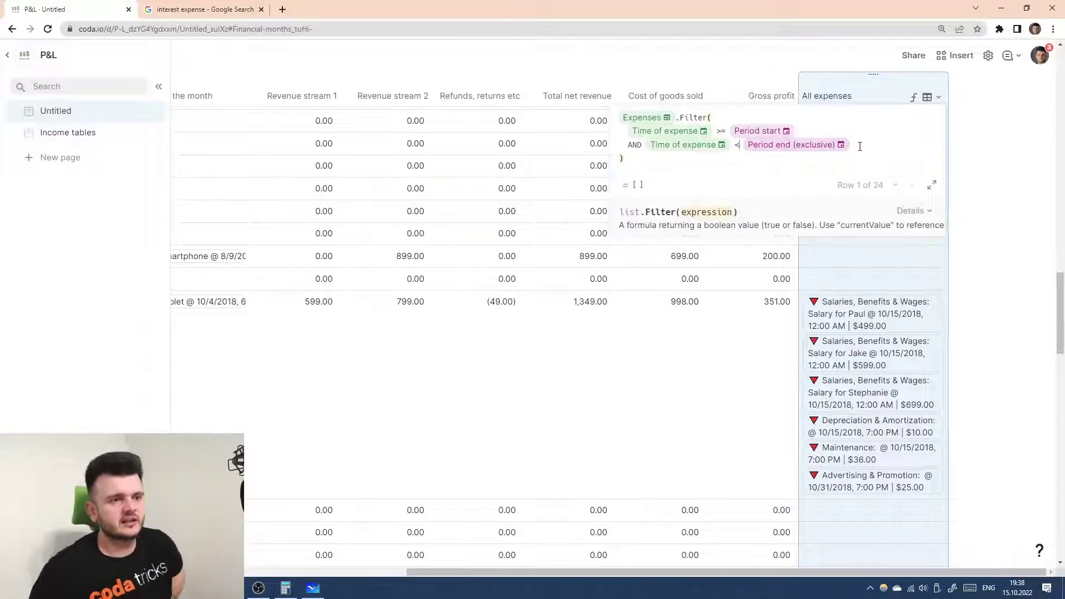
key("Return")
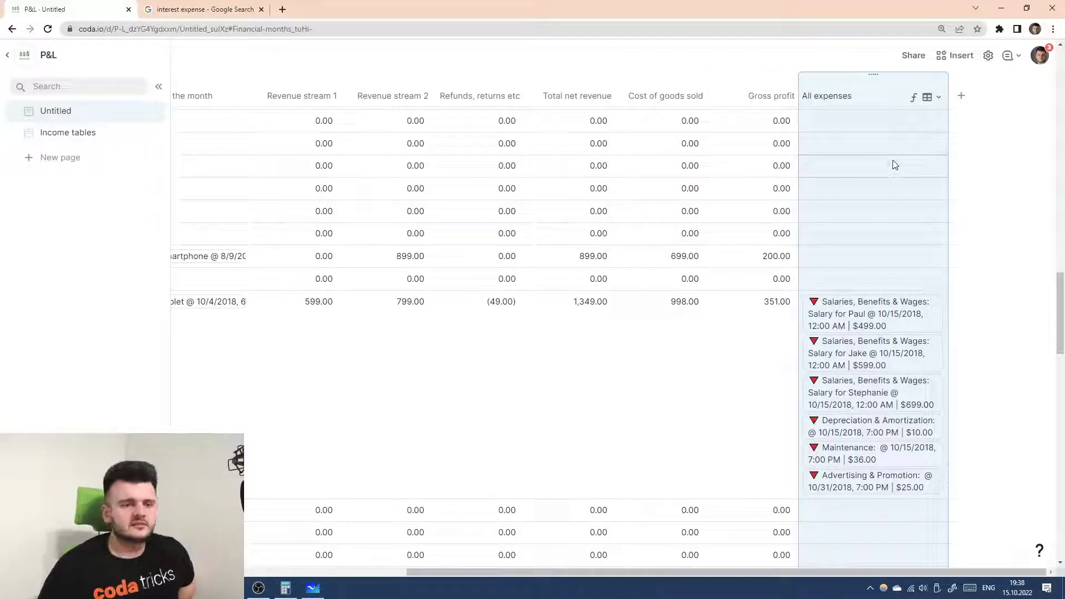
- Look over the Expenses table's time, category and amount columns
scroll(585, 237, "down", 6)
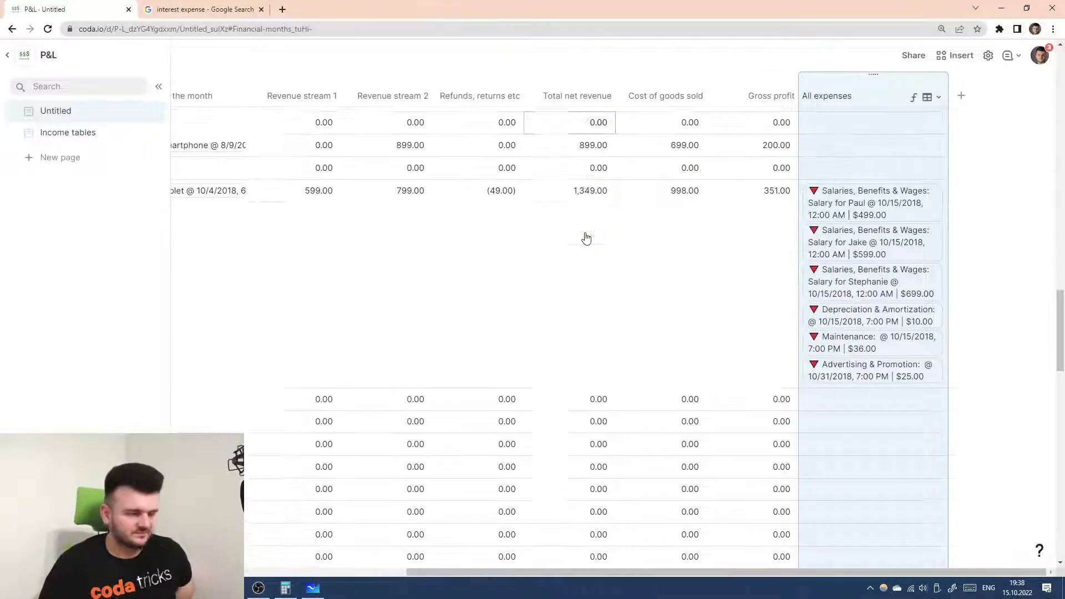
scroll(641, 257, "down", 10)
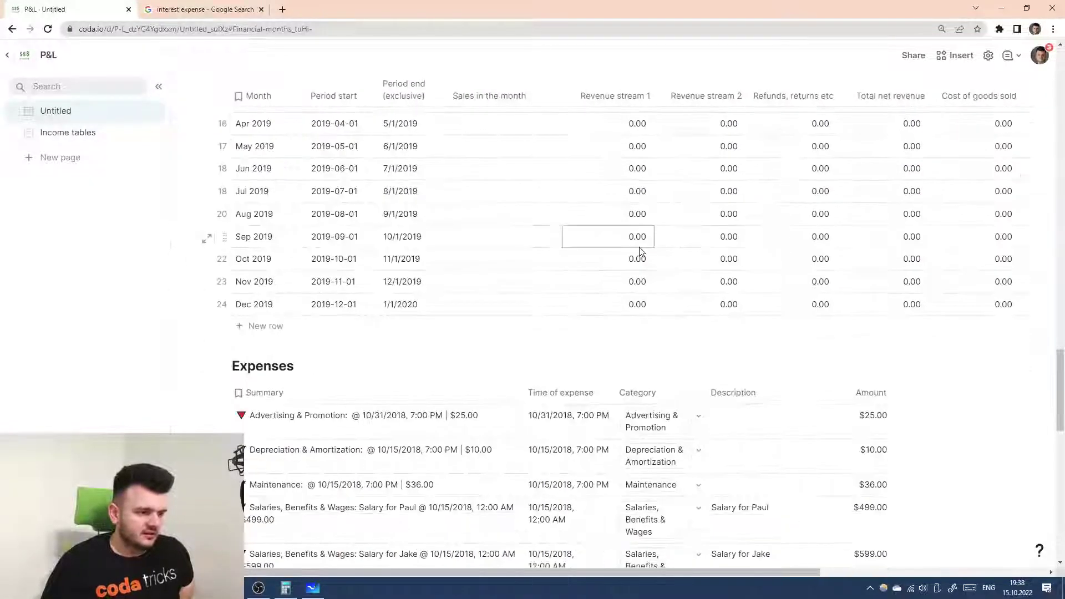
left_click(555, 115)
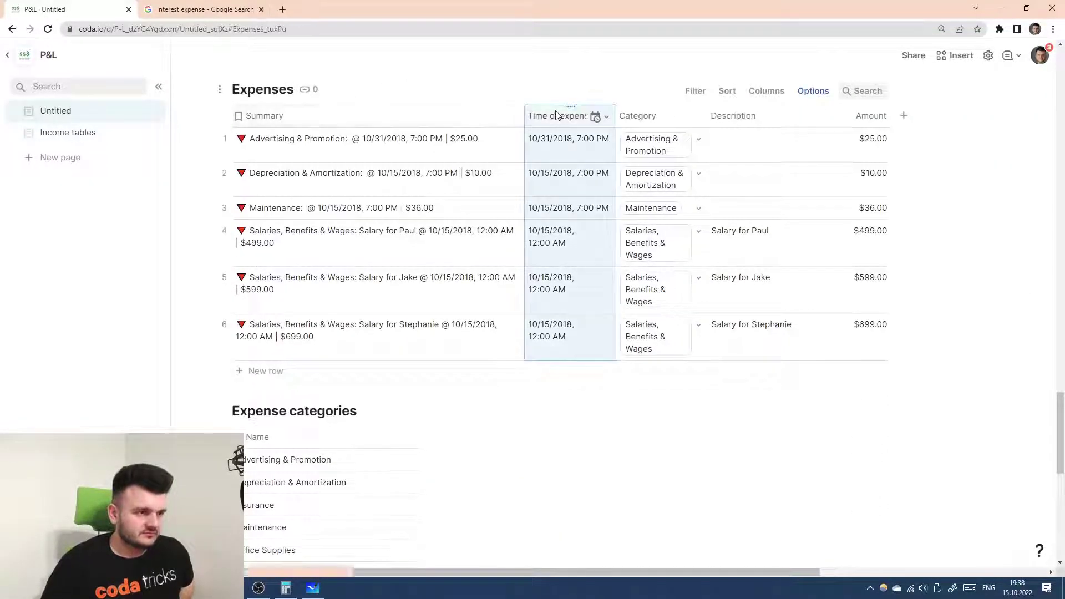
left_click_drag(523, 114, 577, 112)
scroll(602, 172, "right", 6)
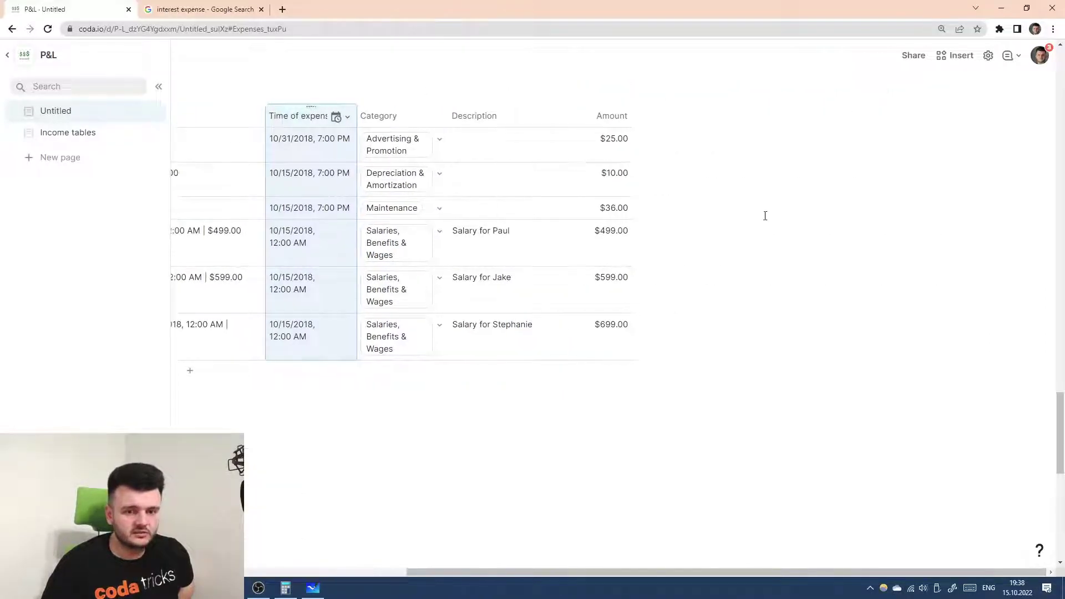
scroll(766, 218, "up", 10)
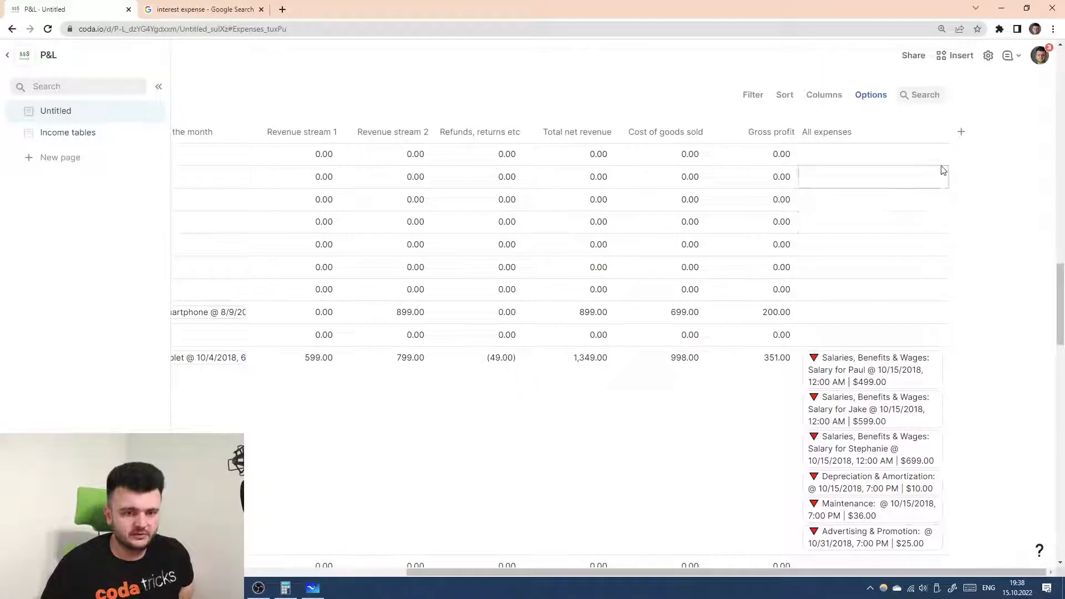
- Add a column named Advertising & Promotion after All expenses in the Financial months table
left_click(963, 131)
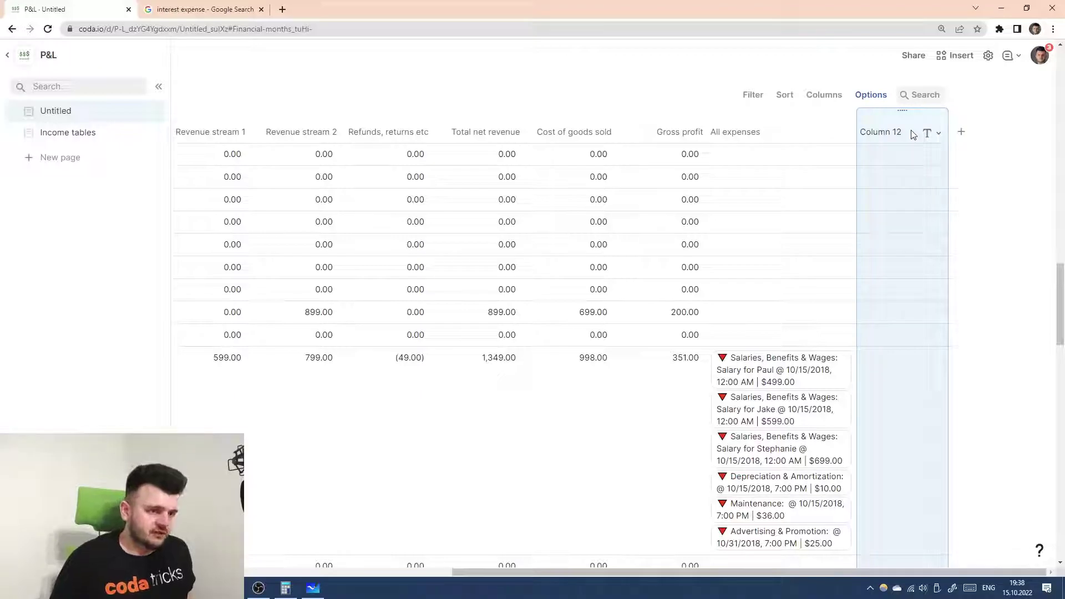
scroll(908, 143, "down", 2)
scroll(908, 142, "up", 2)
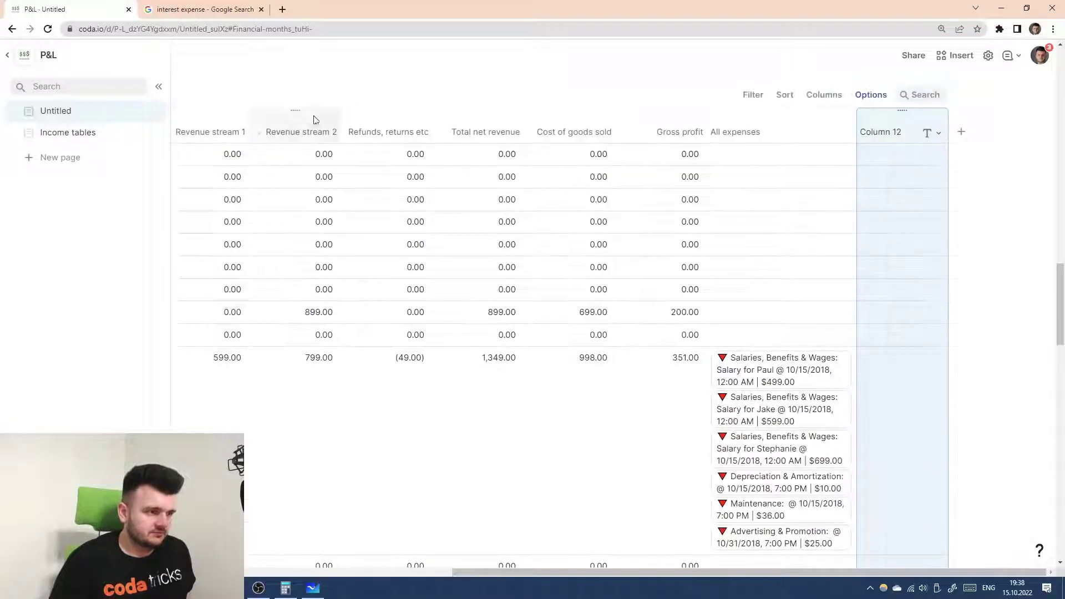
scroll(220, 118, "left", 1)
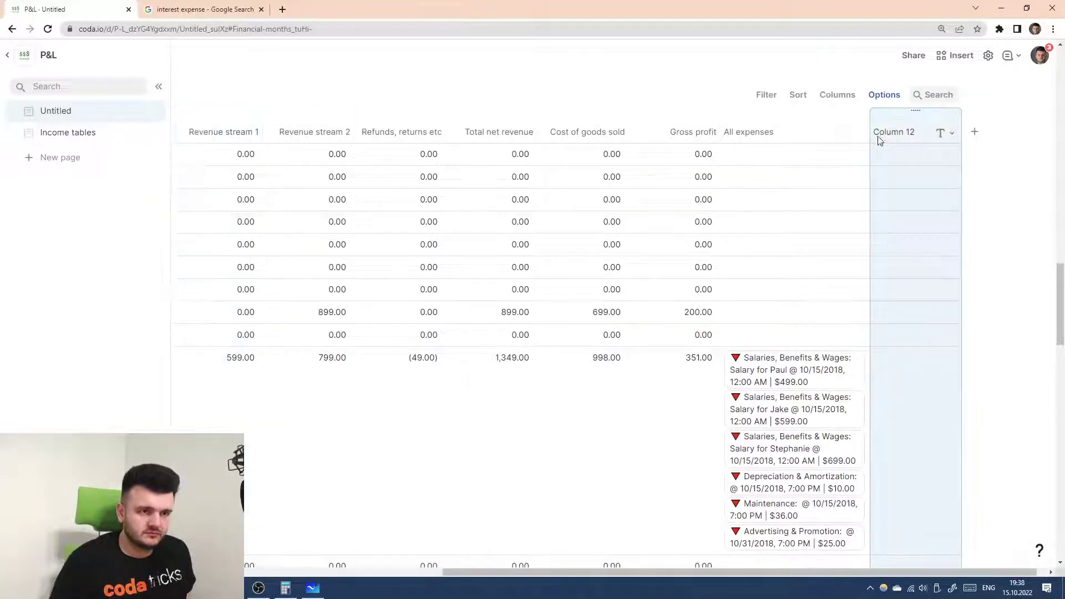
double_click(910, 137)
type("Advert")
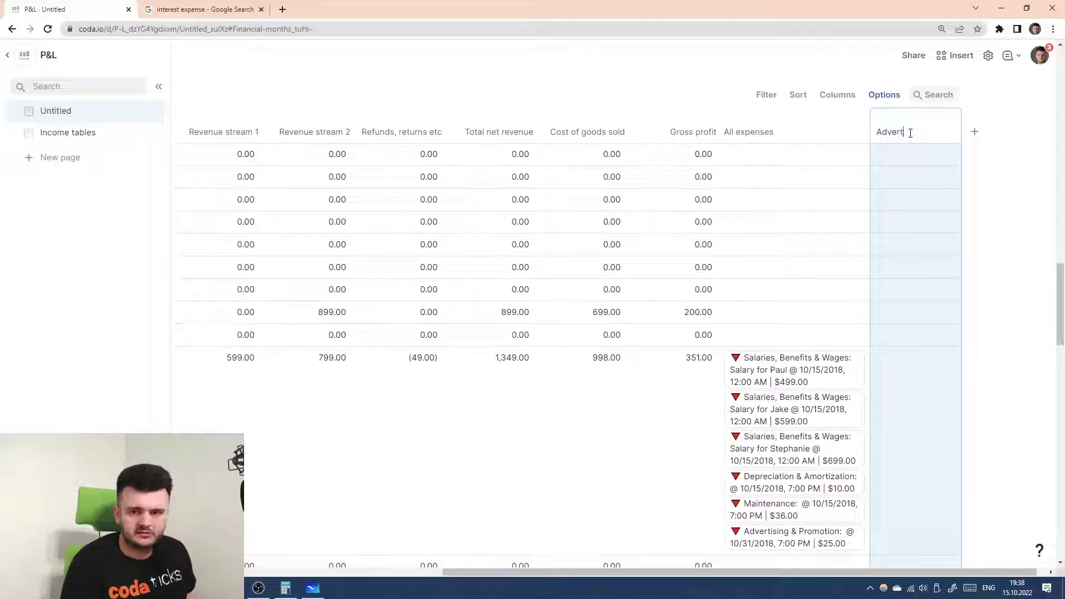
type("ising & Pro")
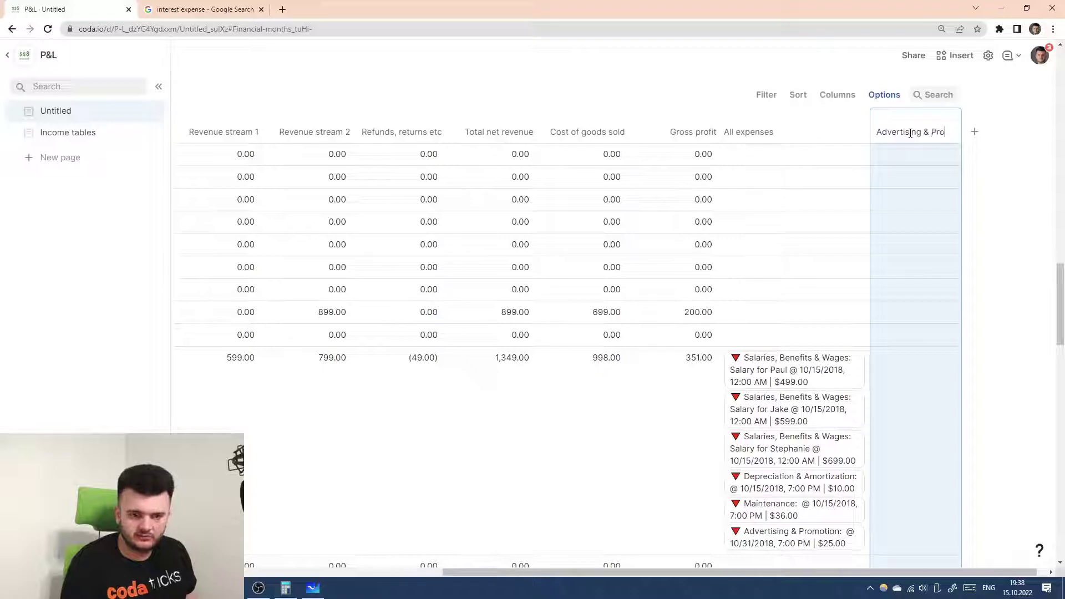
type("motion")
key("Return")
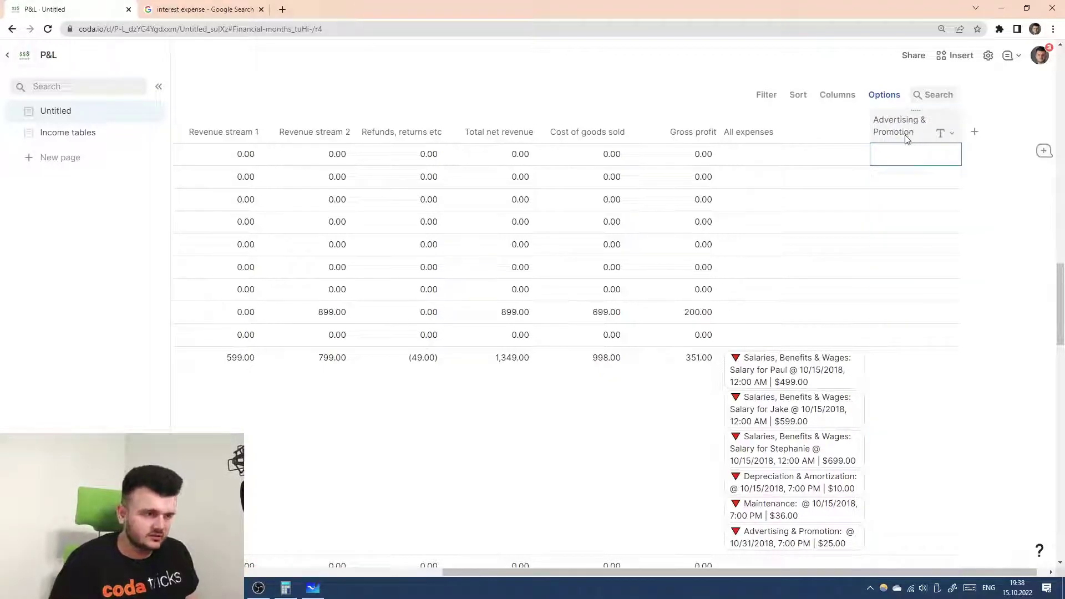
- Start the Advertising & Promotion column's formula with All expenses.Filter()
left_click(878, 134)
key("equal")
type("a")
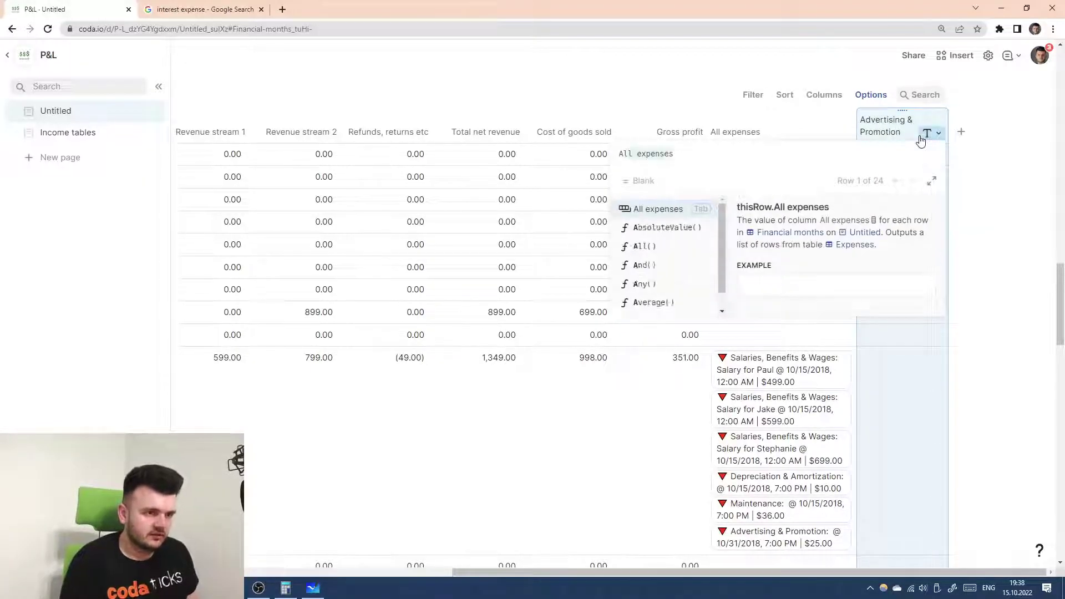
key("Tab")
type(".fil")
key("Tab")
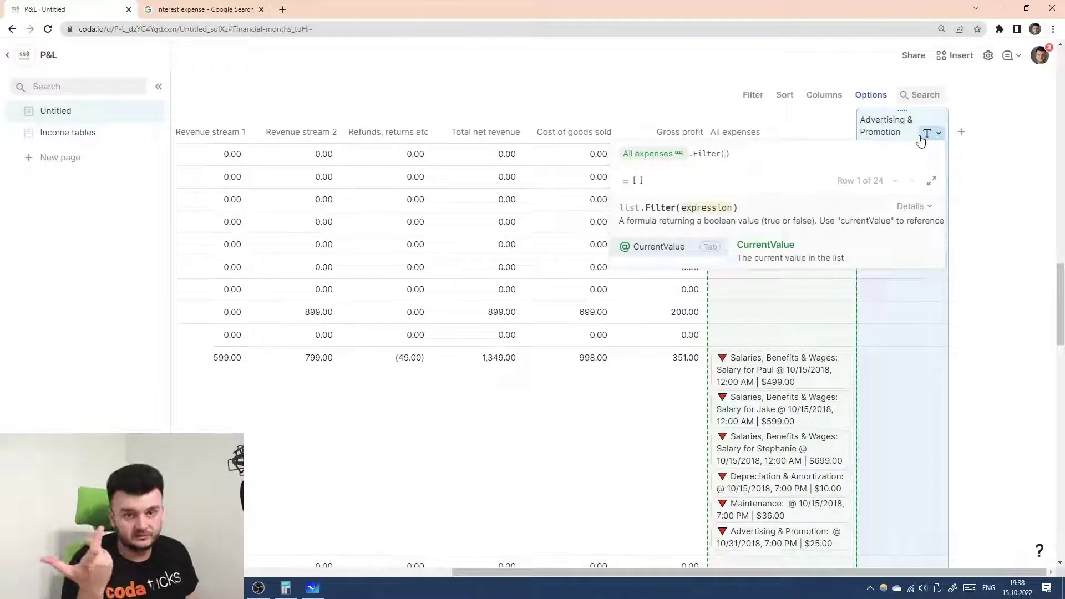
- Rename the All expenses column as All expenses in this period
double_click(788, 133)
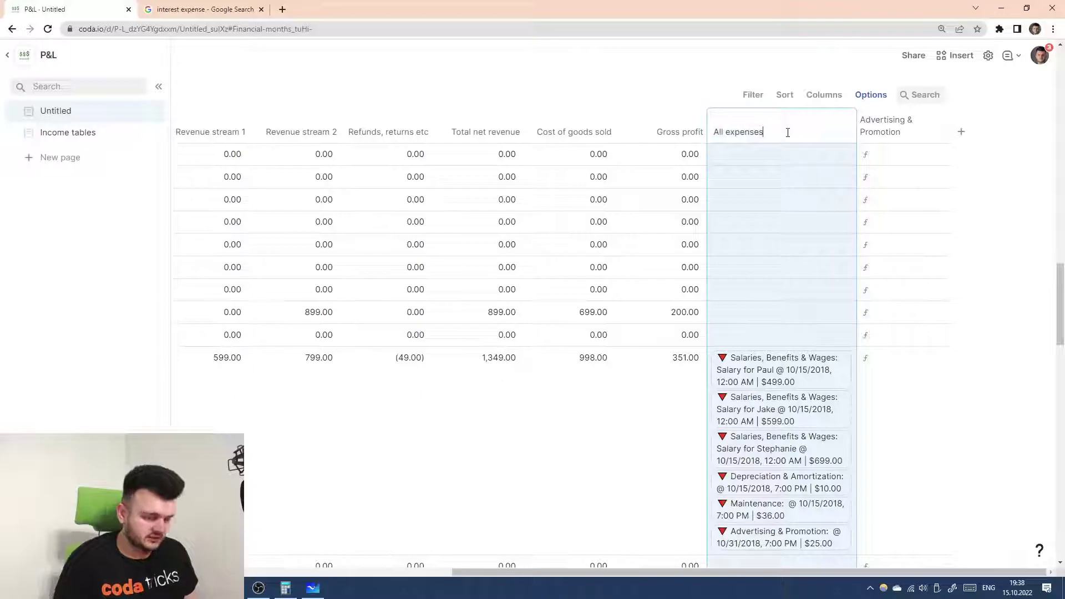
type("in this period")
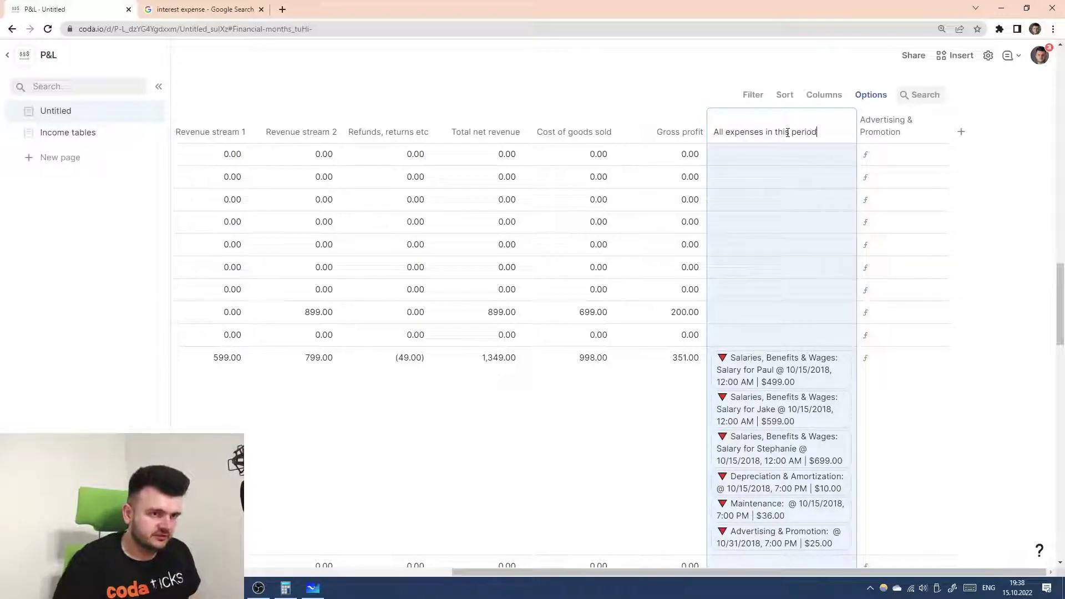
left_click(915, 131)
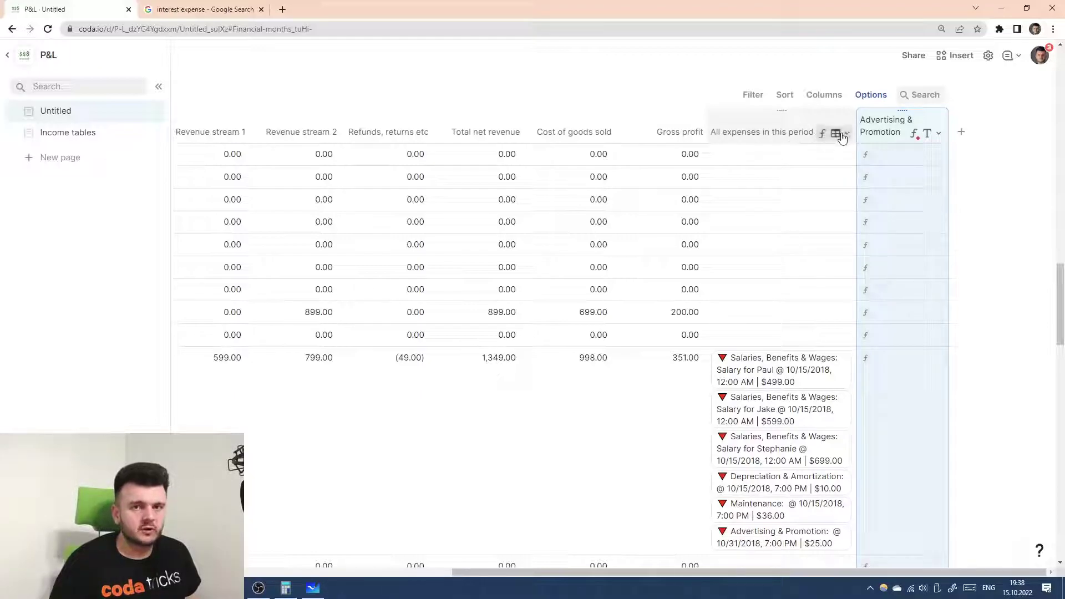
- Set the Advertising & Promotion column's filter condition to Category = the Advertising & Promotion row
left_click(928, 133)
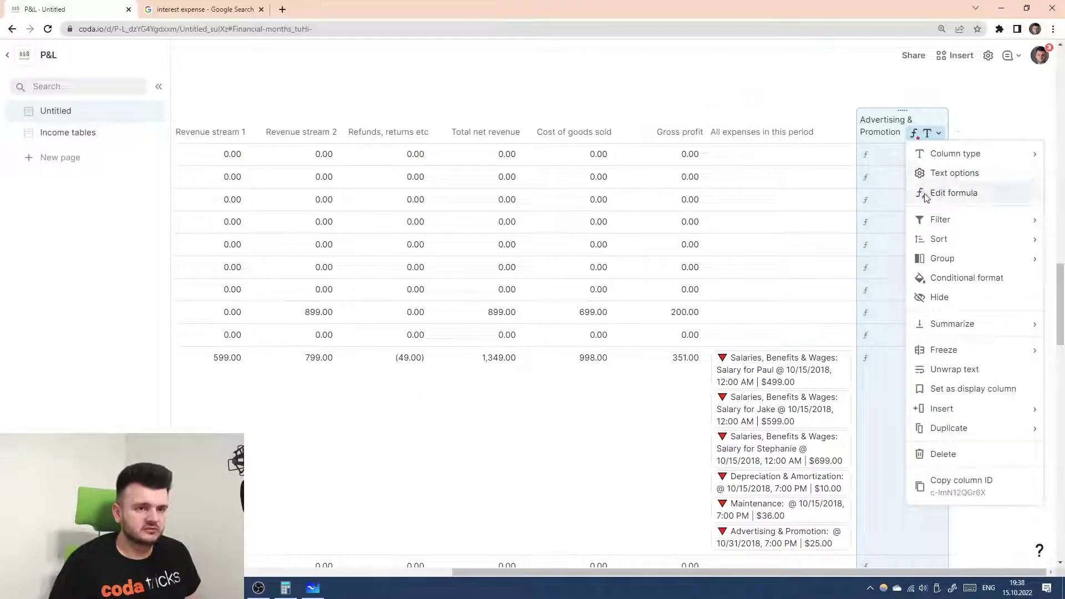
left_click(944, 193)
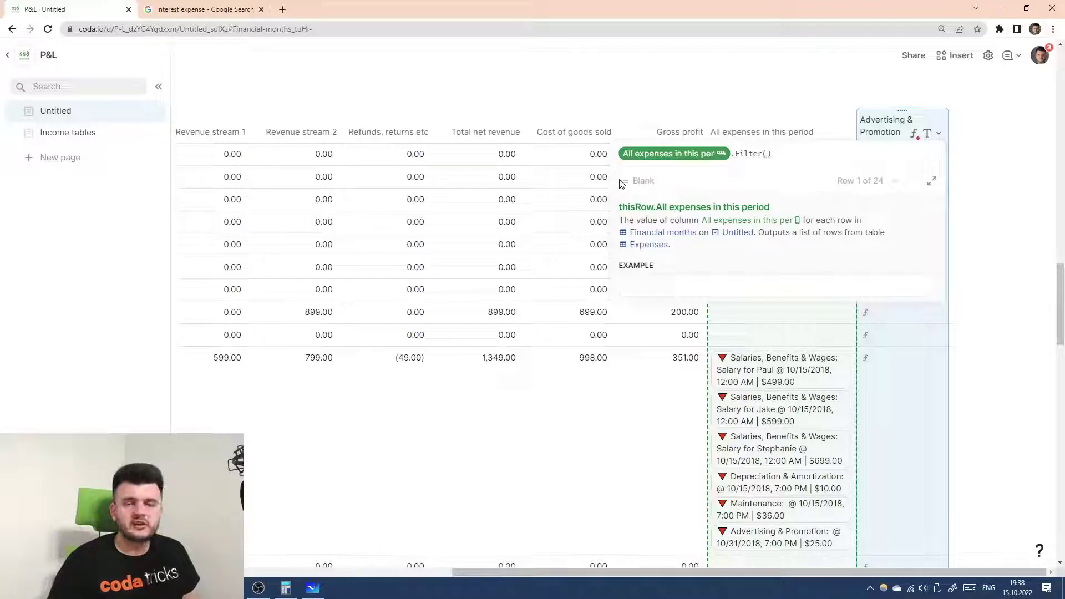
left_click(803, 158)
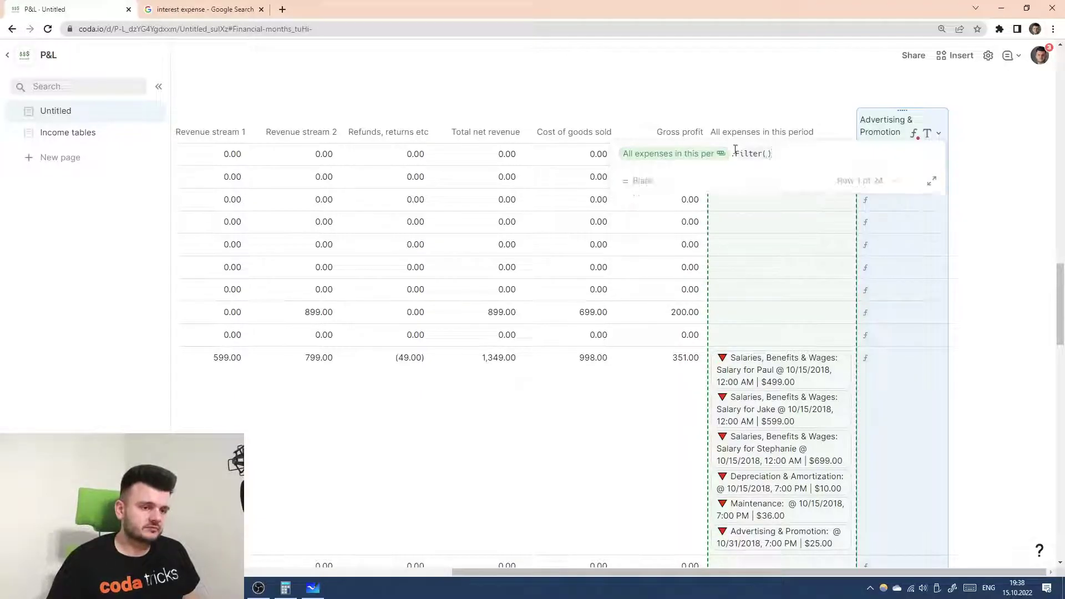
key("BackSpace")
key("BackSpace")
key("Tab")
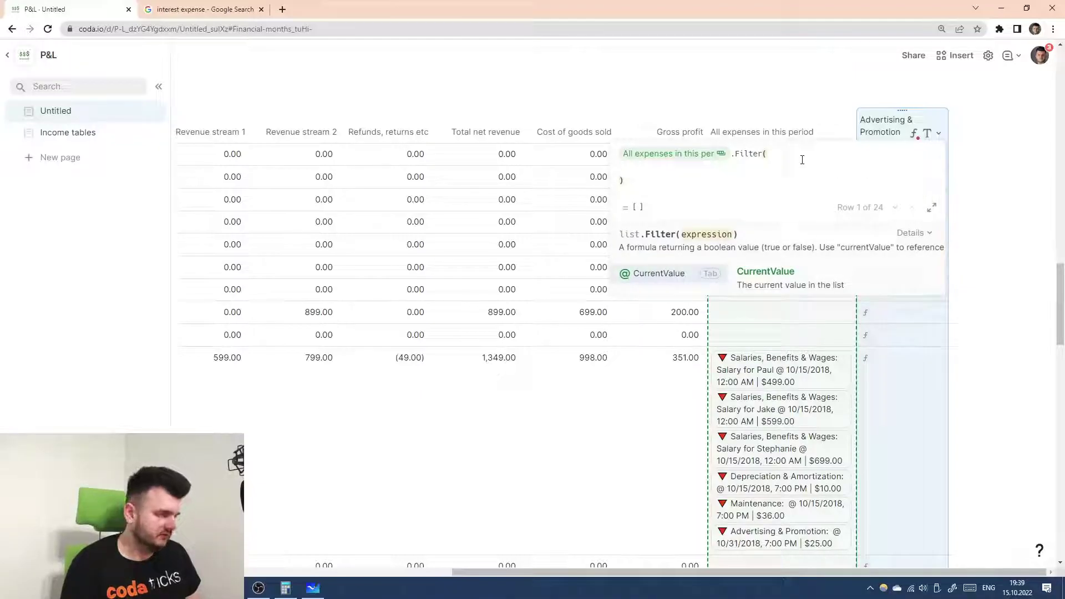
type("Category")
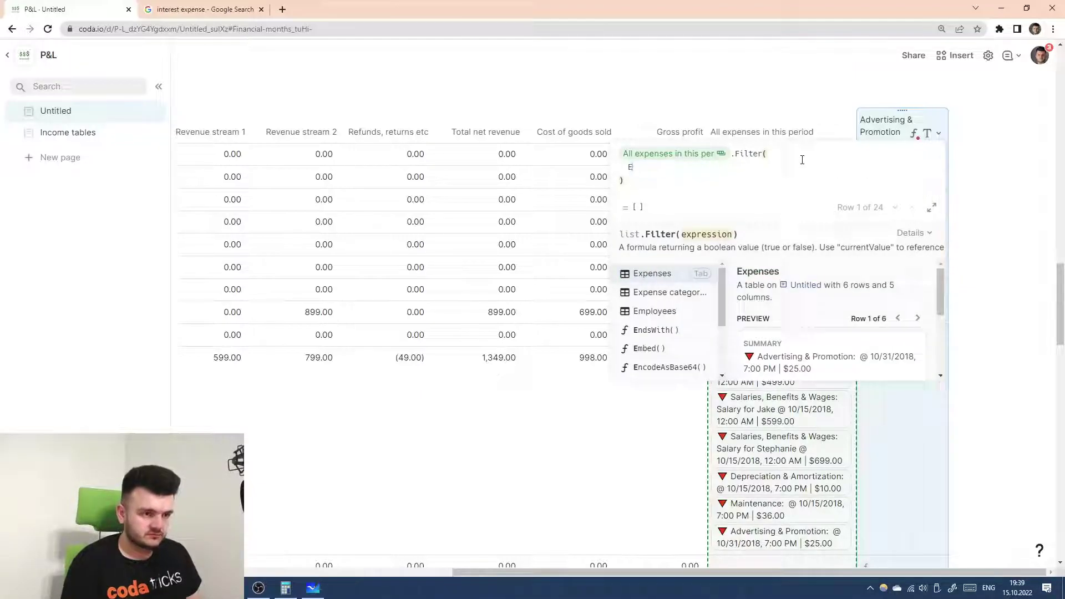
key("Tab")
type("= Advertising & Promotion")
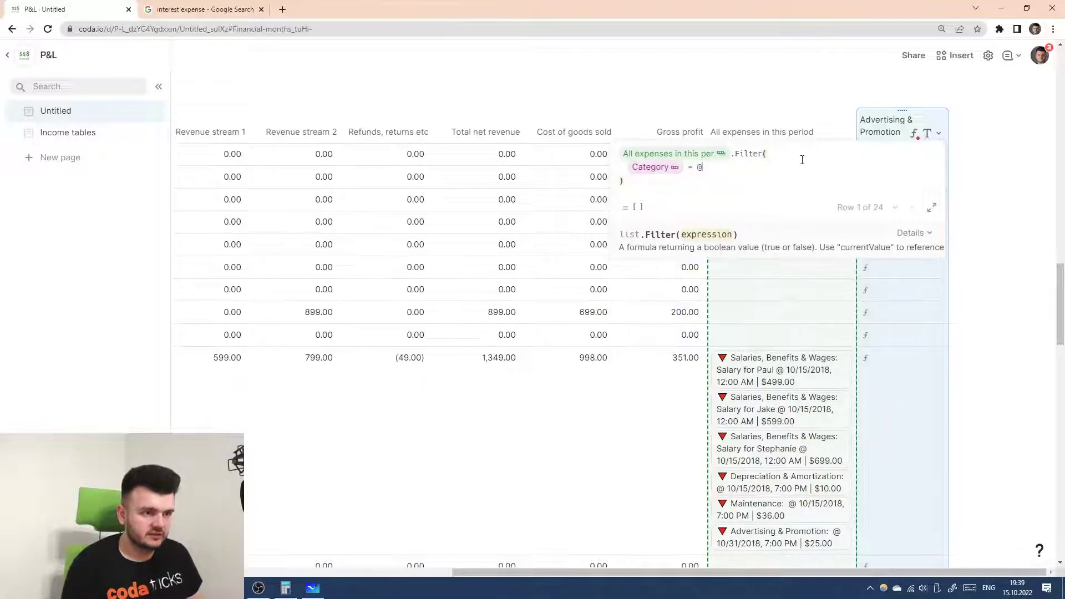
key("Tab")
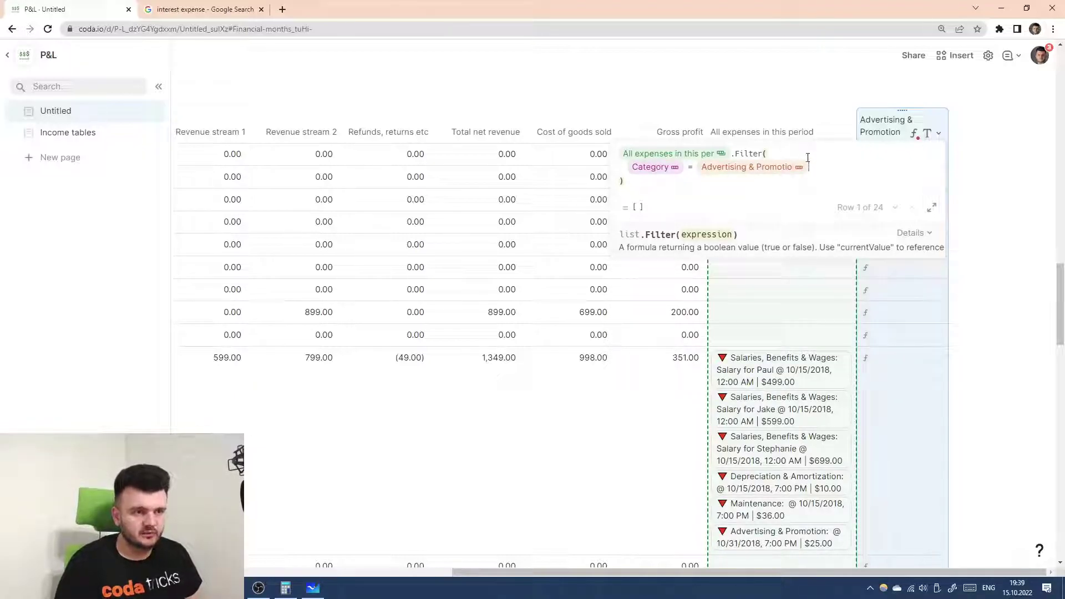
left_click(790, 169)
key("BackSpace")
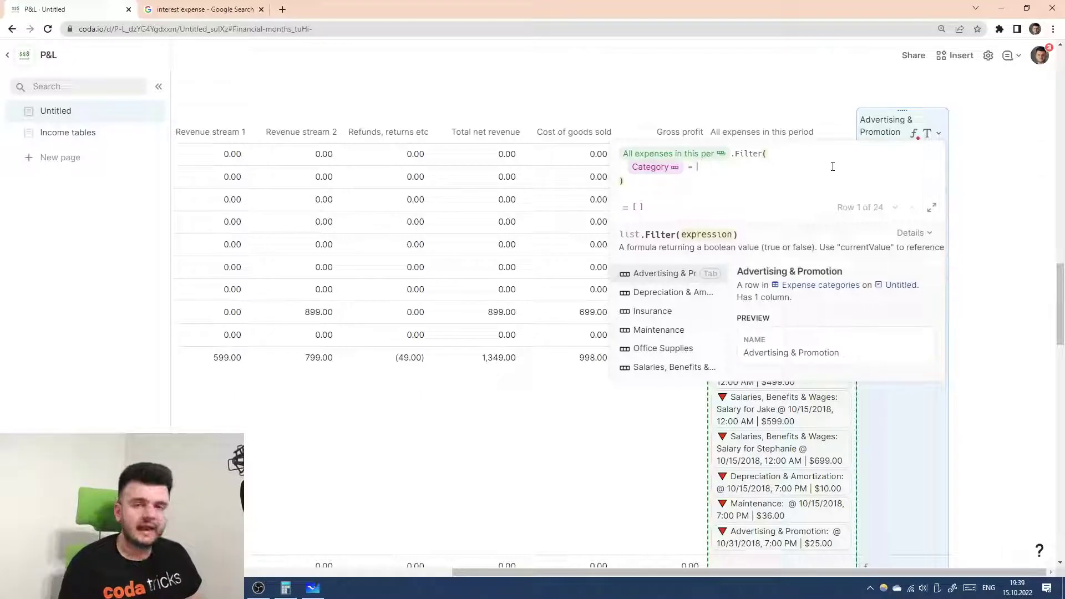
type("@")
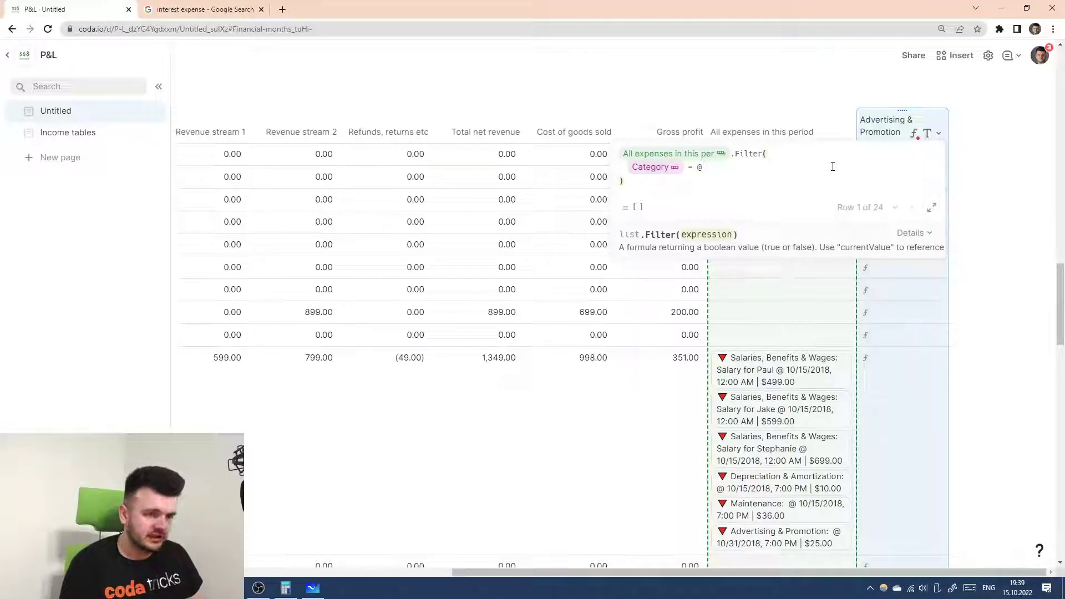
type("oct 2018")
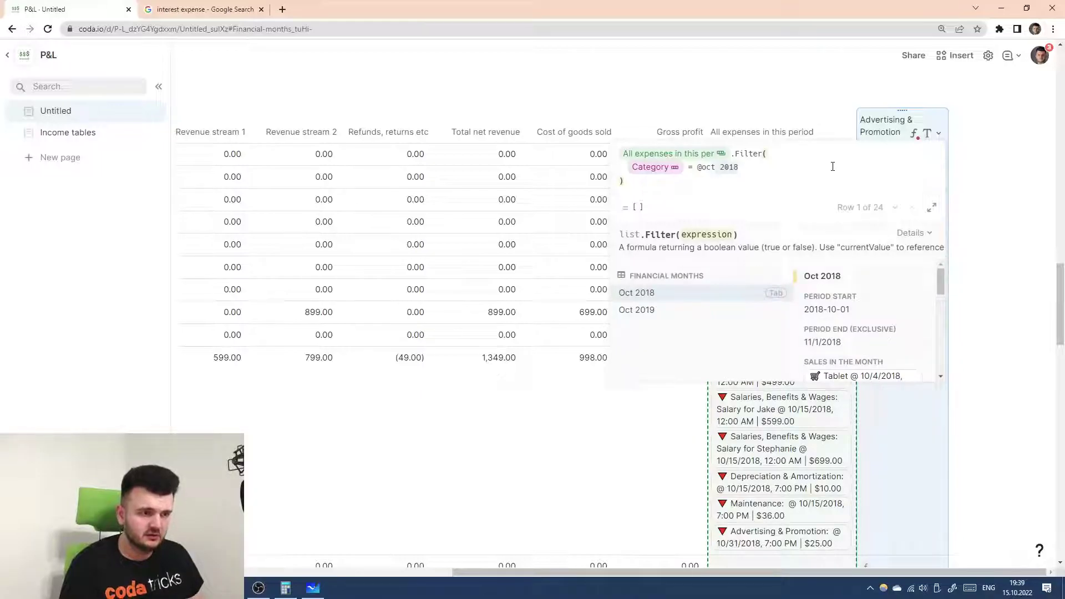
key("BackSpace")
key("BackSpace")
key("BackSpace")
key("BackSpace")
key("BackSpace")
key("BackSpace")
key("BackSpace")
key("BackSpace")
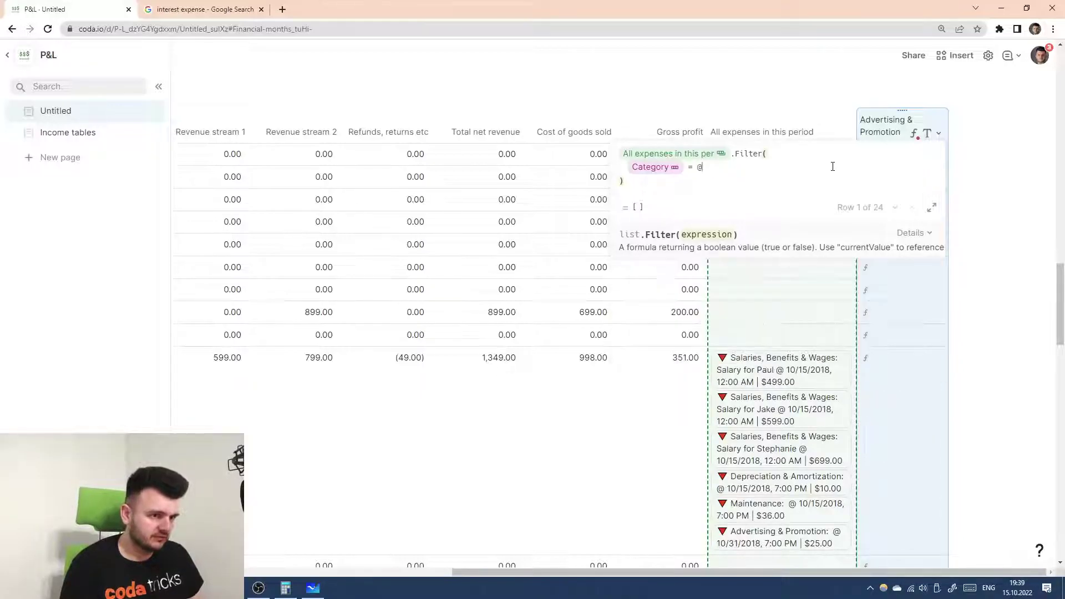
type("salary")
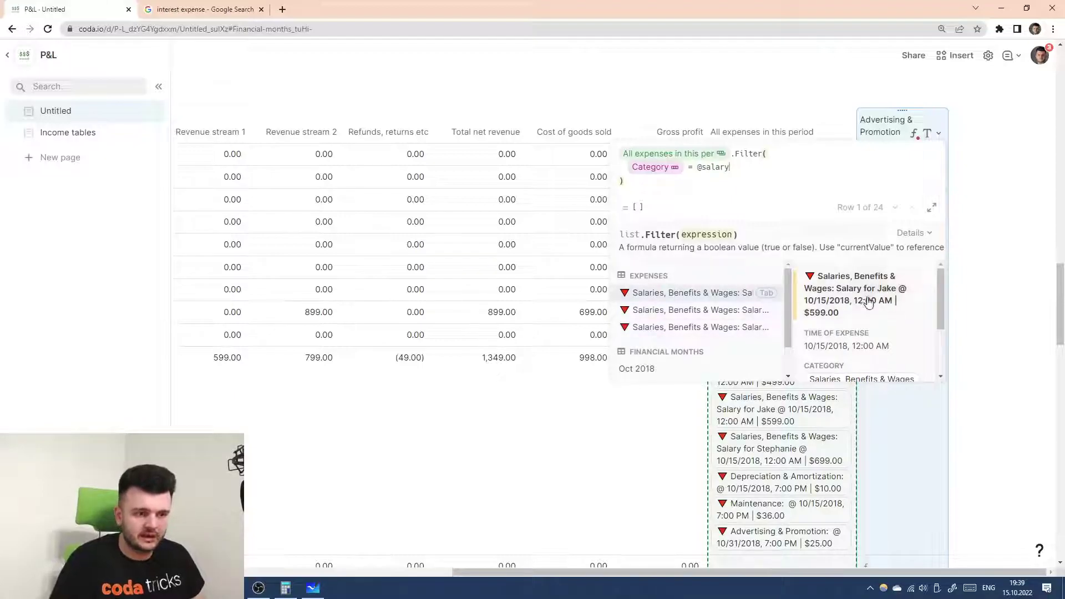
scroll(828, 331, "down", 2)
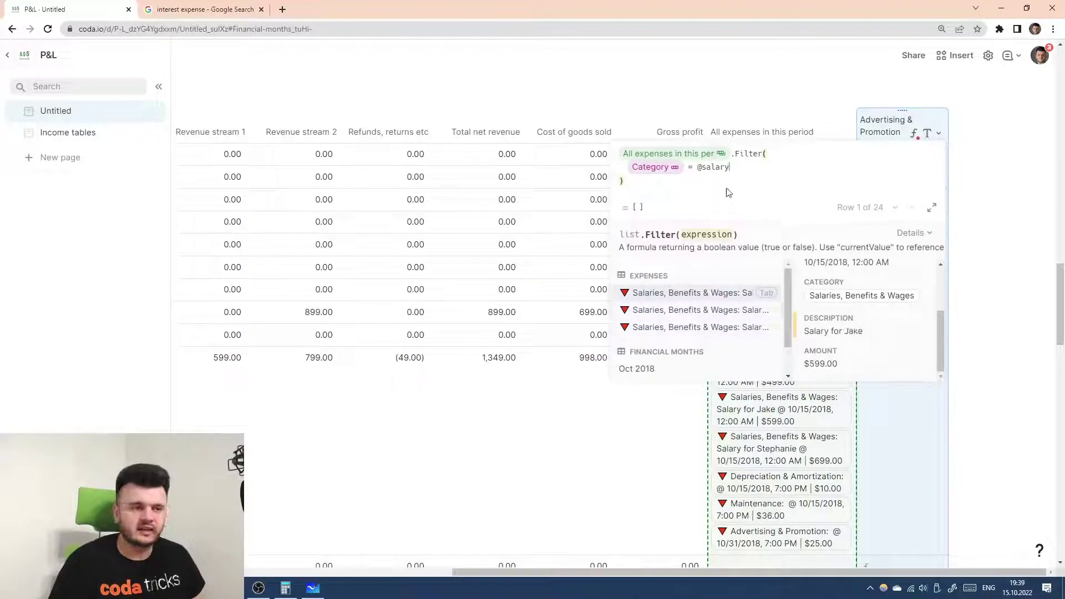
left_click_drag(731, 166, 700, 163)
key("BackSpace")
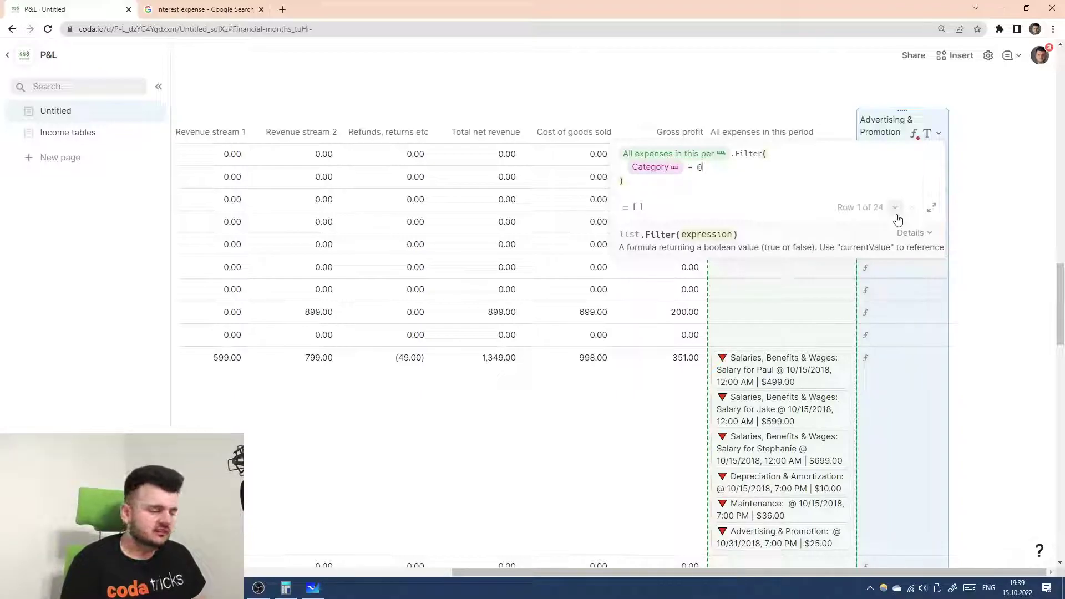
- Complete the filter with the Advertising & Promotion row from Expense categories and save the column formula
type("Advertising & Promotion")
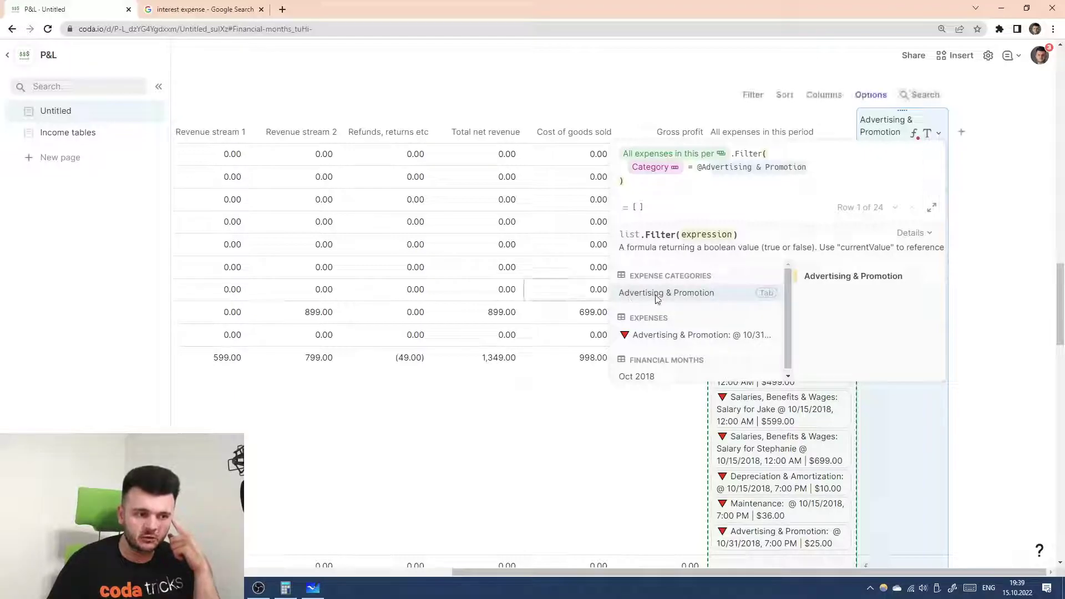
left_click(690, 300)
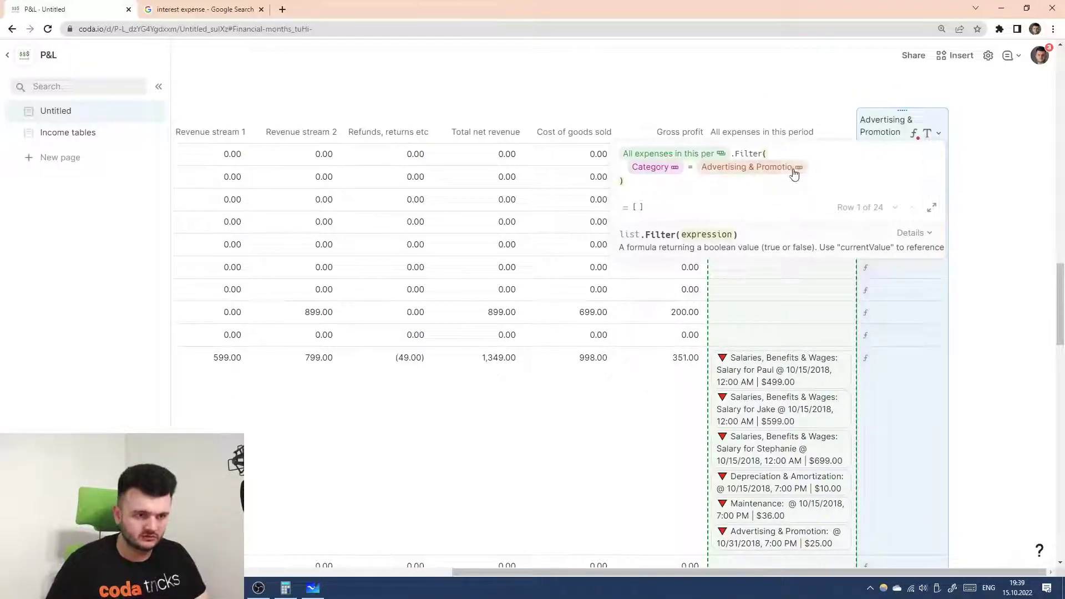
mouse_move(802, 173)
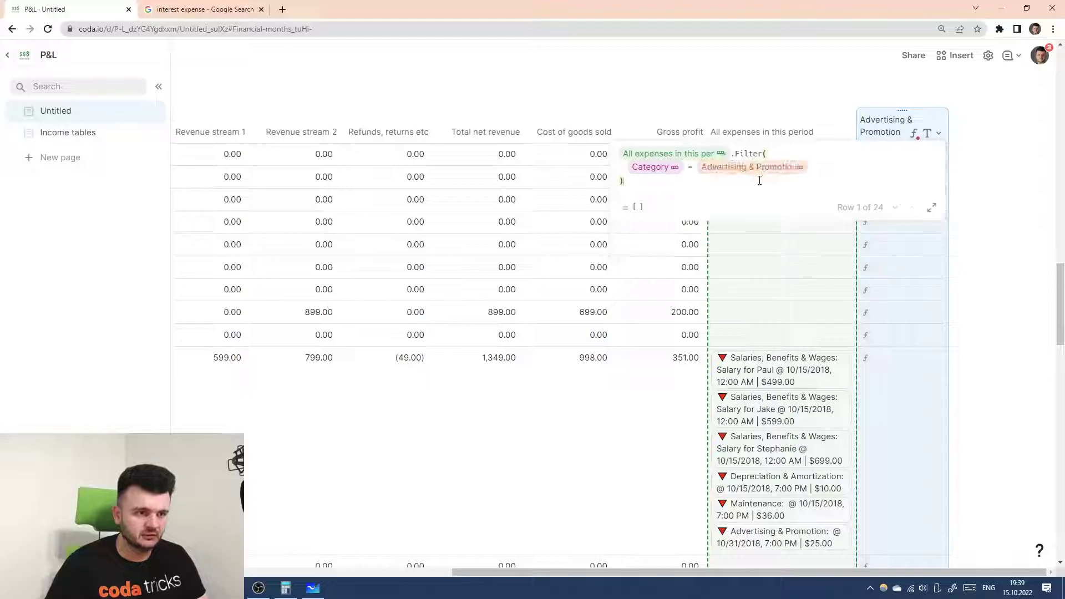
key("Return")
scroll(878, 264, "down", 6)
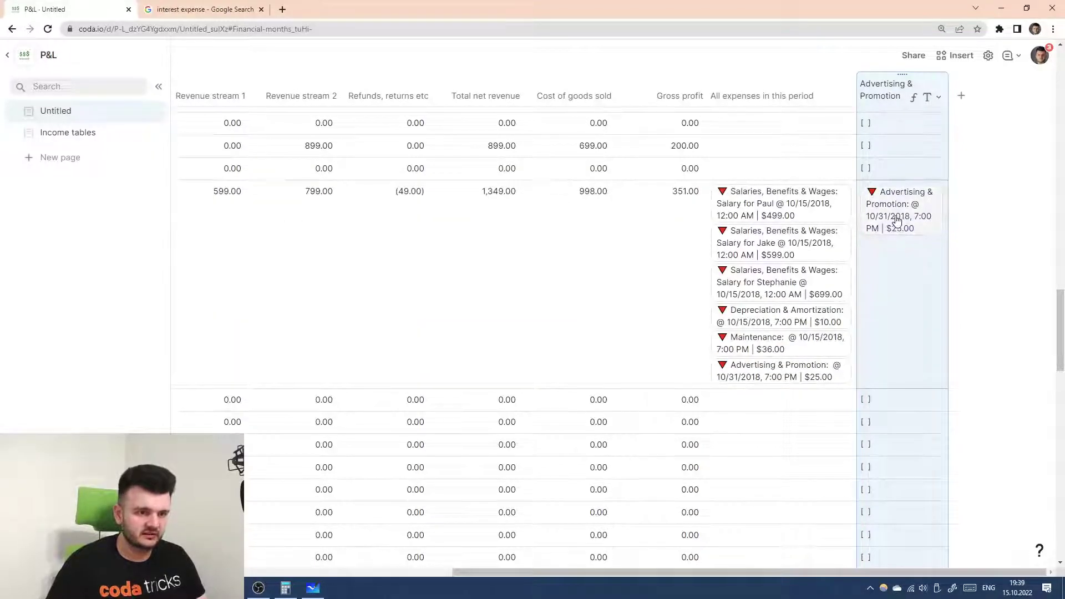
- Examine the Advertising & Promotion row in the Expense categories table
scroll(764, 249, "left", 2)
scroll(729, 272, "left", 5)
scroll(726, 270, "down", 10)
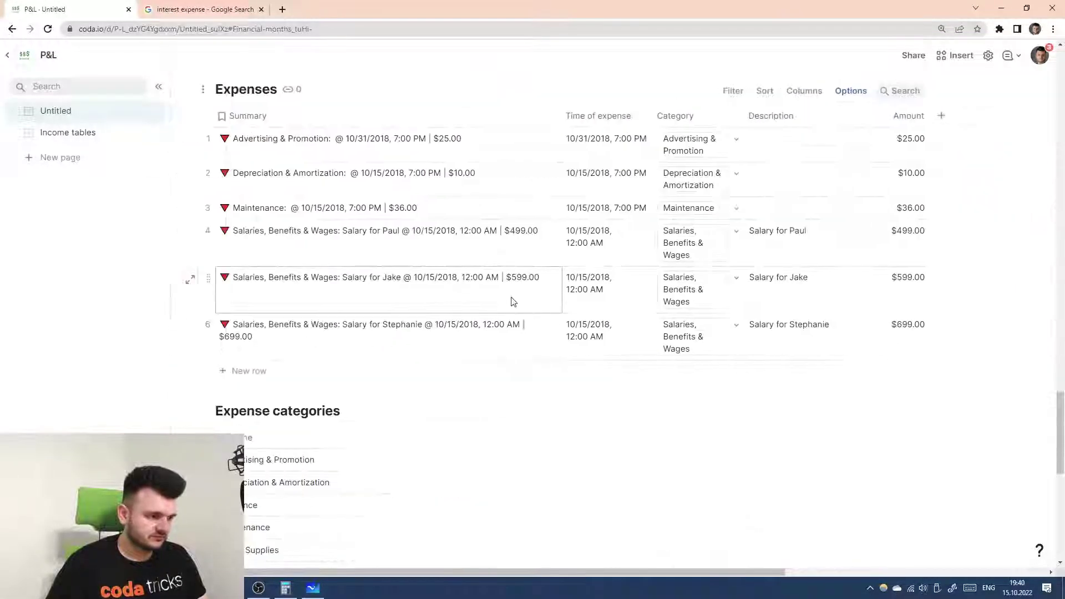
left_click(240, 303)
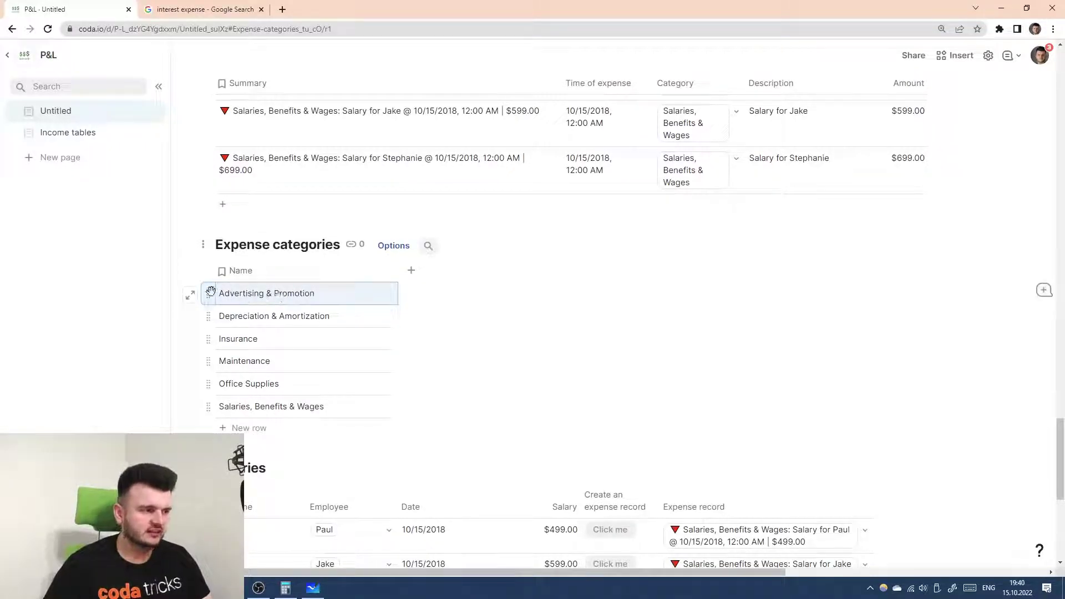
scroll(380, 300, "down", 2)
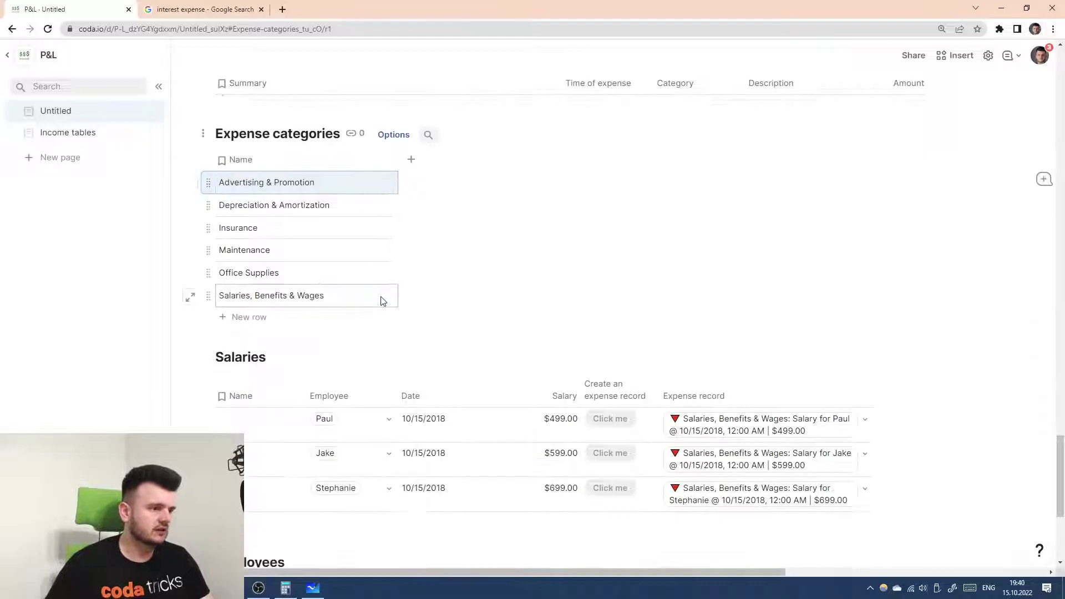
scroll(395, 300, "up", 4)
scroll(989, 157, "right", 2)
scroll(989, 157, "up", 10)
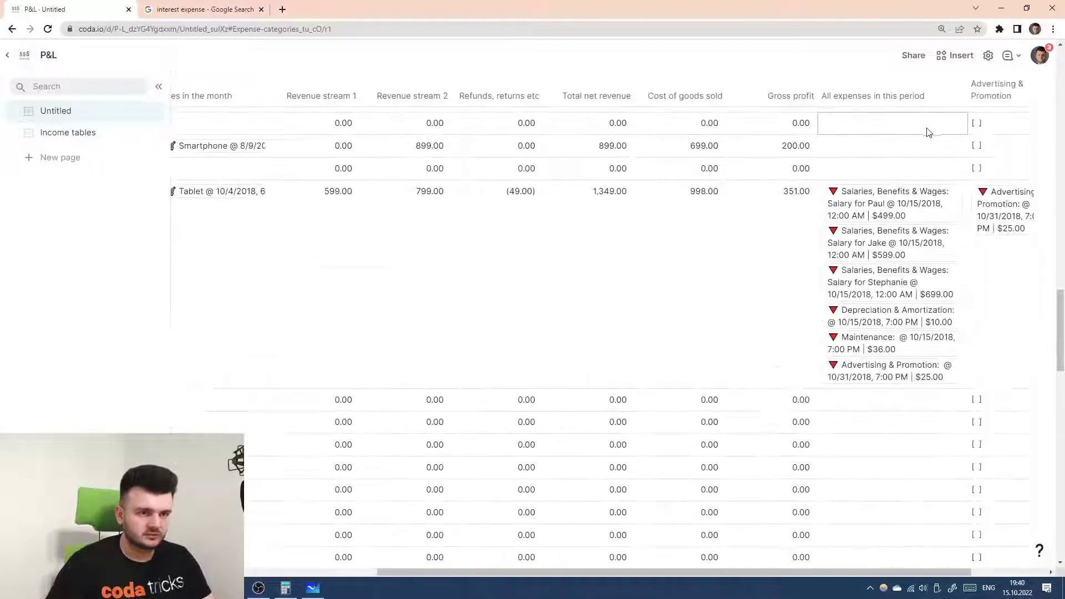
- Change the Advertising & Promotion filter to compare Category.Name with the text "Advertising & Promotion"
scroll(930, 131, "right", 2)
left_click(970, 104)
left_click(973, 155)
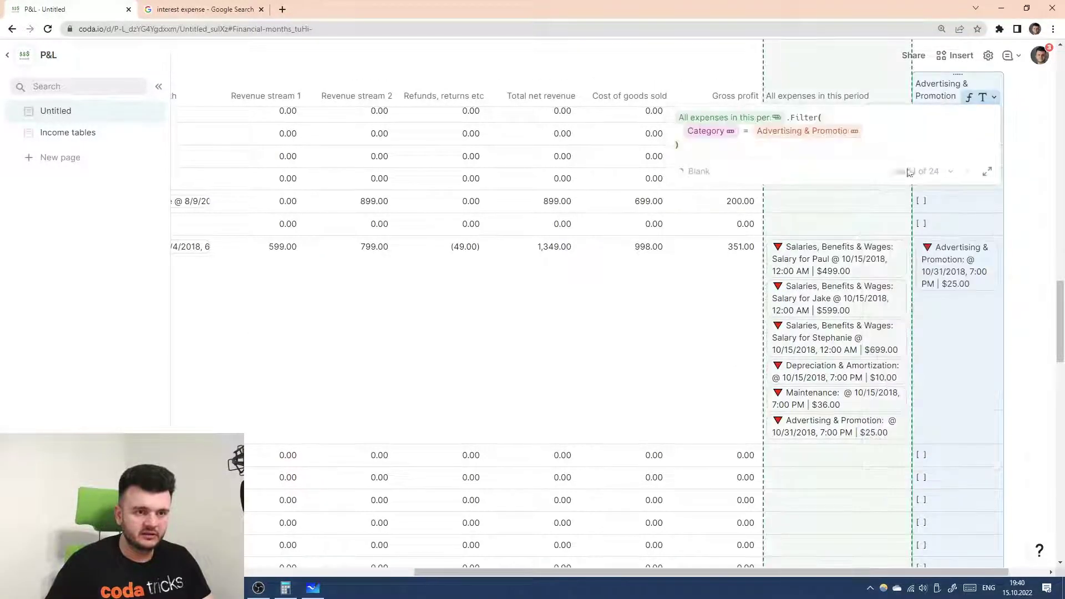
type(".Name")
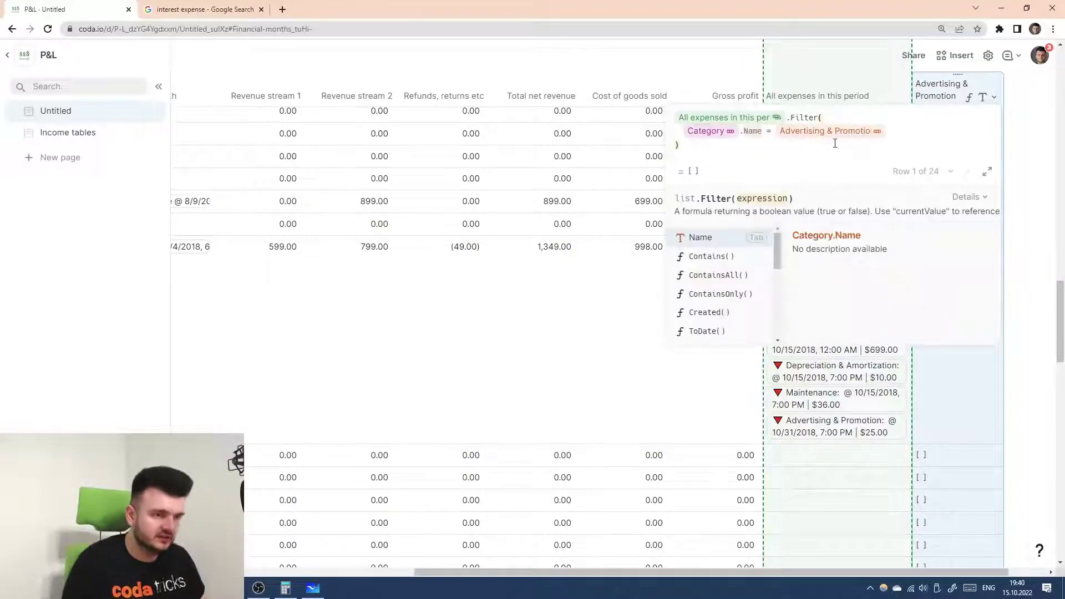
key("Tab")
left_click(840, 137)
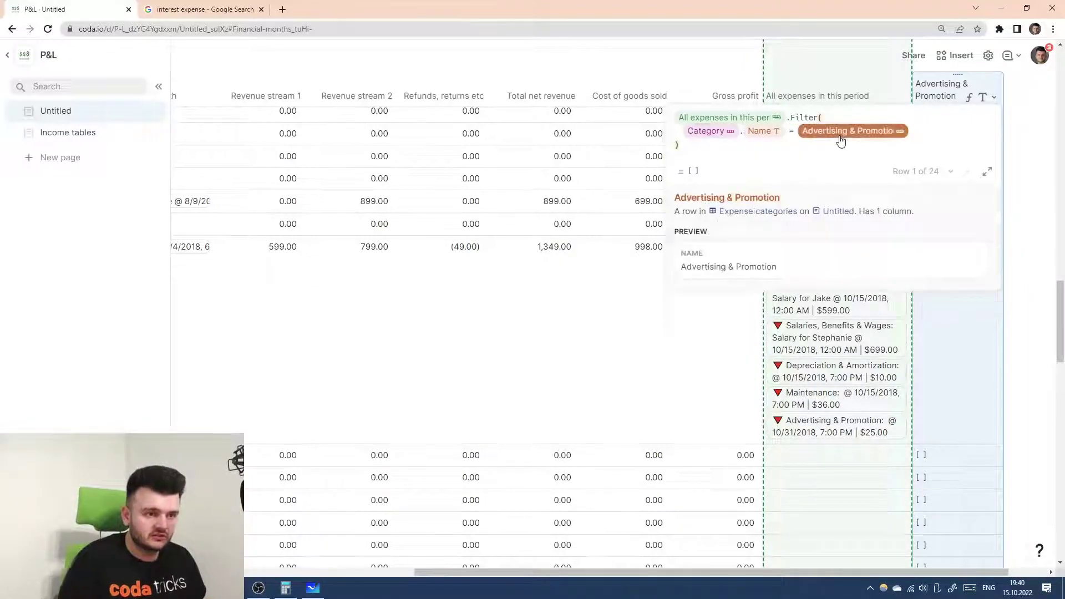
type("\"Adv")
key("Tab")
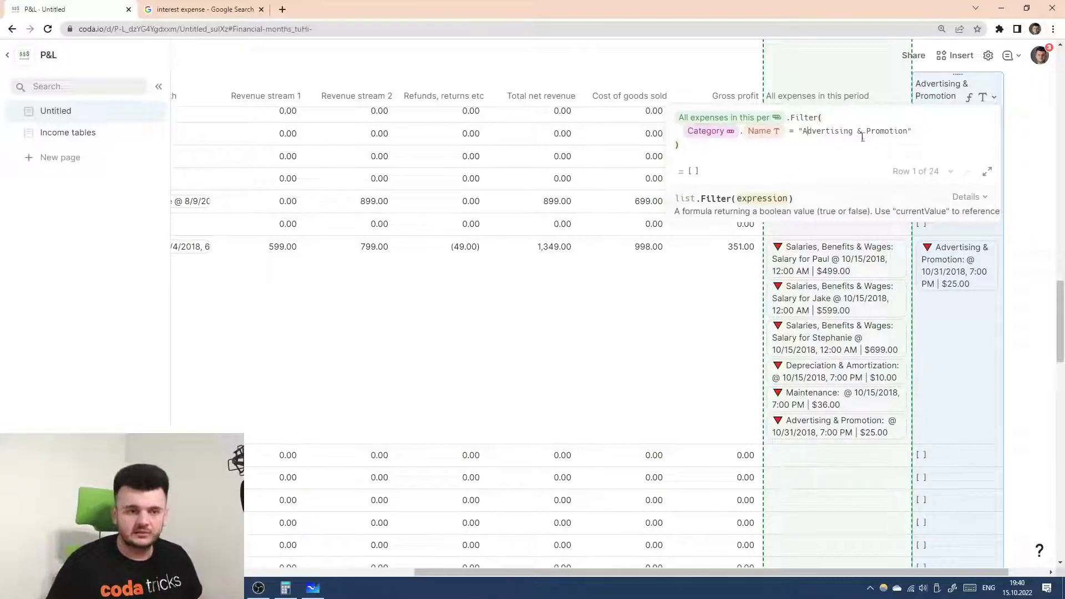
- Replace Name with ToText() after Category in the filter condition
left_click(784, 134)
type("ToTime(")
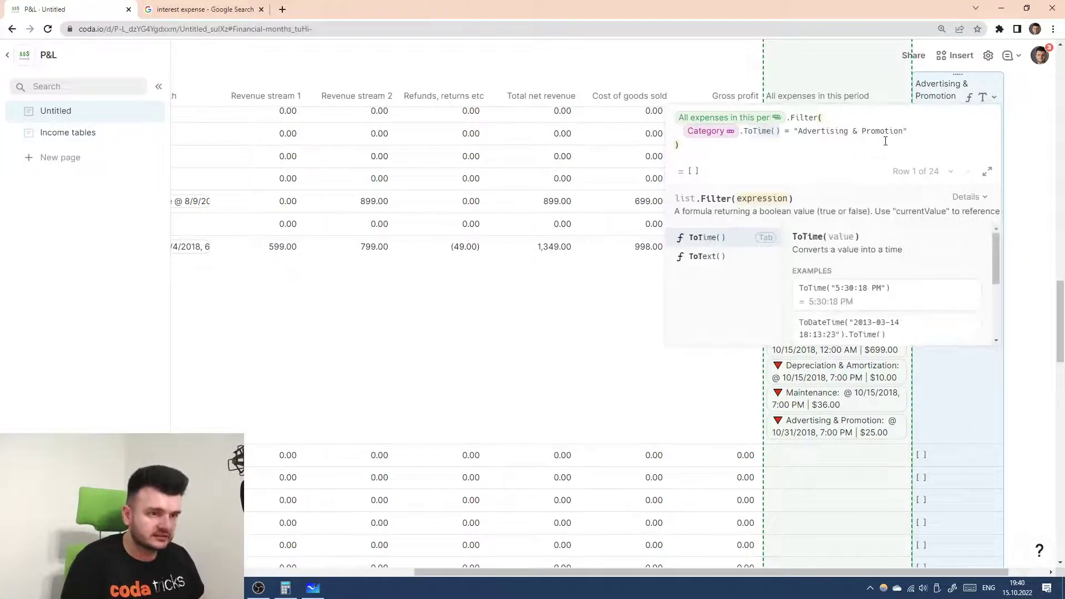
key("Down")
key("Tab")
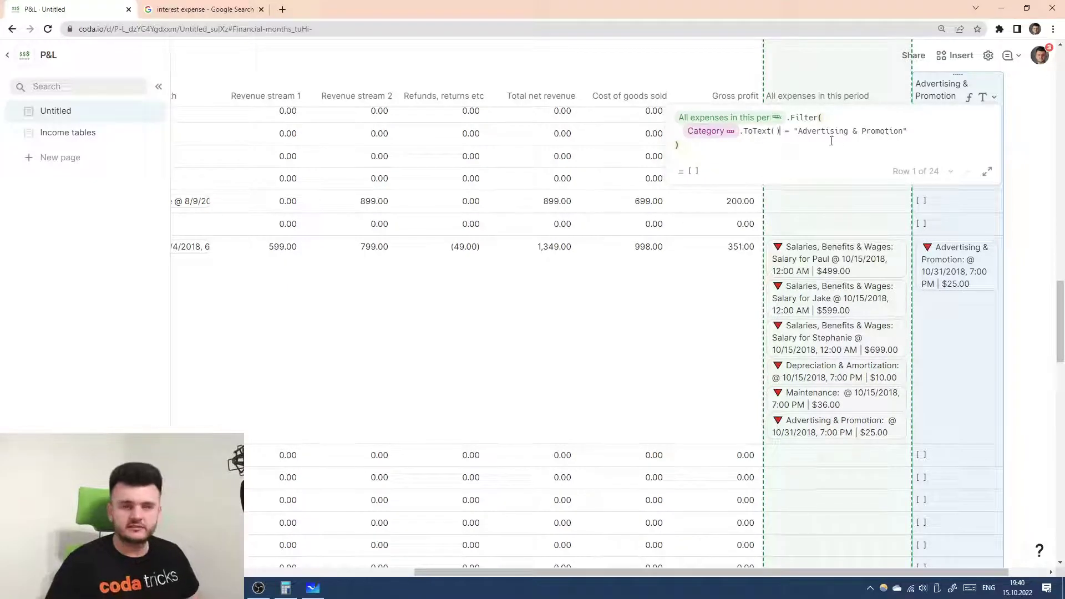
- Remove ToText() so the condition reads Category = "Advertising & Promotion", and close the formula editor
left_click(772, 130)
key("BackSpace")
key("BackSpace")
key("BackSpace")
key("BackSpace")
key("BackSpace")
key("BackSpace")
key("BackSpace")
key("BackSpace")
key("BackSpace")
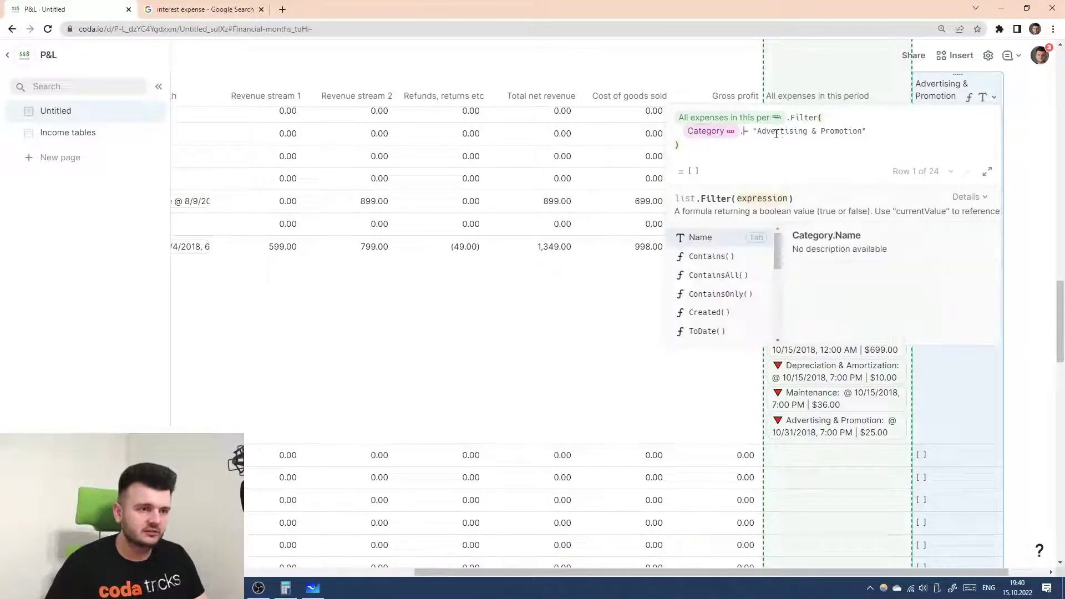
left_click(891, 125)
left_click(788, 143)
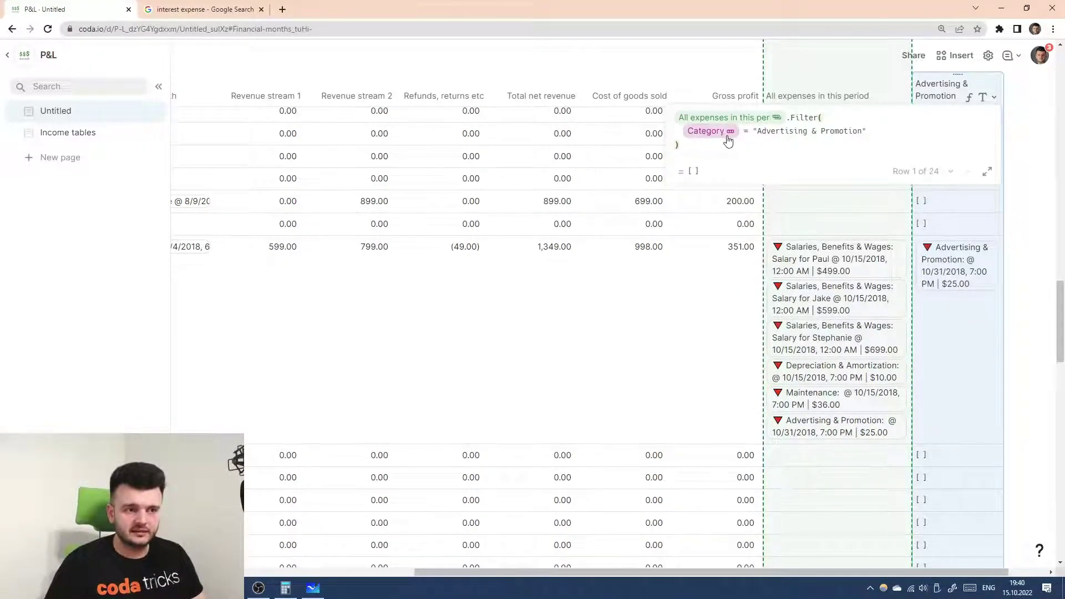
left_click(827, 136)
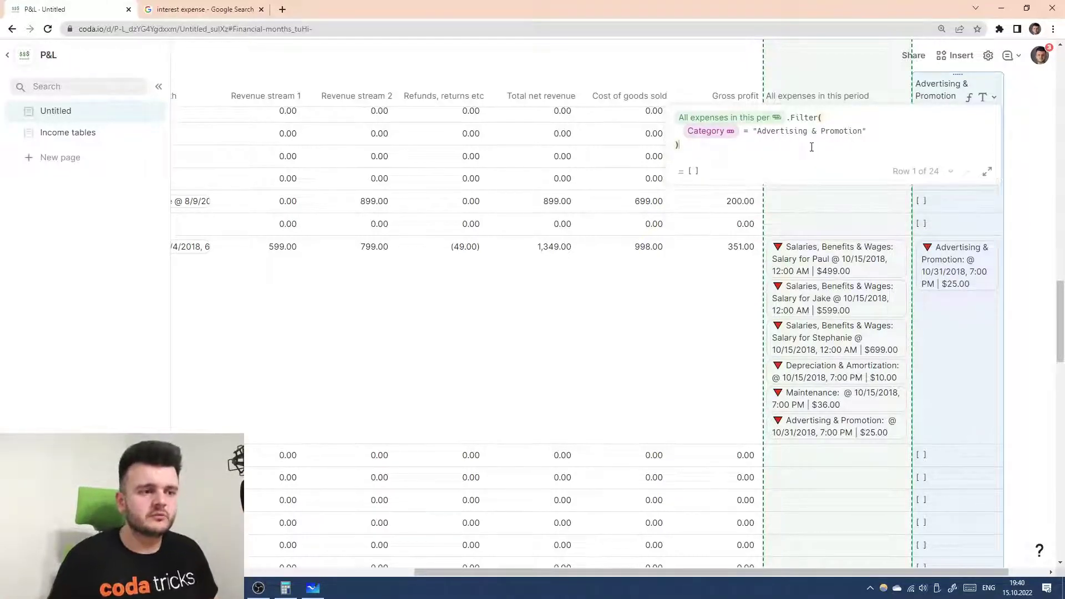
left_click(937, 269)
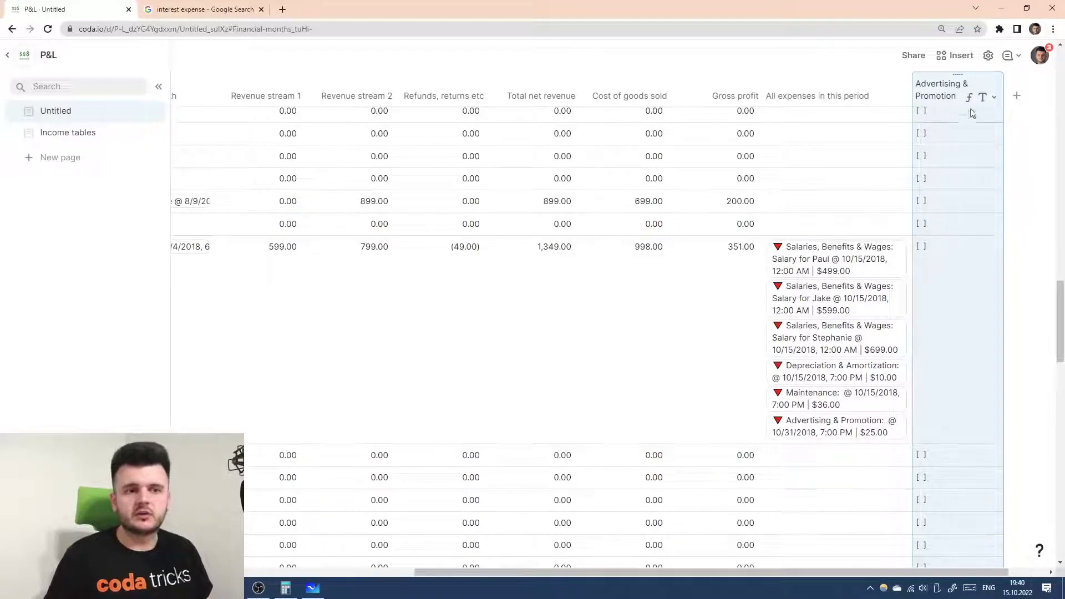
- Reopen the Advertising & Promotion column's formula and inspect both sides of its Category comparison
left_click(981, 97)
left_click(703, 132)
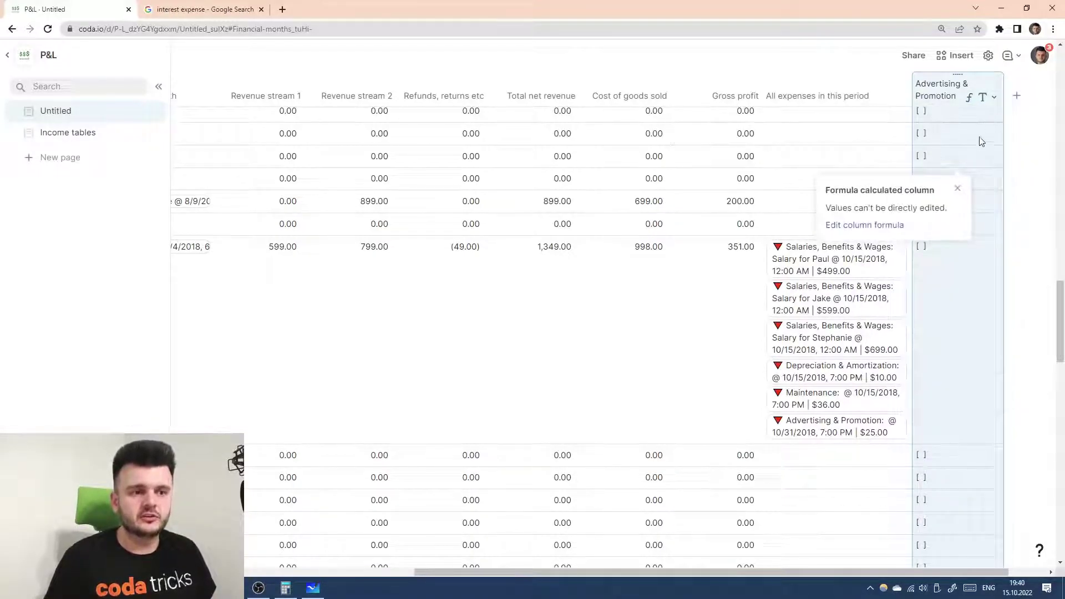
left_click(978, 100)
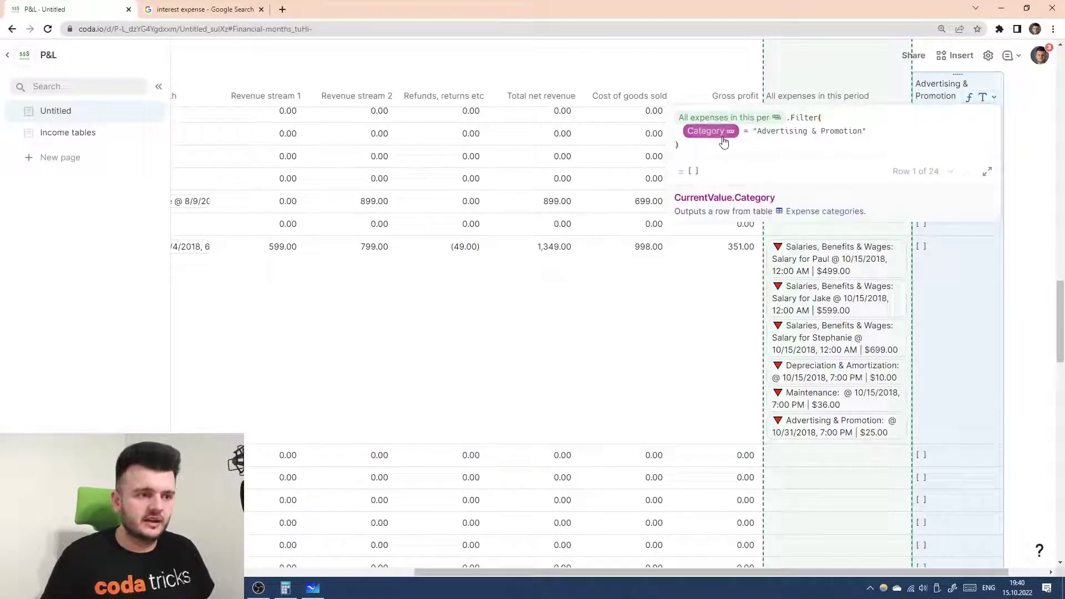
left_click(827, 132)
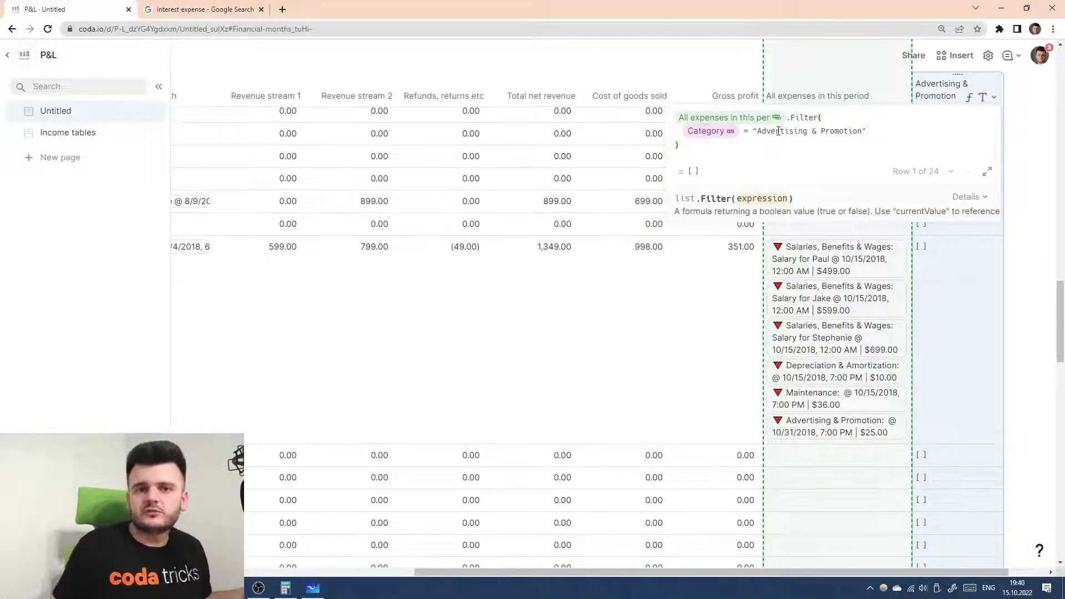
- Add ToText() after Category in the Advertising & Promotion filter condition and apply the formula
left_click(734, 139)
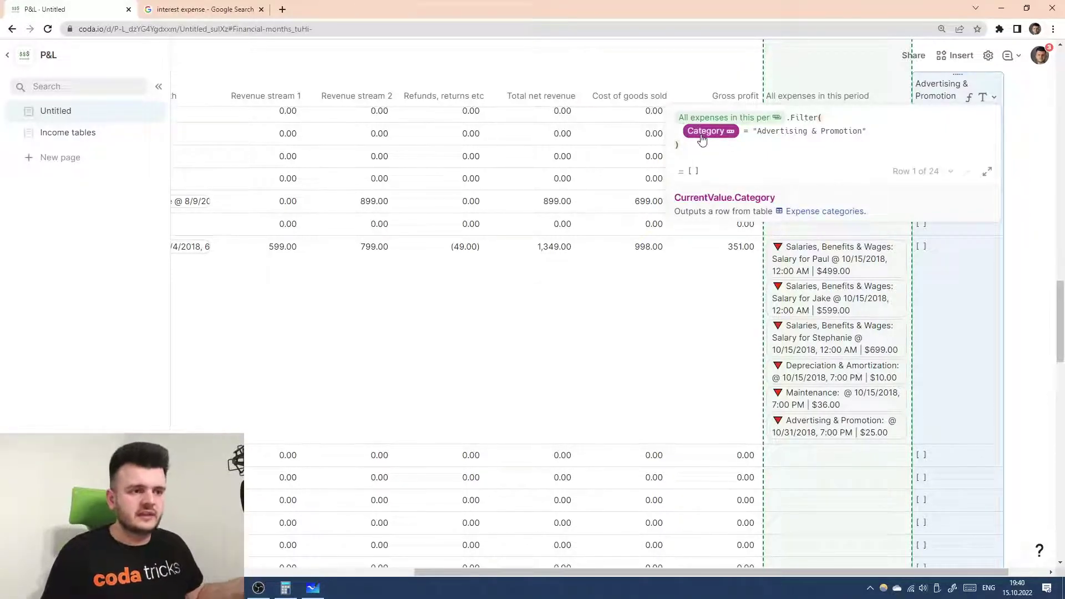
left_click(888, 129)
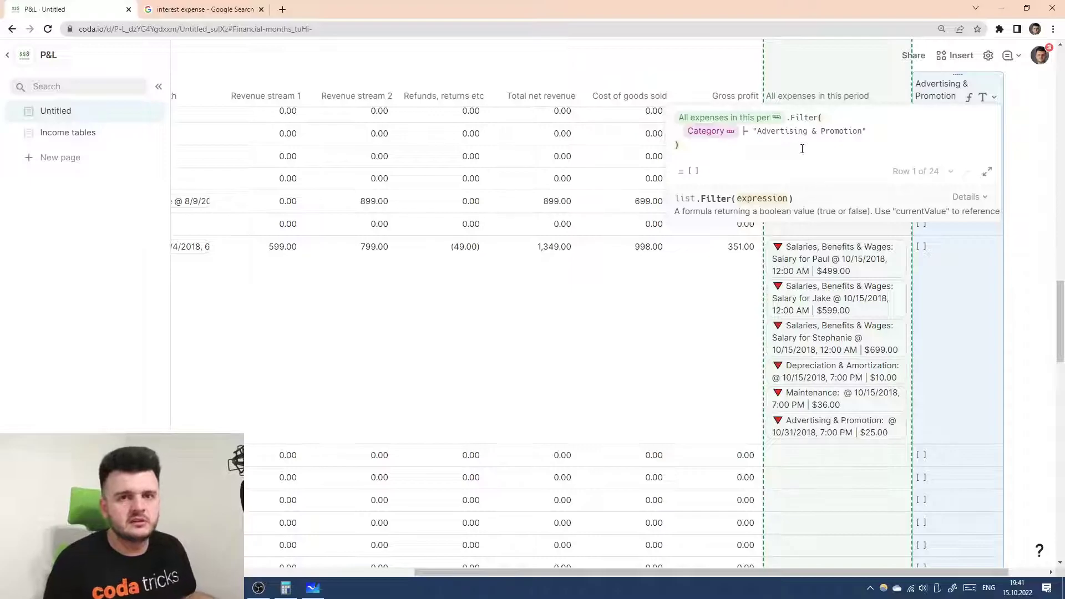
left_click(740, 135)
key("Right")
type(".")
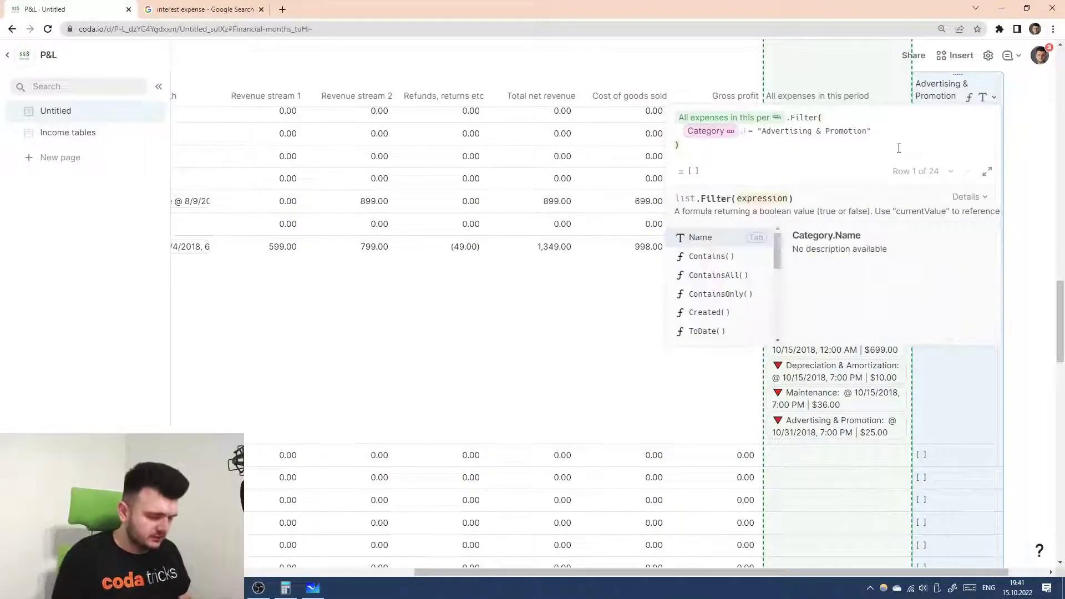
type("ToText(")
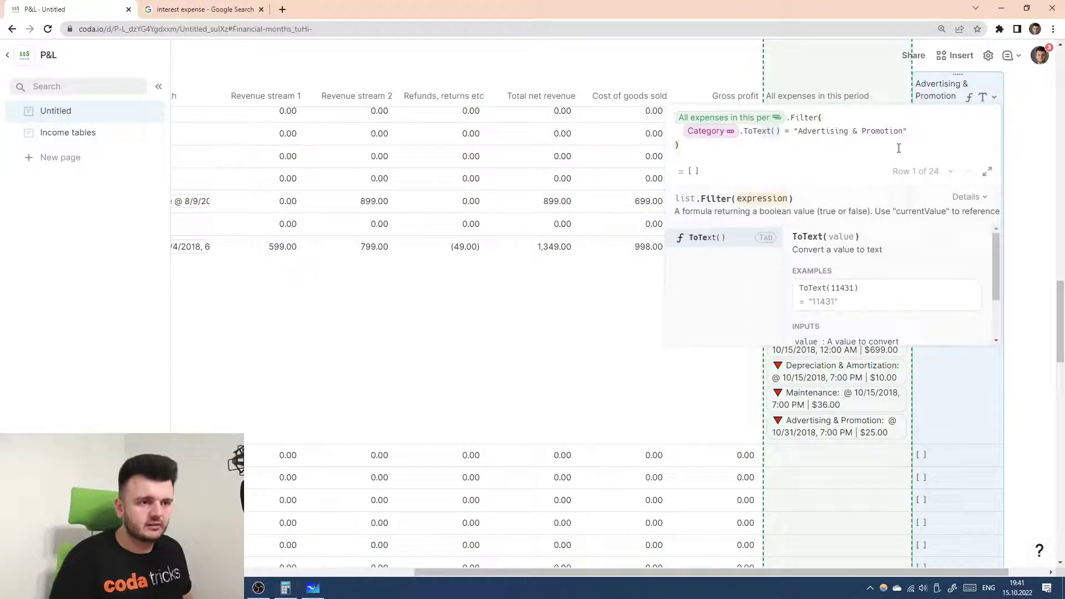
key("Tab")
key("Return")
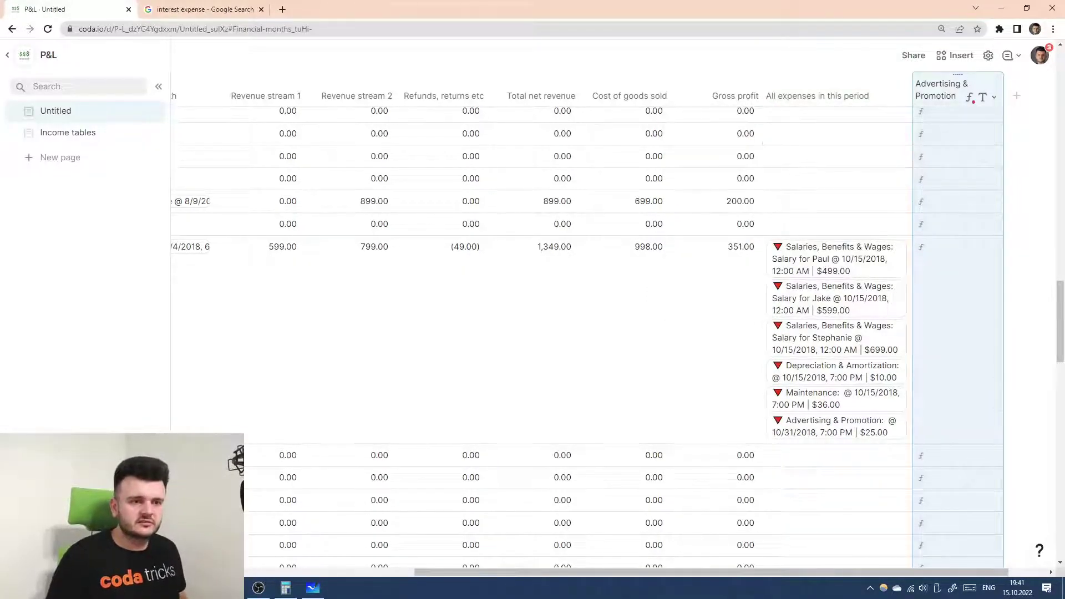
left_click(817, 140)
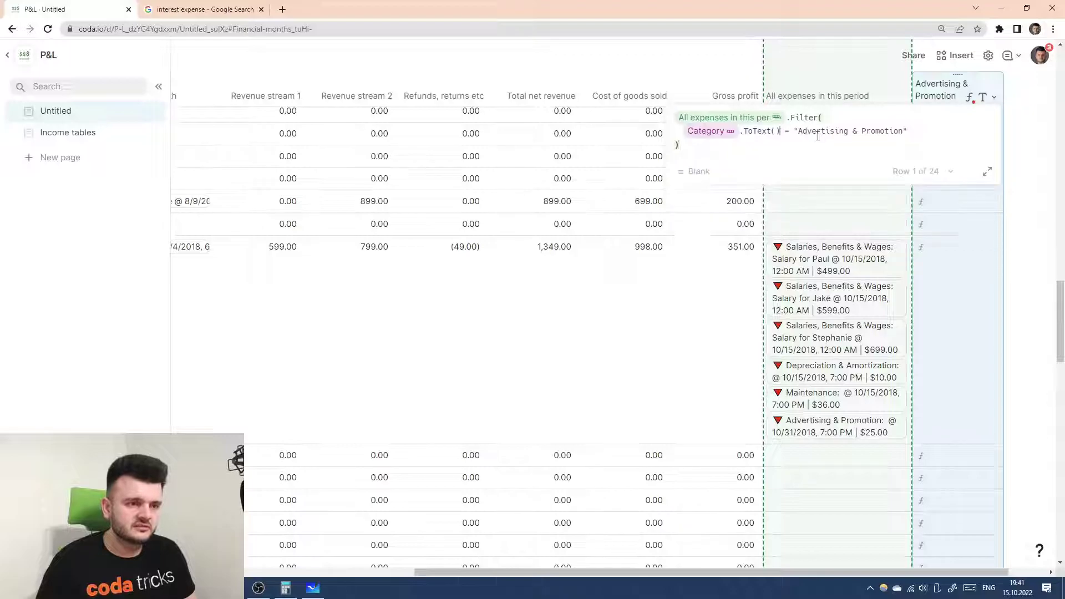
mouse_move(963, 272)
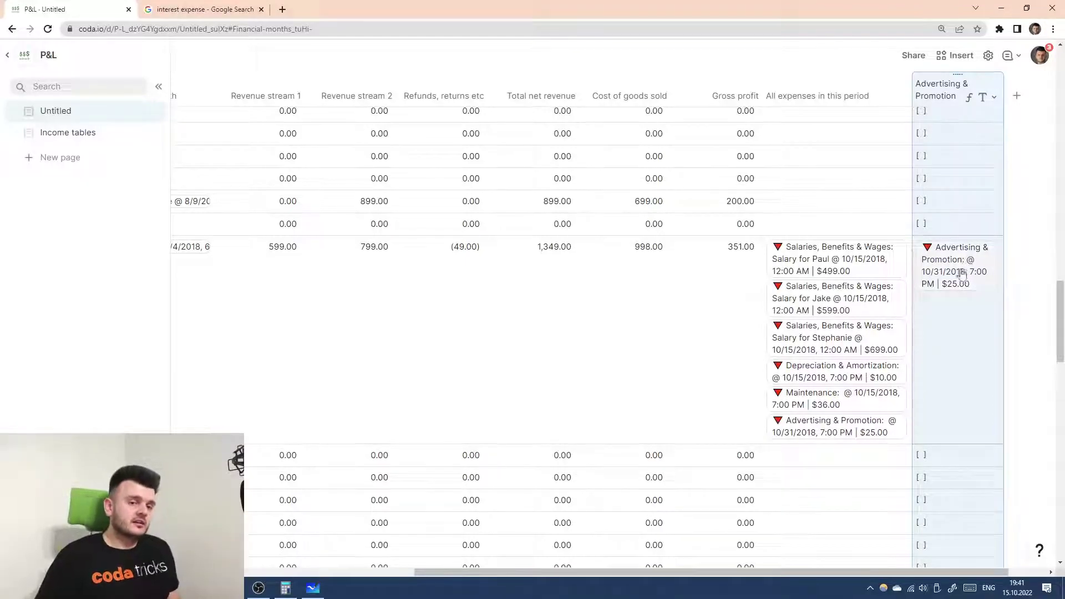
- Insert a blank row below Advertising & Promotion in the Expense categories table and delete it again
scroll(922, 303, "down", 5)
scroll(916, 294, "down", 4)
scroll(780, 302, "left", 5)
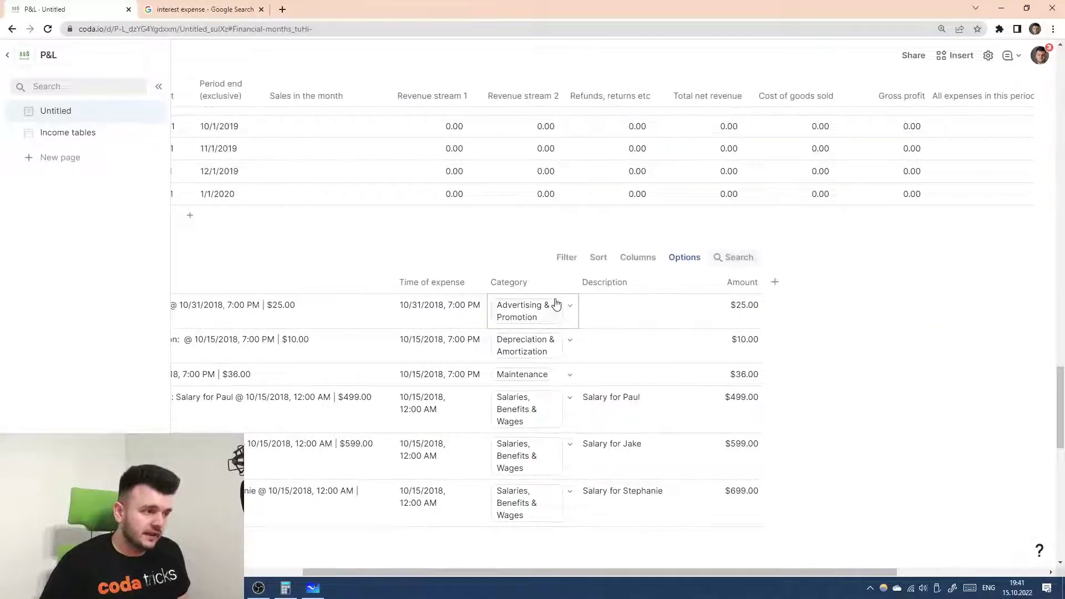
scroll(532, 314, "left", 3)
scroll(507, 317, "down", 7)
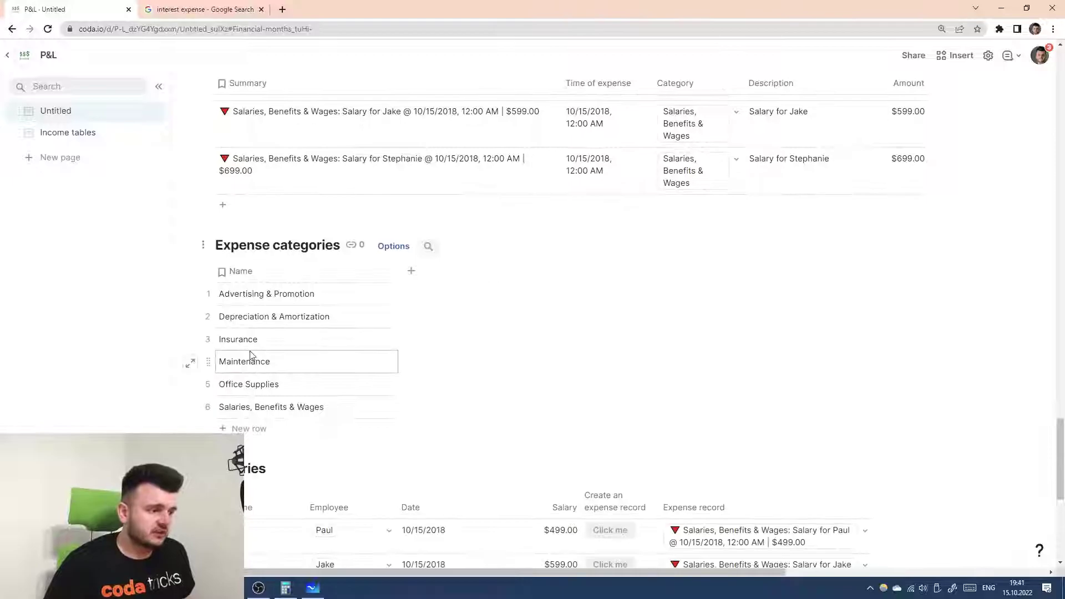
left_click(208, 304)
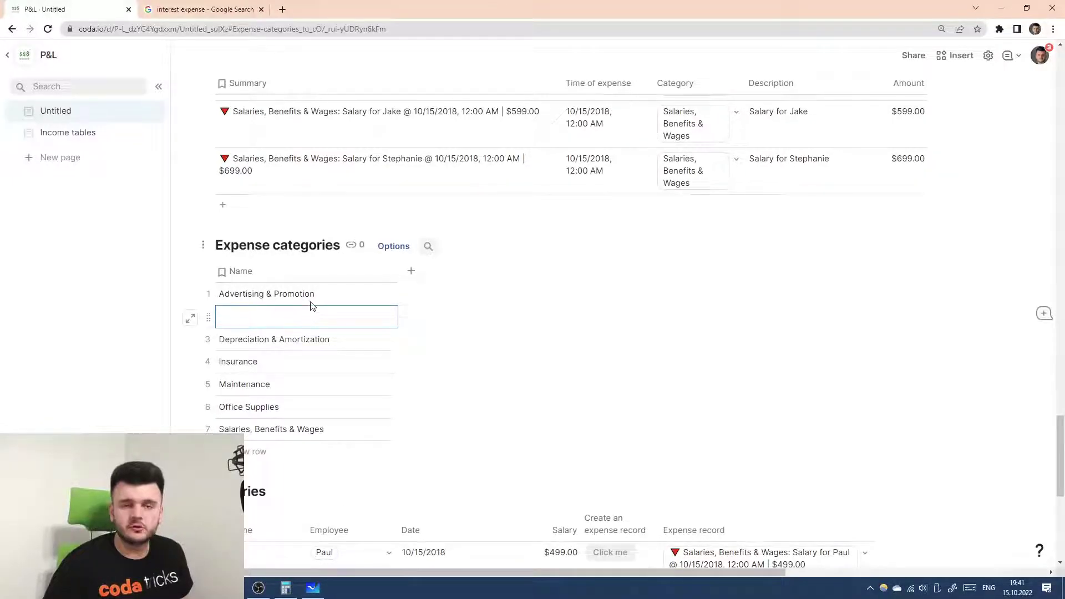
left_click(208, 317)
key("Delete")
- Return to the Financial months table and review the expenses listed in its Advertising & Promotion column
scroll(564, 281, "up", 10)
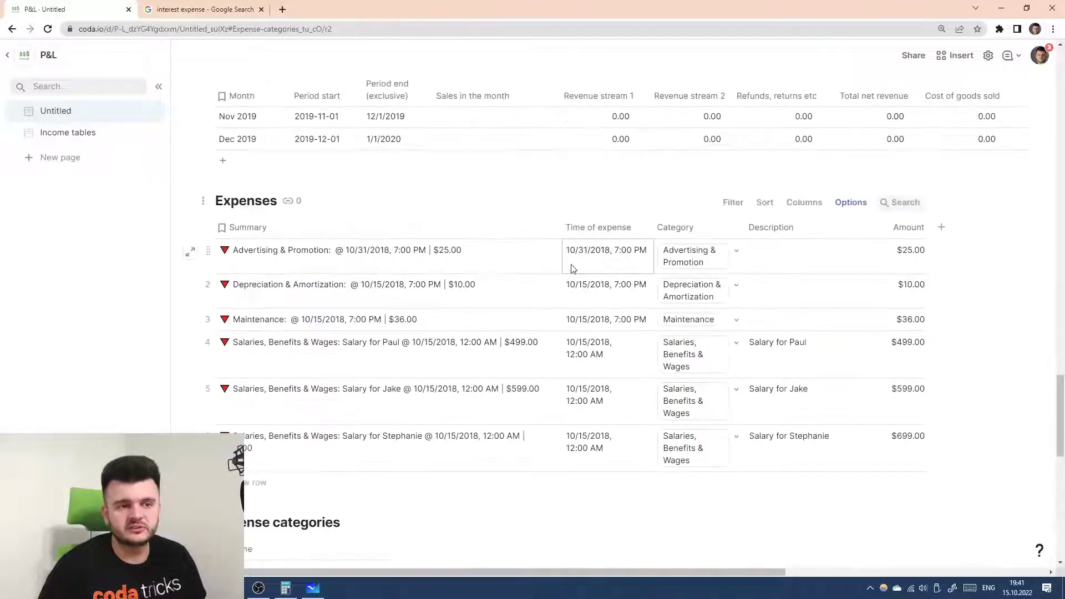
scroll(673, 226, "right", 3)
scroll(709, 222, "right", 4)
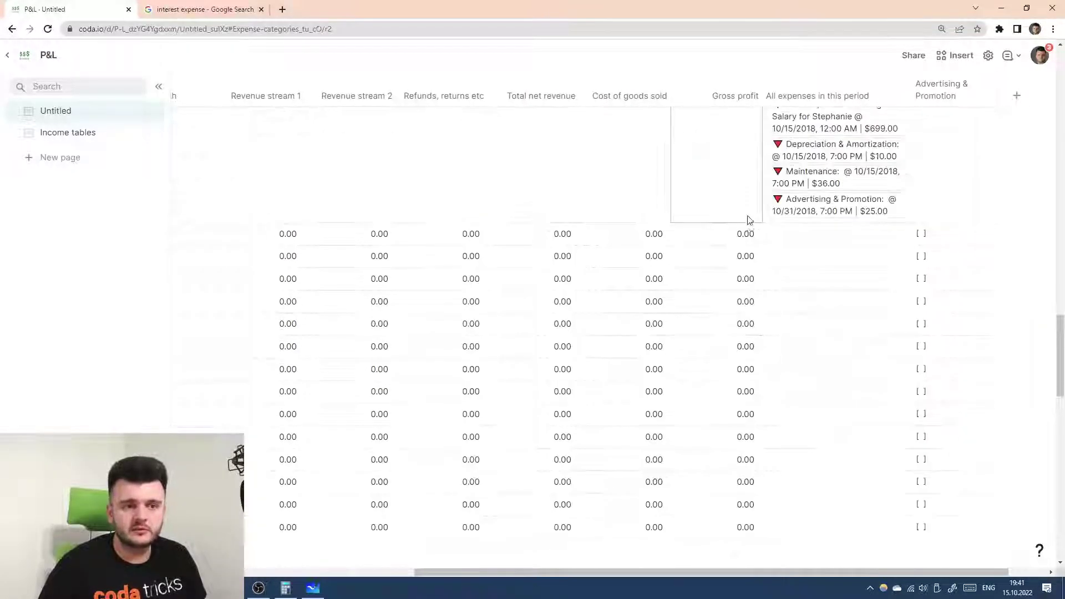
left_click(894, 212)
scroll(902, 219, "up", 1)
left_click(911, 225)
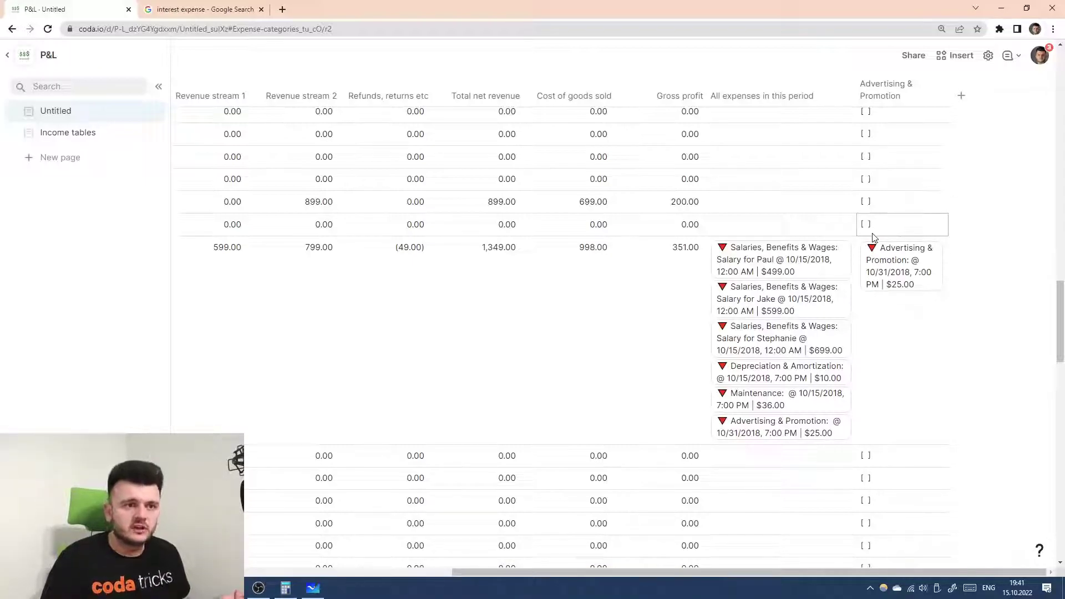
left_click(915, 211)
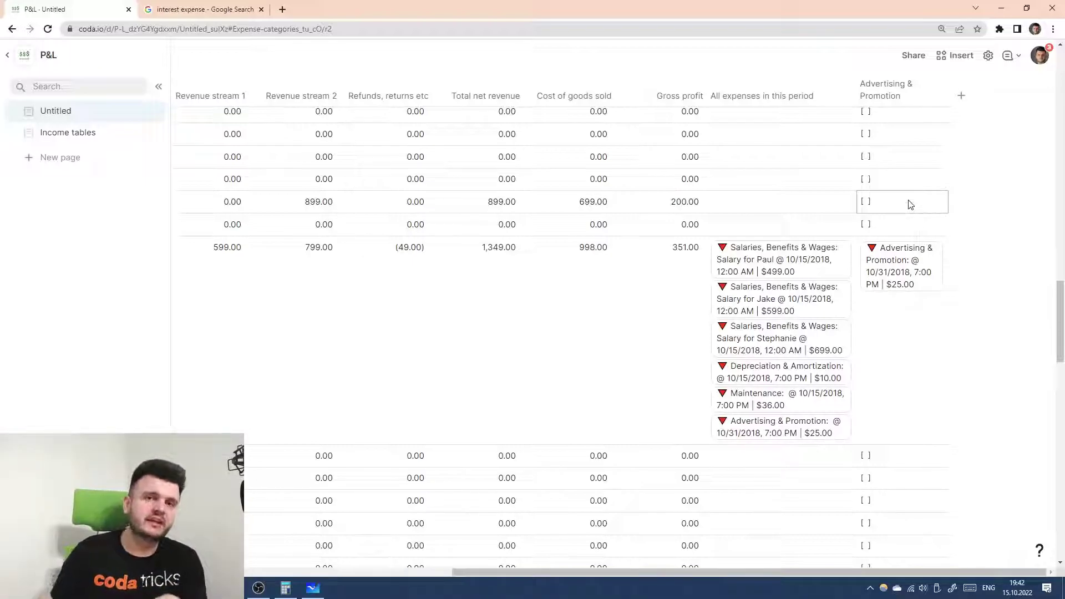
left_click(896, 96)
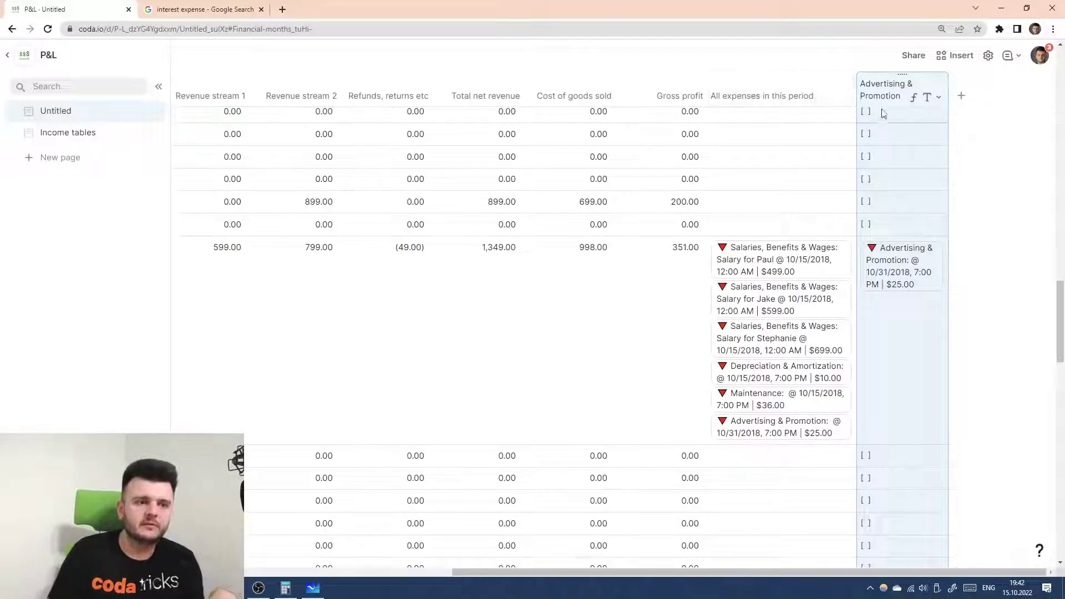
left_click(939, 98)
left_click(931, 158)
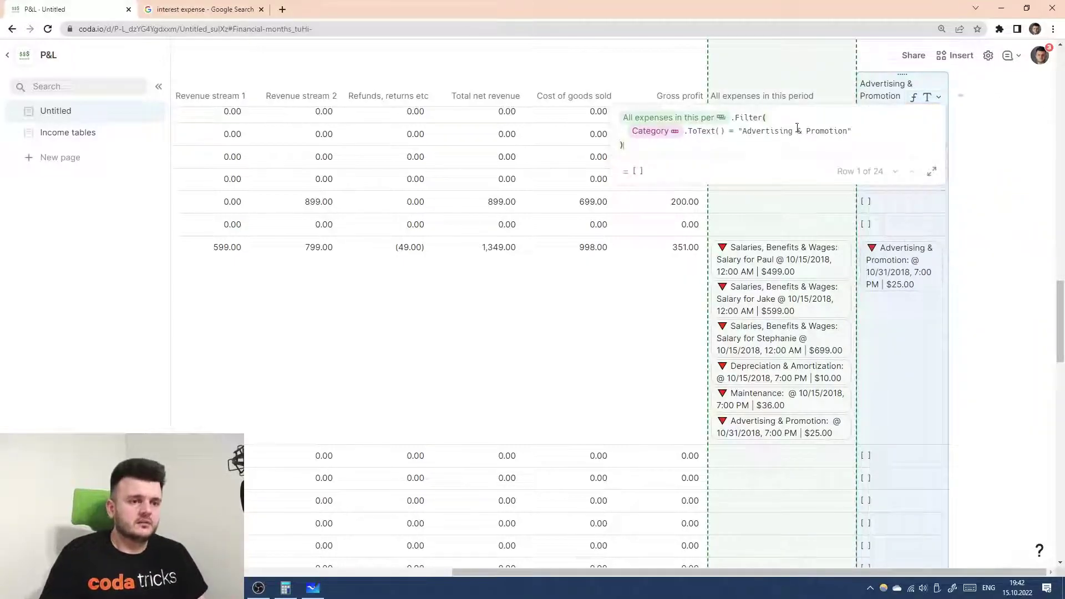
left_click_drag(729, 132, 686, 132)
key("BackSpace")
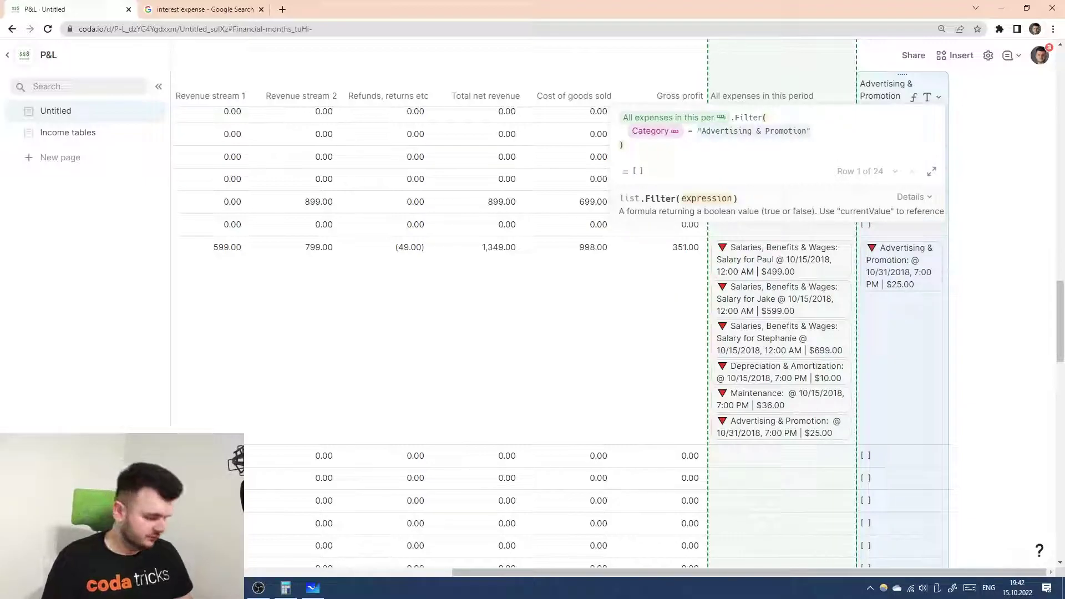
type("@")
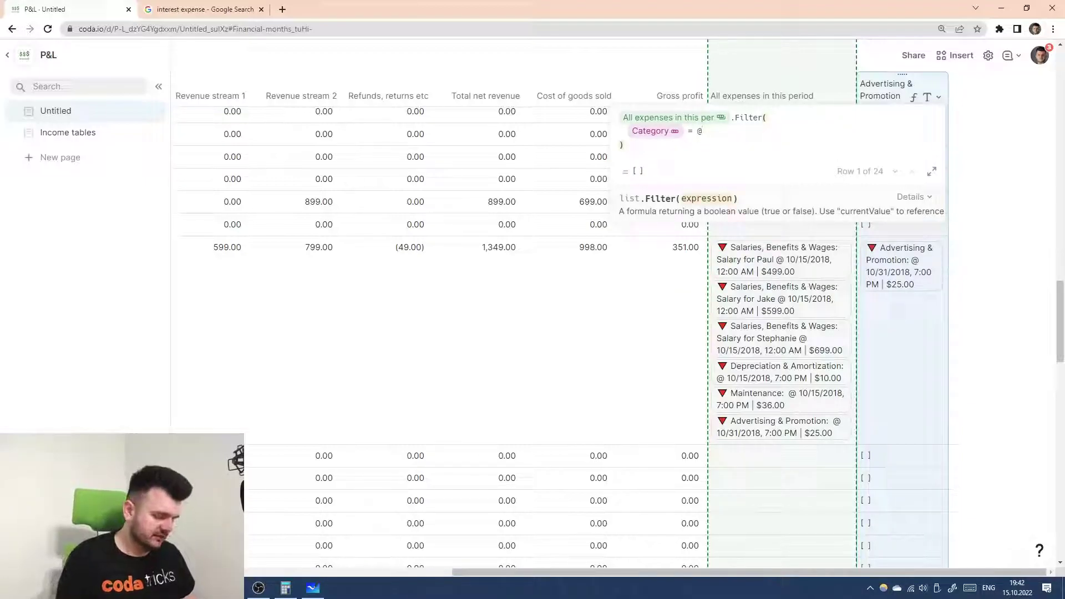
type("Advertising & Promotion")
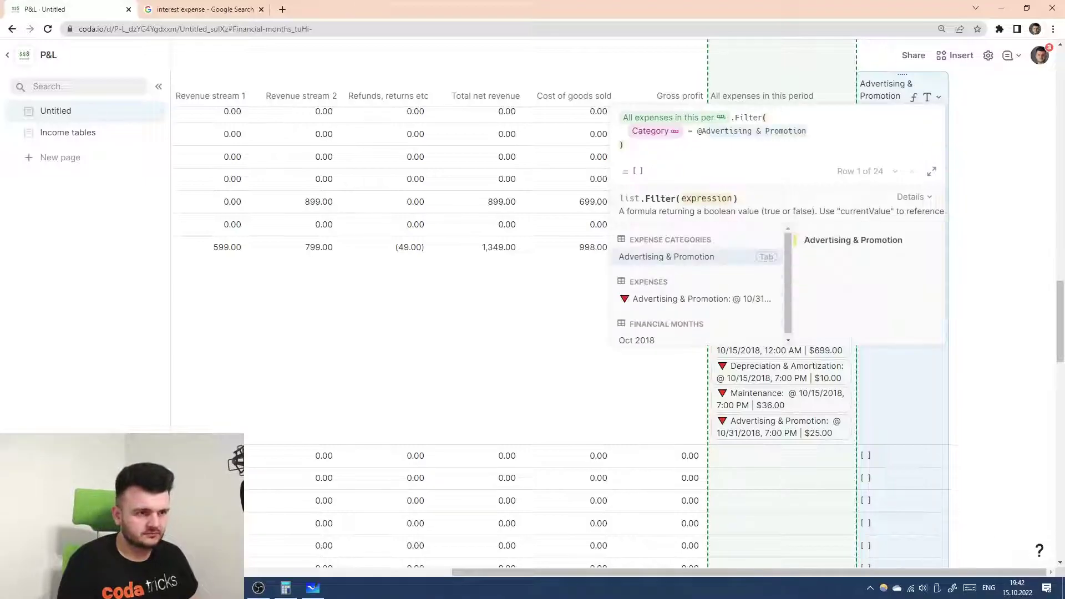
- Complete the Advertising & Promotion column's filter formula so Category equals Advertising & Promotion from Expense categories
key("Tab")
key("Return")
scroll(600, 313, "down", 8)
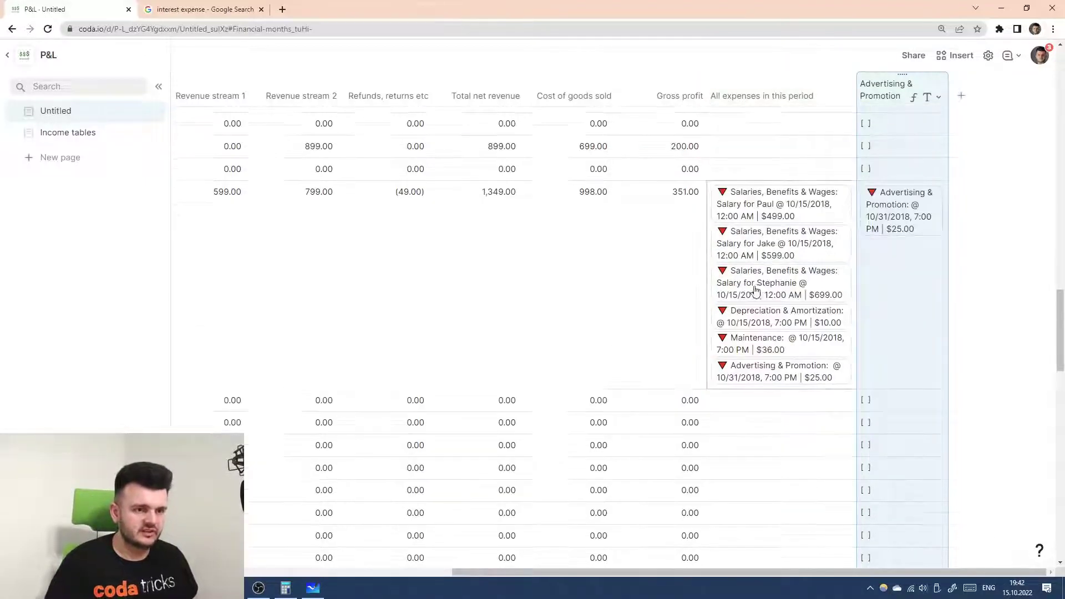
- Widen the Category column in the Expenses table so longer category names fit on fewer lines
scroll(599, 312, "left", 1)
scroll(600, 313, "left", 2)
scroll(597, 315, "down", 8)
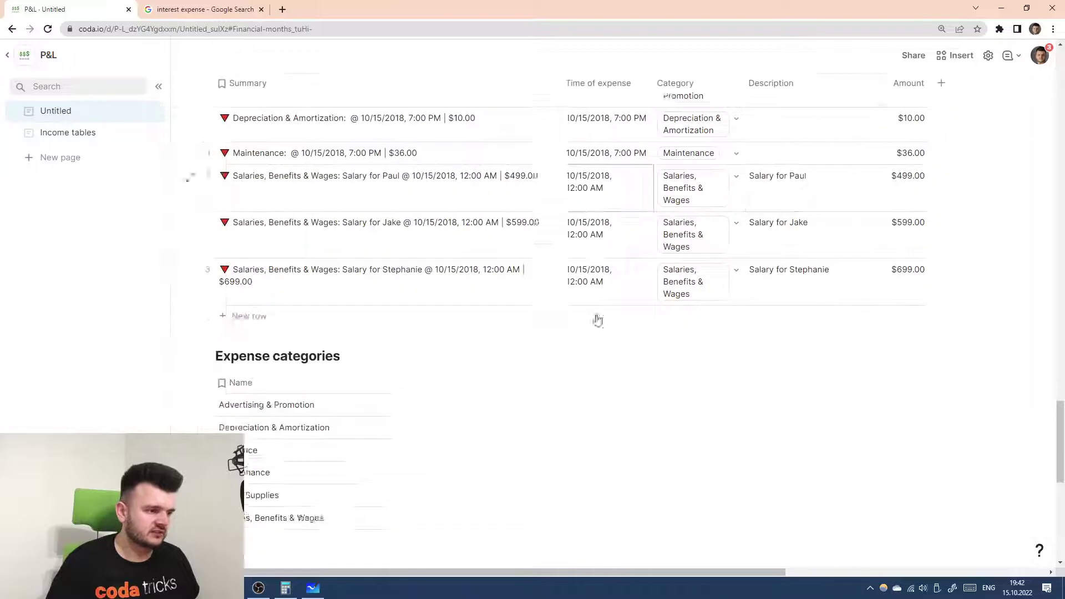
scroll(579, 358, "down", 2)
scroll(576, 352, "up", 10)
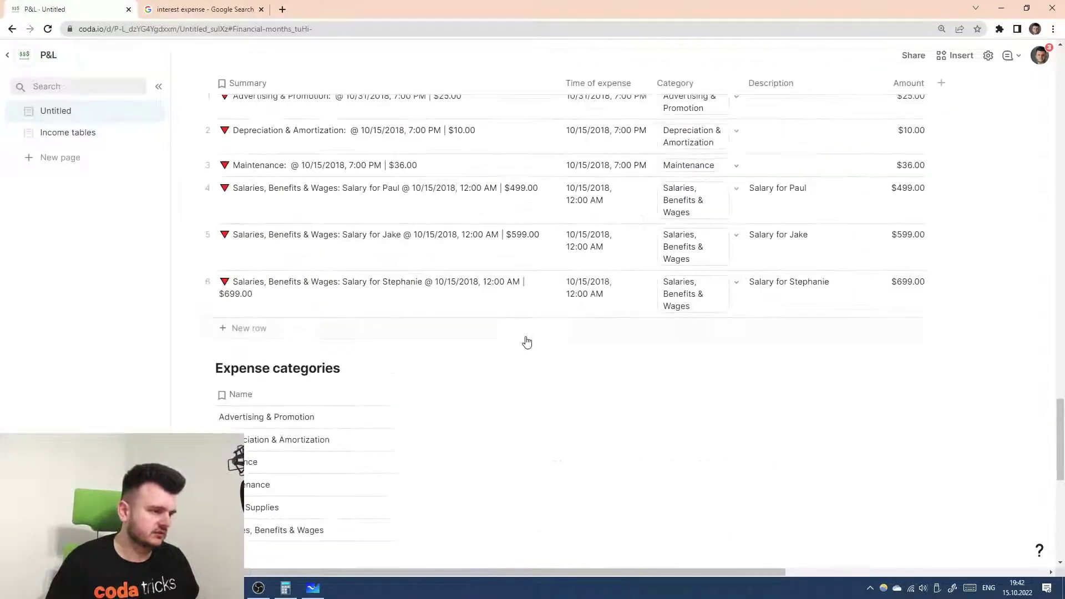
scroll(784, 324, "right", 1)
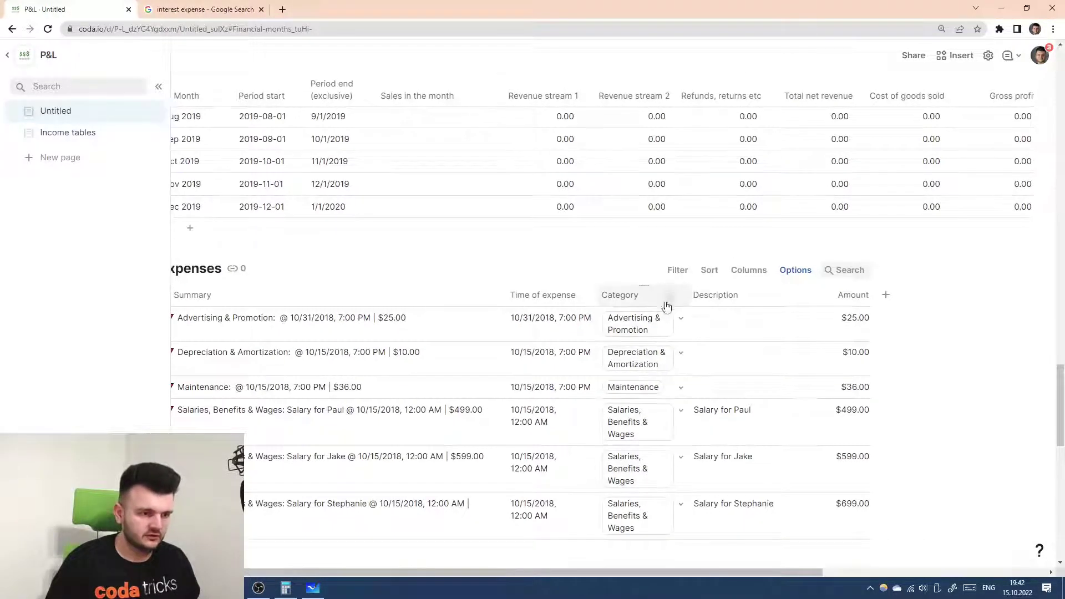
left_click_drag(688, 296, 736, 296)
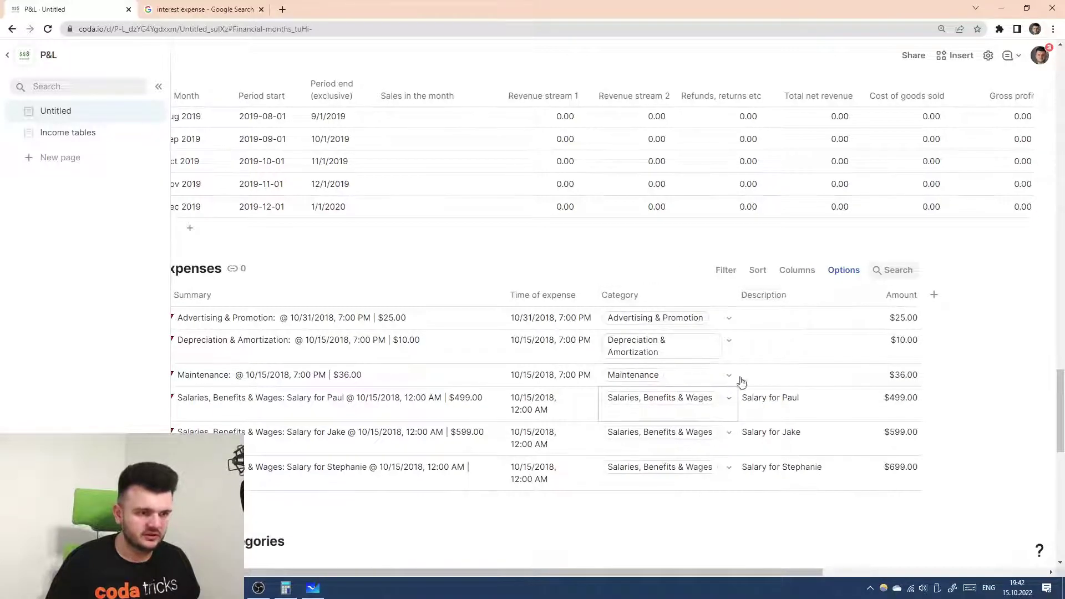
- Extend the Advertising & Promotion column's filter formula with the Amount column of the matching expenses
scroll(747, 377, "right", 1)
scroll(910, 247, "up", 1)
scroll(919, 241, "right", 5)
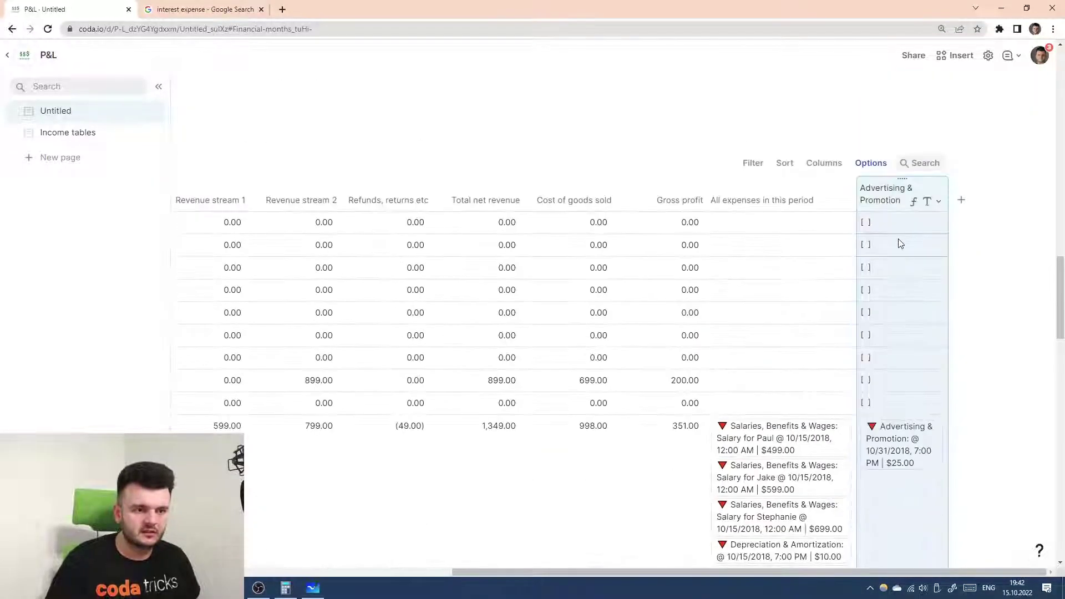
right_click(930, 252)
left_click(930, 260)
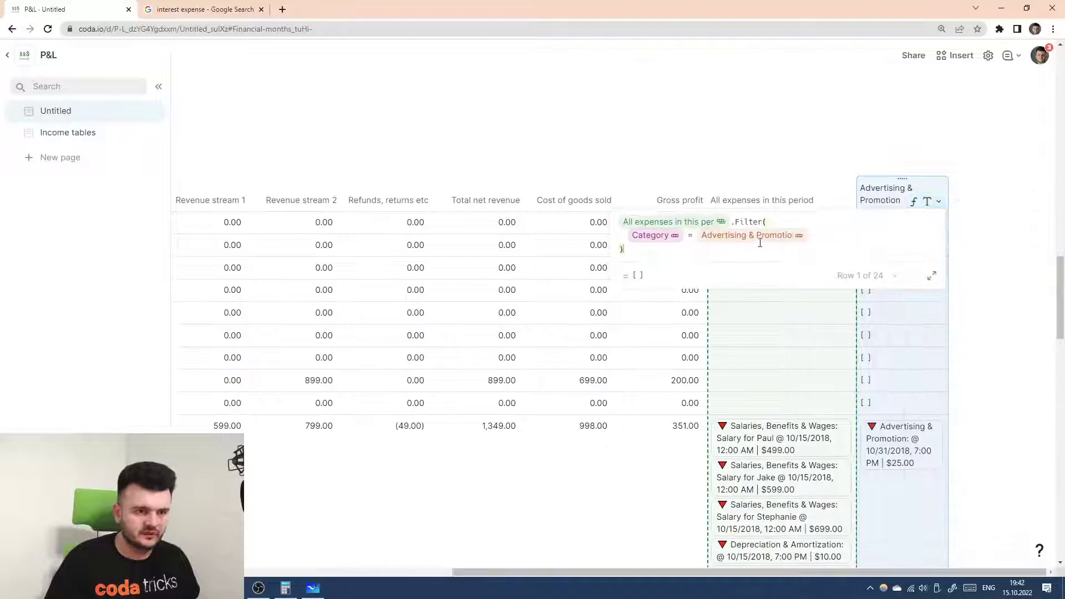
type(".")
key("Down")
key("Down")
key("Down")
key("Down")
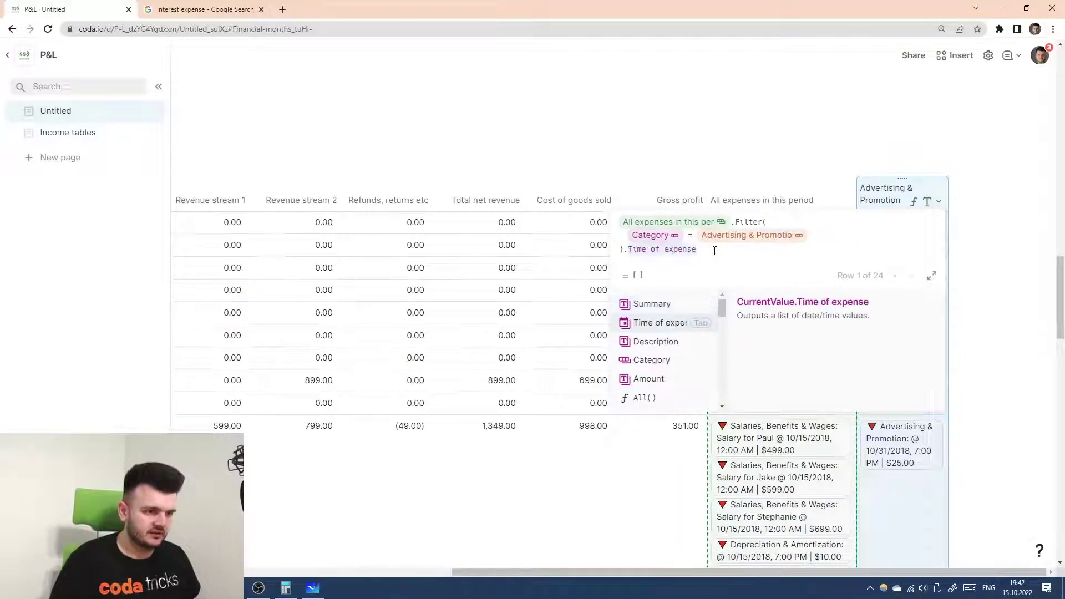
key("Tab")
- Append Sum() after Amount in the Advertising & Promotion formula and save it
type("/Revenue")
key("BackSpace")
key("BackSpace")
key("BackSpace")
key("BackSpace")
key("BackSpace")
key("BackSpace")
key("BackSpace")
key("BackSpace")
type(".Sub")
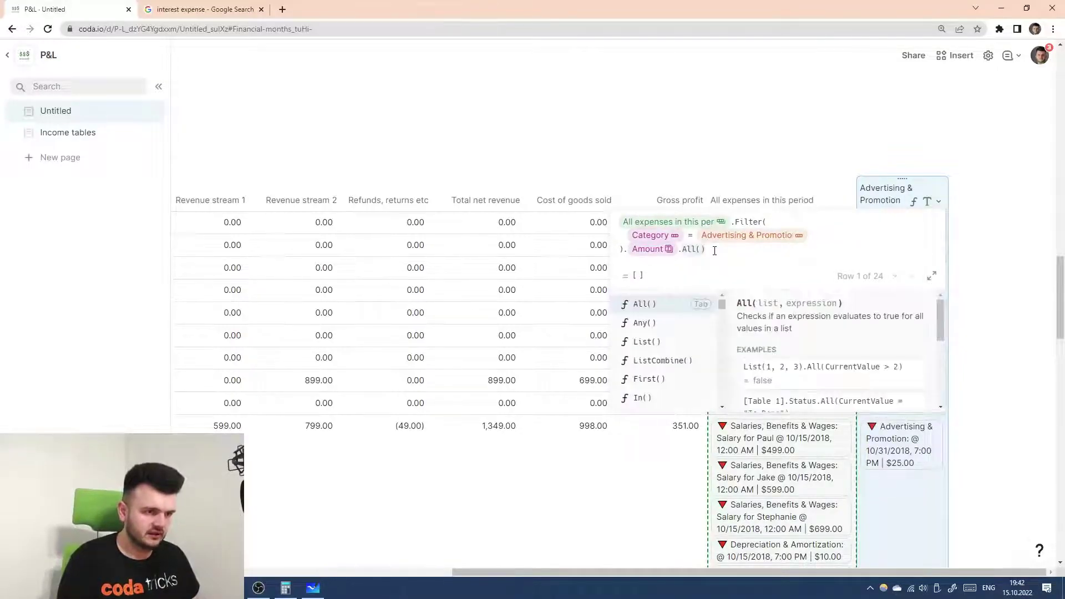
key("Tab")
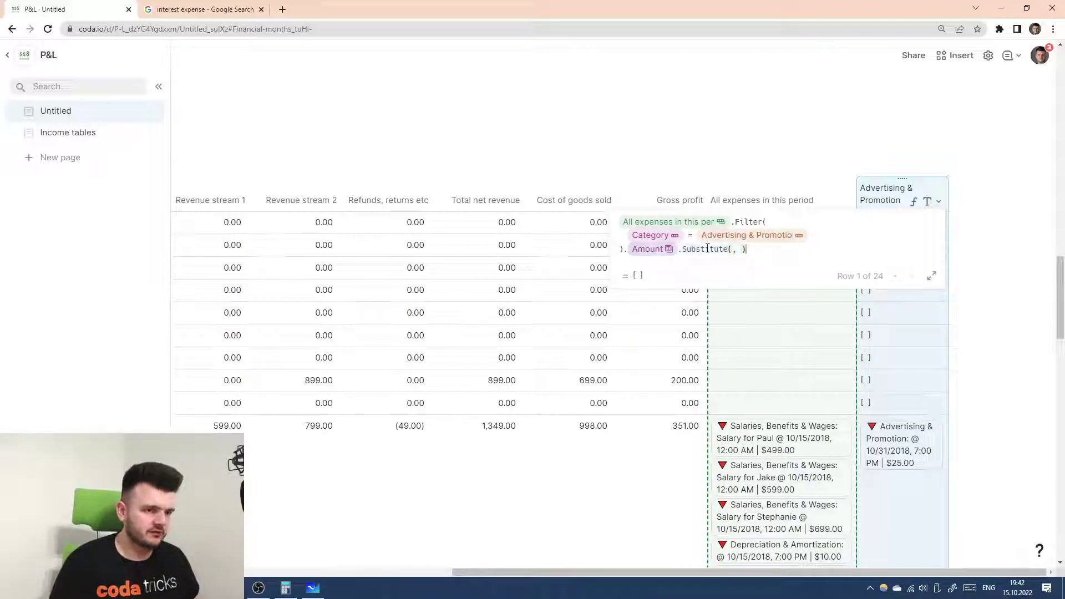
type("Sum")
key("Tab")
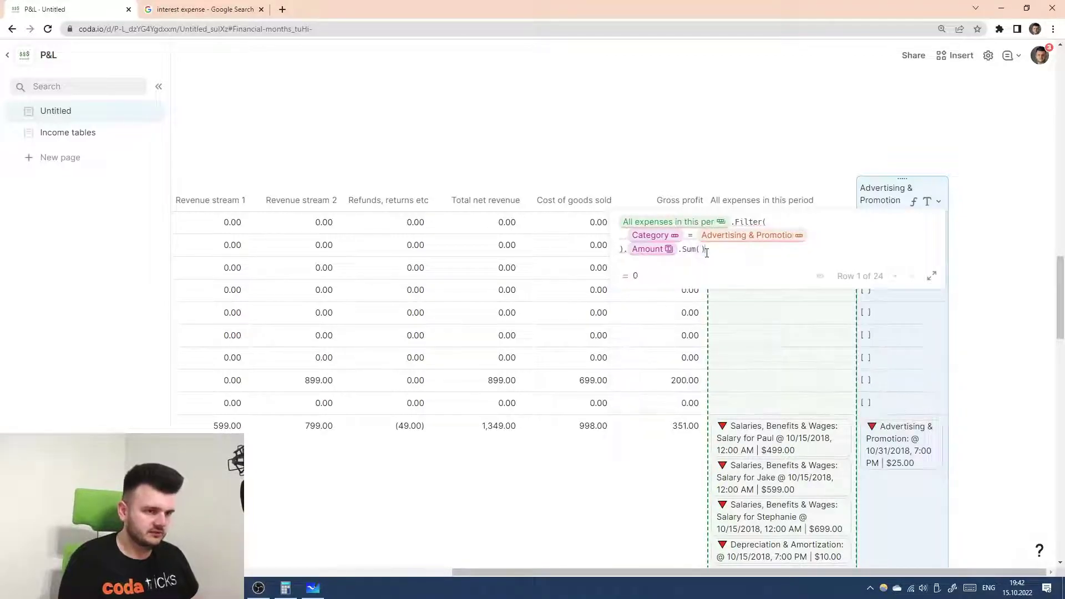
key("Return")
- Inspect the Amount column and its format in the Expenses table
scroll(799, 289, "down", 10)
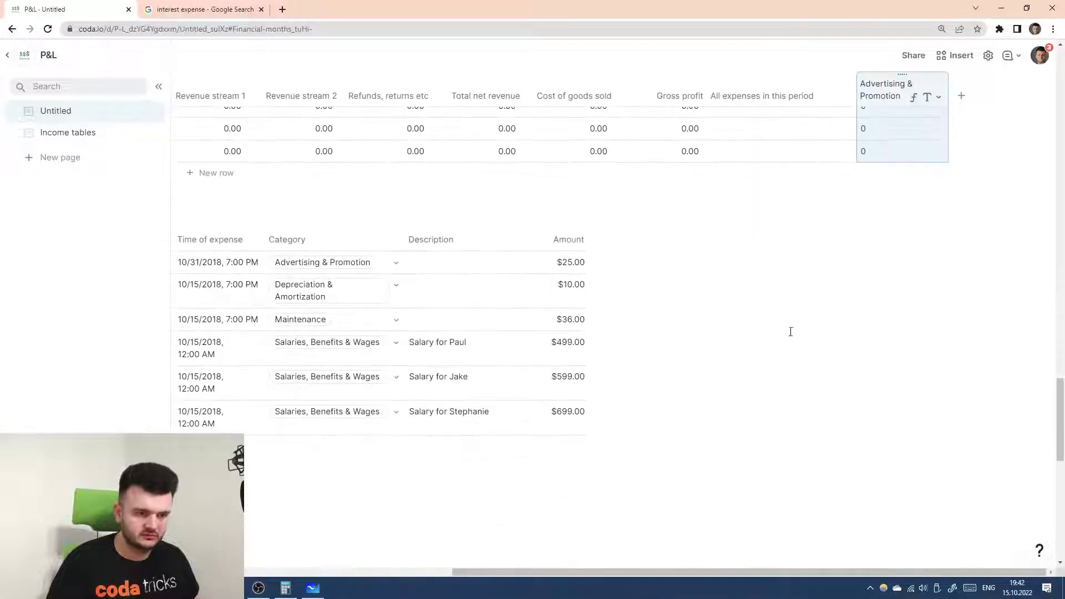
left_click(530, 129)
scroll(550, 133, "left", 4)
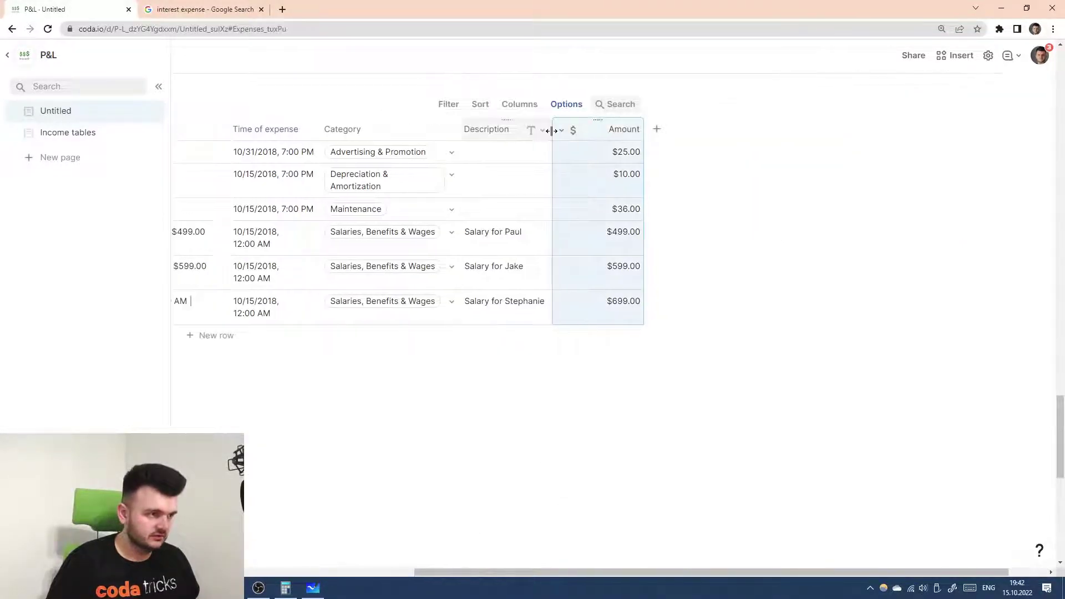
scroll(511, 138, "left", 3)
scroll(556, 133, "right", 5)
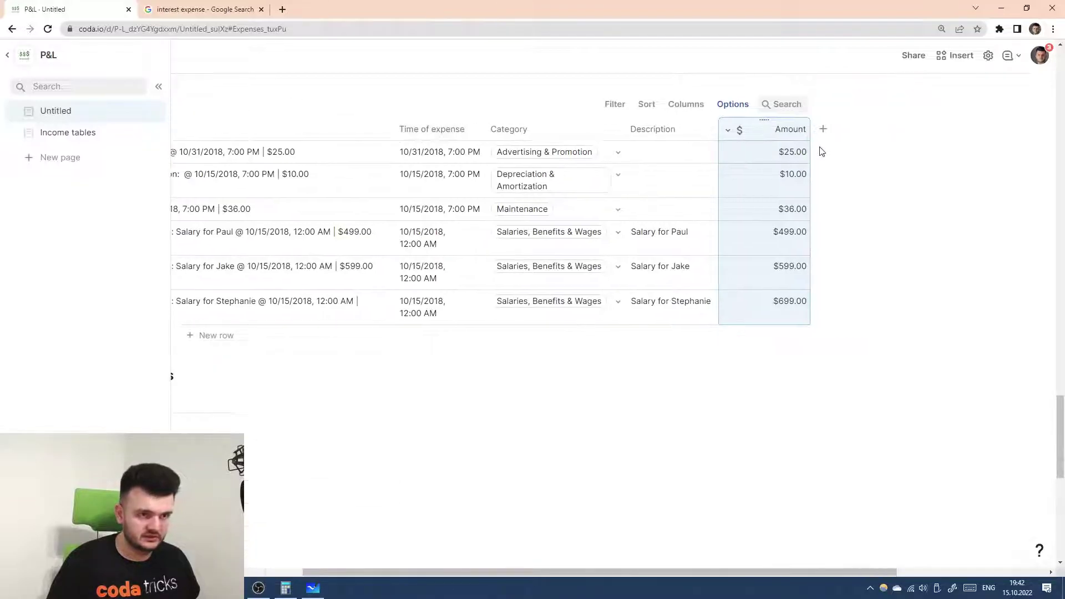
scroll(851, 165, "up", 5)
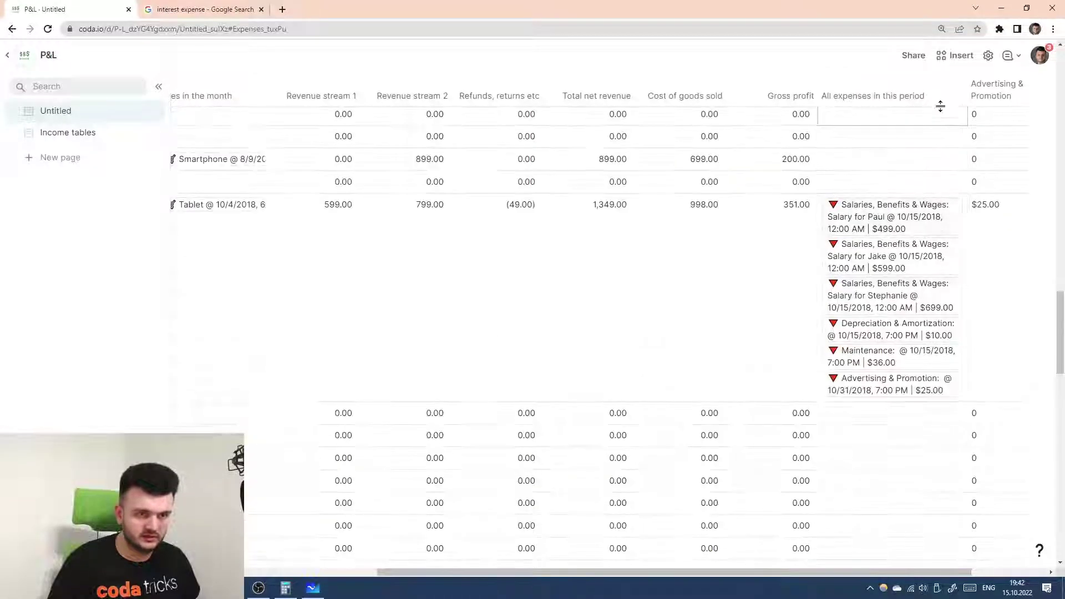
- Review the Advertising & Promotion formula and the lookup settings of the All expenses in this period column
left_click(943, 98)
left_click(977, 89)
left_click(1024, 97)
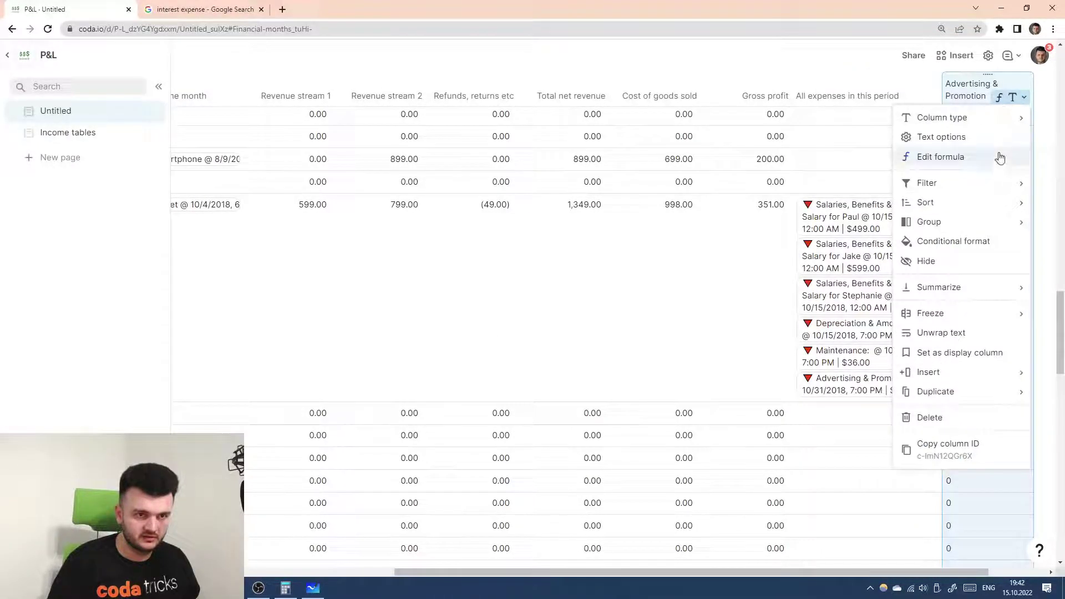
left_click(996, 157)
left_click(742, 145)
left_click(851, 149)
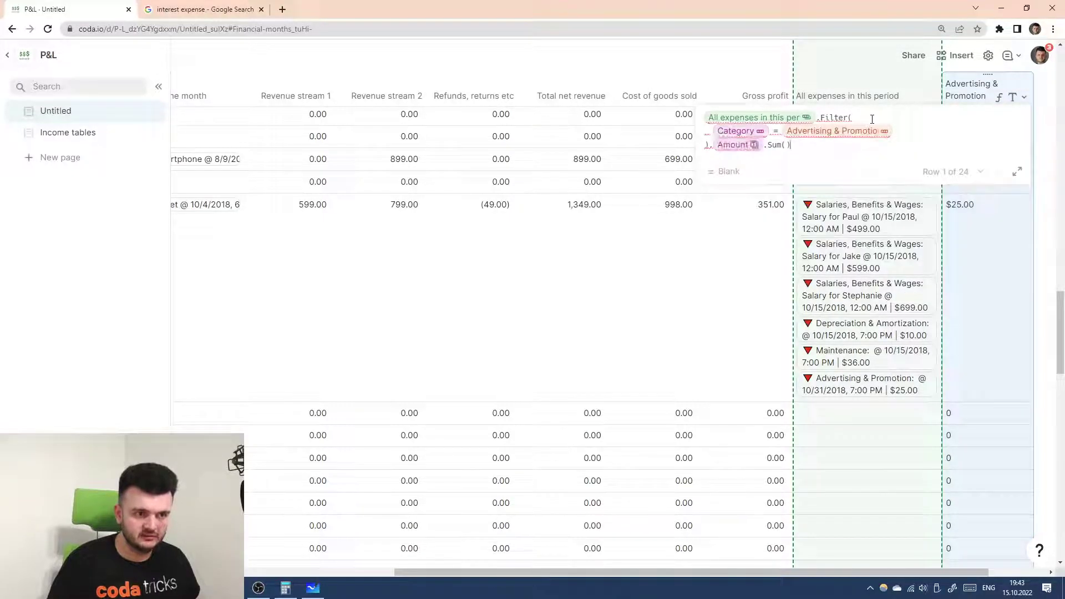
left_click(795, 121)
left_click(902, 79)
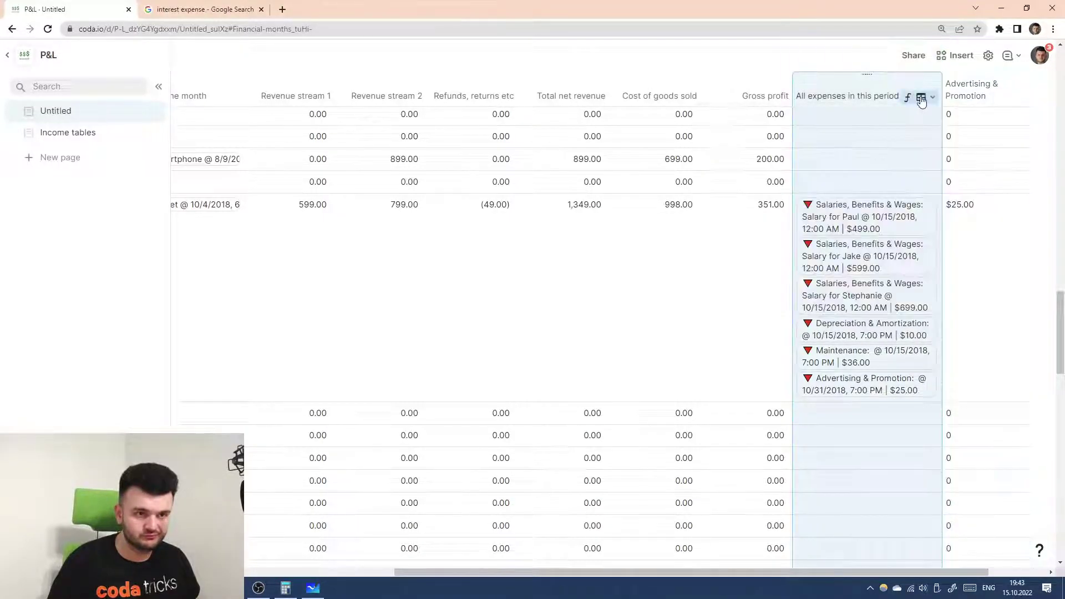
left_click(923, 98)
left_click(927, 139)
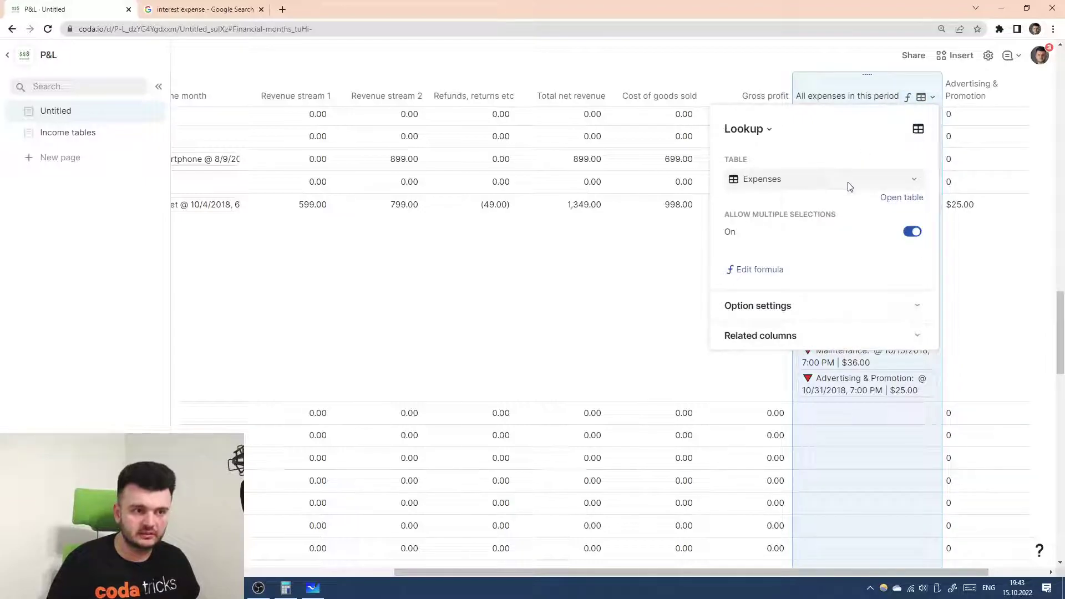
- Change the Advertising & Promotion column type to Currency
left_click(978, 98)
left_click(969, 97)
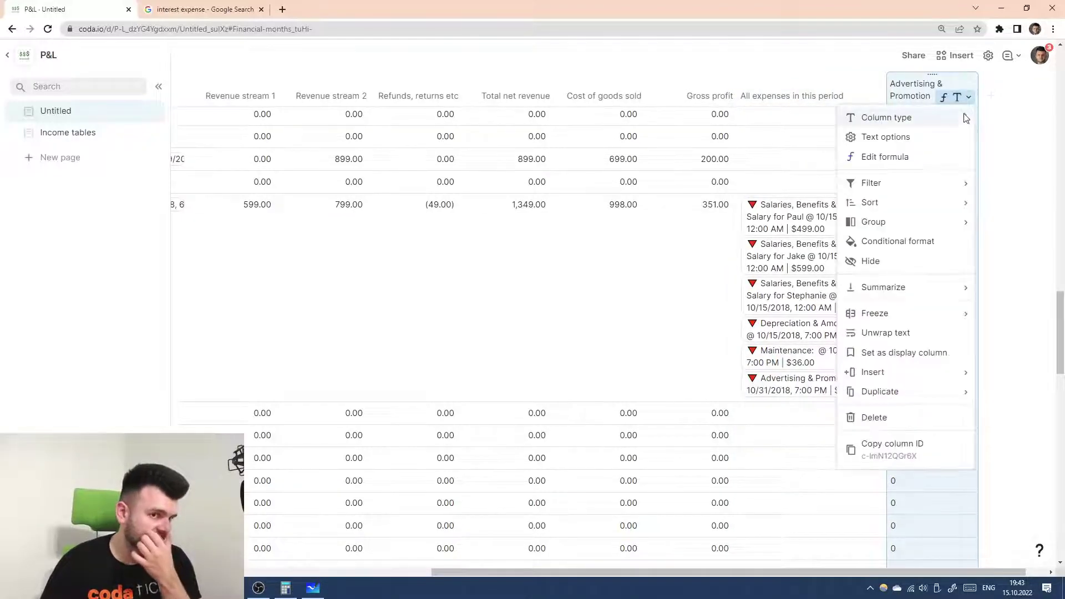
mouse_move(854, 124)
mouse_move(824, 206)
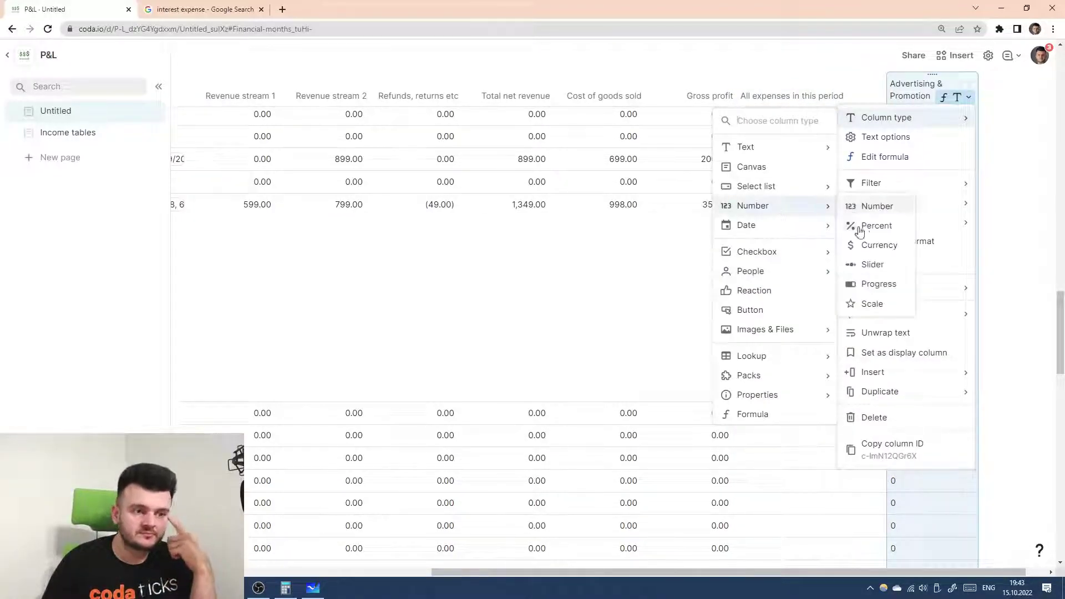
left_click(867, 248)
- Check the currency options of the Amount column in Expenses and the Salary column in the Salaries table
scroll(923, 173, "down", 5)
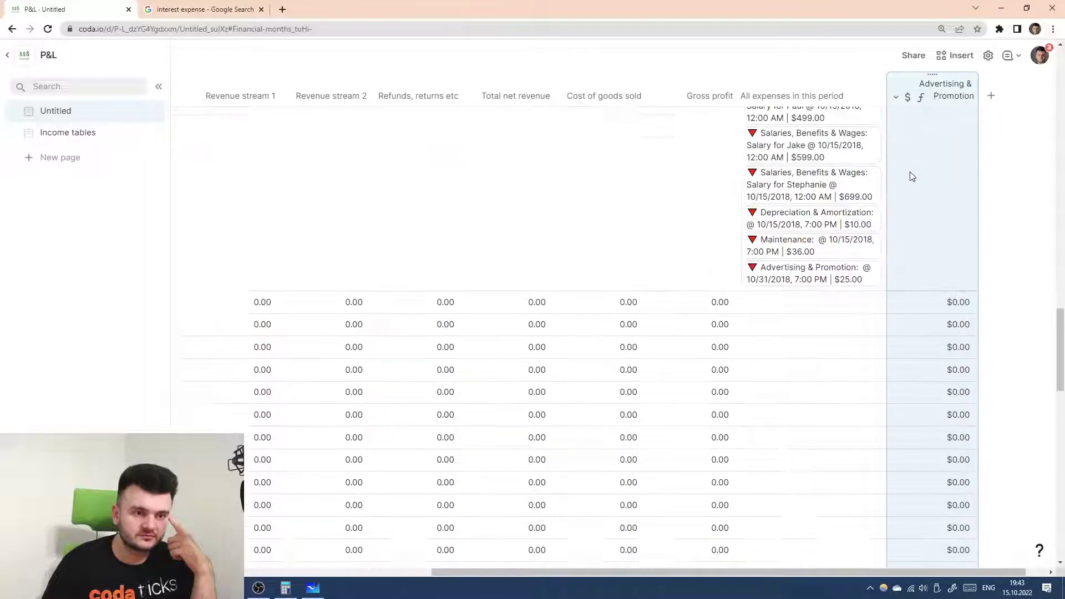
scroll(708, 306, "down", 2)
left_click(550, 297)
left_click(536, 297)
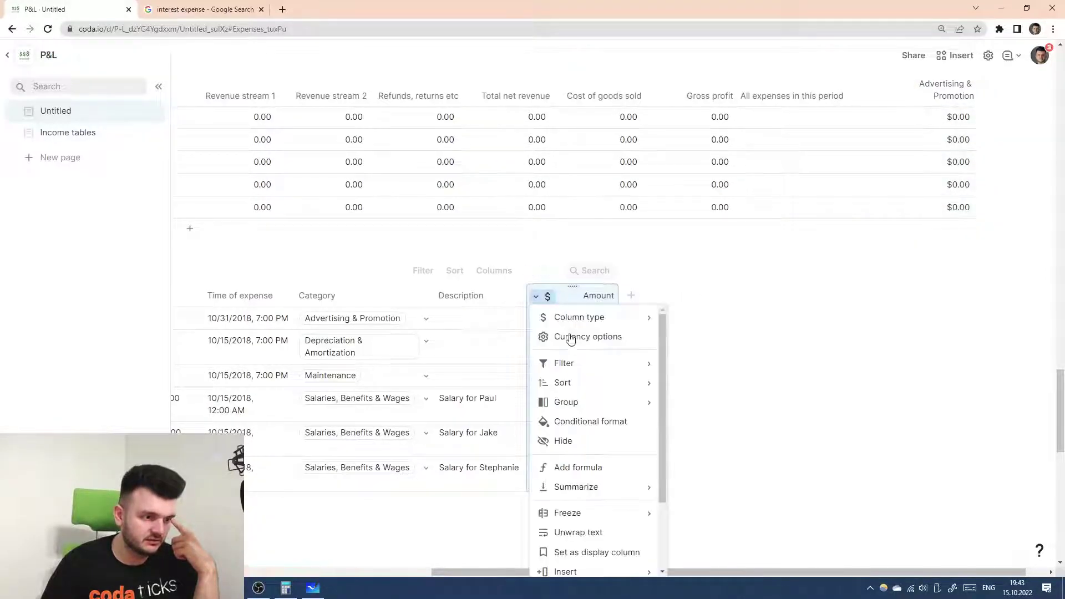
left_click(568, 338)
key("Escape")
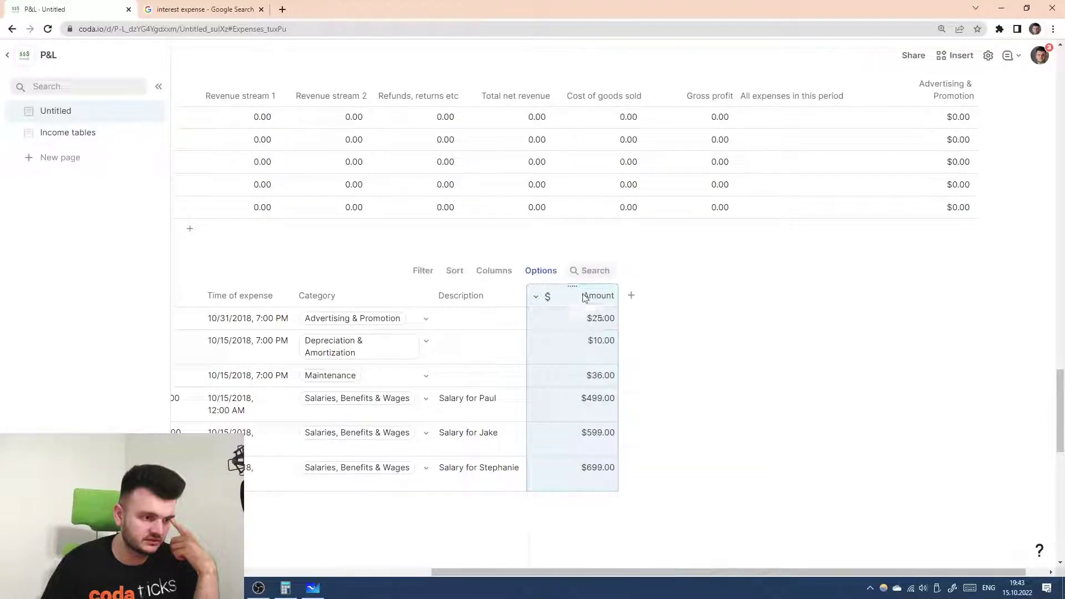
scroll(680, 401, "down", 5)
scroll(611, 405, "down", 3)
scroll(483, 394, "left", 2)
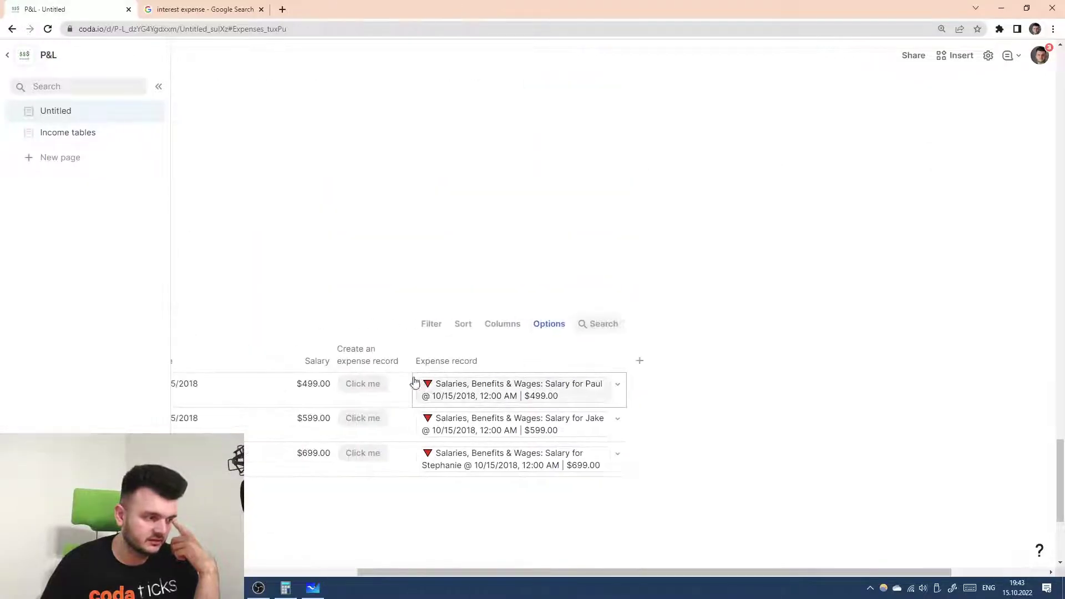
left_click(321, 361)
scroll(538, 375, "up", 6)
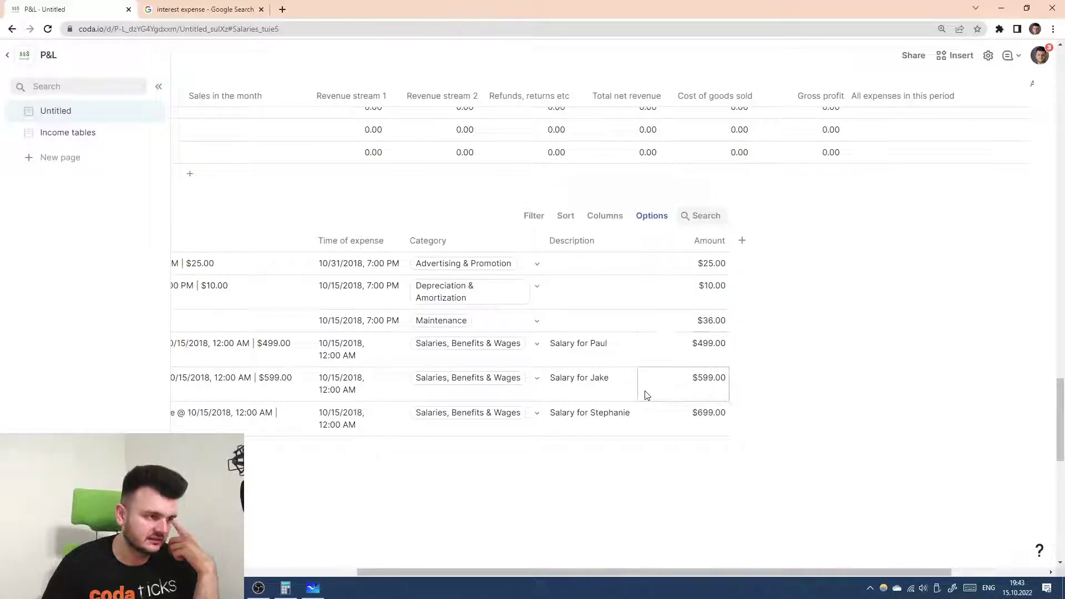
- Open the Advertising & Promotion formula and examine the type of its Amount reference
scroll(678, 349, "right", 3)
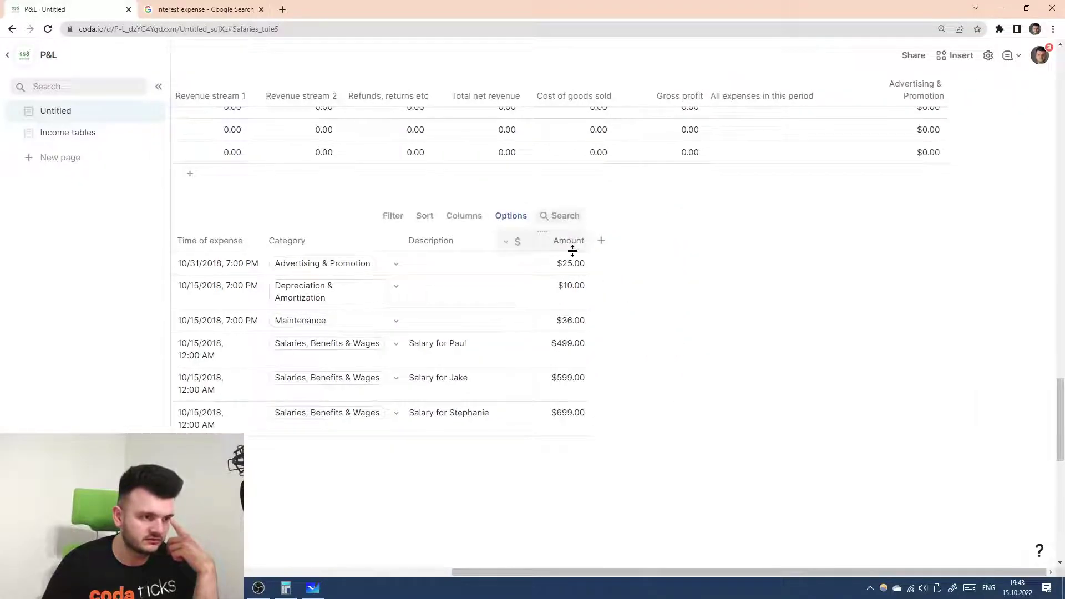
scroll(614, 252, "up", 5)
scroll(615, 253, "up", 3)
left_click(894, 98)
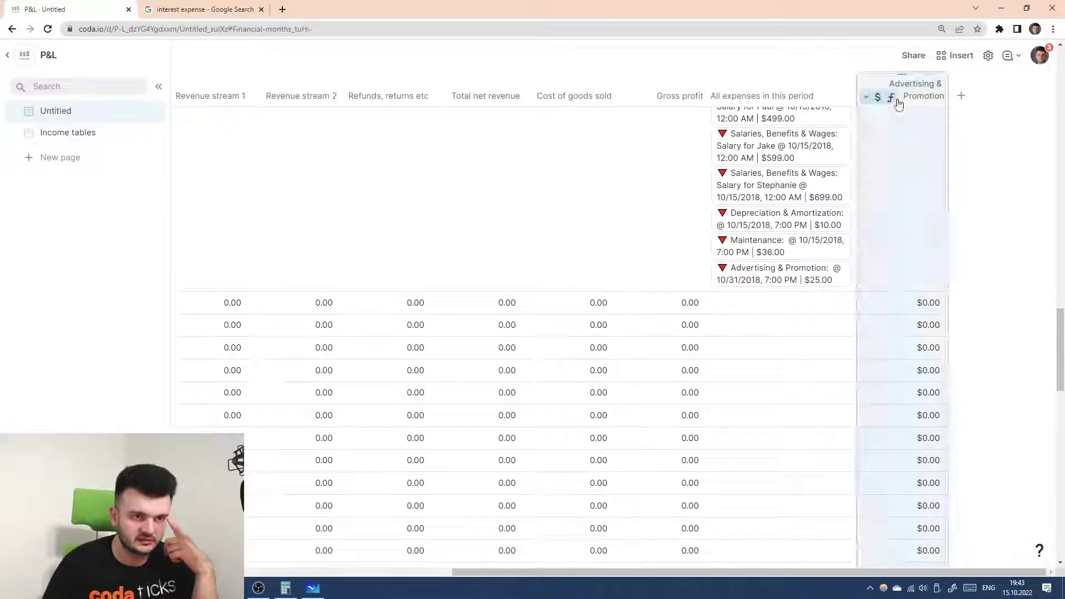
left_click(906, 157)
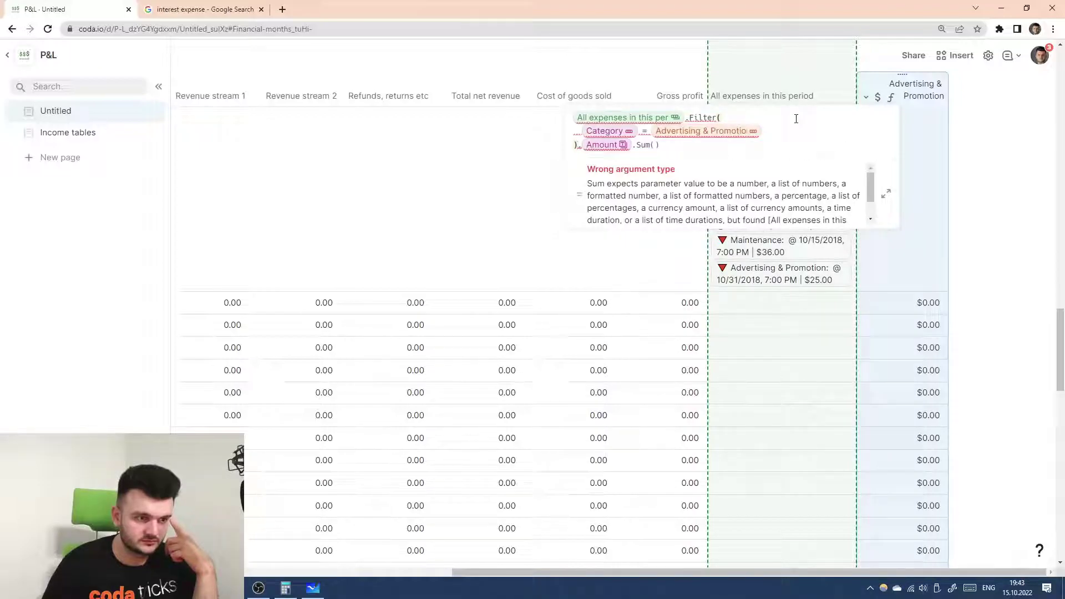
left_click(597, 146)
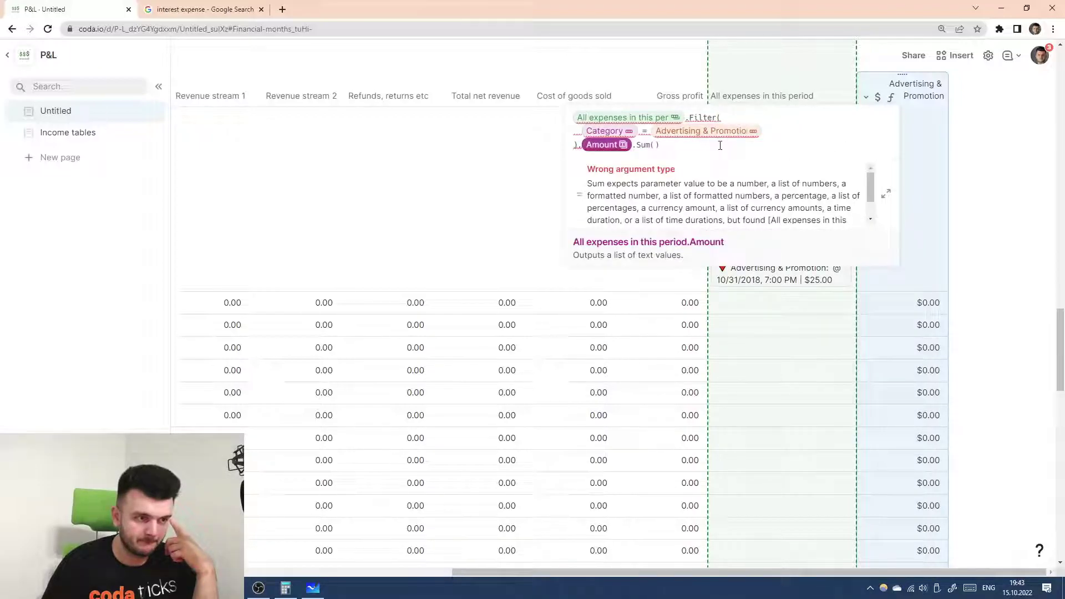
- Replace the ending of the Advertising & Promotion formula with just Amount, without Sum(), and save it
left_click(702, 147)
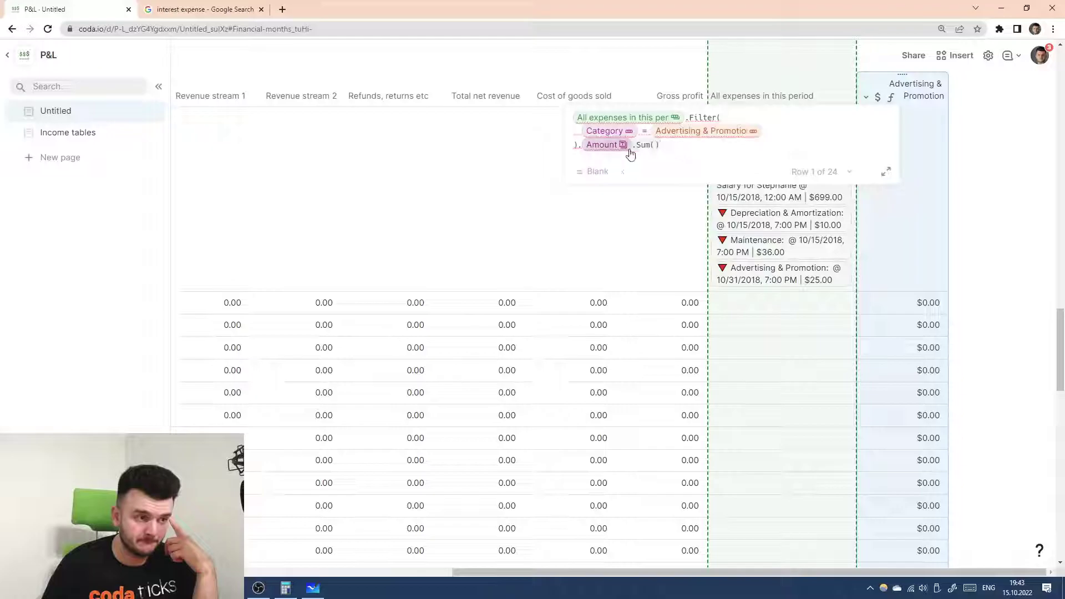
key("BackSpace")
key("BackSpace")
key("BackSpace")
key("BackSpace")
key("BackSpace")
key("BackSpace")
key("BackSpace")
key("BackSpace")
type(".Summary")
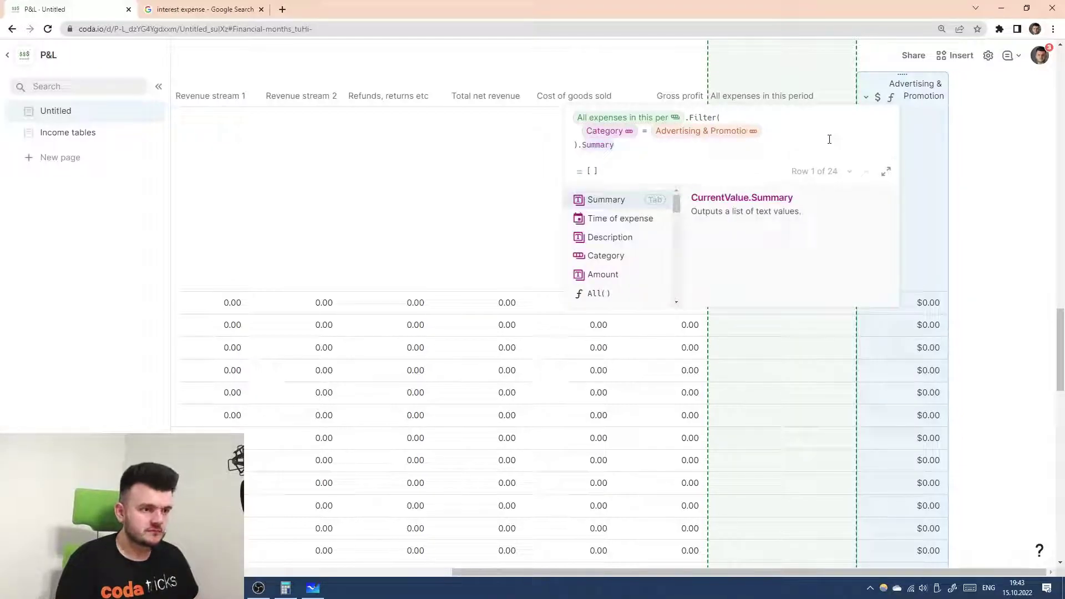
key("Down")
key("Down")
key("Down")
key("Down")
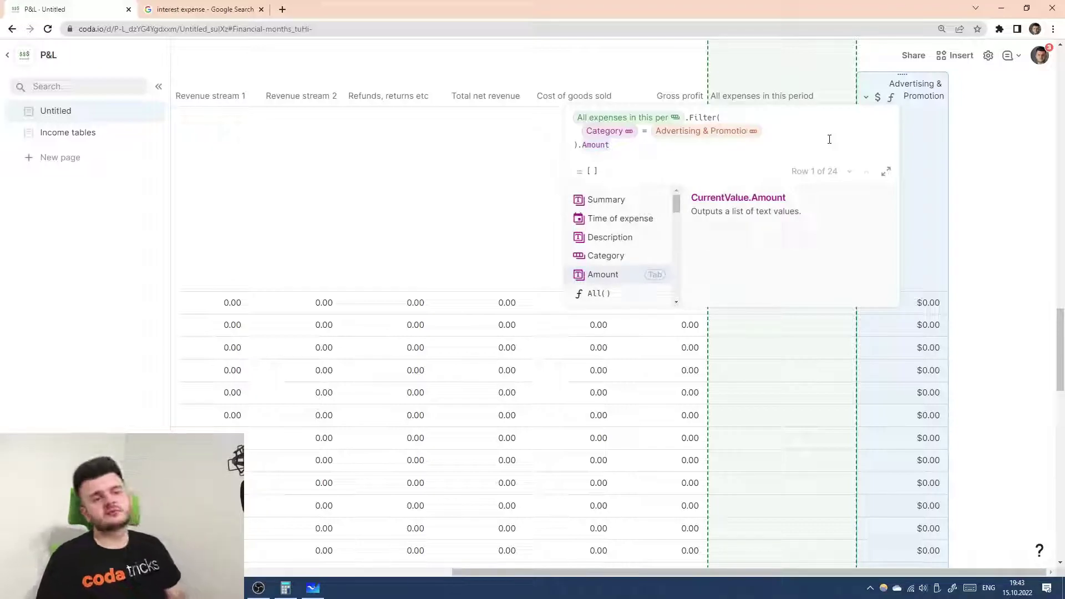
key("Tab")
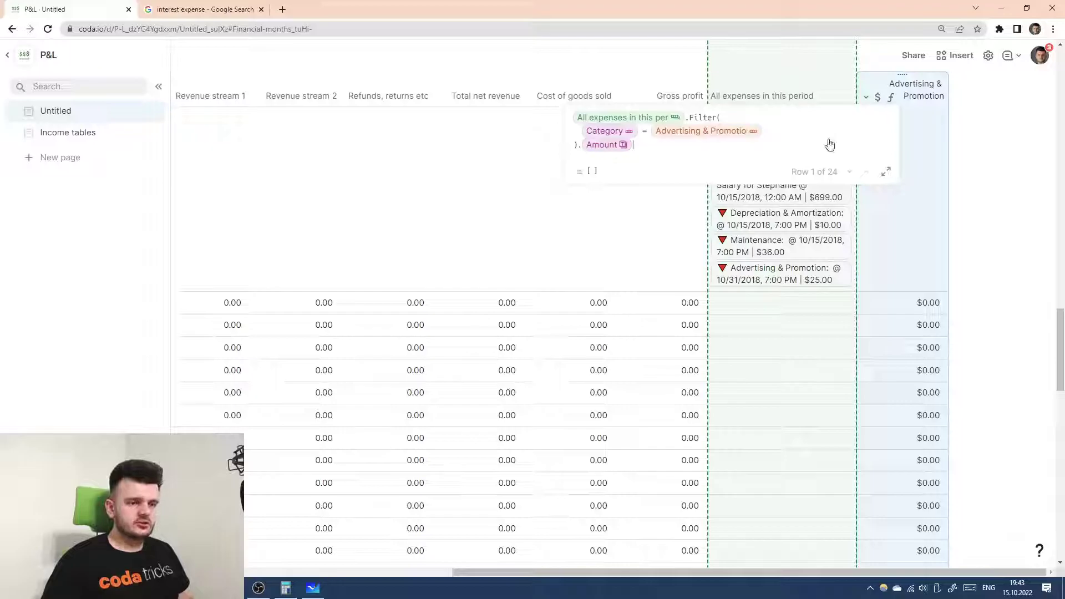
key("Return")
scroll(864, 158, "up", 2)
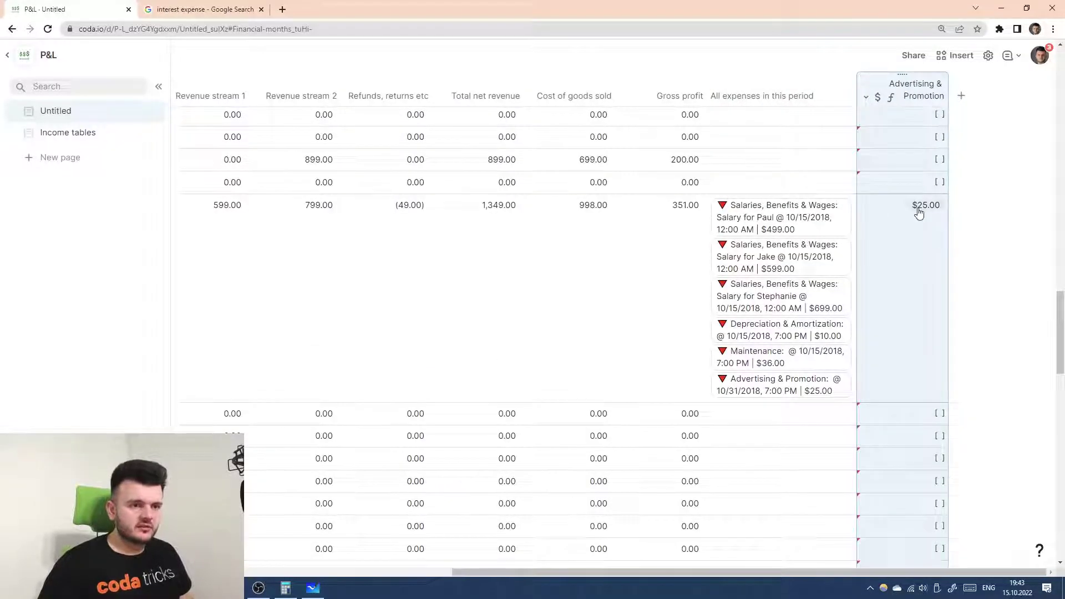
- Recheck the Amount reference in the Advertising & Promotion formula, and change the Expenses table's Amount column type to Text
left_click(891, 97)
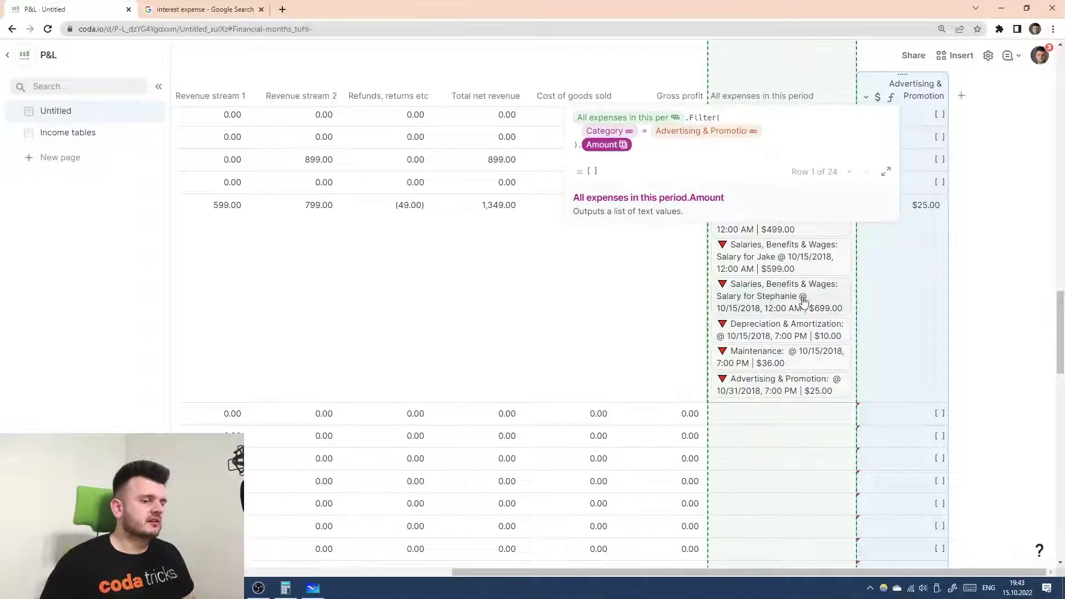
left_click(924, 286)
scroll(913, 283, "down", 8)
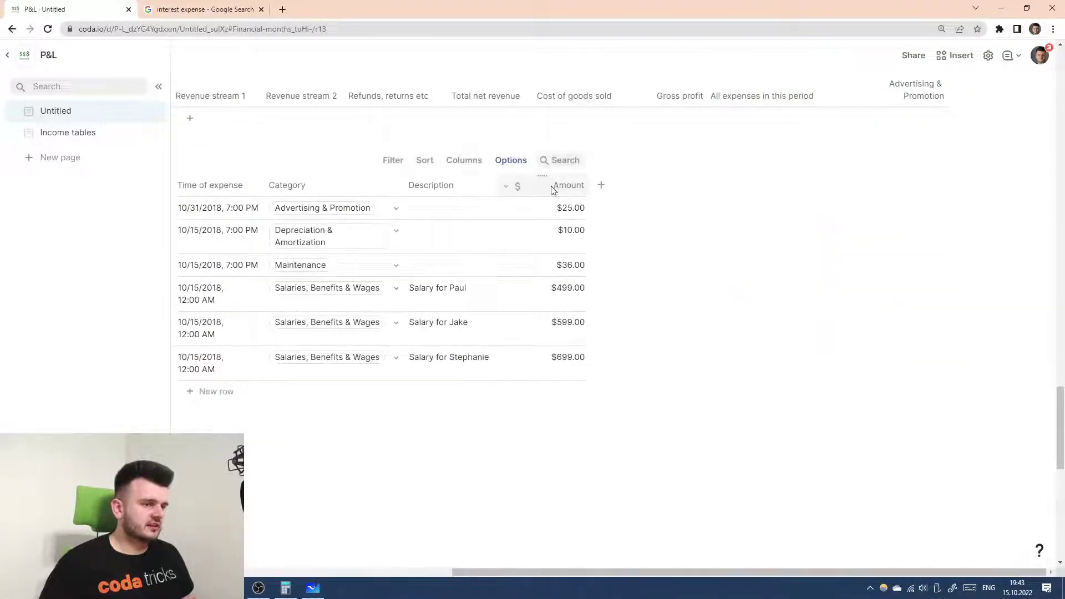
left_click(521, 189)
left_click(520, 189)
left_click(547, 226)
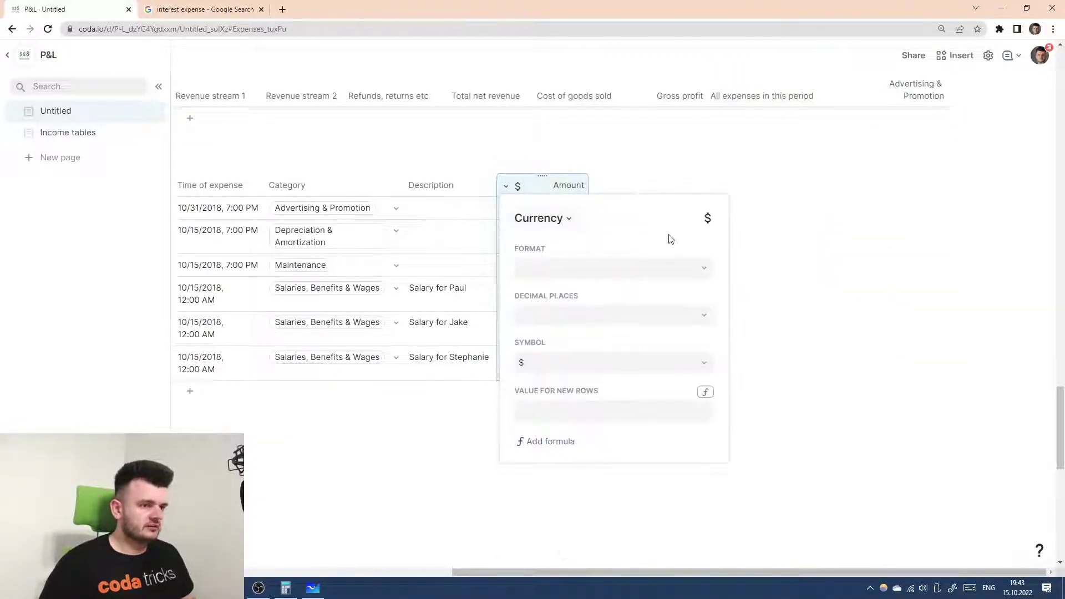
left_click(542, 217)
left_click(655, 300)
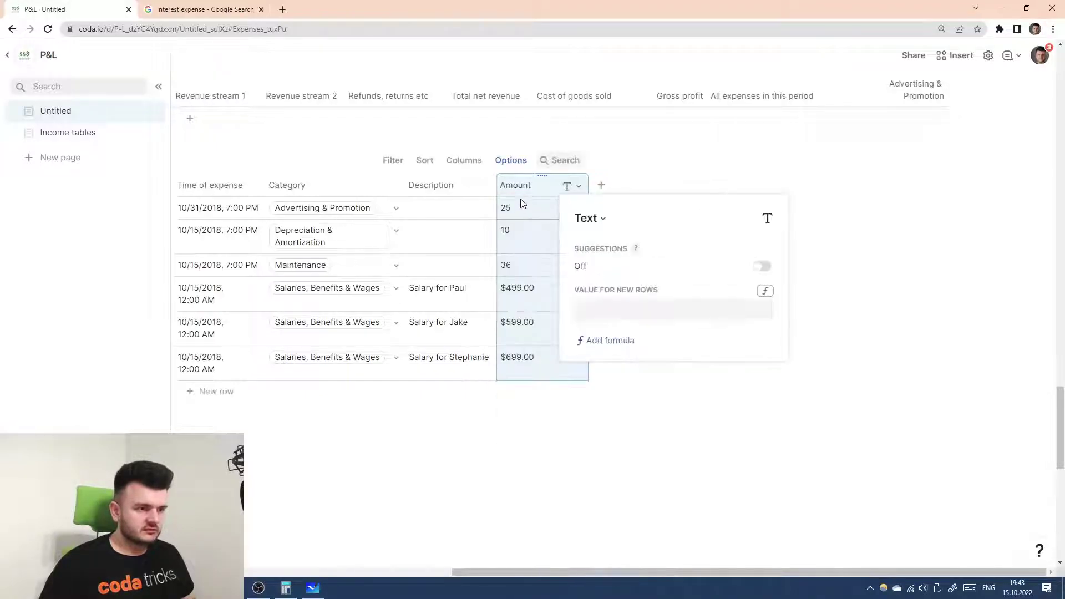
- Remove the dollar sign from the three salary amounts in Expenses, leaving 499.00, 599.00 and 699.00
left_click(578, 189)
left_click(486, 296)
left_click(518, 297)
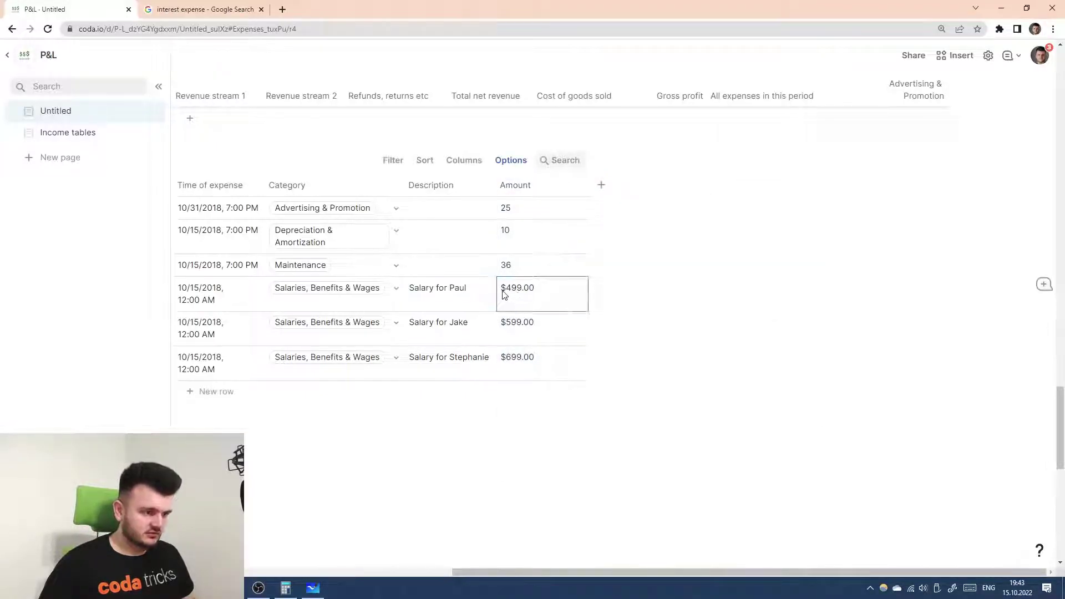
left_click(508, 290)
key("BackSpace")
double_click(508, 325)
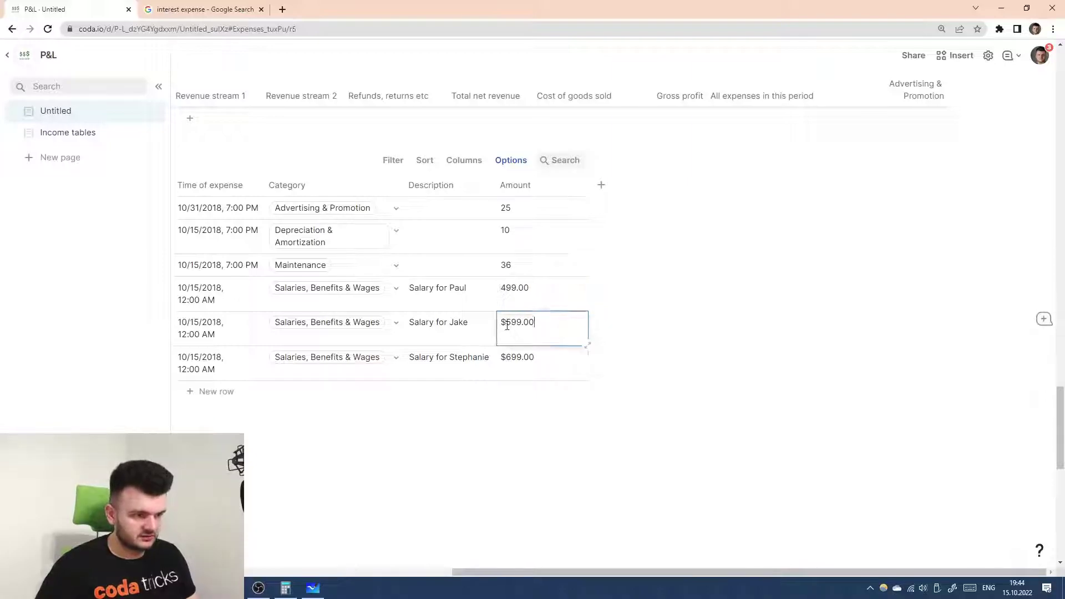
left_click(506, 324)
key("BackSpace")
double_click(509, 358)
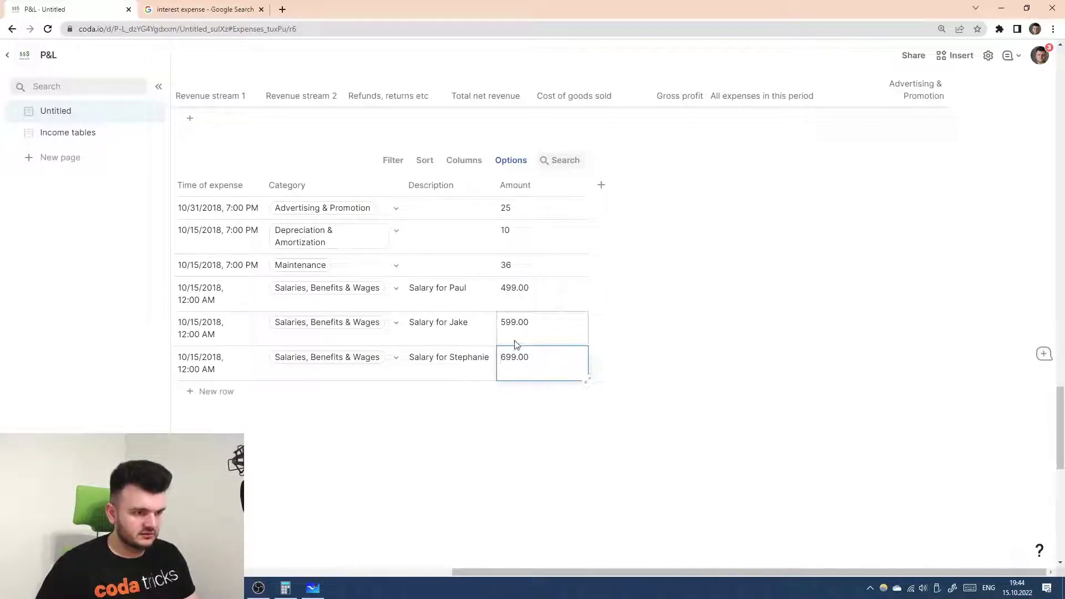
left_click(518, 335)
left_click(526, 290)
left_click(527, 331)
left_click(528, 370)
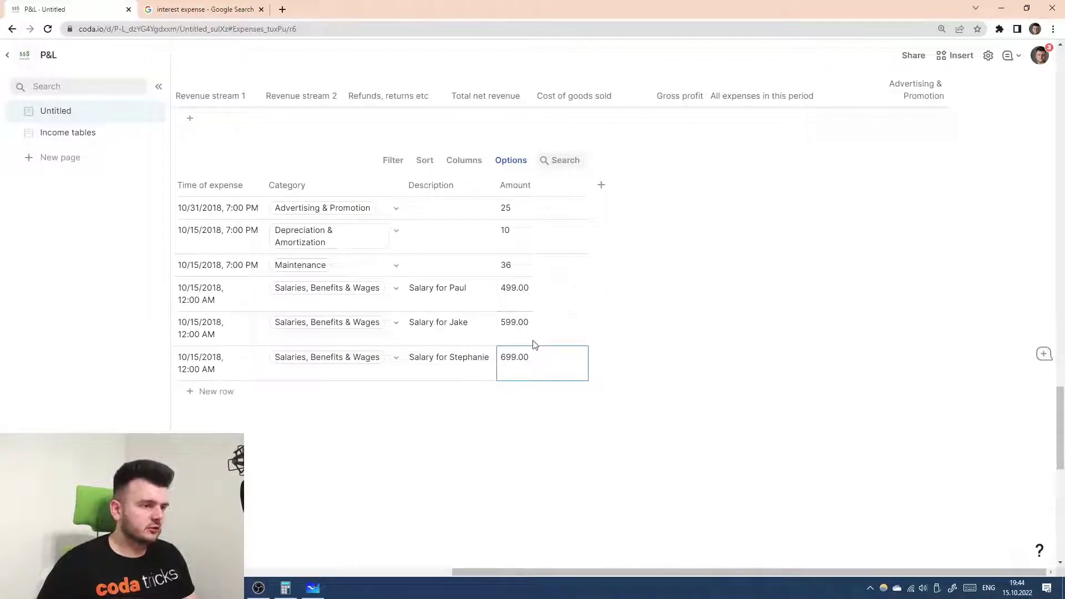
- Change the Amount column in Expenses back to the Currency type
scroll(534, 297, "down", 5)
scroll(369, 360, "down", 2)
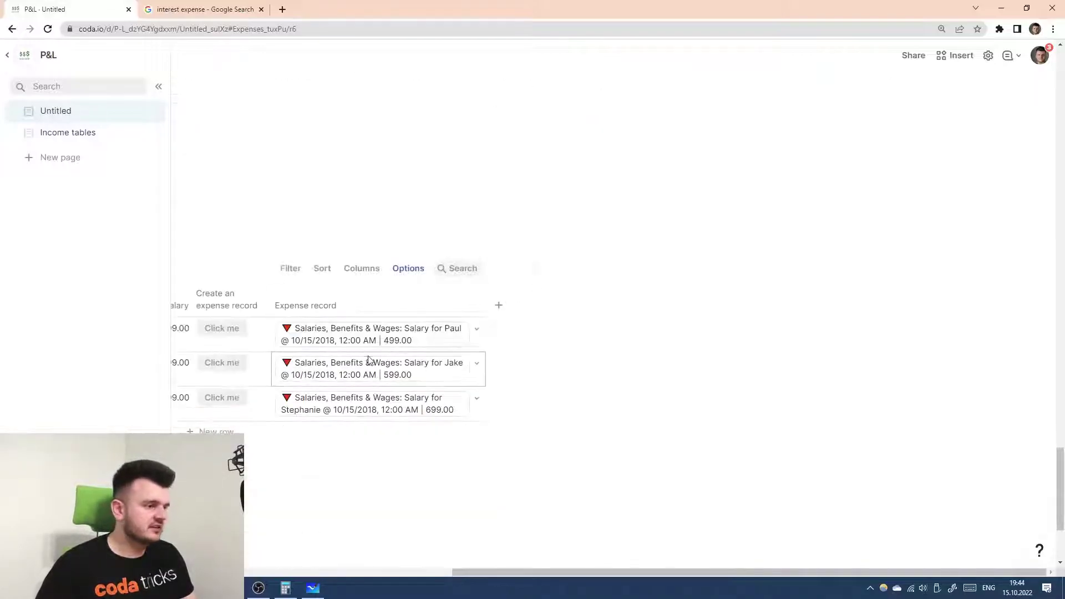
scroll(332, 355, "left", 2)
left_click(286, 304)
left_click(272, 343)
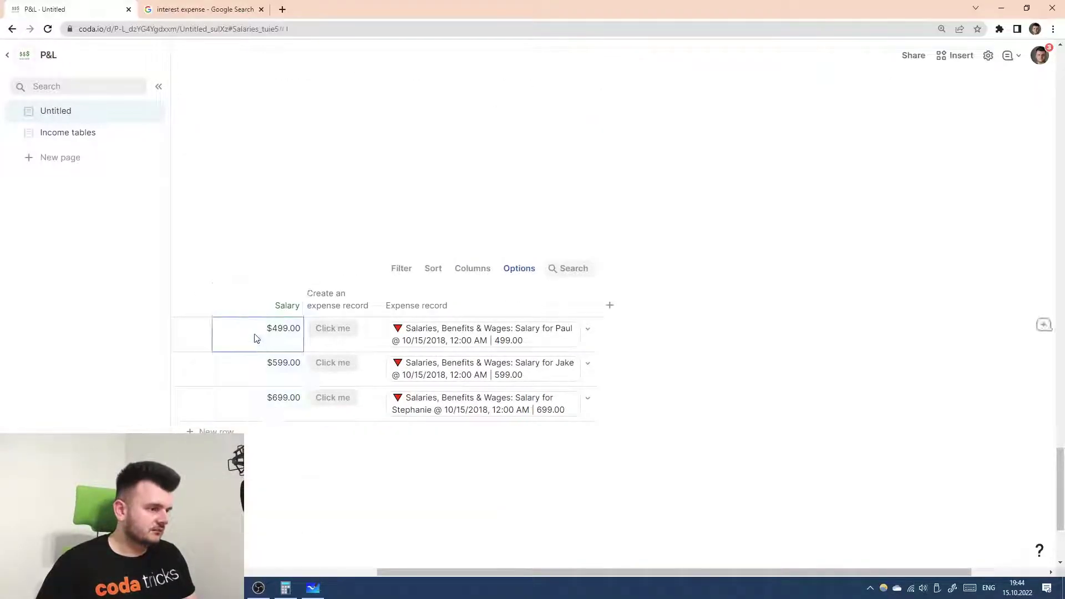
left_click(281, 303)
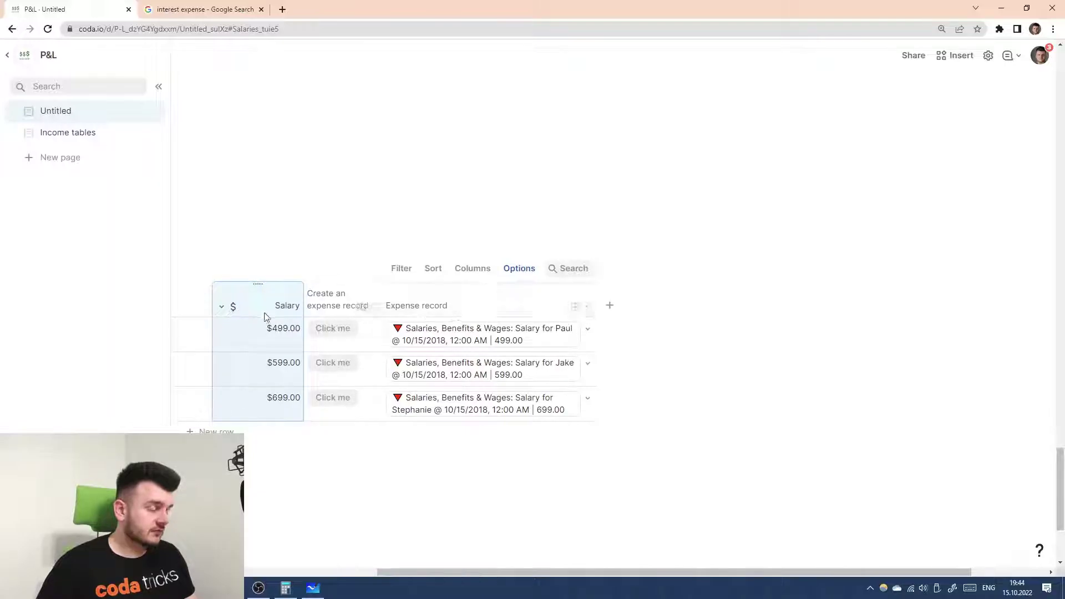
scroll(637, 245, "up", 5)
left_click(677, 132)
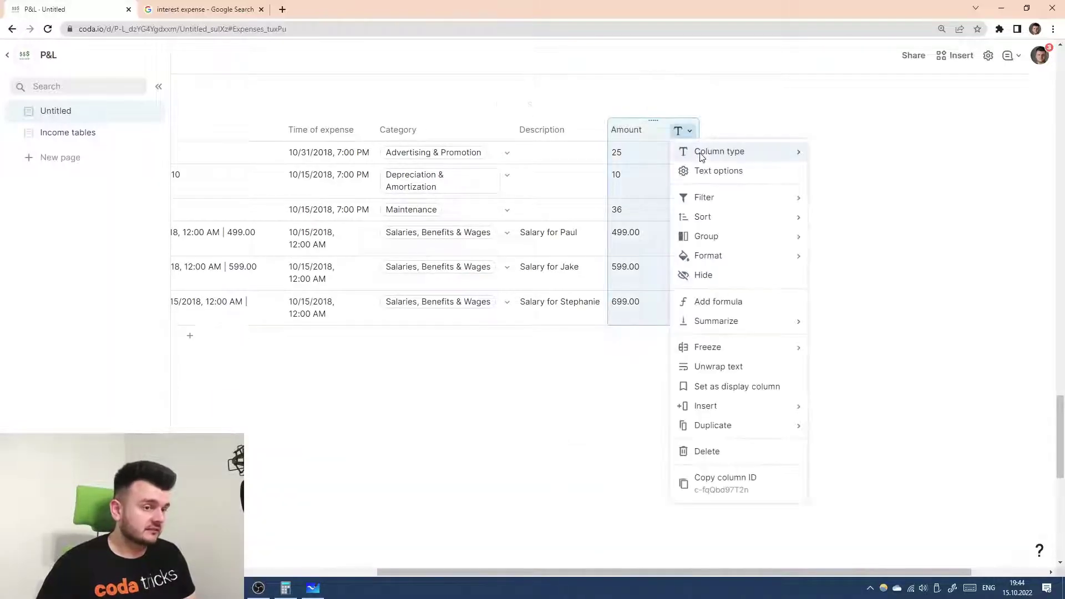
mouse_move(721, 151)
mouse_move(854, 271)
left_click(955, 310)
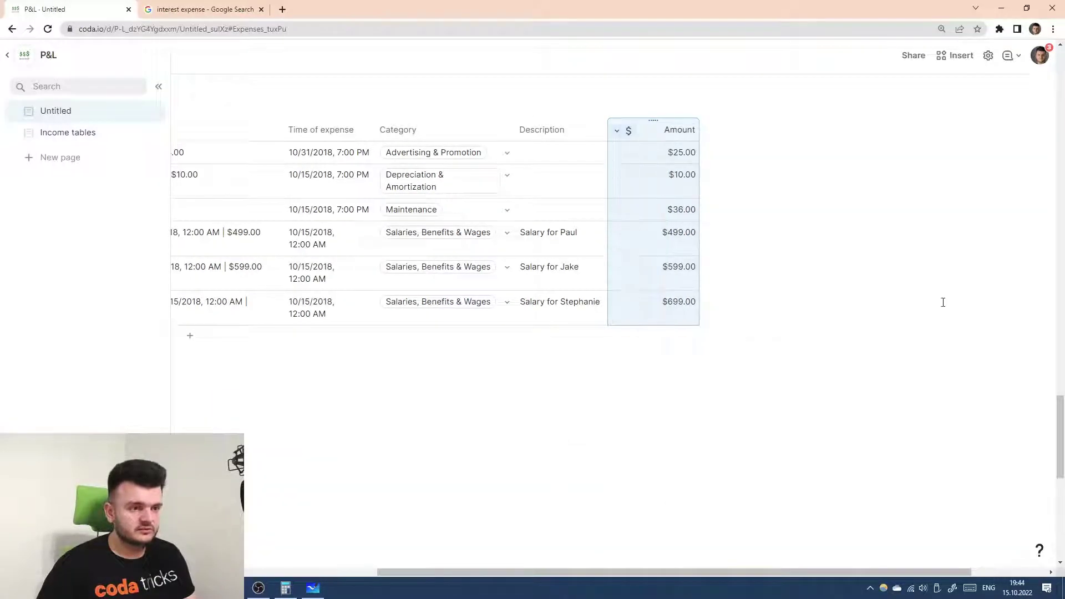
- Examine how the amounts appear in the Salaries table's expense records and in the monthly table
scroll(496, 275, "down", 3)
scroll(497, 276, "down", 2)
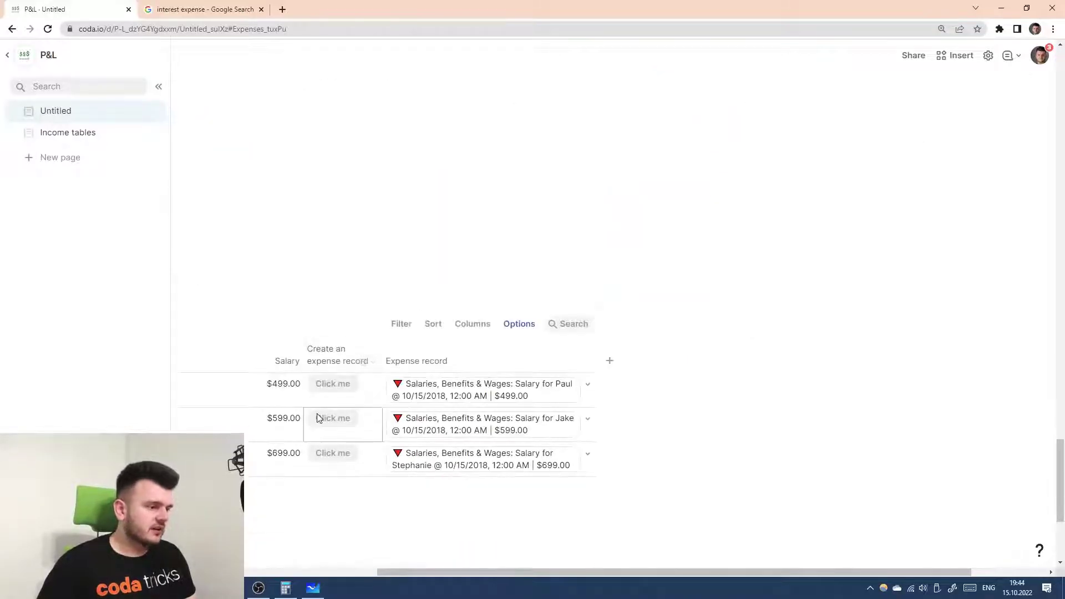
scroll(607, 321, "up", 10)
scroll(709, 273, "right", 1)
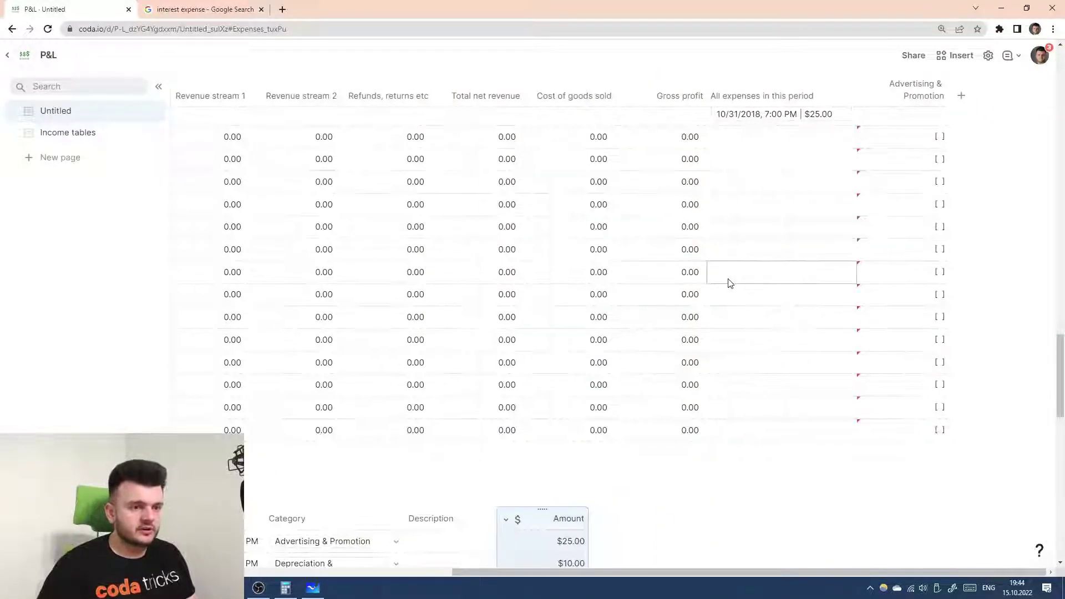
scroll(533, 382, "down", 12)
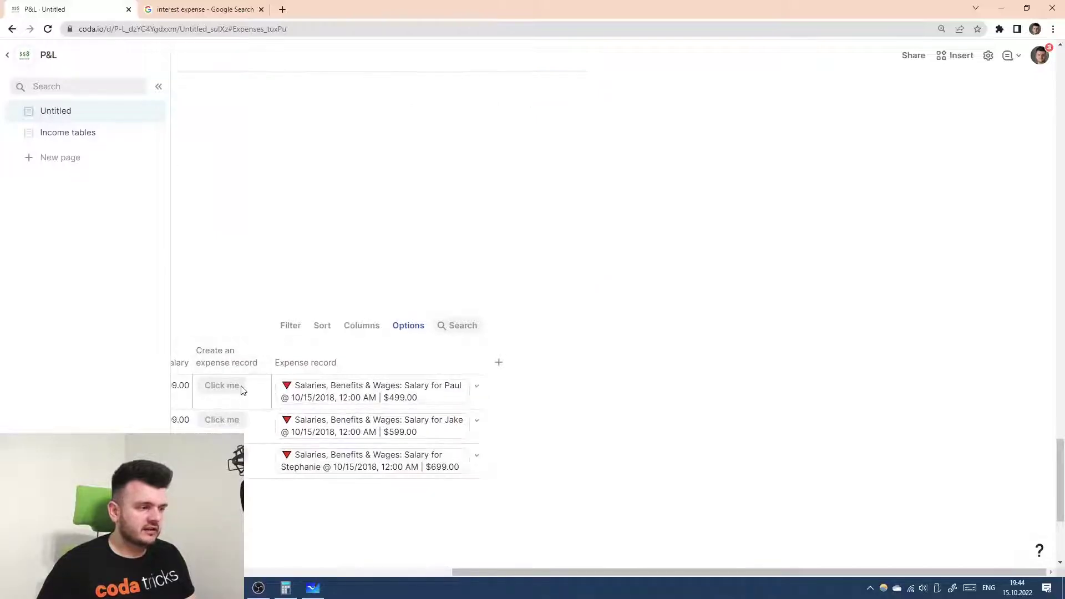
left_click(258, 392)
scroll(259, 392, "left", 1)
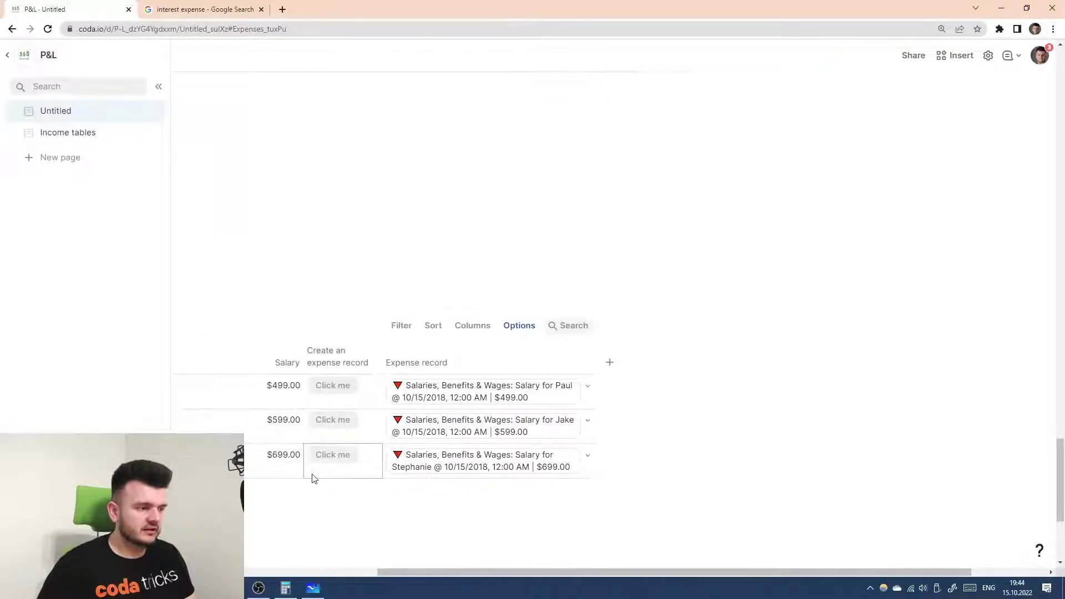
left_click(291, 458)
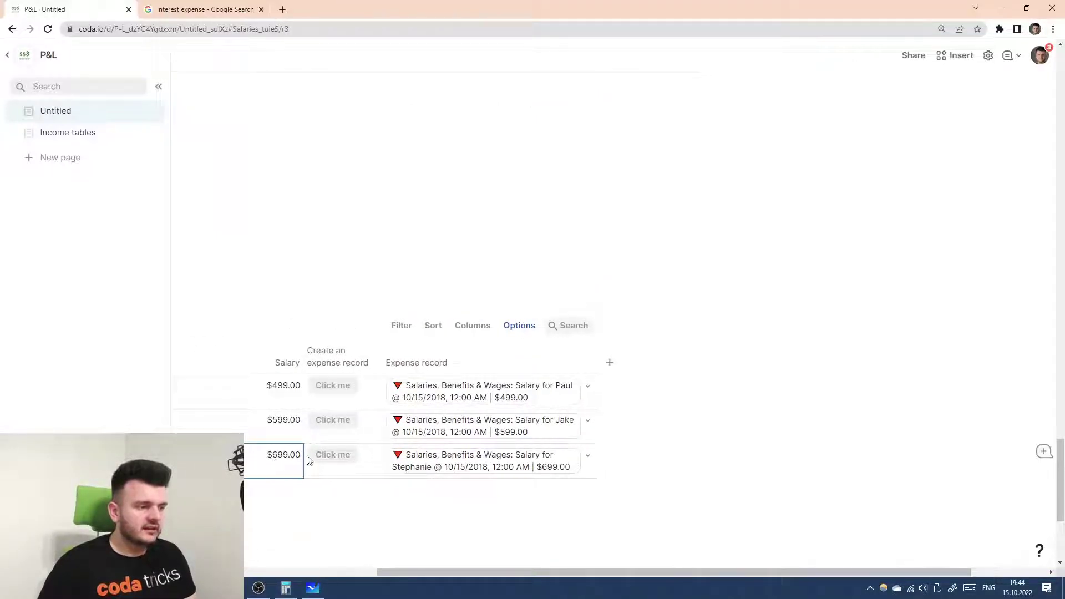
- Open the Advertising & Promotion column's formula in the monthly table and check which value type its Amount reference outputs
scroll(555, 389, "up", 5)
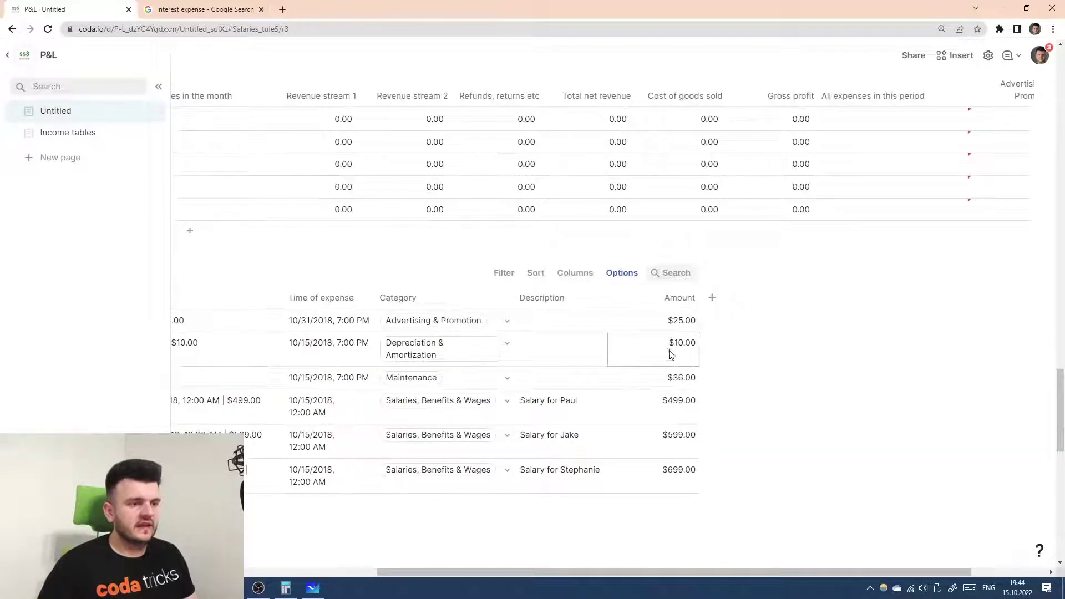
scroll(830, 333, "right", 2)
scroll(837, 333, "up", 5)
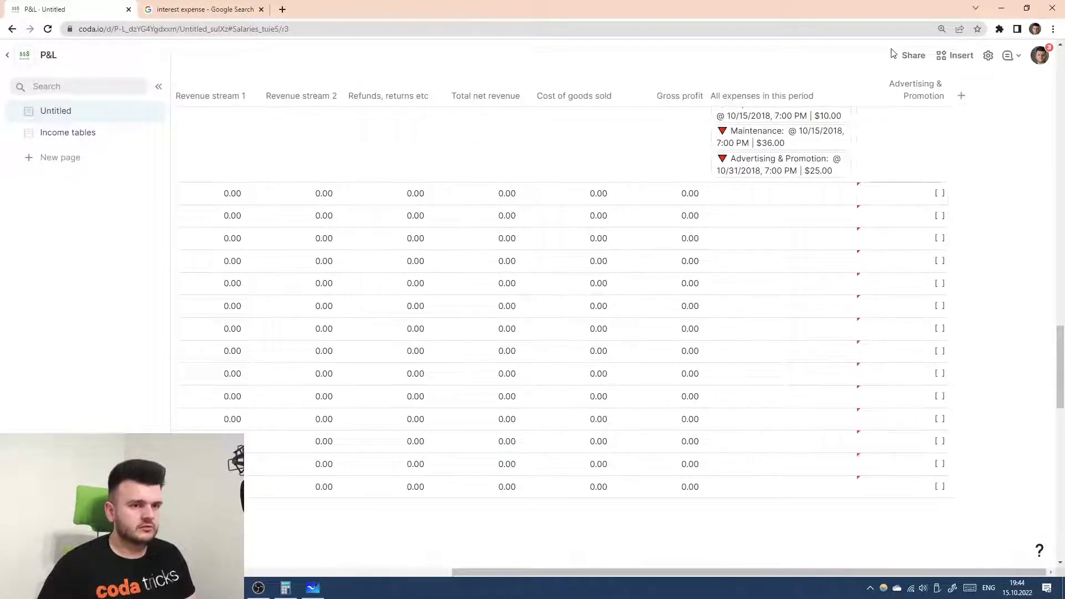
left_click(894, 96)
left_click(866, 97)
left_click(906, 156)
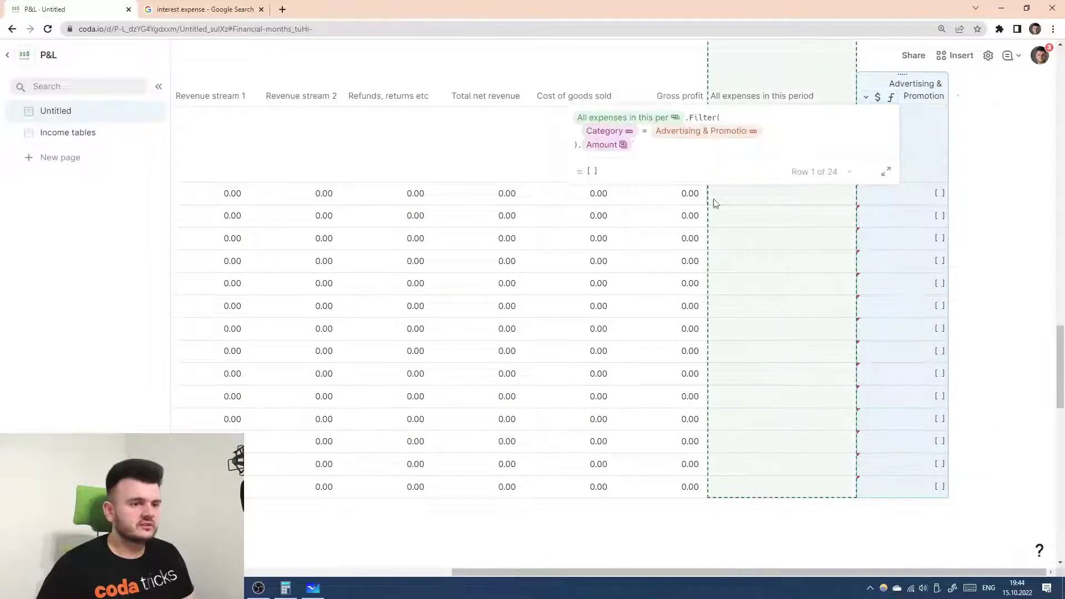
left_click(621, 148)
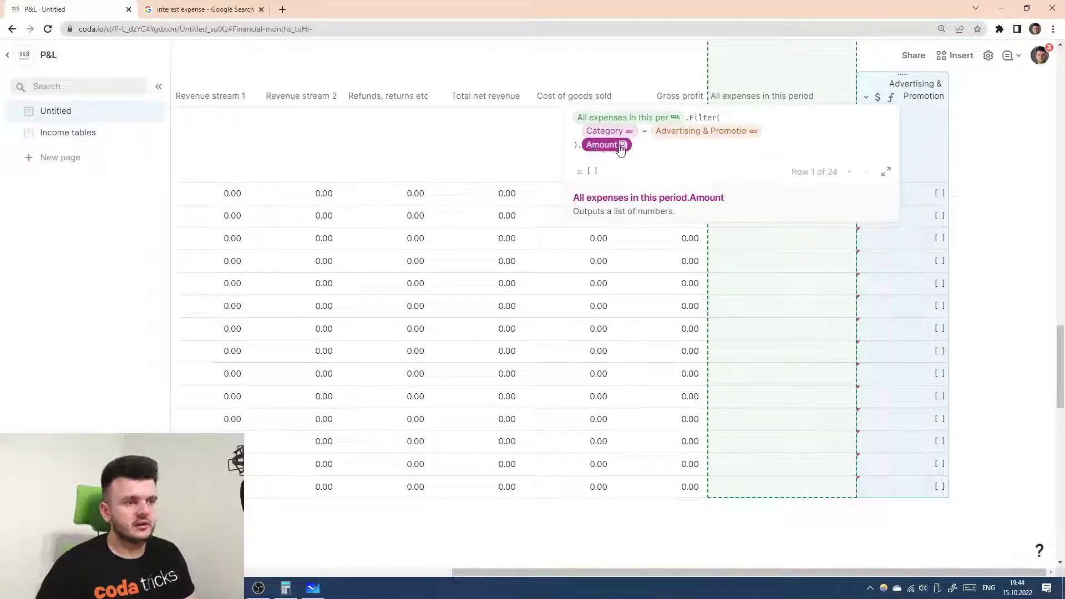
- Append .Sum() after Amount in the Advertising & Promotion formula, save it and check the monthly totals
left_click(738, 166)
type(".Su")
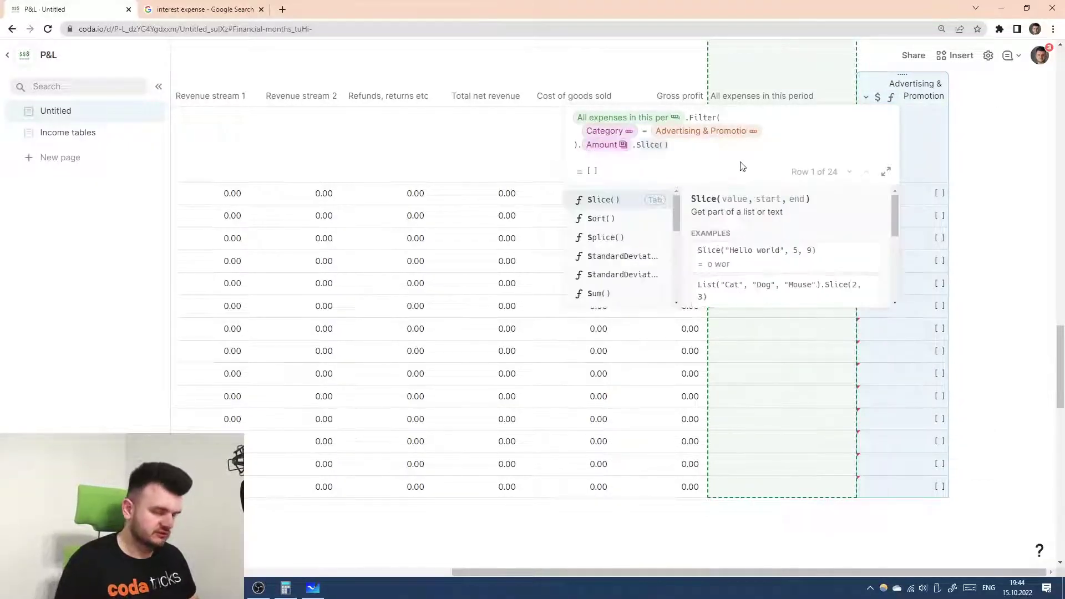
key("Down")
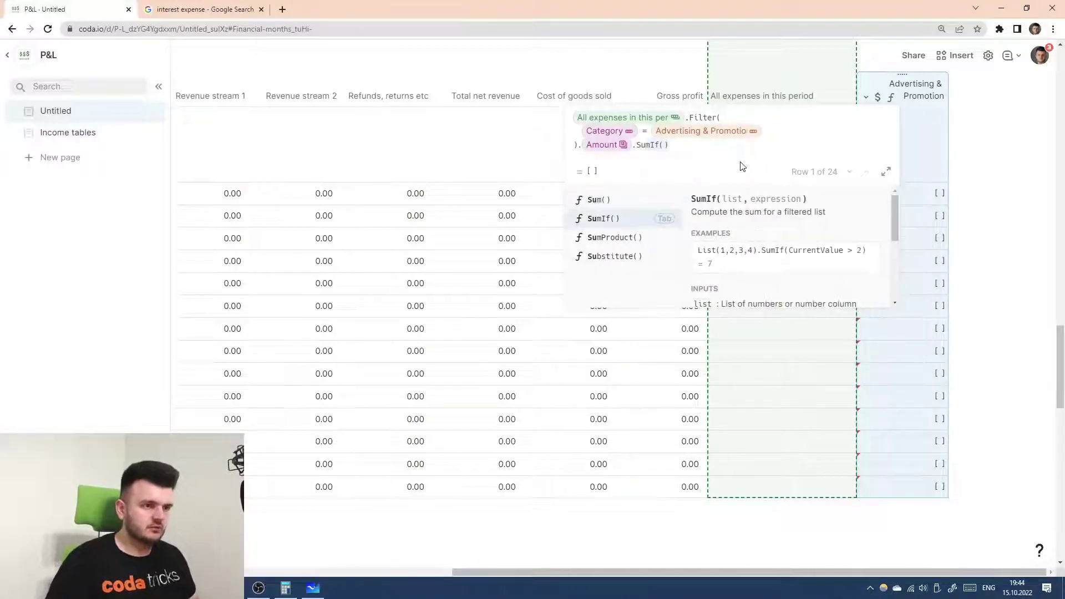
key("Up")
key("Tab")
key("Return")
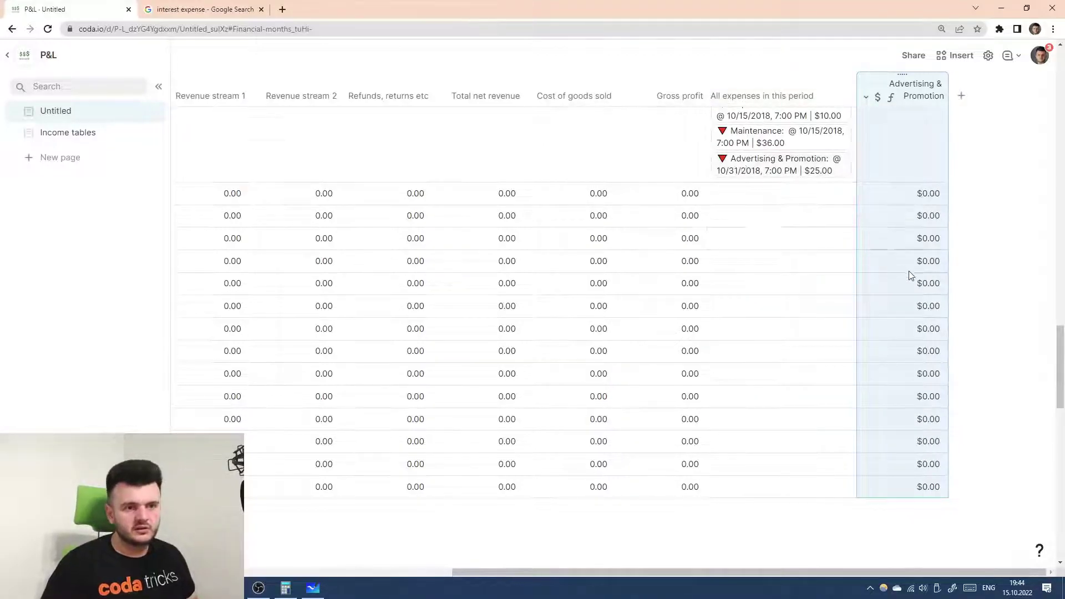
scroll(911, 273, "up", 4)
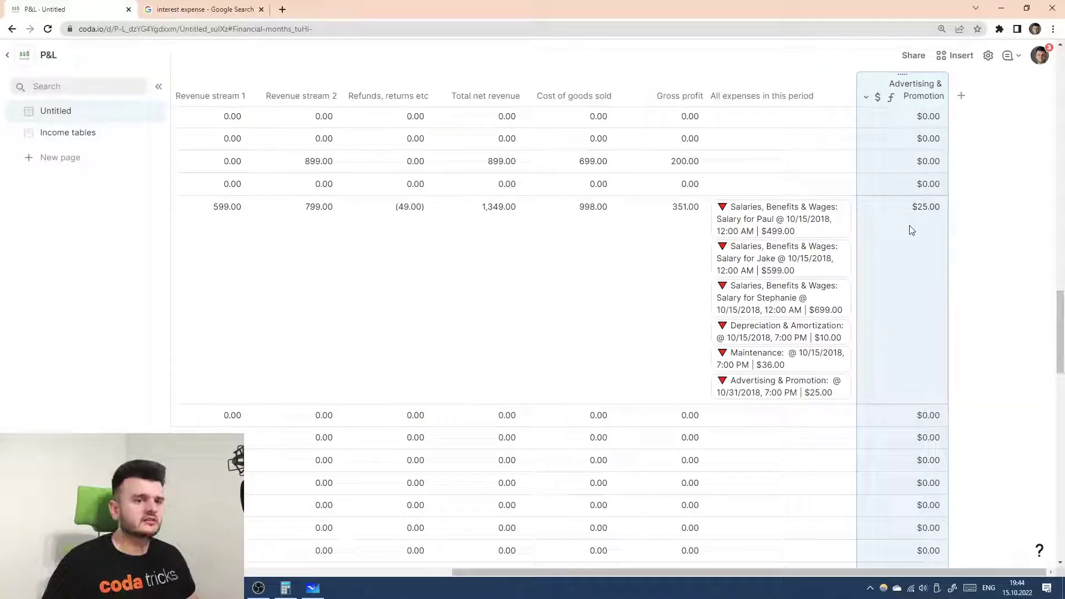
- Add a fourth row to the Salaries table for the same employee as row 2, dated 10/22/2018
scroll(896, 237, "down", 10)
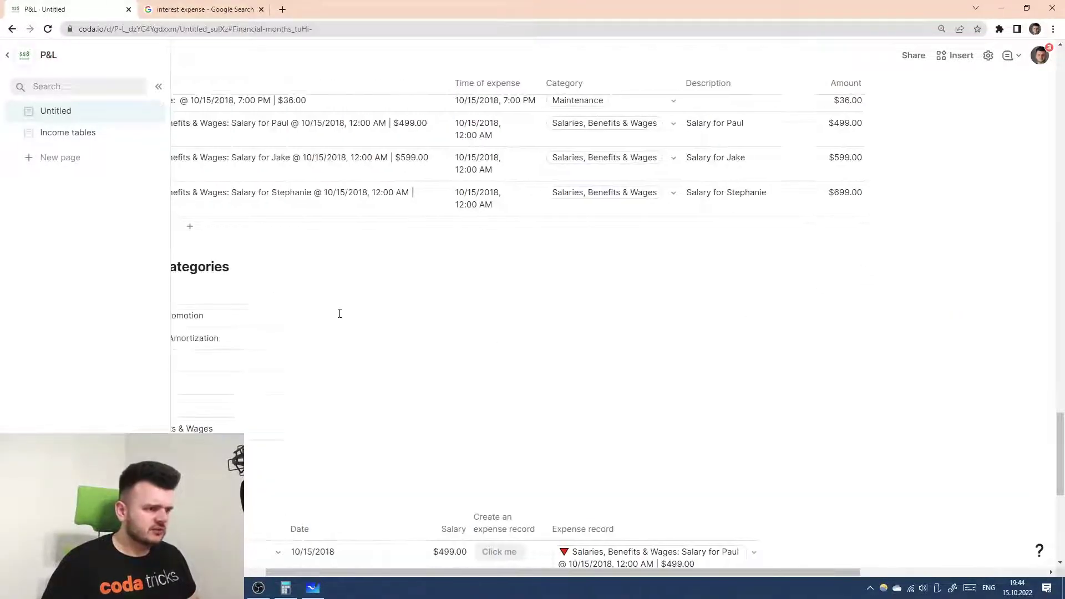
scroll(363, 299, "down", 5)
left_click(275, 328)
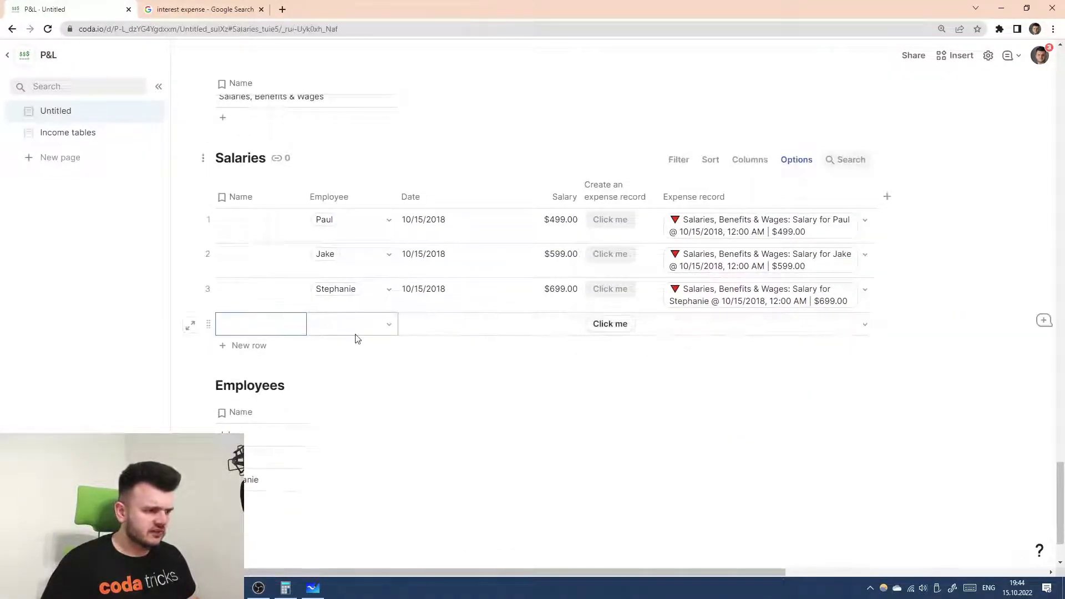
left_click(356, 332)
left_click(356, 332)
left_click(389, 363)
double_click(452, 332)
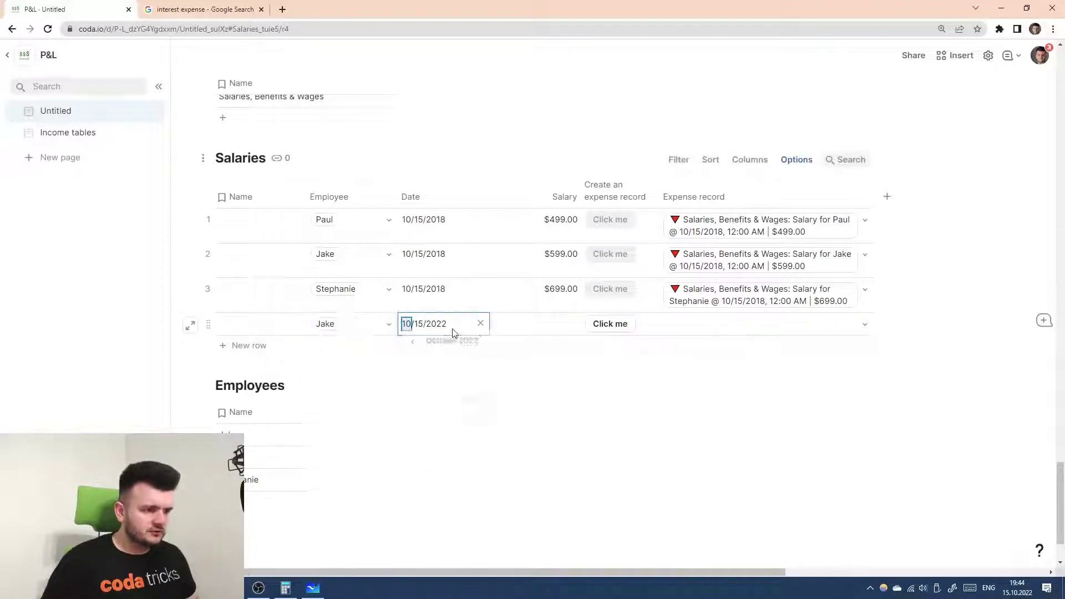
left_click(485, 409)
double_click(445, 333)
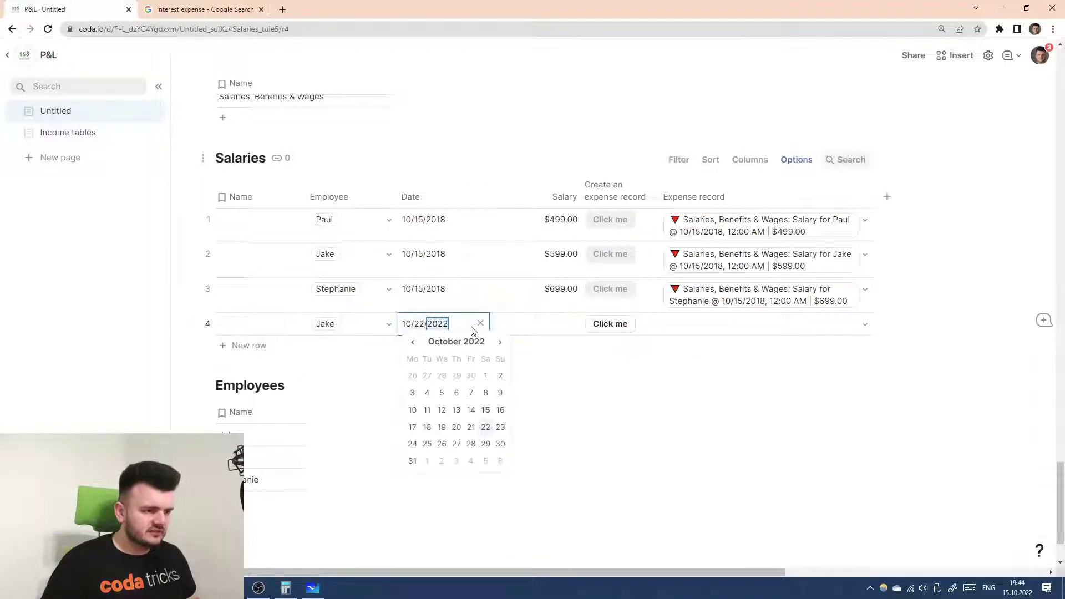
type("2018")
key("Return")
- Set the new Salaries row's salary to $129.00 and create its expense record
left_click(556, 328)
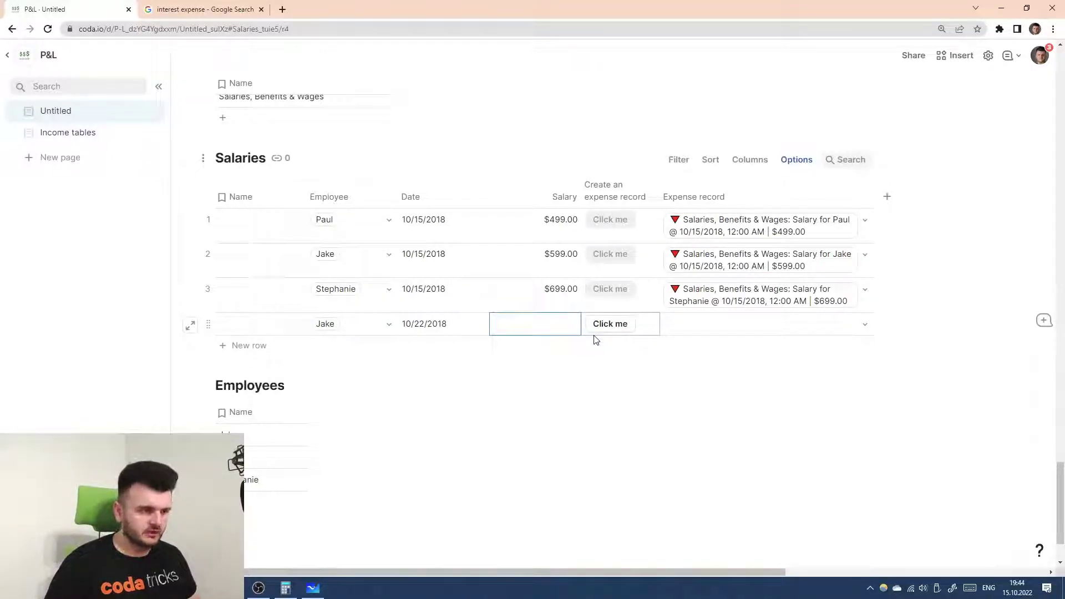
key("Return")
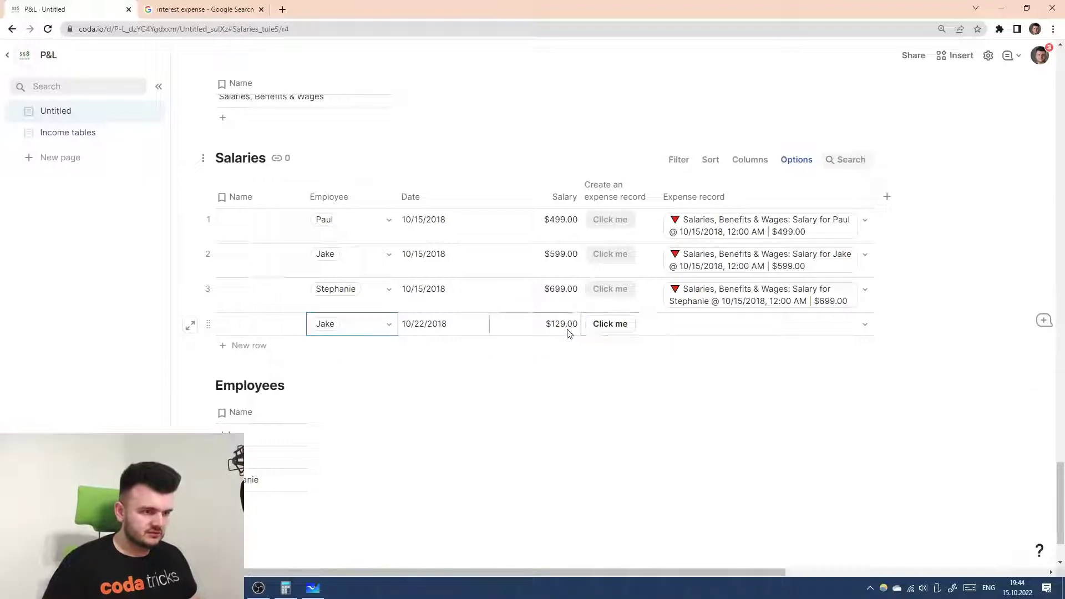
left_click(548, 330)
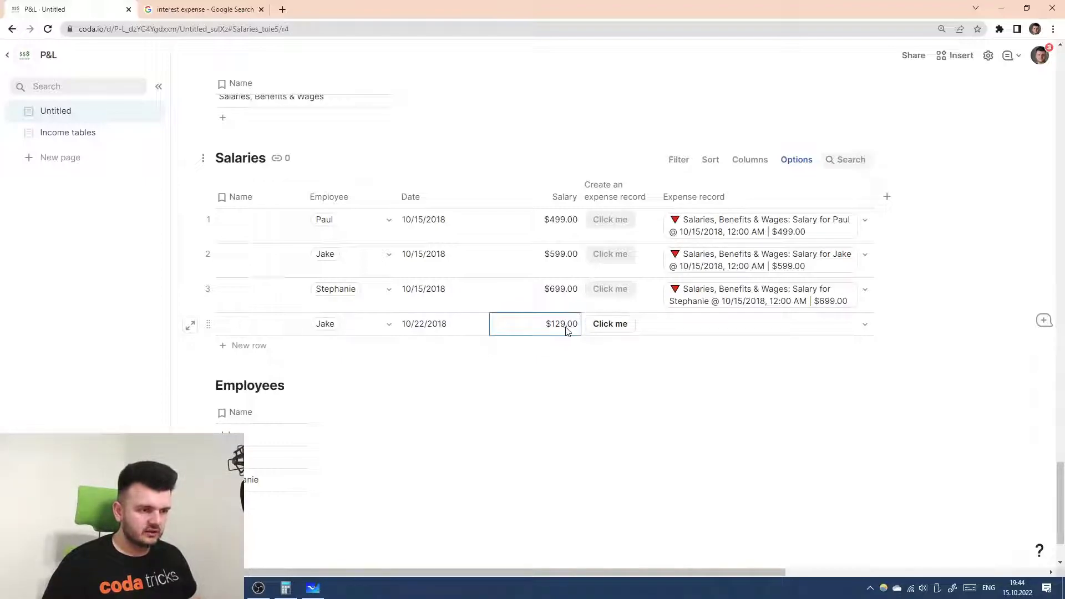
type("129")
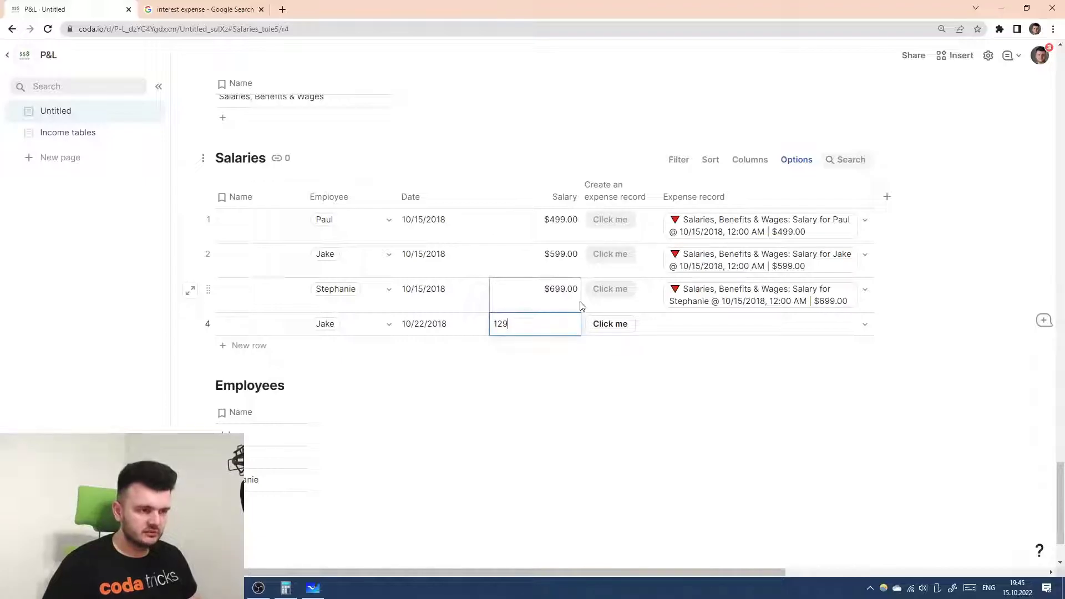
key("Return")
left_click(610, 326)
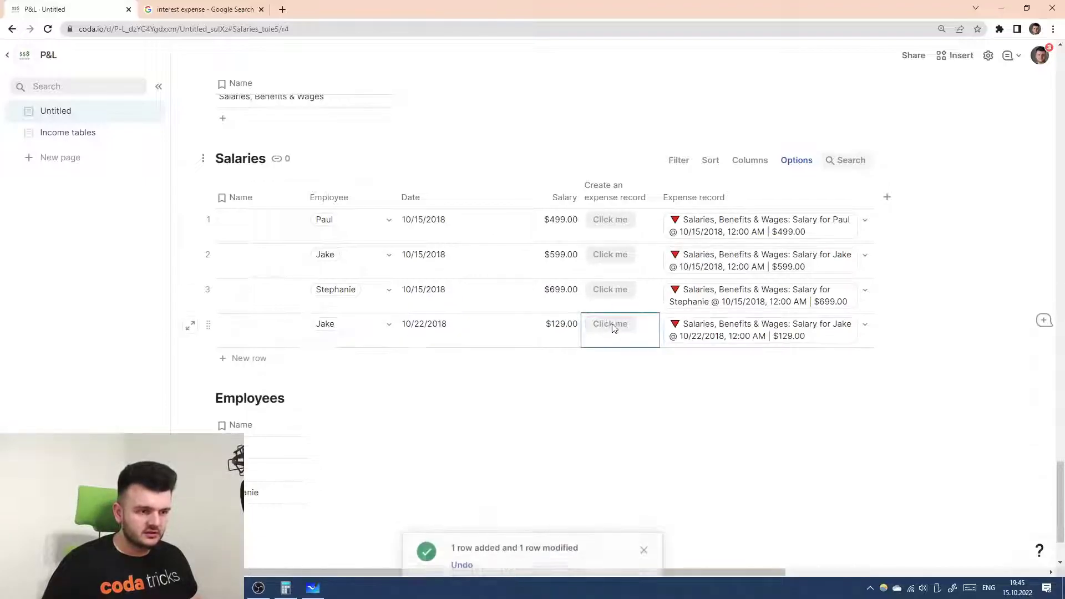
- Switch the Expenses table's Amount column to the Text type to inspect its raw values, and undo the change
left_click(744, 332)
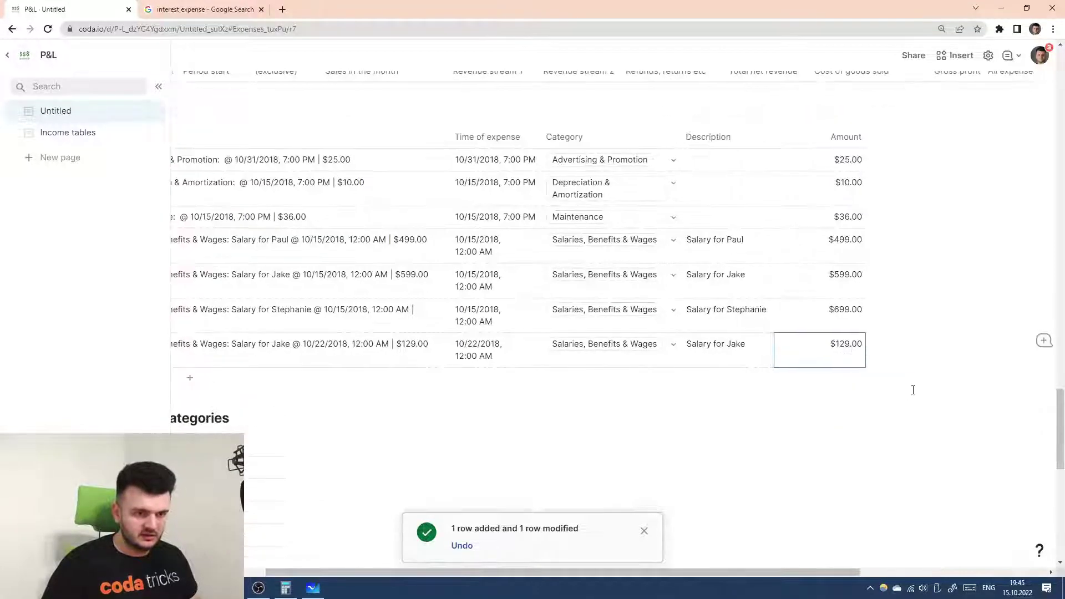
left_click(728, 193)
mouse_move(822, 215)
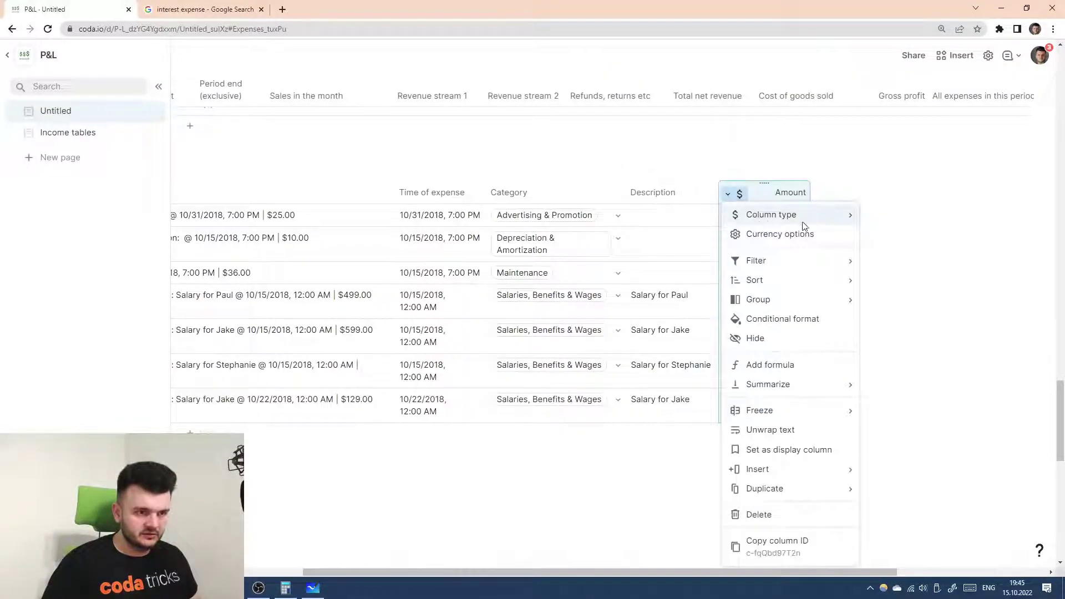
left_click(964, 271)
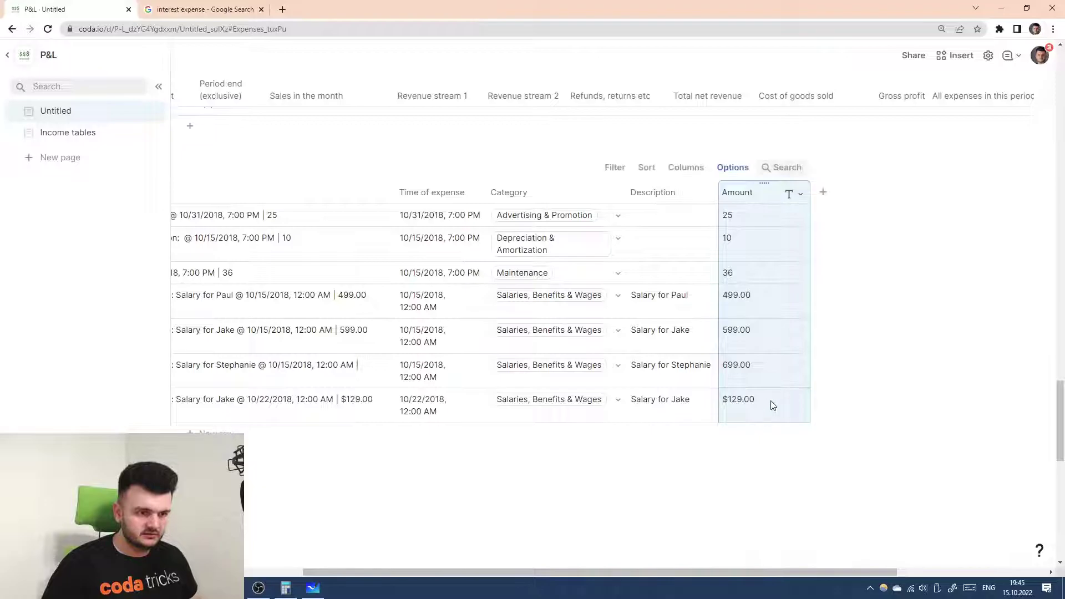
key("ctrl+z")
- Review the Advertising & Promotion column's formula in the monthly table and close it without changes
scroll(752, 400, "up", 6)
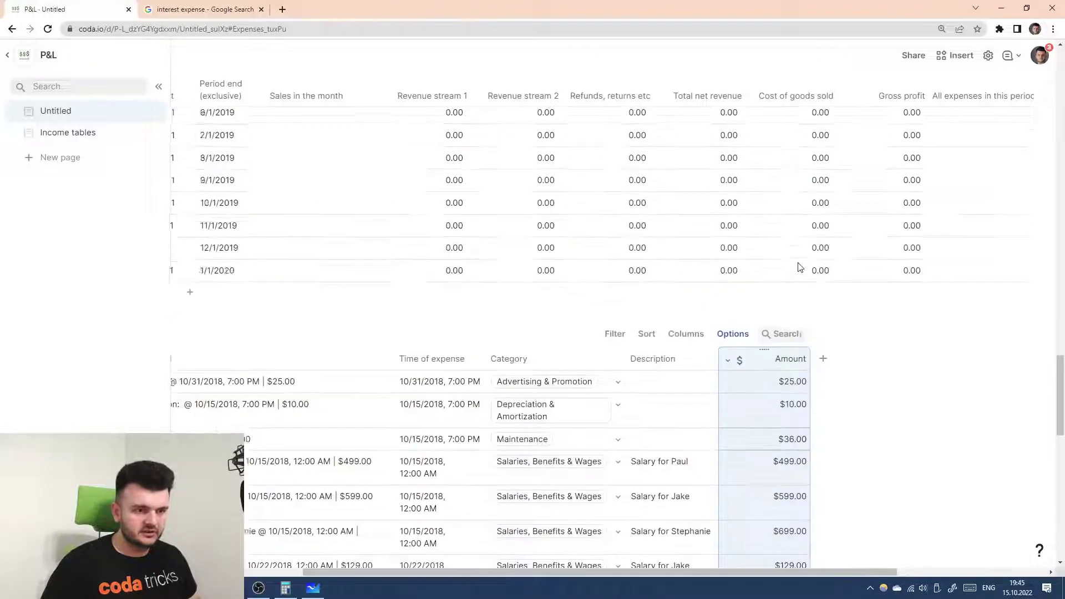
scroll(990, 94, "right", 2)
scroll(925, 95, "right", 3)
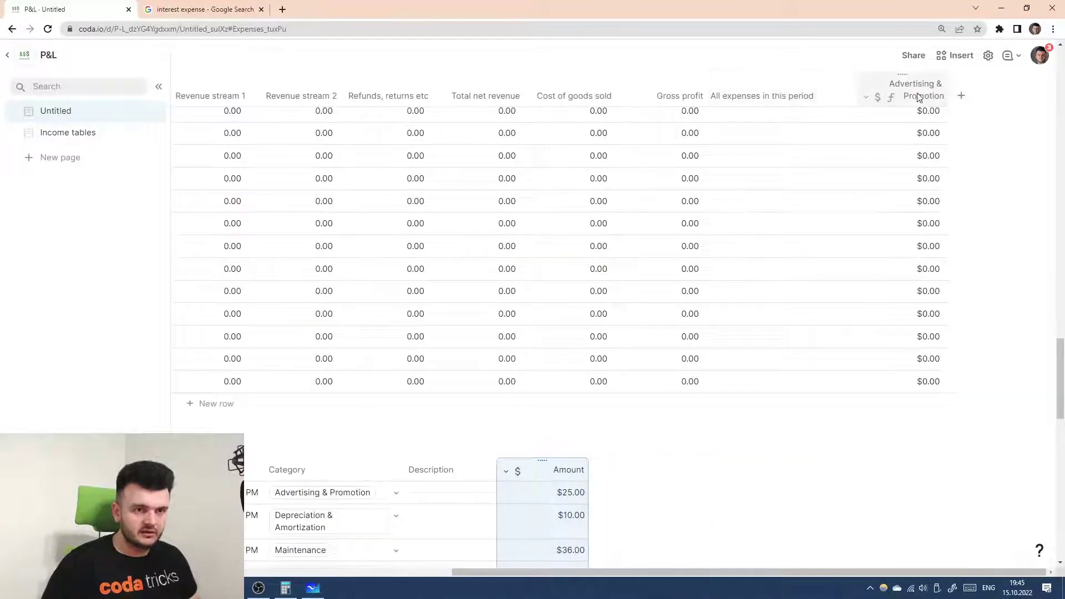
left_click(894, 98)
left_click(899, 155)
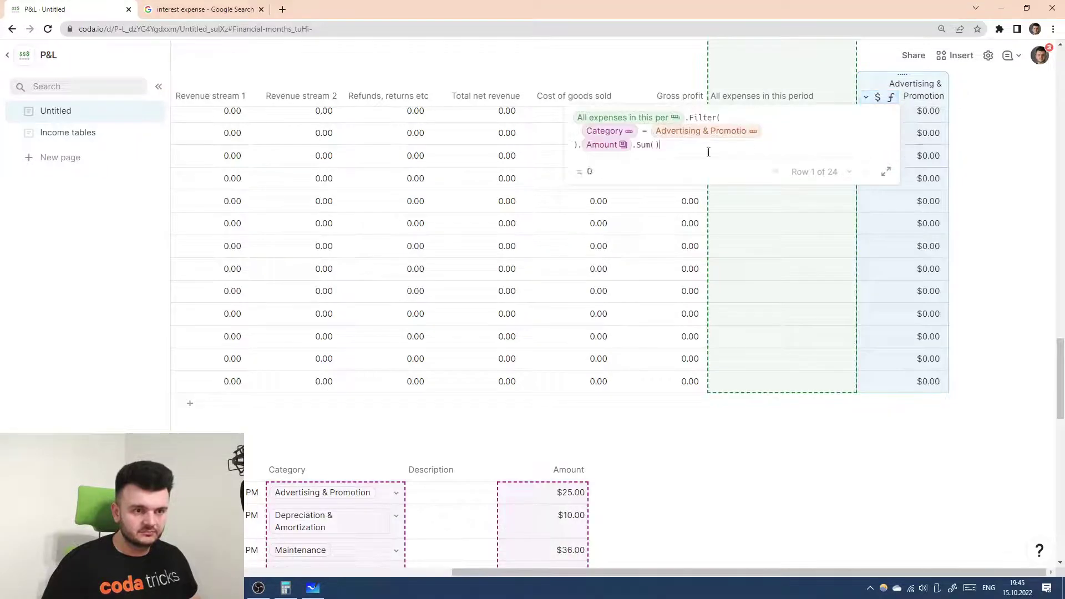
key("Escape")
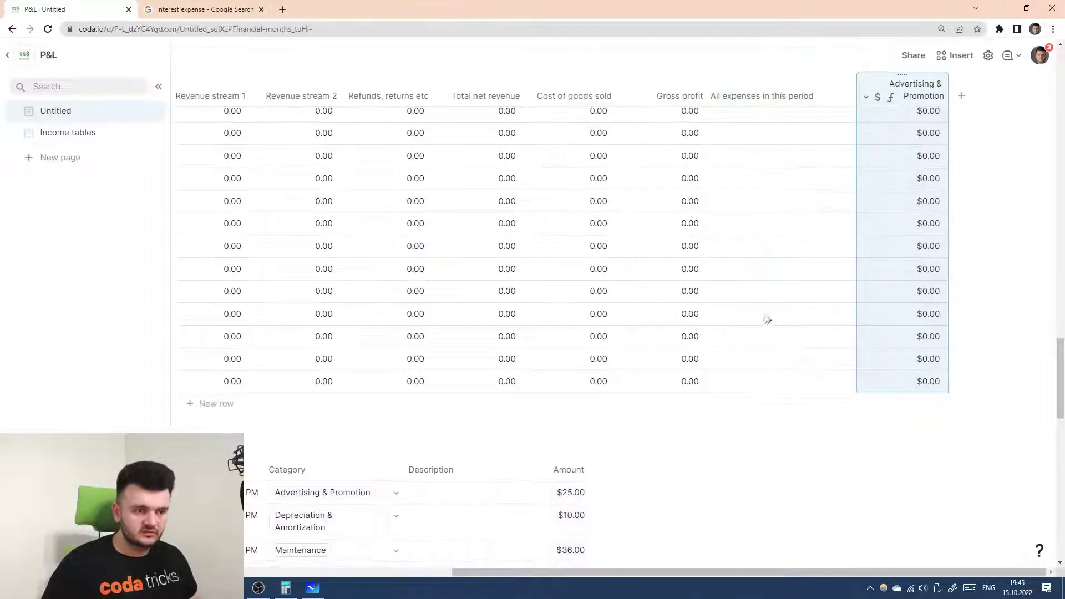
- Examine how the Amount values are stored in the Expenses table, comparing the 10/22/2018 salary record with the other records
scroll(711, 325, "down", 5)
left_click(552, 213)
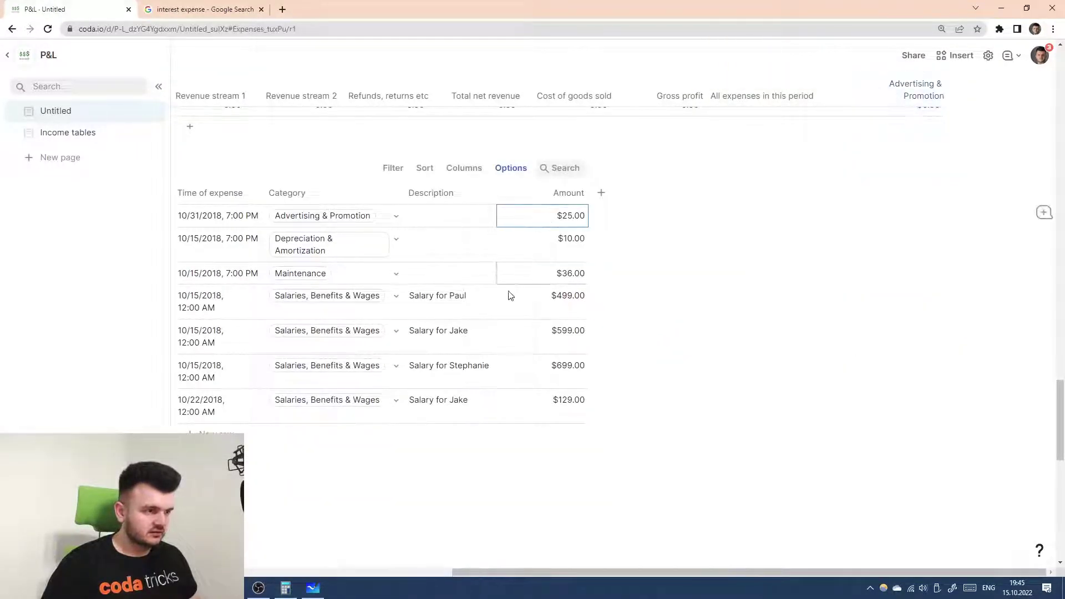
left_click(555, 407)
left_click(556, 401)
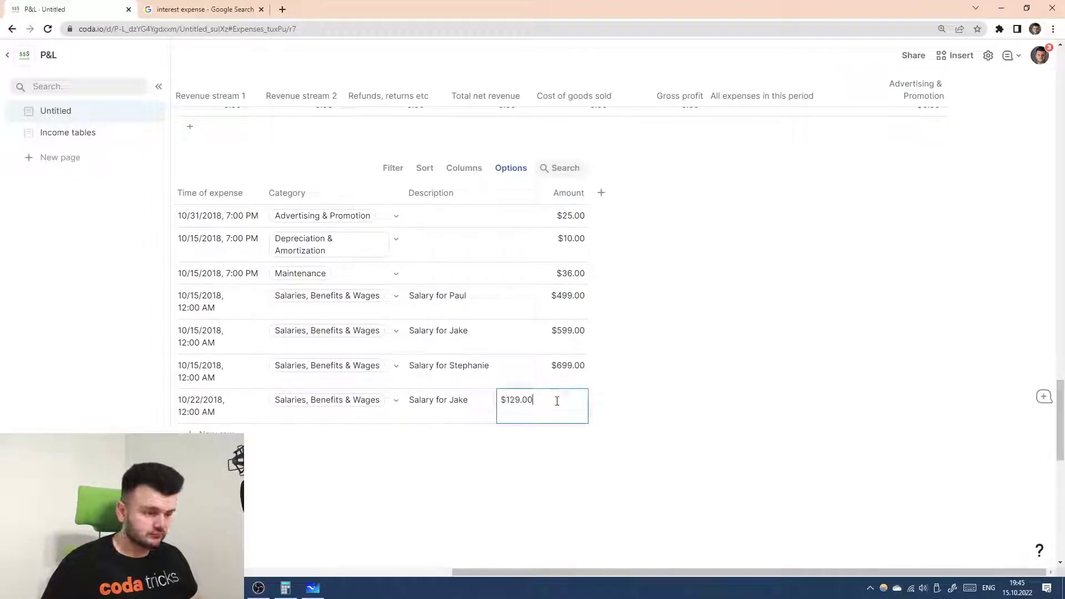
double_click(528, 380)
double_click(545, 406)
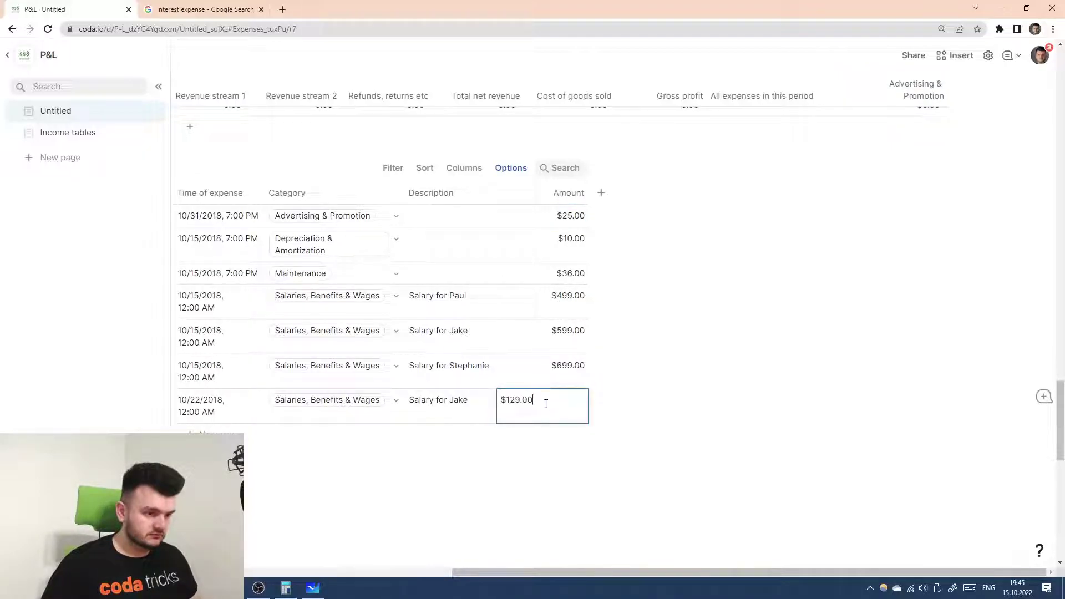
left_click(566, 377)
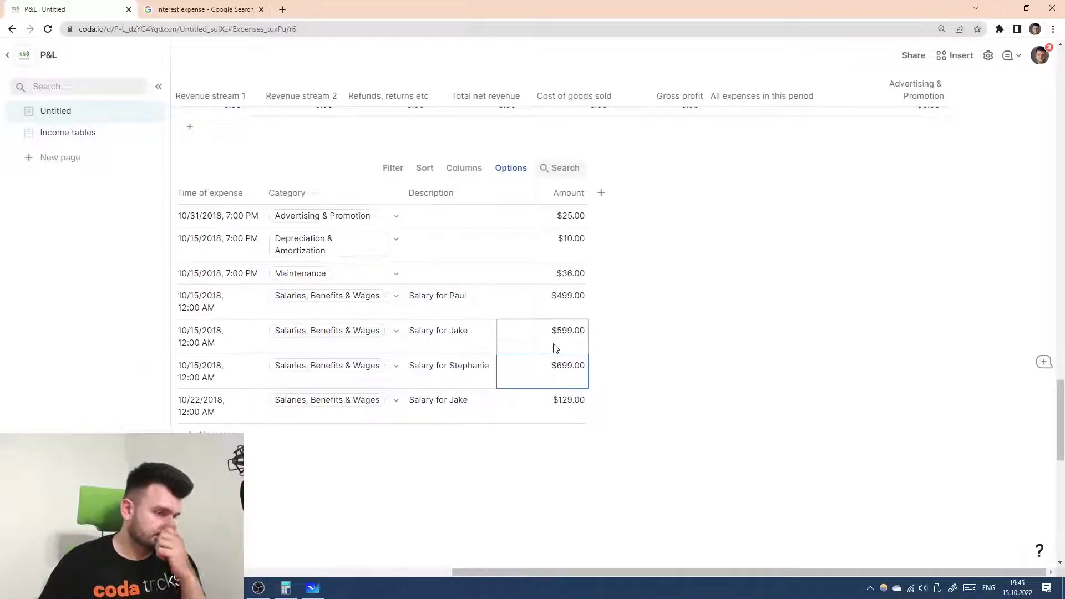
double_click(561, 406)
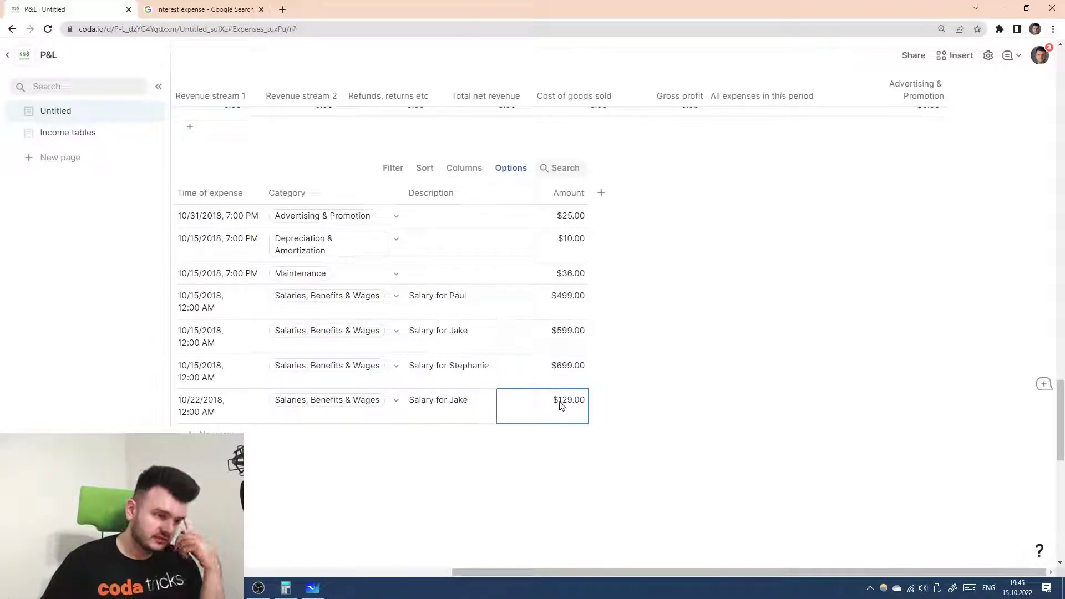
double_click(531, 378)
left_click(551, 335)
left_click(555, 342)
left_click(561, 400)
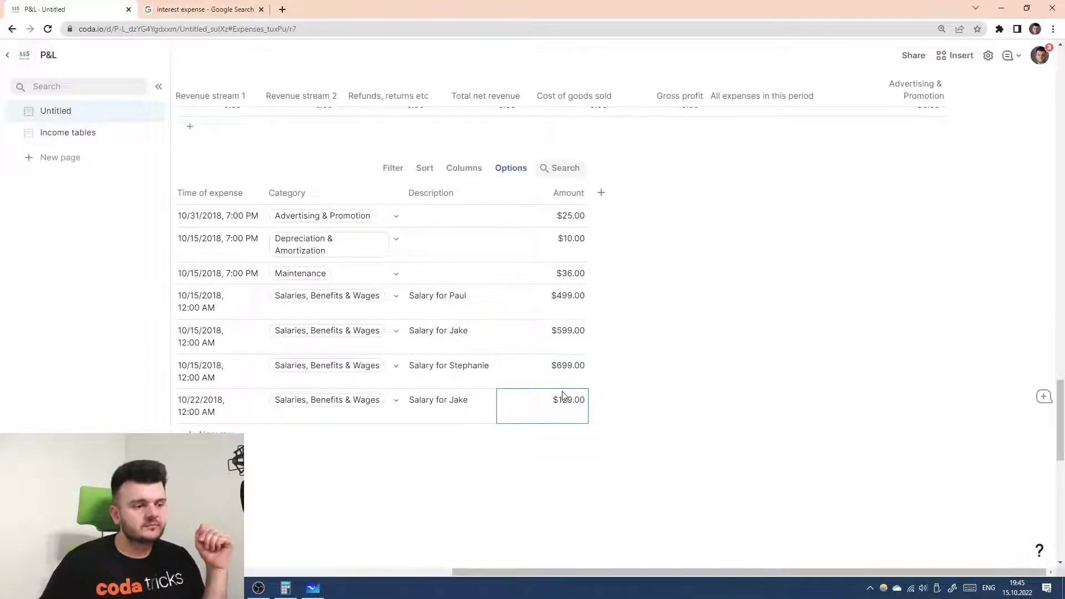
left_click(505, 403)
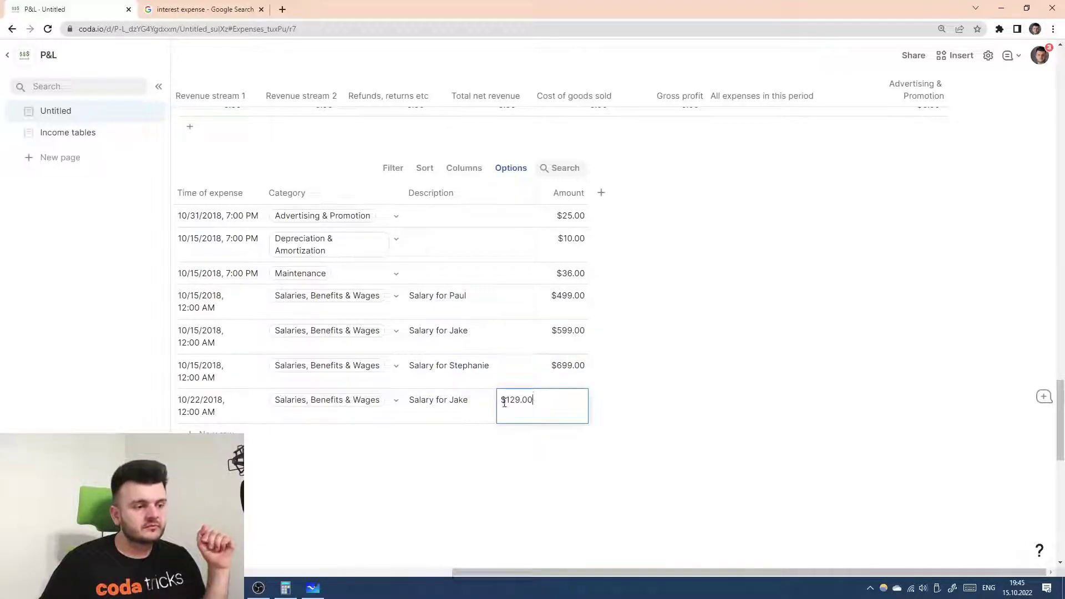
key("Escape")
left_click(555, 396)
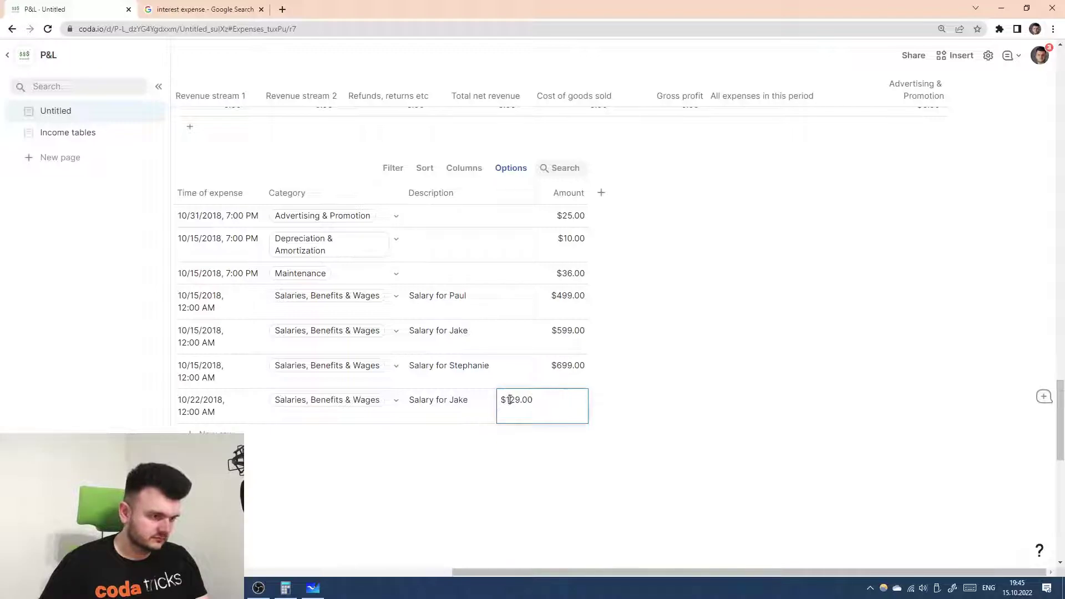
- Add a test column to the Expenses table with the formula Amount._Merge() + "" to expose the raw amount values
left_click(602, 193)
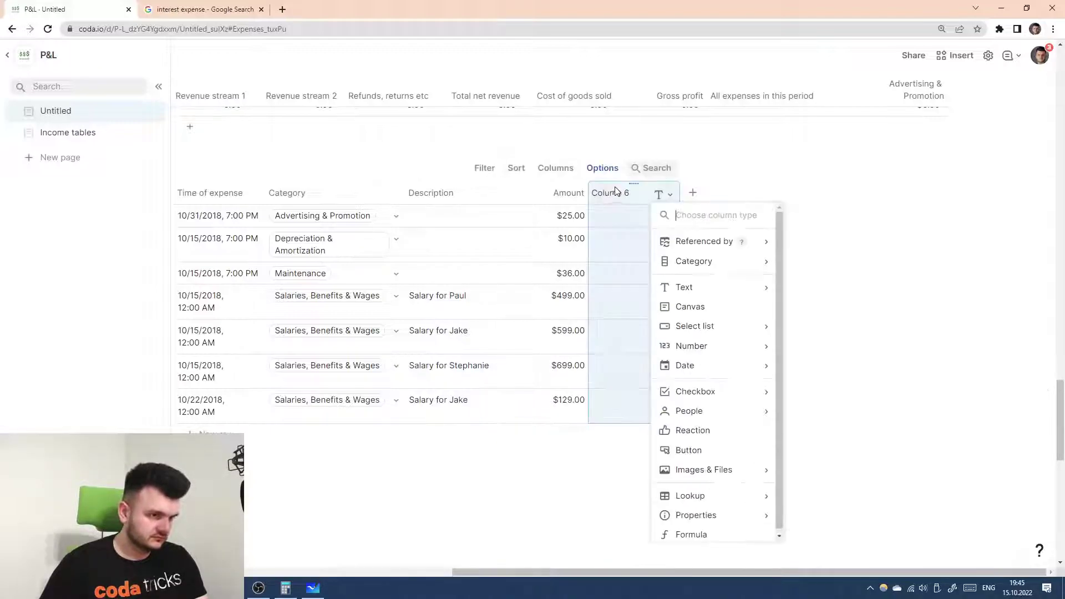
key("Escape")
type("=A")
key("Tab")
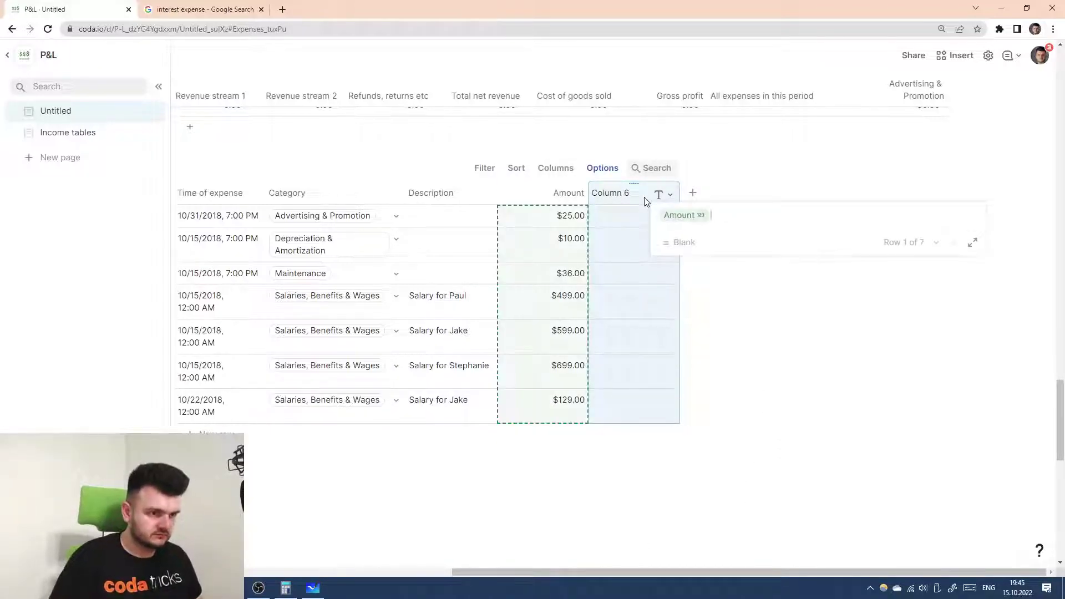
type("._Merge() + \"")
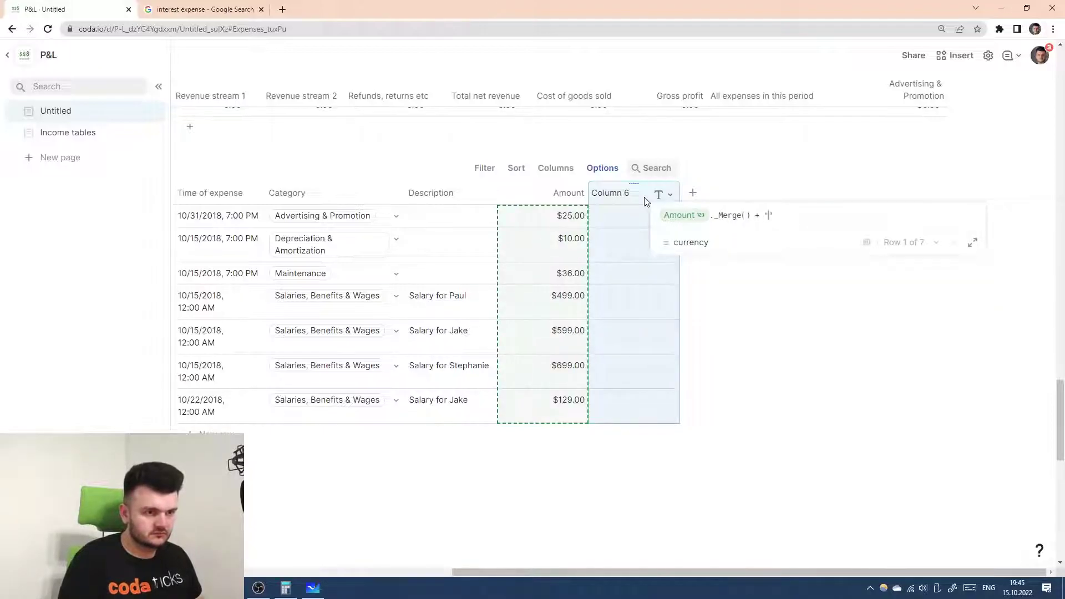
key("Return")
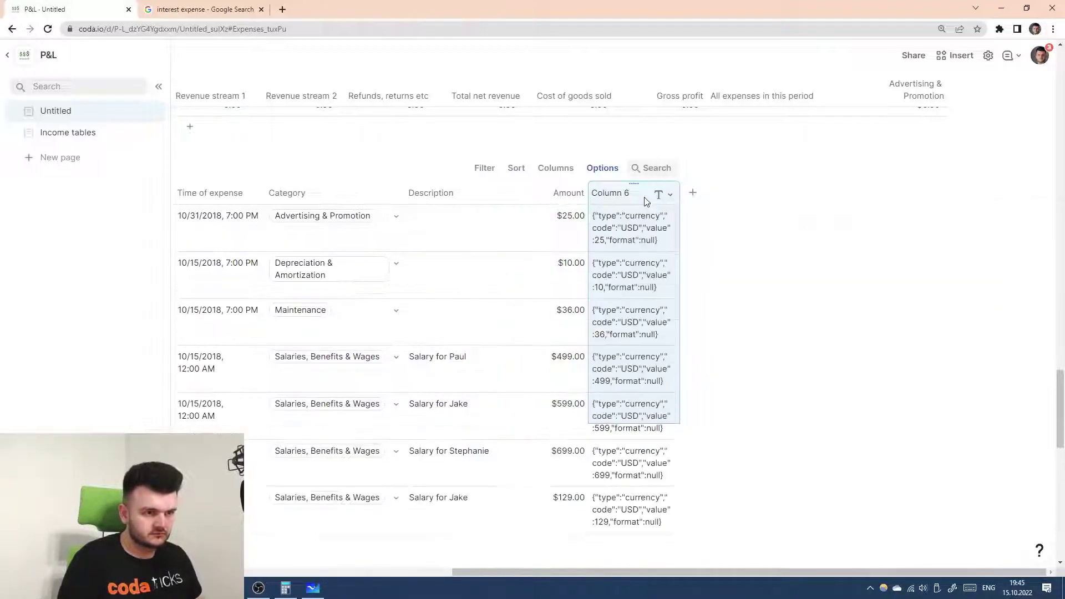
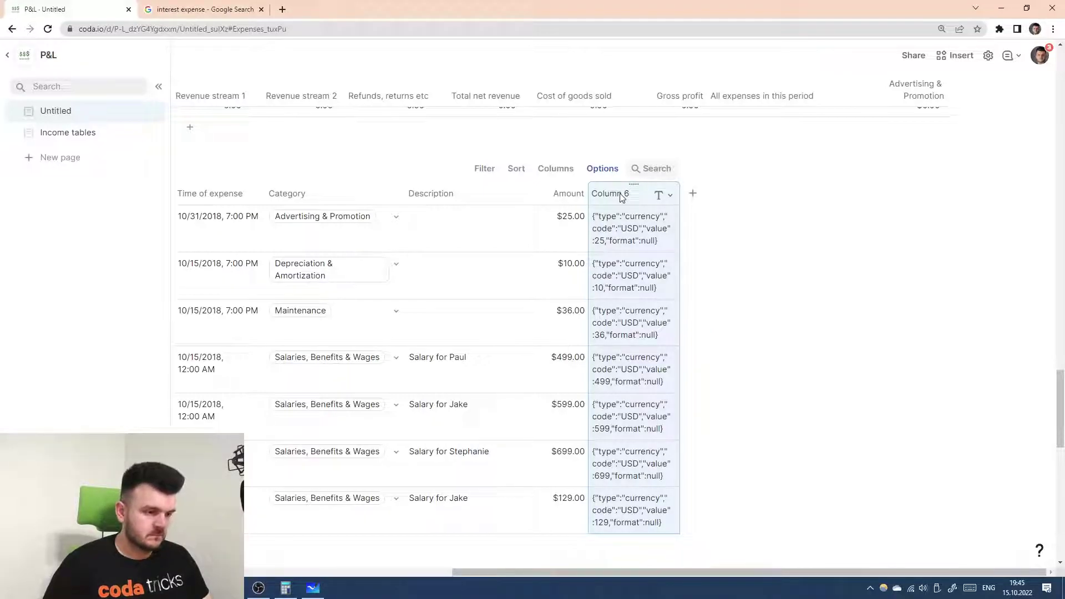
- Try thisRow.Amount as the test column's formula, preview its result across the expense rows, and delete the column
key("=")
key("ctrl+a")
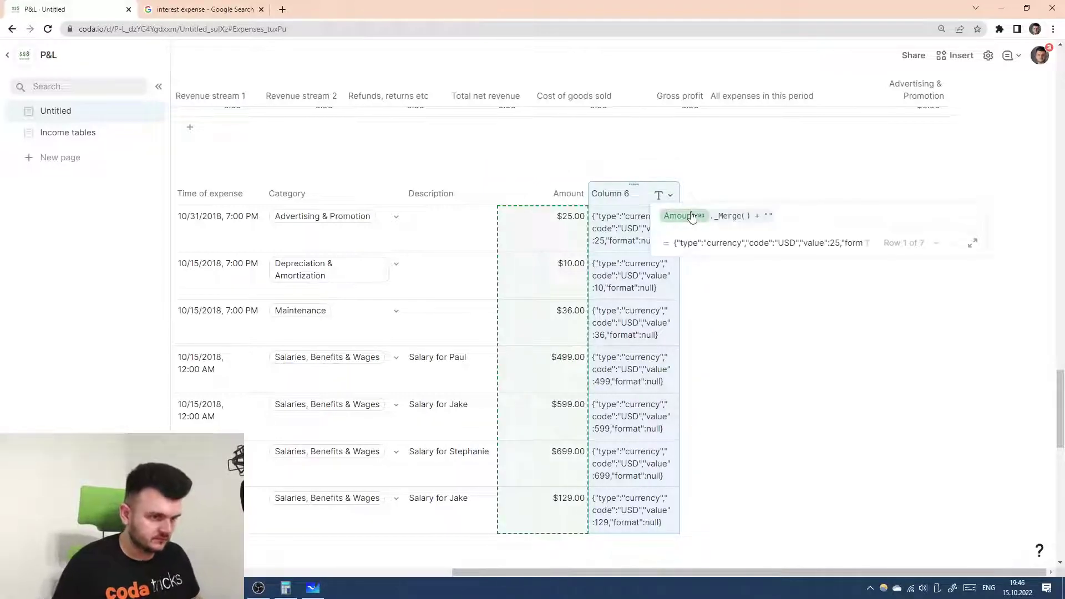
type("thisRow.Amount")
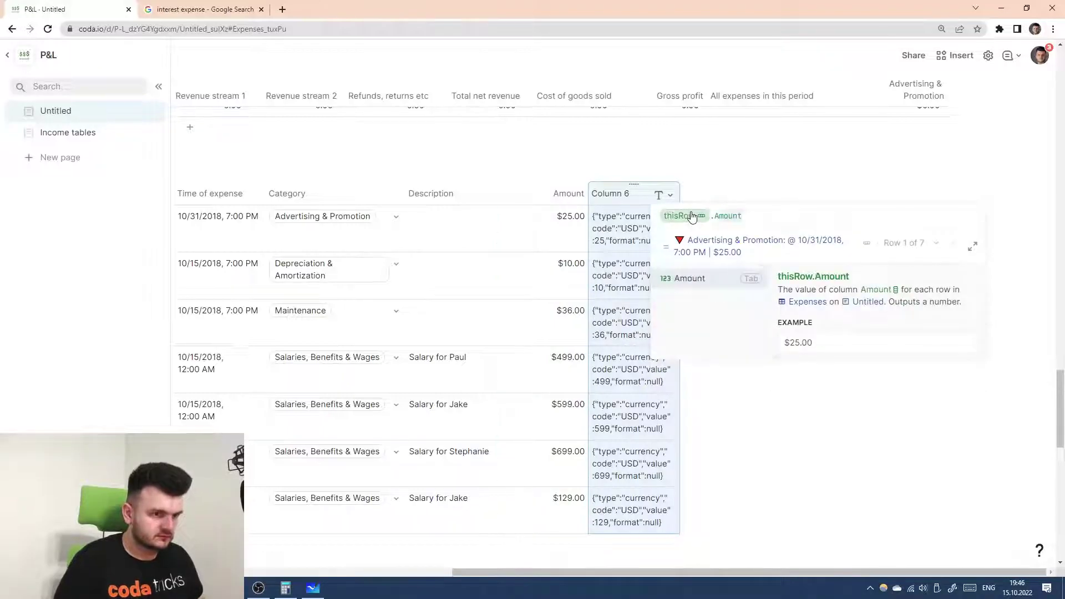
double_click(934, 245)
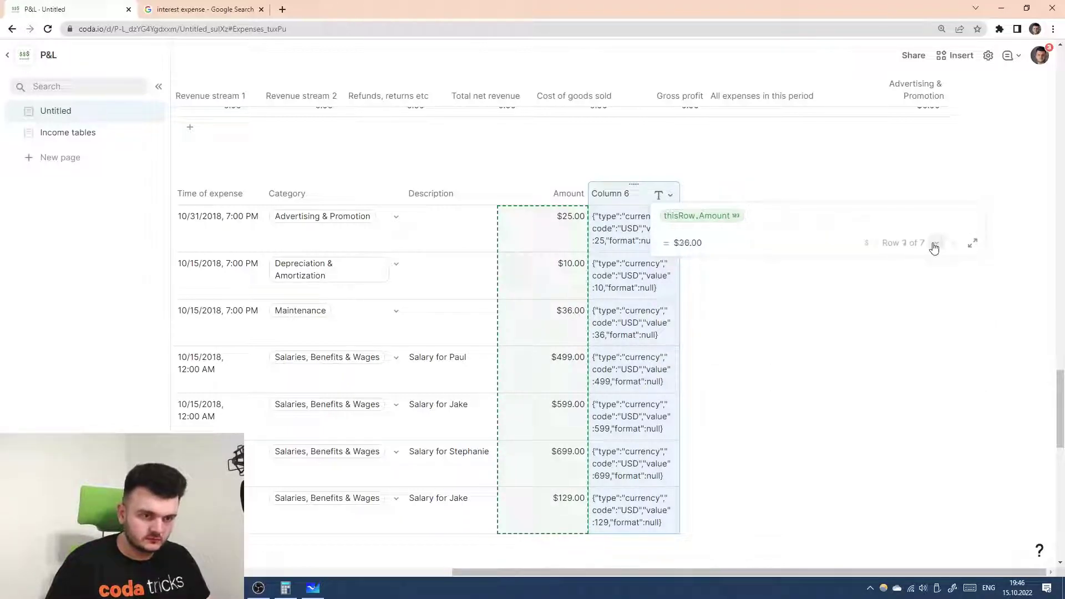
left_click(935, 247)
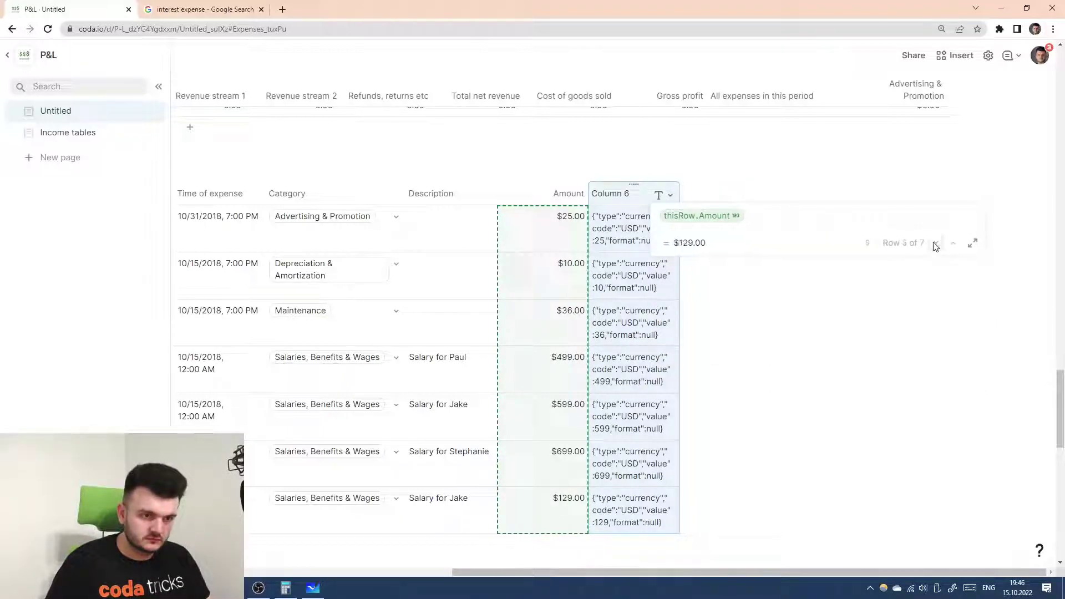
left_click(638, 191)
key("Delete")
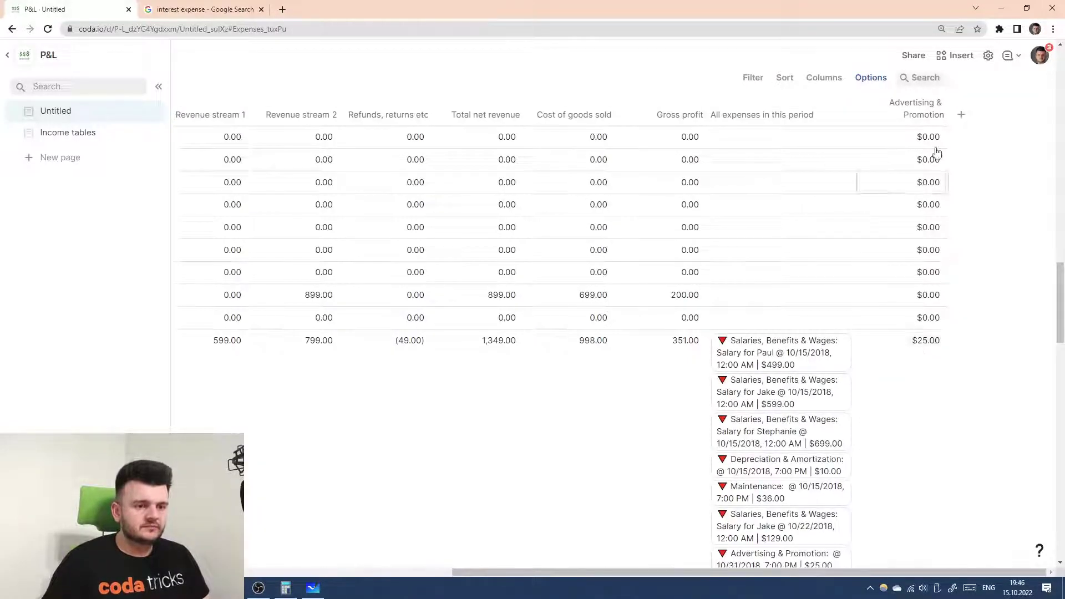
- Check the monthly Advertising & Promotion totals and duplicate that column with its formula
left_click(941, 104)
scroll(927, 267, "down", 1)
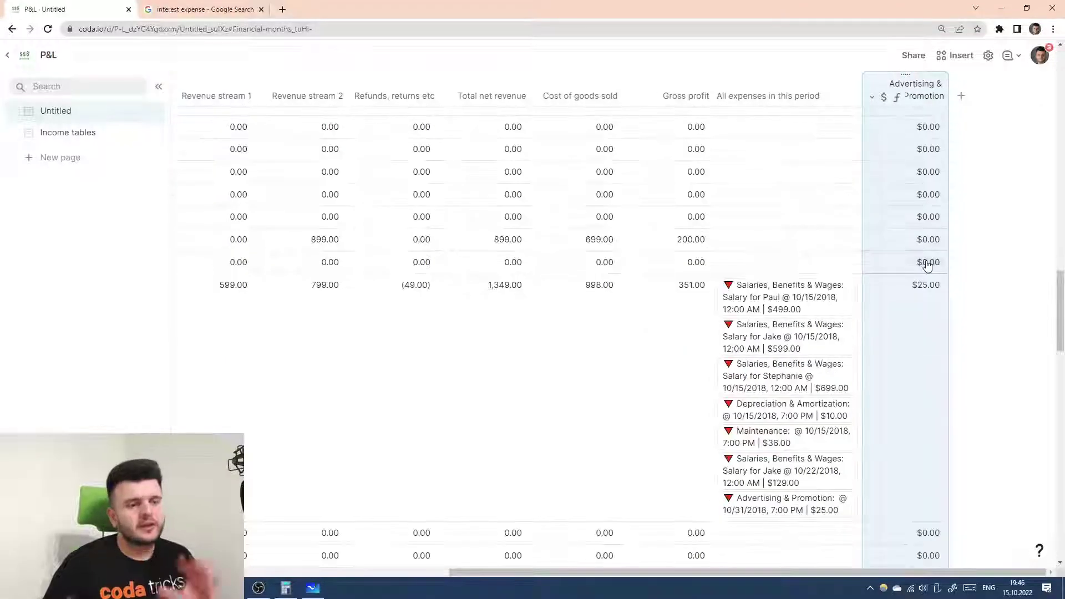
scroll(947, 481, "down", 6)
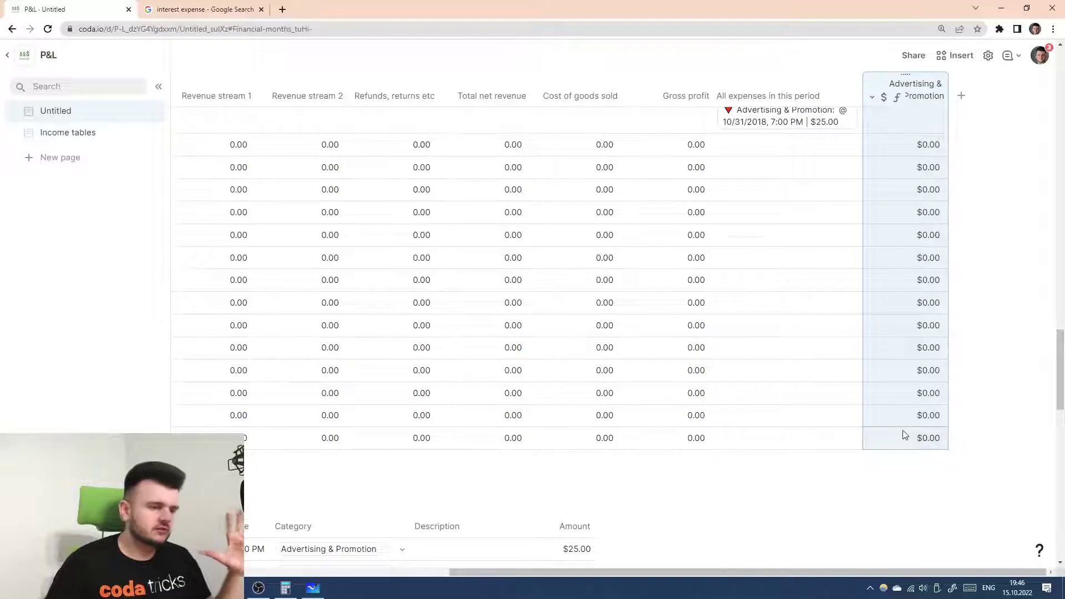
scroll(888, 432, "down", 4)
scroll(734, 393, "up", 8)
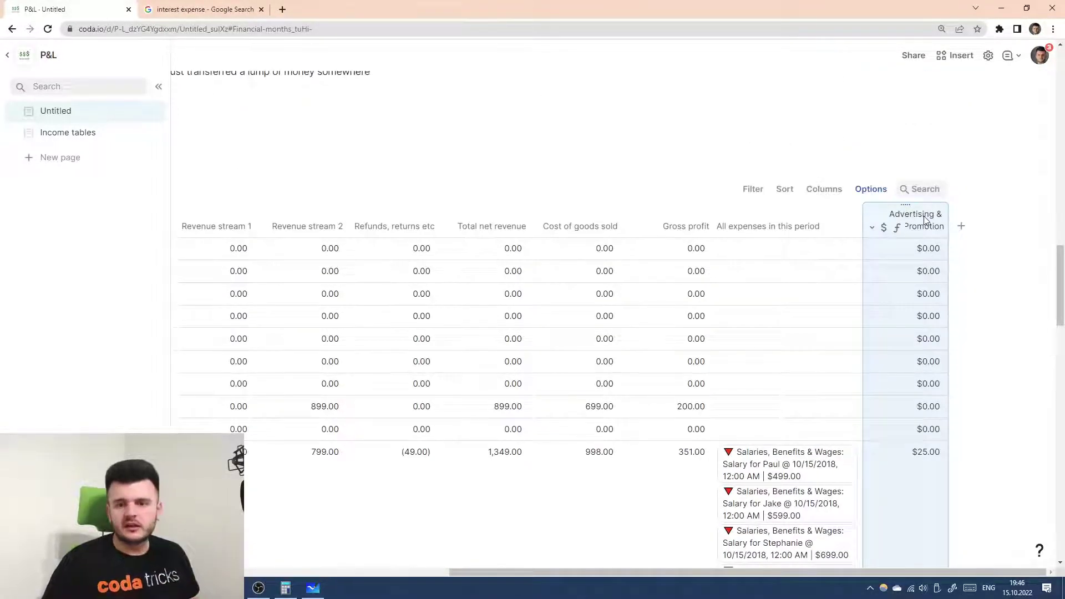
right_click(925, 219)
mouse_move(976, 504)
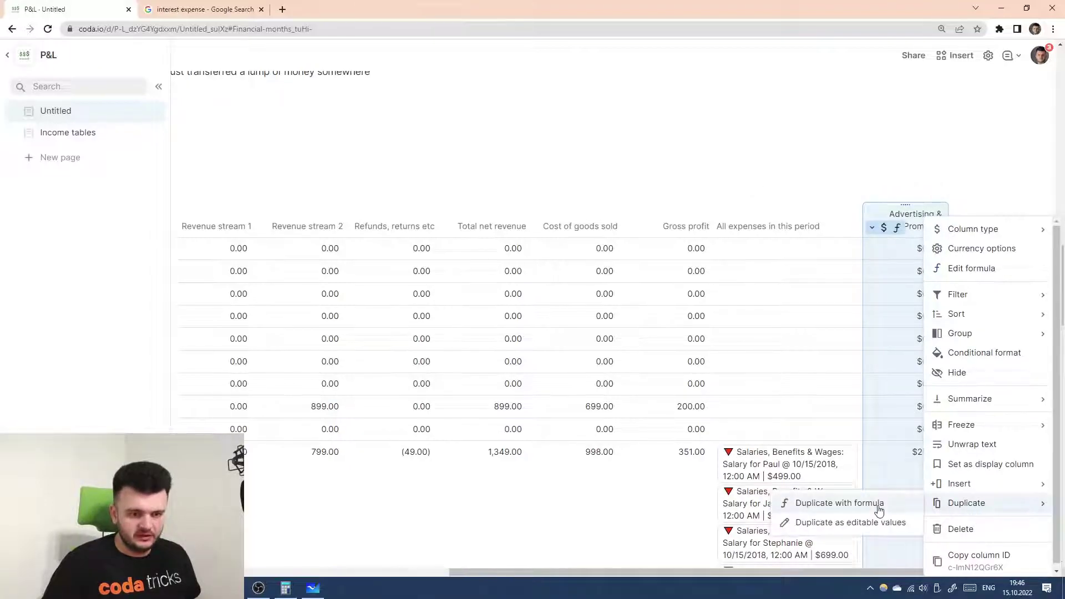
- Duplicate the copied Advertising & Promotion column with its formula three more times, each from the latest copy
right_click(970, 222)
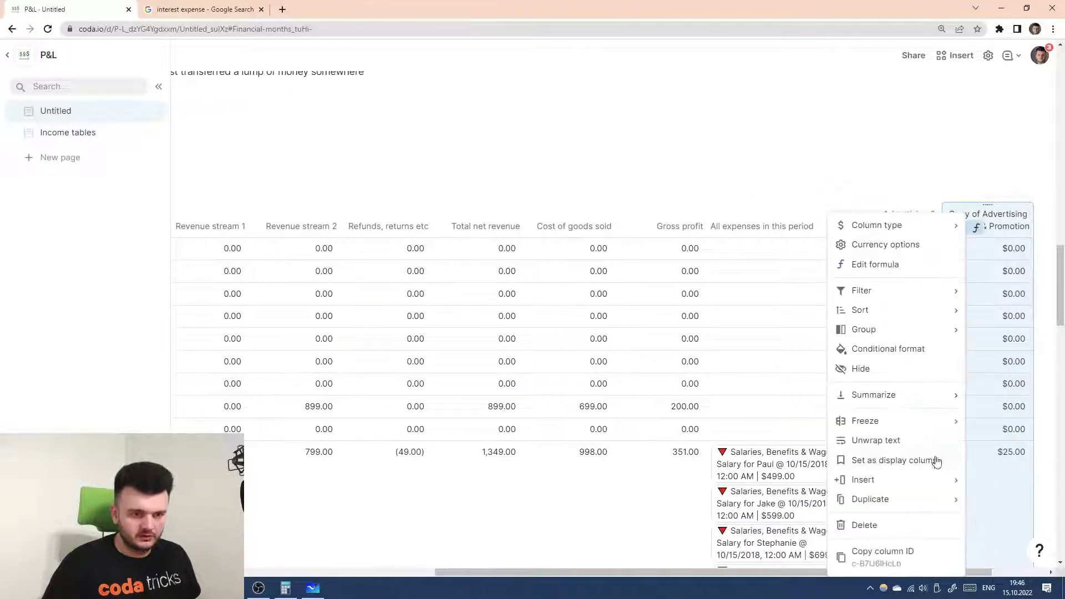
mouse_move(870, 506)
left_click(794, 501)
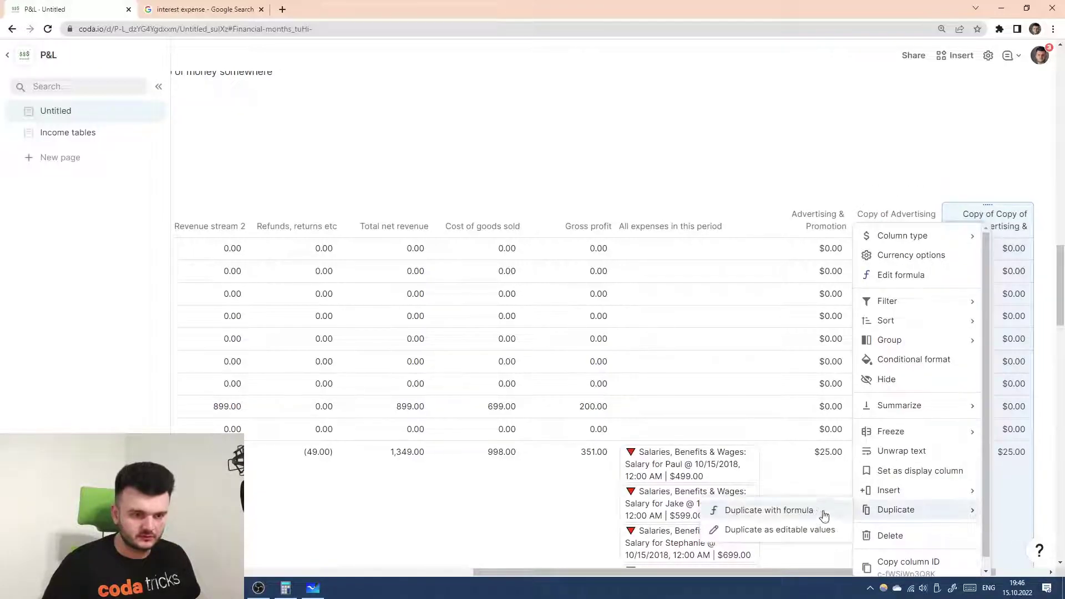
left_click(820, 509)
right_click(1003, 239)
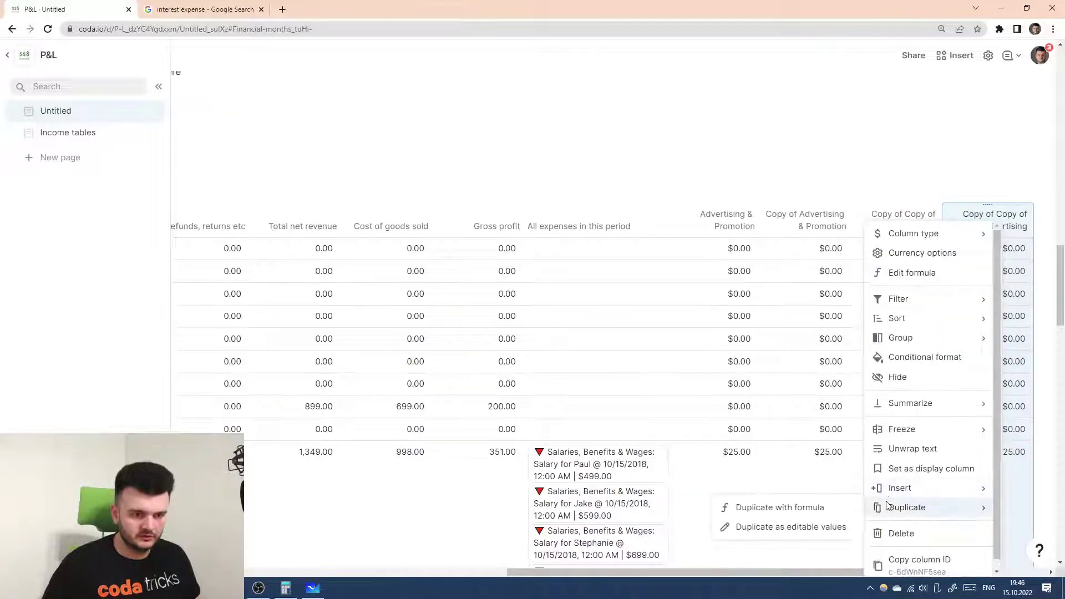
left_click(843, 511)
- Duplicate the last Advertising & Promotion copy with its formula two more times, each from the latest copy
scroll(950, 237, "down", 10)
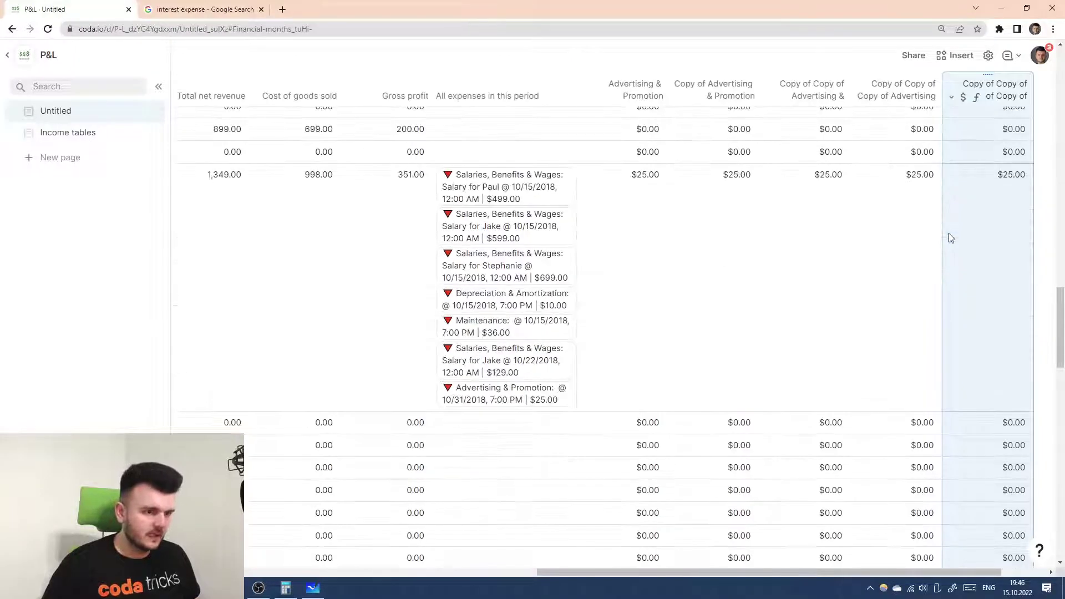
scroll(950, 238, "up", 7)
scroll(950, 238, "up", 3)
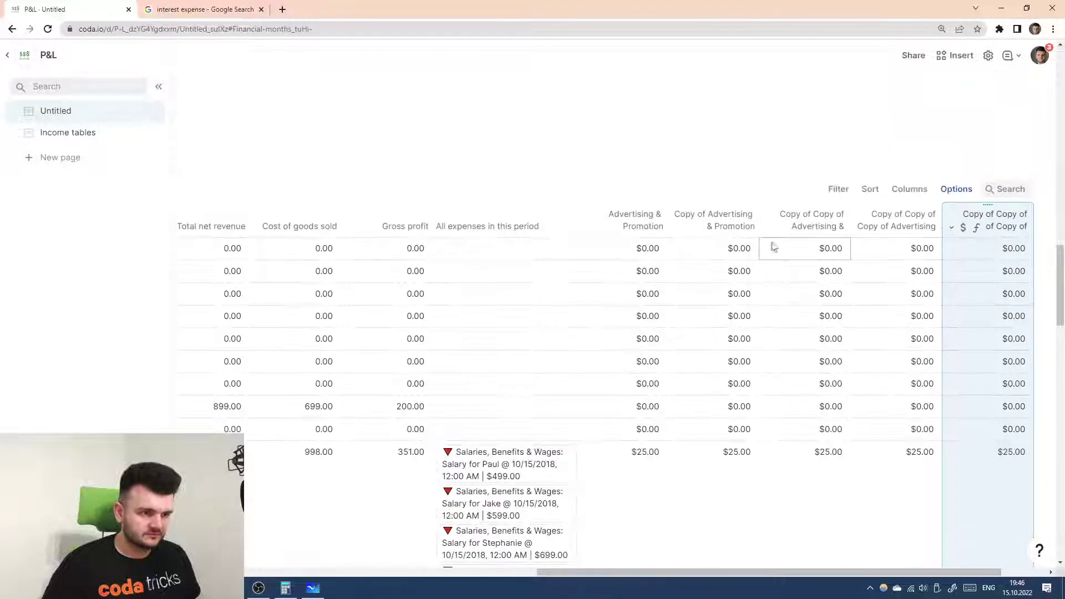
left_click(952, 227)
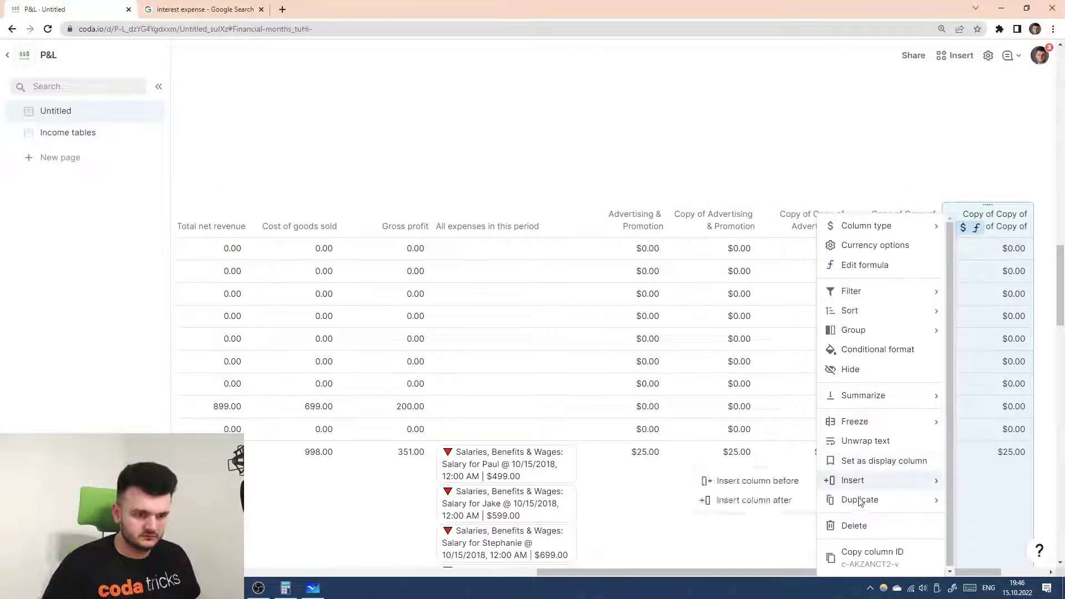
mouse_move(860, 500)
left_click(732, 500)
left_click(952, 228)
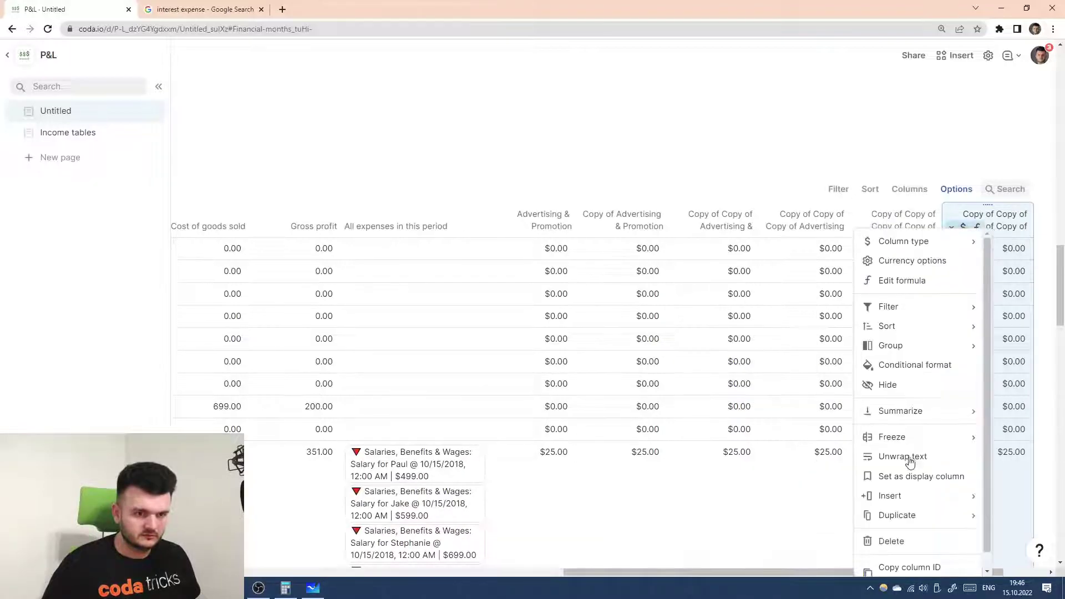
mouse_move(907, 514)
left_click(833, 523)
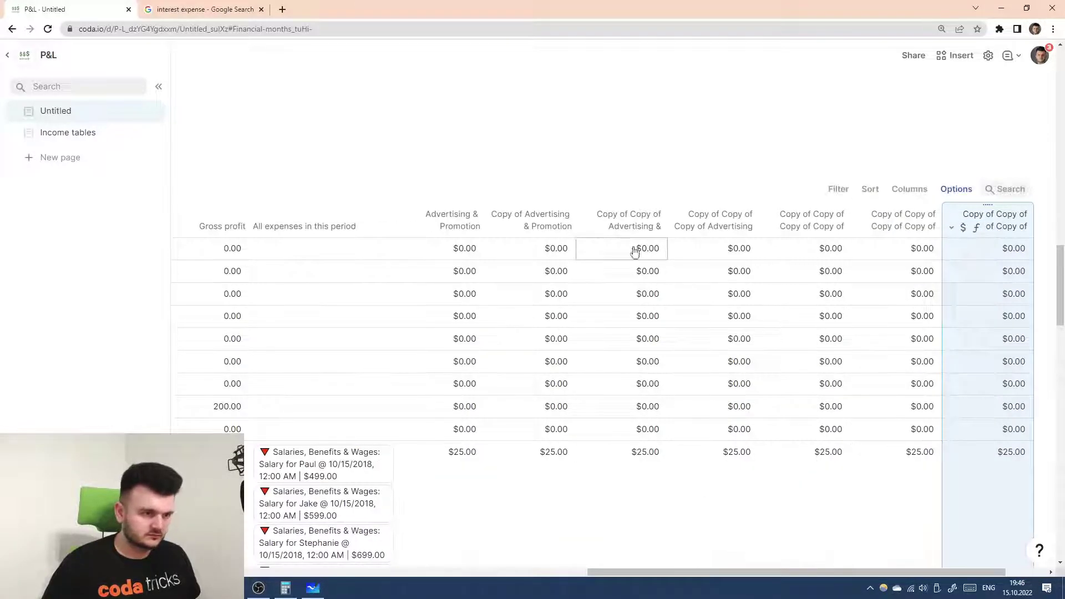
- Rename the first copy of the Advertising & Promotion column as Depreciation & Amortization
left_click(538, 221)
left_click(546, 220)
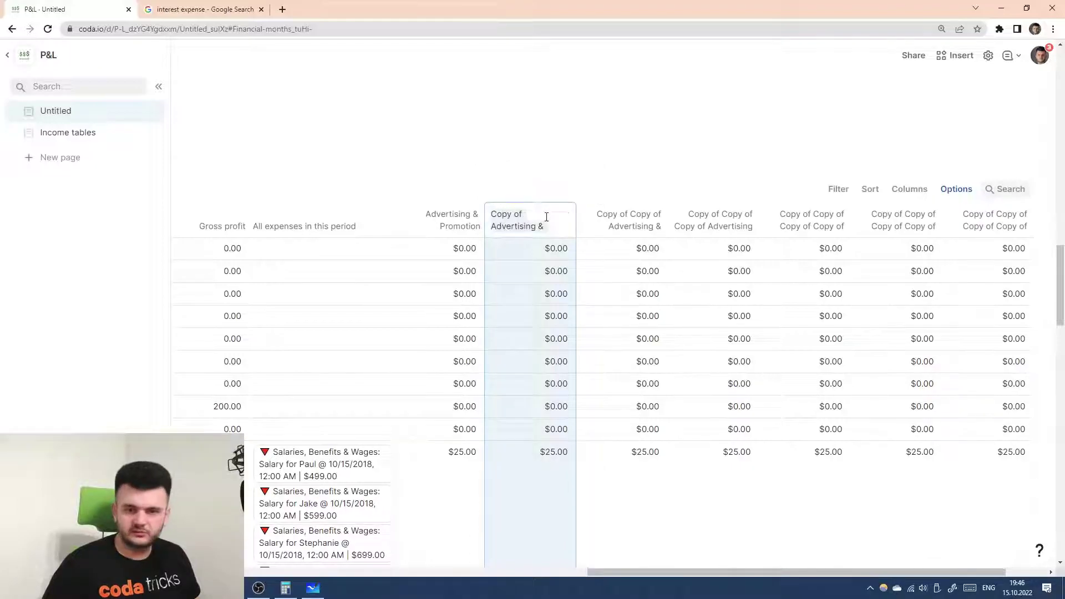
type("Deprec")
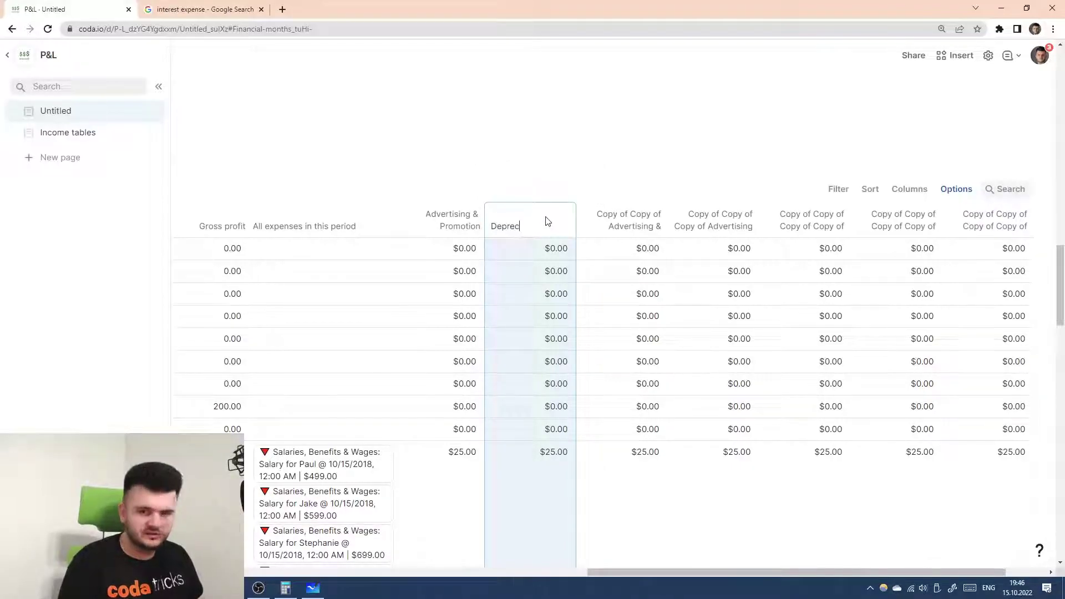
type("ation")
key("BackSpace")
key("BackSpace")
key("BackSpace")
key("BackSpace")
key("BackSpace")
key("BackSpace")
key("BackSpace")
key("BackSpace")
key("BackSpace")
key("BackSpace")
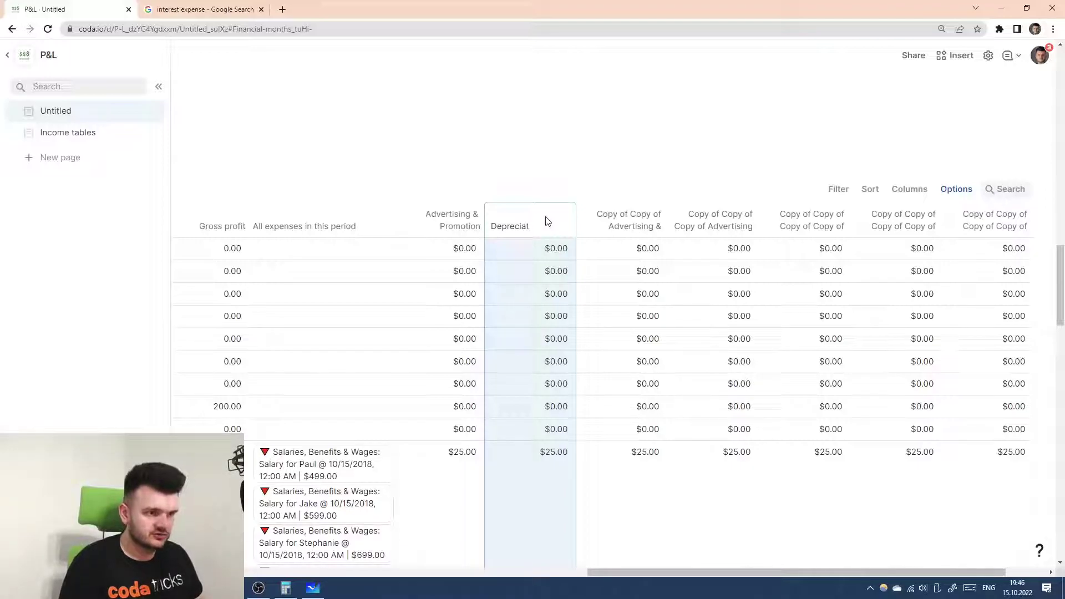
type("epreciation & Amo")
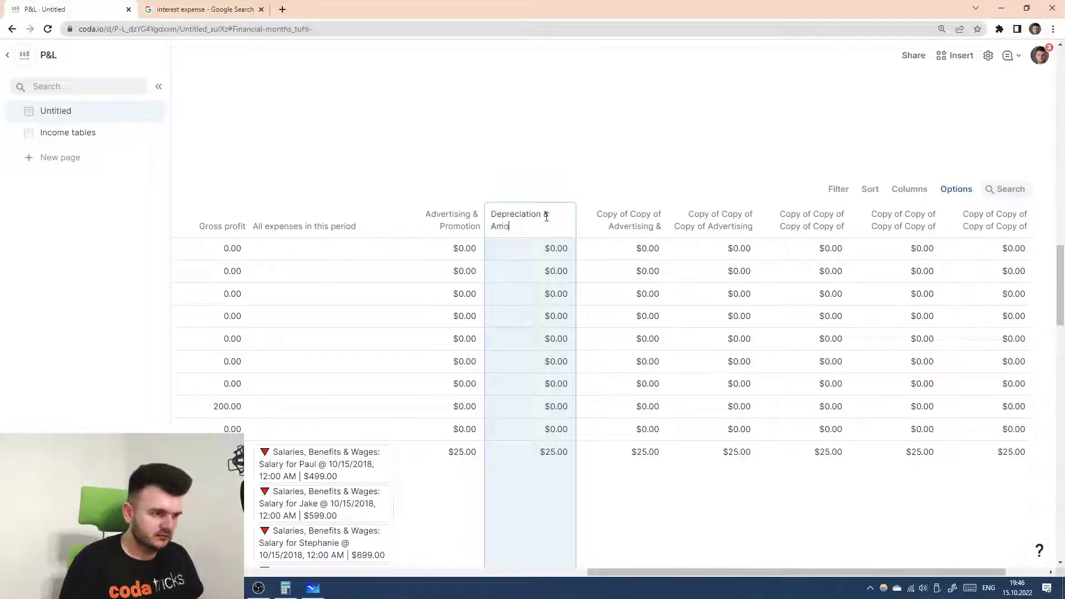
type("rtization")
key("Tab")
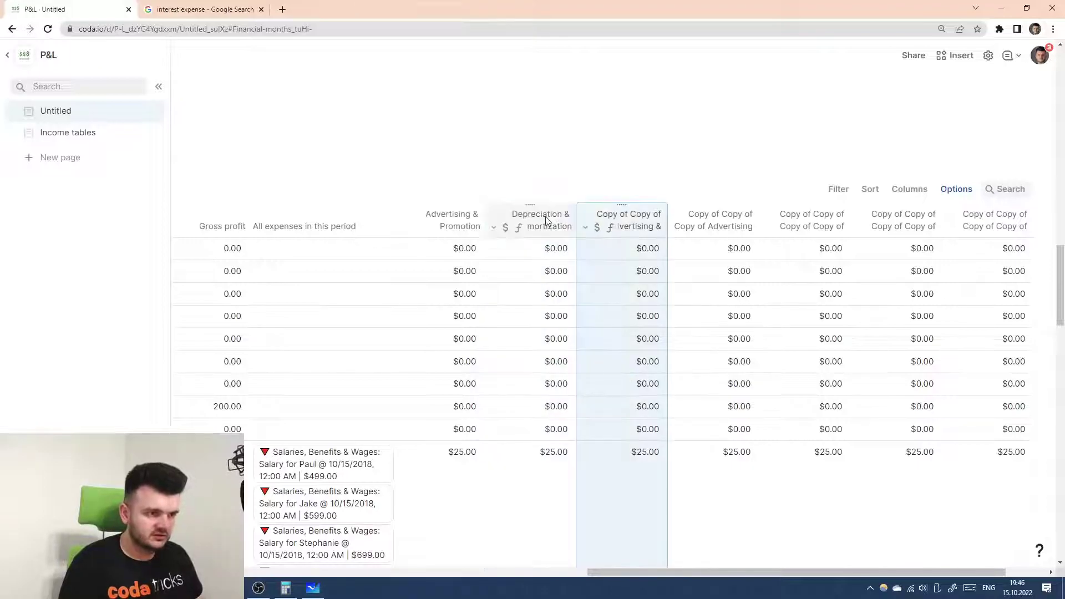
- Rename the two columns following Depreciation & Amortization as Insurance and Maintenance
key("Return")
type("Insu")
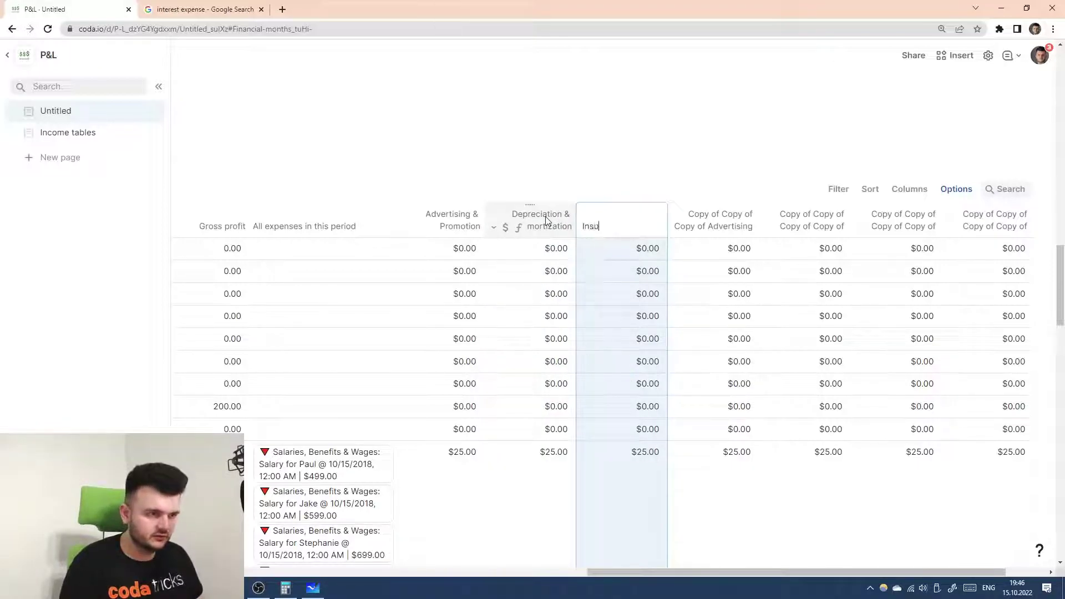
type("rance")
key("Tab")
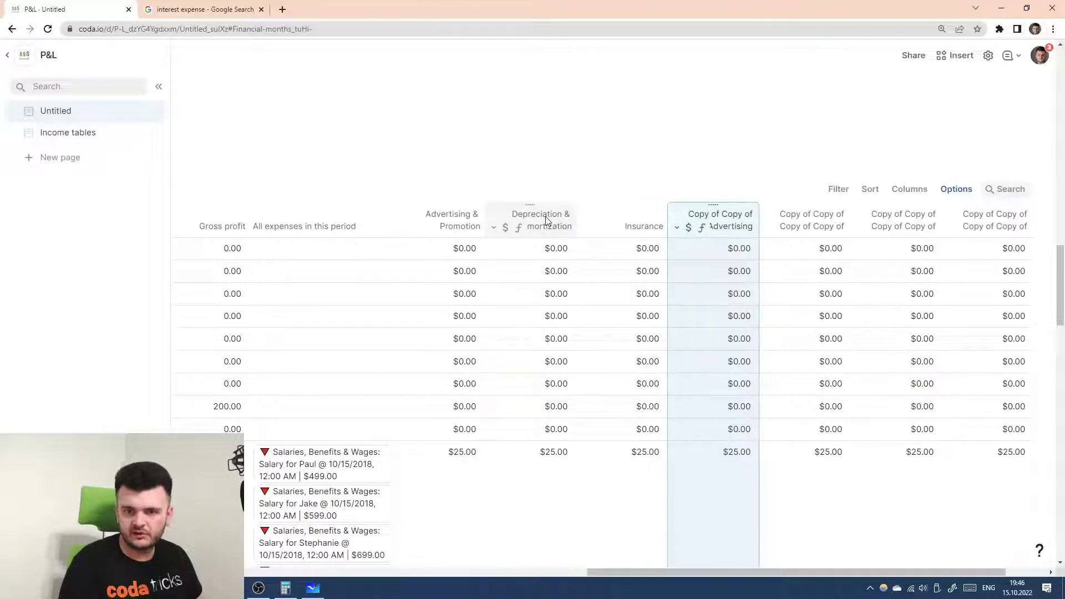
key("Return")
type("Maintenance")
key("Tab")
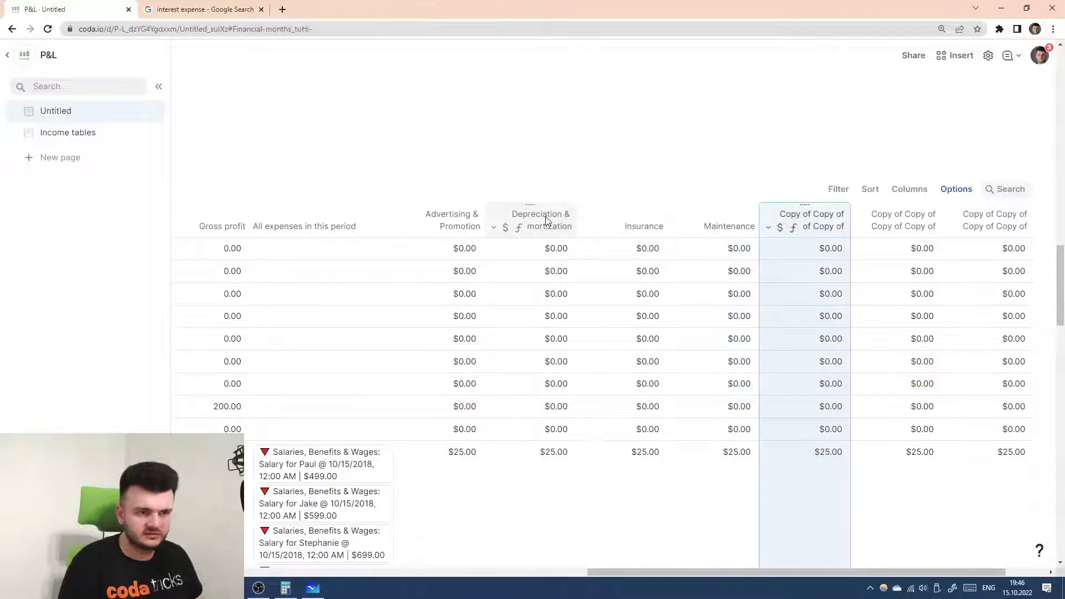
- Rename the two columns following Maintenance as Office supplies and Salaries, Benefits & Wages
key("Return")
type("Office su")
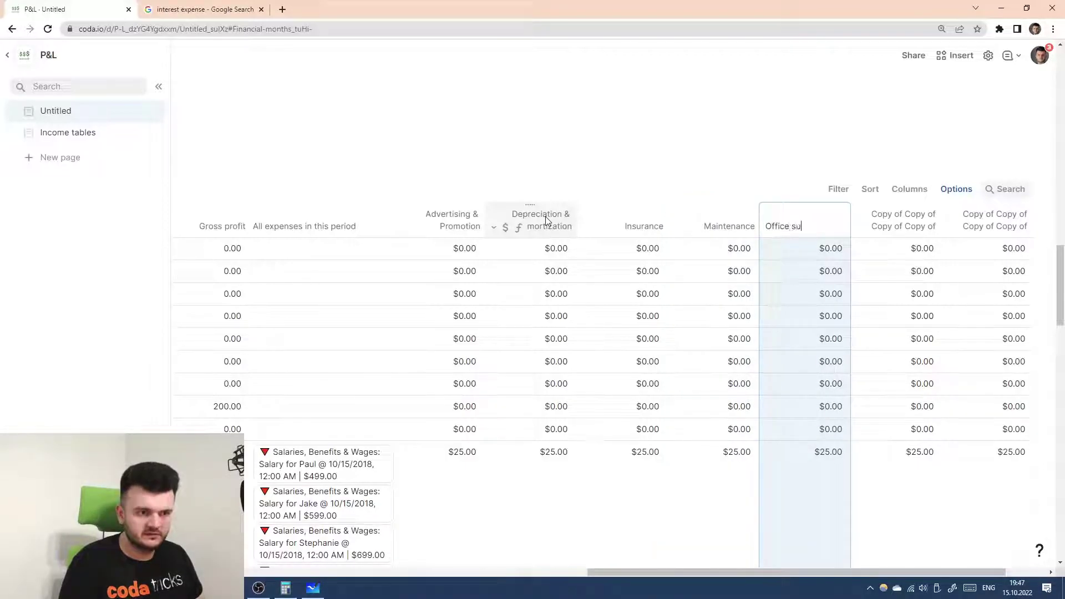
type("pplies")
key("Tab")
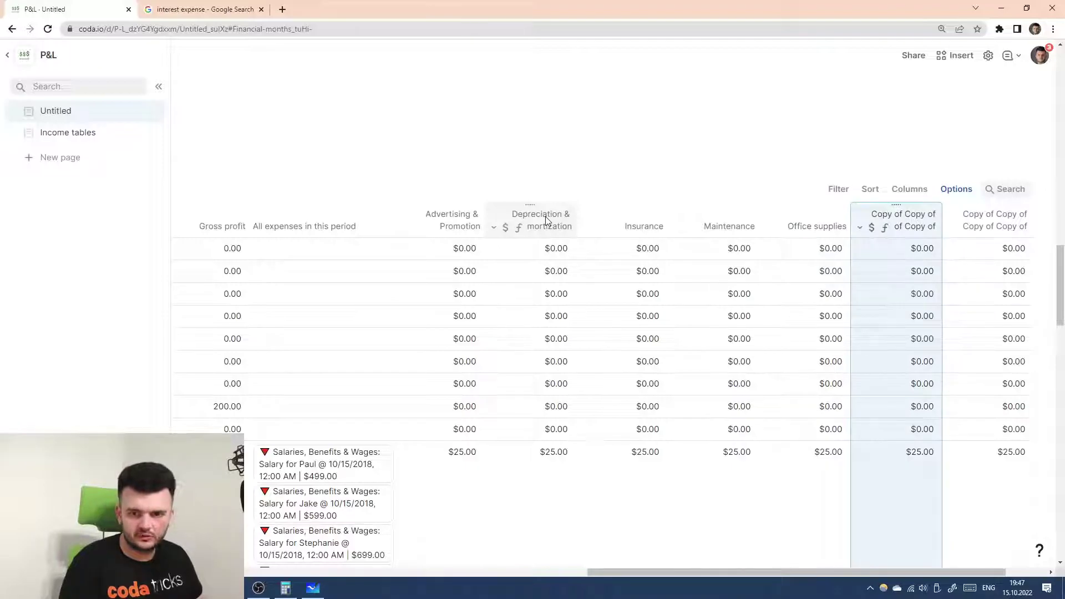
key("Return")
type("Salarie")
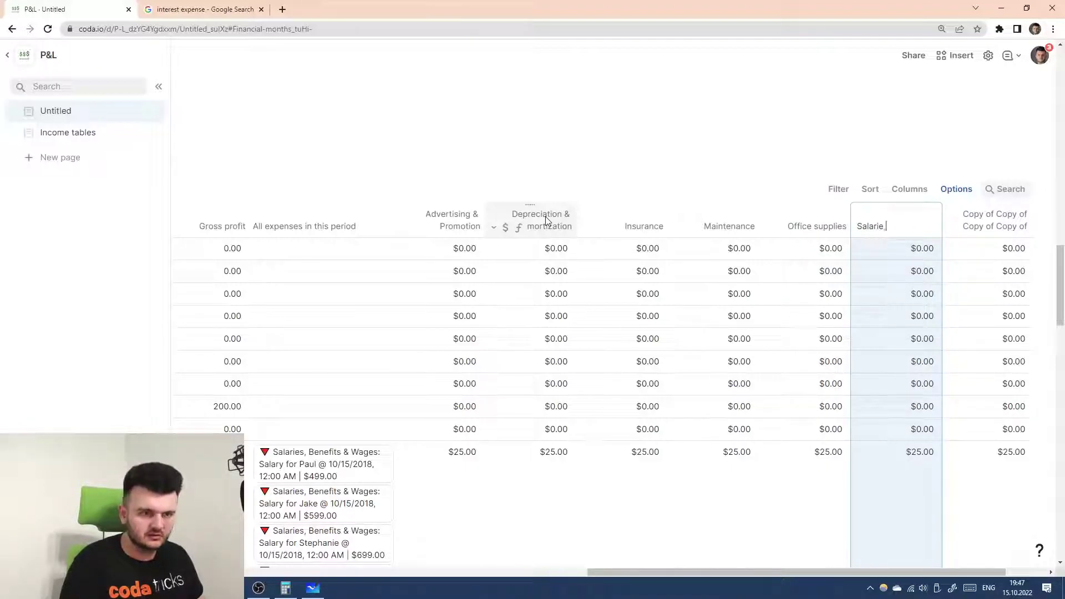
type("s, Benefits &")
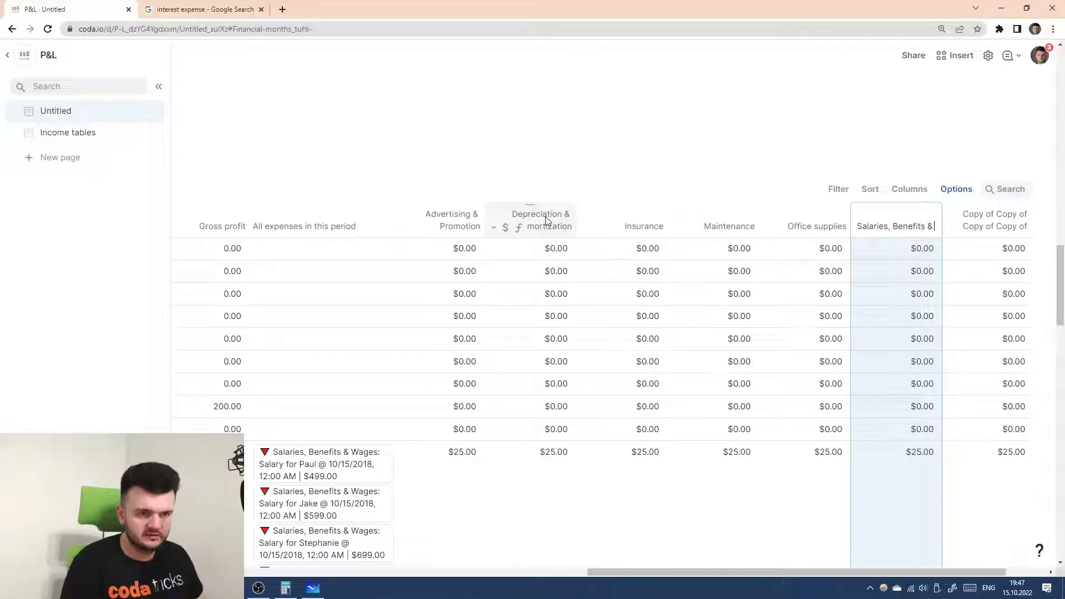
type(" Wages")
key("Tab")
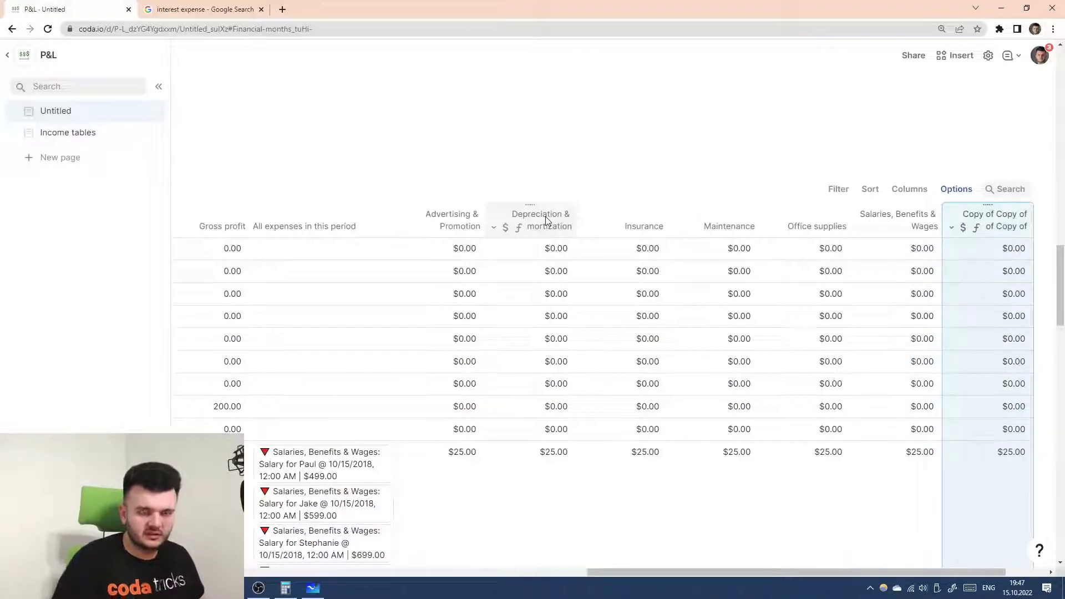
- Rename the last copied column of the monthly table as Total expenses
scroll(752, 270, "down", 1)
scroll(752, 270, "right", 1)
scroll(752, 270, "up", 1)
type("Total expenses")
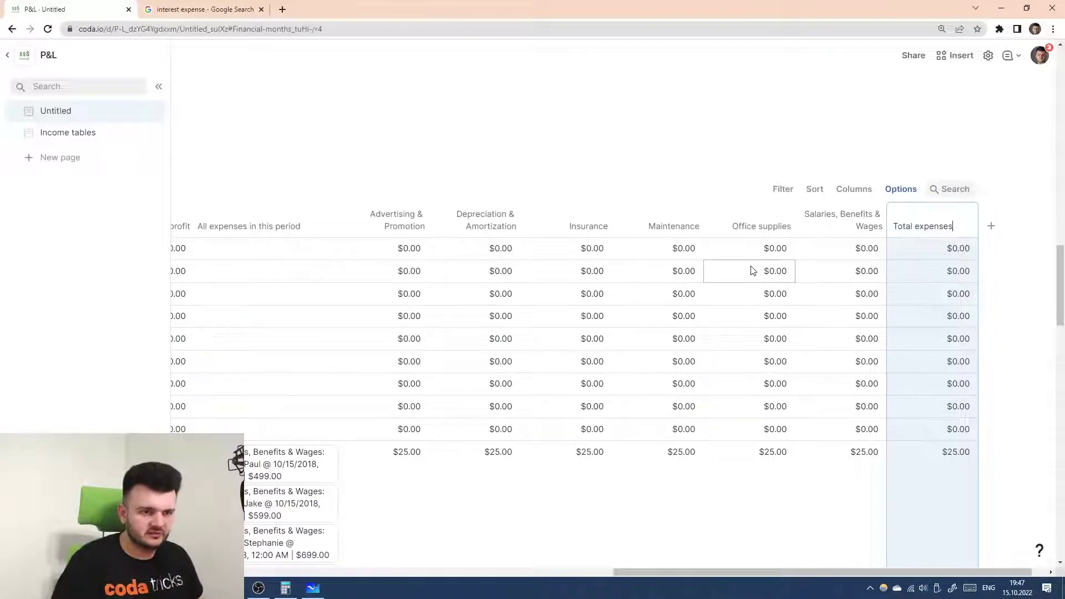
key("Return")
- Change the category in the Insurance column's filter formula to the Insurance expense category
key("=")
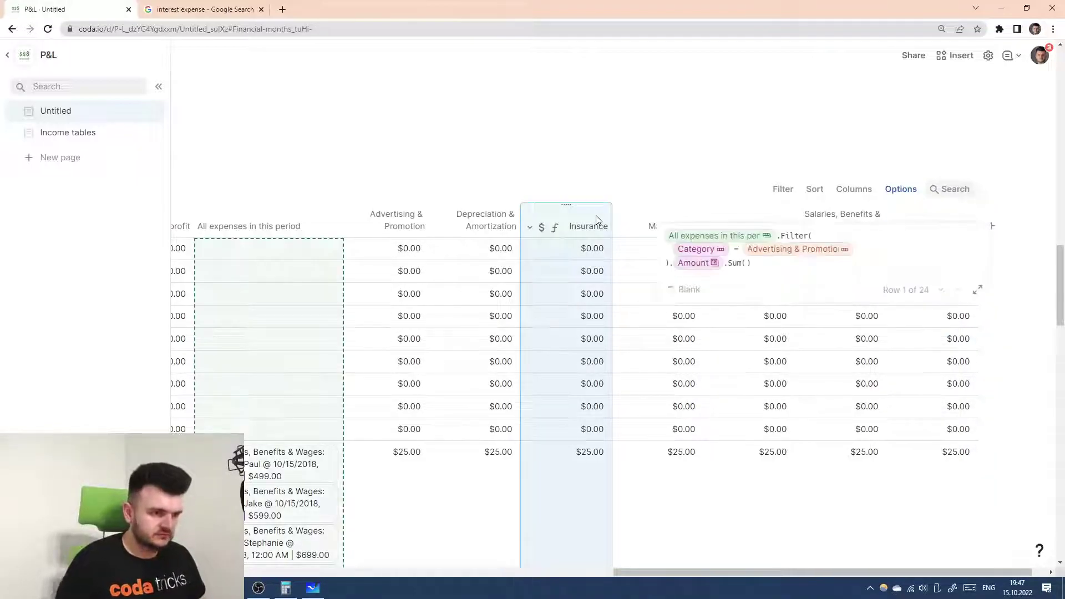
left_click(821, 255)
type("@insurance")
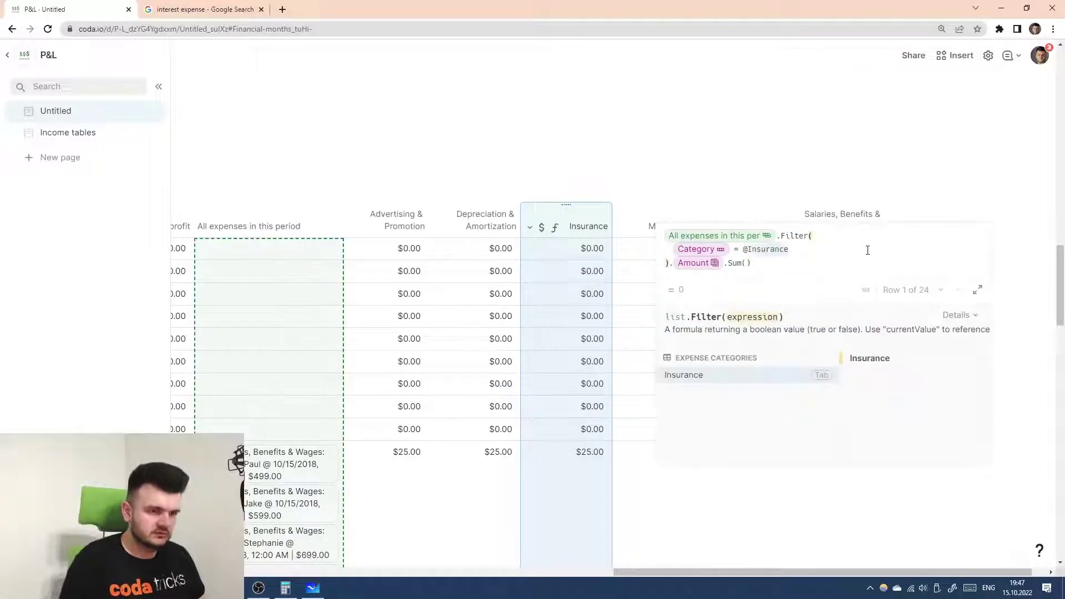
key("Return")
key("Return")
- Change the category in the Maintenance column's filter formula to the Maintenance expense category
left_click(685, 215)
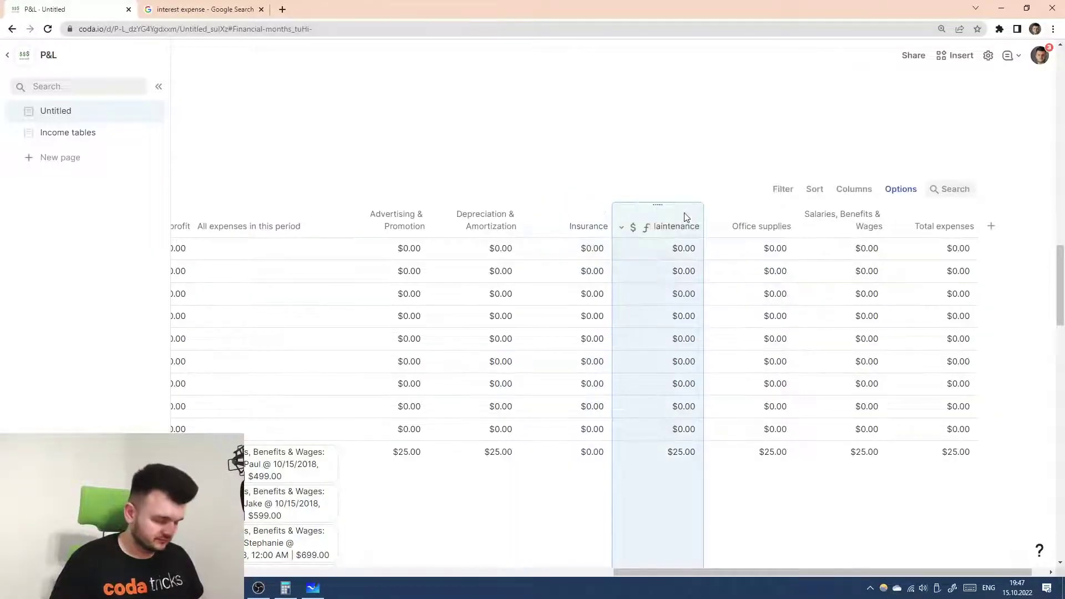
key("=")
left_click(820, 250)
type("@Maintenance")
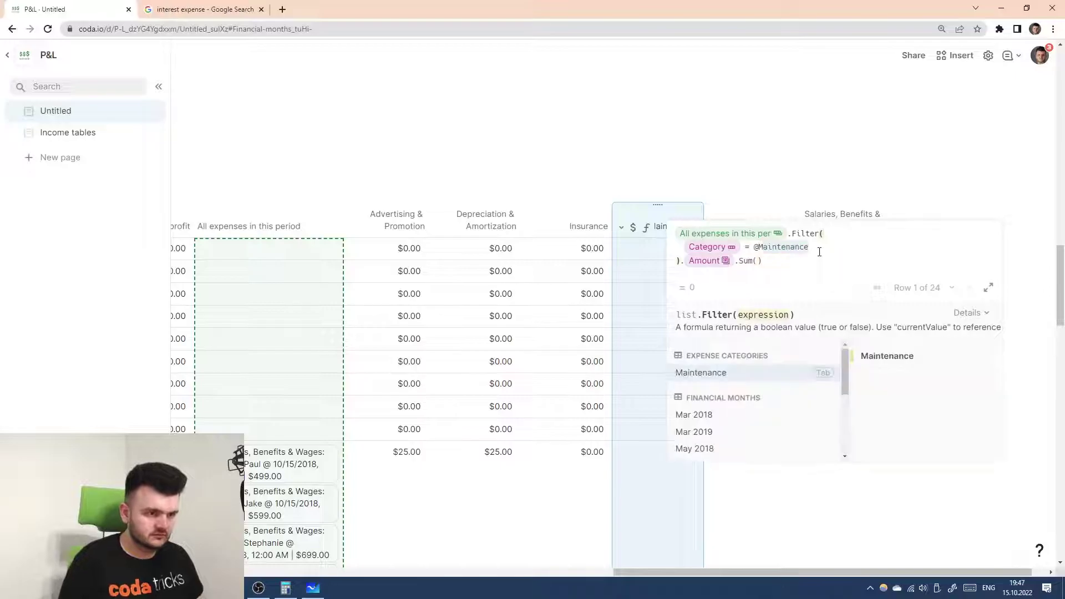
key("Return")
key("Return")
- Change the category in the Office supplies column's filter formula to the Office Supplies expense category
left_click(781, 217)
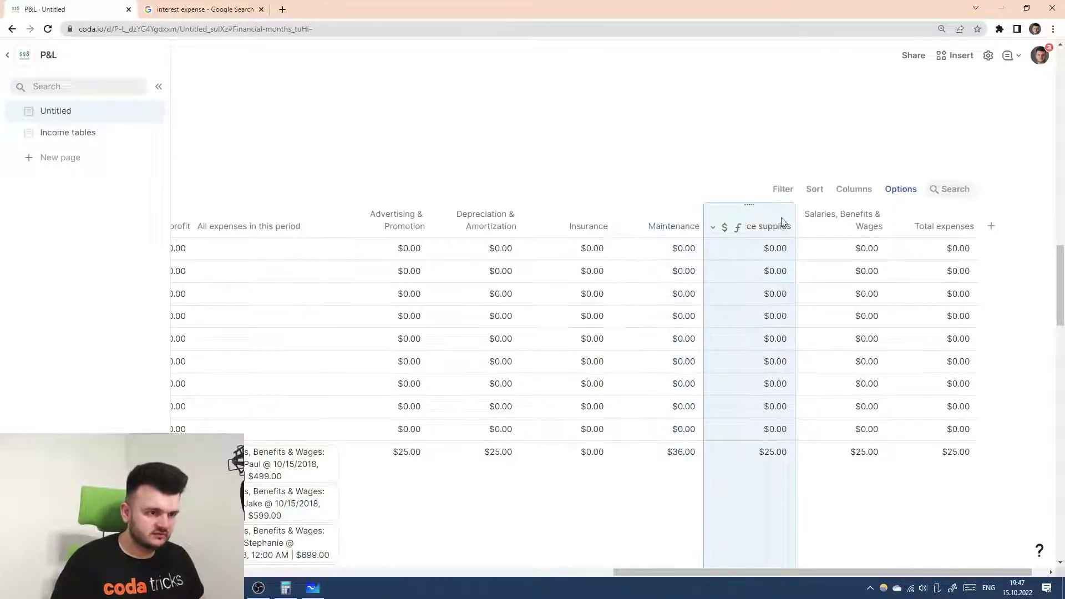
key("=")
left_click(784, 244)
type("@of")
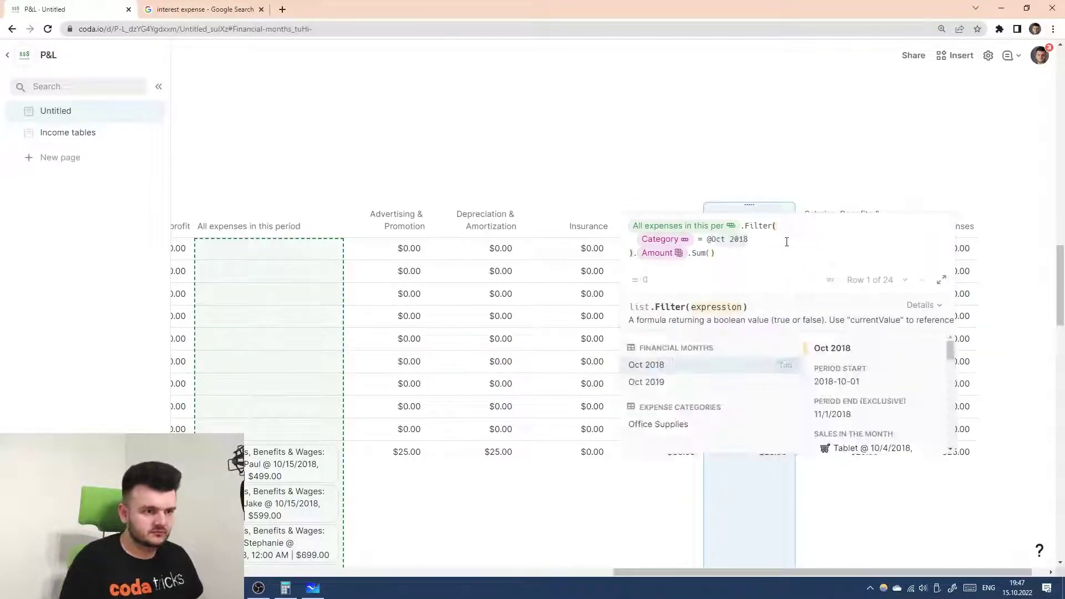
key("Return")
key("Return")
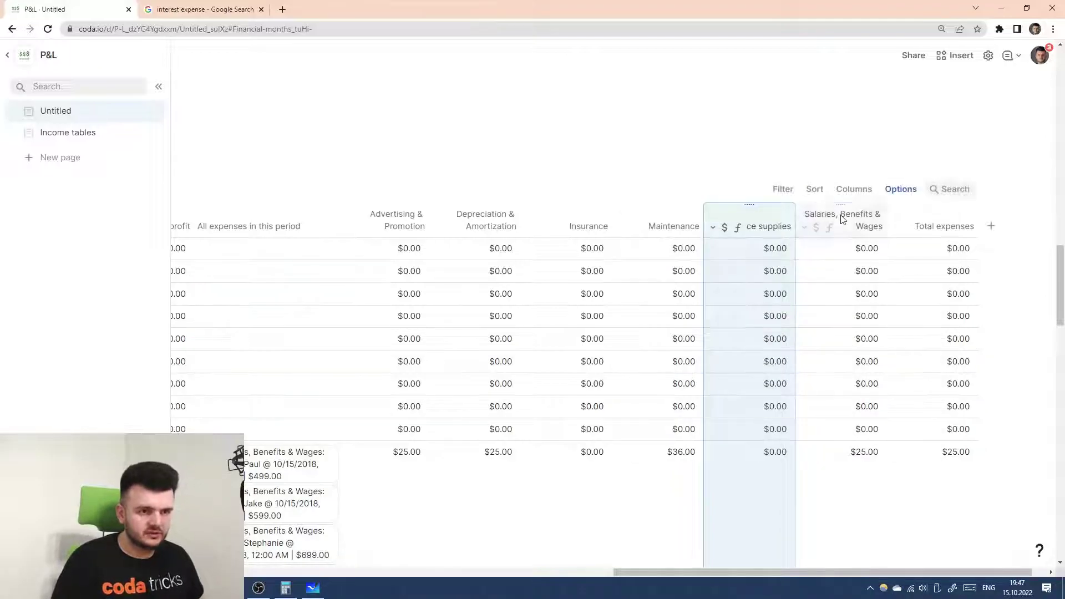
- Change the category in the Salaries, Benefits & Wages column's filter formula to the Salaries, Benefits & Wages expense category
left_click(841, 219)
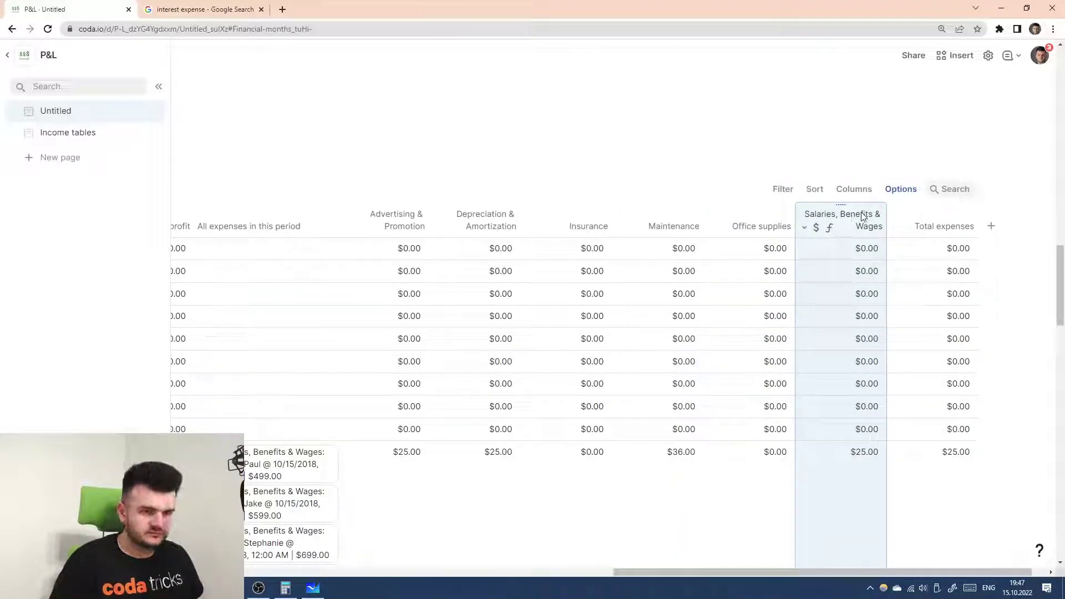
right_click(862, 215)
left_click(834, 216)
key("=")
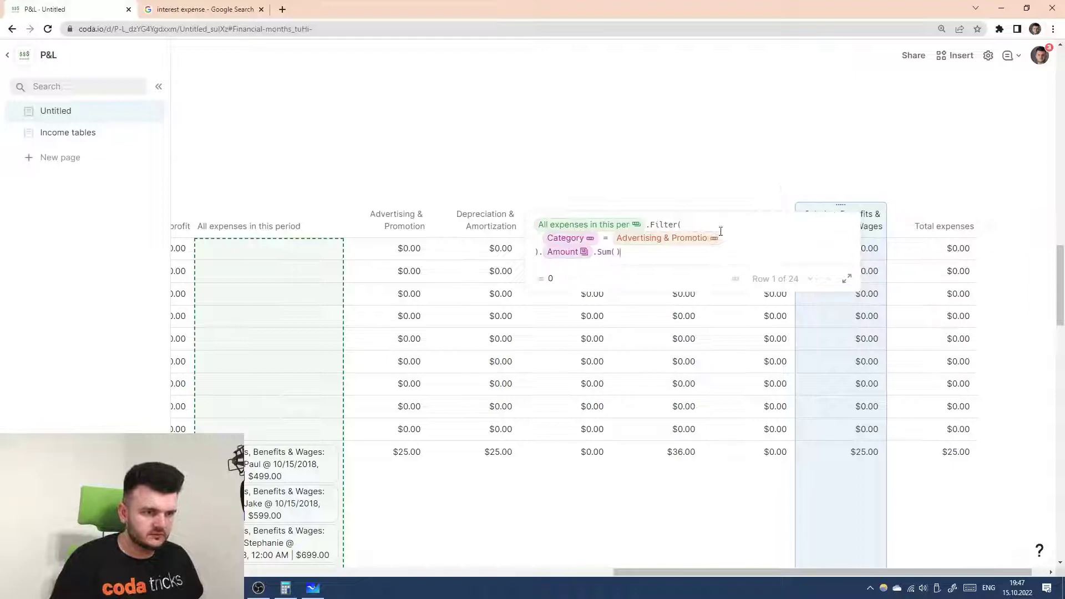
left_click(719, 237)
type("@")
key("BackSpace")
type("@")
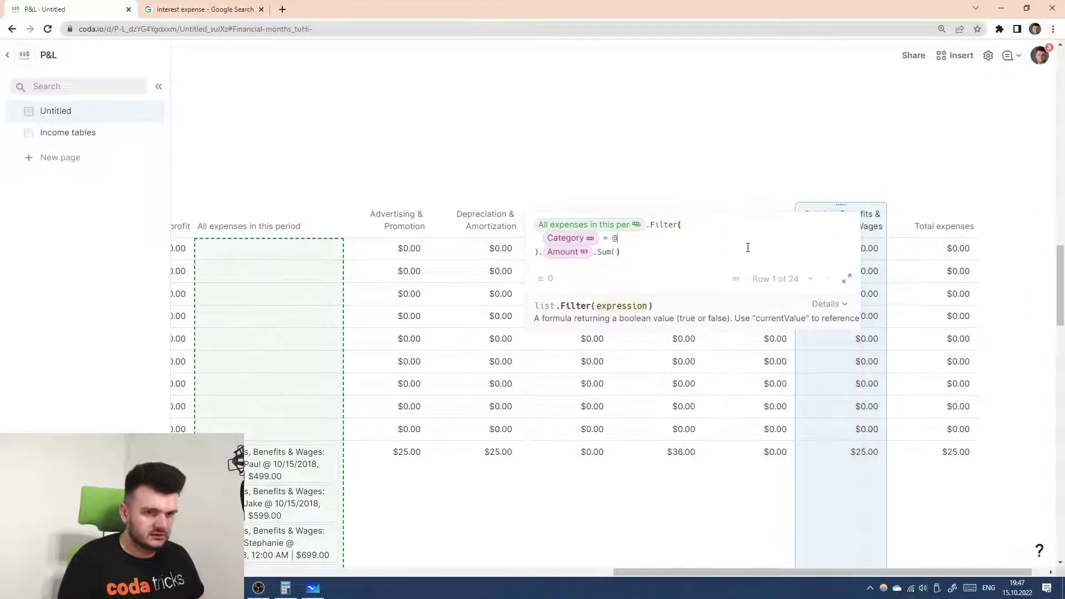
type("Re")
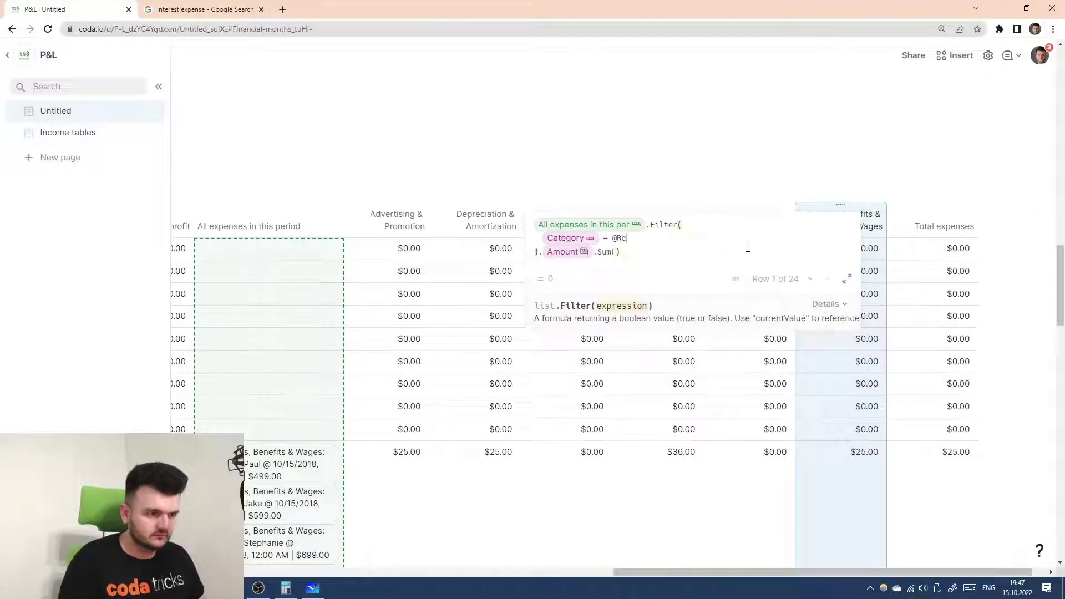
key("BackSpace")
key("BackSpace")
type("Salaries, Benefits & Wages")
key("Tab")
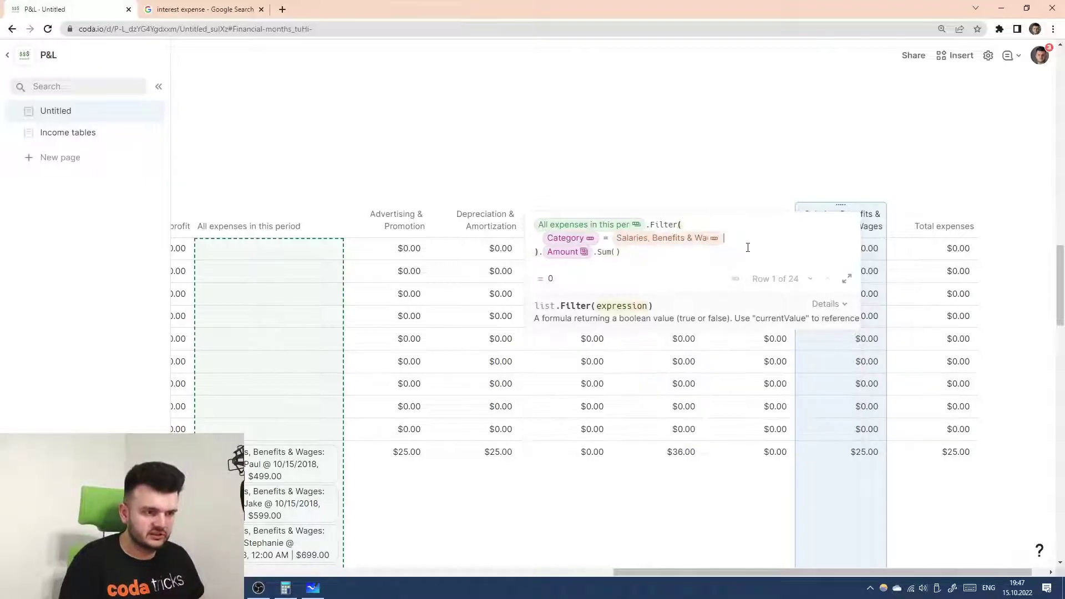
key("Return")
- Replace the Total expenses column's formula with a reference to the Advertising & Promotion column
scroll(873, 345, "down", 4)
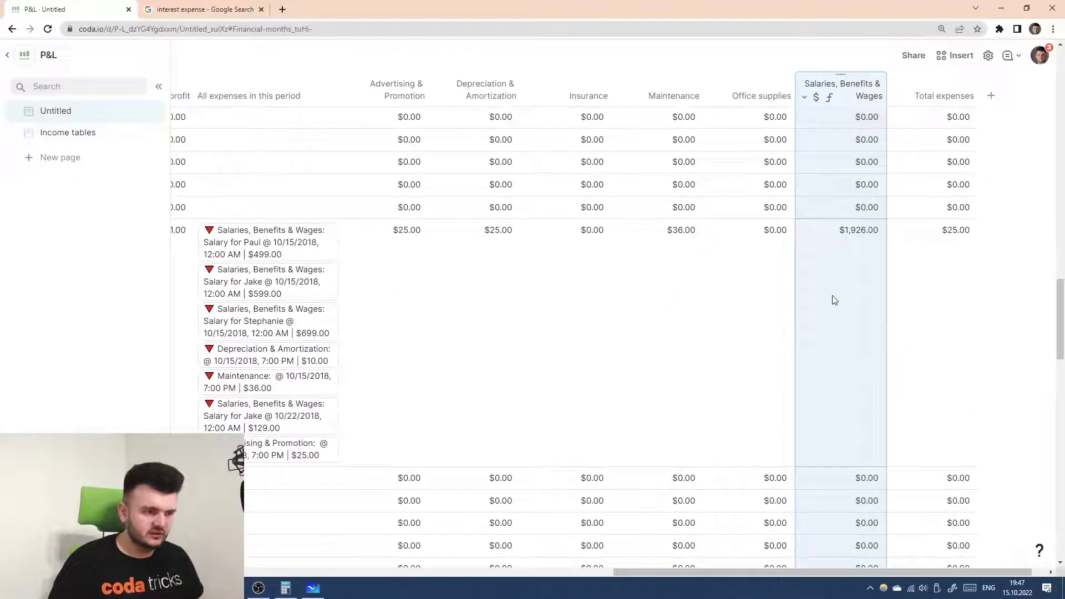
scroll(863, 297, "right", 1)
scroll(862, 296, "up", 2)
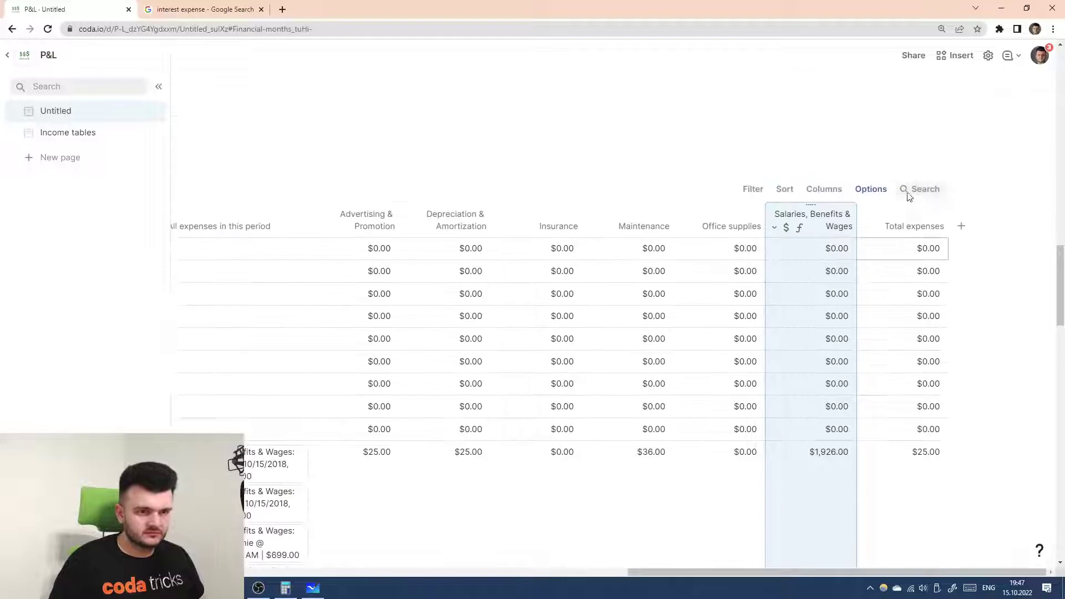
left_click(910, 227)
key("=")
key("ctrl+a")
key("BackSpace")
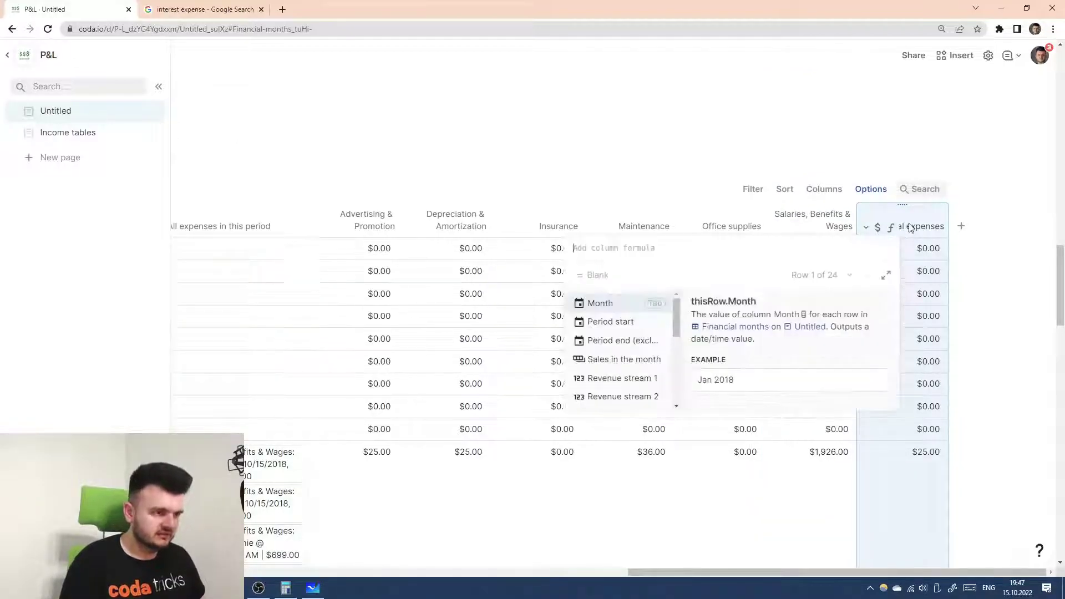
type("Advertising & Promotion")
key("Tab")
type(",de")
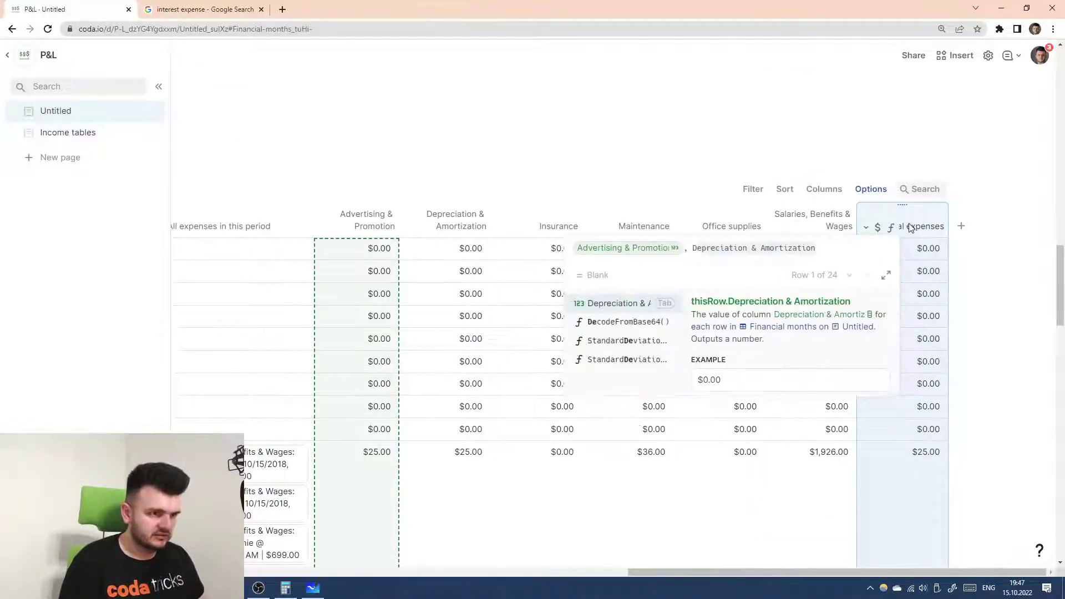
key("Tab")
type(",in")
key("Tab")
type(",")
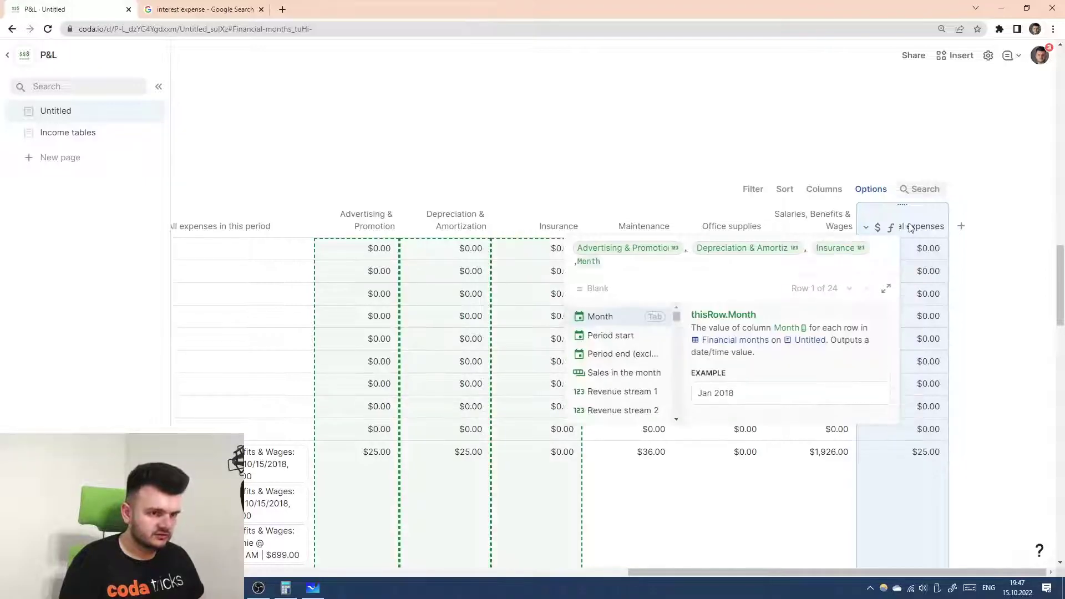
key("ctrl+z")
key("ctrl+z")
key("ctrl+z")
key("ctrl+z")
- Extend the Total expenses formula by adding the Depreciation & Amortization, Insurance and Maintenance columns with plus signs
key("Tab")
type("+ de")
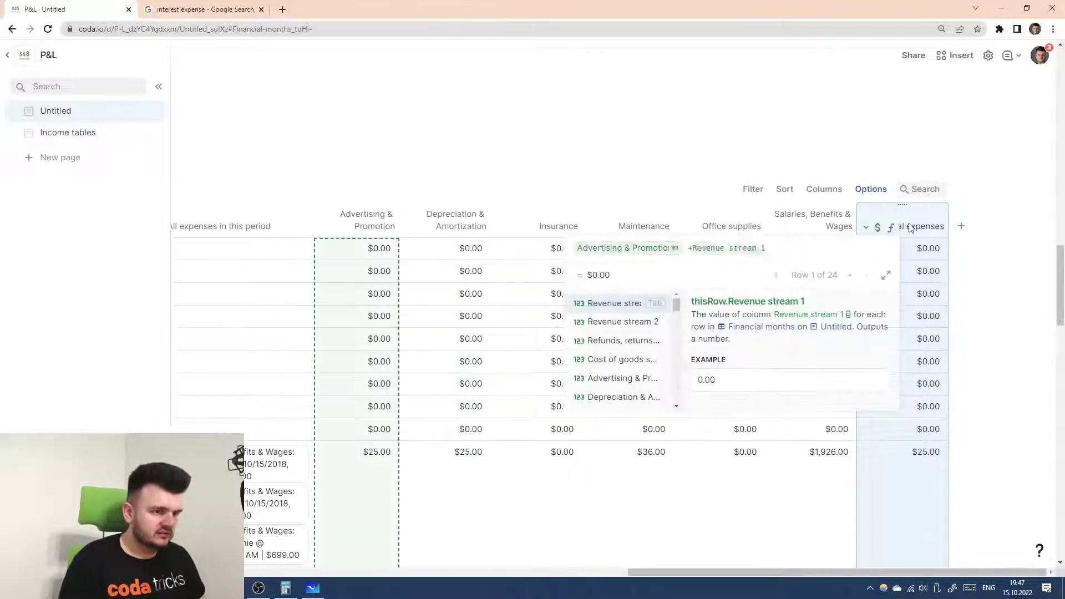
key("Tab")
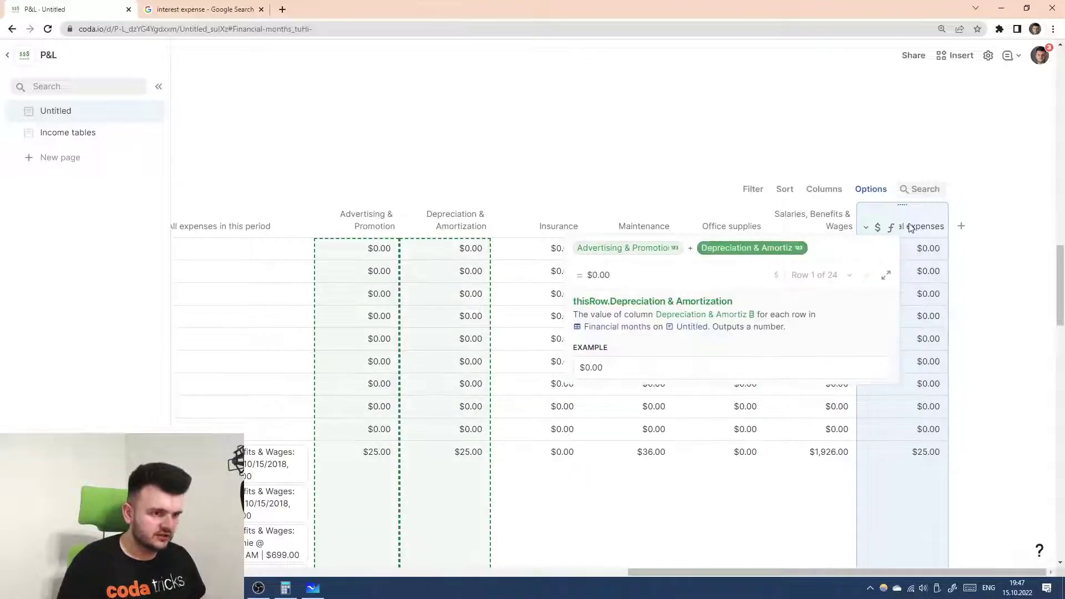
type("+ ")
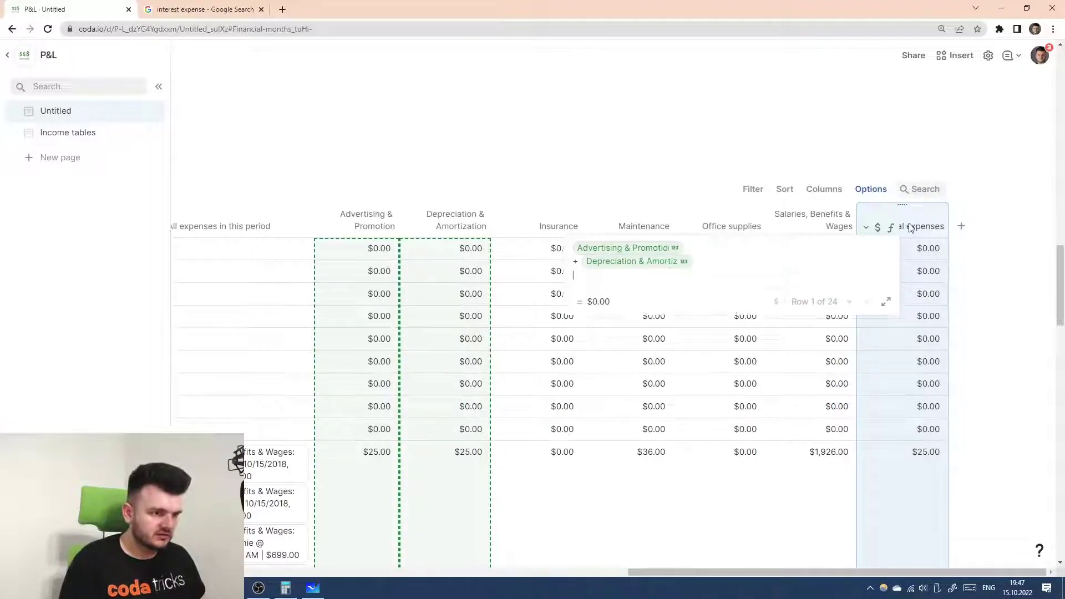
type("ins")
key("Tab")
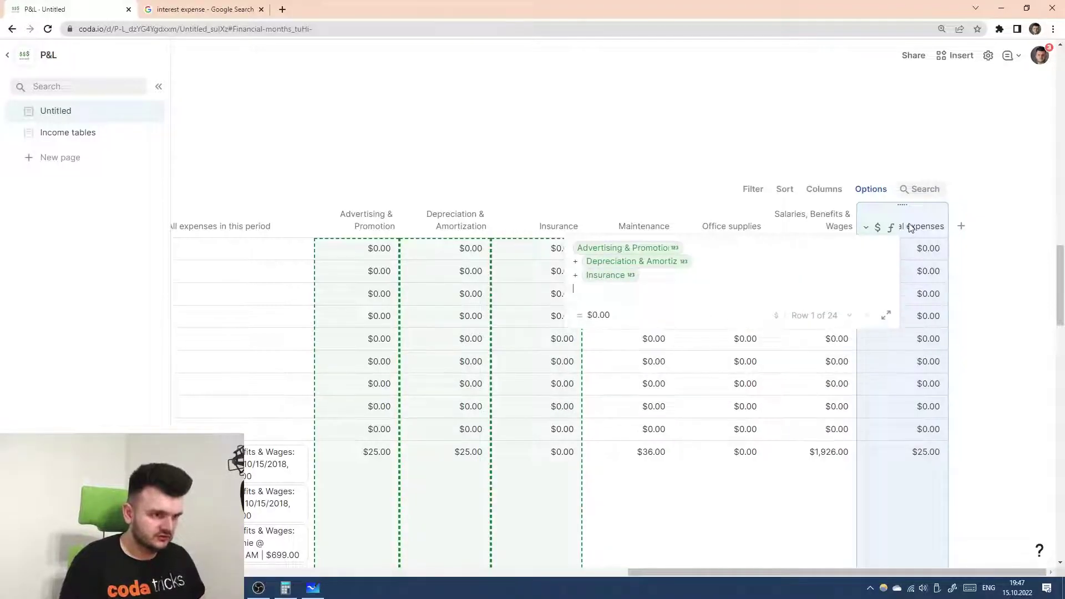
type("+ ma")
key("Tab")
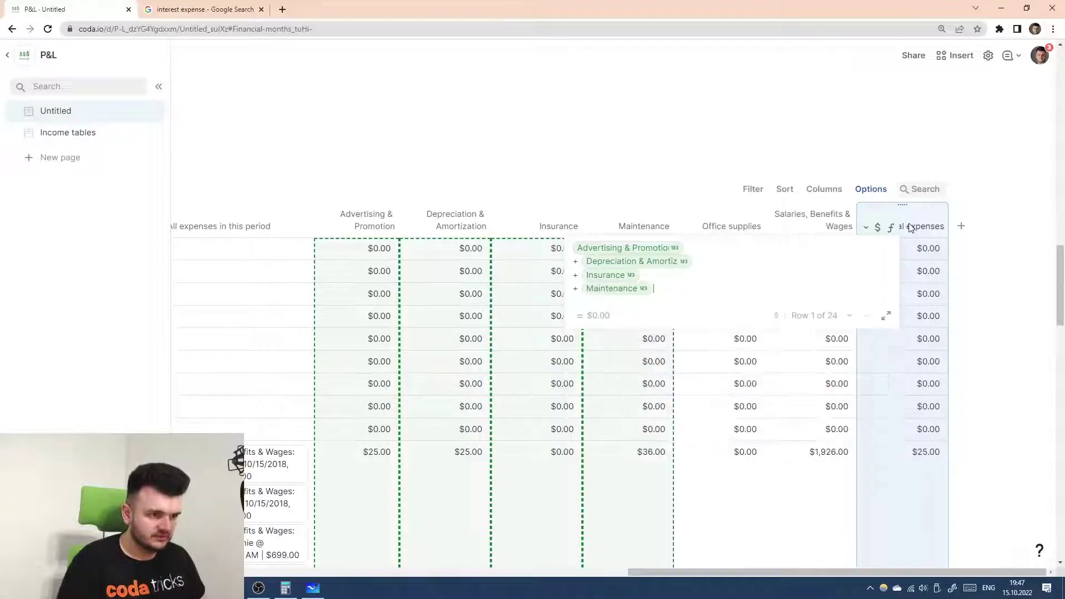
- Add the Office supplies and Salaries, Benefits & Wages columns to the Total expenses sum and save the formula
type("+ off")
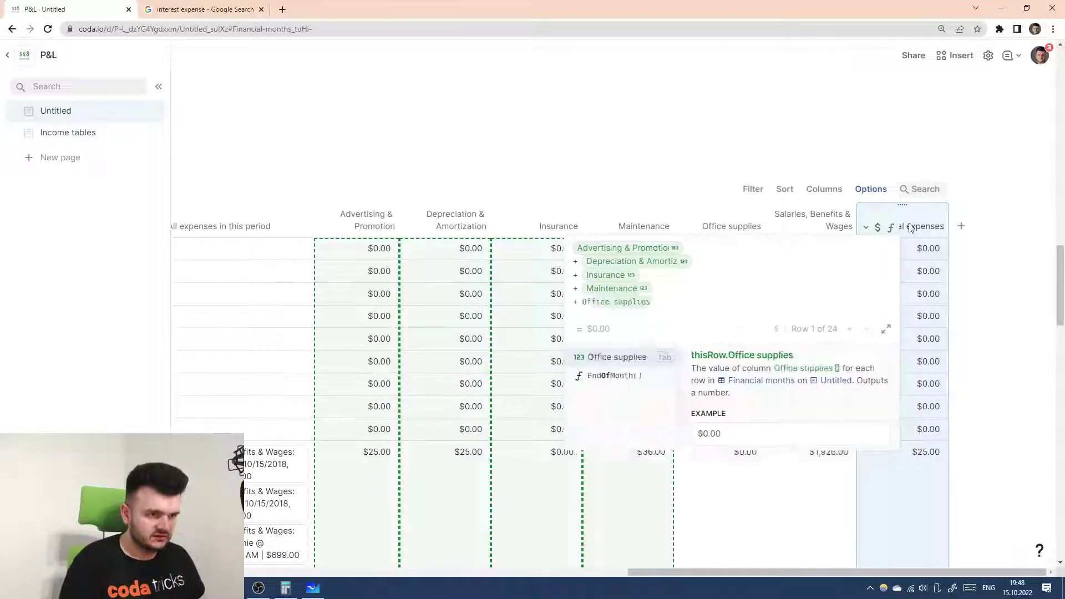
key("Tab")
type("+ ")
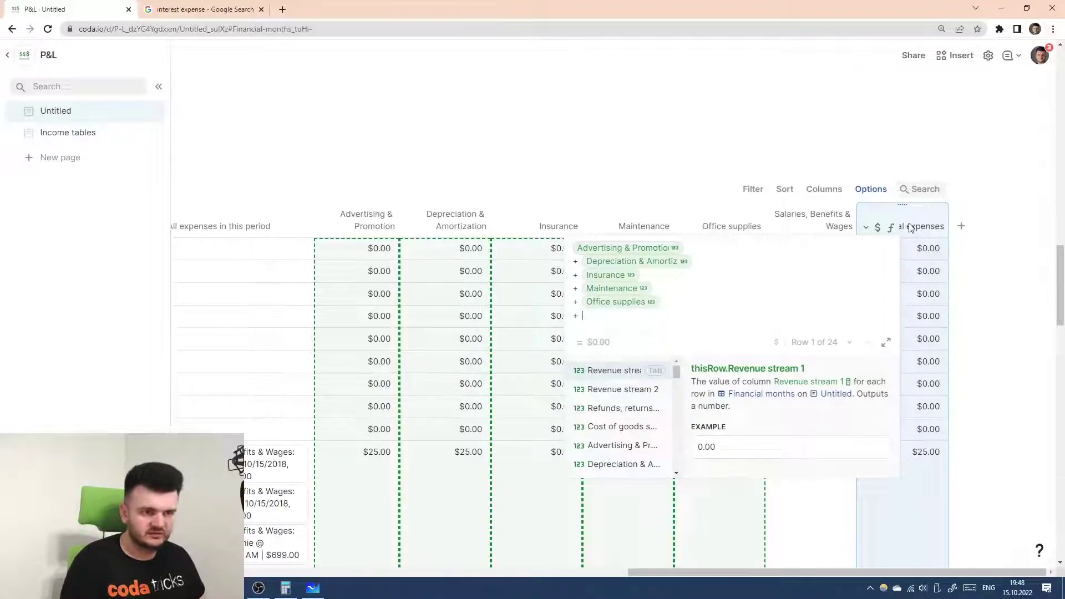
type("sa")
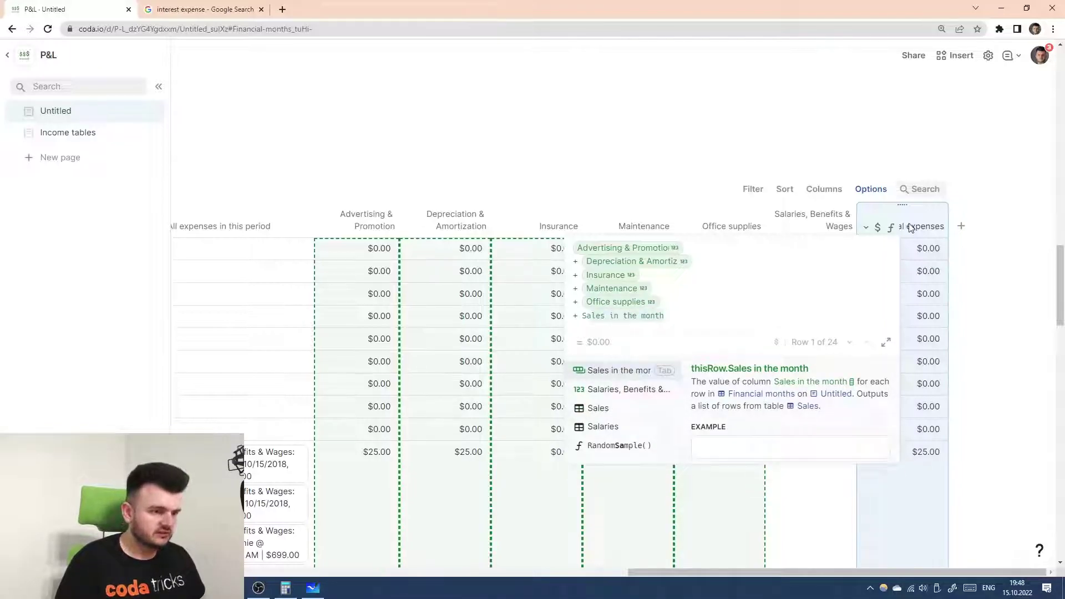
type("l")
key("Tab")
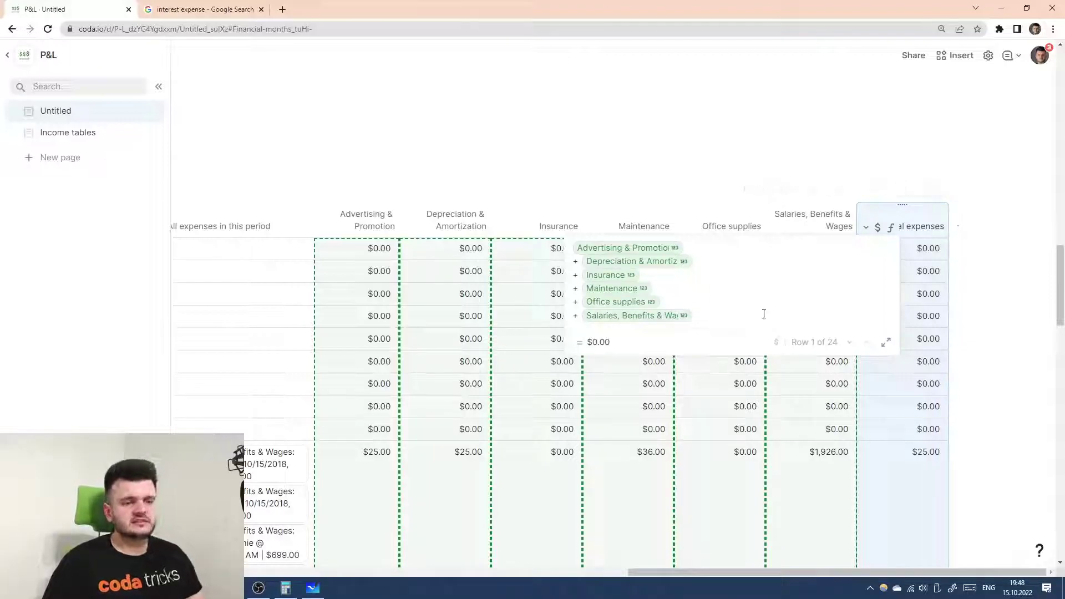
key("Return")
- Compare the month's expense list with its category sums and total, and review the Total expenses column's formula
scroll(499, 432, "down", 3)
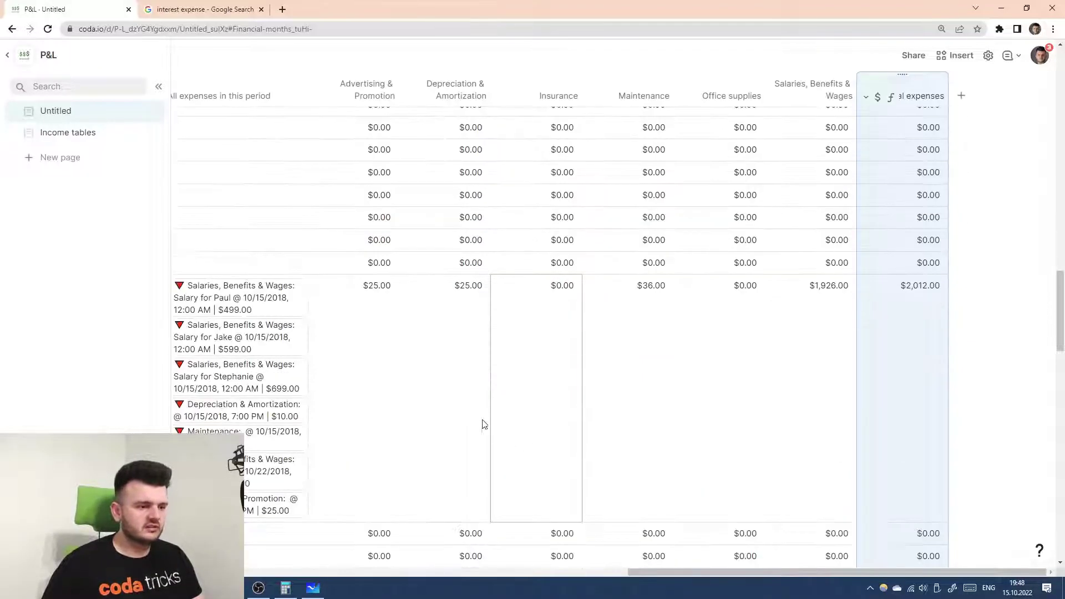
scroll(266, 361, "left", 1)
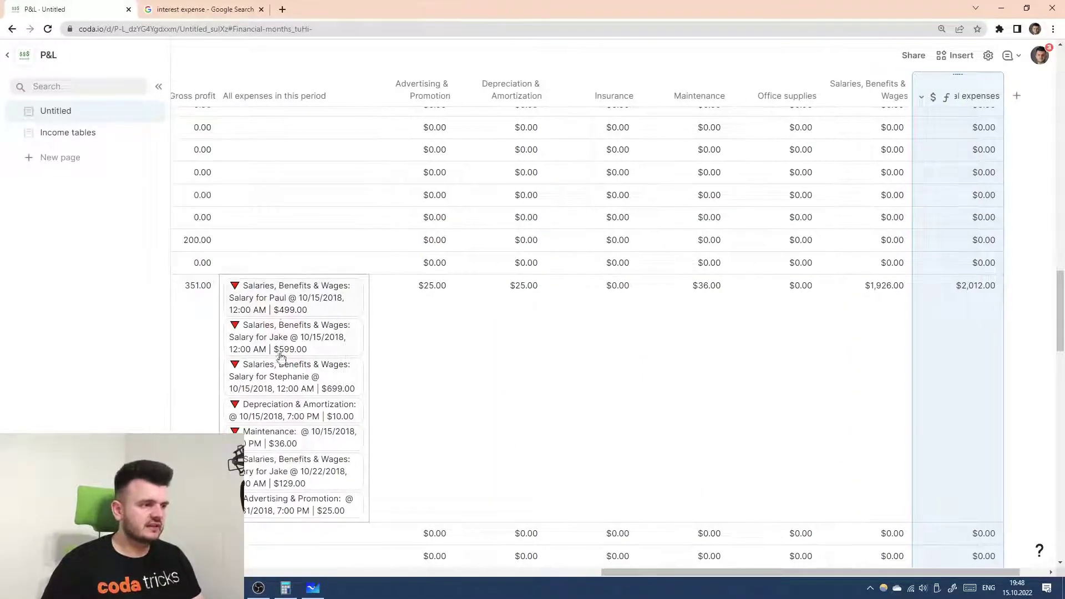
scroll(573, 381, "right", 1)
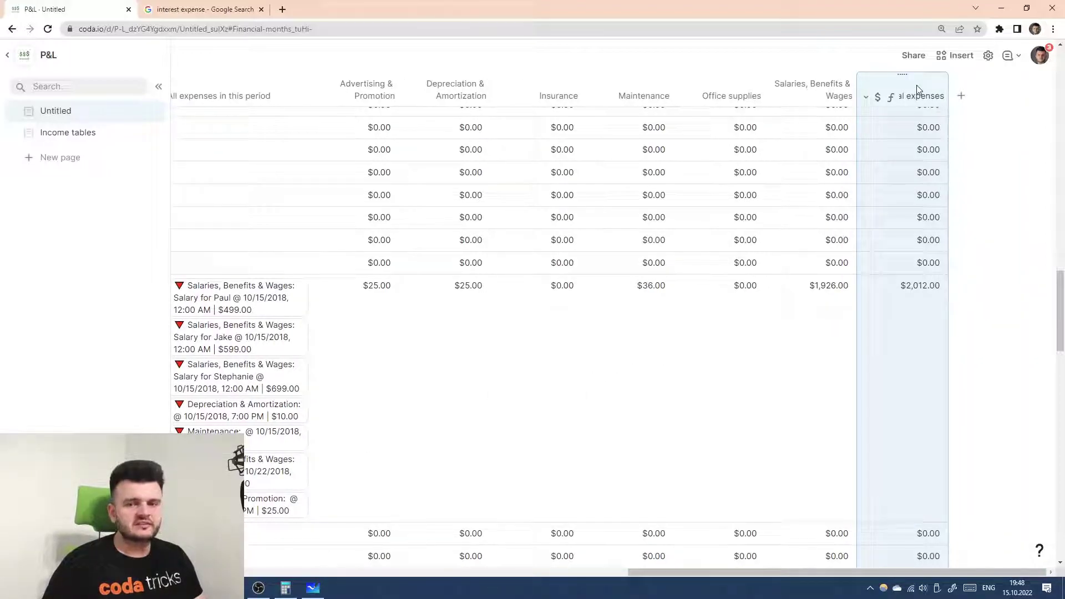
left_click(891, 97)
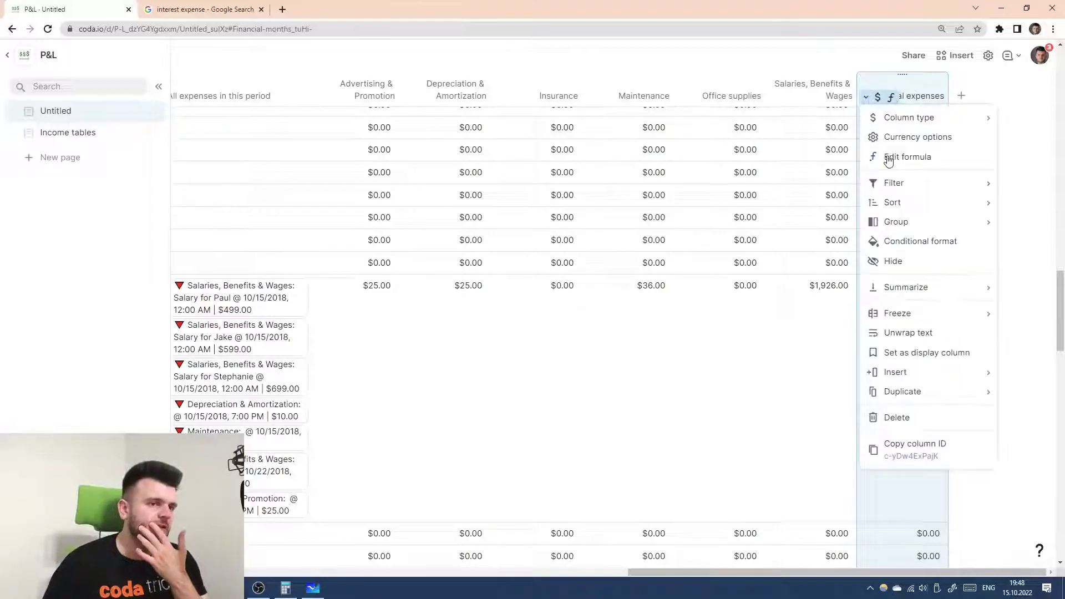
left_click(889, 160)
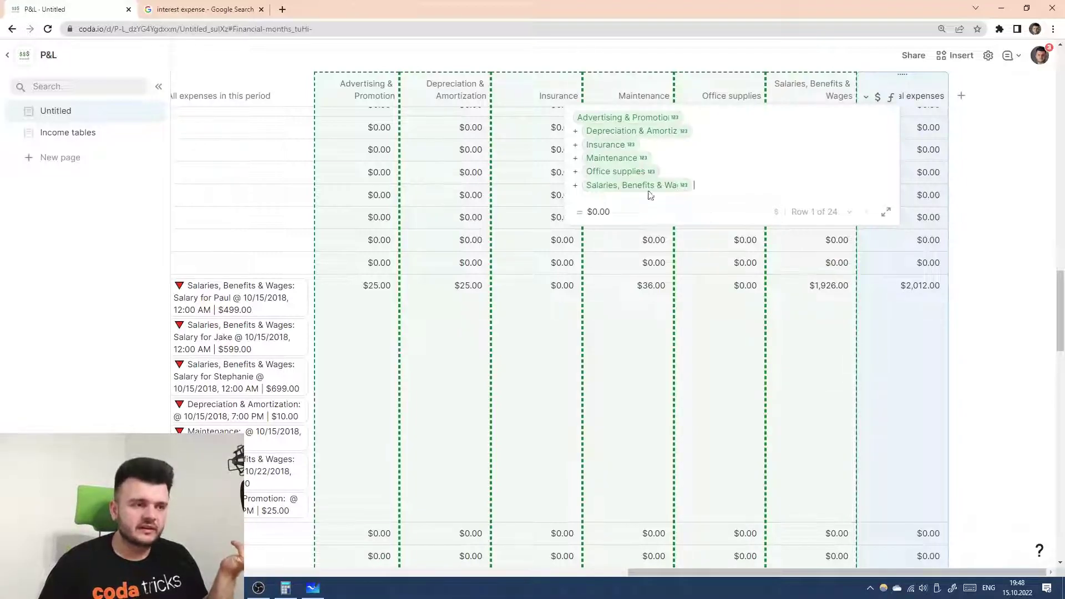
left_click(905, 86)
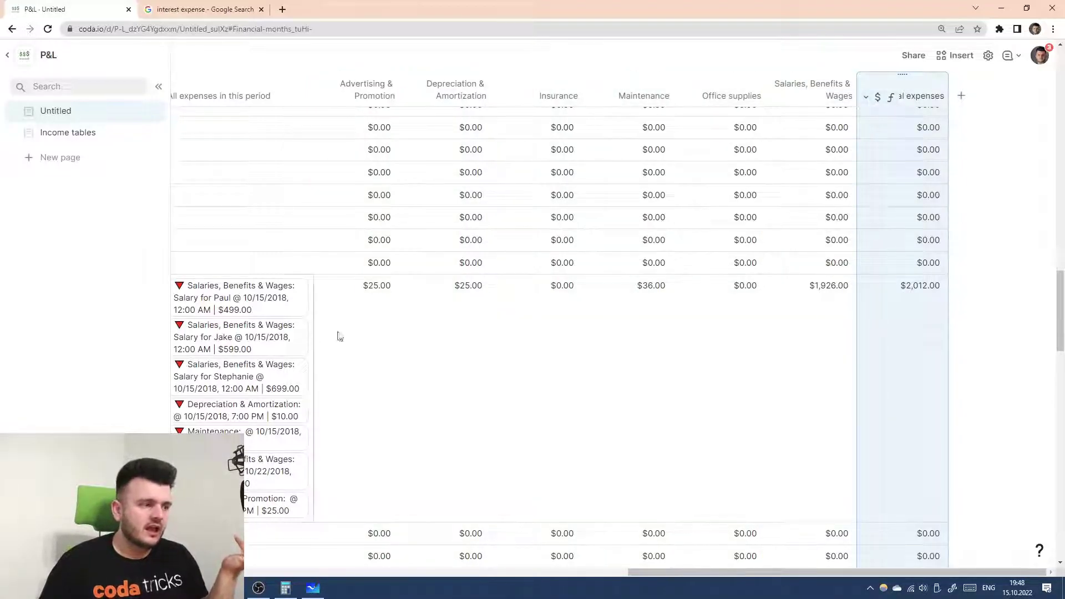
left_click(260, 96)
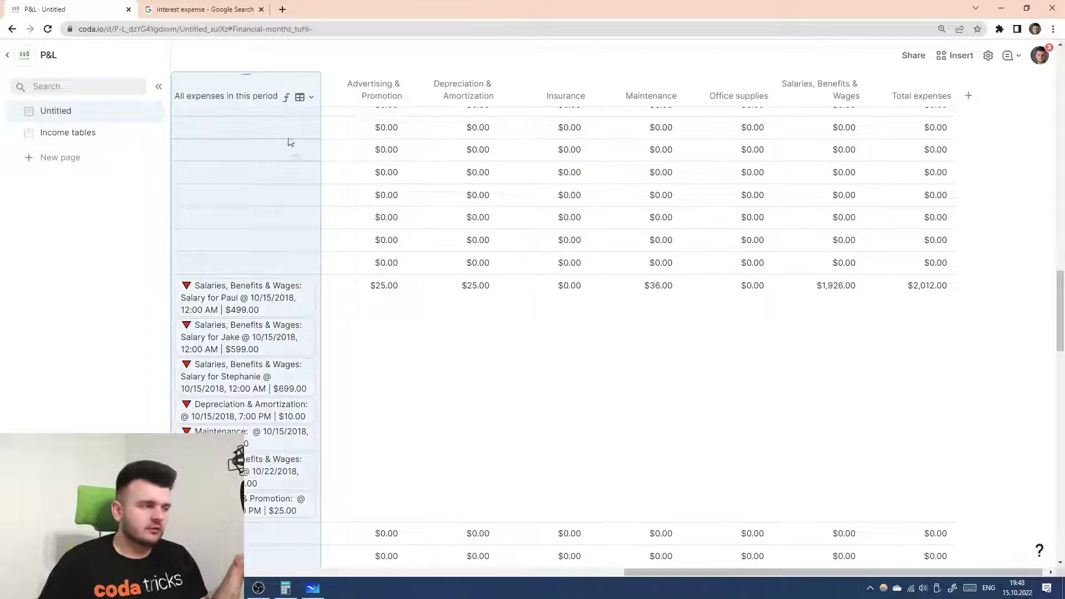
- Try using the Expenses table instead of All expenses in this period as the source in the Advertising & Promotion formula
left_click(355, 95)
left_click(331, 97)
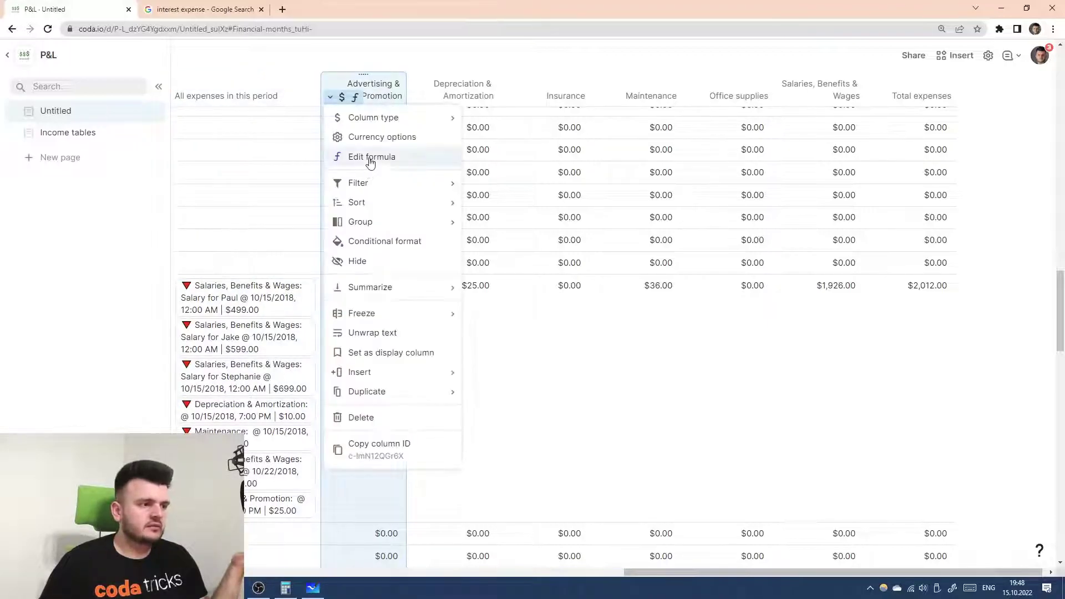
left_click(371, 158)
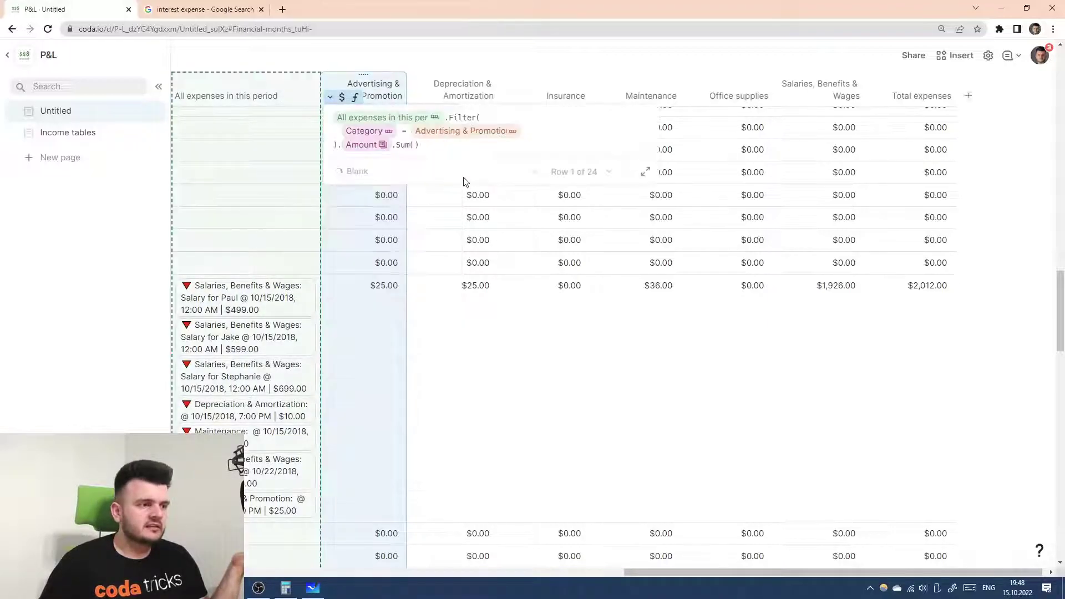
left_click(415, 119)
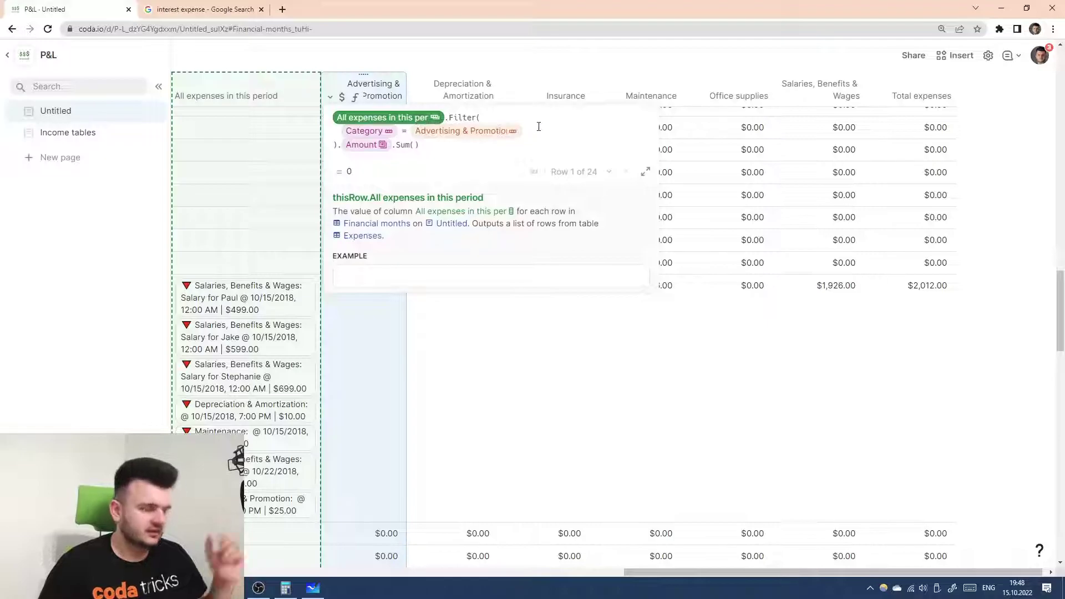
type("Expenses")
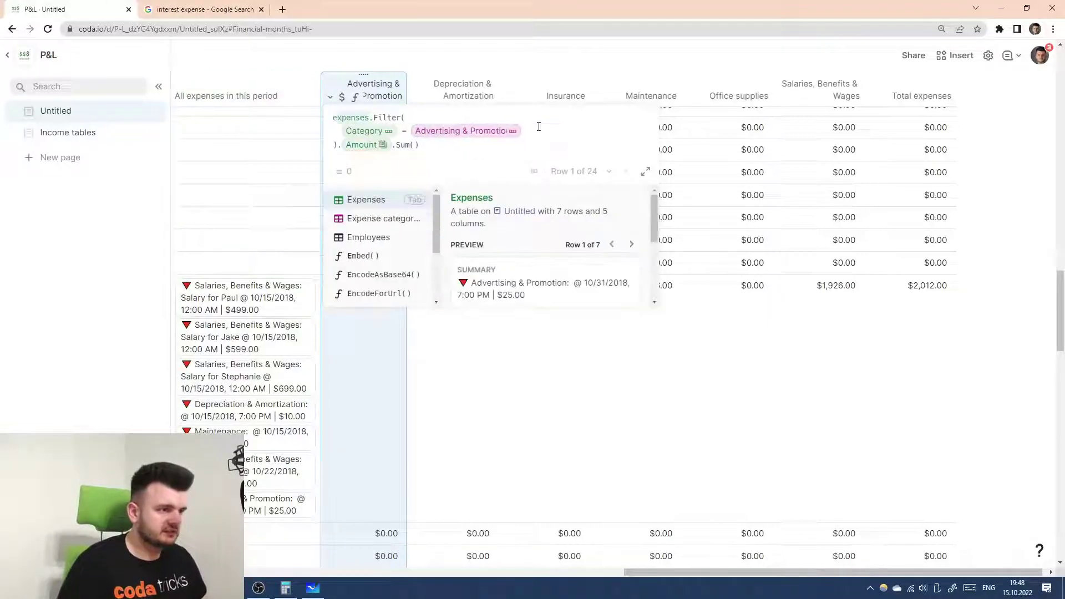
key("Tab")
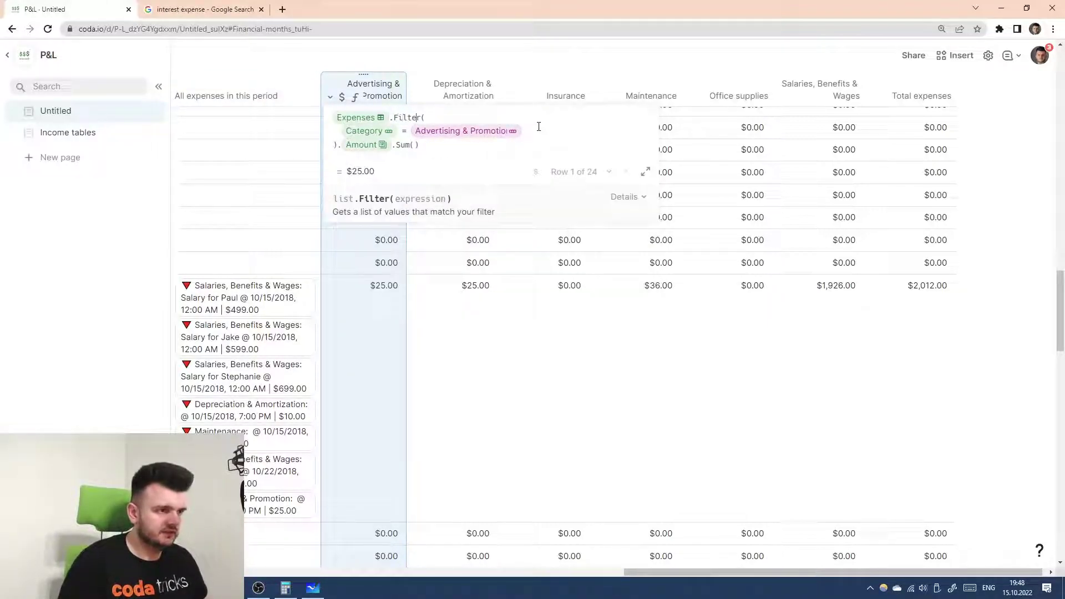
- Try to add a month condition on a new line above the category condition in the Advertising & Promotion filter
key("End")
key("shift+Return")
type("M")
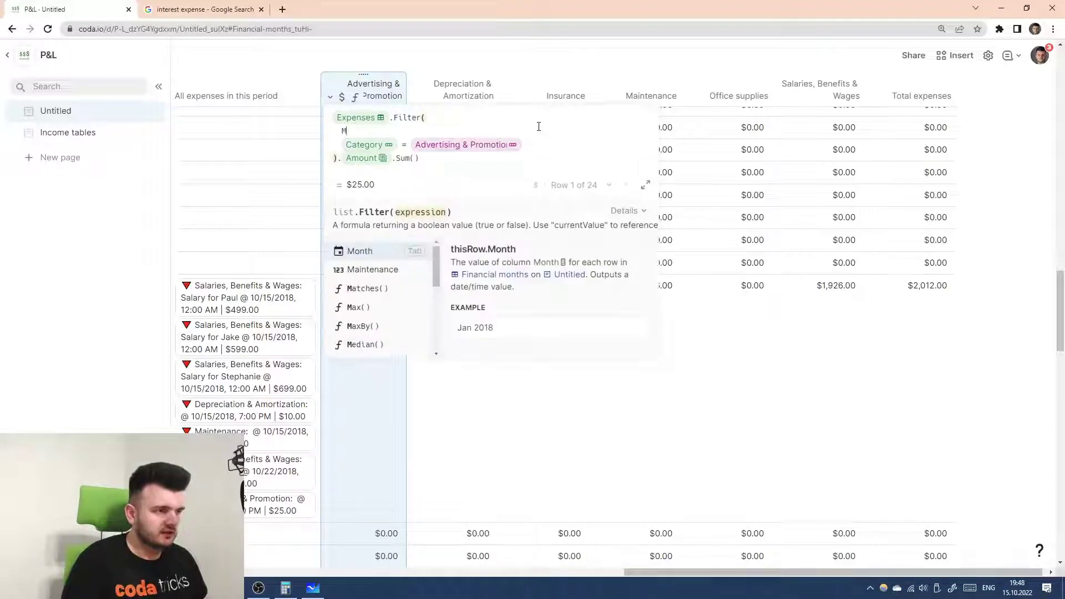
key("BackSpace")
type("Da")
key("BackSpace")
key("BackSpace")
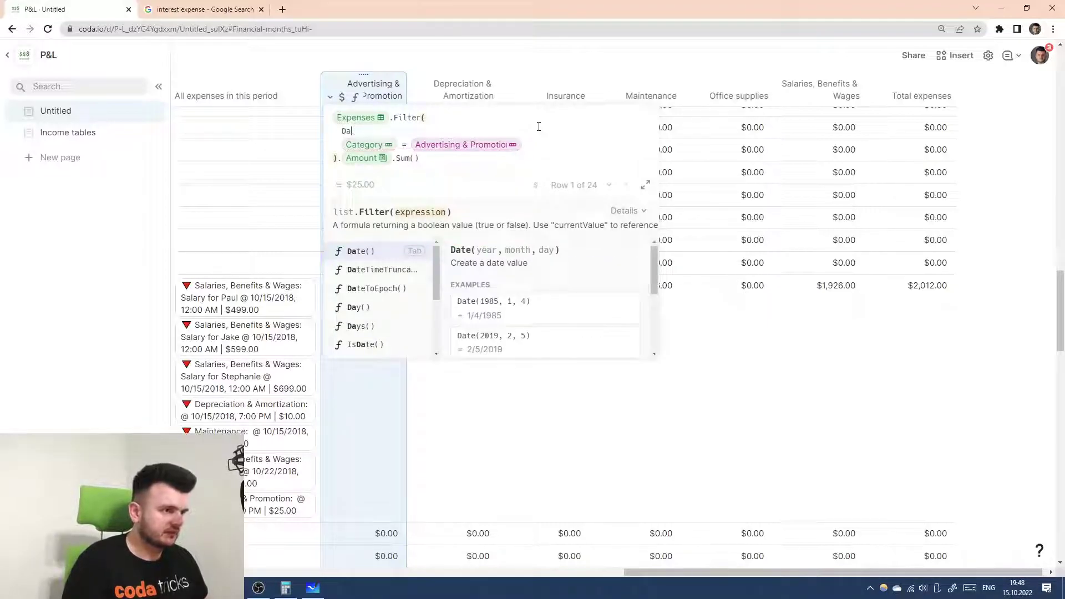
type("Month")
- Undo the recent edits to the Advertising & Promotion column's formula and leave the formula editor
key("ctrl+z")
key("ctrl+z")
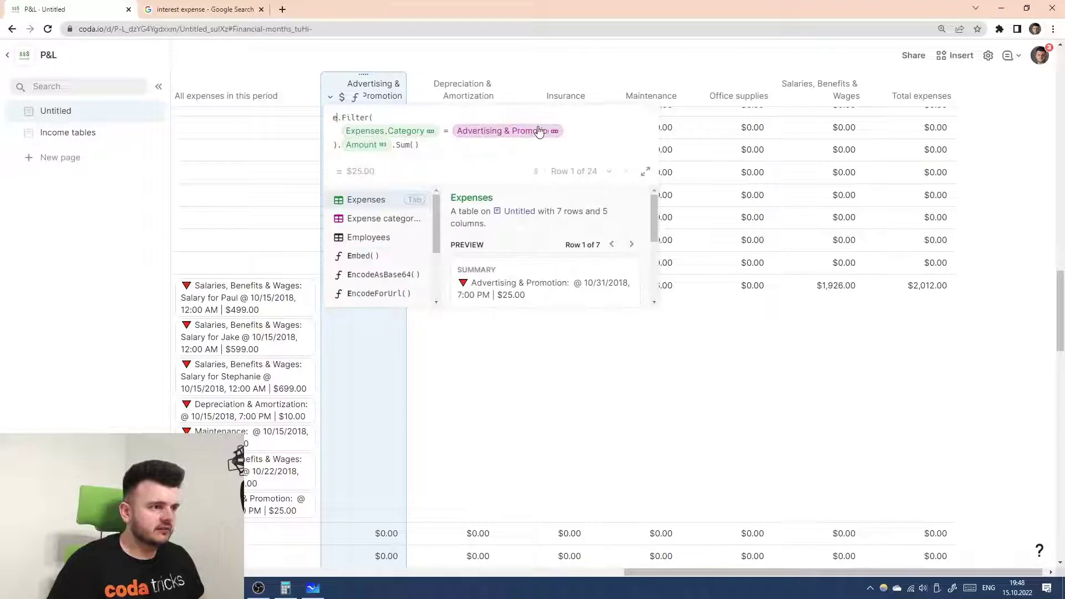
key("ctrl+z")
key("ctrl+z")
key("ctrl+z")
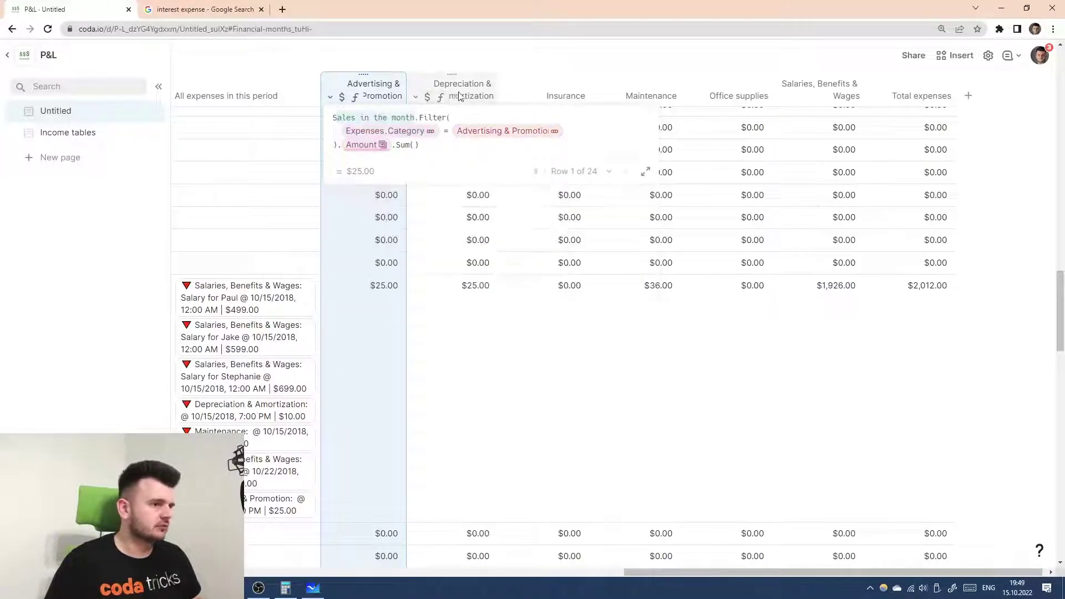
left_click(459, 90)
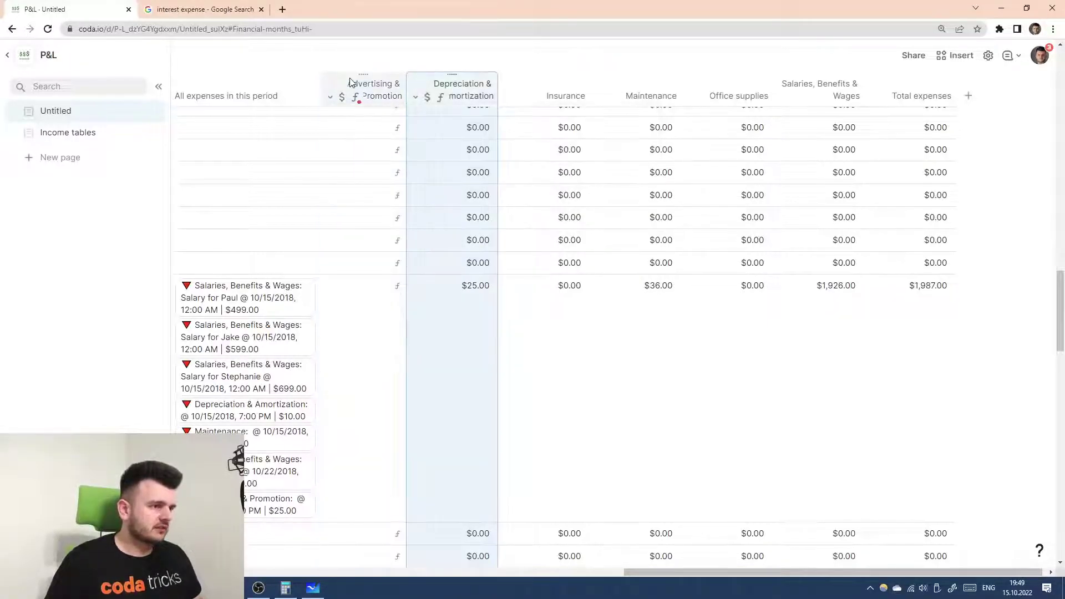
left_click(366, 101)
right_click(369, 148)
left_click(353, 157)
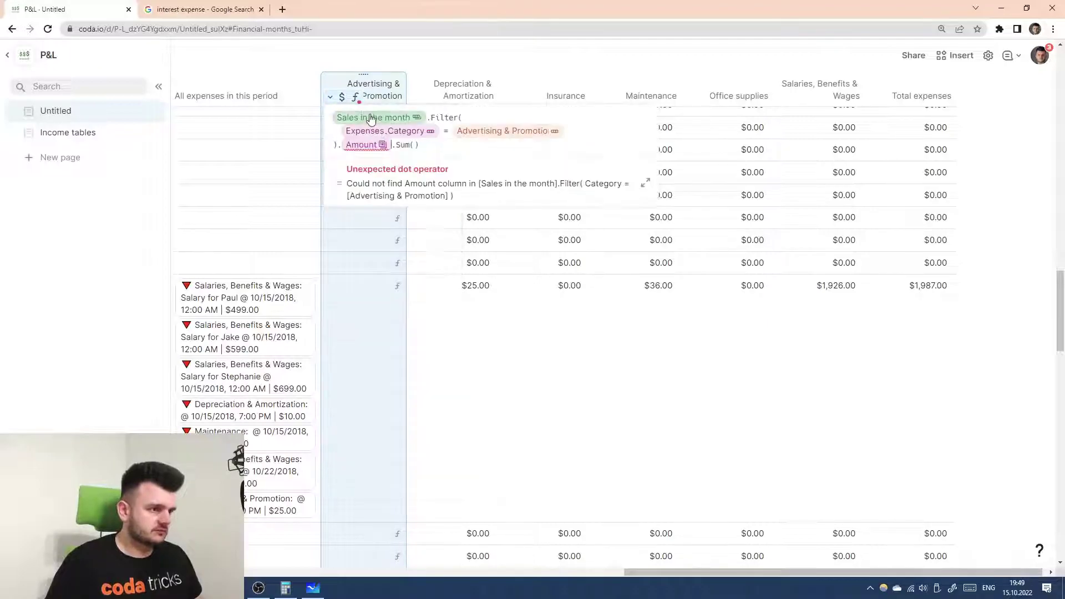
left_click(407, 146)
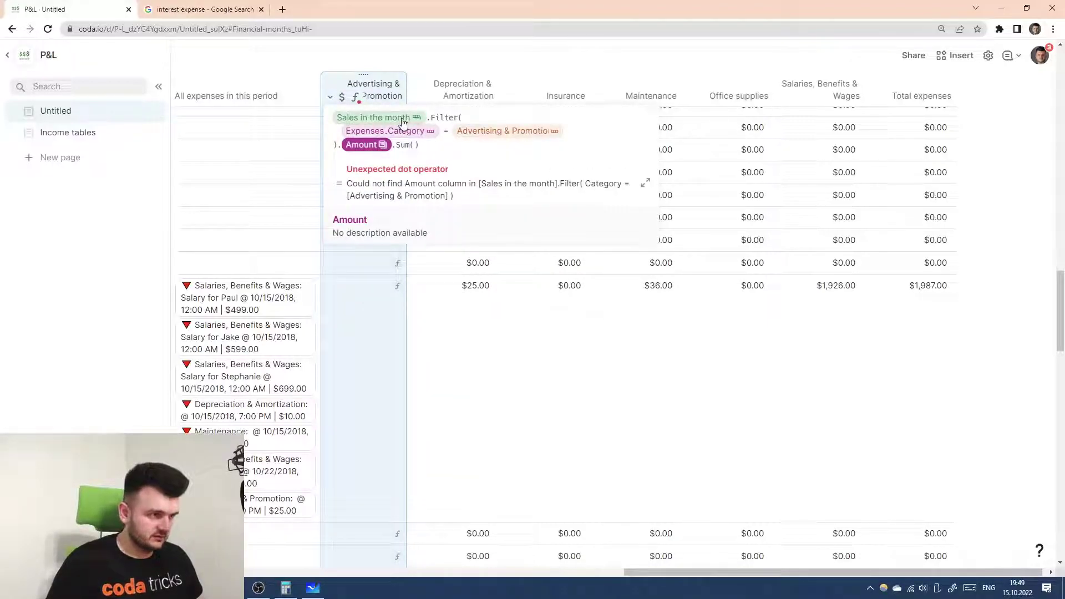
left_click(611, 128)
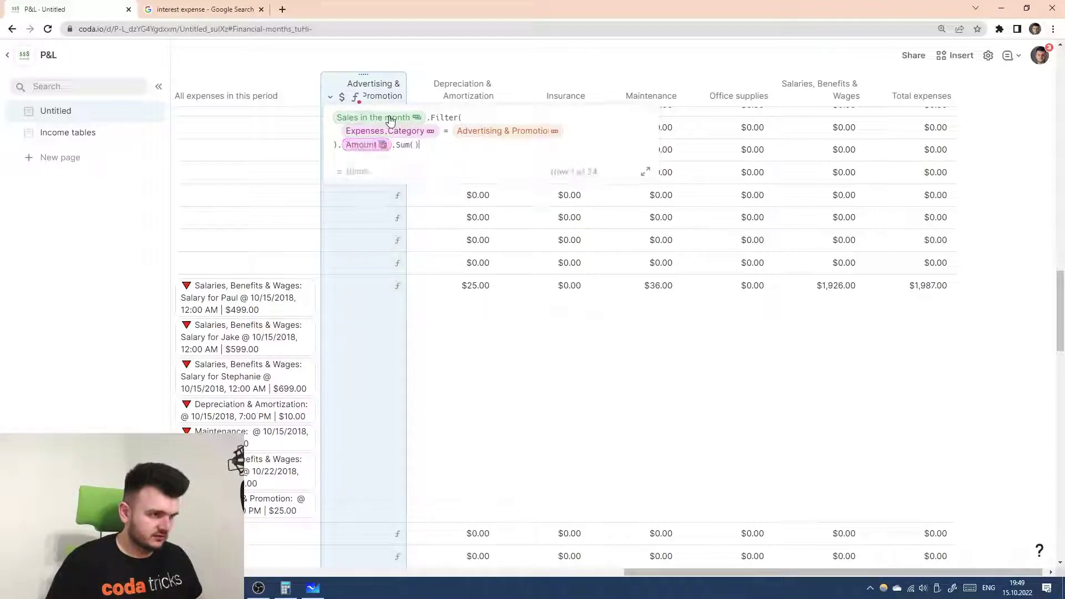
left_click(391, 120)
key("BackSpace")
key("Tab")
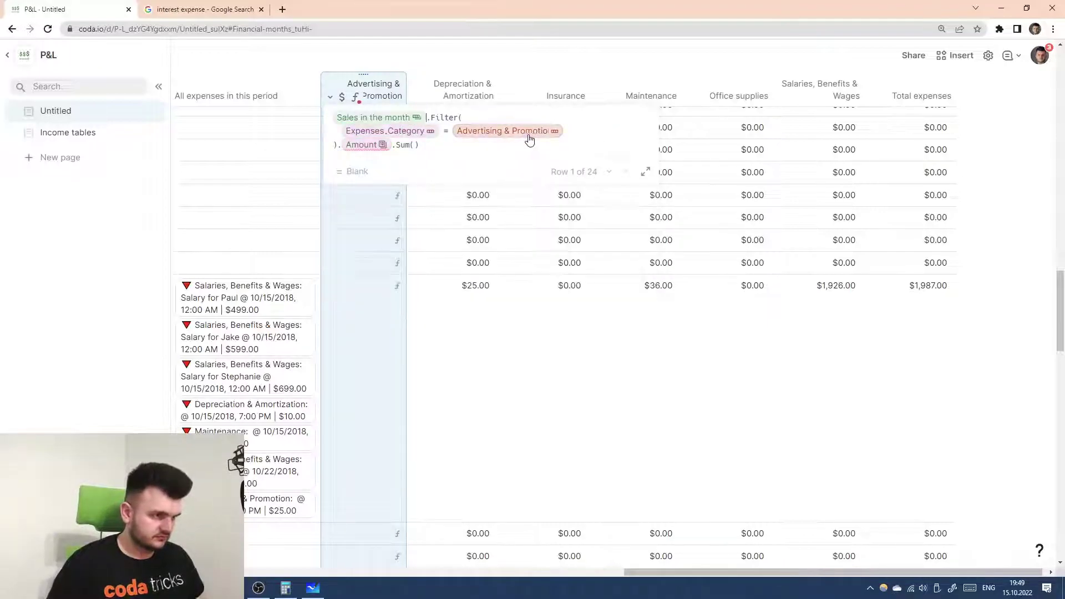
key("Return")
left_click(364, 104)
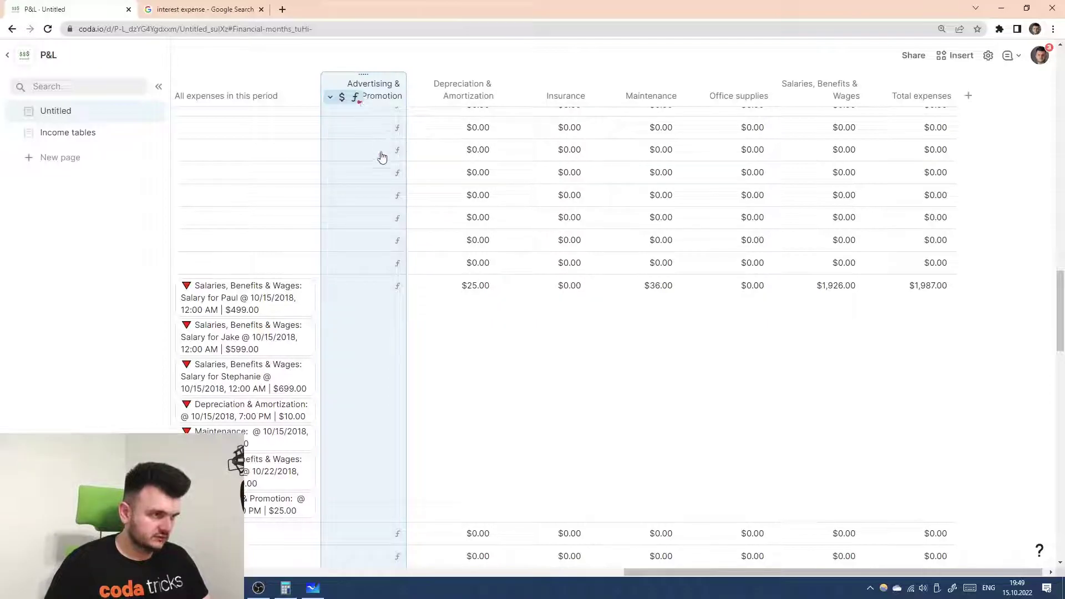
- Try to replace the Amount reference after the filter with Amount charged in the Advertising & Promotion formula
left_click(376, 157)
left_click(378, 146)
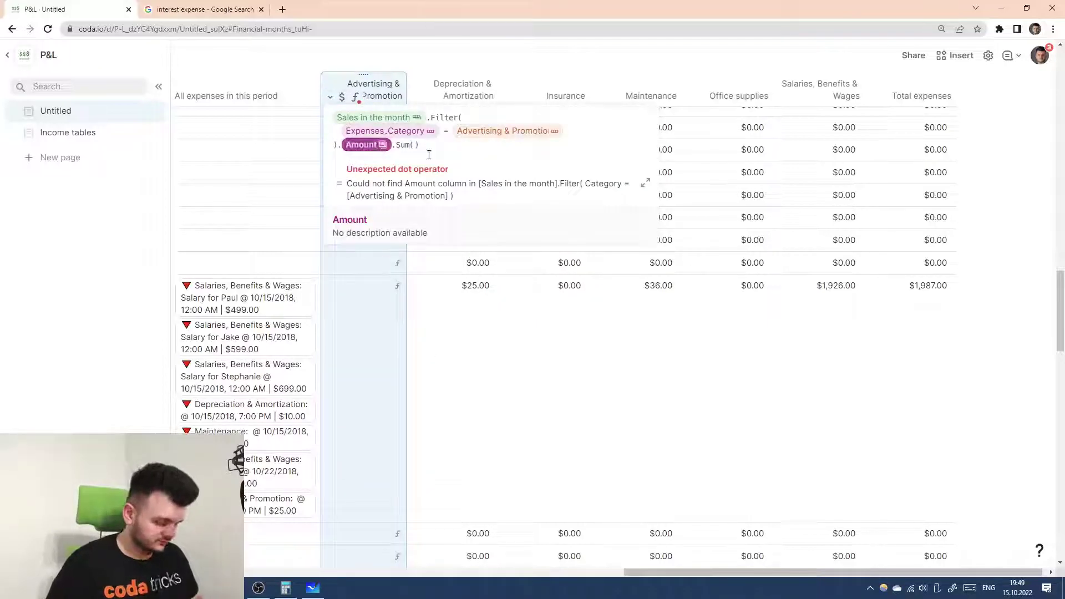
key("BackSpace")
type("Am")
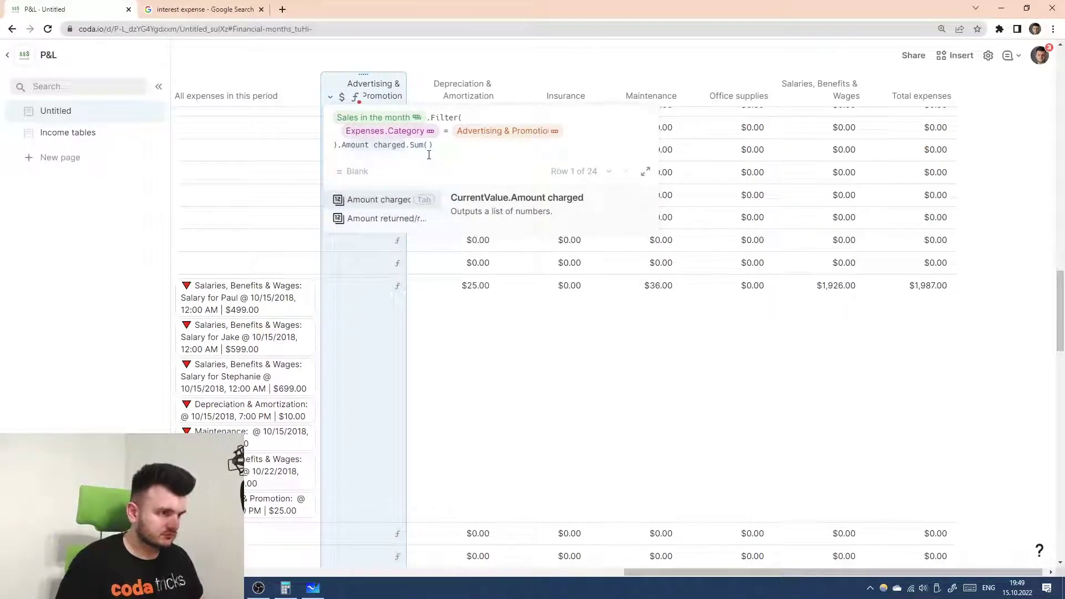
key("ctrl+z")
key("ctrl+z")
- Replace Sales in the month with All expenses in this period as the source of the Advertising & Promotion formula
left_click(367, 121)
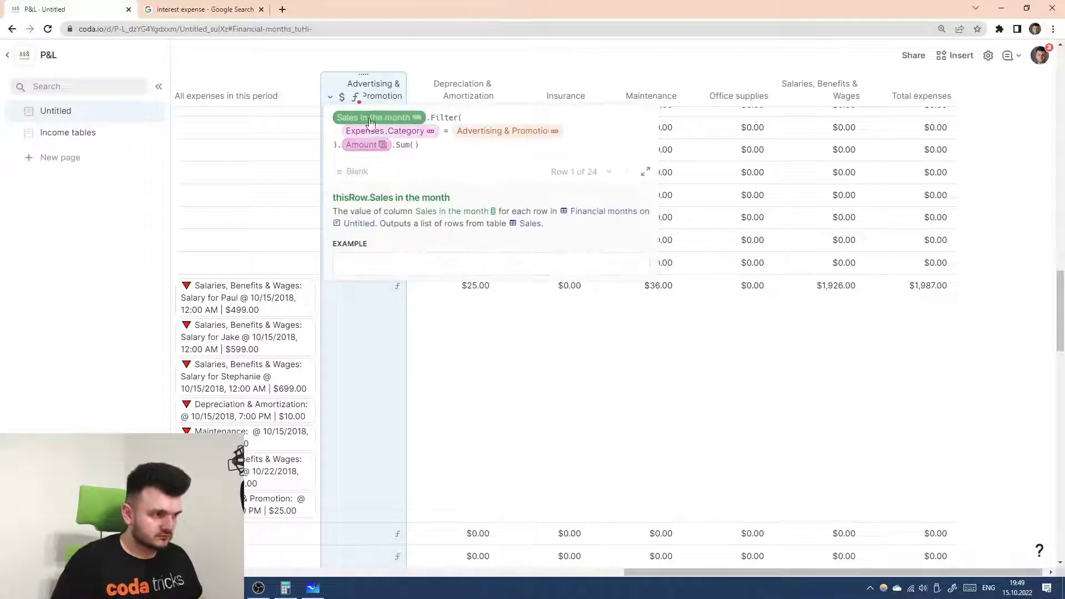
type("All expens")
key("Tab")
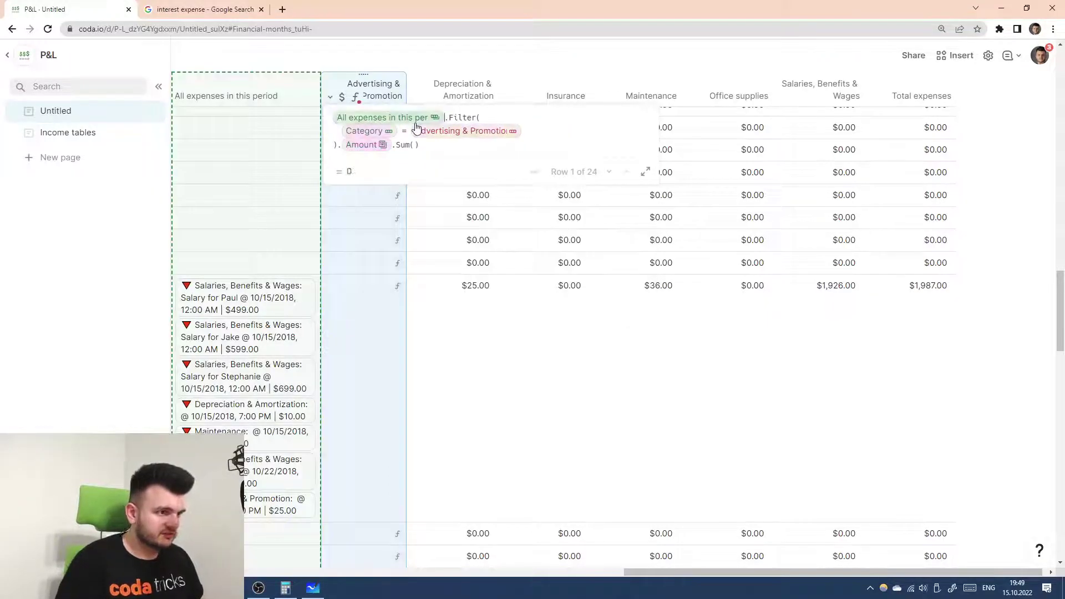
key("Return")
scroll(371, 228, "down", 2)
scroll(371, 227, "left", 2)
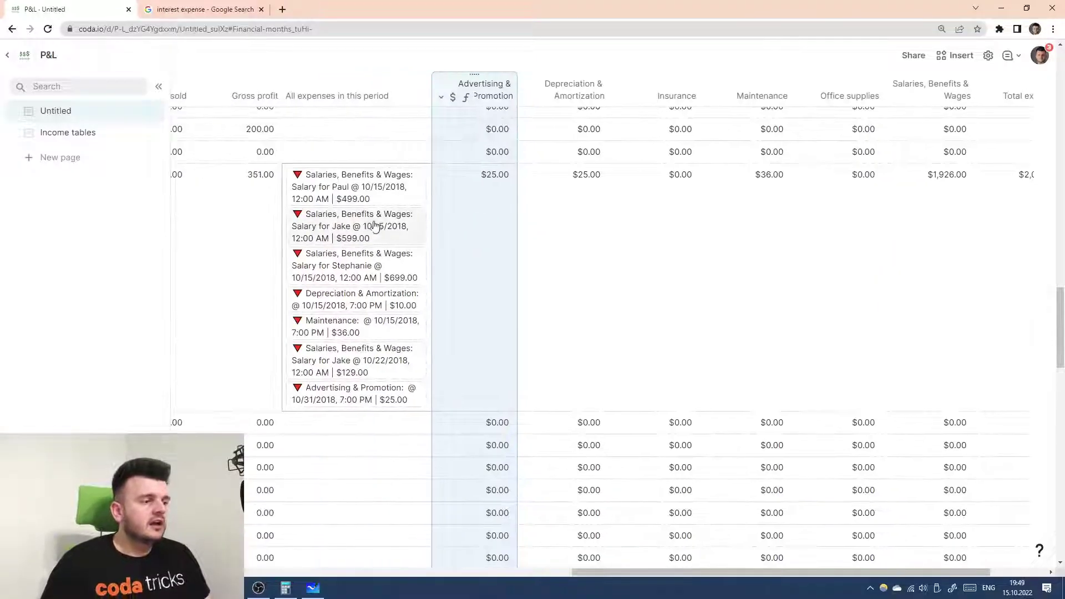
- Insert a new column directly after Time of expense in the Expenses table
scroll(398, 201, "down", 3)
scroll(396, 222, "down", 6)
scroll(407, 305, "left", 5)
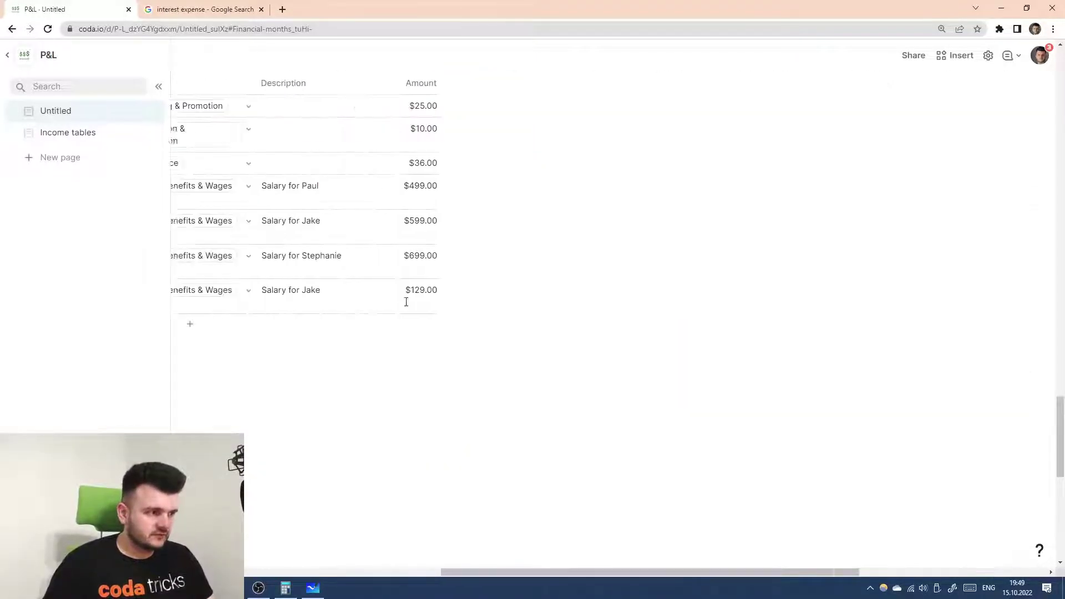
scroll(407, 305, "left", 4)
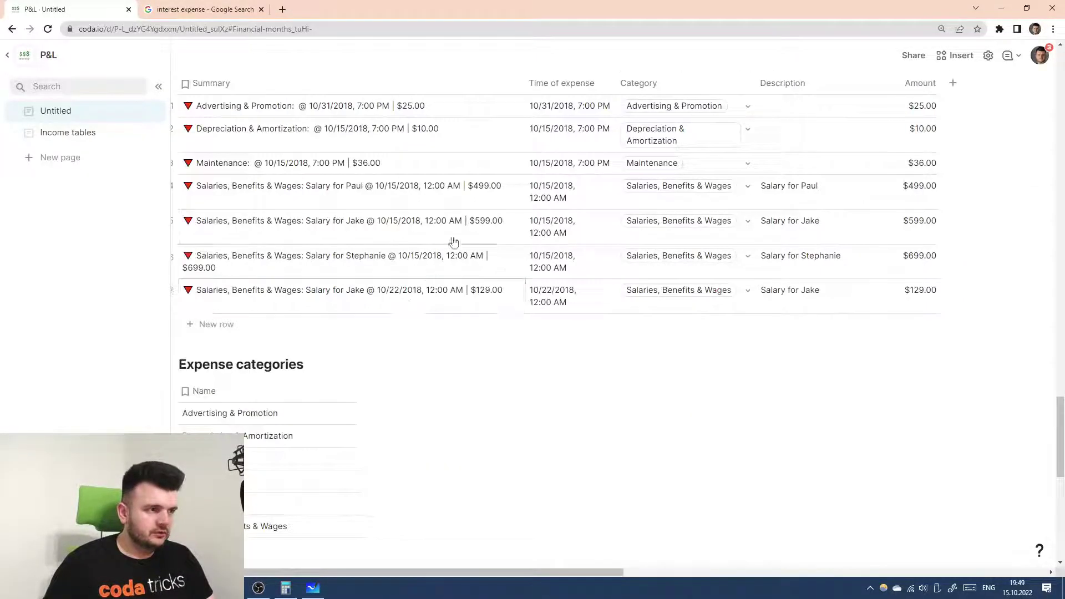
left_click(571, 82)
right_click(573, 81)
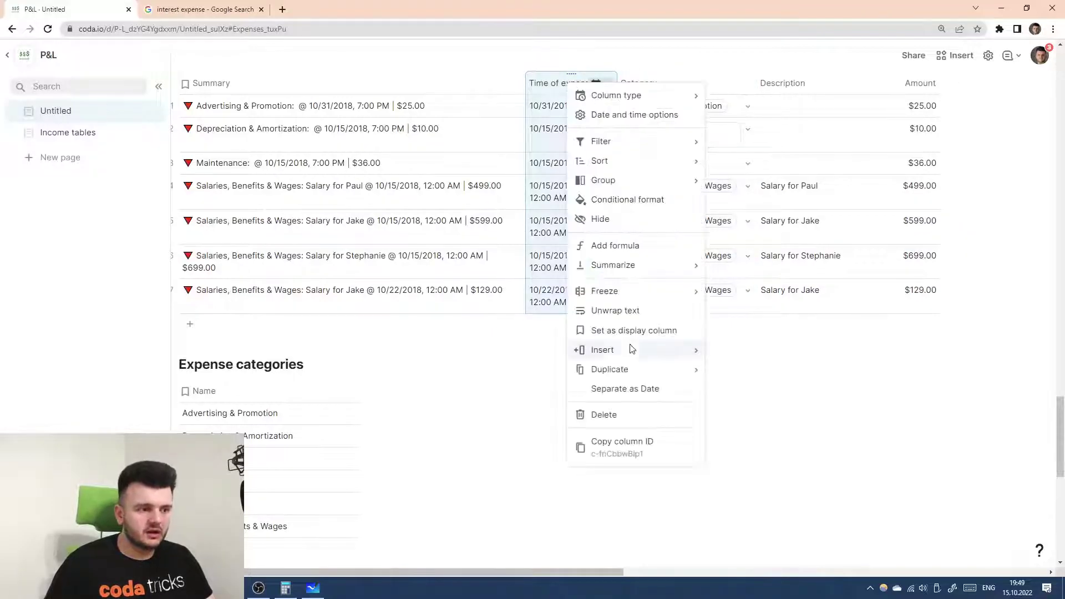
mouse_move(641, 352)
left_click(730, 369)
- Rename the new column in the Expenses table as Fiscal month
left_click(672, 88)
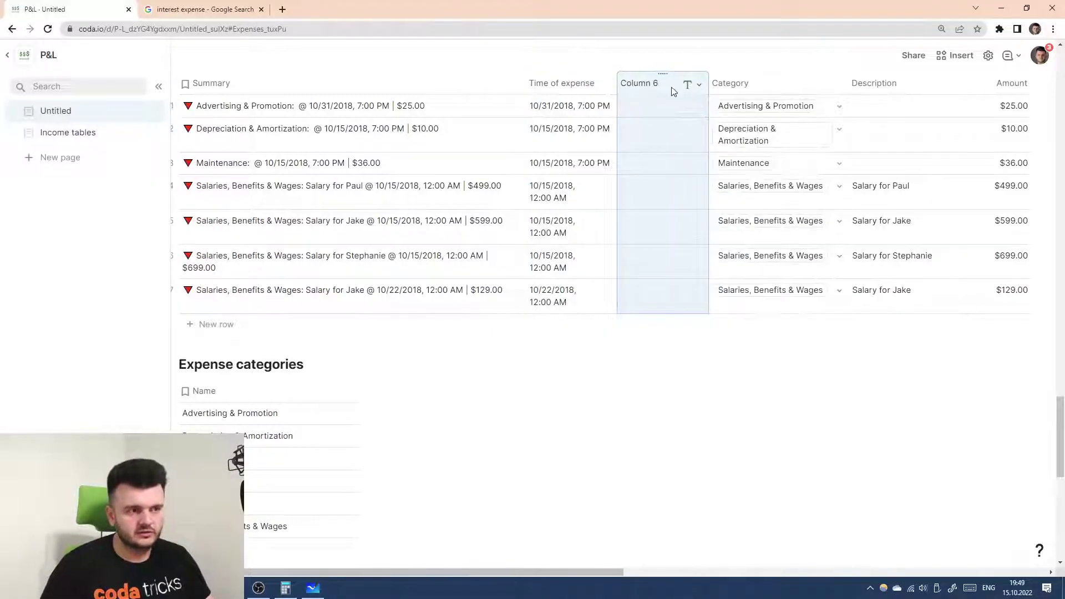
left_click(672, 88)
type("Fiscal mon")
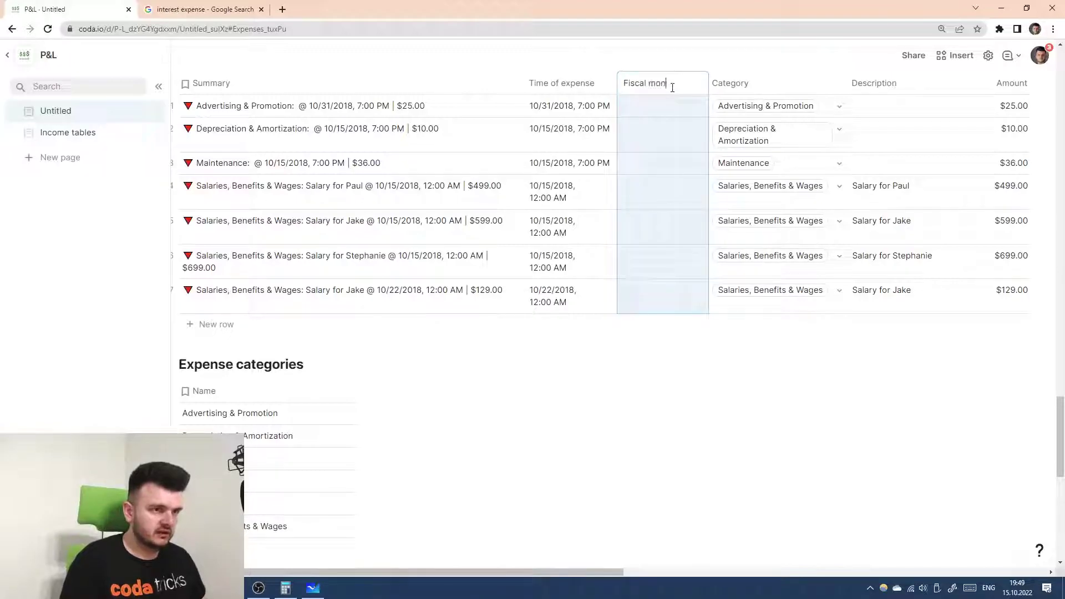
type("th")
key("Return")
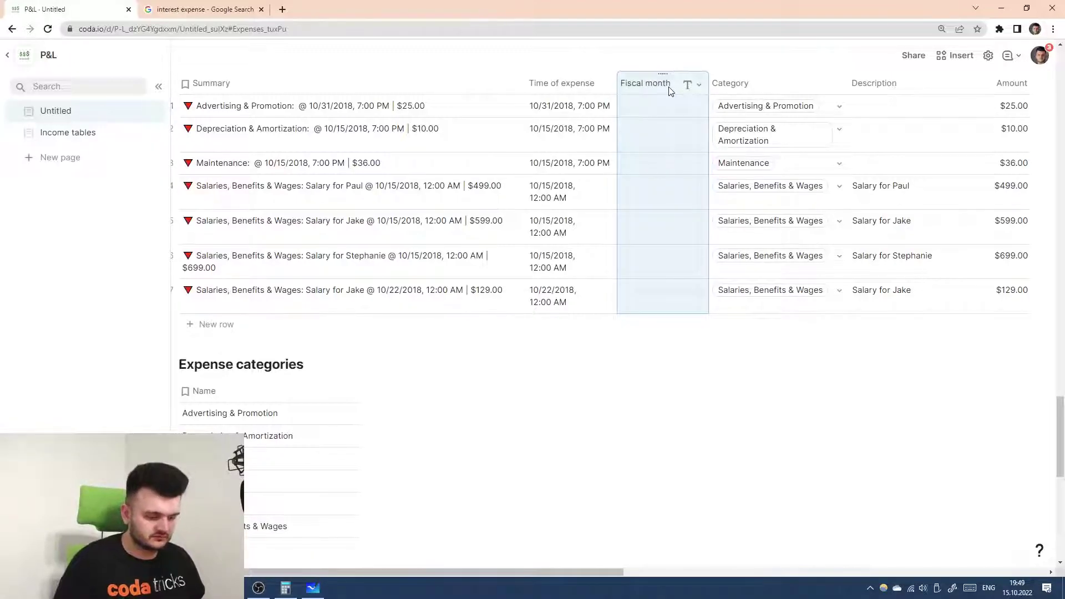
- Start the Fiscal month column's formula by filtering the Financial months table with Filter()
key("=")
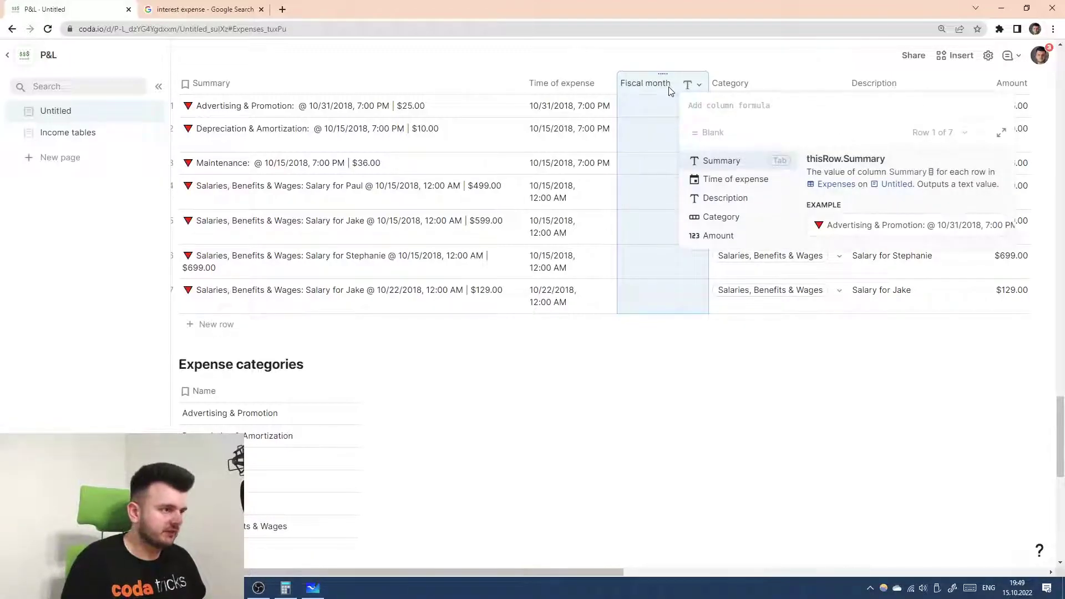
type("Financial months")
key("Tab")
type(".Fil")
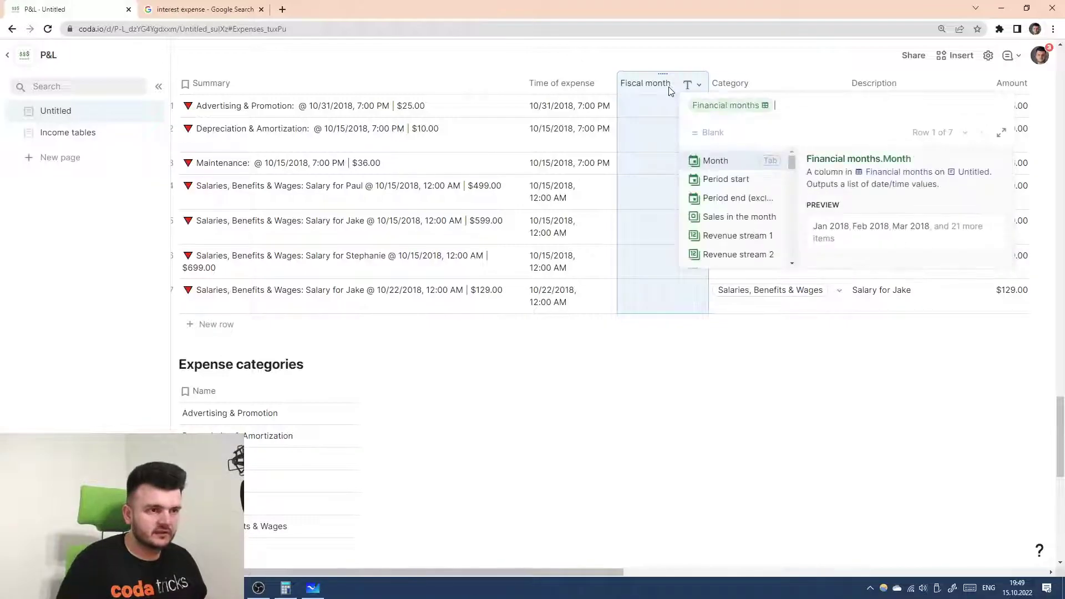
key("Tab")
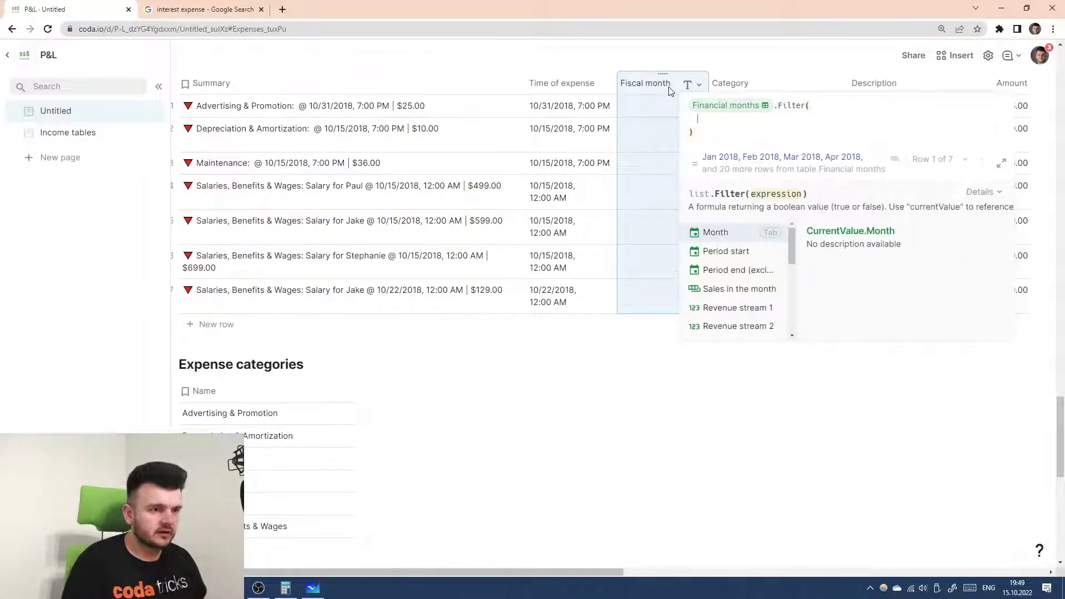
- Begin the filter condition with Time of expense.DateTimeTruncate("month") followed by an equals sign
type("Time of expense")
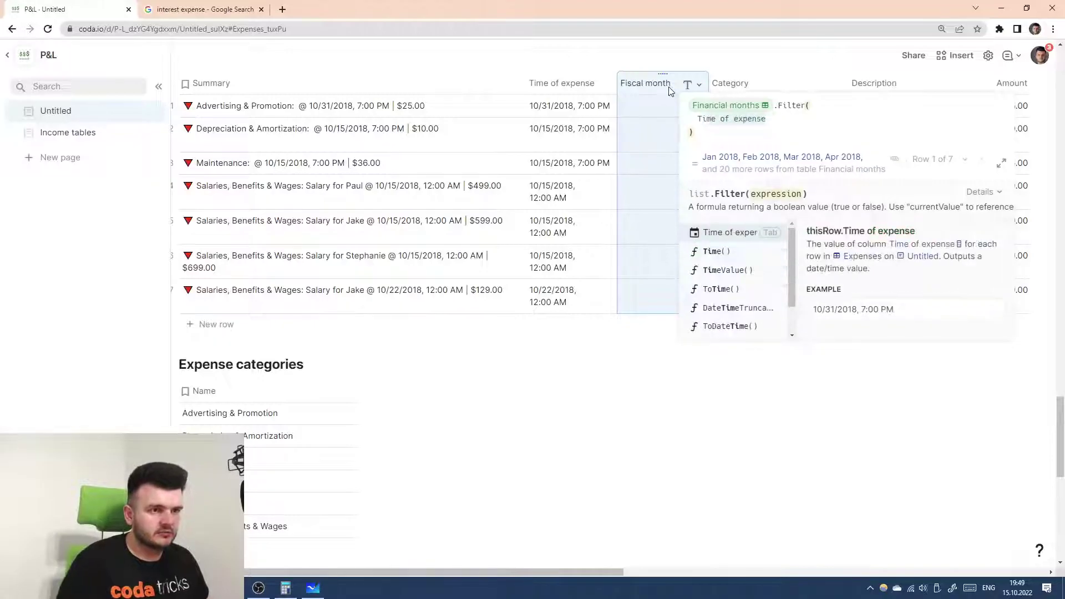
key("Tab")
type(".Contains(")
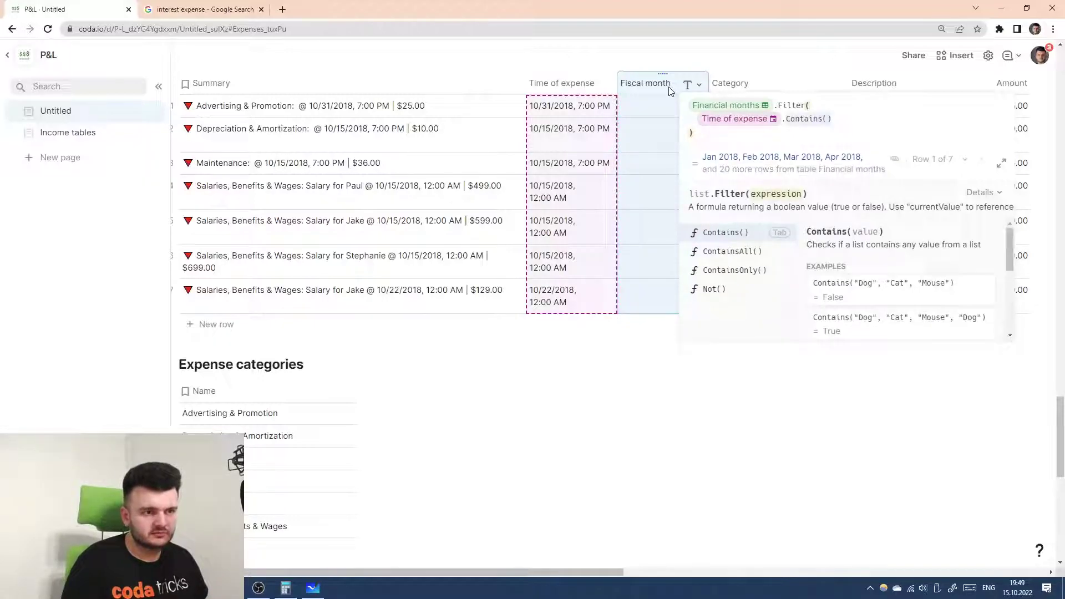
key("BackSpace")
key("BackSpace")
key("BackSpace")
type("DateTimeTruncate")
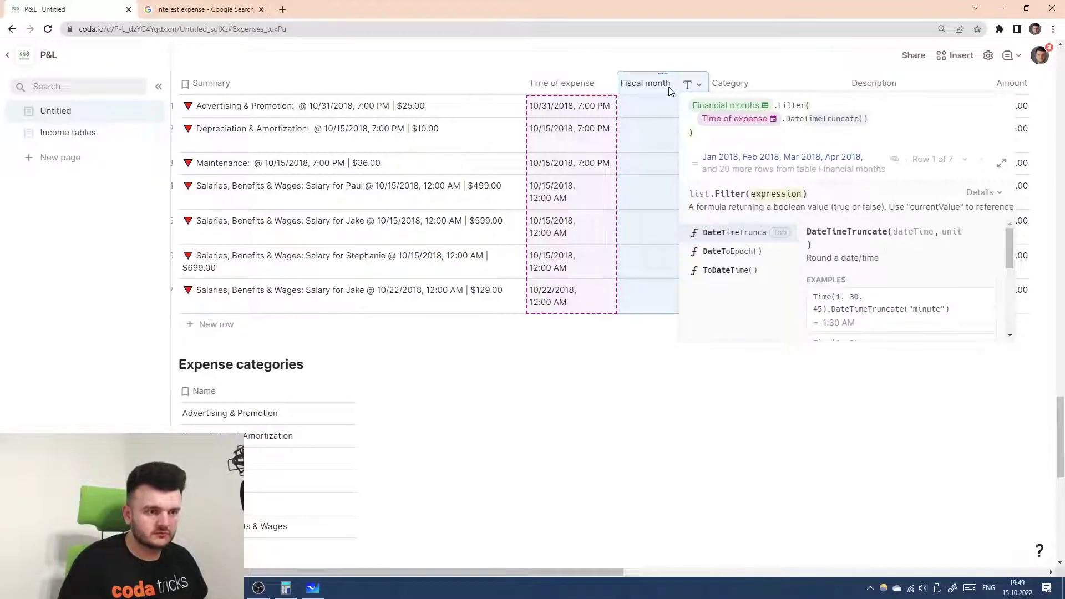
key("Tab")
type("\"m")
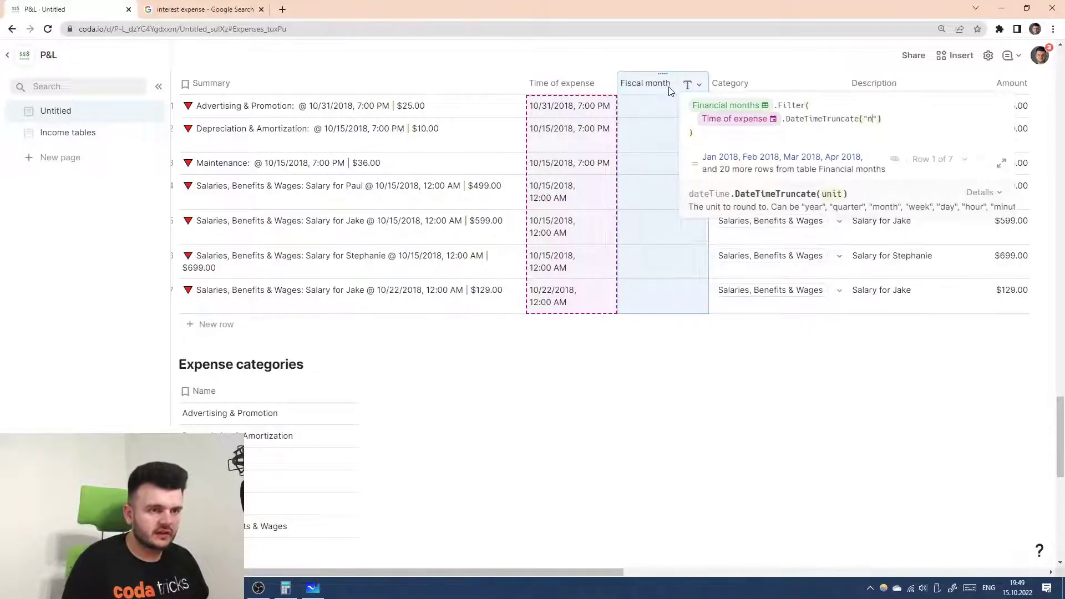
type("onth\") ")
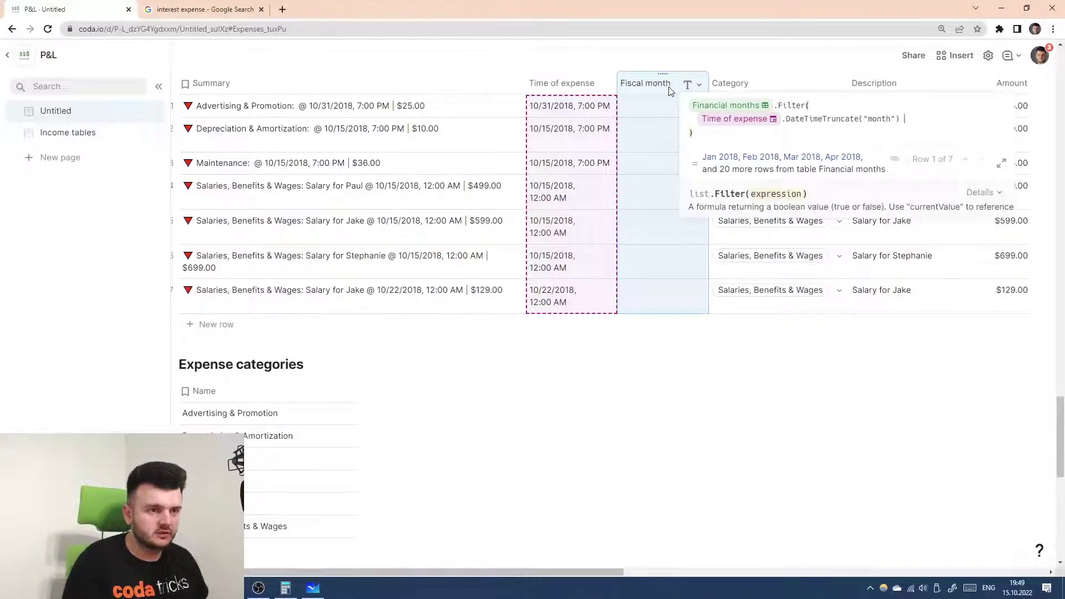
type("=")
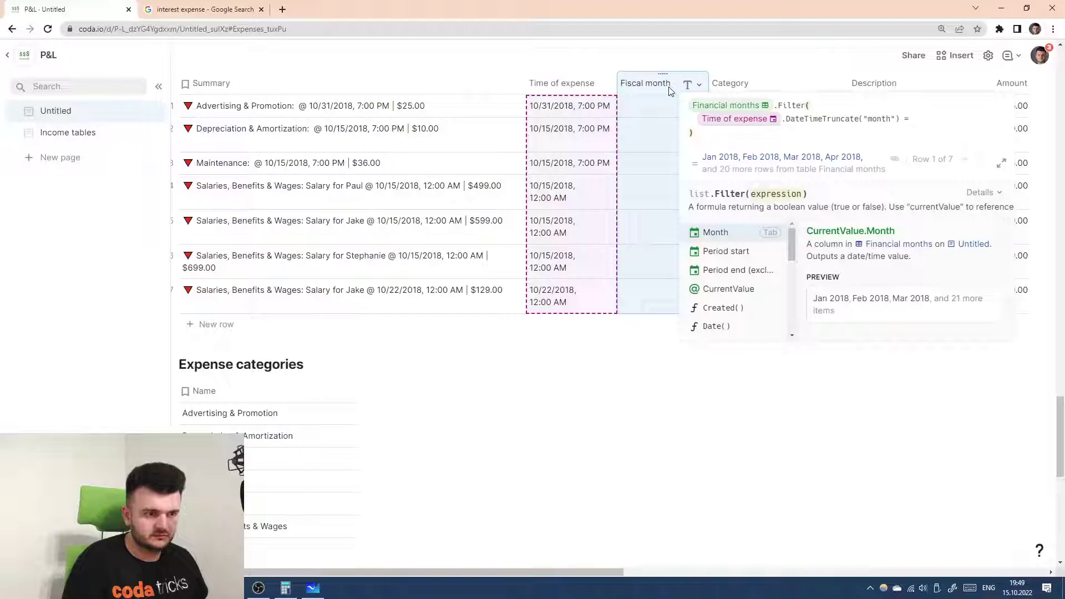
key("Down")
key("Down")
key("Tab")
key("BackSpace")
key("BackSpace")
key("BackSpace")
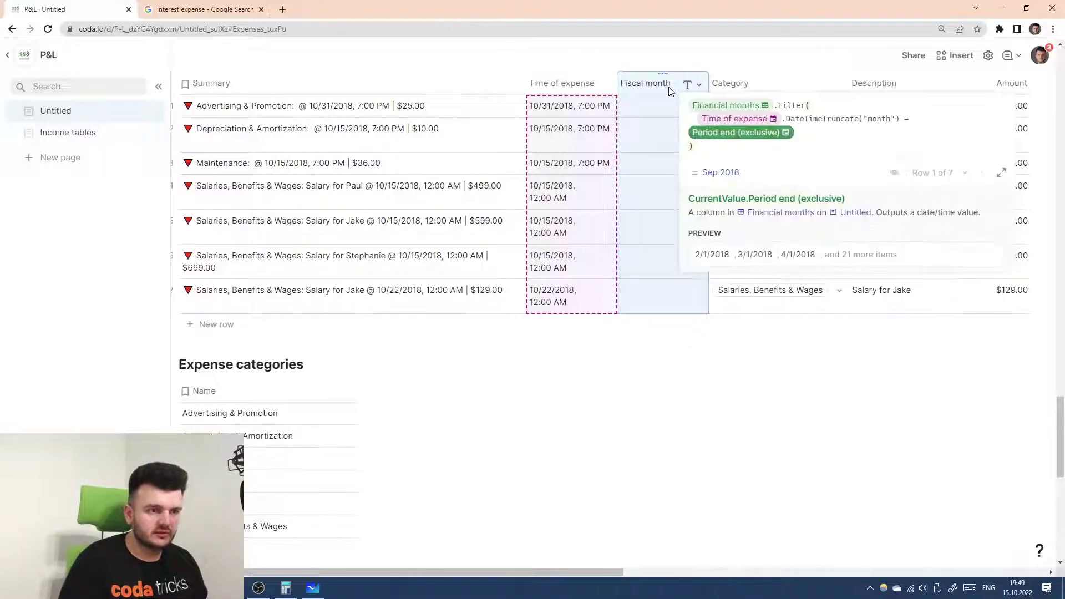
- Complete the filter condition by comparing the truncated date with CurrentValue.Period start, and apply the Fiscal month formula
type("c")
key("Down")
key("Down")
key("Tab")
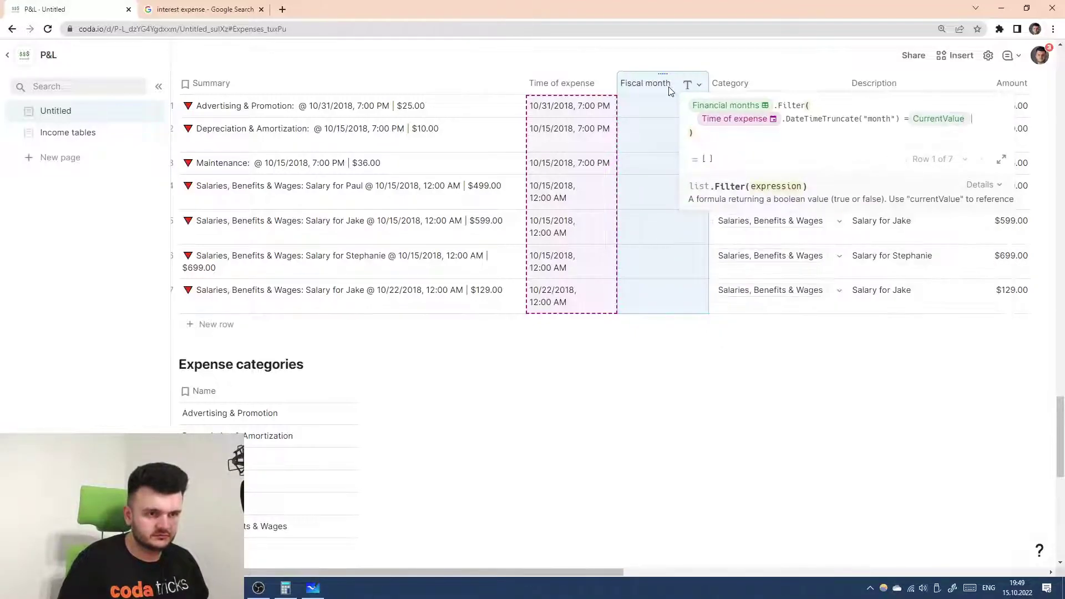
type(".p")
key("Tab")
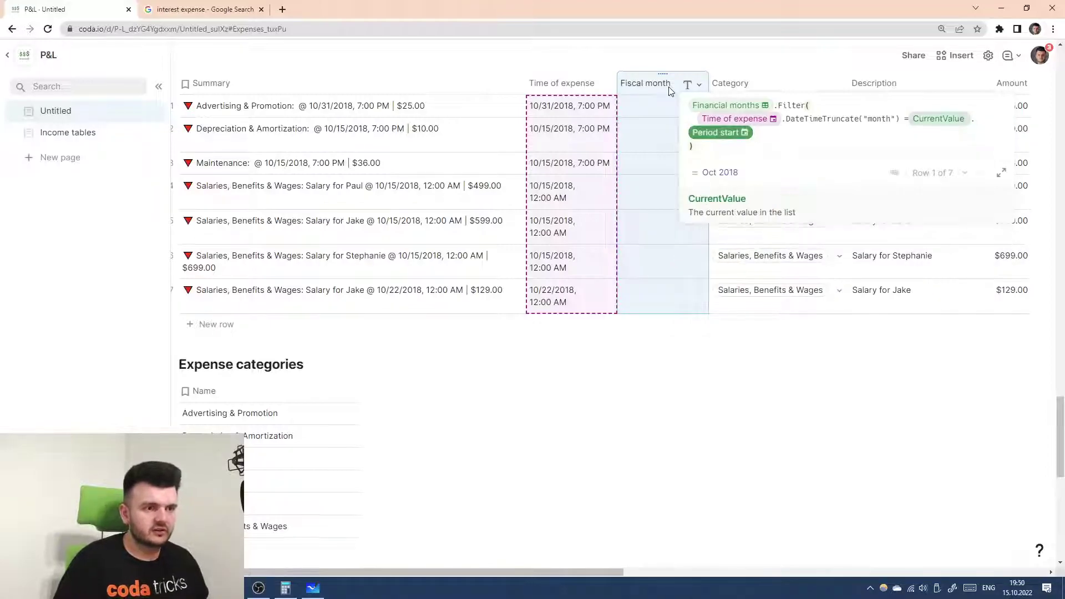
key("Left")
key("Left")
key("Left")
key("Return")
scroll(675, 231, "up", 3)
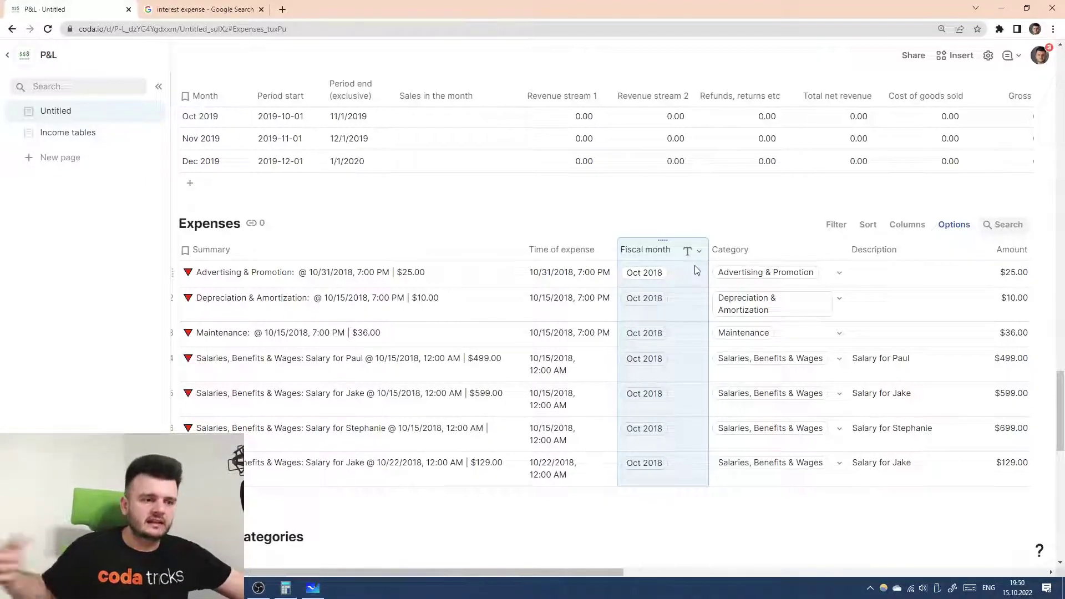
- Append .First() after the filter in the Fiscal month formula and apply it
left_click(669, 252)
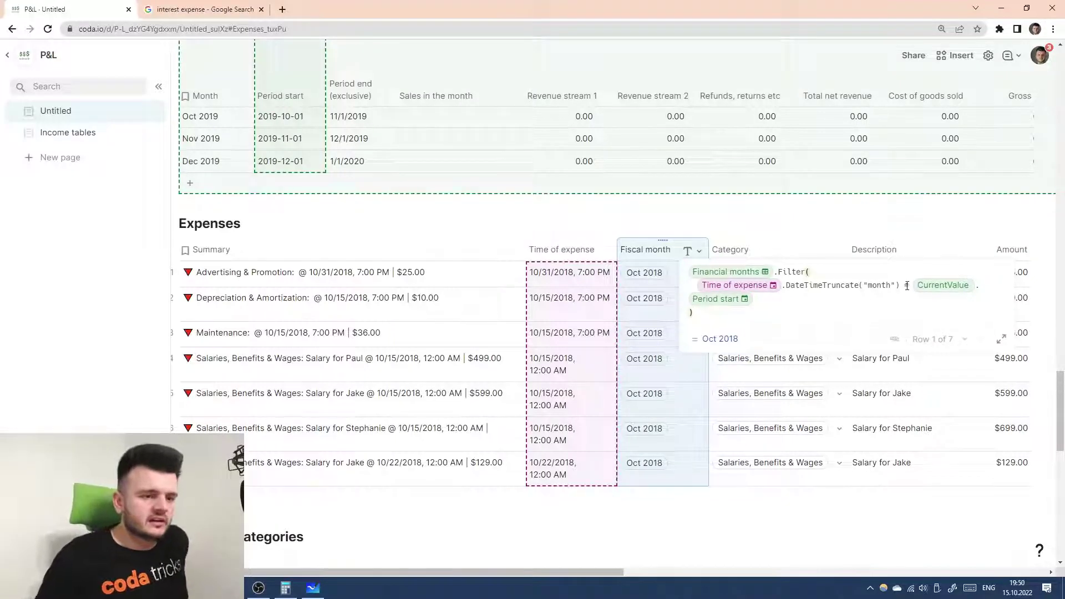
type(".First()")
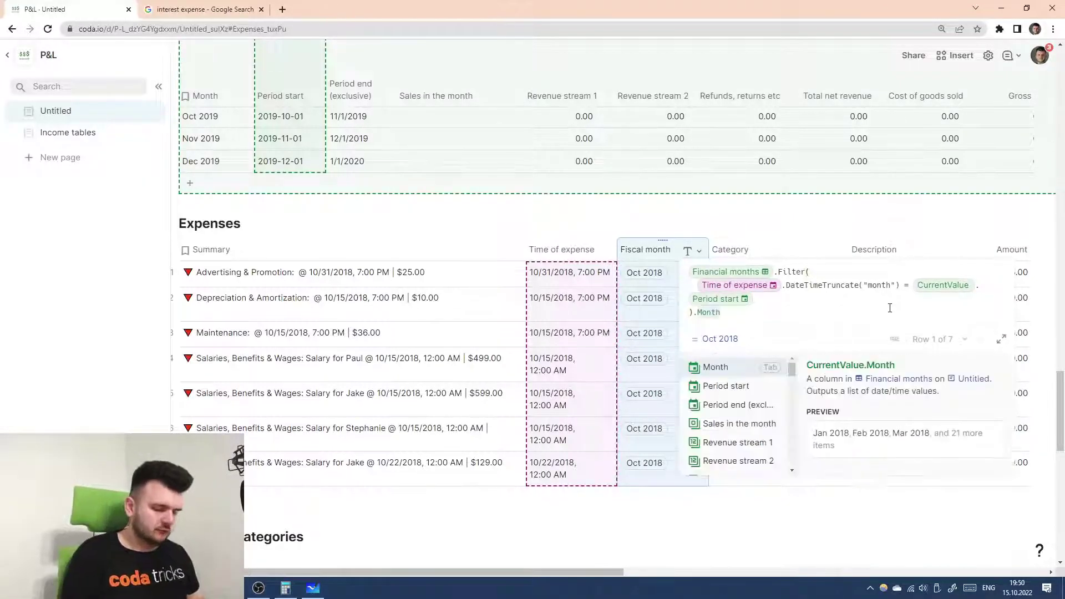
key("Escape")
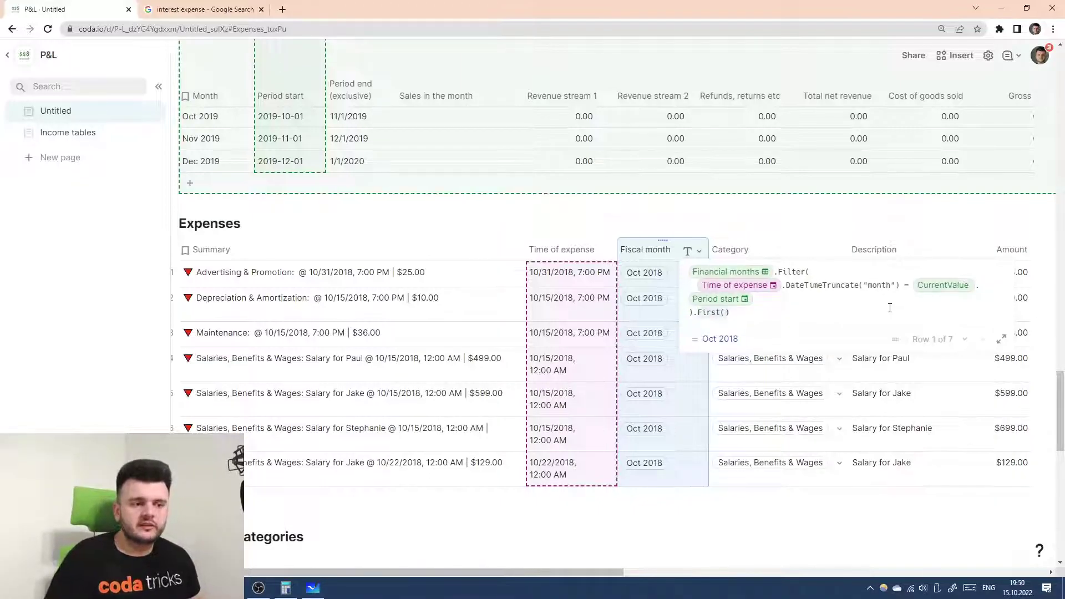
key("BackSpace")
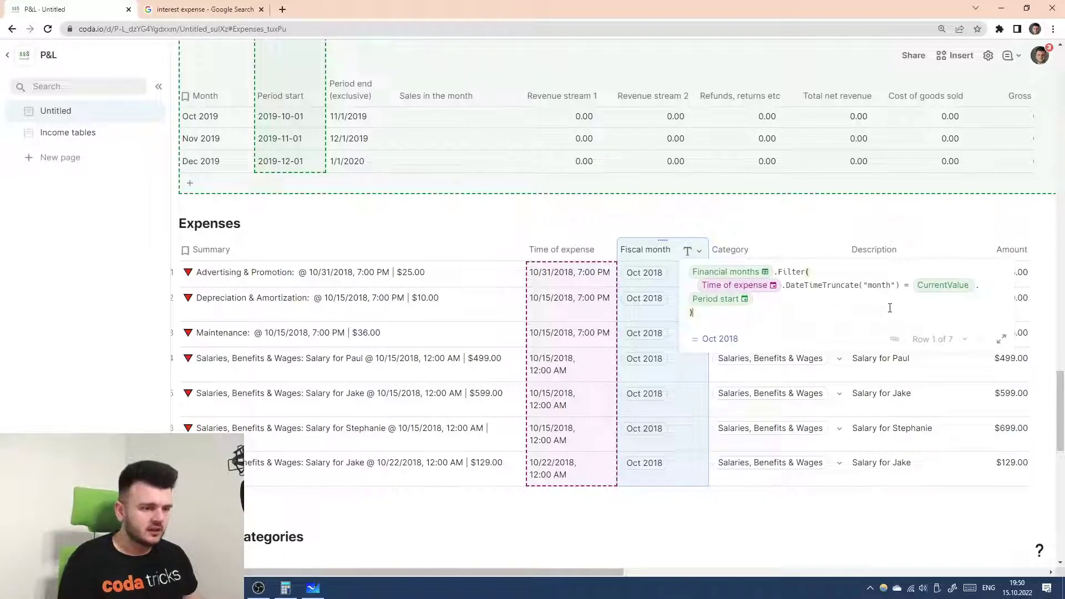
type(".First()")
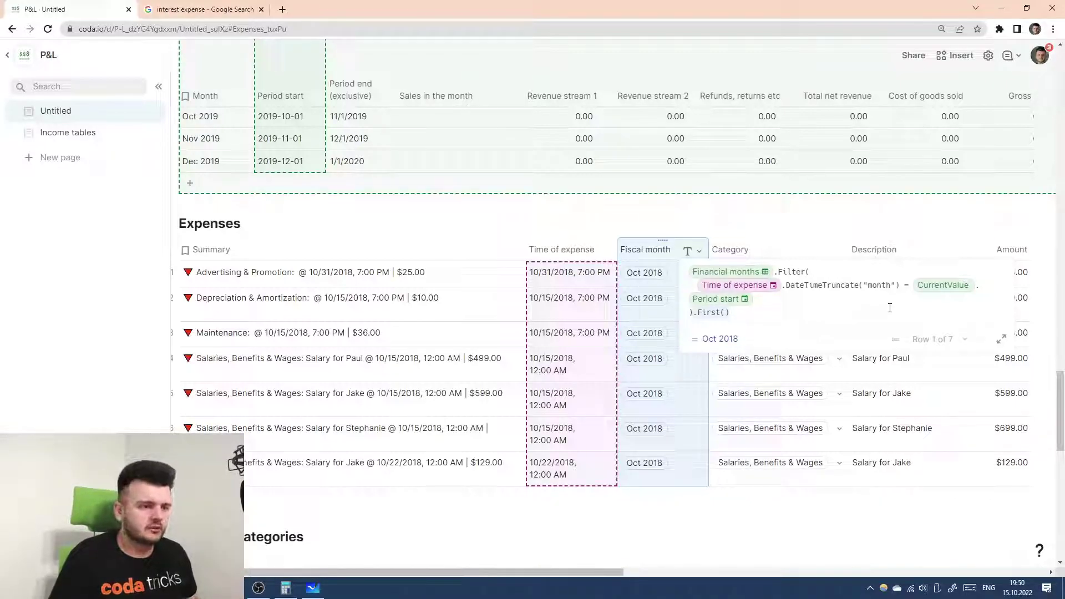
key("Return")
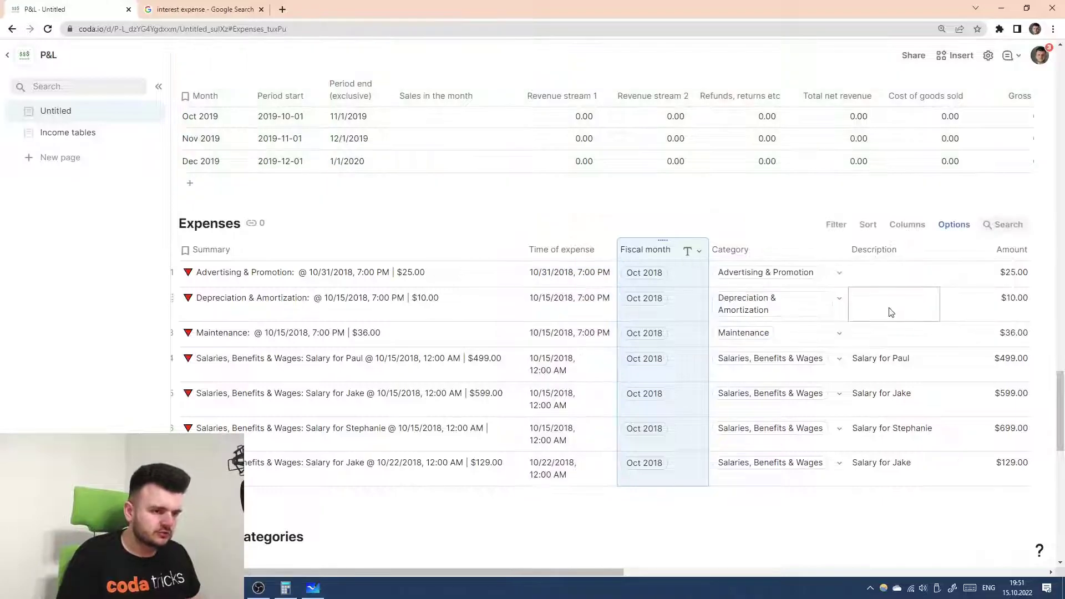
- Change the Fiscal month column in the Expenses table to a lookup column linked to Financial months
left_click(699, 251)
mouse_move(721, 272)
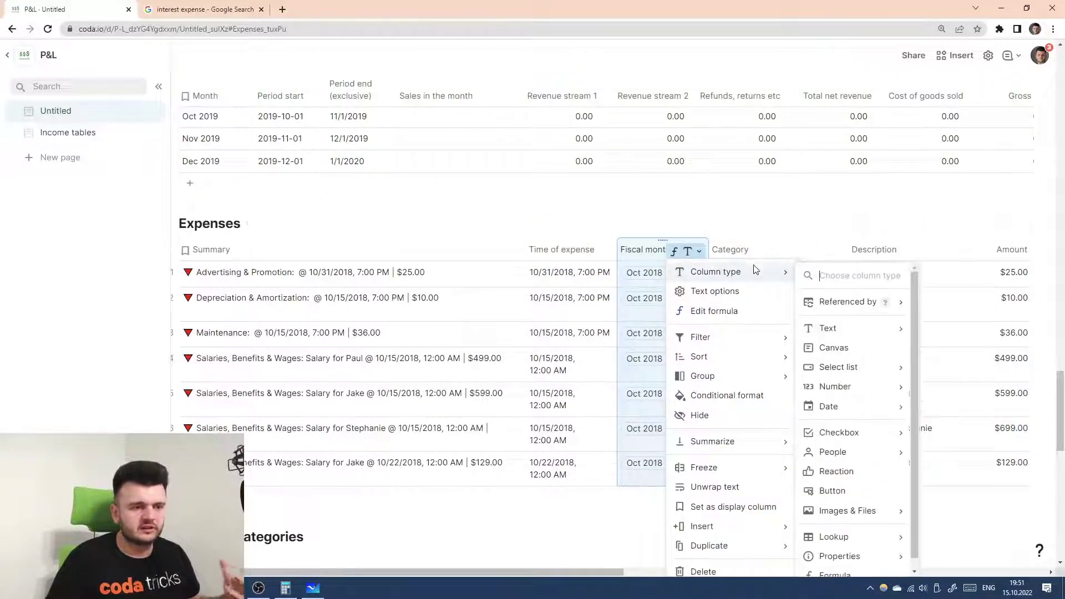
mouse_move(832, 541)
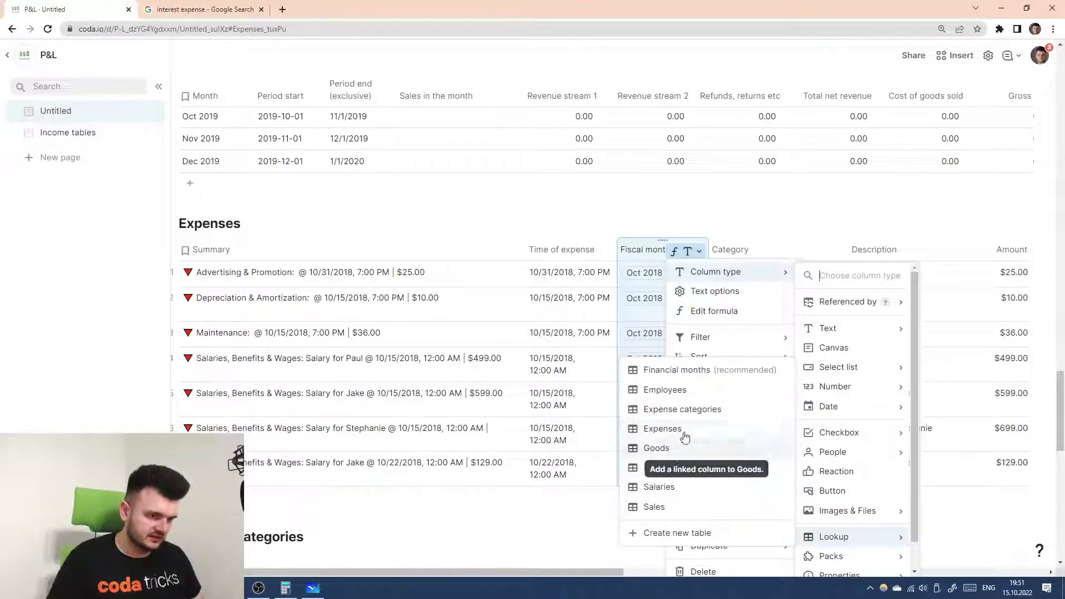
left_click(701, 370)
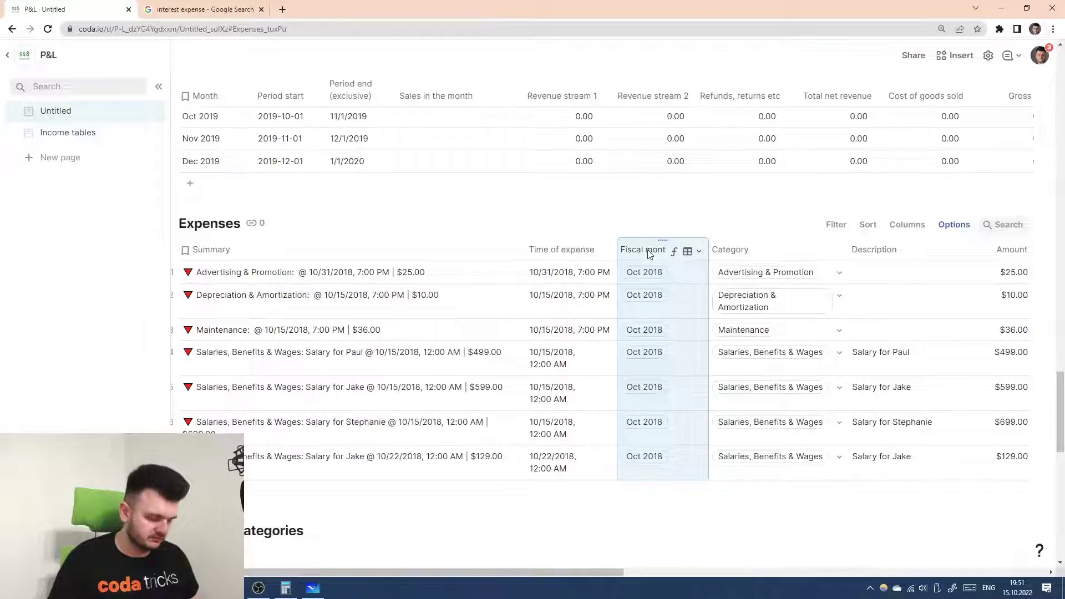
- Rename the Expenses table's Fiscal month column to Financial month
double_click(649, 250)
type("Financial month")
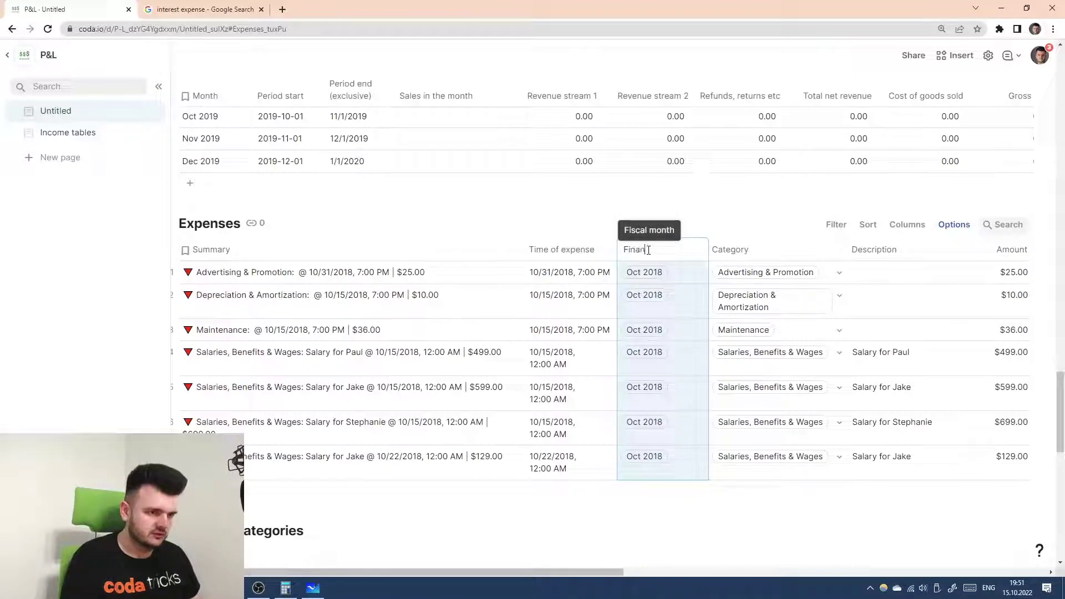
key("Return")
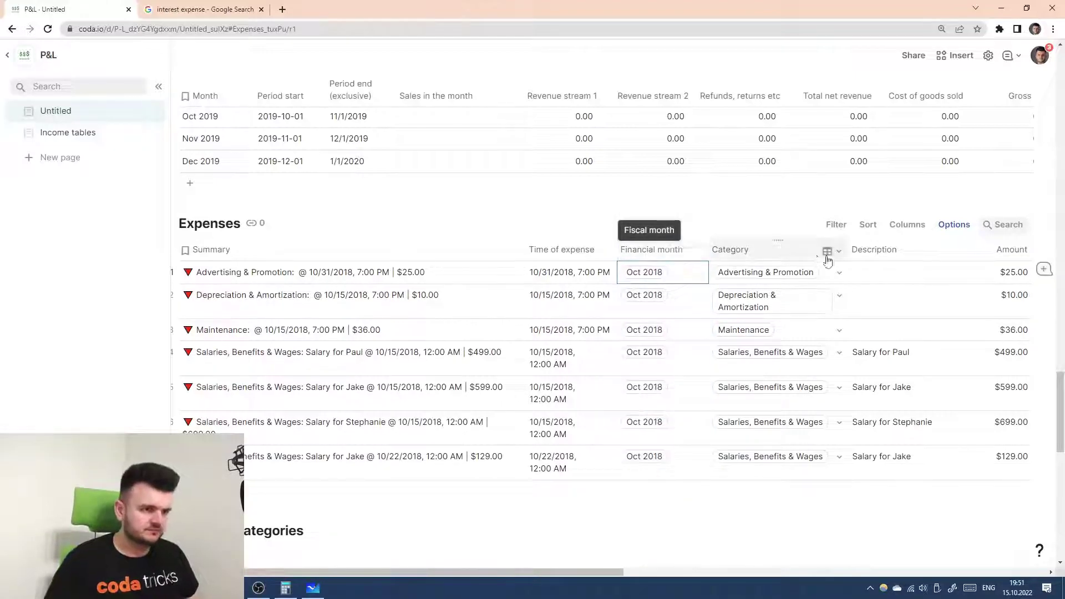
- In the Financial months table, replace the All expenses in this period formula's filter condition with Financial month = thisRow and apply it
scroll(804, 262, "up", 6)
scroll(759, 285, "right", 2)
left_click(606, 238)
scroll(632, 242, "up", 4)
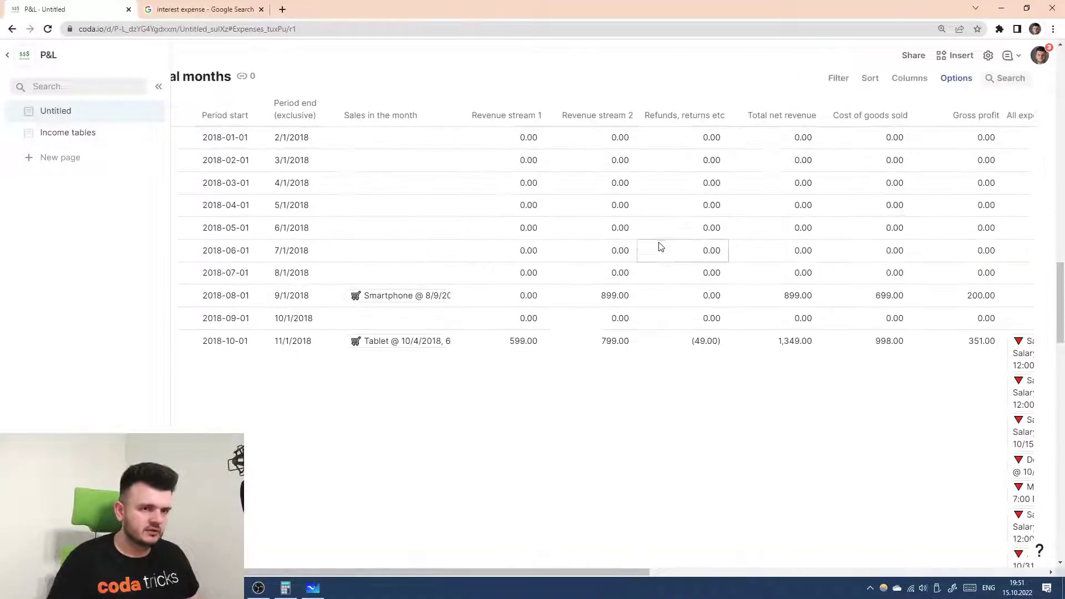
scroll(659, 244, "right", 8)
scroll(693, 138, "down", 1)
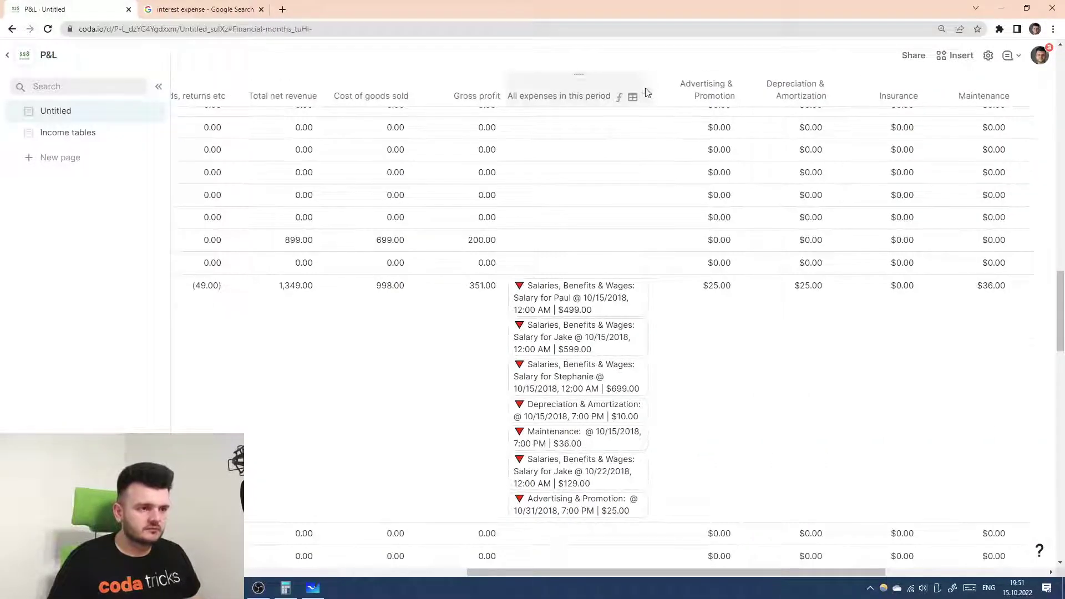
left_click(635, 98)
left_click(639, 159)
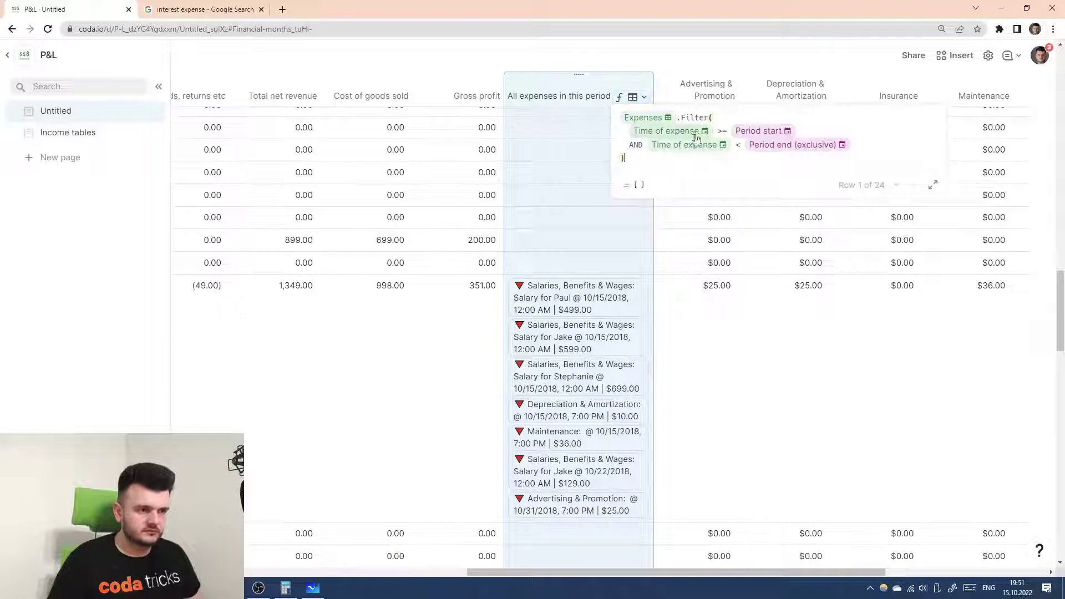
left_click_drag(855, 146, 647, 135)
type("Fin")
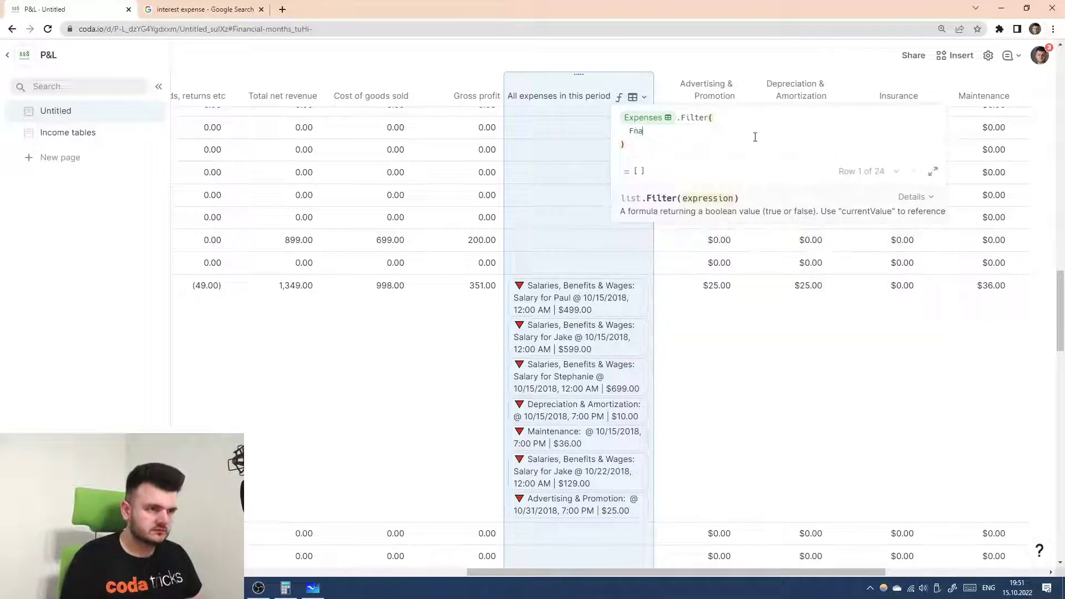
key("Tab")
type("= thisRow")
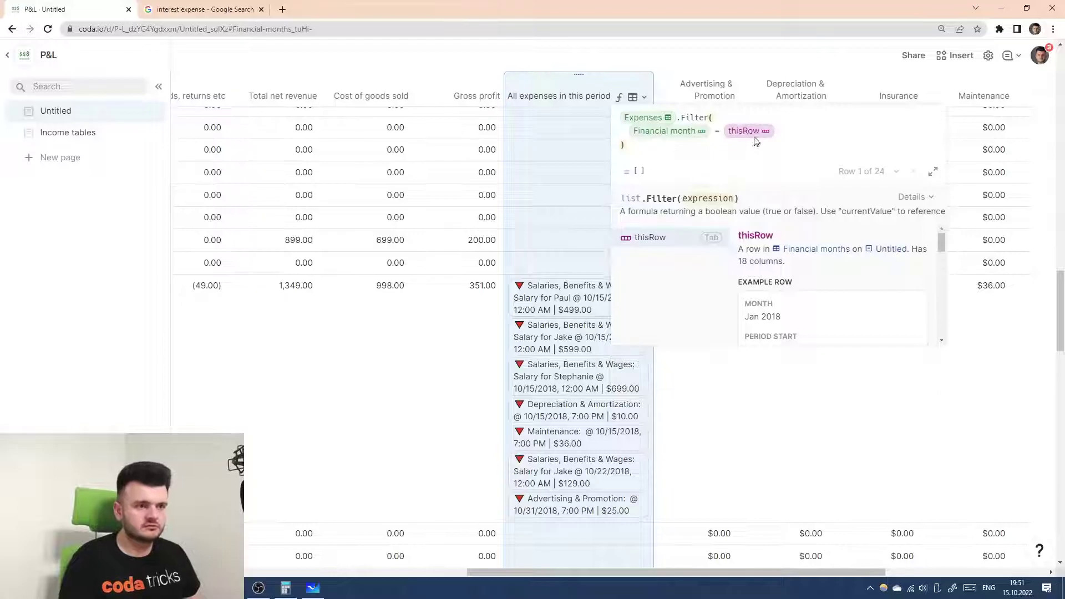
key("Return")
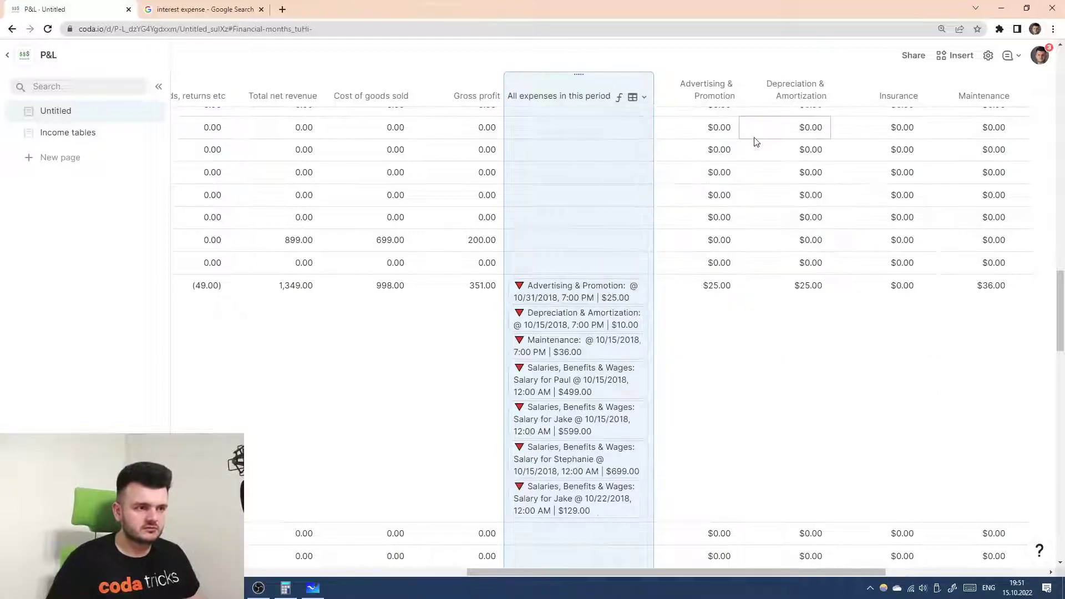
- Edit the Advertising & Promotion column's formula so that it filters the Expenses table directly
left_click(688, 96)
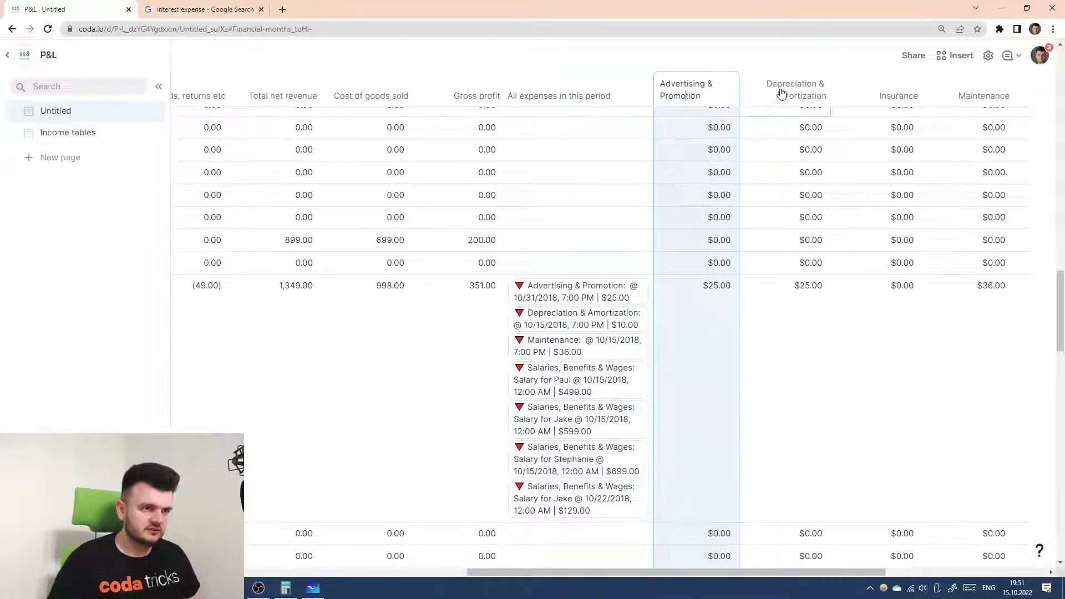
right_click(693, 100)
left_click(705, 157)
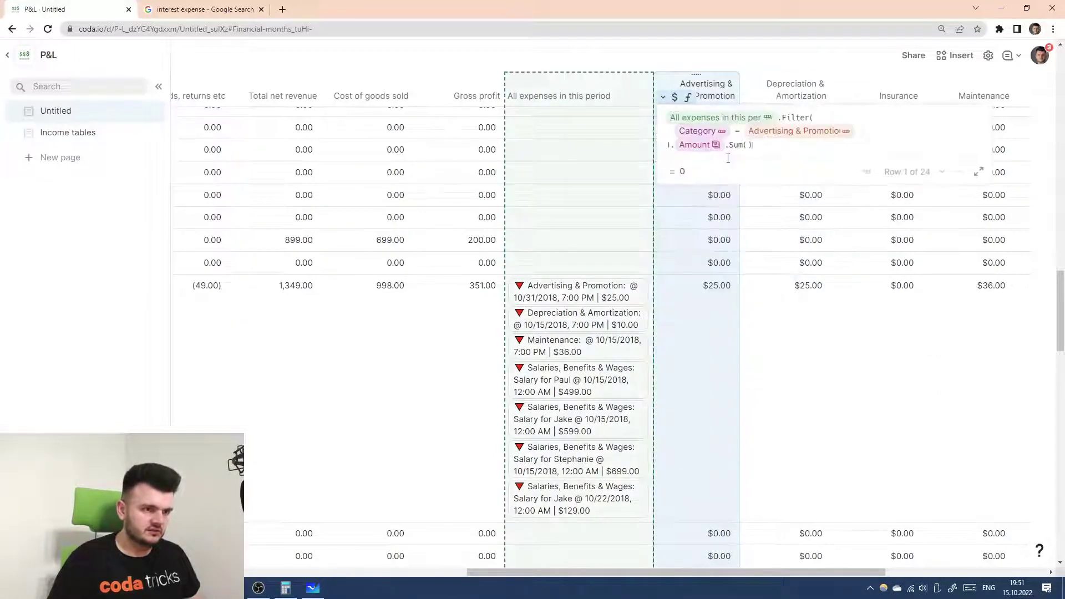
mouse_move(748, 121)
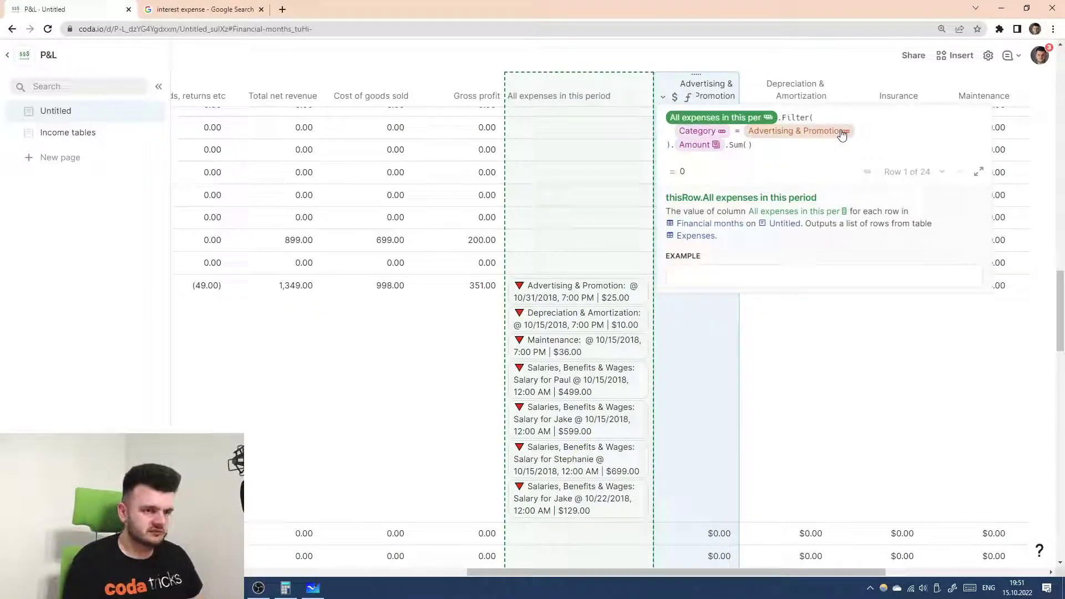
type("Expenses")
key("Return")
- Add the condition Financial month = thisRow AND before the category condition in the Advertising & Promotion formula and apply it
key("shift+Return")
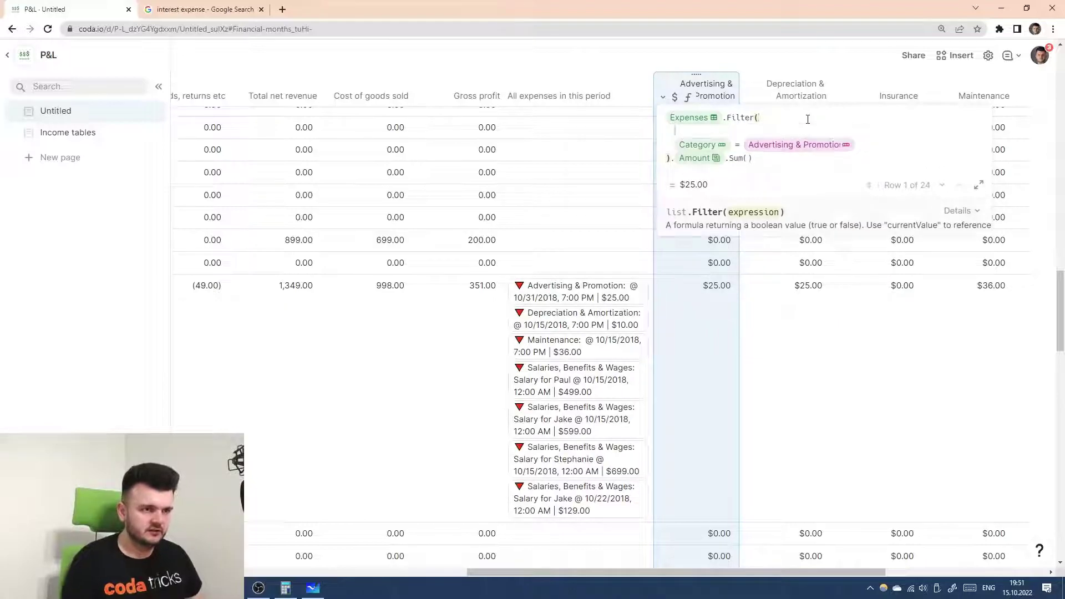
type("Fi")
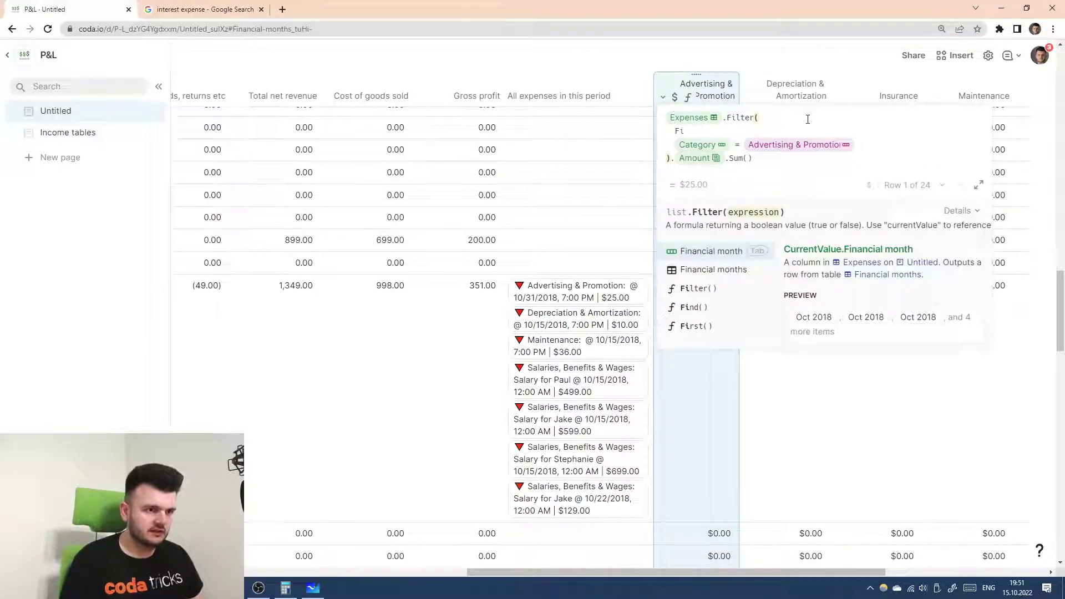
key("Tab")
type("=thisR")
key("Tab")
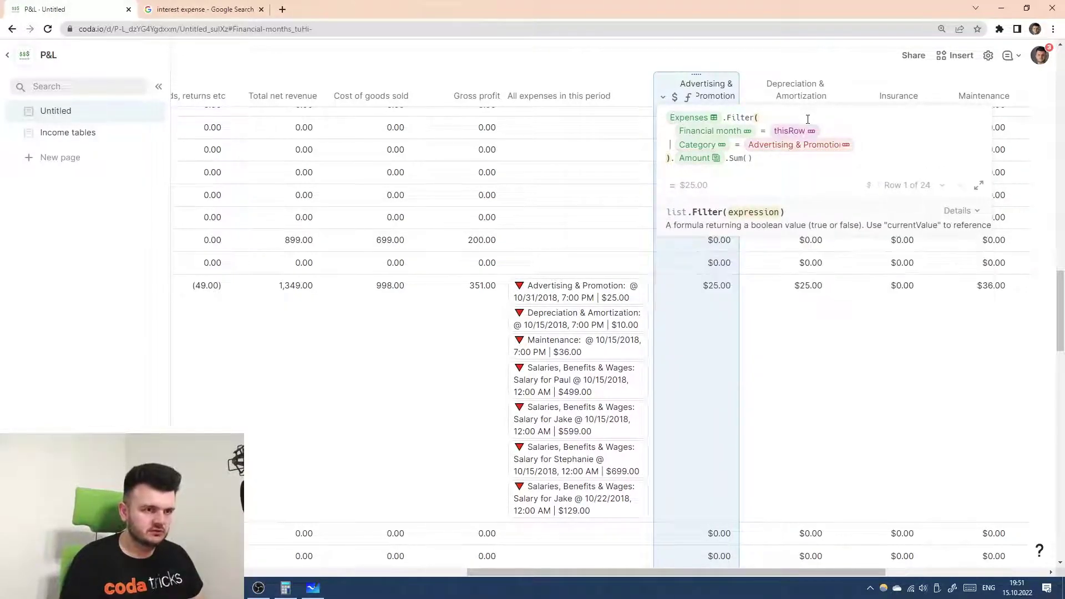
type("AND")
key("Return")
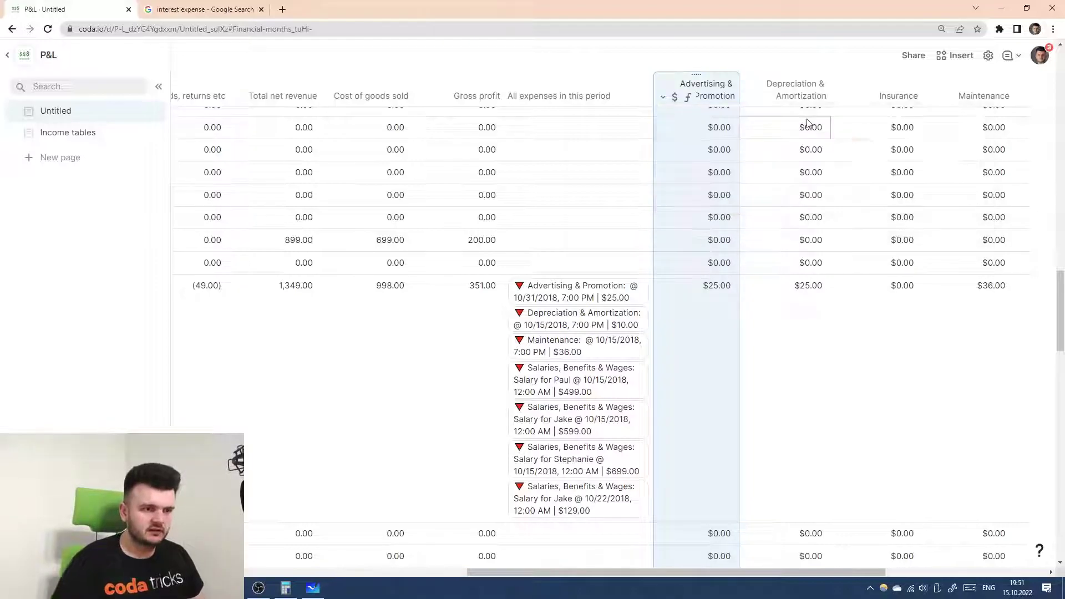
- Reopen the Advertising & Promotion formula and review its source table, both filter conditions and the Amount.Sum() part
left_click(663, 97)
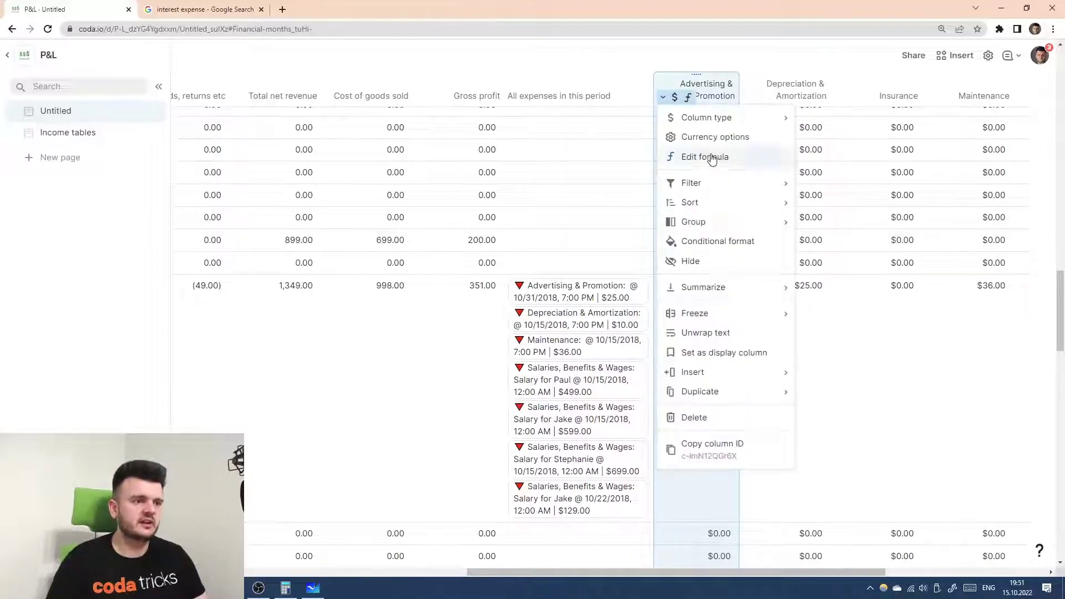
left_click(724, 155)
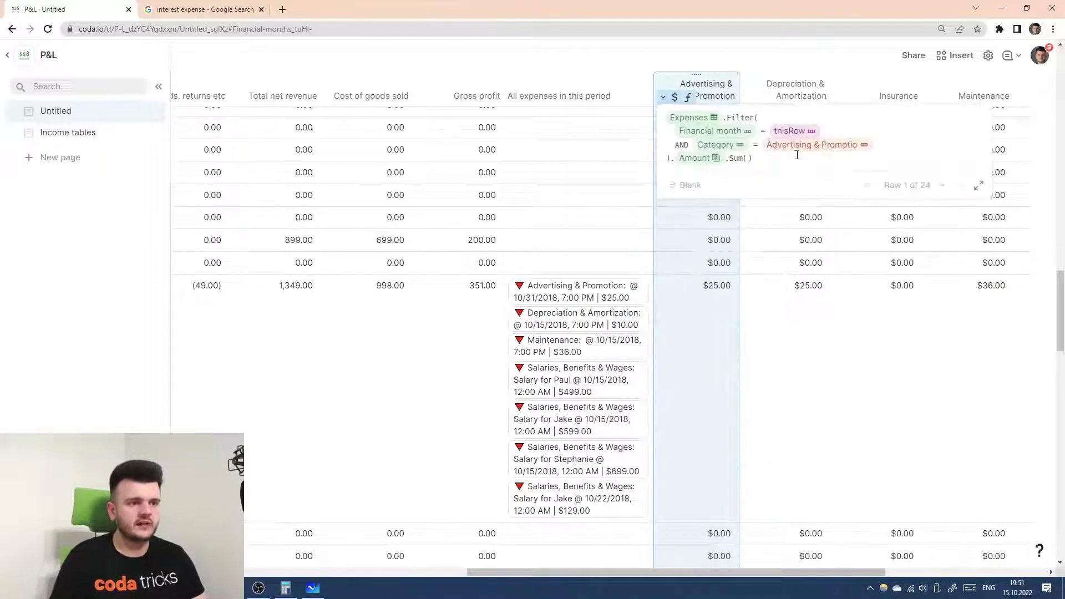
left_click(726, 133)
left_click(746, 118)
left_click(691, 119)
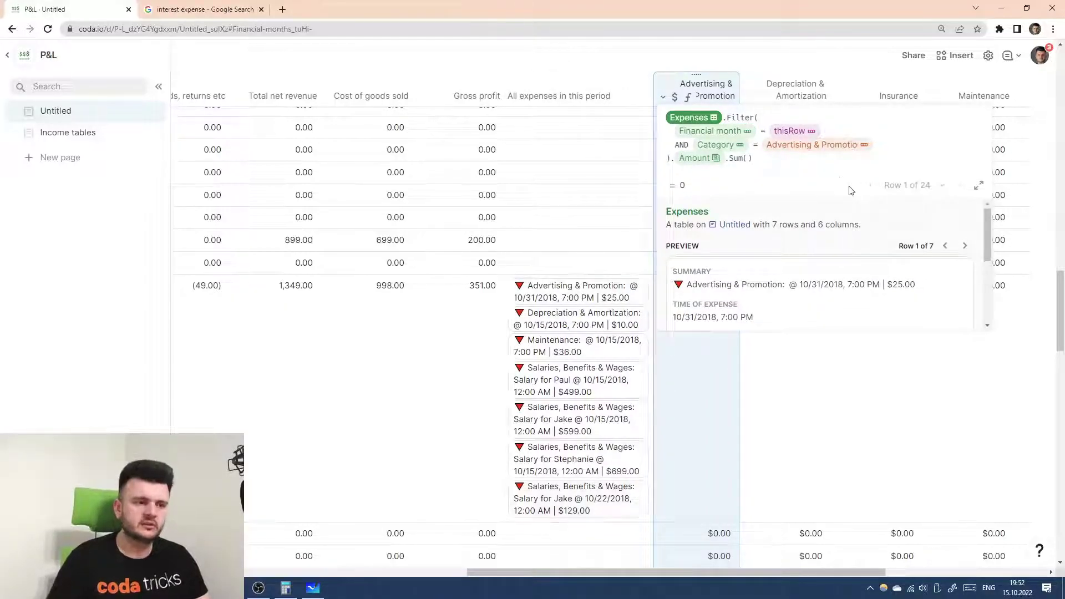
left_click(832, 161)
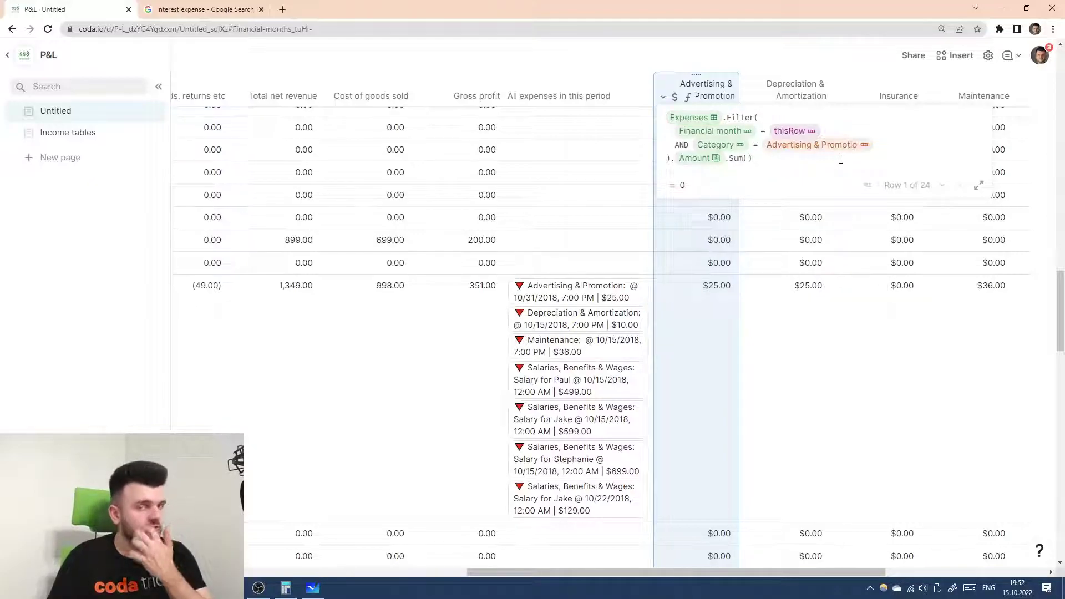
left_click_drag(903, 146, 665, 131)
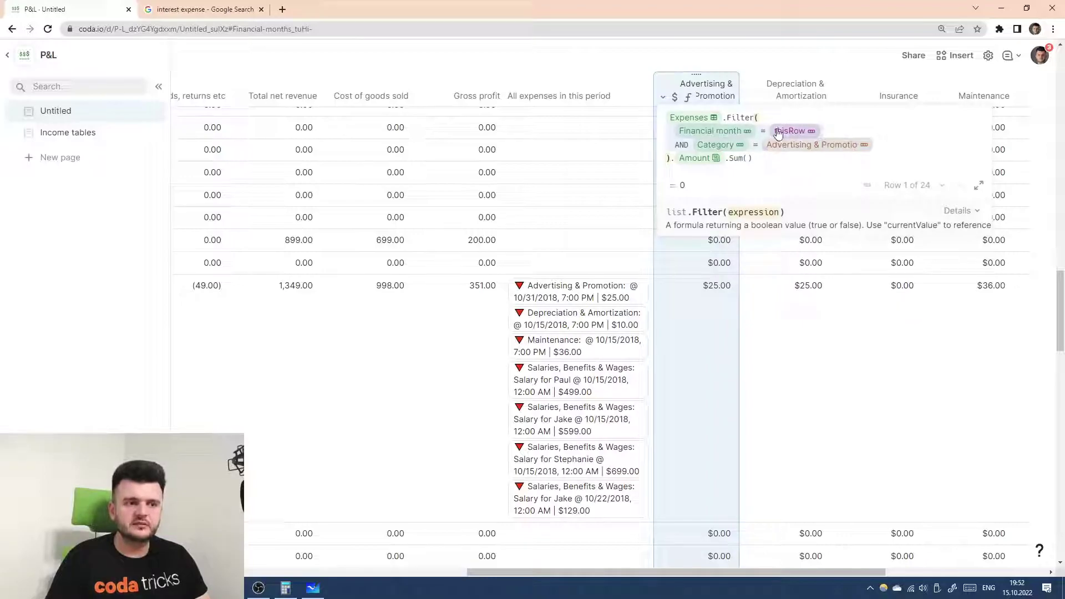
left_click(895, 142)
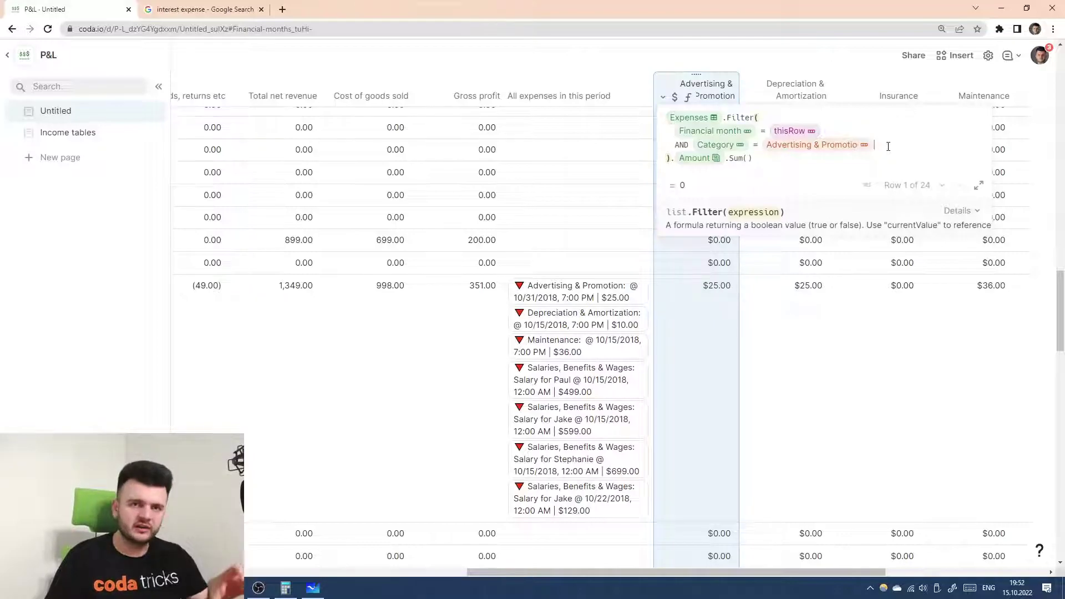
left_click_drag(888, 147, 668, 131)
left_click(664, 131)
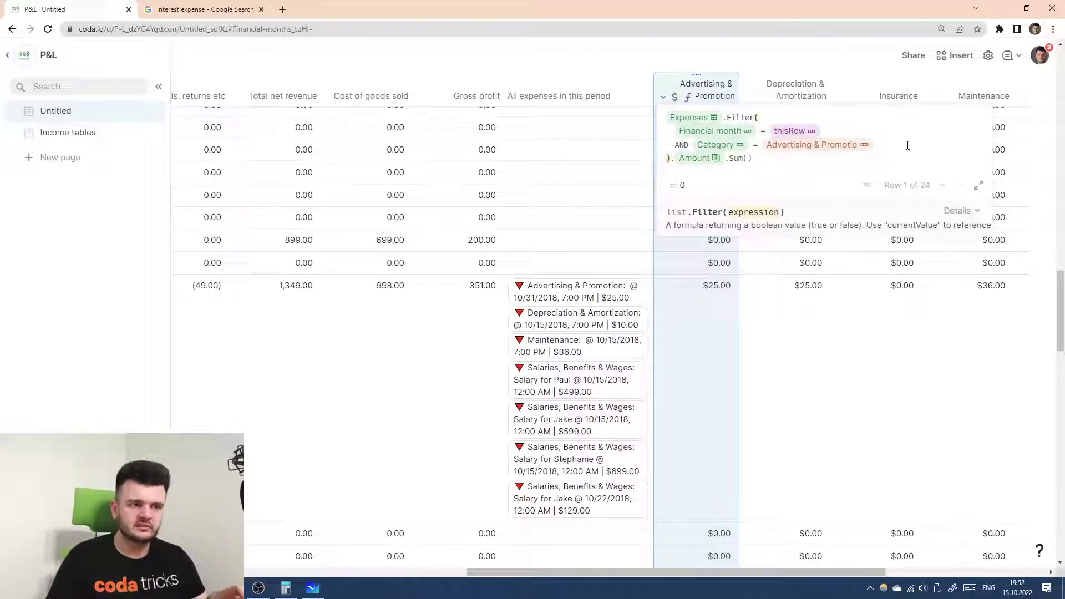
left_click_drag(906, 142, 671, 134)
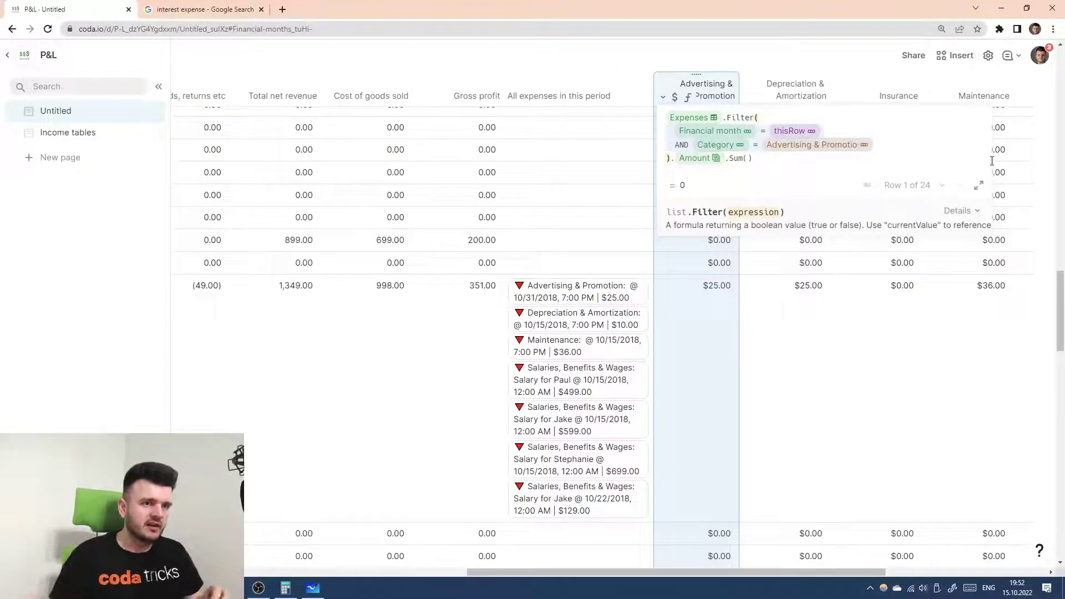
left_click(754, 161)
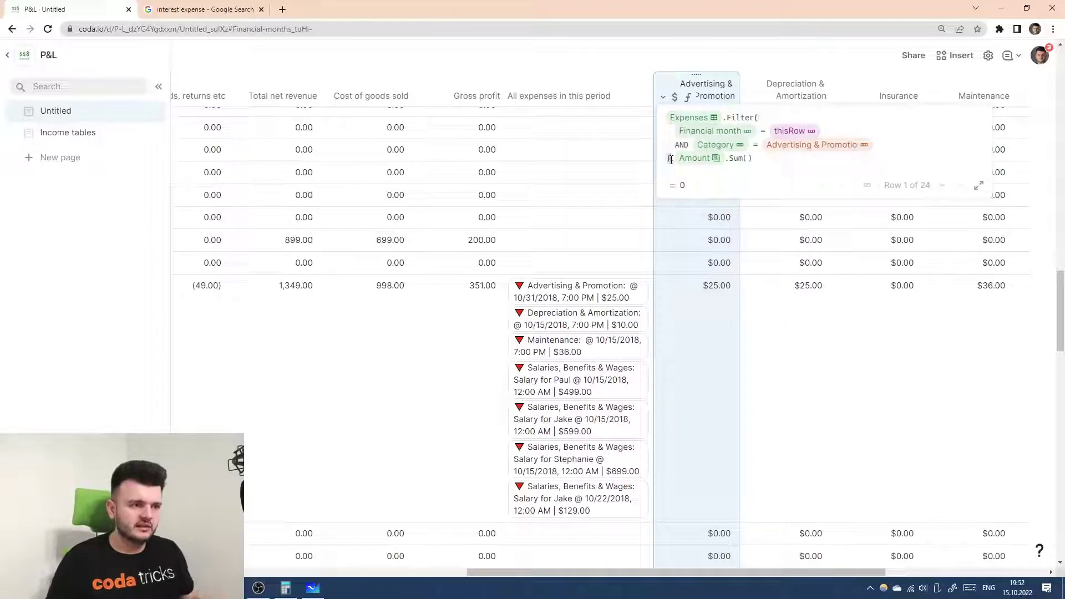
left_click(666, 112)
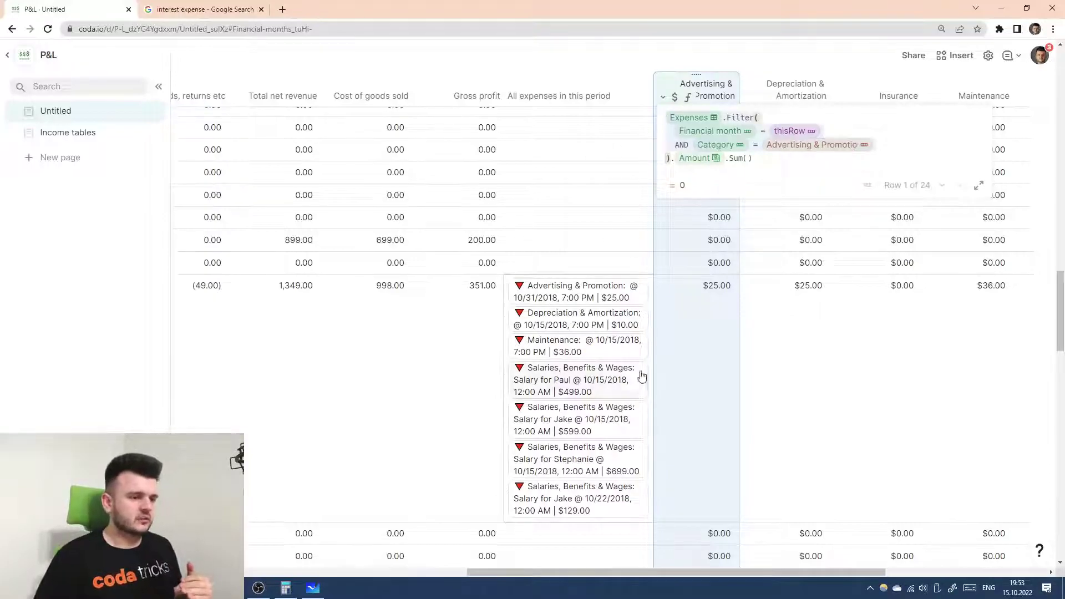
- Examine the October 2018 row's expense list and Advertising & Promotion amount, as well as the Total expenses column
left_click(652, 340)
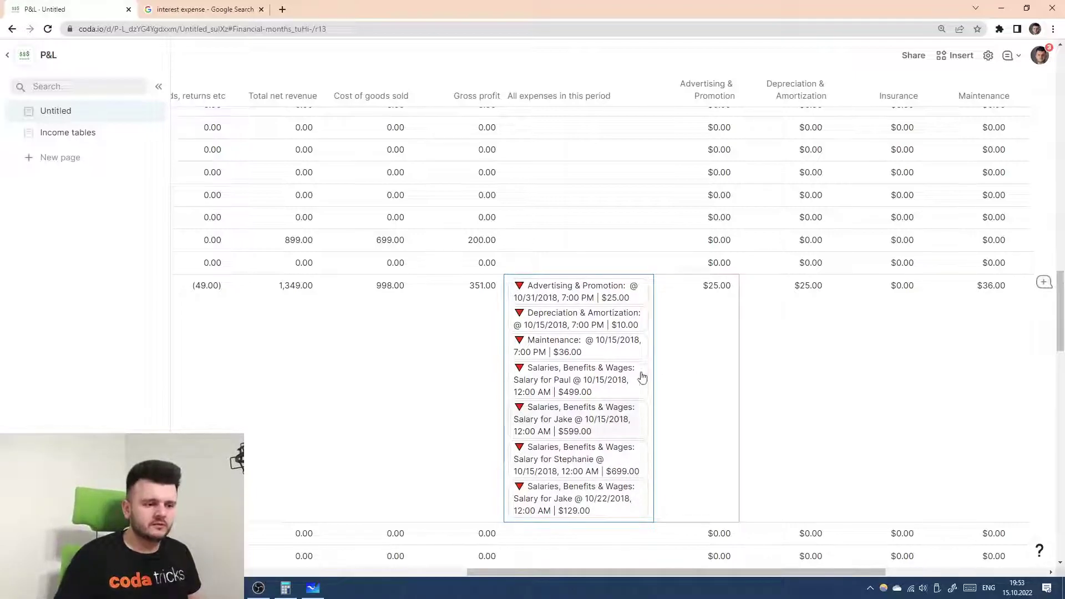
left_click(729, 304)
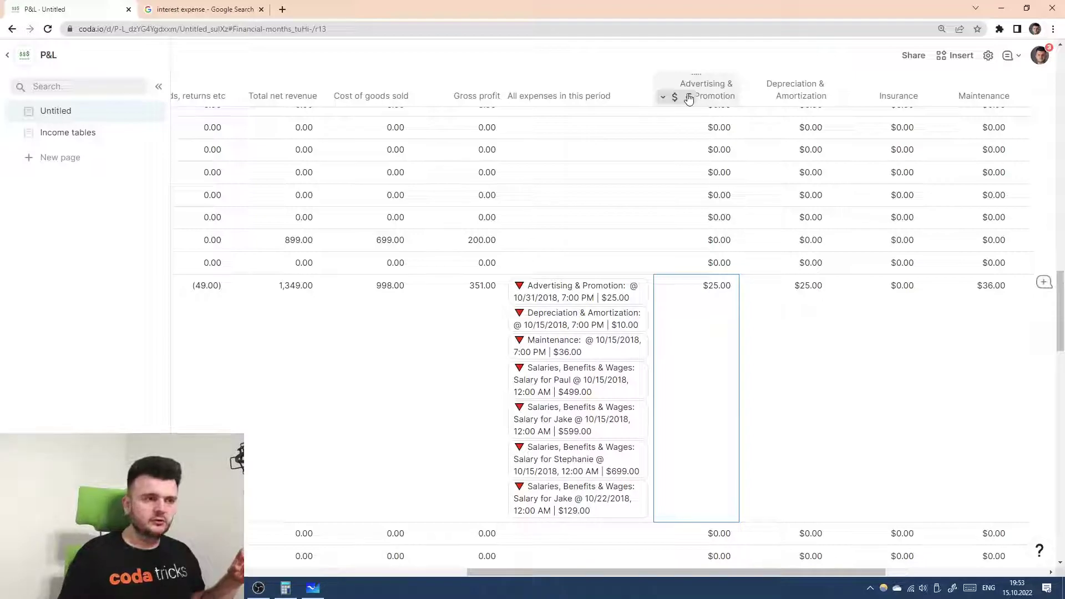
left_click(713, 80)
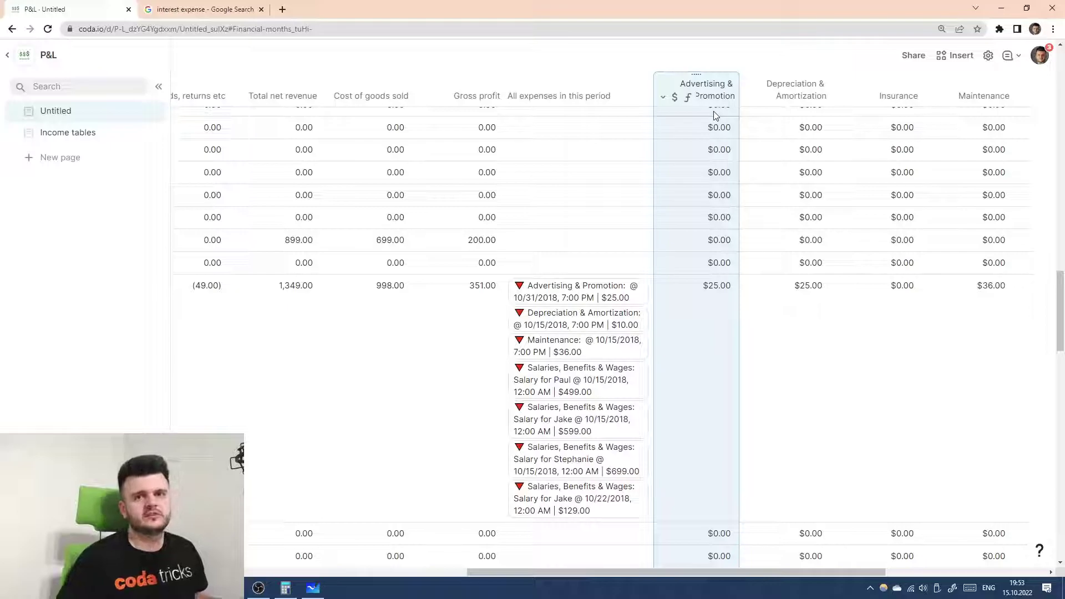
scroll(721, 114, "right", 4)
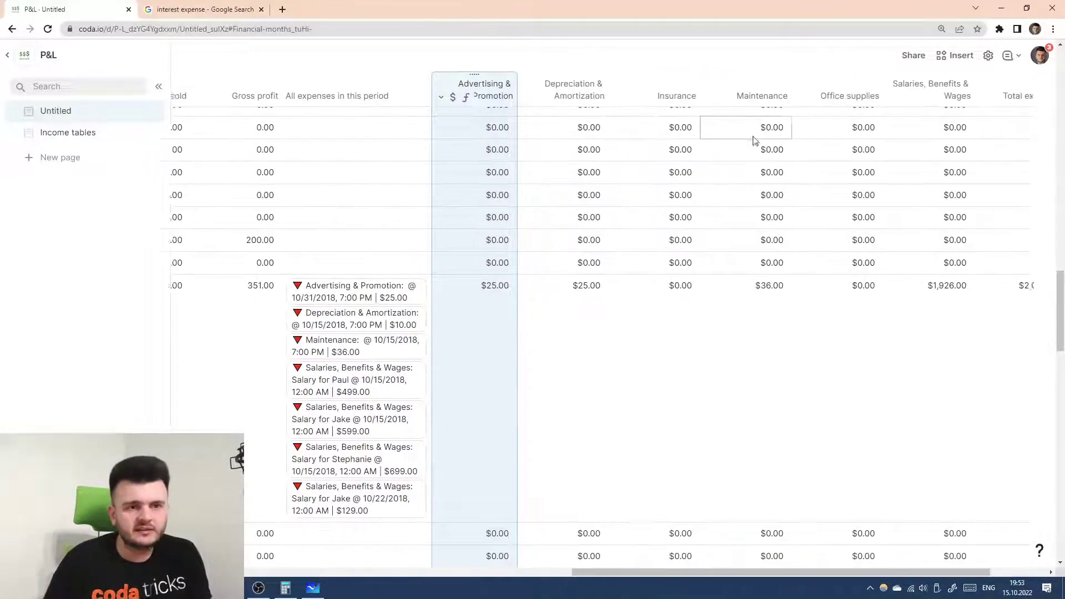
scroll(755, 140, "right", 2)
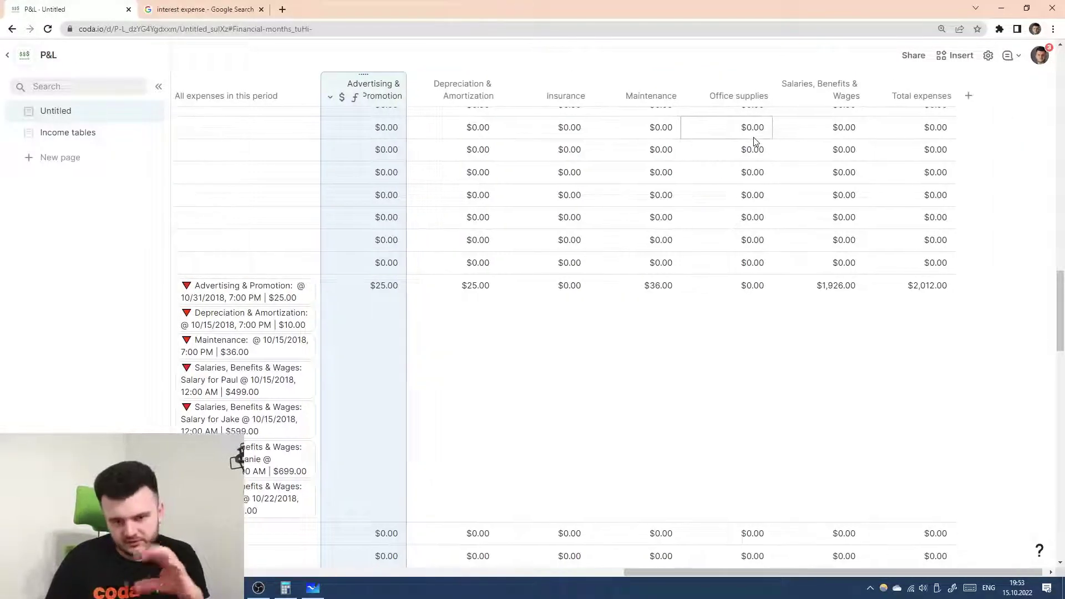
left_click(916, 320)
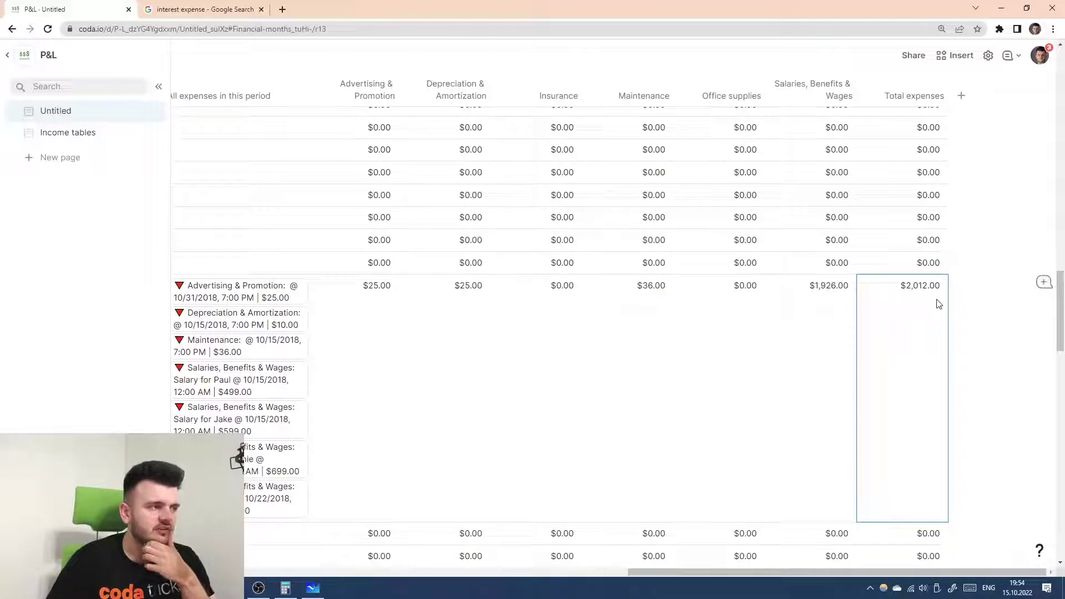
left_click(926, 89)
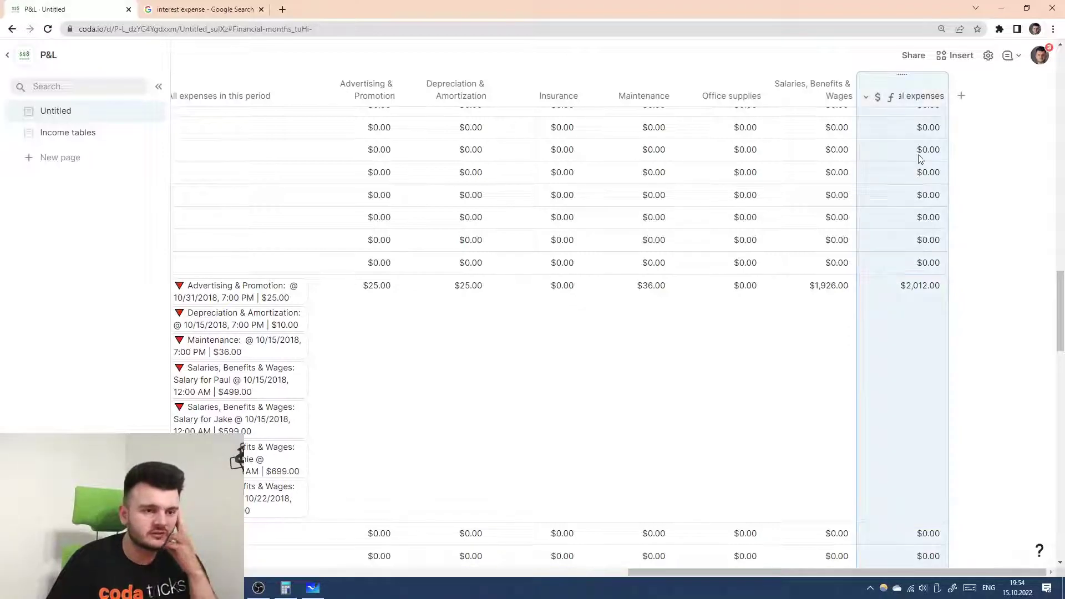
- Compare the October 2018 Total expenses cell with the rows following Total Expenses in the sample profit and loss statement
scroll(919, 182, "down", 1)
scroll(905, 237, "down", 1)
left_click(911, 237)
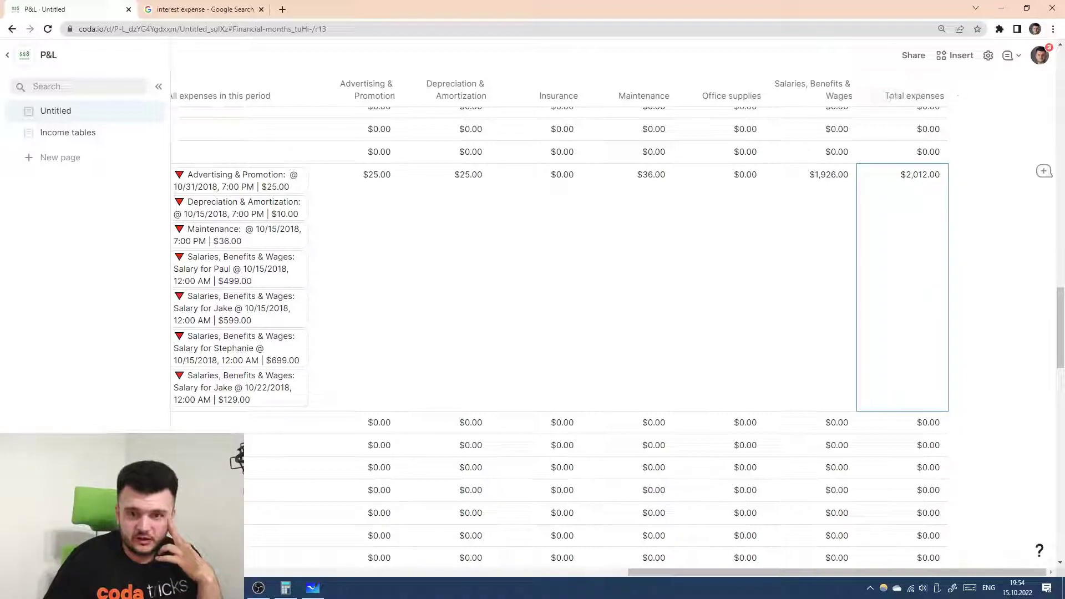
key("alt+Tab")
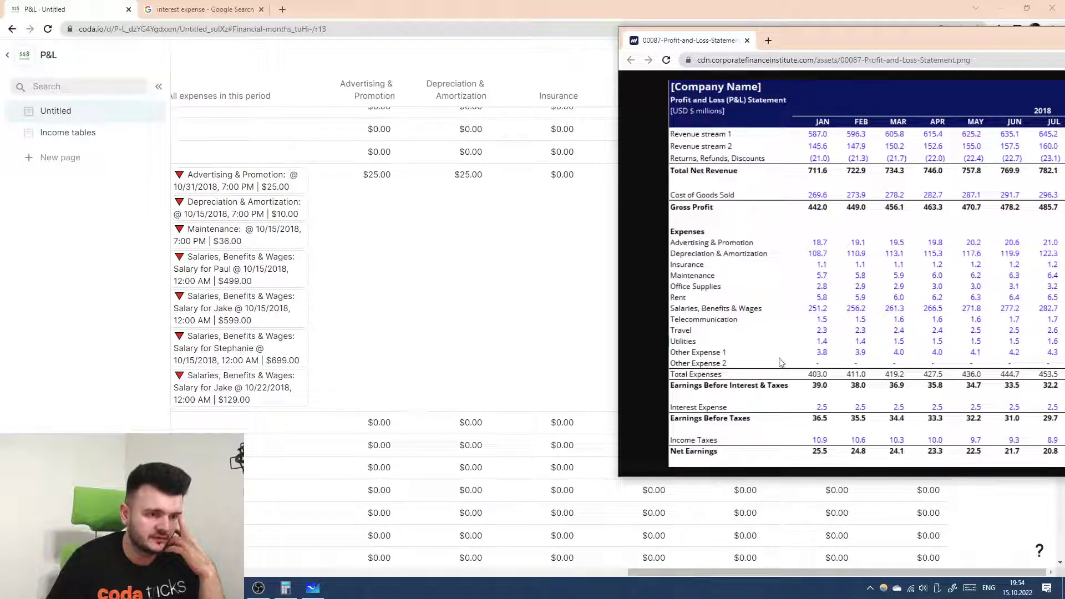
left_click(1031, 48)
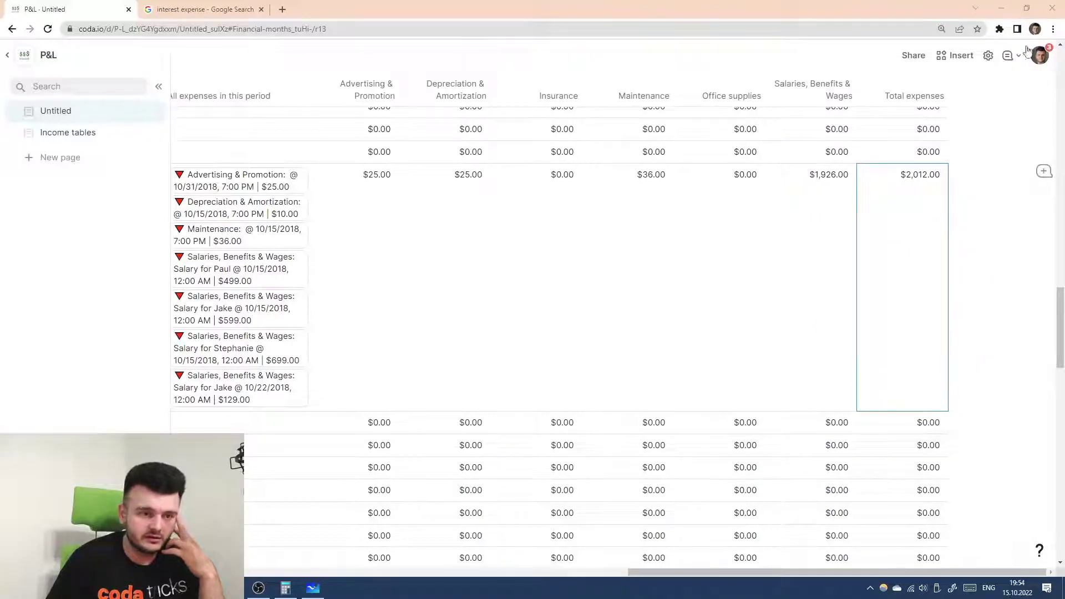
- Add a column named "Earnings before interest and taxes" after Total expenses in the Financial months table and open its formula
left_click(959, 95)
key("Escape")
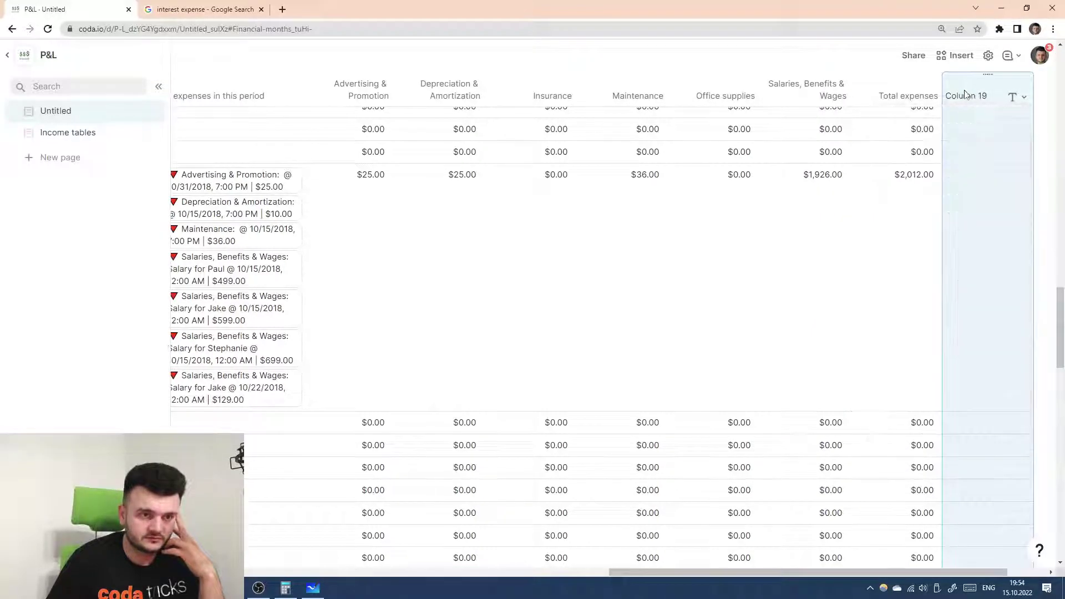
left_click(986, 105)
type("Earnings")
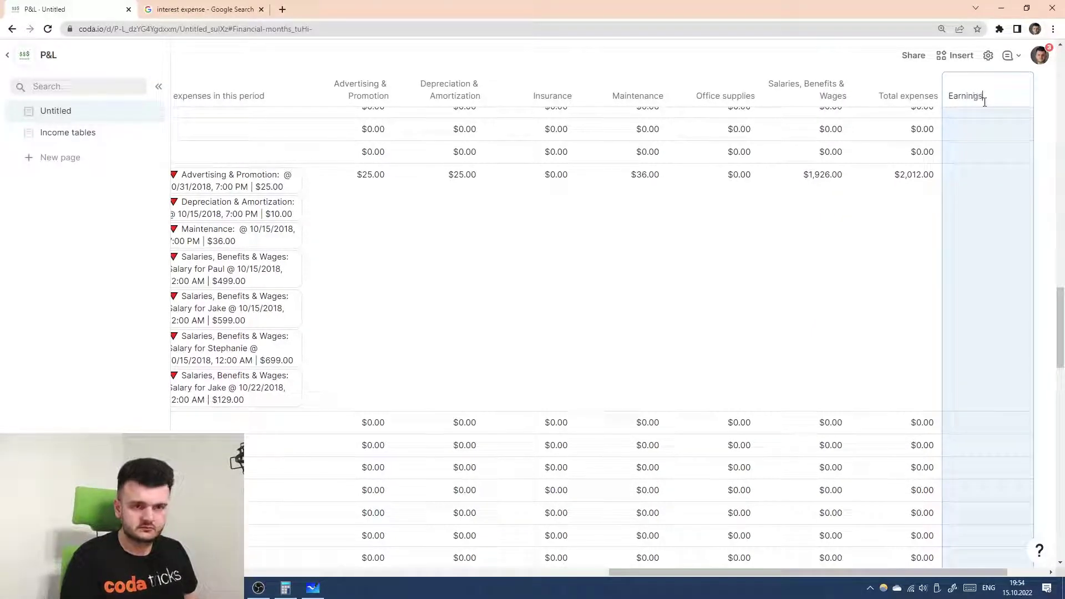
type(" before ")
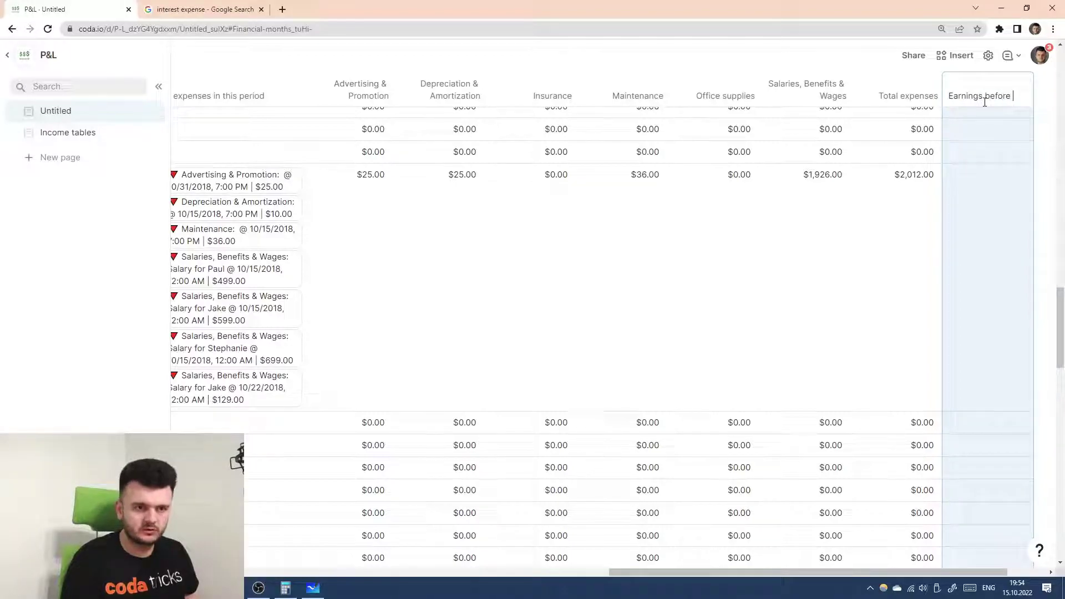
type("Inte")
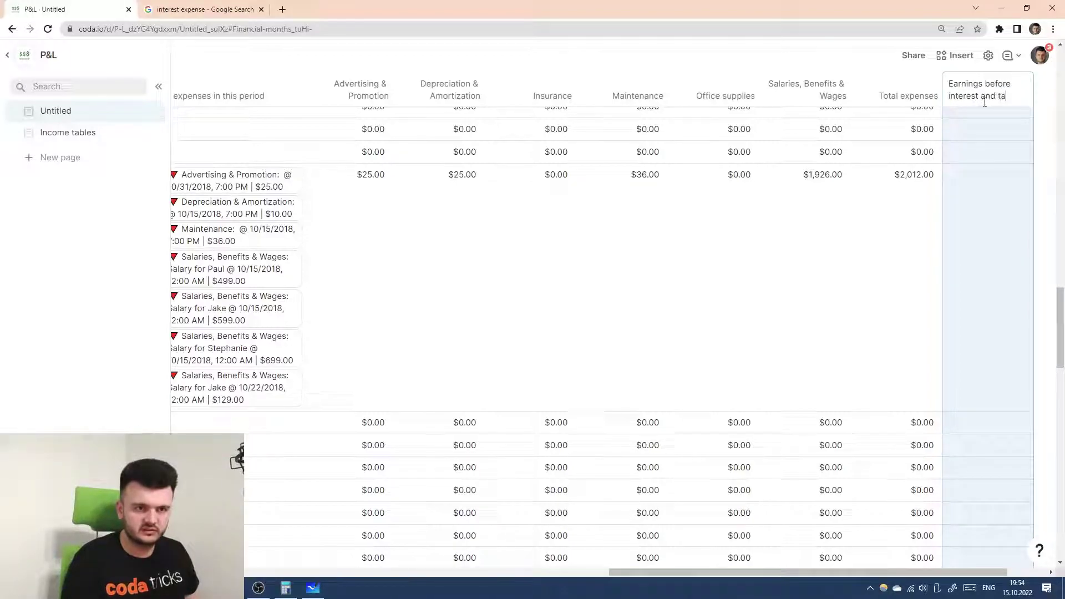
type("rest and taxes")
key("Return")
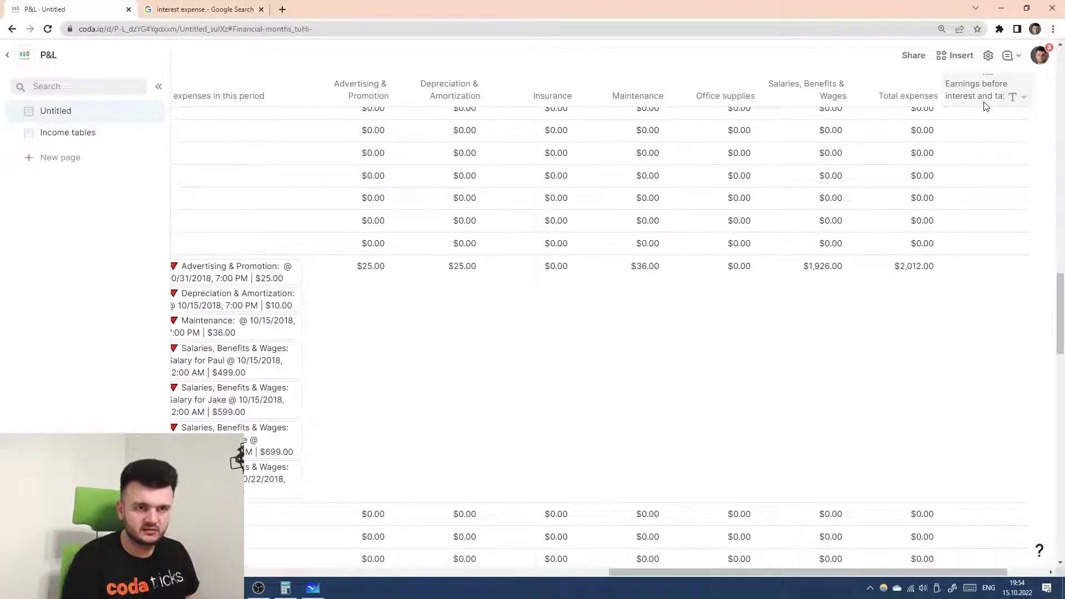
key("=")
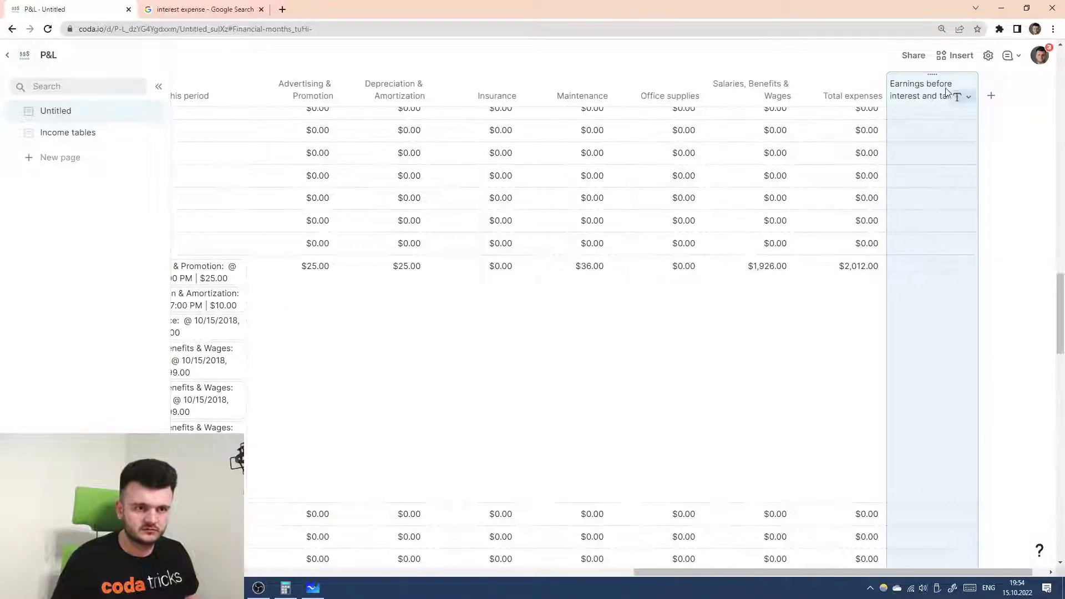
type("Total net revenue")
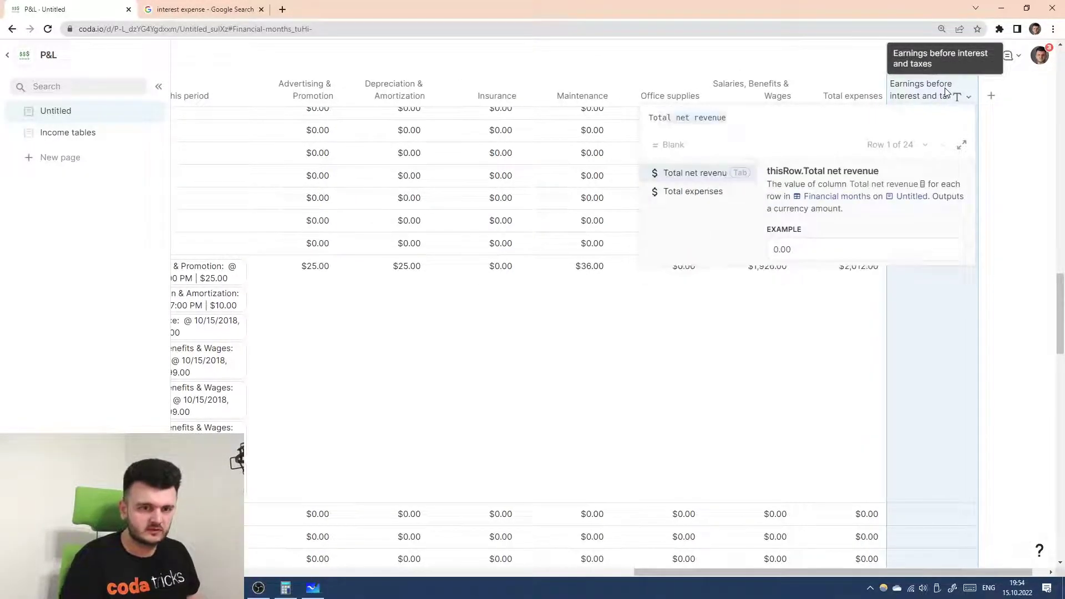
key("BackSpace")
key("BackSpace")
key("BackSpace")
key("BackSpace")
key("BackSpace")
key("BackSpace")
key("BackSpace")
key("BackSpace")
key("BackSpace")
key("BackSpace")
key("BackSpace")
key("BackSpace")
key("BackSpace")
key("BackSpace")
key("BackSpace")
key("BackSpace")
key("BackSpace")
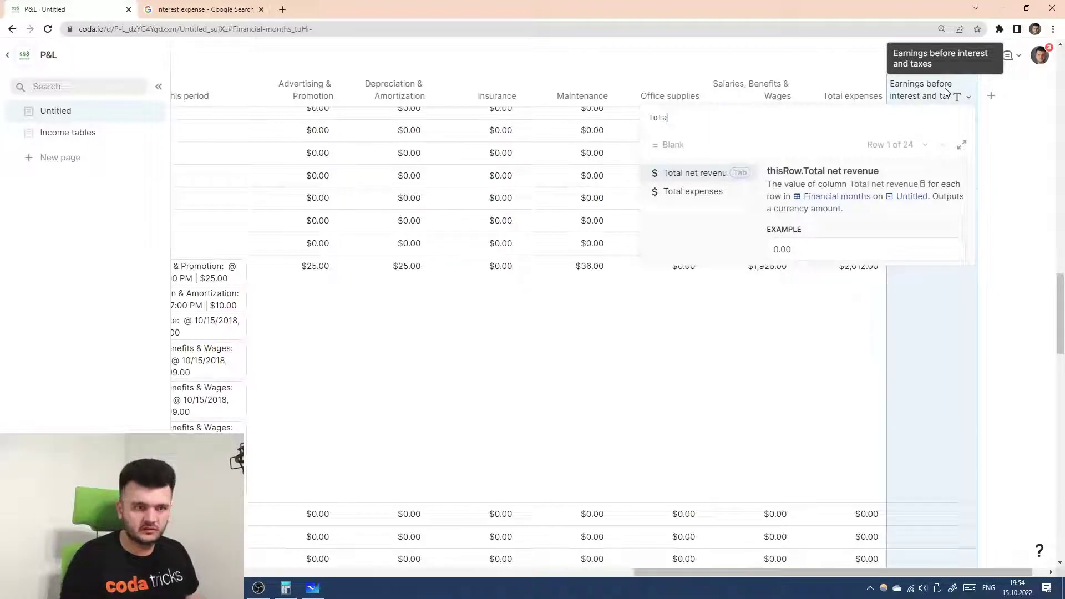
- Calculate Earnings before interest and taxes with the formula Gross profit - Total expenses
type("Gross profit")
key("Tab")
type("-")
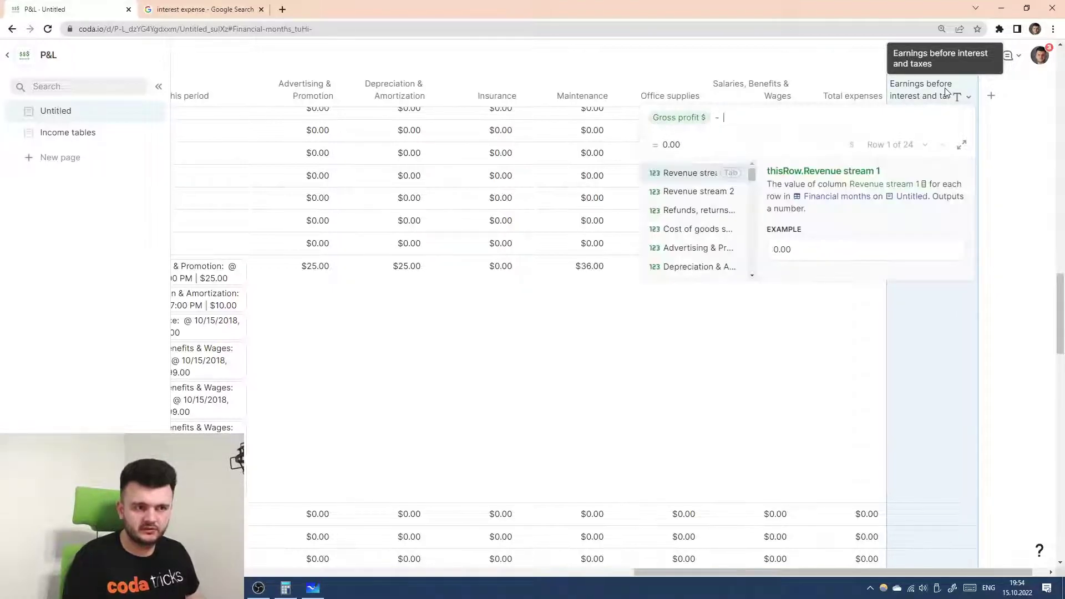
type(" Total expenses")
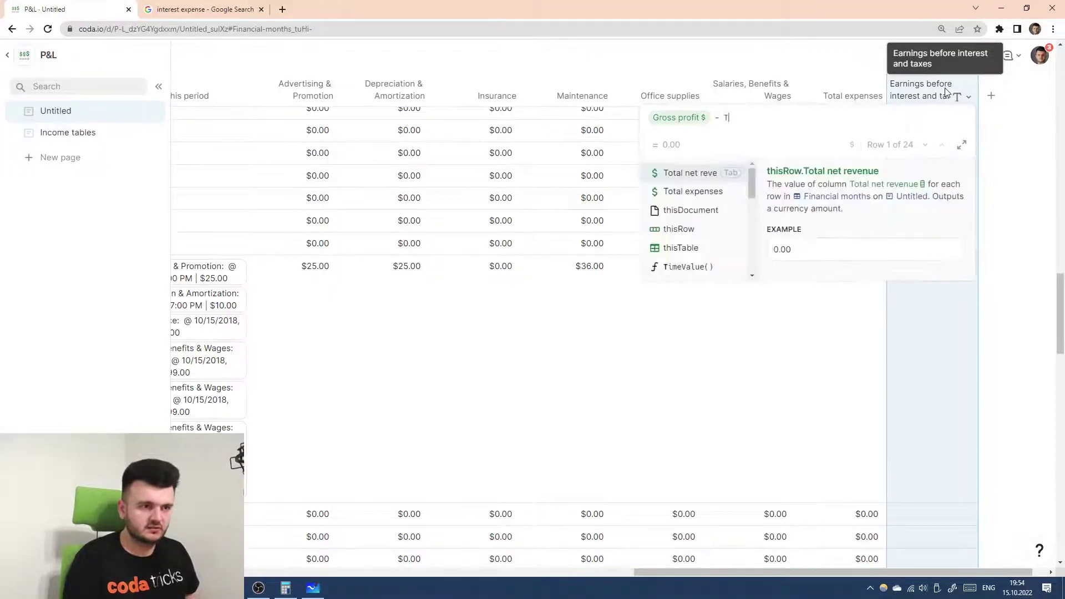
key("Tab")
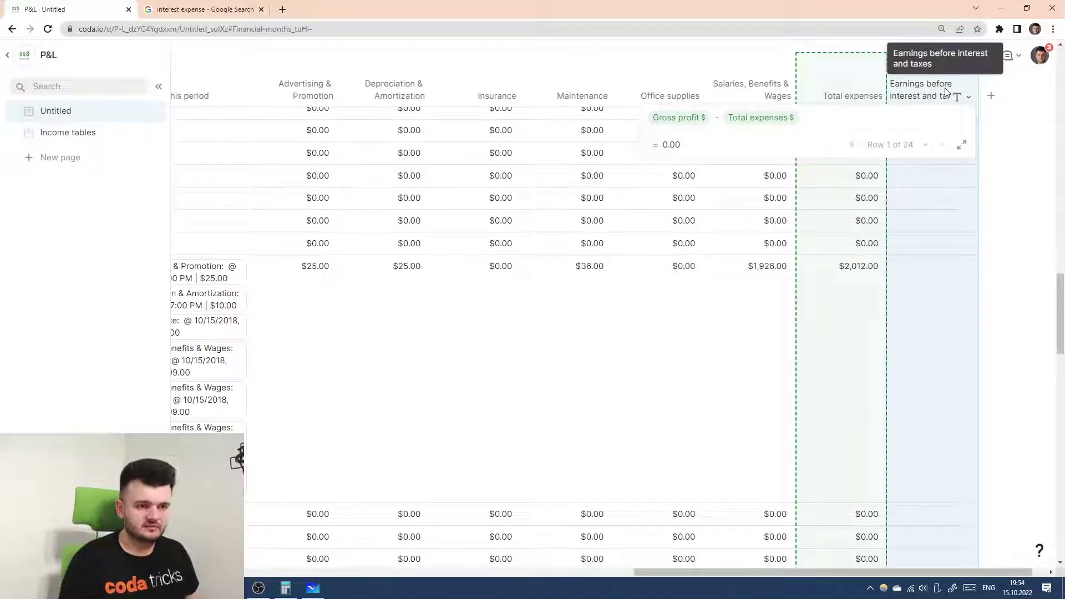
key("Return")
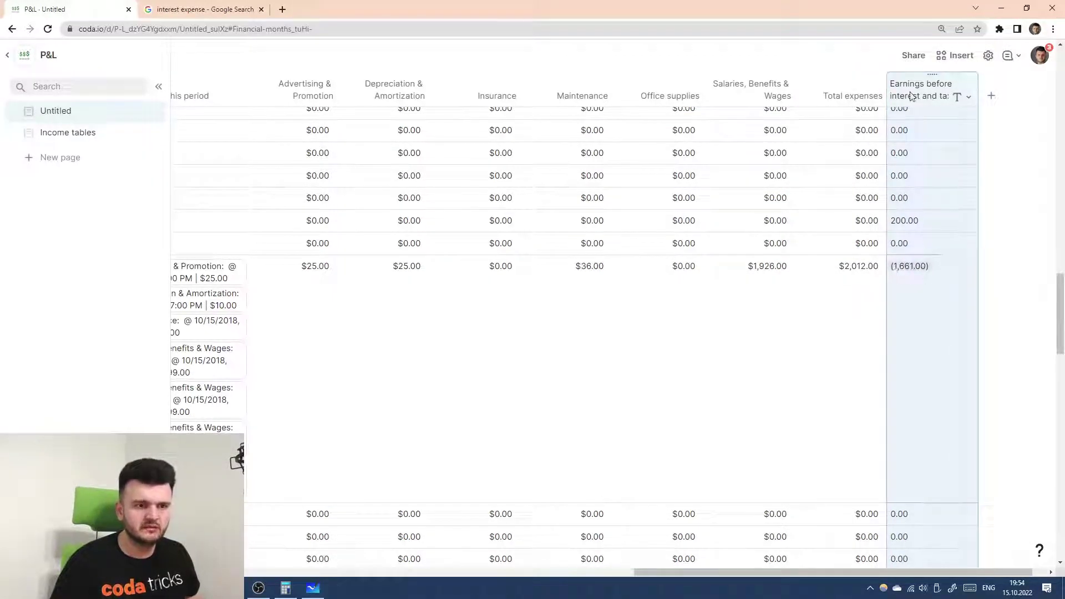
- Change the Earnings before interest and taxes column's type to Currency
left_click(957, 97)
mouse_move(932, 118)
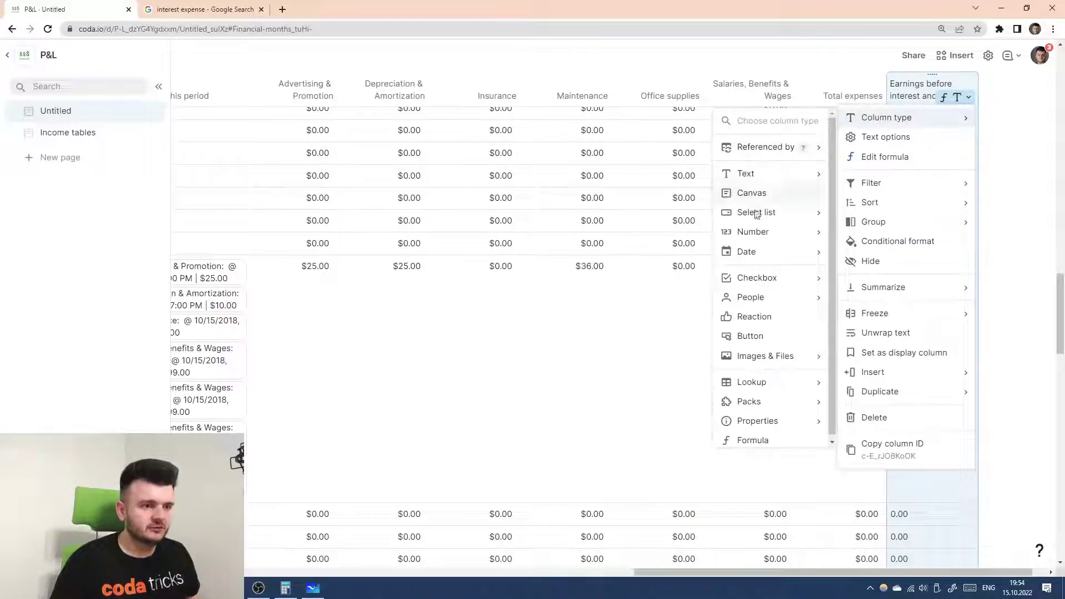
mouse_move(777, 232)
left_click(877, 269)
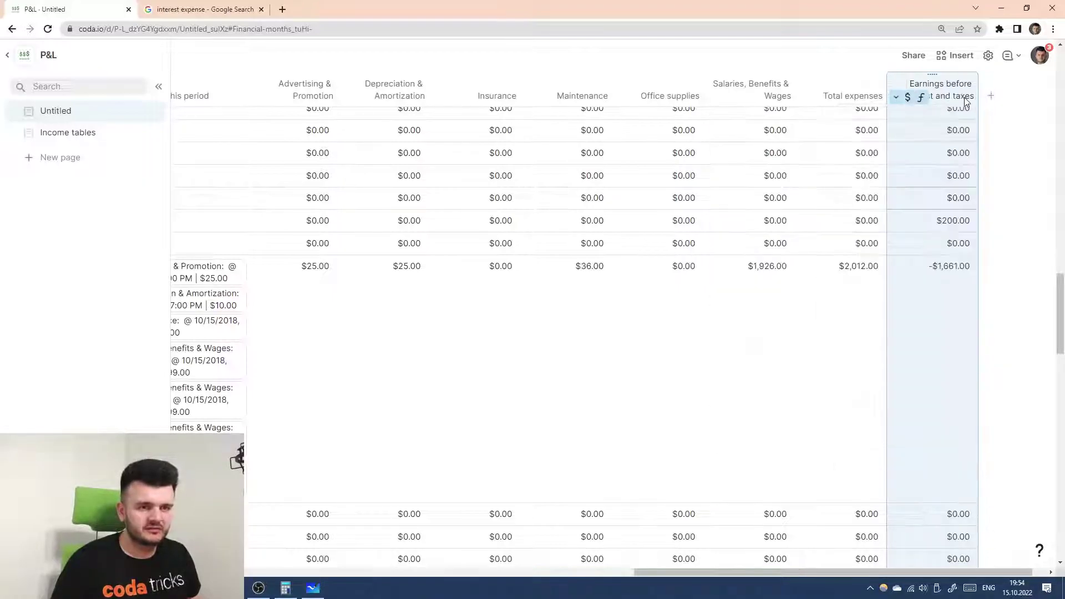
- Set the currency format of the Earnings before interest and taxes column to Accounting
left_click(922, 100)
left_click(938, 154)
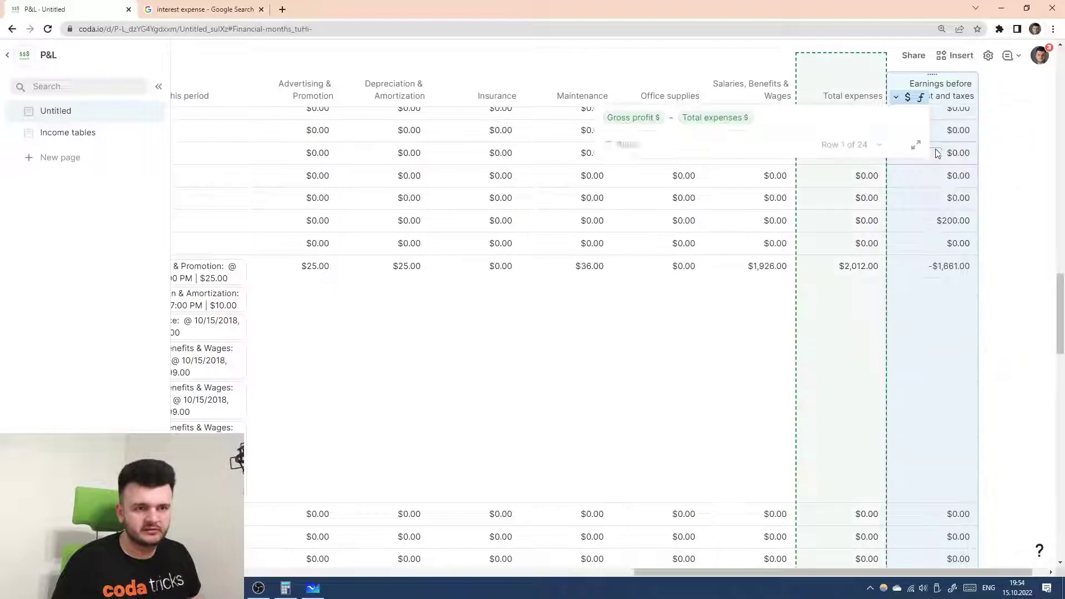
left_click(902, 97)
left_click(923, 135)
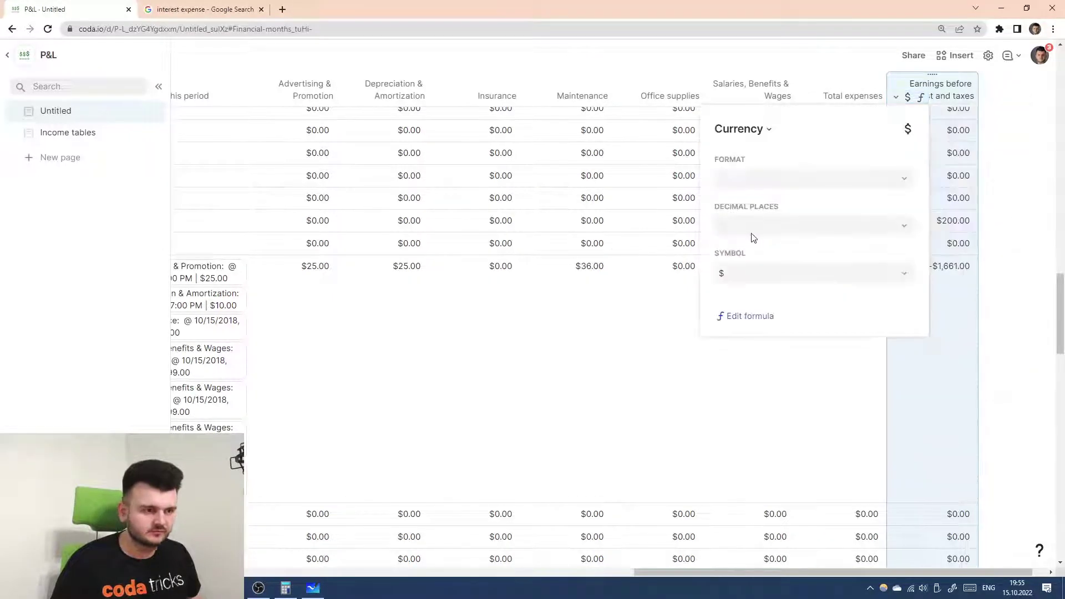
left_click(755, 228)
left_click(765, 178)
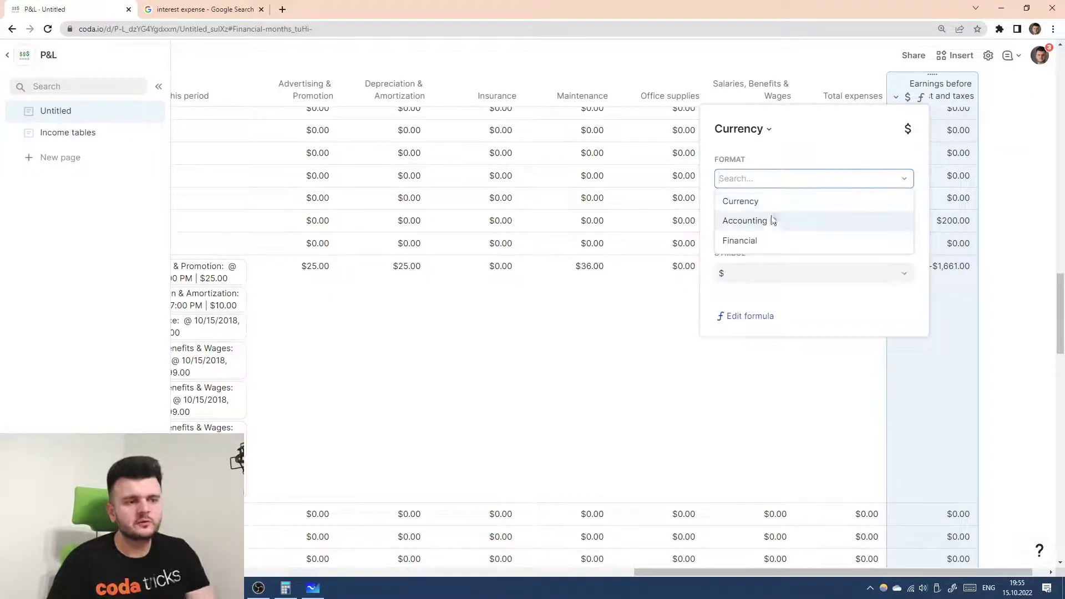
left_click(765, 225)
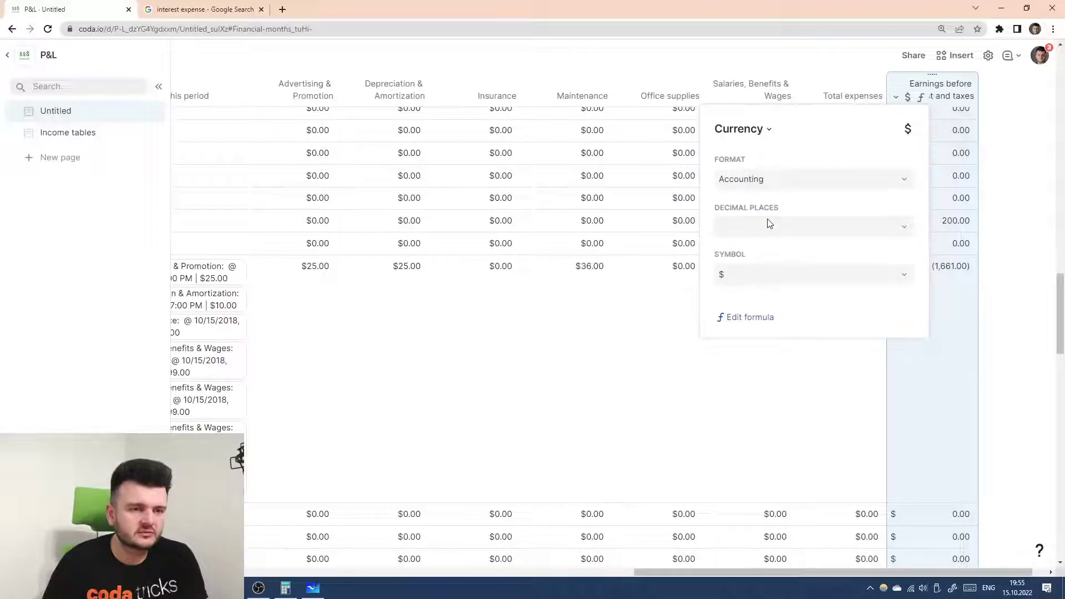
left_click(957, 312)
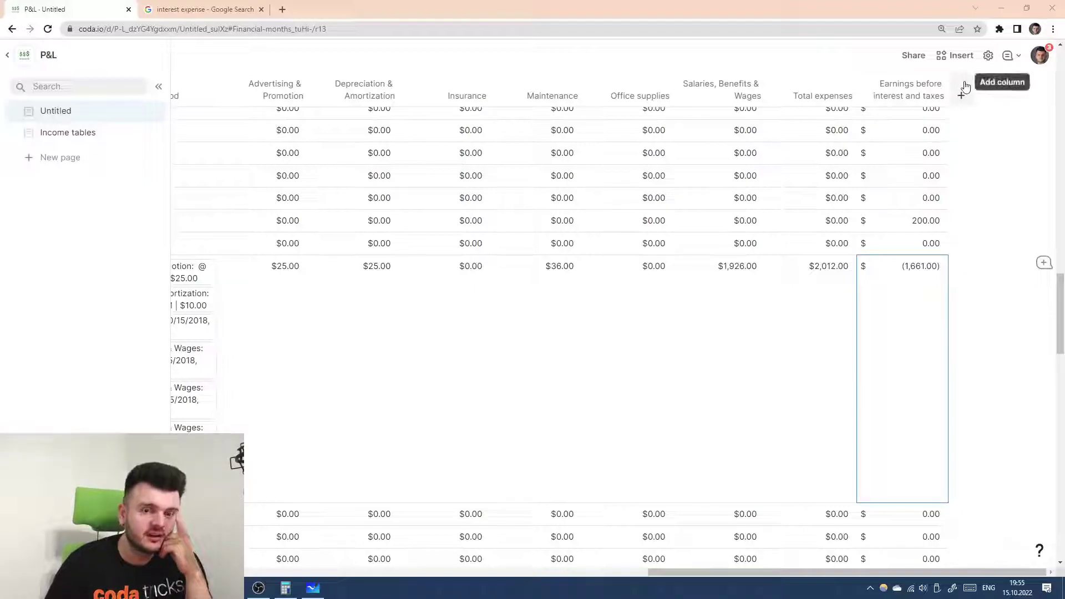
- Add another column after Earnings before interest and taxes and name it "Interest expense"
left_click(963, 95)
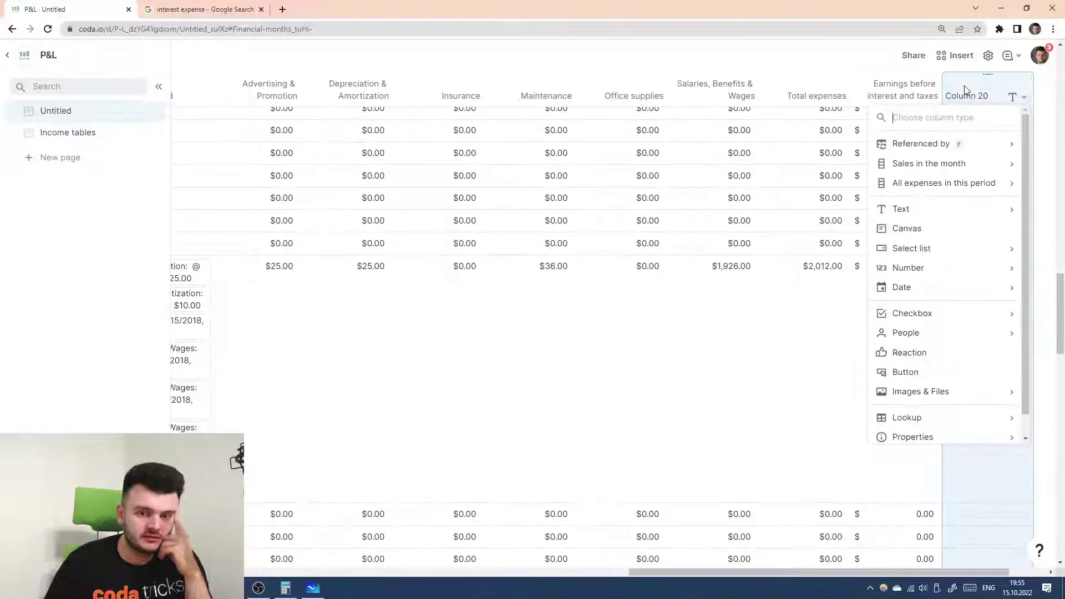
mouse_move(929, 164)
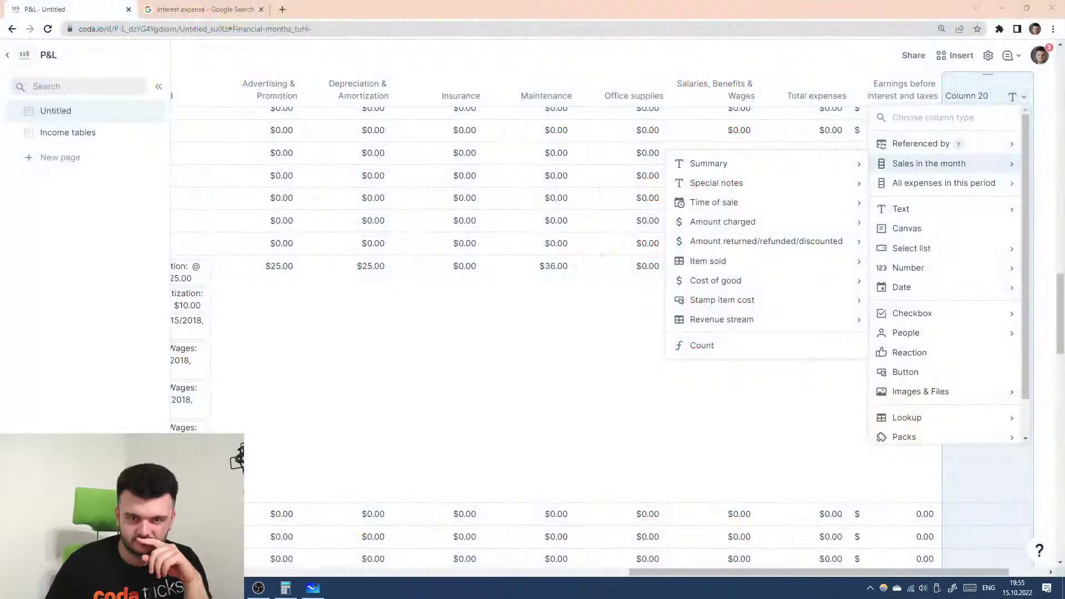
left_click(980, 98)
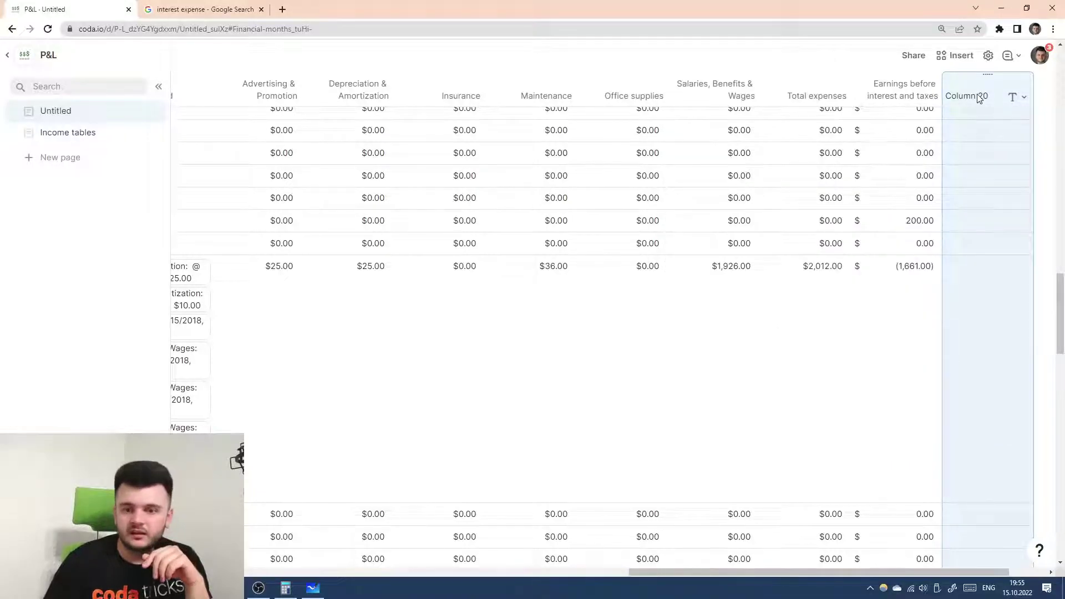
double_click(978, 96)
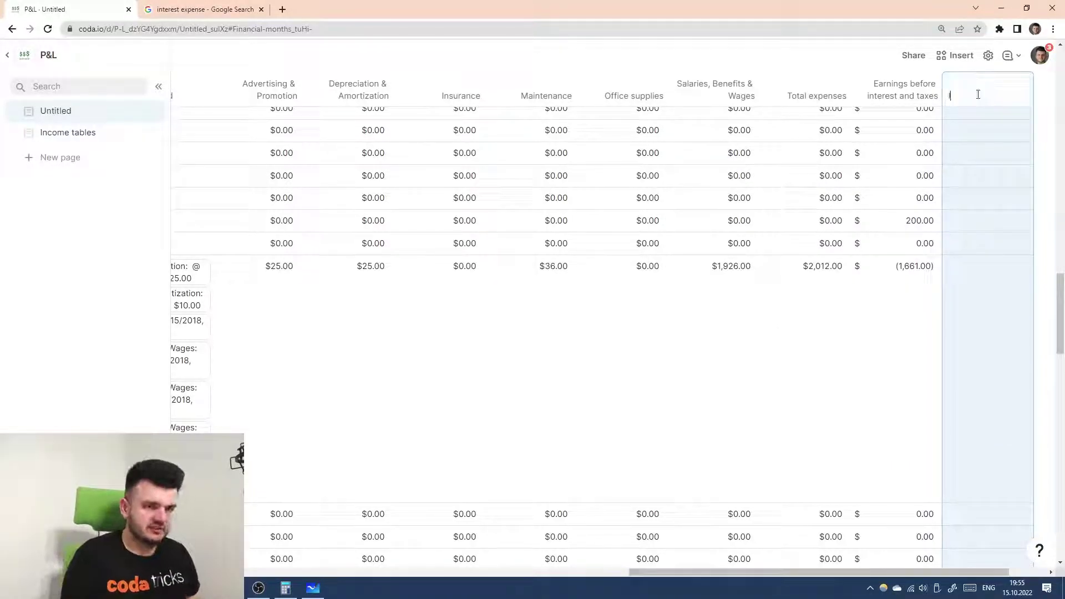
type("Interest ex")
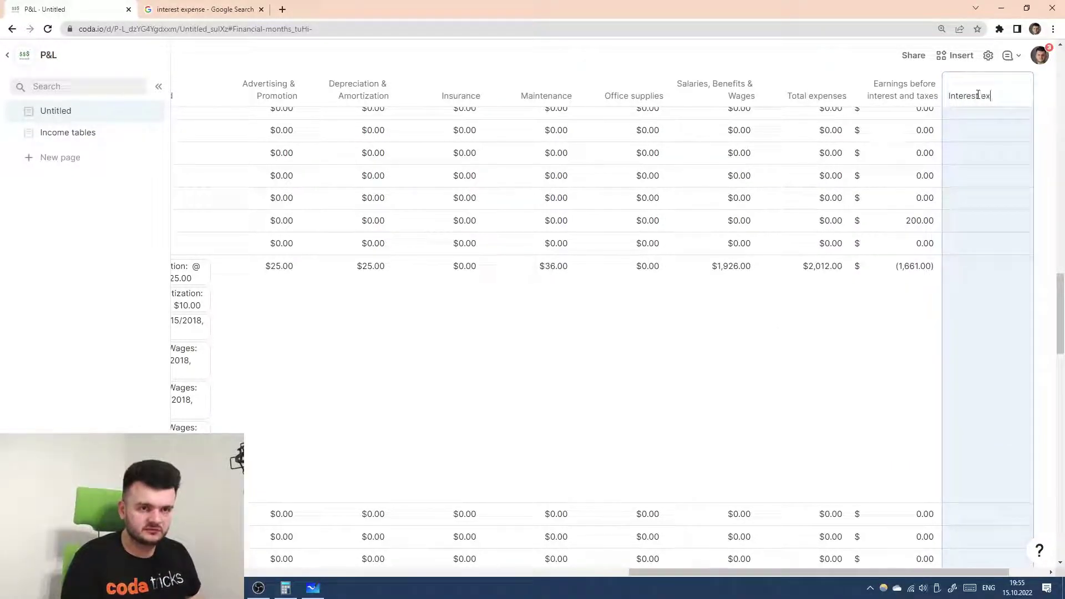
type("pense")
key("Return")
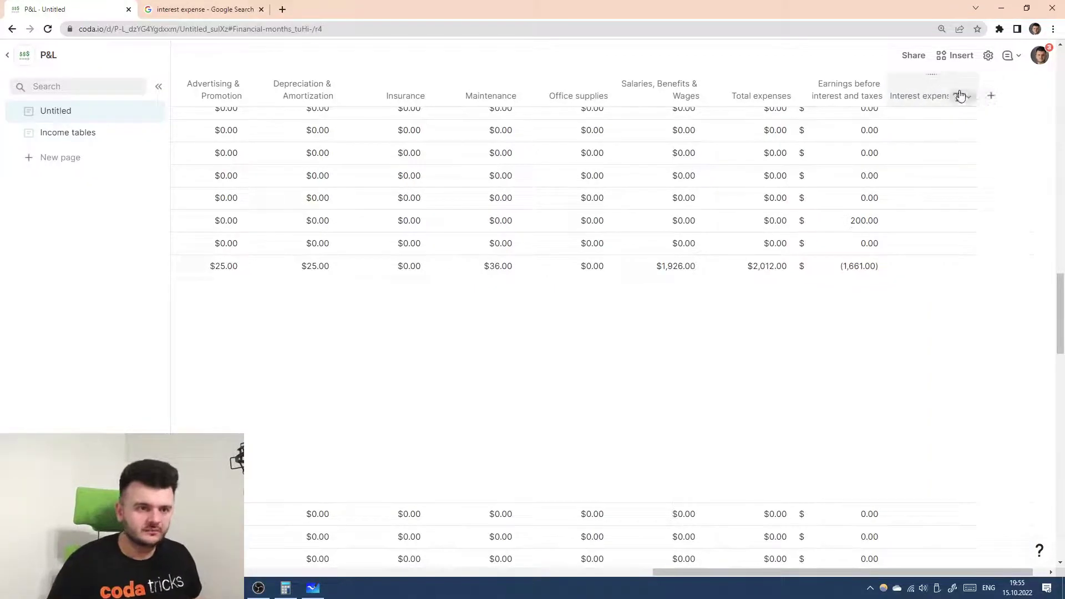
- Change the Interest expense column's type to Number
left_click(969, 97)
mouse_move(944, 118)
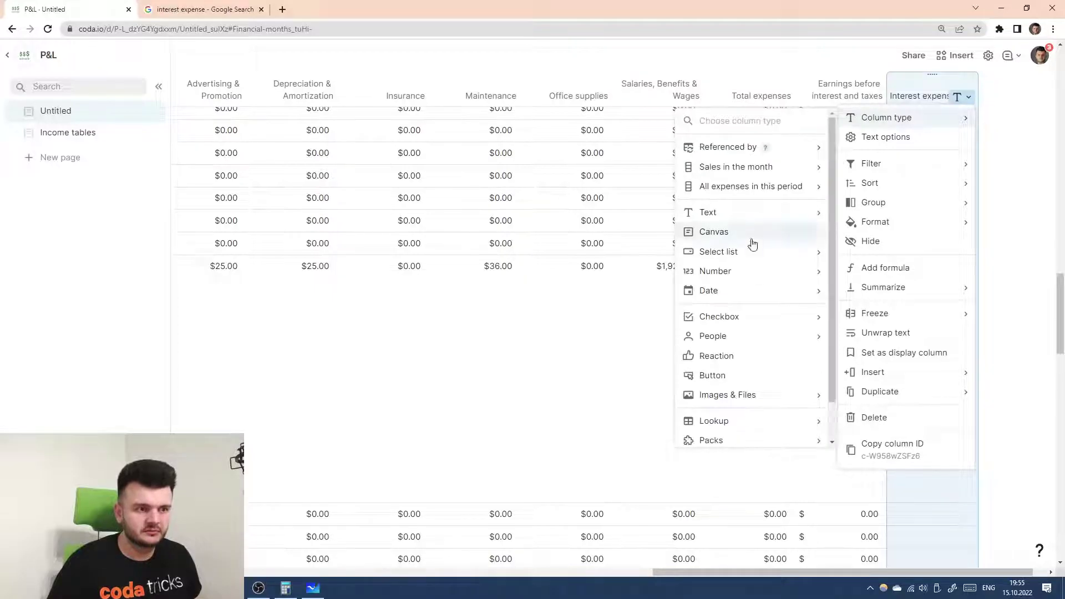
left_click(870, 268)
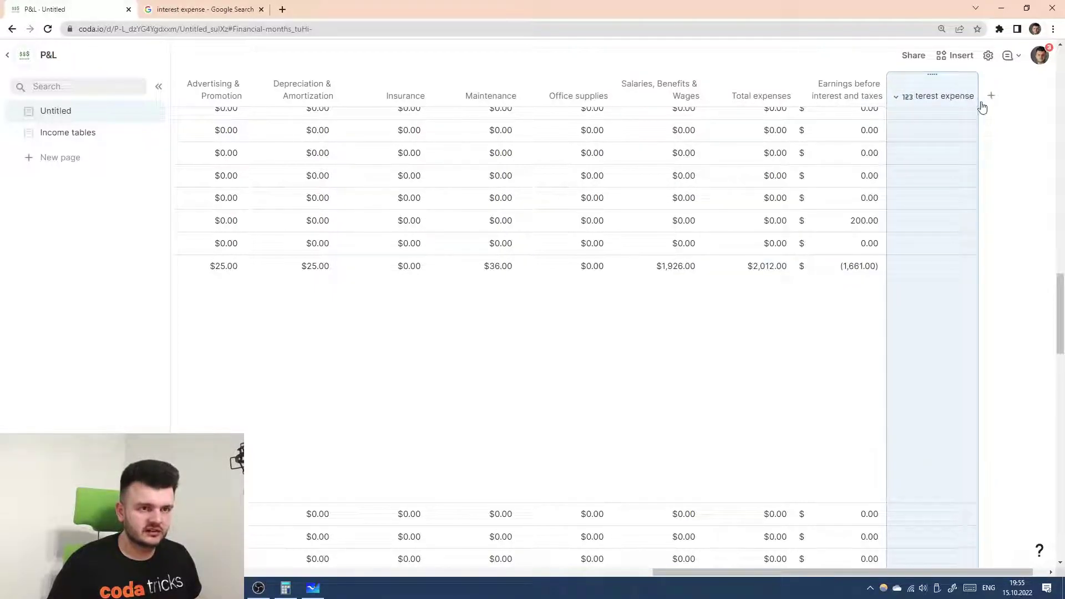
- Look over the Financial months and Expenses tables, and add a new blank page to the document
scroll(963, 122, "up", 1)
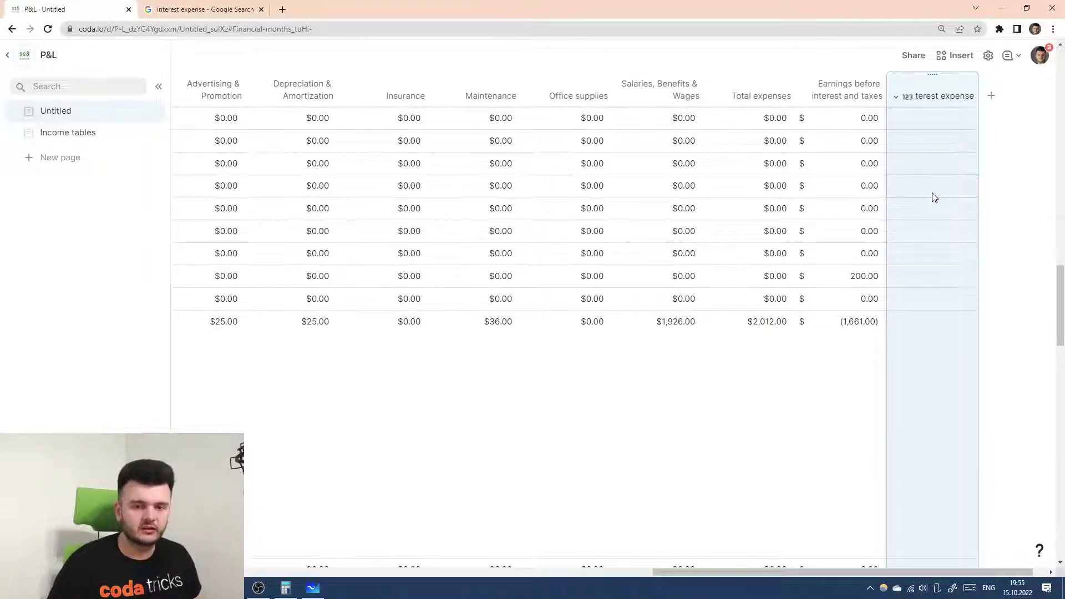
scroll(932, 192, "up", 2)
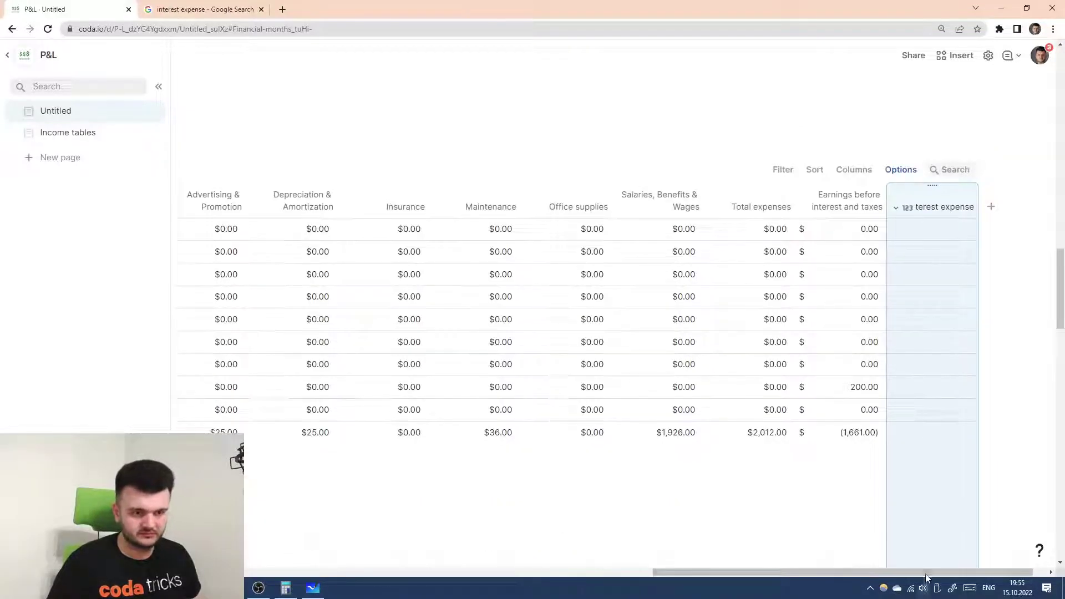
left_click_drag(924, 572, 459, 561)
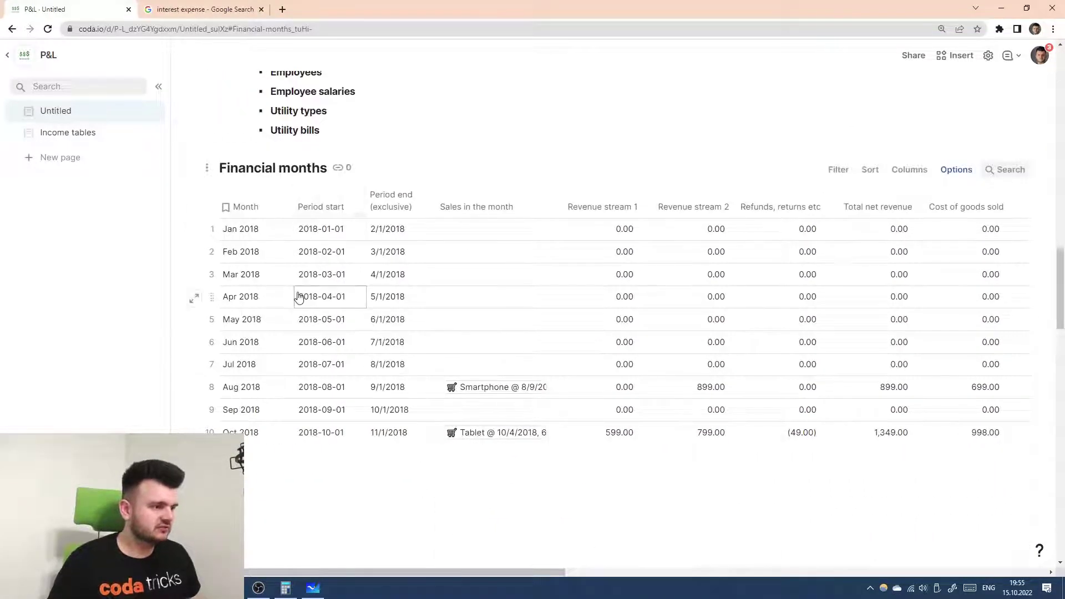
scroll(297, 296, "down", 10)
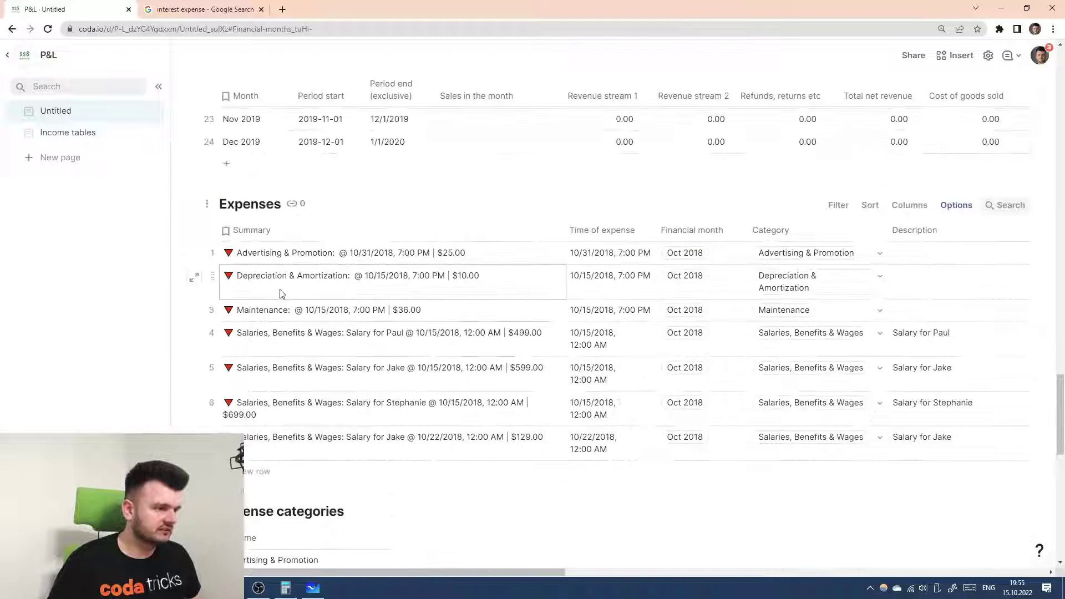
left_click(72, 157)
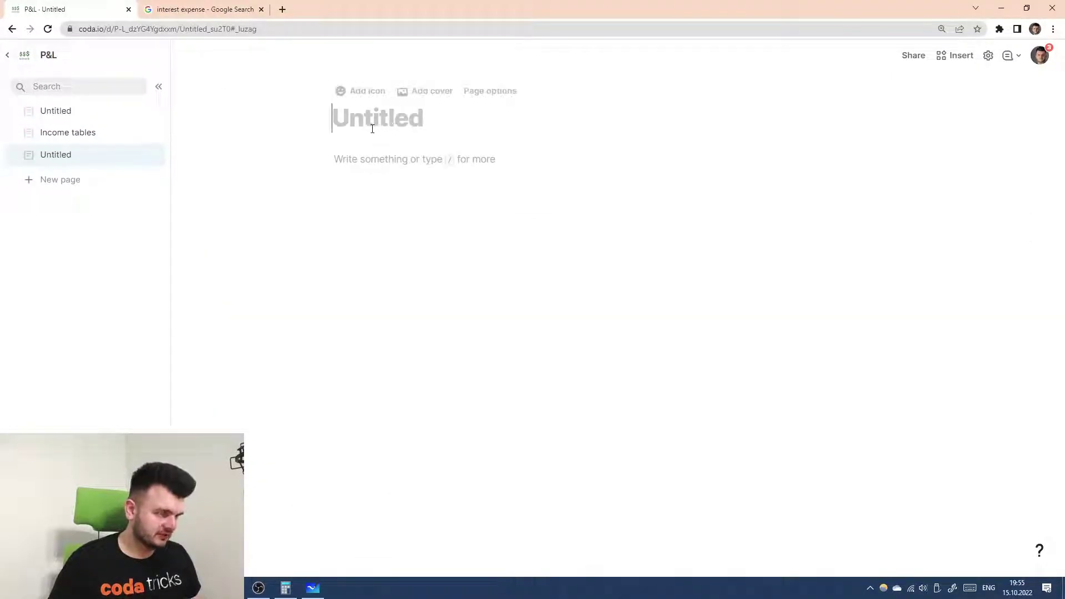
- Name the new page "Expense tables" and move the Expenses table from the first Untitled page to it
type("Expense tables")
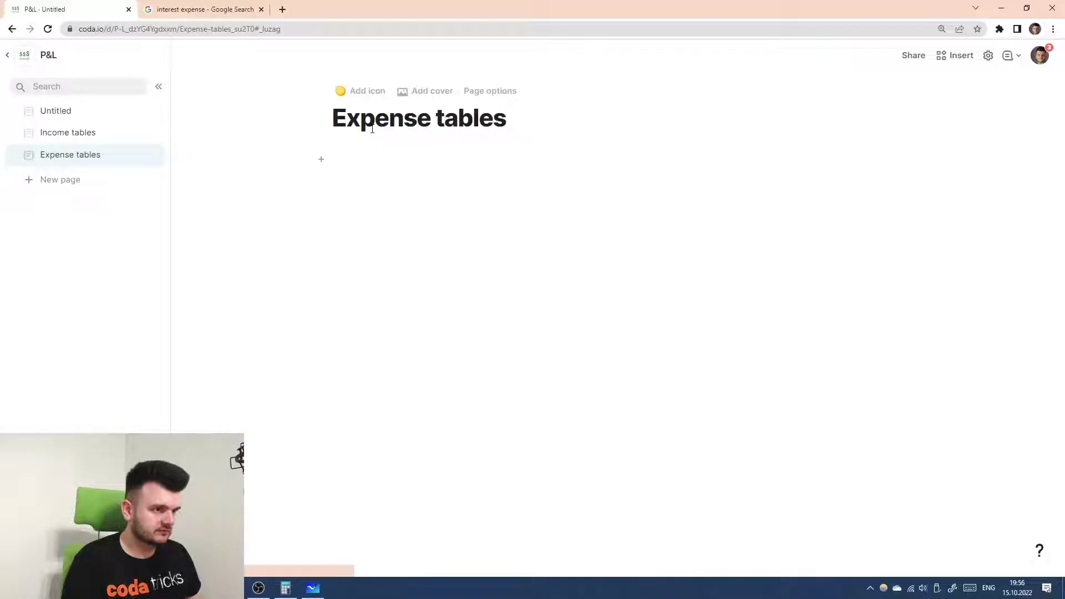
left_click(100, 137)
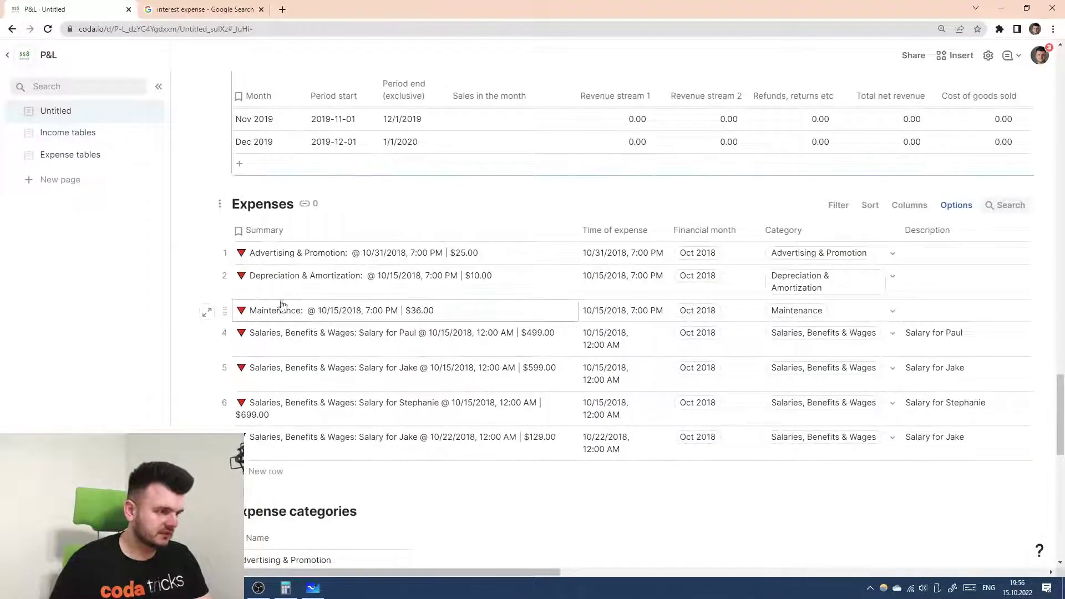
left_click_drag(219, 203, 84, 156)
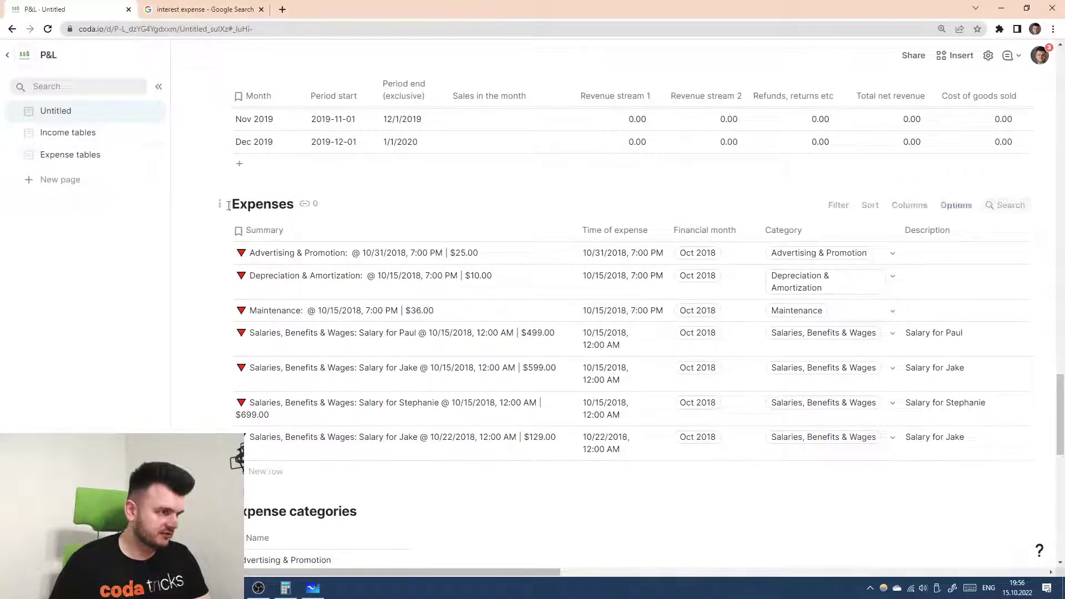
left_click_drag(219, 203, 255, 237)
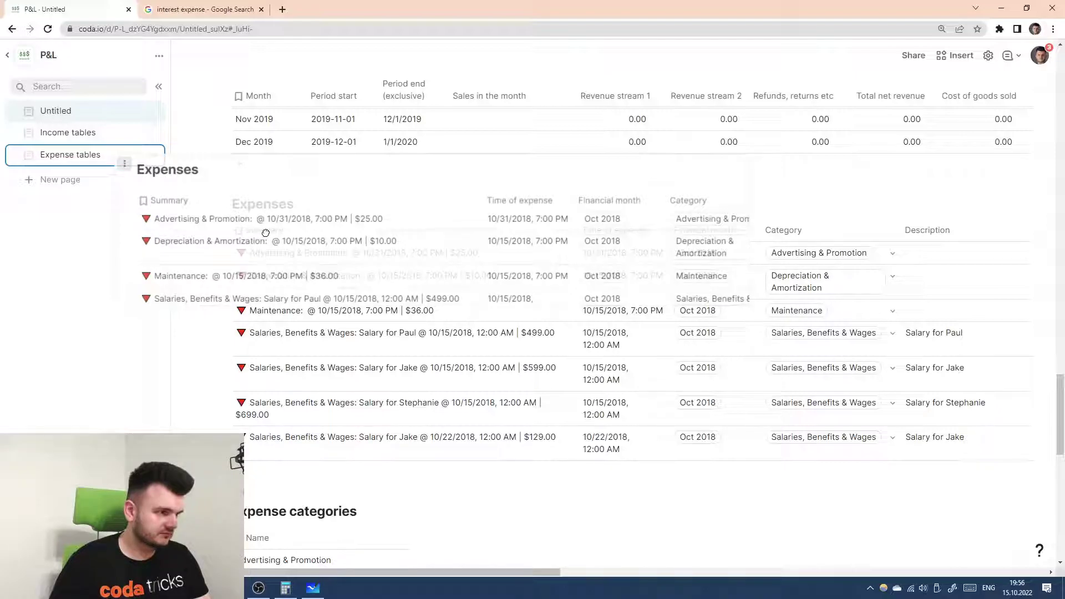
left_click_drag(266, 233, 113, 156)
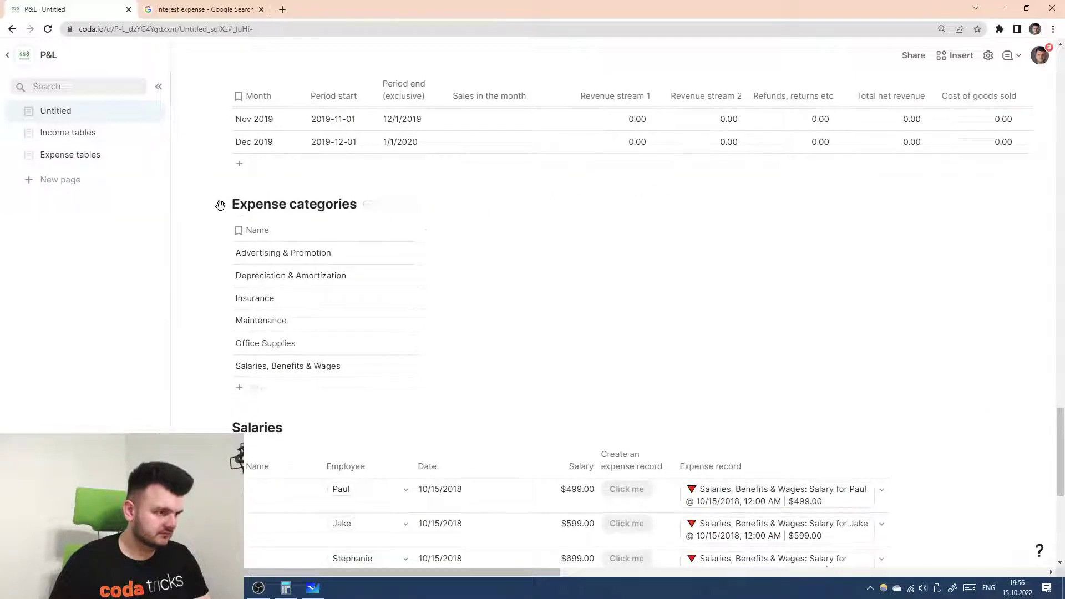
- Move the Expense categories, Salaries and Employees tables to the Expense tables page
left_click_drag(219, 204, 115, 160)
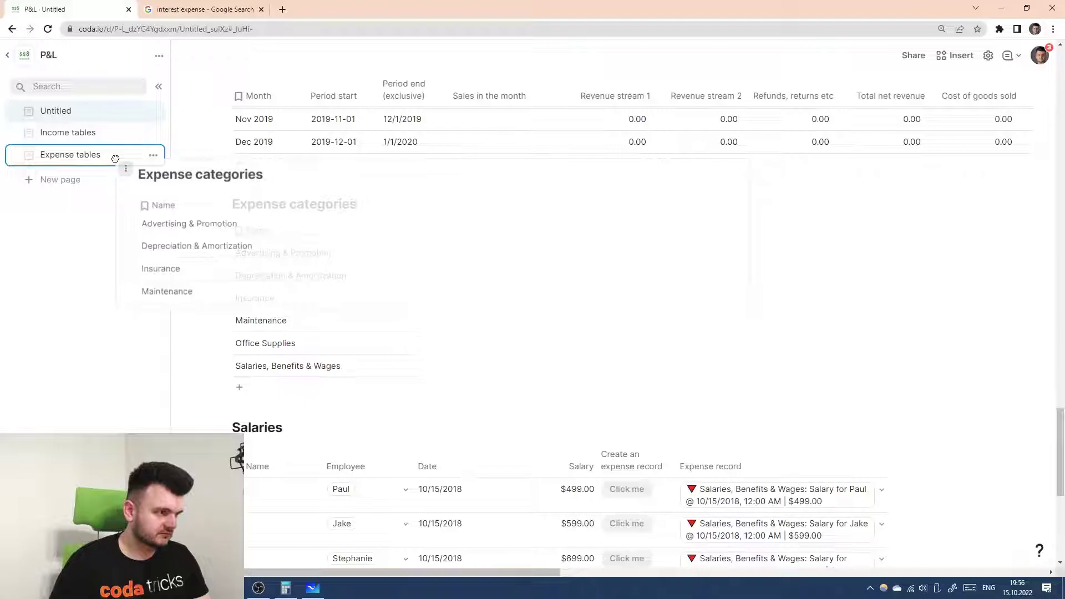
left_click_drag(115, 159, 114, 162)
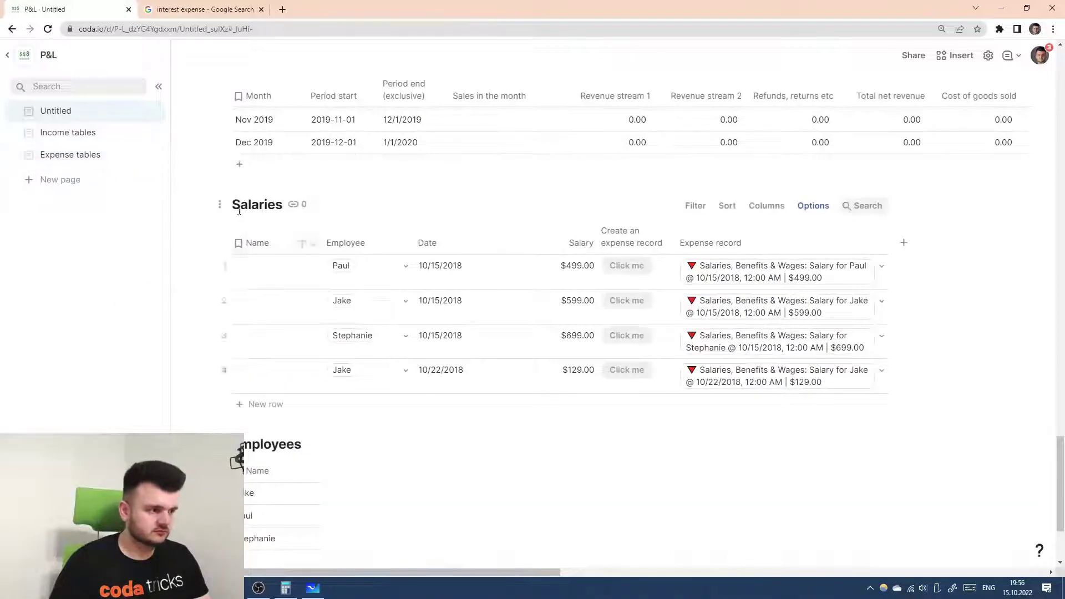
left_click_drag(220, 203, 122, 161)
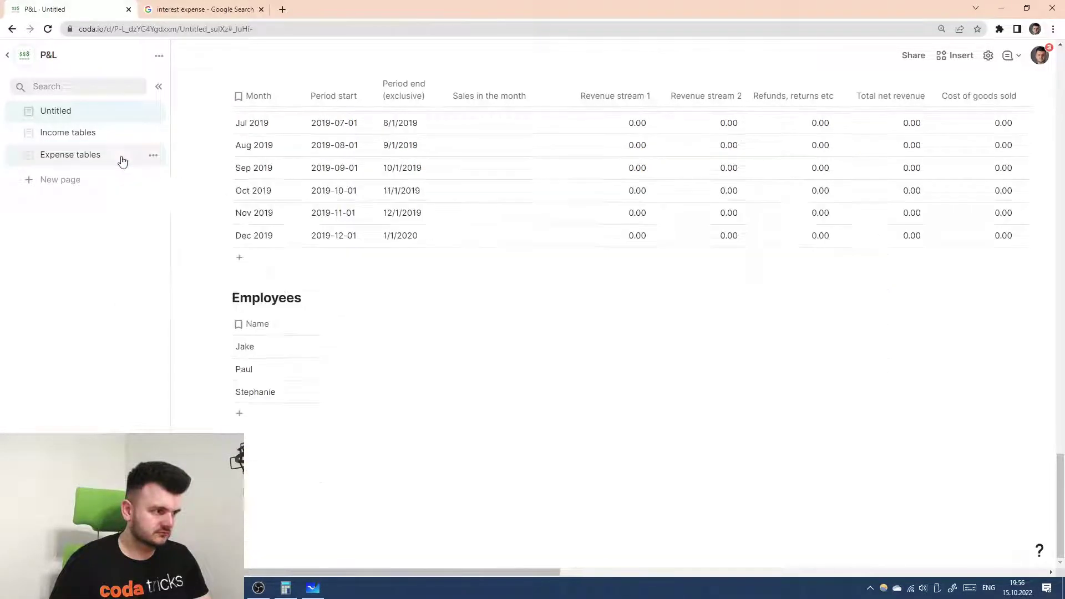
left_click_drag(217, 298, 100, 165)
- Insert a new table above Expenses on the Expense tables page and name it "Interest payments"
scroll(447, 341, "up", 15)
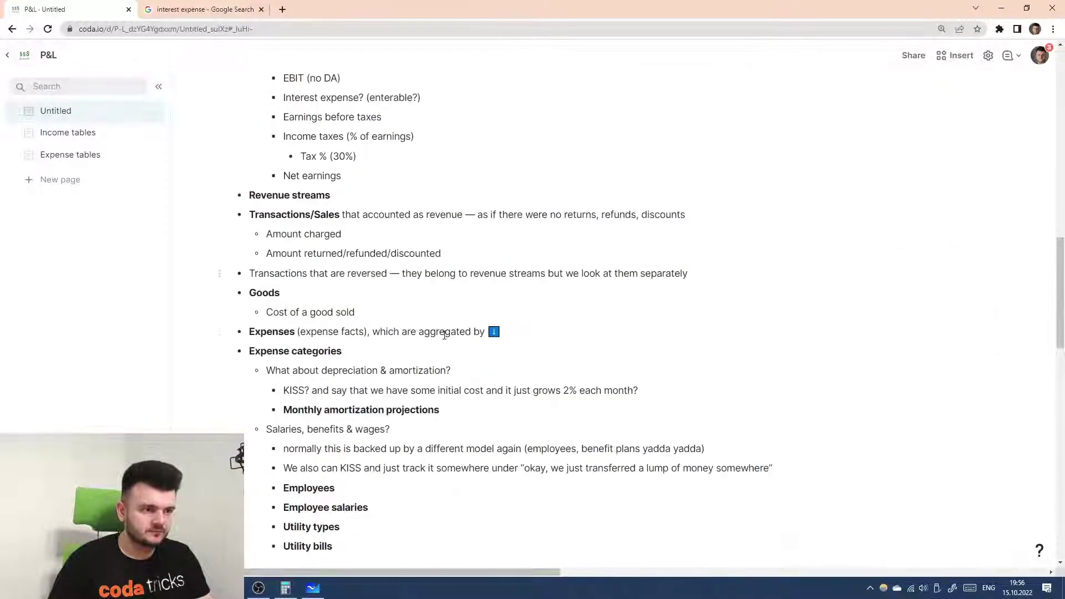
scroll(444, 333, "down", 12)
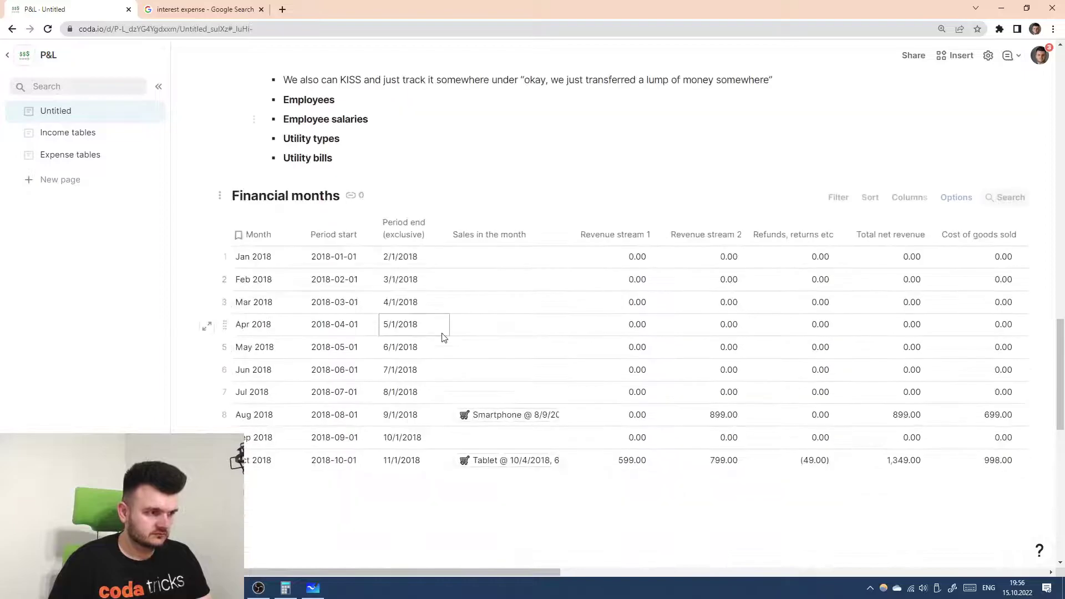
left_click(77, 155)
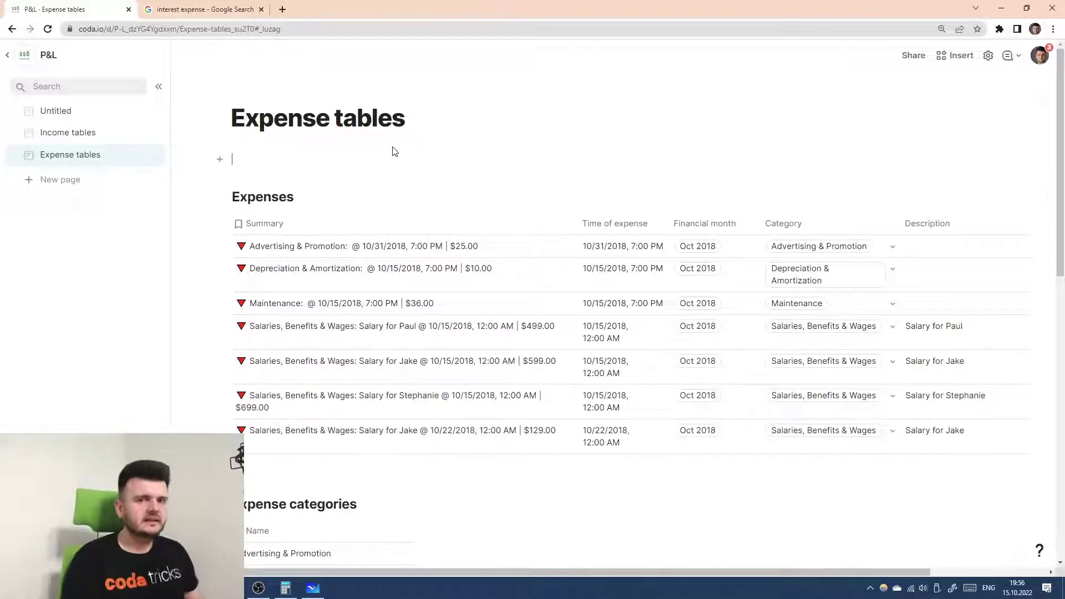
type("/ta")
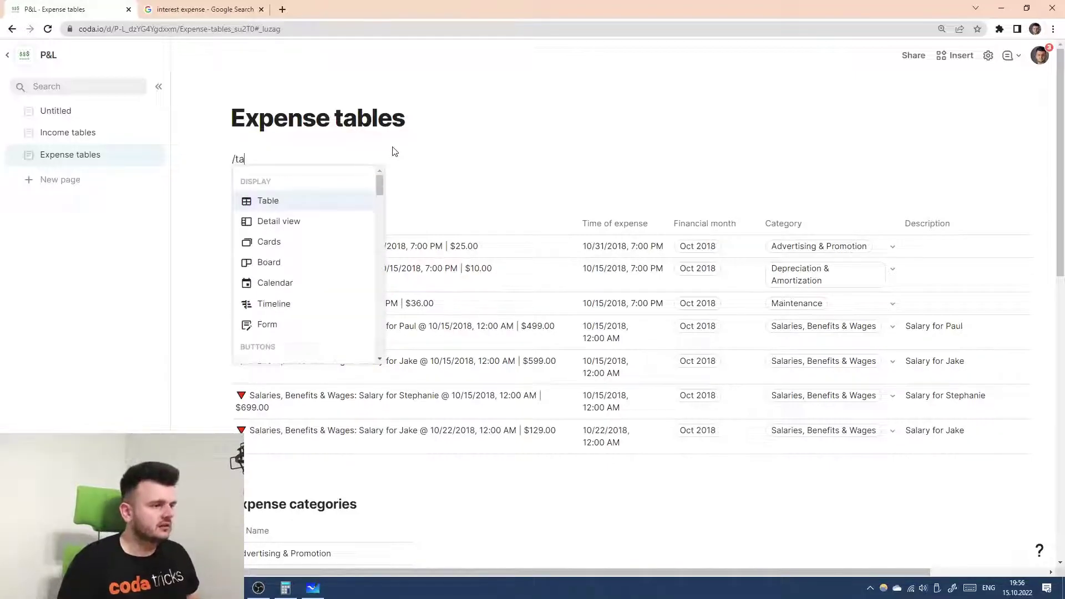
key("Return")
key("Return")
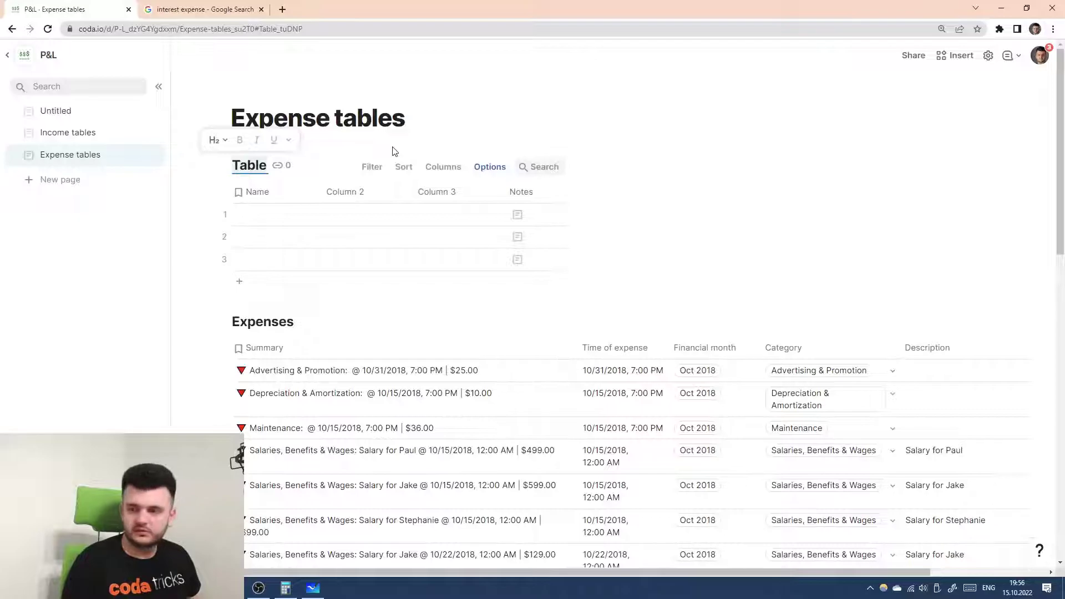
type("Interests")
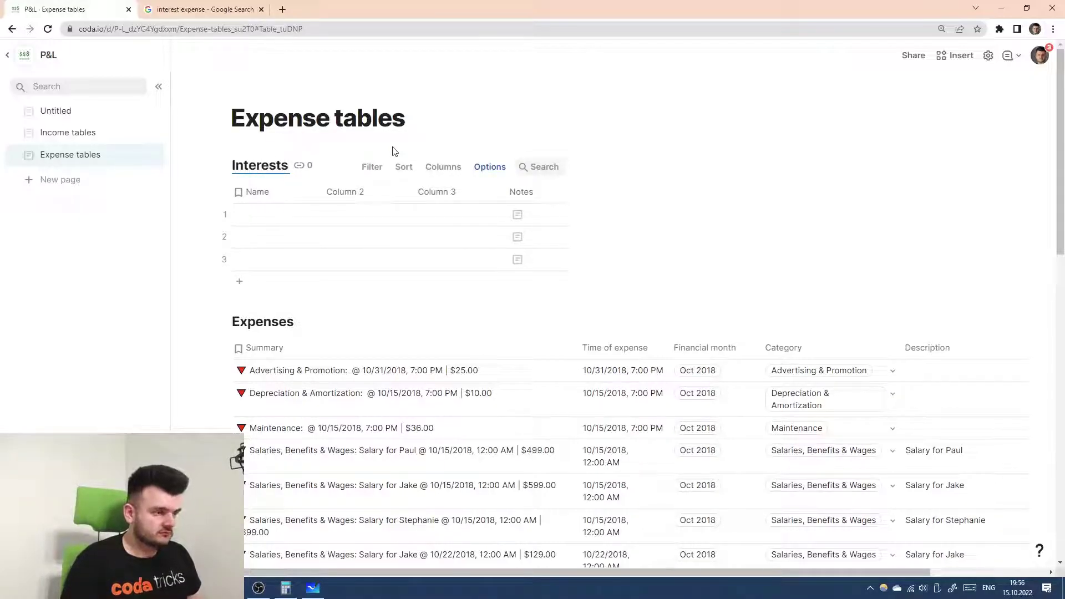
key("BackSpace")
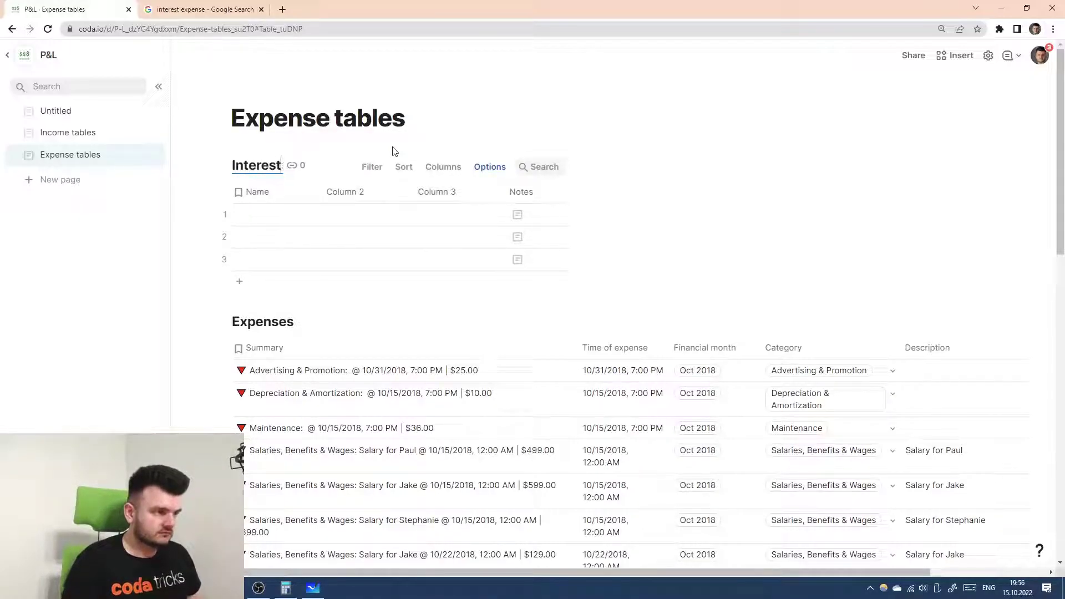
type("payments")
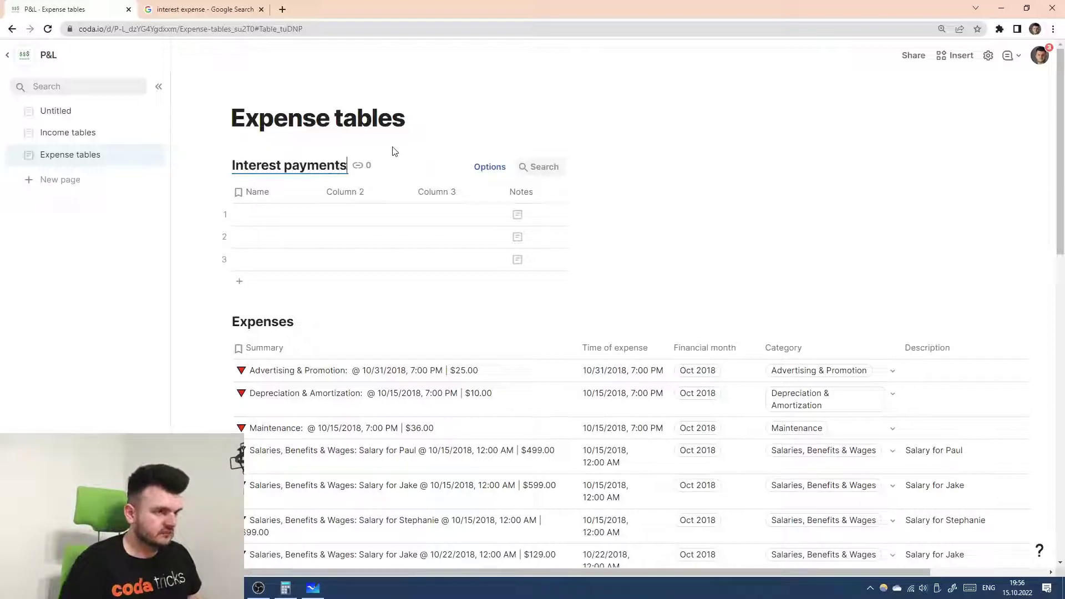
- Delete Column 2, Column 3 and Notes from the Interest payments table and add one blank column after Name
left_click(368, 190)
left_click(521, 195, "shift")
key("Delete")
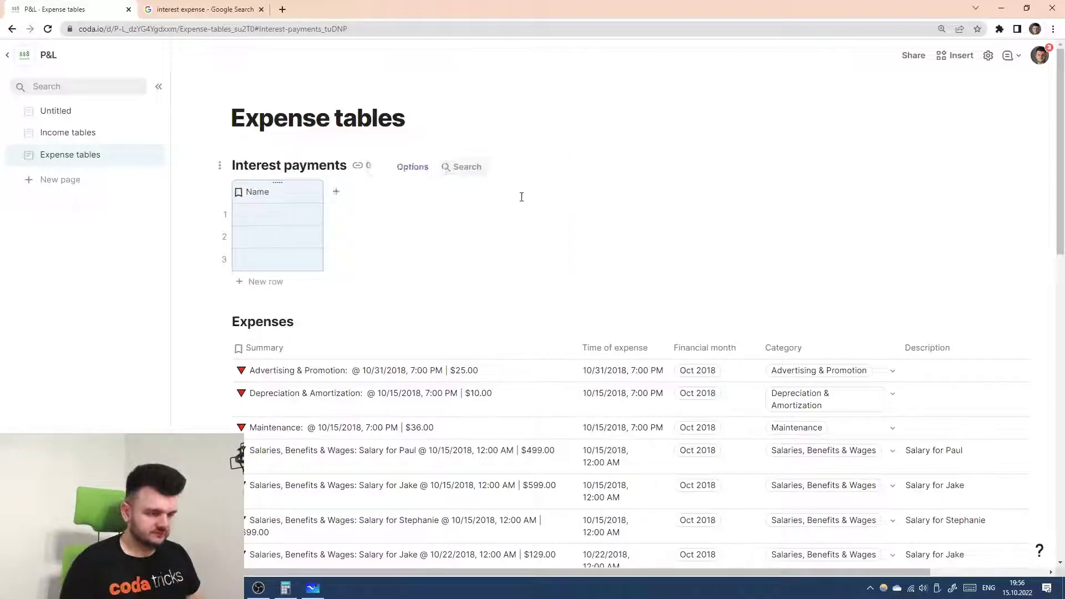
double_click(283, 199)
type("D")
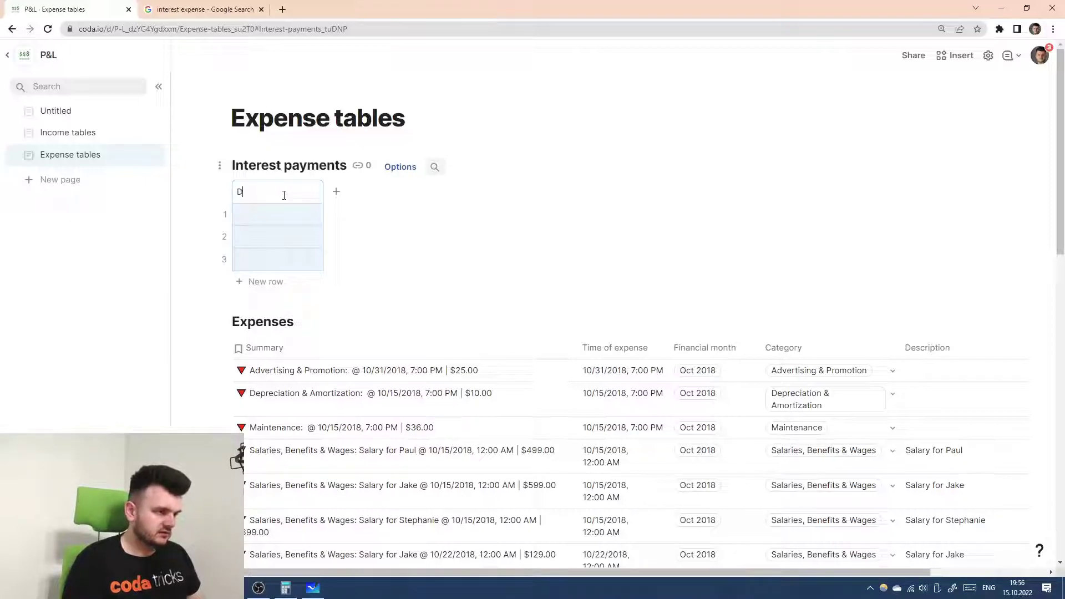
type("ame")
key("Tab")
- Enter "Loan repayment" as the first row's name in Interest payments and remove the two empty rows
left_click(279, 220)
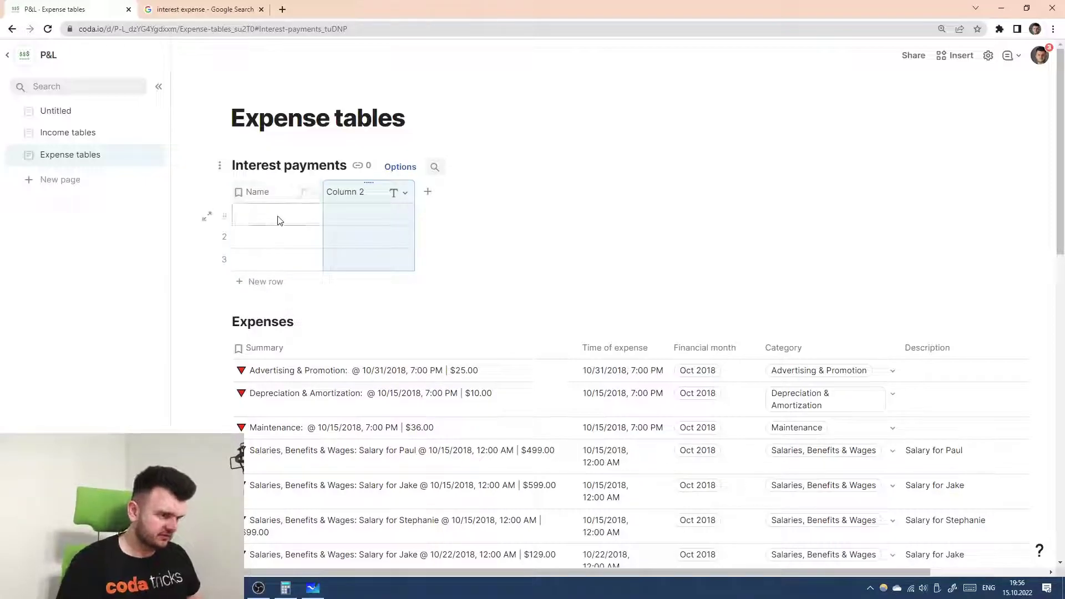
type("Loa")
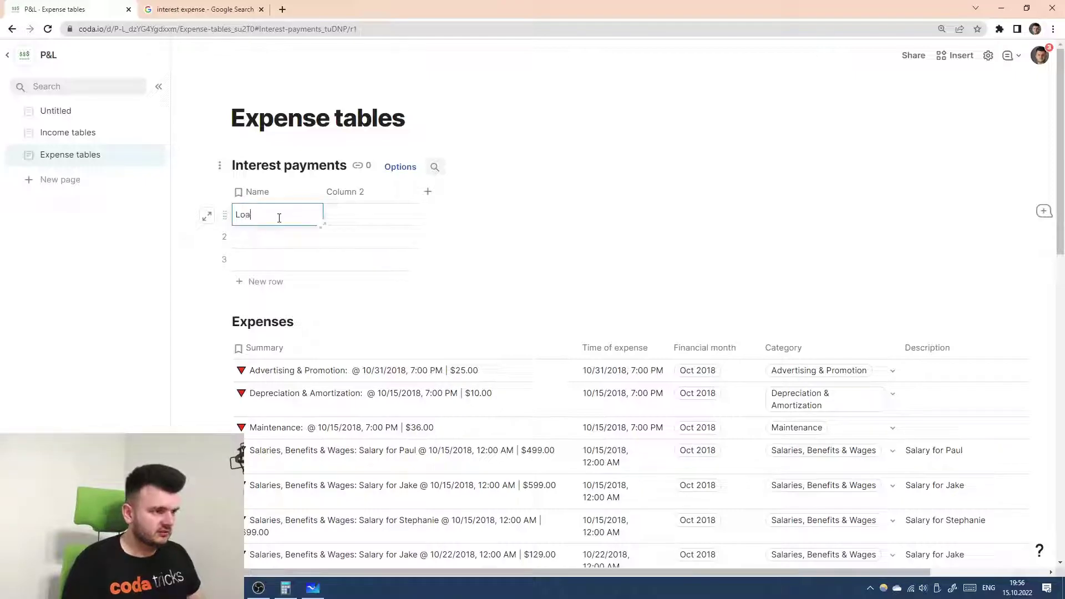
type("n repayment")
key("Tab")
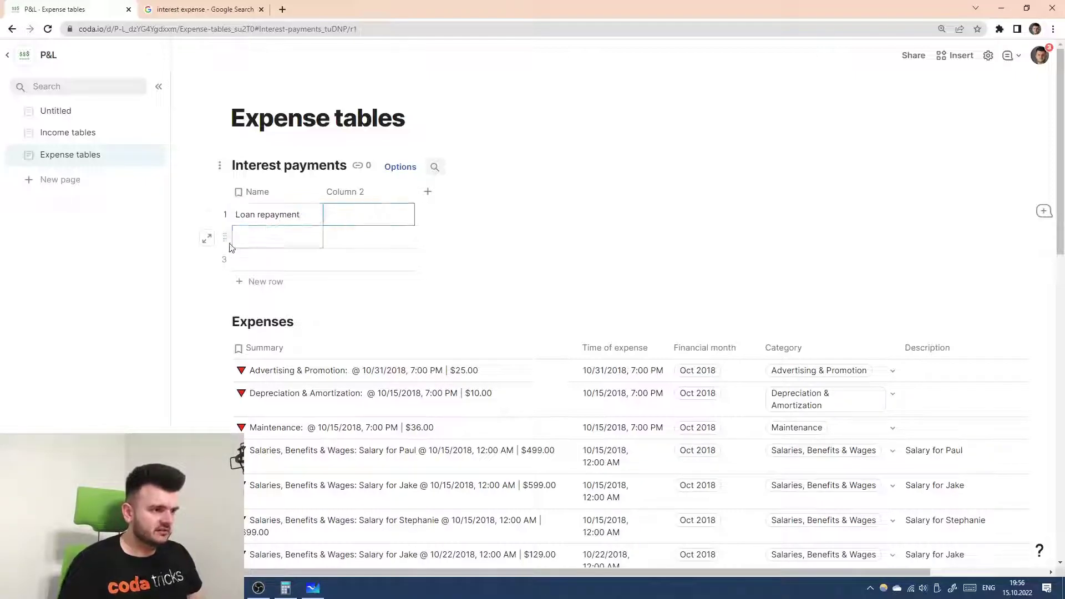
- Rename Column 2 of the Interest payments table to "Amount" and change its type to Currency
double_click(362, 192)
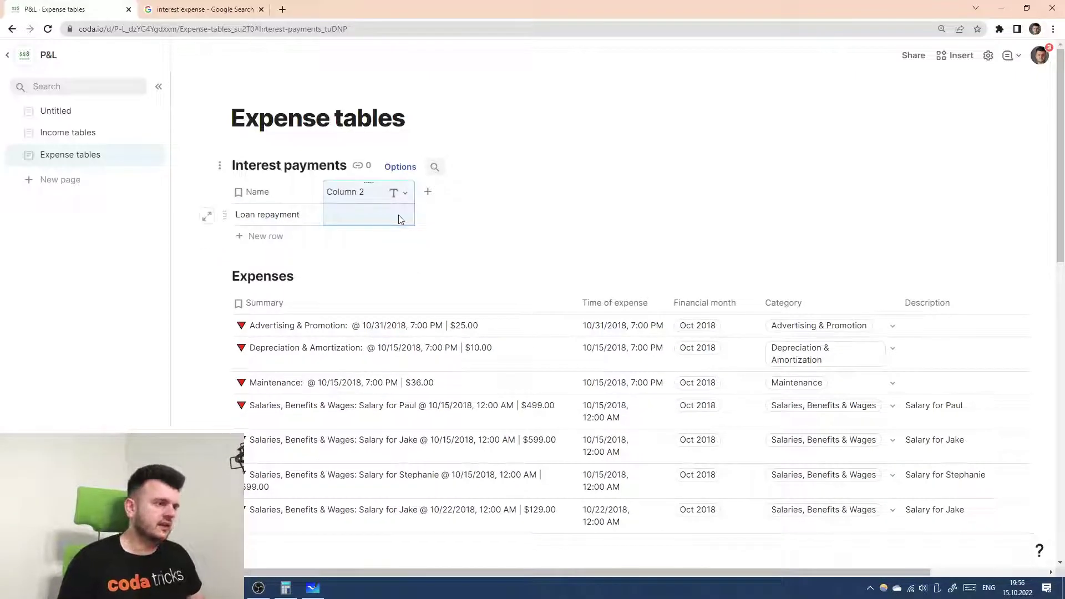
type("Amount")
key("Return")
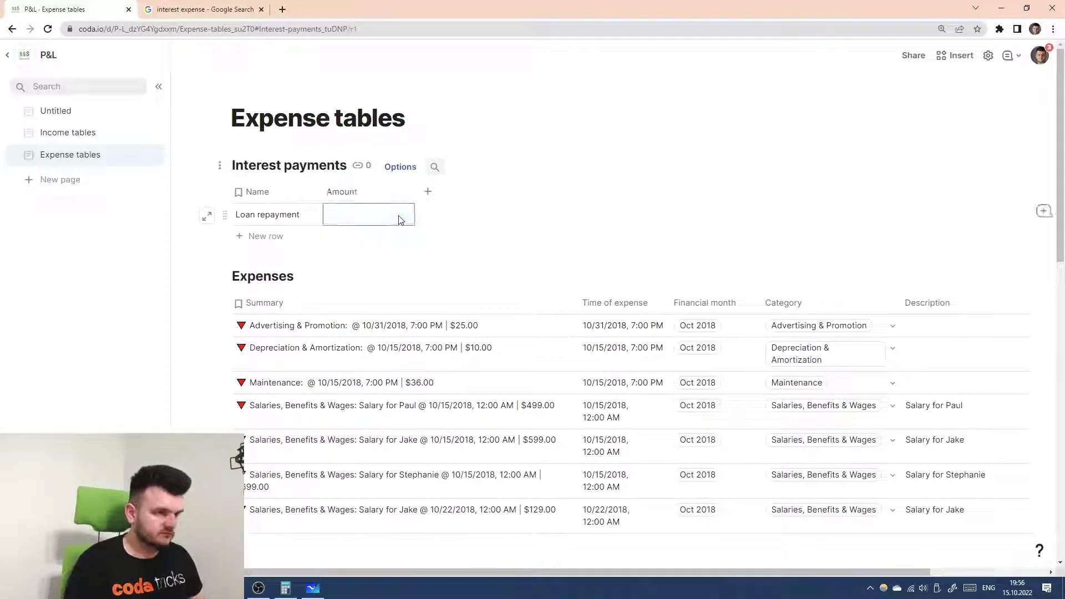
left_click(398, 193)
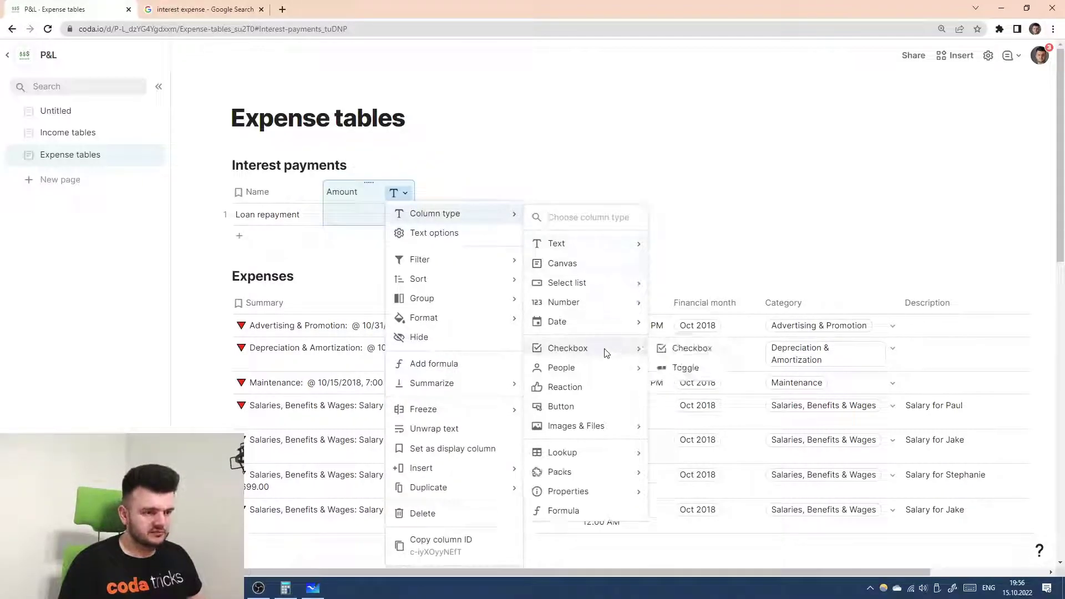
mouse_move(613, 312)
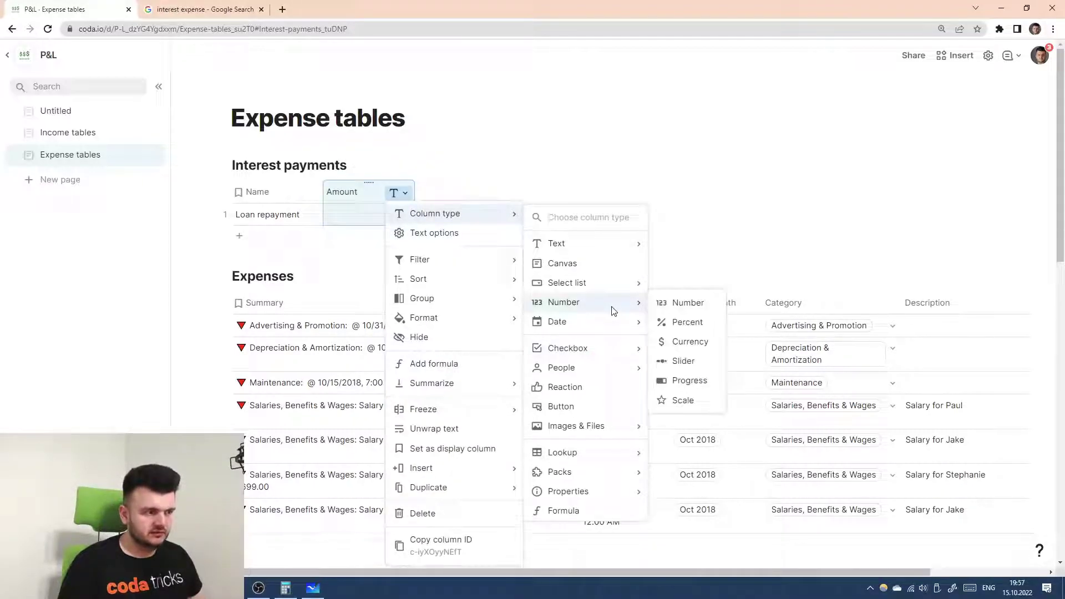
left_click(690, 341)
- Set the Loan repayment row's amount to $25.00
left_click(408, 216)
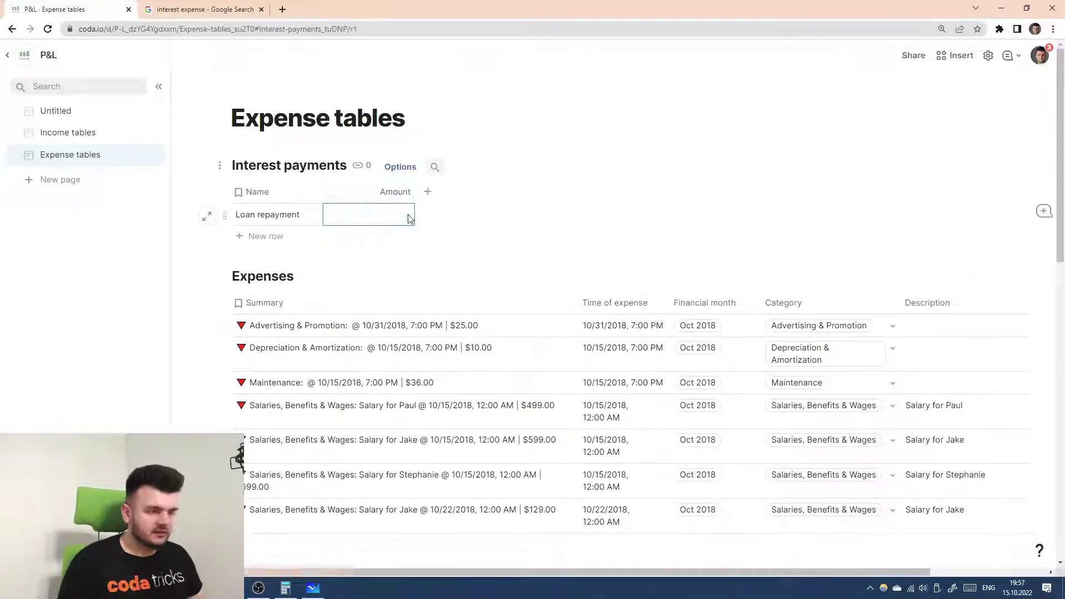
type("2.5")
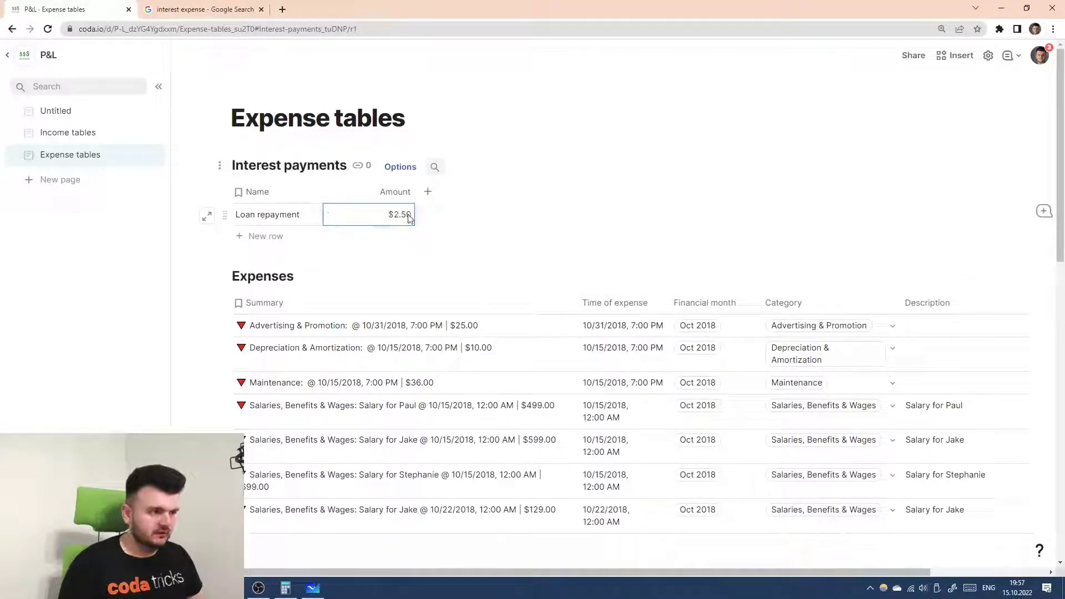
key("Return")
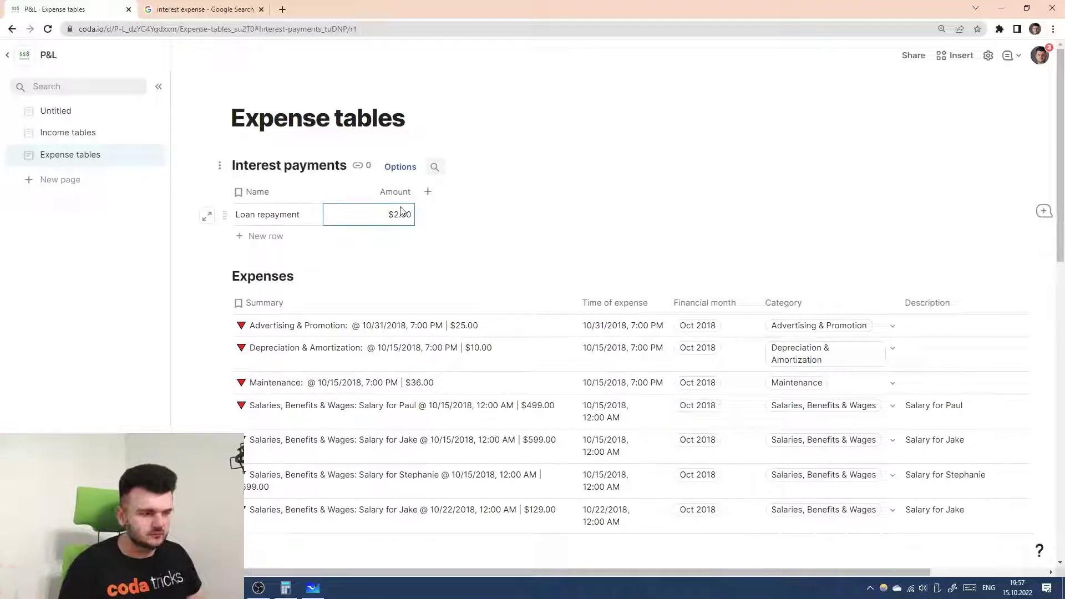
type("25")
key("Return")
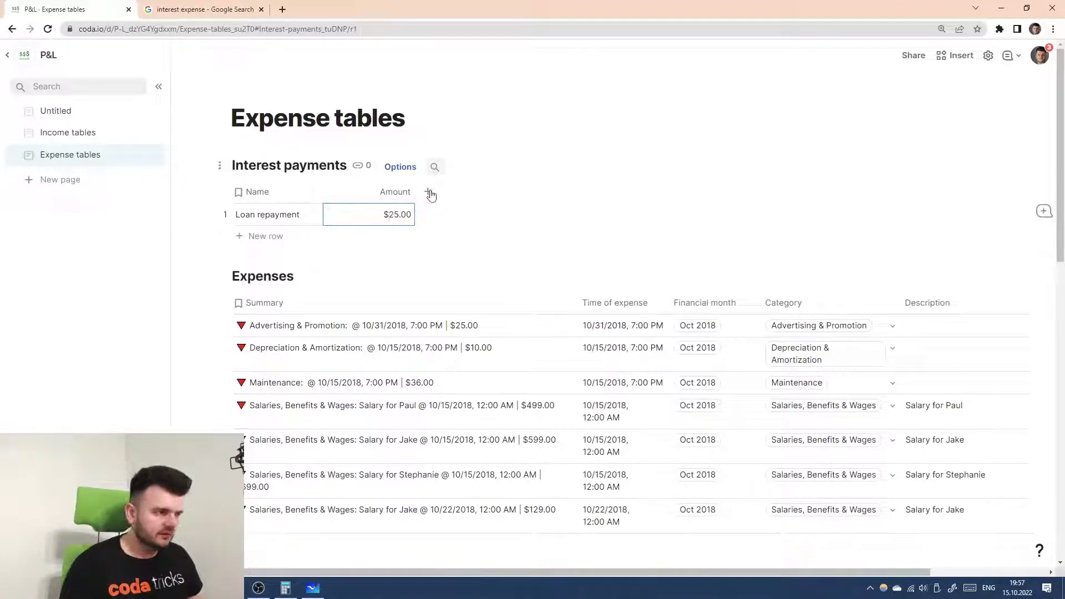
- Add a Date column named "Start month" after Amount in the Interest payments table
left_click(428, 191)
mouse_move(533, 318)
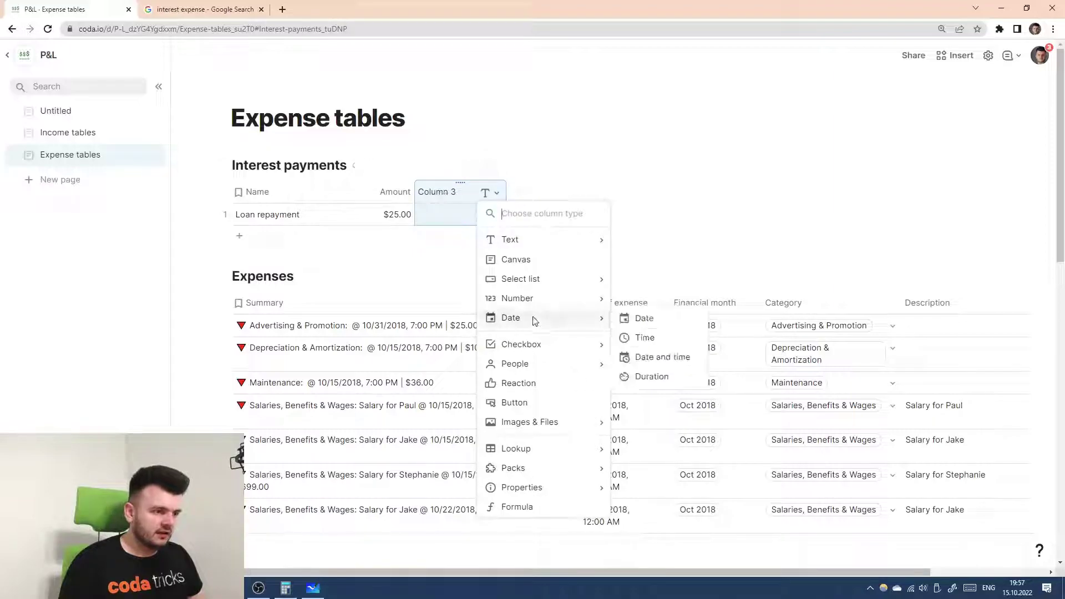
left_click(645, 319)
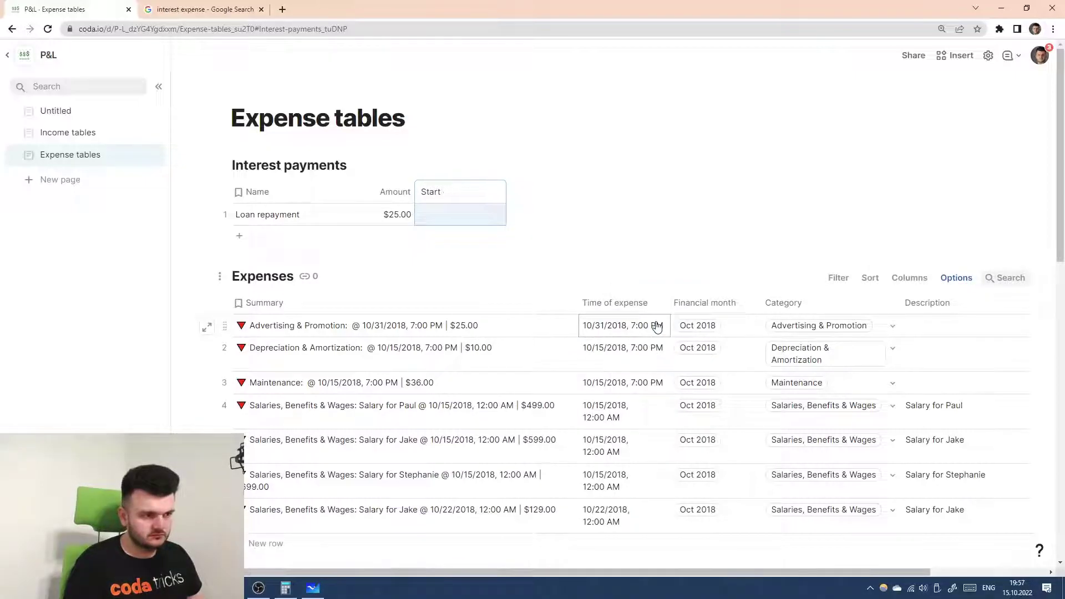
type("month")
key("Return")
- Name the column after Start month "End month" and change its type to Date
type("E")
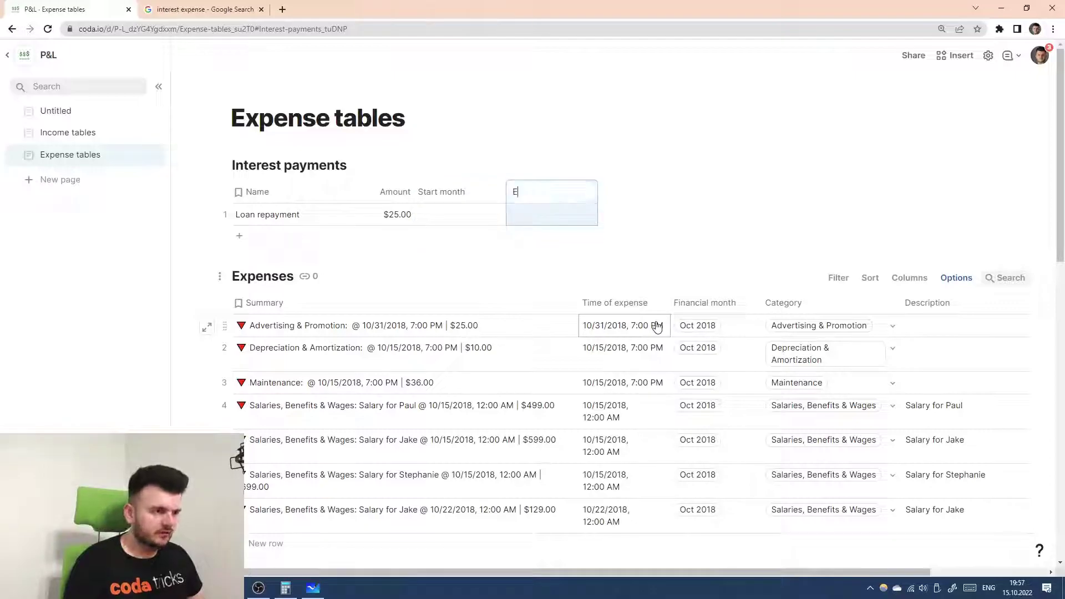
type("nd month")
key("Return")
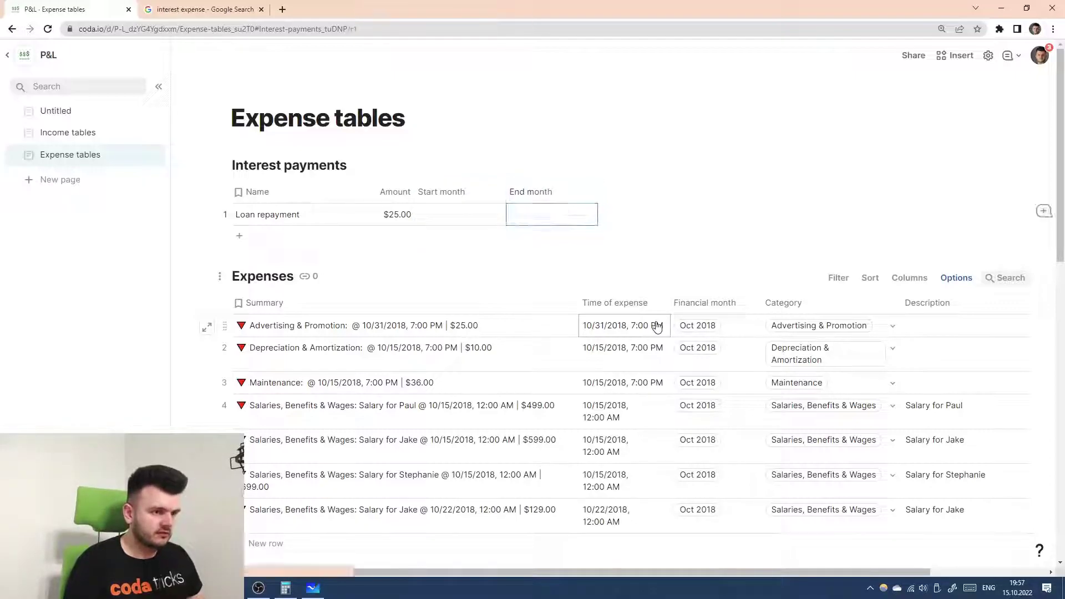
left_click(579, 192)
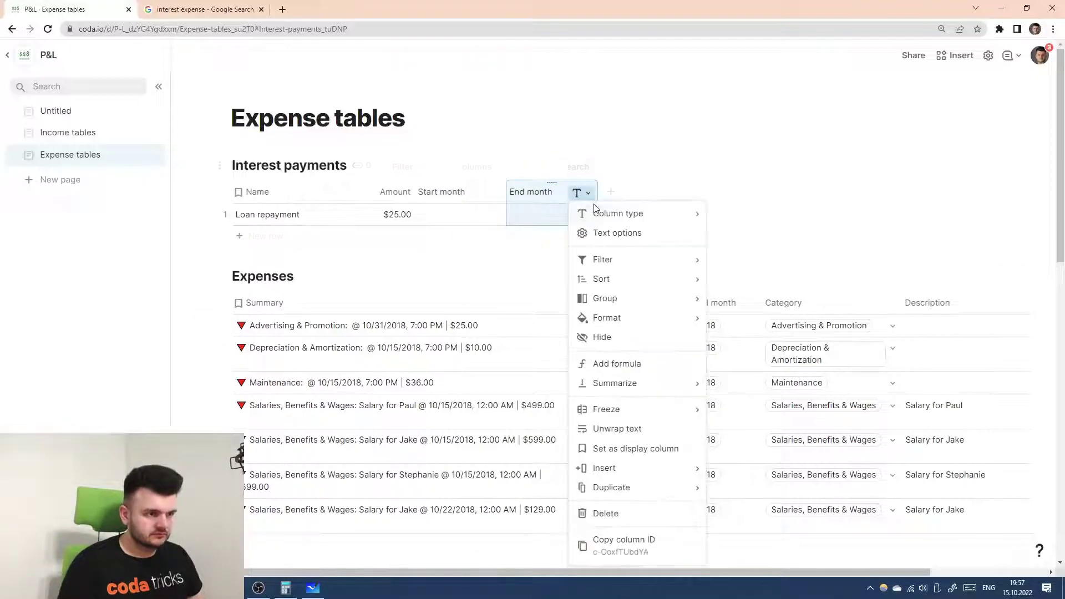
mouse_move(619, 213)
mouse_move(810, 322)
left_click(874, 323)
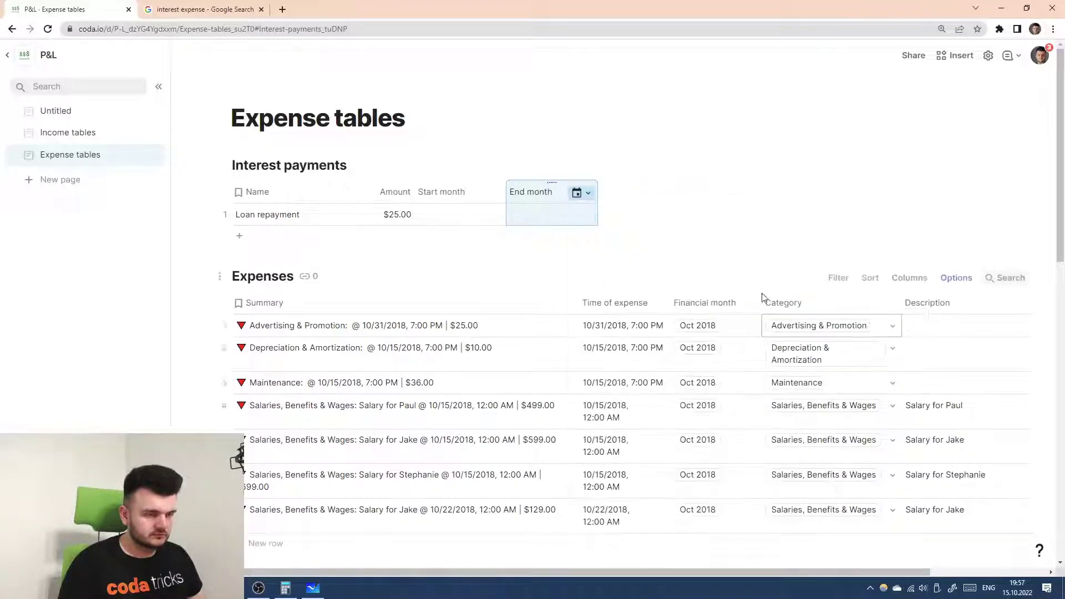
- Set the Loan repayment row's start month to 7/1/2018 in the Interest payments table
double_click(468, 212)
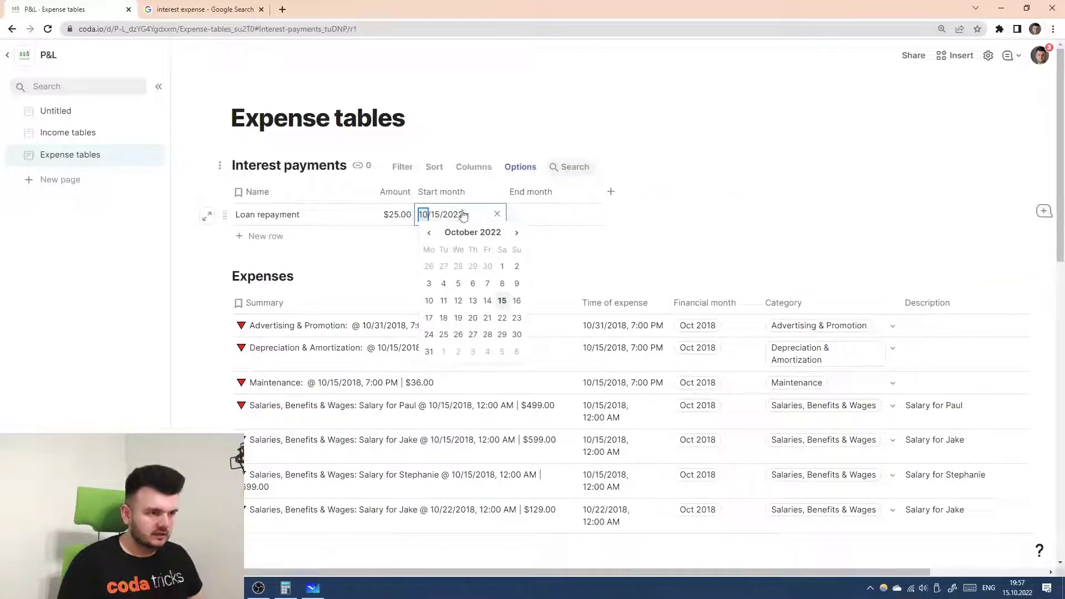
left_click(428, 233)
left_click(429, 233)
left_click(429, 232)
left_click(487, 266)
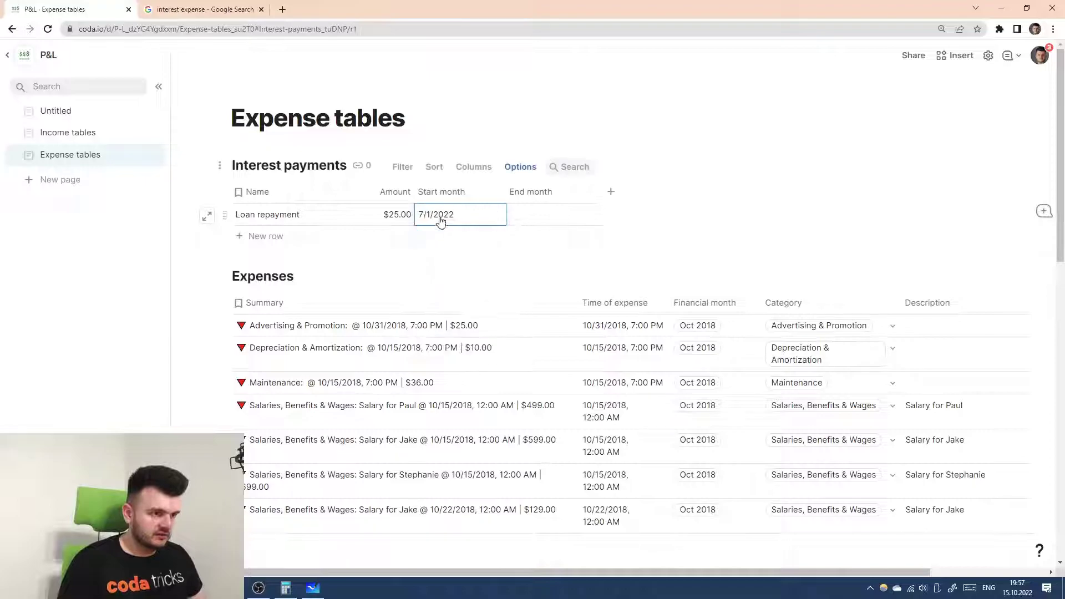
double_click(449, 218)
left_click(449, 218)
type("2018")
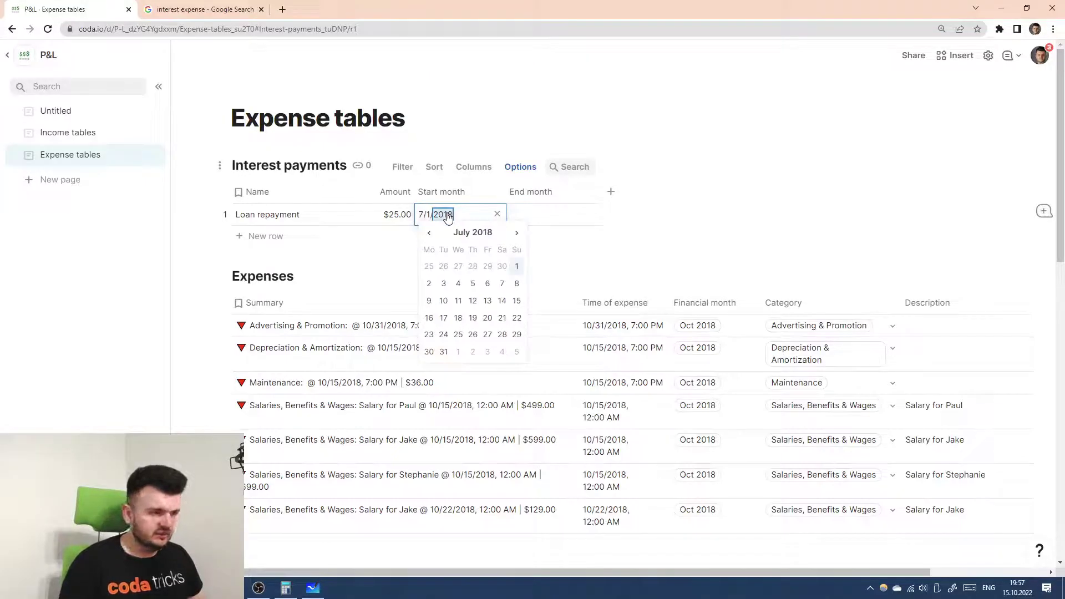
- Set the Loan repayment row's end month to 11/1/2018
left_click(527, 221)
double_click(554, 221)
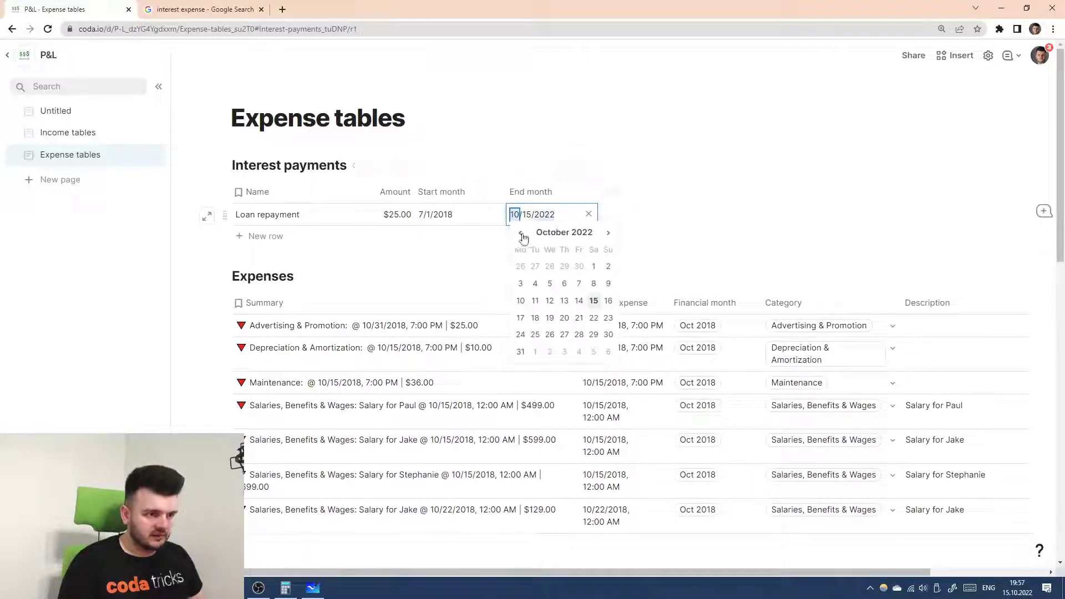
left_click(608, 233)
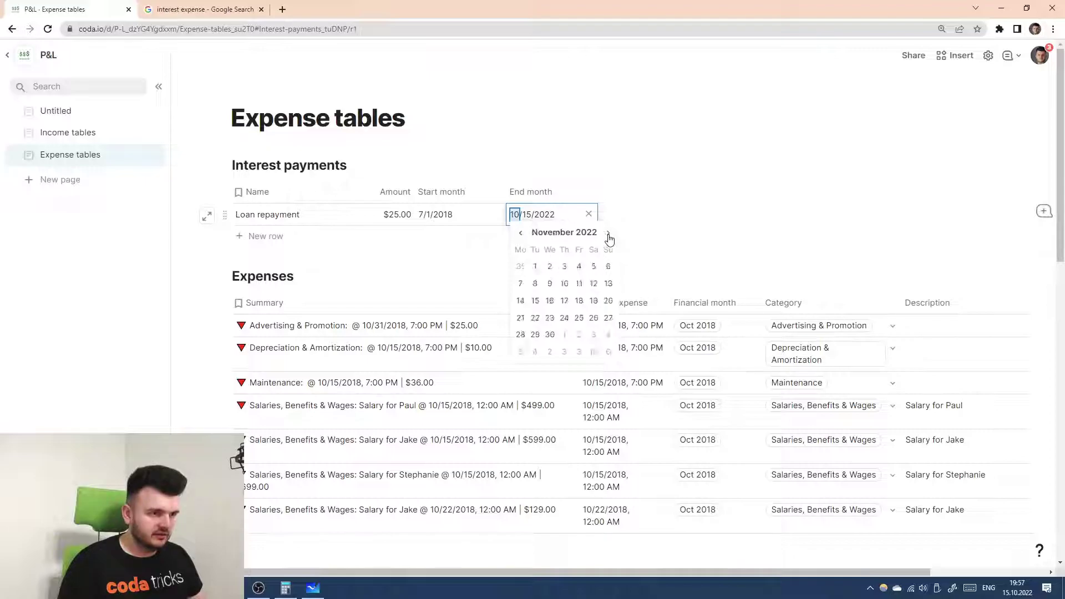
left_click(536, 267)
double_click(546, 216)
type("2018")
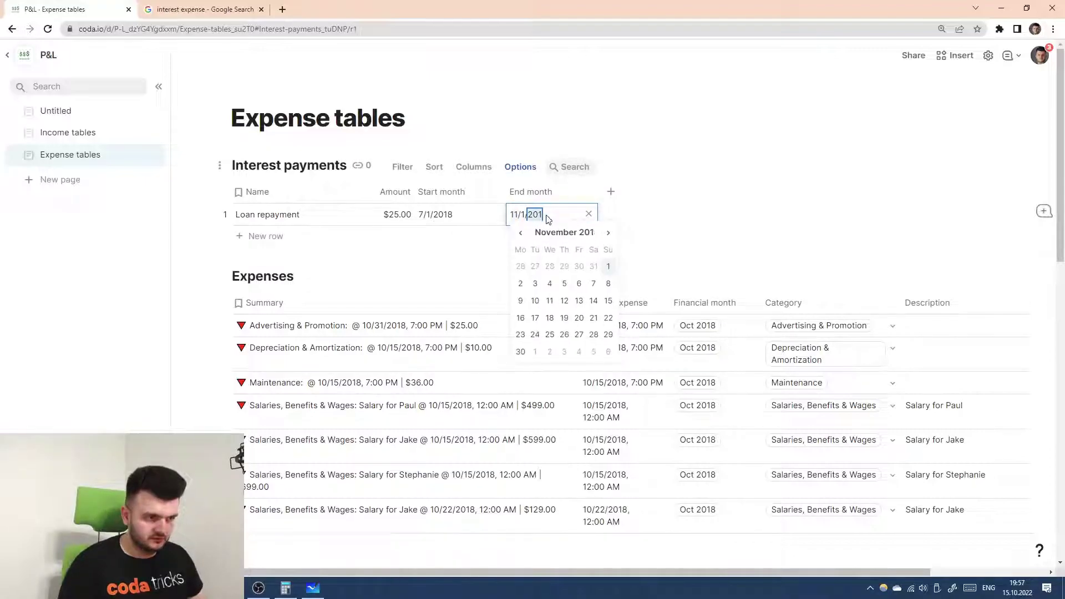
key("Return")
- Change the Start month column's date format to the abbreviated month and year style "Jan 2022"
left_click(496, 192)
left_click(512, 231)
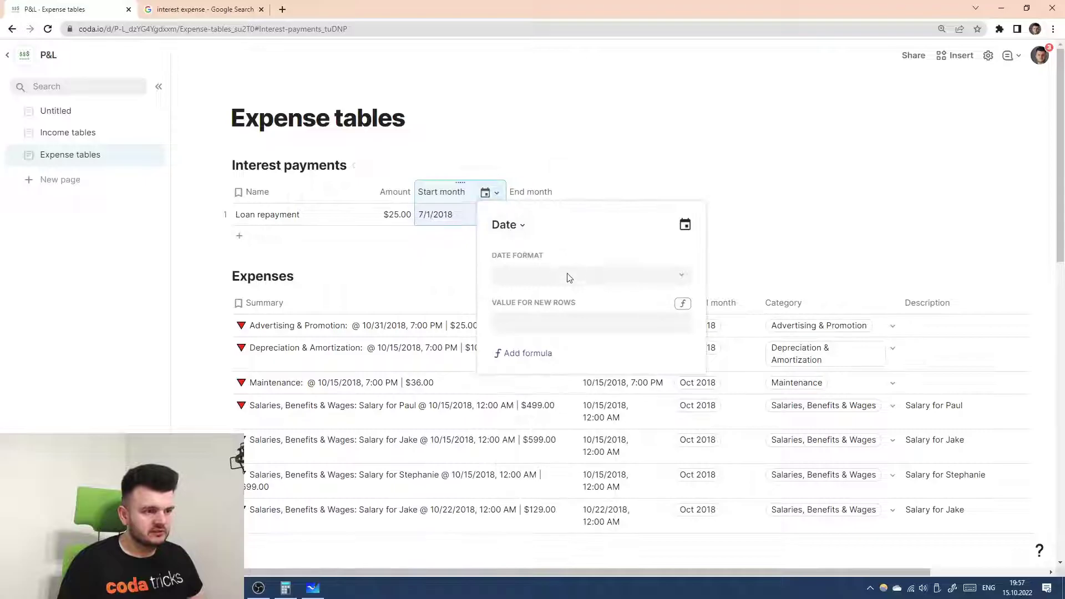
left_click(566, 274)
scroll(549, 396, "down", 3)
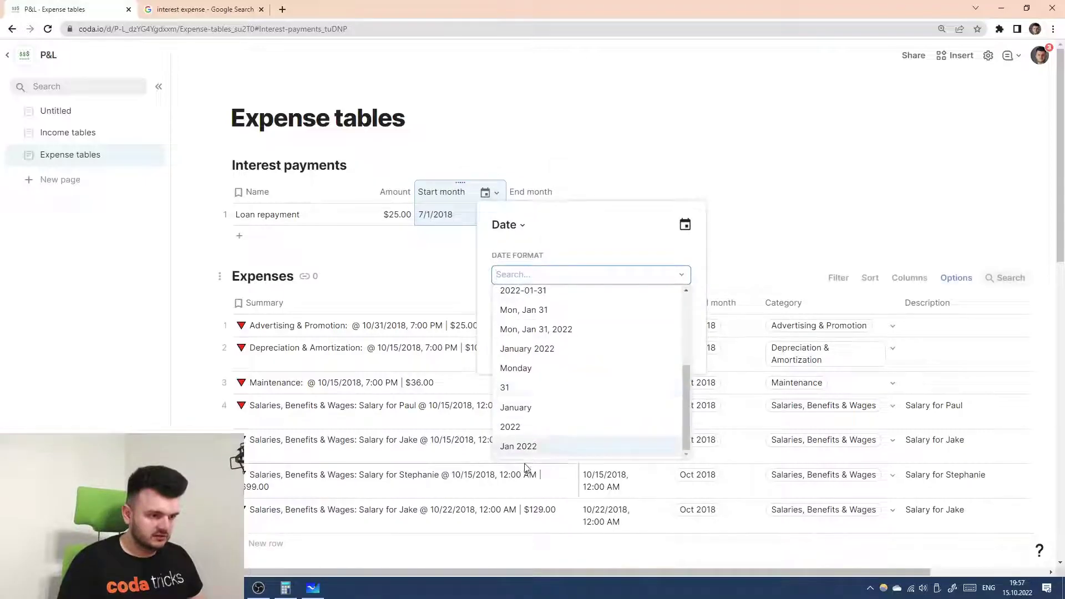
left_click(553, 444)
- Give the End month column the same "Jan 2022" date format and leave the table options closed
left_click(575, 191)
left_click(588, 193)
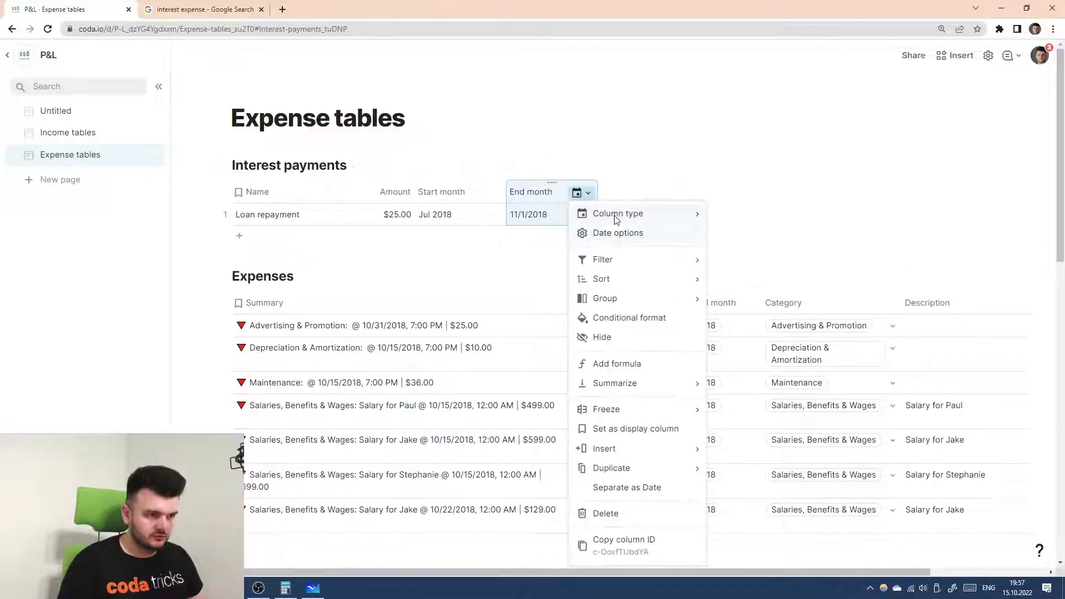
left_click(617, 233)
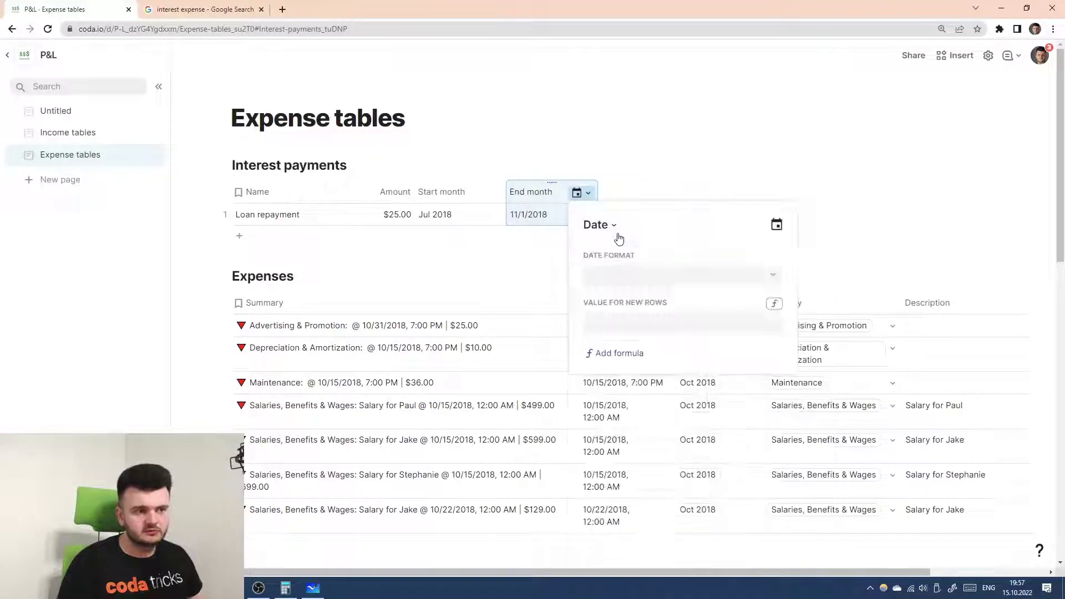
left_click(626, 276)
scroll(658, 375, "down", 2)
left_click(610, 446)
left_click(525, 170)
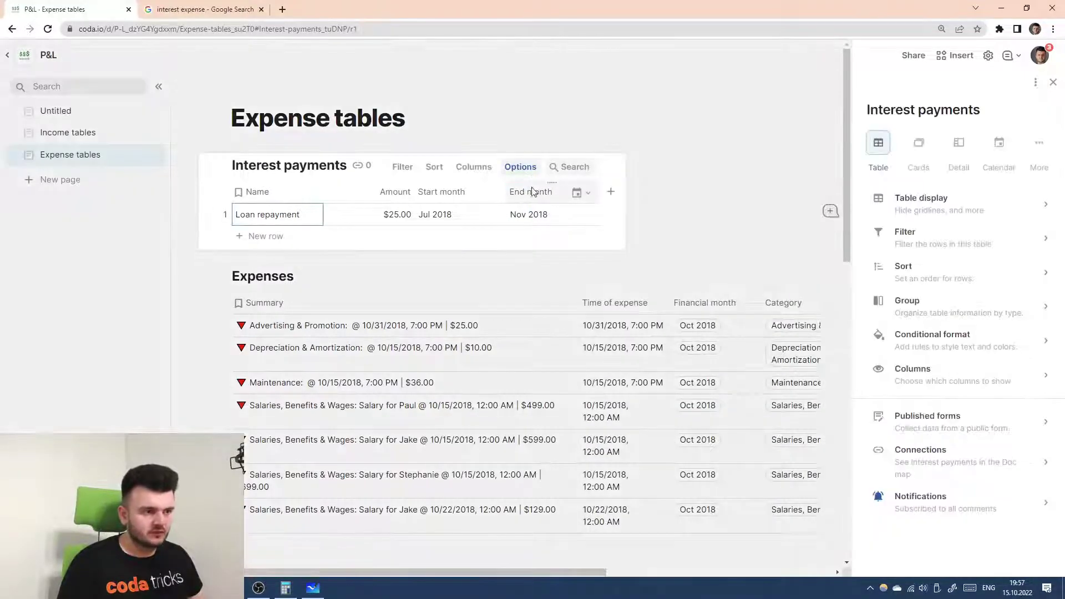
left_click(378, 216)
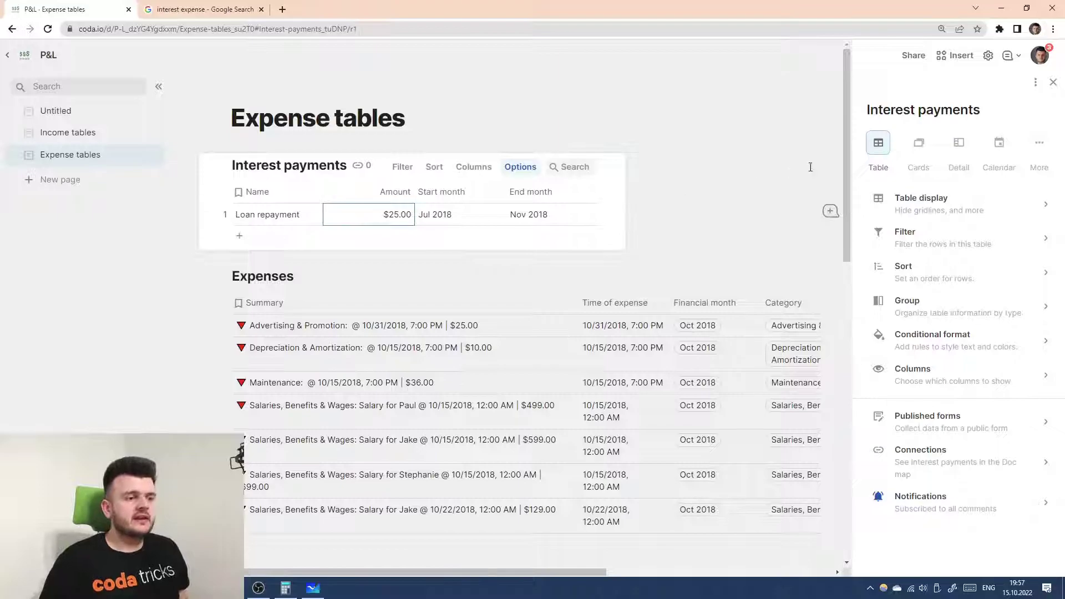
left_click(1053, 82)
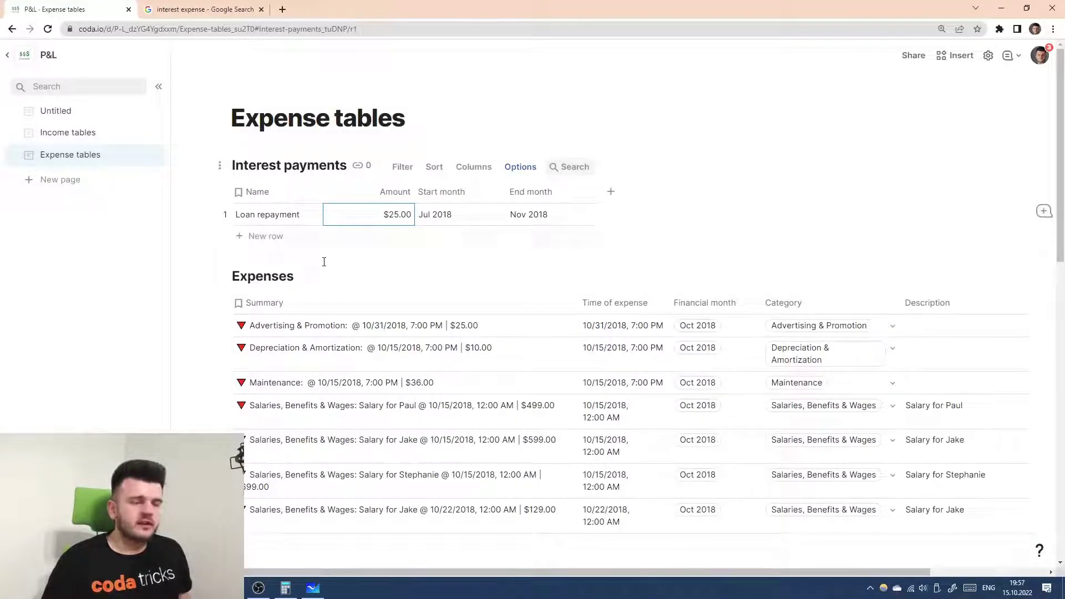
- On the Untitled page, insert a column before Interest expense in the Financial months table and name it "Interest repayment"
left_click(69, 133)
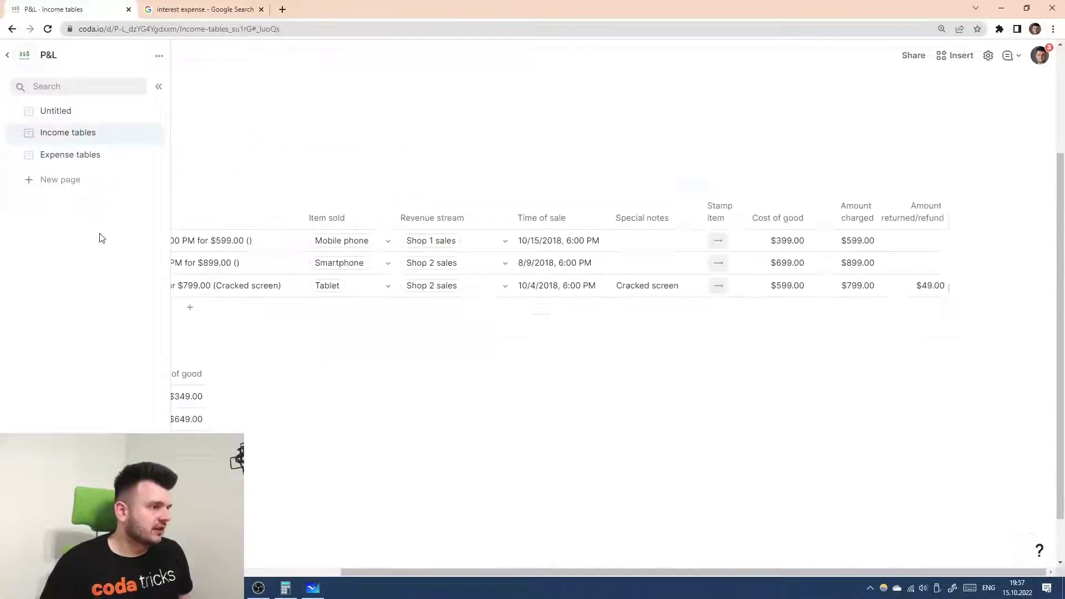
left_click(69, 122)
scroll(822, 233, "right", 5)
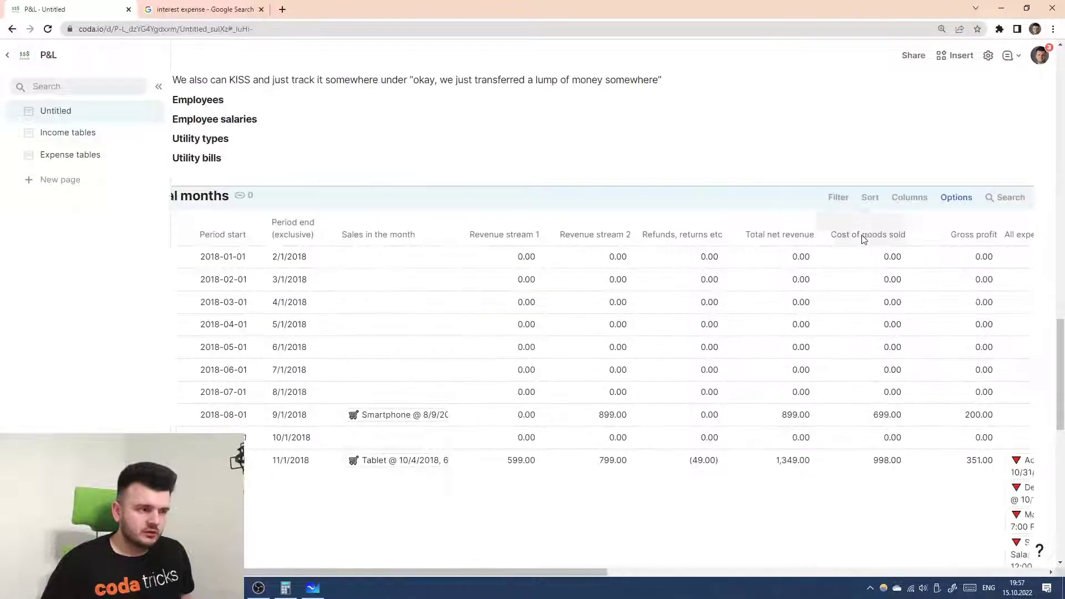
scroll(899, 236, "right", 10)
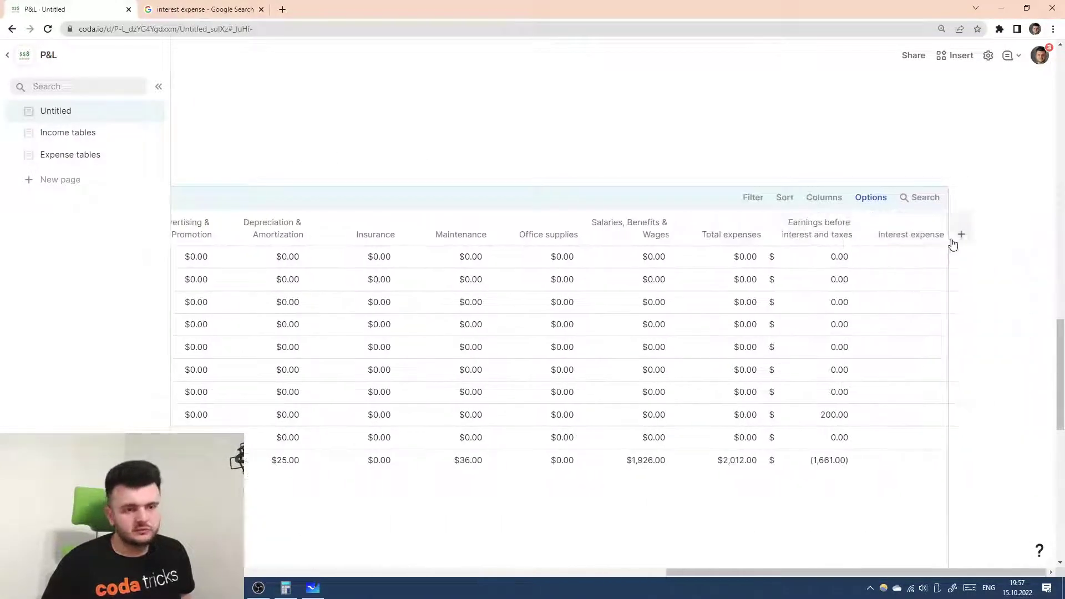
left_click(959, 234)
key("Escape")
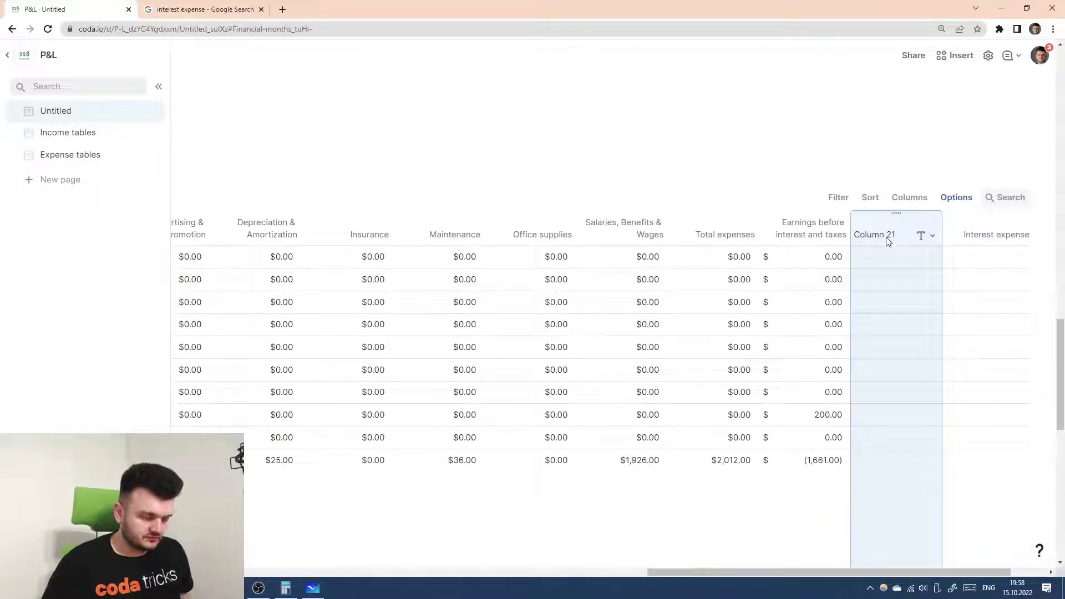
double_click(888, 238)
type("Interest")
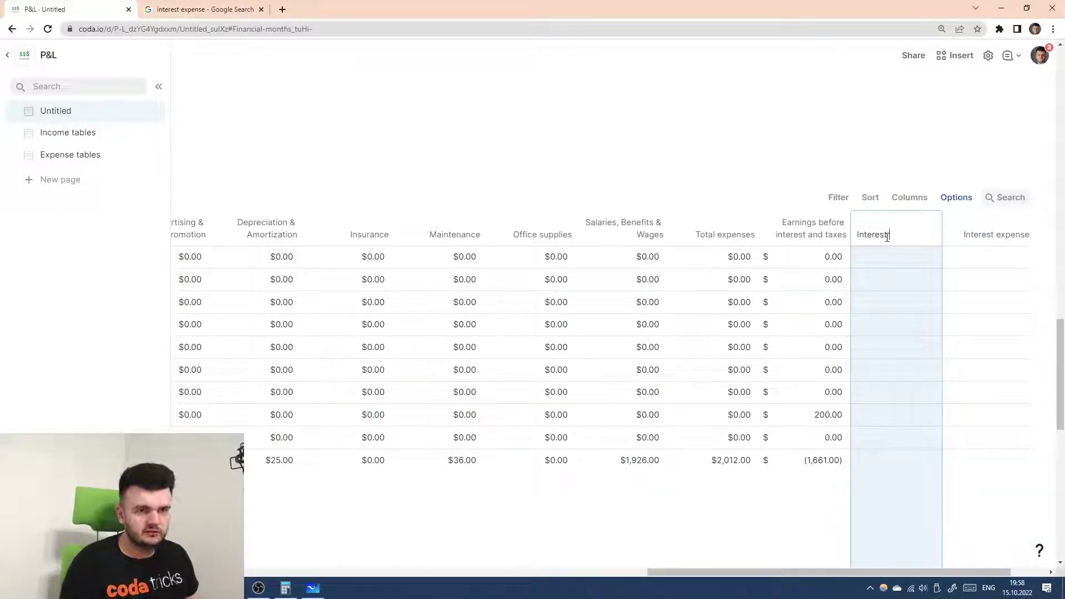
type(" replayment")
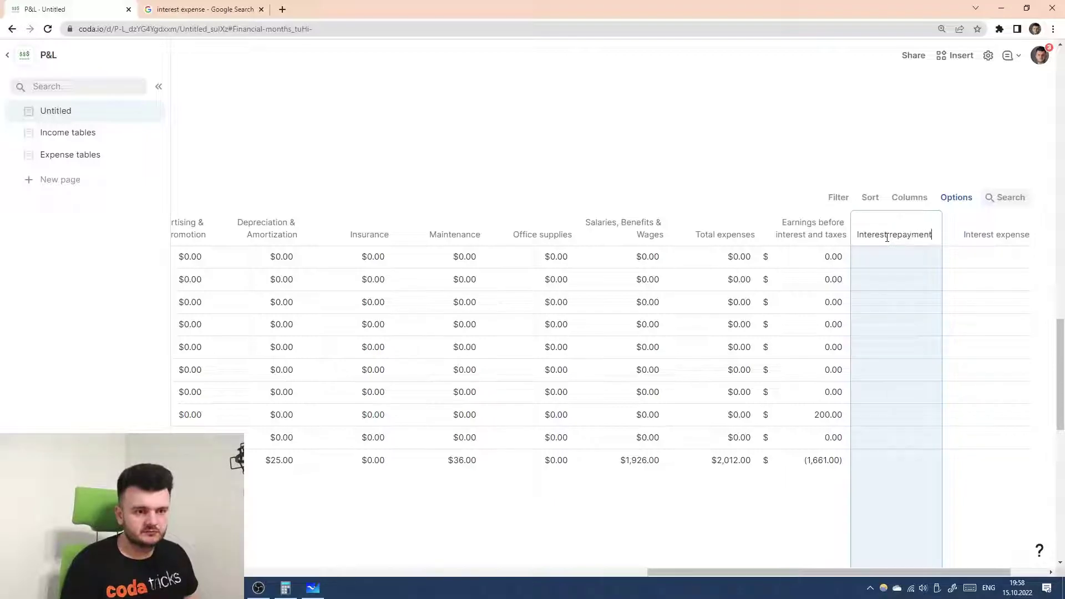
key("Return")
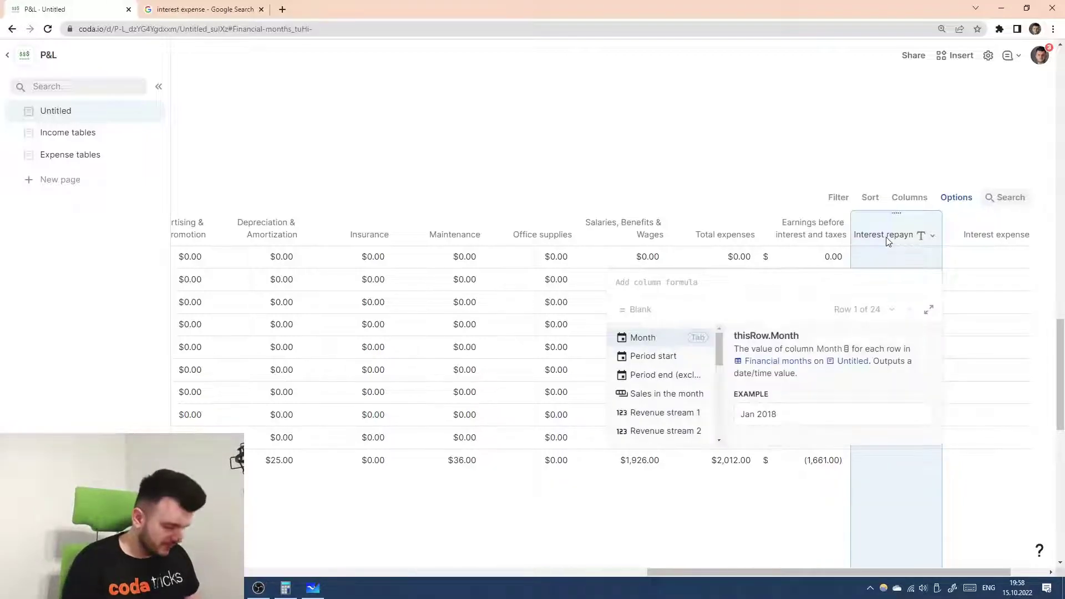
- Start the Interest repayment column's formula with a Filter on the Interest payments table
type("Interest expense")
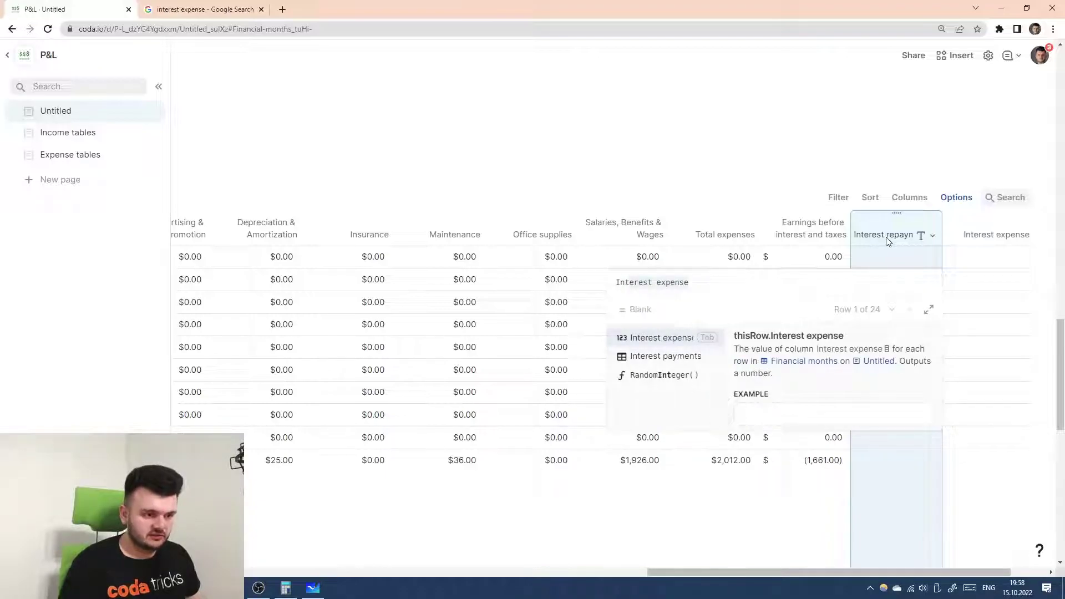
key("Down")
key("Tab")
type(".f")
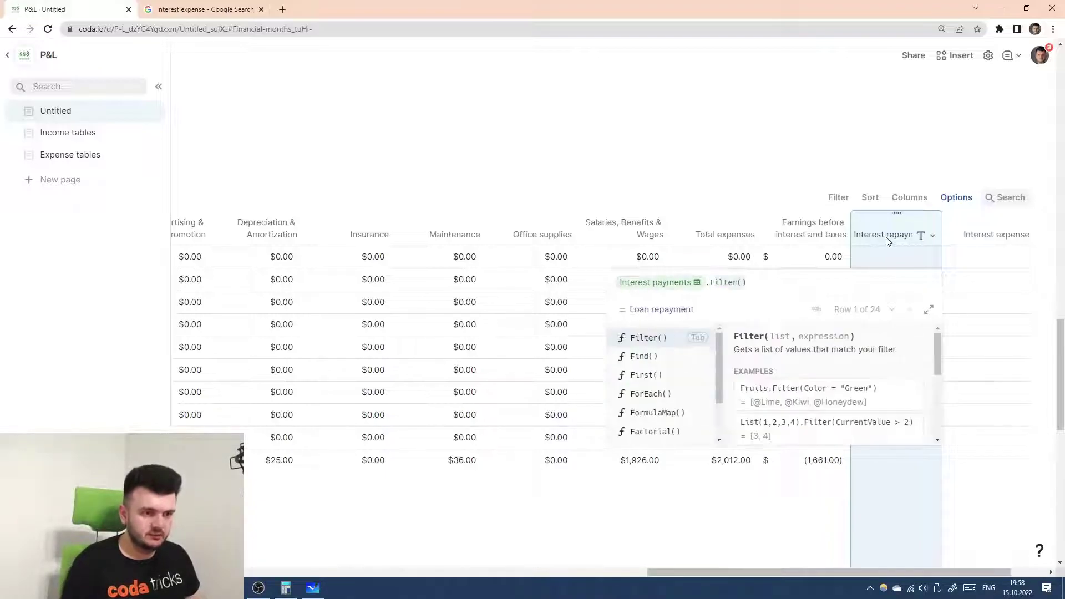
key("Tab")
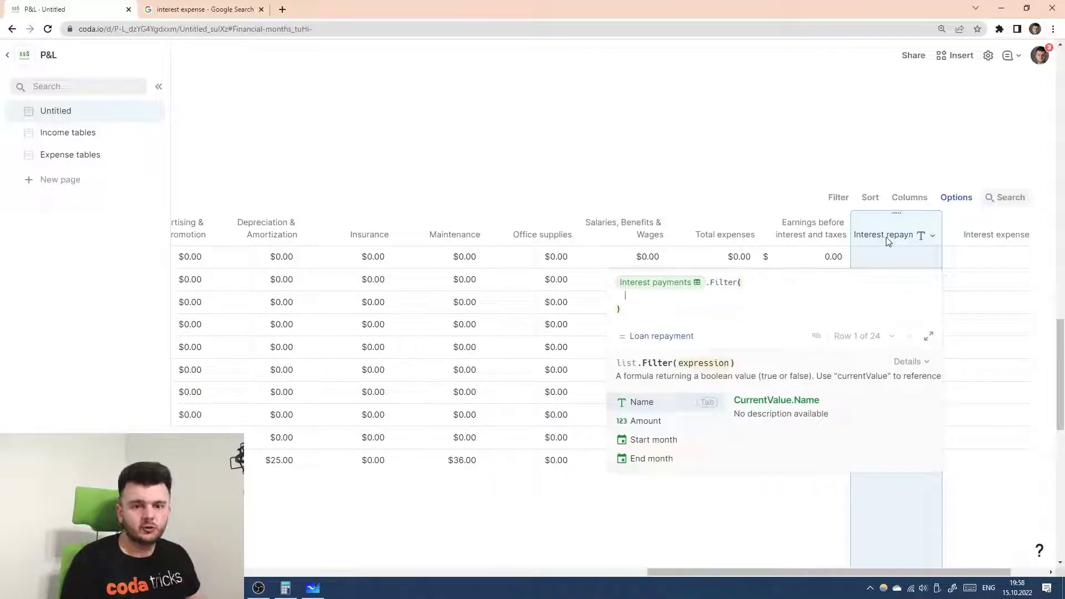
- Add the filter condition Start month < Period end (exclusive) and begin a new line in the formula
key("Down")
key("Down")
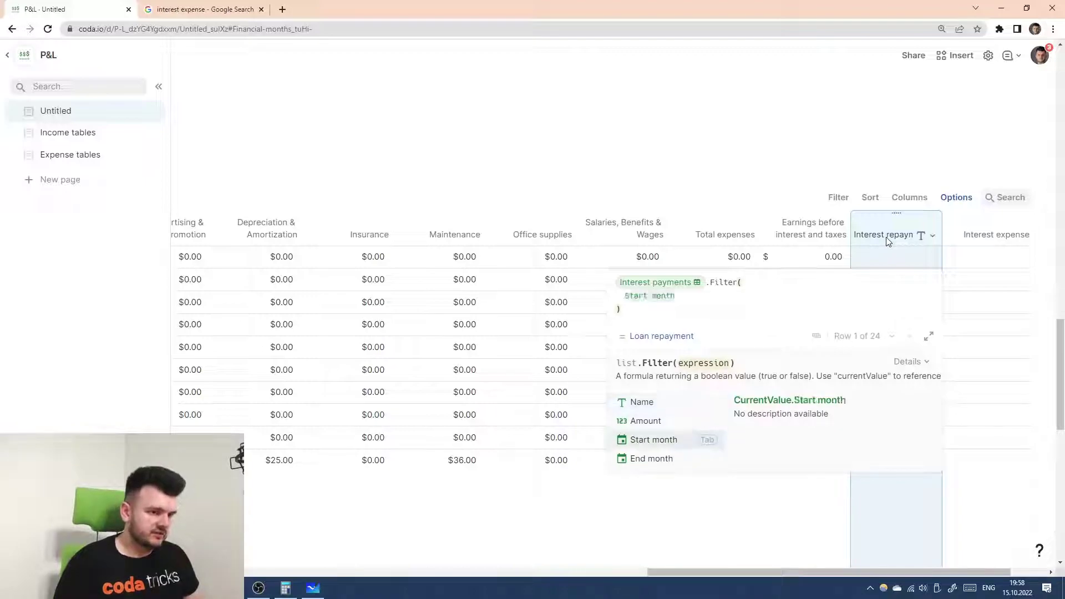
key("Tab")
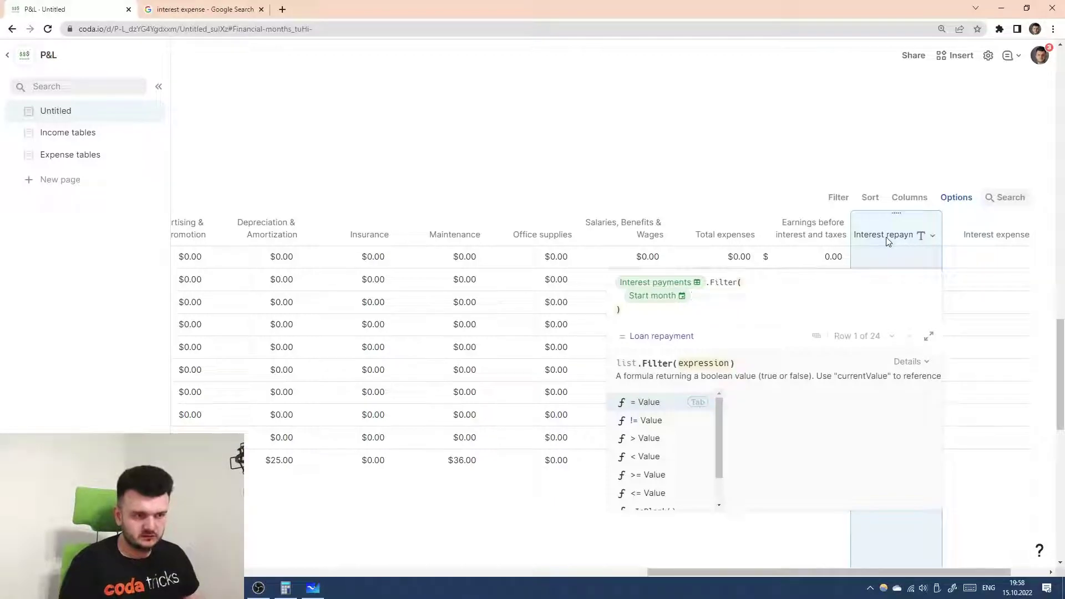
type("<= ")
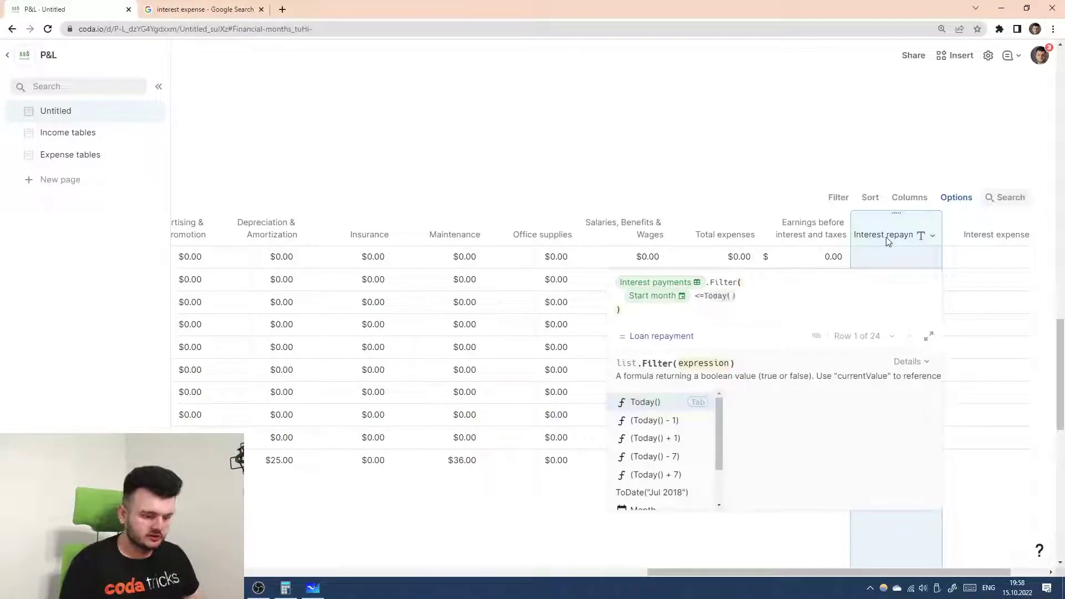
type("En")
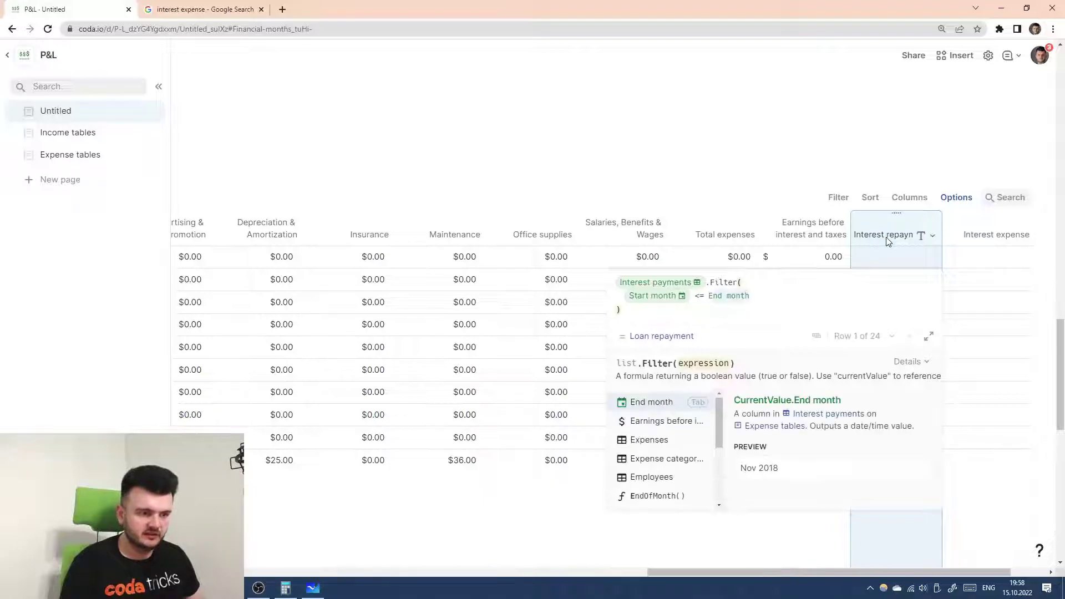
key("BackSpace")
key("BackSpace")
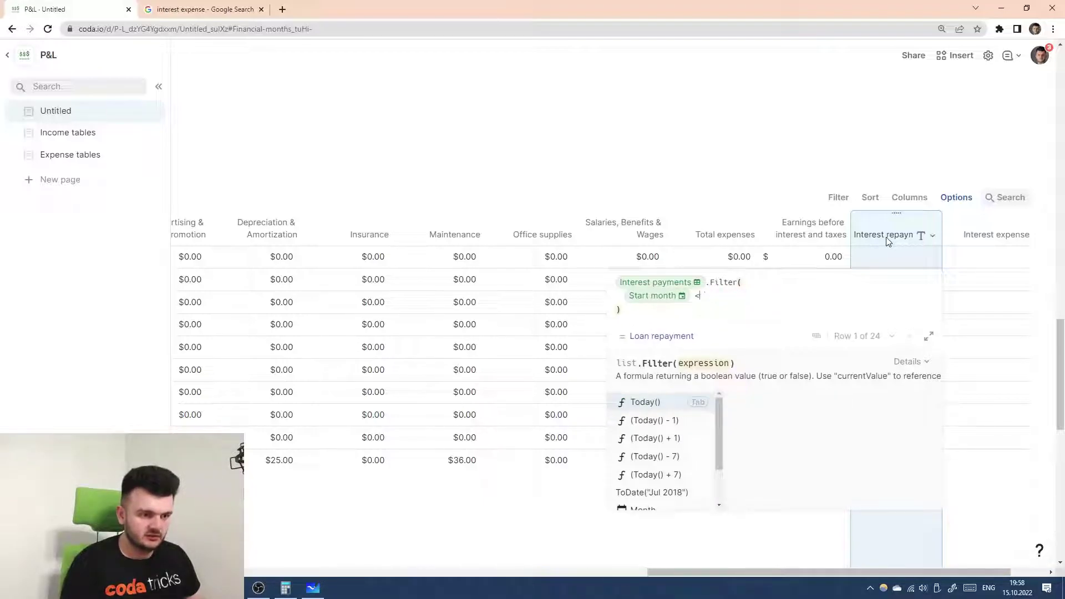
type("End month")
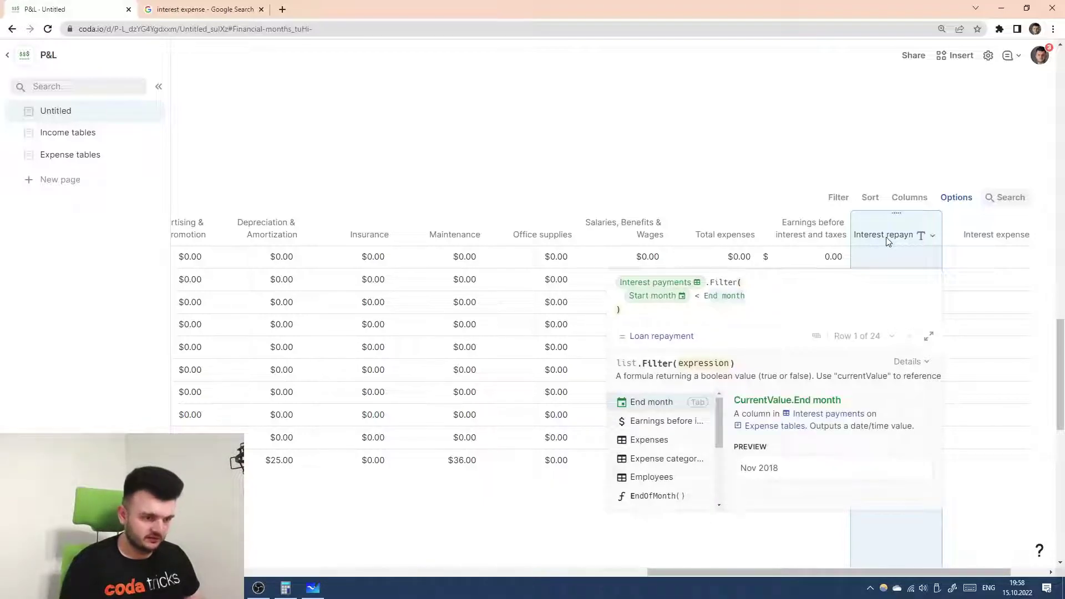
key("BackSpace")
type("Per")
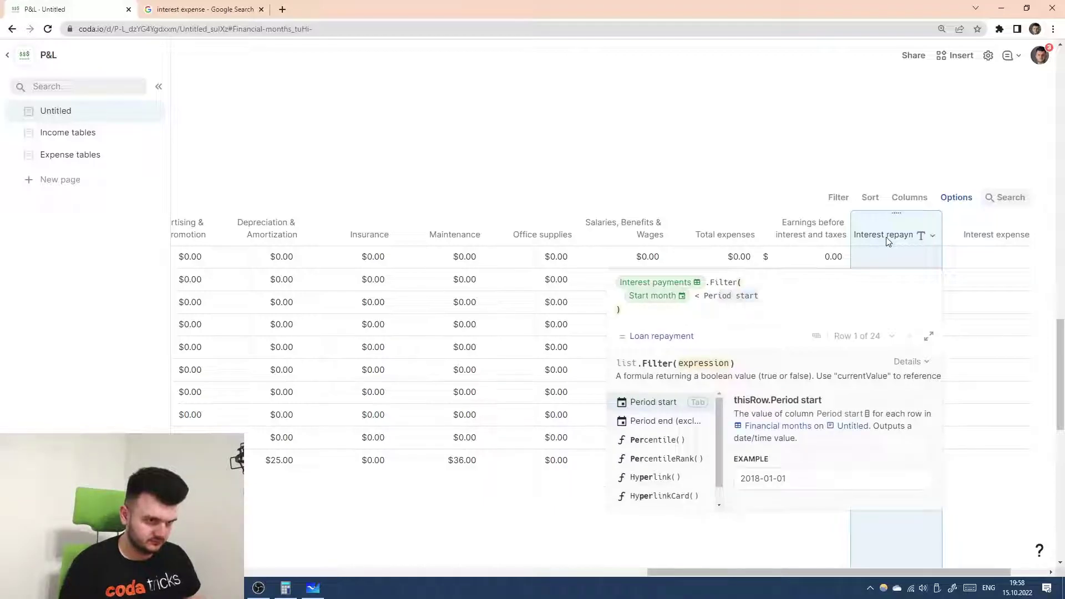
key("Down")
key("Tab")
key("shift+Return")
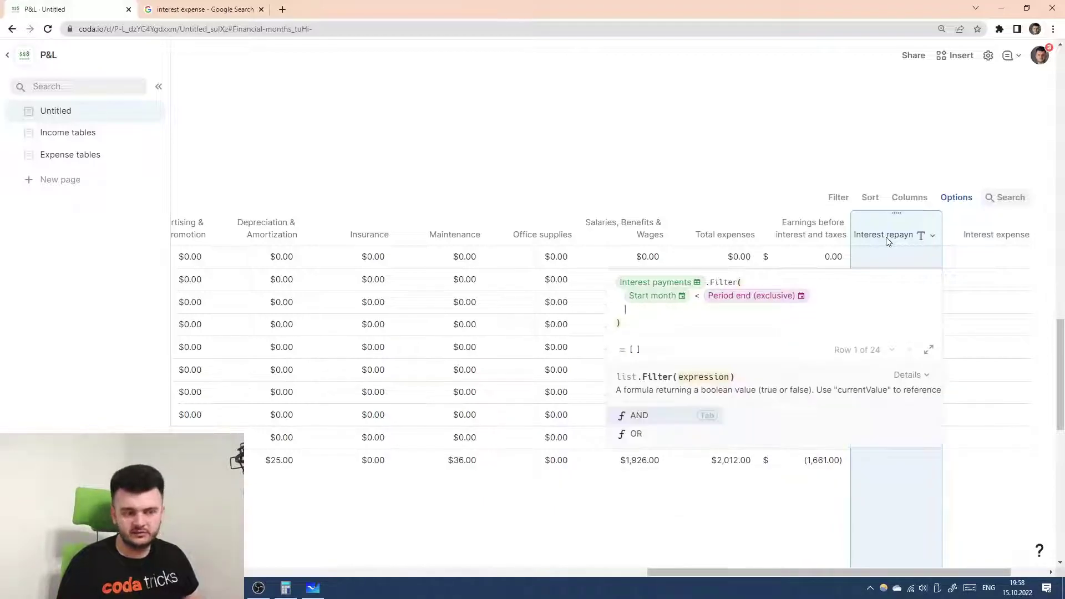
- Extend the filter with the second condition OR End month > Period start
type("OR Name")
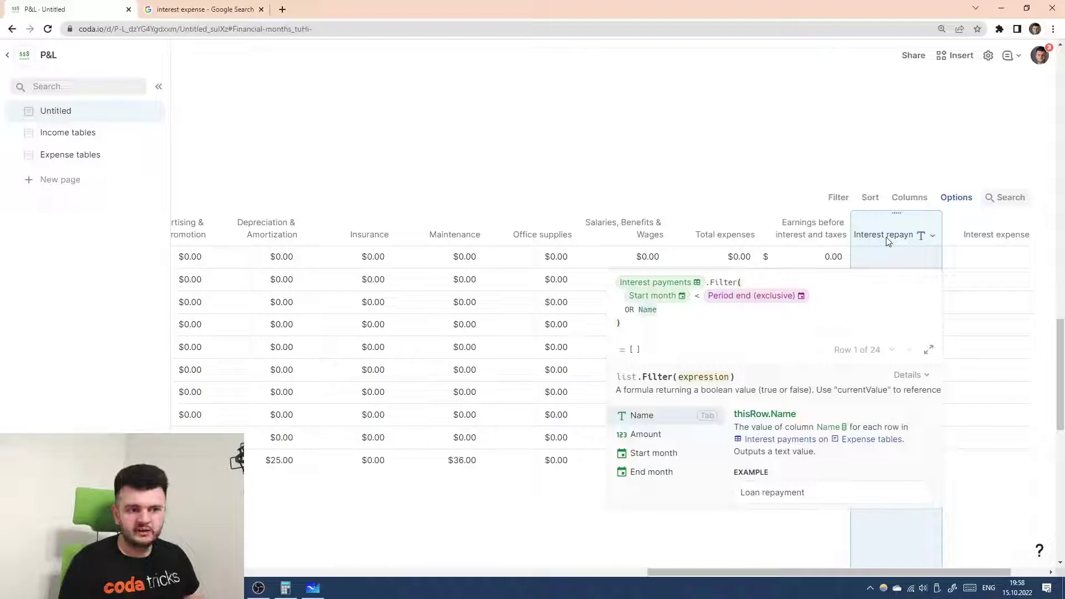
key("BackSpace")
key("BackSpace")
key("BackSpace")
key("BackSpace")
type("End month")
key("Tab")
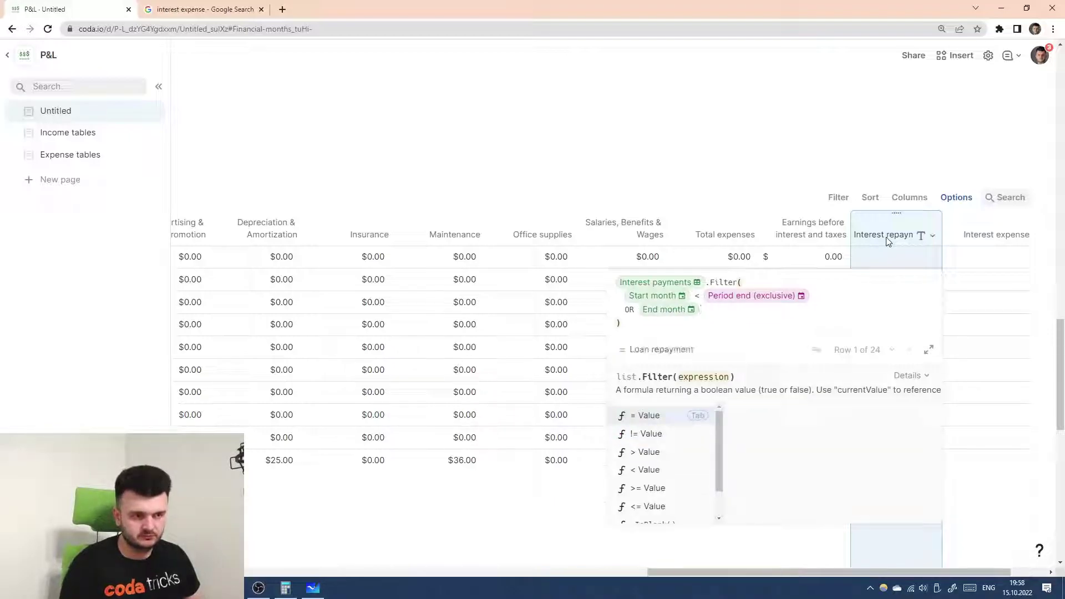
type("> Period start")
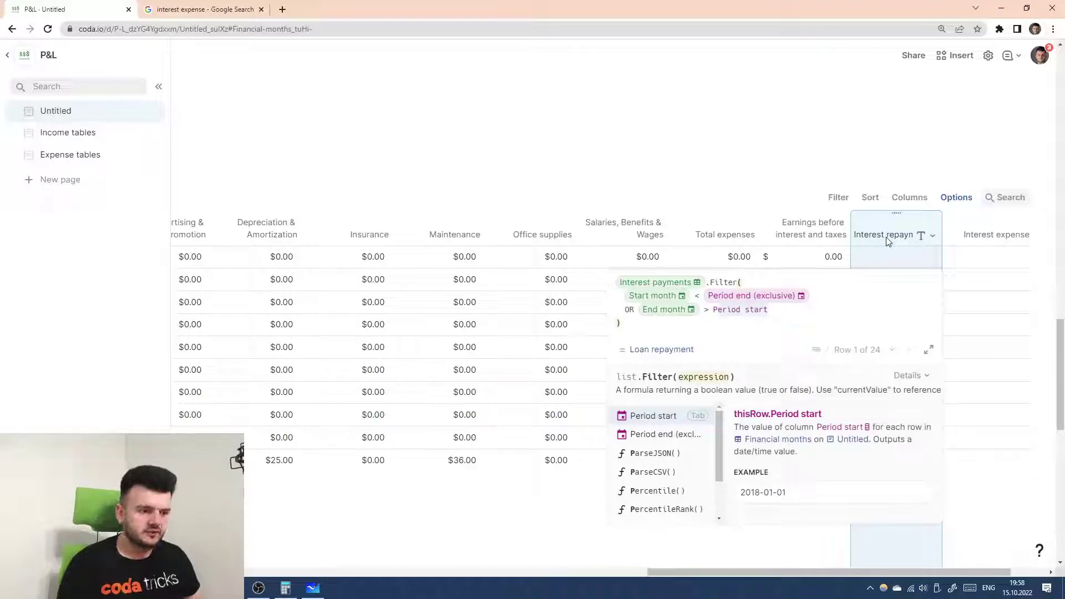
key("Tab")
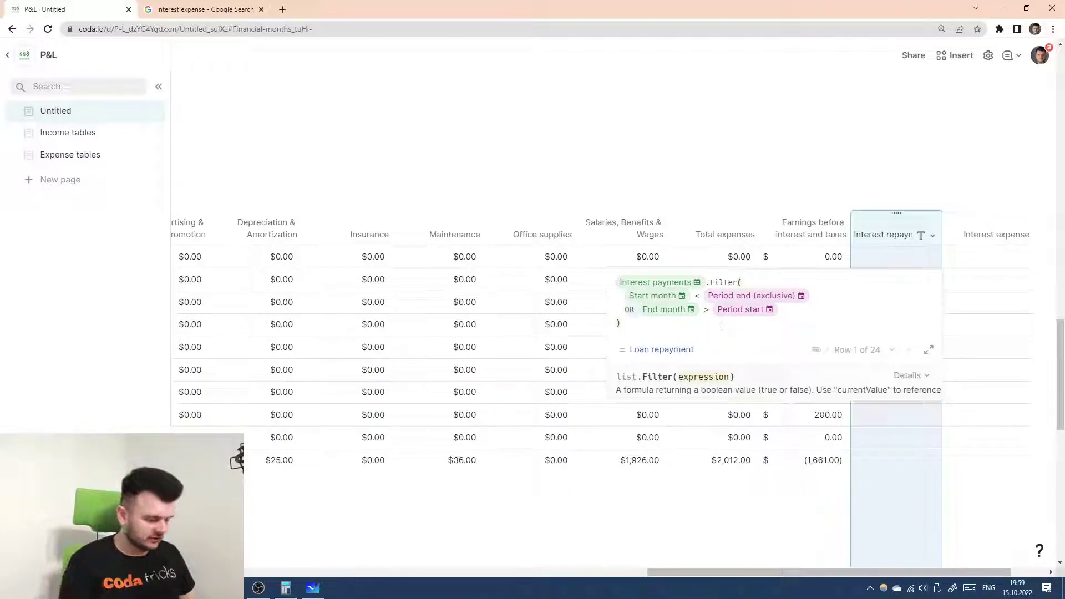
- Replace OR with AND between the two Interest payments filter conditions and save the Interest repayments formula
type("AND")
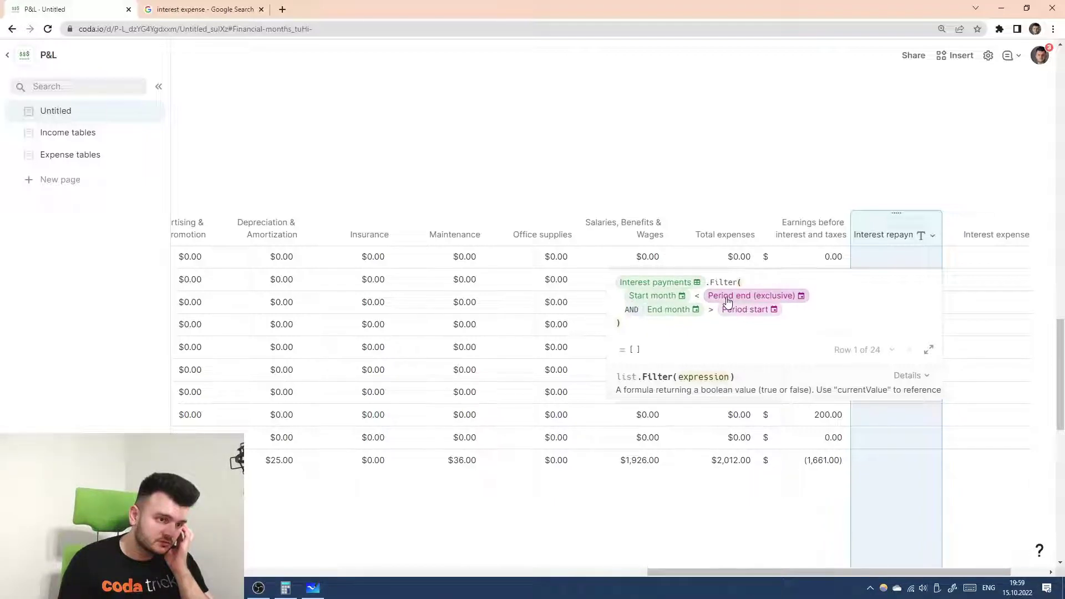
left_click(824, 317)
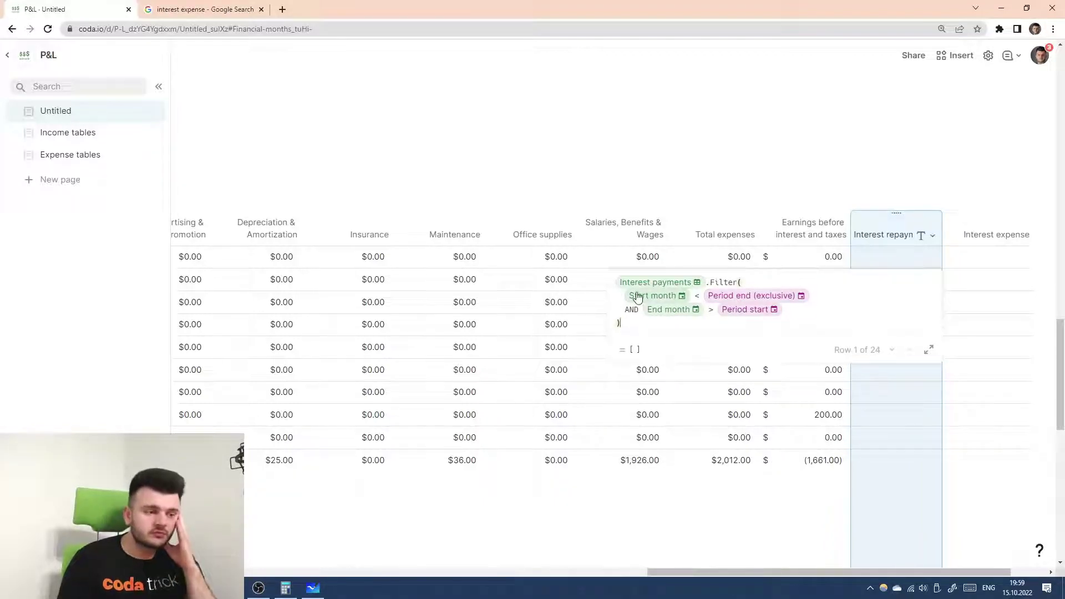
left_click(825, 309)
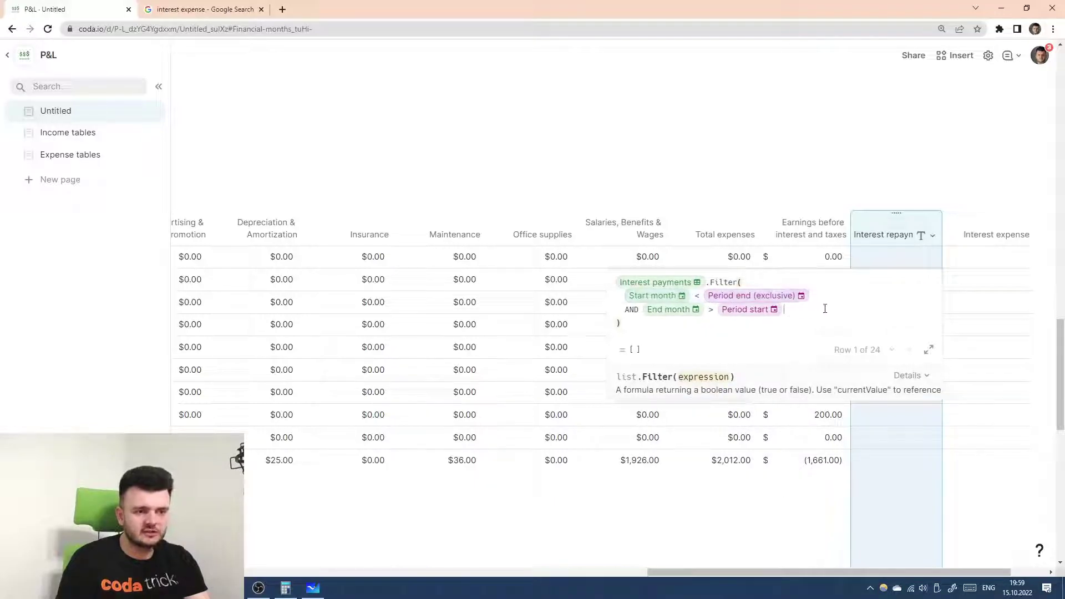
left_click(808, 323)
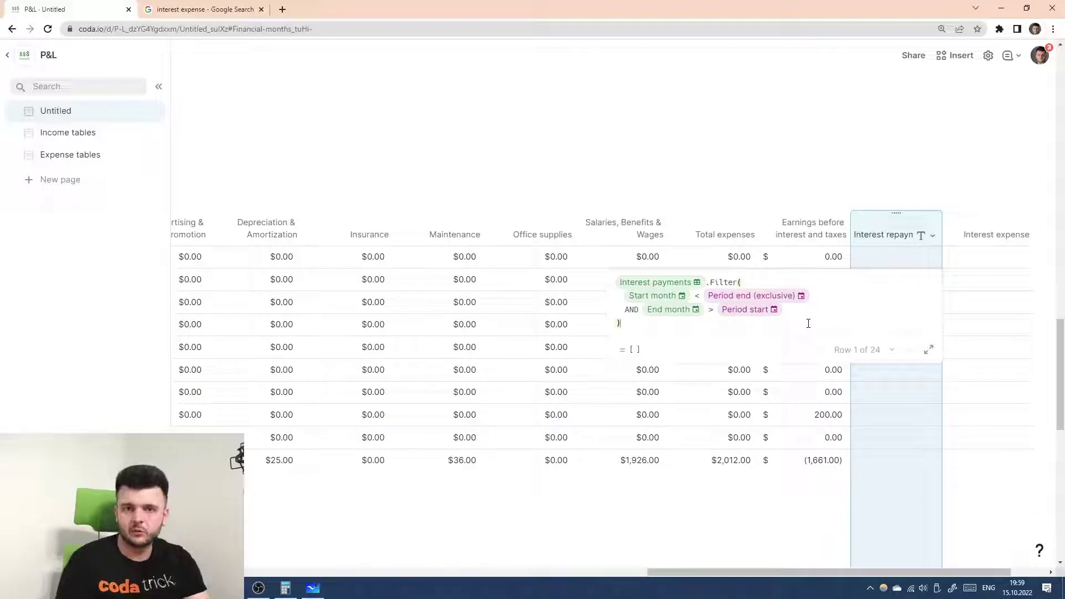
left_click(822, 297)
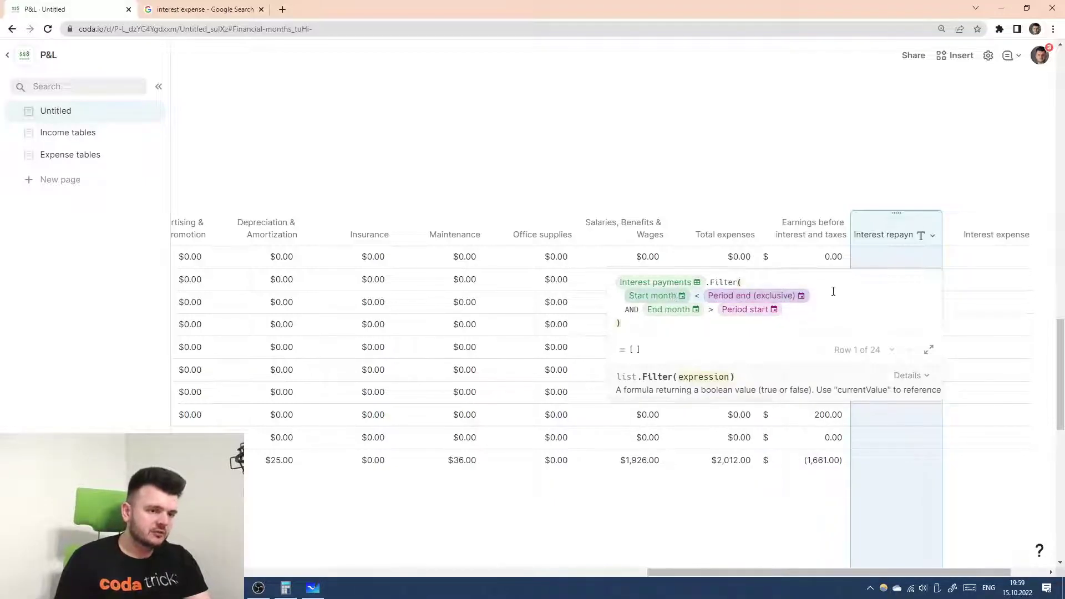
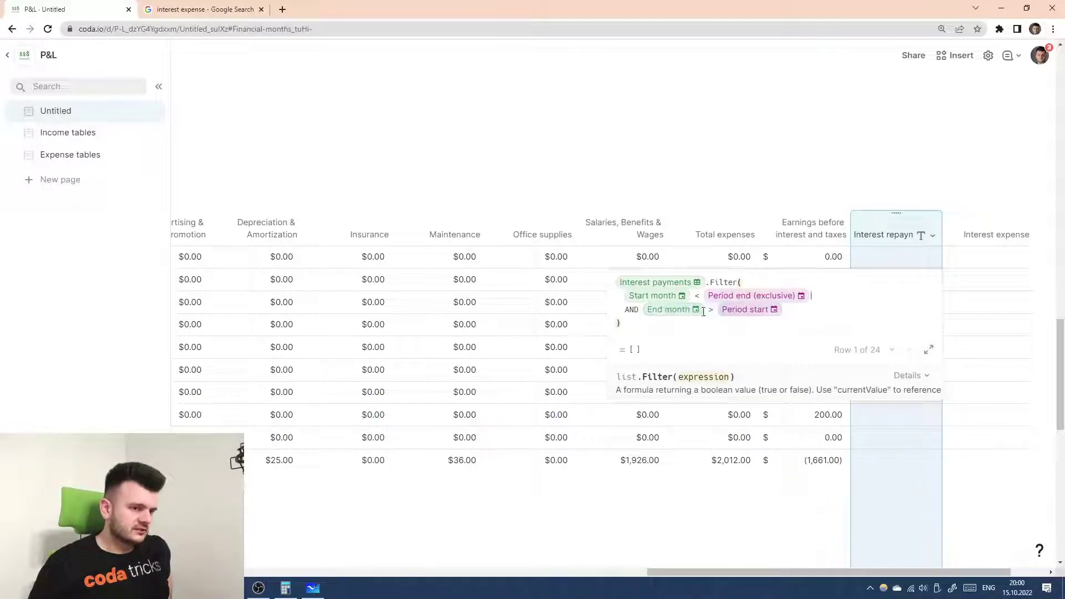
left_click(771, 310)
left_click(644, 314)
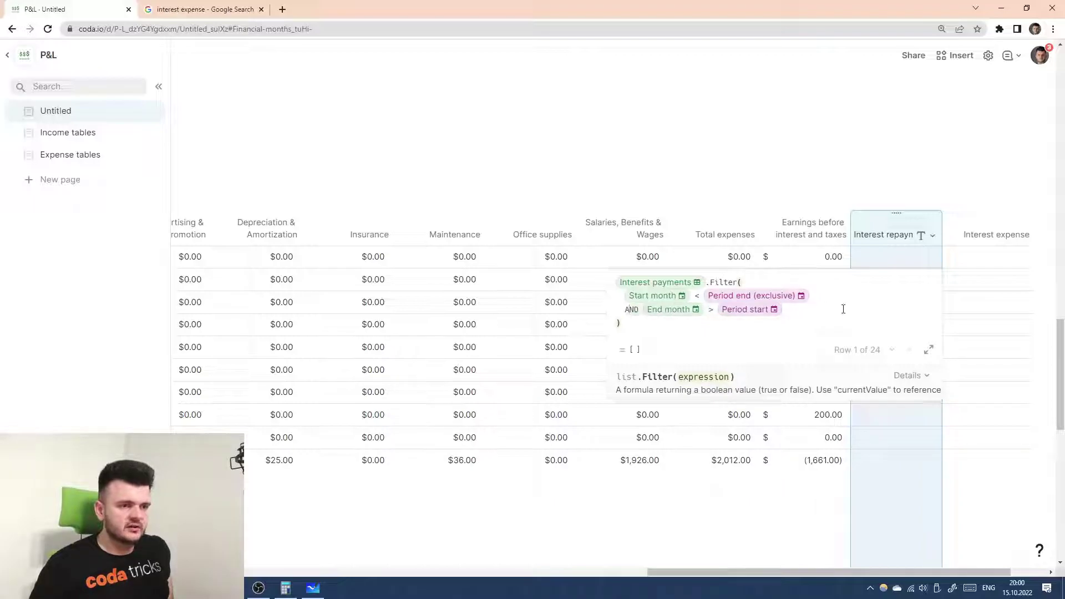
left_click(815, 323)
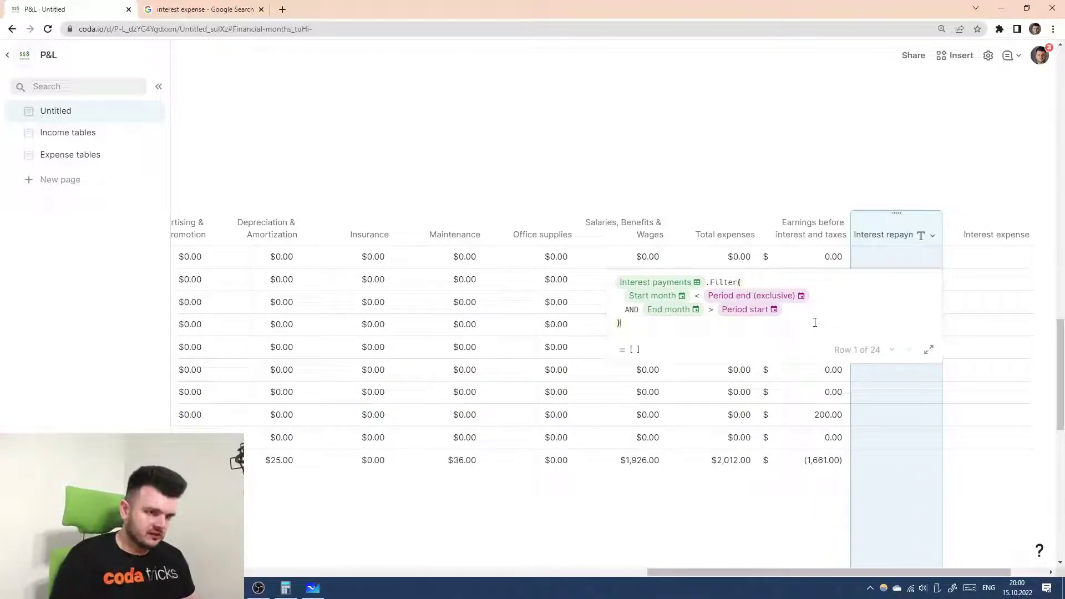
key("Return")
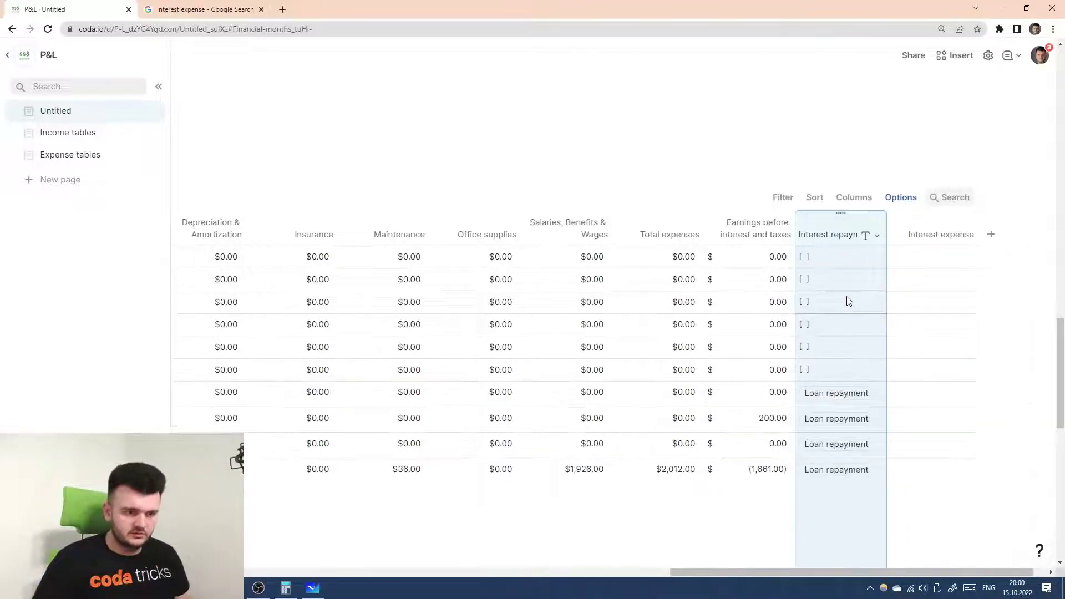
- Compare the Interest repayments results in Financial months with the loan's start and end months in Interest payments on the Expense tables page
scroll(847, 297, "down", 3)
scroll(847, 301, "up", 5)
scroll(852, 381, "down", 3)
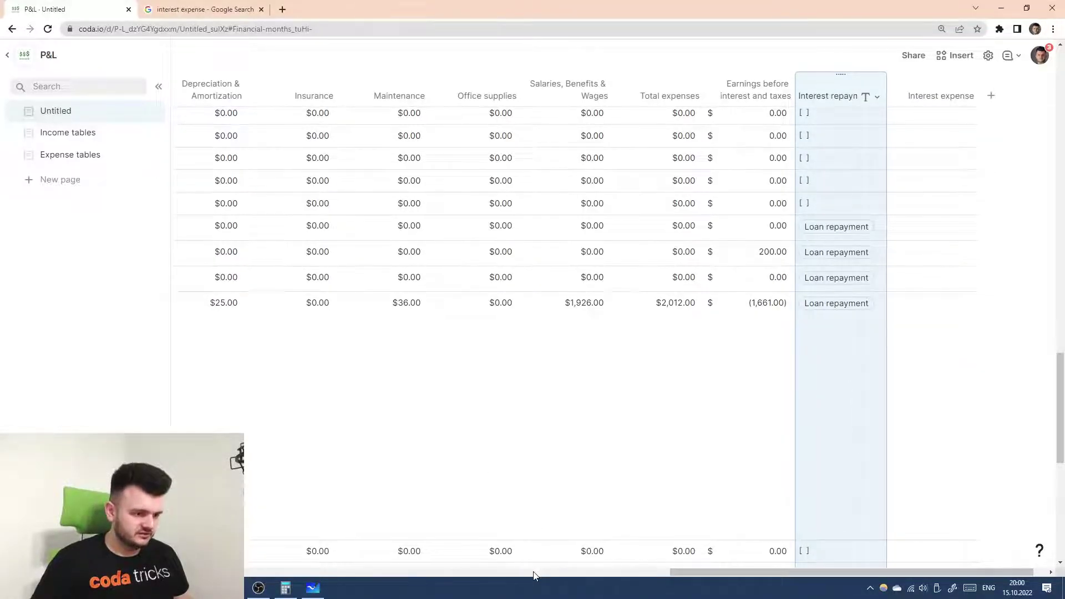
left_click_drag(534, 571, 785, 571)
left_click(97, 153)
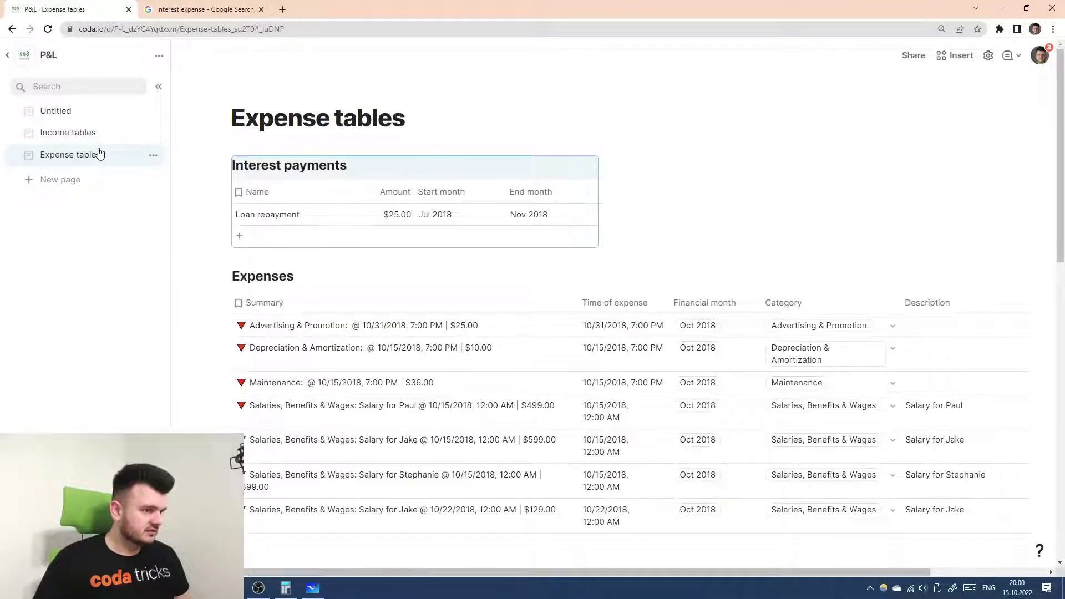
left_click(521, 217)
left_click(545, 194)
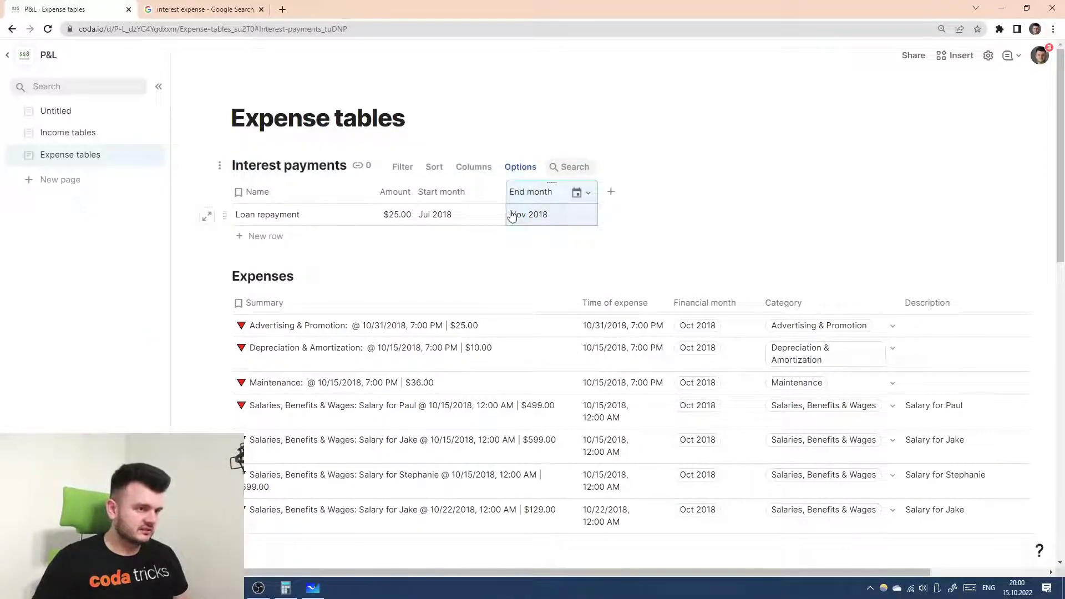
- Look over the Sales table on the Income tables page and return to the Untitled page
left_click(79, 134)
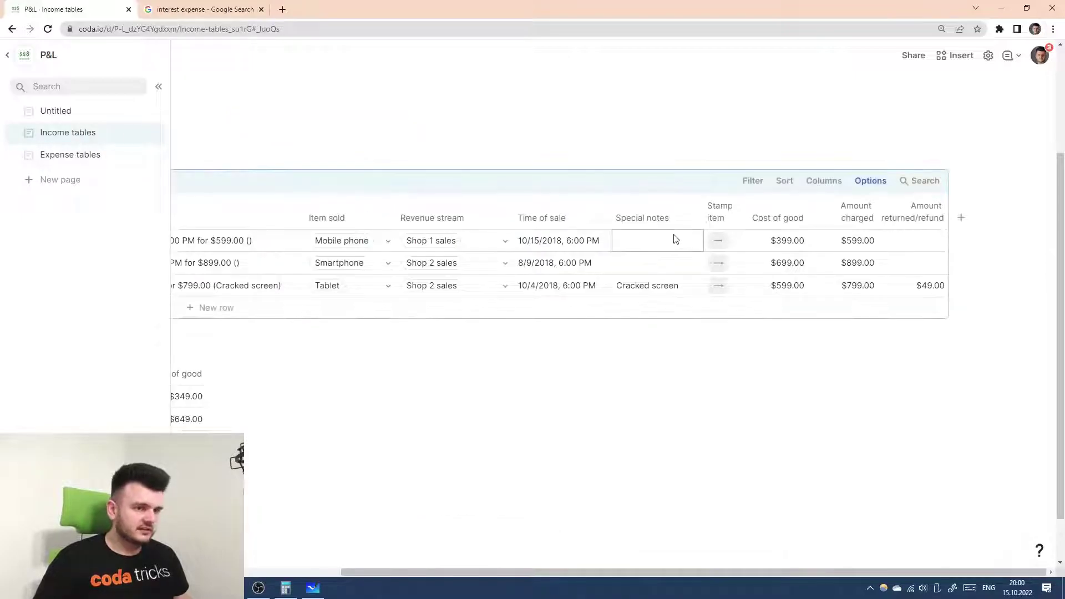
scroll(645, 251, "up", 3)
scroll(645, 251, "left", 2)
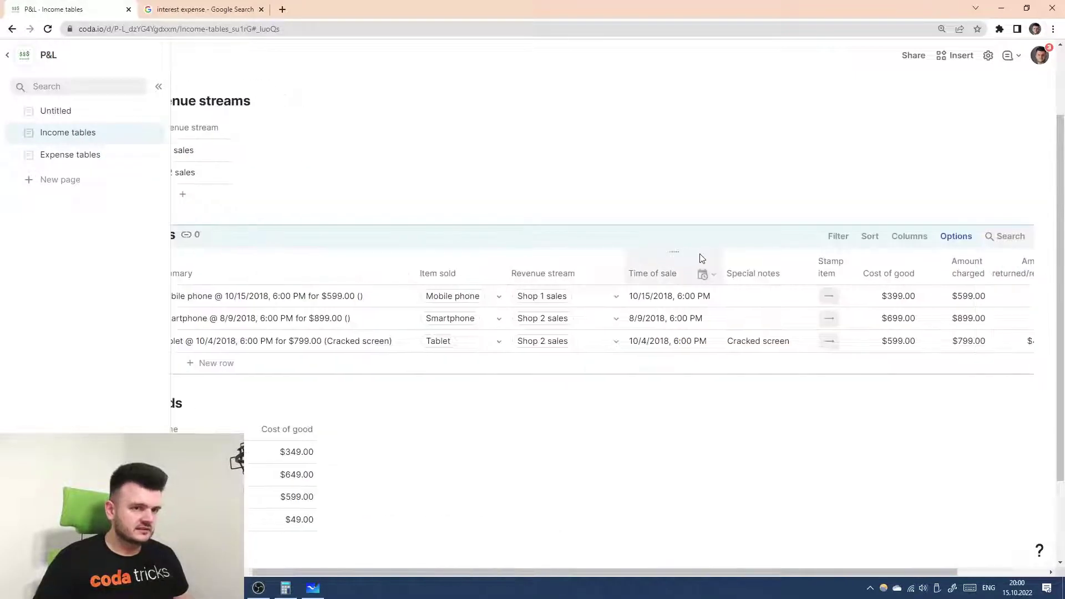
scroll(630, 239, "left", 3)
scroll(630, 240, "down", 2)
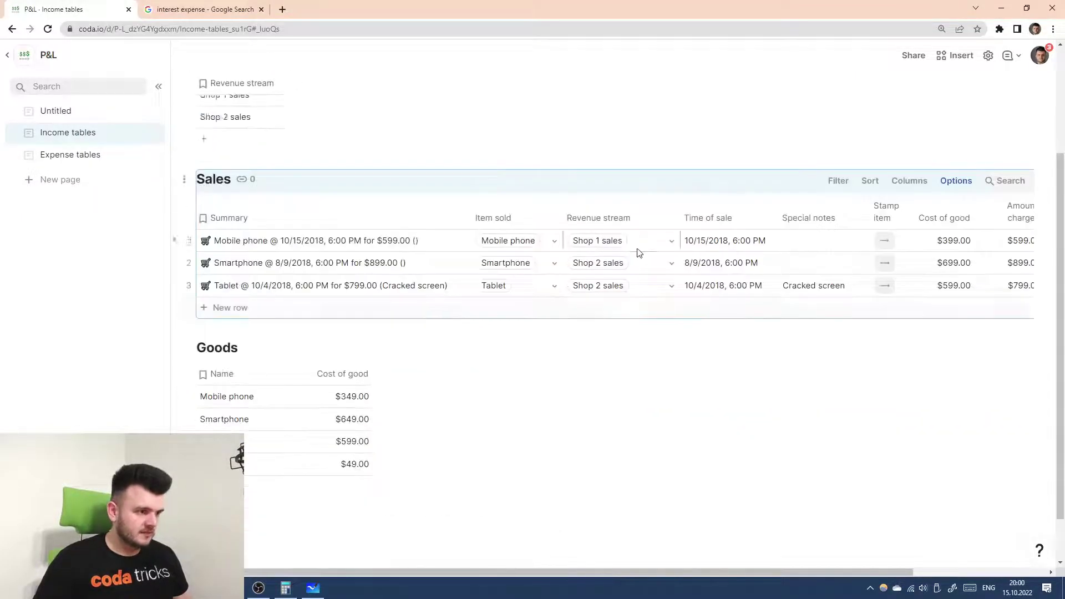
scroll(637, 250, "right", 1)
left_click(78, 114)
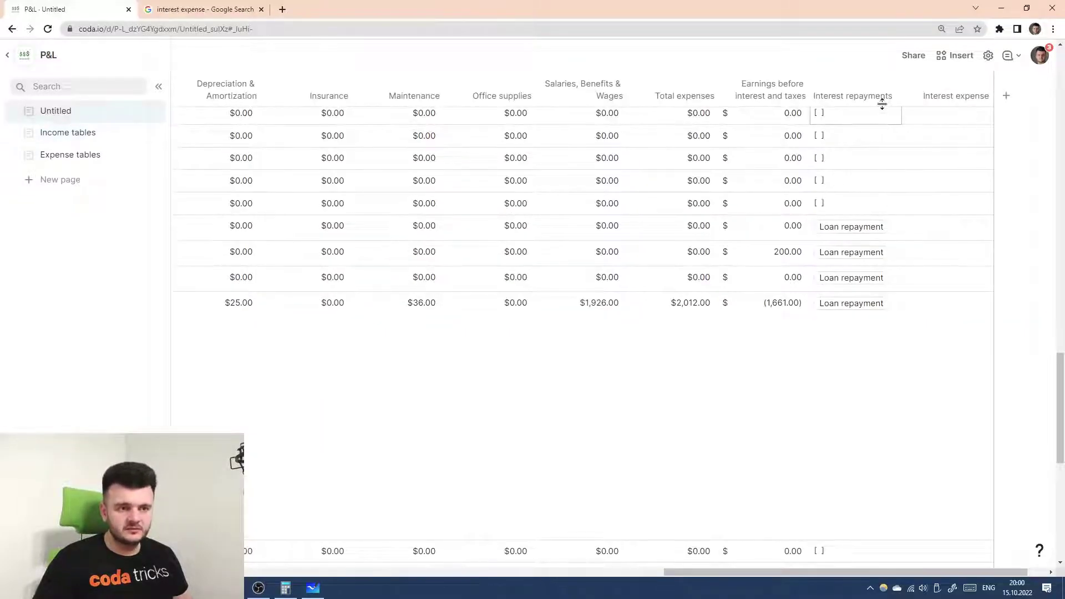
- Try changing the Start month comparison with Period end (exclusive) to <= in the Interest repayments formula
left_click(891, 97)
left_click(899, 156)
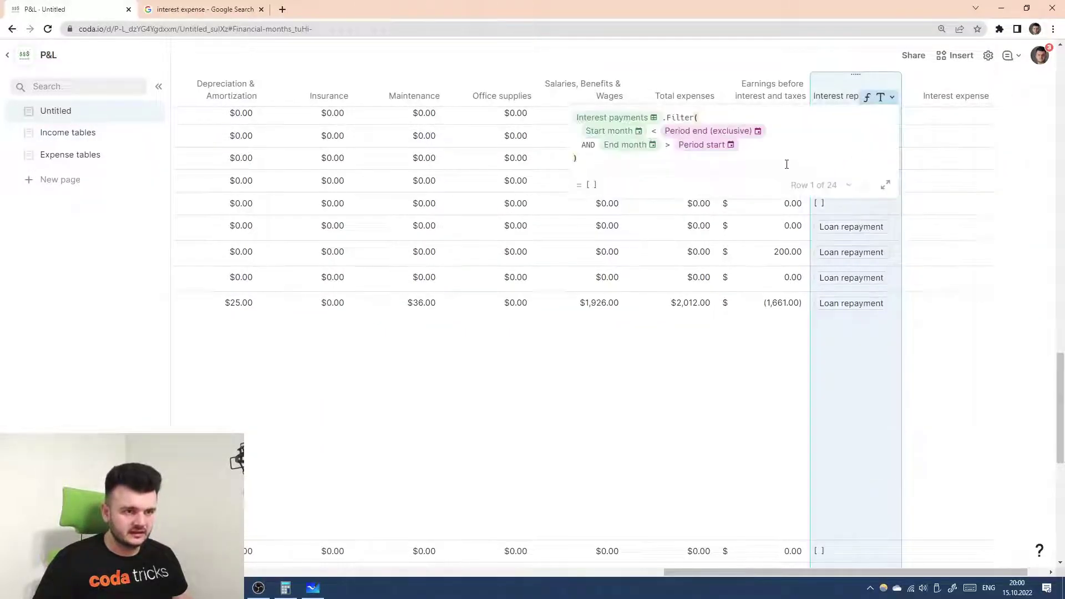
left_click(670, 145)
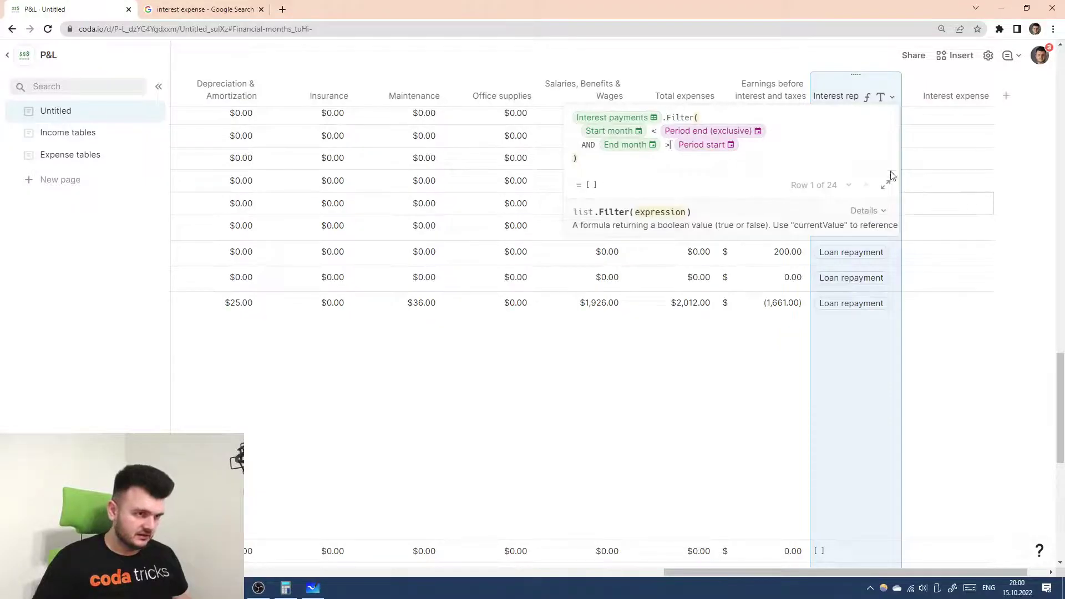
left_click(706, 134)
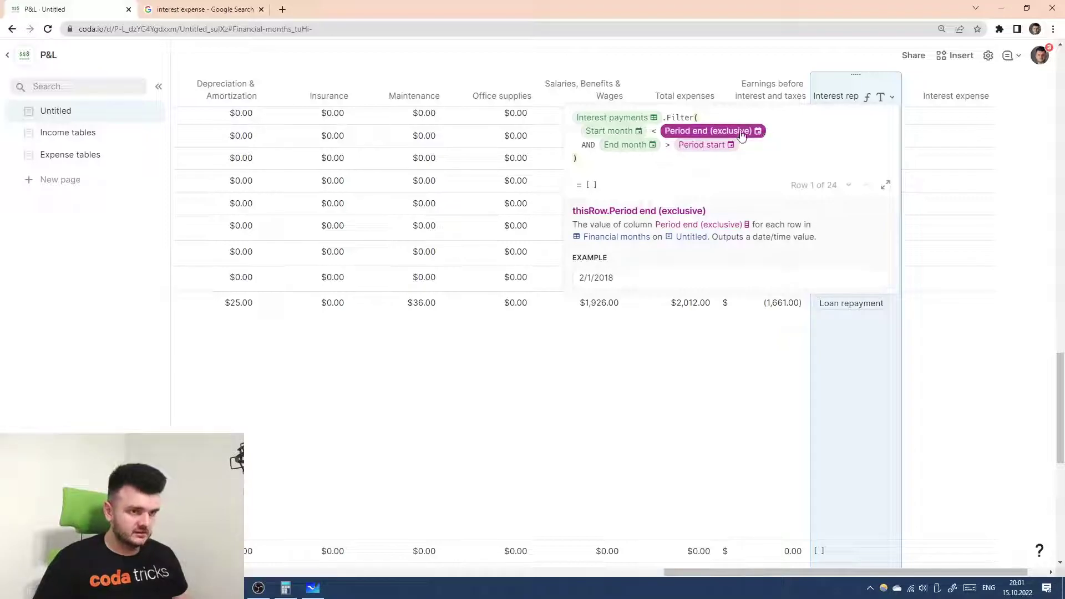
left_click(659, 132)
type("=")
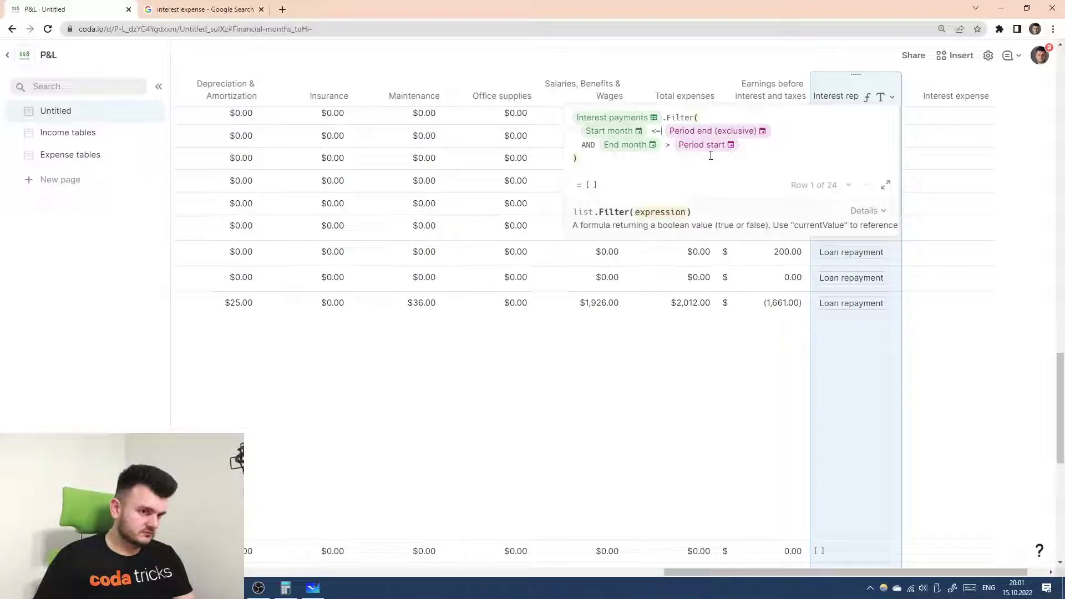
key("Return")
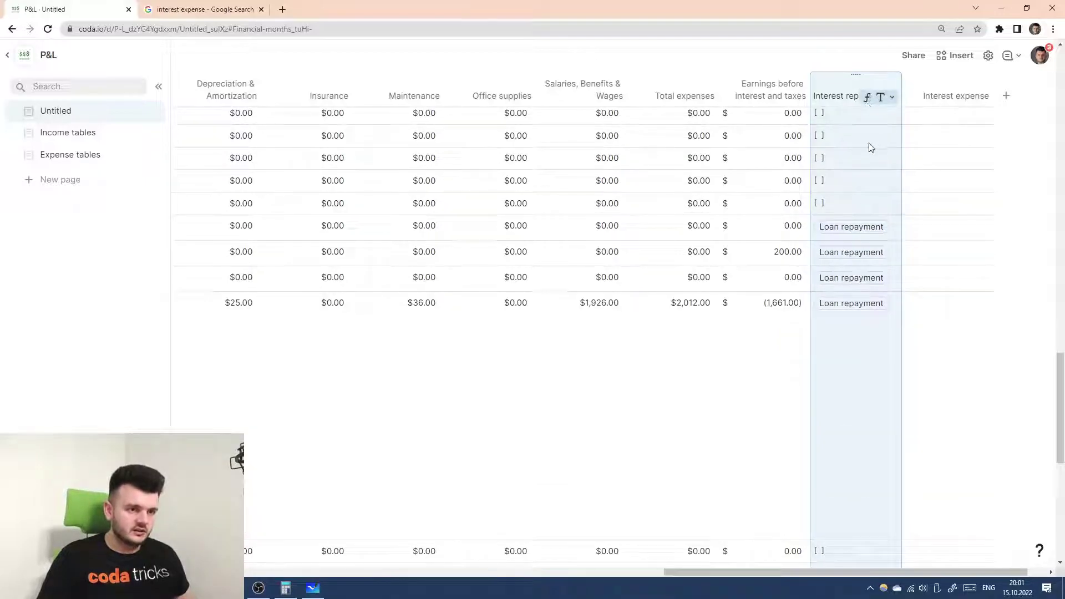
- Reopen the Interest repayments column's formula for editing at the End month comparison
left_click(893, 97)
left_click(875, 159)
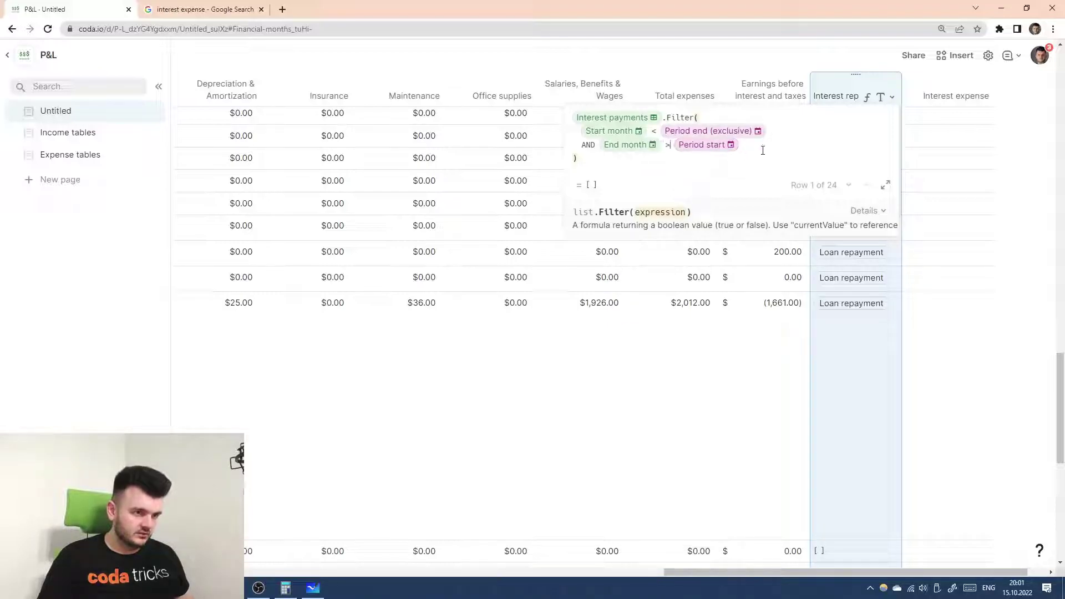
- Change the Interest repayments filter to End month >= Period start and review which months return a loan repayment
type("=")
key("Return")
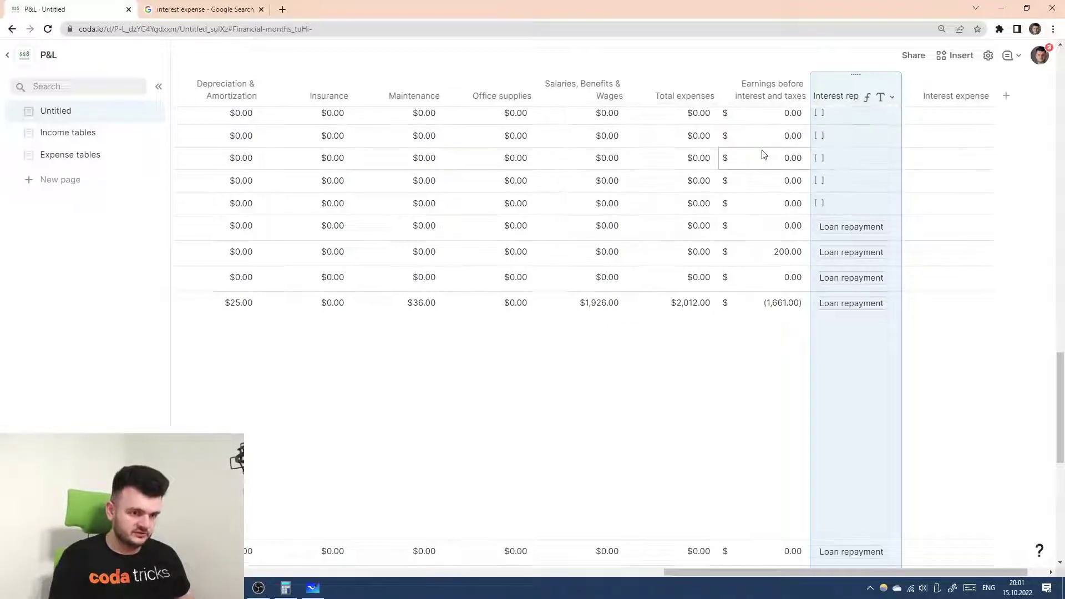
scroll(804, 217, "down", 1)
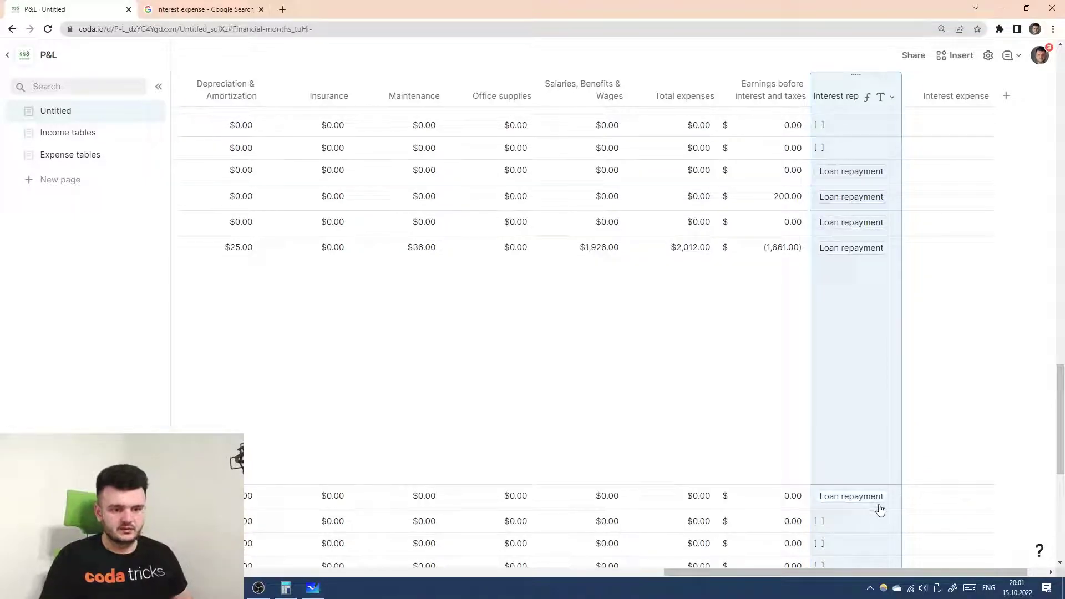
left_click_drag(880, 572, 358, 560)
scroll(358, 561, "right", 15)
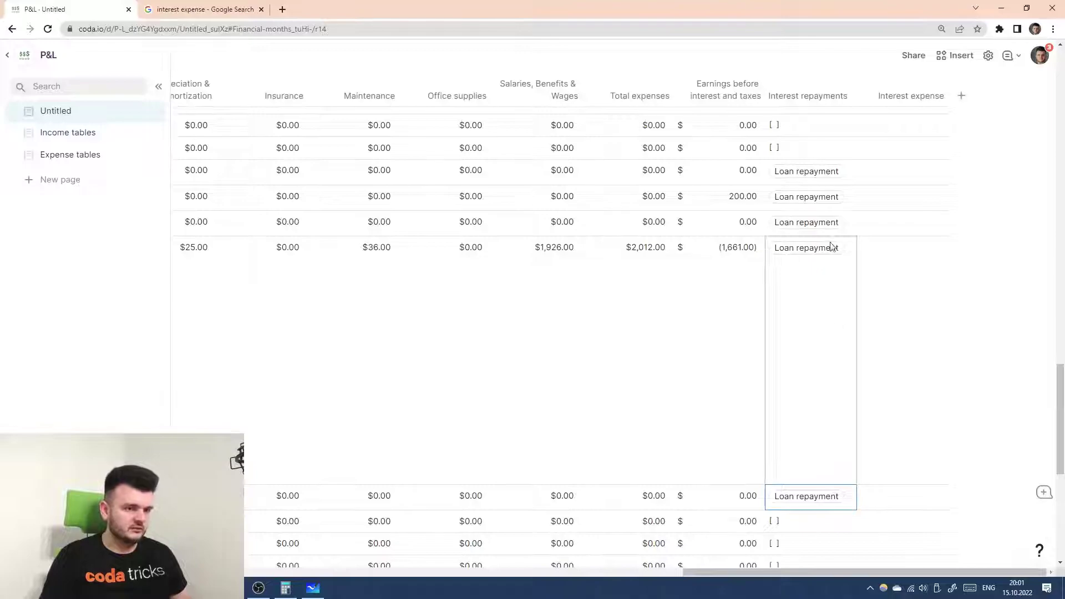
left_click_drag(832, 170, 851, 490)
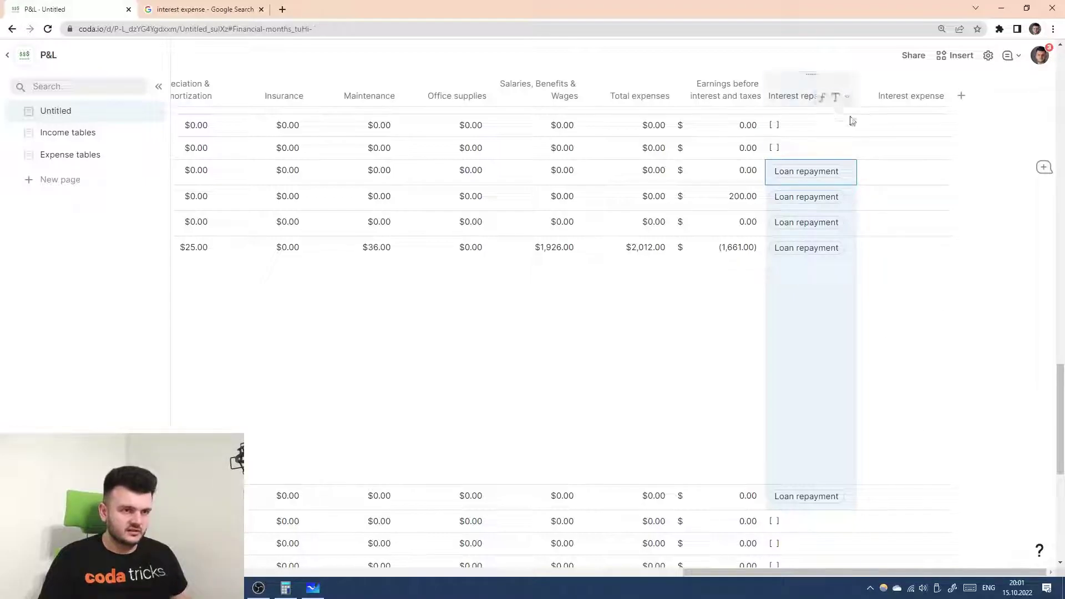
- Convert the Interest repayments column to a lookup from the Interest payments table and allow multiple selections
left_click(848, 97)
mouse_move(860, 125)
mouse_move(736, 381)
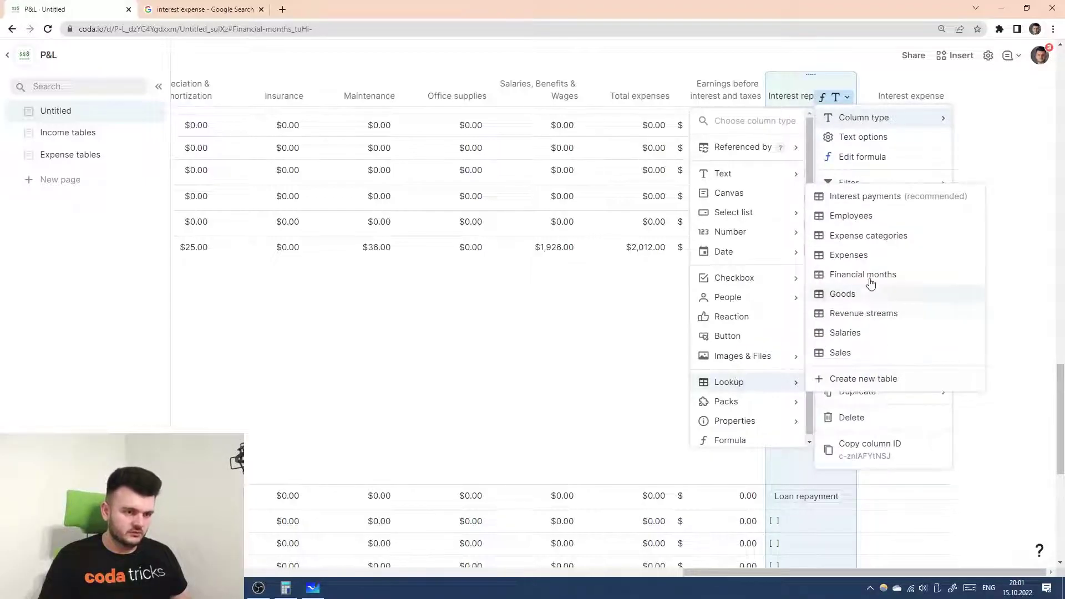
left_click(865, 201)
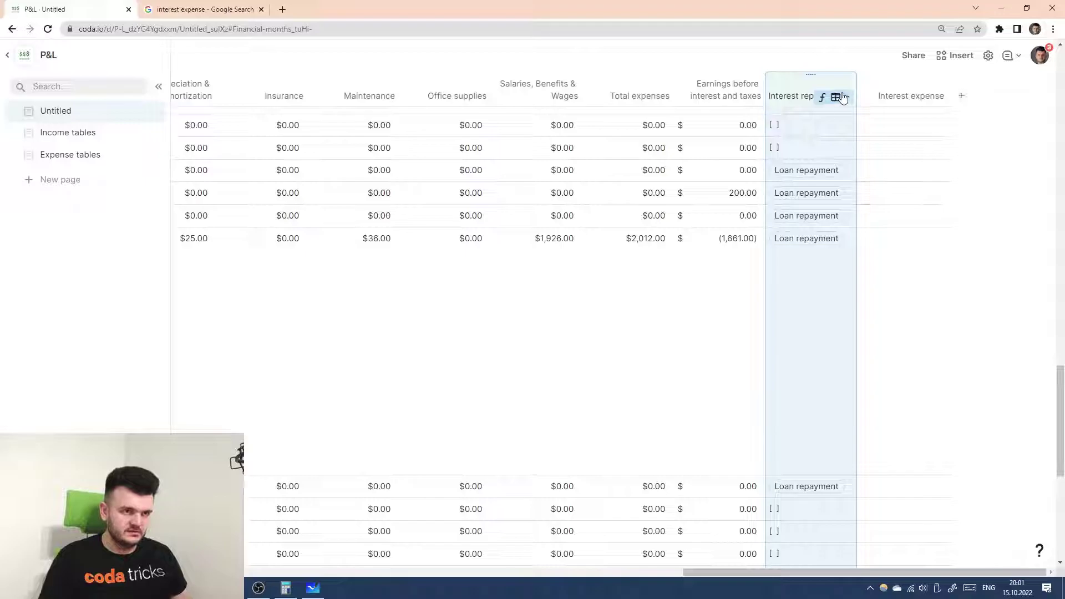
left_click(843, 98)
left_click(869, 137)
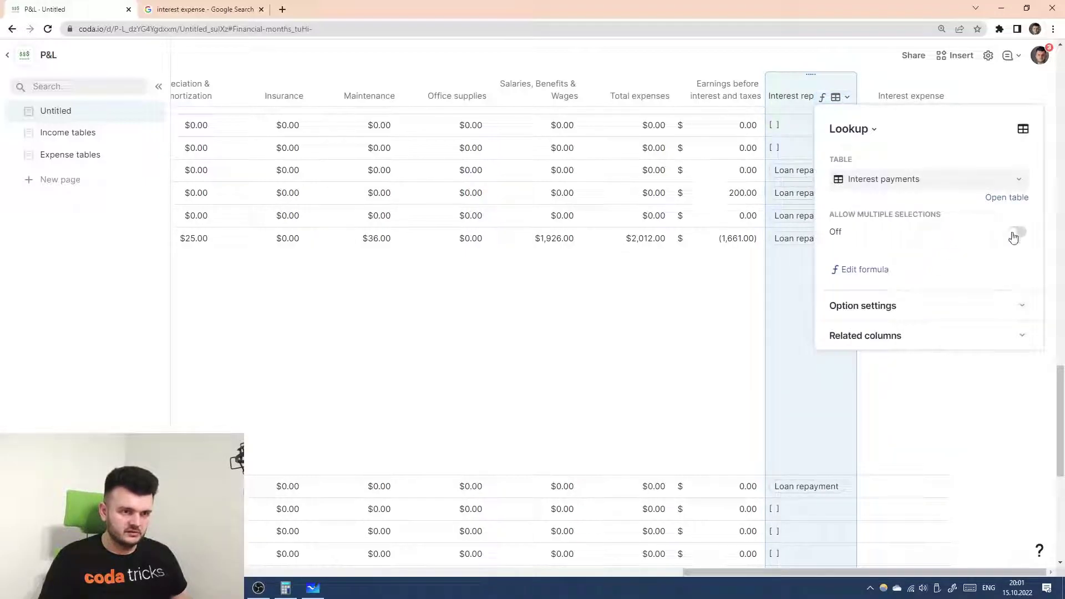
key("Escape")
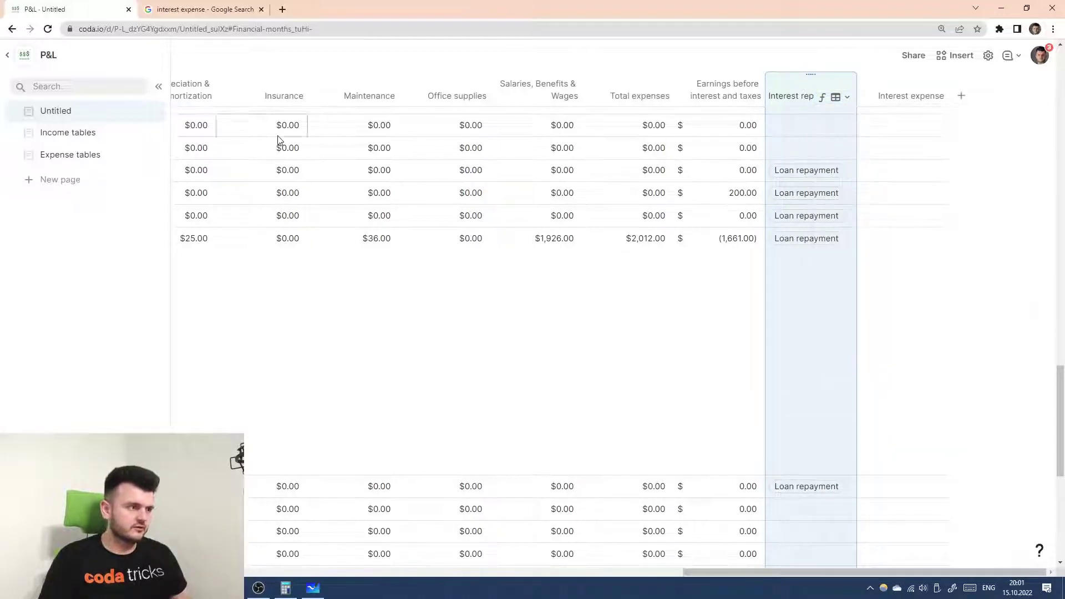
- Add a row named "Another loan" with an amount of $15 to the Interest payments table on the Expense tables page
left_click(105, 154)
left_click(293, 239)
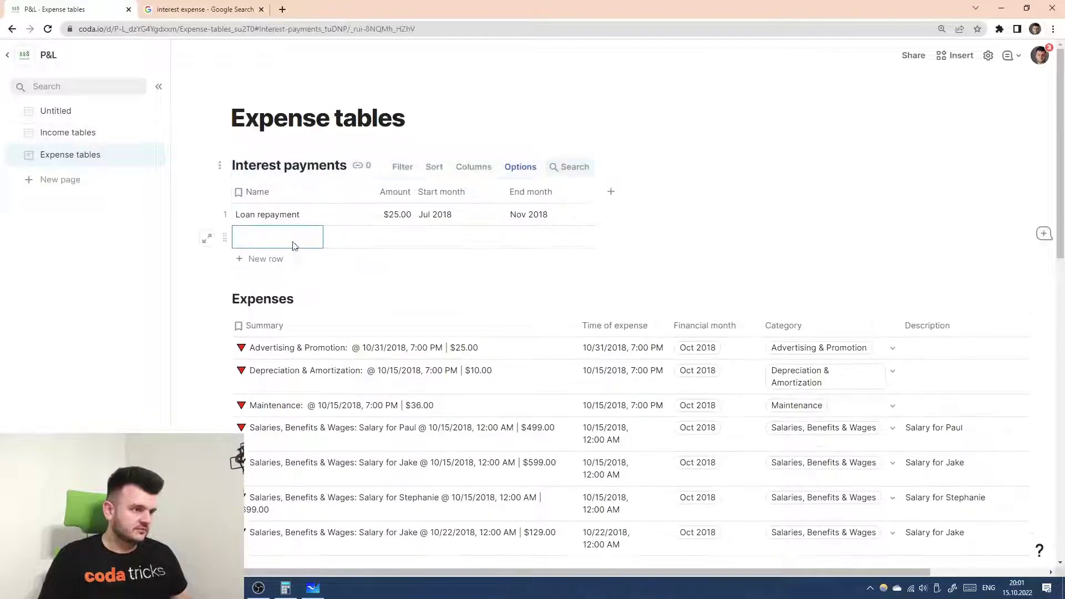
type("Another loa")
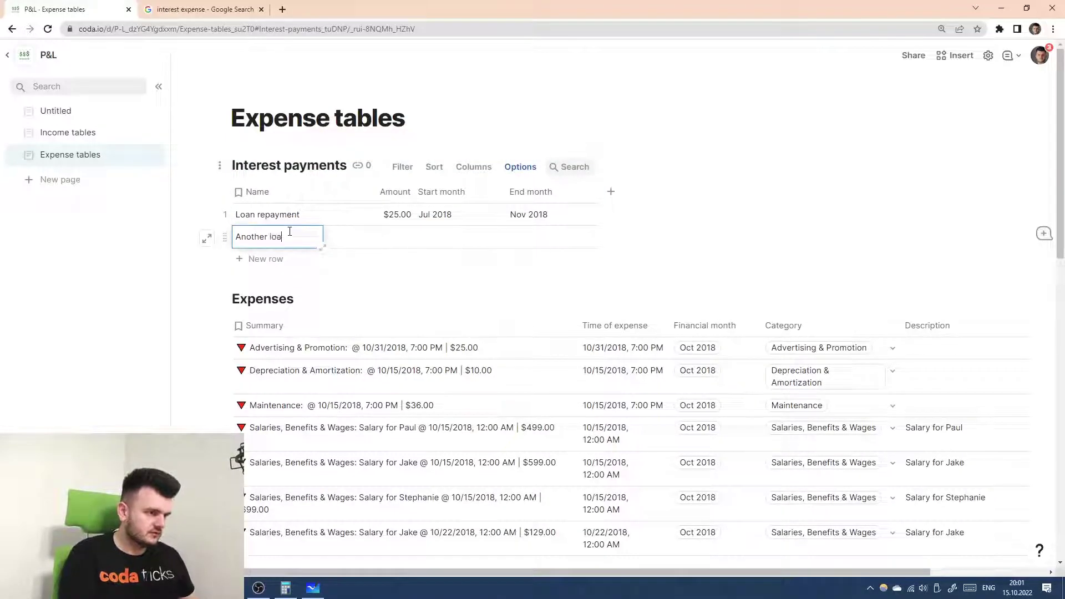
type("d")
key("Tab")
left_click(288, 236)
key("Return")
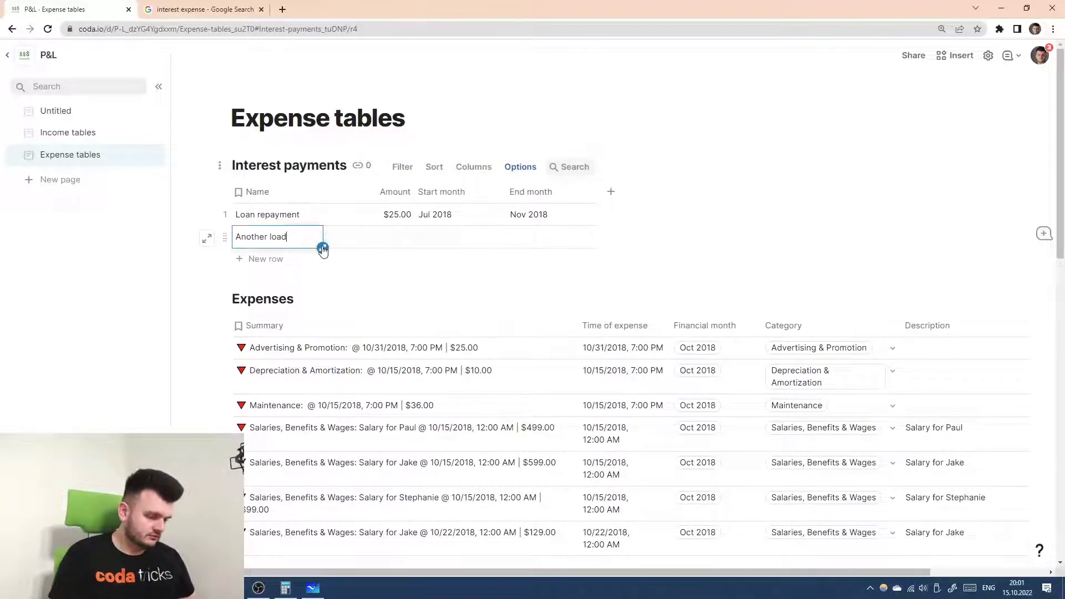
key("BackSpace")
type("n")
left_click(400, 235)
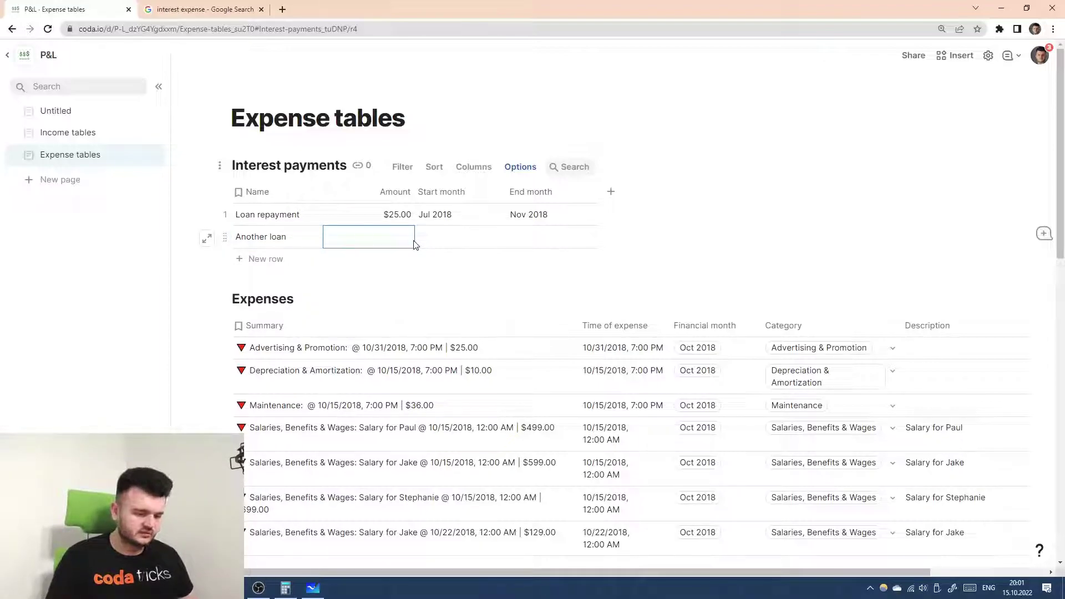
type("15")
key("Return")
- Set the start month of the Another loan row to Aug 2018
left_click(456, 243)
left_click(438, 240)
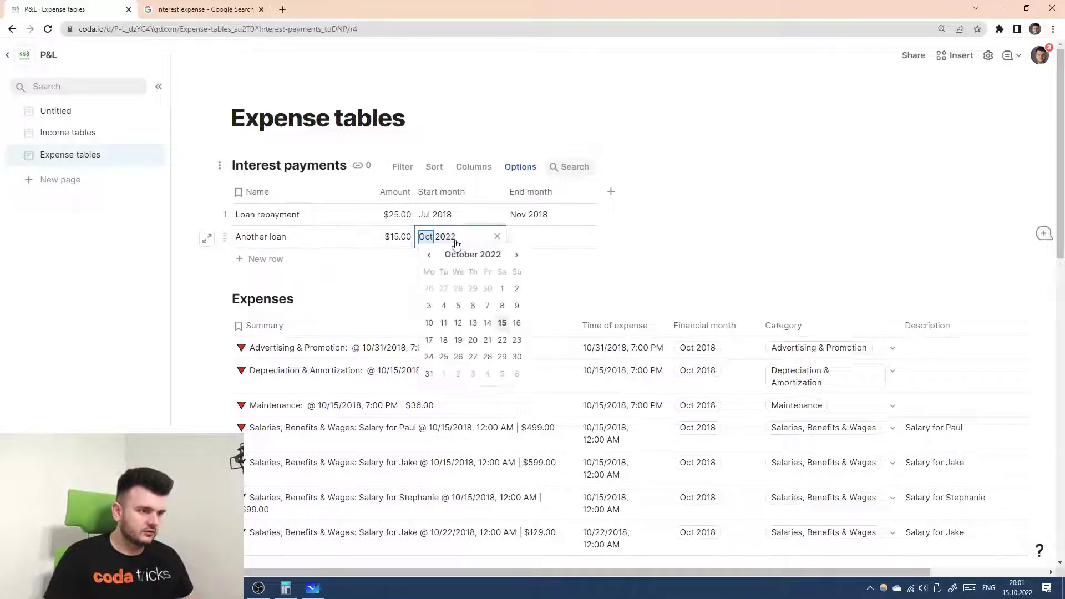
type("2018")
left_click(423, 237)
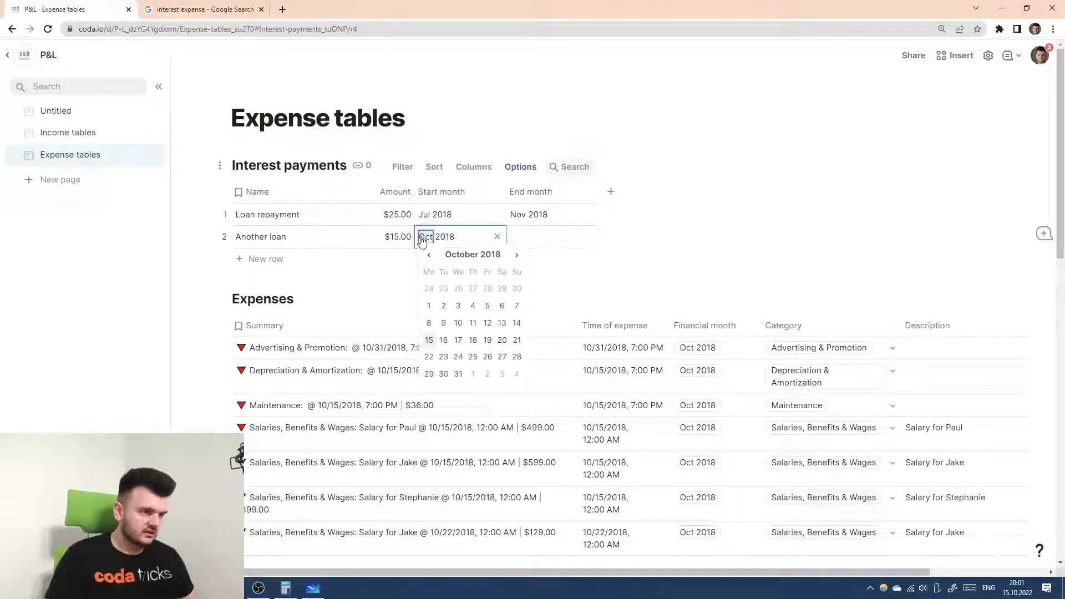
left_click(431, 256)
left_click(431, 257)
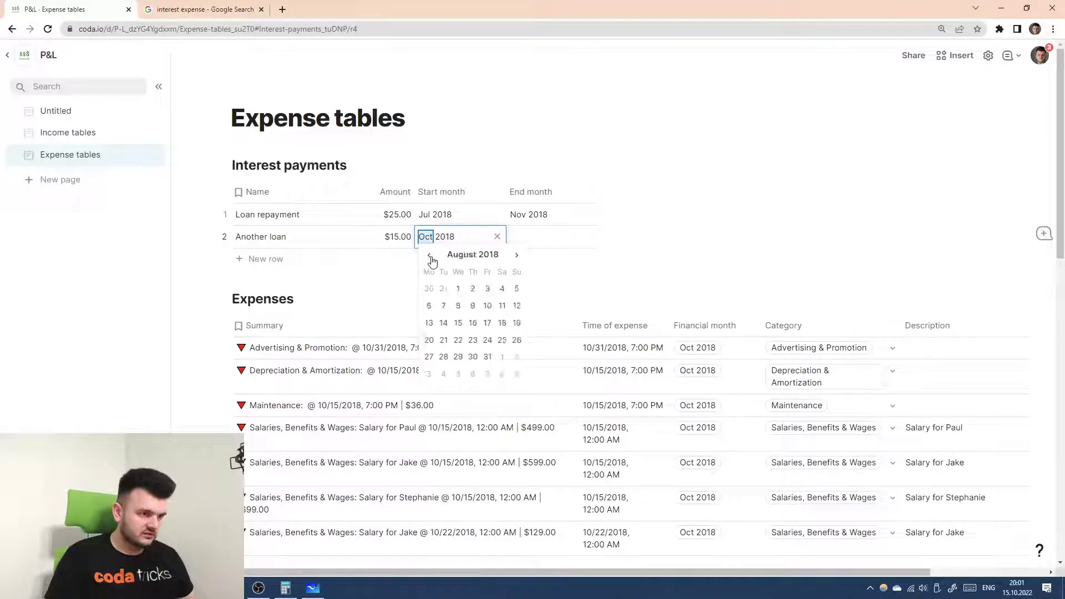
left_click(459, 289)
- Set the end month of the Another loan row to Dec 2022
left_click(518, 237)
left_click(518, 238)
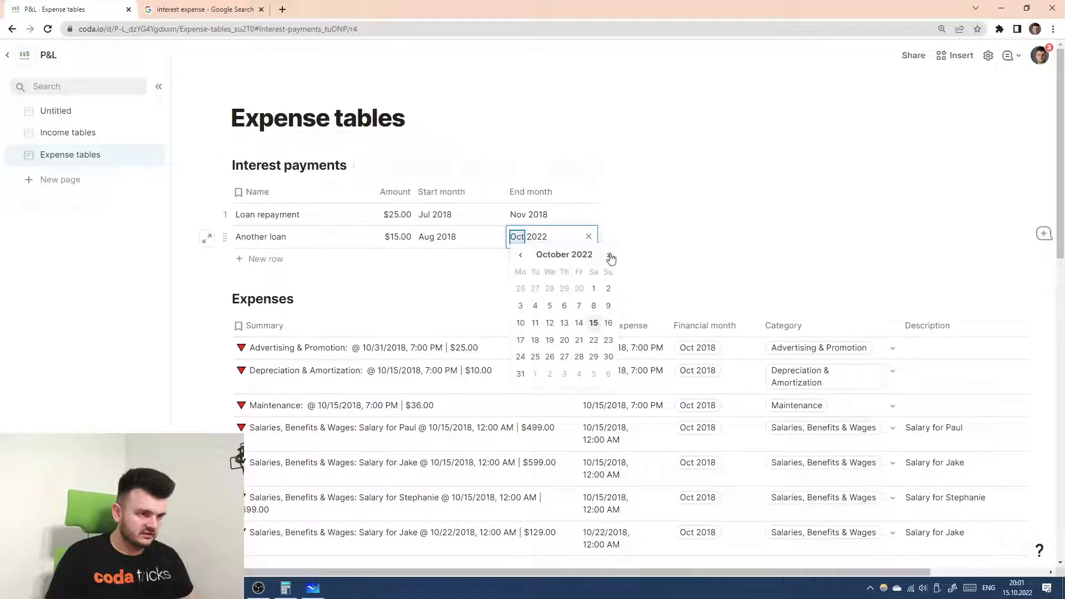
left_click(610, 256)
left_click(608, 255)
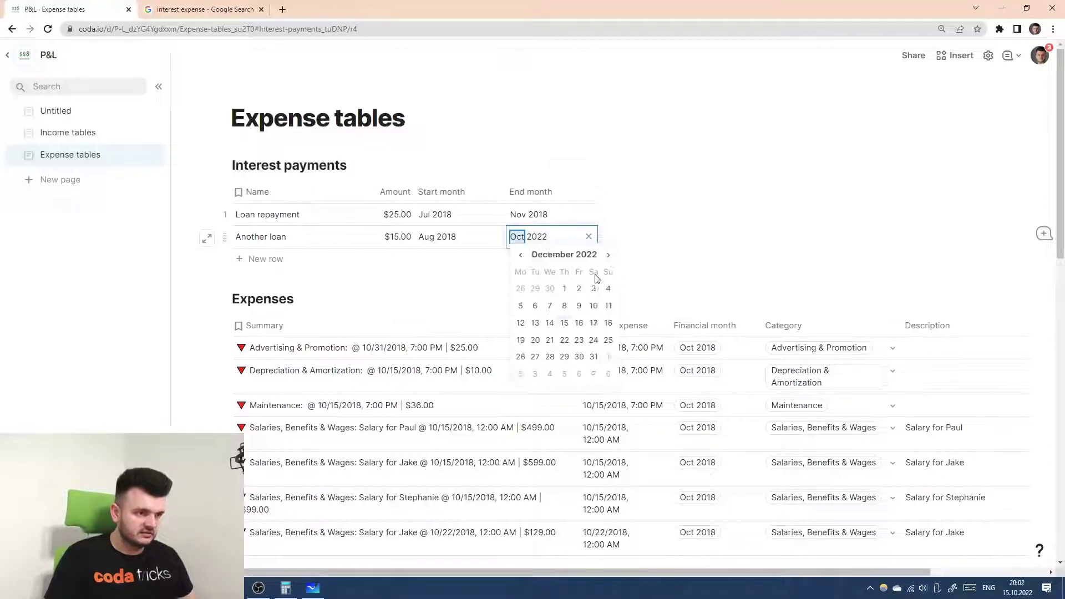
left_click(566, 289)
- Examine on the Untitled page which months list each loan in the Interest repayments column
left_click(75, 110)
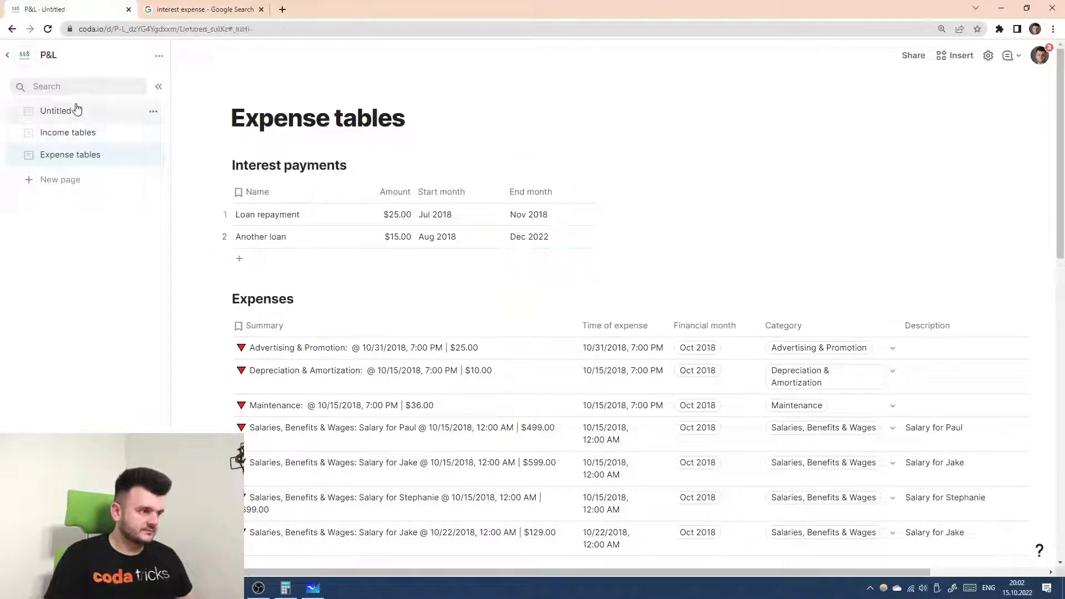
left_click(716, 205)
left_click(854, 206)
left_click(837, 175)
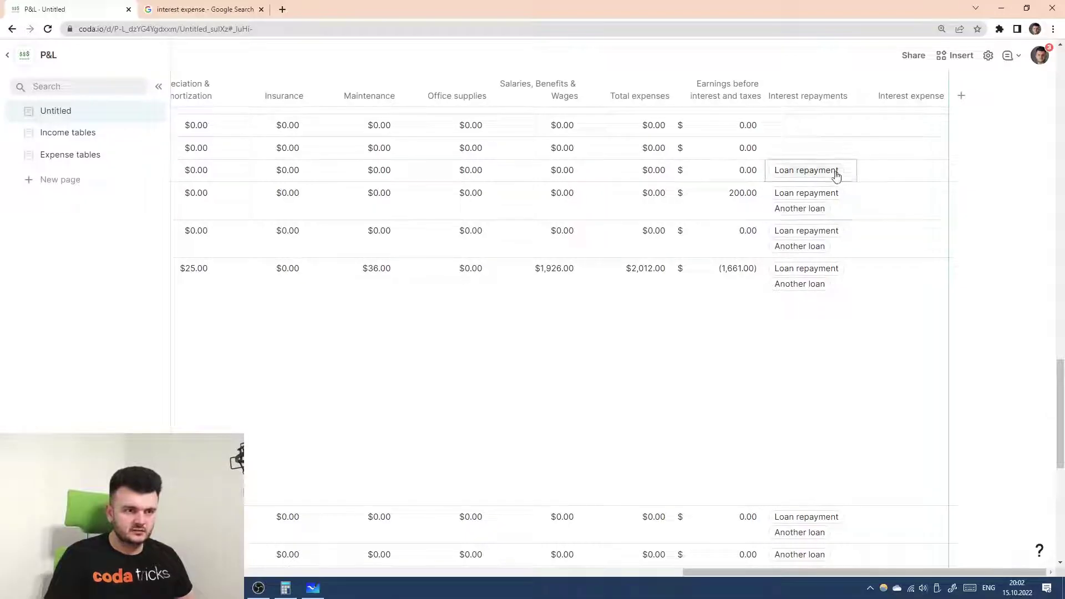
key("Down")
key("Down")
key("Down")
key("Down")
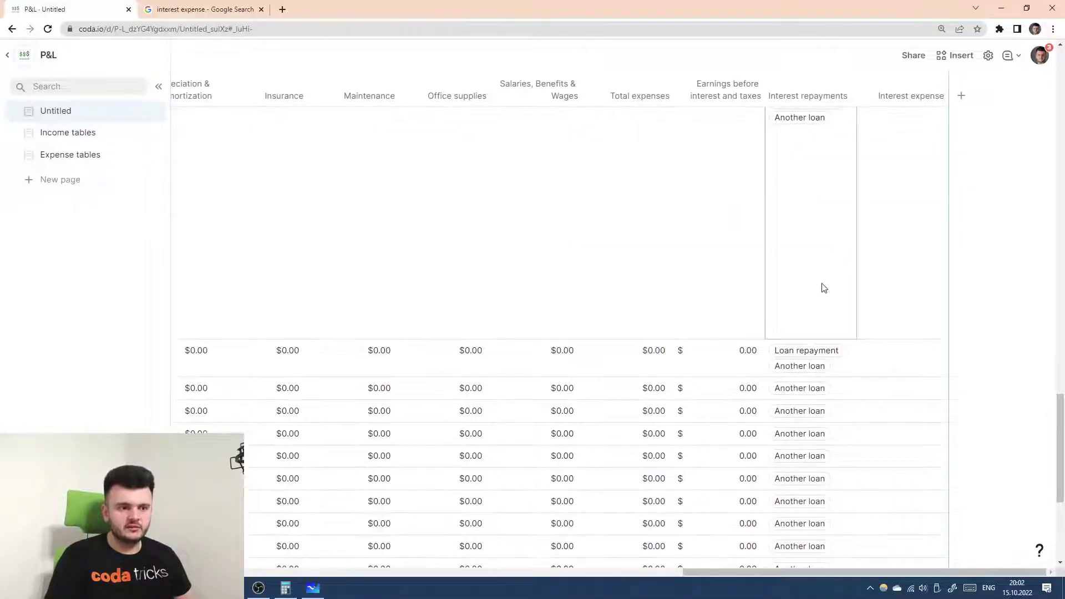
- Change the end month of the Another loan row in the Interest payments table to Dec 2018
left_click(70, 155)
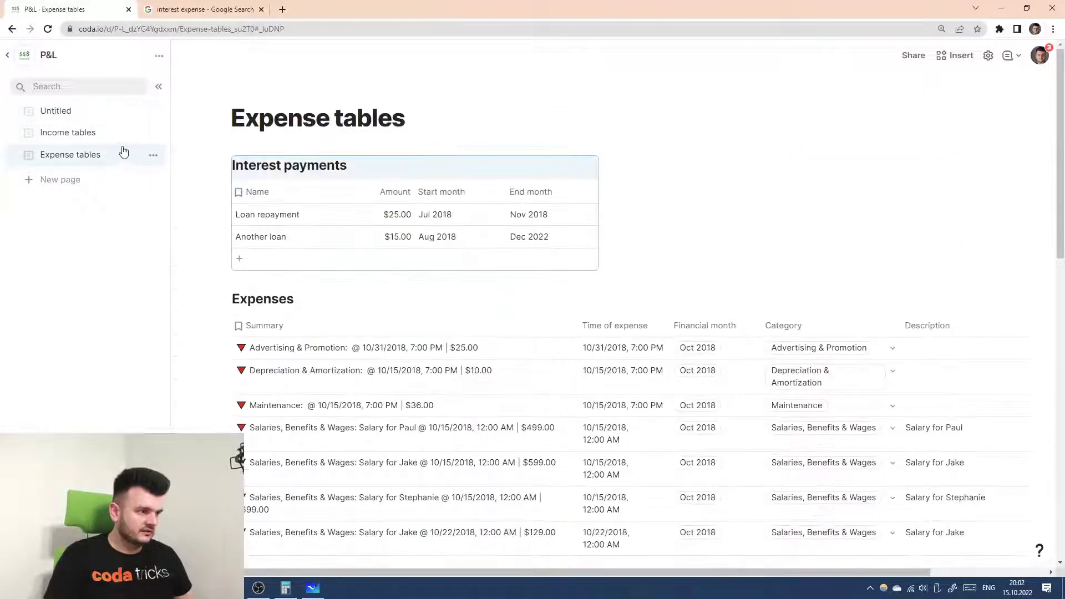
left_click(576, 240)
left_click(560, 239)
left_click(541, 241)
left_click(542, 239)
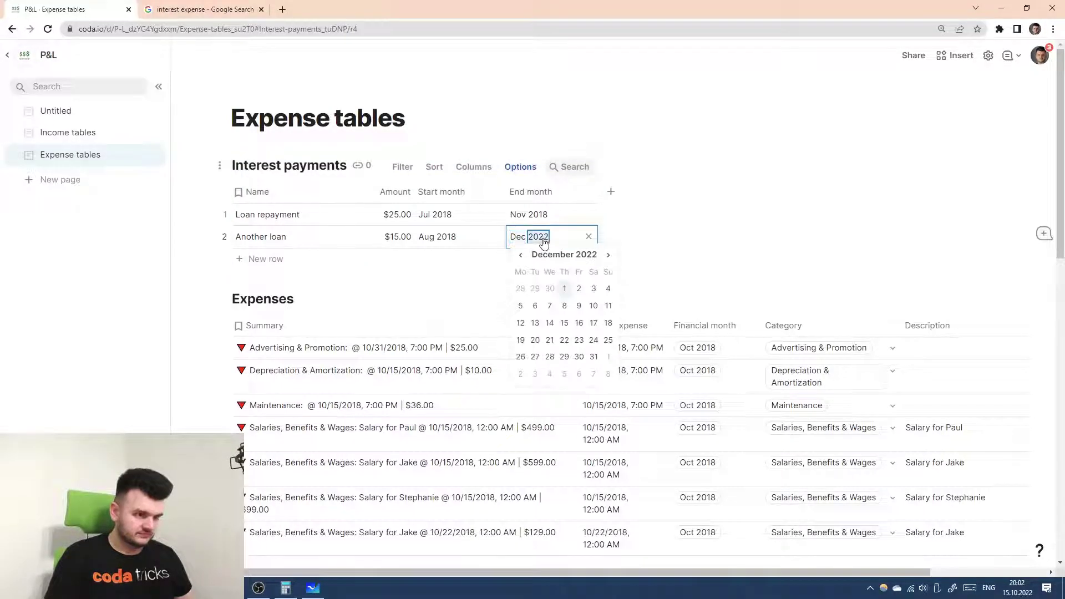
key("Down")
key("Down")
key("Return")
- Give the Interest expense column on the Untitled page a formula that sums Interest repayments.Amount
left_click(103, 115)
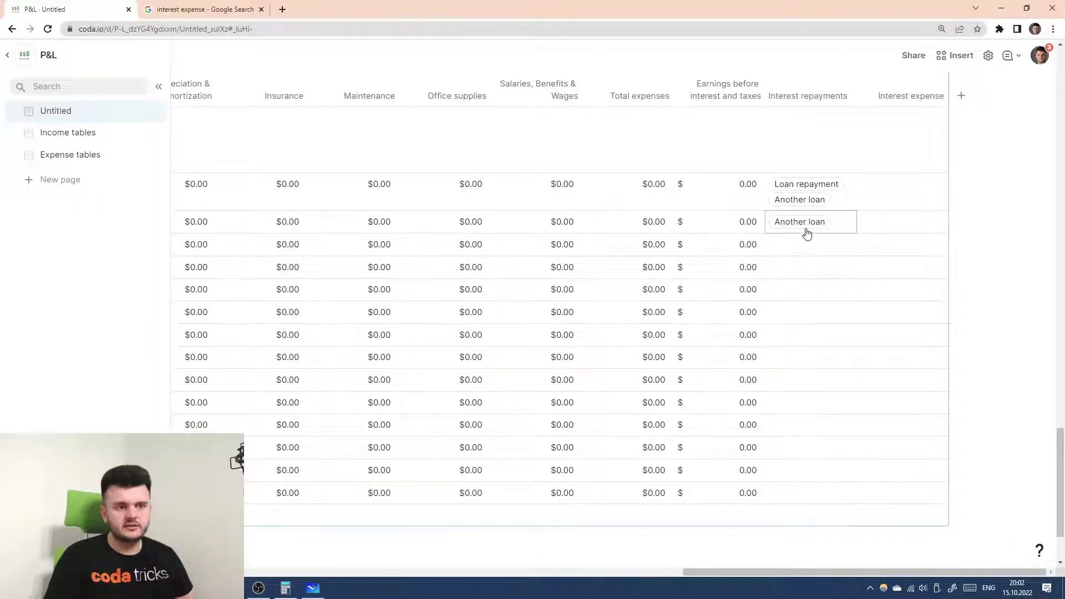
scroll(807, 234, "up", 6)
left_click(898, 98)
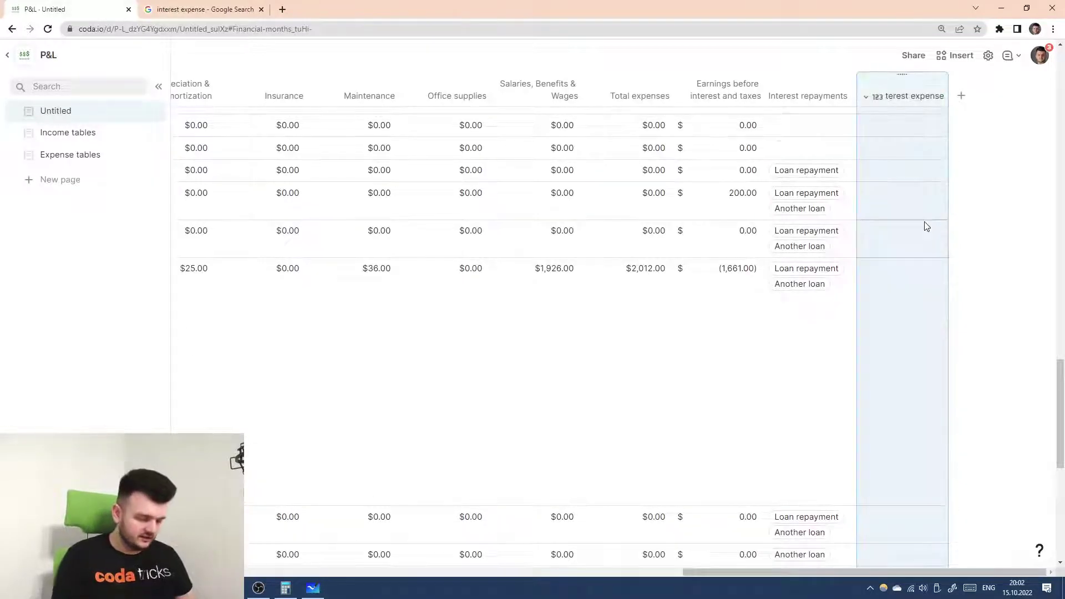
key("equal")
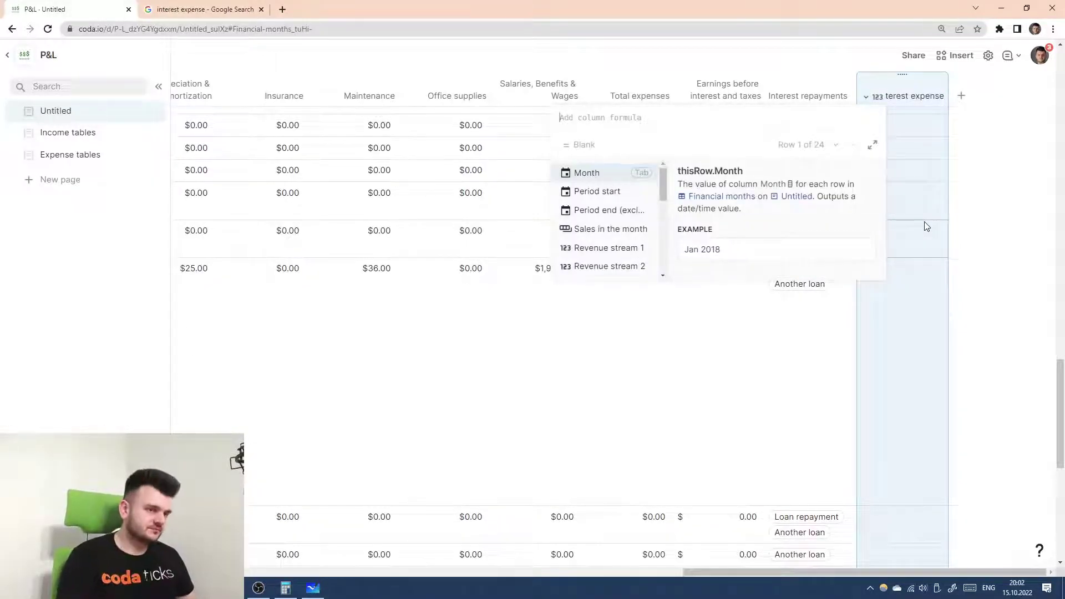
type("interest")
key("Tab")
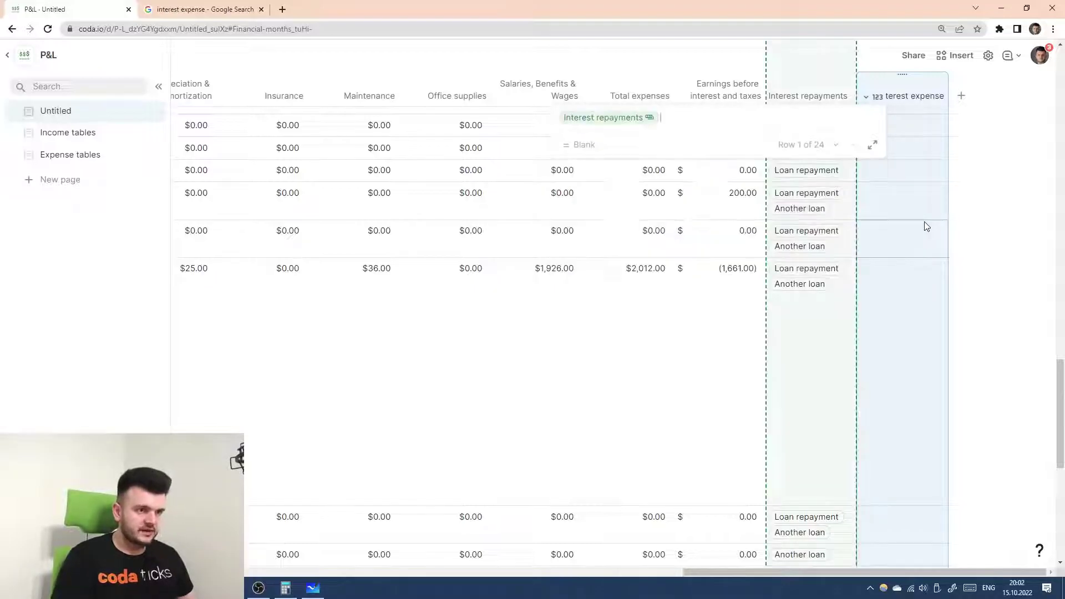
type(".")
key("Down")
key("Tab")
type(".")
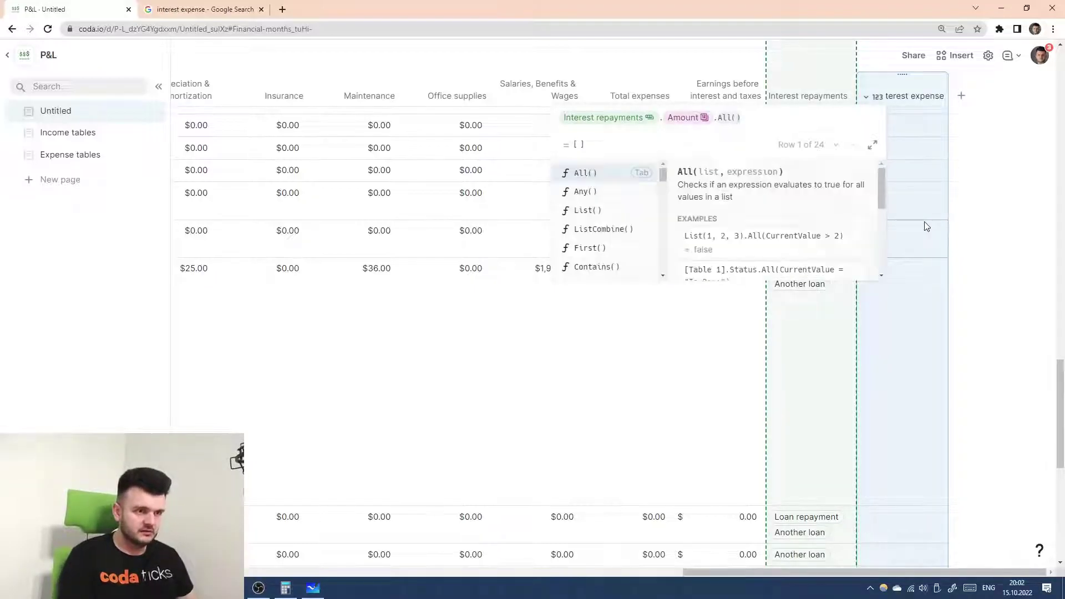
type("s")
key("Tab")
key("Return")
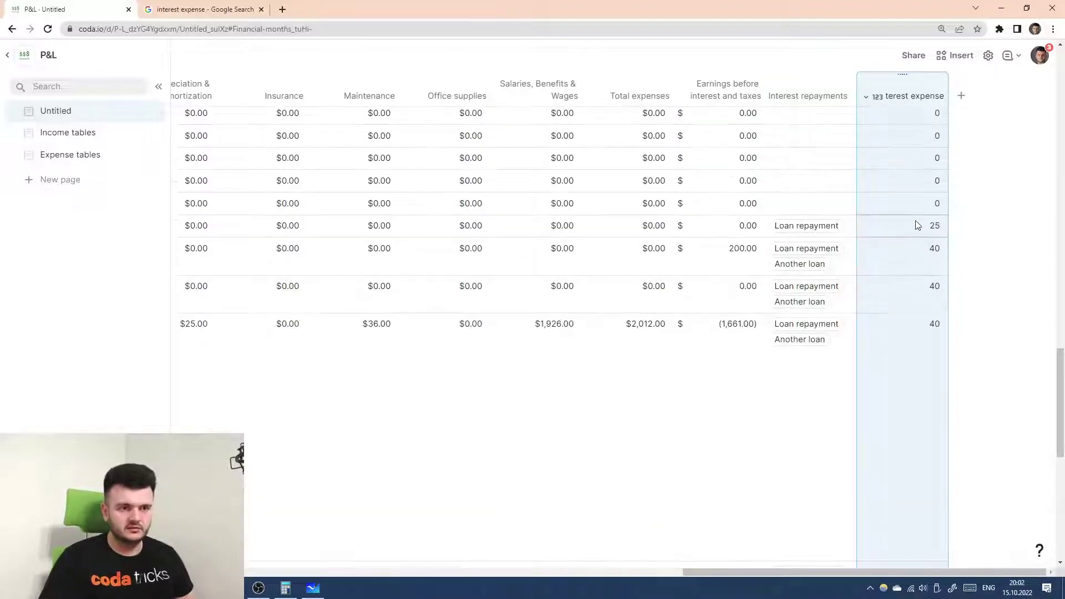
- Check the Interest expense values month by month against the loans listed in Interest repayments
left_click(921, 230)
left_click(905, 268)
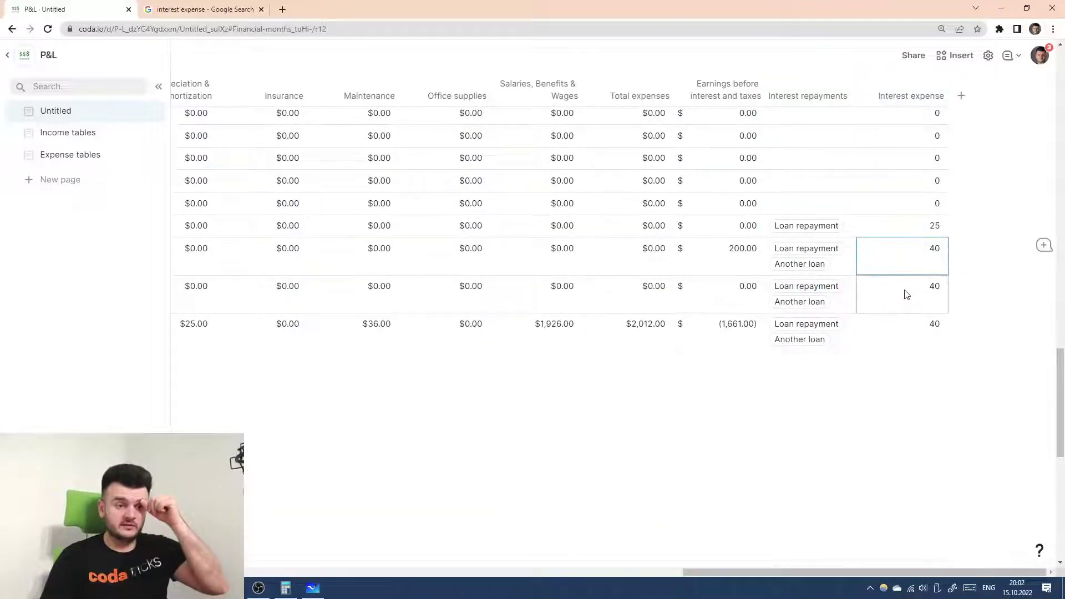
left_click(905, 294)
left_click(909, 340)
scroll(909, 340, "down", 3)
left_click(917, 442)
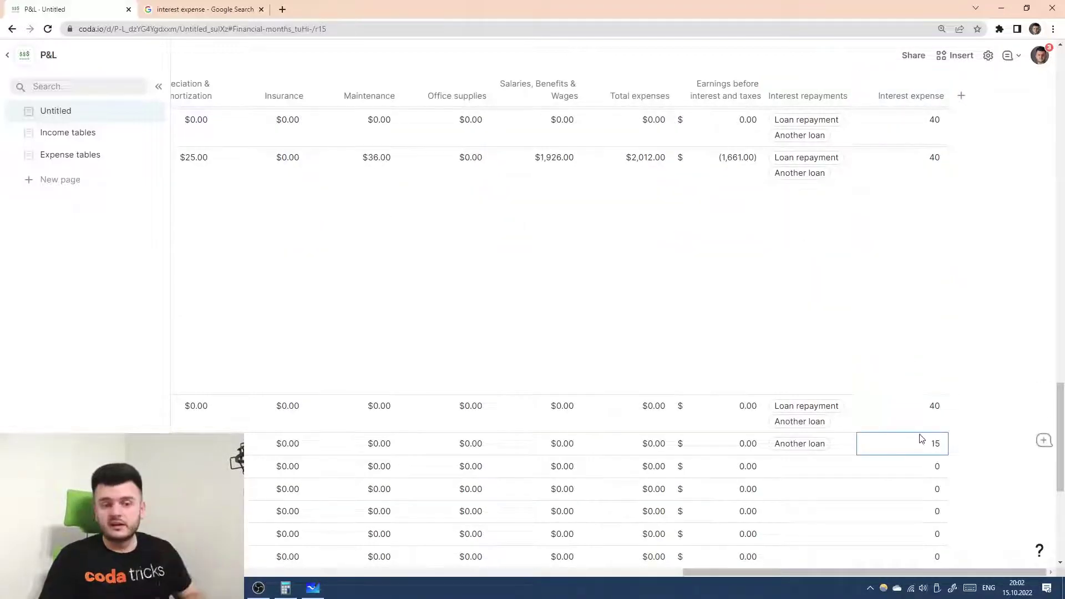
scroll(921, 431, "down", 1)
left_click(919, 415)
left_click(928, 506)
scroll(910, 483, "down", 2)
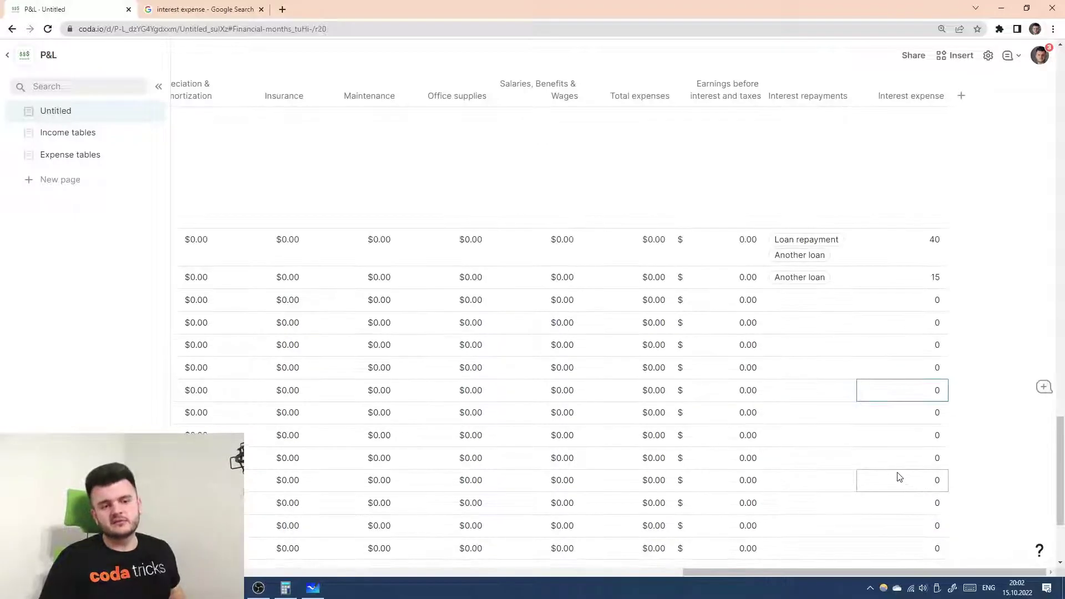
left_click(901, 458)
scroll(898, 394, "up", 3)
left_click(907, 445)
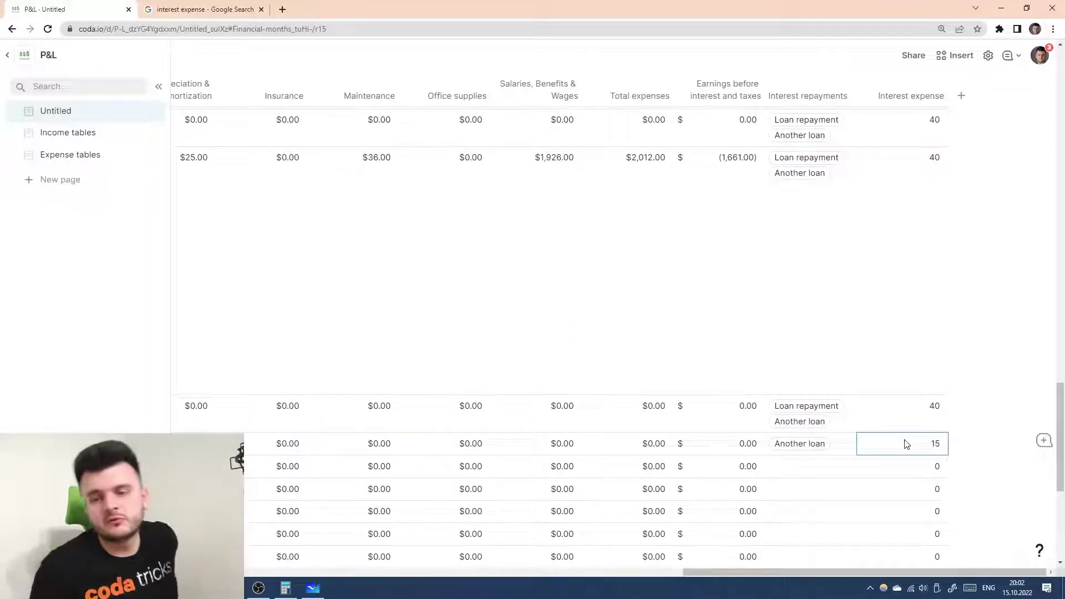
- Add a column named Interest before taxes after the Interest expense column of the Financial months table
scroll(907, 444, "up", 5)
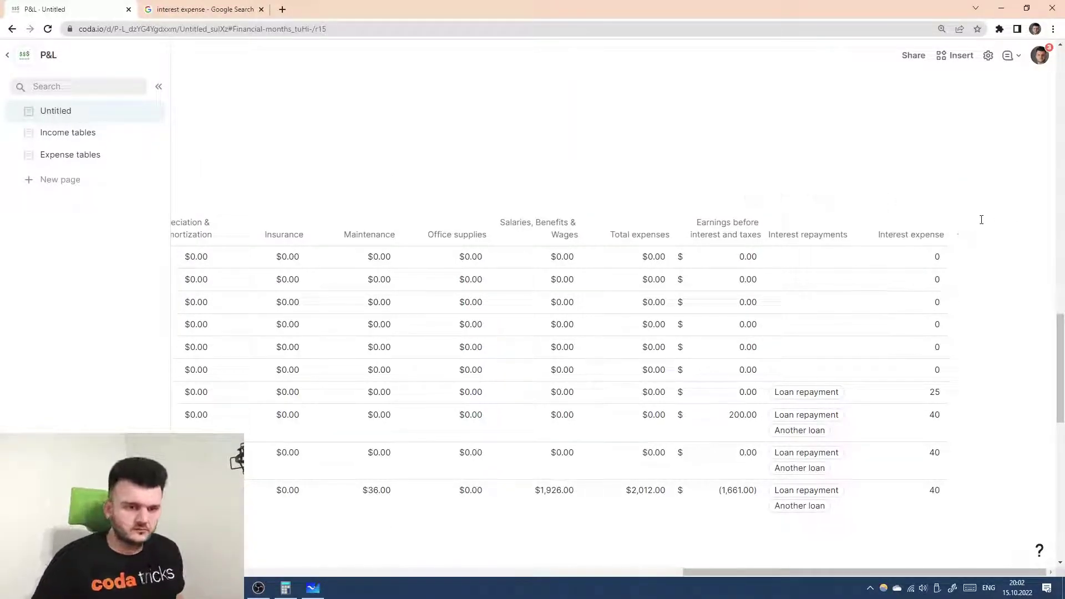
left_click(969, 235)
left_click(969, 235)
key("BackSpace")
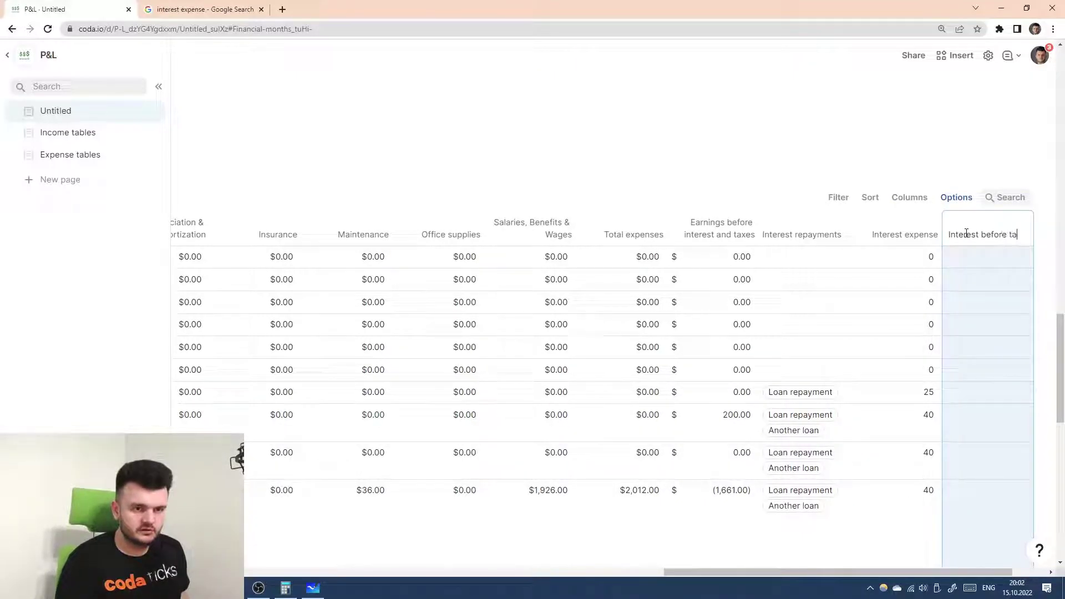
type("Interest before taz")
key("BackSpace")
type("xes")
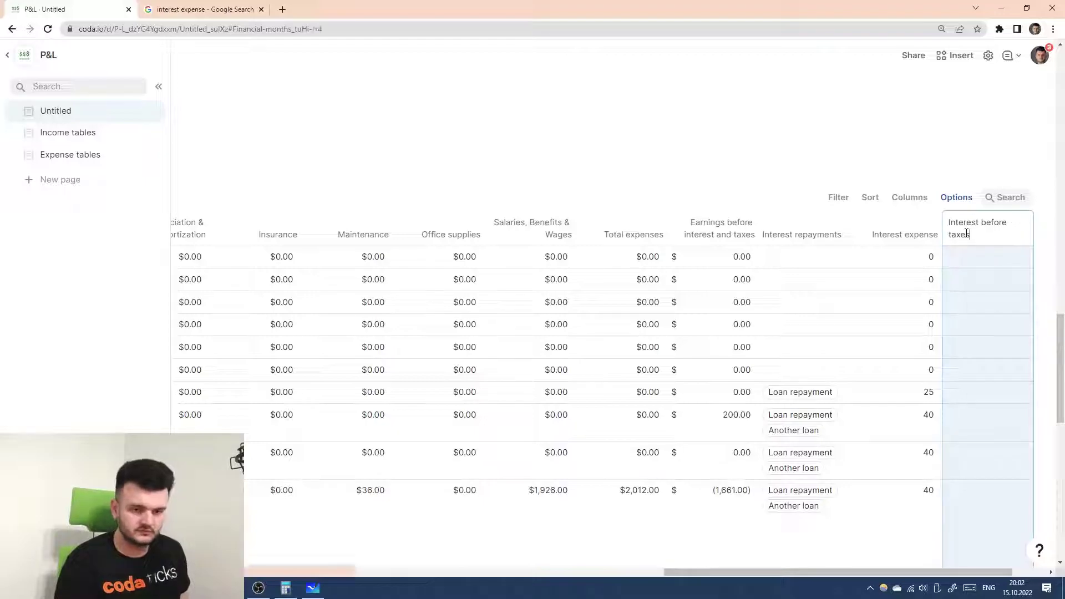
key("Return")
- Give the Interest before taxes column a formula that subtracts Interest expense from Total expenses
key("=")
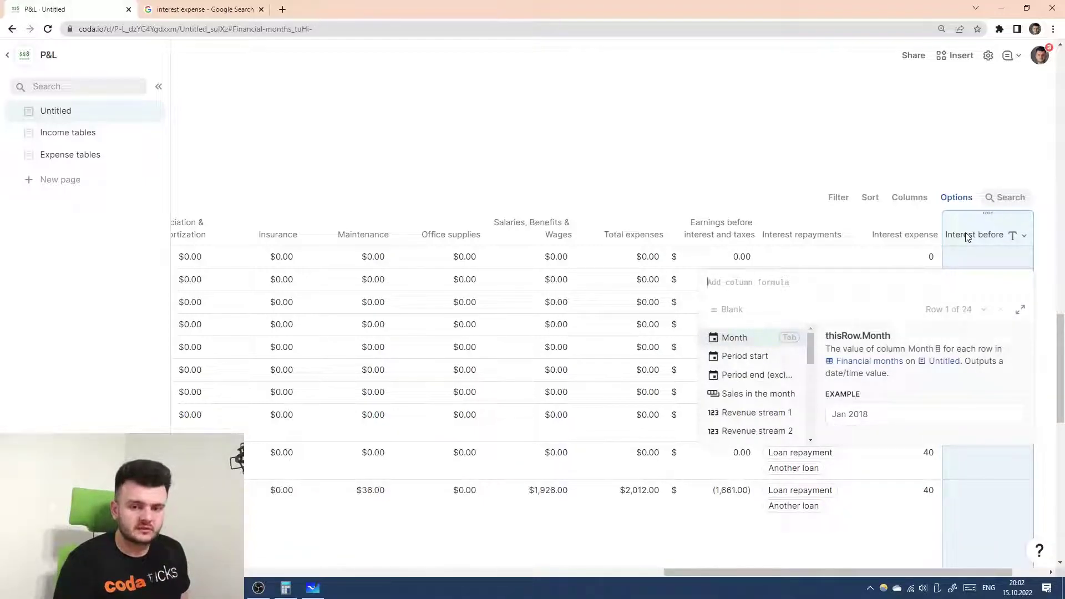
type("total")
key("Down")
key("Tab")
type("- ")
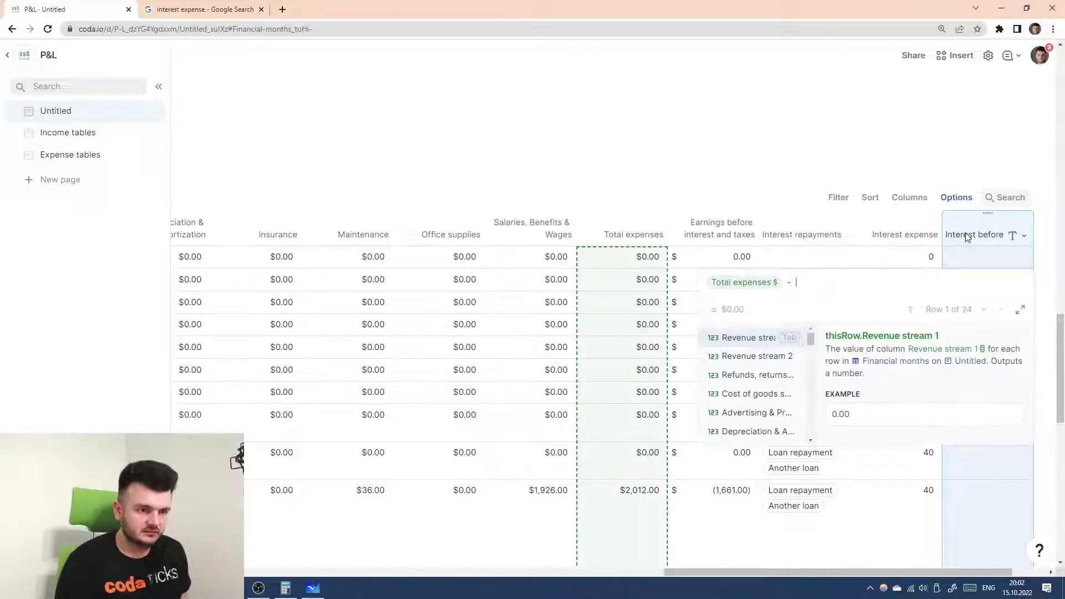
type("Insurance")
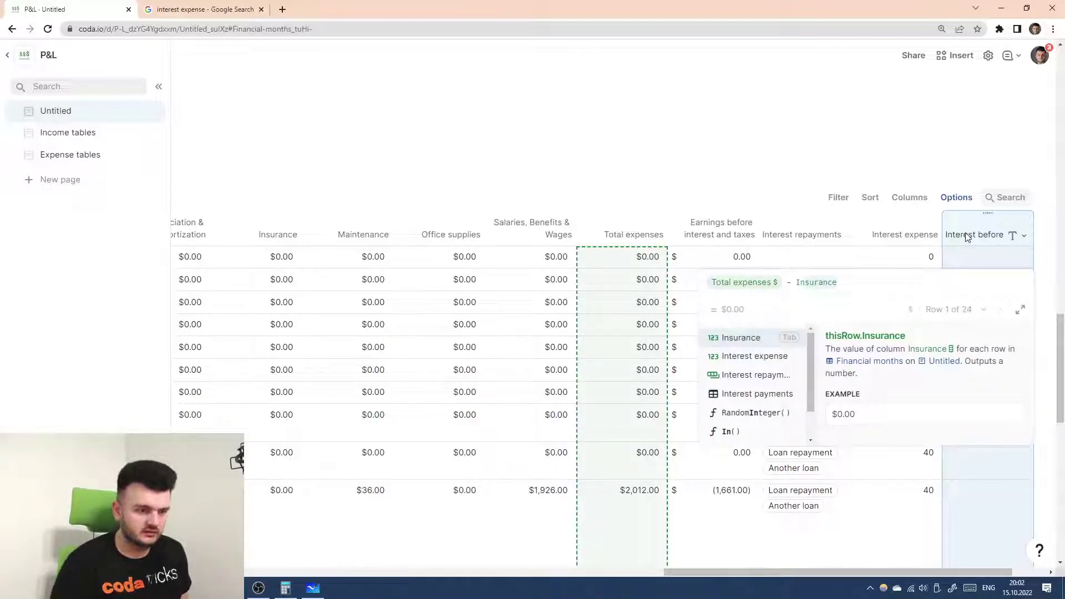
key("Down")
key("Down")
key("Down")
key("Up")
key("Up")
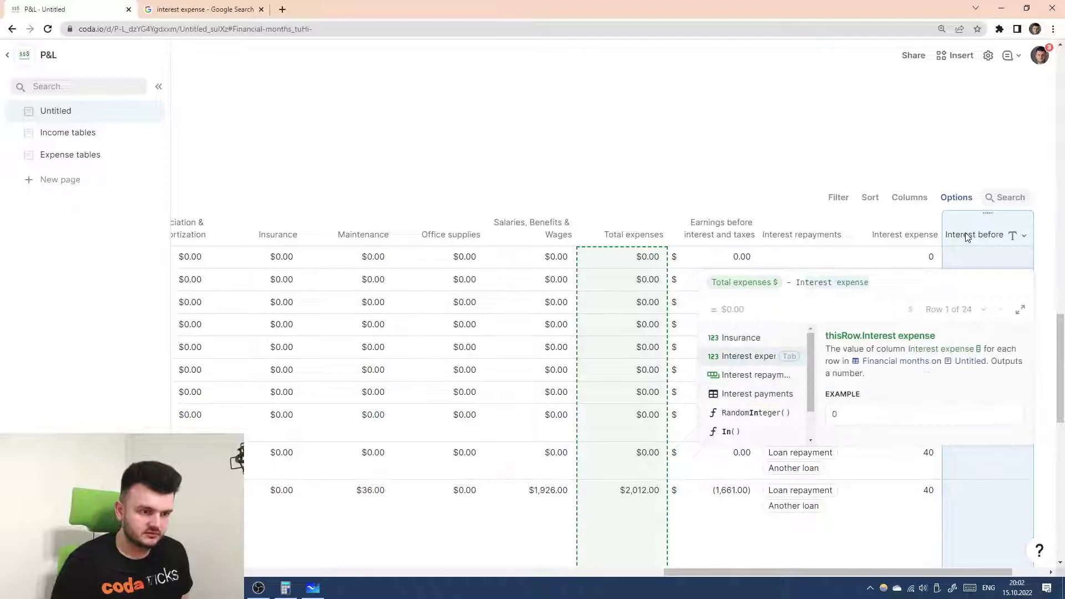
key("Tab")
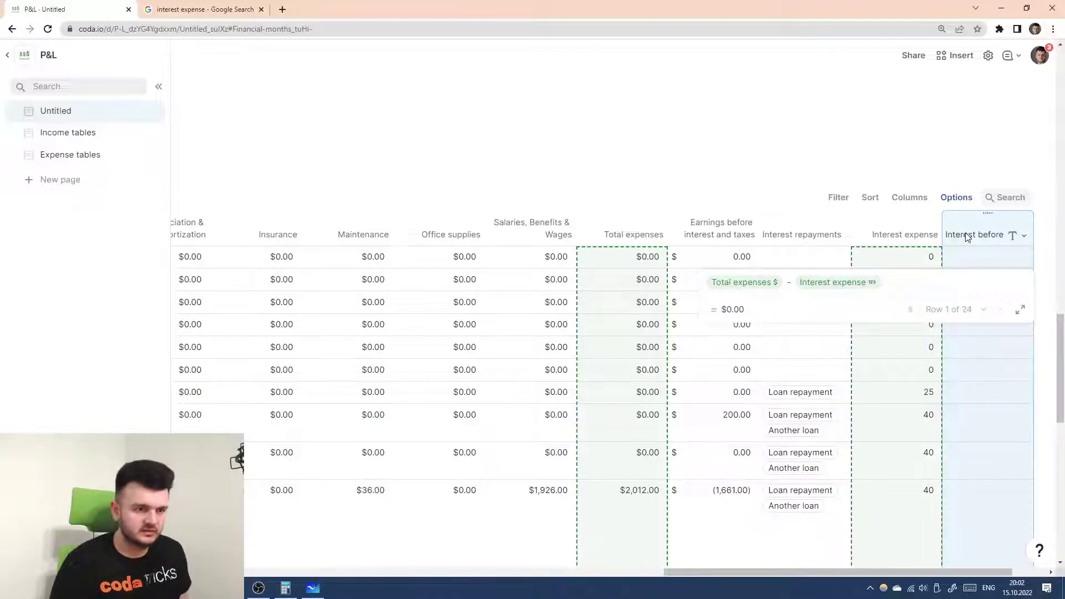
key("Return")
scroll(956, 288, "down", 3)
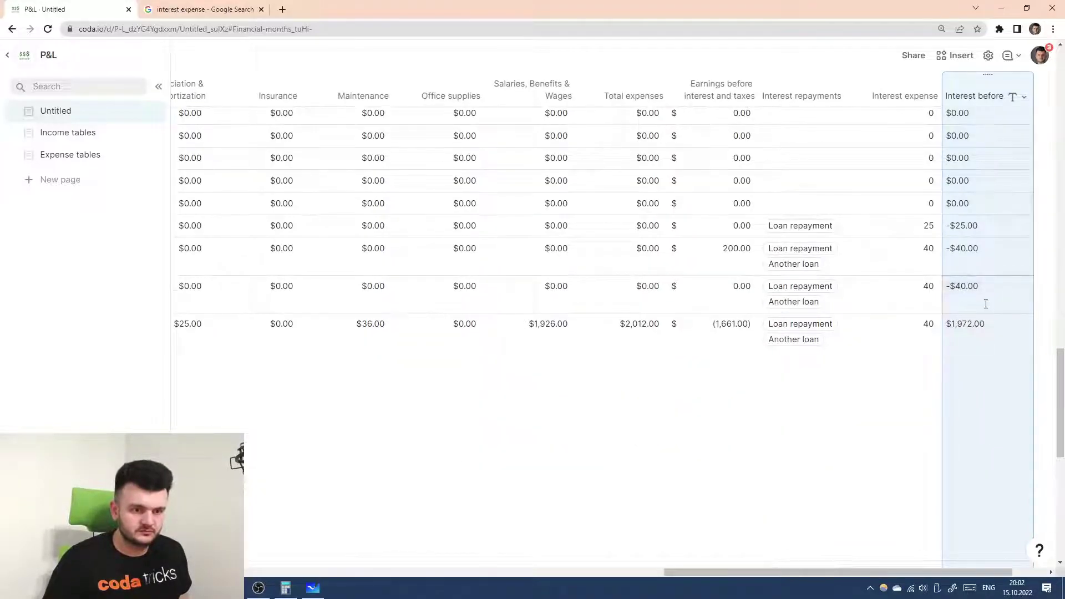
scroll(984, 305, "right", 1)
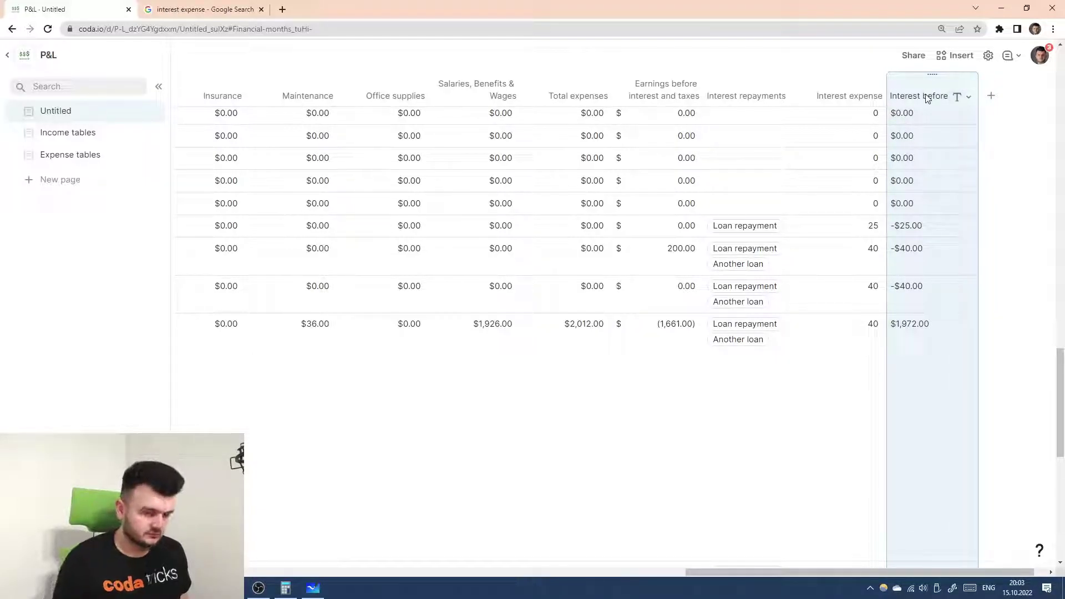
- Replace Total expenses with Earnings before interest and taxes in the Interest before taxes column formula
key("=")
left_click(703, 121)
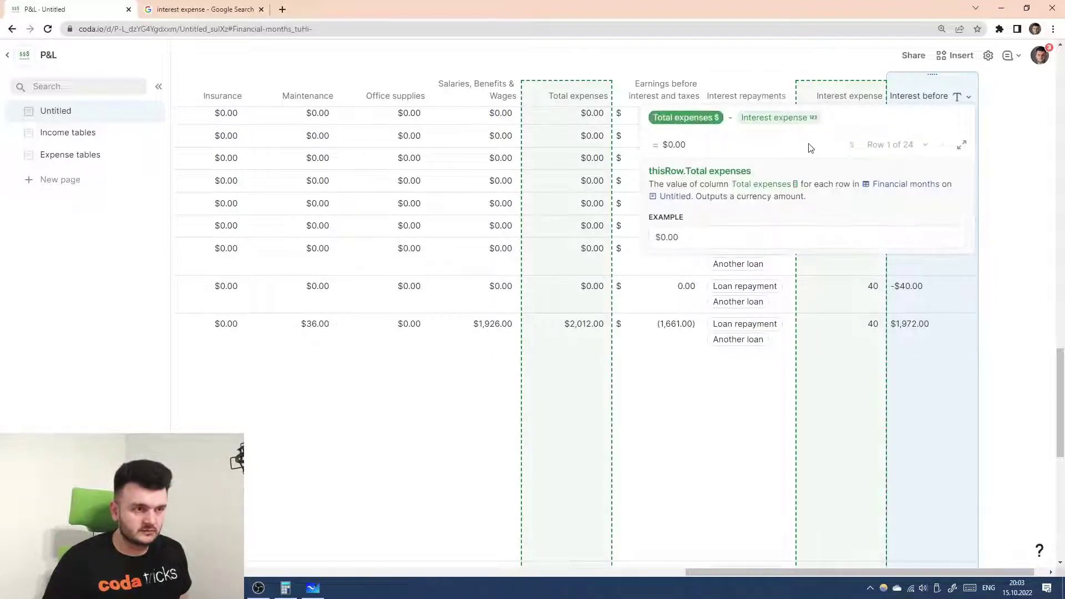
type("Earnings before inter")
key("Return")
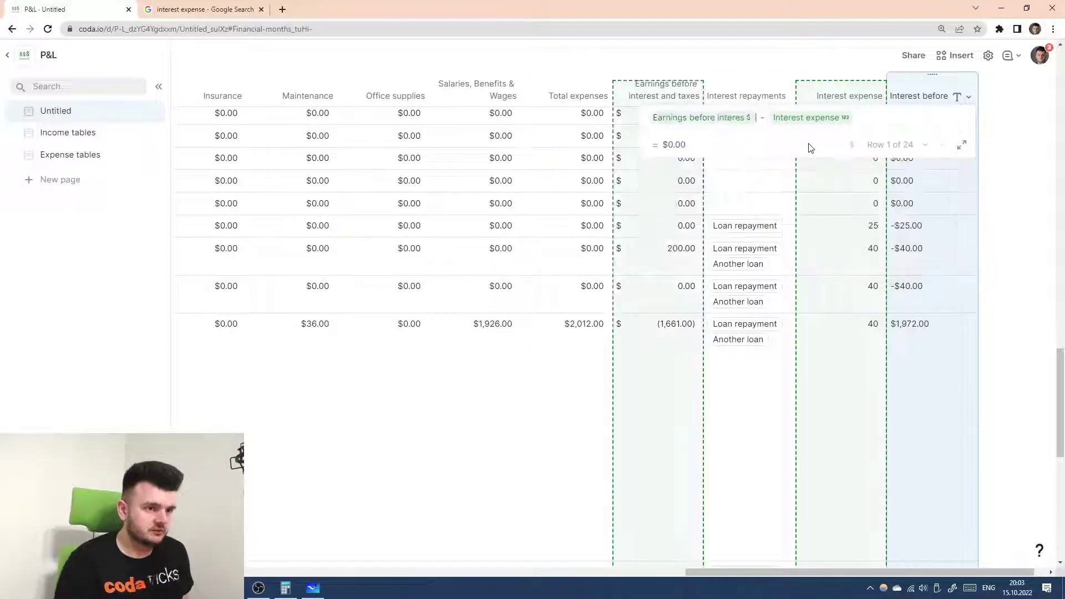
key("Return")
- Set the Interest before taxes column type to Currency with the Financial format
scroll(920, 228, "up", 3)
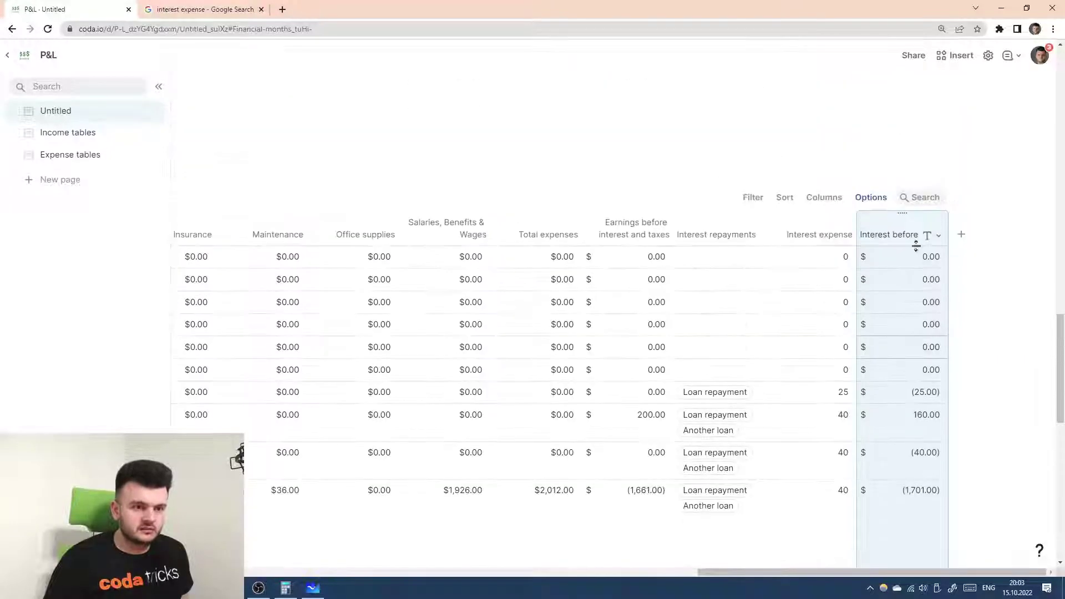
left_click(935, 235)
mouse_move(920, 257)
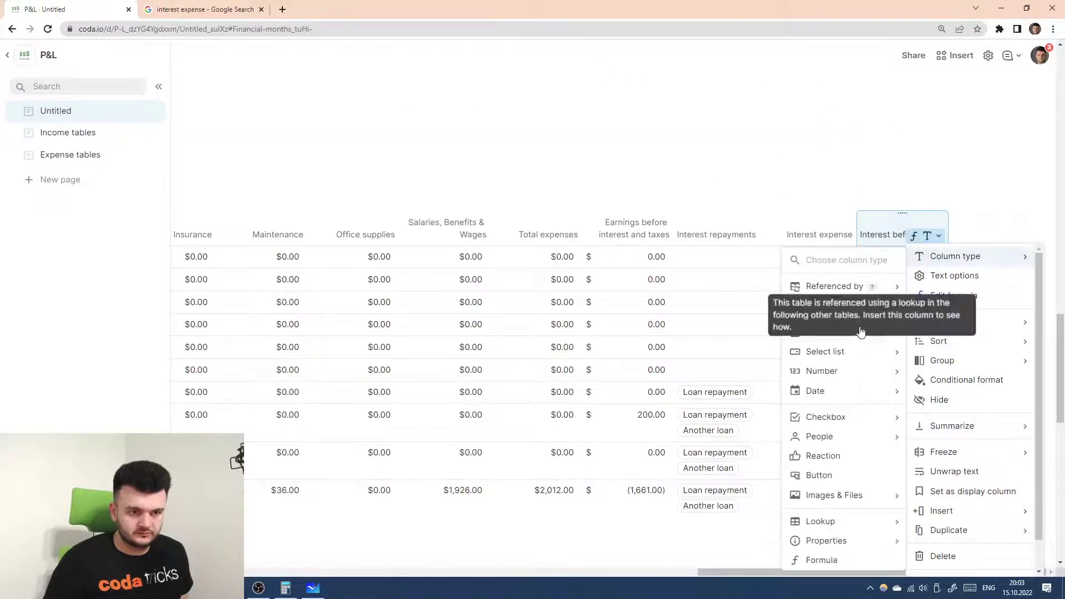
mouse_move(861, 370)
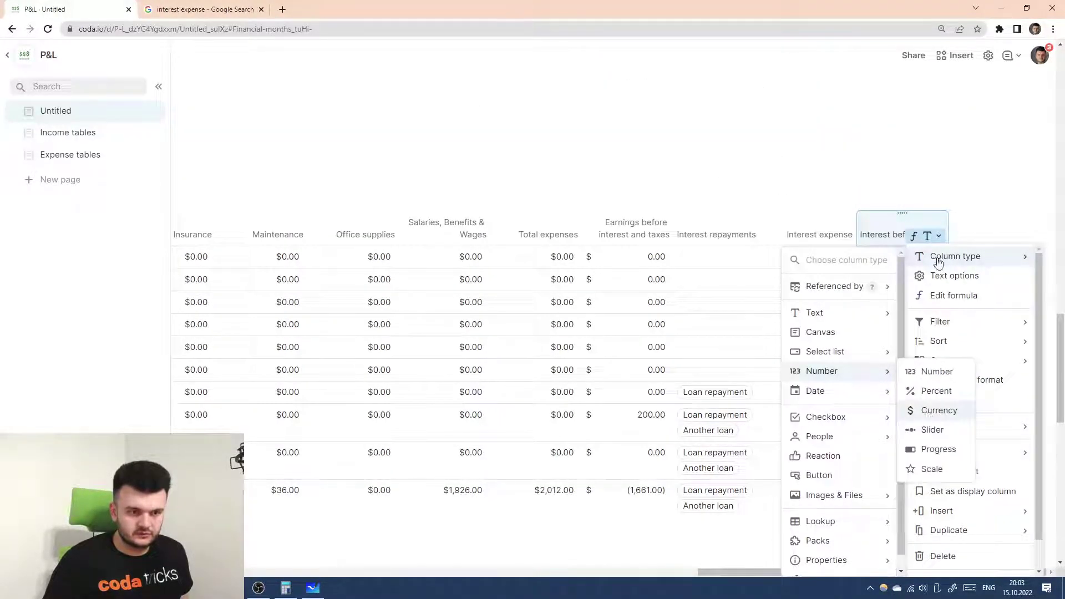
left_click(939, 410)
left_click(866, 235)
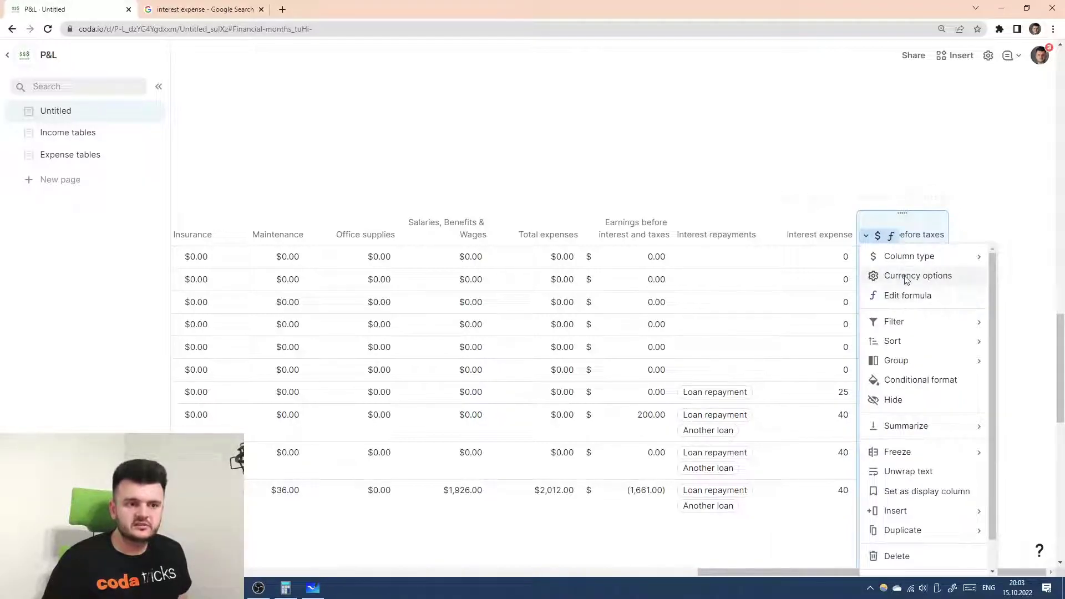
left_click(906, 281)
left_click(855, 317)
left_click(721, 378)
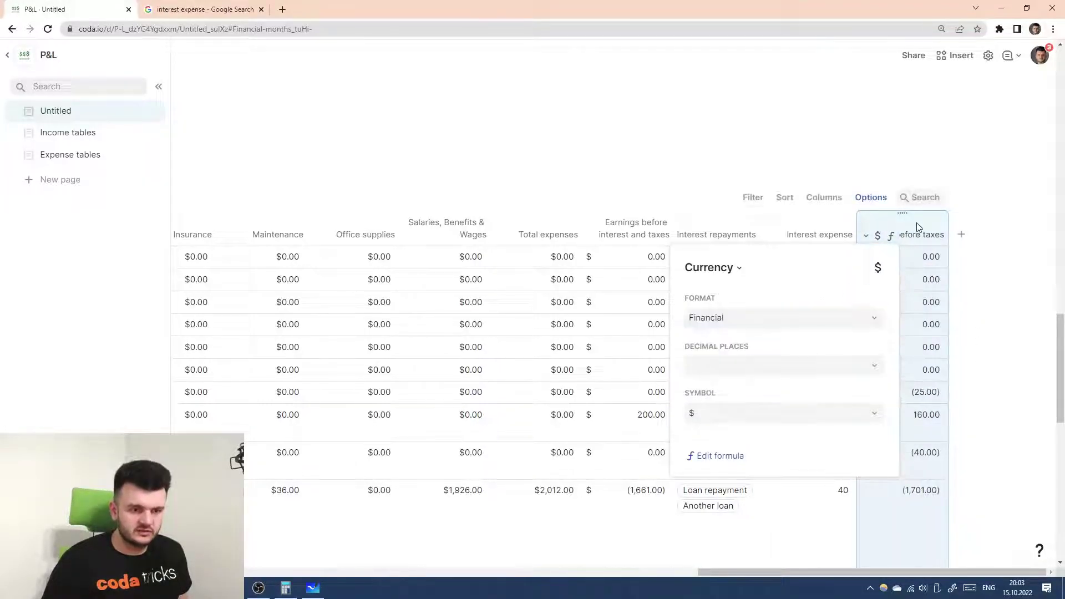
left_click(920, 225)
- Add a column named Income taxes after the Interest before taxes column
scroll(937, 256, "down", 3)
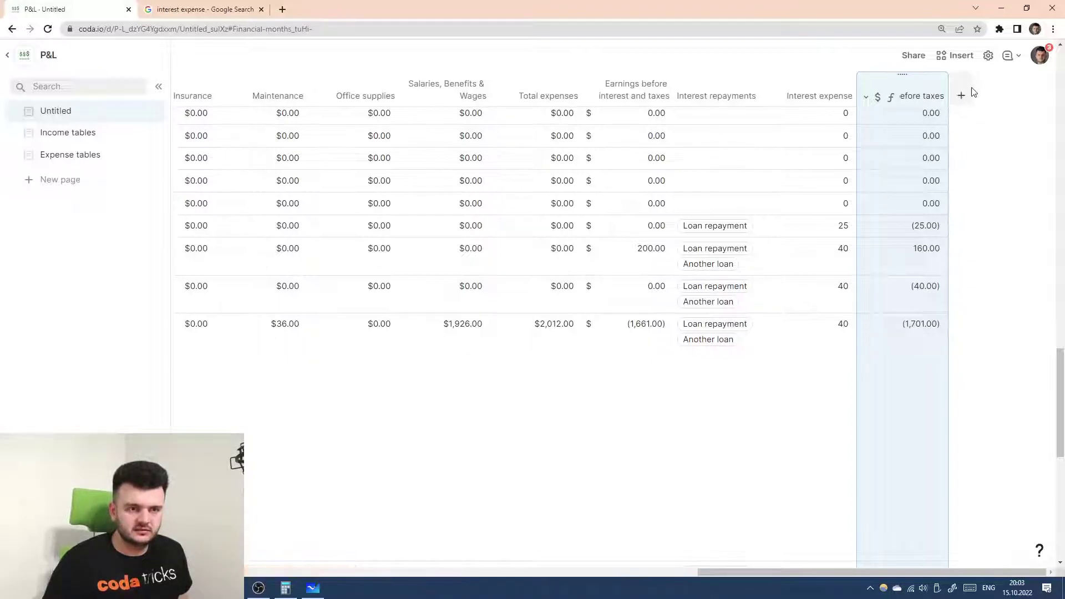
left_click(967, 96)
left_click(1013, 105)
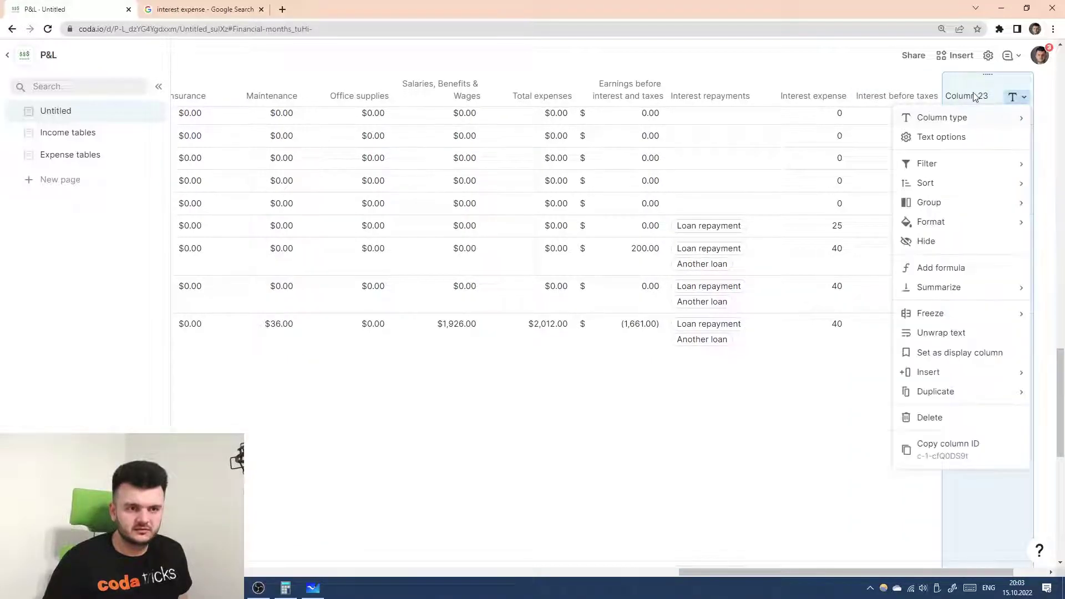
left_click(973, 93)
type("Income taxes")
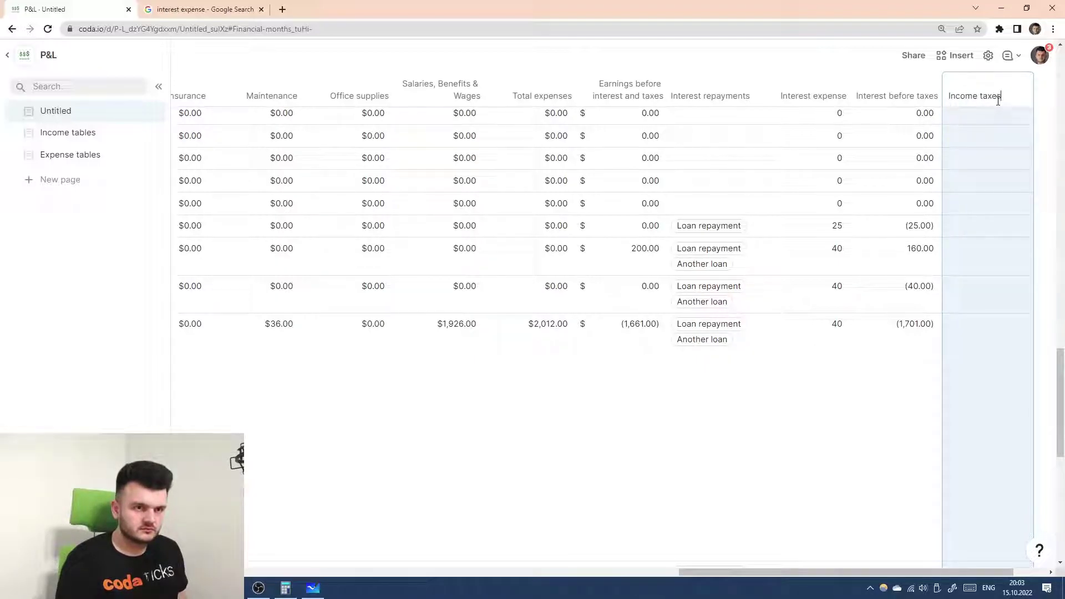
key("Return")
- Set the Income taxes column type to Currency with the Financial format
left_click(1015, 100)
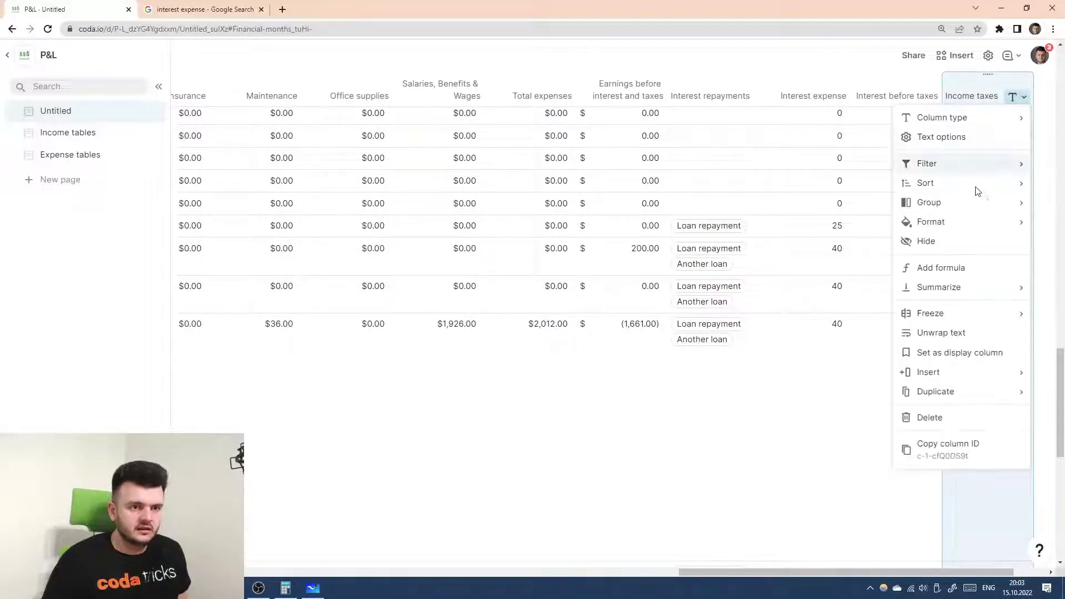
mouse_move(944, 122)
mouse_move(777, 296)
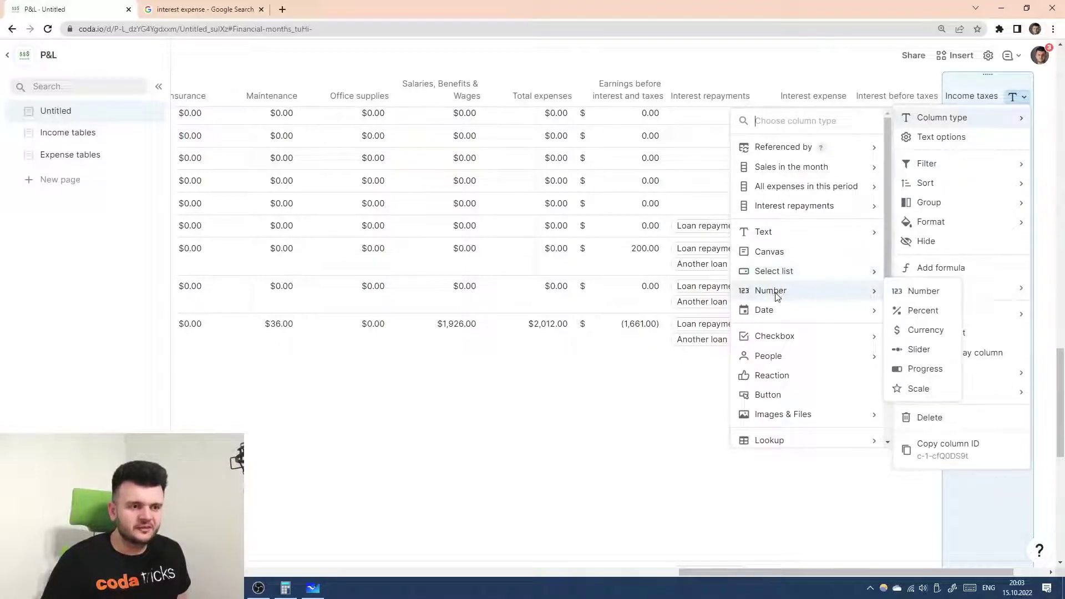
left_click(924, 332)
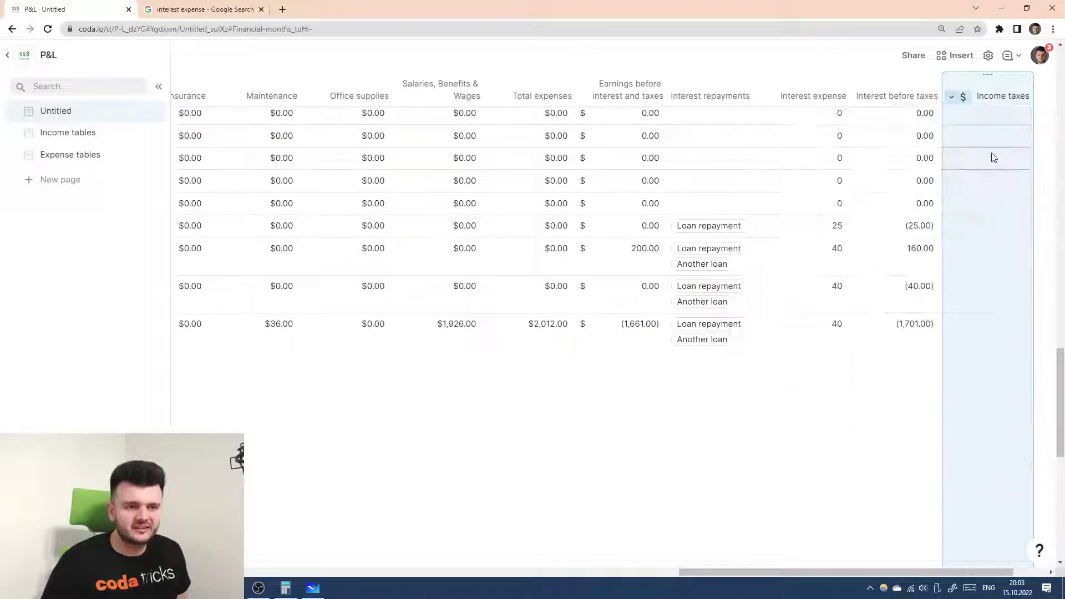
left_click(964, 97)
left_click(892, 137)
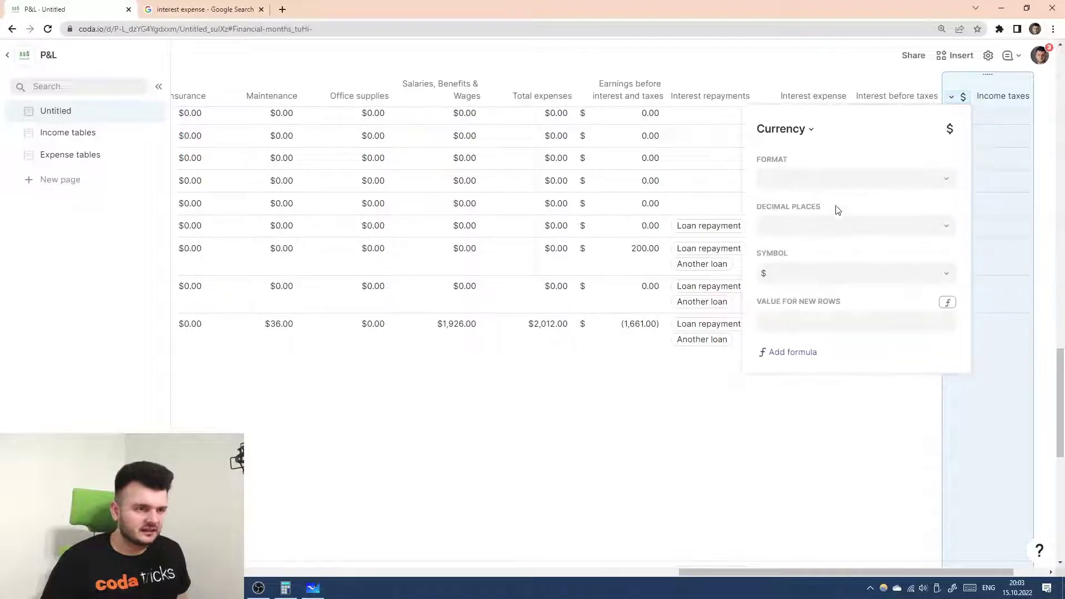
left_click(809, 225)
left_click(834, 179)
left_click(834, 179)
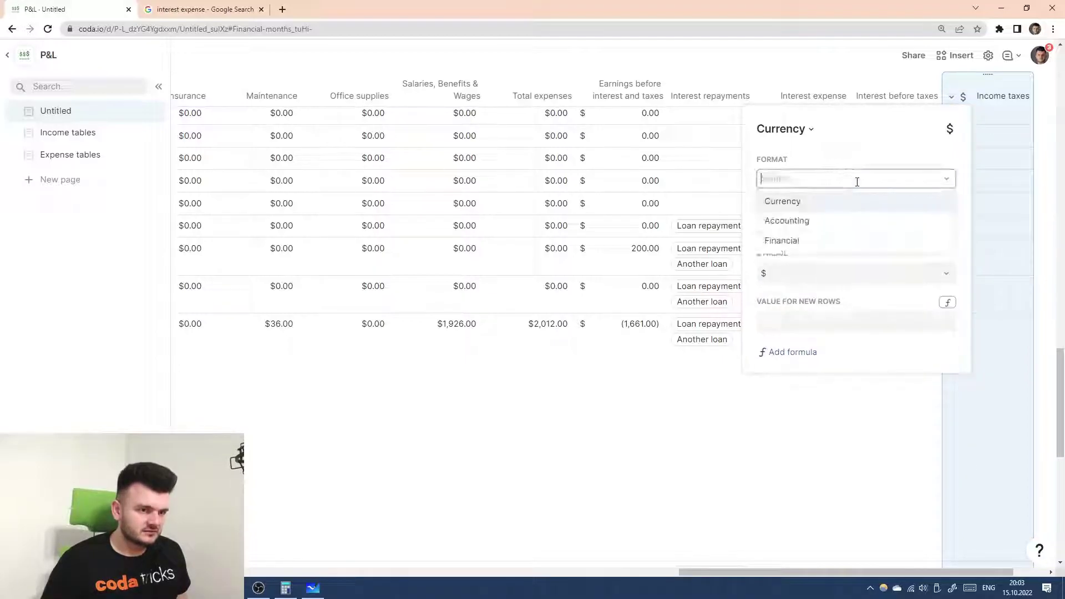
left_click(807, 240)
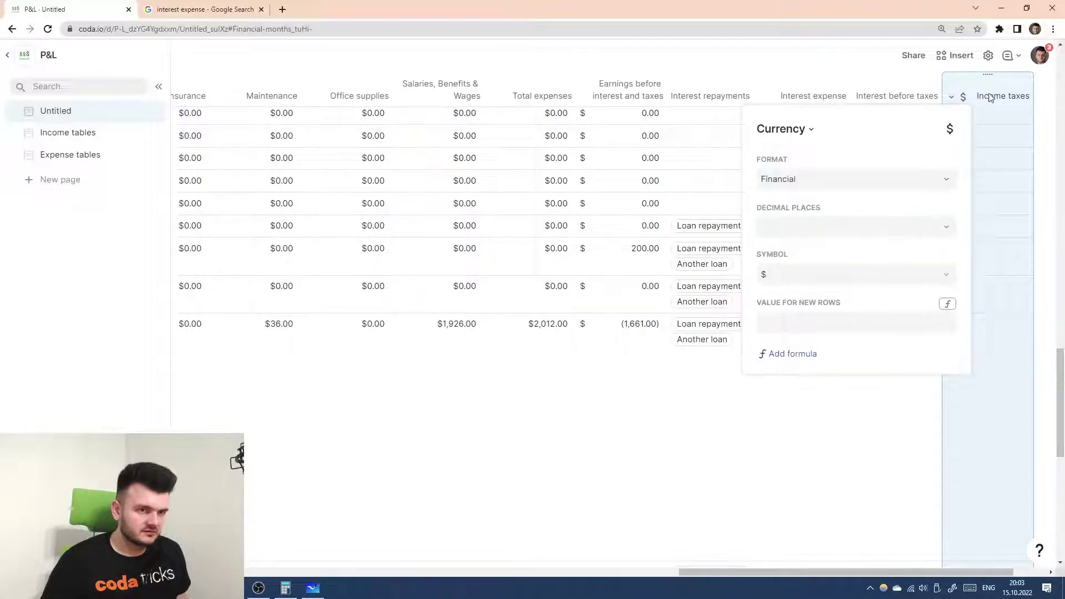
left_click(1005, 91)
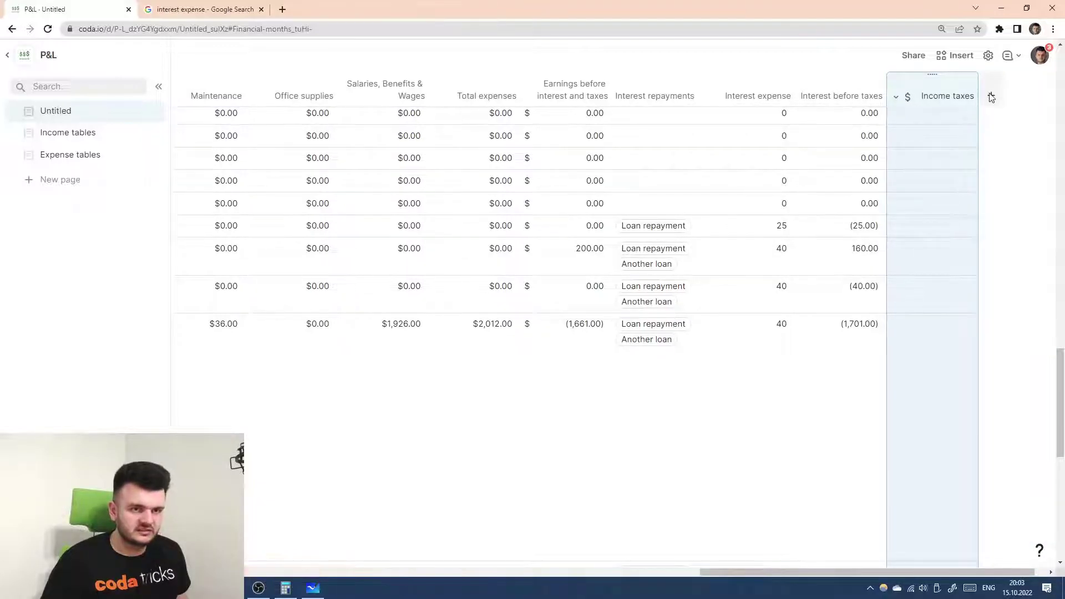
- Insert a column named Tax % between the Interest before taxes and Income taxes columns
left_click(991, 95)
type("Tax %")
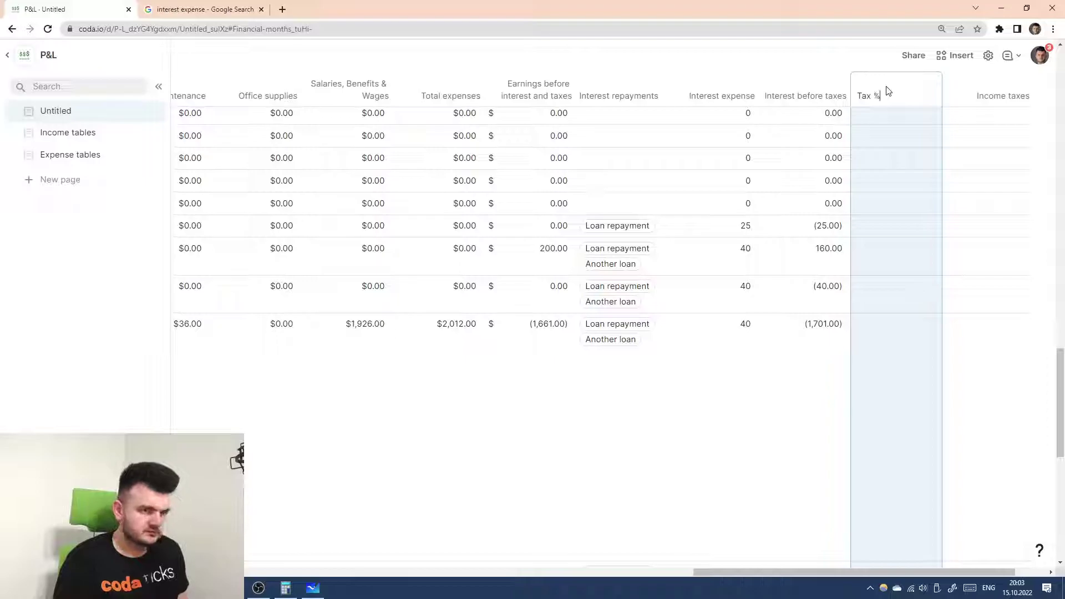
key("Return")
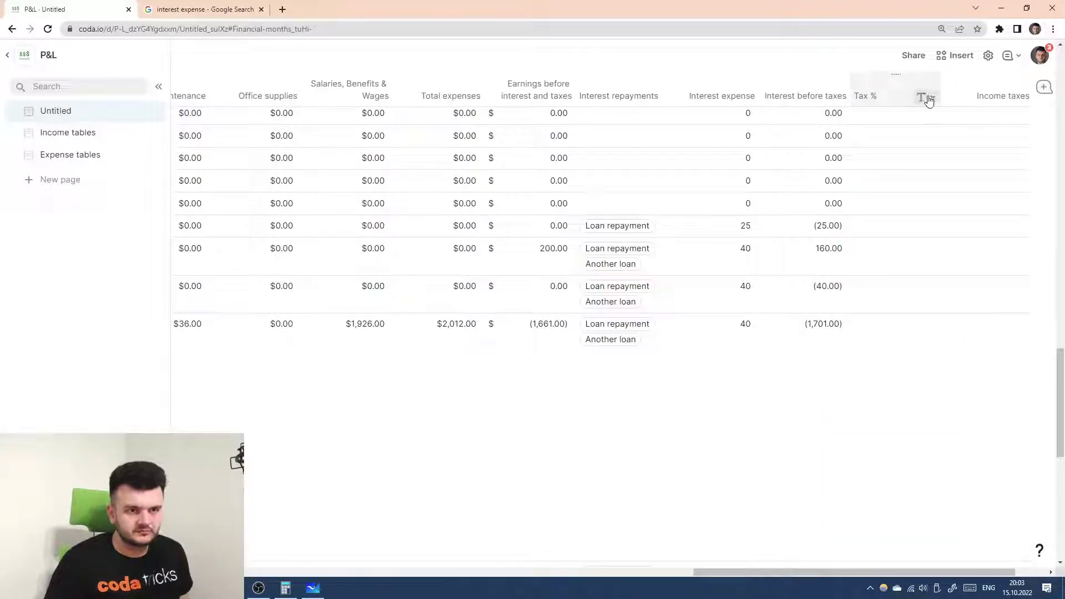
- Set the Tax % column type to Percent and make the column slightly narrower
left_click(925, 96)
mouse_move(946, 122)
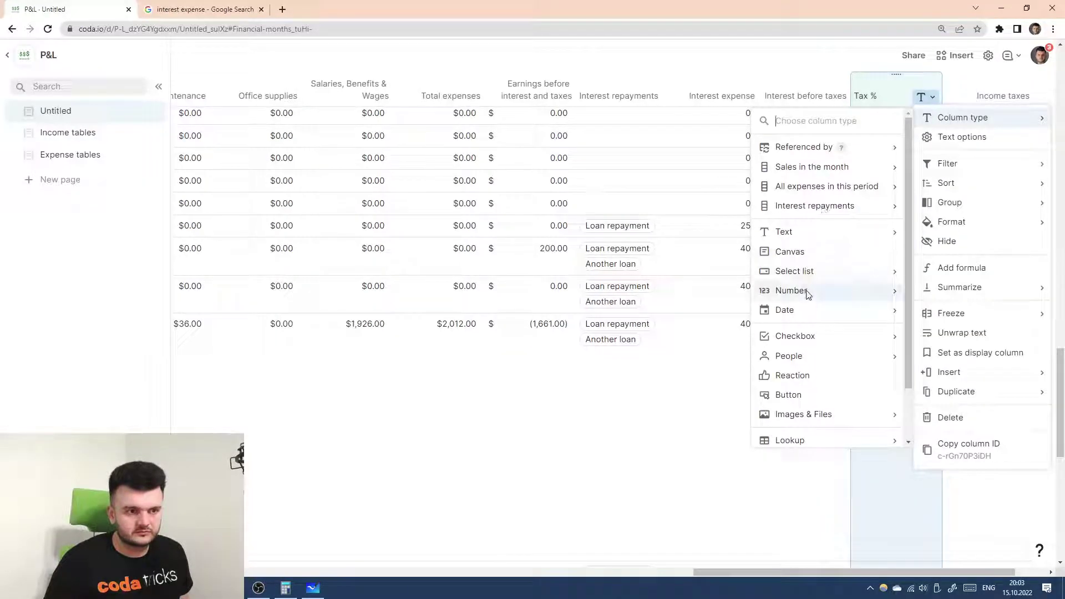
mouse_move(808, 290)
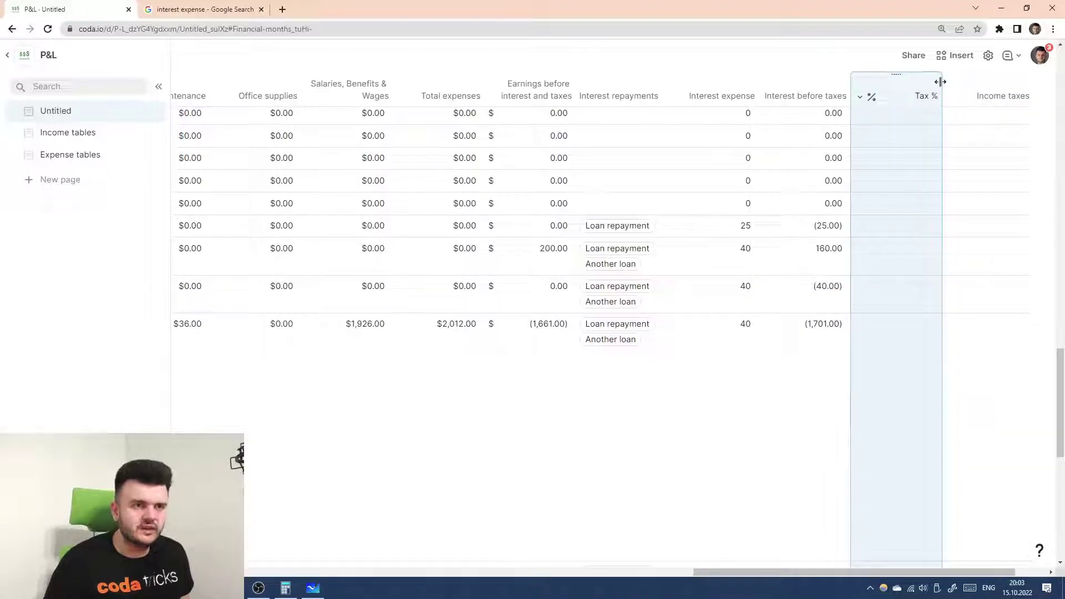
left_click_drag(940, 82, 912, 97)
- Set the Tax % column's value for new rows to the formula 0.3 and apply it to the blank cells
scroll(907, 123, "up", 2)
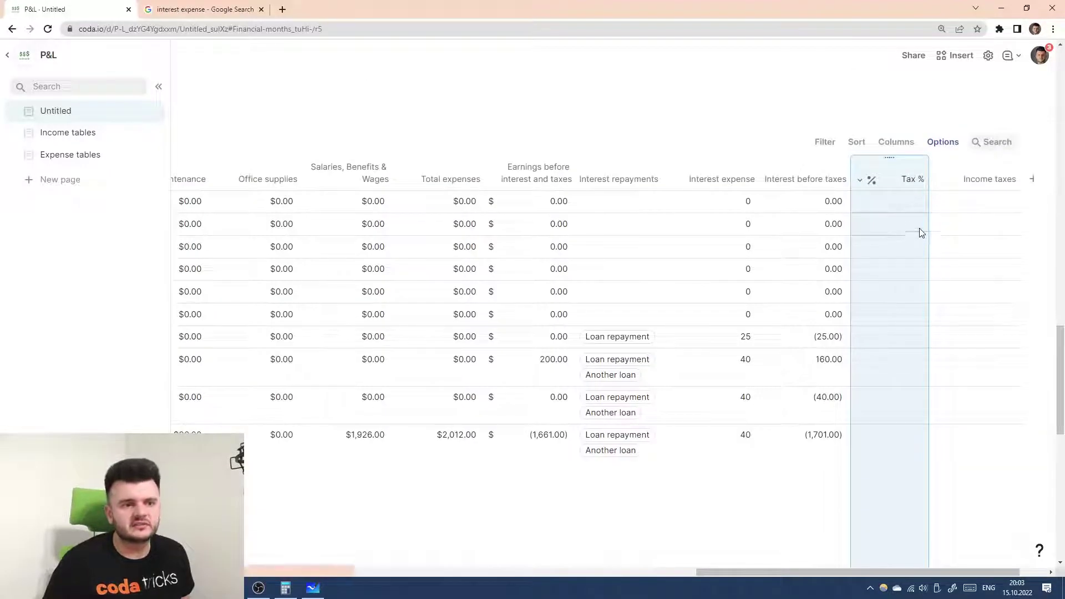
left_click(919, 228)
left_click(911, 181)
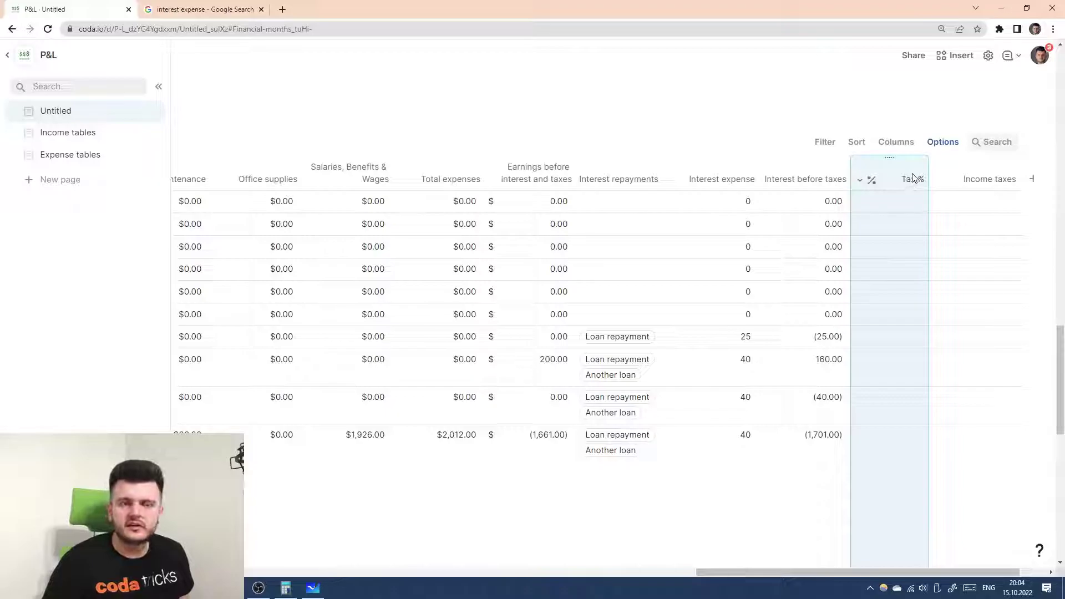
left_click(897, 201)
left_click(908, 177)
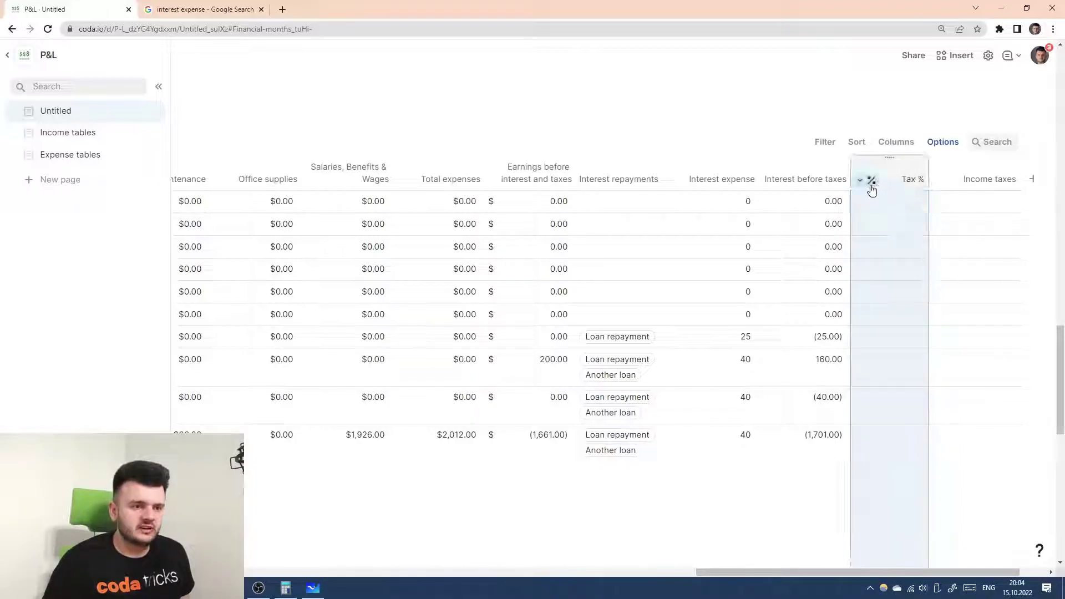
left_click(872, 191)
left_click(882, 219)
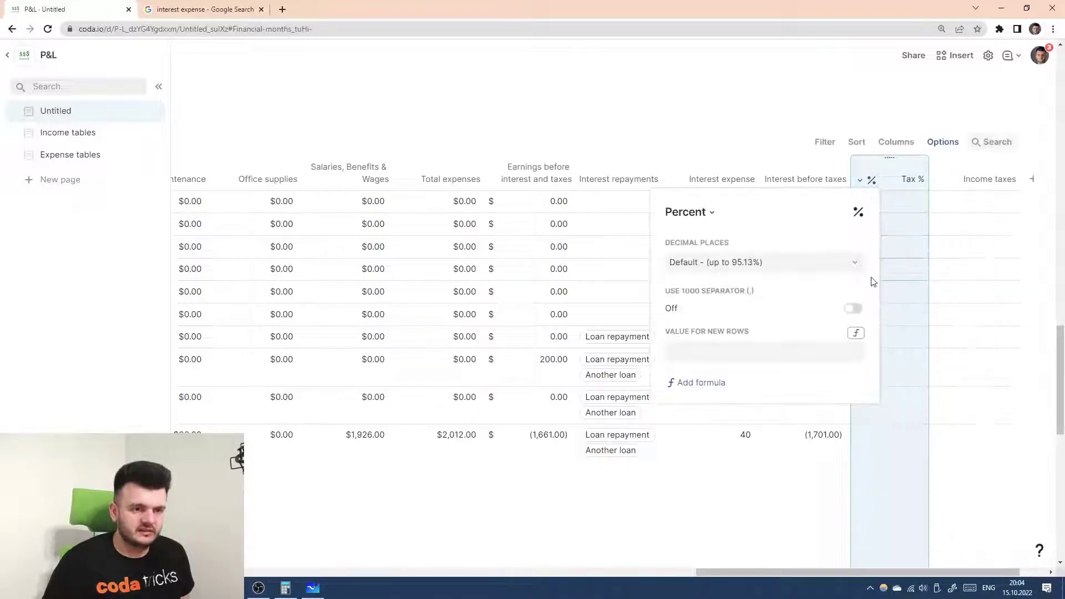
left_click(739, 353)
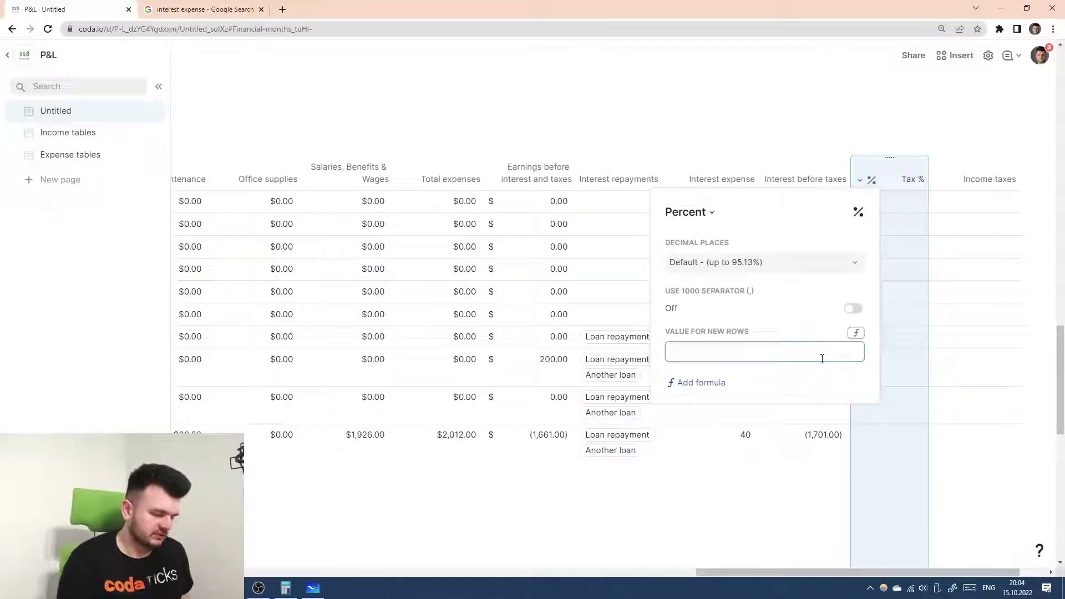
type("=")
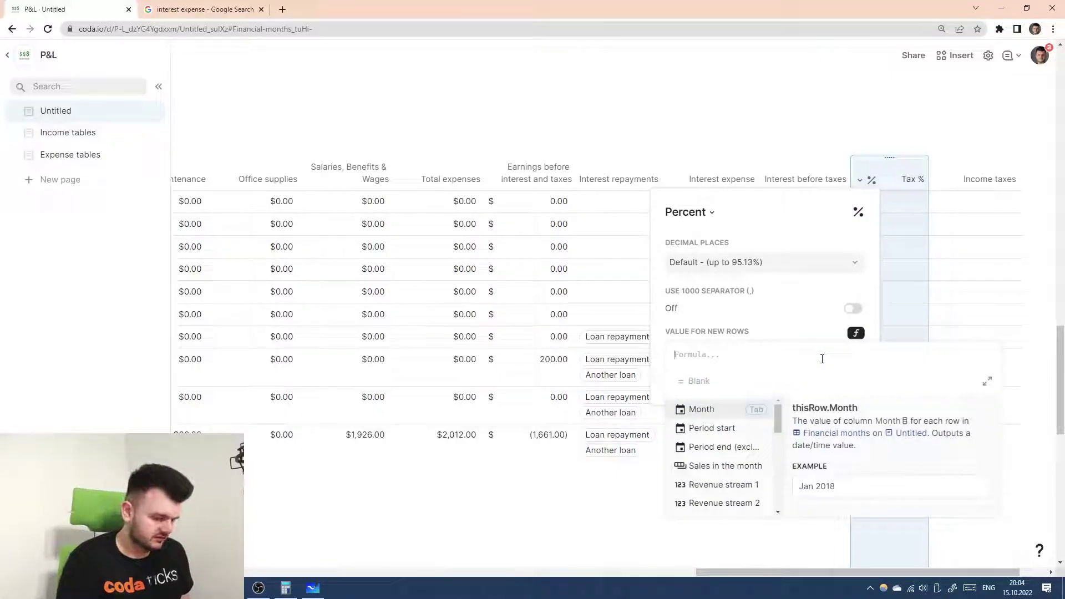
type("0.3")
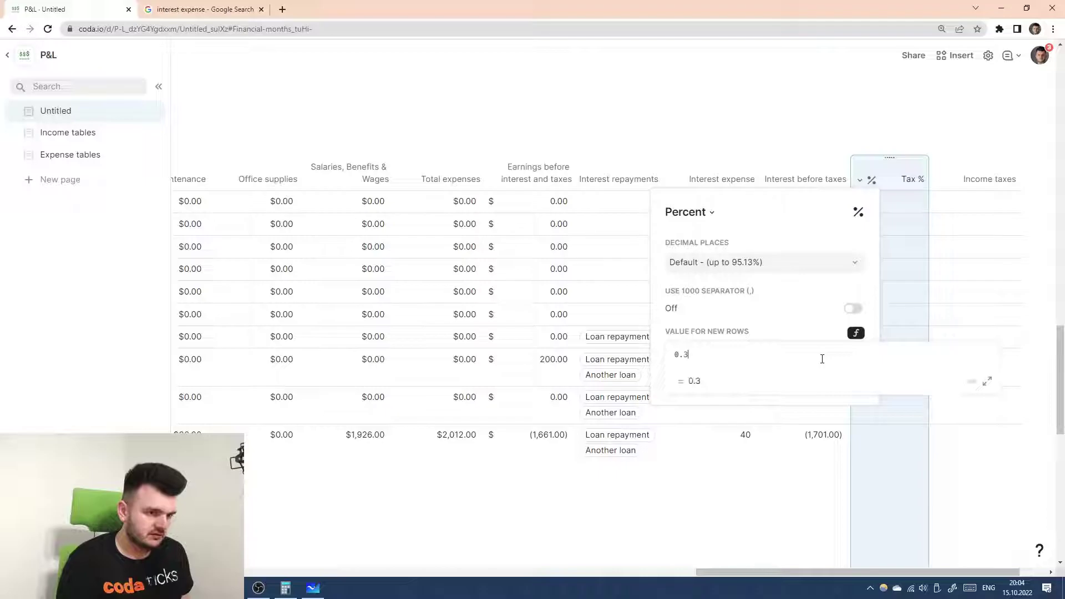
key("Return")
left_click(725, 373)
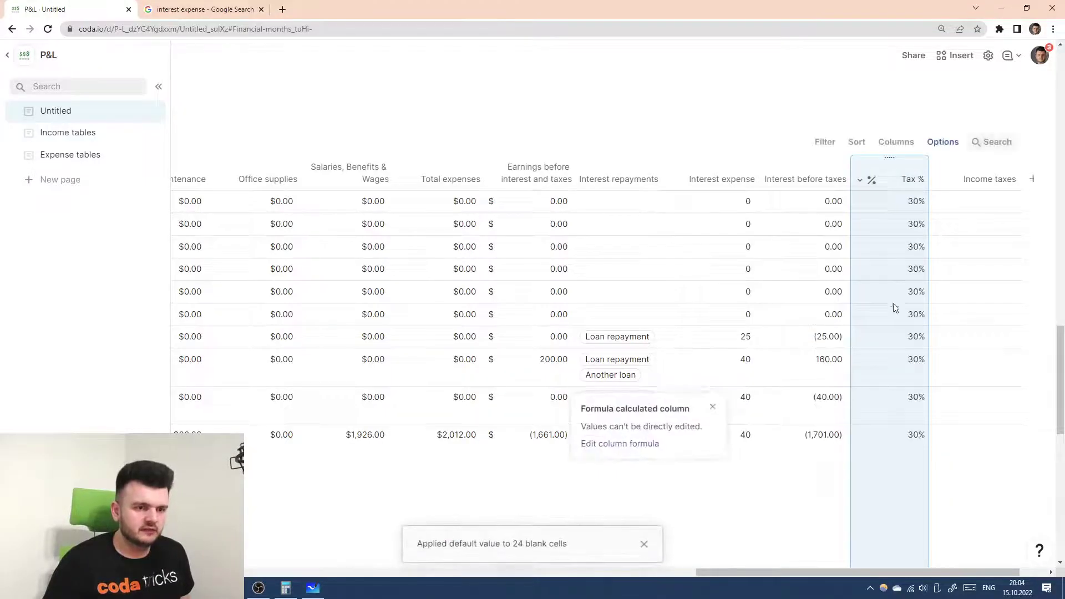
- Check the default values in the Tax % column from the last row back up to the first months
scroll(893, 306, "down", 10)
left_click(912, 424)
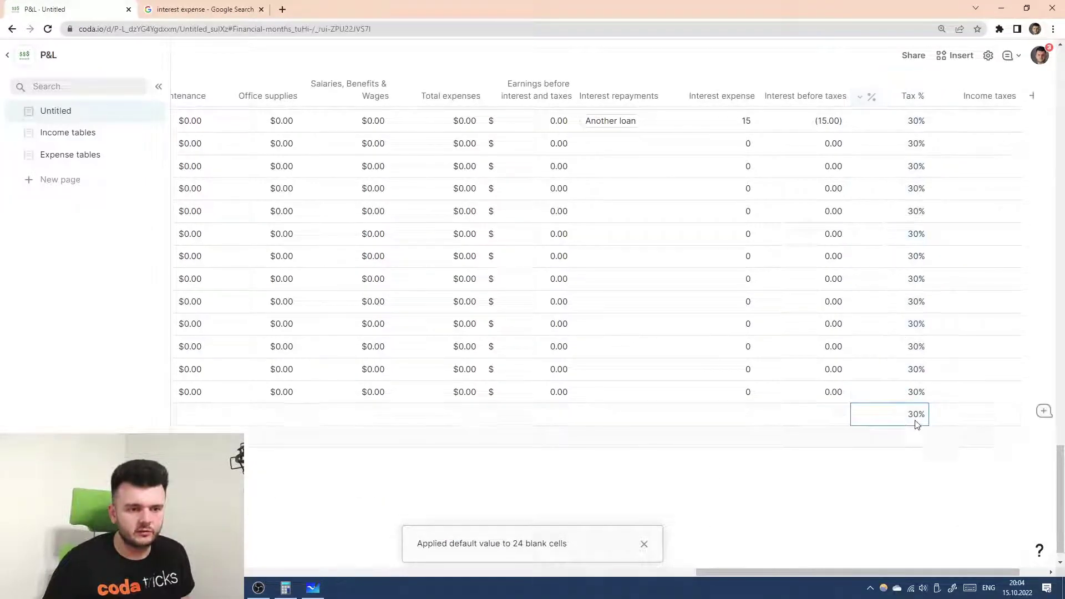
scroll(920, 399, "up", 5)
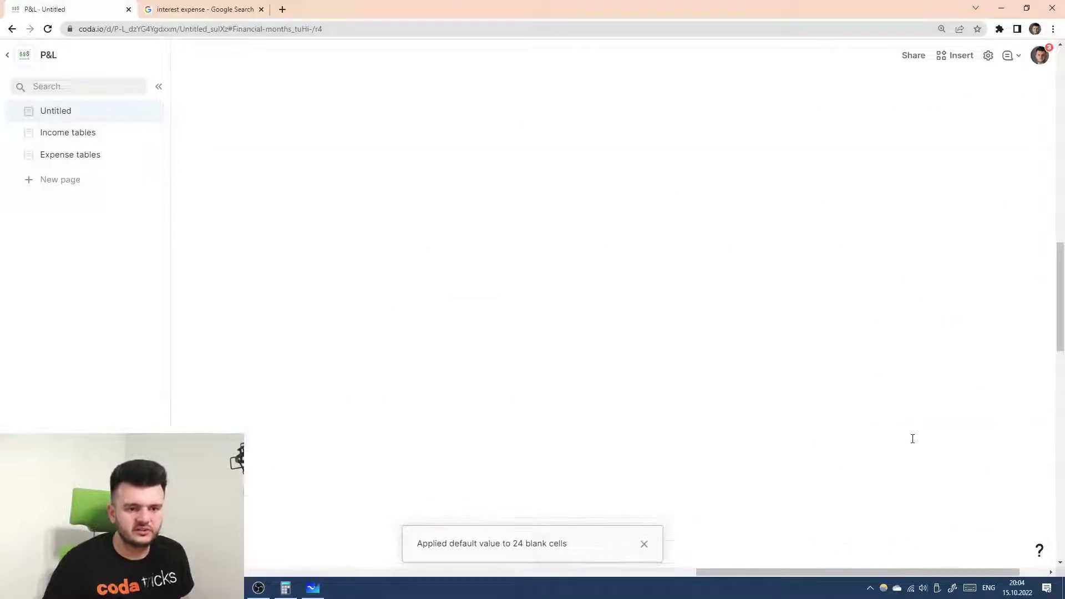
scroll(910, 408, "down", 5)
left_click(903, 188)
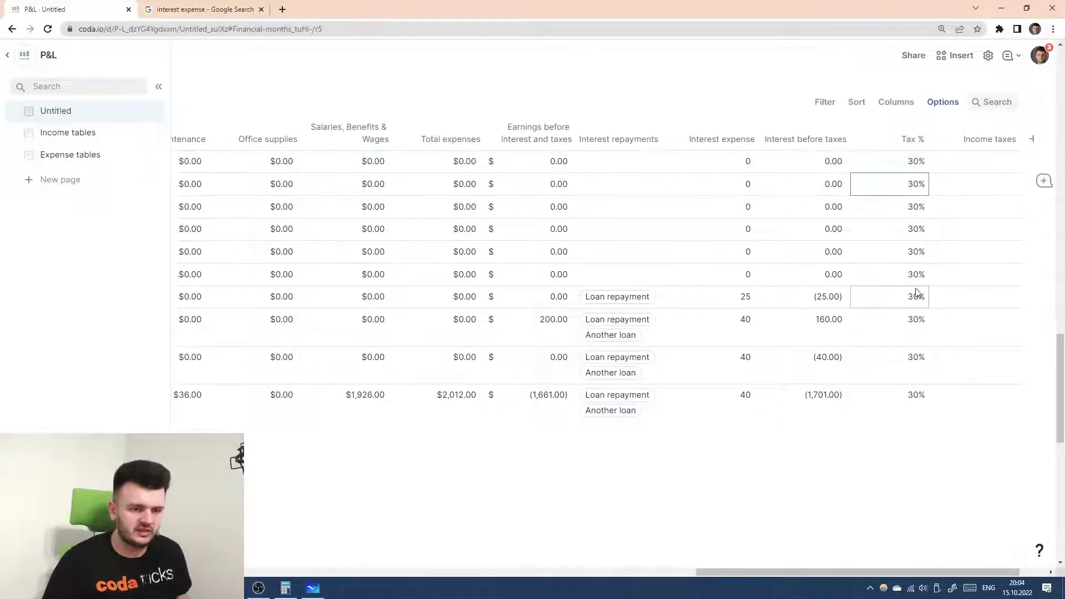
type("25")
key("Return")
- Override the Tax % cell with 0 in the row that has only Loan repayment, and undo the change
left_click(915, 294)
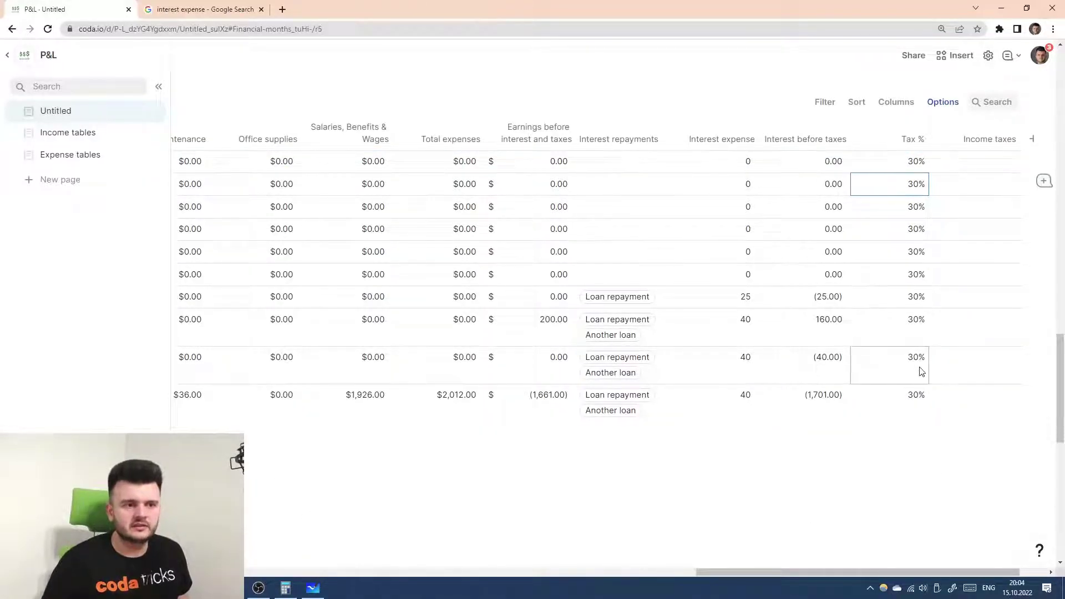
scroll(919, 316, "down", 1)
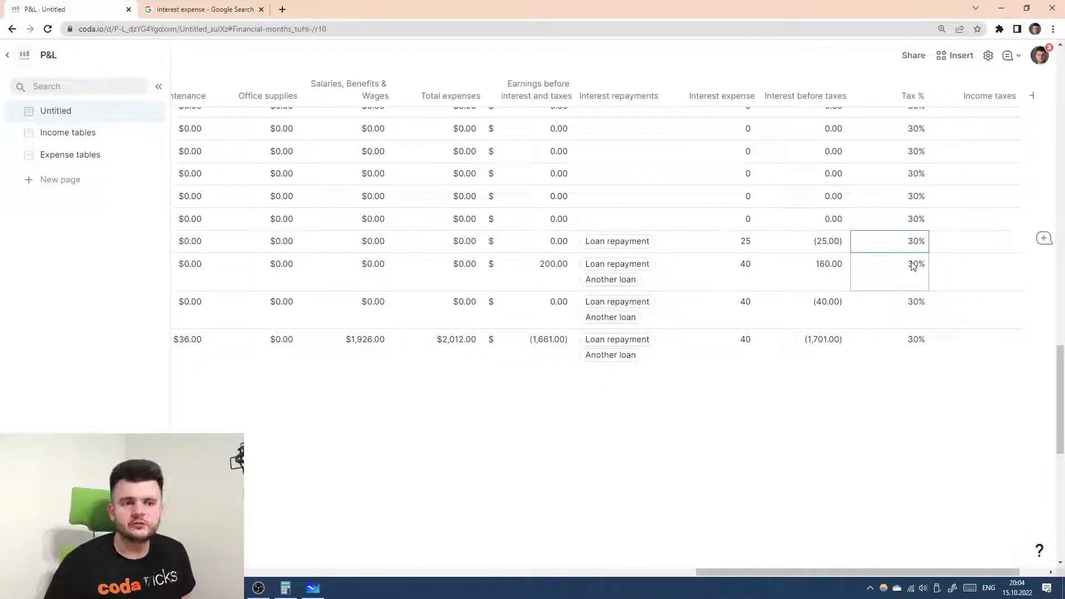
type("0")
key("Return")
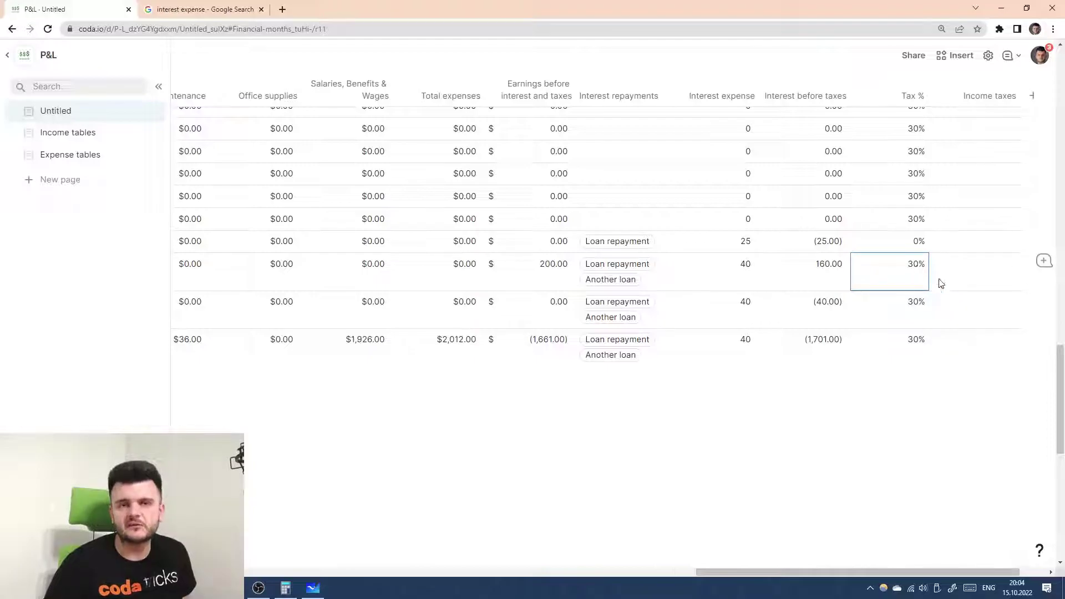
key("ctrl+z")
scroll(932, 244, "right", 3)
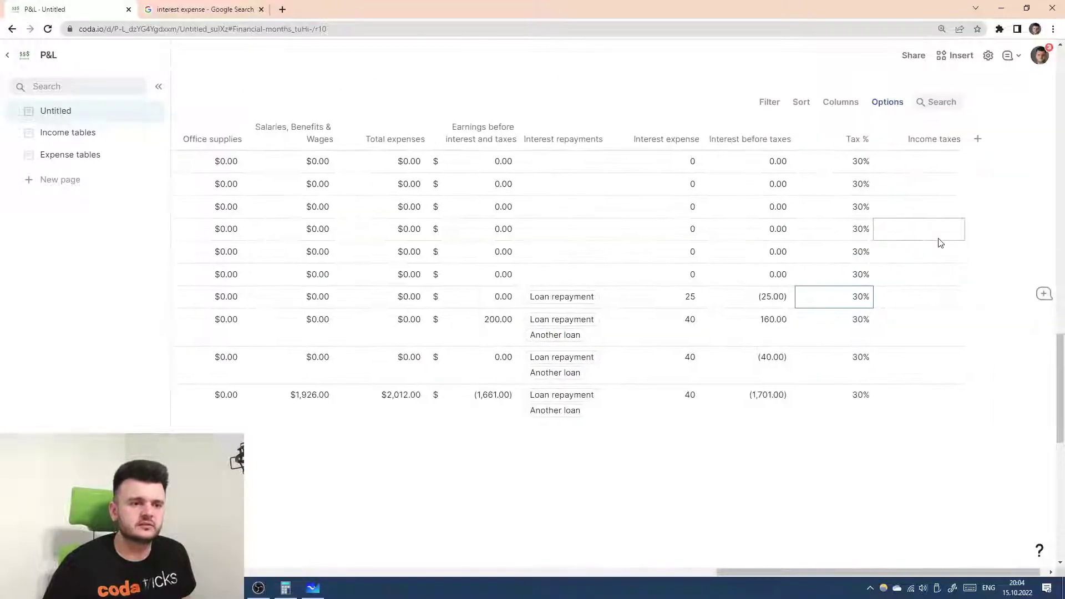
scroll(901, 250, "up", 2)
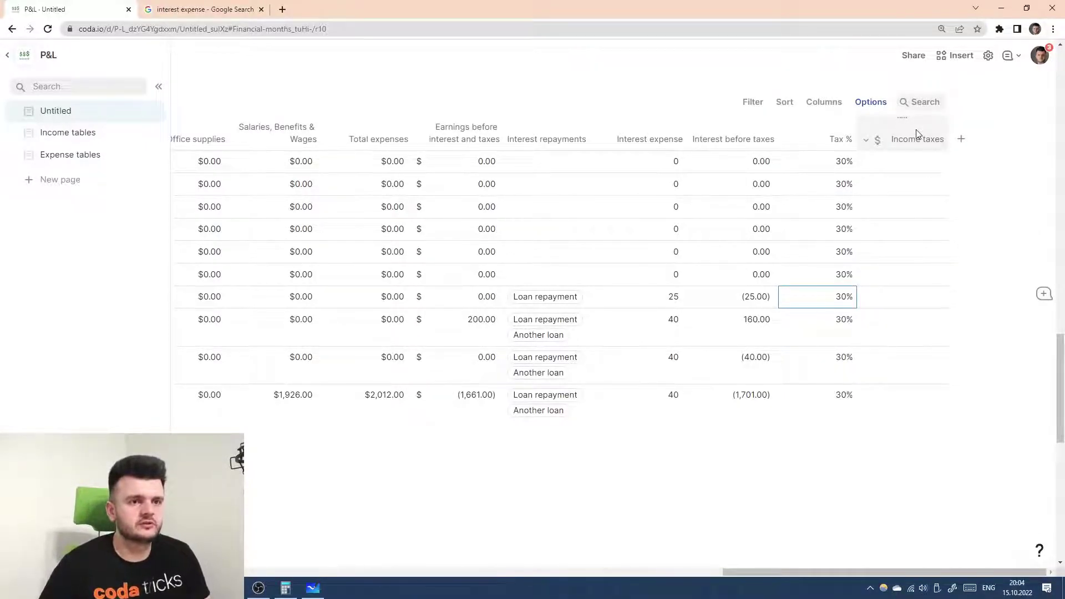
left_click(941, 145)
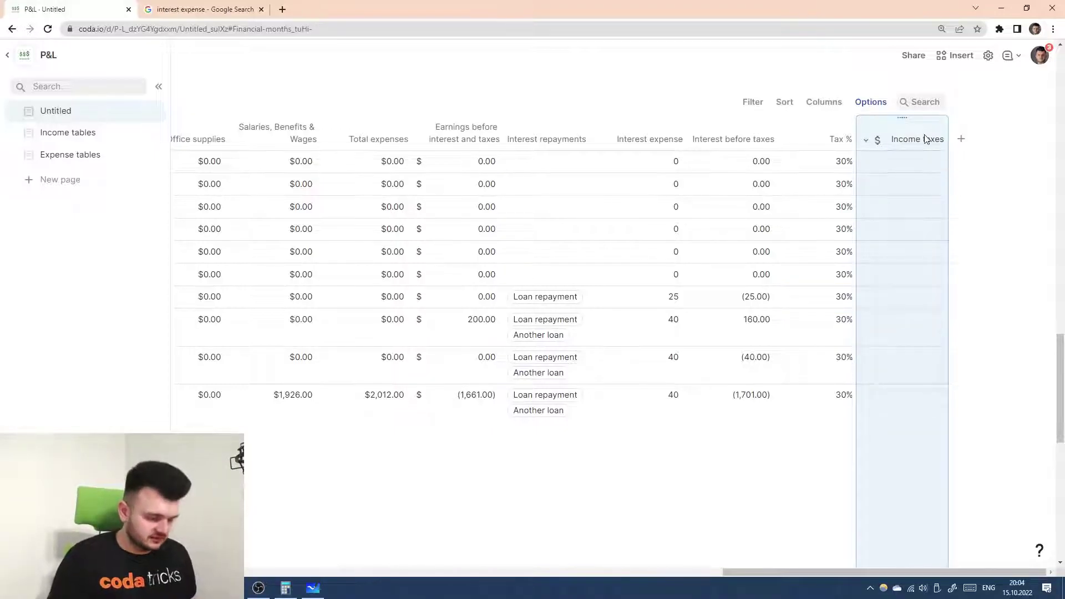
key("equal")
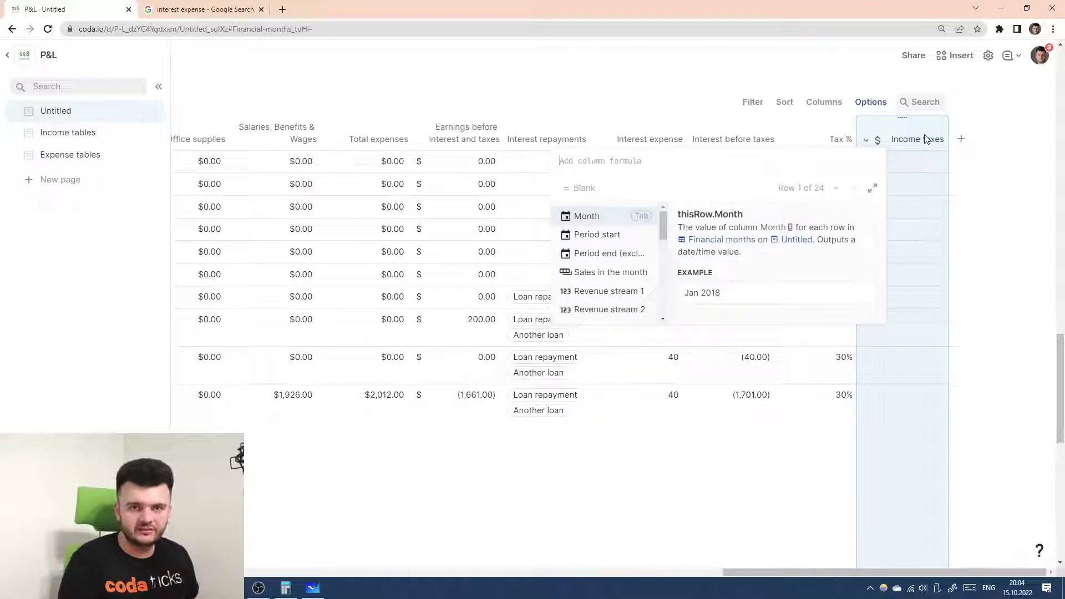
type("If(")
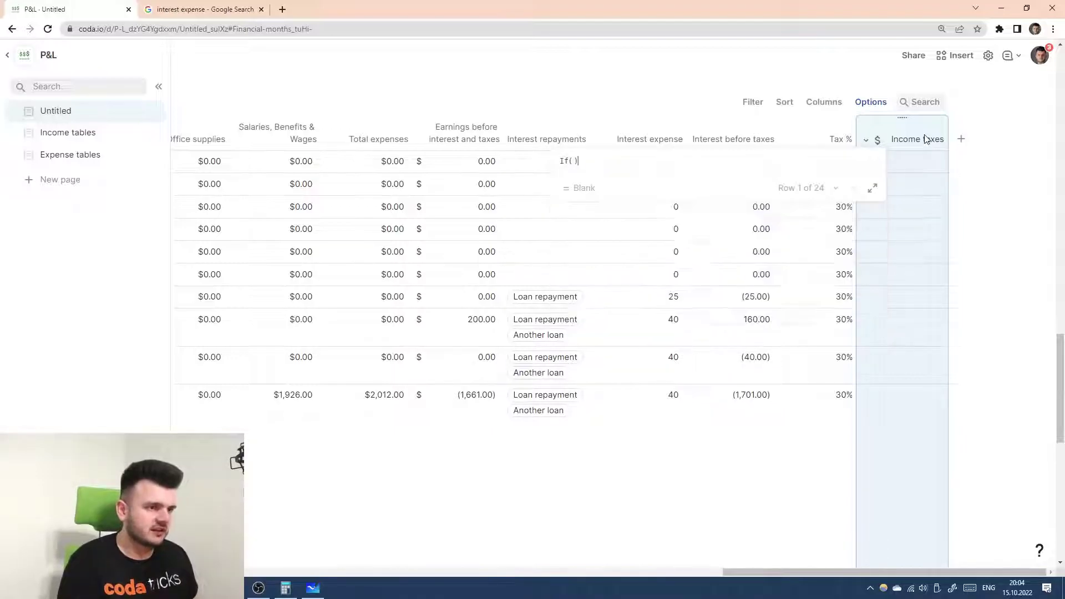
key("shift+Return")
type("Interest expense")
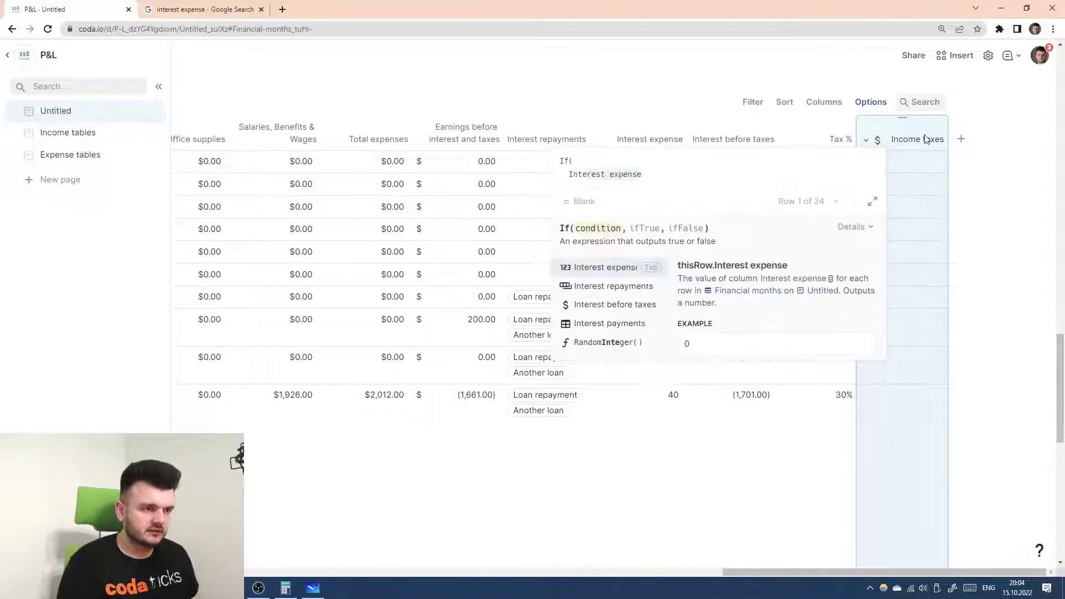
key("BackSpace")
key("BackSpace")
key("BackSpace")
key("BackSpace")
key("BackSpace")
key("BackSpace")
key("BackSpace")
key("BackSpace")
key("BackSpace")
key("BackSpace")
key("BackSpace")
key("BackSpace")
key("BackSpace")
key("BackSpace")
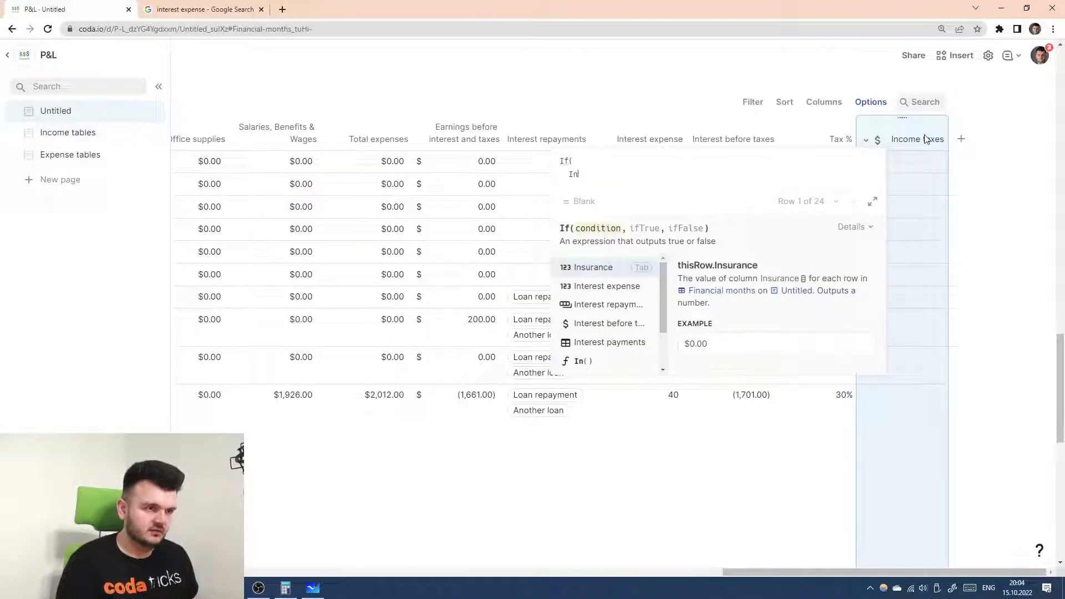
key("Escape")
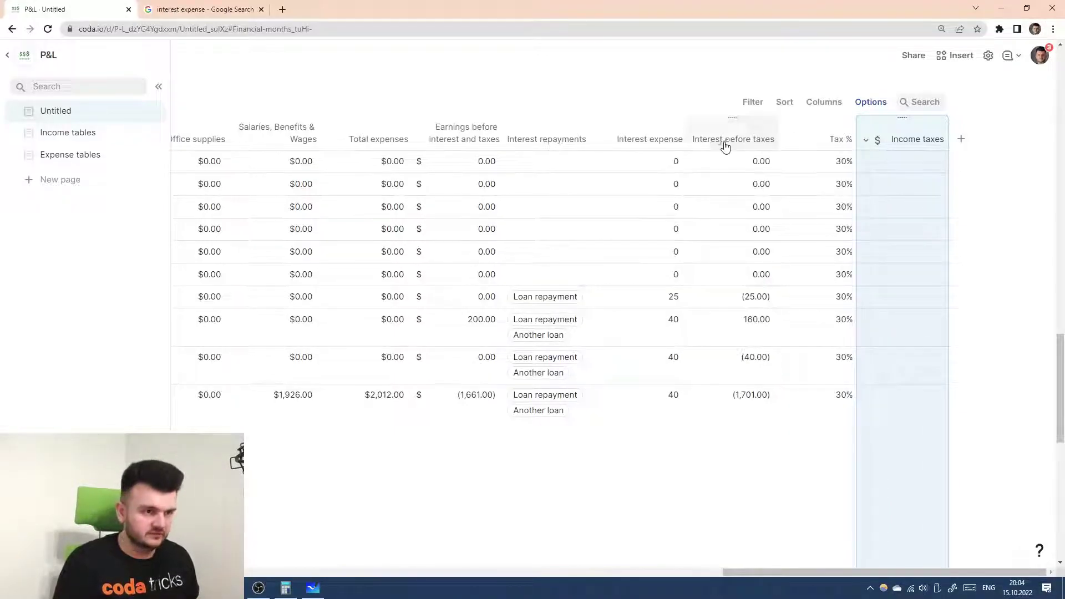
- Rename the Interest before taxes column to Earnings before taxes
left_click(760, 139)
double_click(711, 128)
type("Earnings")
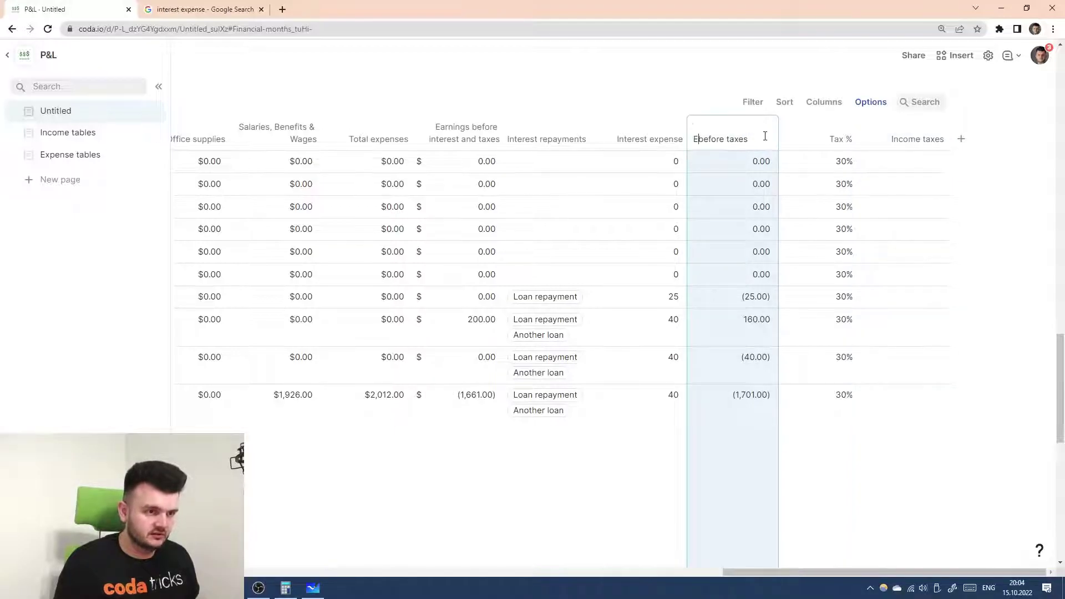
key("Return")
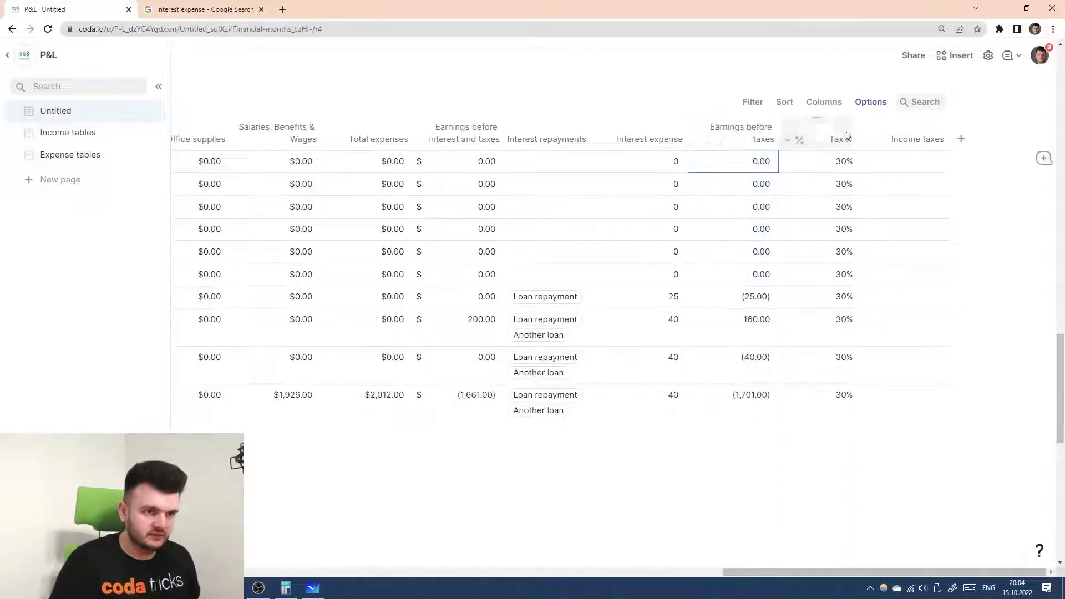
- Start an If formula for the Income taxes column that returns 0 when Earnings before taxes <= 0
left_click(913, 140)
key("equal")
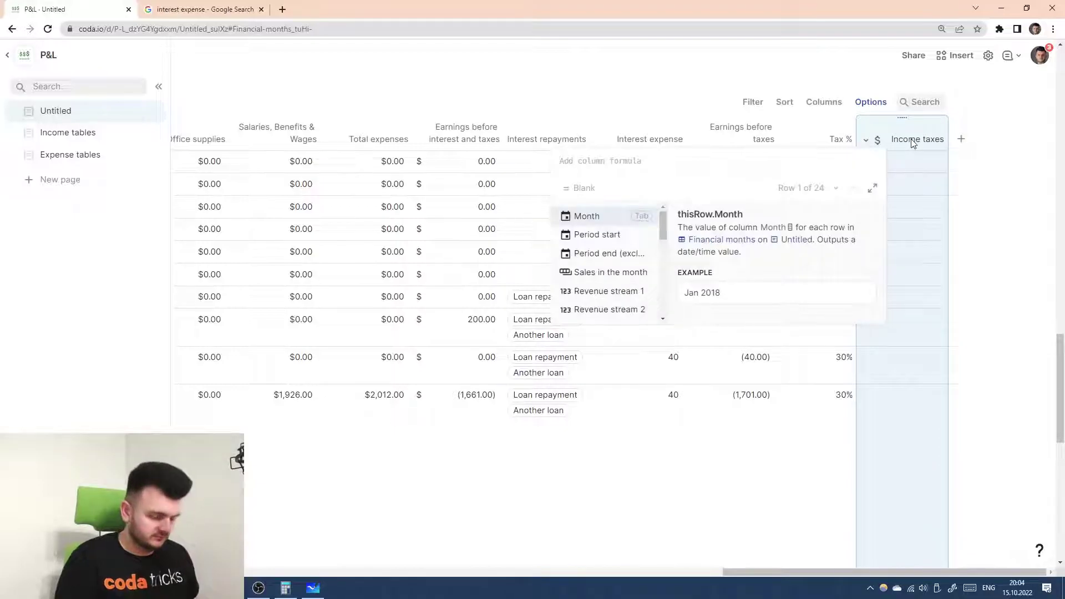
type("If(Earnings before interest and taxes")
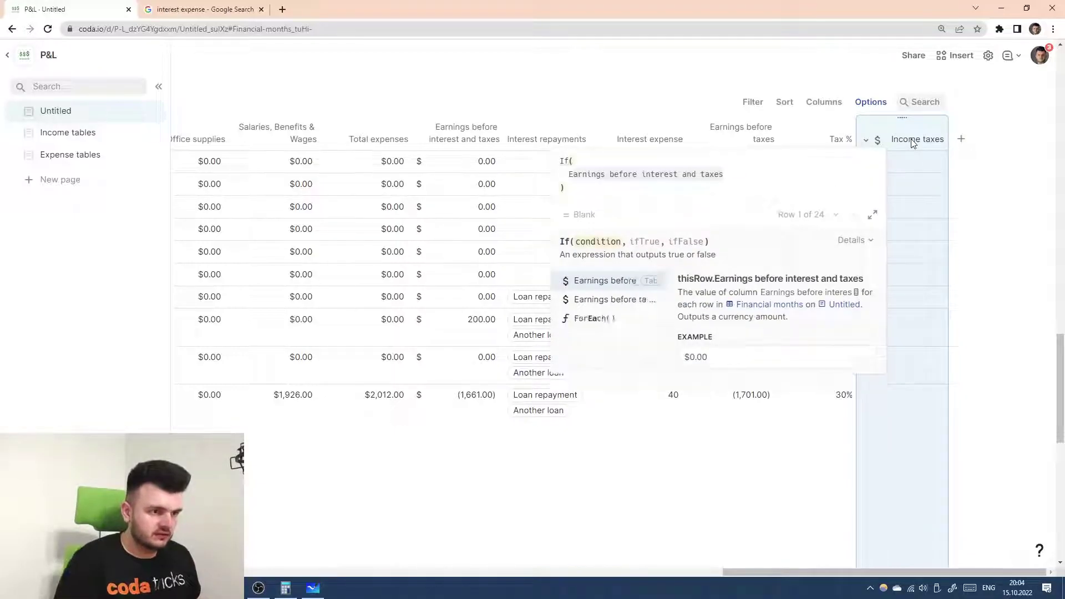
key("Down")
key("Tab")
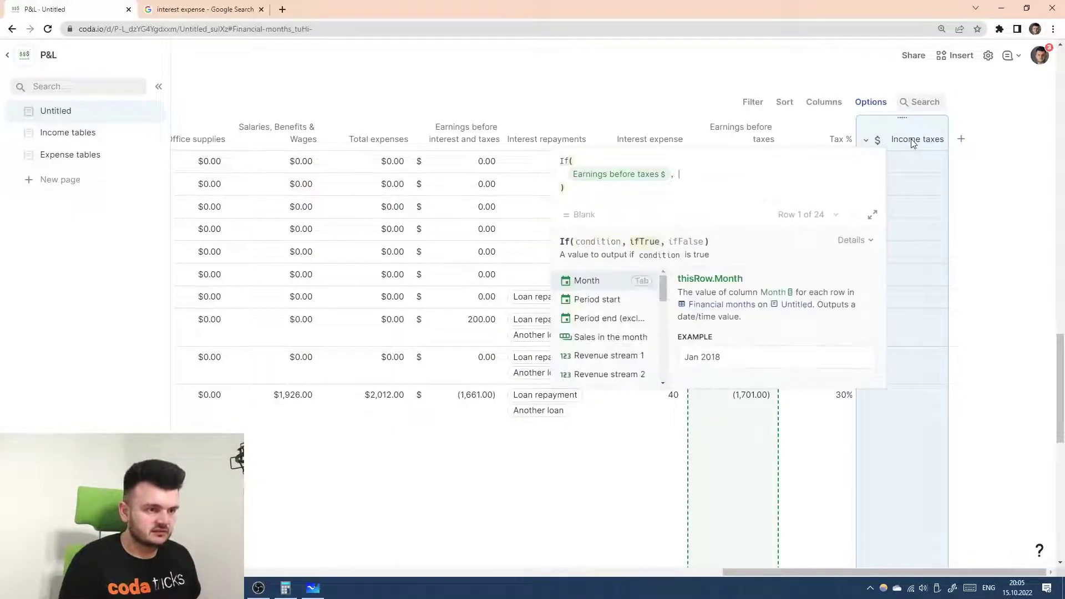
type("< -")
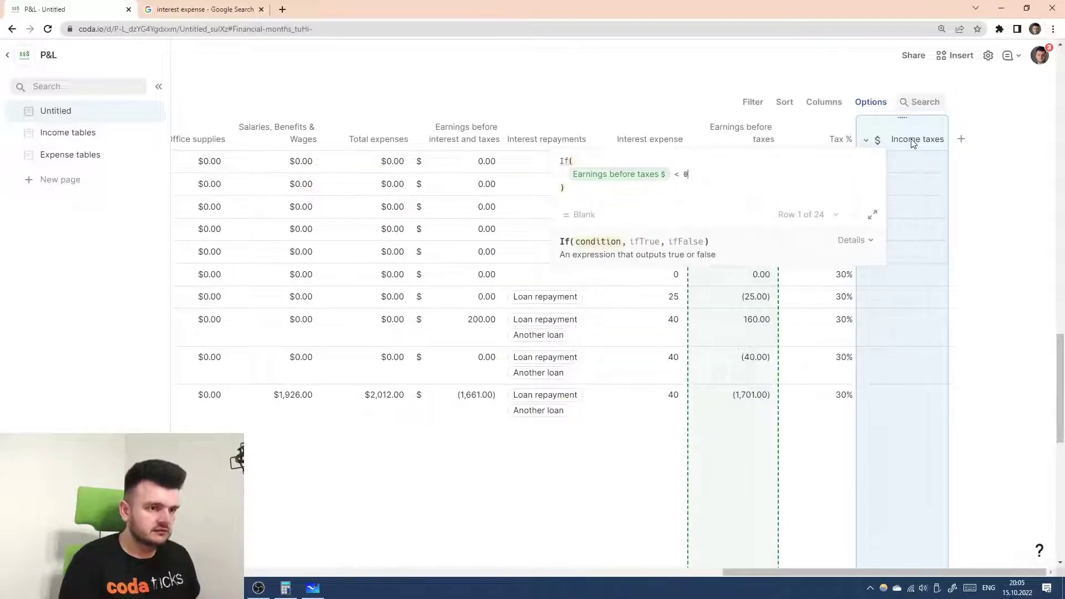
type("0,")
key("Return")
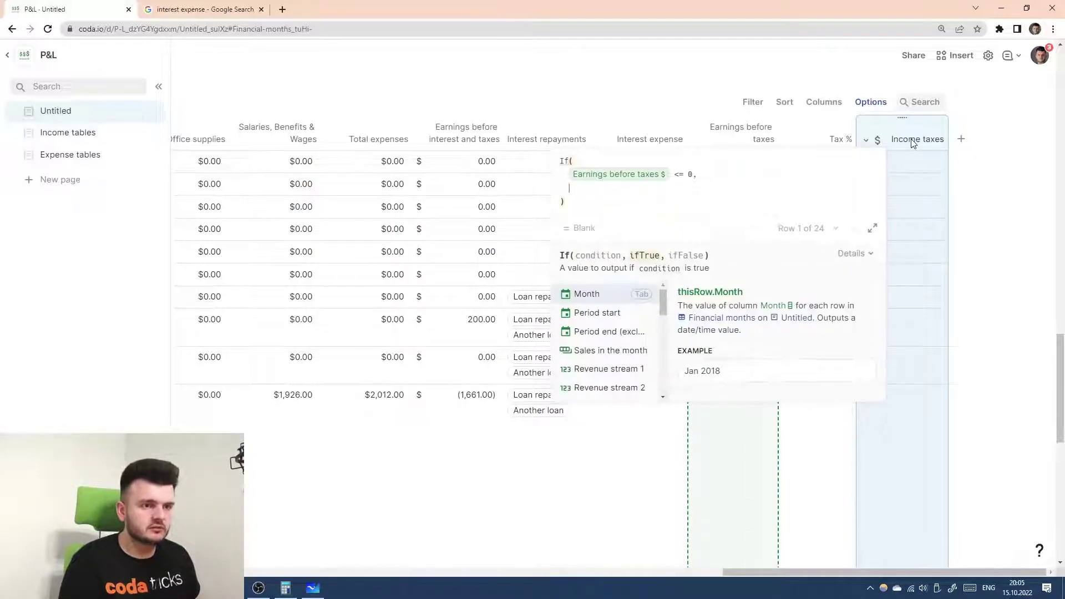
type("0,")
key("Return")
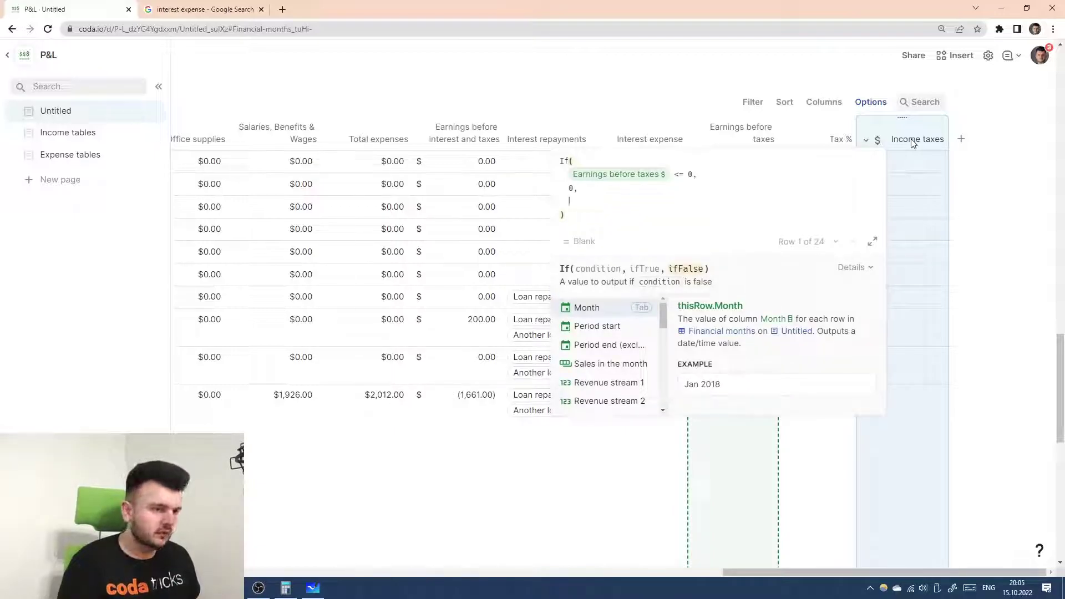
- Complete the Income taxes formula with Earnings before taxes * Tax % as the value for the false case, and apply it
type("Earnings before interest and taxes")
key("Down")
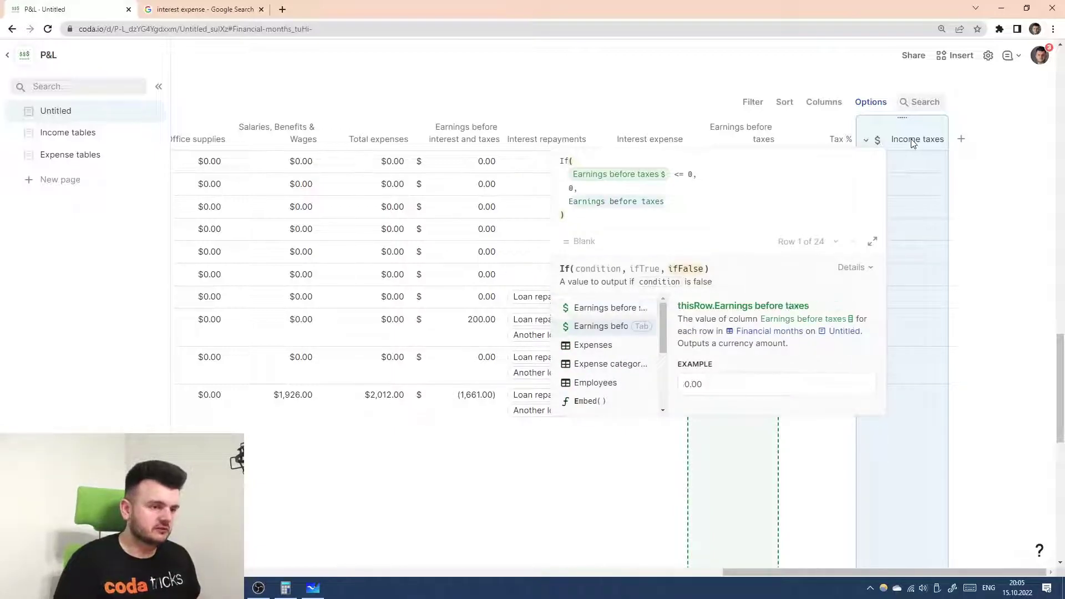
key("Tab")
type("* ")
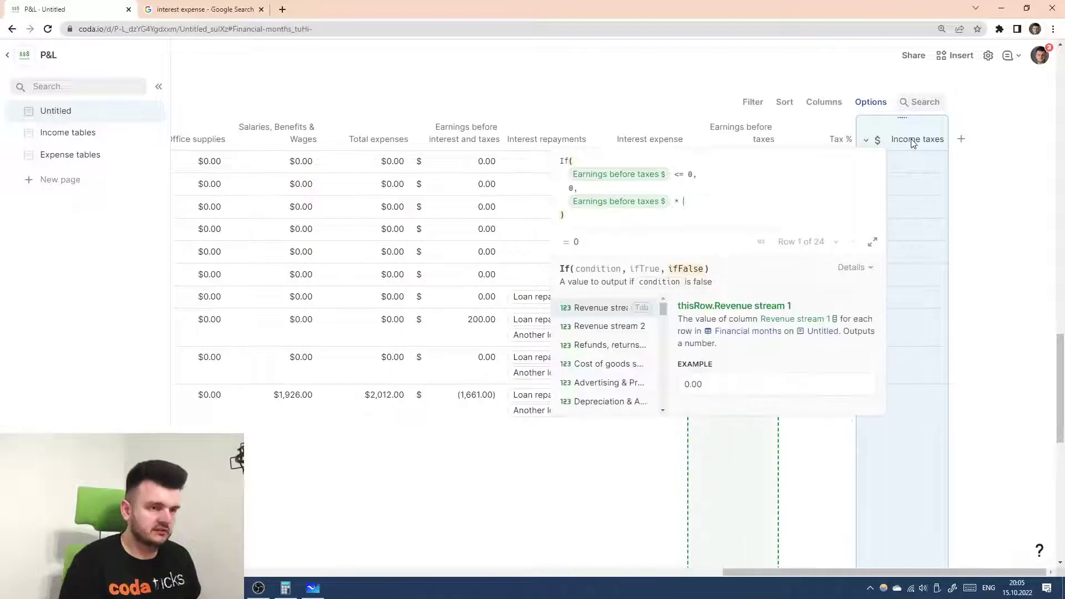
type("Tax %")
key("Tab")
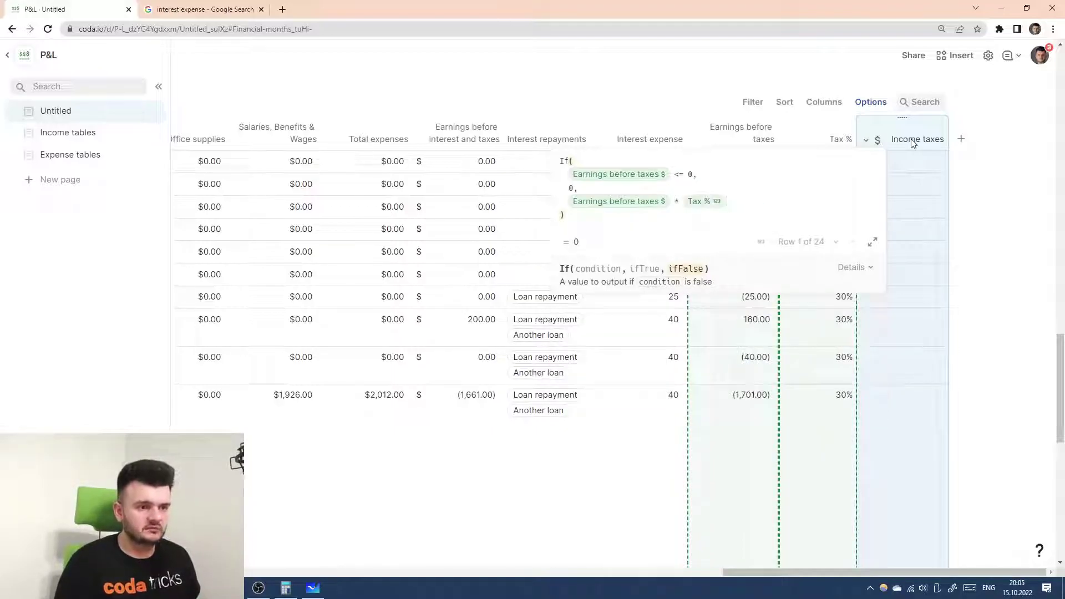
key("Return")
left_click(727, 339)
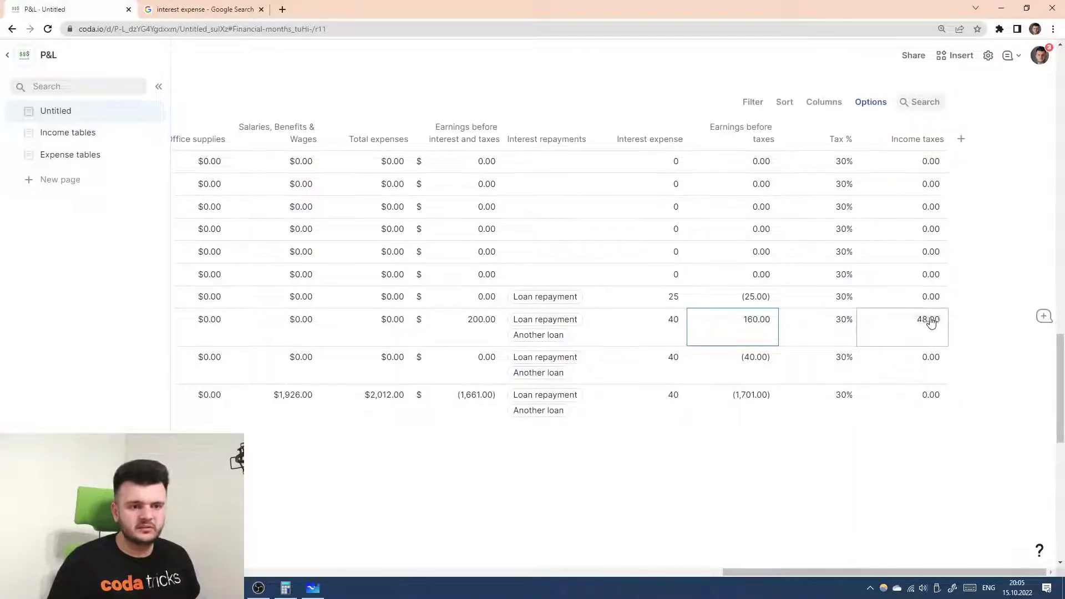
left_click(898, 143)
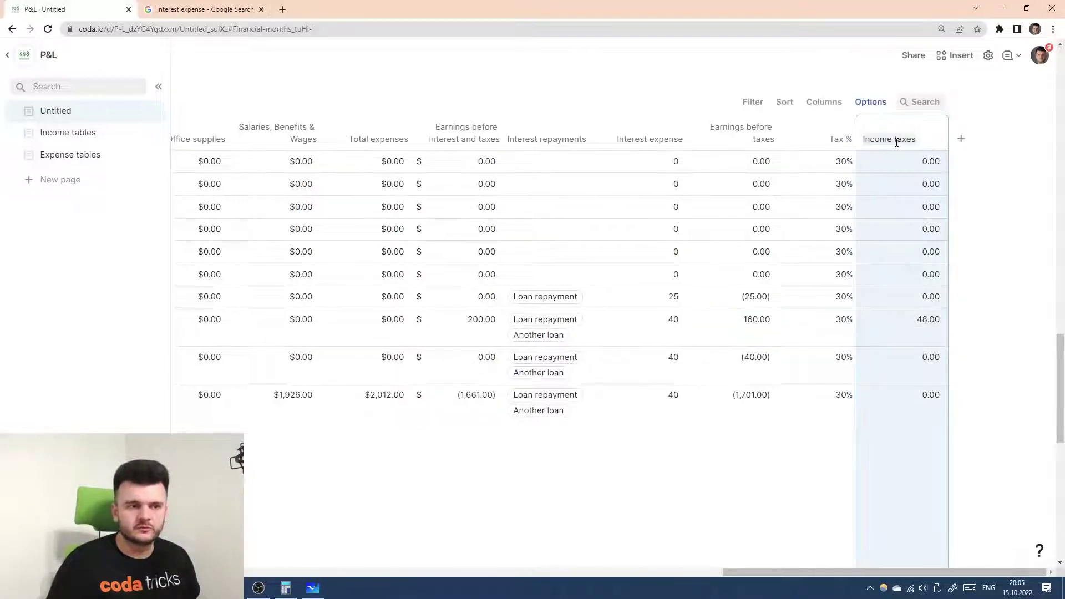
- Reduce the Income taxes column formula to Earnings before taxes * Tax %, removing the If condition and its zero result
left_click(906, 201)
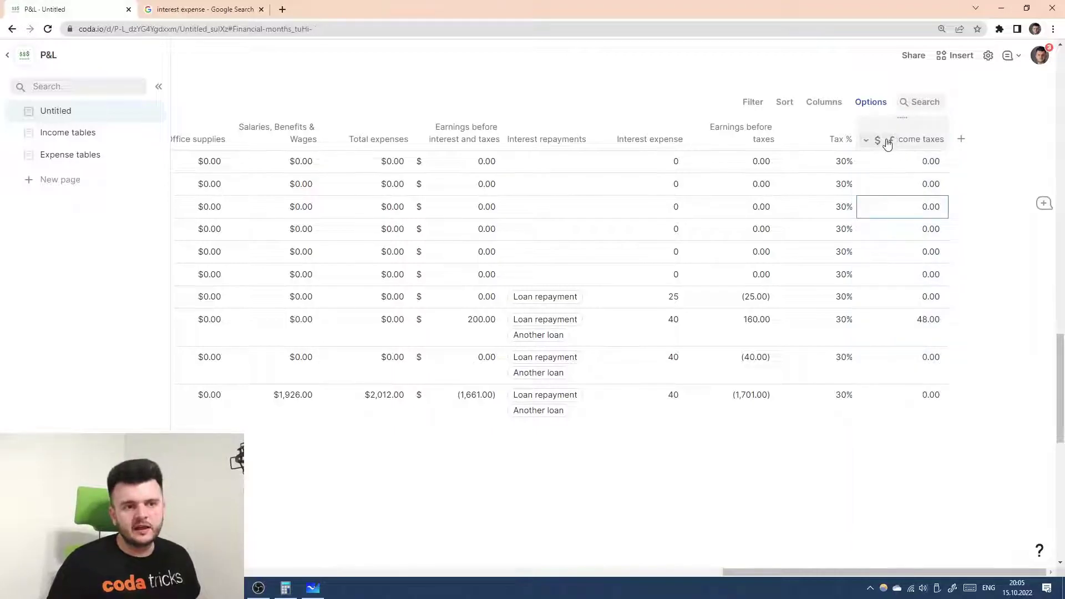
left_click(888, 144)
left_click(894, 199)
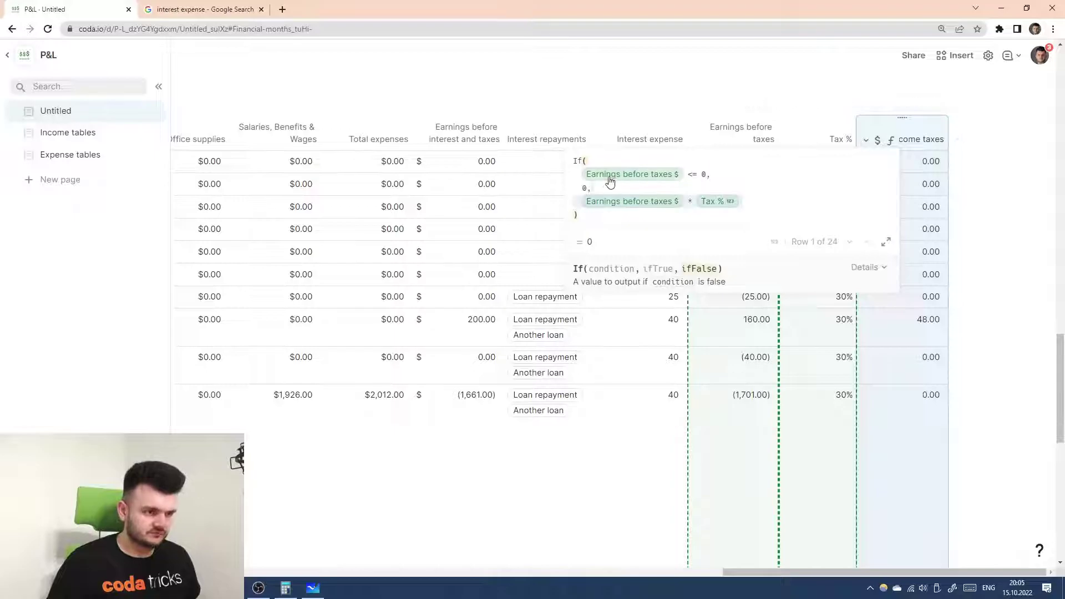
key("Delete")
key("Delete")
key("Delete")
key("Delete")
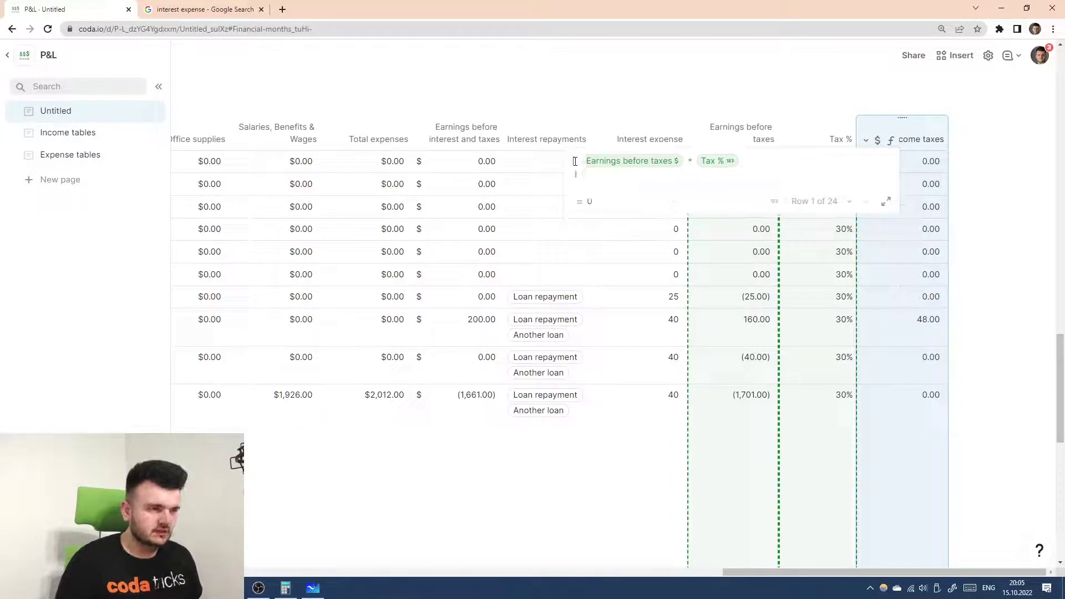
key("Down")
key("Delete")
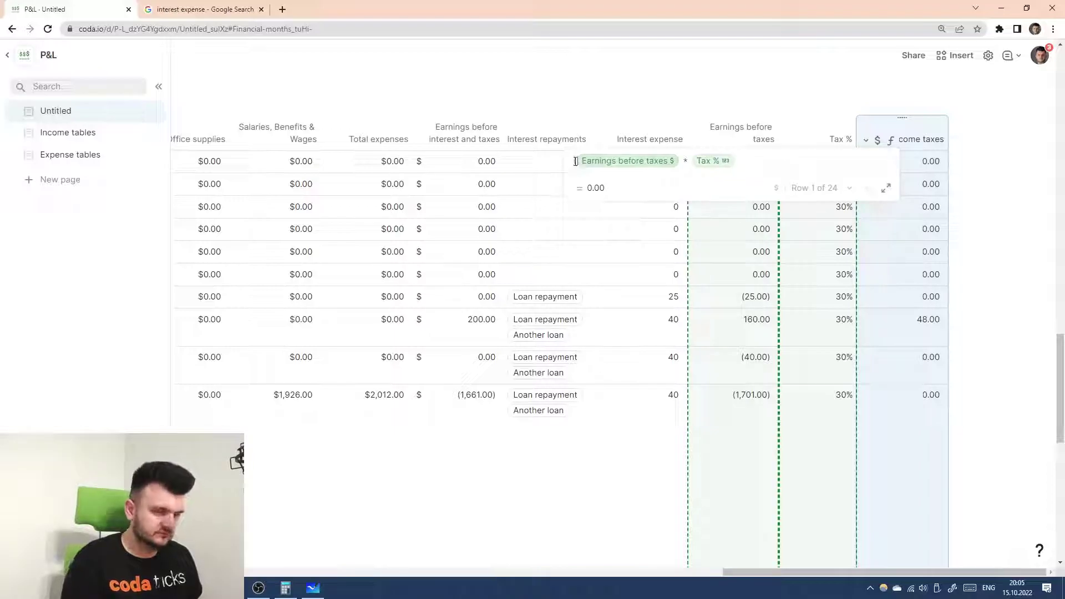
- Wrap the Income taxes formula in Max with 0 as the second value, and apply it
type(", 0")
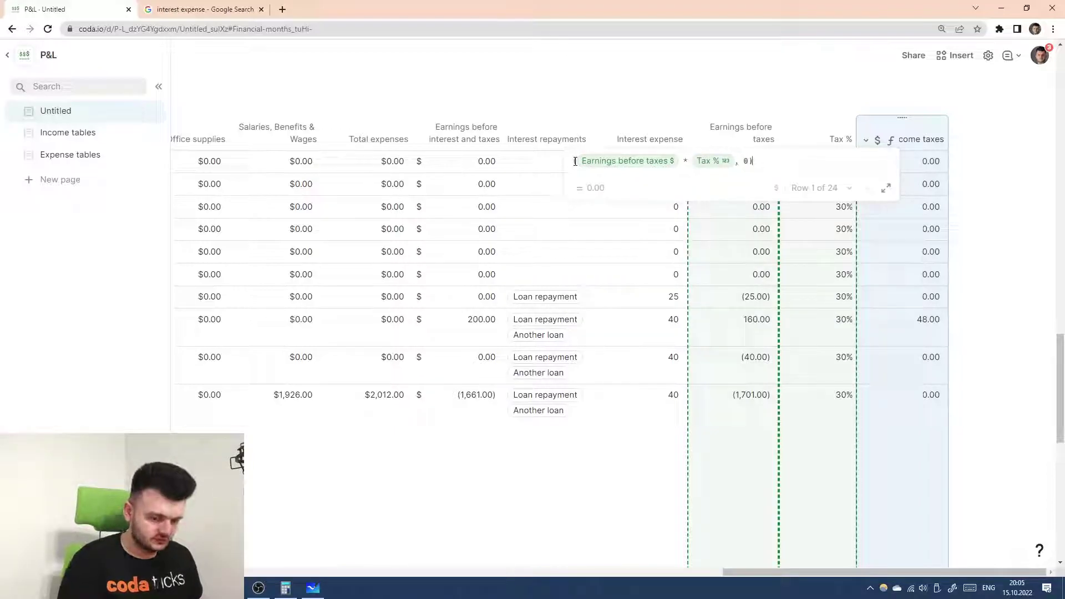
type("m")
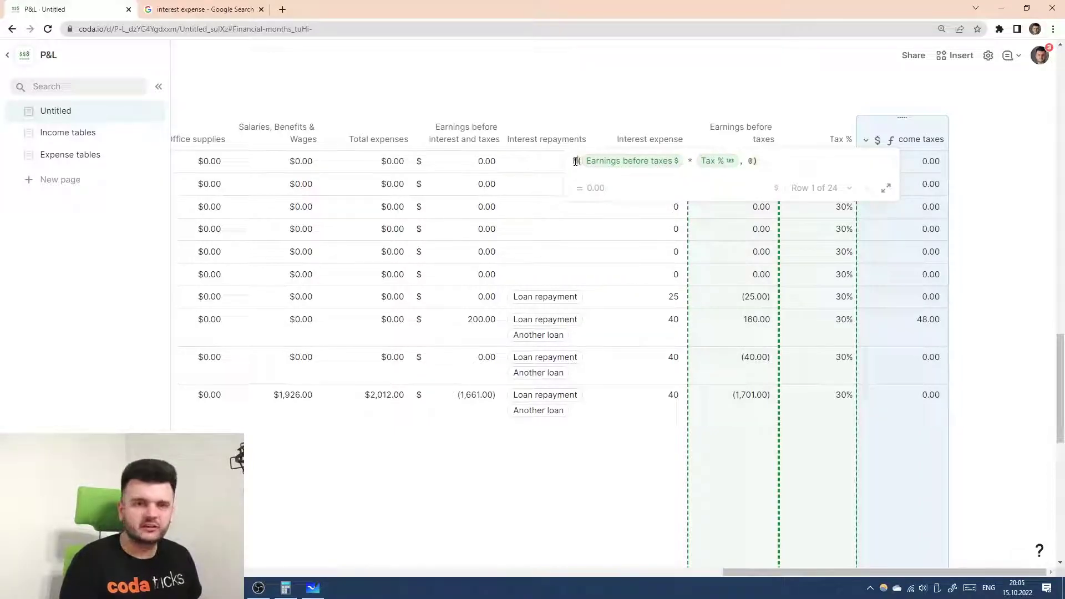
type("ax")
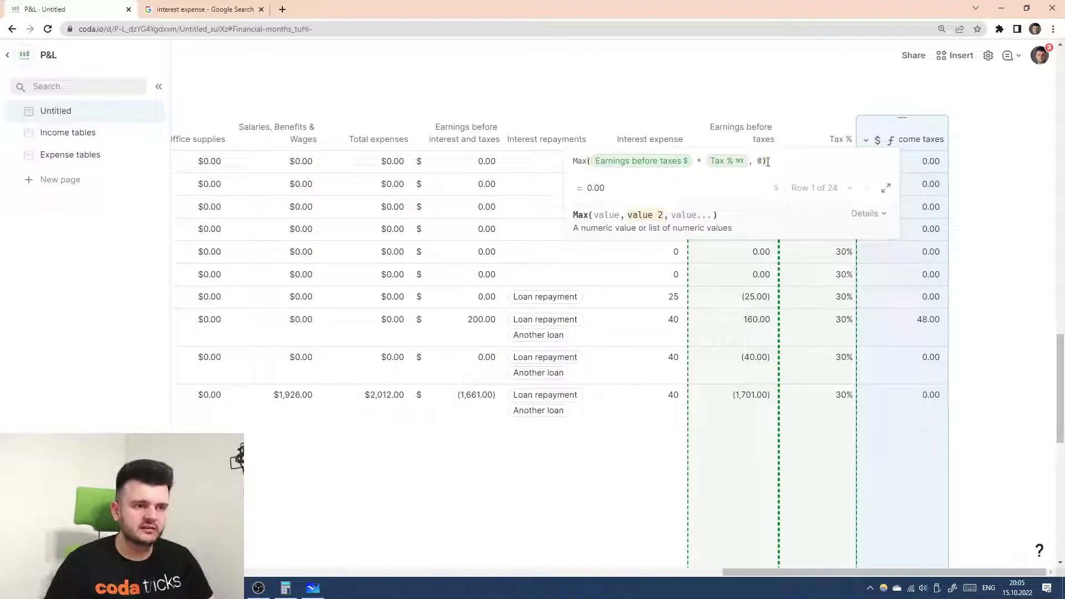
type(")")
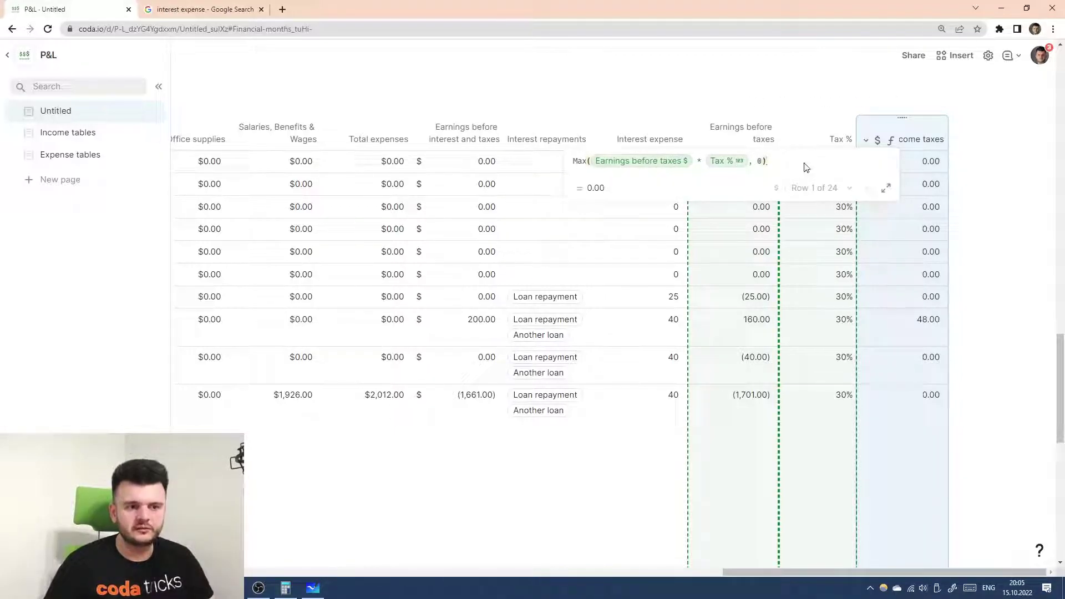
key("Return")
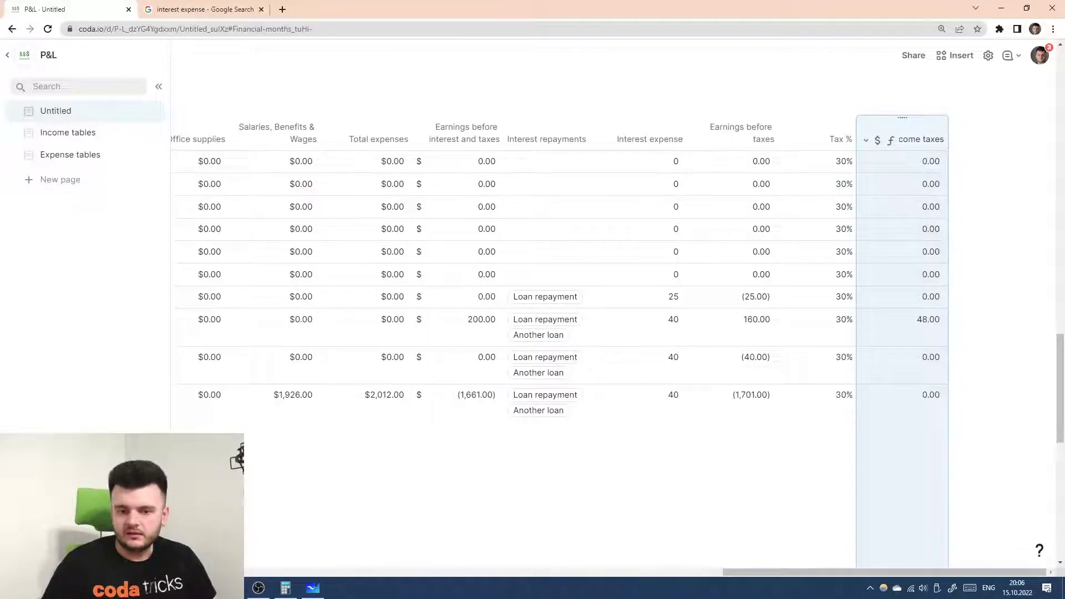
- Add a currency column named Net earnings after the Income taxes column
left_click(966, 142)
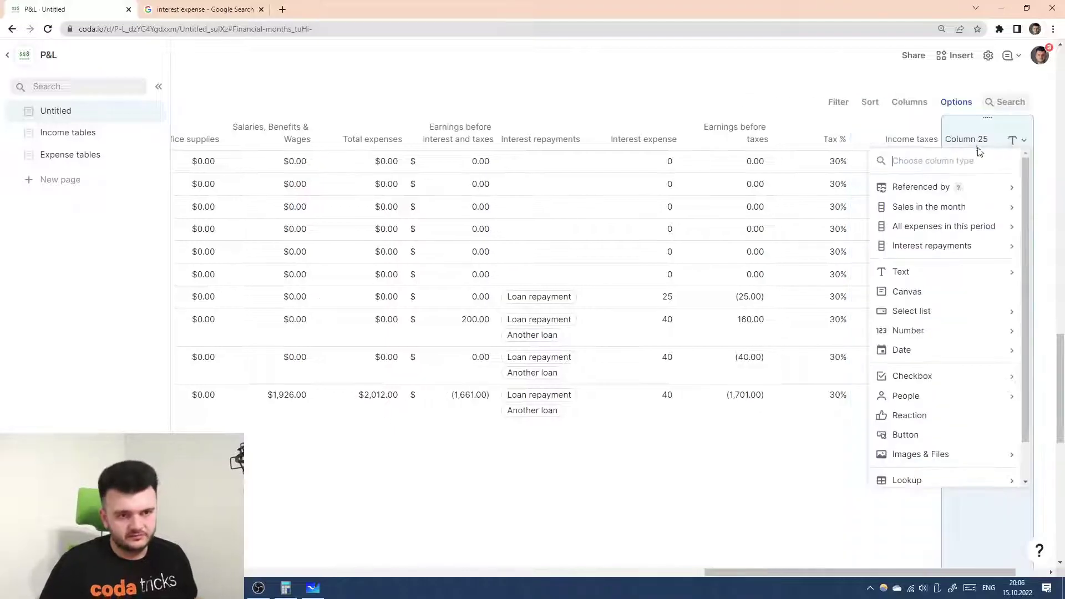
mouse_move(916, 331)
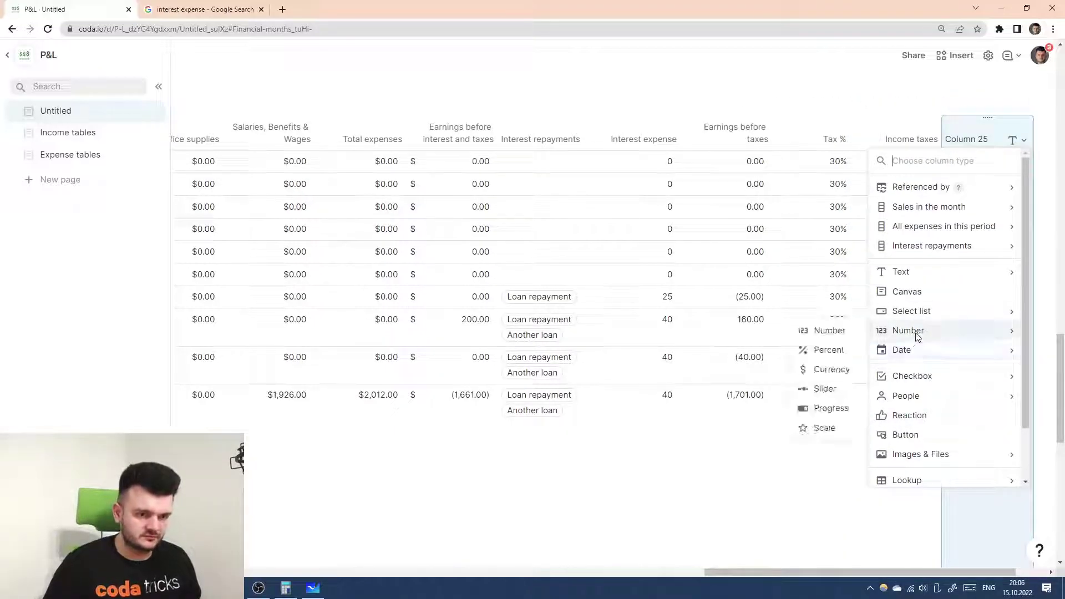
left_click(823, 370)
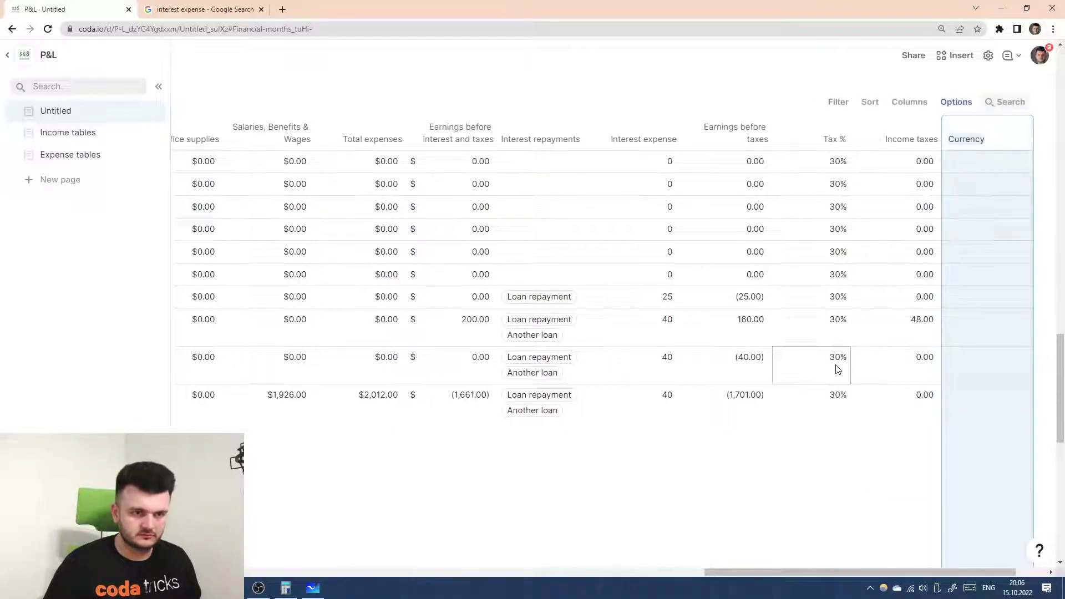
type("Net earnings")
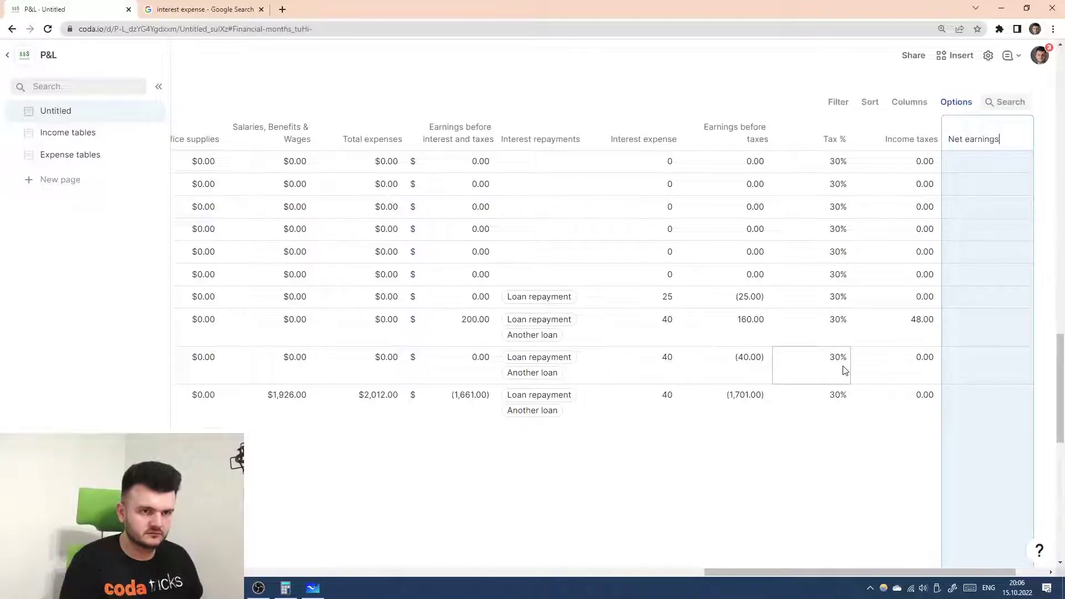
key("Return")
- Set the currency format of the Net earnings column to Financial
left_click(988, 140)
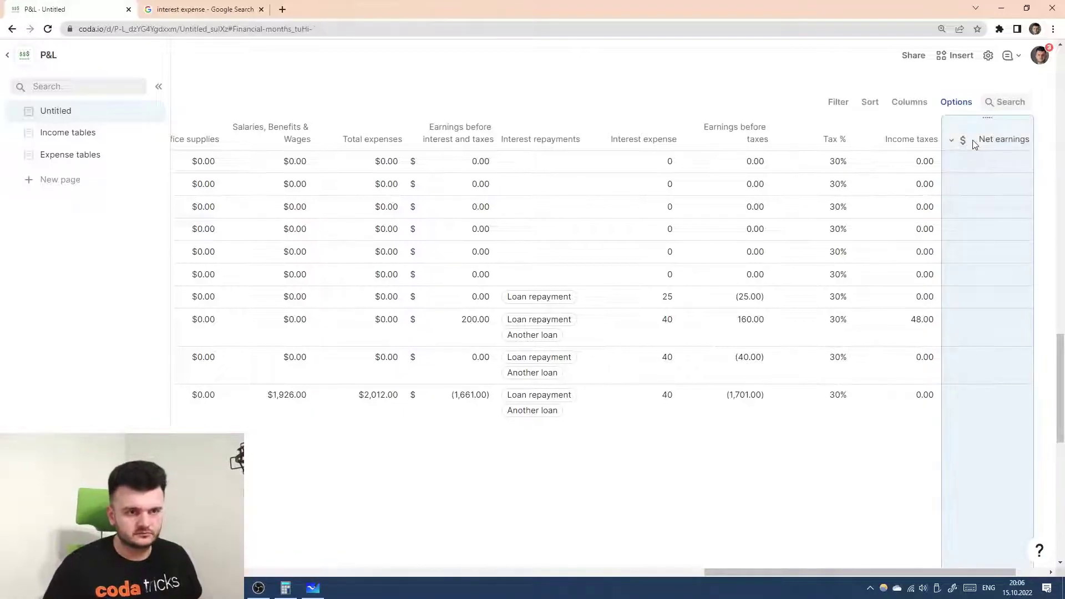
left_click(953, 140)
left_click(924, 185)
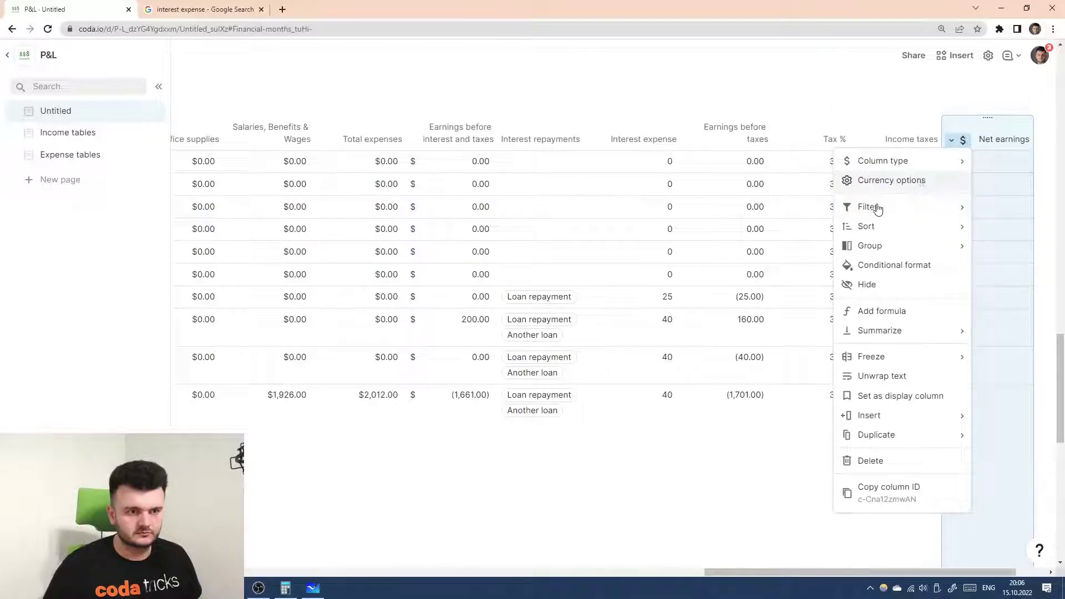
left_click(821, 222)
left_click(826, 284)
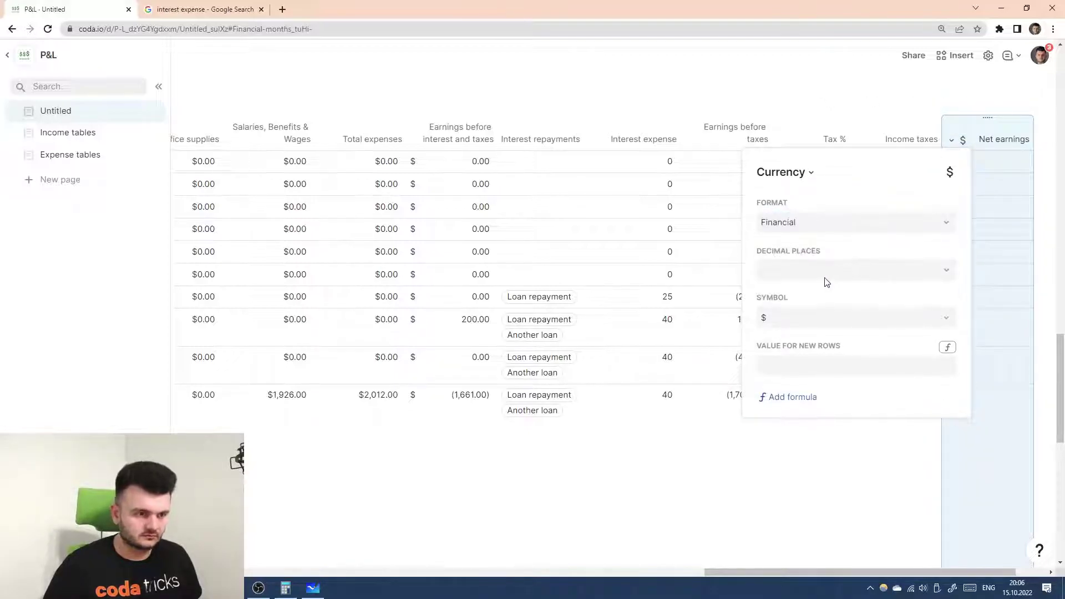
left_click(839, 270)
left_click(850, 239)
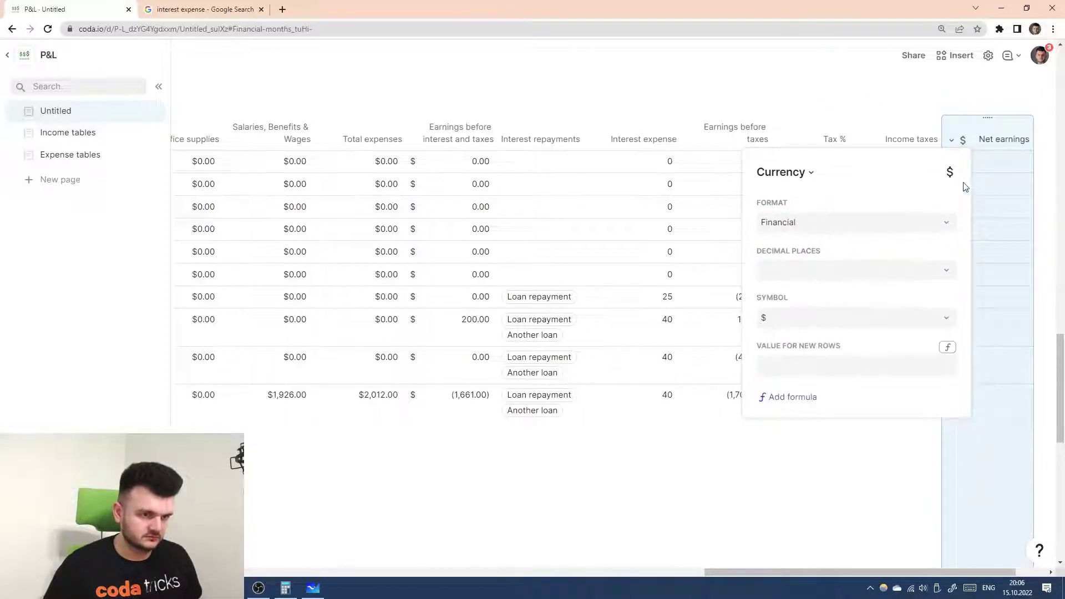
- Give the Net earnings column the formula Earnings before taxes - Income taxes
left_click(984, 139)
key("=")
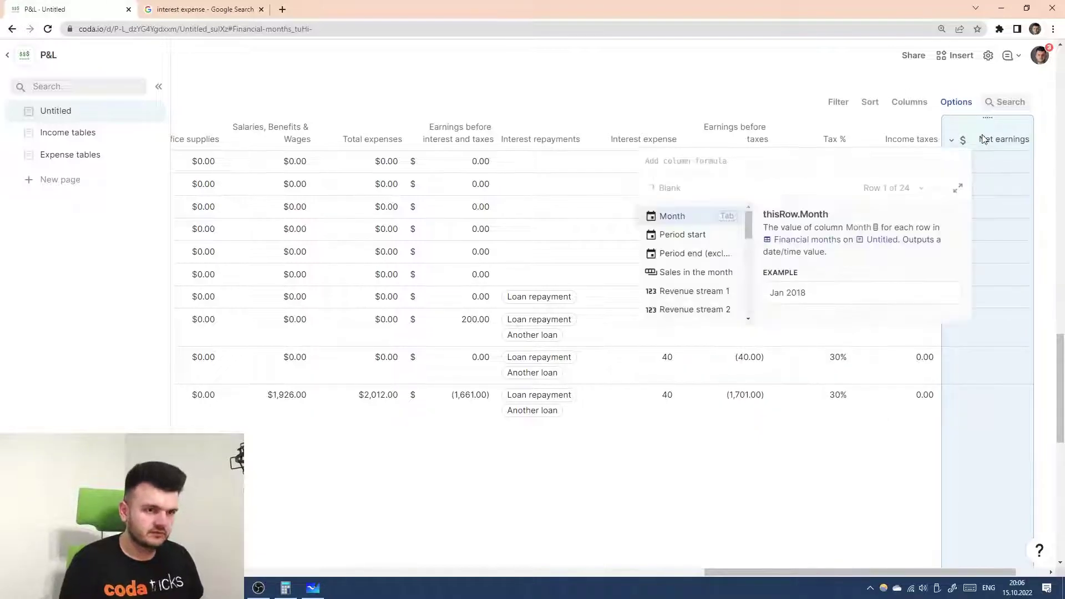
type("Earnings before interest and taxes")
key("Down")
key("Tab")
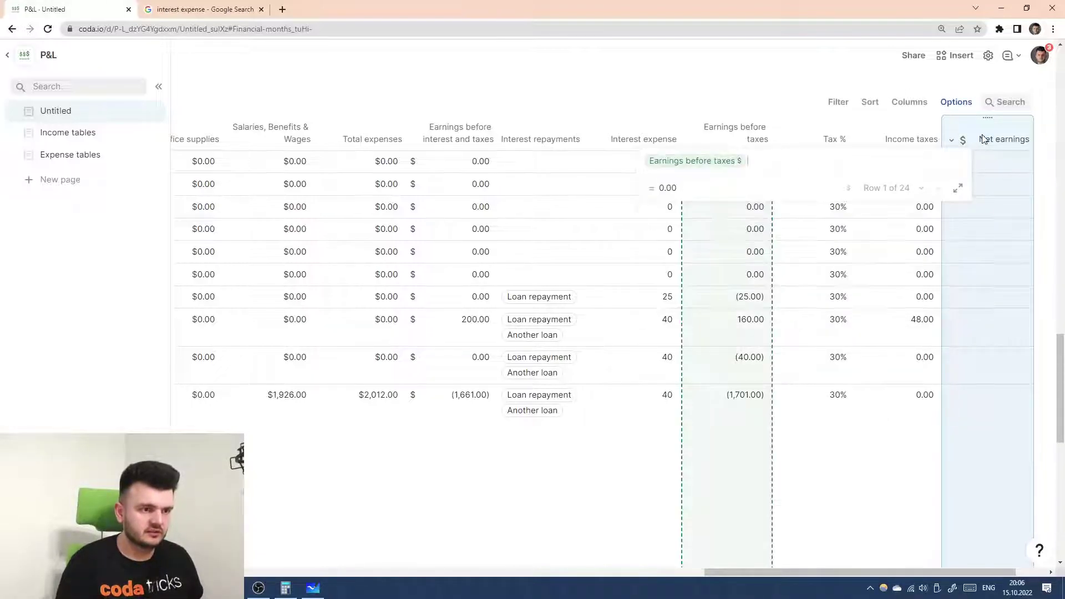
type("- In")
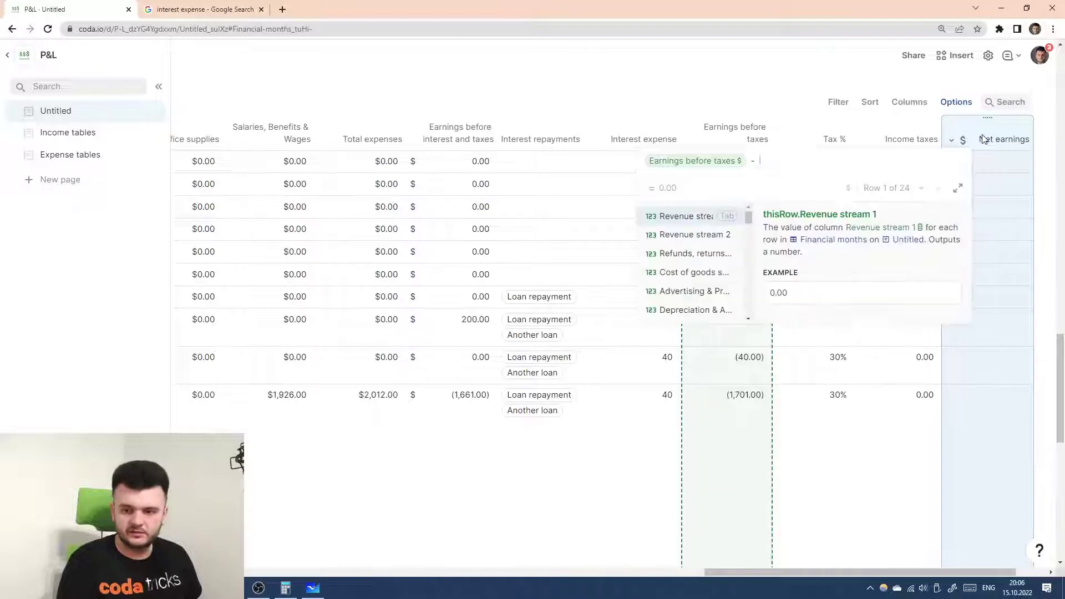
key("Down")
key("Down")
key("Down")
key("Tab")
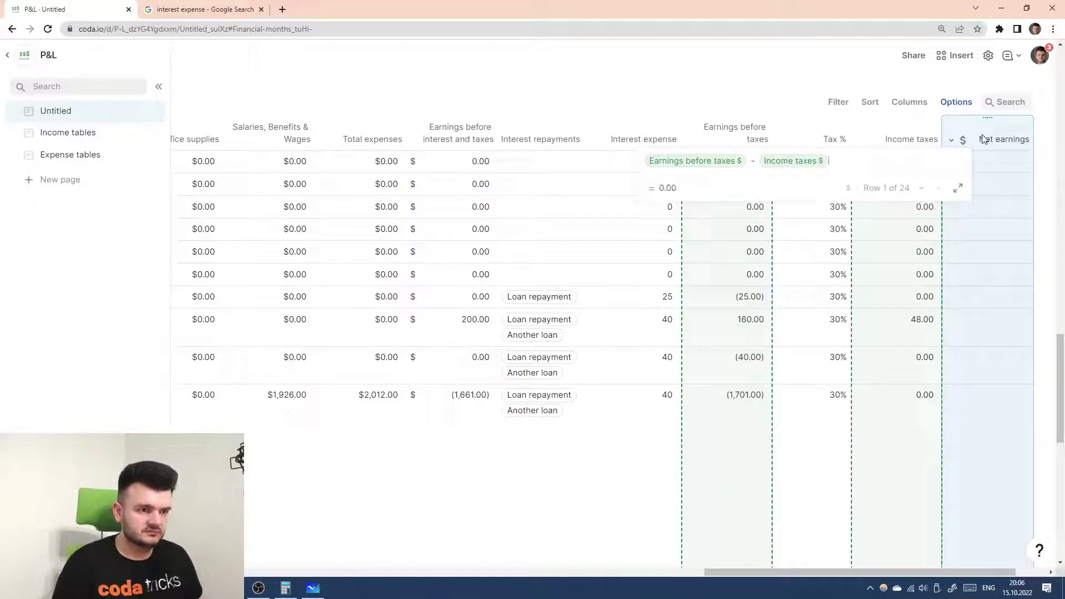
key("Return")
- Check the monthly Net earnings values against the Earnings before taxes and Income taxes columns
scroll(1005, 277, "down", 2)
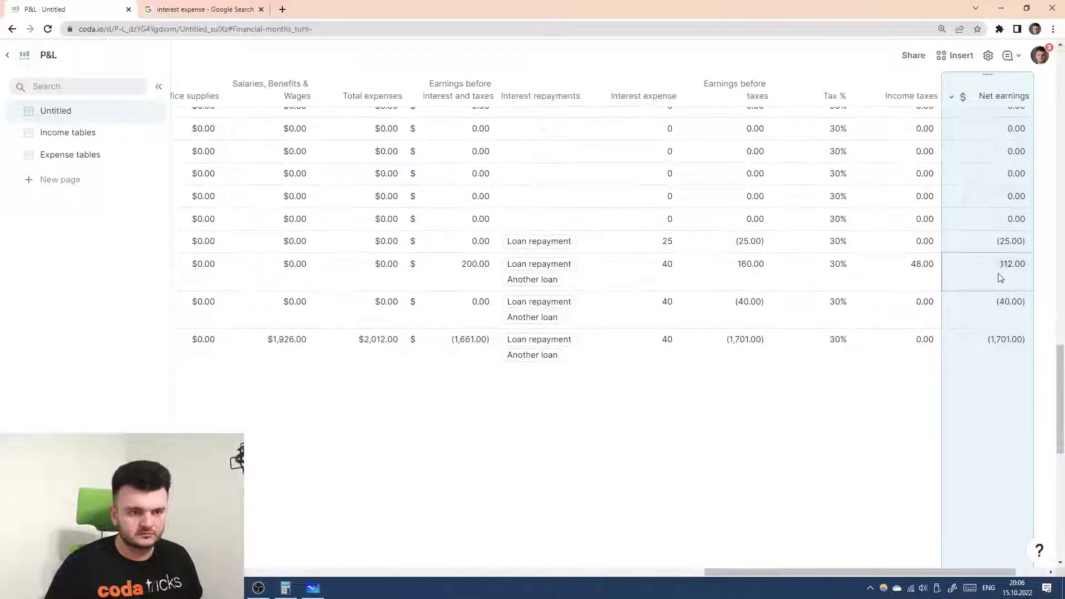
scroll(1006, 307, "up", 3)
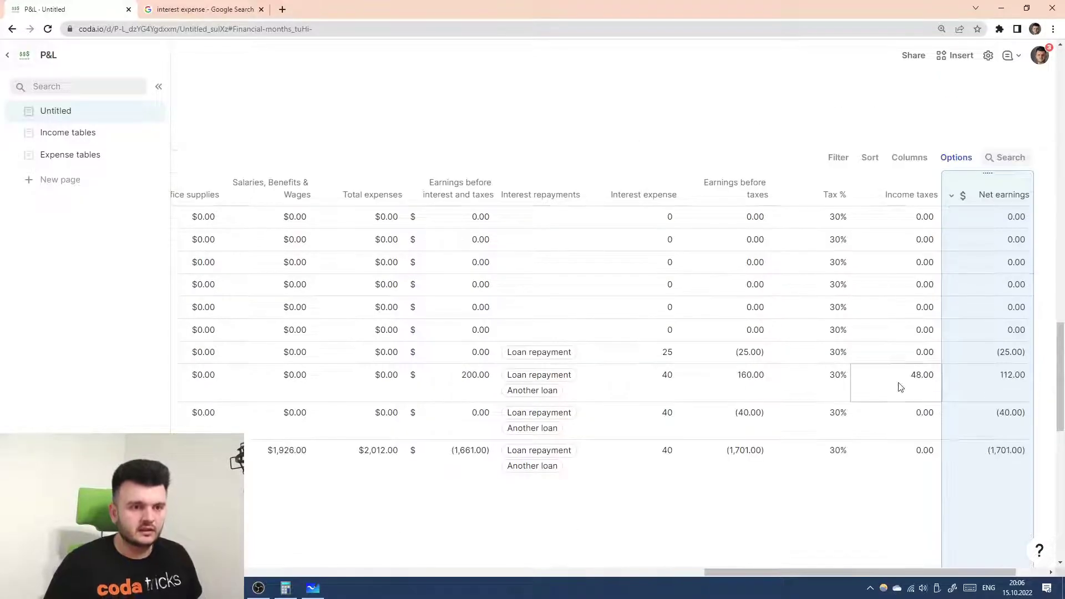
left_click_drag(920, 574, 324, 541)
scroll(875, 540, "right", 10)
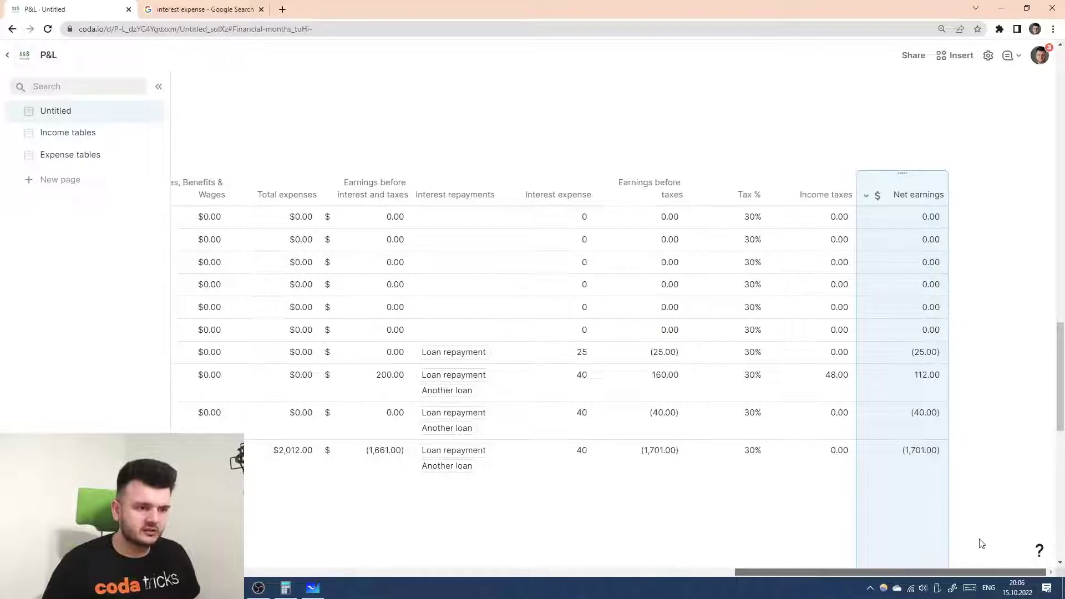
scroll(978, 543, "left", 10)
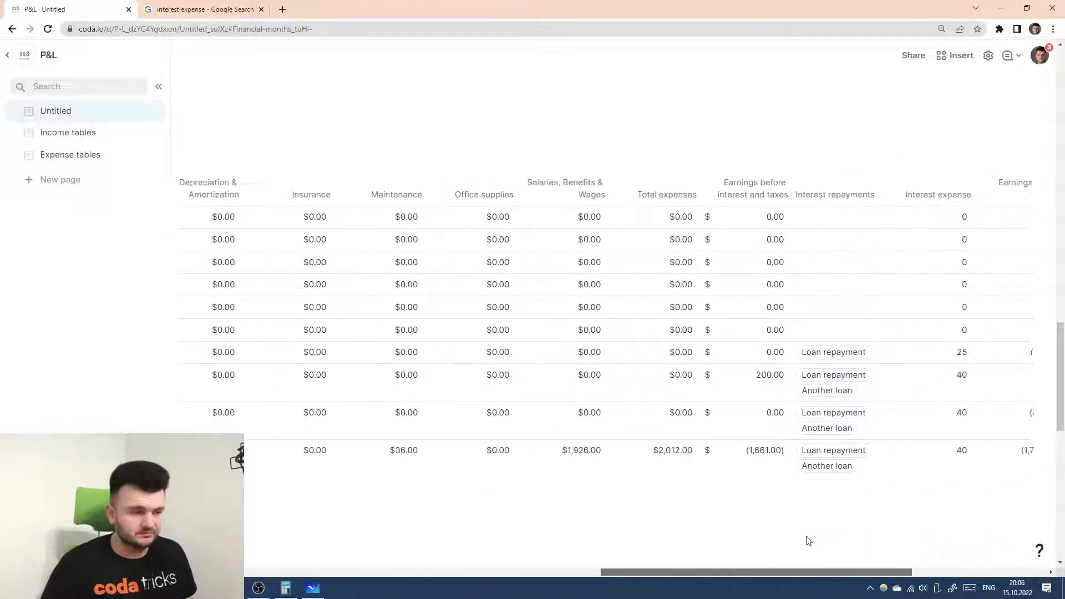
scroll(465, 537, "right", 10)
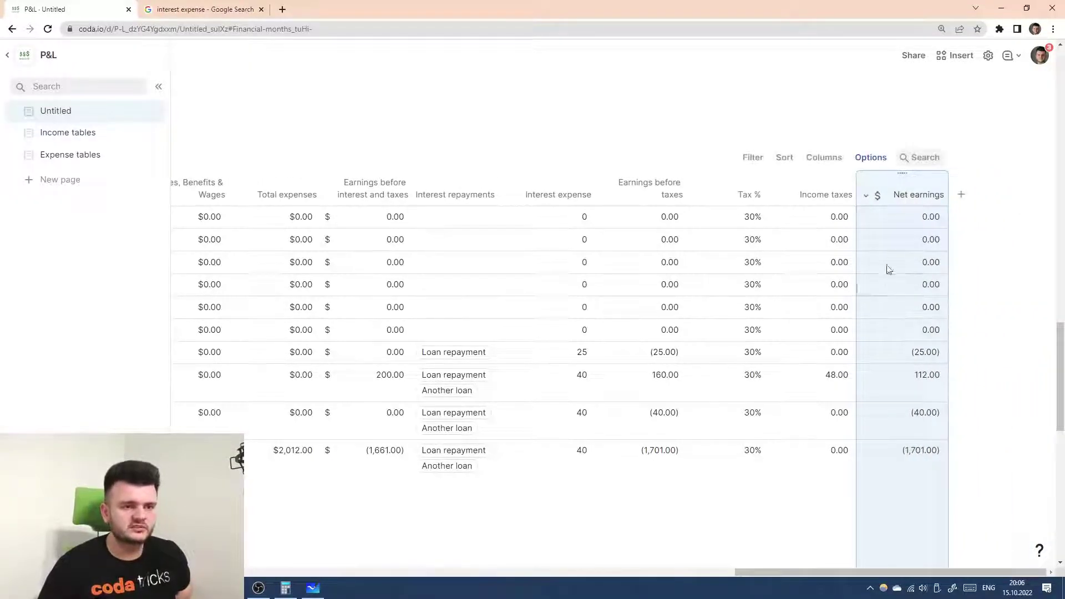
scroll(911, 231, "down", 5)
scroll(914, 233, "up", 4)
scroll(913, 233, "up", 1)
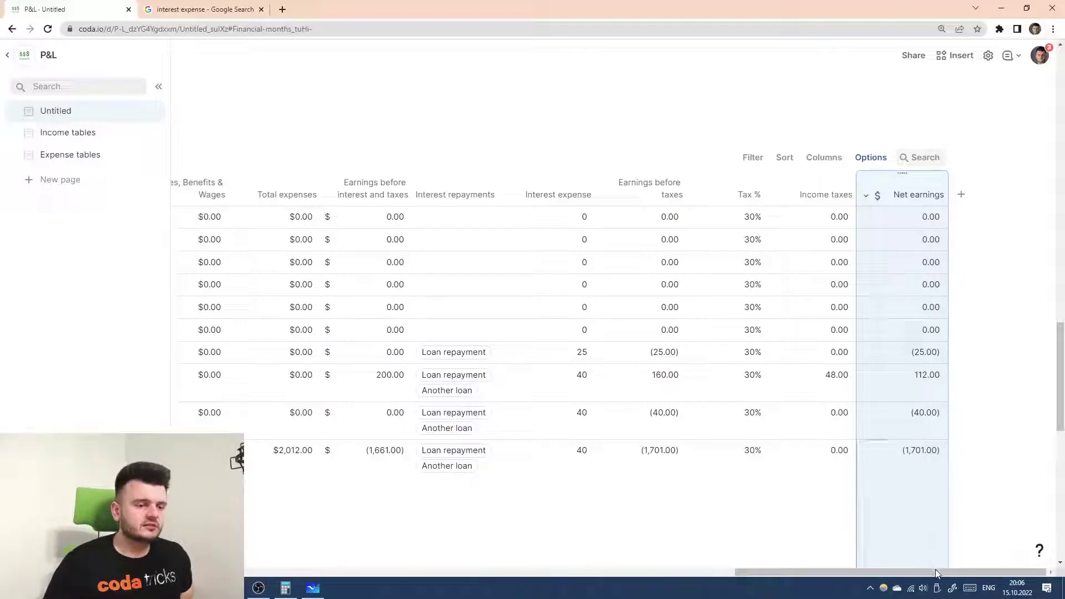
- Review the Financial months table from the Month and revenue columns through gross profit to the expense columns
left_click_drag(937, 572, 405, 572)
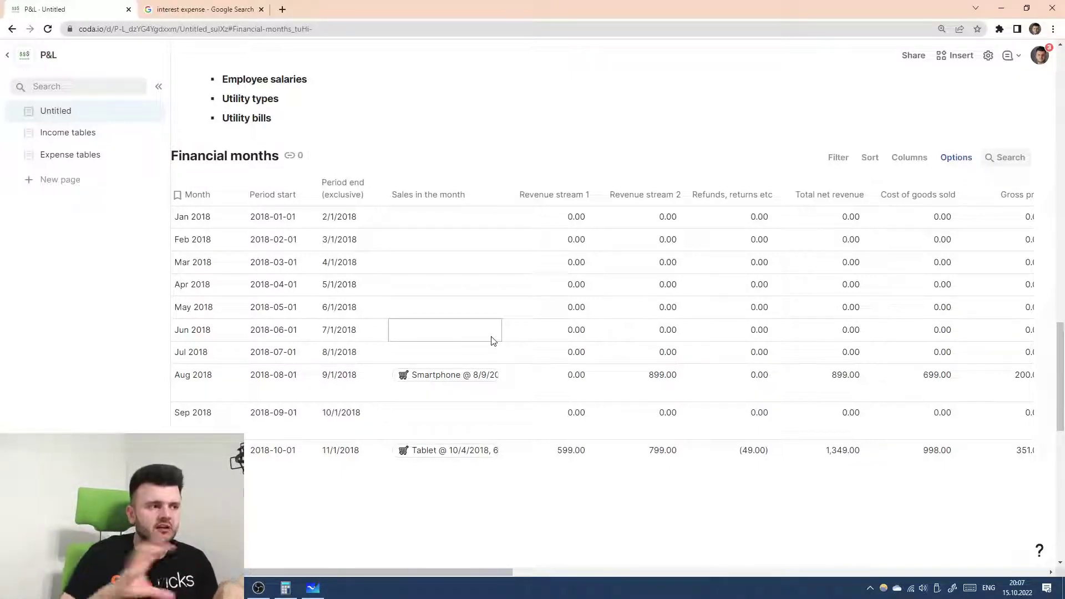
scroll(523, 289, "left", 2)
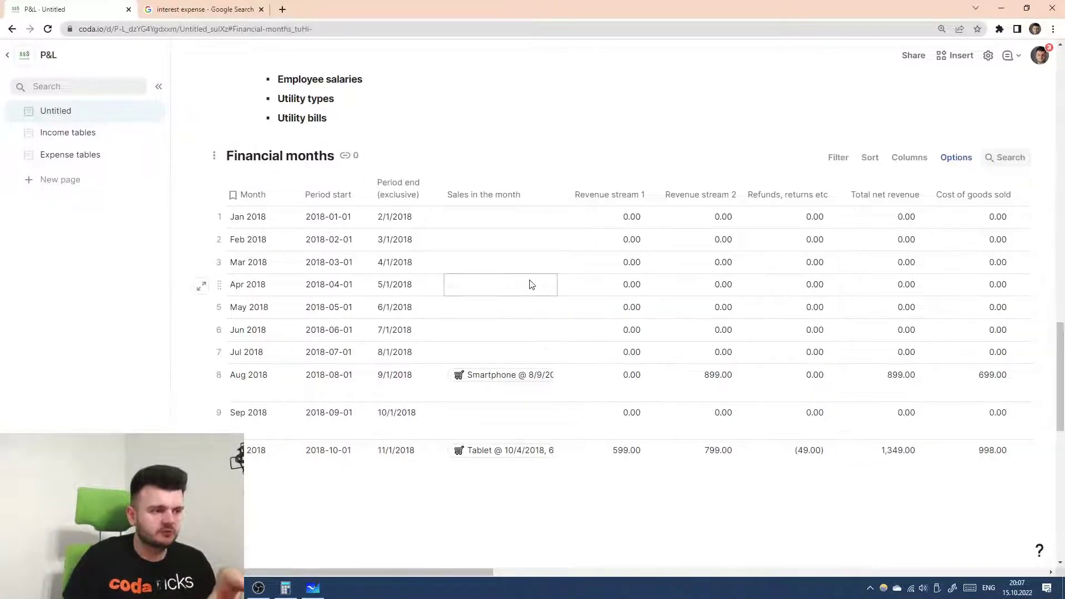
scroll(473, 215, "right", 5)
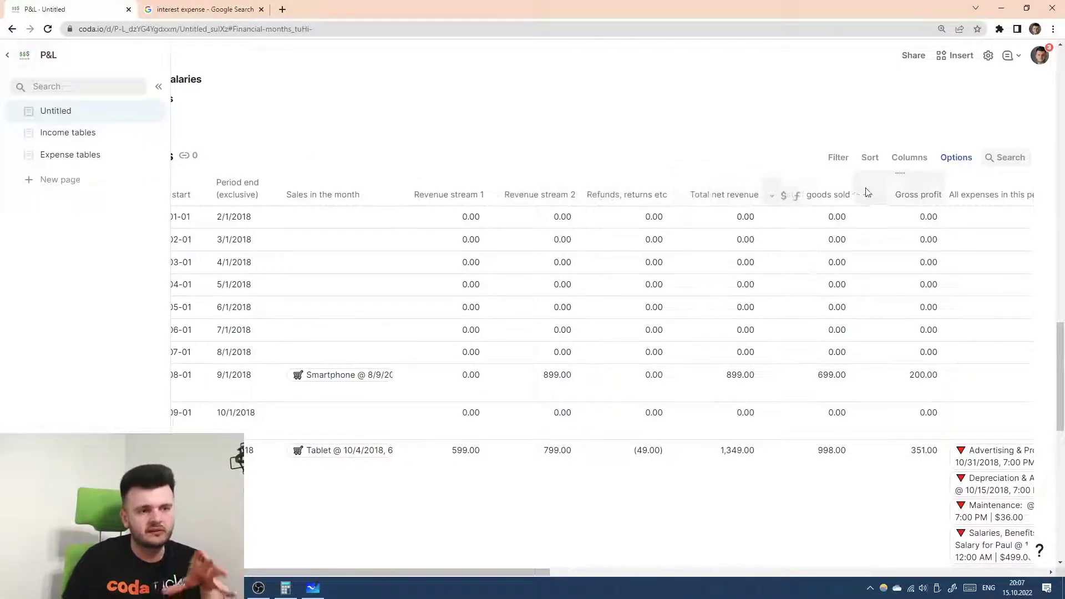
scroll(908, 186, "right", 2)
scroll(909, 186, "right", 2)
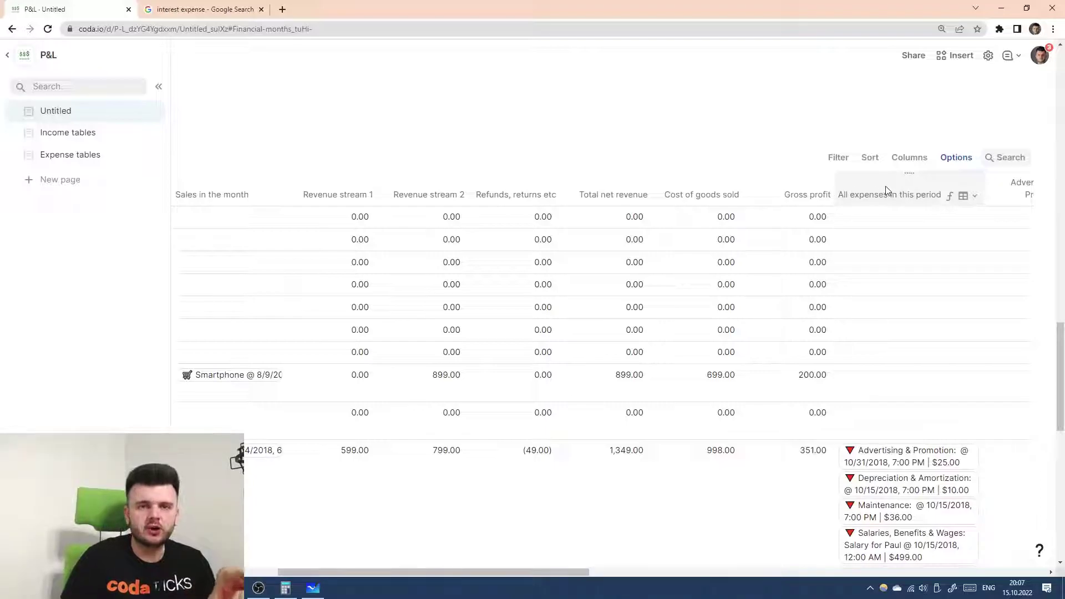
scroll(888, 192, "right", 2)
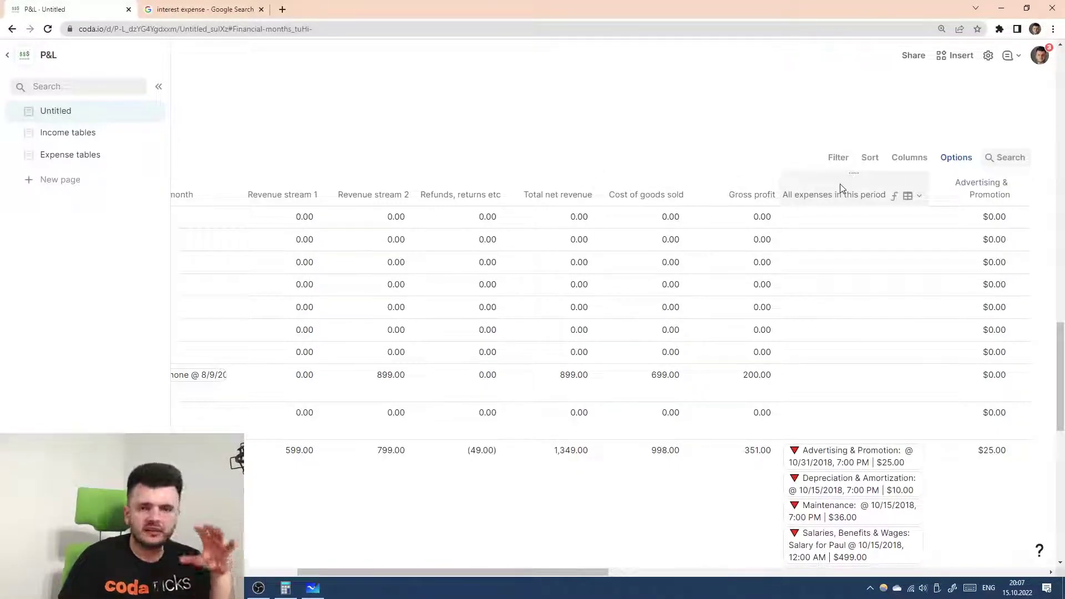
scroll(838, 193, "right", 2)
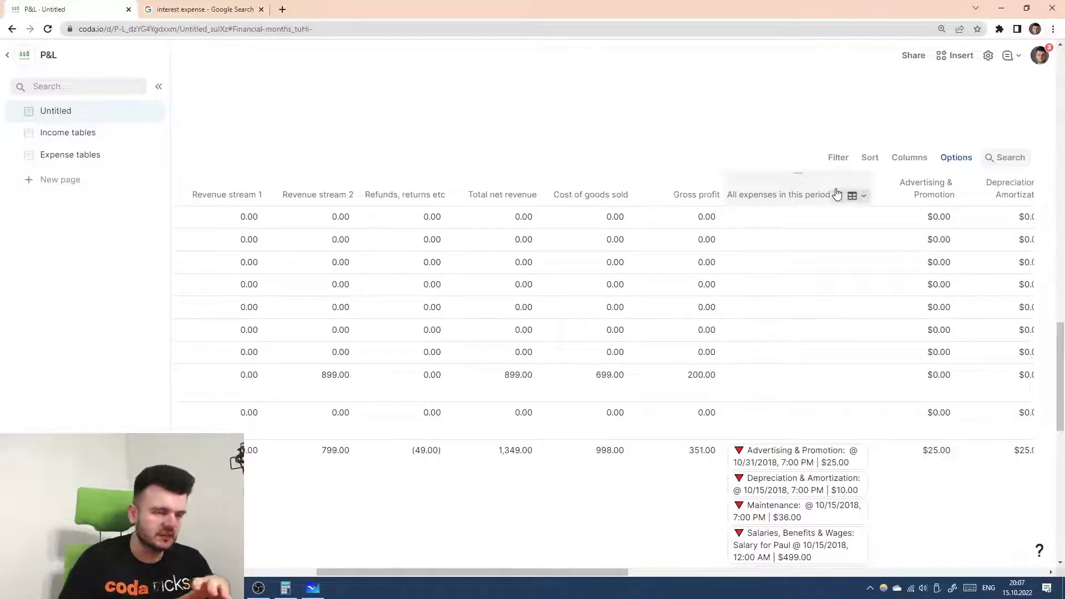
scroll(797, 186, "right", 2)
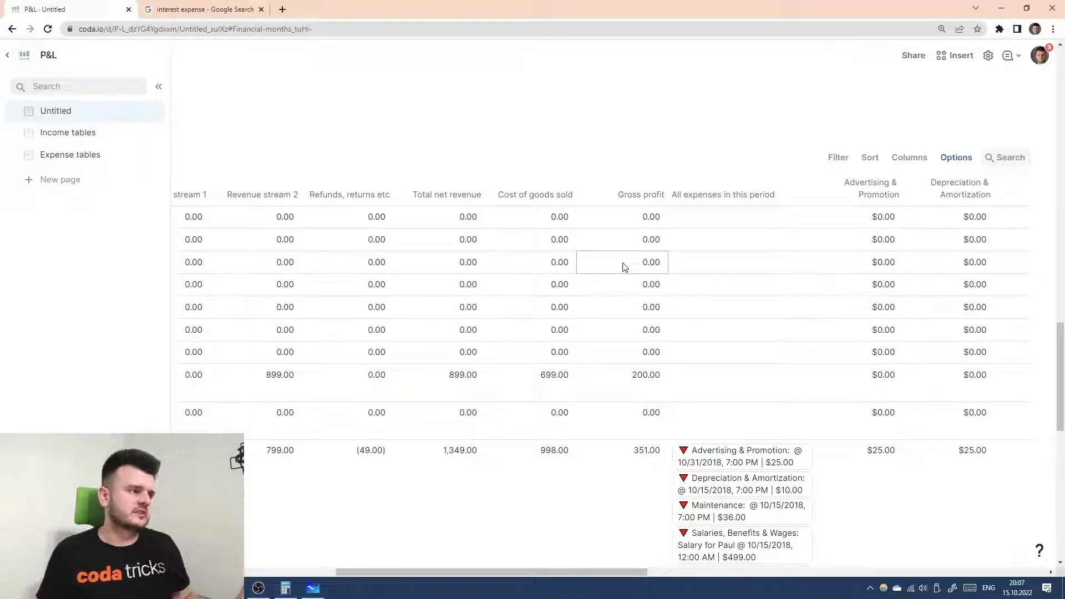
left_click_drag(613, 573, 455, 569)
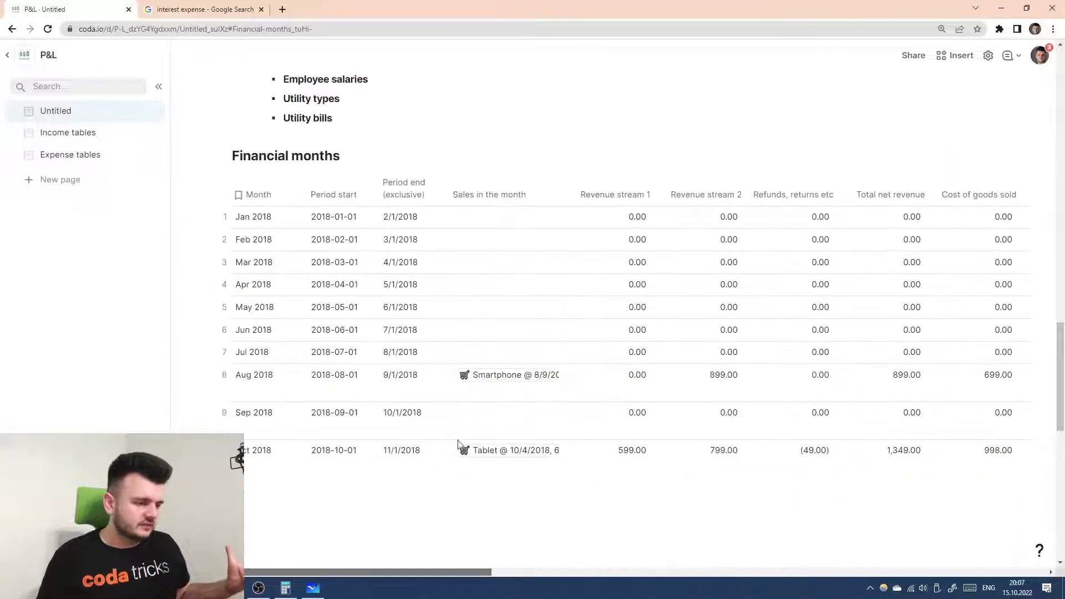
- Reread the Scope notes about the report being read-only and nice to read
scroll(619, 293, "up", 3)
scroll(619, 293, "up", 10)
left_click(326, 277)
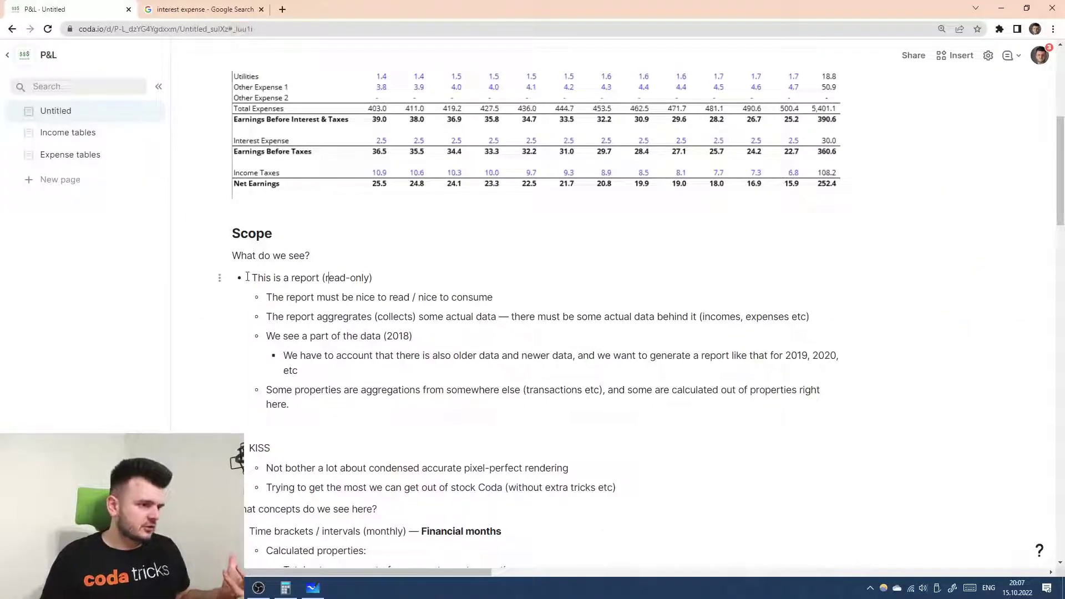
triple_click(416, 277)
left_click(555, 300)
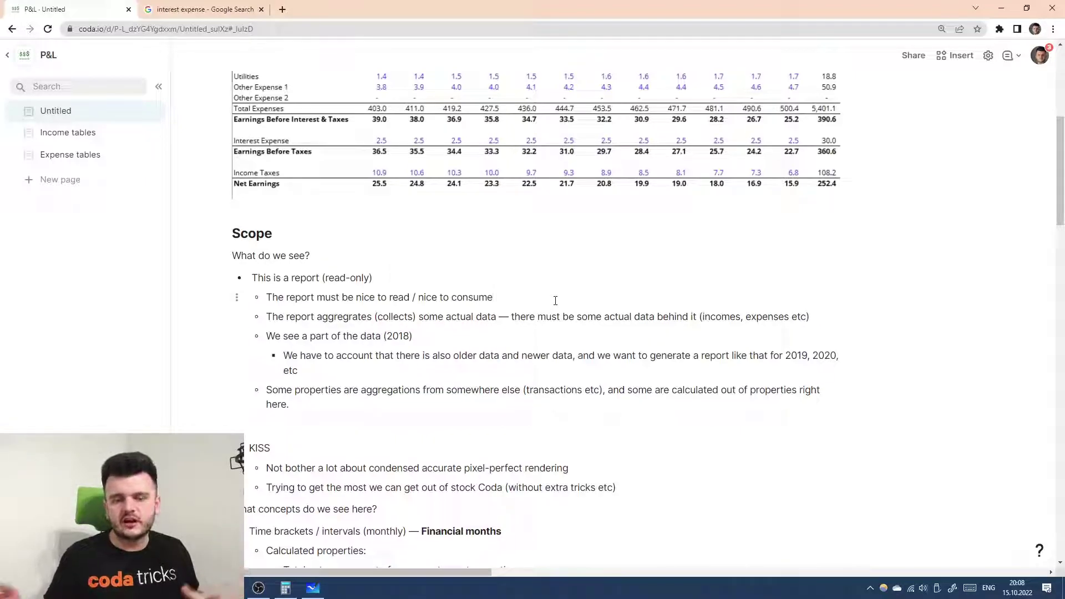
- Examine the Financial months table from its period and sales columns across to the expense columns
scroll(536, 288, "down", 15)
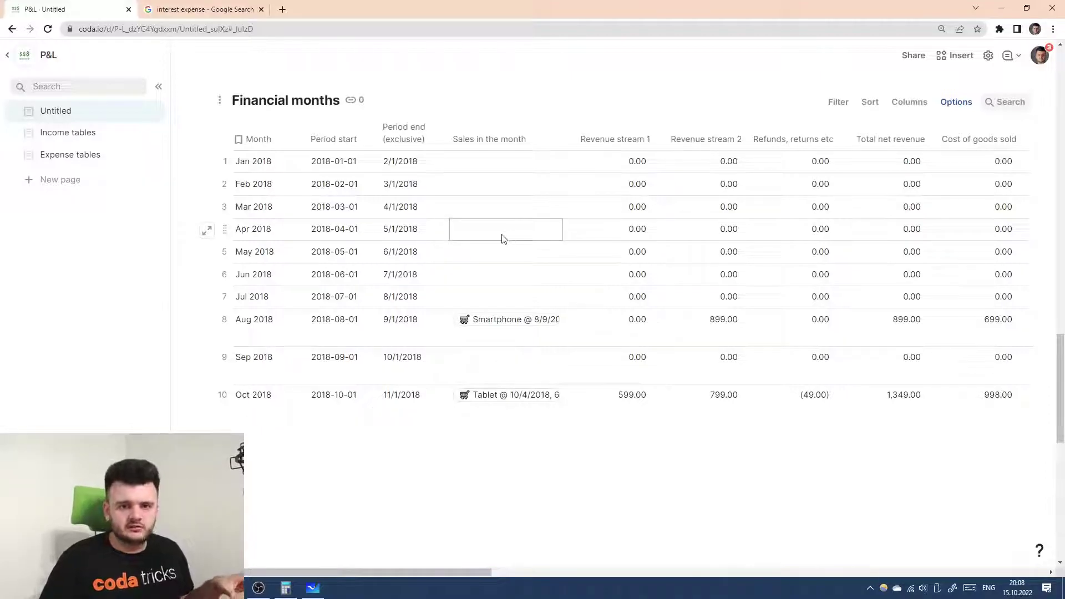
scroll(502, 238, "down", 1)
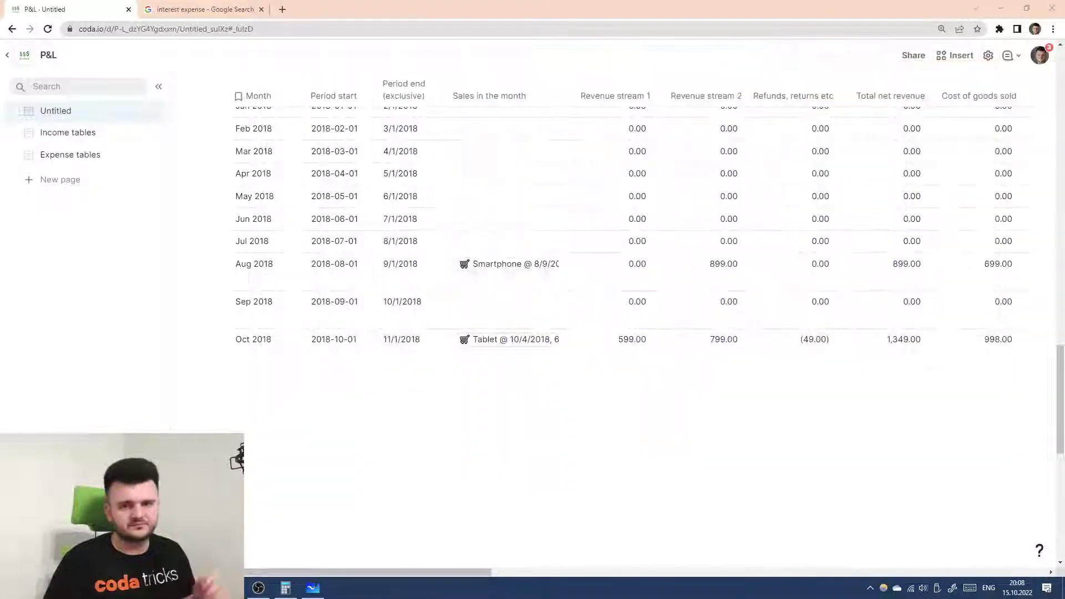
scroll(498, 388, "up", 5)
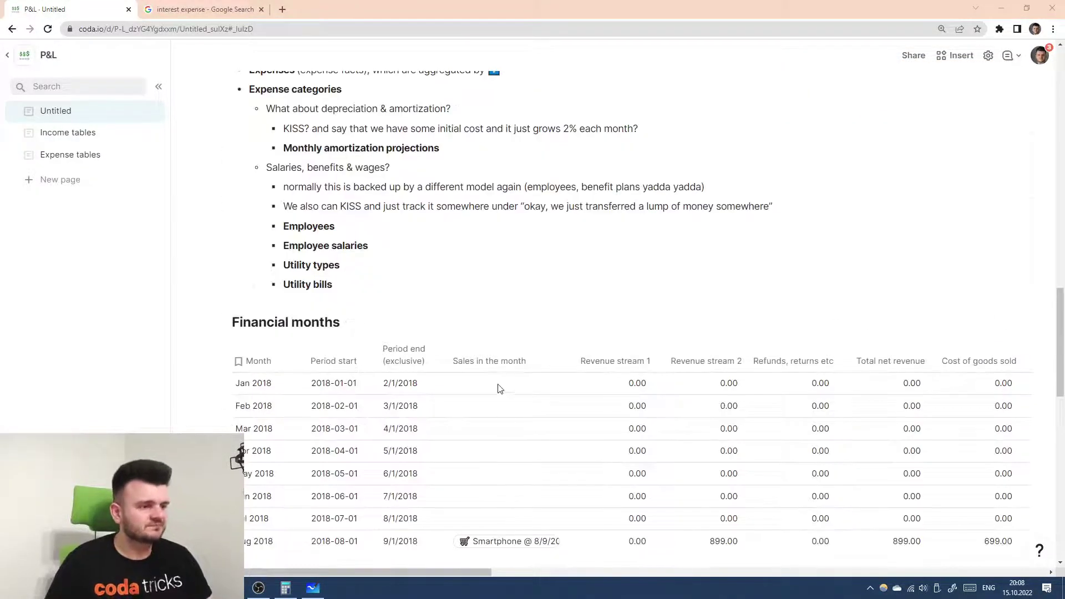
left_click(499, 389)
scroll(516, 383, "down", 2)
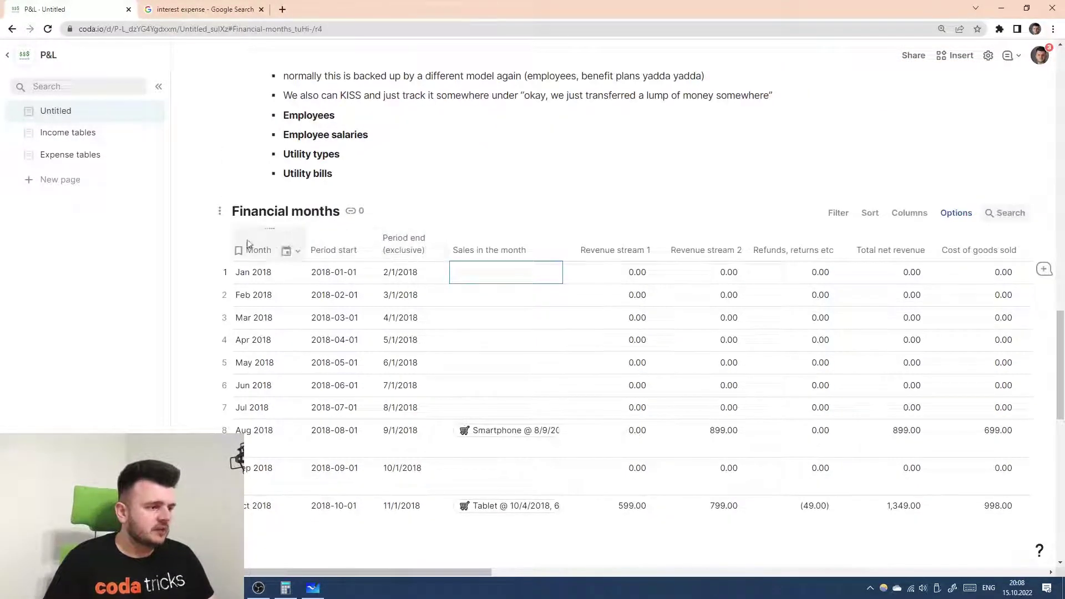
scroll(255, 247, "right", 8)
scroll(410, 261, "down", 3)
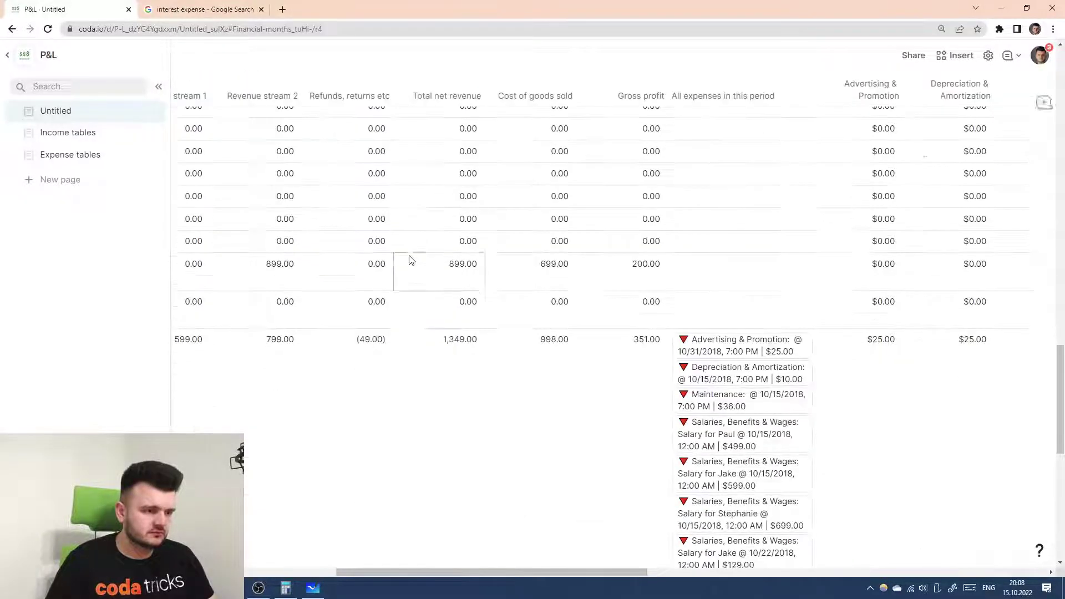
scroll(411, 259, "down", 1)
scroll(411, 259, "left", 8)
scroll(407, 258, "up", 2)
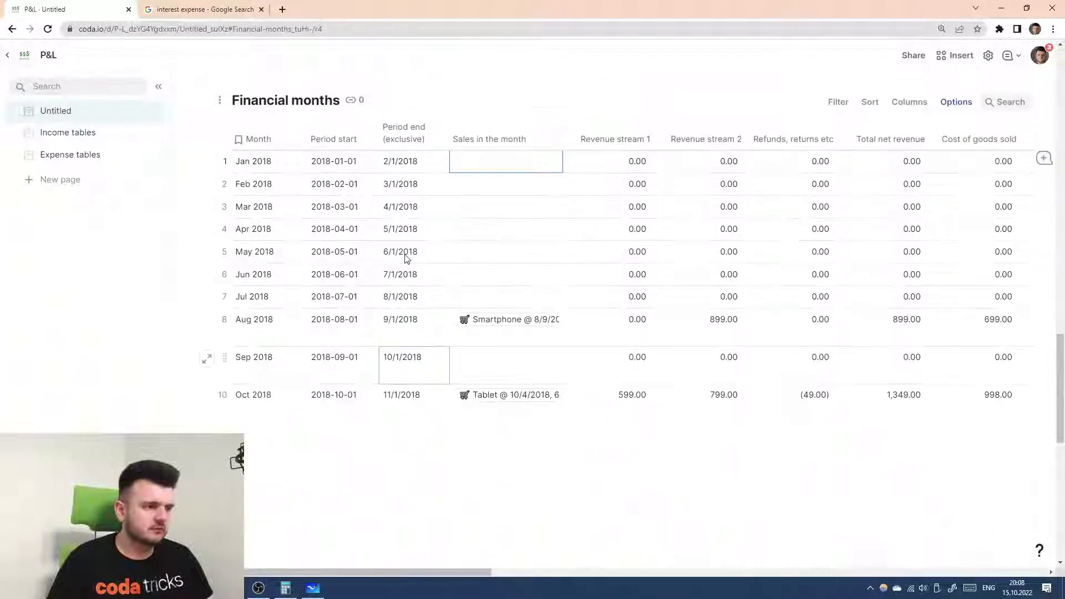
scroll(407, 259, "up", 1)
- Review the Sales in the month column and the monthly revenue and expense figures through the last rows of the Financial months table
left_click(465, 190)
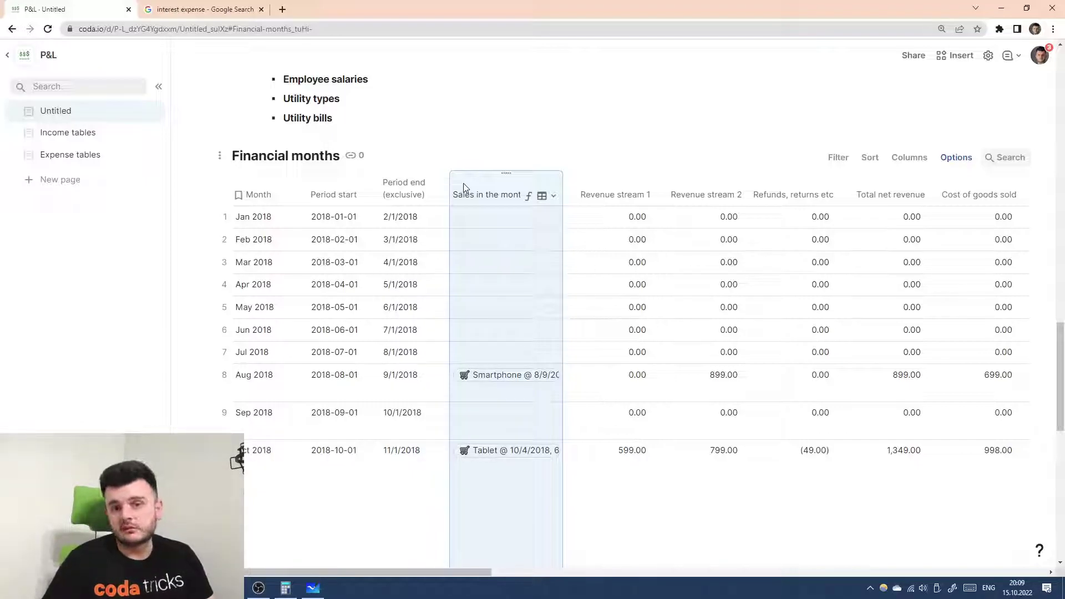
scroll(697, 236, "right", 2)
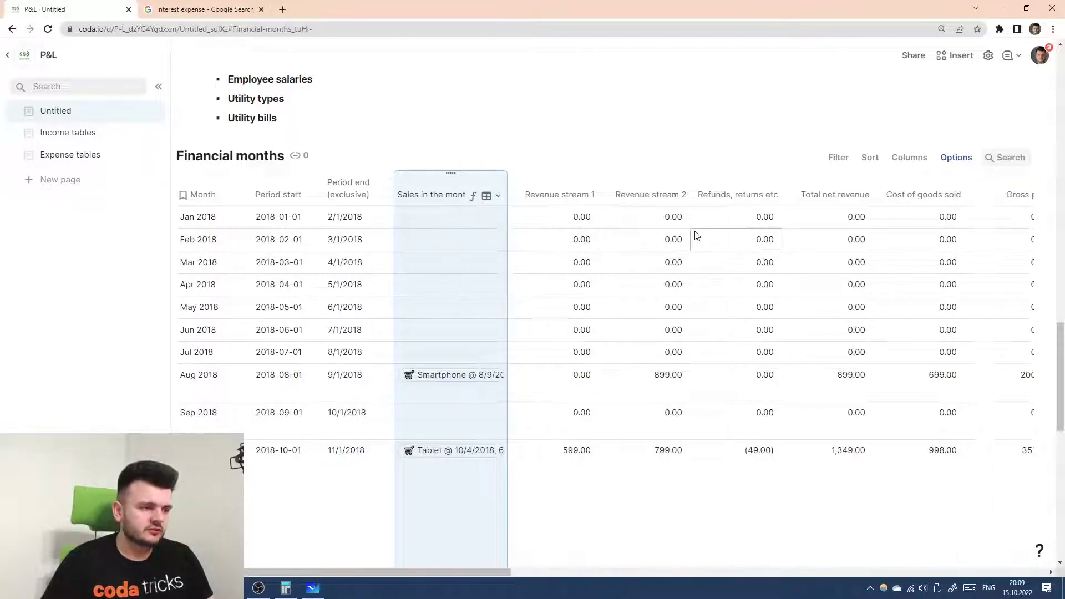
scroll(697, 236, "right", 5)
scroll(627, 333, "down", 5)
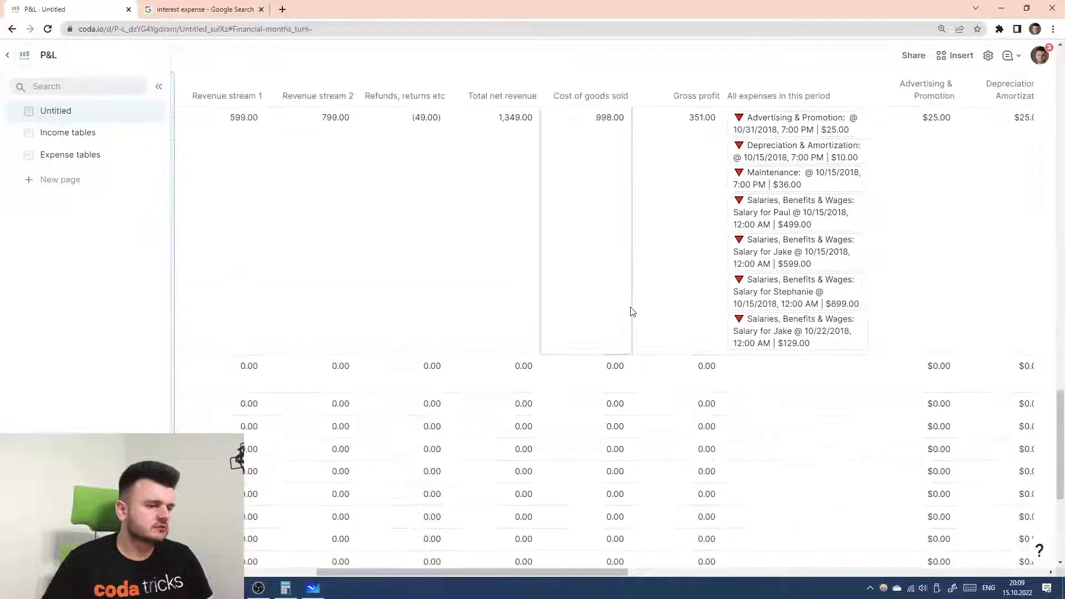
scroll(630, 312, "left", 4)
scroll(647, 297, "down", 4)
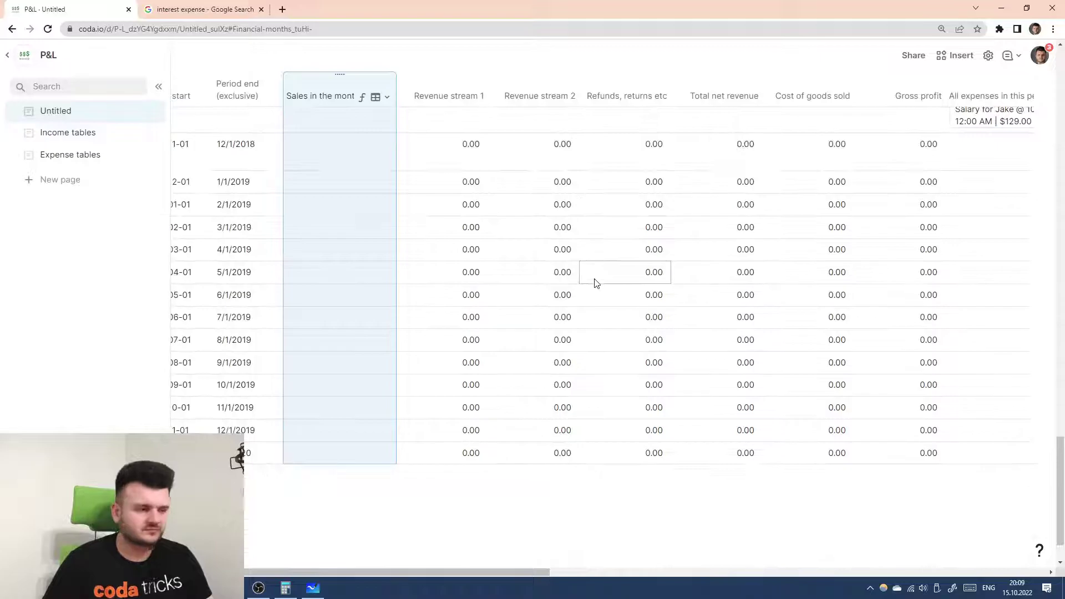
scroll(577, 284, "left", 3)
scroll(344, 360, "down", 1)
scroll(376, 367, "up", 7)
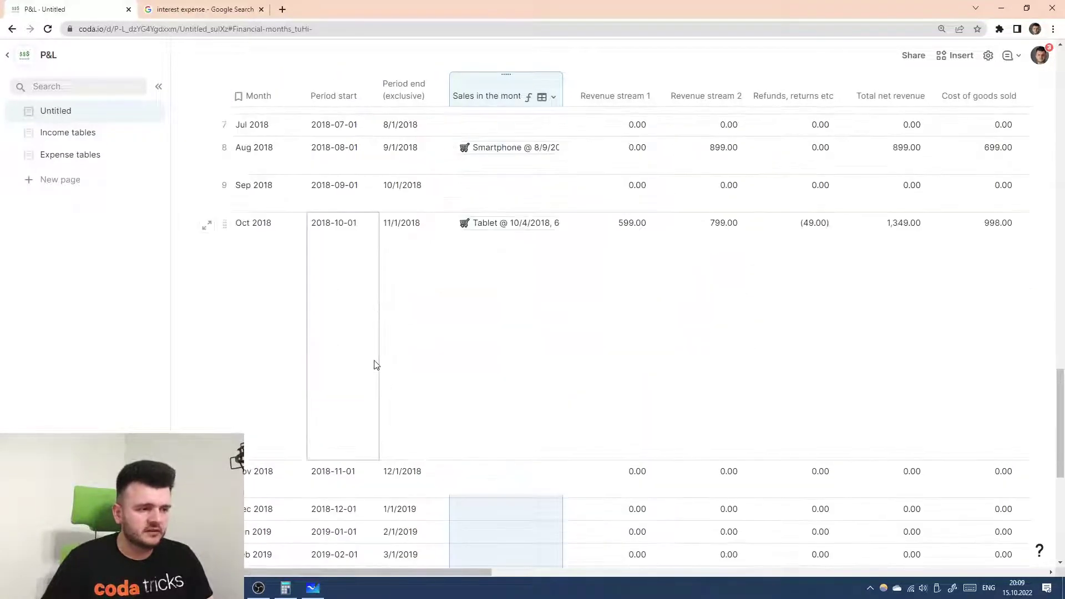
- Switch to the sample Profit and Loss Statement image to check its layout, move its window aside, and return to the Financial months table
key("alt+Tab")
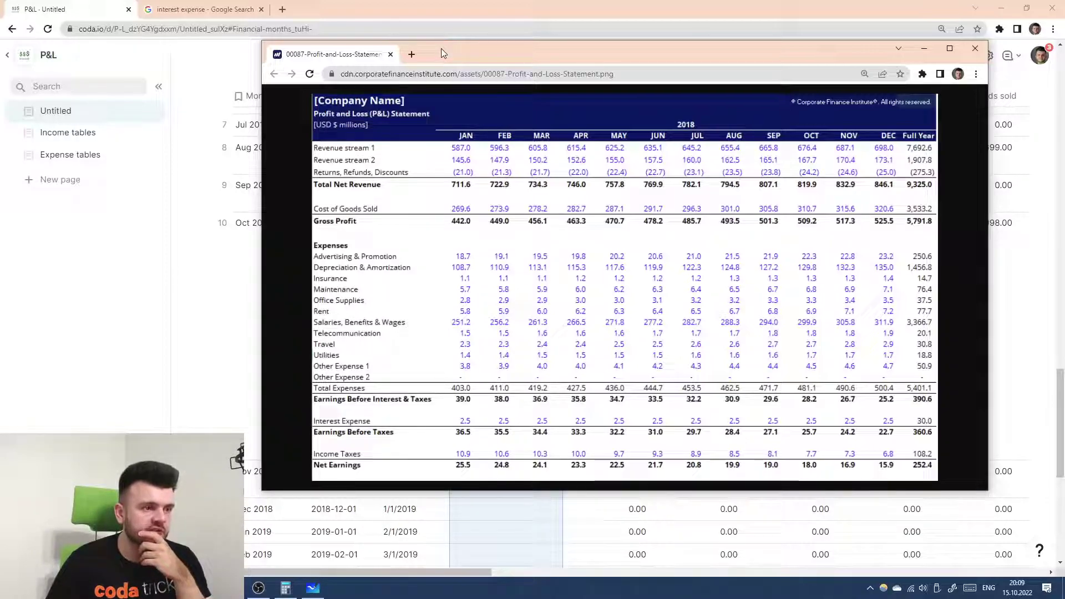
left_click_drag(442, 49, 1064, 100)
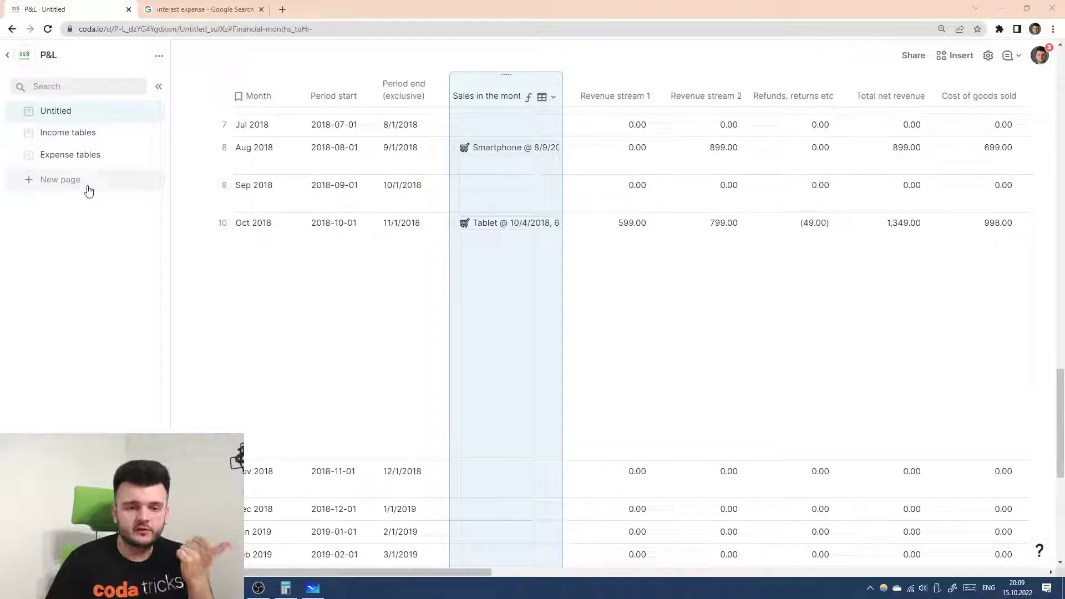
left_click(584, 333)
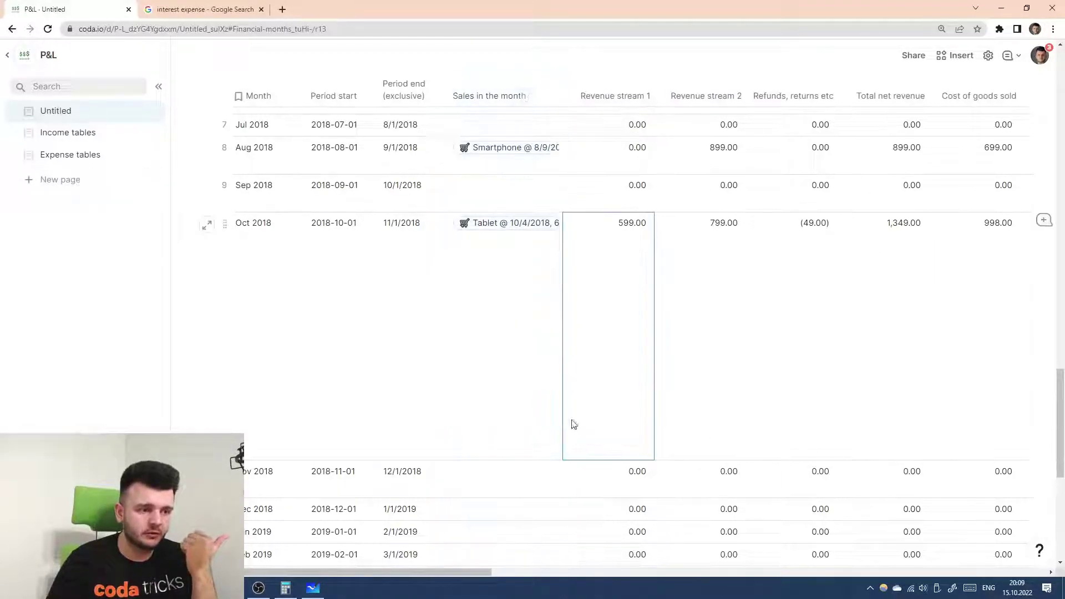
left_click_drag(584, 234, 690, 333)
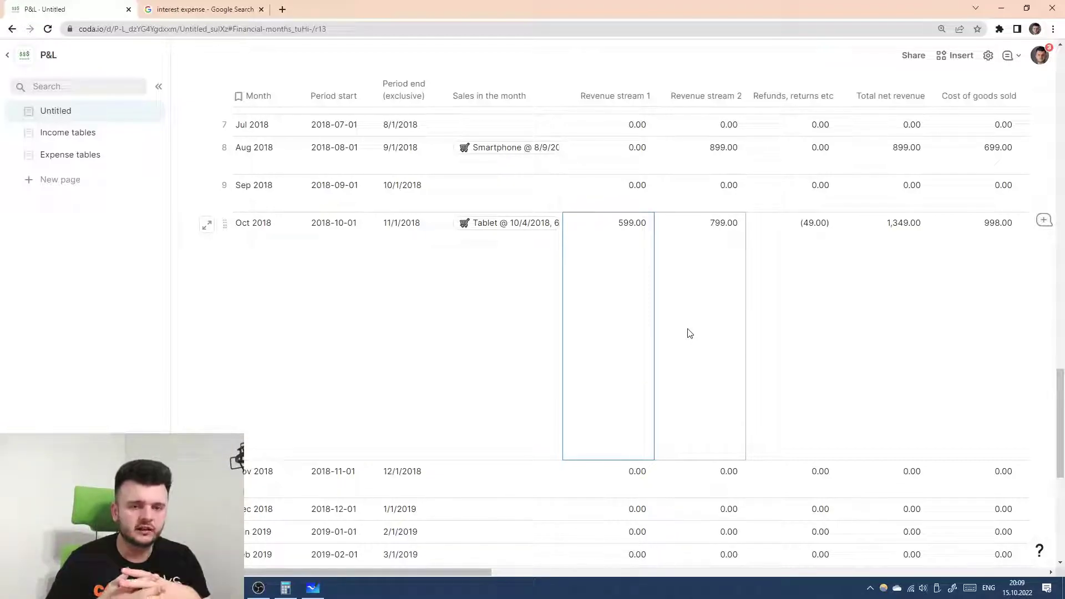
scroll(690, 333, "up", 5)
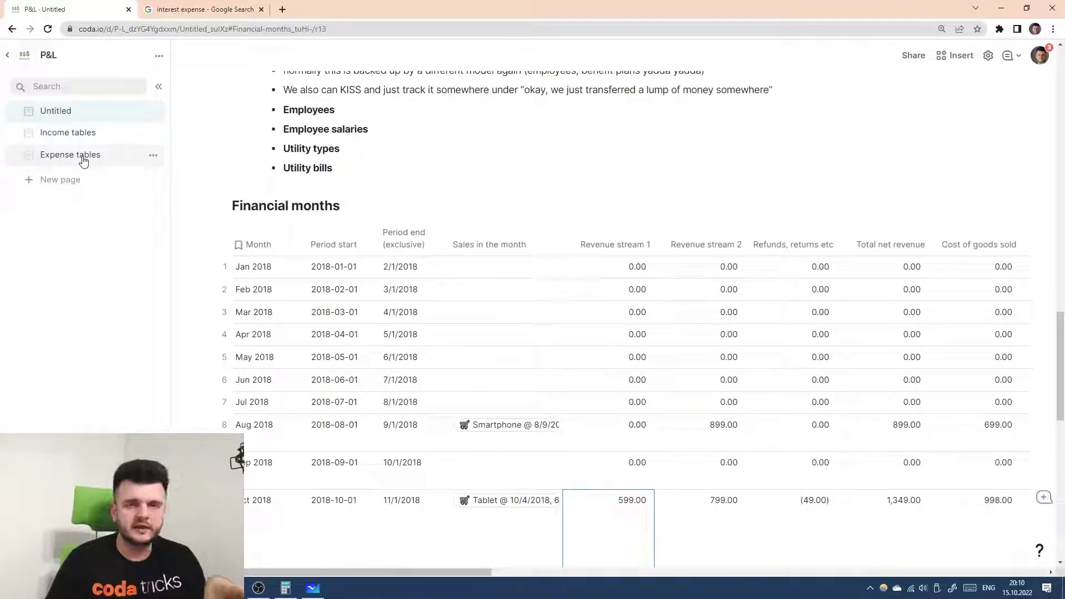
- Examine the Financial months columns from Month, Period end and Sales in the month across to Salaries, Benefits & Wages
left_click(445, 218)
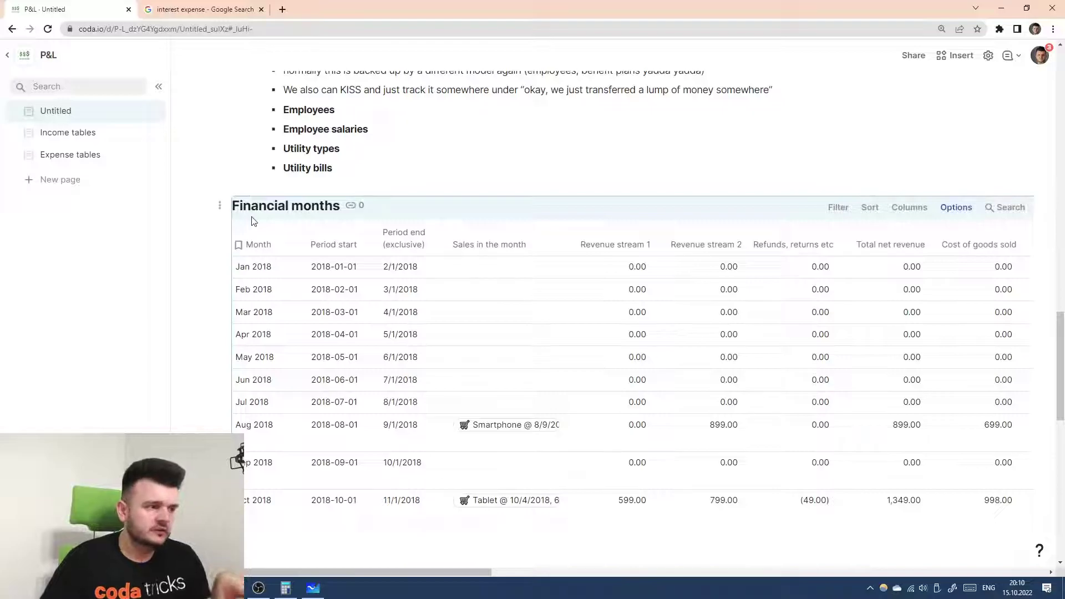
left_click(260, 240)
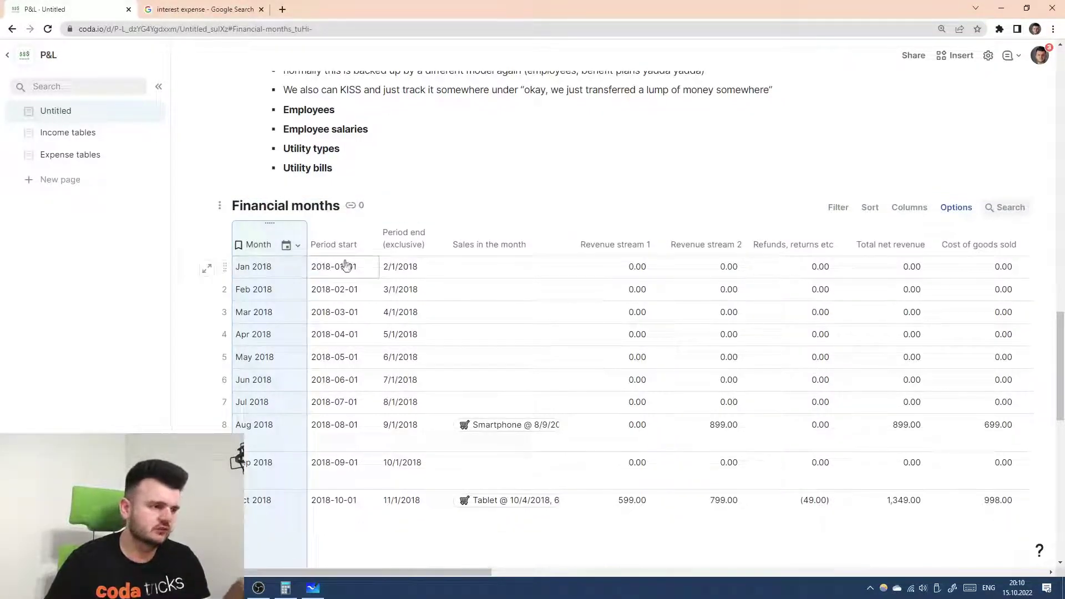
left_click(415, 235)
left_click(507, 233)
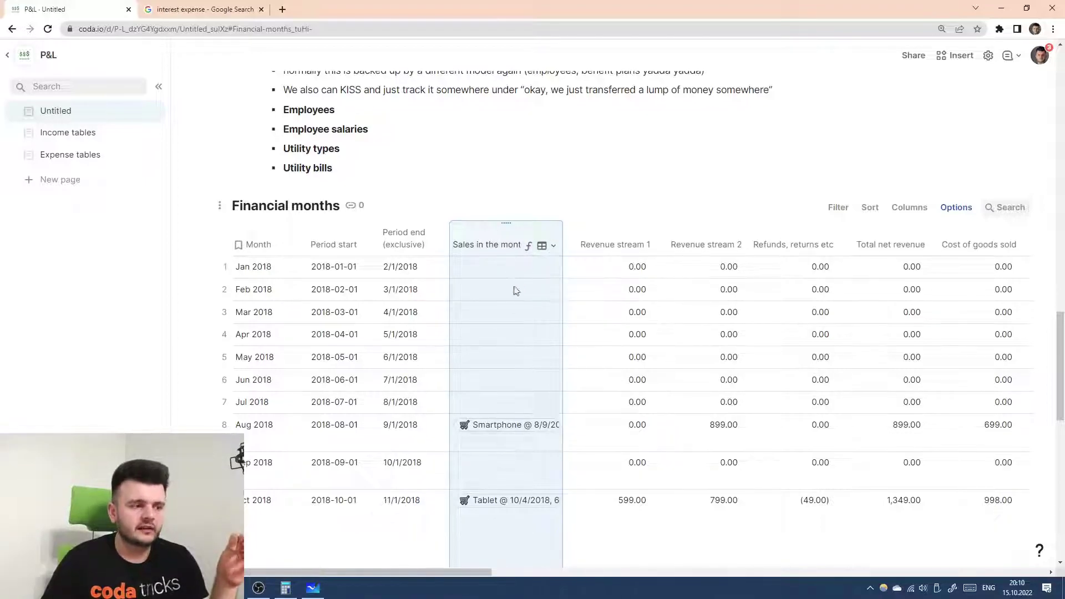
scroll(515, 289, "down", 2)
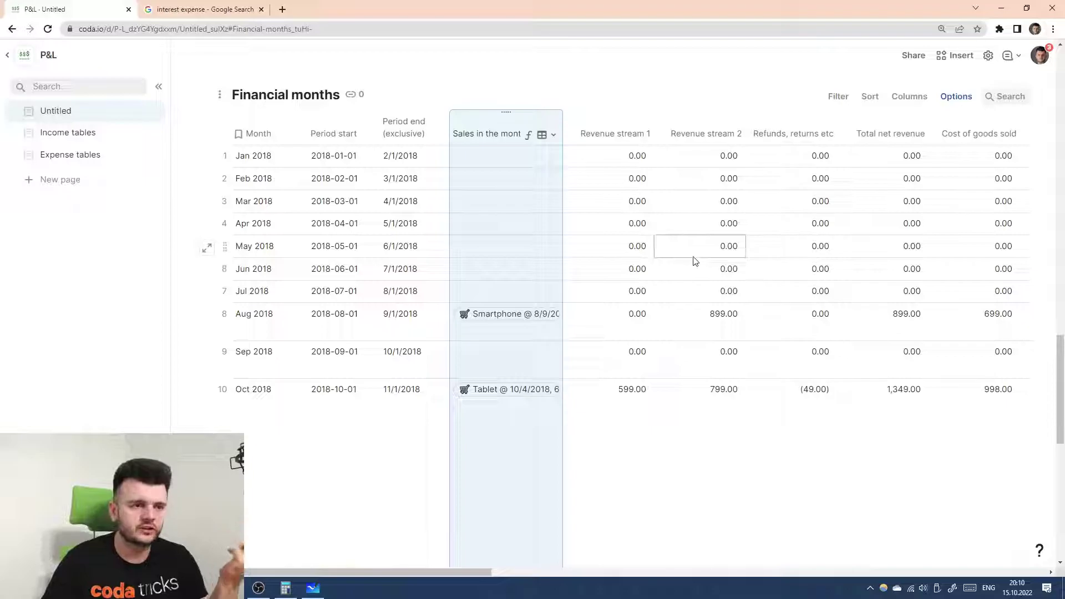
scroll(688, 268, "up", 2)
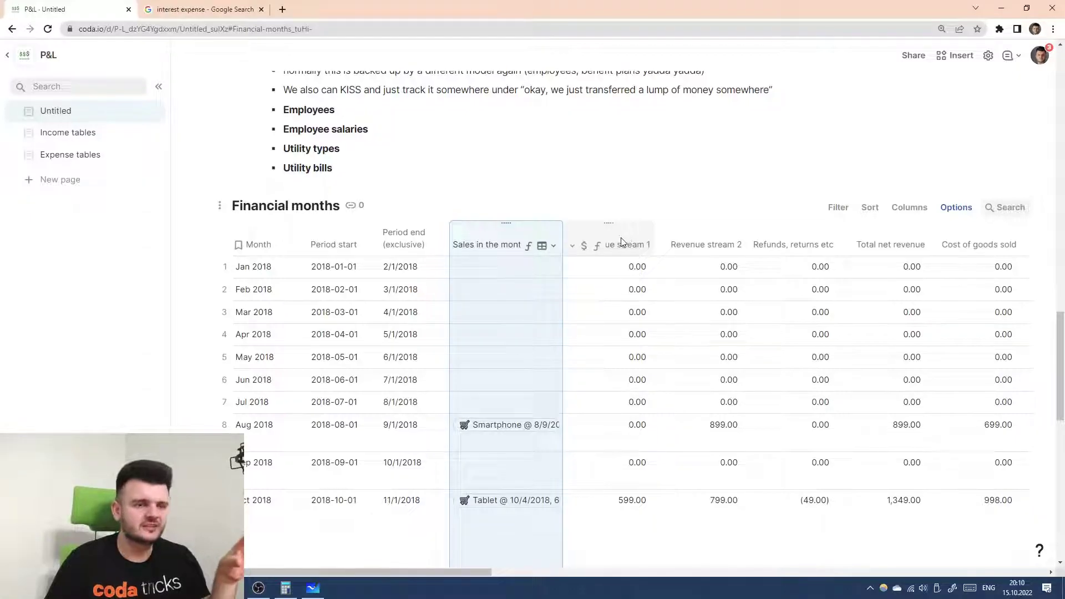
scroll(545, 214, "up", 3)
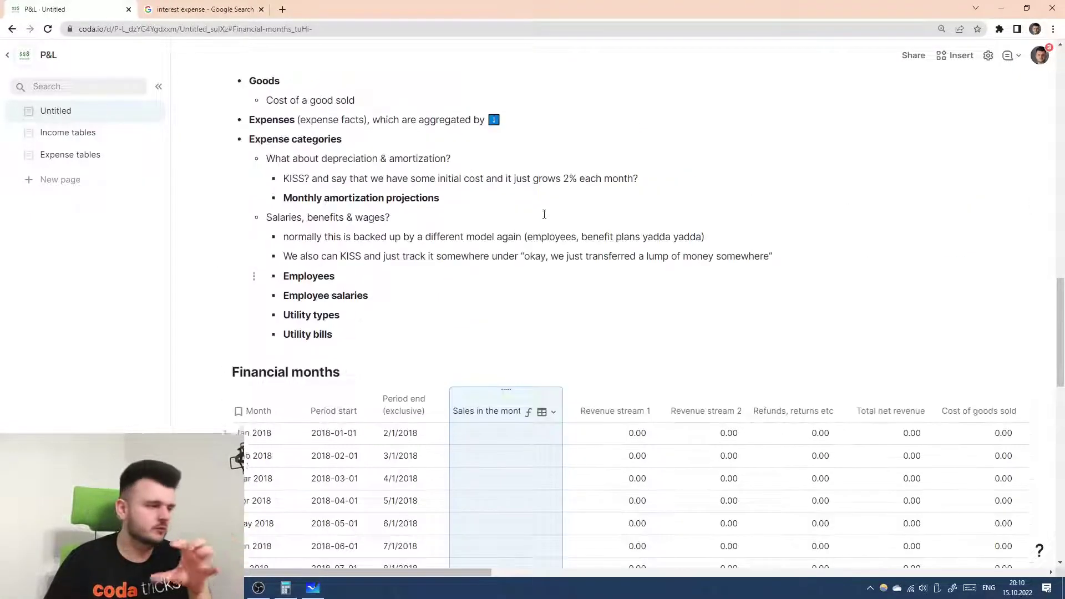
scroll(549, 245, "up", 1)
scroll(555, 272, "down", 3)
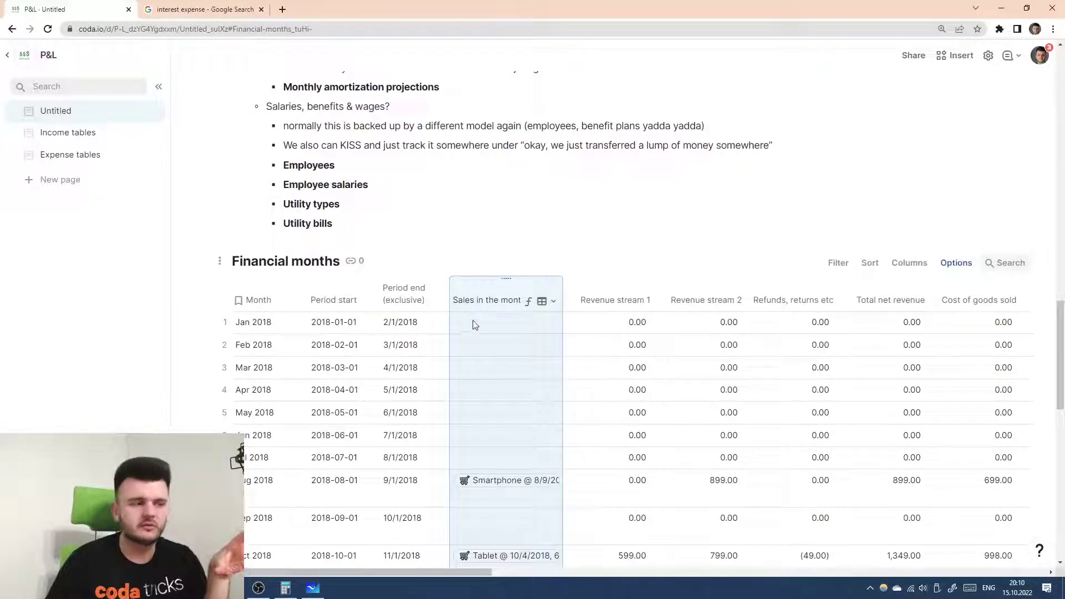
scroll(474, 316, "down", 2)
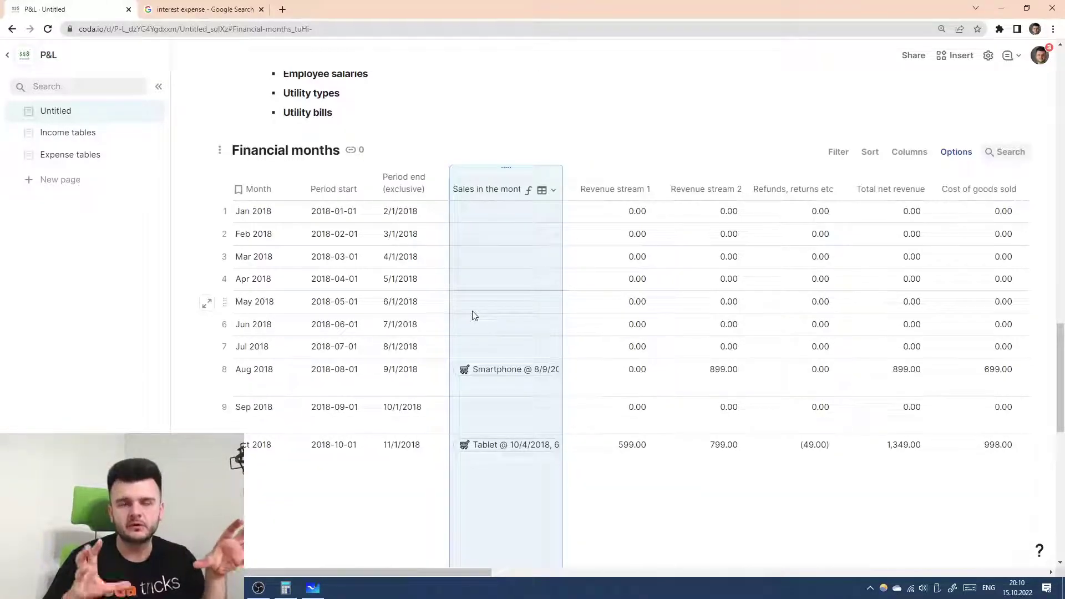
scroll(475, 316, "right", 5)
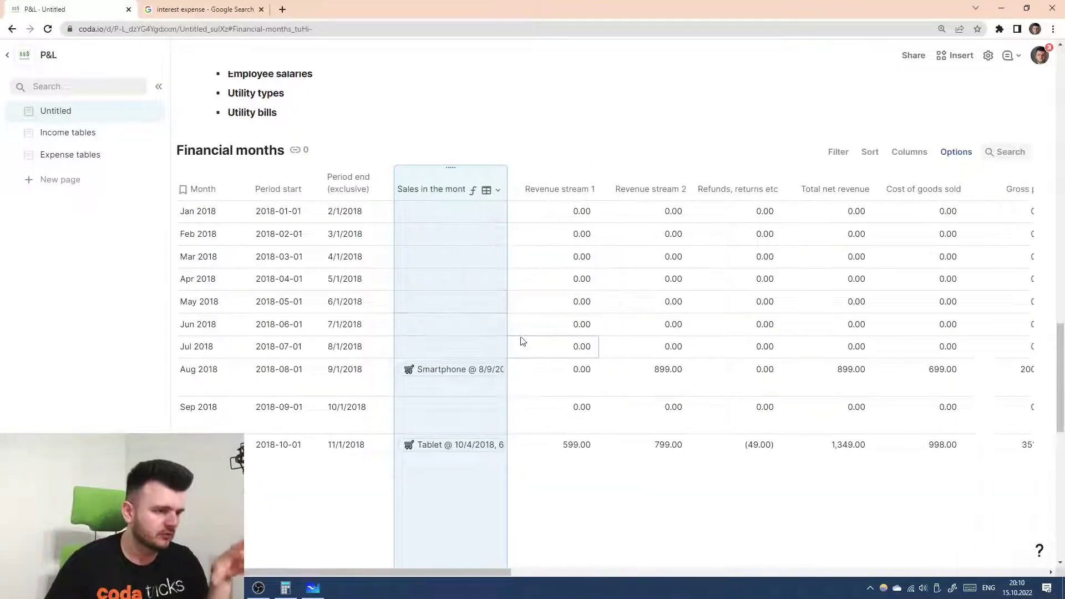
scroll(573, 293, "left", 5)
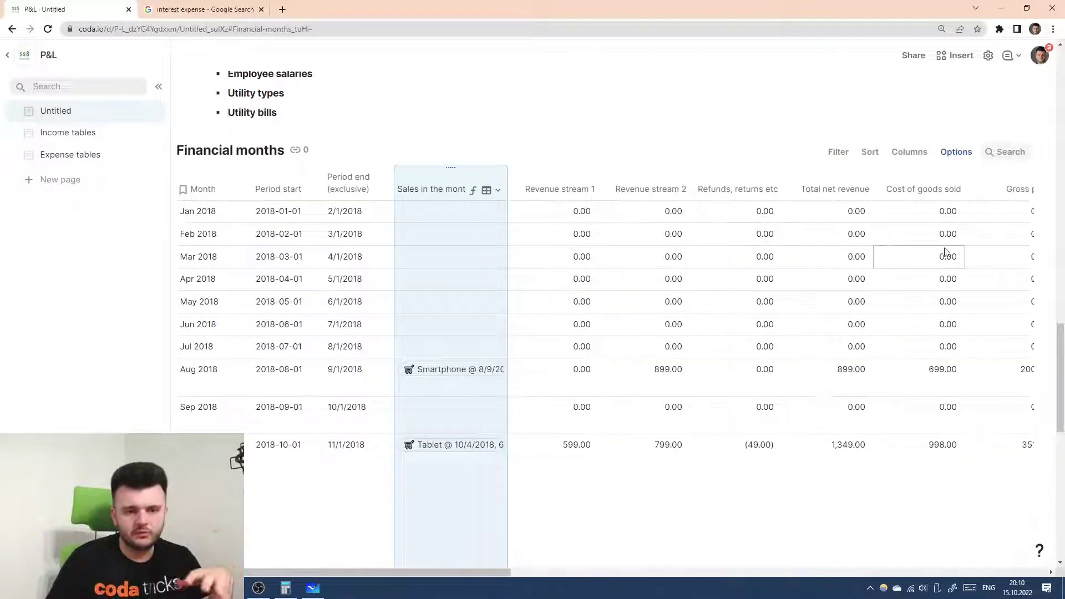
scroll(814, 262, "right", 5)
scroll(820, 261, "right", 8)
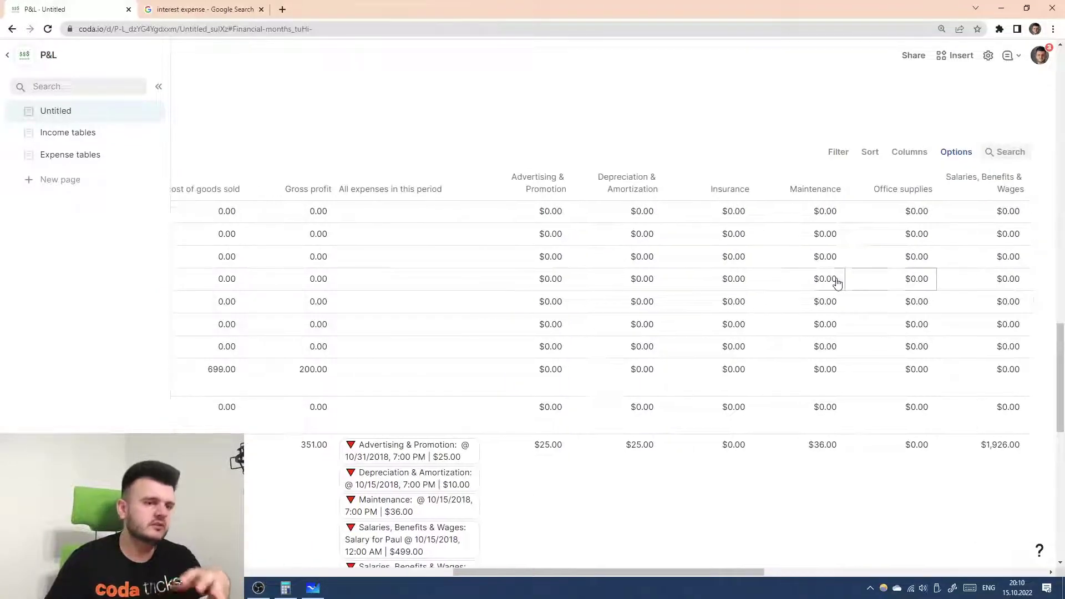
scroll(499, 388, "left", 10)
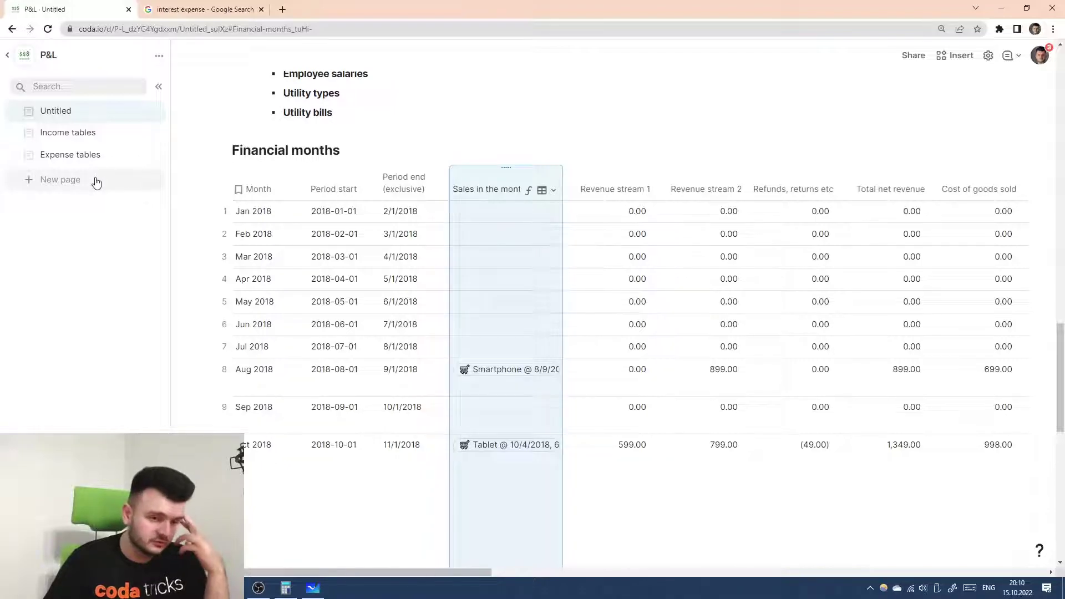
- Create a new page and insert a blank table titled Transposed report
left_click(96, 181)
type("/ta")
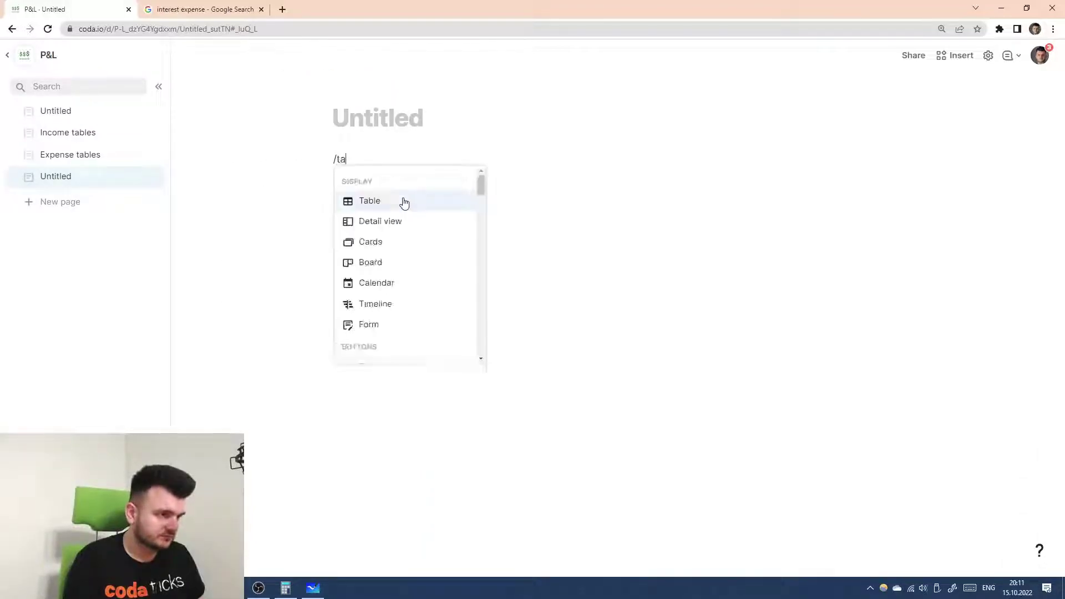
key("Return")
key("Return")
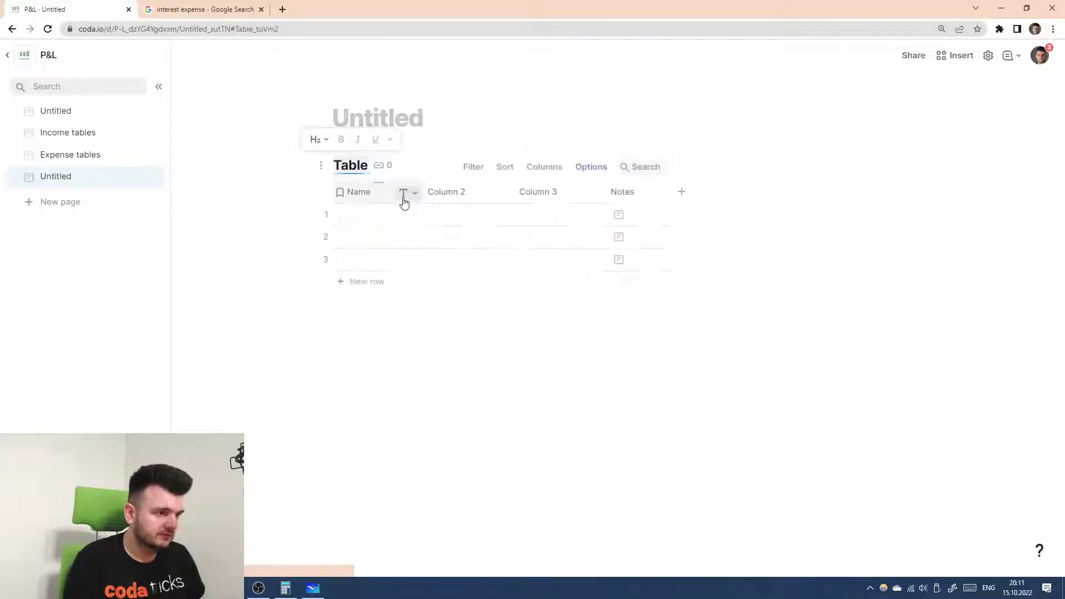
type("Transposed")
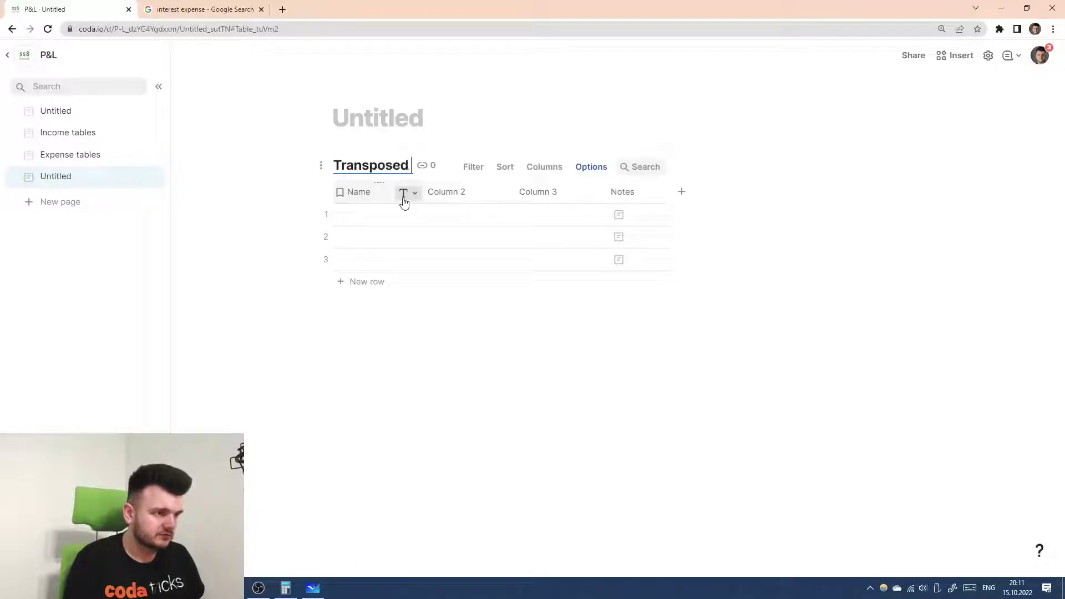
type(" report")
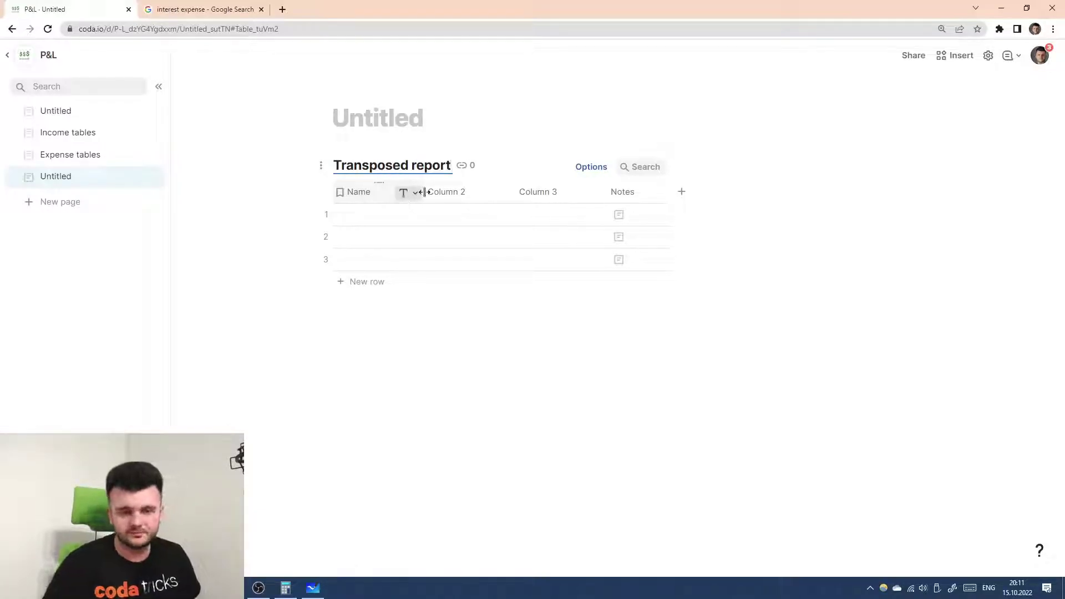
- Delete the Notes column and Column 3 from the Transposed report table
left_click(446, 194)
left_click(626, 191)
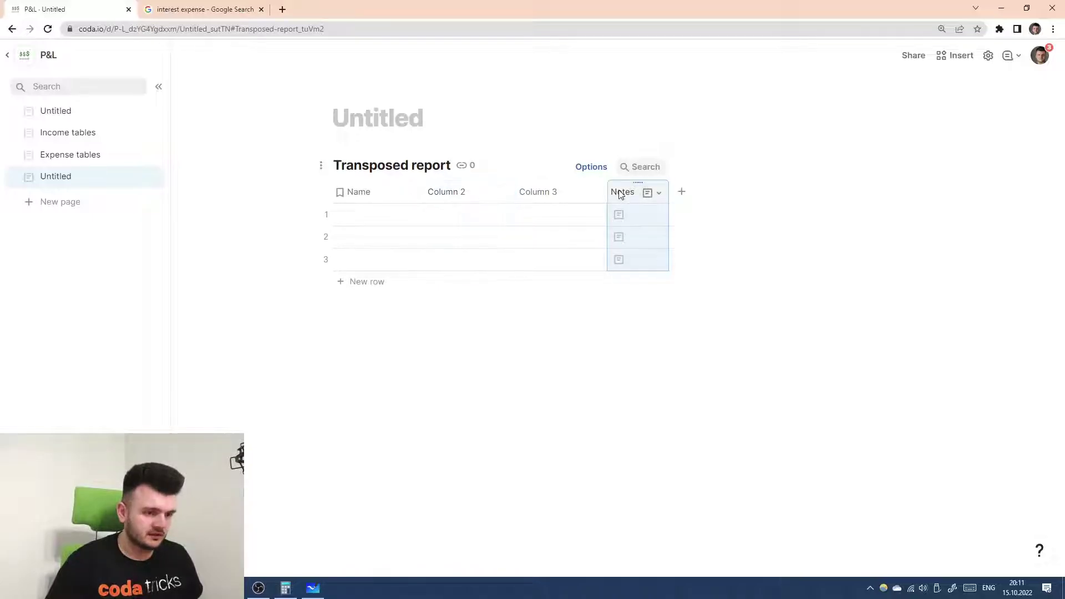
key("Delete")
key("Delete")
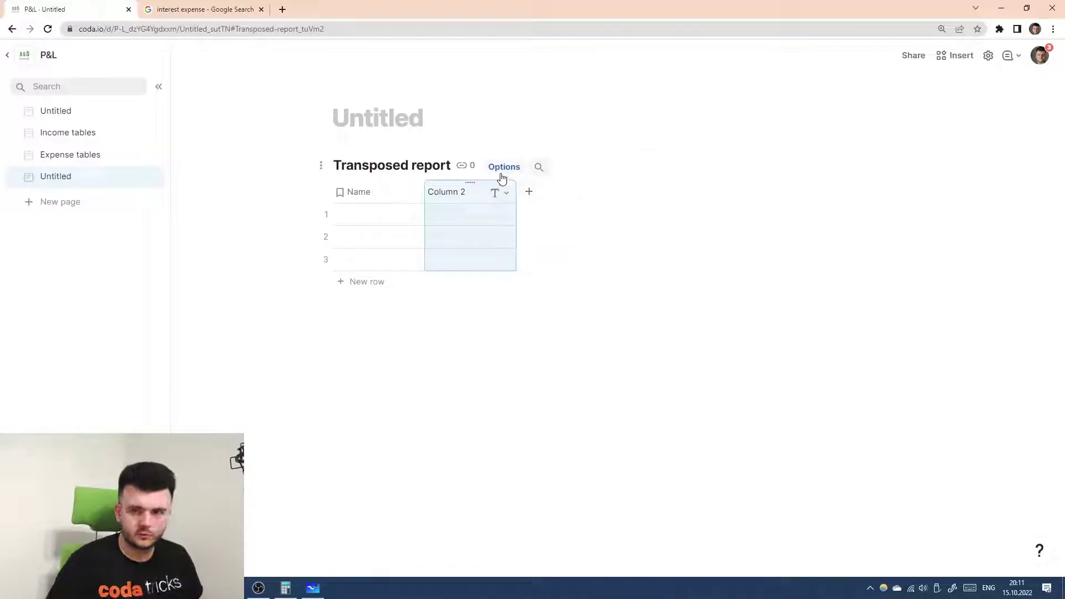
type("Jan")
key("Tab")
type("Feb")
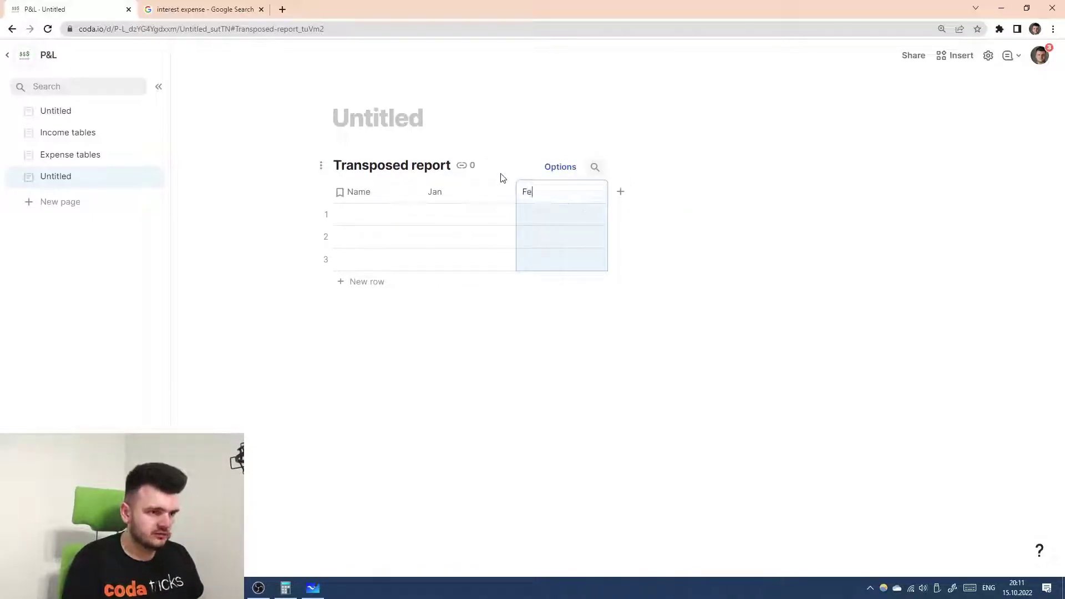
key("Tab")
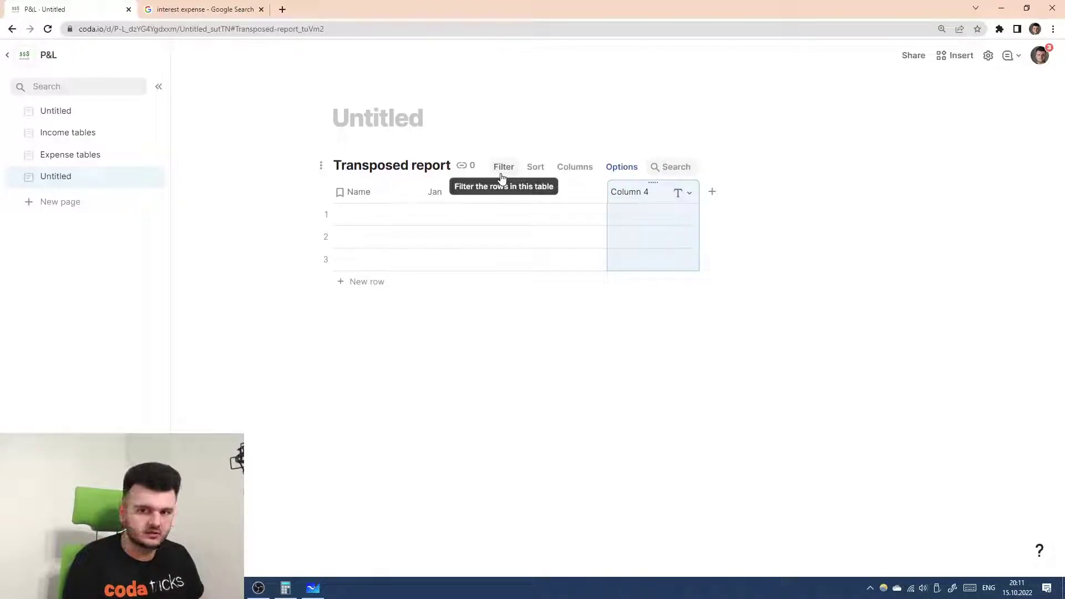
key("ctrl+z")
key("ctrl+z")
key("ctrl+z")
key("ctrl+z")
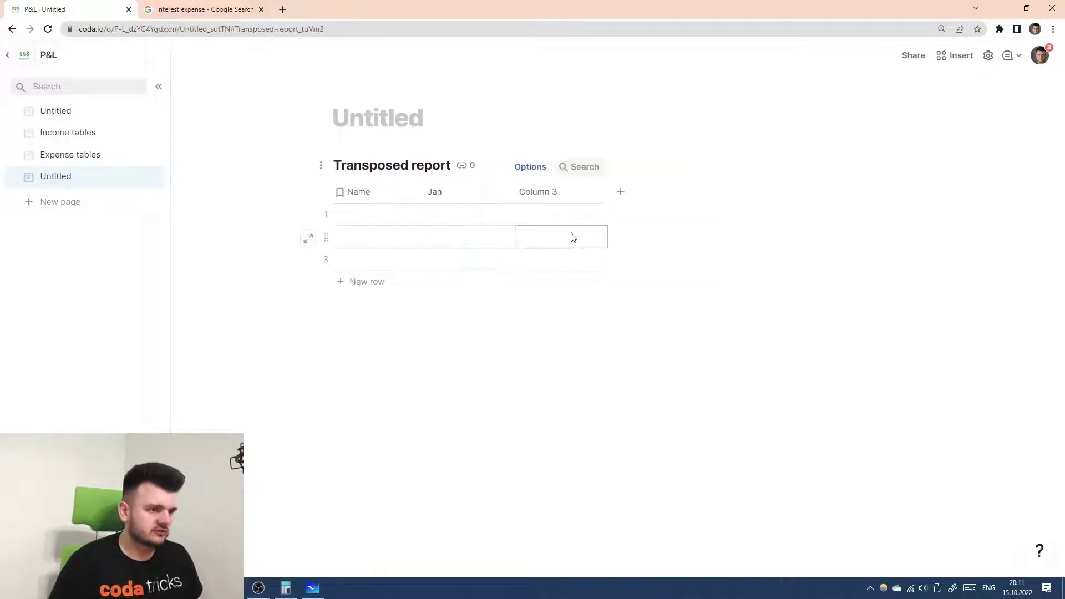
- Add blank text columns to the Transposed report table until it runs through Column 13
left_click(468, 192)
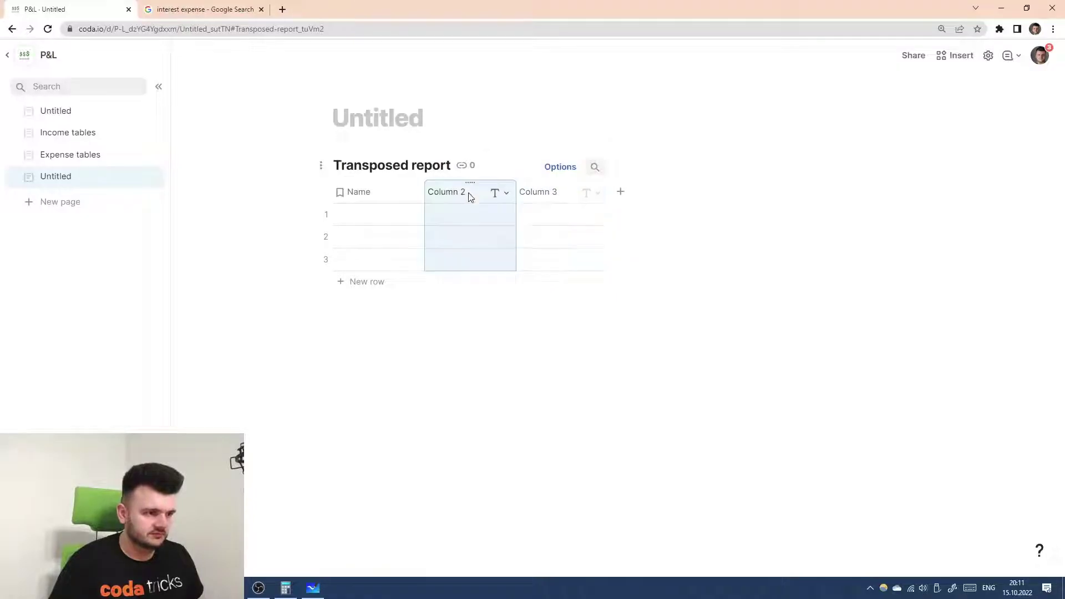
key("Delete")
key("ctrl+z")
key("ctrl+z")
key("ctrl+z")
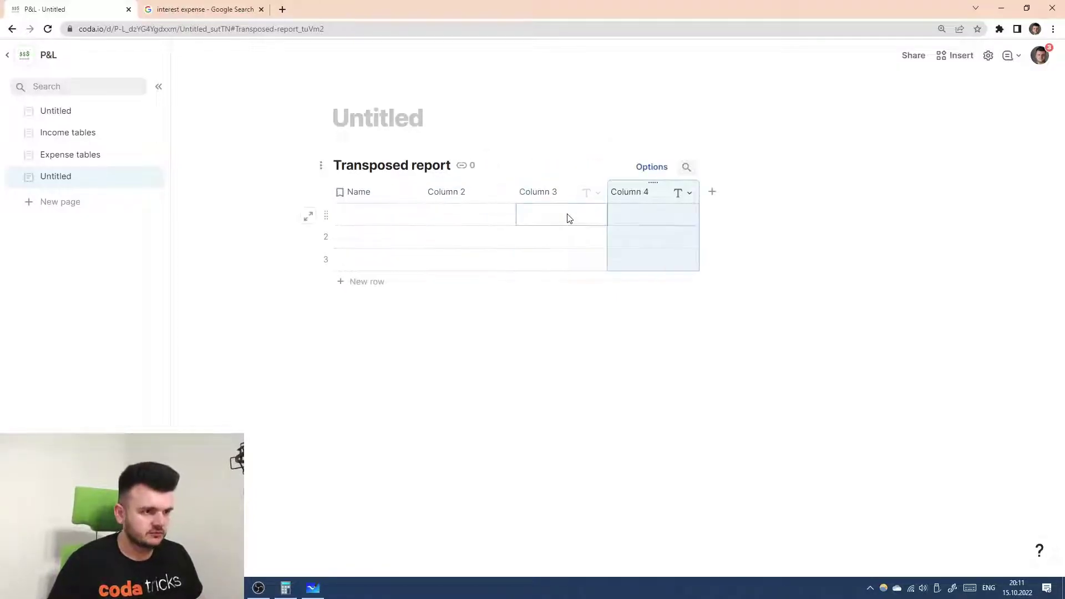
key("ctrl+z")
key("ctrl+z")
key("ctrl+z")
key("ctrl+z")
key("ctrl+z")
key("ctrl+z")
key("ctrl+z")
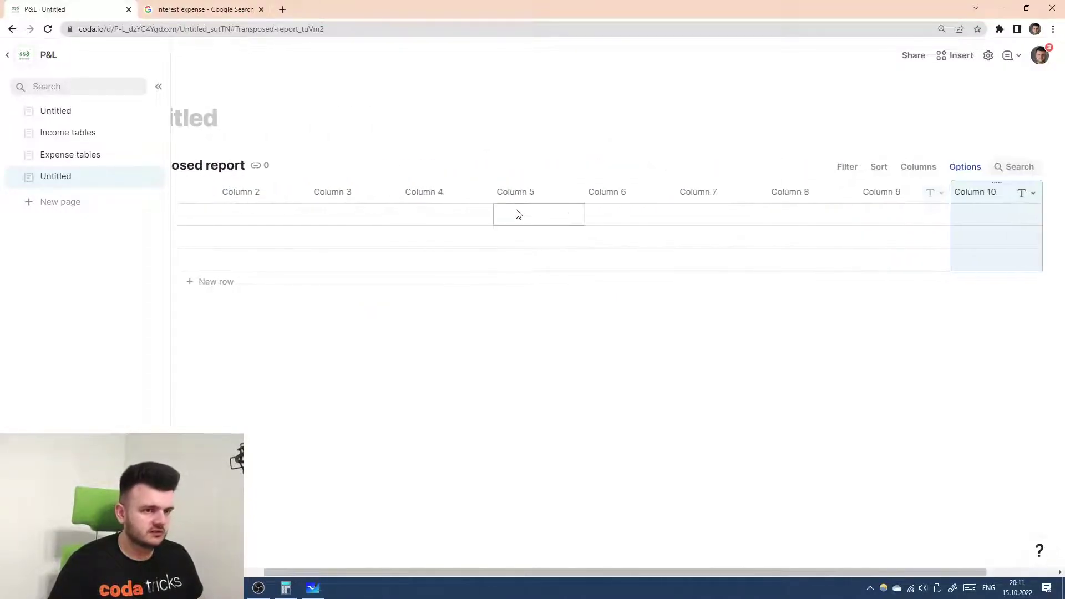
key("ctrl+z")
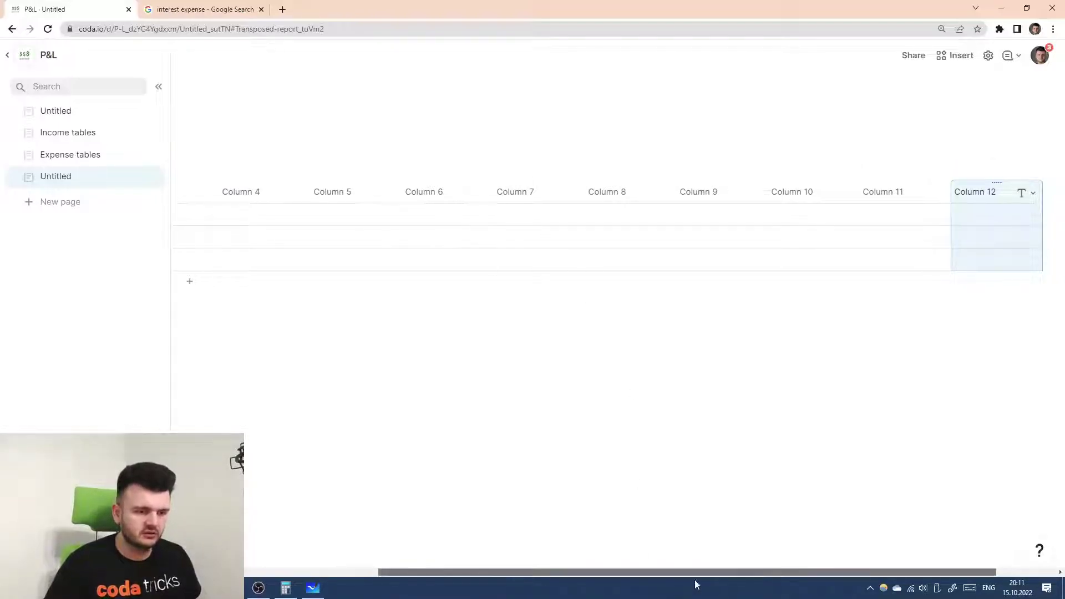
scroll(633, 568, "right", 2)
left_click_drag(634, 572, 319, 542)
key("ctrl+z")
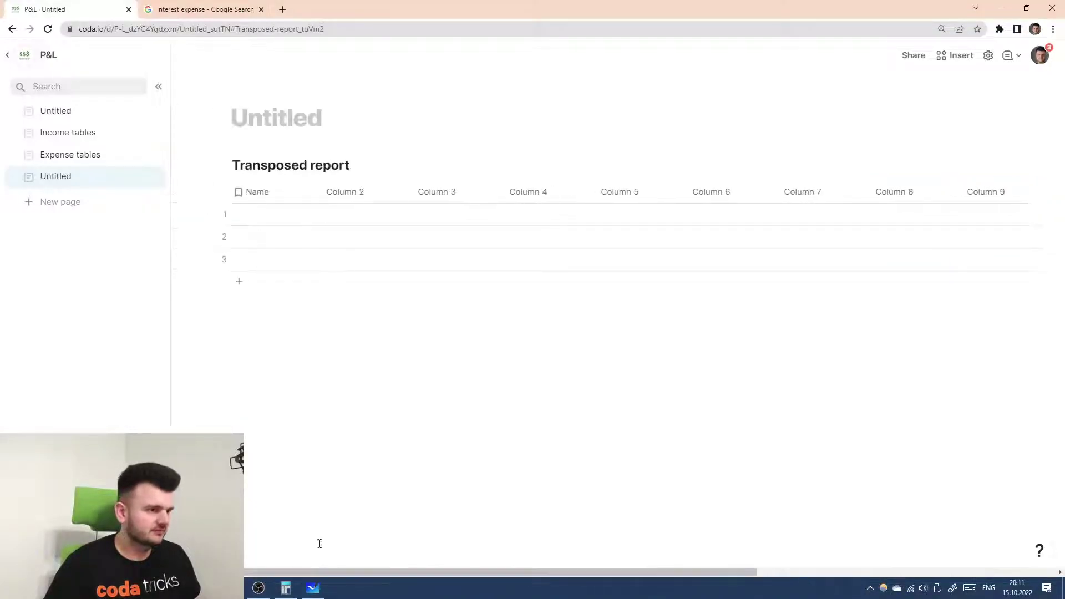
- Narrow Column 2 through Column 13 of the Transposed report to one equal width and slightly widen the Name column
left_click_drag(349, 191, 986, 191)
left_click(987, 192, "shift")
scroll(207, 195, "left", 7)
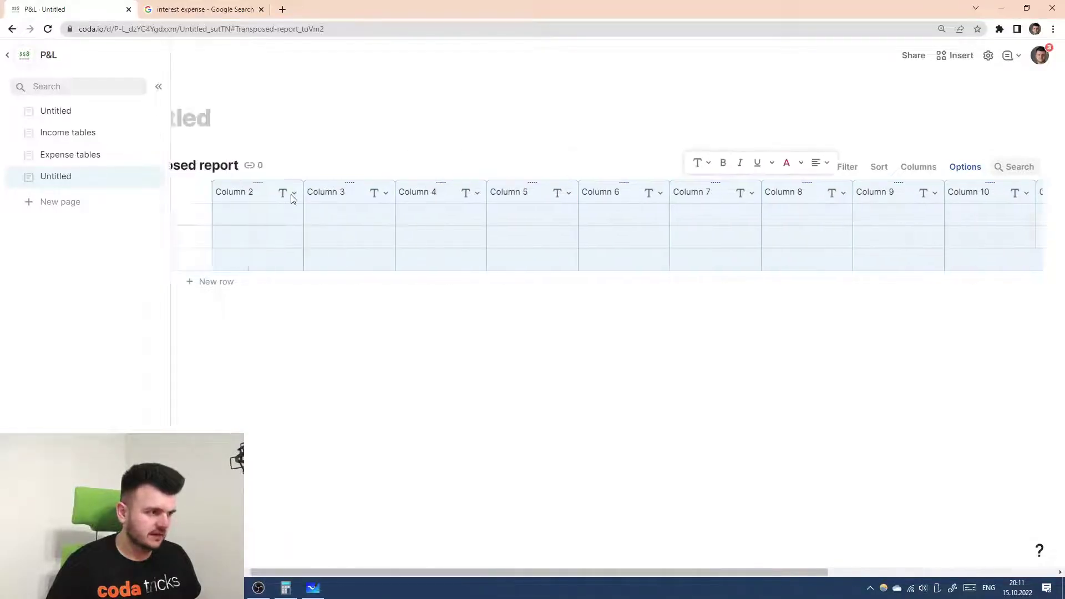
left_click_drag(413, 189, 381, 190)
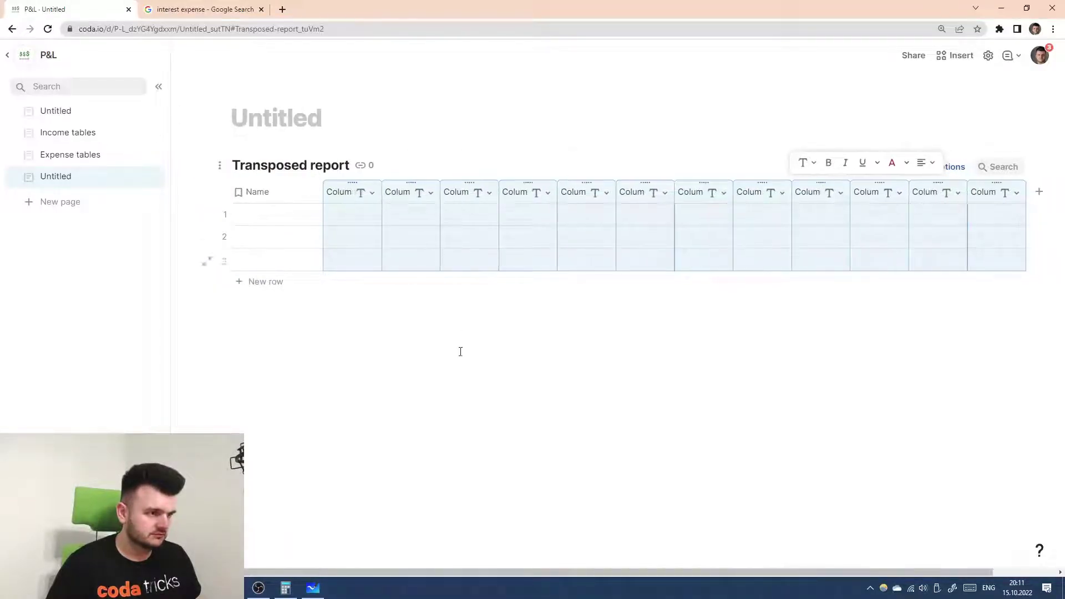
left_click(293, 195)
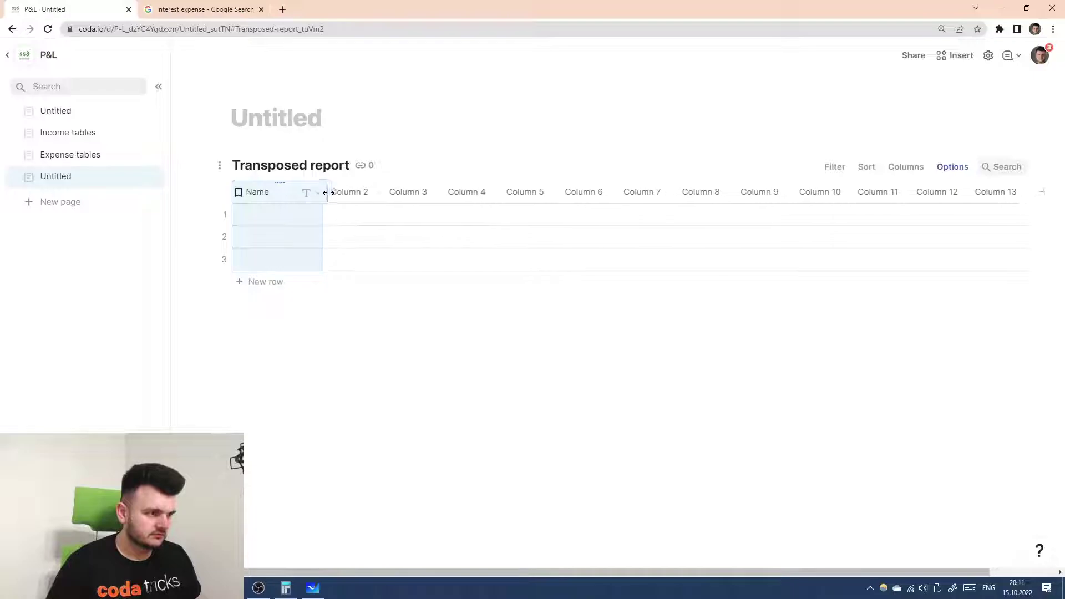
left_click_drag(324, 191, 333, 192)
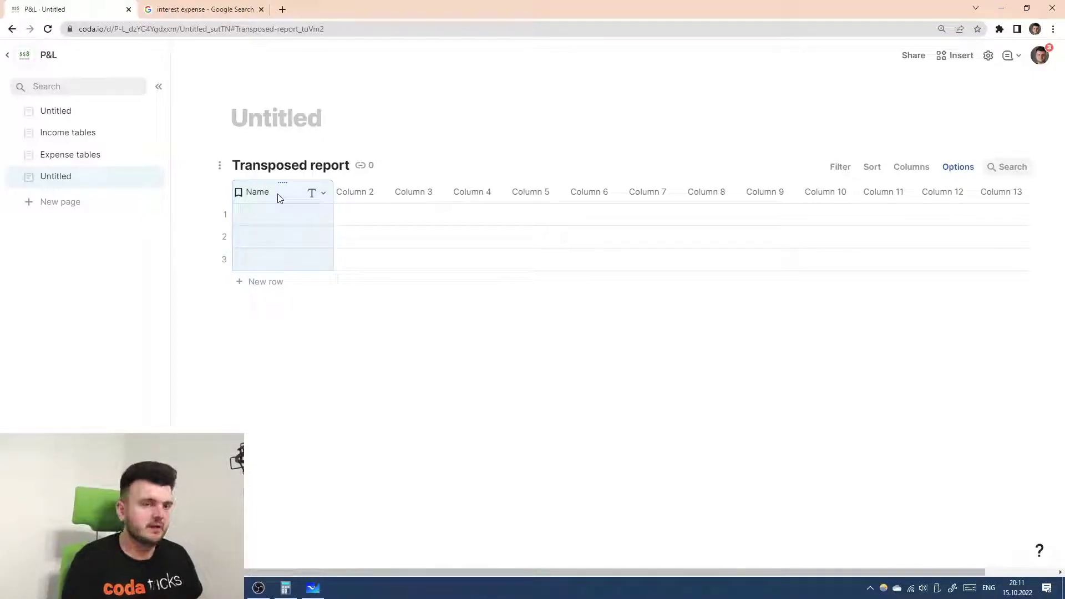
- Rename the Transposed report's Name column to Property and enter Month in its first row
double_click(279, 195)
type("MProperty")
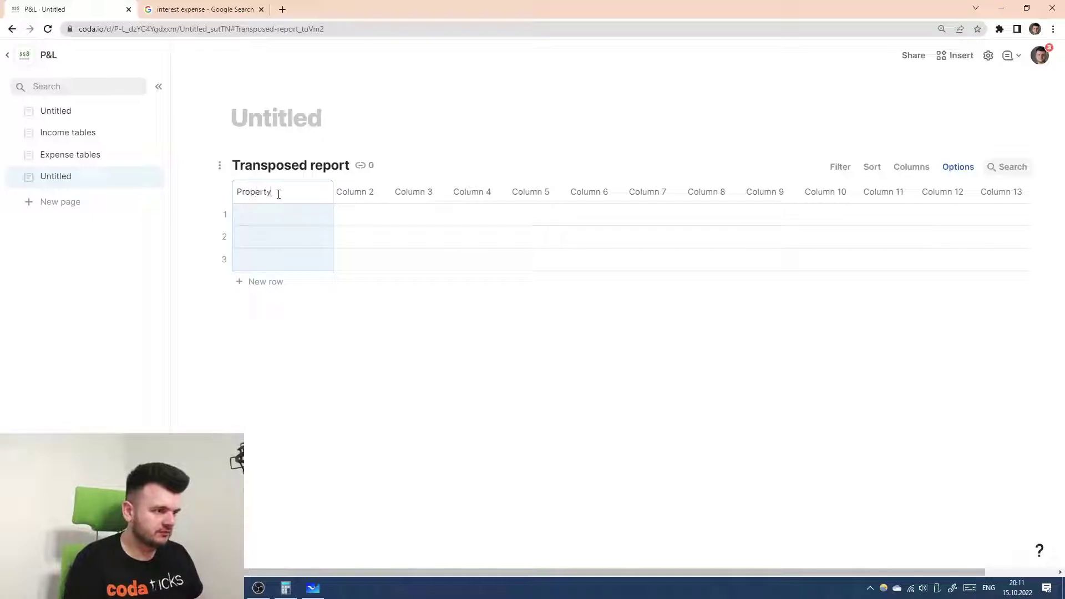
key("Tab")
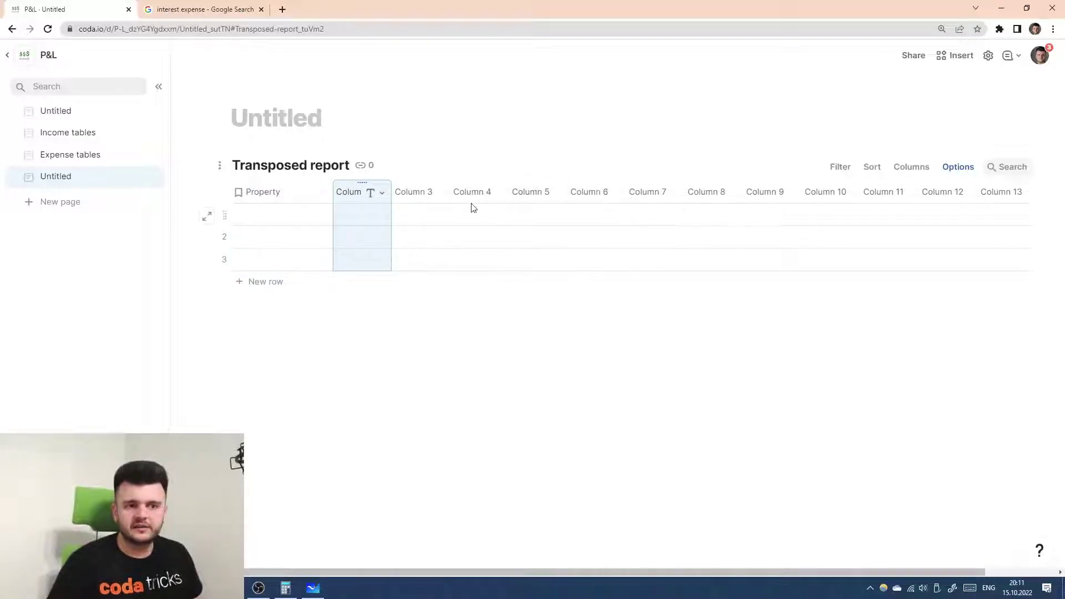
left_click(315, 212)
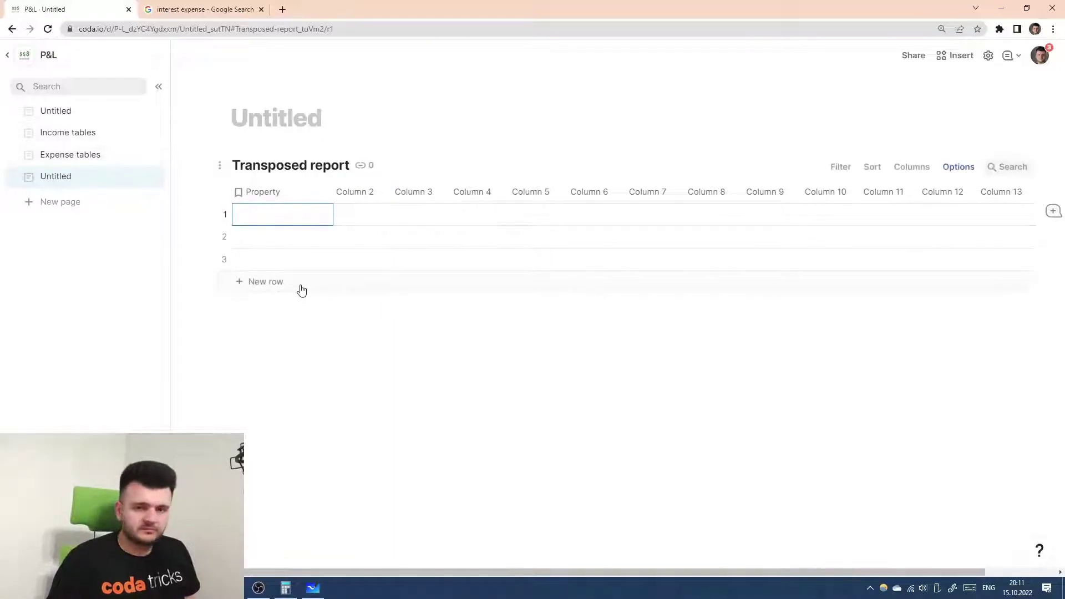
type("Mo")
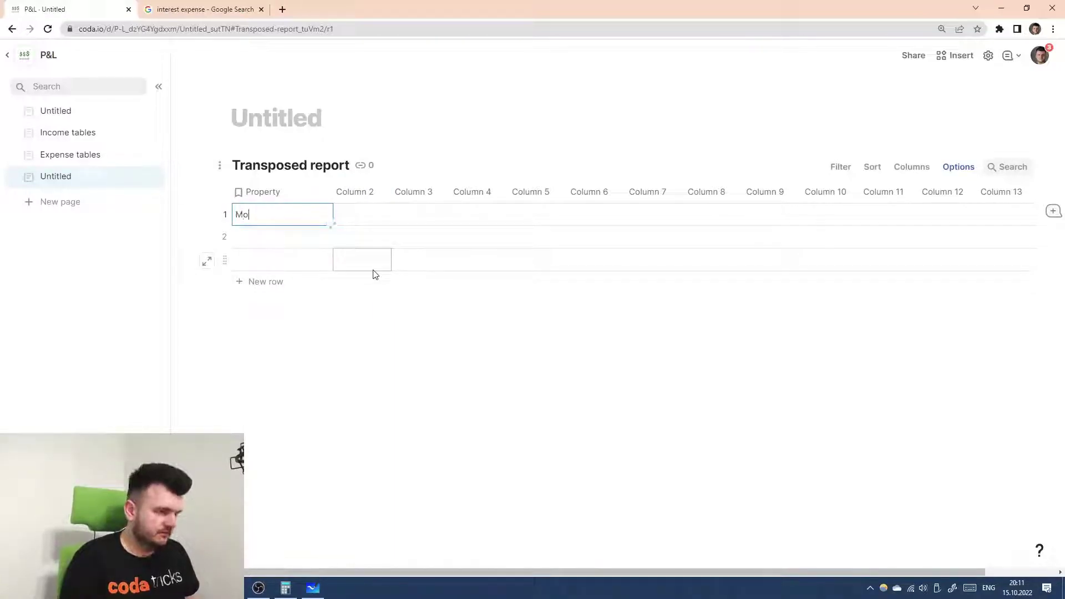
type("nth")
key("Return")
left_click(364, 217)
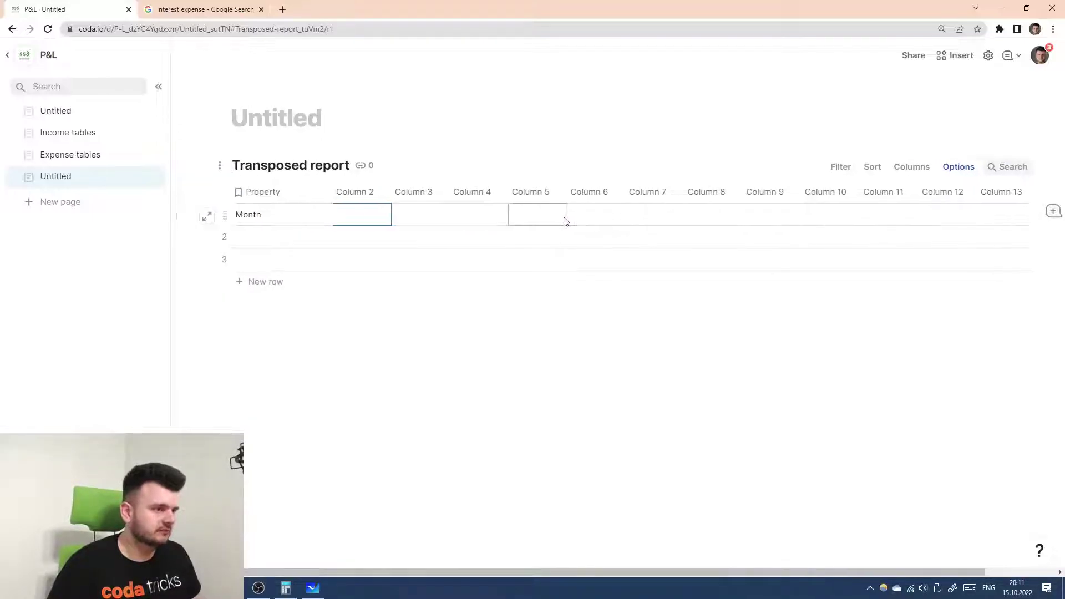
- Insert a blank table above the Transposed report and title it Select months
left_click(349, 142)
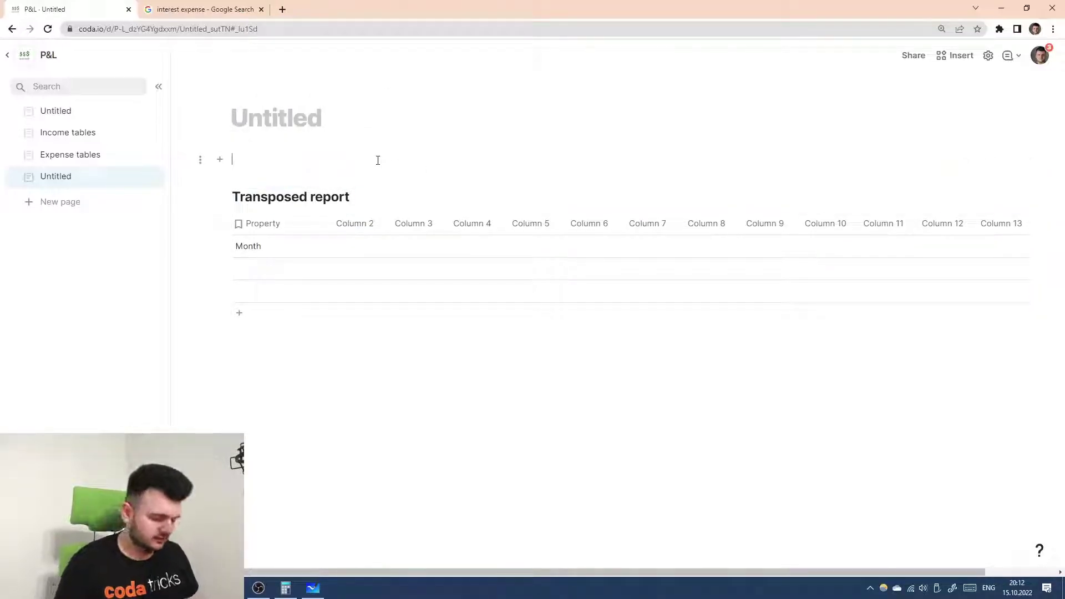
type("/ta")
key("Return")
key("Return")
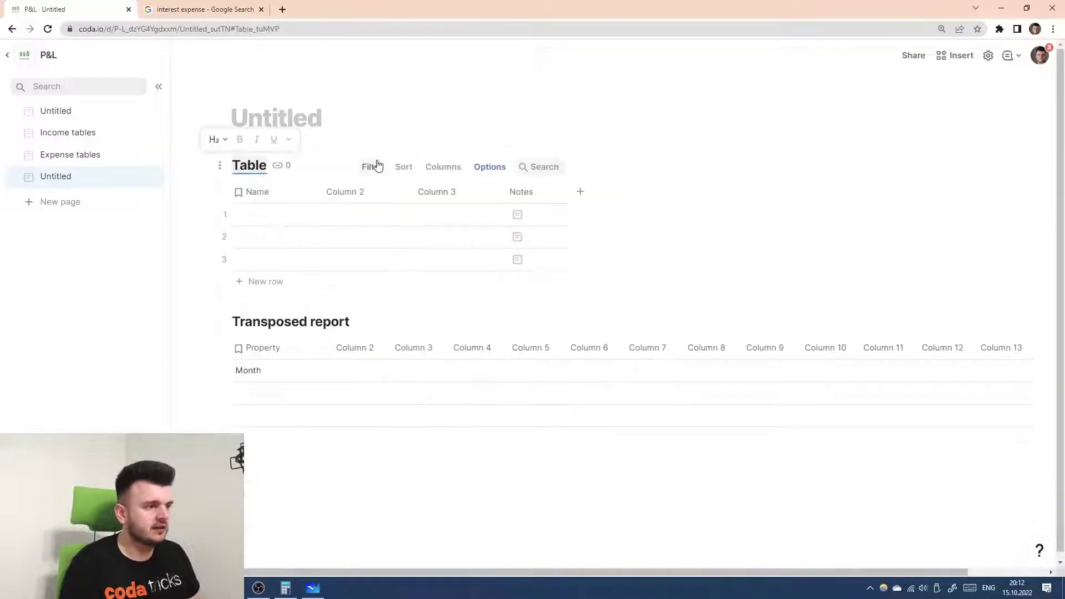
type("Select m")
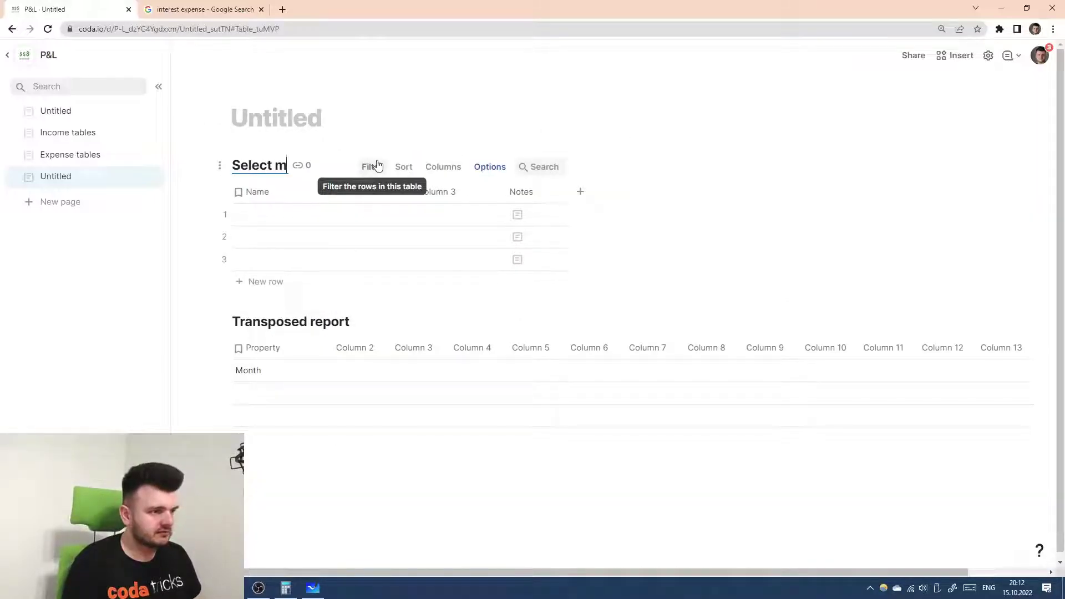
type("onths")
key("Return")
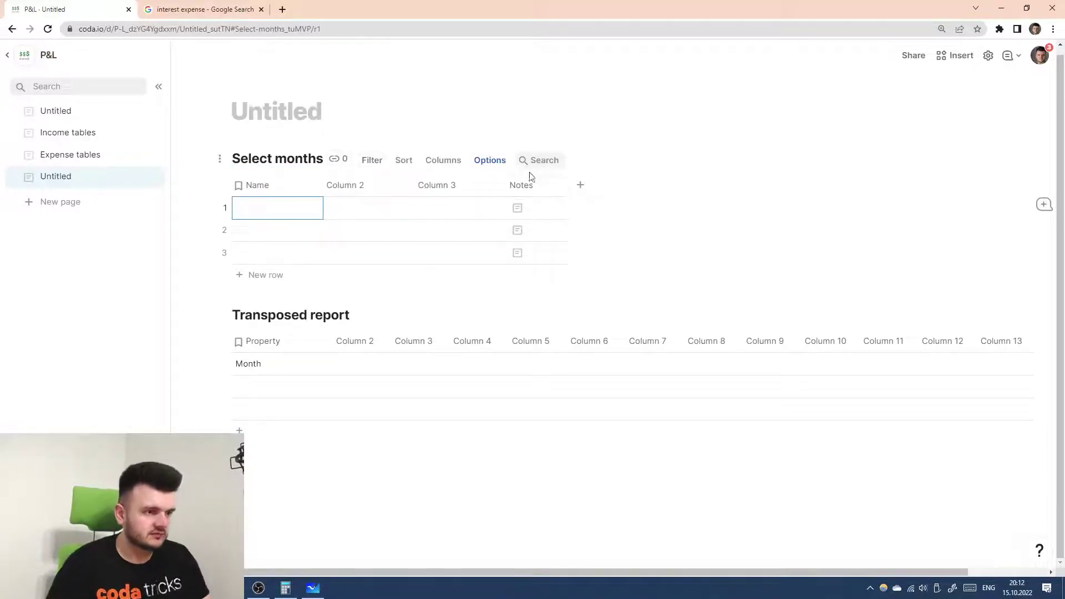
- Remove the Notes column and the two extra rows from the Select months table
left_click(497, 187)
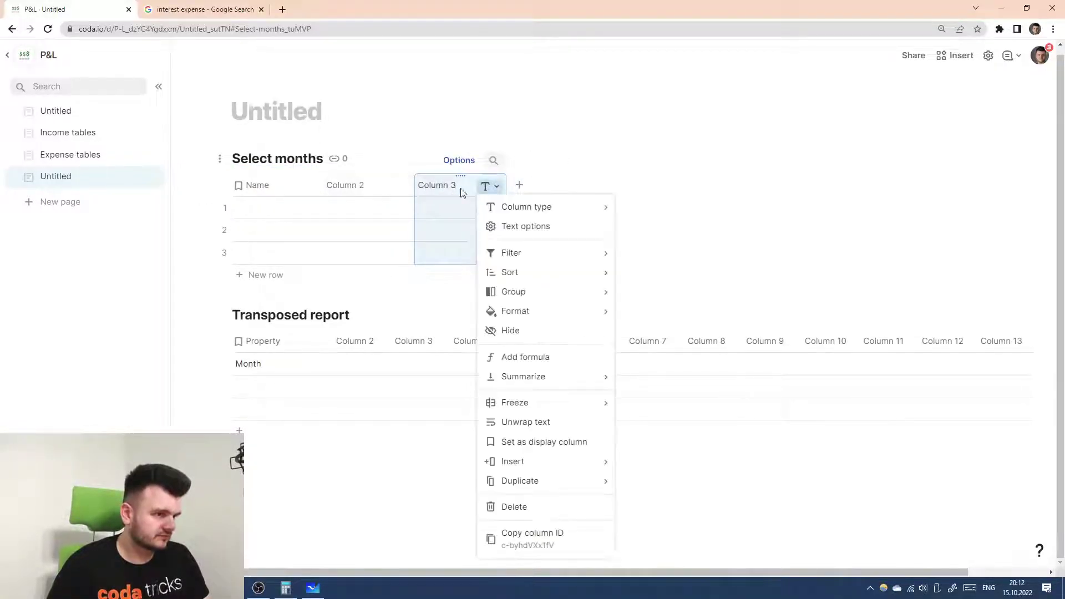
left_click(465, 189)
left_click(225, 230)
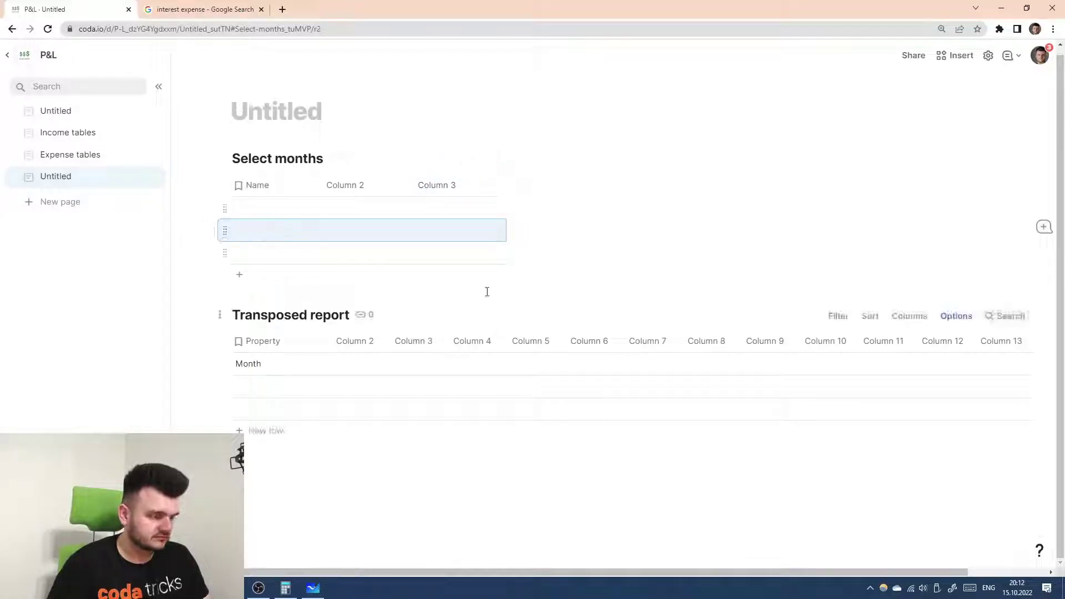
key("Delete")
key("Delete")
- Rename the Name column of Select months to Handle and enter Select months in its row
left_click(270, 198)
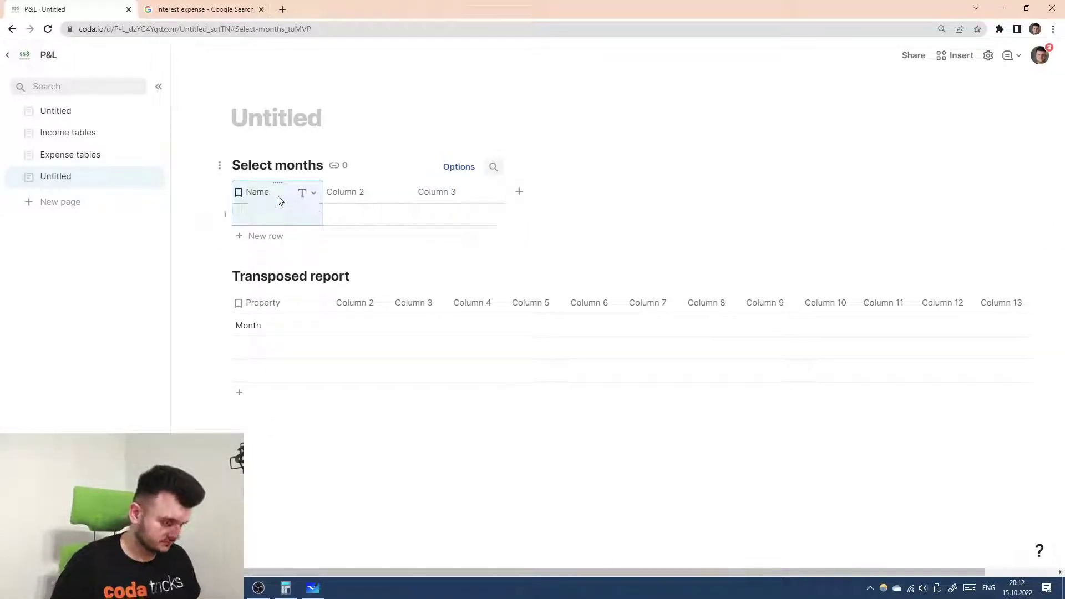
type("Handle")
key("Return")
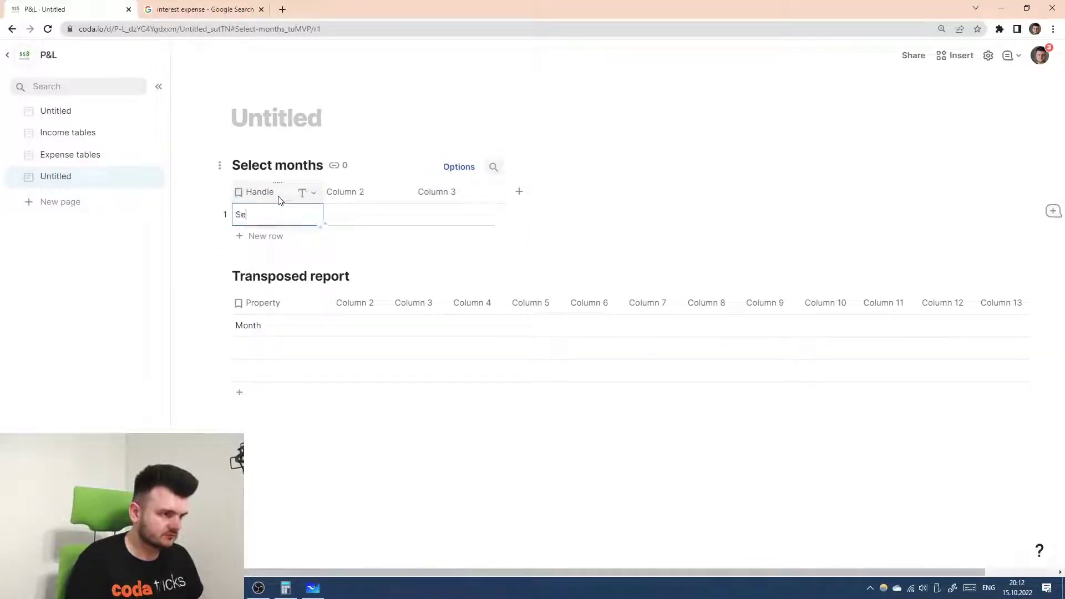
key("Tab")
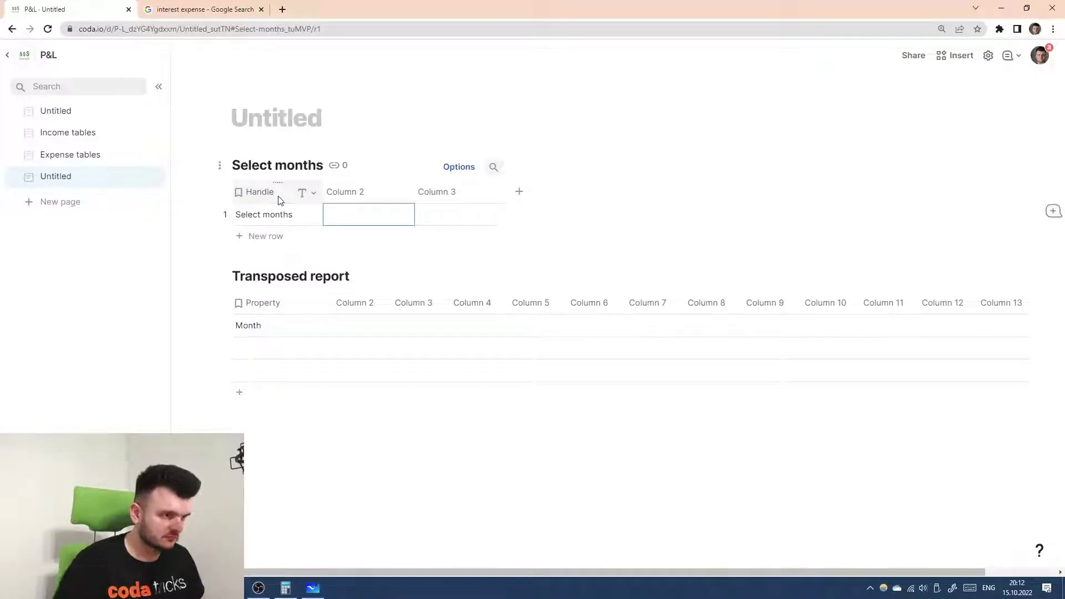
- Rename Column 2 of the Select months table to Year and enter 2018 in its row
left_click(366, 195)
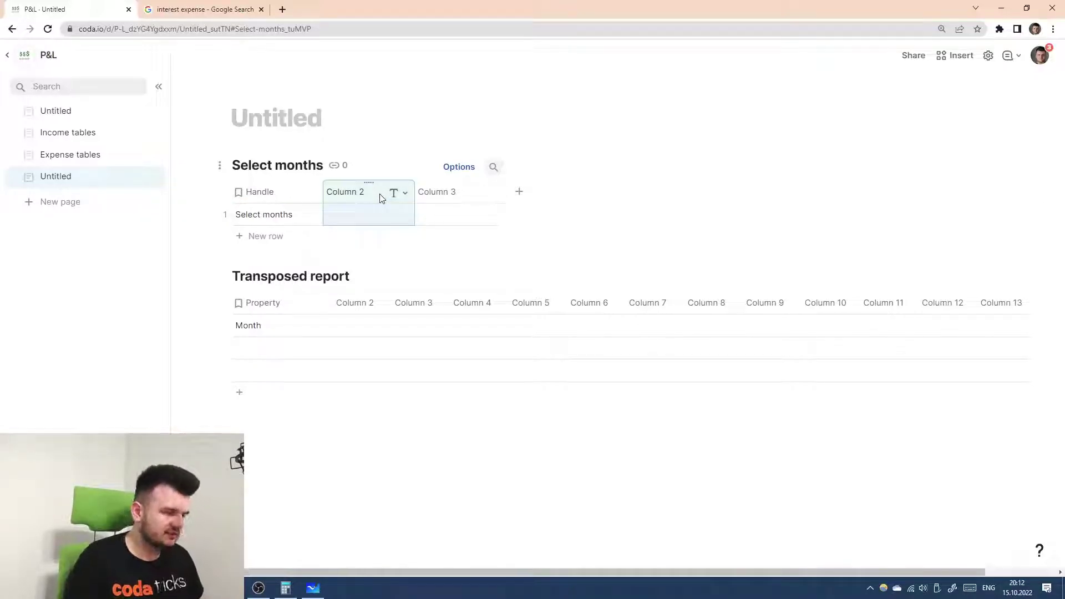
type("Year")
key("Return")
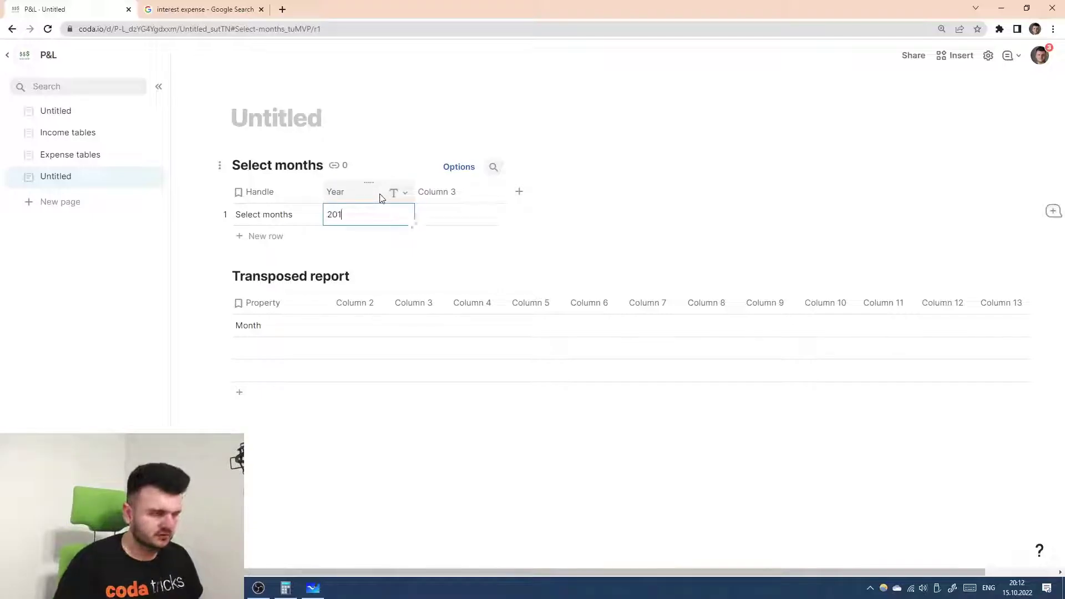
key("Return")
- Rename Column 3 of Select months to Financial months to display and widen it to fit the full name
left_click(471, 194)
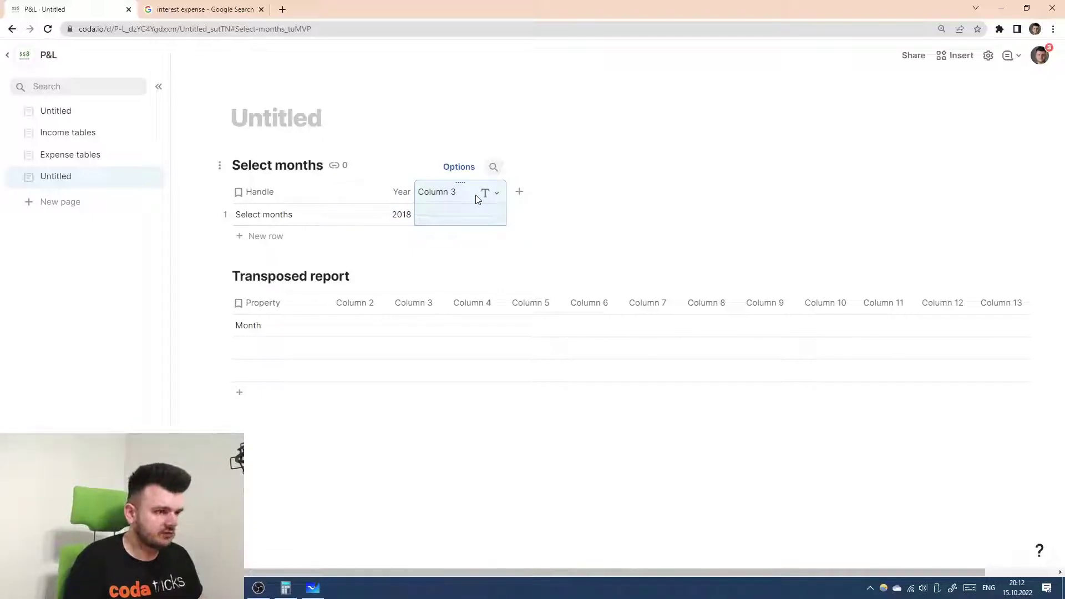
type("Financial months")
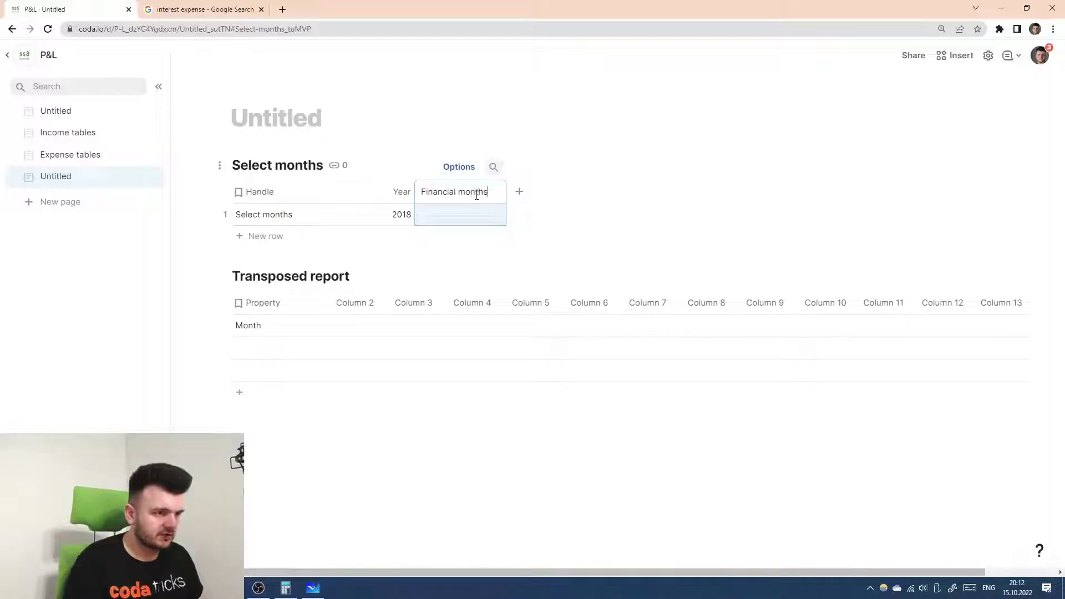
key("Return")
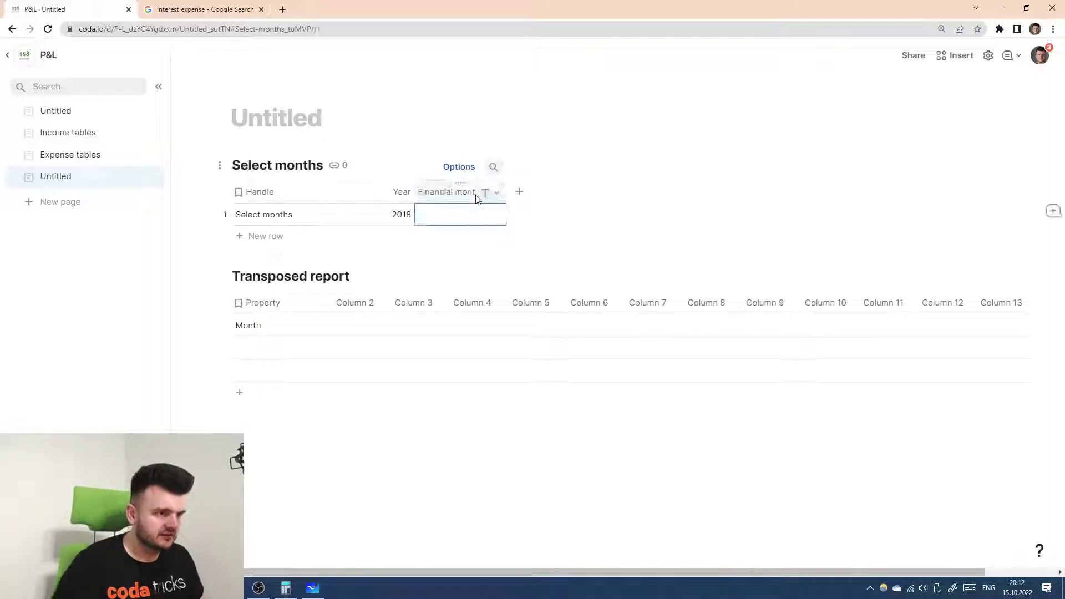
left_click_drag(506, 193, 575, 192)
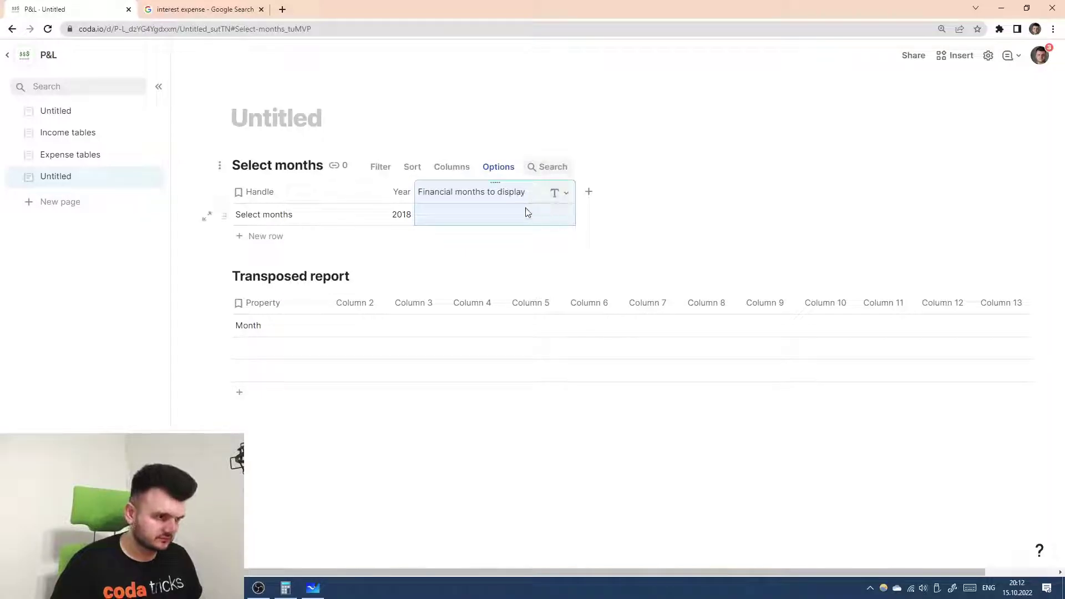
- Give the Financial months to display column a formula filtering Financial months to rows where Month.Year() equals thisRow.Year
key("equal")
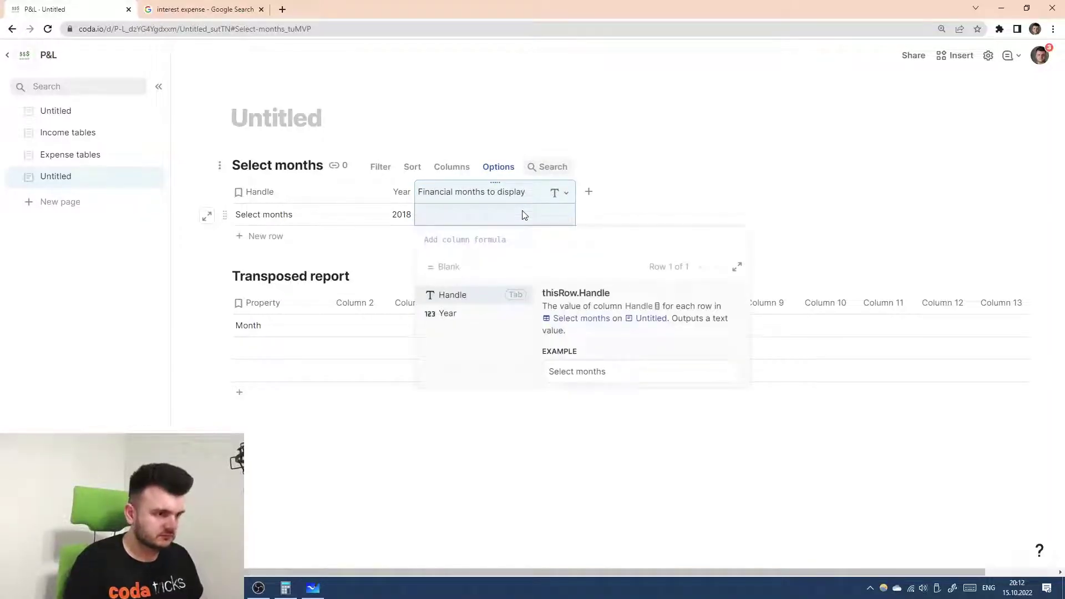
type("Fi")
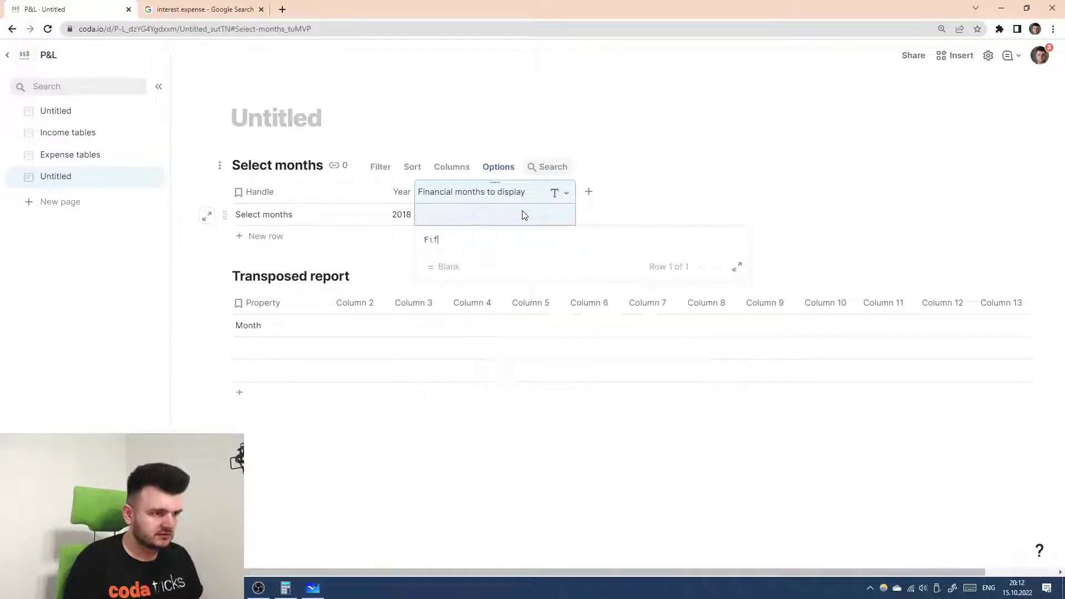
key("Tab")
type(".F")
key("Tab")
key("Tab")
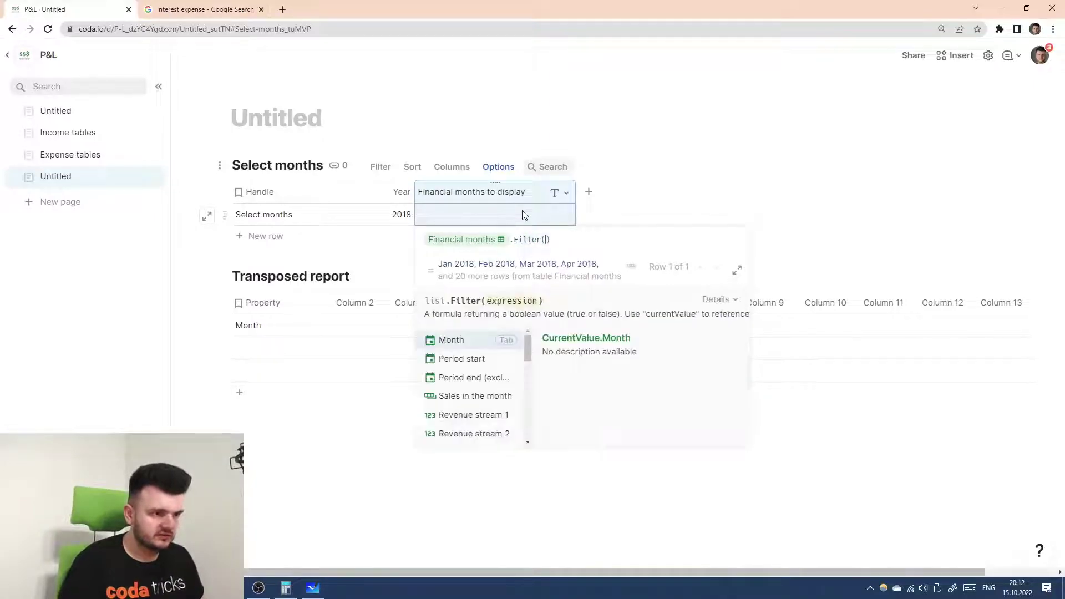
key("Tab")
type(".Ye")
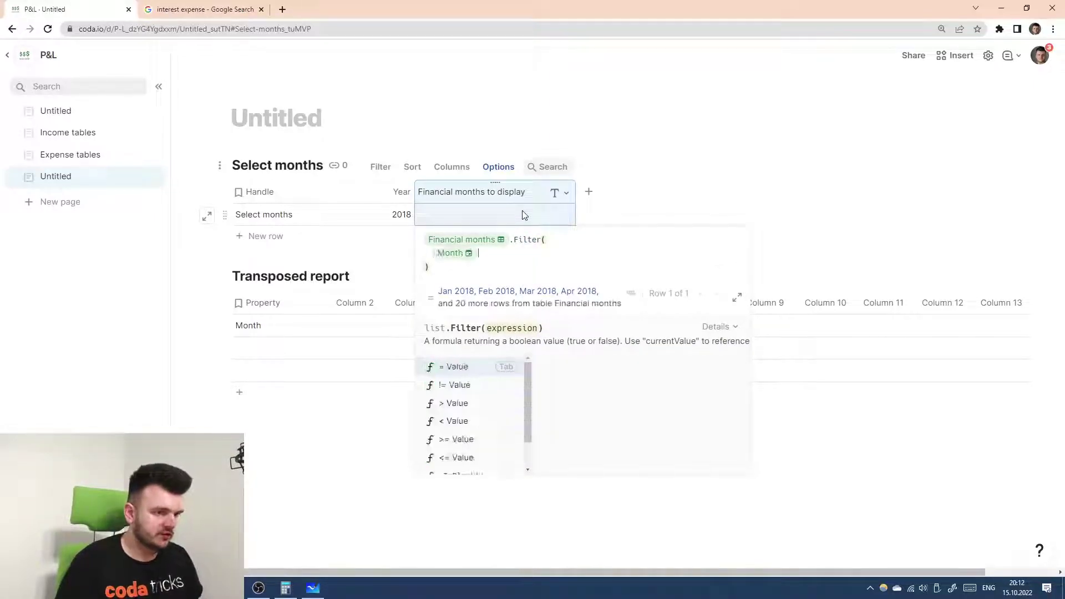
key("Tab")
type("= thisR")
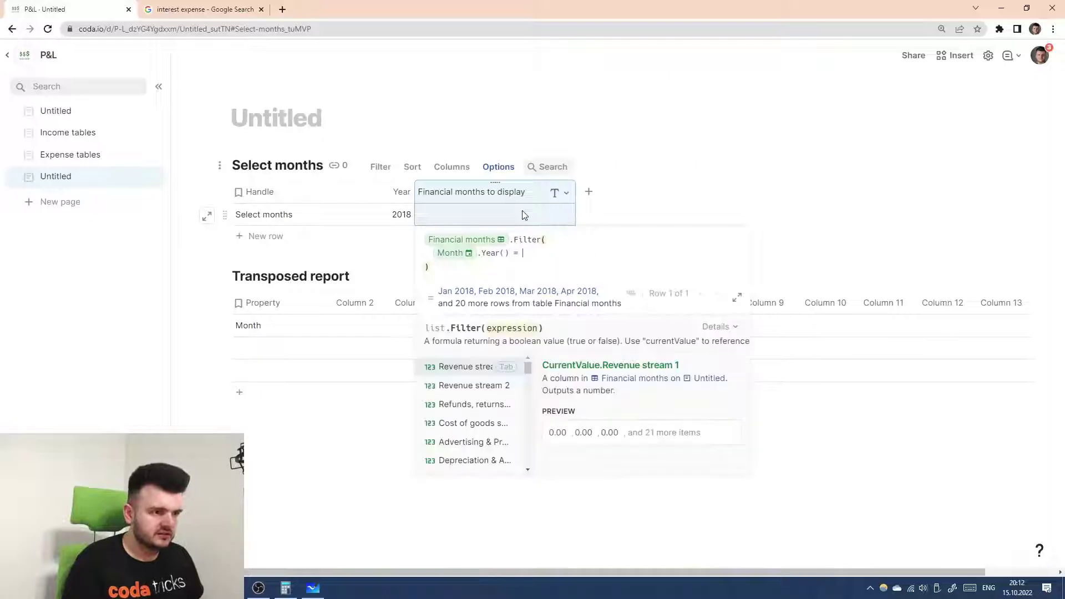
key("Tab")
type(".")
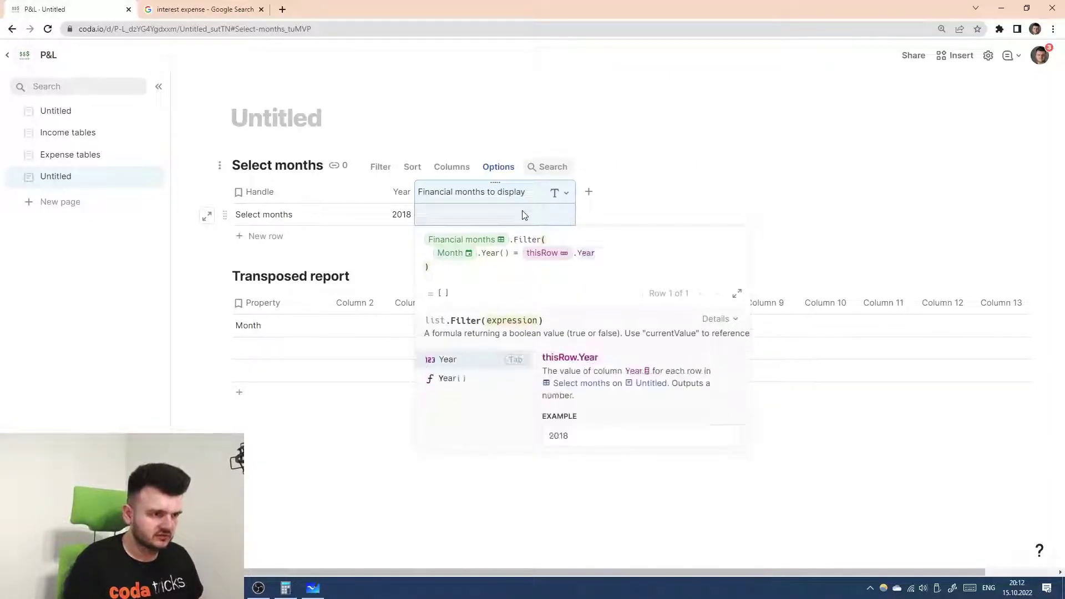
key("Tab")
key("Down")
key("Return")
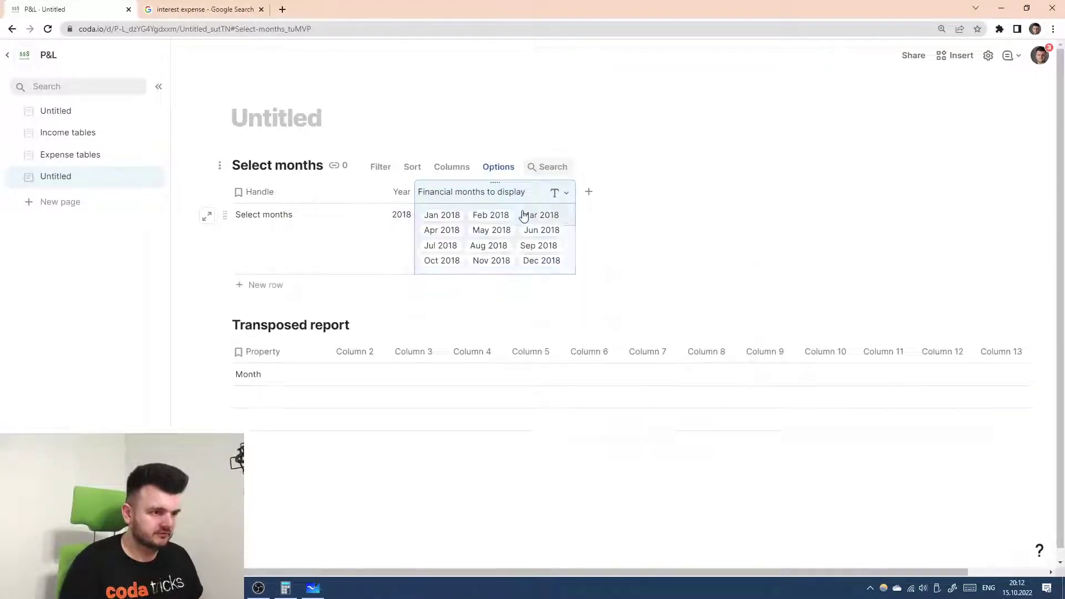
left_click(367, 226)
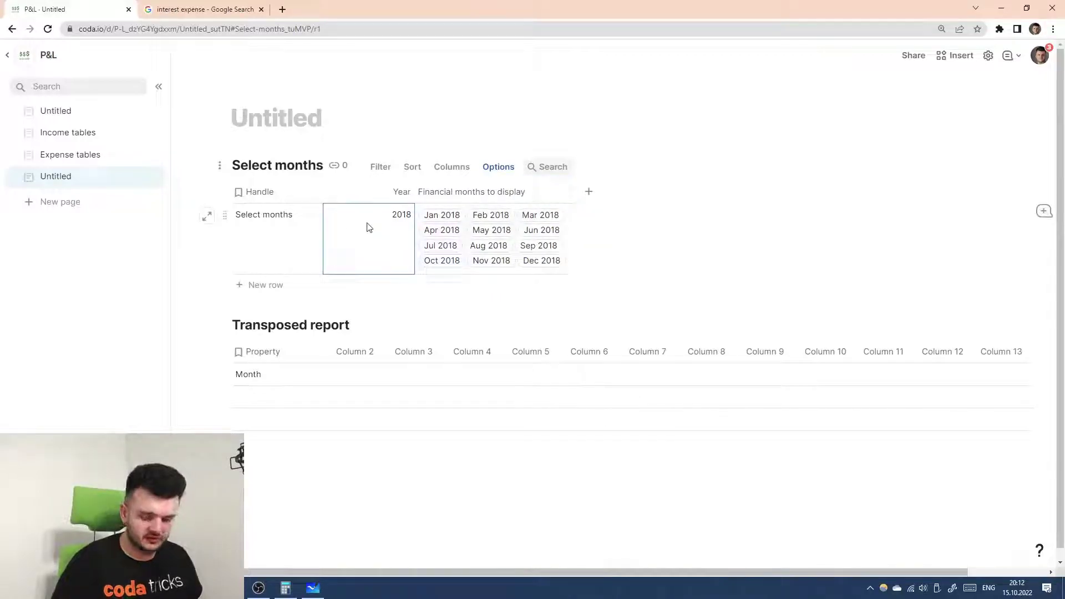
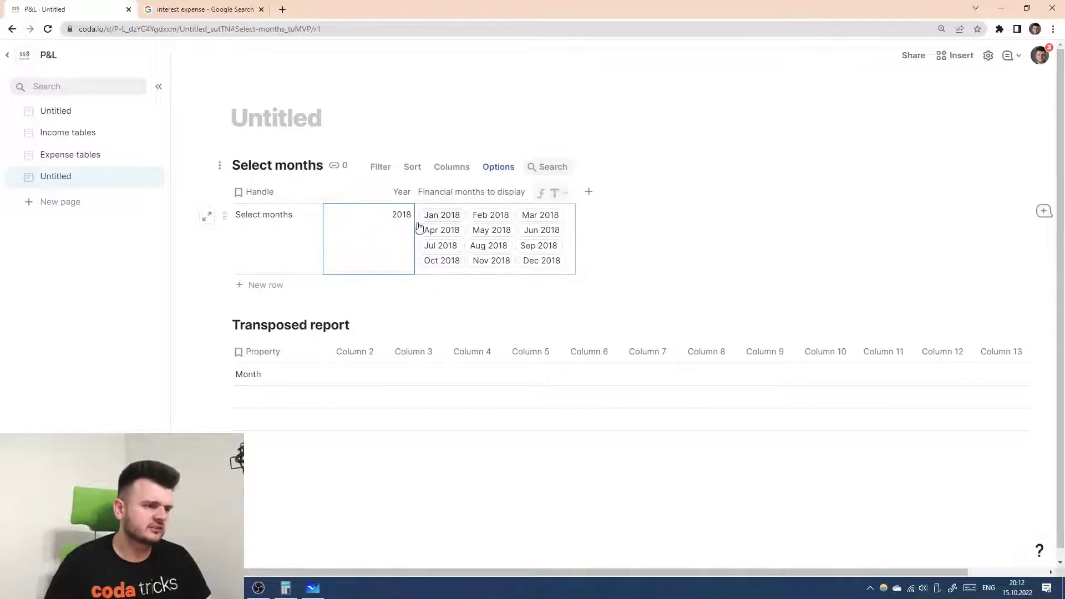
- Convert the Financial months to display column to a Lookup on the Financial months table and allow multiple selections
left_click(563, 193)
mouse_move(610, 214)
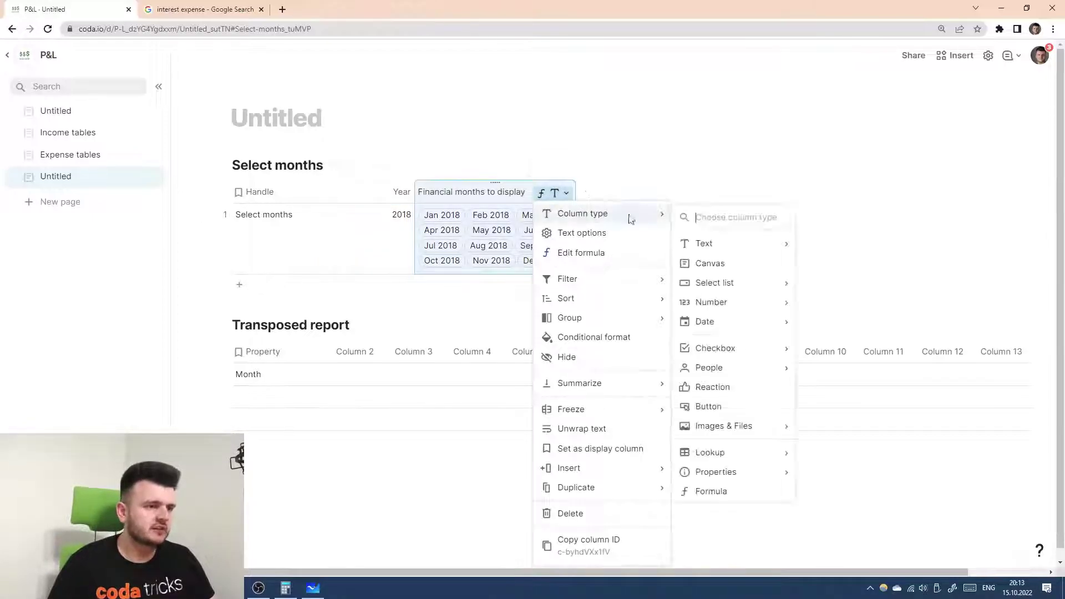
mouse_move(714, 453)
left_click(853, 228)
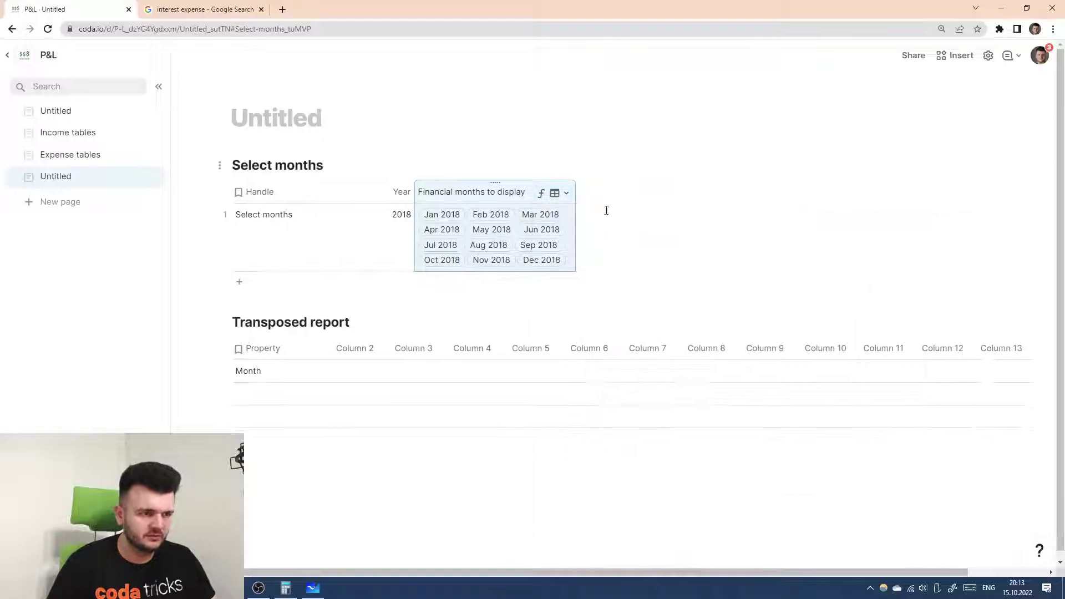
left_click(566, 193)
left_click(577, 233)
left_click(737, 329)
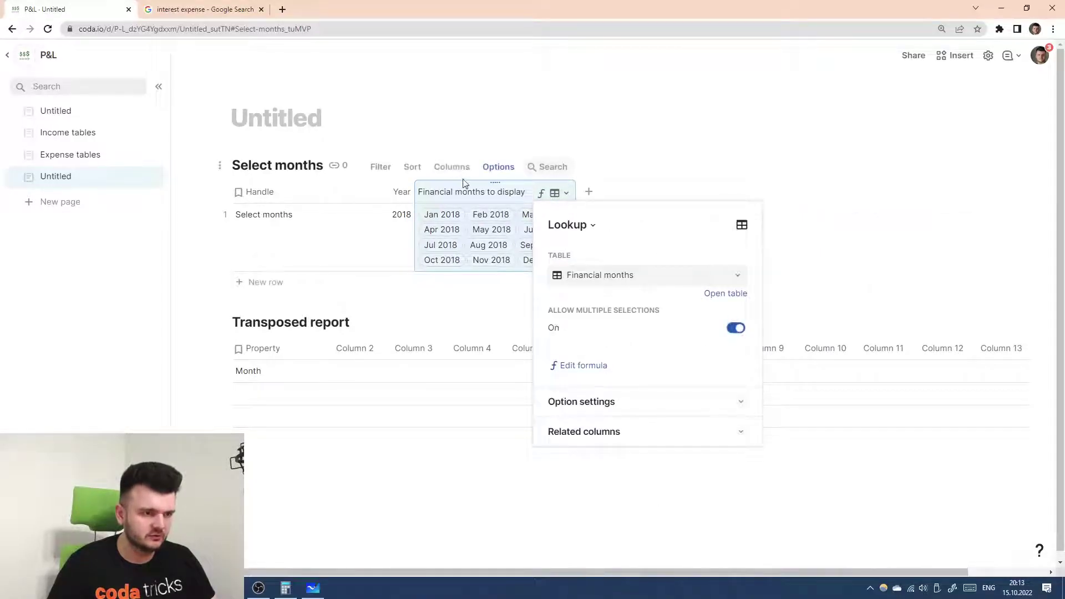
left_click(460, 195)
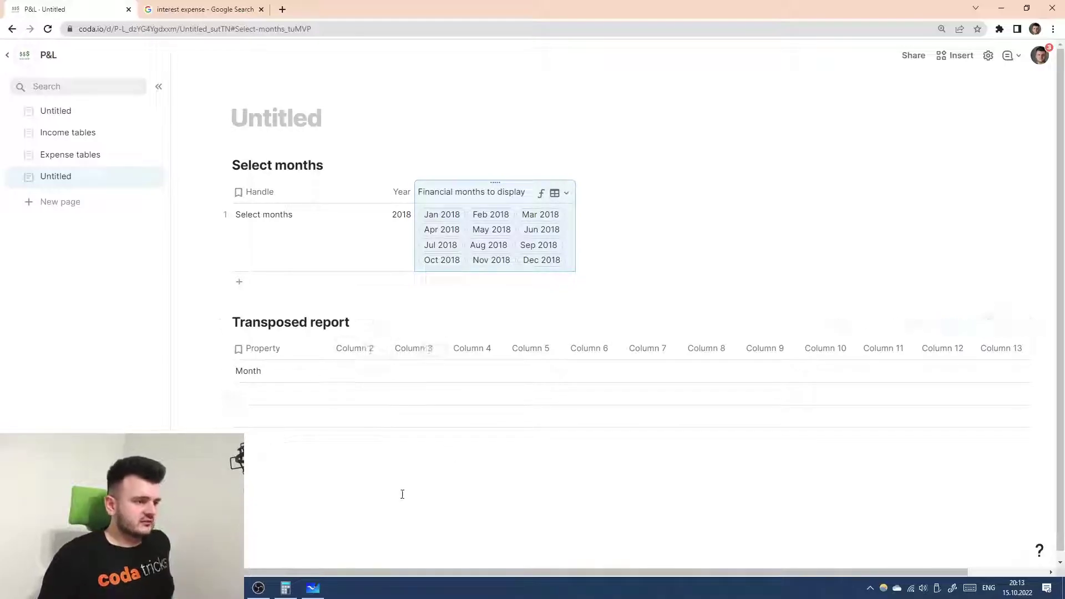
- Return to the page with the Financial months table and examine its columns from Month through Income taxes
left_click(257, 395)
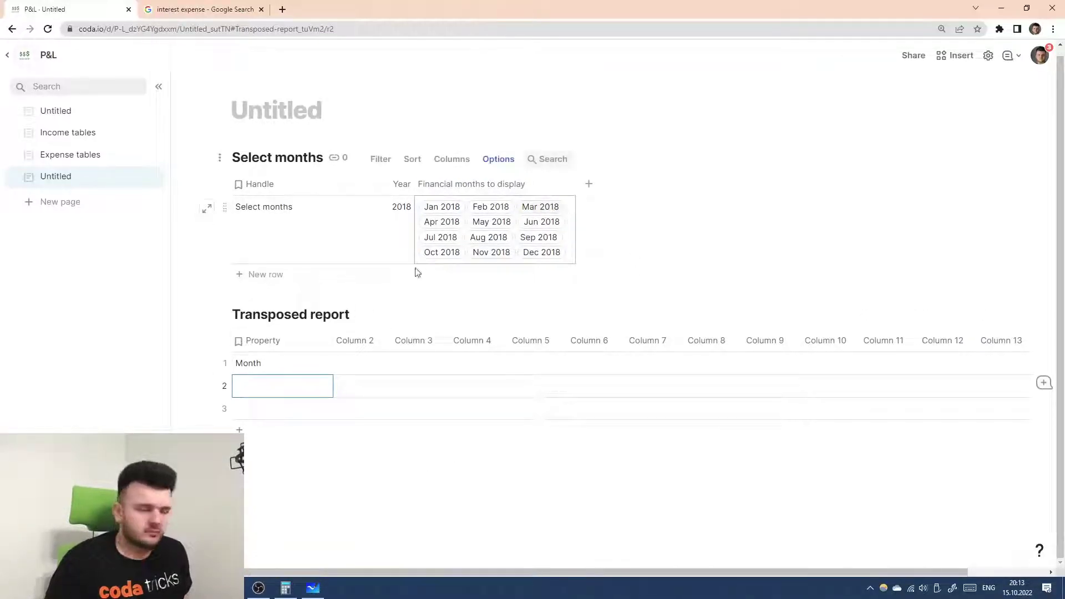
left_click(86, 156)
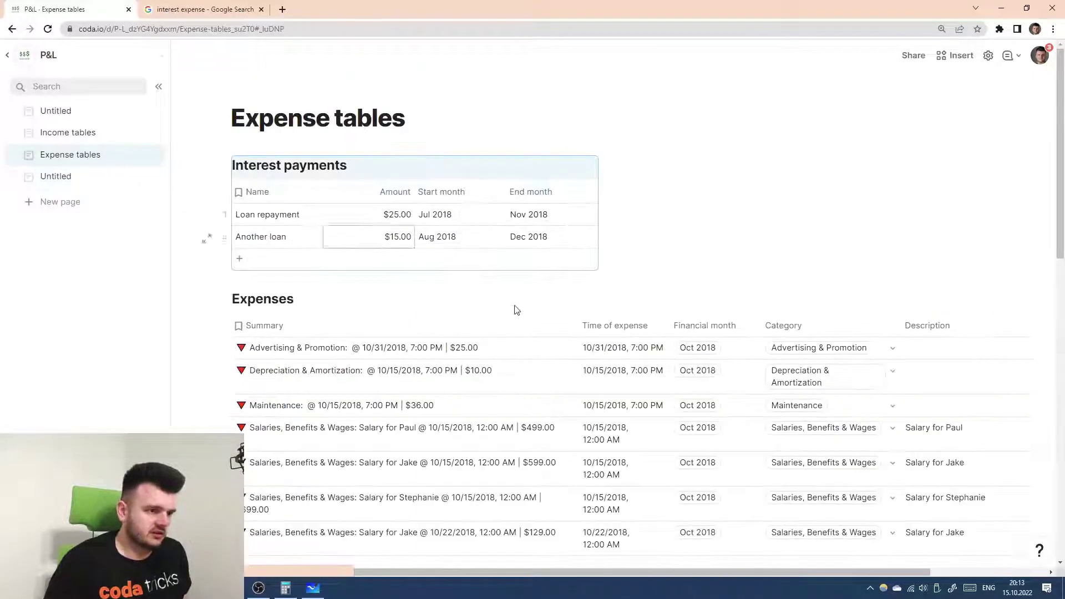
left_click(408, 307)
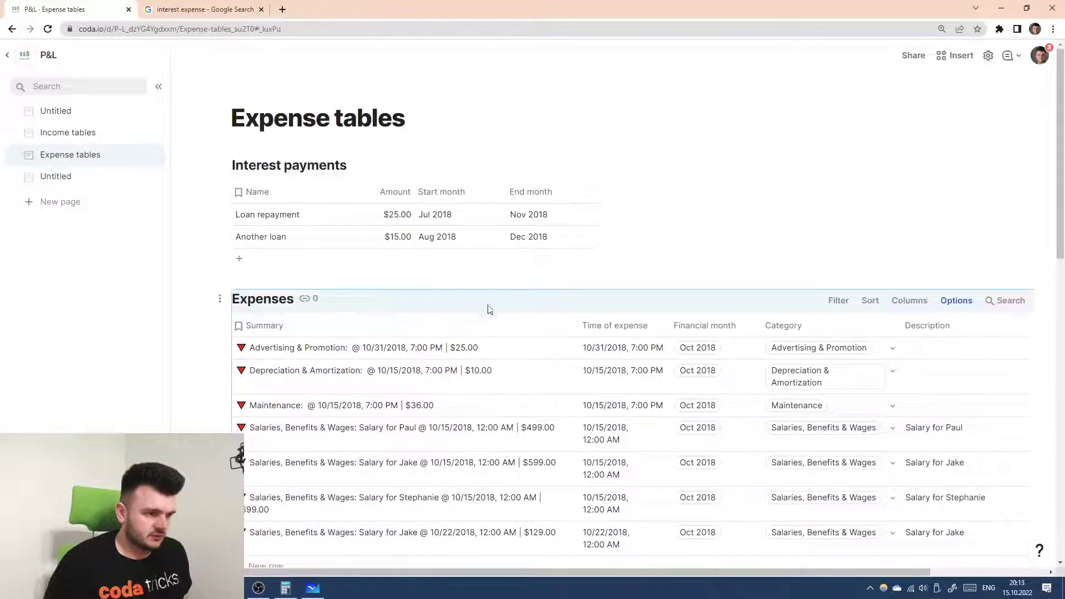
left_click(65, 109)
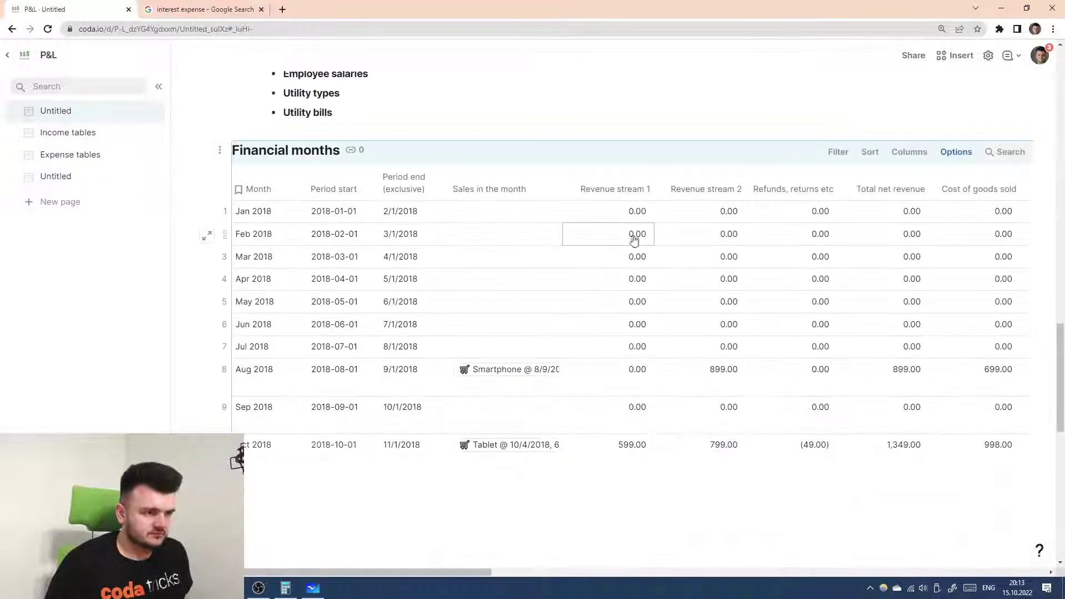
left_click(460, 219)
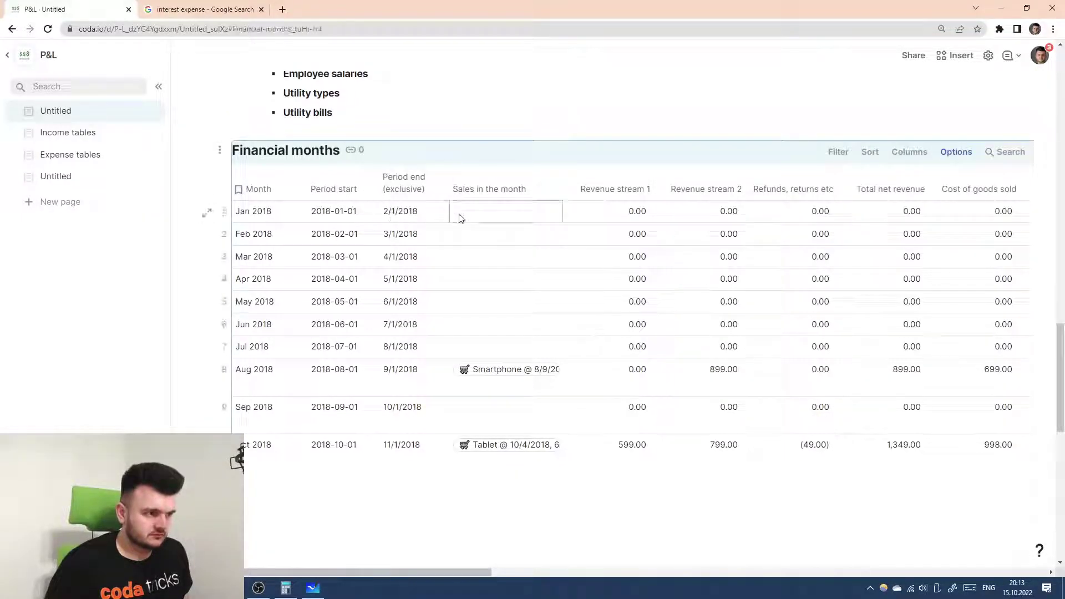
left_click(483, 156)
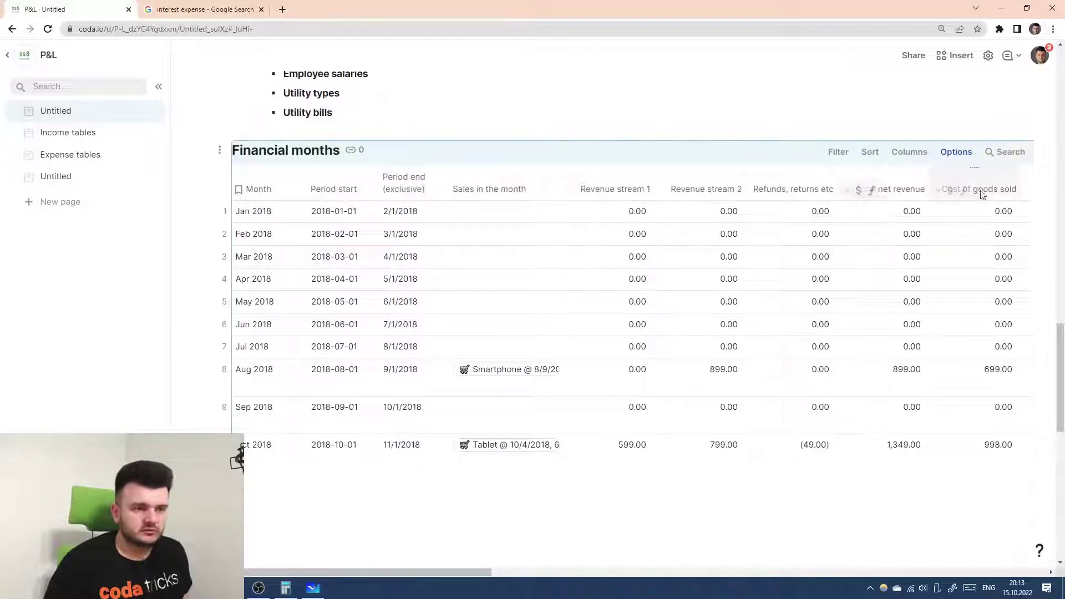
scroll(1010, 191, "right", 2)
scroll(1010, 191, "right", 20)
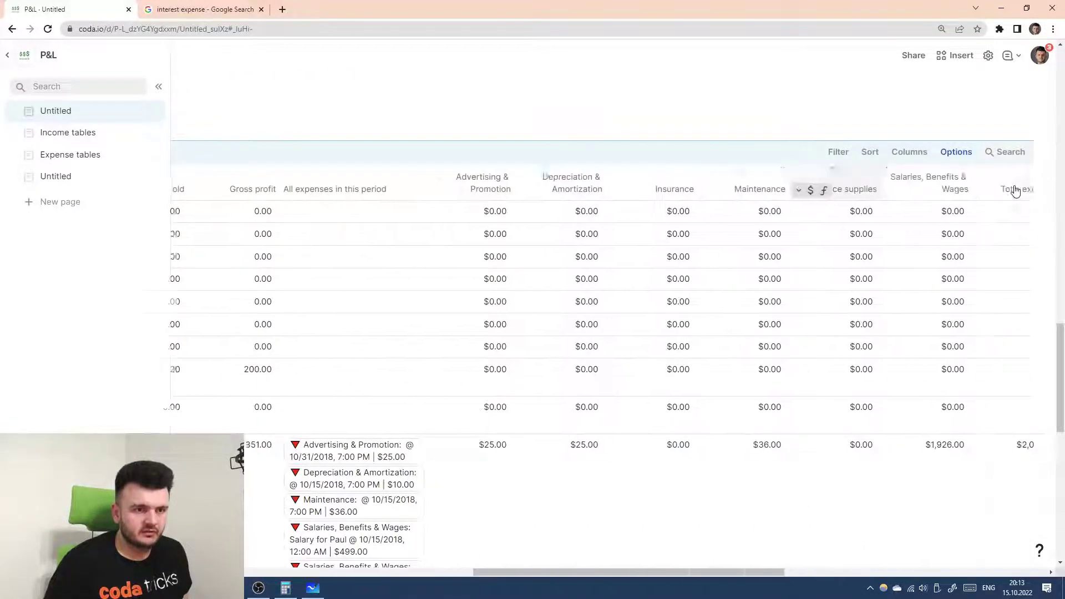
scroll(1015, 191, "right", 8)
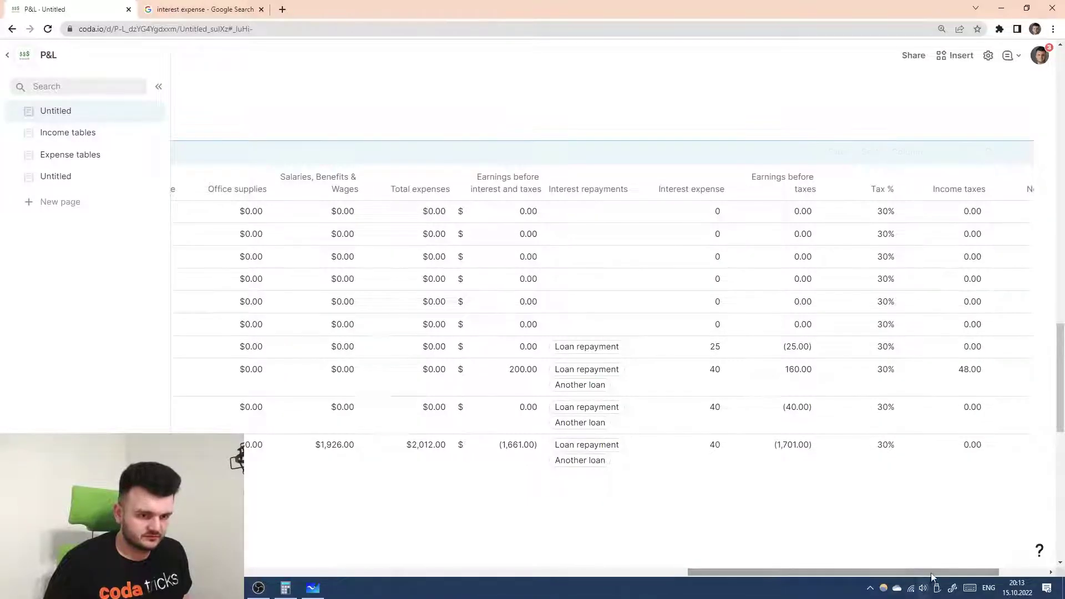
left_click_drag(916, 571, 400, 542)
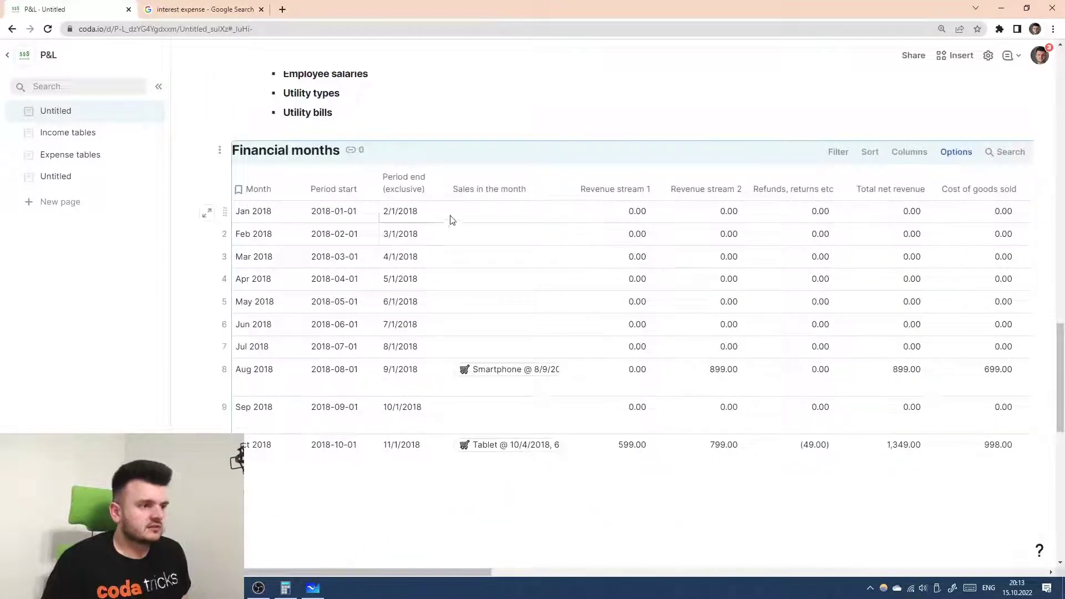
right_click(487, 161)
key("Escape")
right_click(400, 181)
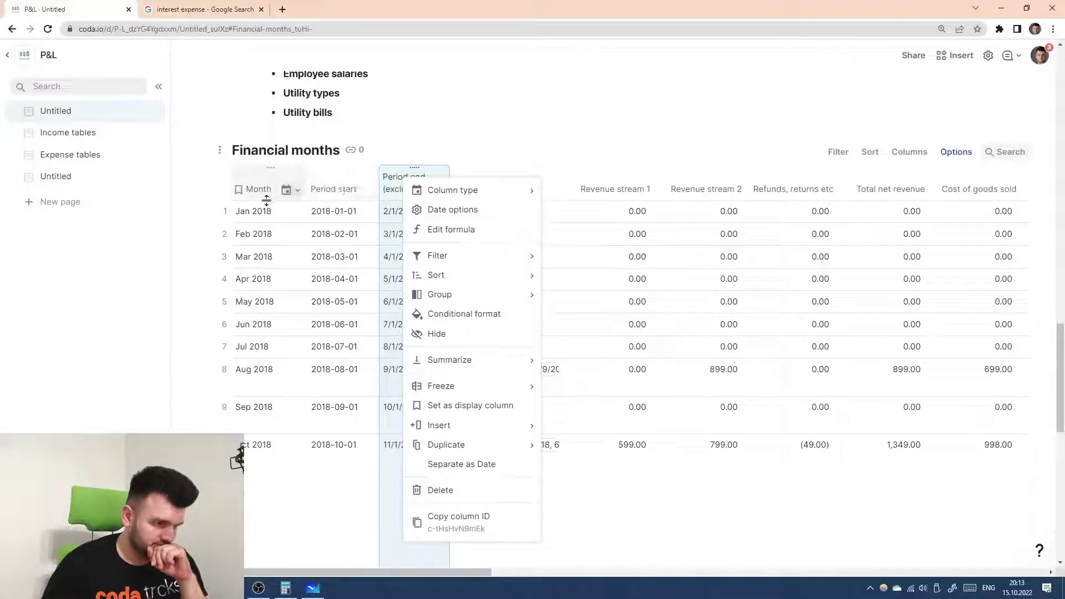
left_click(216, 210)
left_click(225, 212)
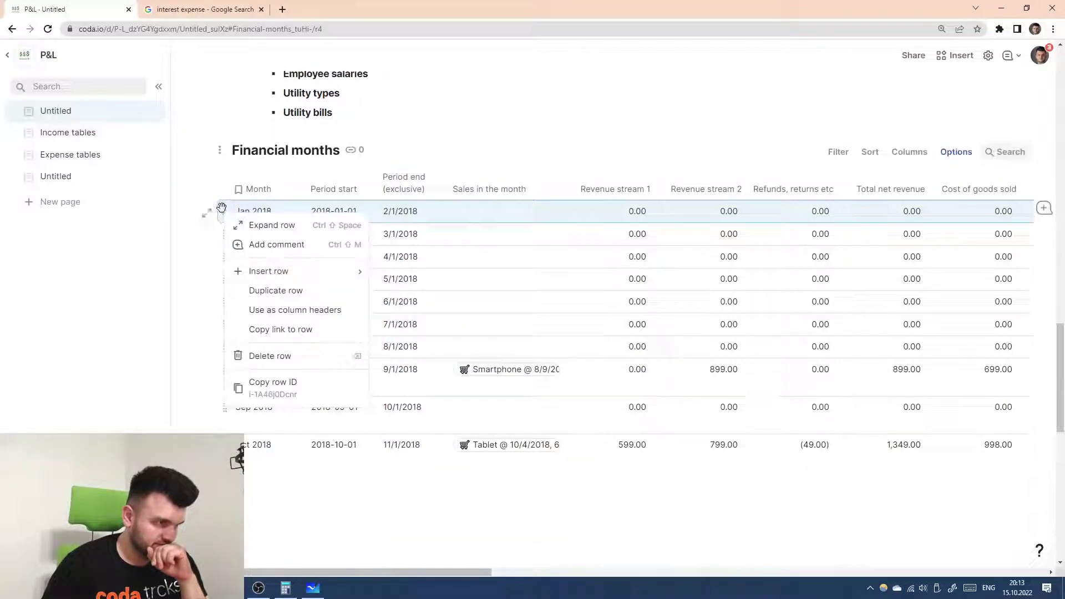
left_click(321, 186)
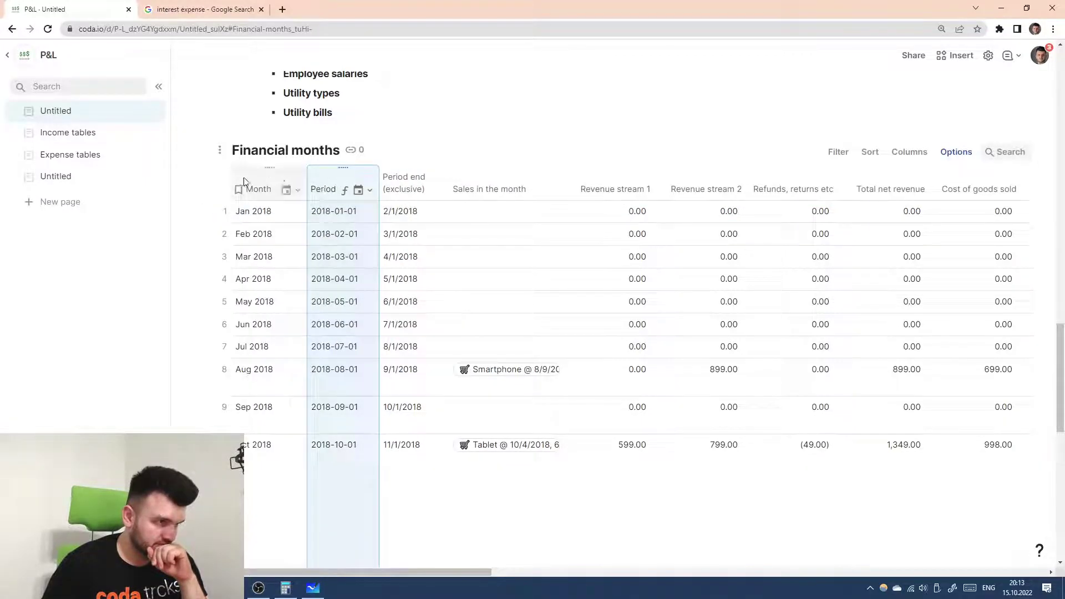
left_click(221, 210)
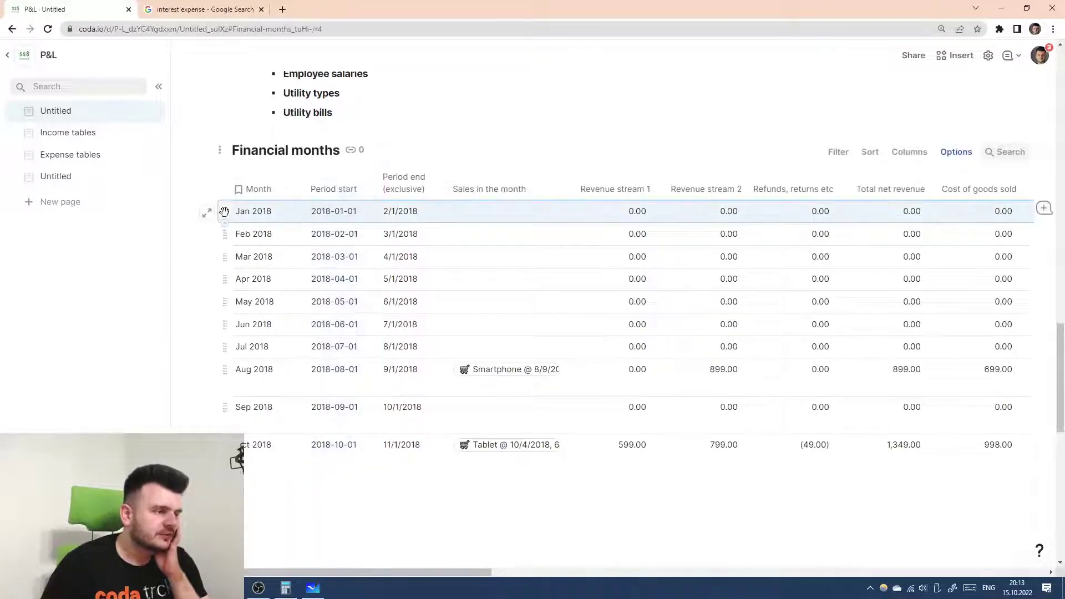
left_click(225, 211)
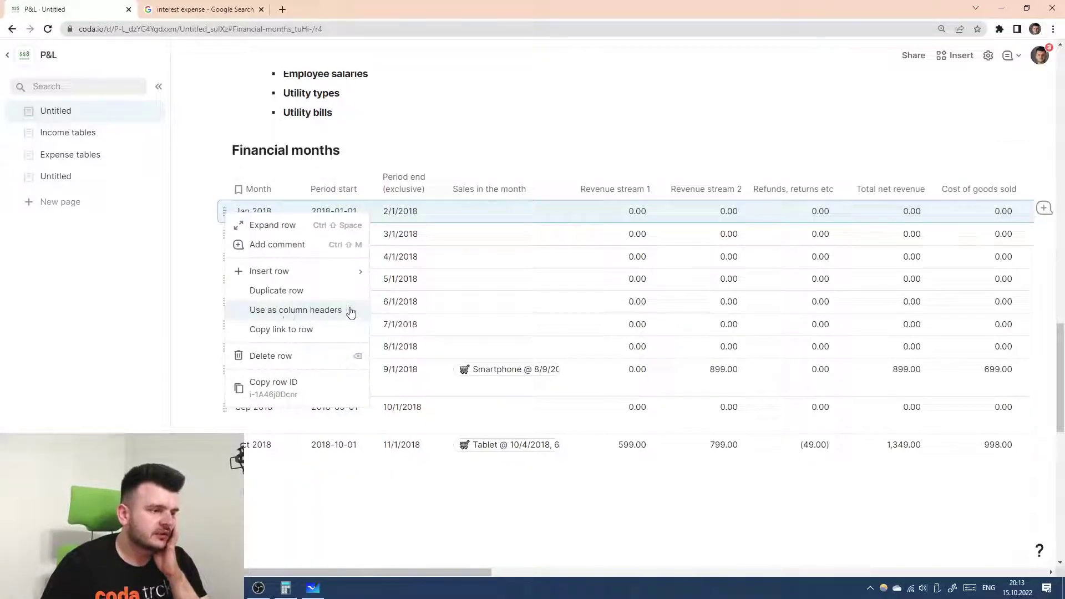
left_click(497, 189)
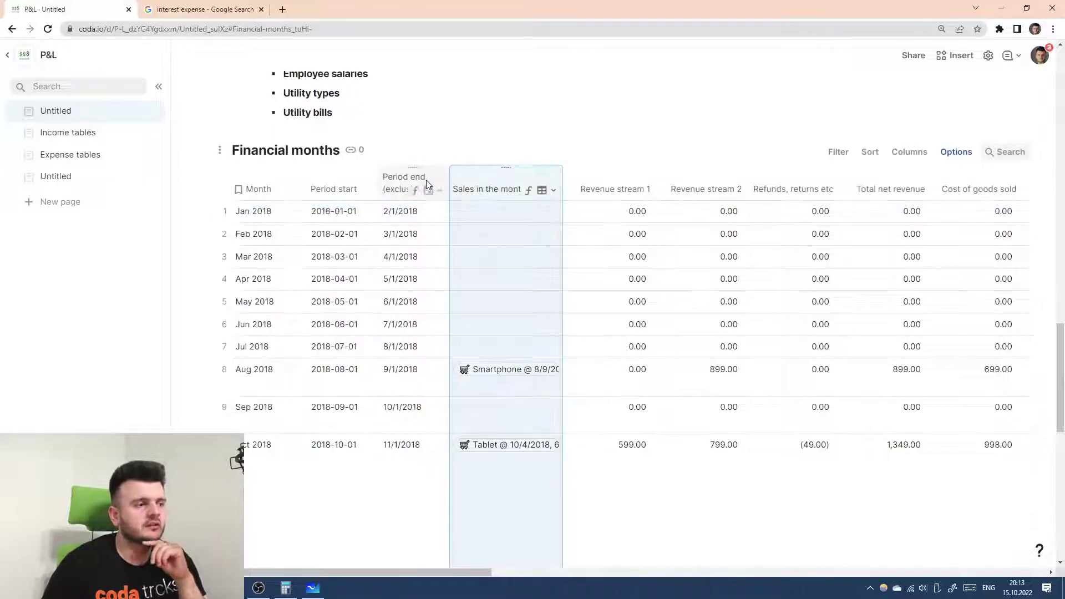
left_click(414, 183)
left_click(258, 191)
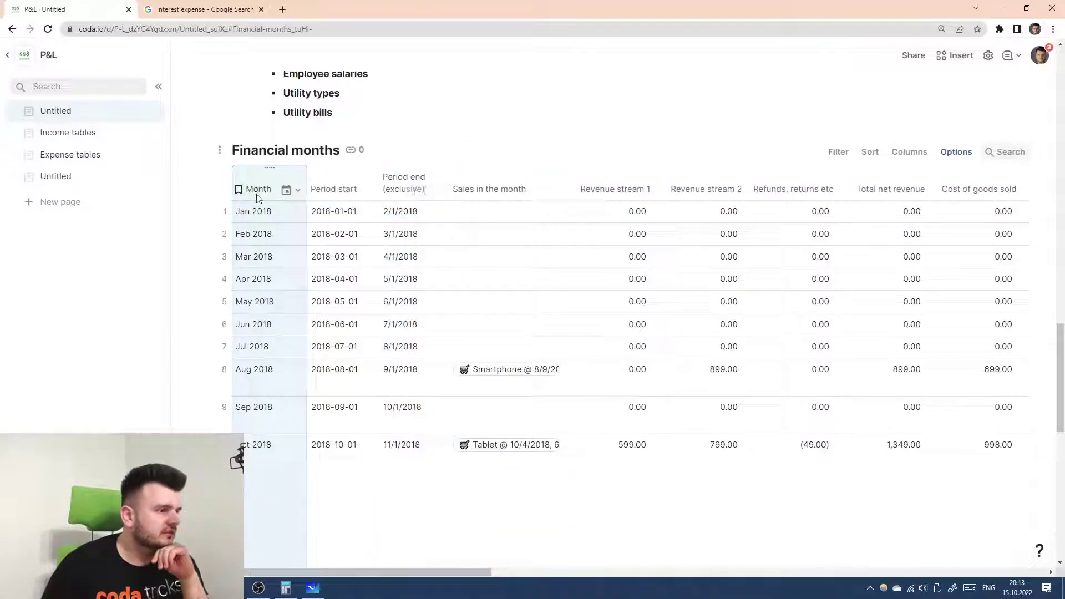
- Select the whole Financial months table and copy it
scroll(314, 490, "down", 4)
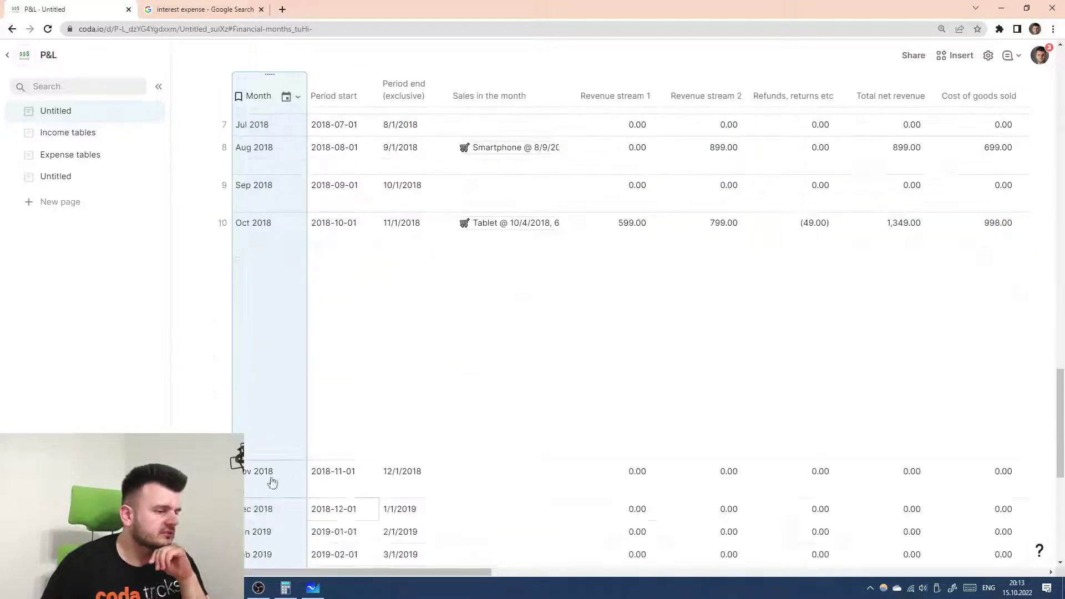
scroll(352, 357, "up", 6)
left_click(405, 264)
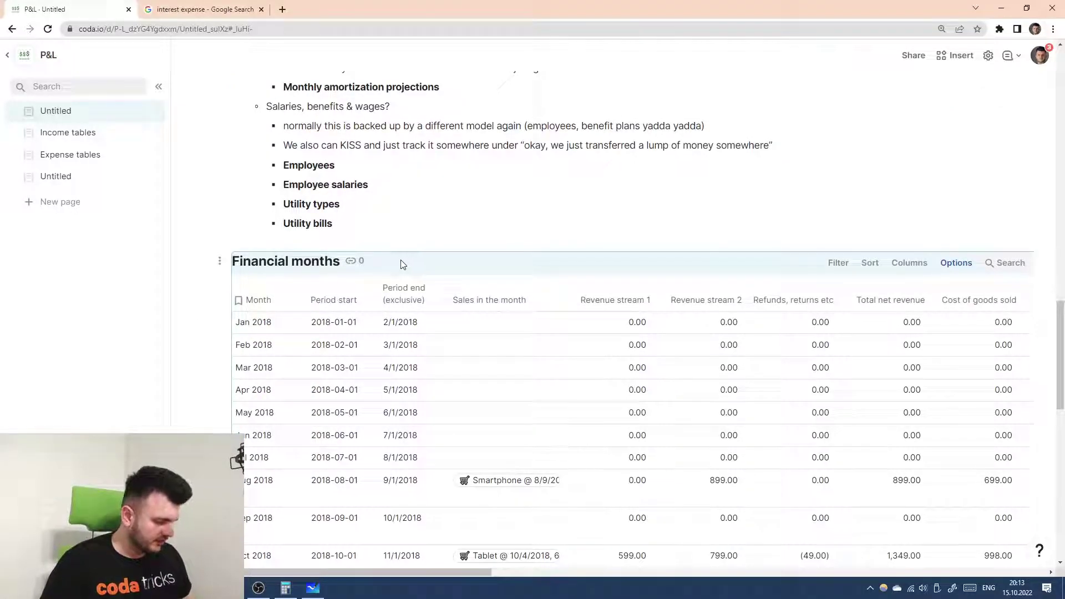
- Create a new Google Sheets spreadsheet via sheets.new and paste the copied Financial months table starting at cell A1
left_click(282, 10)
type("sheets.new")
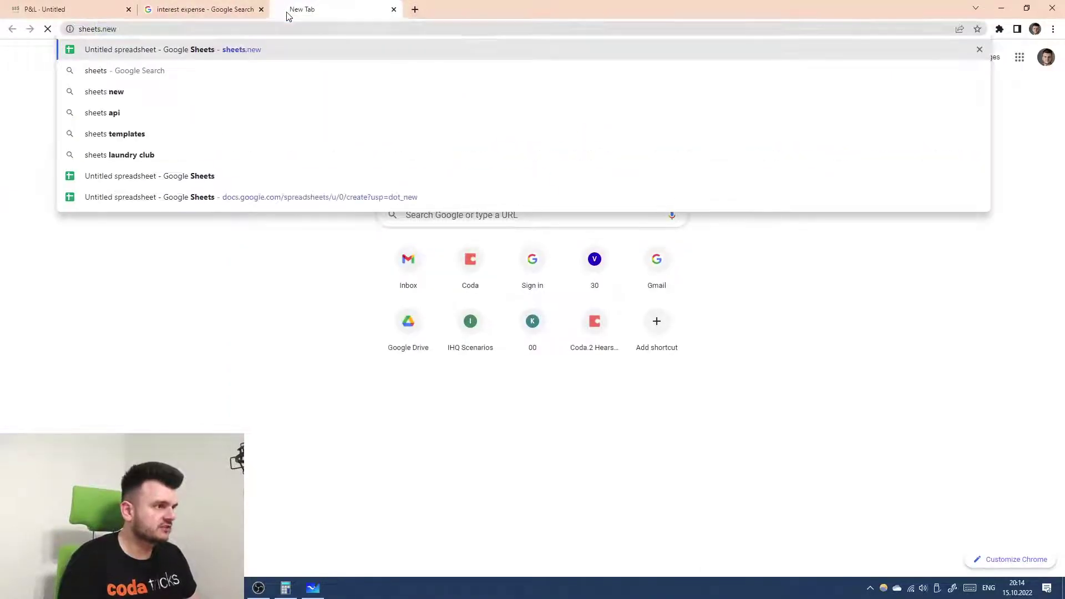
key("Return")
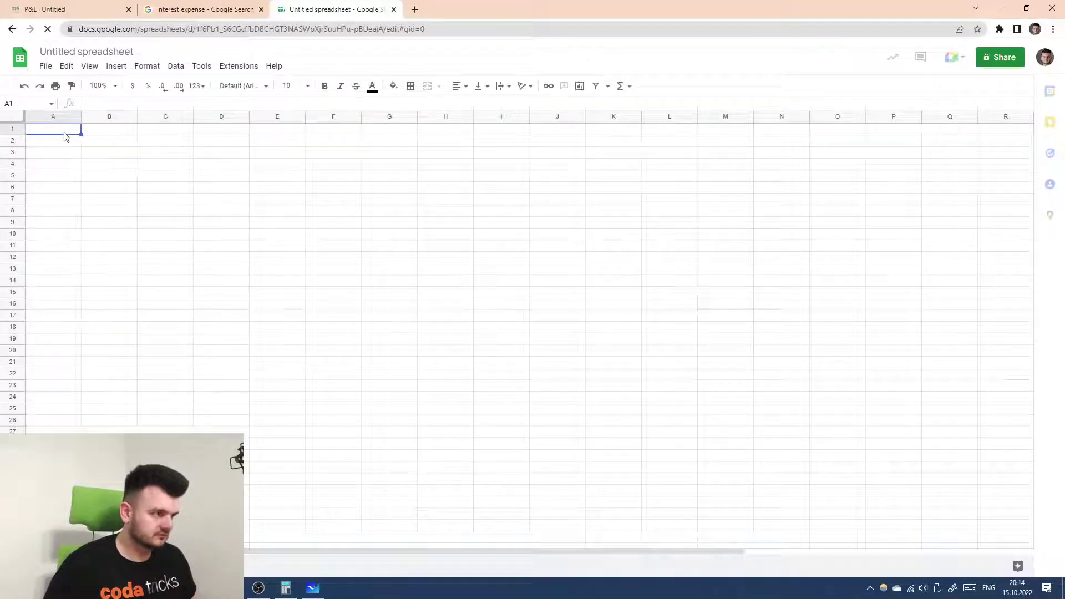
key("ctrl+v")
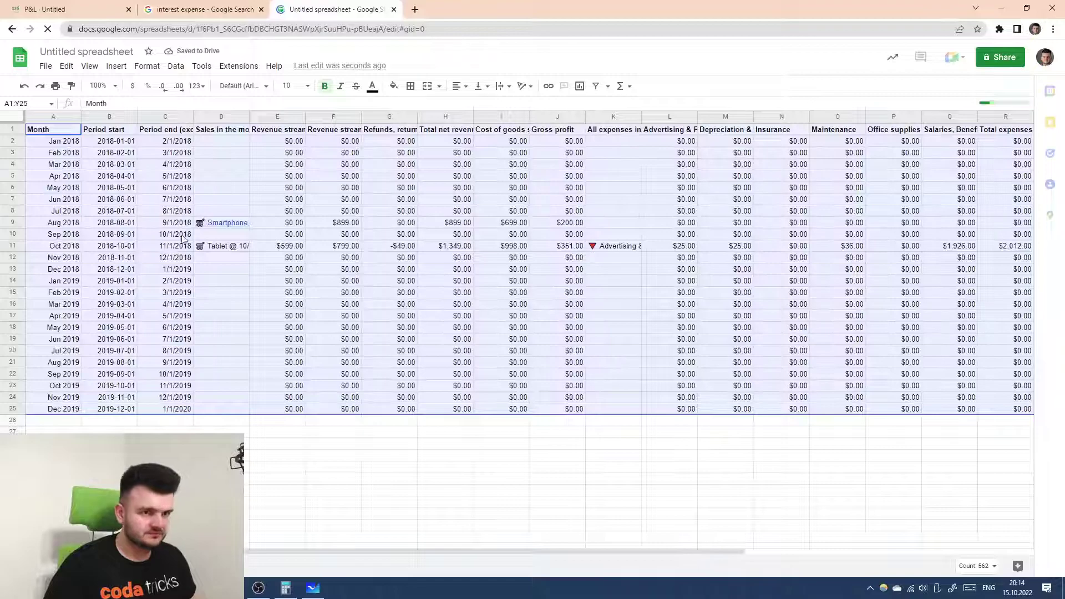
left_click(212, 350)
left_click(55, 132)
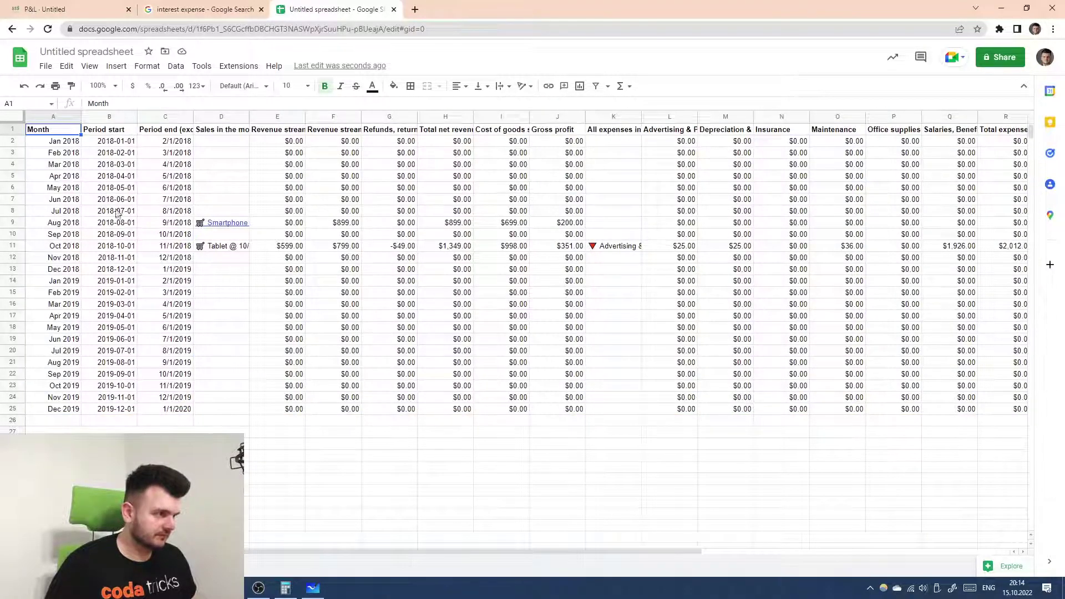
- Enter a TRANSPOSE formula in cell A29 that turns the header row A1:Y1 into a vertical list
scroll(117, 213, "down", 3)
left_click(59, 374)
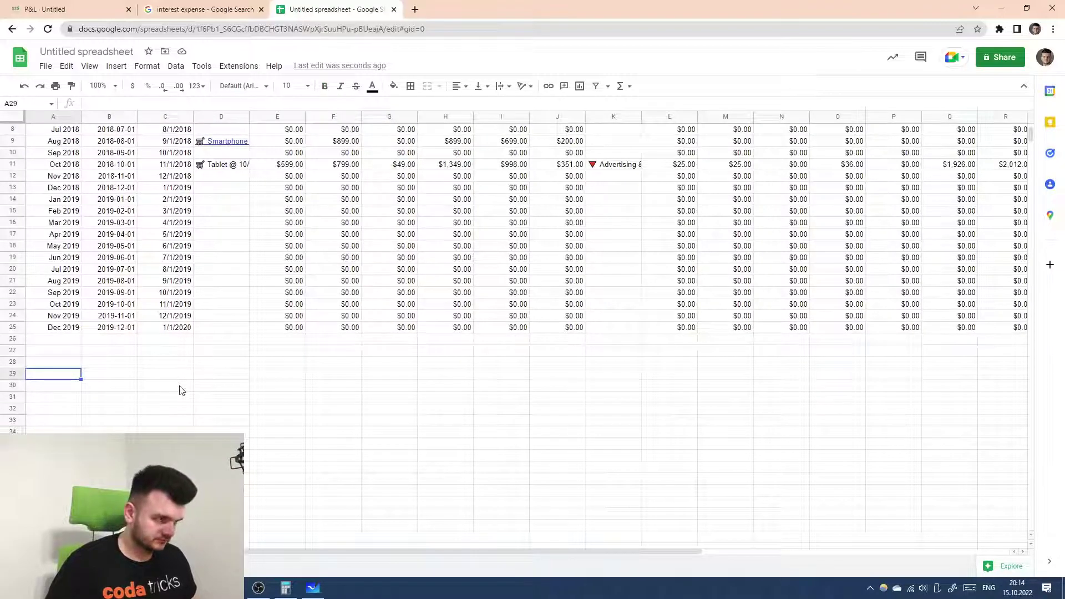
type("=Tra")
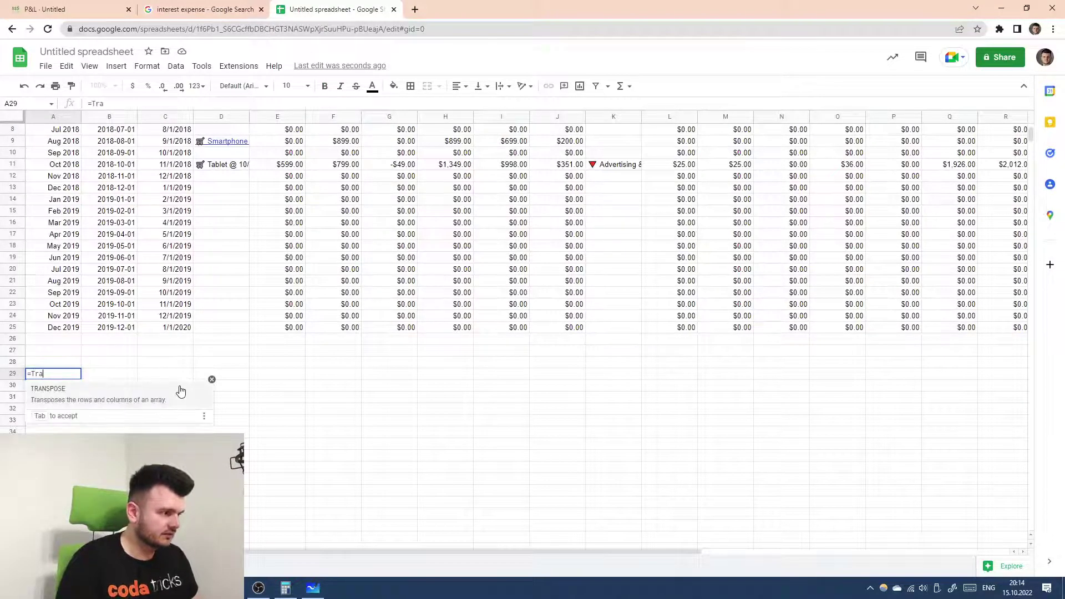
key("Tab")
scroll(111, 347, "up", 3)
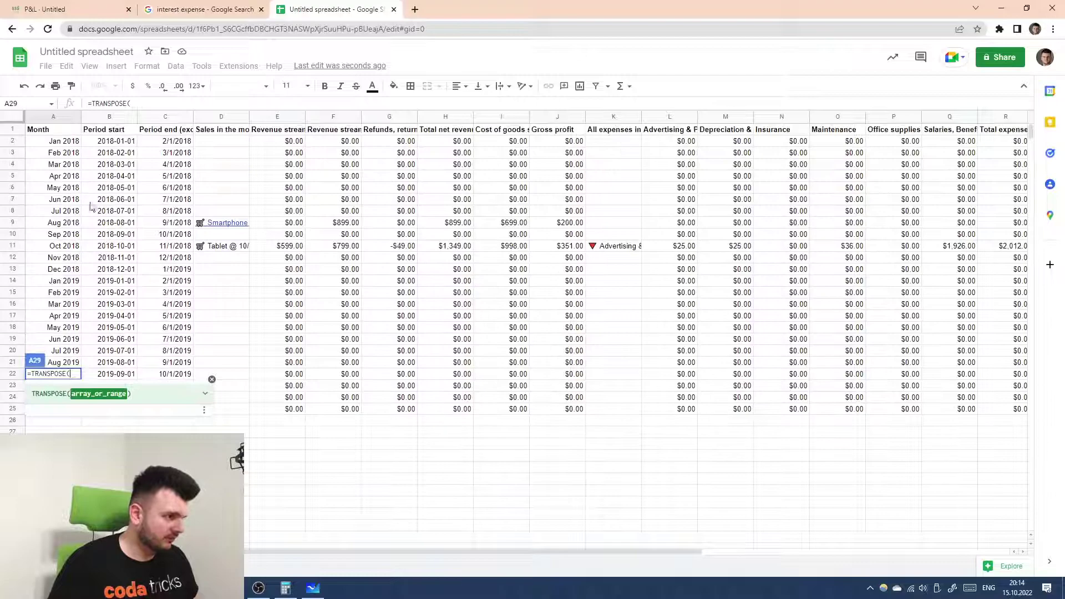
left_click(54, 132)
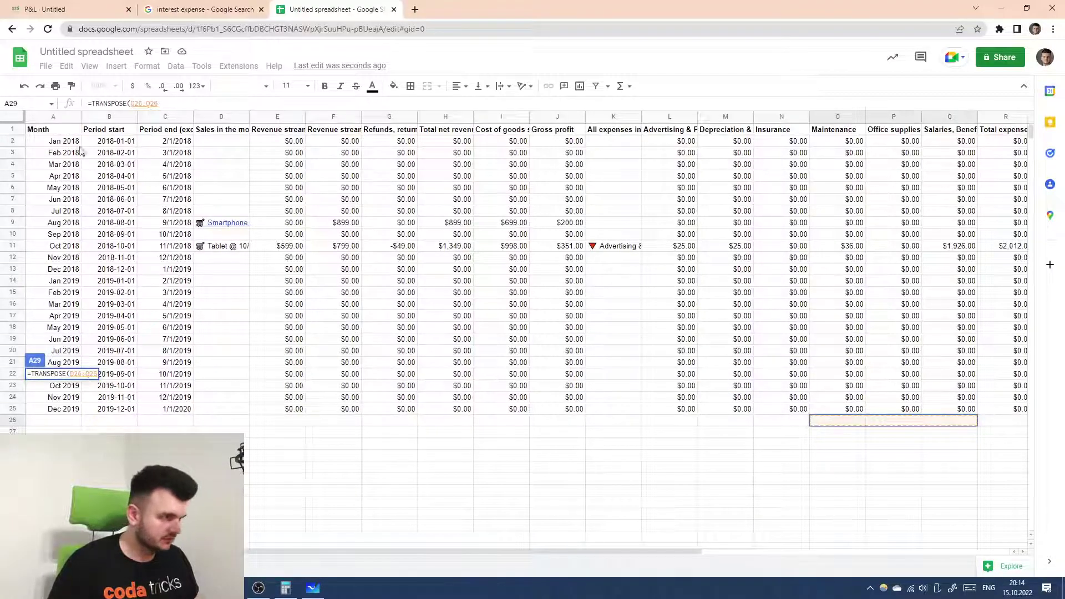
left_click_drag(61, 136, 910, 138)
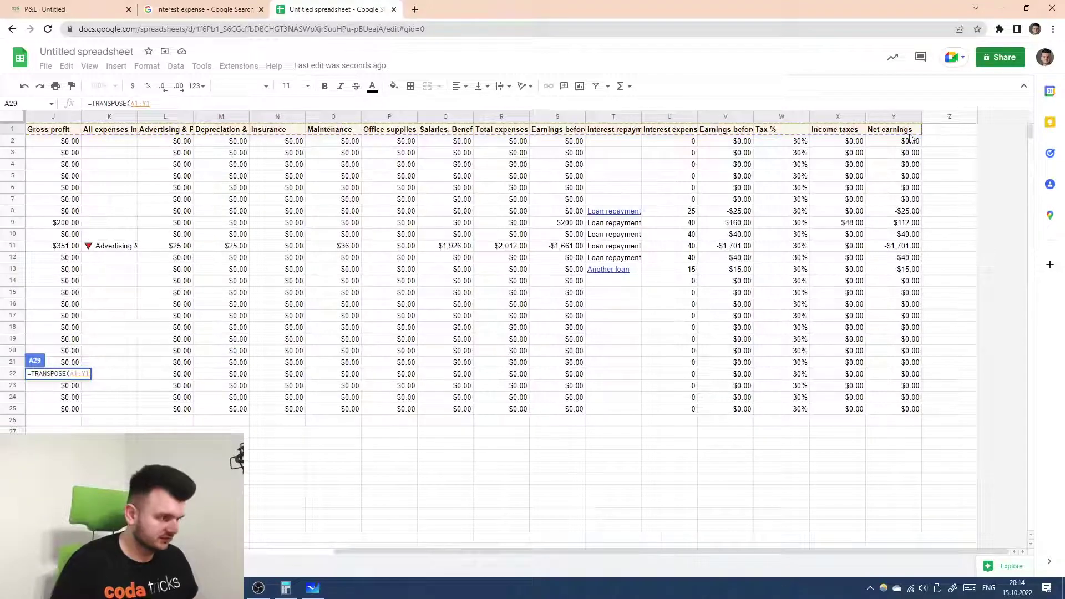
key("Return")
- Check the transposed list against the header row, then select and copy the list in A29:A53
scroll(260, 422, "down", 5)
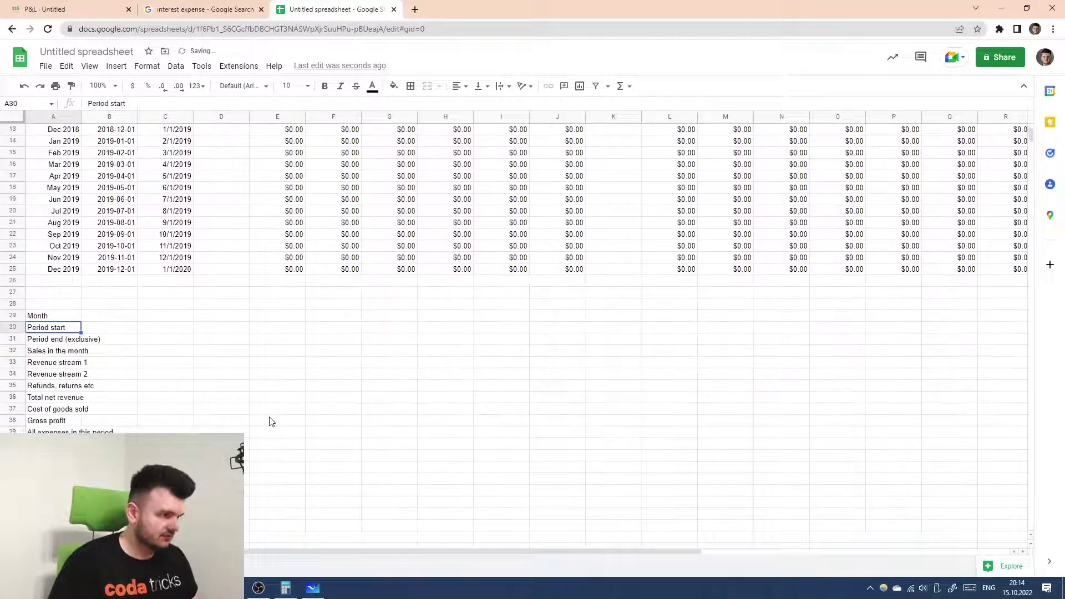
left_click(55, 201)
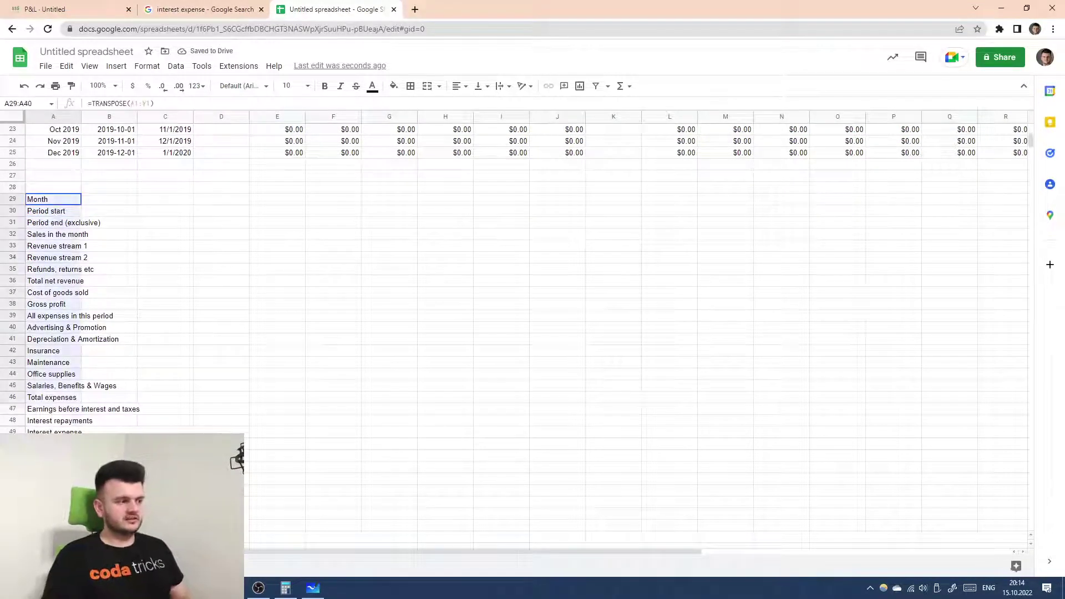
scroll(162, 413, "up", 5)
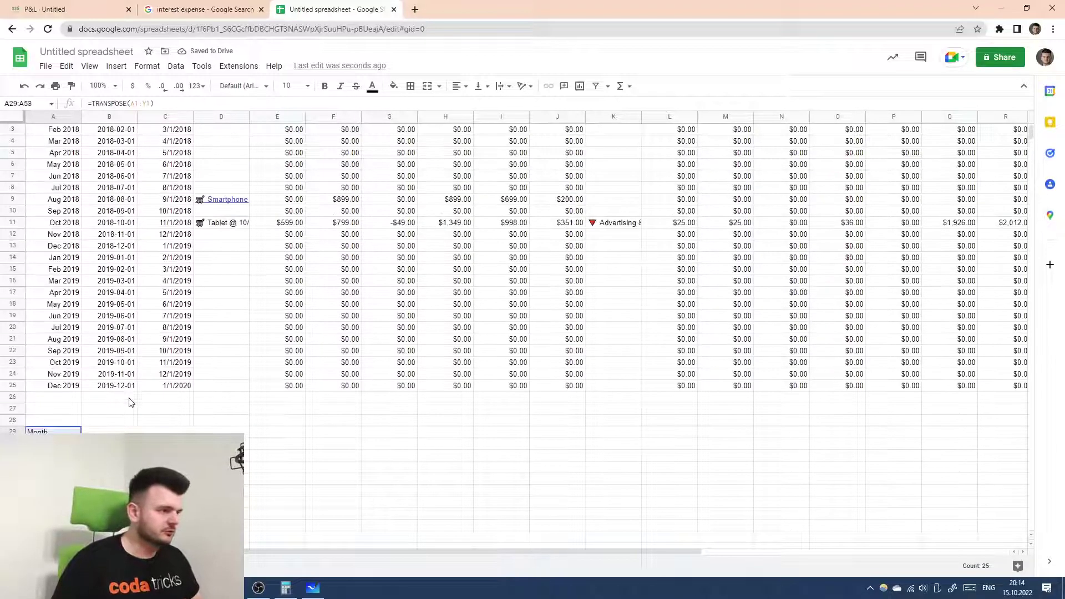
left_click_drag(47, 131, 637, 132)
left_click(636, 132)
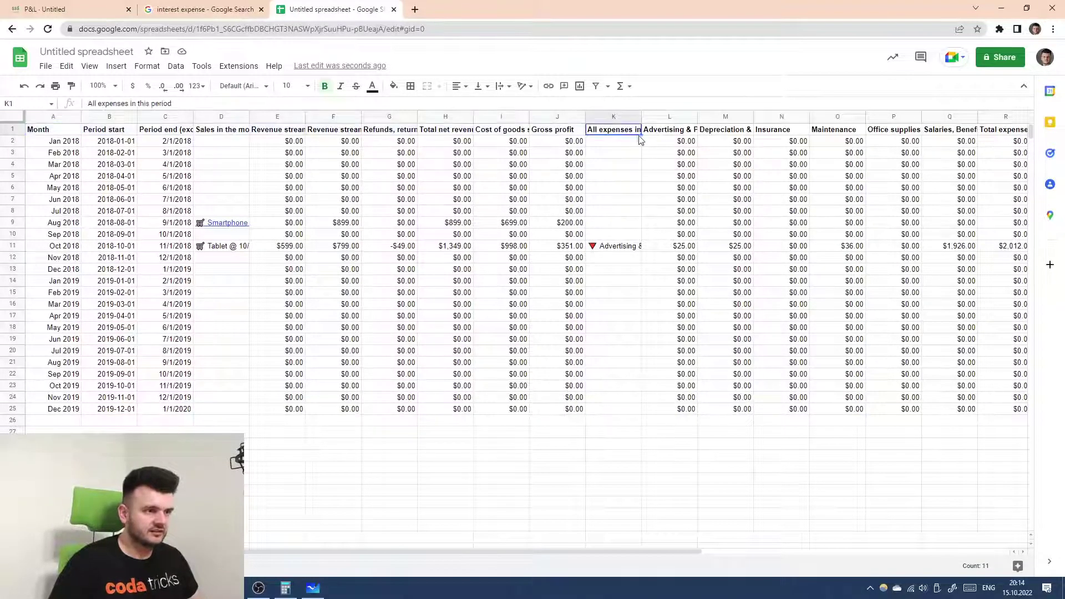
scroll(194, 370, "down", 4)
left_click(50, 261)
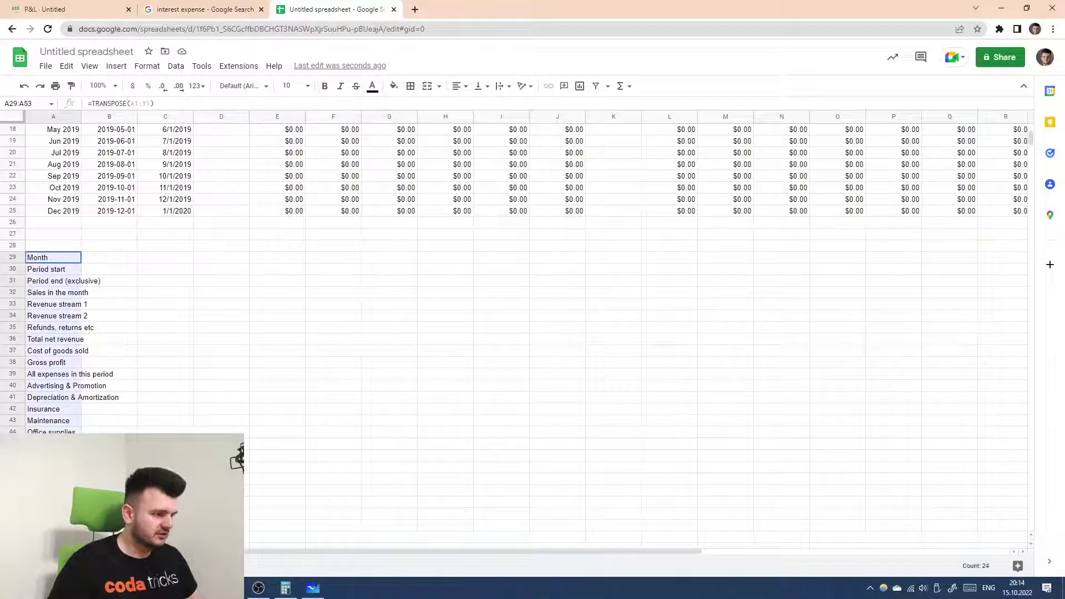
scroll(514, 281, "down", 1)
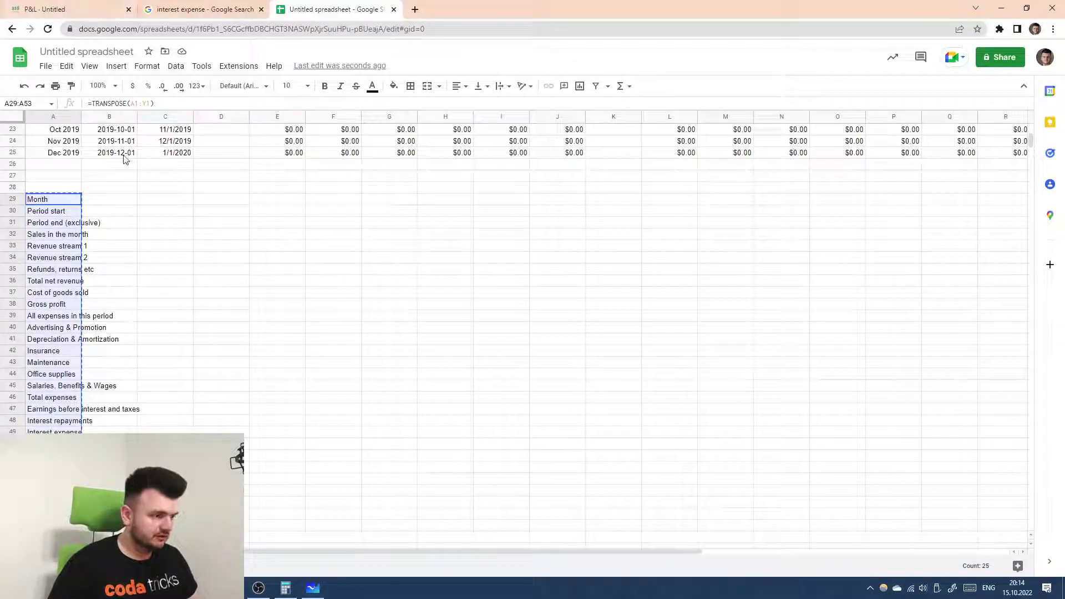
- Return to the Coda page with the Transposed report and paste the copied names into the Property column, starting at the Month row
left_click(66, 9)
left_click(56, 176)
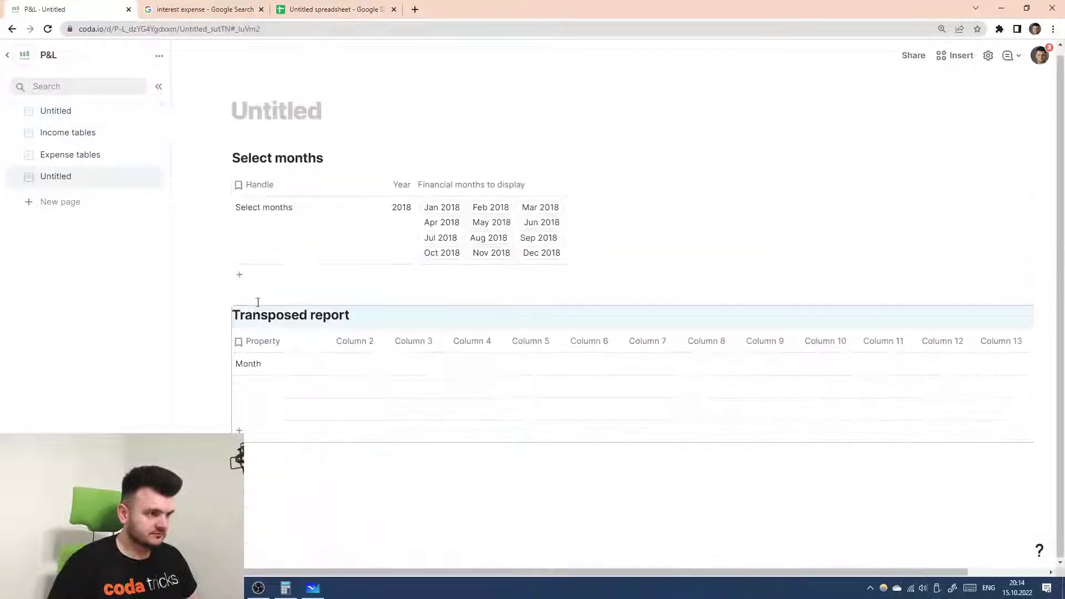
left_click(262, 393)
left_click(287, 372)
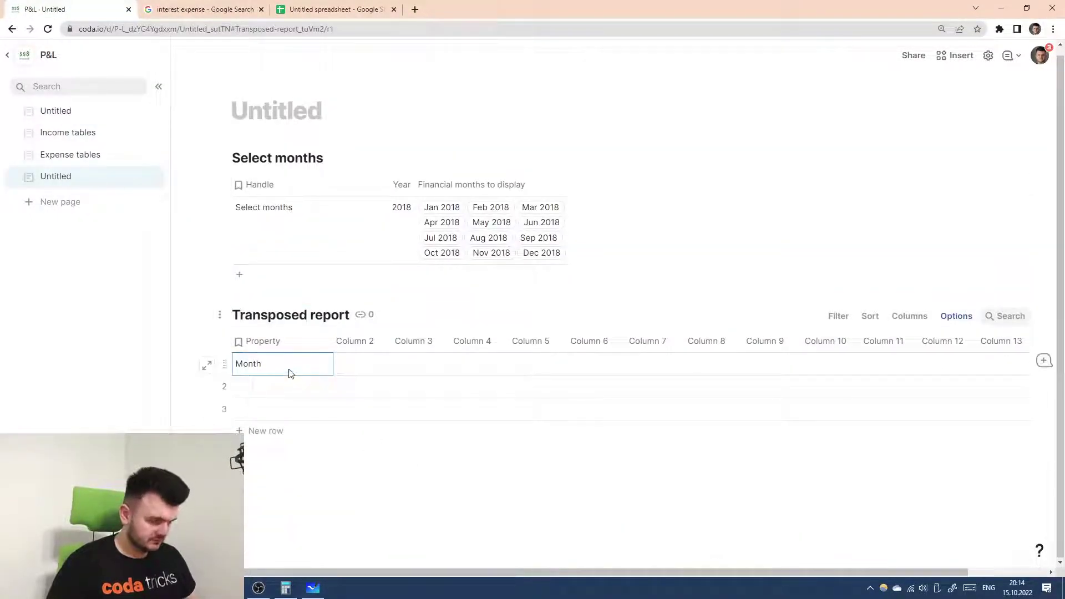
key("ctrl+v")
scroll(288, 373, "up", 5)
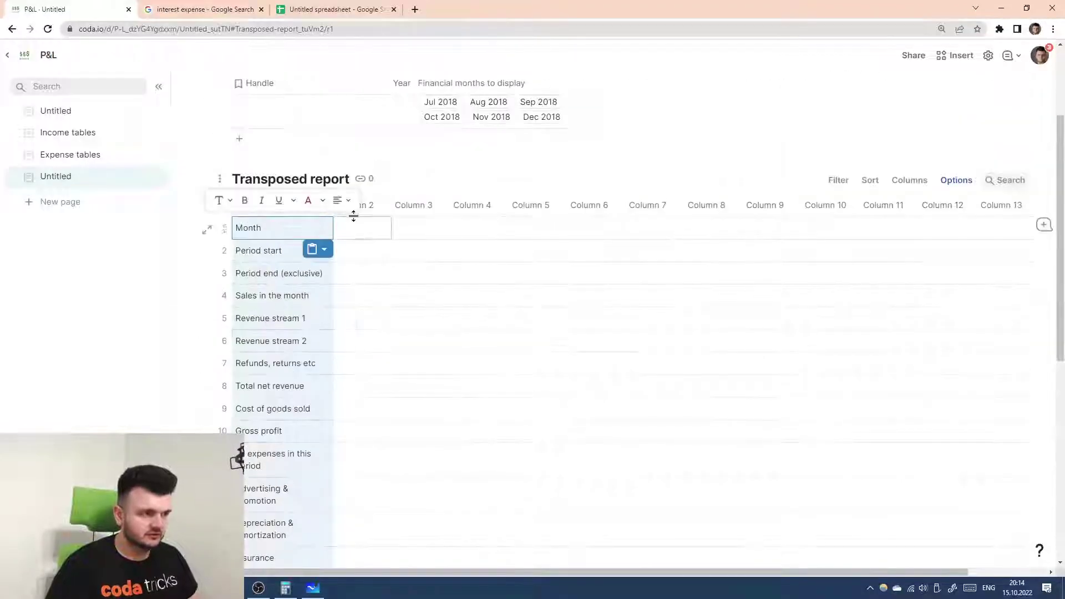
- Widen the Property column of the Transposed report so the long property names fit on one line
left_click(347, 229)
left_click_drag(333, 207, 399, 205)
scroll(378, 299, "down", 4)
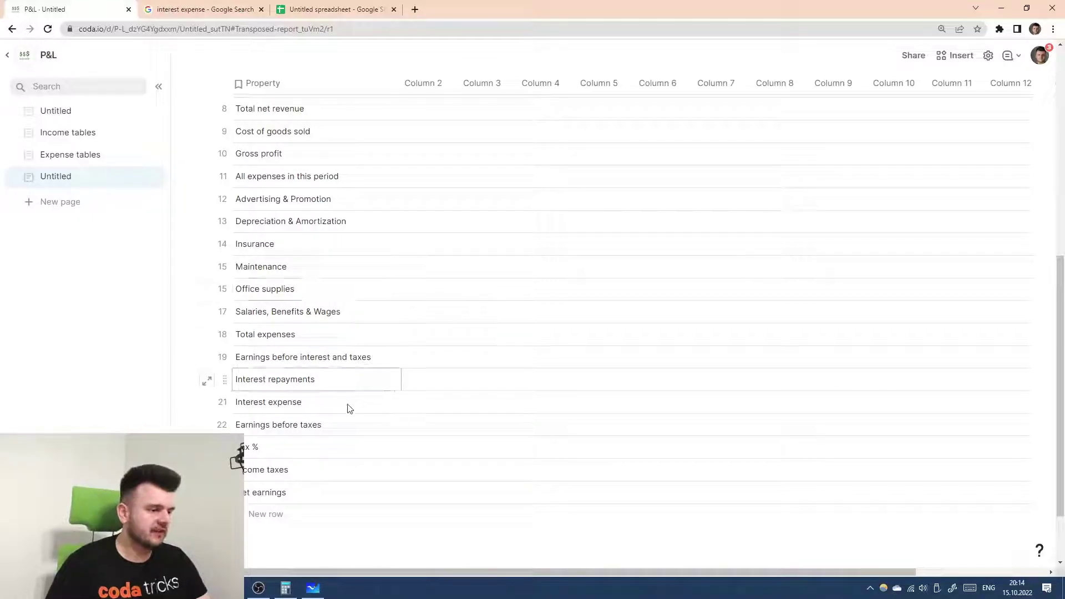
scroll(316, 333, "up", 6)
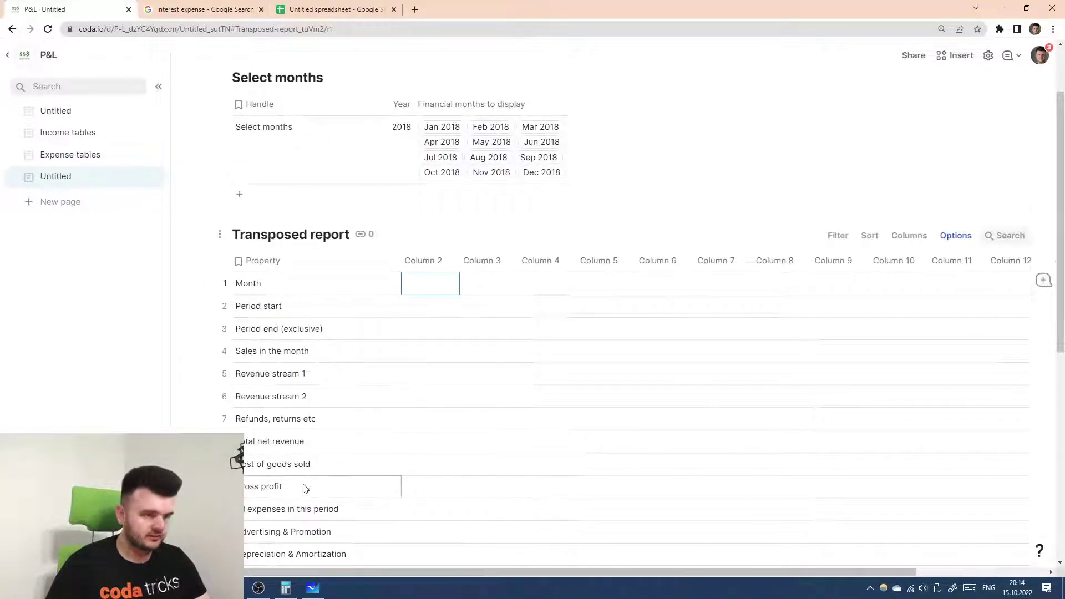
- Delete the Period start, Period end (exclusive) and Sales in the month rows from the Transposed report
left_click(228, 306)
left_click(227, 331, "shift")
key("Delete")
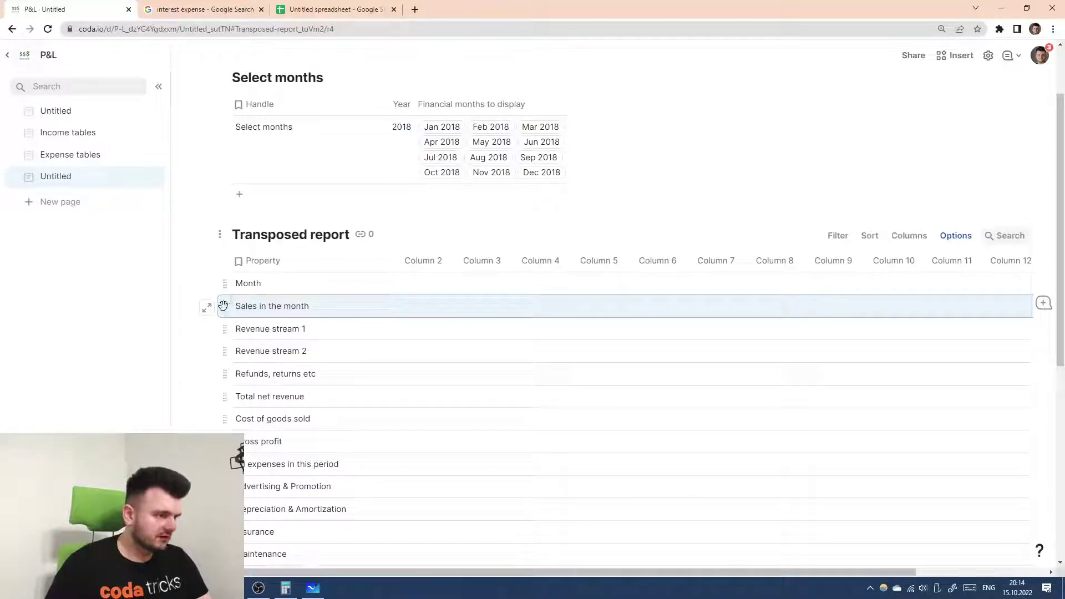
key("Delete")
- Review the rows from Refunds, returns etc to Advertising & Promotion and narrow the Property column slightly
left_click(315, 351)
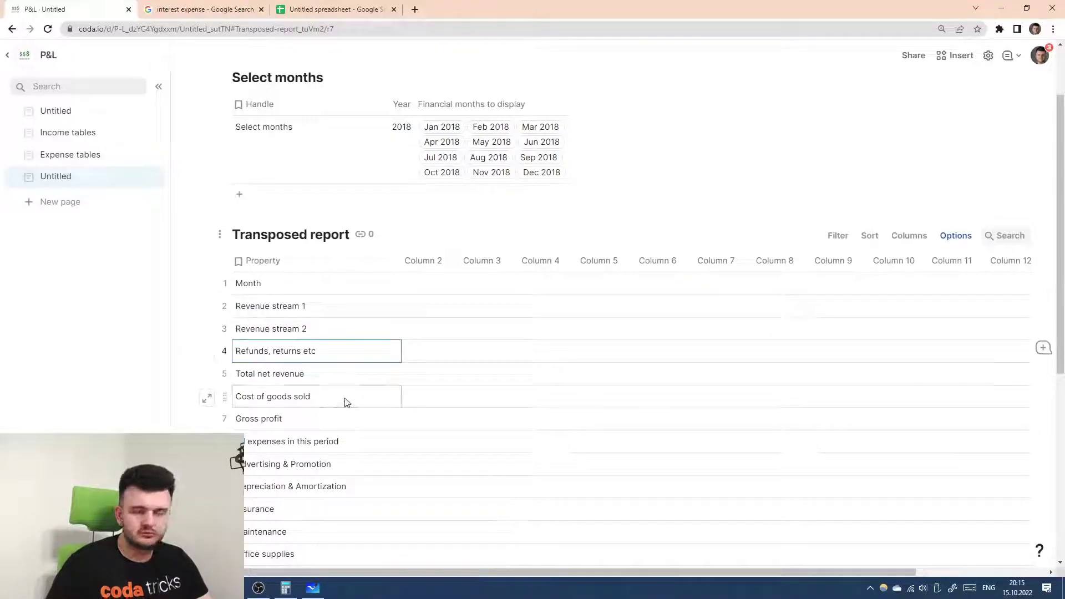
left_click(295, 382)
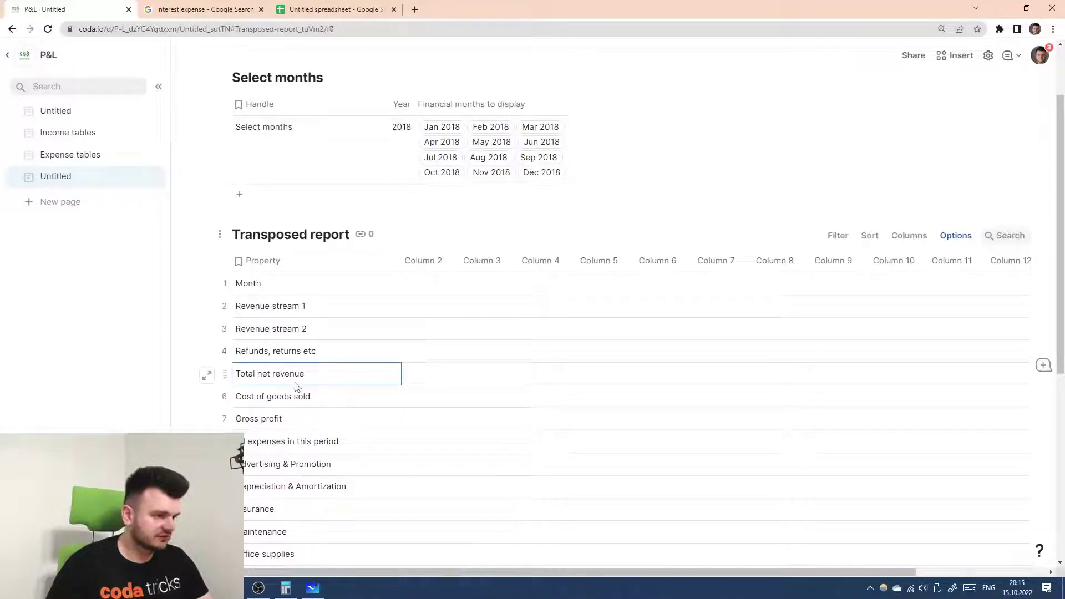
scroll(309, 377, "down", 1)
left_click(227, 343)
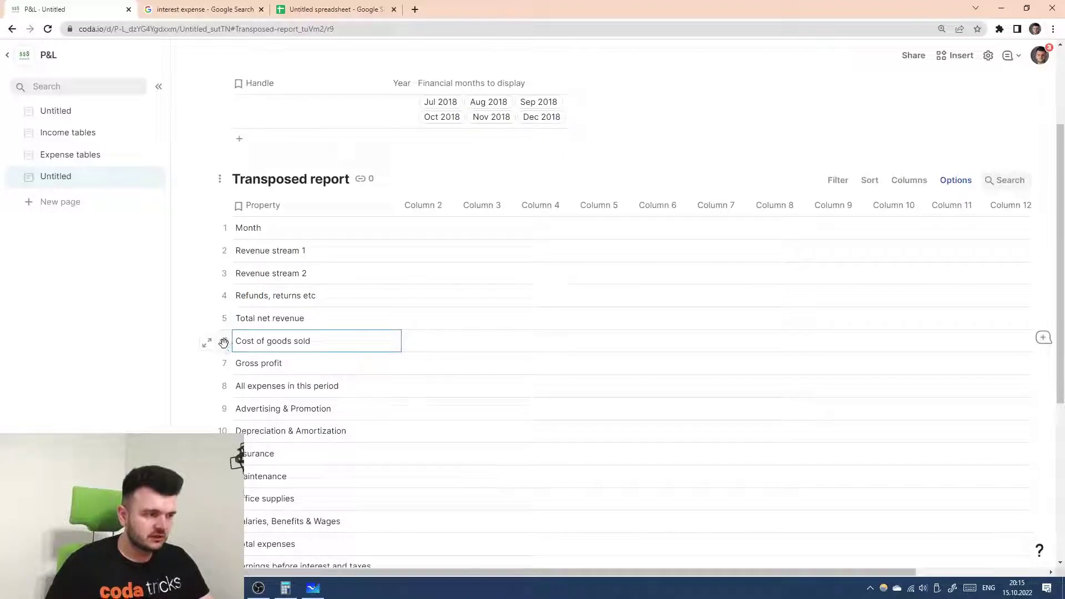
left_click(282, 369)
scroll(287, 382, "down", 1)
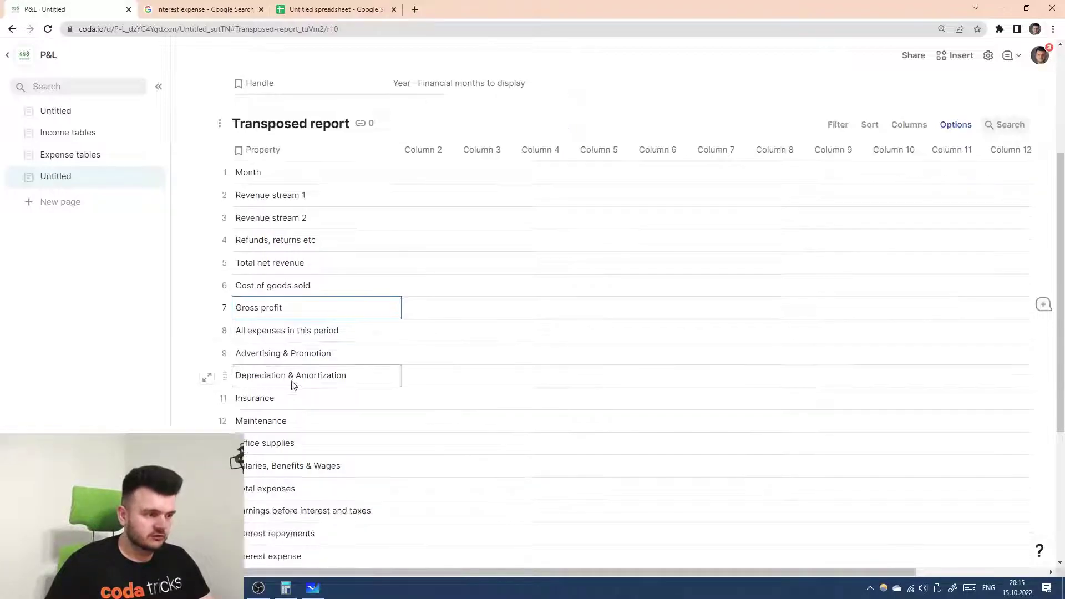
left_click(346, 334)
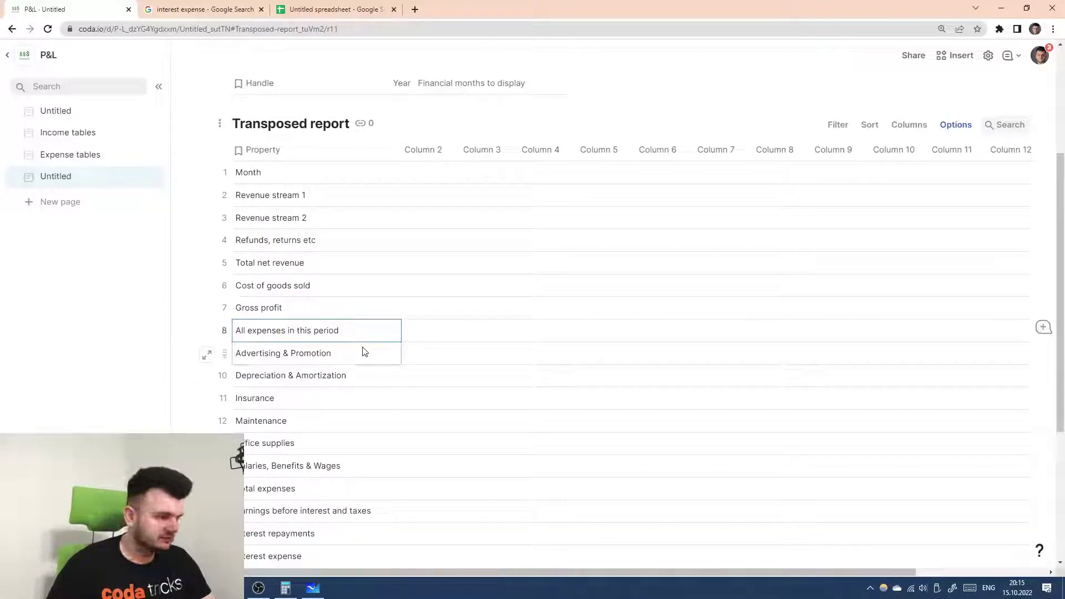
left_click_drag(401, 150, 394, 149)
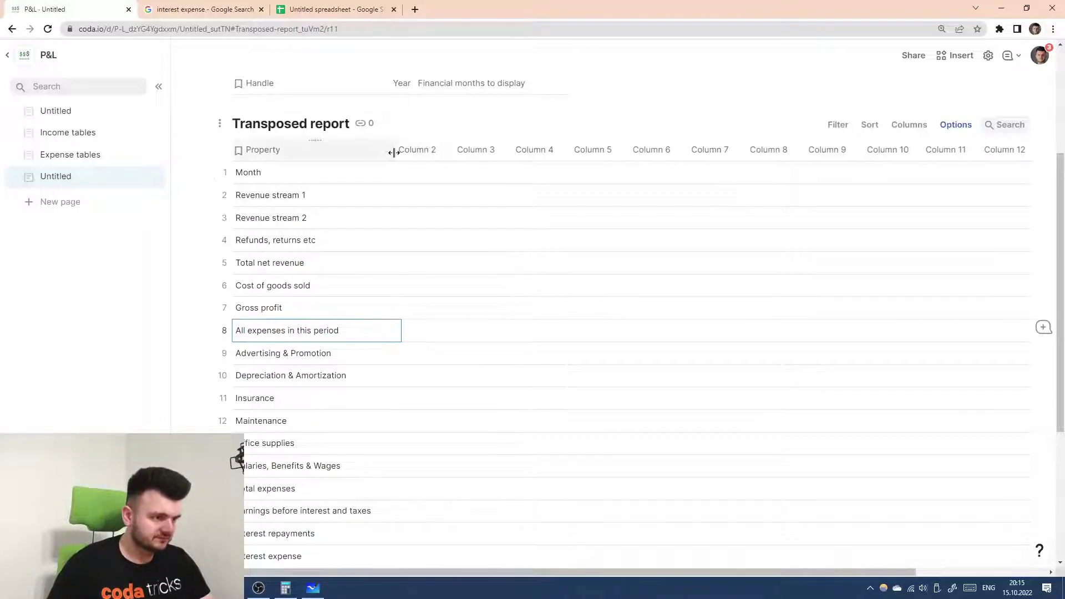
left_click(352, 361)
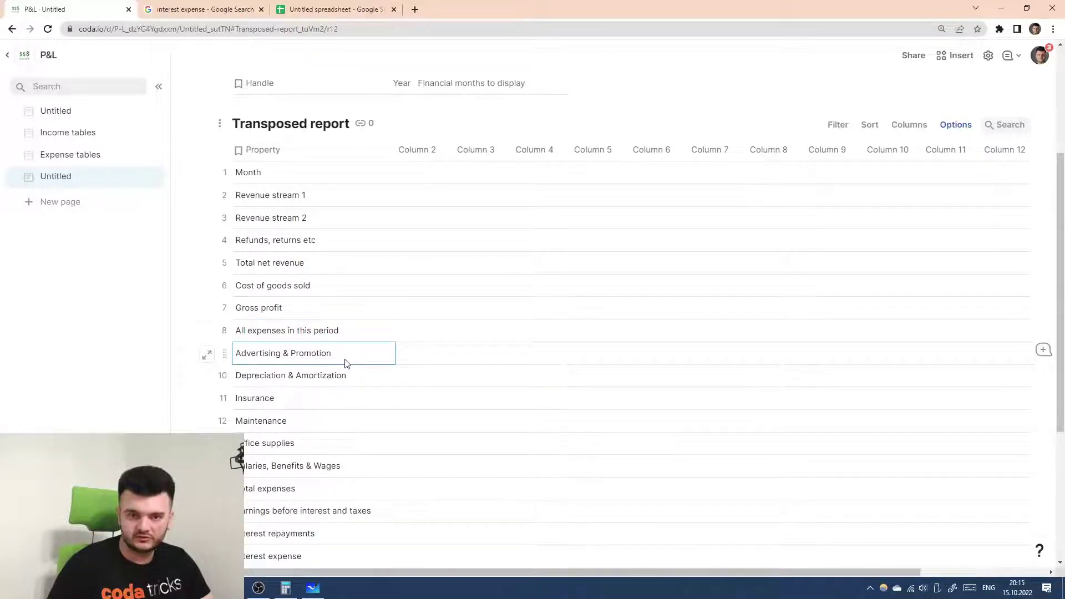
- Insert a row above Advertising & Promotion and label it Expenses in bold
scroll(346, 364, "down", 1)
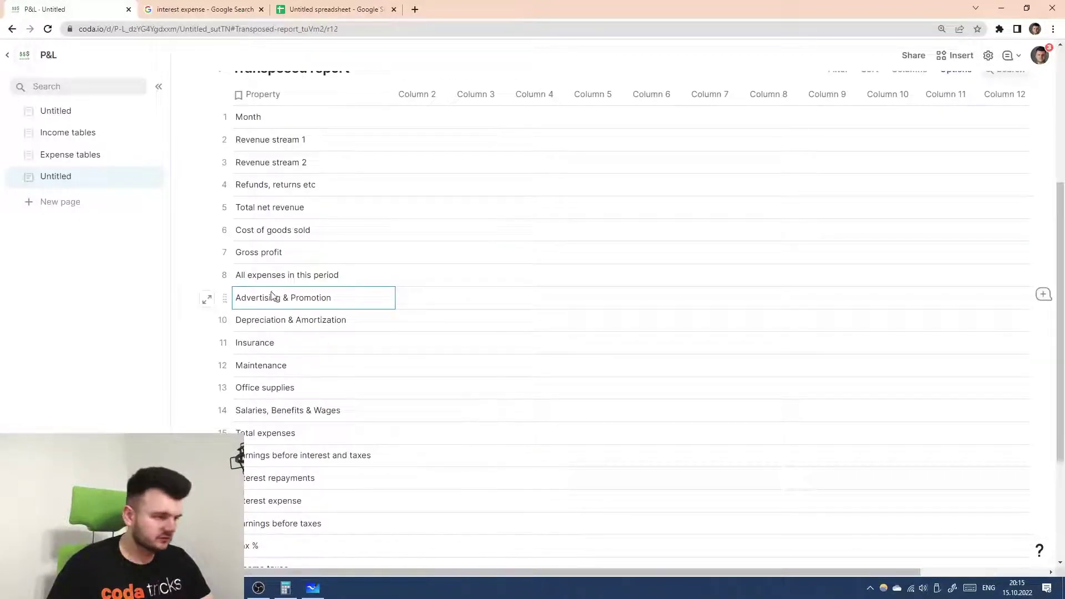
left_click(227, 285)
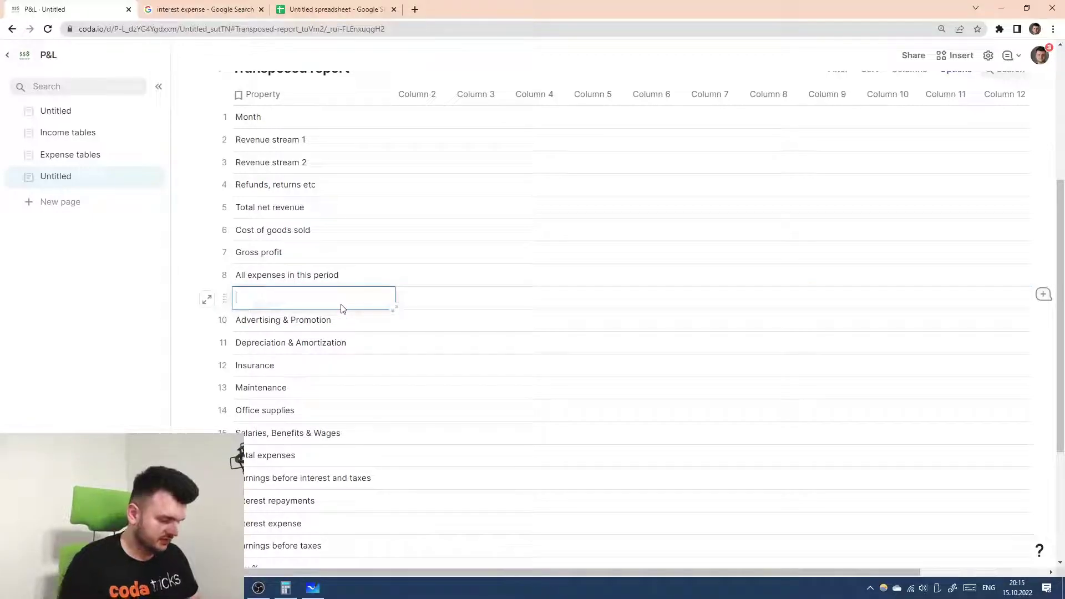
left_click(470, 304)
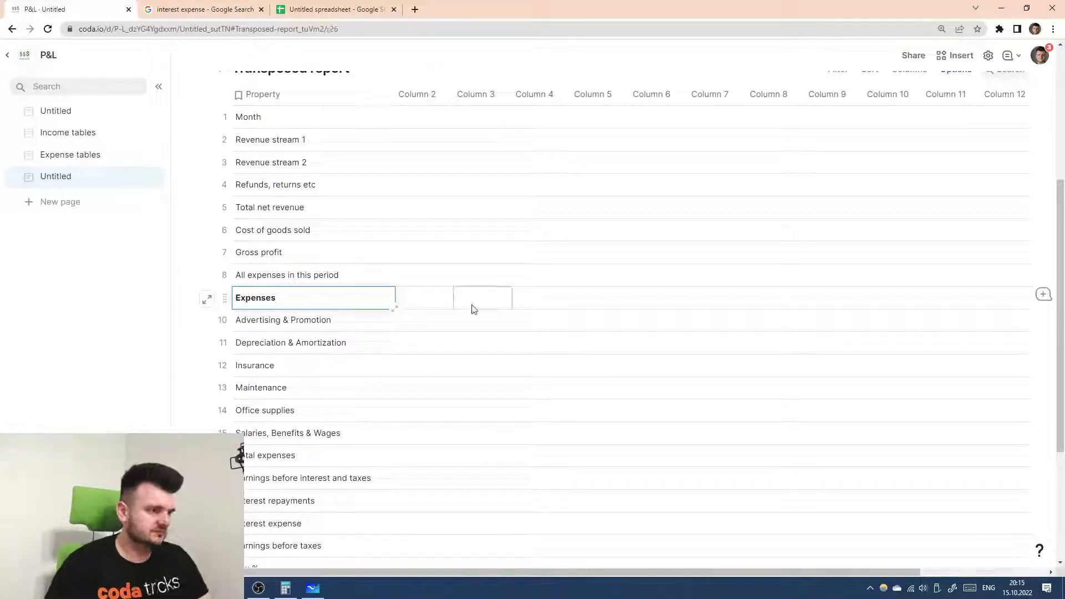
- Insert a blank spacer row between Total net revenue and Cost of goods sold
scroll(284, 157, "up", 1)
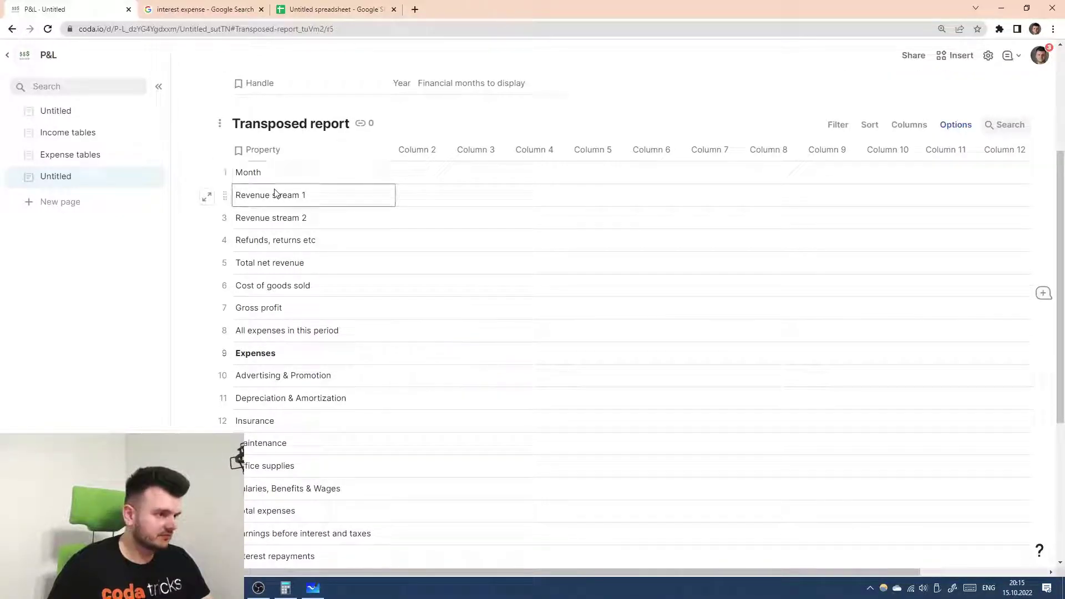
left_click(267, 249)
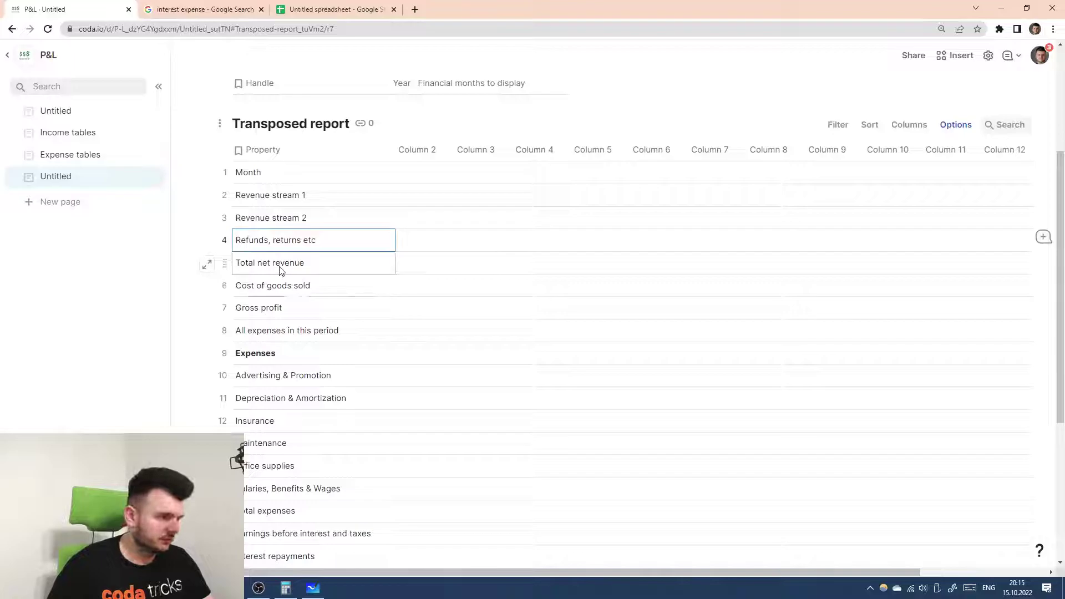
left_click(279, 269)
left_click(221, 275)
left_click(491, 294)
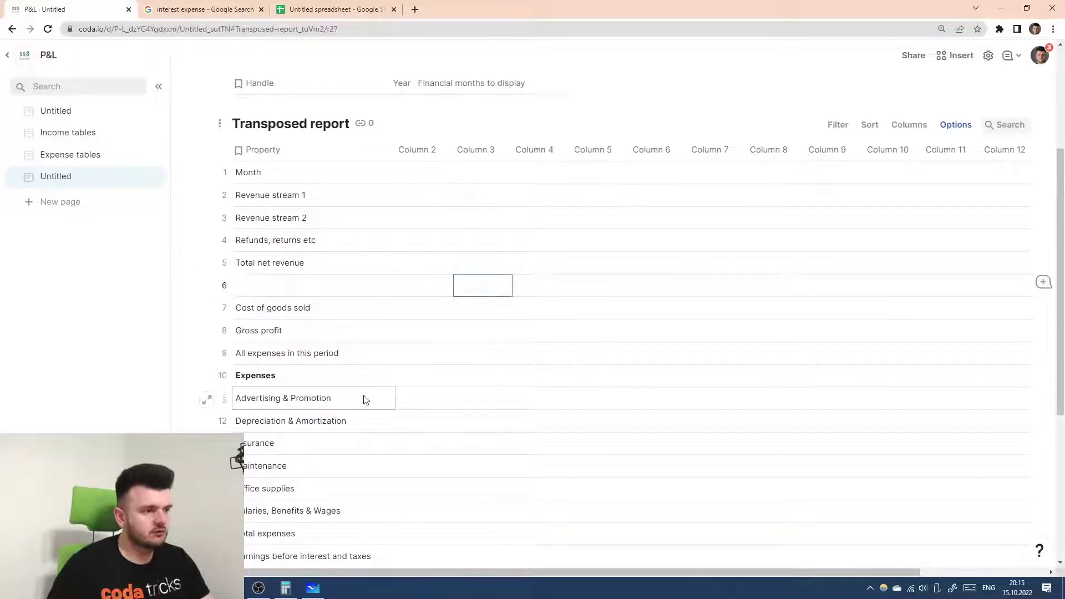
- Make the Gross profit label bold and delete the All expenses in this period row
scroll(360, 389, "down", 1)
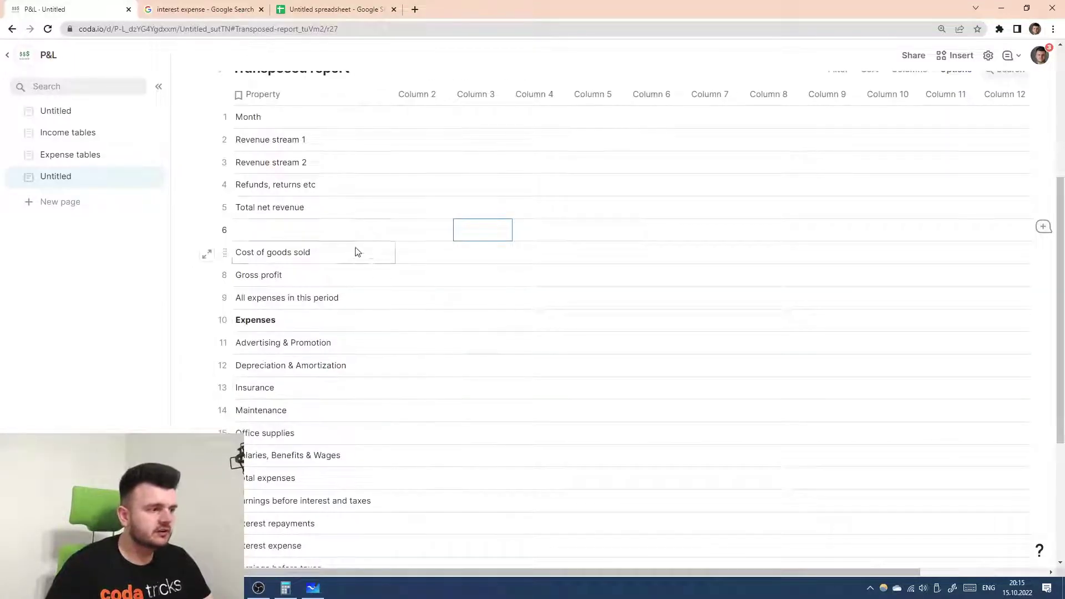
left_click(294, 277)
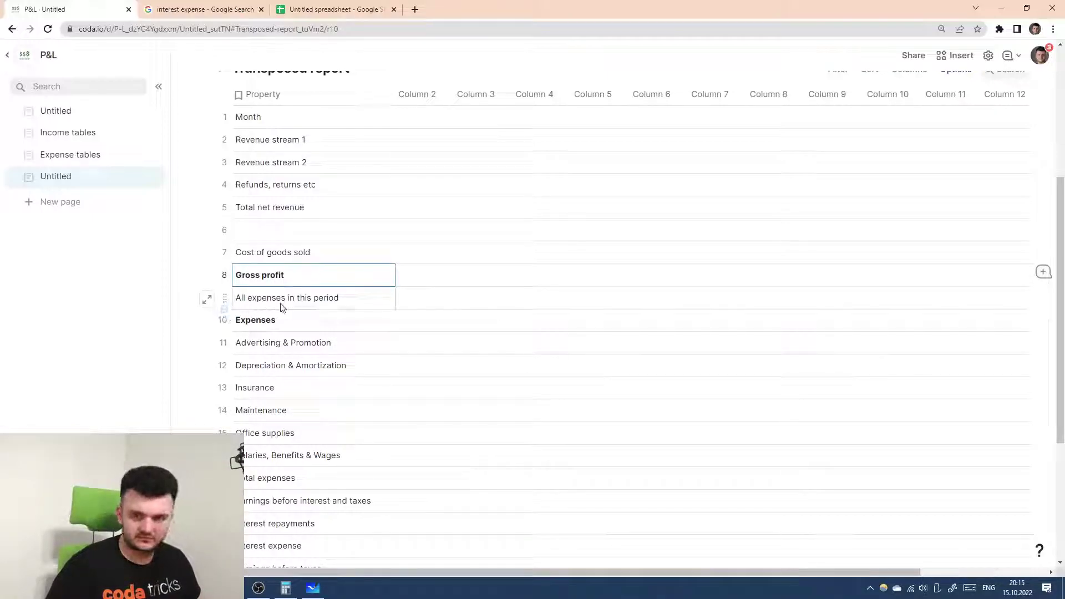
left_click(222, 300)
key("Delete")
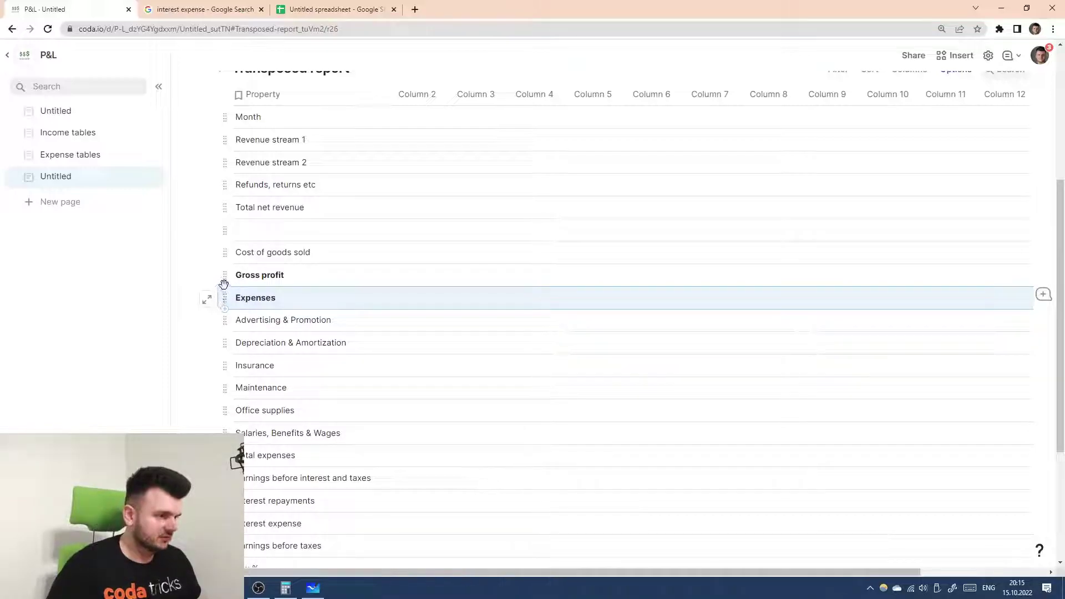
- Insert blank spacer rows between Gross profit and Expenses and between Month and Revenue stream 1
left_click(224, 284)
left_click(414, 297)
scroll(239, 168, "up", 1)
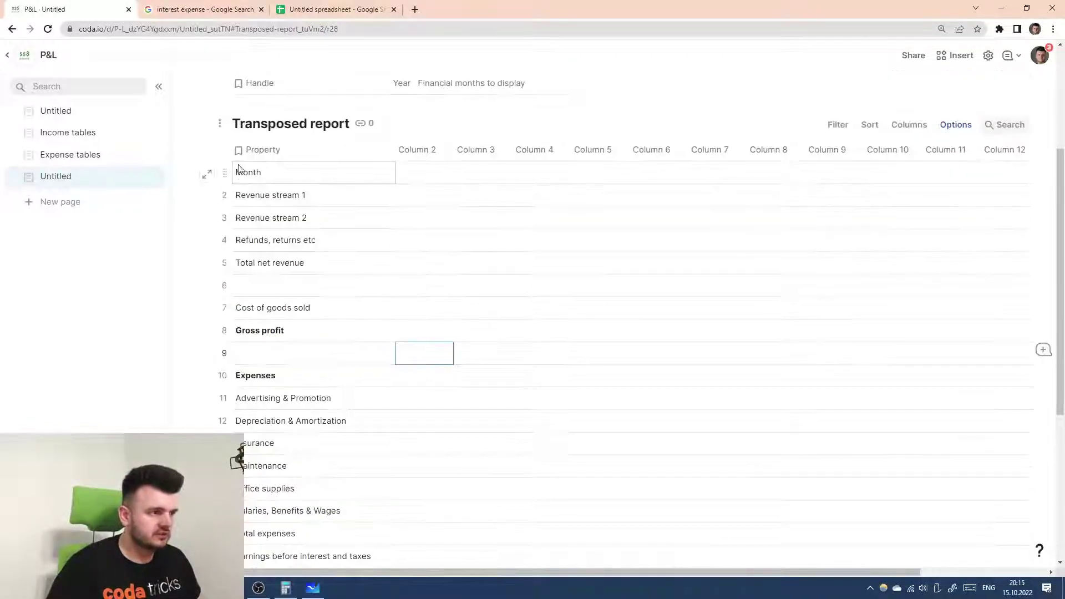
left_click(224, 183)
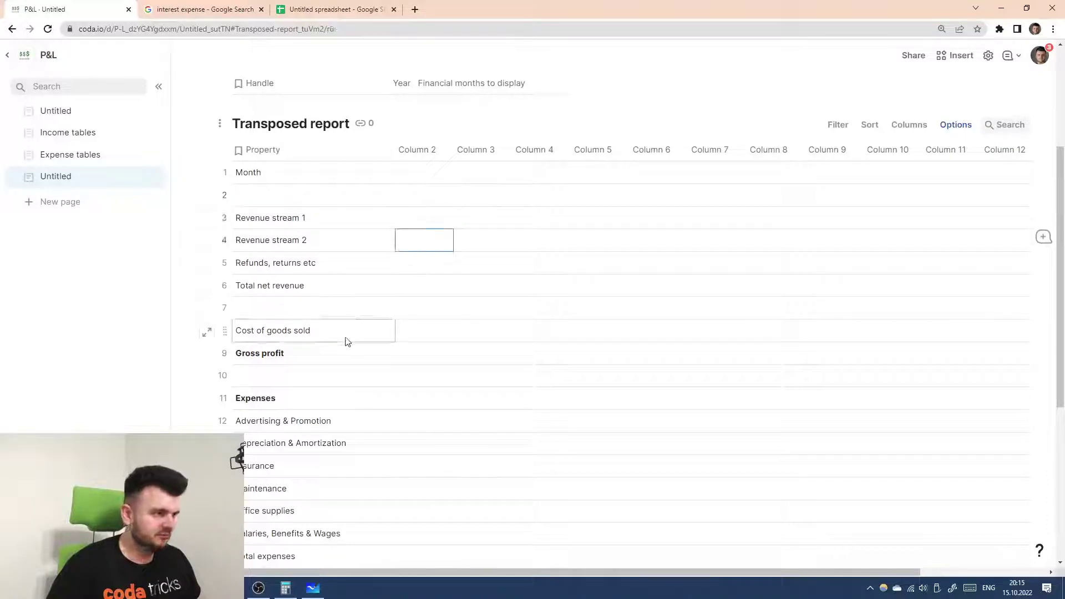
- Make the Month and Total net revenue labels bold in the transposed report
left_click(289, 175)
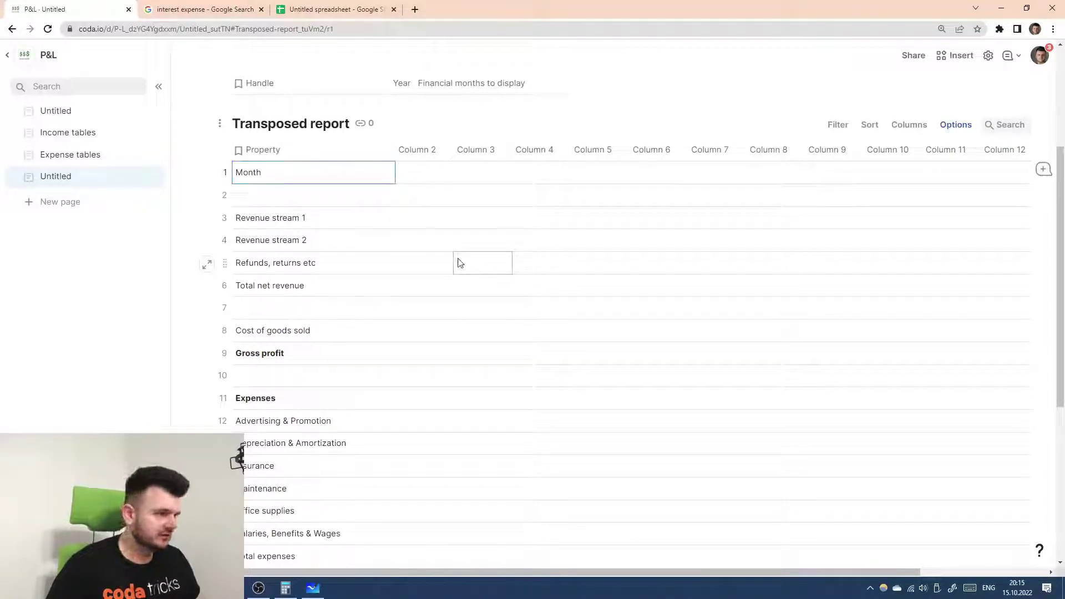
key("ctrl+b")
left_click(316, 286)
key("ctrl+b")
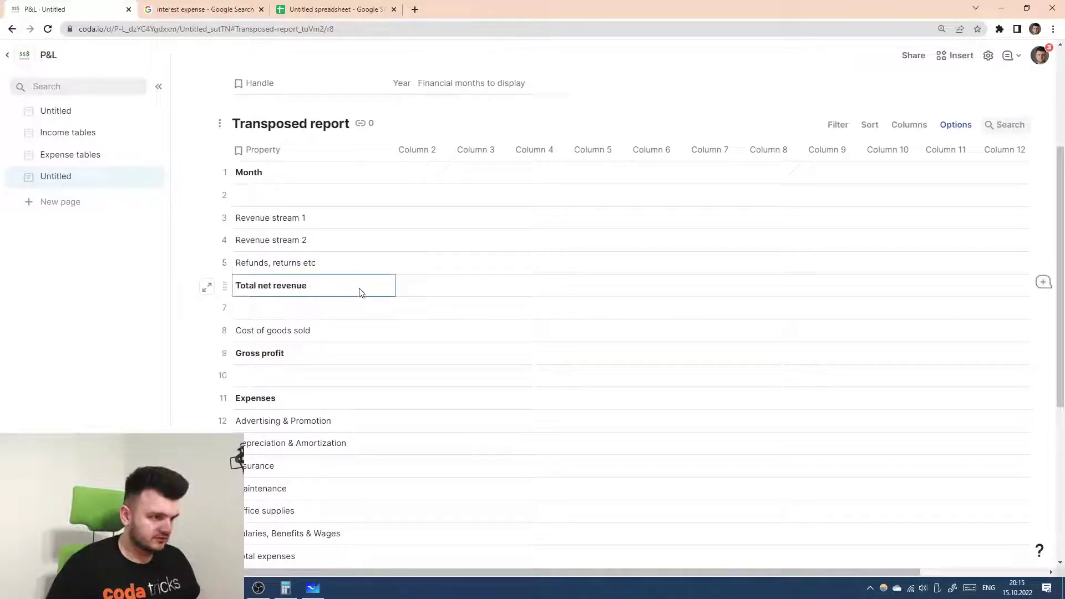
- Make the Total expenses label bold
scroll(405, 305, "down", 2)
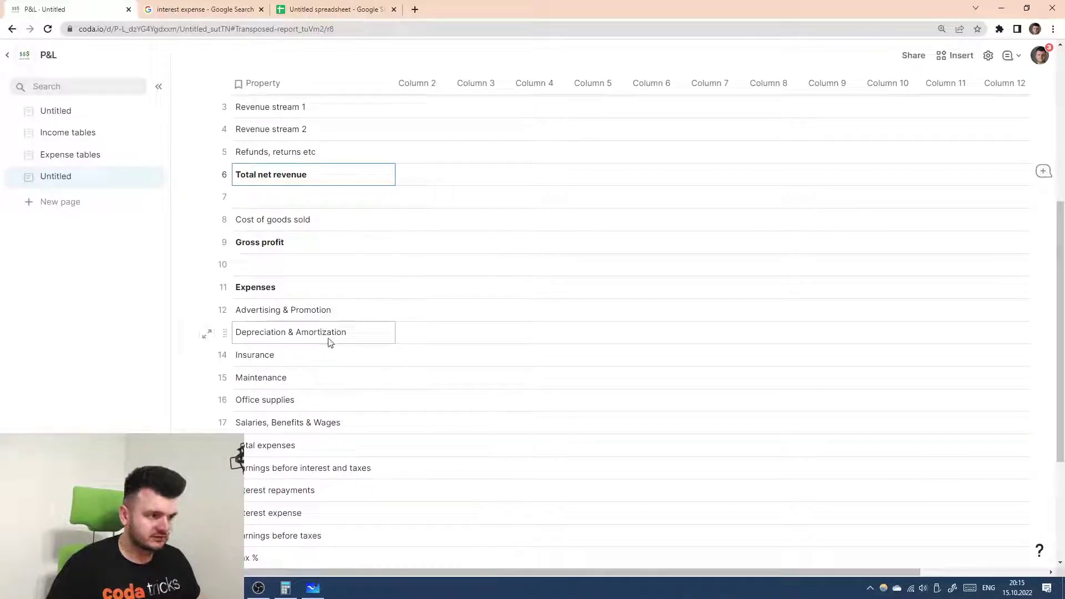
scroll(327, 340, "down", 1)
left_click(264, 393)
key("ctrl+b")
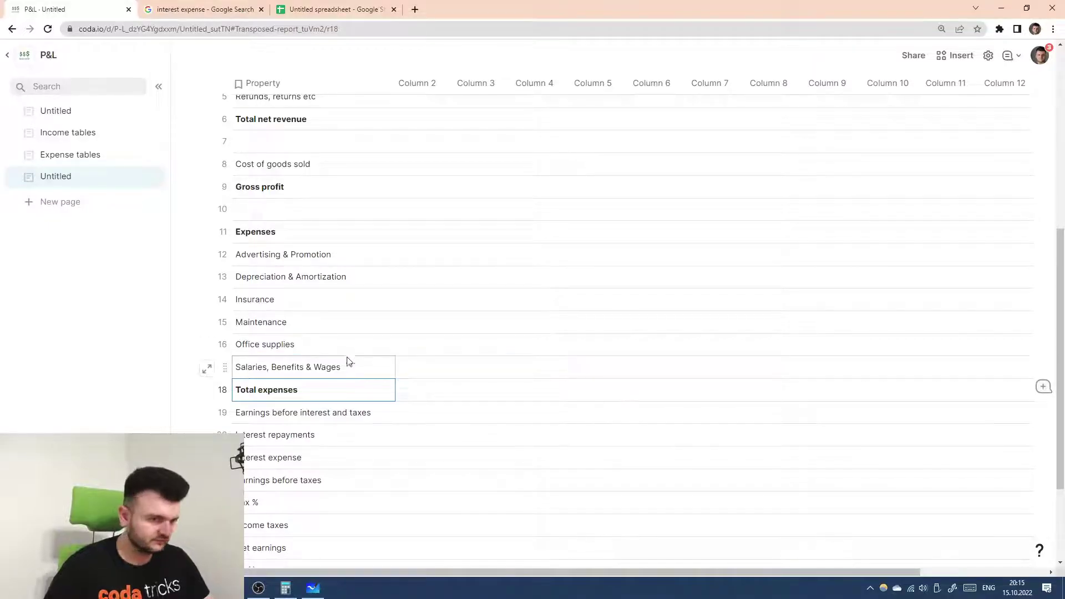
- Try a blank spacer row between Total expenses and Earnings before interest and taxes, and undo it
left_click_drag(248, 397, 238, 410)
key("shift+Return")
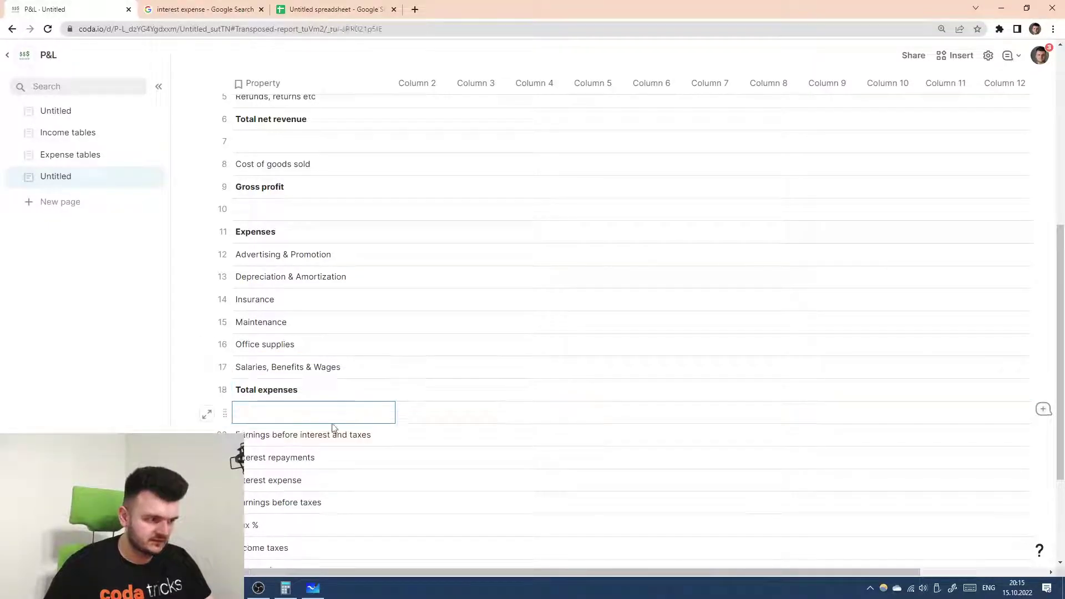
scroll(333, 430, "down", 1)
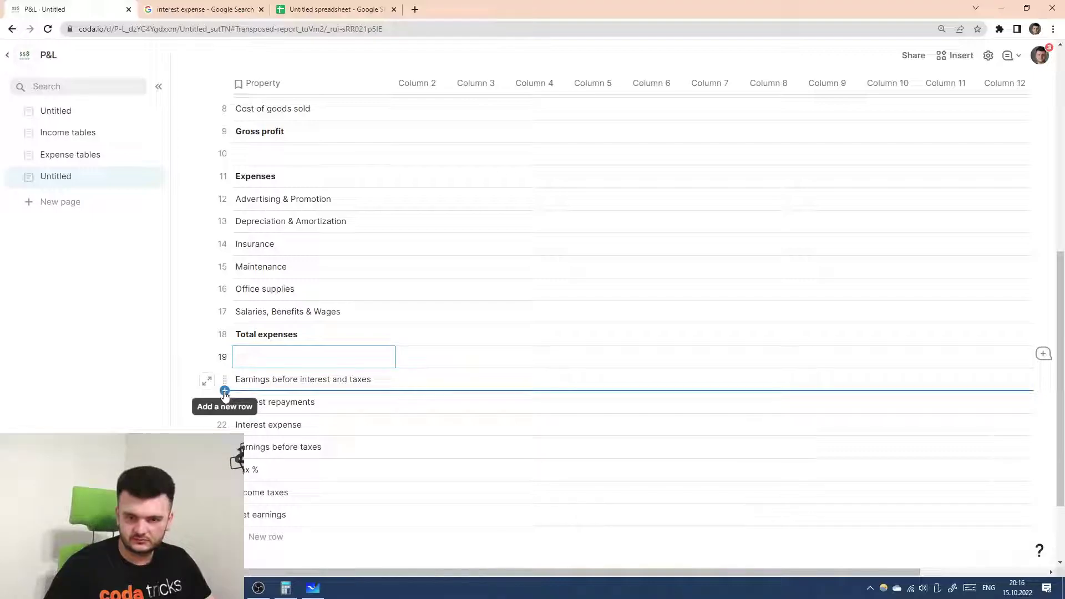
left_click(326, 385)
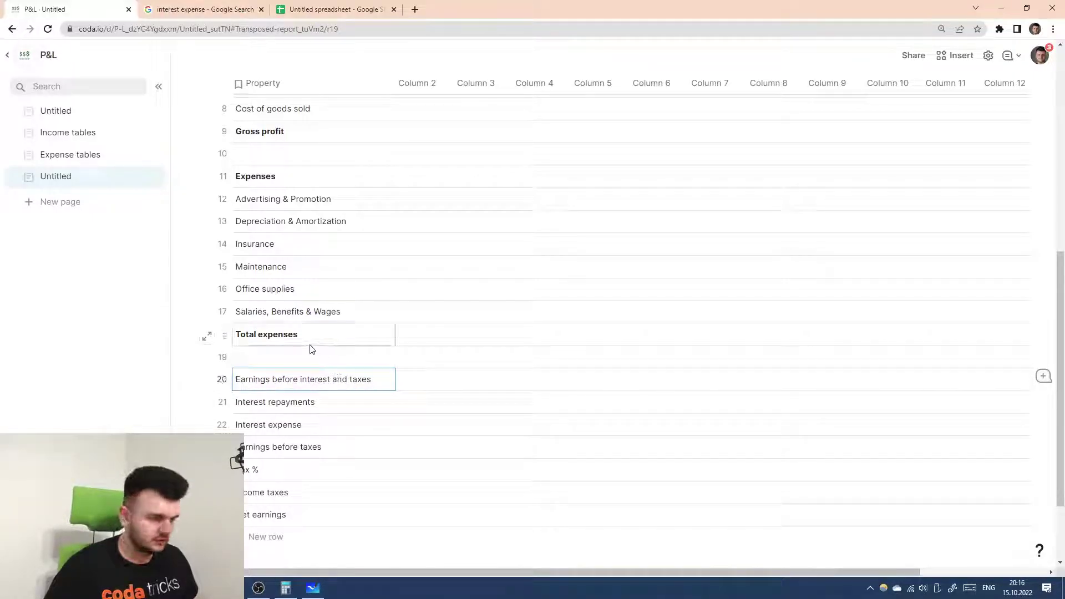
key("ctrl+z")
scroll(296, 371, "down", 5)
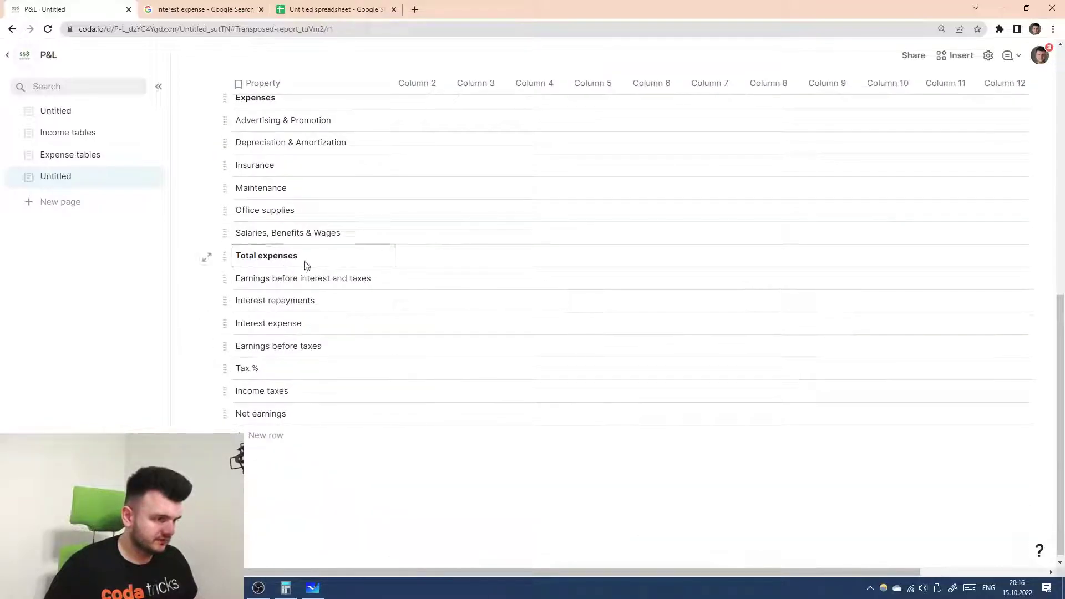
- Remove the bold from Total expenses and make Earnings before interest and taxes bold instead
left_click(328, 262)
left_click(328, 282)
key("ctrl+b")
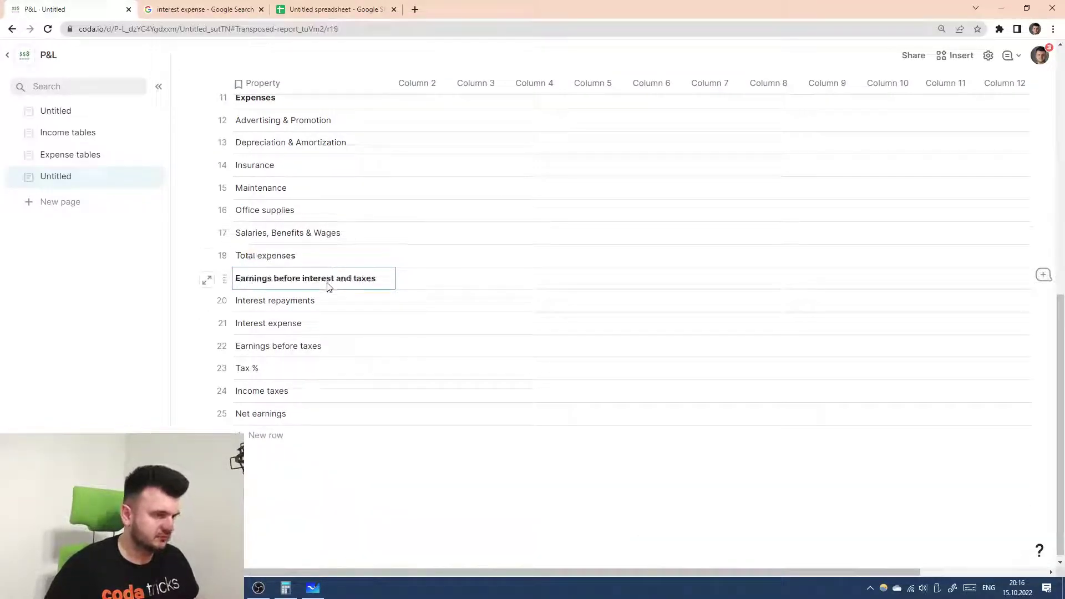
- Insert a blank spacer row below Earnings before interest and taxes and delete the Interest repayments row
left_click(225, 289)
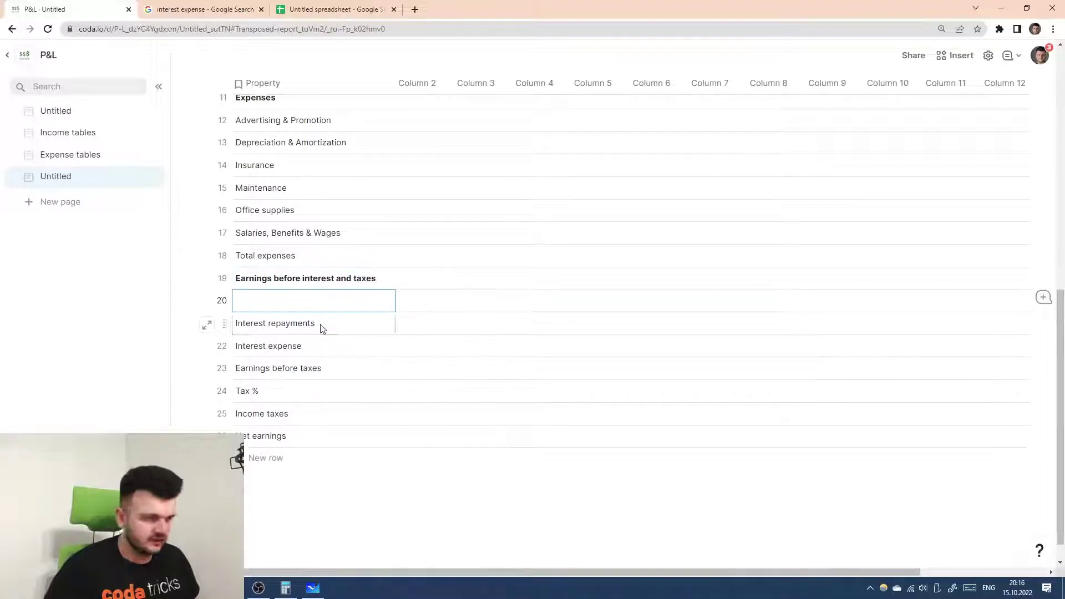
left_click(226, 323)
key("Delete")
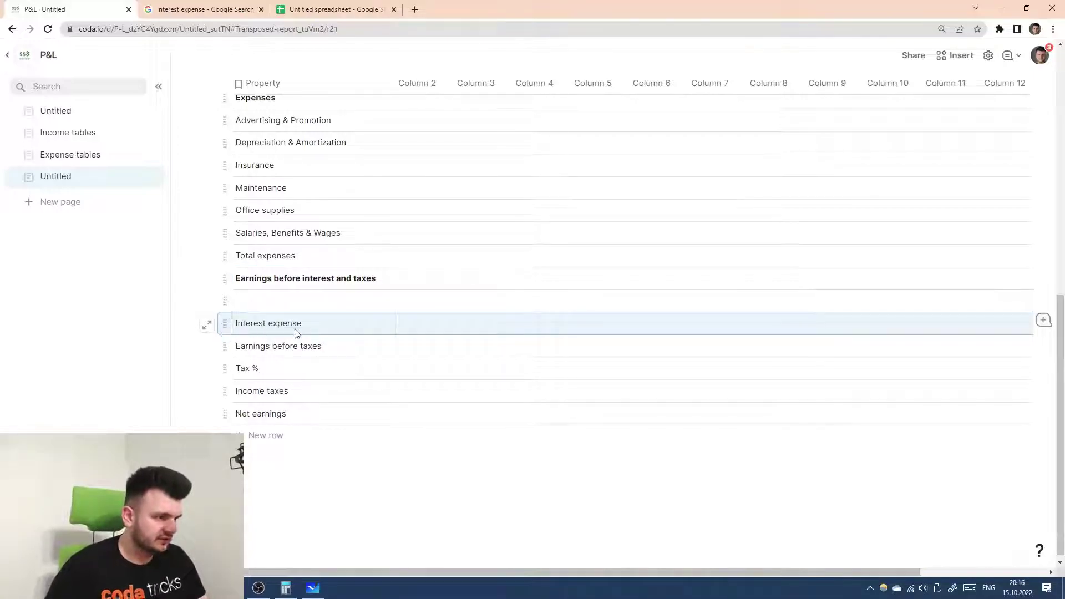
- Make Earnings before taxes bold and clear the Tax % label so its row serves as a blank spacer
left_click(283, 350)
key("ctrl+b")
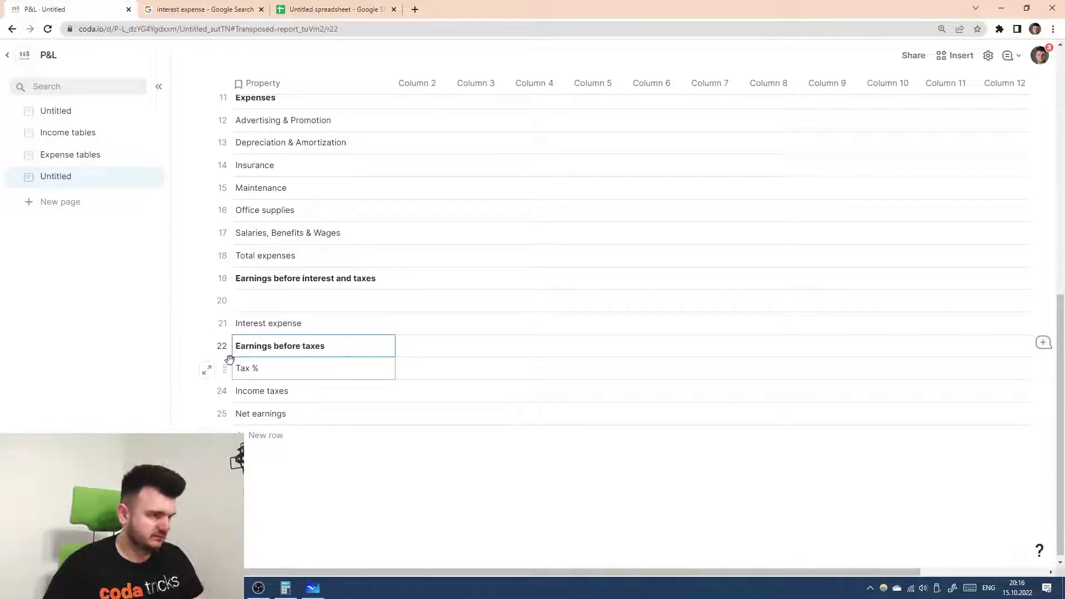
left_click(225, 366)
left_click(300, 372)
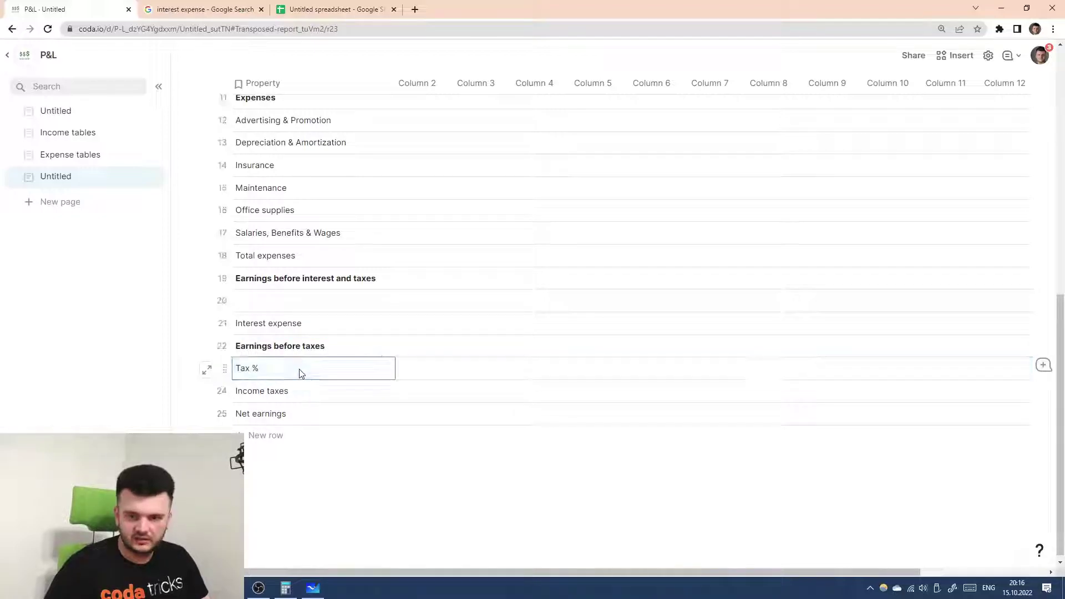
key("Delete")
- Make the Net earnings label bold and collapse the page list to give the report more width
left_click(309, 416)
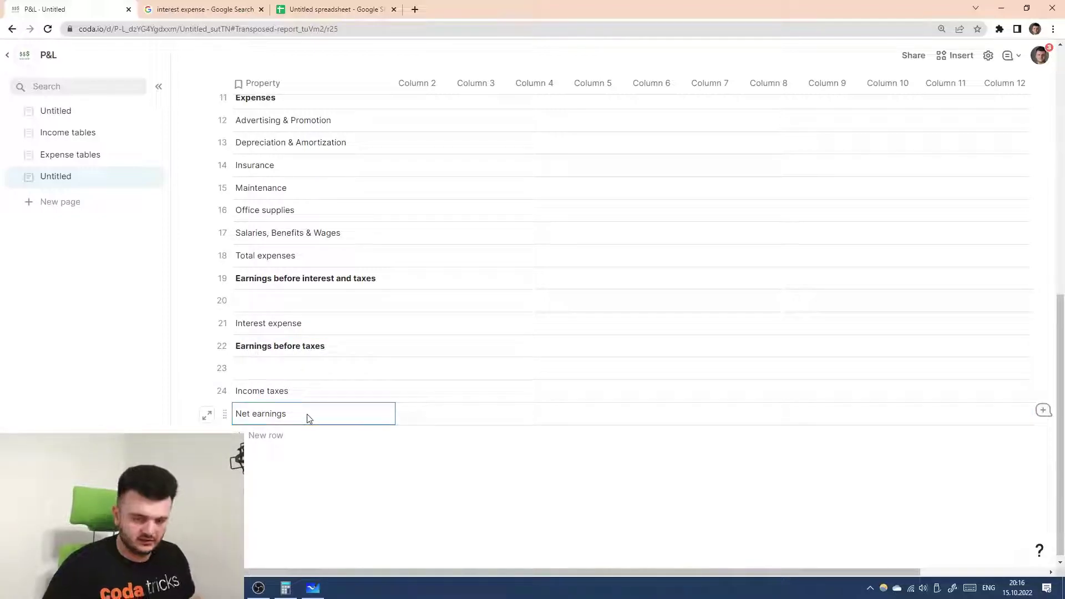
key("ctrl+b")
left_click(464, 392)
scroll(465, 395, "up", 1)
scroll(465, 395, "up", 5)
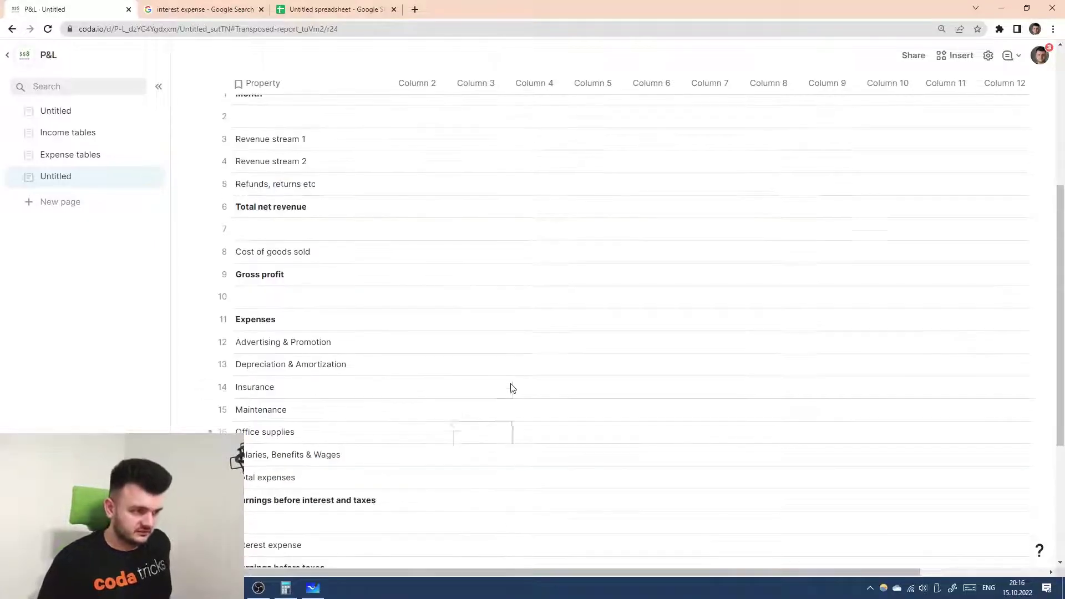
left_click(159, 86)
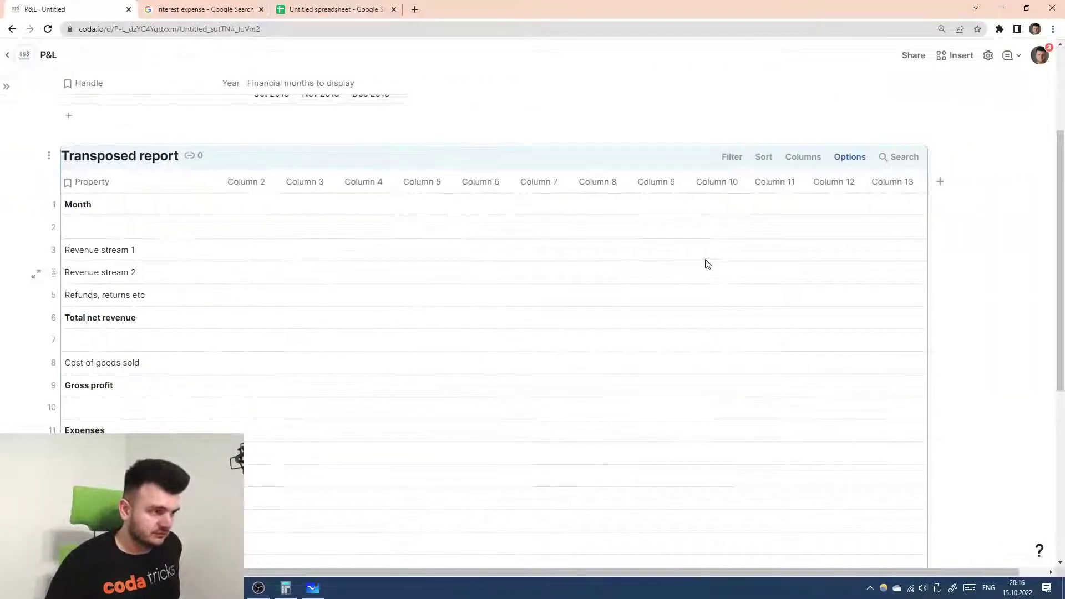
- Check the report layout against the reference Profit and Loss Statement image and return to the Coda report
key("alt+Tab")
left_click_drag(588, 129, 491, 107)
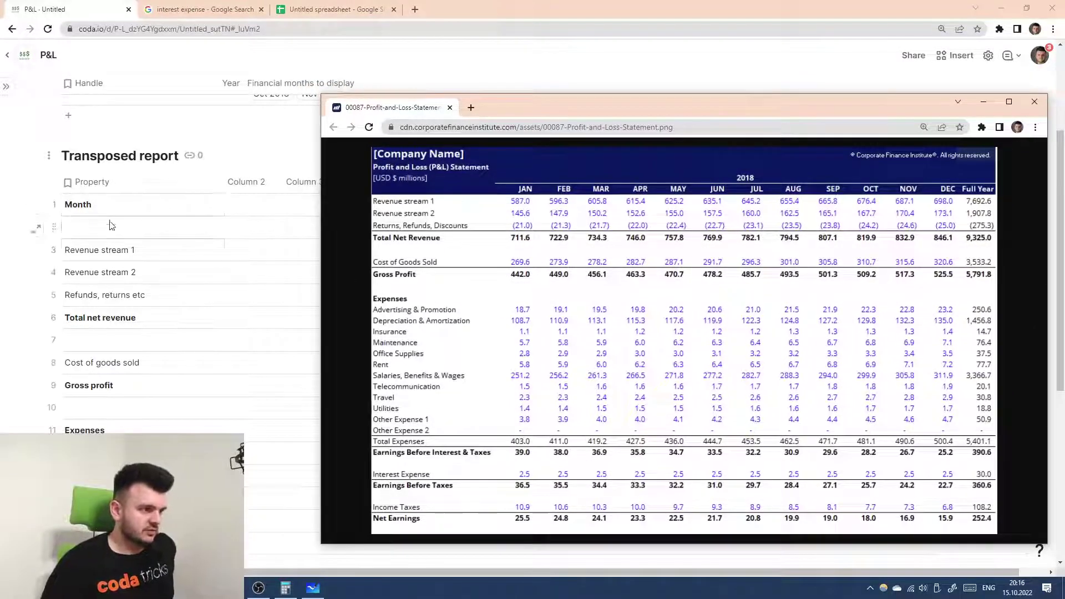
left_click(159, 207)
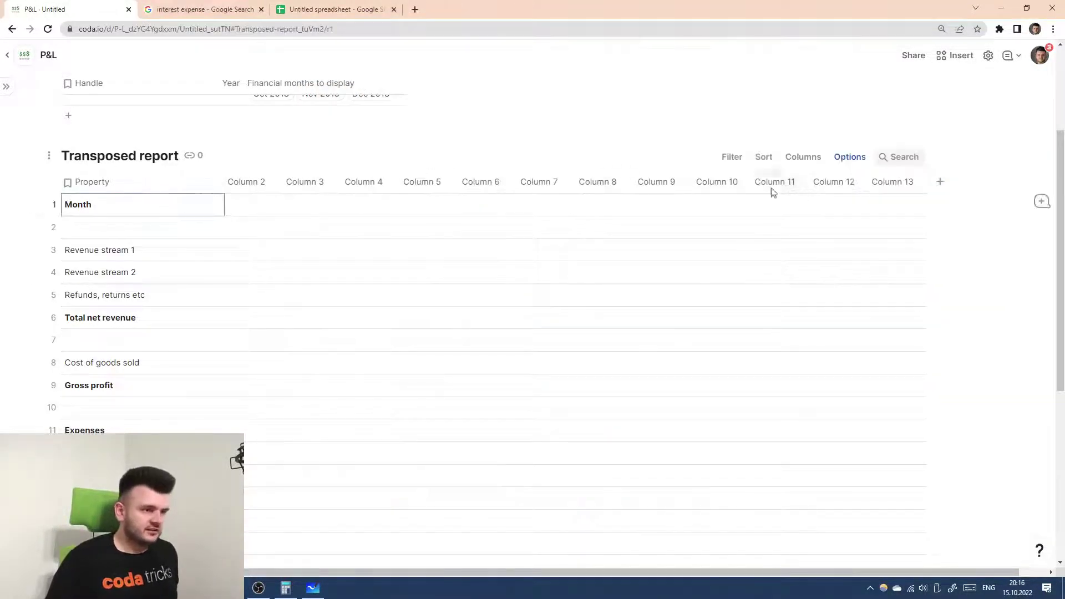
- Open the Transposed report's conditional format settings and delete the blank row below Month
left_click(857, 160)
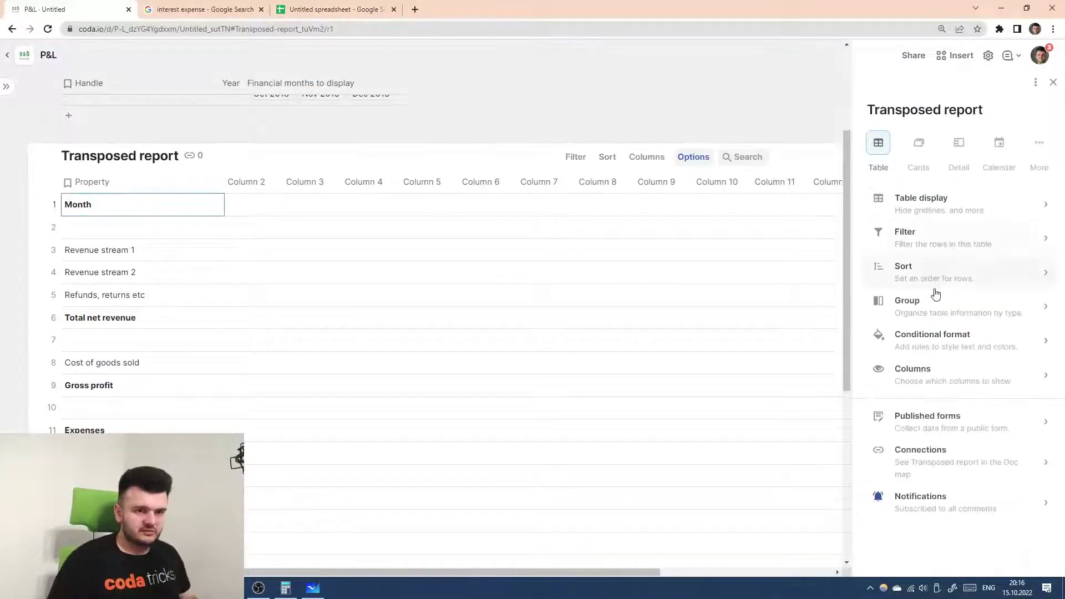
left_click(935, 338)
left_click(942, 263)
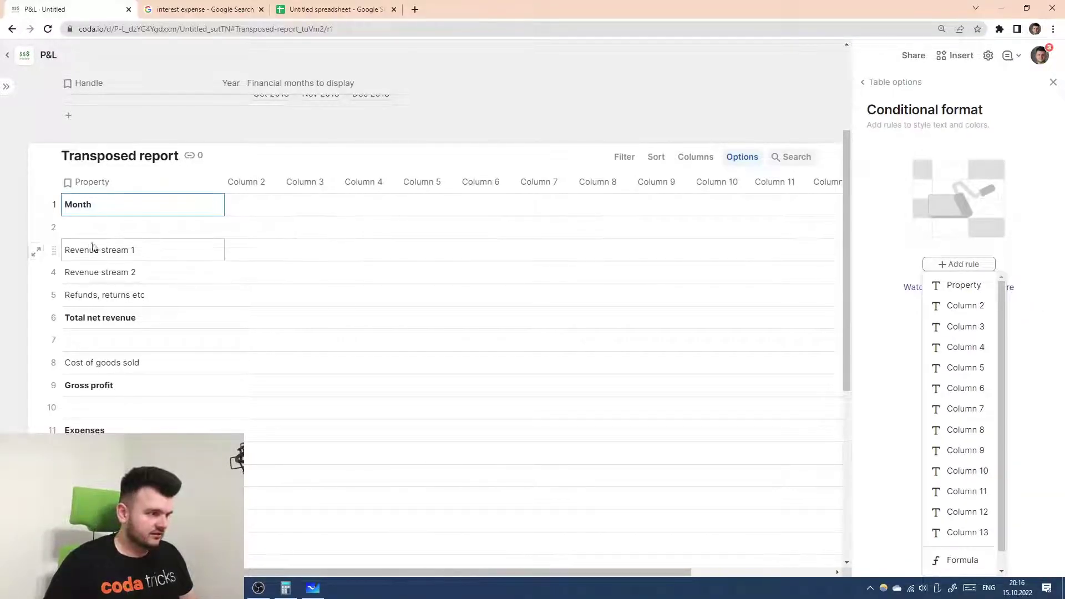
left_click(54, 228)
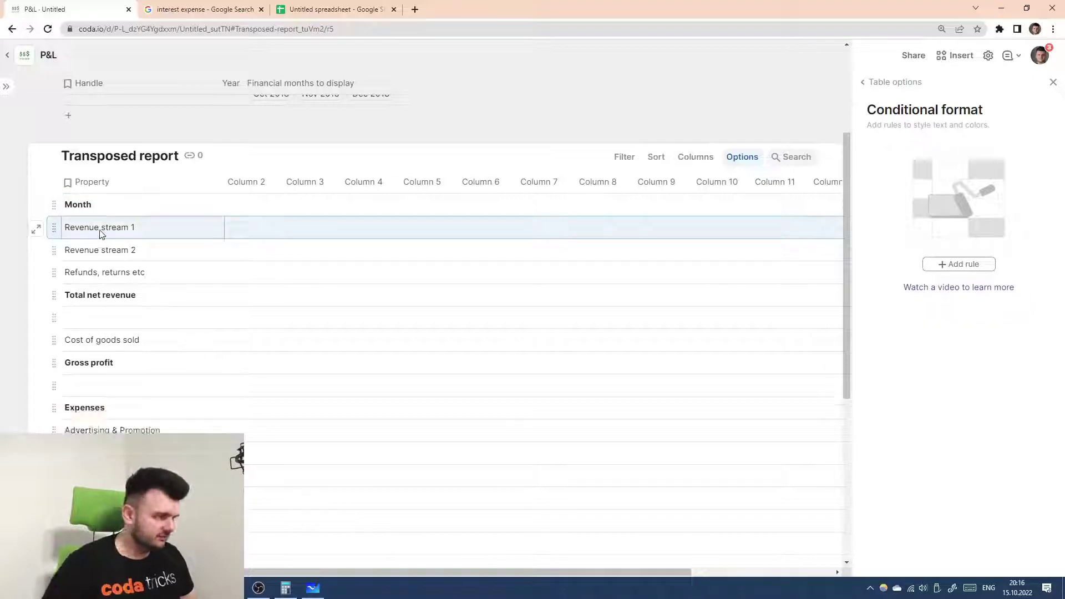
left_click(951, 265)
scroll(965, 444, "down", 1)
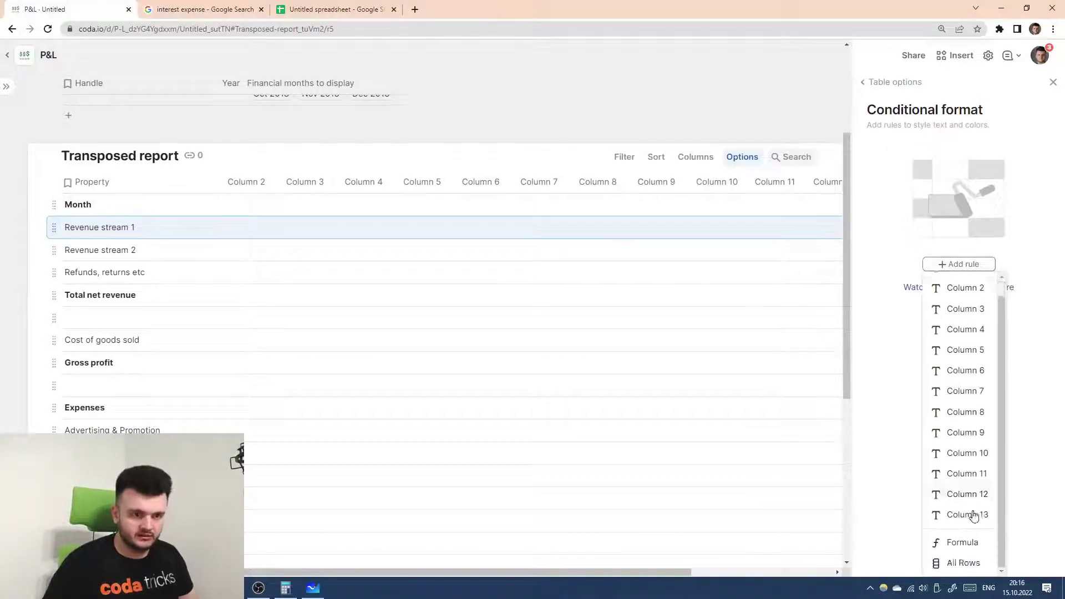
left_click(966, 562)
left_click(1030, 154)
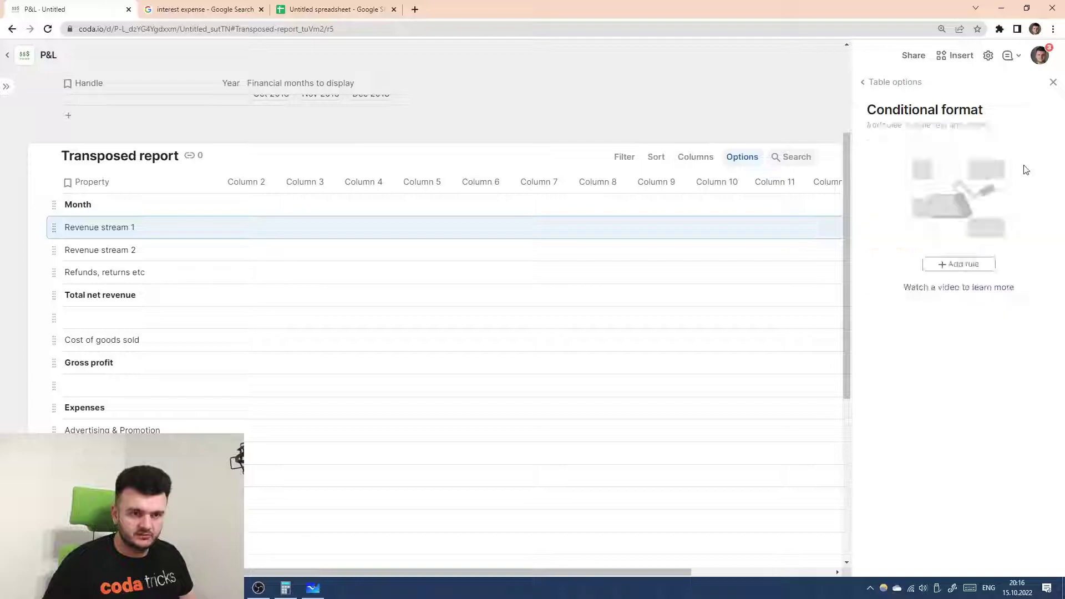
- Add a formula conditional format rule, thisRow = Month, with white text on a dark blue fill for all columns
left_click(960, 264)
scroll(966, 549, "down", 1)
left_click(964, 543)
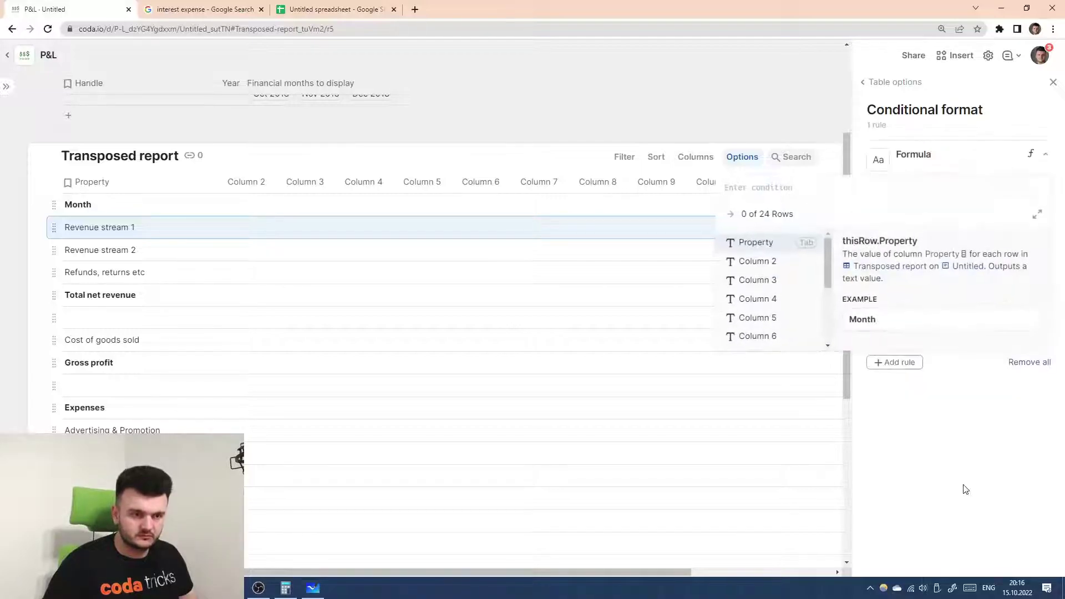
type("thisRow")
type("= @Maintenance")
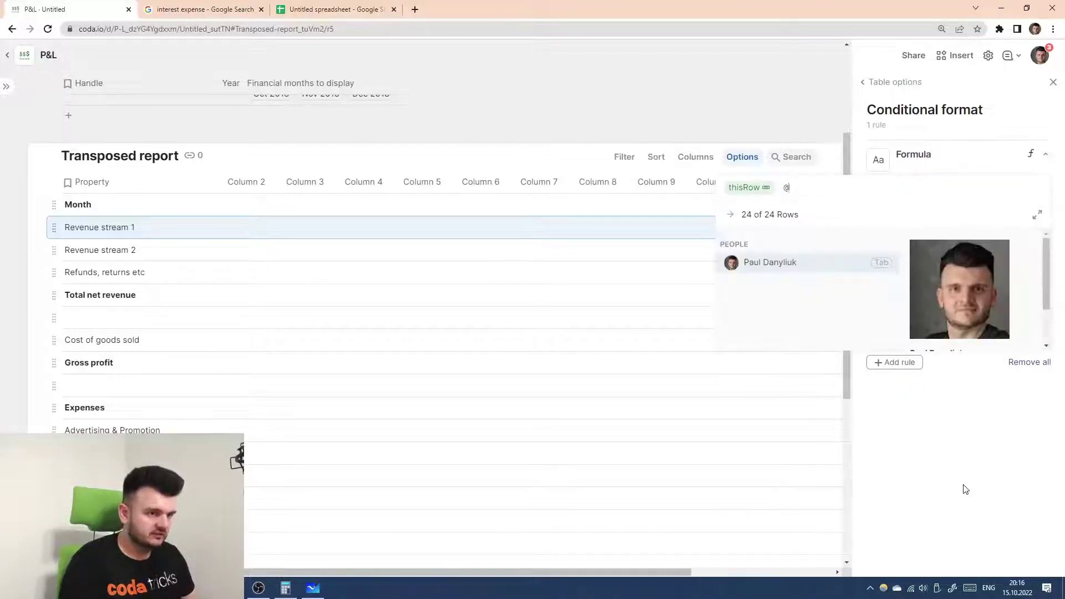
type("onth")
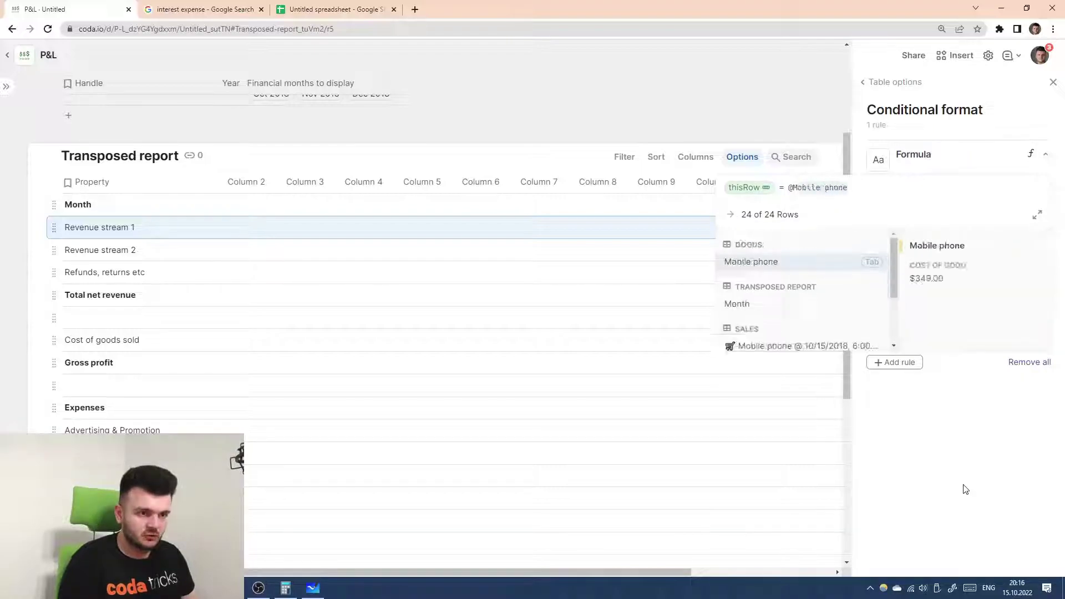
key("Down")
key("Up")
key("Tab")
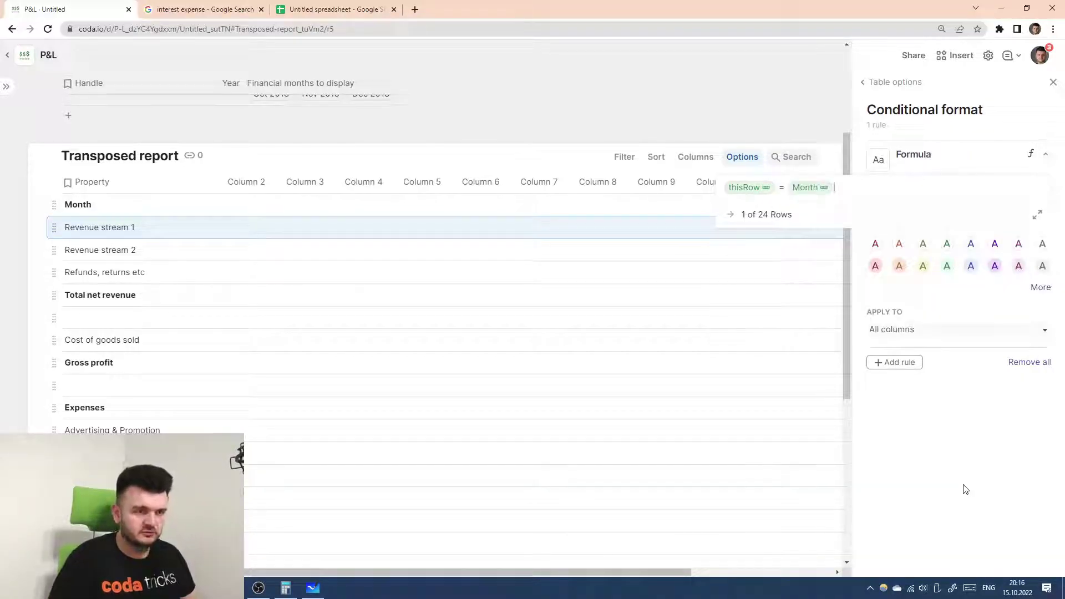
key("Return")
left_click(1039, 289)
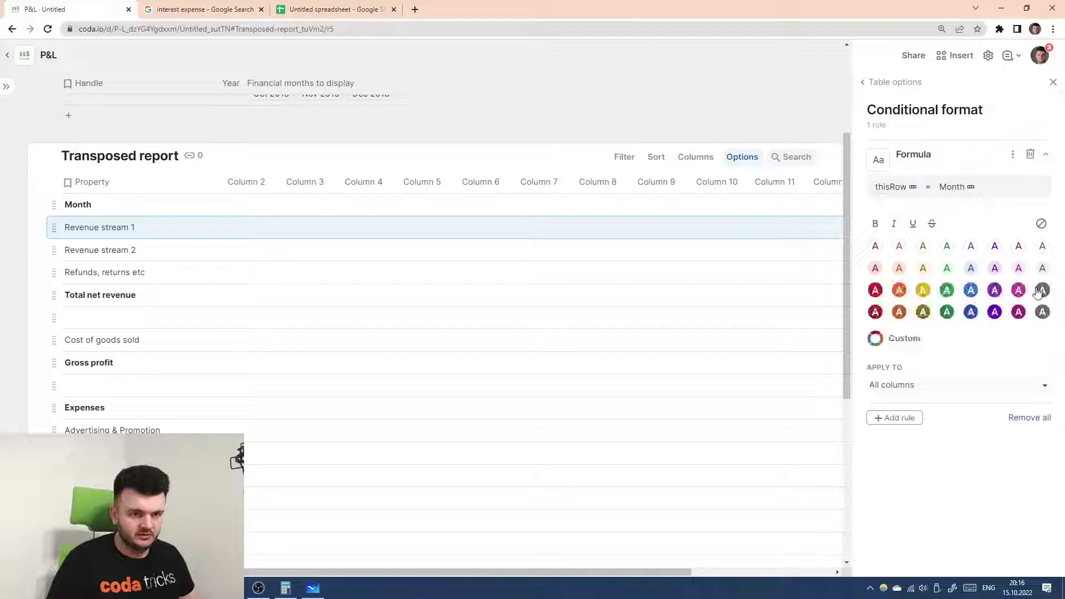
left_click(971, 312)
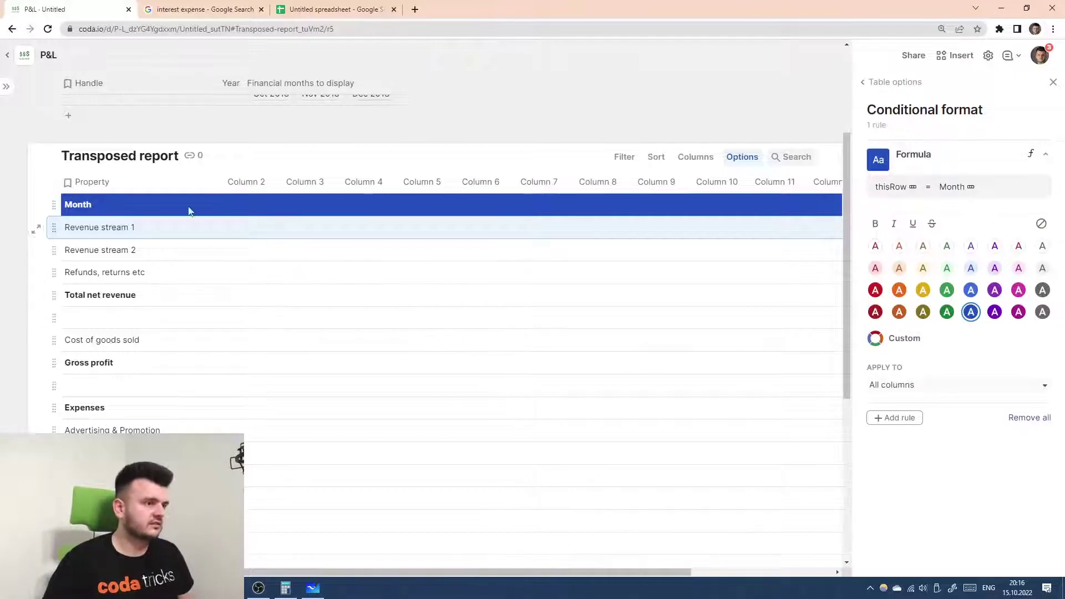
- Add an empty second line to the Month label to make the blue header row taller
left_click(116, 205)
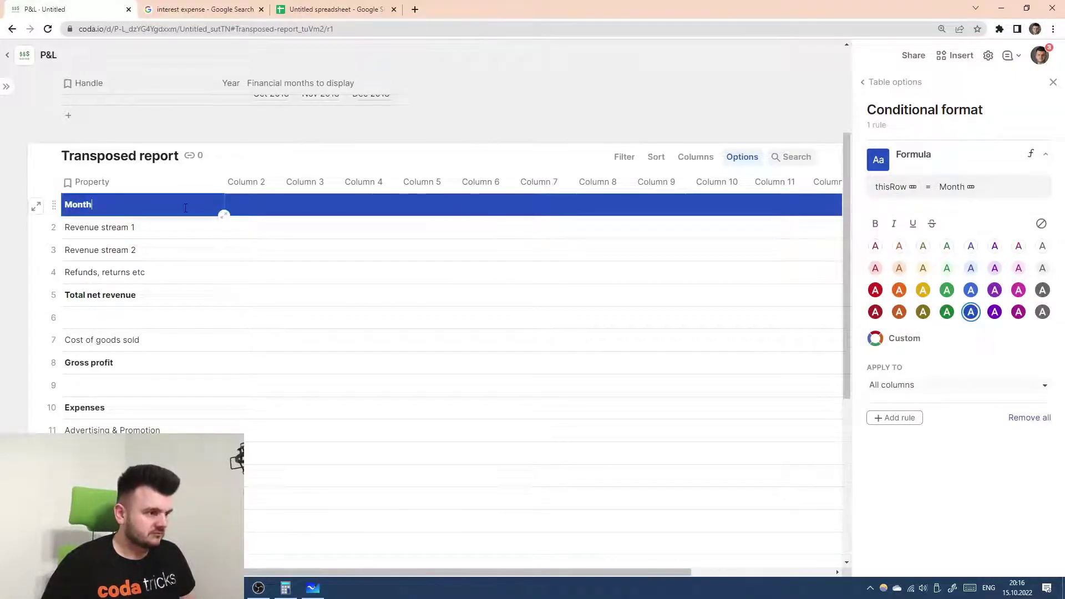
key("shift+Return")
left_click(228, 292)
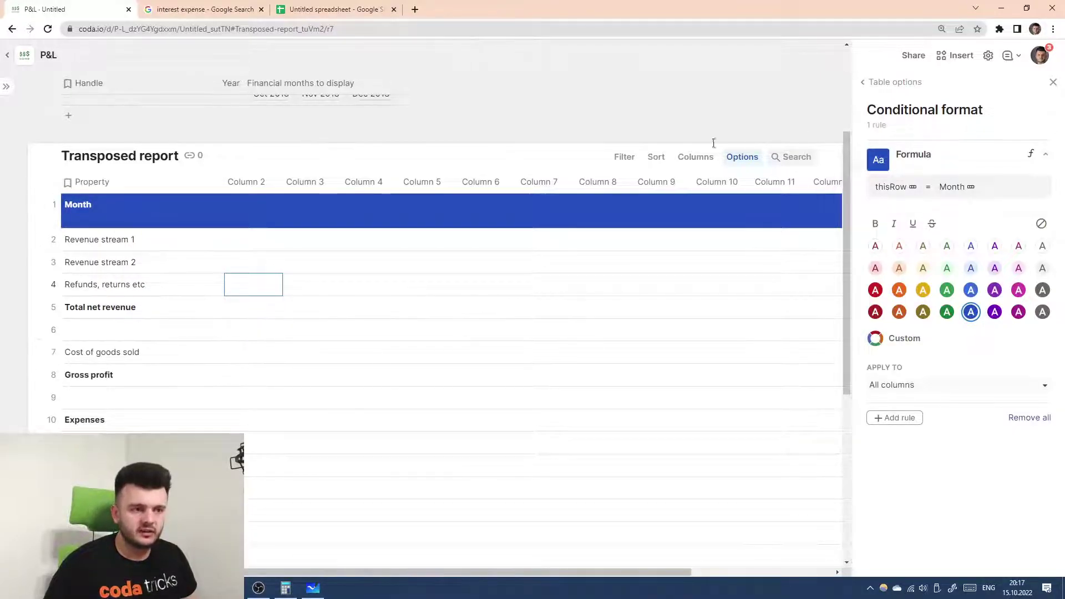
- Turn off the gridlines and column headers in the Transposed report's table display, keeping no extra empty line above it
left_click(744, 160)
left_click(858, 157)
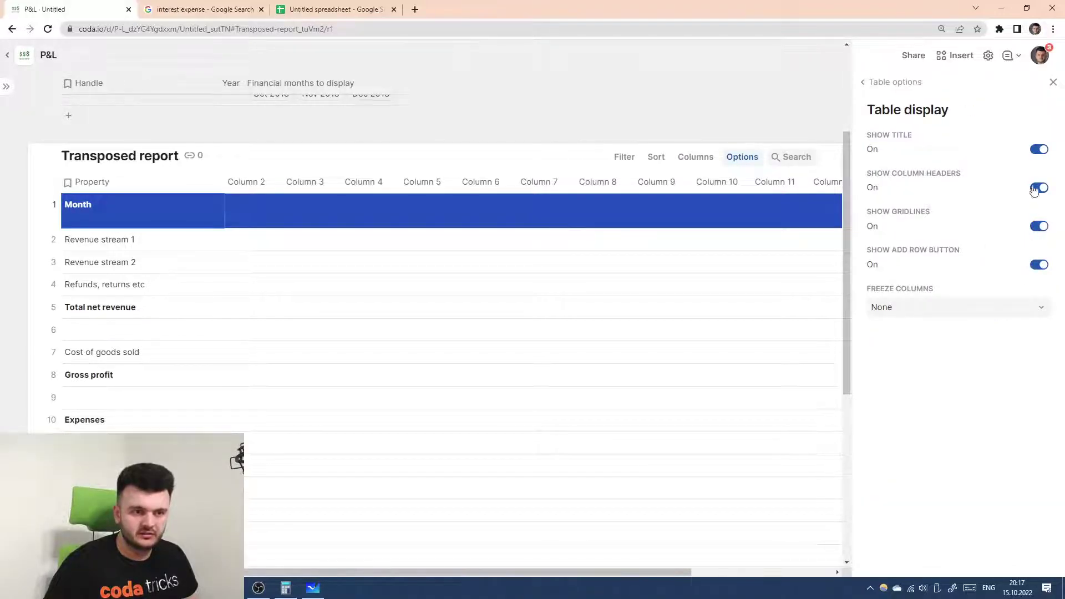
left_click(1037, 228)
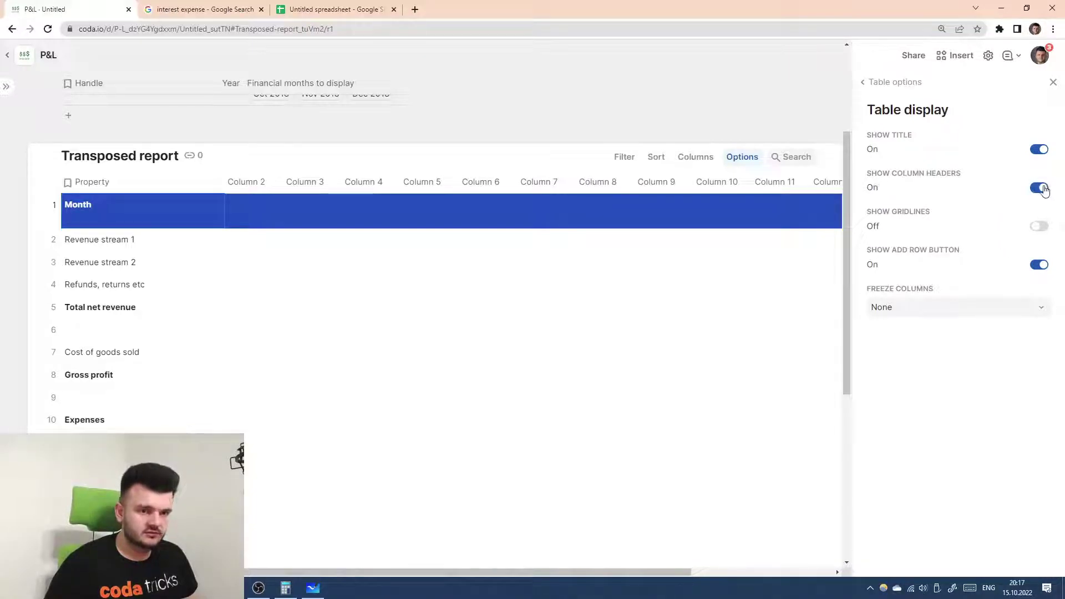
left_click(513, 137)
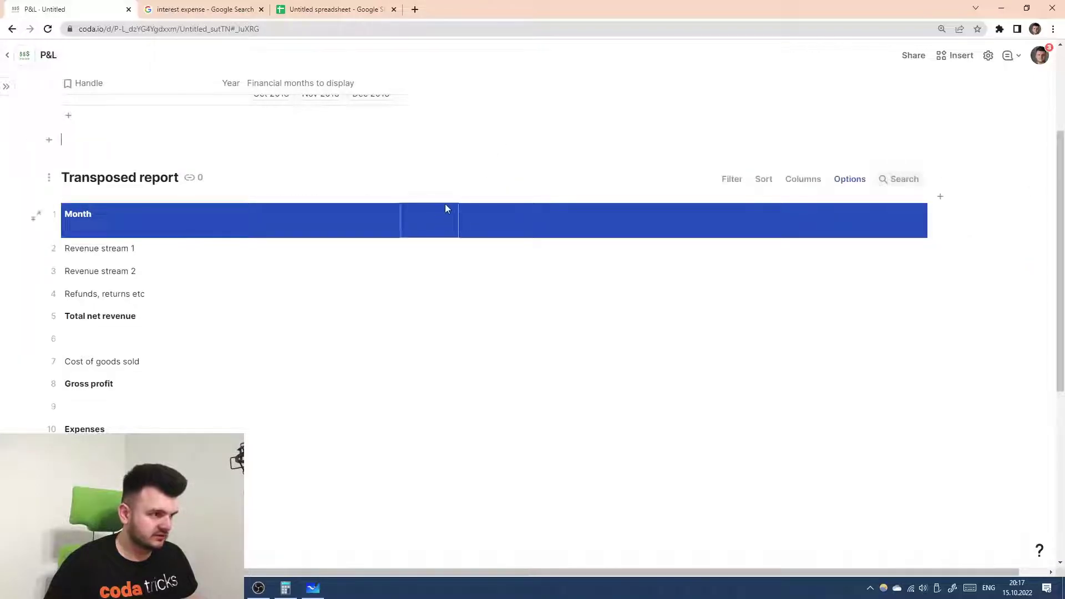
key("BackSpace")
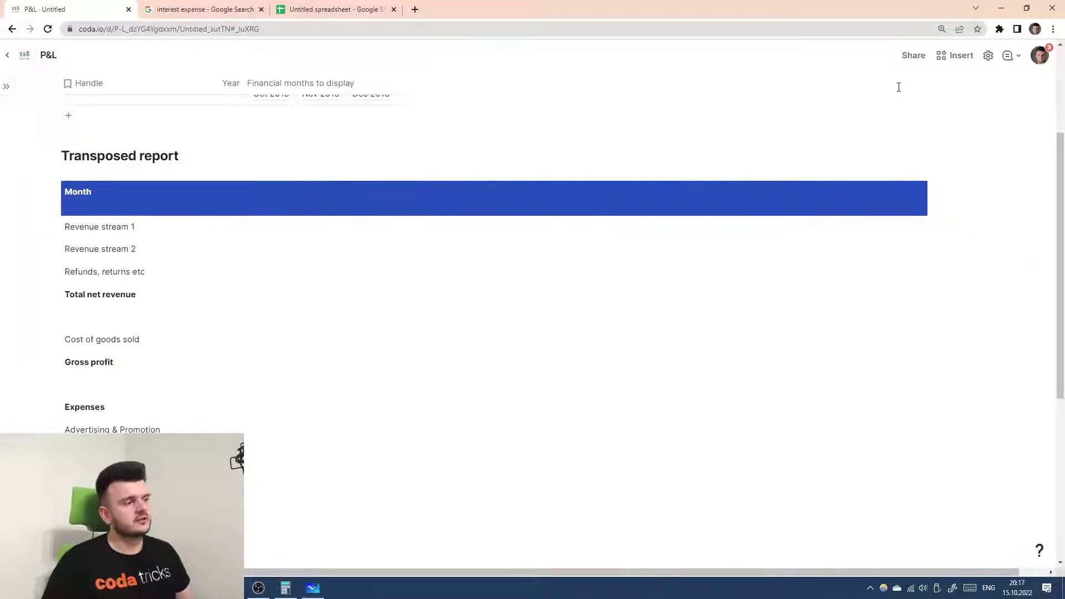
- Turn the column headers back on in the Transposed report's table display
left_click(852, 157)
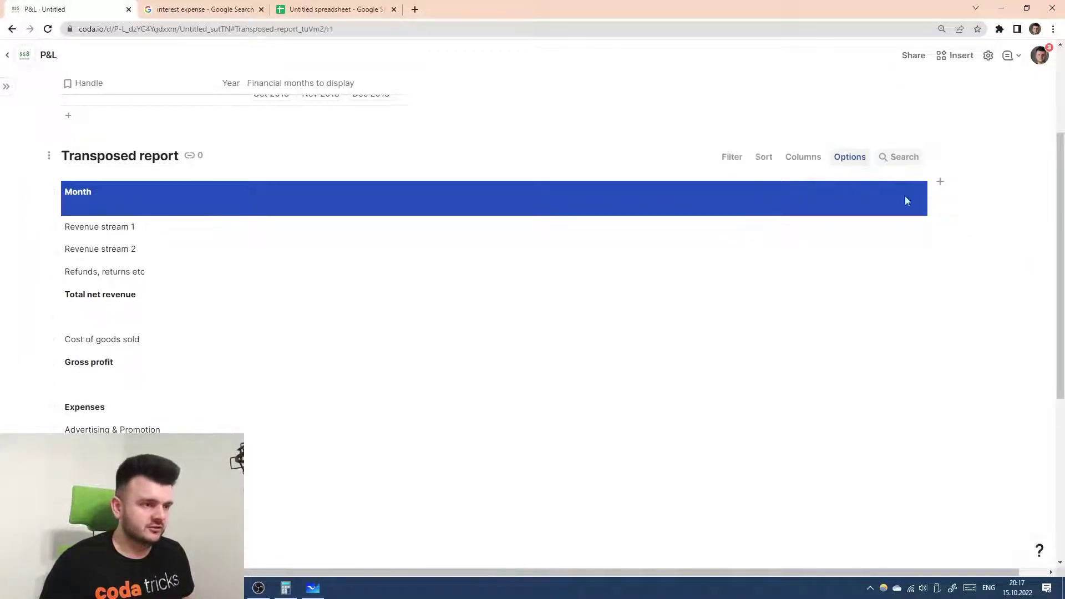
left_click(1000, 201)
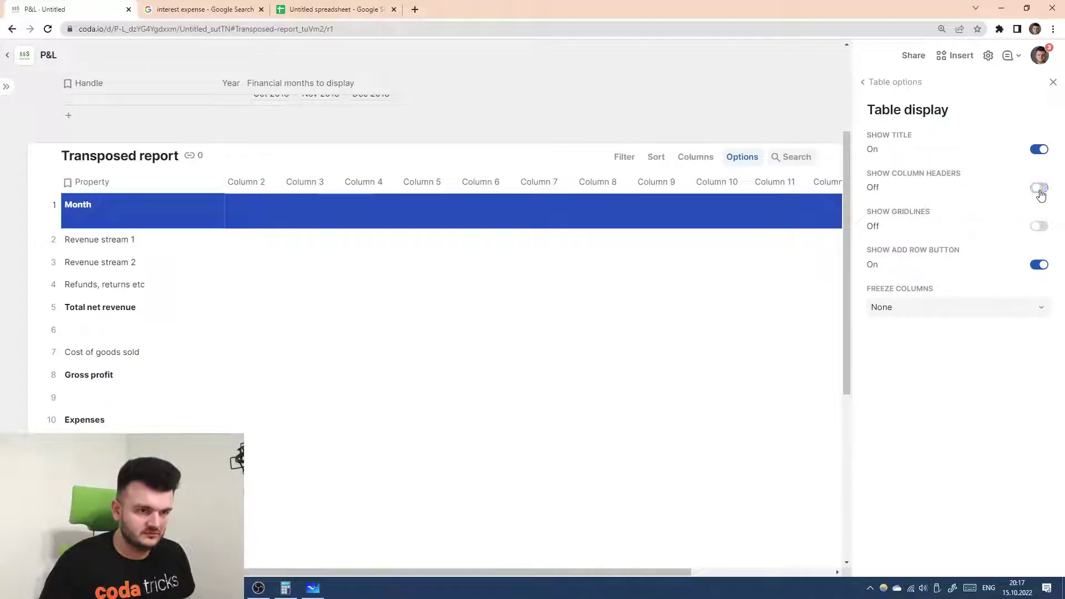
left_click(1053, 81)
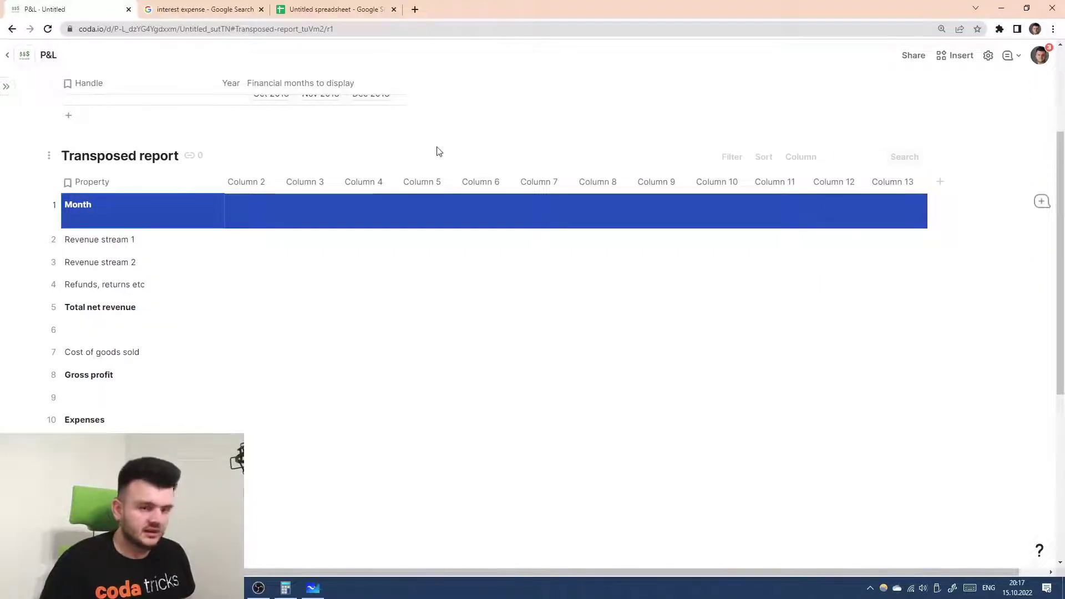
left_click_drag(266, 182, 388, 302)
scroll(388, 302, "down", 5)
scroll(388, 303, "up", 5)
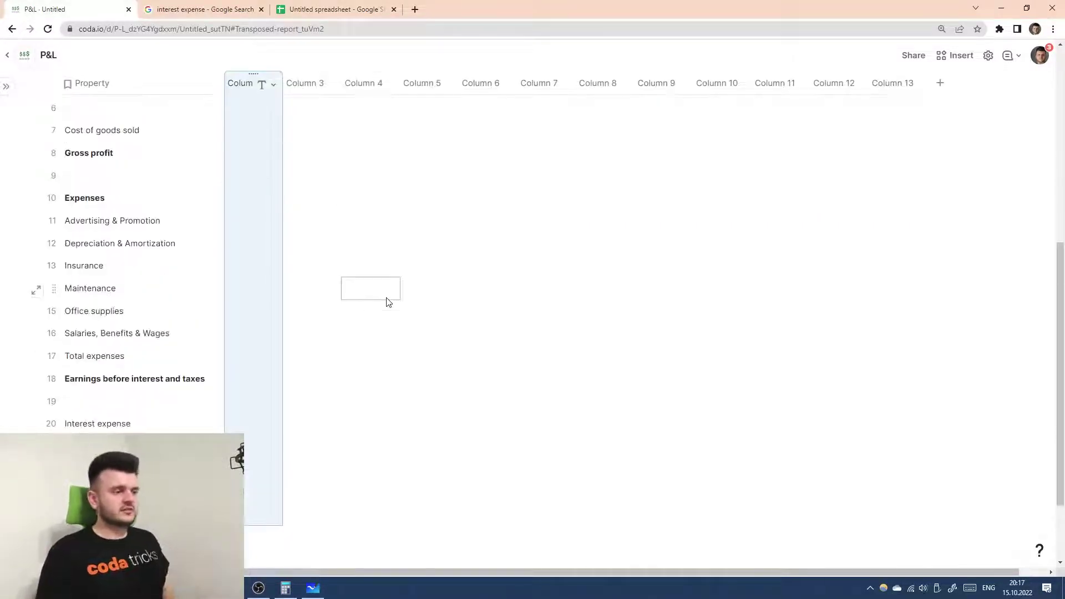
scroll(415, 333, "up", 1)
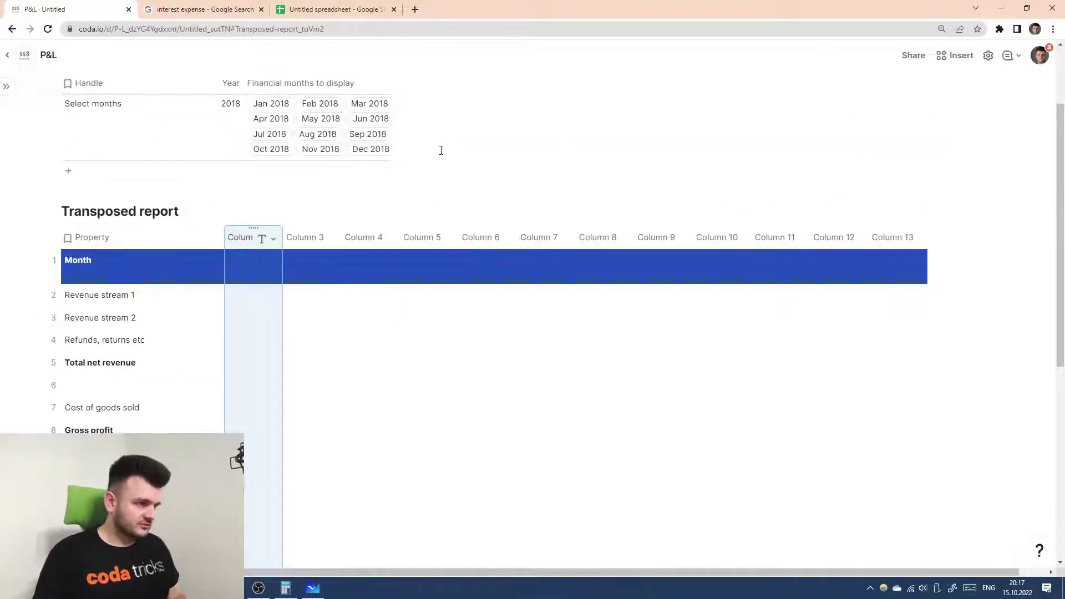
scroll(442, 156, "up", 1)
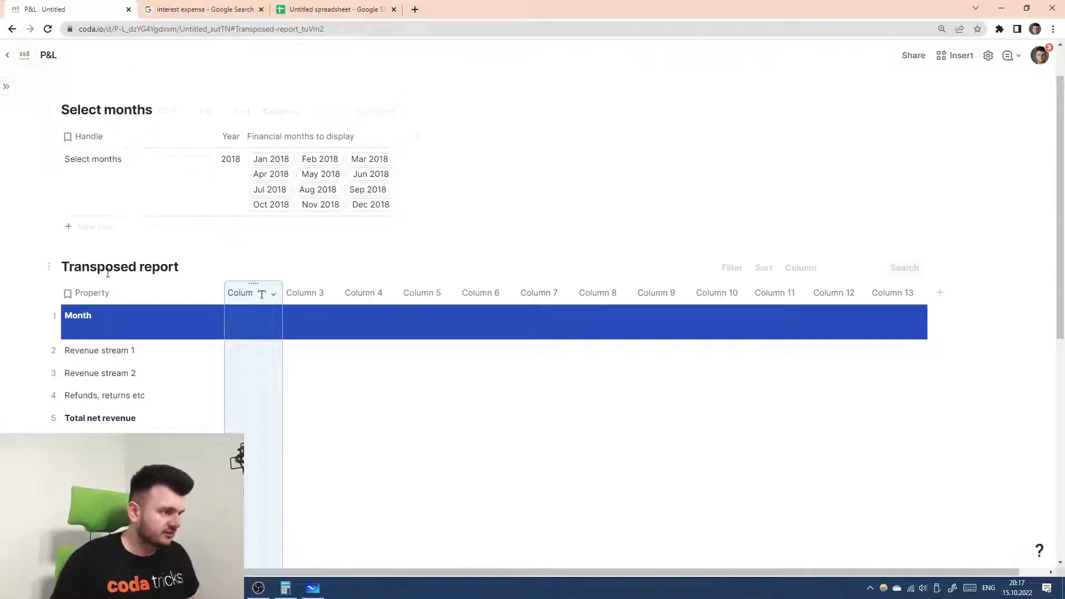
left_click(414, 136)
left_click_drag(460, 137, 631, 136)
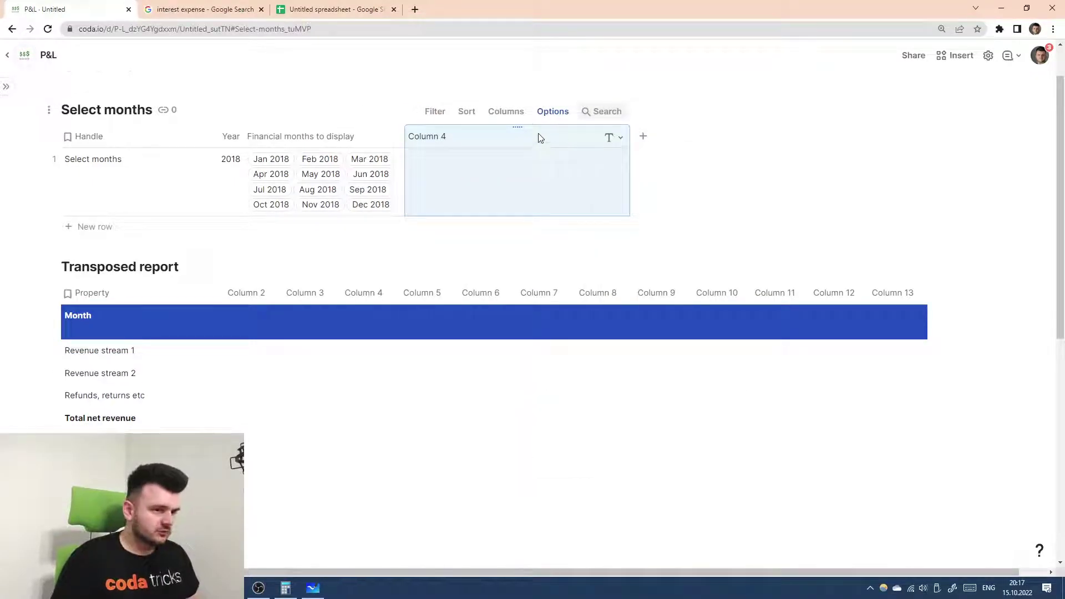
key("ctrl+z")
key("ctrl+z")
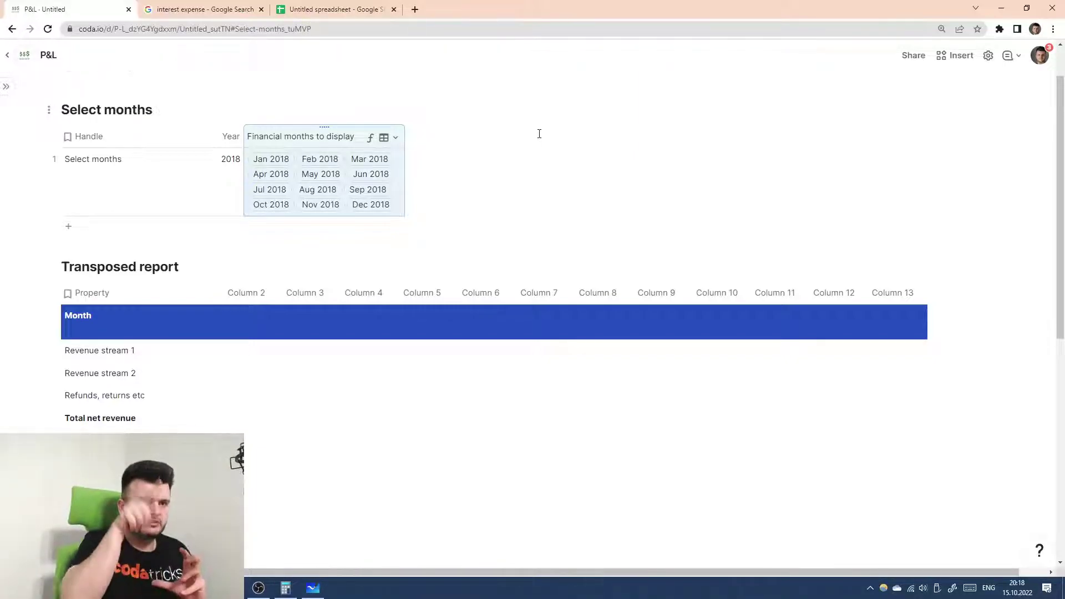
- Add a text column after Financial months to display in the Select months table and widen it
left_click(414, 137)
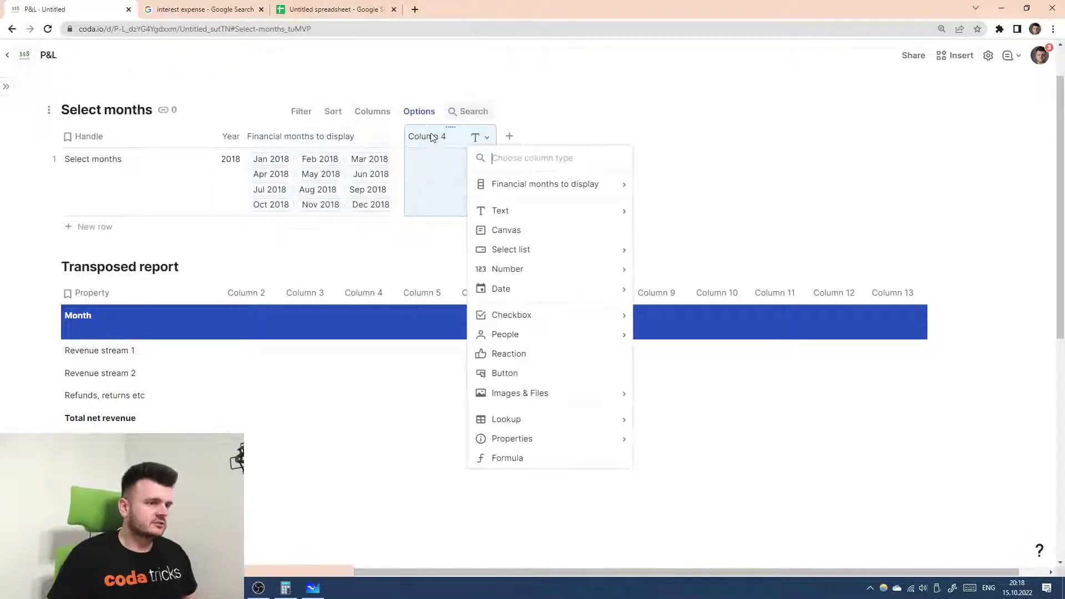
key("Escape")
left_click_drag(542, 136, 615, 136)
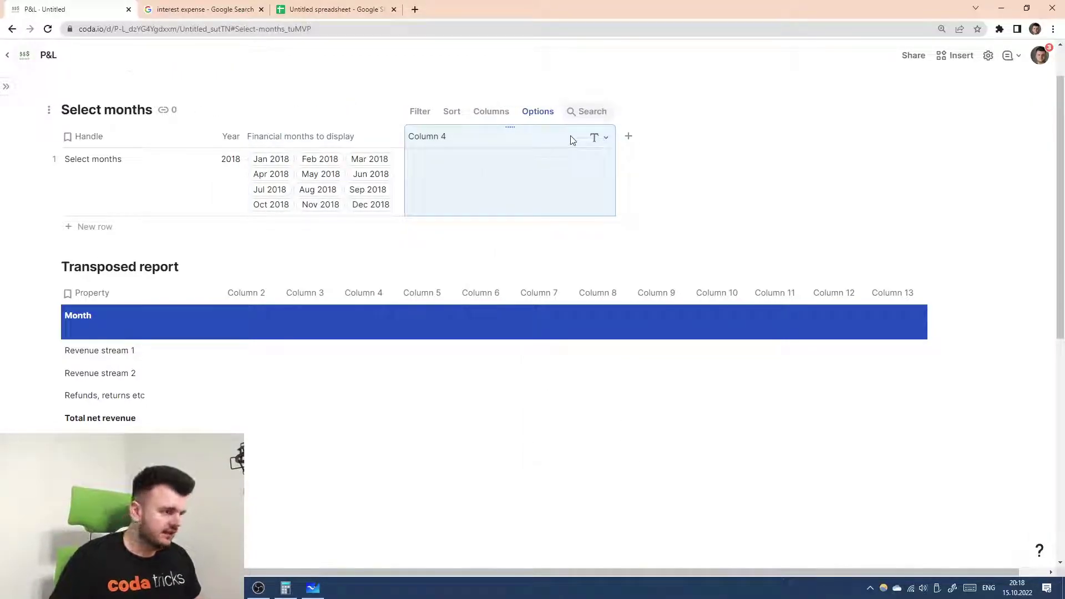
- Start the new column's formula by looping over Financial months to display with ForEach and naming each CurrentValue M using WithName
type("=")
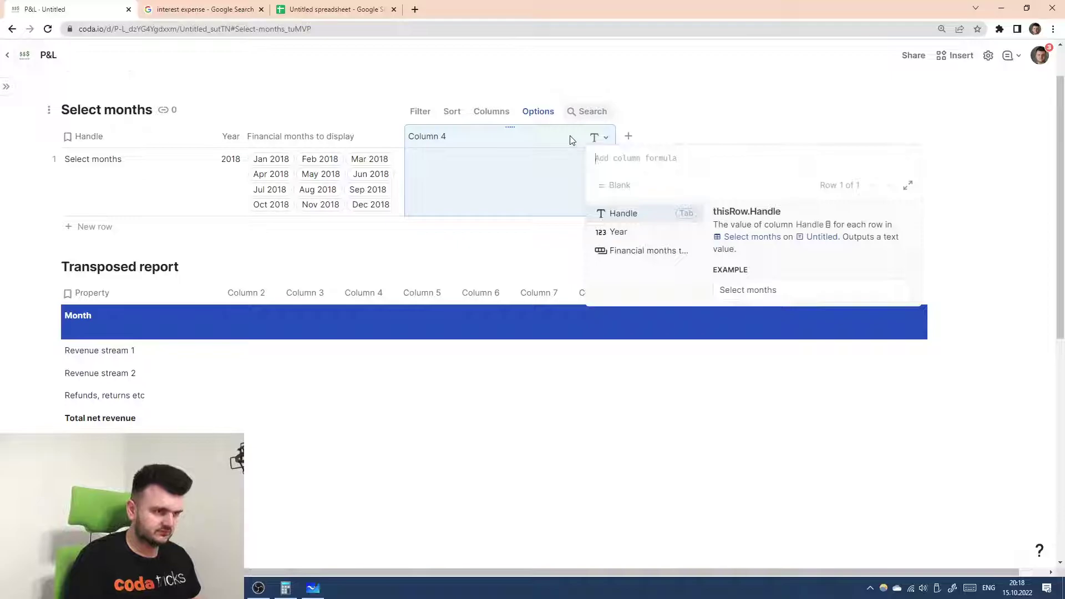
type("fin")
key("Tab")
type(".fo")
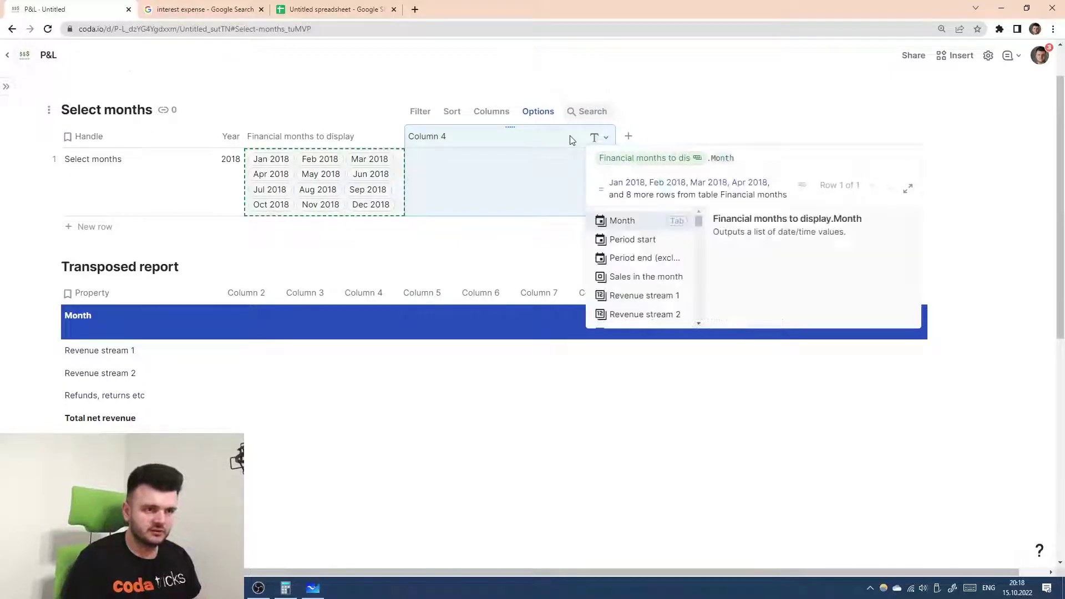
key("Tab")
type("currentval")
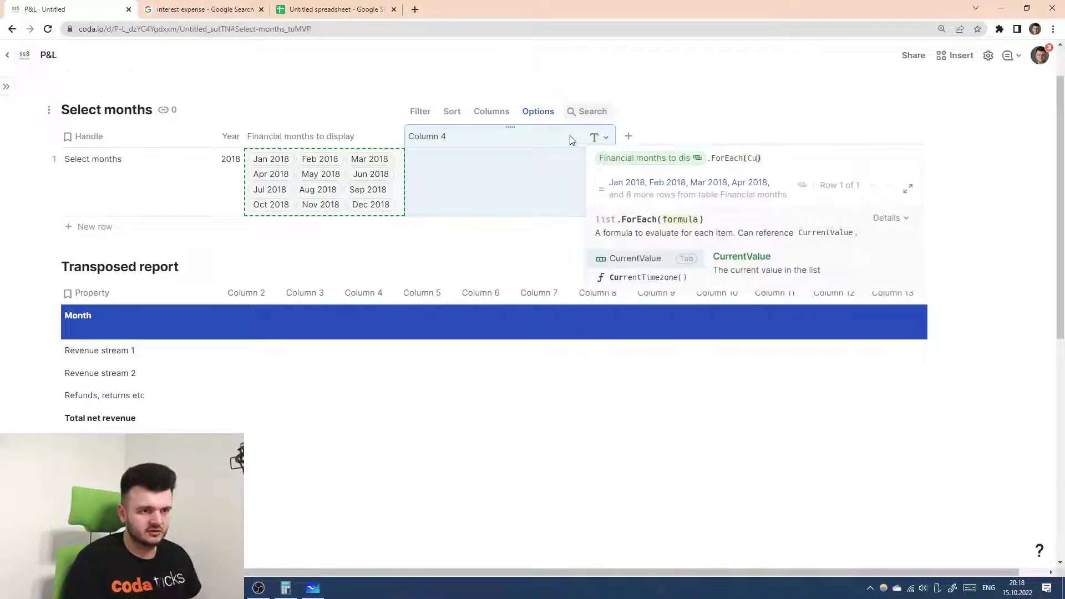
key("Tab")
type(".with")
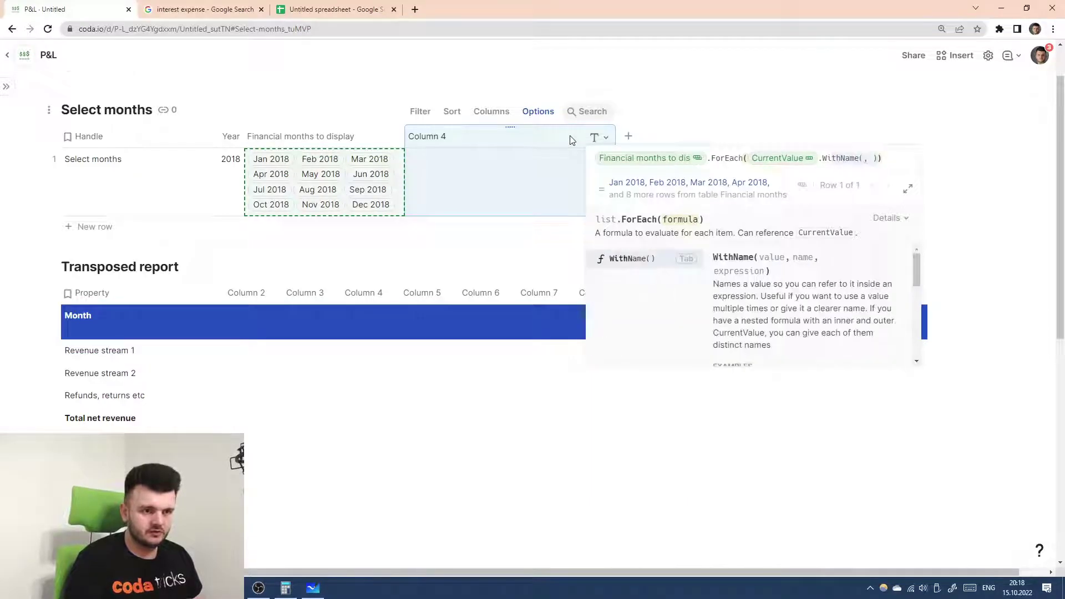
key("Tab")
type("M,")
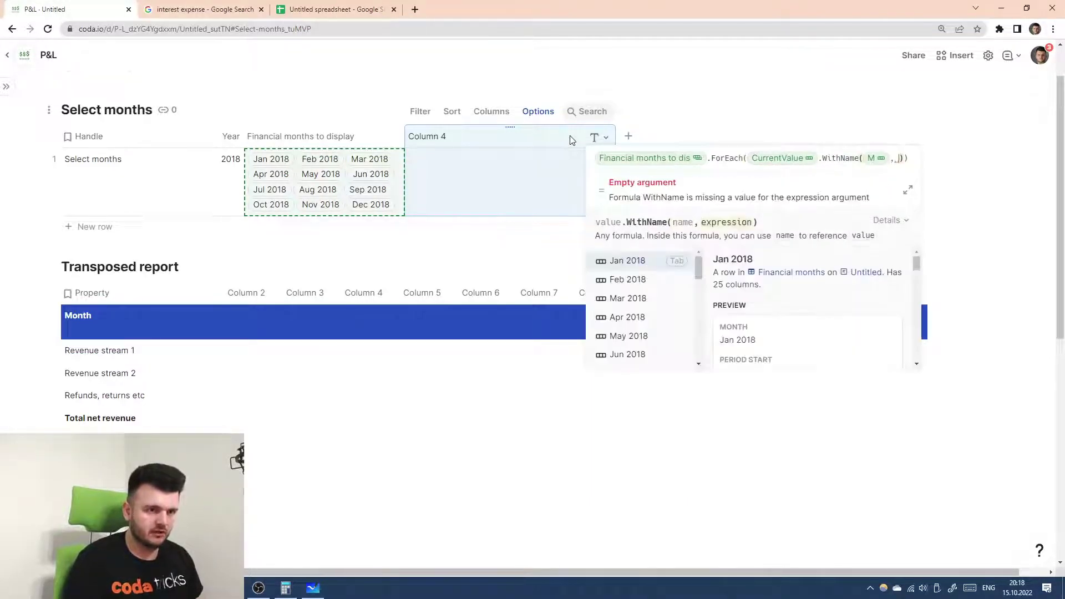
key("shift+Return")
key("shift+Return")
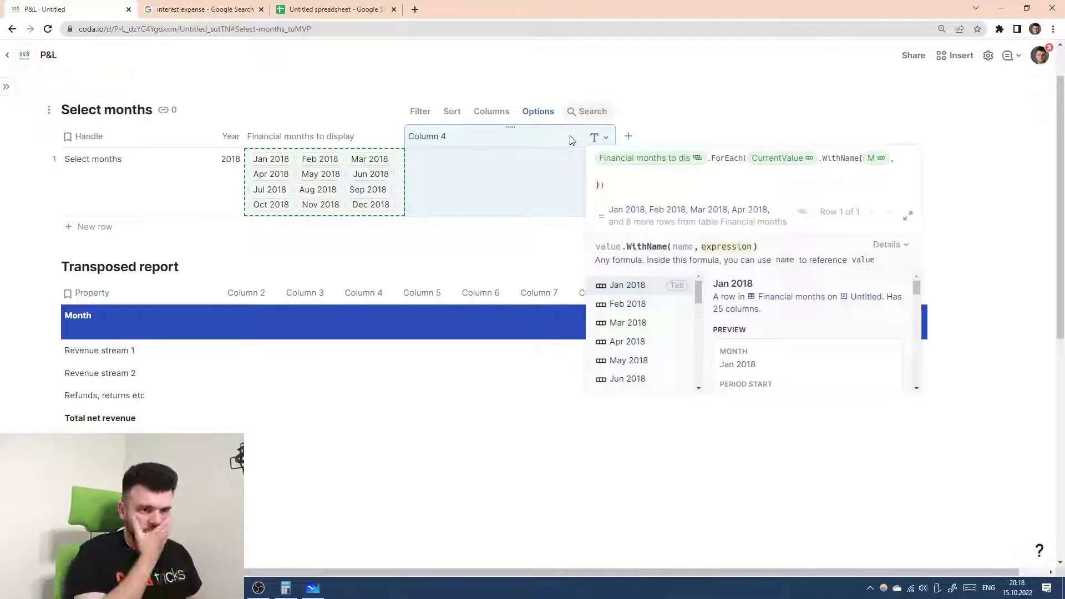
- Add a List inside WithName whose first value is the three-letter month name, M.Month.MonthName().Left(3)
type("list")
key("Tab")
key("shift+Return")
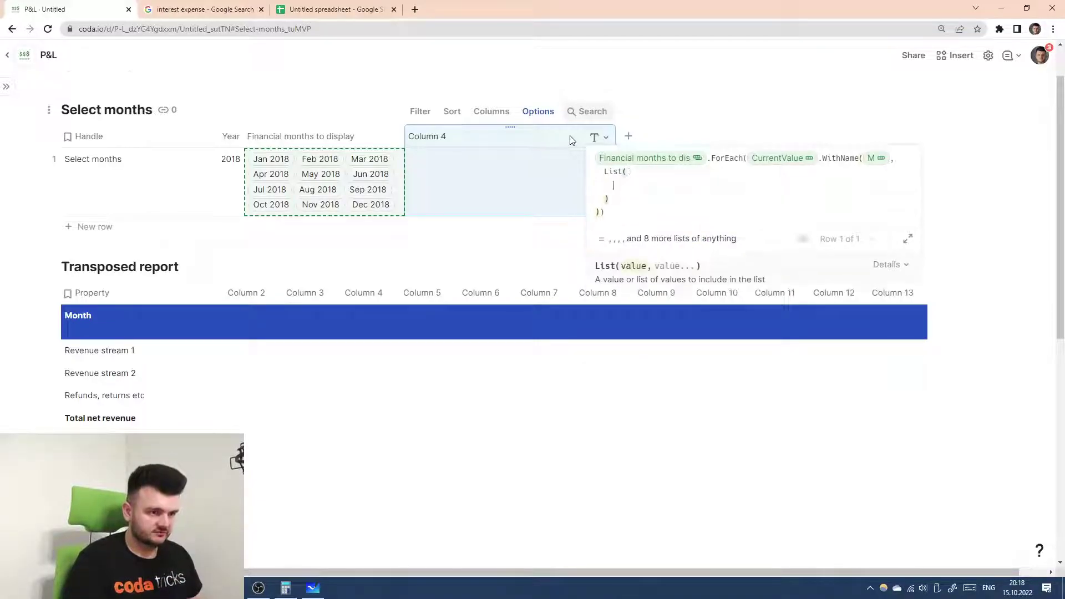
type("M.m")
key("Tab")
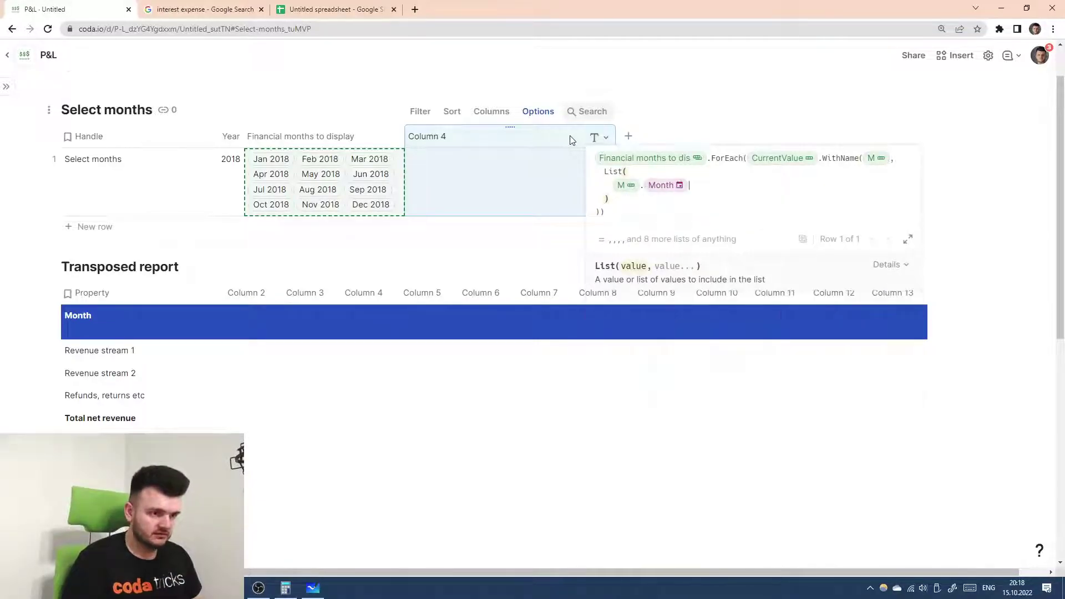
type(".Month")
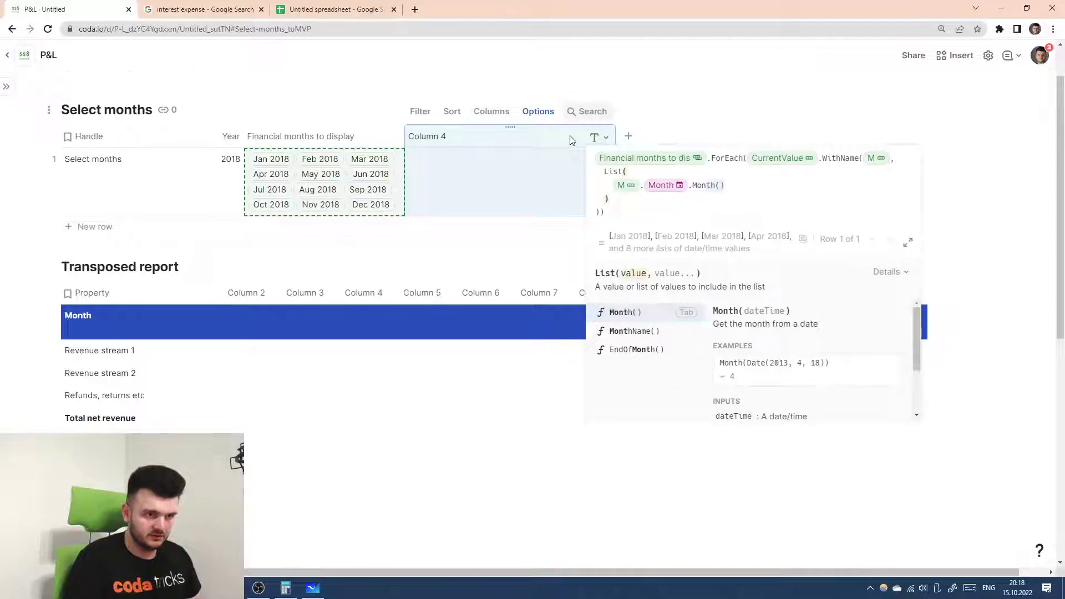
type("Name")
key("Tab")
type(".M")
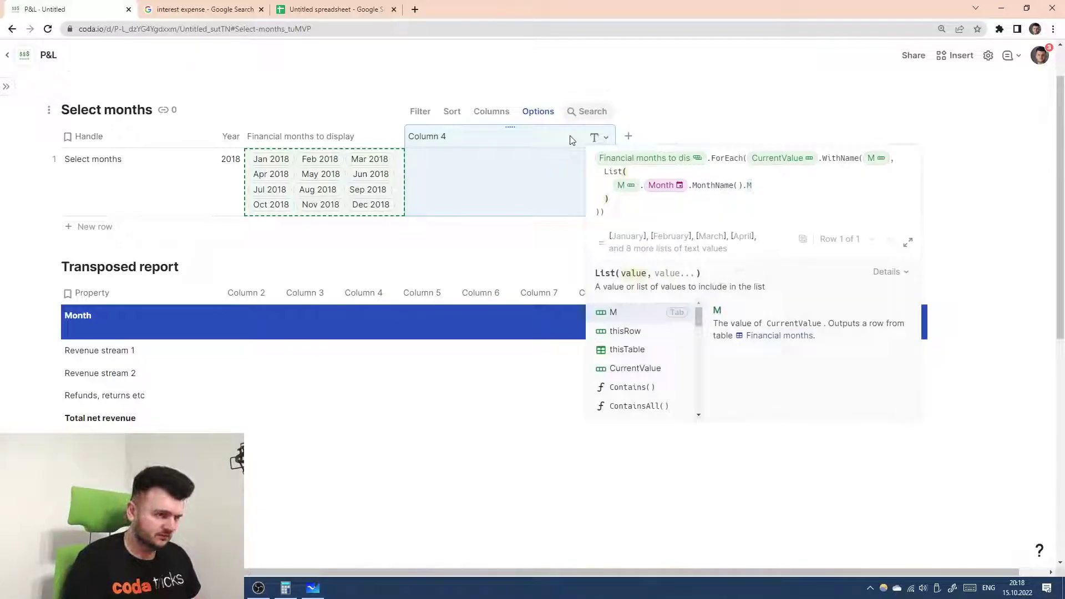
key("BackSpace")
type("Left(3)")
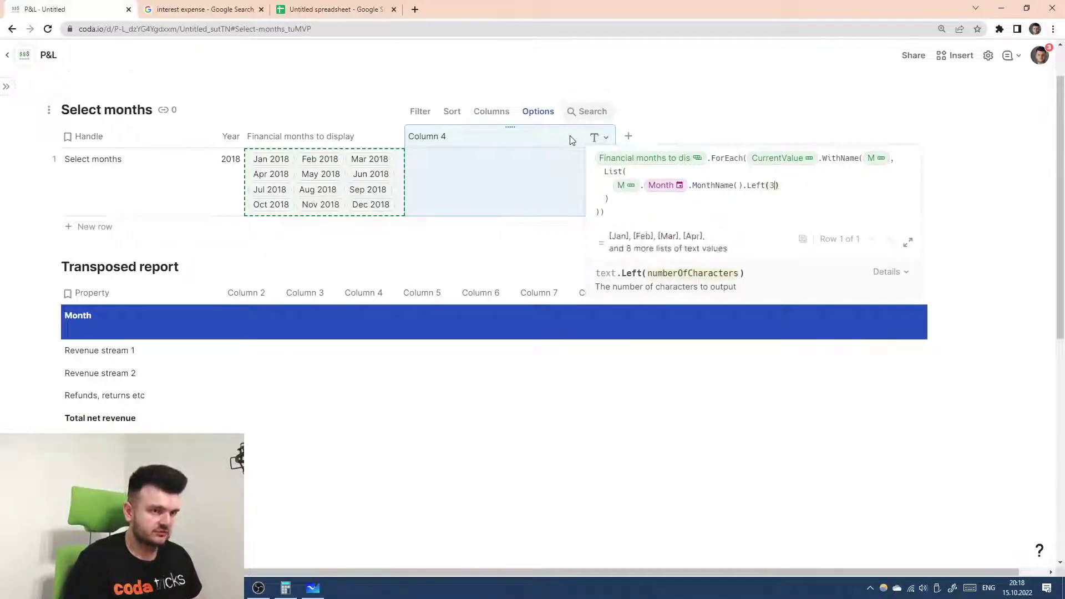
type(",")
key("shift+Return")
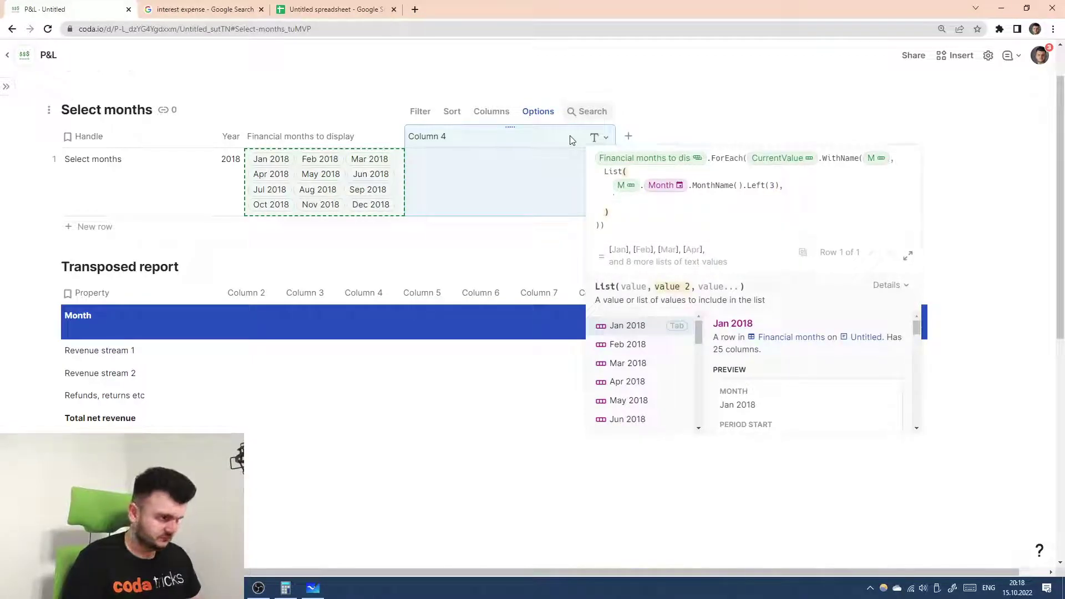
- Add M.Revenue stream 1 and M.Revenue stream 2 as the next values of the List
type("M.Rev")
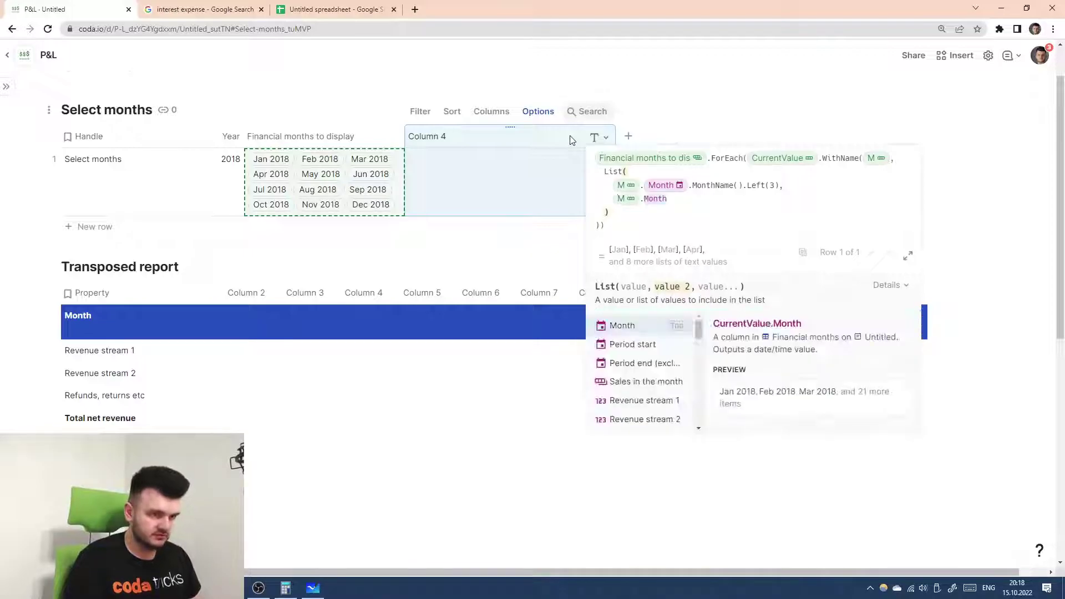
key("Tab")
type(",")
key("shift+Return")
type("M.Re")
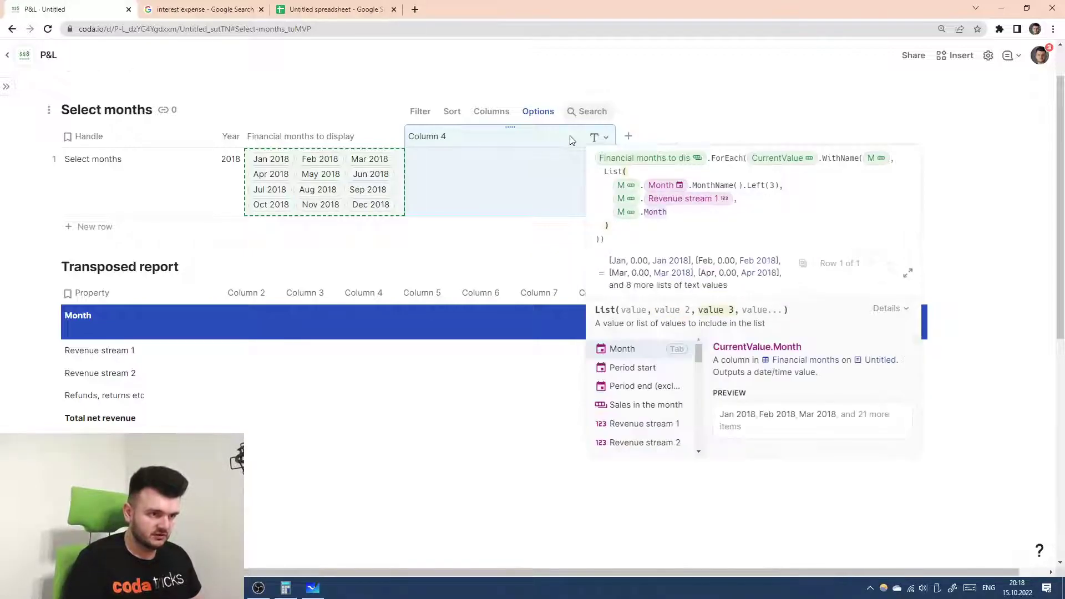
key("Down")
key("Tab")
type(",")
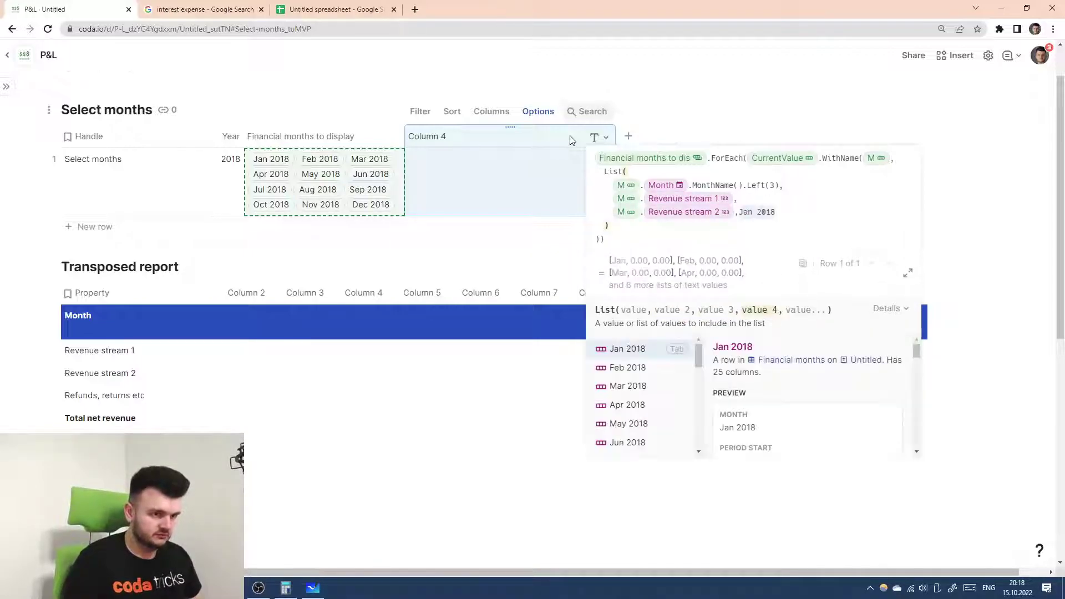
key("shift+Return")
- Add M.Refunds, returns etc and M.Total net revenue to the List, each on its own line
type("M.")
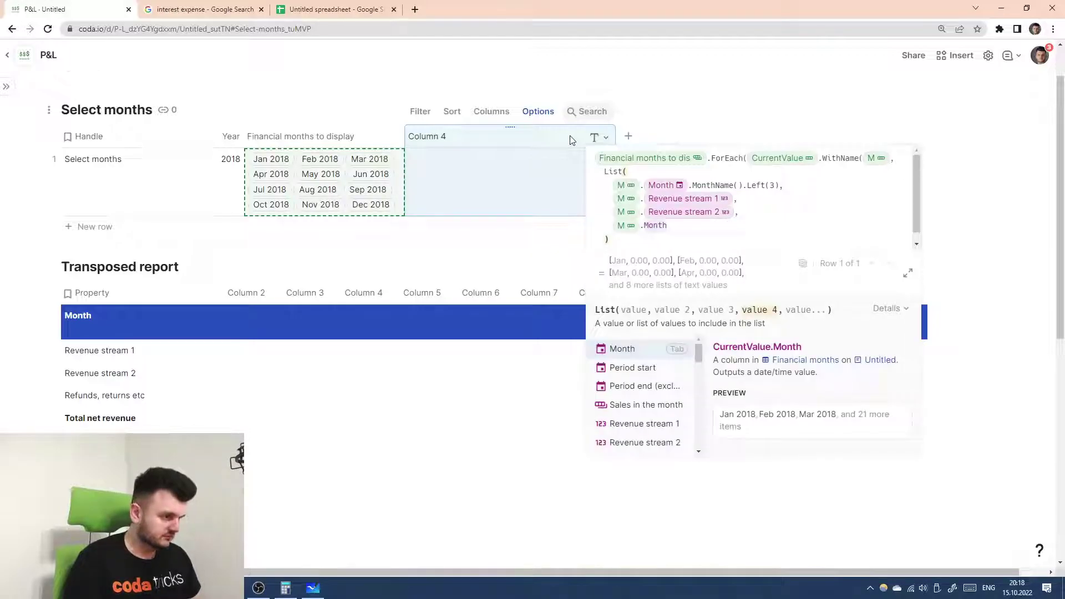
type("Ref")
key("Tab")
type(",")
key("shift+Return")
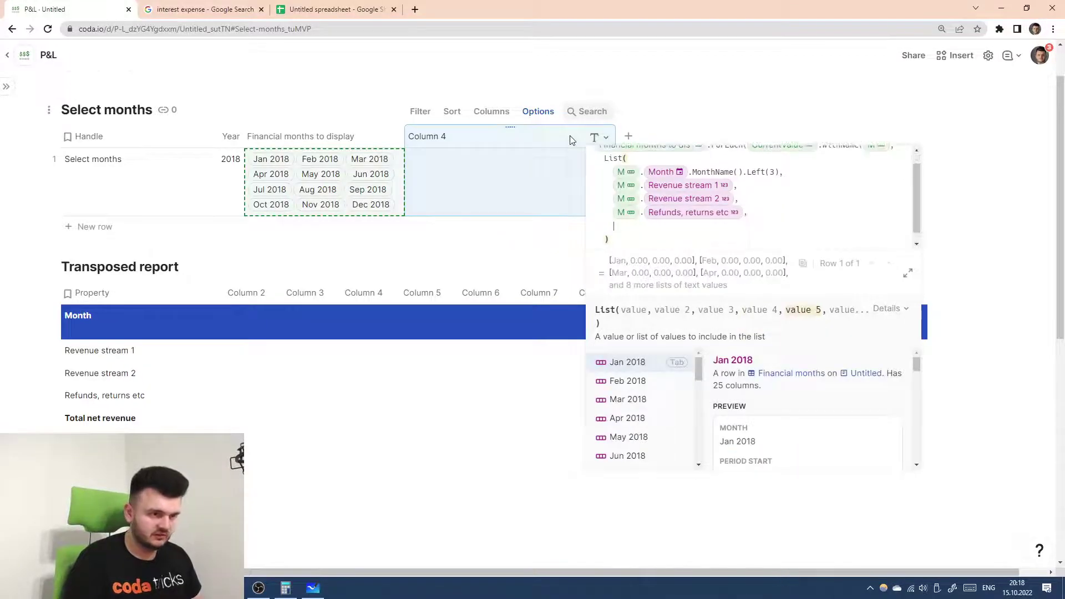
type("M.t")
key("BackSpace")
type("T")
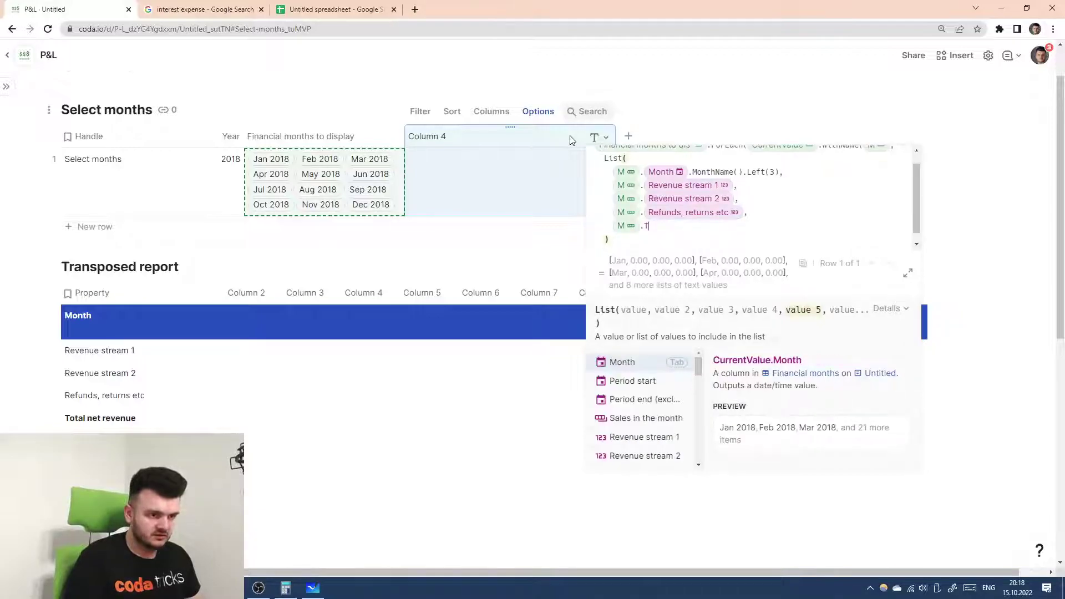
key("Tab")
type(",")
key("shift+Return")
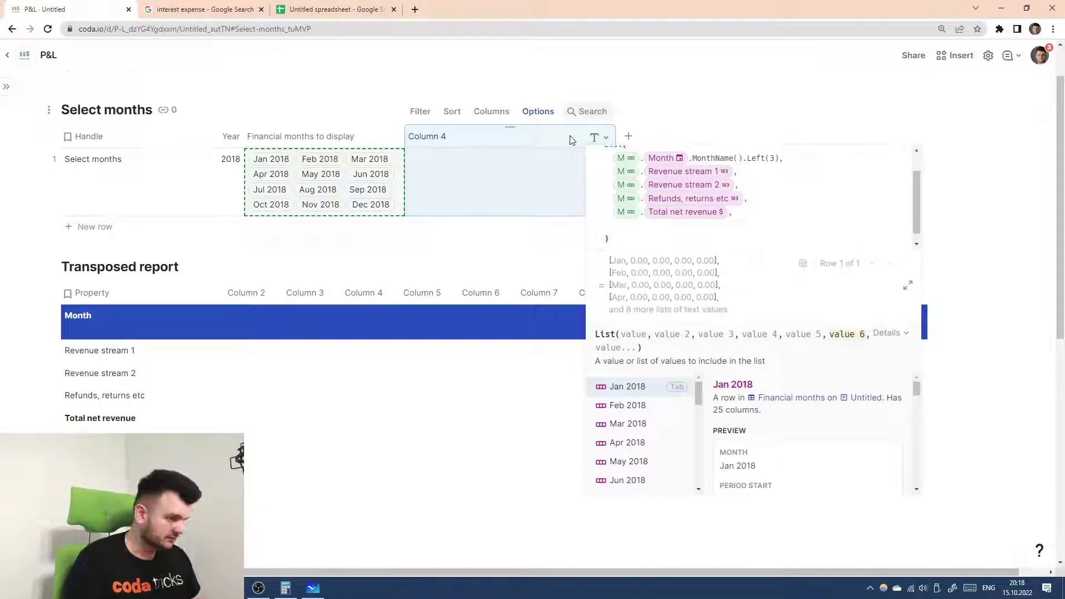
- Add an empty text value "" for the blank row, followed by M.Cost of goods sold, to the List
type("M")
key("BackSpace")
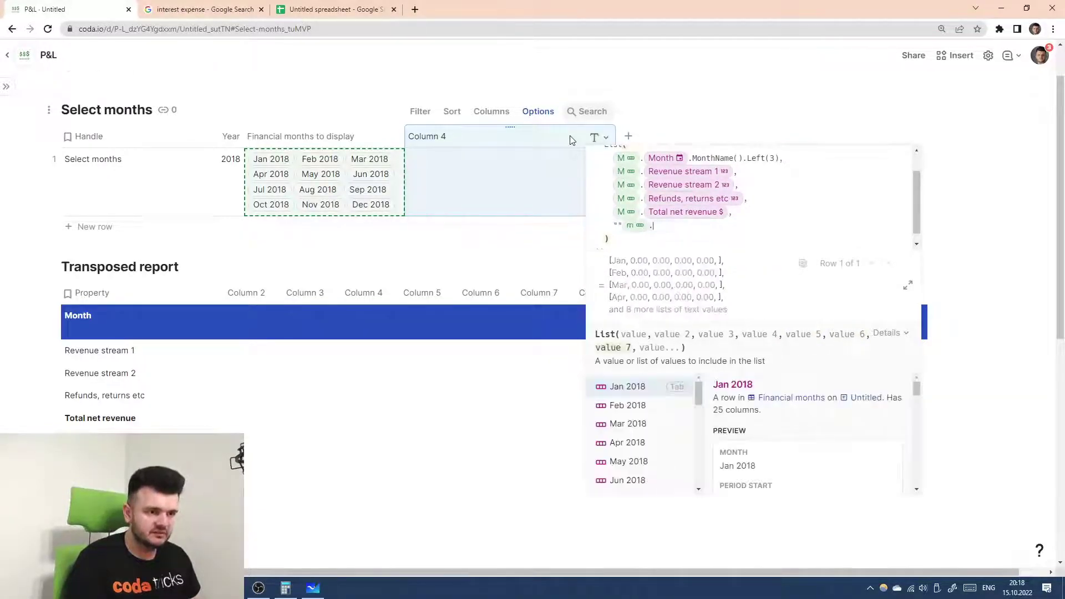
type("\"\",")
key("shift+Return")
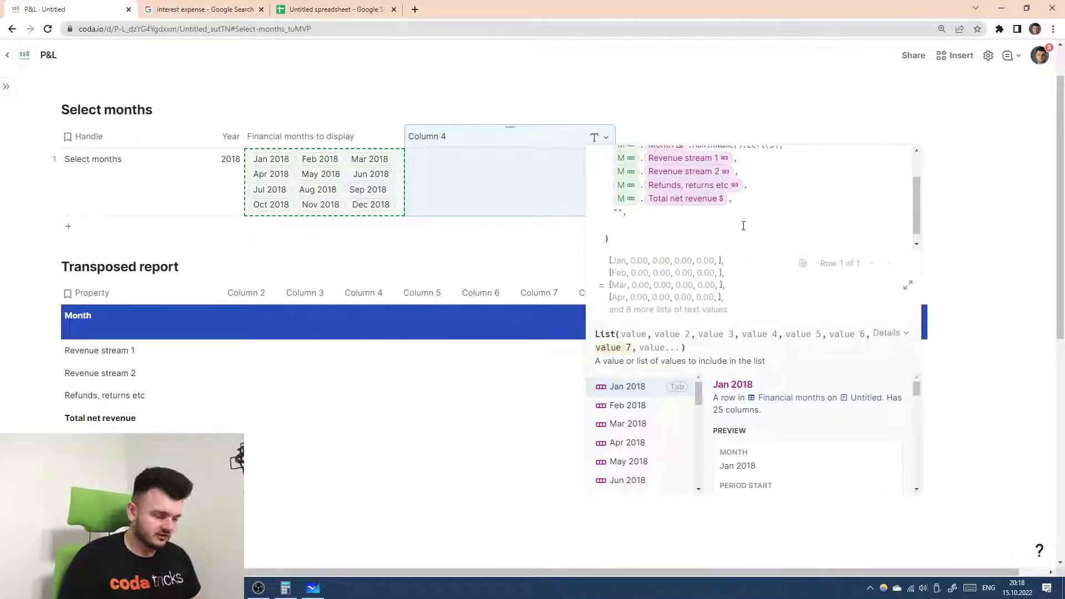
type("M.Cost of goods sold")
key("Tab")
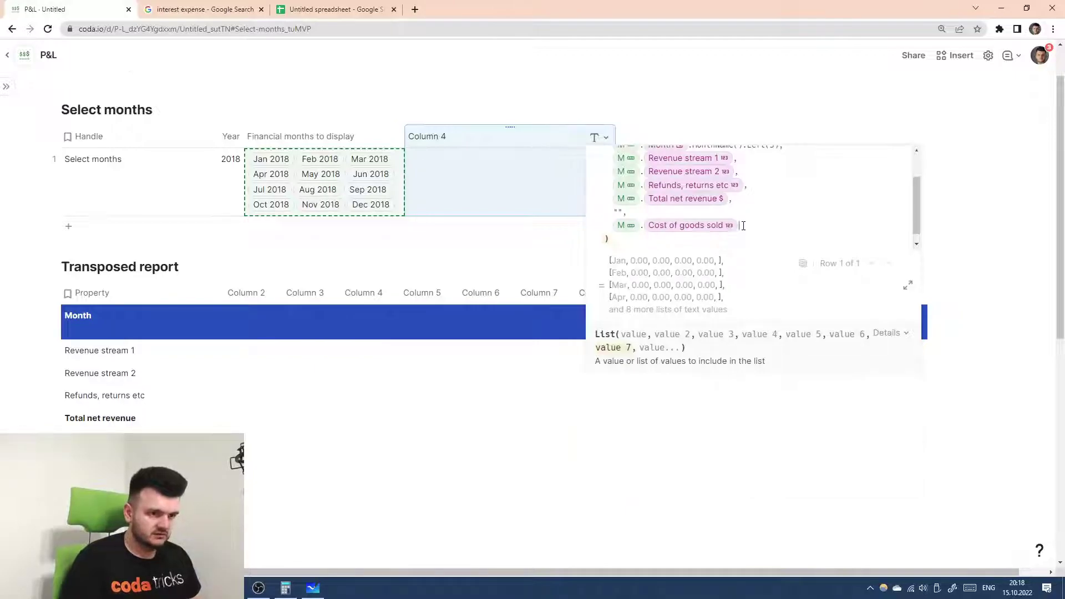
type(",")
key("shift+Return")
- Add M.Gross profit and another empty text value "" to the List
type("M.Gross profit")
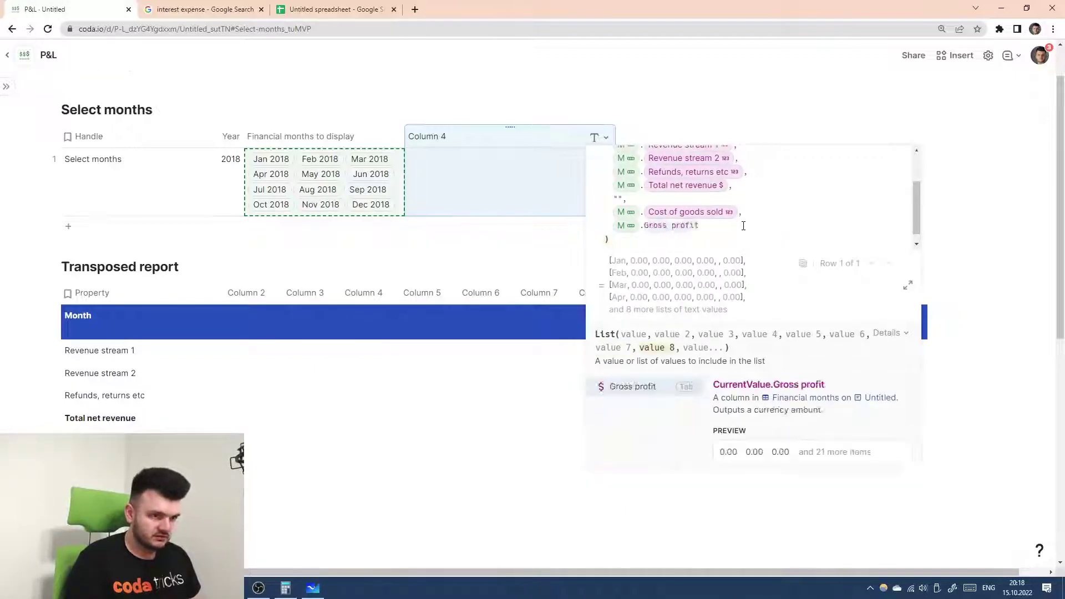
key("Tab")
type(",")
key("shift+Return")
type("\"")
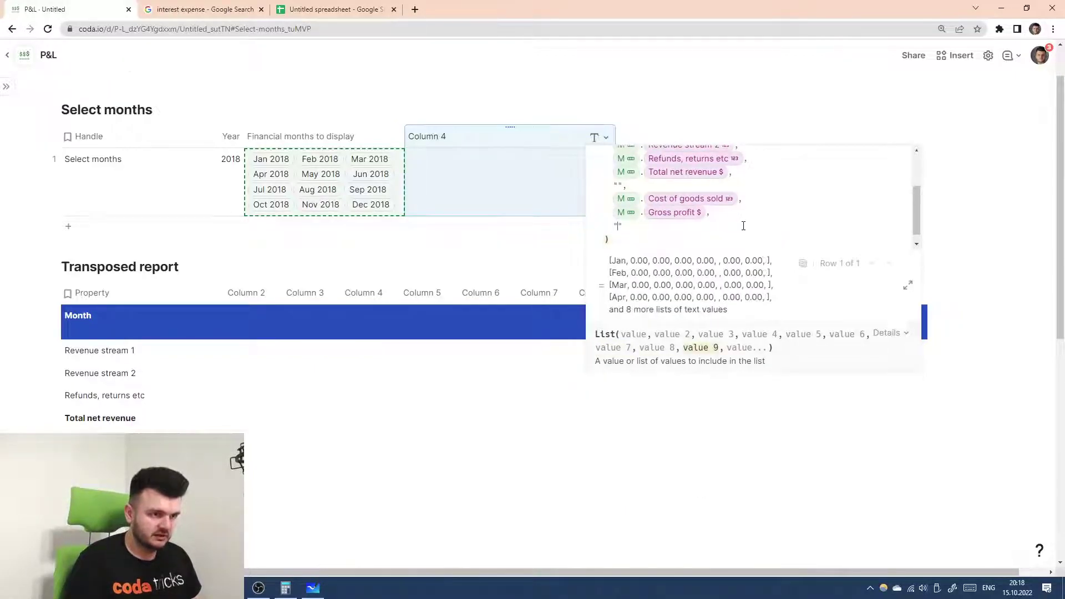
type("\",")
key("shift+Return")
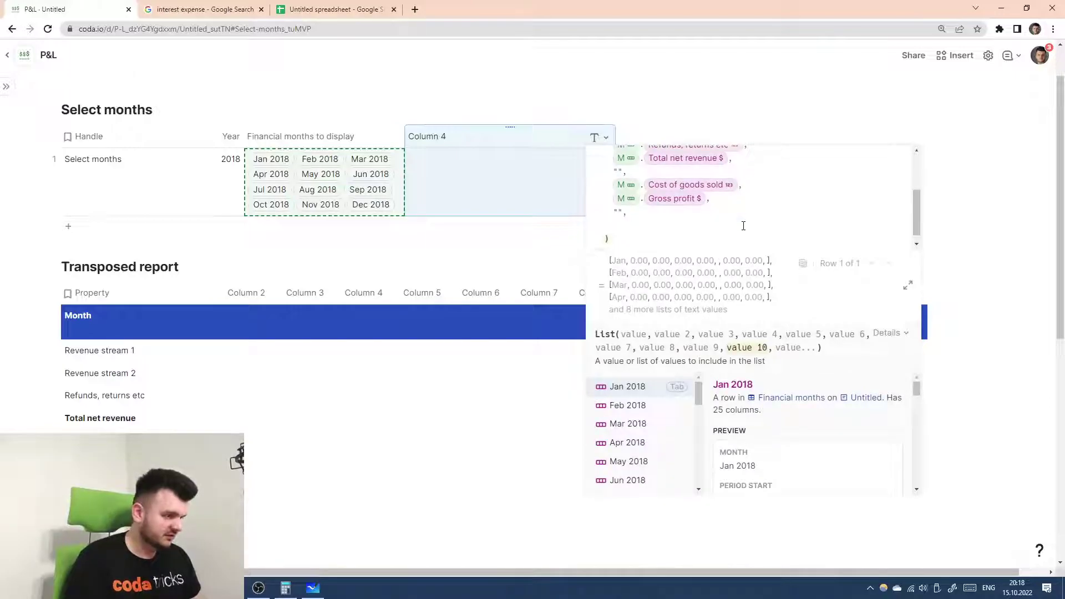
- Add another empty text value "" for the Expenses heading row, followed by M.Advertising & Promotion, to the List
type("\"")
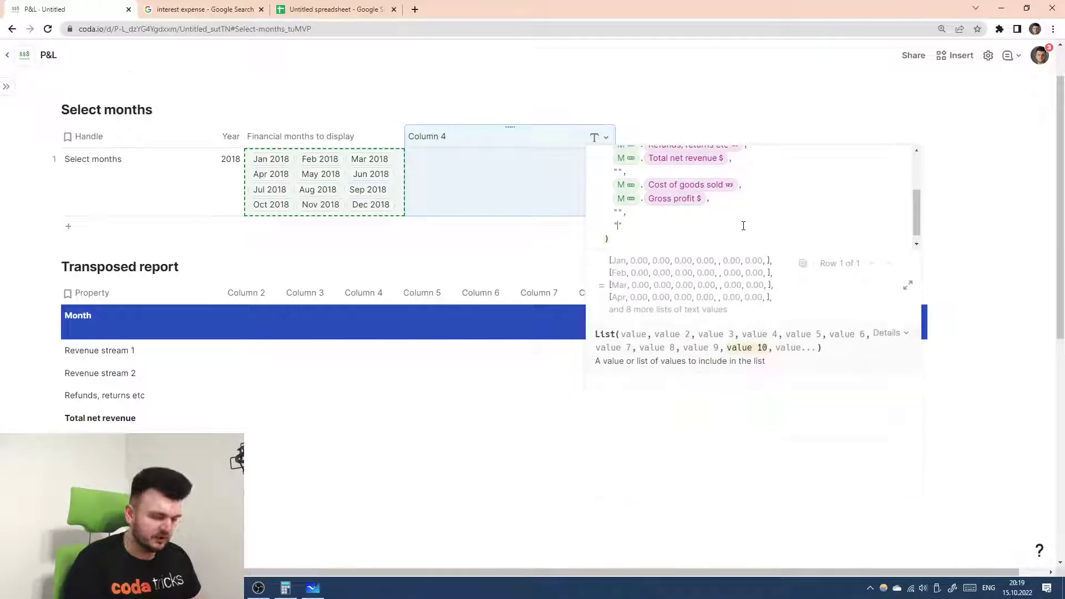
type(",")
key("shift+Return")
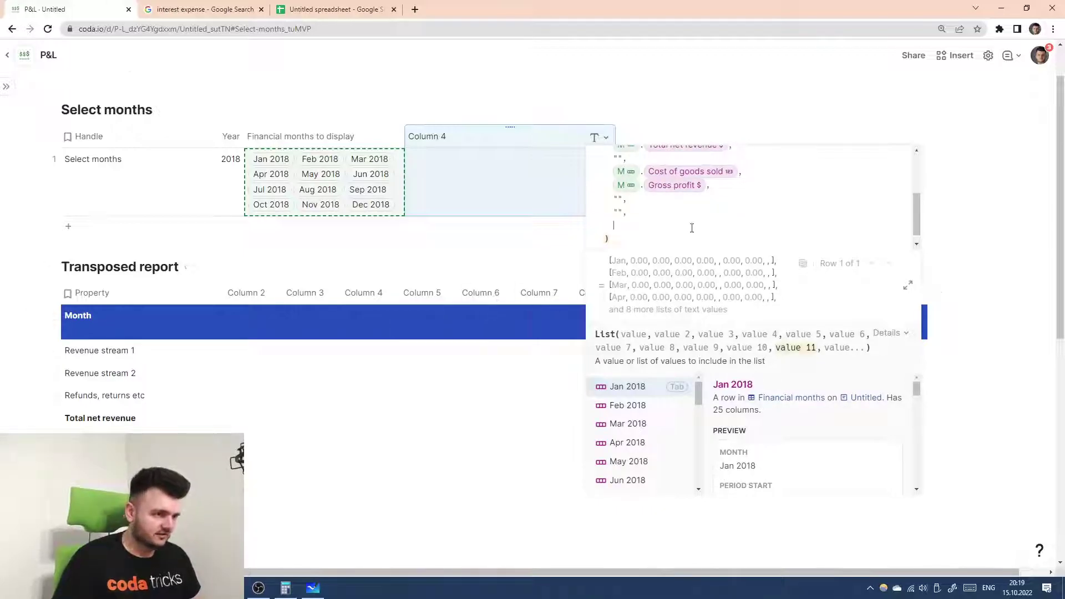
type("M.")
type("Advertising & Promotion")
key("Tab")
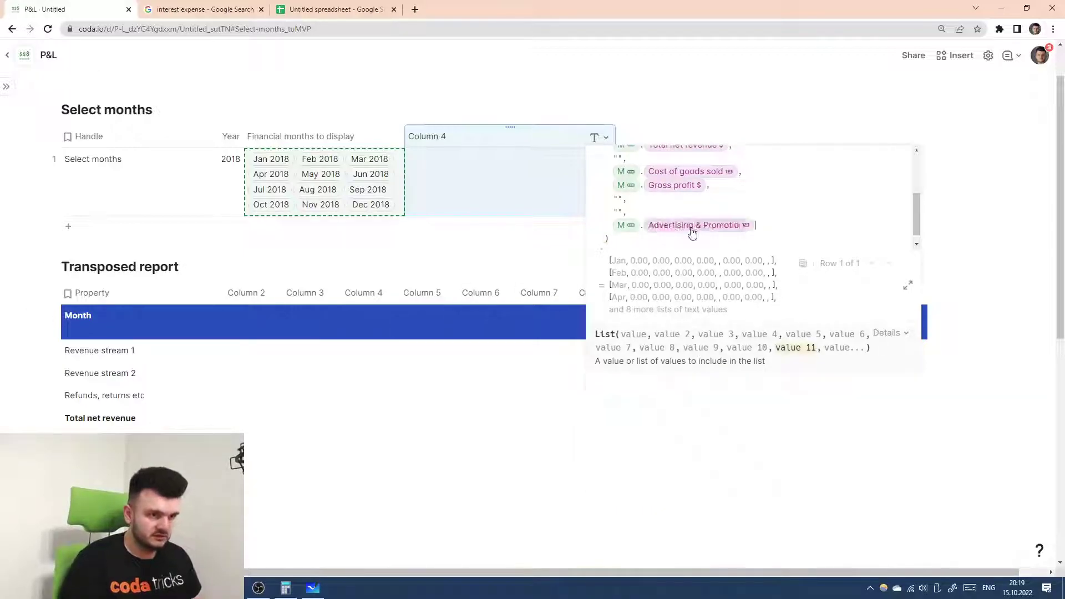
type(",")
key("shift+Return")
- Add M.Depreciation & Amortization as the next value of the List, on its own line
type("M.Month")
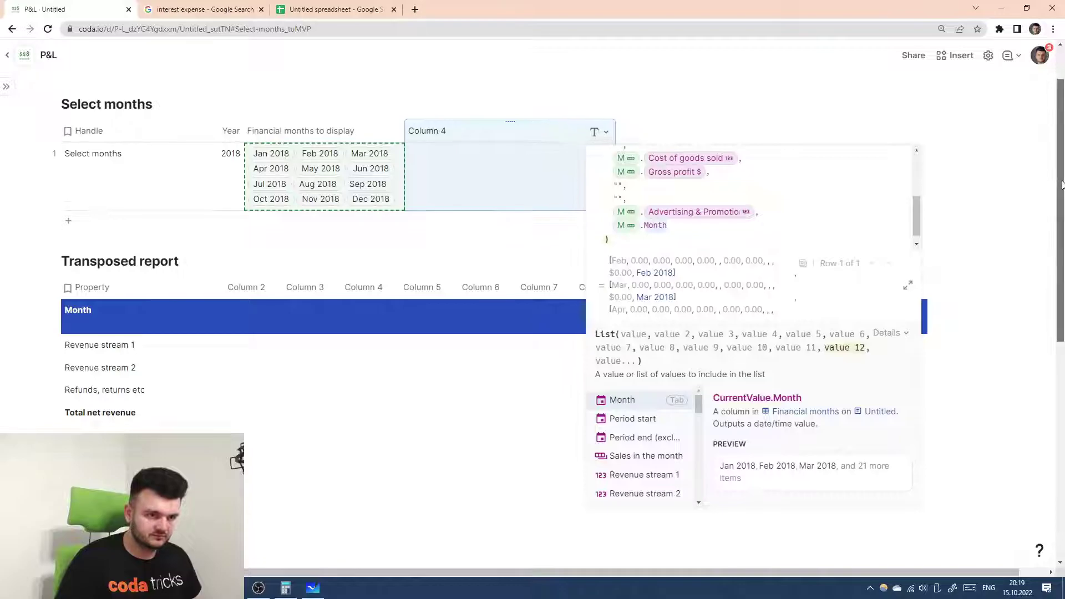
left_click_drag(1055, 178, 1057, 250)
scroll(652, 145, "up", 3)
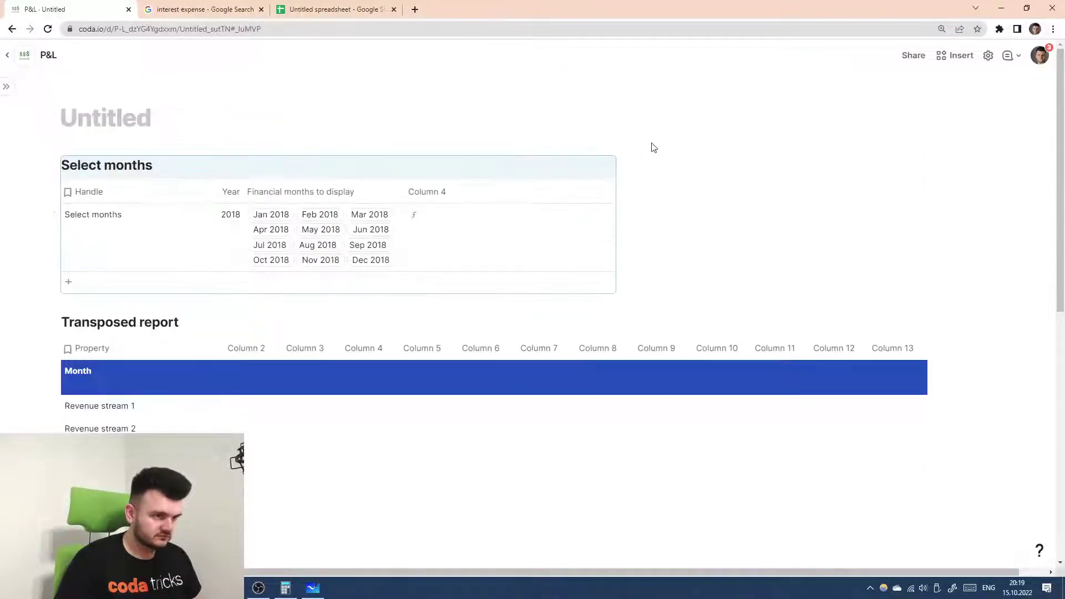
scroll(544, 254, "down", 4)
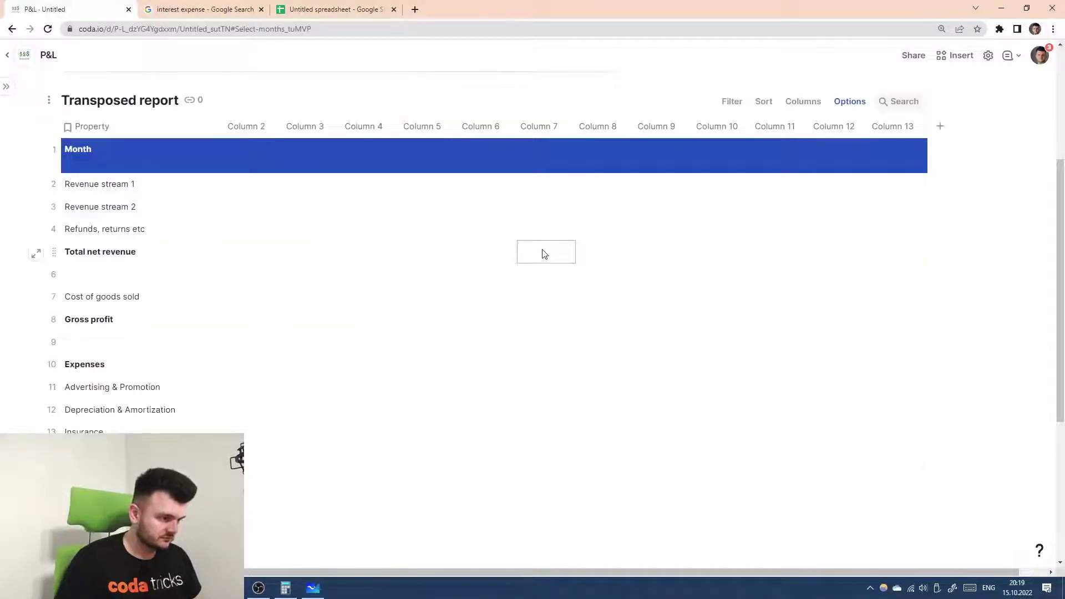
left_click(544, 254)
scroll(721, 142, "down", 2)
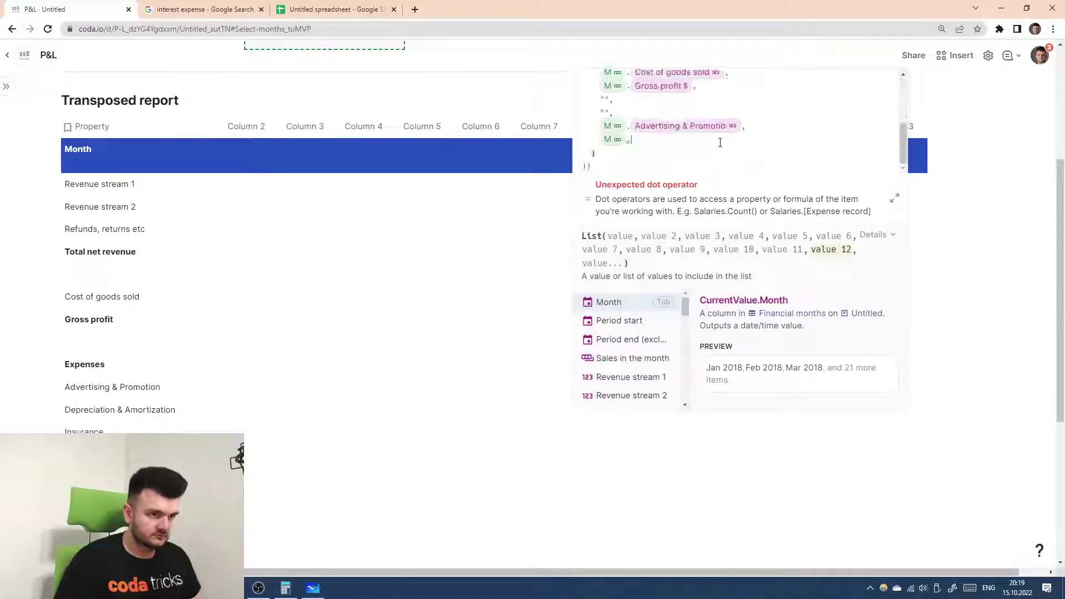
type("de")
key("Tab")
type(",")
key("shift+Return")
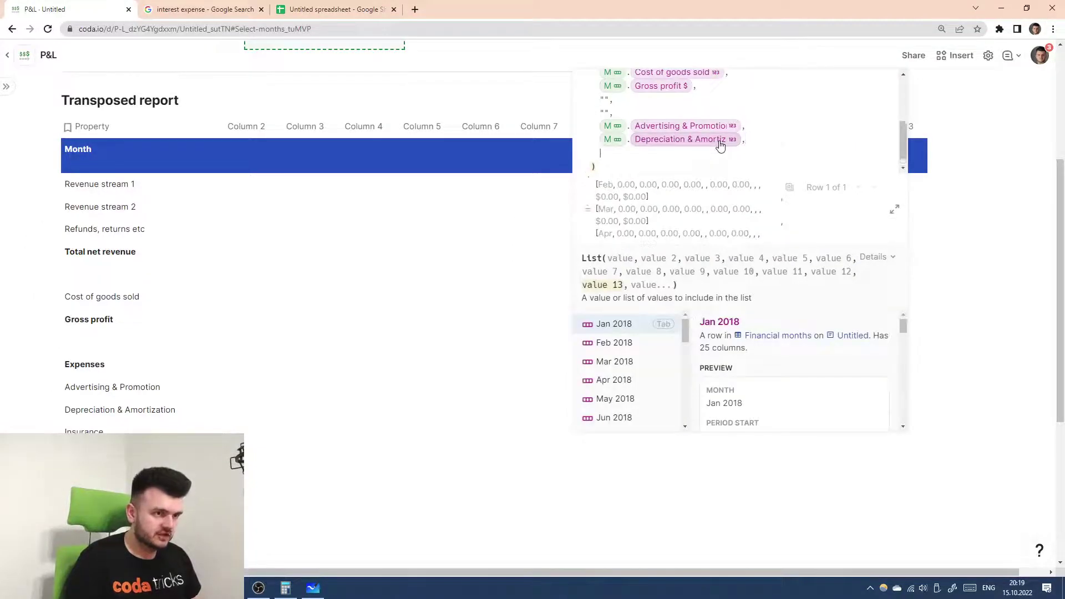
- Add M.Insurance and M.Maintenance to the List, each on its own line
type("M.")
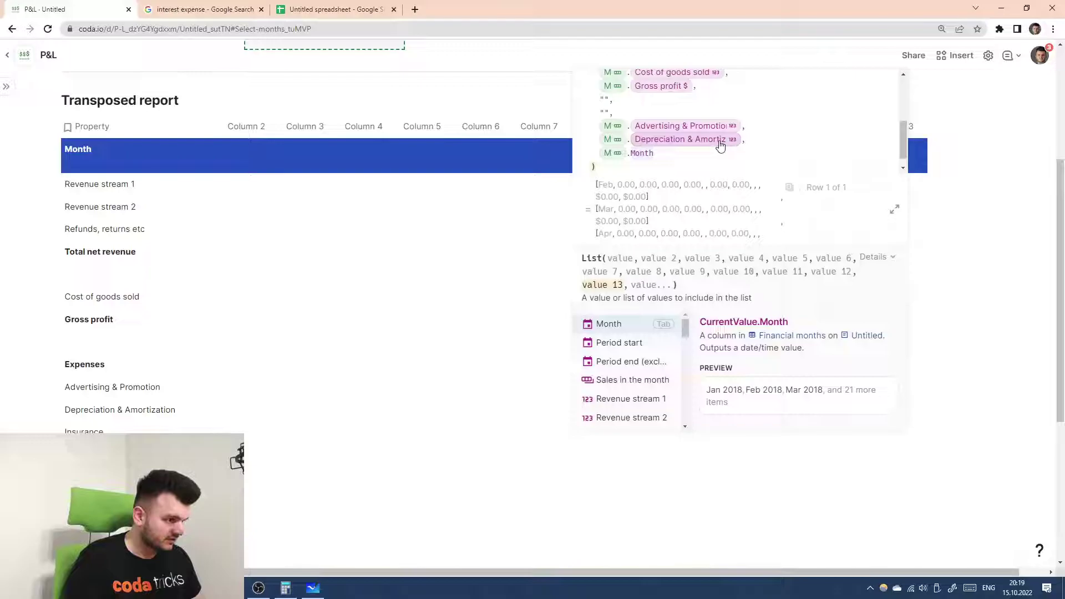
type("in")
key("Tab")
type(",")
key("shift+Return")
type("M")
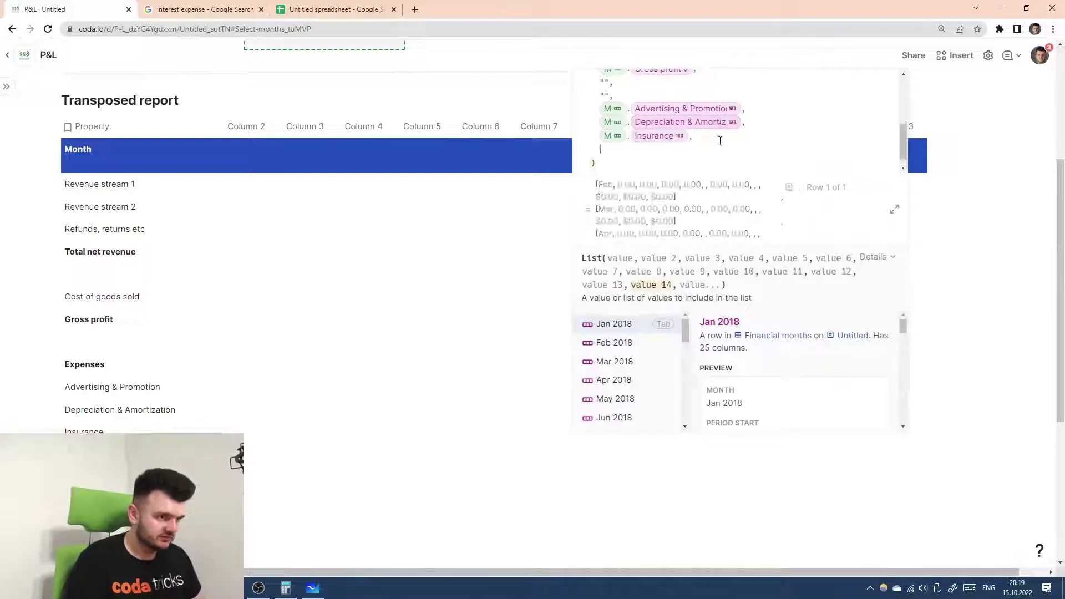
type(".ma")
key("Tab")
type(",")
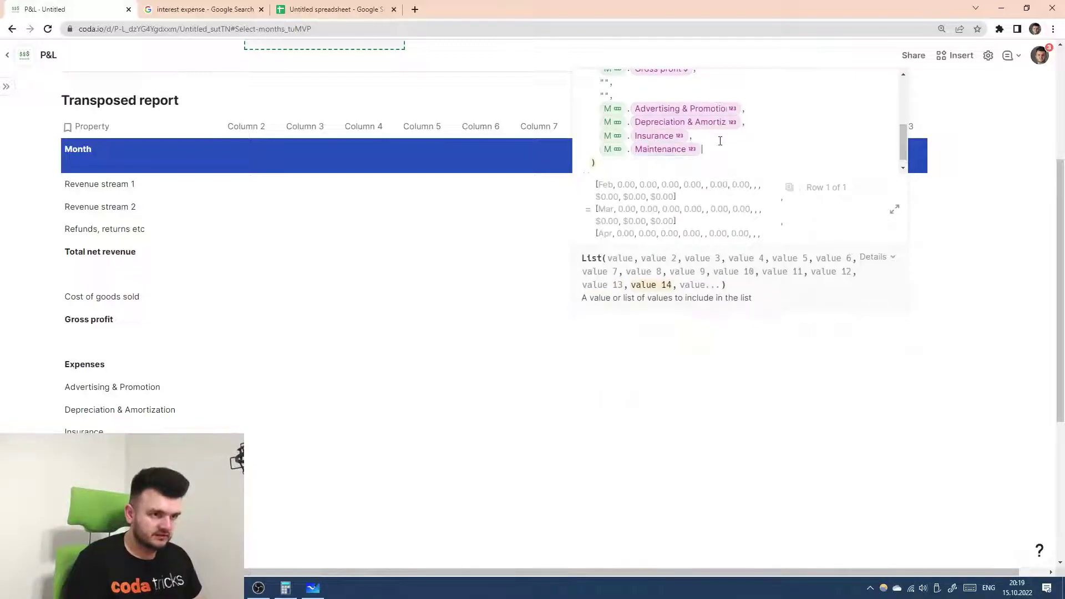
key("shift+Return")
- Add M.Office supplies and M.Salaries, Benefits & Wages as the next values of the List
type("M.of")
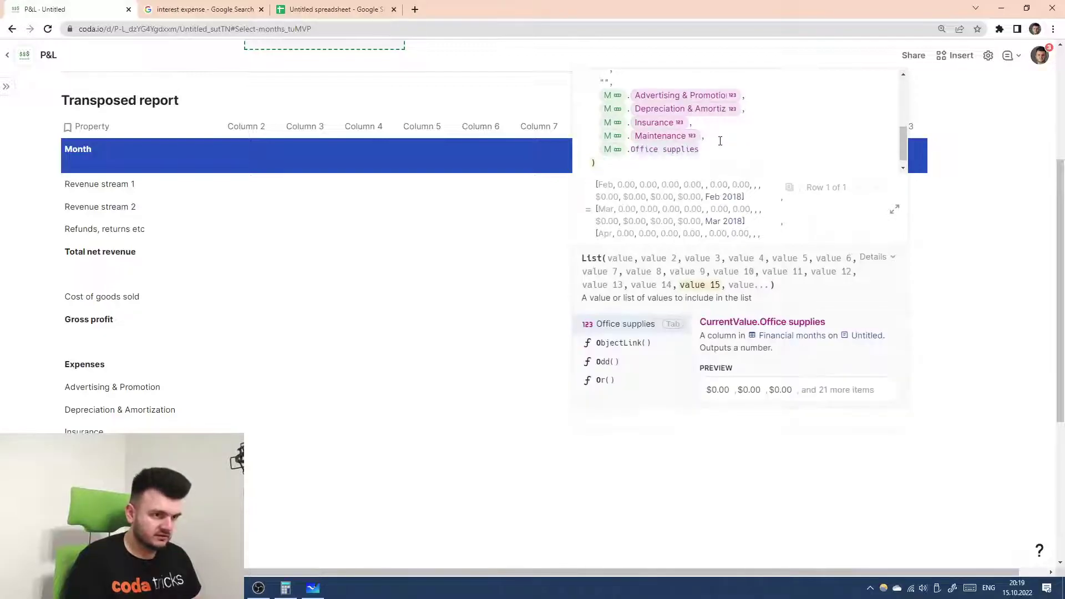
key("Tab")
type(",")
key("shift+Return")
type("M.sa")
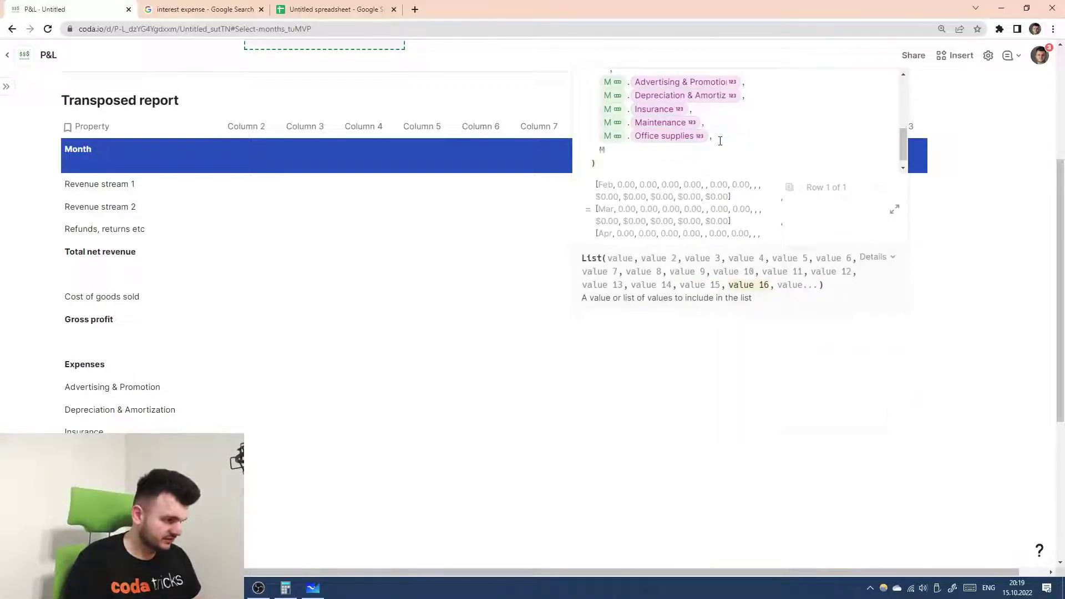
key("Tab")
key("BackSpace")
type("sala")
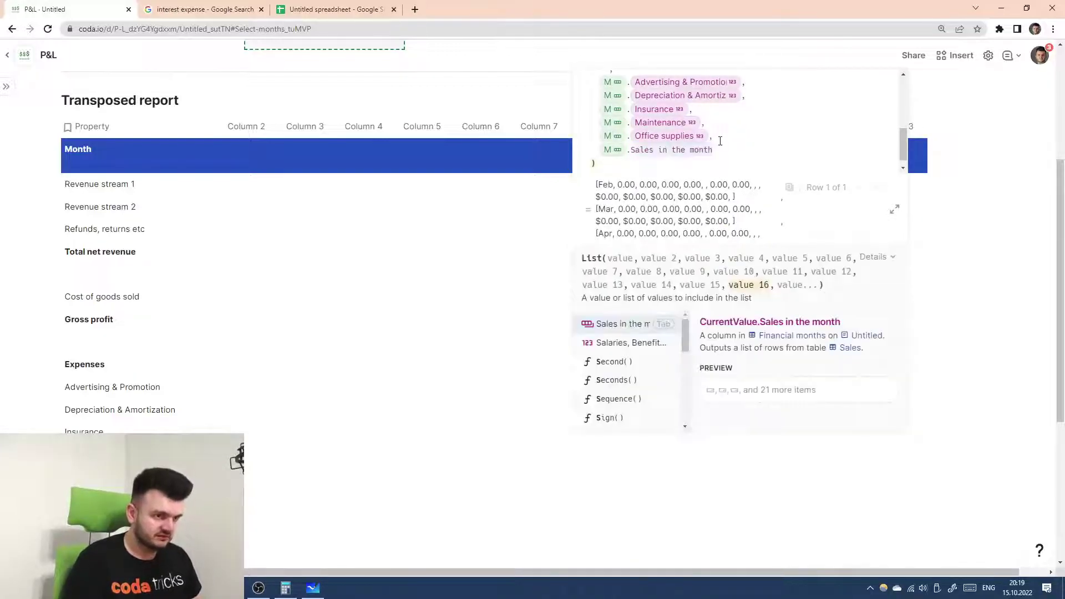
key("Tab")
type(",")
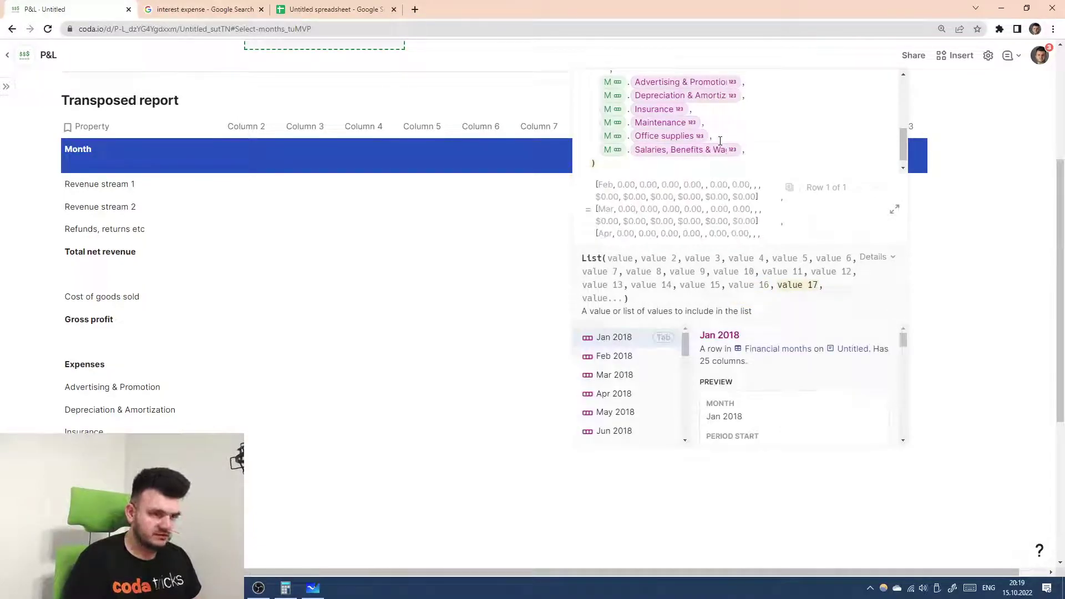
key("shift+Return")
- Add M.Total expenses and the month's Earnings before interest column to the List, each on its own line
type("M.Total net revenue")
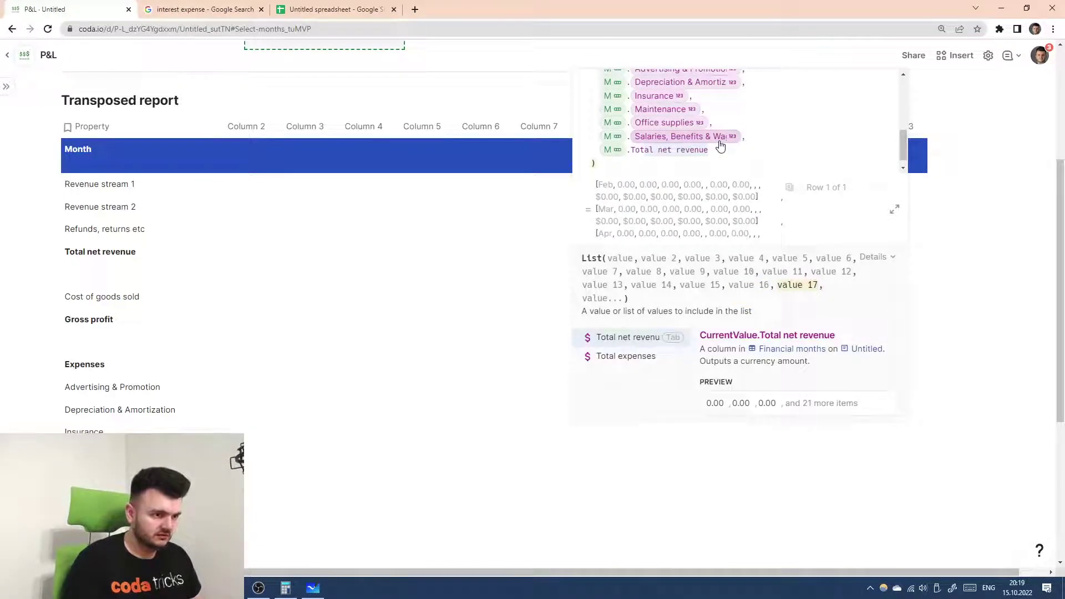
key("Down")
key("Tab")
type(",")
key("shift+Return")
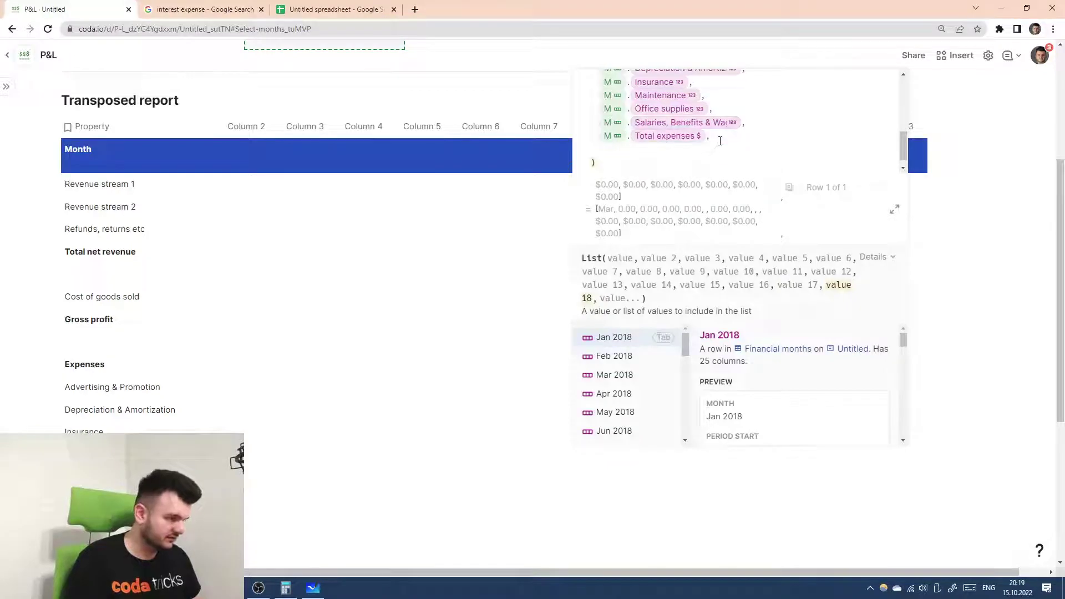
type("M.ea")
key("Tab")
type(",")
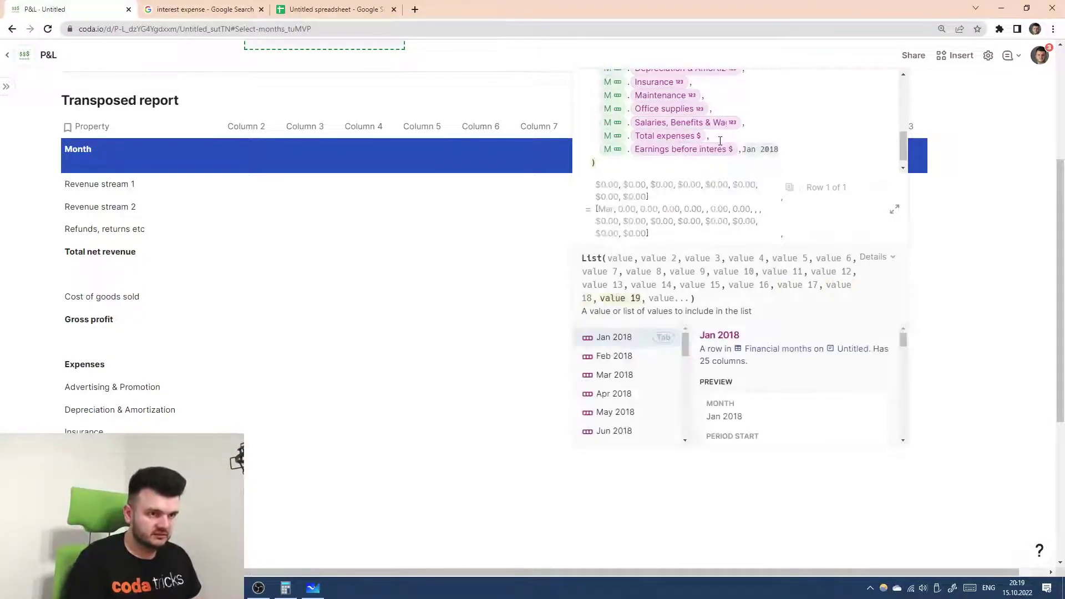
key("shift+Return")
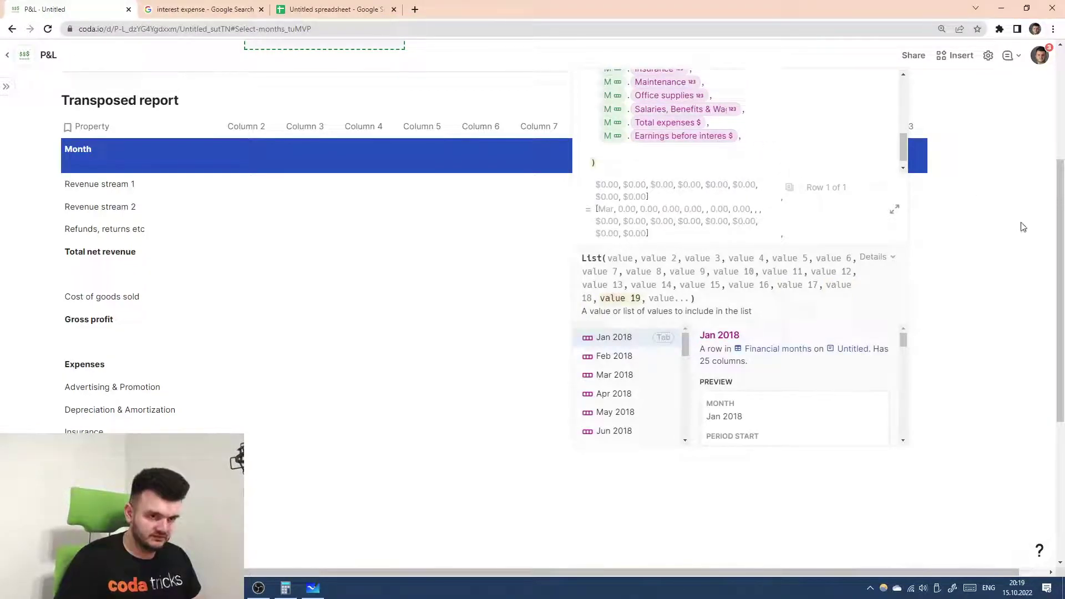
left_click_drag(1059, 232, 1057, 282)
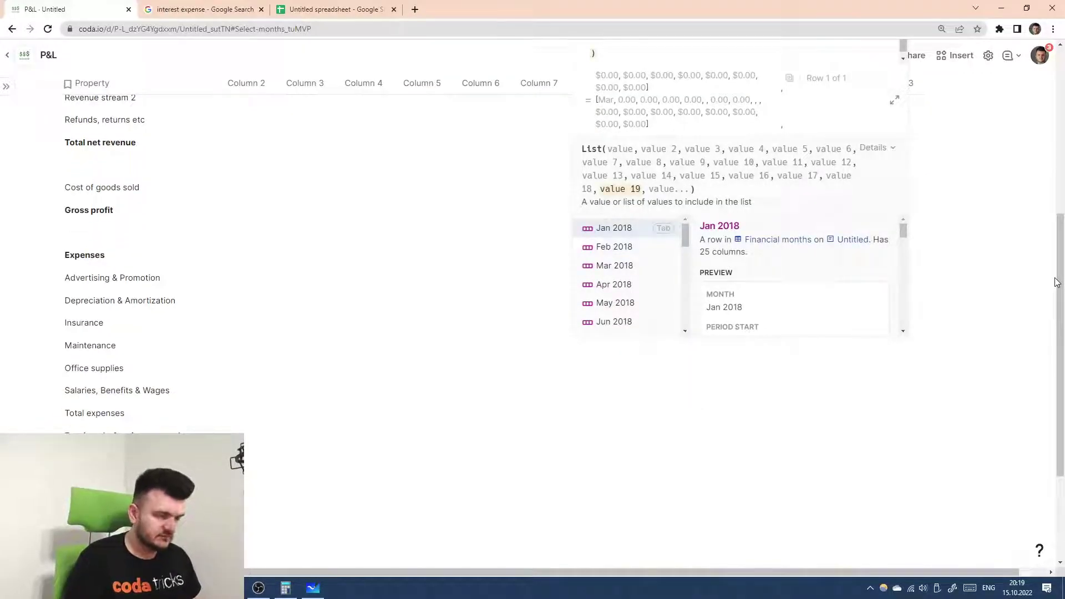
- Append each month's Interest expense to the value list in the Column 4 formula of the Select months table
type(",")
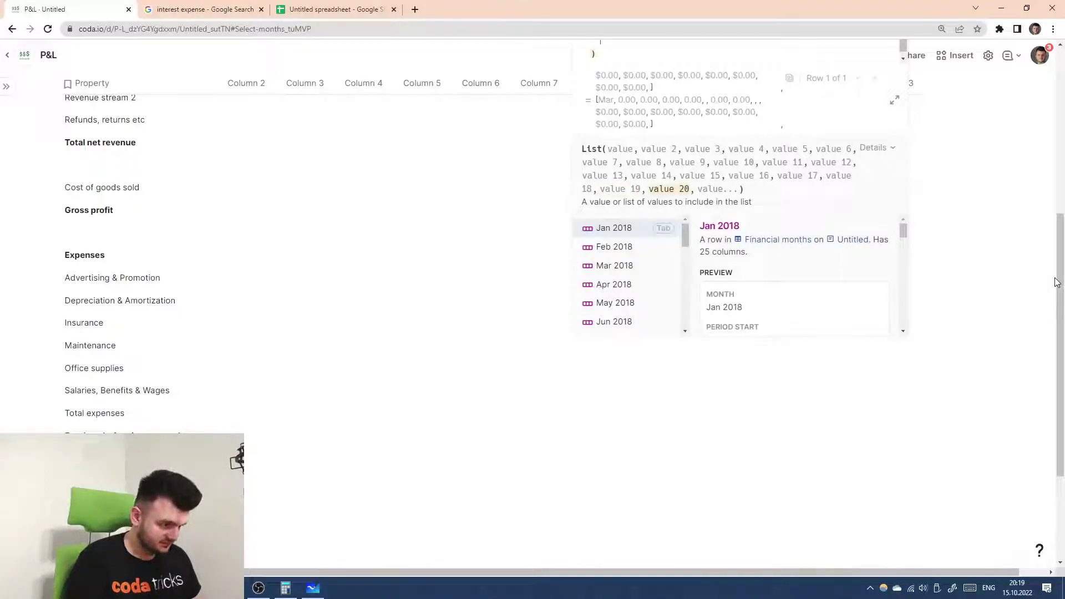
type("M.in")
key("Down")
key("Down")
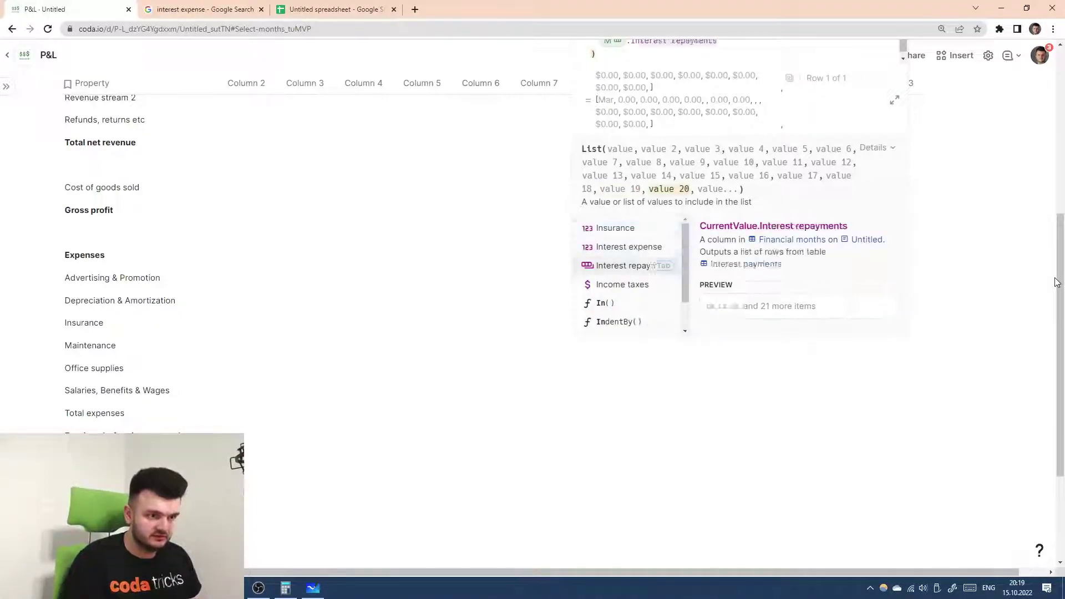
key("Down")
key("Up")
key("Tab")
type(",")
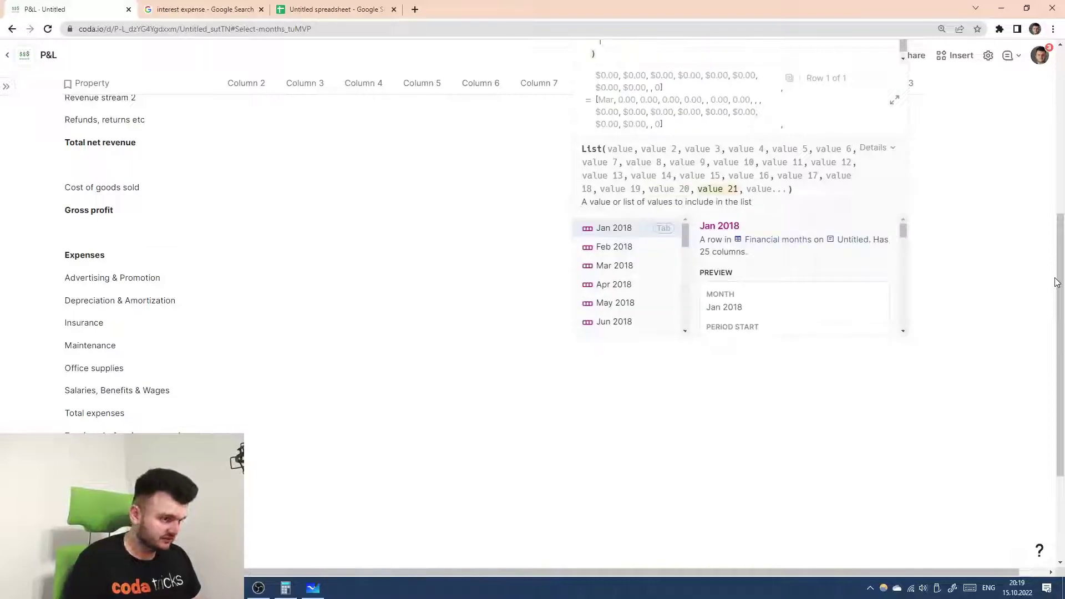
- Append each month's Earnings before taxes to the list, followed by an empty value
type("M.earnings before interest and taxes")
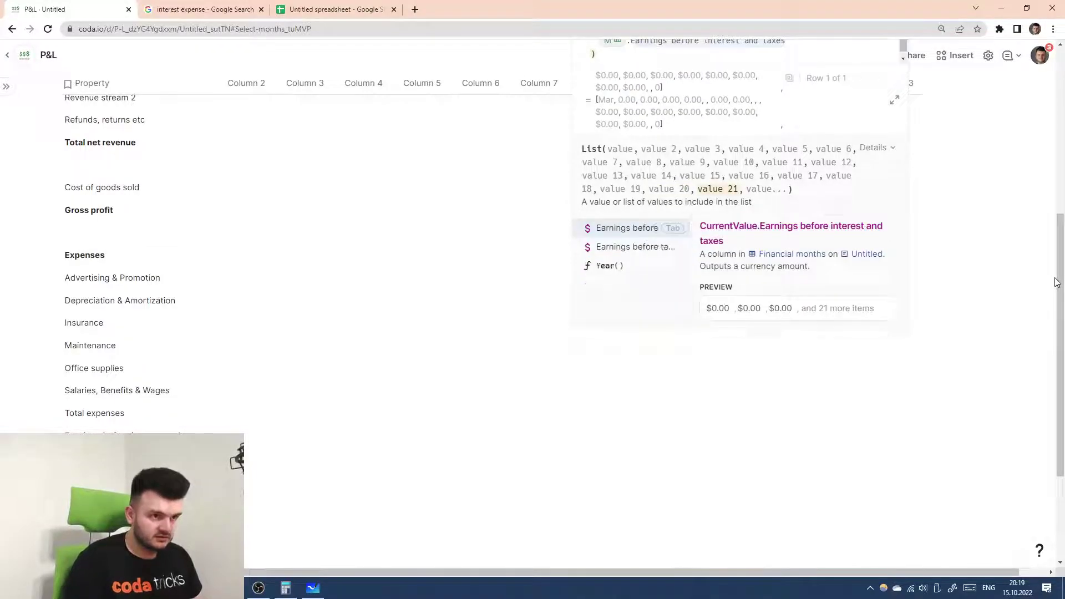
key("Down")
key("Tab")
type(",")
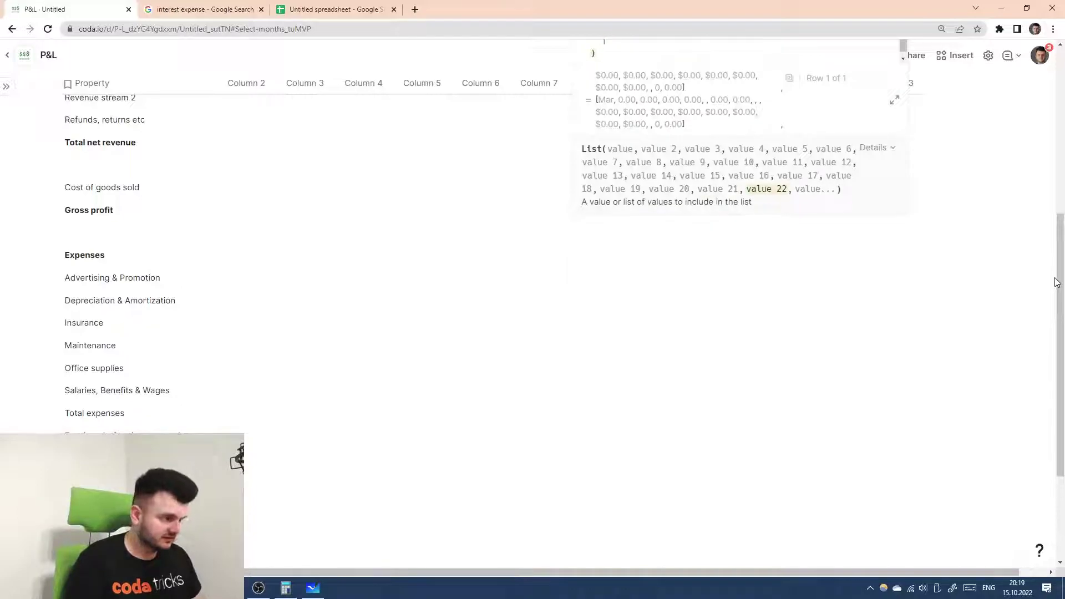
type(",")
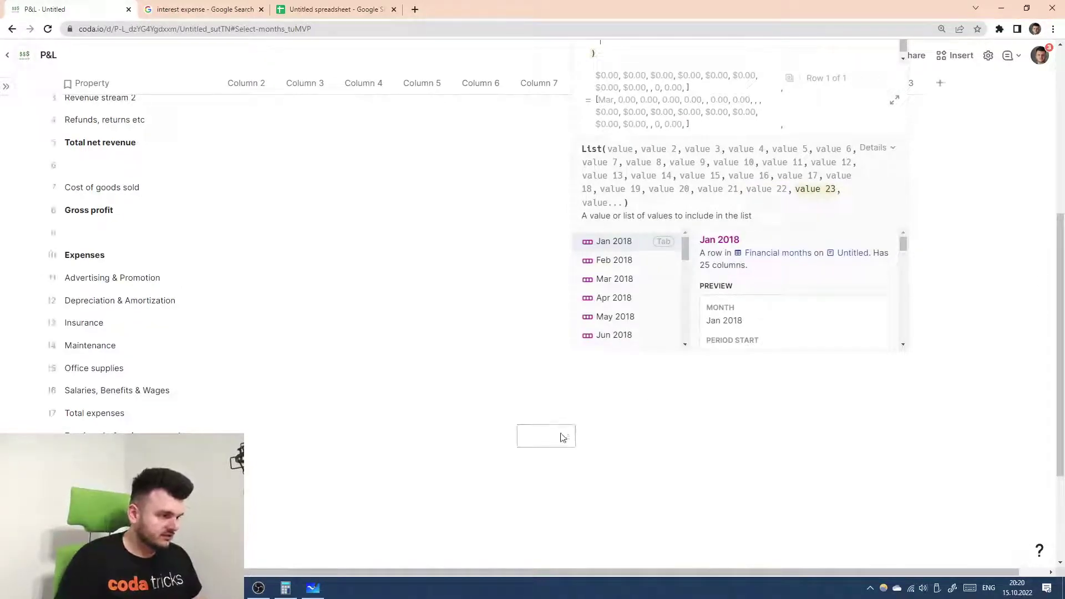
- Remove the empty value between Total net revenue and Cost of goods sold from the Column 4 formula
scroll(1055, 310, "up", 4)
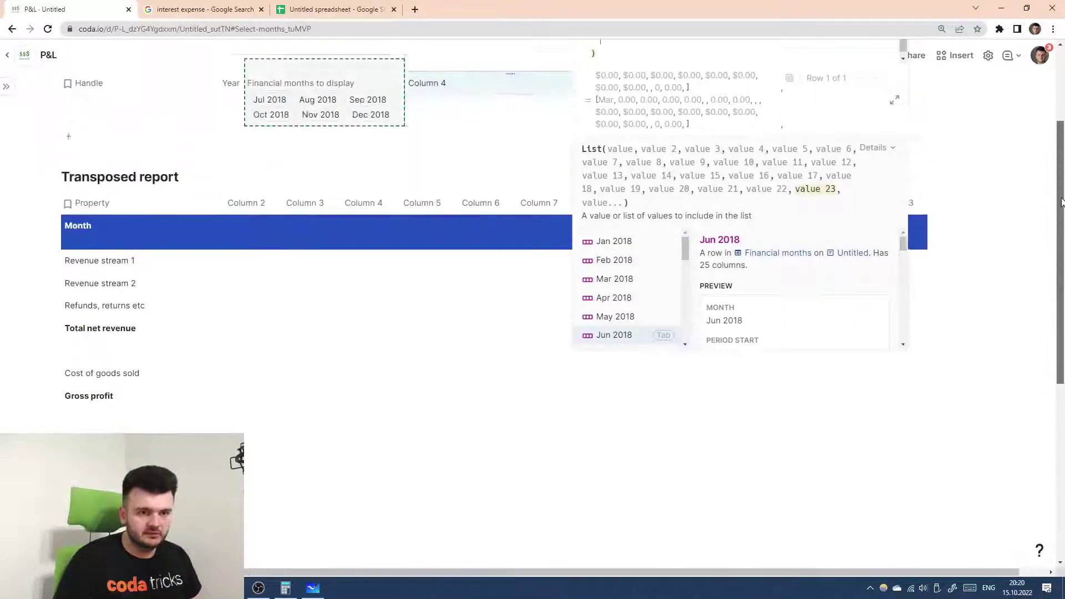
scroll(674, 162, "down", 1)
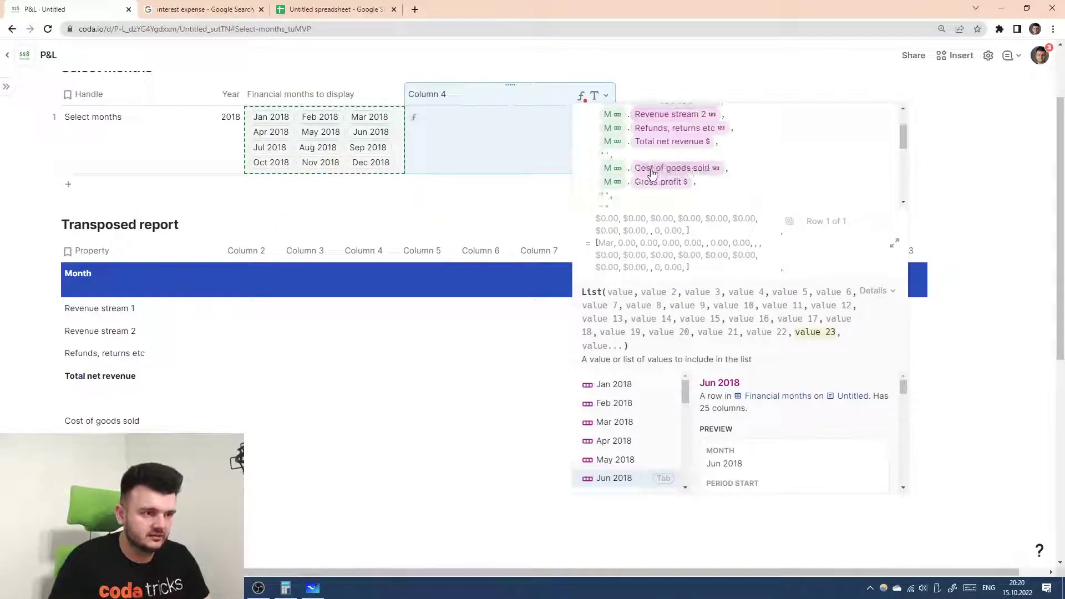
left_click(712, 159)
key("BackSpace")
key("BackSpace")
key("BackSpace")
key("BackSpace")
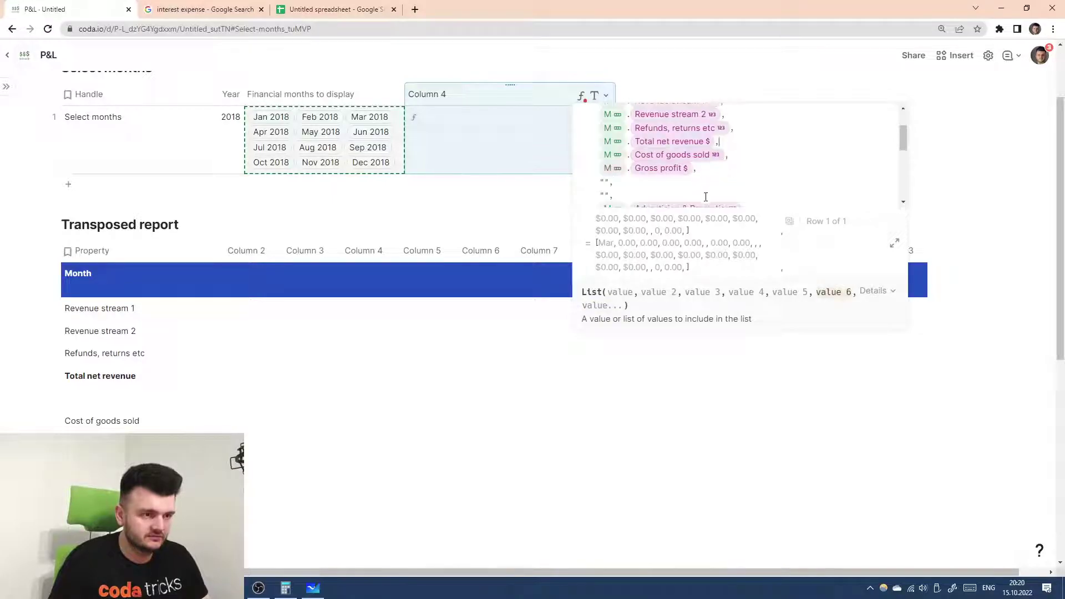
- Remove the remaining empty values after Gross profit, Earnings before interest and taxes, and Earnings before taxes from the formula
left_click_drag(706, 197, 756, 168)
key("BackSpace")
scroll(723, 173, "down", 2)
key("BackSpace")
scroll(752, 168, "down", 1)
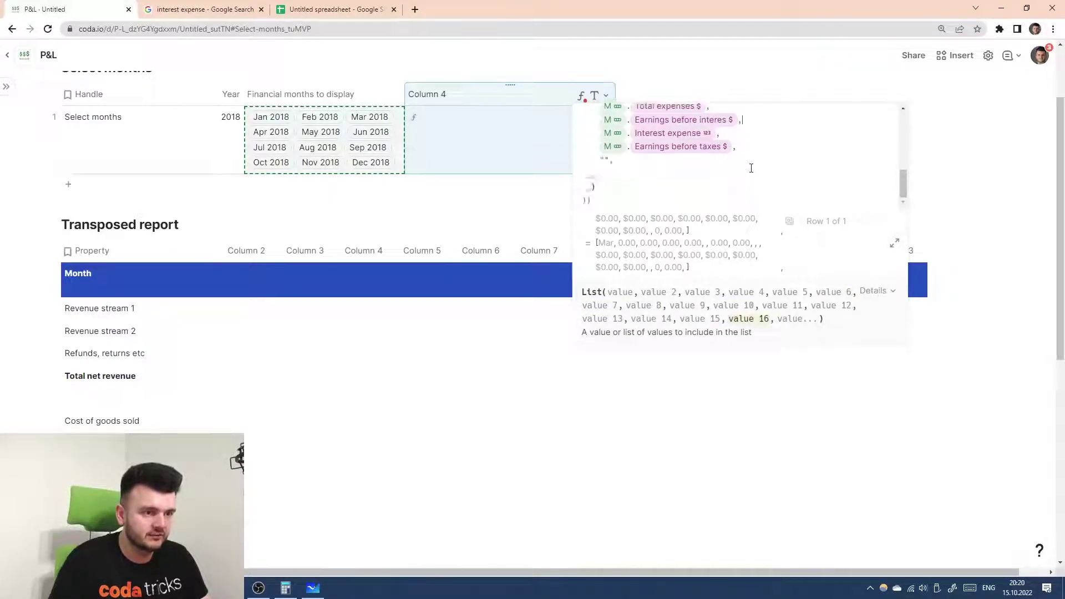
left_click(738, 178)
key("BackSpace")
key("BackSpace")
key("BackSpace")
key("BackSpace")
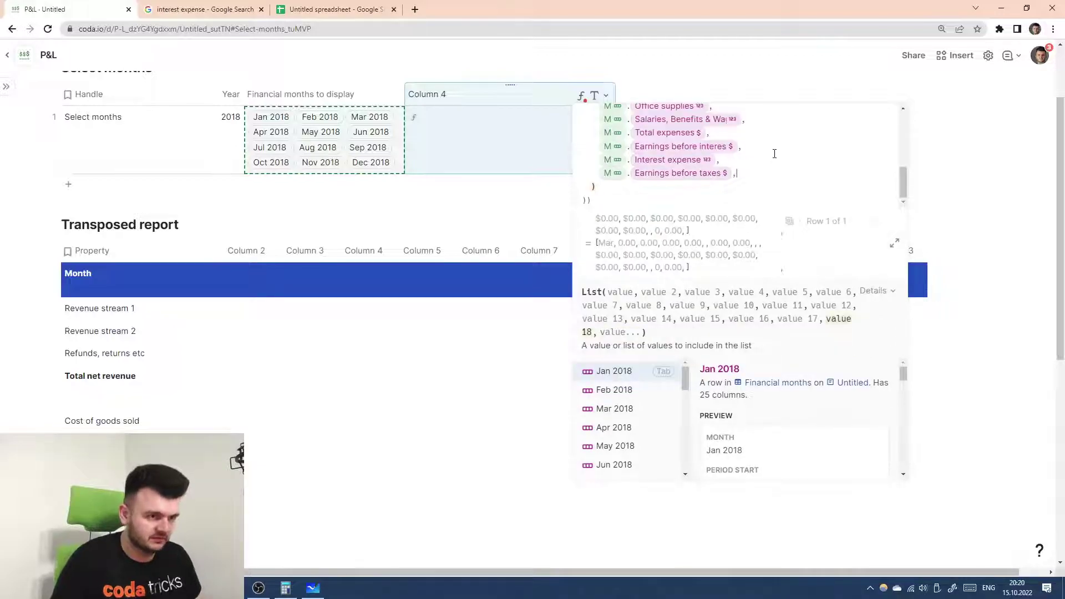
- Complete the list formula with each month's Income taxes and Net earnings, and widen Column 4
left_click_drag(1060, 197, 1061, 237)
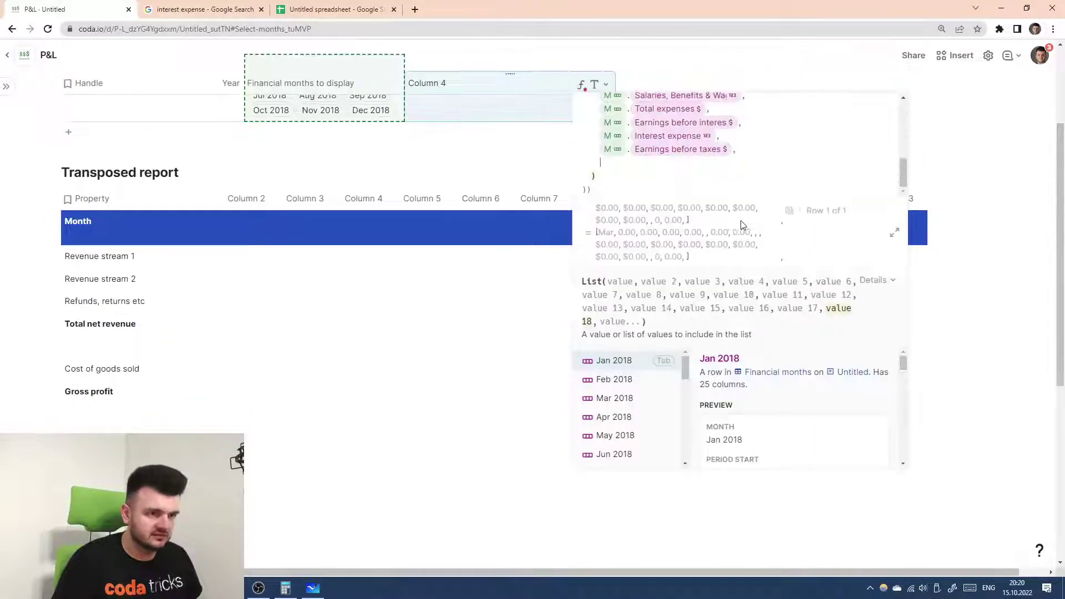
type("M.In")
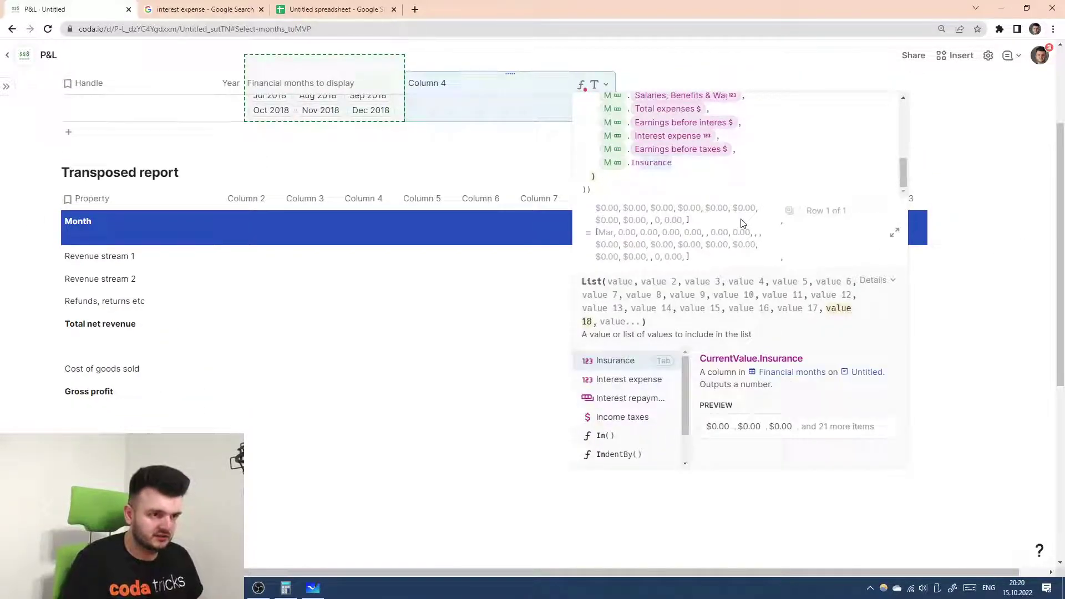
type("come taxes")
key("Tab")
type(",")
key("shift+Return")
type("M")
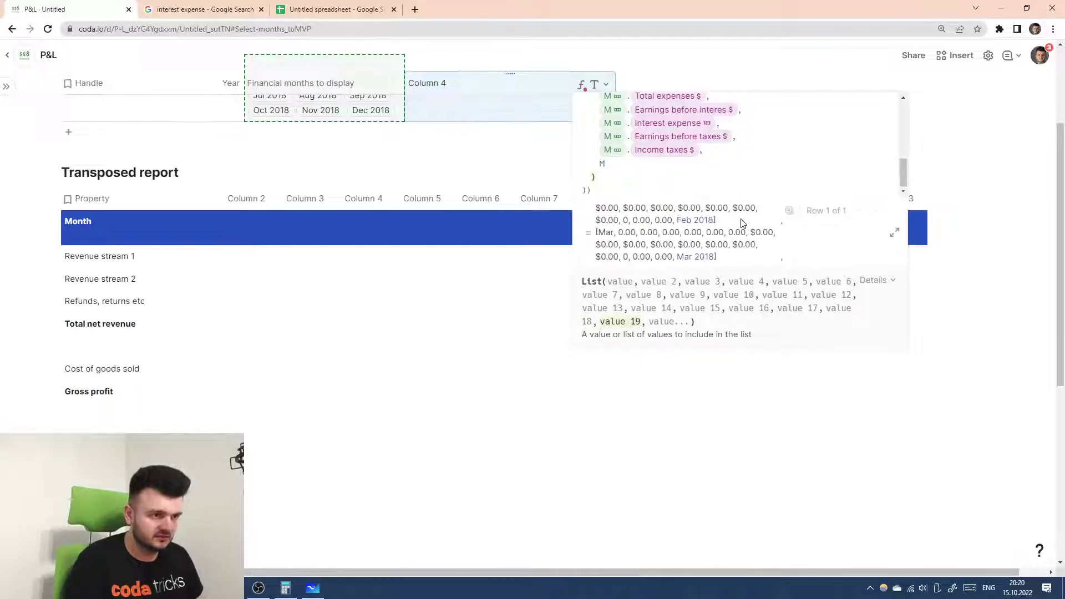
type(".Net earnings")
key("Tab")
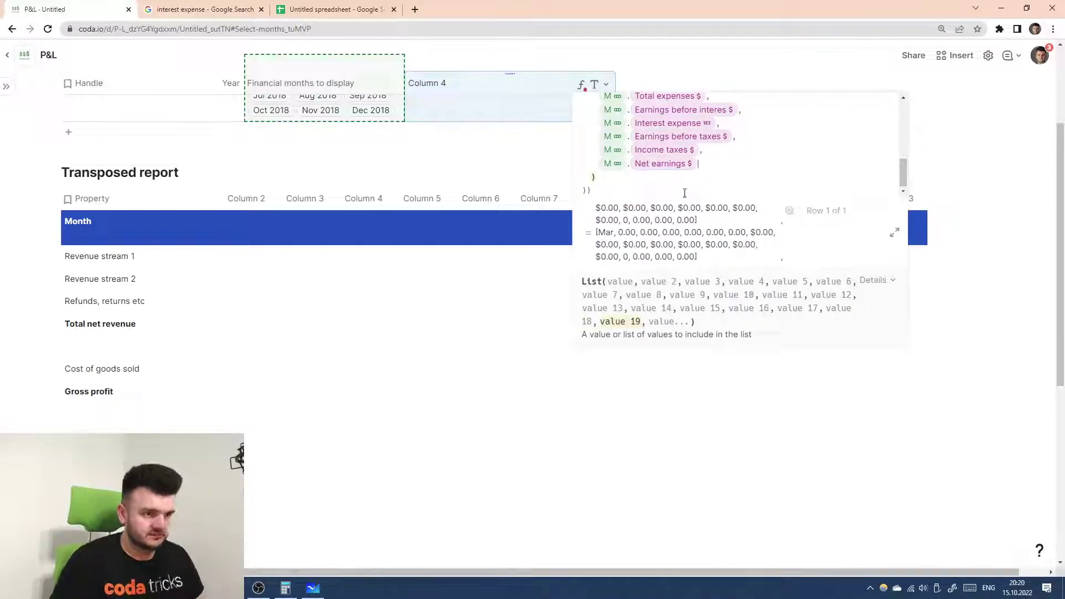
key("Return")
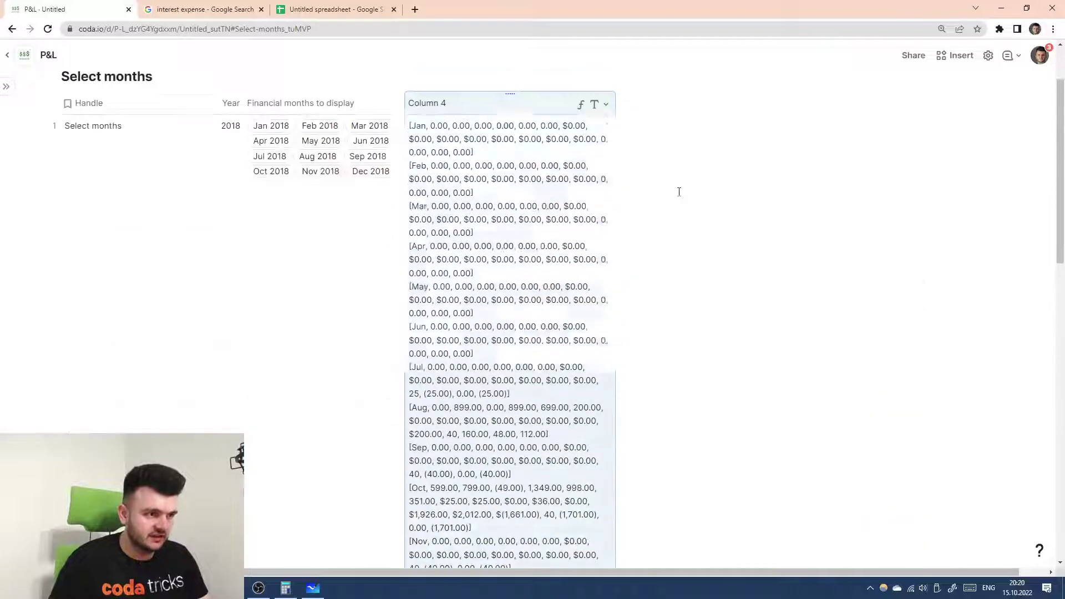
left_click_drag(616, 159, 871, 159)
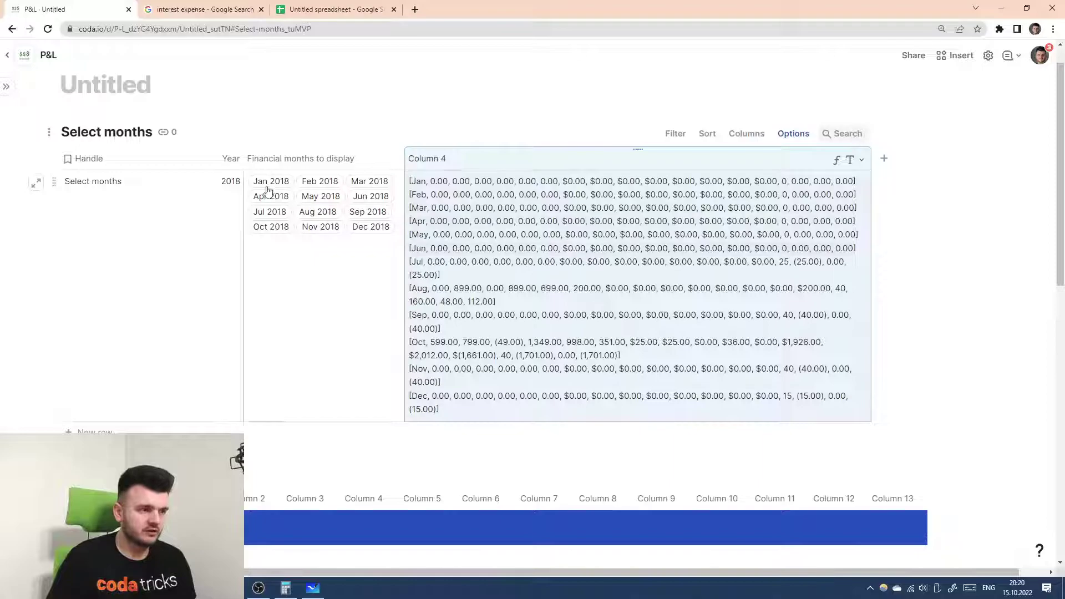
- Switch the Year in the Select months table to 2019 and back to 2018
left_click(222, 189)
type("2019")
key("Return")
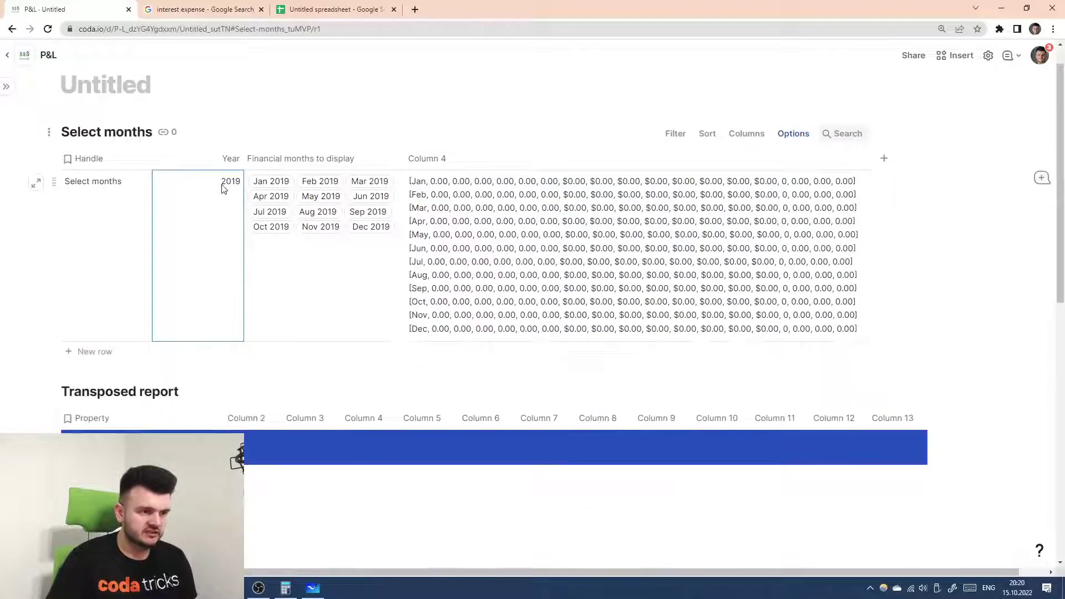
left_click(218, 201)
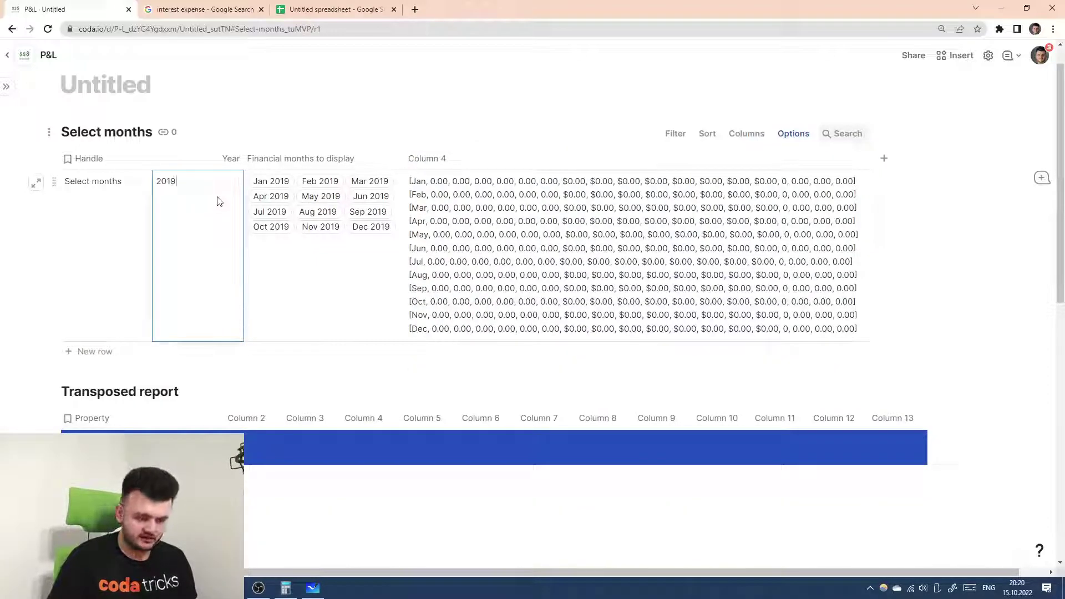
key("Return")
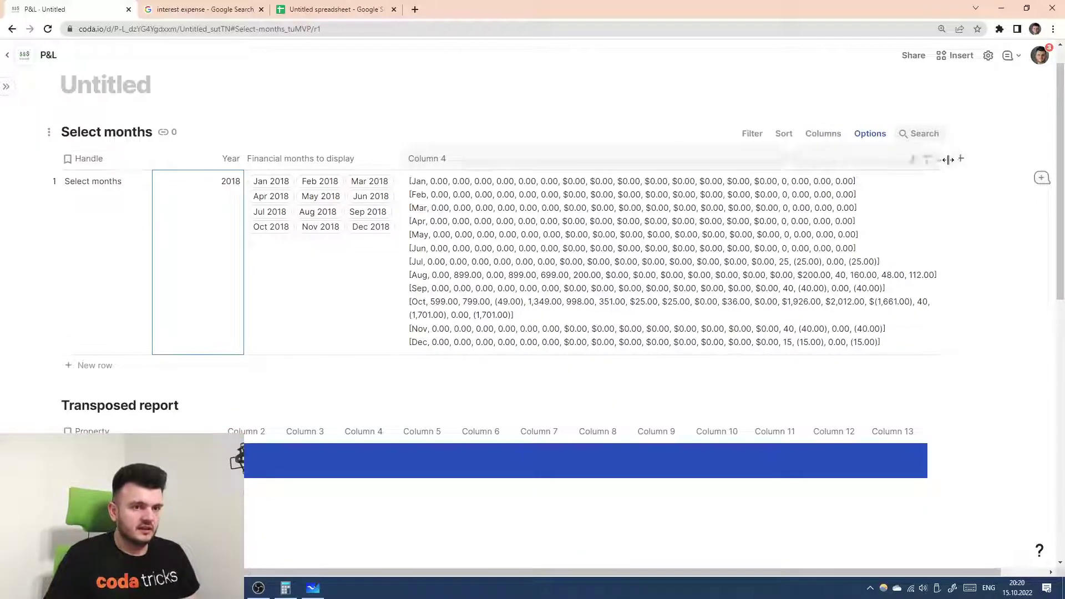
- Insert a column after Property in the Transposed report table and name it "Property index"
scroll(808, 220, "down", 1)
scroll(545, 299, "down", 2)
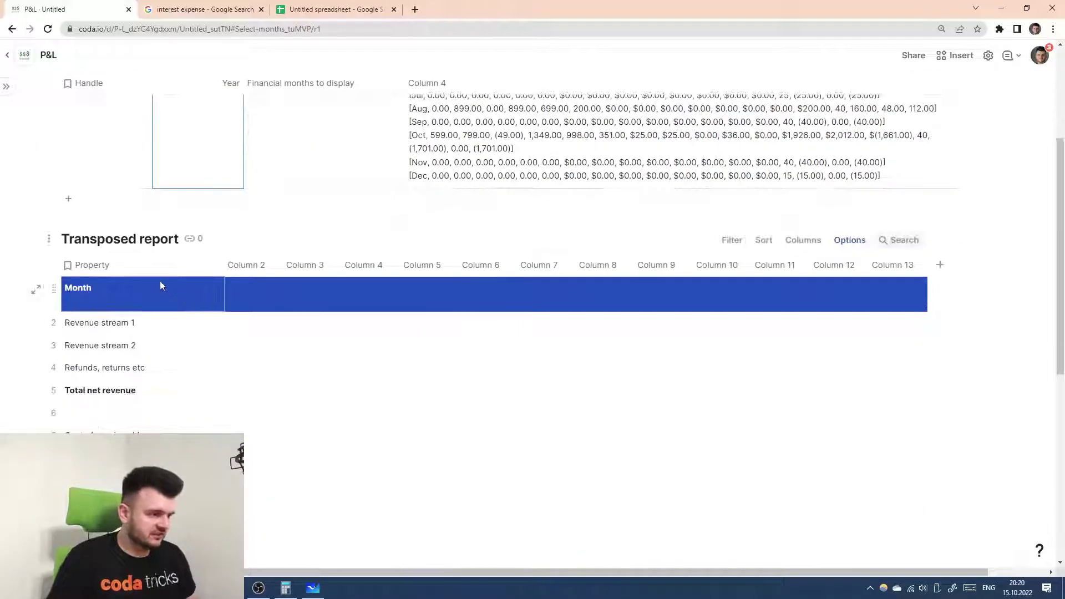
right_click(134, 263)
mouse_move(236, 509)
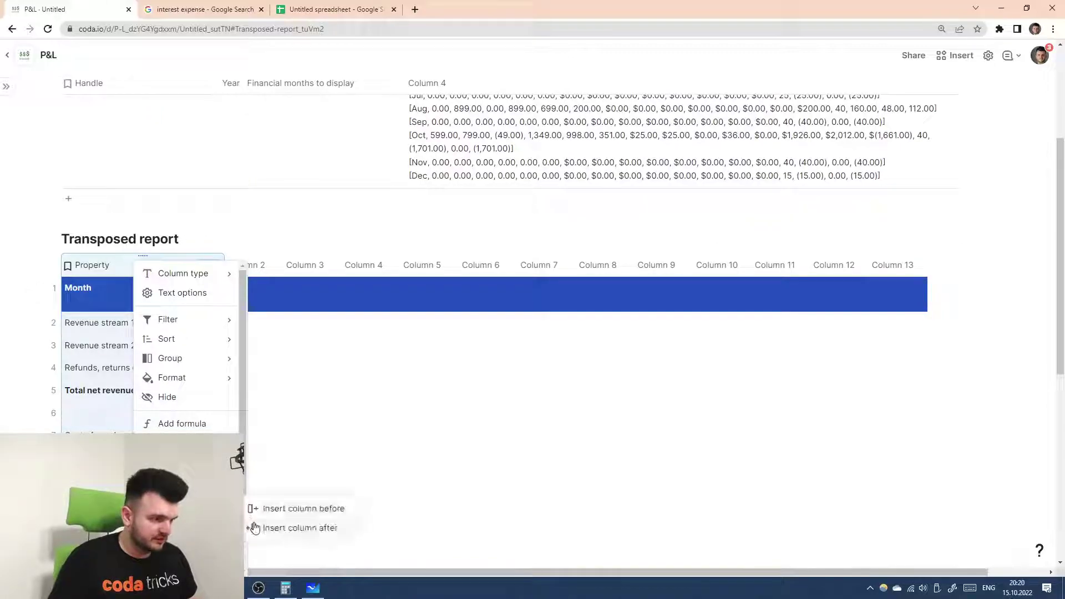
left_click(257, 529)
left_click(284, 273)
double_click(284, 272)
type("Pro")
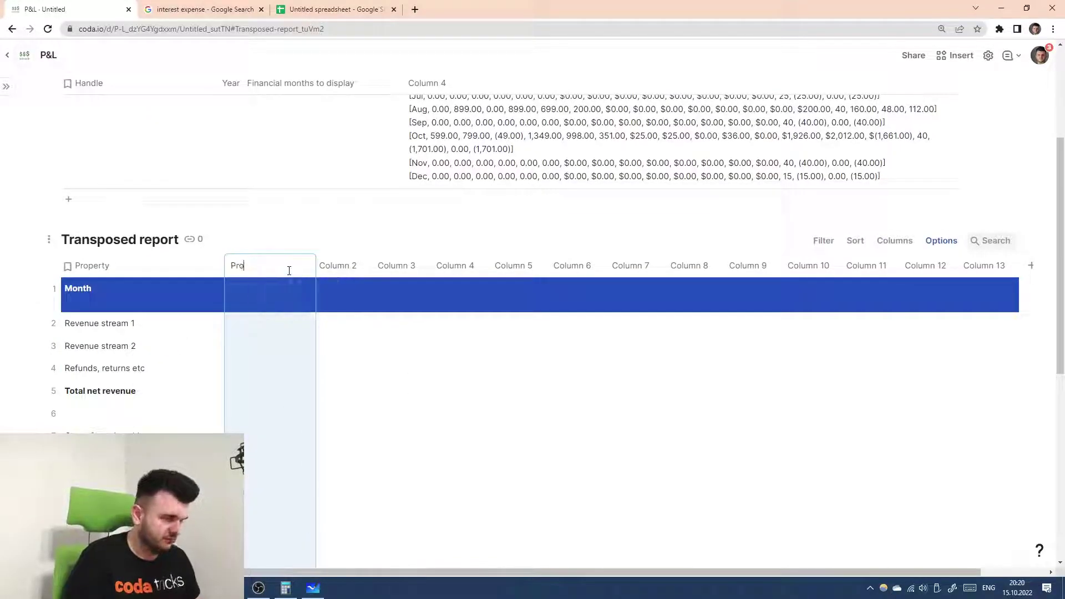
type("perty index")
- Number the rows from Month through Total net revenue 1 to 5 in the Property index column
left_click(263, 286)
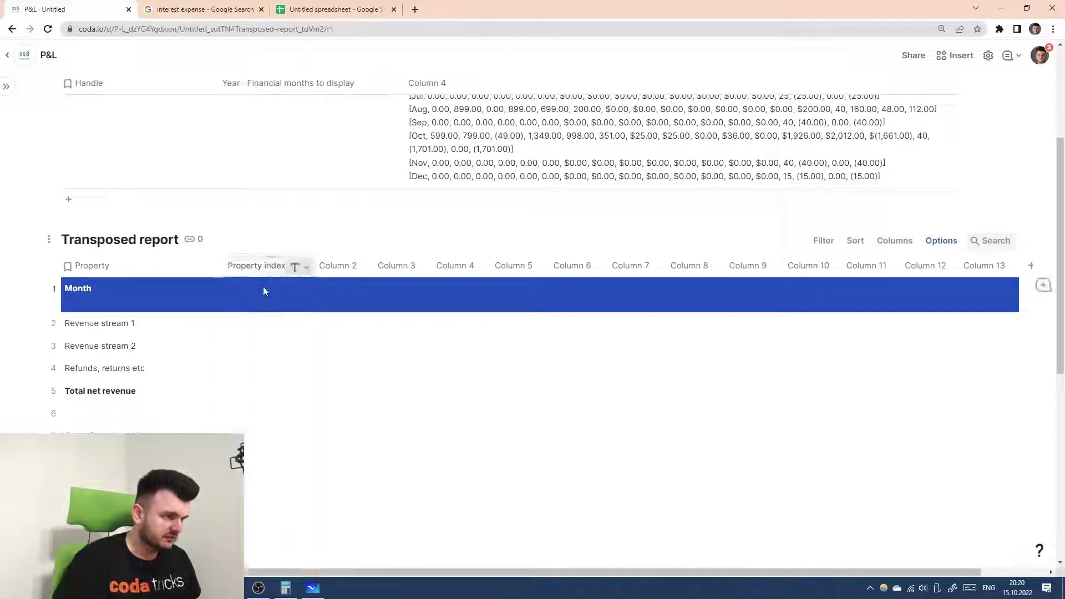
type("1")
scroll(287, 314, "down", 1)
key("Return")
type("2")
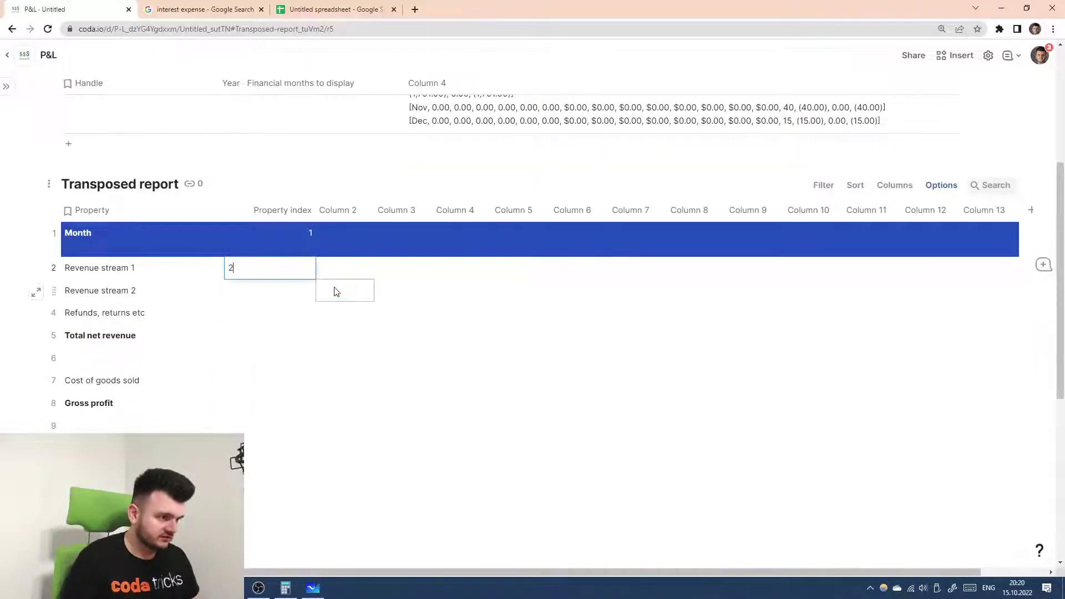
key("Return")
type("3")
key("Return")
type("4")
key("Return")
type("5")
key("Return")
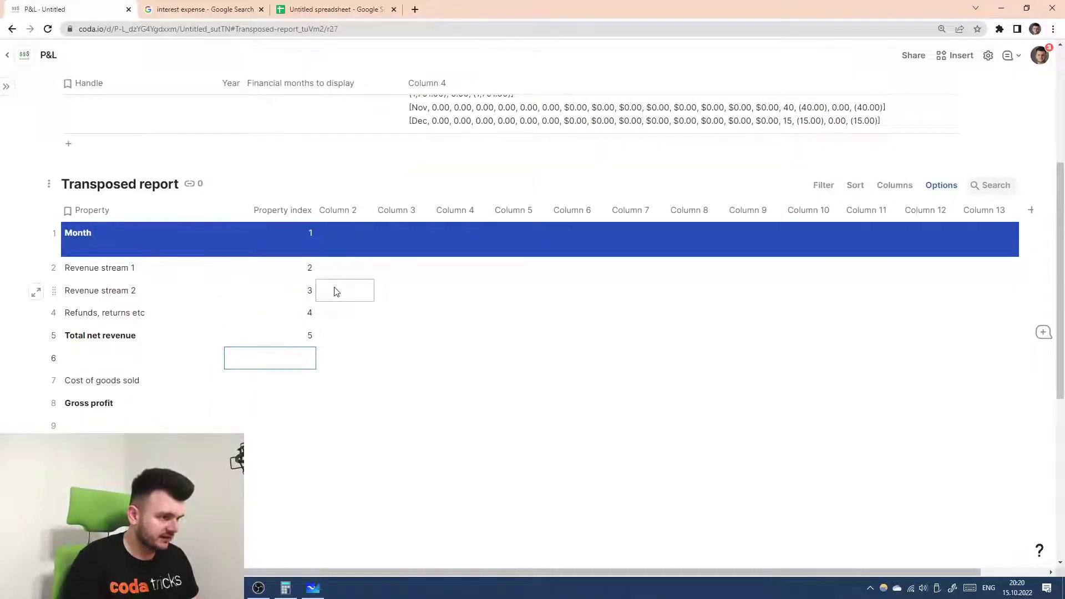
- Set the property index to 6 for Cost of goods sold and 7 for Gross profit, leaving the blank row empty
key("Down")
type("6")
key("Return")
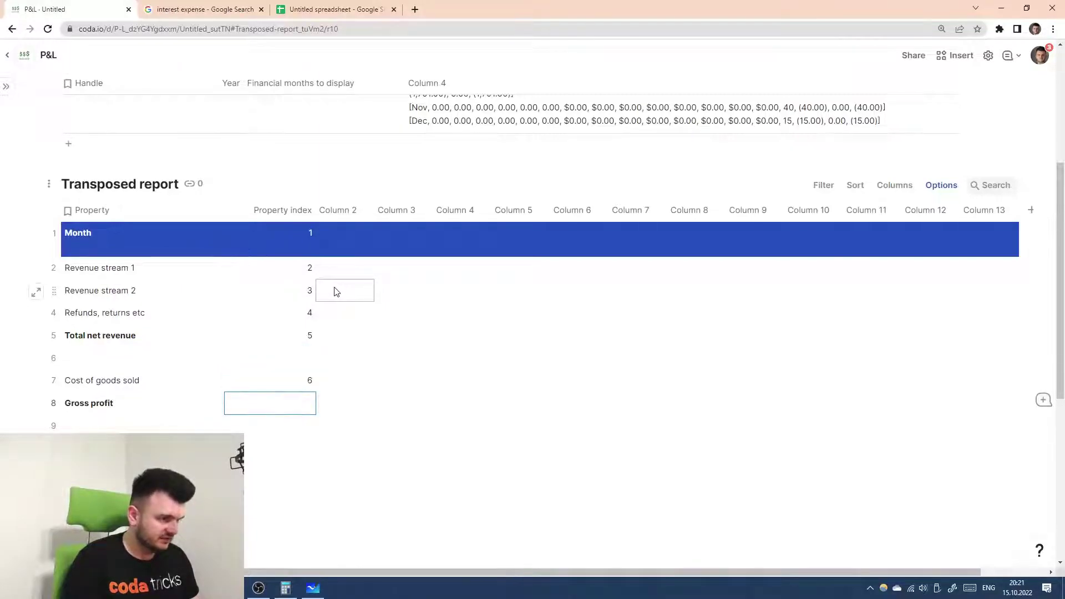
type("7")
key("Return")
type("8")
key("Return")
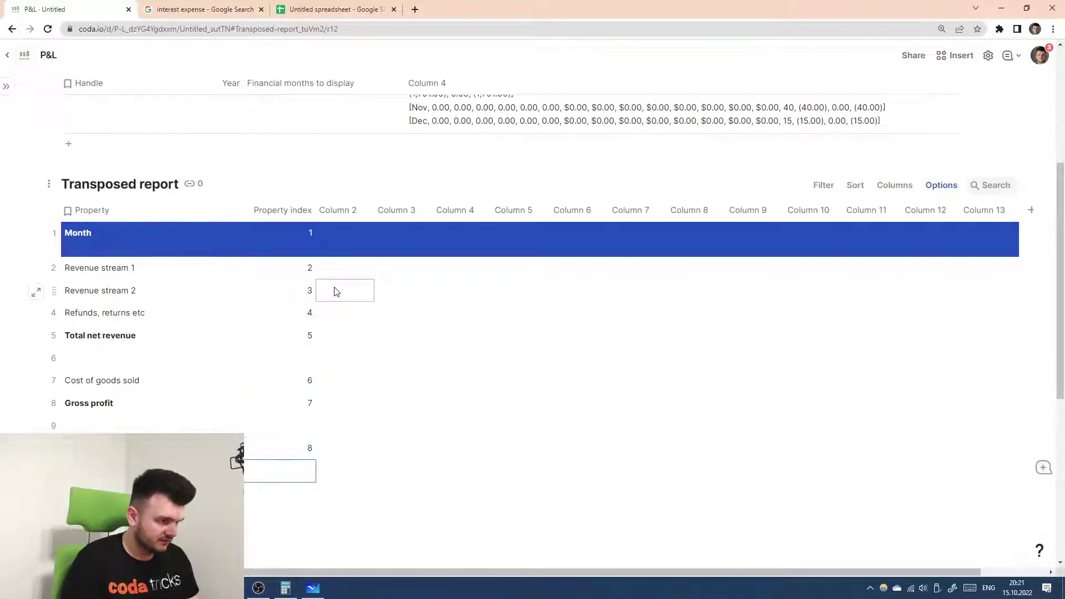
key("ctrl+z")
- Set the property index of Advertising & Promotion to 8, leaving the Expenses heading row empty
key("Down")
type("8")
key("Return")
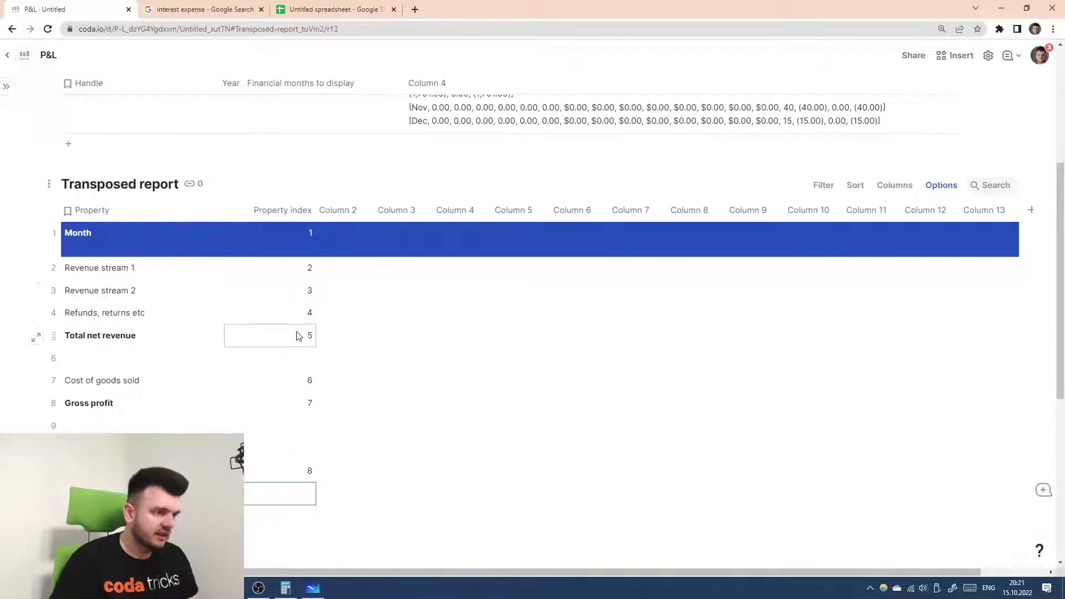
- Number the expense rows from Depreciation & Amortization through Salaries, Benefits & Wages 9 to 13 in the Property index column
scroll(549, 167, "up", 3)
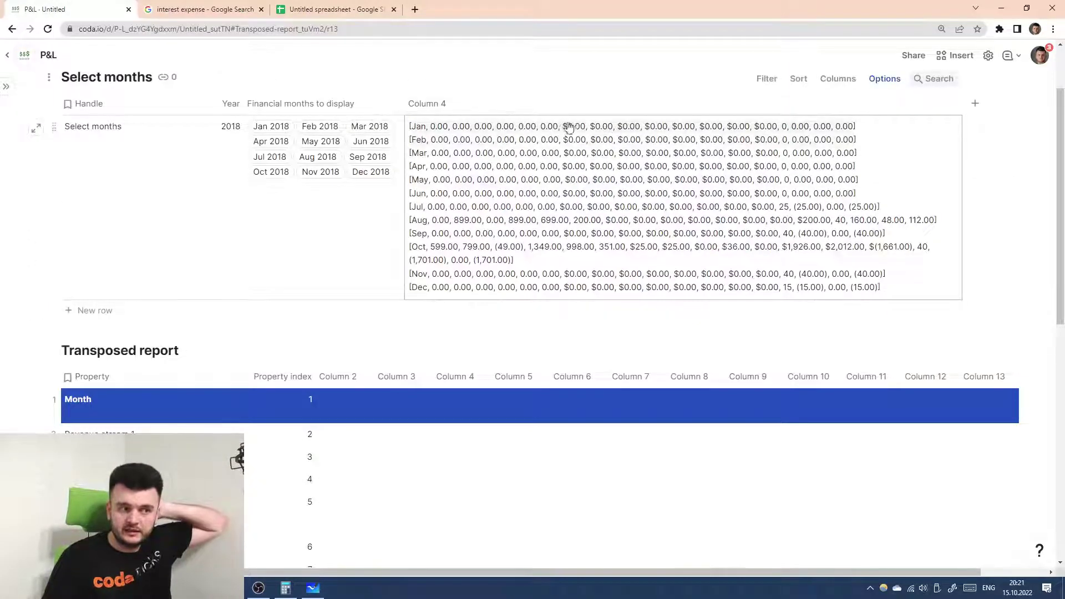
scroll(603, 131, "down", 5)
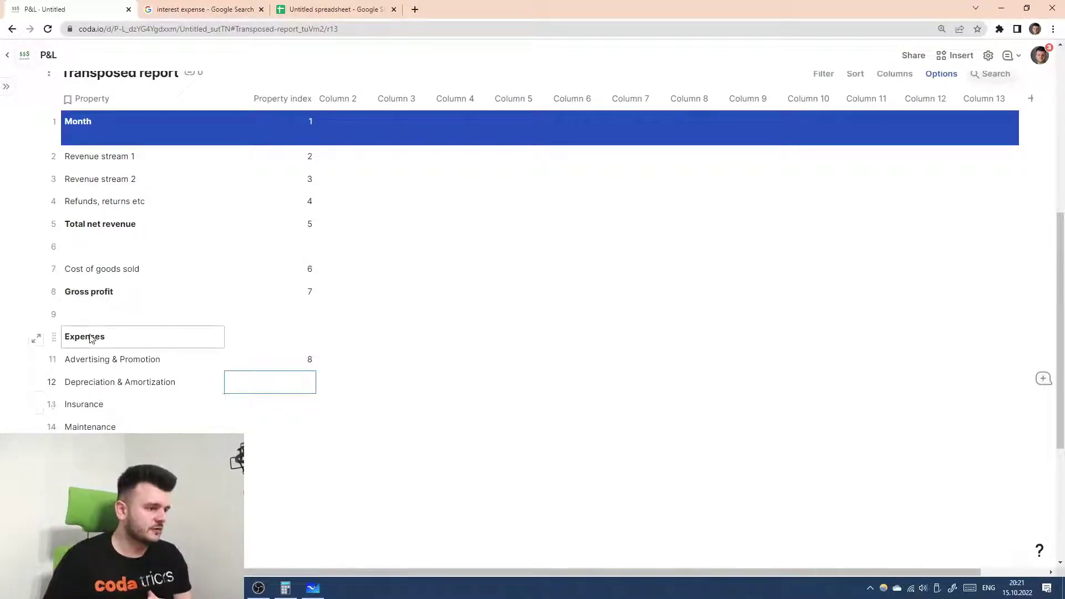
scroll(319, 409, "down", 1)
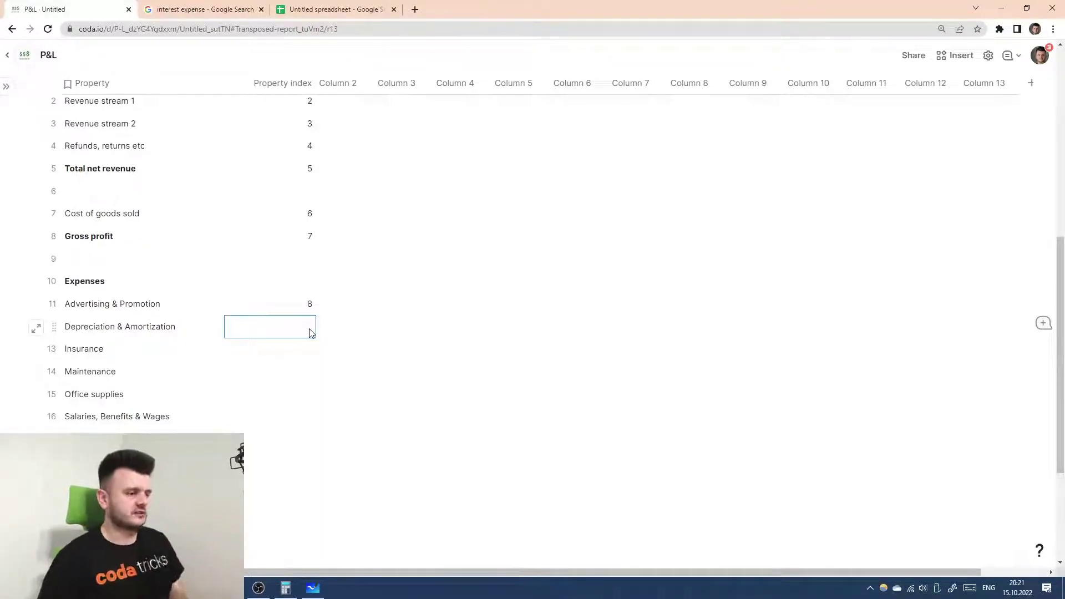
type("9")
key("Return")
type("10")
key("Return")
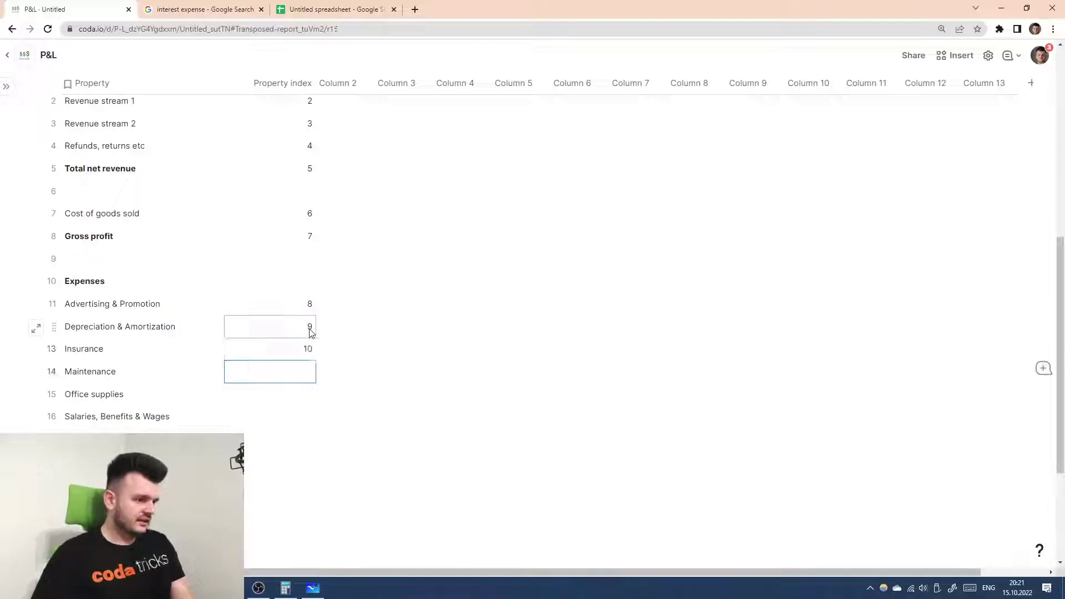
type("11")
key("Return")
type("12")
key("Return")
type("13")
key("Return")
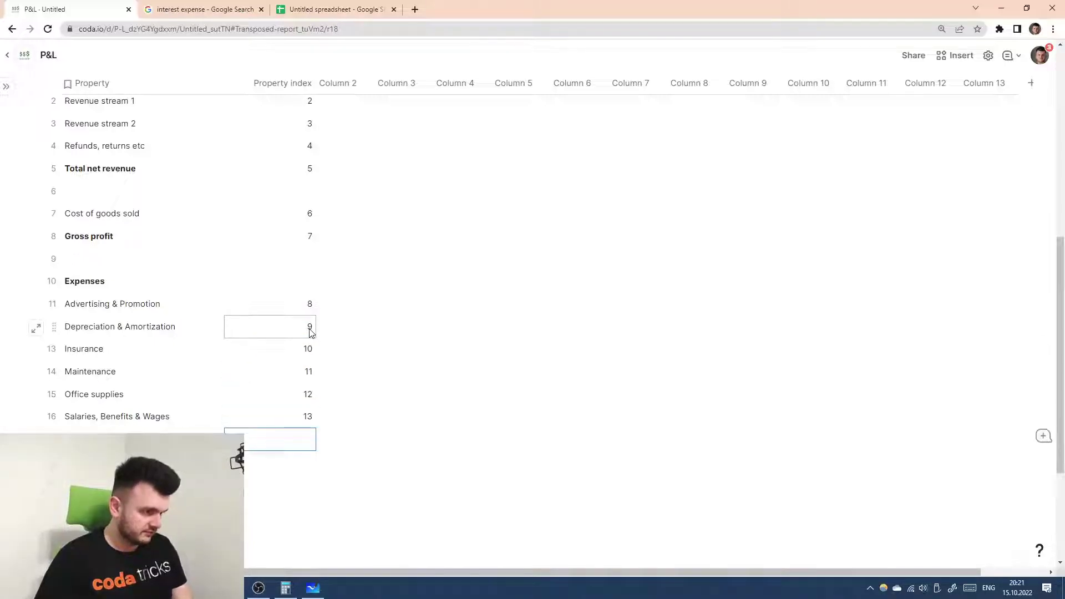
- Set the property index to 14 for Total expenses and 15 for the row directly below it
type("14")
key("Return")
type("15")
key("Return")
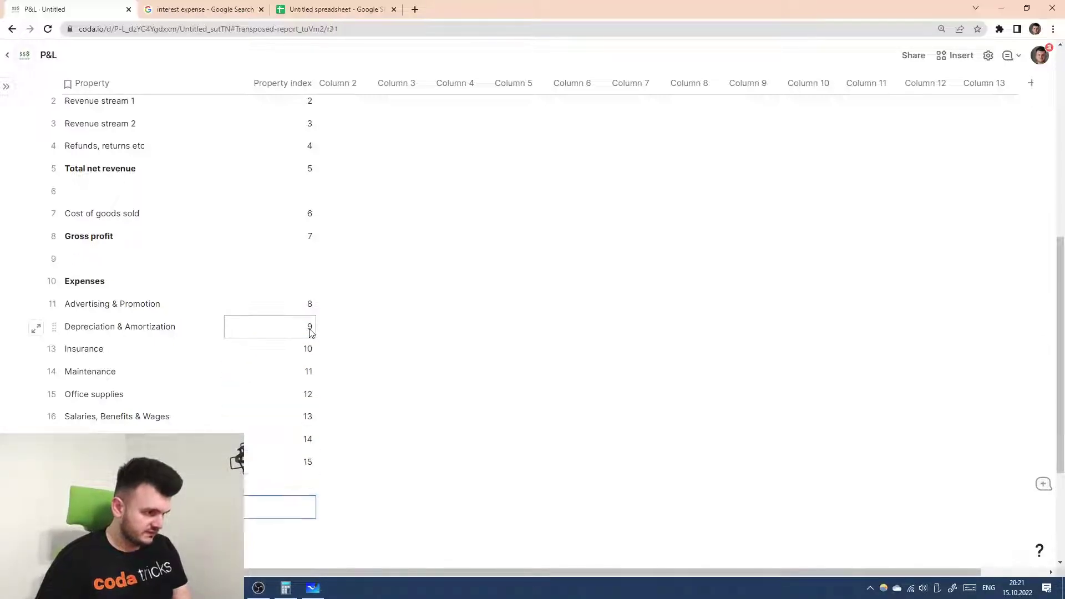
- Set the property index to 16 for Interest expense, 17 for Earnings before taxes, 18 for Income taxes and 19 for the last row
type("16")
key("Return")
type("17")
key("Return")
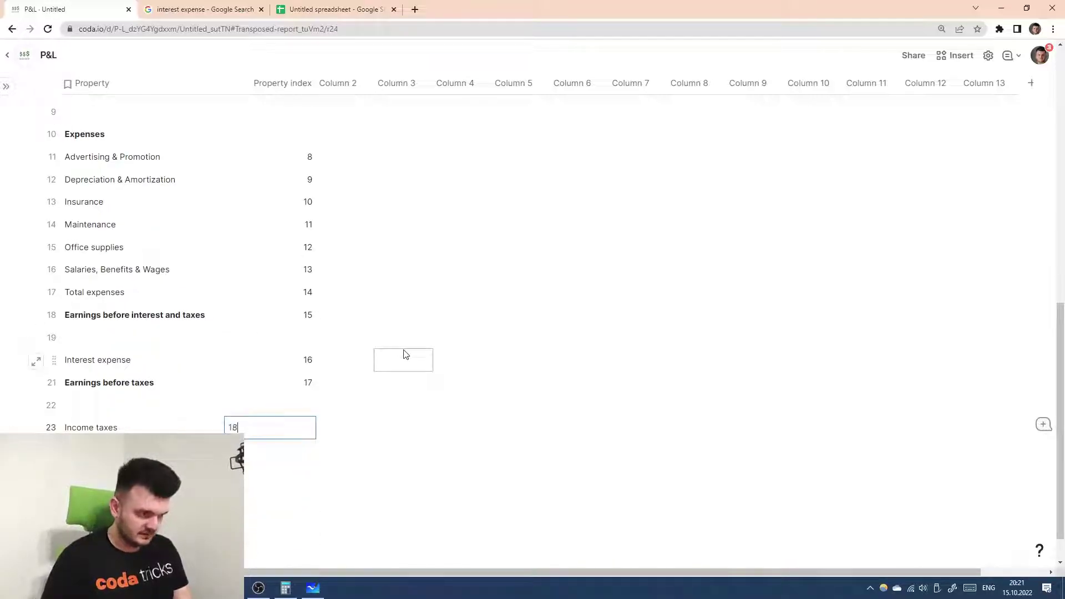
type("18")
key("Return")
- Start a WithName formula for Column 2 of the Transposed report that names the value 1 as R, with the expression on its own line
scroll(404, 355, "up", 8)
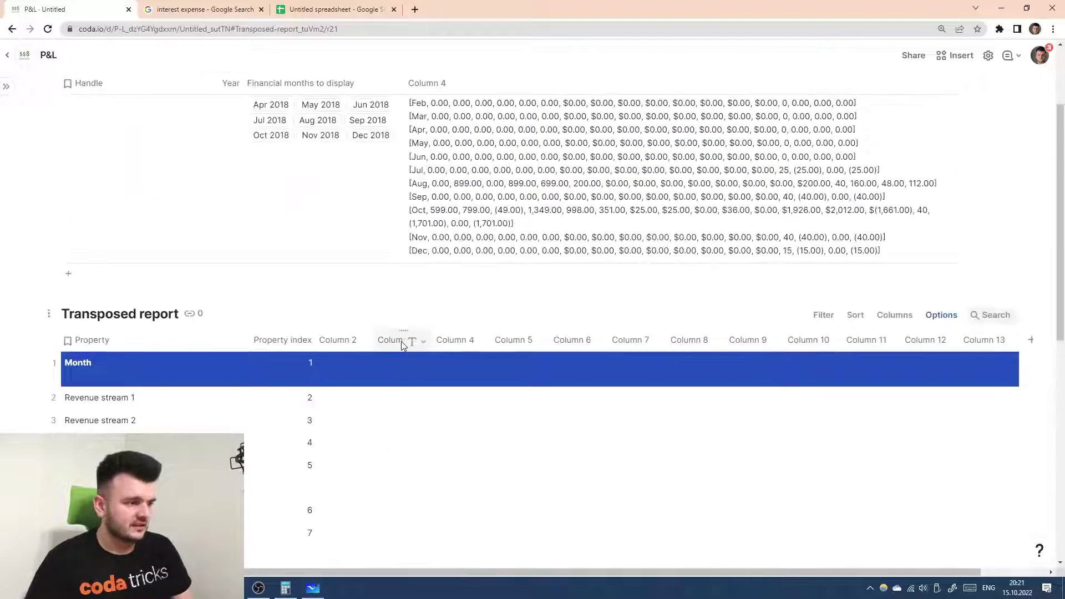
left_click(340, 284)
key("=")
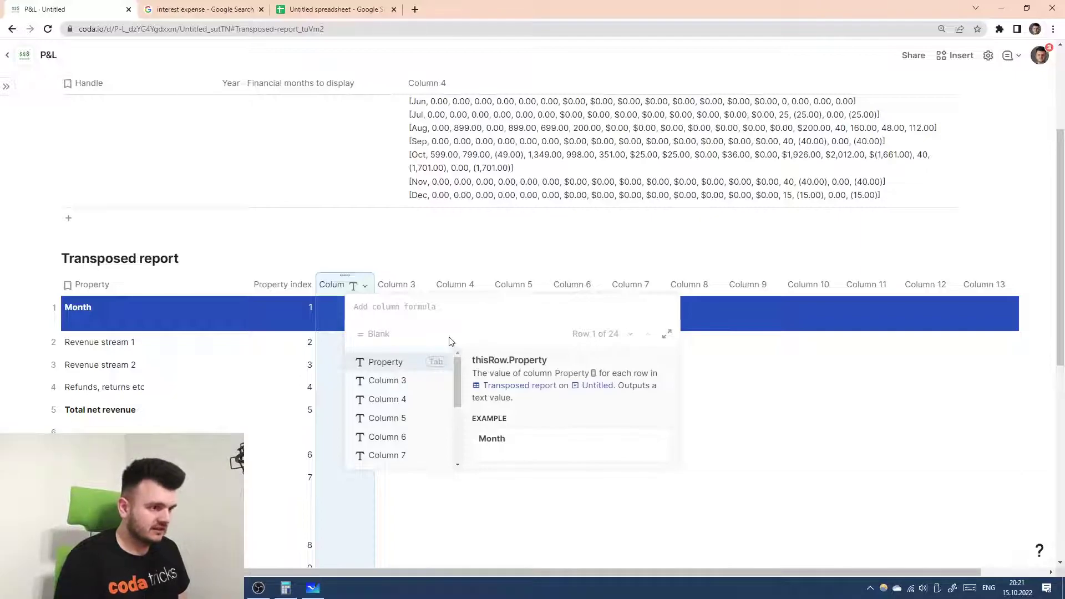
type("withname")
key("Tab")
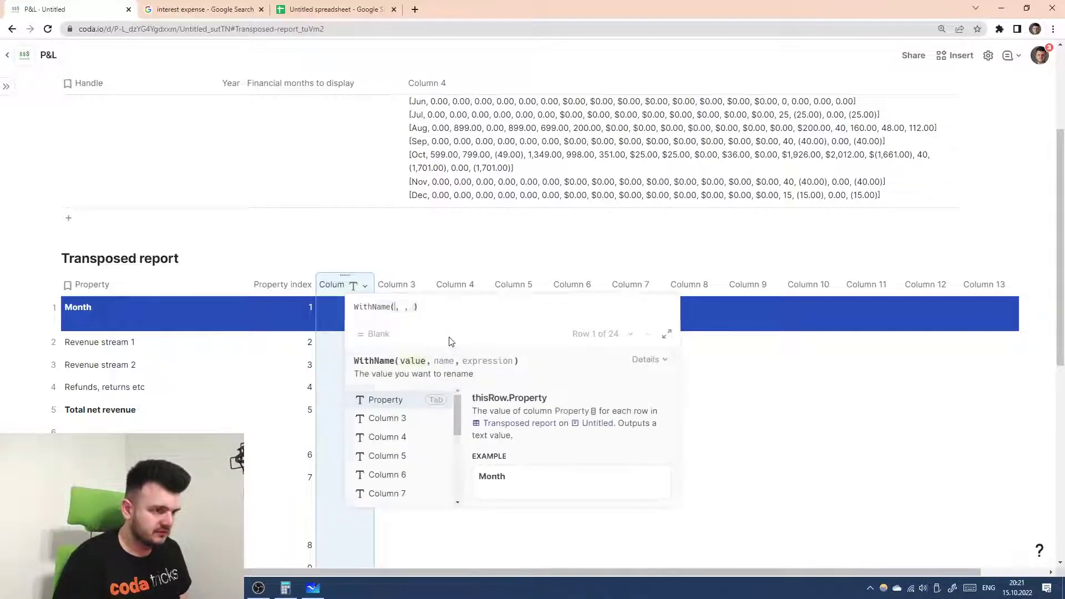
type("1, ")
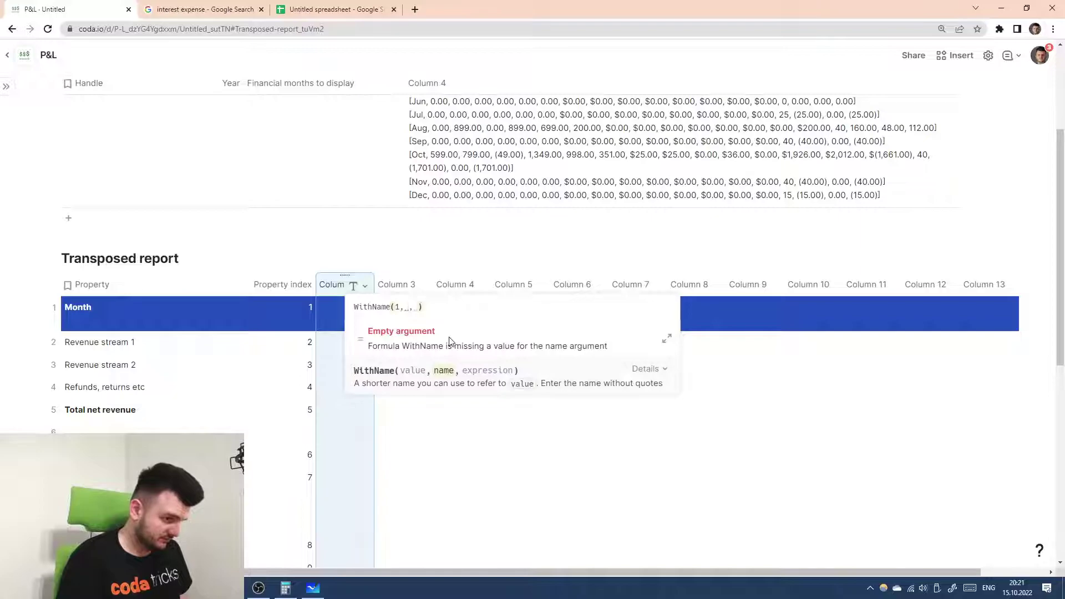
type("R")
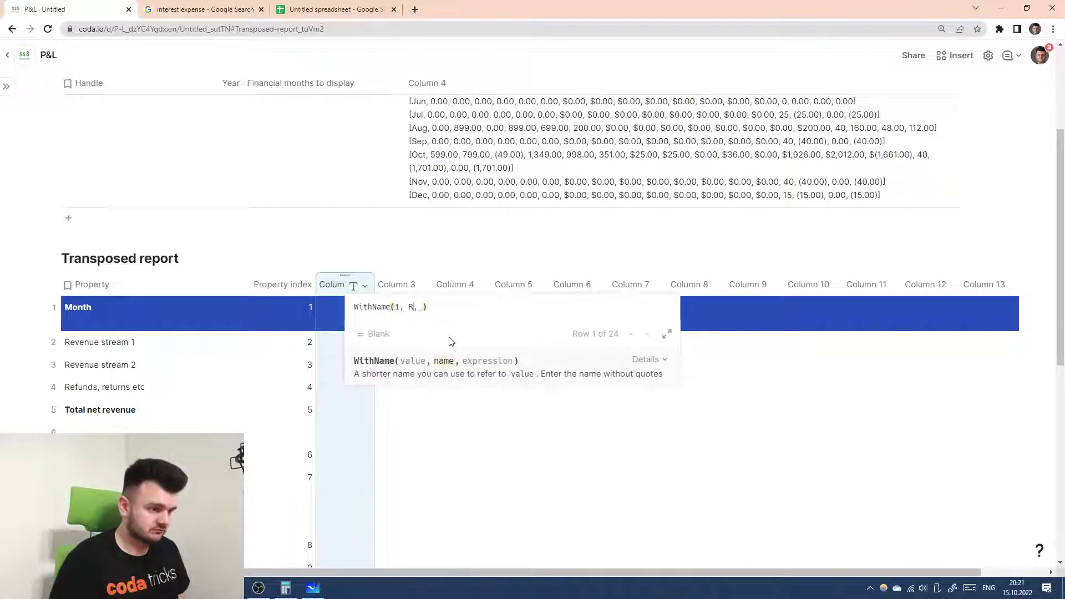
key("BackSpace")
key("BackSpace")
key("Right")
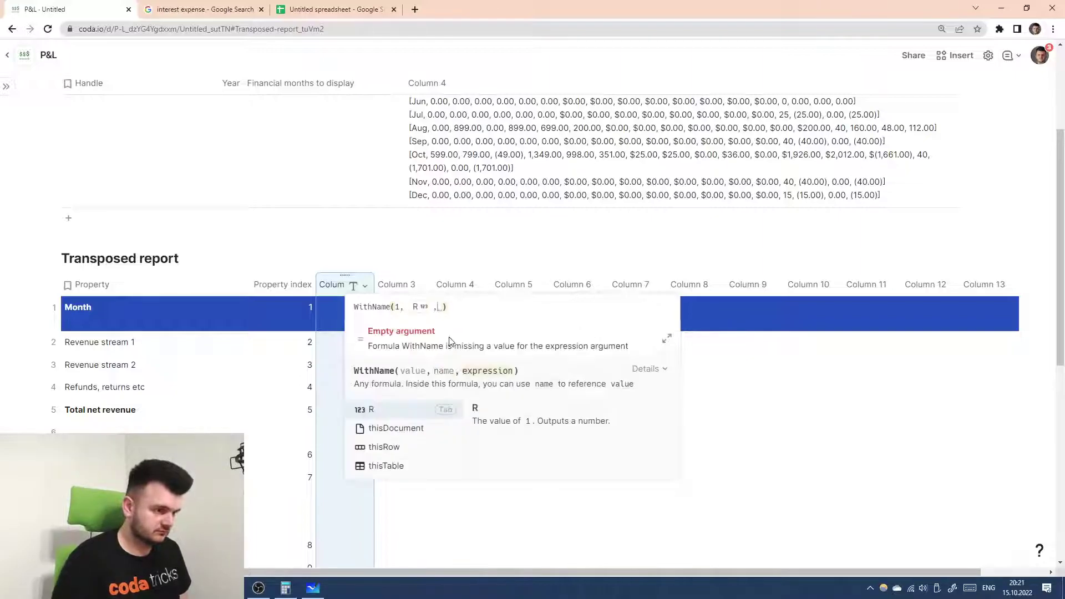
key("shift+Return")
key("shift+Return")
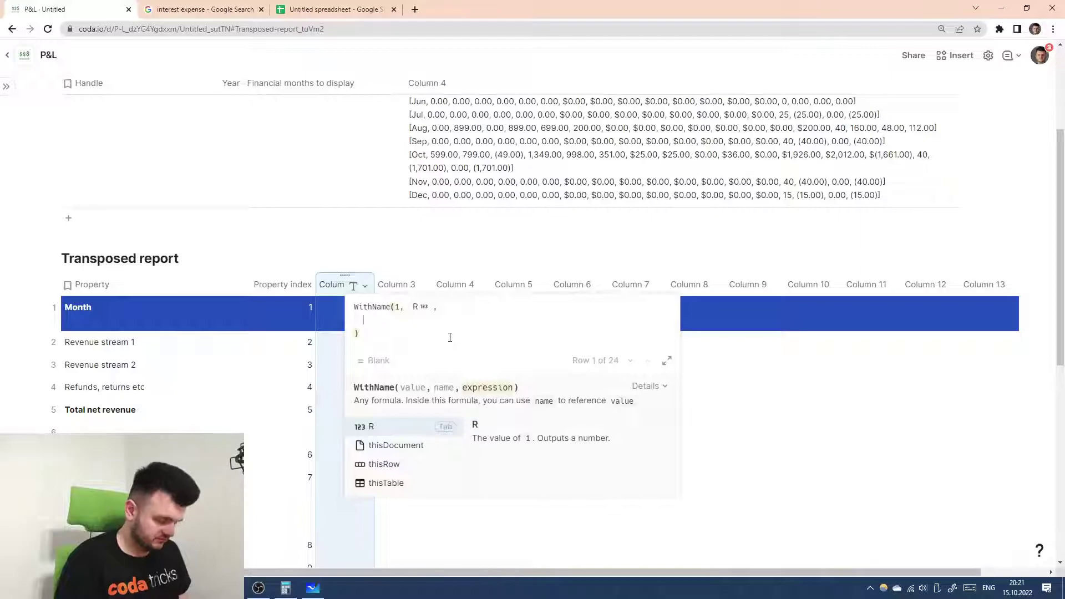
- Rename Column 4 of the Select months table to Data and reference Select months.Data as the expression in Column 2's WithName formula
left_click(596, 104)
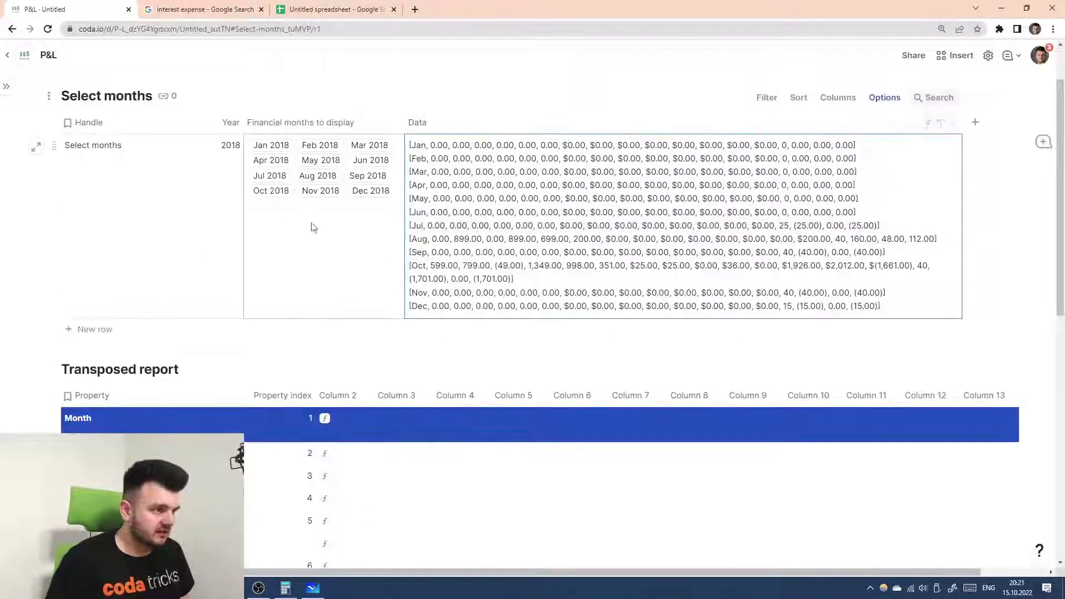
scroll(222, 266, "down", 1)
left_click(364, 341)
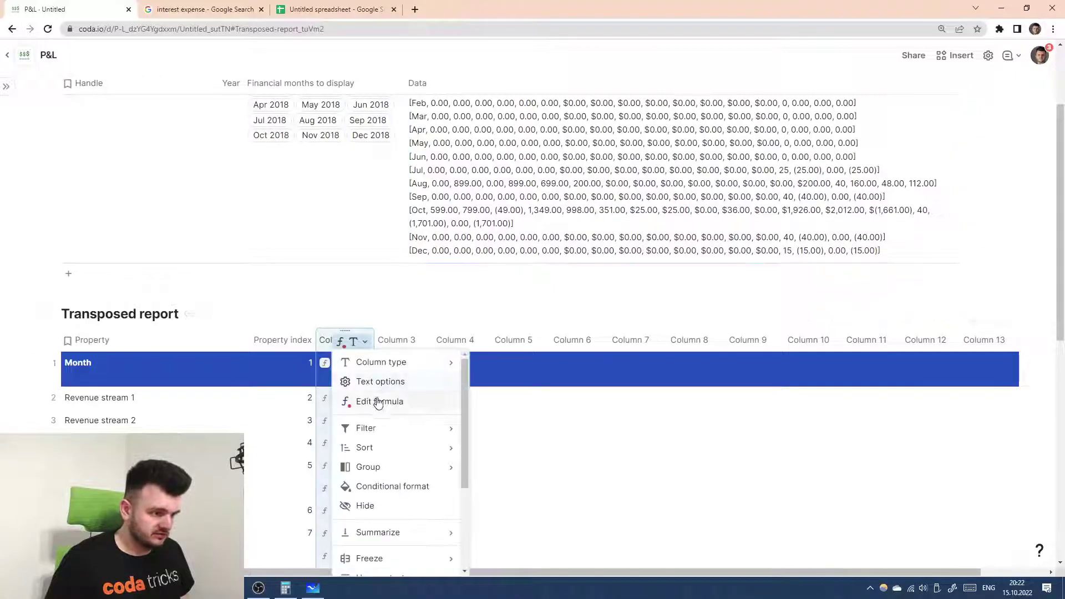
left_click(381, 402)
type("@Select months")
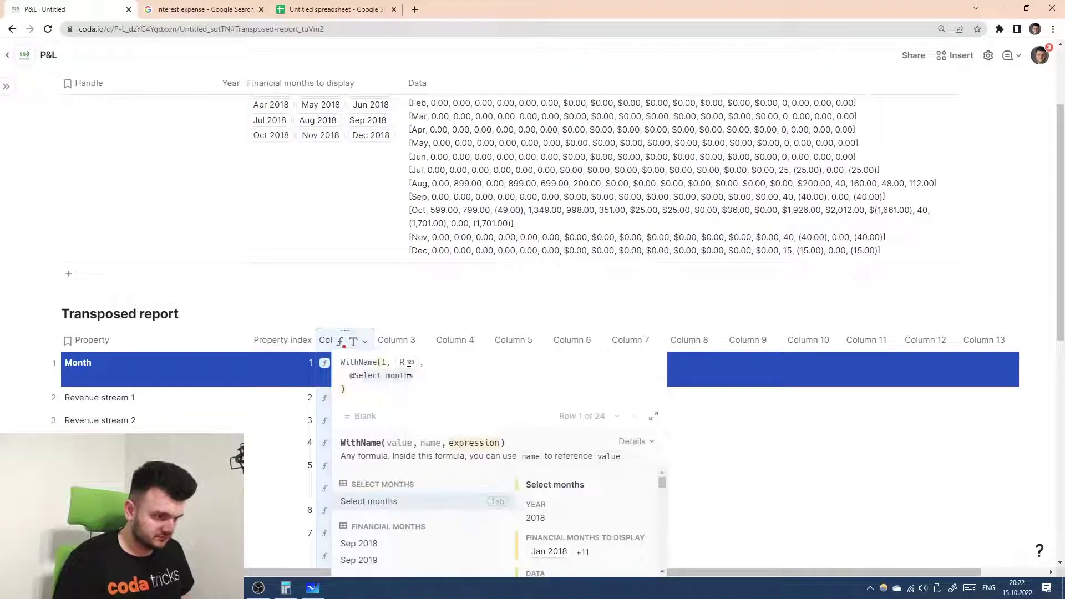
key("Tab")
type(".Data")
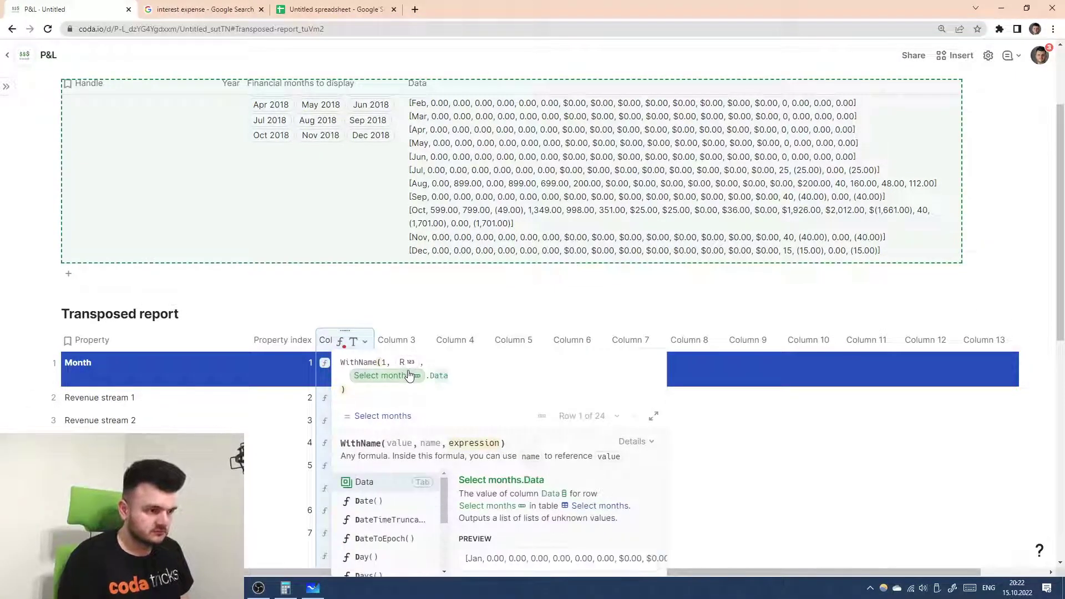
key("Tab")
- Append Nth(R) to Select months.Data to retrieve the list for the month at position R
type(".")
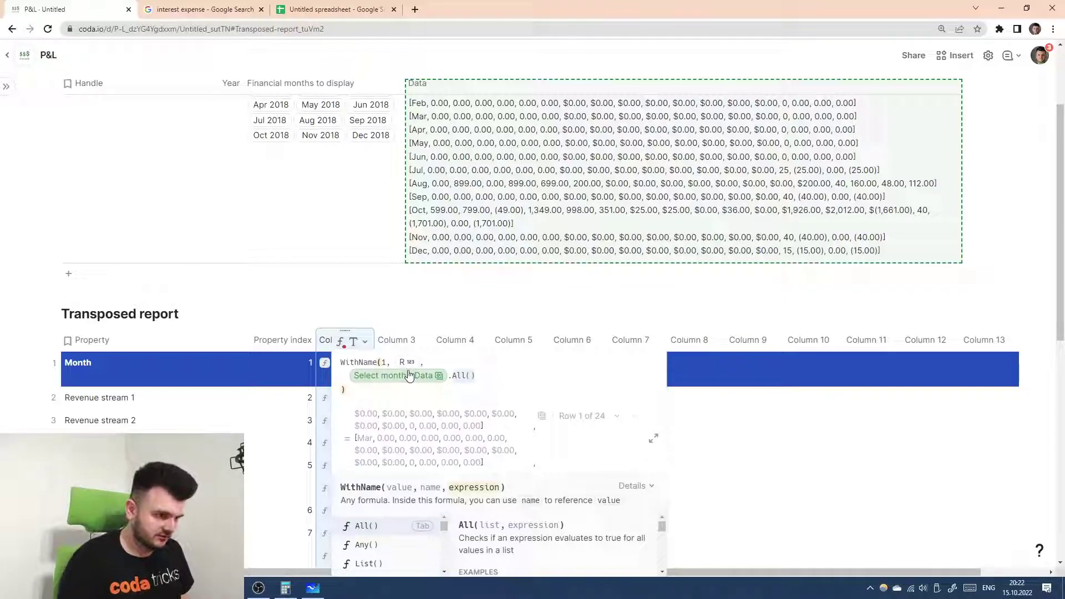
type("Nth(")
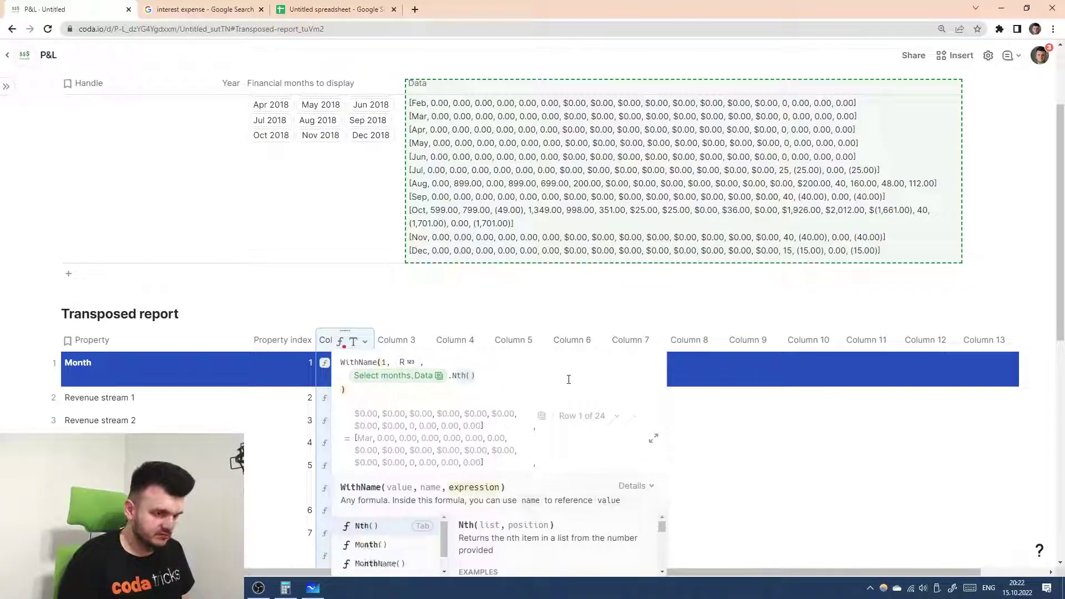
key("Tab")
type("R")
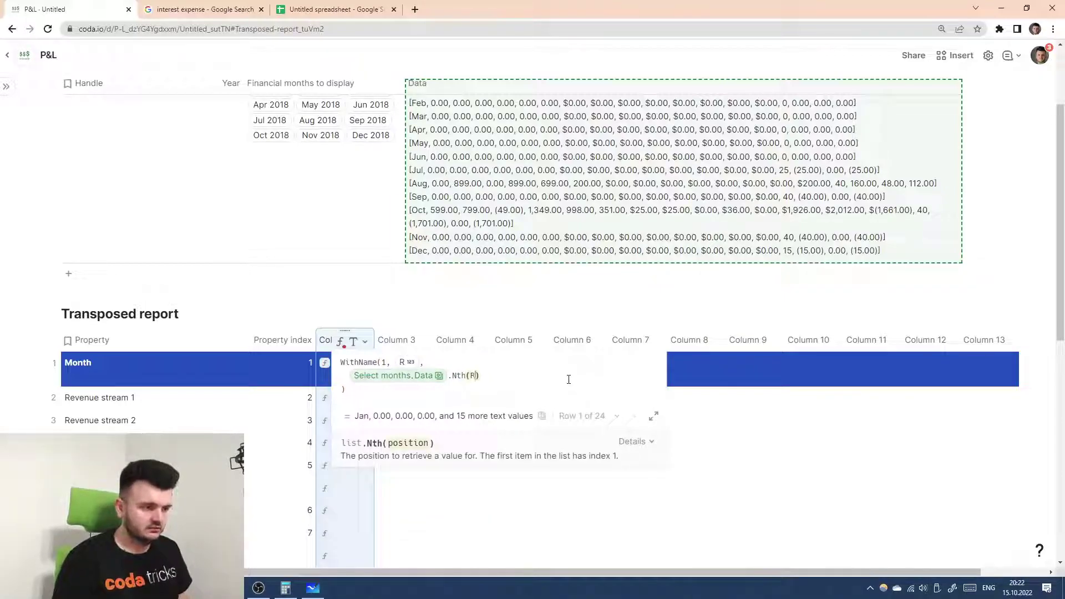
key("Right")
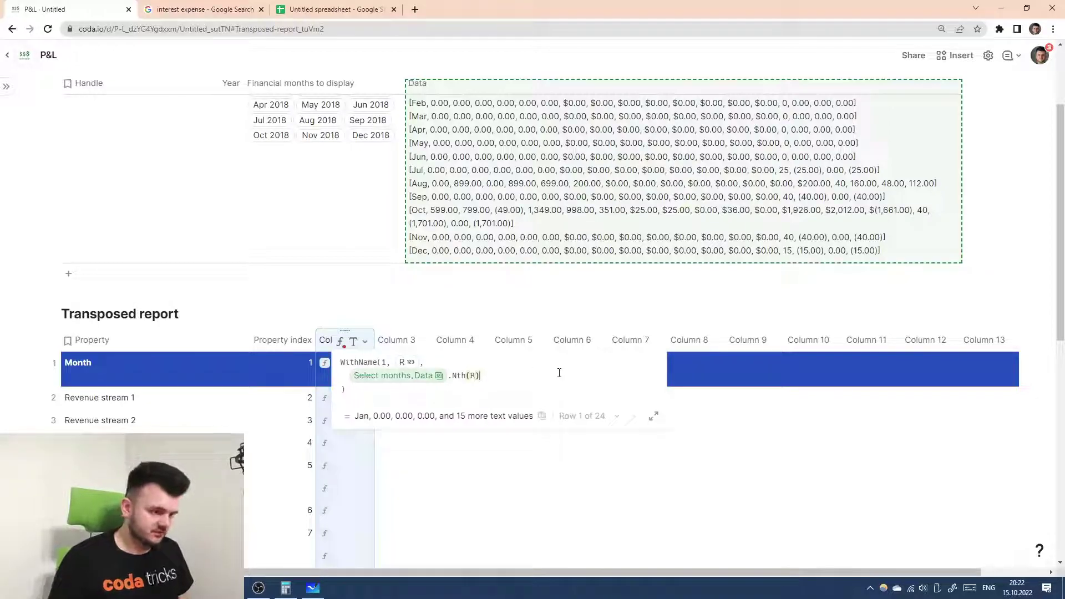
- Chain a second Nth that uses Property index as its position, and apply the Column 2 formula
type(".")
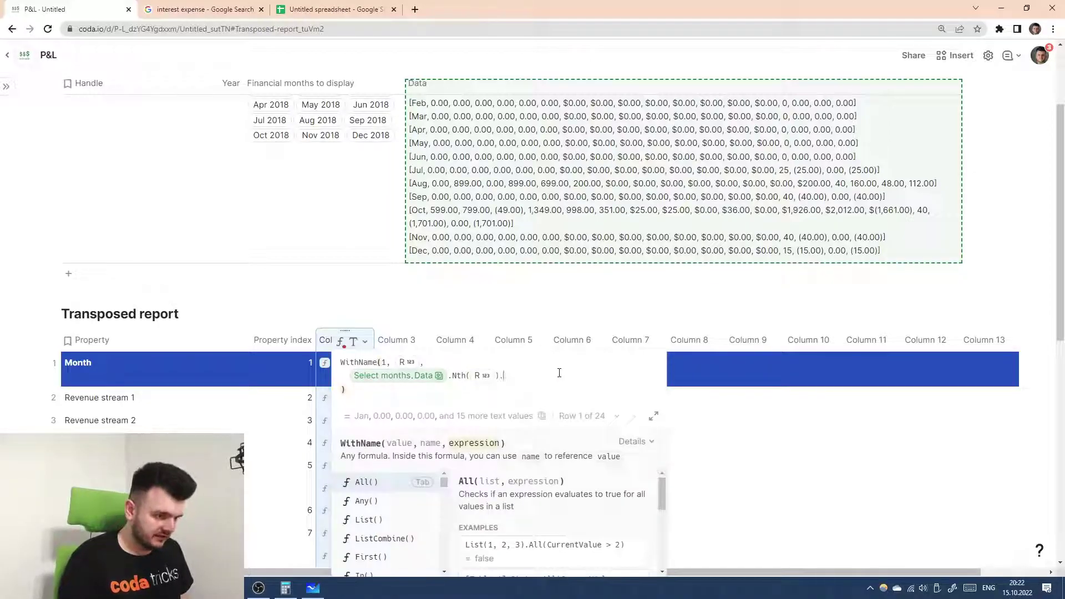
type("Nth(R")
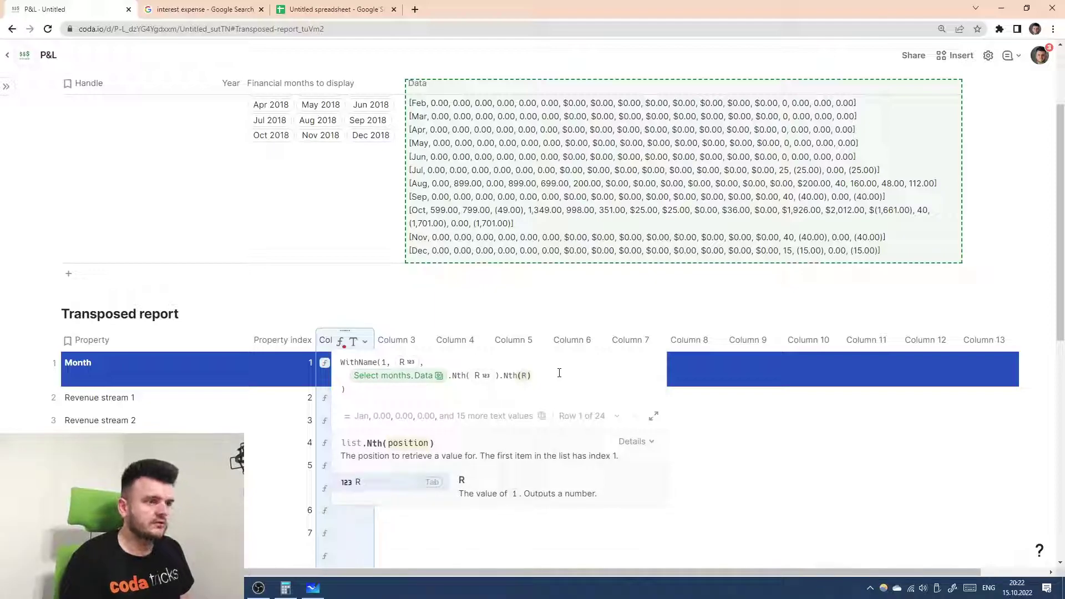
key("BackSpace")
type("Property")
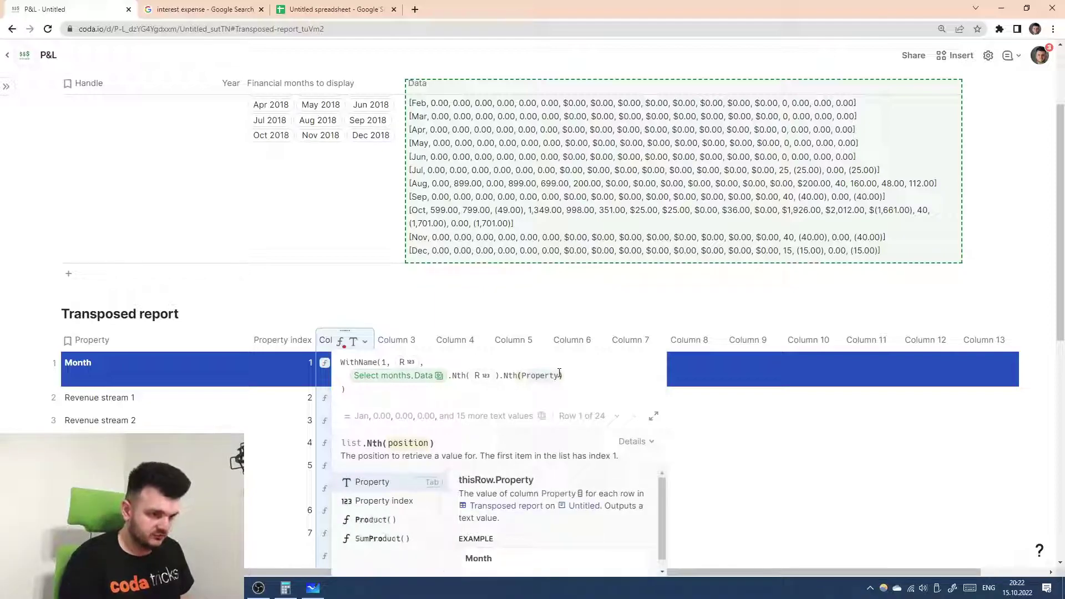
key("Down")
key("Tab")
key("Right")
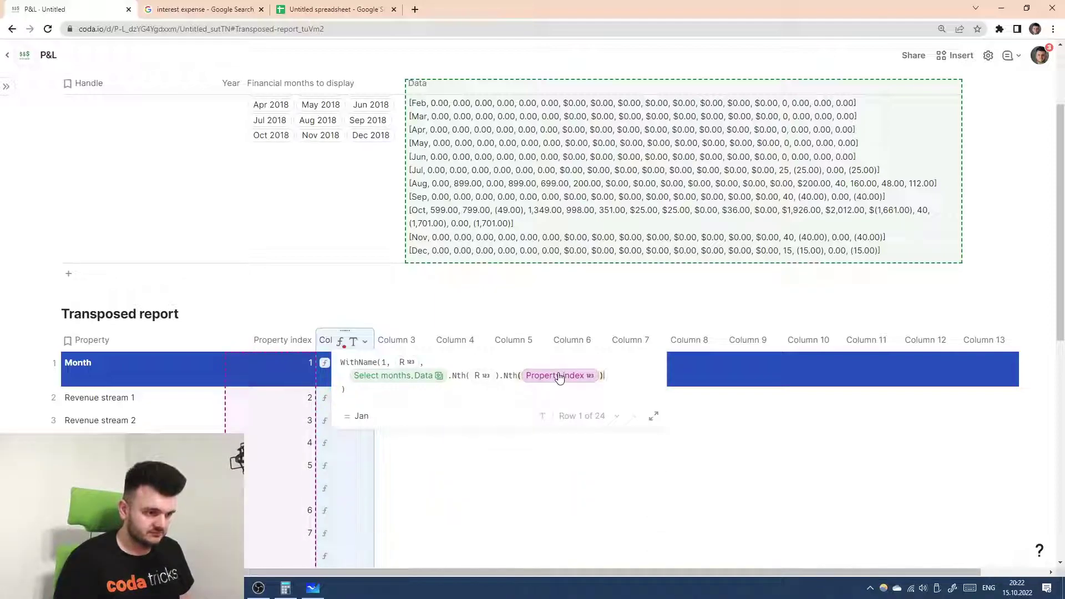
key("Return")
- Reopen the Column 2 formula and insert an empty multi-line If() above the Select months.Data expression inside WithName
scroll(397, 353, "down", 2)
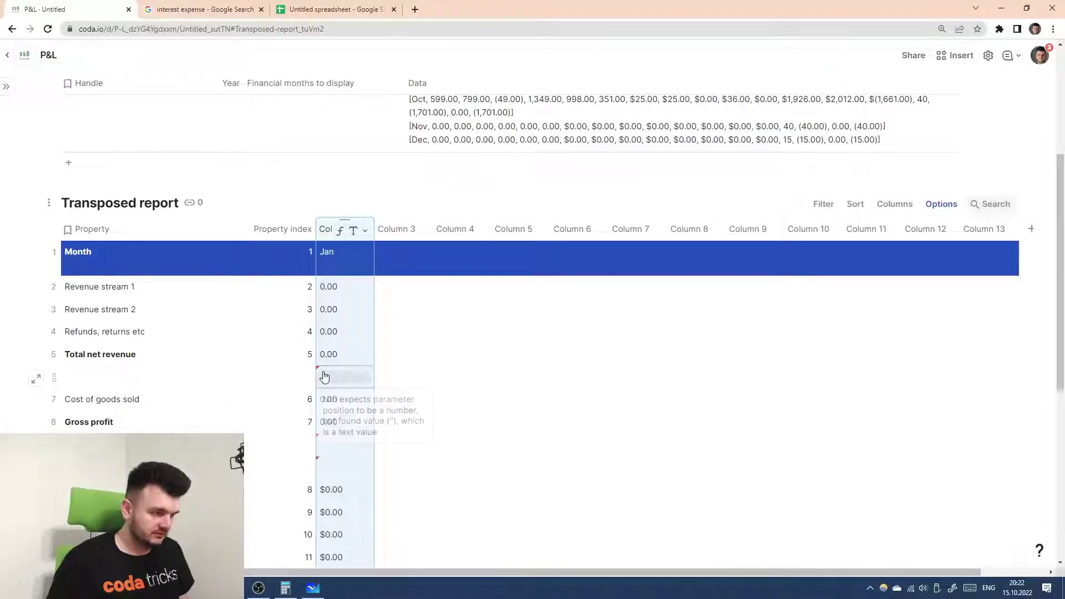
left_click(335, 231)
left_click(372, 290)
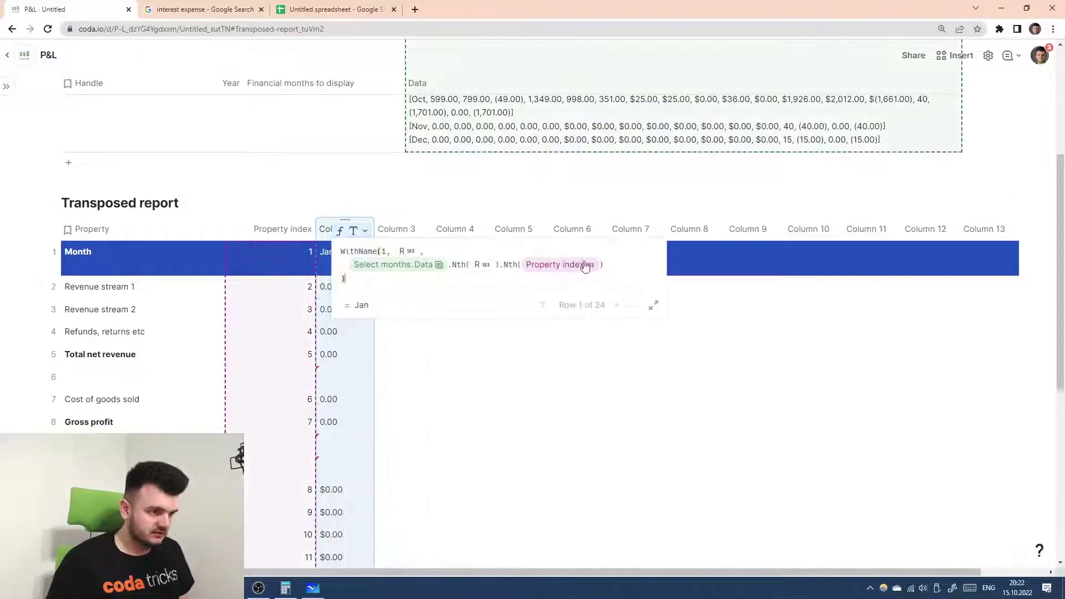
left_click(534, 256)
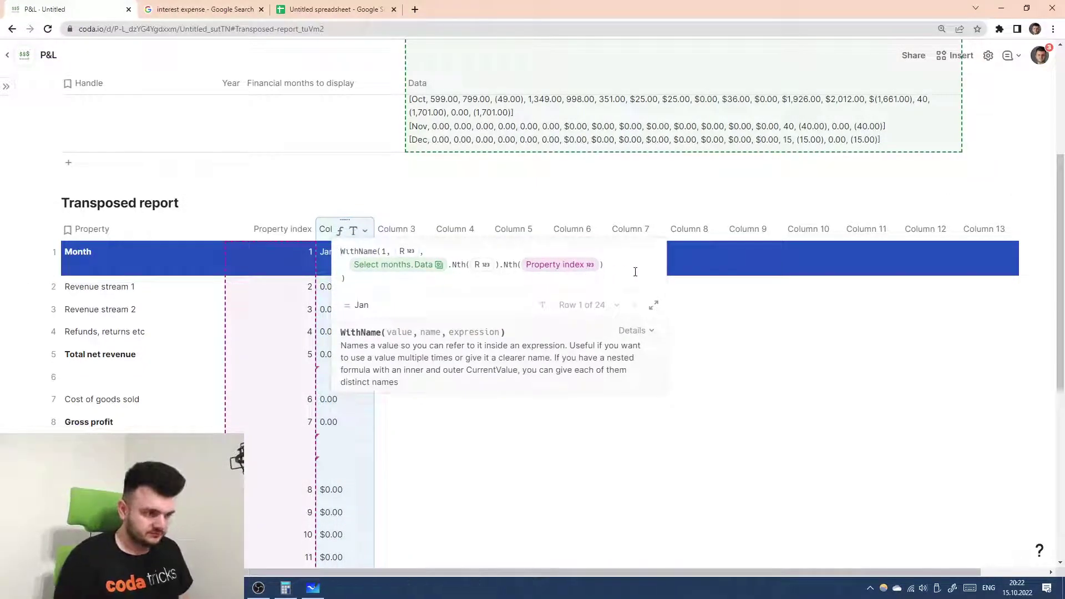
key("shift+Return")
key("Up")
key("Delete")
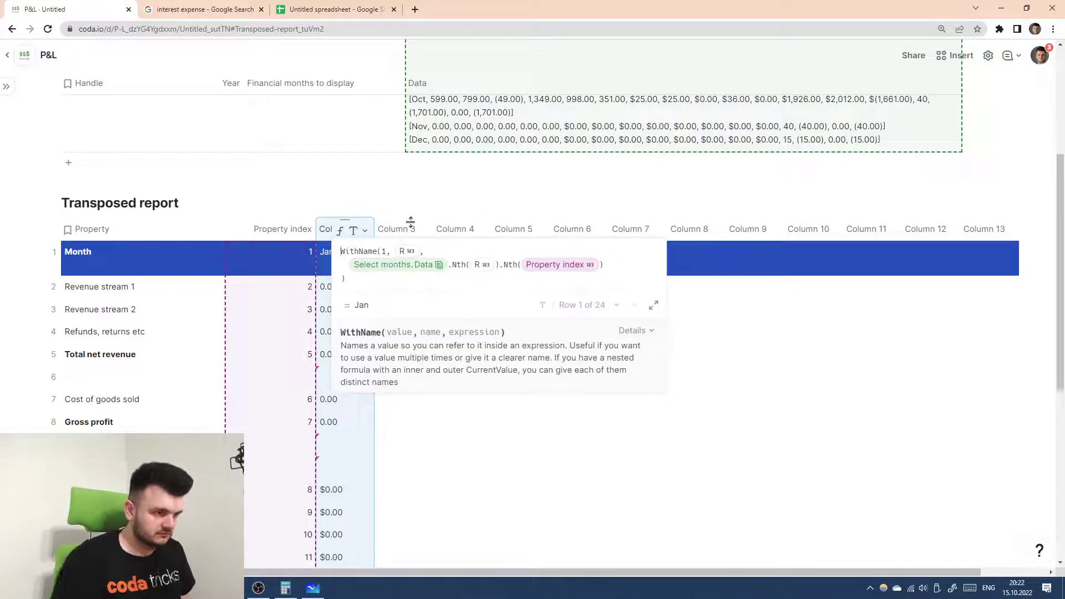
key("shift+Return")
type("If(R")
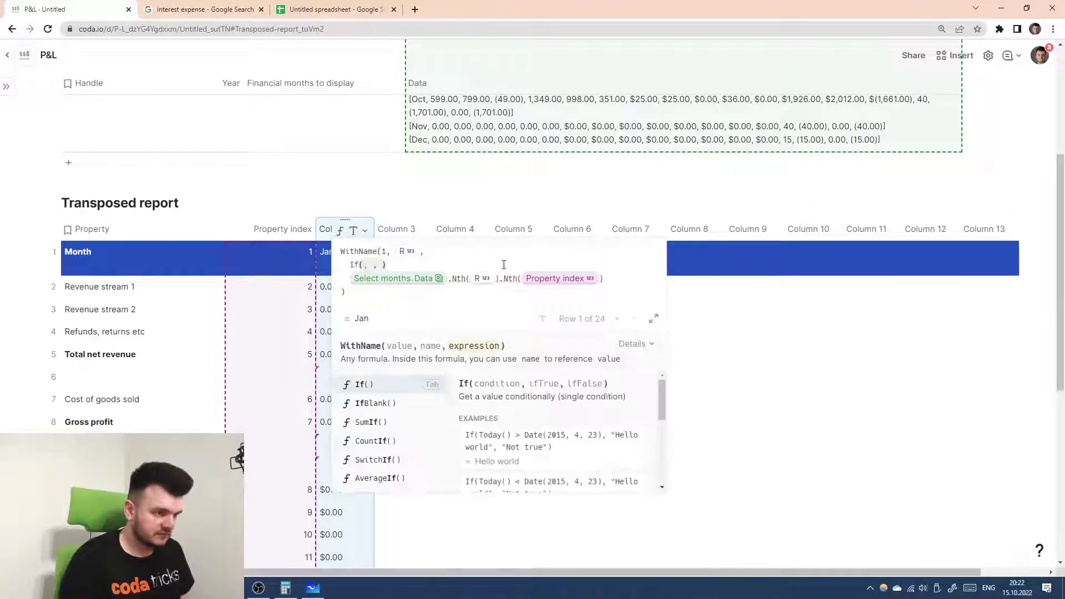
key("BackSpace")
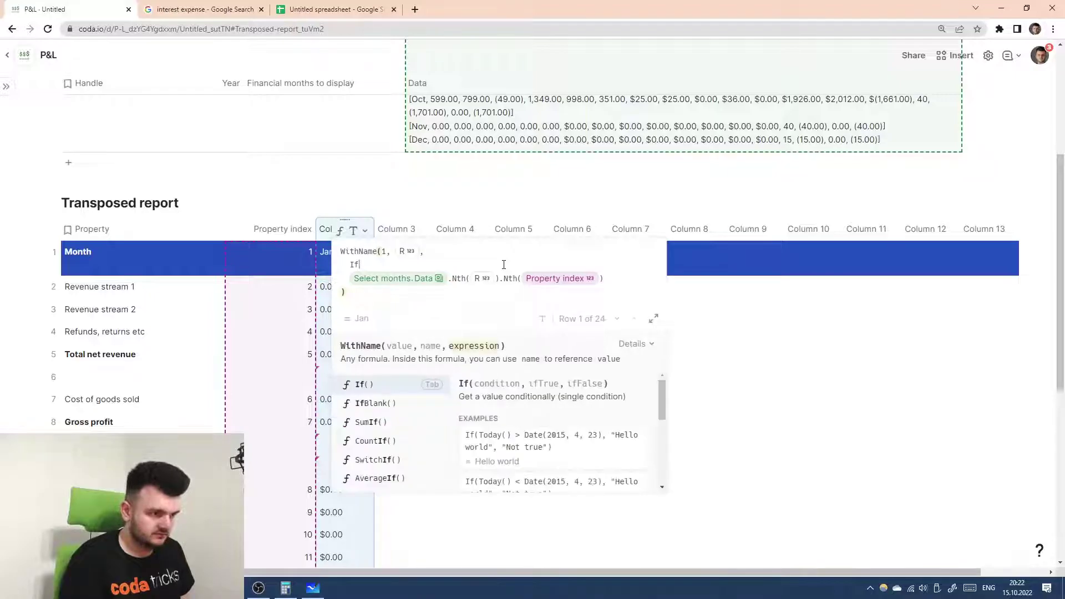
key("shift+Return")
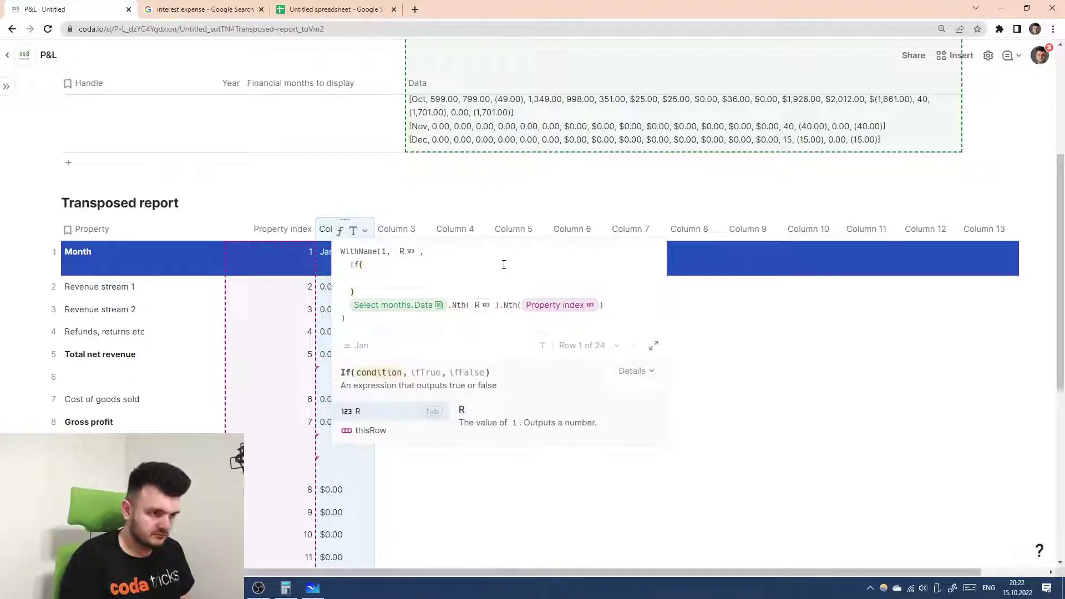
- Set the If condition to Property index.IsBlank() with an empty string "" as the true result, leaving a line for the false result
type("Property")
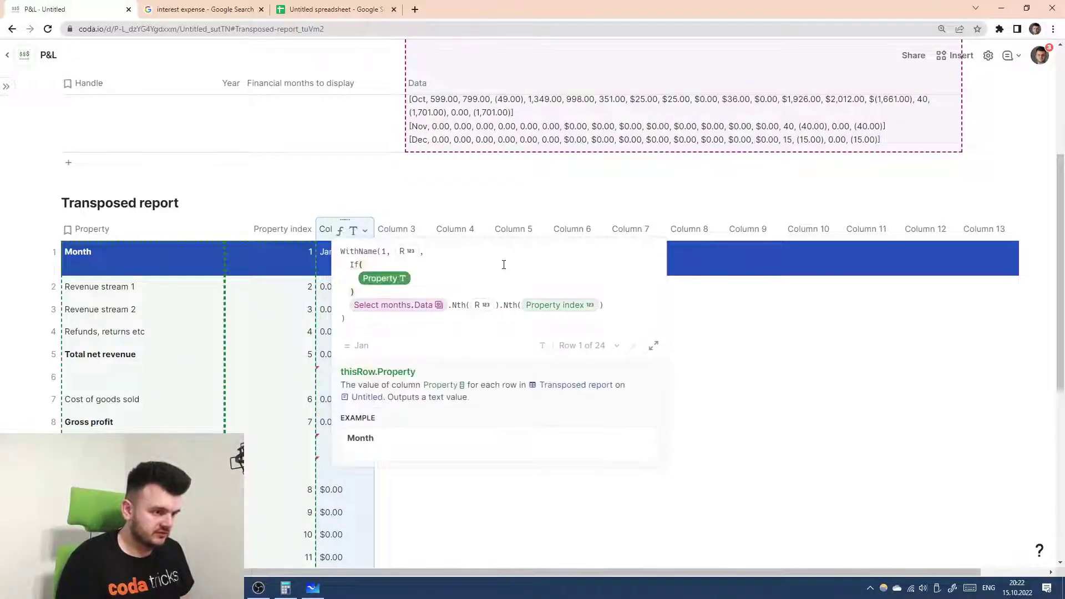
type(" index.")
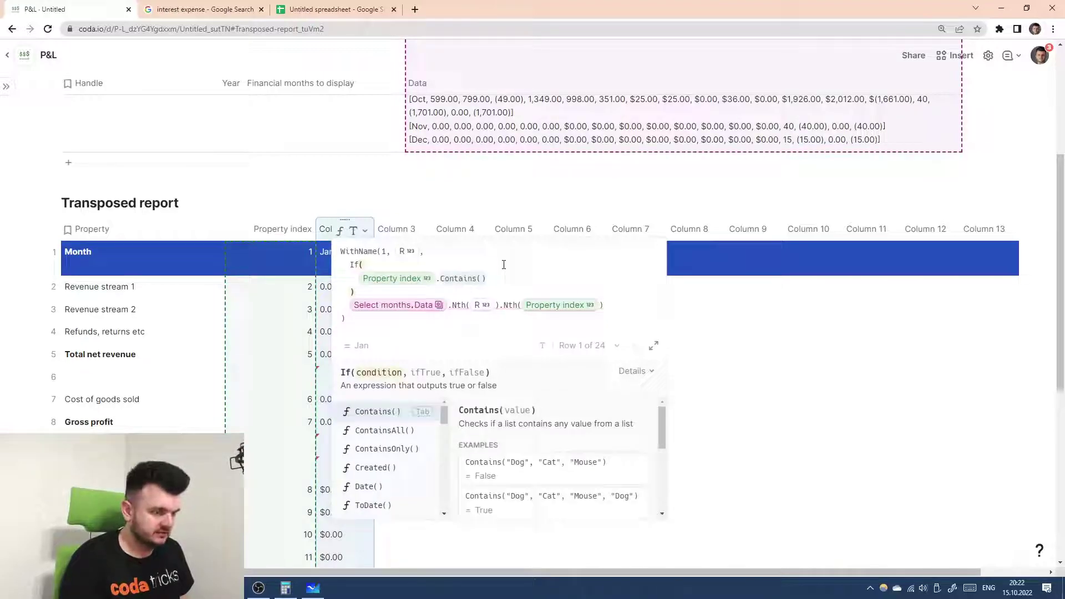
type("IsBlank")
key("Tab")
type(",")
key("shift+Return")
type("\"\"")
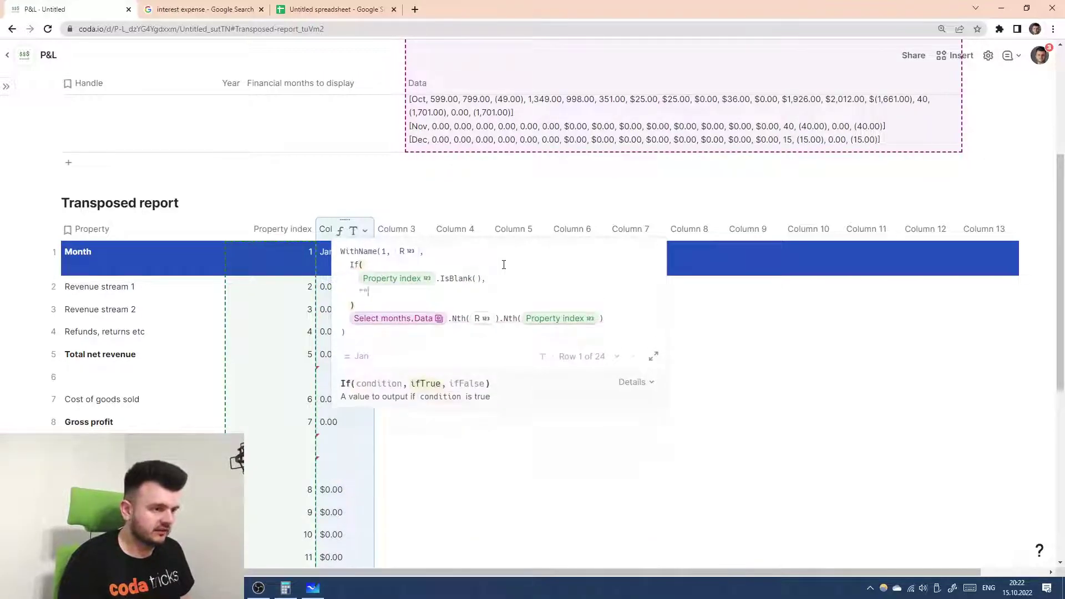
type(",")
key("shift+Return")
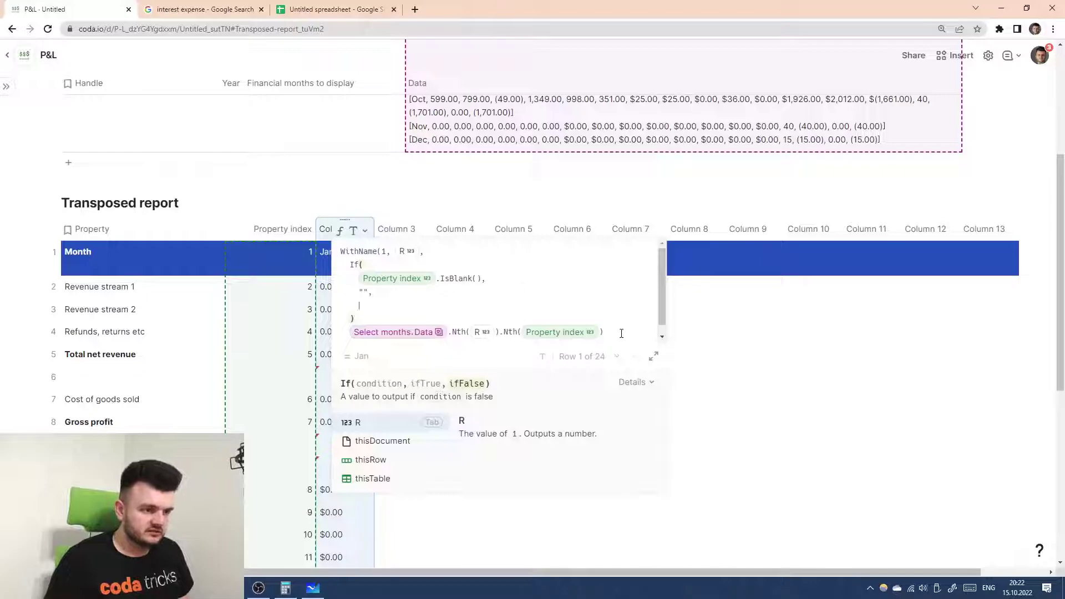
- Move the Select months.Data.Nth(R).Nth(Property index) expression into the If's false result, indent it, and apply the formula
left_click_drag(621, 334, 618, 317)
key("ctrl+x")
left_click(467, 301)
key("ctrl+v")
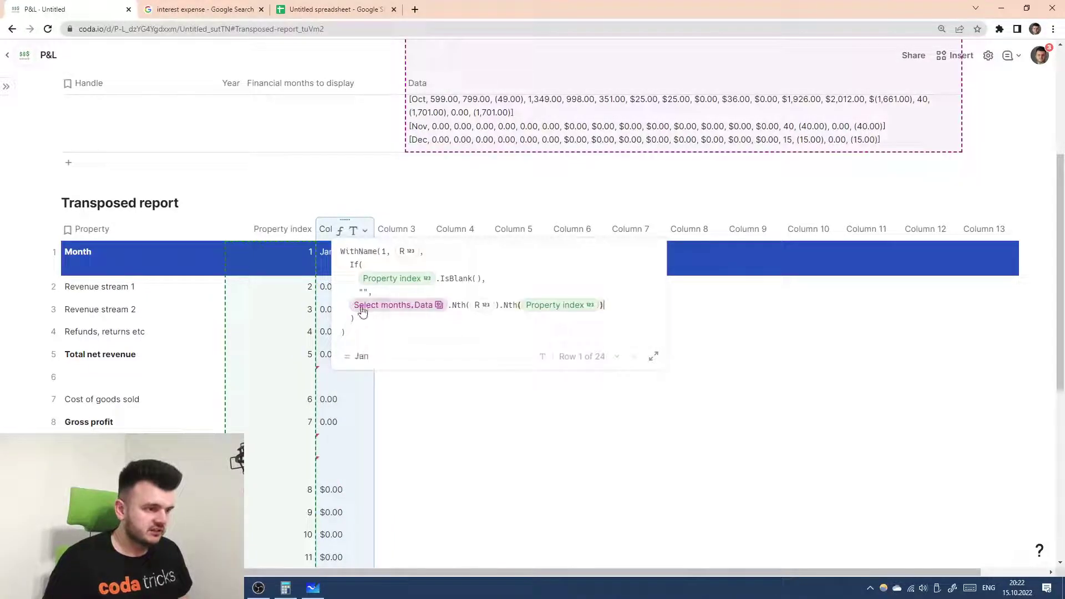
left_click(525, 328)
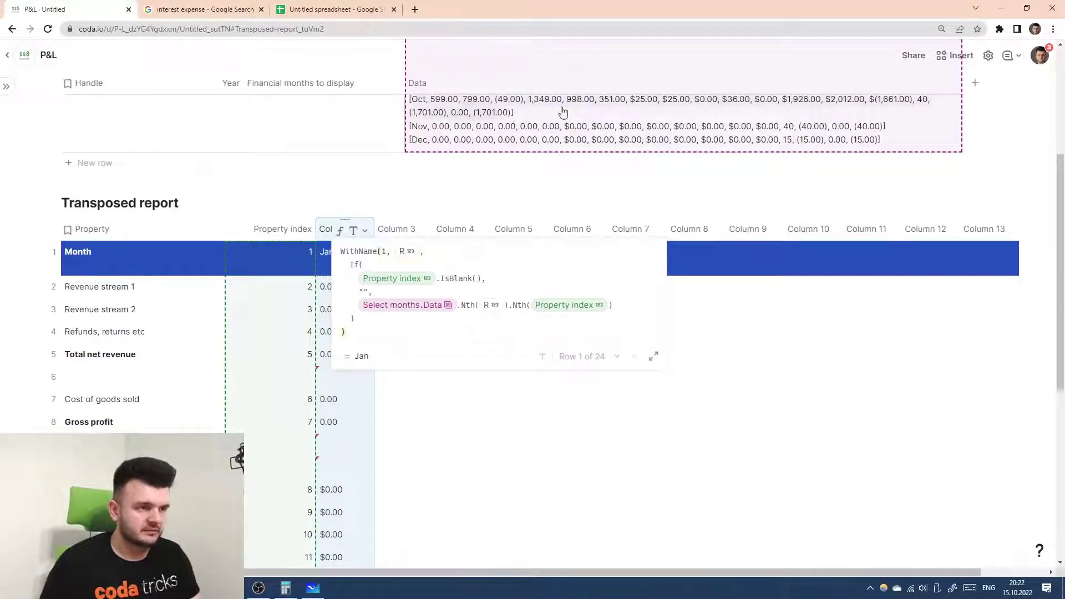
key("Return")
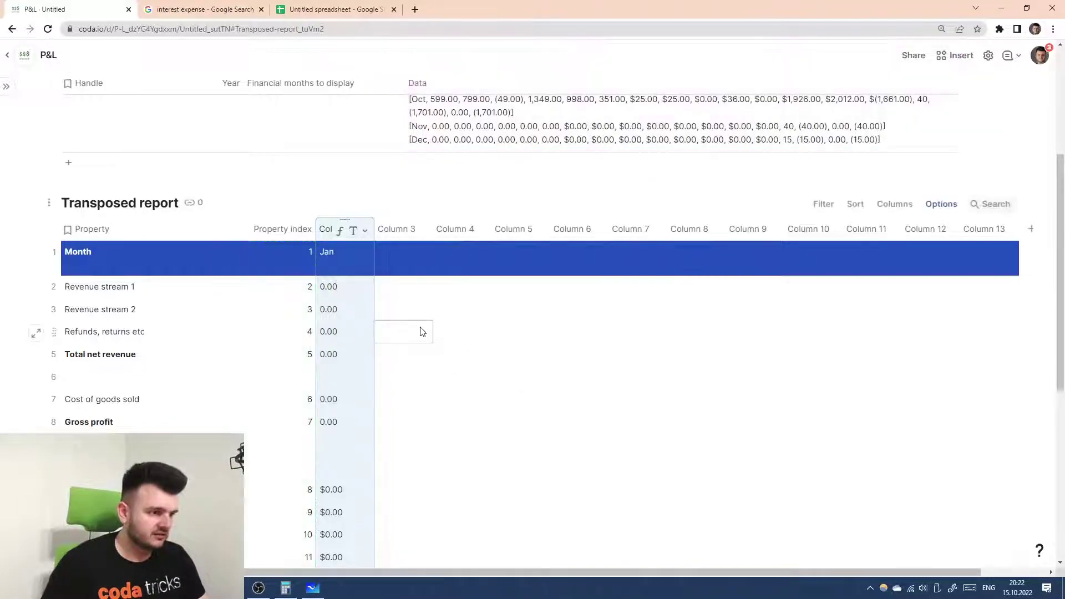
scroll(438, 311, "down", 5)
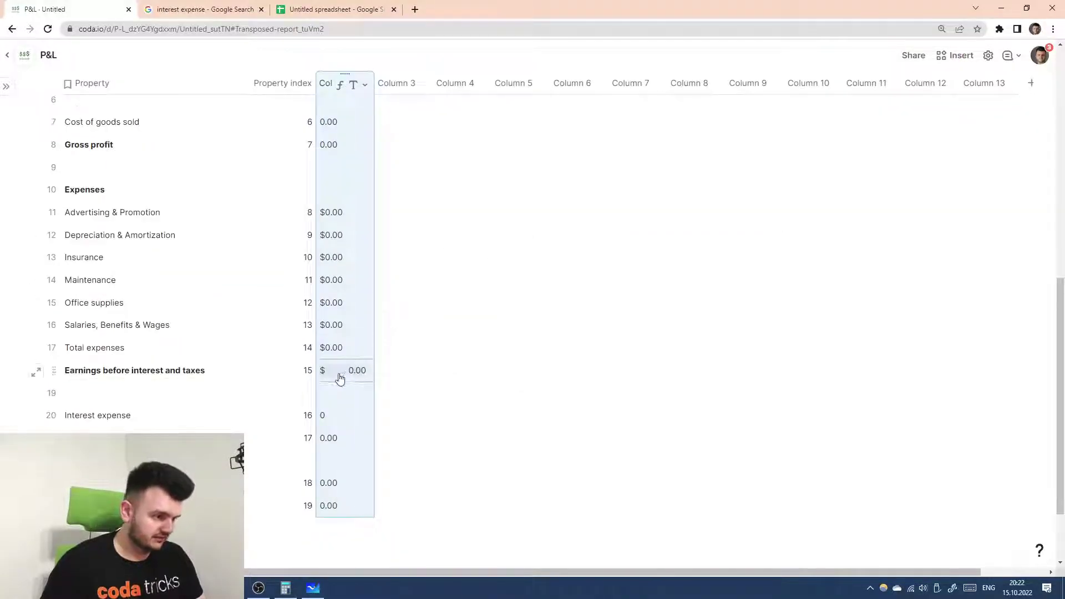
- Examine how the Column 2 values are formatted across all property rows of the Transposed report
scroll(413, 387, "down", 1)
scroll(335, 319, "up", 1)
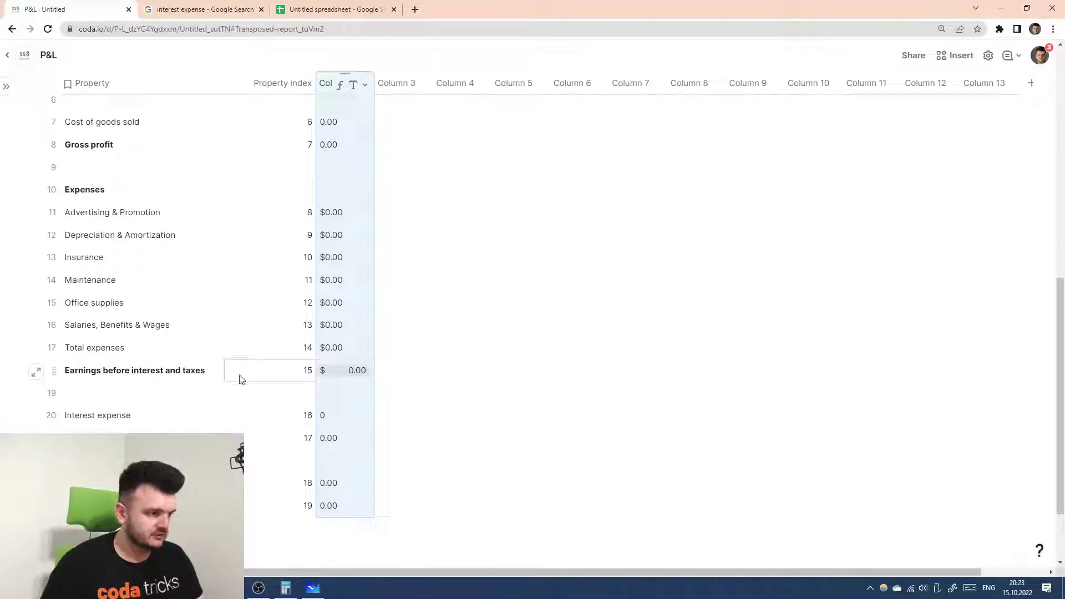
scroll(344, 355, "up", 4)
scroll(353, 327, "down", 4)
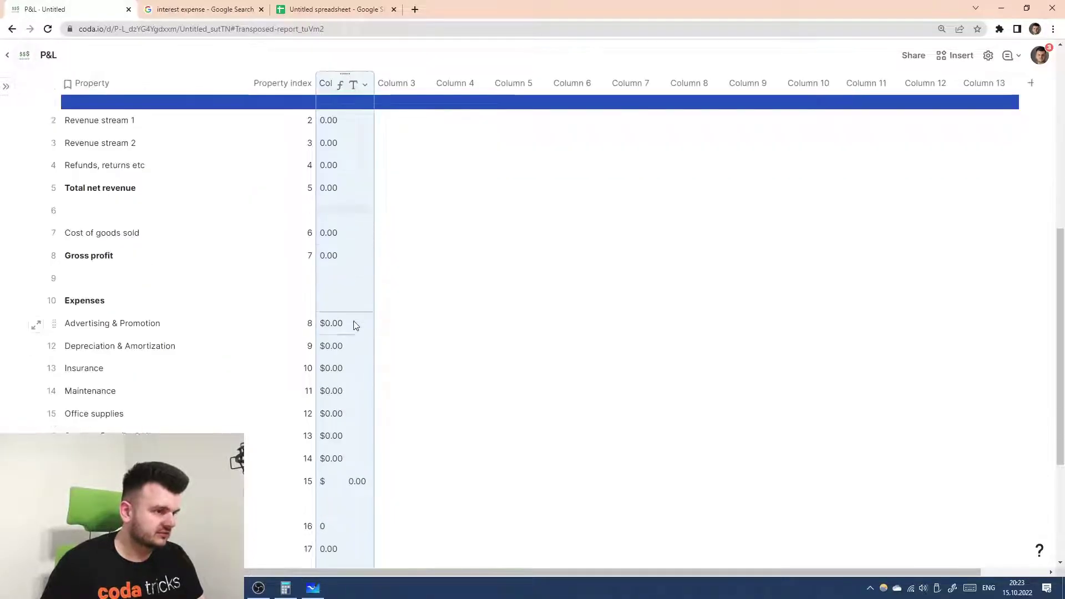
scroll(354, 320, "up", 4)
left_click(365, 175)
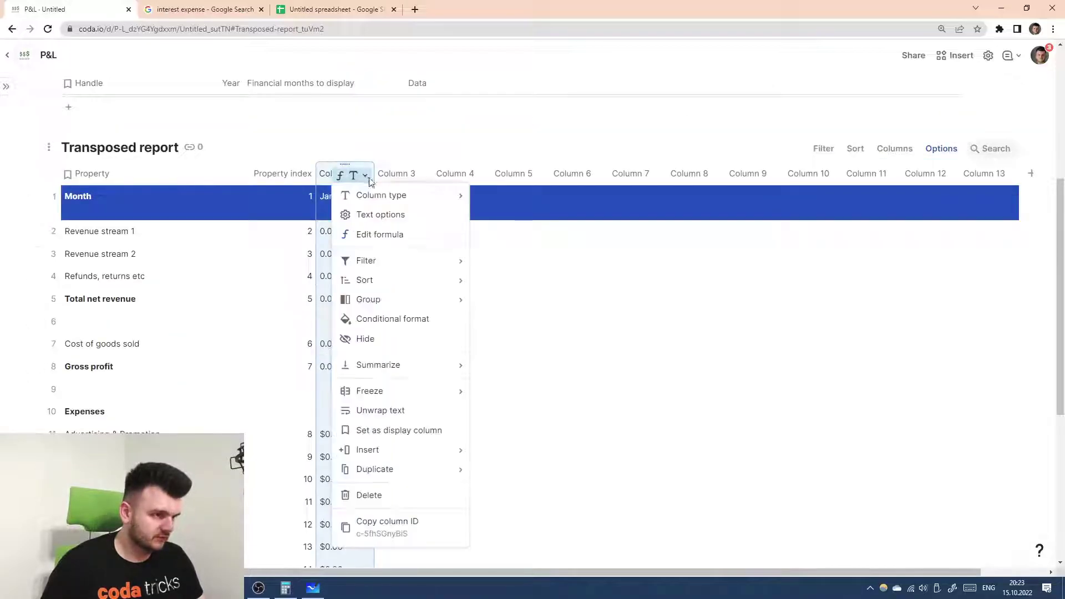
key("Escape")
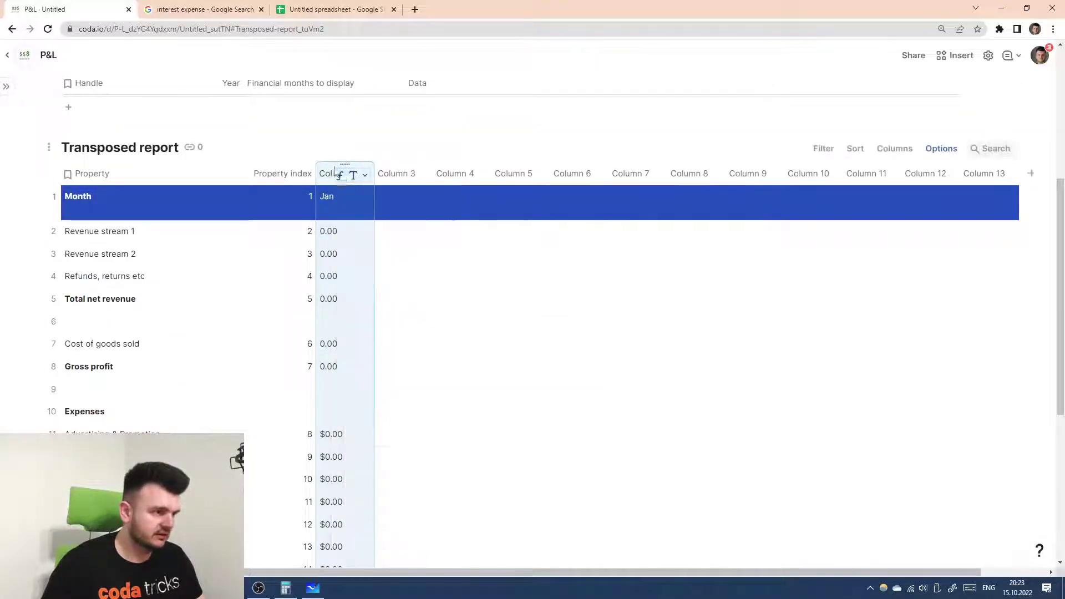
scroll(345, 389, "down", 3)
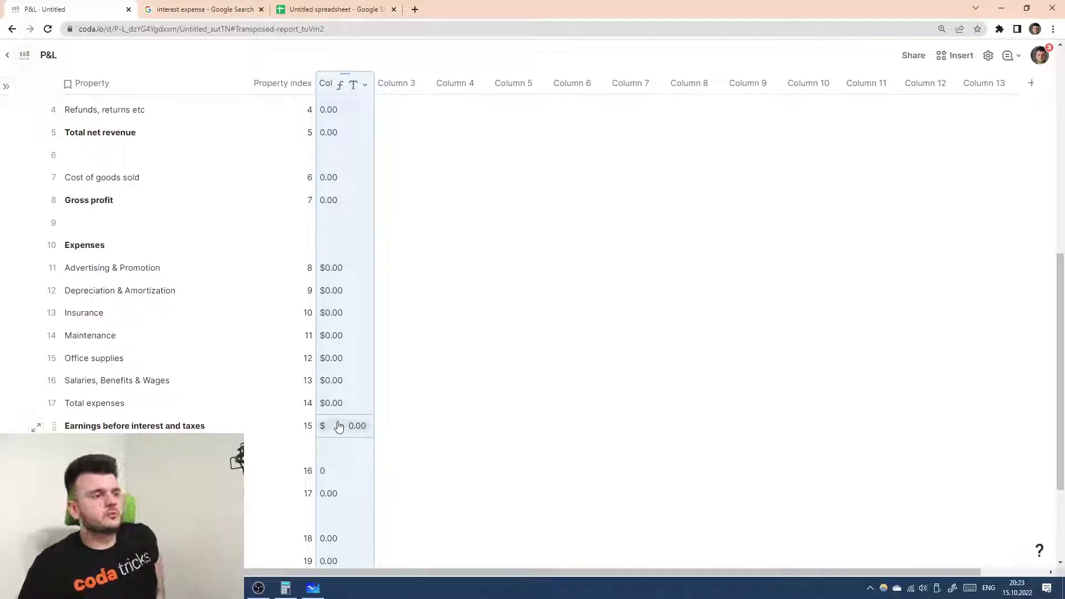
scroll(350, 474, "down", 2)
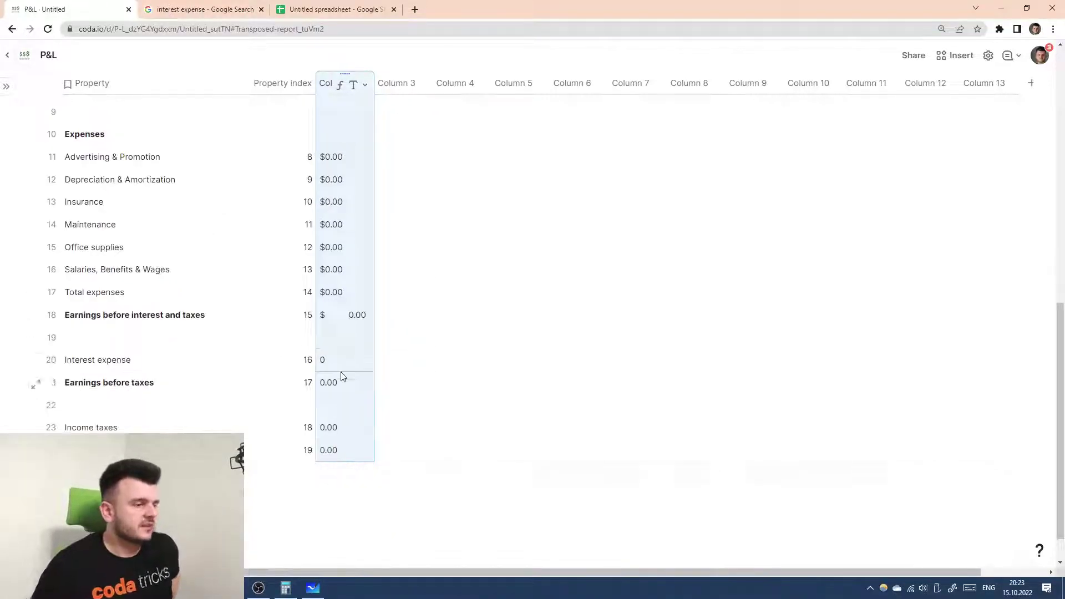
scroll(340, 328, "up", 5)
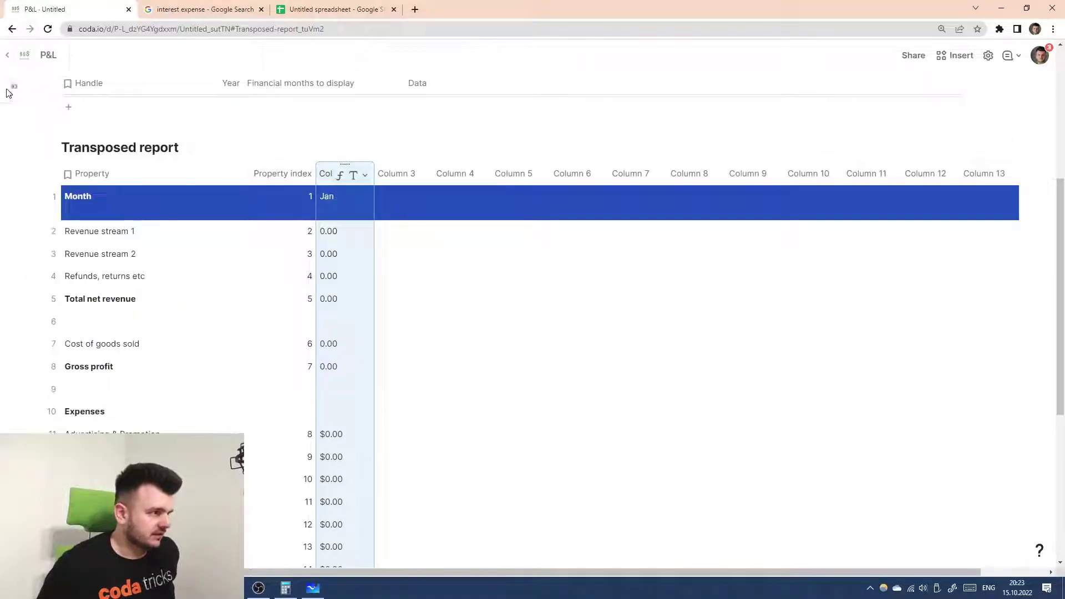
- Check the amount columns' number formats in the Expenses and Sales tables on the Expense tables and Income tables pages
mouse_move(8, 87)
left_click(97, 157)
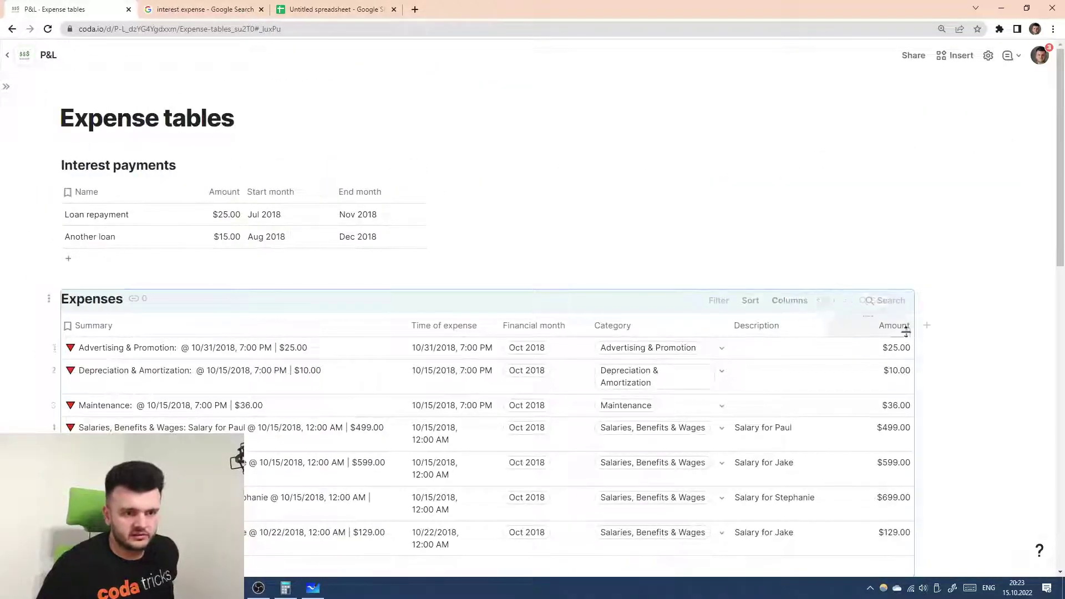
left_click(838, 330)
scroll(380, 225, "down", 5)
scroll(380, 225, "down", 1)
scroll(394, 247, "up", 3)
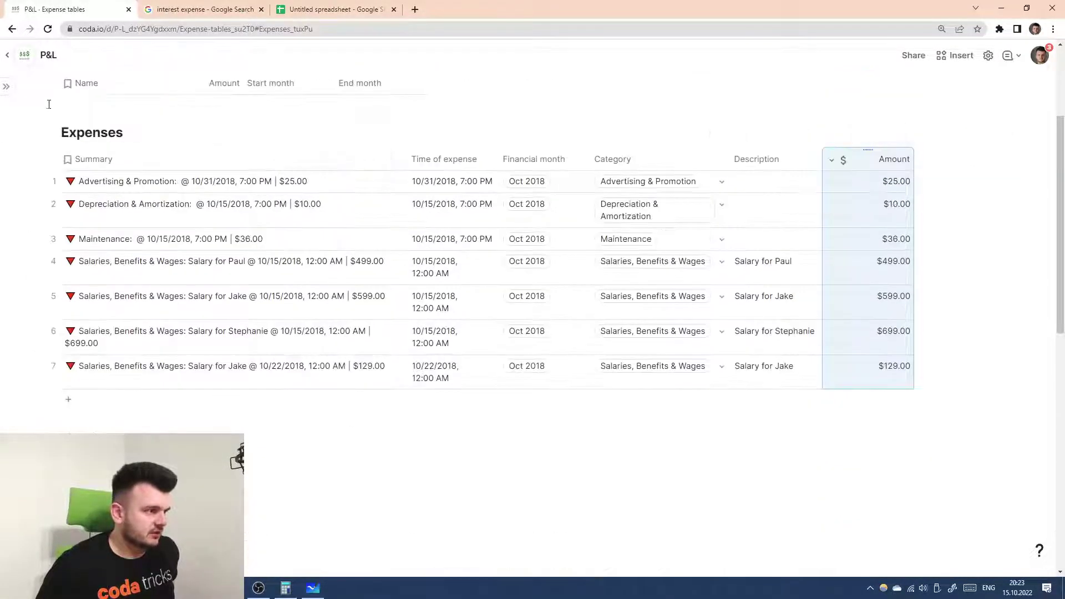
mouse_move(8, 87)
left_click(72, 138)
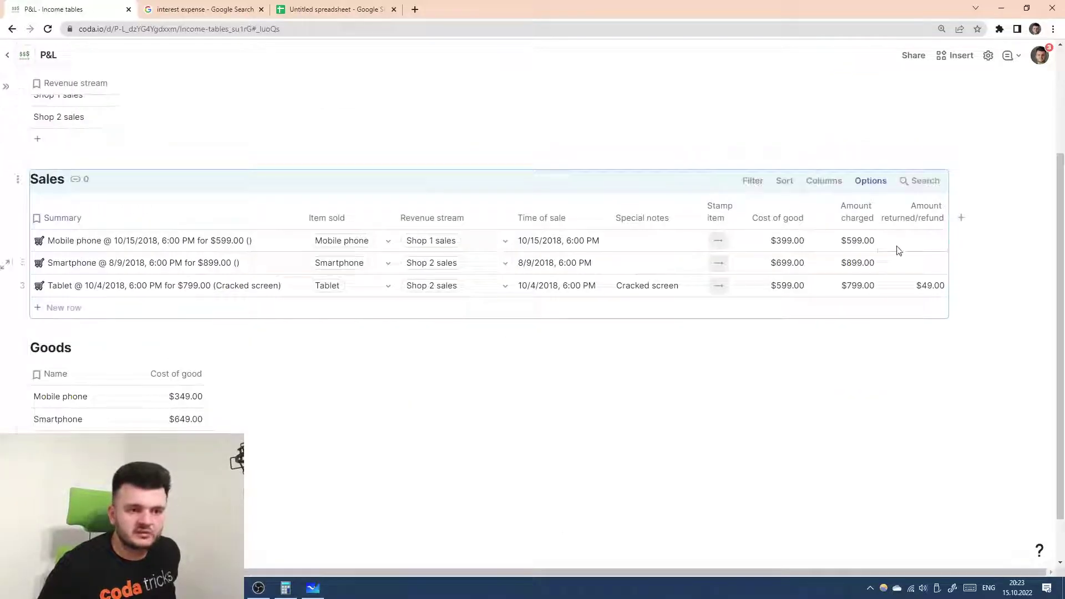
- On the Financial months table's page, change the Interest expense column type to Currency
mouse_move(6, 83)
left_click(54, 113)
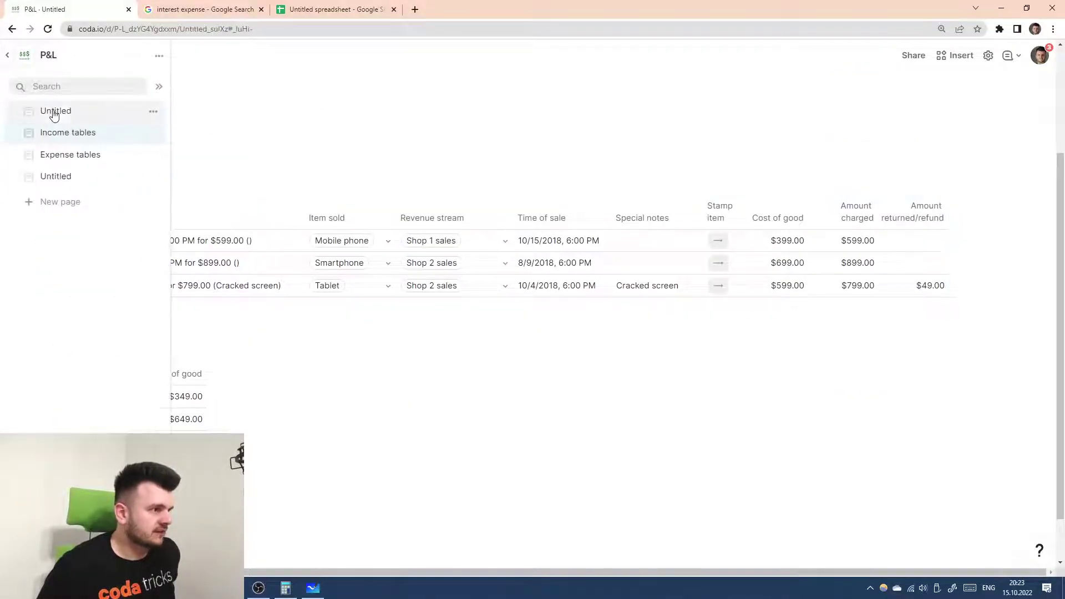
scroll(958, 286, "right", 5)
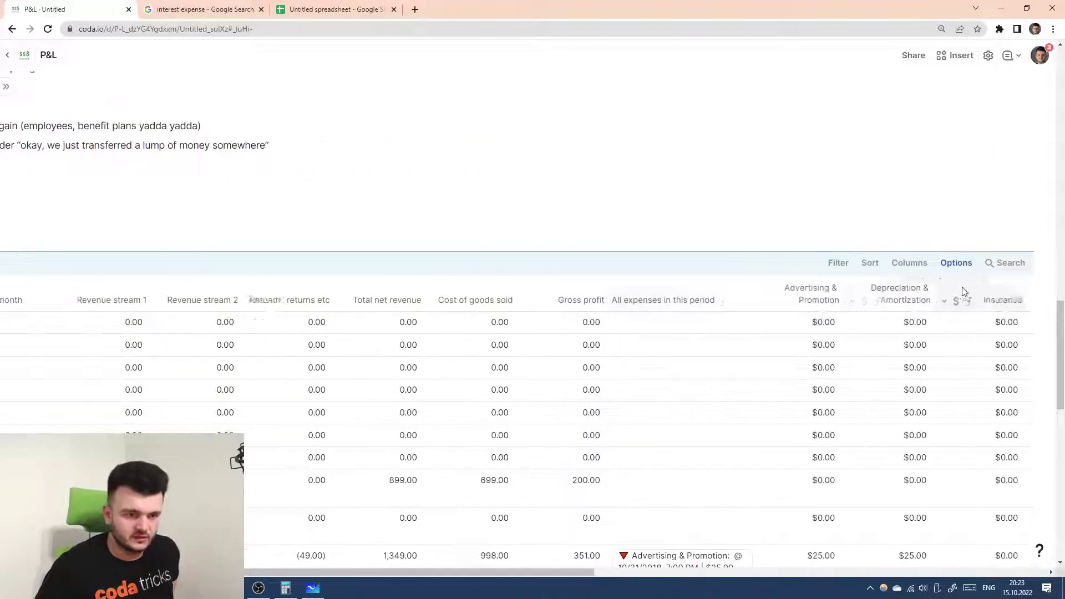
scroll(968, 292, "right", 8)
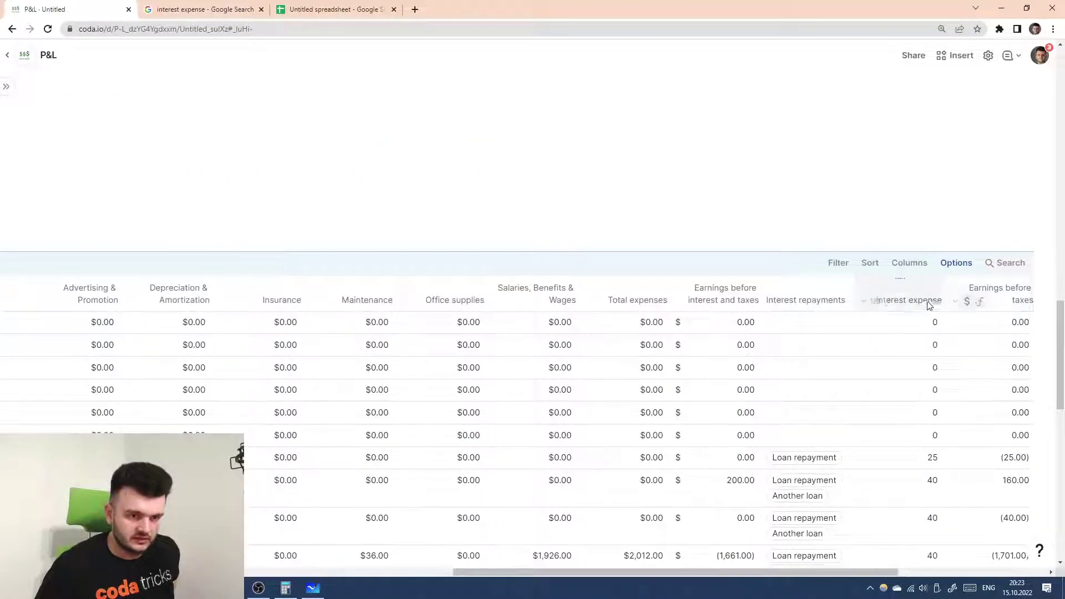
left_click(890, 305)
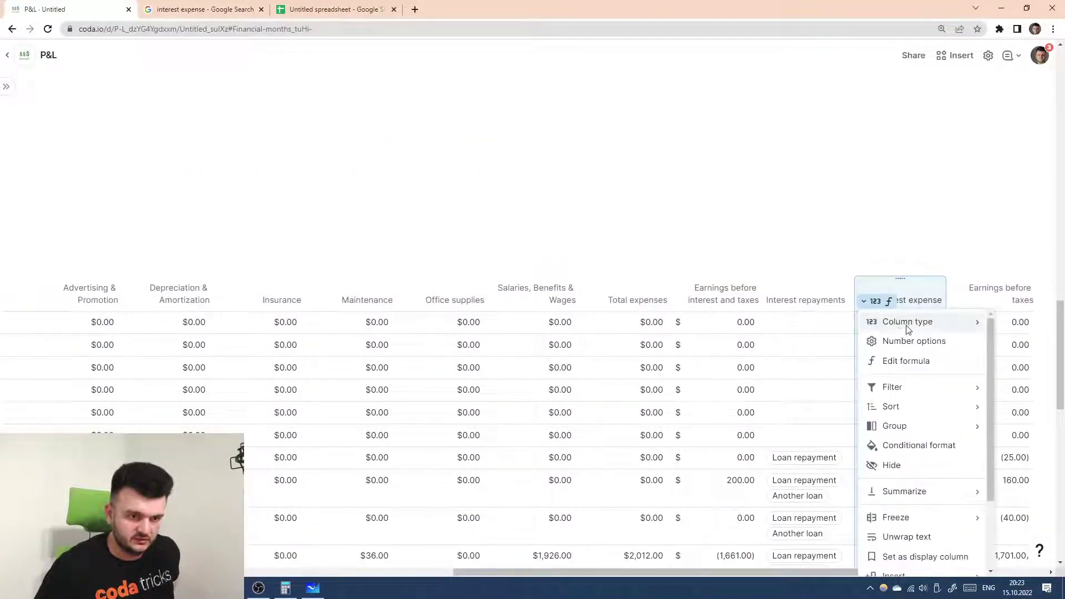
mouse_move(908, 326)
mouse_move(785, 170)
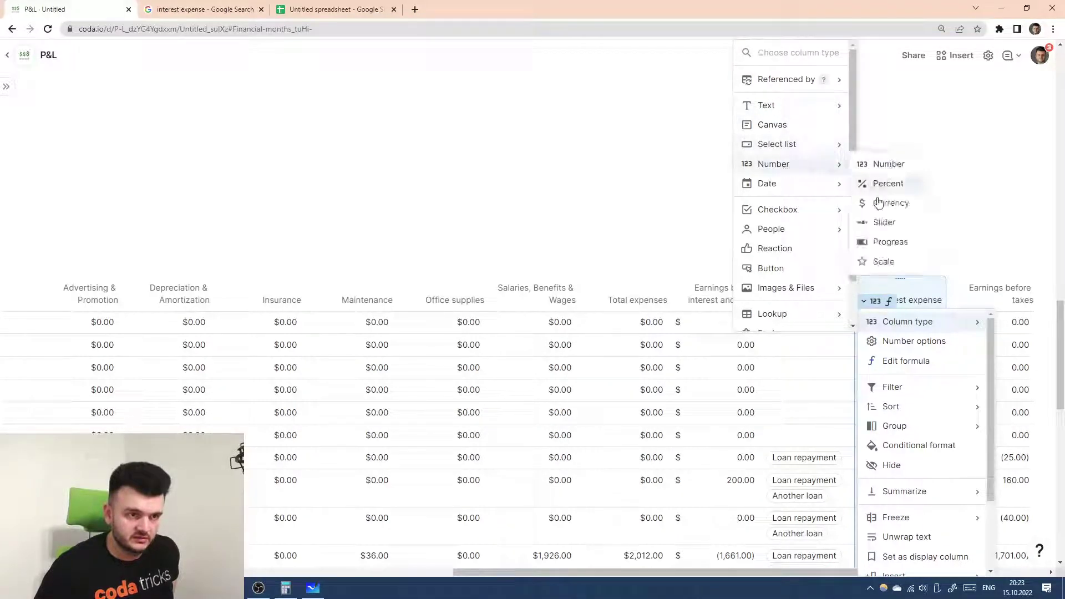
left_click(880, 203)
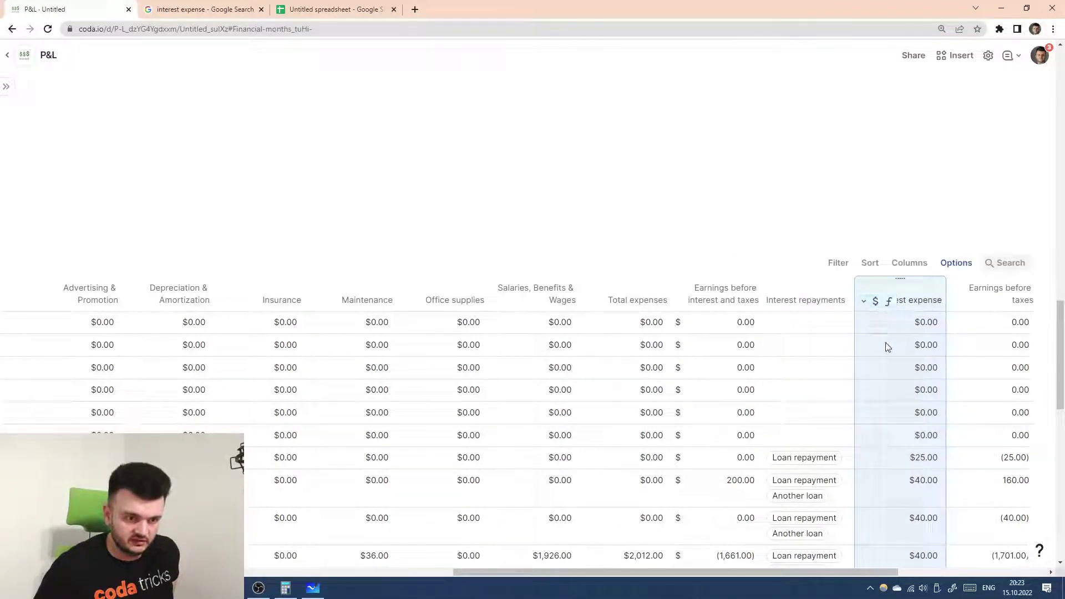
- Set the Interest expense column's currency format to Financial
left_click(879, 306)
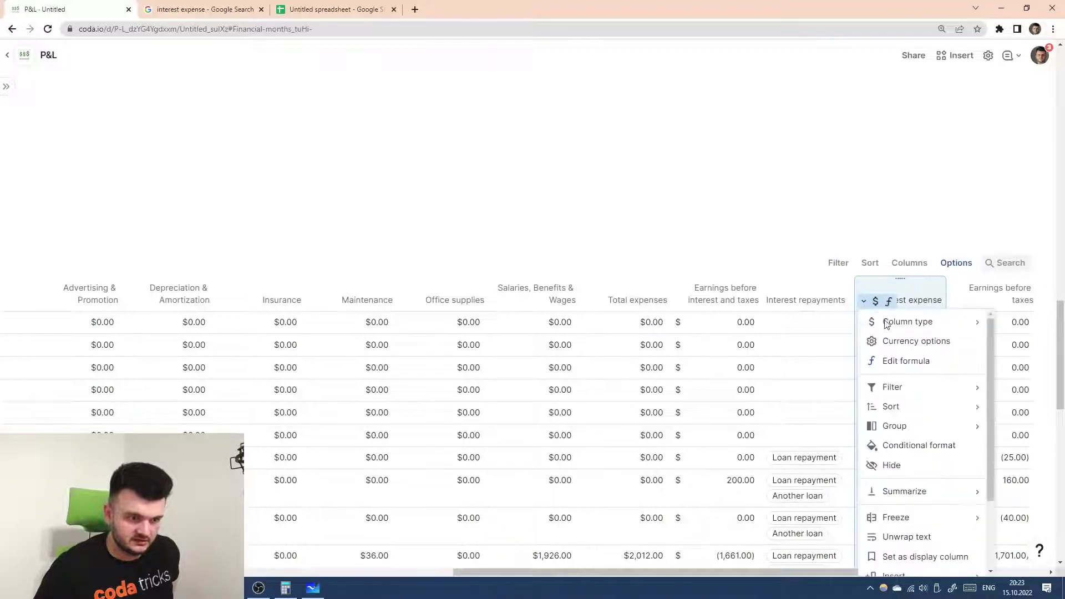
left_click(894, 340)
left_click(821, 386)
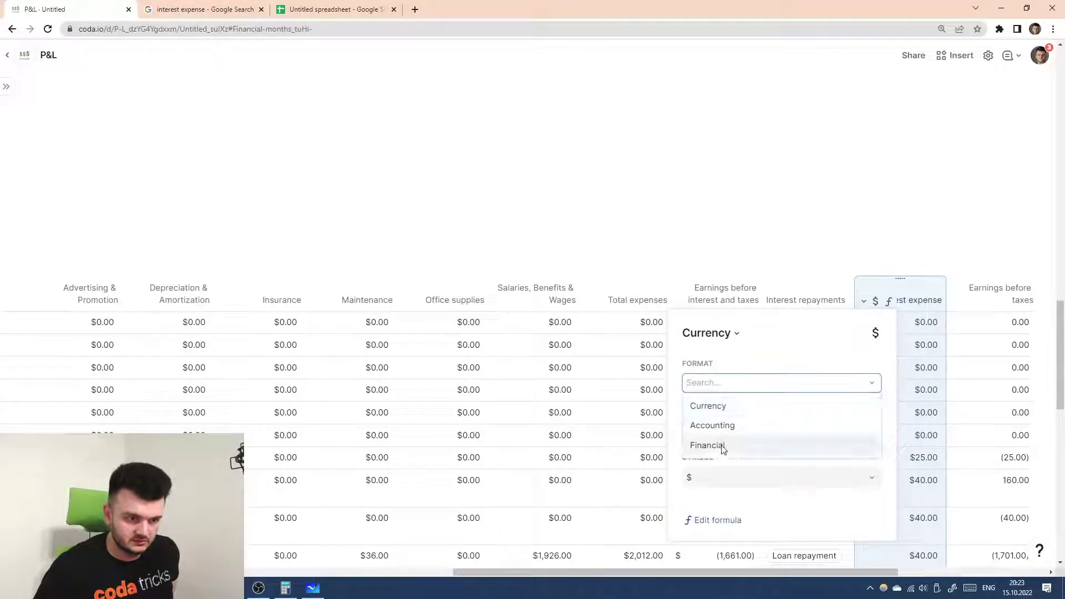
left_click(721, 444)
- Check the Earnings before taxes column's currency options, and set the Earnings before interest and taxes column's format to Financial
left_click(1005, 294)
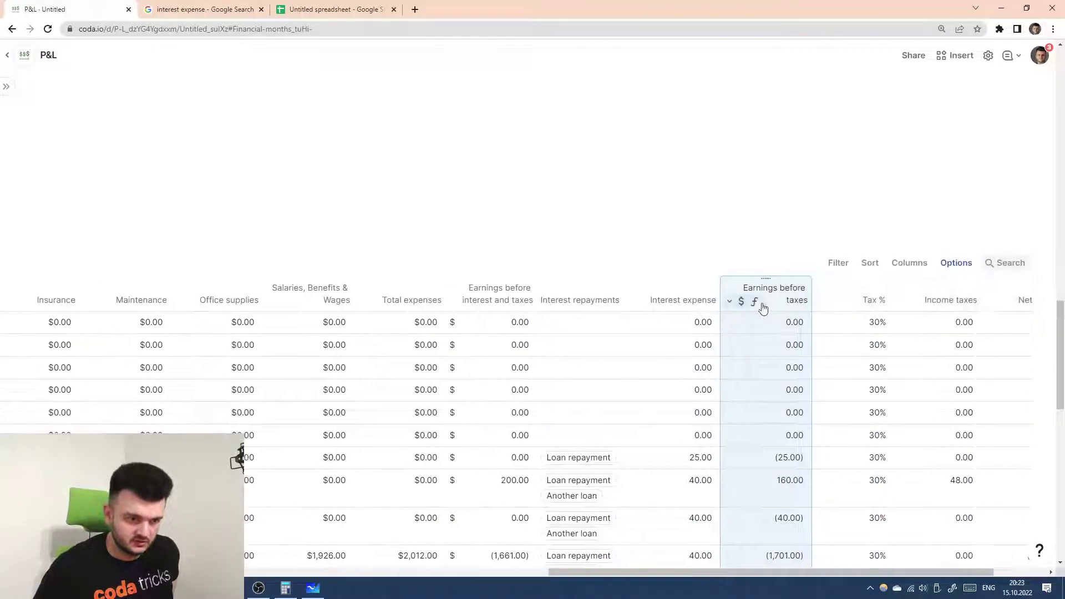
left_click(742, 301)
left_click(794, 343)
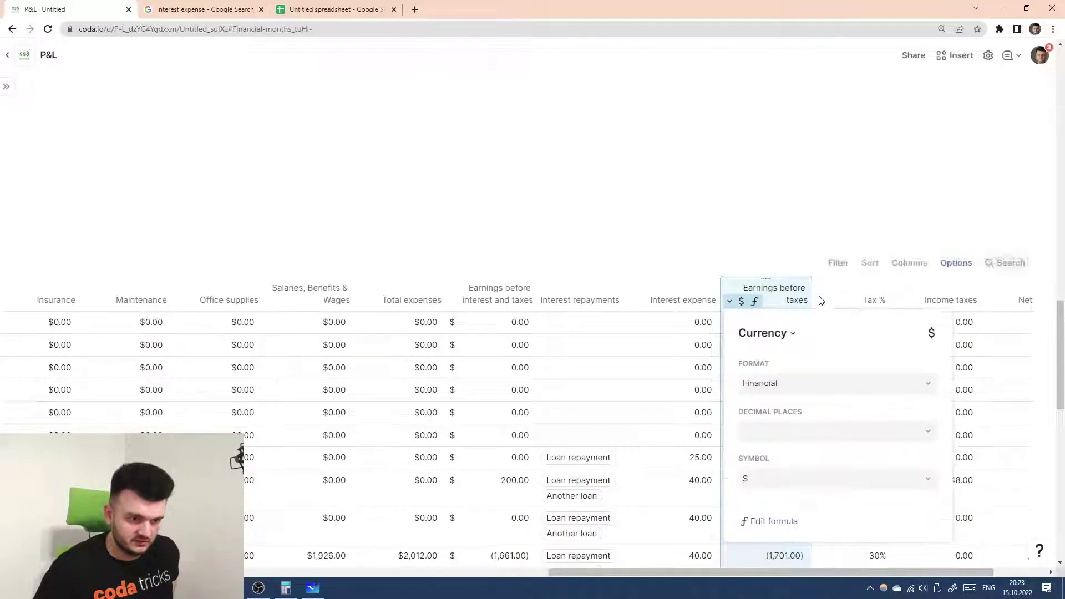
left_click(946, 292)
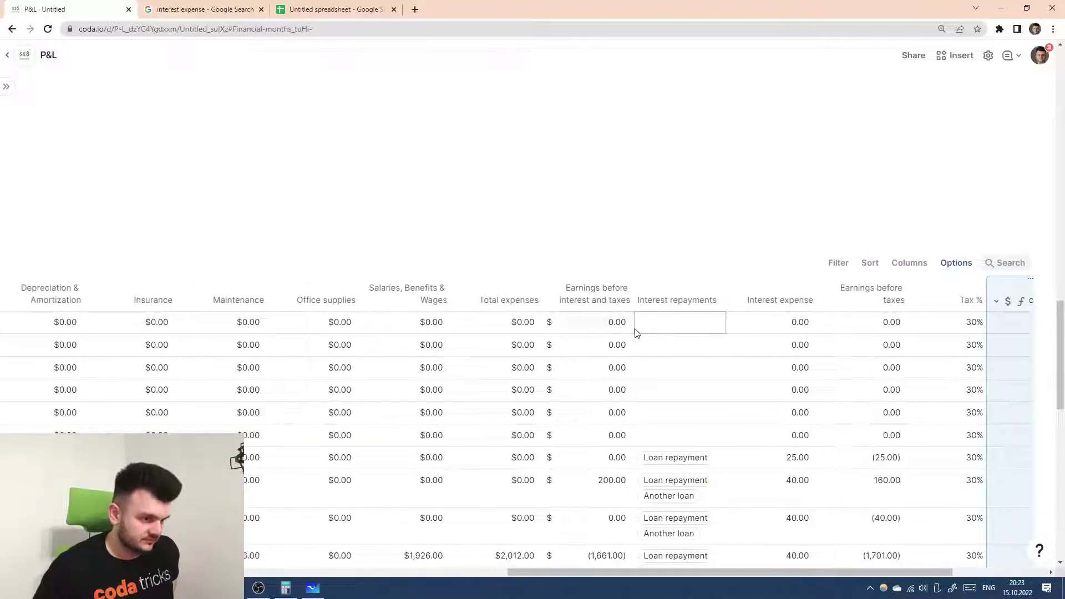
scroll(585, 277, "down", 2)
left_click(608, 186)
left_click(582, 194)
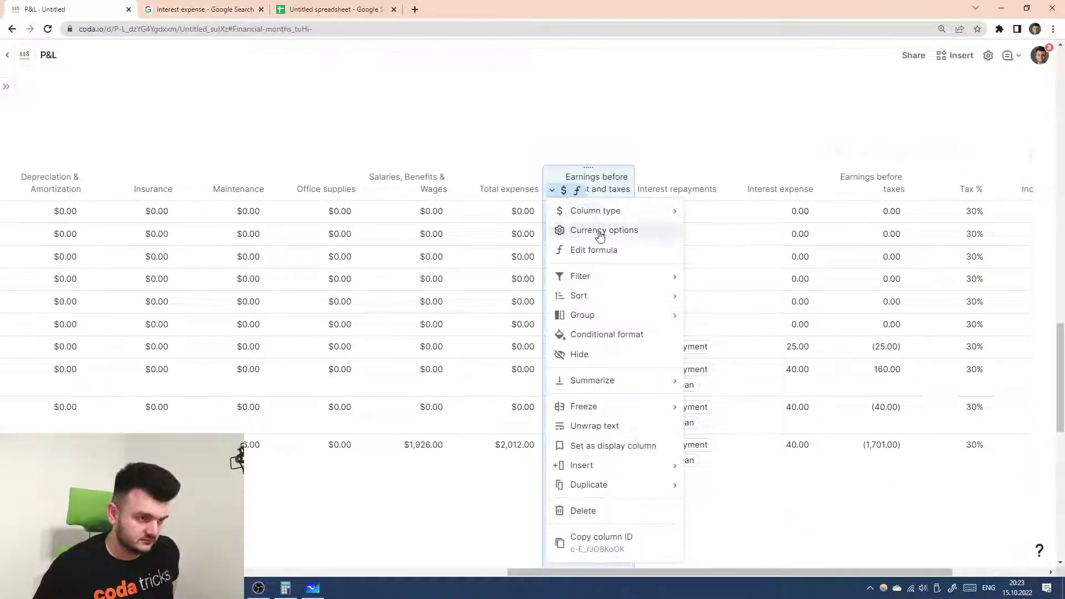
left_click(610, 230)
left_click(658, 272)
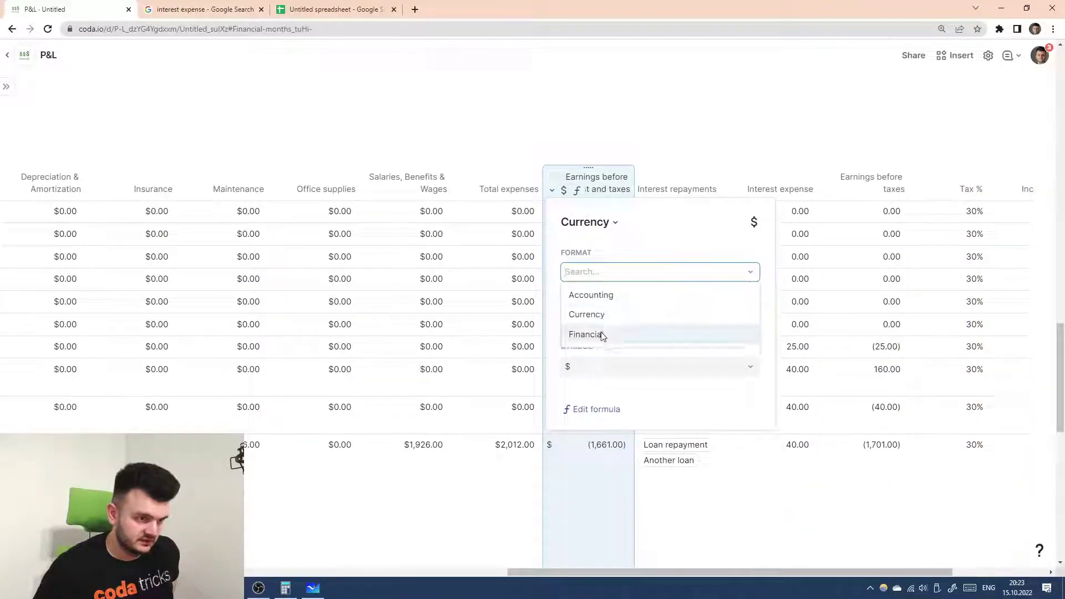
left_click(602, 335)
left_click(663, 188)
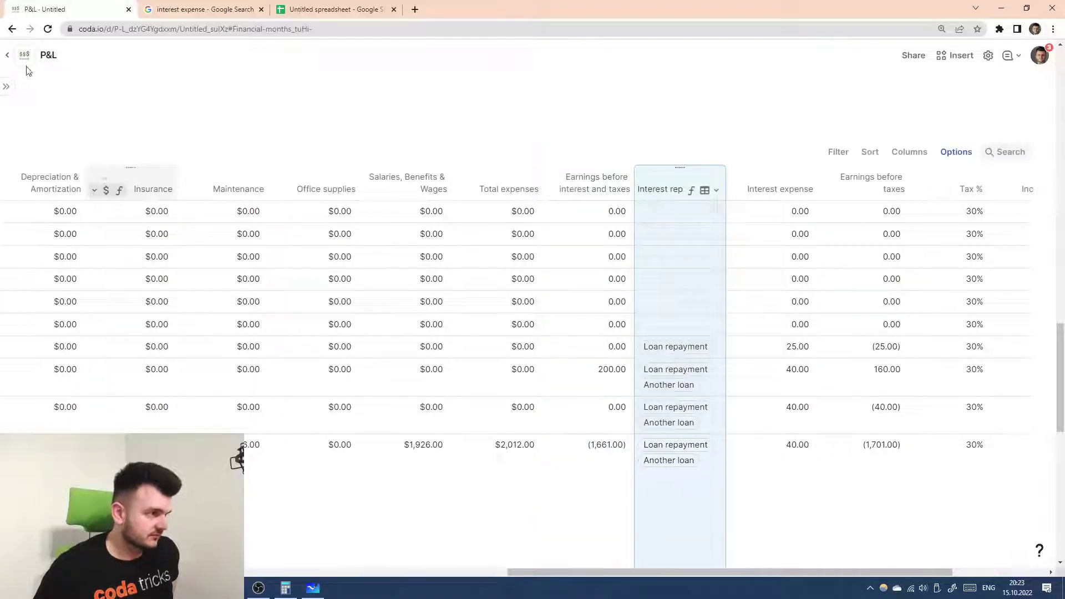
- Return to the page with the Transposed report and review the updated number formats in Column 2
left_click(6, 87)
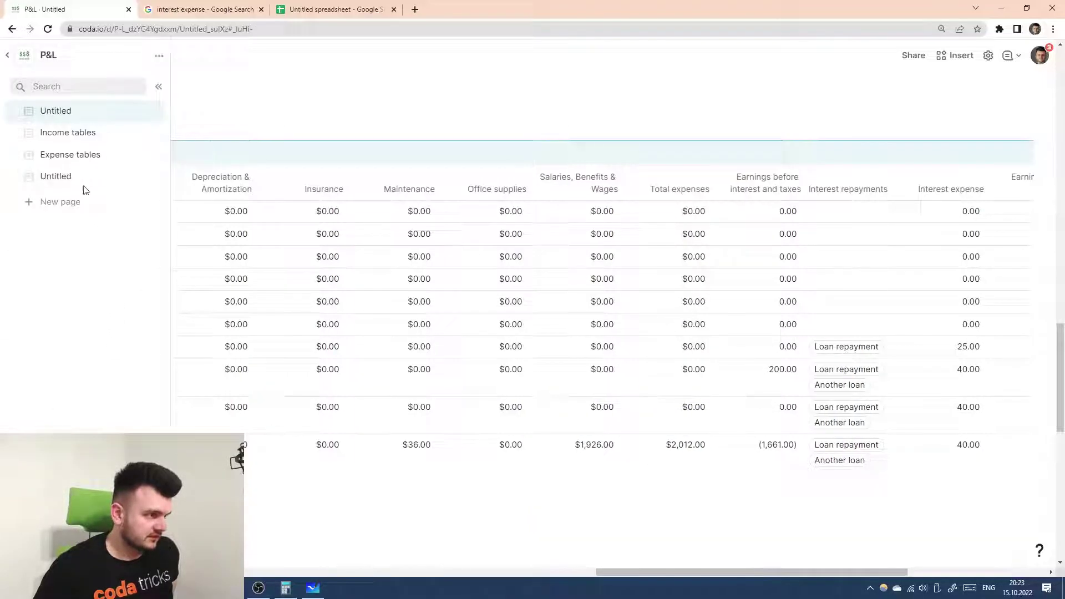
left_click(91, 182)
scroll(319, 382, "down", 4)
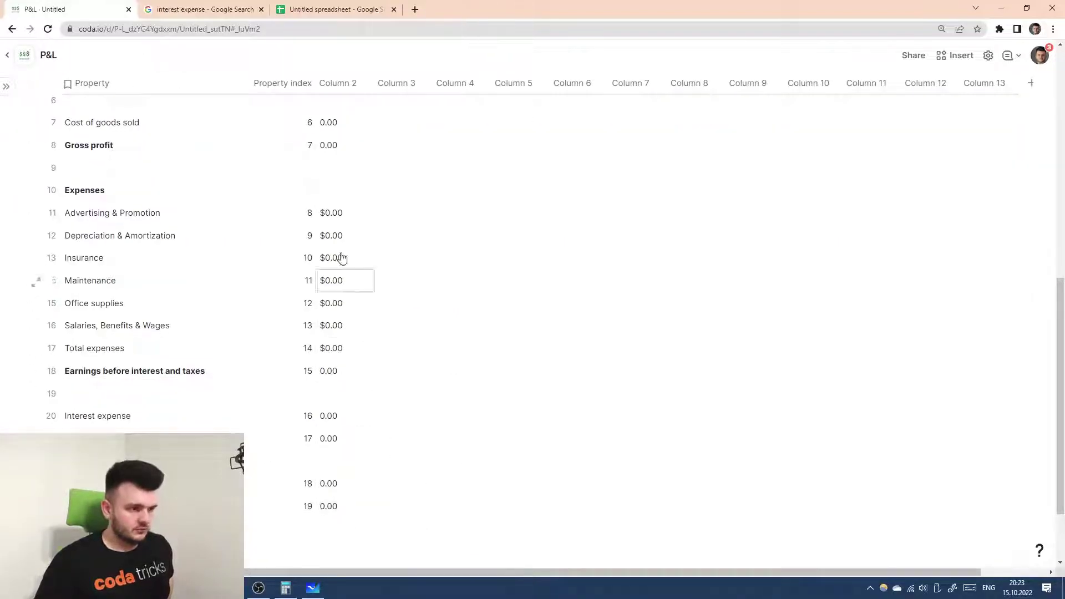
scroll(336, 333, "down", 2)
scroll(344, 300, "up", 1)
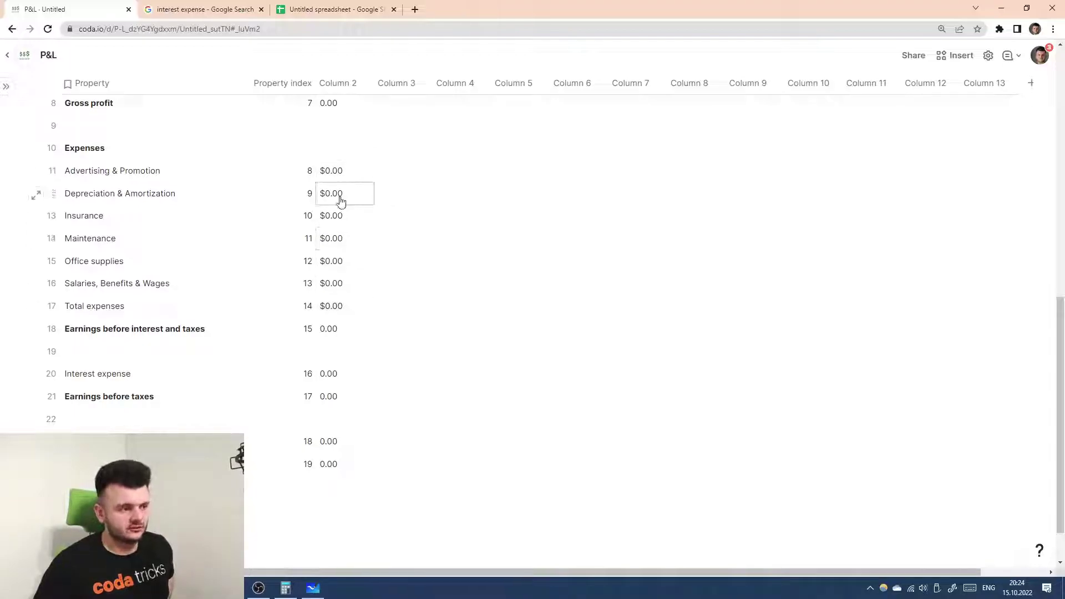
scroll(340, 205, "up", 4)
- Copy the Column 2 formula into Column 3 and set its WithName value to 2
left_click(398, 132)
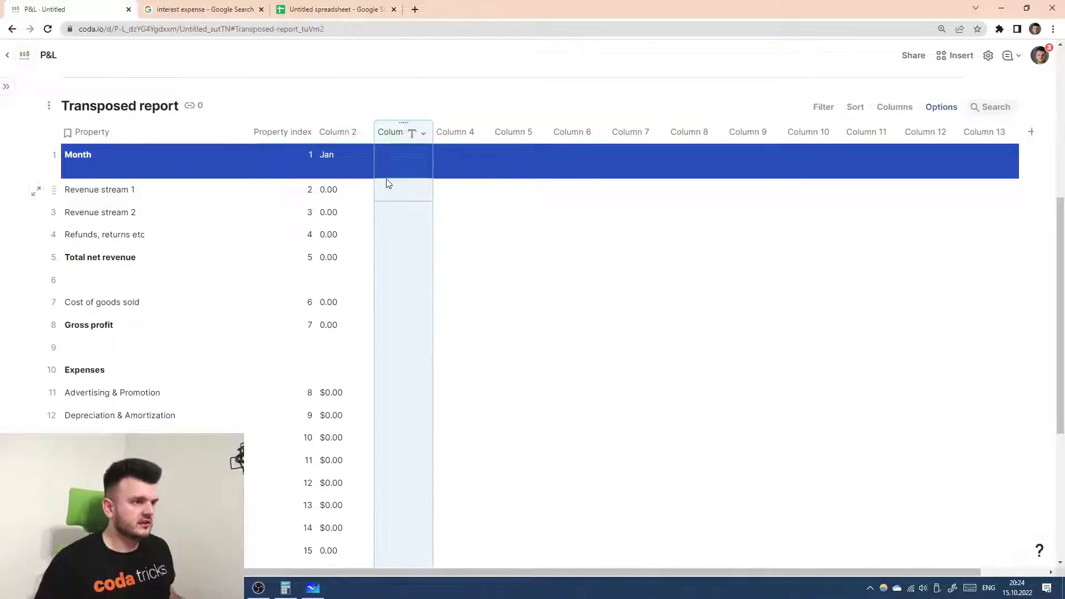
left_click(344, 131)
left_click(341, 131)
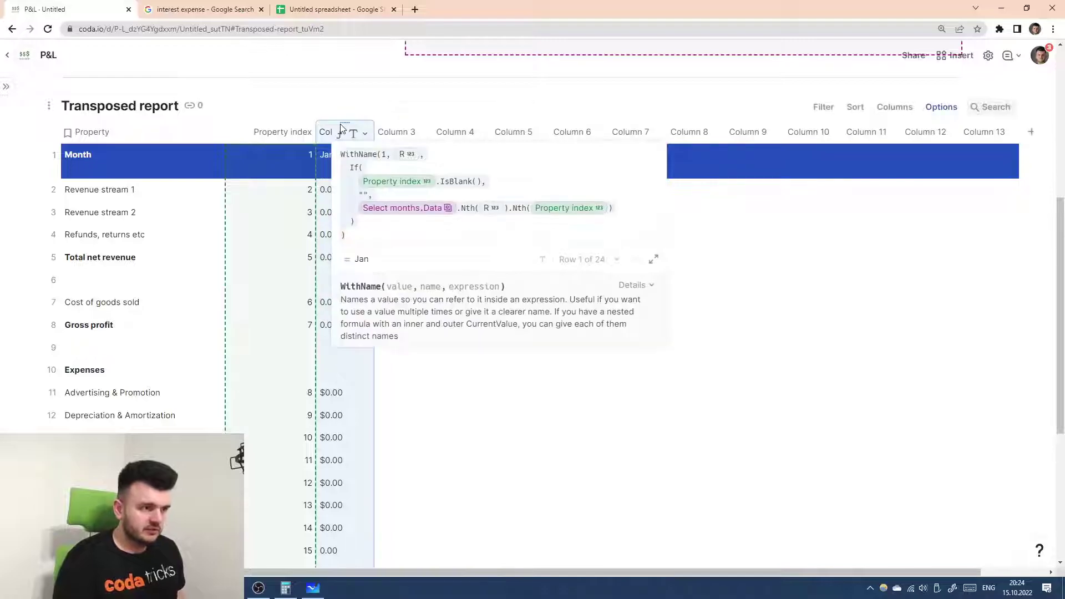
left_click(386, 131)
left_click(387, 131)
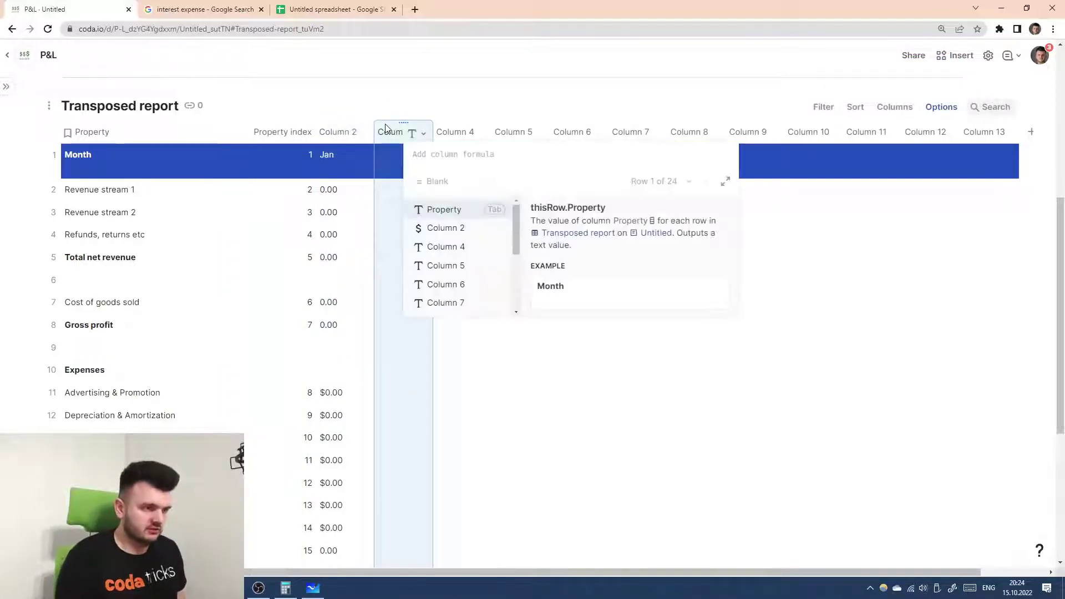
type("WithName(1, R, If(Property index.IsBlank(), \"\", Select months.Data.Nth(R).Nth(Property index)))")
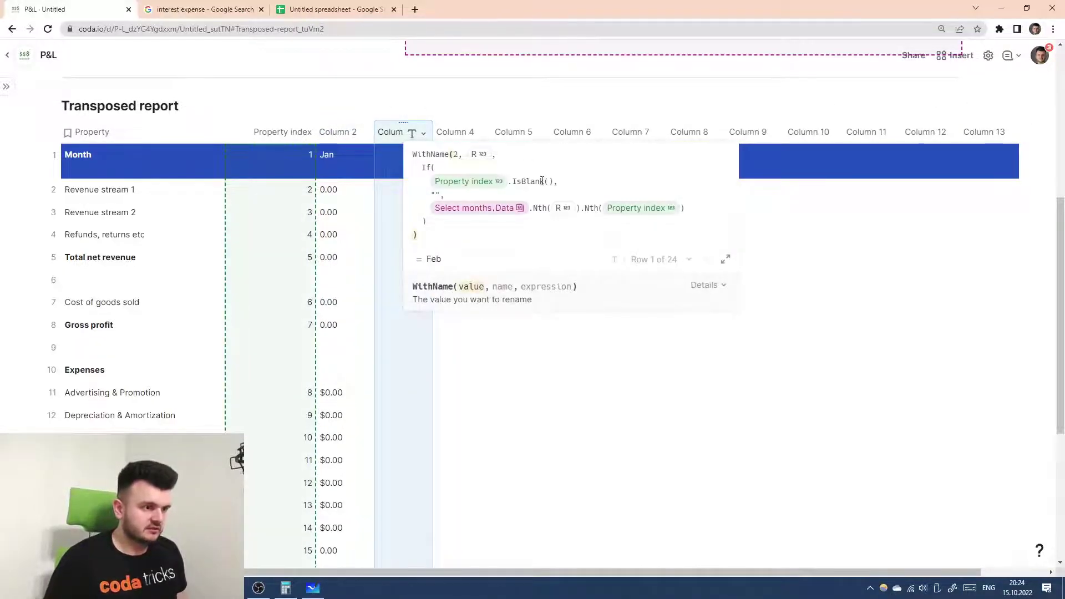
key("Escape")
- Add the same WithName formula to Column 4, adjusting its R value to pull the third month, Mar
left_click(460, 127)
left_click(459, 126)
type("WithName(T, R, If( Property index.IsBlank(), \"\", Select months.Data.Nth(R).Nth(Property index) ) )")
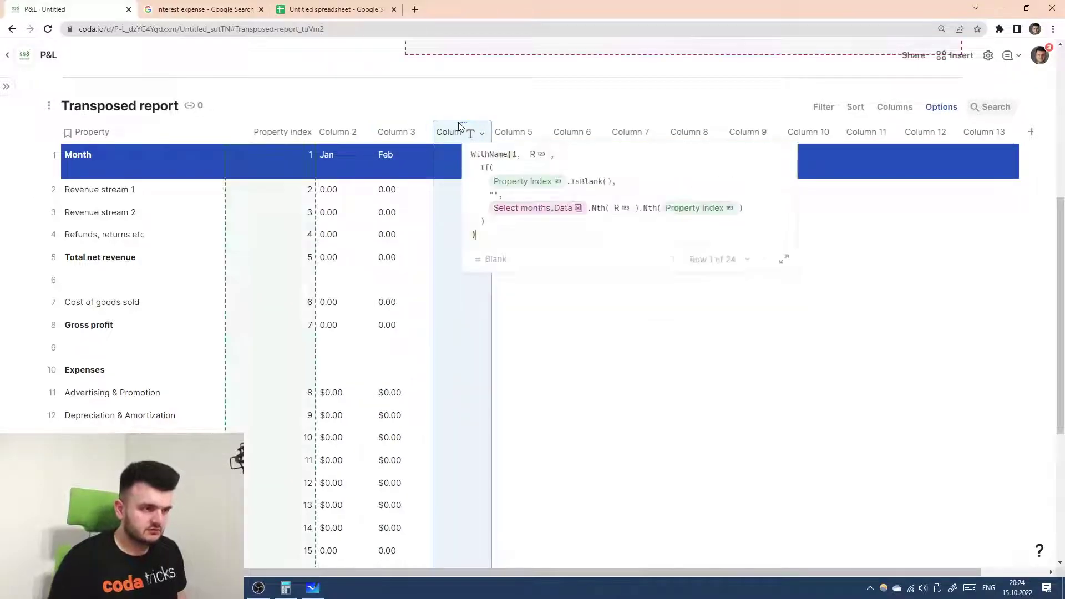
left_click(517, 155)
key("Escape")
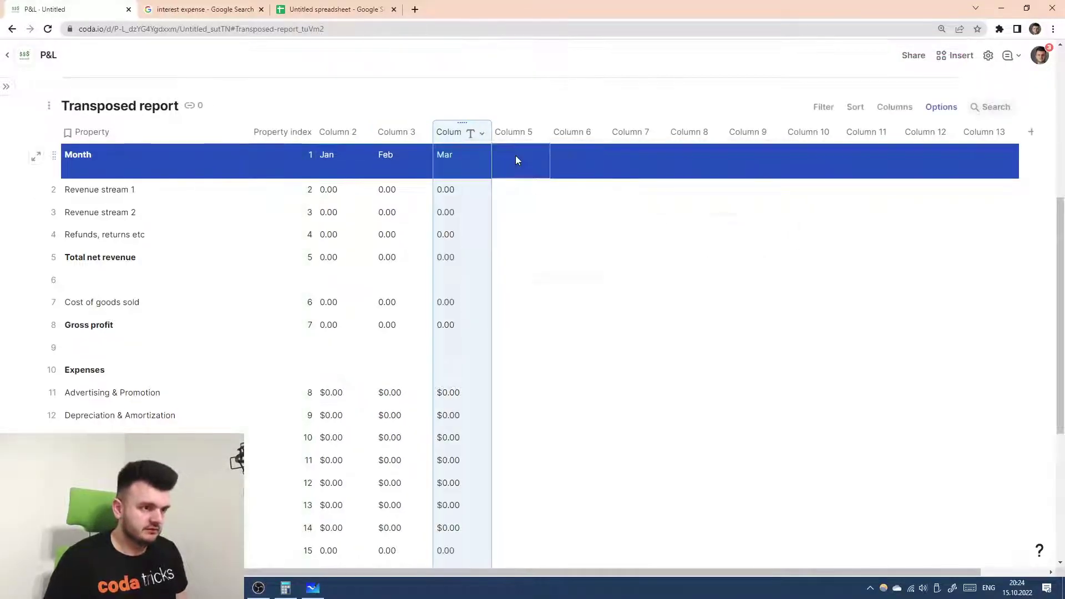
- Add the same WithName formula to Column 5, adjusting its R value to pull the fourth month, Apr
left_click(508, 128)
type("WithName(1, R, If( Property index.IsBlank(), \"\", Select months.Data.Nth(R).Nth(Property index) ) )")
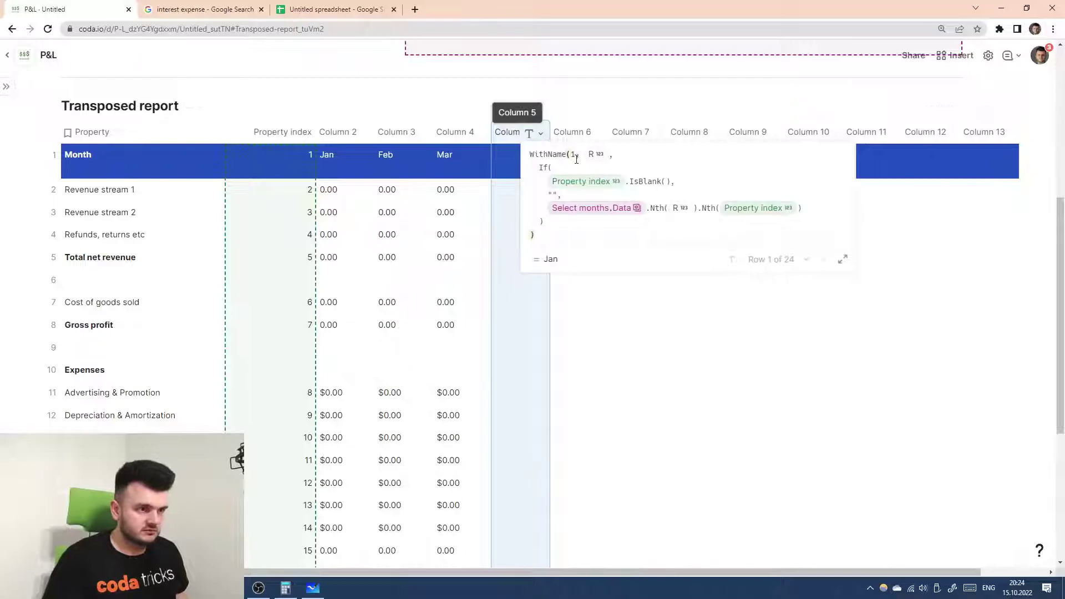
left_click(575, 158)
key("Escape")
left_click(590, 131)
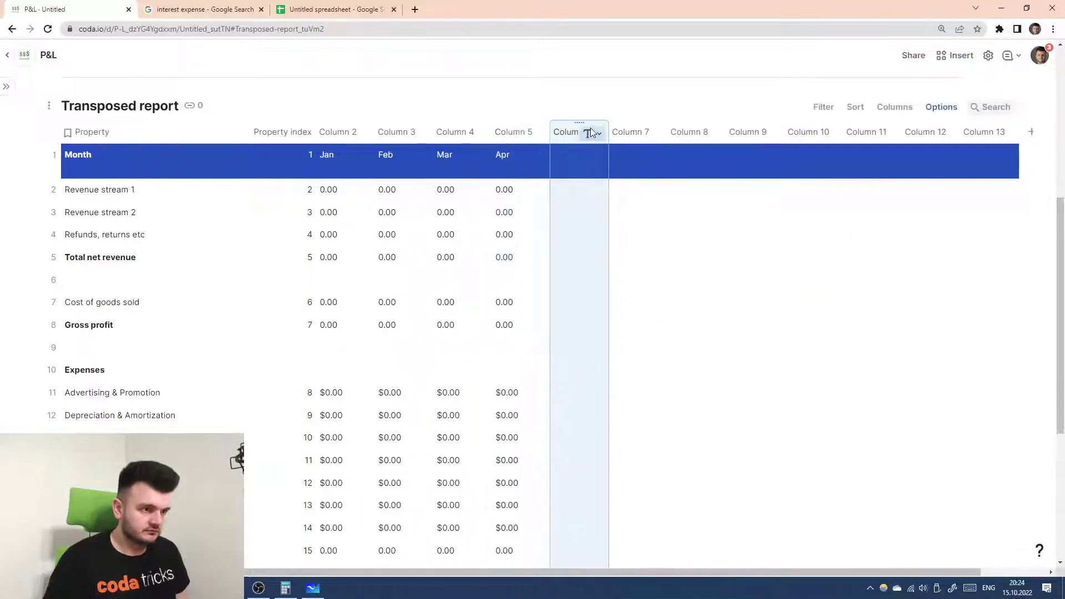
- Add the WithName formula to Column 6 with its R value set to 5 to pull the fifth month, May
left_click(591, 131)
left_click(627, 304)
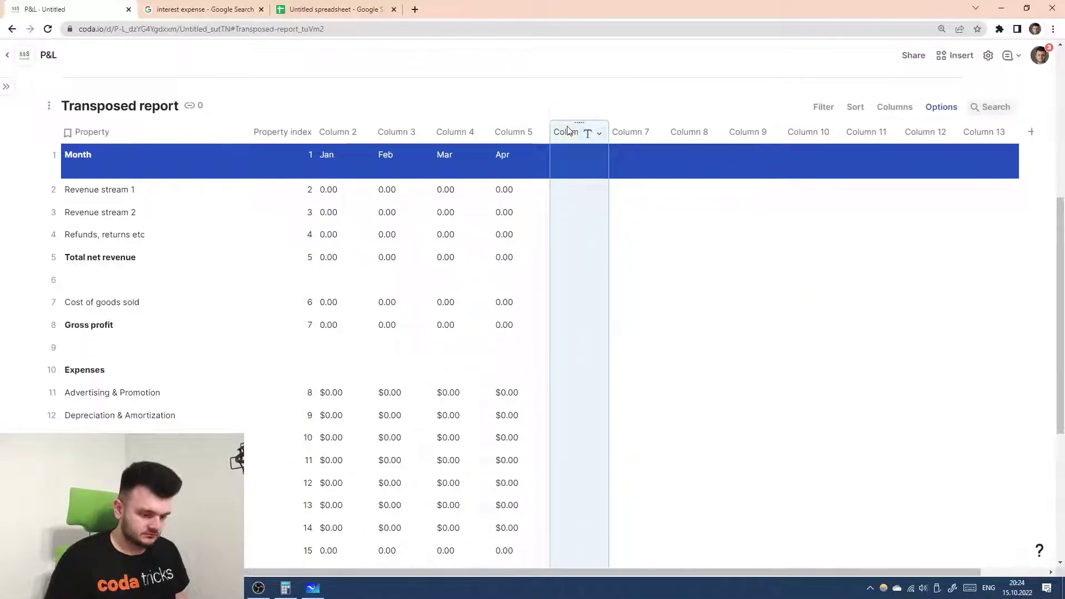
type("WithName(1, R,   If(     Property index.IsBlank(),     \"\",     Select months.Data.Nth(R).Nth(Property index)   ) )")
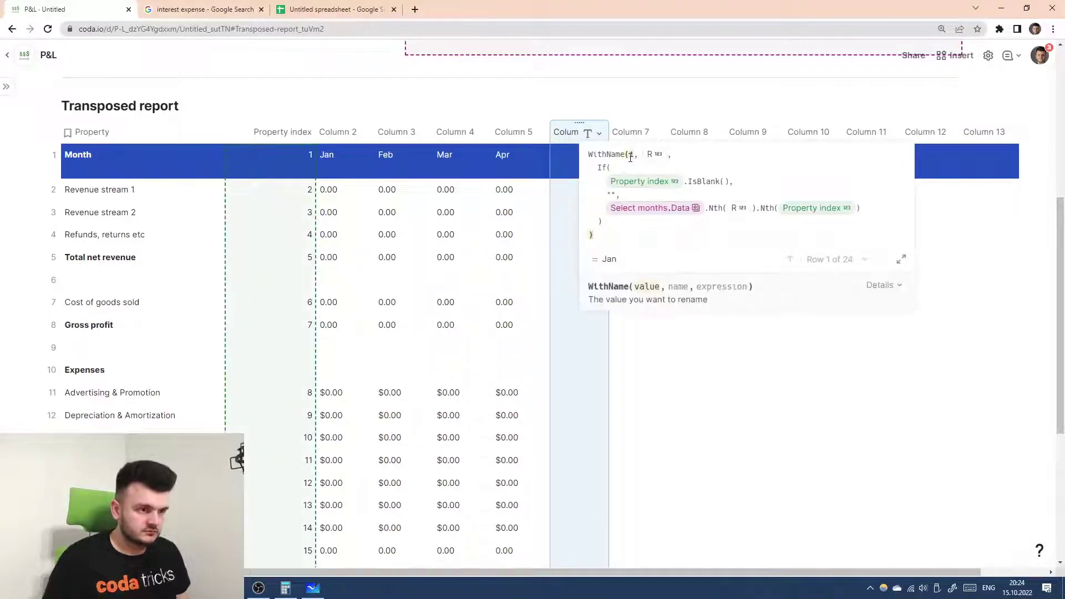
key("Delete")
type("5")
key("Return")
- Add the same WithName formula to Column 7 with its R value set to 6 to pull Jun
left_click(627, 130)
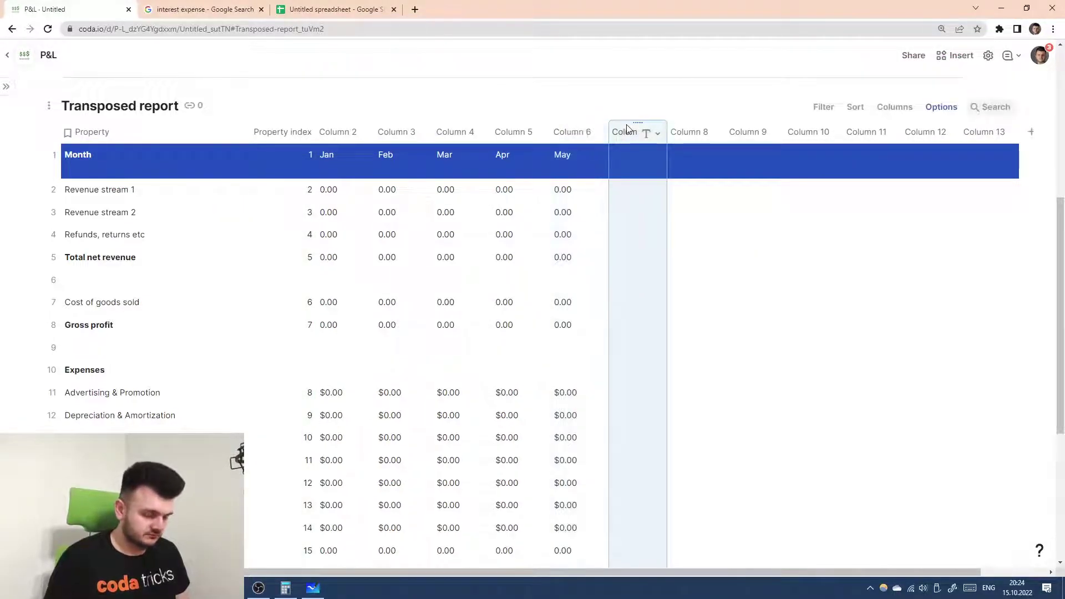
key("=")
type("WithName(1, R,   If(     Property index.IsBlank(),     \"\",     Select months.Data.Nth(R).Nth(Property index)   ) )")
left_click(697, 156)
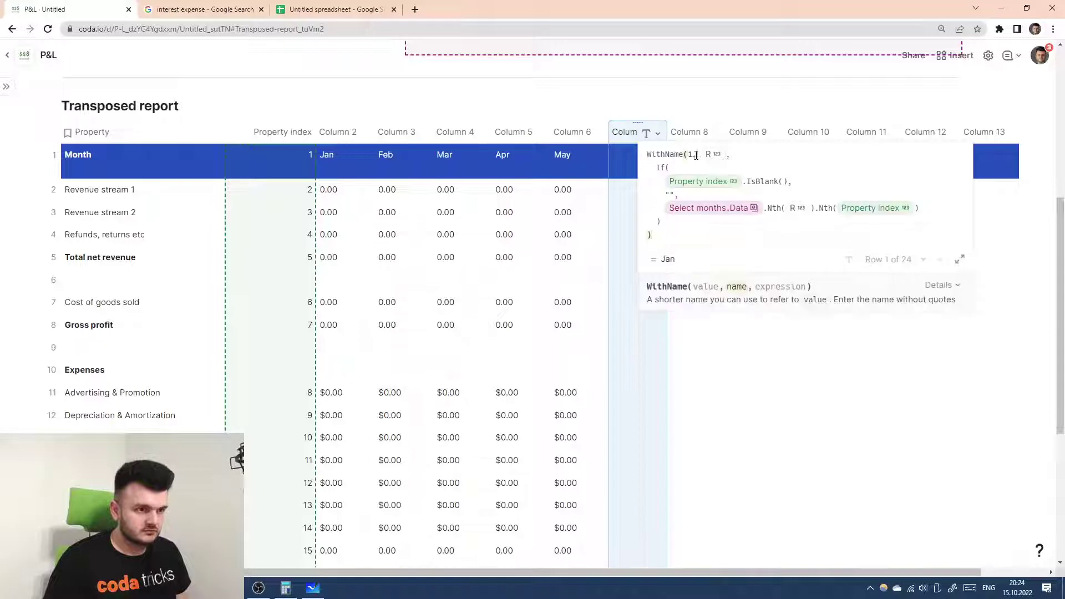
key("BackSpace")
type("6")
key("Return")
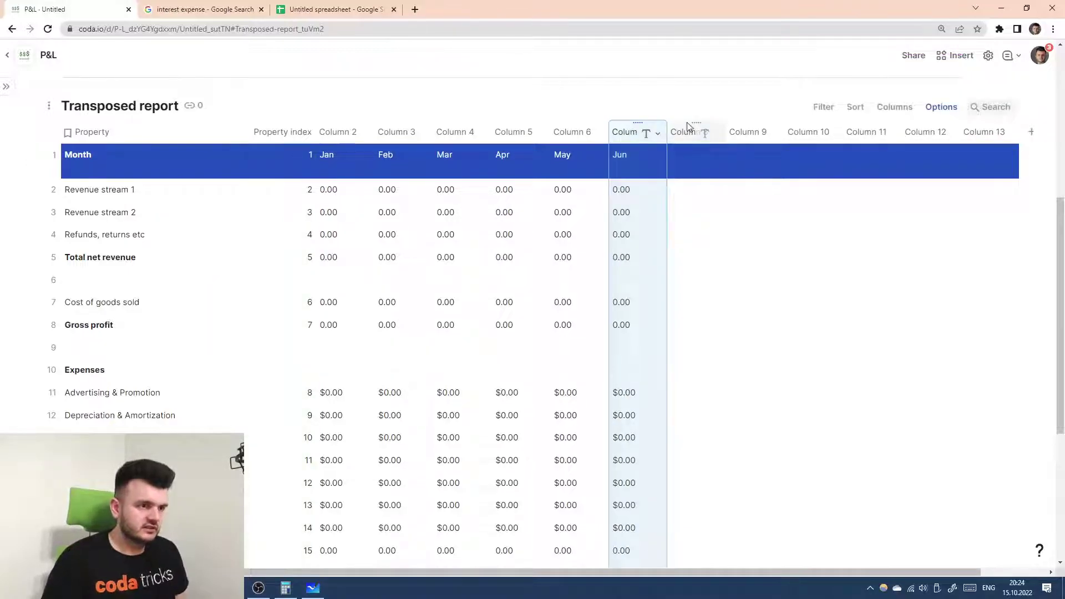
- Add the same WithName formula to Column 8 with its R value set to 7 to pull Jul
left_click(697, 127)
key("=")
type("WithName(1, R,   If(     Property index.IsBlank(),     \"\",     Select months.Data.Nth(R).Nth(Property index)   ) )")
left_click(759, 158)
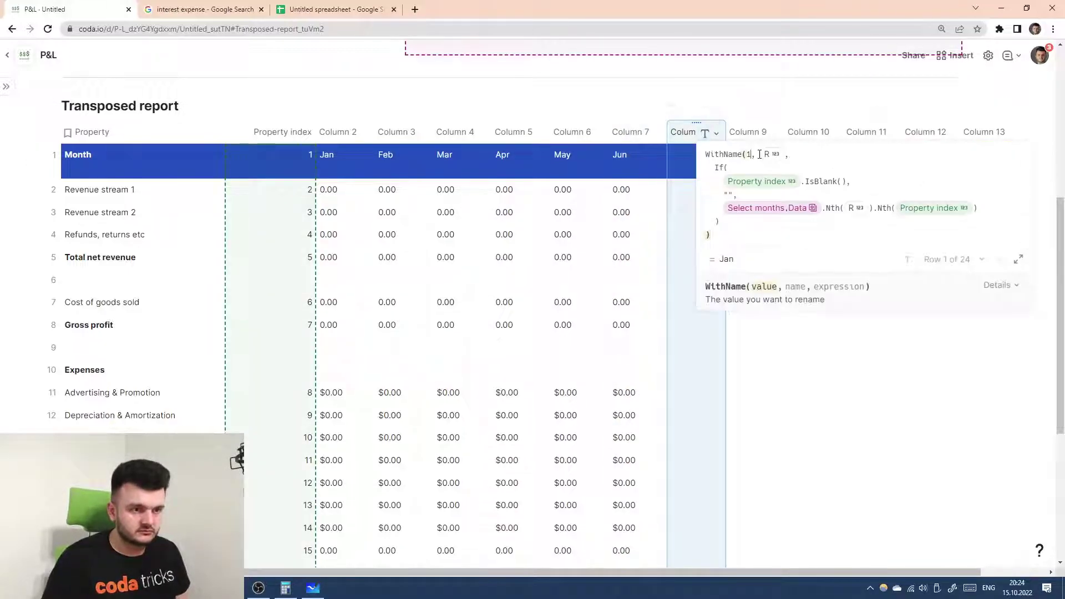
key("BackSpace")
type("7")
key("Return")
- Add the same WithName formula to Column 9 with its R value set to 8 to pull Aug
left_click(754, 133)
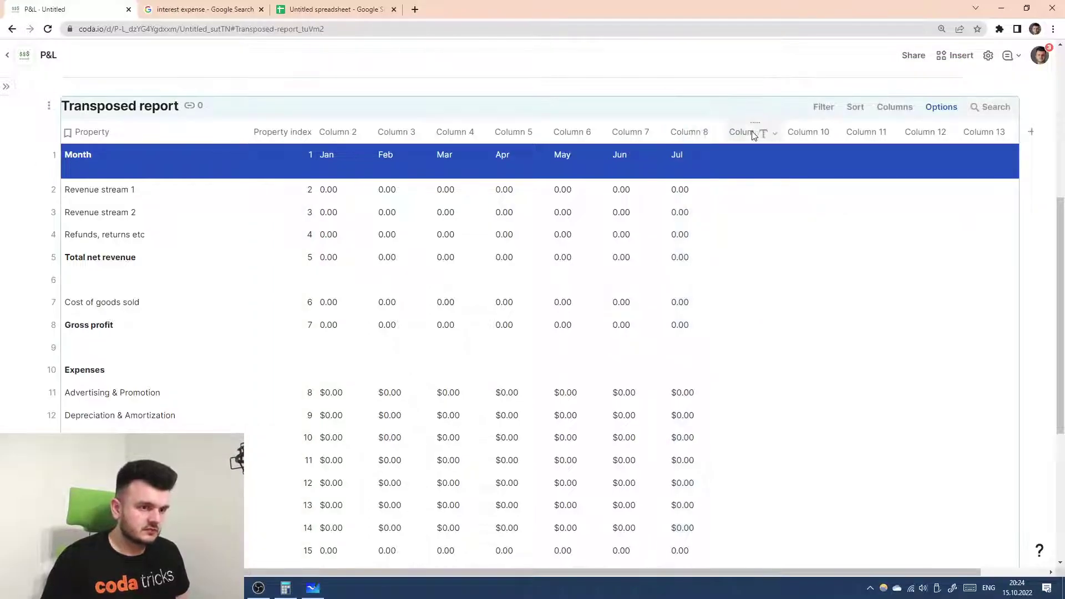
key("=")
type("WithName(1, R, If( Property index.IsBlank(), \"\", Select months.Data.Nth(R).Nth(Property index) ) )")
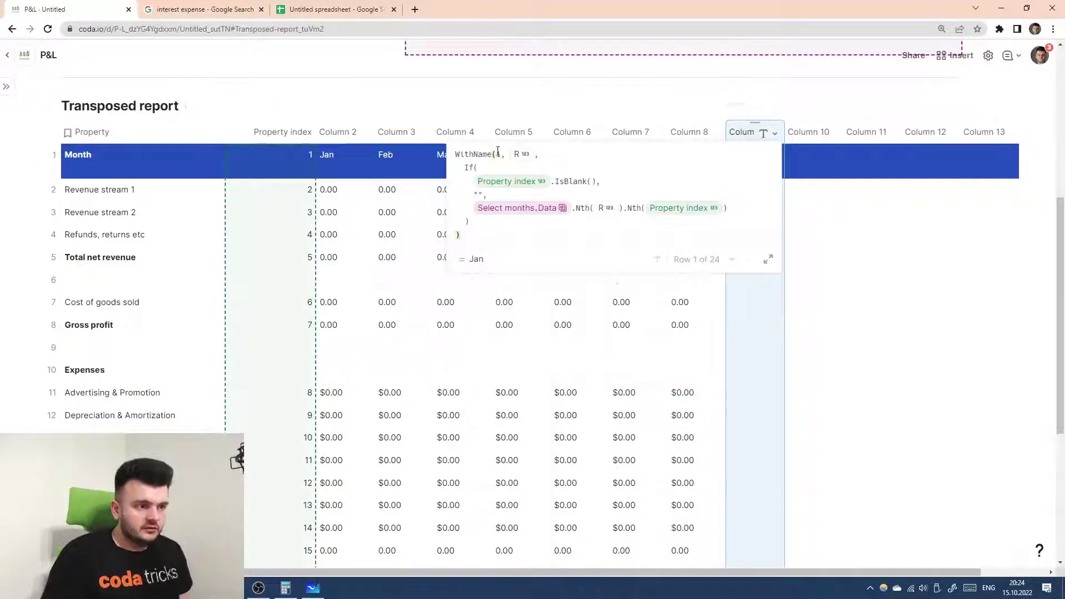
left_click(498, 154)
key("BackSpace")
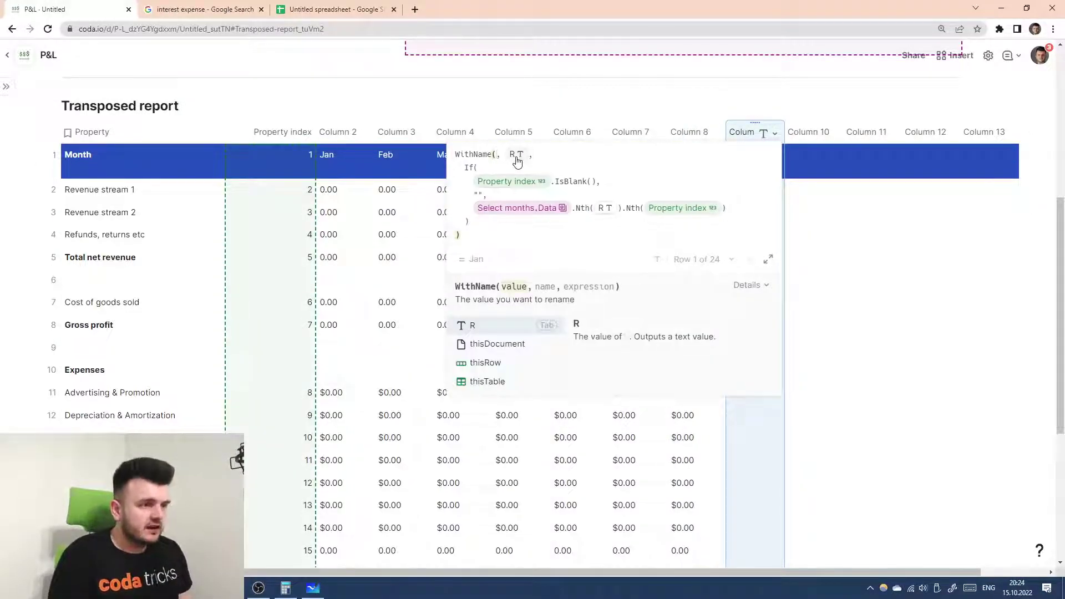
type("8")
key("Return")
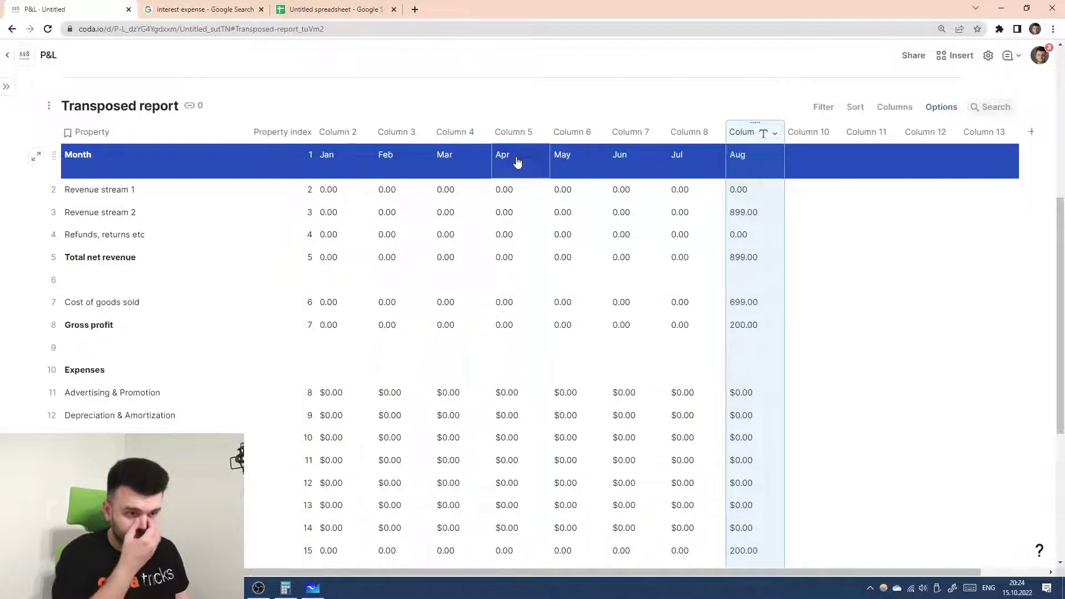
- Examine the Aug values and their alignment throughout the rows of the Transposed report
scroll(611, 347, "down", 5)
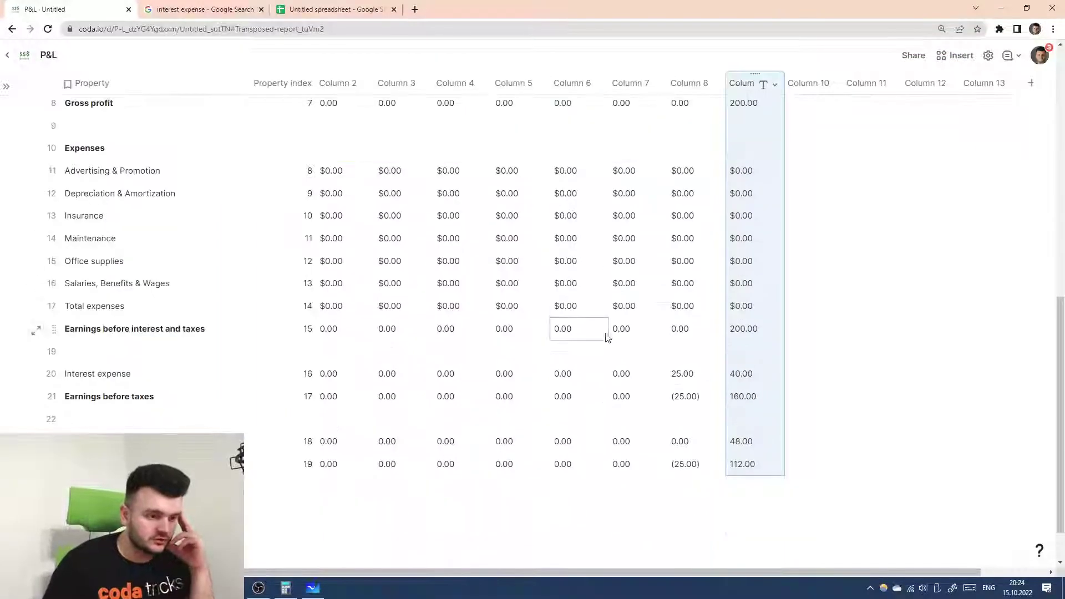
scroll(742, 305, "up", 4)
scroll(764, 253, "up", 4)
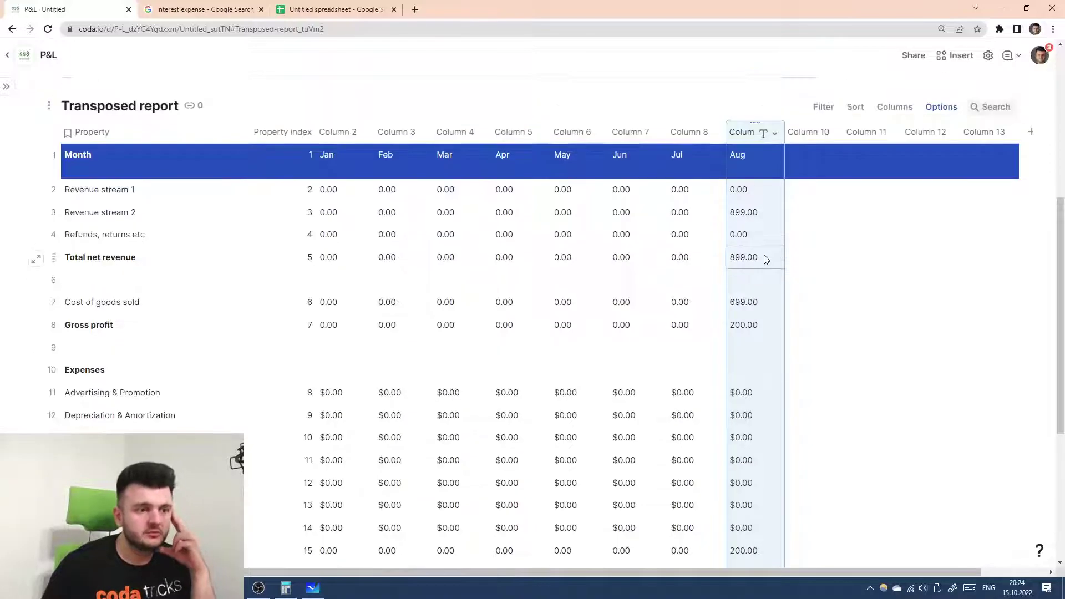
scroll(732, 222, "down", 2)
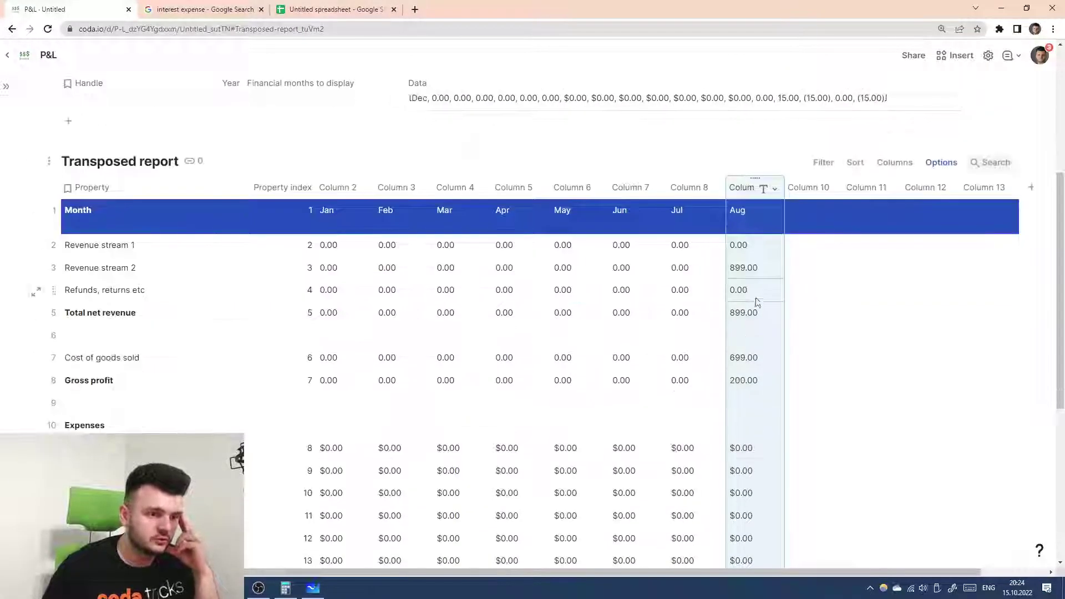
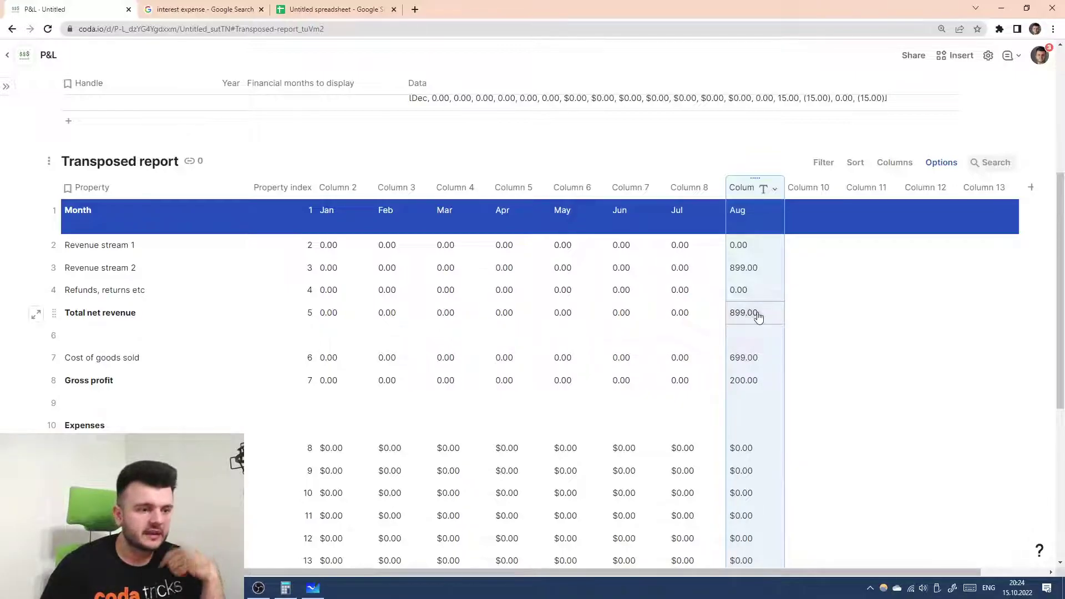
scroll(771, 308, "down", 1)
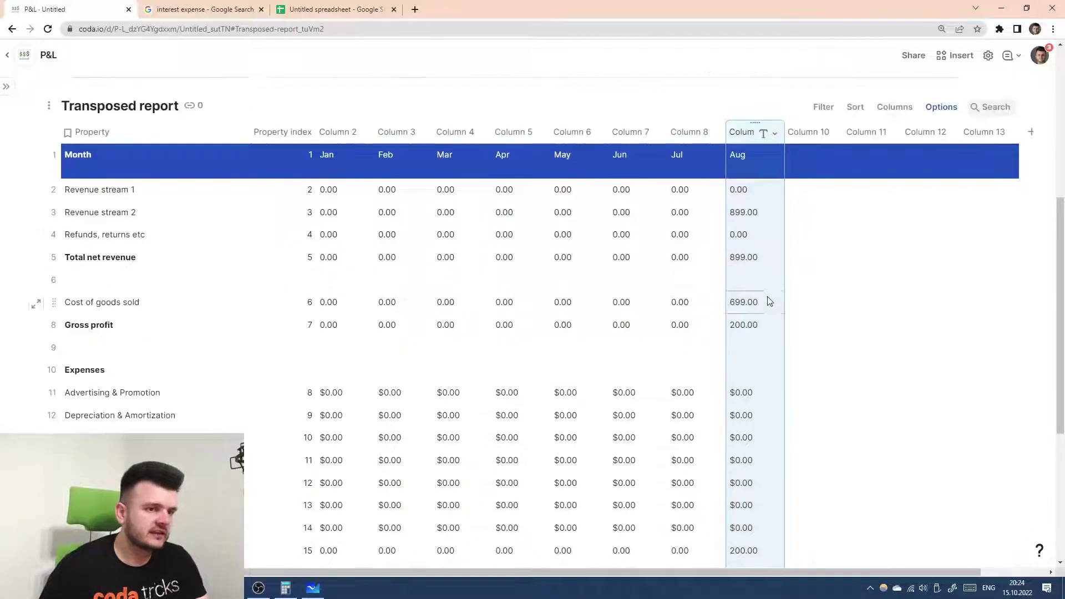
scroll(777, 280, "up", 1)
scroll(771, 280, "up", 1)
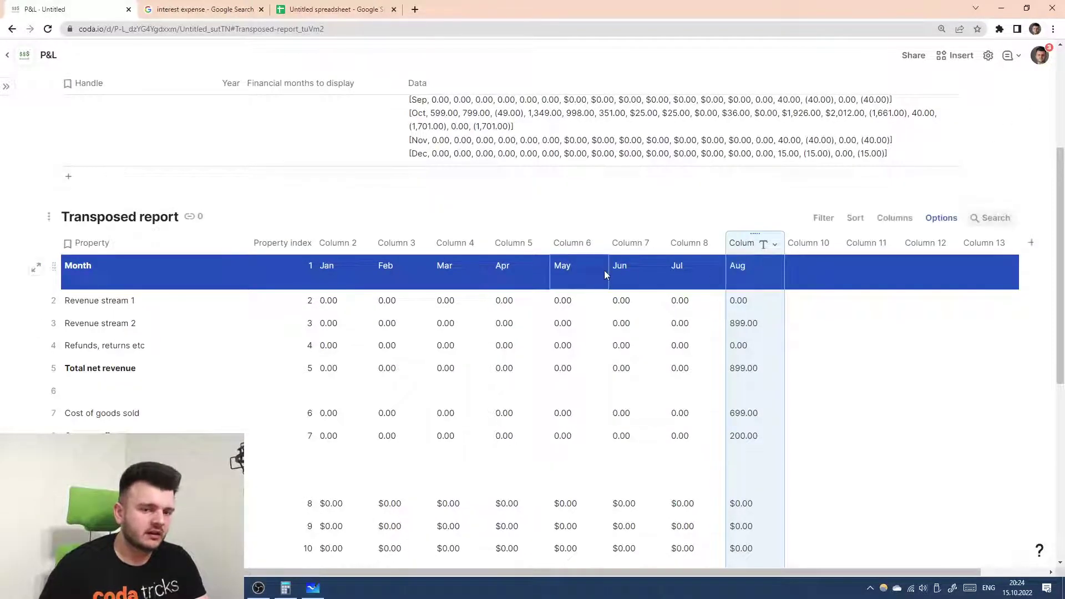
- Add a new column named Right-aligned to the Select months table
scroll(642, 276, "right", 2)
scroll(671, 269, "up", 3)
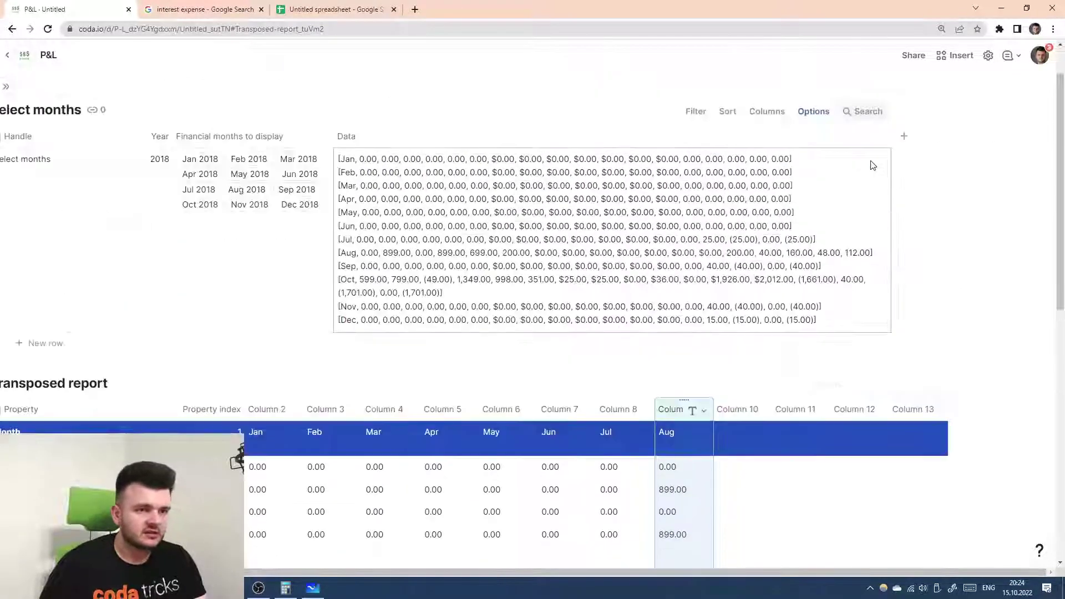
left_click(906, 138)
key("Escape")
type("R")
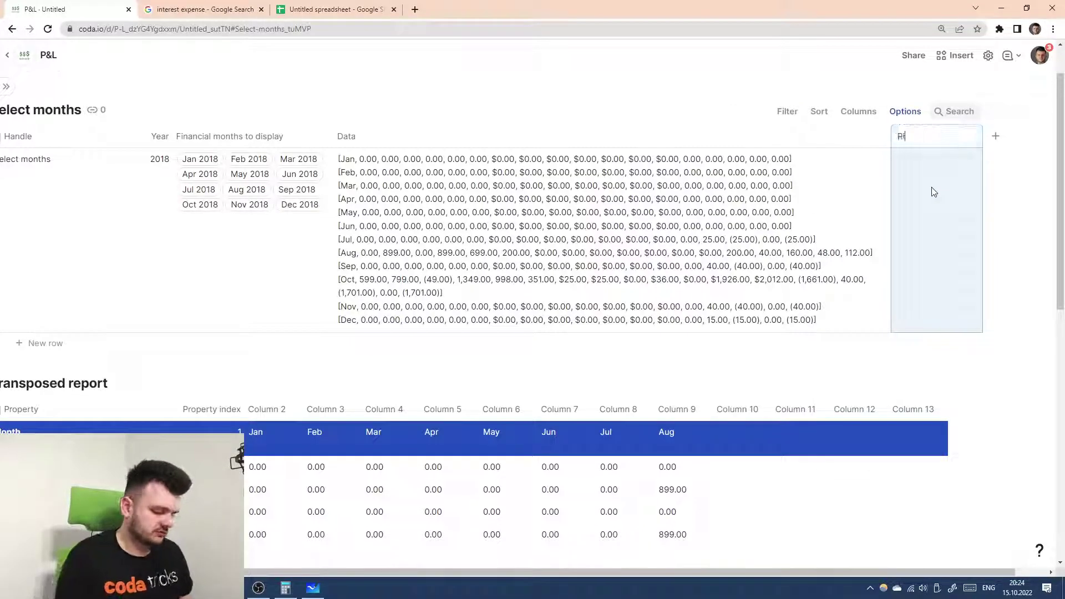
type("ight-aligned")
key("Return")
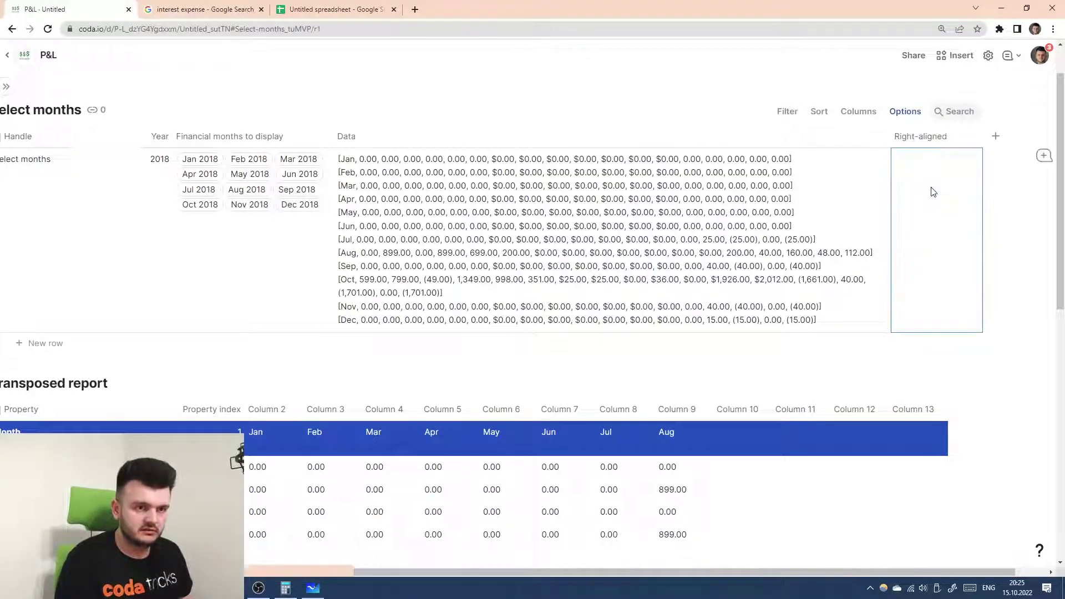
- Enter the placeholder {1} in the Right-aligned cell of the Select months row and align it to the right
key("shift+Return")
double_click(934, 192)
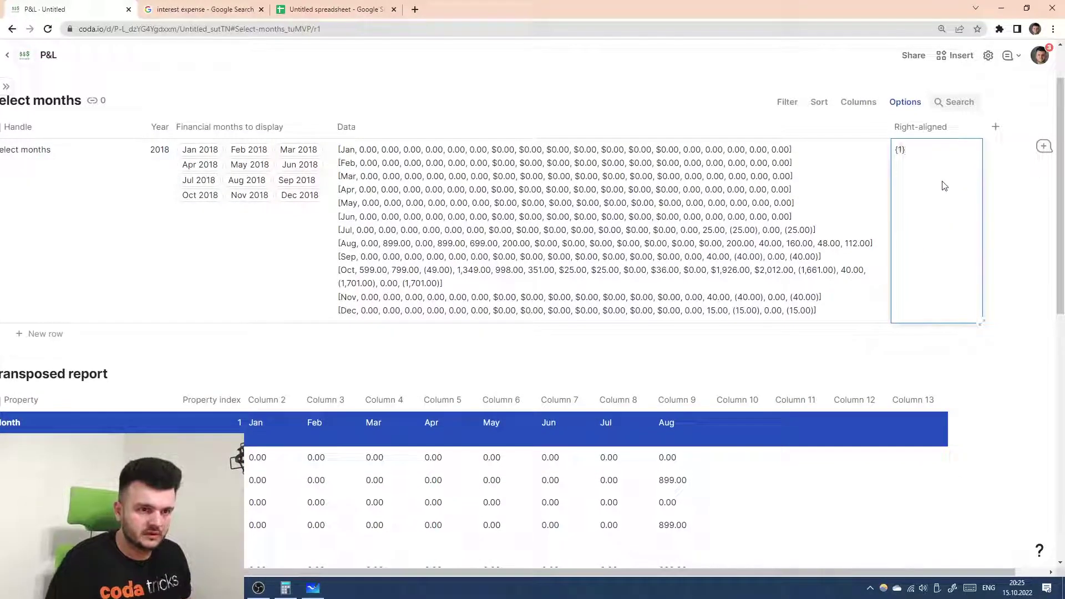
key("ctrl+a")
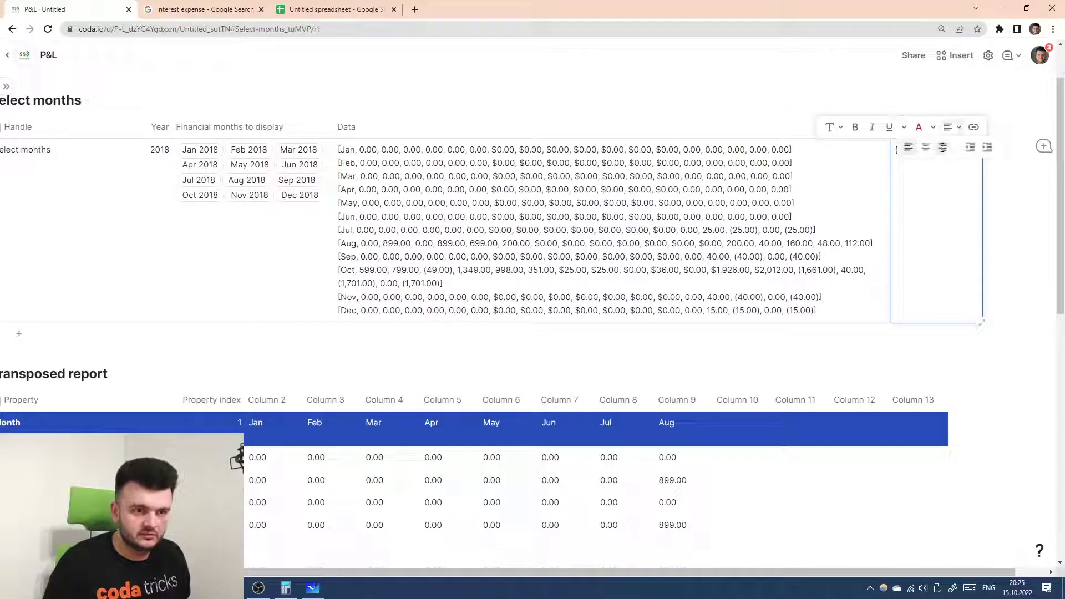
left_click(943, 147)
key("Escape")
- Insert a Format function before the Select months.Data expression in Column 2's formula in the Transposed report
scroll(555, 278, "down", 2)
scroll(499, 305, "left", 2)
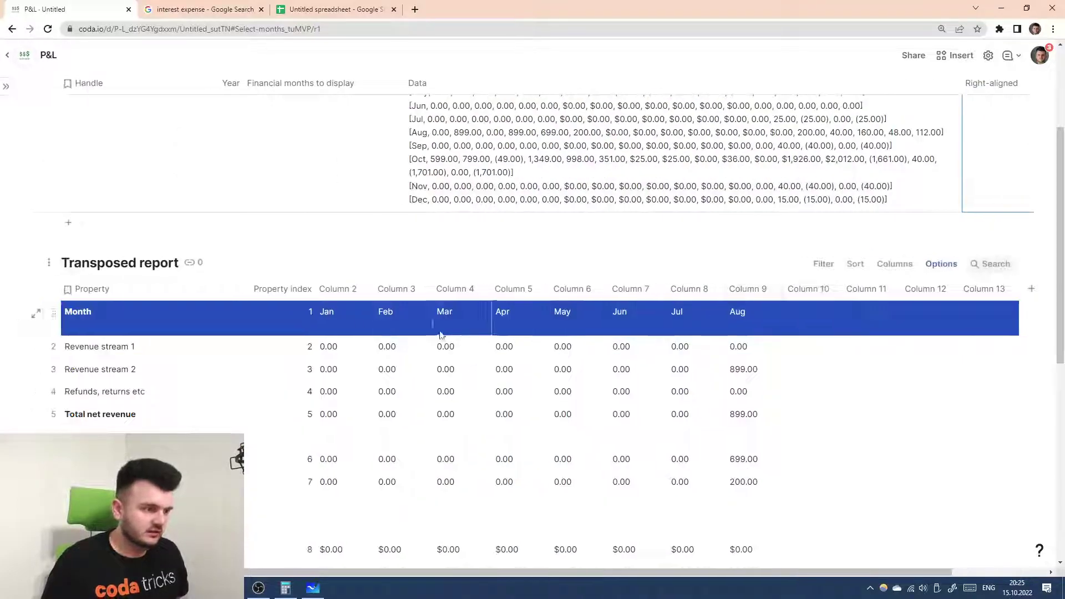
scroll(442, 336, "down", 1)
left_click(360, 234)
left_click(382, 294)
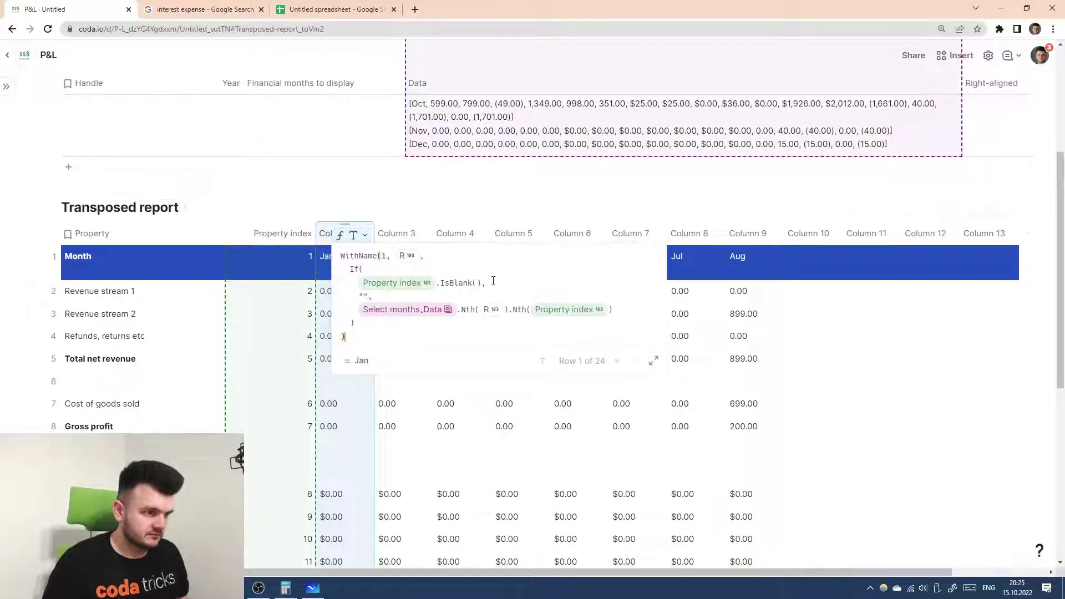
left_click(478, 294)
key("Return")
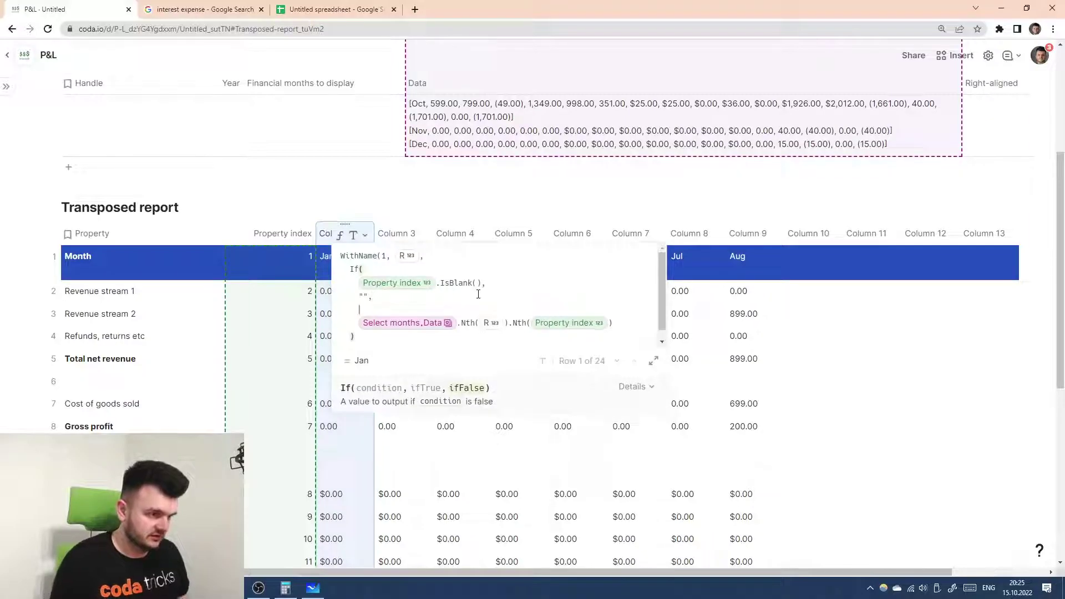
type("Format(")
type("\"")
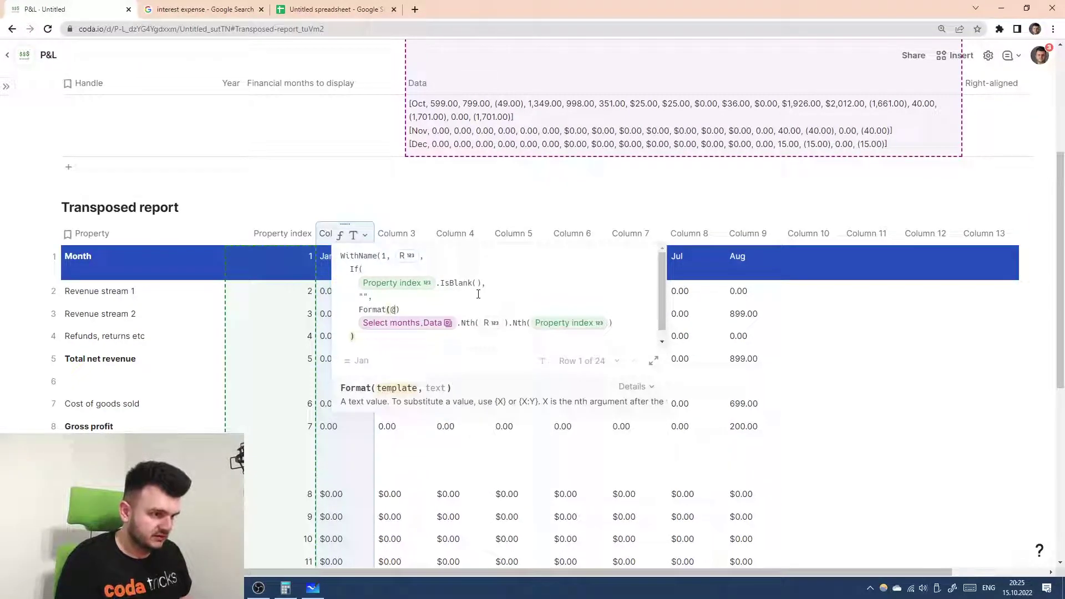
- Set the Format function's template to the Right-aligned value of the Select months row
type("Select months")
key("Return")
type(".")
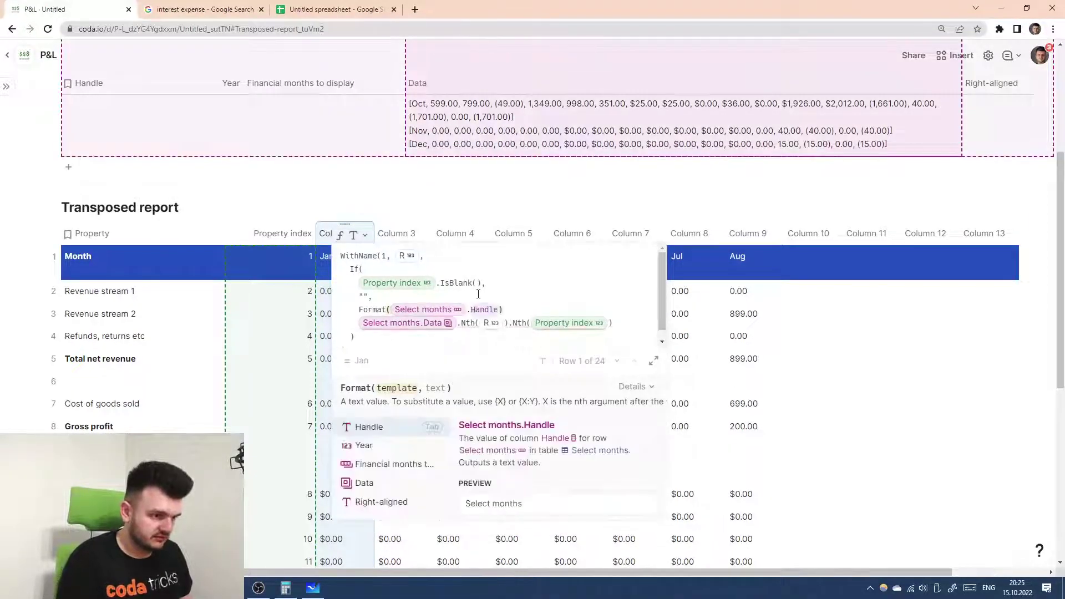
type("F")
key("BackSpace")
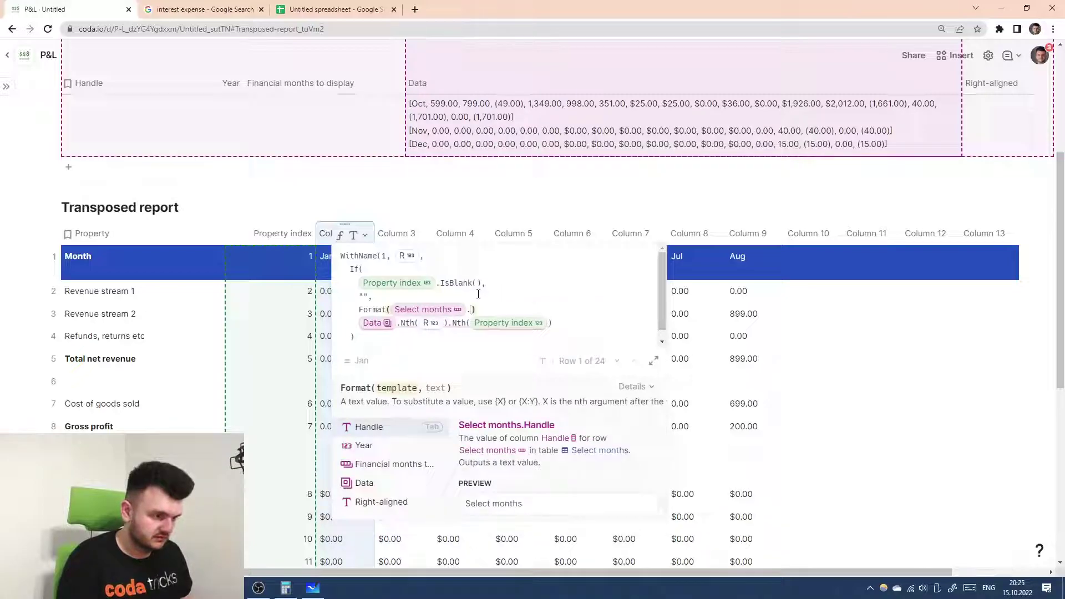
type("Right-aligned")
key("Tab")
- Wrap the Select months.Data Nth expression as the Format function's text argument and apply Column 2's formula
type(",R")
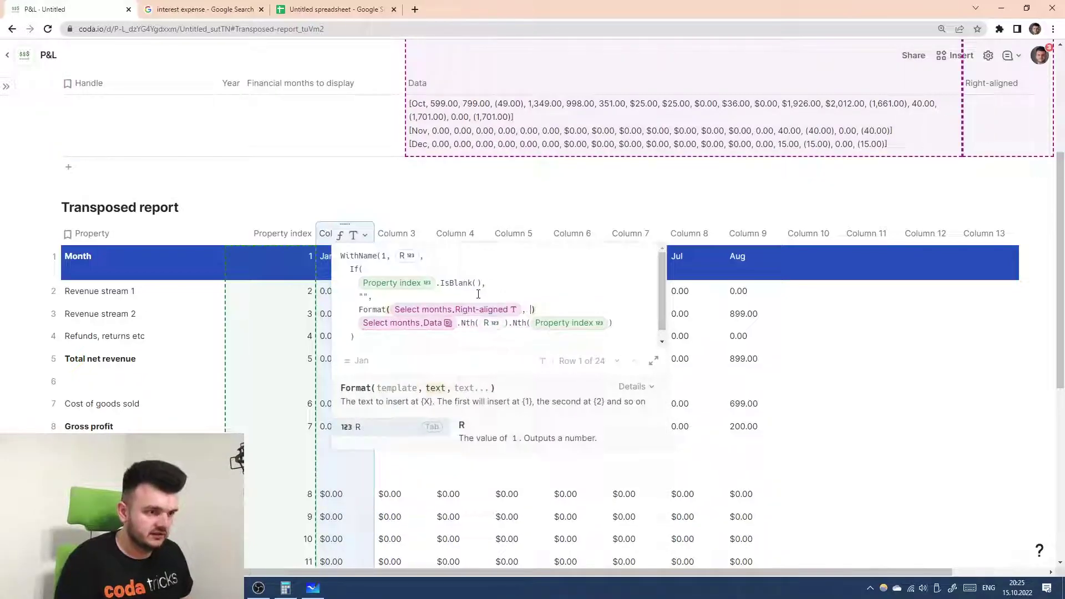
key("Delete")
key("Delete")
key("End")
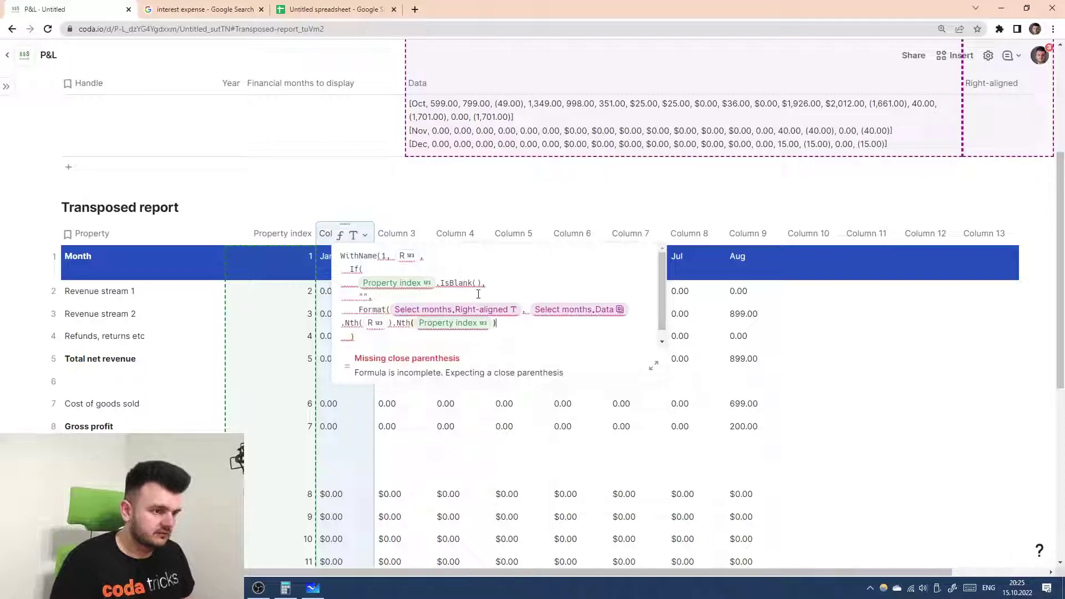
type(")")
key("Return")
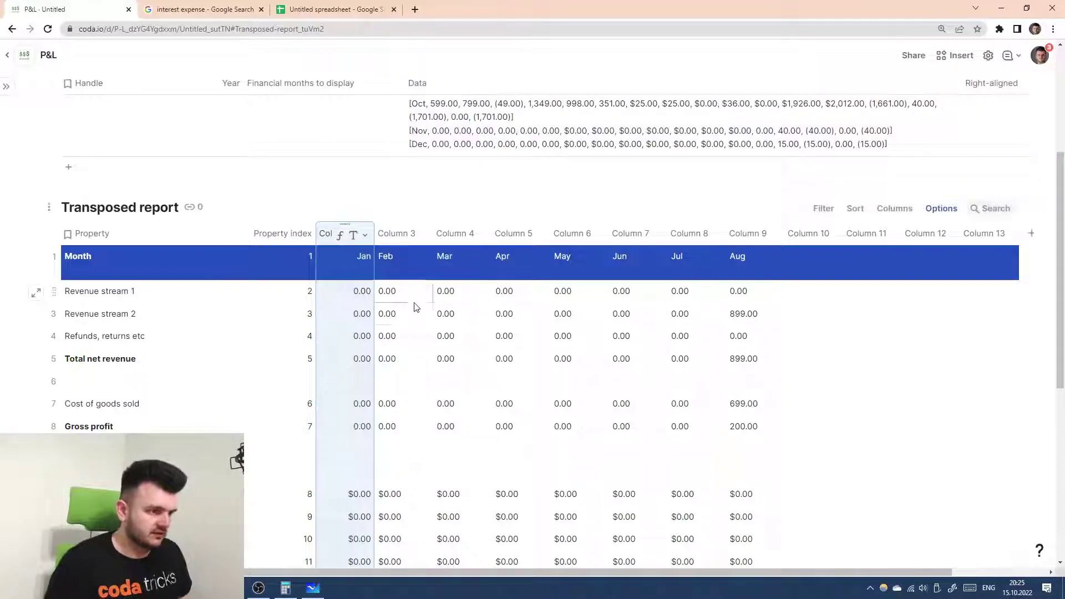
- Replace Column 3's formula with a copy of Column 2's Format version, adjusting R to pull the second month, Feb
scroll(416, 306, "down", 3)
scroll(422, 313, "up", 7)
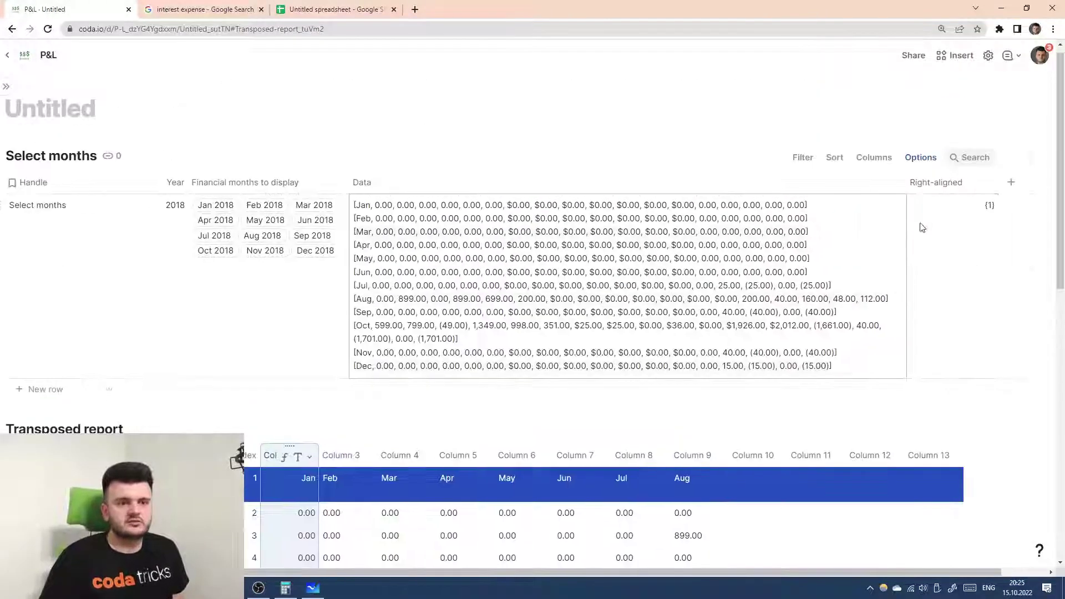
scroll(991, 222, "down", 6)
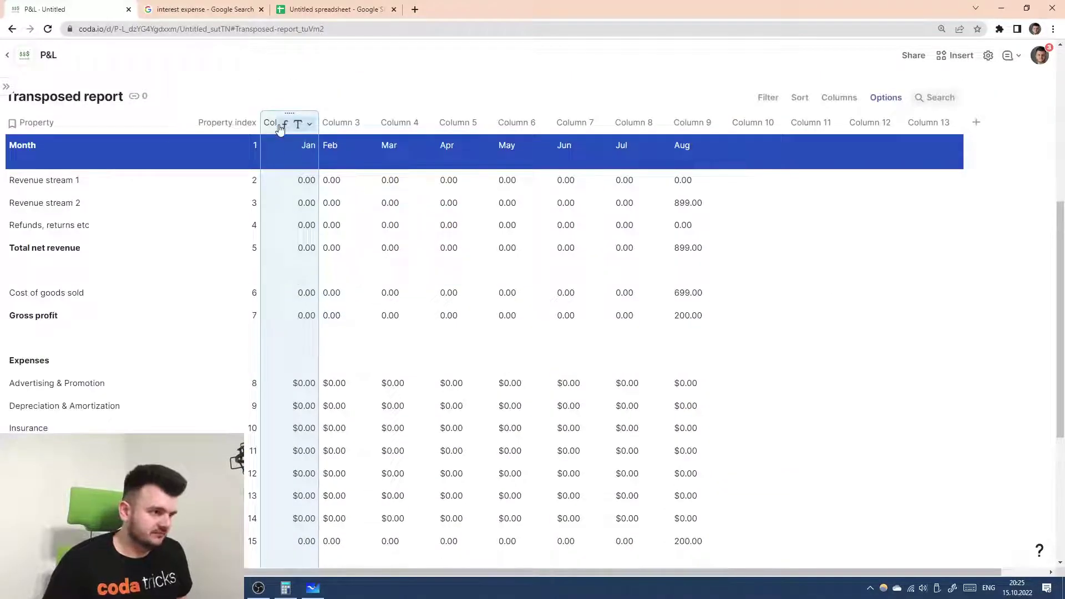
left_click(309, 123)
left_click(316, 182)
left_click(367, 124)
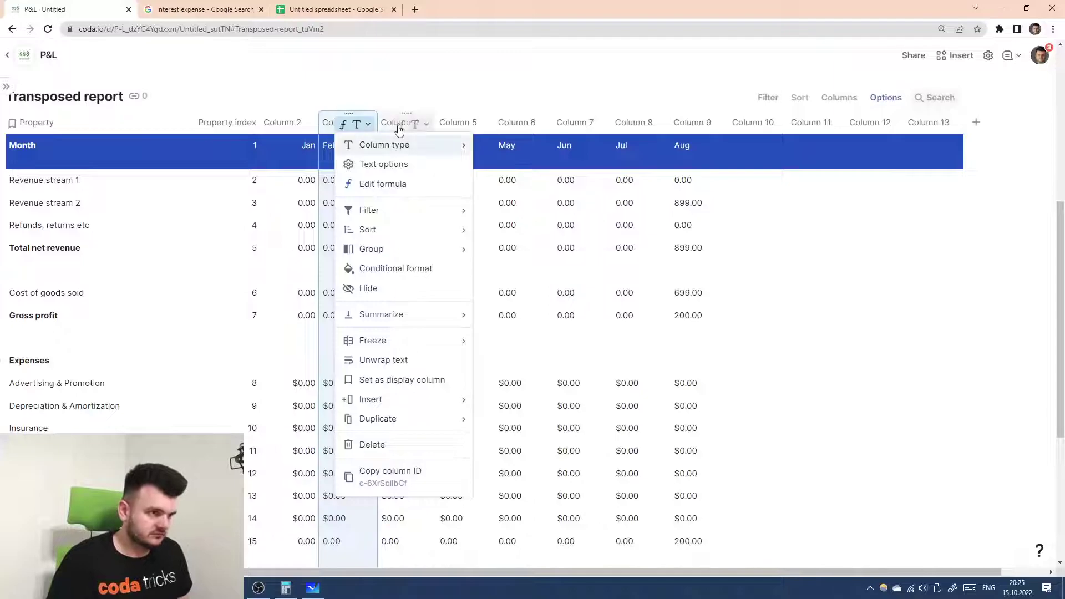
left_click(425, 124)
left_click(327, 120)
left_click(343, 124)
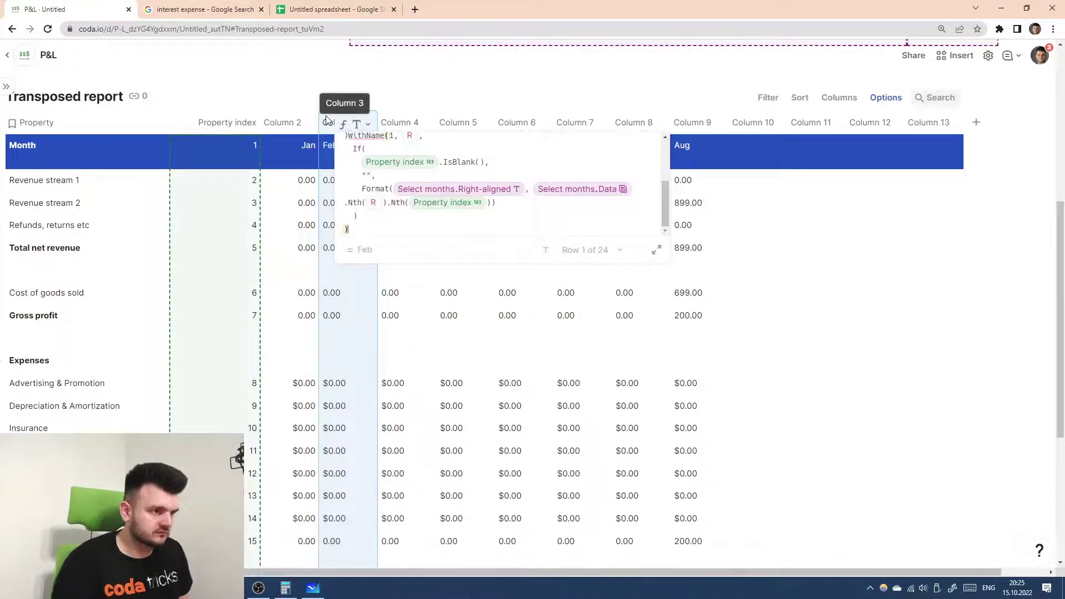
key("Return")
- Replace the formulas of Columns 4 and 5 with the copied Format version, adjusting R to pull Mar and Apr
left_click(401, 125)
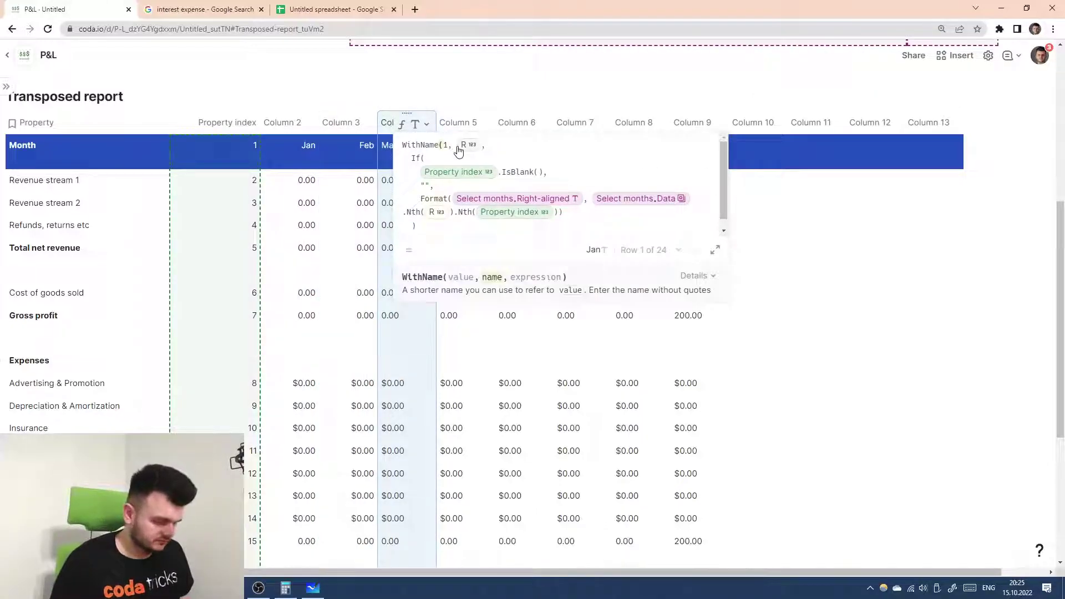
key("Return")
left_click(461, 124)
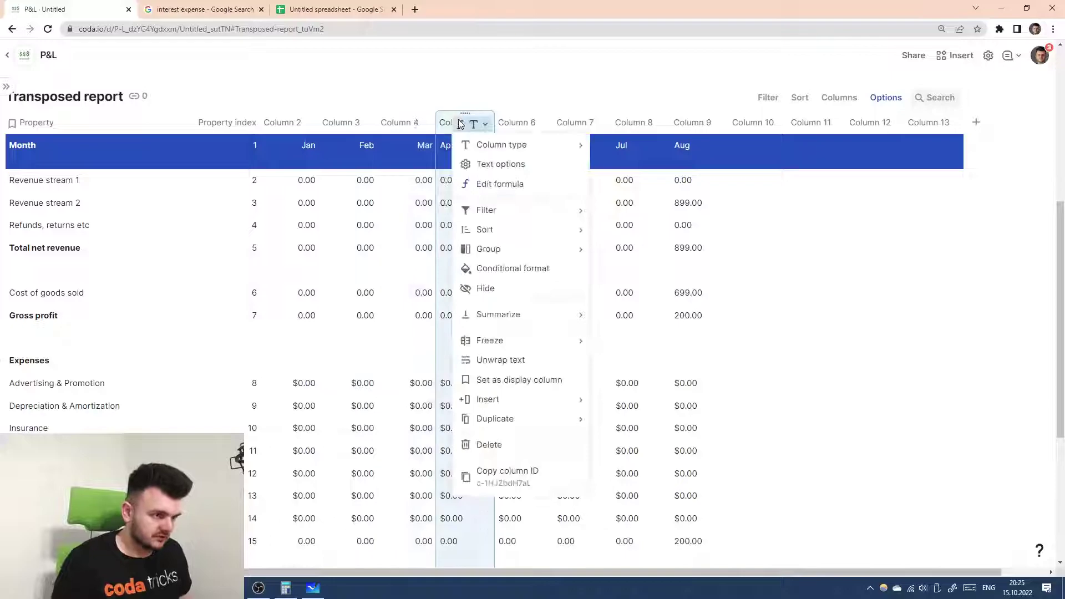
left_click(461, 125)
left_click(450, 123)
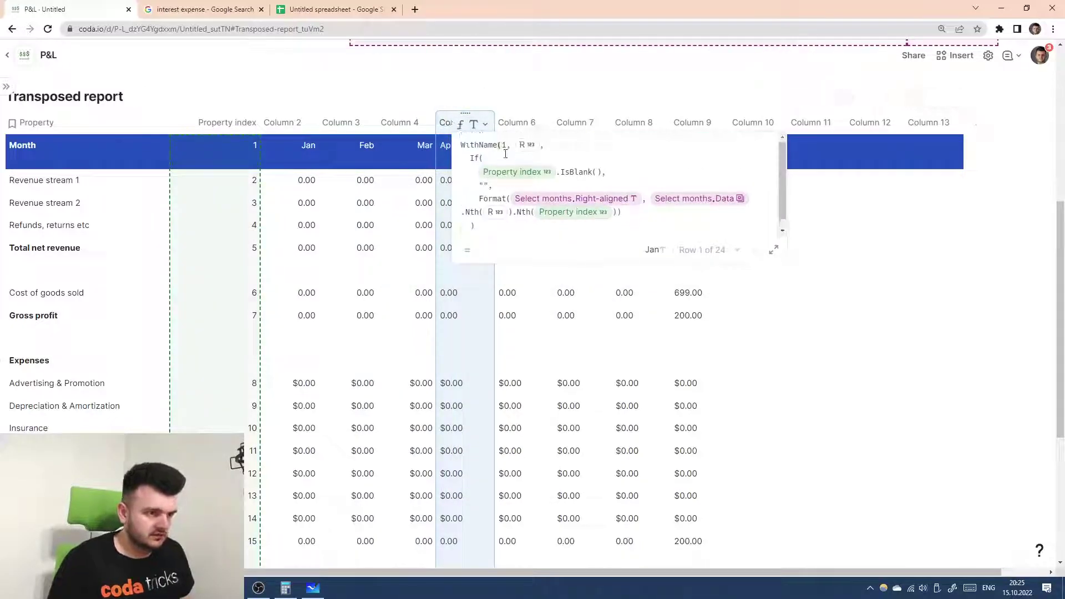
left_click(530, 157)
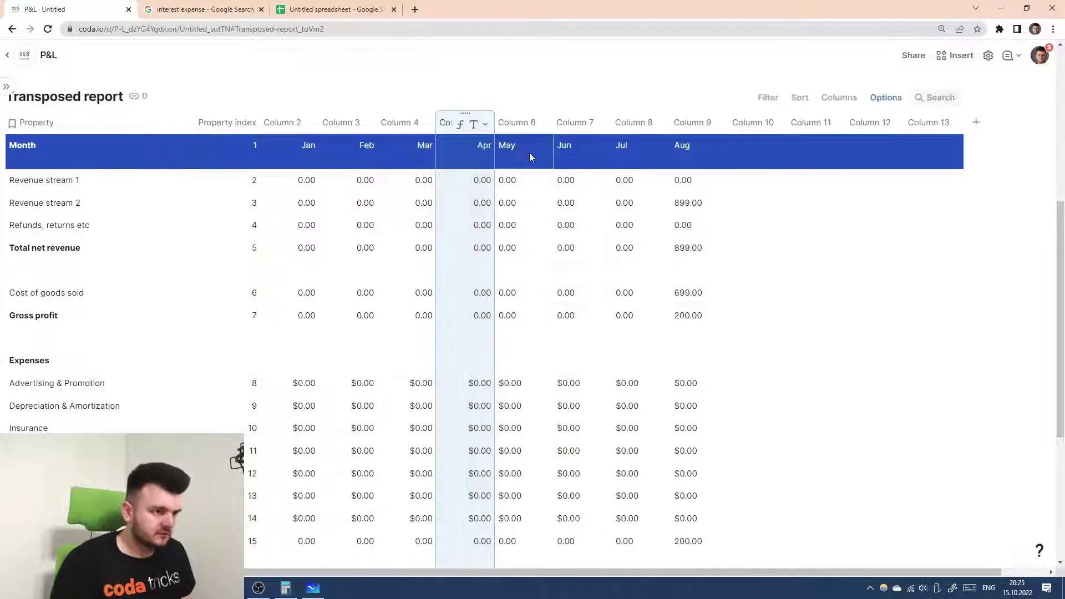
- Replace the formulas of Columns 6 and 7 with the Format version, setting the WithName value to 5 and 6 for May and Jun
left_click(522, 121)
left_click(519, 122)
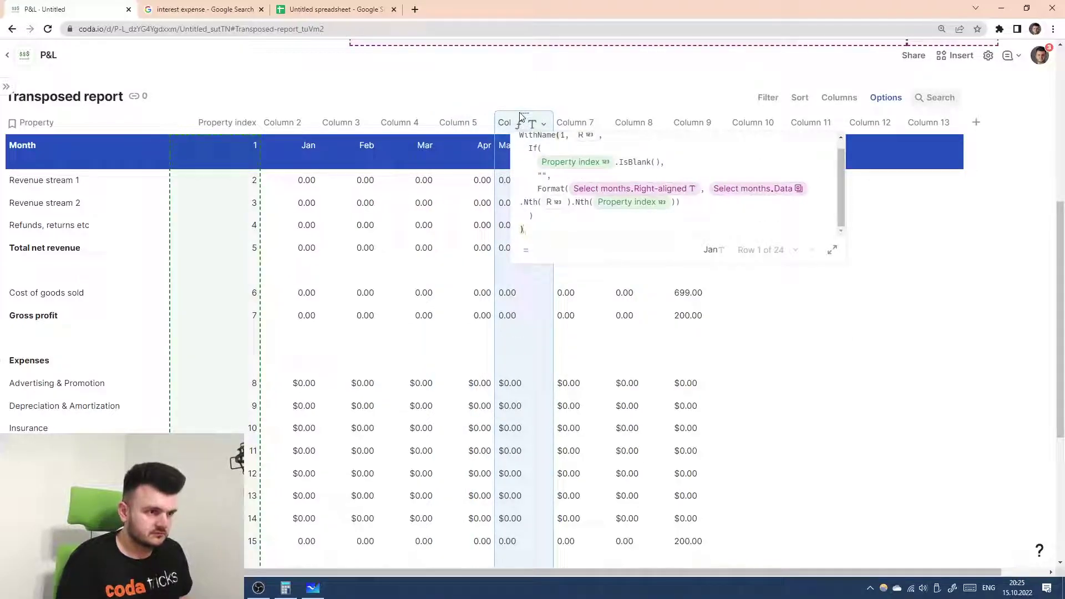
left_click(577, 146)
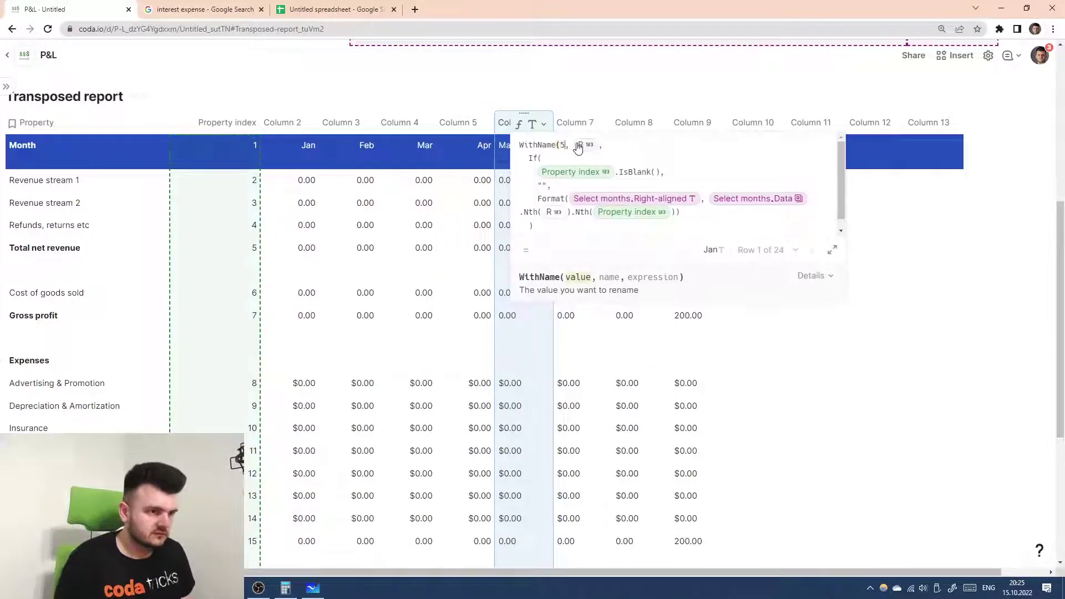
key("Return")
left_click(573, 112)
left_click(573, 112)
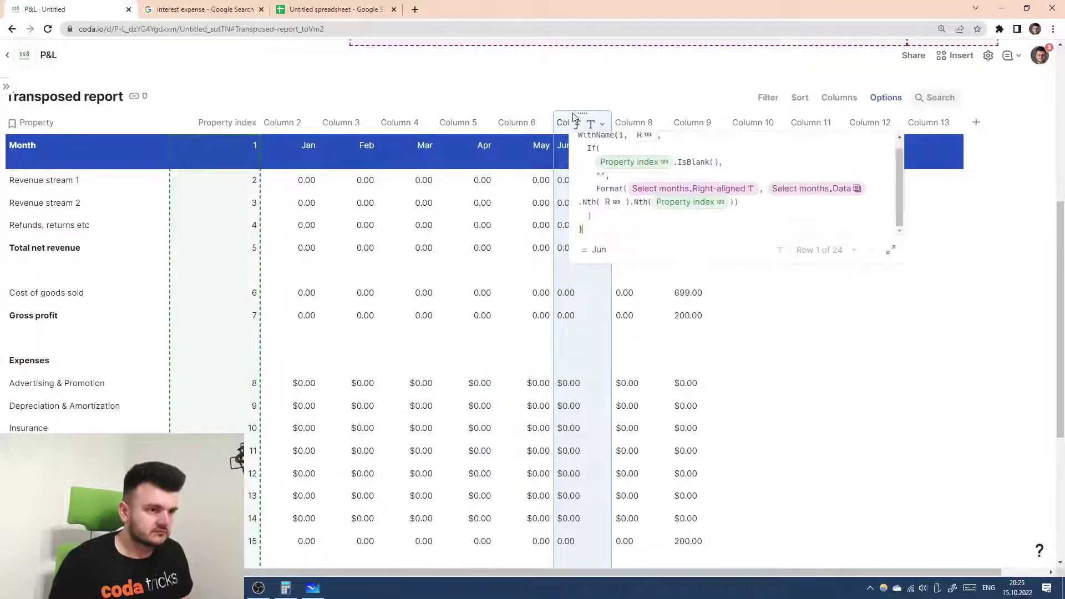
left_click(624, 145)
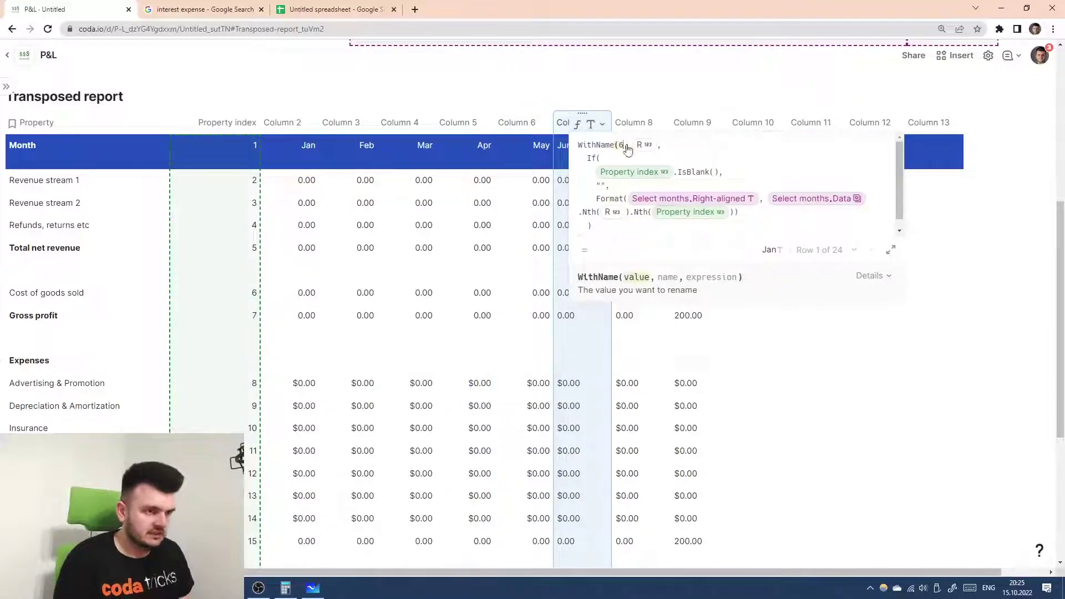
key("Return")
- Replace Column 8's formula with the Format version, setting the WithName value to 7 for Jul
left_click(637, 121)
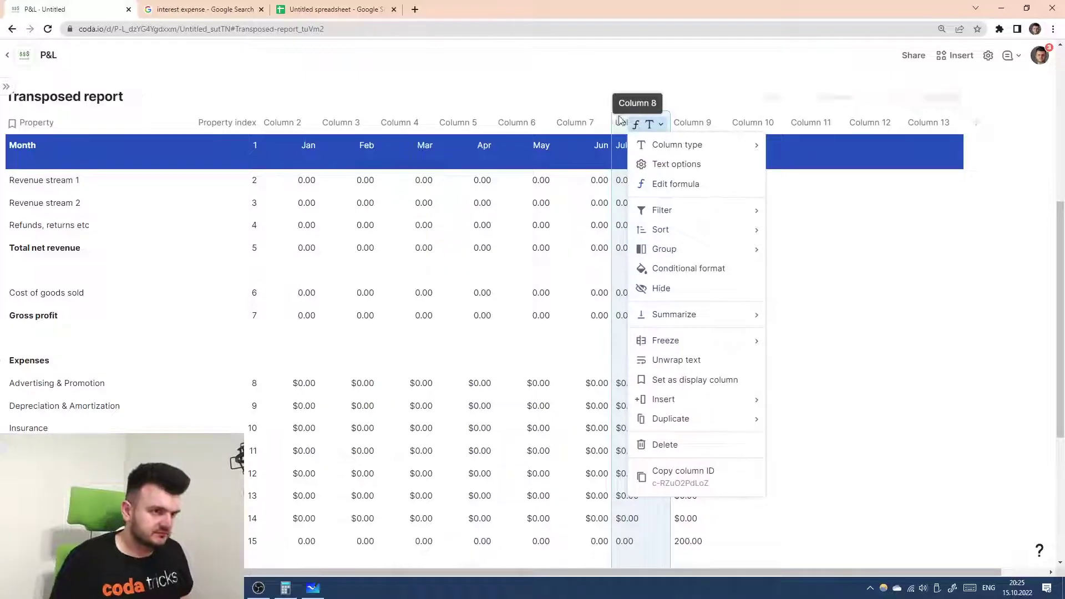
left_click(621, 120)
key("equal")
key("ctrl+a")
key("ctrl+v")
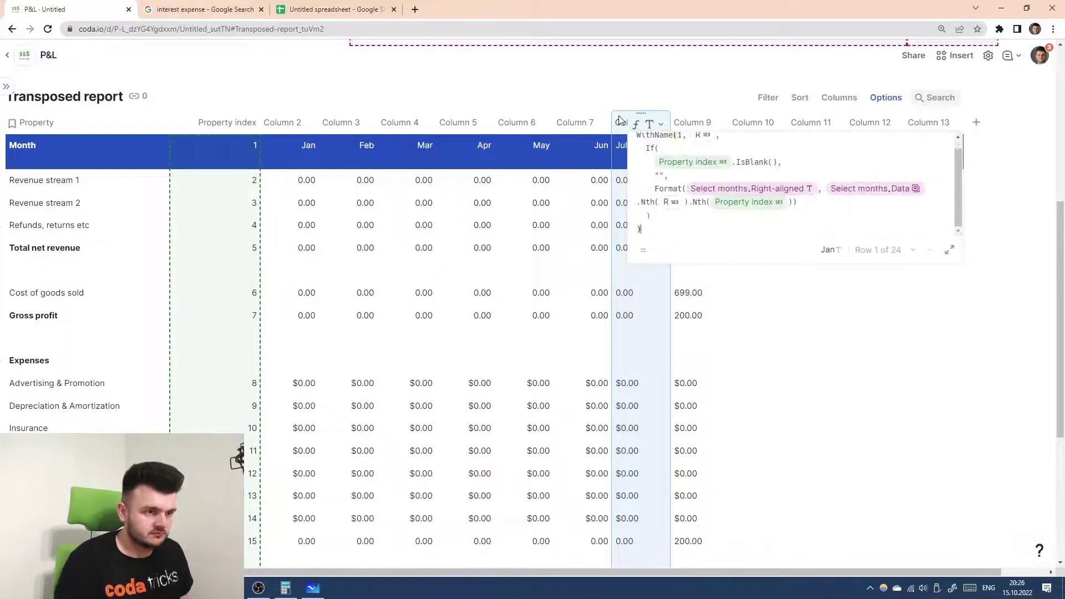
left_click(684, 145)
key("BackSpace")
type("7")
key("Return")
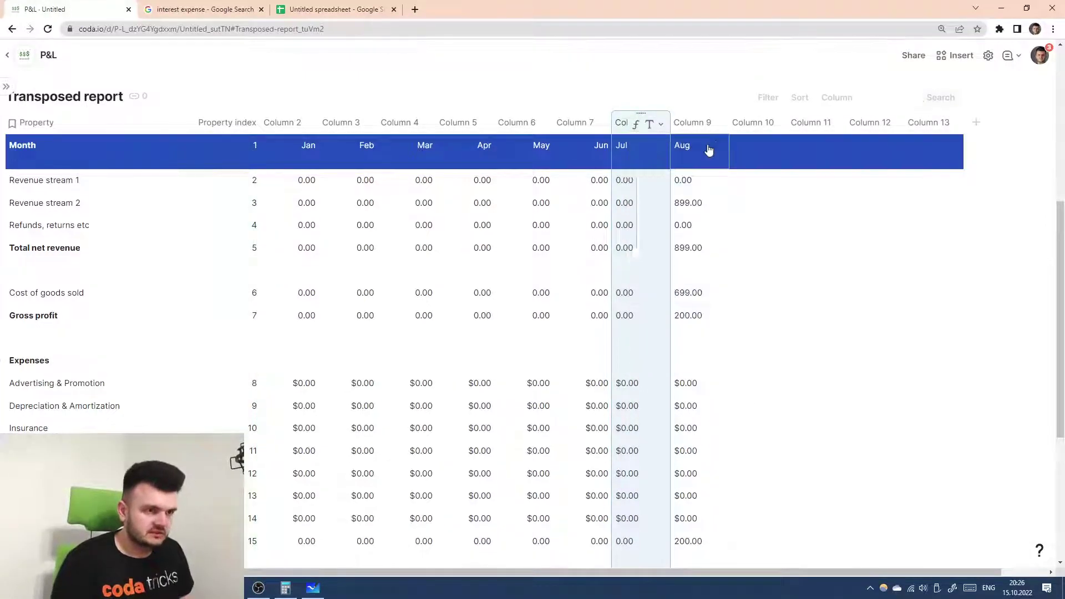
- Replace Column 9's formula with the Format version, setting the WithName value to 8 for Aug
left_click(697, 118)
left_click(693, 118)
key("ctrl+a")
type("WithName(1, R, If( Property index.IsBlank(), \"\", Format(Select months.Right-aligned, Select months.Data.Nth(R).Nth(Property index)) ) )")
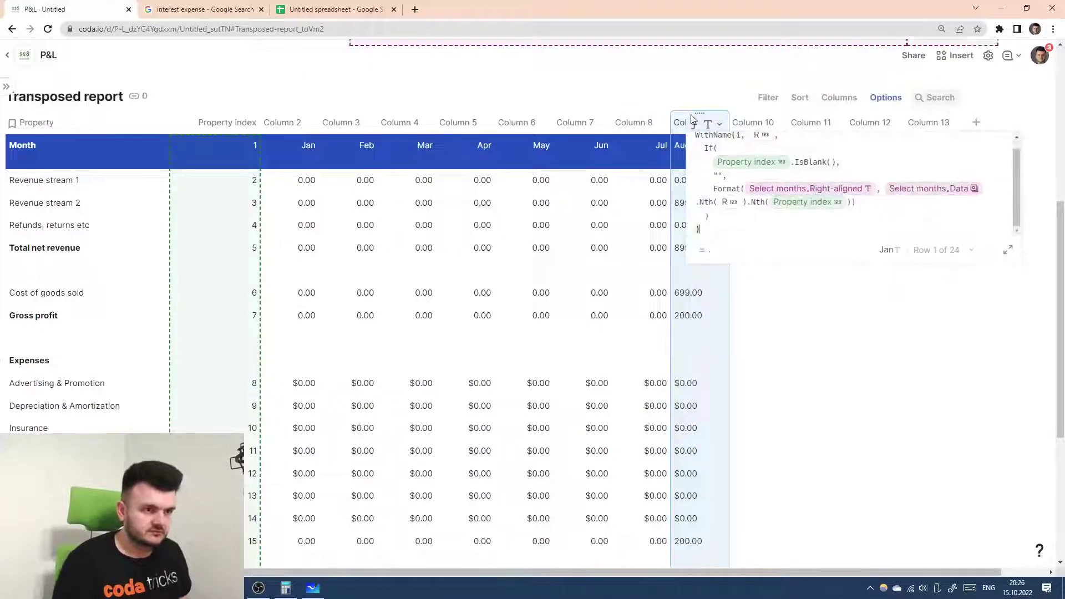
left_click(741, 146)
key("BackSpace")
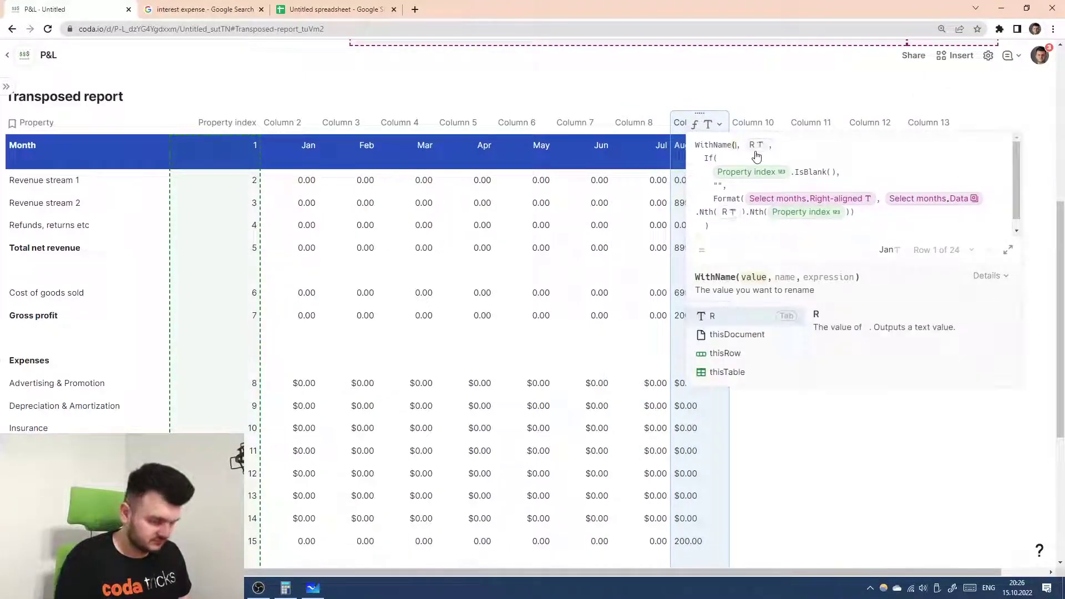
type("8")
key("Return")
- Add the Format version of the month formula to the empty Column 10 with a WithName value of 9 for Sep
left_click(748, 119)
left_click(748, 118)
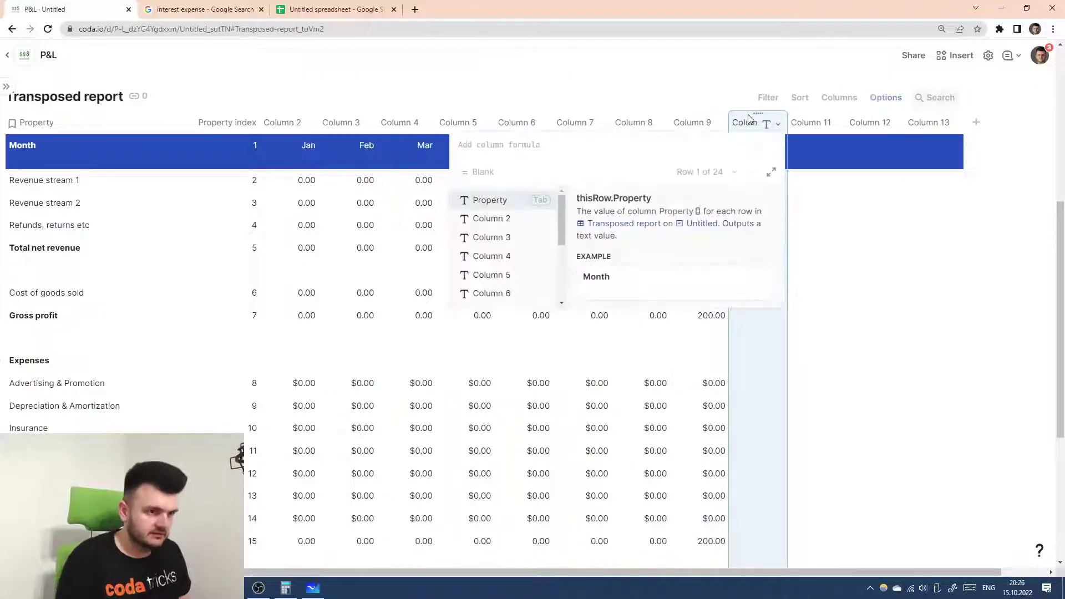
key("ctrl+v")
left_click(501, 145)
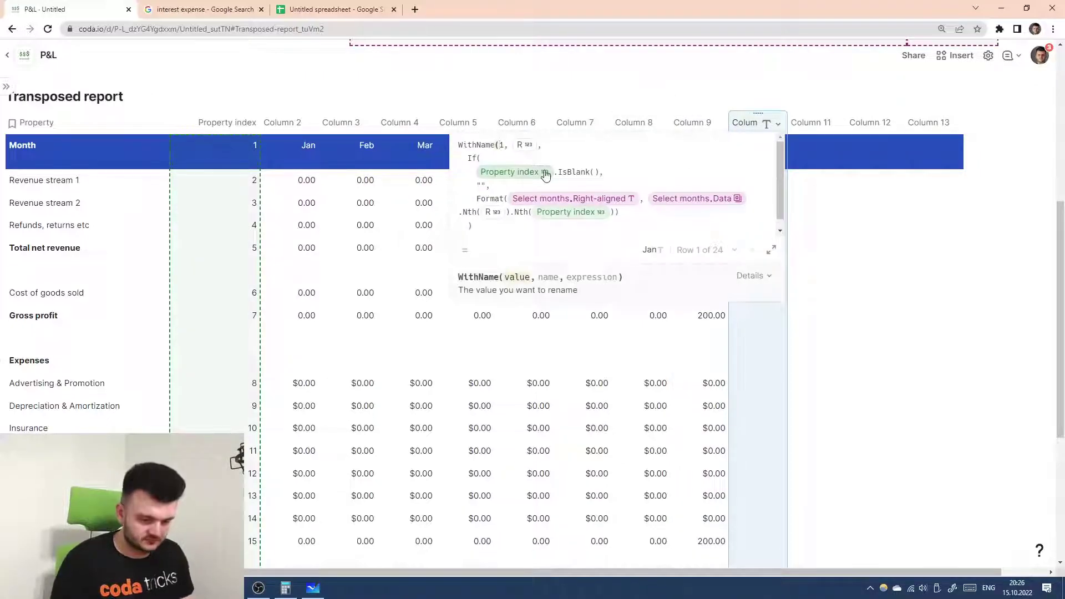
key("BackSpace")
type("9")
key("Return")
- Add the Format version of the month formula to the empty Column 11 with a WithName value of 10 for Oct
left_click(812, 118)
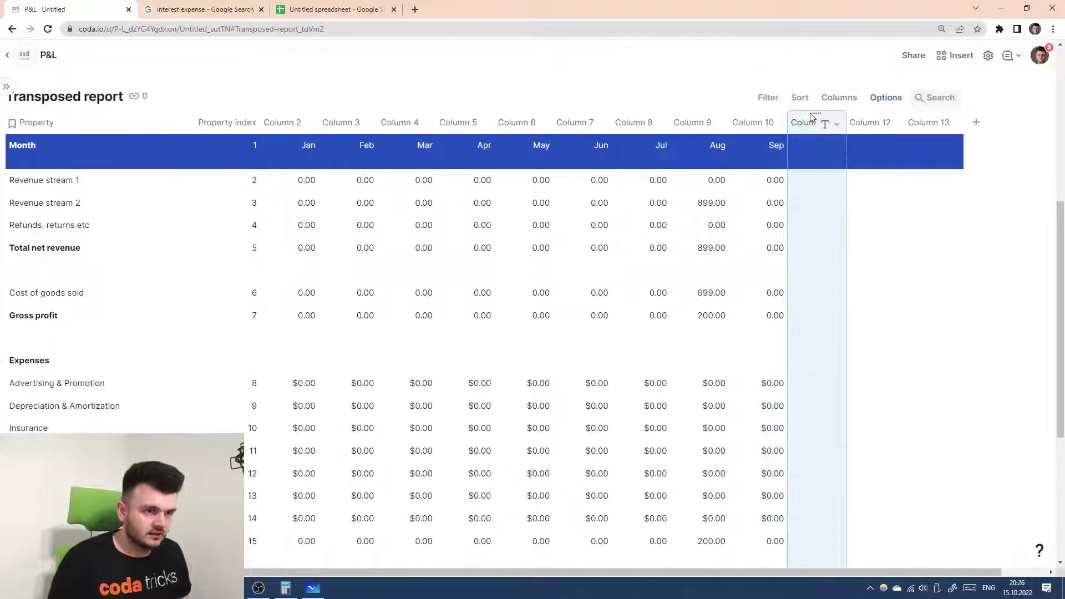
key("=")
type("WithName(1, R,   If(     Property index.IsBlank(),     \"\",     Format(Select months.Right-aligned, Select months.Data .Nth(R).Nth(Property index))   ) )")
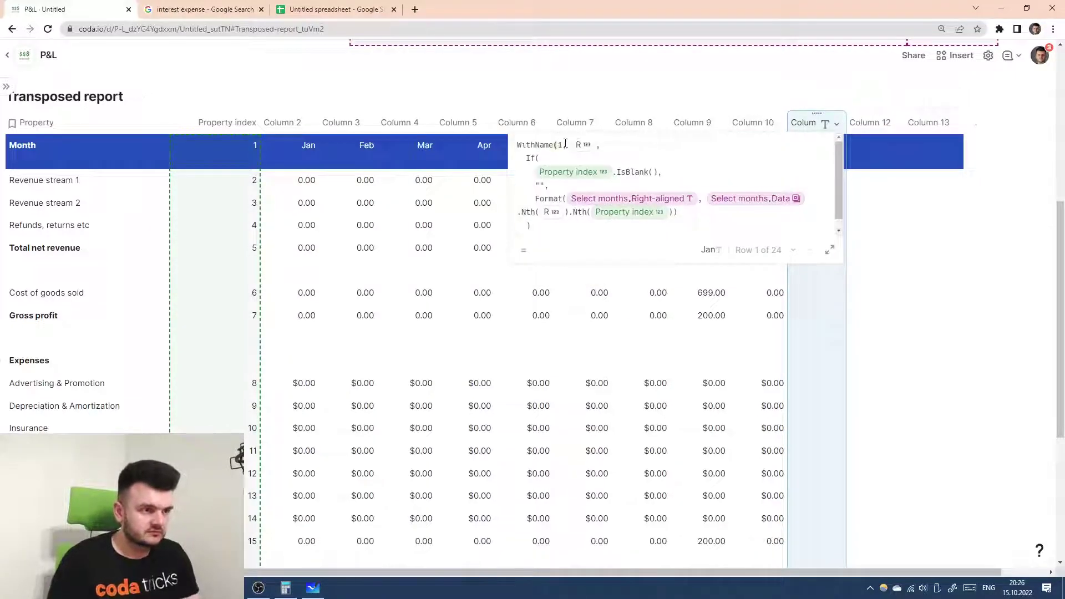
left_click(563, 145)
type("0")
key("Return")
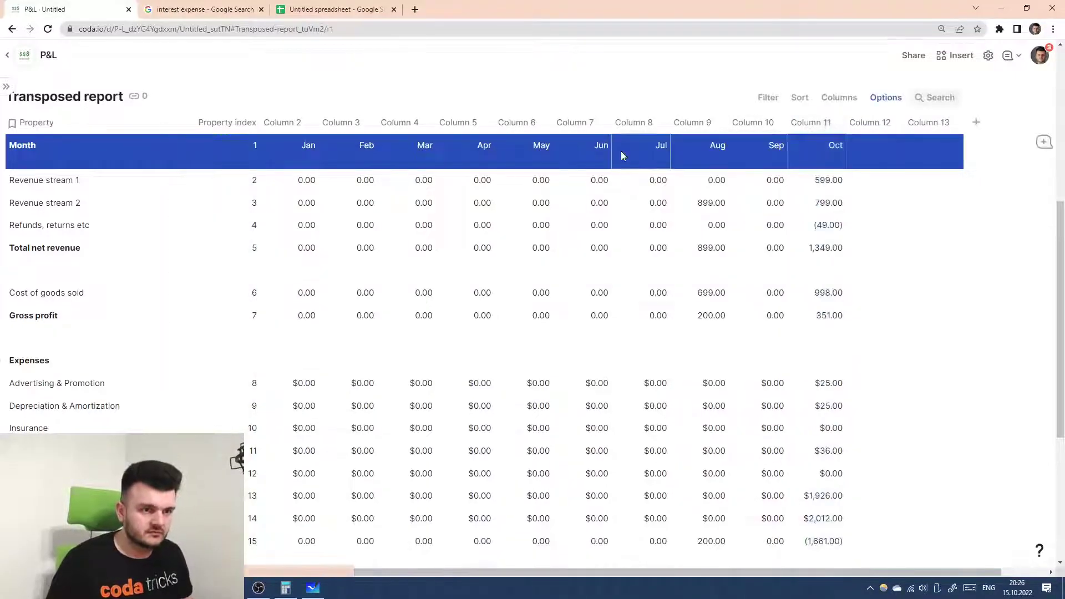
- Add the Format version of the month formula to Columns 12 and 13, adjusting R to pull Nov and Dec
left_click(896, 127)
key("=")
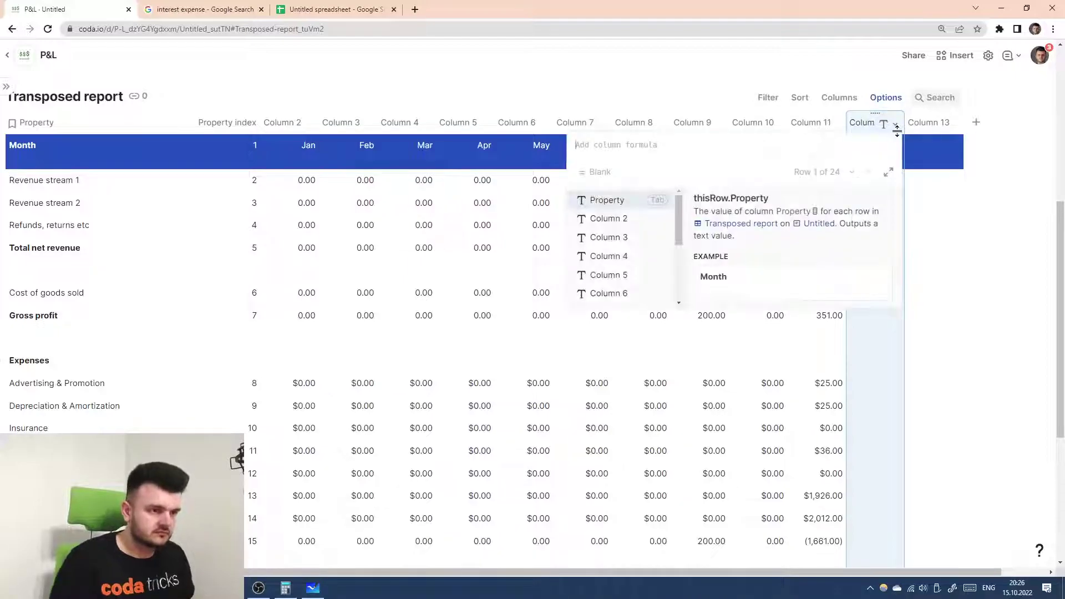
key("ctrl+v")
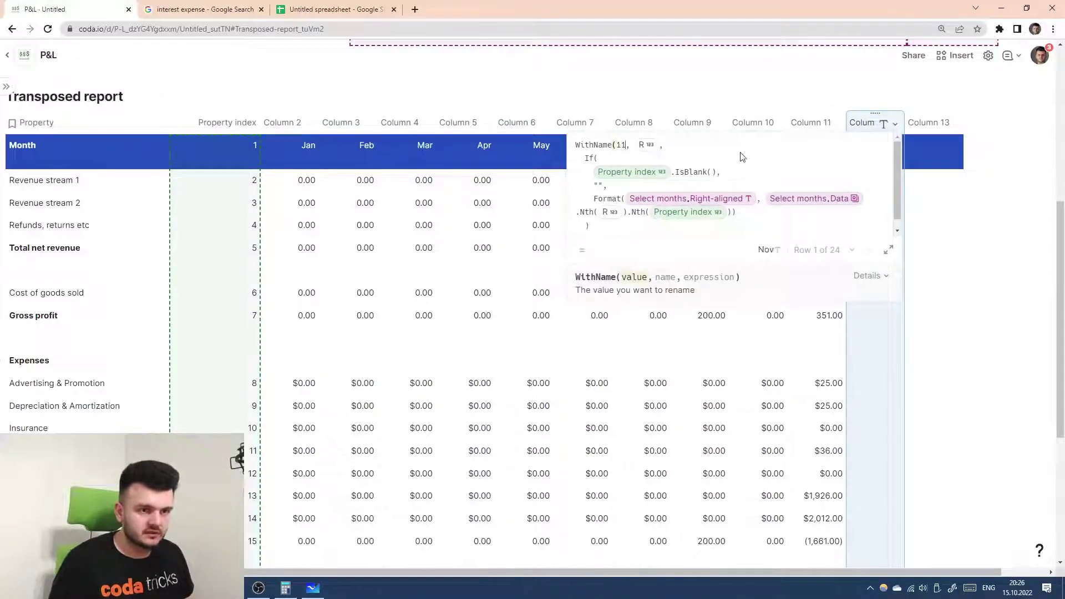
key("Return")
left_click(923, 121)
key("=")
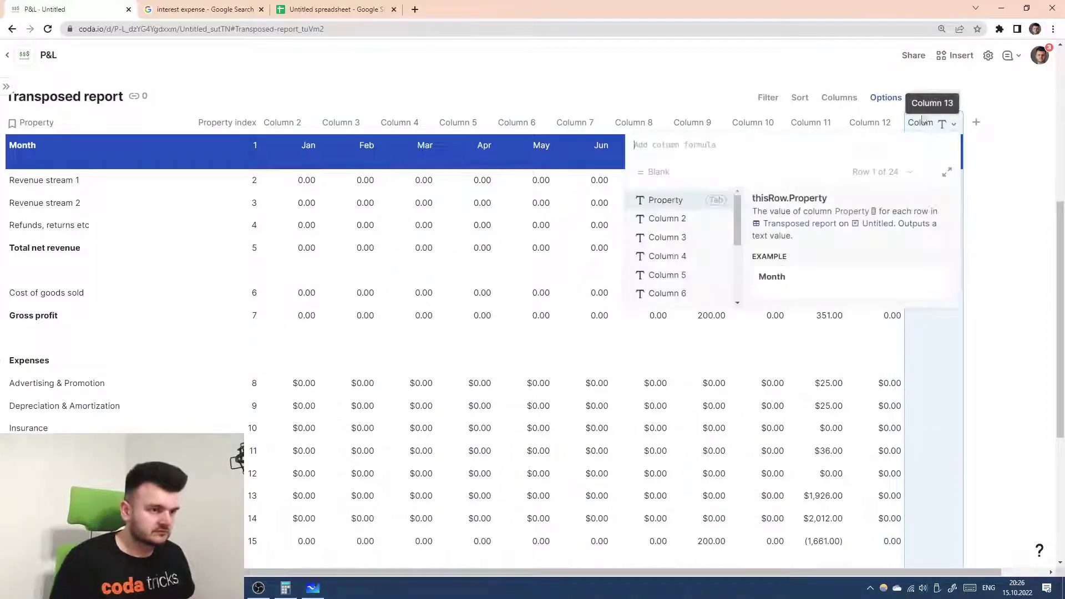
type("WithName(1, R,   If(     Property index.IsBlank(),     \"\",     Format(Select months.Right-aligned, Select months.Data .Nth(R).Nth(Property index))   )")
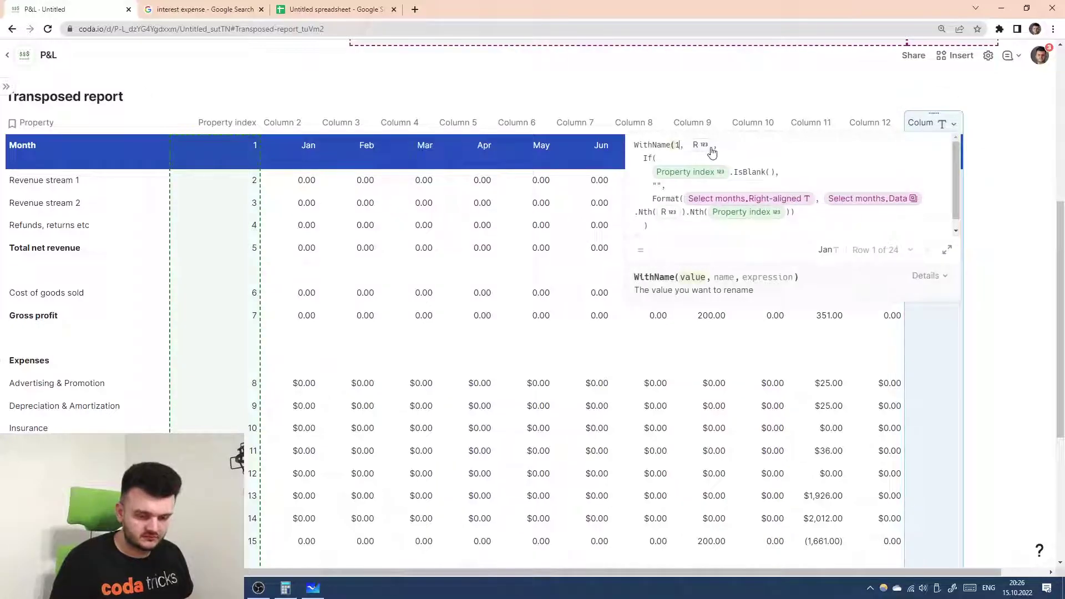
key("Return")
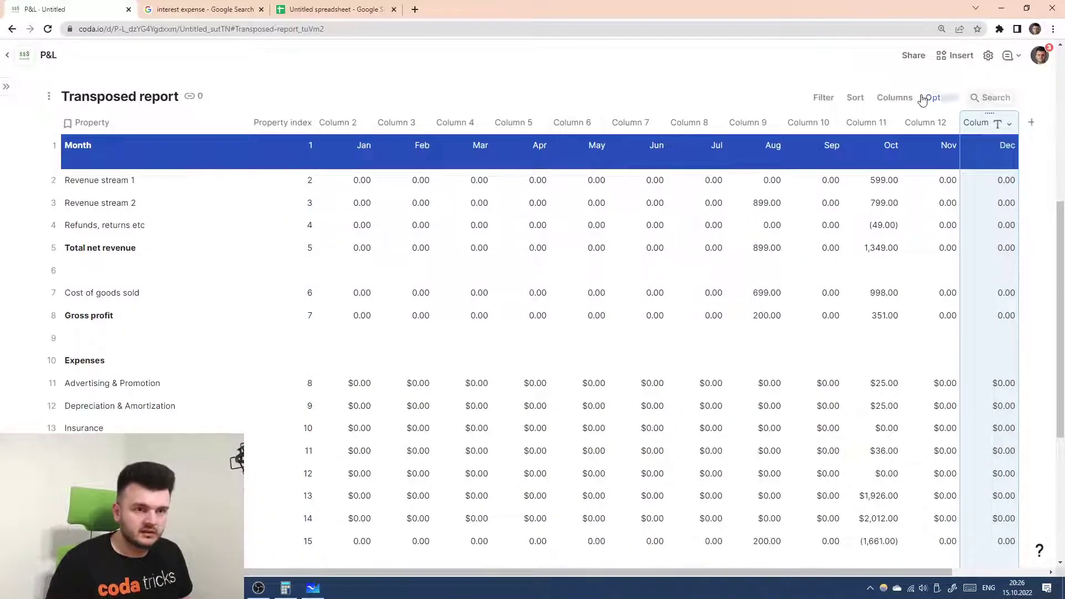
- Turn off the column headers in the Transposed report's table display options
left_click(972, 205)
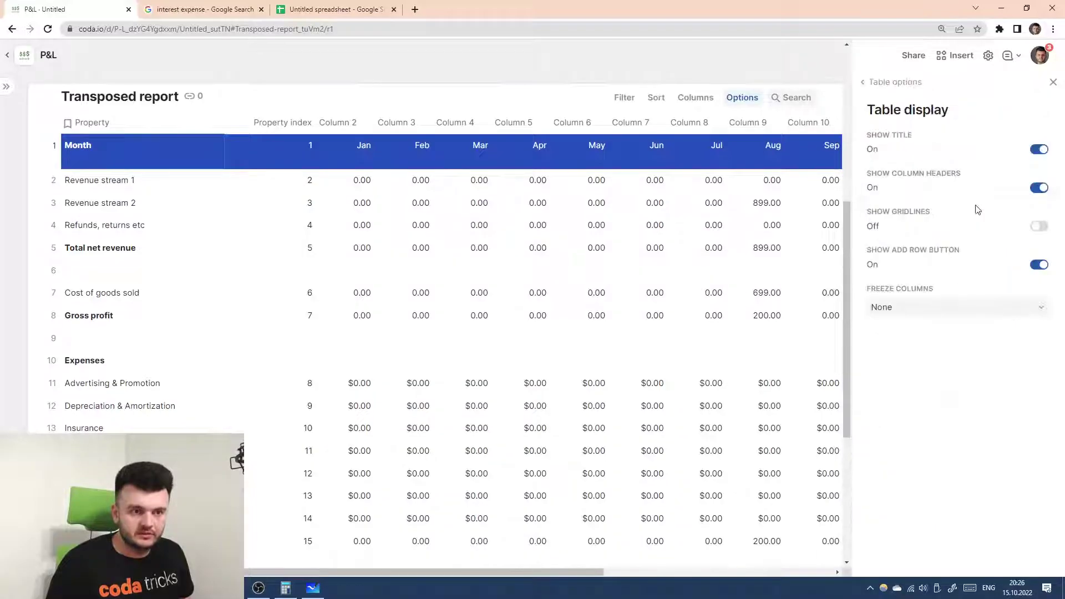
left_click(597, 75)
left_click(511, 214)
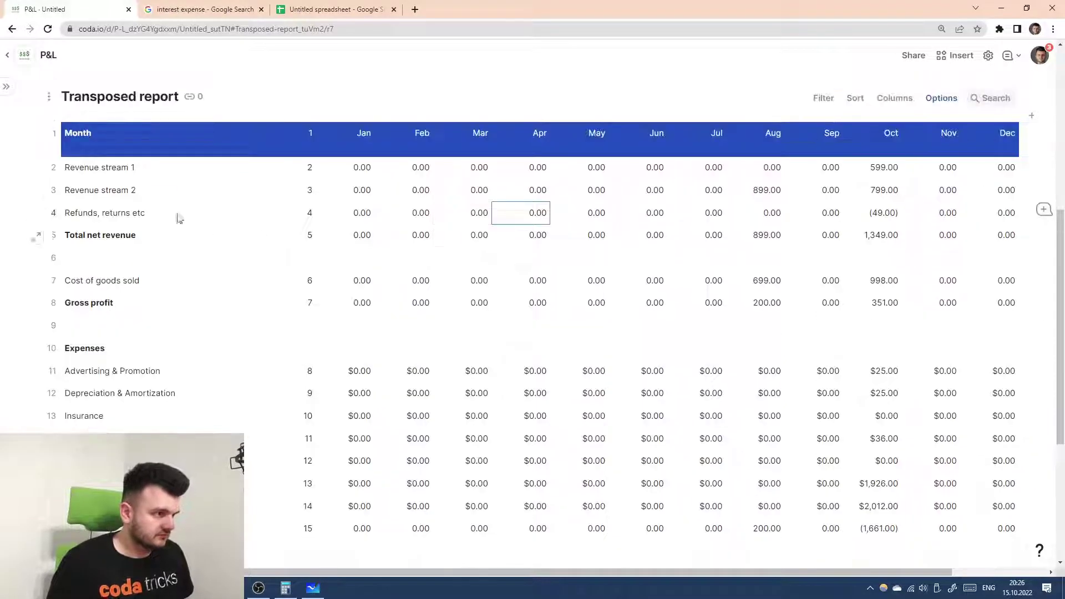
- Freeze the Transposed report's columns up to the Property column
left_click(177, 117)
right_click(176, 118)
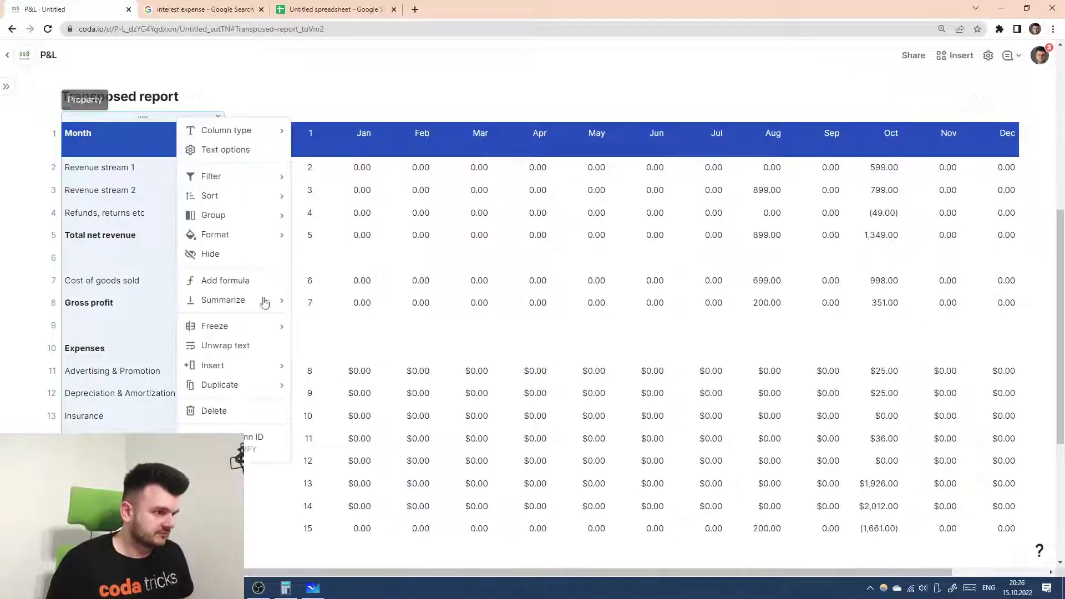
mouse_move(269, 328)
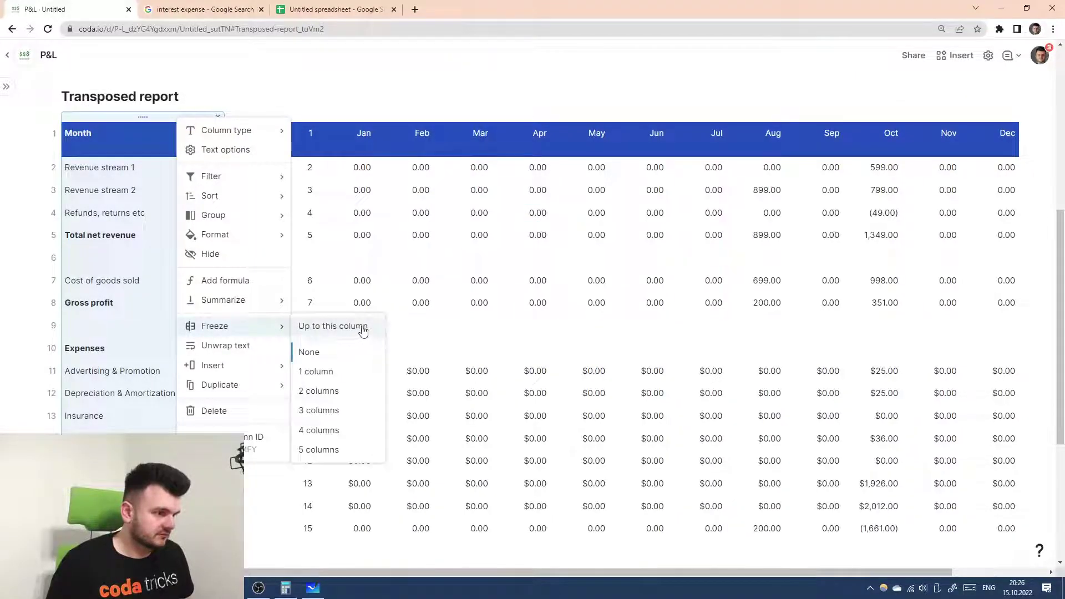
left_click(364, 331)
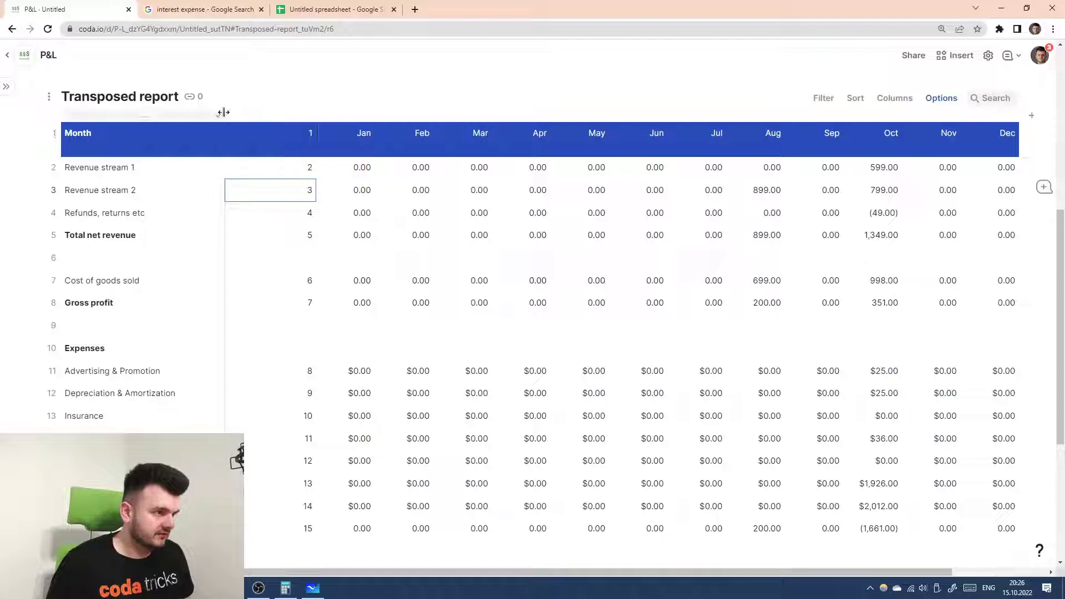
left_click(338, 348)
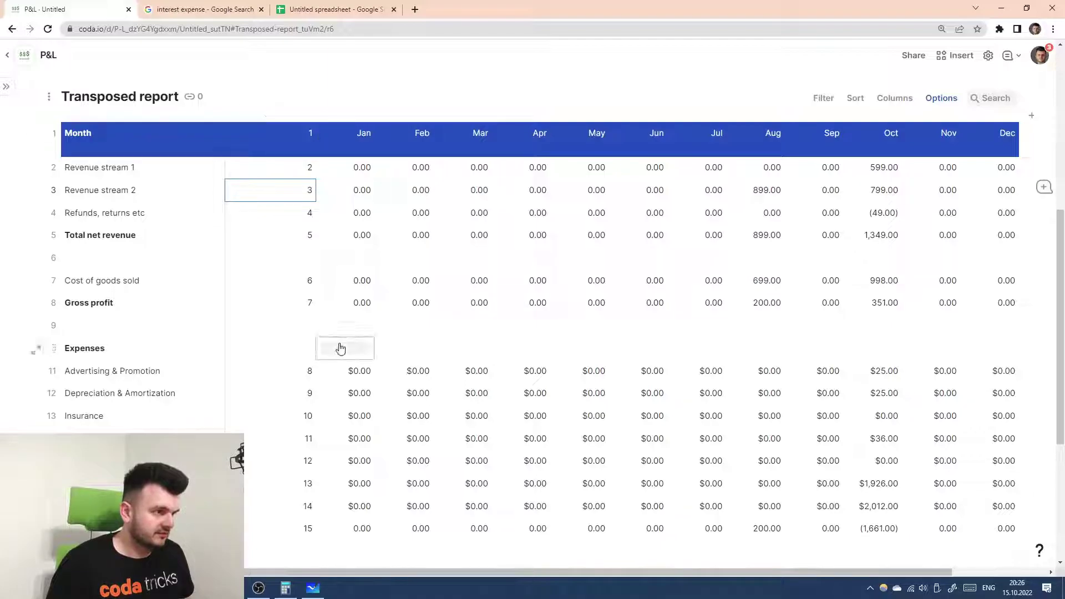
- Hide the Property index column in the Transposed report
left_click(287, 120)
left_click(314, 254)
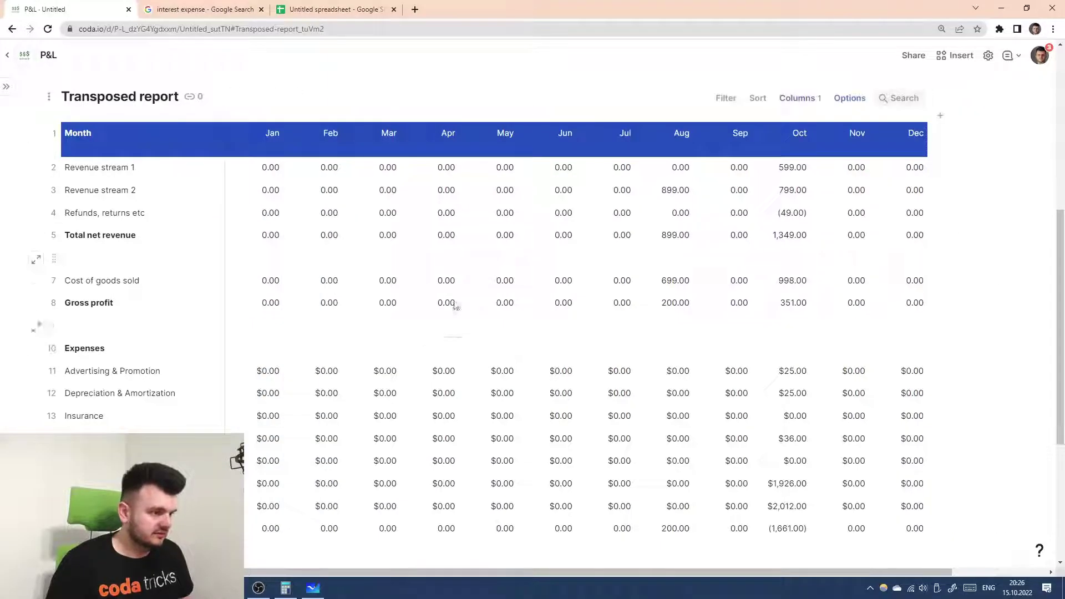
left_click(124, 353)
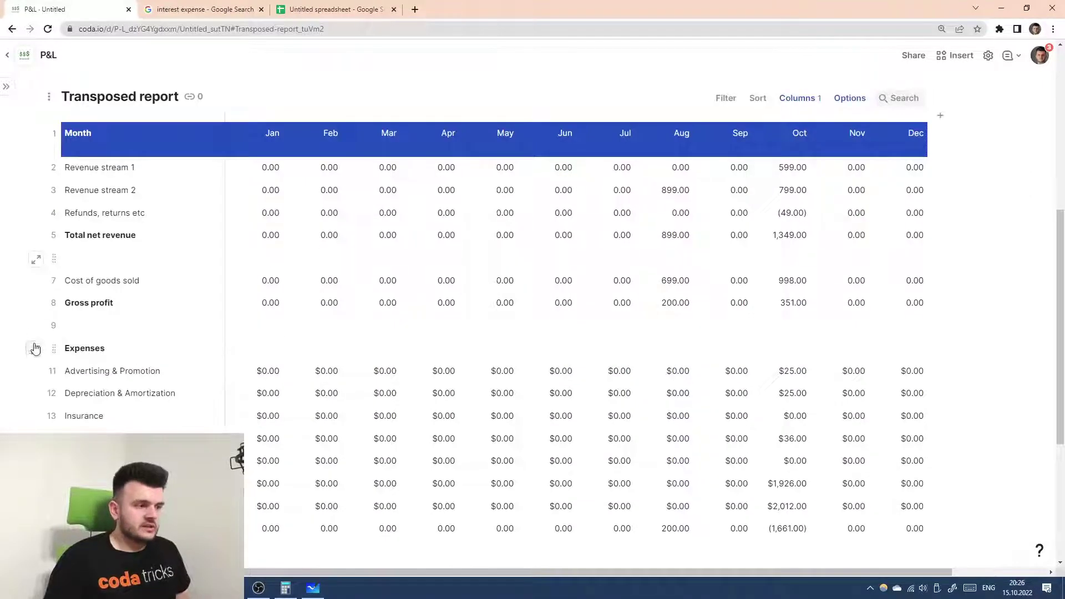
left_click(426, 335)
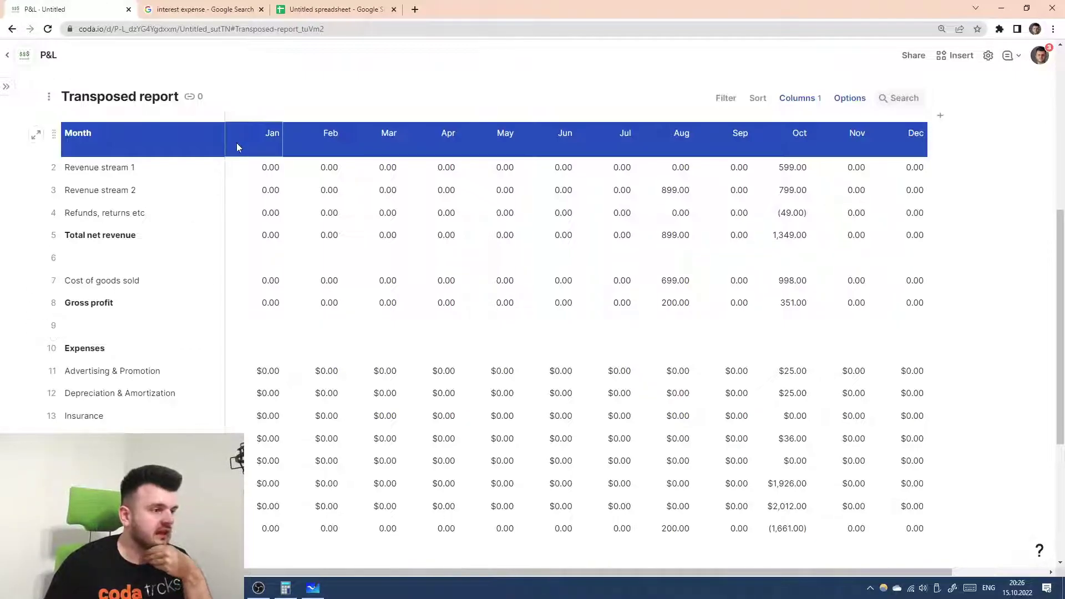
- Add a text column named HR at the end of the Select months table
left_click(253, 115)
scroll(262, 150, "up", 1)
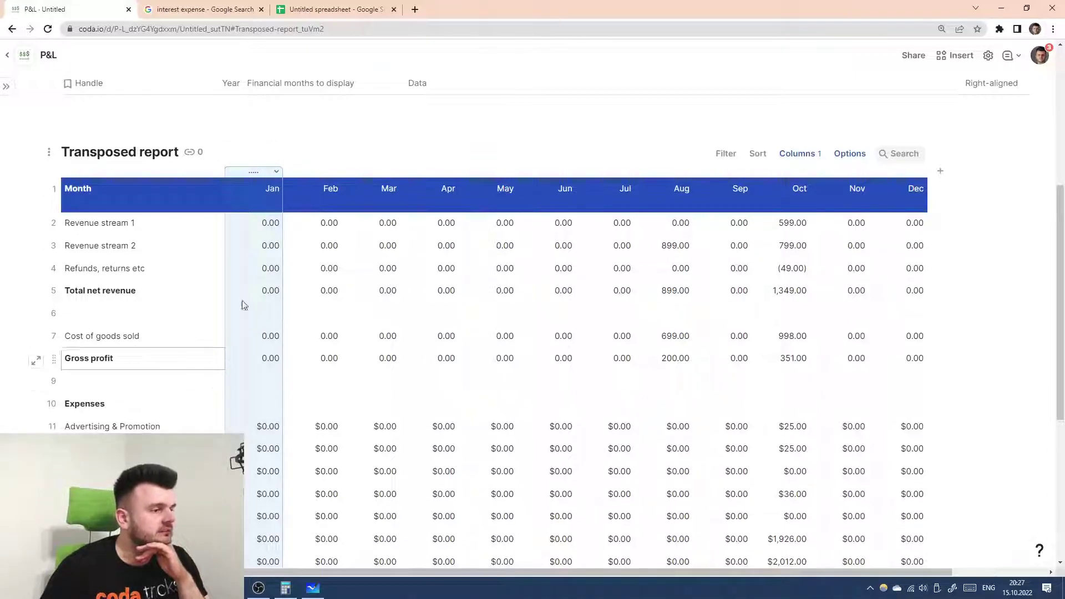
scroll(239, 305, "up", 2)
scroll(848, 162, "right", 1)
scroll(219, 367, "down", 1)
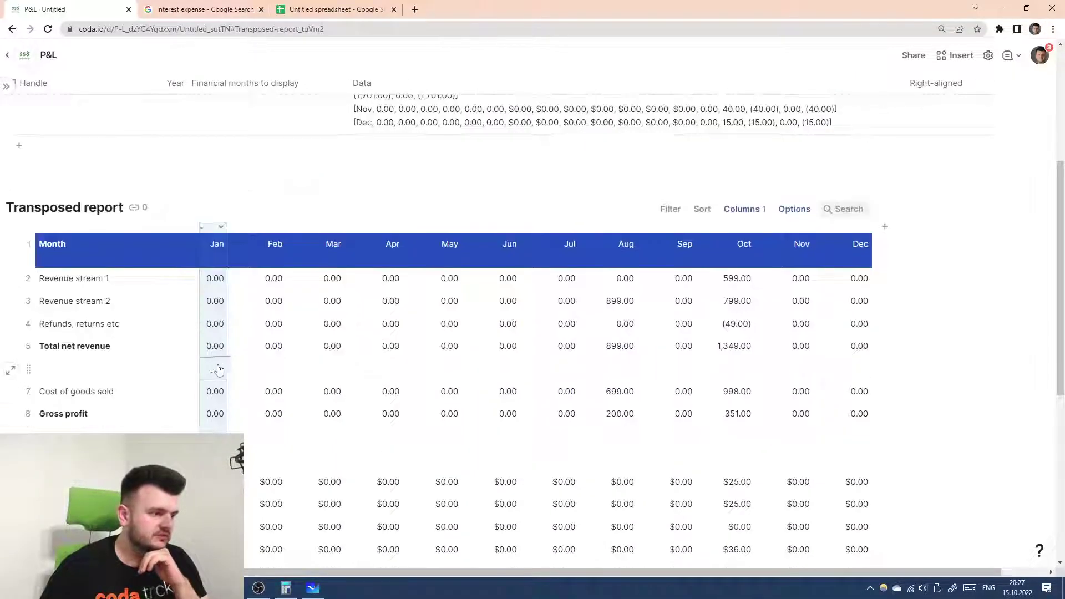
scroll(995, 229, "right", 1)
scroll(986, 233, "up", 5)
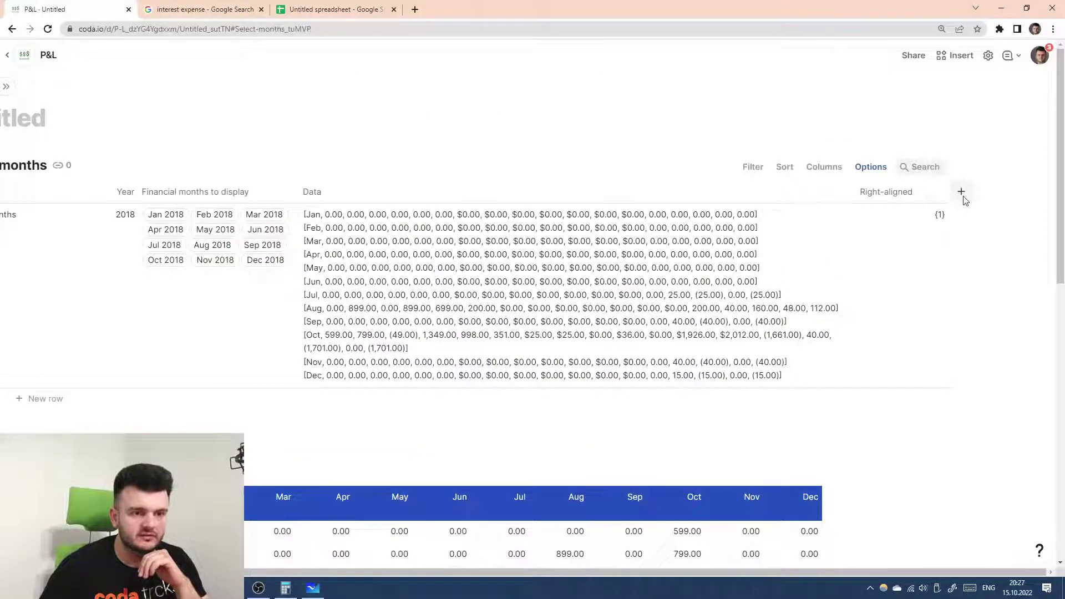
left_click(962, 193)
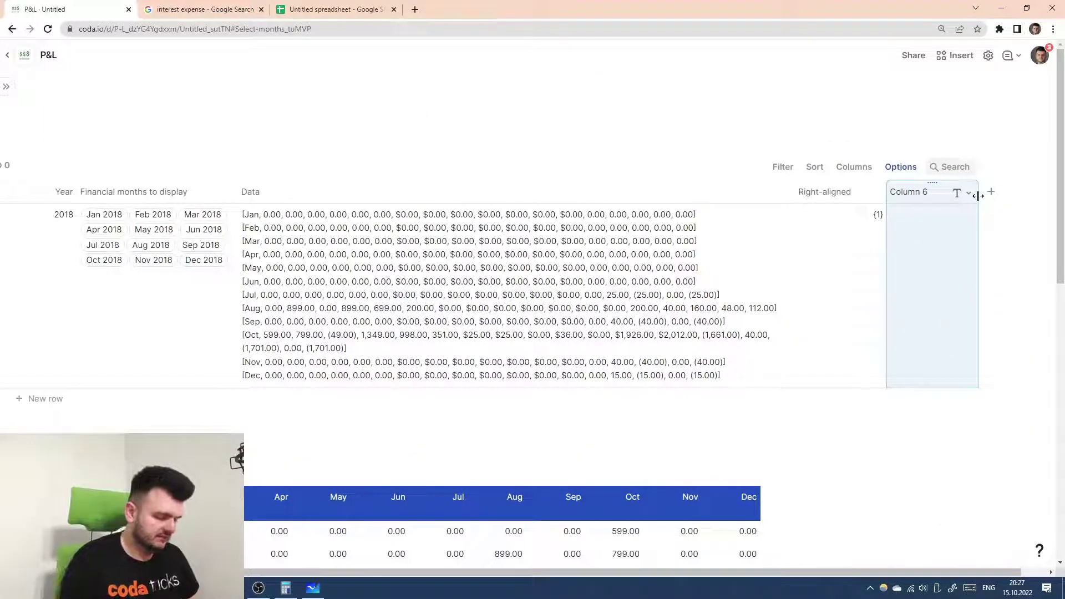
type("Dra")
type("HR")
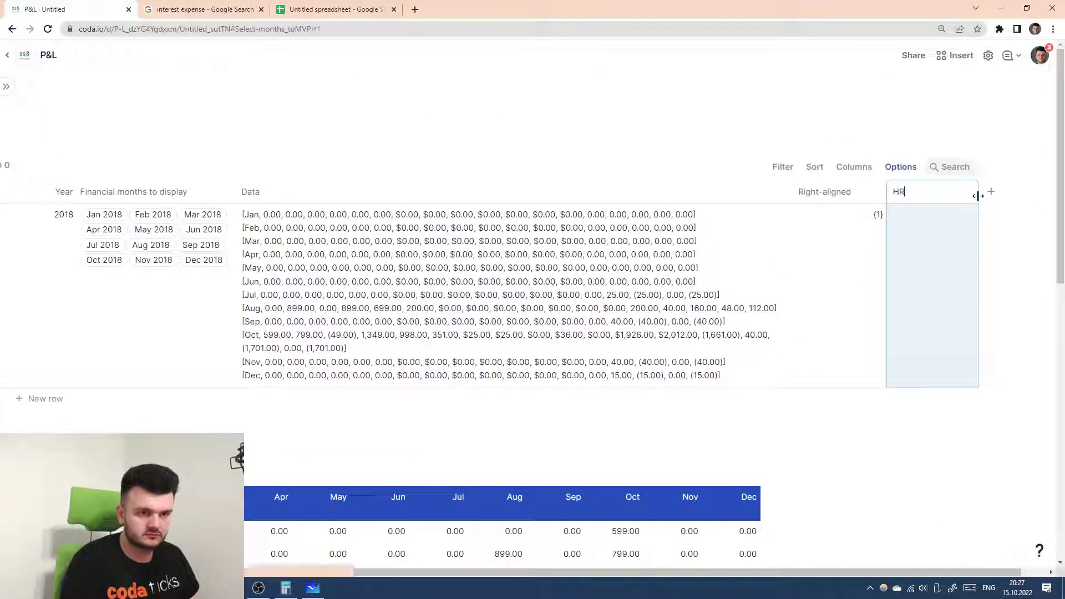
key("Return")
- Insert a horizontal divider line in the HR cell of the Select months row
left_click(937, 228)
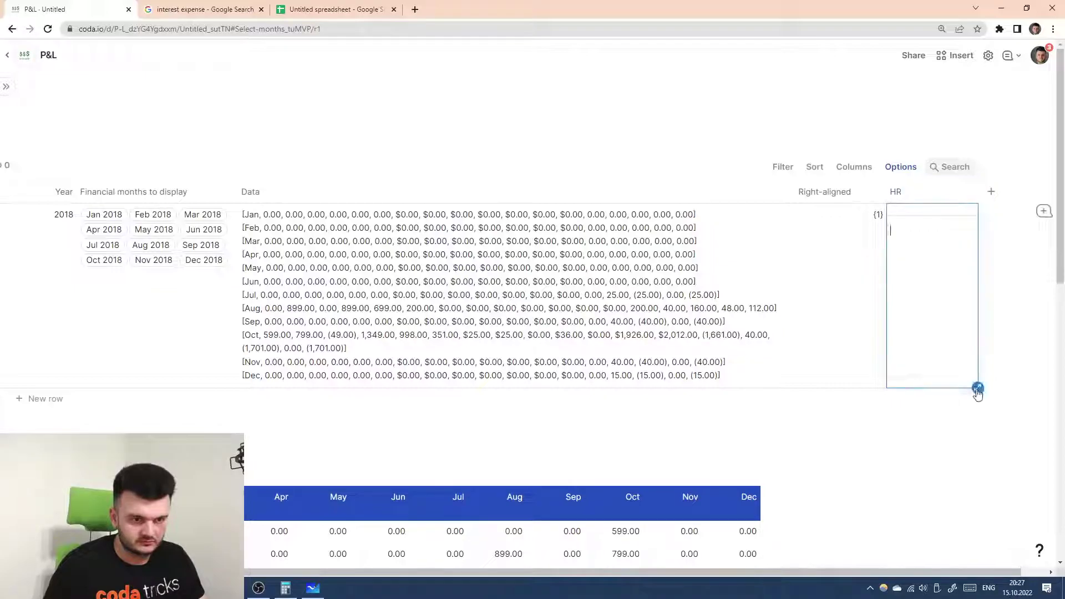
left_click(977, 388)
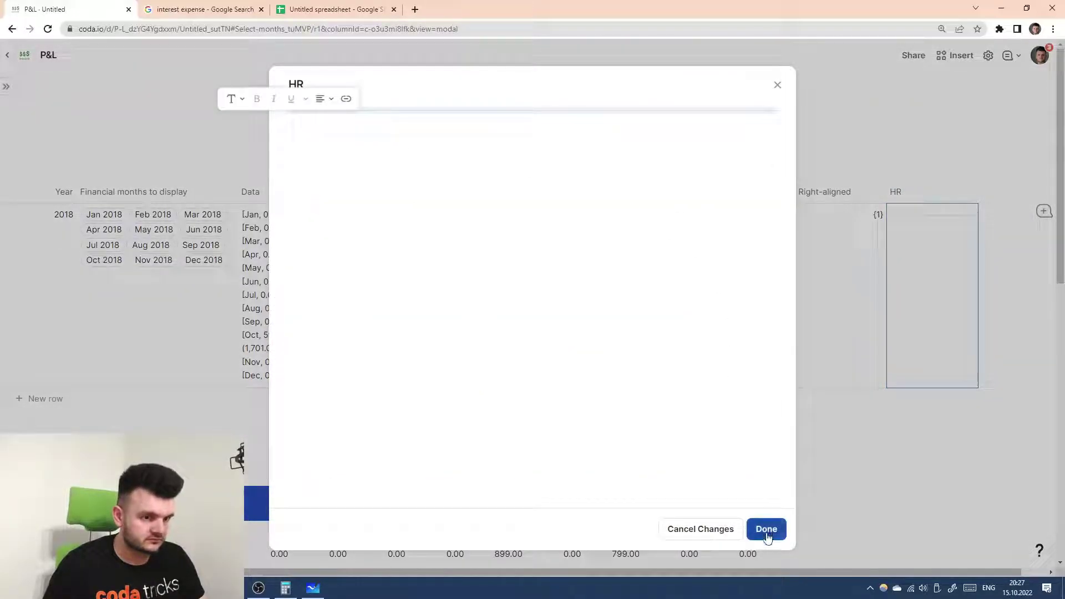
left_click(767, 528)
- Try making the Jan column formula return Select months.HR for rows where Property index is blank
scroll(425, 436, "down", 4)
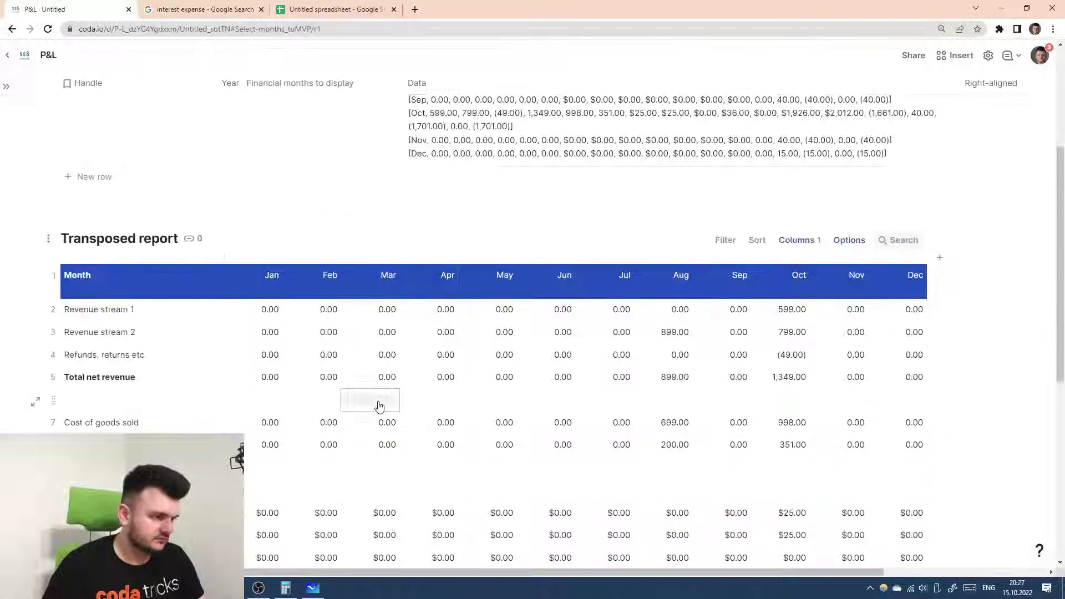
left_click(268, 259)
left_click(307, 320)
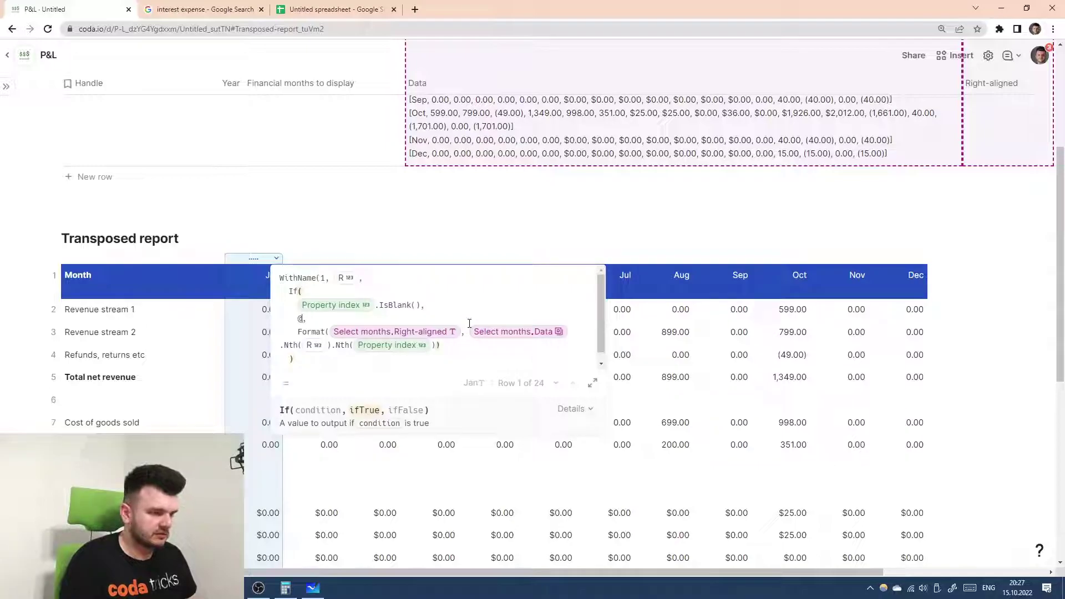
type("@Select months")
key("Tab")
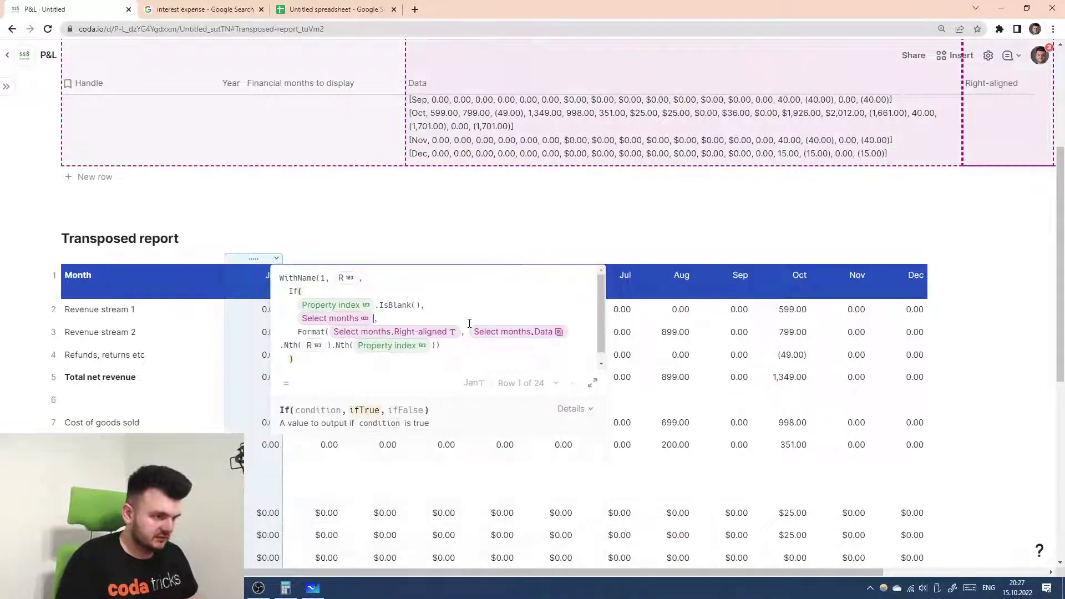
type(".h")
key("Down")
key("Tab")
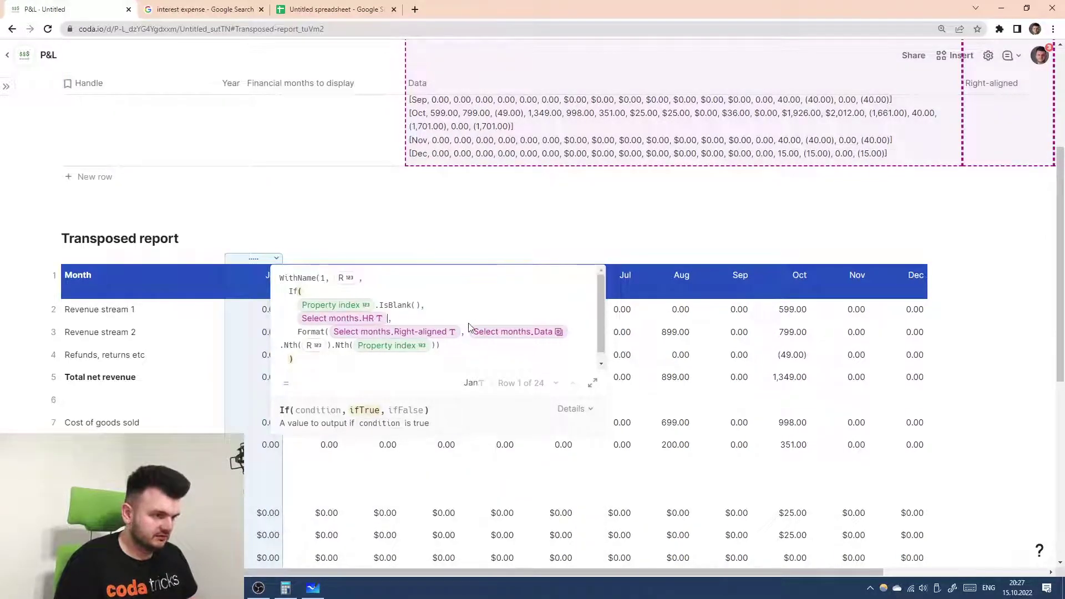
key("Return")
scroll(367, 377, "down", 1)
left_click(311, 347)
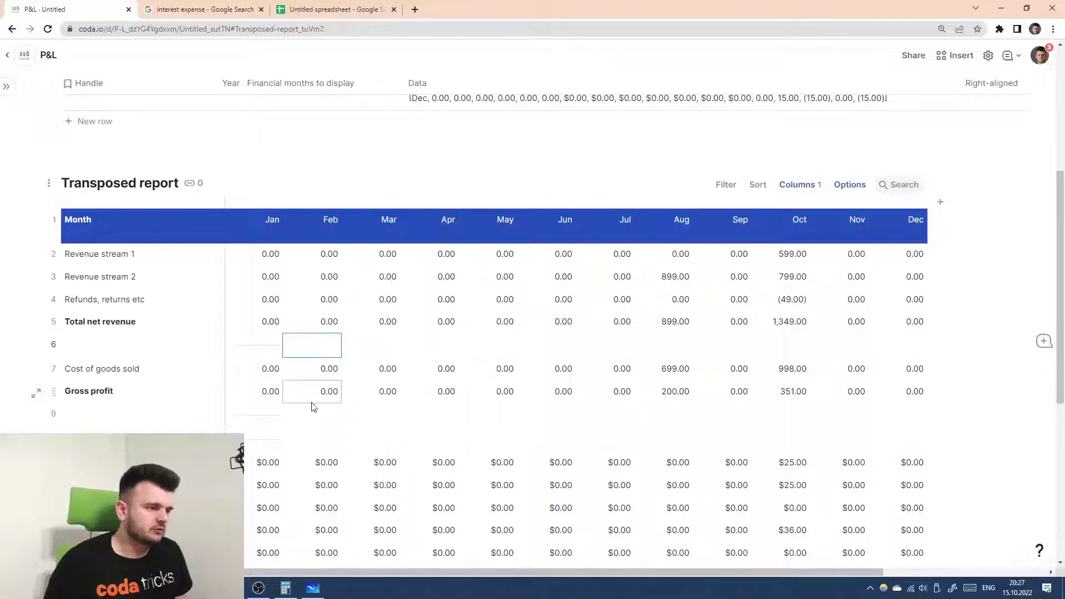
scroll(311, 405, "down", 2)
left_click(325, 338)
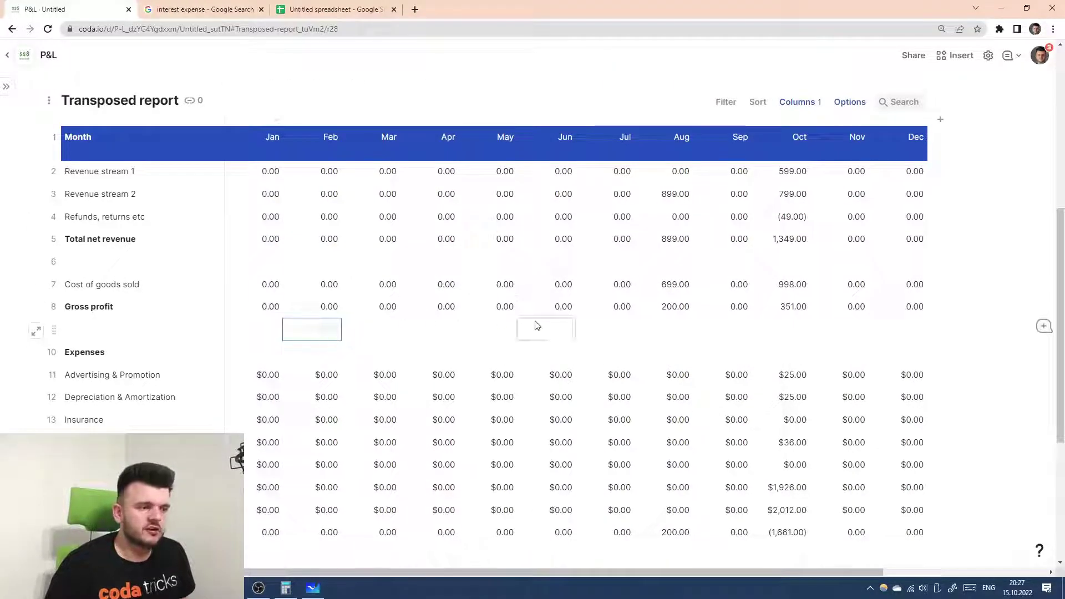
- Add a conditional format rule to the Transposed report with the formula Property index.IsBlank() AND Property.IsNotBlank()
left_click(861, 105)
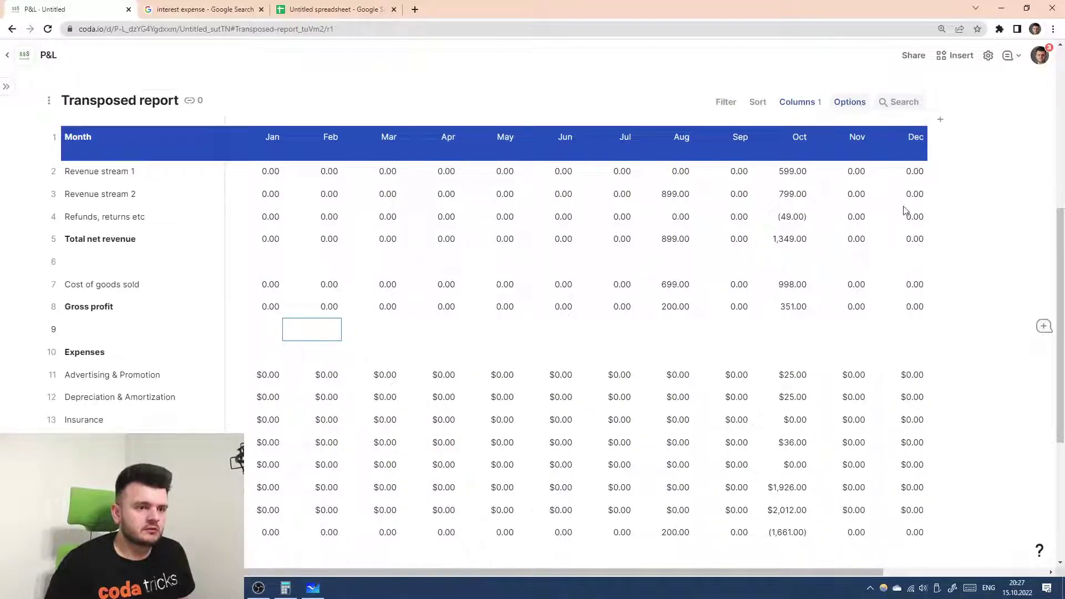
left_click(882, 268)
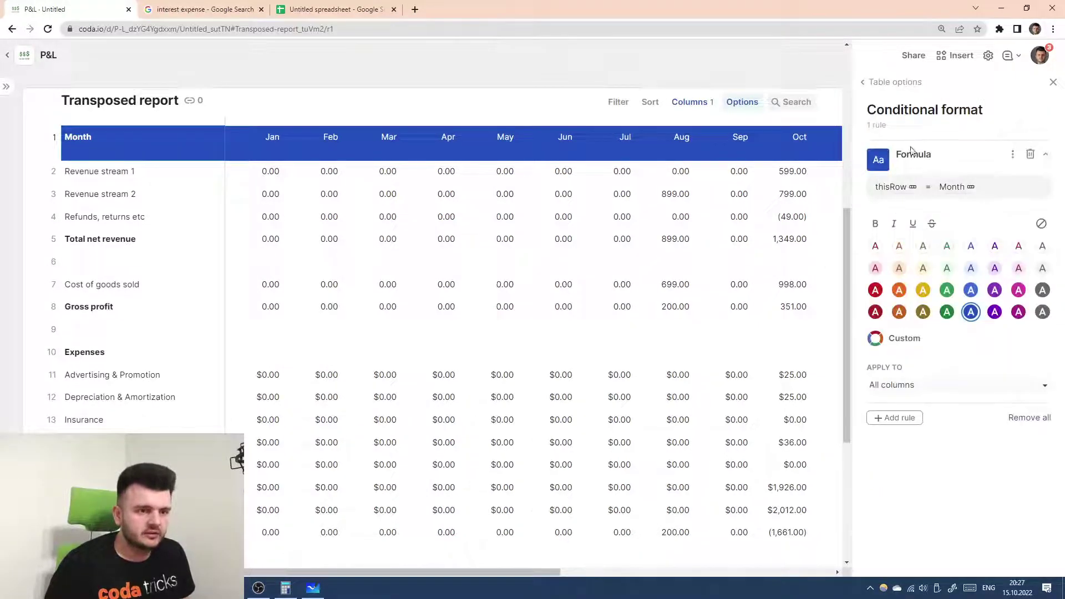
left_click(896, 417)
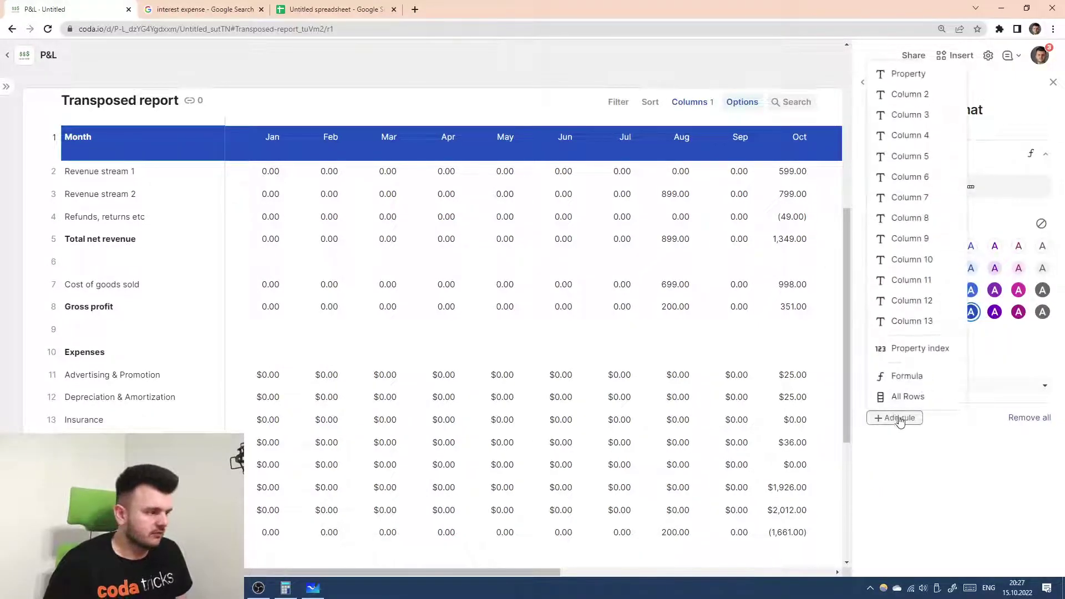
left_click(919, 378)
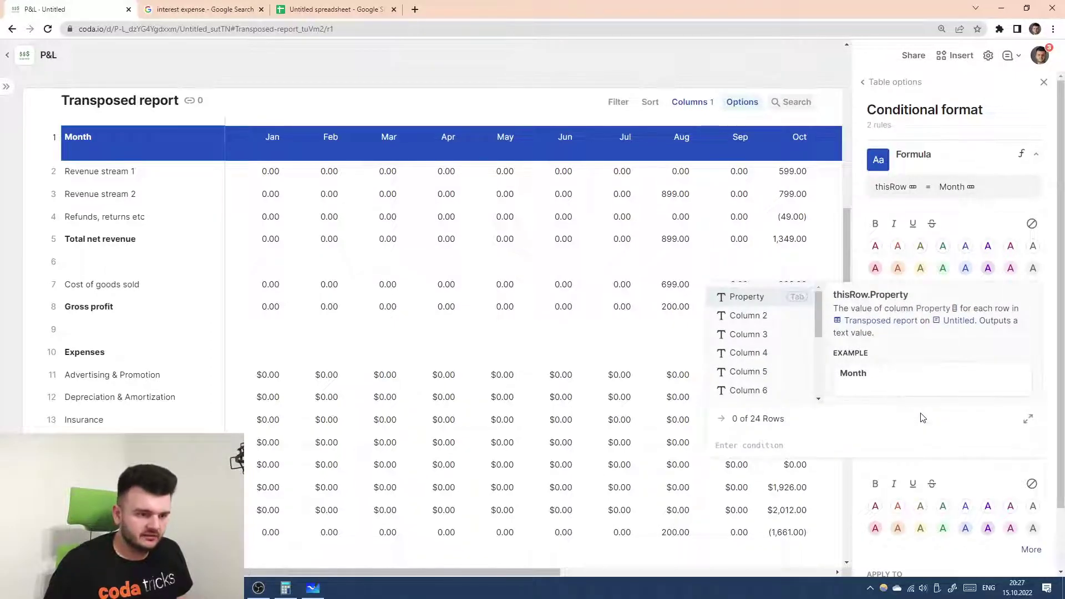
type("Property index.IsEven(")
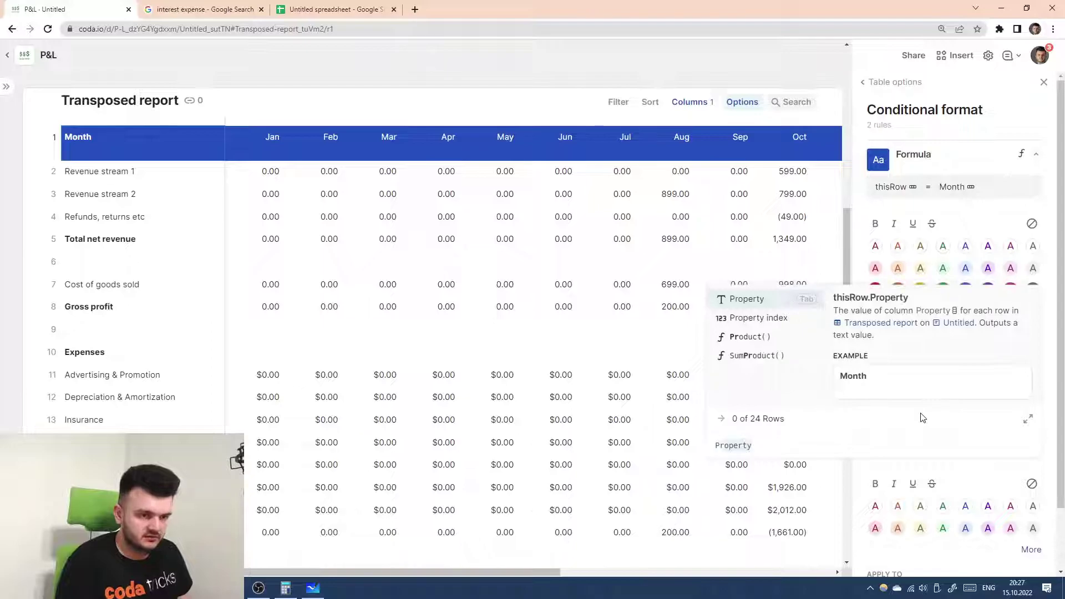
key("BackSpace")
key("BackSpace")
key("BackSpace")
key("BackSpace")
key("BackSpace")
type("Blank() AND Property")
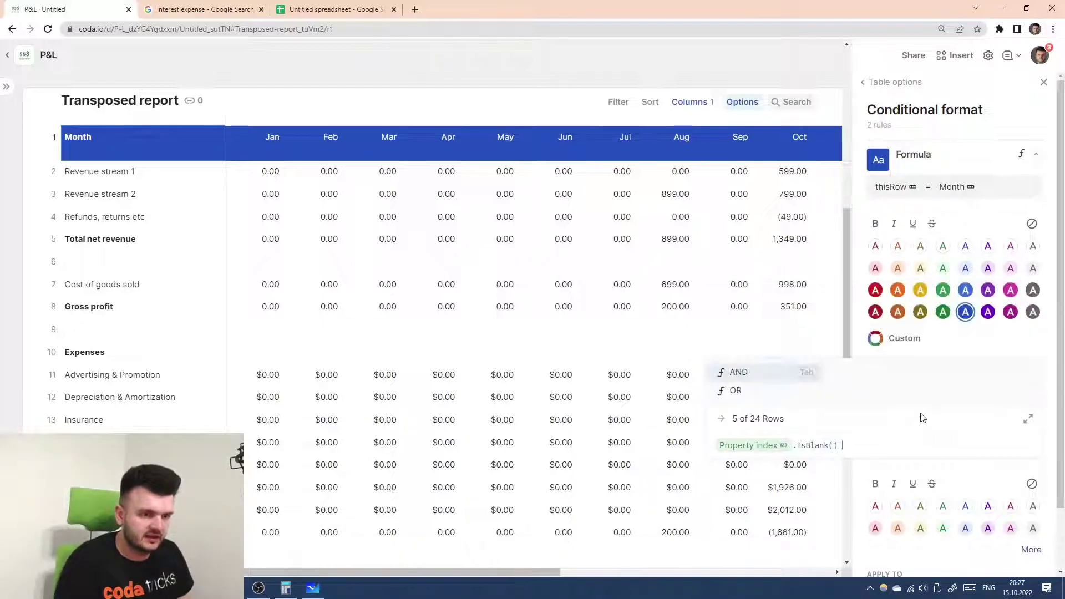
type(".IsNotBlank(")
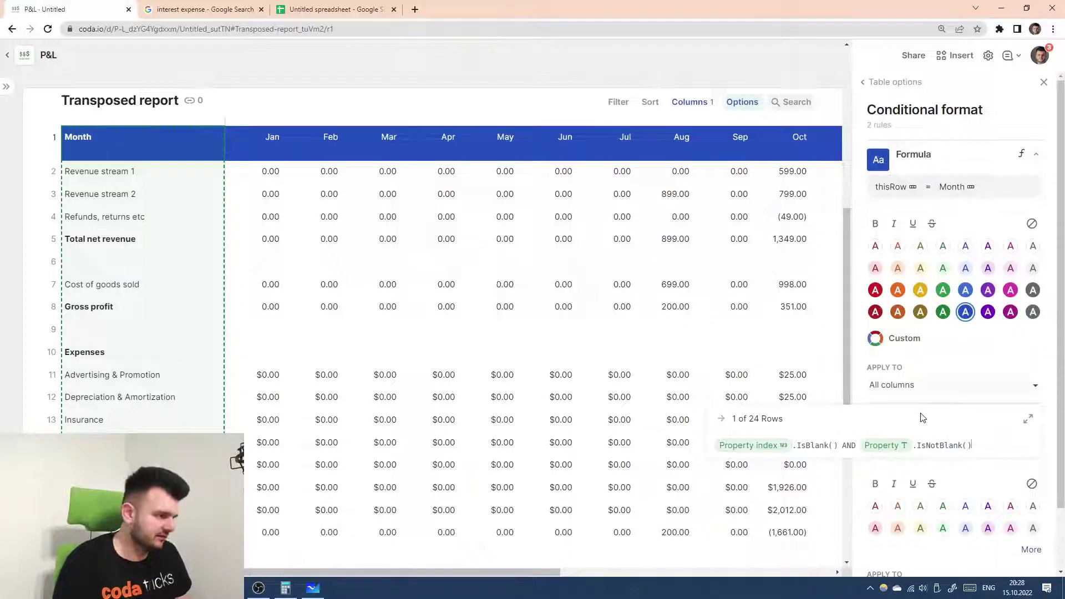
key("Return")
scroll(932, 414, "down", 2)
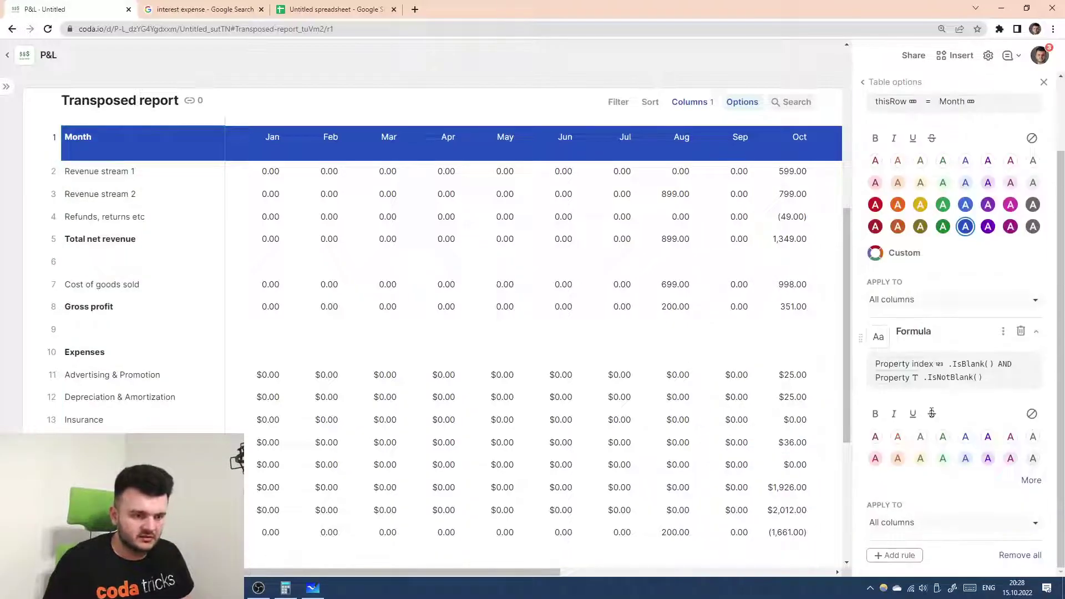
- Give the new conditional format rule a custom light grey background
left_click(1032, 460)
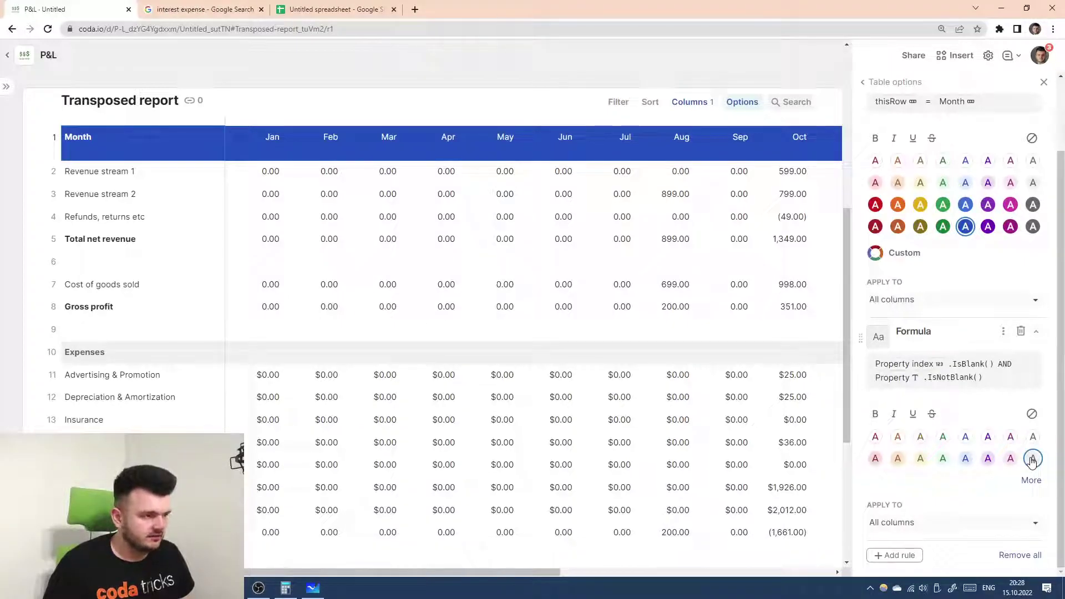
left_click(1032, 482)
left_click(899, 535)
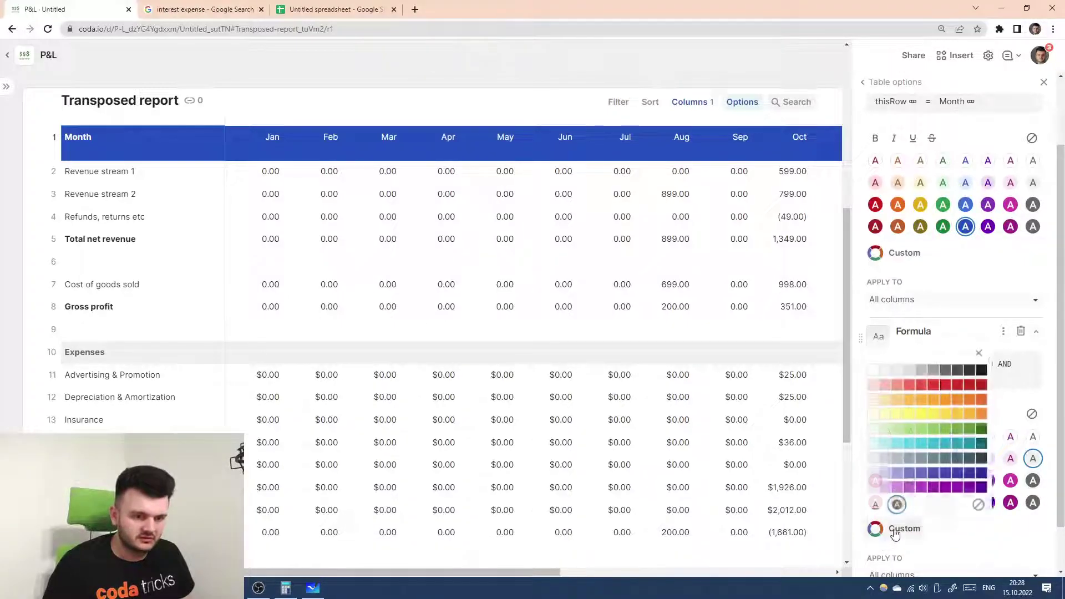
left_click(979, 505)
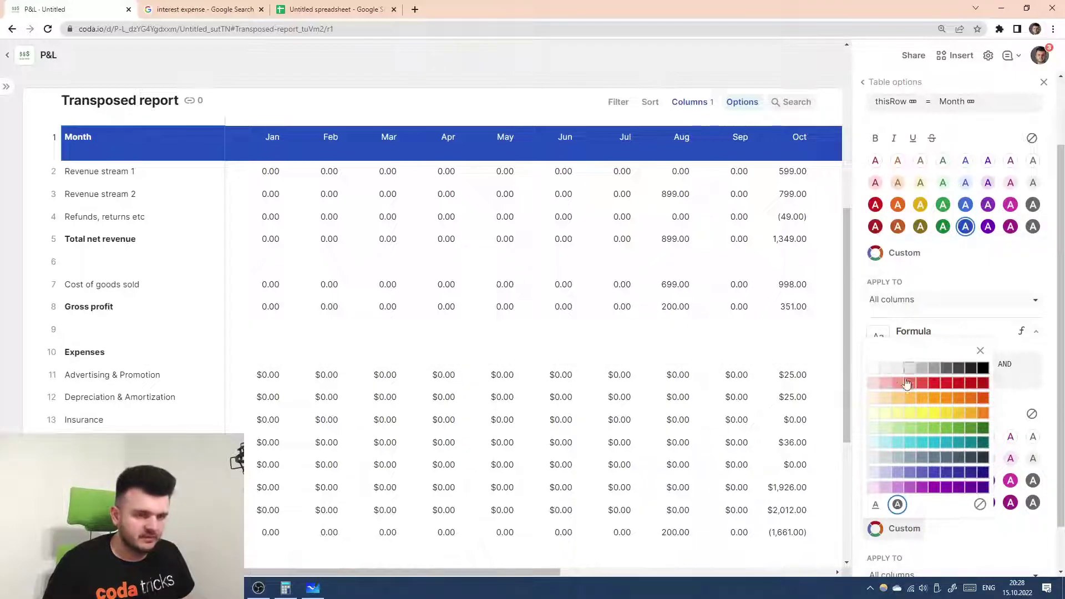
left_click(887, 368)
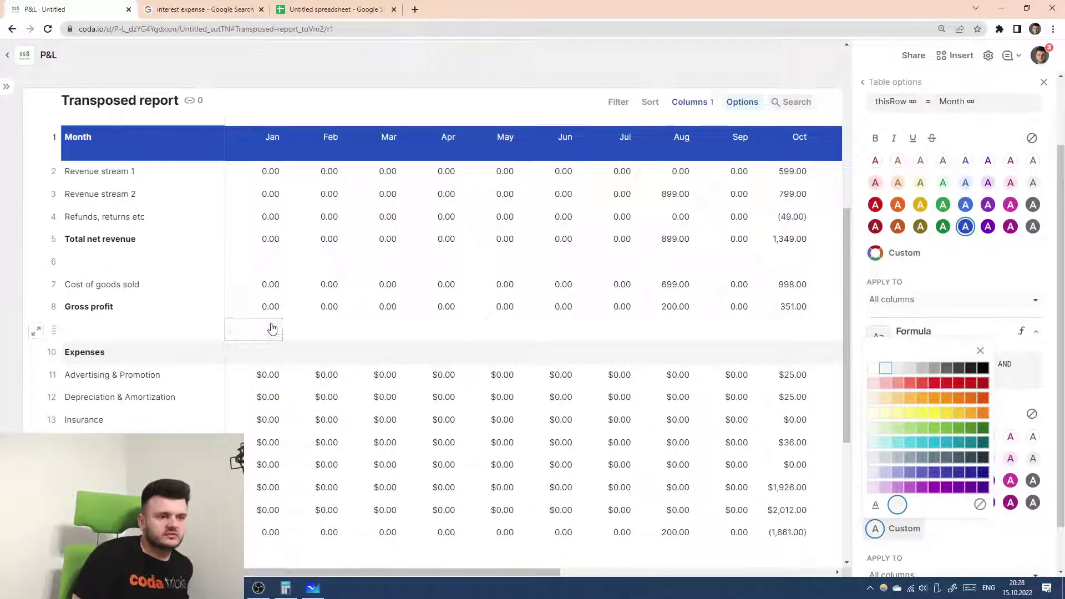
- Delete the conditional format rule that highlights the Expenses row
left_click(298, 361)
scroll(797, 150, "right", 3)
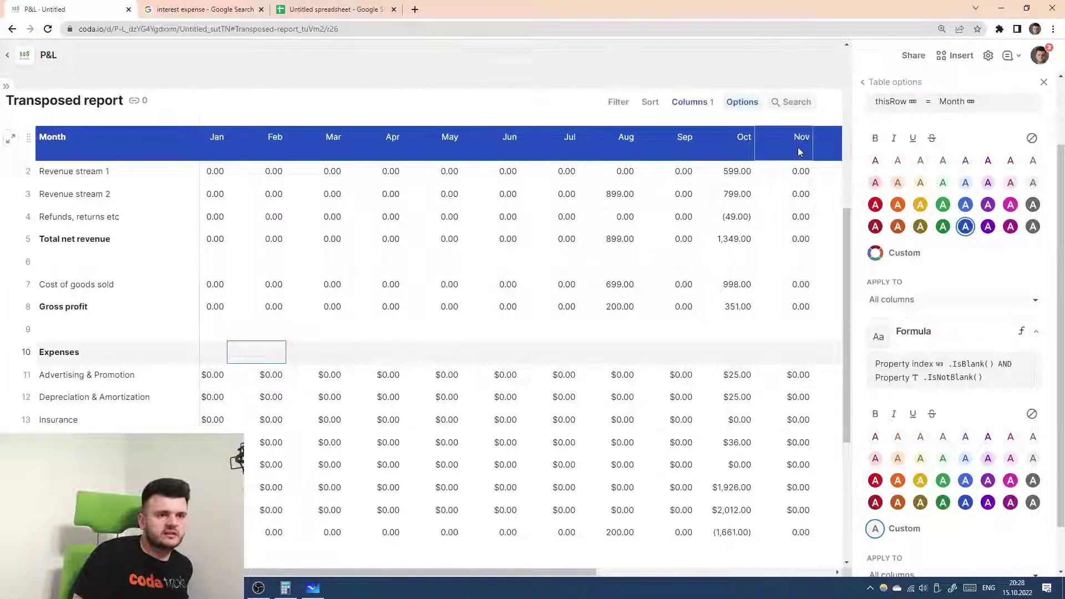
scroll(717, 222, "down", 2)
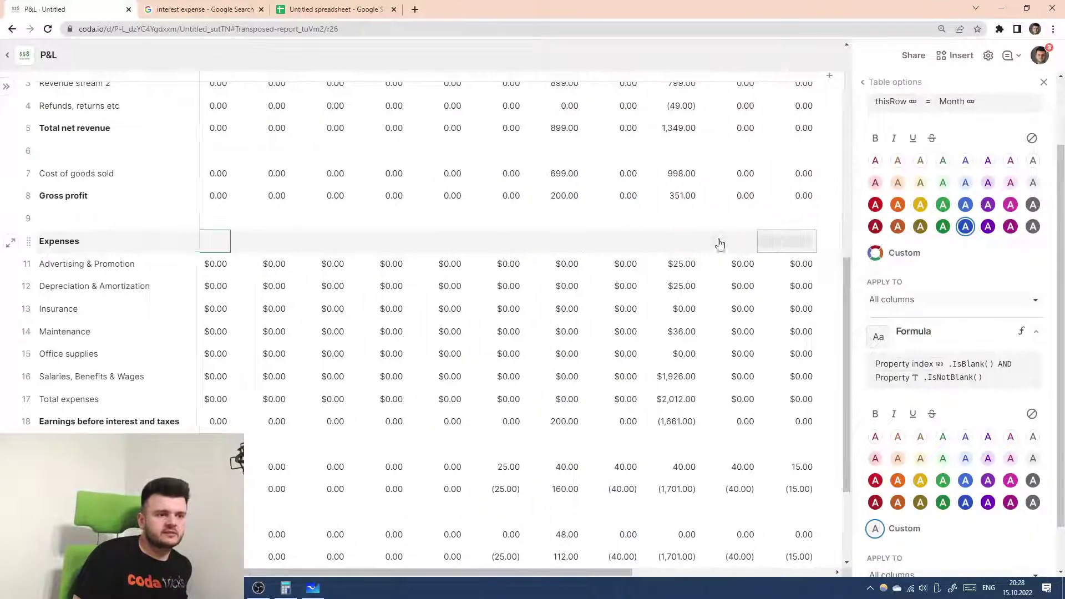
scroll(314, 335, "down", 1)
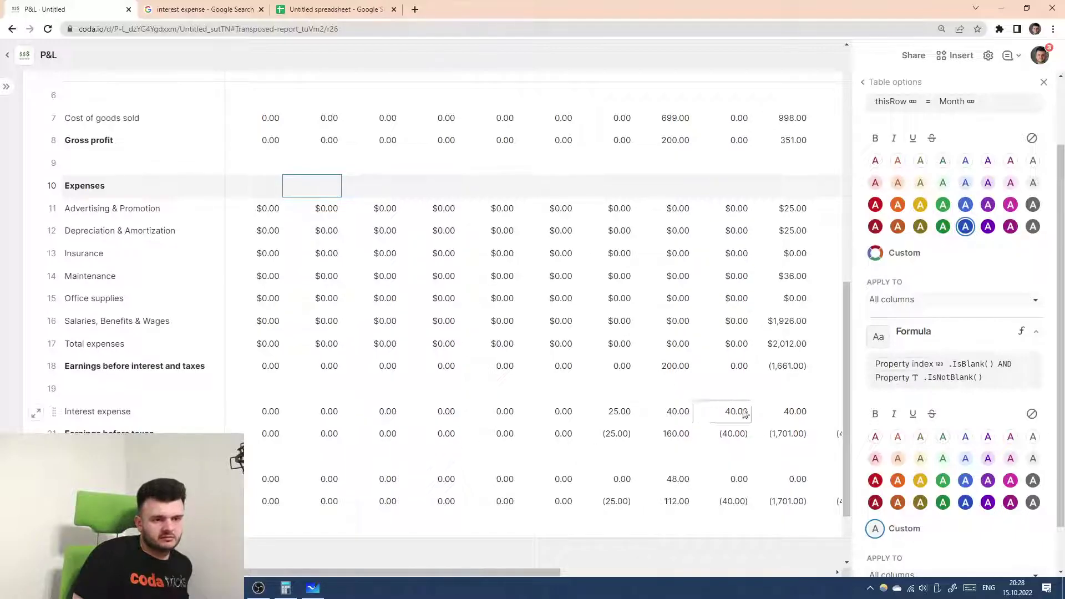
left_click(1022, 335)
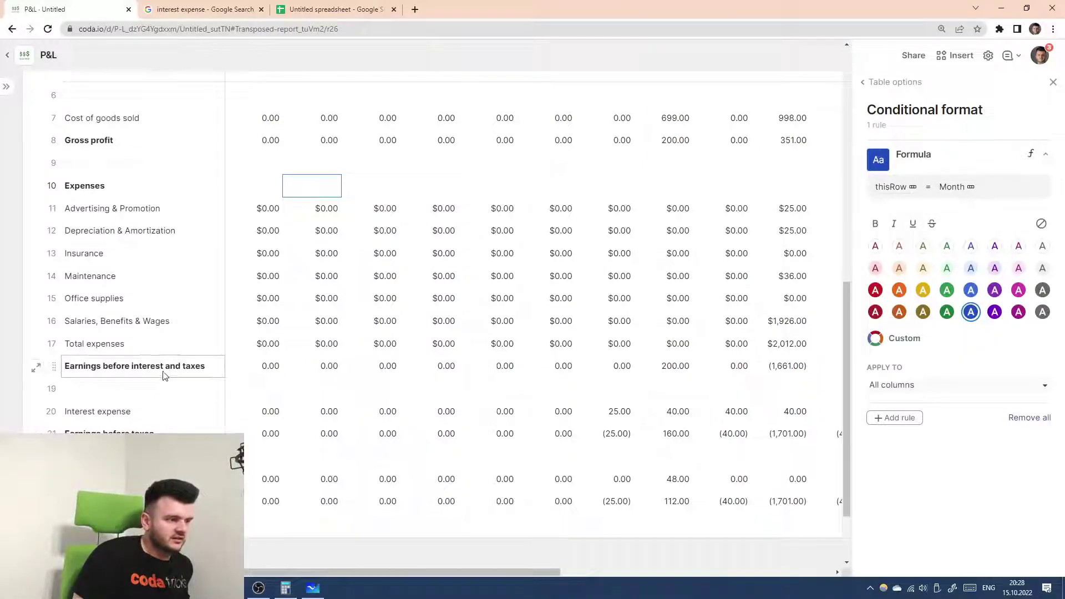
- Add a helper column after Dec in the Transposed report with the formula thisRow
left_click(46, 368)
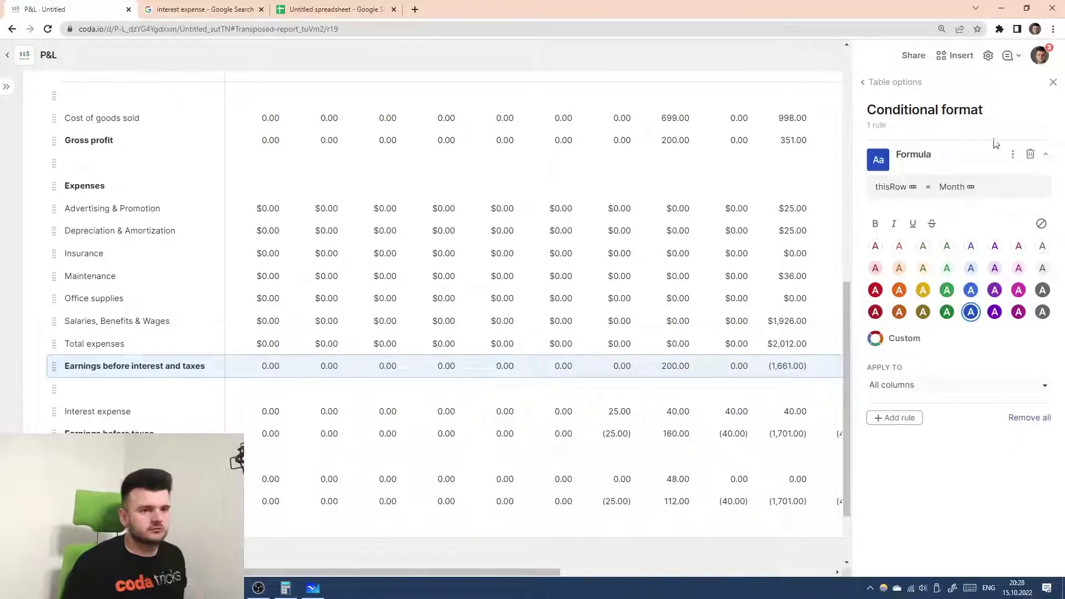
scroll(566, 218, "right", 2)
scroll(566, 218, "right", 4)
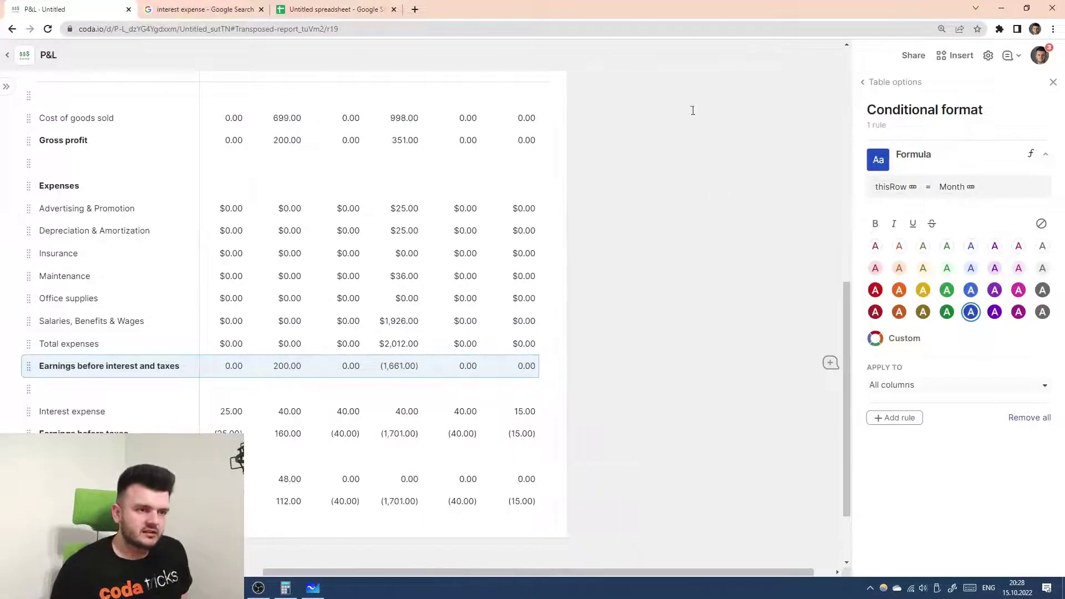
scroll(676, 141, "up", 3)
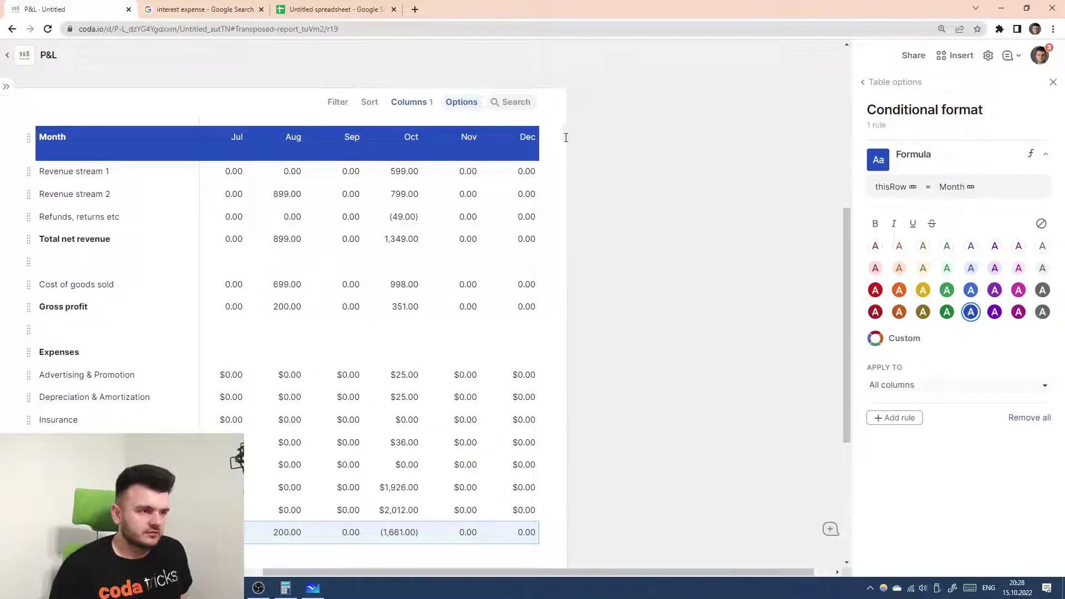
left_click(552, 120)
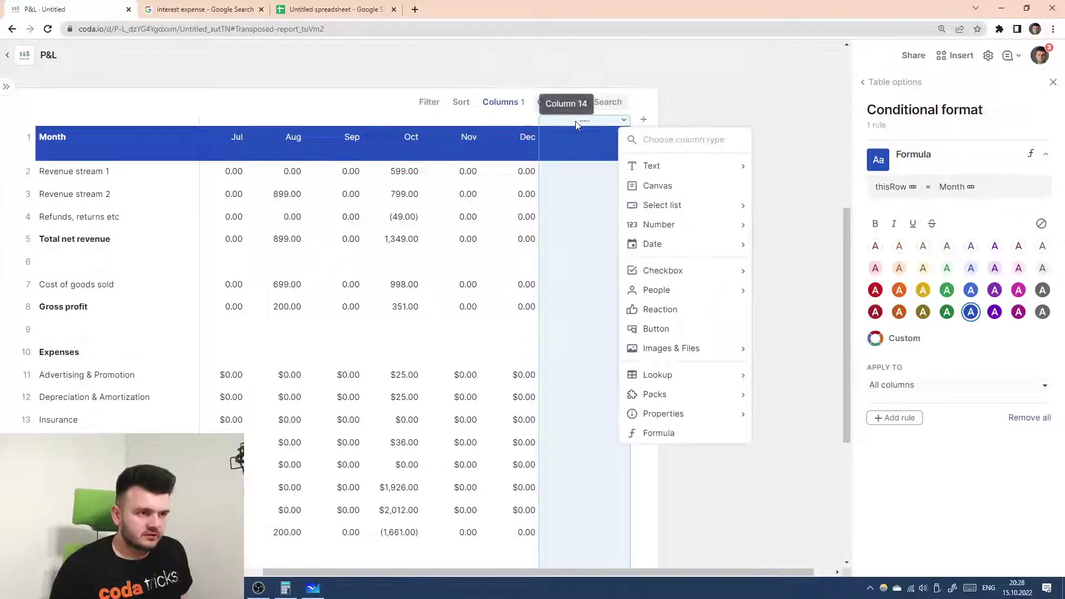
left_click(576, 123)
type("=thisRow")
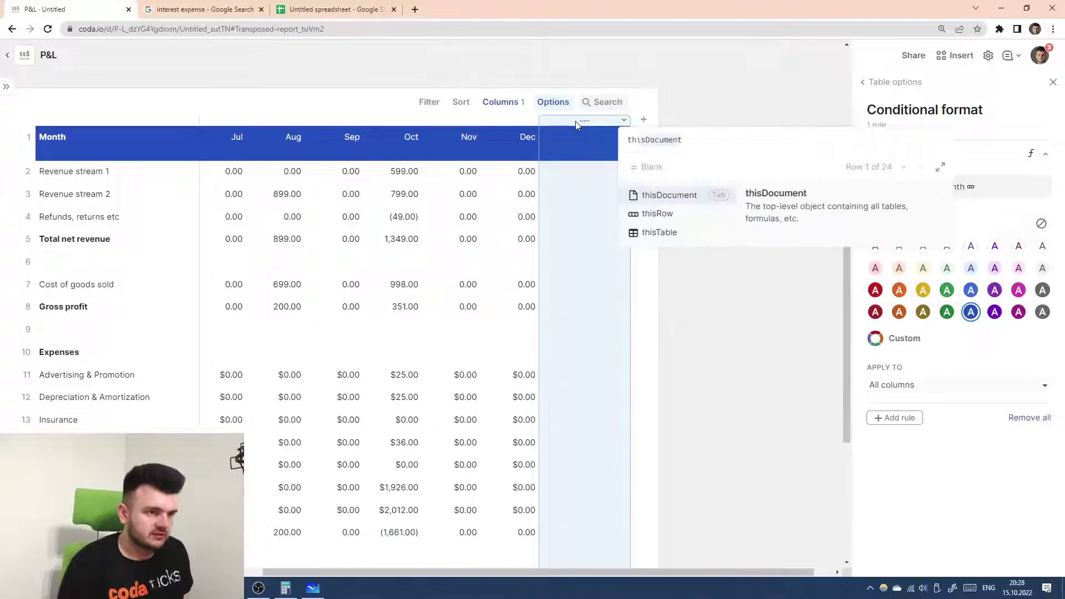
key("Tab")
key("Return")
scroll(584, 136, "down", 1)
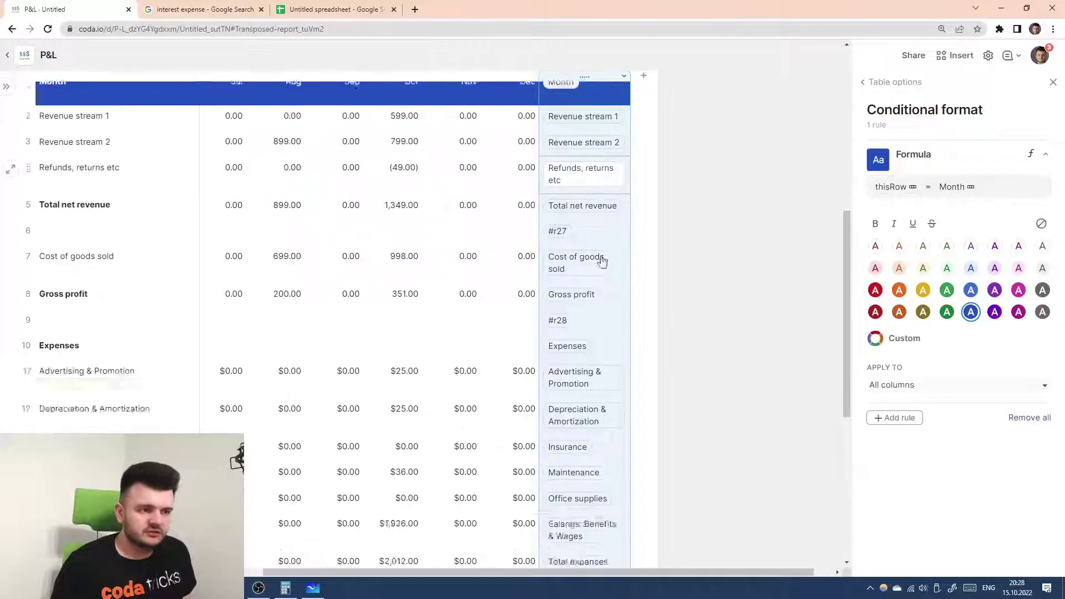
- Convert the helper column after Dec to a lookup on the Transposed report table, and hide that column
scroll(585, 155, "up", 2)
right_click(587, 178)
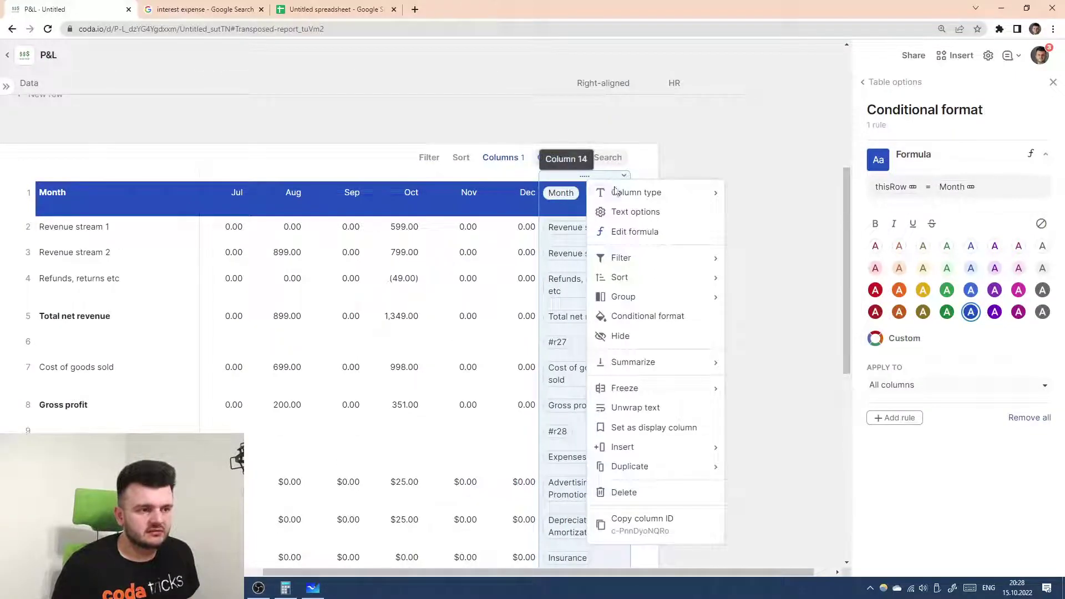
mouse_move(638, 193)
mouse_move(766, 432)
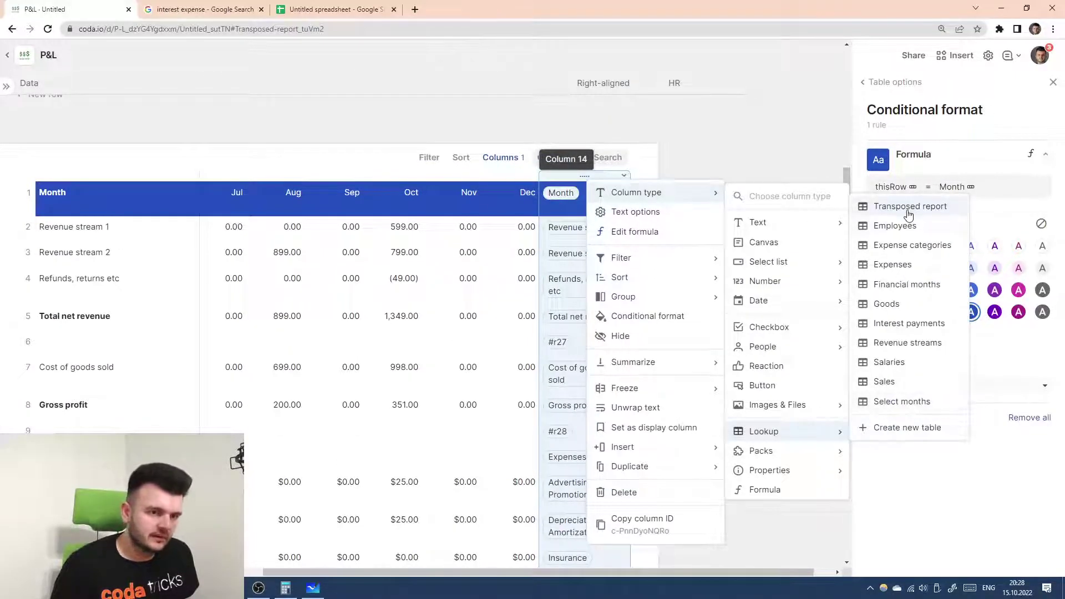
left_click(882, 207)
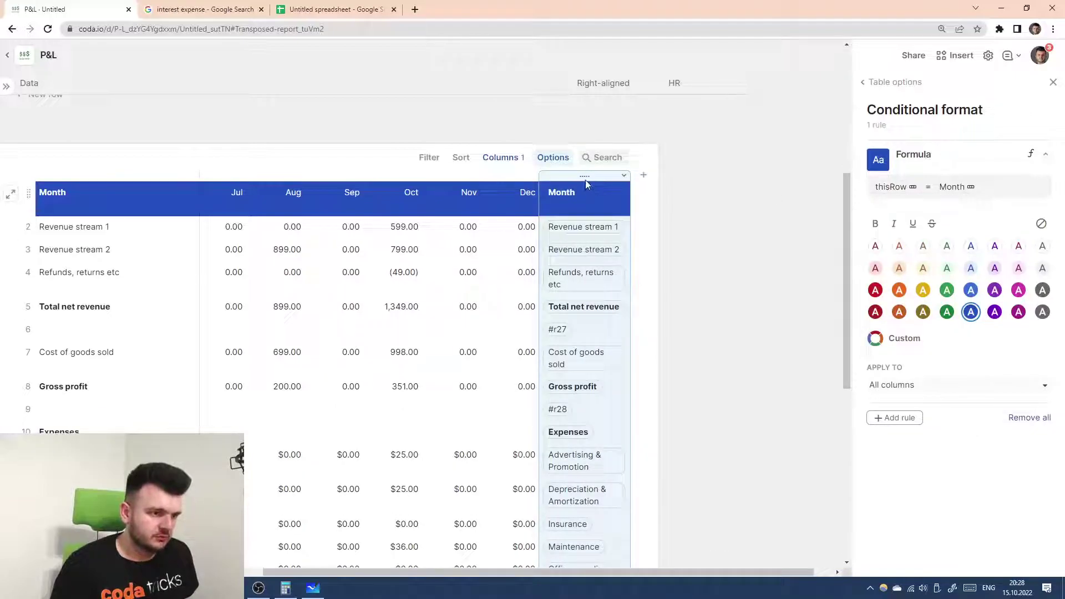
right_click(587, 185)
left_click(631, 332)
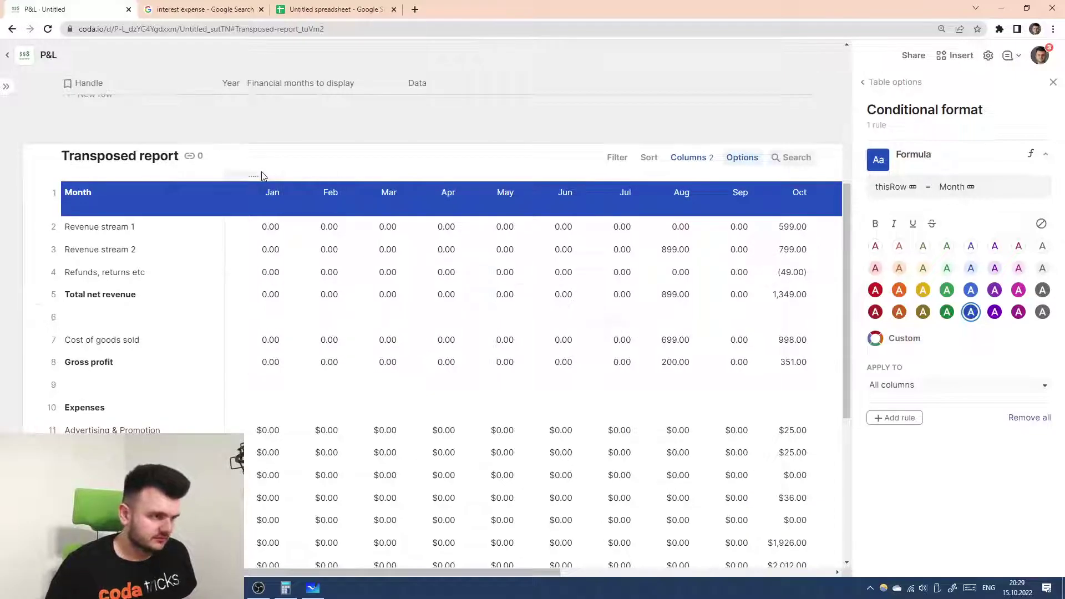
- Narrow the Jan to Dec columns of the Transposed report to one equal width so all twelve months fit in view
left_click(266, 177)
scroll(595, 188, "right", 4)
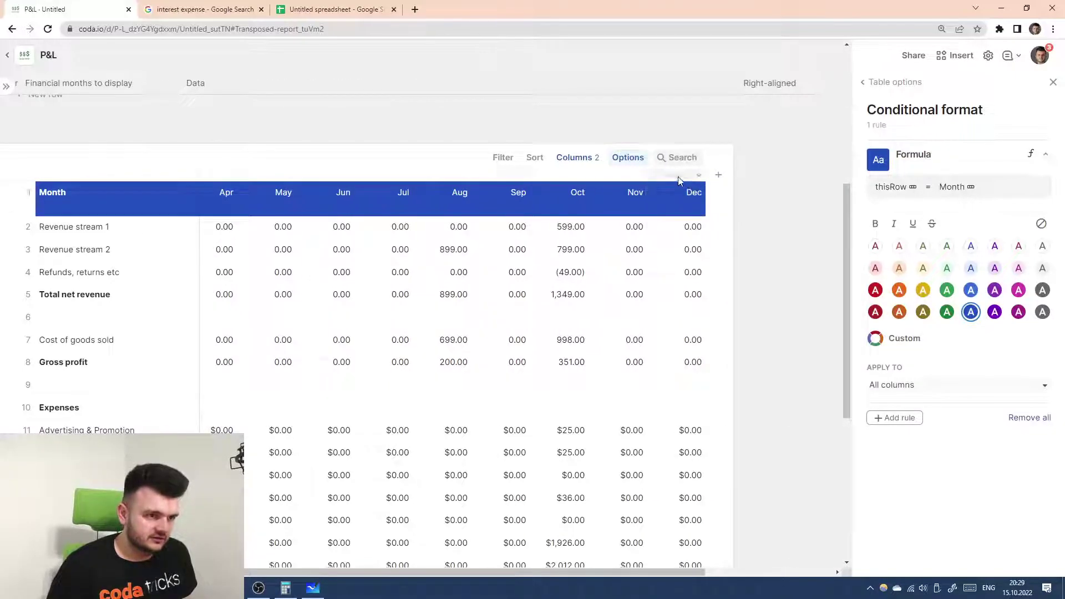
left_click(679, 181, "shift")
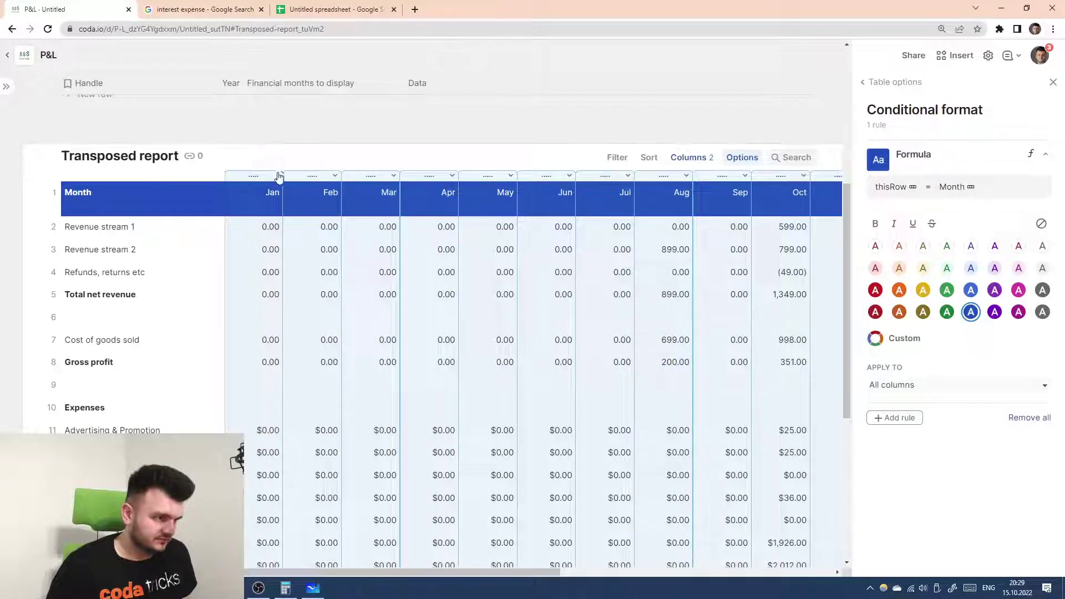
left_click_drag(279, 177, 322, 180)
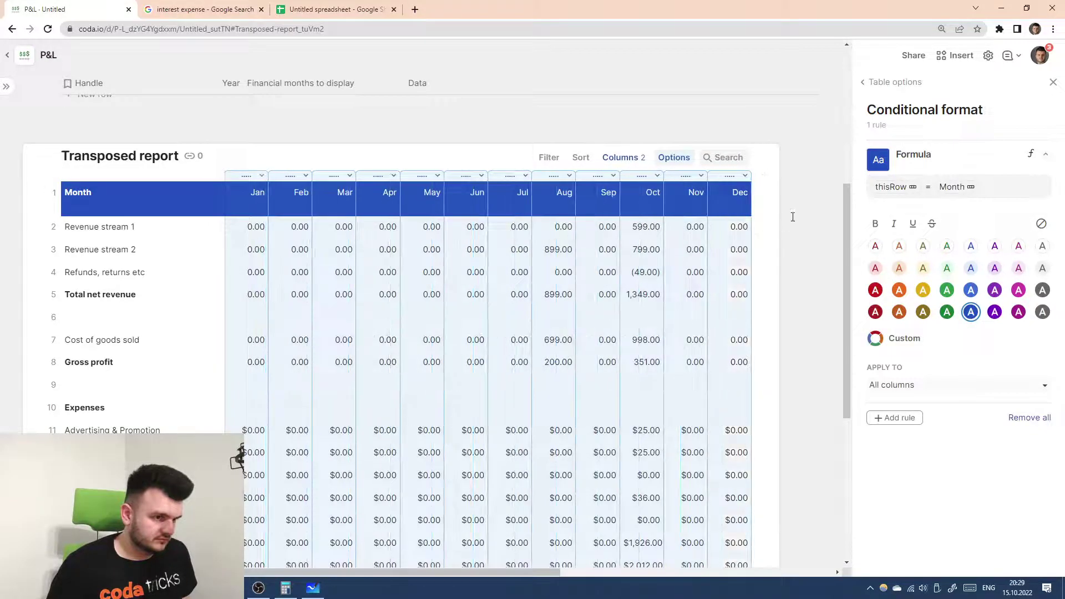
left_click(806, 254)
scroll(775, 316, "down", 4)
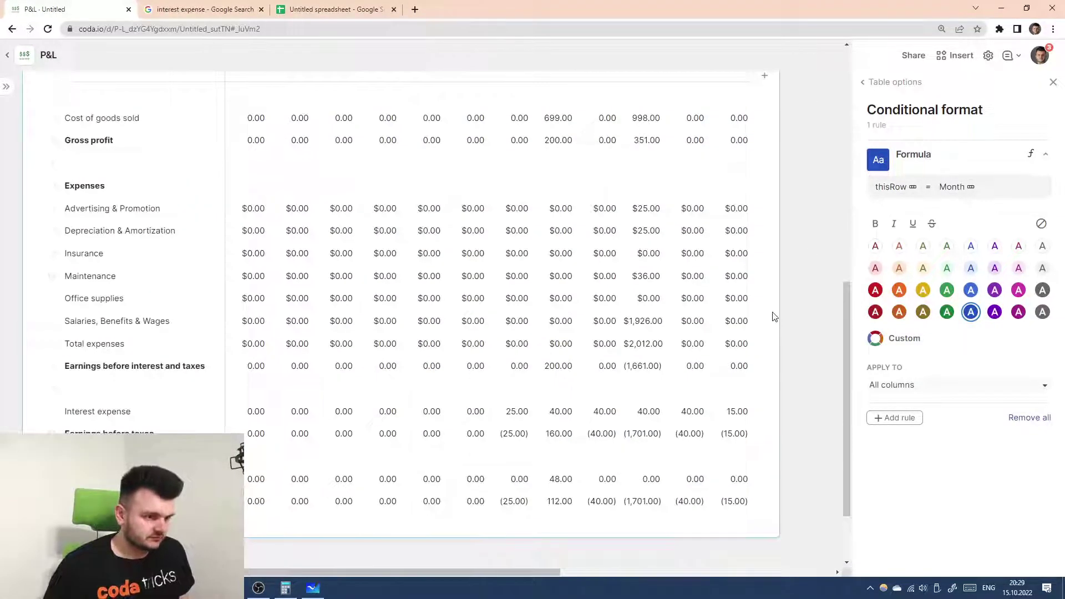
scroll(775, 317, "up", 5)
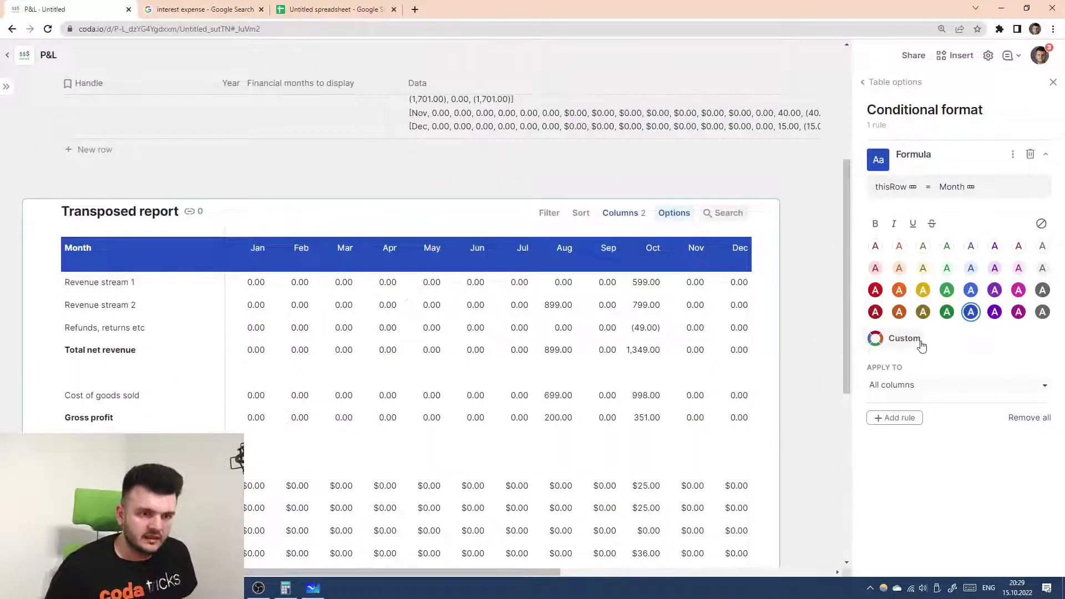
left_click(740, 250)
left_click(243, 232, "shift")
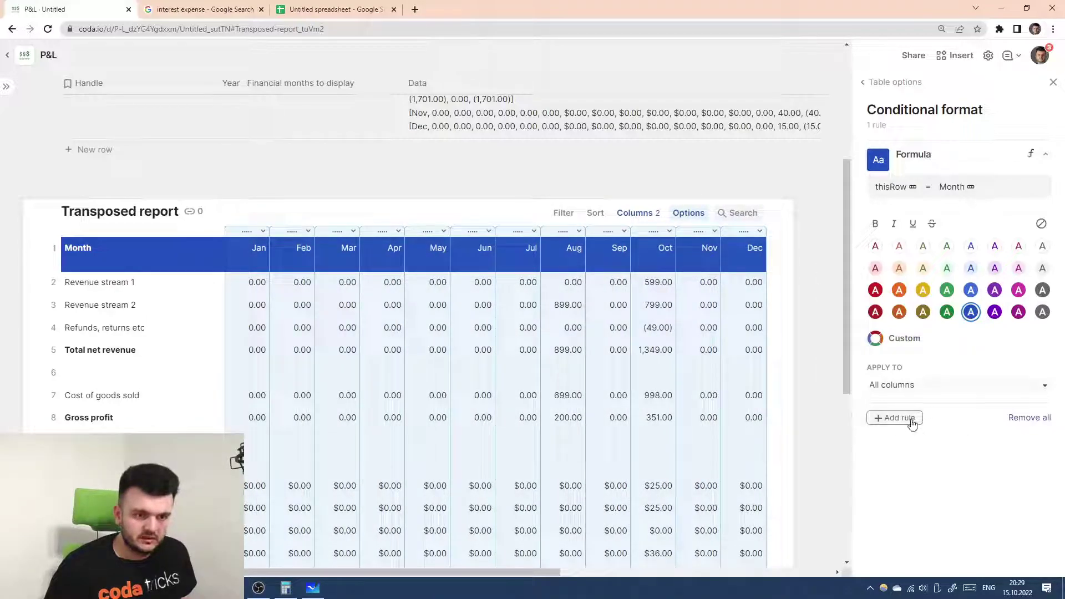
- Add a conditional format rule on Column 14 that matches Total net revenue and Gross profit
left_click(894, 418)
left_click(912, 350)
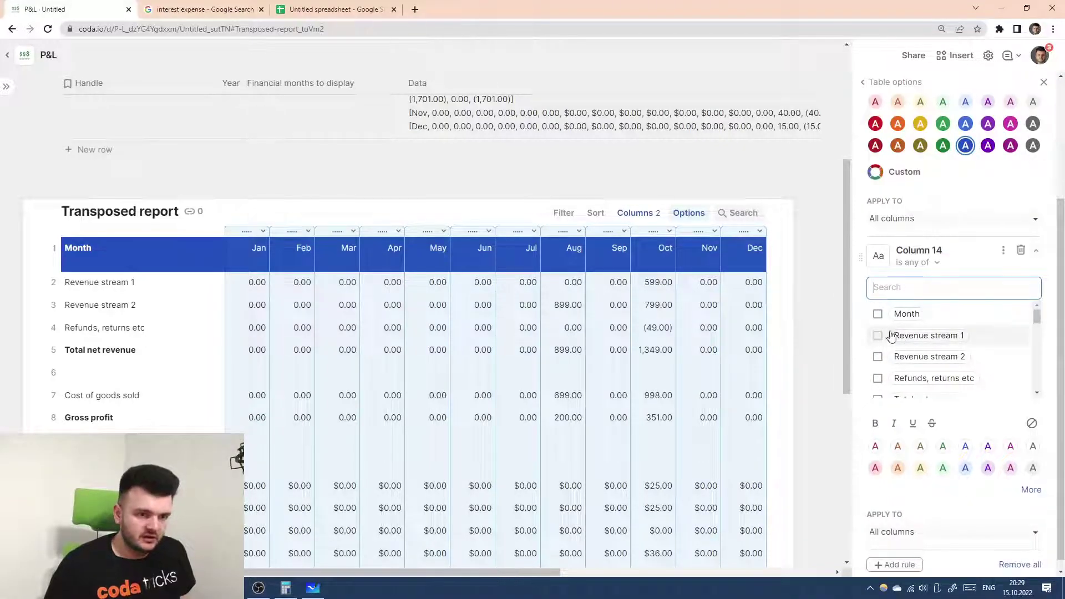
scroll(883, 375, "down", 1)
left_click(880, 348)
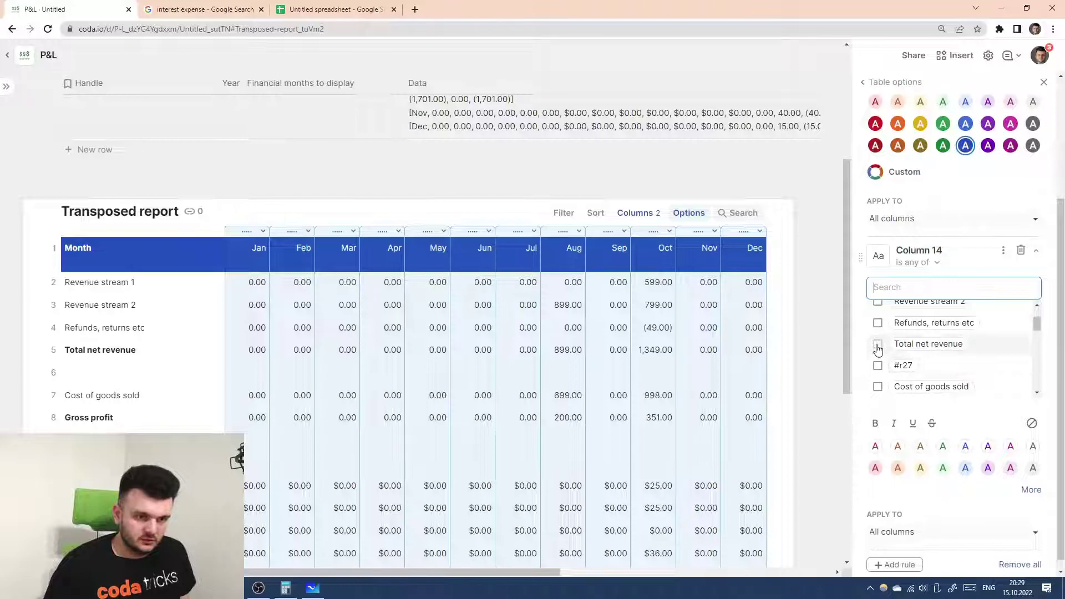
scroll(910, 360, "down", 2)
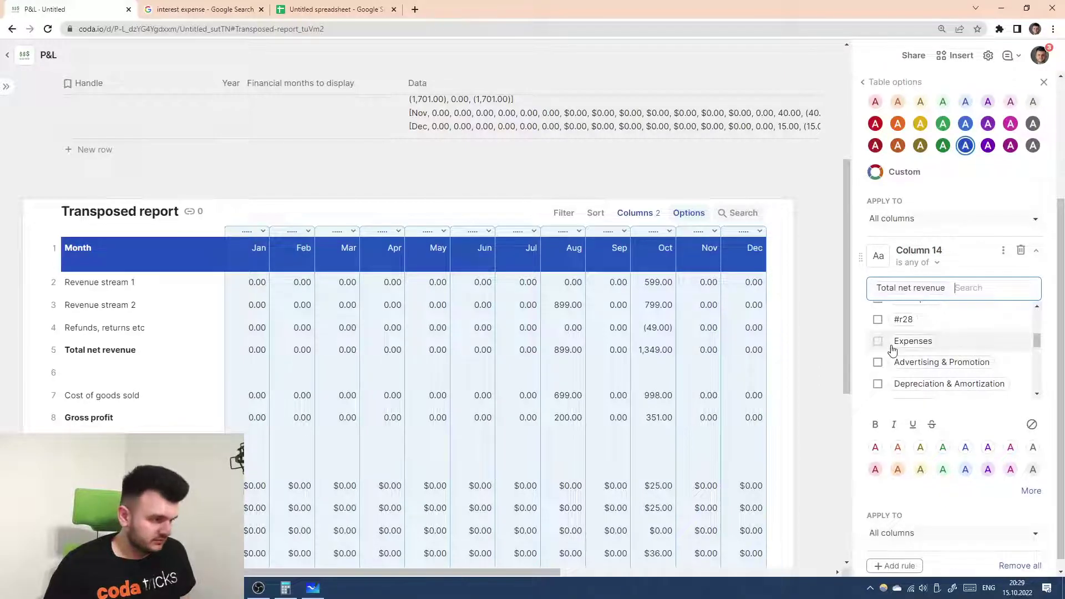
scroll(882, 350, "up", 2)
left_click(878, 353)
- Extend the Column 14 rule to also match Earnings before interest and taxes, Earnings before taxes and Net earnings
scroll(926, 364, "down", 3)
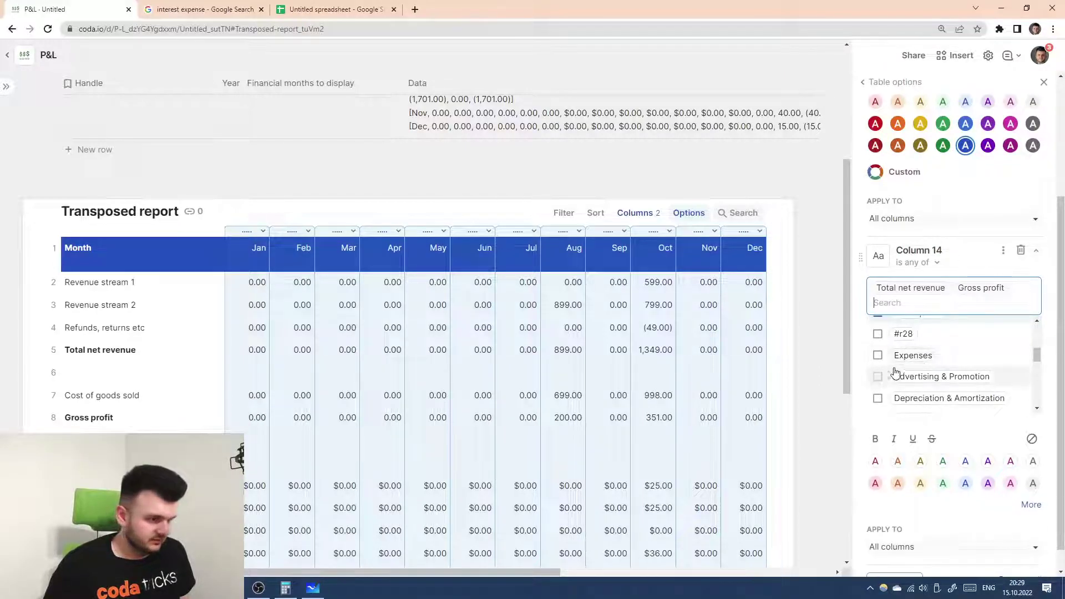
scroll(520, 406, "down", 2)
scroll(575, 395, "down", 1)
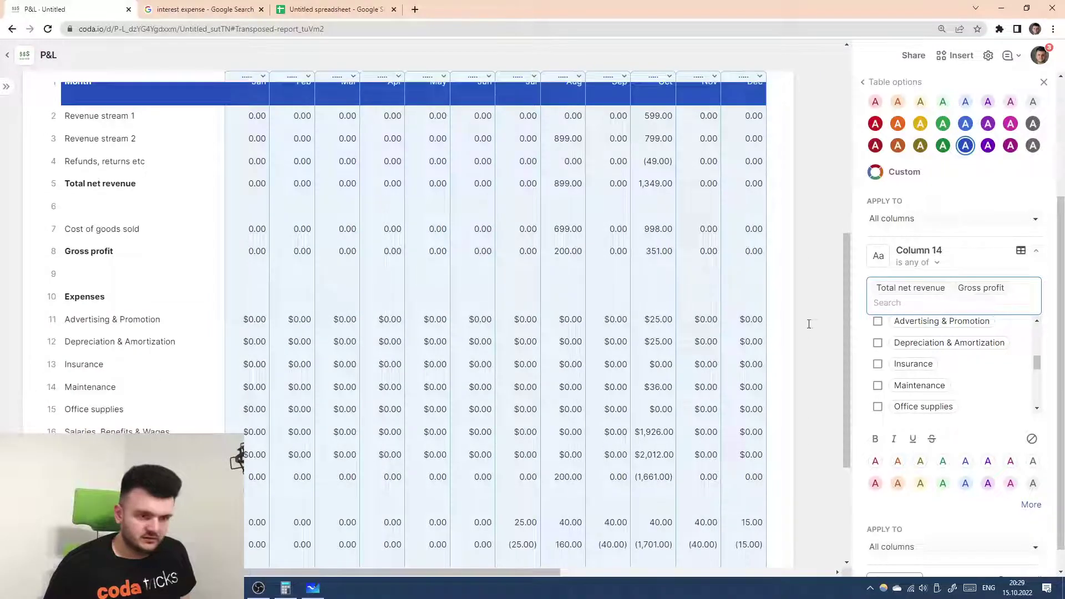
scroll(937, 355, "down", 3)
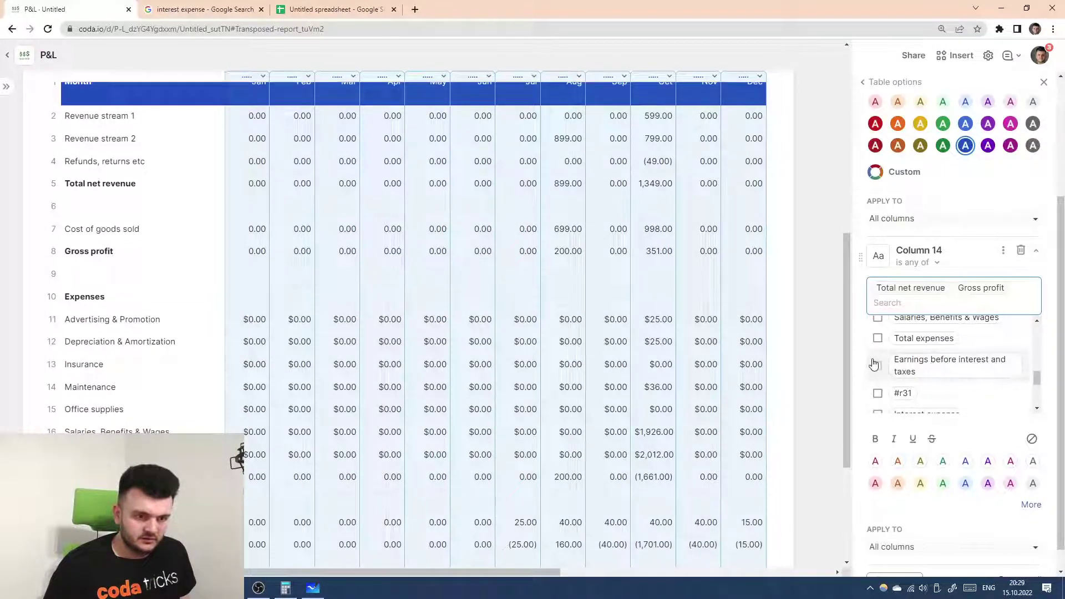
left_click(906, 375)
scroll(940, 373, "down", 2)
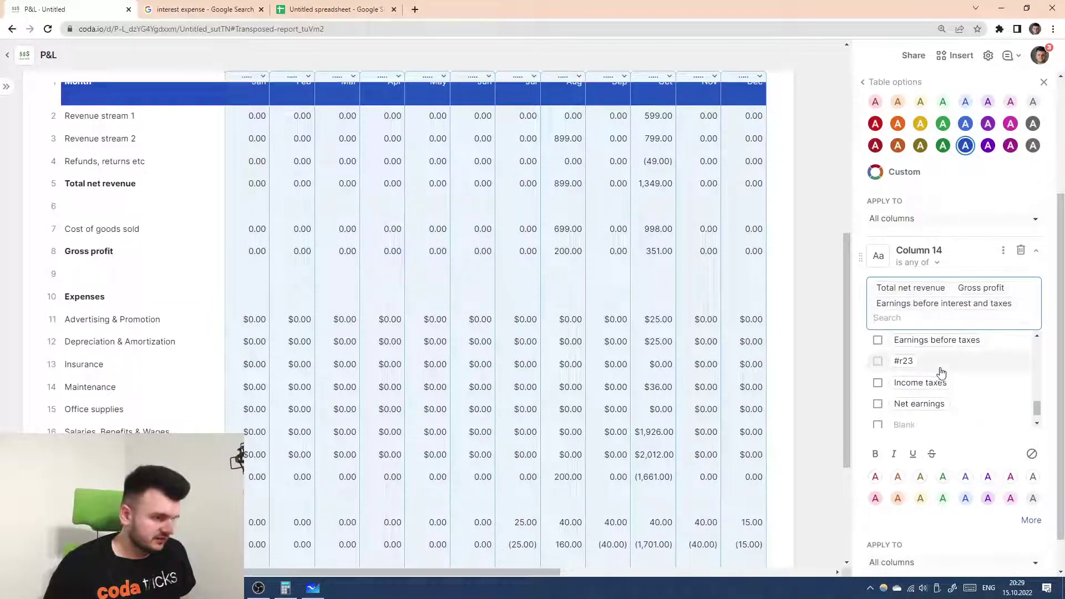
left_click(878, 340)
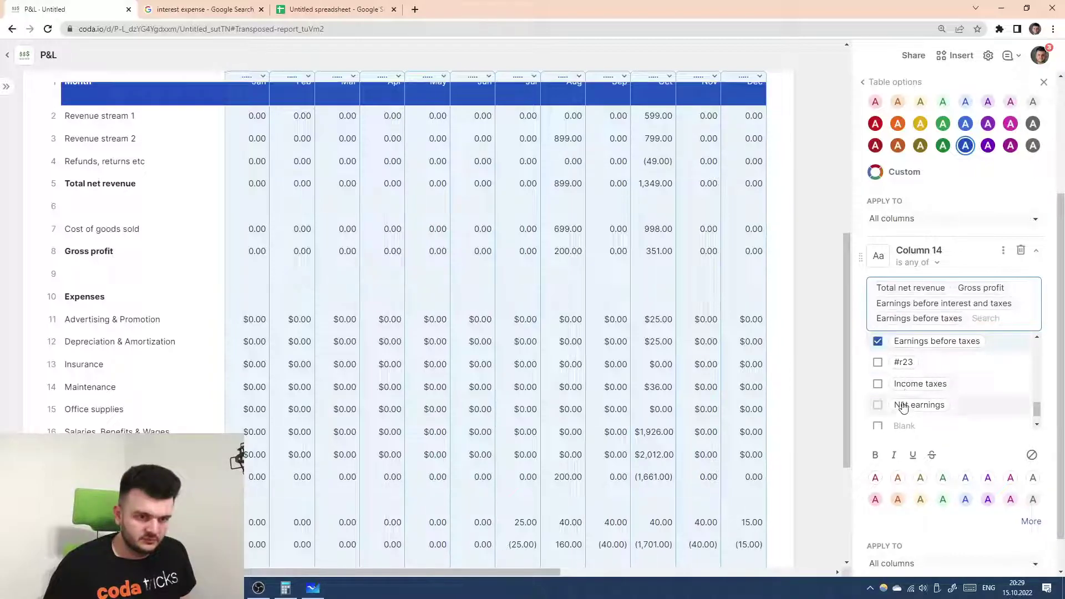
left_click(878, 406)
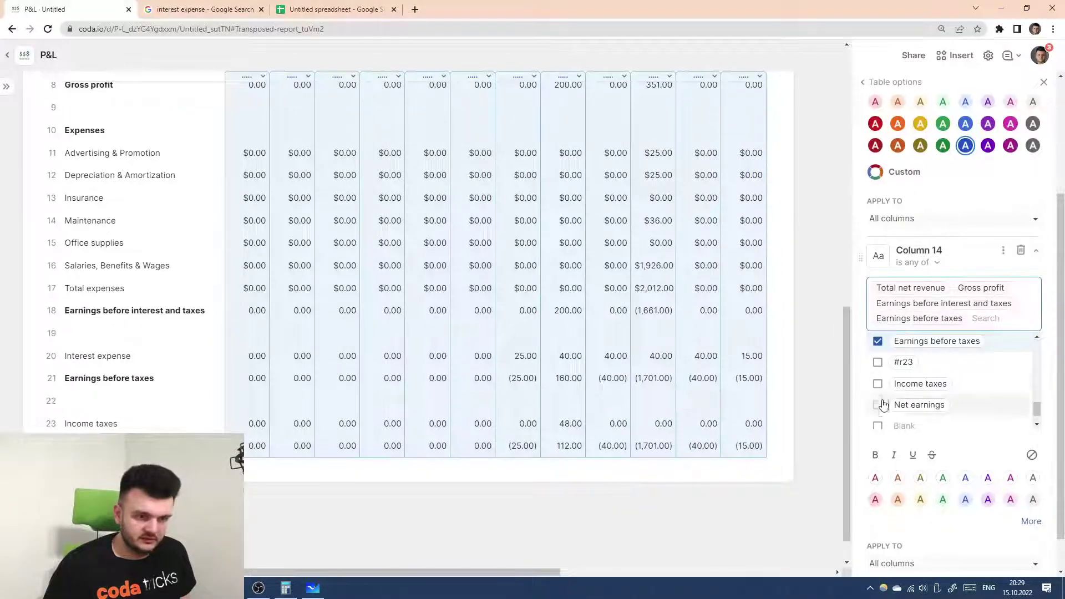
left_click(1052, 383)
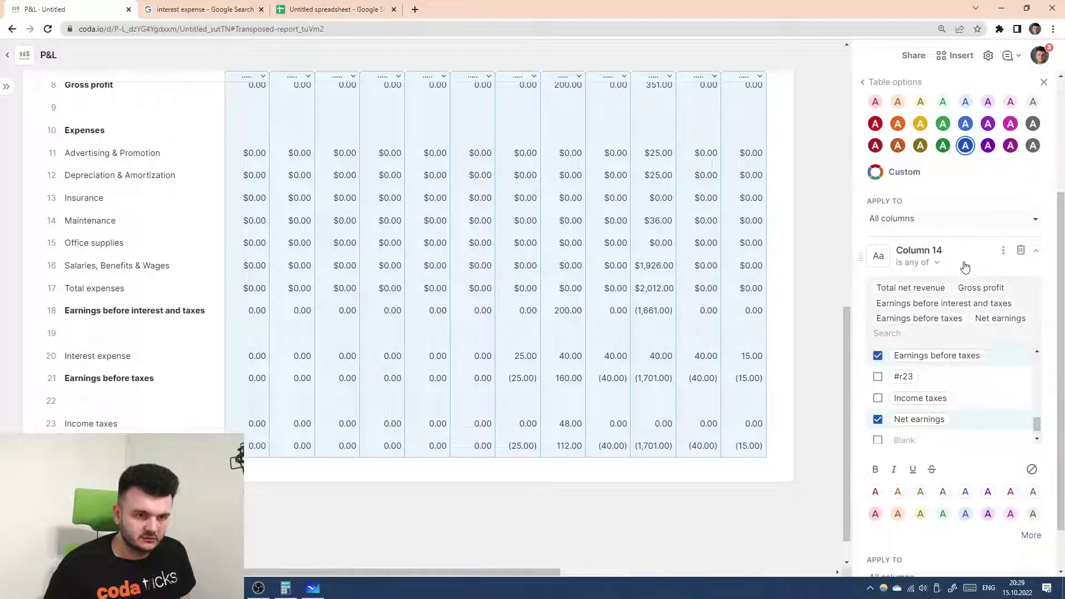
- Give the Column 14 conditional format rule a custom background in the lightest teal shade
left_click(1032, 536)
scroll(955, 500, "down", 2)
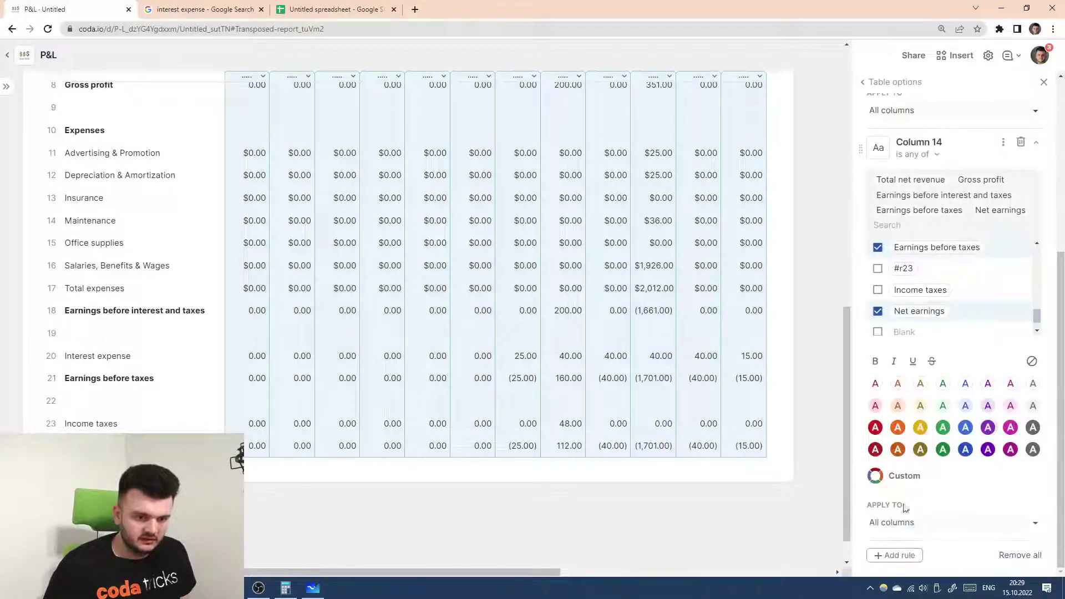
left_click(904, 476)
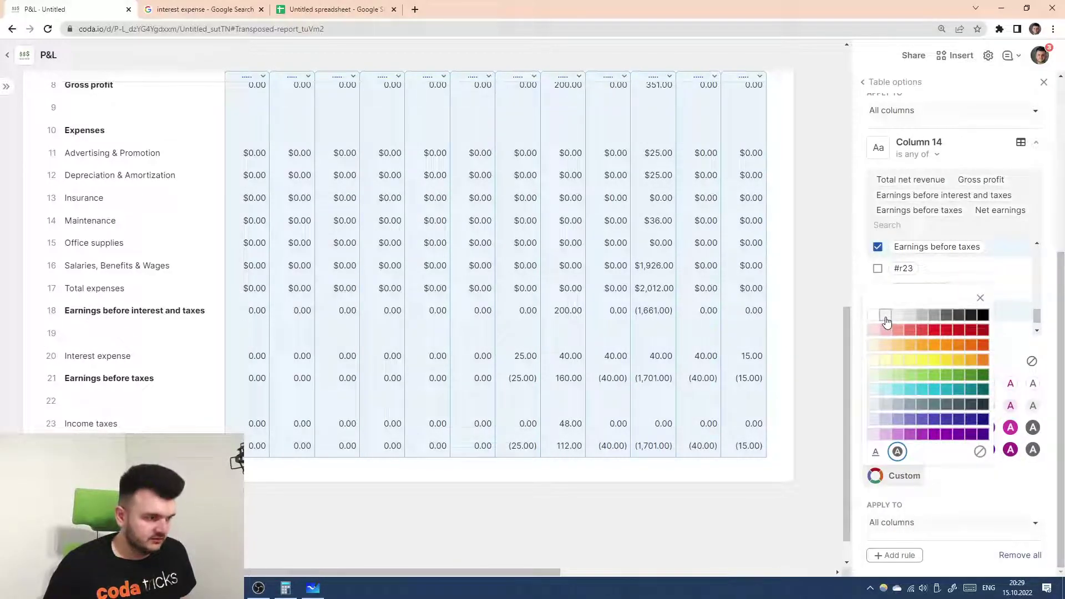
left_click(874, 391)
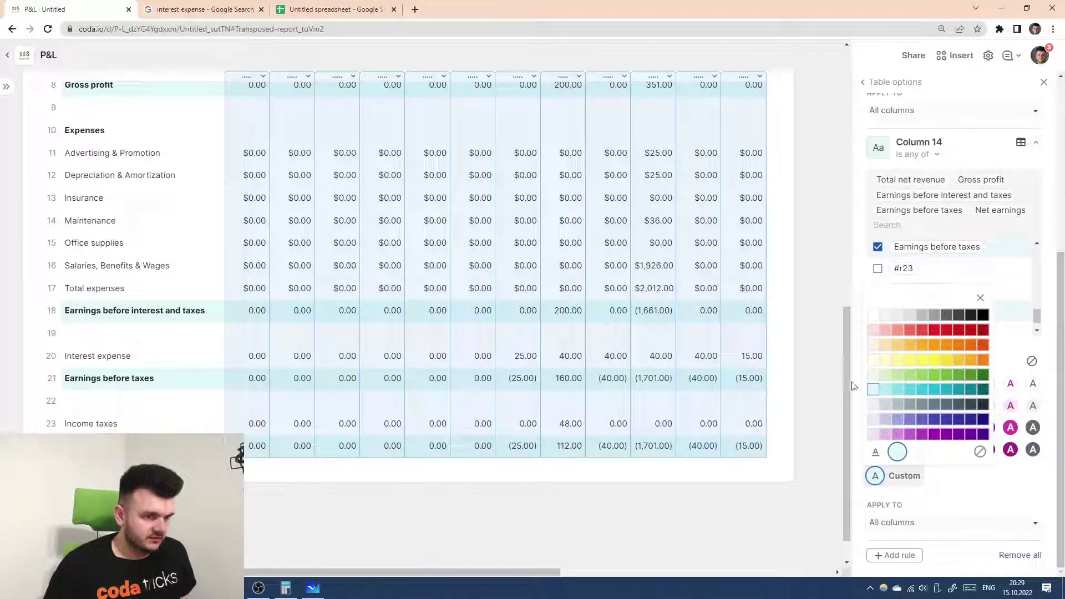
left_click(853, 386)
- Review the highlighted total rows of the Transposed report and the columns the Column 14 rule applies to
scroll(818, 367, "up", 4)
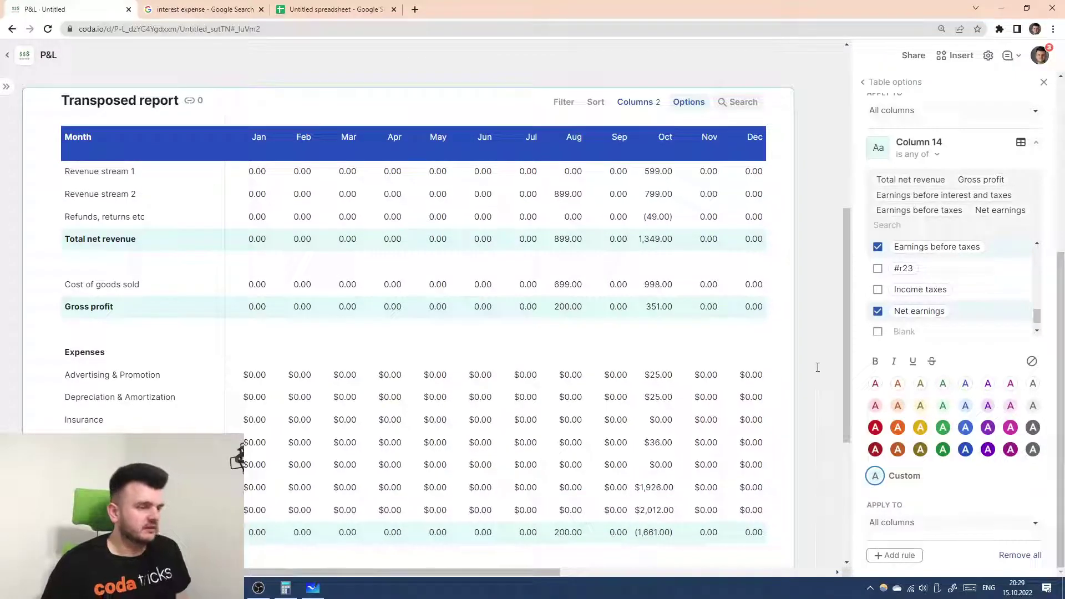
scroll(818, 367, "down", 1)
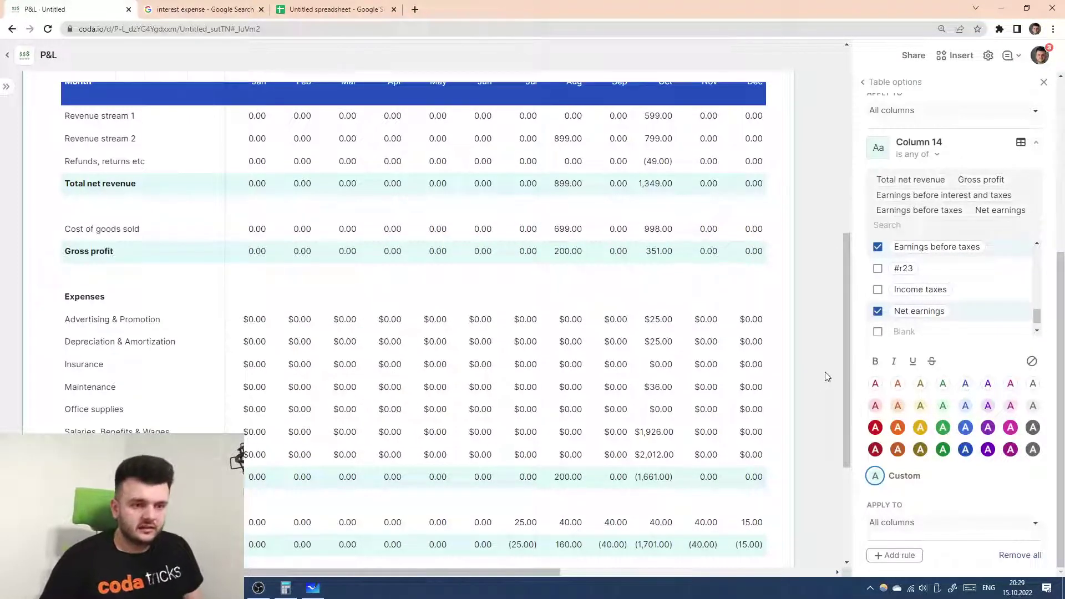
scroll(971, 311, "up", 2)
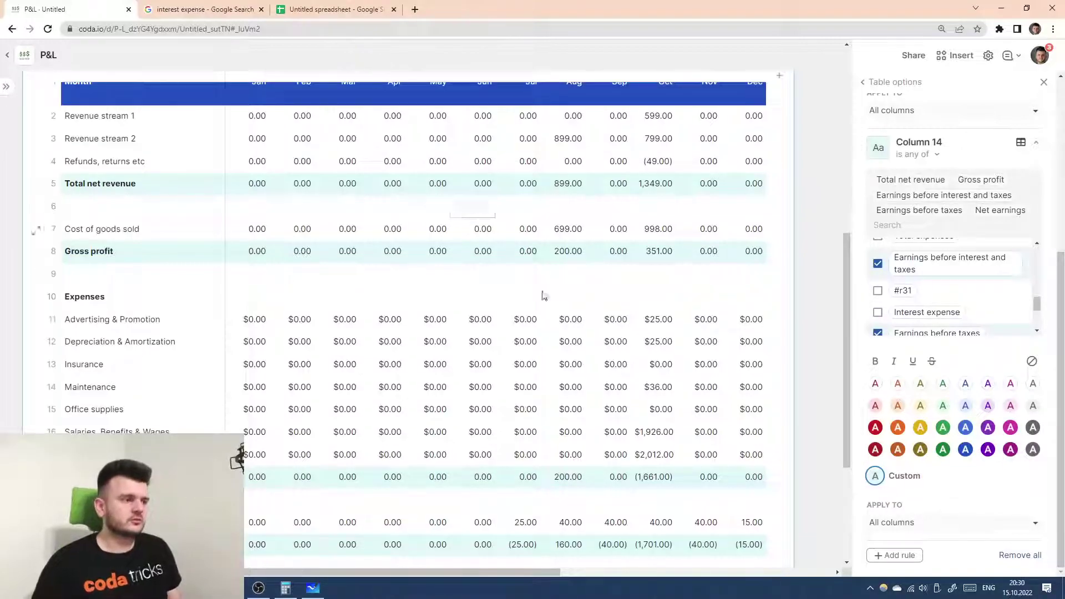
left_click(924, 522)
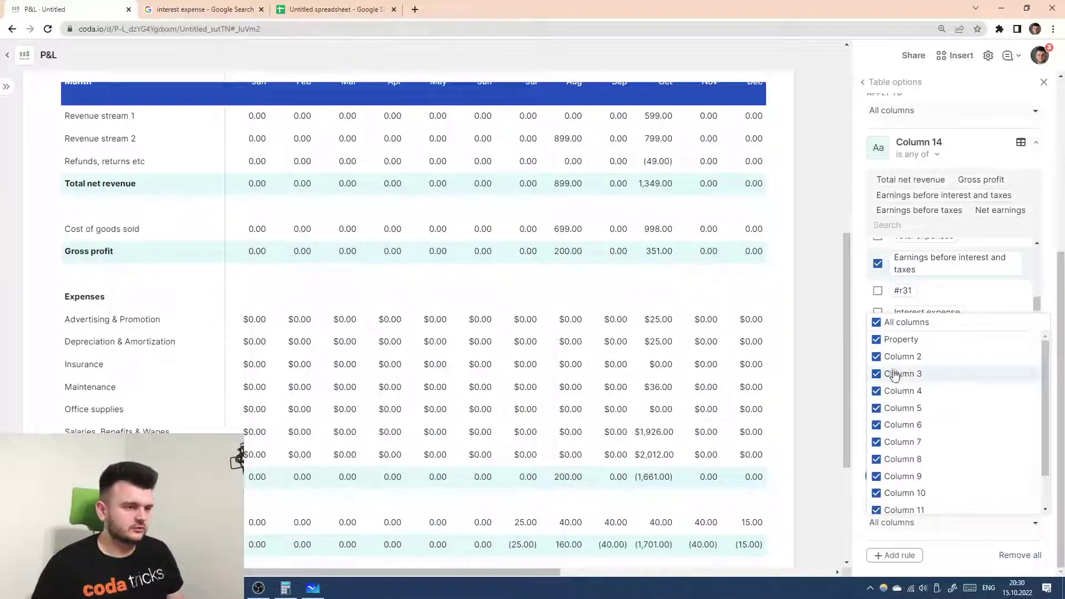
left_click(1052, 303)
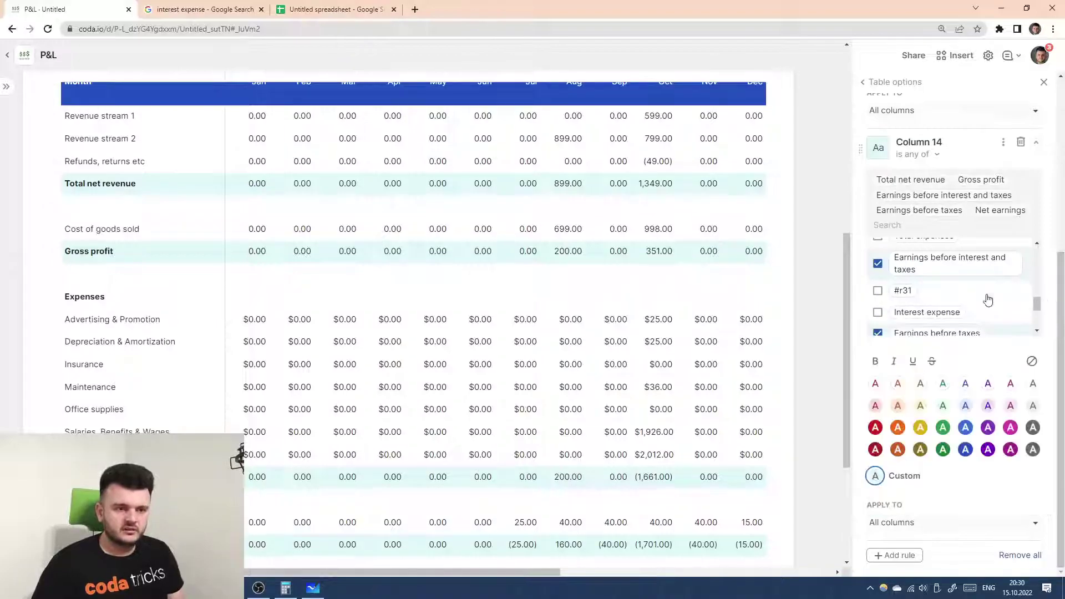
scroll(982, 294, "up", 3)
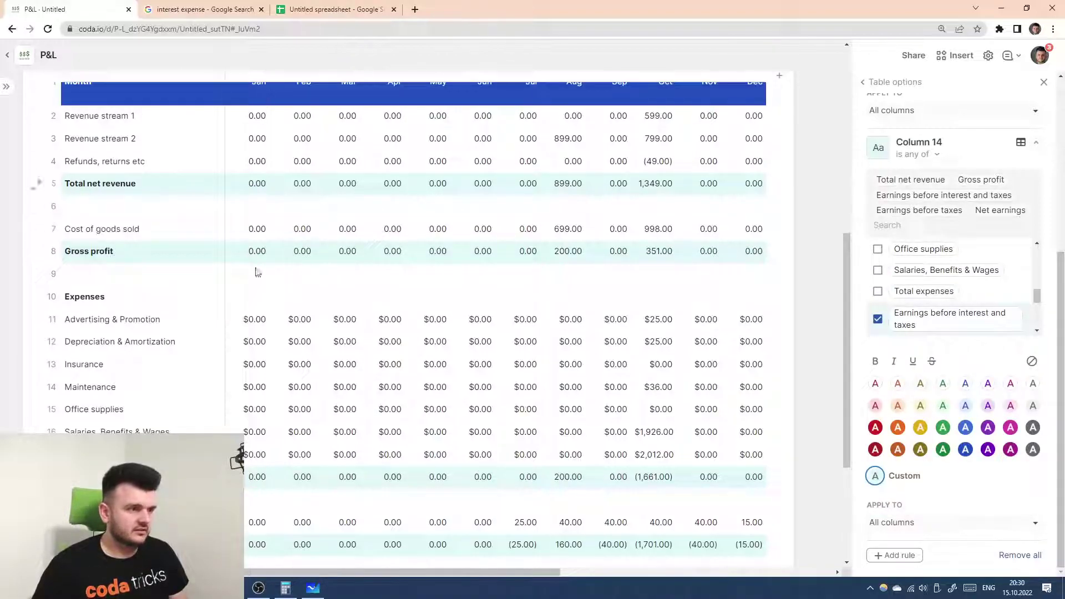
scroll(274, 172, "up", 1)
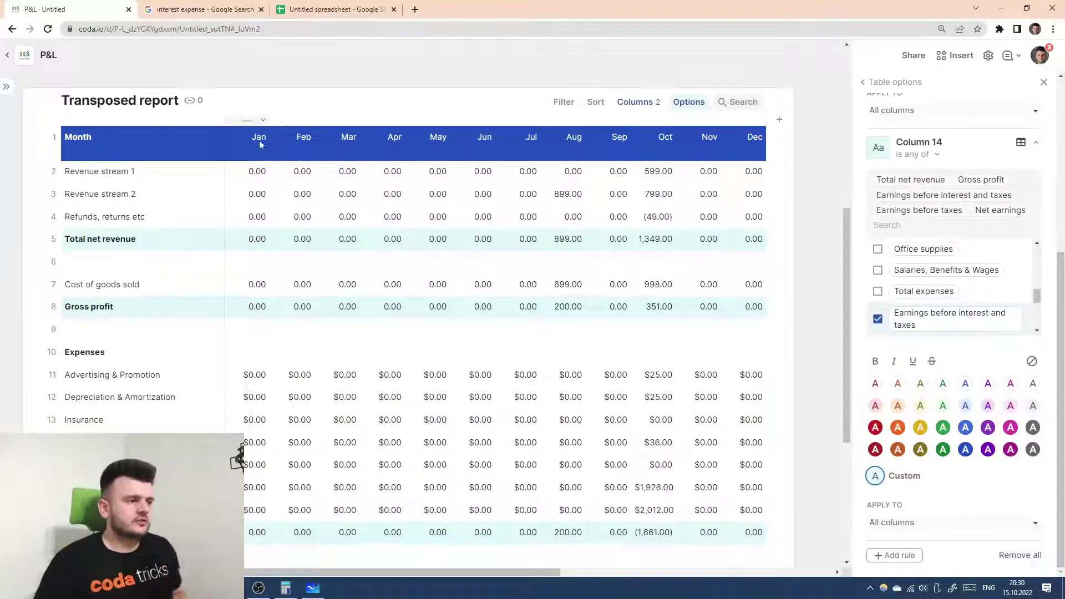
mouse_move(439, 243)
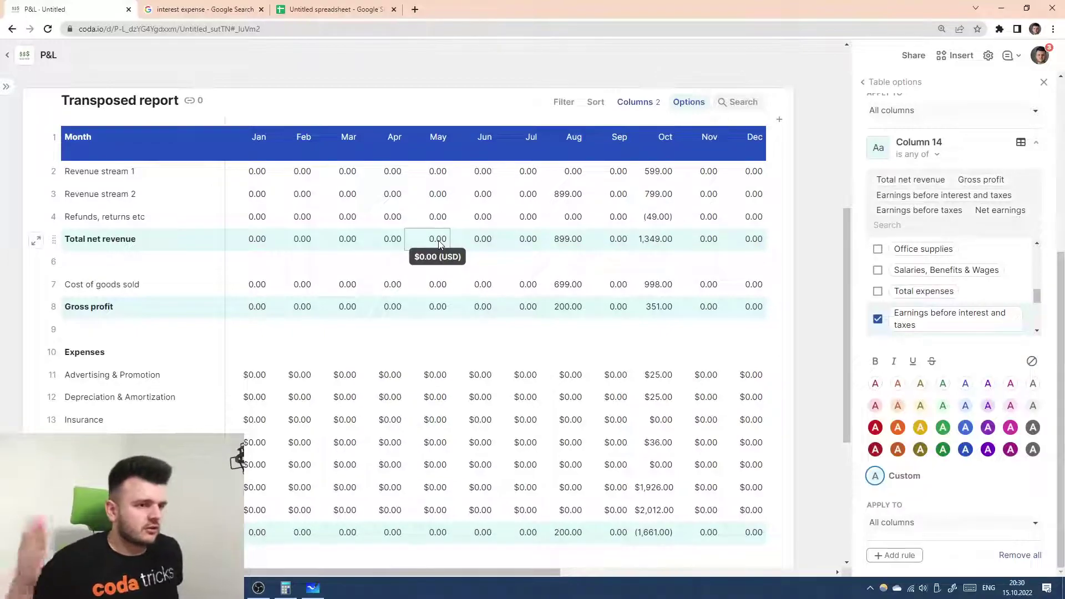
- Widen the Jan to Dec columns of the Transposed report slightly, keeping them all the same width
left_click(251, 119)
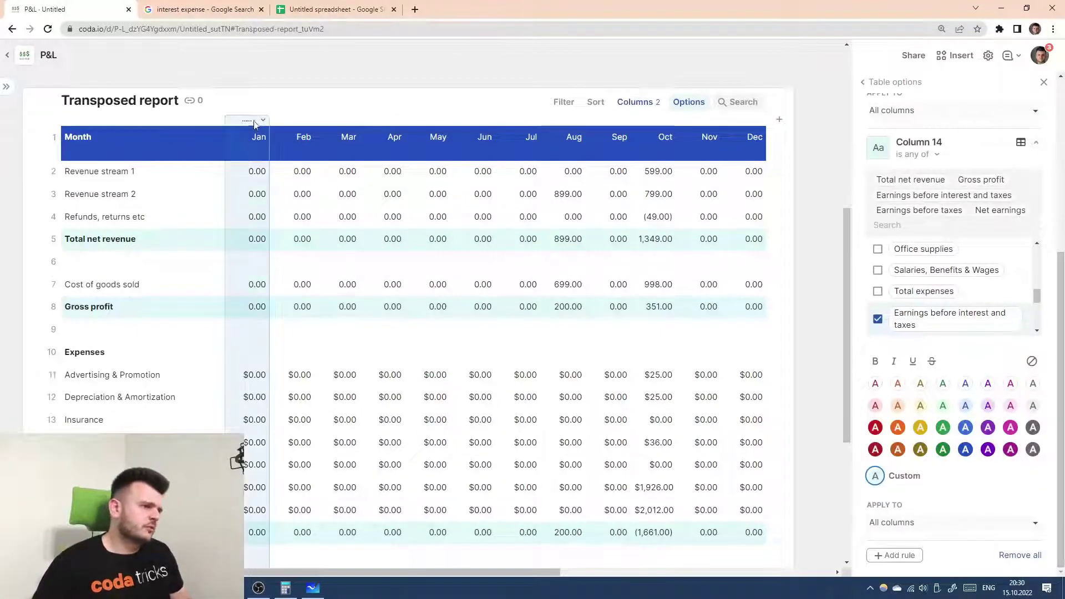
left_click(735, 121)
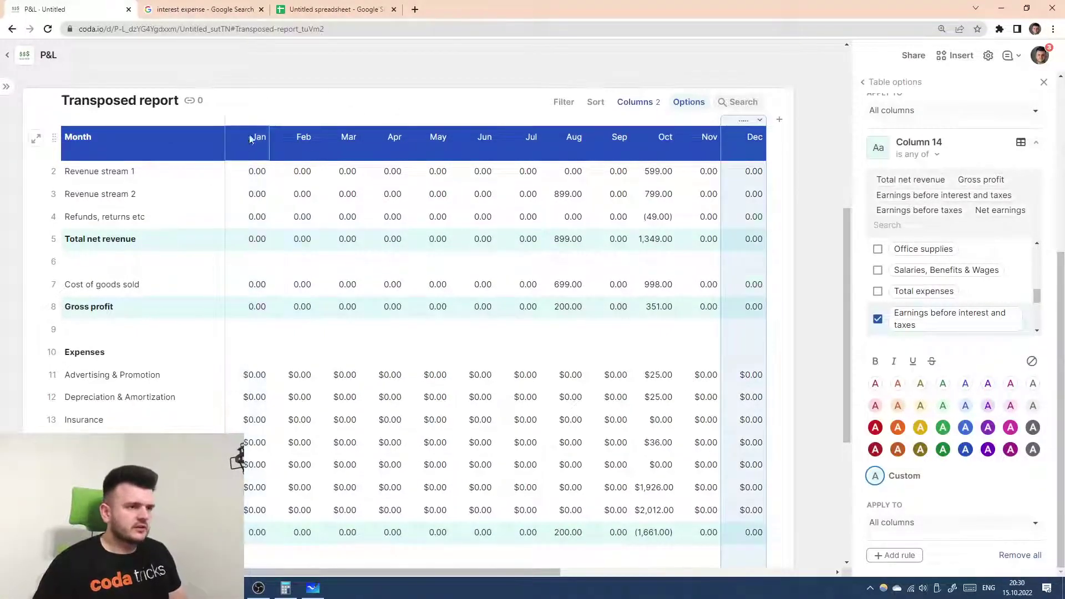
left_click(249, 121, "shift")
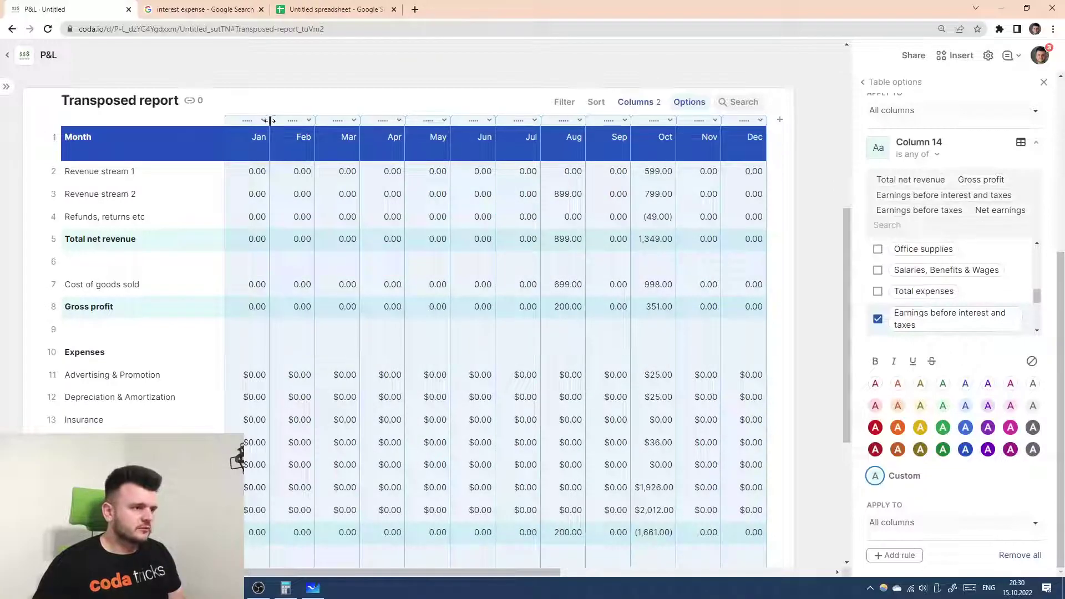
left_click_drag(270, 121, 272, 120)
left_click(343, 225)
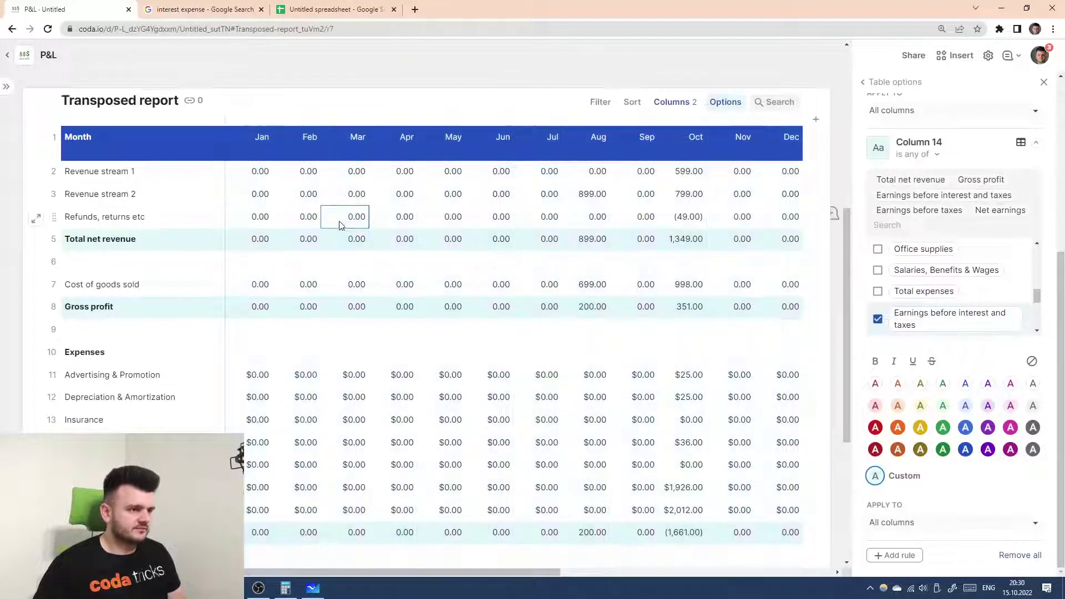
- Close the table options of the Transposed report
scroll(500, 233, "down", 2)
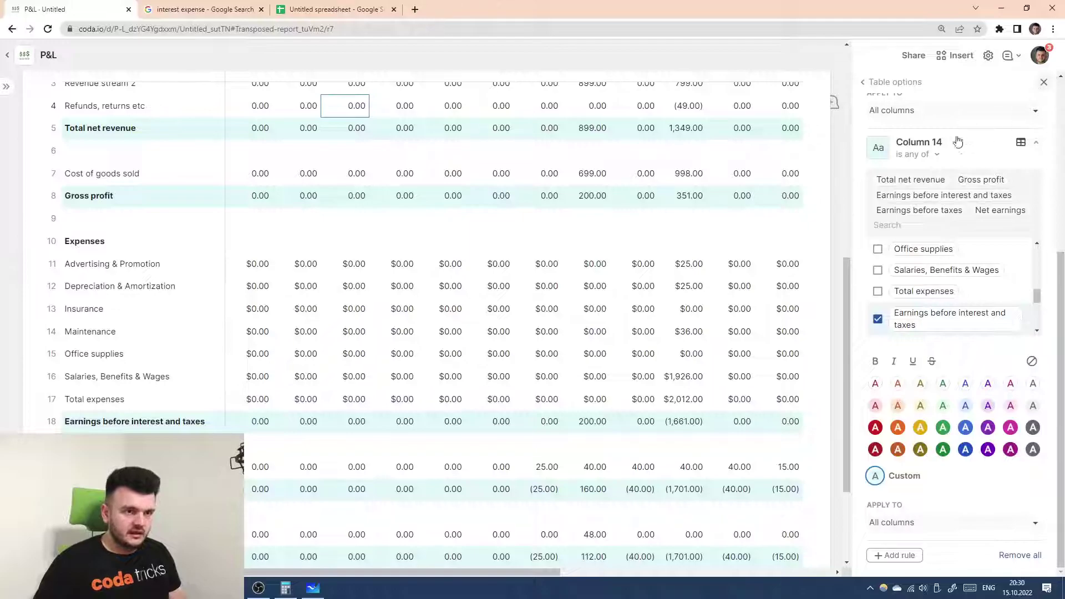
key("Escape")
scroll(902, 184, "up", 2)
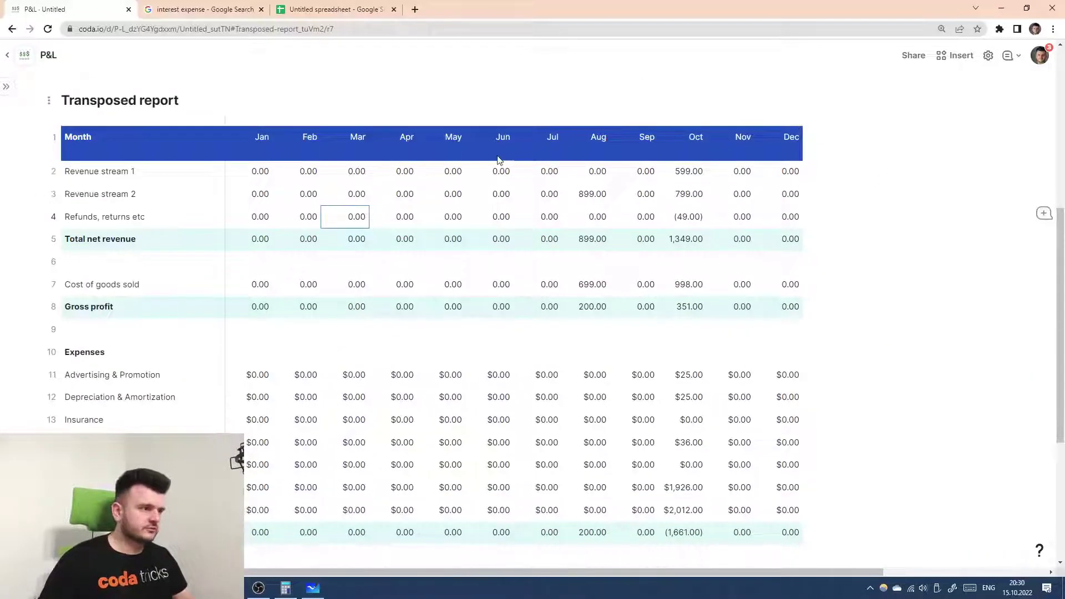
- Copy the whole Transposed report table and paste it into a new sheet of the Untitled spreadsheet in Google Sheets
left_click(269, 105)
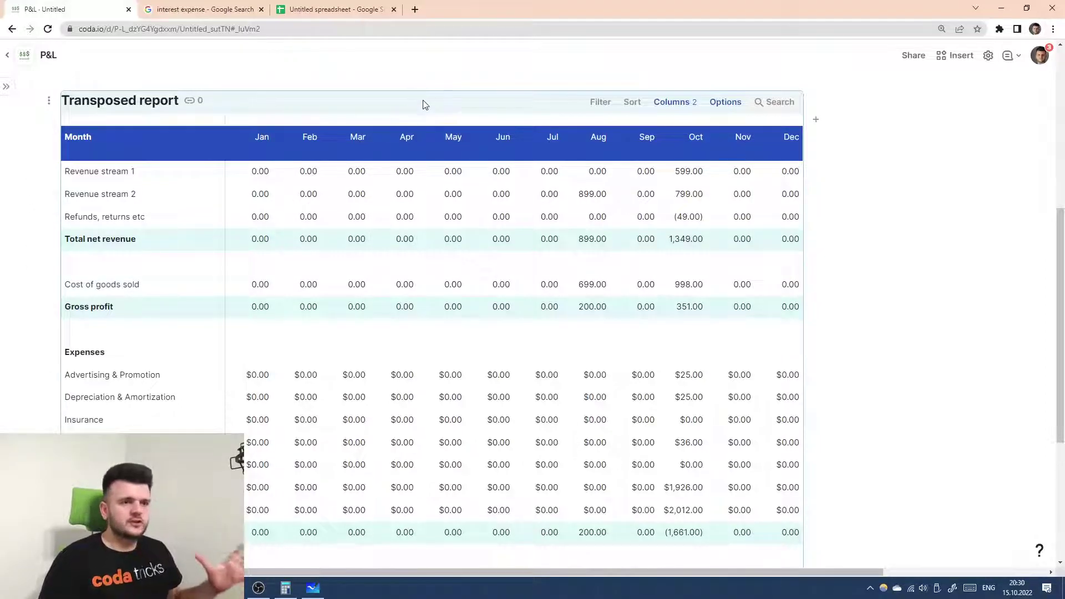
scroll(608, 138, "up", 3)
scroll(613, 145, "down", 1)
scroll(612, 145, "down", 2)
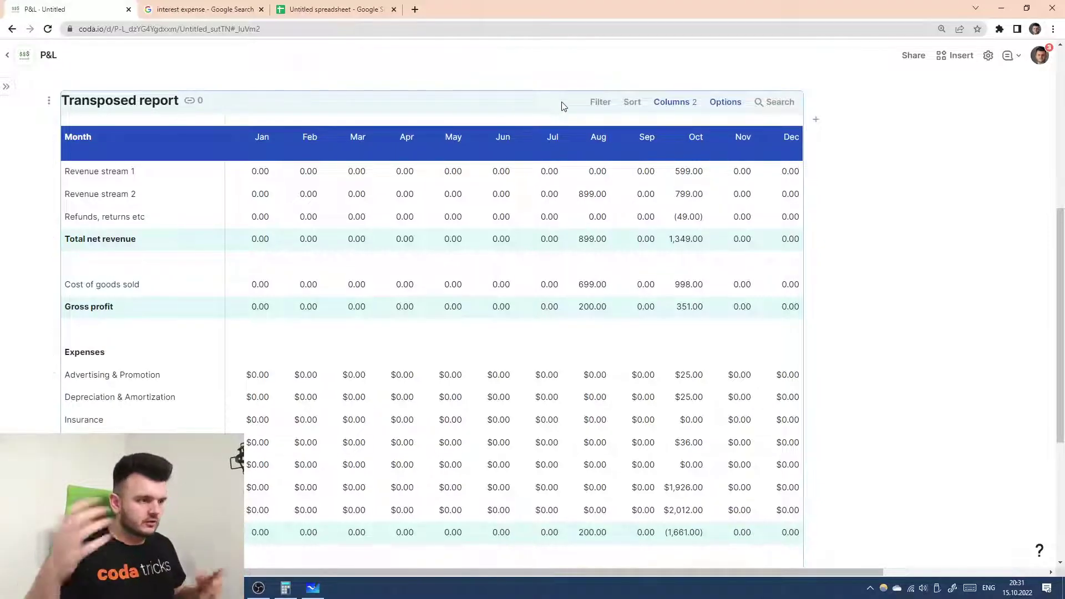
scroll(611, 210, "down", 4)
scroll(897, 290, "up", 4)
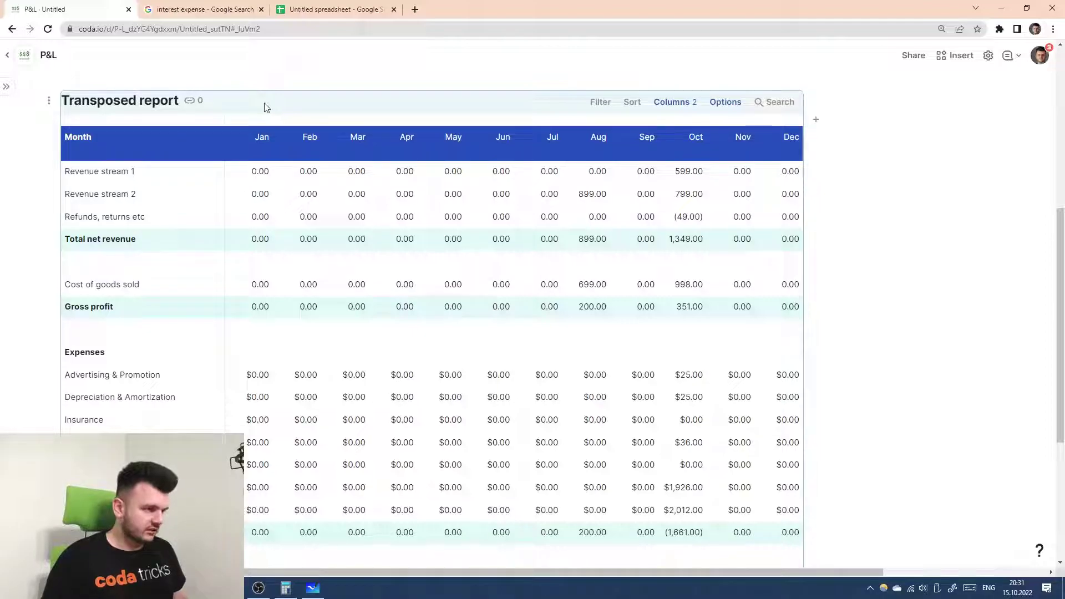
left_click(339, 7)
left_click(12, 566)
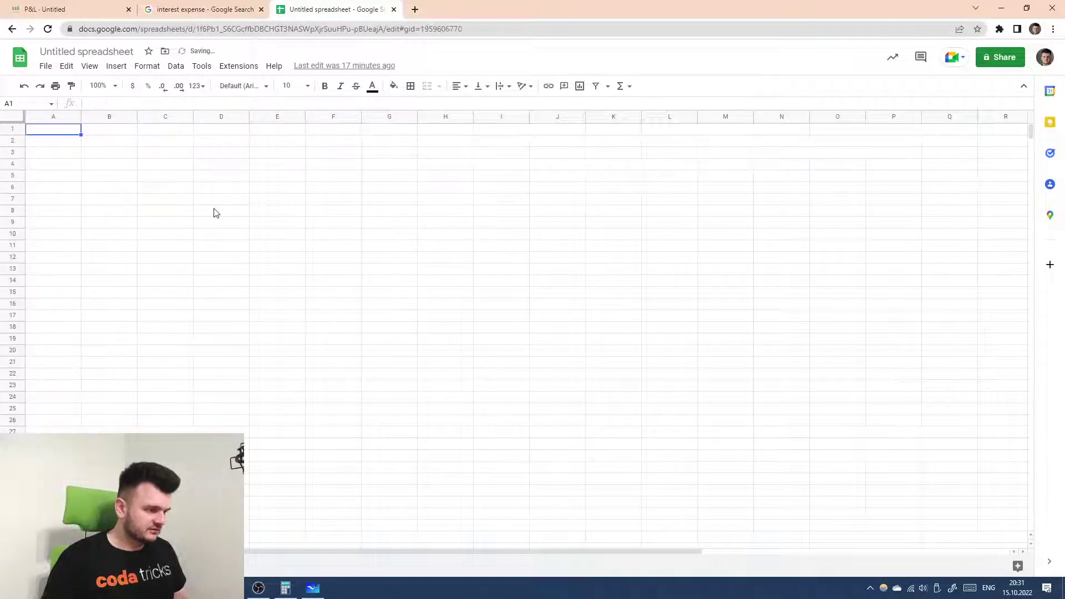
key("ctrl+v")
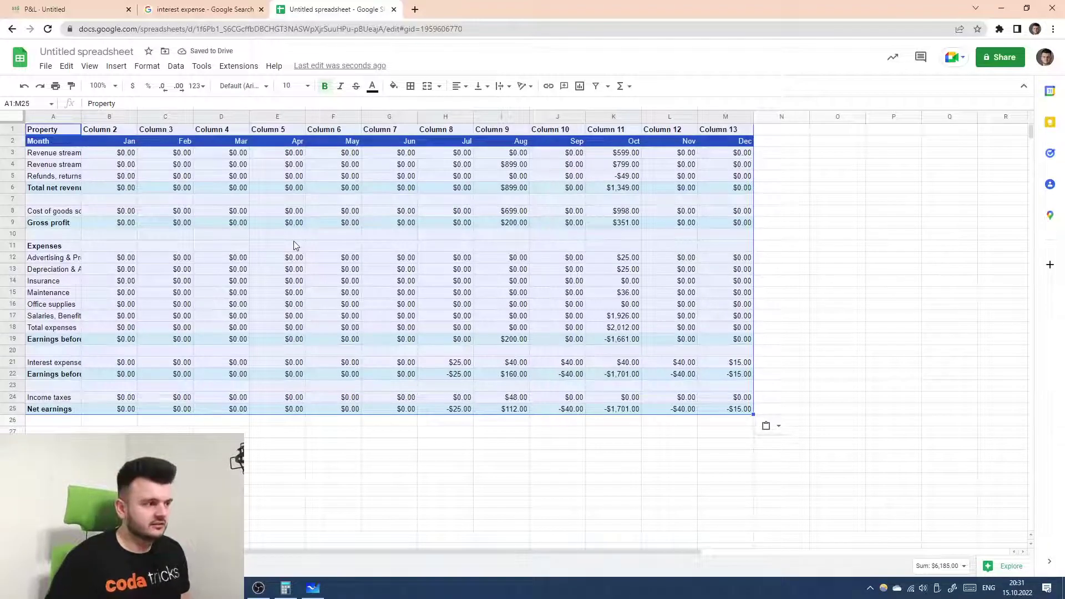
- Delete the pasted row of generic column names above the Month header row
left_click(12, 129)
right_click(12, 130)
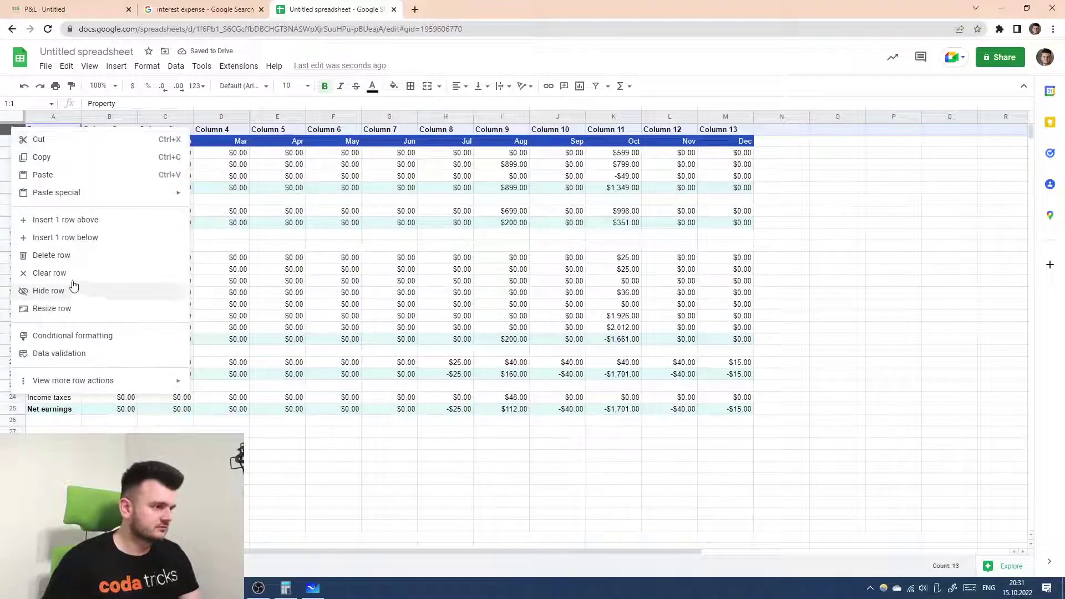
left_click(61, 255)
left_click(785, 225)
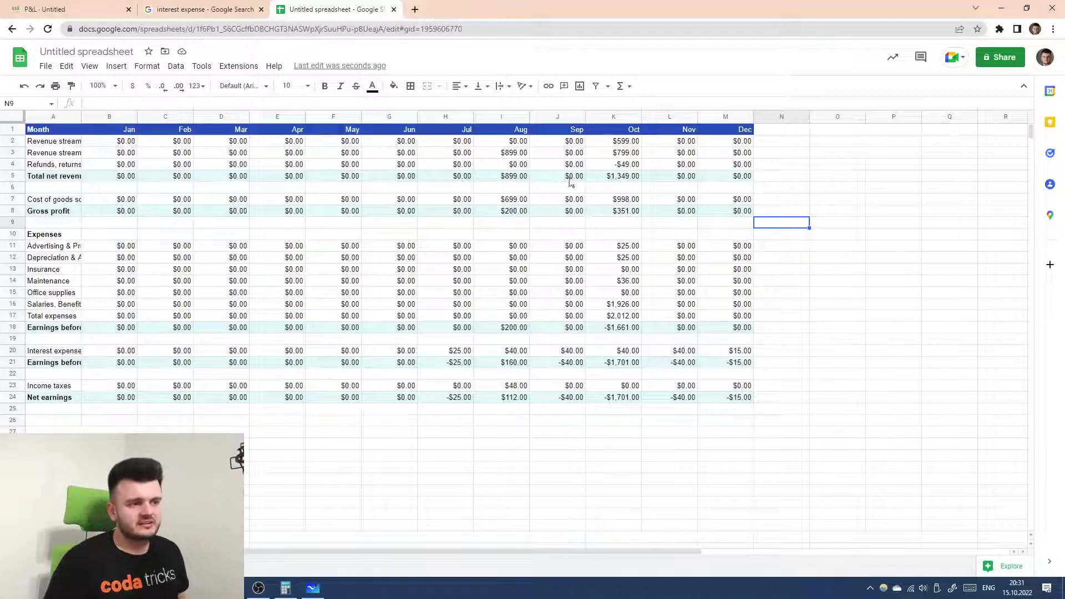
- Narrow the Jan to Dec columns to fit their values and widen column A to fit its row labels
left_click(721, 116)
left_click(112, 116, "shift")
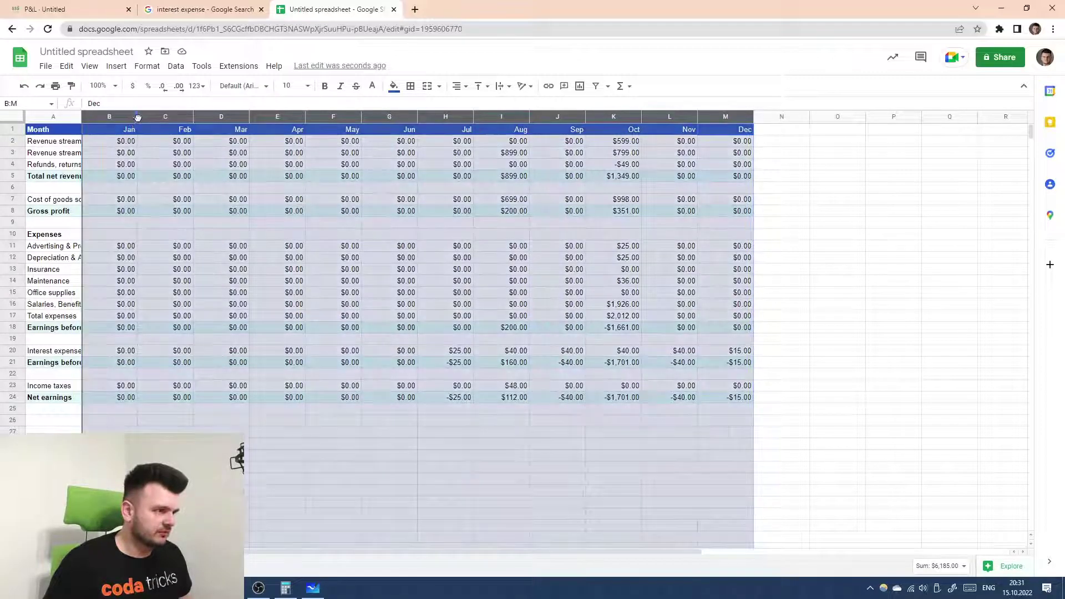
left_click_drag(138, 116, 184, 116)
left_click(69, 117)
left_click(516, 421)
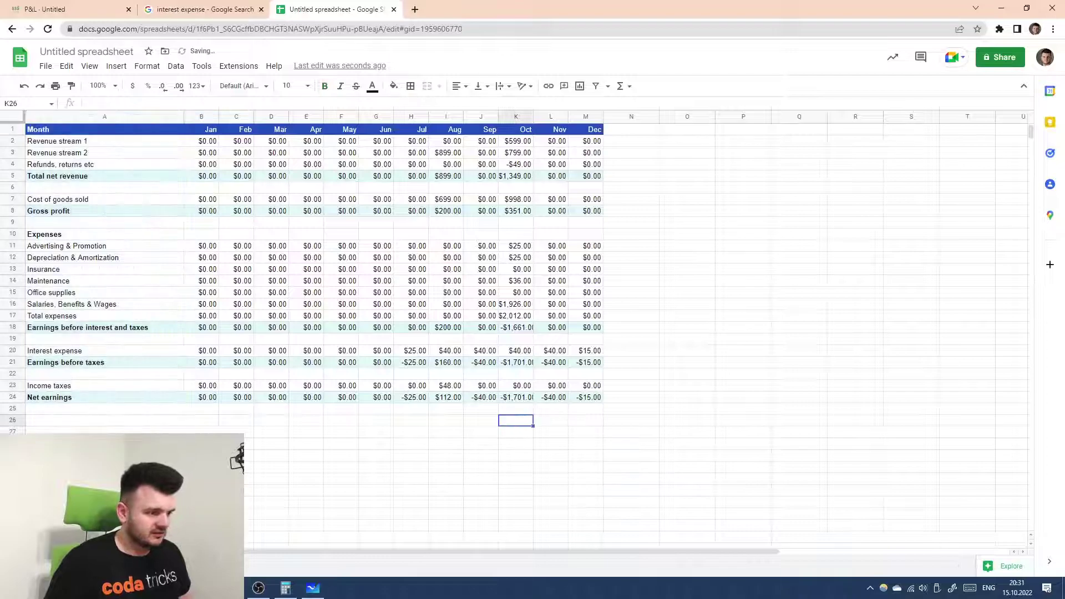
- Examine the reference Profit and Loss Statement image, including its Full Year column
mouse_move(313, 589)
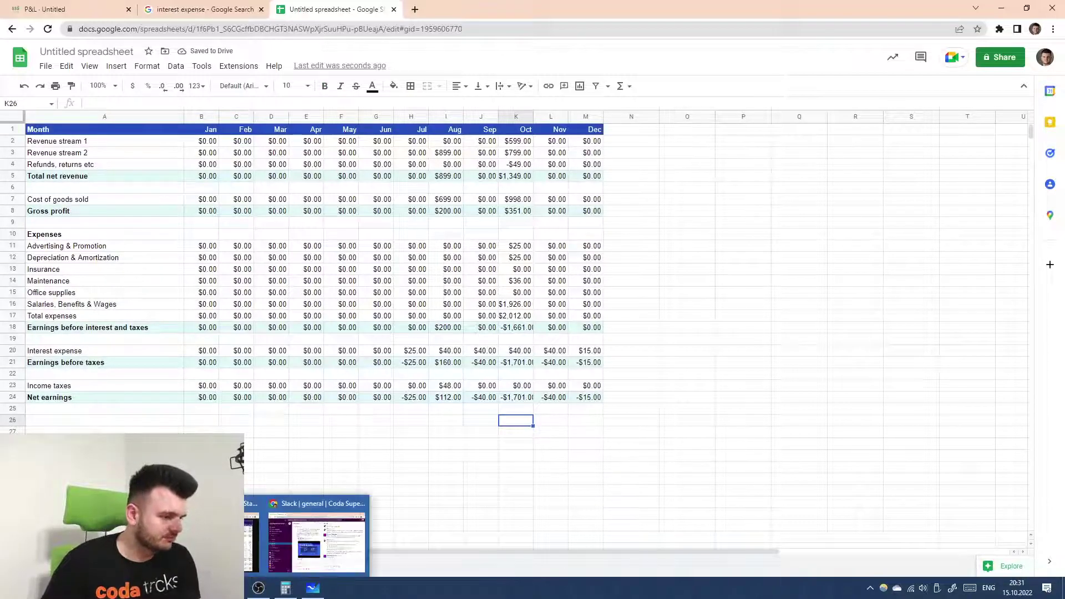
left_click(309, 541)
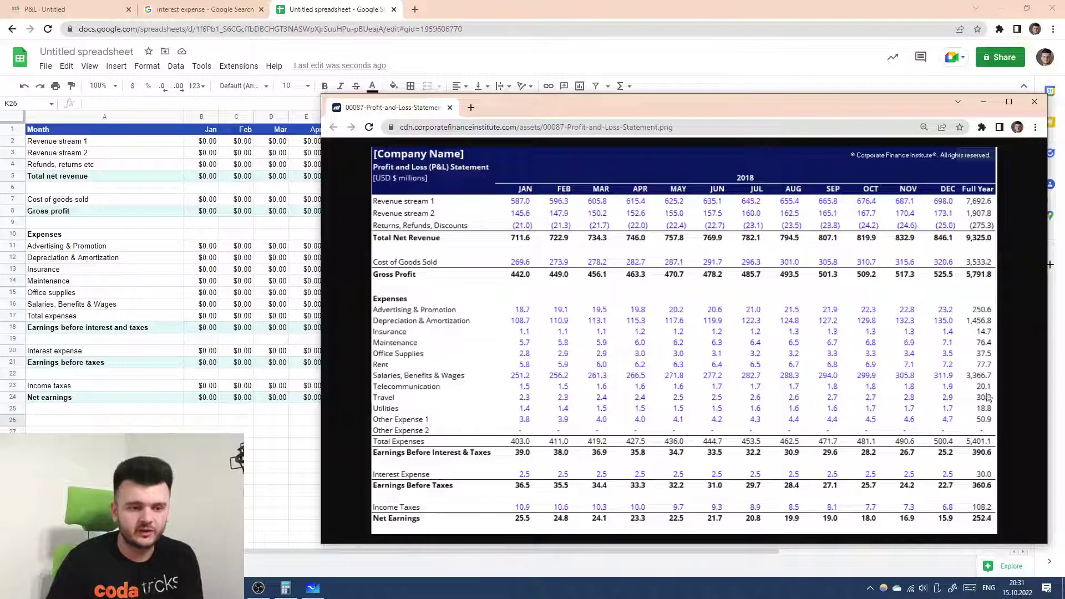
left_click(984, 102)
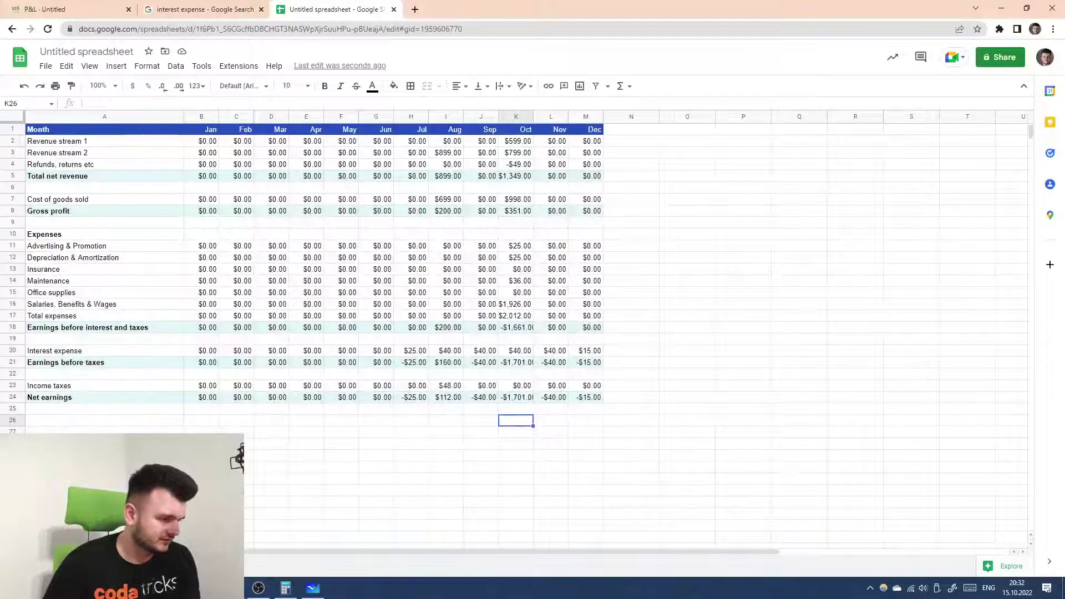
mouse_move(204, 588)
left_click(320, 541)
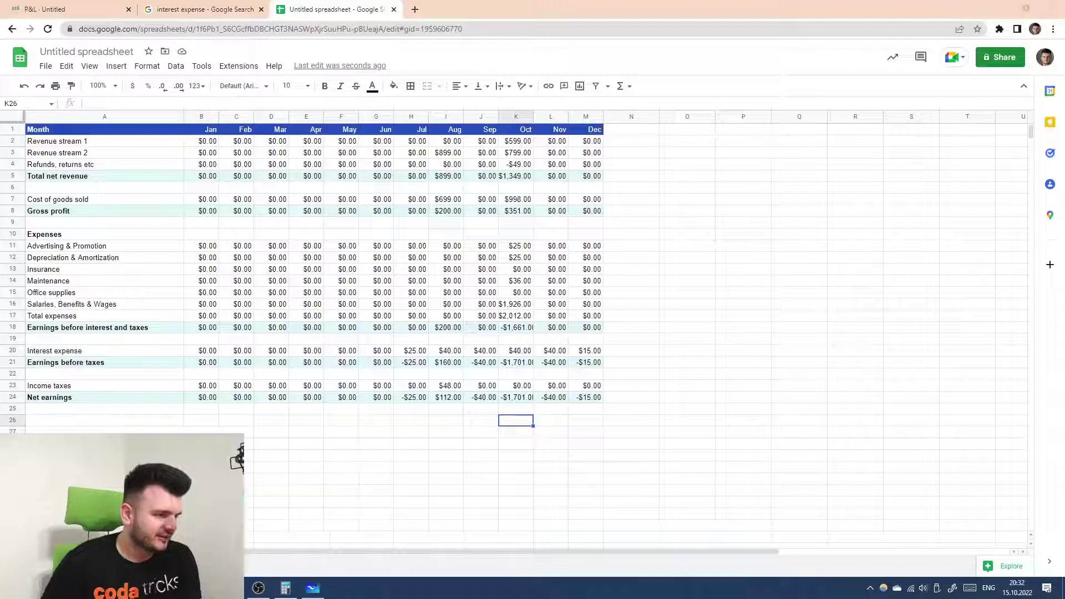
- Switch back to the Coda P&L document and add a new column after Dec in the Transposed report
left_click(50, 9)
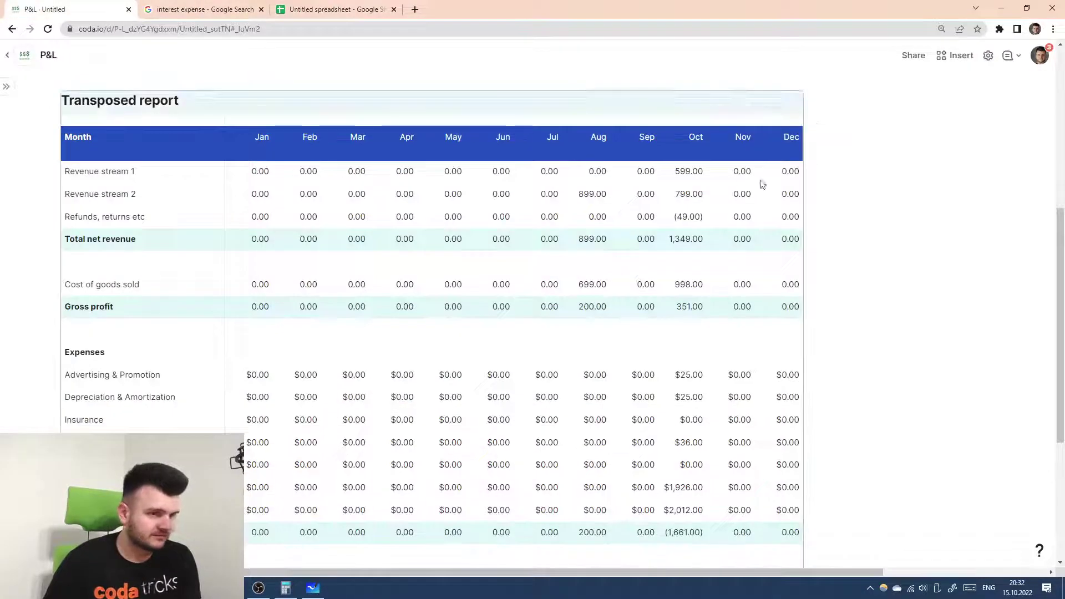
left_click(816, 118)
left_click(890, 179)
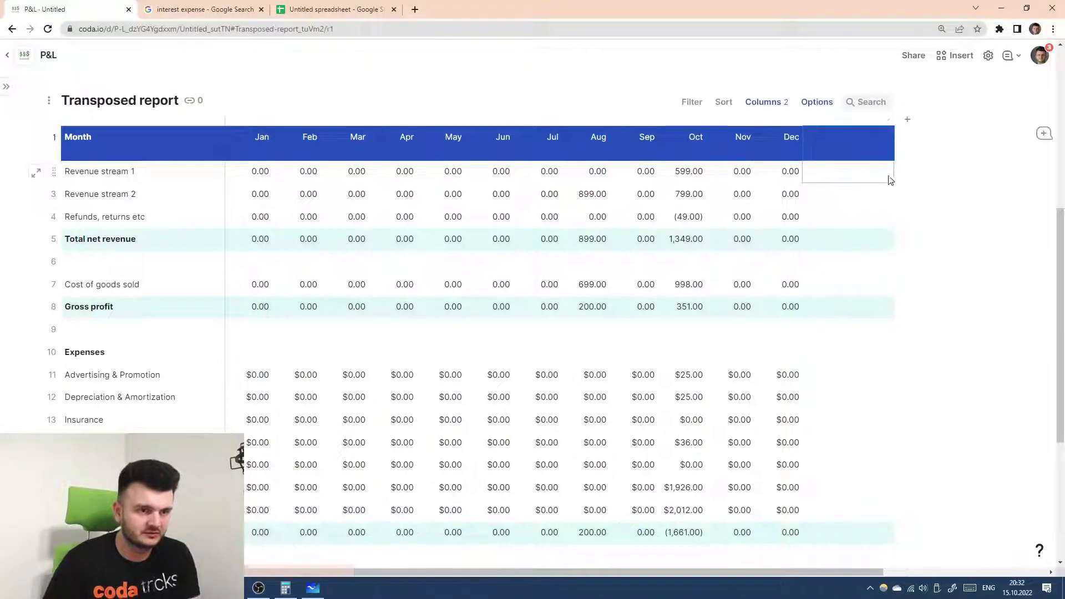
left_click(849, 120)
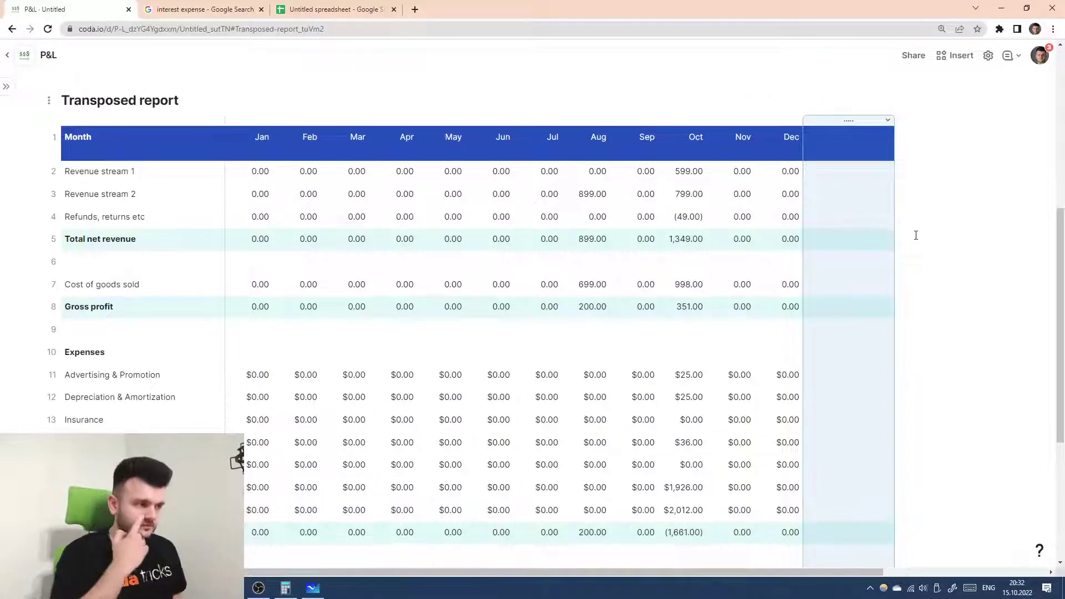
- Review the Select months data and the column formula behind the Dec column
scroll(874, 230, "up", 5)
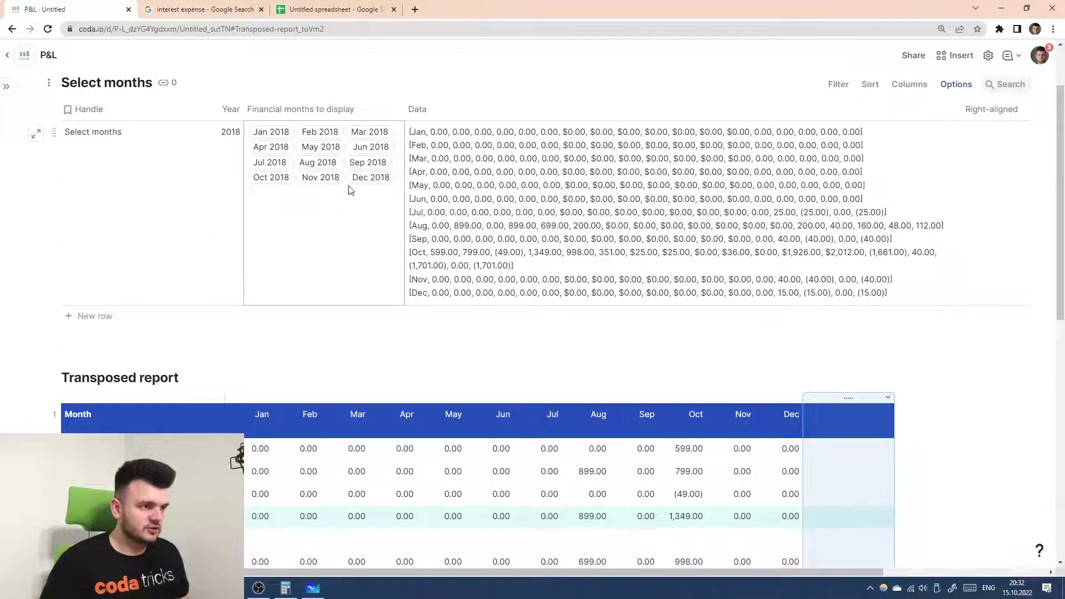
scroll(566, 281, "down", 1)
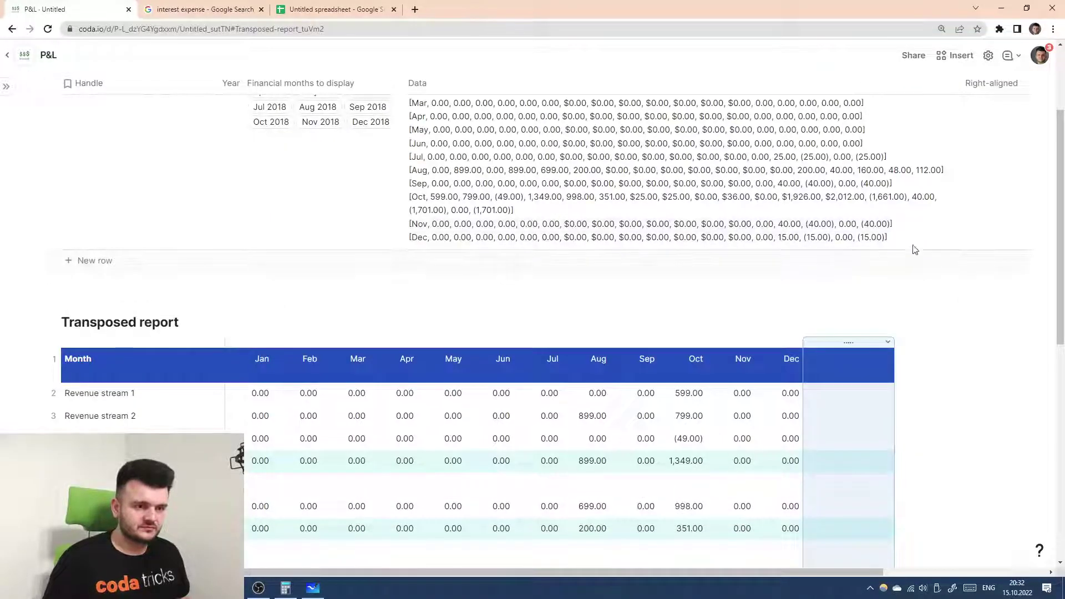
scroll(926, 191, "up", 1)
scroll(868, 254, "down", 3)
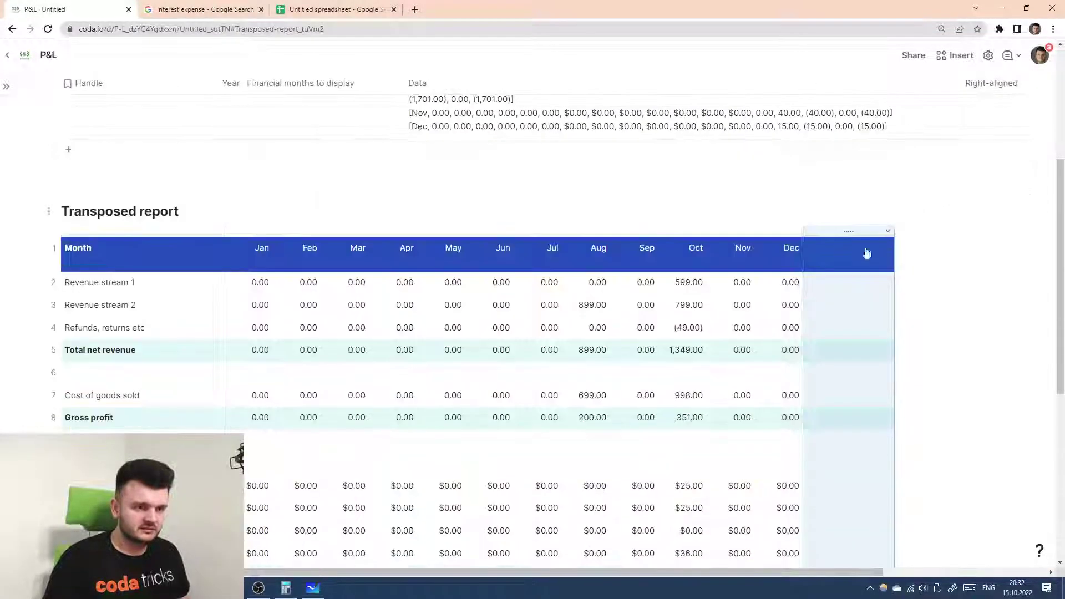
key("=")
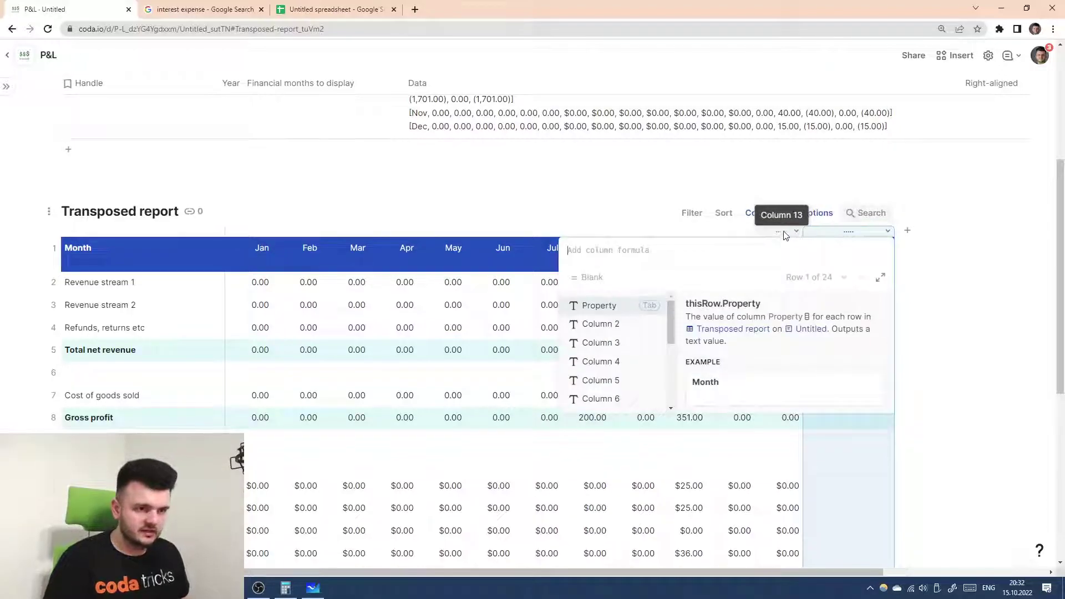
left_click(782, 232)
key("=")
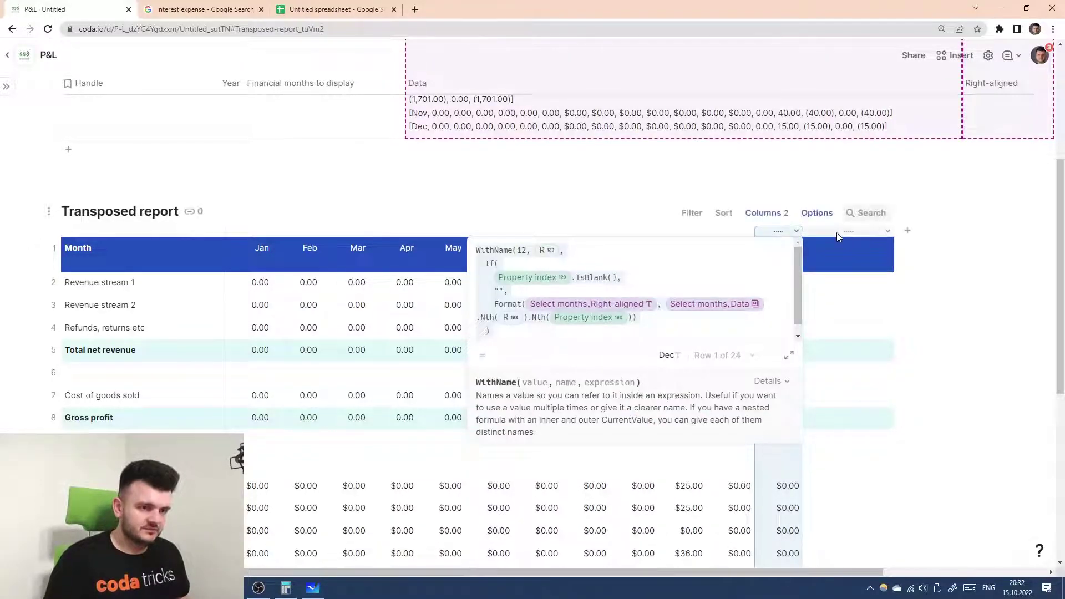
- Start an If expression as the column formula of the new column after Dec
left_click(837, 232)
type("=")
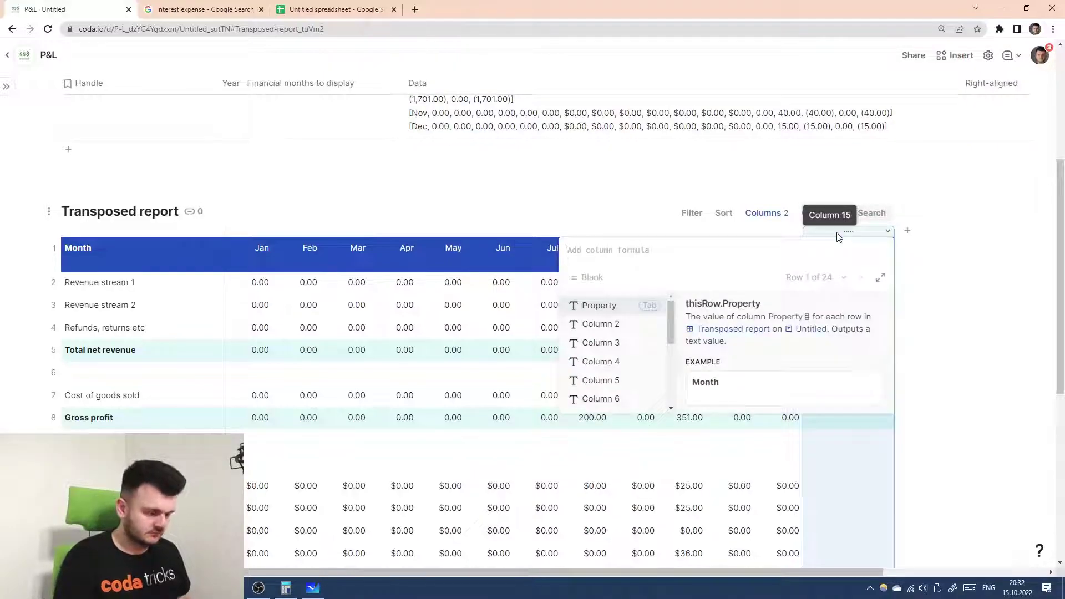
type("if(")
key("Return")
type("prop")
key("Tab")
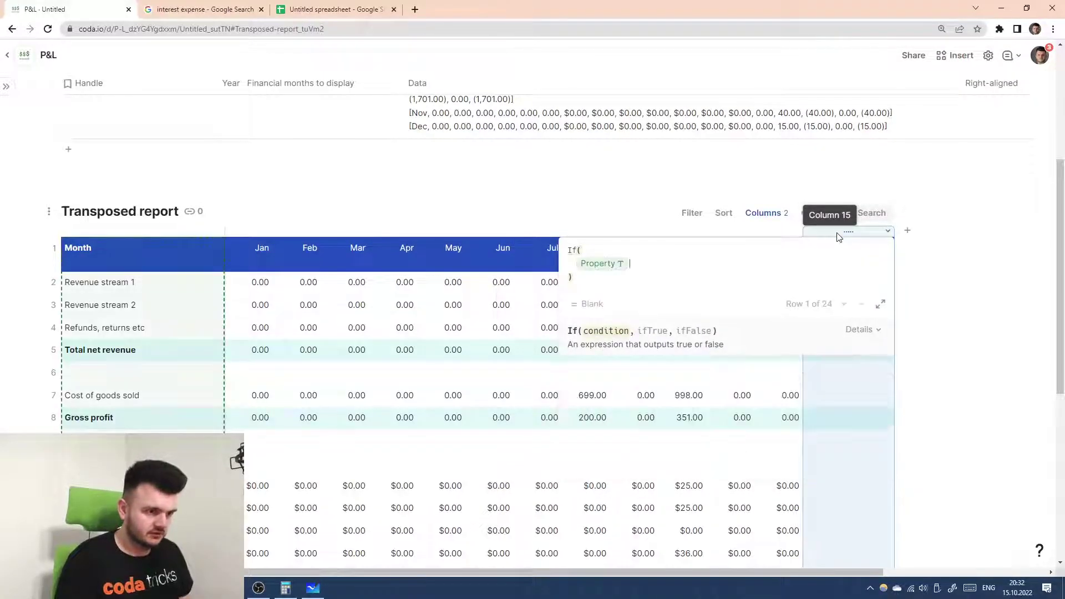
key("BackSpace")
key("BackSpace")
- Set the If condition to test whether thisRow equals the Month row reference
type("this")
key("Tab")
type("= ")
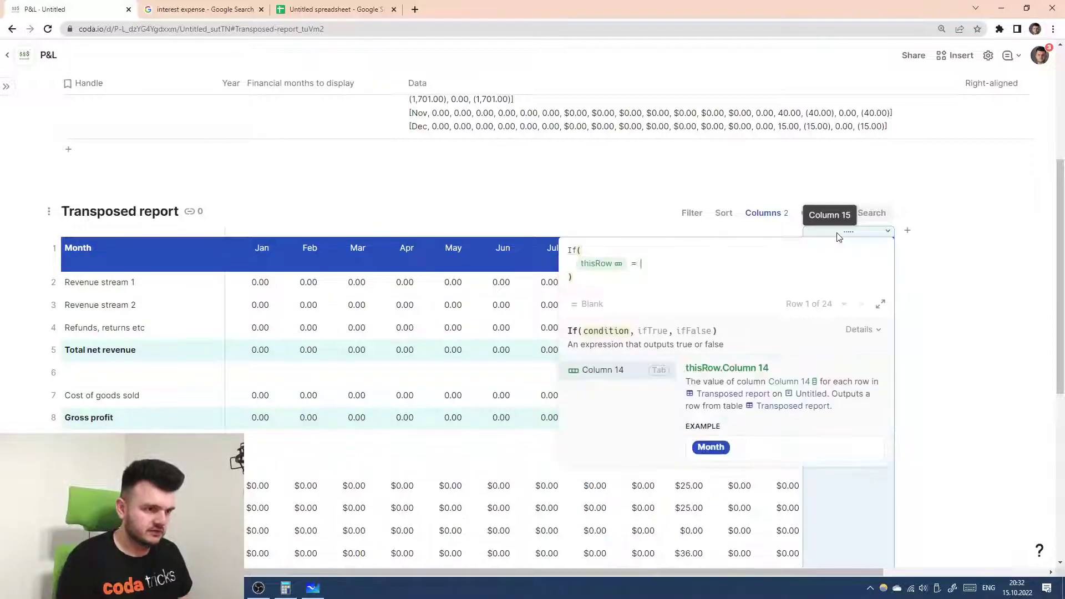
type("@Mon")
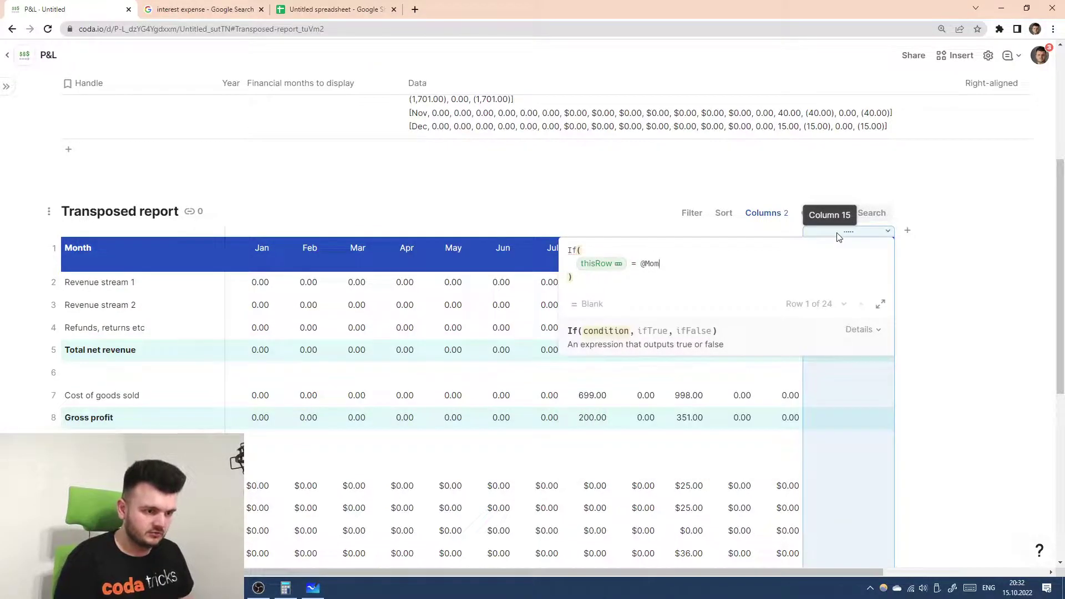
key("Down")
key("Tab")
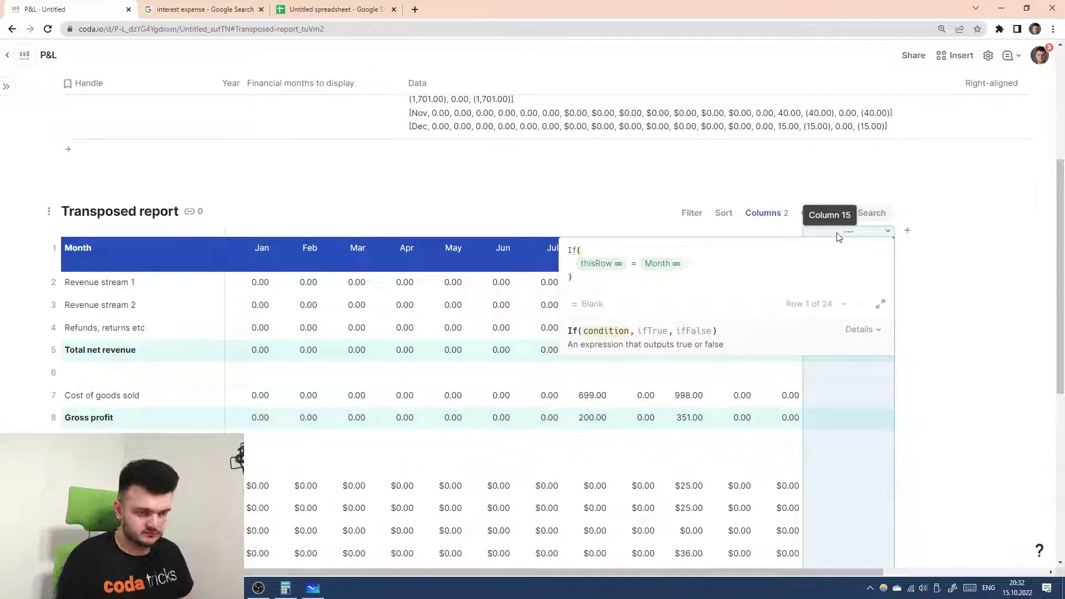
- Set the If expression's true result to the text "Full year"
type(",   ")
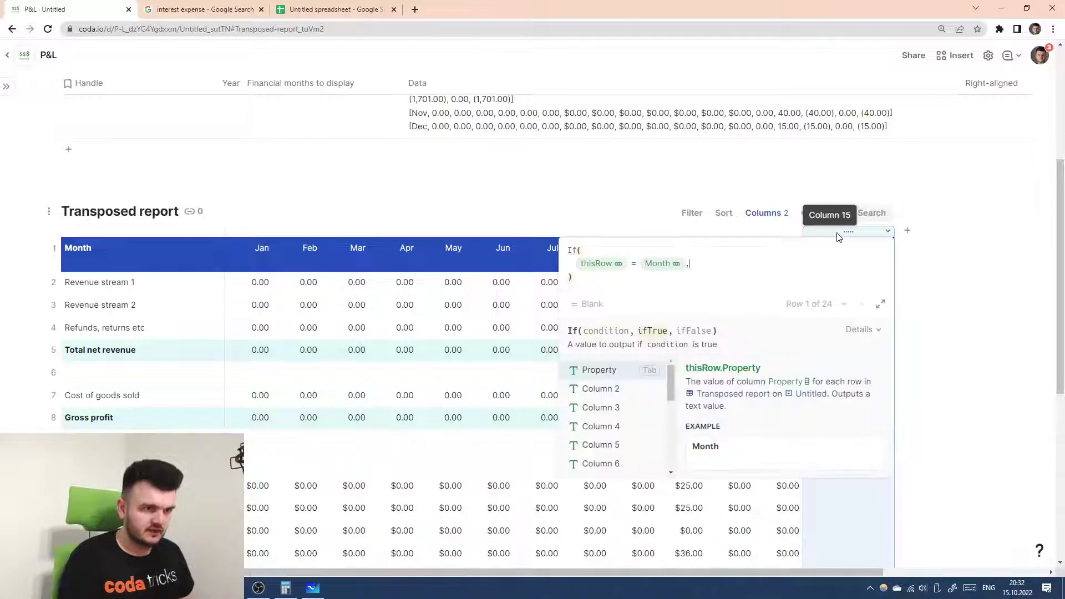
type("\"")
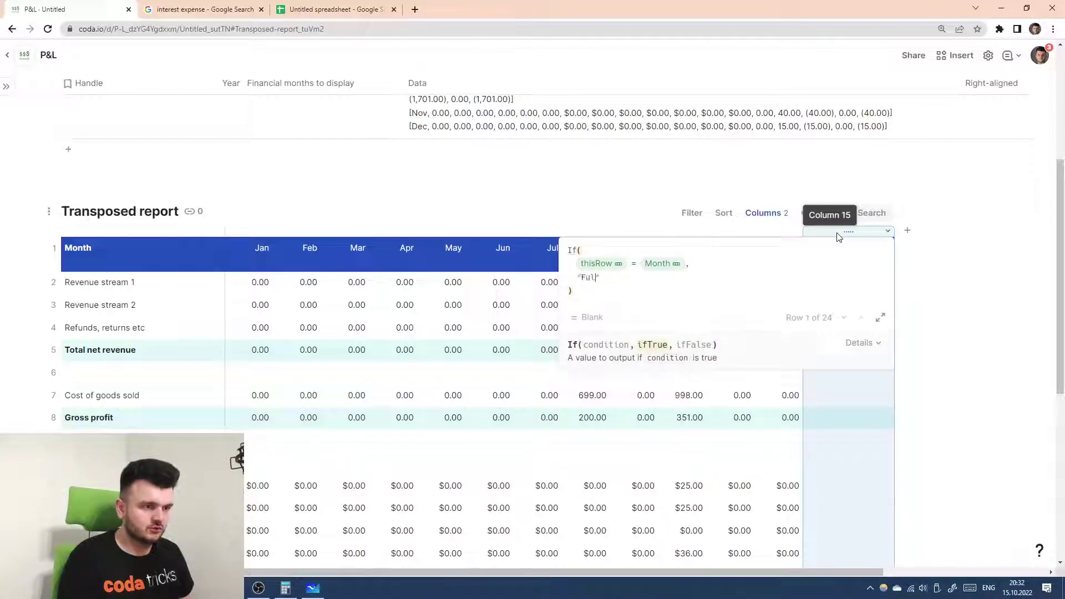
type("Full year\"")
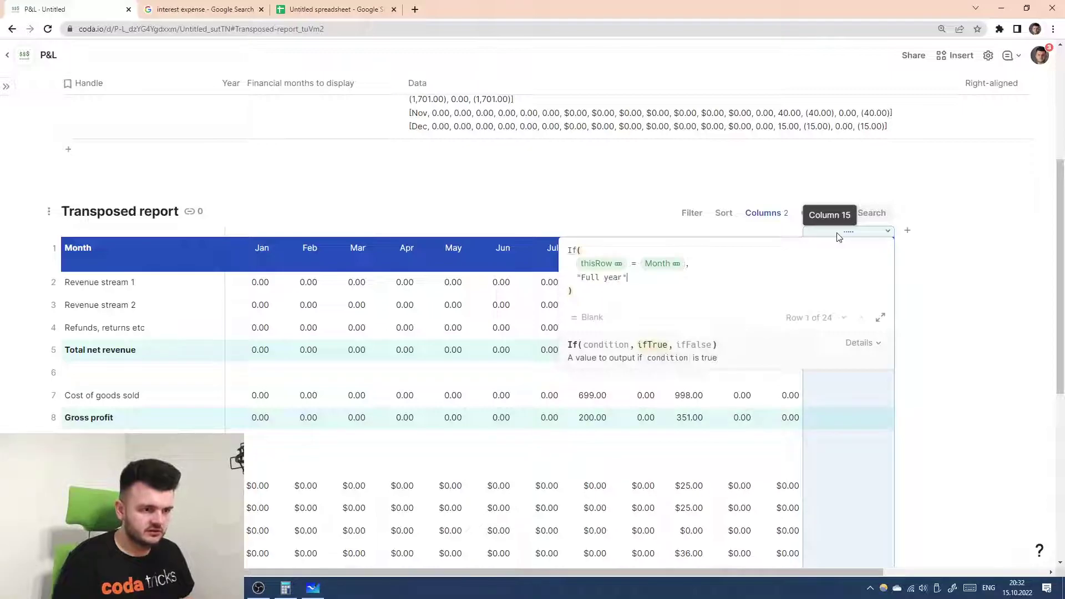
type(",   ")
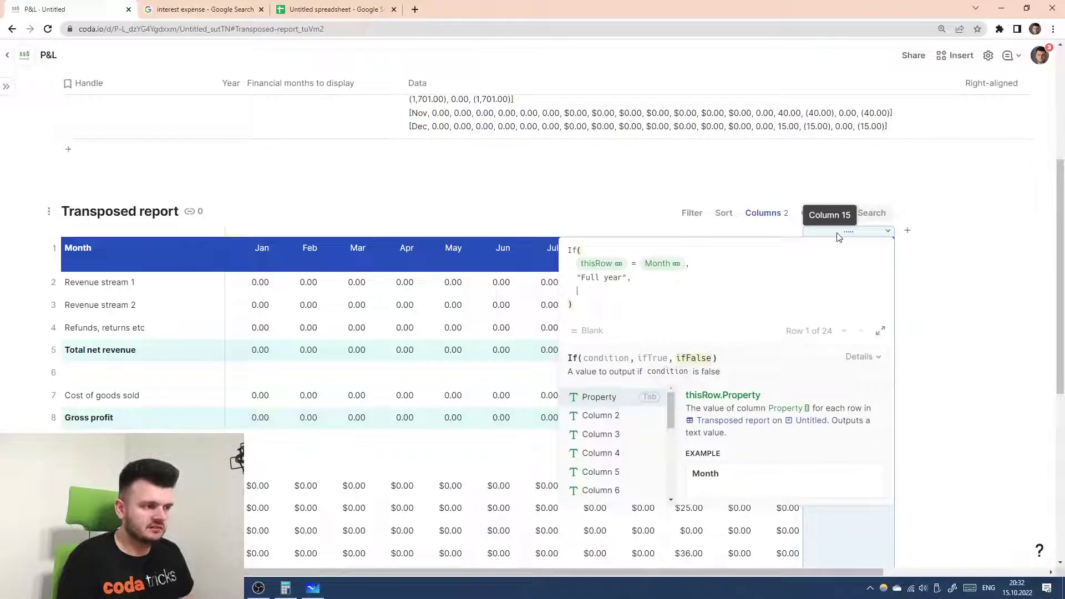
type("C")
key("Tab")
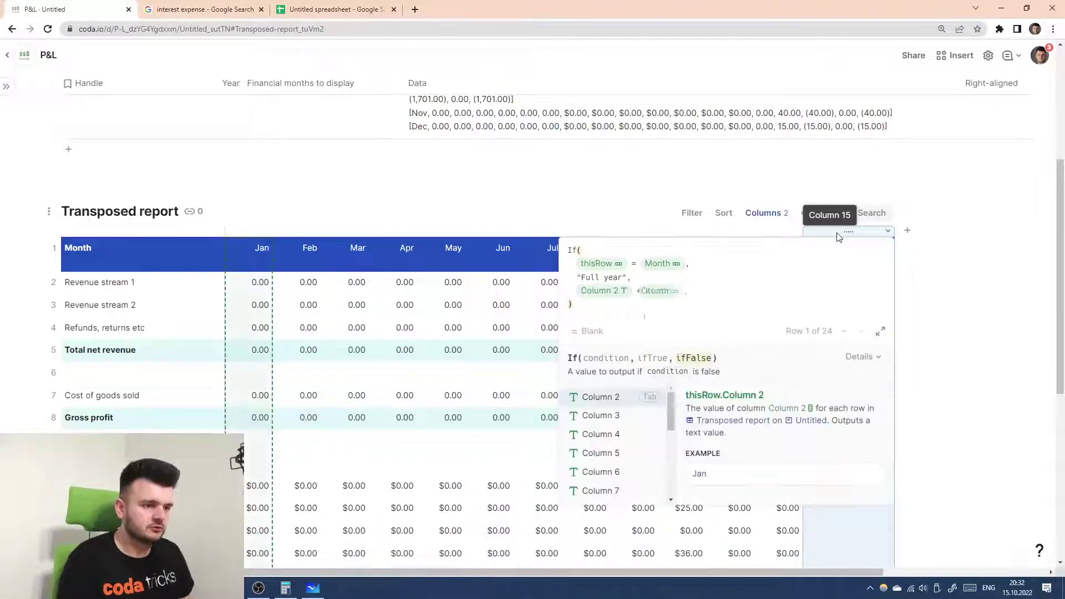
type("+")
key("BackSpace")
key("BackSpace")
key("BackSpace")
key("BackSpace")
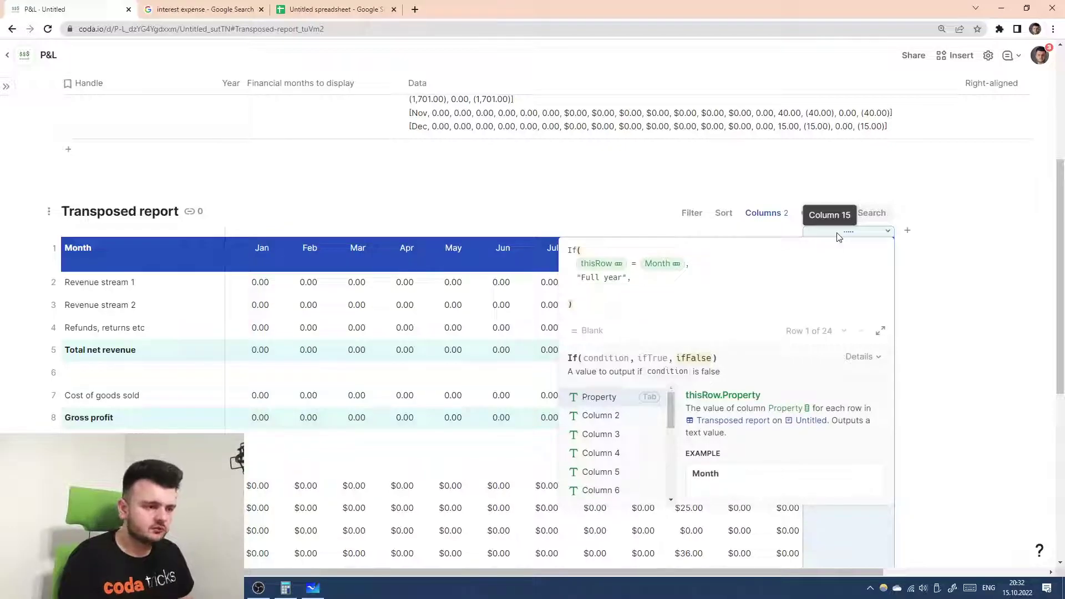
- Start the If expression's false result with a ForEach loop over the Data column of the Select months row
type("@")
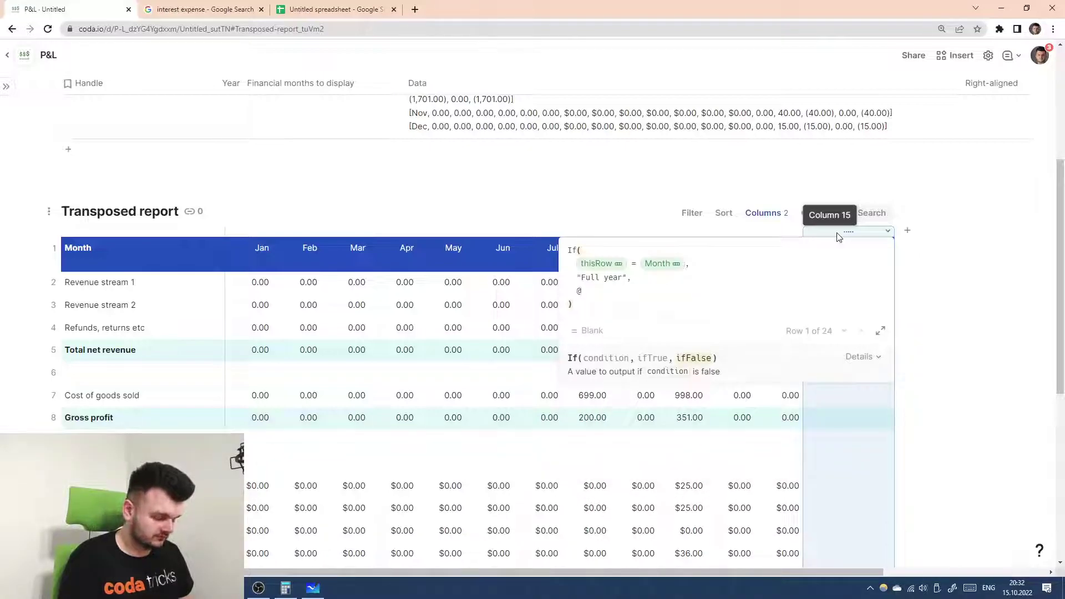
type("select months")
key("Return")
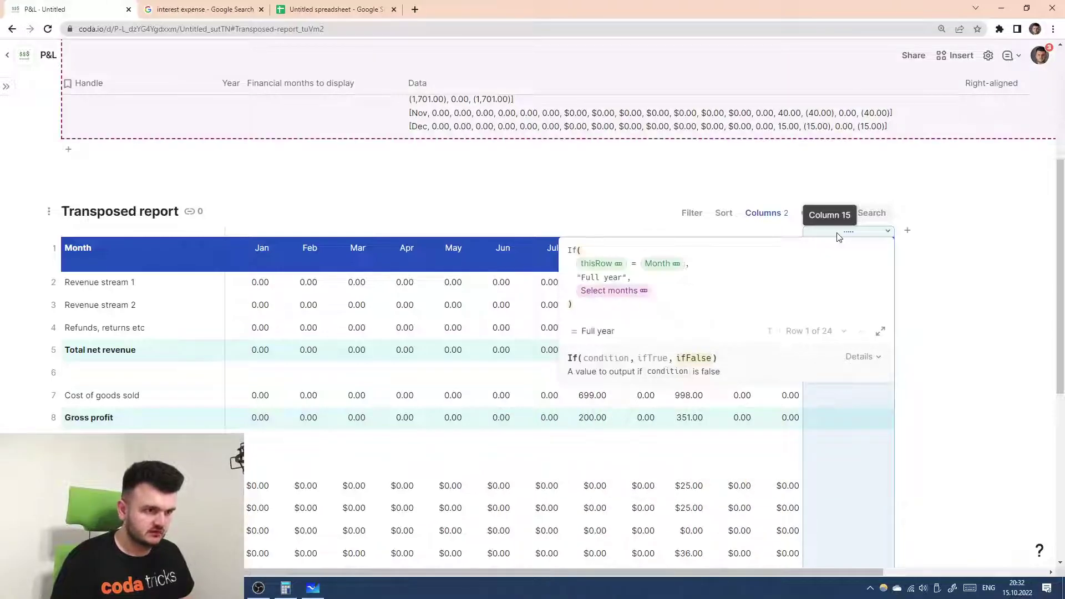
type(".Data")
key("Tab")
type(".")
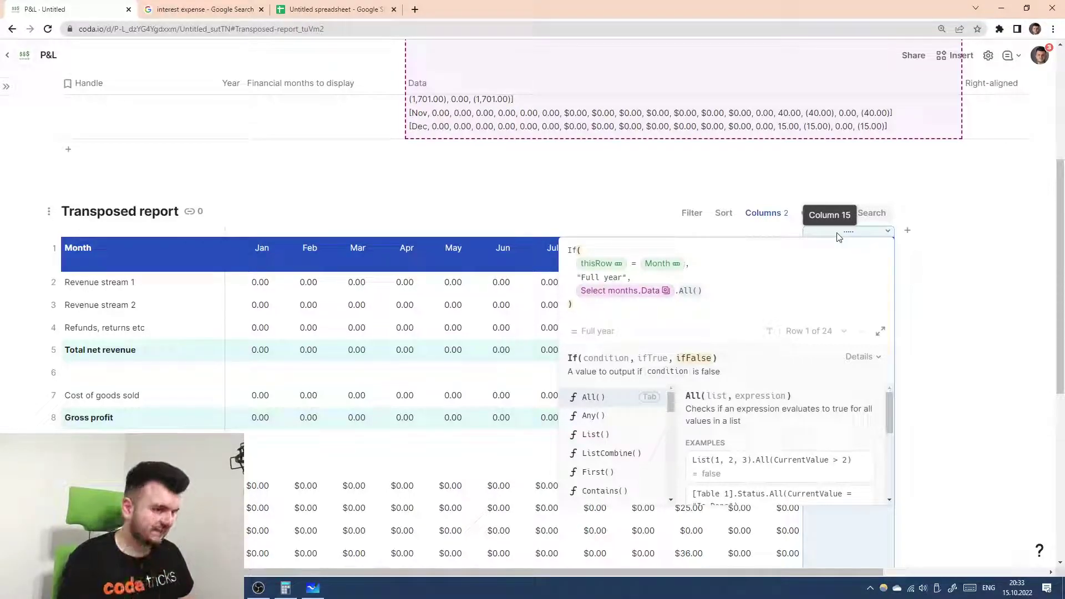
type("Fo")
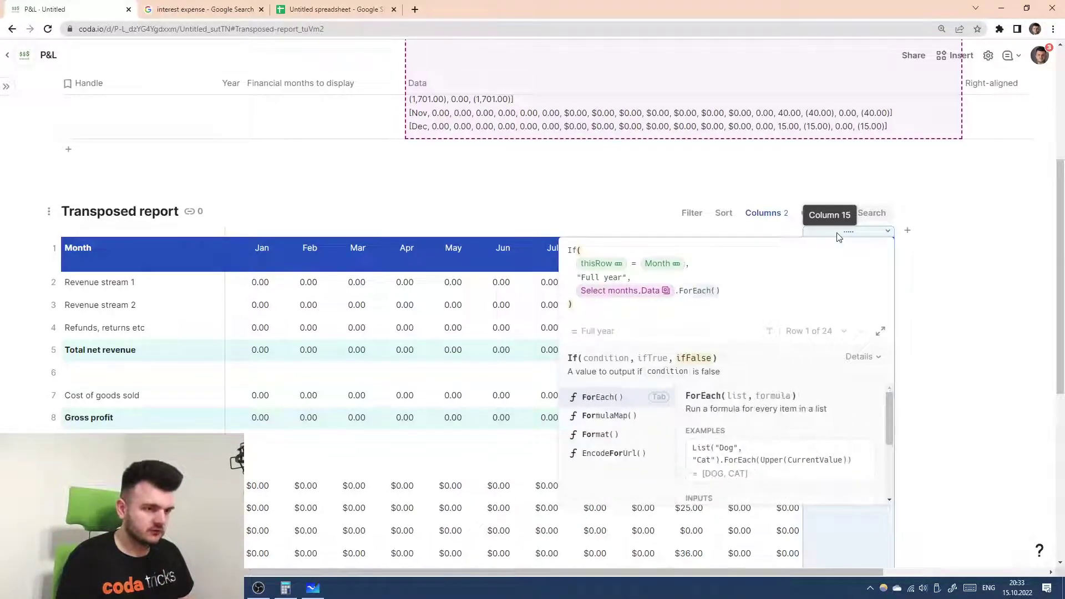
key("Tab")
- Make the ForEach loop return CurrentValue.Nth(Property index) for each month's list
type("cu")
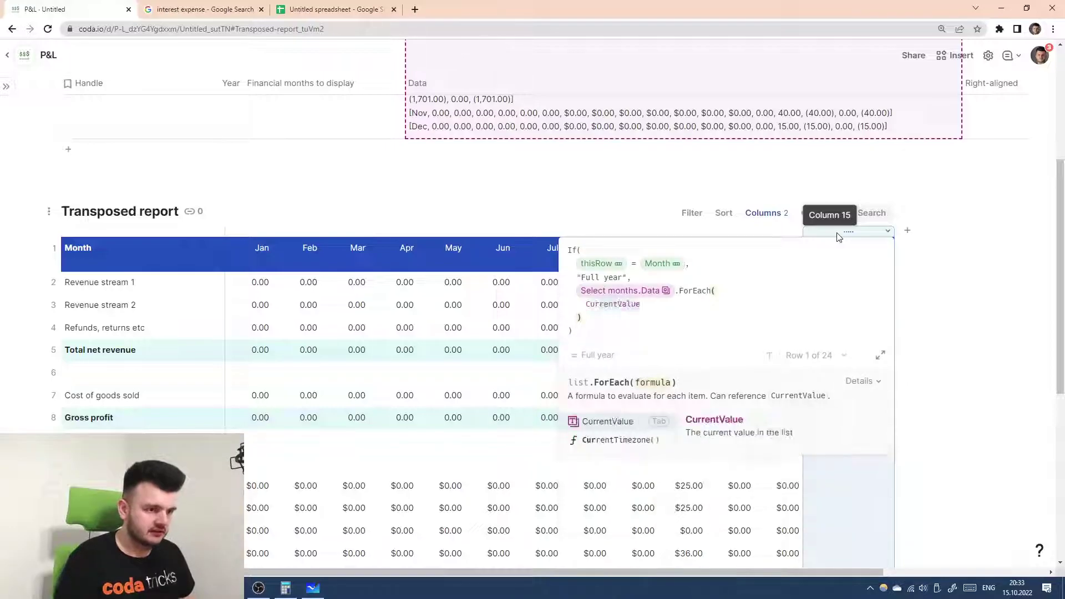
key("Tab")
type(".n")
key("Tab")
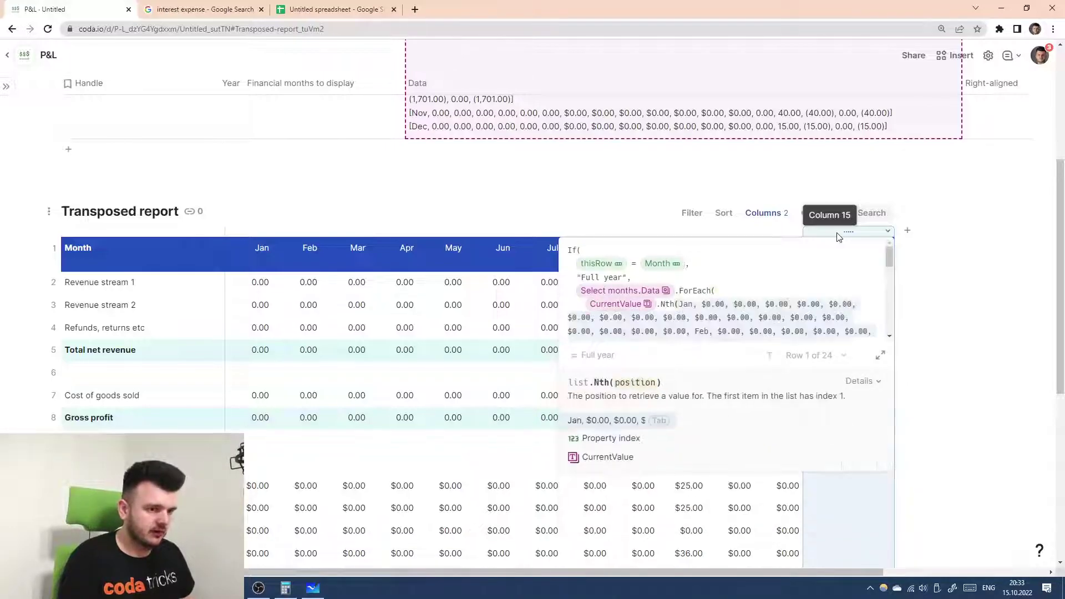
type(")")
key("Left")
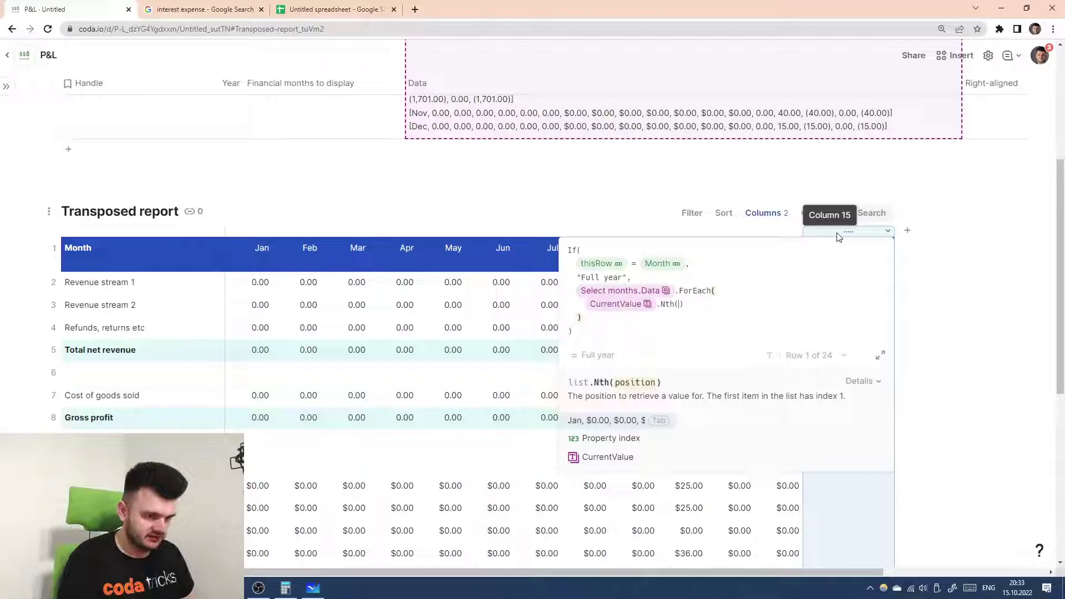
key("Down")
key("Tab")
key("Right")
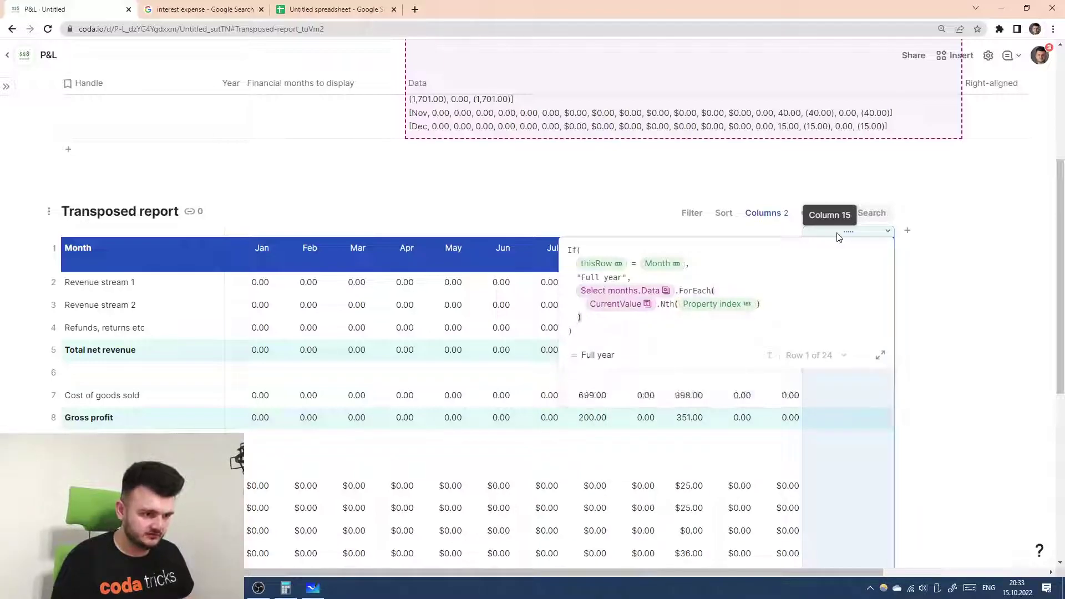
- Append Sum() to the ForEach result and apply the column formula
type(".Property")
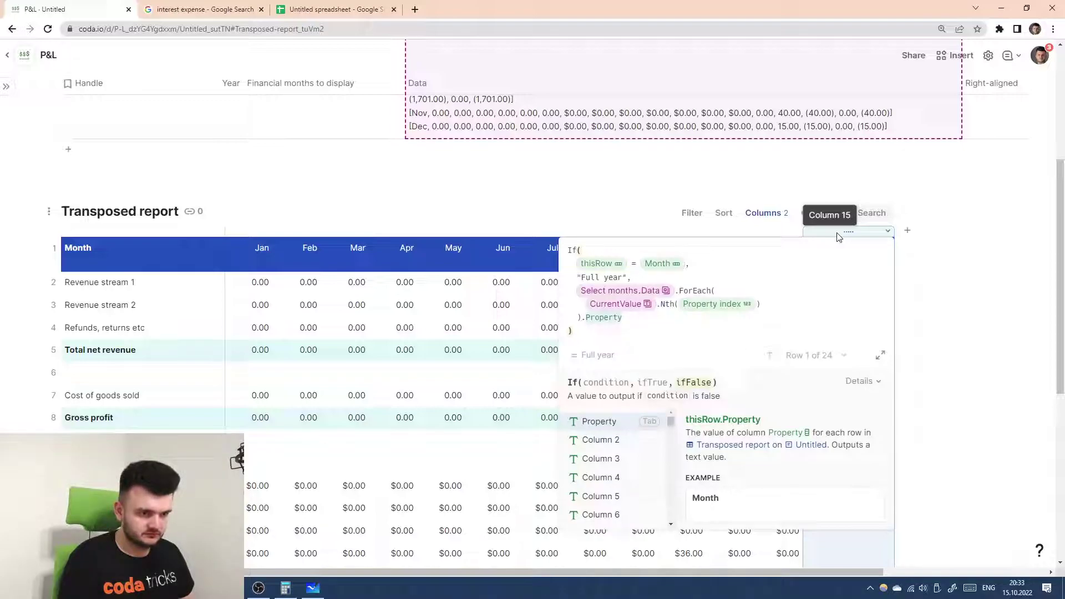
key("BackSpace")
key("BackSpace")
key("BackSpace")
key("BackSpace")
key("BackSpace")
key("BackSpace")
key("BackSpace")
key("BackSpace")
type("Sum()")
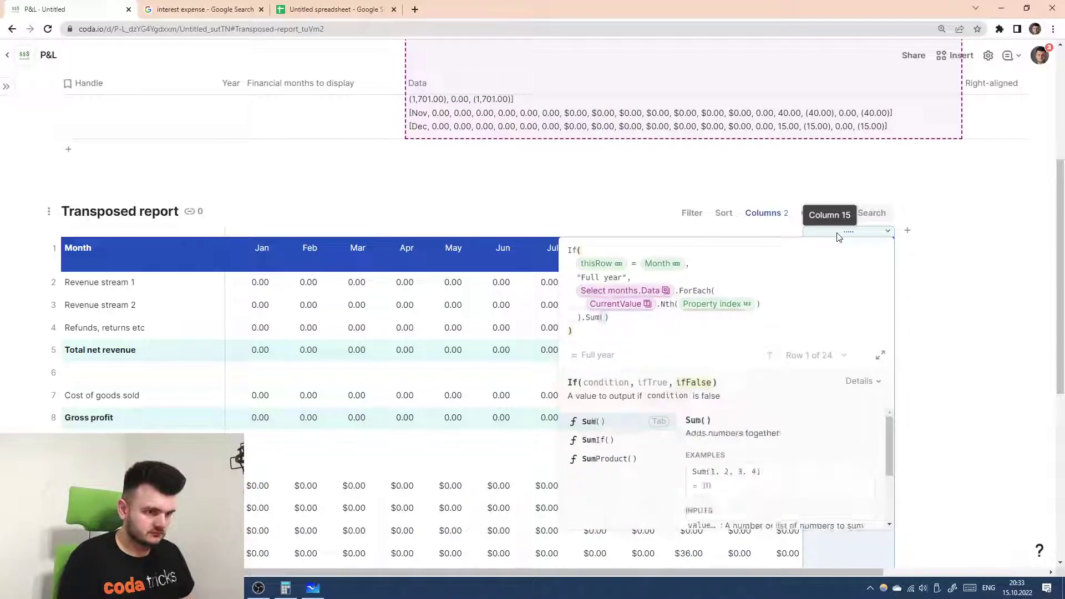
key("Tab")
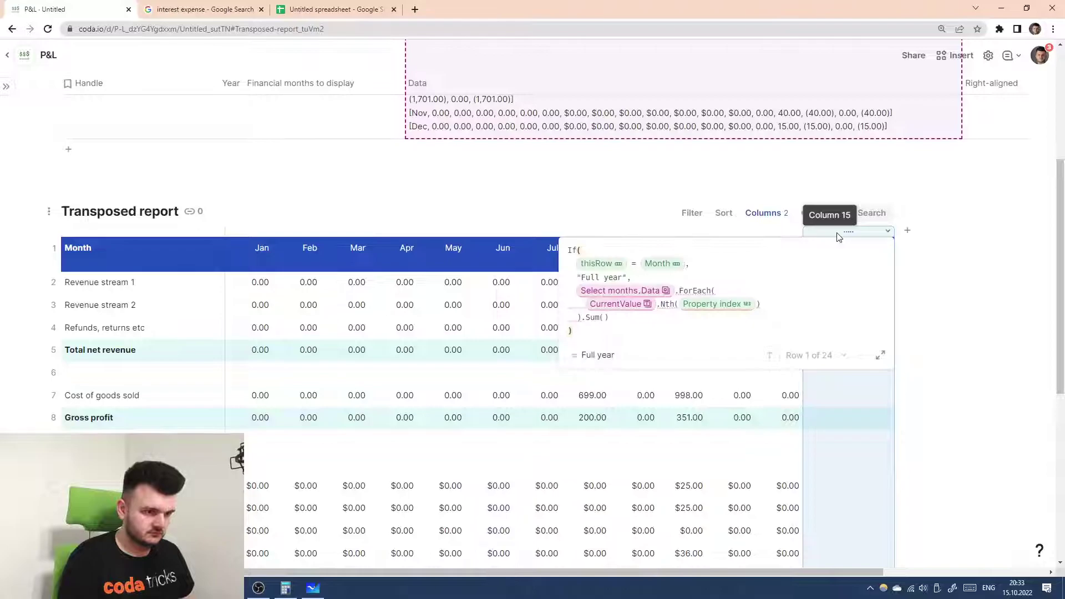
key("Return")
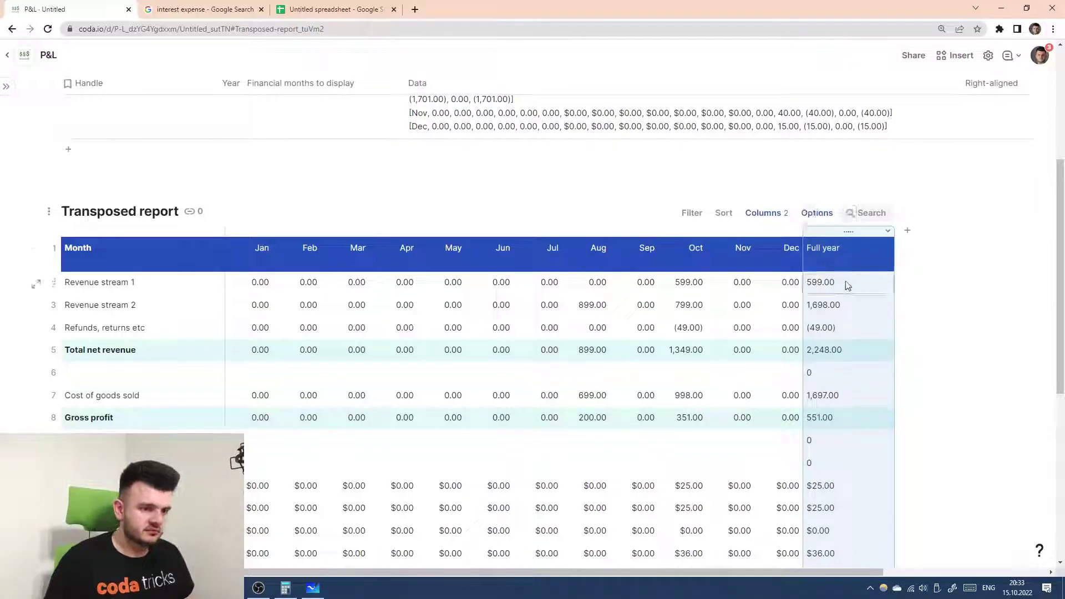
- Reopen the formula and start a Format function around the sum, using Select months.Right-aligned as its template
left_click(856, 231)
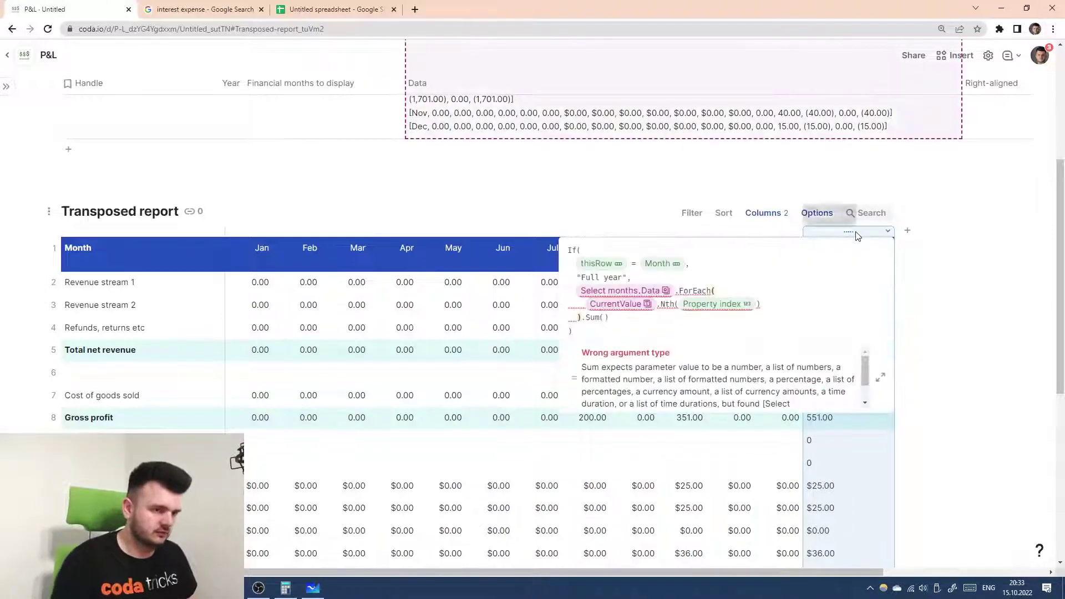
left_click(576, 289)
type("Format(")
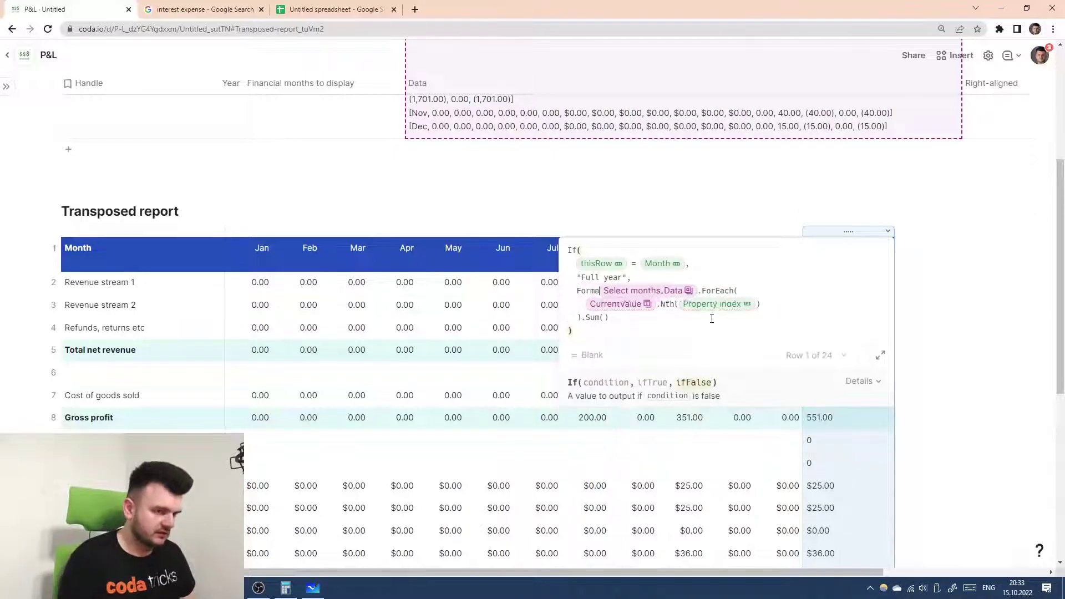
type("@{")
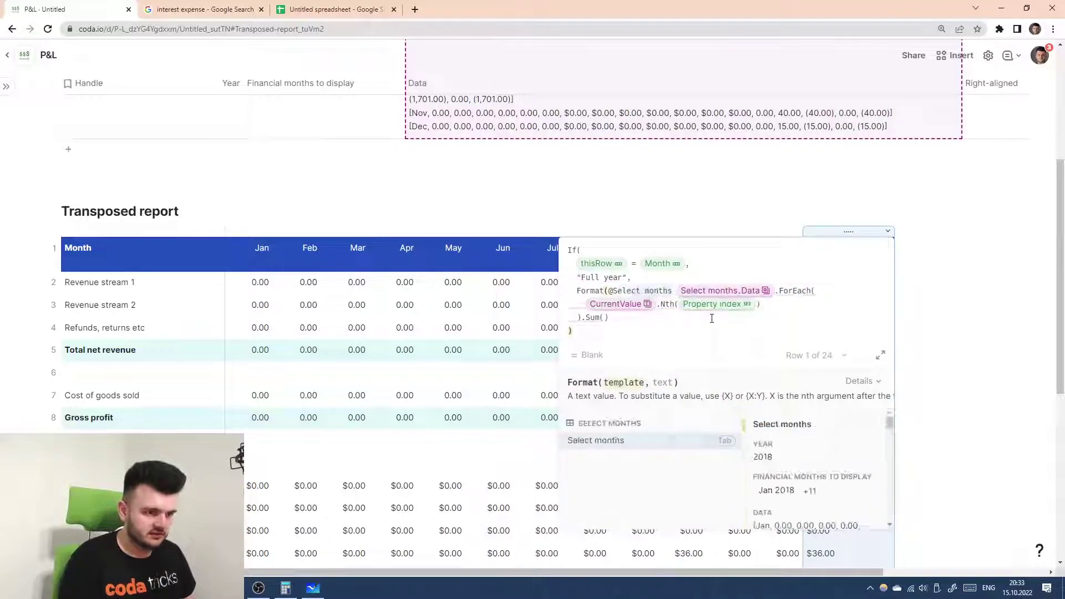
key("BackSpace")
key("BackSpace")
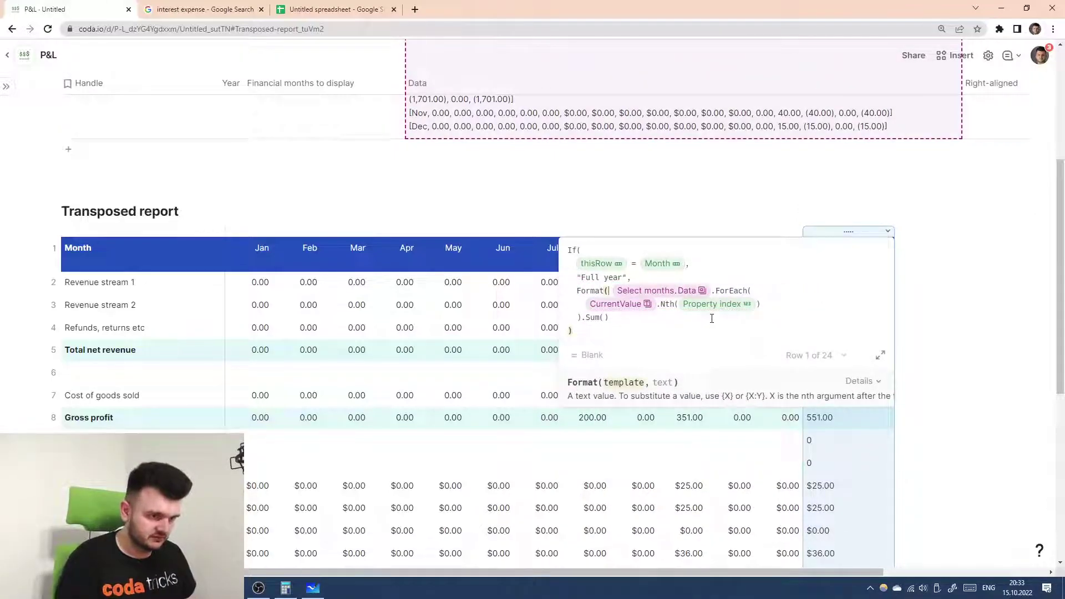
type(",")
key("Left")
type("@Se")
key("Tab")
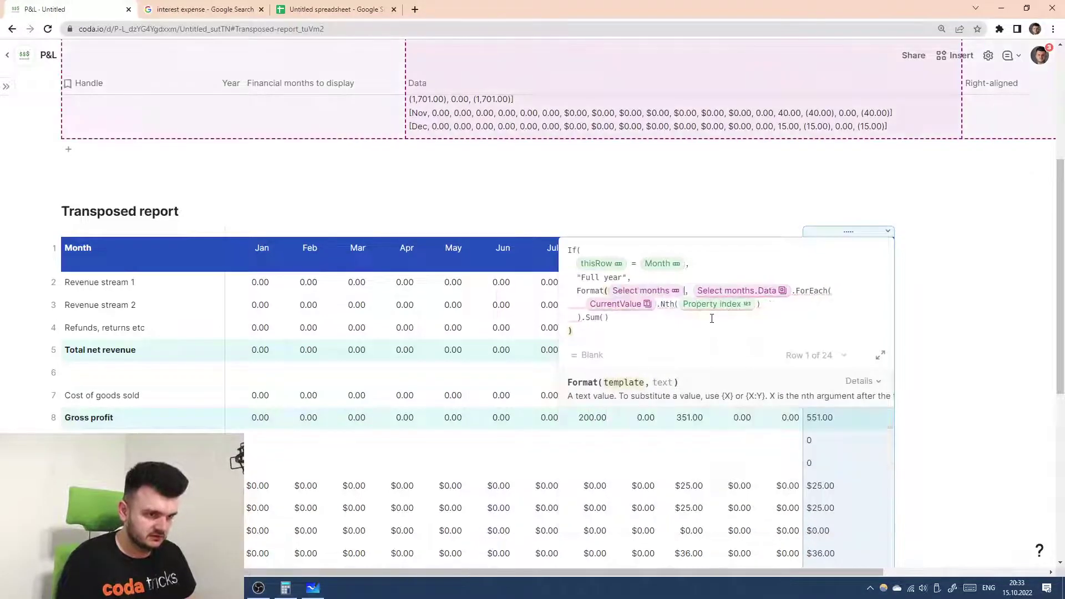
type(".Right-aligned")
key("Tab")
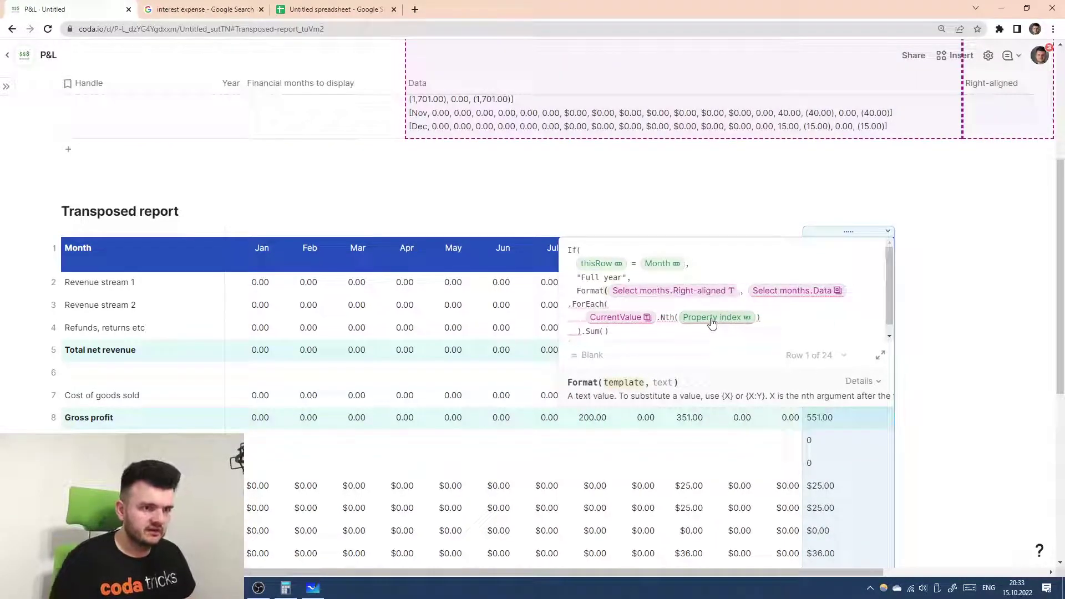
- Place the Format template and the Select months.Data expression on separate lines of the formula
key("Left")
key("Left")
key("shift+Return")
key("Right")
key("Right")
key("Right")
key("Right")
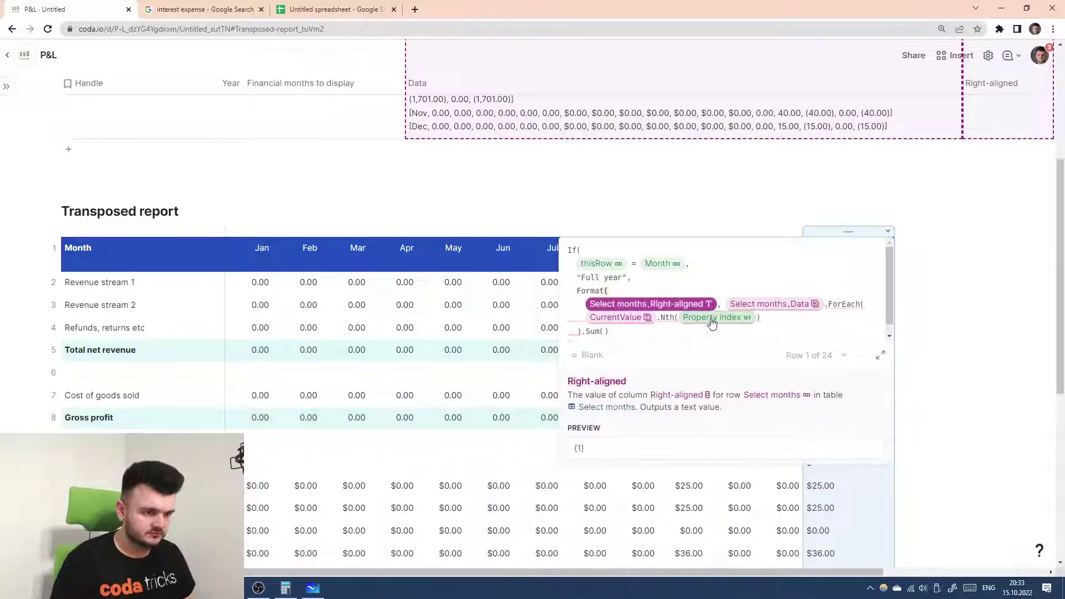
key("BackSpace")
key("shift+Return")
scroll(708, 317, "down", 1)
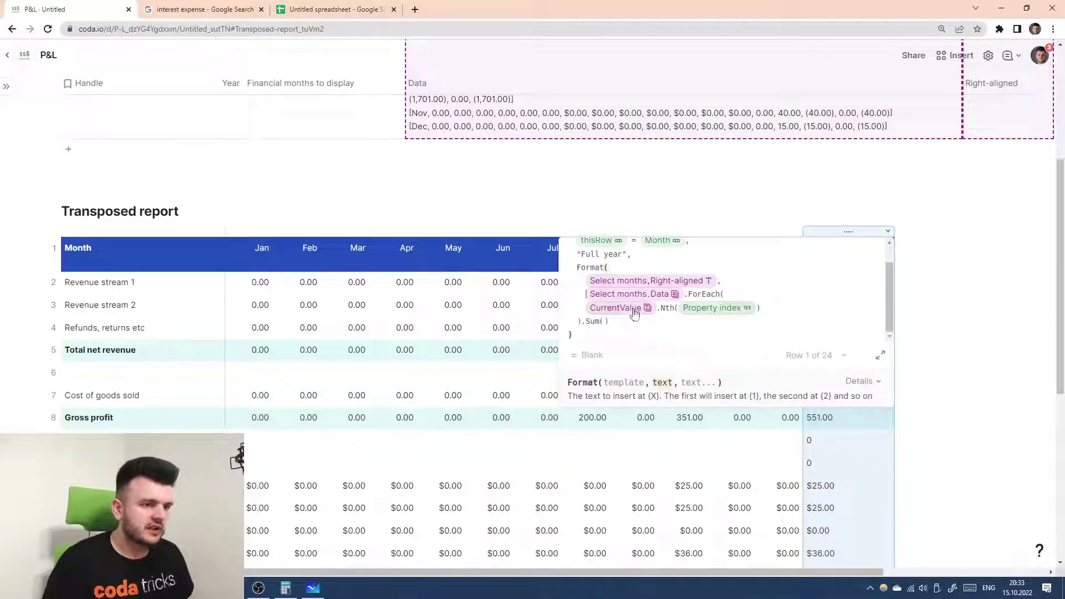
- Indent the ForEach block inside Format and add the missing closing parenthesis on its own line
left_click(611, 320)
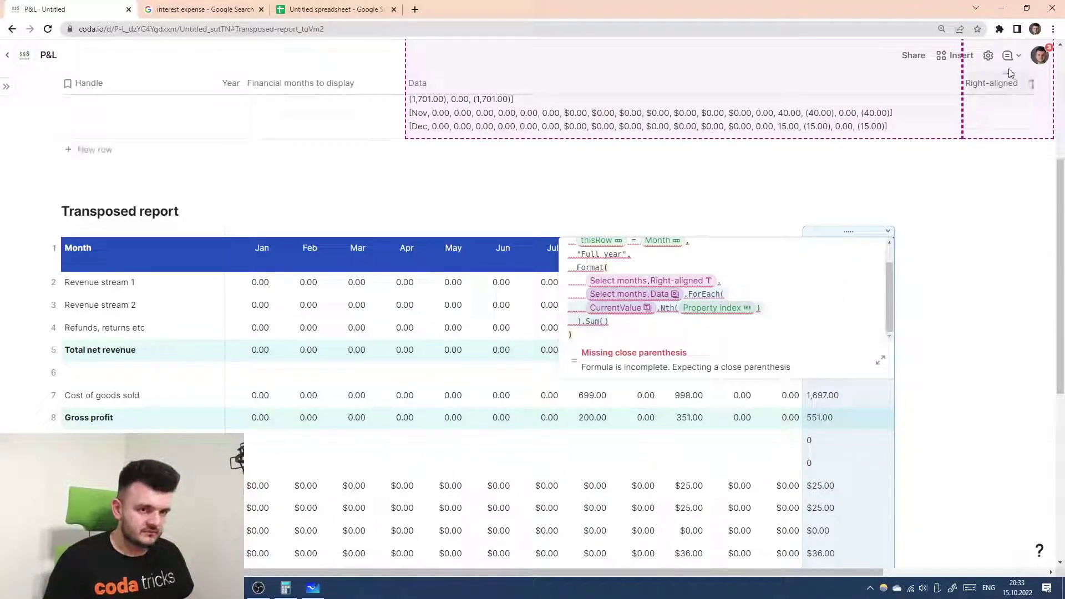
mouse_move(634, 324)
left_mouse_down()
mouse_move(632, 297)
mouse_move(627, 309)
left_mouse_up()
left_click(631, 324)
key("Tab")
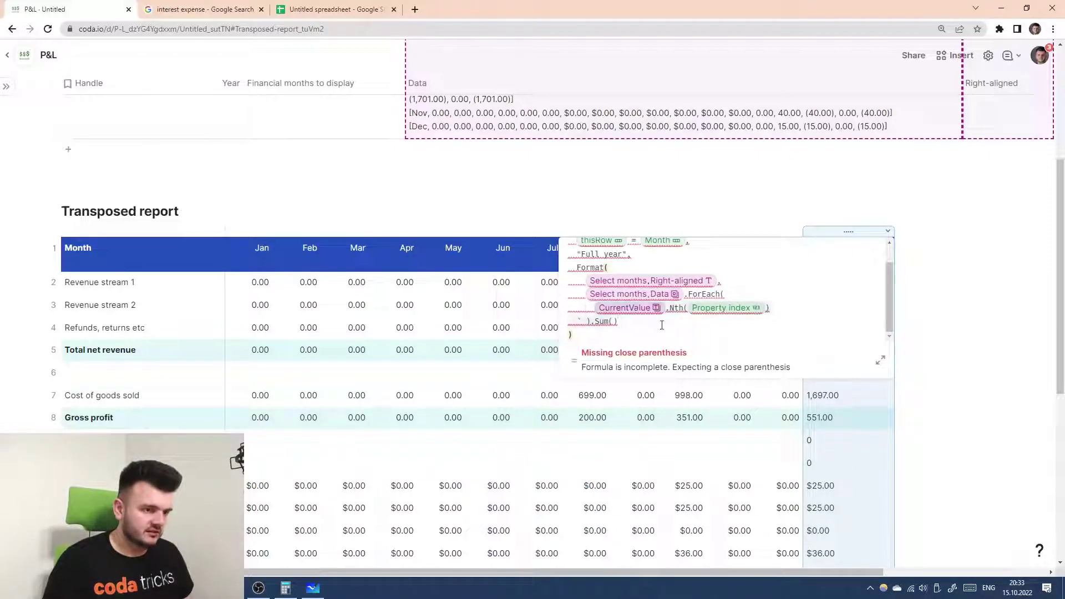
key("Return")
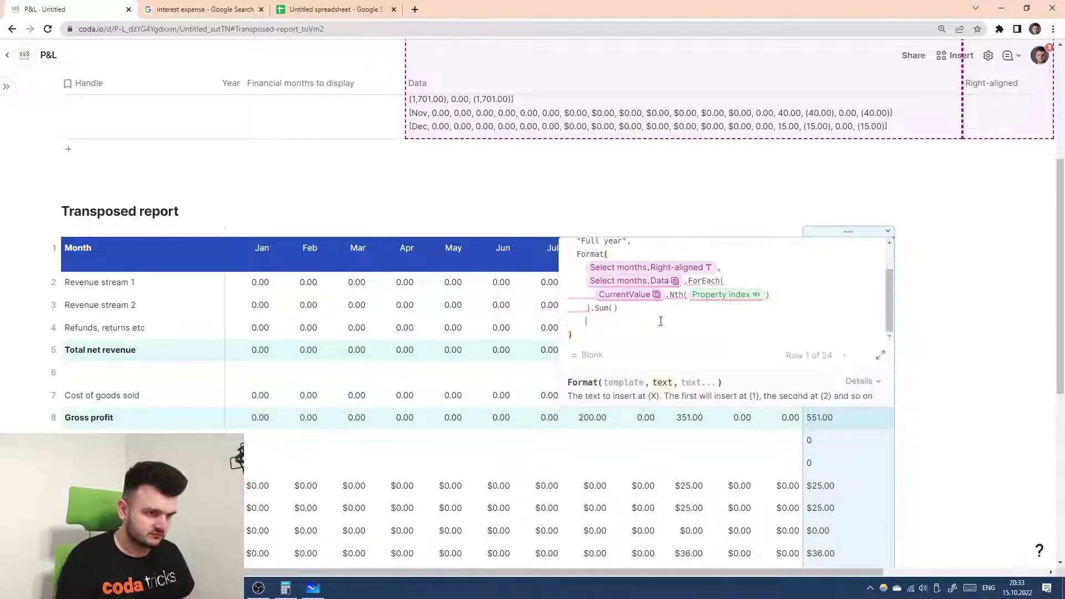
type(")")
scroll(644, 299, "up", 2)
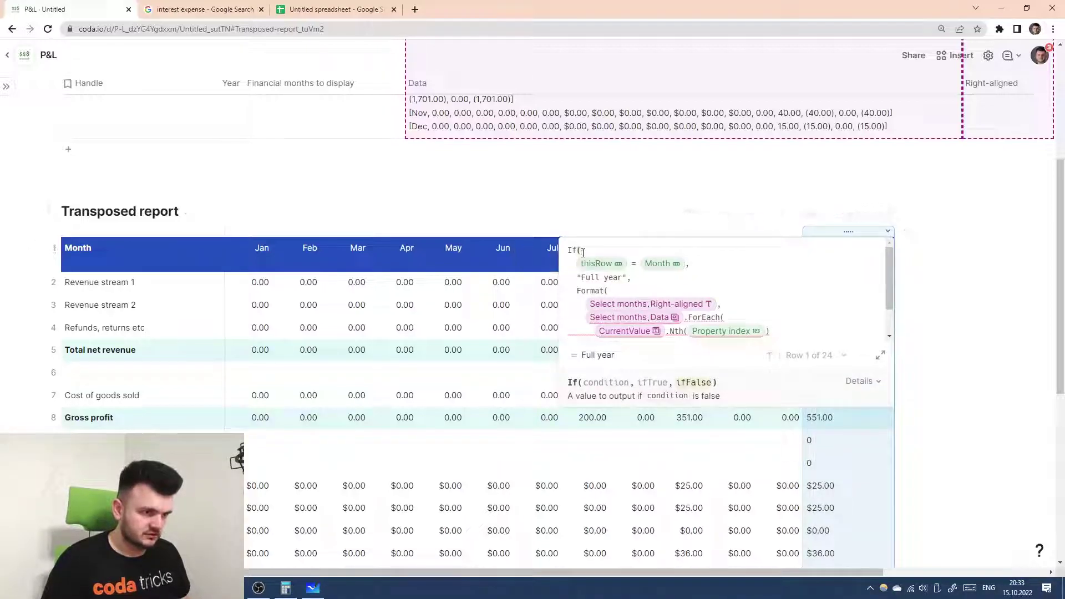
- Copy the If opening with its condition and "Full year" result, and remove it so that Format starts the formula
left_click_drag(632, 277, 569, 250)
key("ctrl+c")
key("BackSpace")
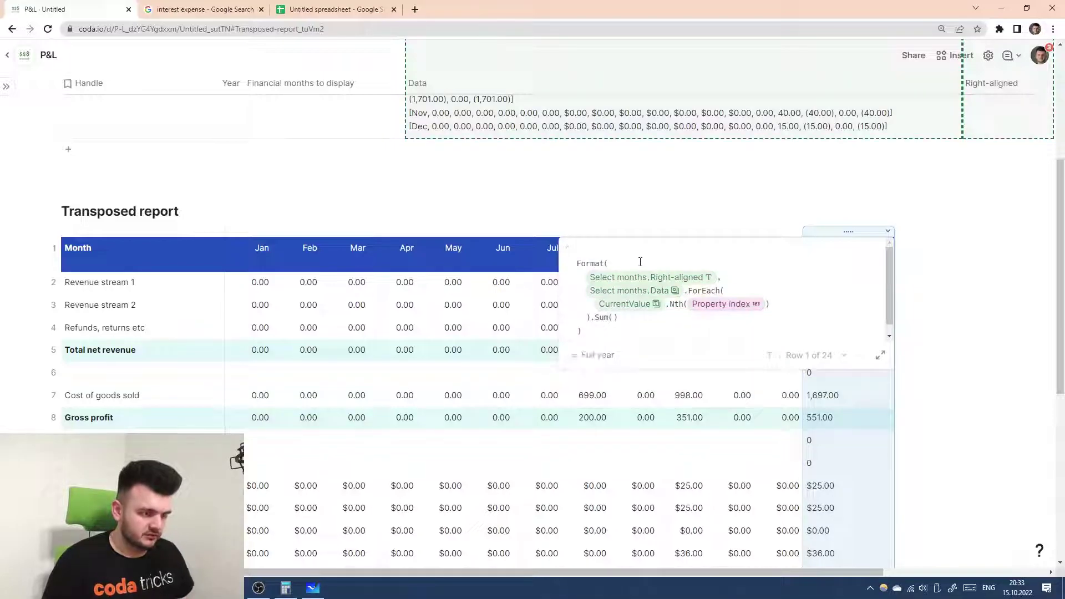
key("Delete")
key("Delete")
key("Delete")
left_click(582, 264)
key("BackSpace")
key("BackSpace")
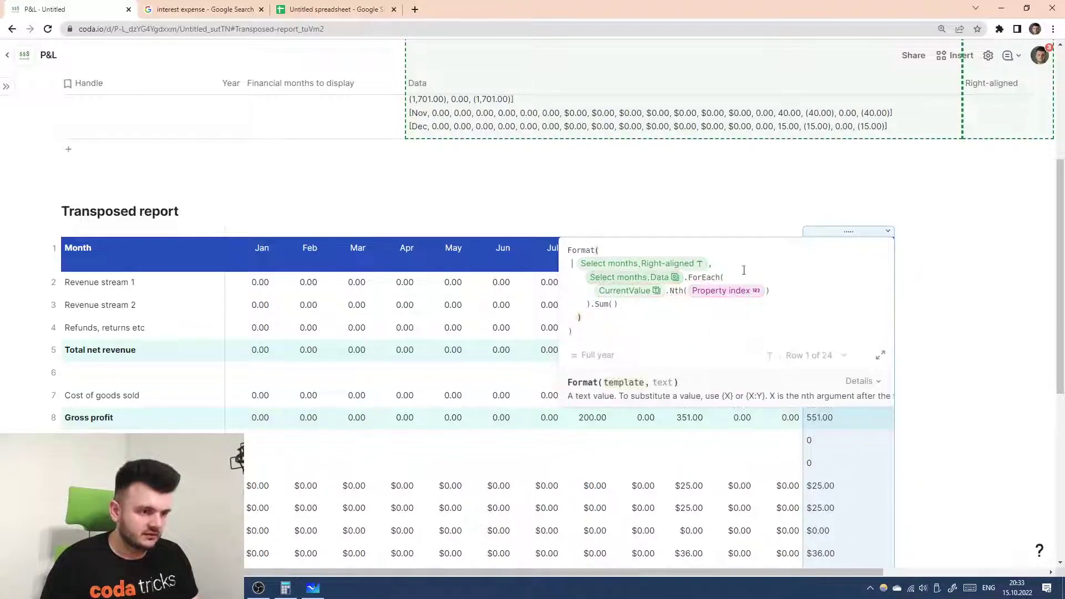
- Insert the copied If opening as Format's second argument, ahead of the Select months.Data sum, and apply the formula
left_click(747, 266)
key("Return")
key("ctrl+v")
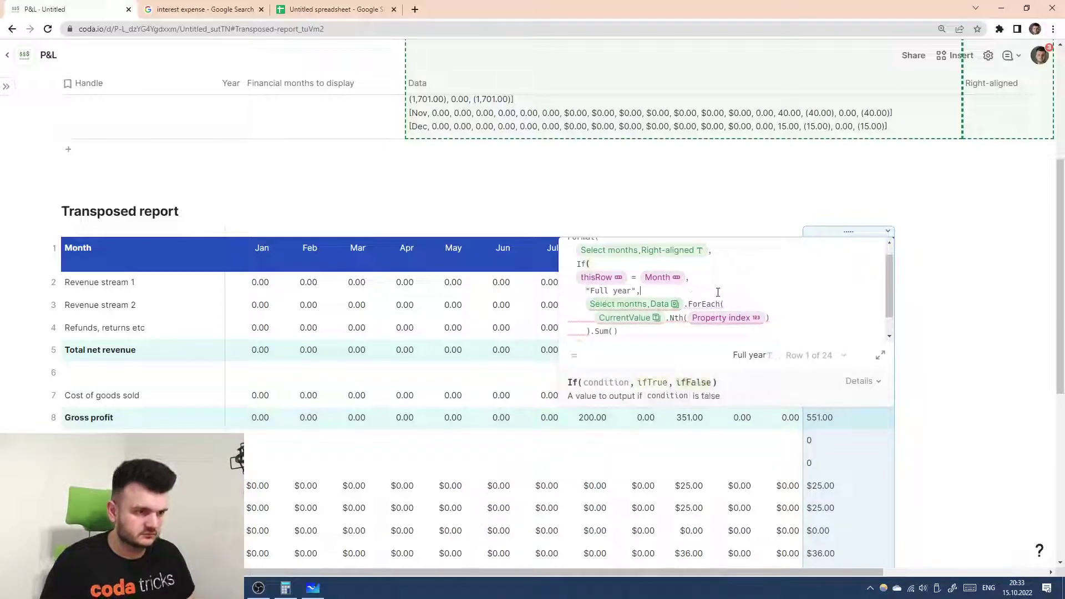
key("Up")
scroll(701, 329, "down", 1)
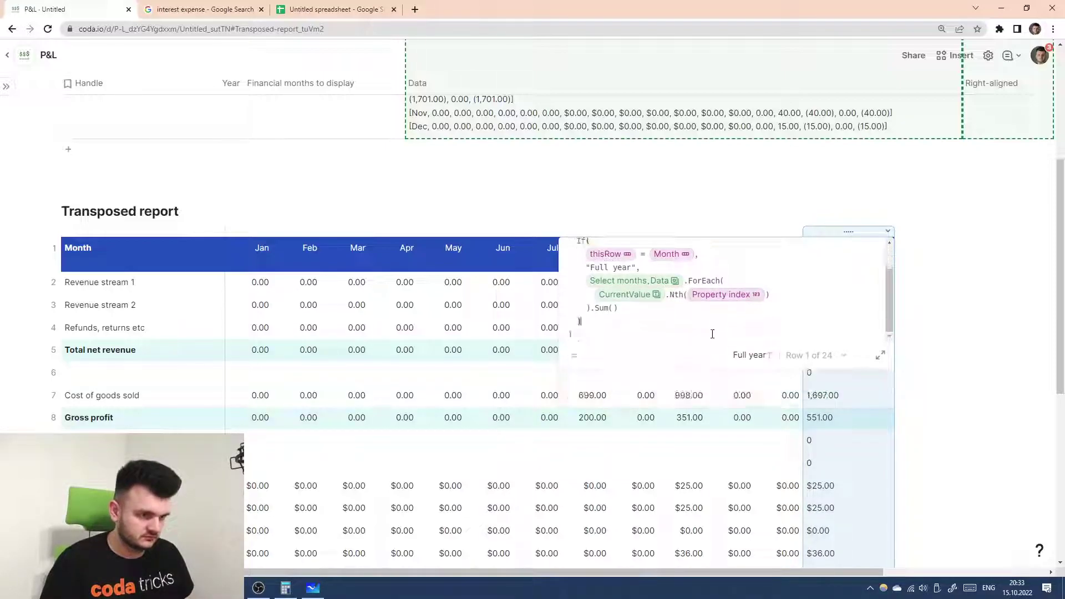
key("Return")
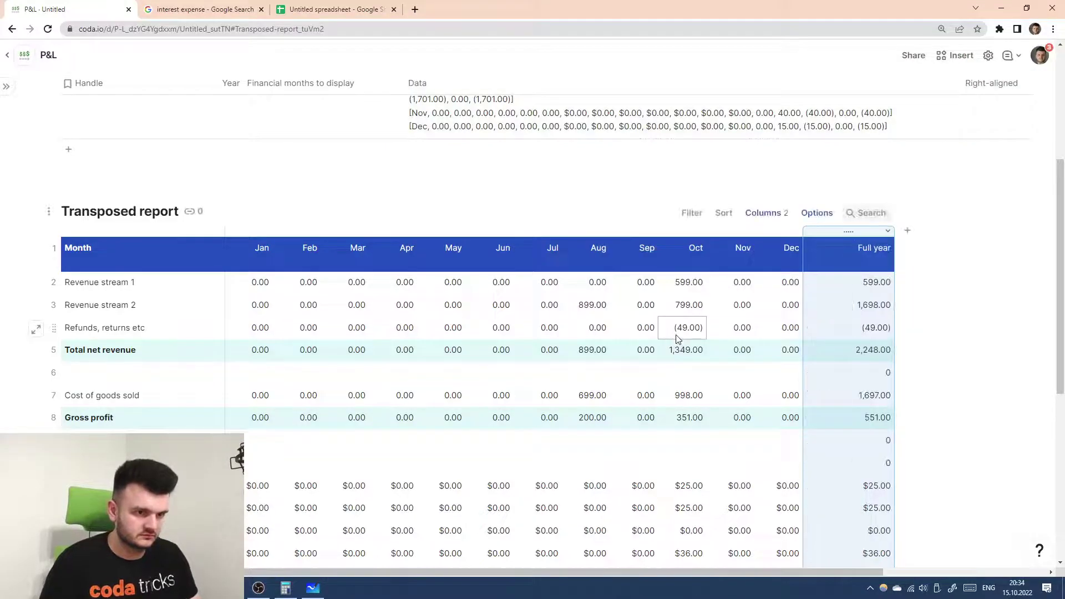
- Narrow the Full year column to fit its values and check its totals down the Transposed report
left_click_drag(876, 232, 878, 232)
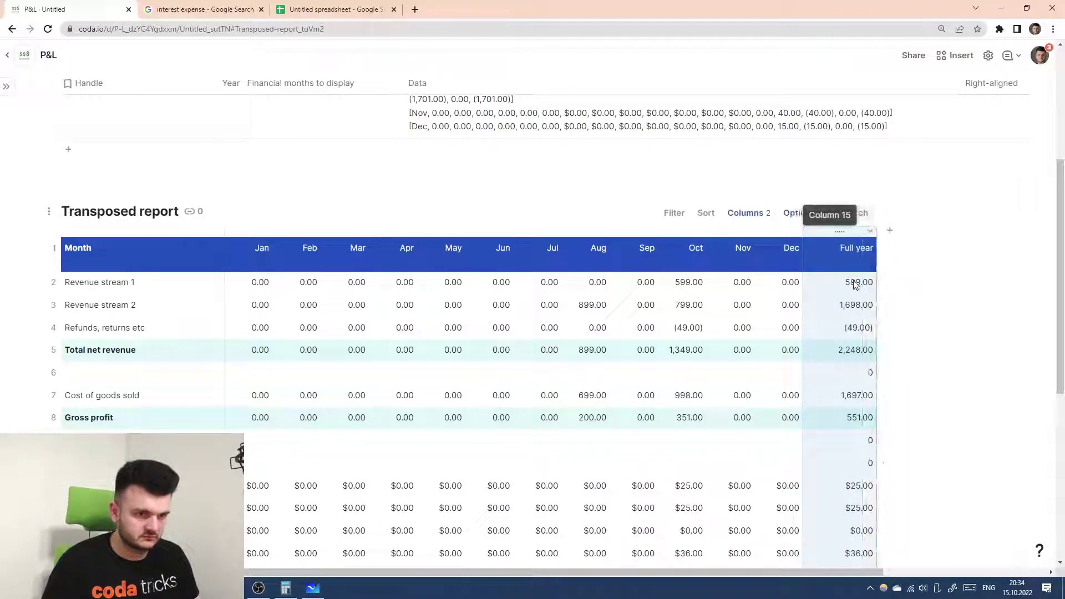
scroll(835, 405, "down", 3)
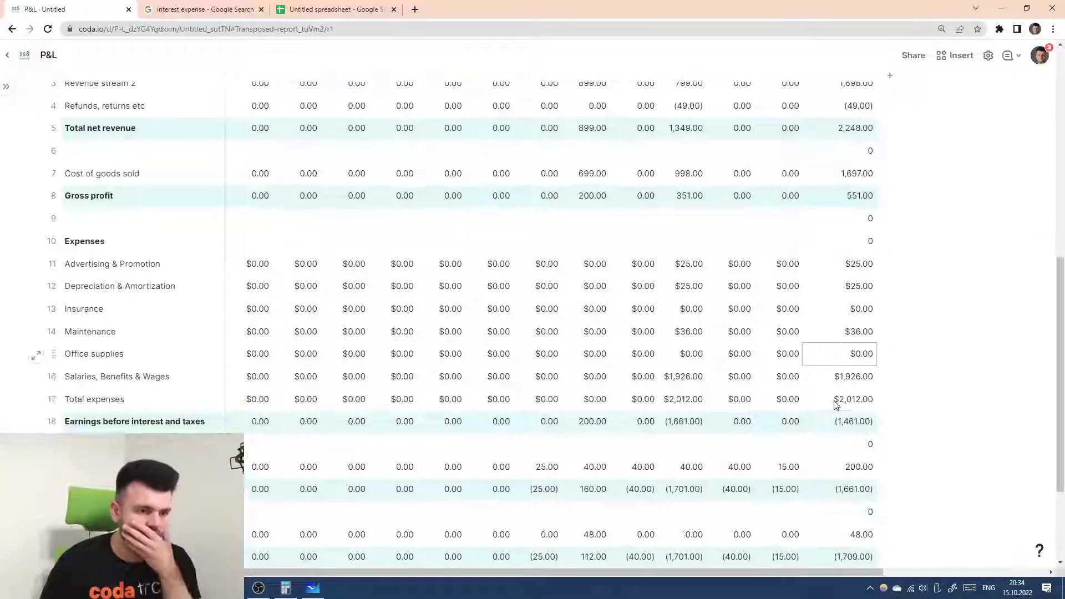
scroll(835, 300, "up", 4)
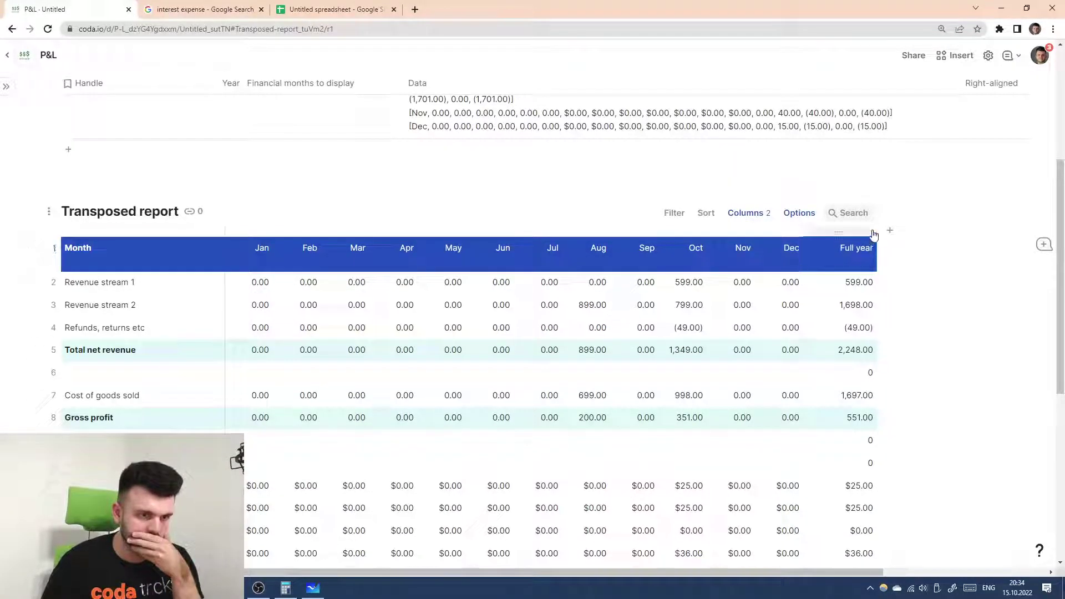
left_click_drag(874, 232, 882, 232)
scroll(882, 232, "down", 5)
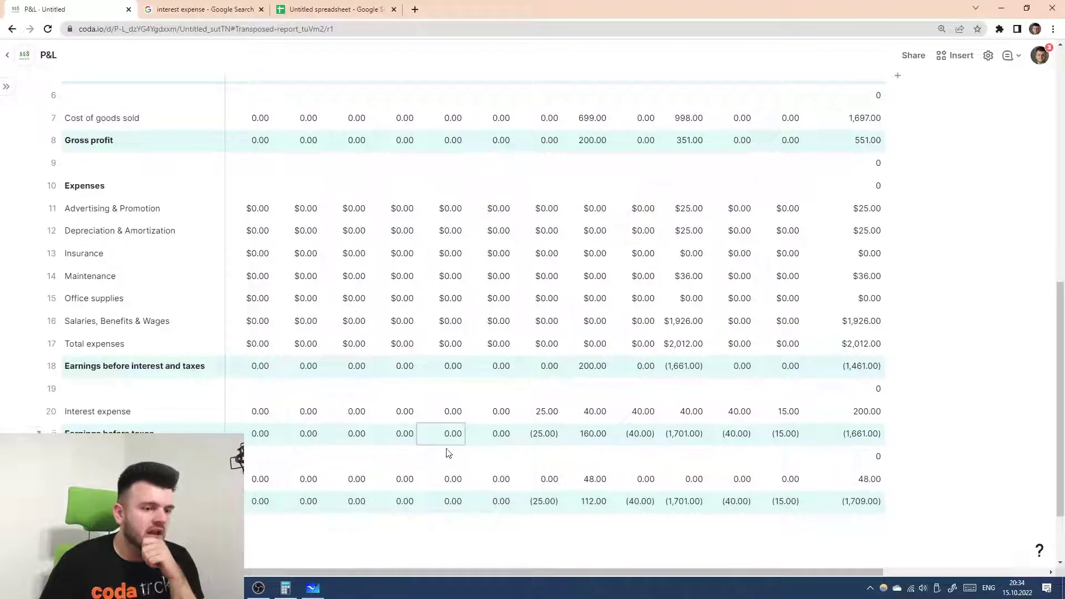
scroll(860, 447, "down", 1)
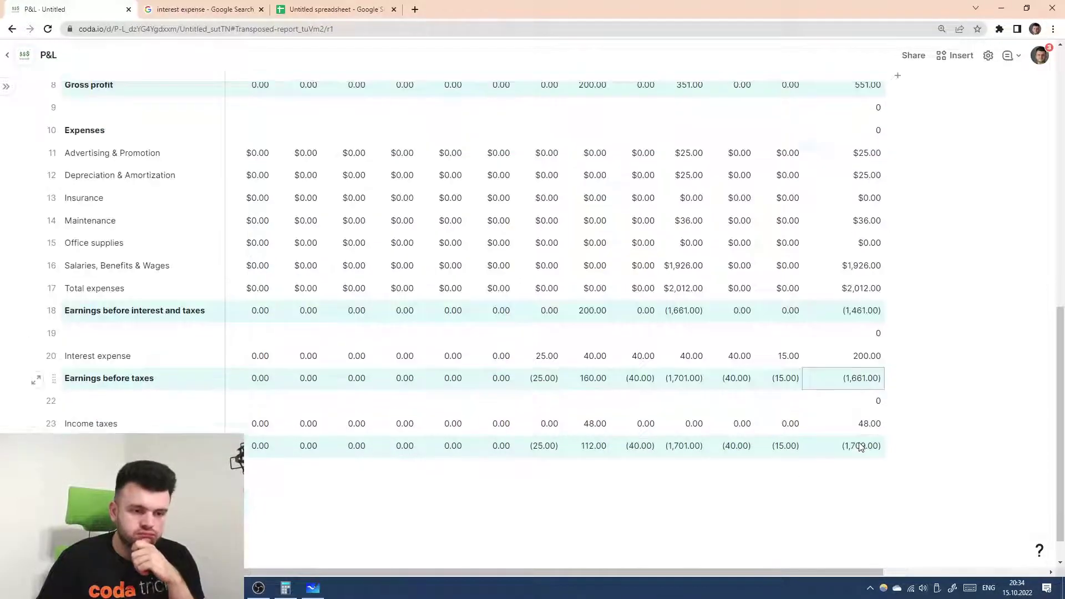
scroll(860, 447, "up", 7)
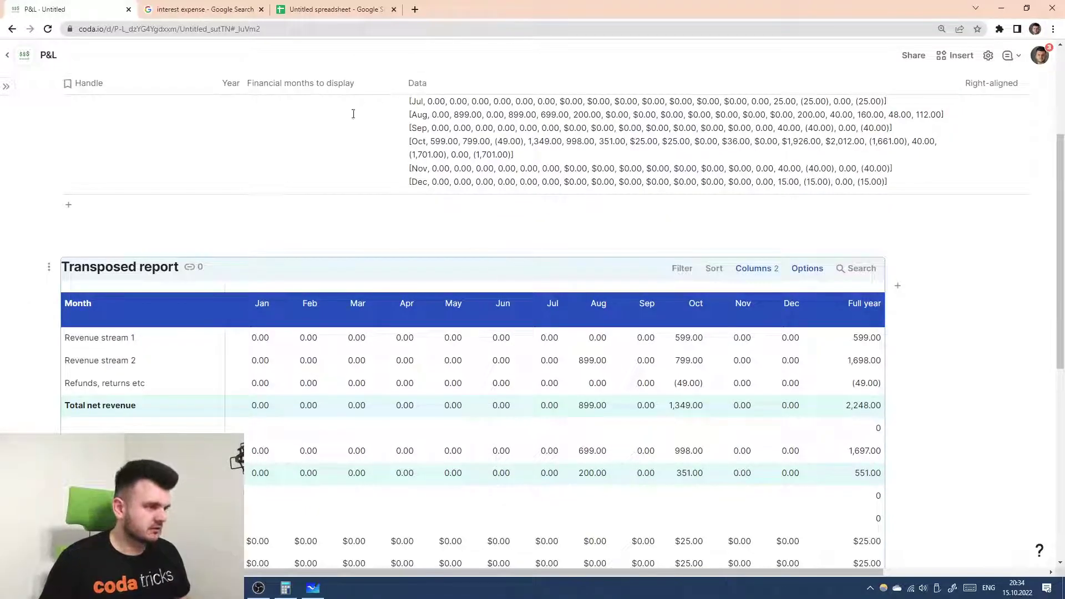
- Switch to the Google Sheets spreadsheet, add a blank sheet, and paste the copied Transposed report at A1
key("ctrl+3")
left_click(12, 566)
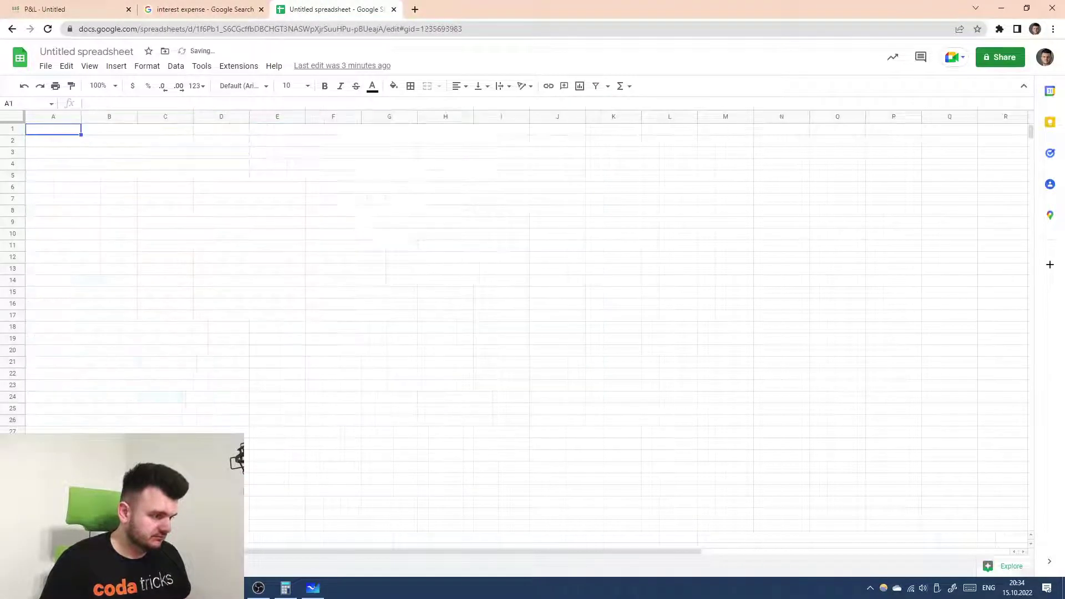
left_click(58, 142)
left_click(60, 132)
key("ctrl+v")
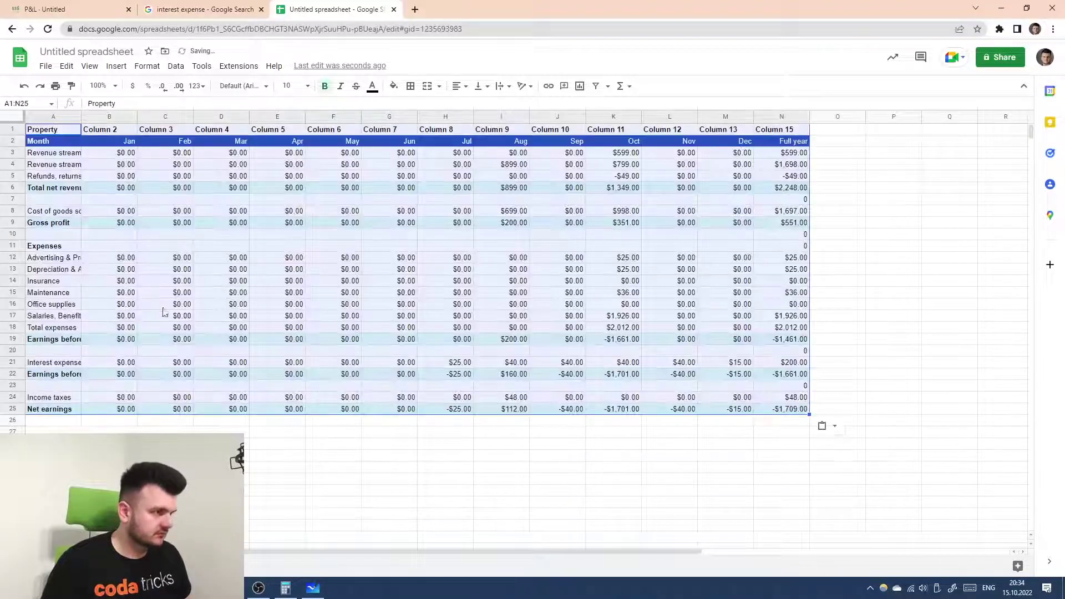
- Clear and delete row 1, which holds the Property and Column names above the Month header row
left_click(12, 129)
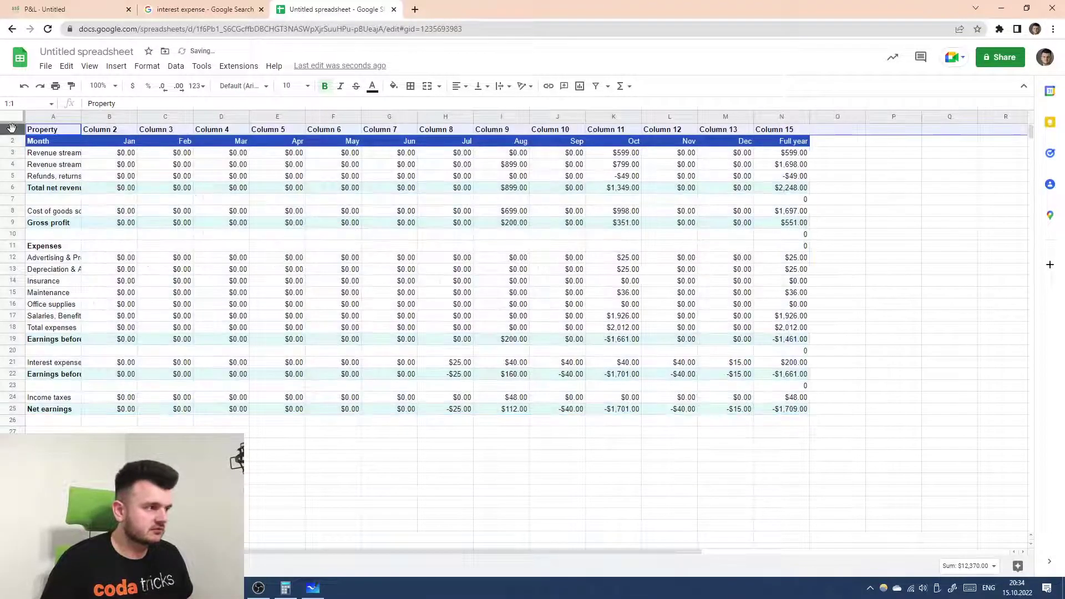
key("Delete")
right_click(12, 129)
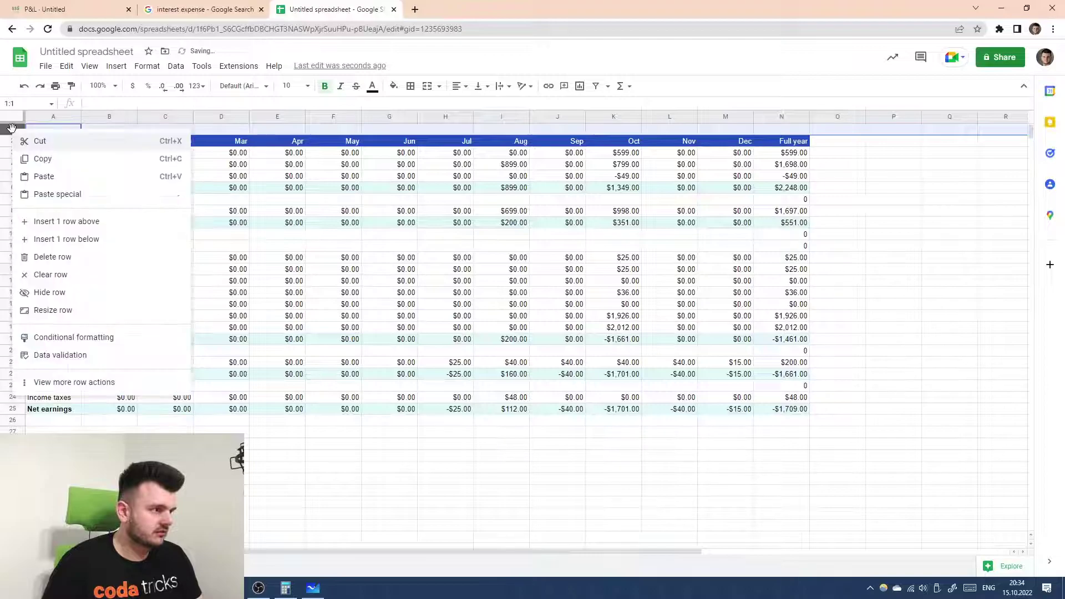
left_click(61, 260)
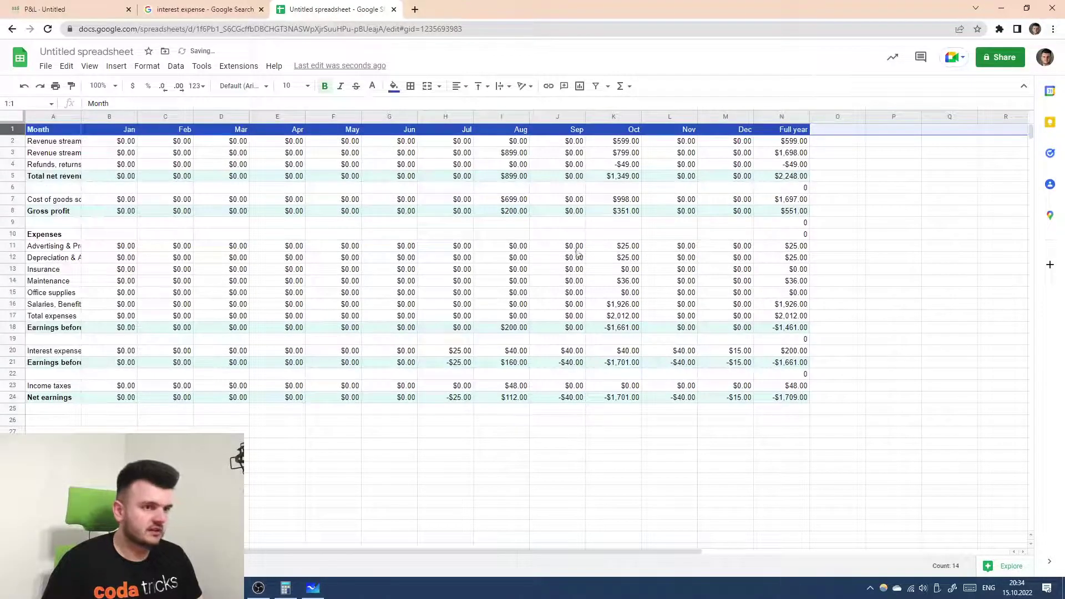
- Narrow the Jan to Dec columns together and widen column A to fit the line-item labels
left_click(727, 116)
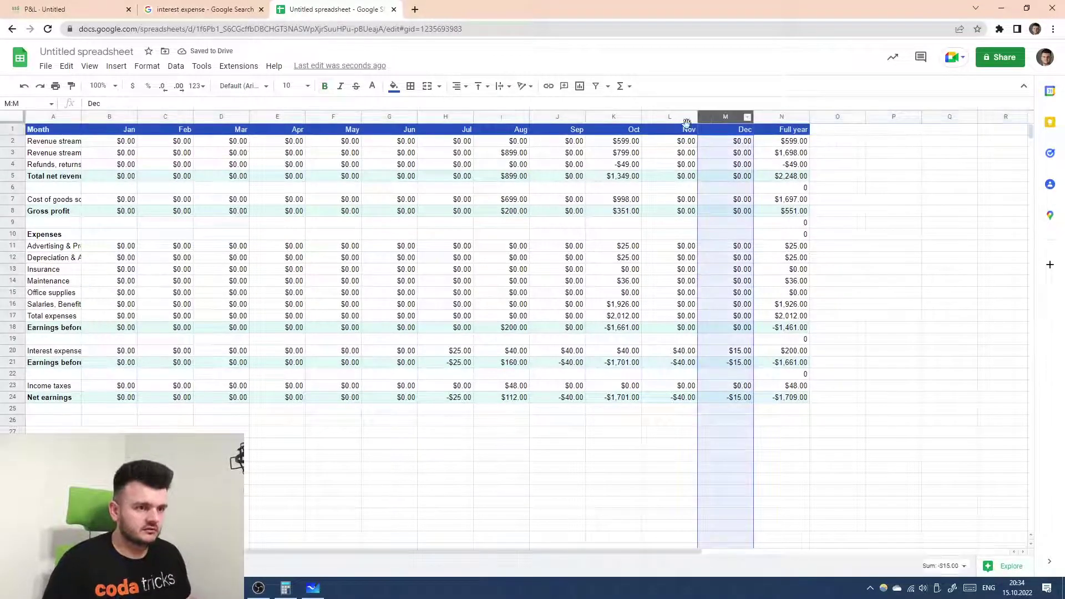
left_click(118, 119, "shift")
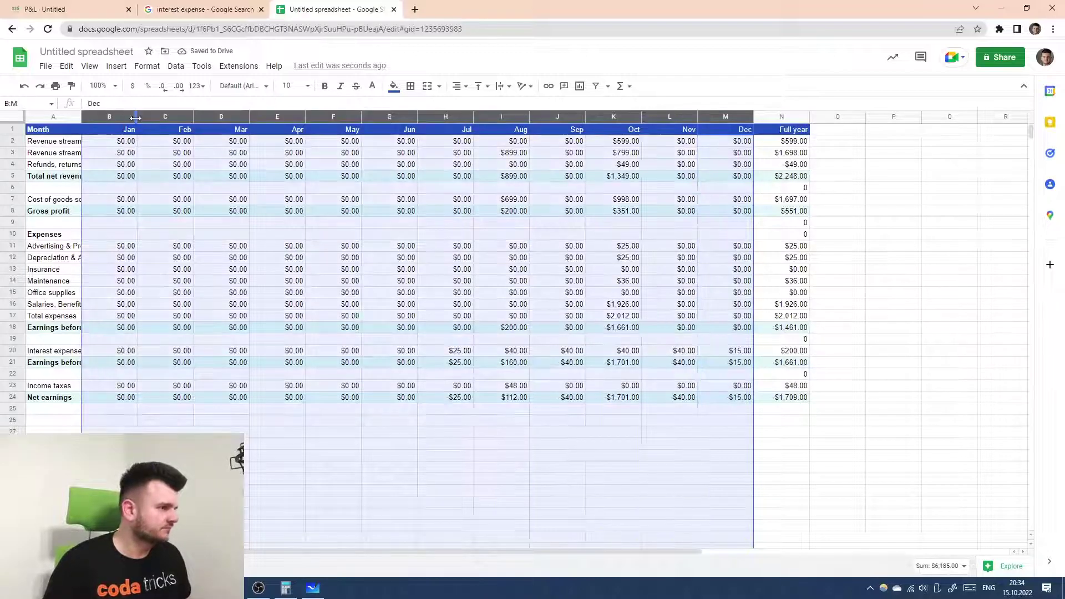
left_click_drag(137, 118, 160, 116)
left_click(64, 117)
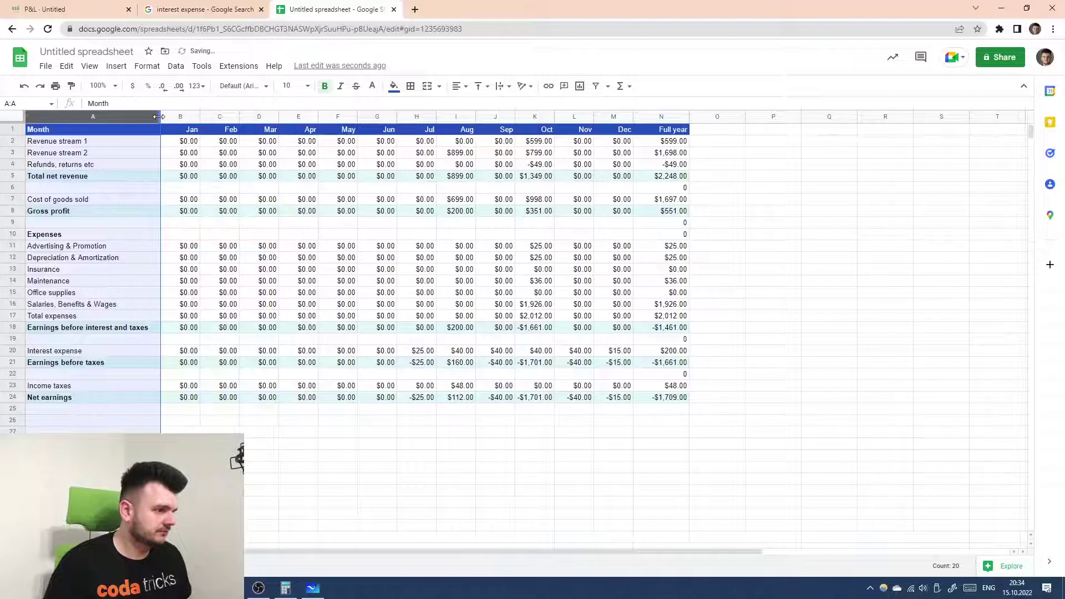
left_click(466, 316)
left_click(703, 511)
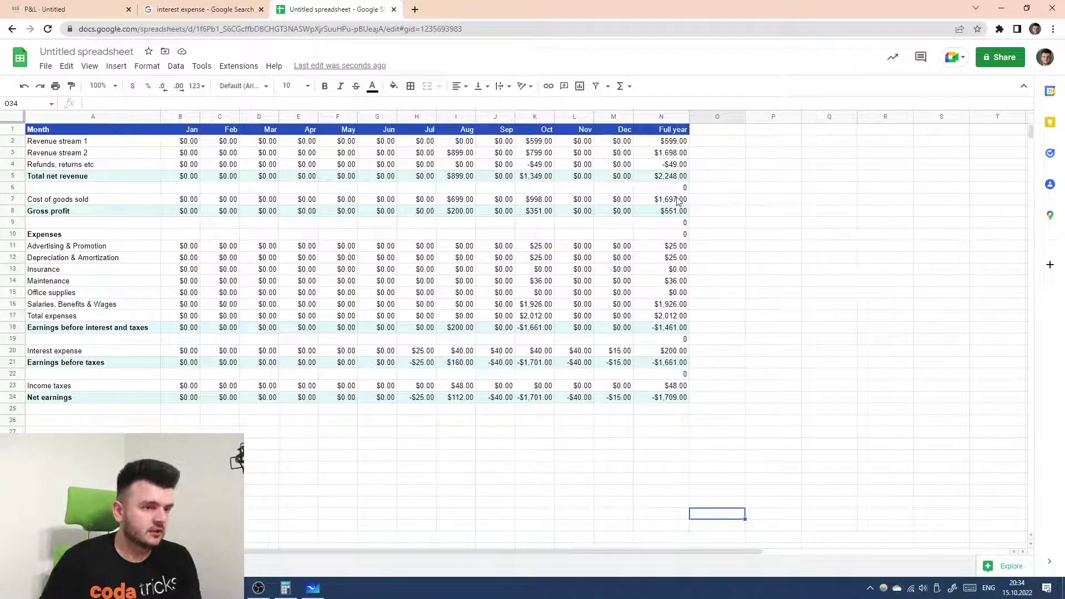
- Examine the Full year cells in the spacer and Expenses rows, first in the sheet and then in Coda's Transposed report
left_click(656, 189)
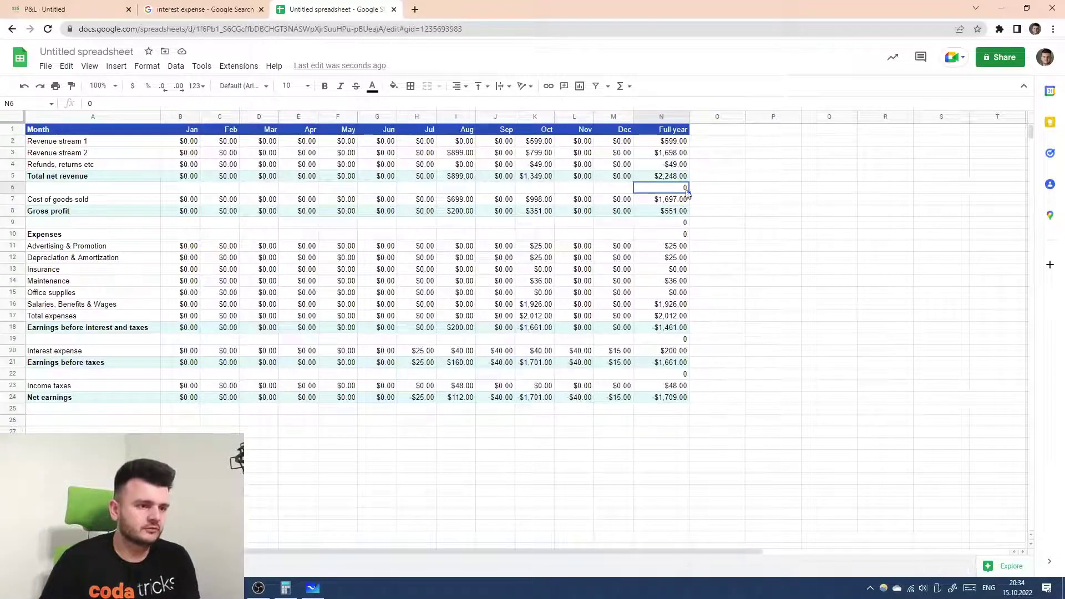
left_click(67, 9)
scroll(224, 97, "down", 3)
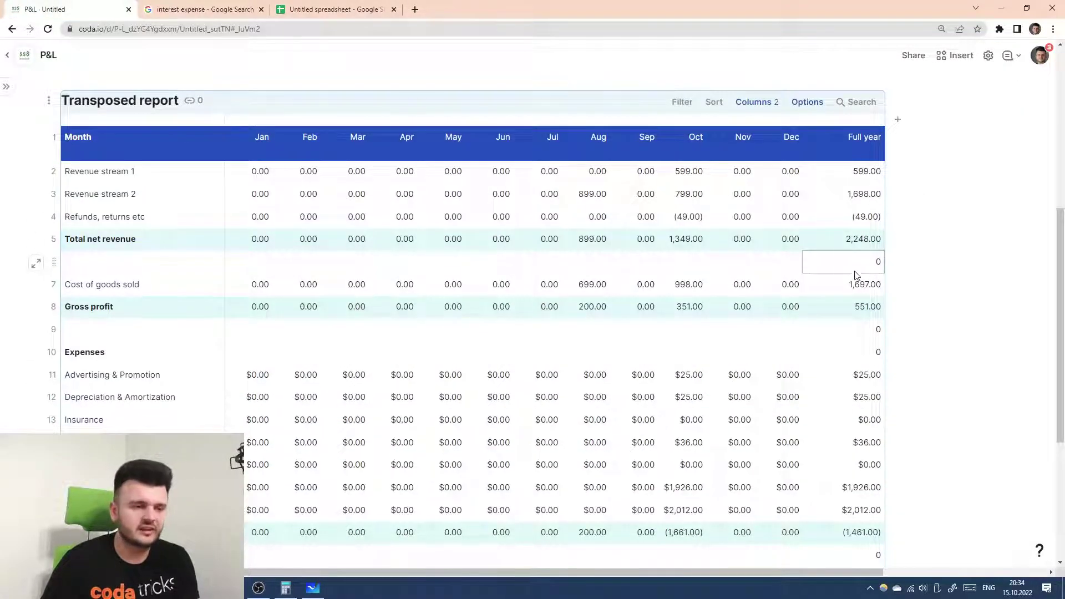
left_click(867, 353)
scroll(794, 398, "down", 2)
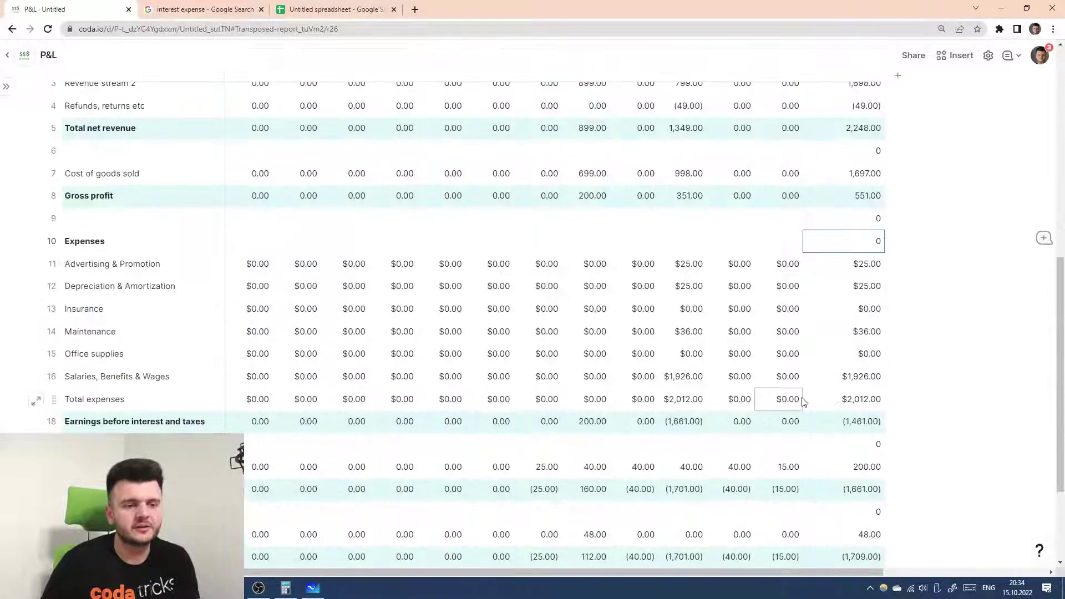
scroll(840, 113, "up", 2)
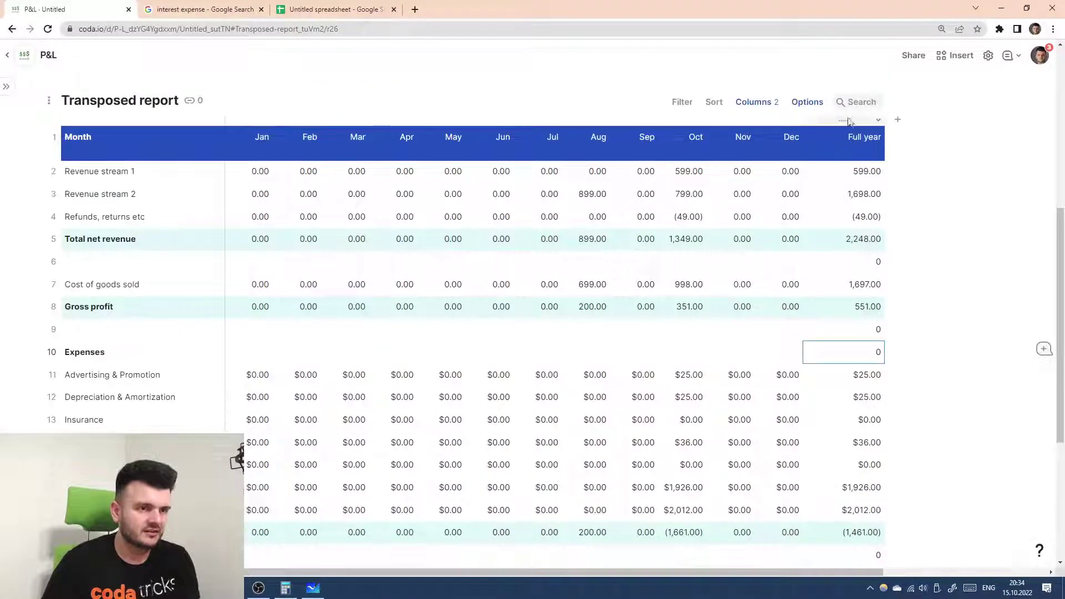
left_click(866, 269)
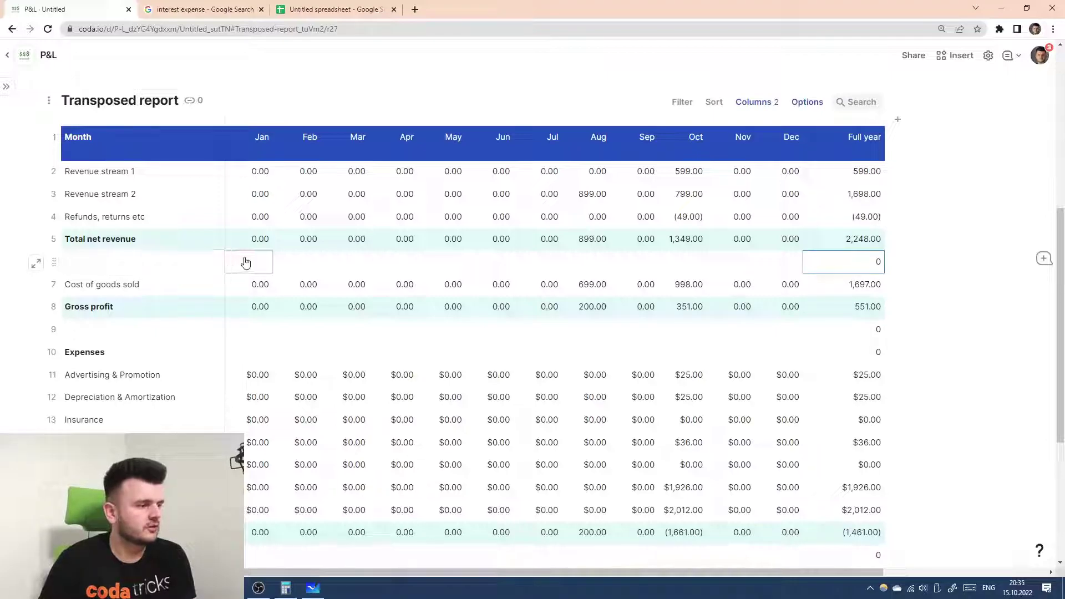
- In the Full year column's formula, add an empty line after the "Full year" result and change If to SwitchIf
left_click(855, 133)
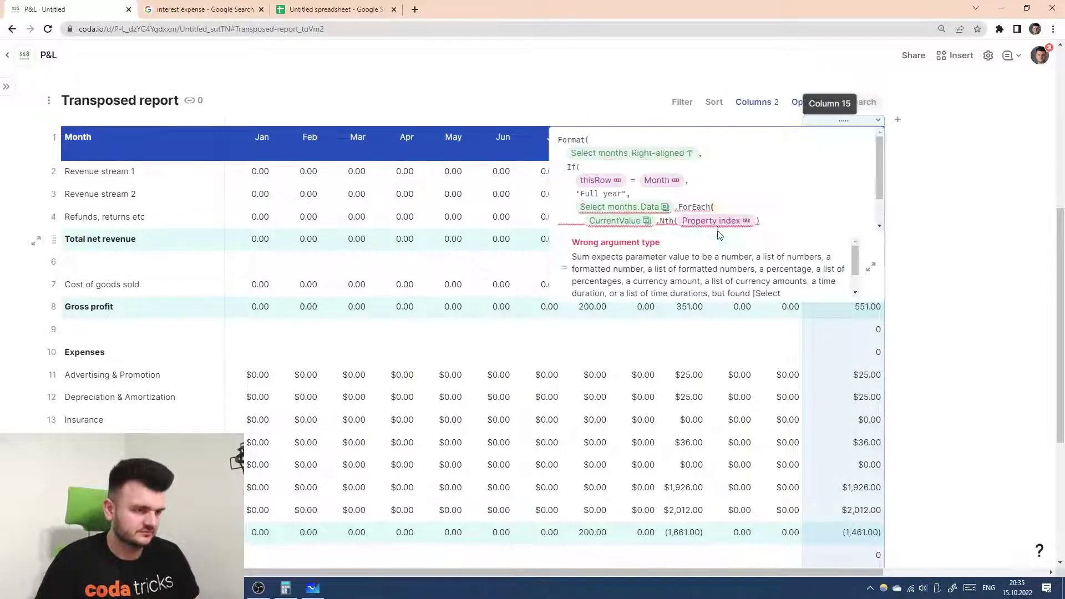
left_click(673, 165)
key("Return")
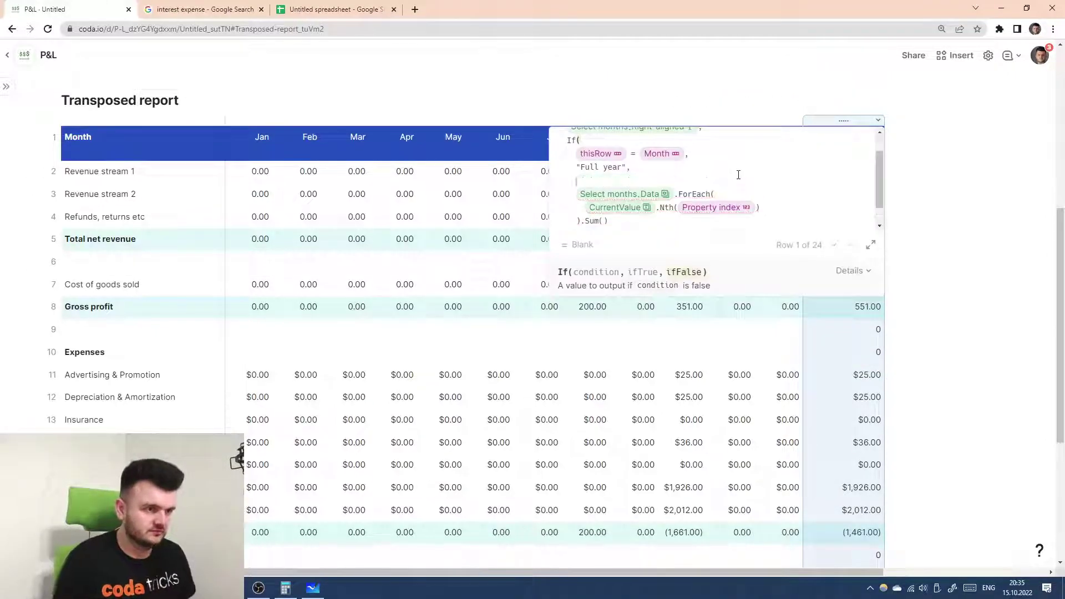
left_click(567, 141)
type("Switch")
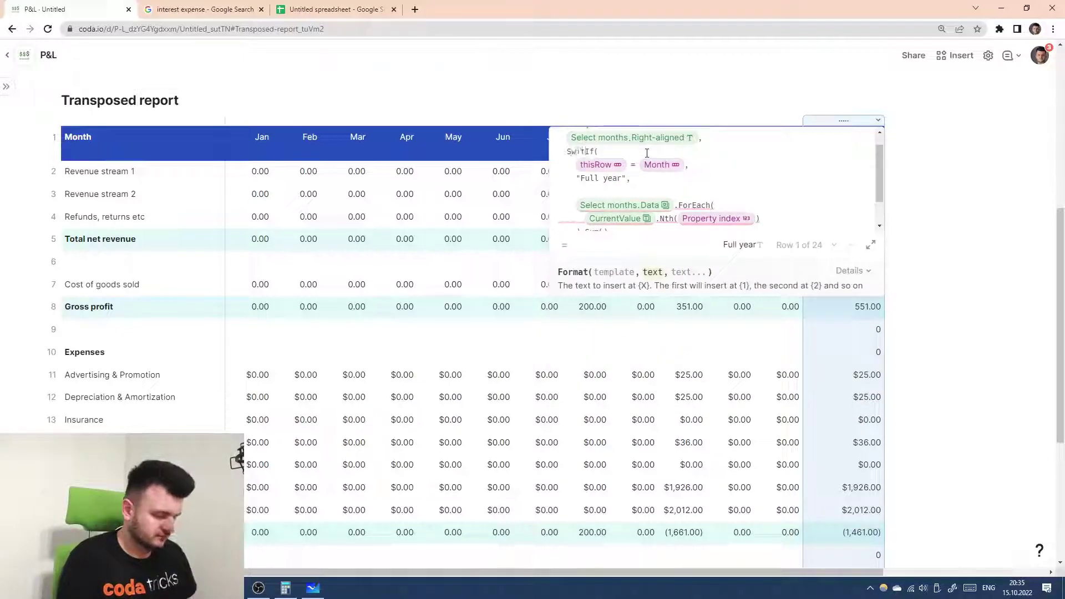
- Add a Property index.IsBlank() condition with a blank result ahead of the Select months.Data sum, and apply the formula
left_click(703, 194)
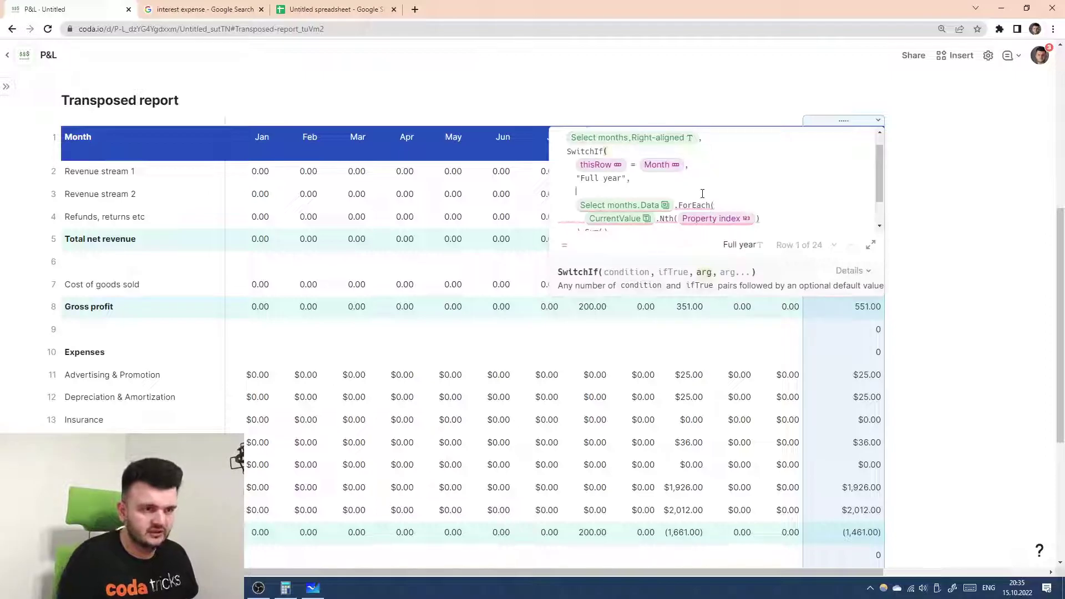
type("property")
key("Down")
key("Return")
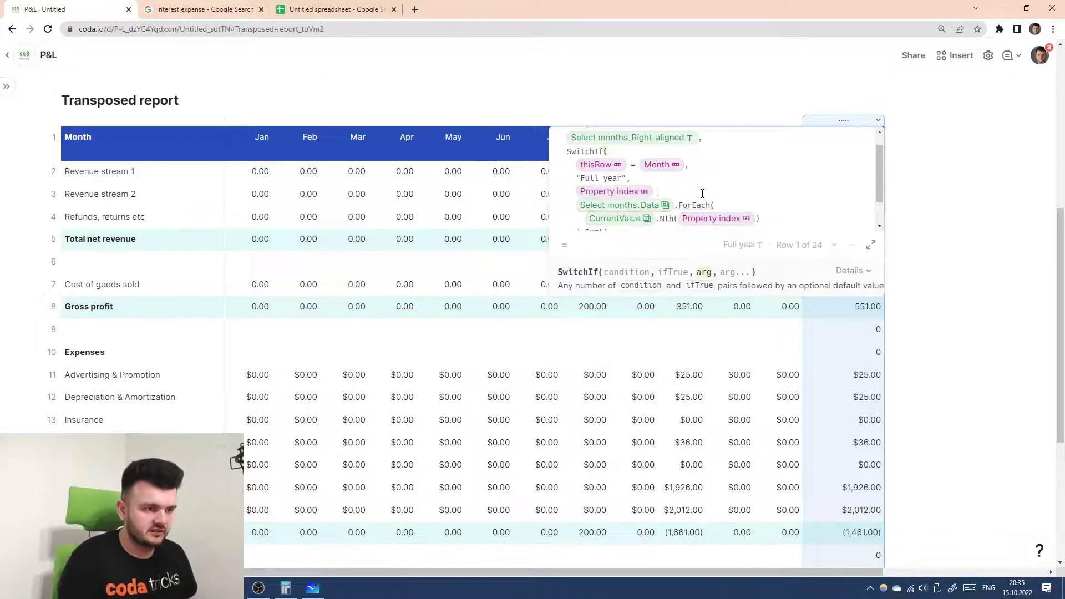
type(".isbl")
key("Return")
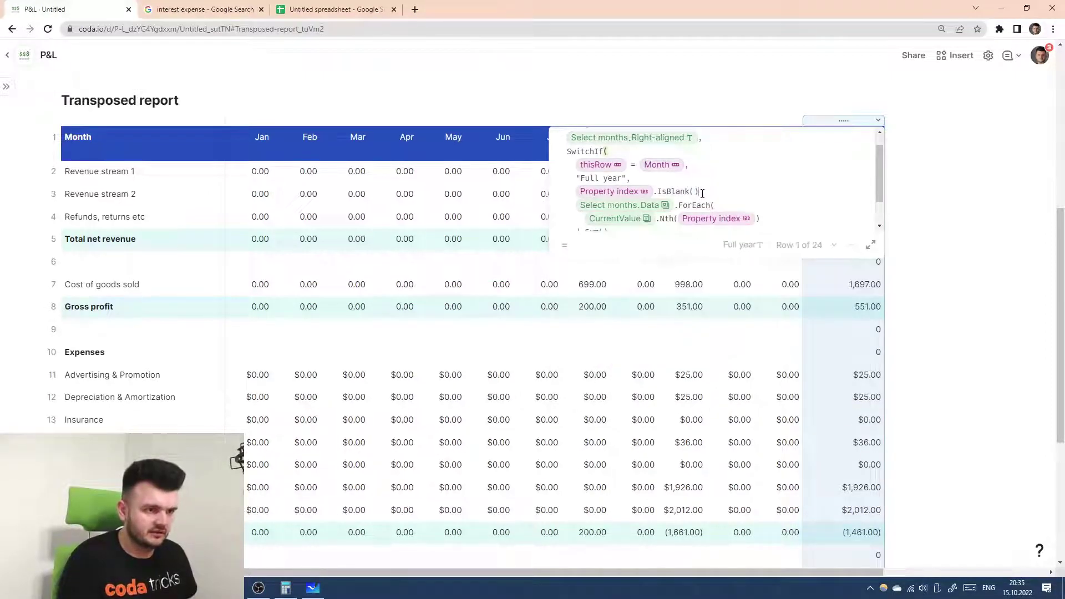
key("Return")
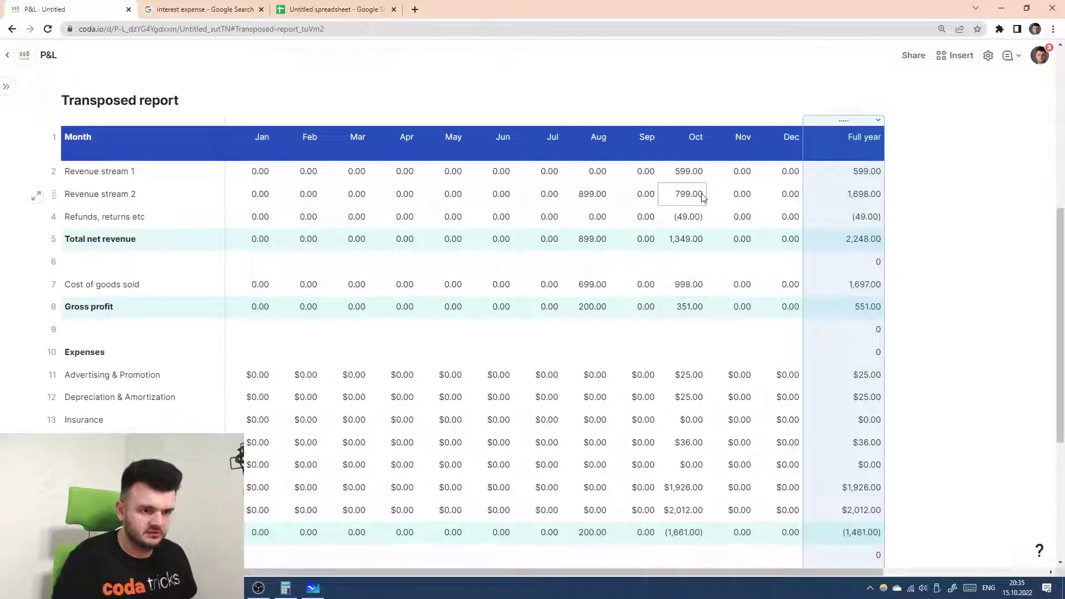
- Review the Full year column down the whole Transposed report, along with the Select months data above it
scroll(854, 316, "down", 3)
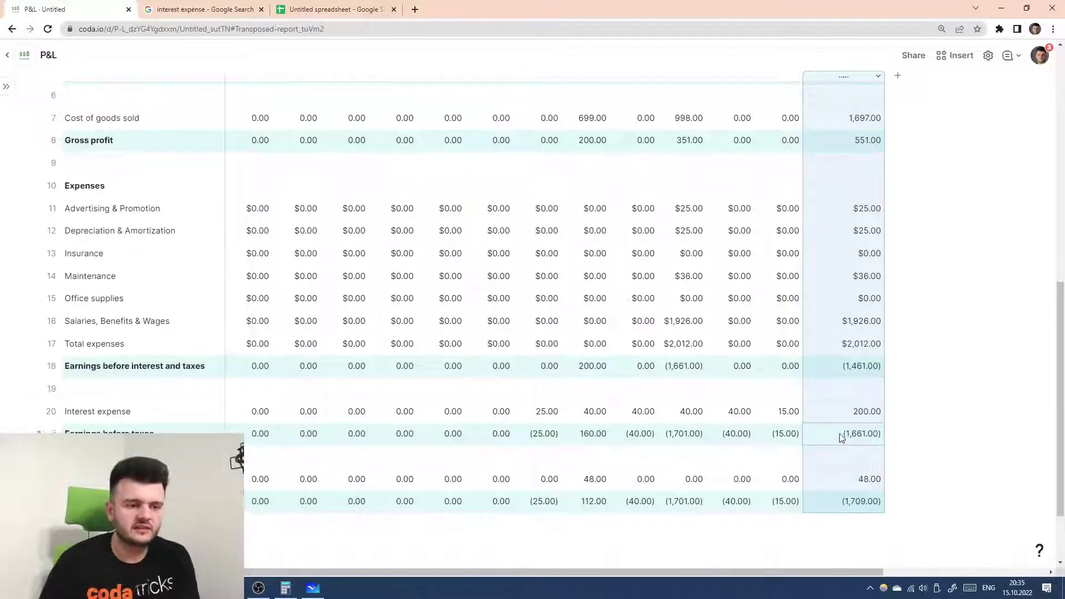
scroll(834, 388, "up", 3)
scroll(677, 169, "up", 4)
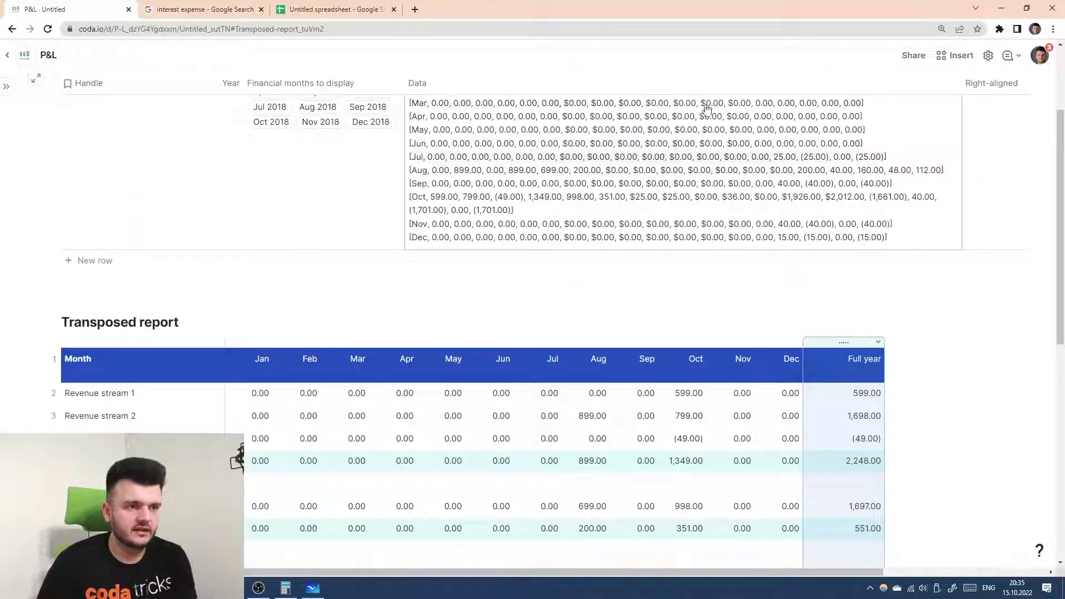
scroll(628, 230, "down", 1)
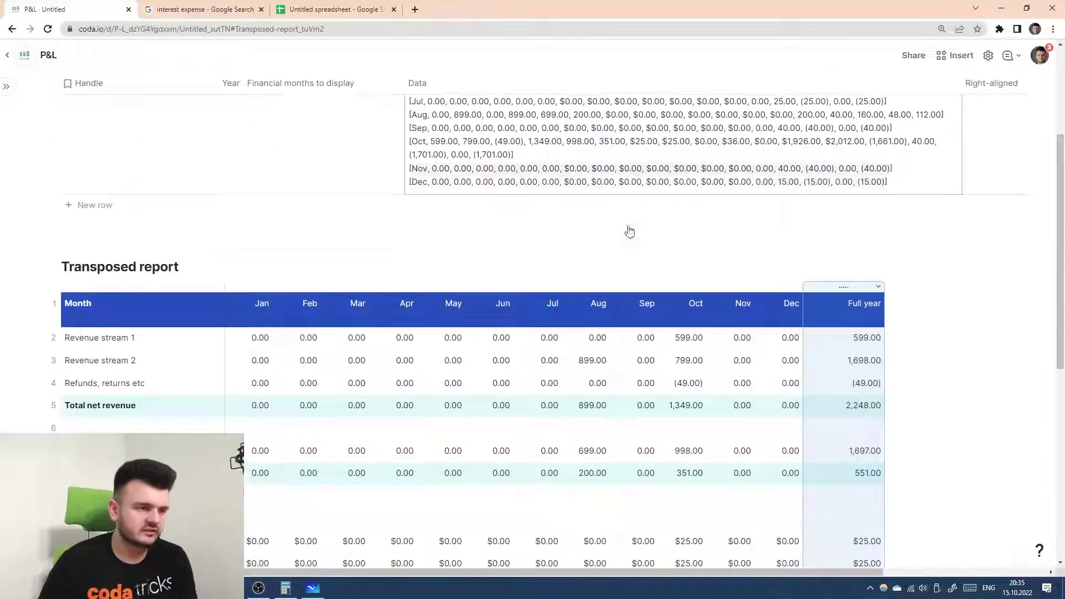
scroll(481, 119, "up", 1)
scroll(481, 119, "up", 1)
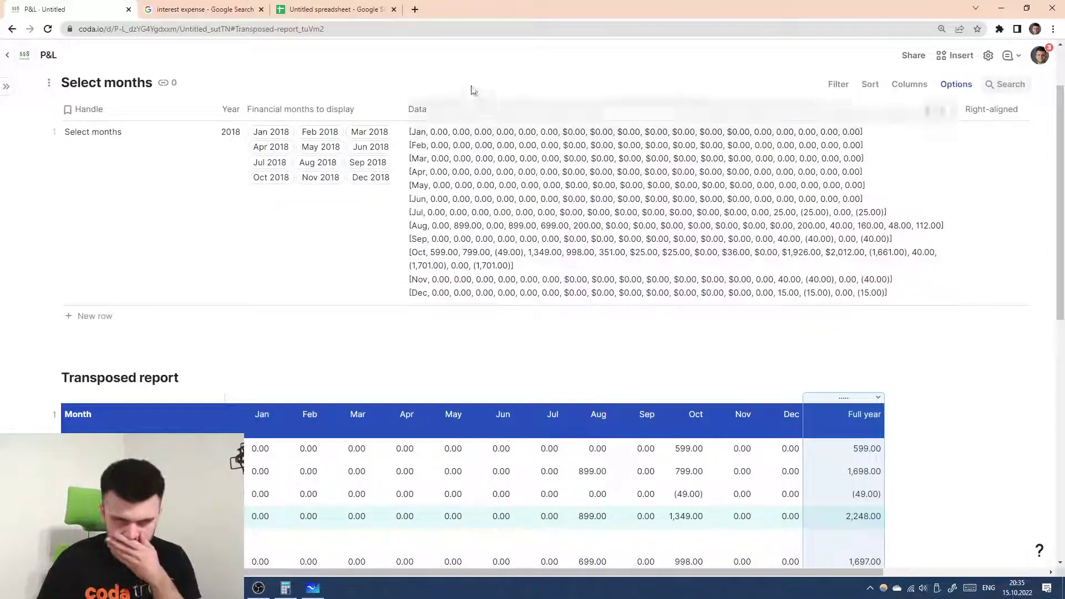
scroll(961, 357, "down", 7)
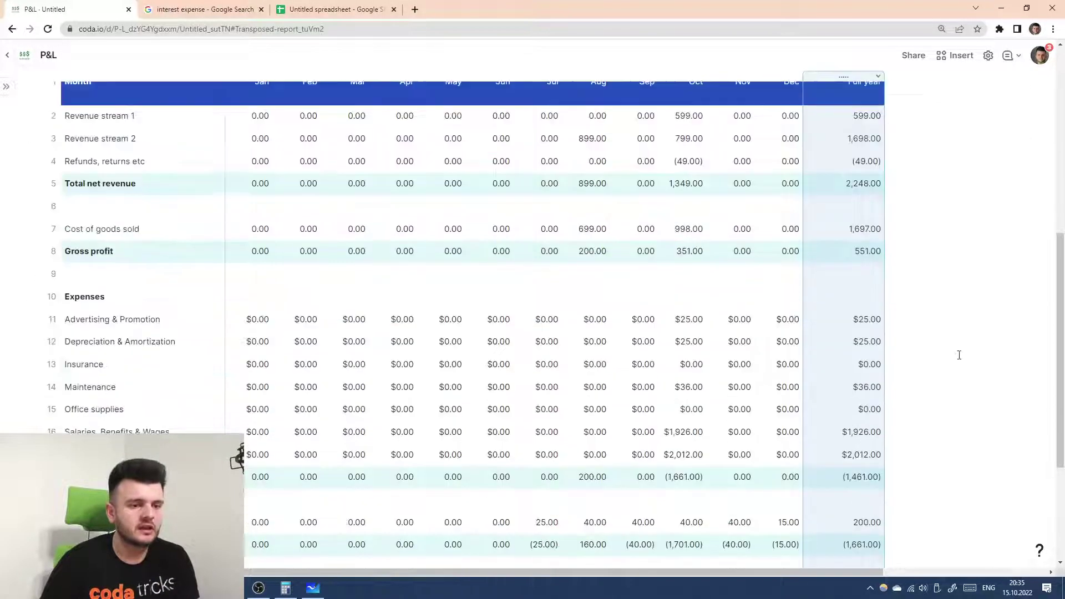
left_click(844, 485)
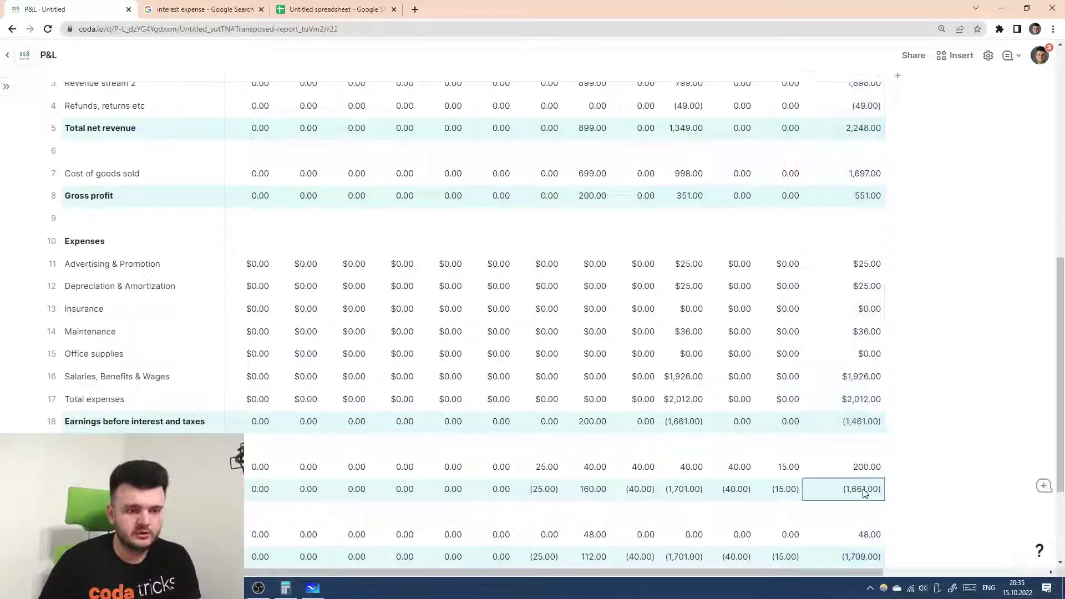
scroll(917, 450, "down", 2)
left_click(902, 460)
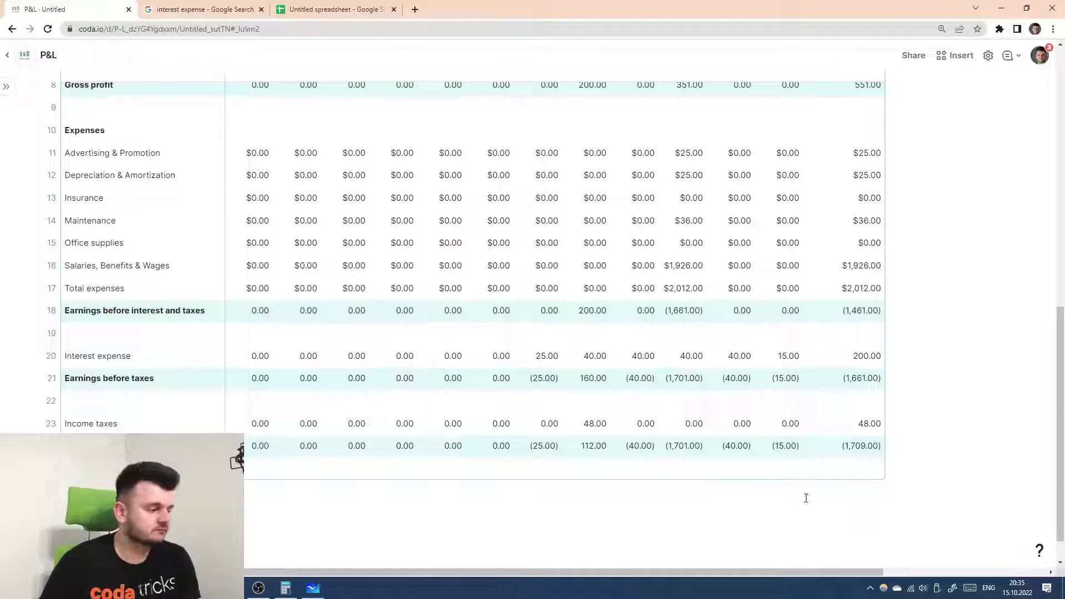
scroll(811, 485, "up", 5)
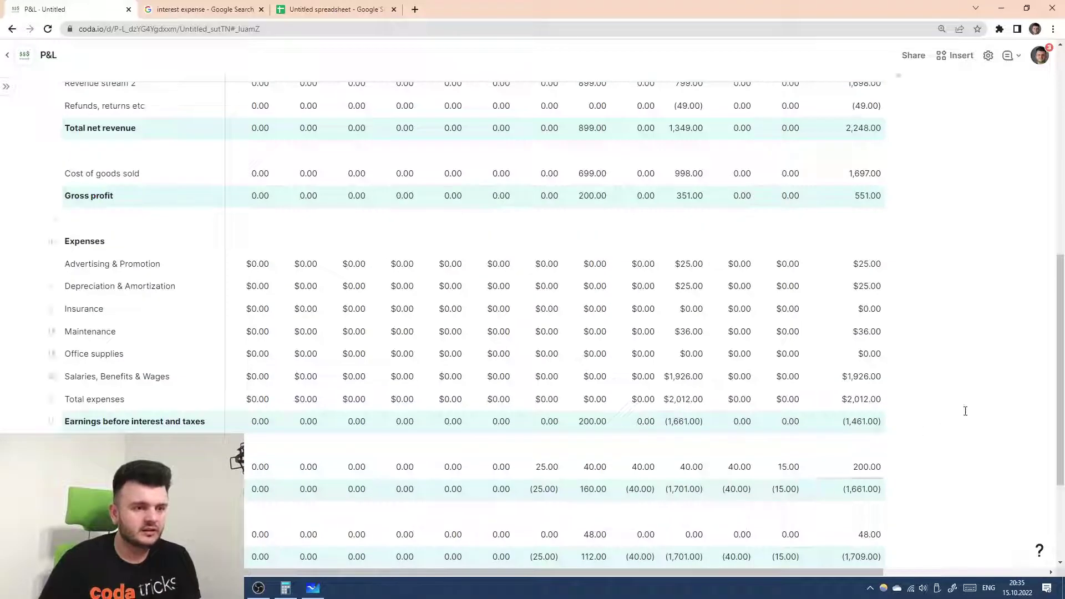
scroll(974, 408, "down", 1)
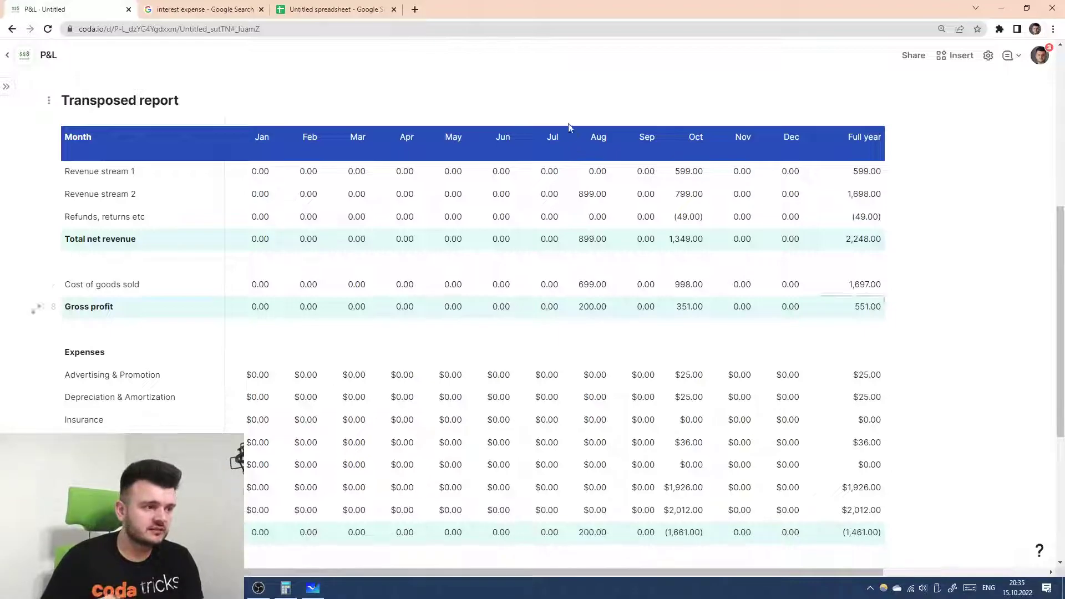
scroll(690, 175, "down", 1)
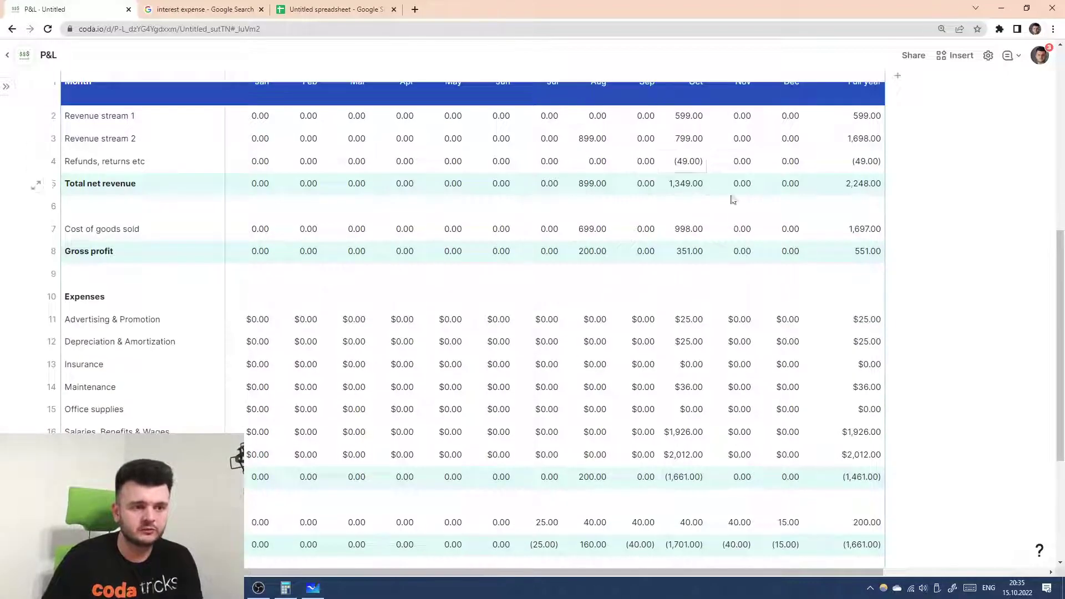
scroll(785, 388, "up", 1)
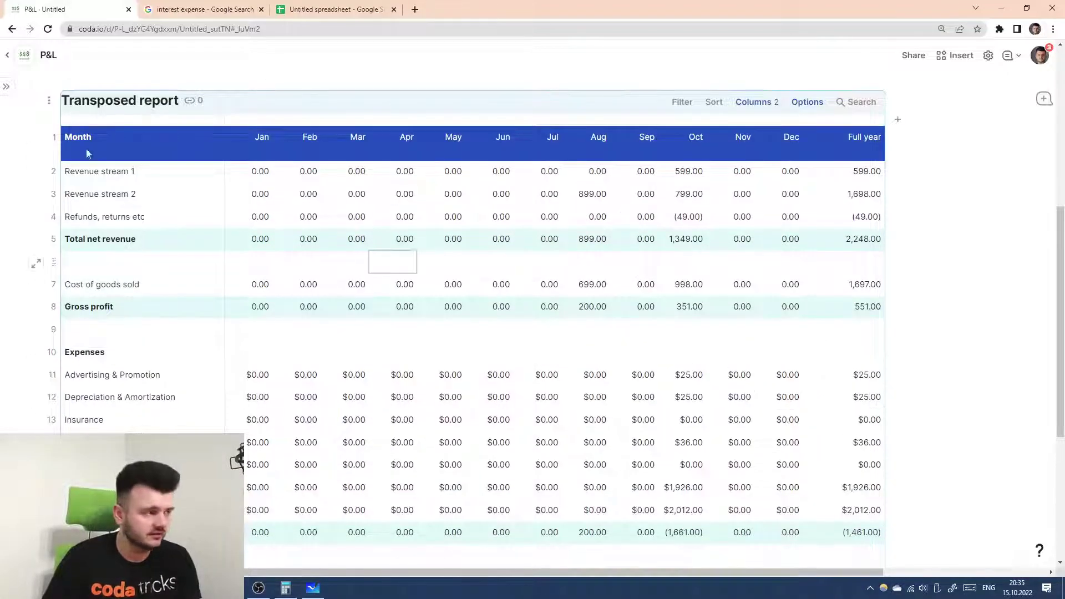
- Show the page list, open the first Untitled page, and view the Financial months table from its Month column
left_click(6, 86)
left_click(107, 117)
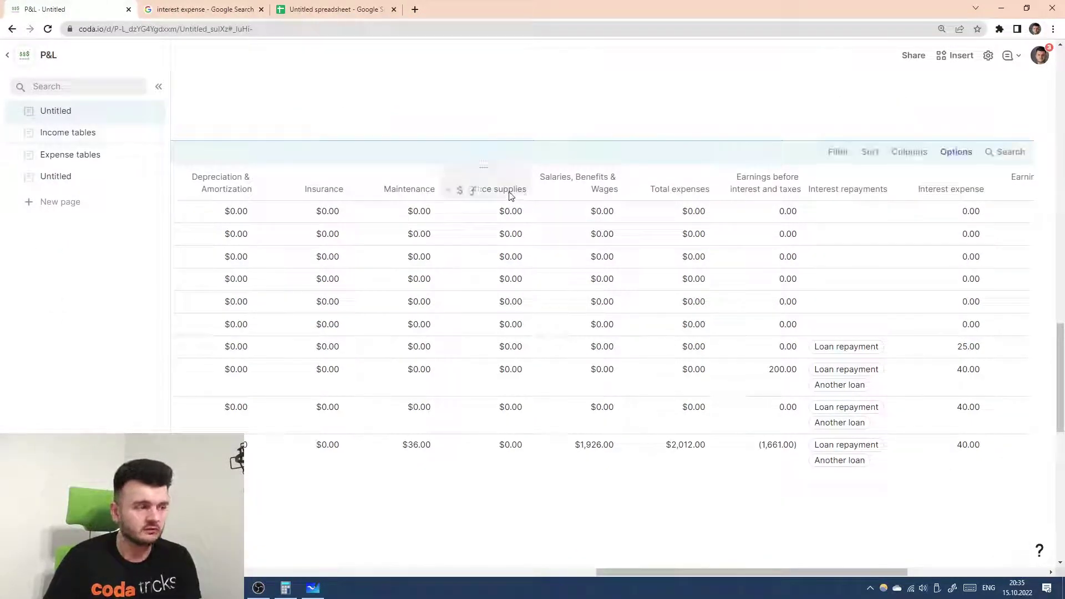
scroll(509, 198, "left", 4)
scroll(510, 199, "left", 10)
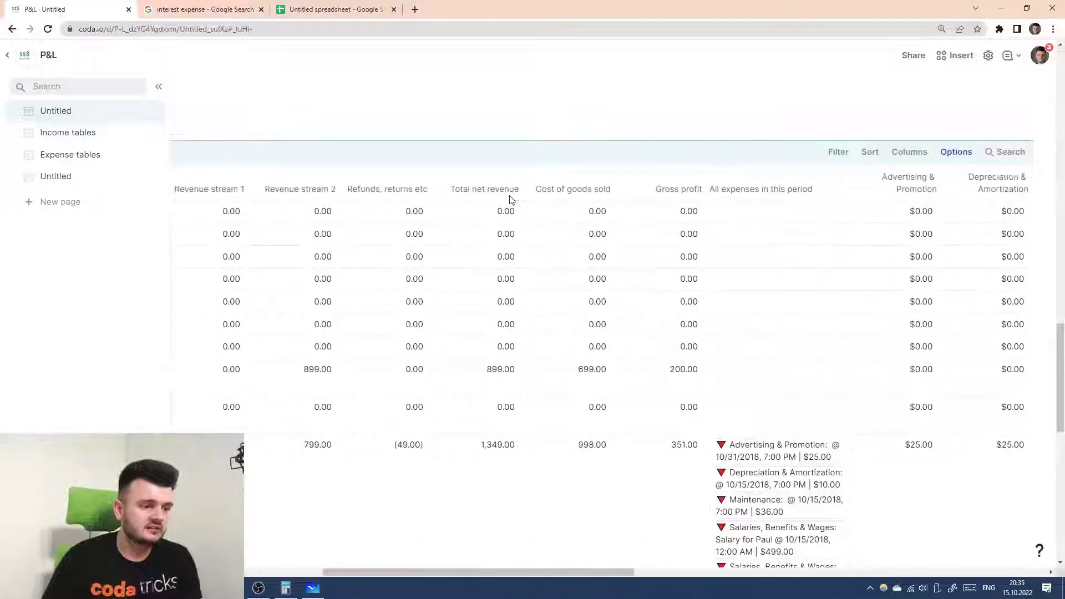
scroll(510, 197, "left", 2)
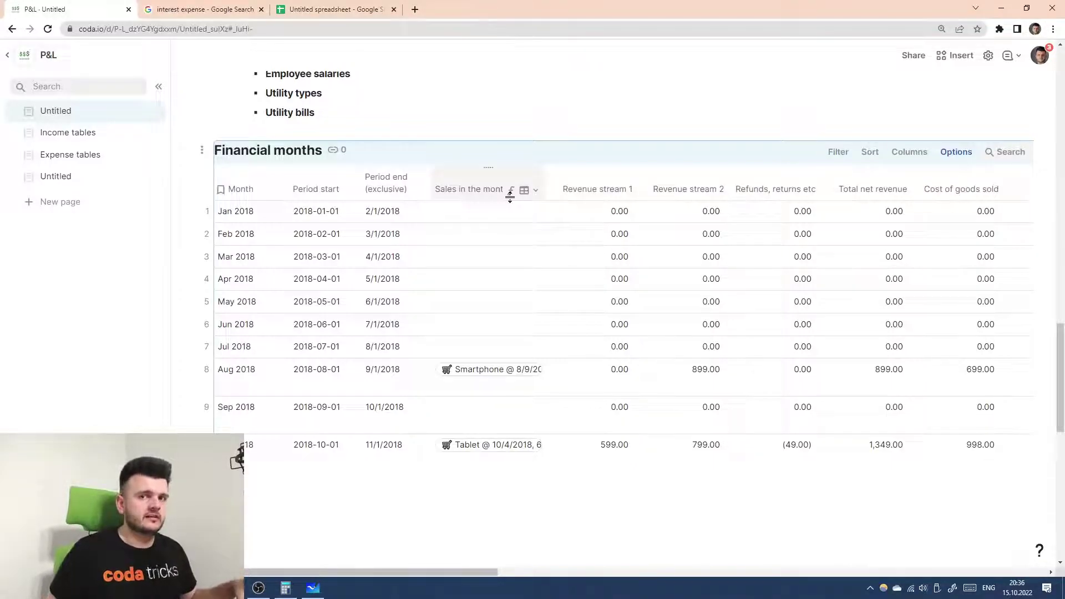
- Return to the last Untitled page and hide the page list so the Transposed report shows through its Full year column
left_click(76, 179)
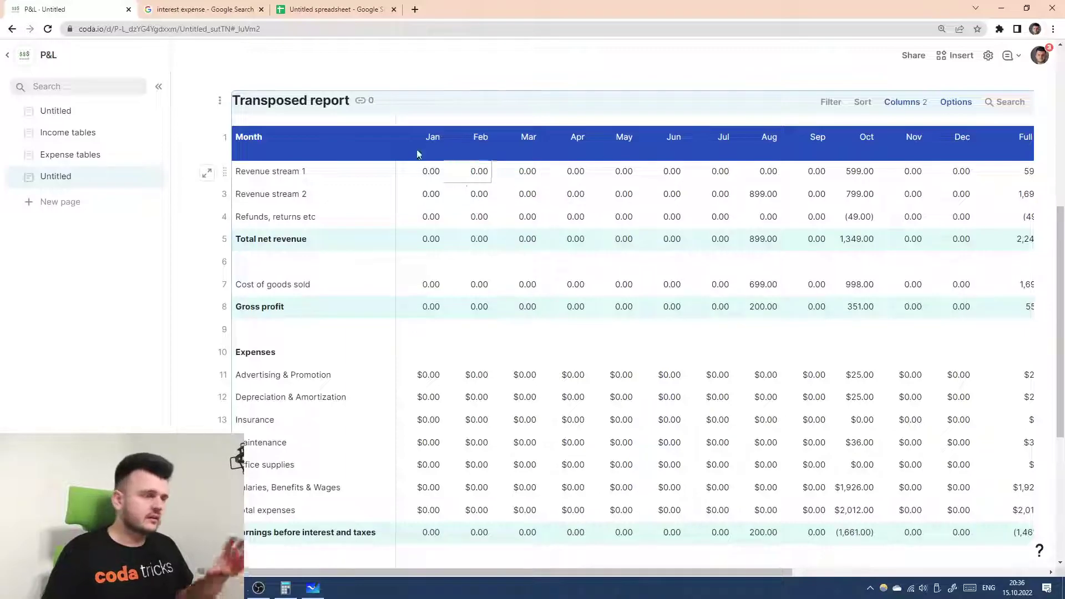
left_click(159, 87)
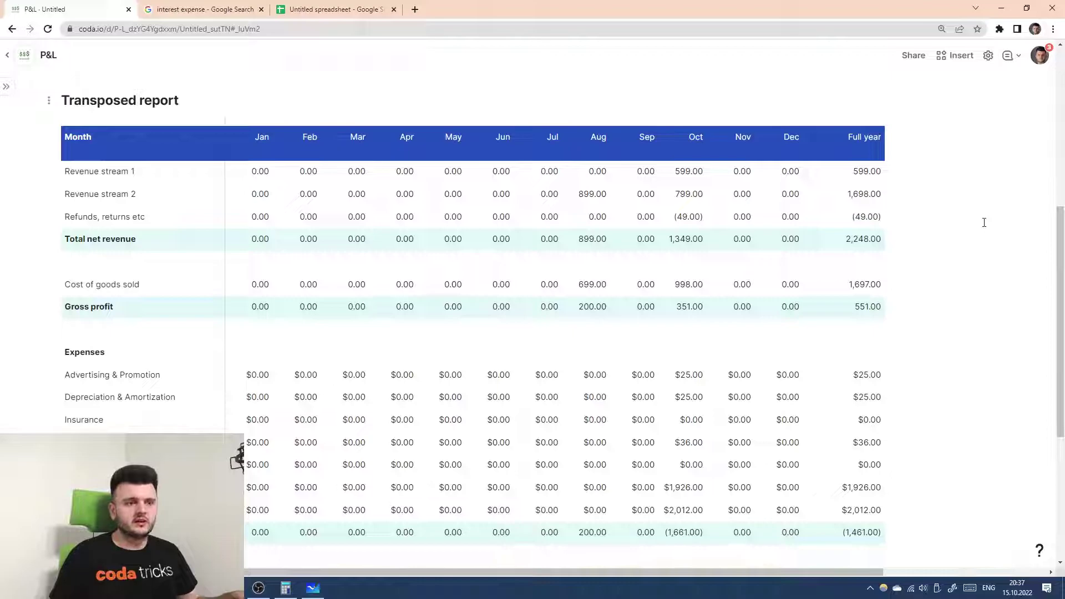
scroll(971, 227, "up", 1)
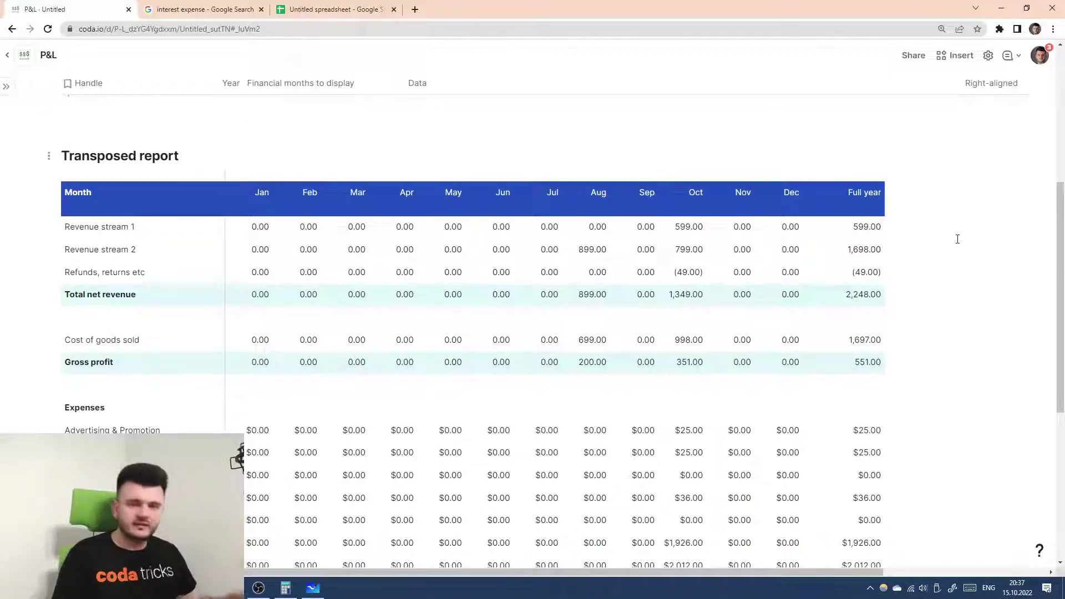
scroll(950, 242, "down", 1)
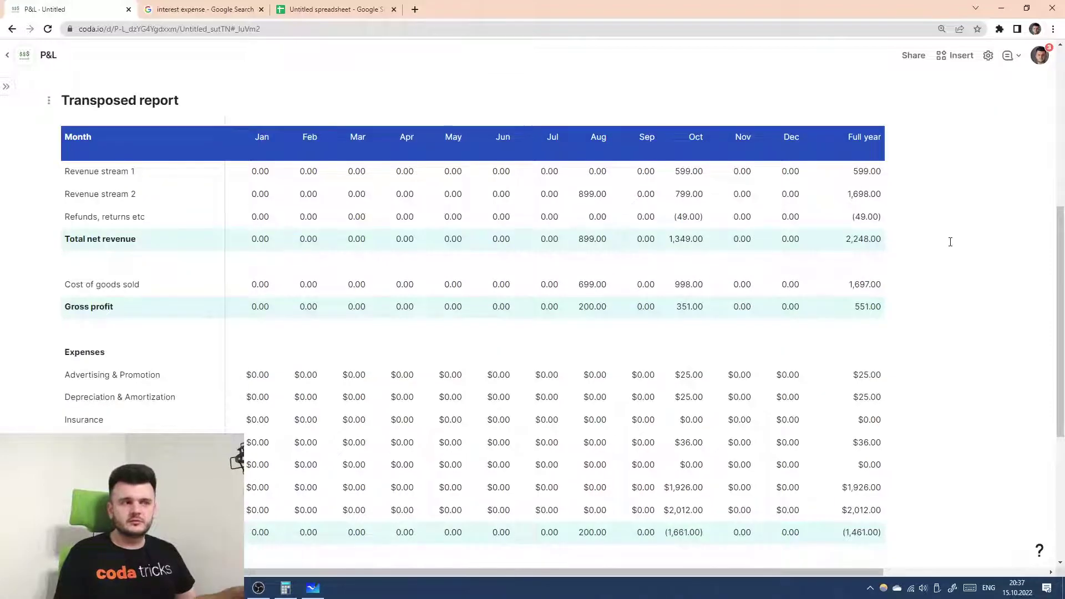
- Look over the finished Transposed report, from the Month header row down to the row below Income taxes
left_click(598, 101)
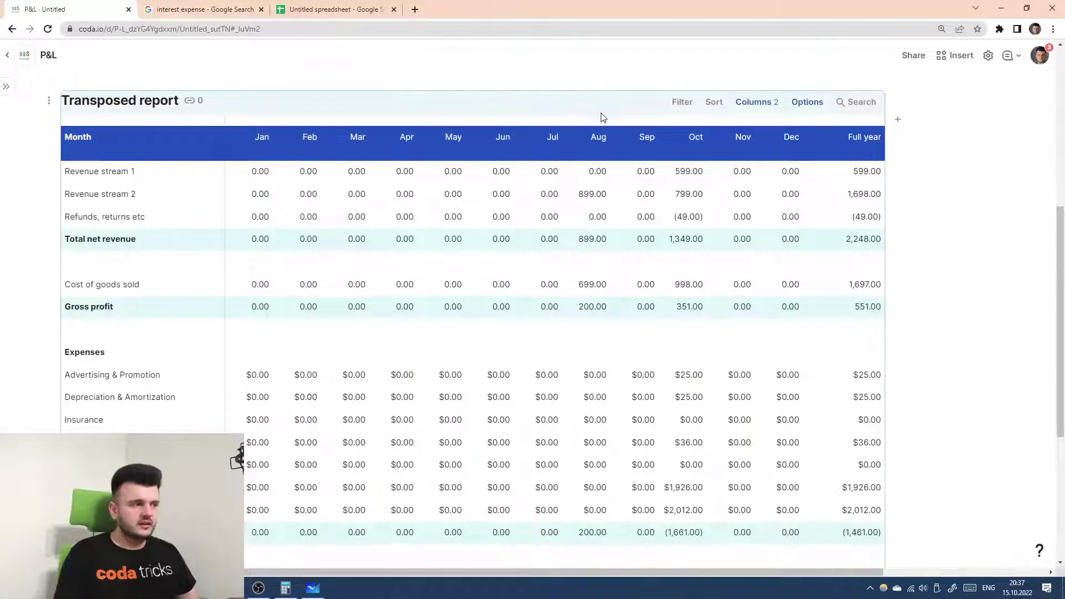
scroll(959, 178, "down", 1)
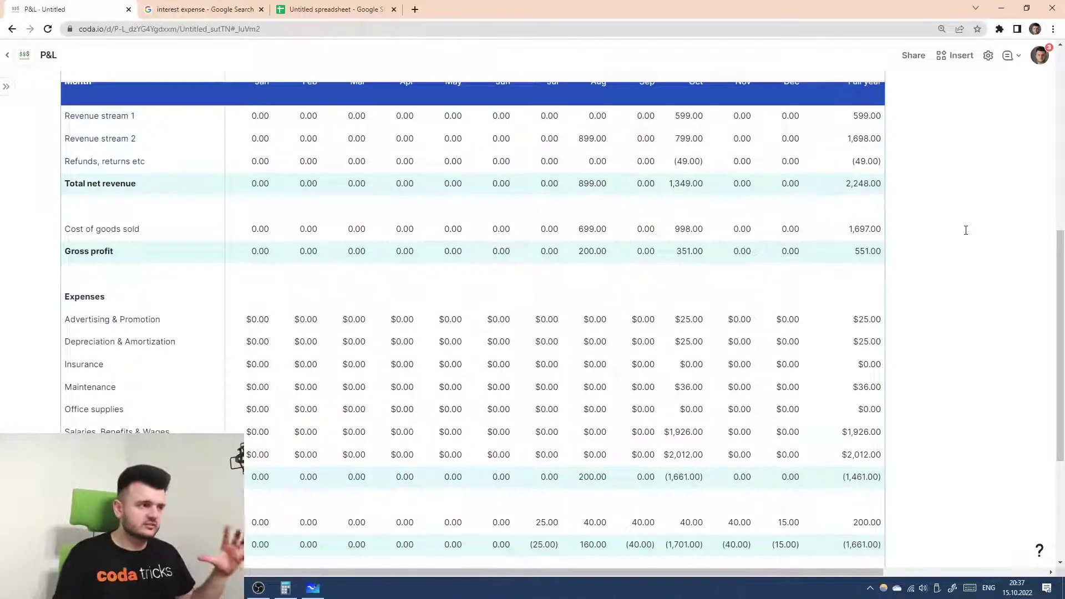
scroll(967, 232, "up", 1)
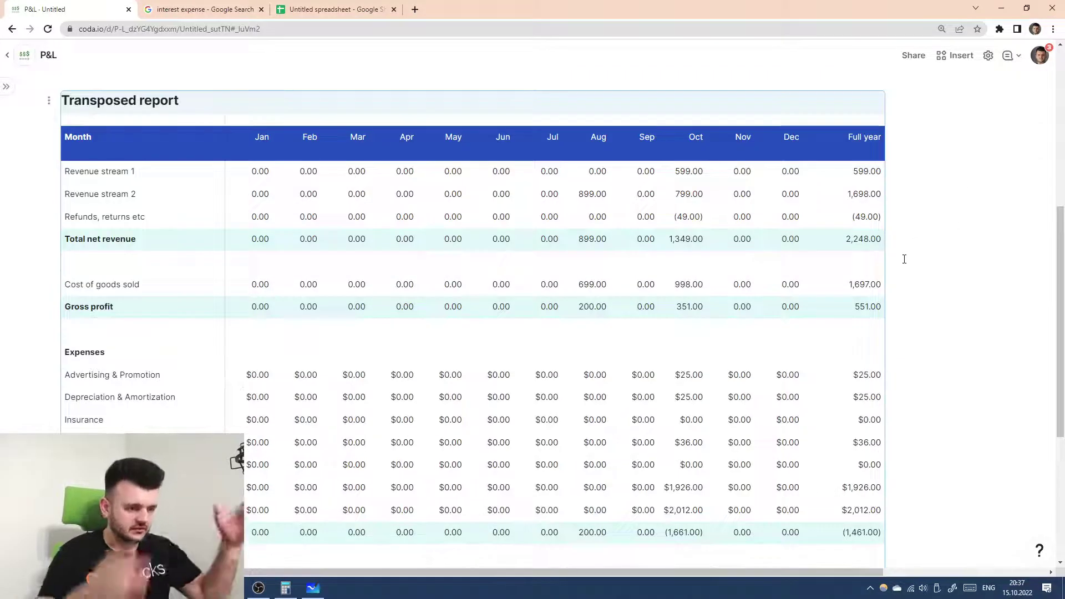
scroll(900, 262, "down", 1)
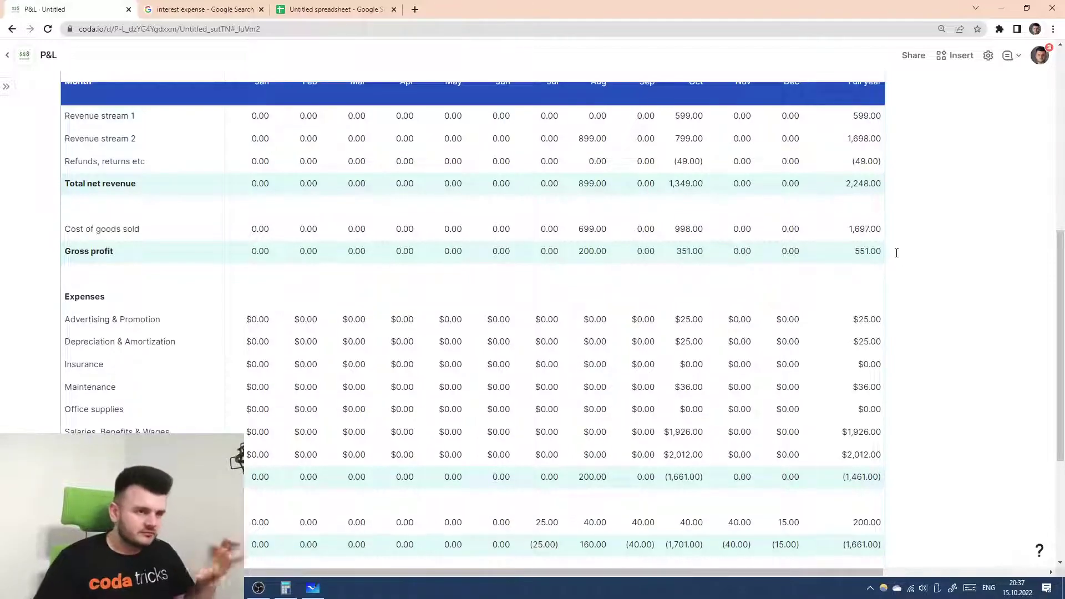
scroll(894, 248, "up", 1)
scroll(954, 253, "down", 1)
scroll(955, 241, "up", 1)
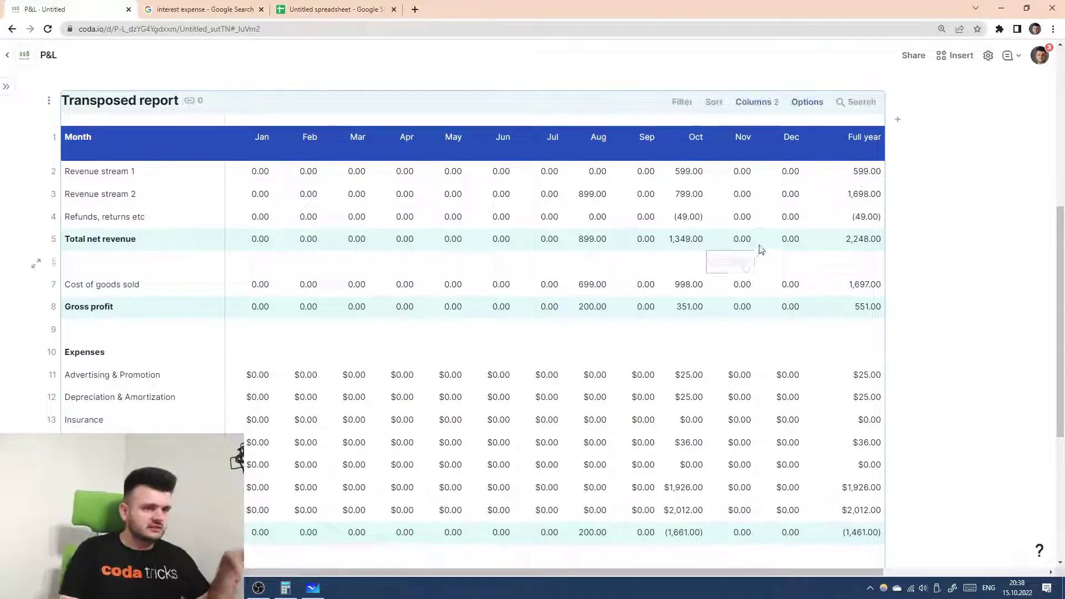
scroll(779, 247, "up", 1)
scroll(779, 250, "down", 1)
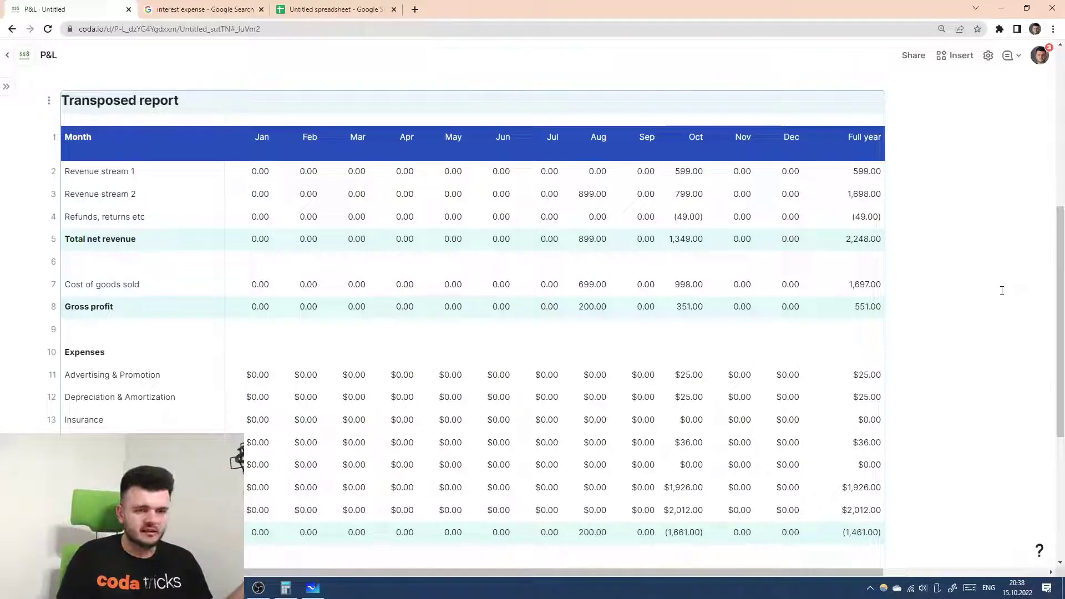
scroll(1003, 291, "down", 3)
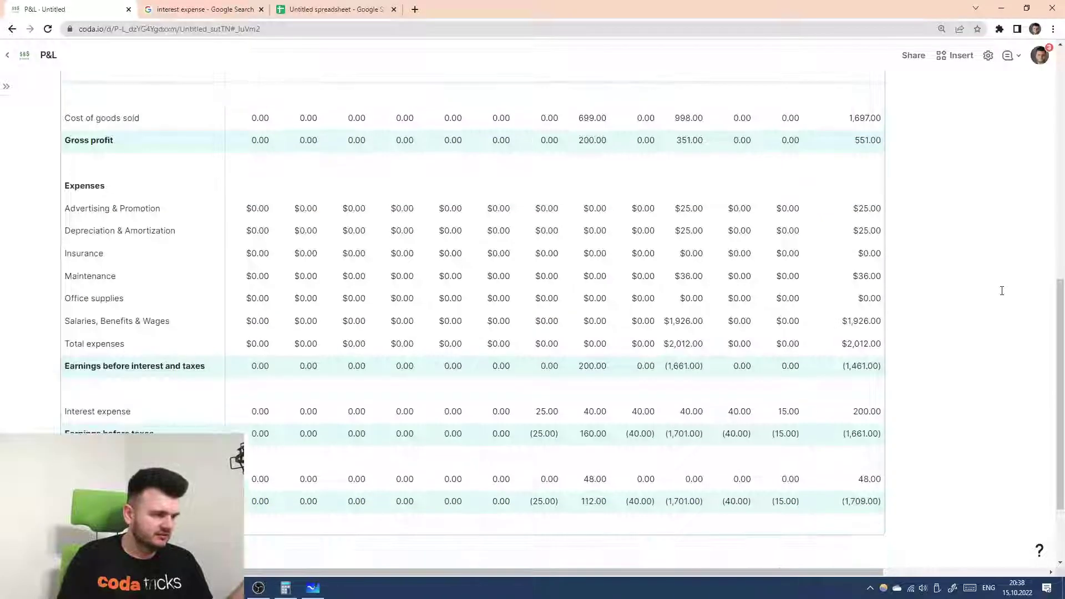
scroll(1005, 289, "down", 1)
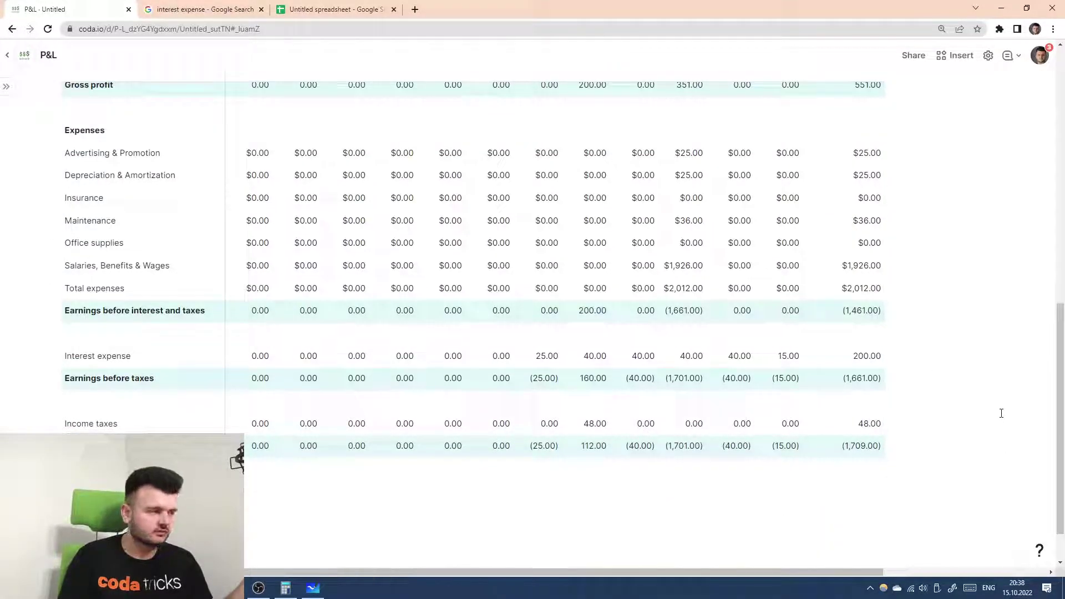
scroll(1002, 415, "up", 1)
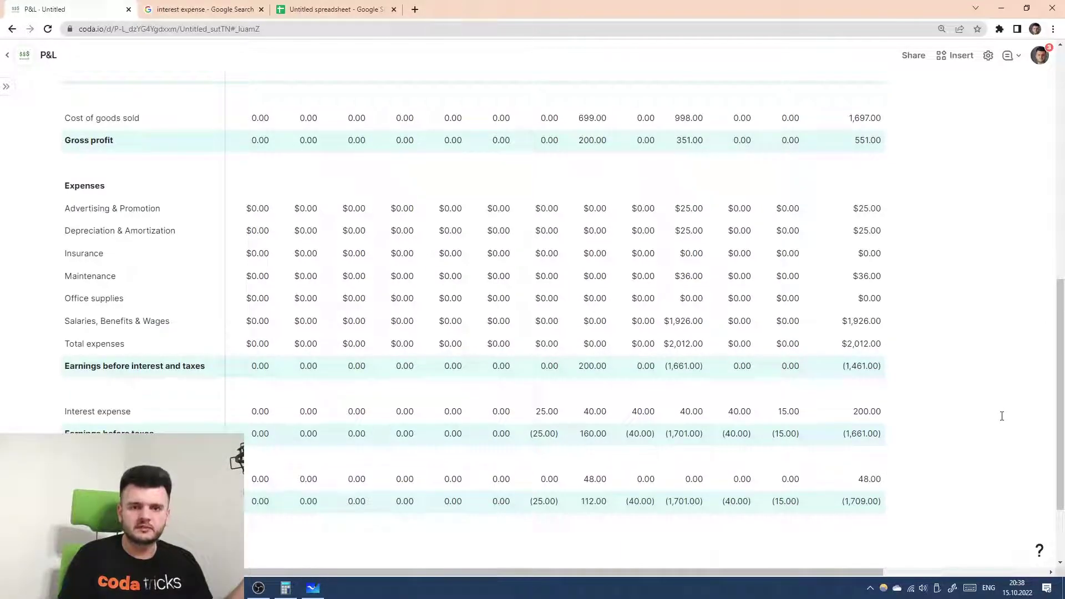
scroll(1002, 416, "up", 1)
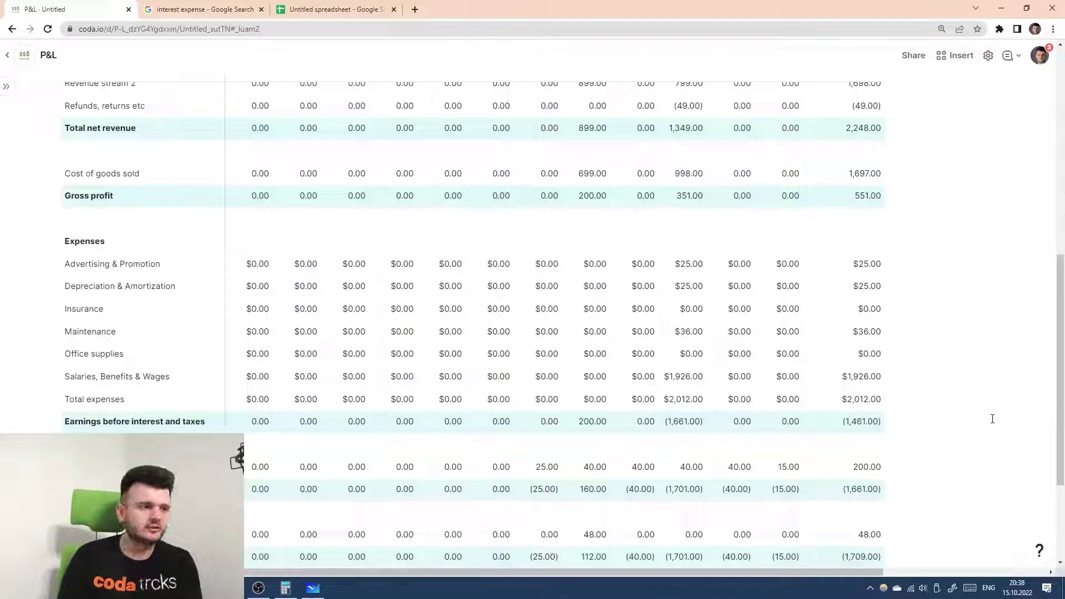
scroll(992, 419, "up", 3)
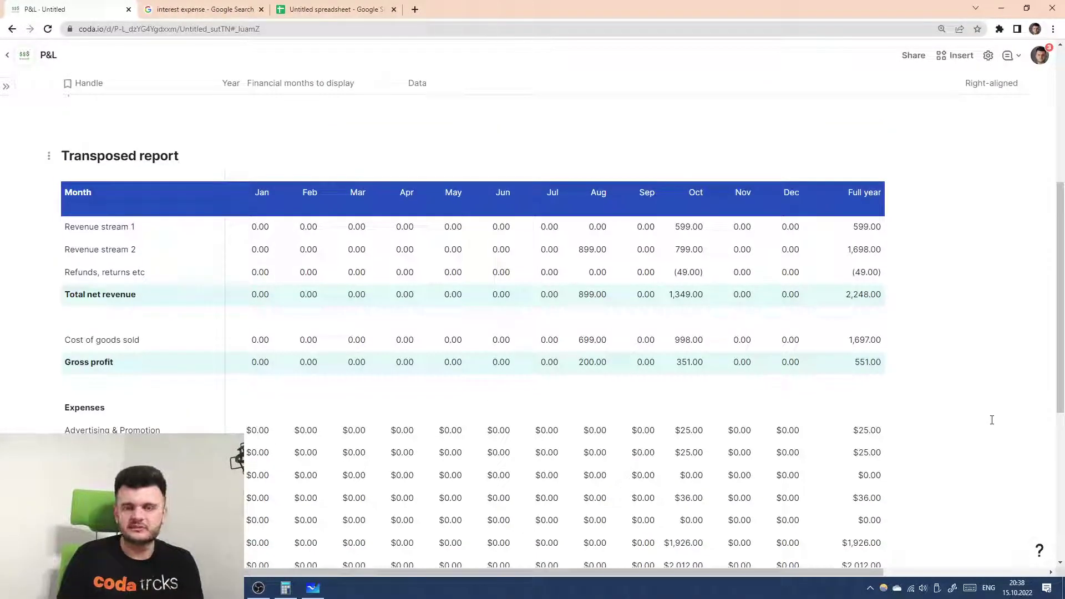
scroll(992, 420, "down", 1)
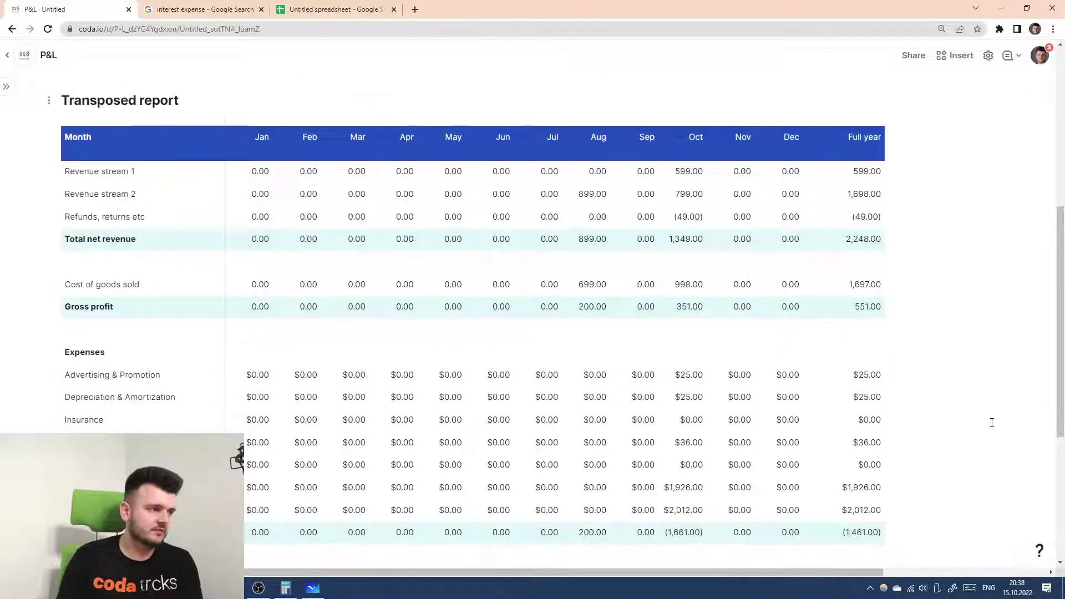